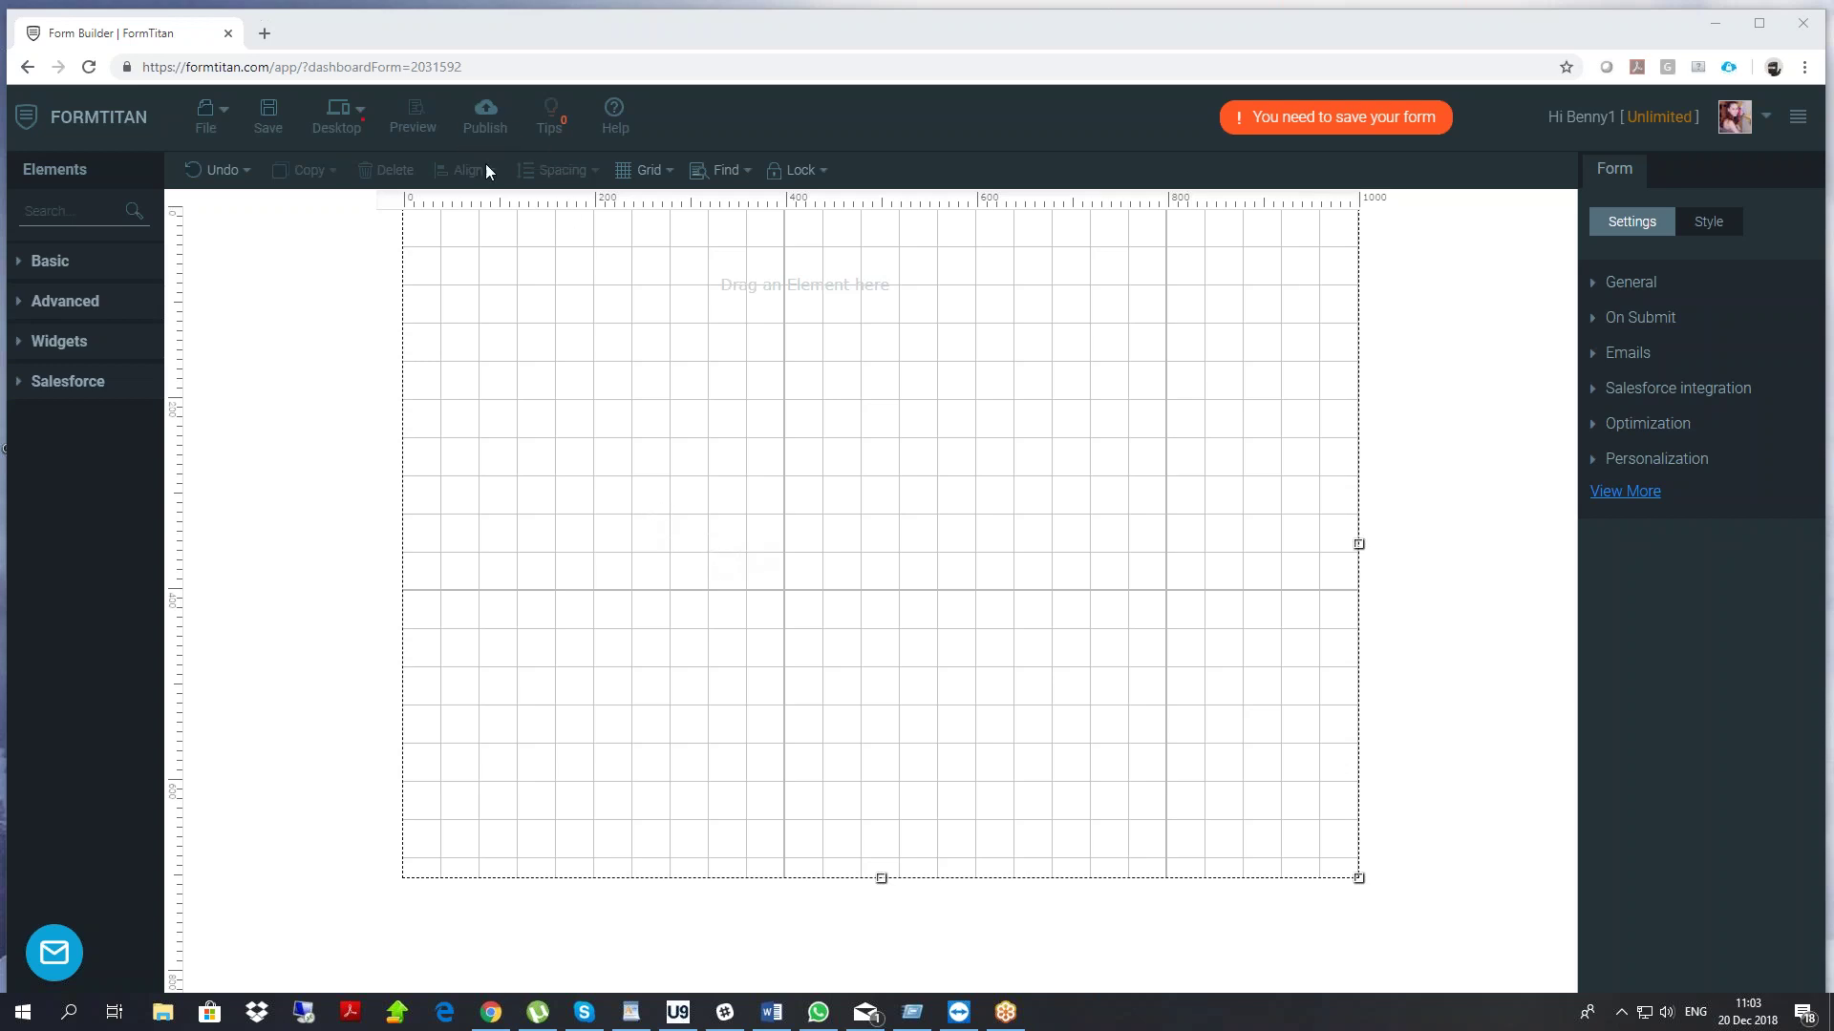
Publish the empty form, select its form URL and embed code, then close the dialog
left_click(484, 123)
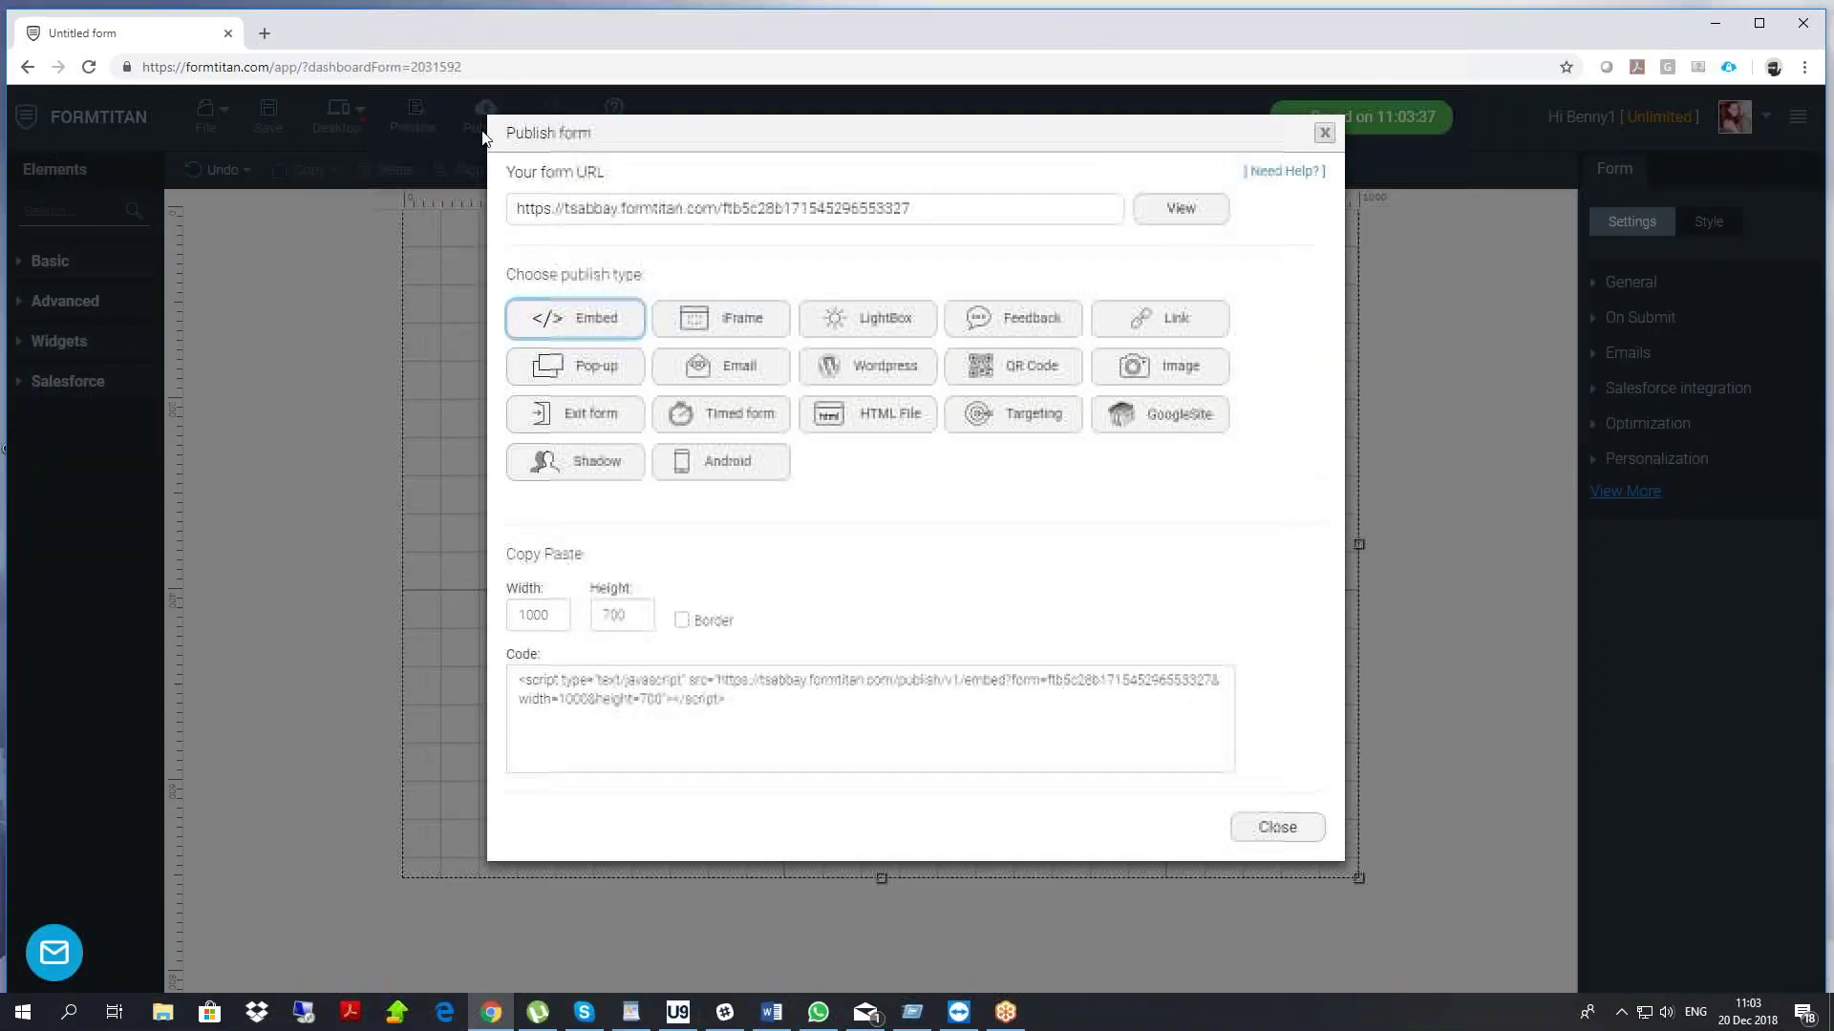
left_click_drag(950, 209, 374, 197)
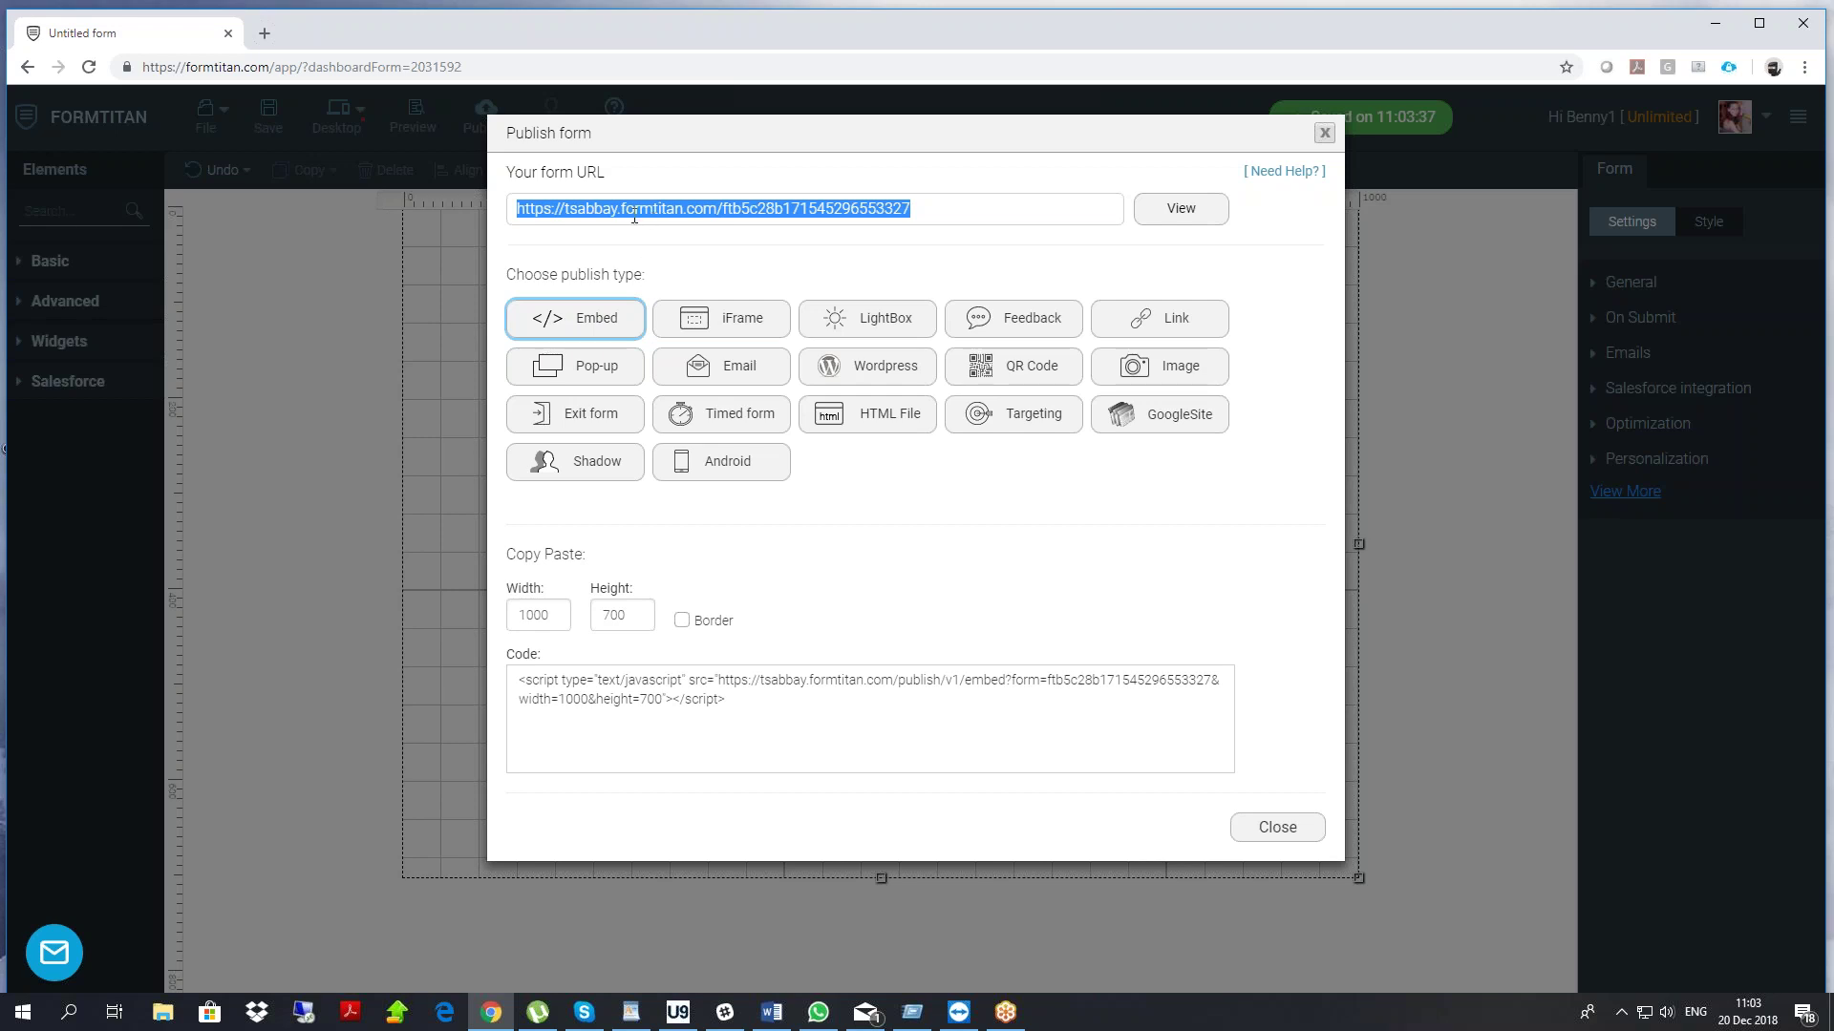
left_click_drag(753, 708, 517, 677)
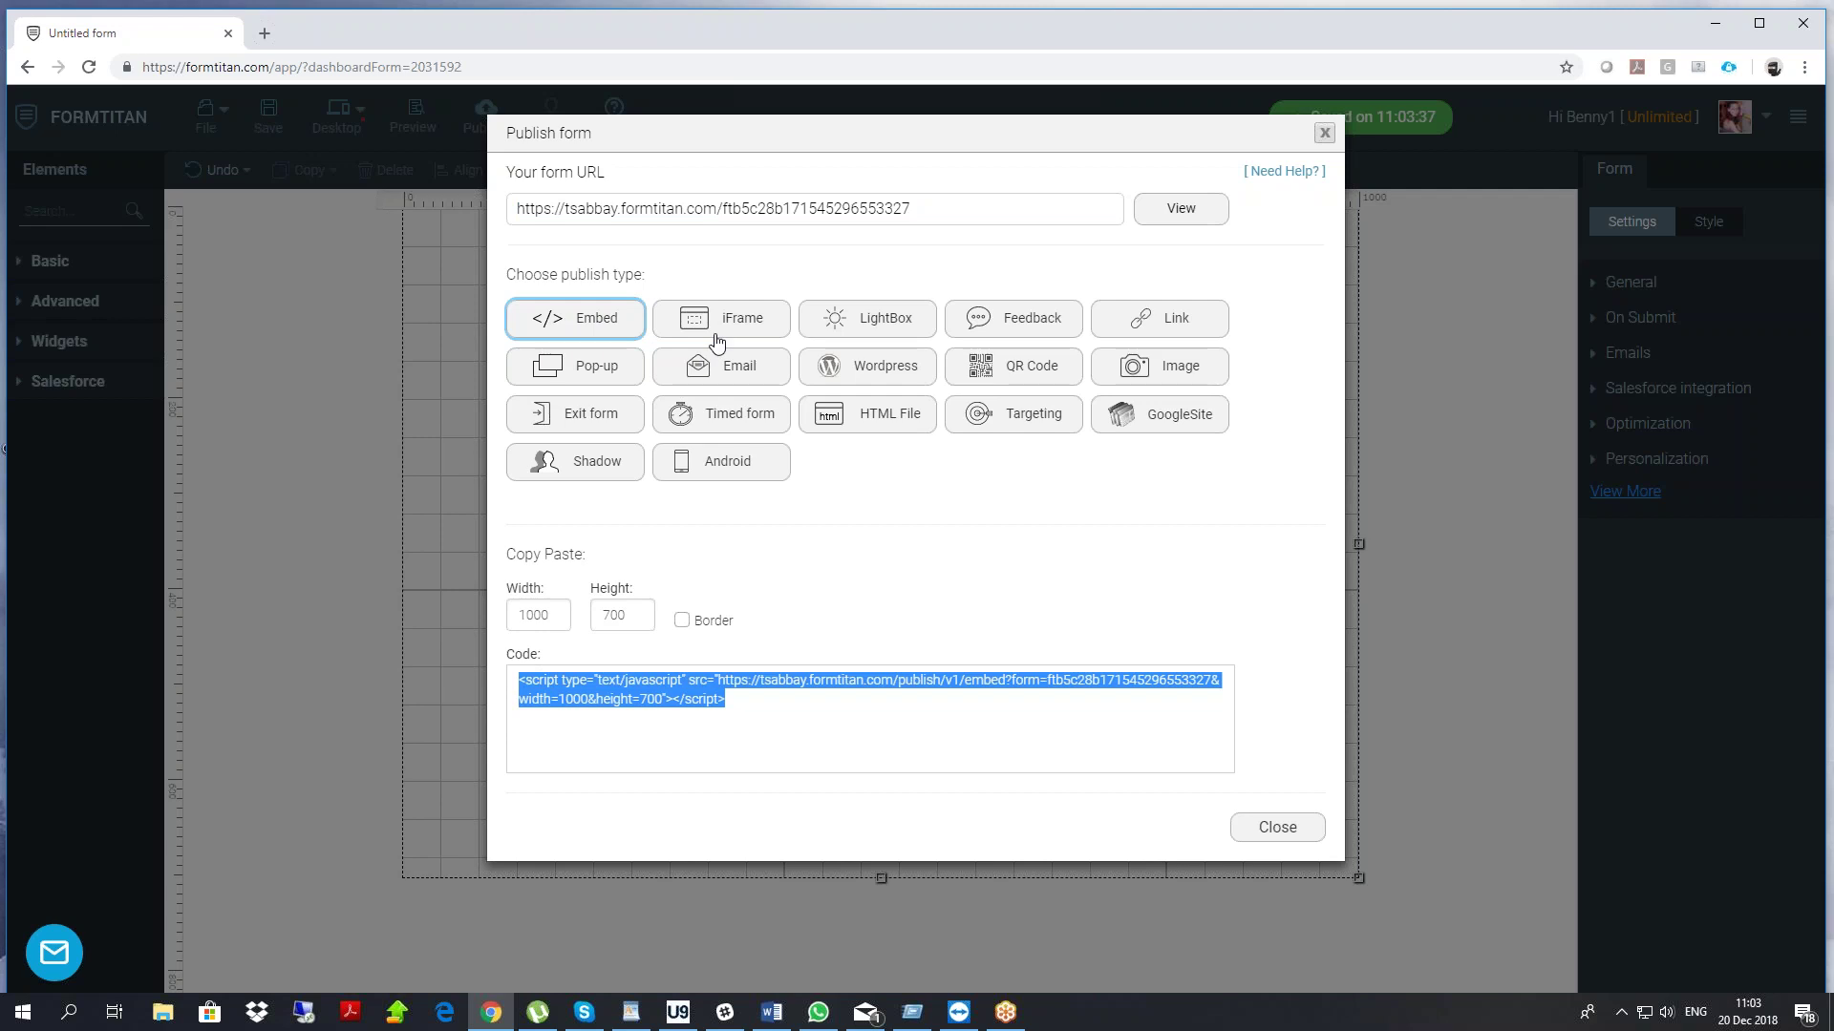
left_click(1324, 133)
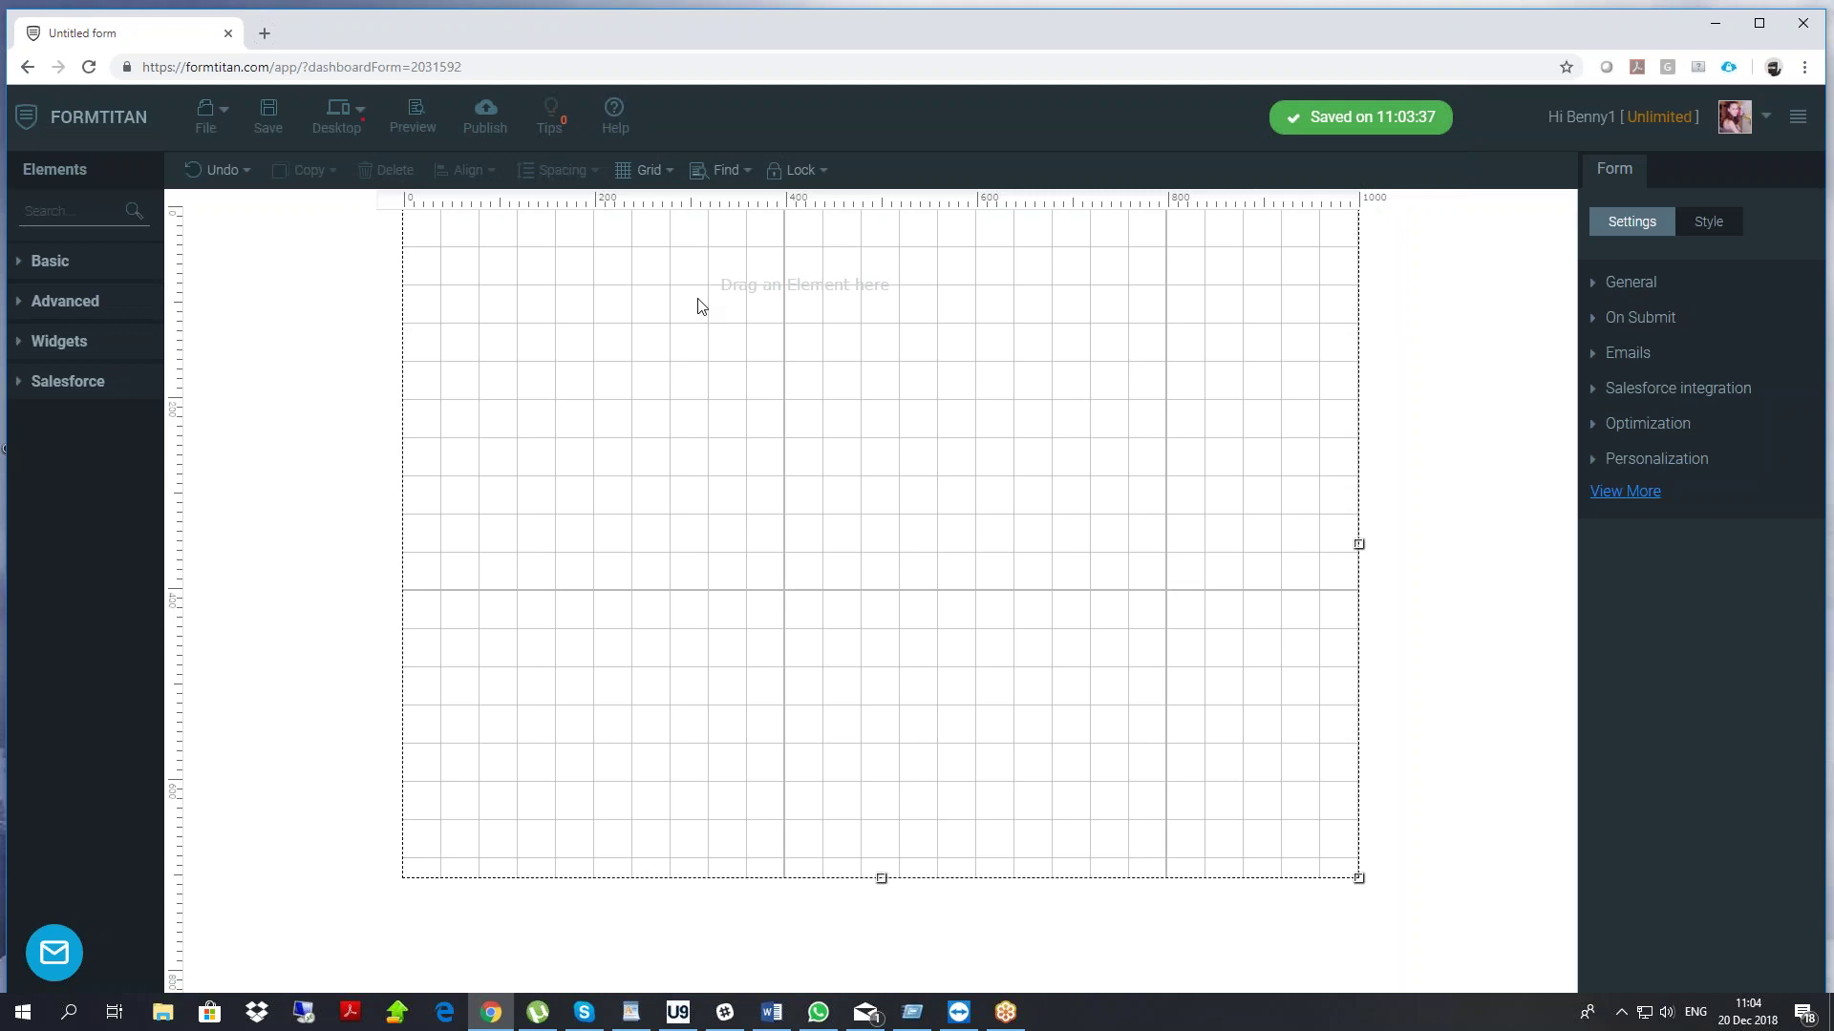
Add a Textbox from Basic elements and label it 'email'
left_click(55, 262)
mouse_move(135, 577)
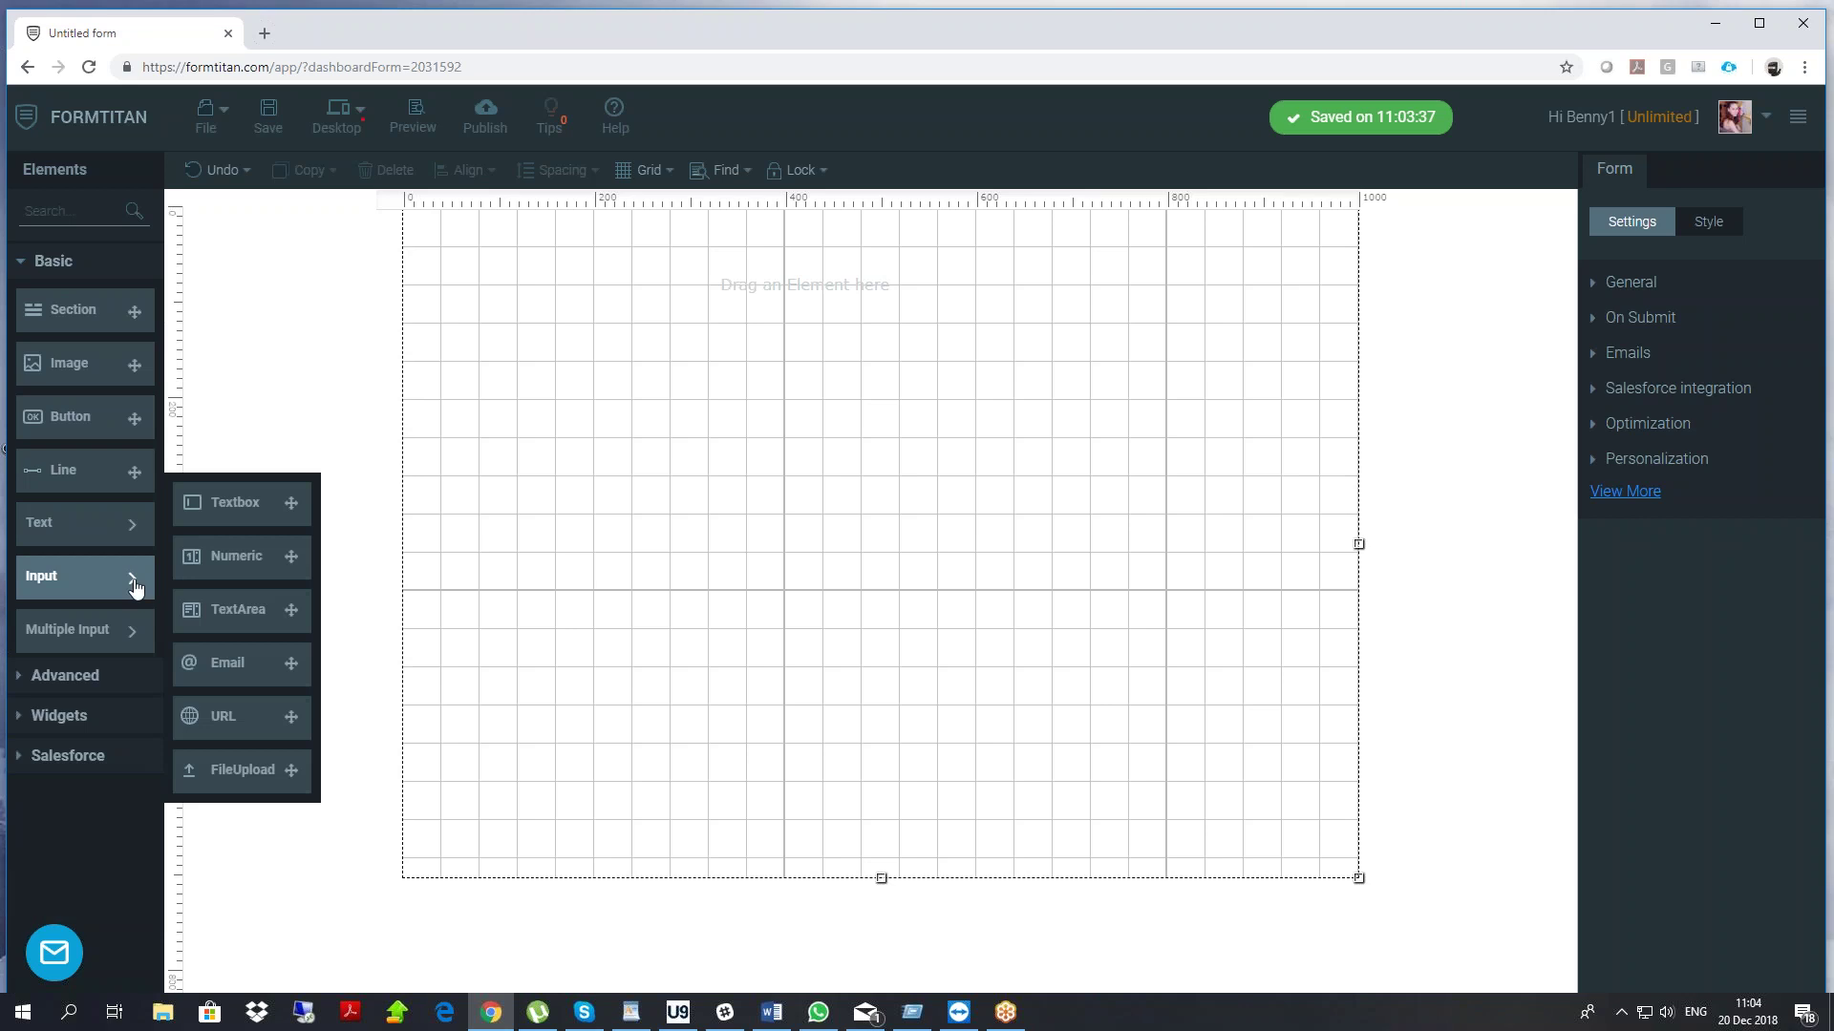
left_click_drag(194, 521, 619, 282)
double_click(675, 303)
type("emakil")
key("BackSpace")
key("BackSpace")
key("BackSpace")
type("il")
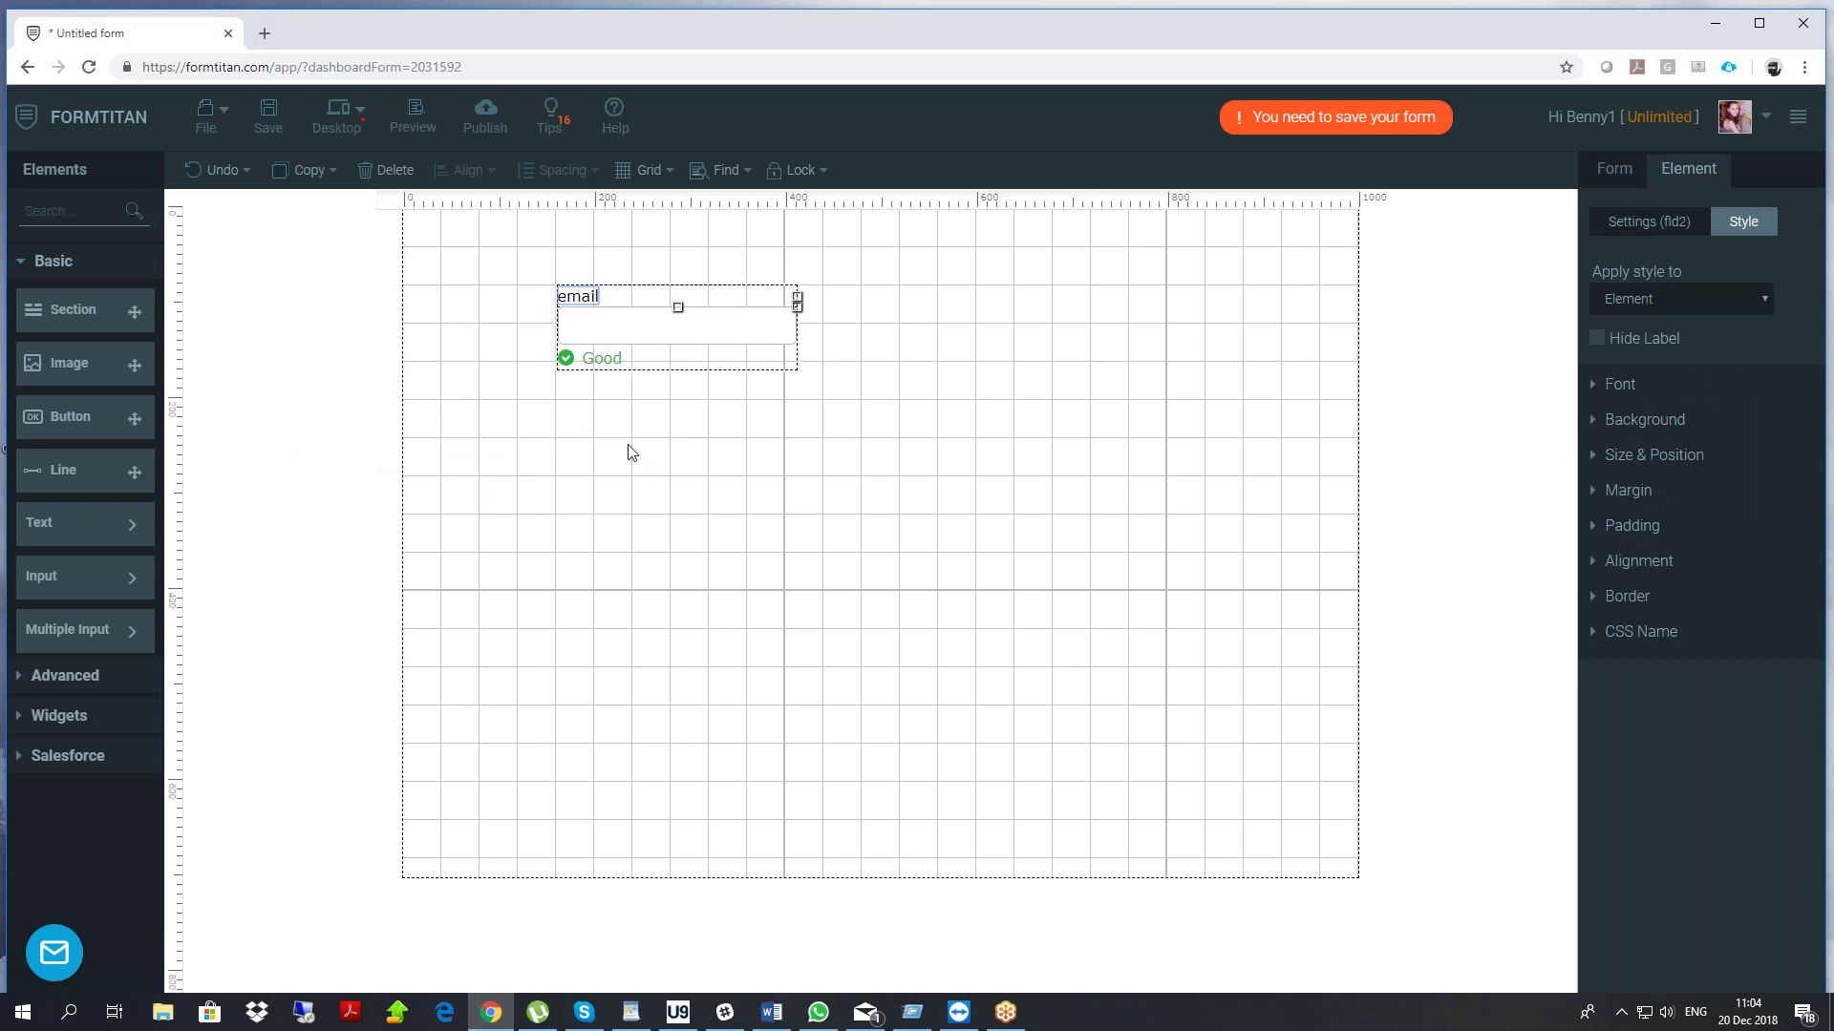
left_click(663, 517)
Duplicate the email field twice, relabelling the copies 'last name' and 'first name'
left_click(621, 339)
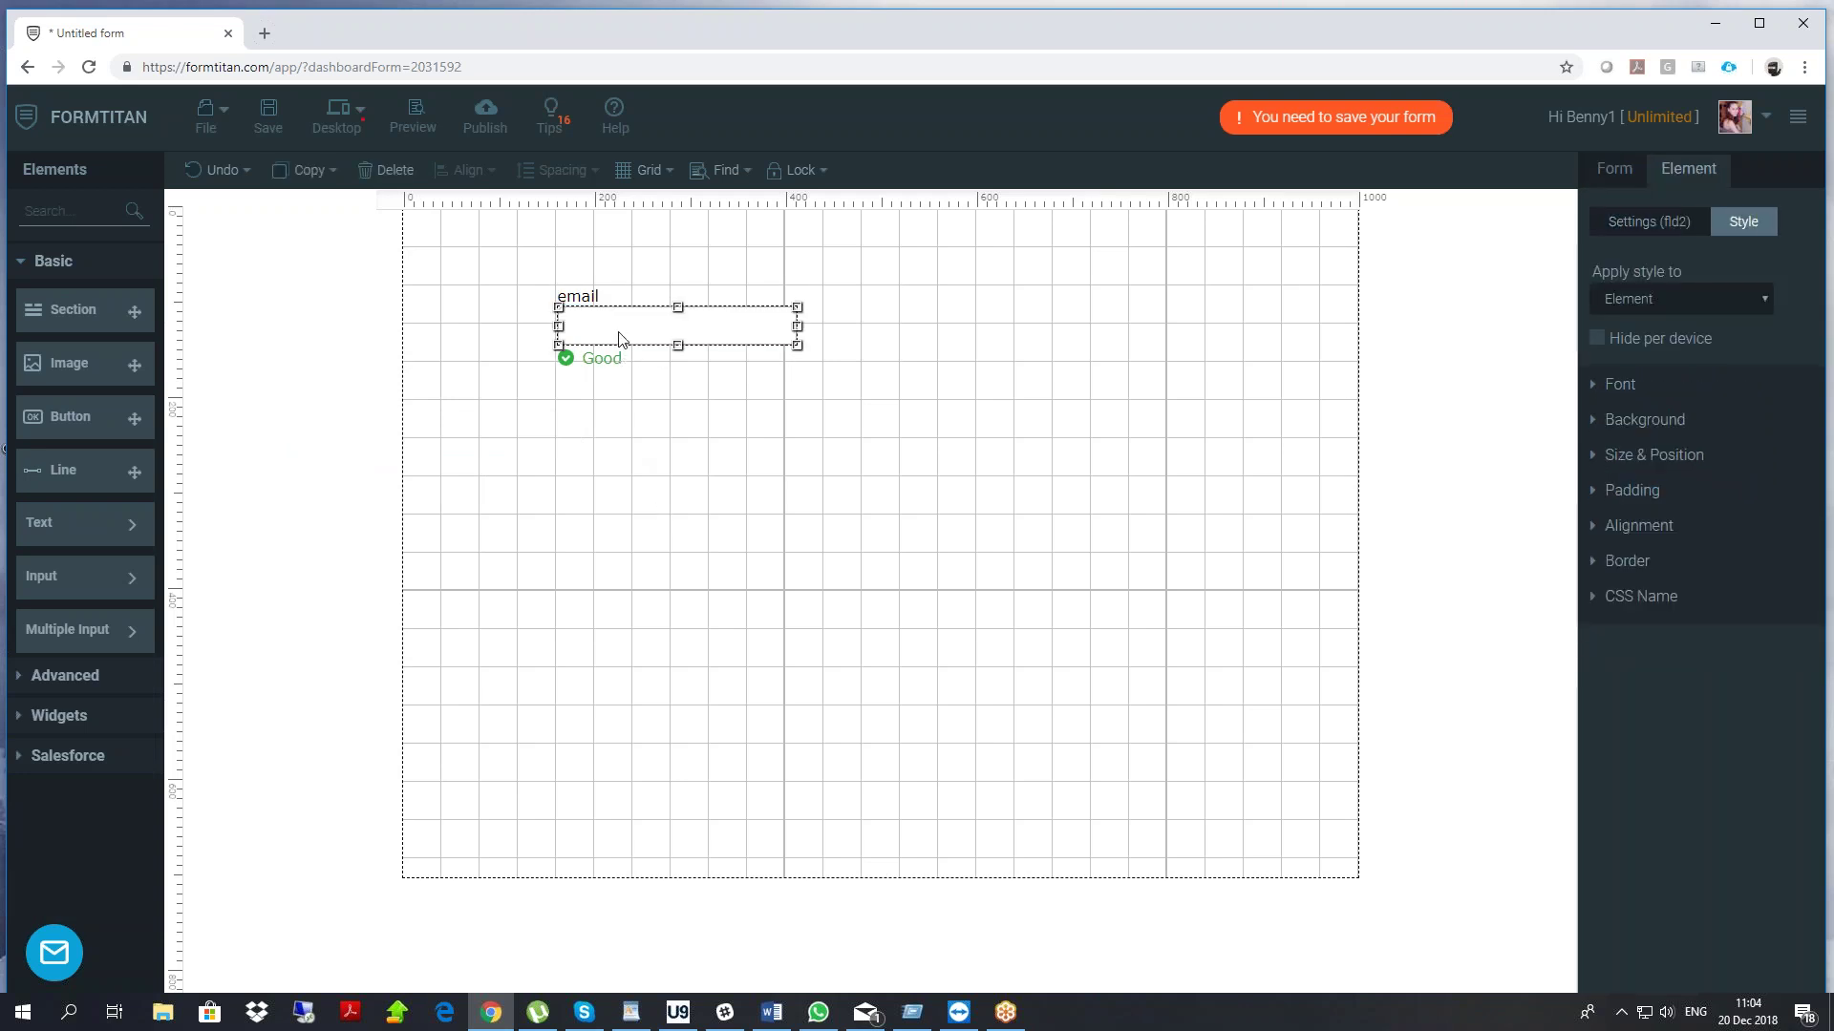
key("ctrl+v")
left_click_drag(639, 360, 625, 604)
left_click(578, 410)
double_click(578, 410)
type("last name")
left_click(663, 554)
left_click(622, 451)
key("ctrl+c")
key("ctrl+v")
double_click(594, 565)
type("first name")
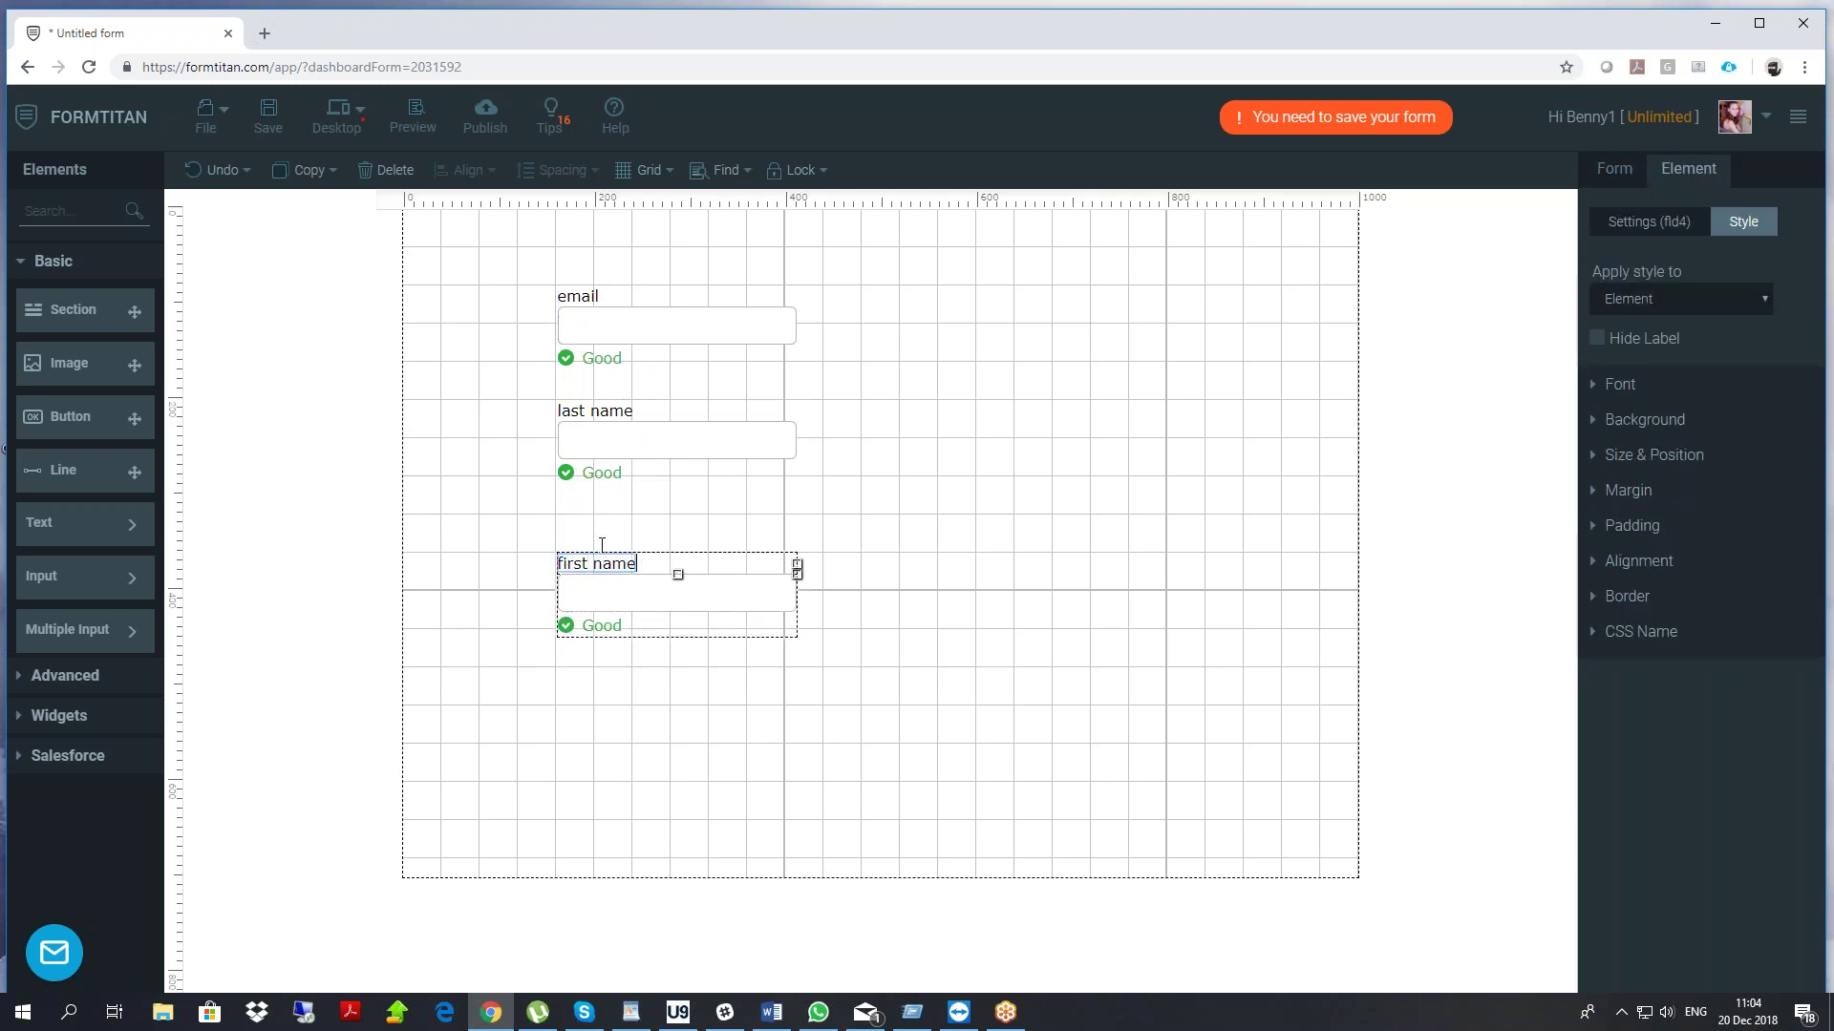
Search elements for 'sub' and place a Submit button below the fields
left_click(56, 212)
type("sub")
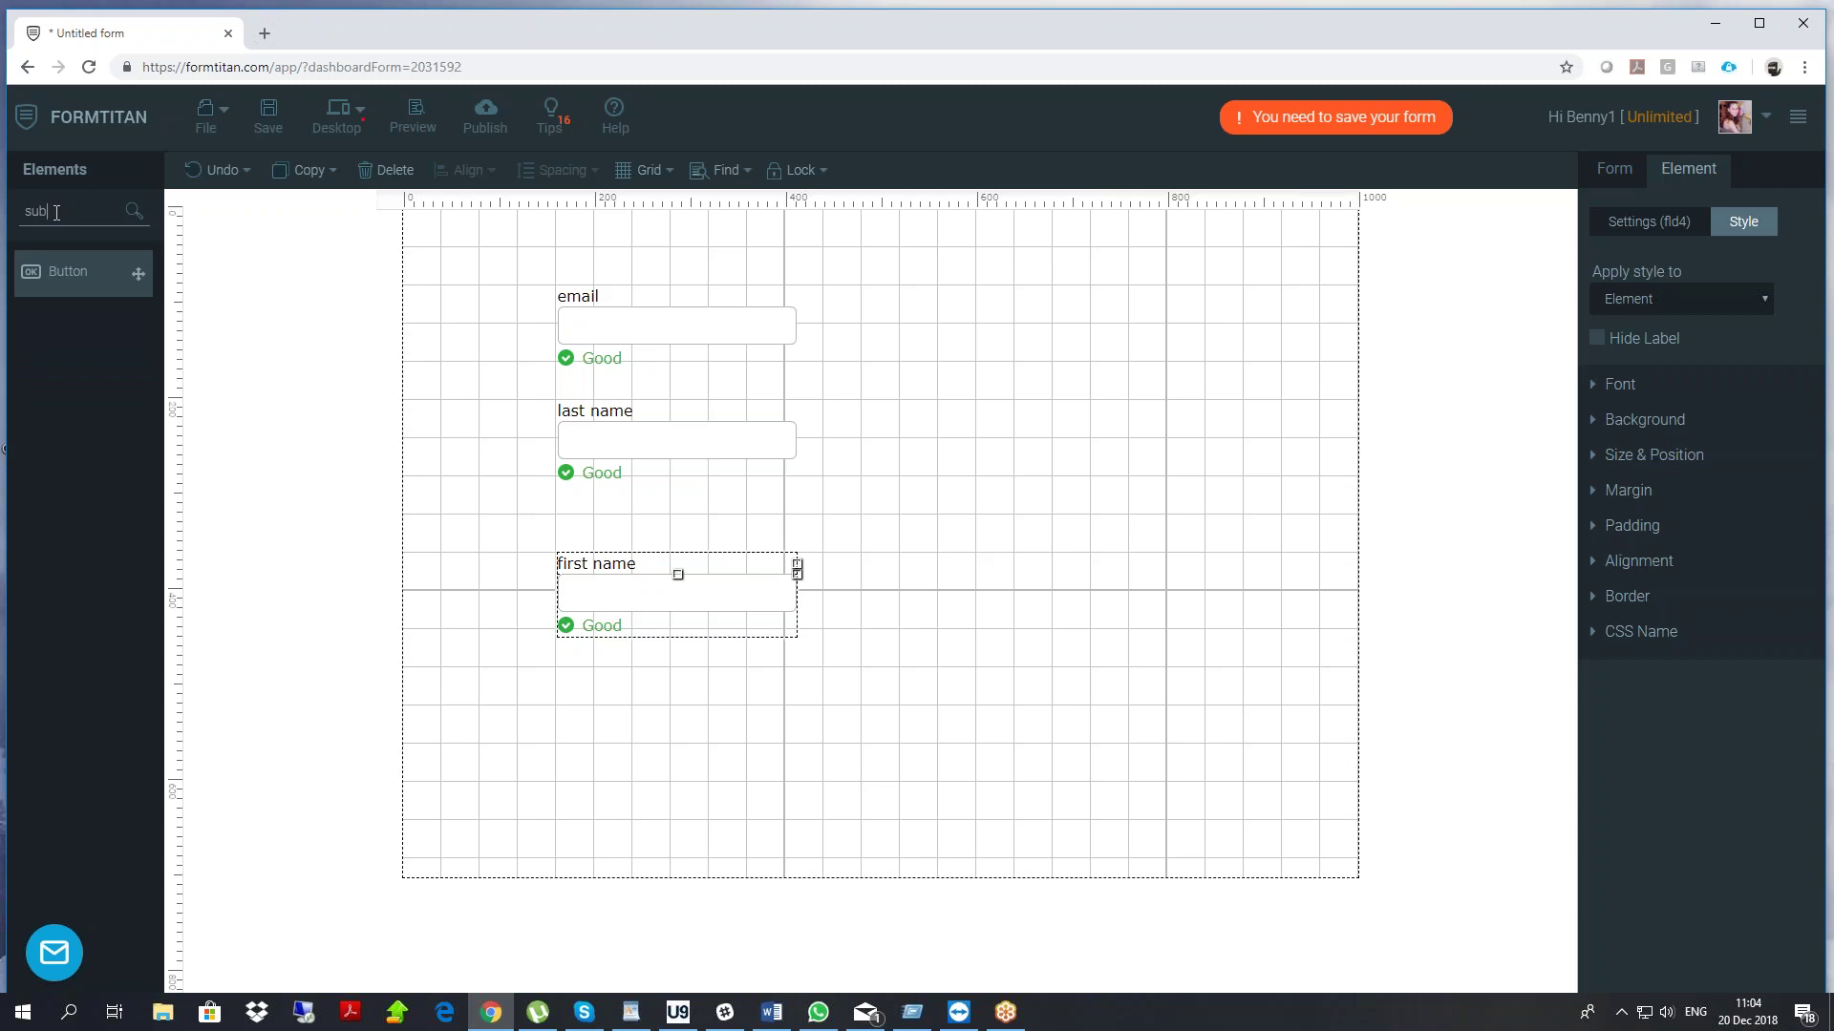
left_click_drag(67, 273, 633, 729)
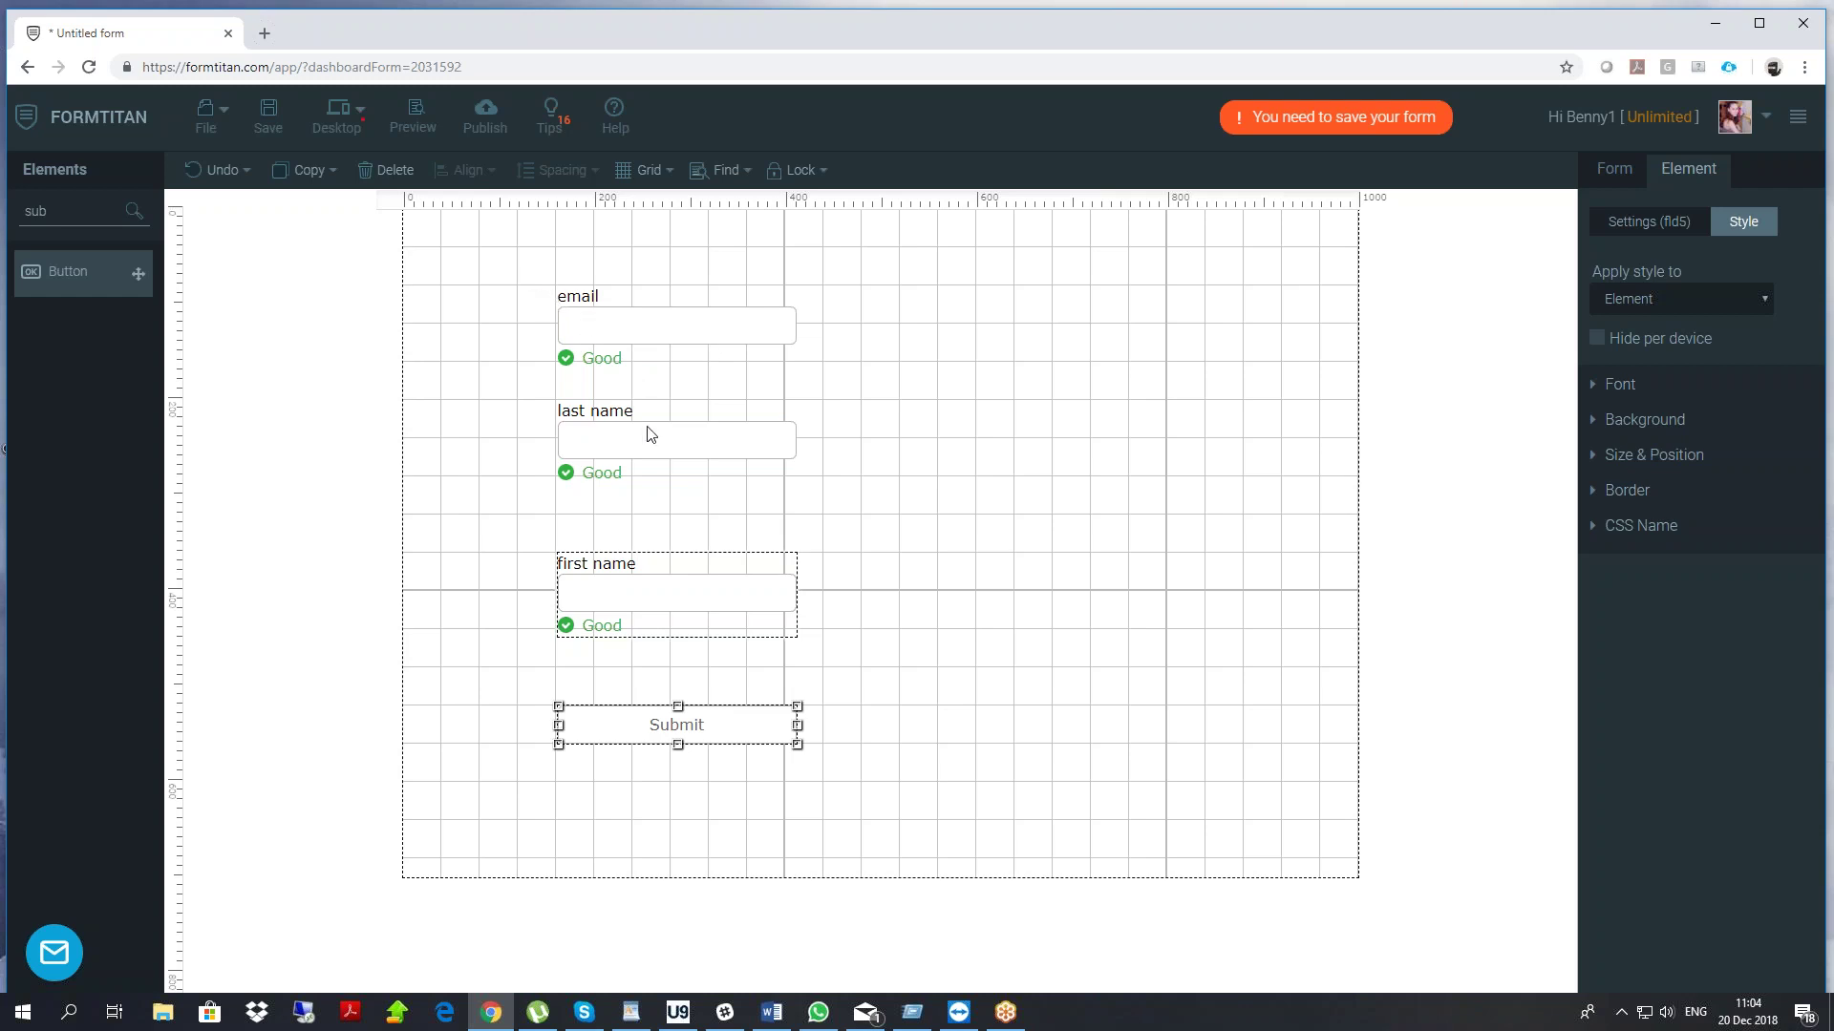
Make the last name field mandatory and nudge the first name field up
left_click(622, 450)
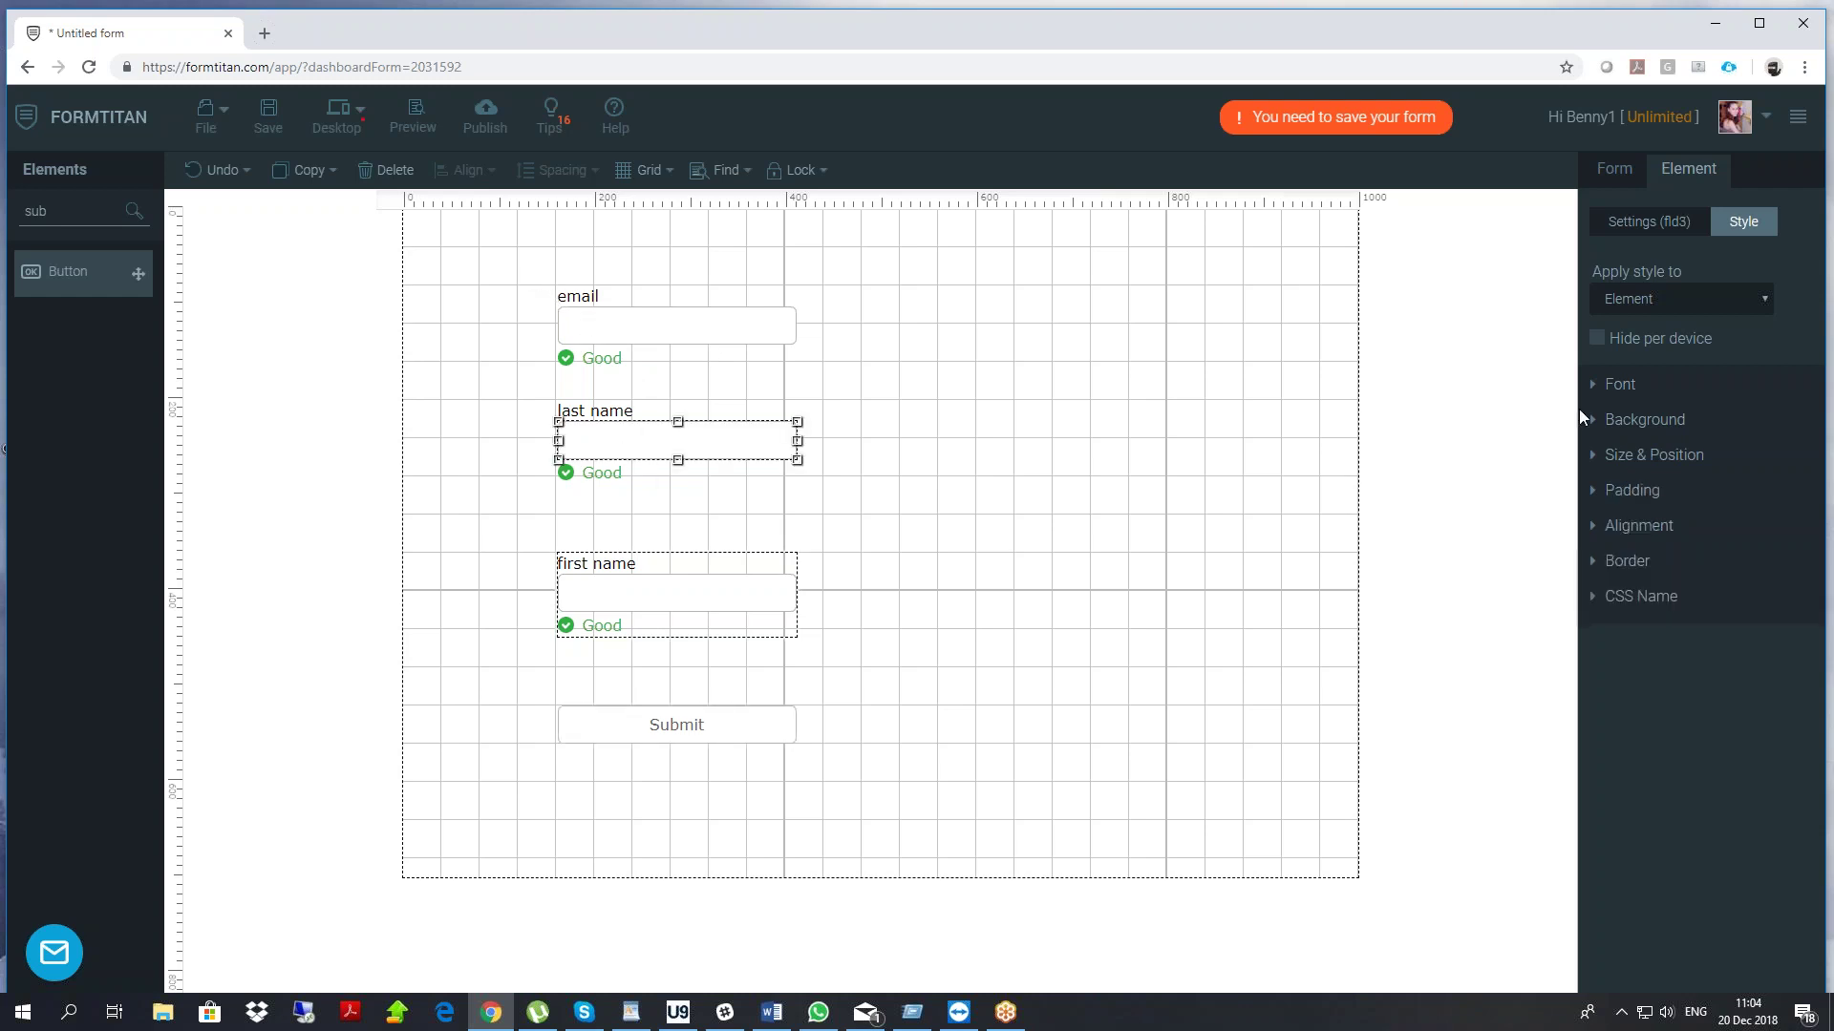
left_click(1640, 223)
left_click(1600, 459)
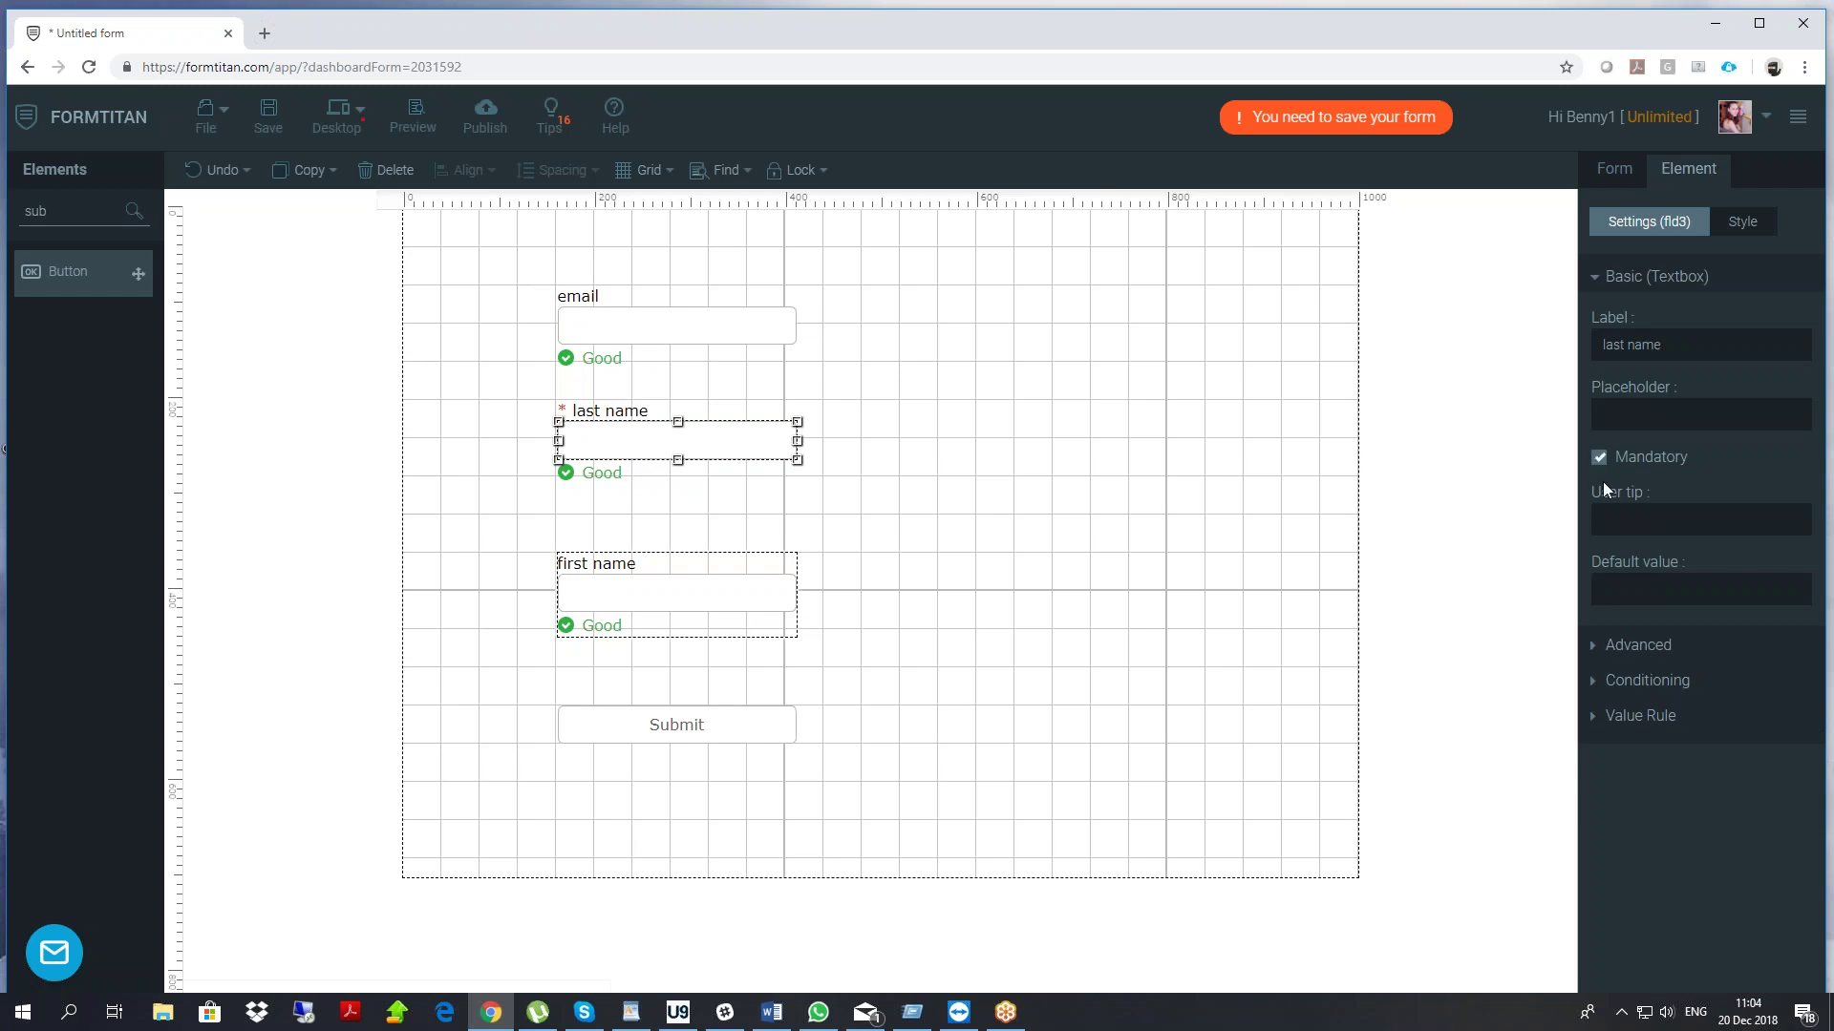
left_click_drag(692, 614, 683, 569)
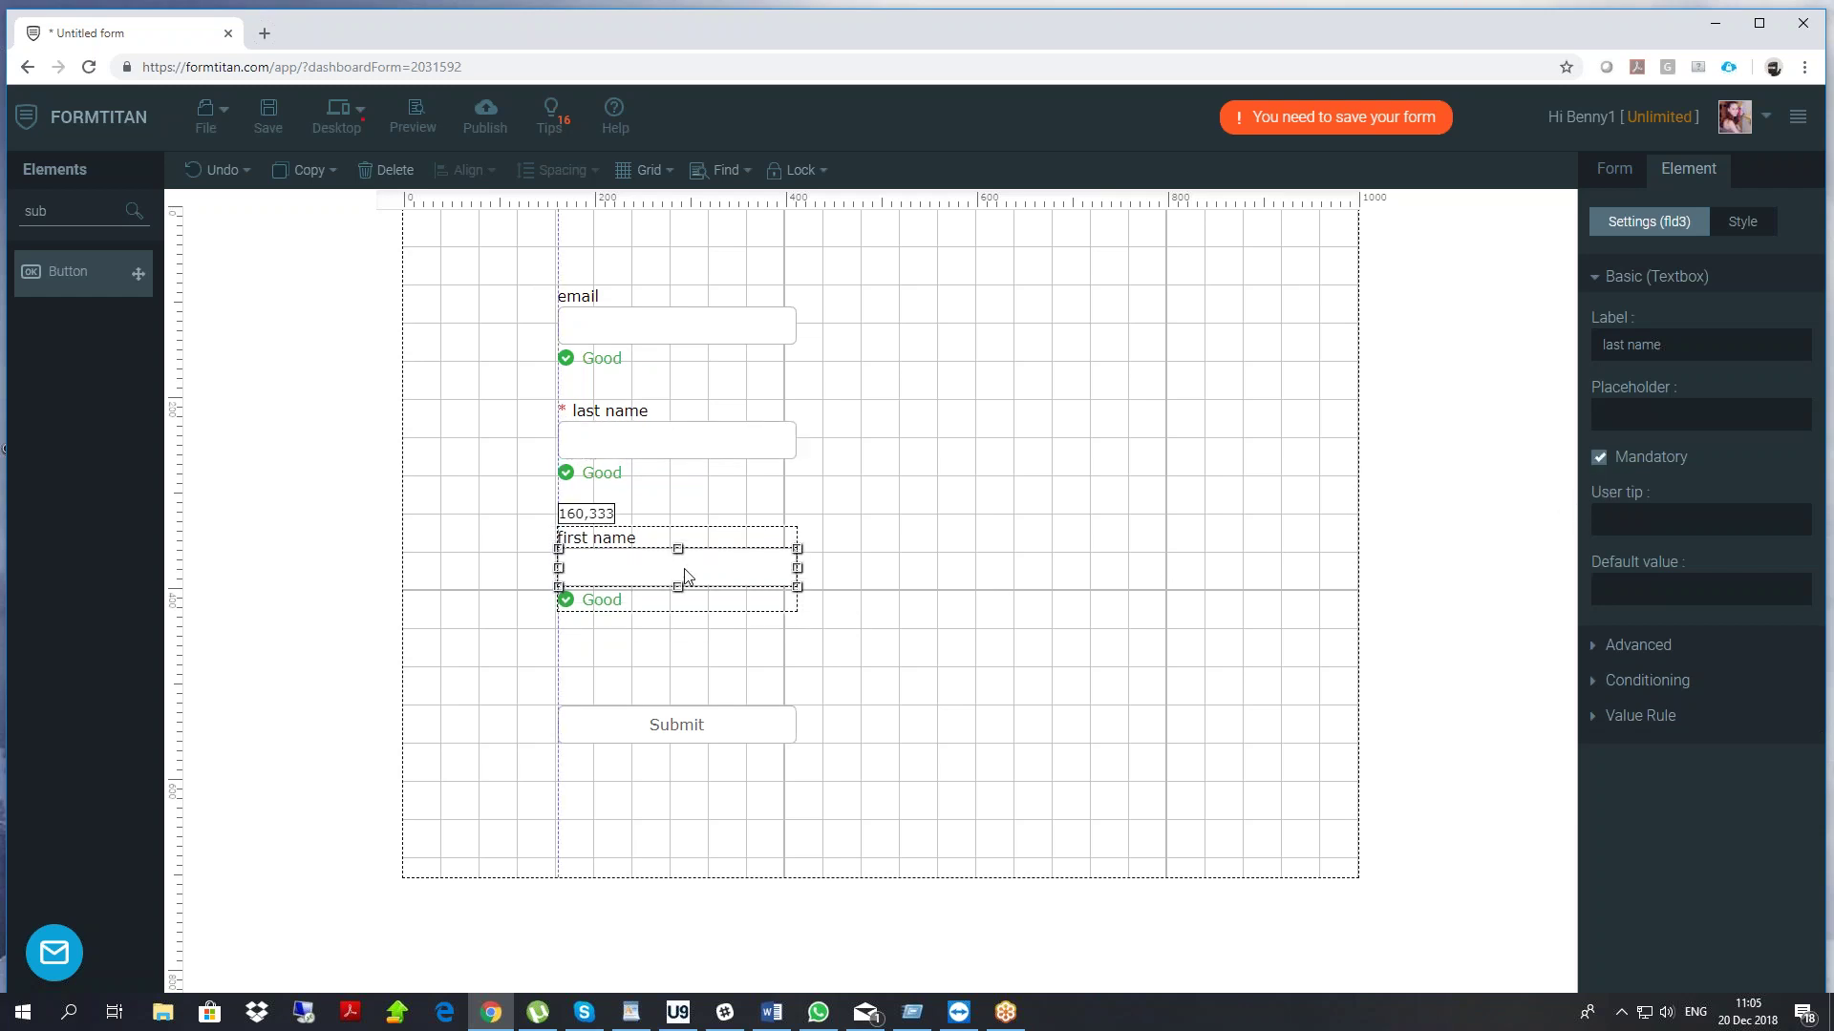
Set the form URL ending to 'paulform1' and the form name to 'first form - push'
left_click(682, 730)
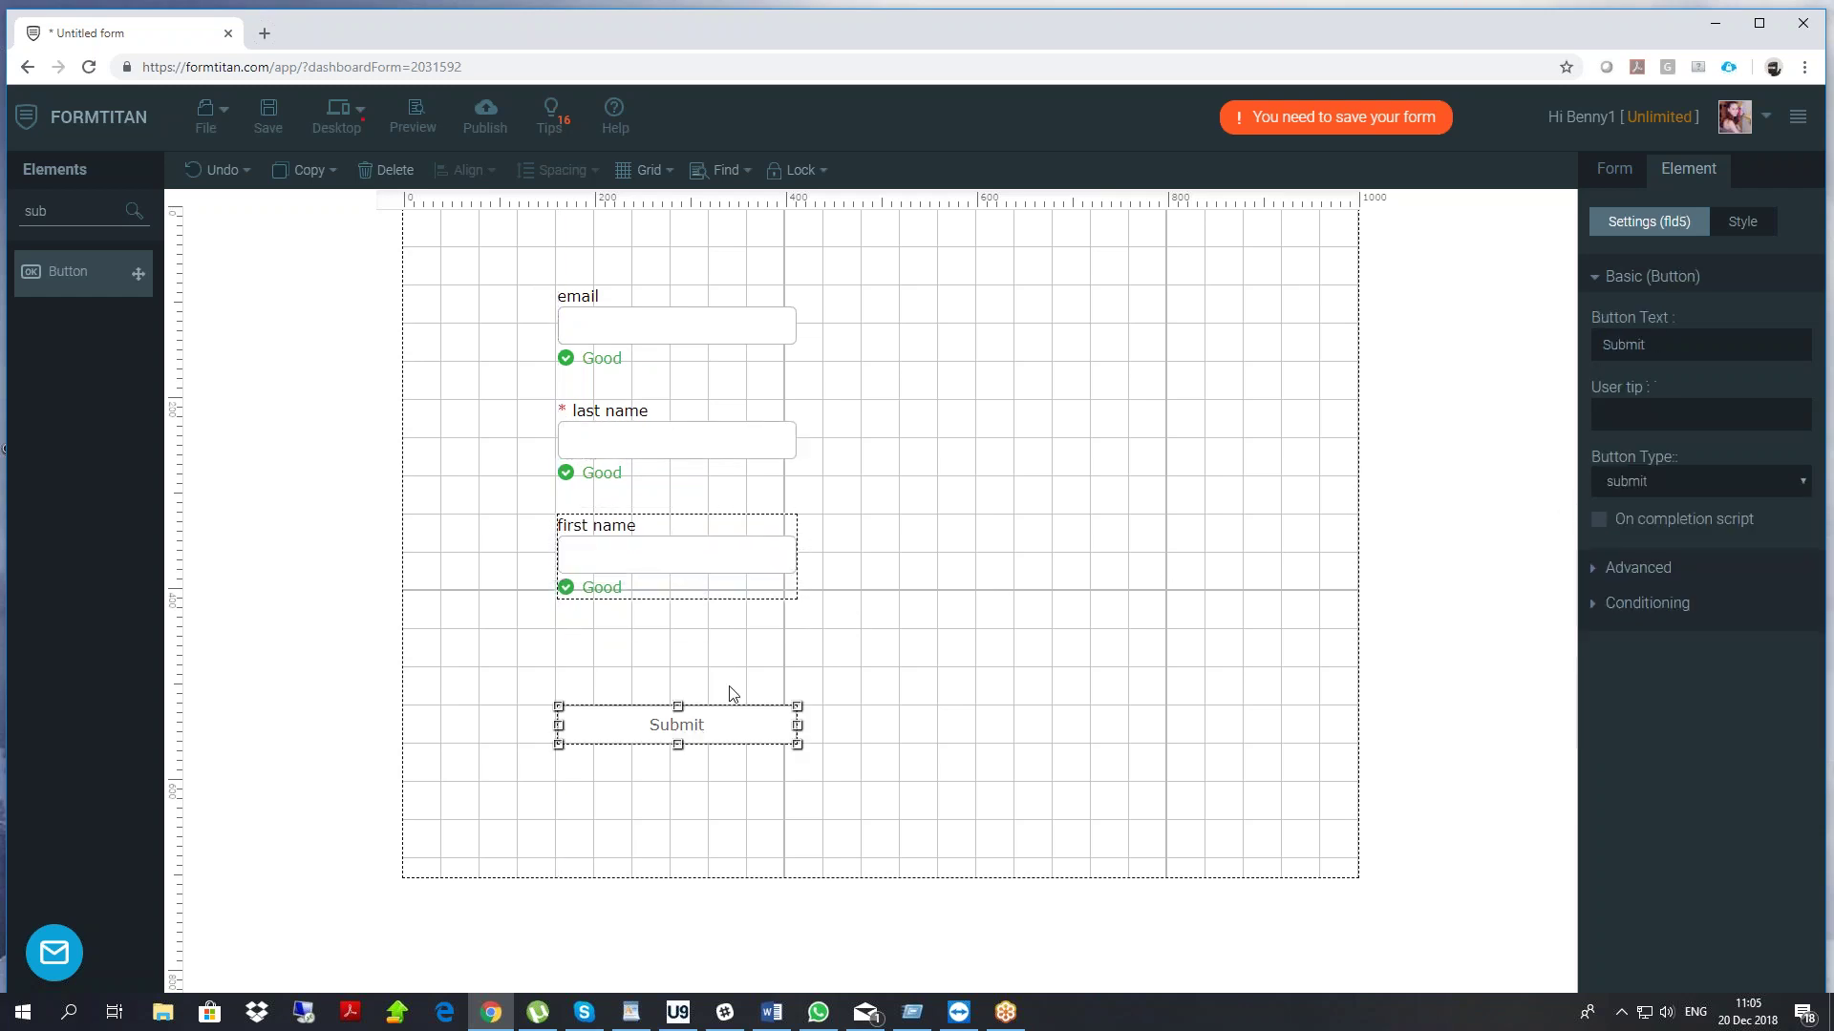
left_click(1615, 174)
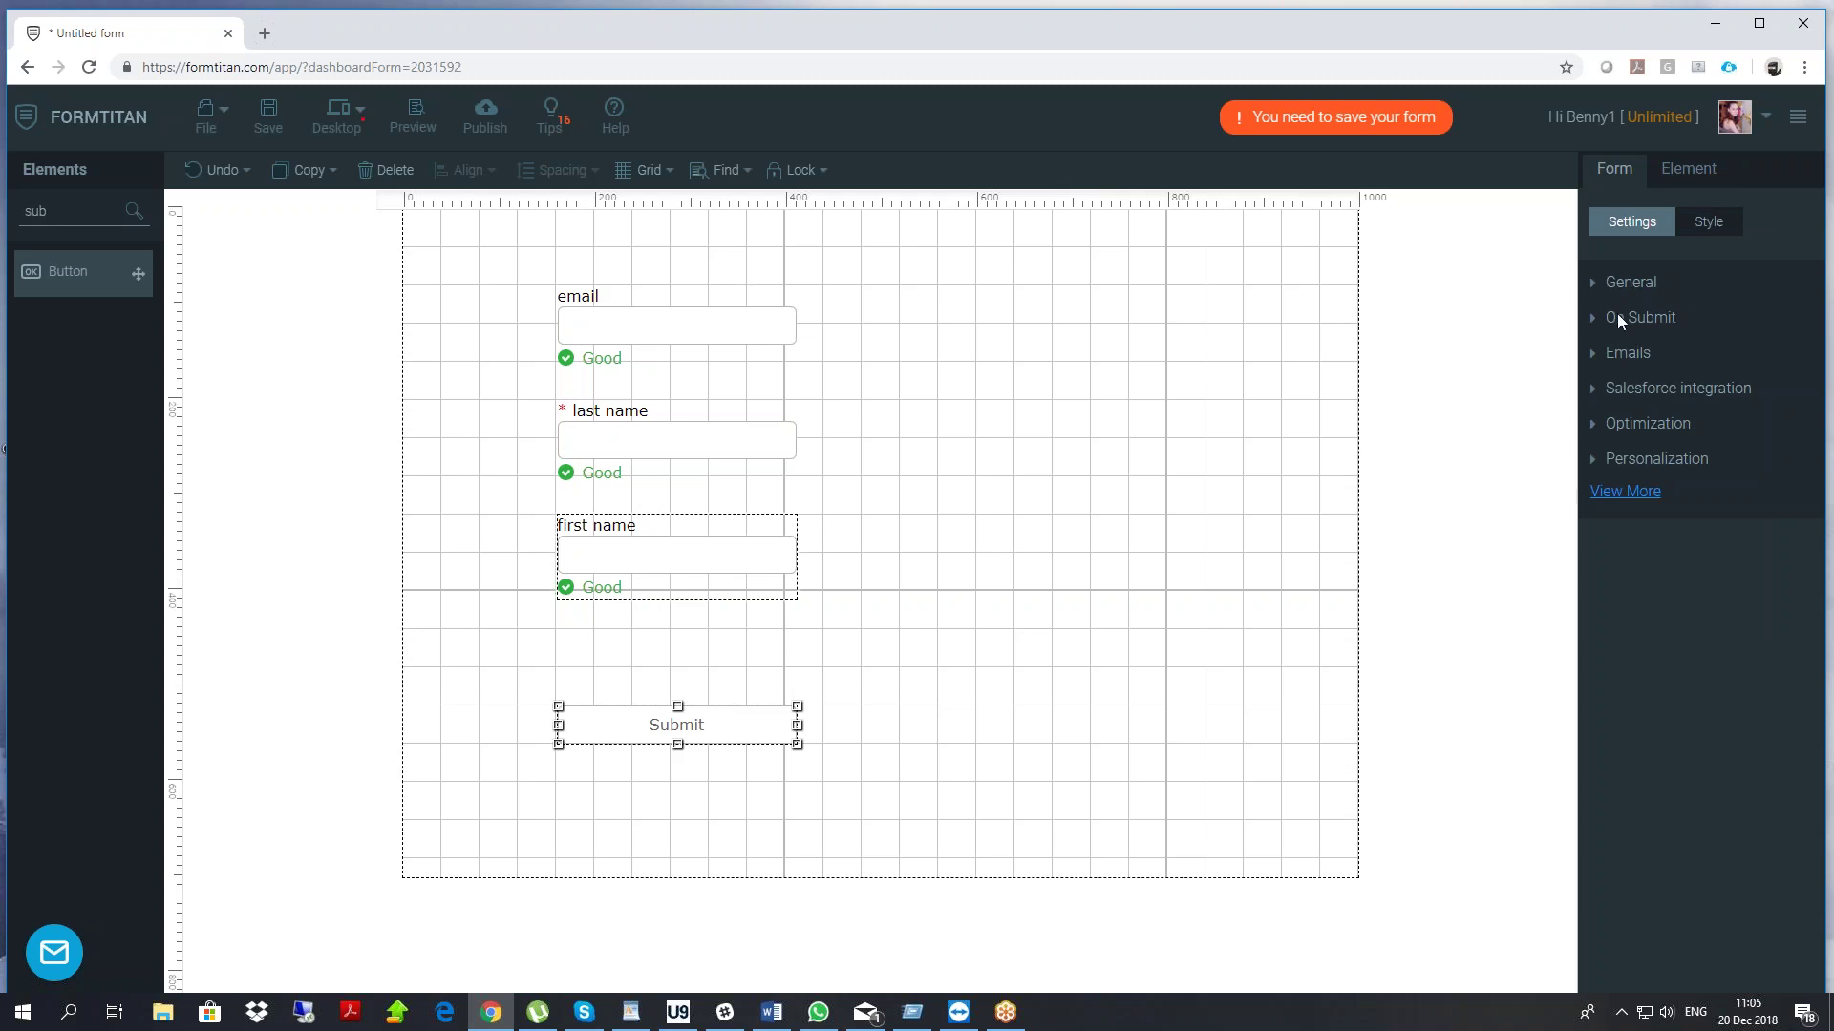
left_click(1654, 283)
left_click_drag(1762, 695, 1264, 695)
type("p")
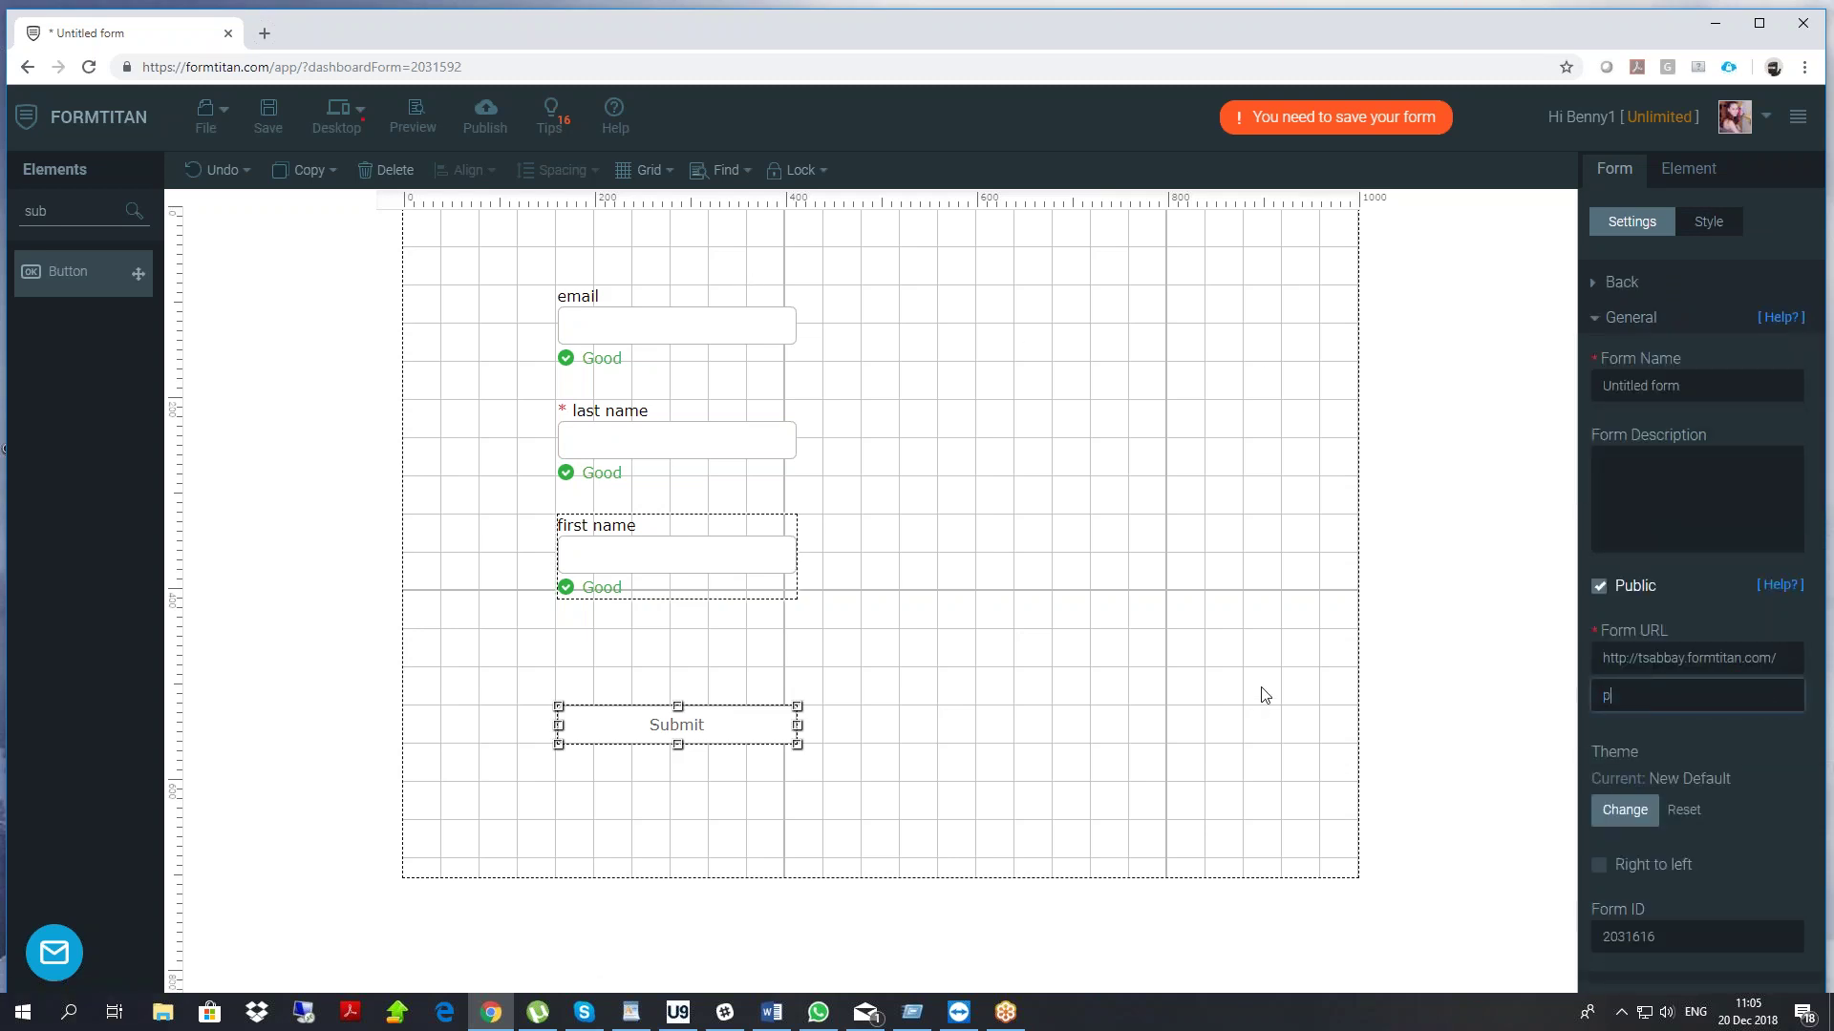
type("aulform1")
left_click(1624, 285)
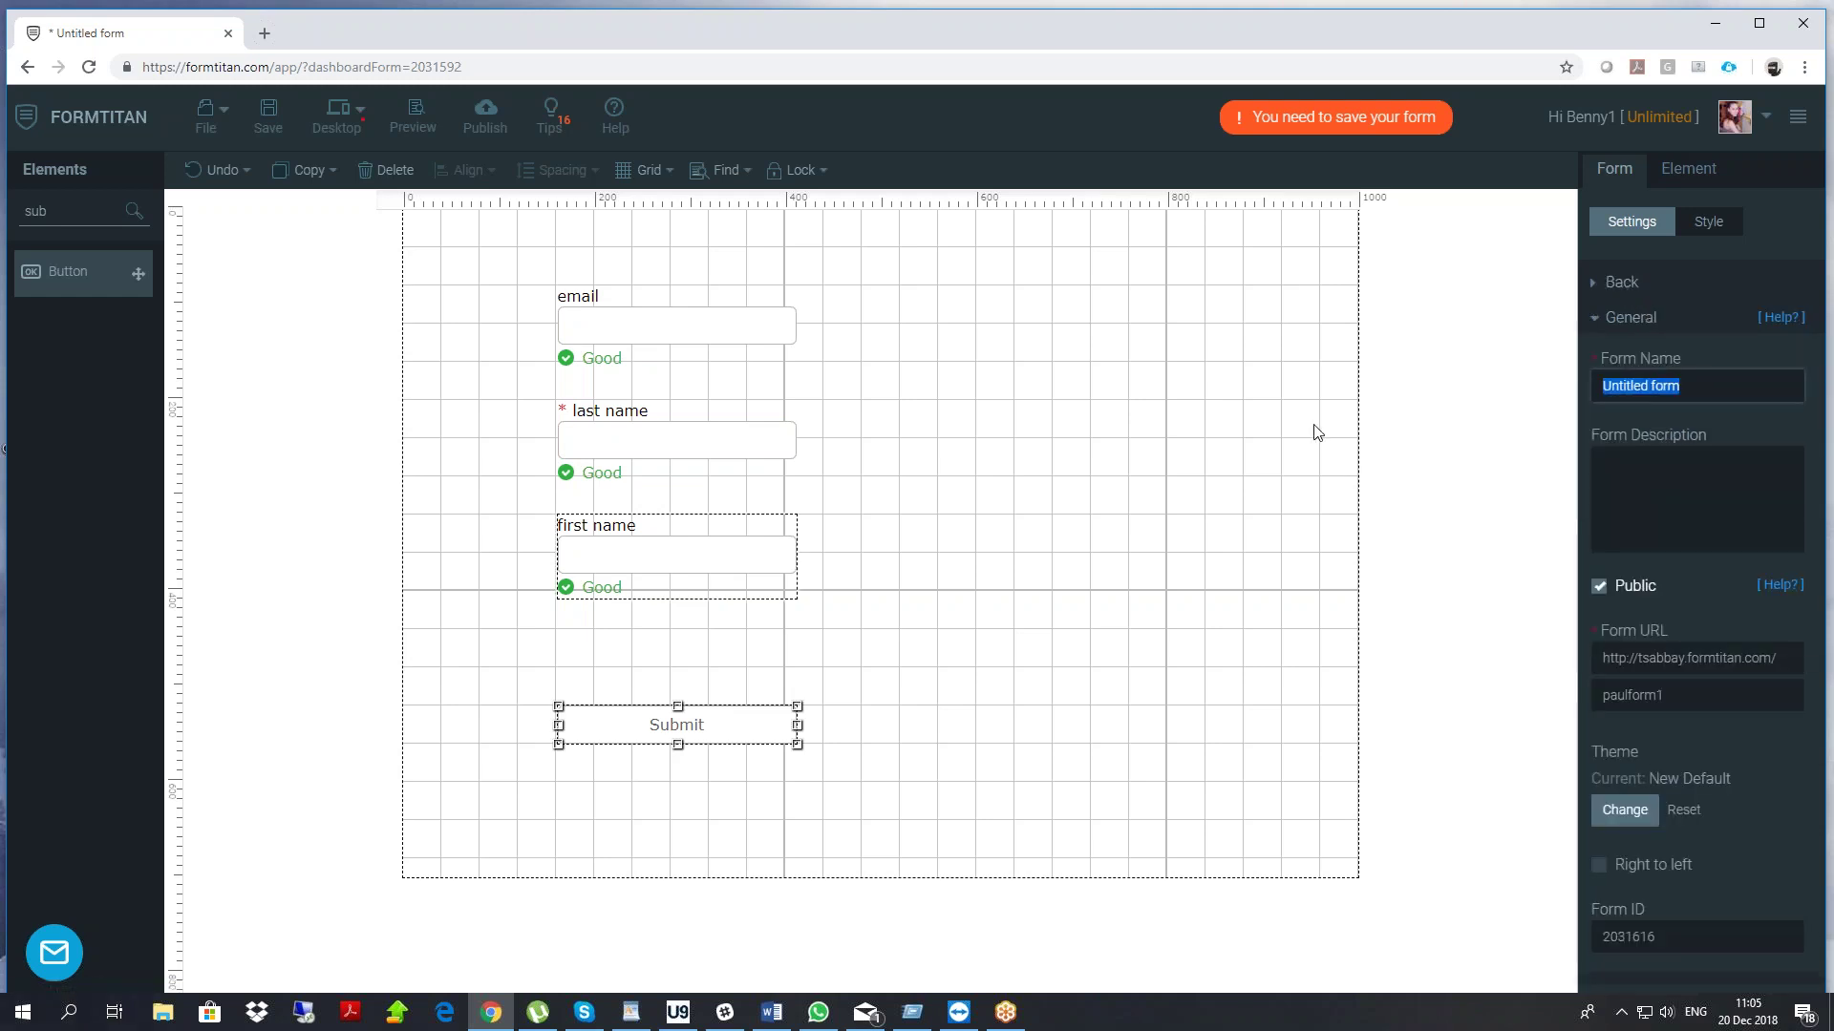
type("first form - push")
Start a push in Salesforce integration settings, then search 'con' and select Contact as the object
left_click(1669, 315)
left_click(1671, 392)
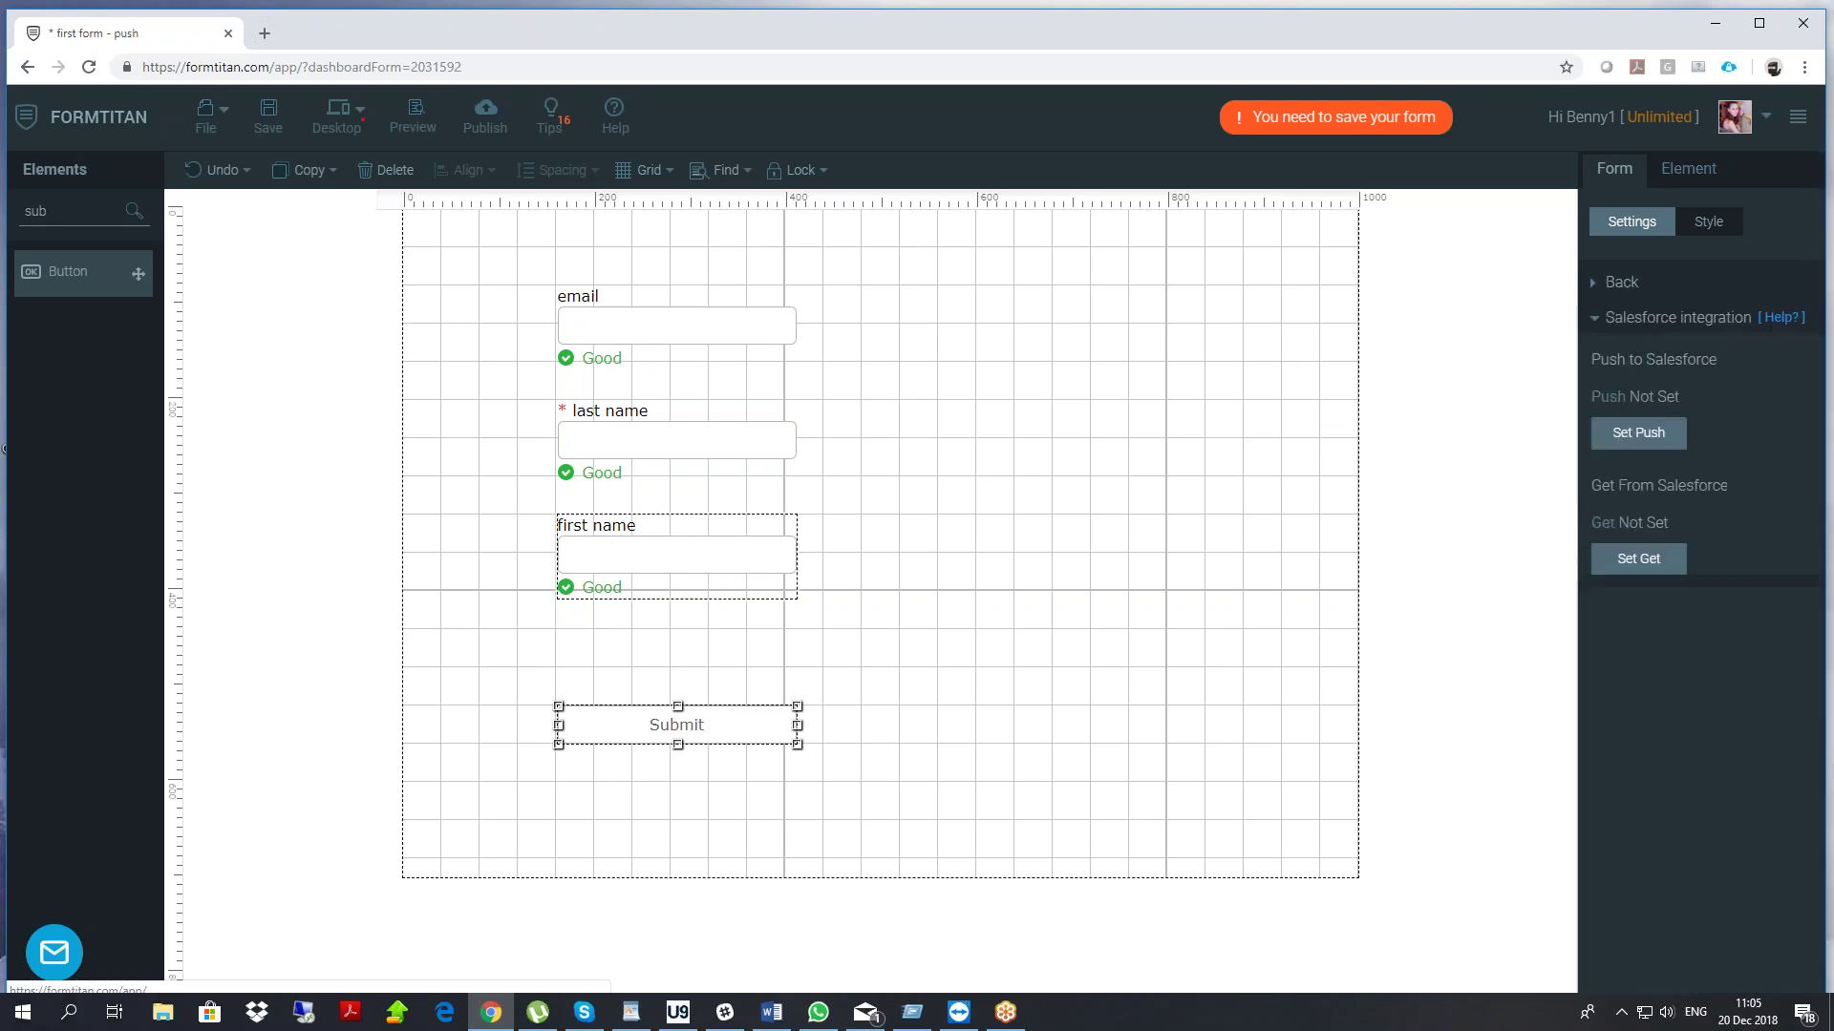
left_click(1618, 445)
left_click_drag(909, 335, 1175, 327)
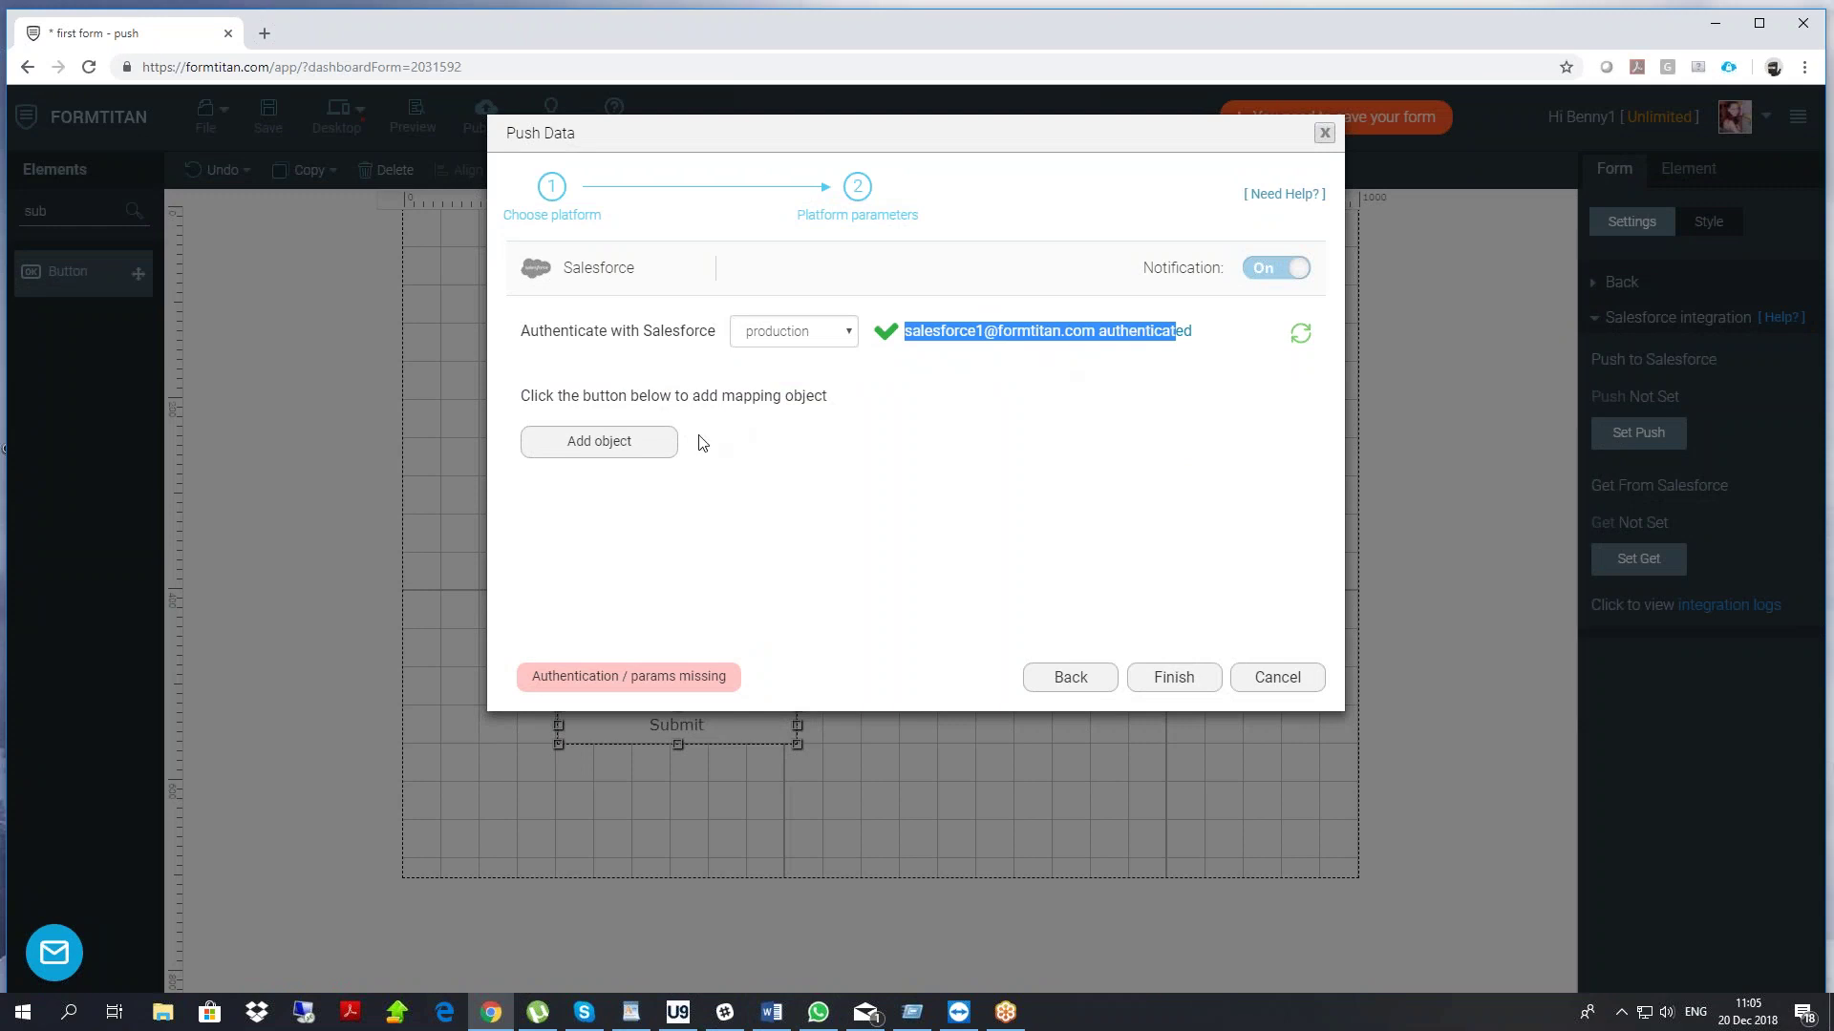
left_click(618, 447)
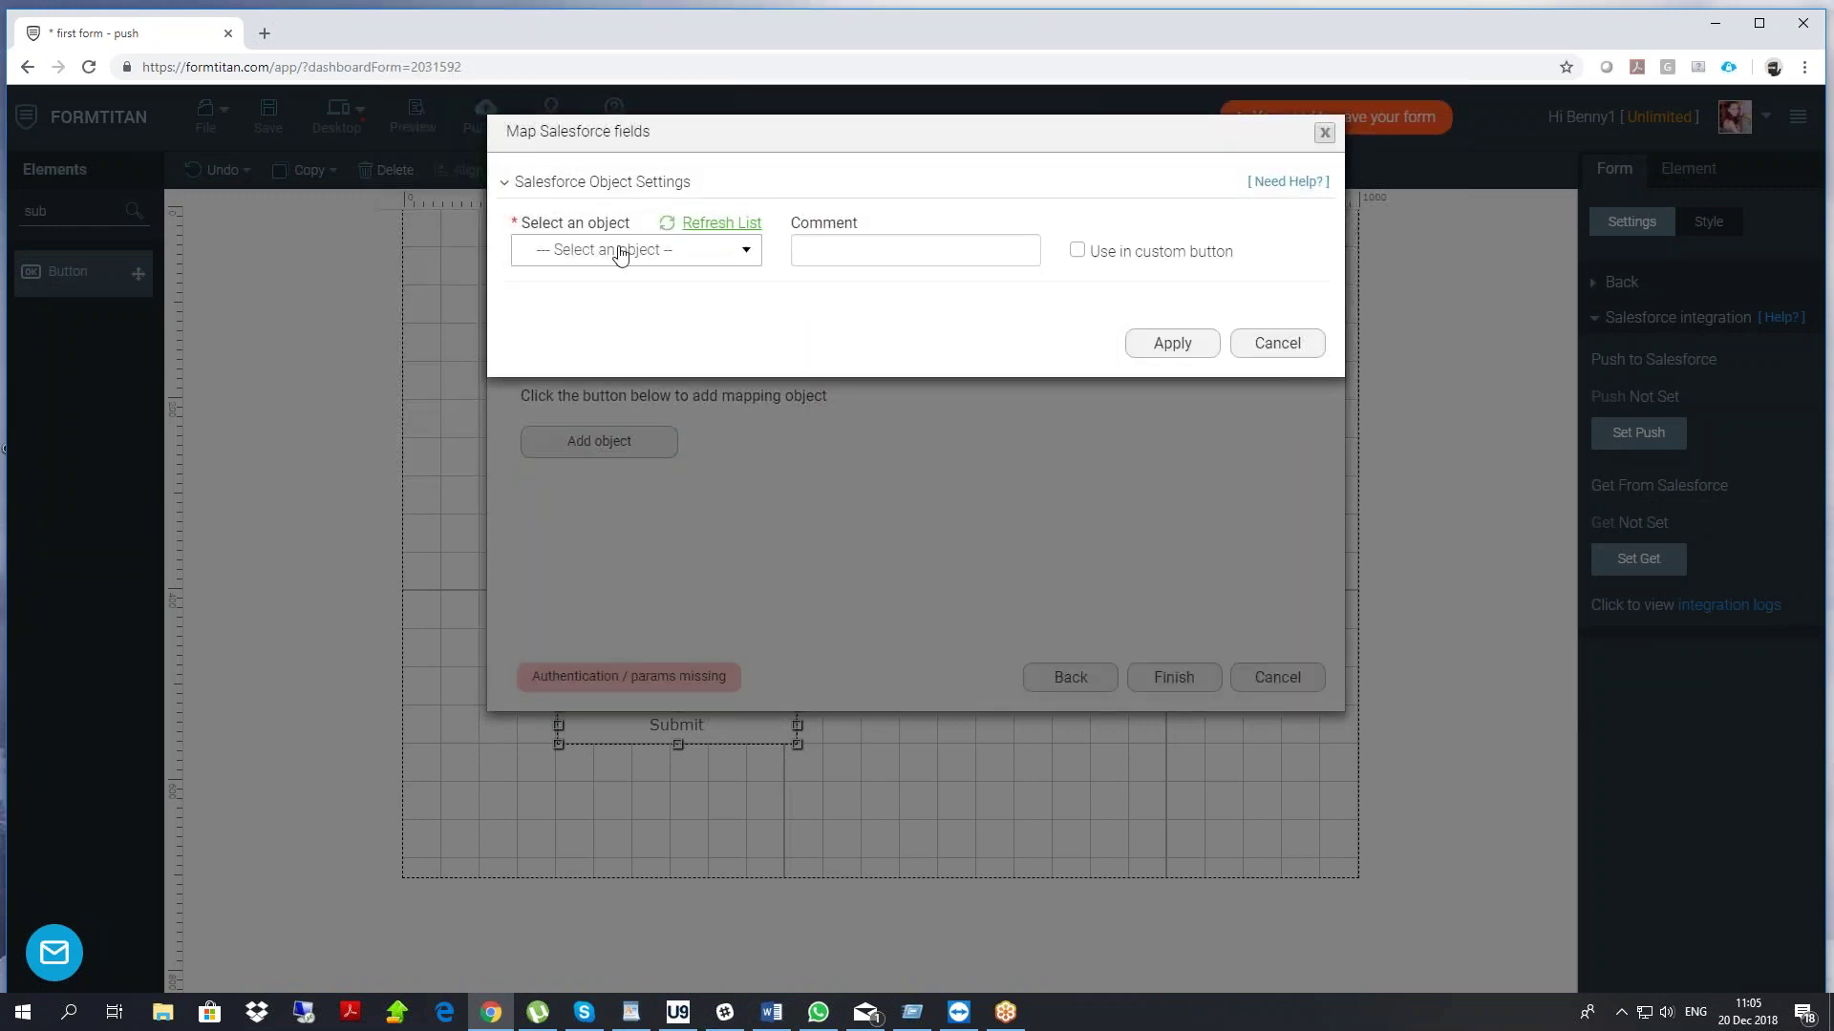
left_click(619, 250)
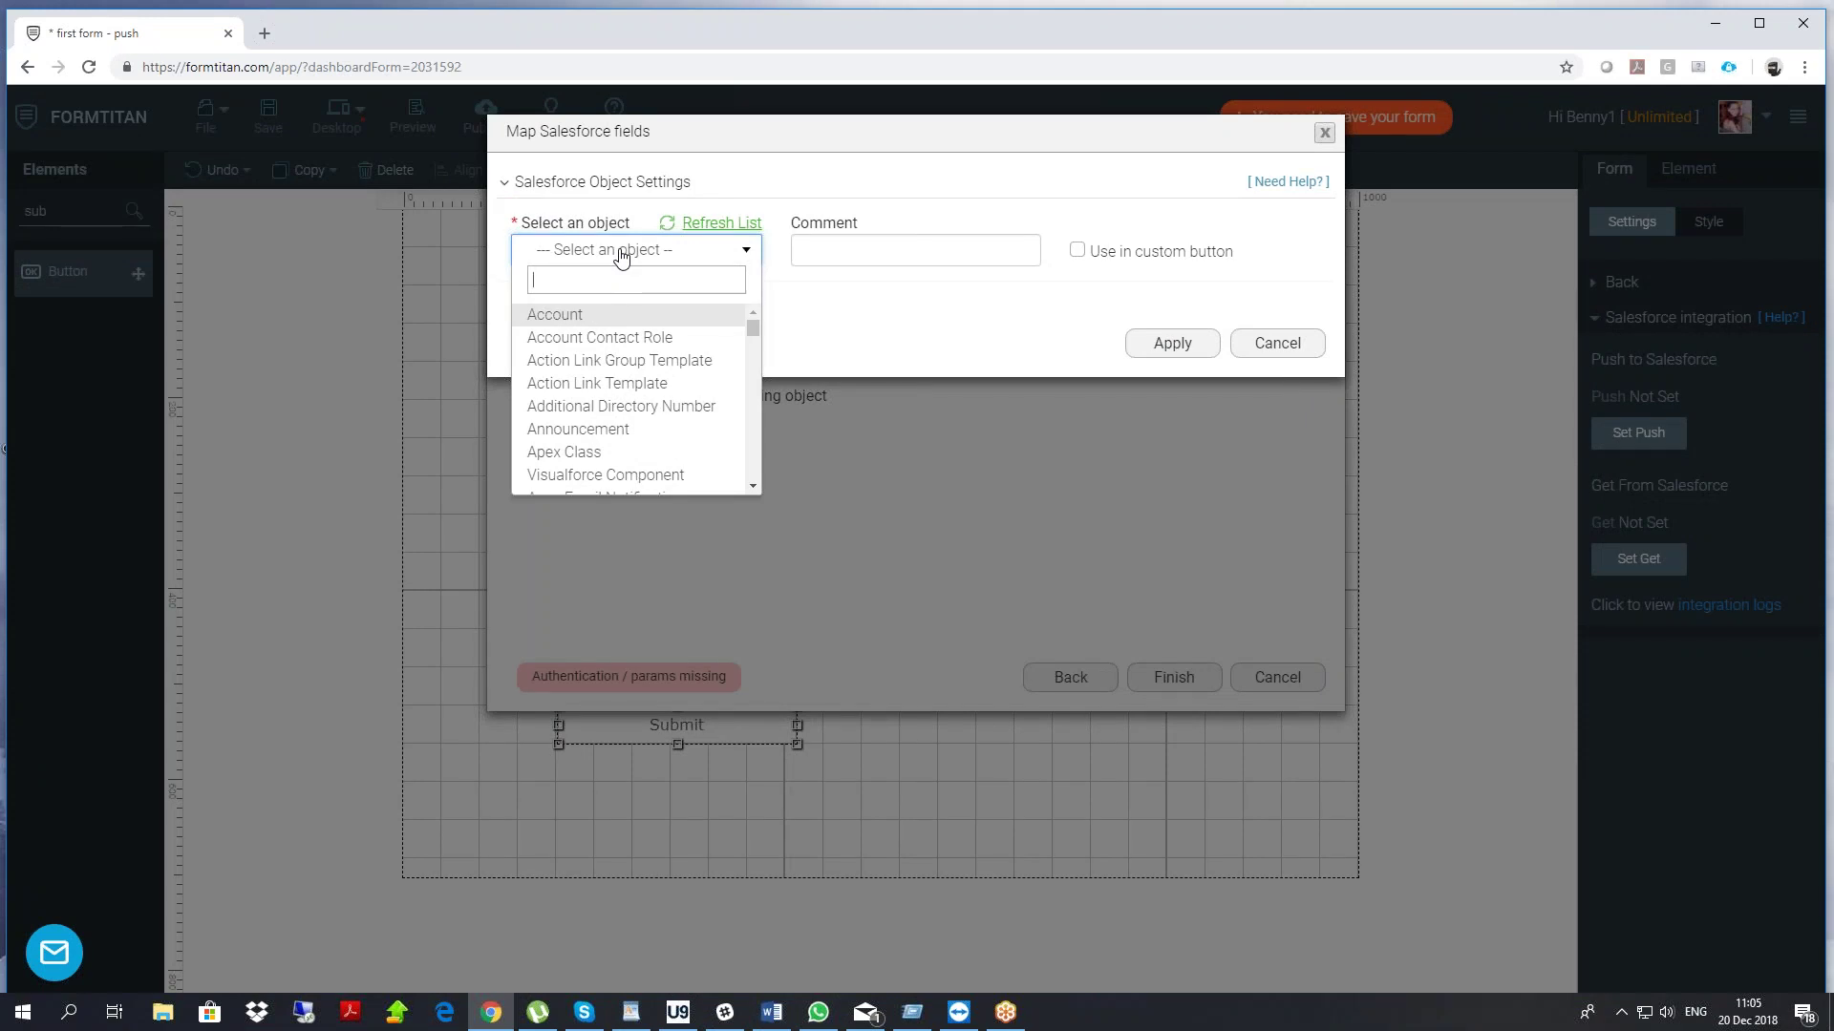
type("con")
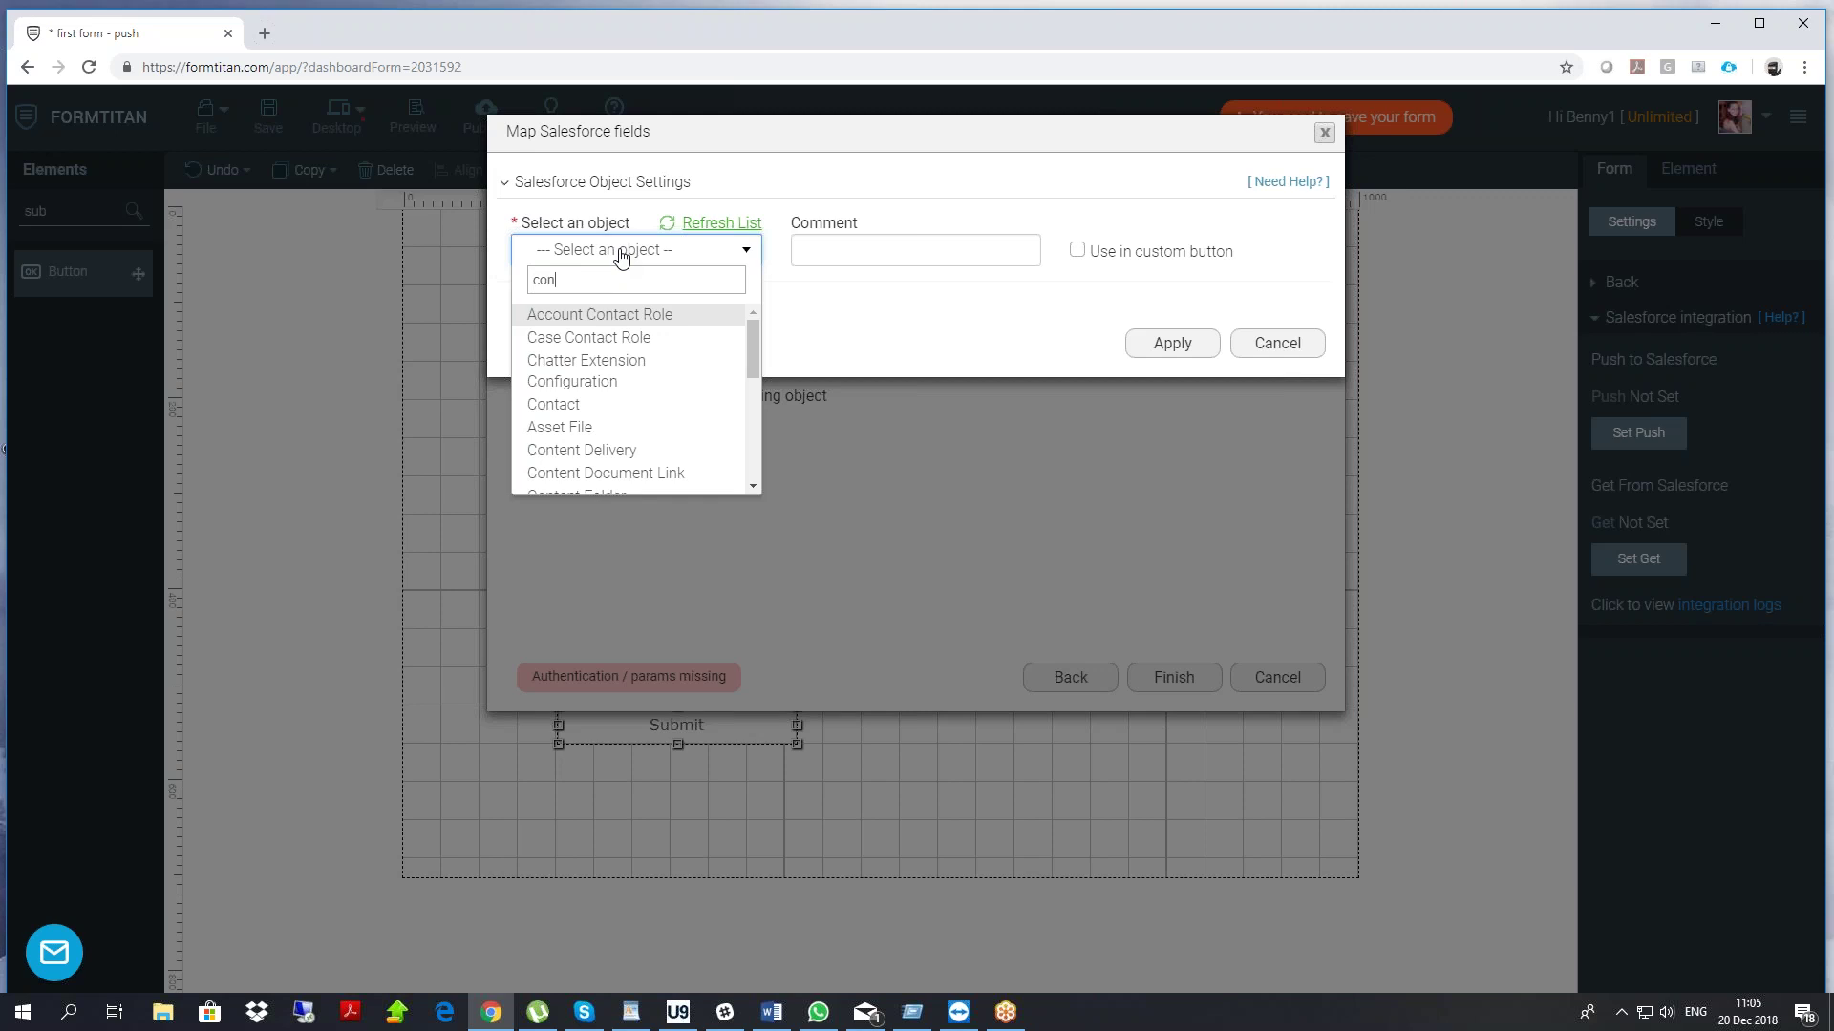
left_click(576, 405)
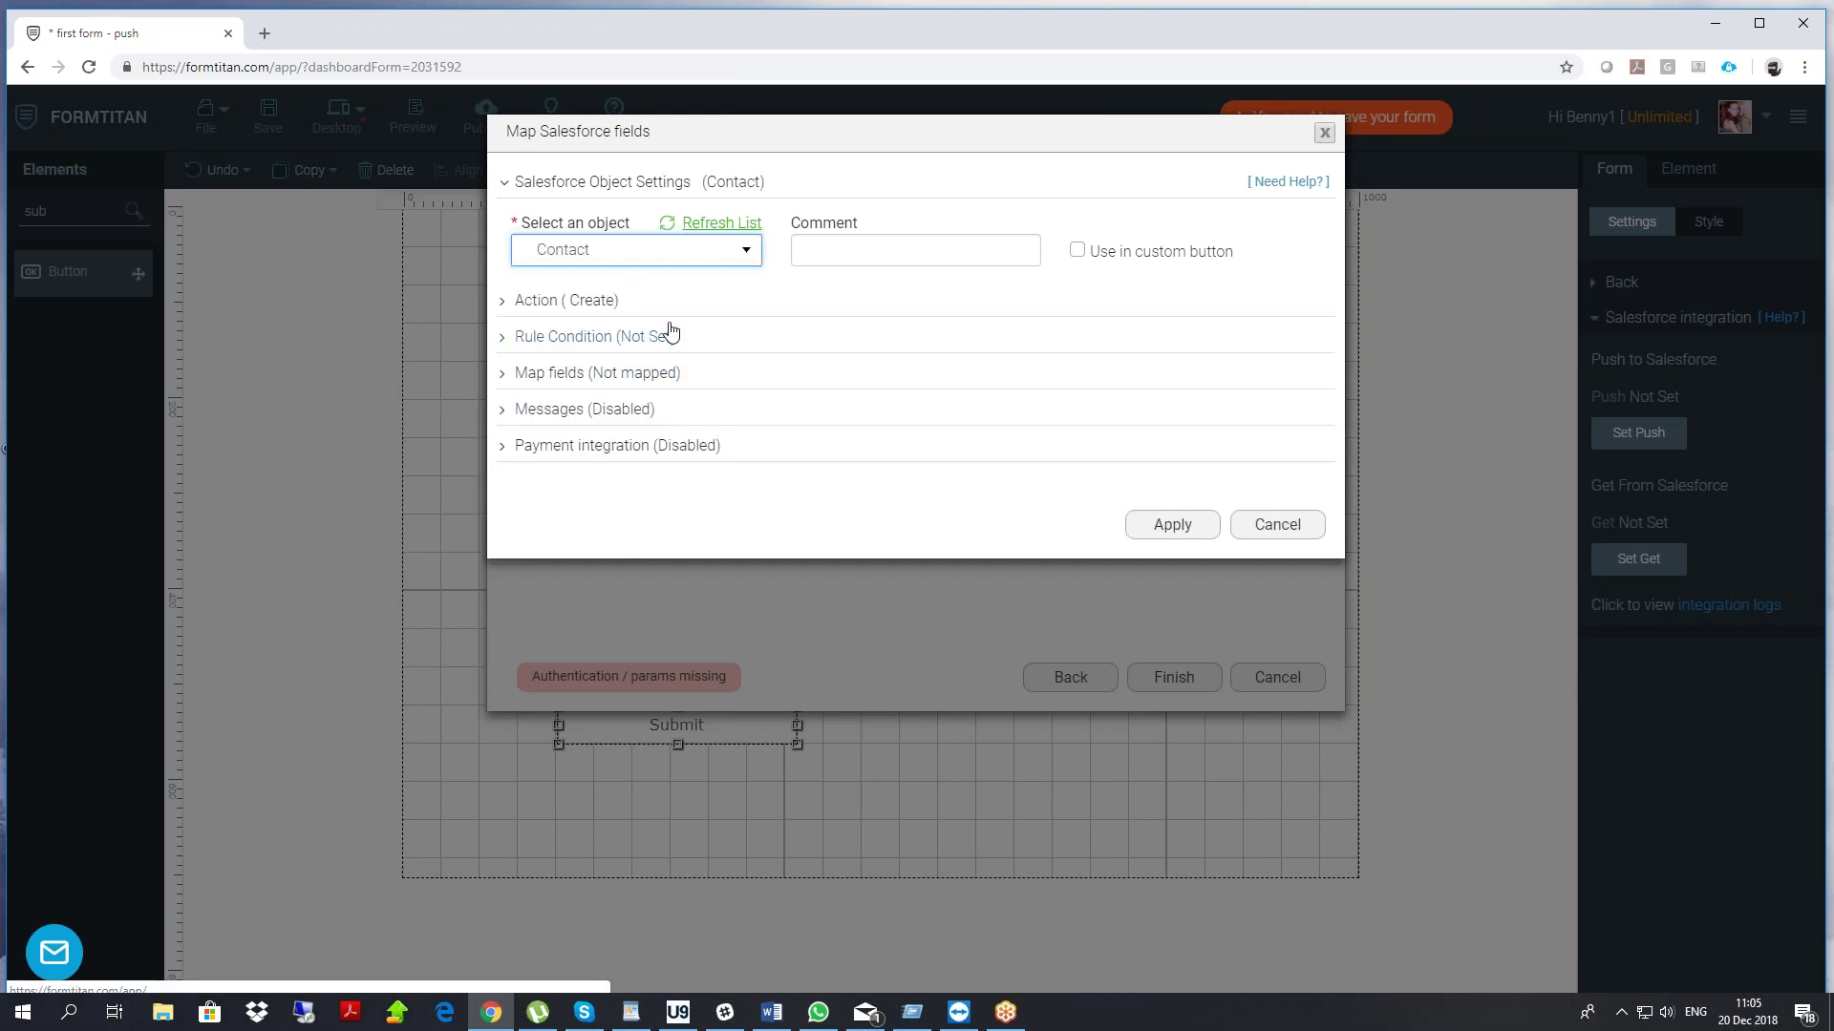
left_click(620, 252)
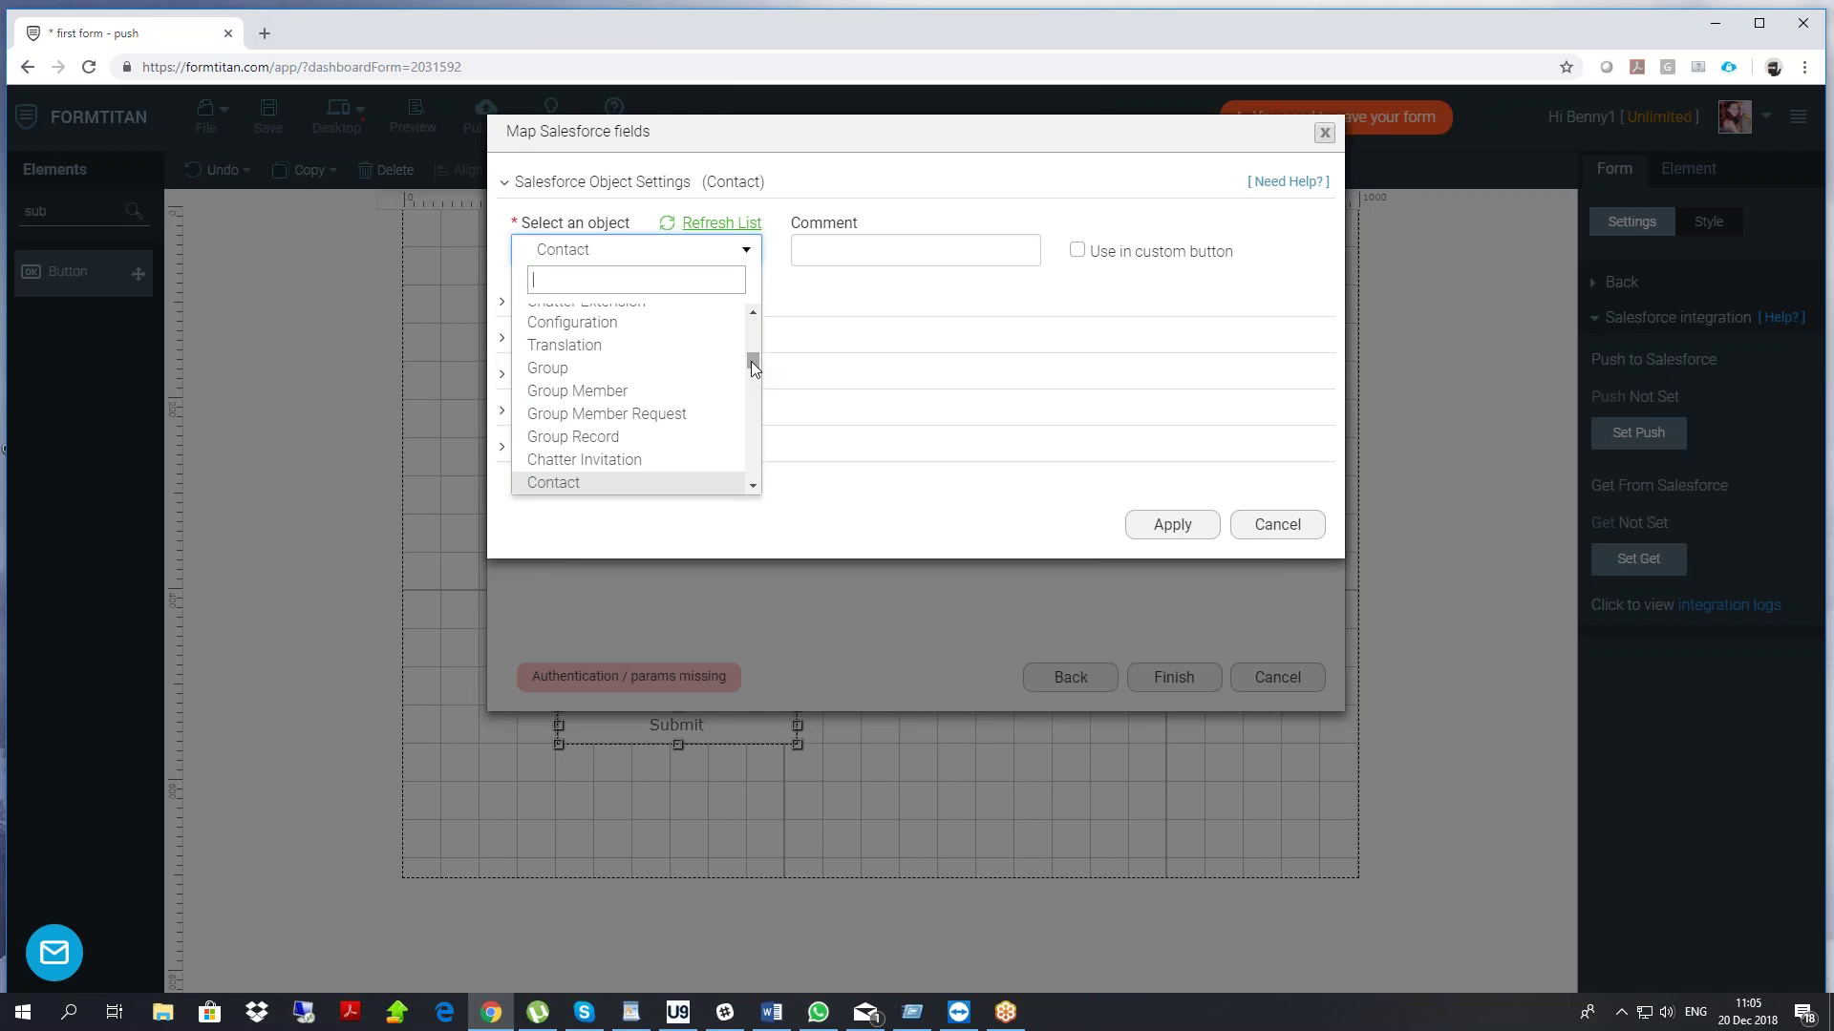
Cancel the push dialogs and add a Textbox labelled 'account name' at the form's top right
left_click(1313, 524)
left_click(1289, 680)
key("BackSpace")
key("BackSpace")
key("BackSpace")
type("text")
left_click_drag(77, 328, 941, 280)
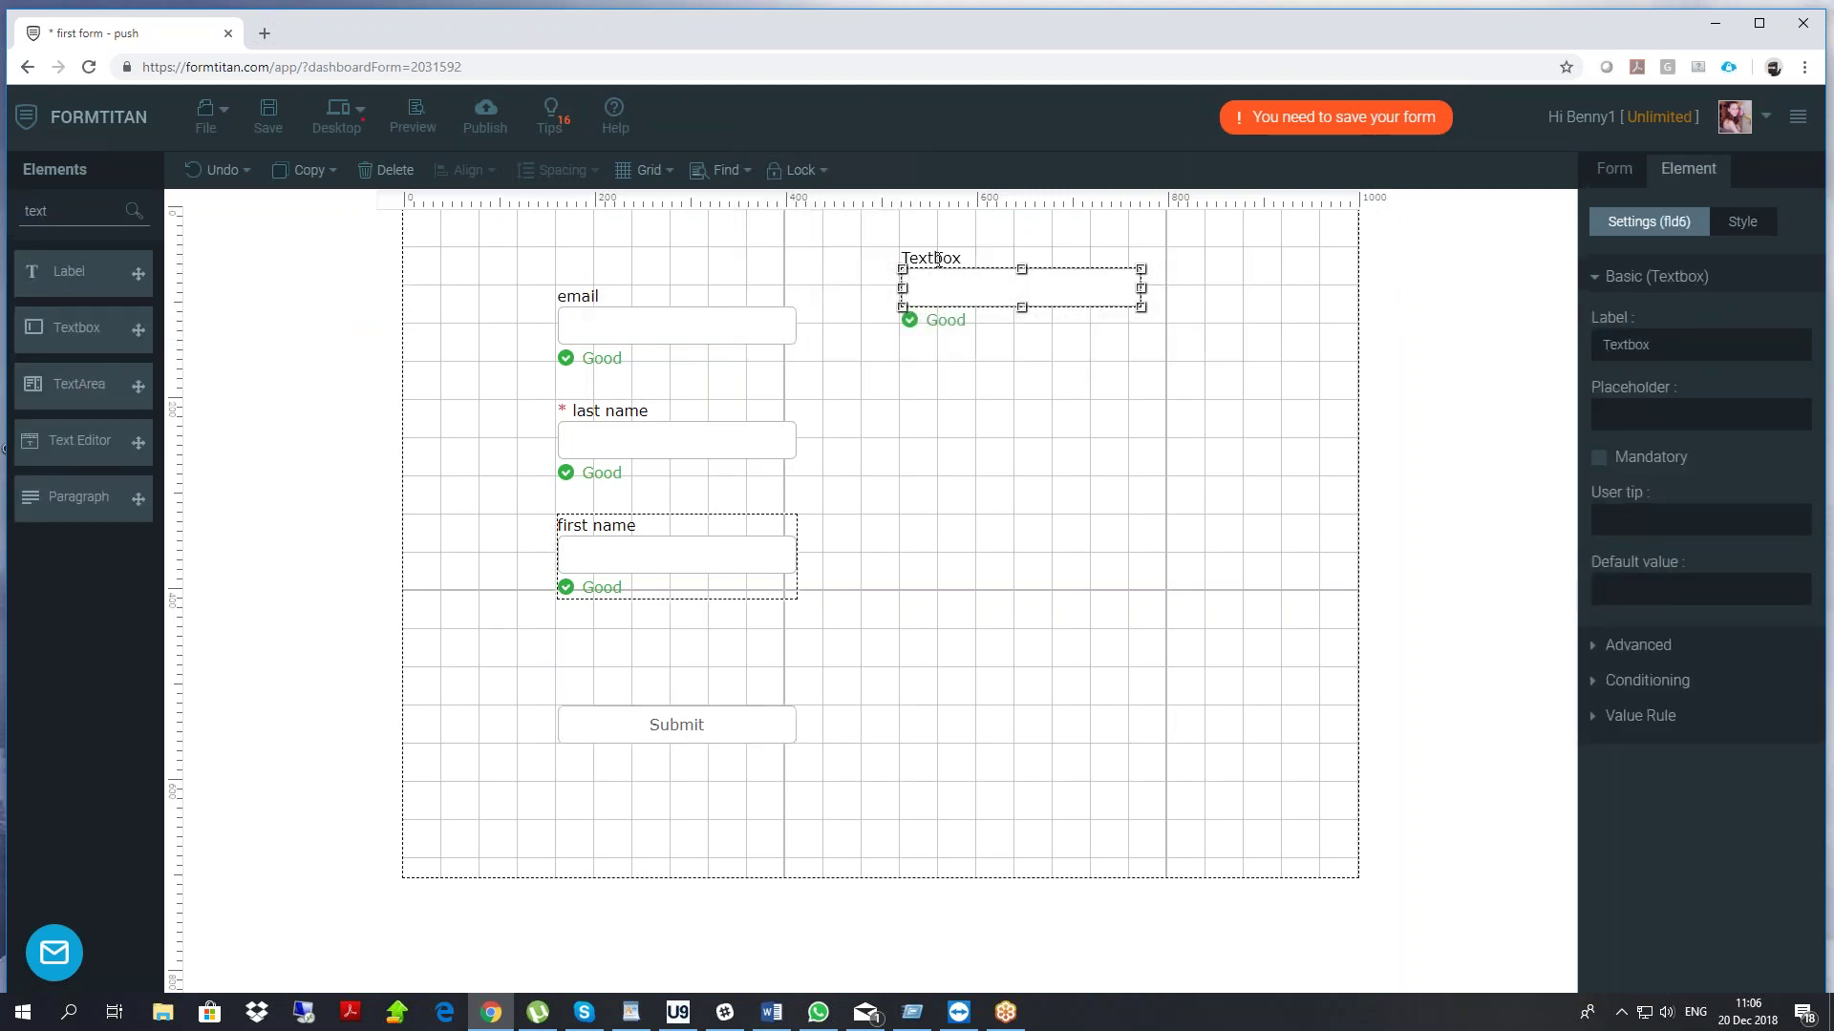
double_click(936, 258)
type("account ")
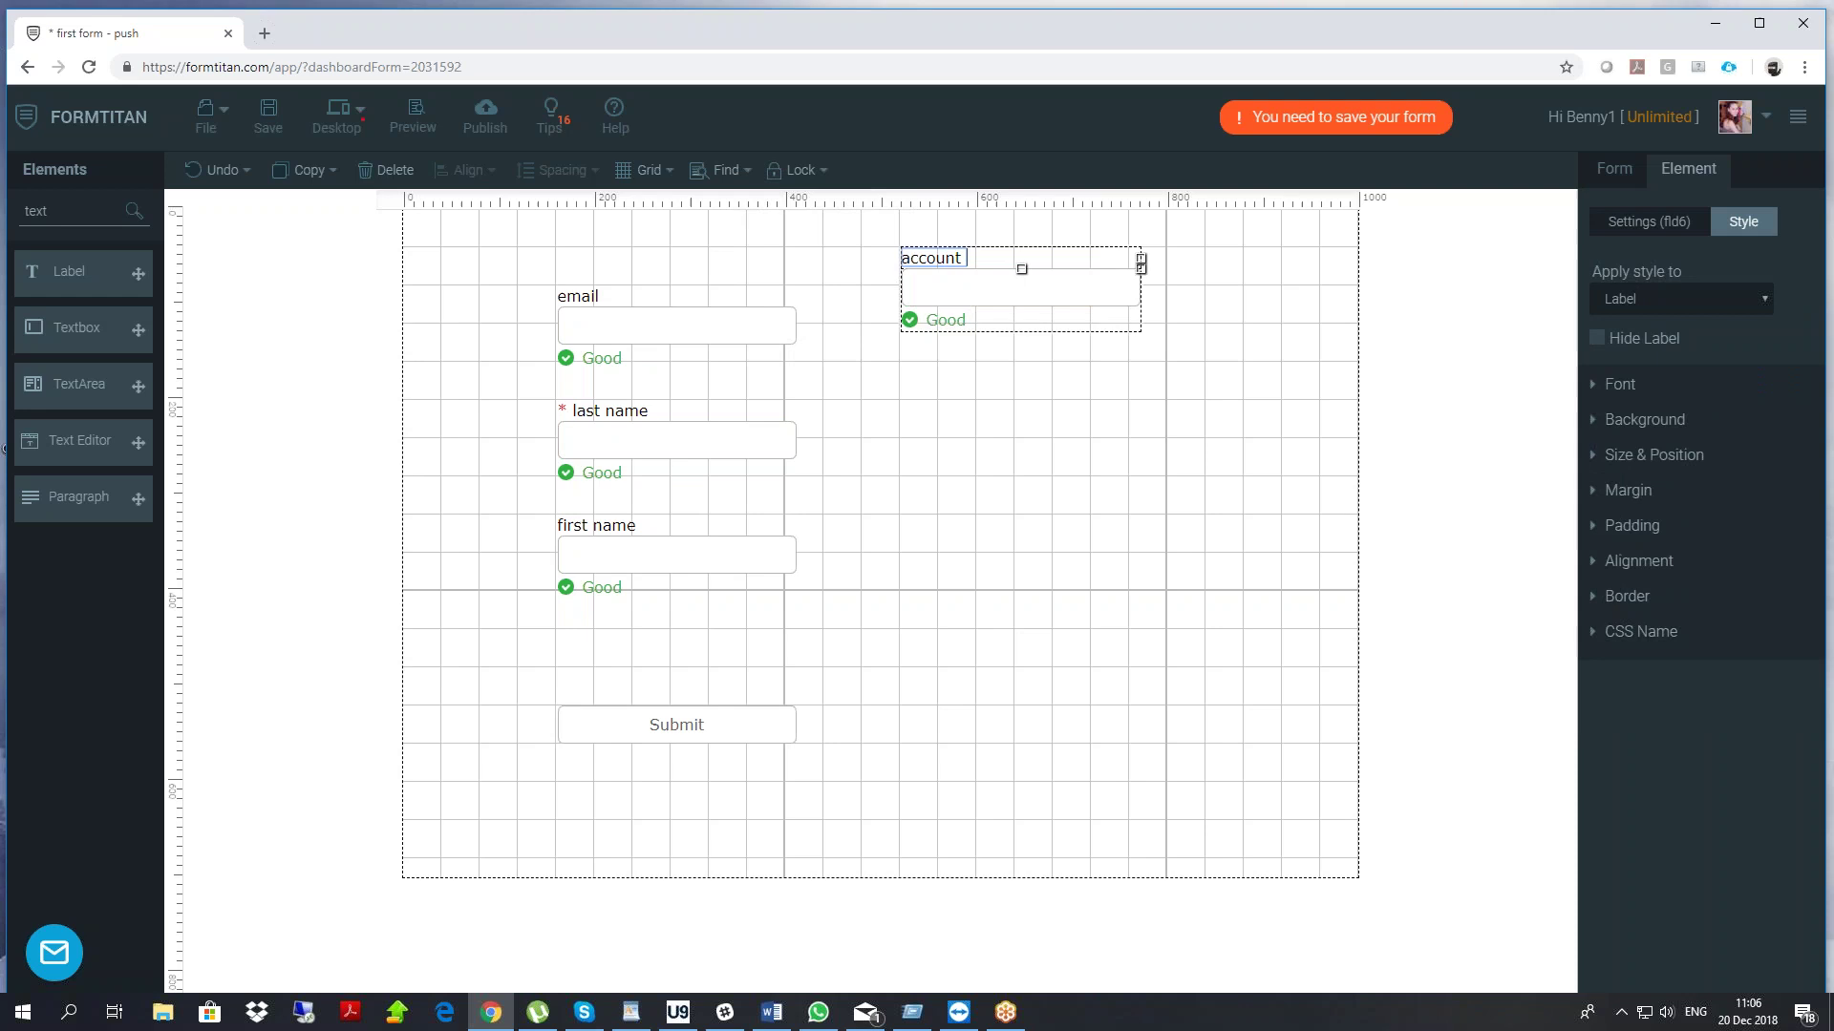
type("name")
left_click(1019, 372)
Stack all fields and Submit beneath account name with 20 px vertical spacing, moved left
left_click_drag(536, 282, 760, 649)
left_click_drag(704, 328, 1035, 402)
left_click_drag(665, 740, 1008, 743)
left_click_drag(833, 233, 1162, 798)
left_click(554, 170)
left_click(715, 207)
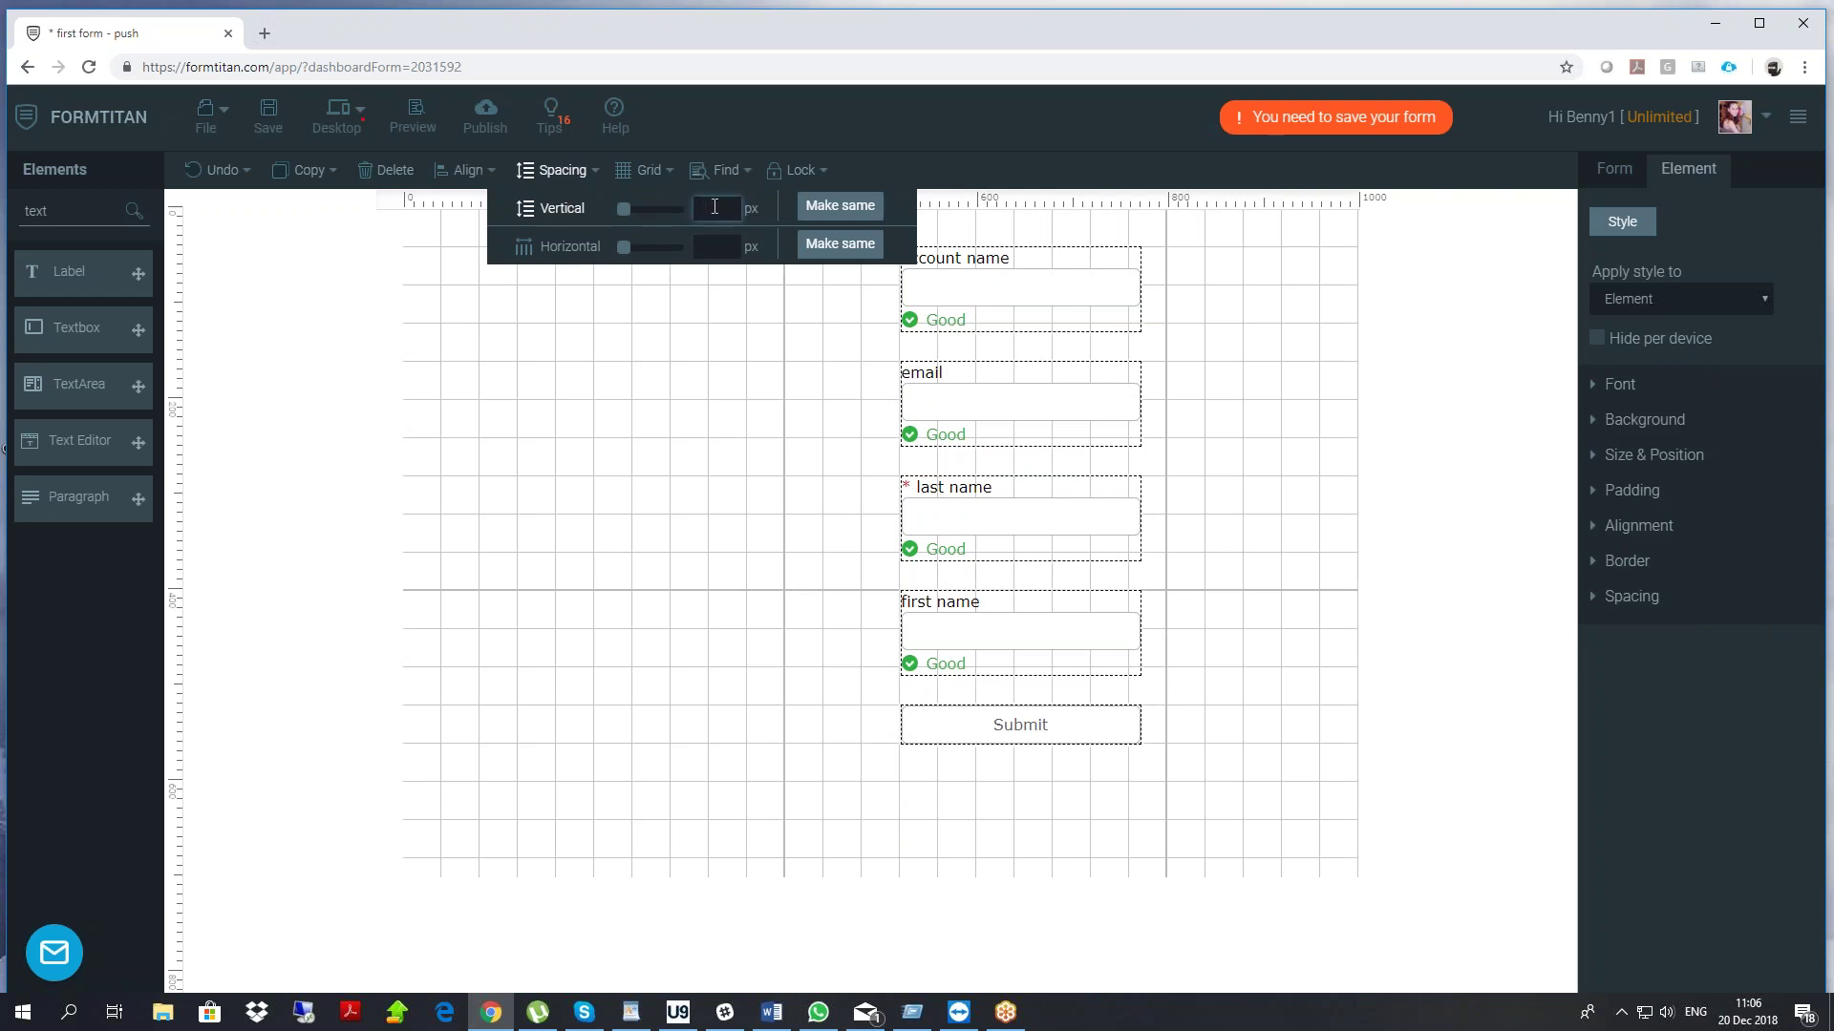
type("20")
left_click_drag(1010, 256, 590, 294)
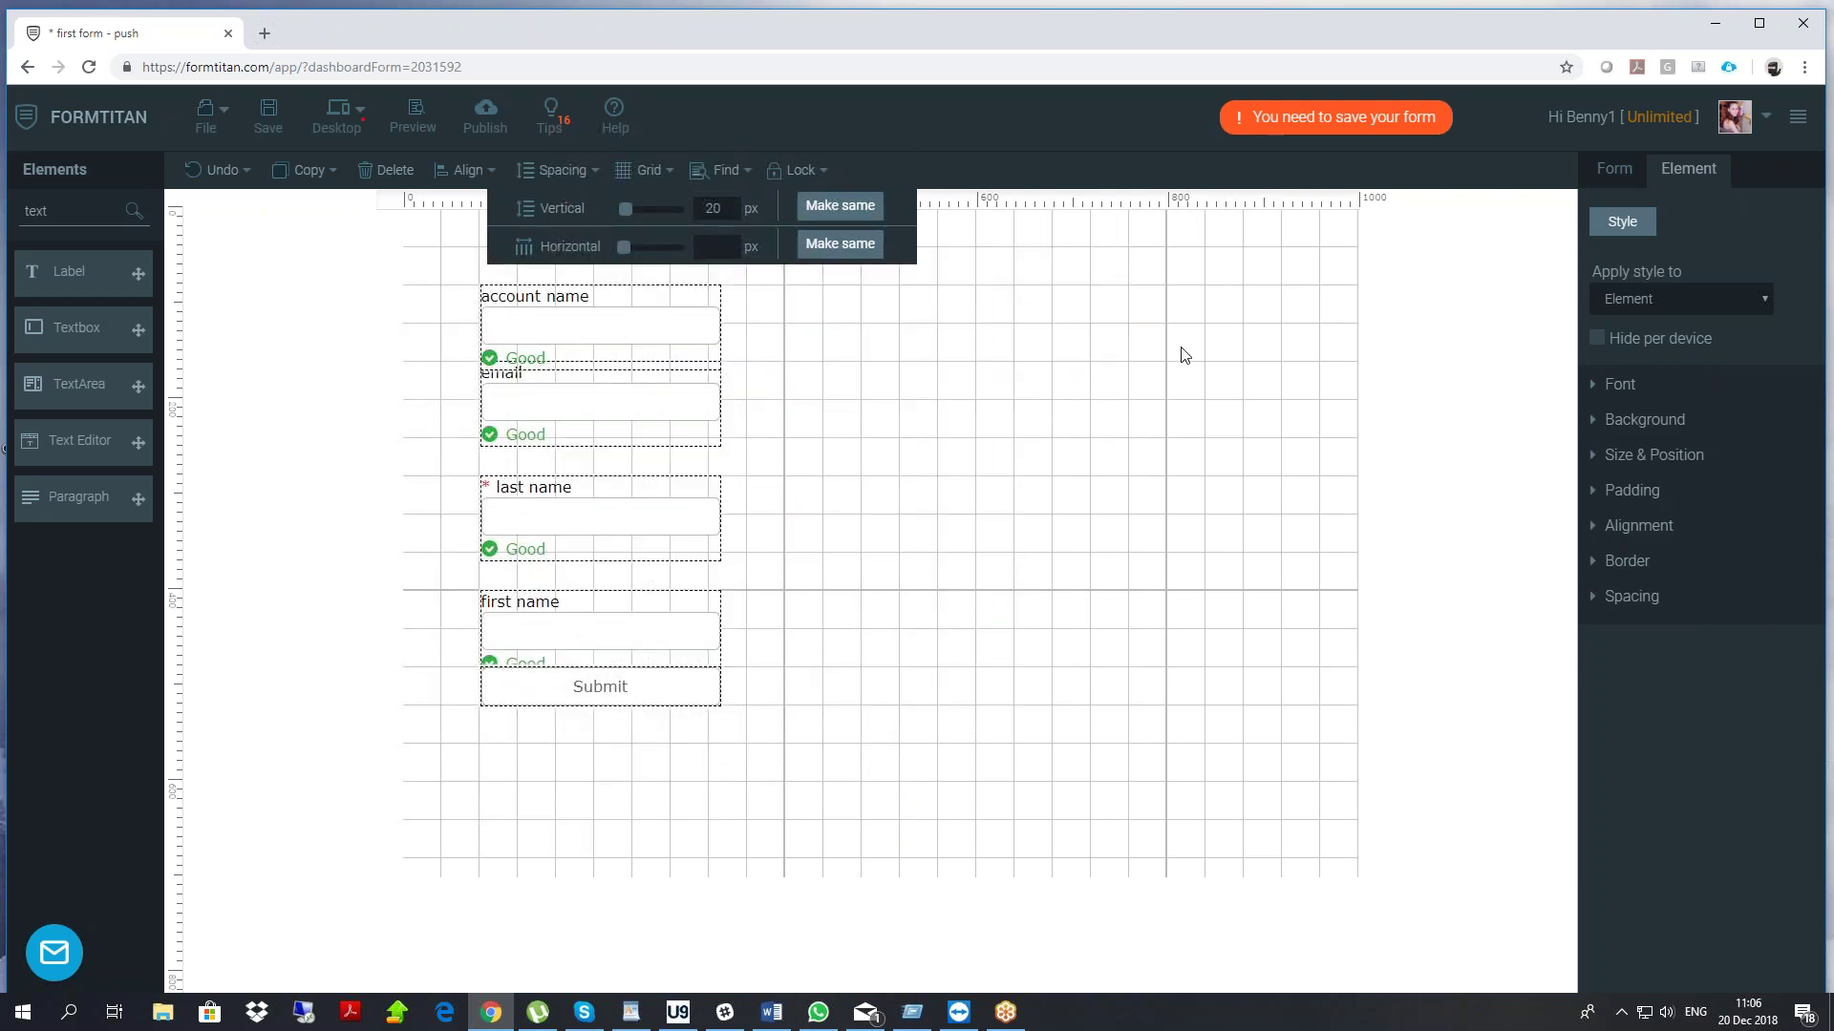
left_click(1114, 368)
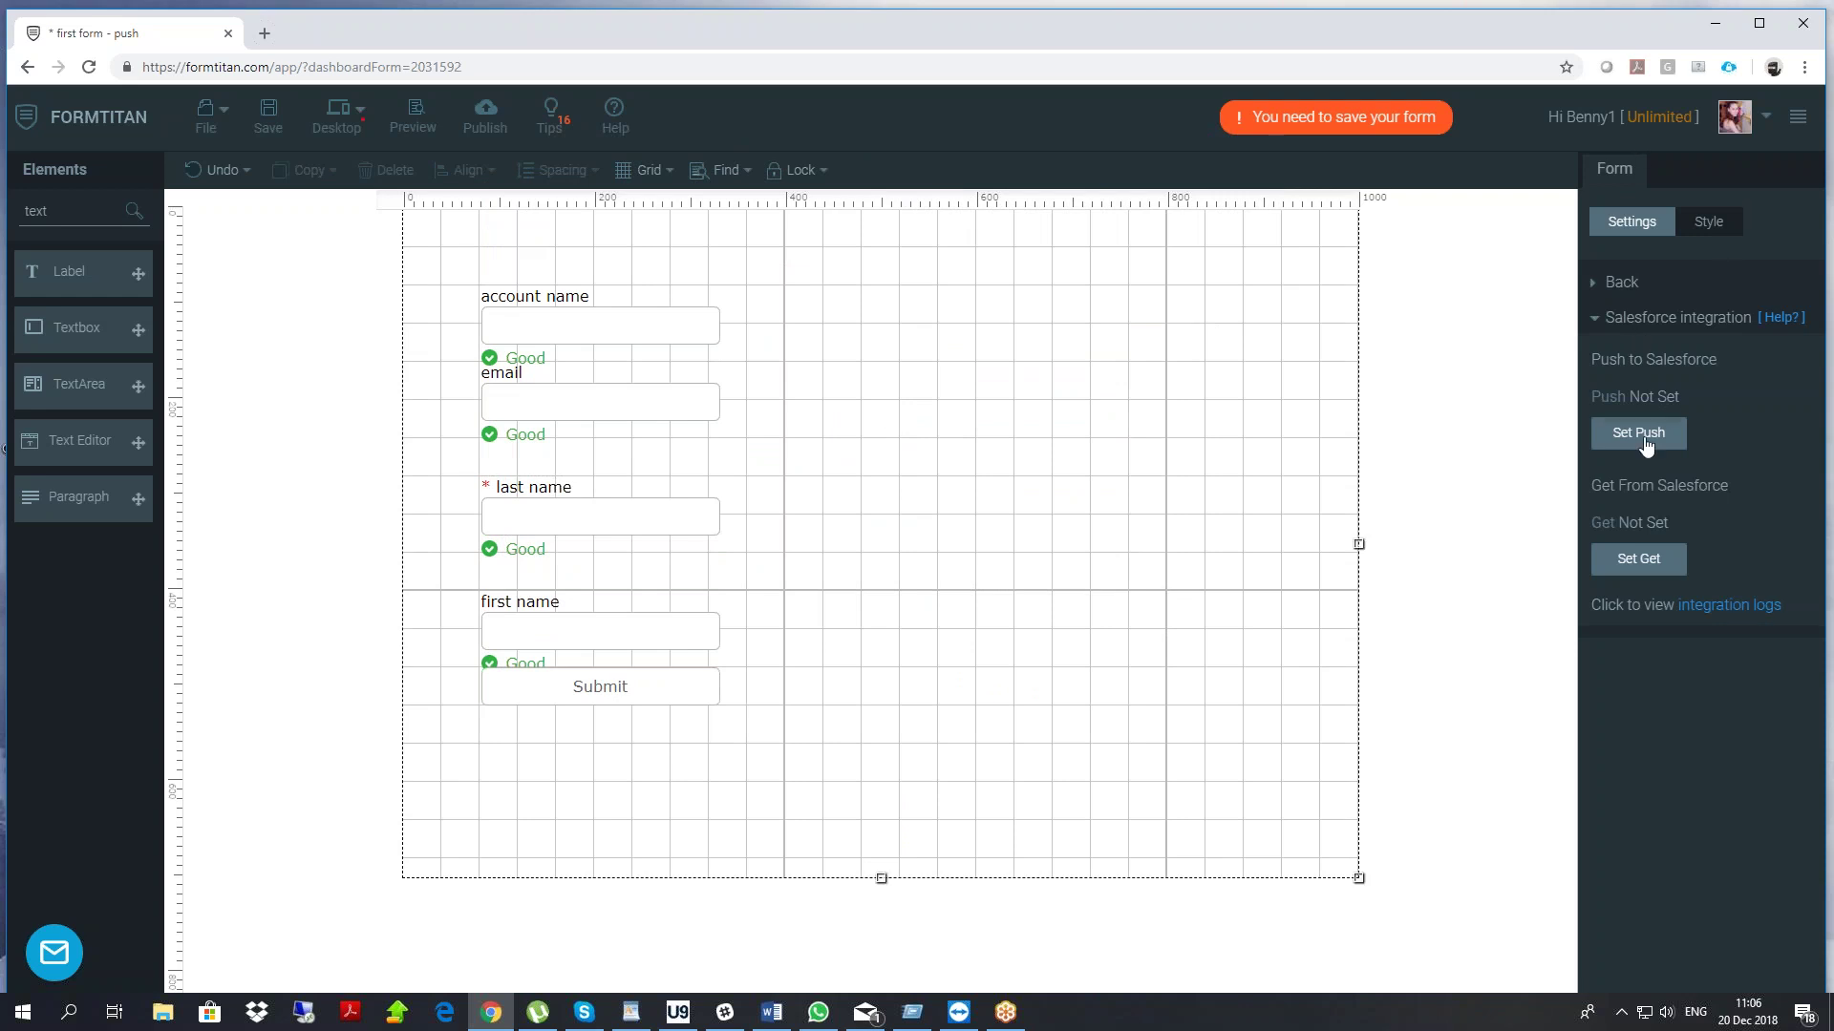
Start a new push and choose Account as the Salesforce object
left_click(1641, 436)
left_click(630, 442)
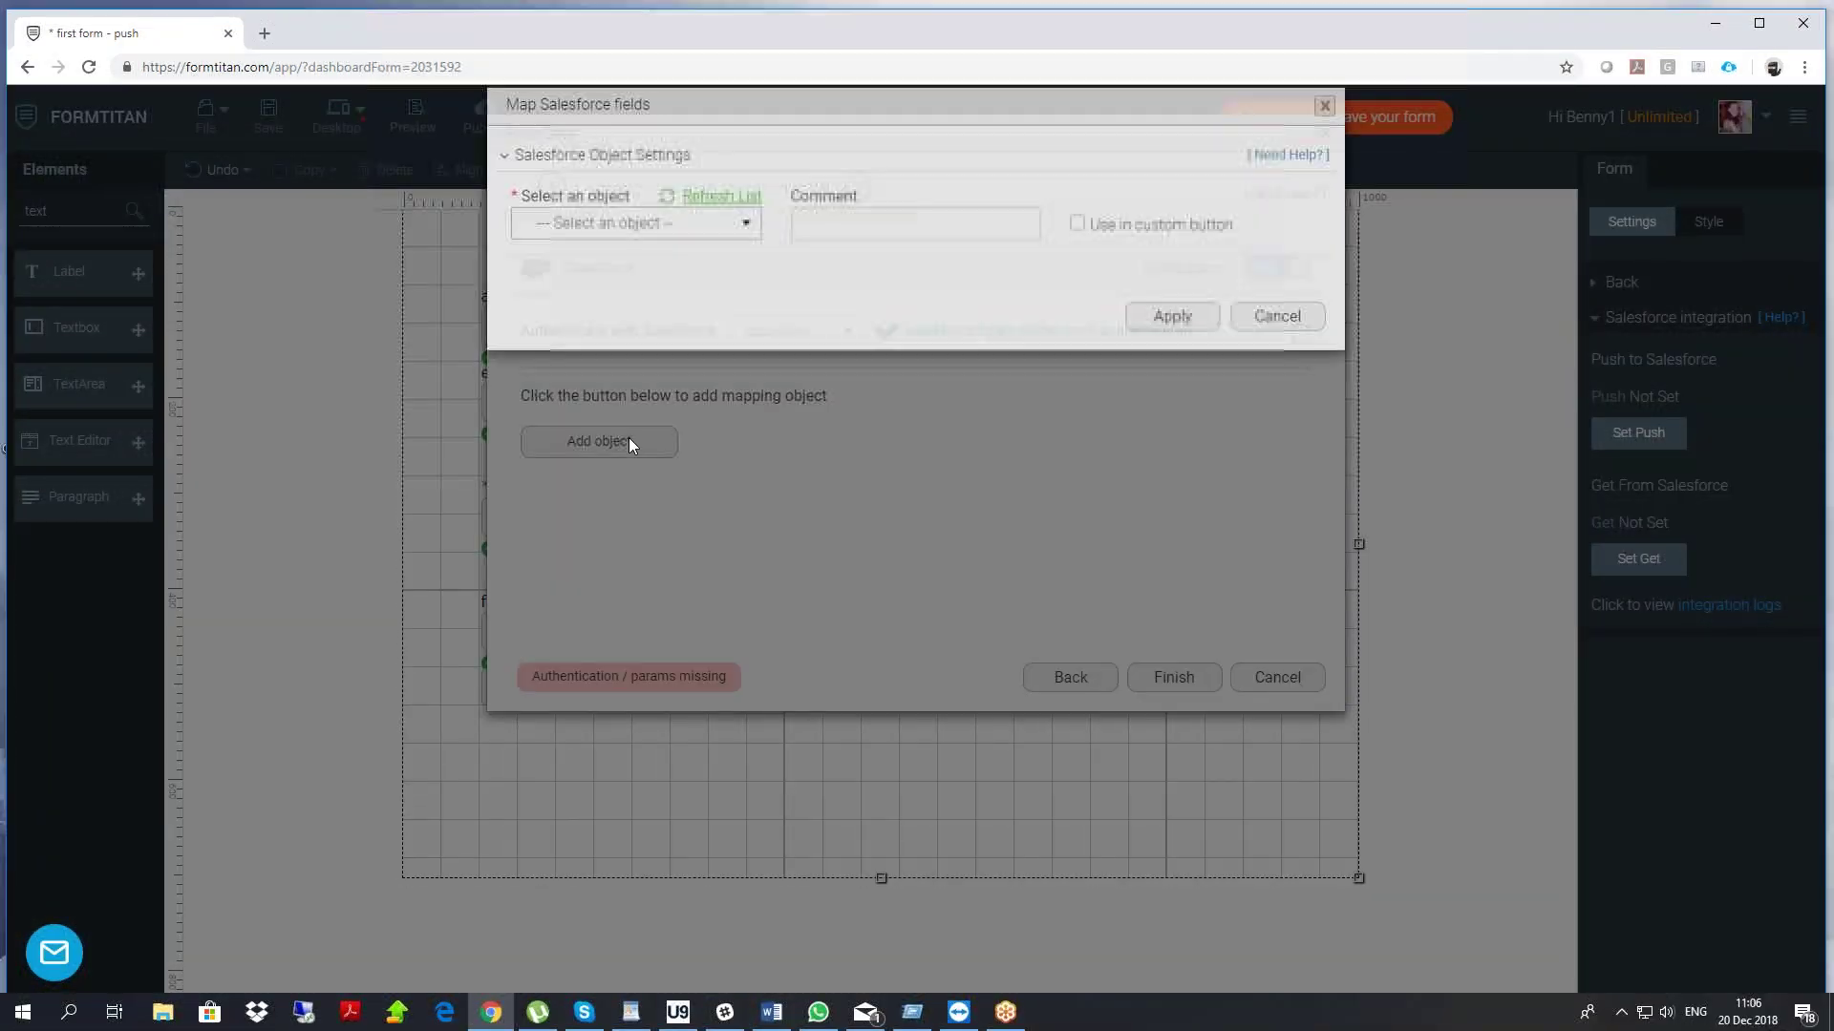
left_click(615, 251)
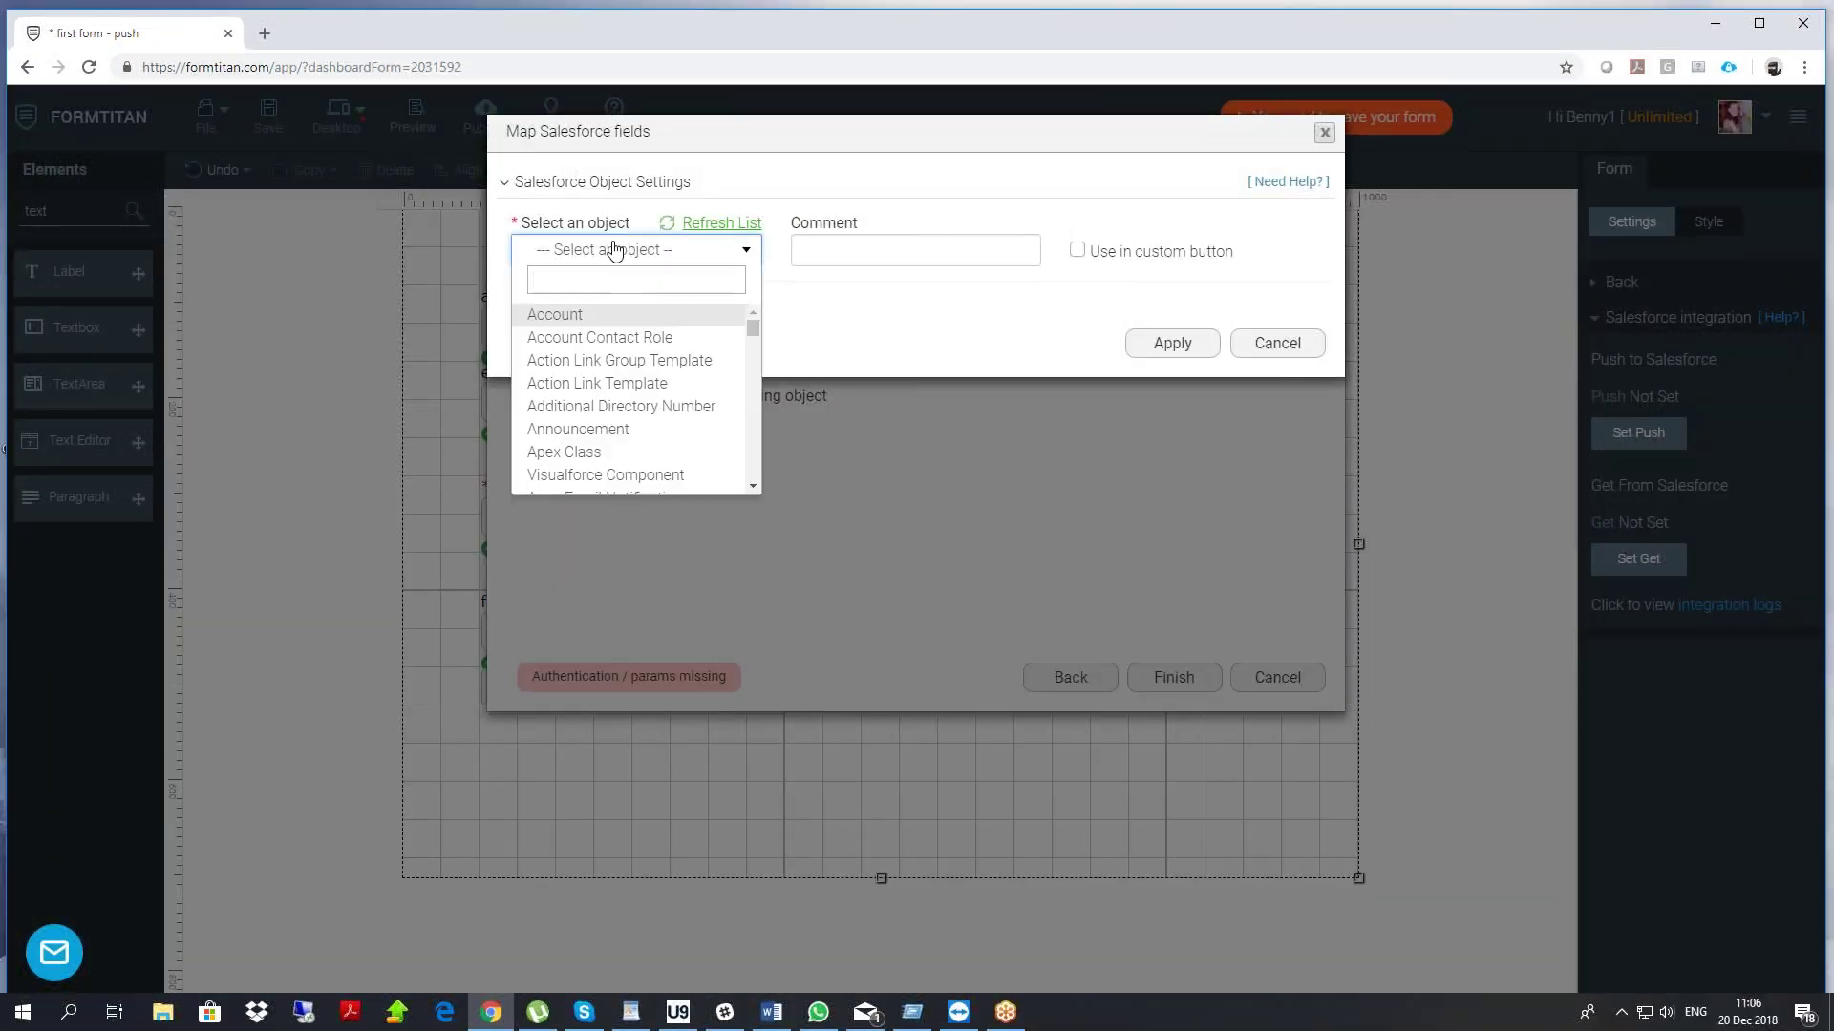
left_click(552, 315)
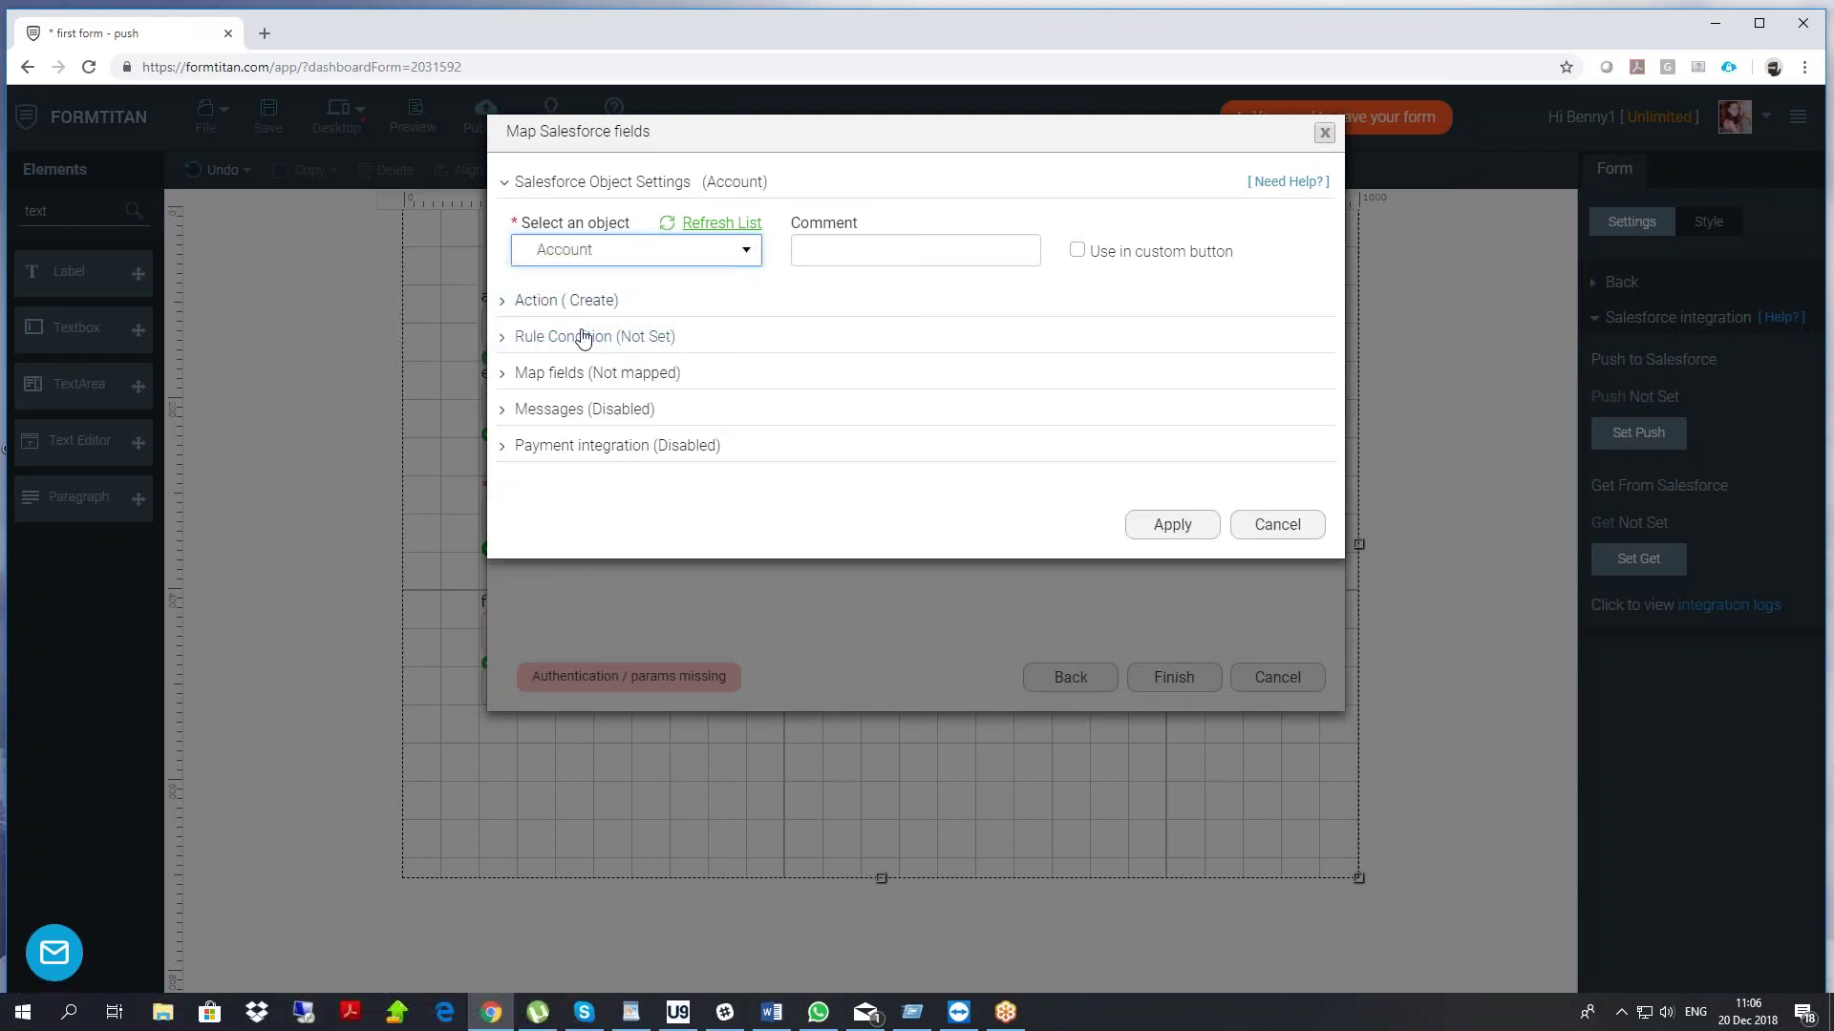
left_click(562, 303)
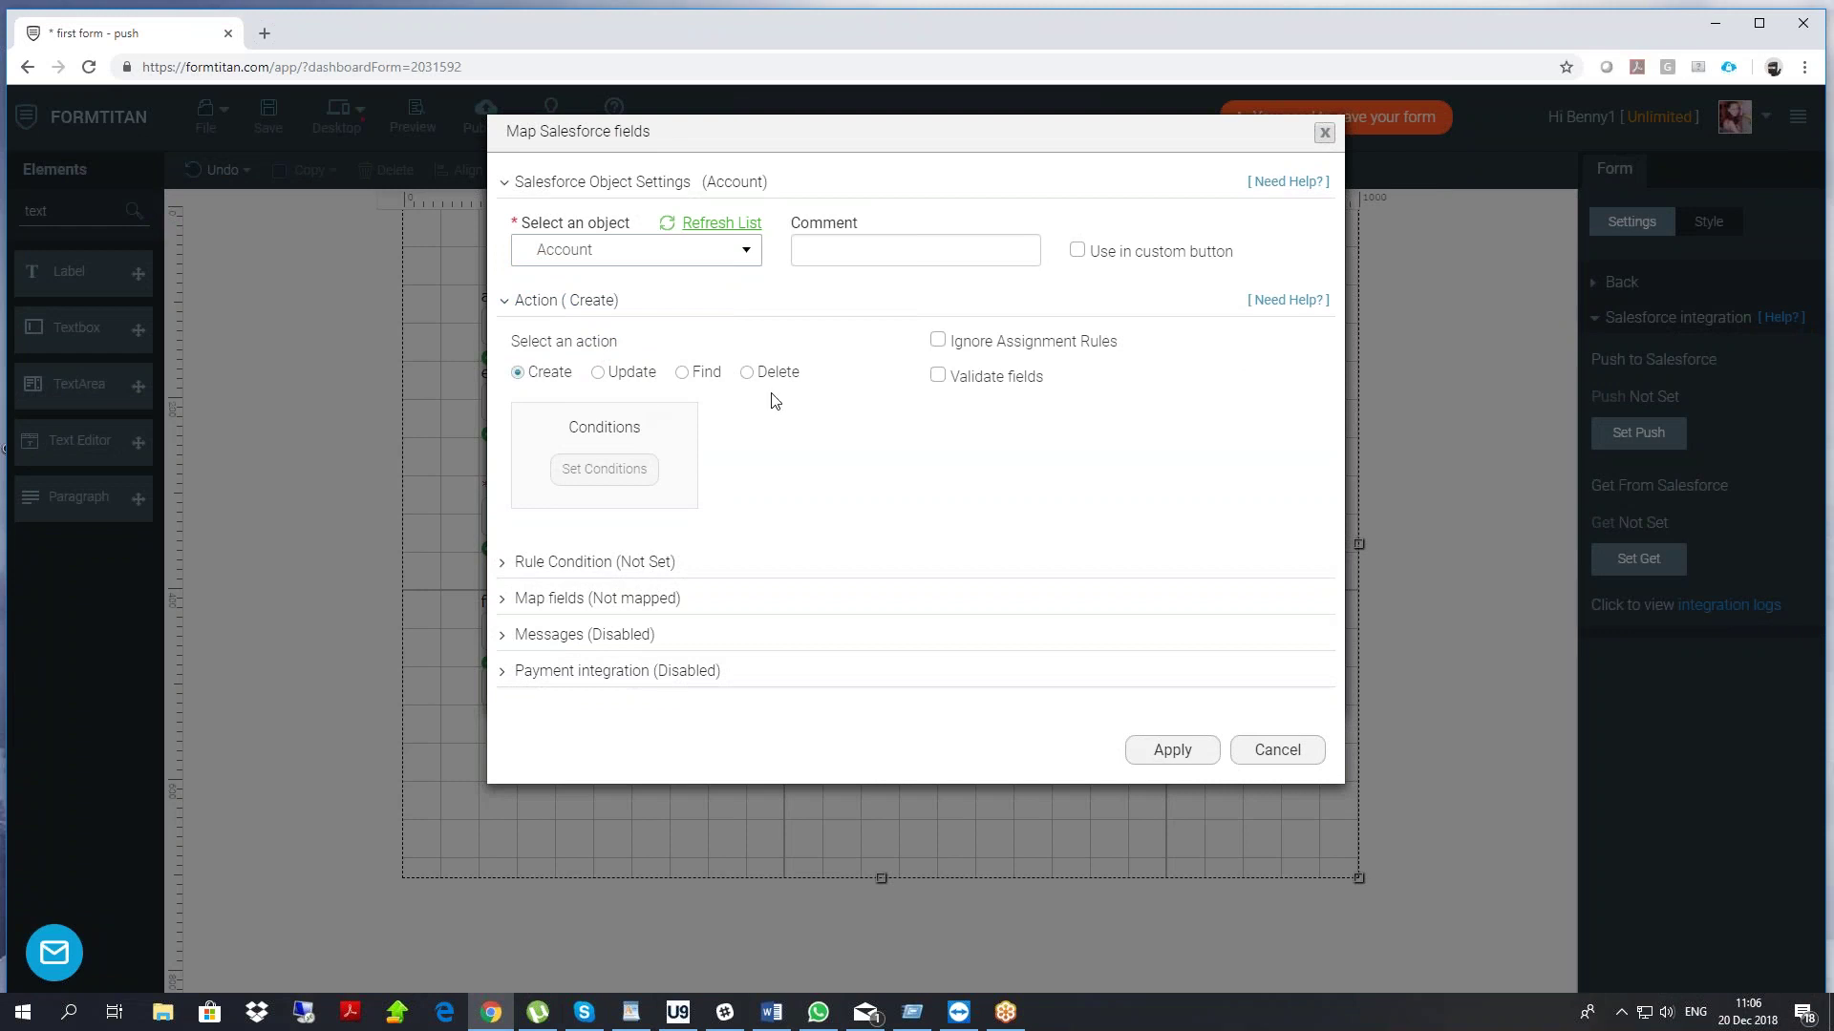
left_click(552, 308)
left_click(584, 372)
Show only mandatory fields, map Account Name to the 'account name' field, and apply
left_click(605, 472)
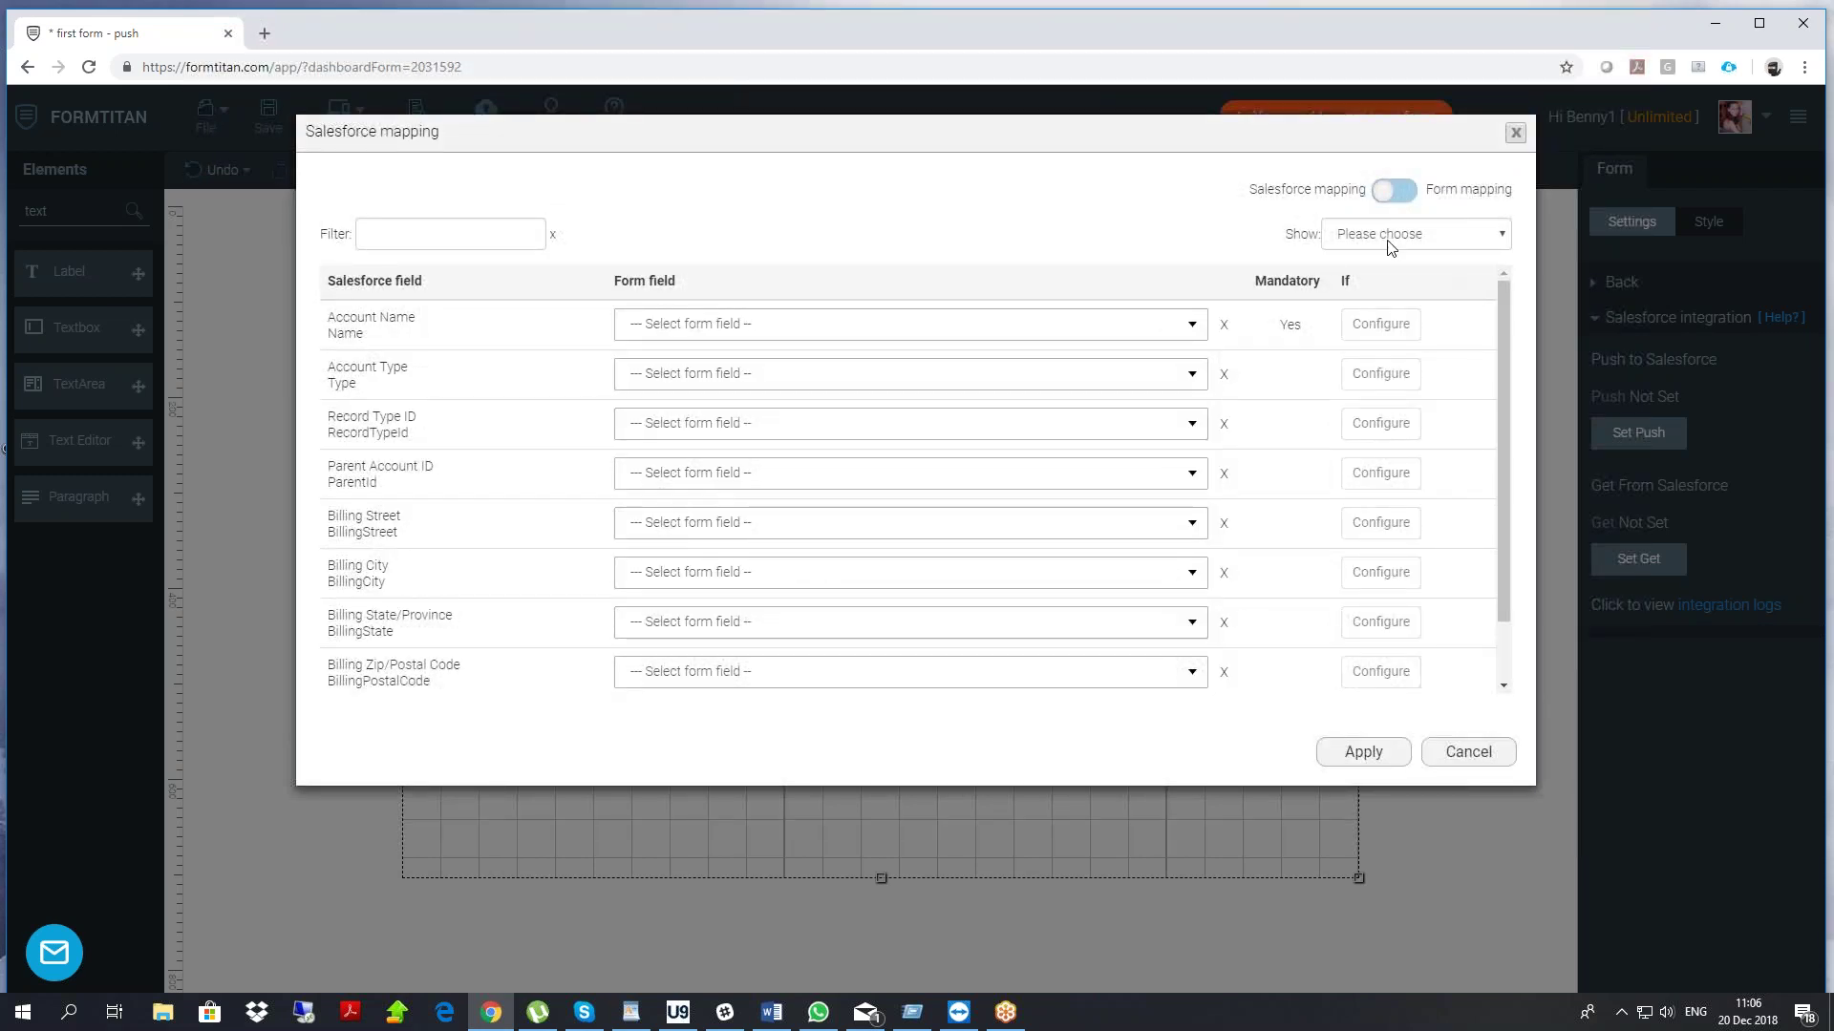
double_click(1303, 233)
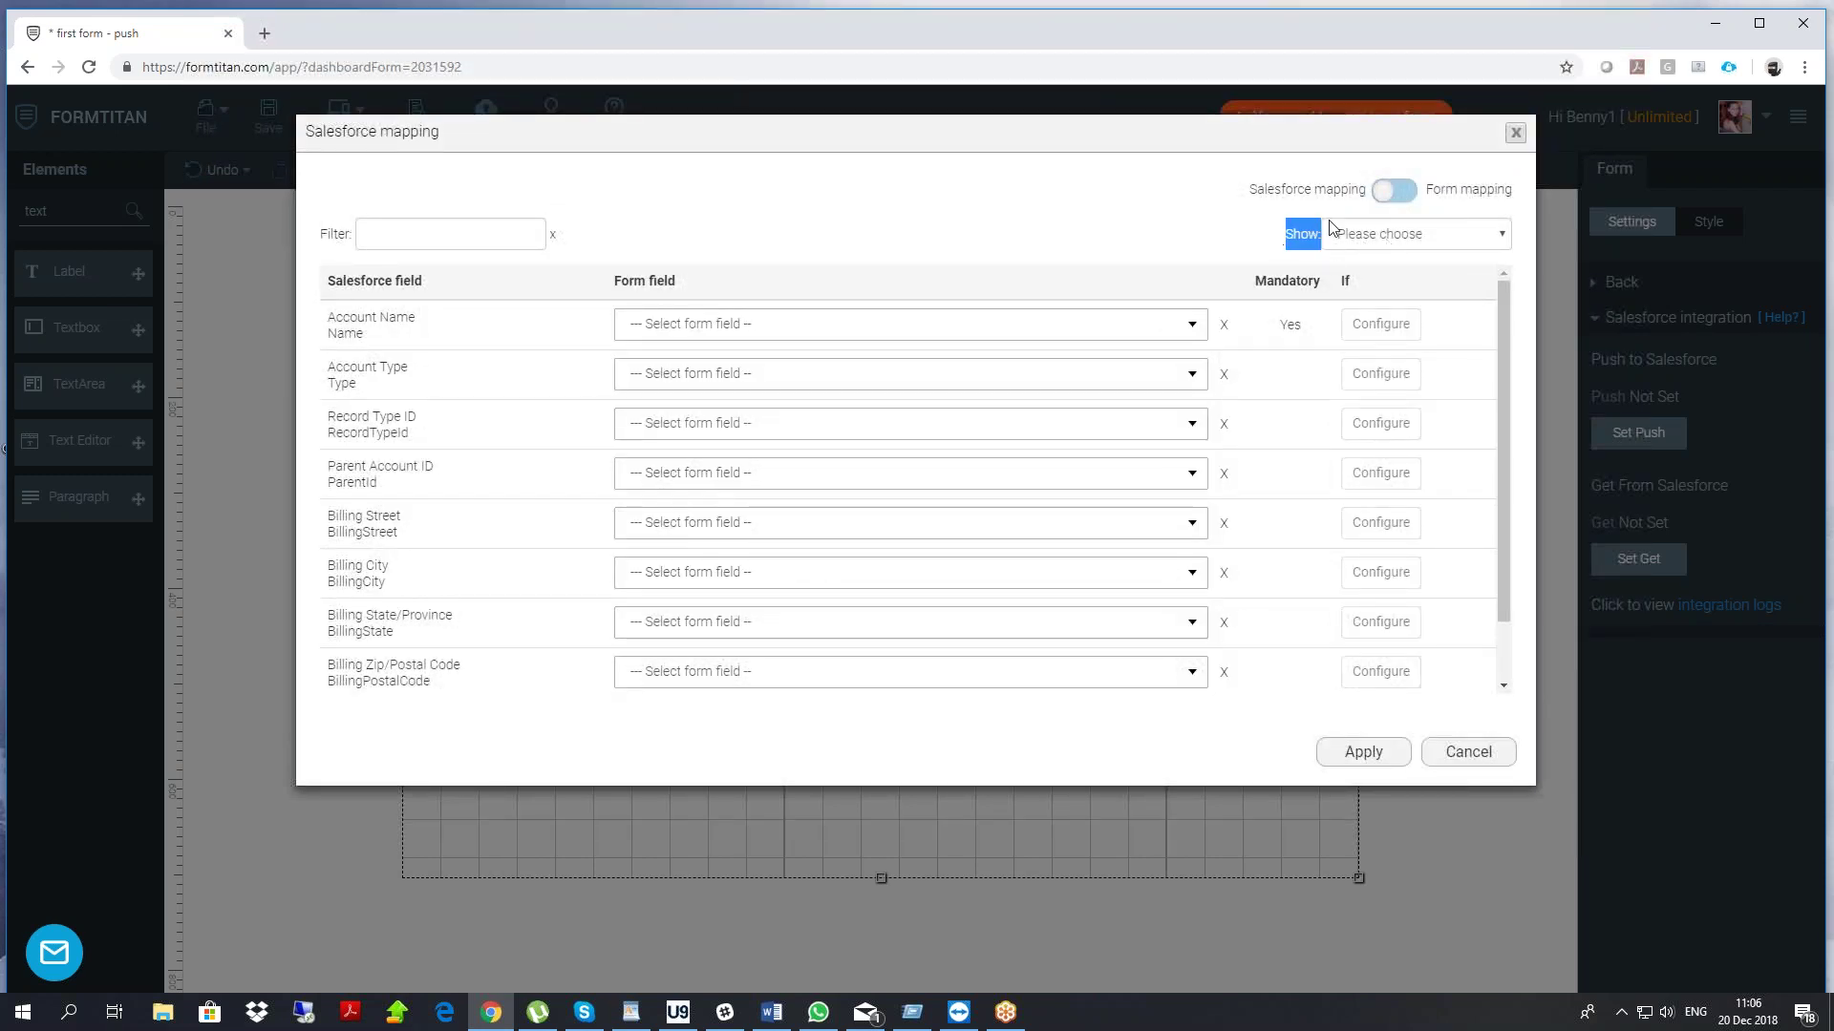
left_click(1383, 234)
left_click(1363, 296)
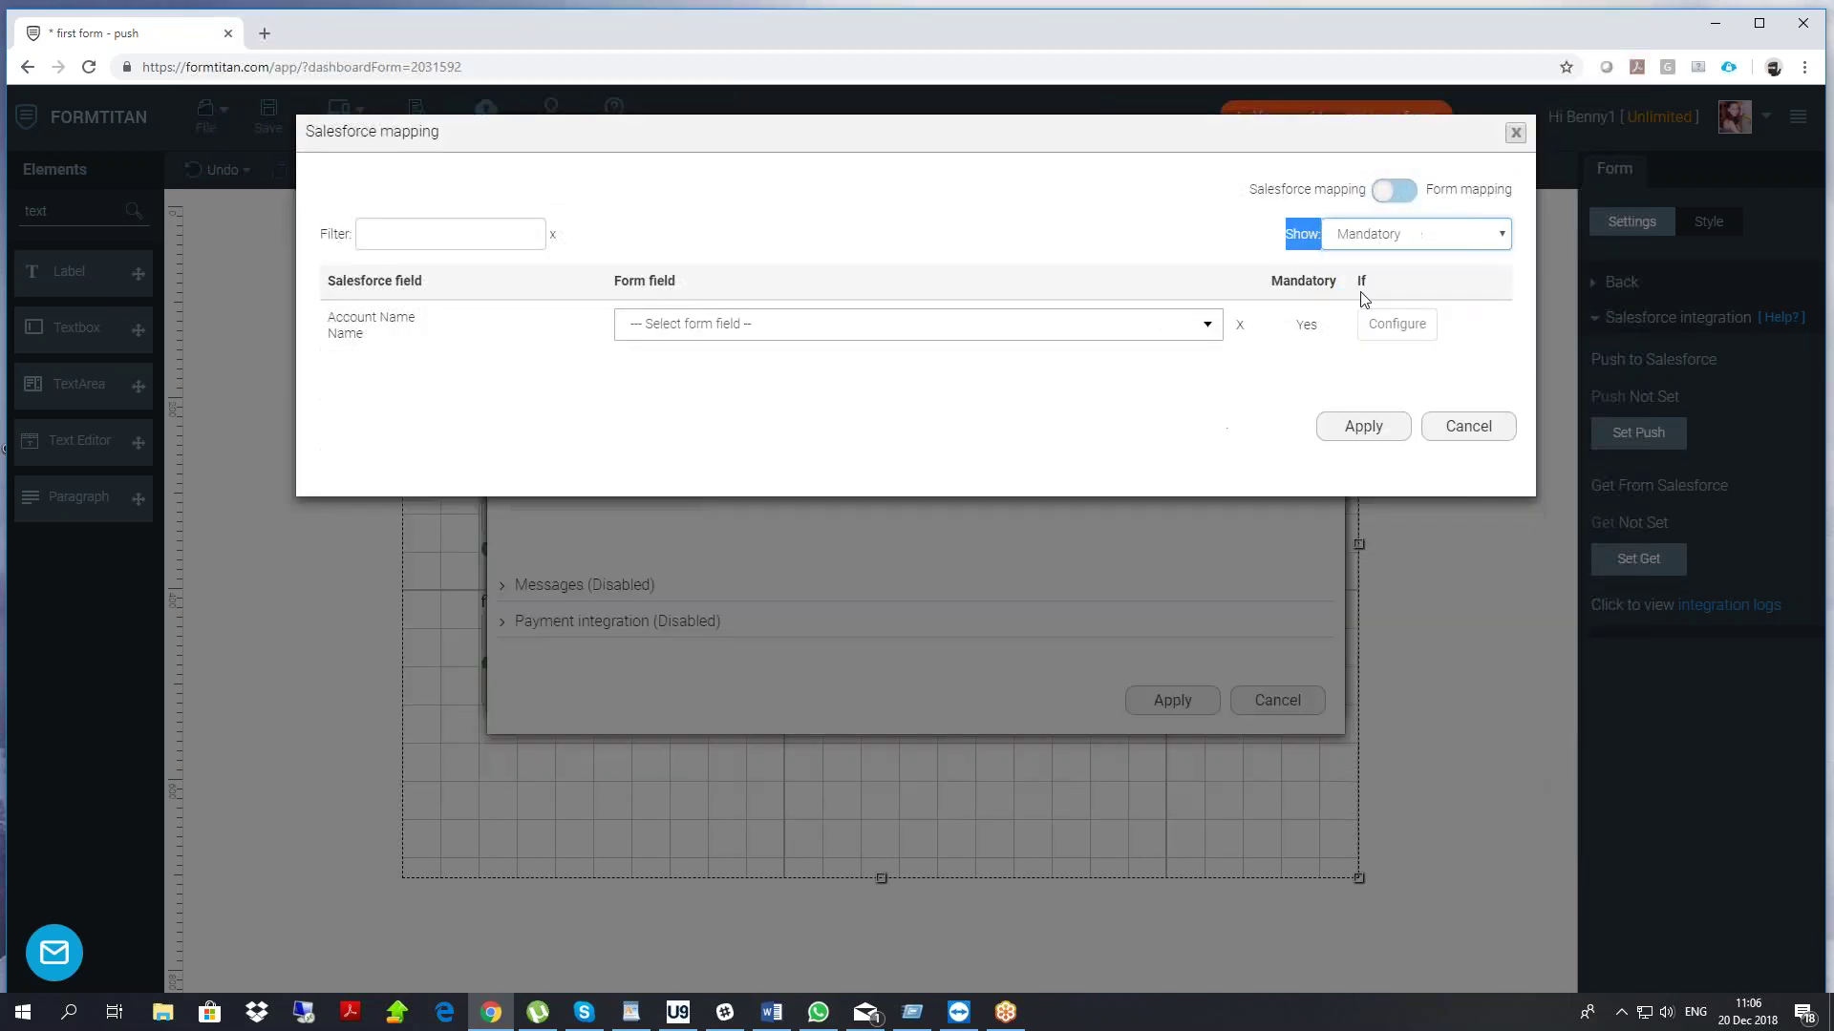
left_click(797, 330)
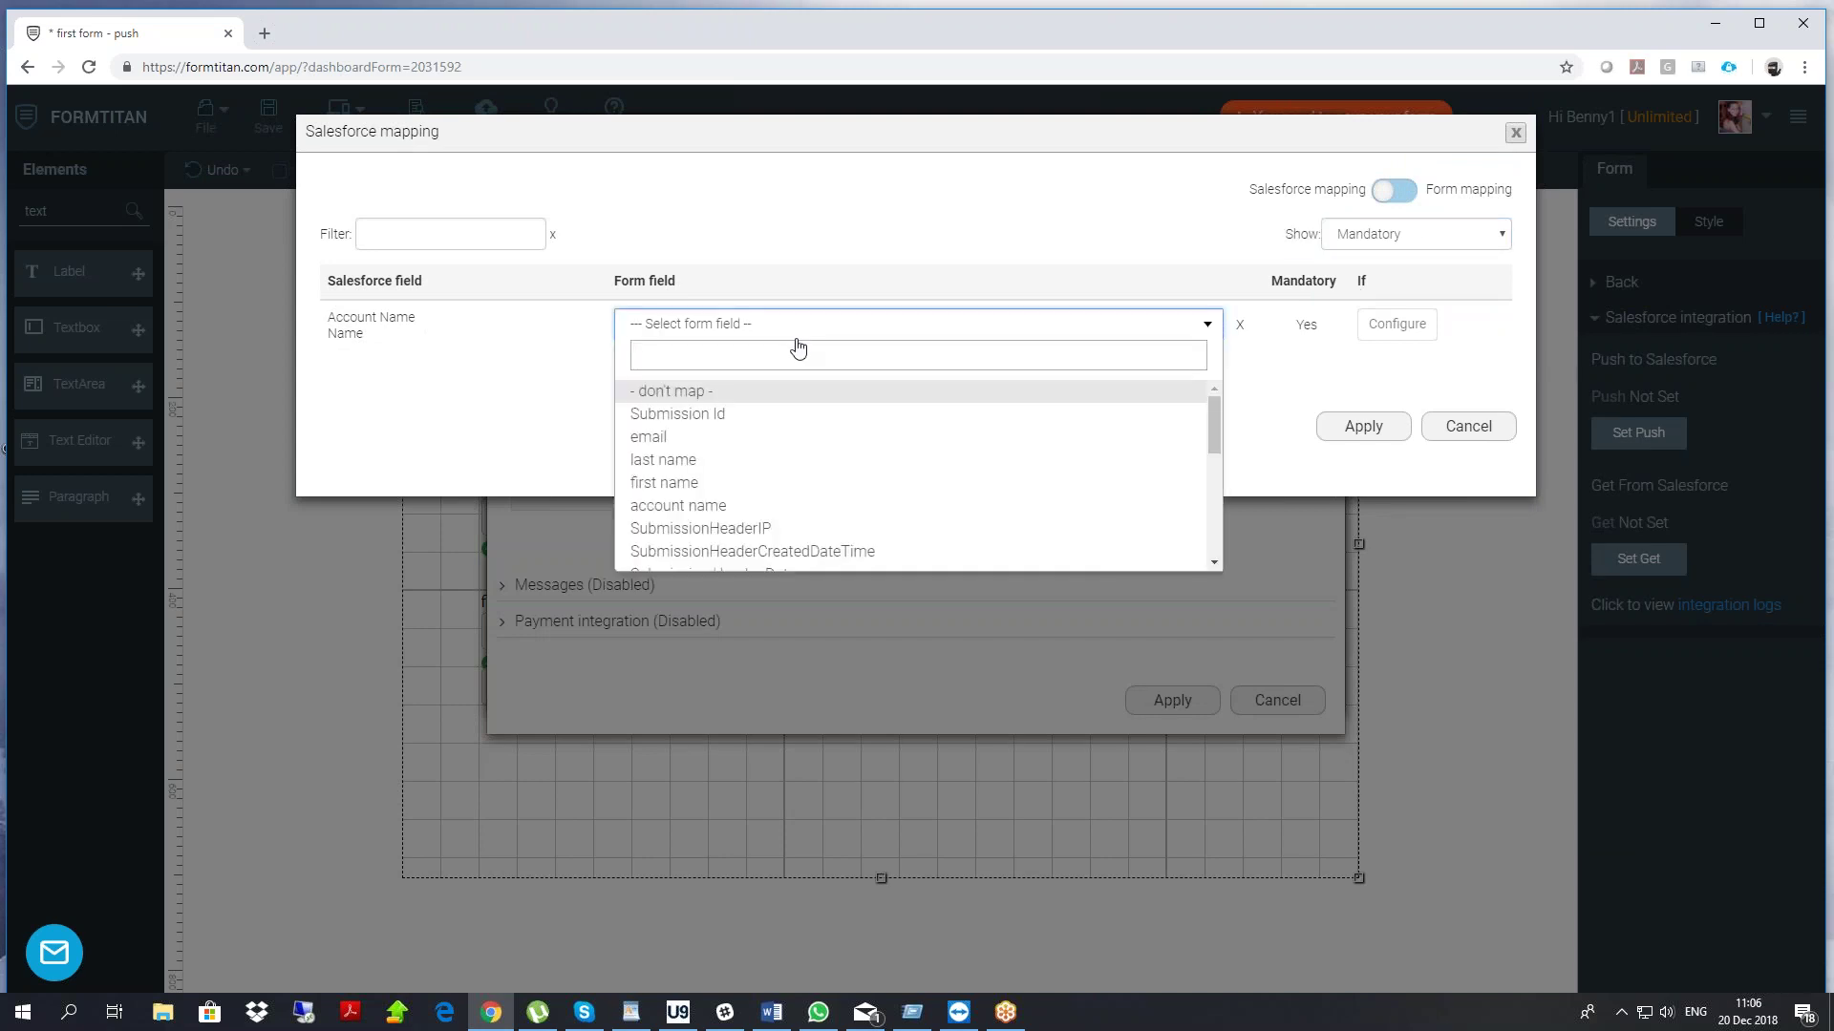
type("name")
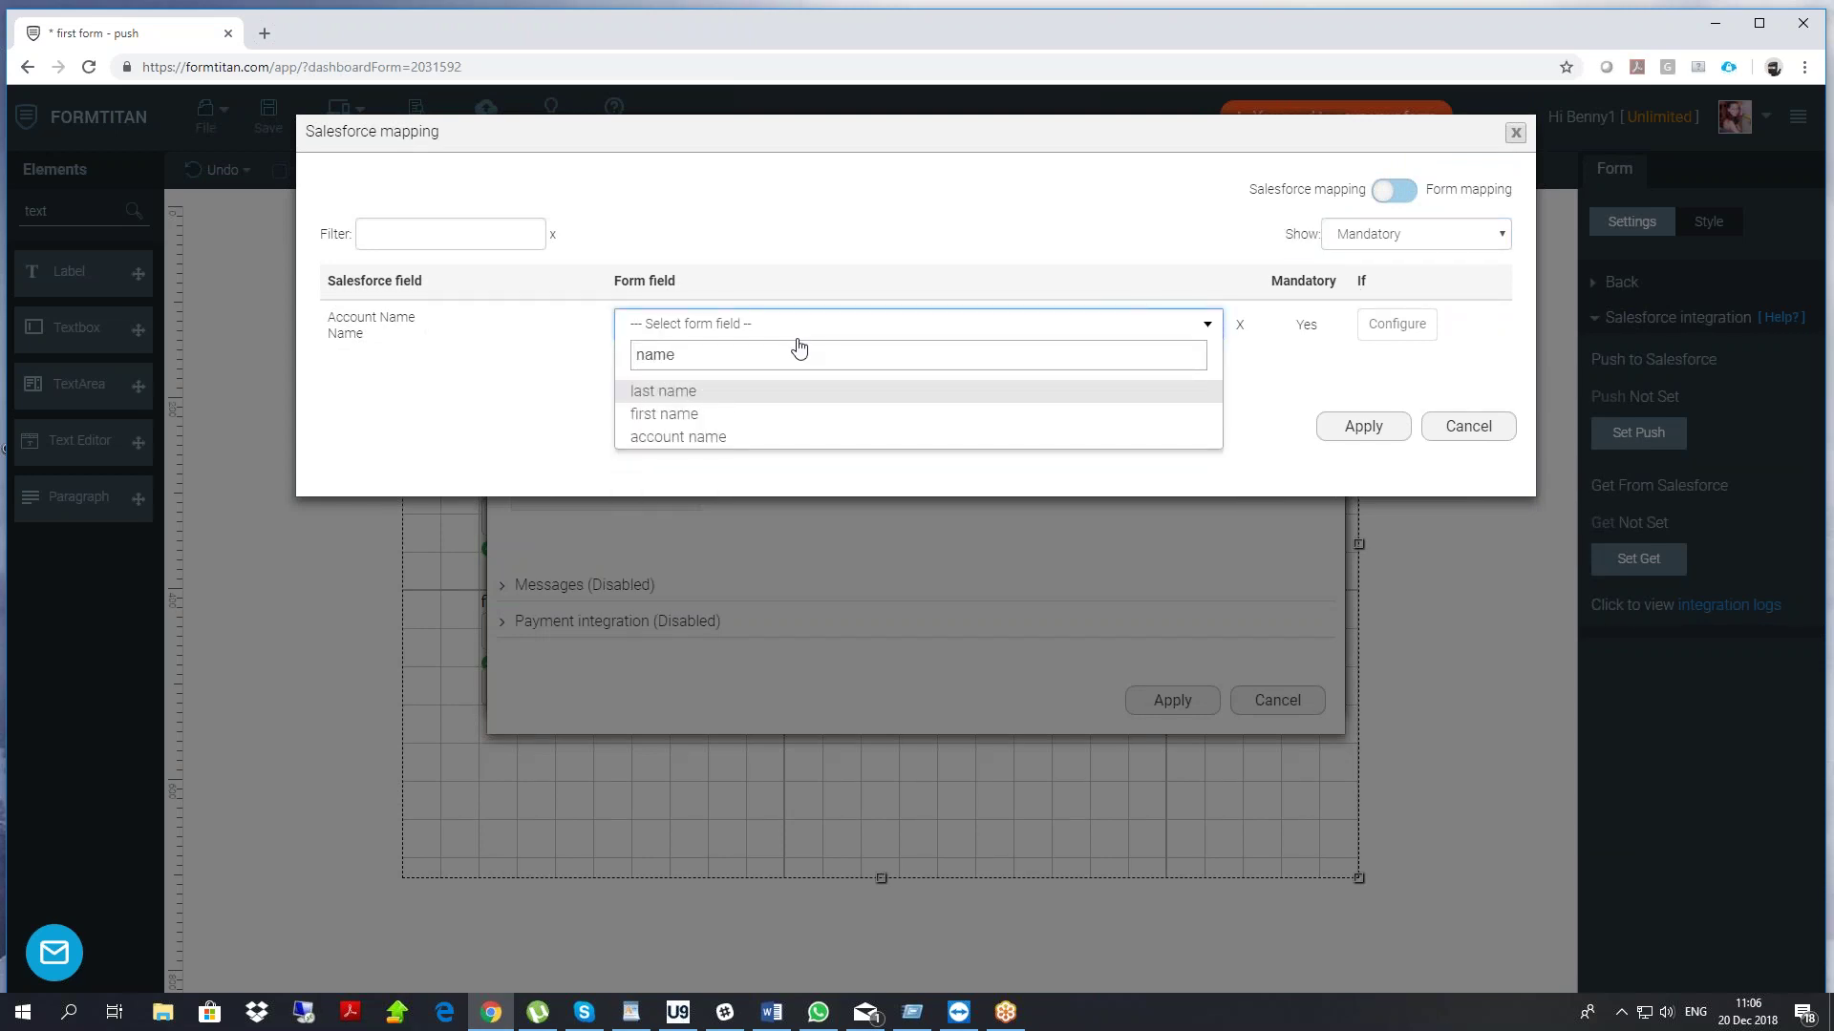
left_click(716, 438)
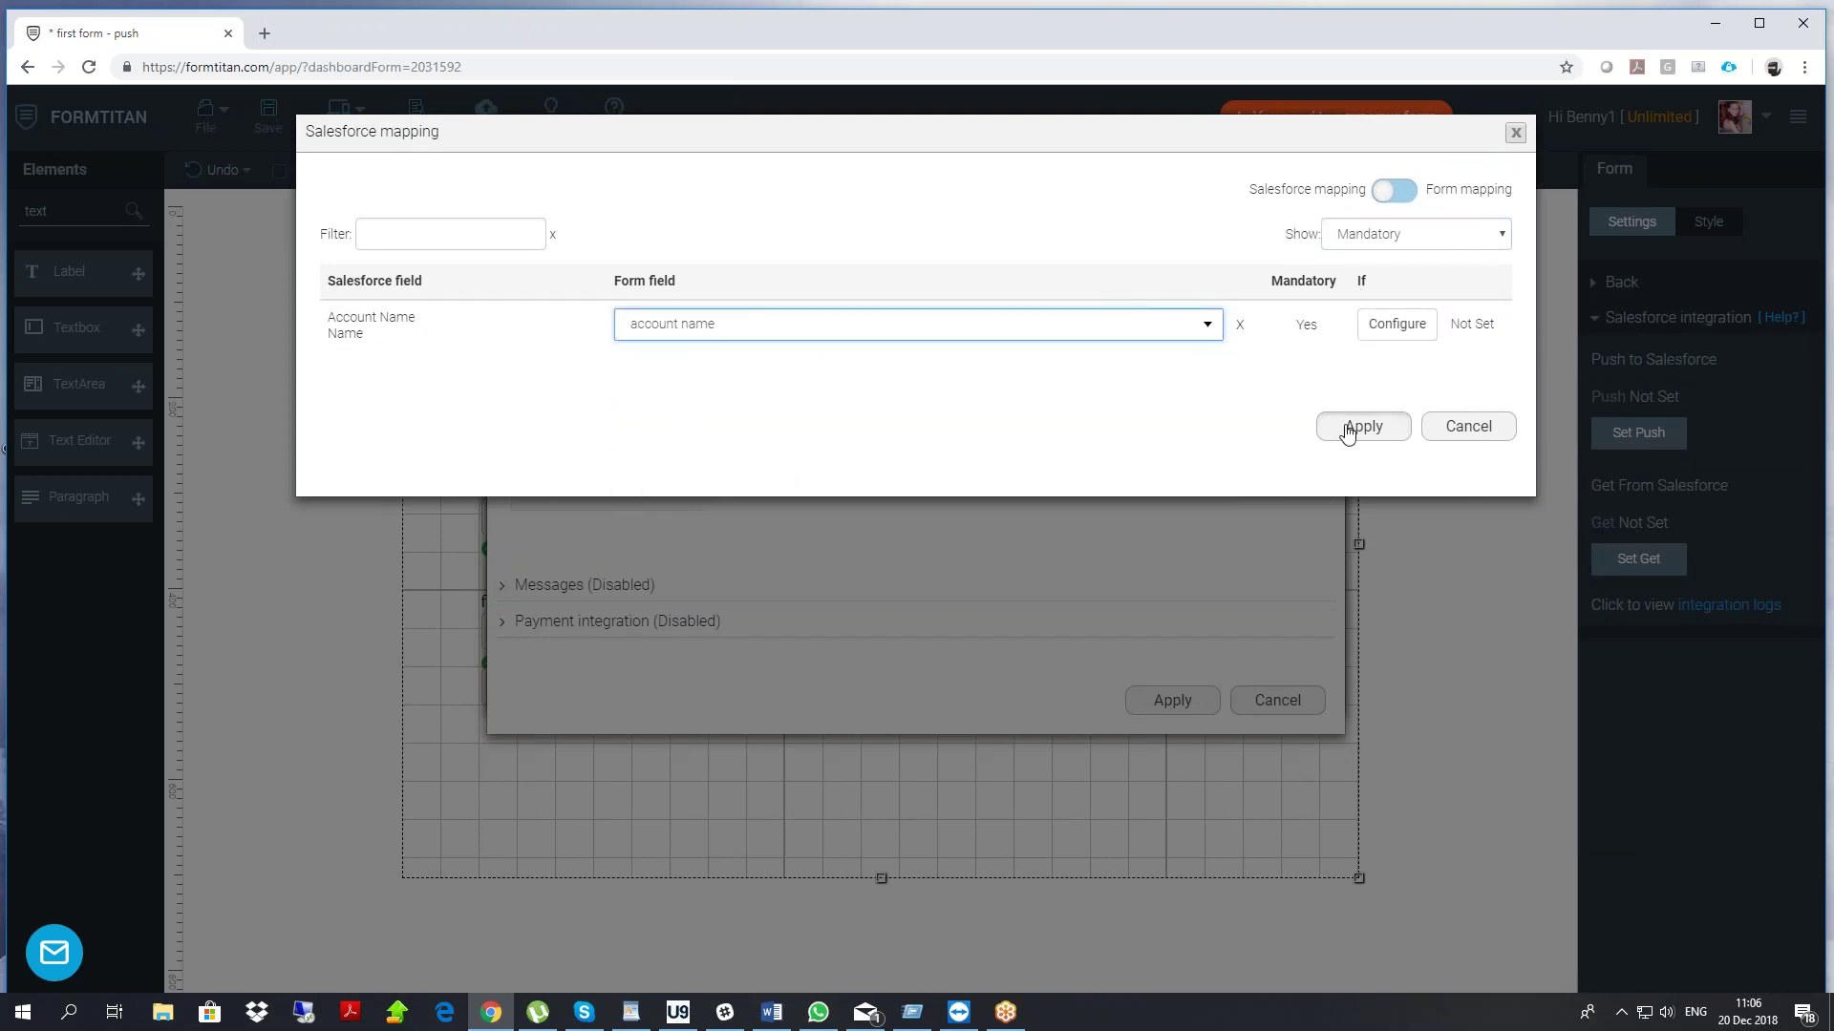
left_click(1347, 430)
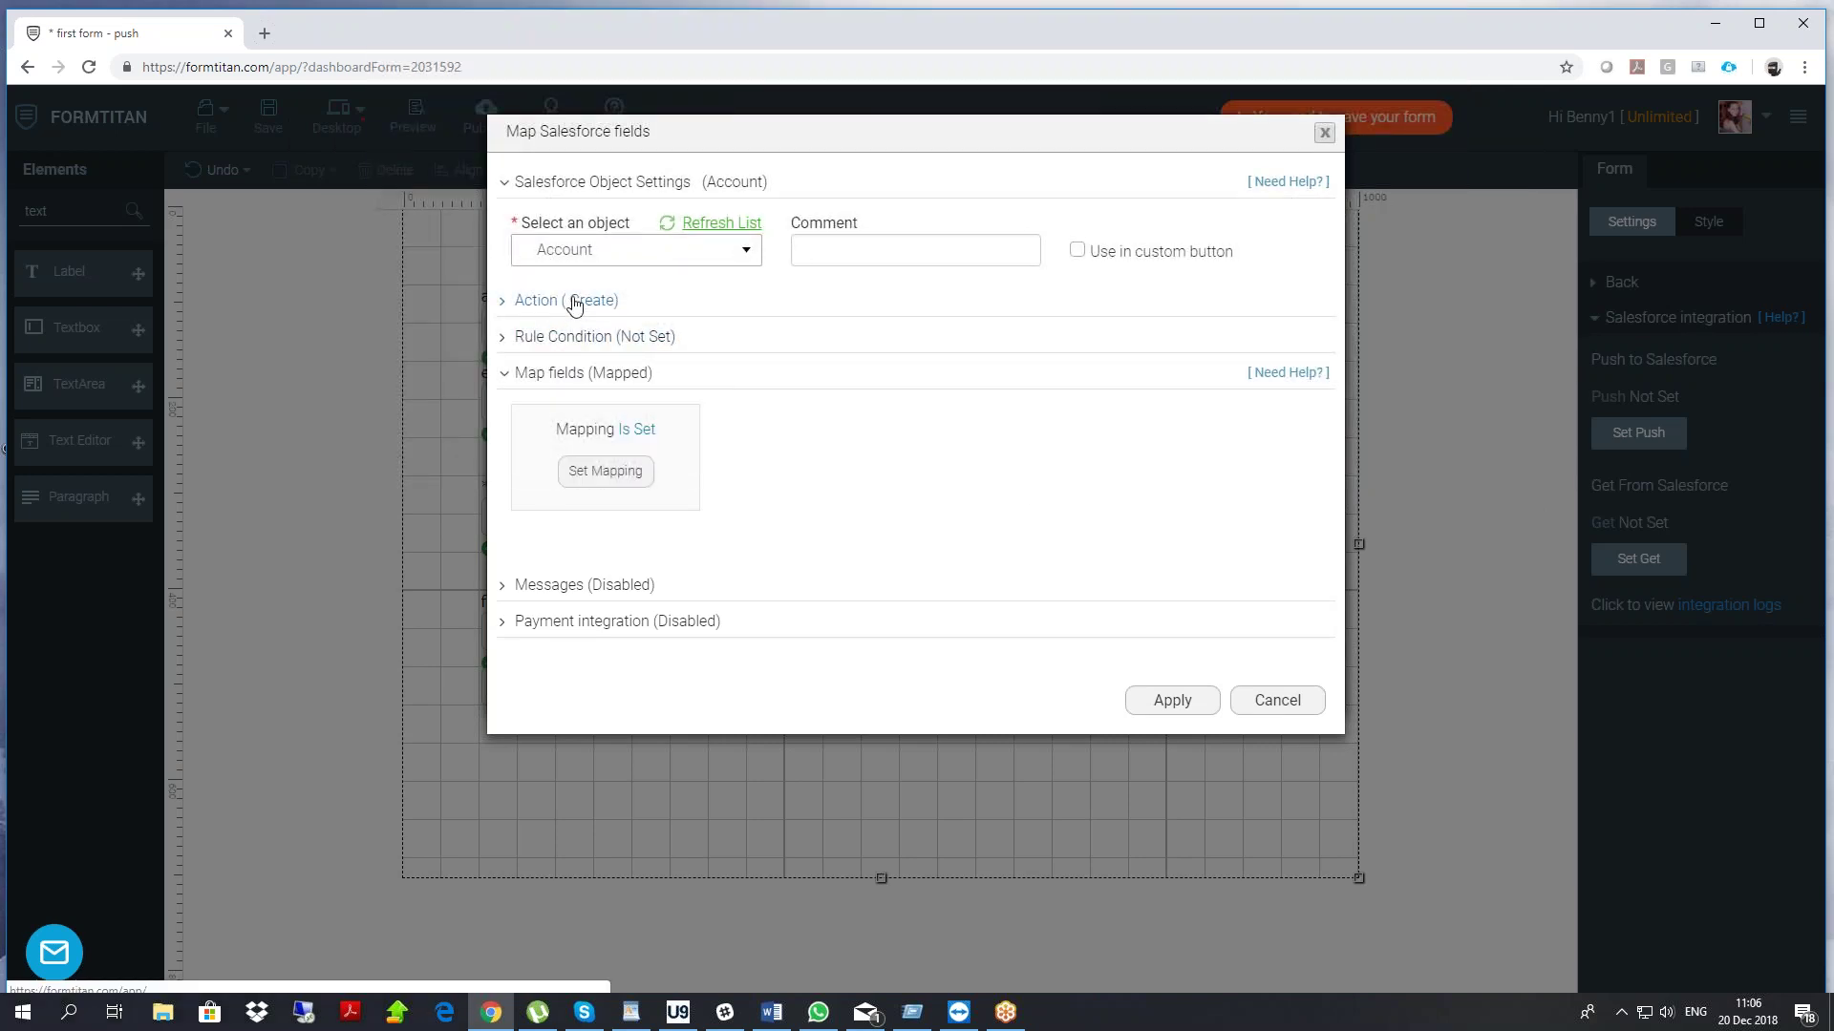
Confirm the Account object, add Contact as its child (search 'cont'), and expand its field mapping
left_click(1153, 700)
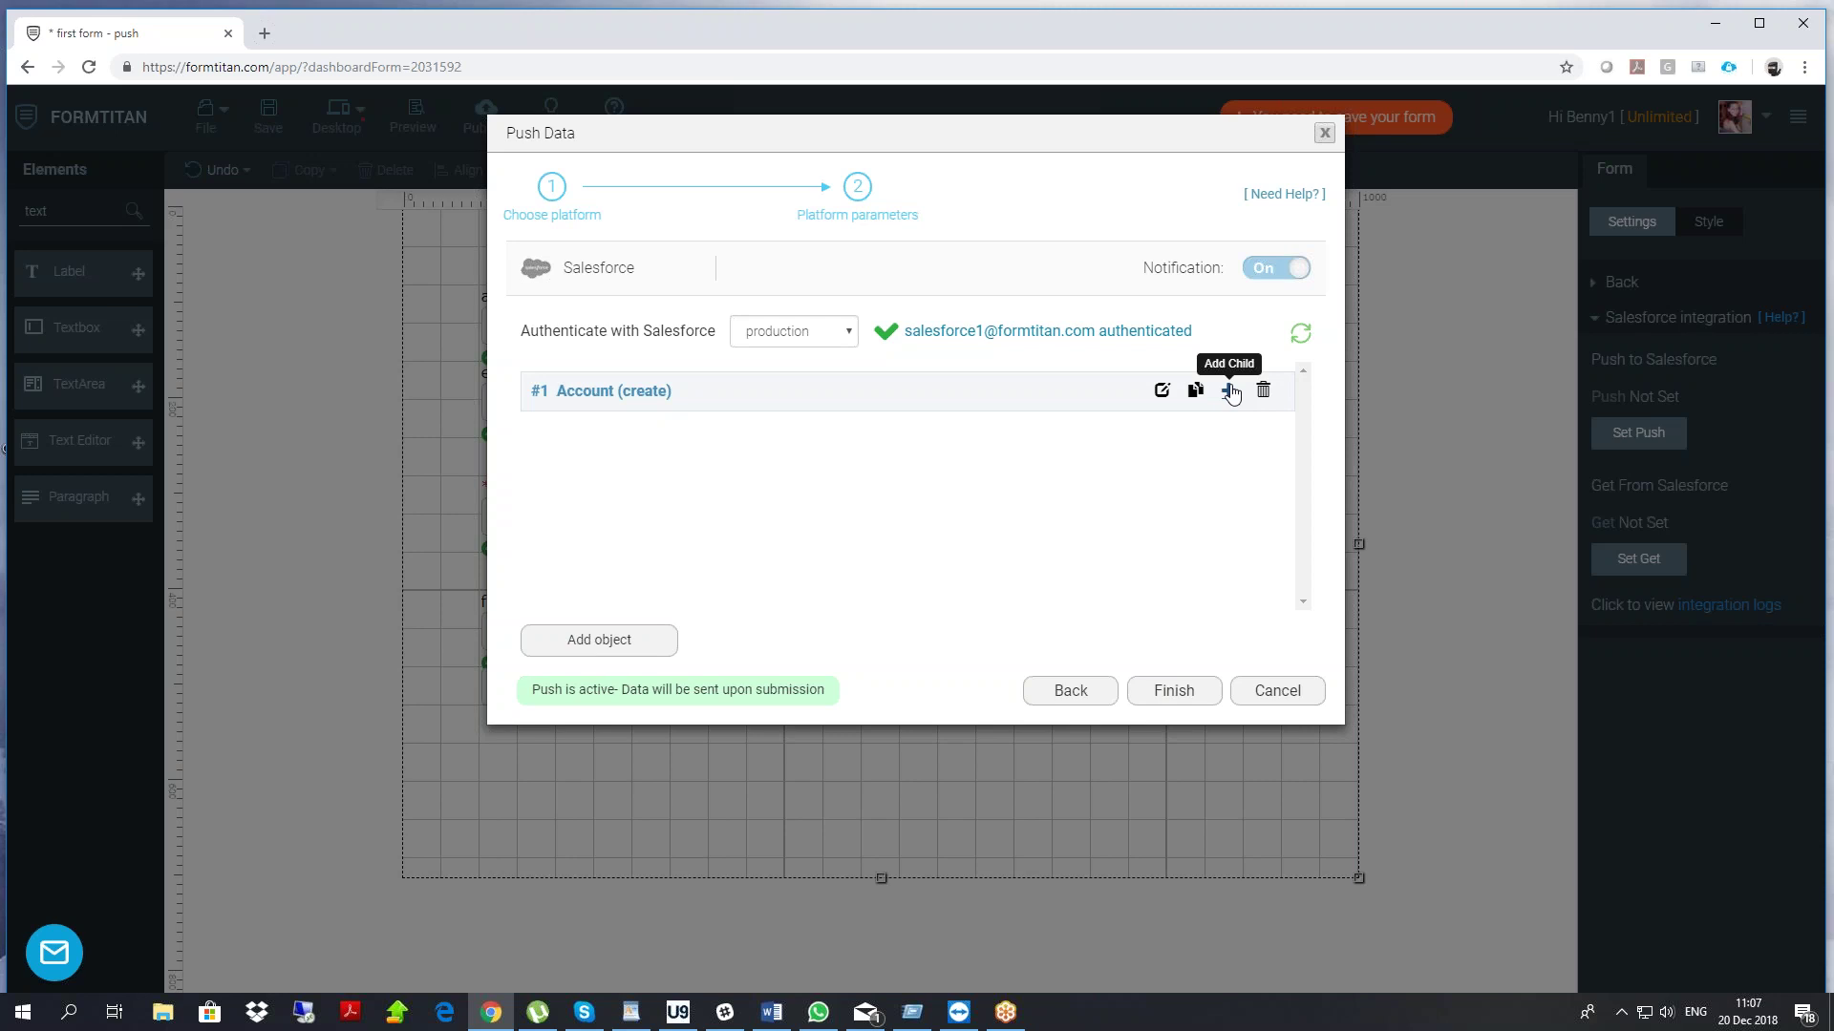
left_click(1231, 392)
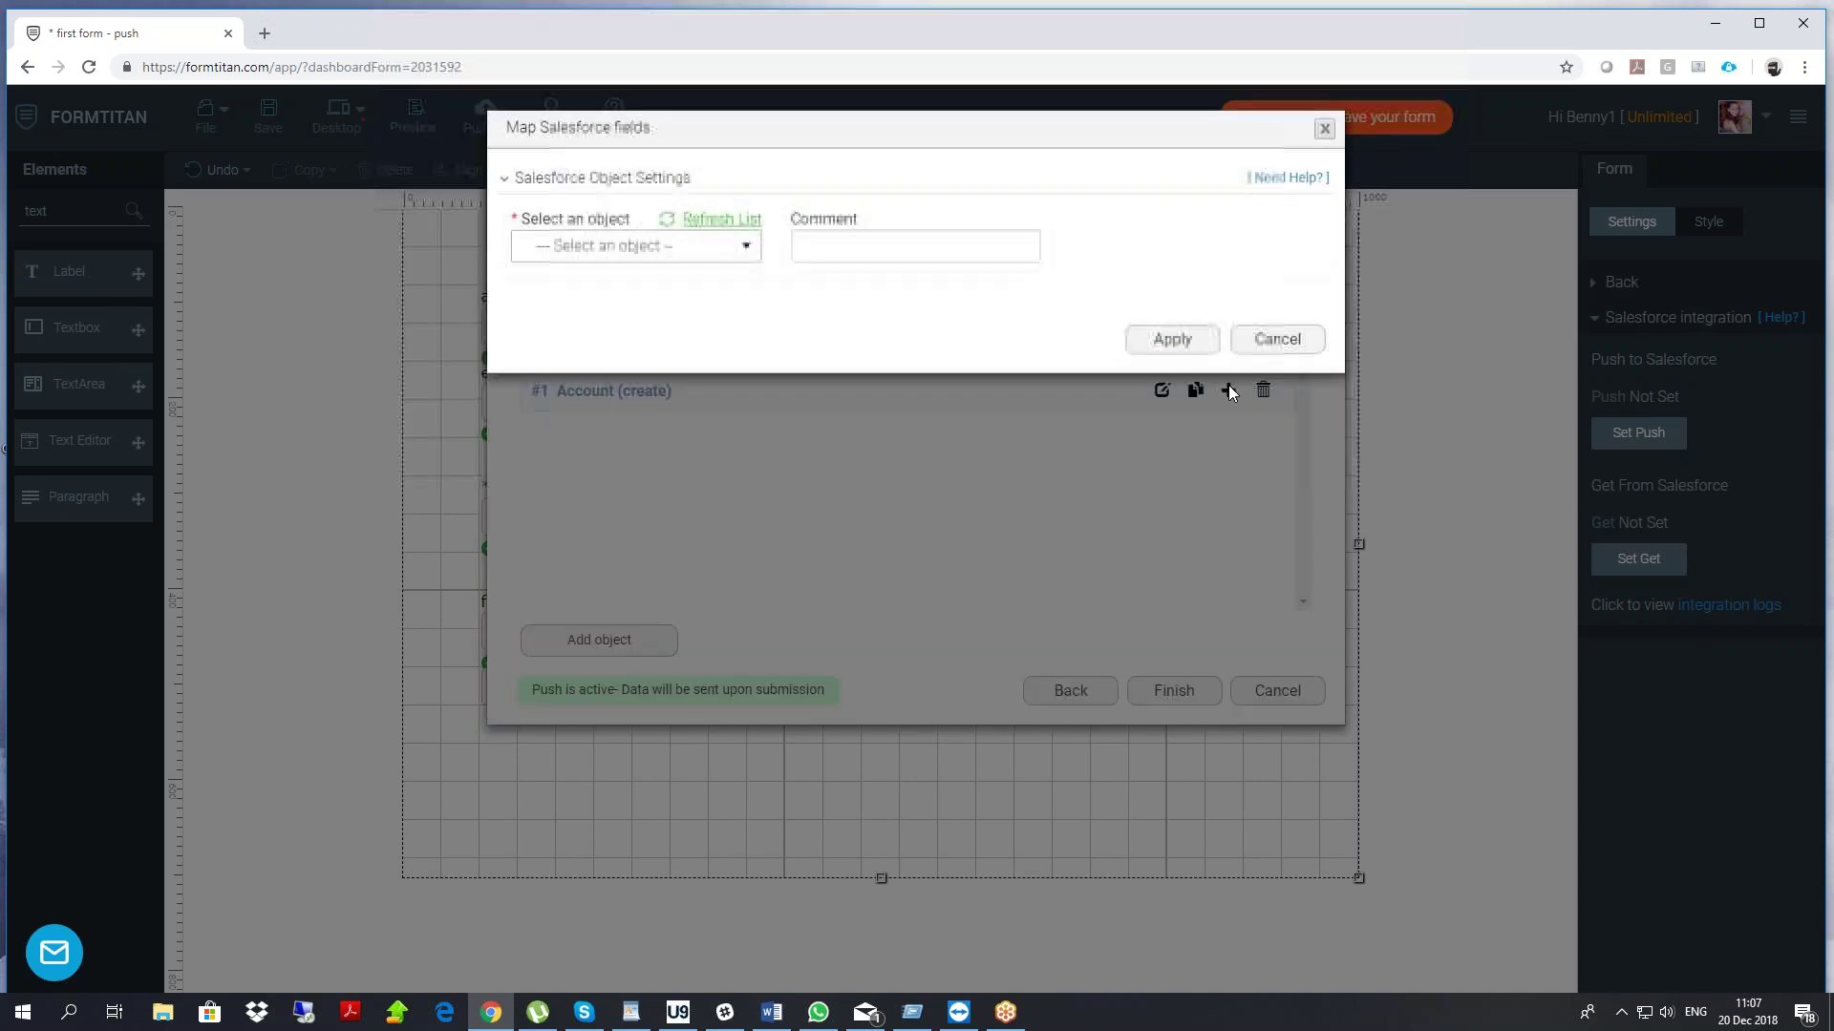
left_click(679, 254)
type("cont")
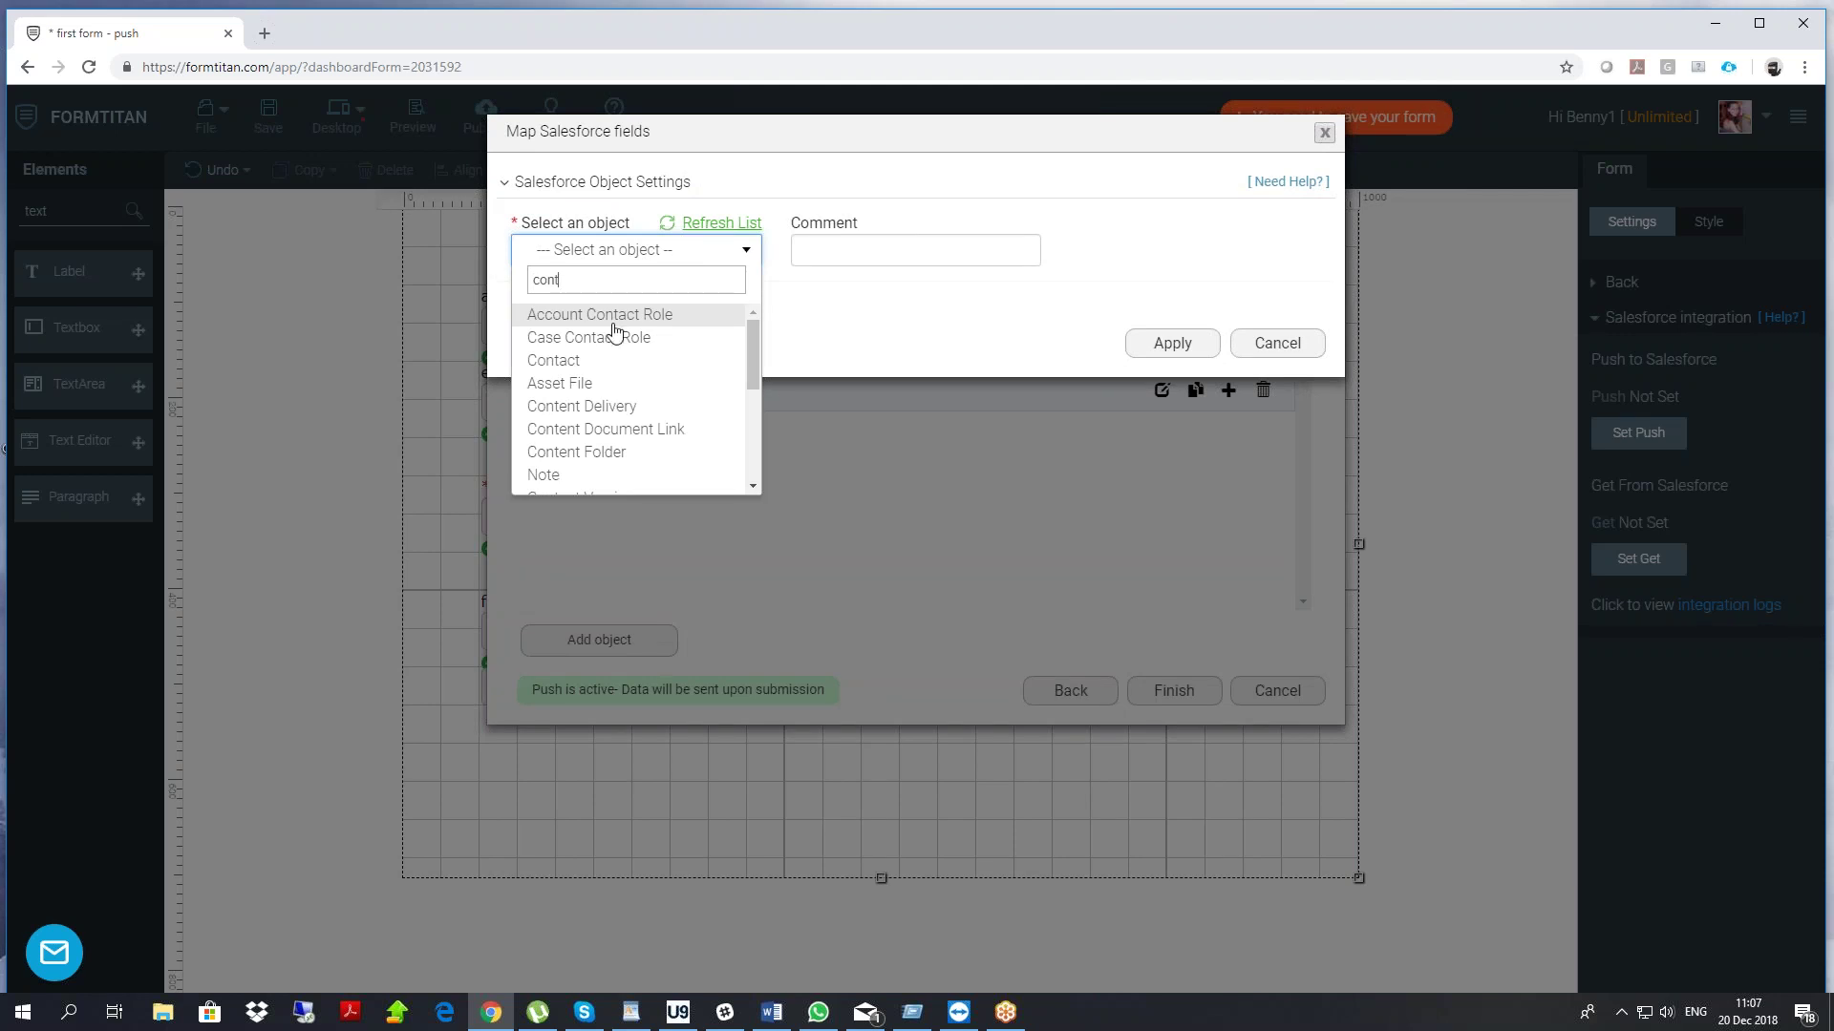
left_click(554, 361)
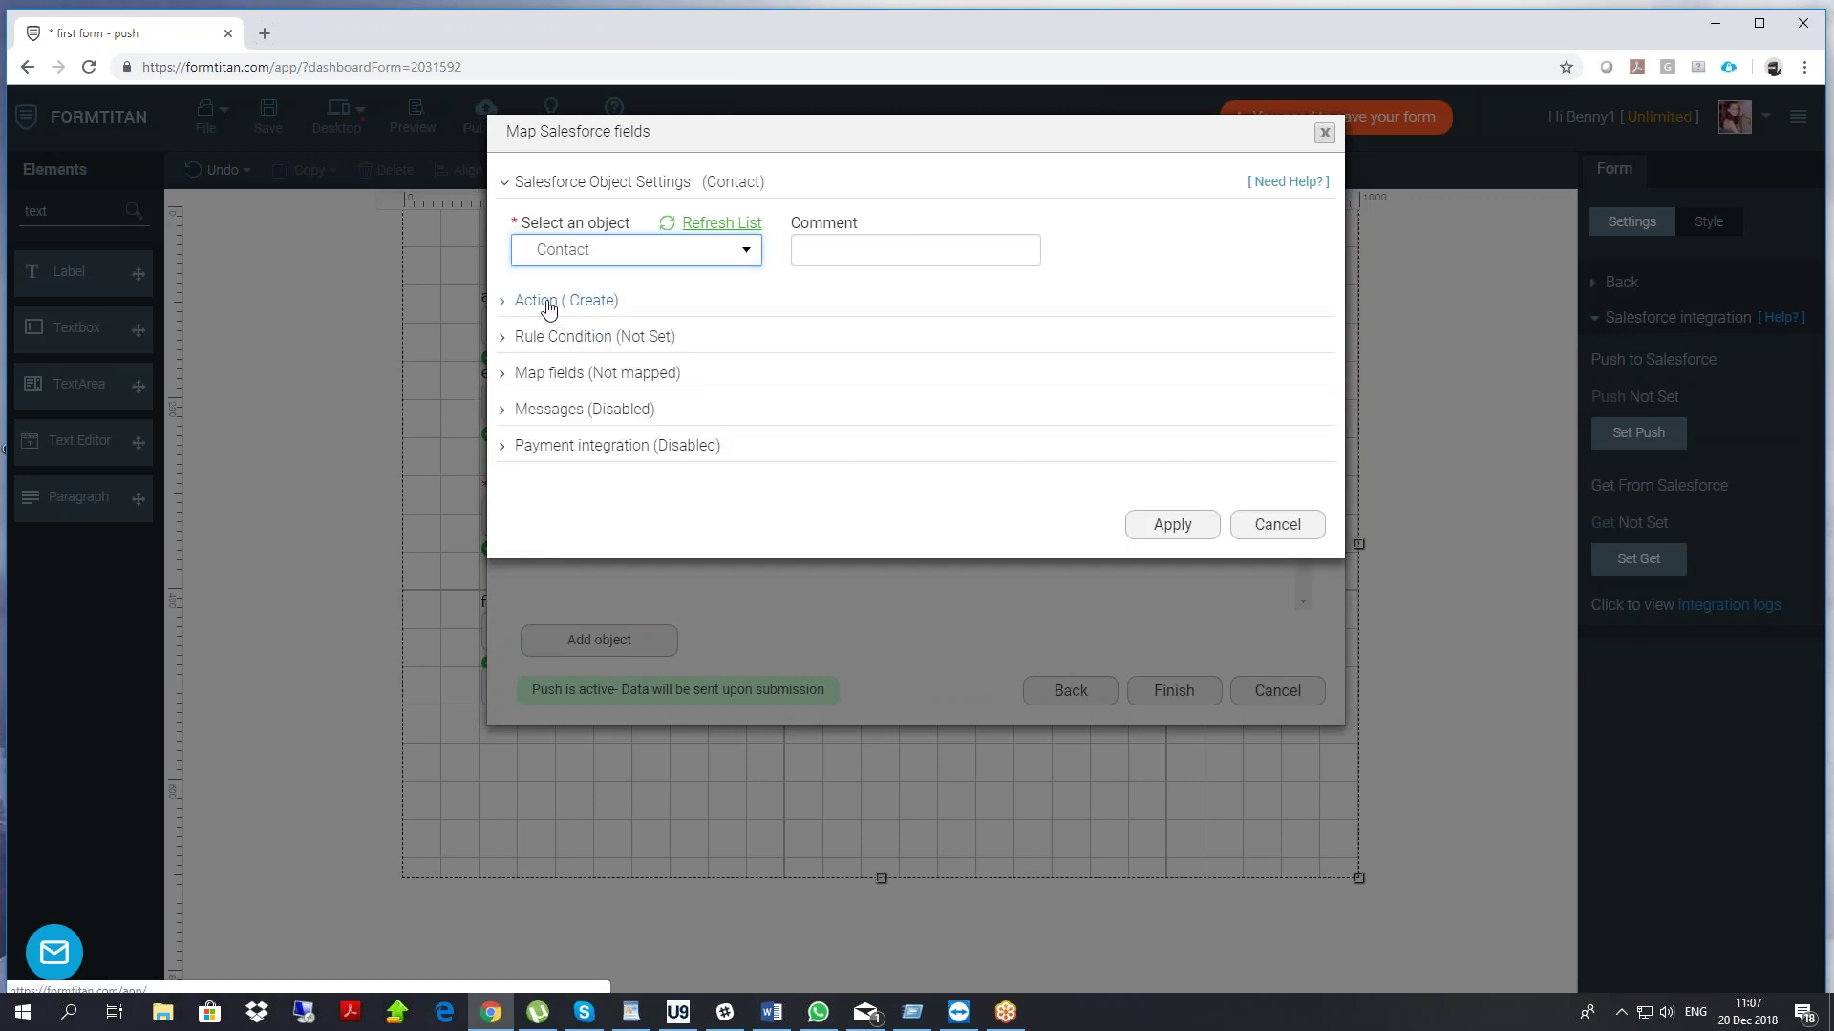
left_click(550, 302)
left_click(588, 304)
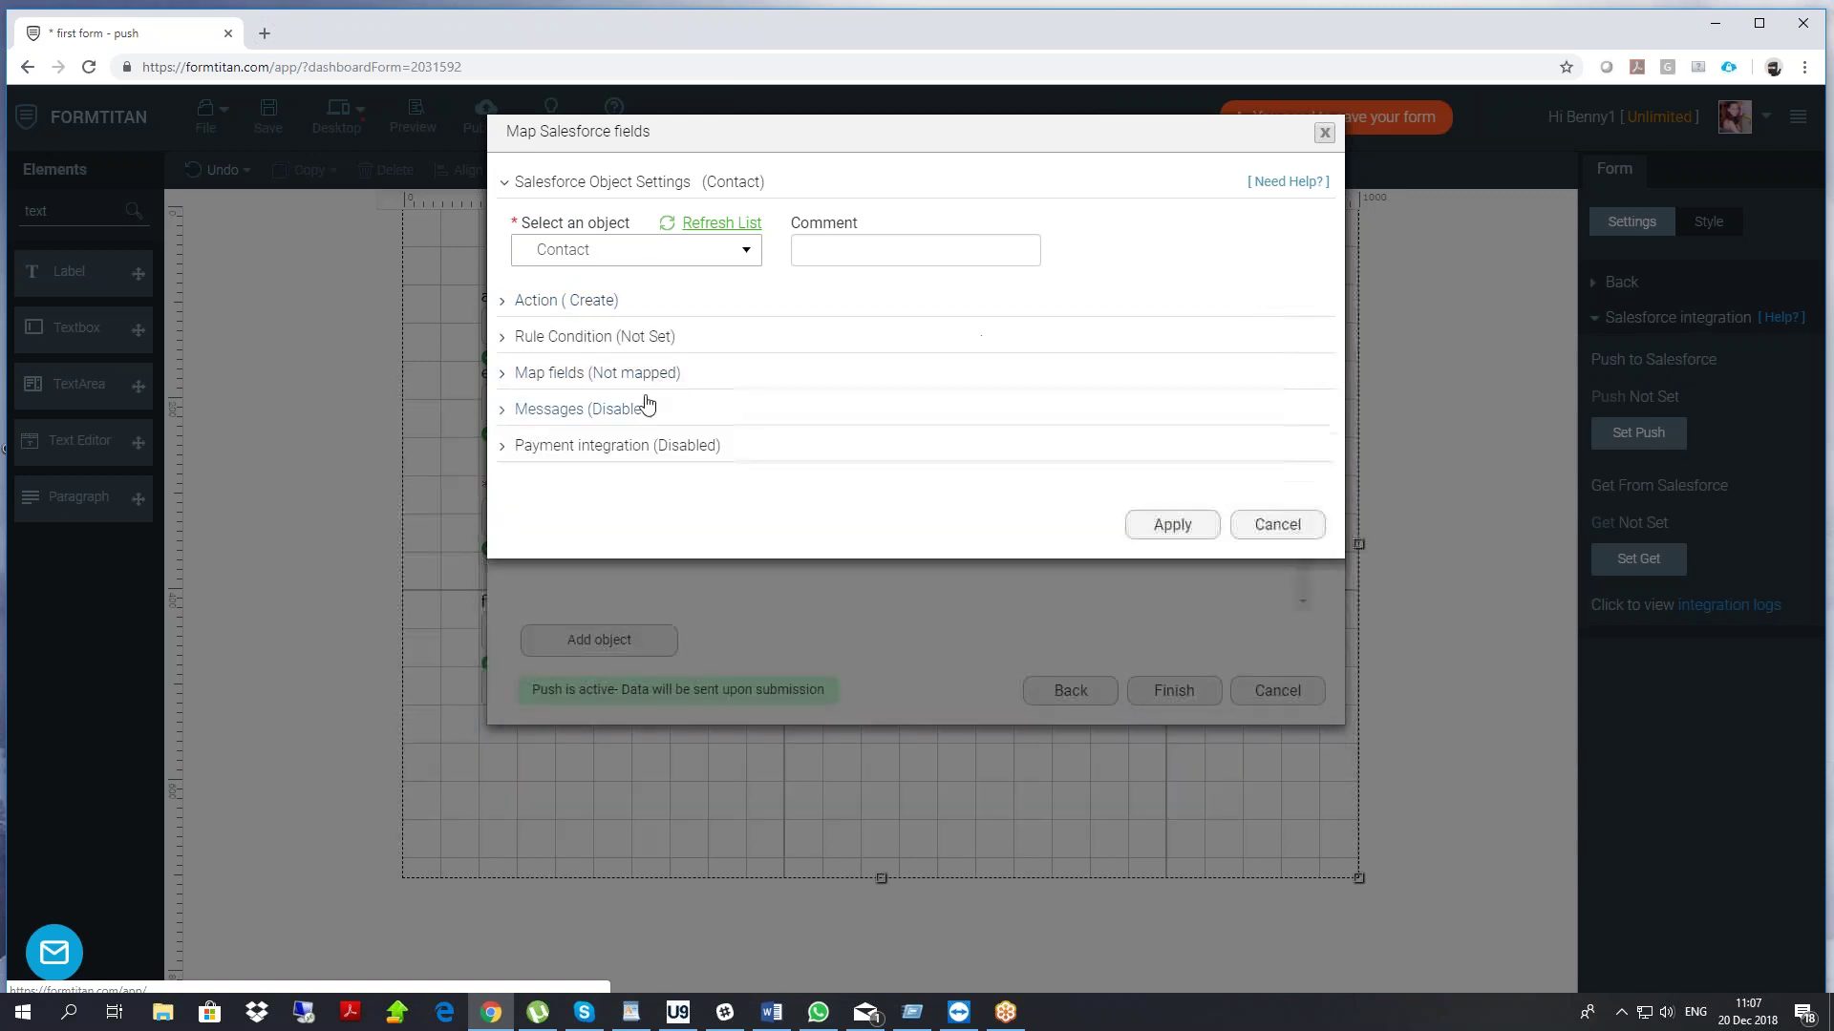
left_click(590, 379)
Keep Account ID as the lookup and map mandatory Last Name to the 'last name' field
left_click(614, 478)
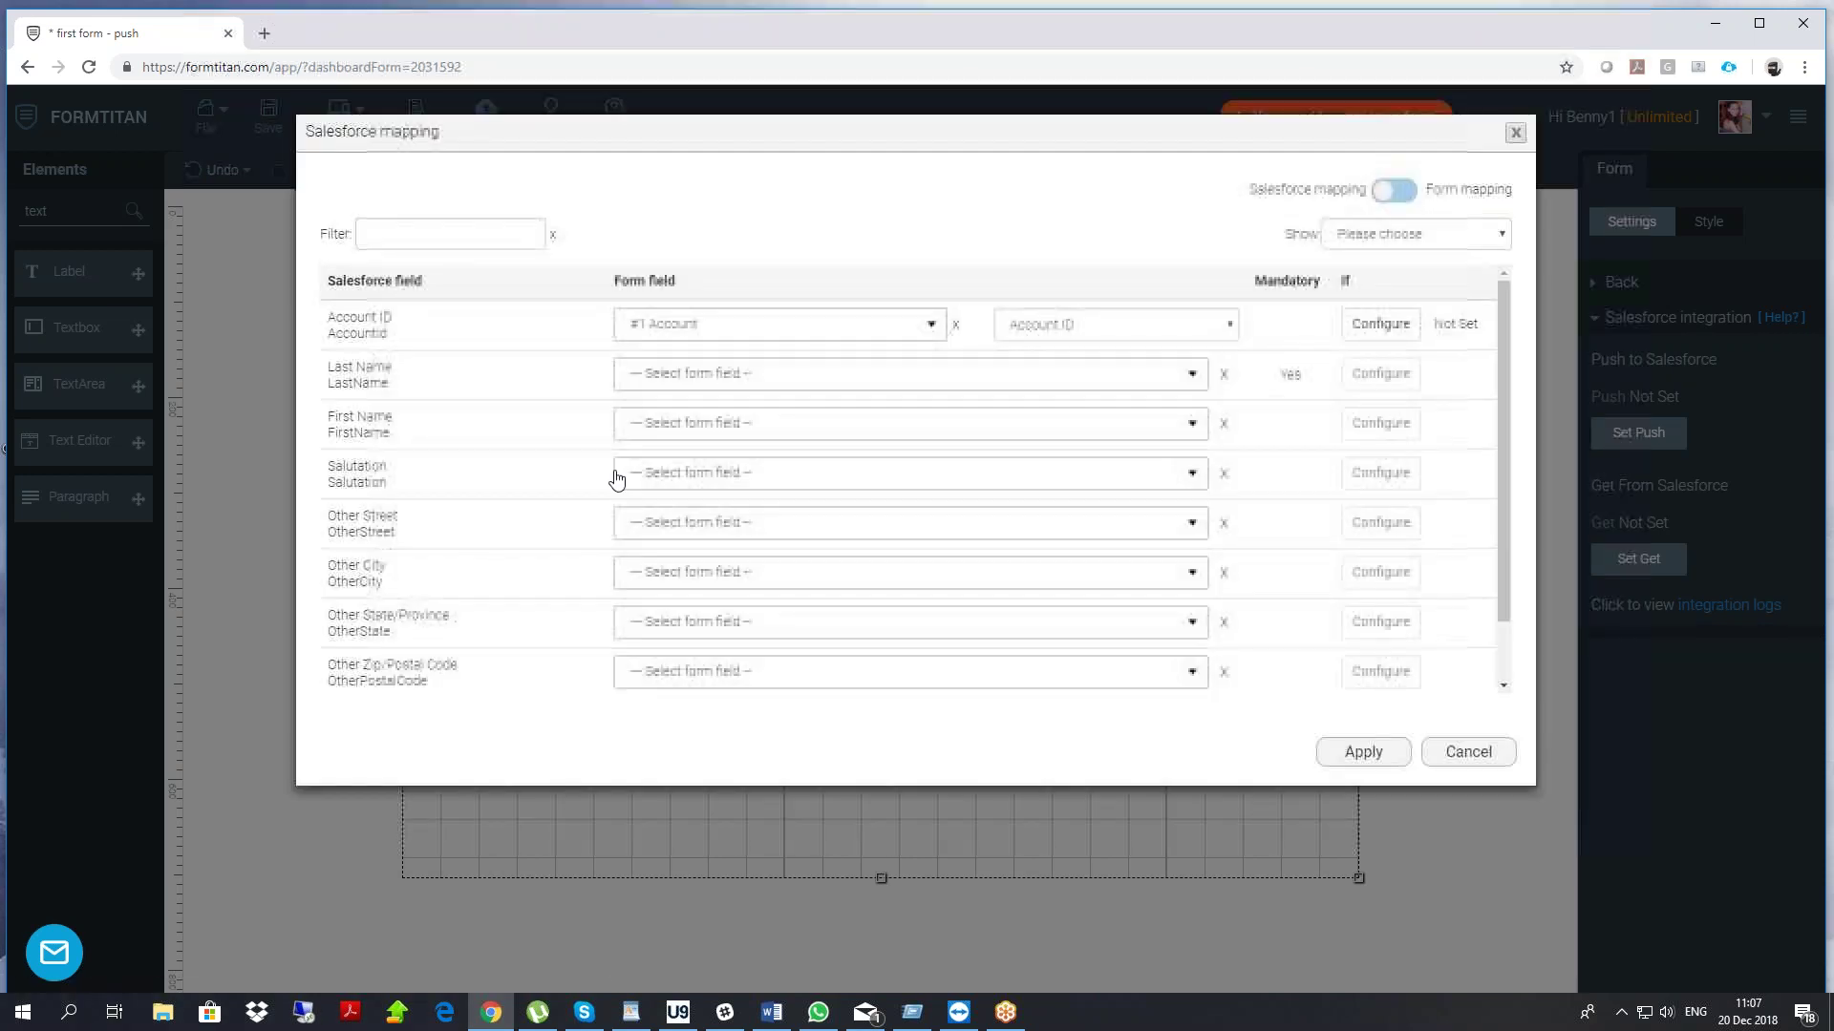
left_click_drag(333, 316, 539, 329)
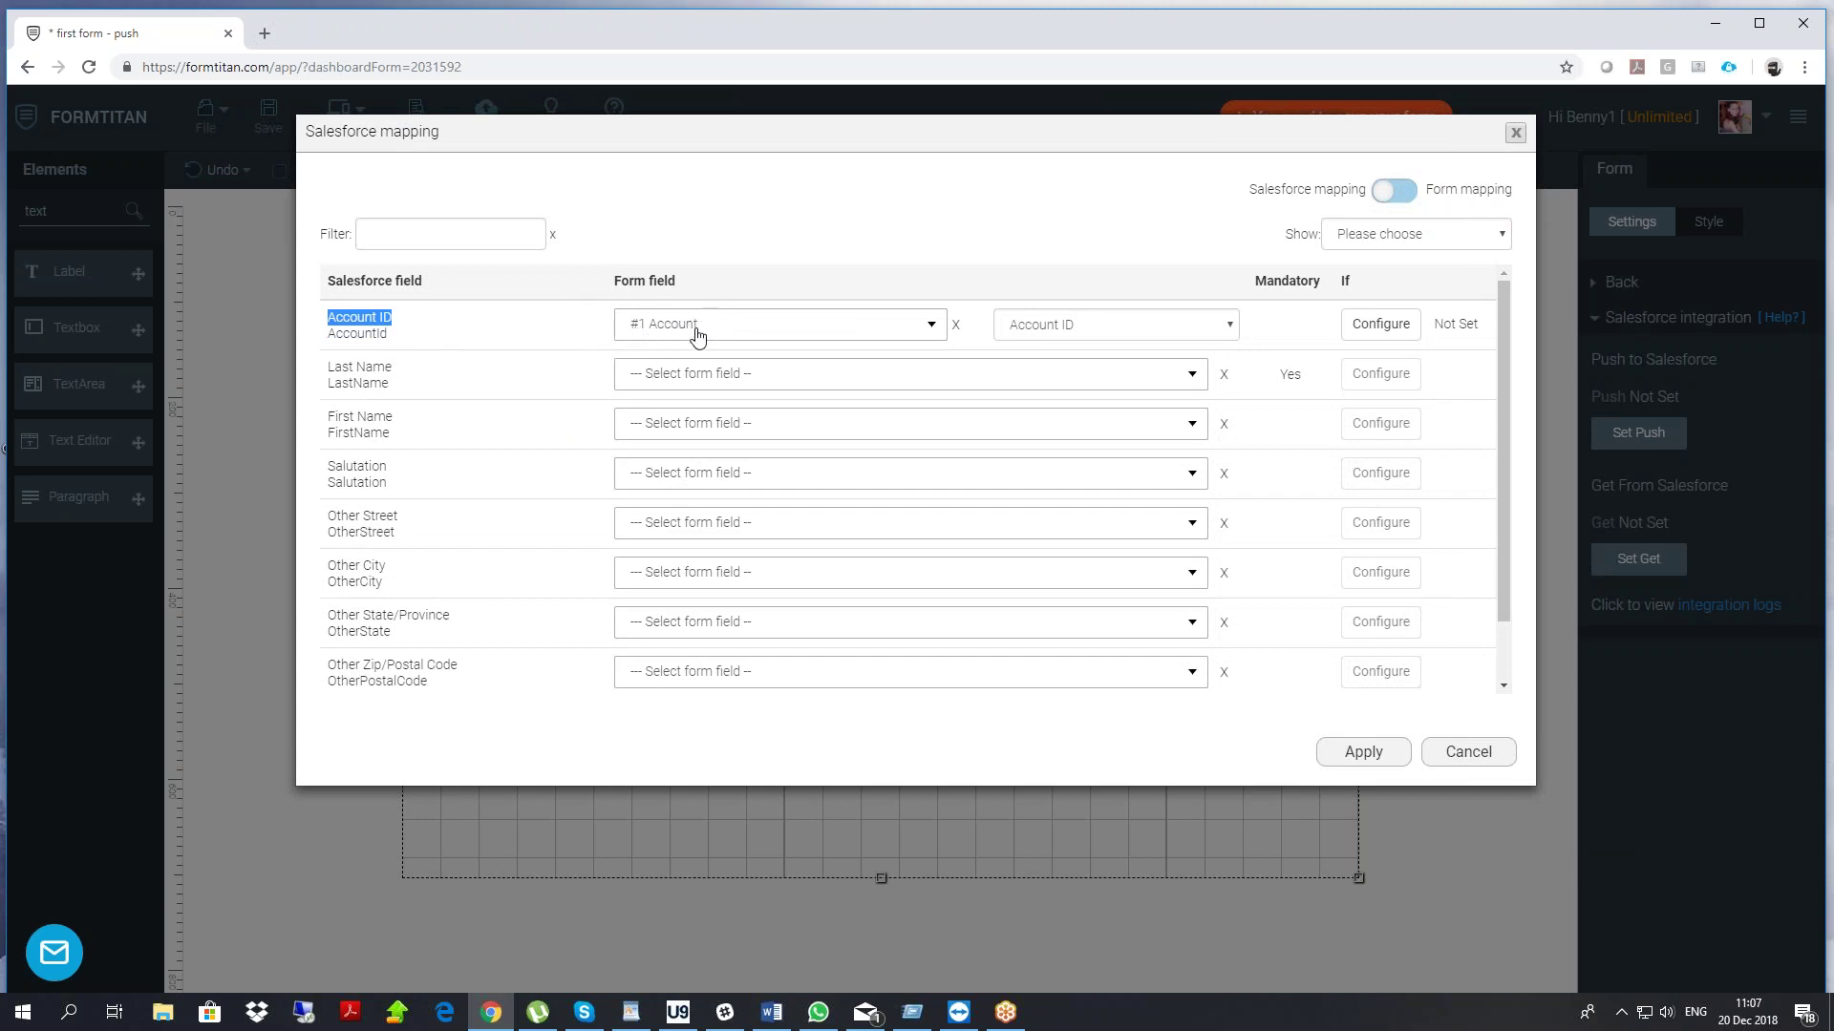
left_click(1058, 334)
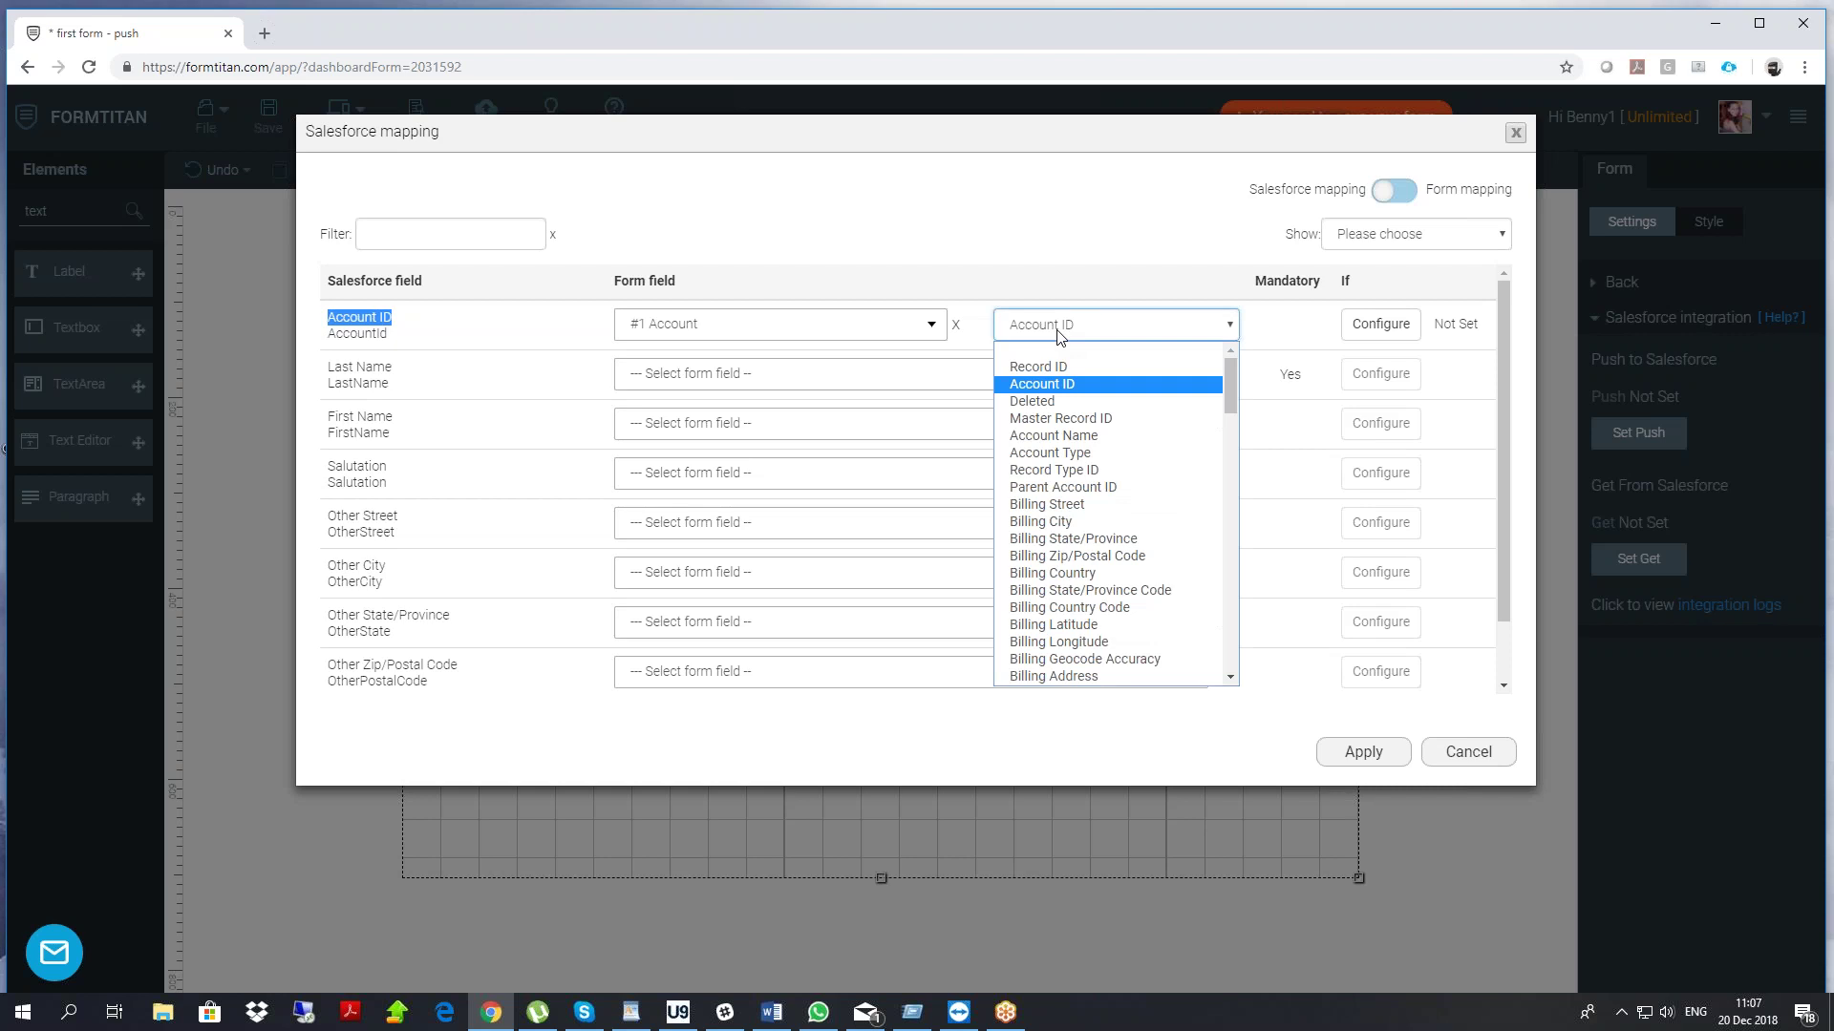
left_click(1057, 334)
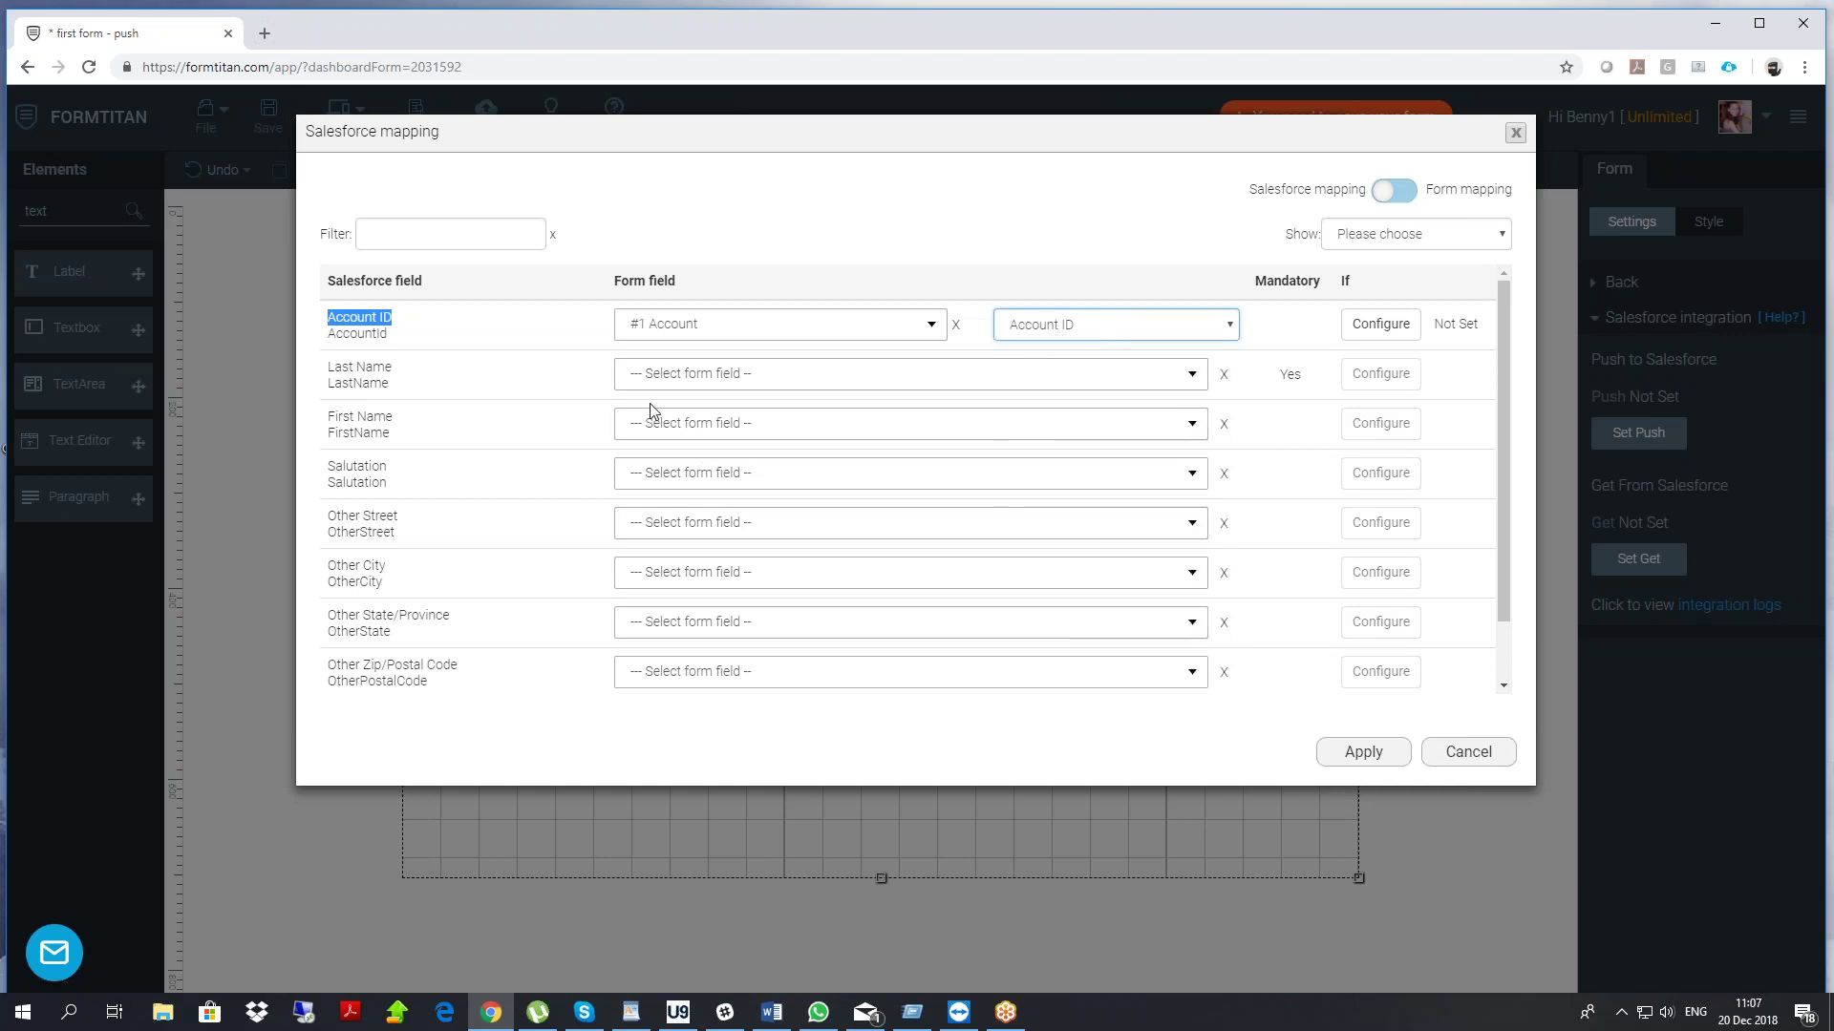
left_click(1407, 240)
left_click(1370, 294)
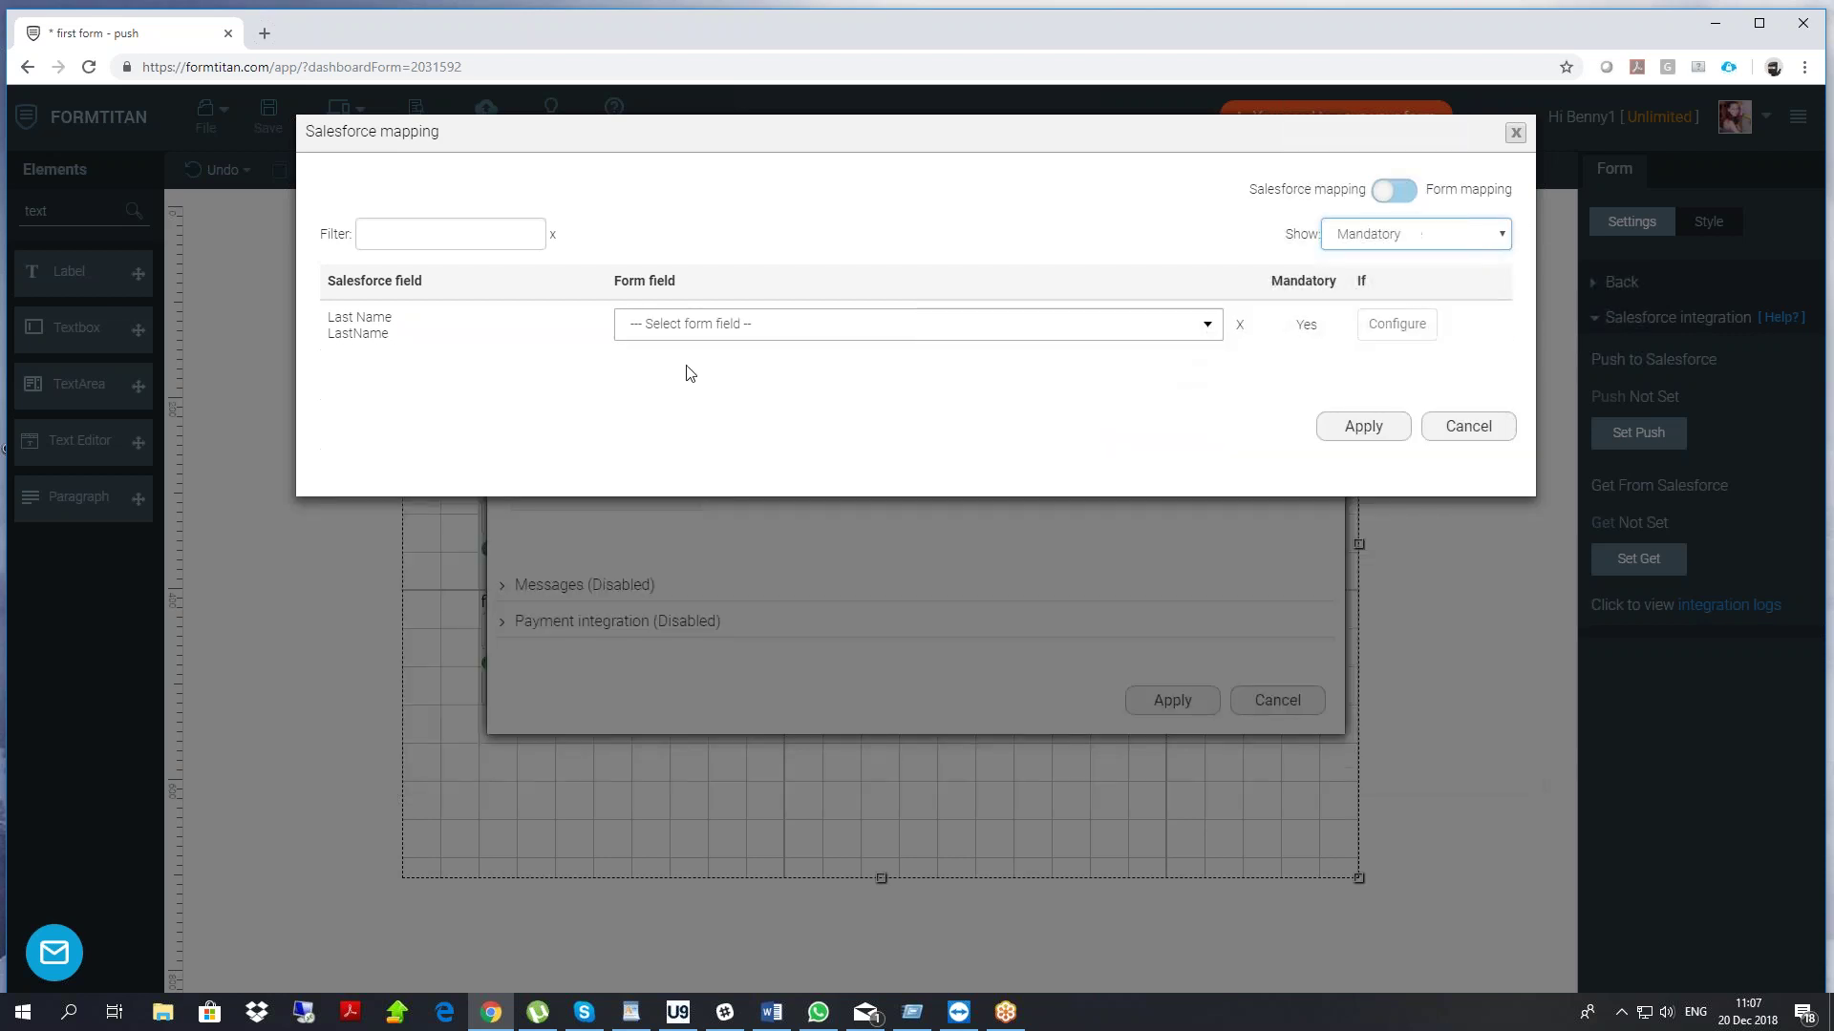
left_click(669, 329)
type("las")
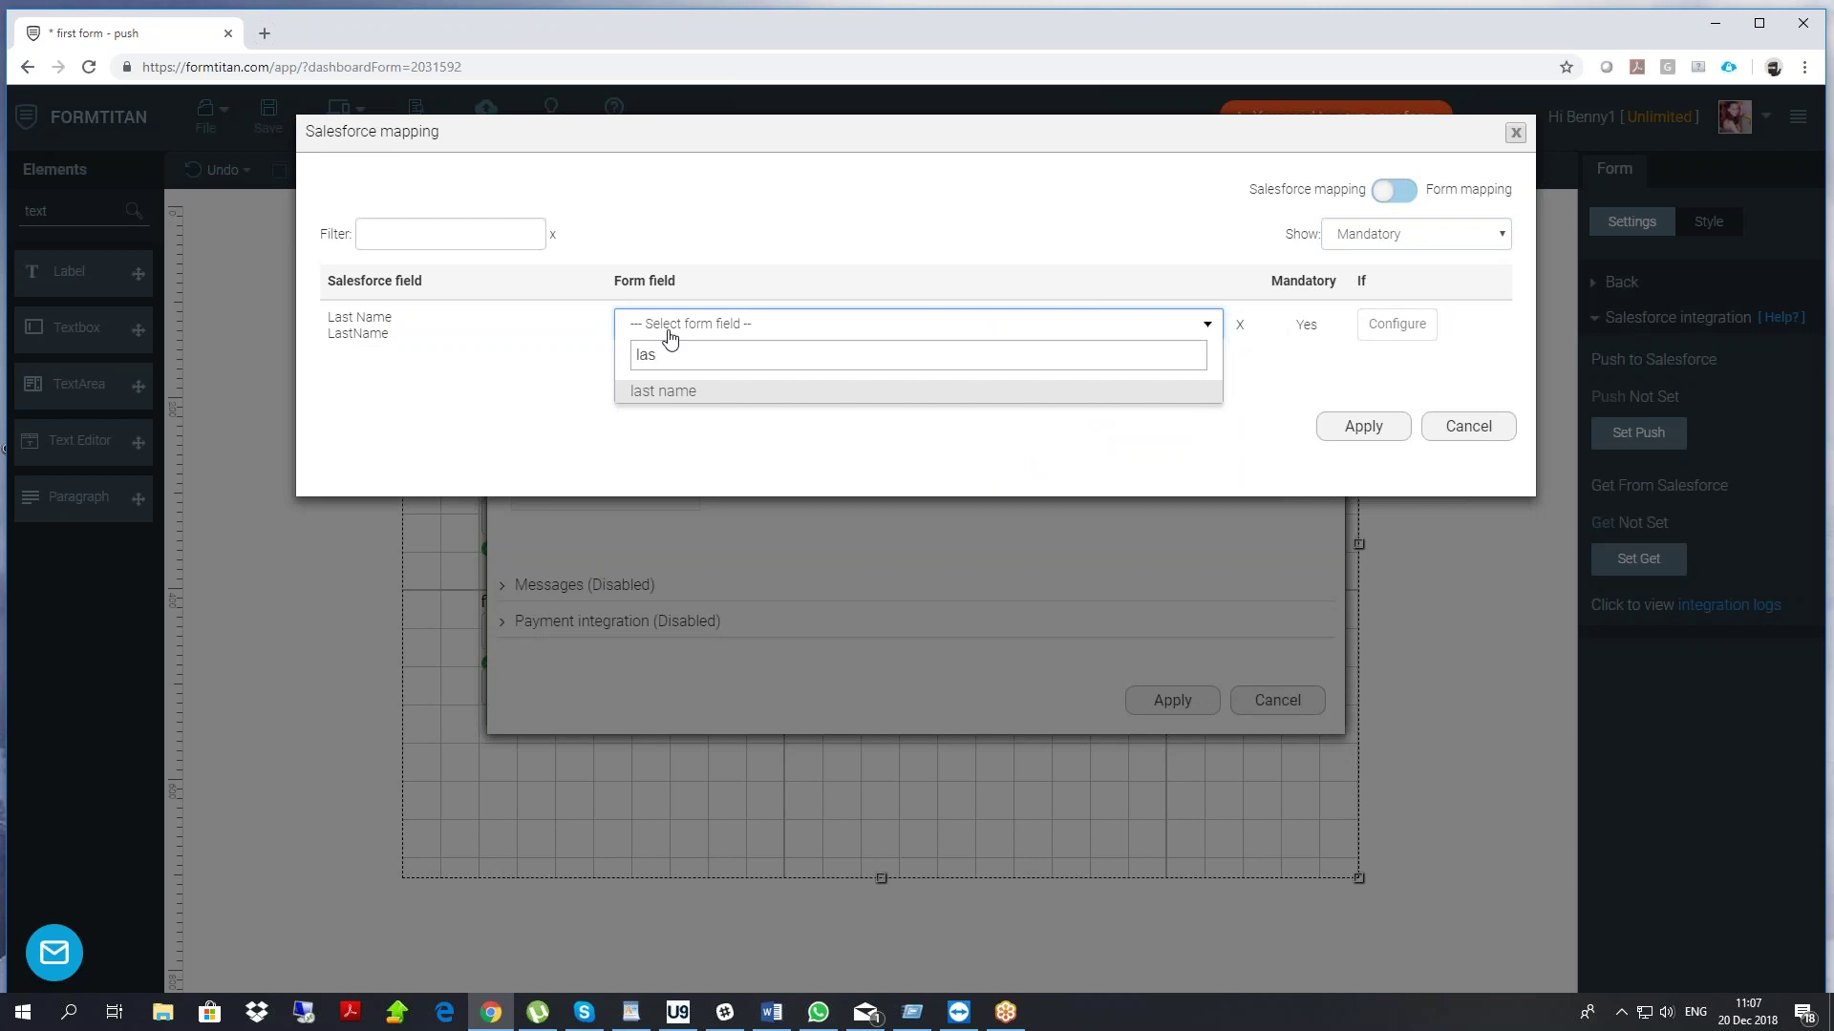
left_click(683, 393)
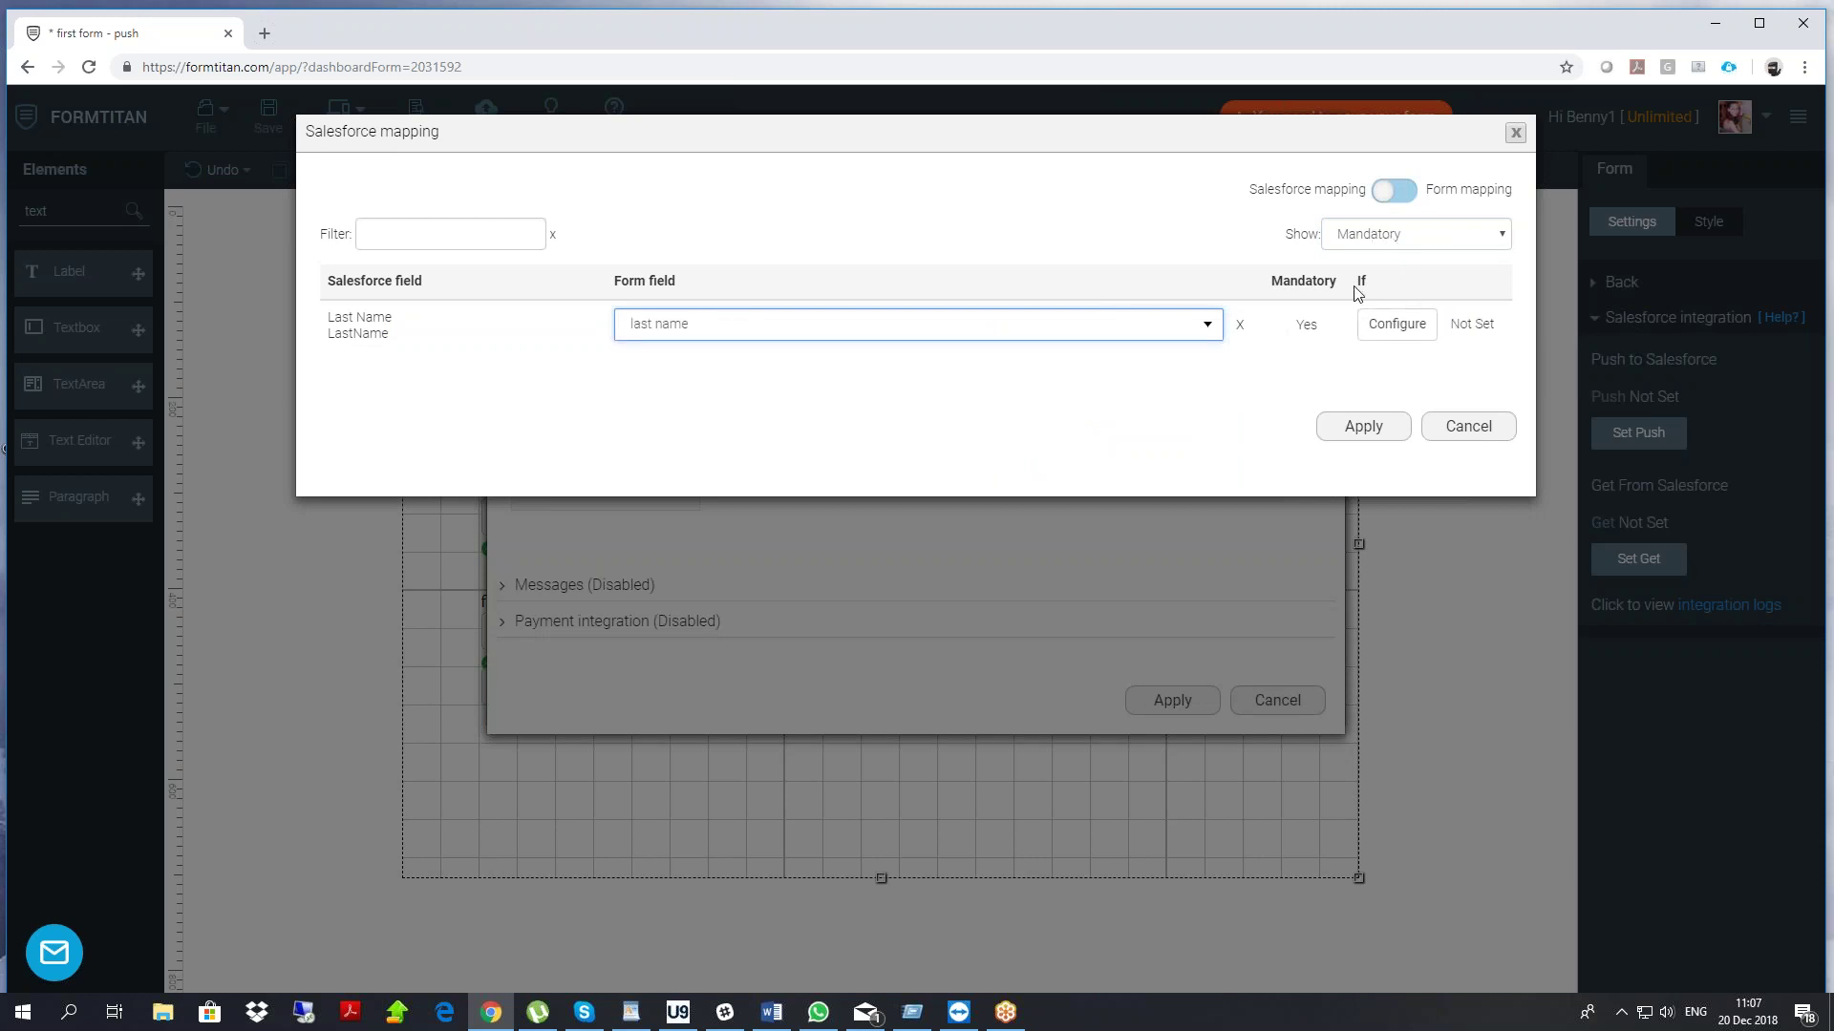
Show all Contact fields, map First Name and Email to their form fields, and apply
left_click(1400, 231)
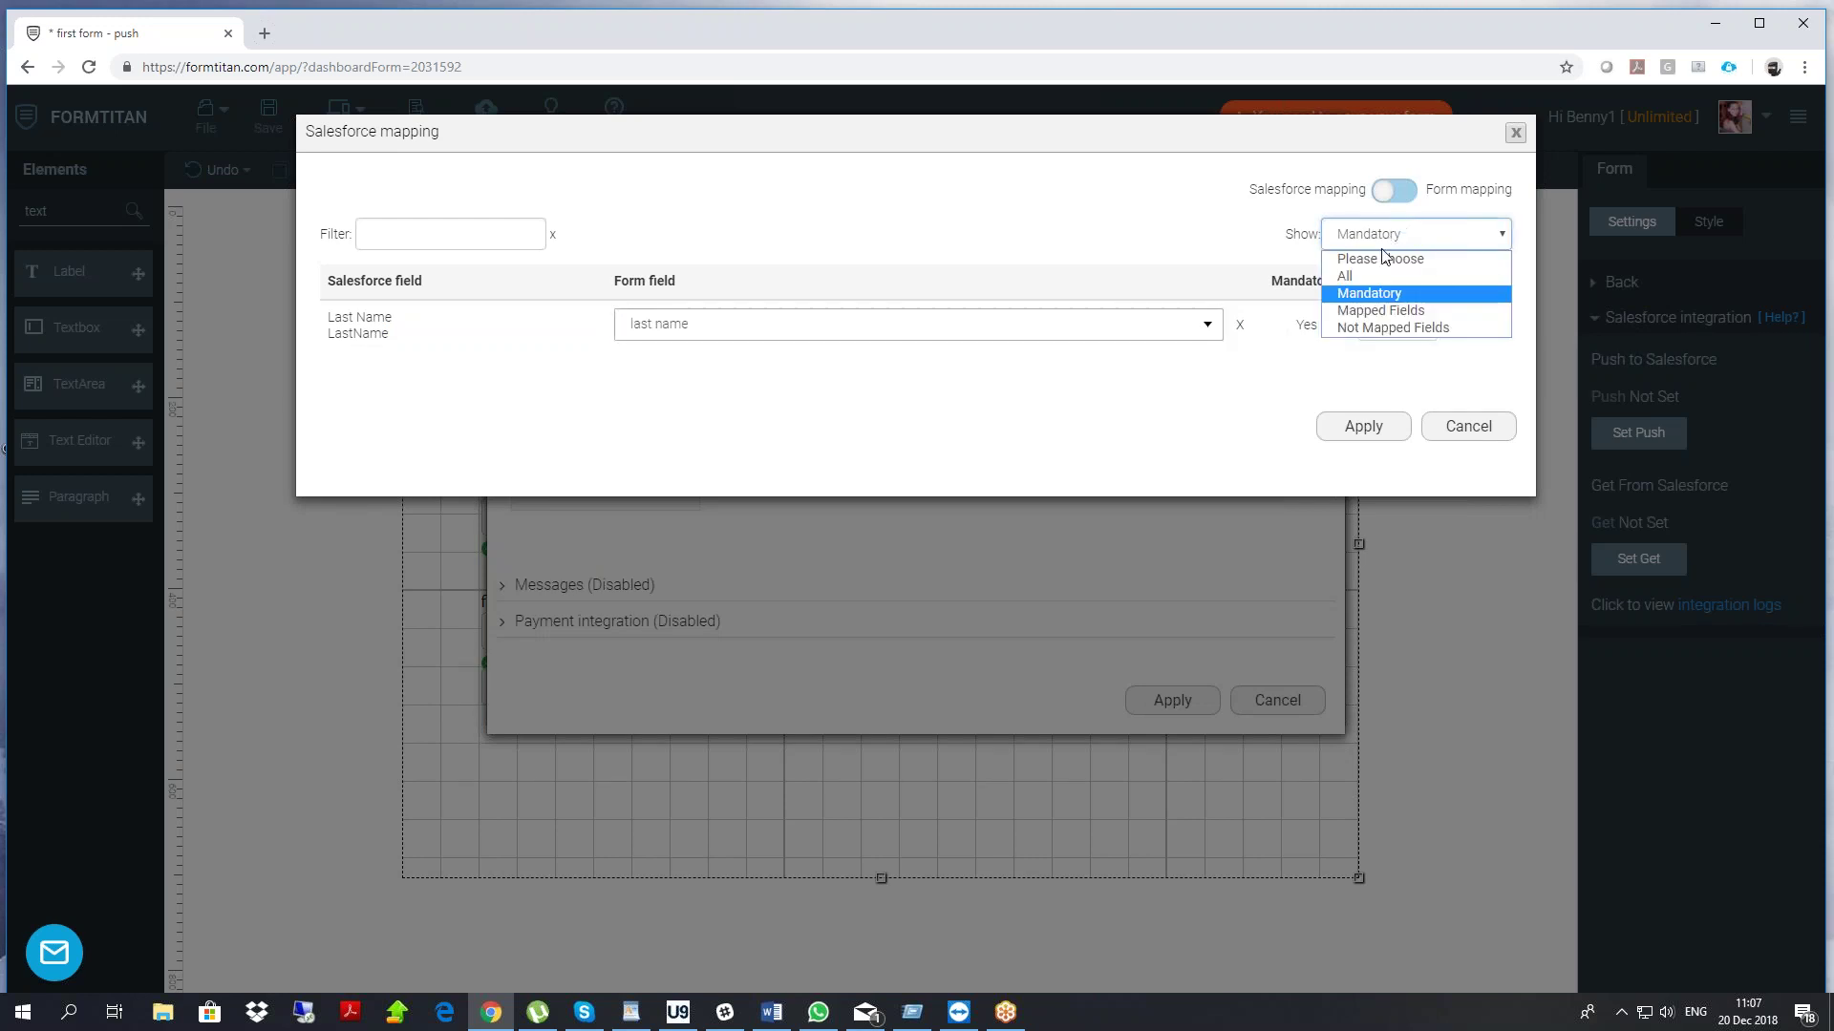
left_click(417, 247)
type("fir")
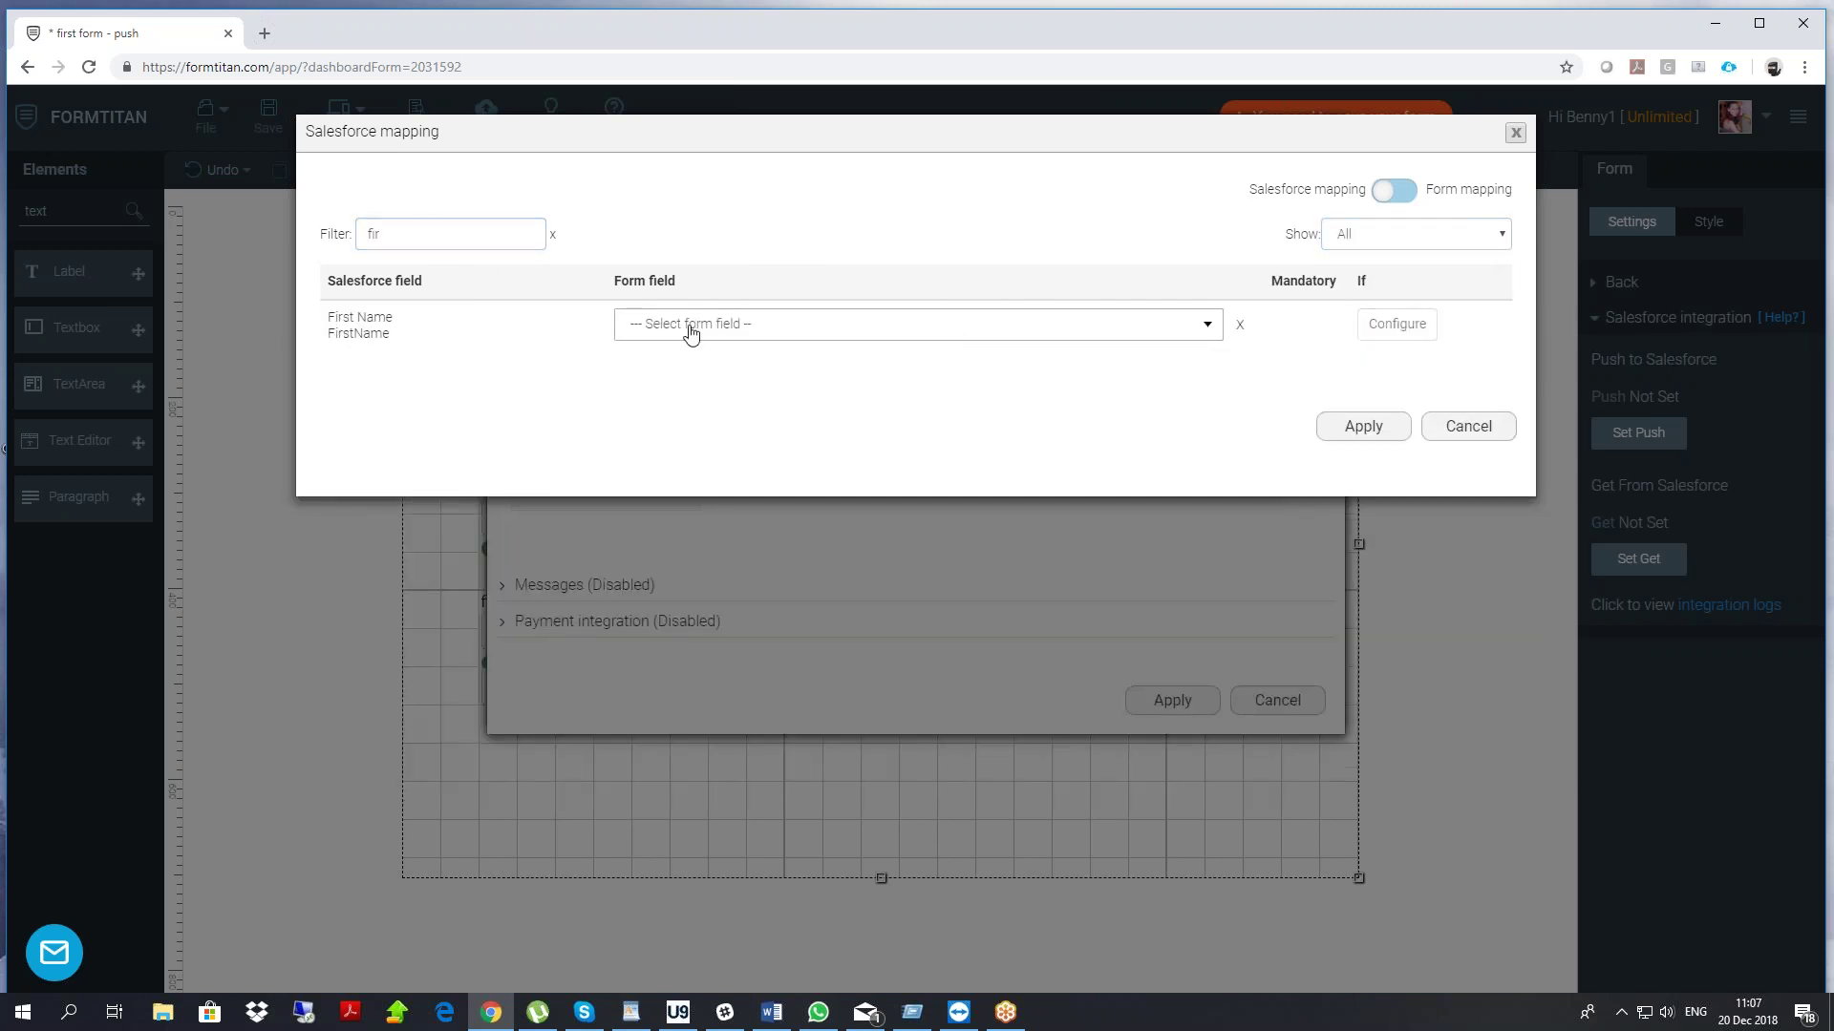
left_click(694, 326)
type("fir")
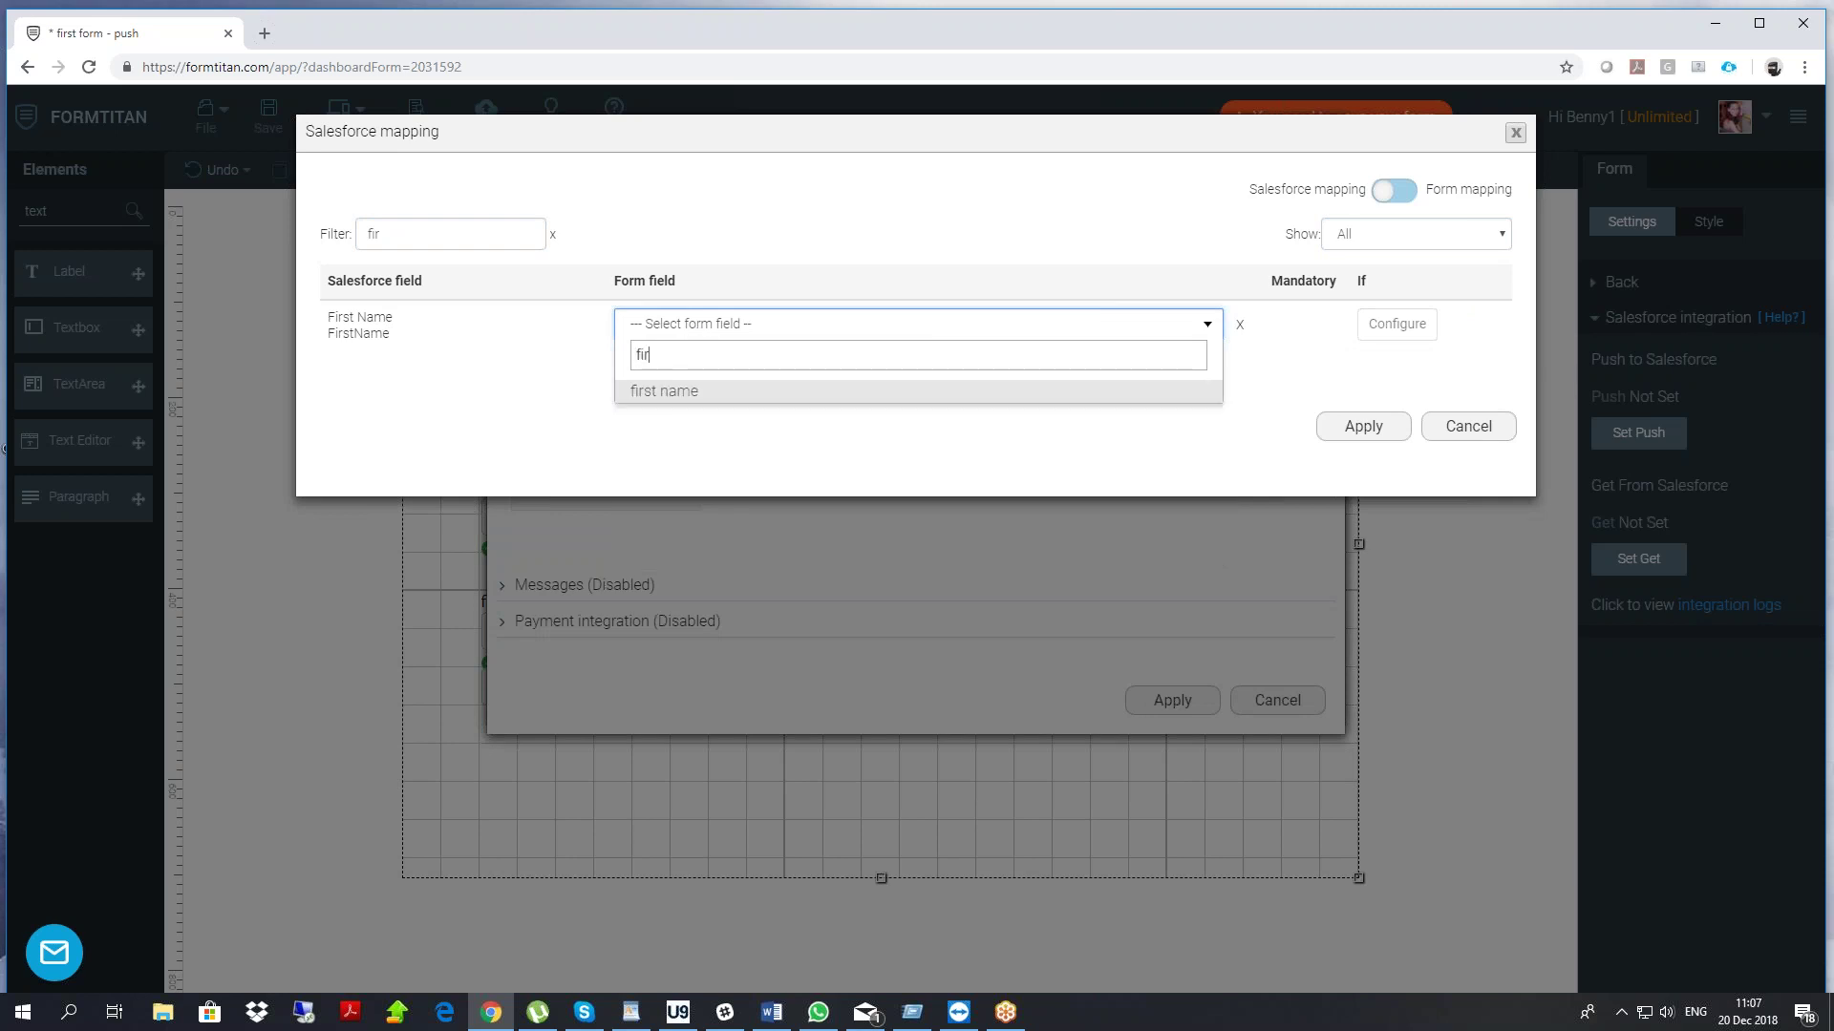
left_click(723, 387)
double_click(421, 232)
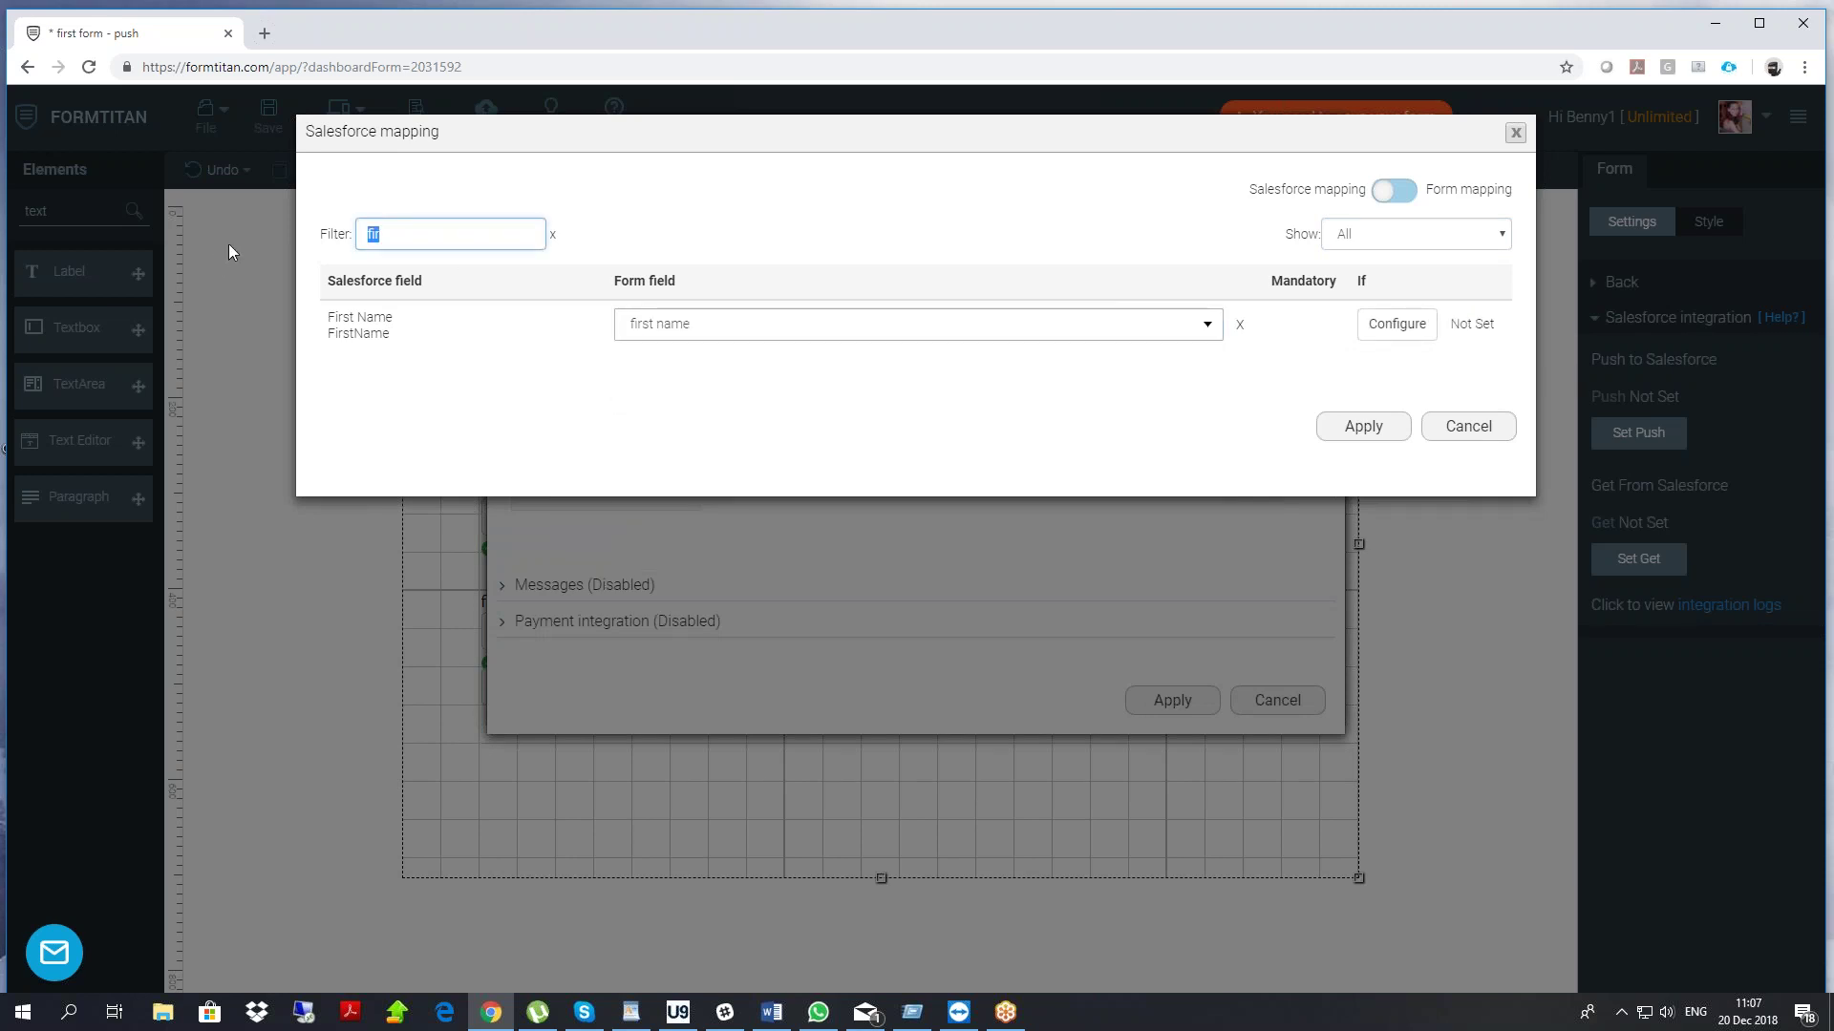
type("email")
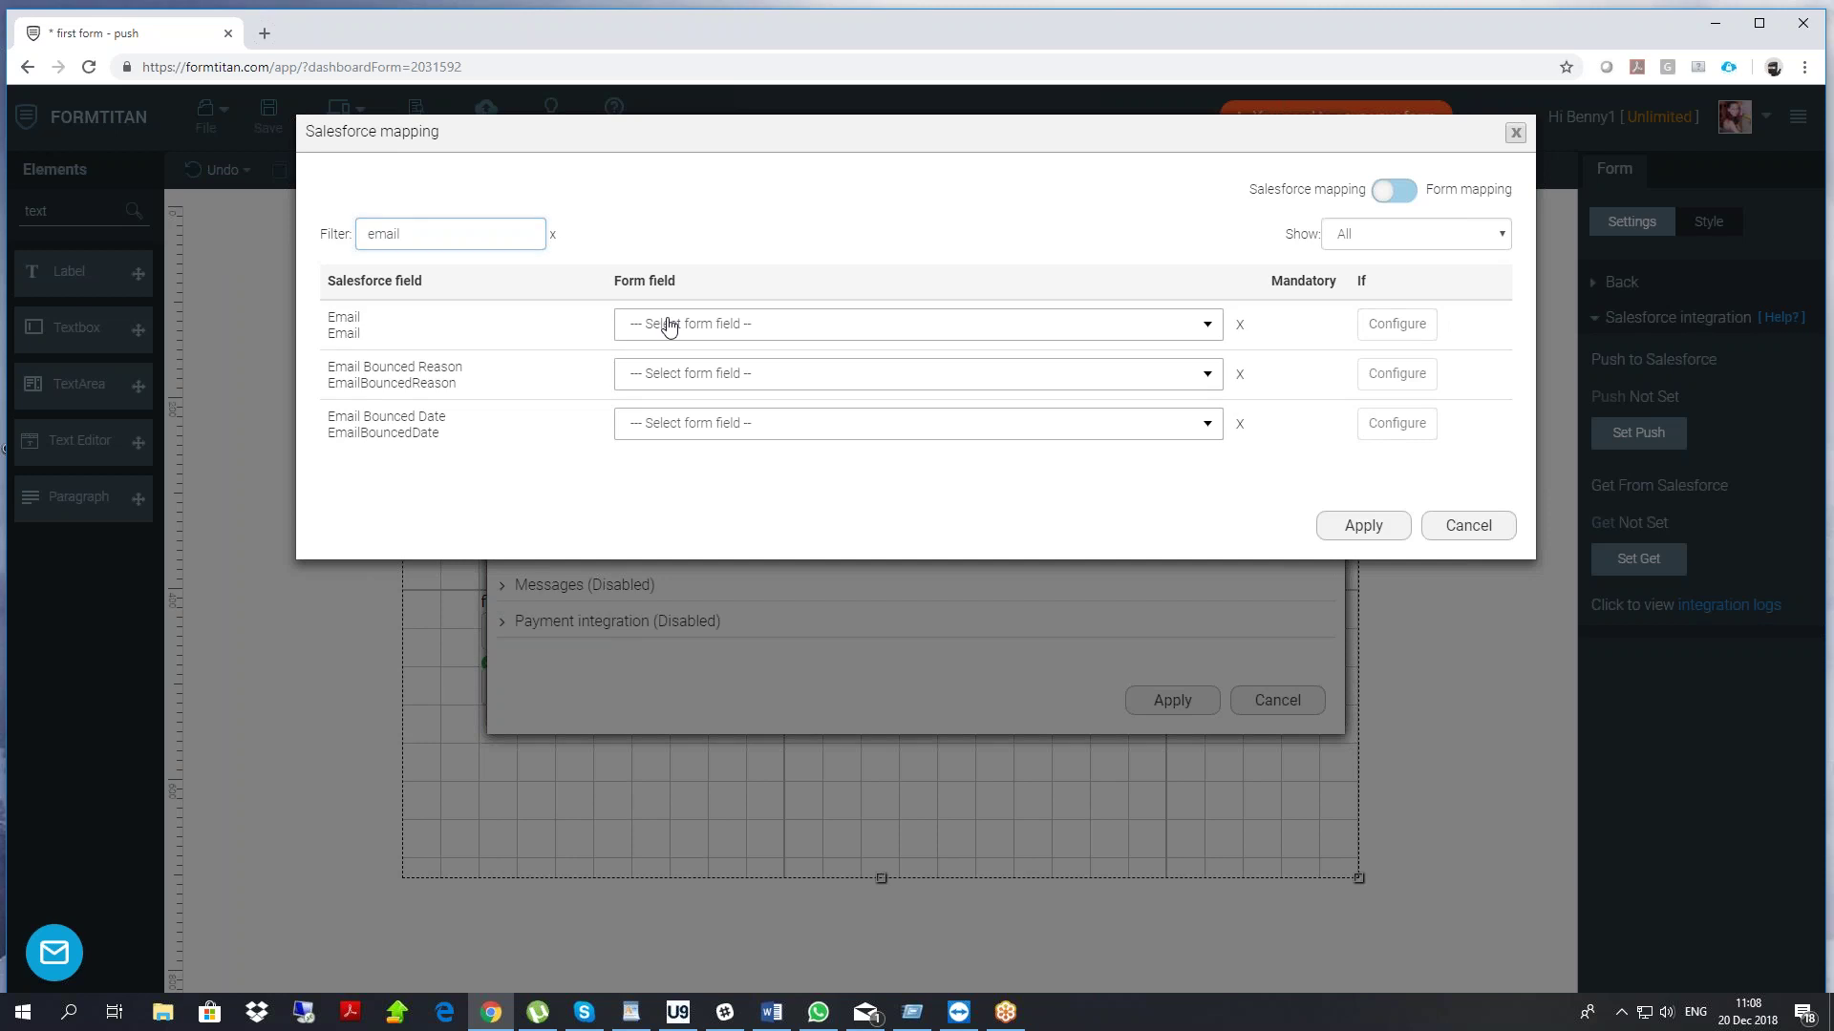
left_click(668, 325)
left_click(667, 461)
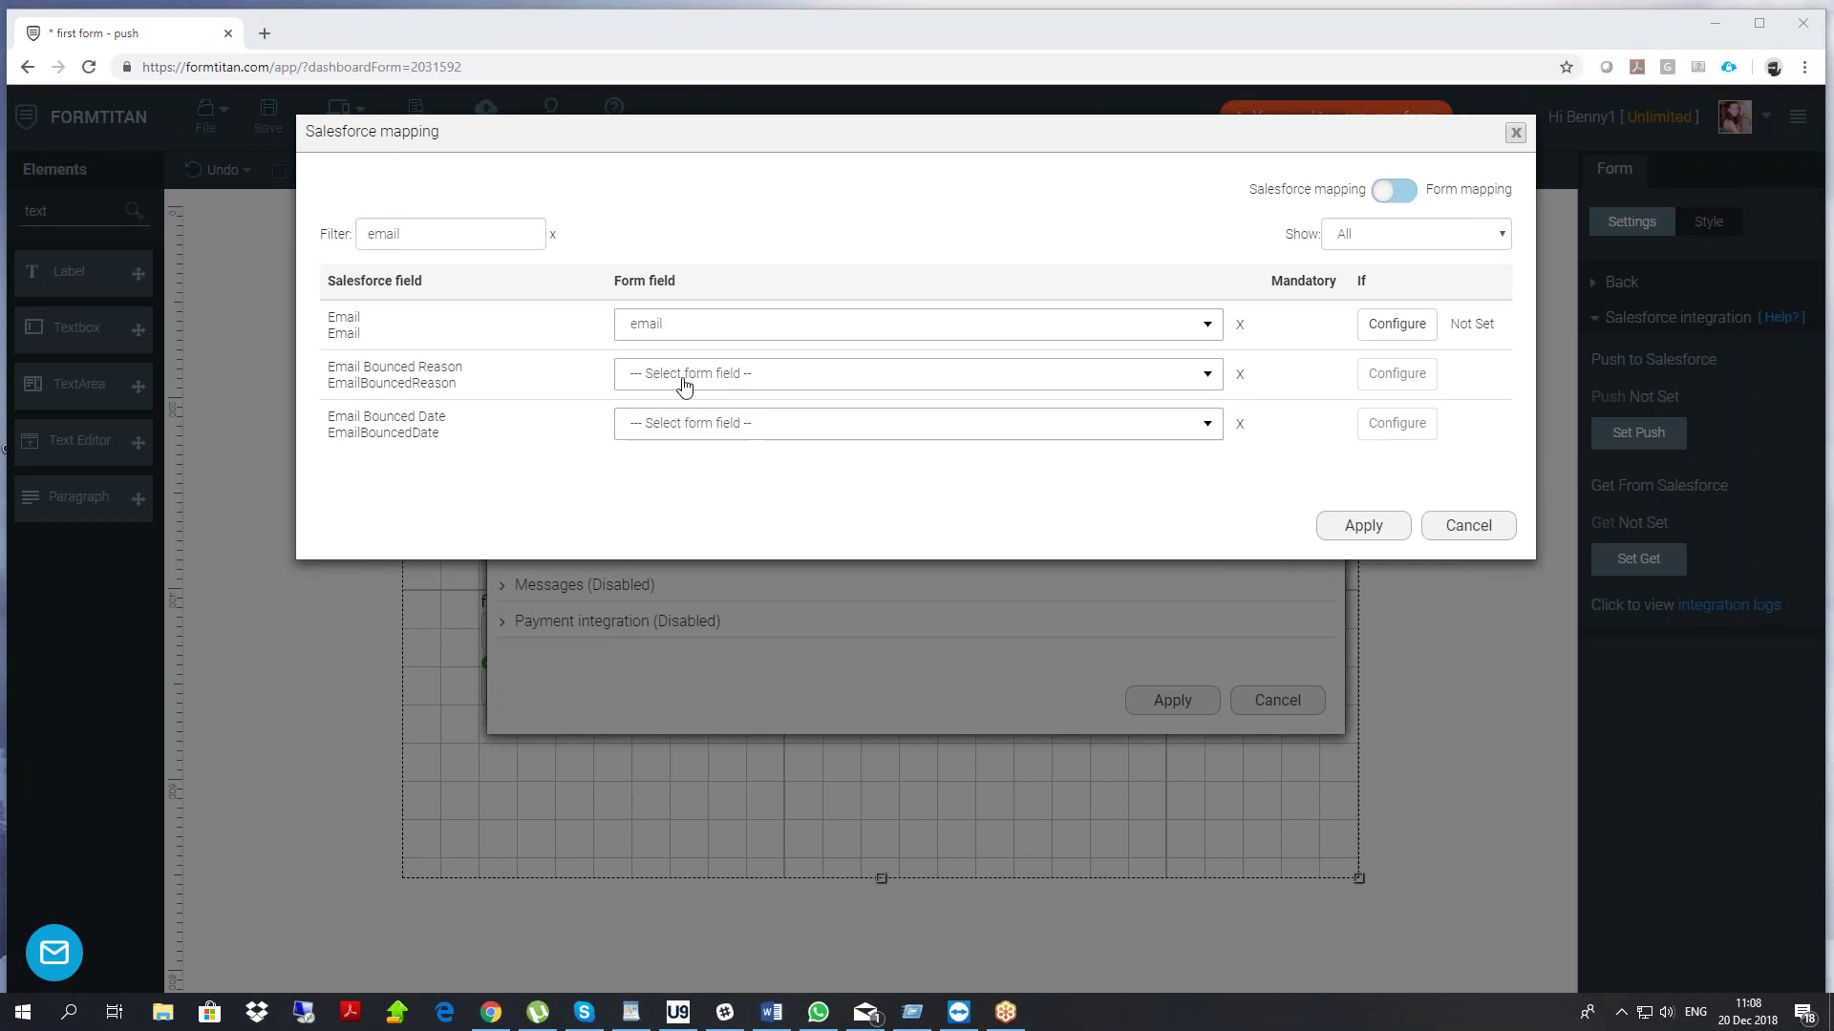
left_click(1363, 525)
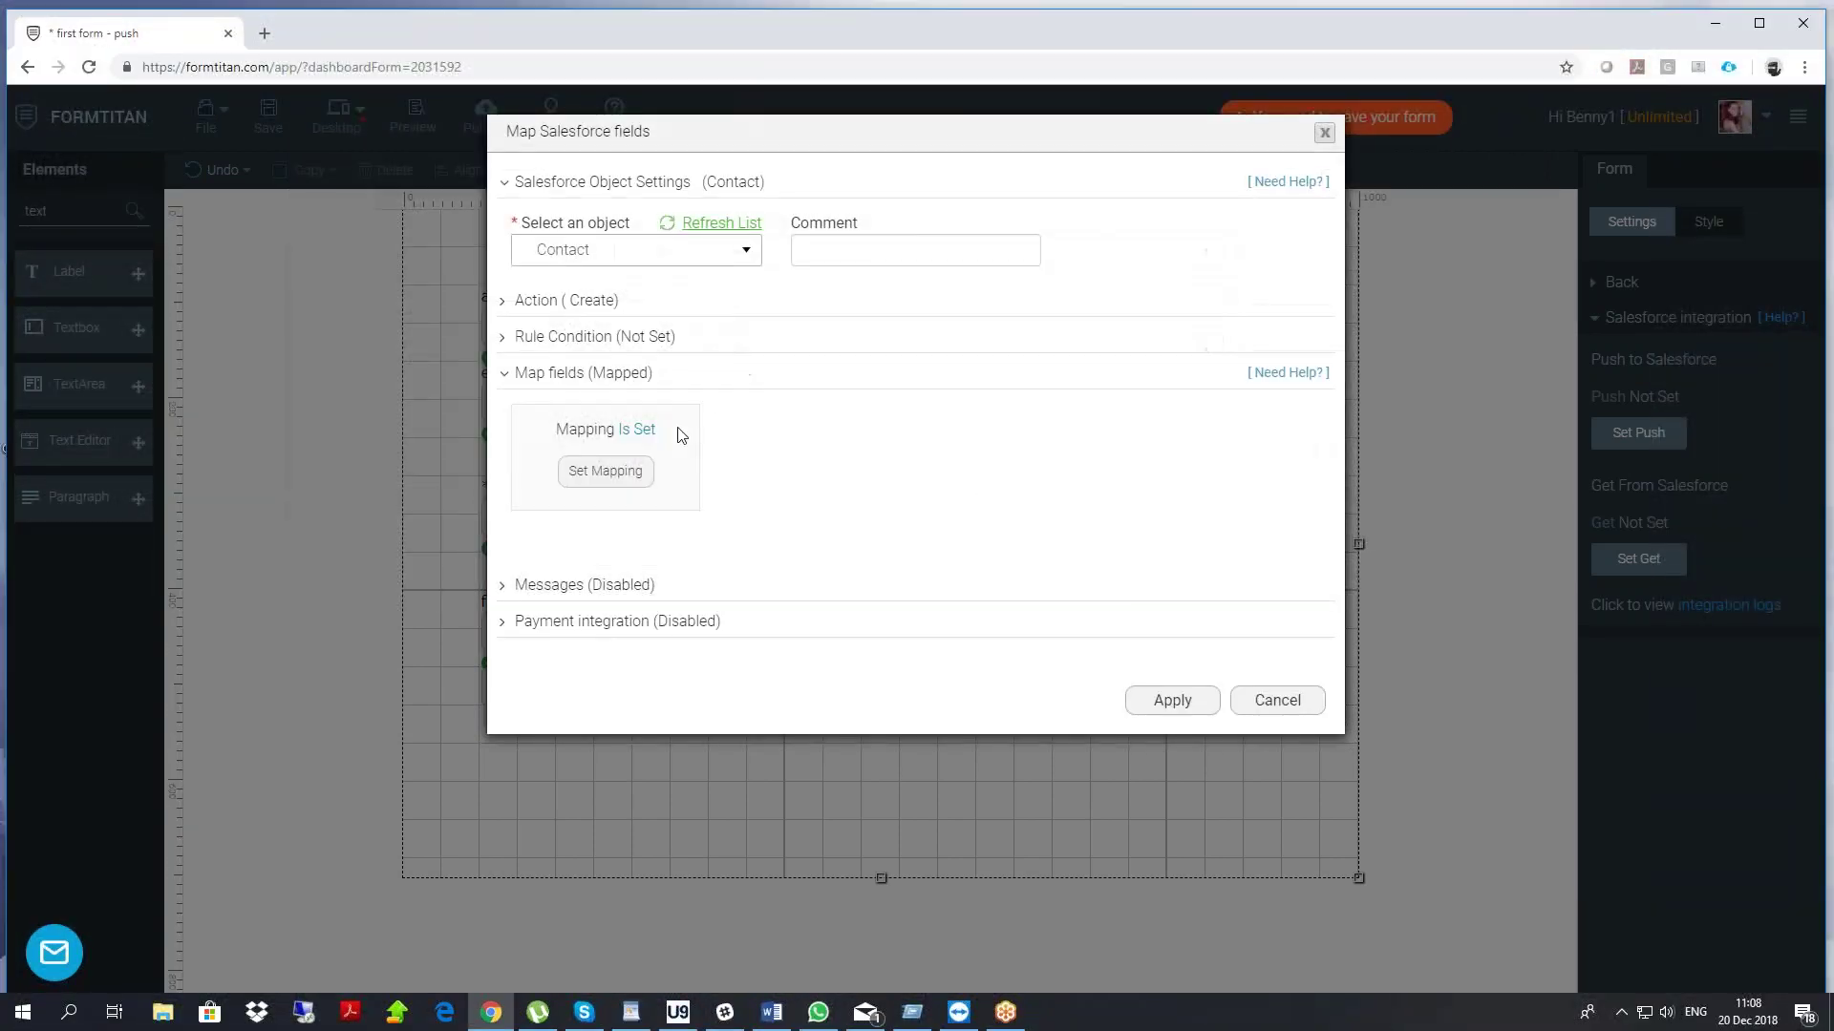
Review the mapped Contact fields, confirm and finish the push setup, then drag Submit lower
left_click(606, 474)
left_click(1379, 233)
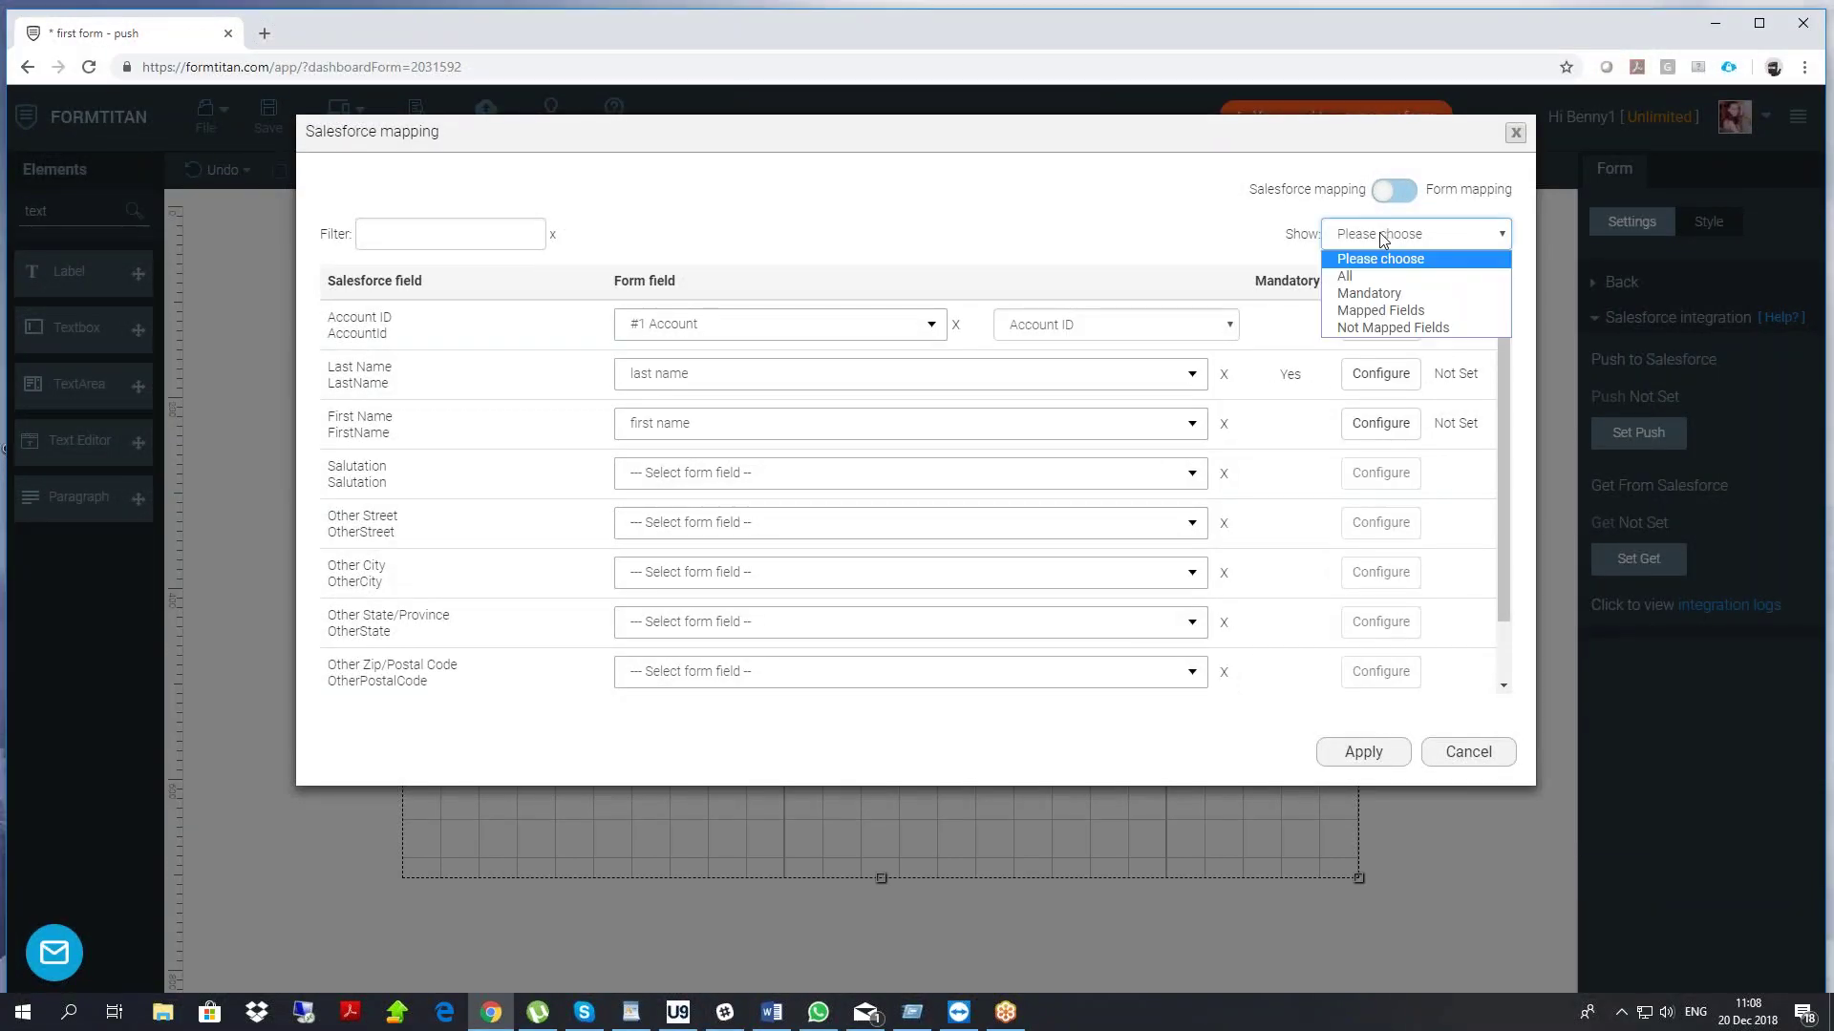
left_click(1383, 310)
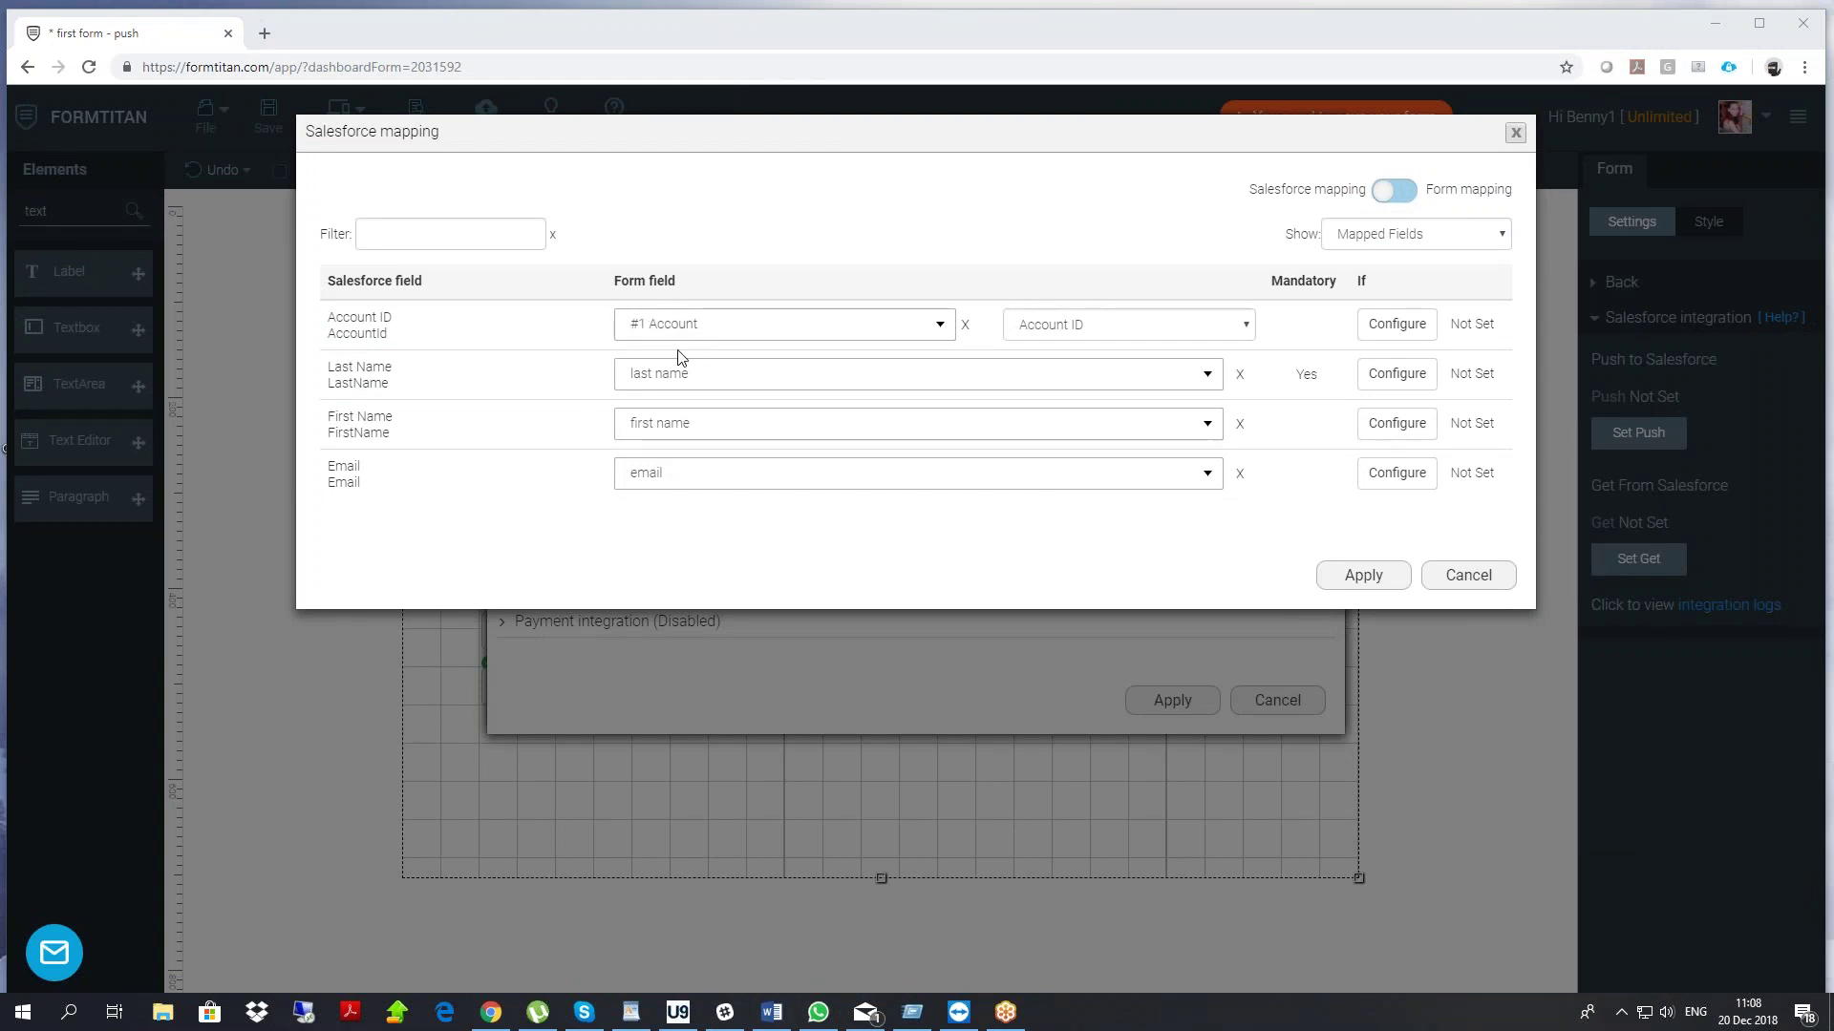
left_click(1362, 575)
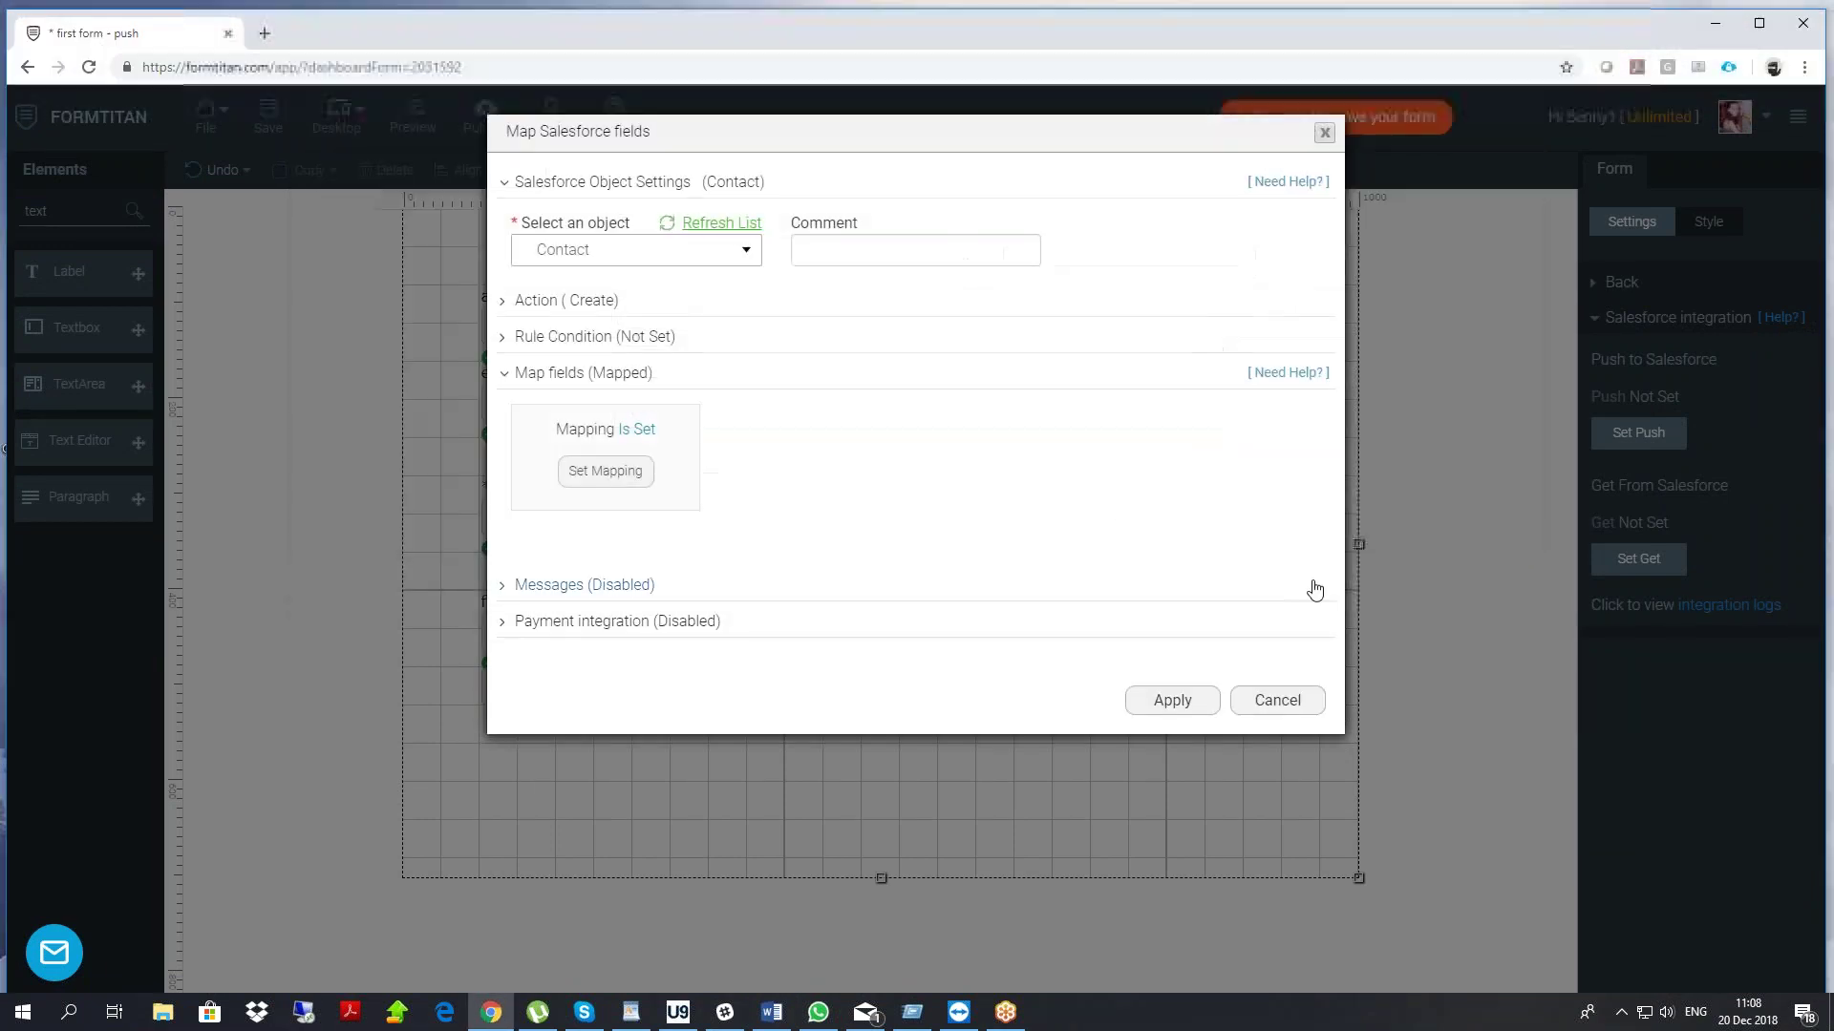
left_click(1171, 698)
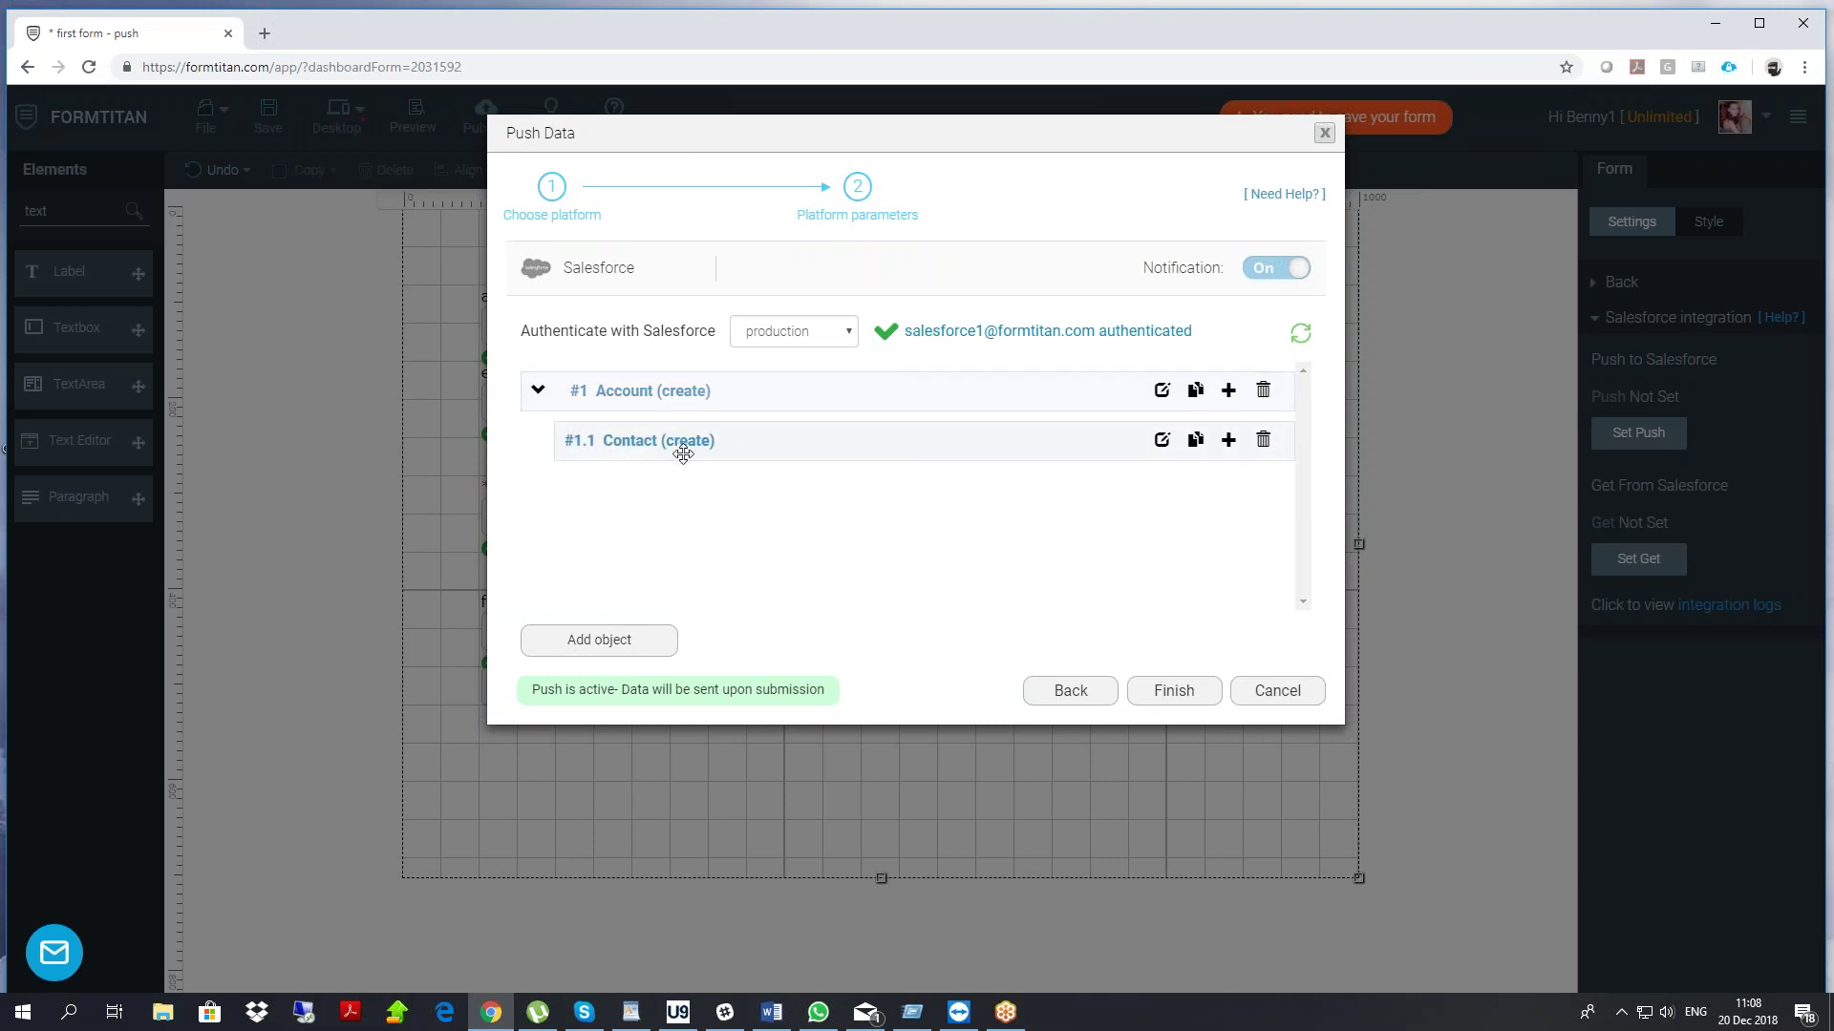
left_click(1174, 689)
left_click_drag(600, 689, 600, 728)
Save and publish the form, opening its live version in a new tab
left_click(271, 119)
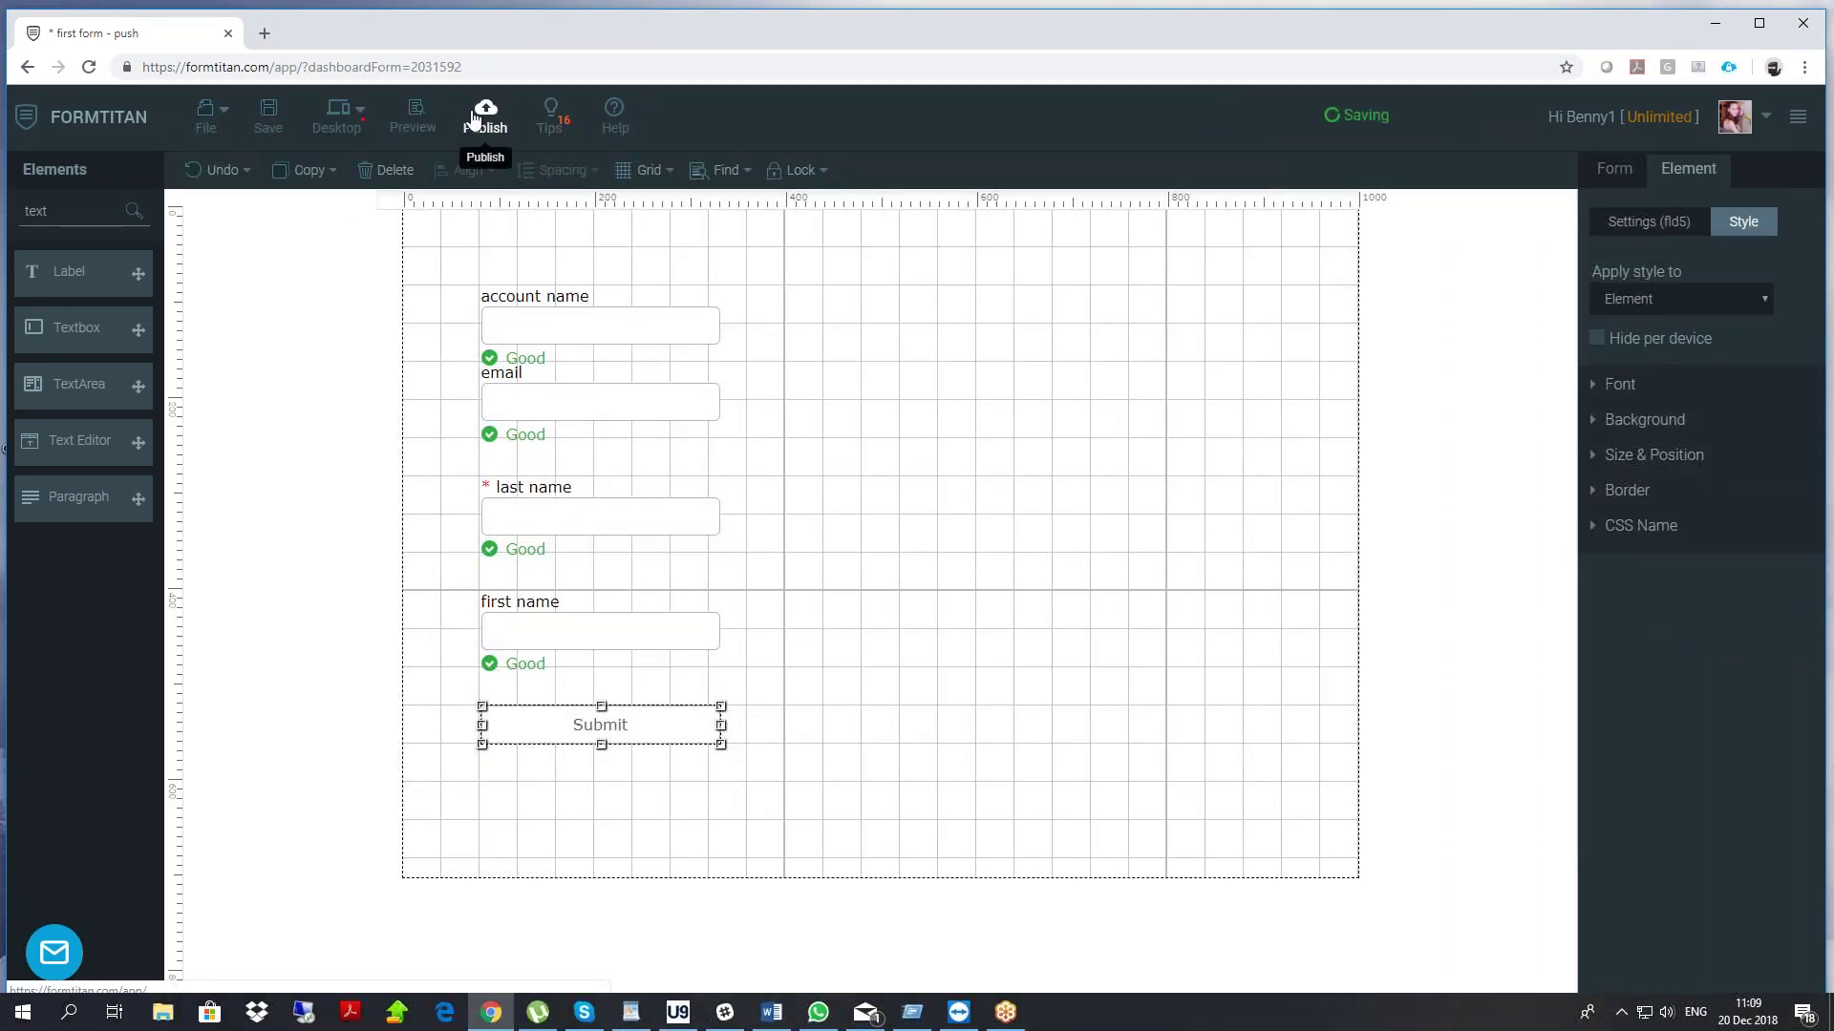
left_click(473, 119)
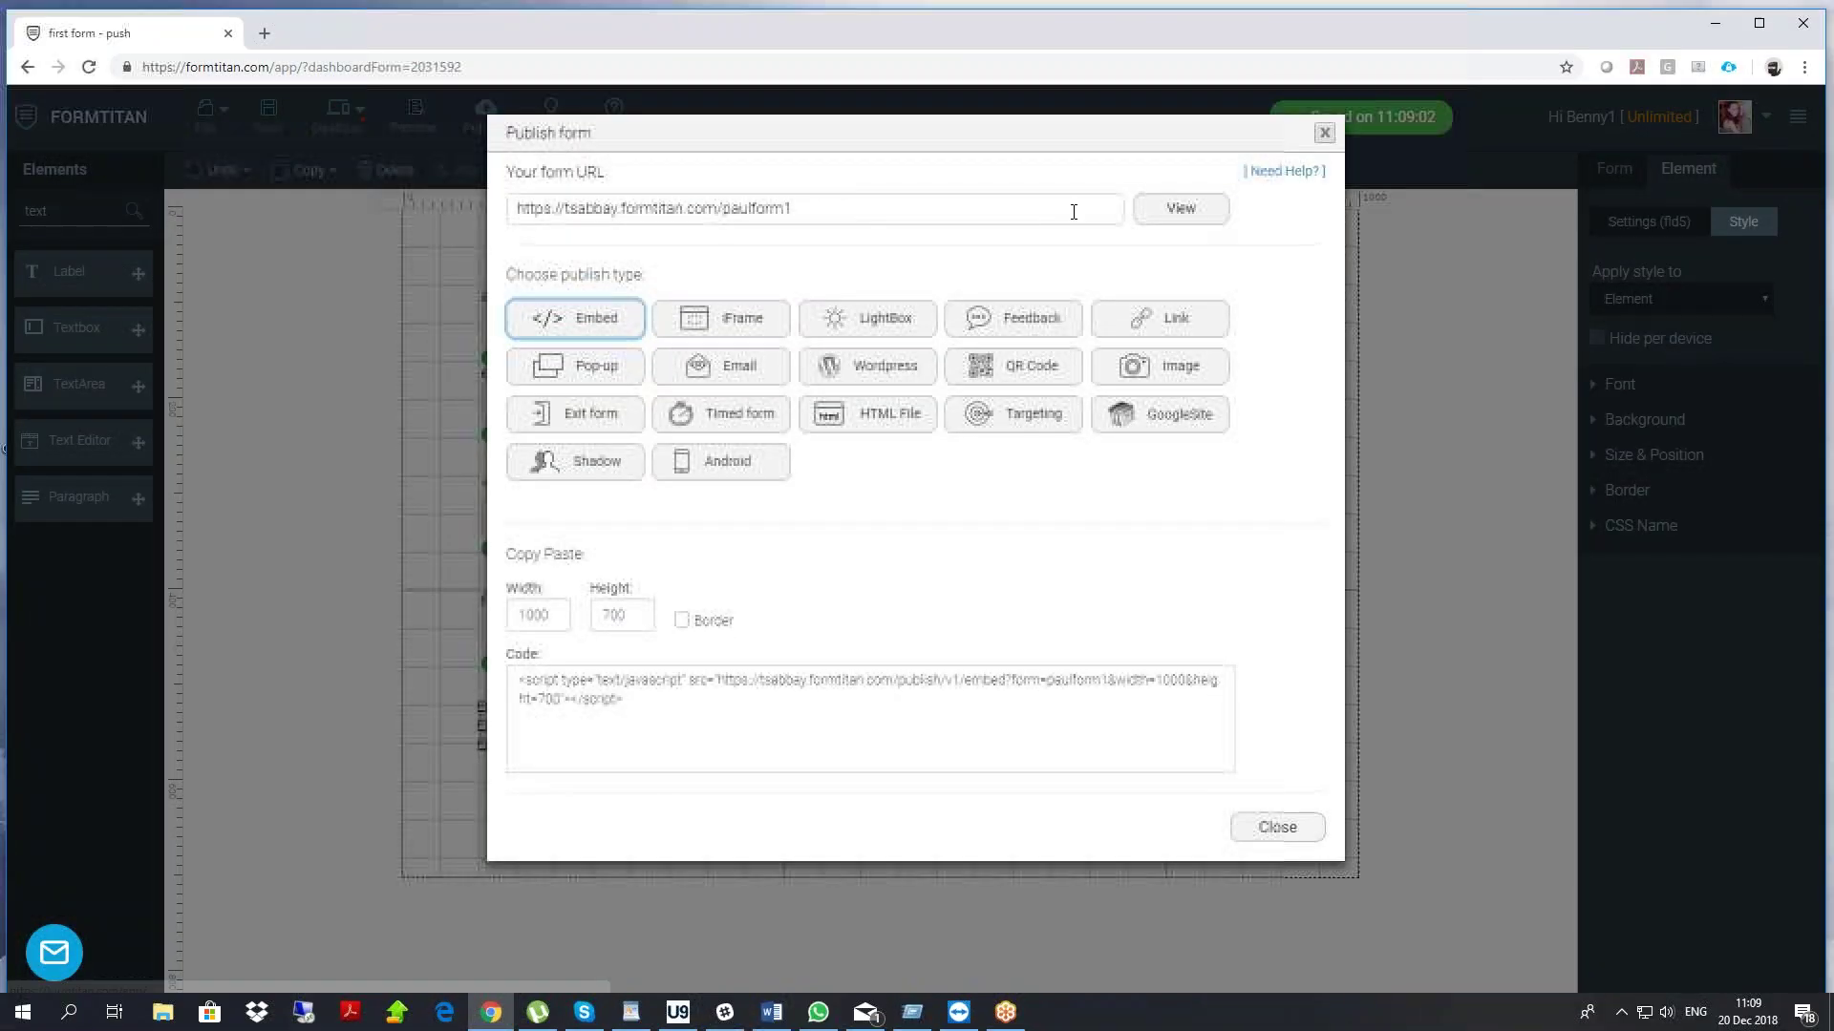
left_click(1172, 204)
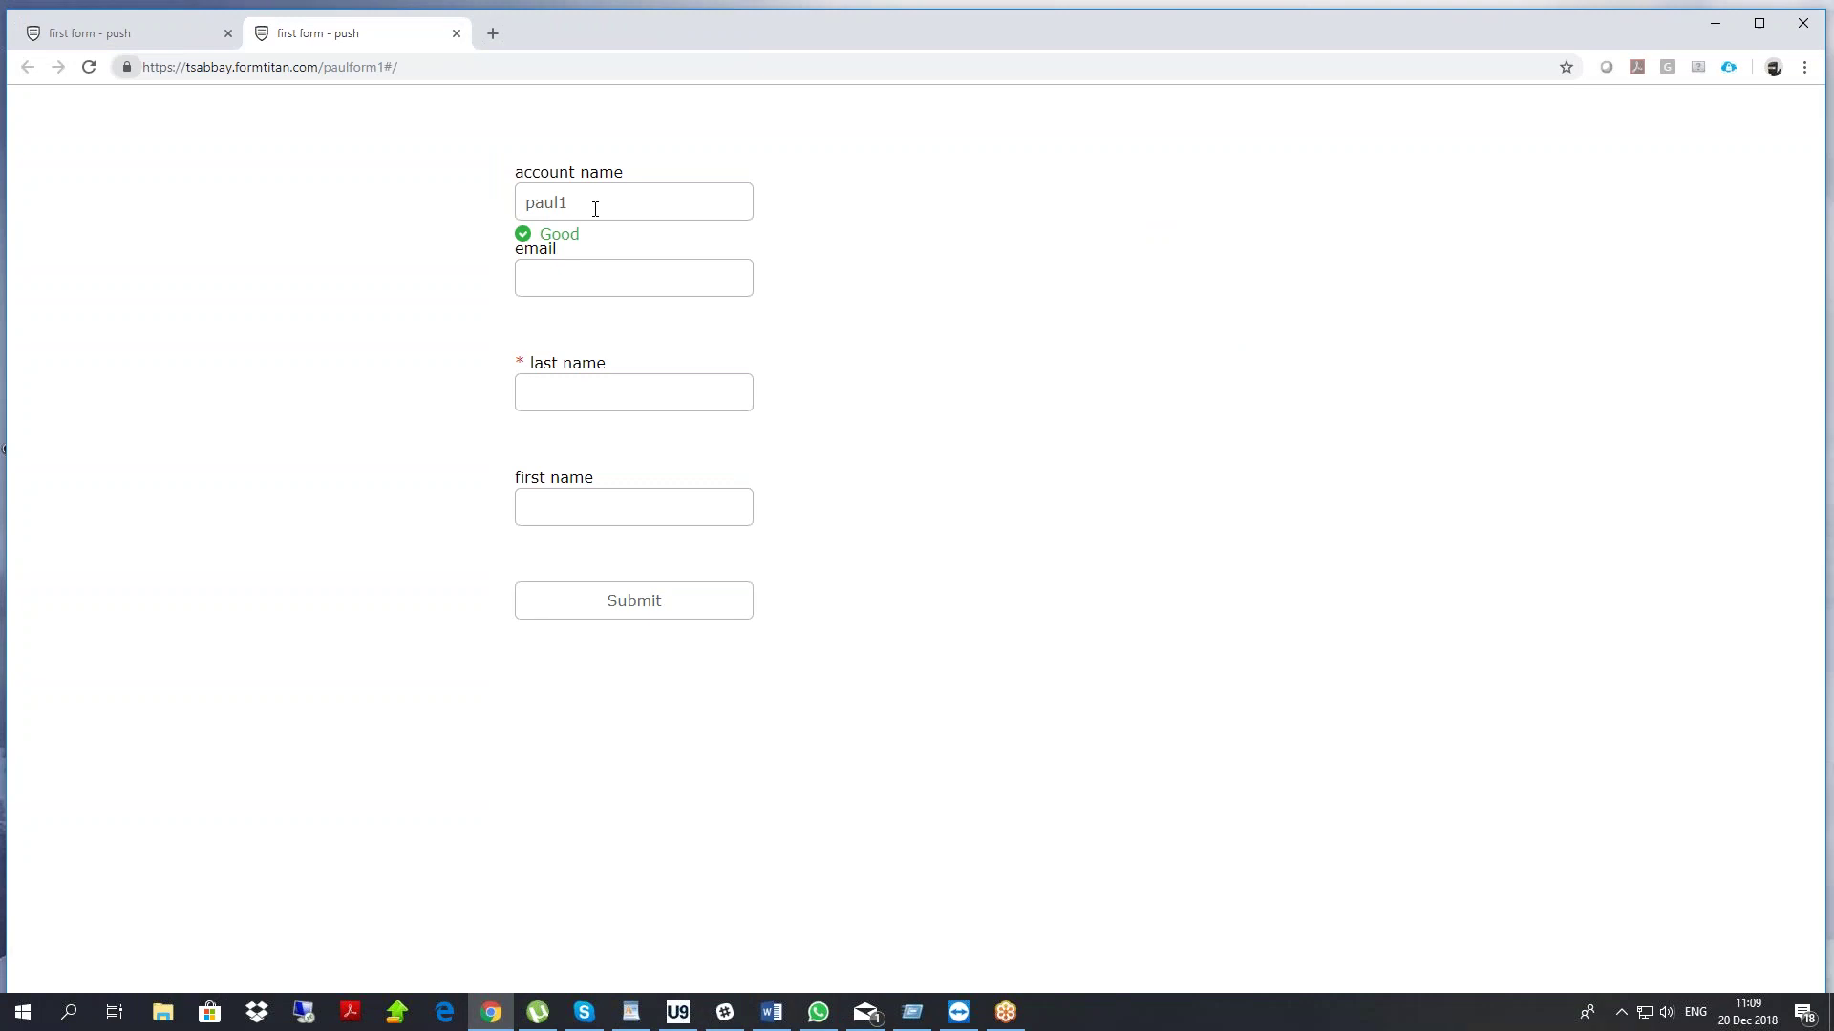
key("ctrl+l")
left_click(598, 270)
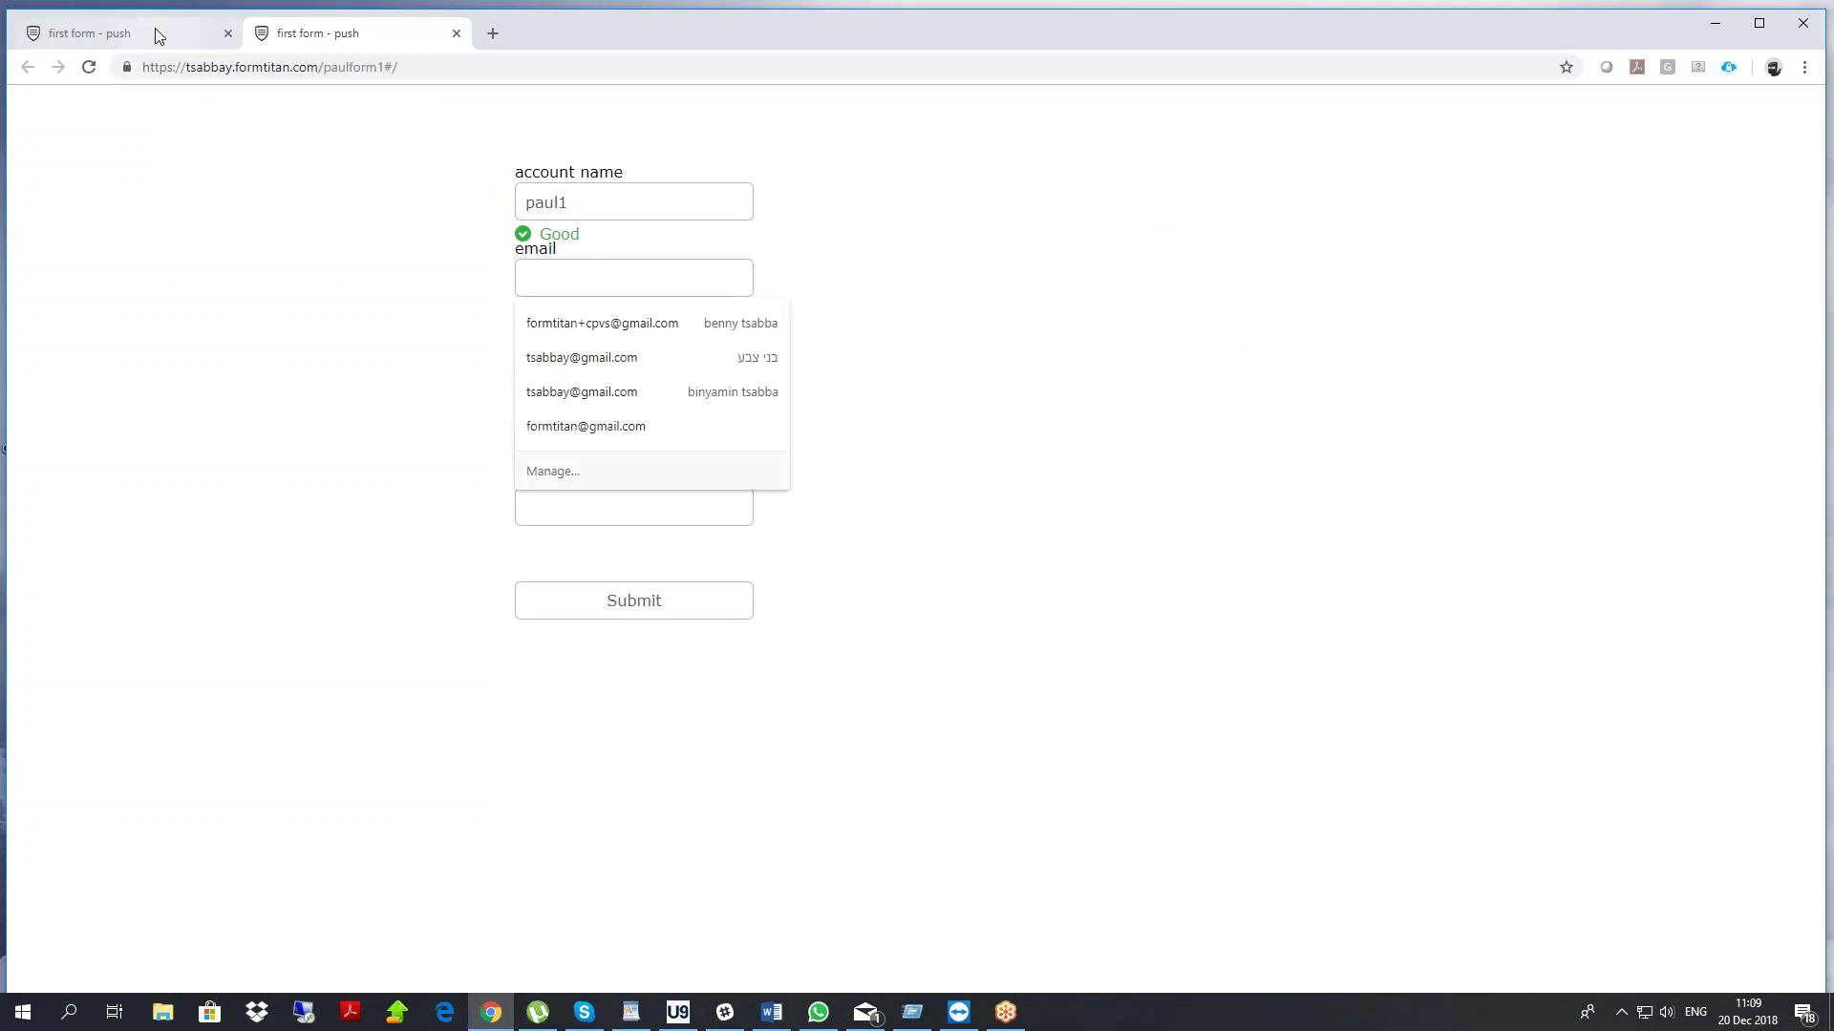
Back in the editor, close the publish dialog, run the tab order wizard, and save
left_click(155, 35)
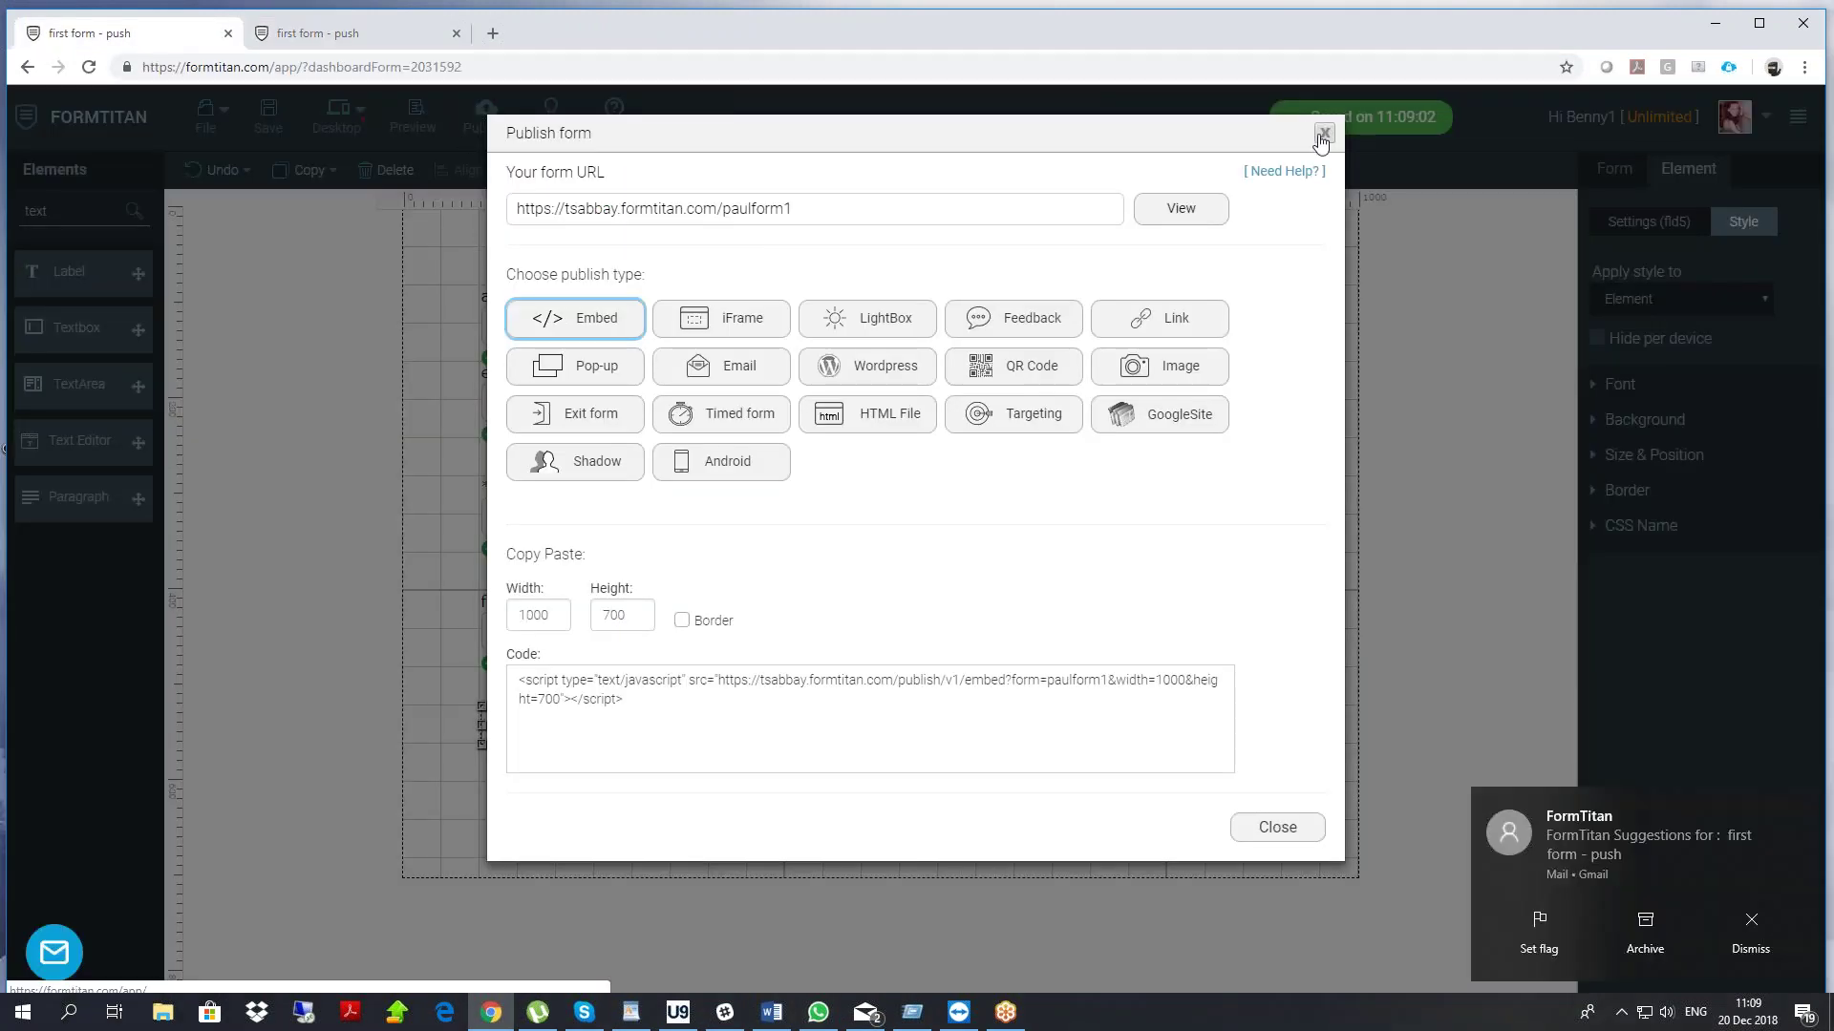
left_click(1324, 132)
left_click(222, 121)
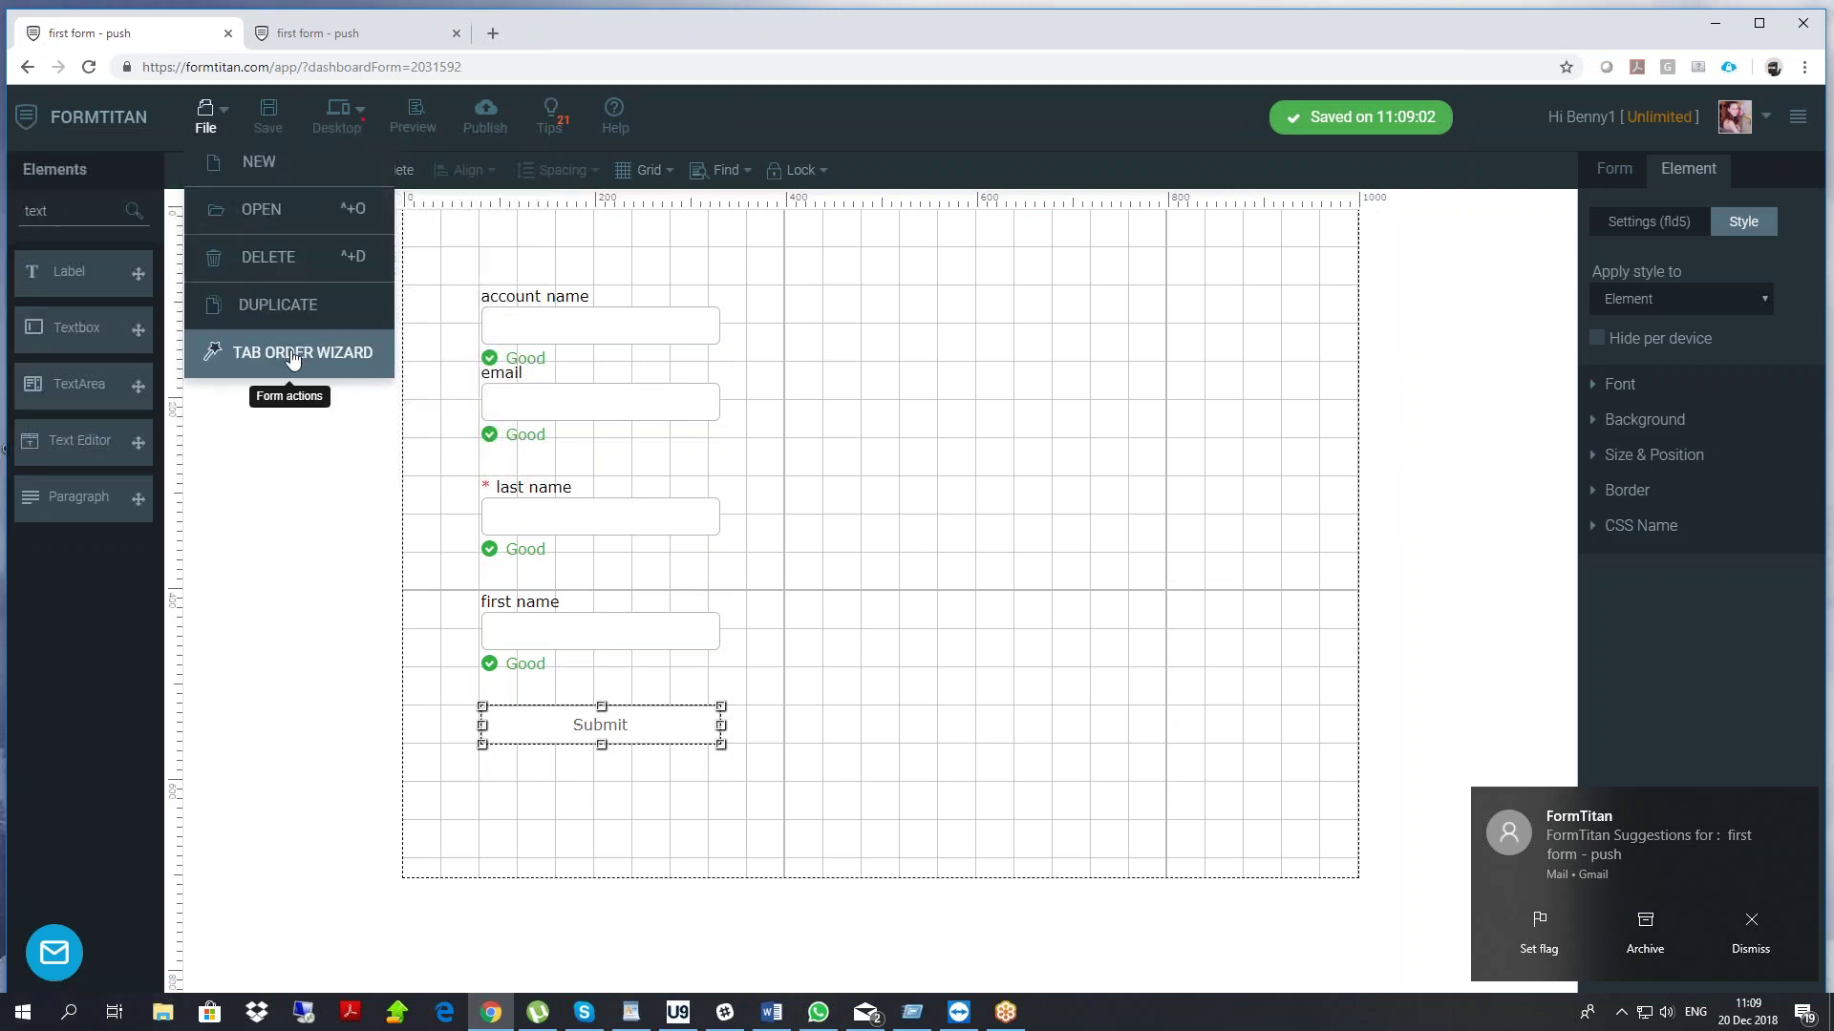
left_click(293, 353)
left_click(268, 114)
Reload the published form tab and start entering an account name
left_click(317, 33)
right_click(299, 179)
left_click(340, 230)
left_click(582, 198)
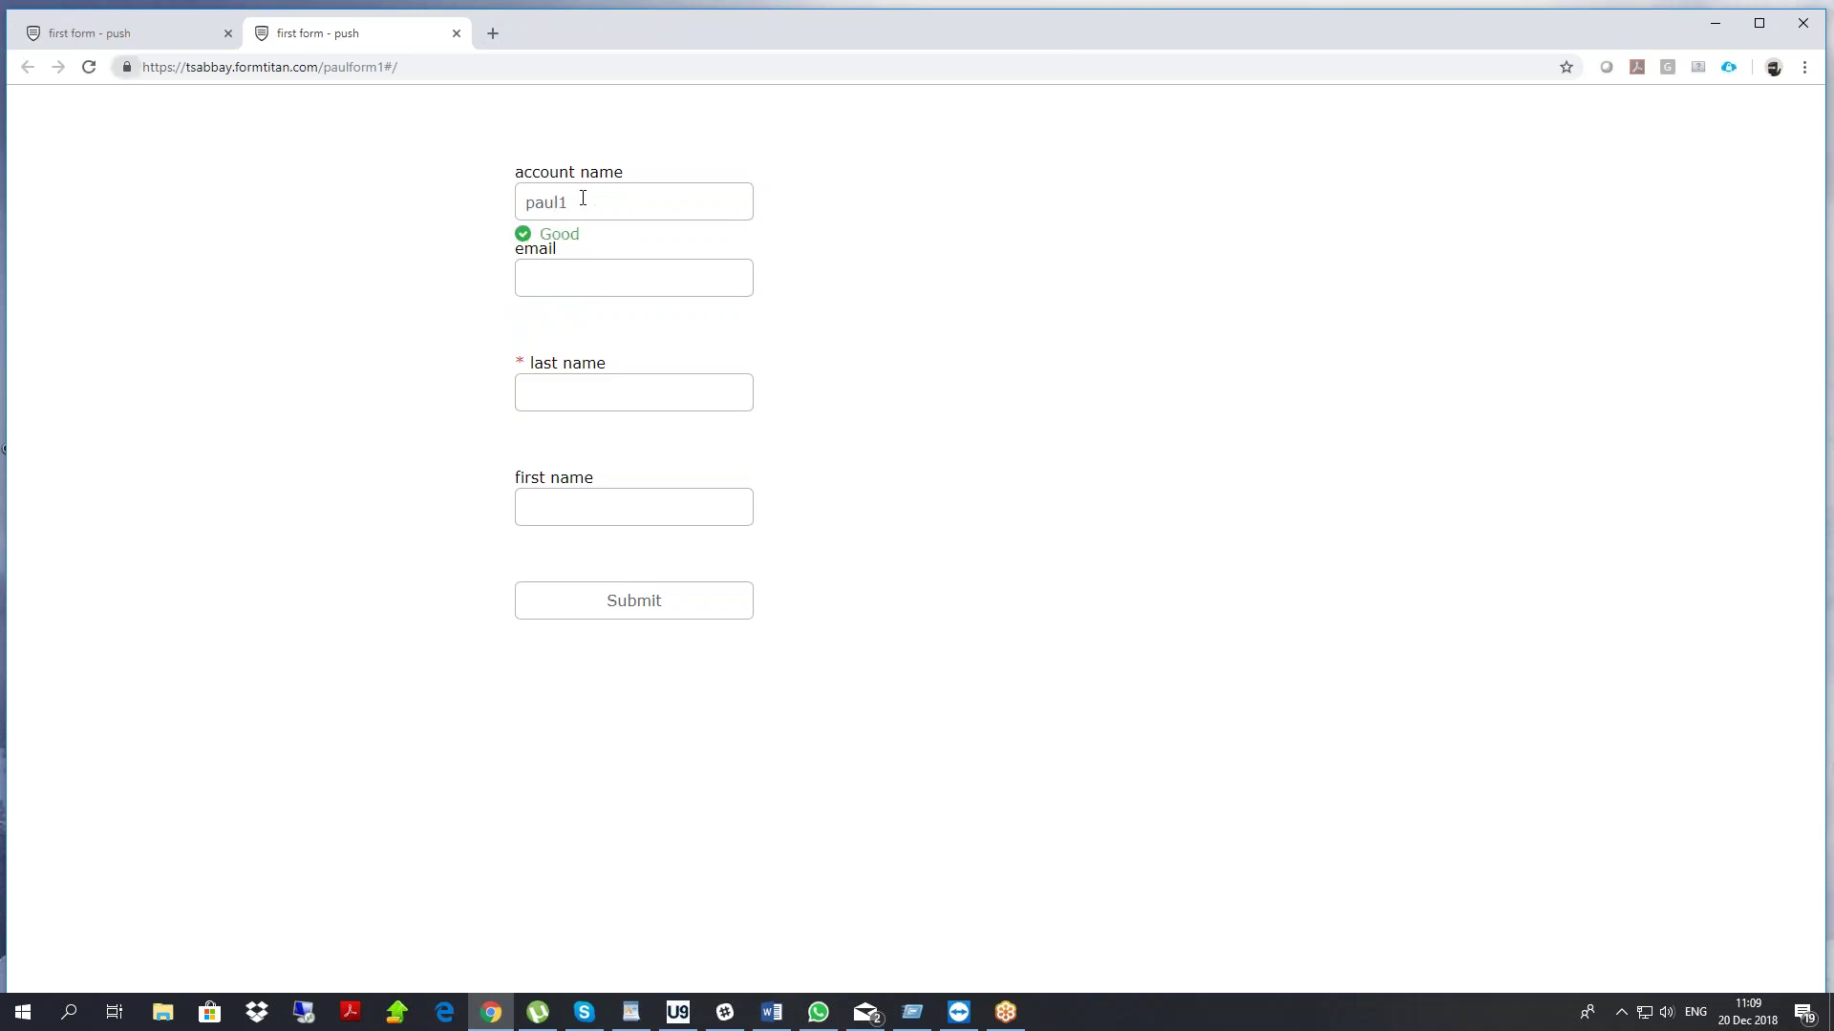
Enter the test contact's e-mail, submit the live form, and go back to the editor
left_click(562, 269)
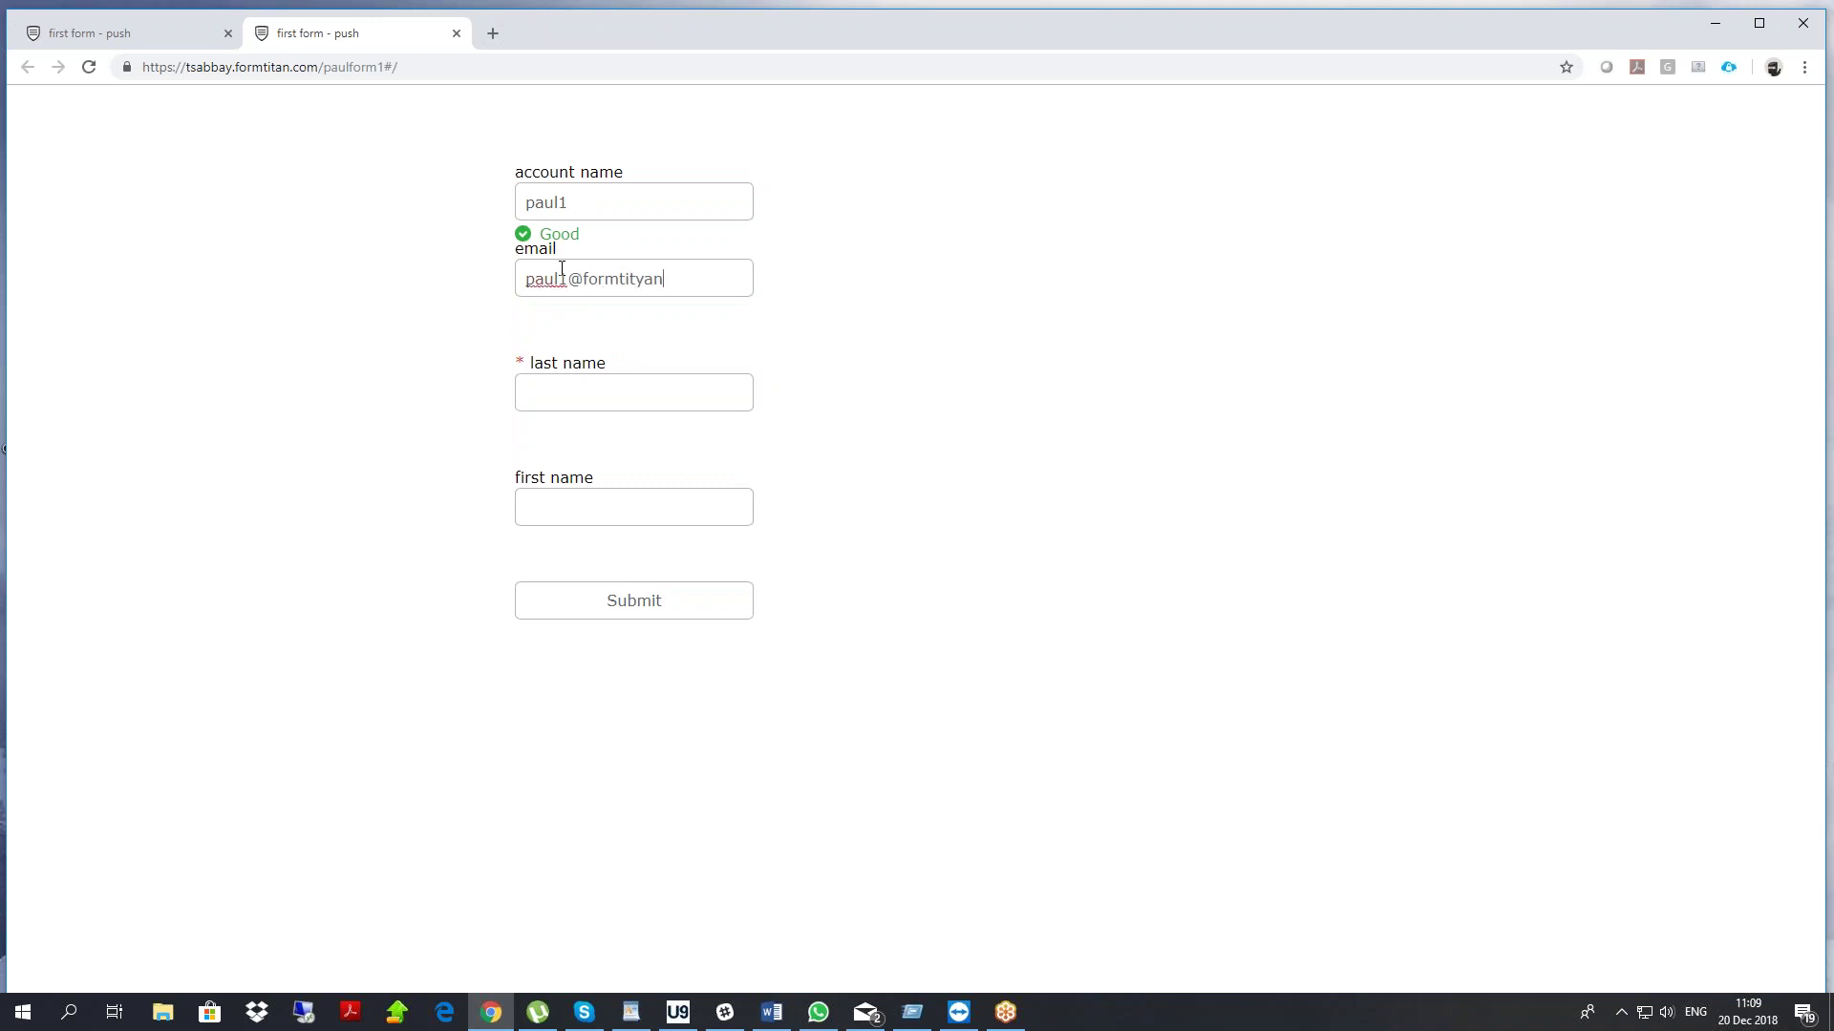
key("Tab")
key("Tab")
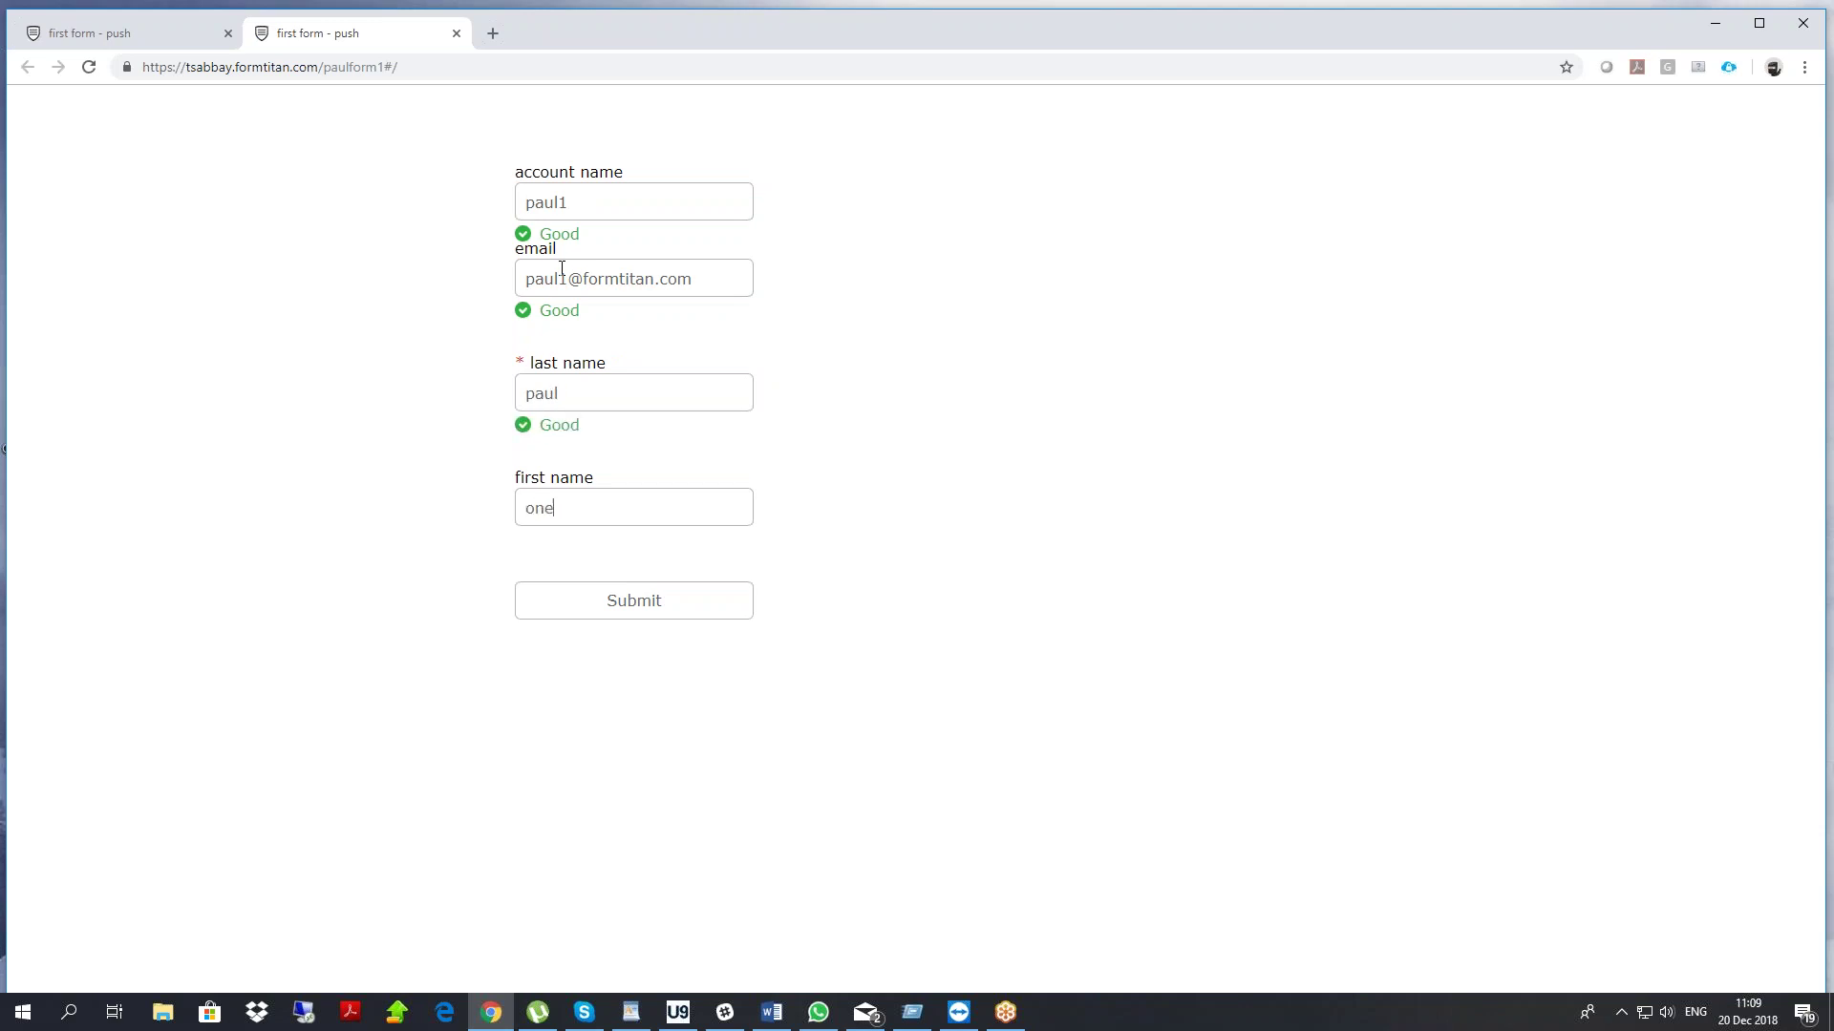
left_click(628, 596)
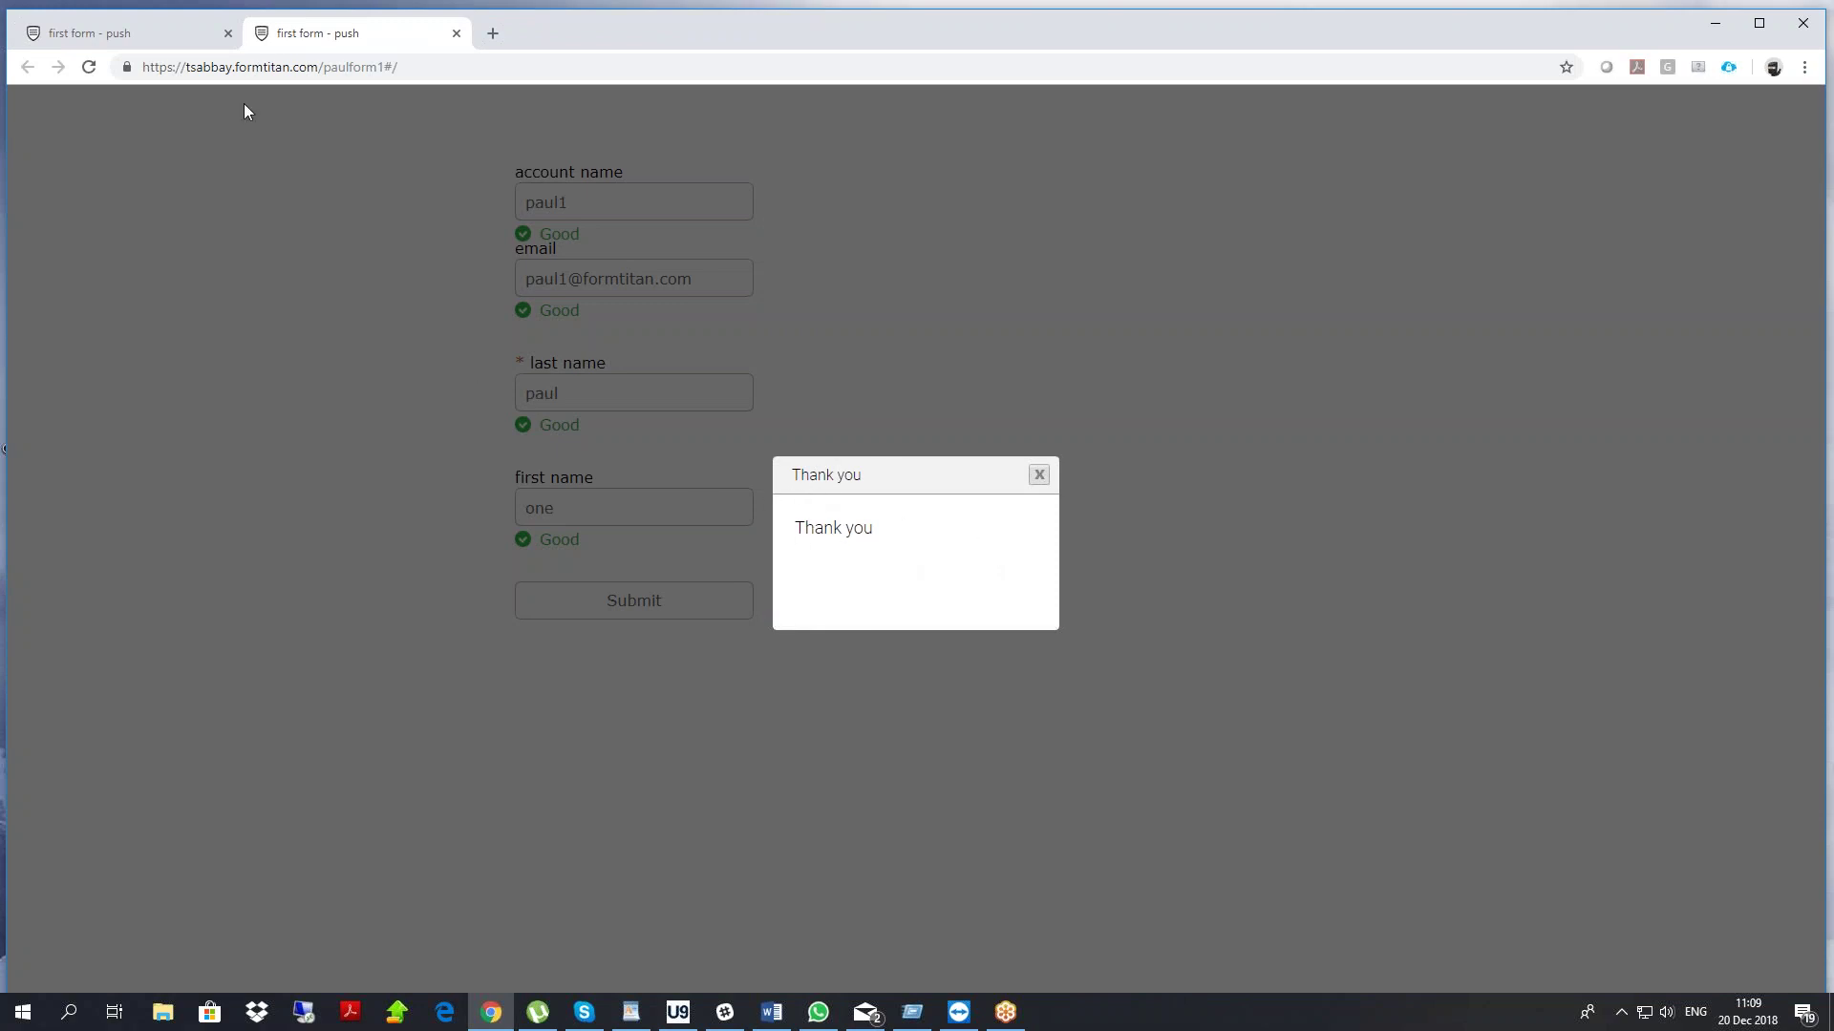
left_click(145, 36)
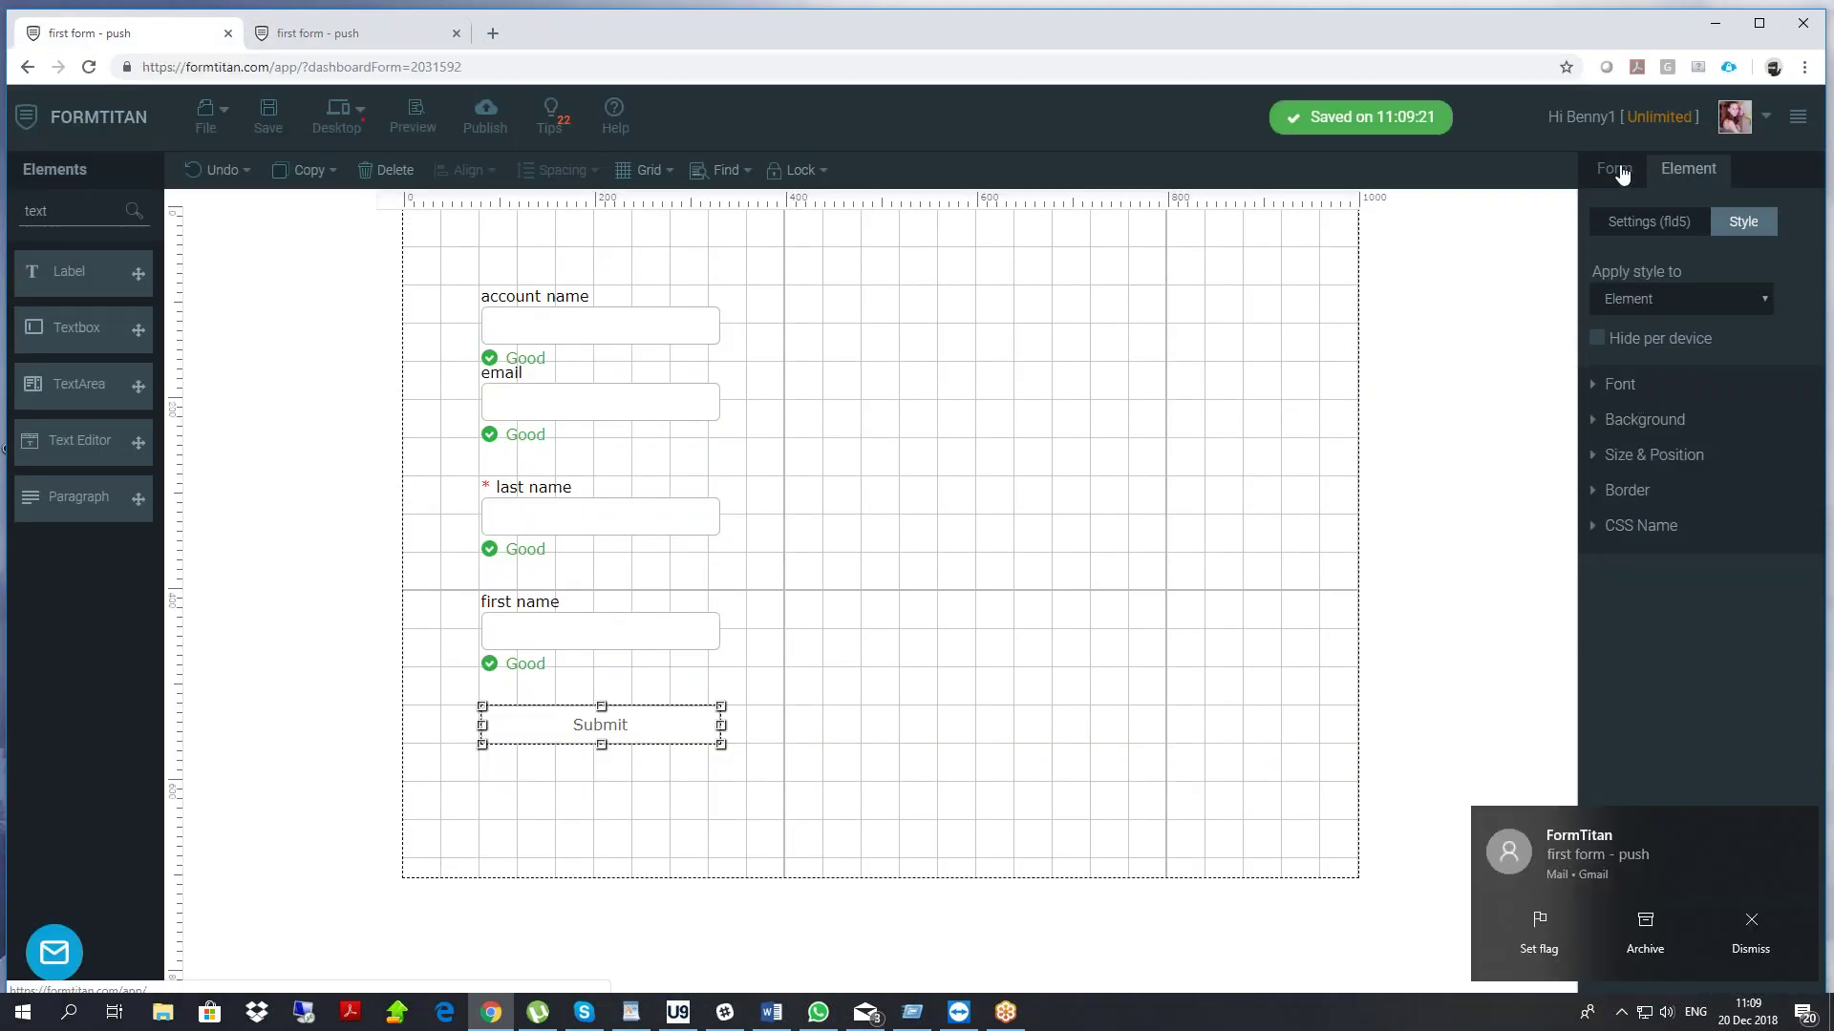
Check the Salesforce push logs for the new Account and Contact, then open the Contact record
left_click(1615, 170)
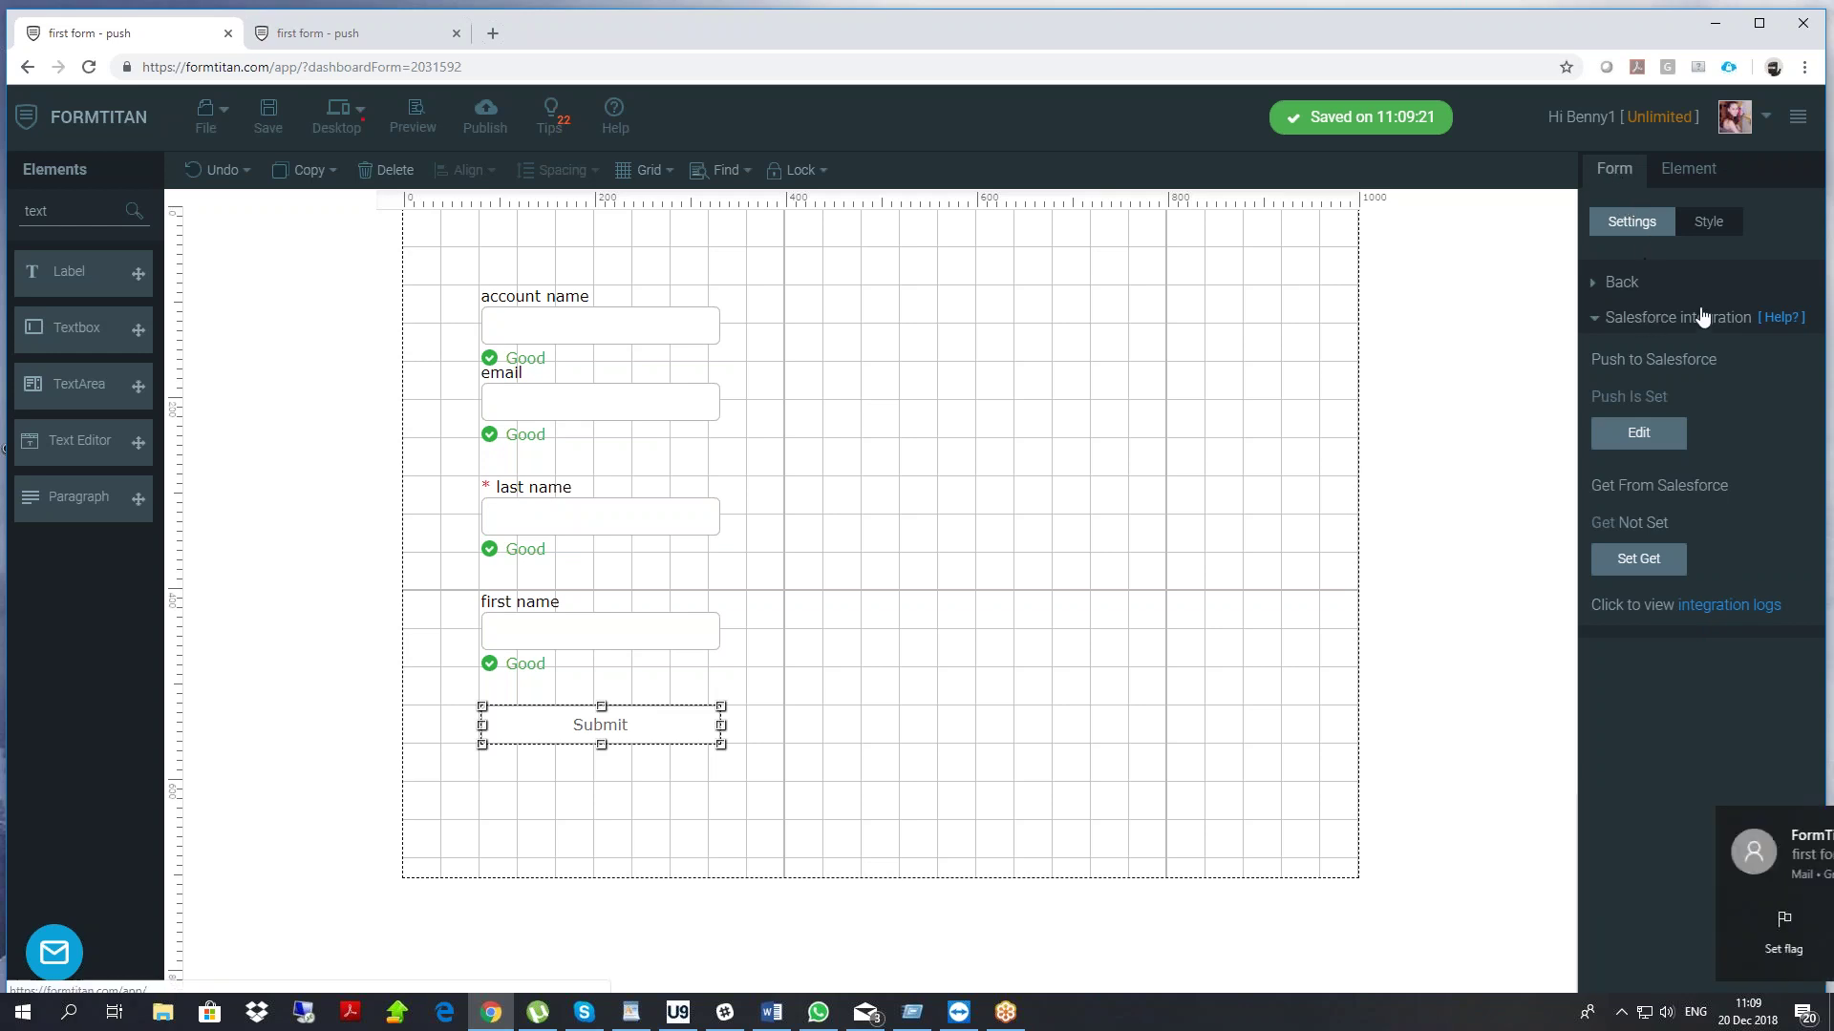
left_click(1729, 606)
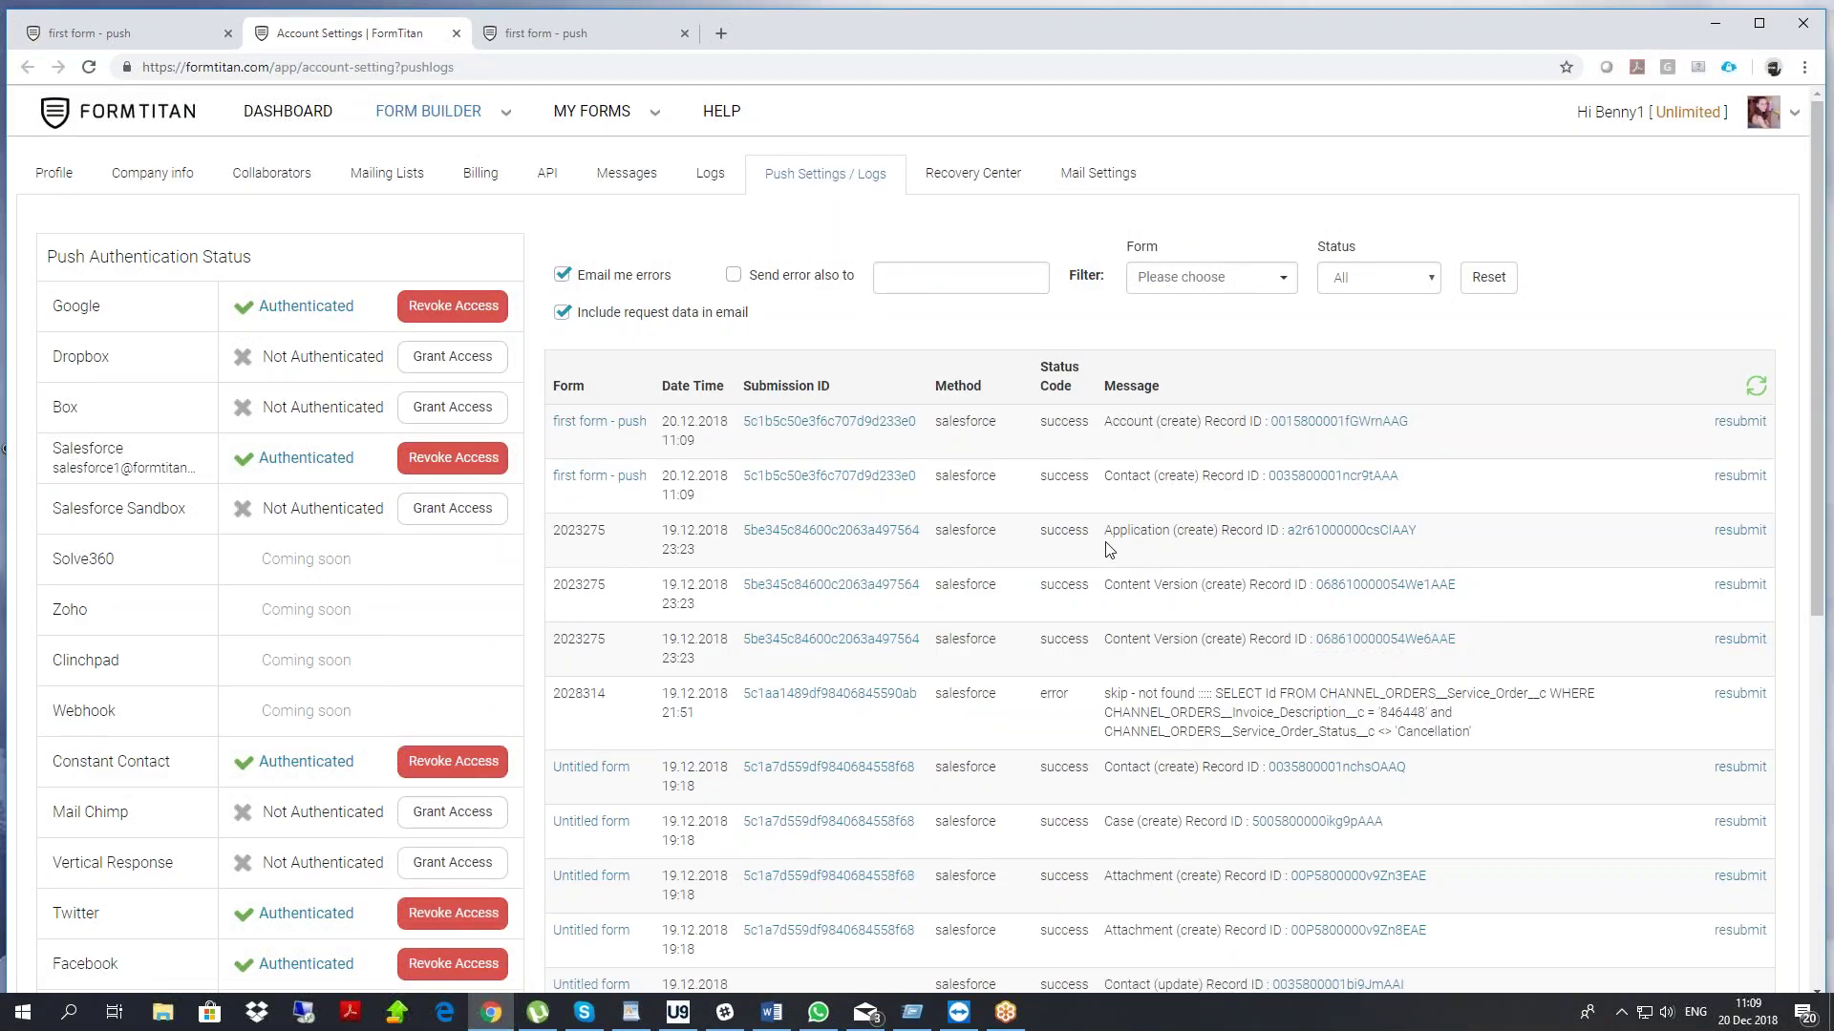
mouse_move(696, 495)
left_mouse_down()
mouse_move(648, 494)
mouse_move(665, 496)
left_mouse_up()
left_click(676, 495)
left_click_drag(1120, 427, 1215, 462)
left_click(1310, 485)
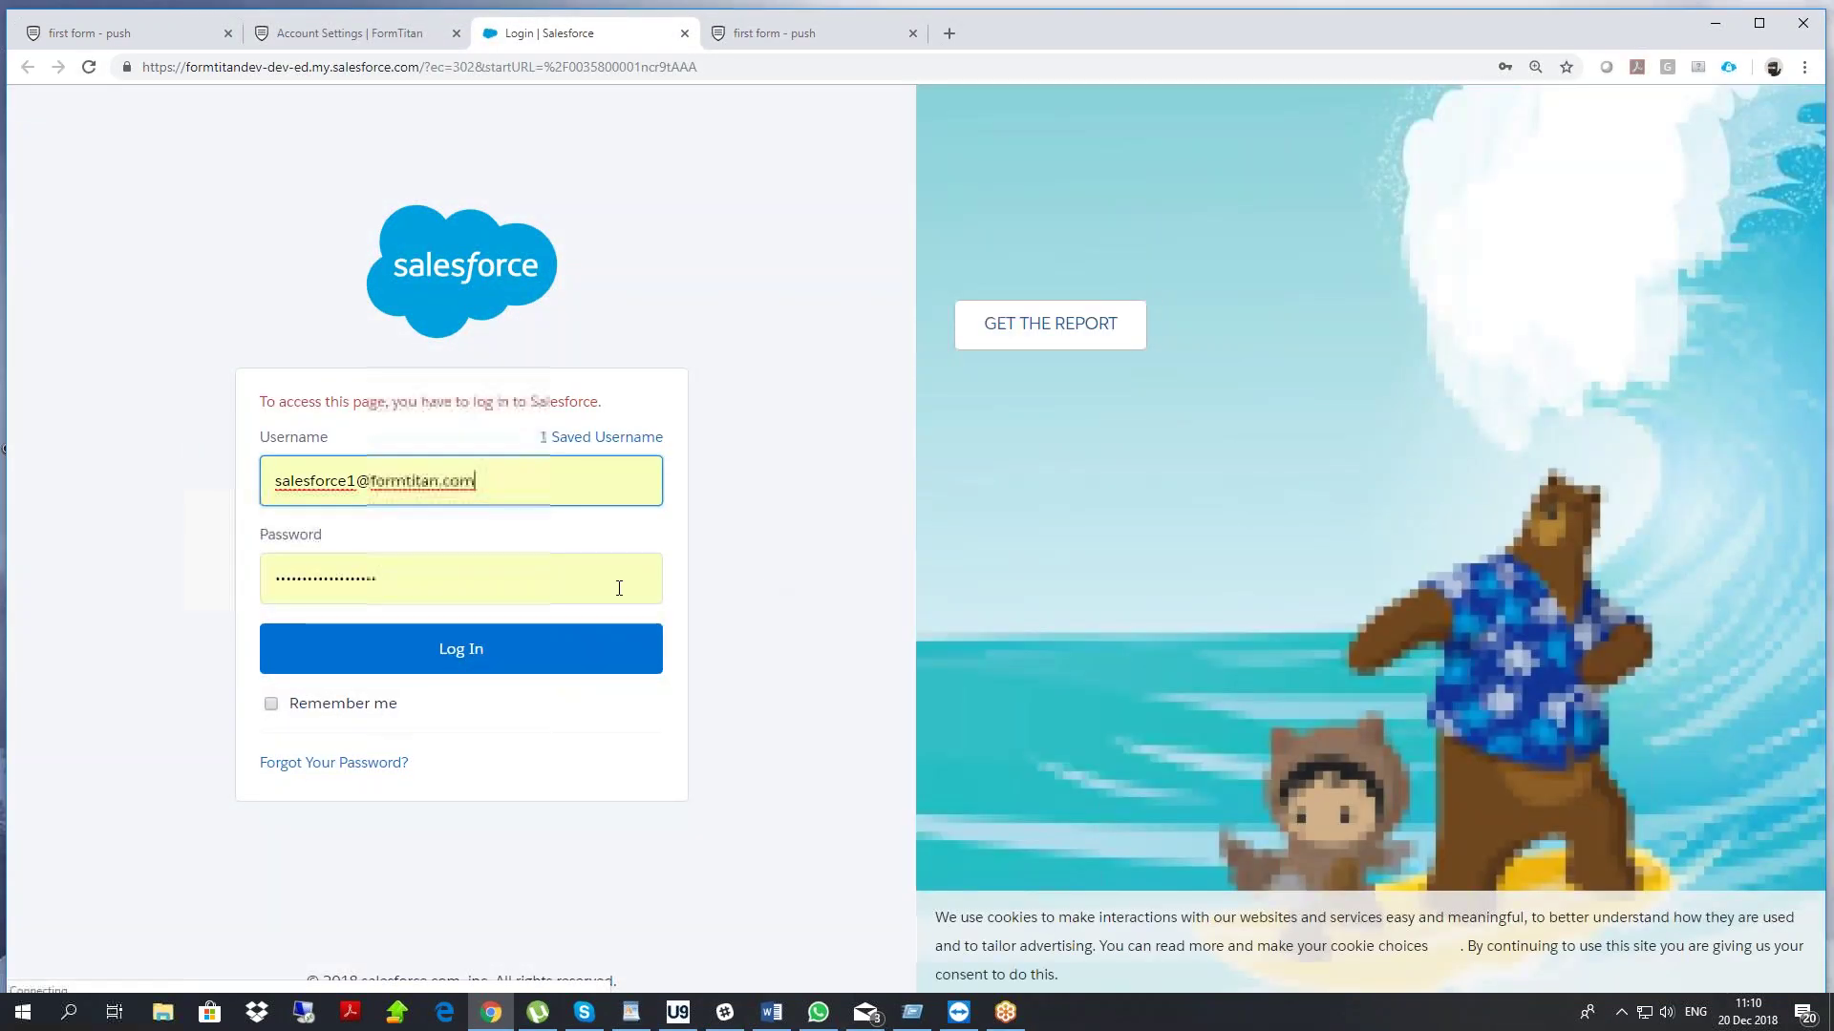
Log in to Salesforce and review the newly created Contact record
left_click(496, 653)
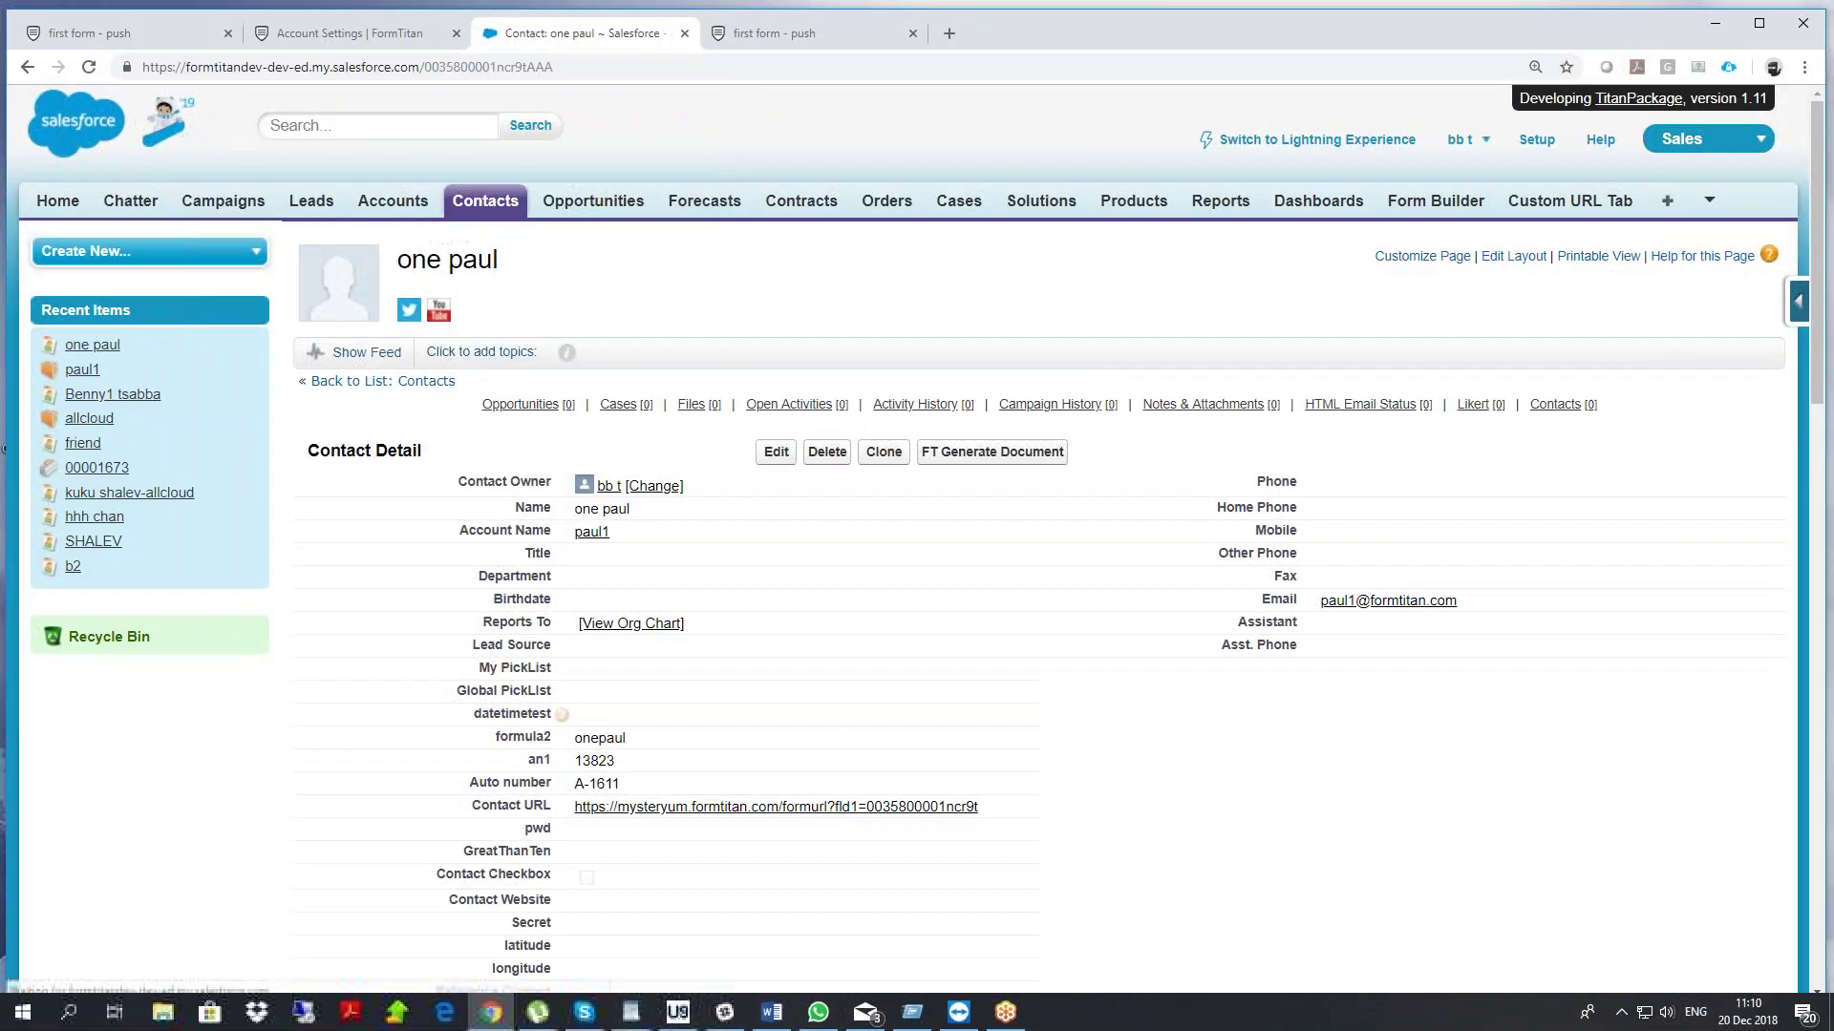
double_click(426, 263)
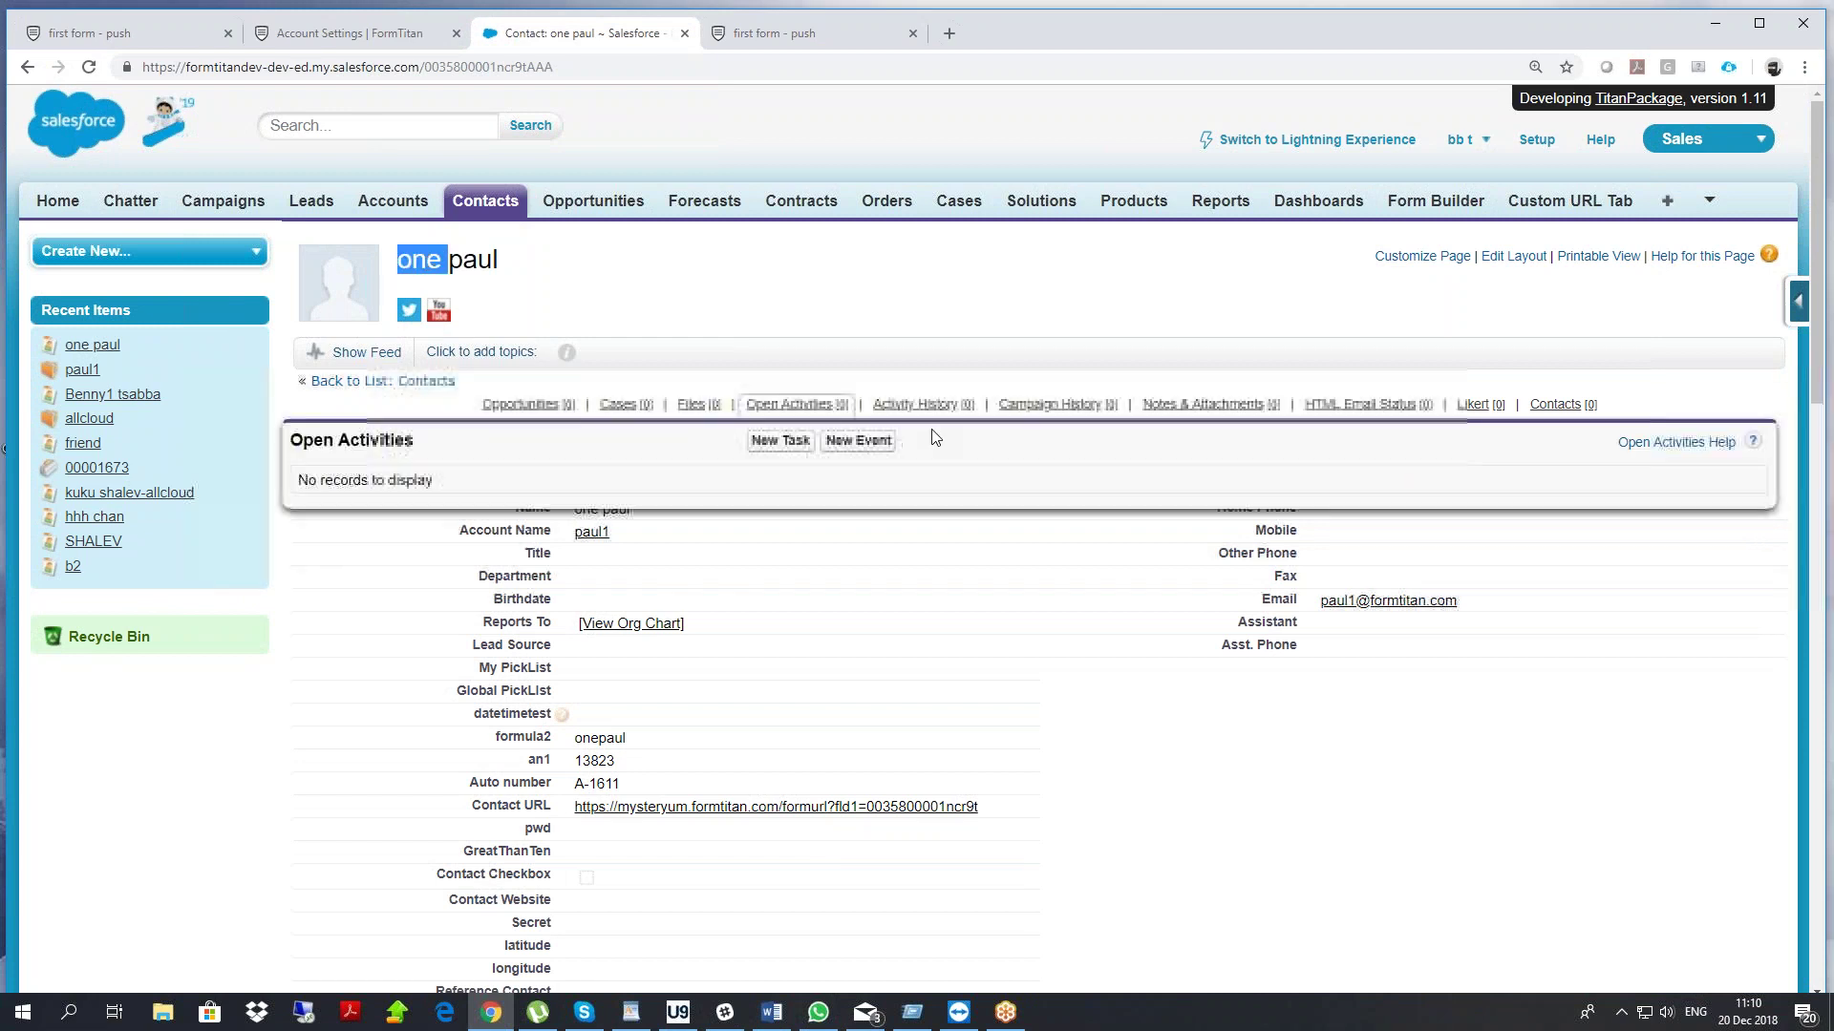
scroll(922, 621, "down", 5)
scroll(922, 634, "down", 2)
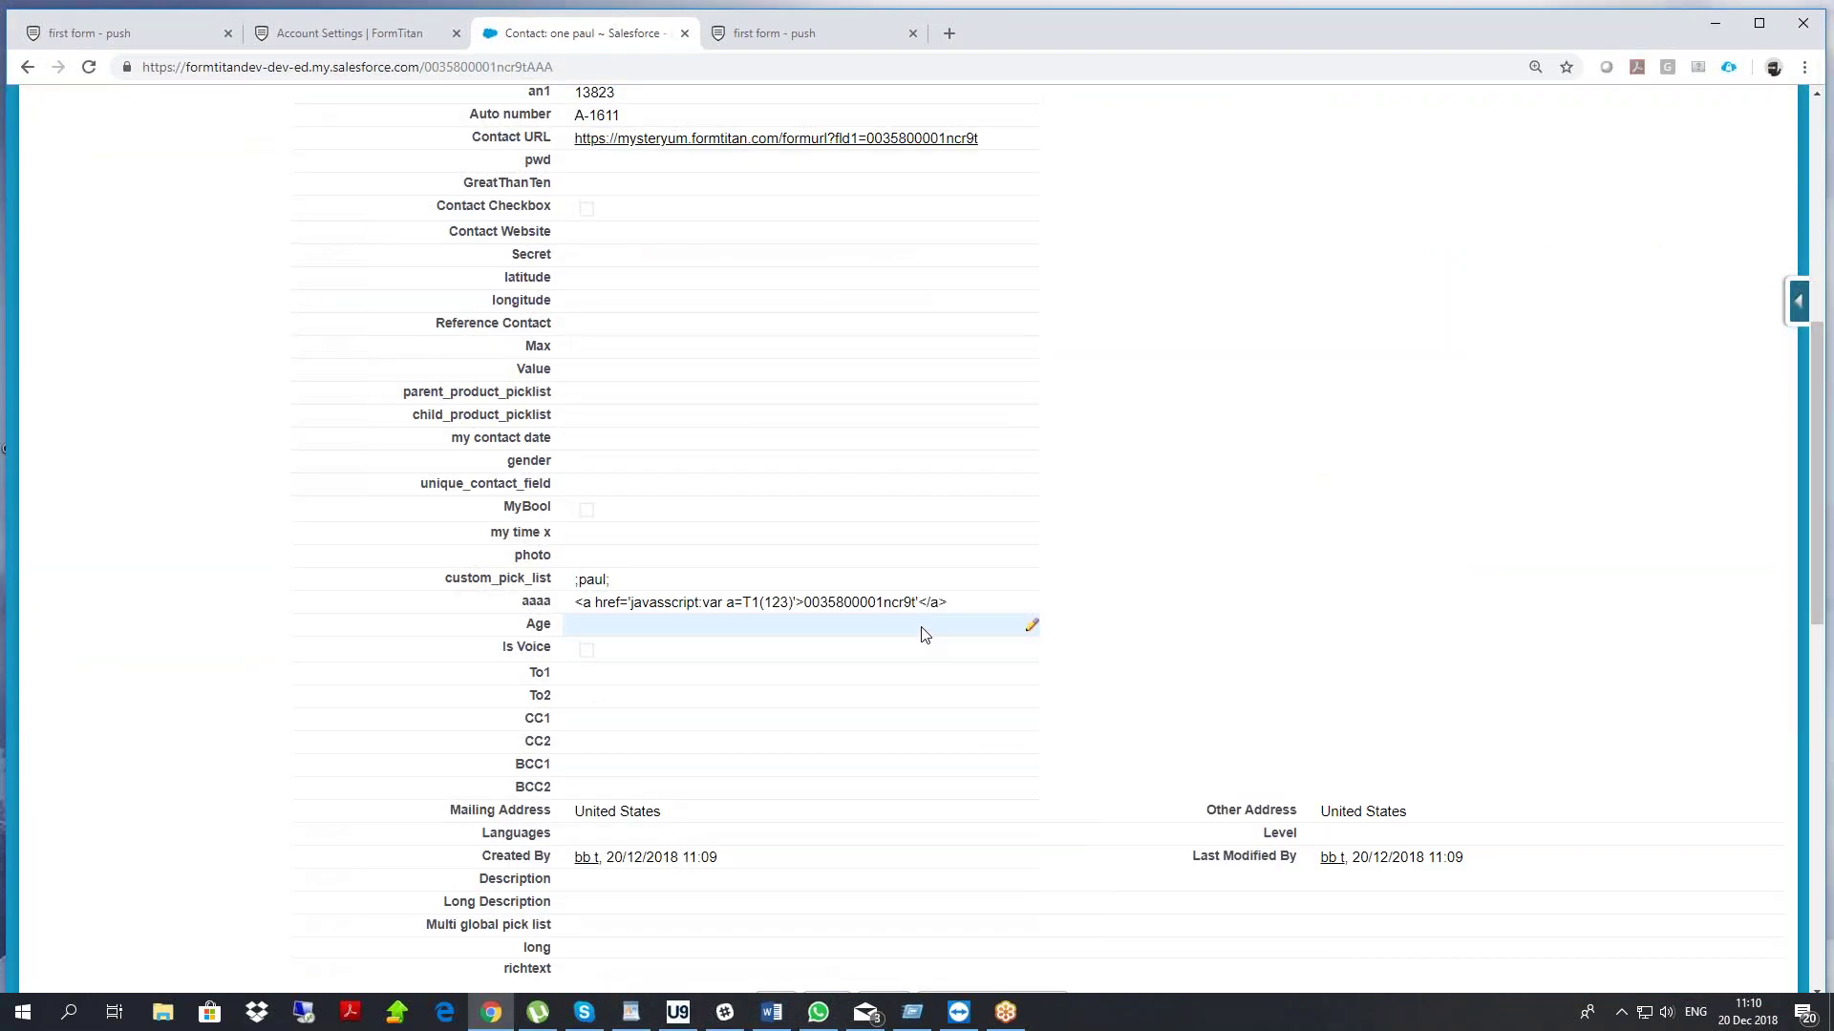
scroll(924, 630, "up", 6)
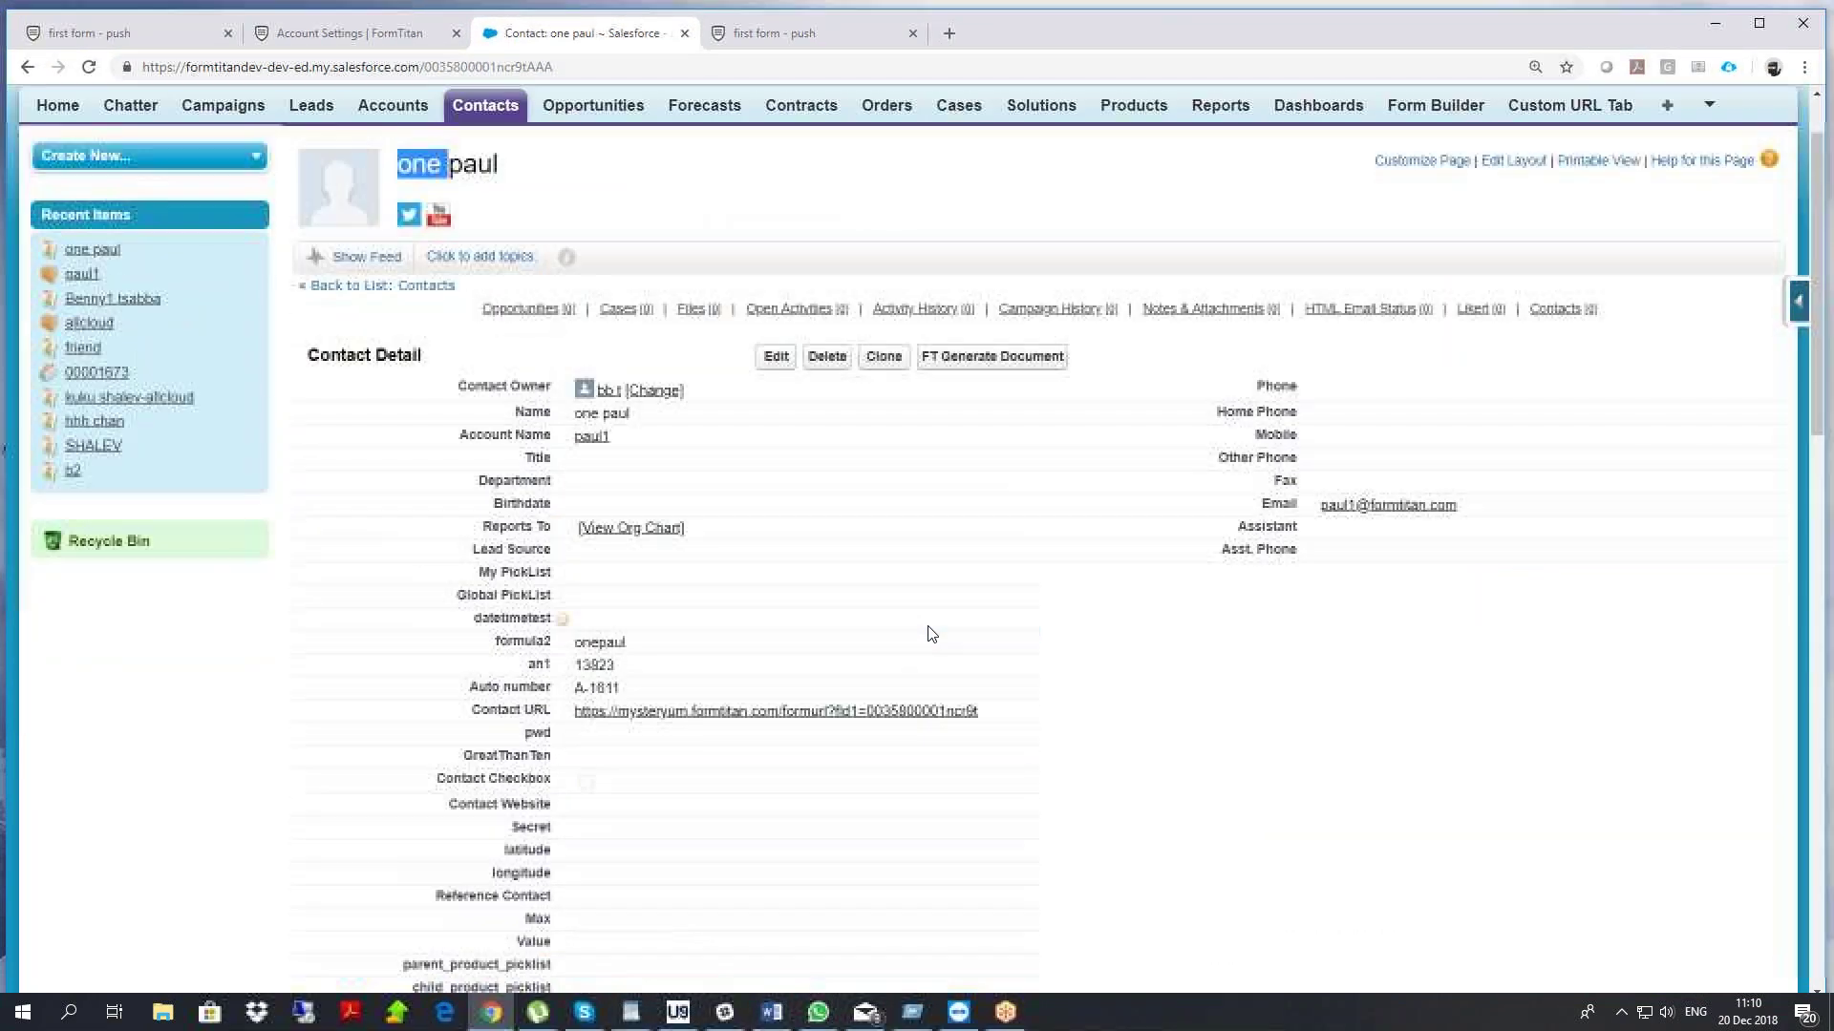
Check the linked Account's Contacts list, then return to the FormTitan editor
left_click(592, 438)
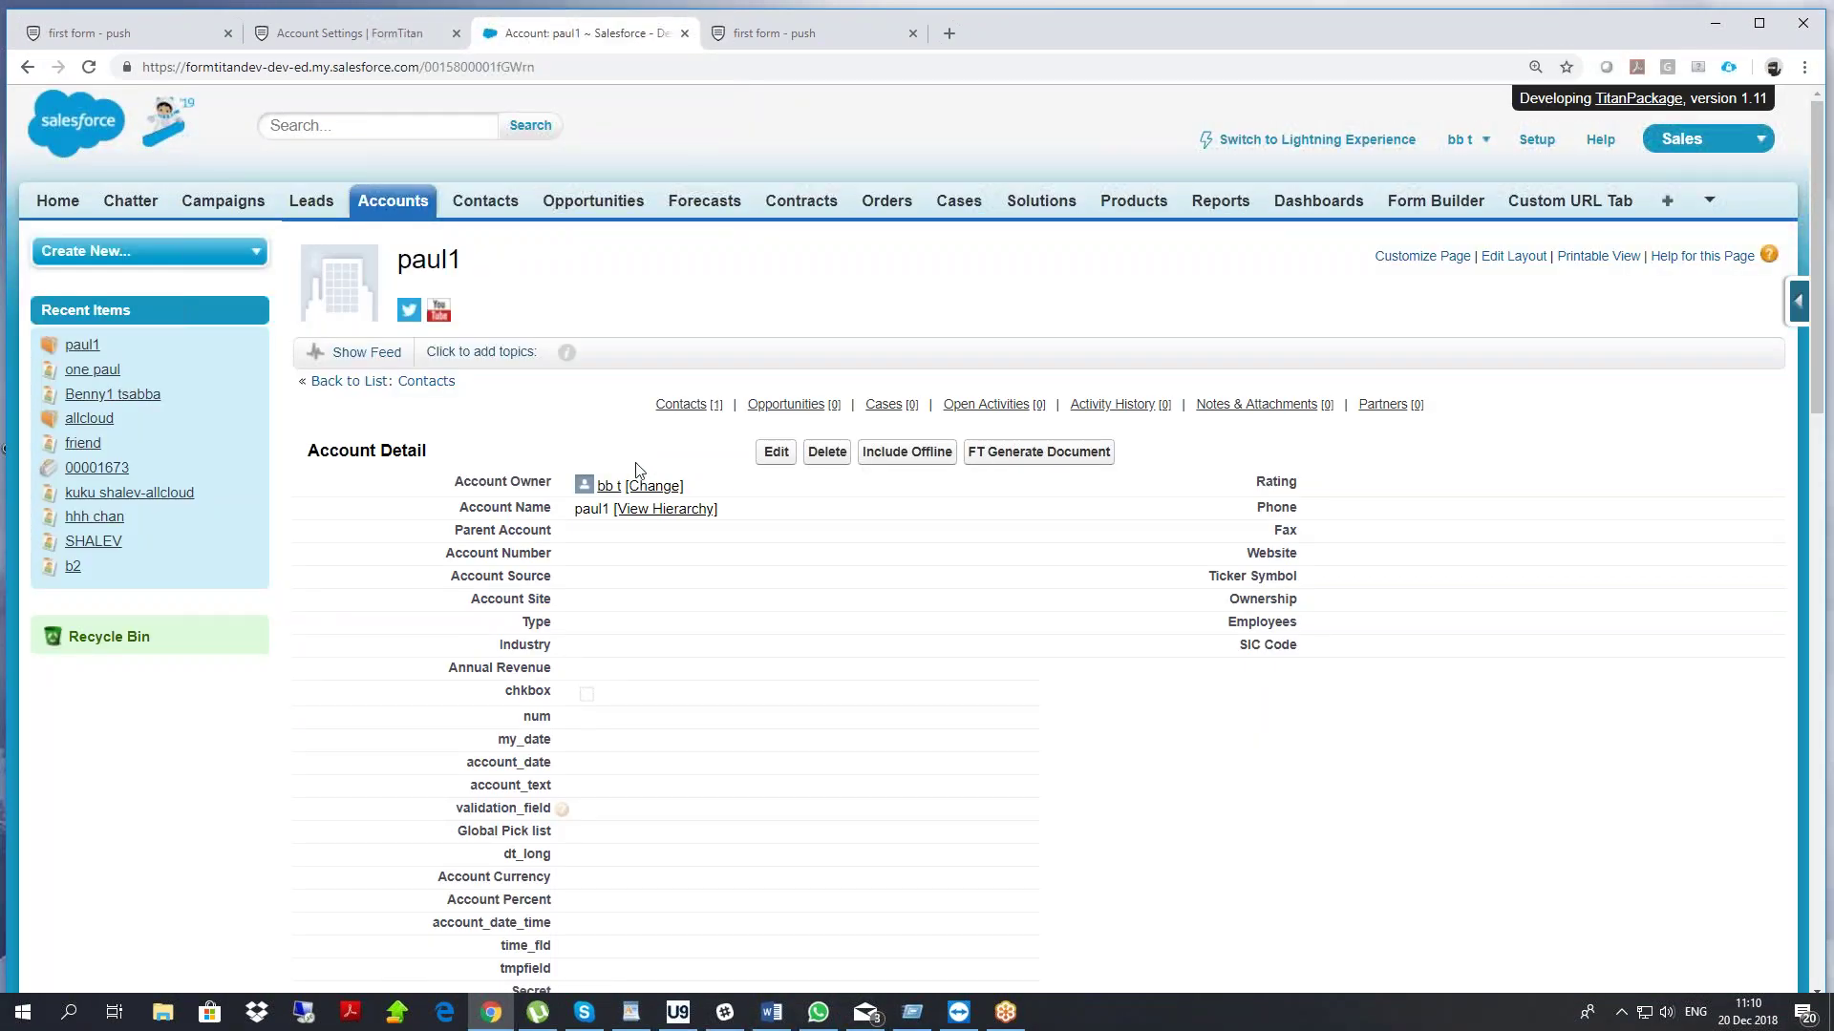
scroll(593, 513, "down", 8)
scroll(593, 513, "up", 7)
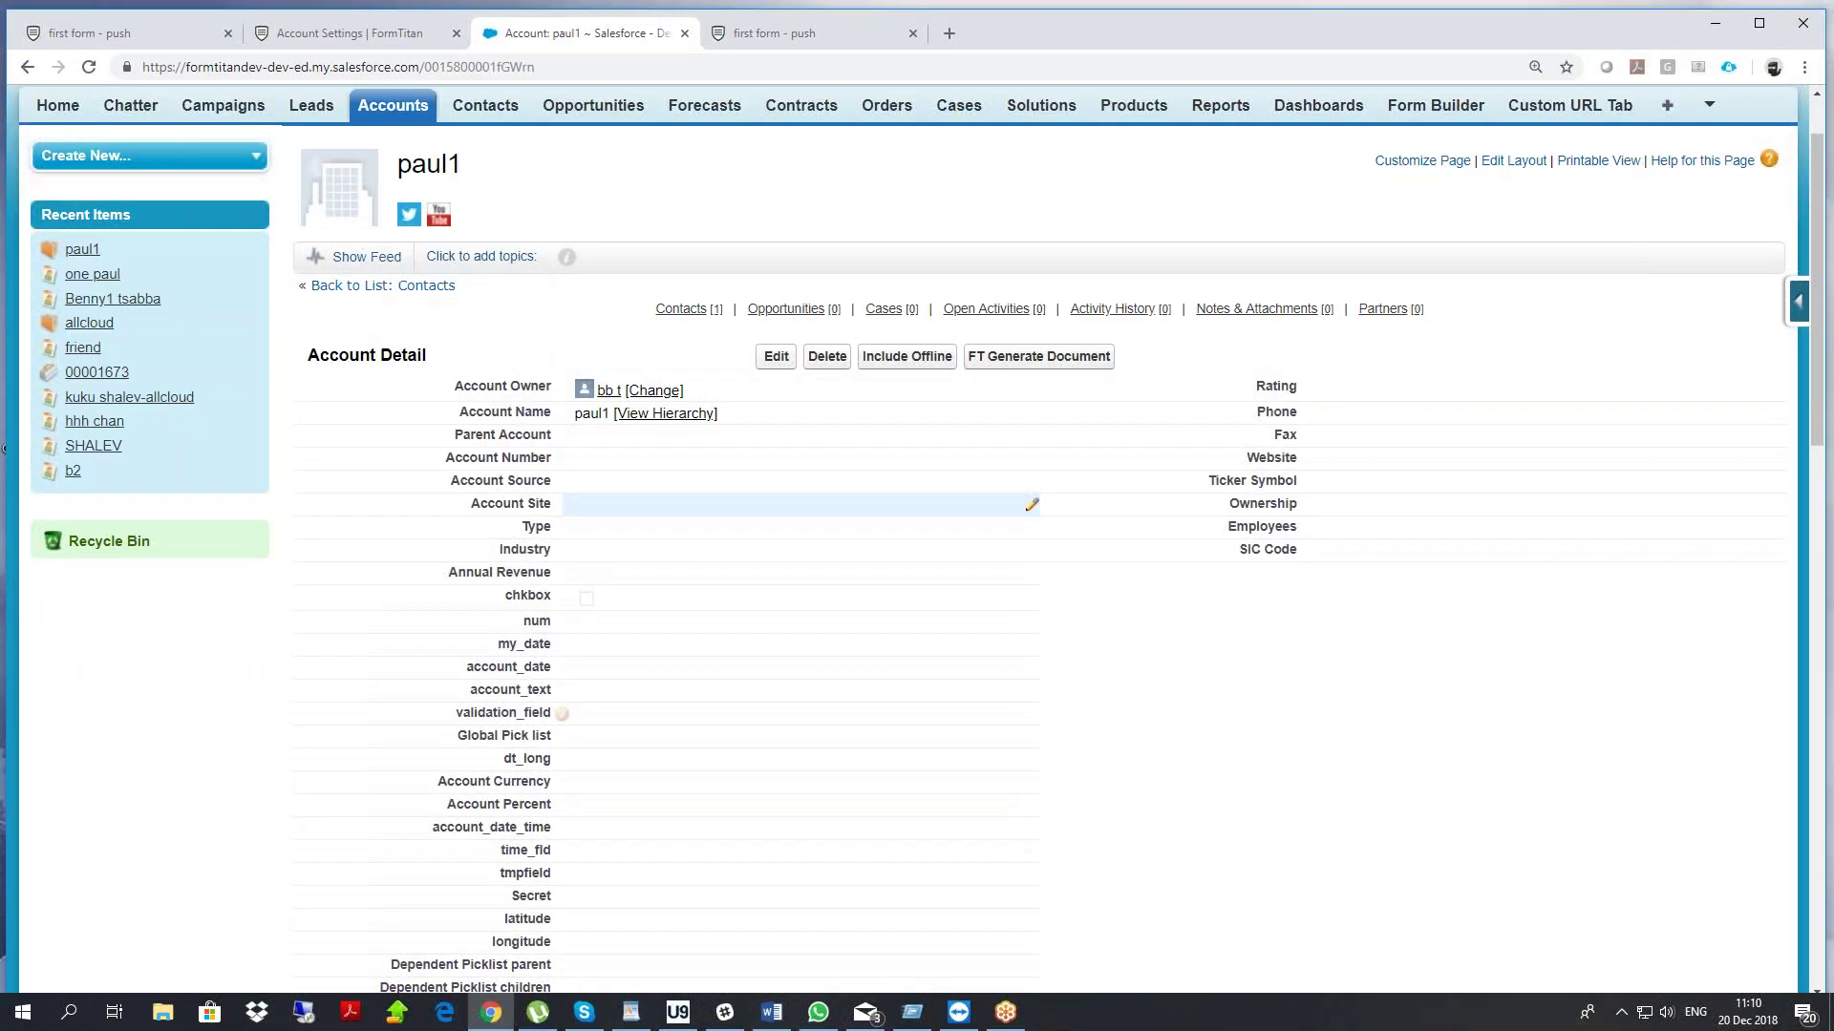
scroll(610, 517, "down", 10)
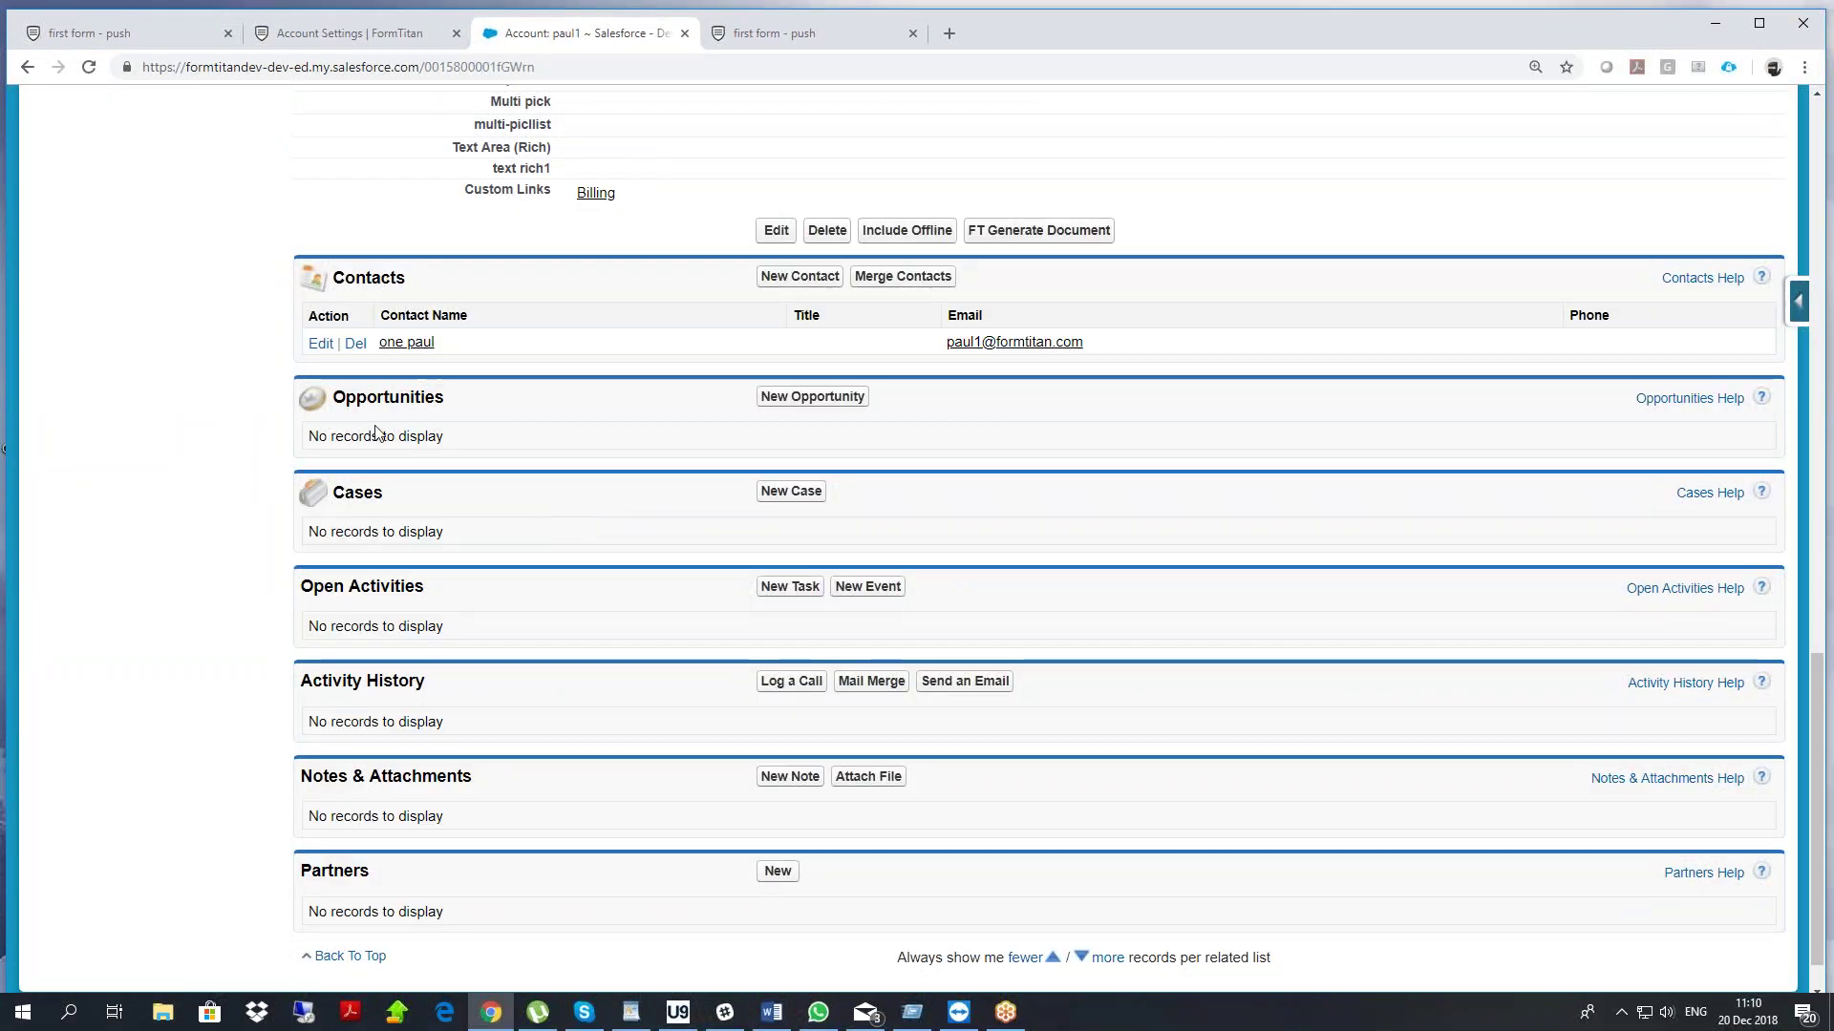
left_click(105, 34)
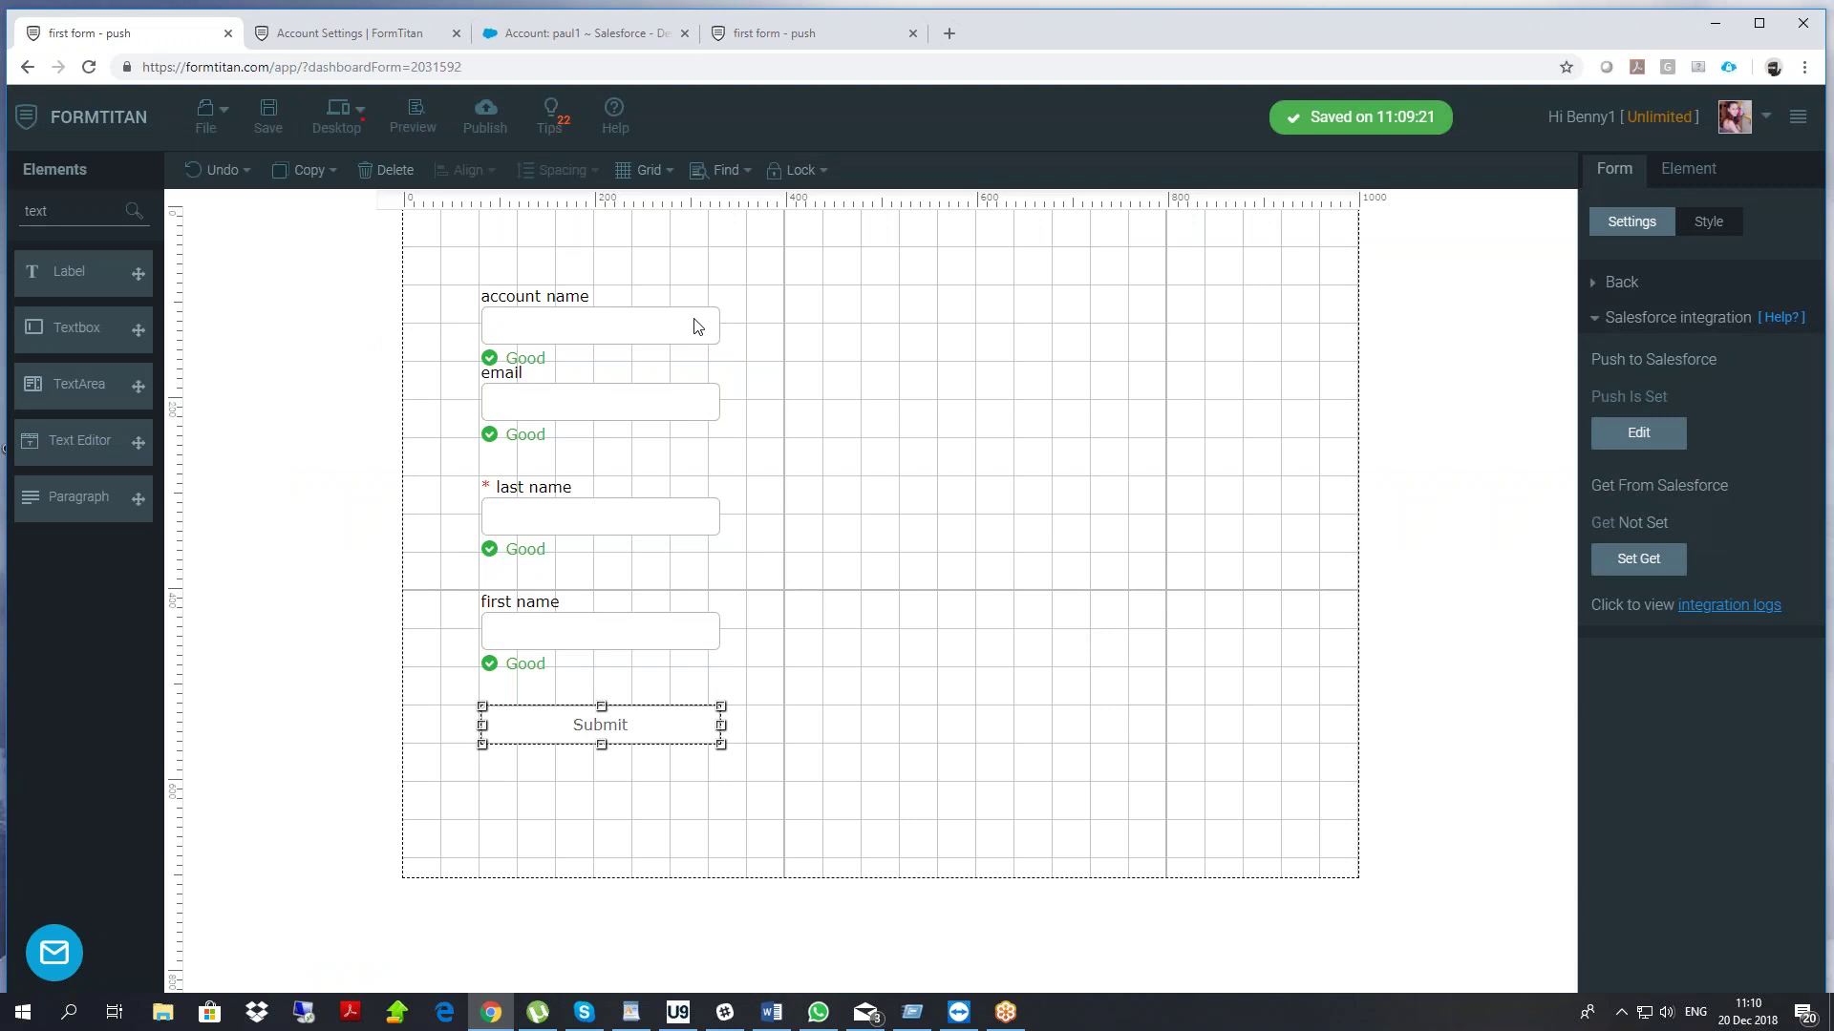
left_click_drag(52, 221, 3, 220)
Add a Hidden field beside the email field and name it 'contact id'
type("hid")
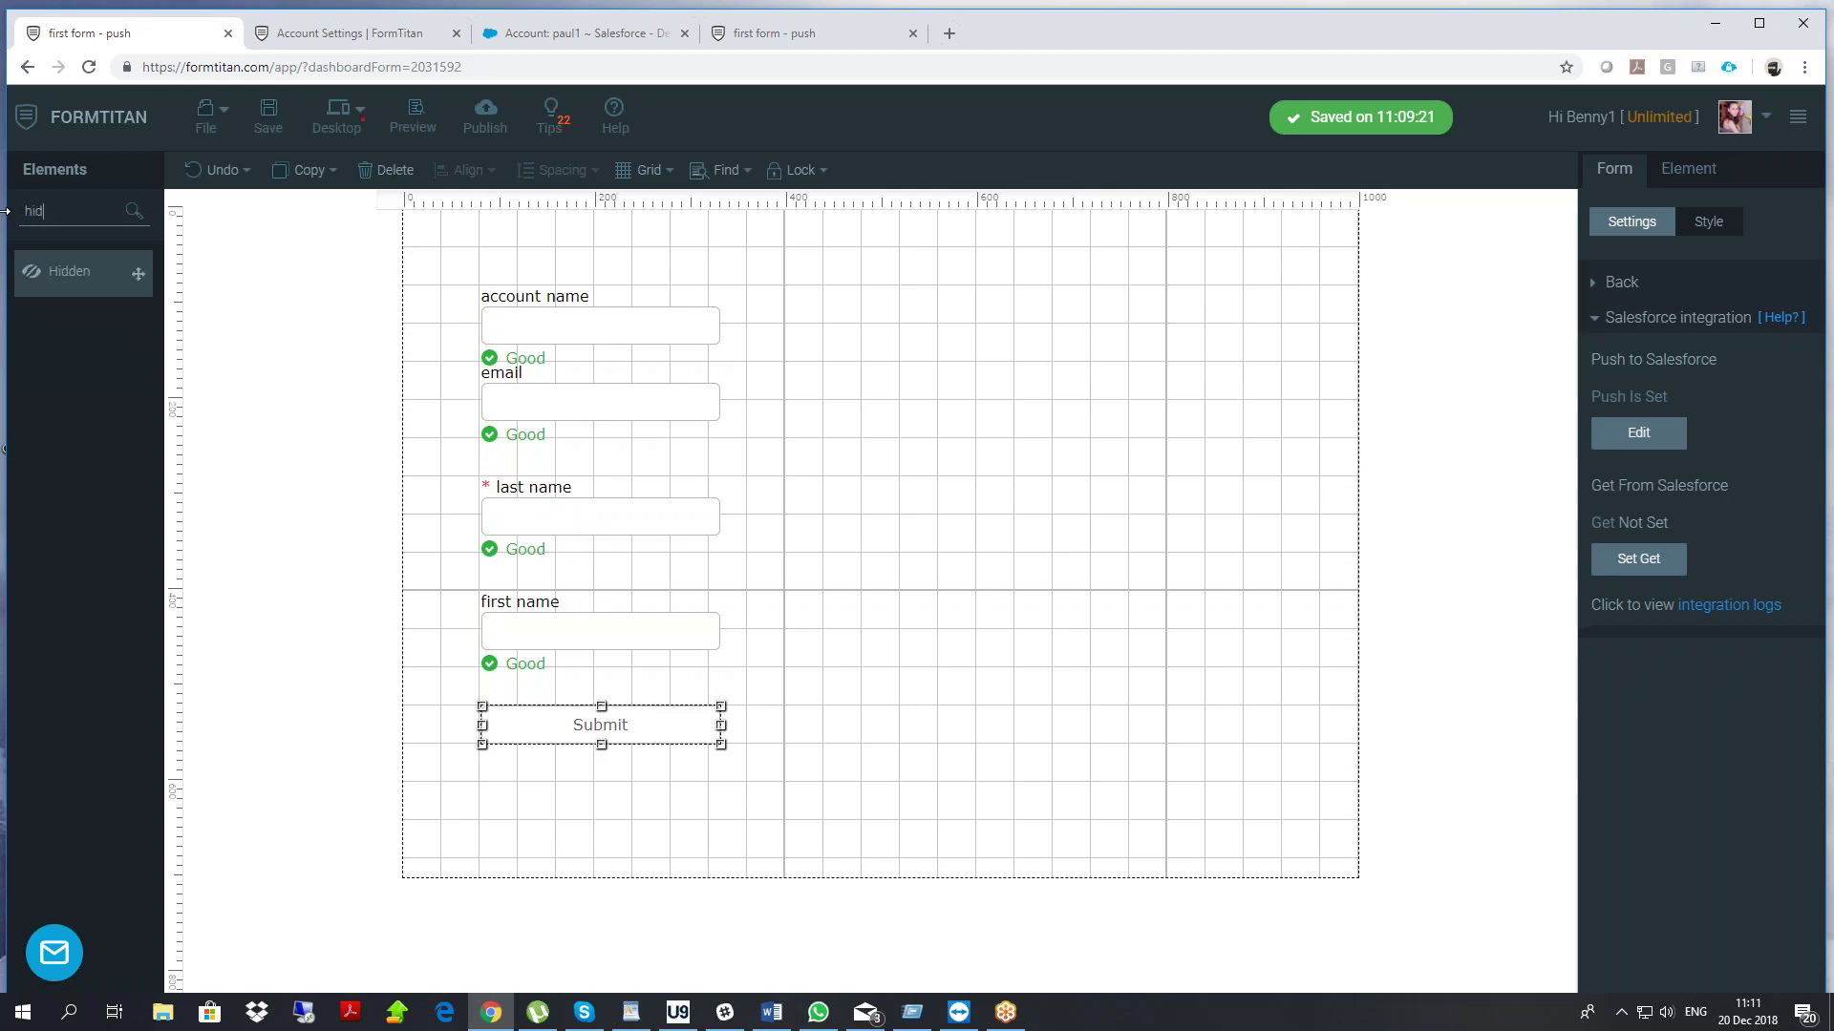
left_click_drag(45, 210, 5, 208)
key("BackSpace")
type("hid")
left_click_drag(69, 272, 856, 471)
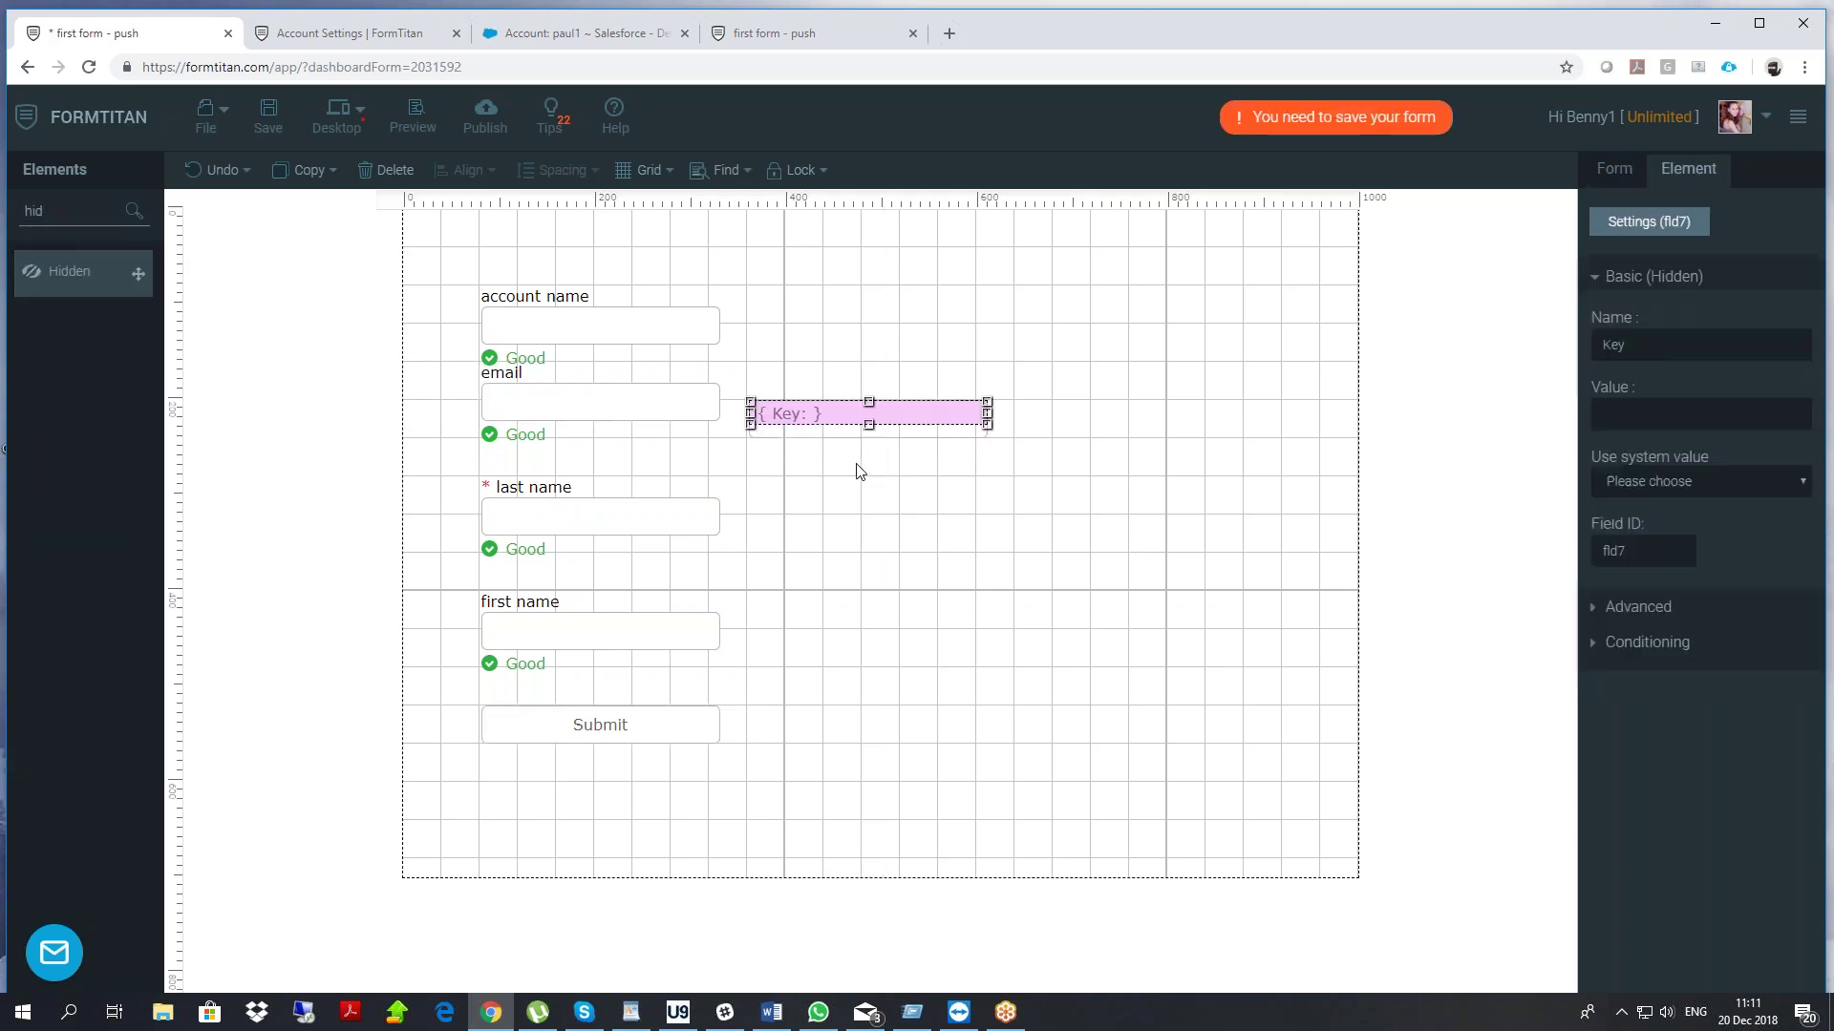
type("co")
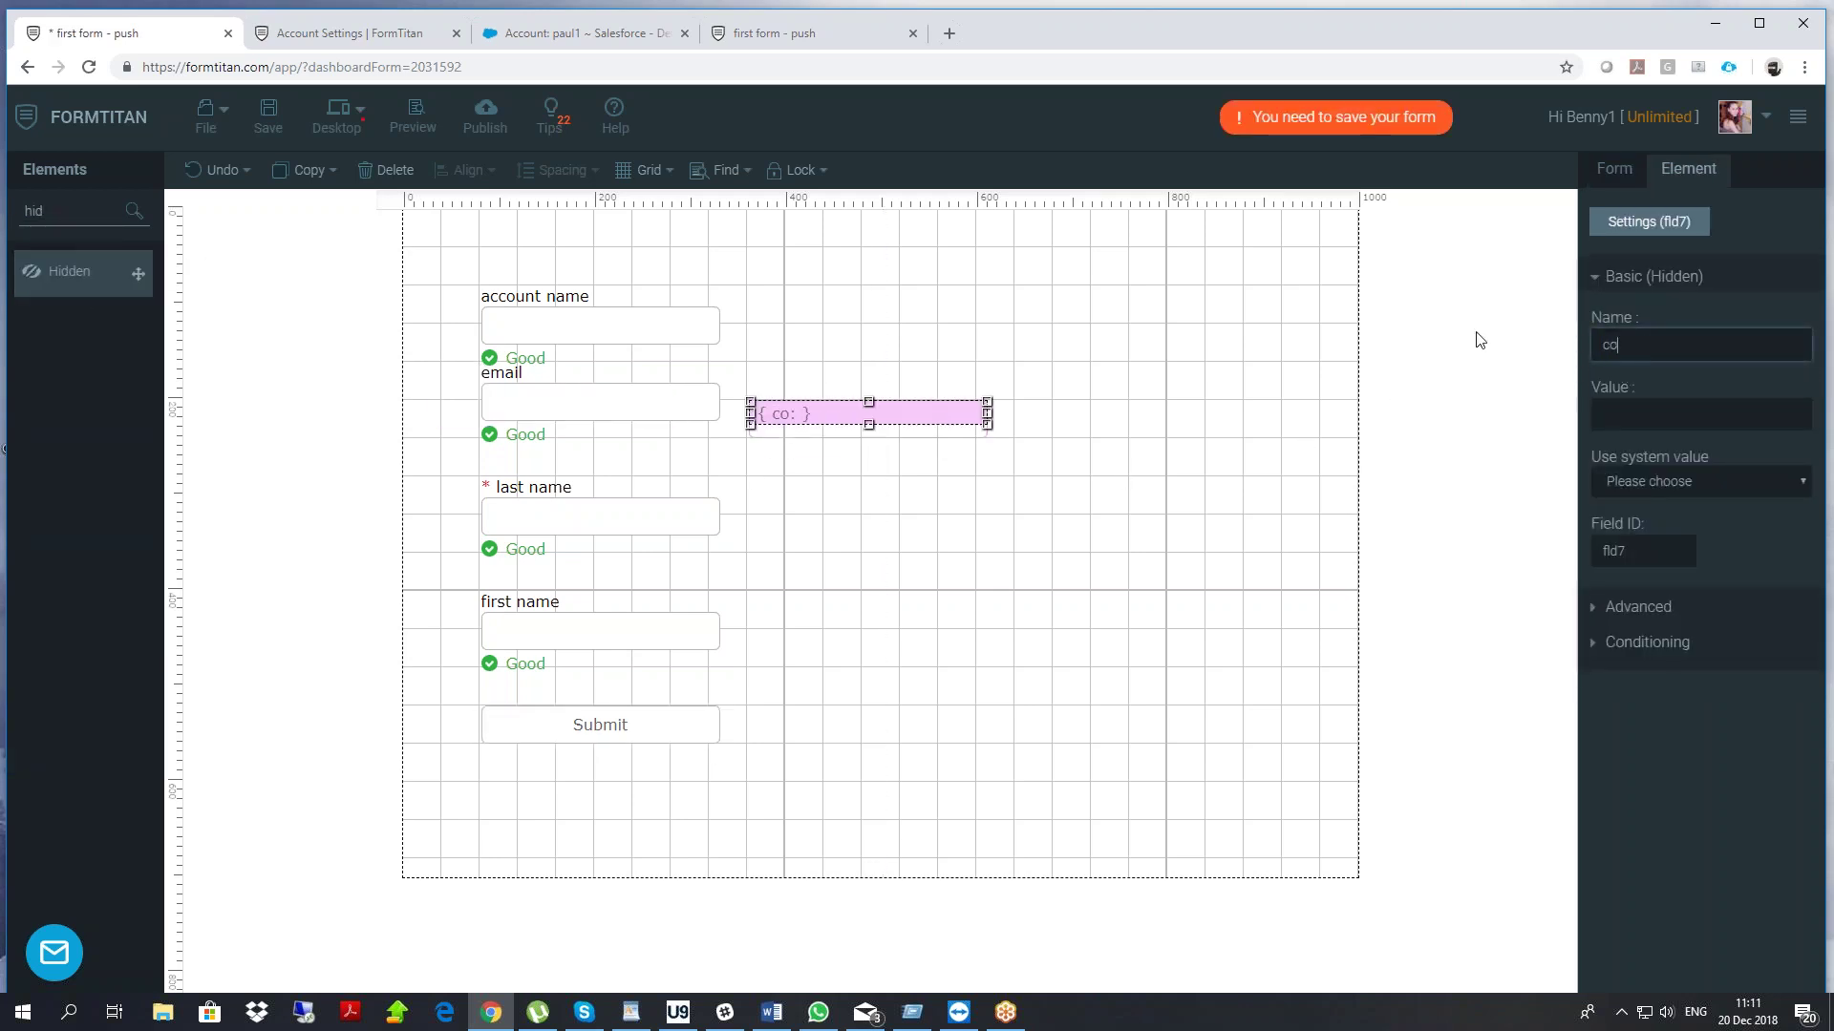
type("ntact id")
Add a second Hidden field beside account name and name it 'account id'
left_click_drag(69, 272, 948, 329)
left_click(1663, 336)
type("account id")
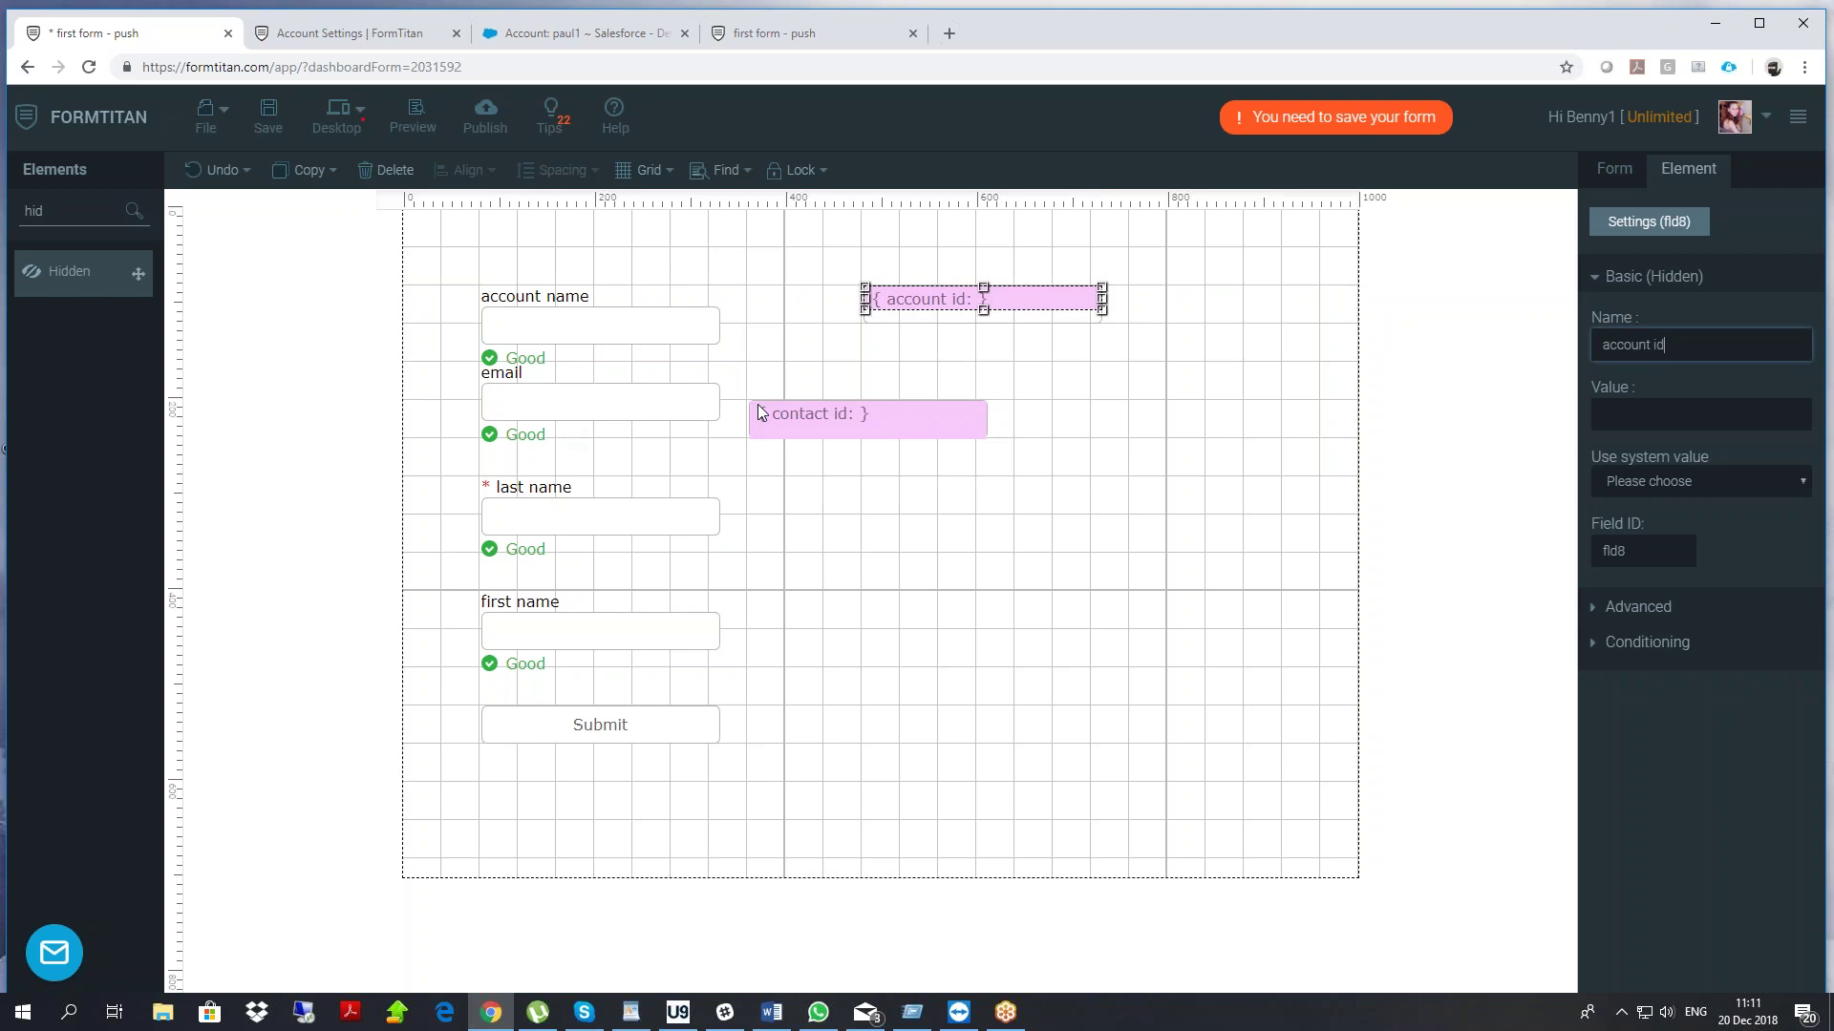
left_click(837, 414)
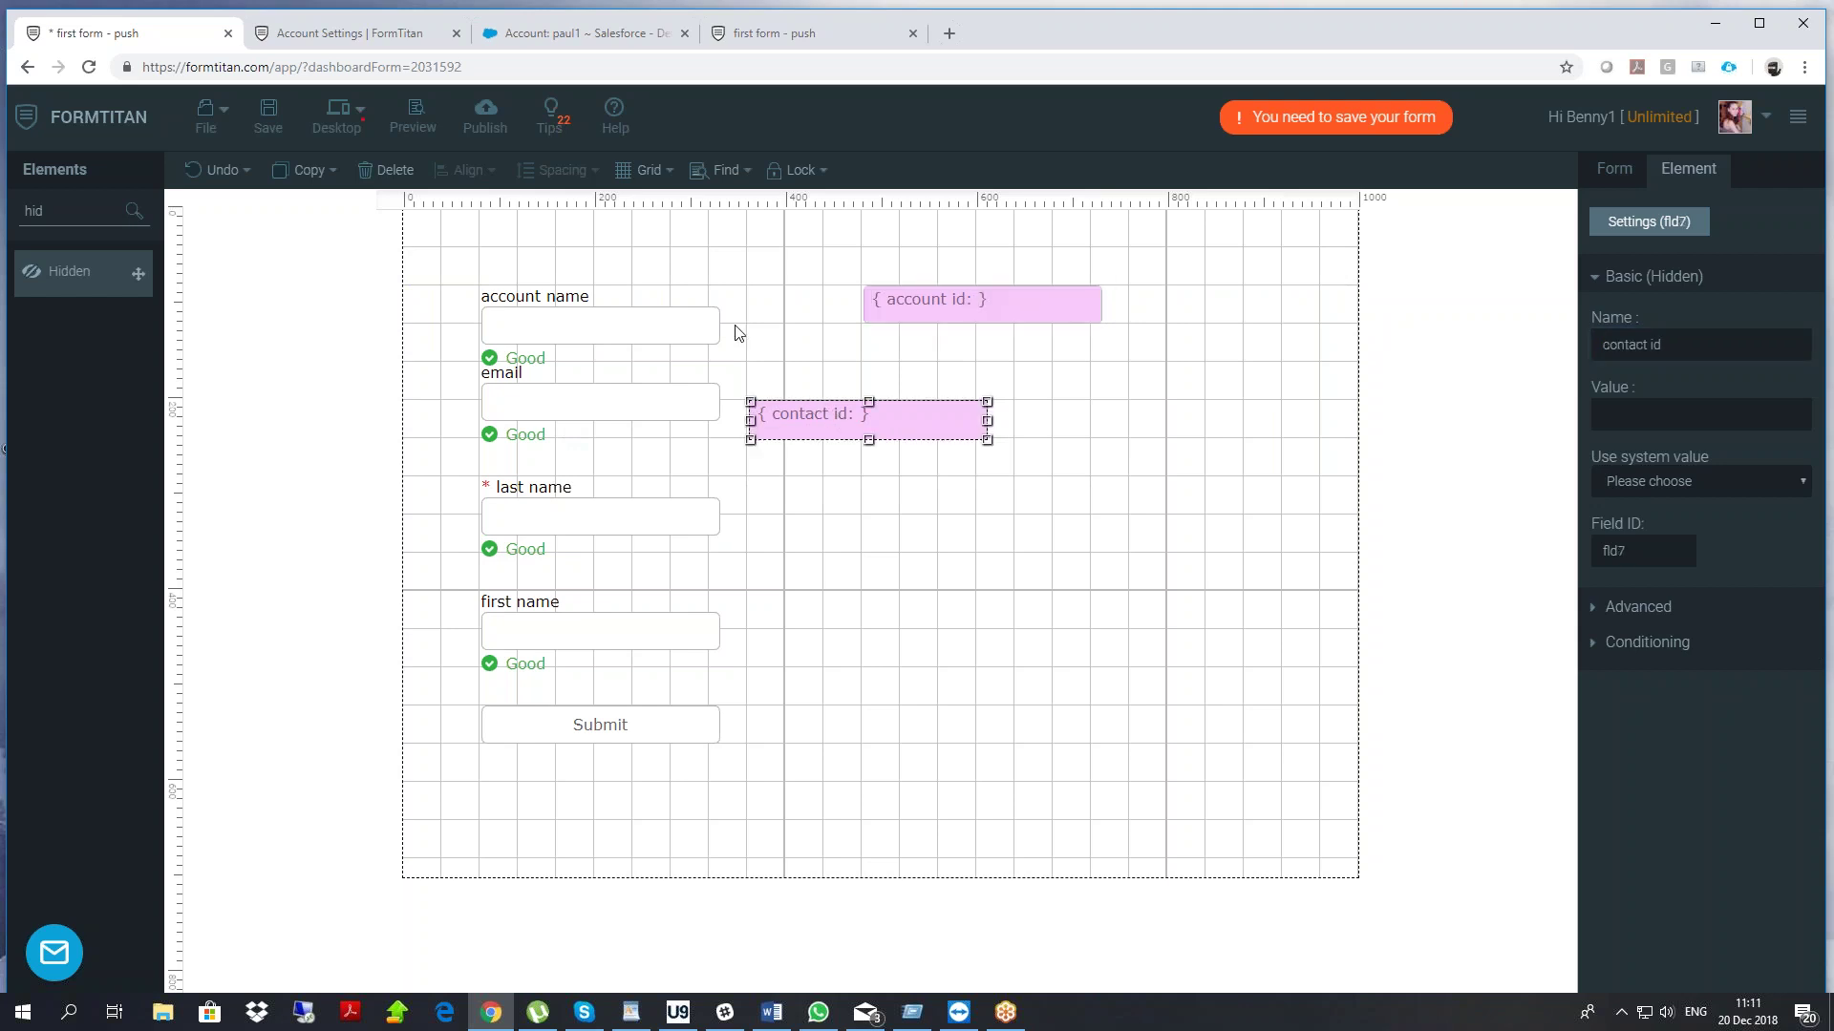
left_click(1634, 180)
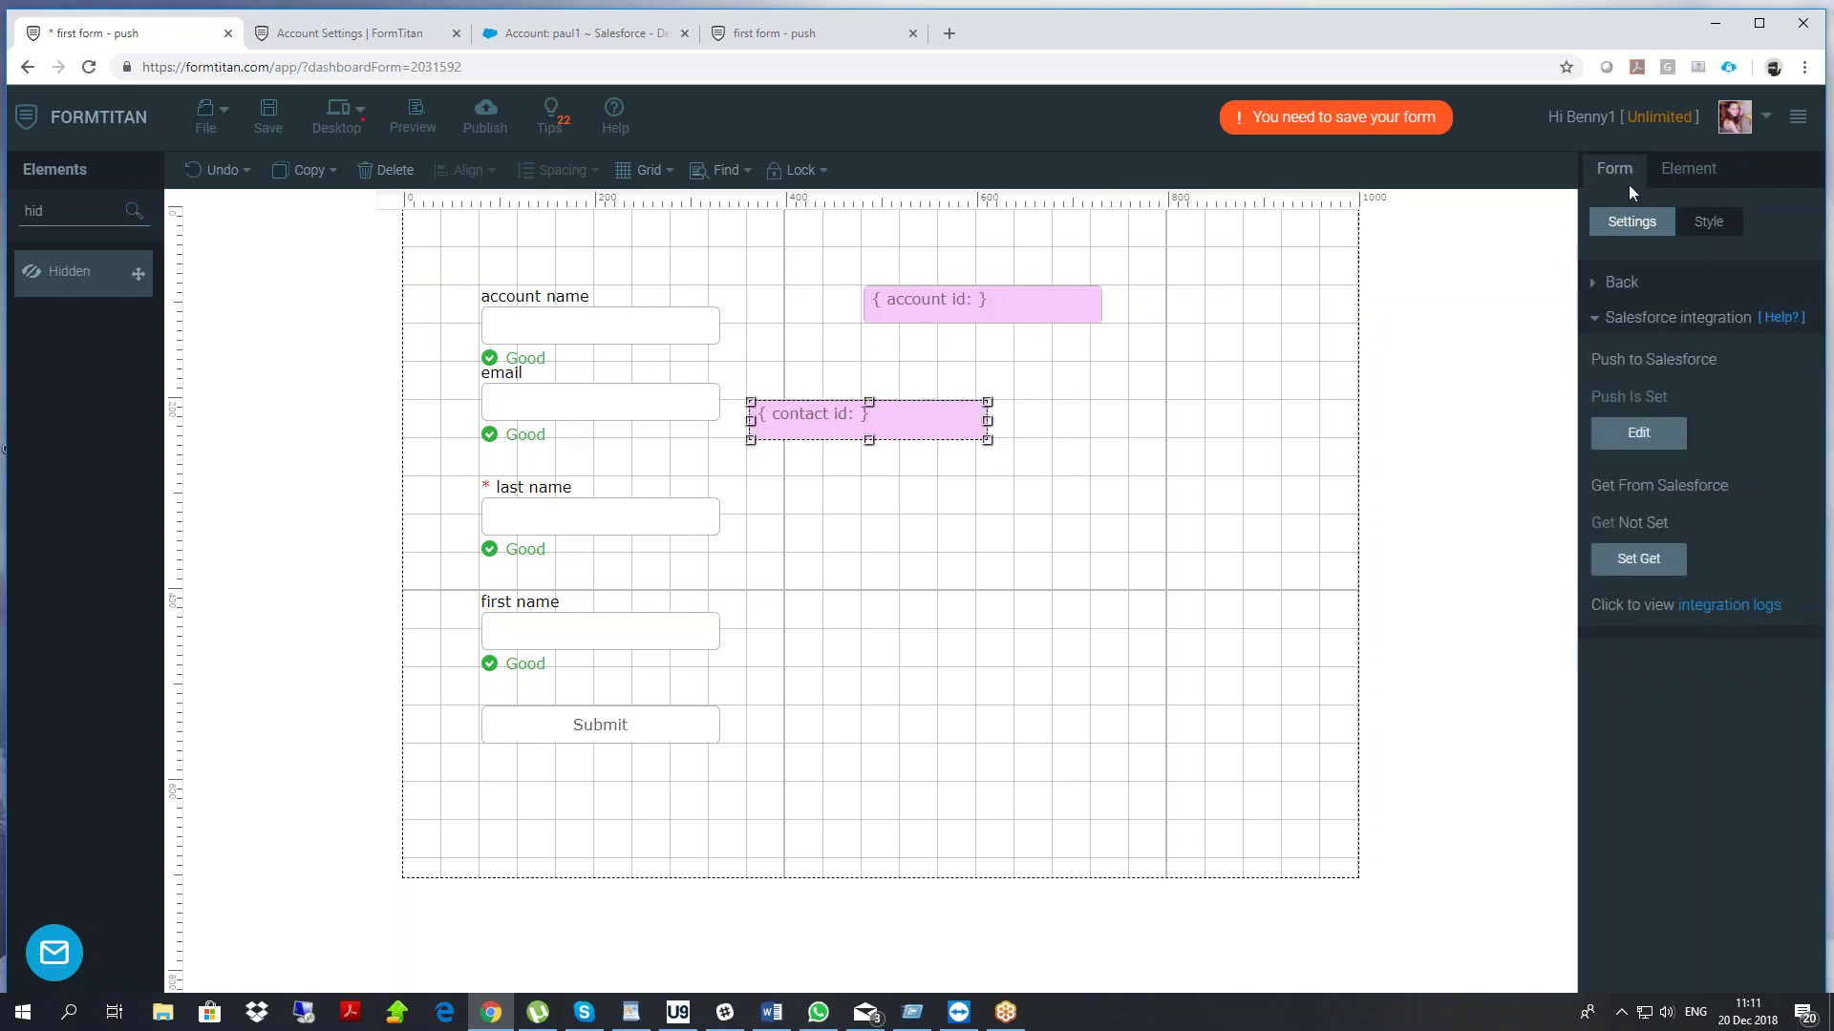
Add Account as an object to fetch from Salesforce
left_click(1642, 561)
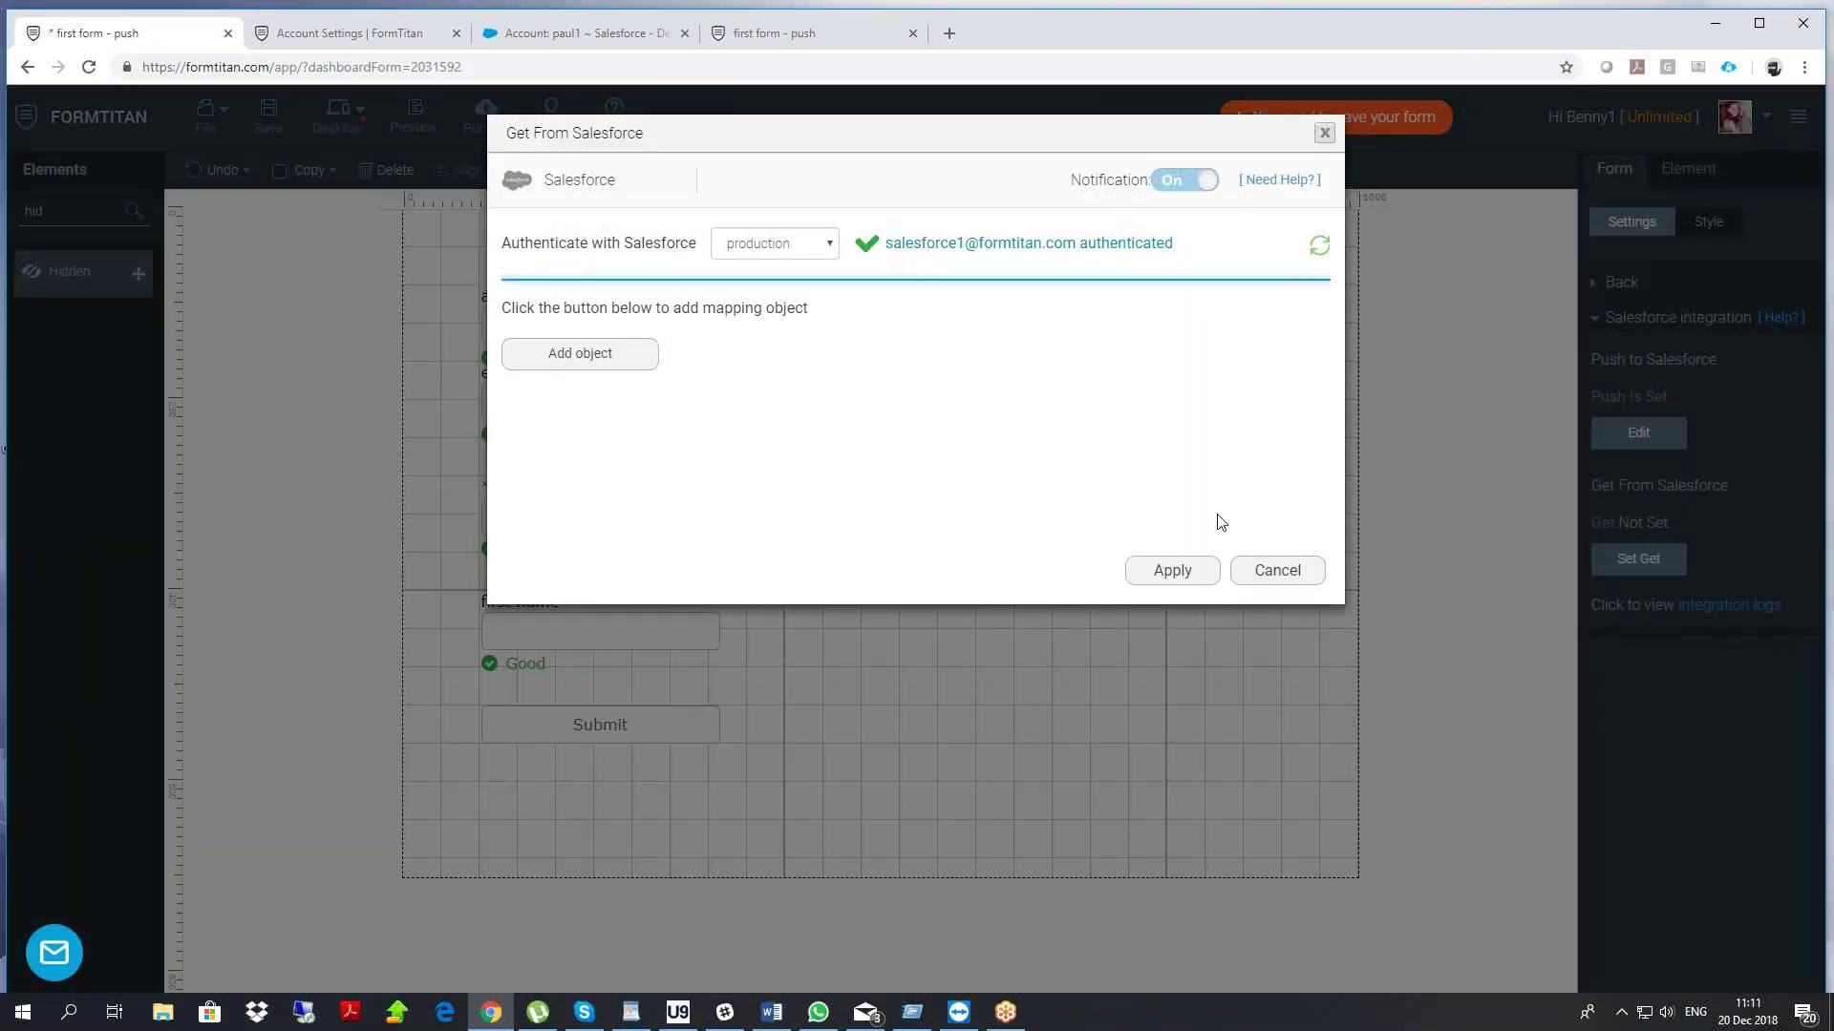
left_click(598, 351)
left_click(646, 250)
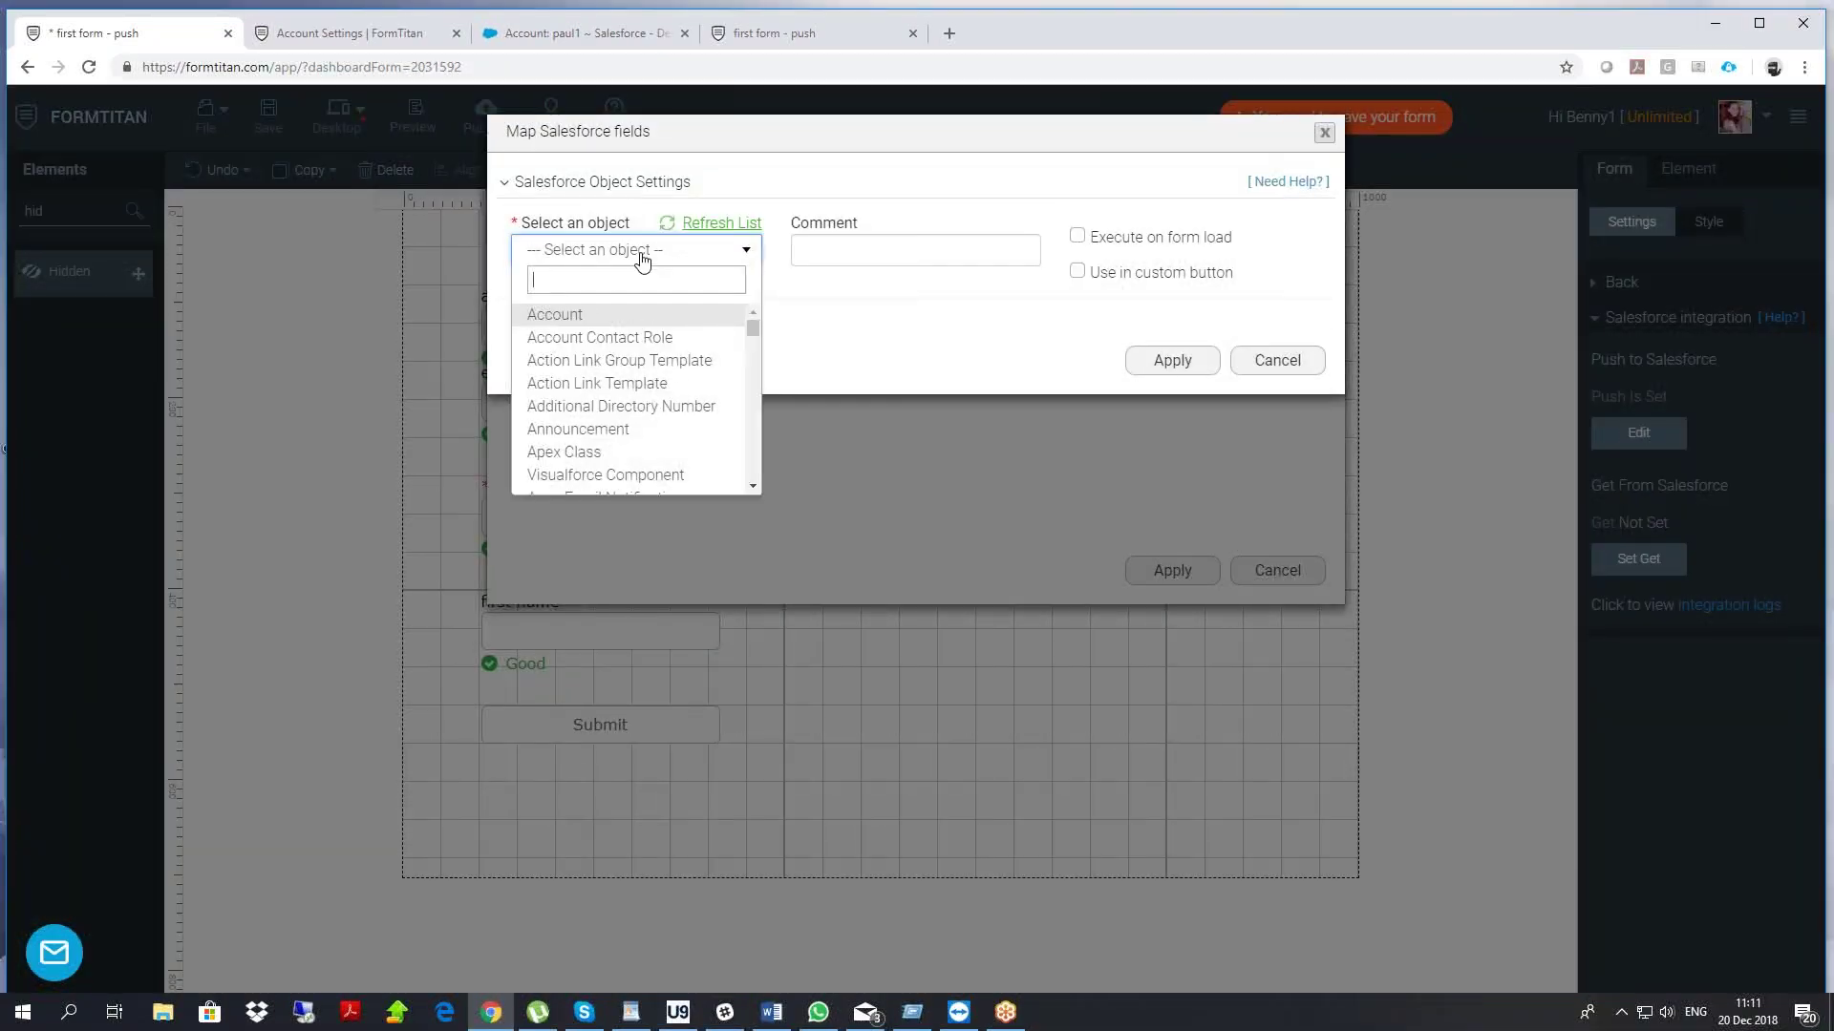
left_click(580, 312)
Set the Account condition: Account Name equals the account name form field
left_click(573, 318)
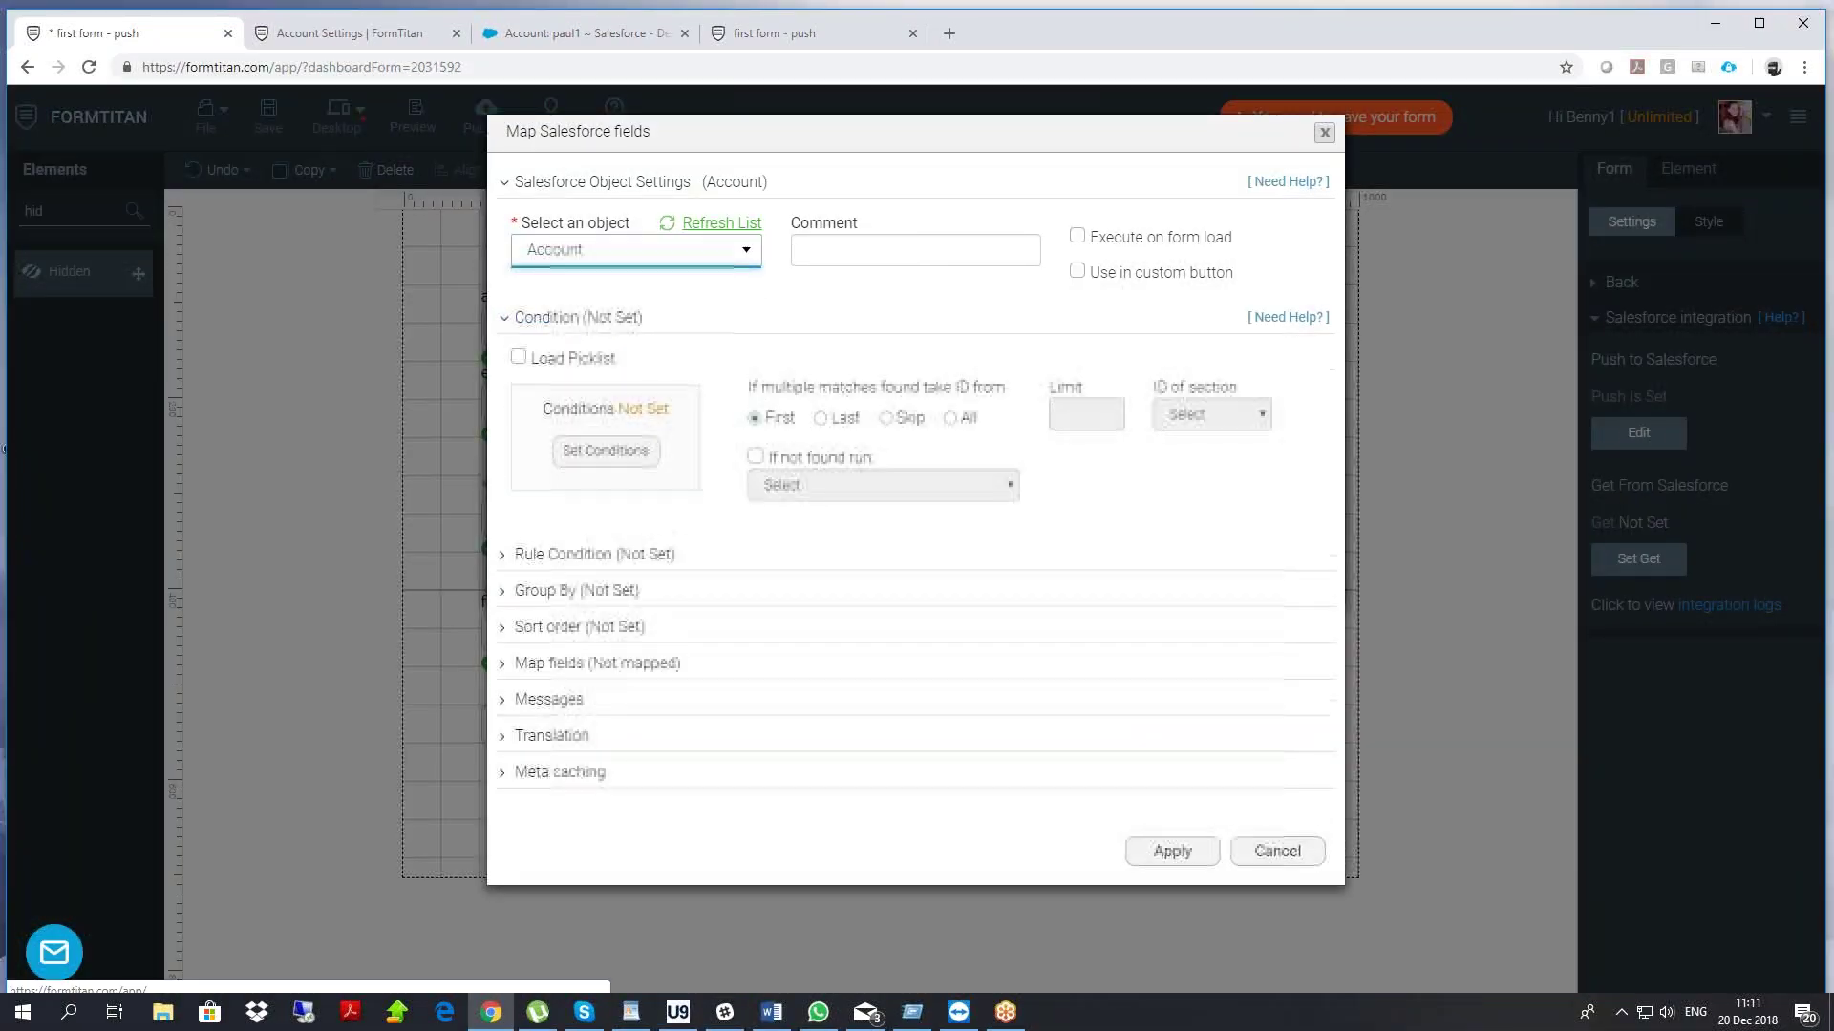
left_click(605, 452)
left_click(608, 194)
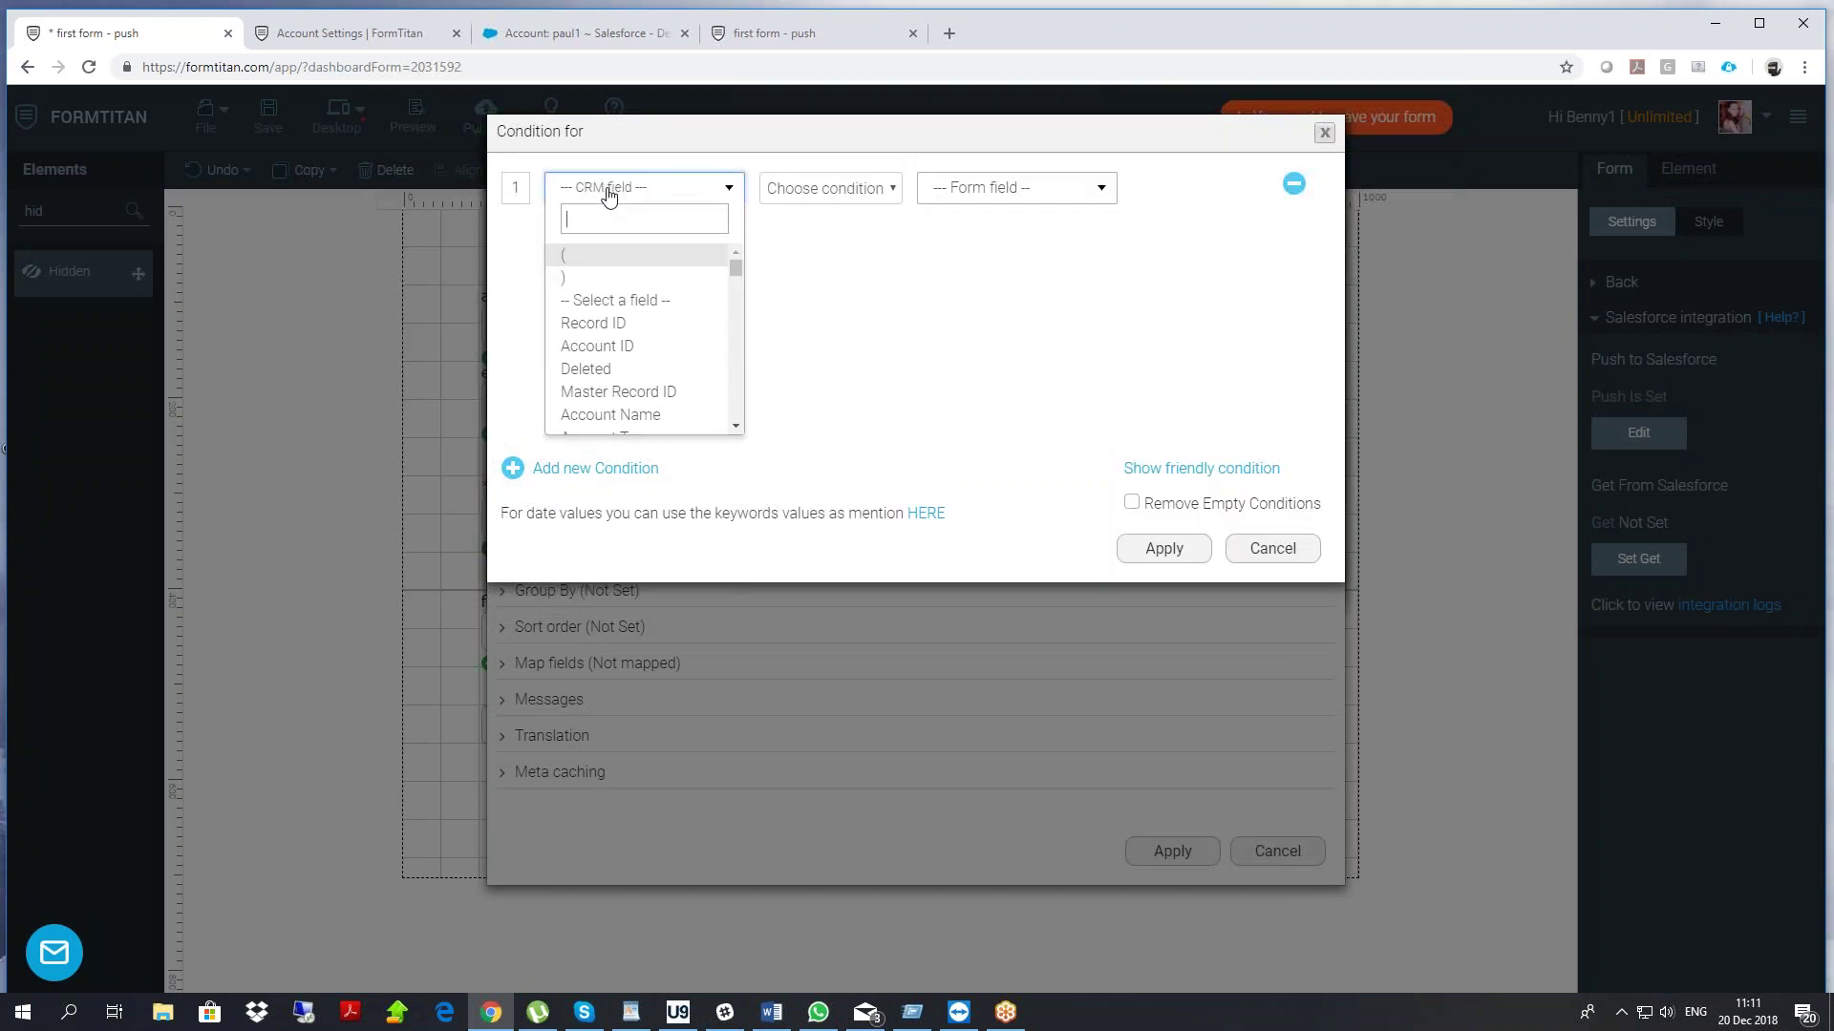
left_click(643, 413)
left_click(808, 191)
left_click(802, 229)
left_click(974, 196)
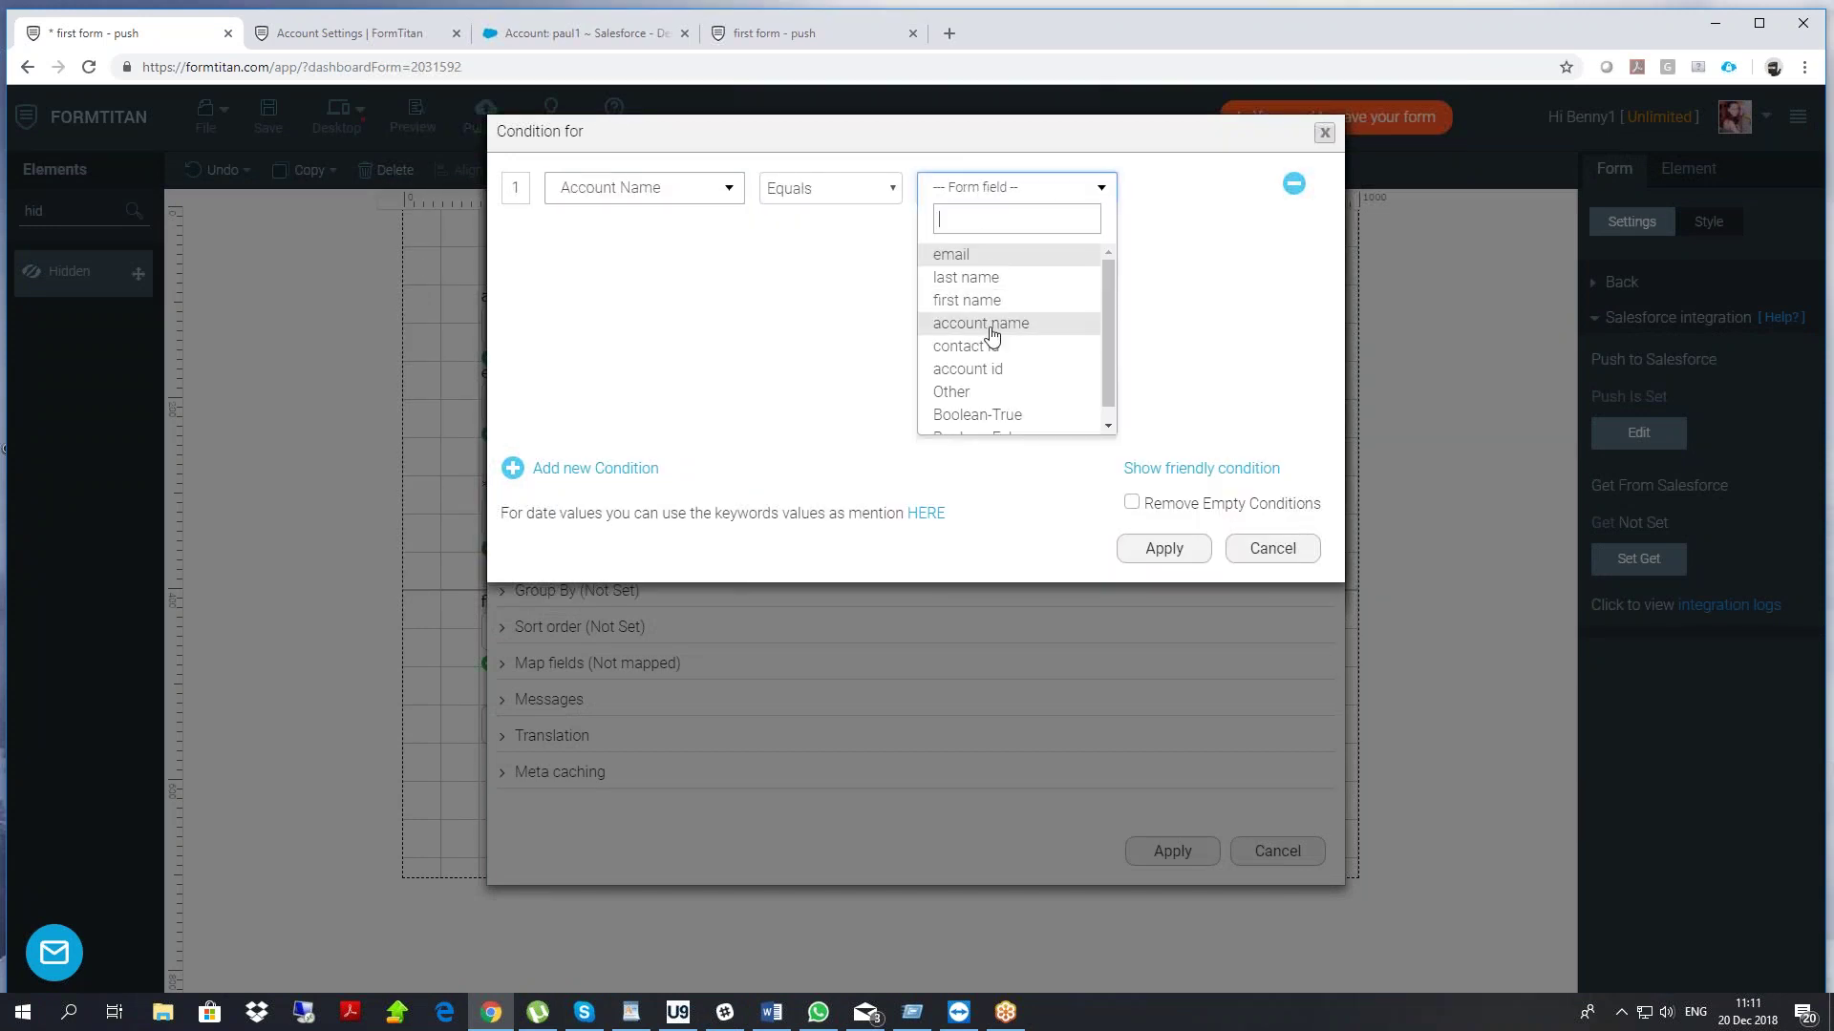
left_click(990, 324)
left_click(1163, 548)
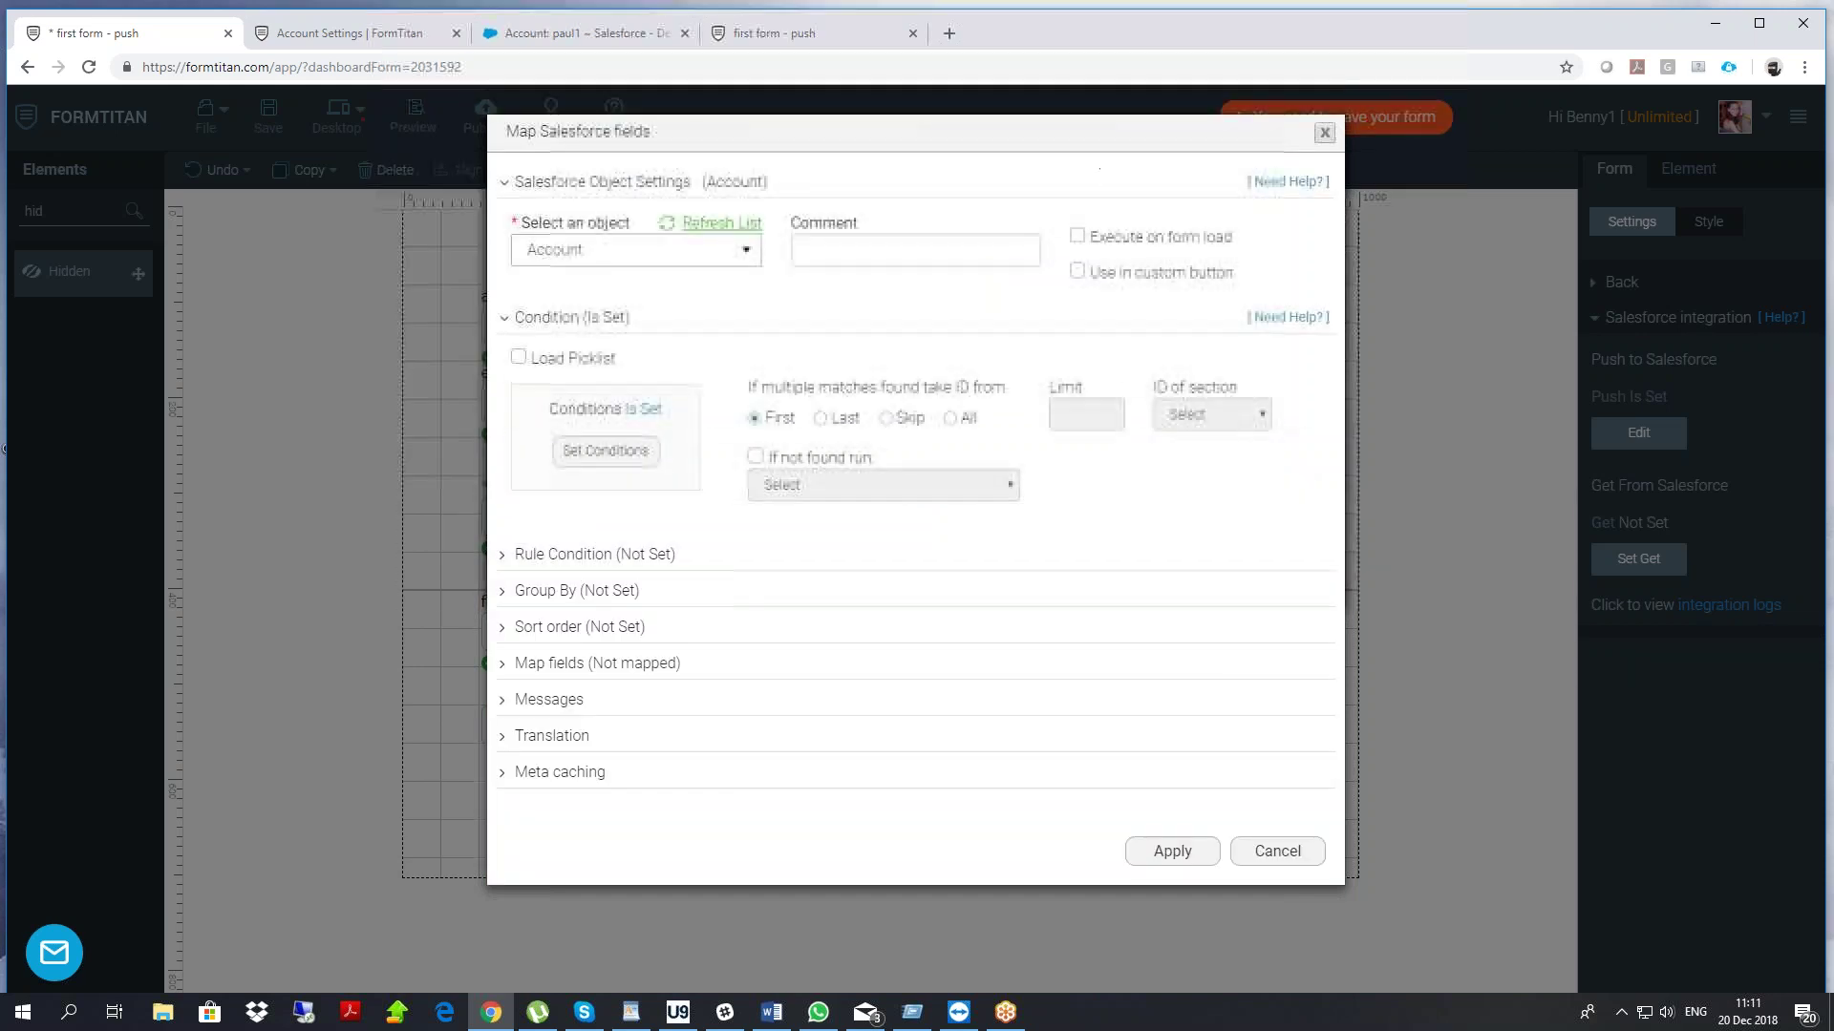
Map account id to Account ID, uncheck Disable form while loading, and apply
left_click(622, 668)
left_click(605, 760)
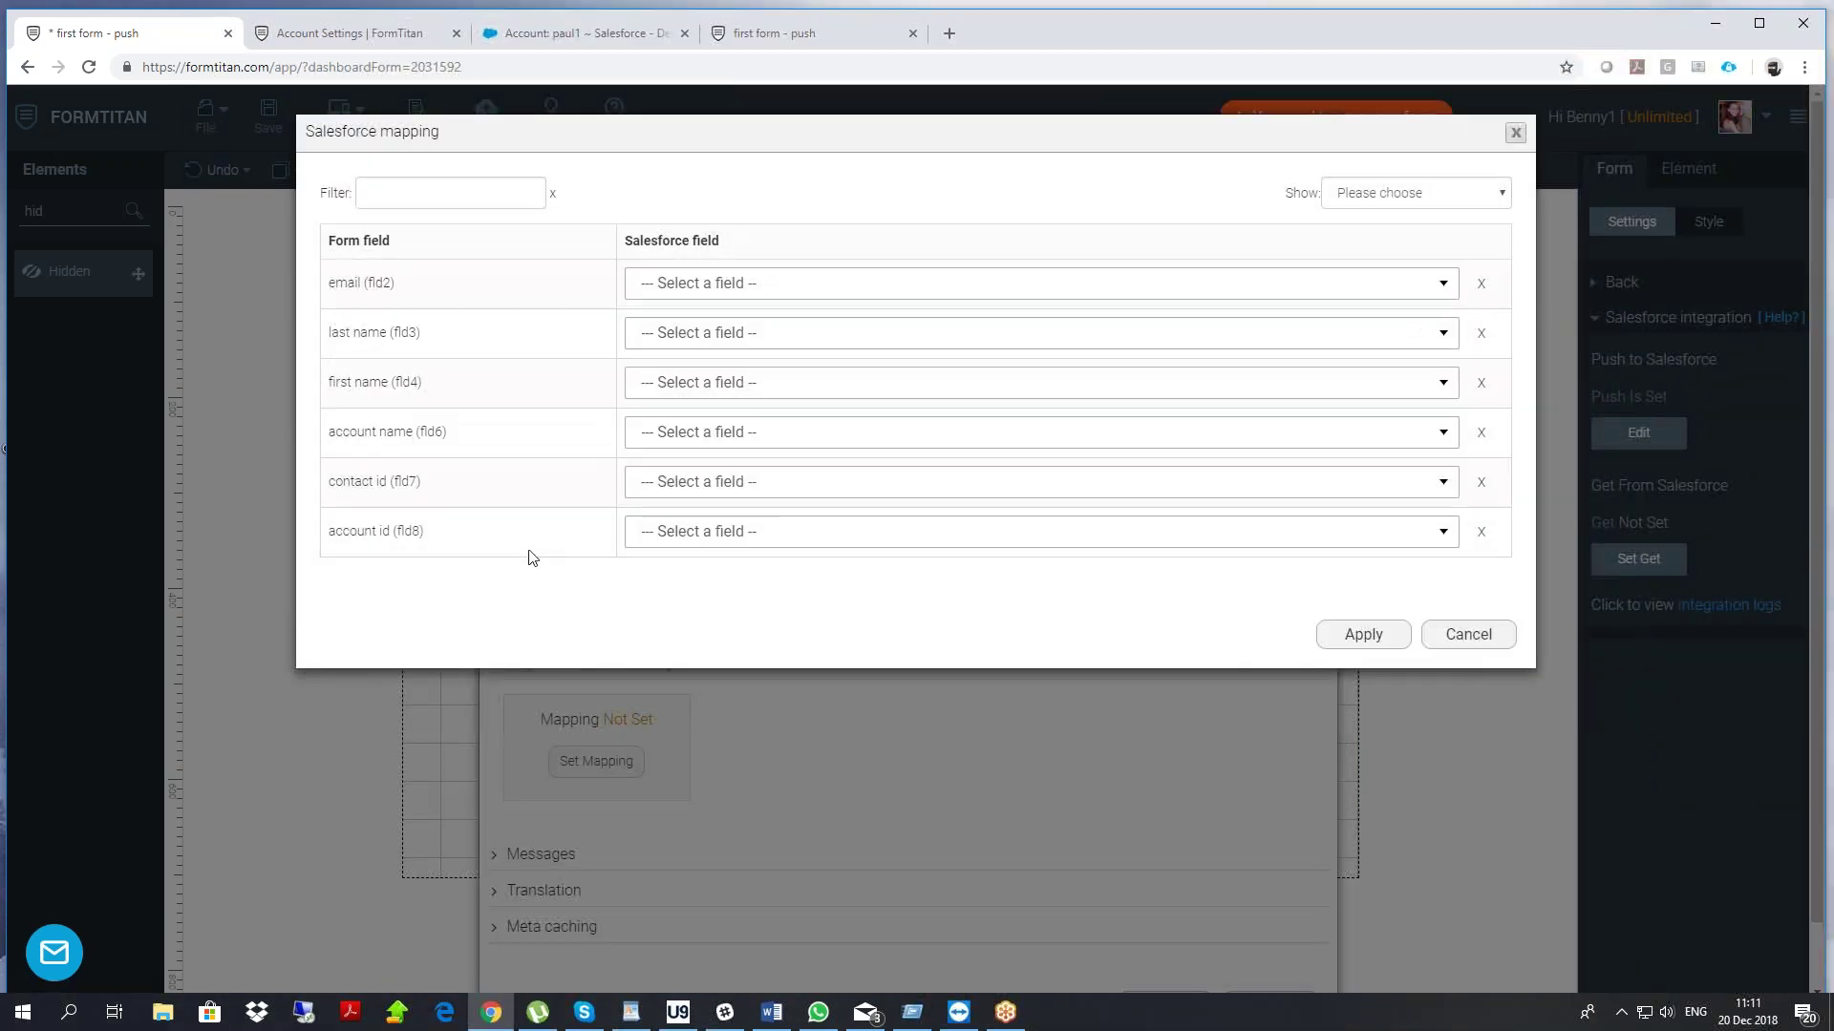
left_click(687, 532)
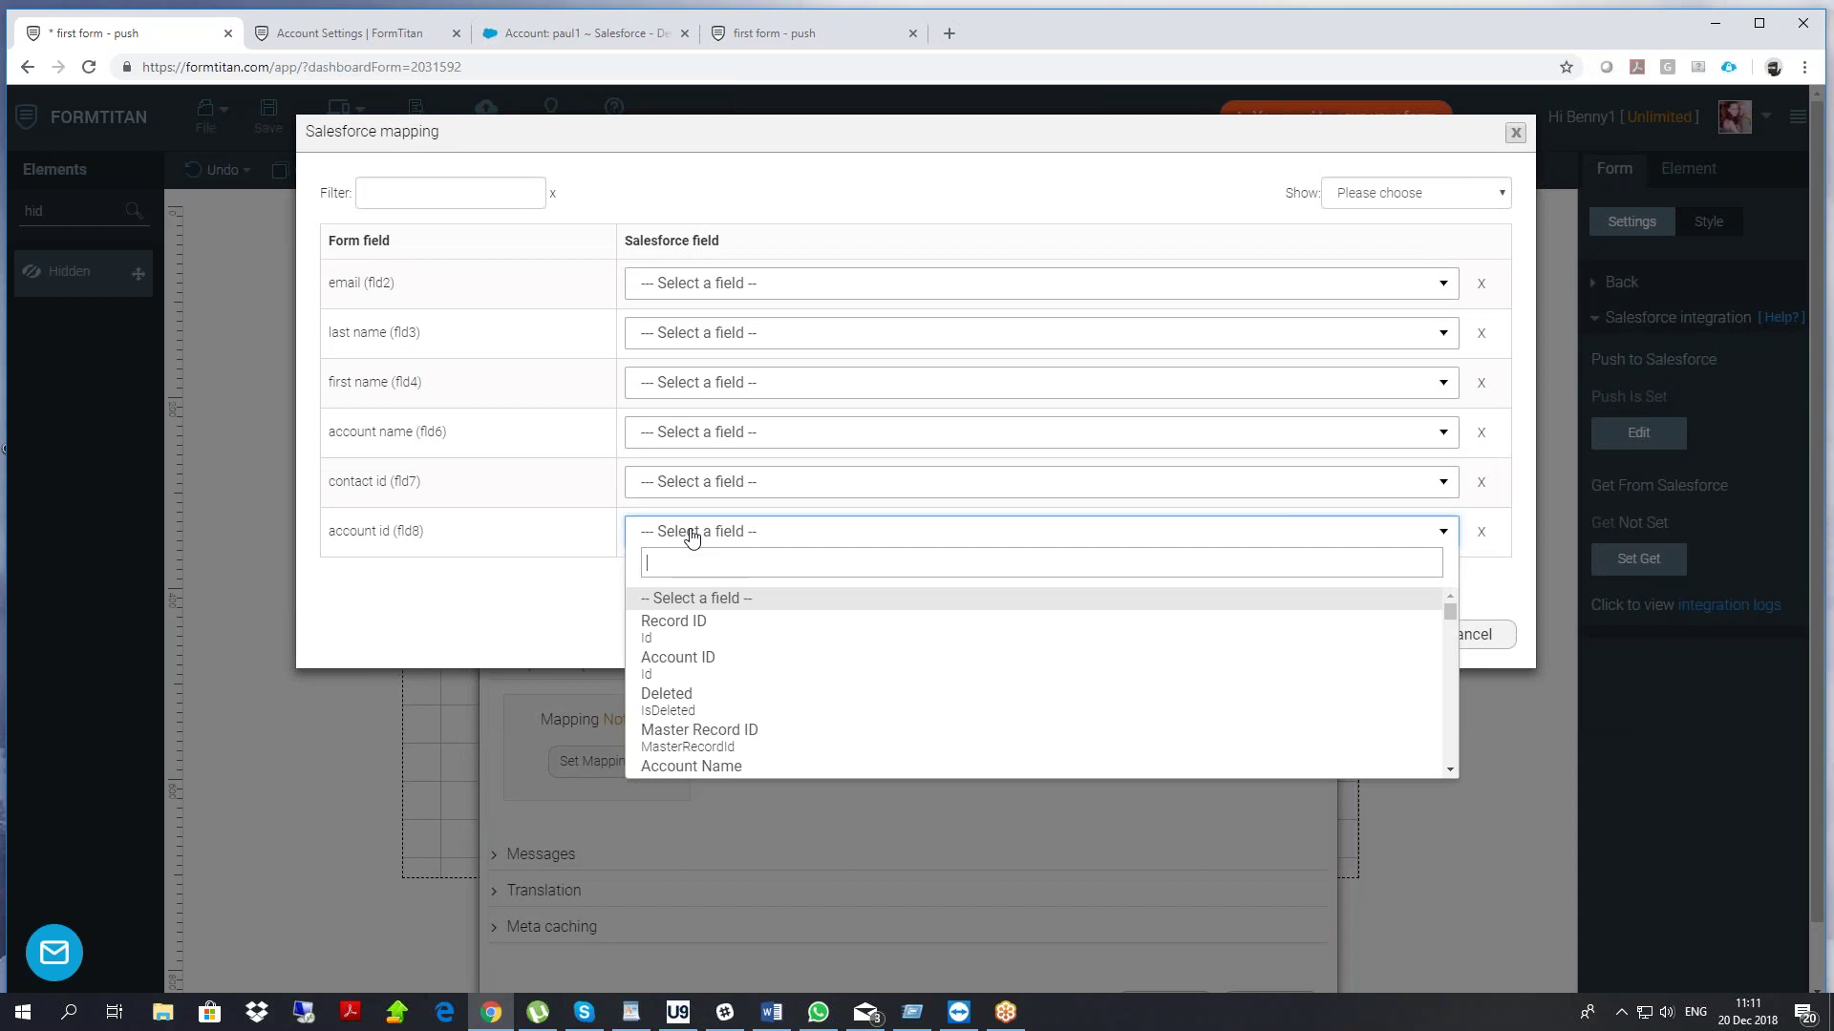
left_click(679, 657)
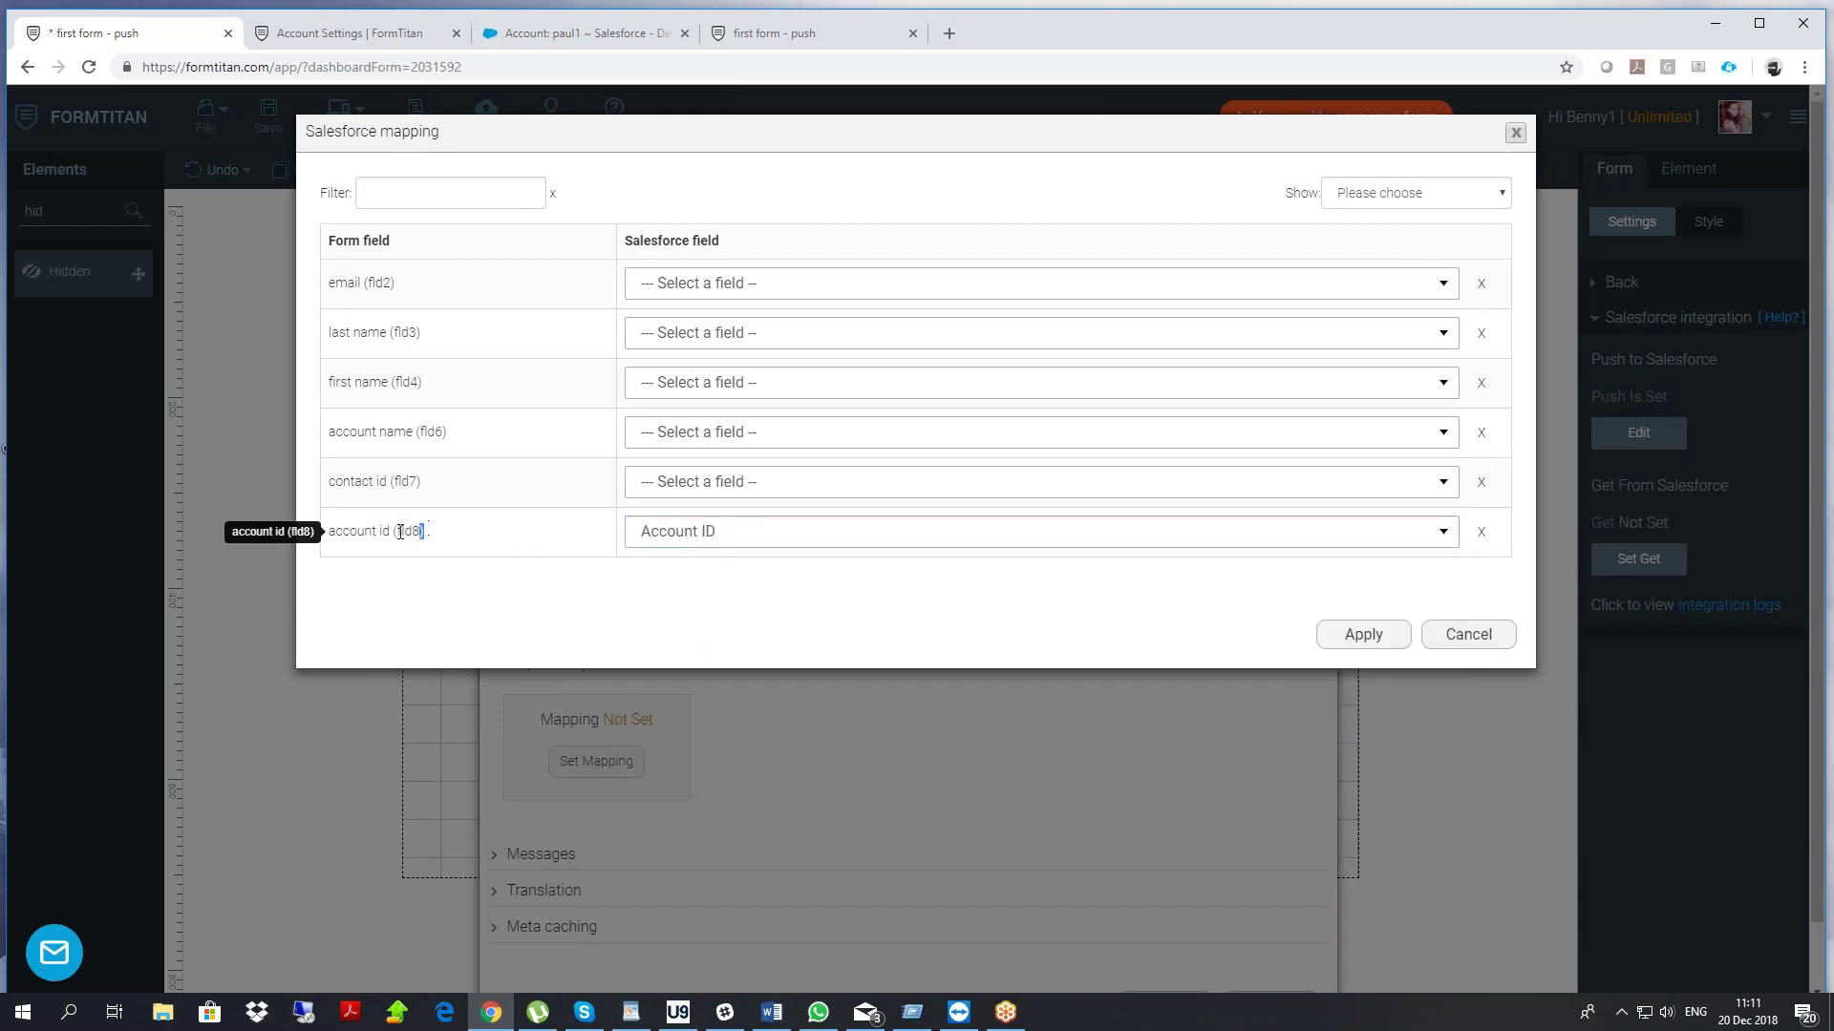
left_click(1363, 636)
scroll(961, 586, "down", 1)
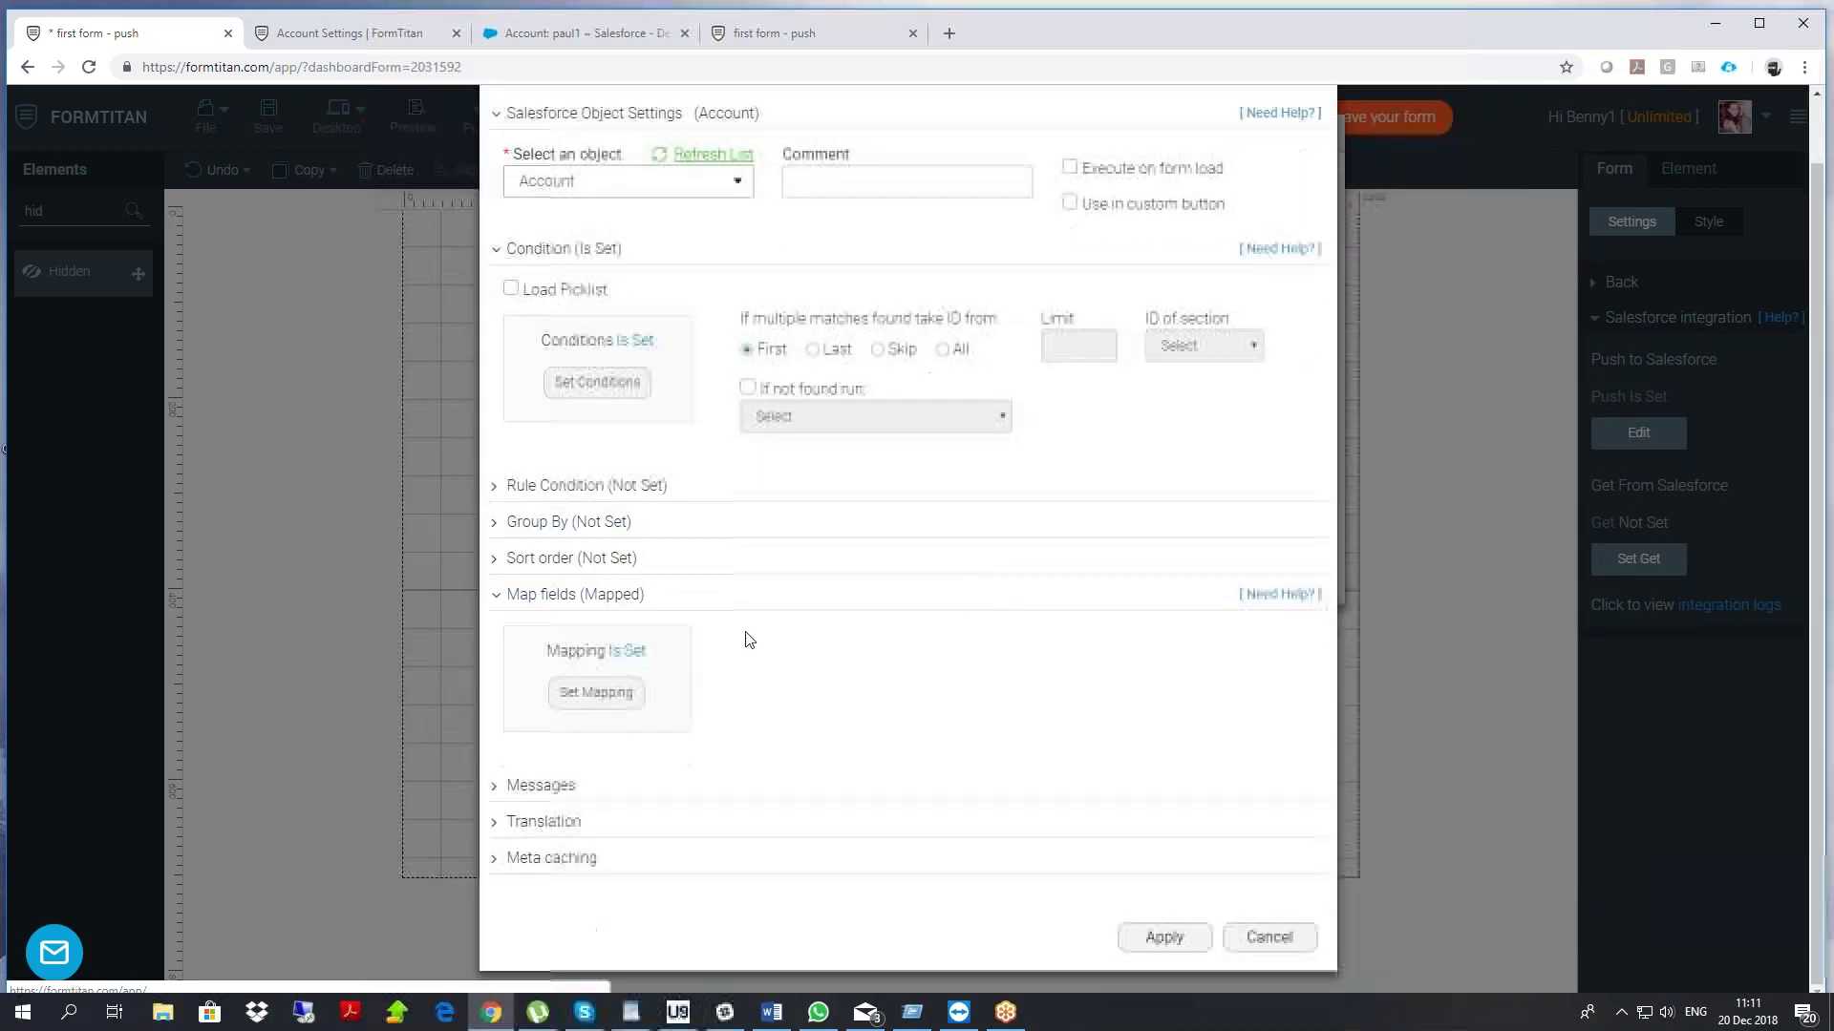
left_click(540, 785)
scroll(516, 673, "down", 2)
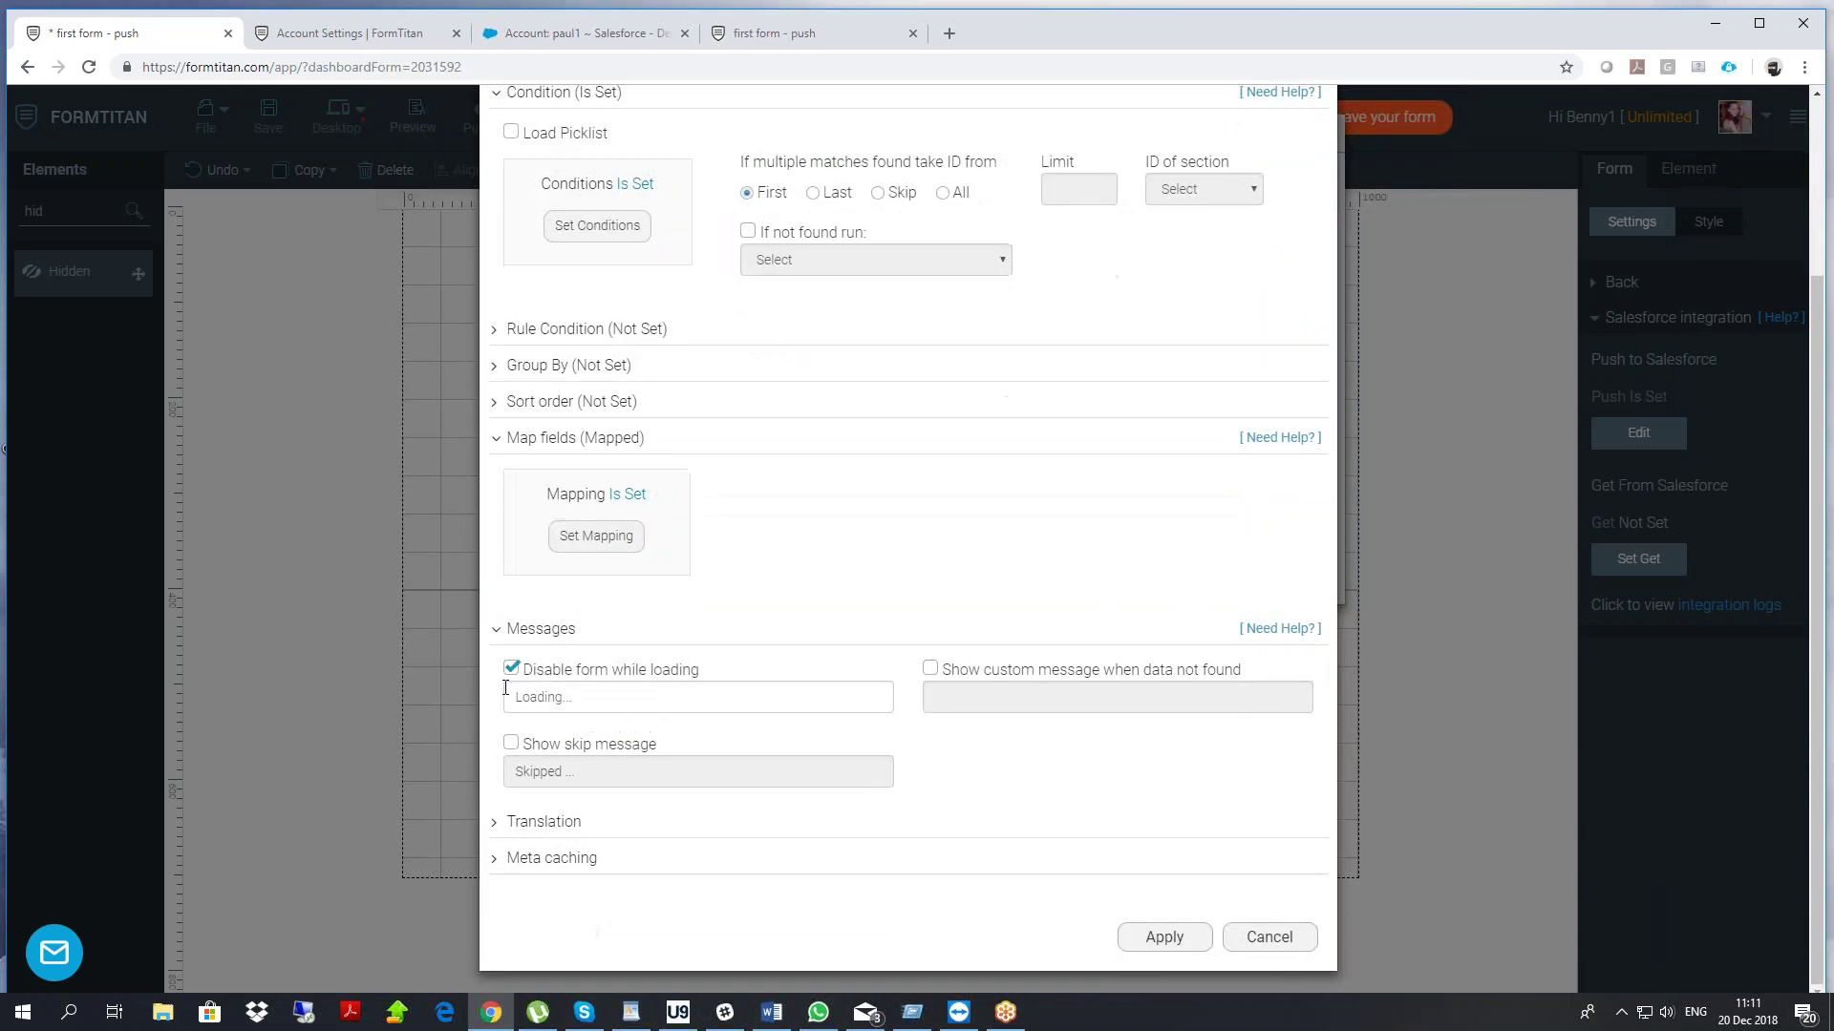
left_click(512, 669)
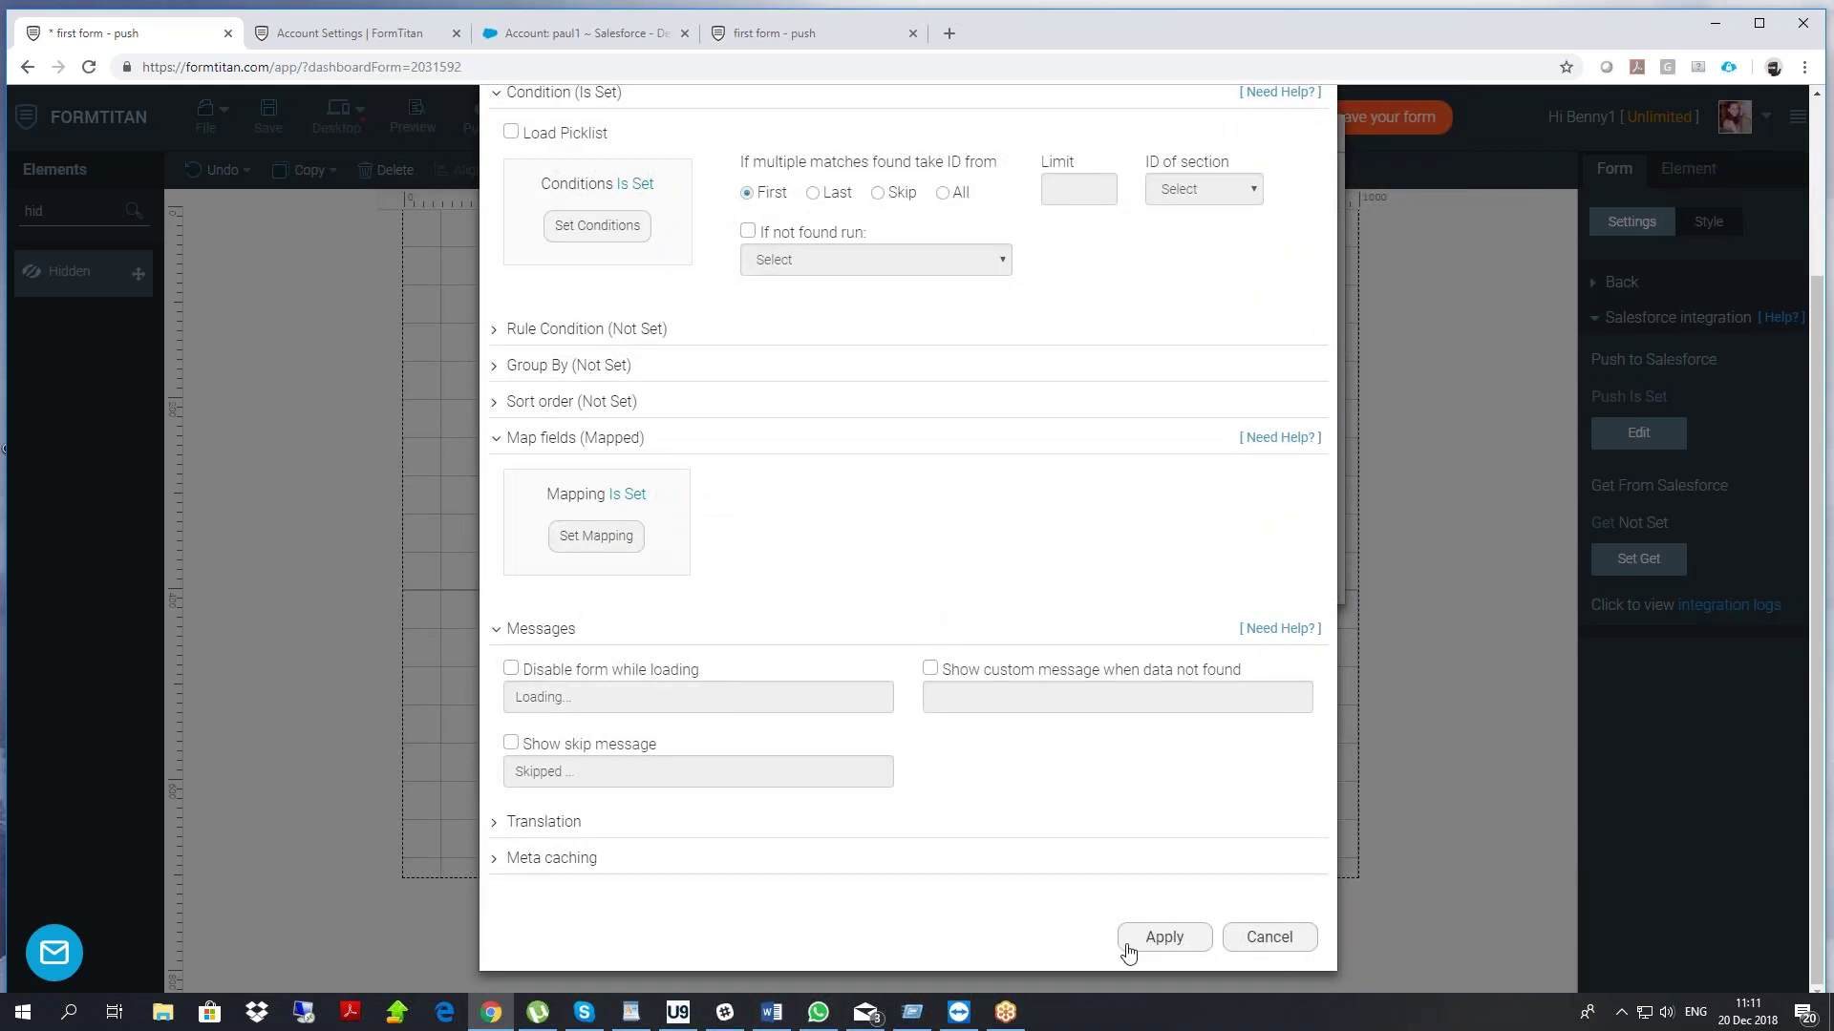
left_click(1167, 939)
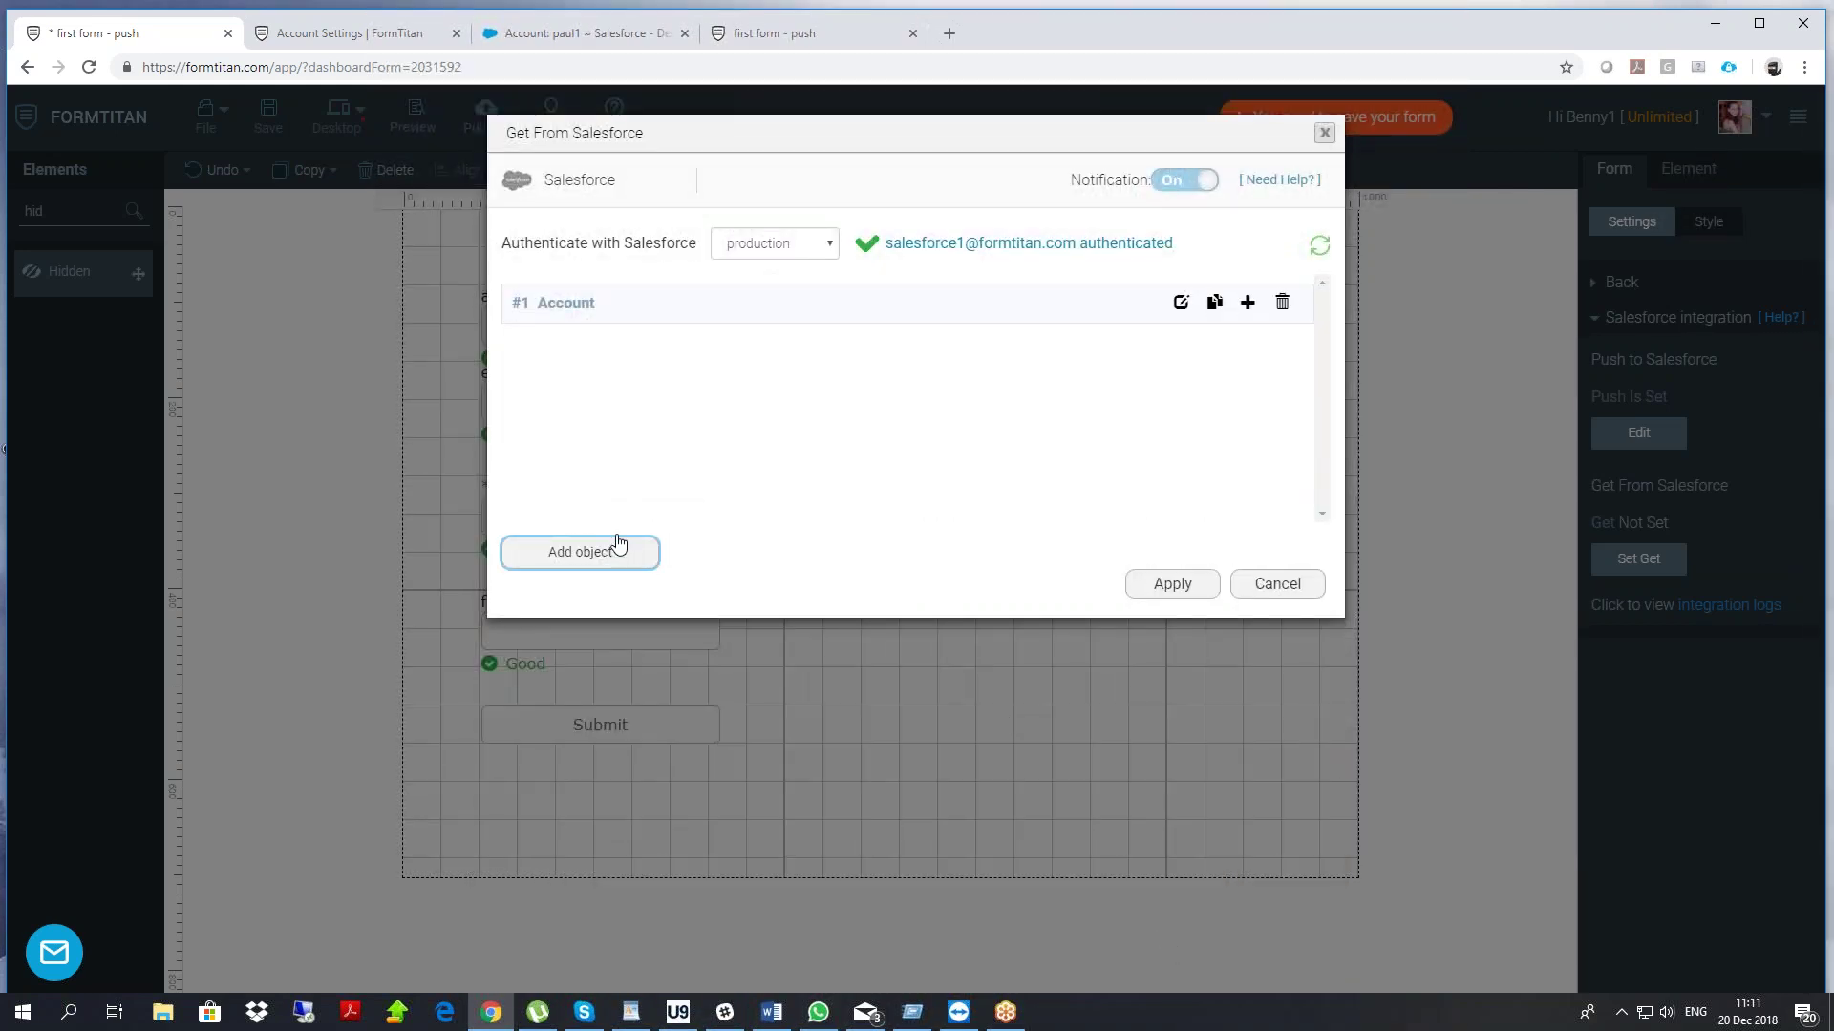
Add Contact as a second Salesforce lookup object
left_click(616, 549)
left_click(577, 254)
type("c")
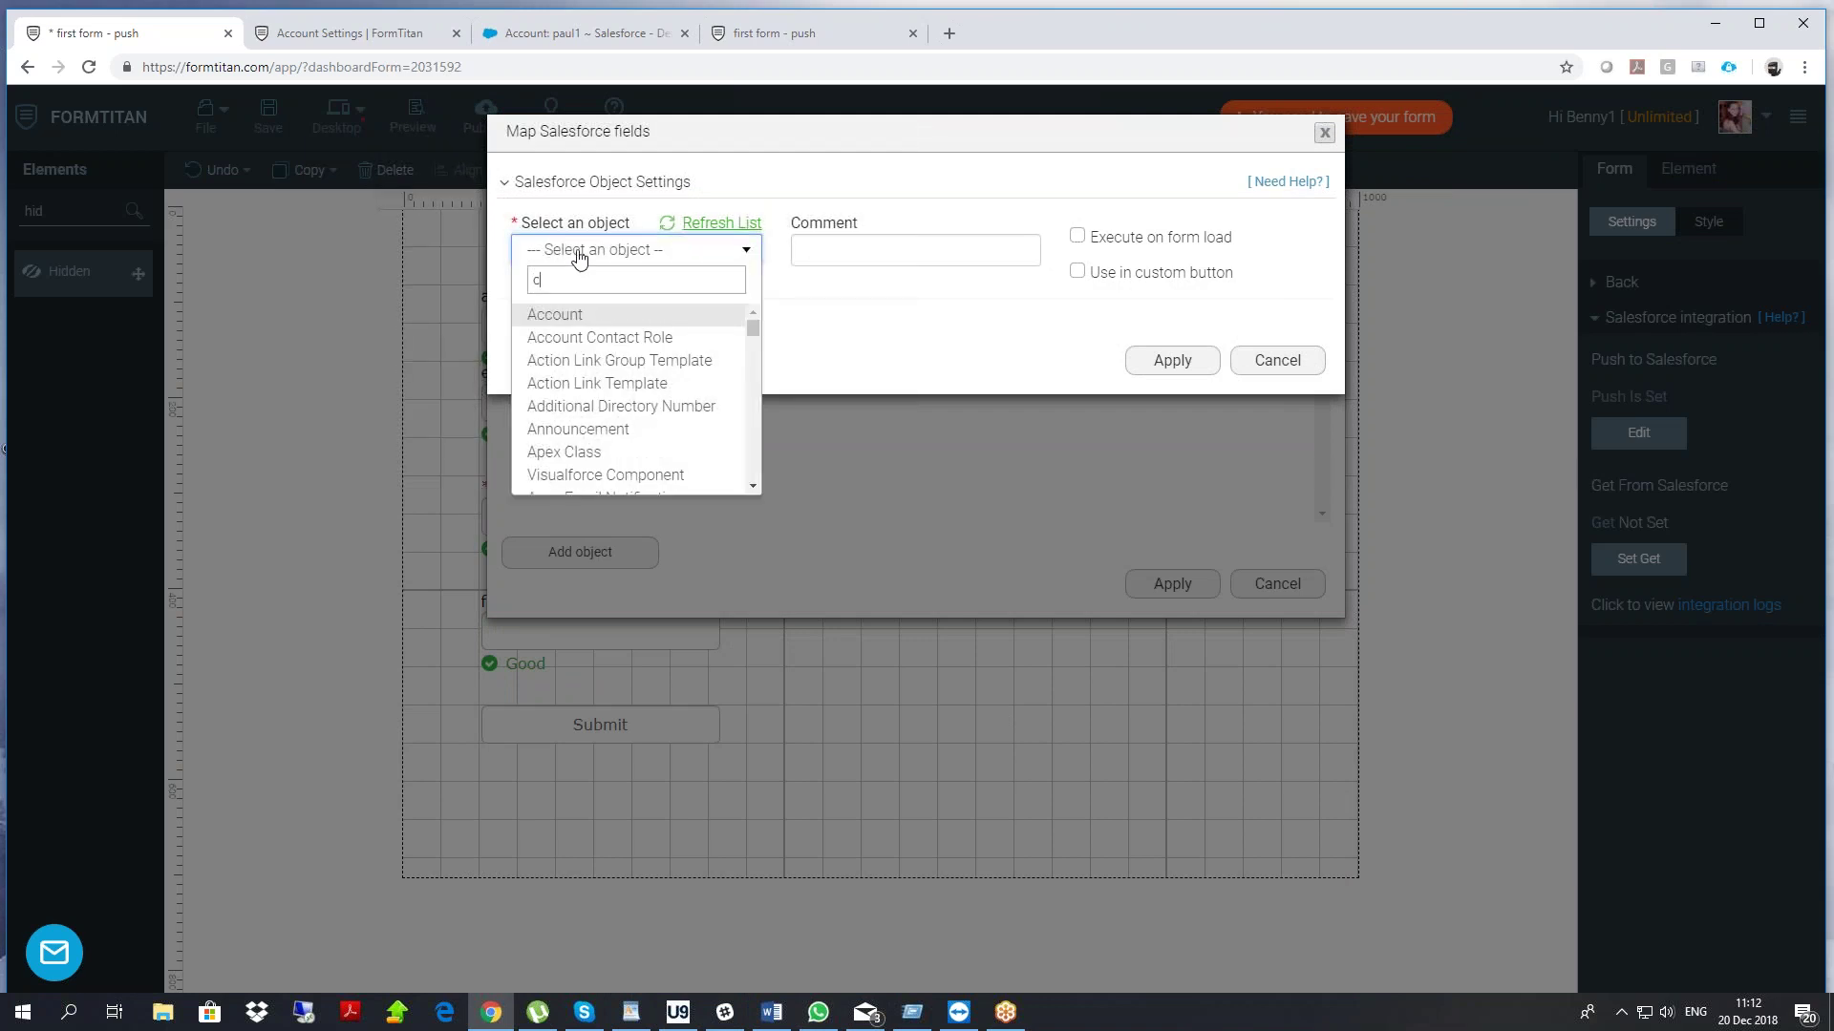
type("ont")
left_click(577, 361)
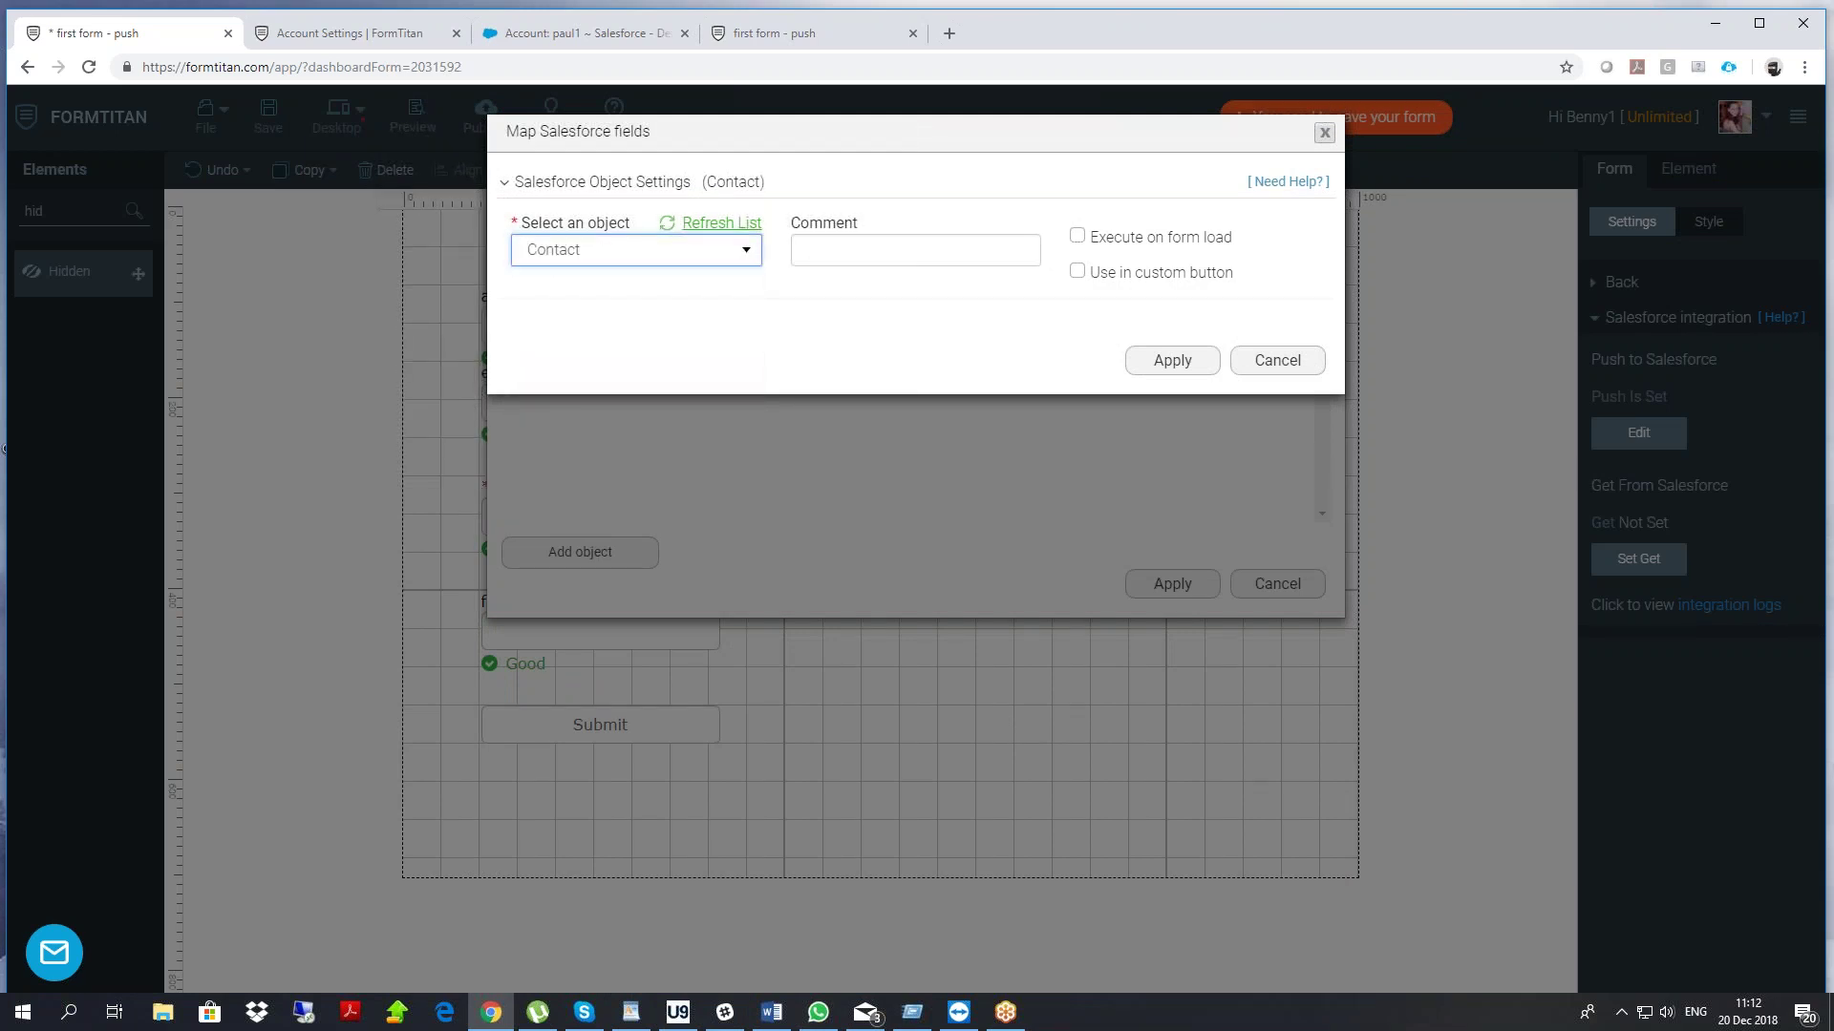
Add the Contact condition Email equals the email form field
left_click(594, 450)
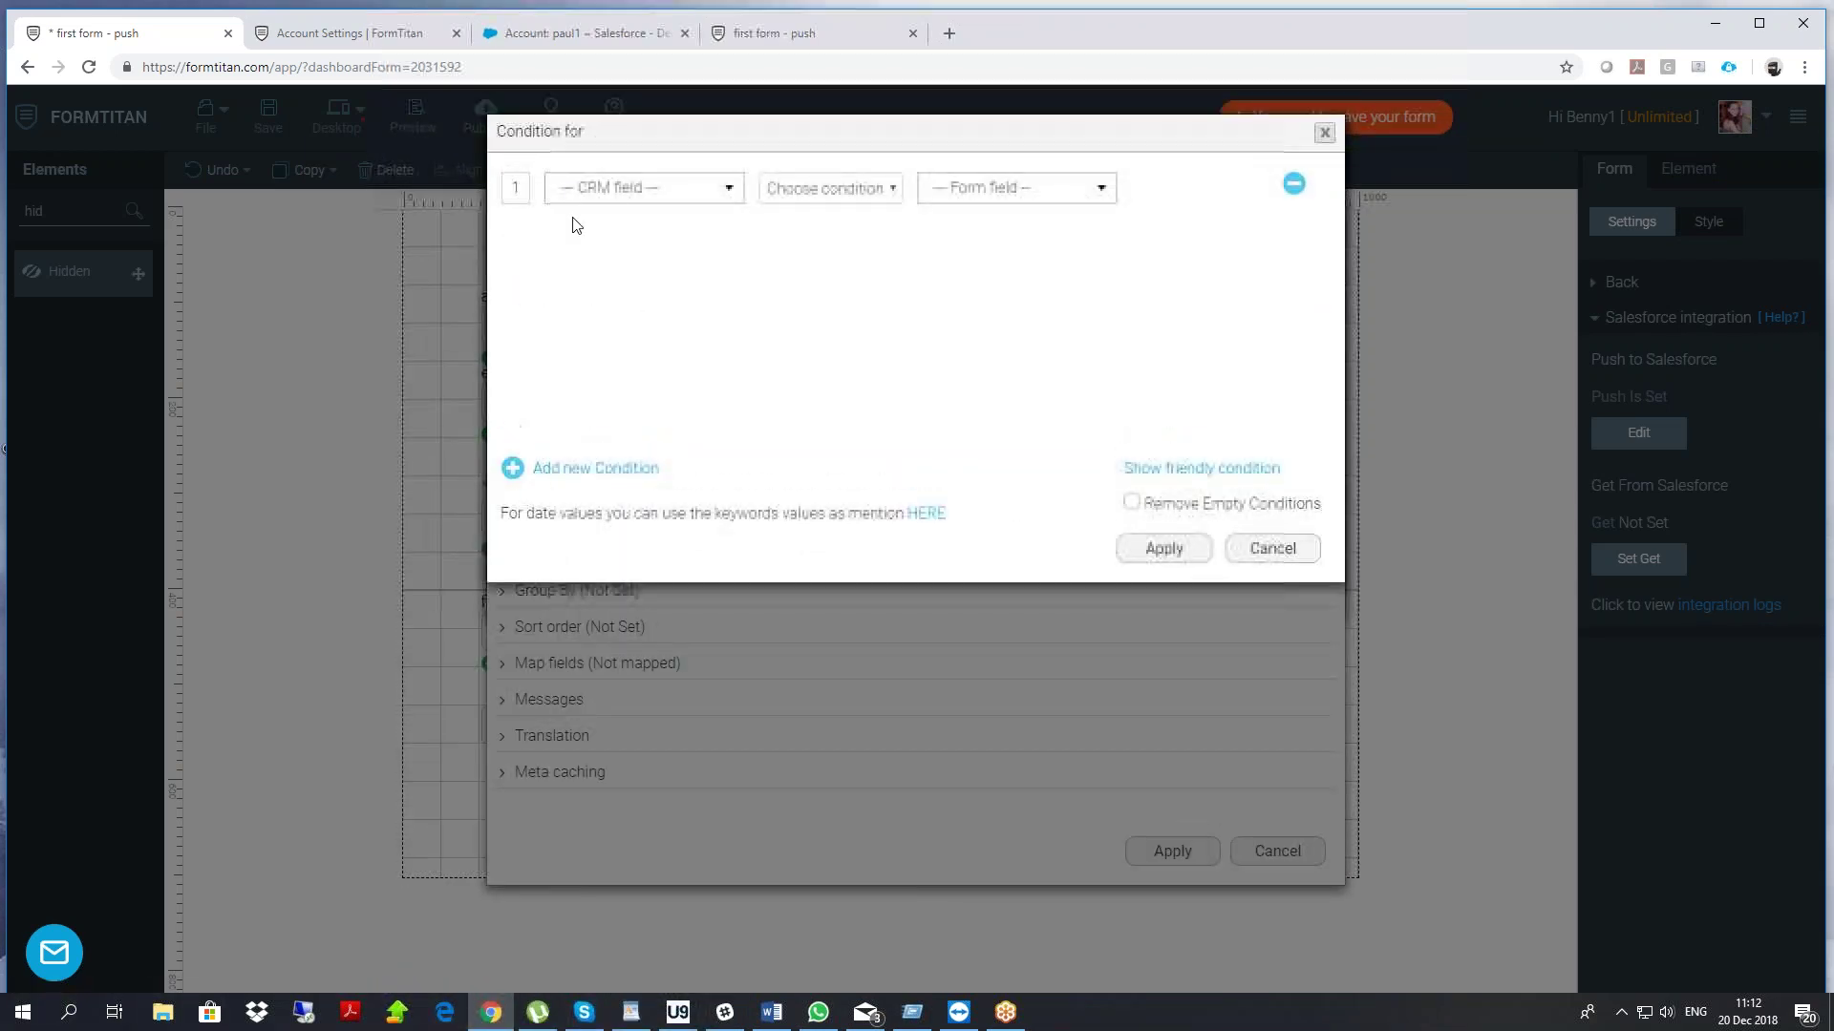
left_click(581, 186)
type("email")
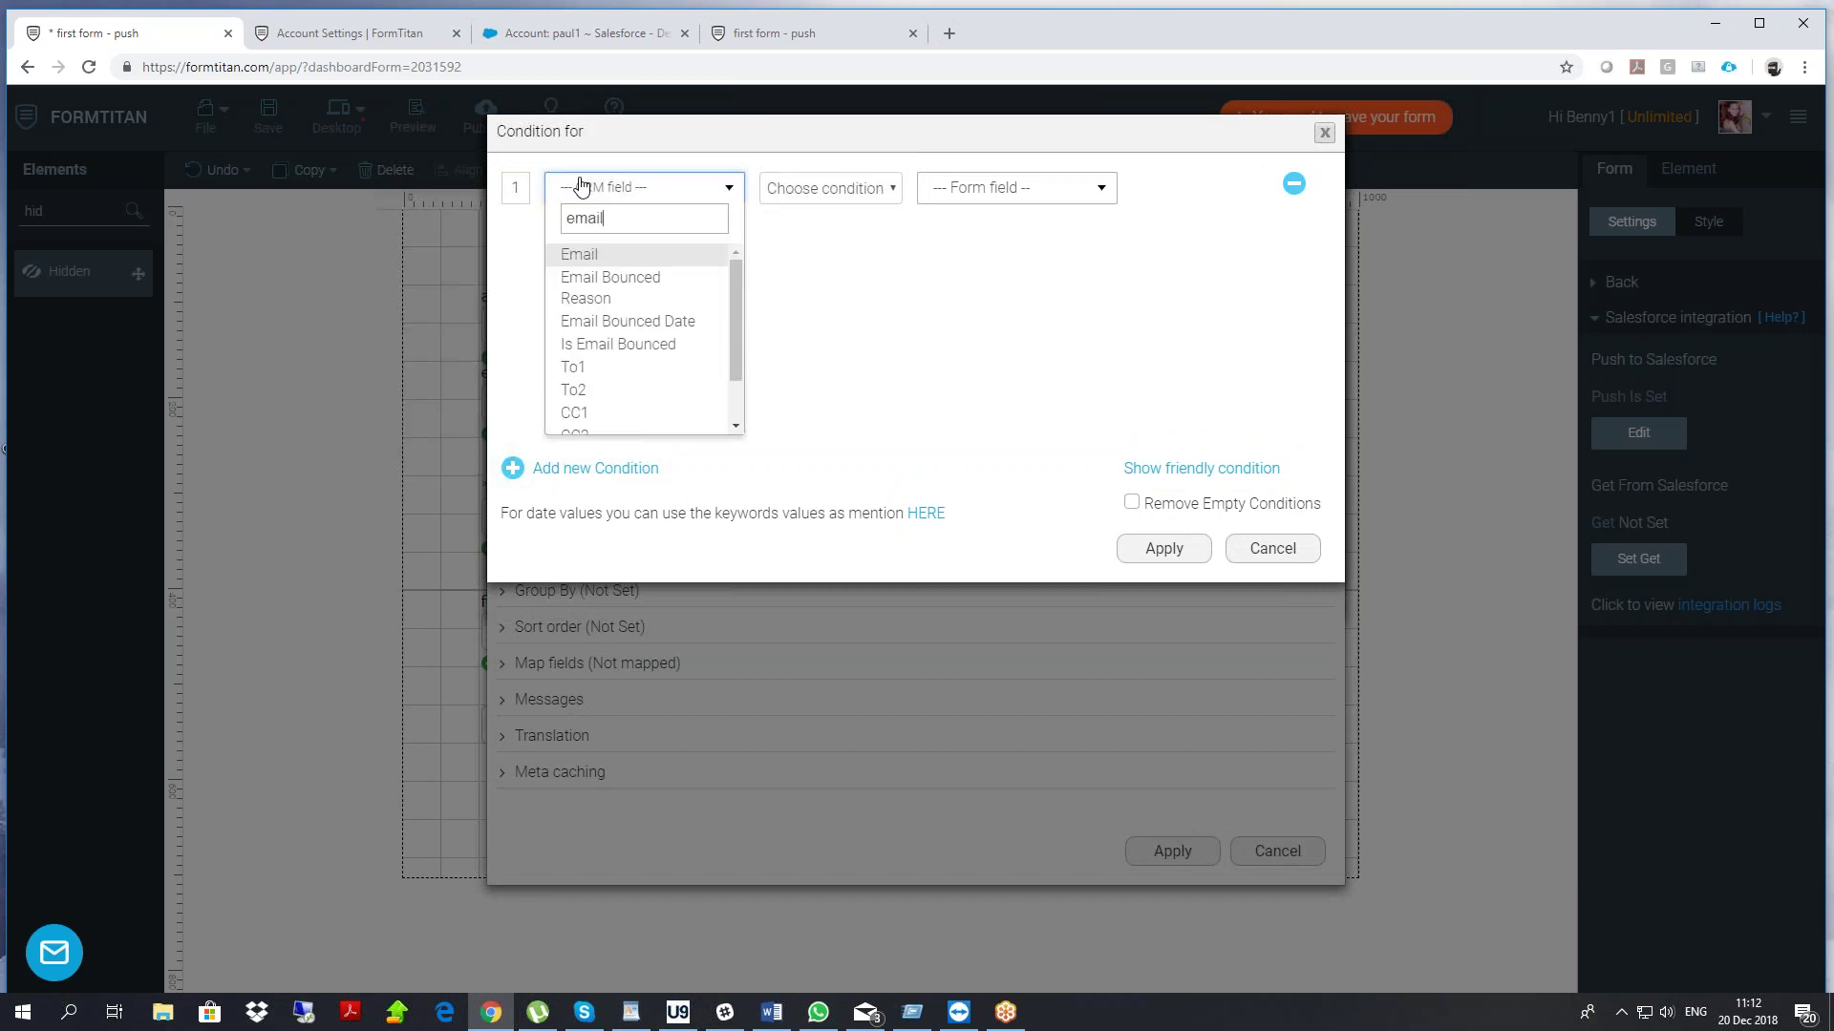
left_click(582, 254)
left_click(831, 188)
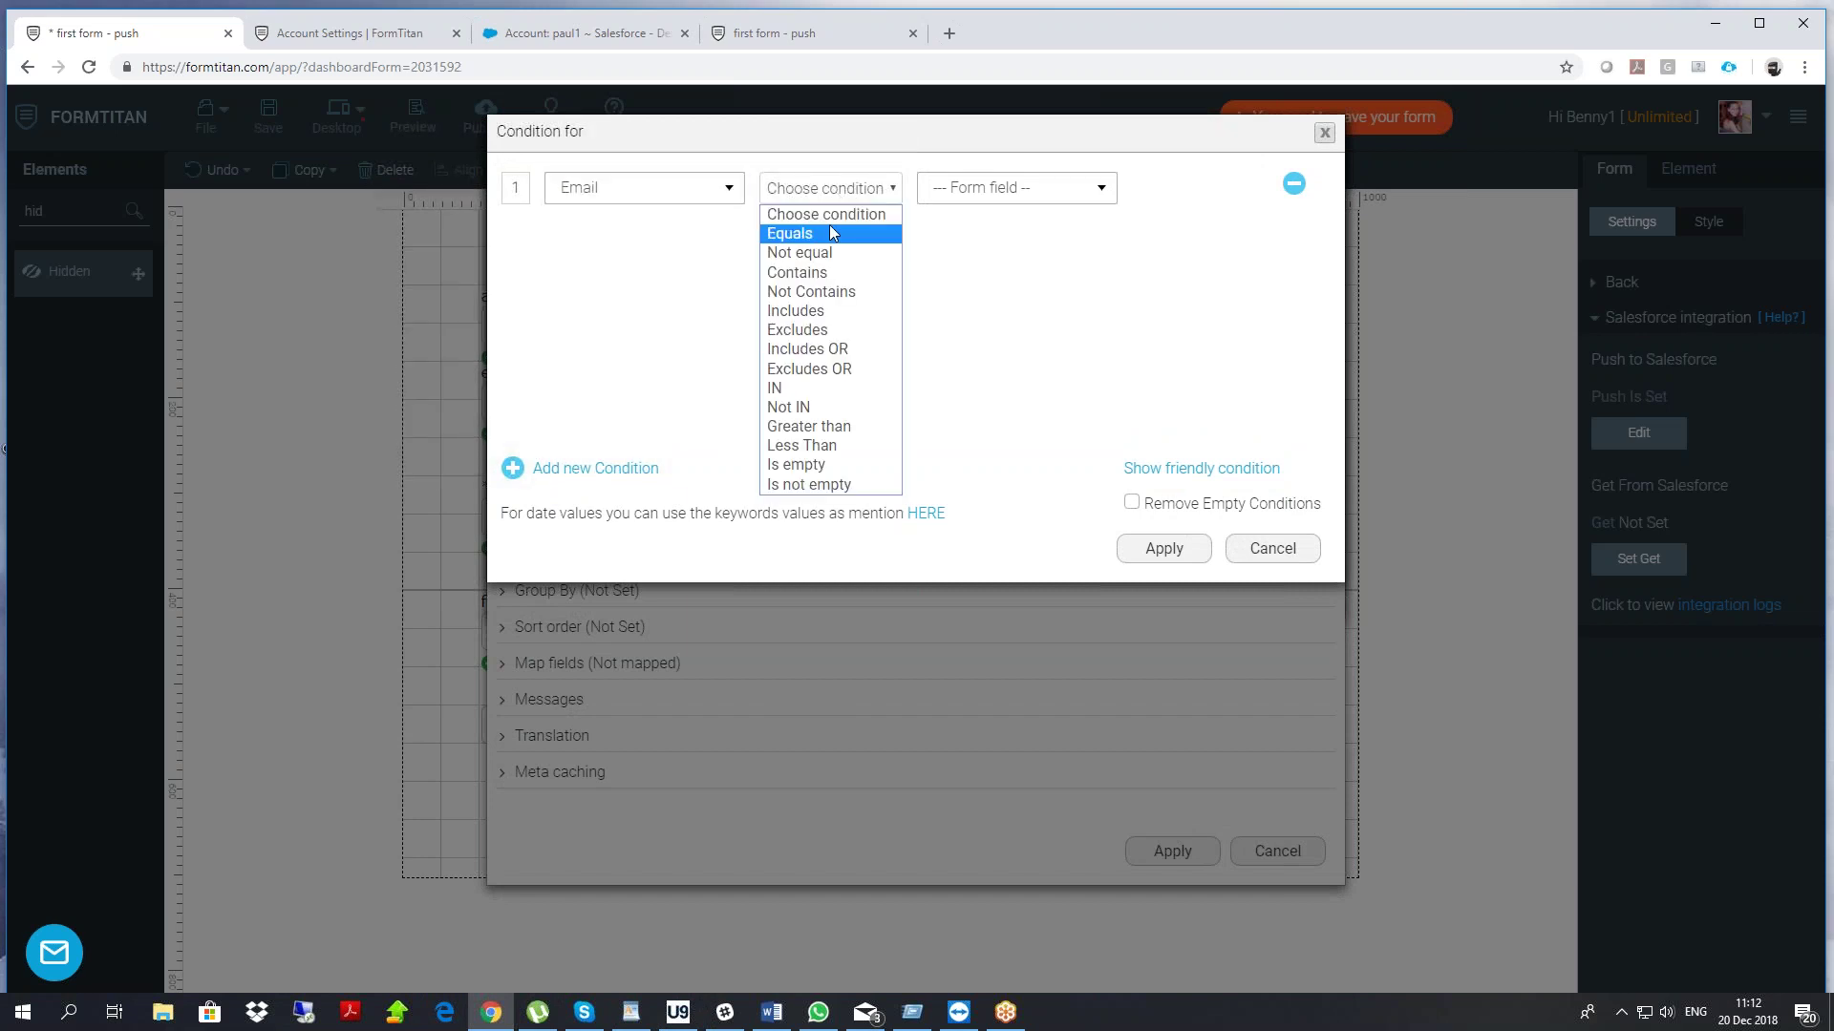
left_click(829, 226)
left_click(960, 198)
left_click(969, 253)
Add an And condition: Last Name equals the last name form field
left_click(583, 468)
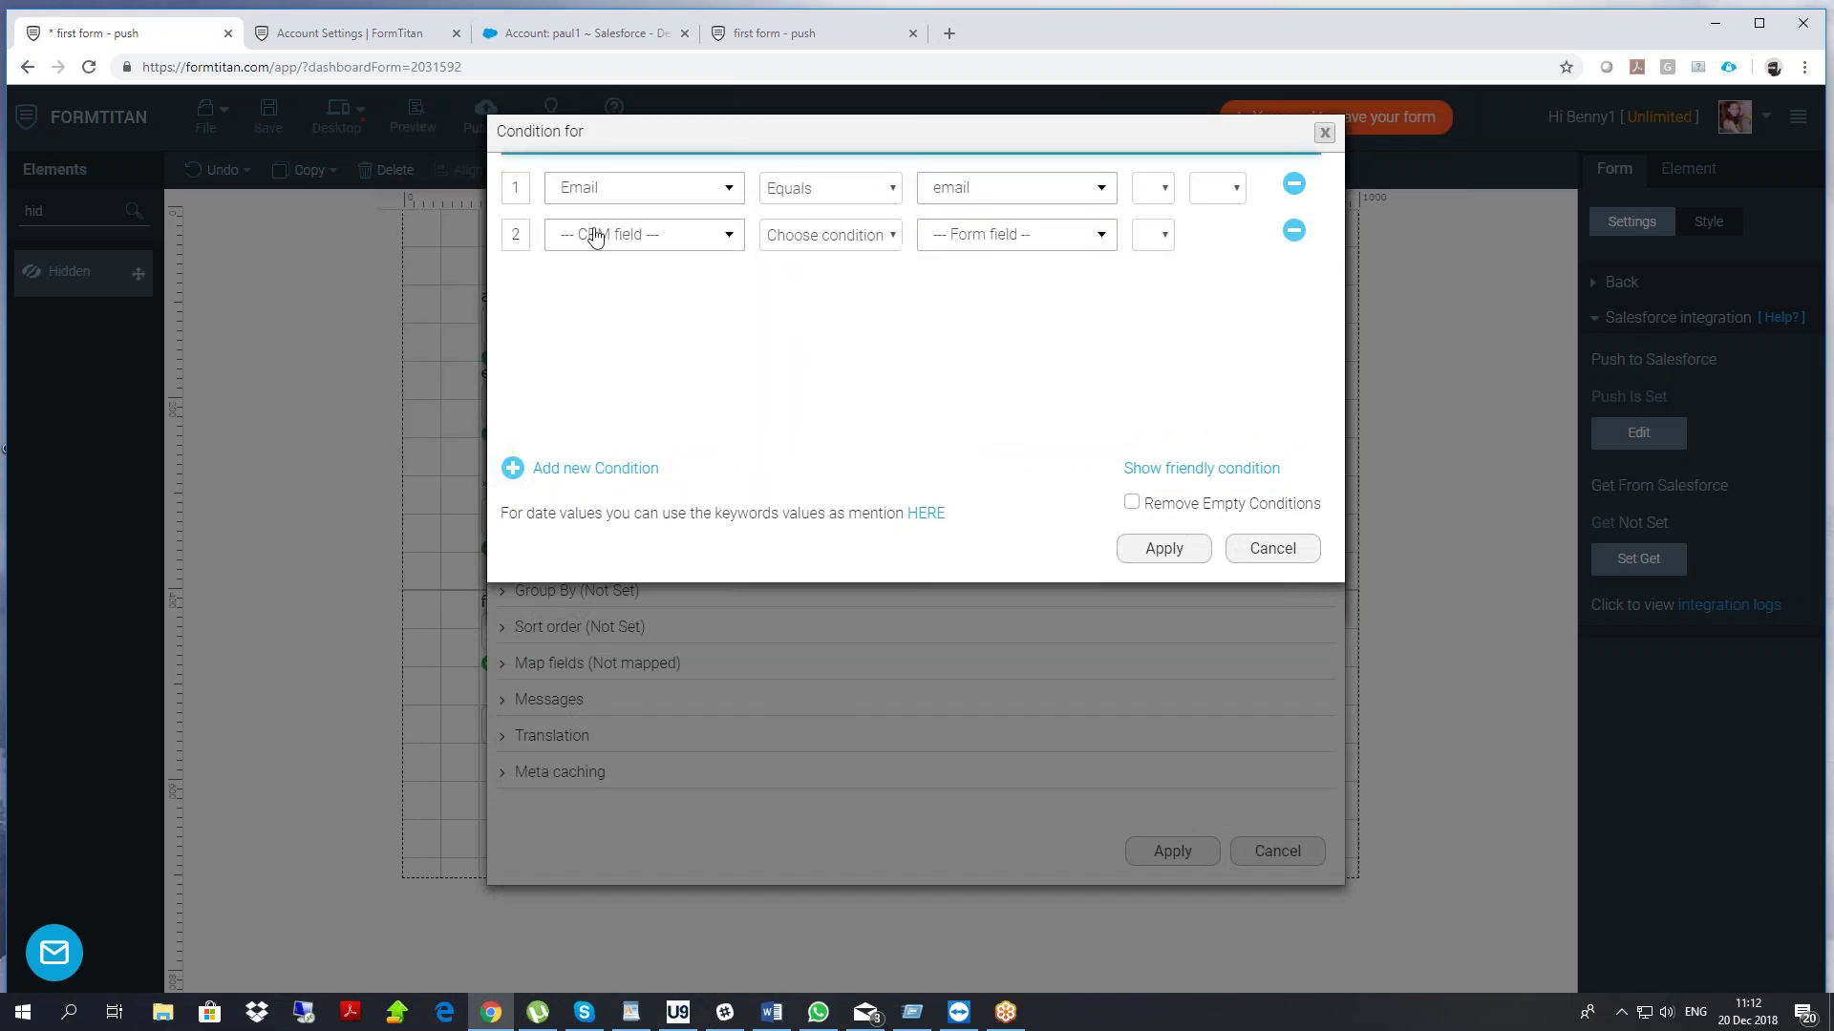
left_click(593, 234)
type("last")
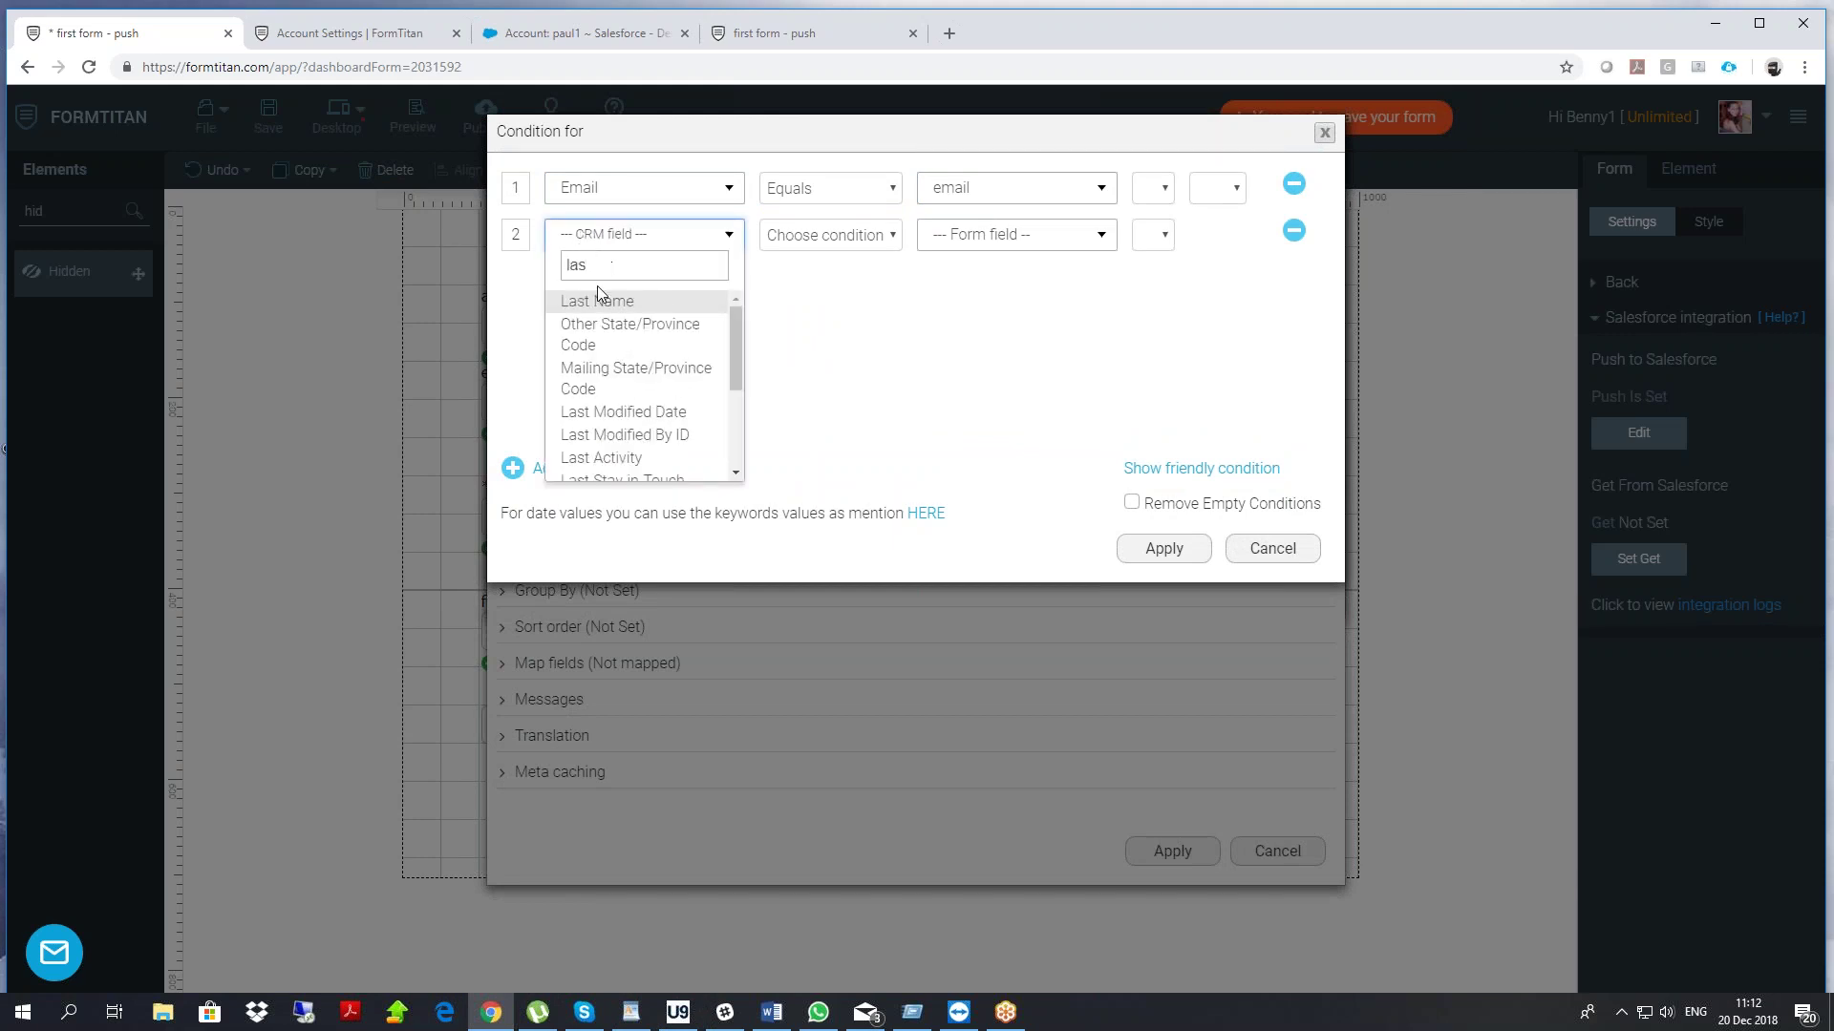
left_click(597, 299)
left_click(812, 246)
left_click(793, 278)
left_click(979, 234)
type("last")
left_click(967, 300)
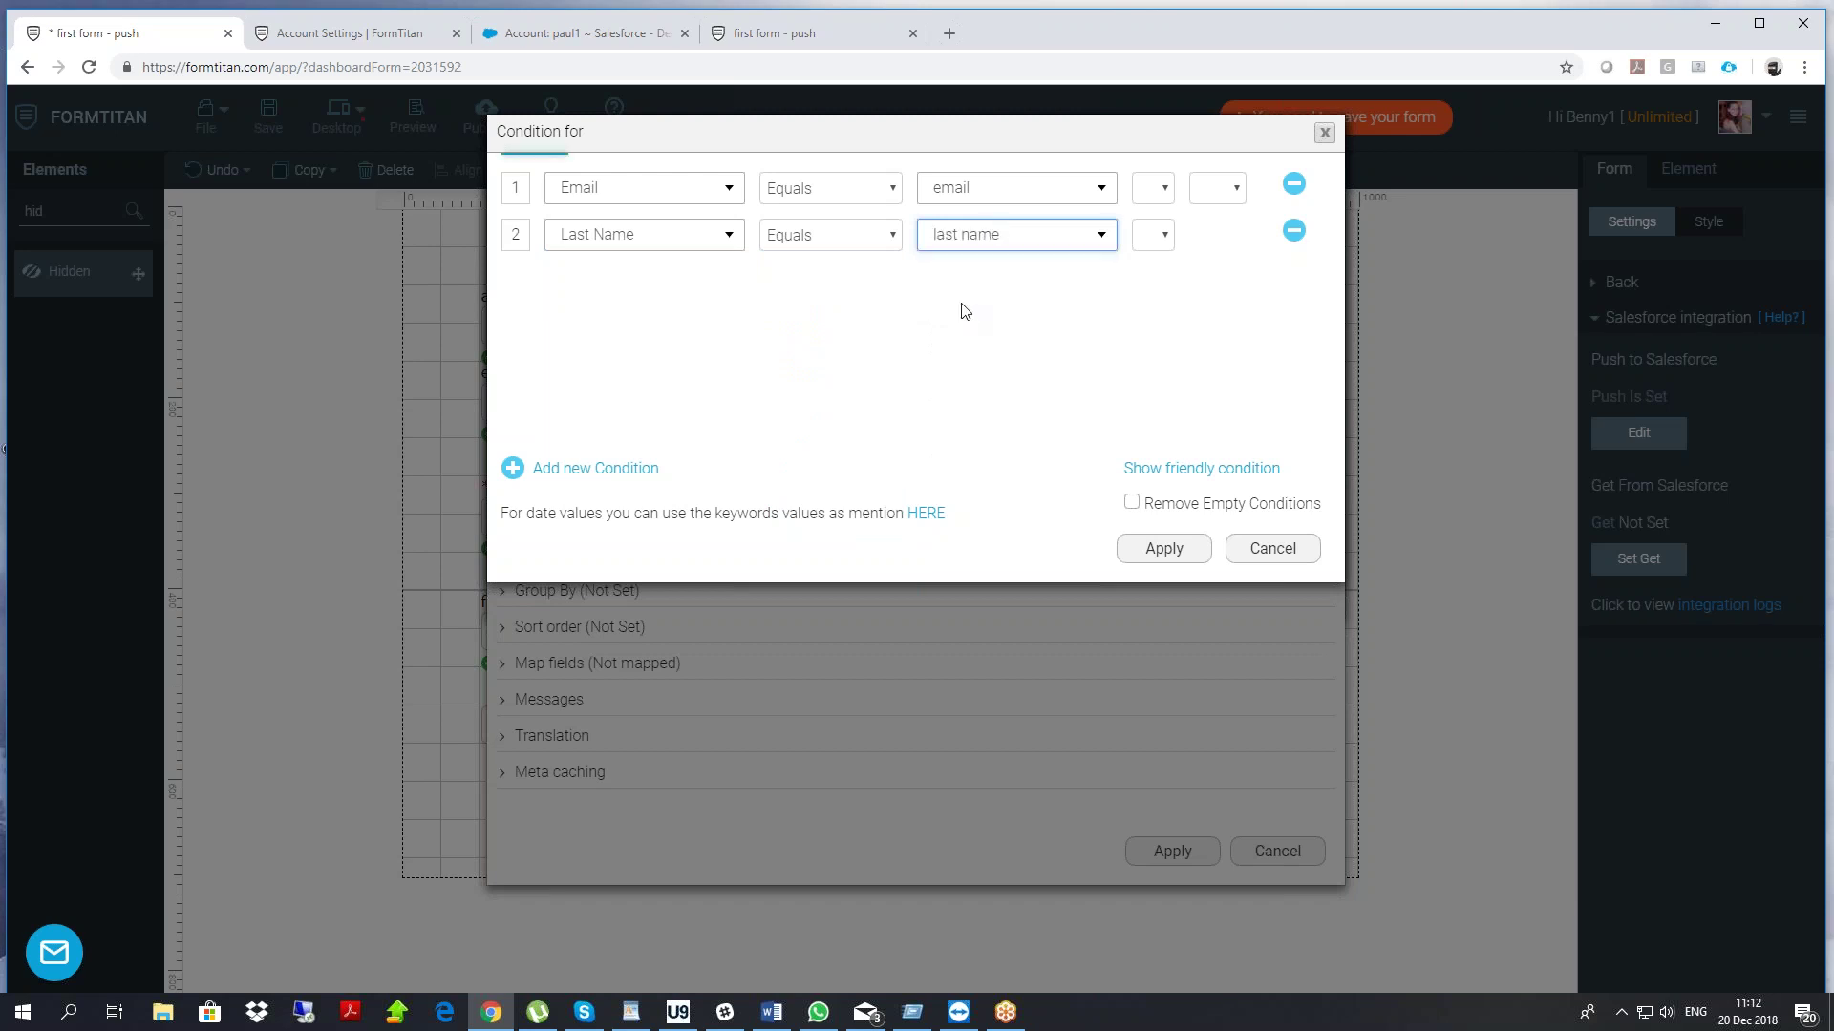
left_click(1232, 187)
left_click(1217, 245)
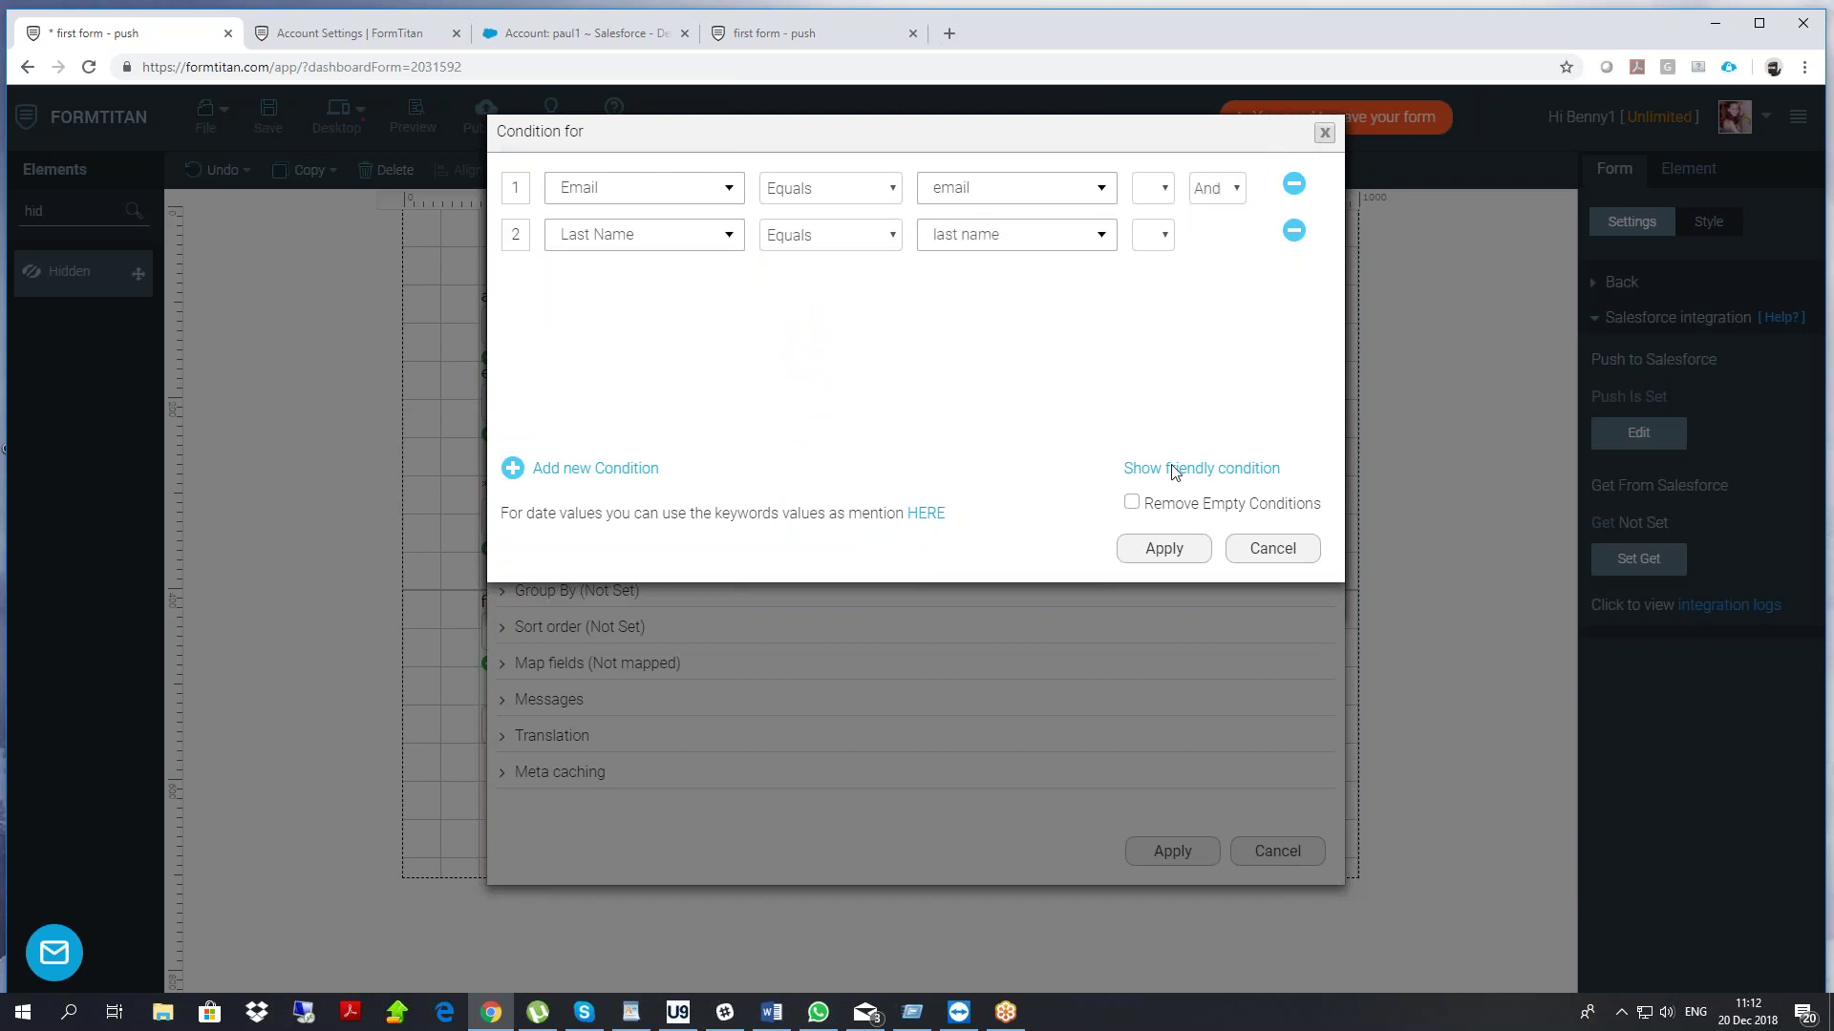
left_click(1157, 550)
Map contact id to Contact ID, keep the form enabled while loading, and apply twice
left_click(561, 671)
left_click(594, 761)
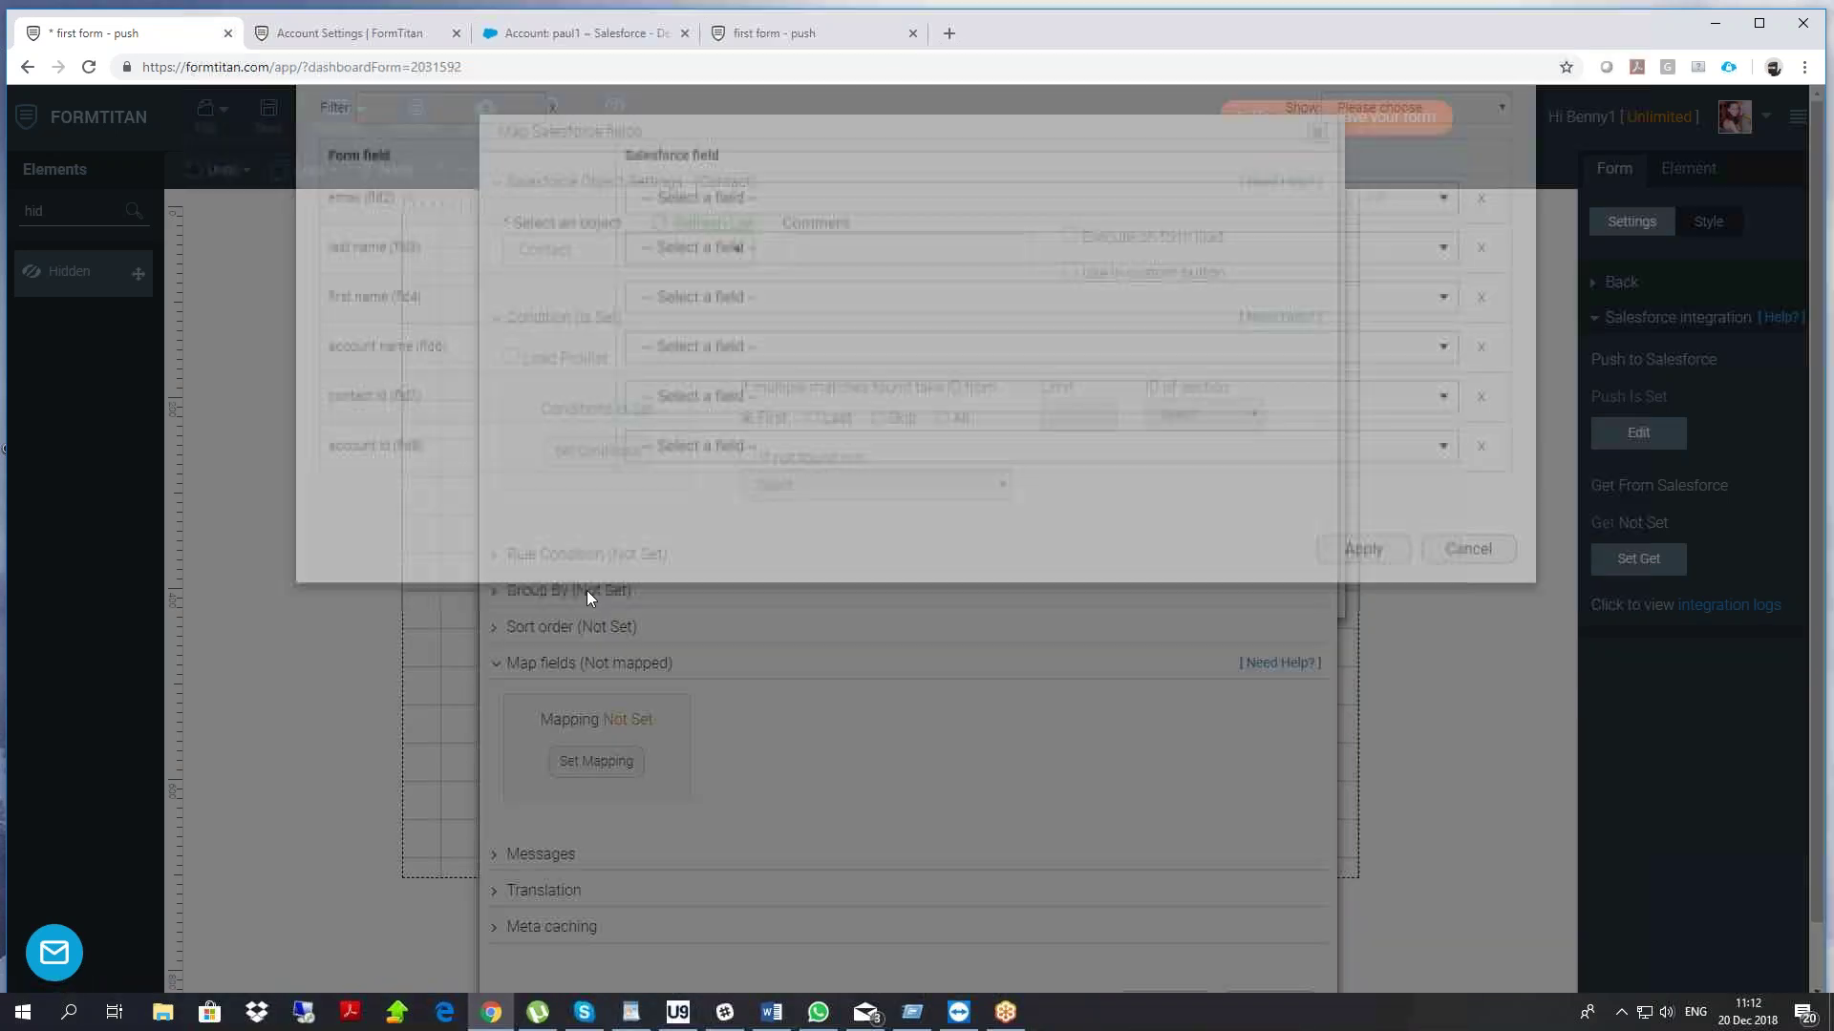
left_click(676, 485)
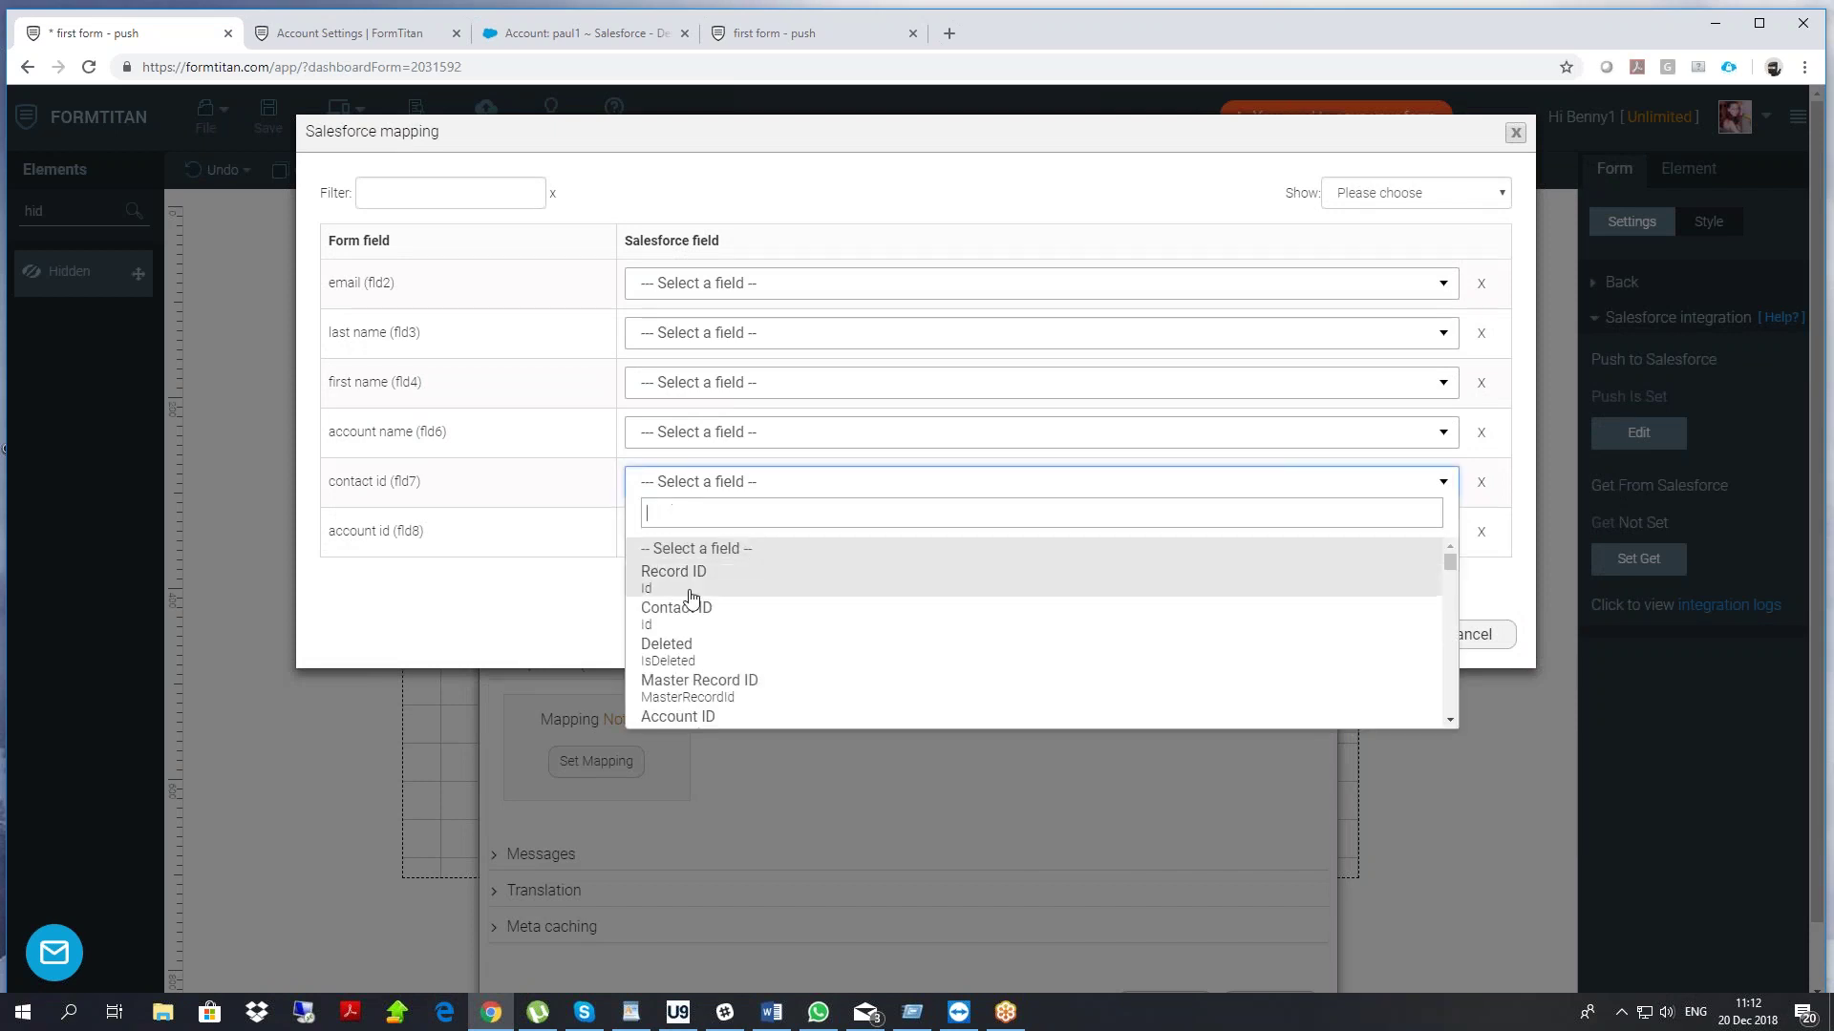
left_click(682, 612)
left_click(1355, 630)
left_click(560, 855)
scroll(648, 810, "down", 3)
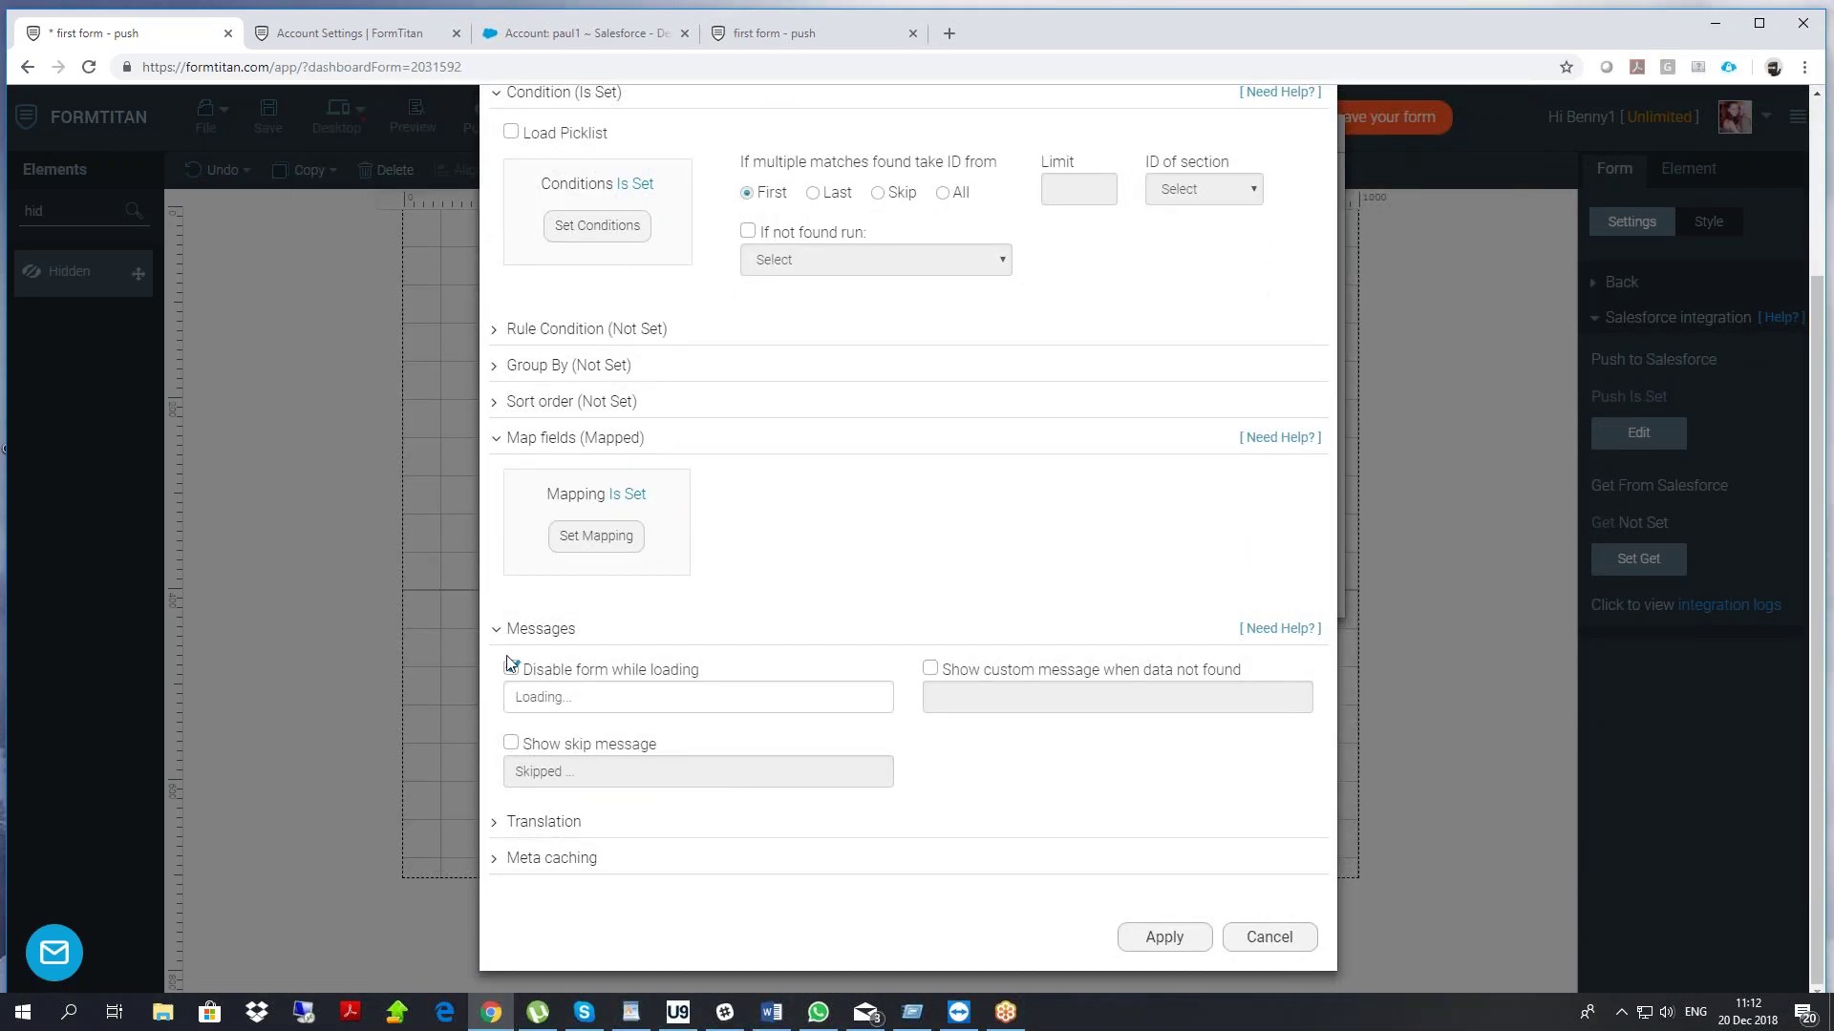
left_click(511, 668)
left_click(1165, 937)
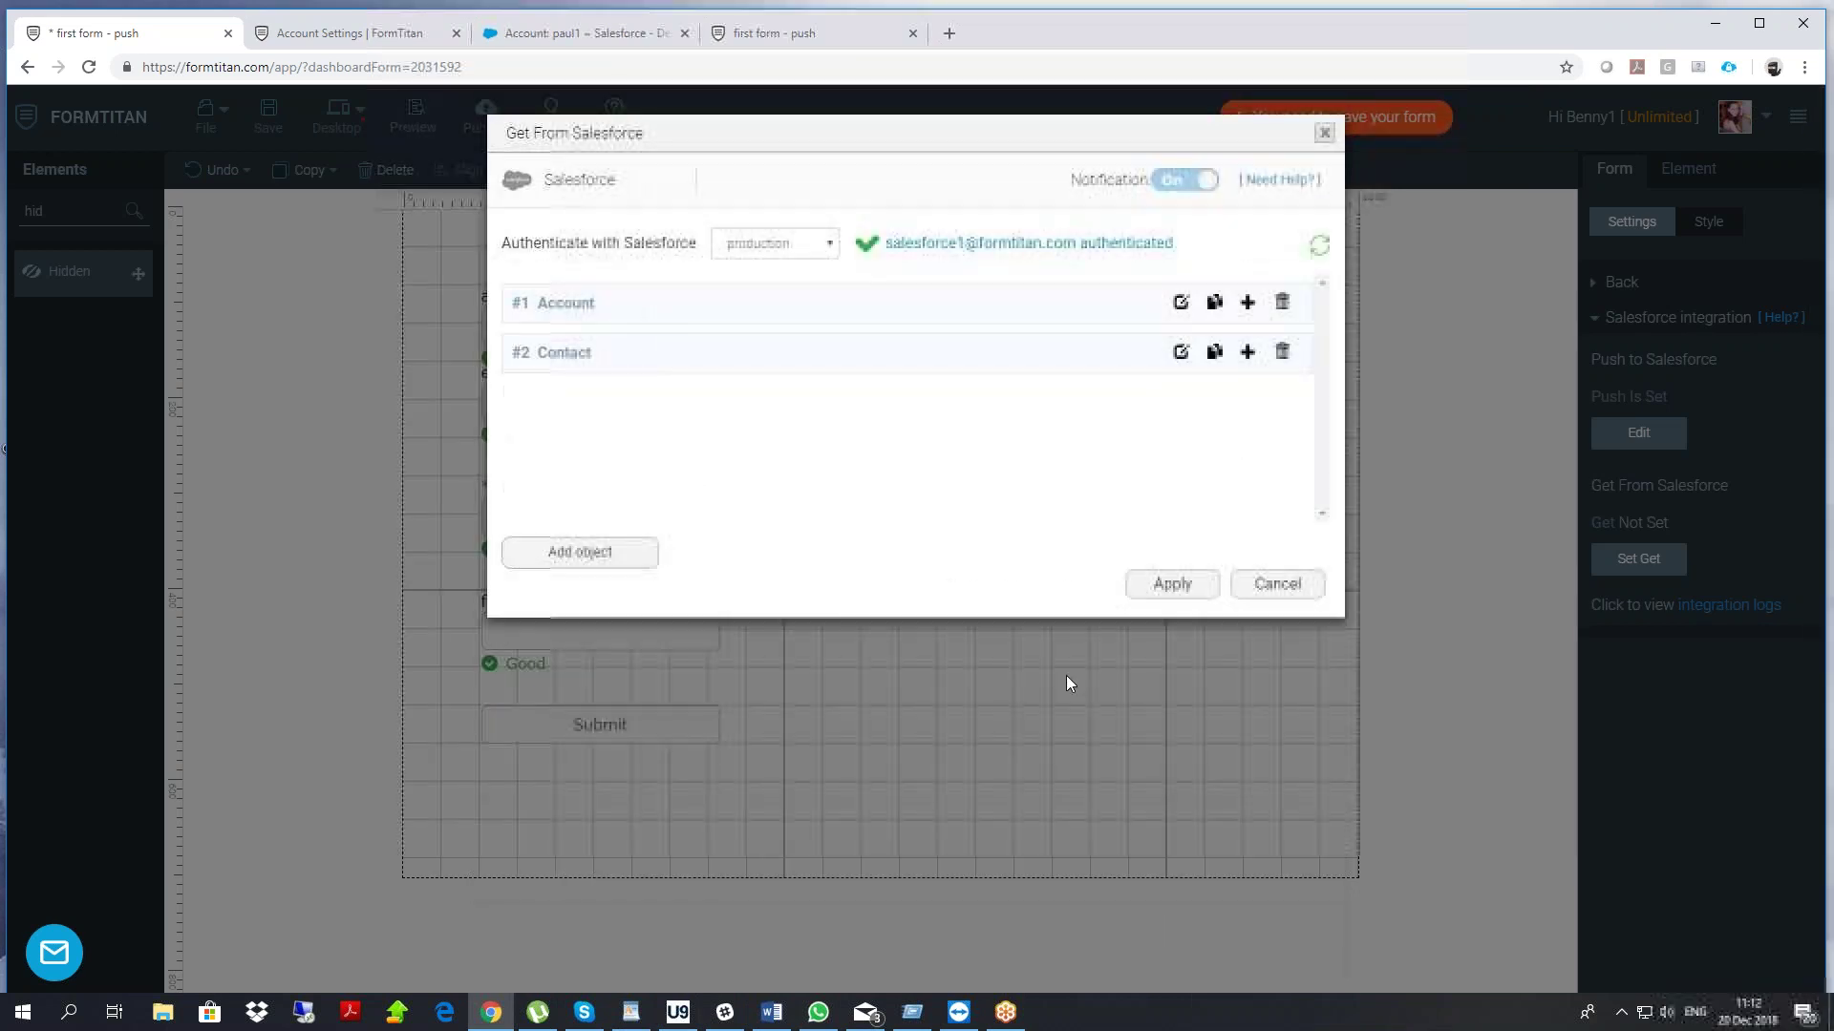
left_click(1169, 586)
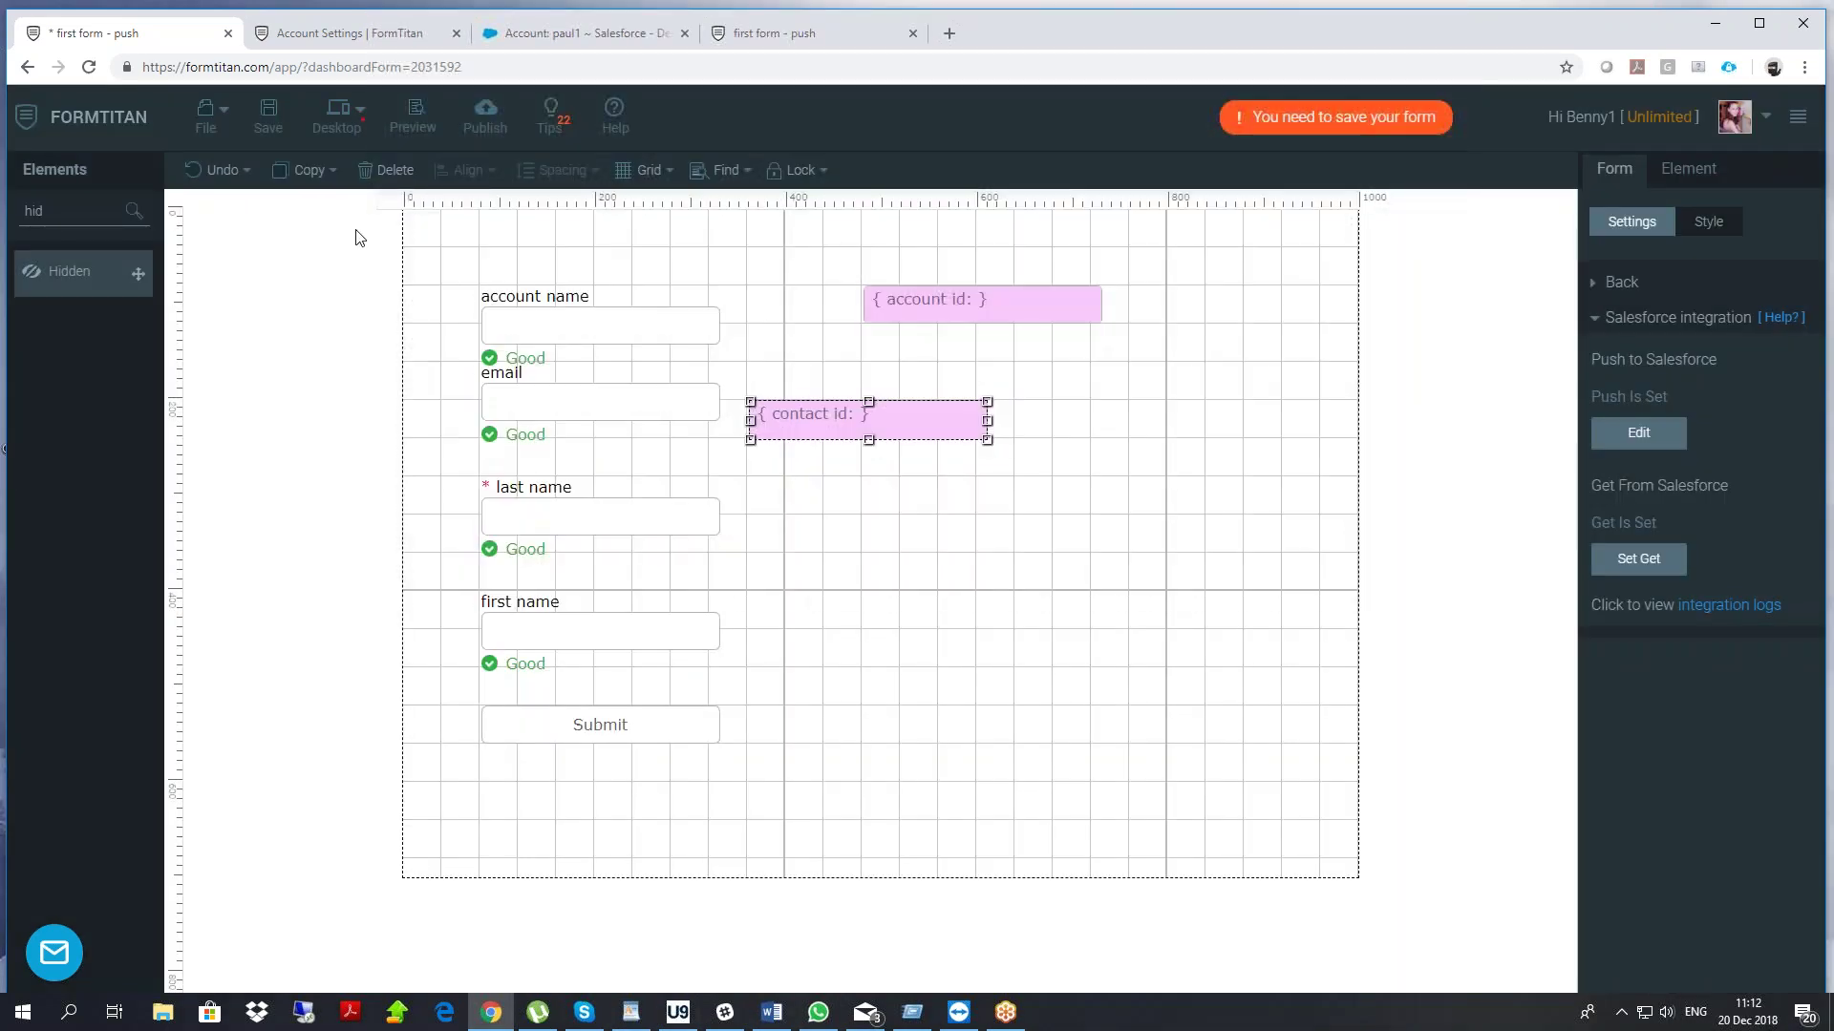
Save the form, reload the live page, and test typing into account name
left_click(270, 116)
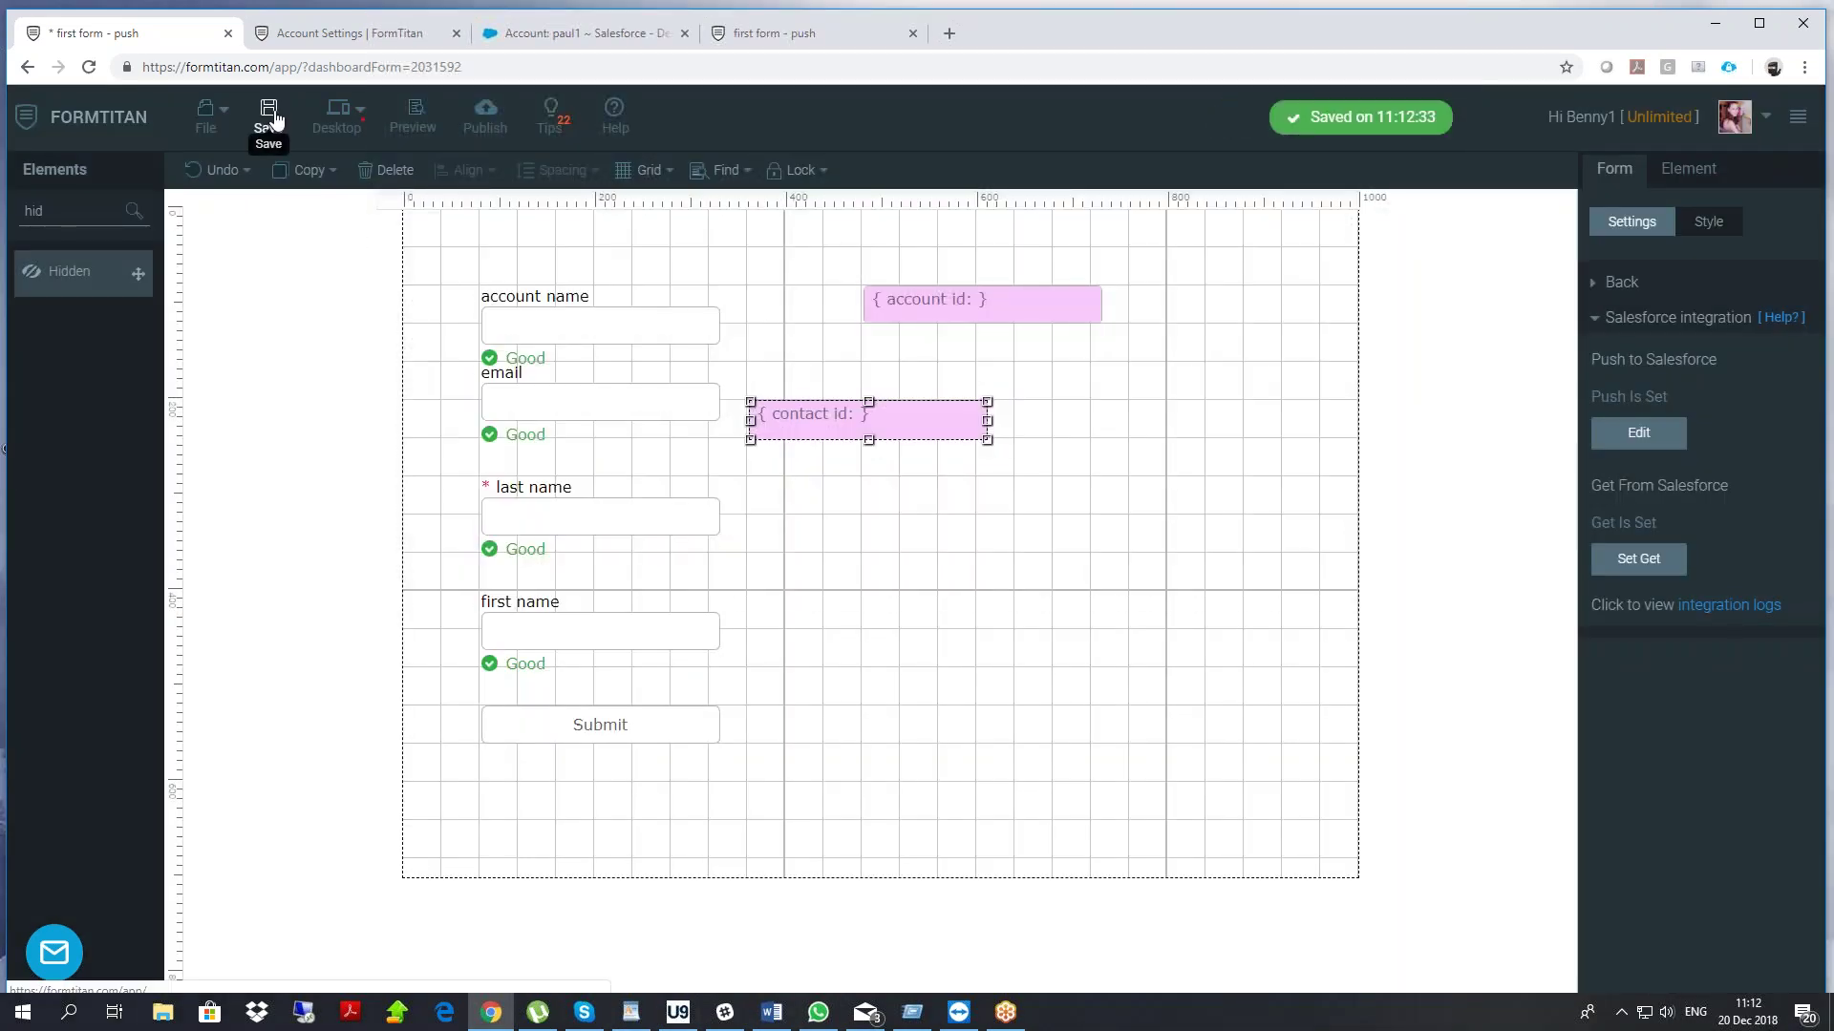
left_click(756, 33)
right_click(436, 249)
left_click(477, 302)
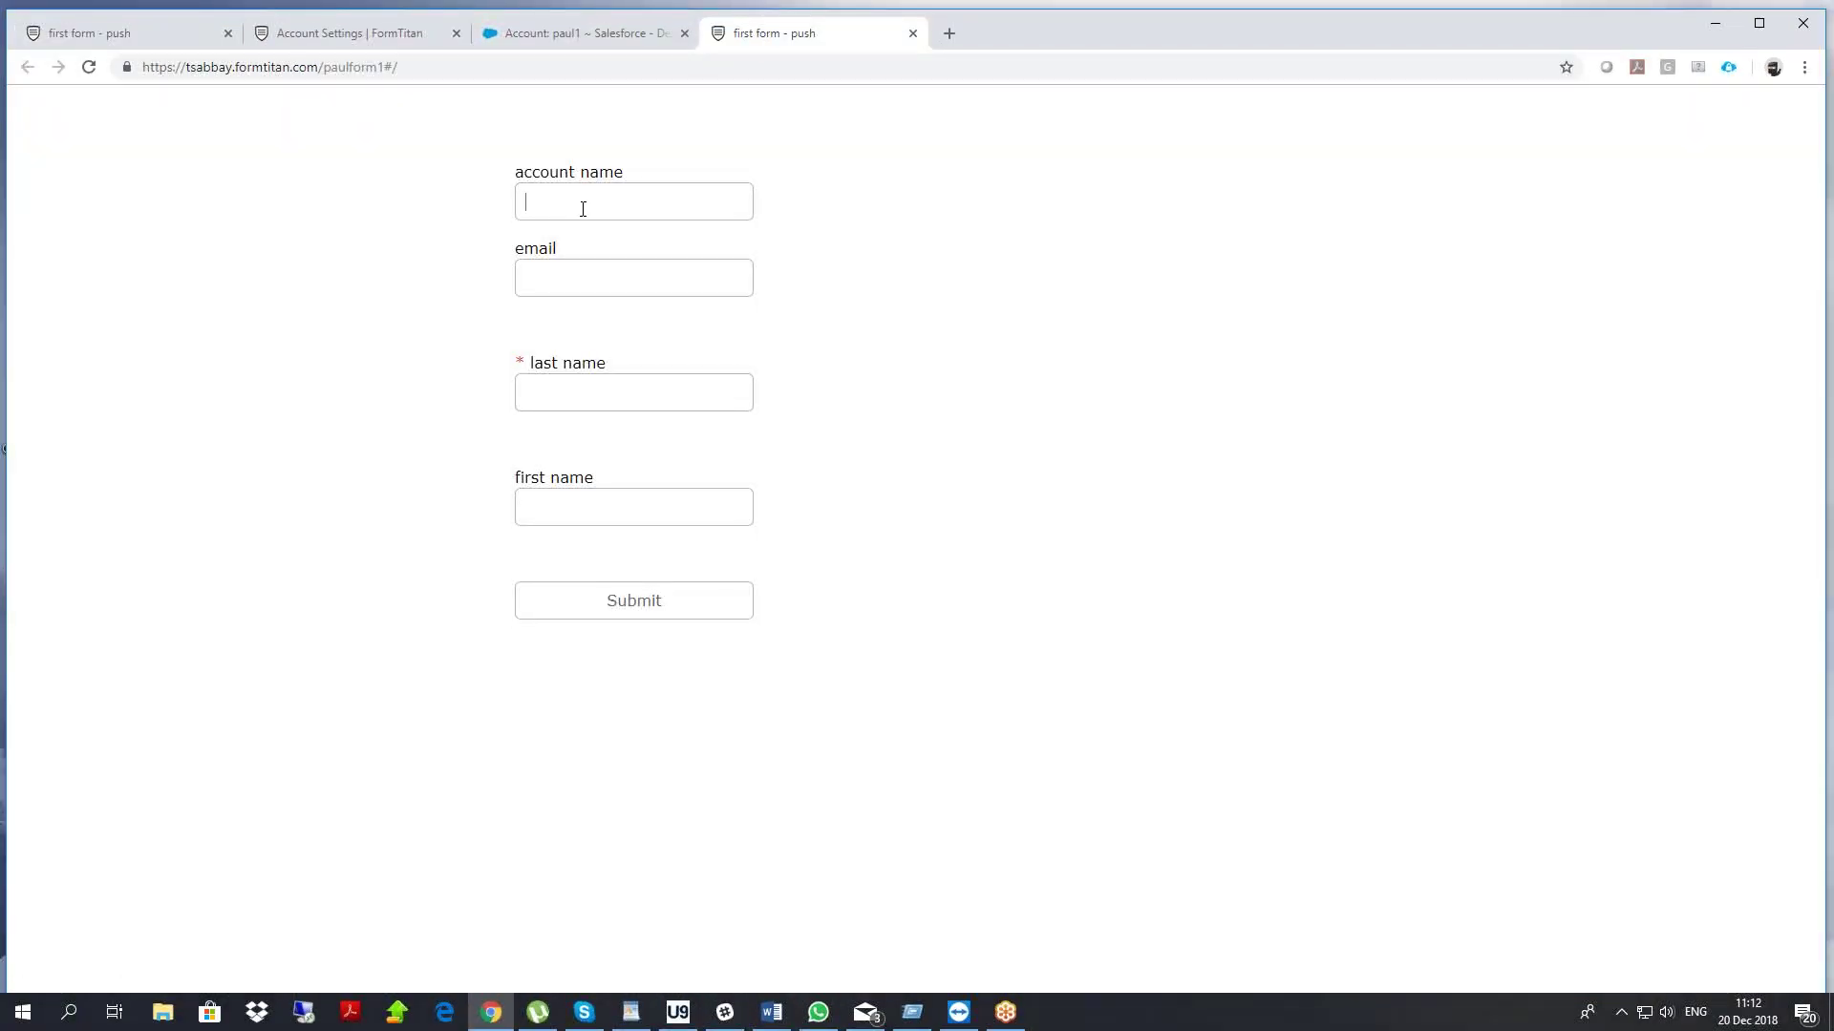
type("dfgfdgfd")
left_click(430, 250)
Move contact id below account id, turn on Debug Mode, save, and open the published form
left_click(162, 29)
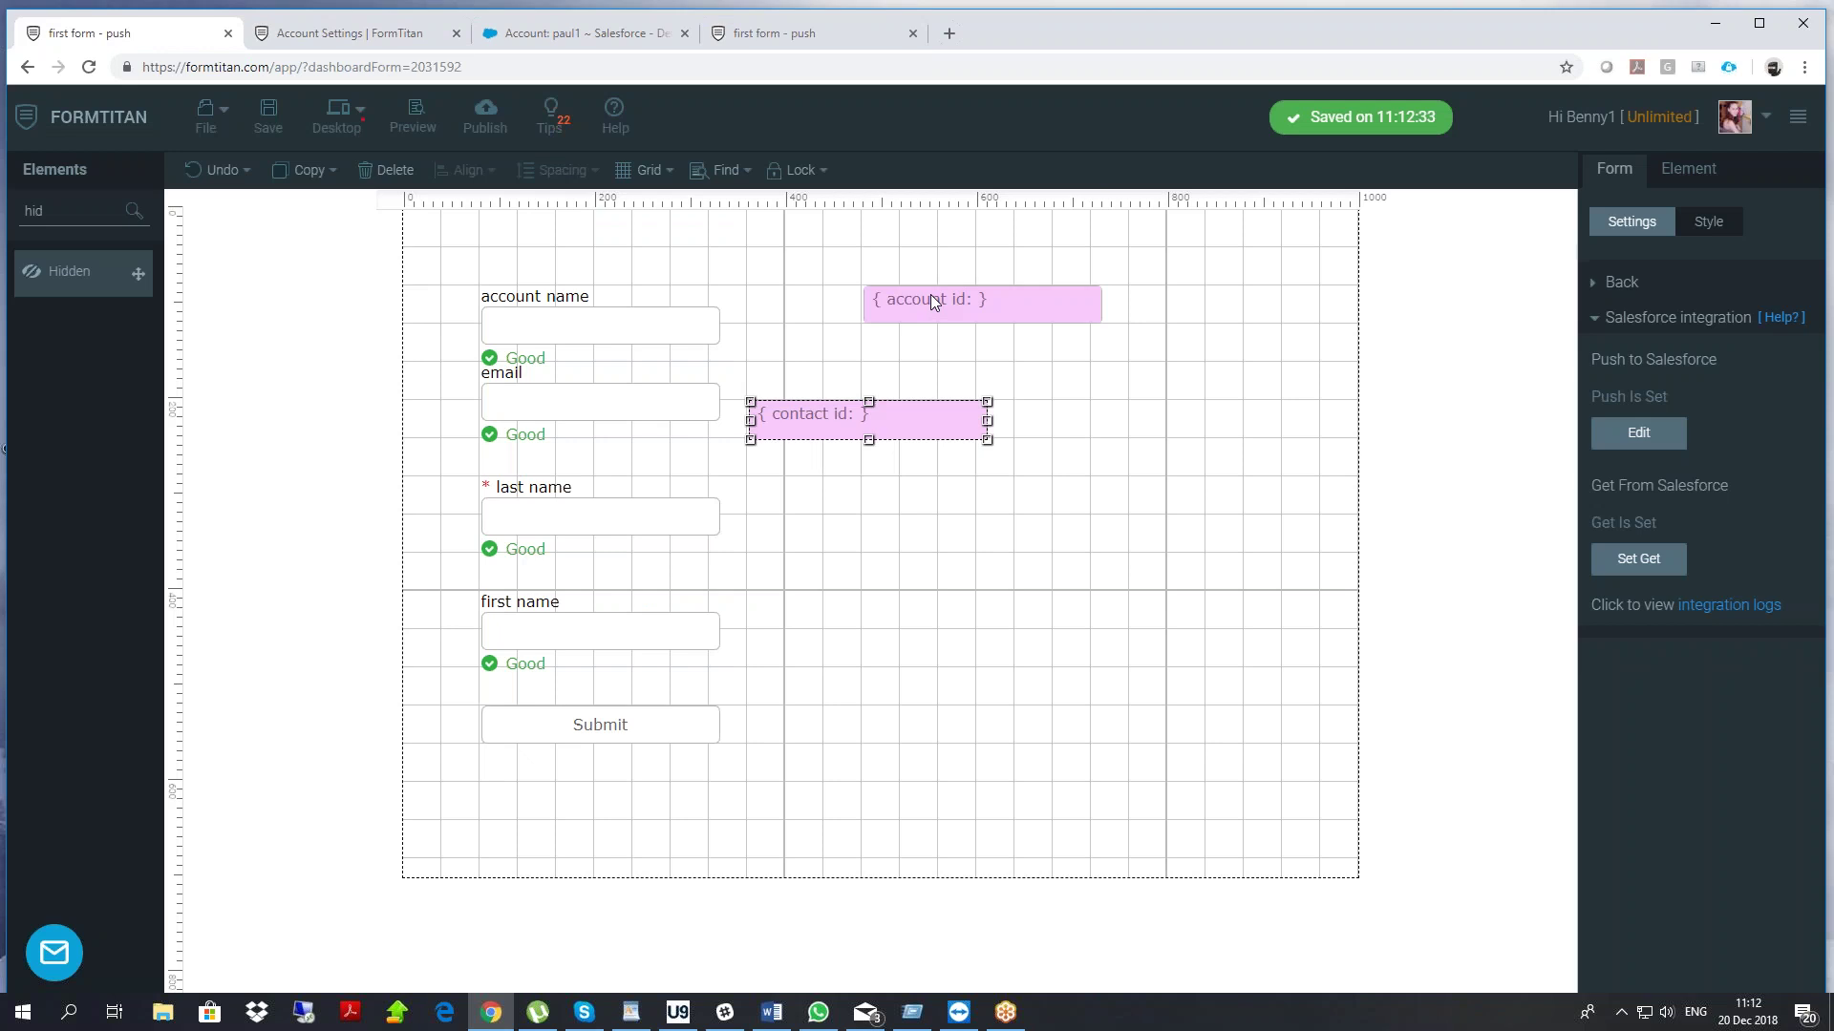
left_click_drag(821, 420, 937, 381)
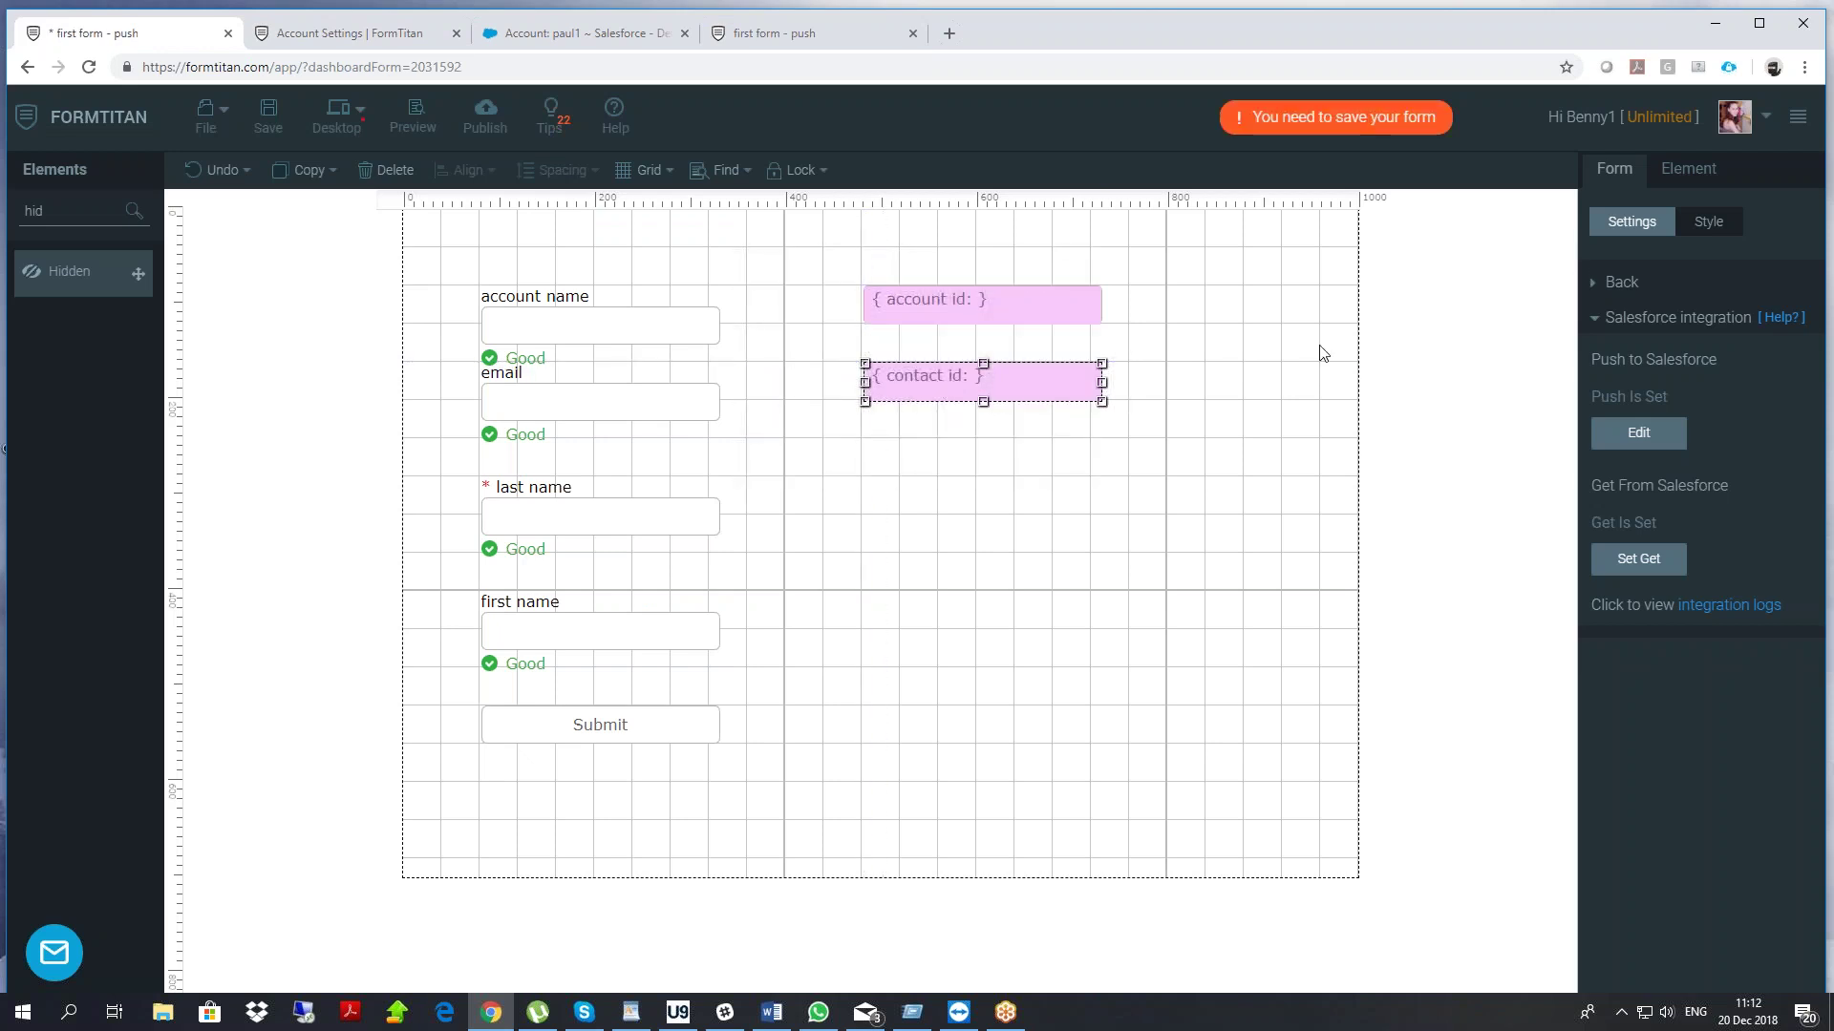
left_click(1594, 319)
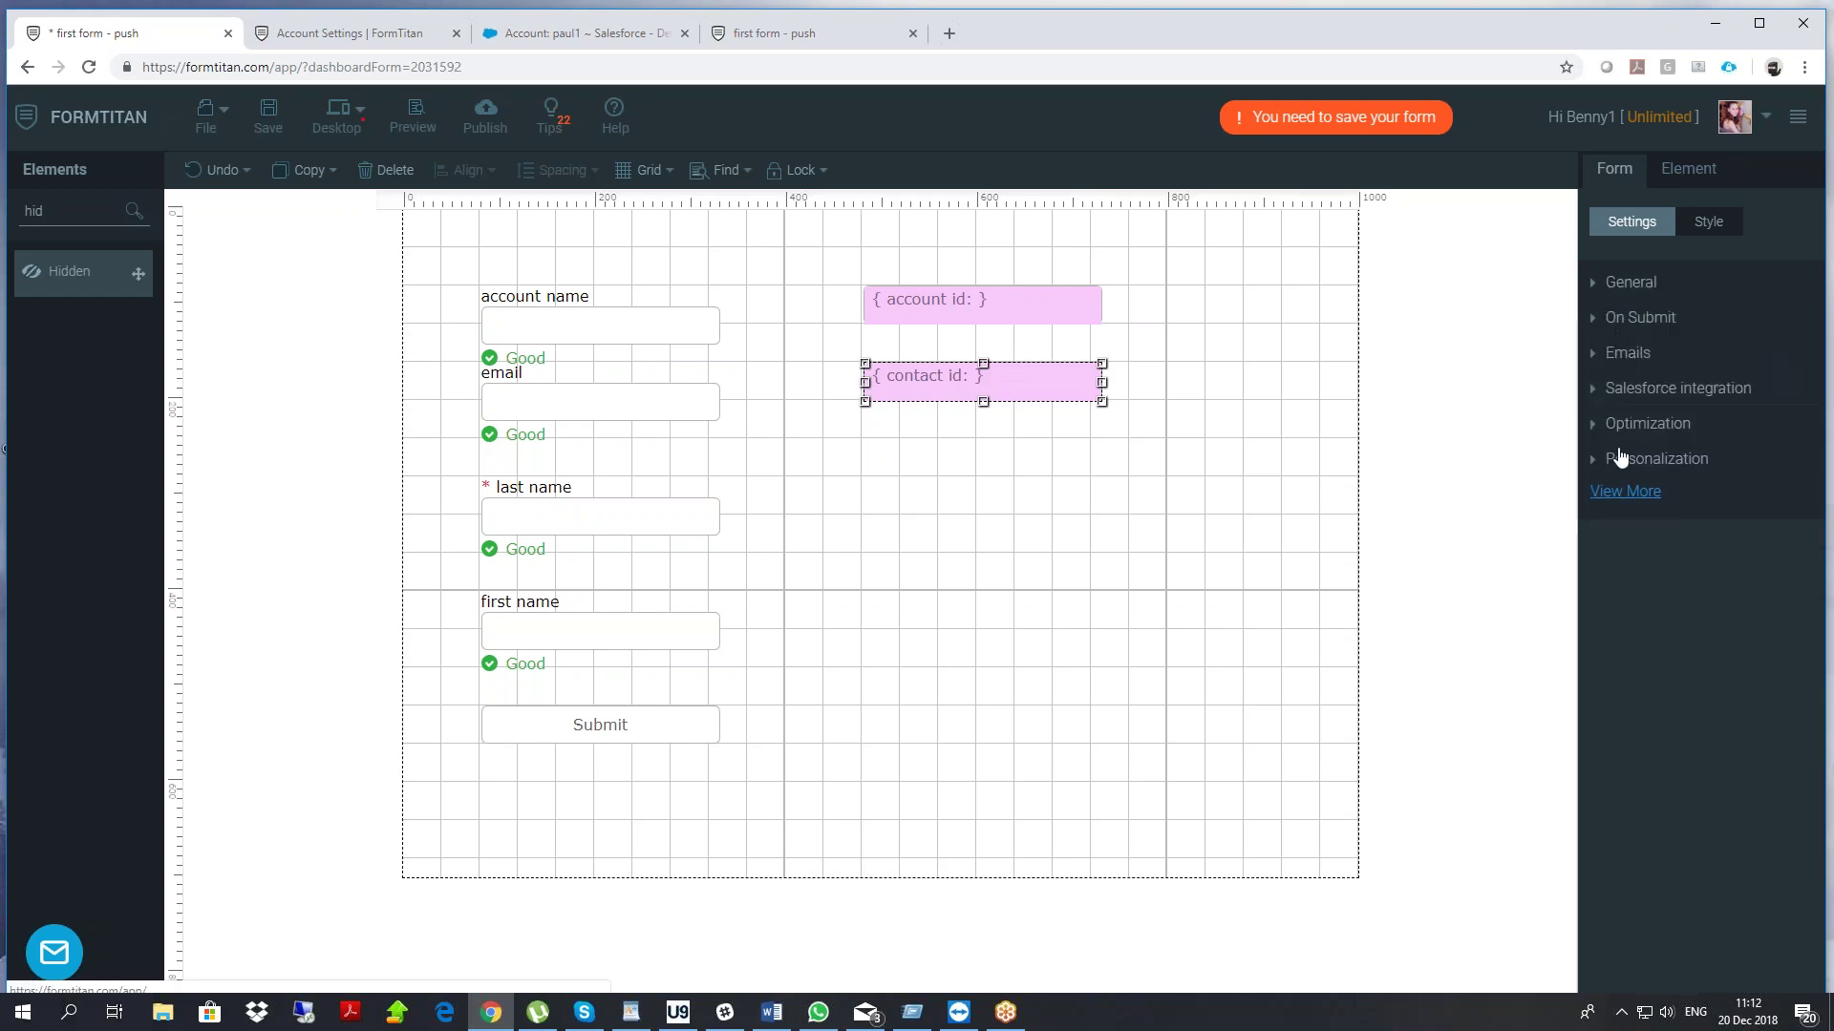
left_click(1612, 493)
left_click(1636, 886)
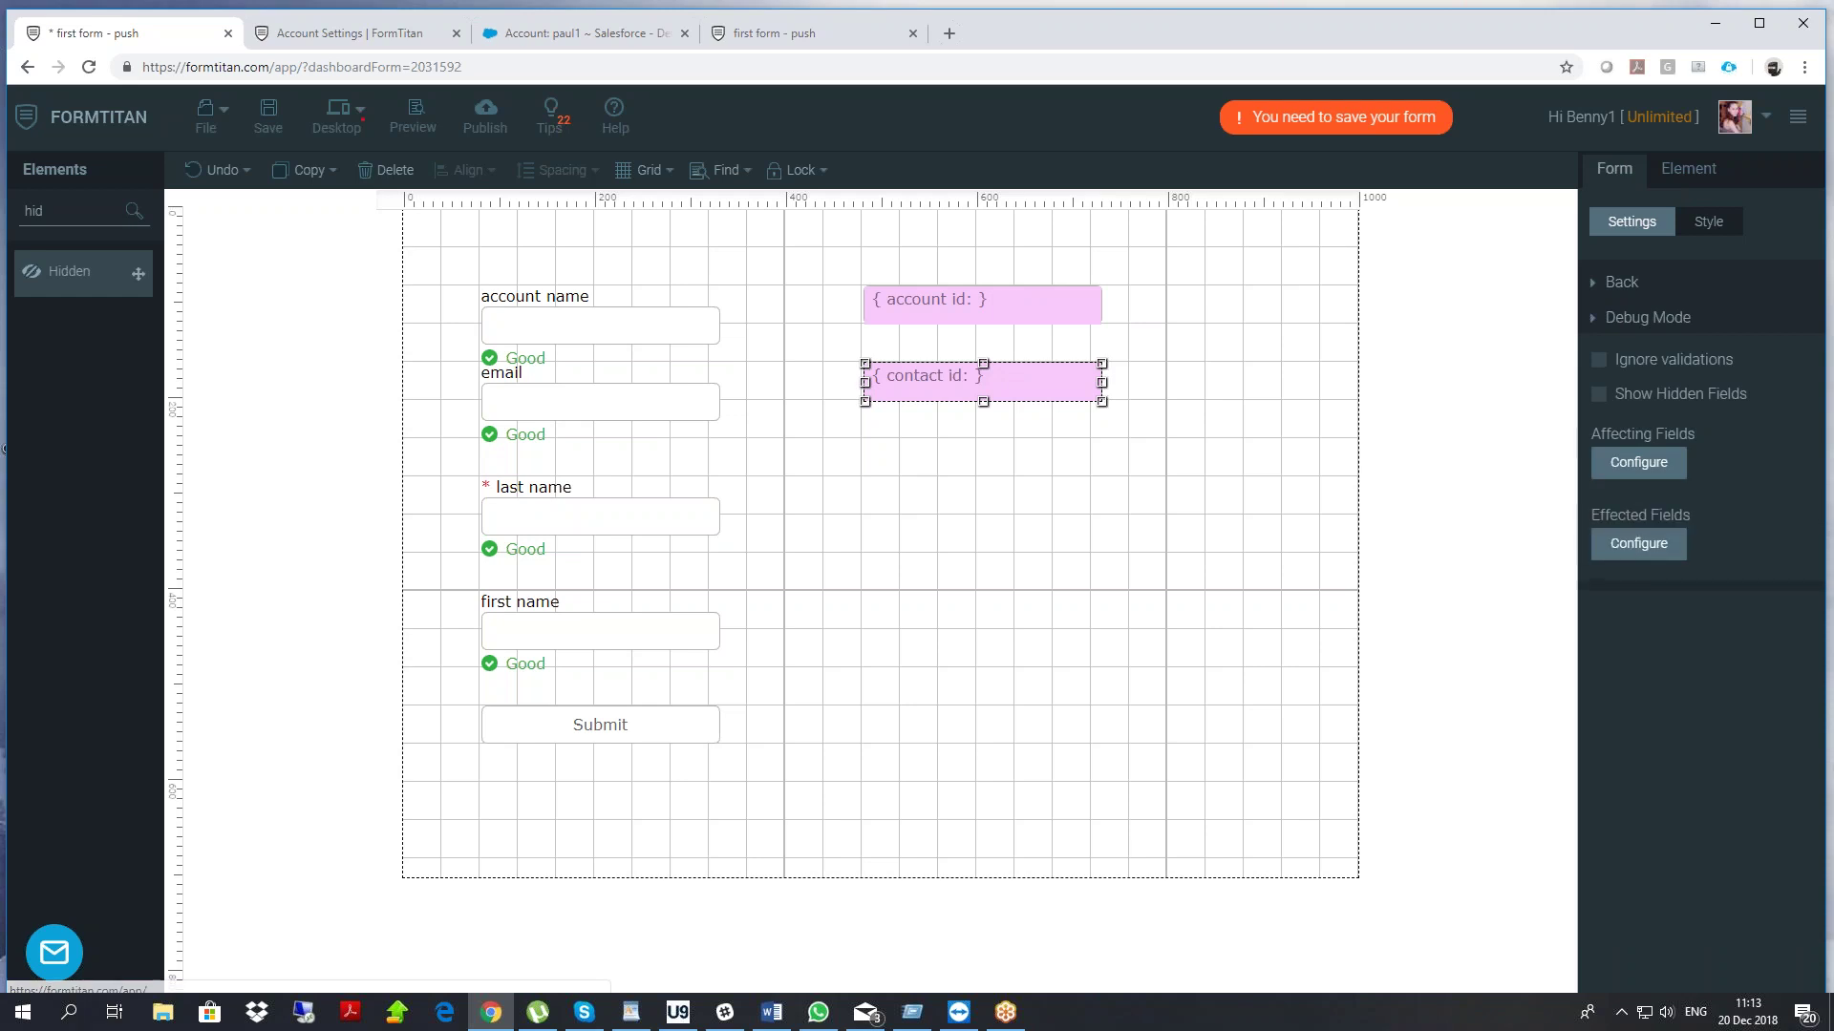
left_click(269, 116)
left_click(778, 38)
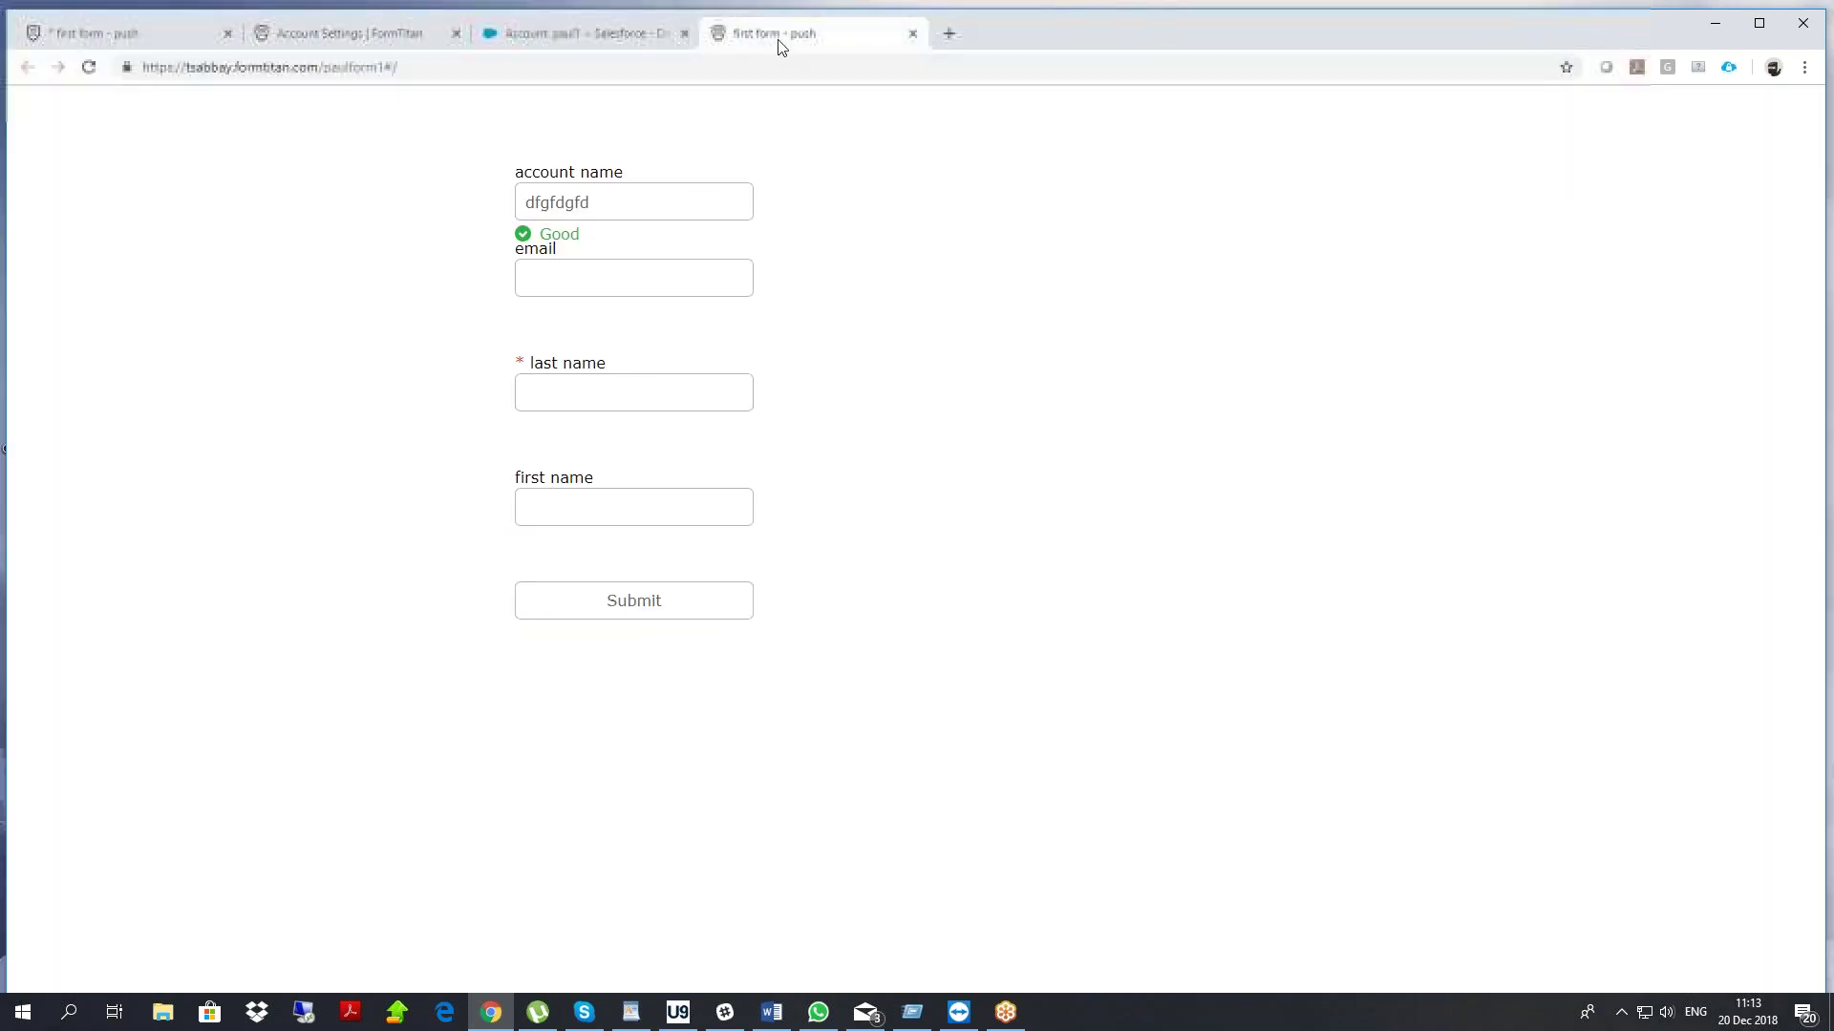
Reload the published form and enter the existing account's name to fill account id
right_click(407, 246)
left_click(451, 307)
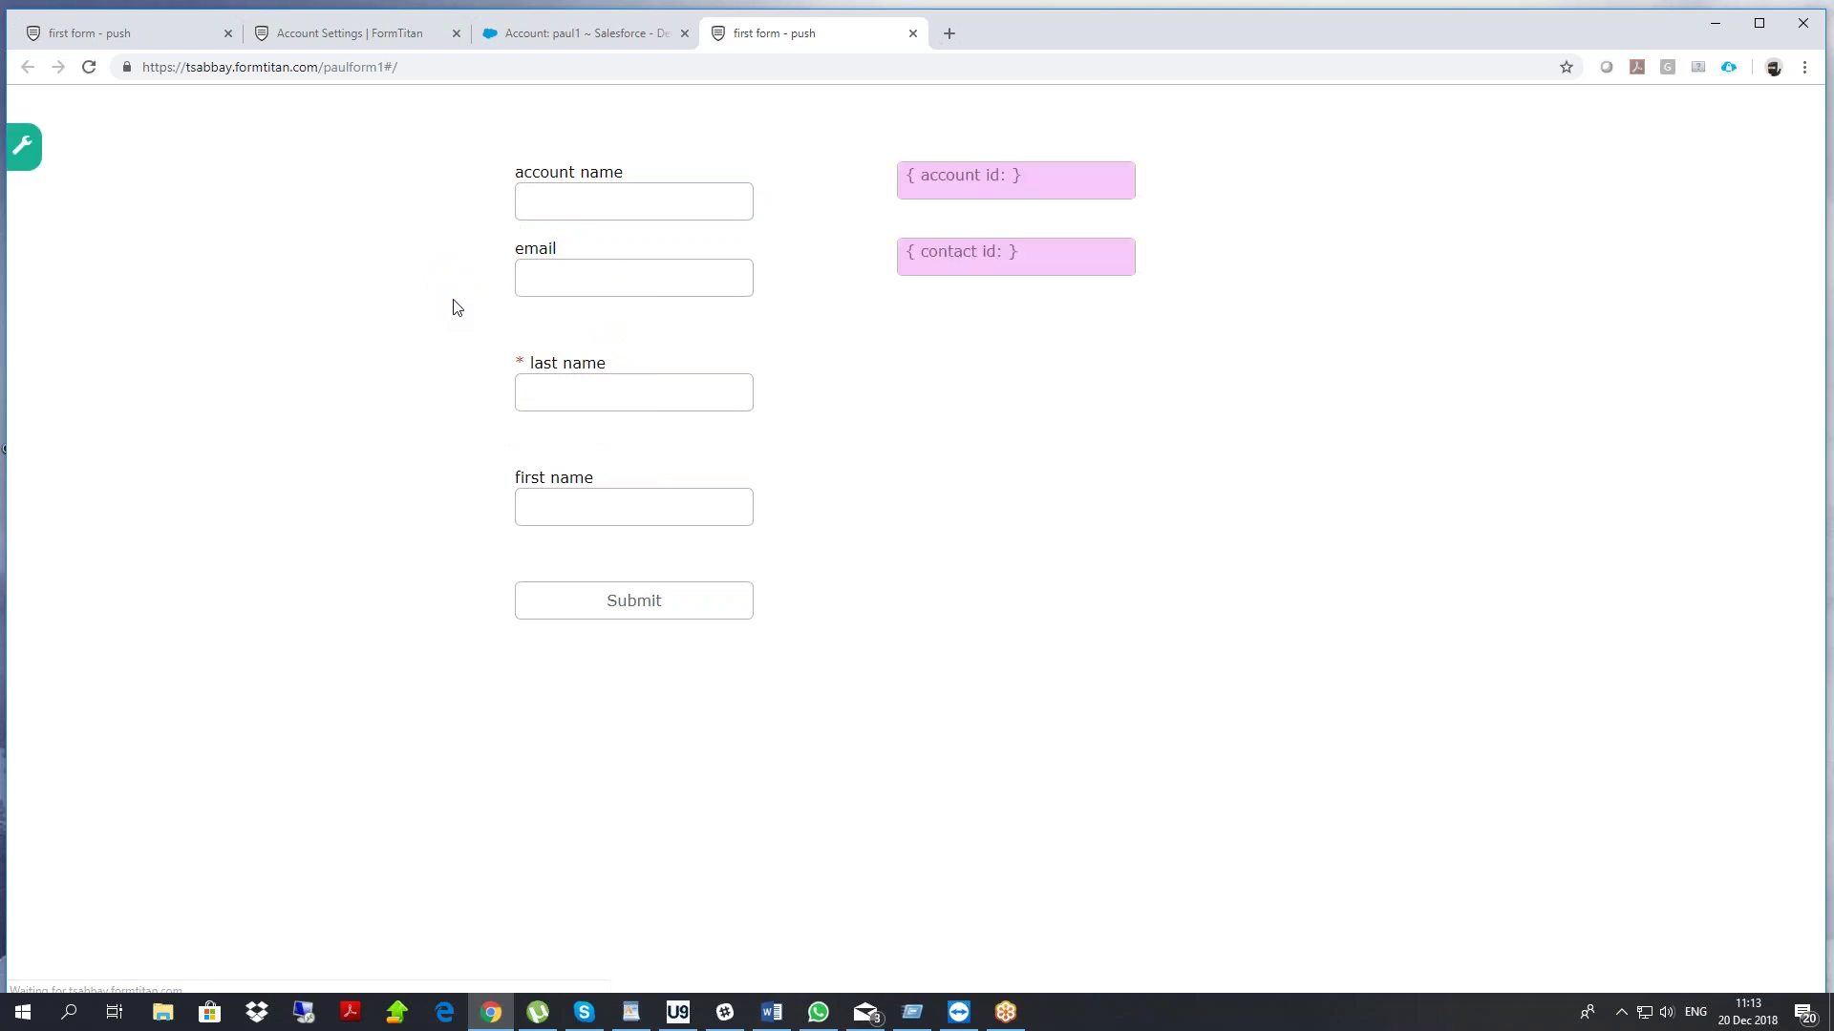
left_click_drag(908, 182, 1019, 196)
left_click(788, 225)
left_click(616, 203)
left_click(400, 276)
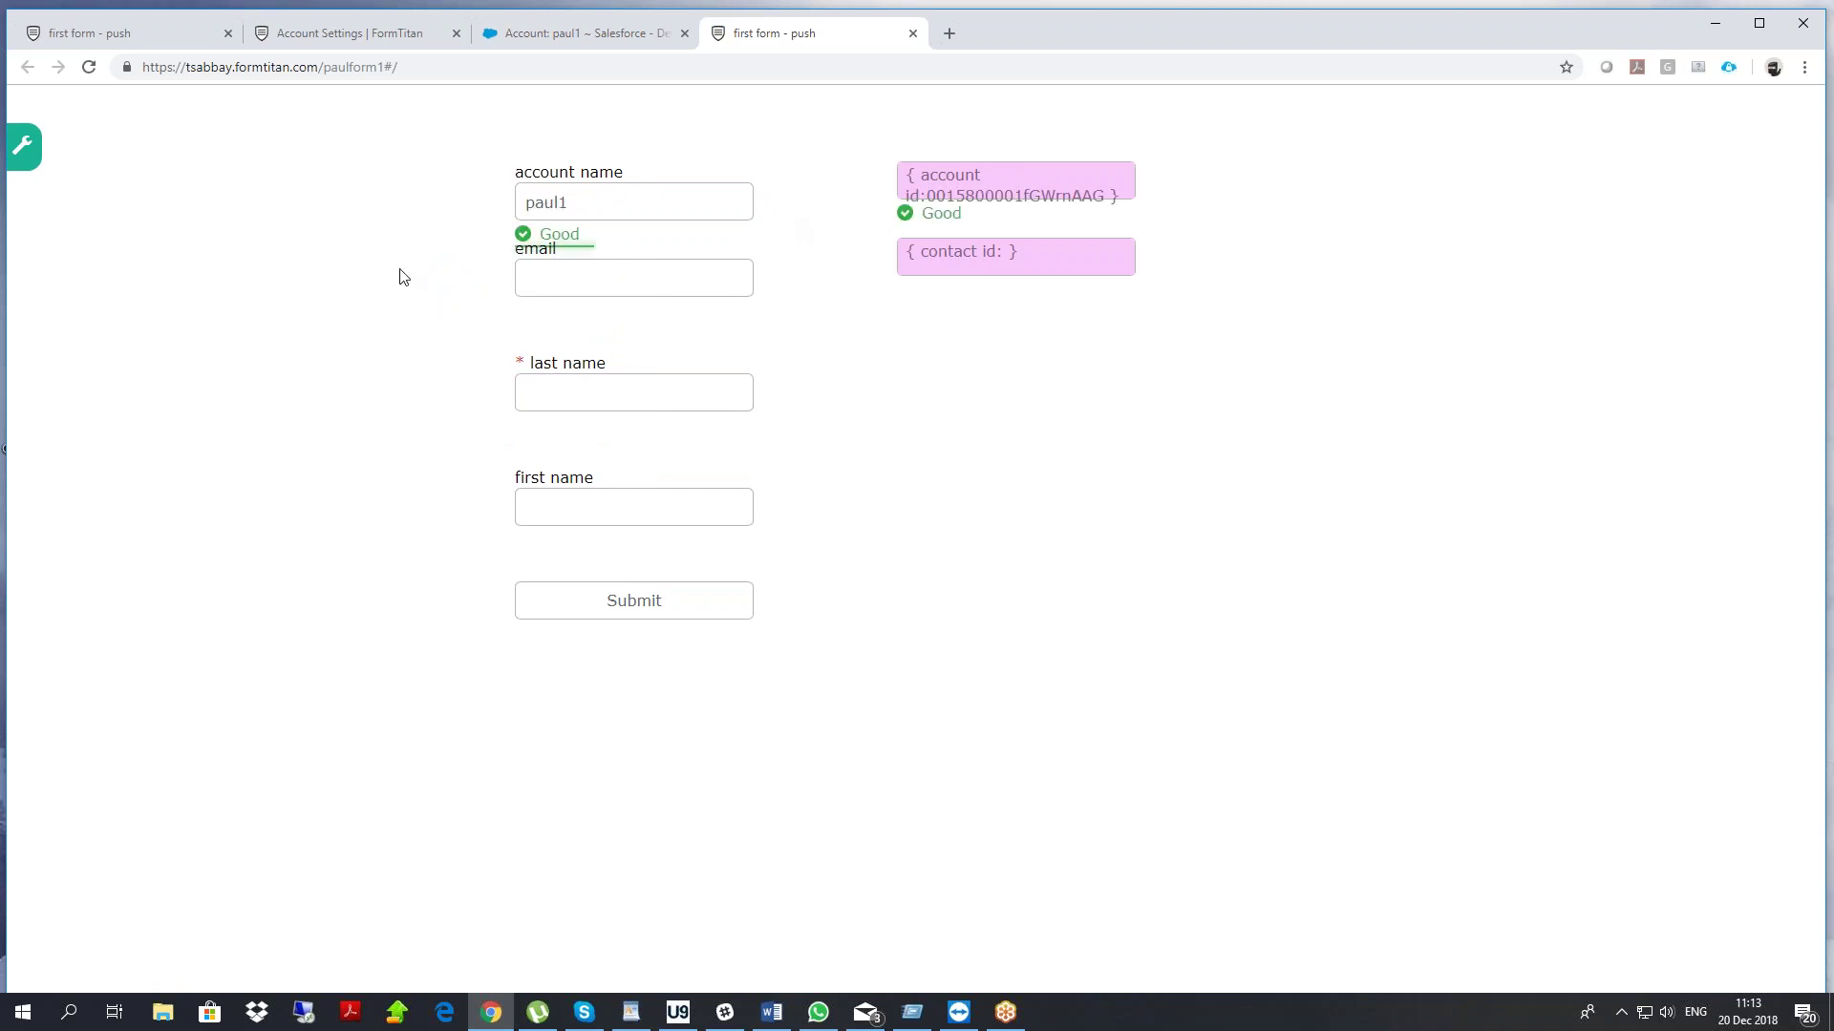
left_click_drag(927, 196, 1104, 198)
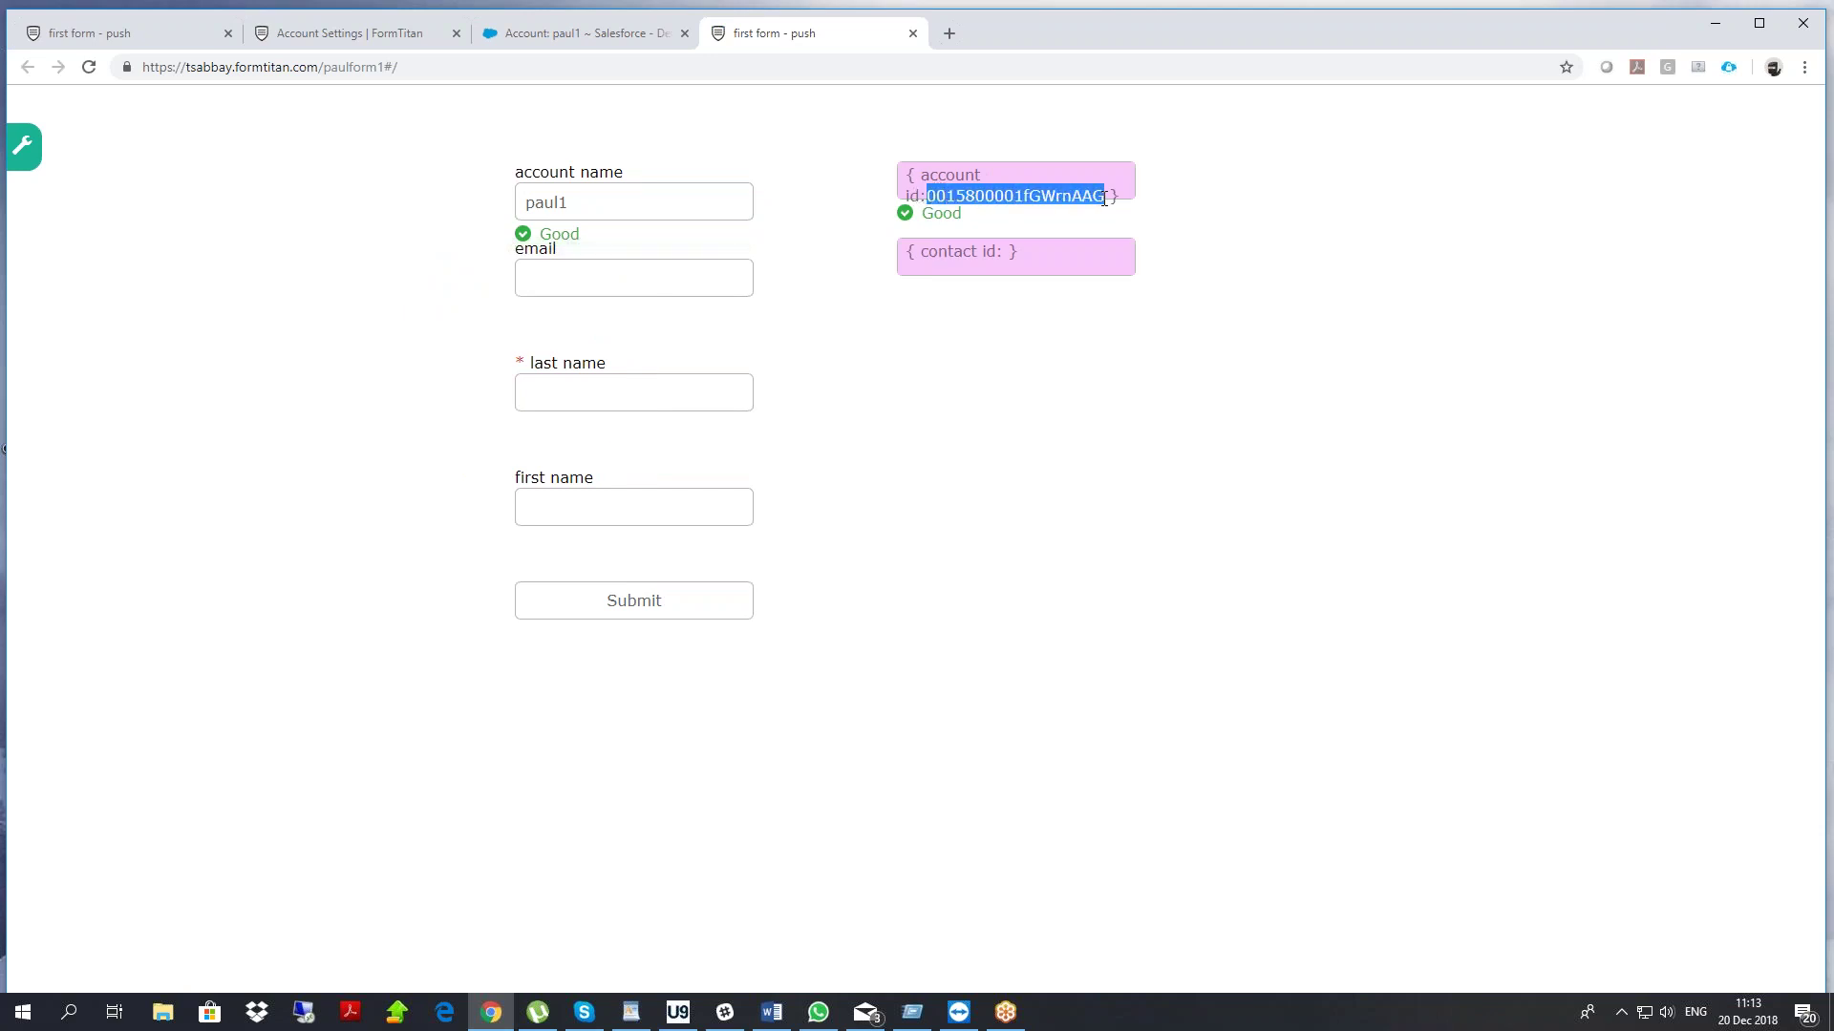
Inspect the hidden field values in the Debug panel, then close it
left_click(31, 164)
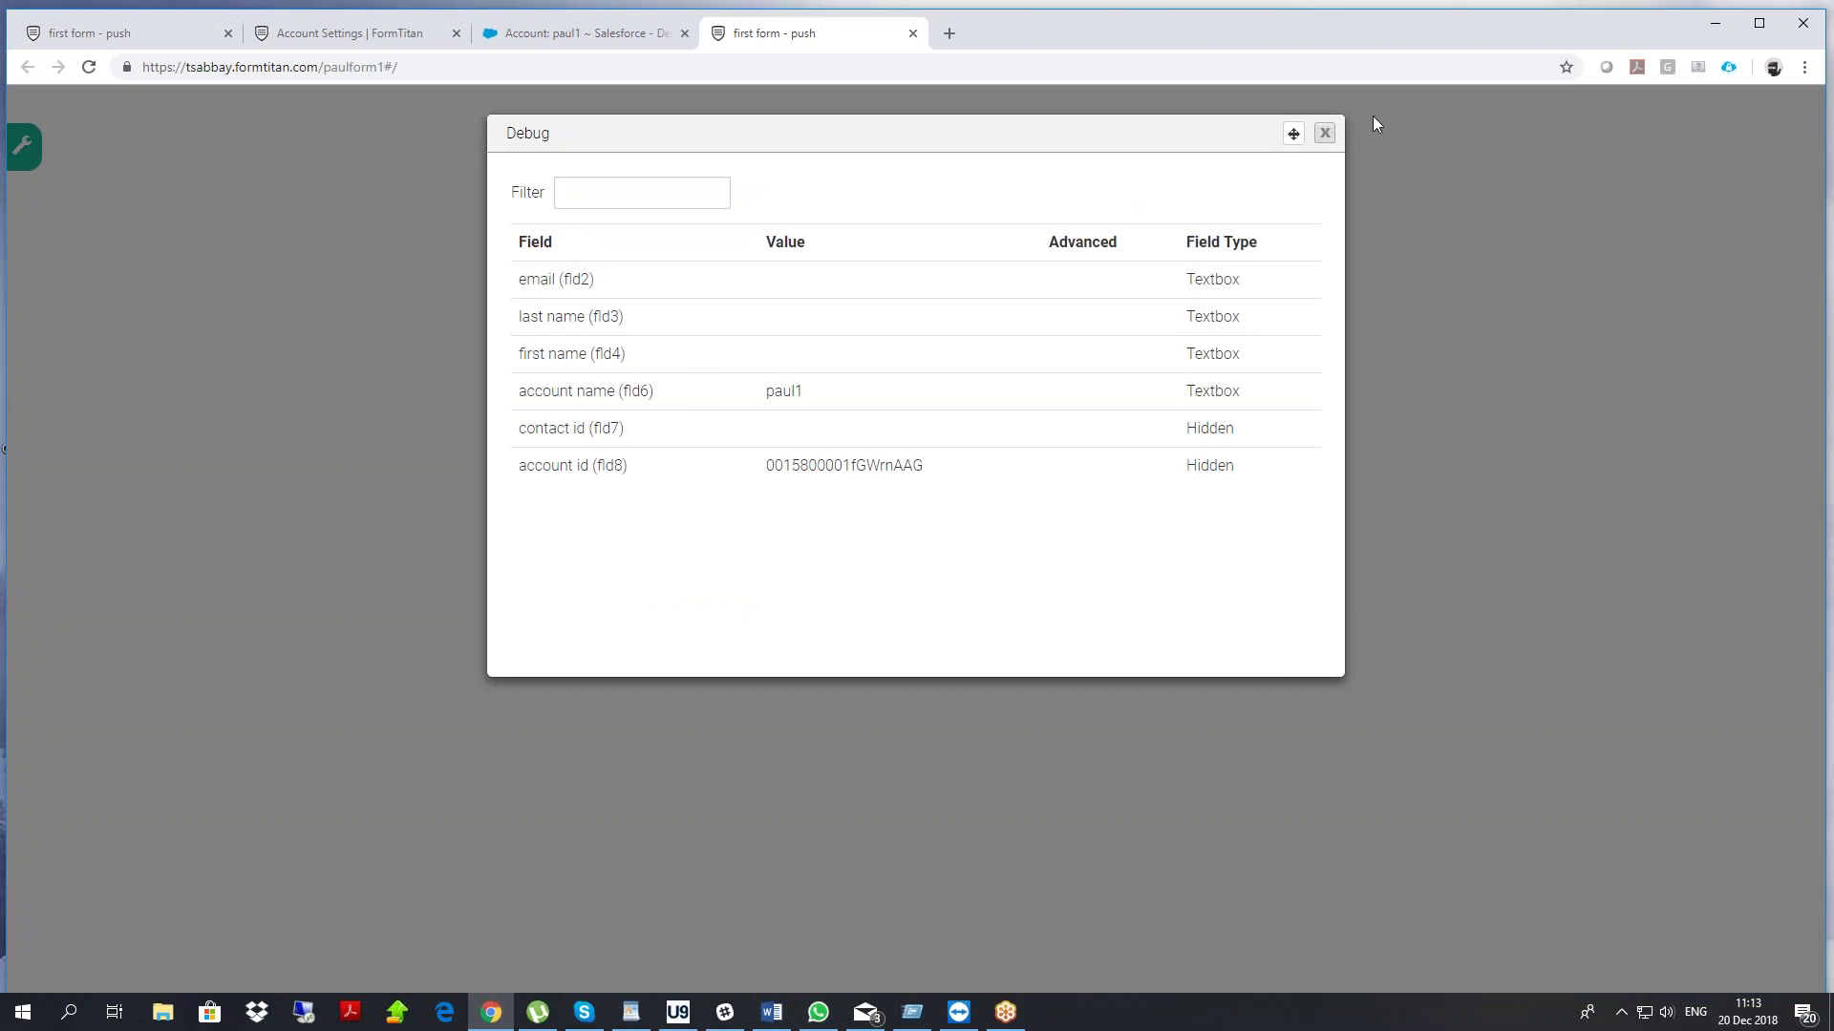
left_click_drag(1293, 133, 1252, 348)
left_click(1285, 348)
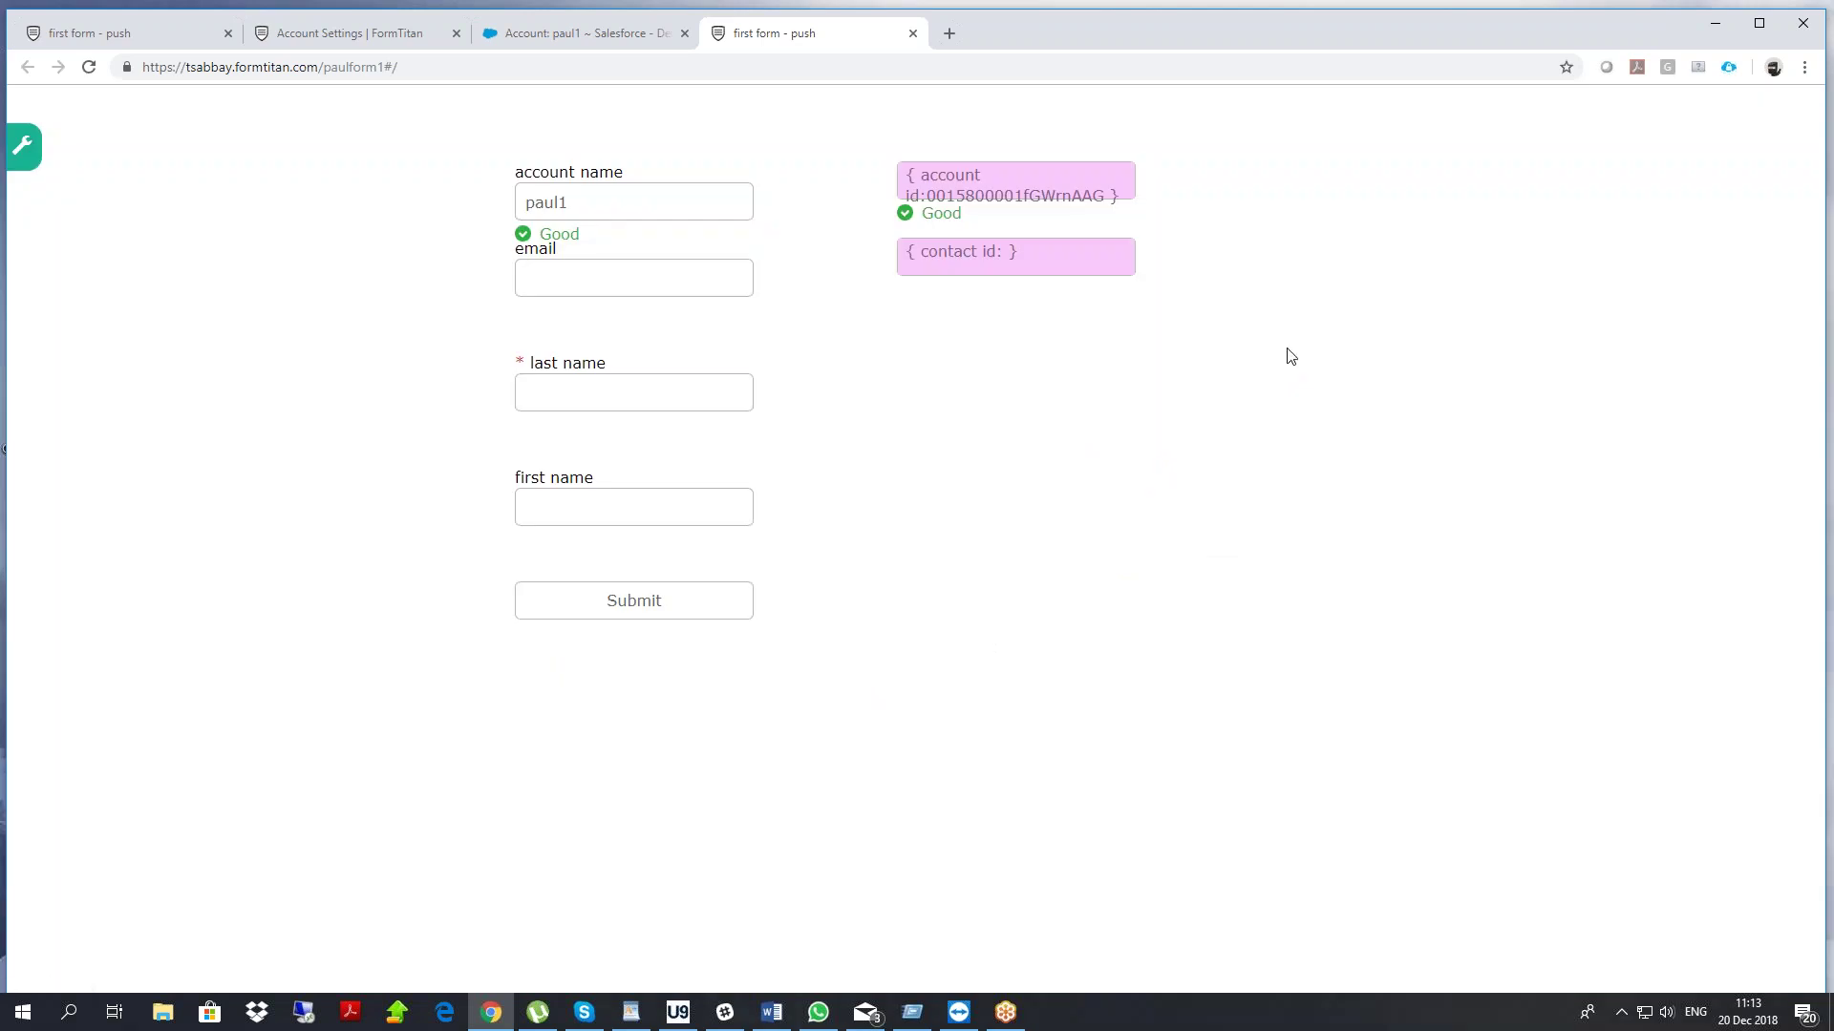
key("XF86AudioRaiseVolume")
key("XF86AudioRaiseVolume")
Copy the existing Contact's e-mail from Salesforce into the form's email field
left_click(550, 268)
left_click(609, 38)
left_click(406, 342)
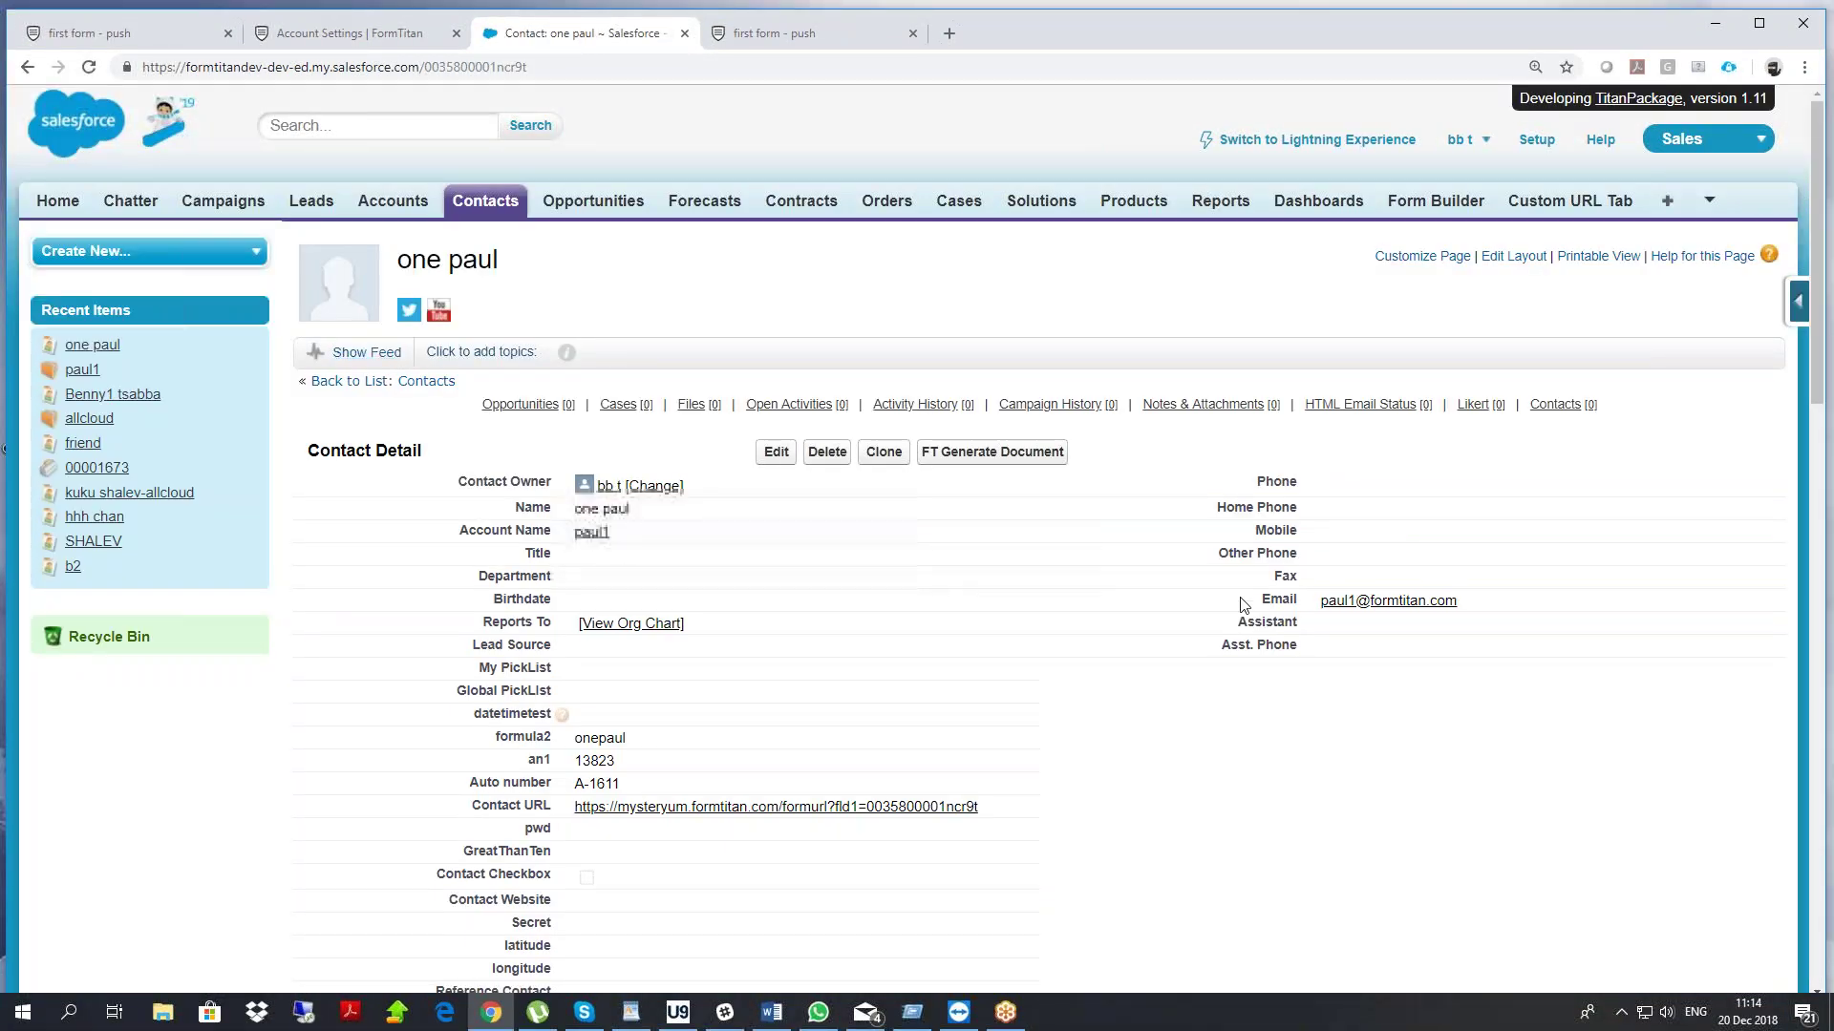
double_click(1317, 604)
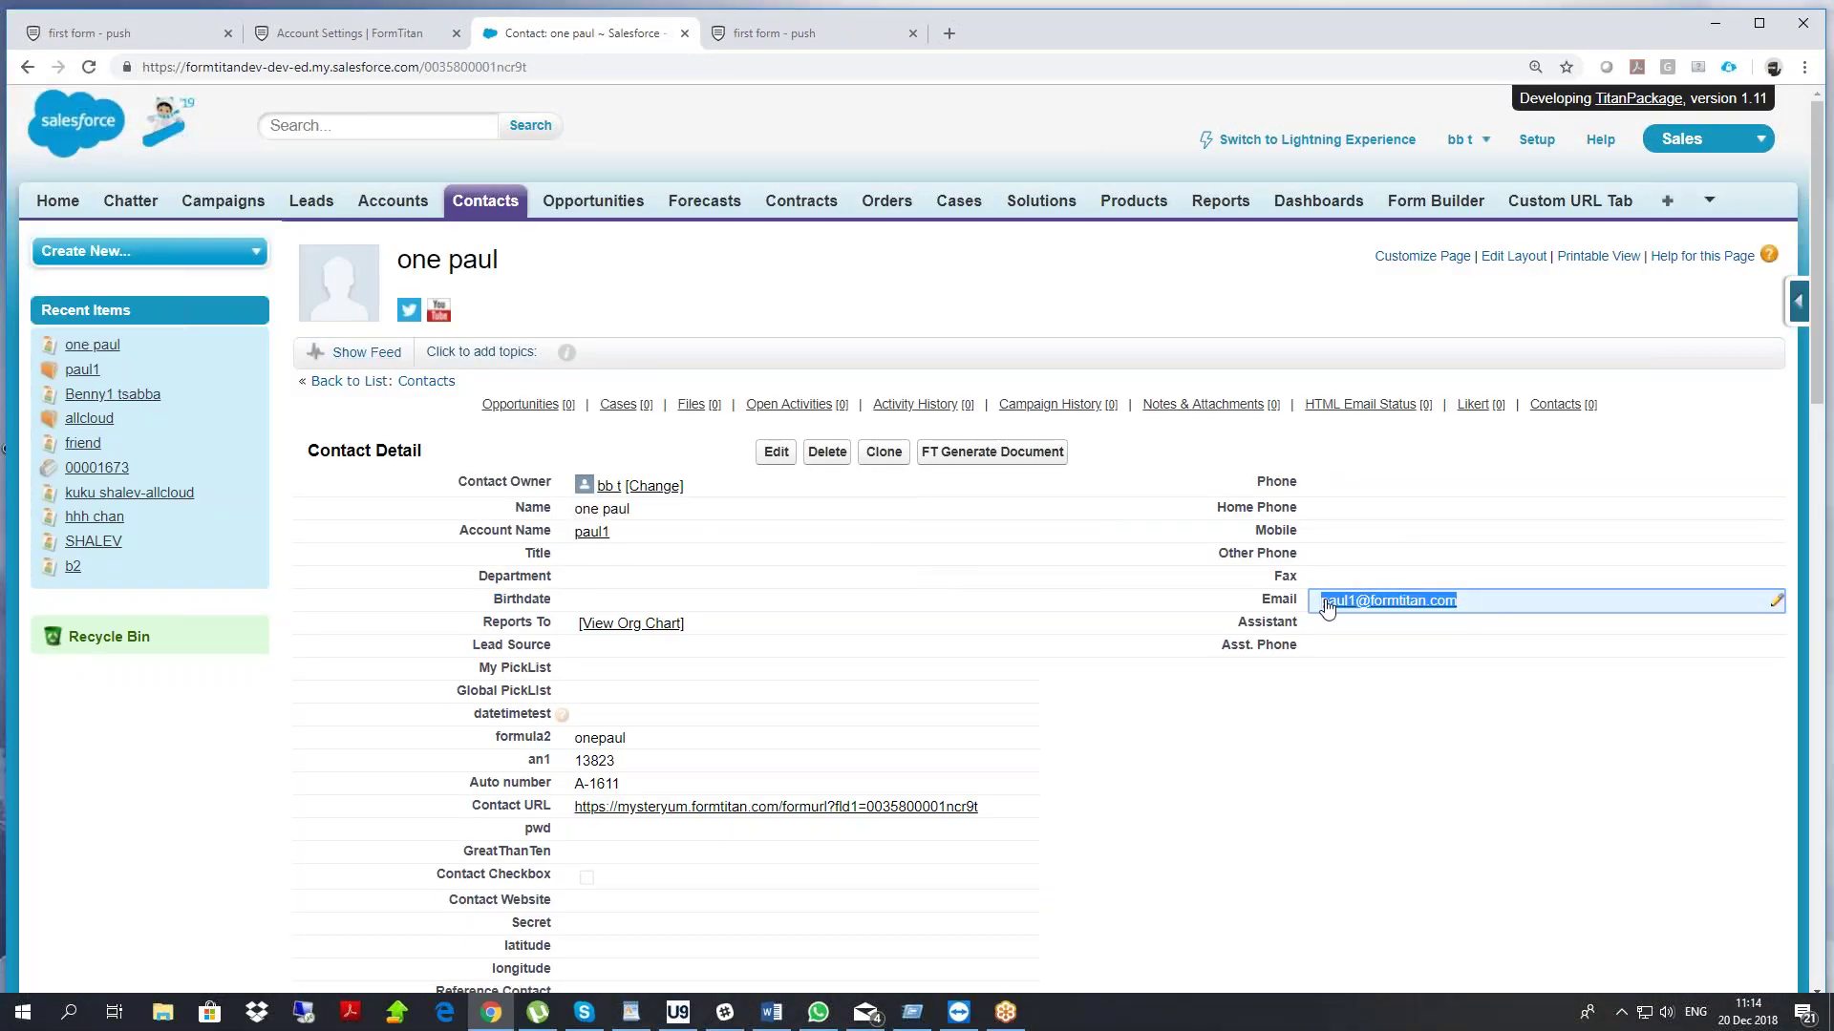
right_click(1319, 604)
left_click(1396, 749)
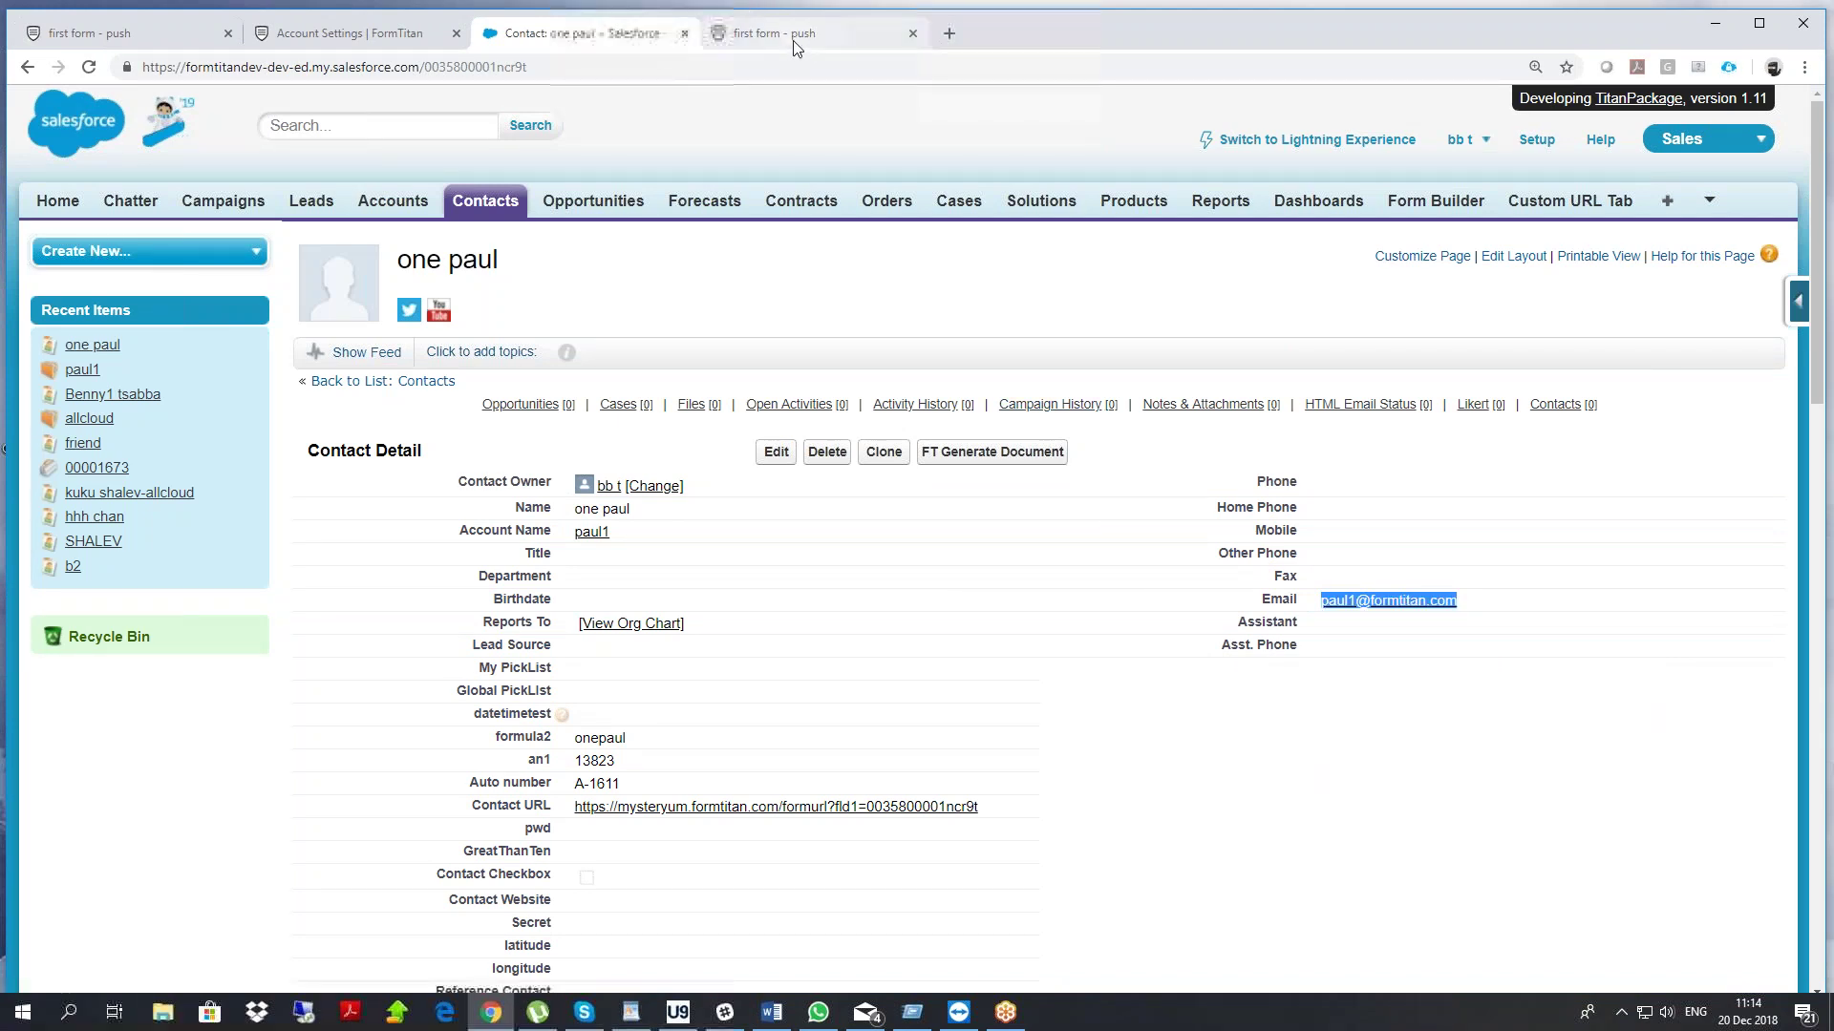
left_click(793, 38)
key("ctrl+v")
Enter the existing Contact's last name in the last name field
left_click(600, 391)
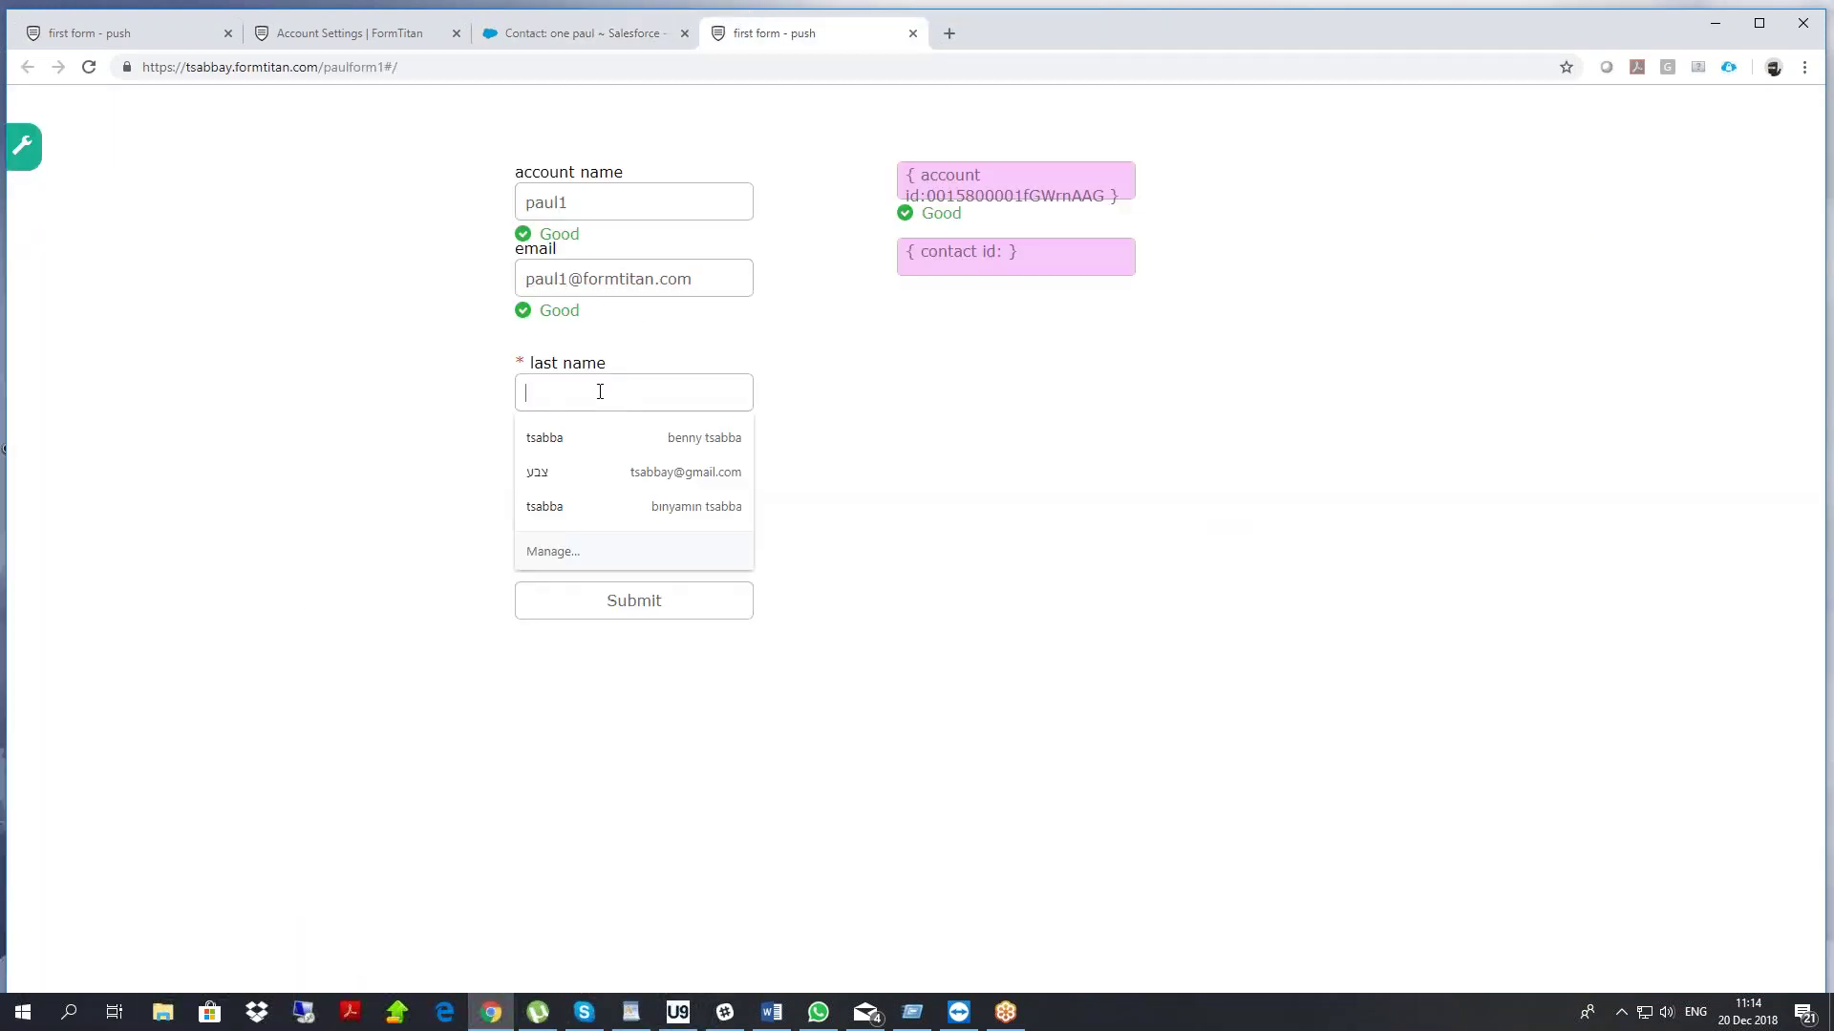
left_click(812, 374)
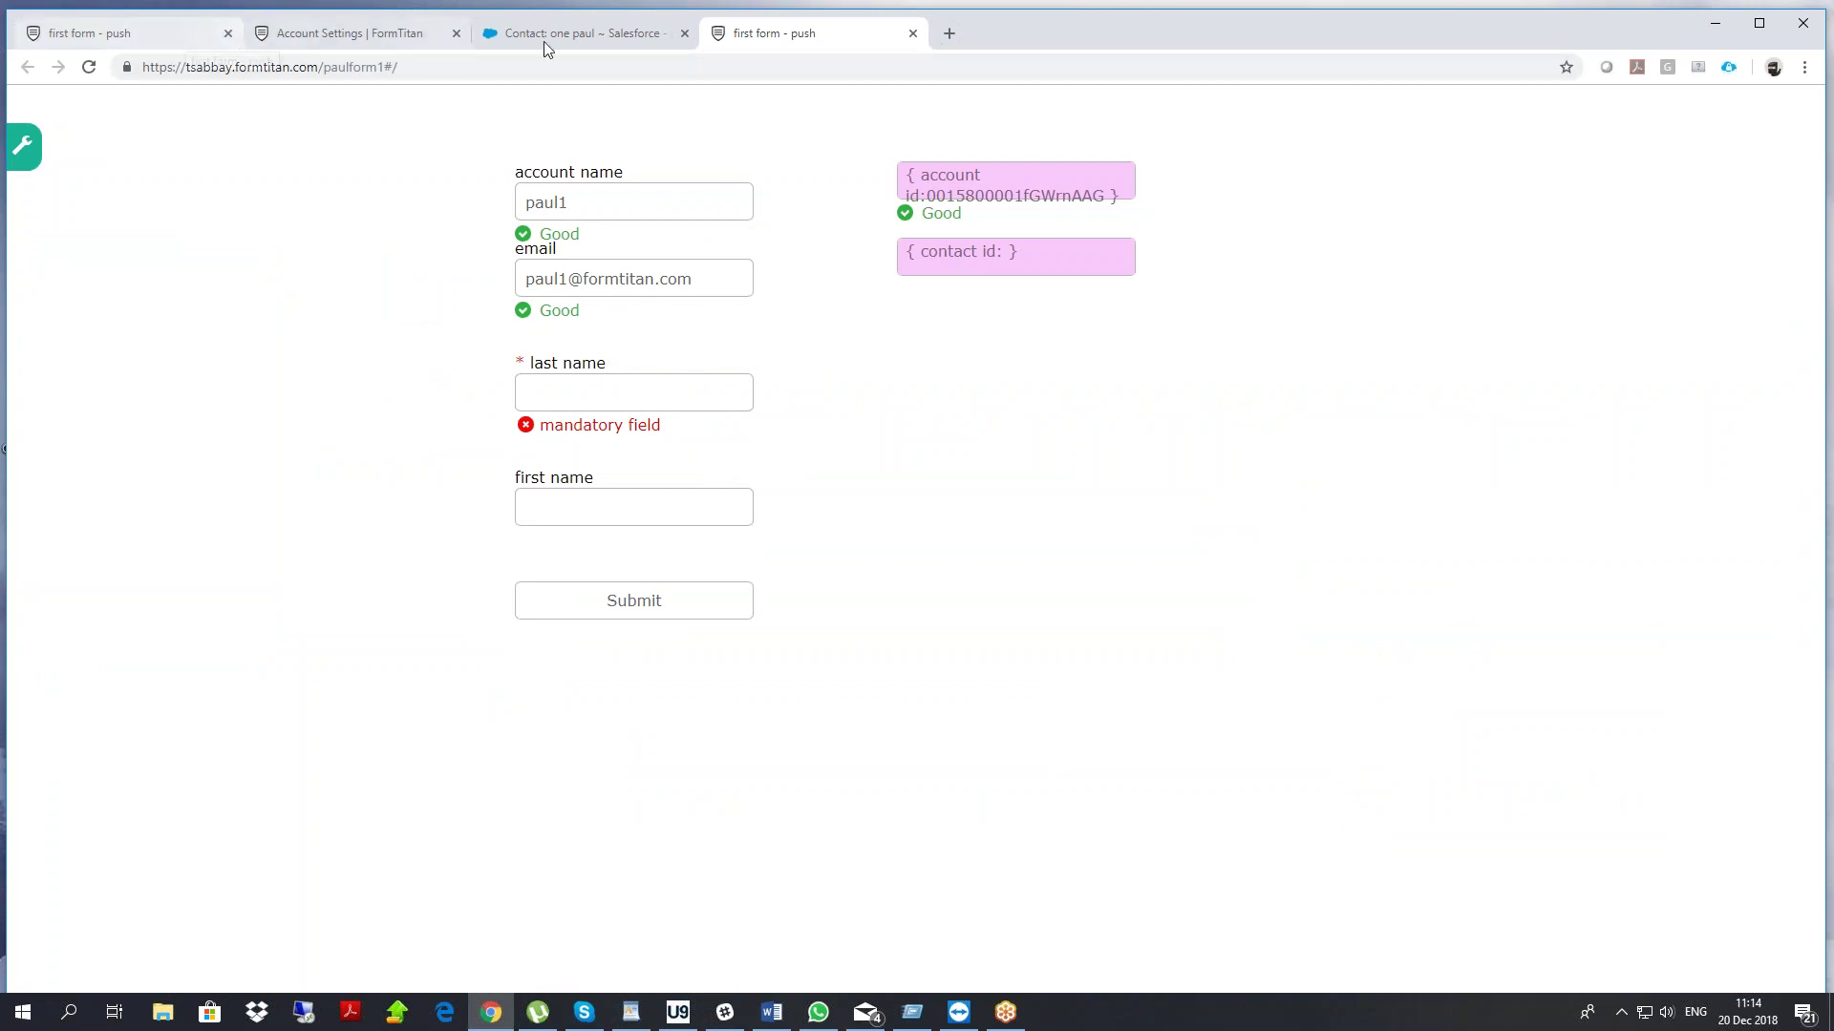
left_click(573, 387)
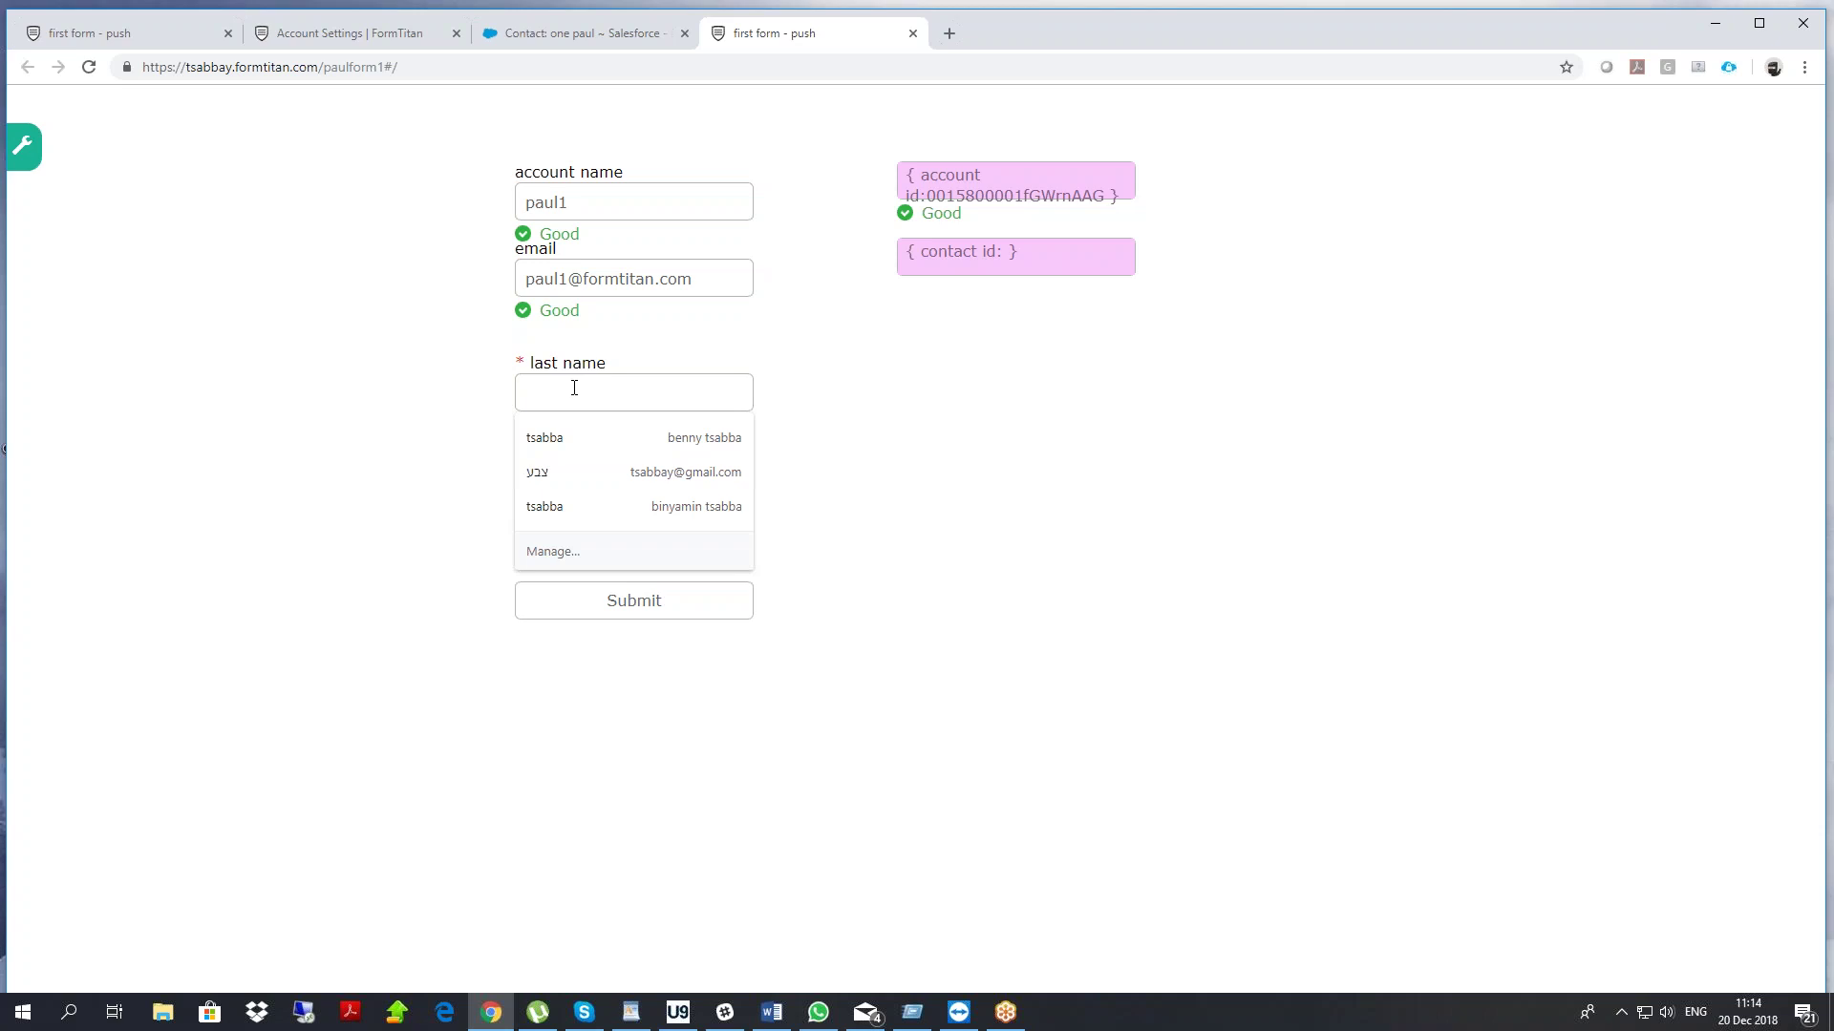
type("one")
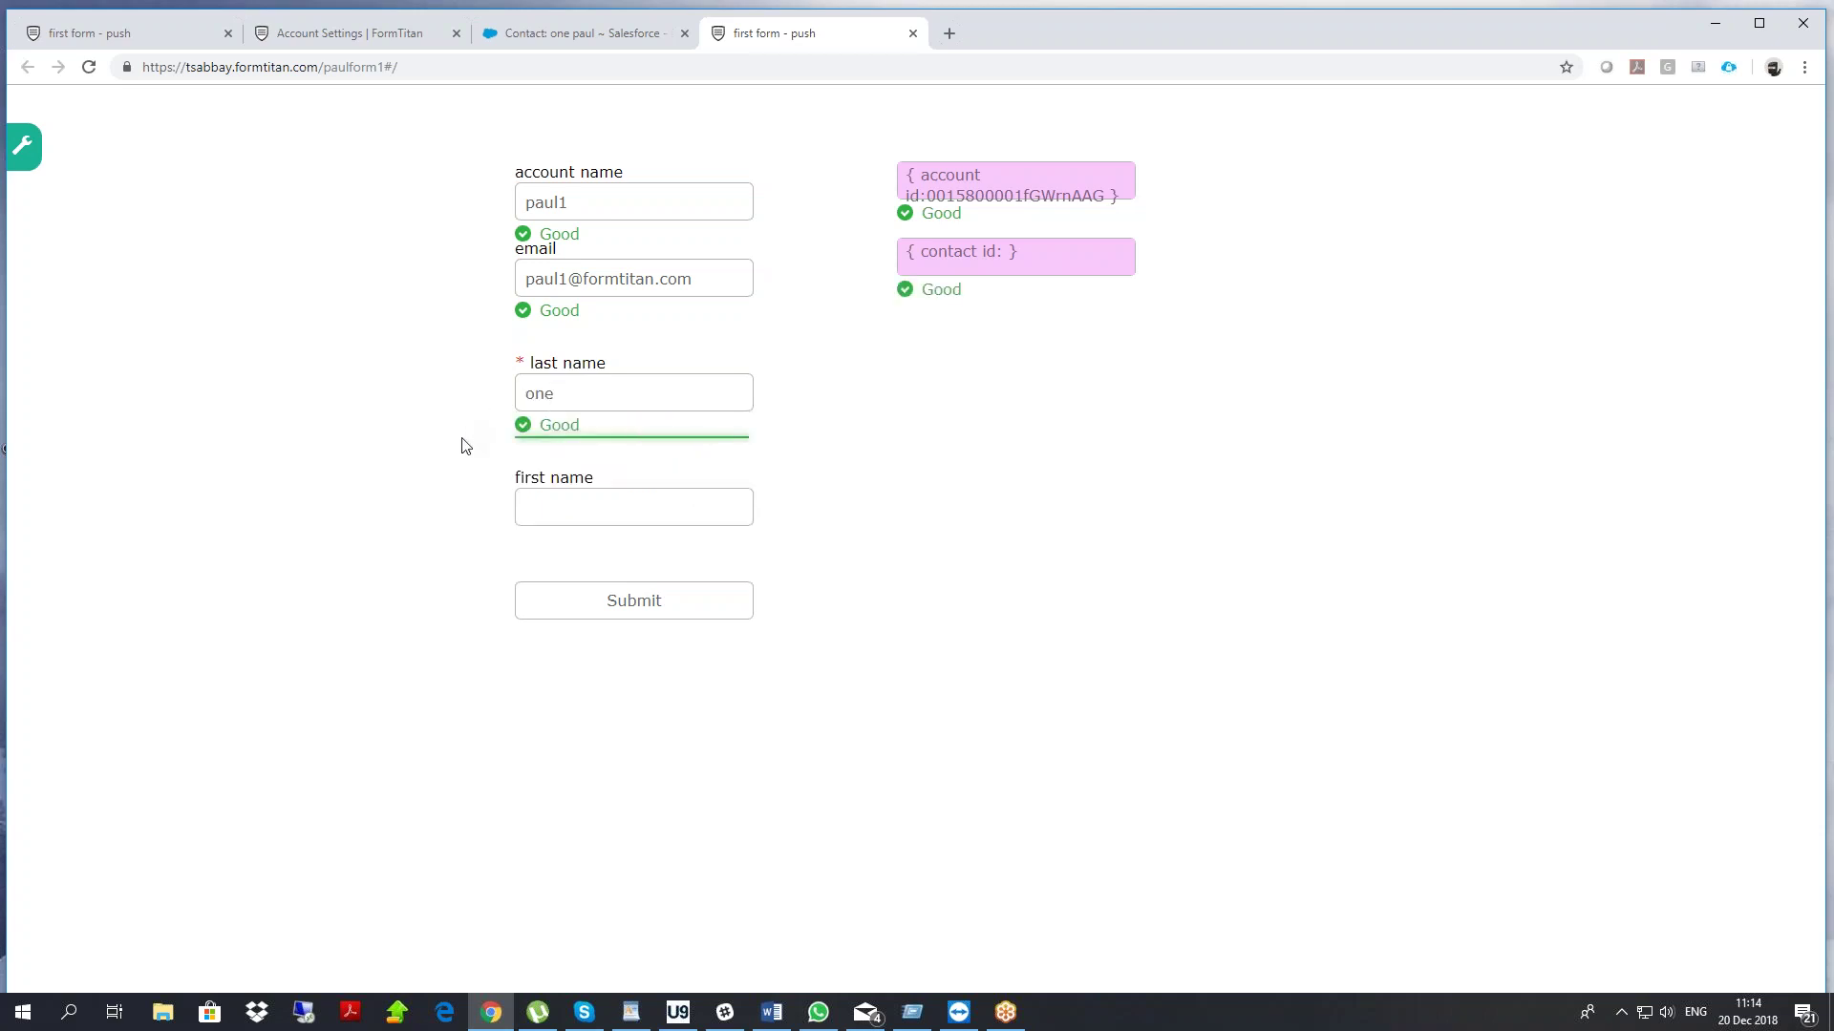
key("ctrl+a")
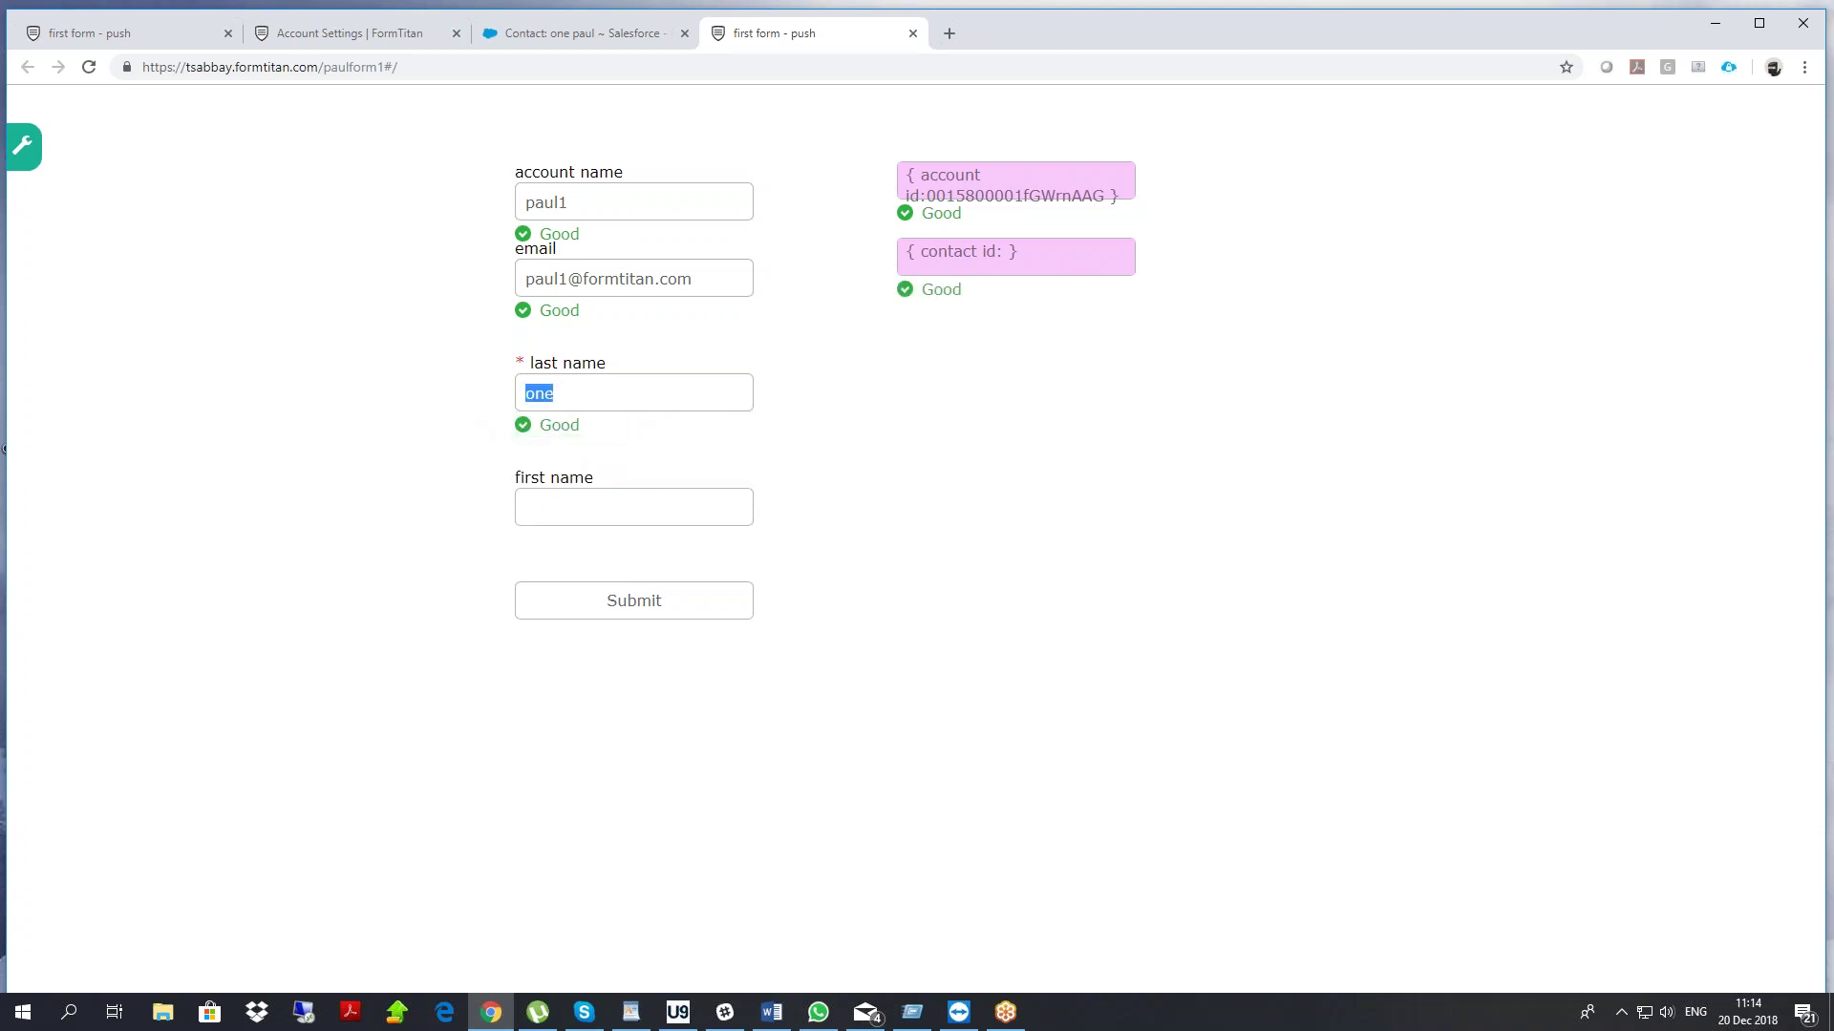
type("1")
key("ctrl+a")
type("pa")
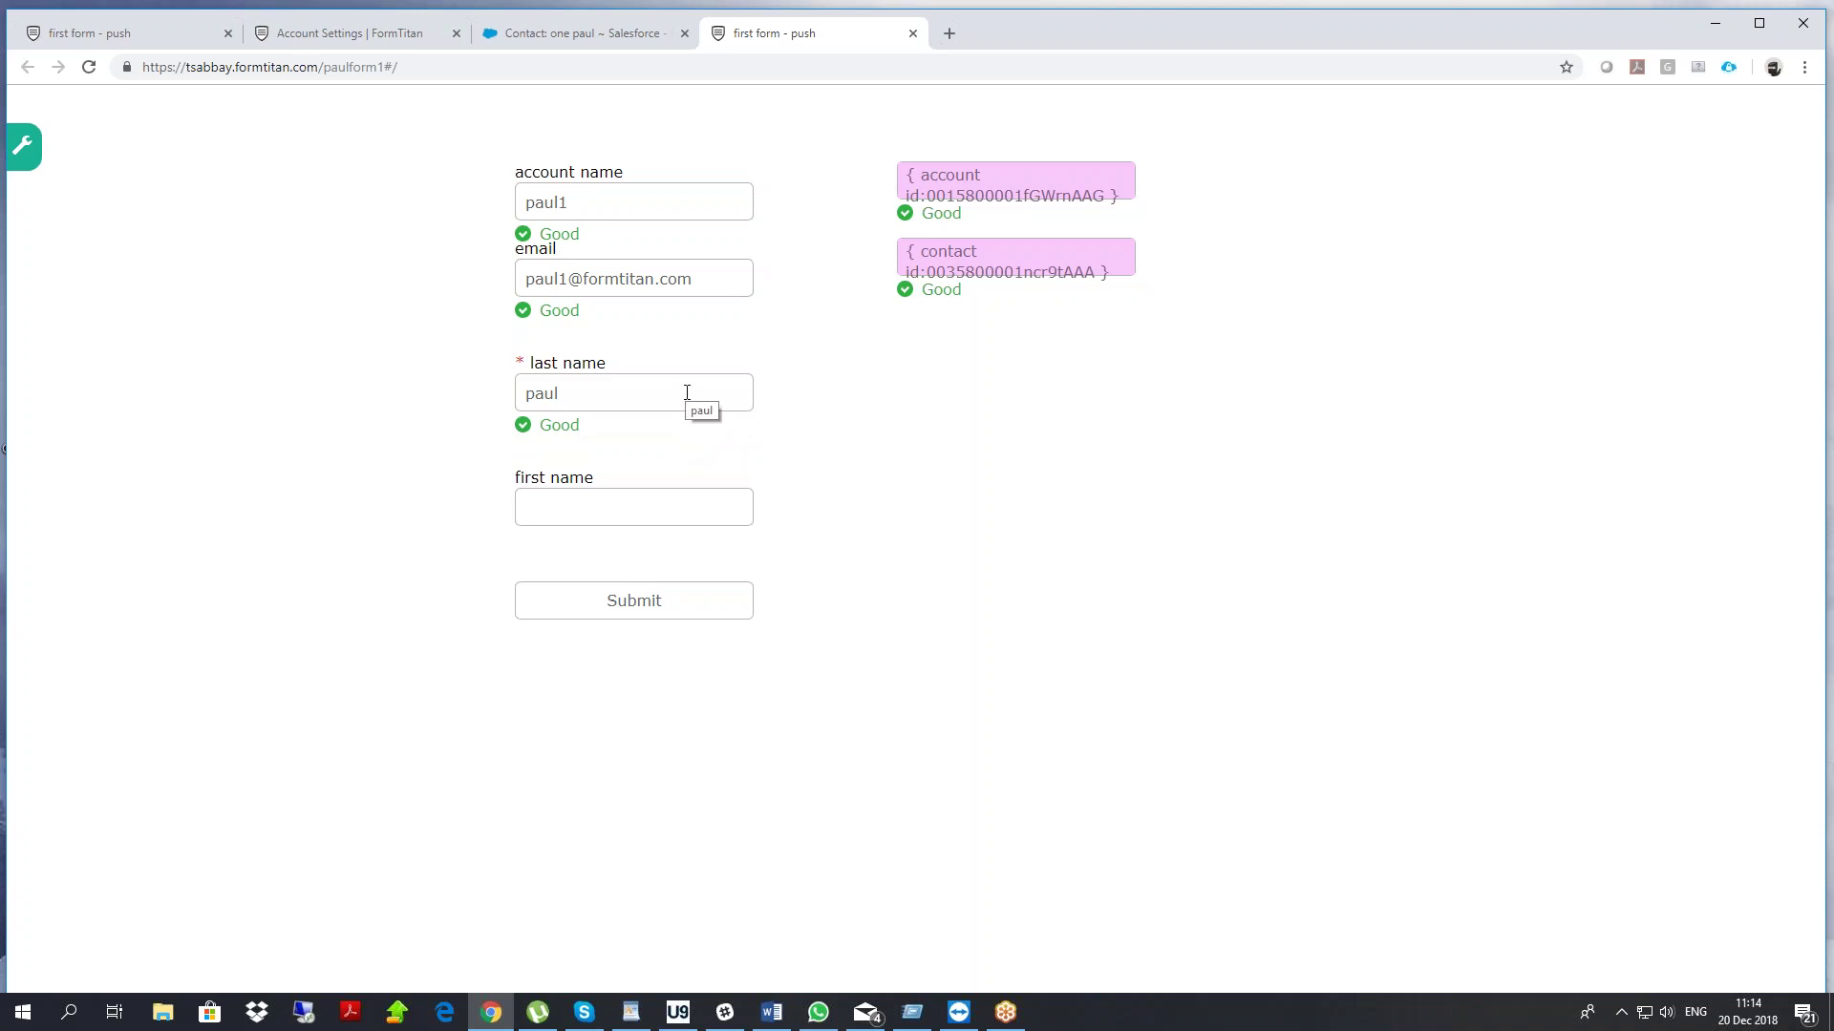
Verify the hidden contact id and account id now hold the looked-up IDs
left_click_drag(561, 396, 505, 397)
double_click(928, 272)
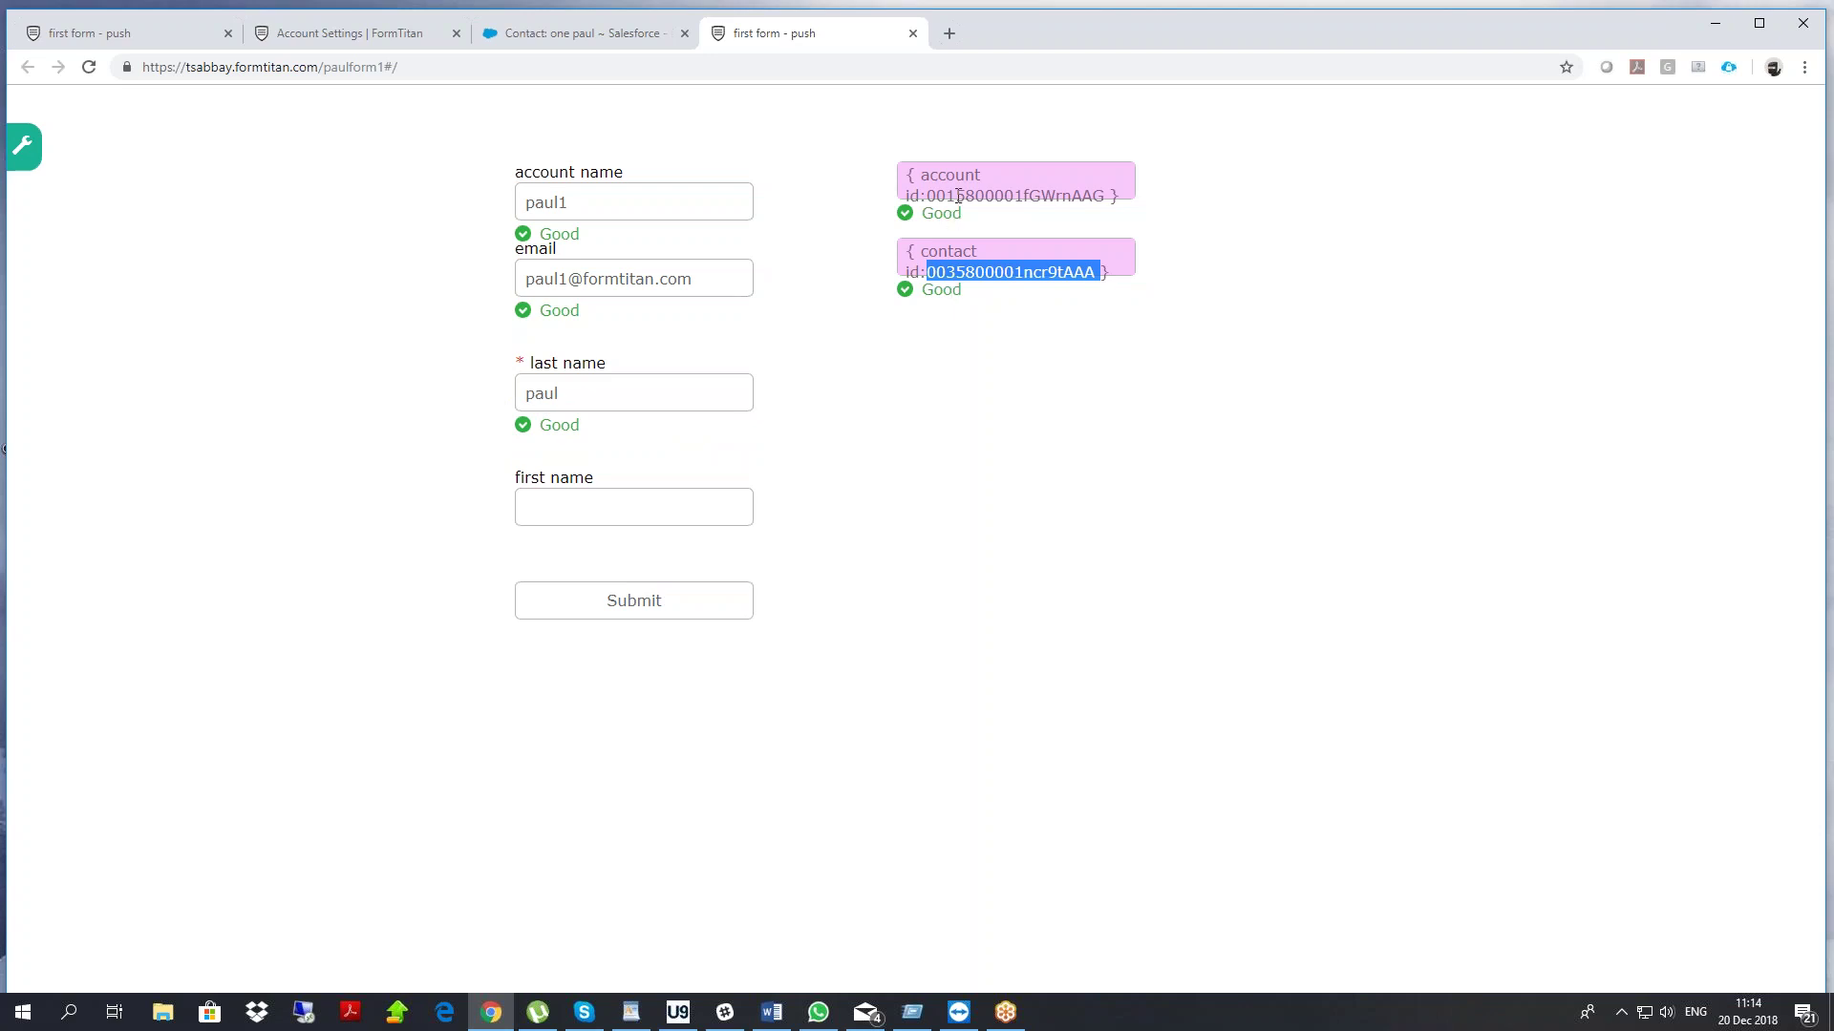
double_click(957, 196)
left_click(952, 281)
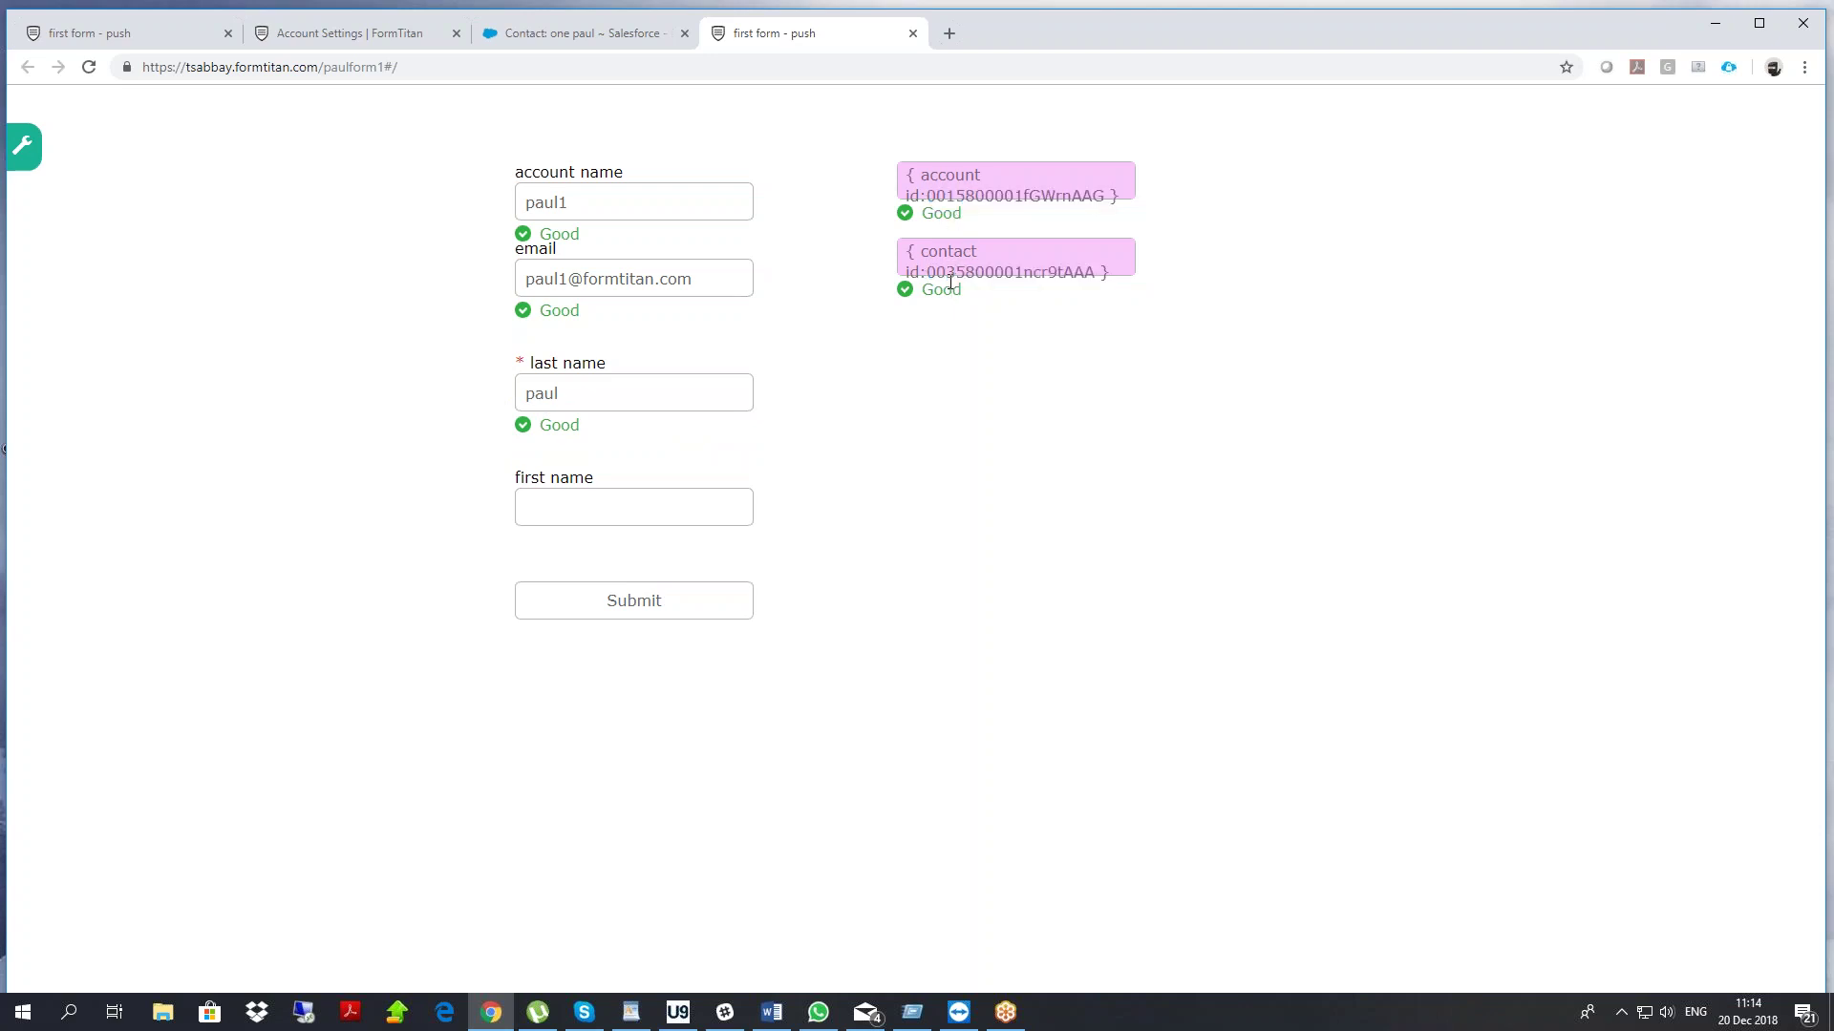
Reopen the Salesforce push setup and comment the Account step 'create or update an account'
left_click(149, 38)
left_click(1636, 323)
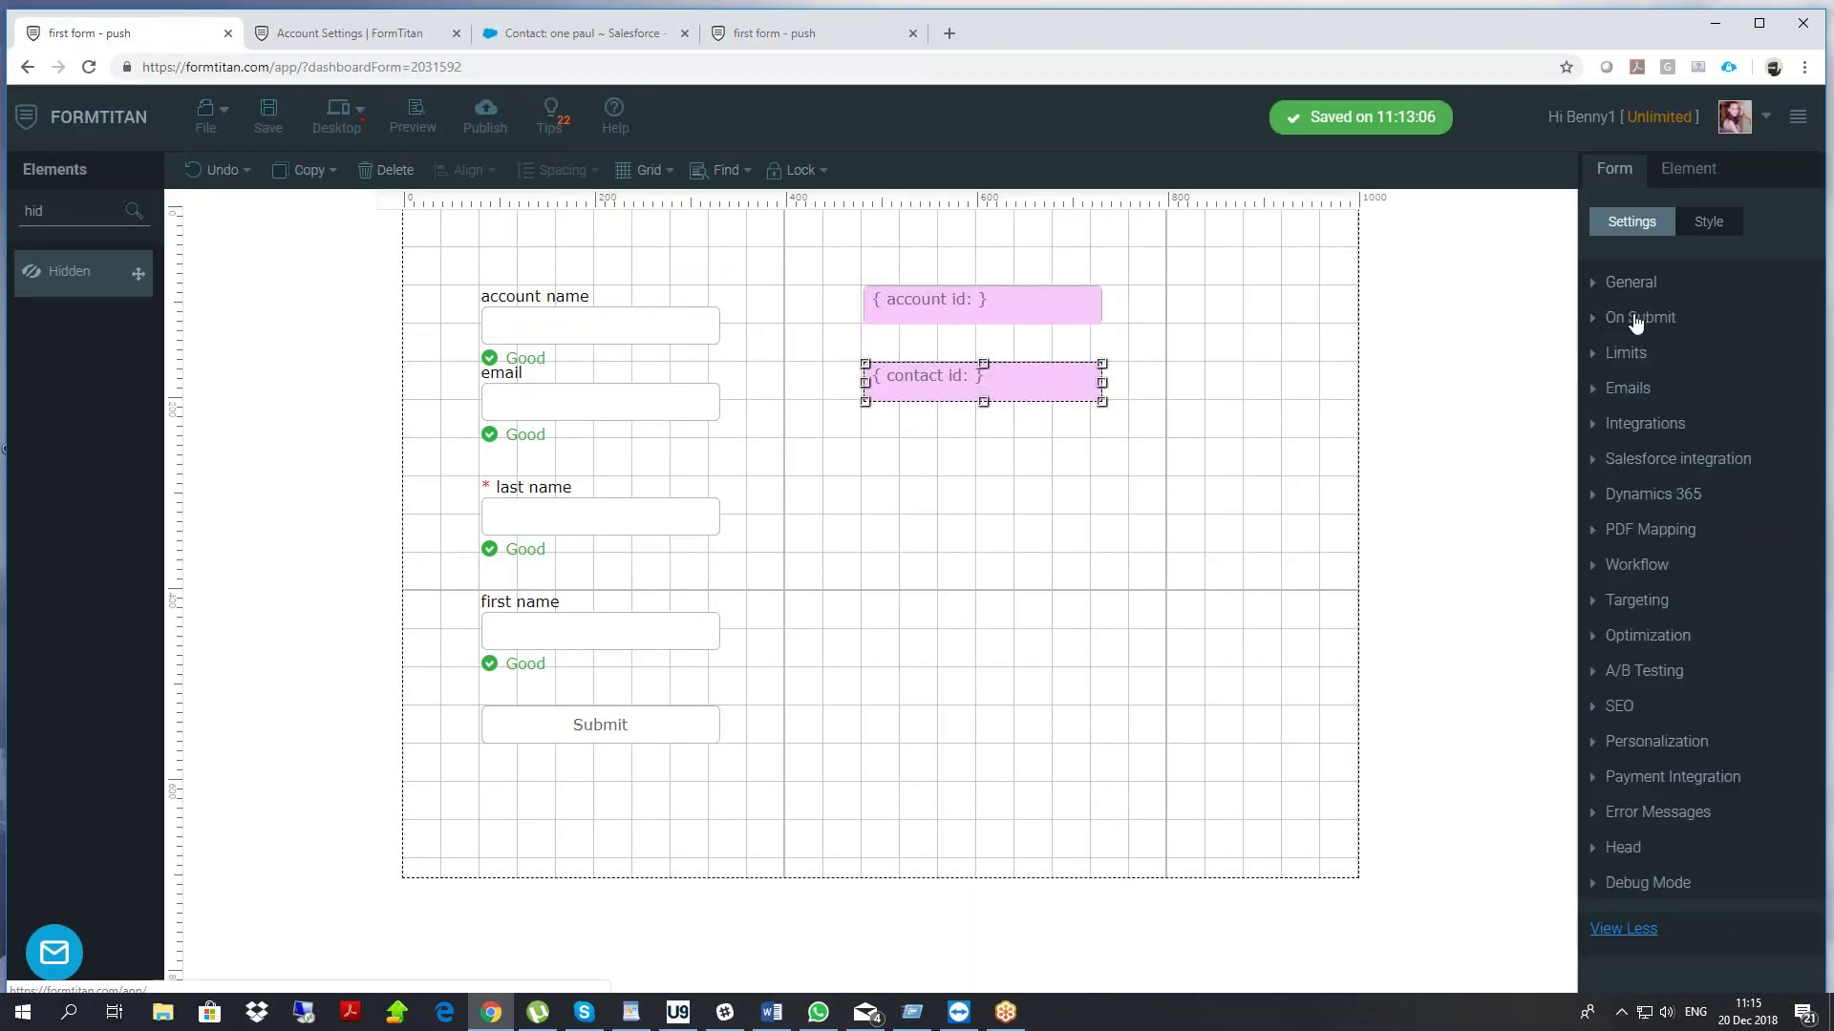
left_click(1666, 459)
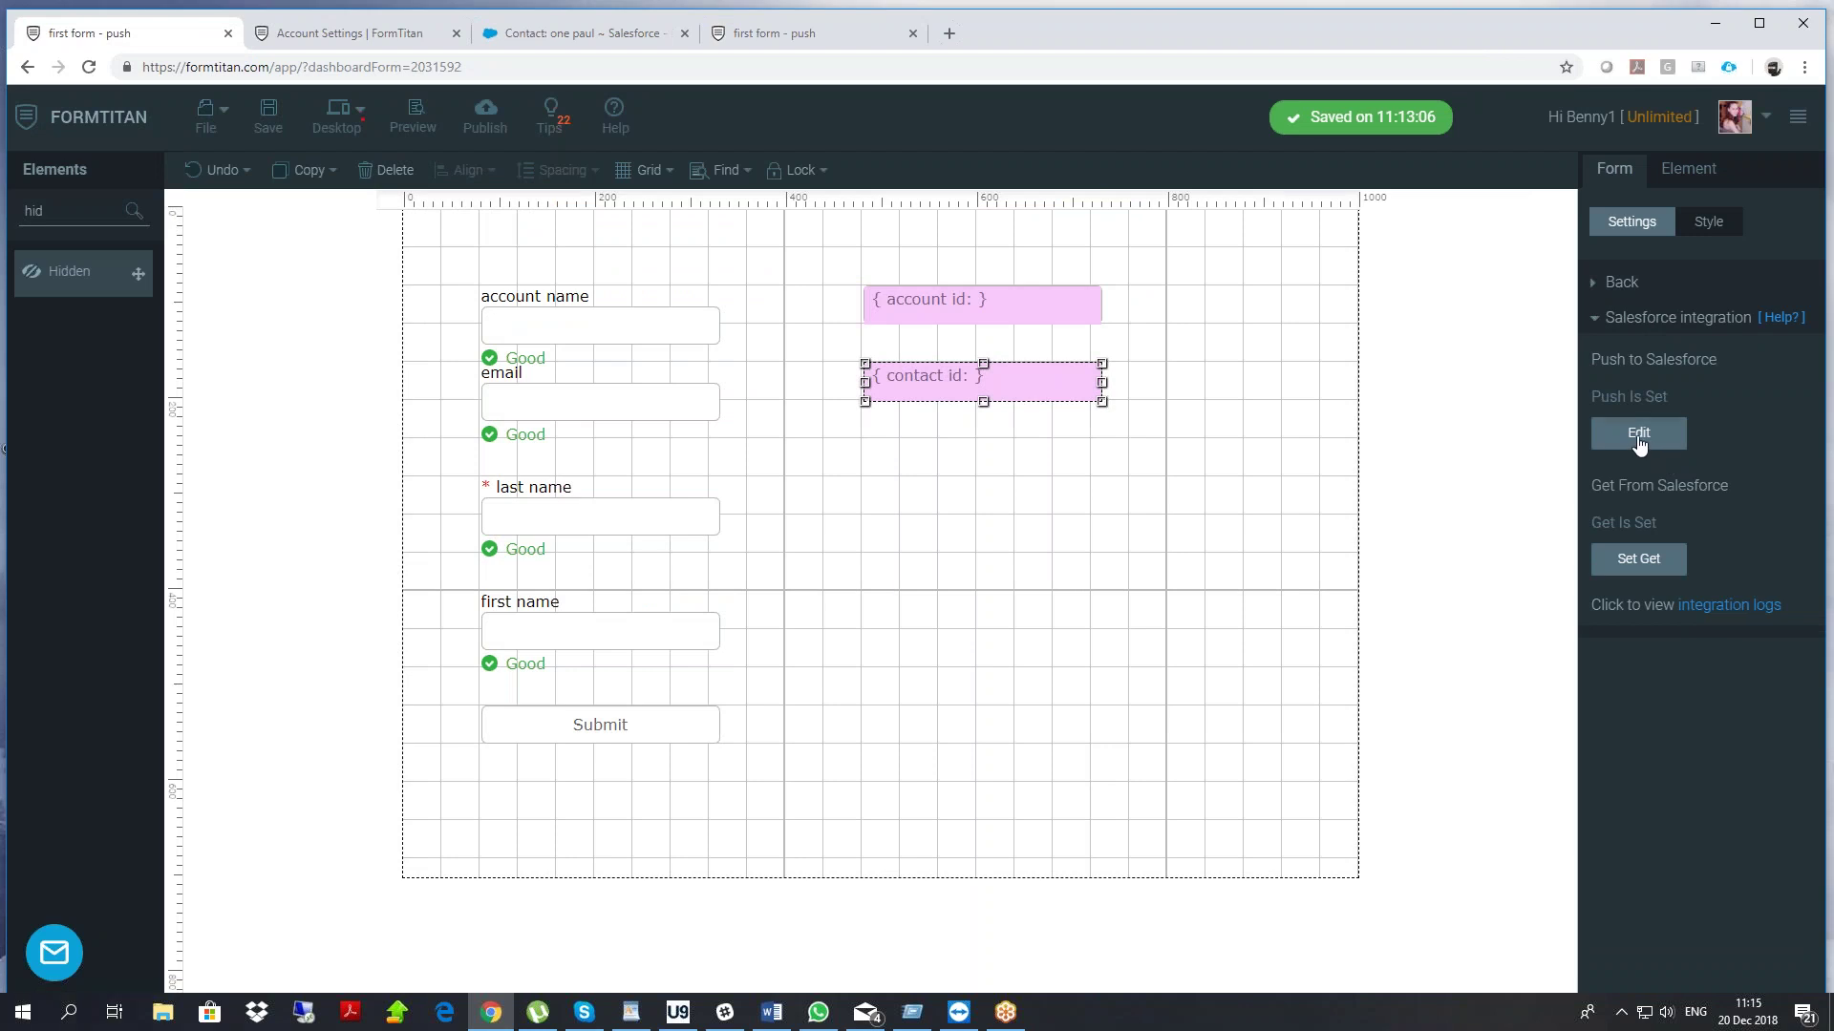
left_click(1639, 434)
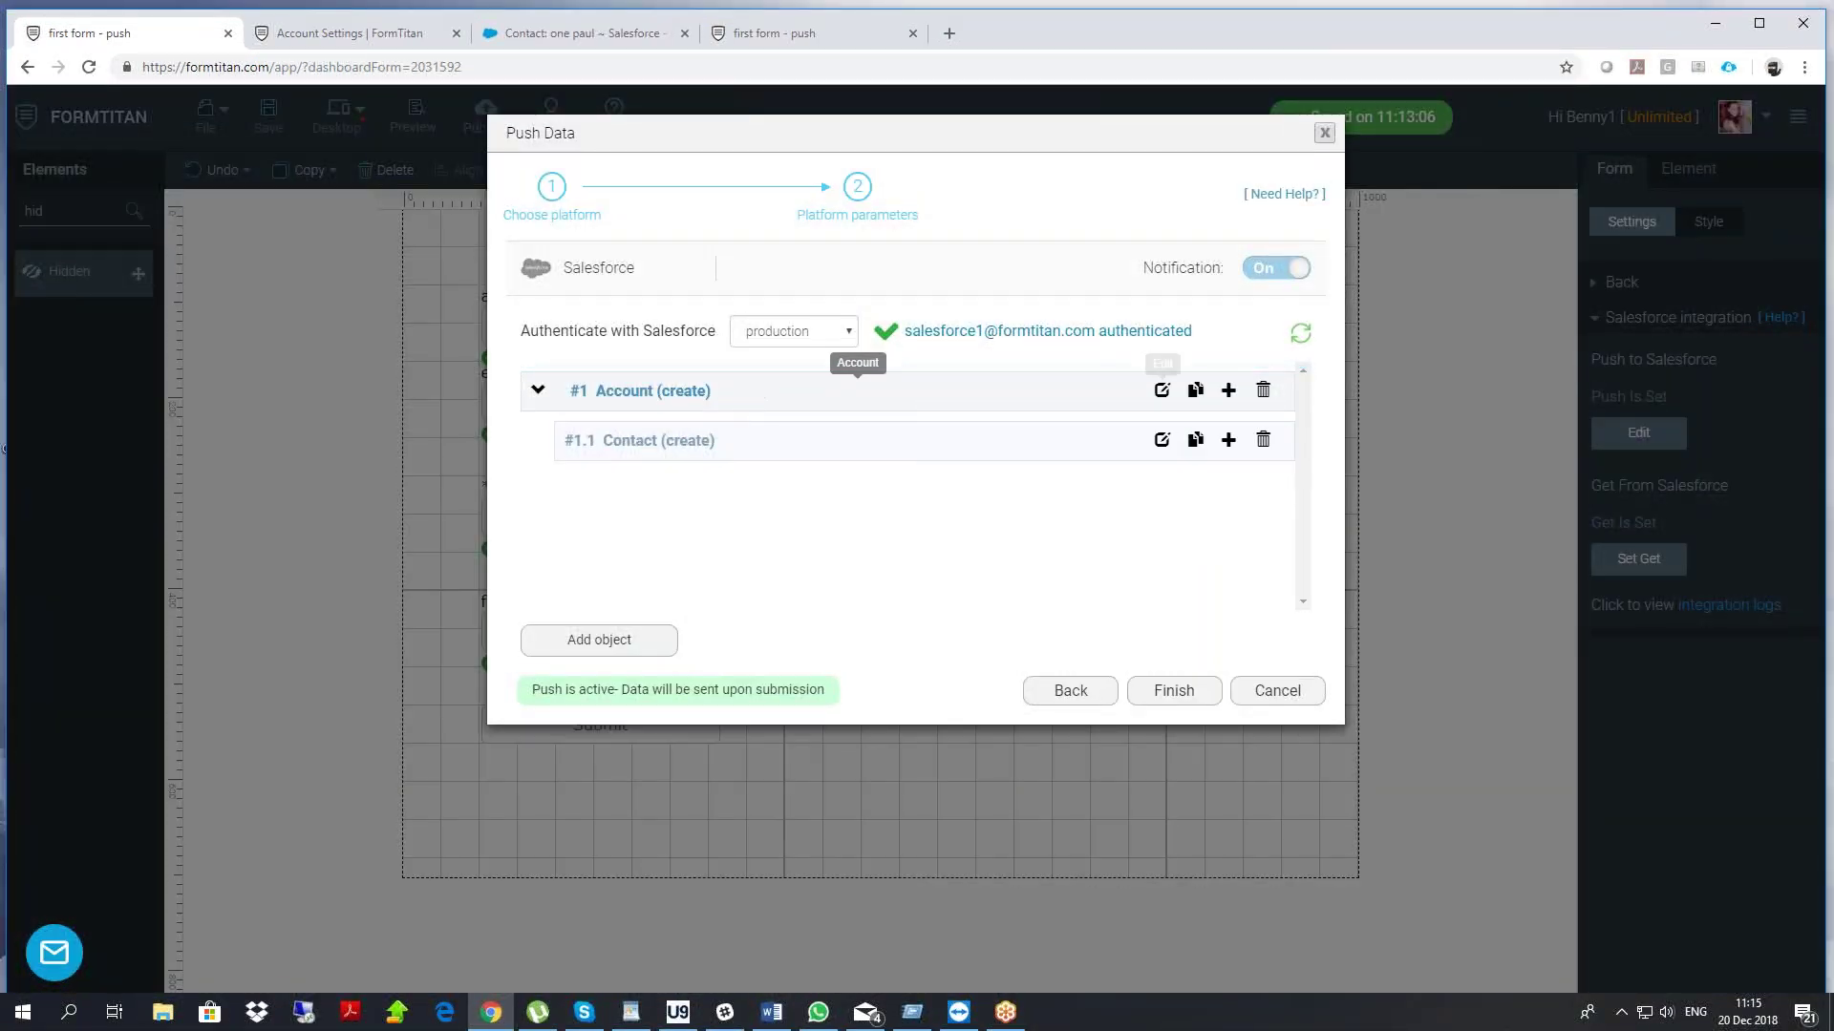
left_click(1161, 390)
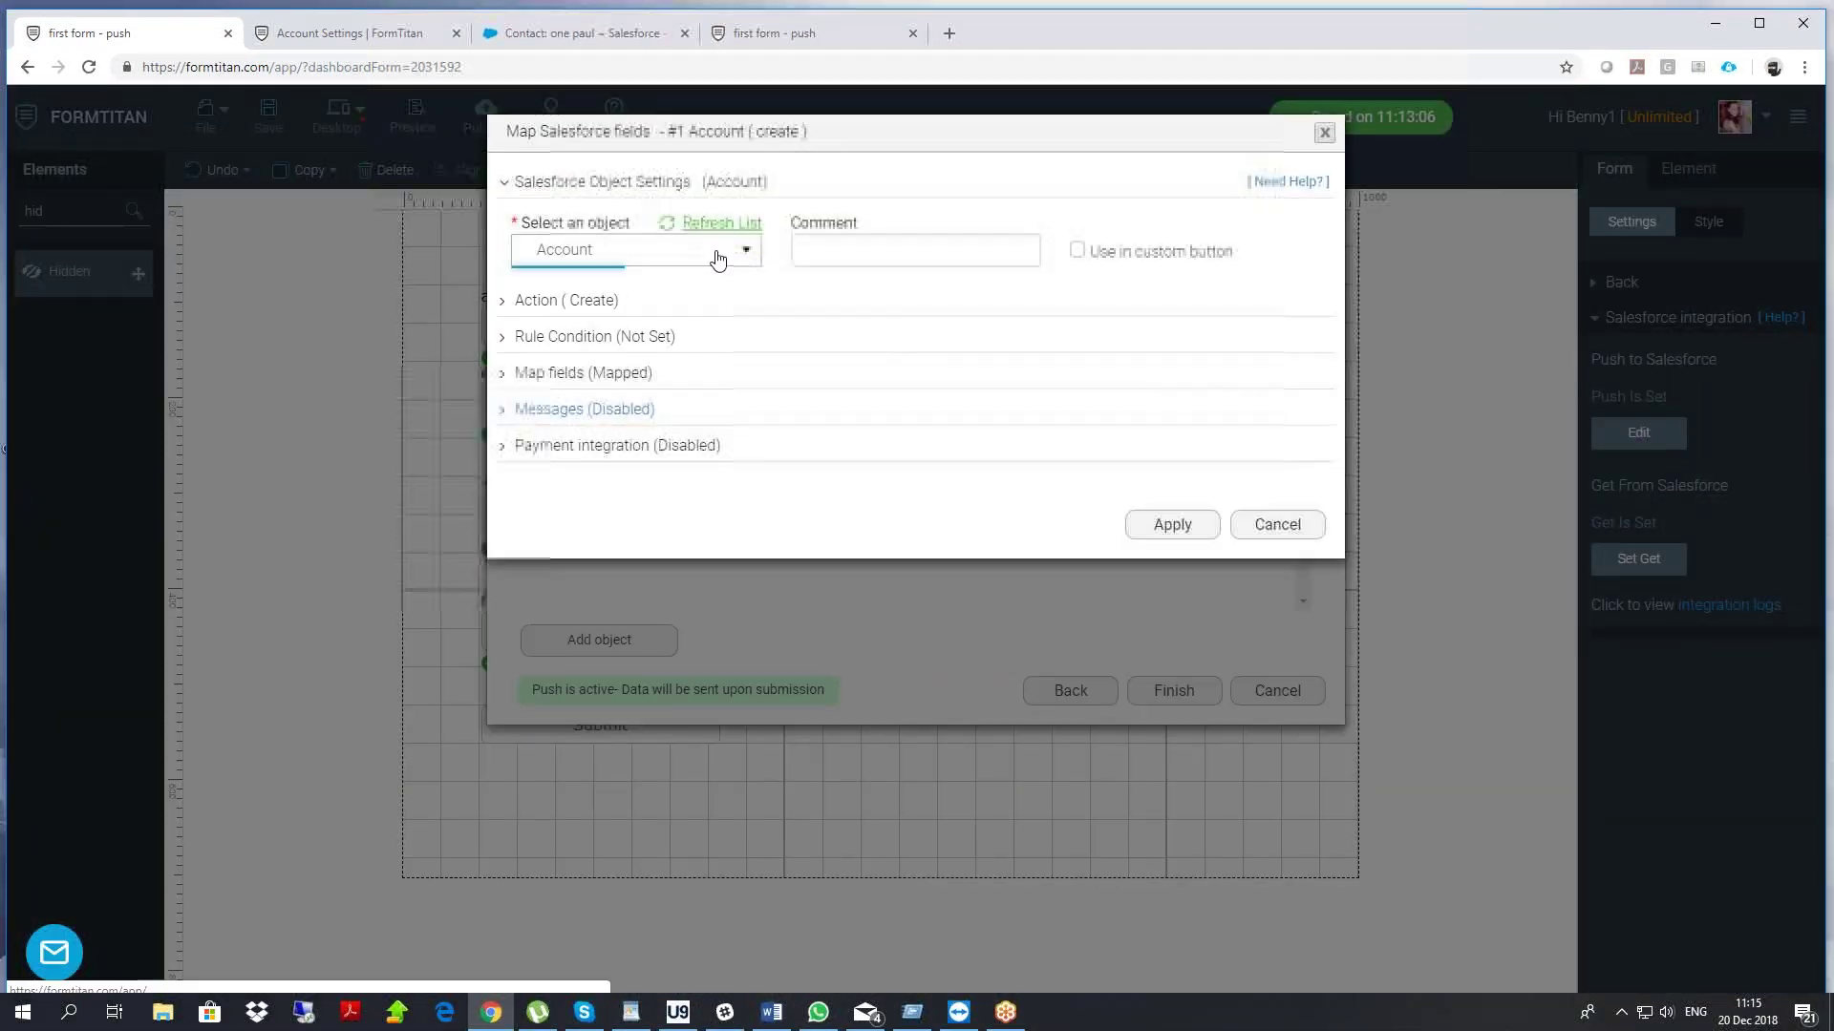
left_click(831, 249)
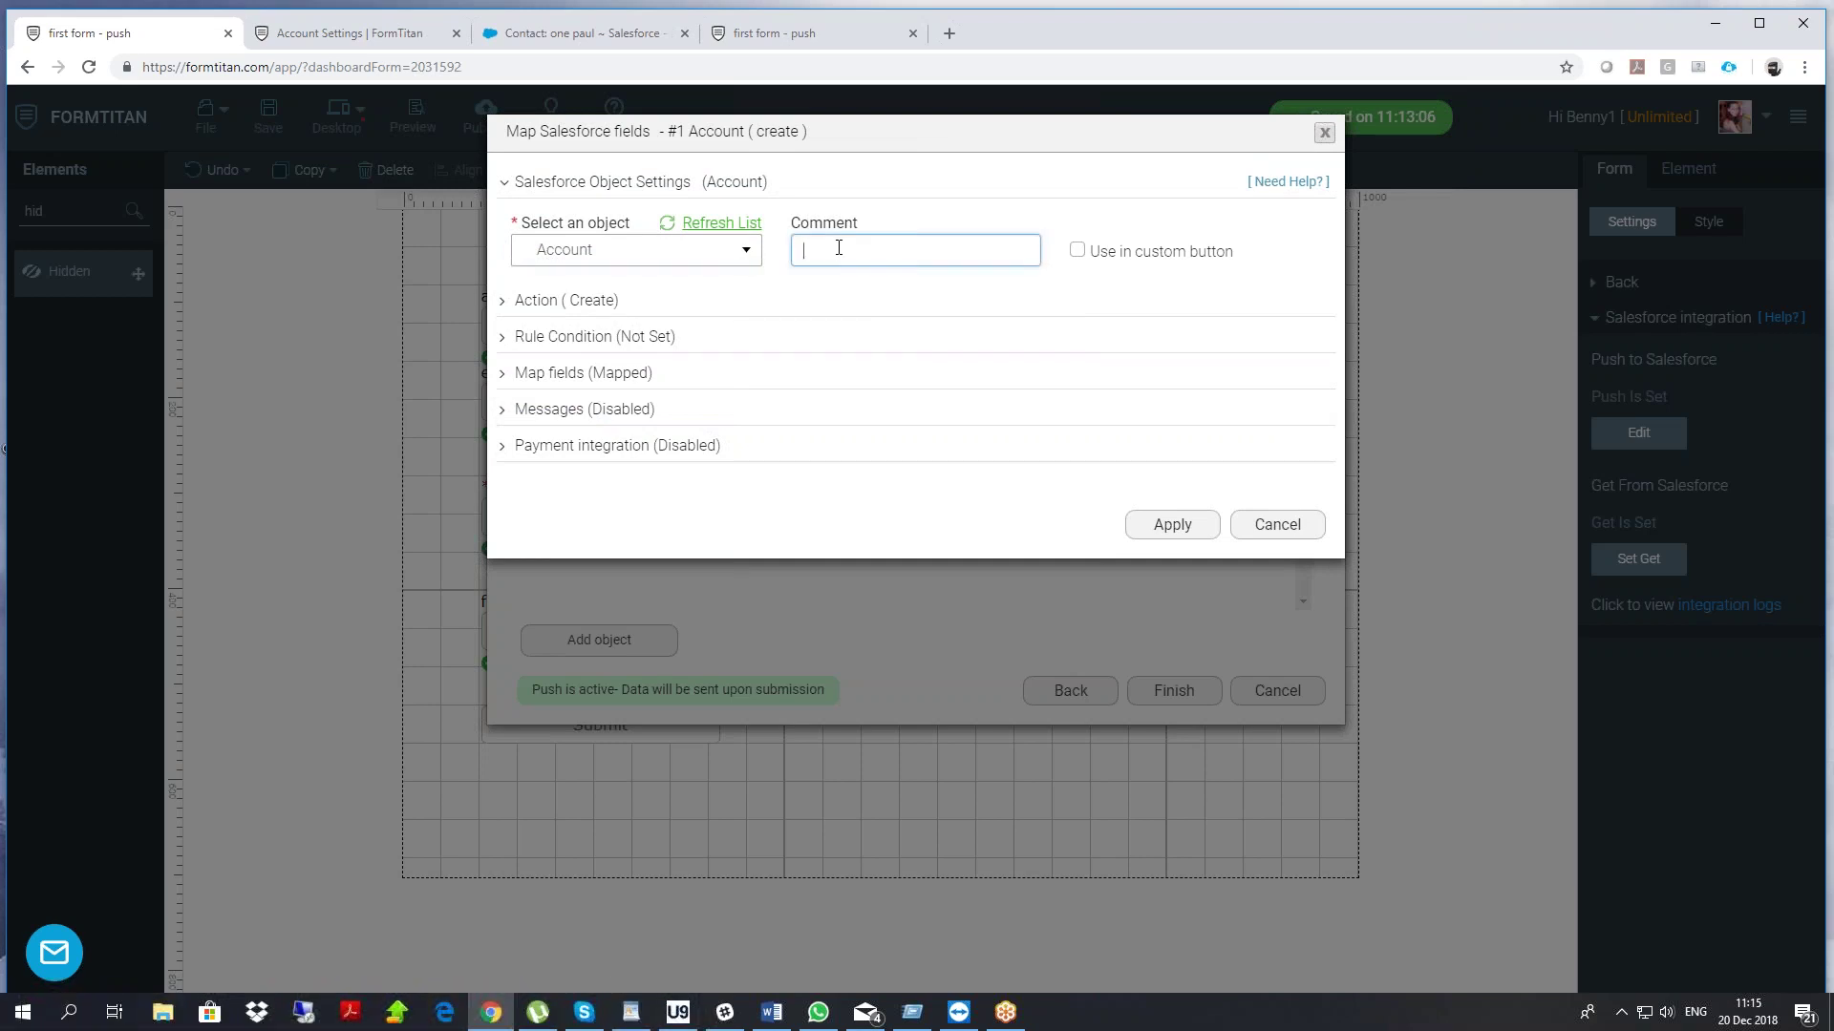
type("create or update an account")
left_click(1176, 524)
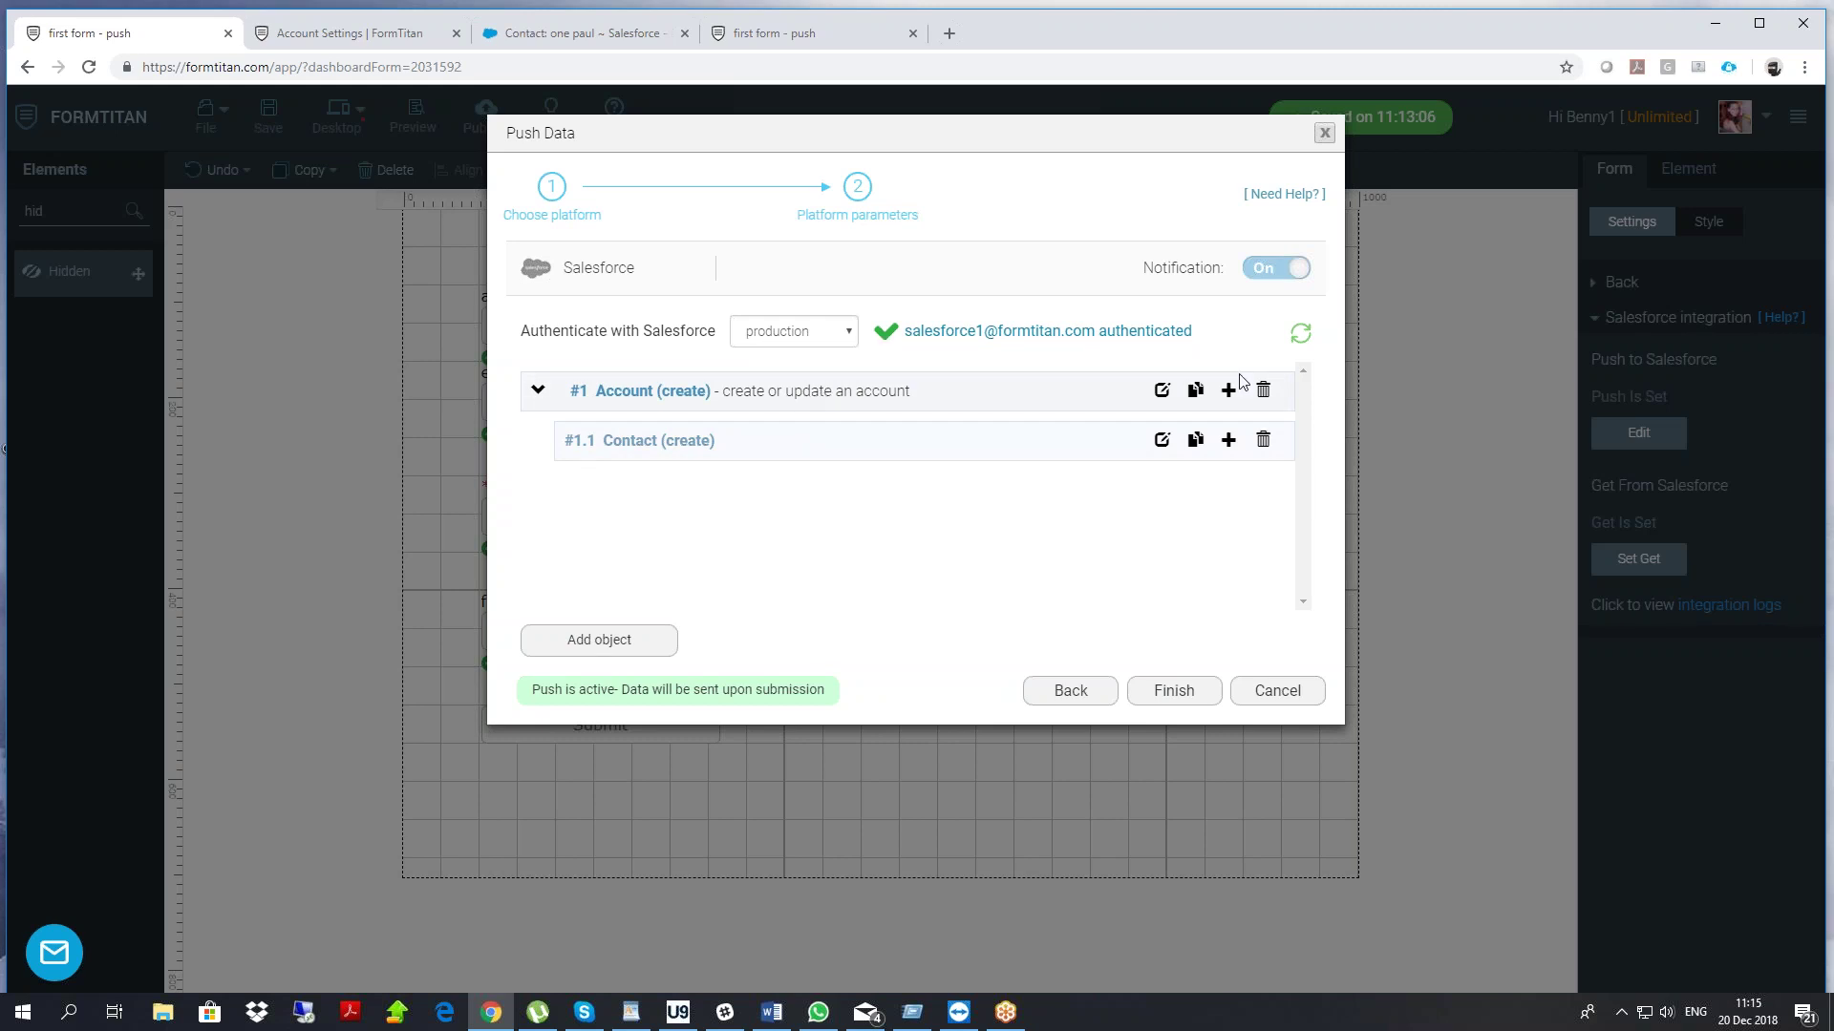
Switch the Account push action from Create to Update
left_click(1161, 391)
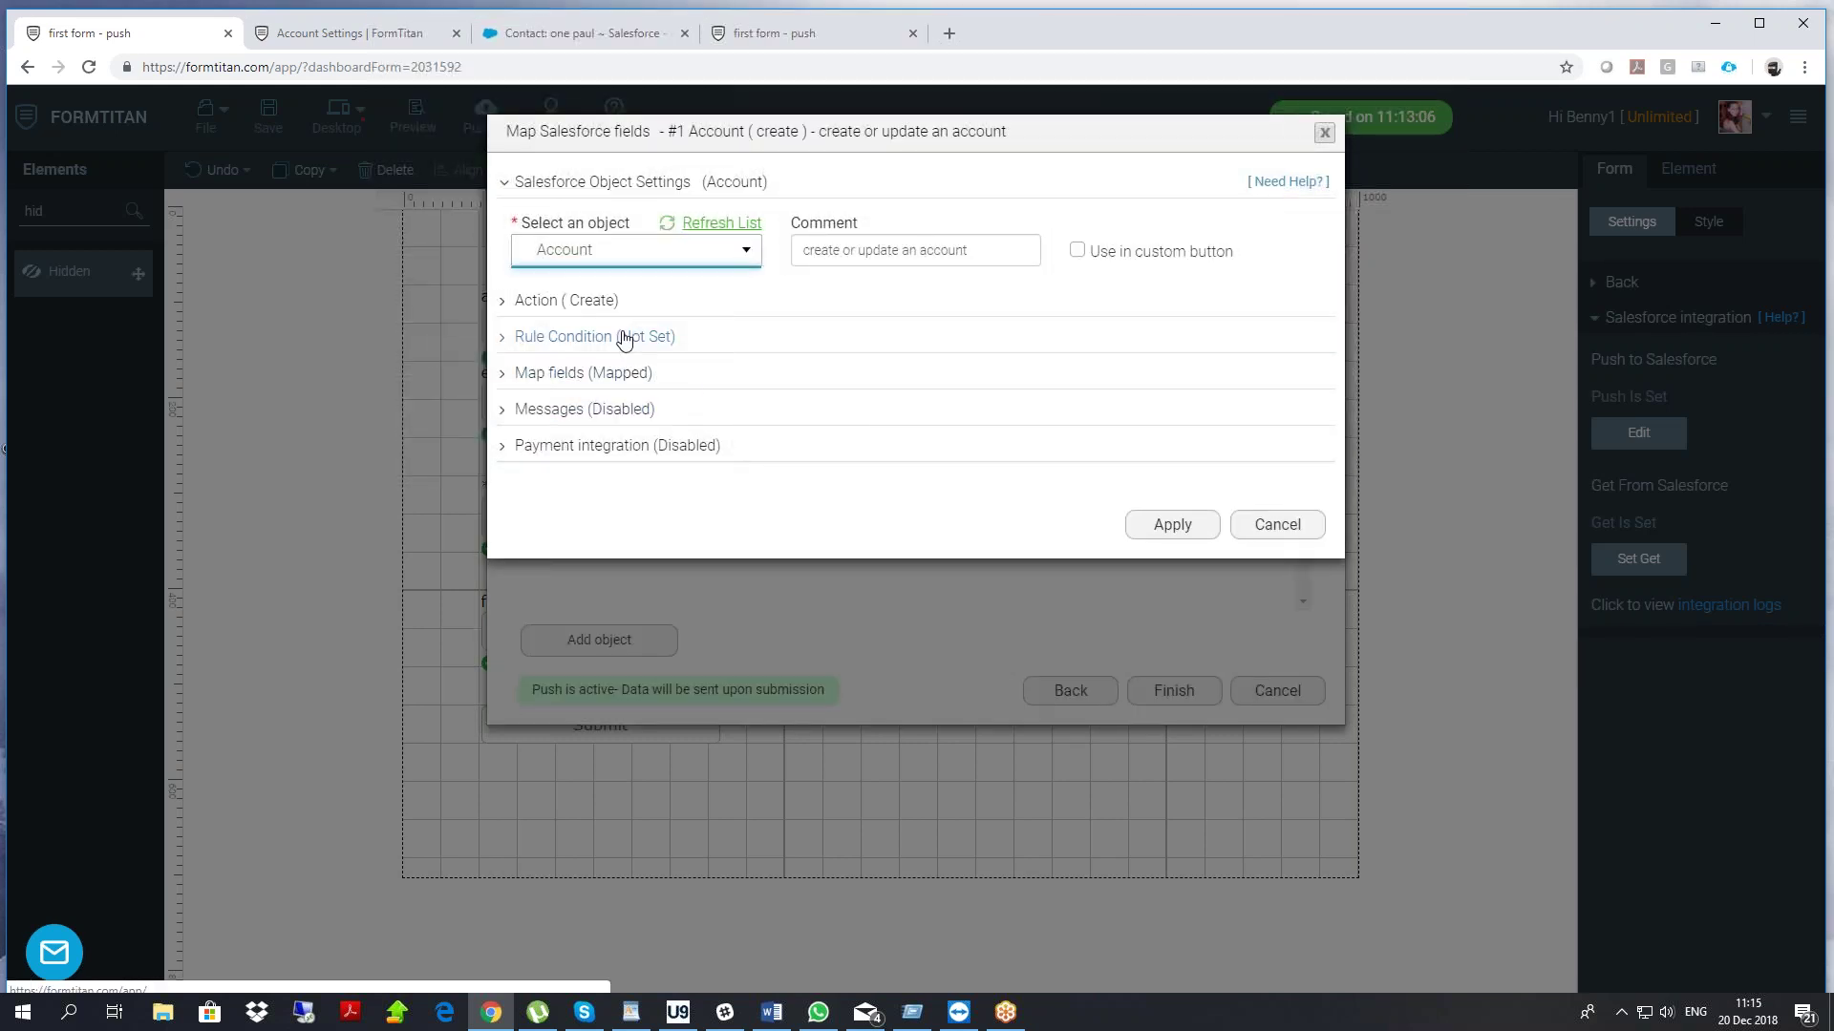
left_click(587, 307)
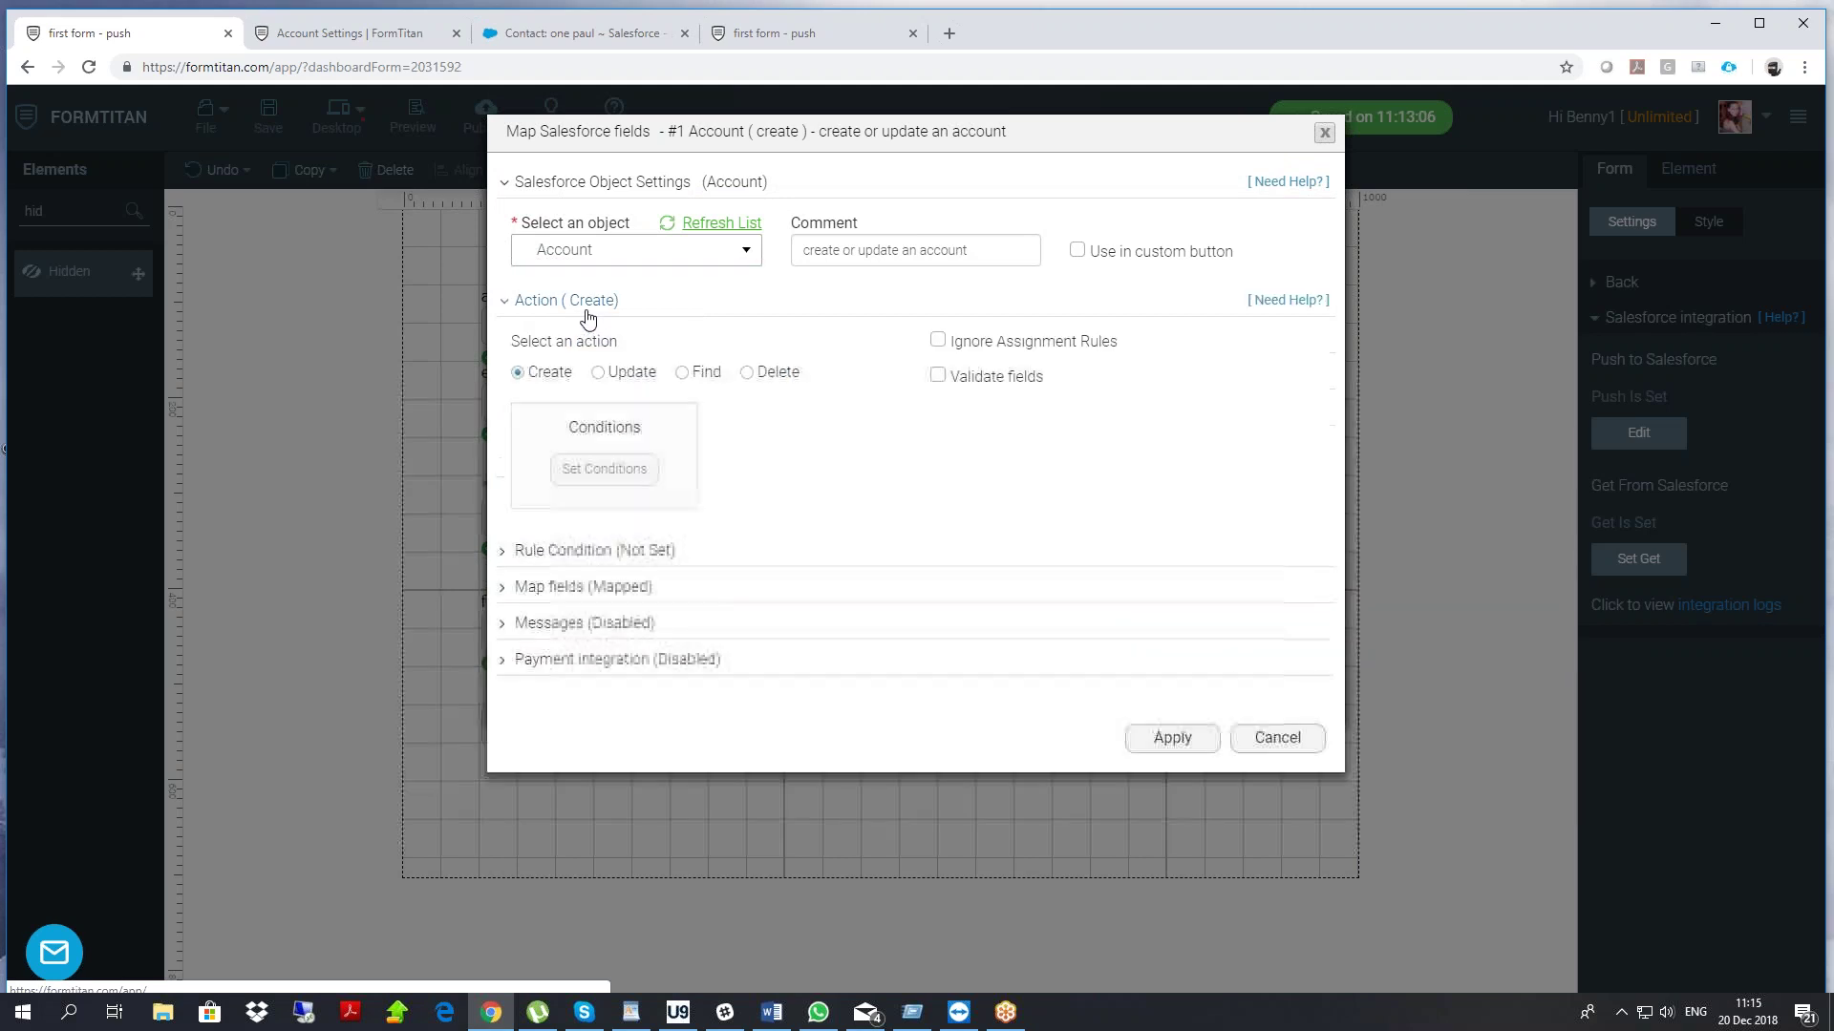
left_click(598, 374)
left_click(603, 471)
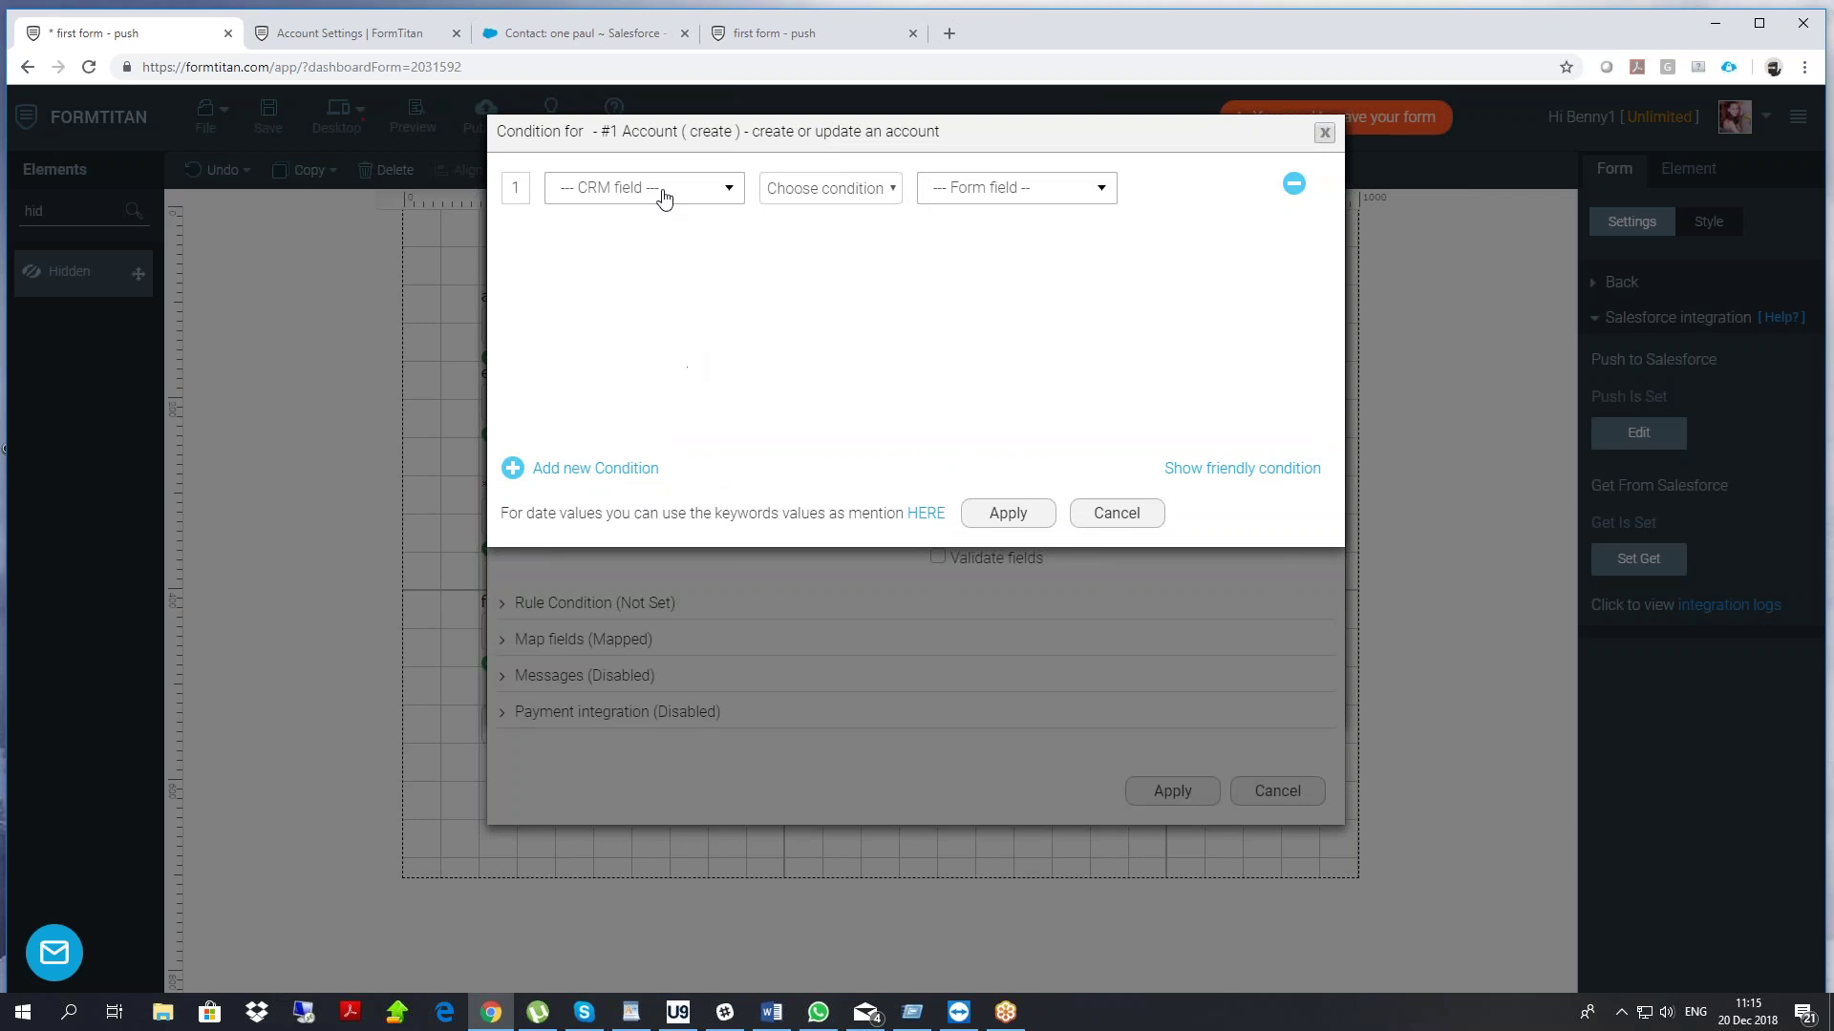
Add the match condition Account ID Equals the hidden account id form field
left_click(664, 197)
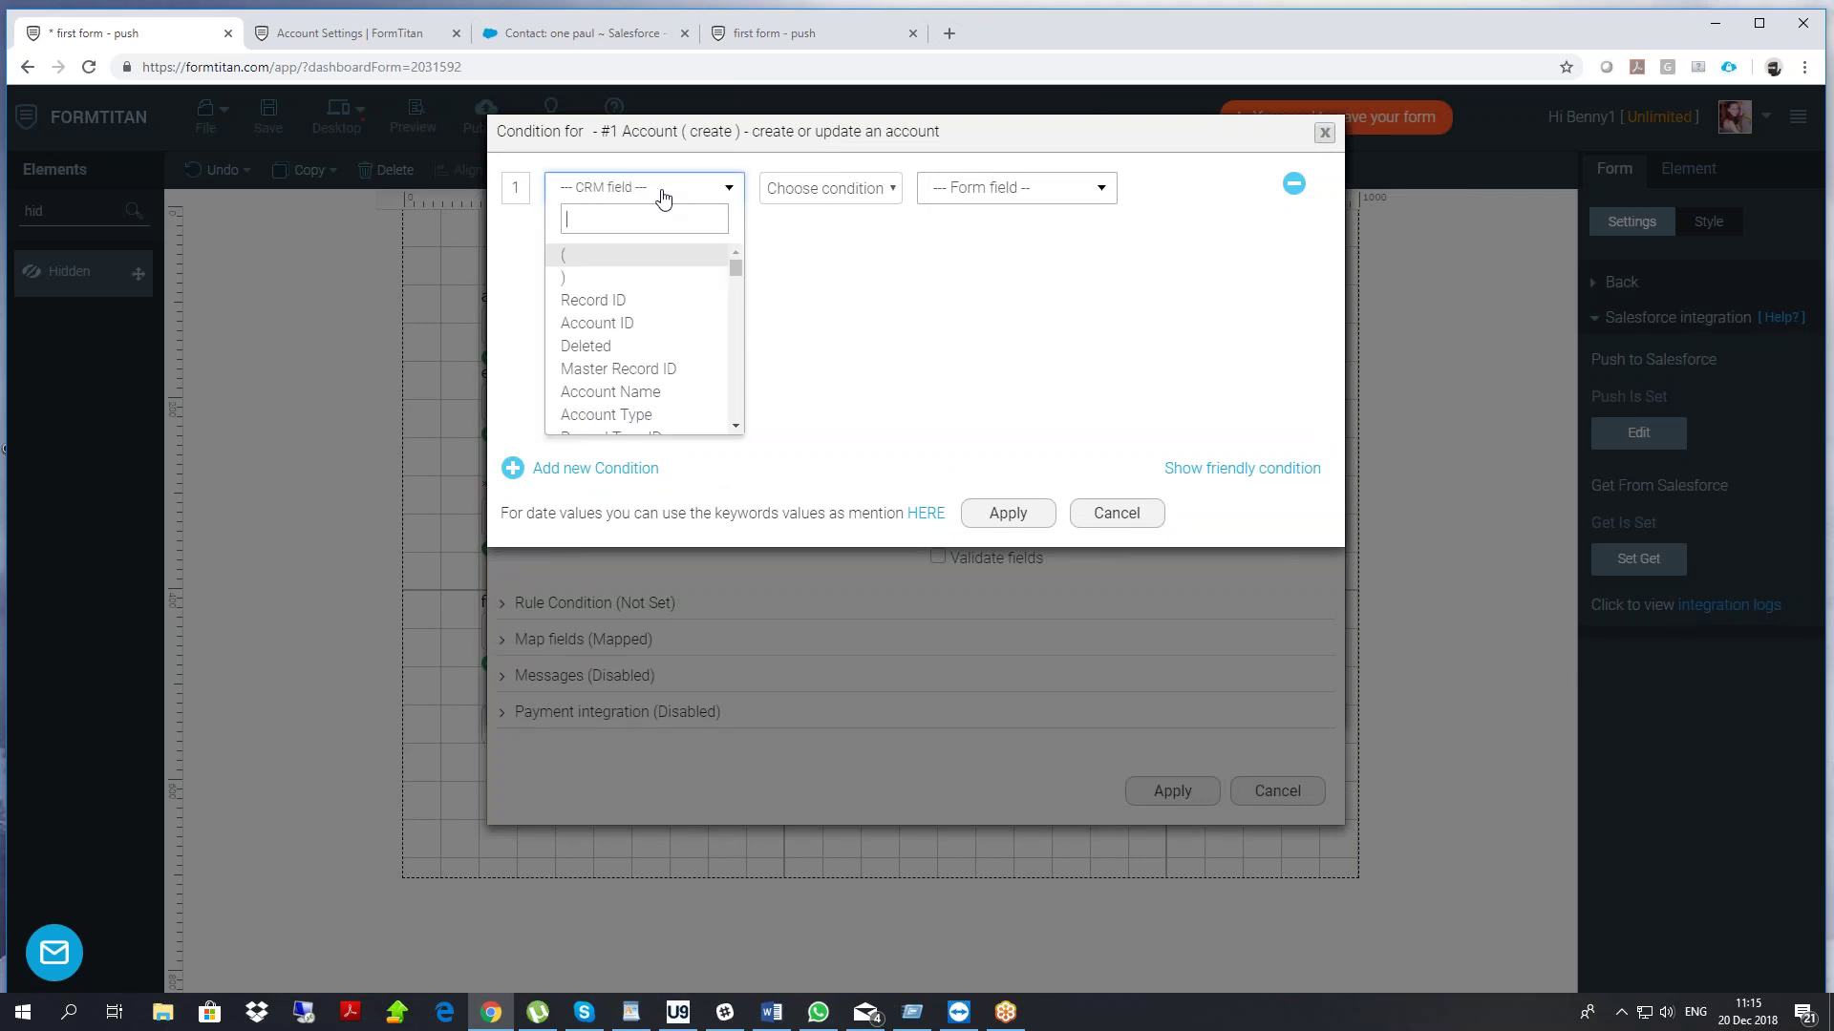
left_click(622, 323)
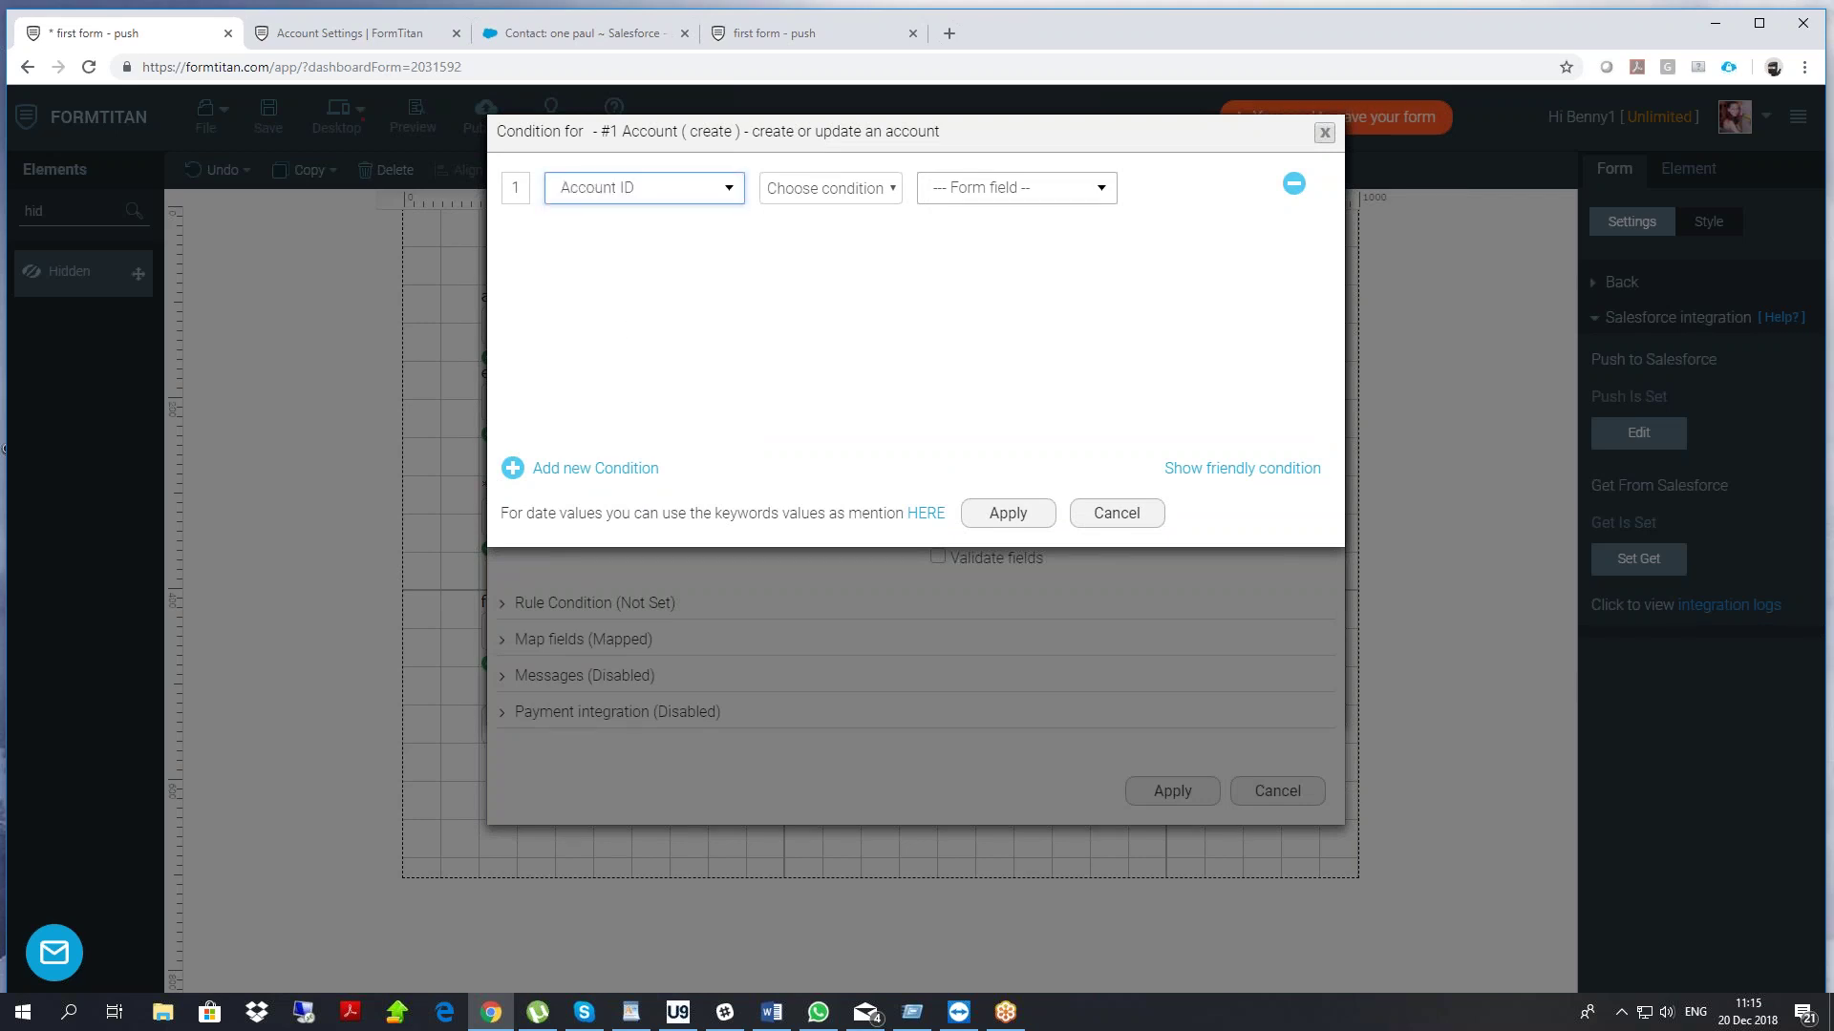
left_click(821, 191)
left_click(879, 234)
left_click(965, 191)
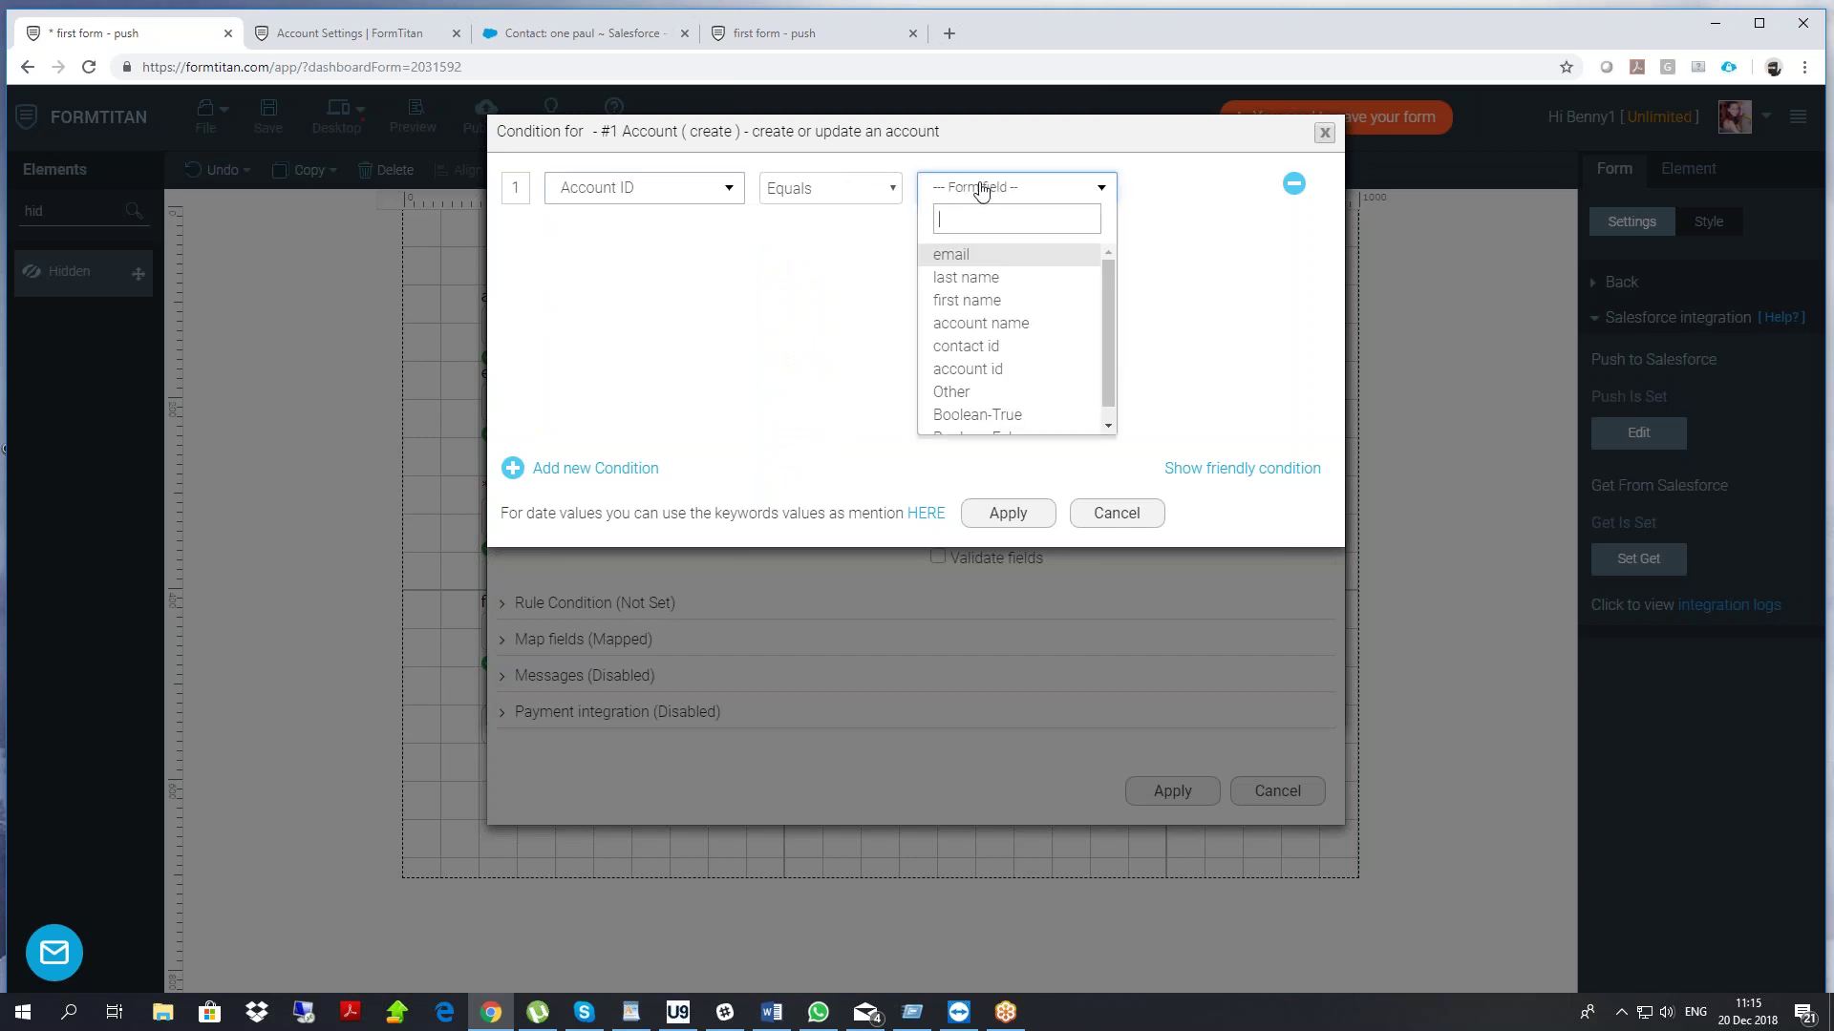
left_click(998, 351)
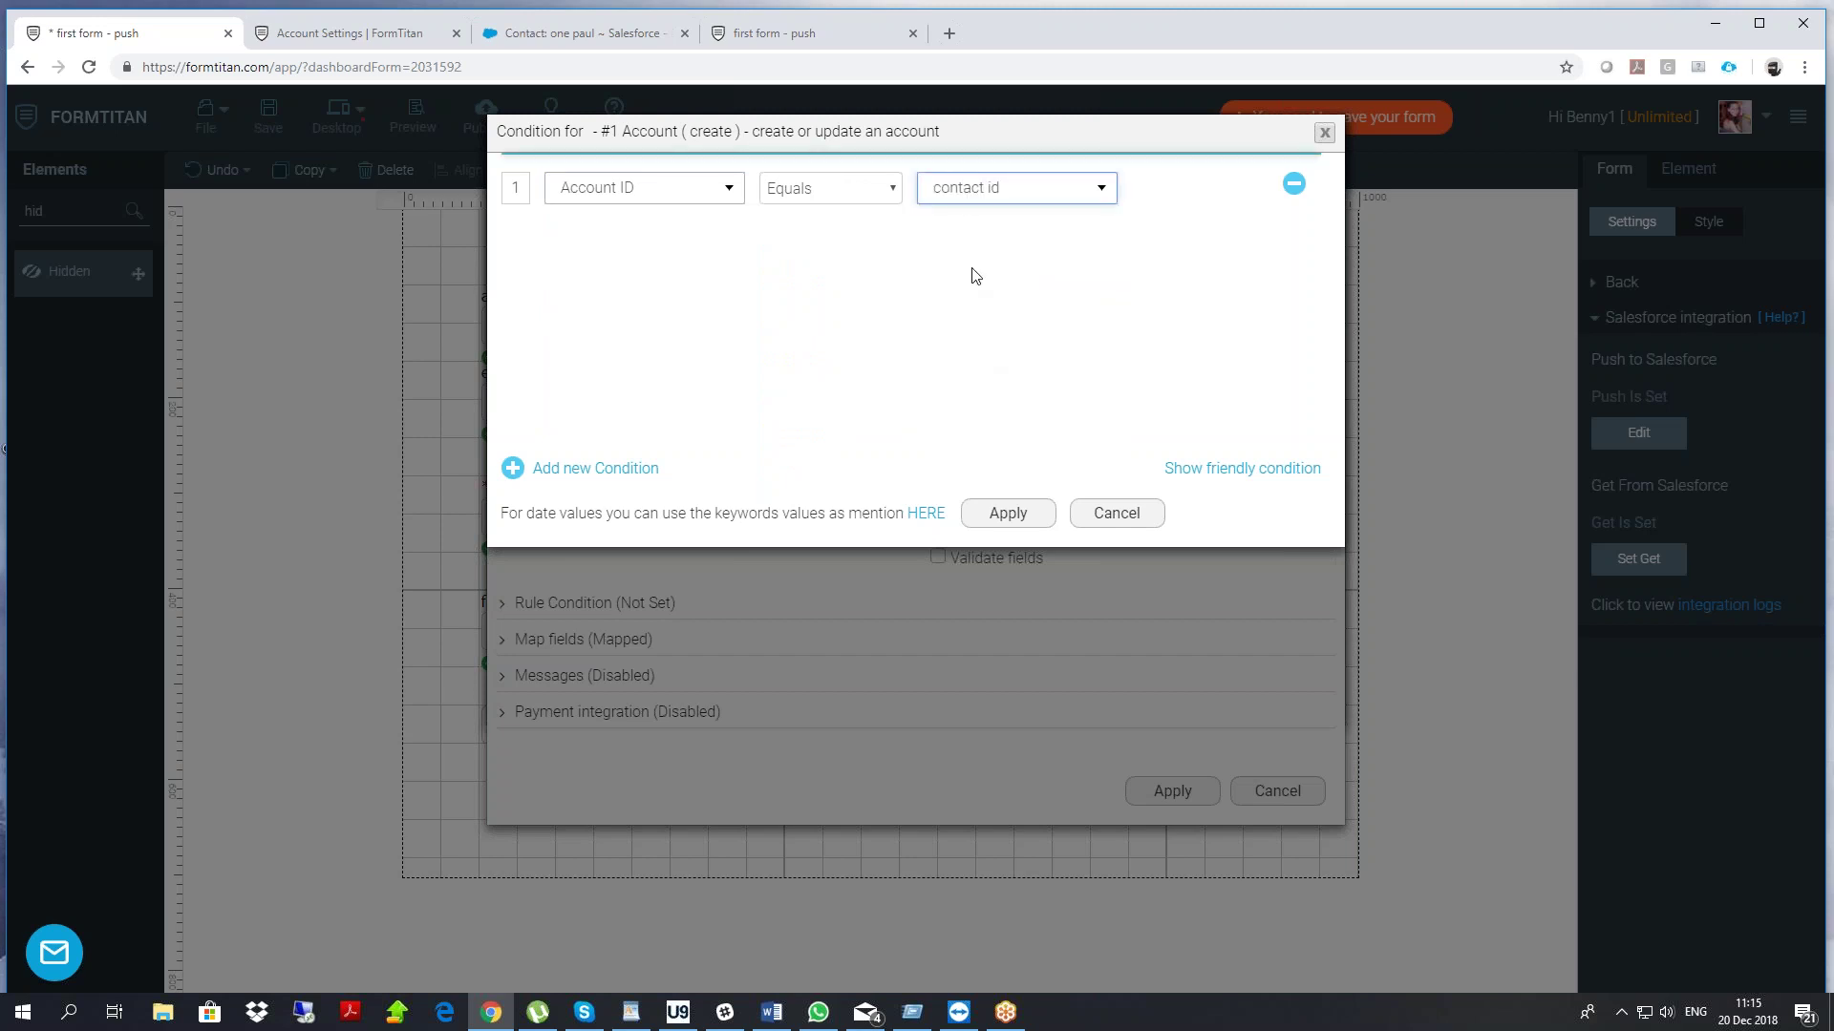
left_click(989, 191)
left_click(966, 371)
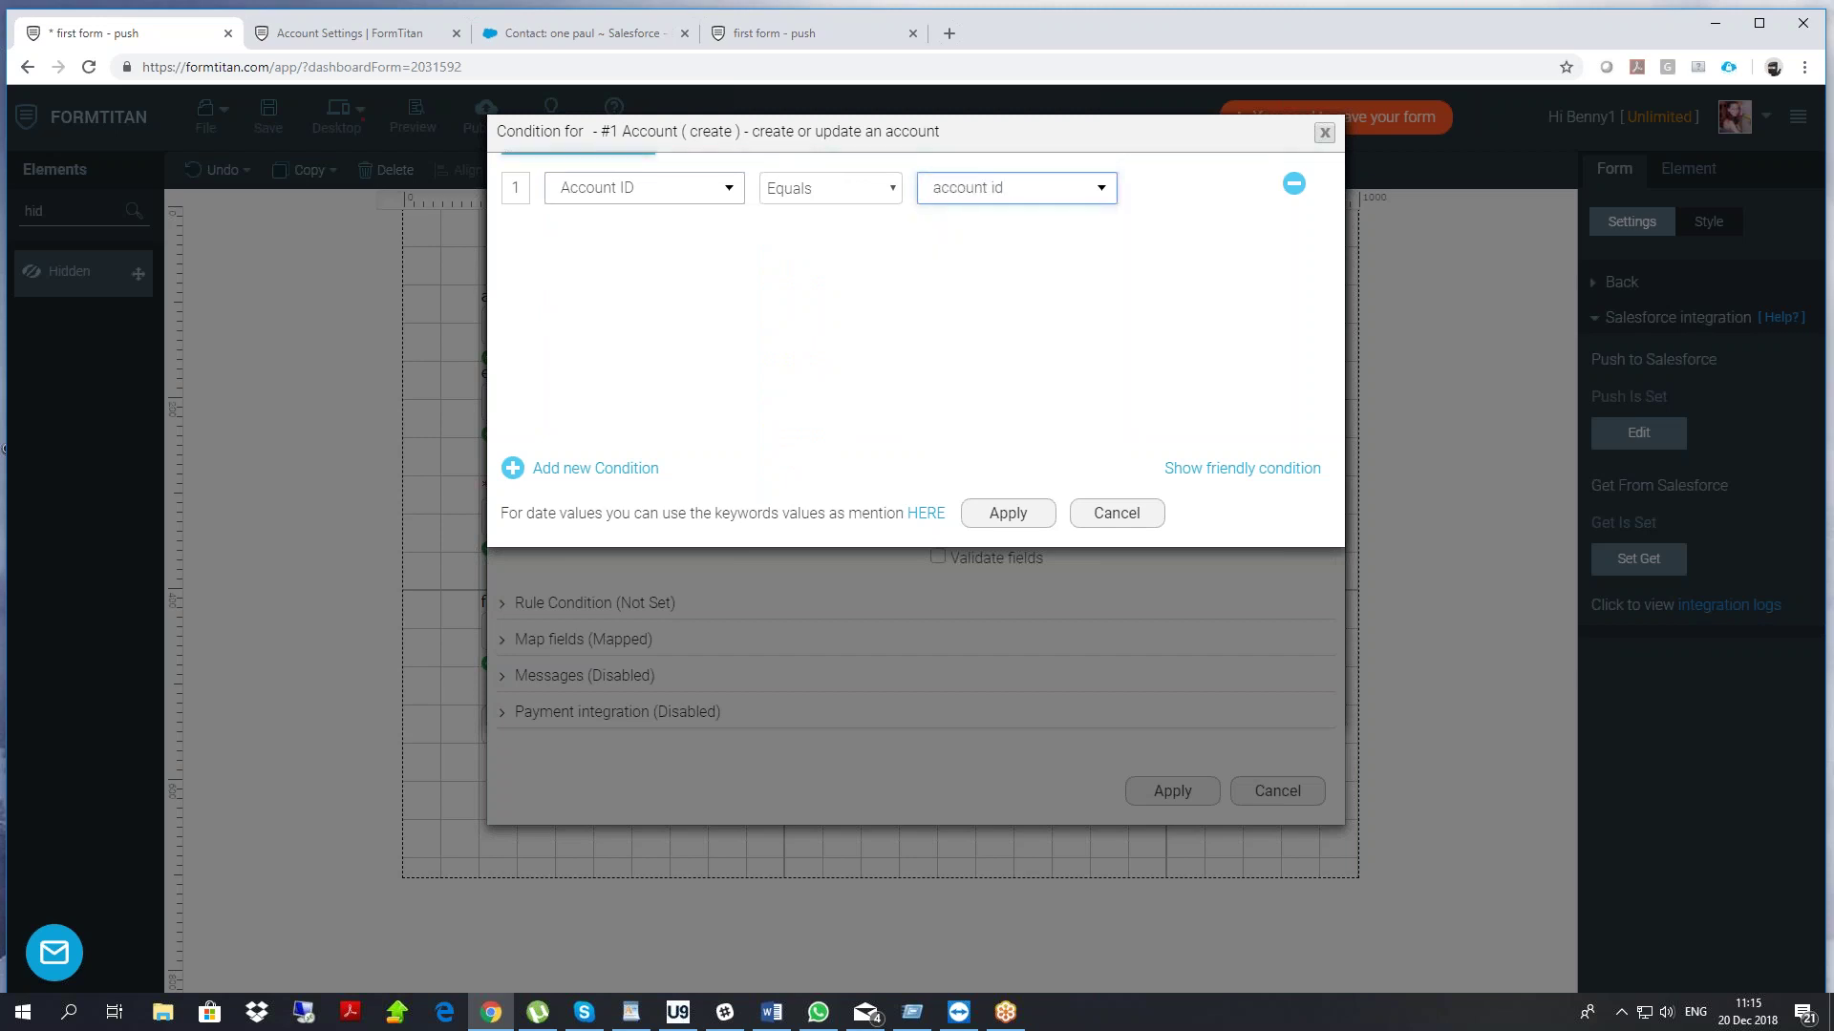
left_click(1004, 506)
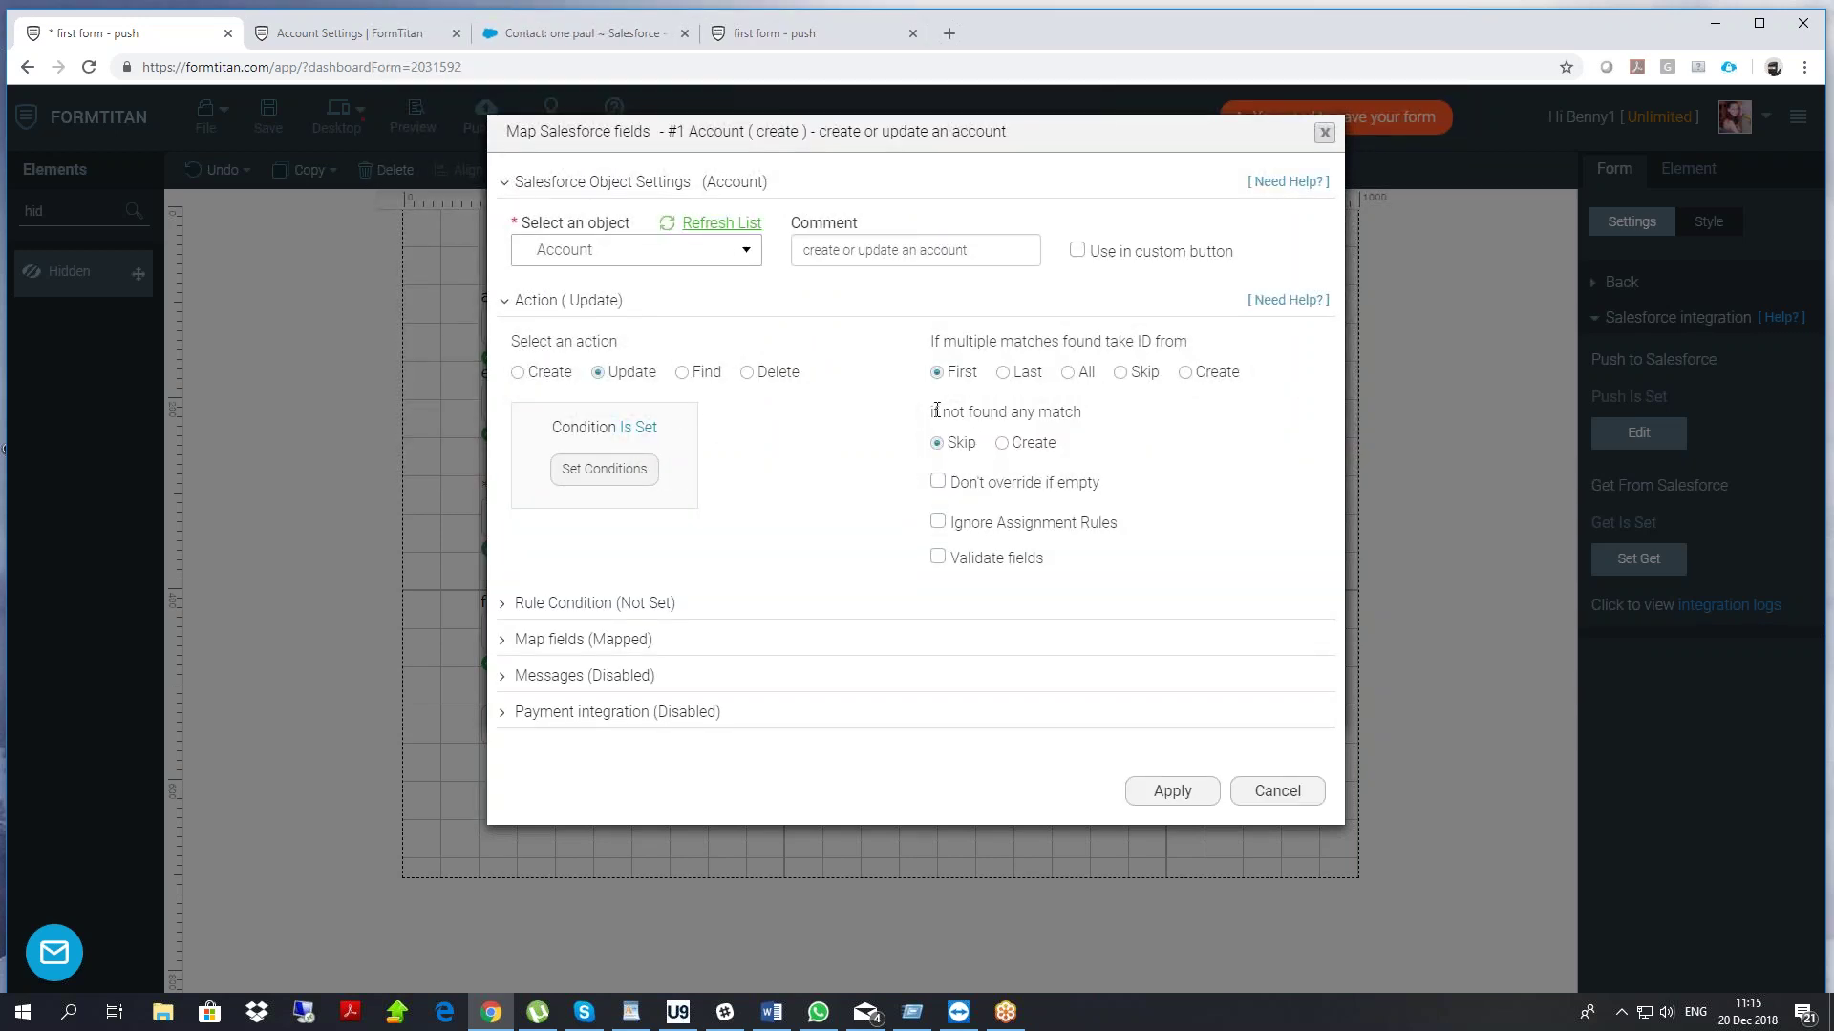
Create a new account when nothing matches, review the field mapping, and apply
left_click_drag(936, 411, 1081, 412)
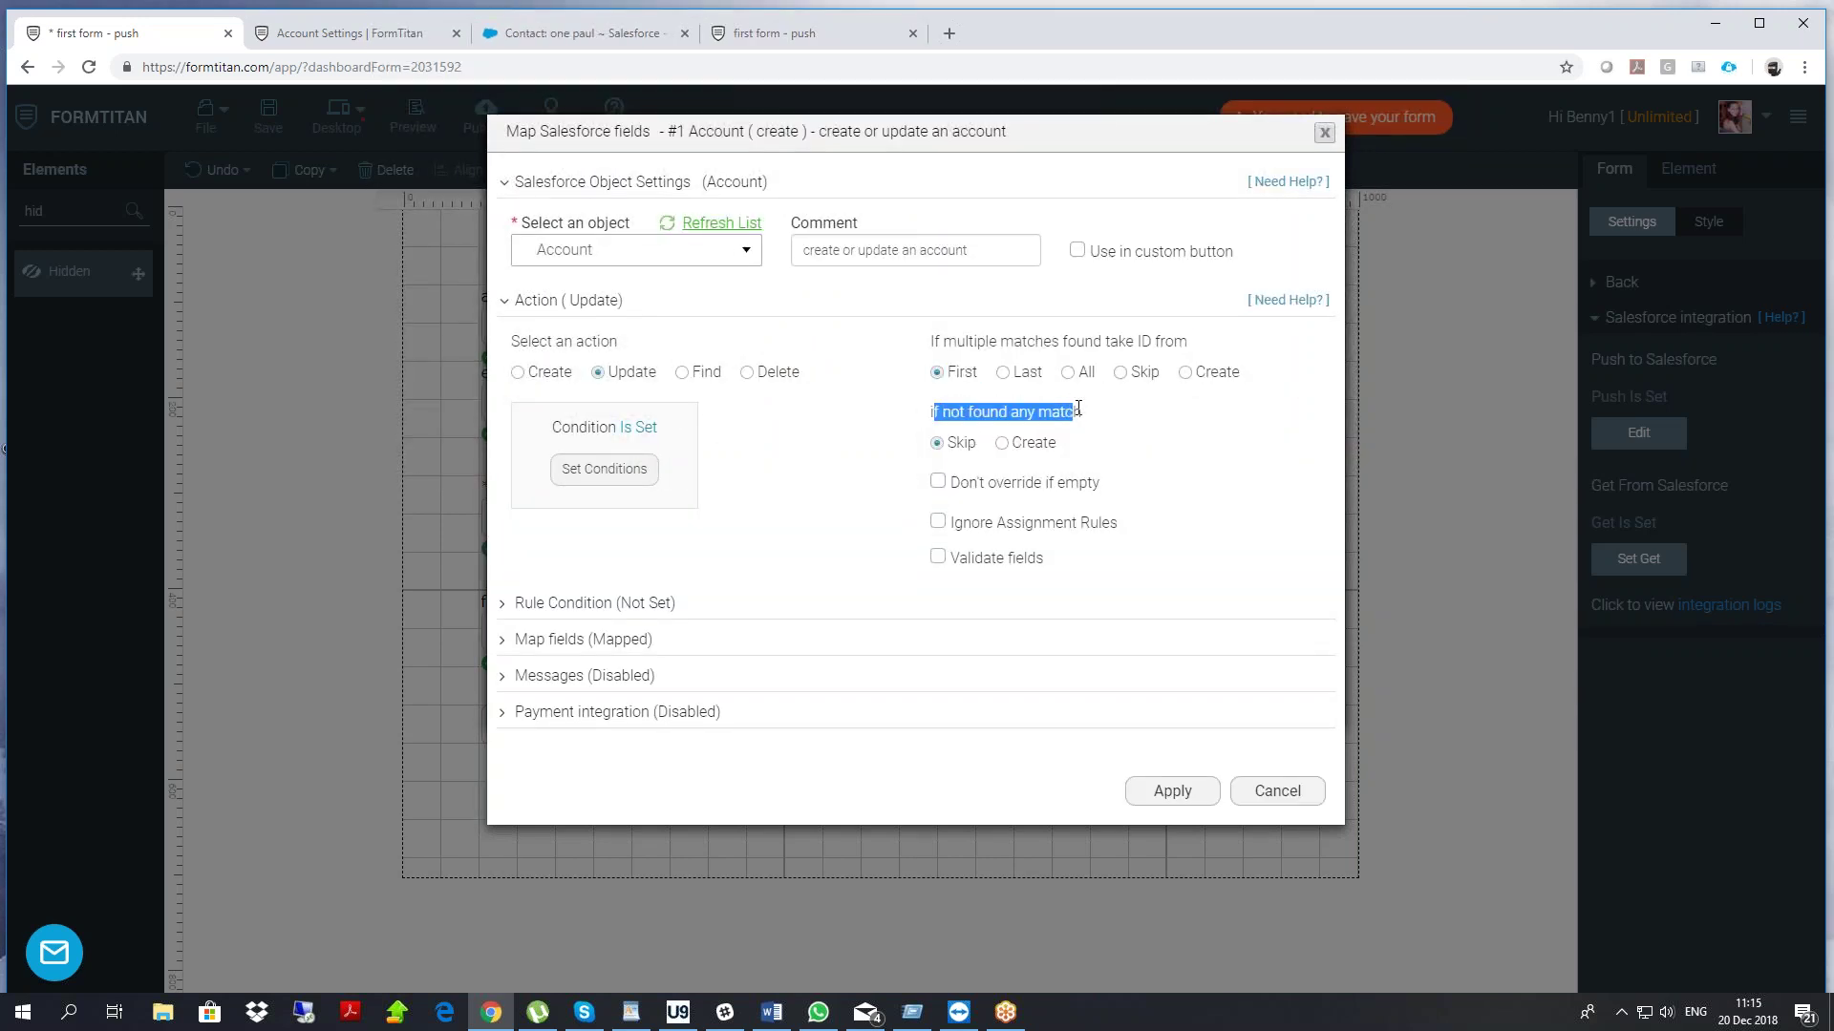
left_click(1000, 444)
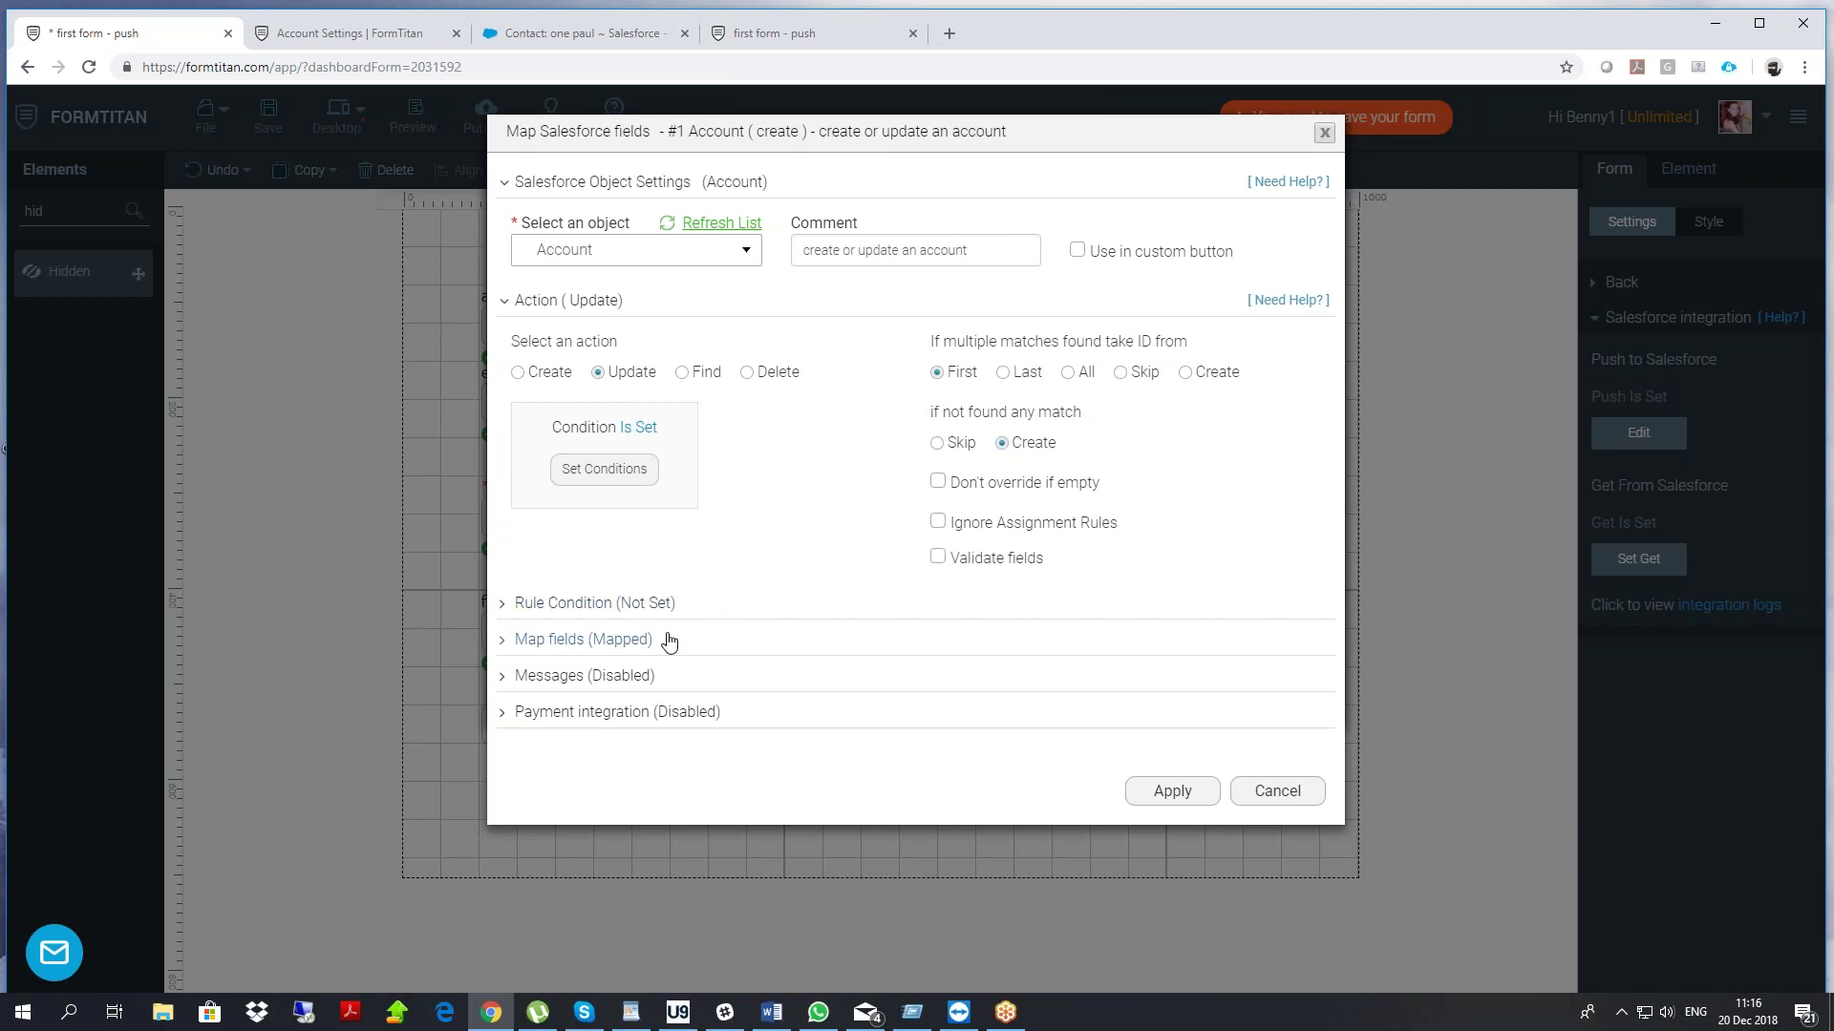
left_click(569, 639)
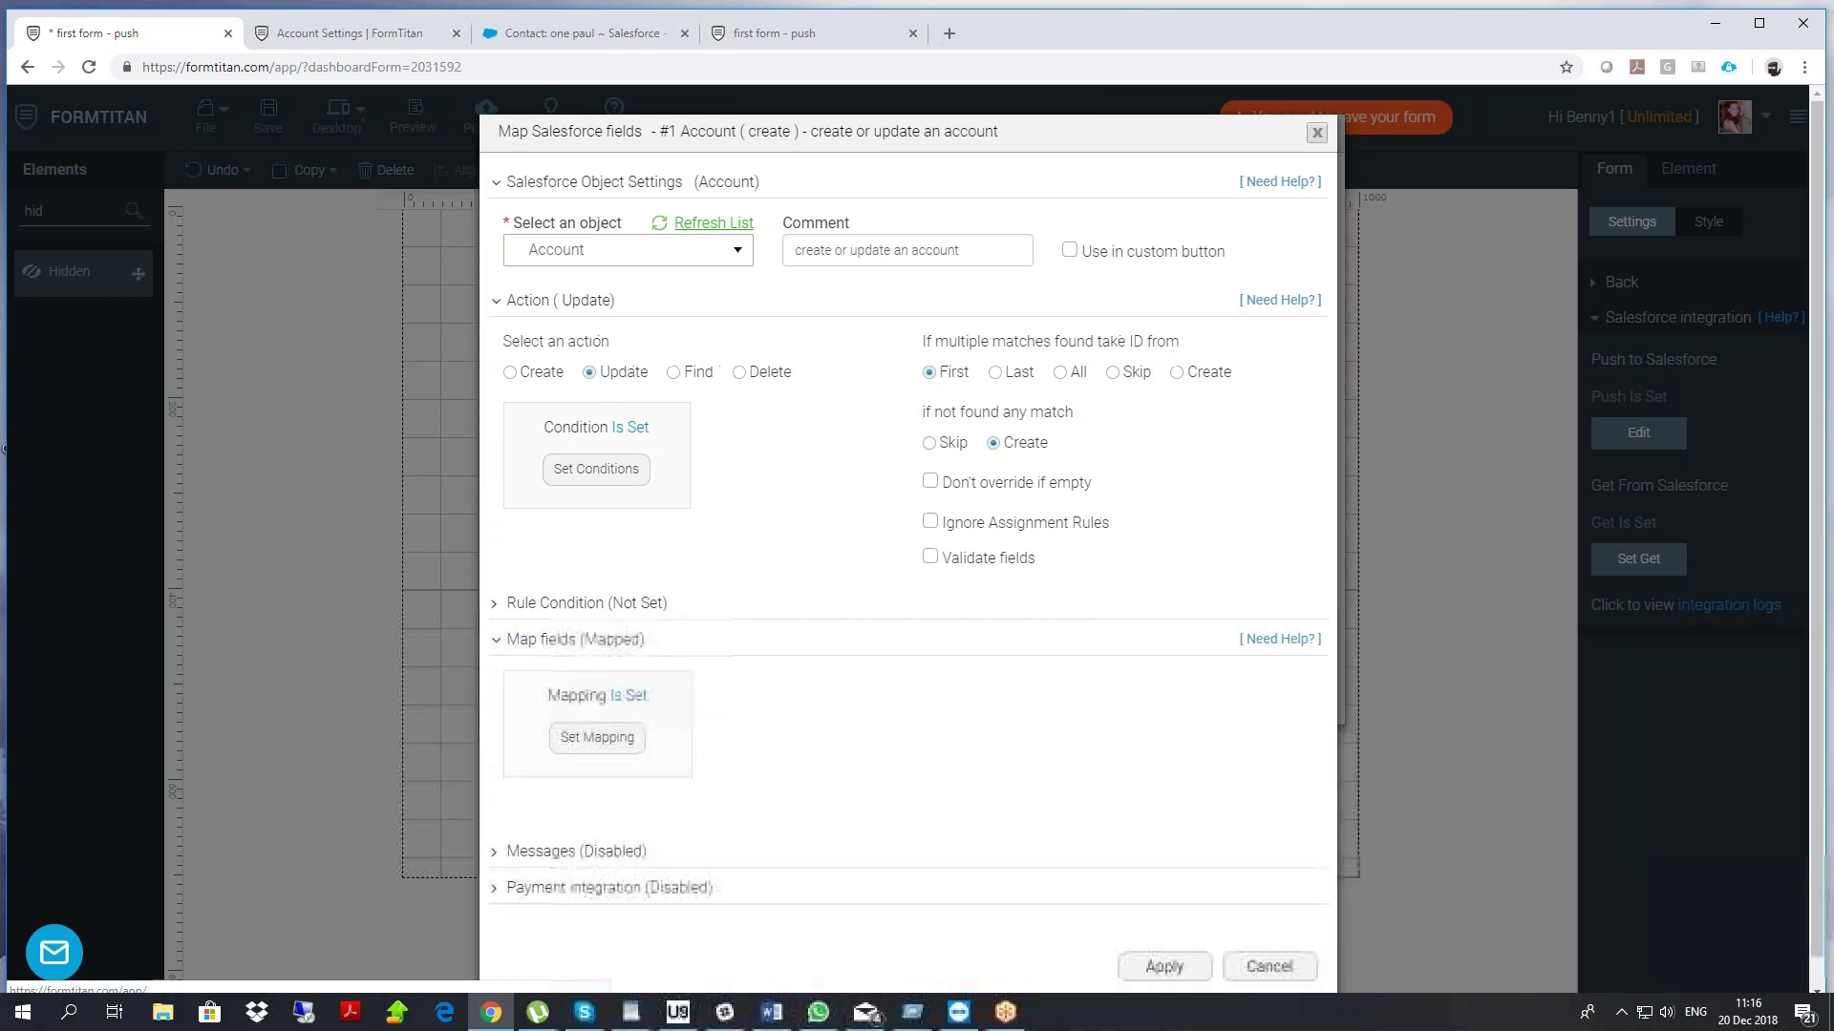
left_click(599, 737)
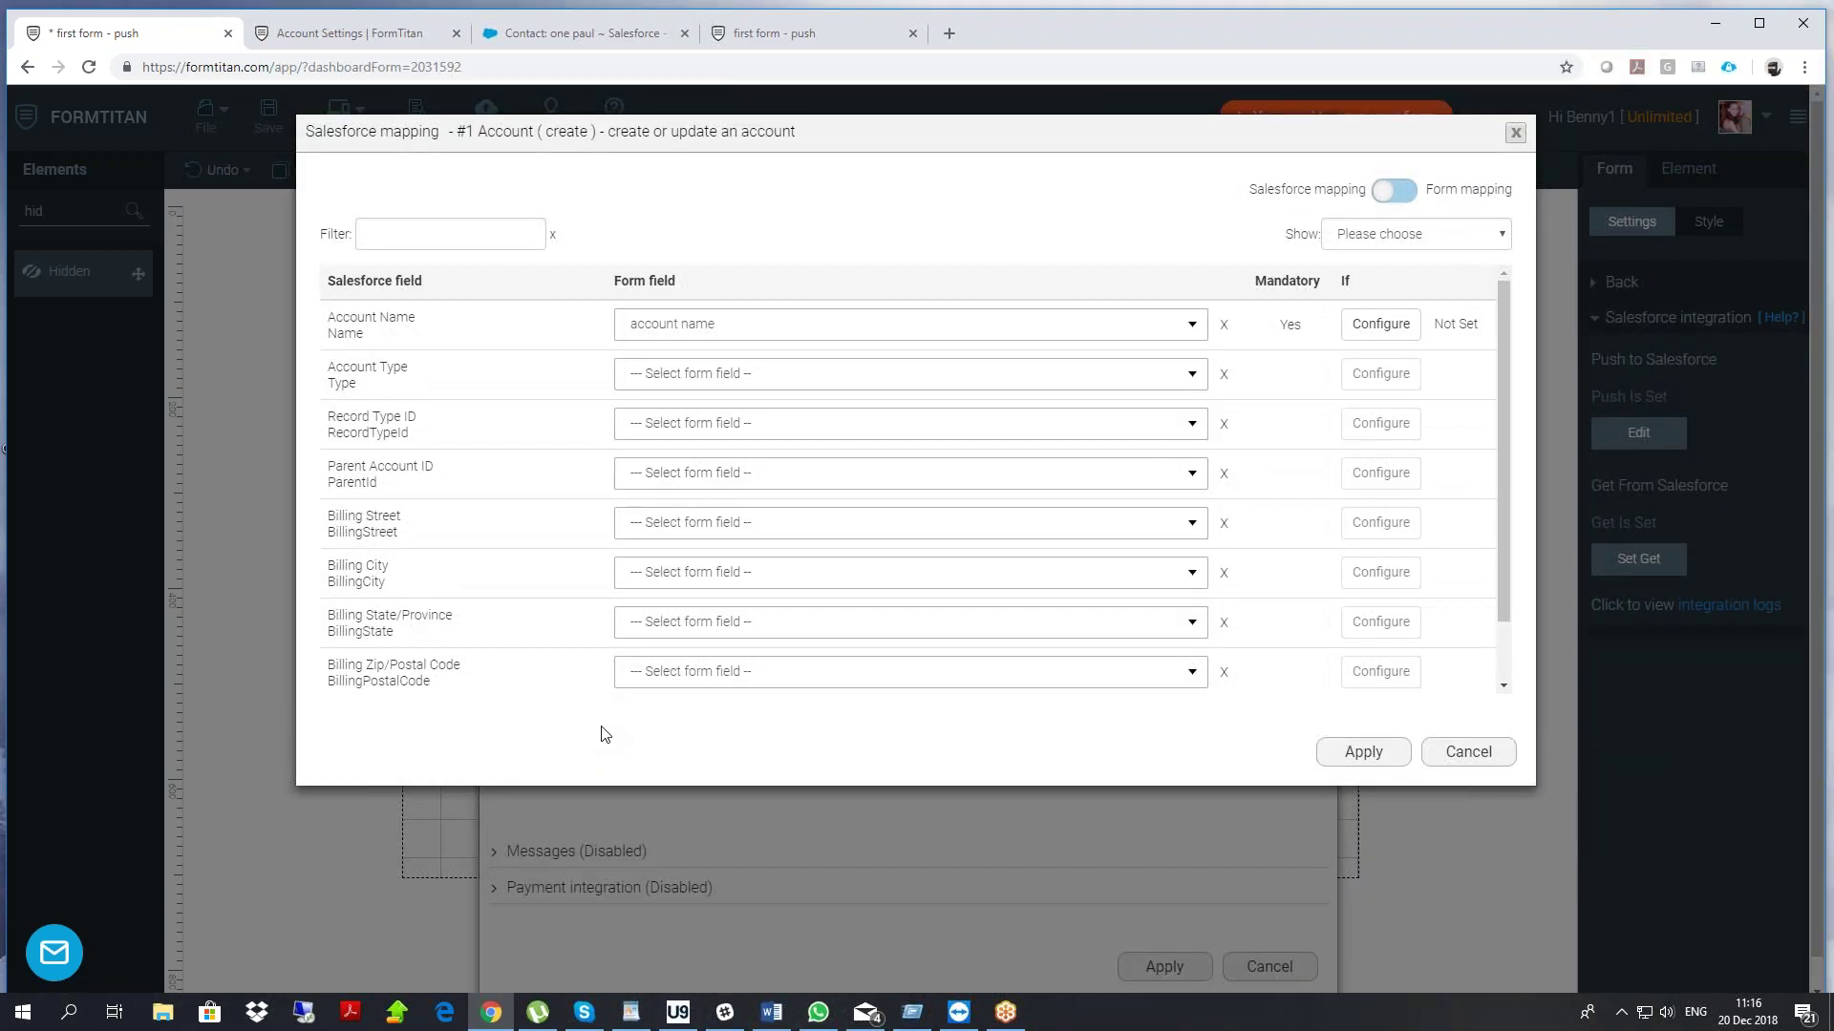
left_click(1443, 756)
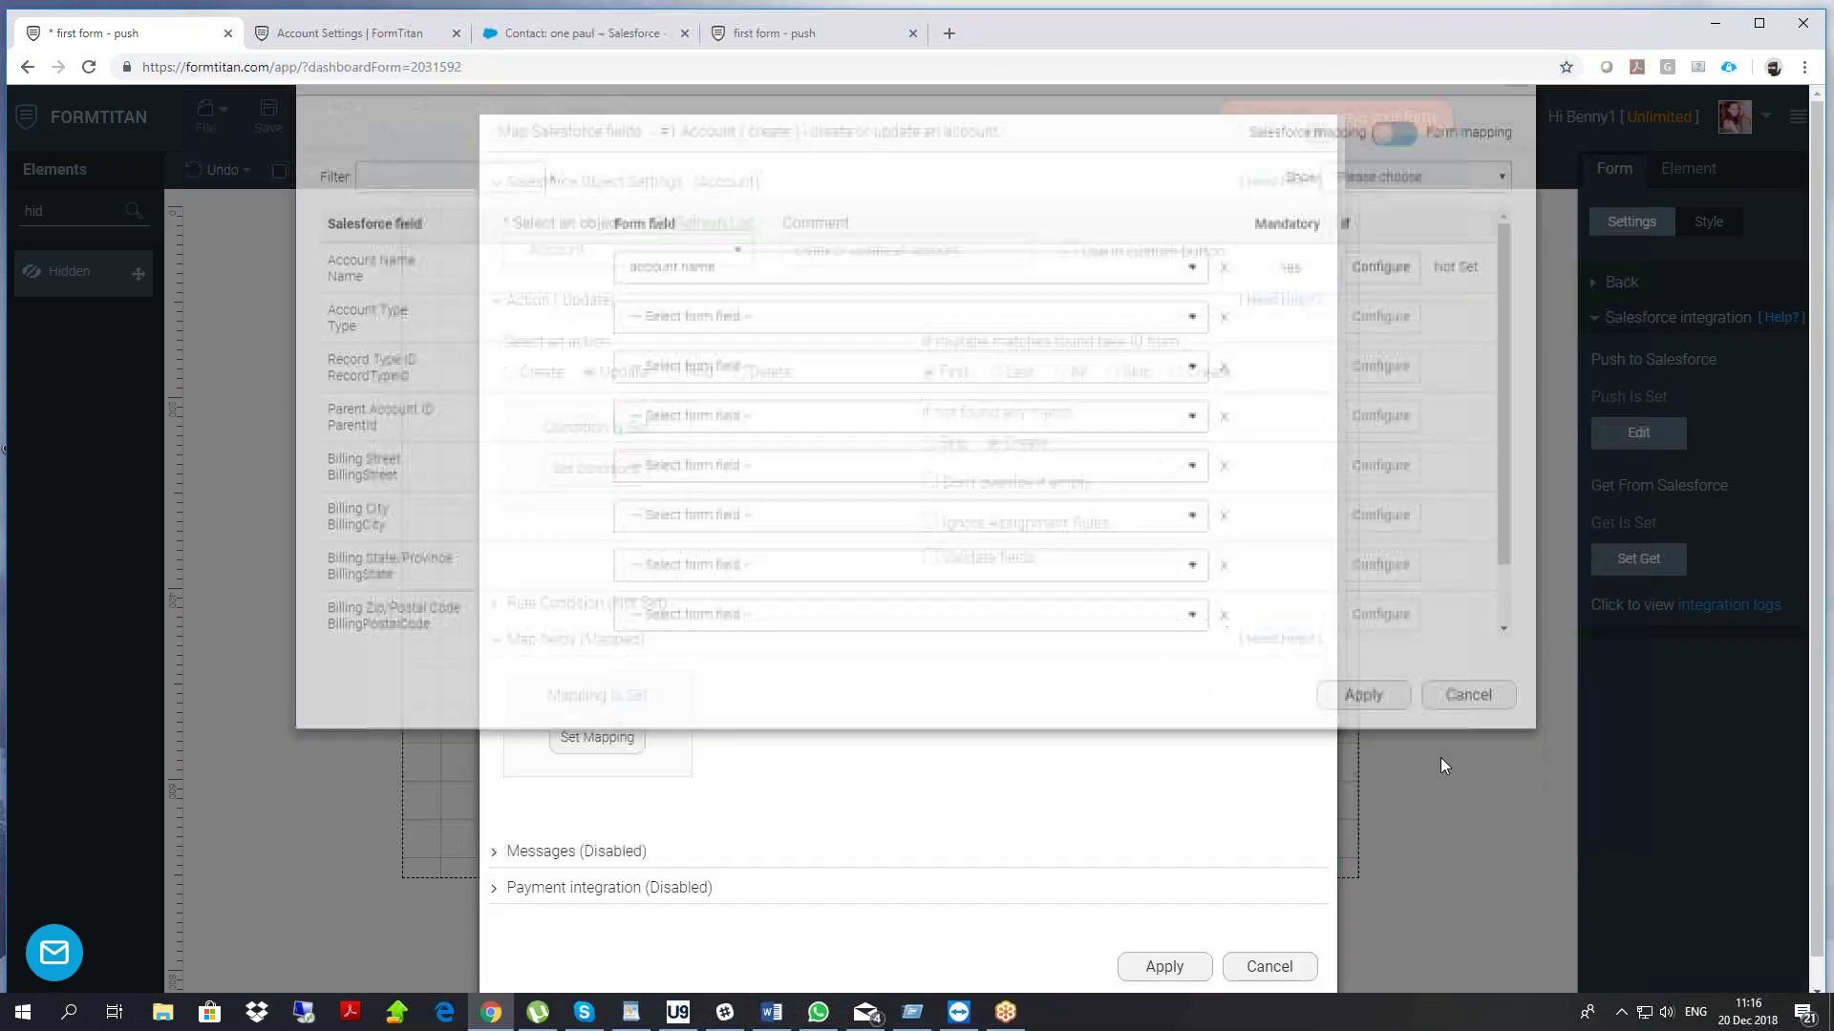
left_click(1166, 937)
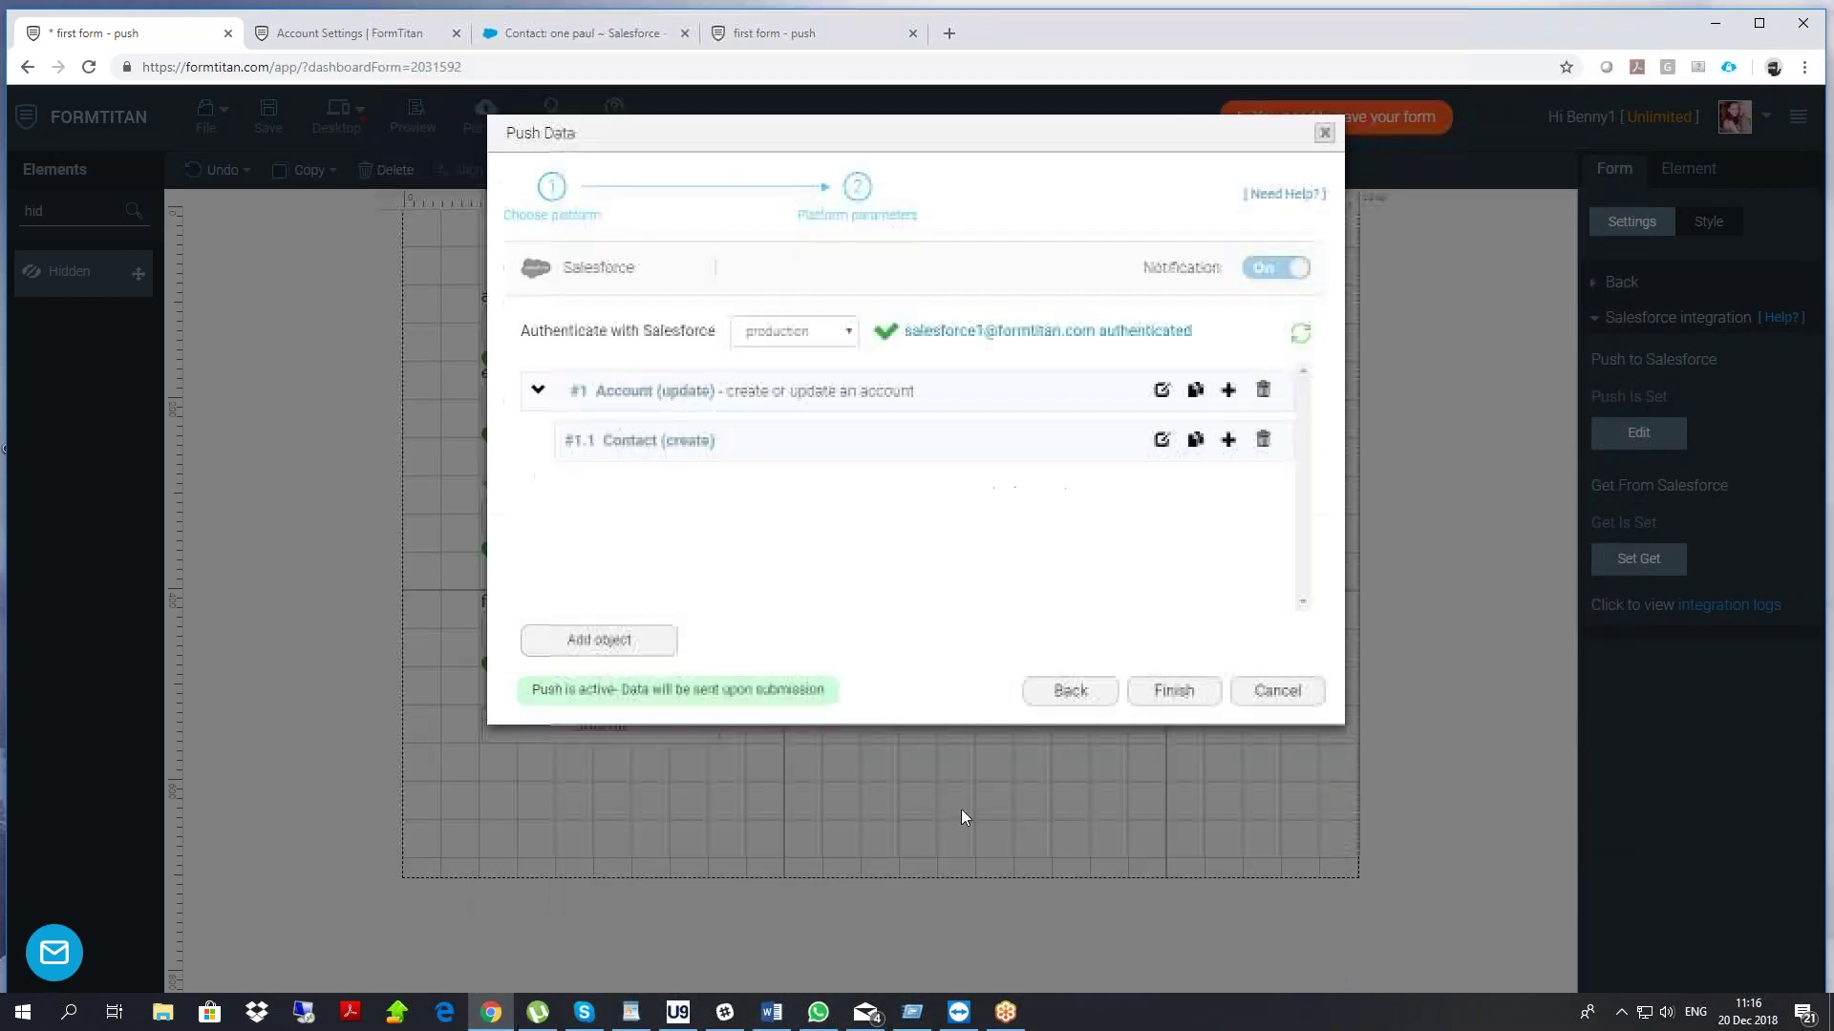
Comment the Contact step 'upd/create an account' and set its action to Update
left_click(1162, 440)
left_click(915, 249)
type("upd/create an account")
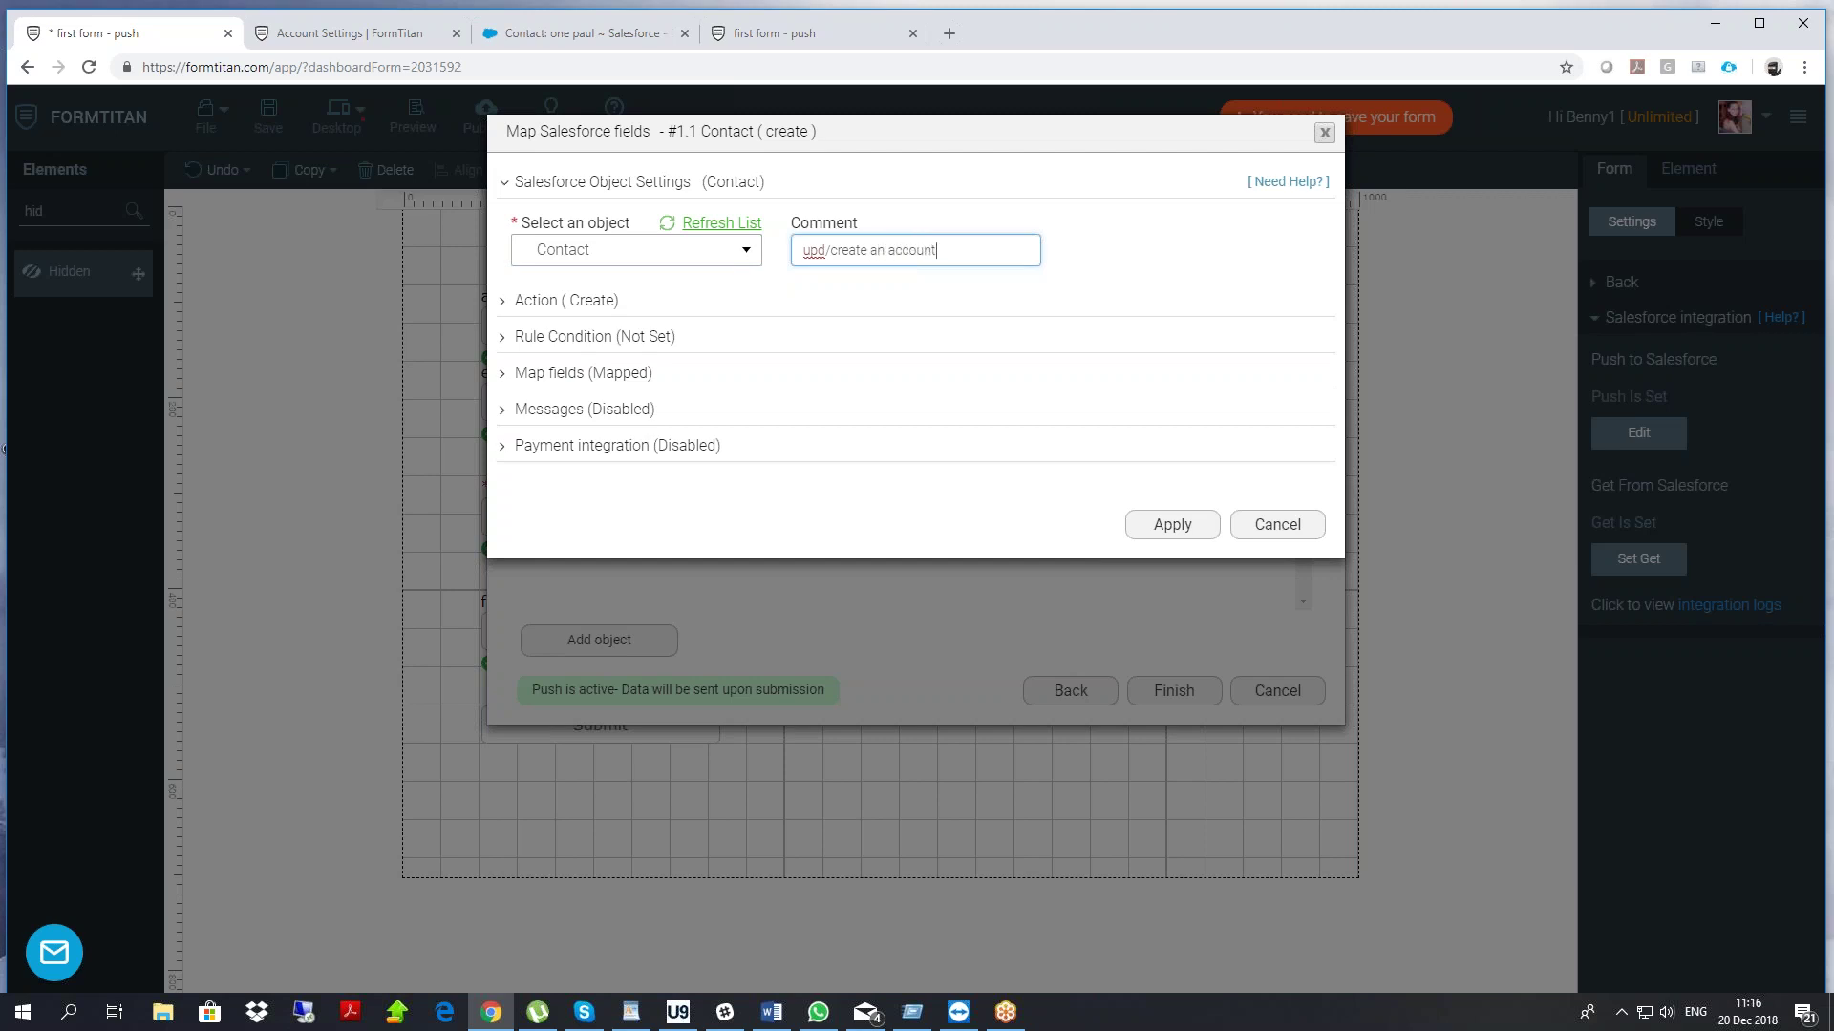
left_click(523, 302)
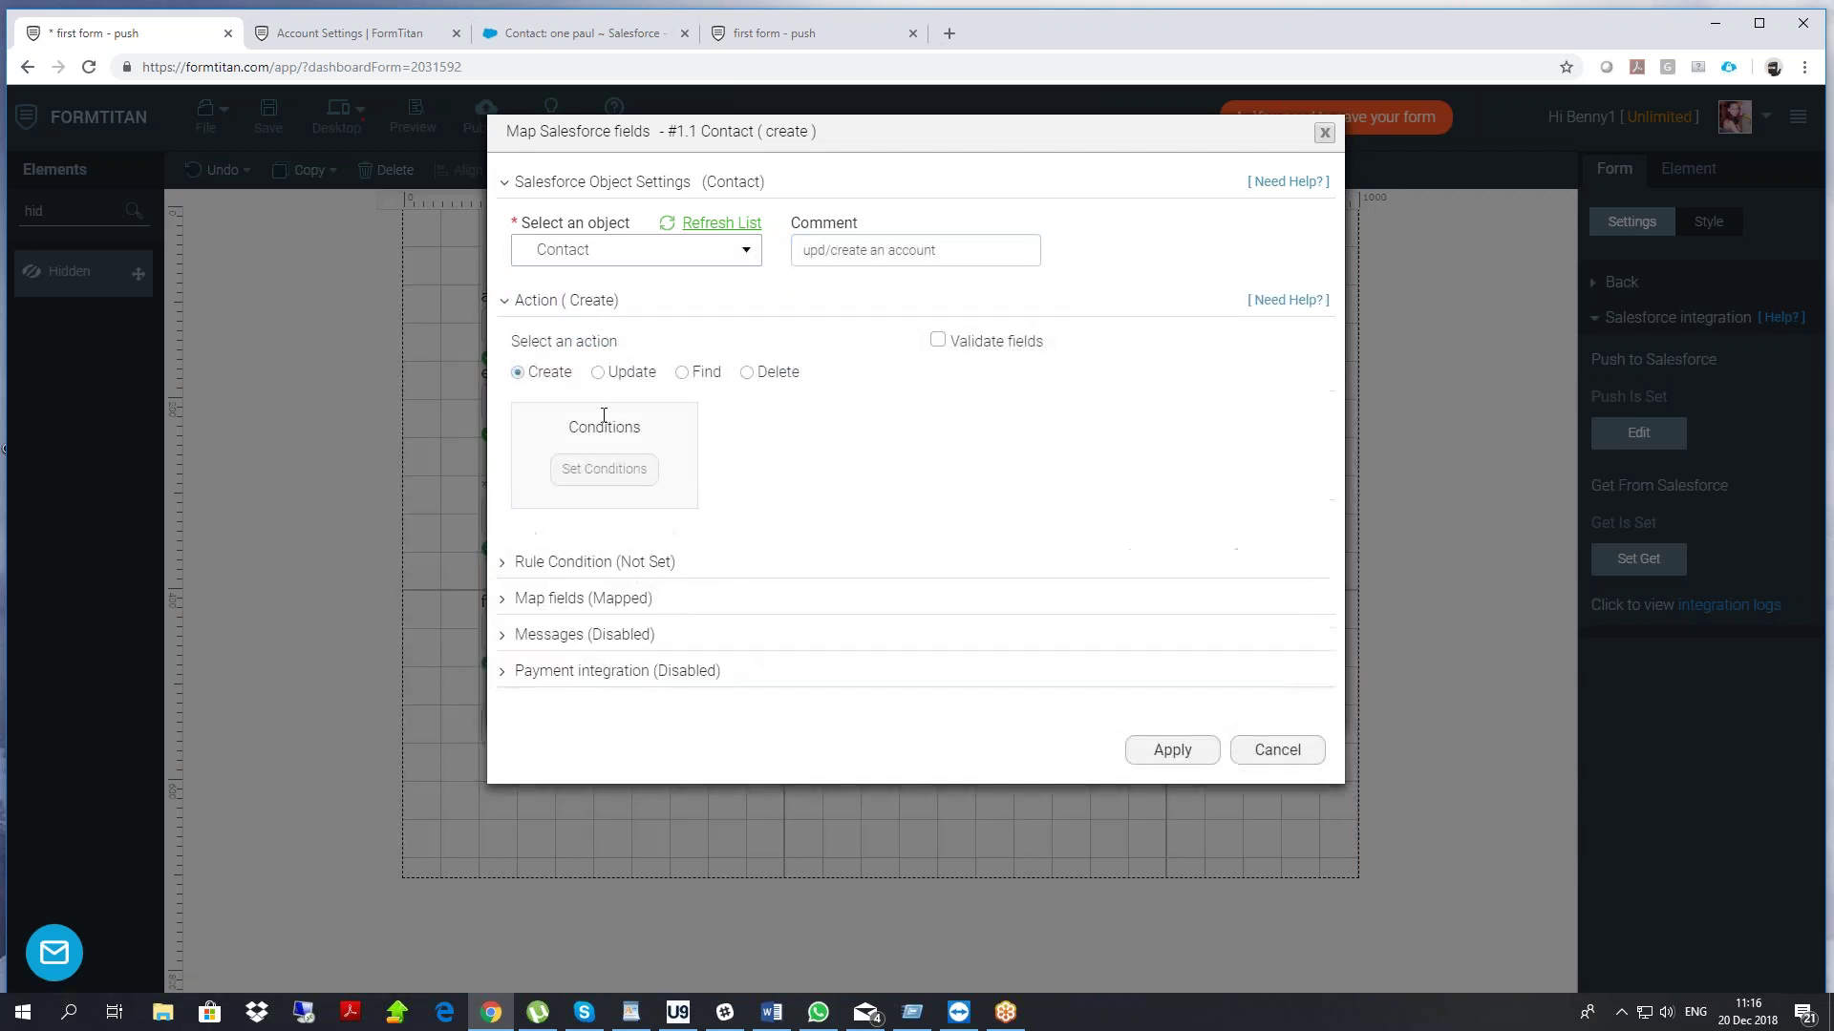
left_click(598, 373)
Match on Contact ID Equals the hidden contact id field, creating a contact when none matches
left_click(603, 468)
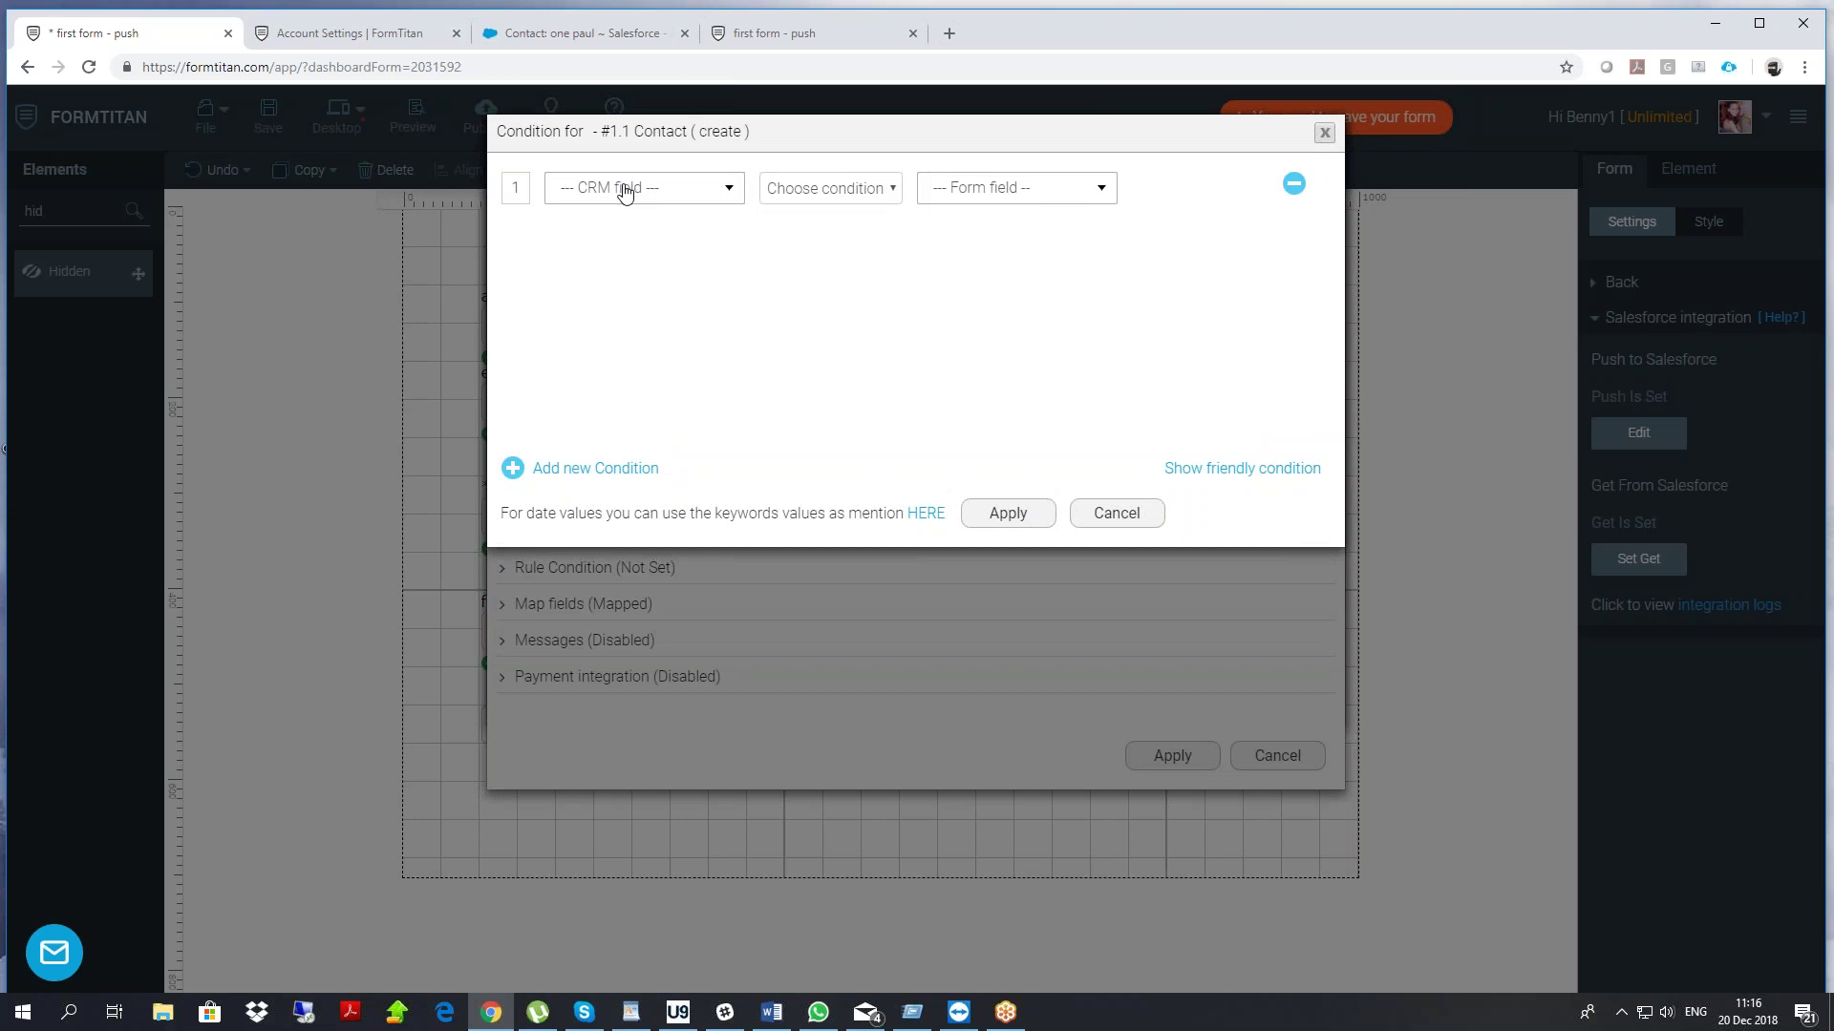
left_click(624, 189)
left_click(602, 323)
left_click(840, 191)
left_click(811, 233)
left_click(951, 190)
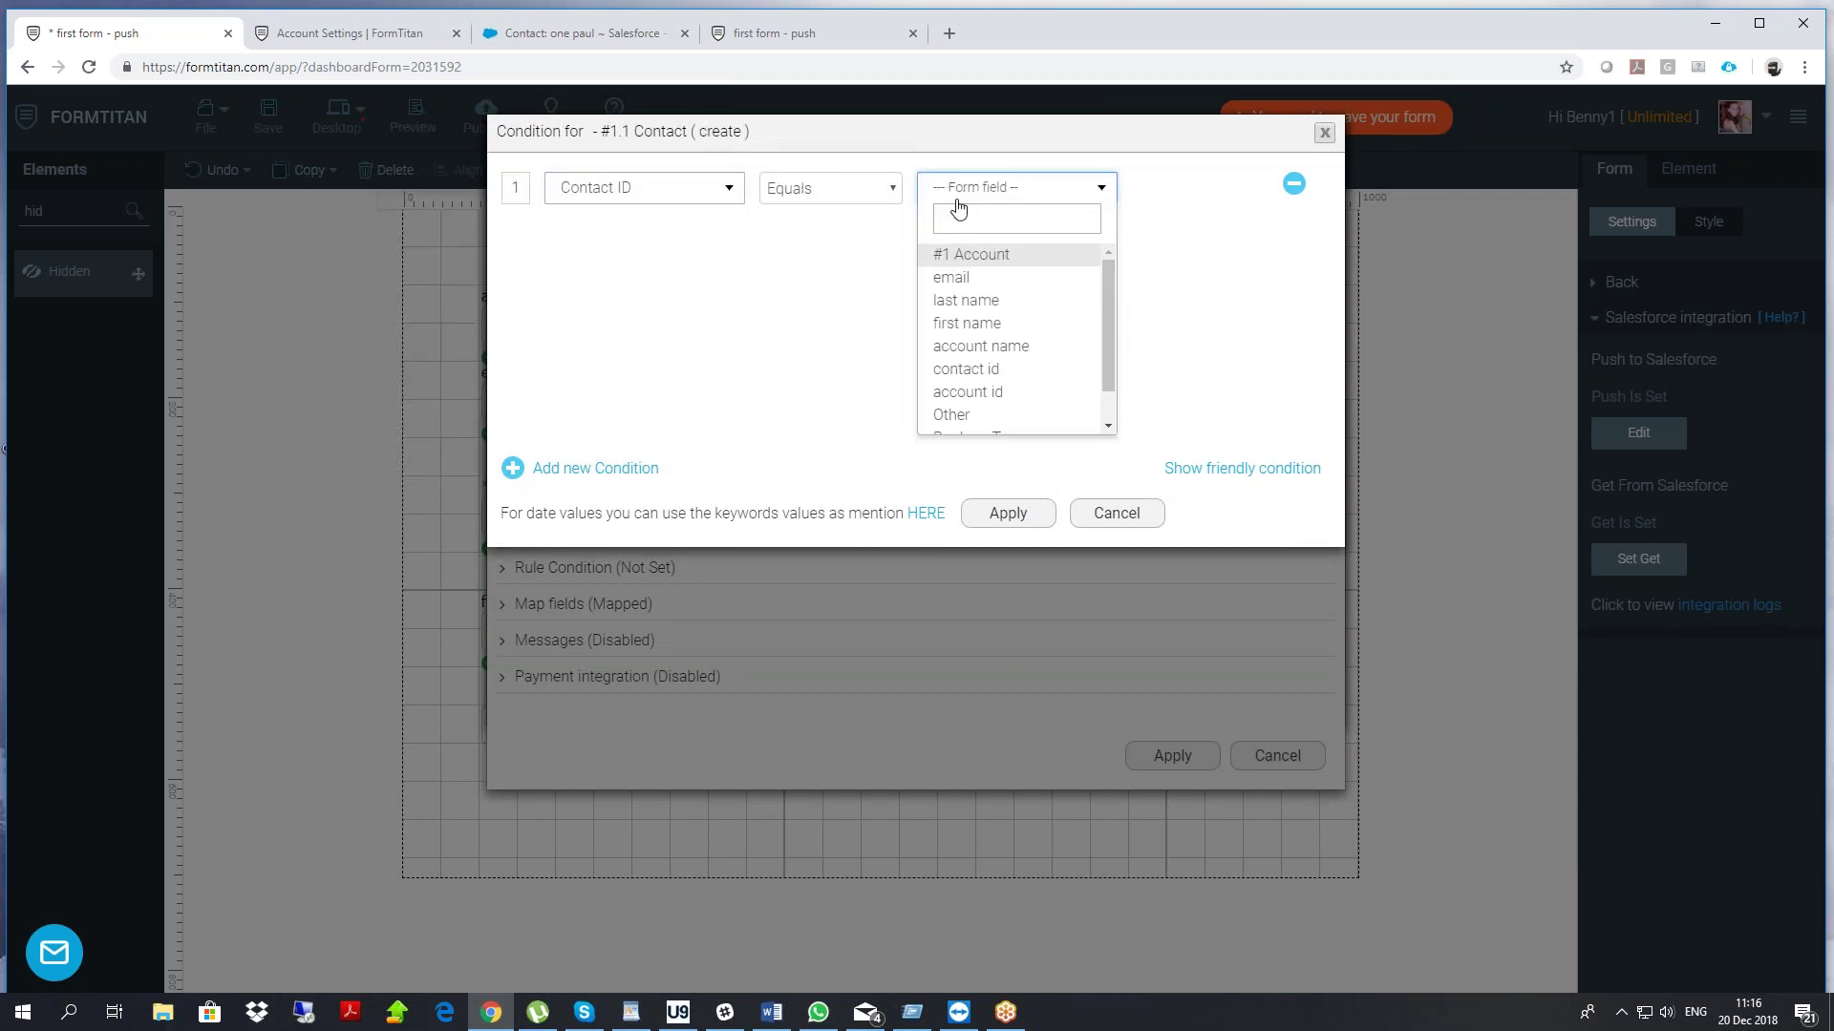
left_click(985, 379)
left_click(1010, 514)
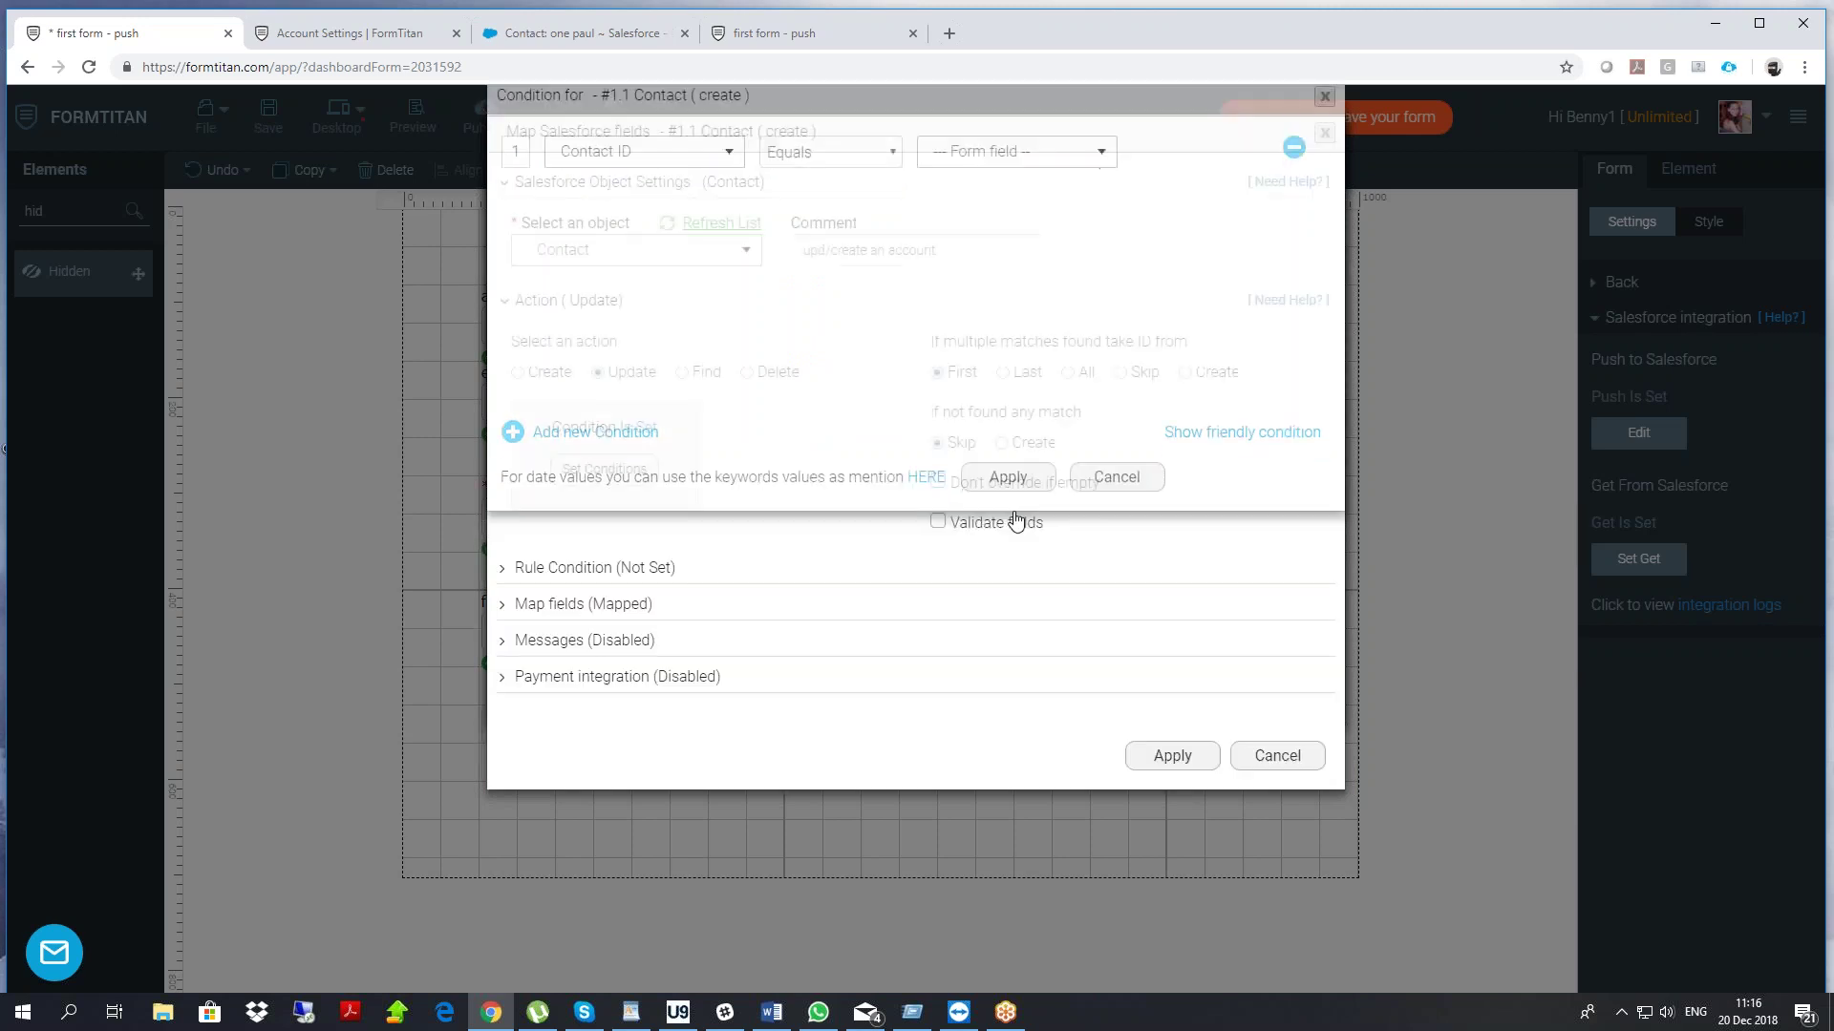
left_click(1001, 443)
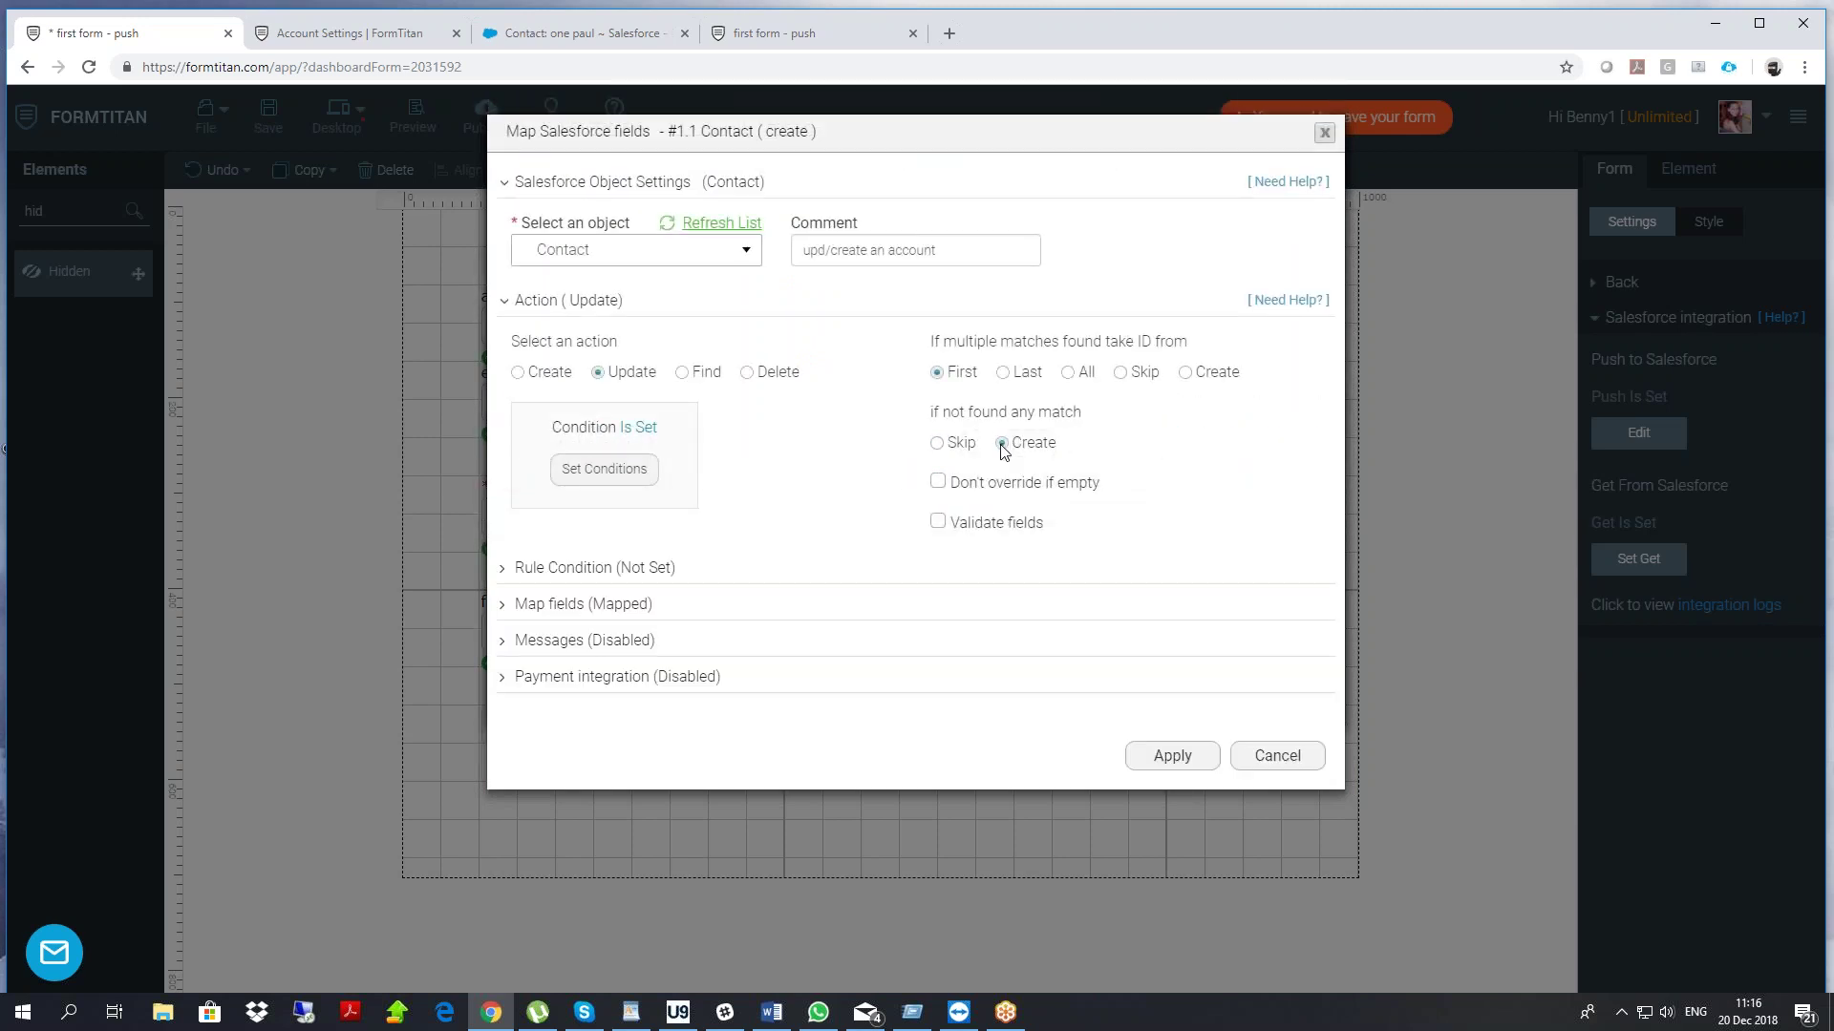
Apply the Contact settings, finish the push setup, and save the form
left_click(1154, 770)
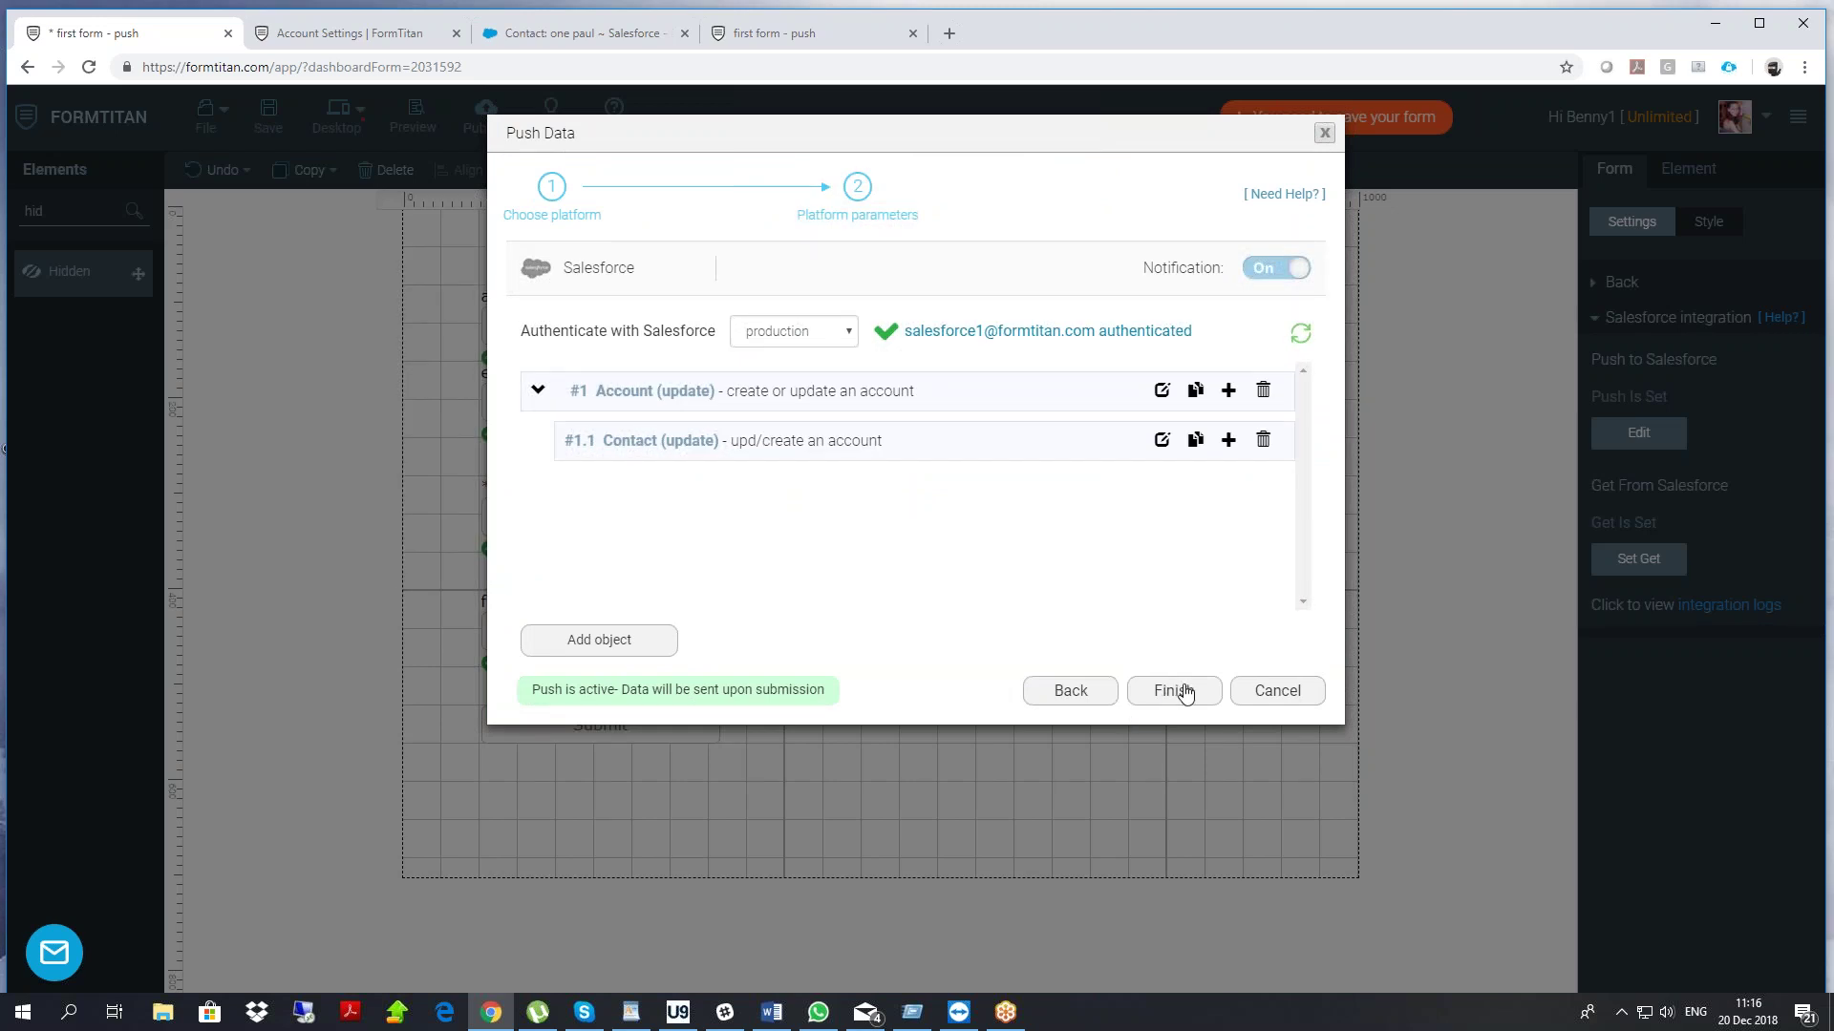
left_click(1174, 690)
left_click(267, 114)
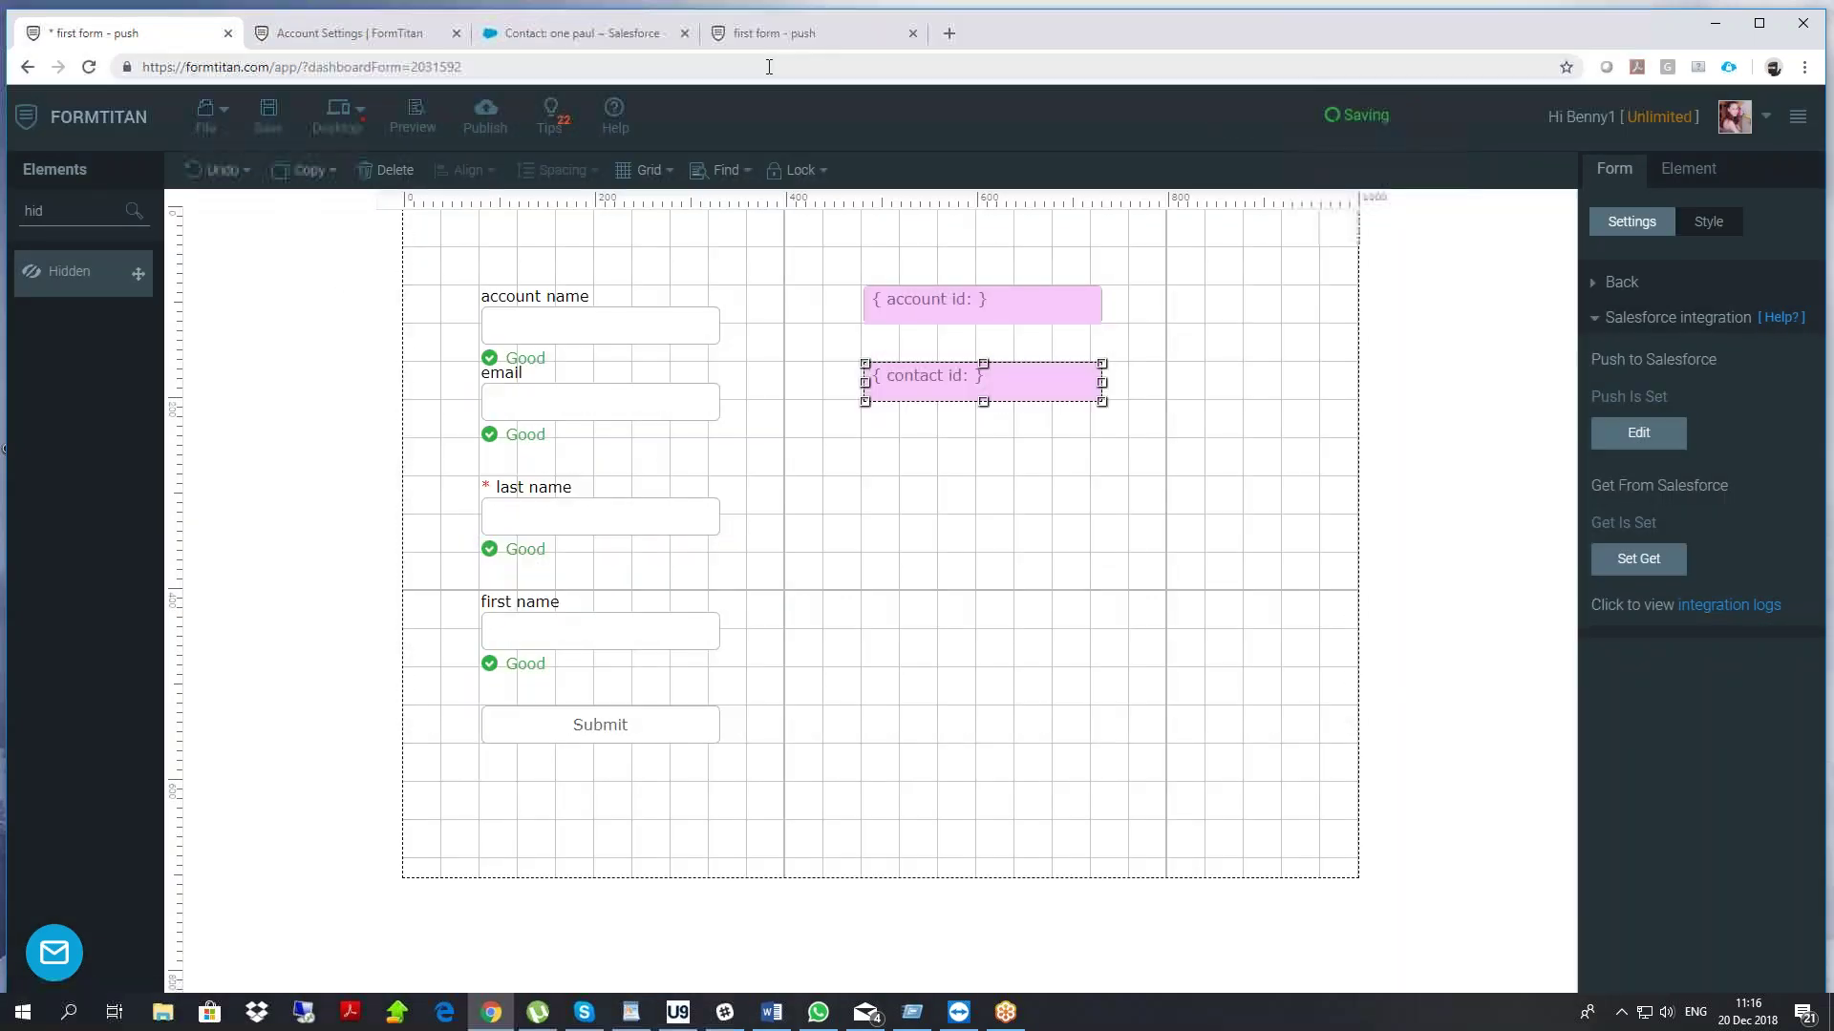
Reload the live form to clear it
left_click(787, 37)
right_click(405, 343)
left_click(327, 315)
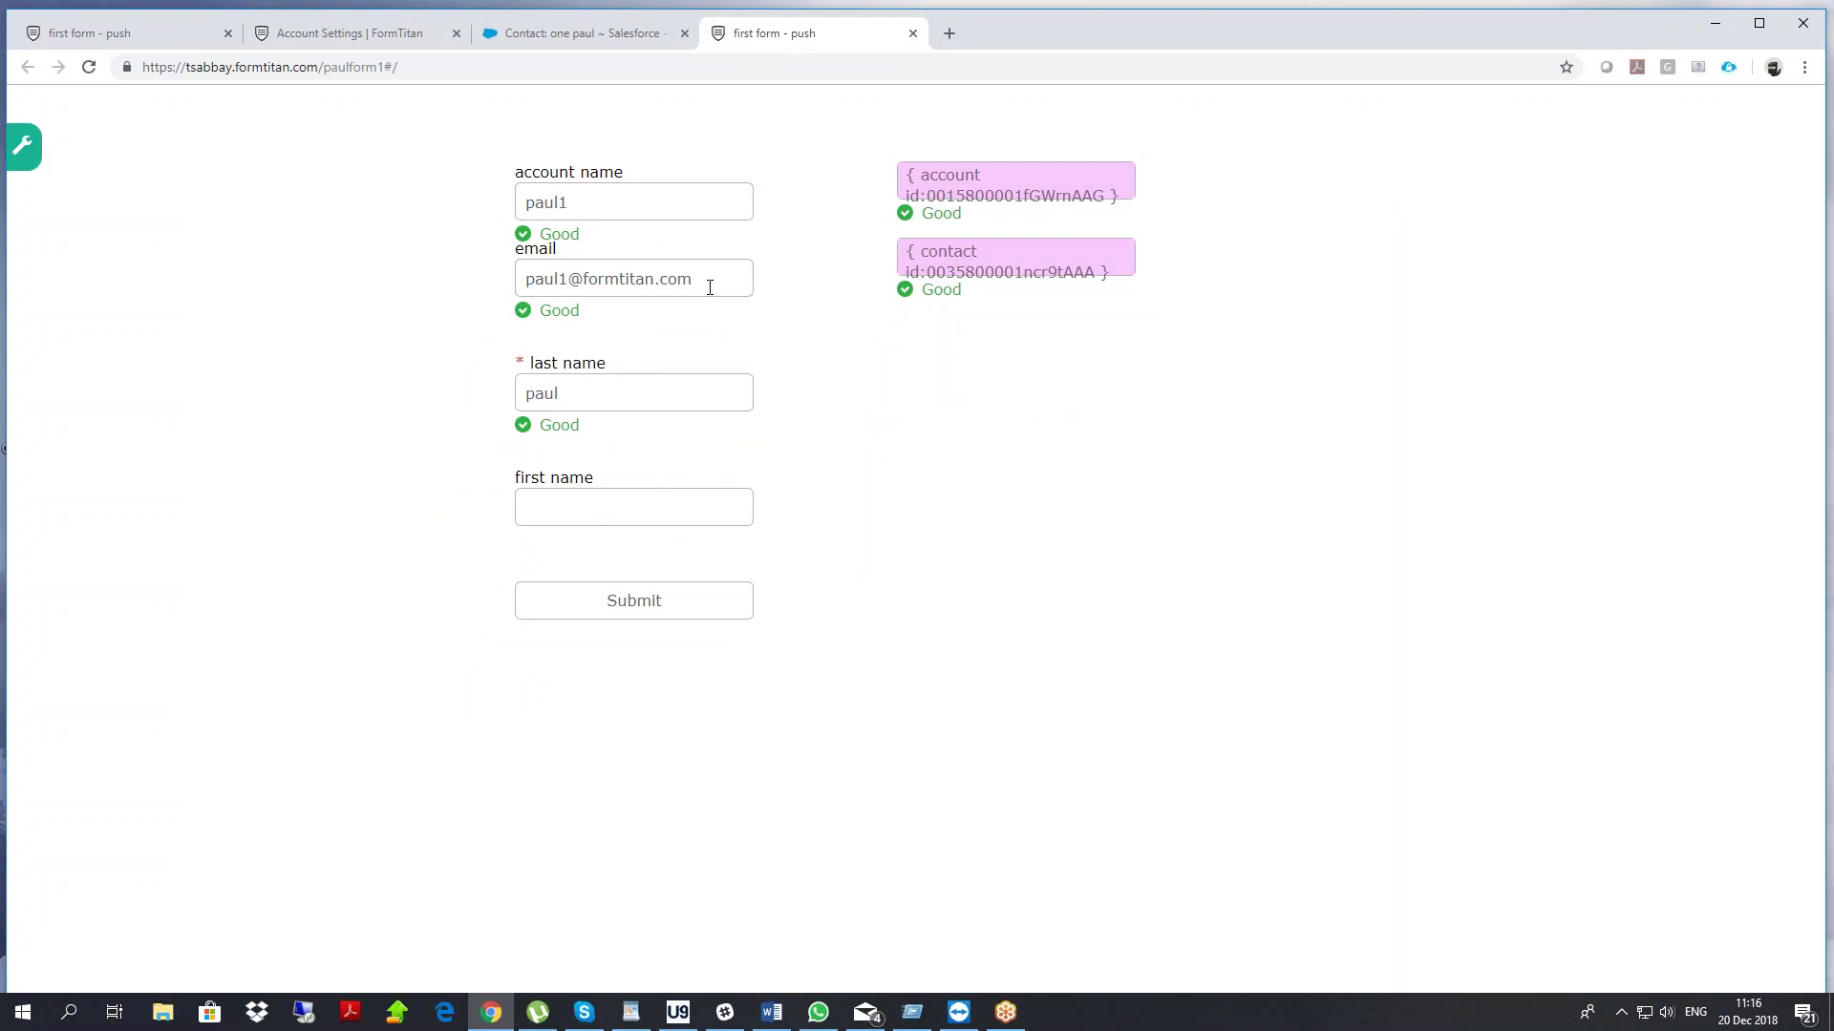
left_click_drag(710, 287, 274, 332)
key("ctrl+c")
right_click(230, 320)
left_click(300, 381)
Enter the existing contact's e-mail and last name in the live form
left_click(568, 276)
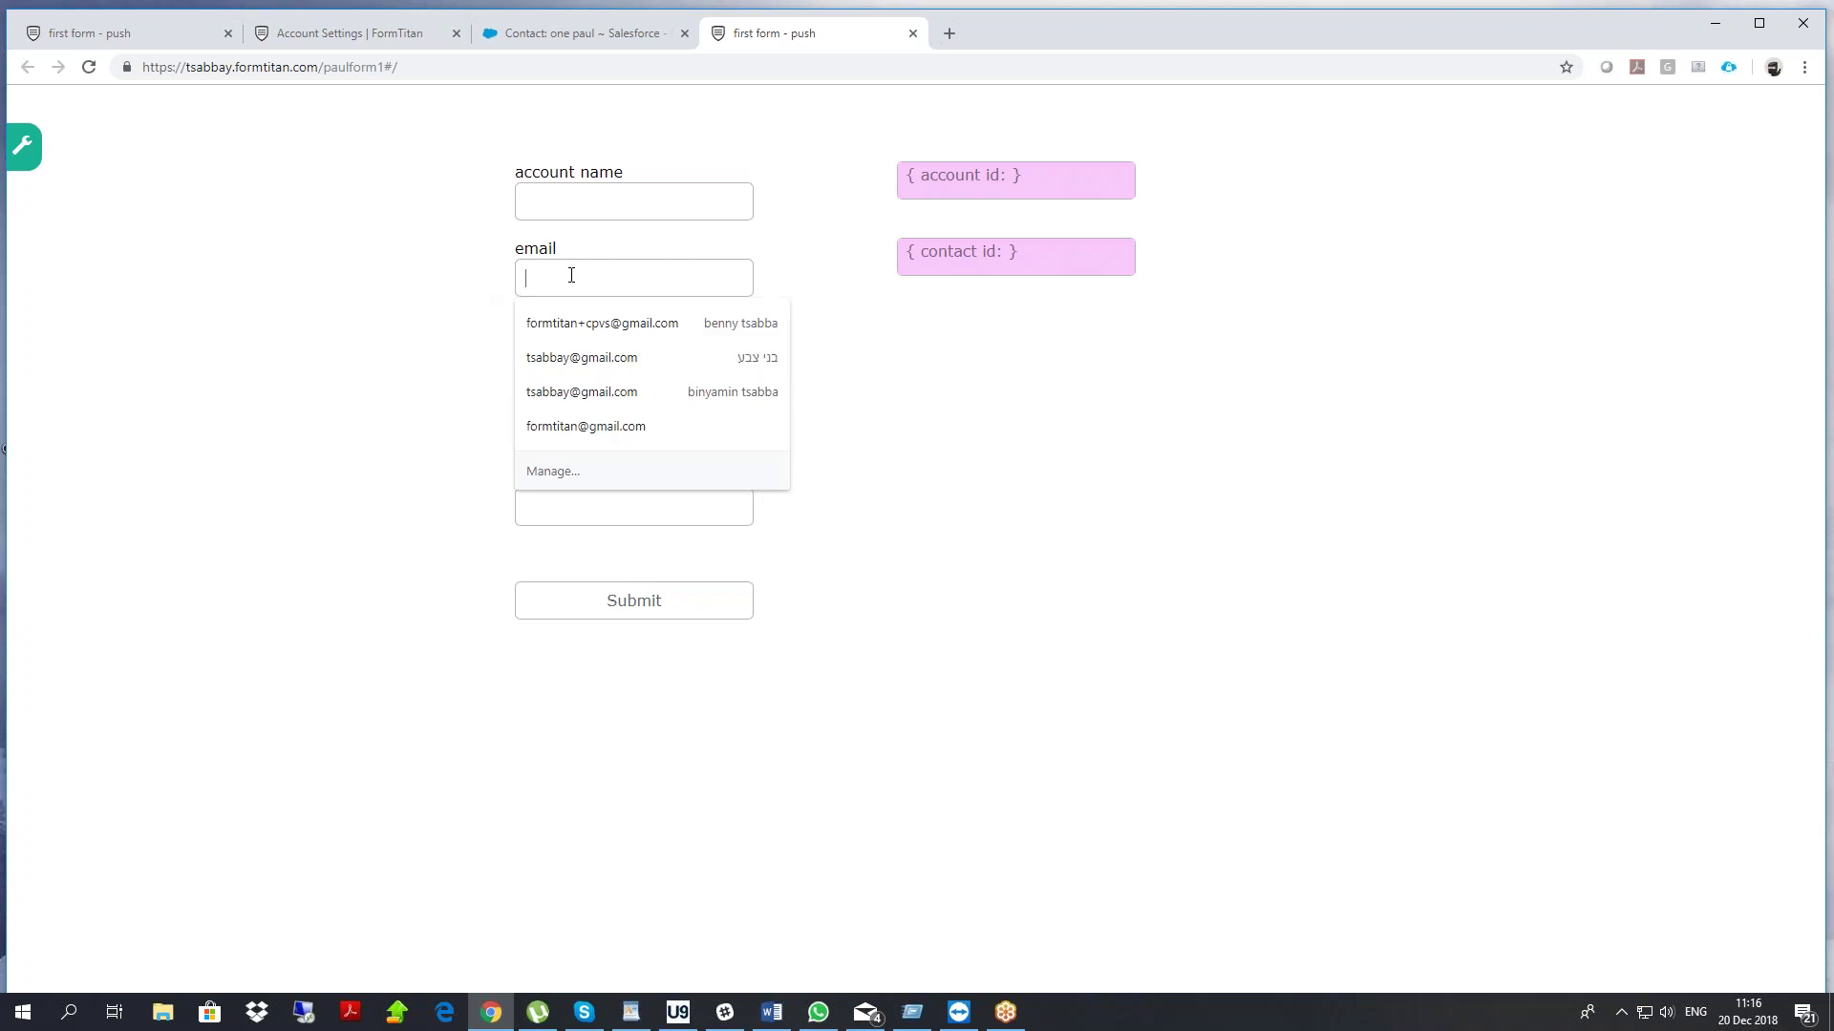
key("ctrl+v")
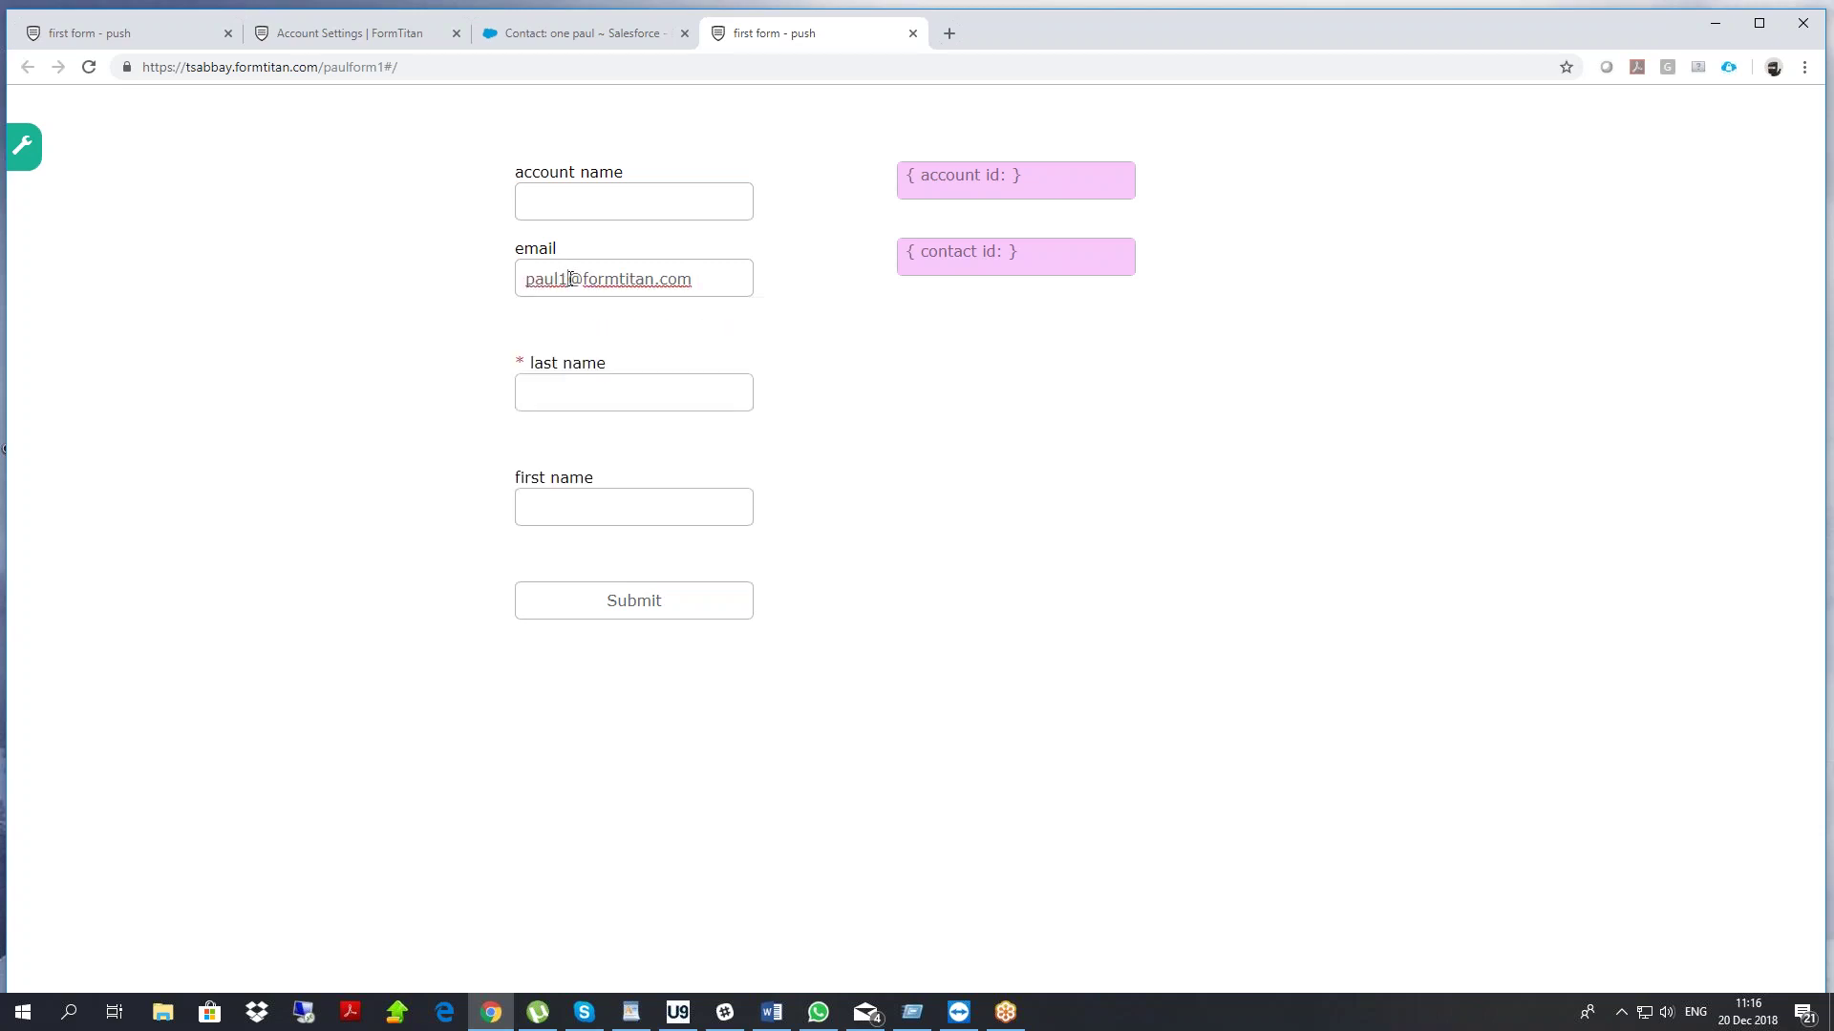
key("BackSpace")
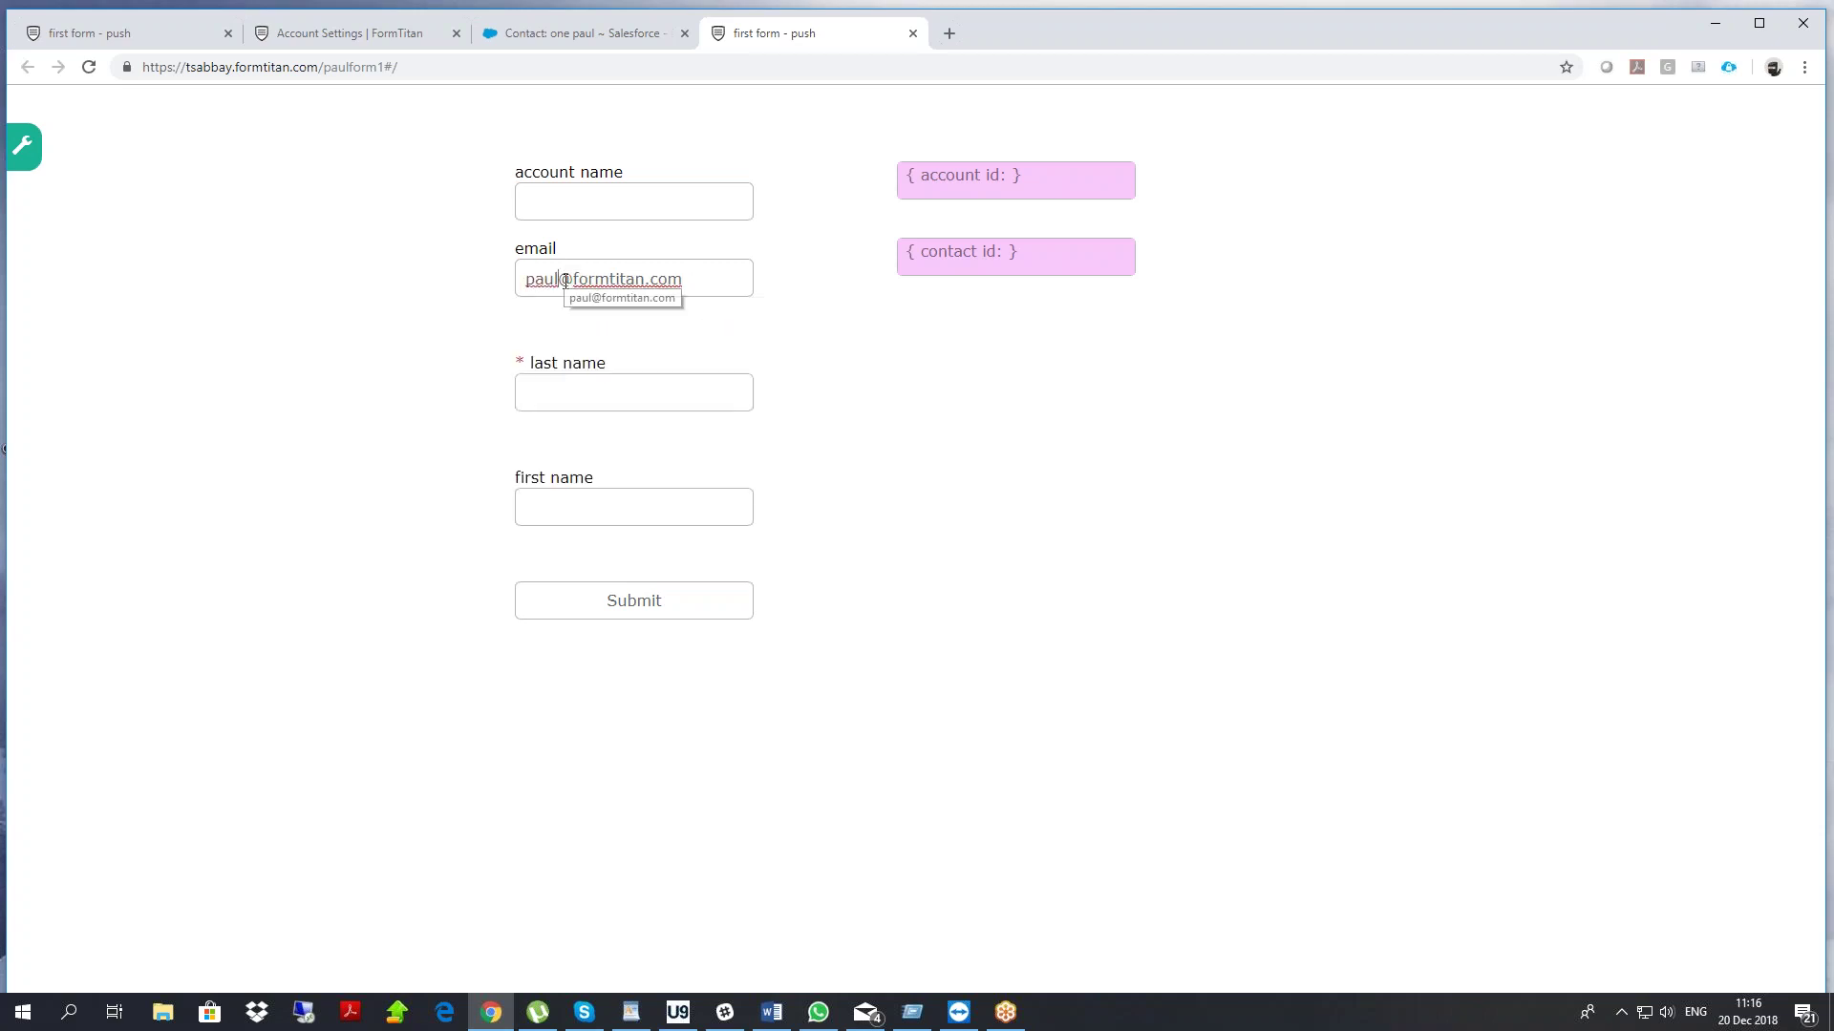
triple_click(565, 281)
key("ctrl+v")
left_click(603, 387)
key("ctrl+v")
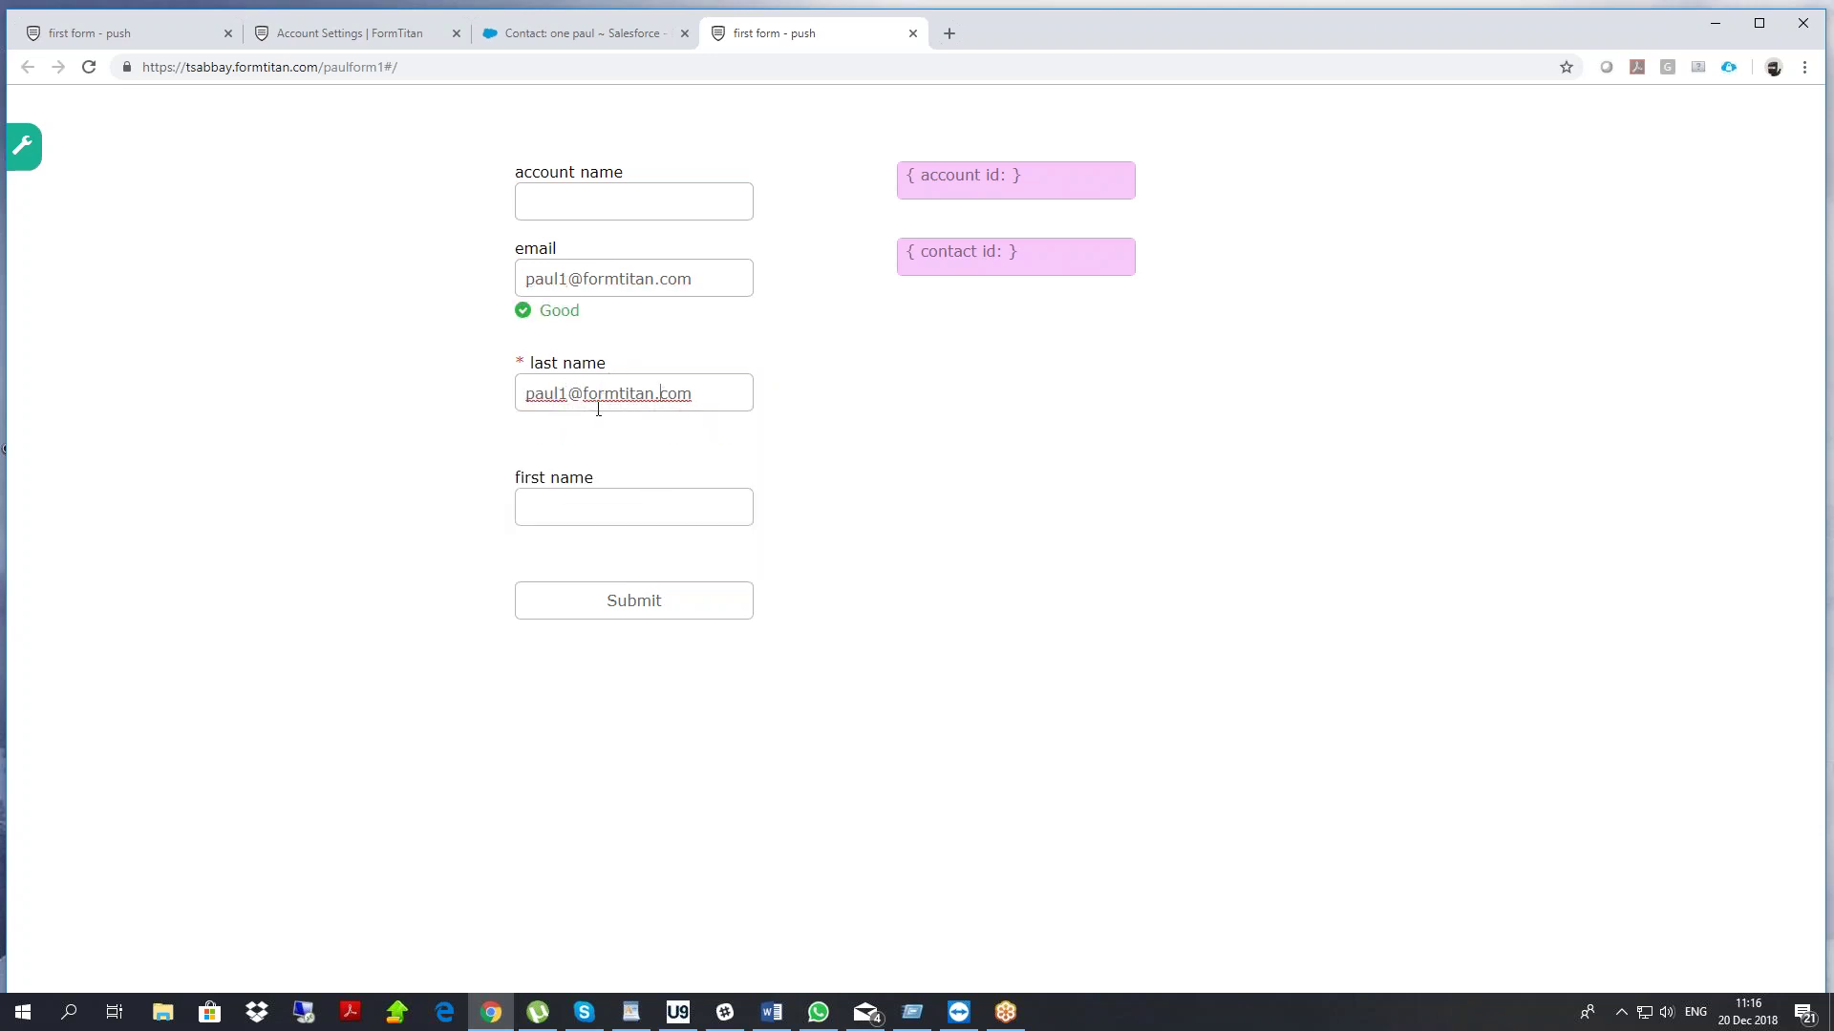
left_click_drag(561, 392, 716, 407)
key("BackSpace")
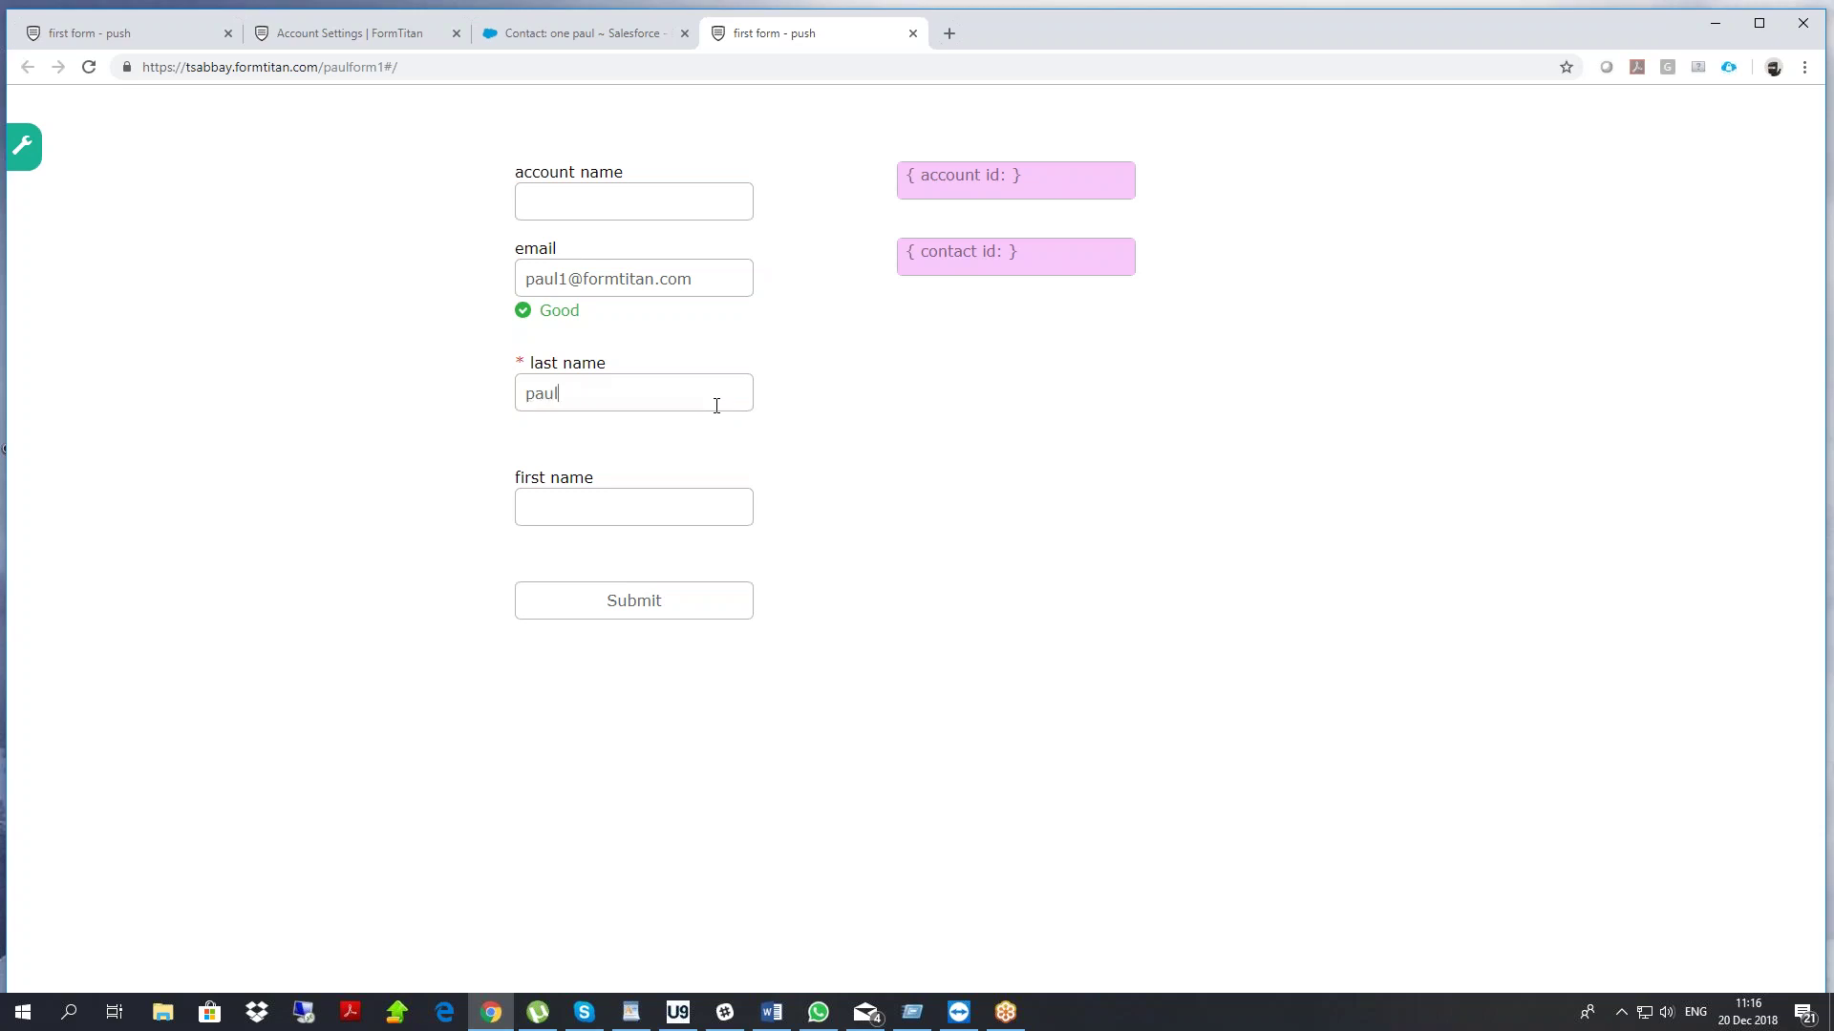
Enter account name 'paul' and submit the form
left_click(615, 214)
type("paul1")
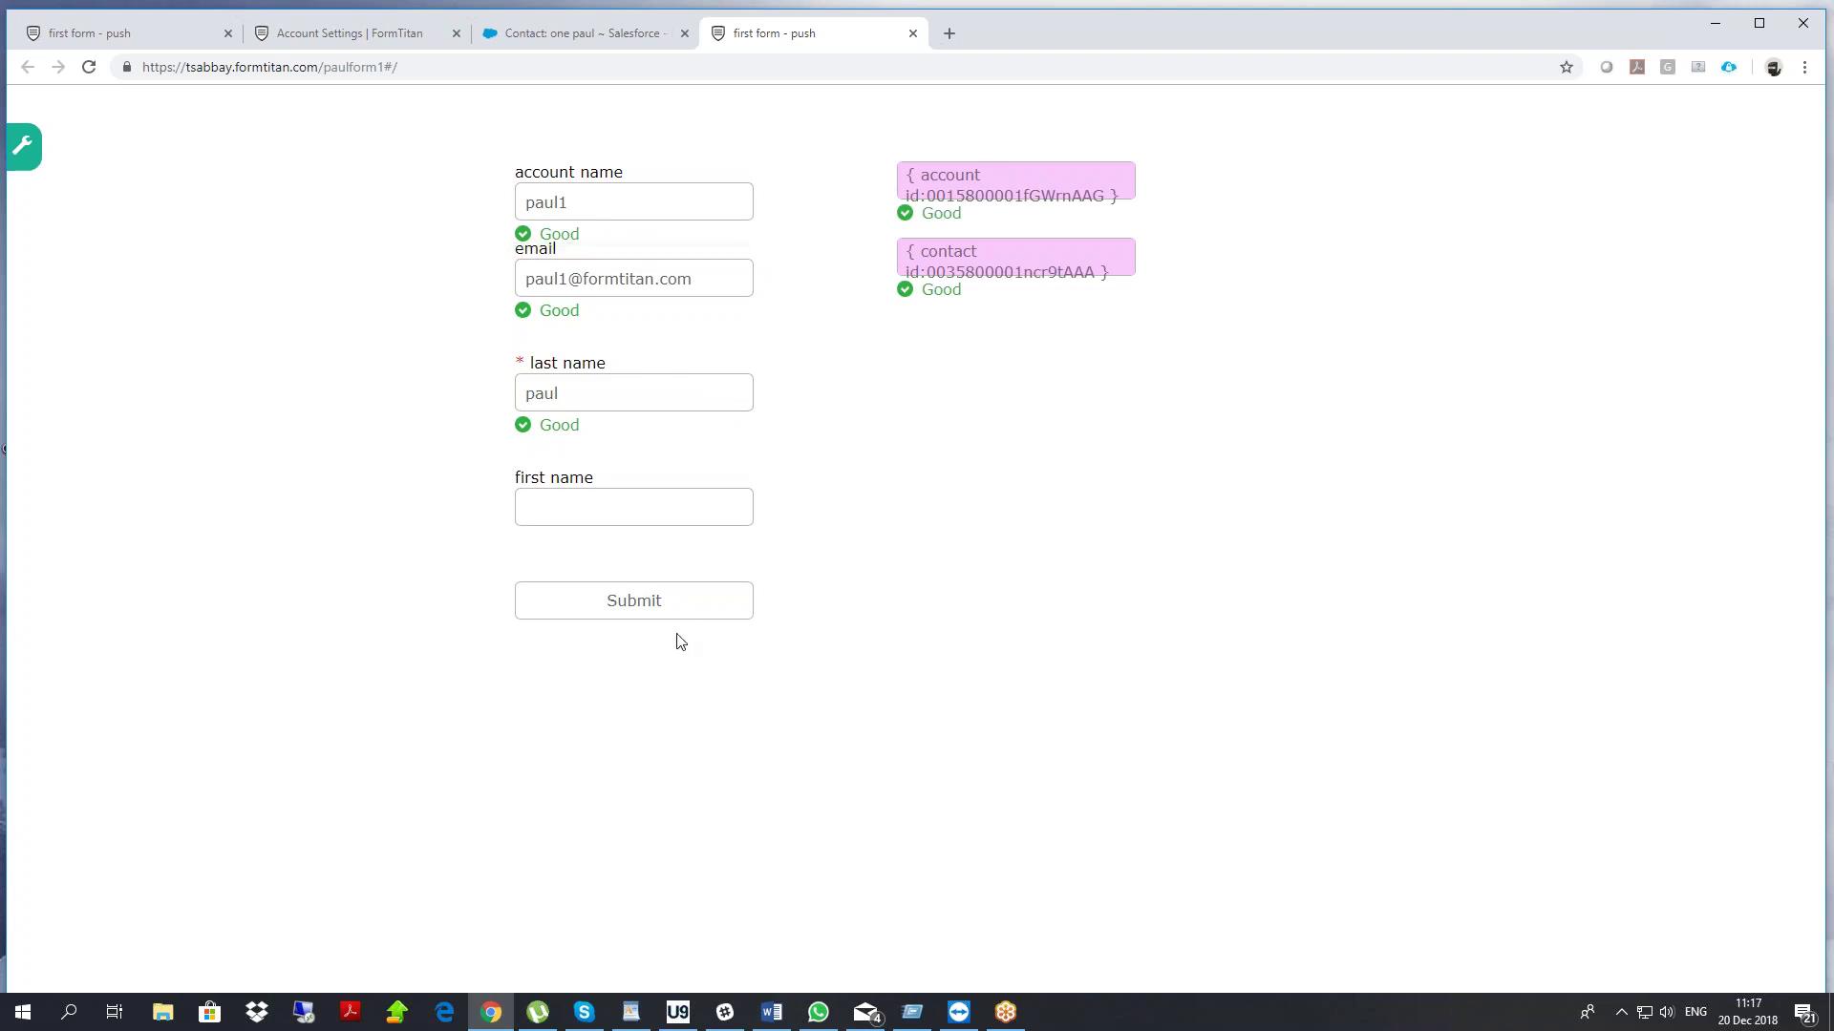
left_click(627, 613)
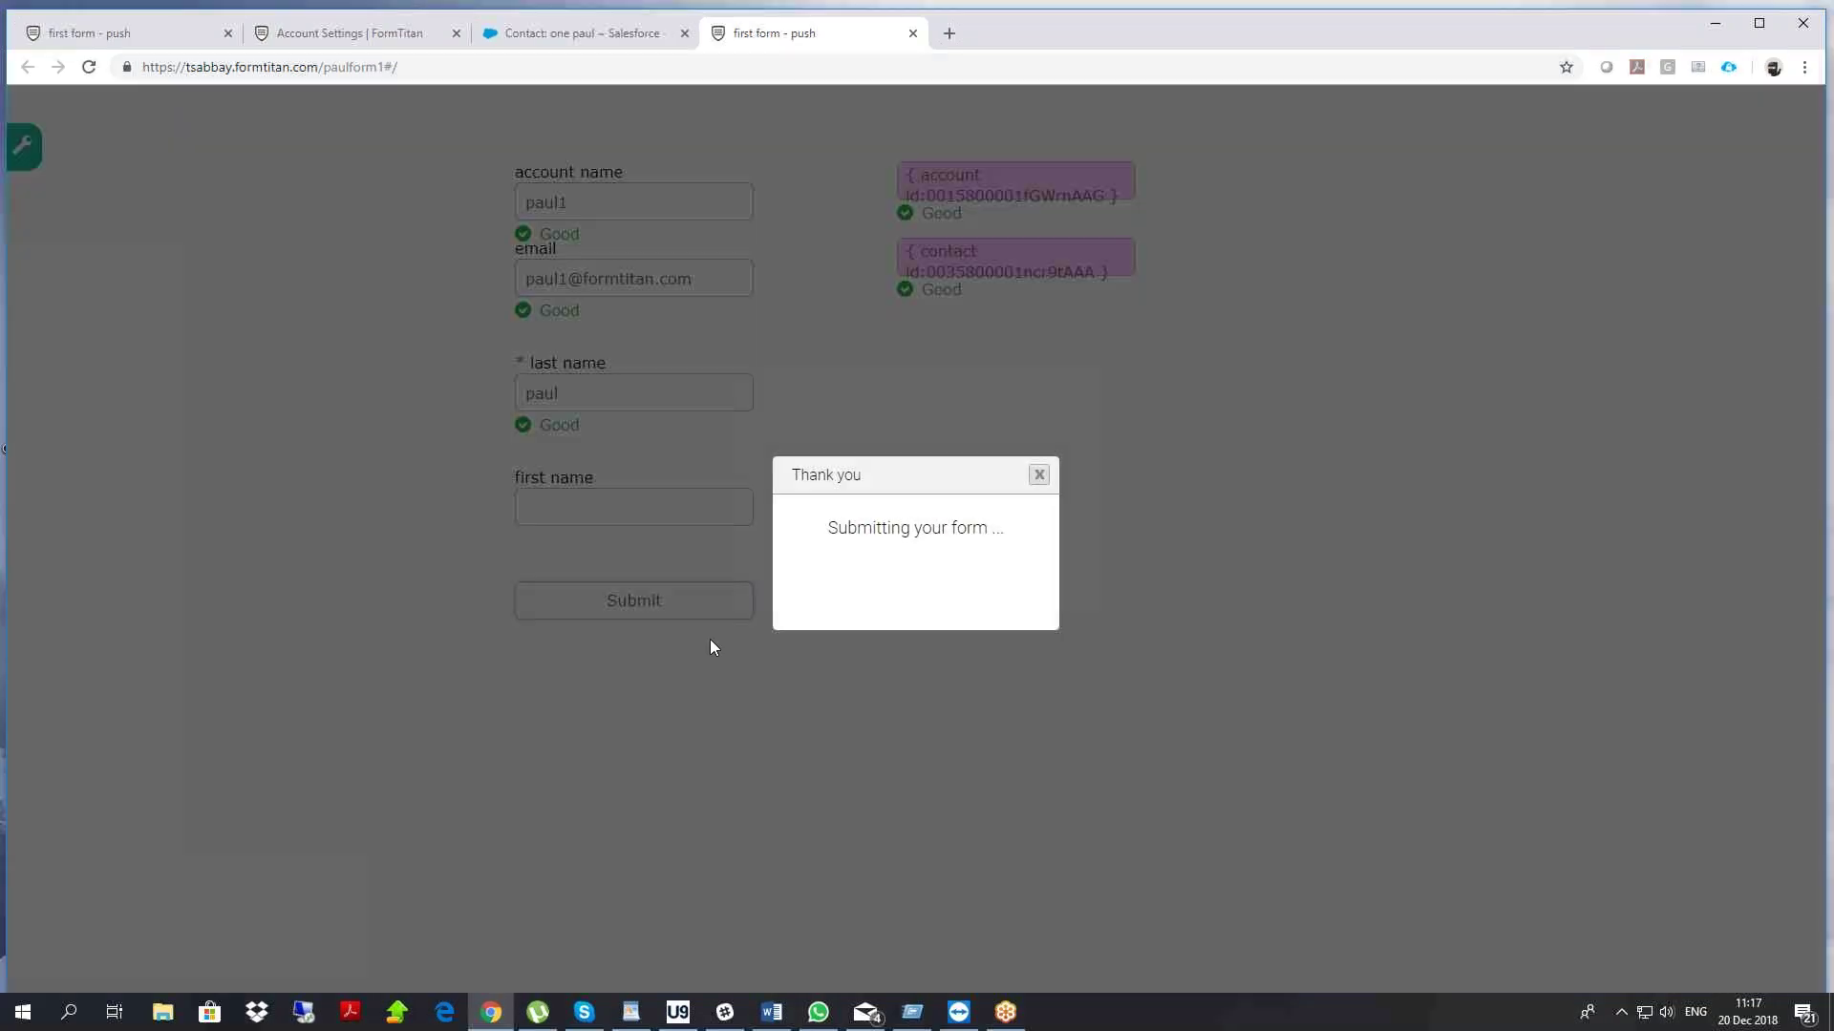
left_click(375, 33)
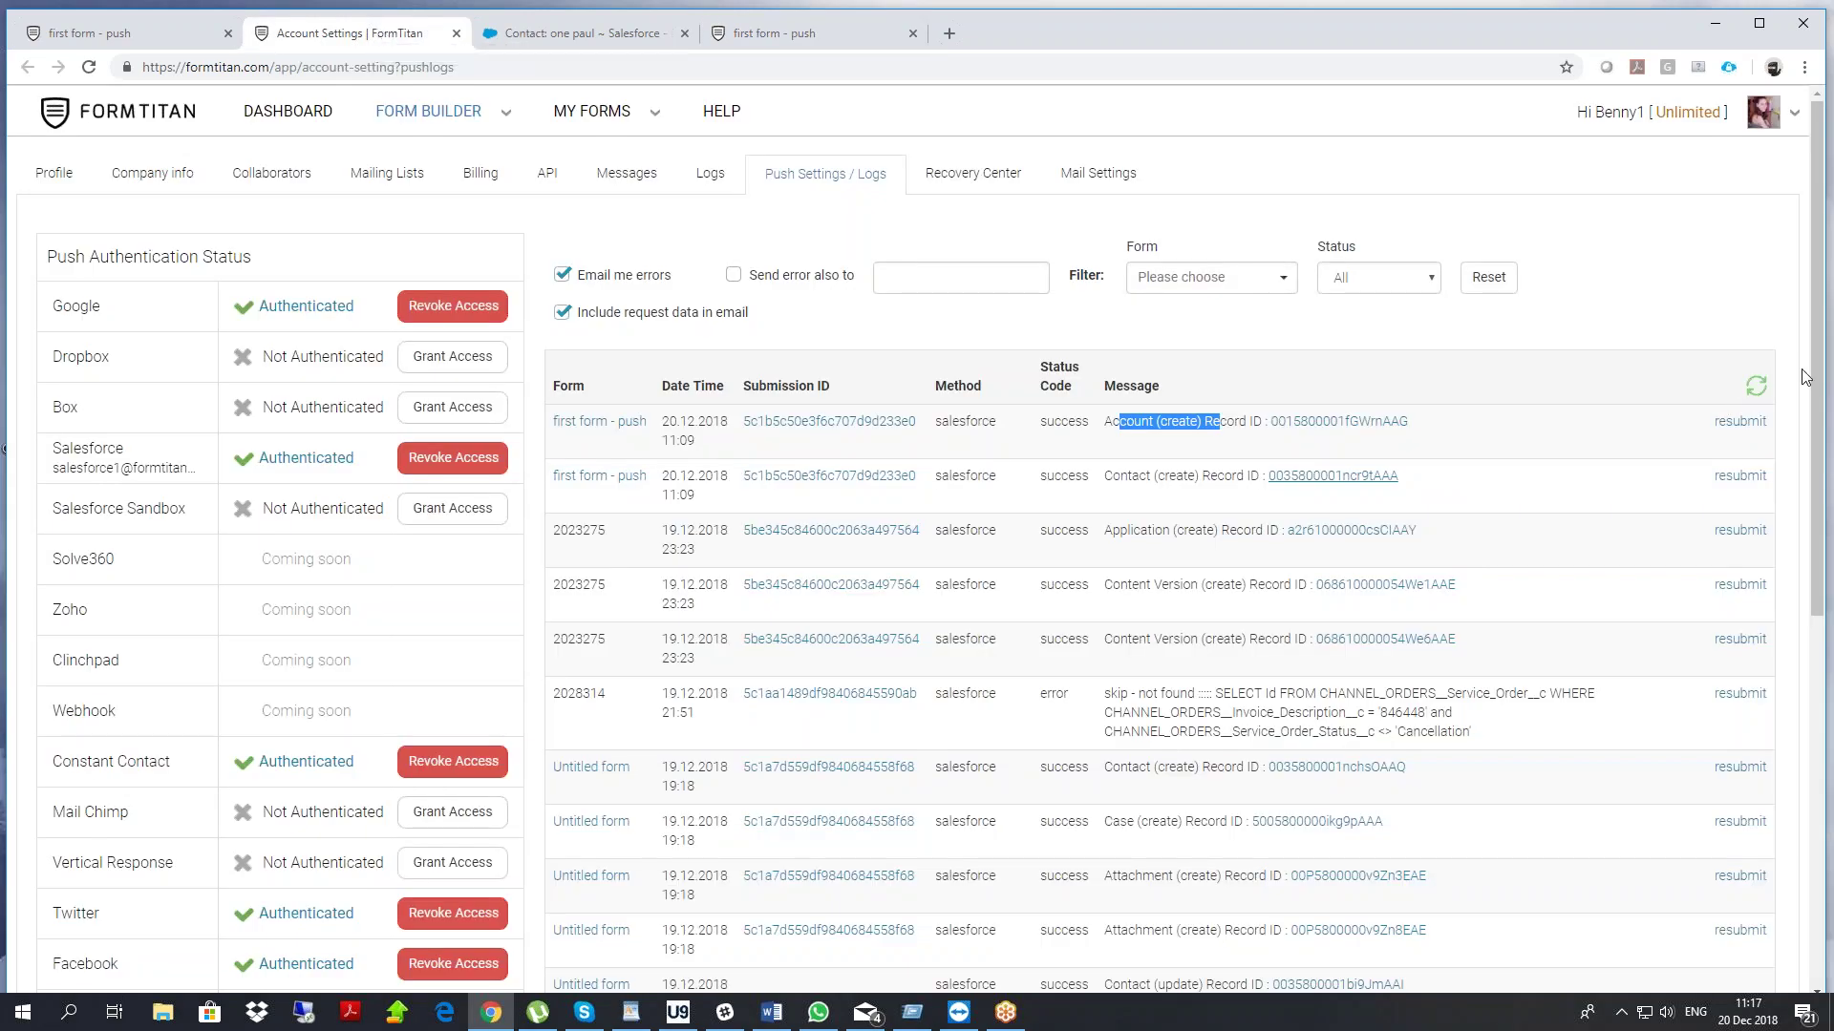
Refresh the push logs and open the updated Account's Record ID link in Salesforce
left_click(1756, 391)
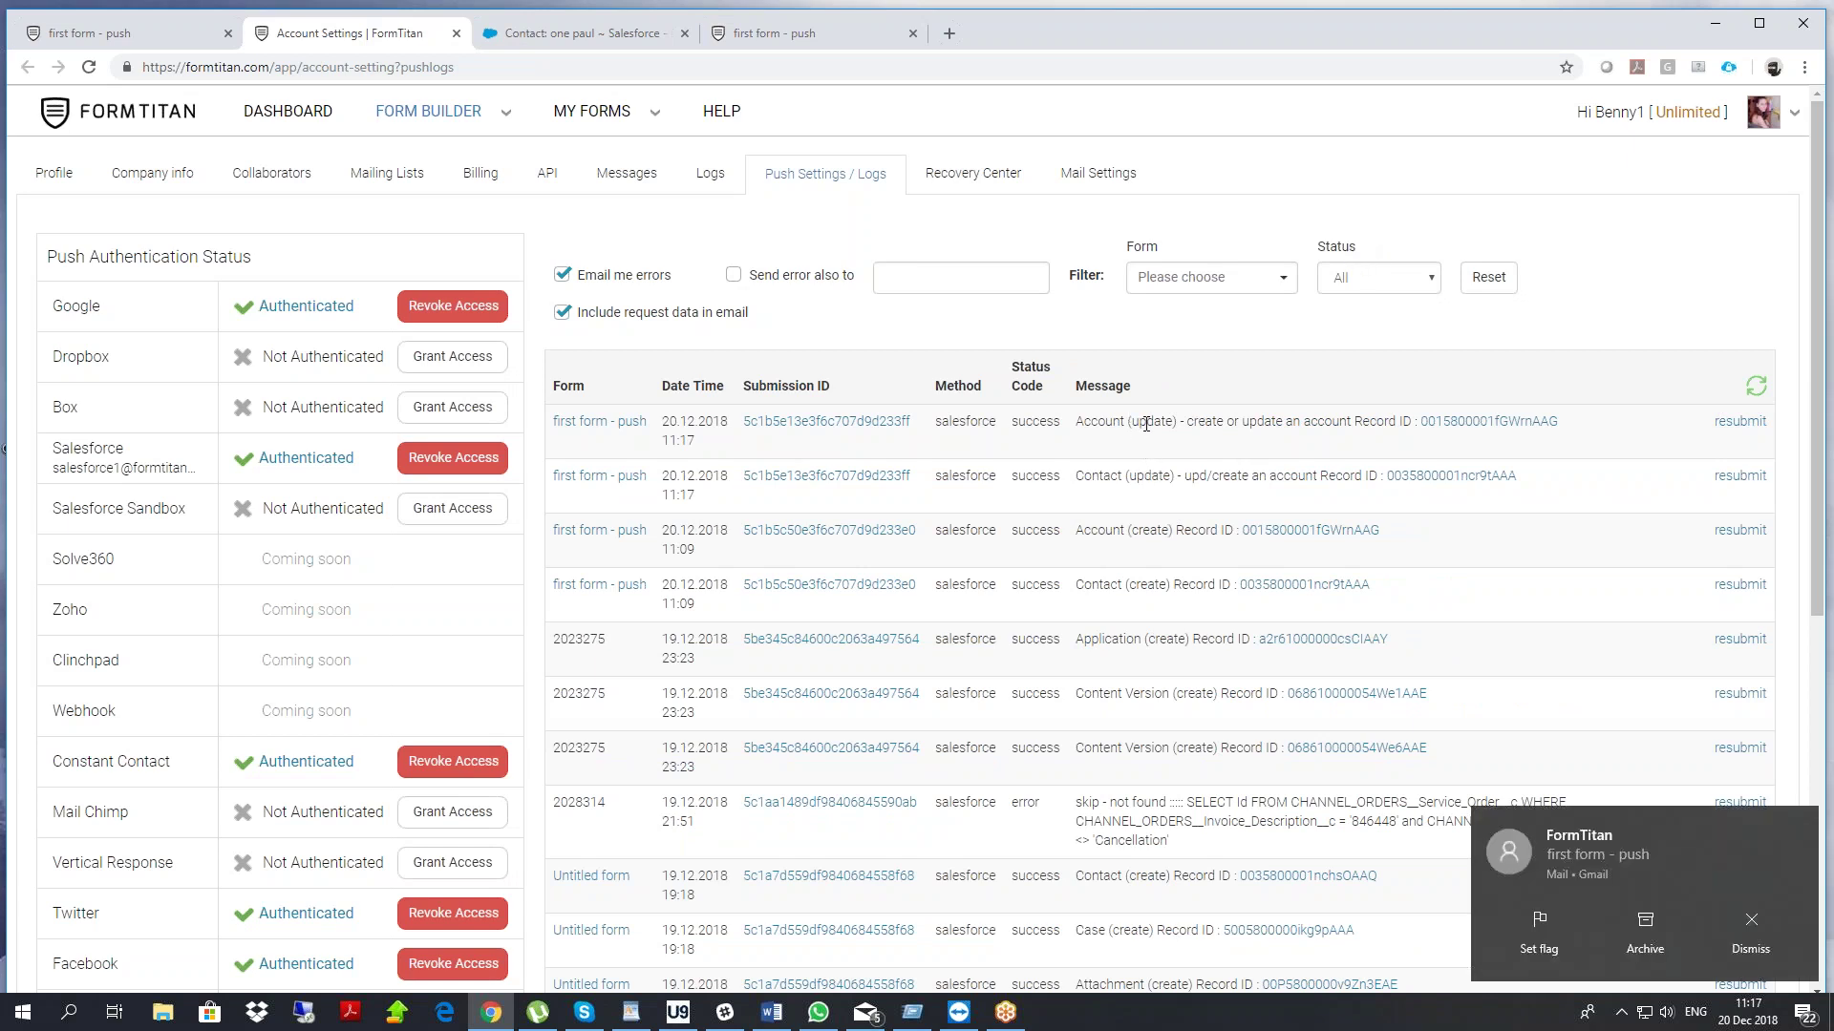
left_click_drag(1194, 429, 1311, 423)
left_click(1488, 421)
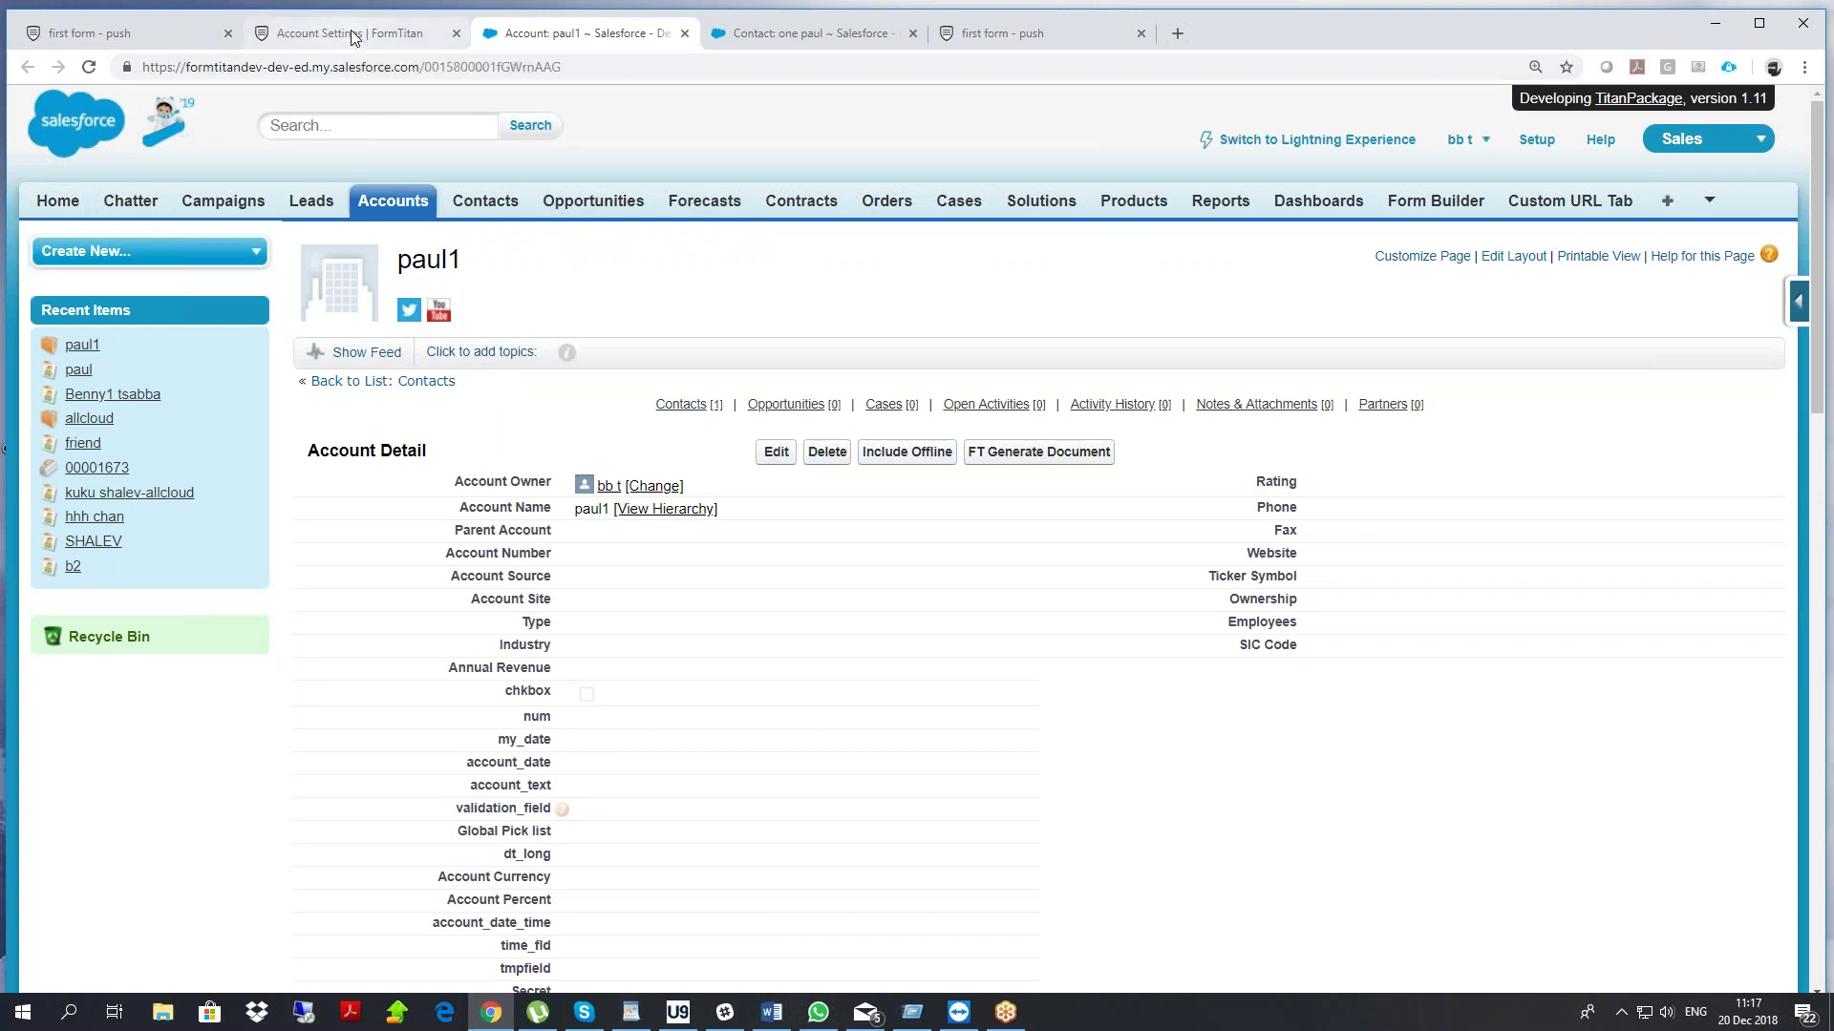
Compare the account record IDs in the address bars of the two Salesforce account tabs
left_click(783, 32)
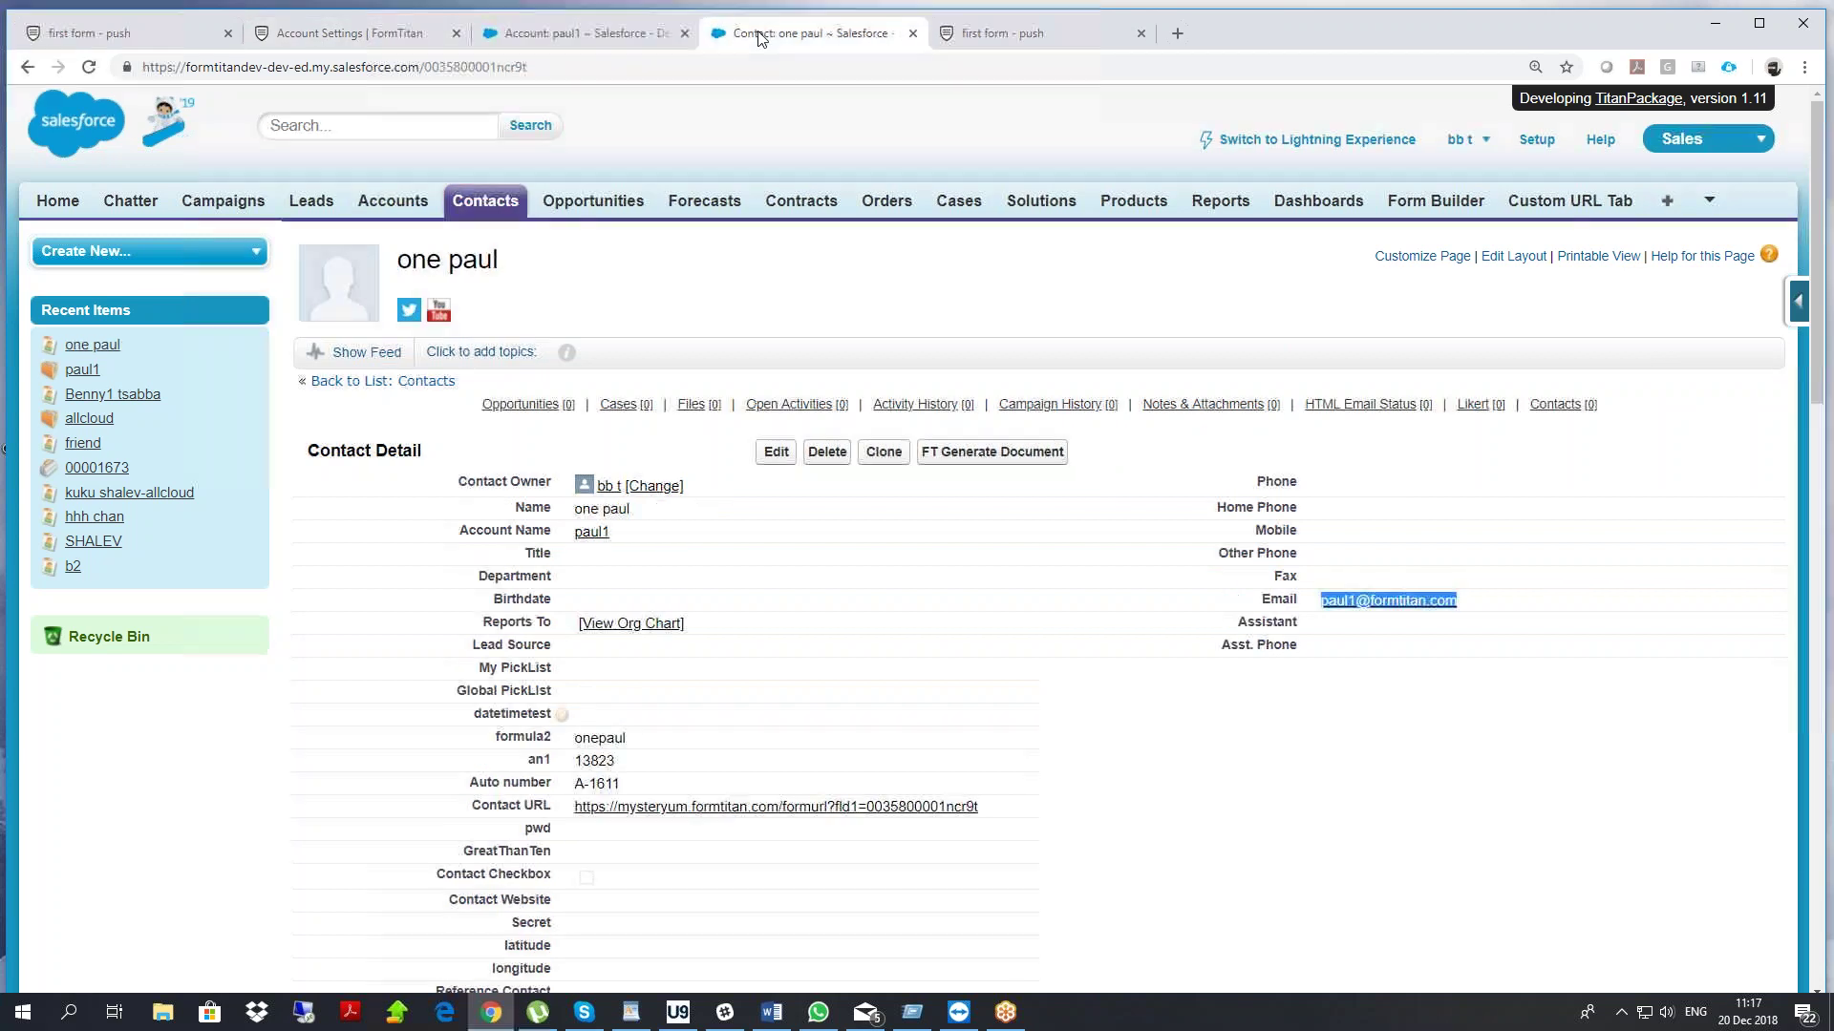
left_click(592, 532)
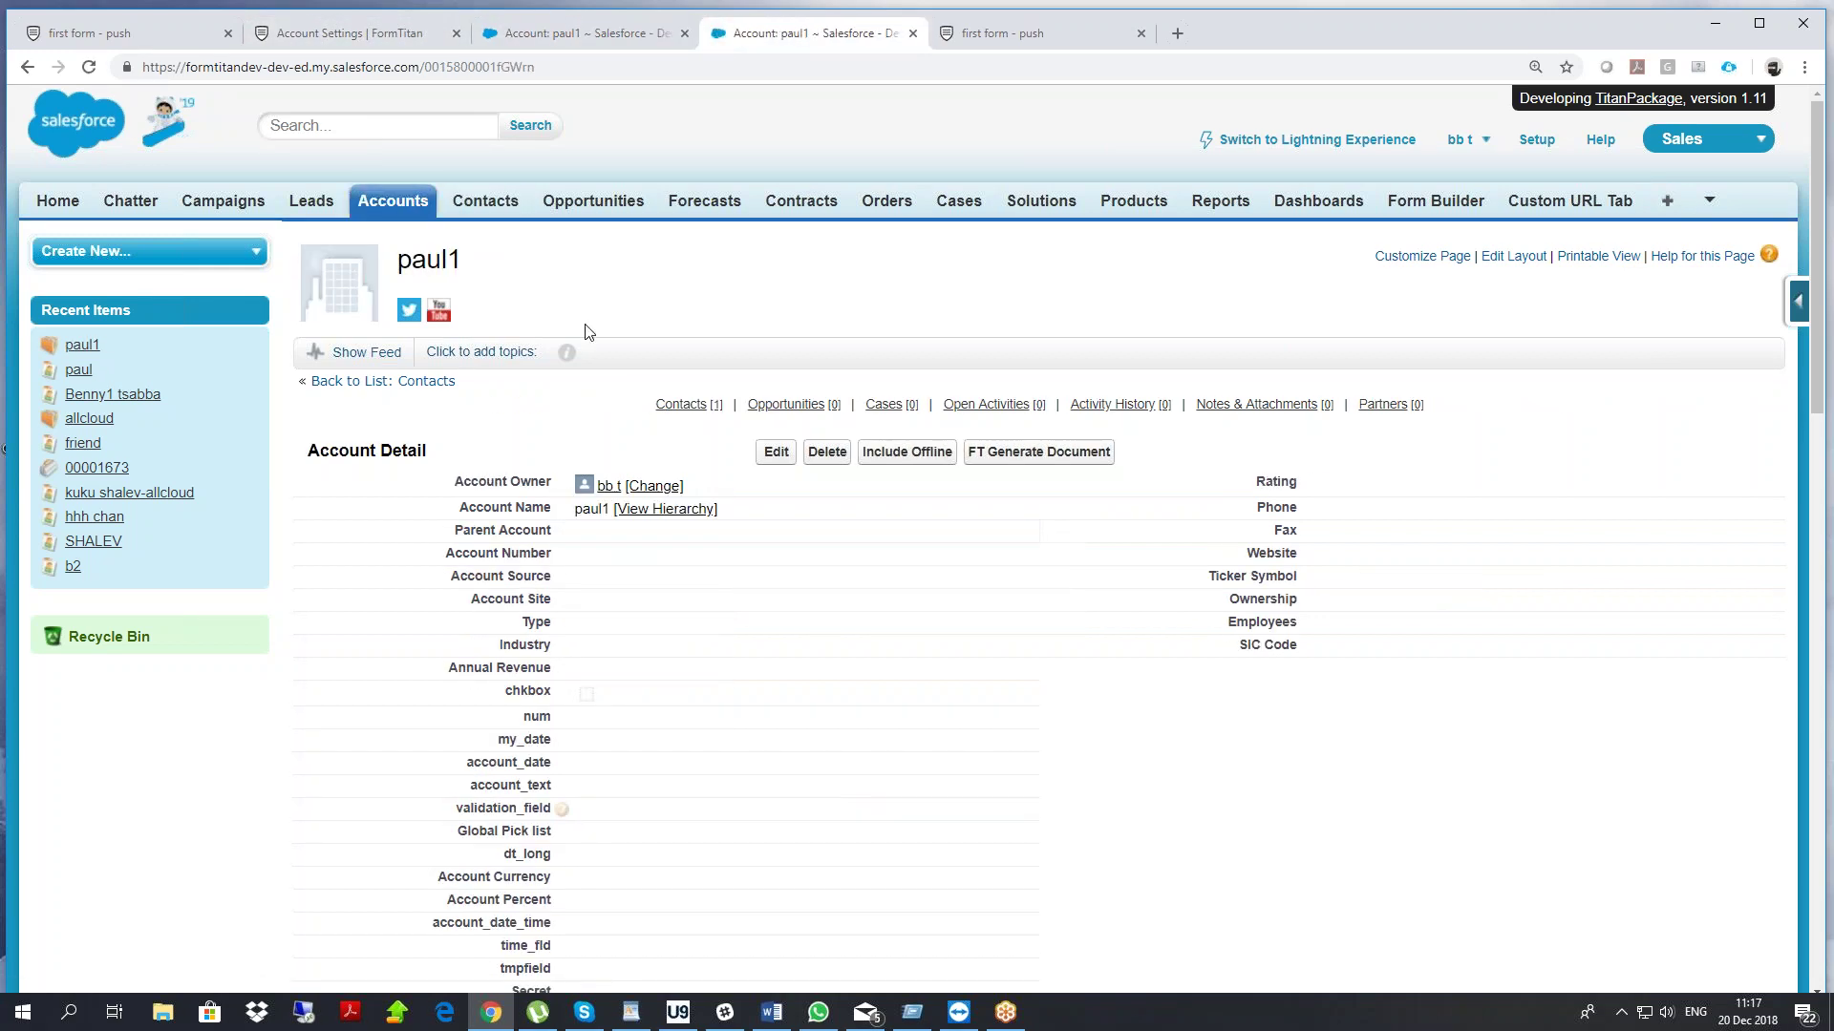
double_click(506, 67)
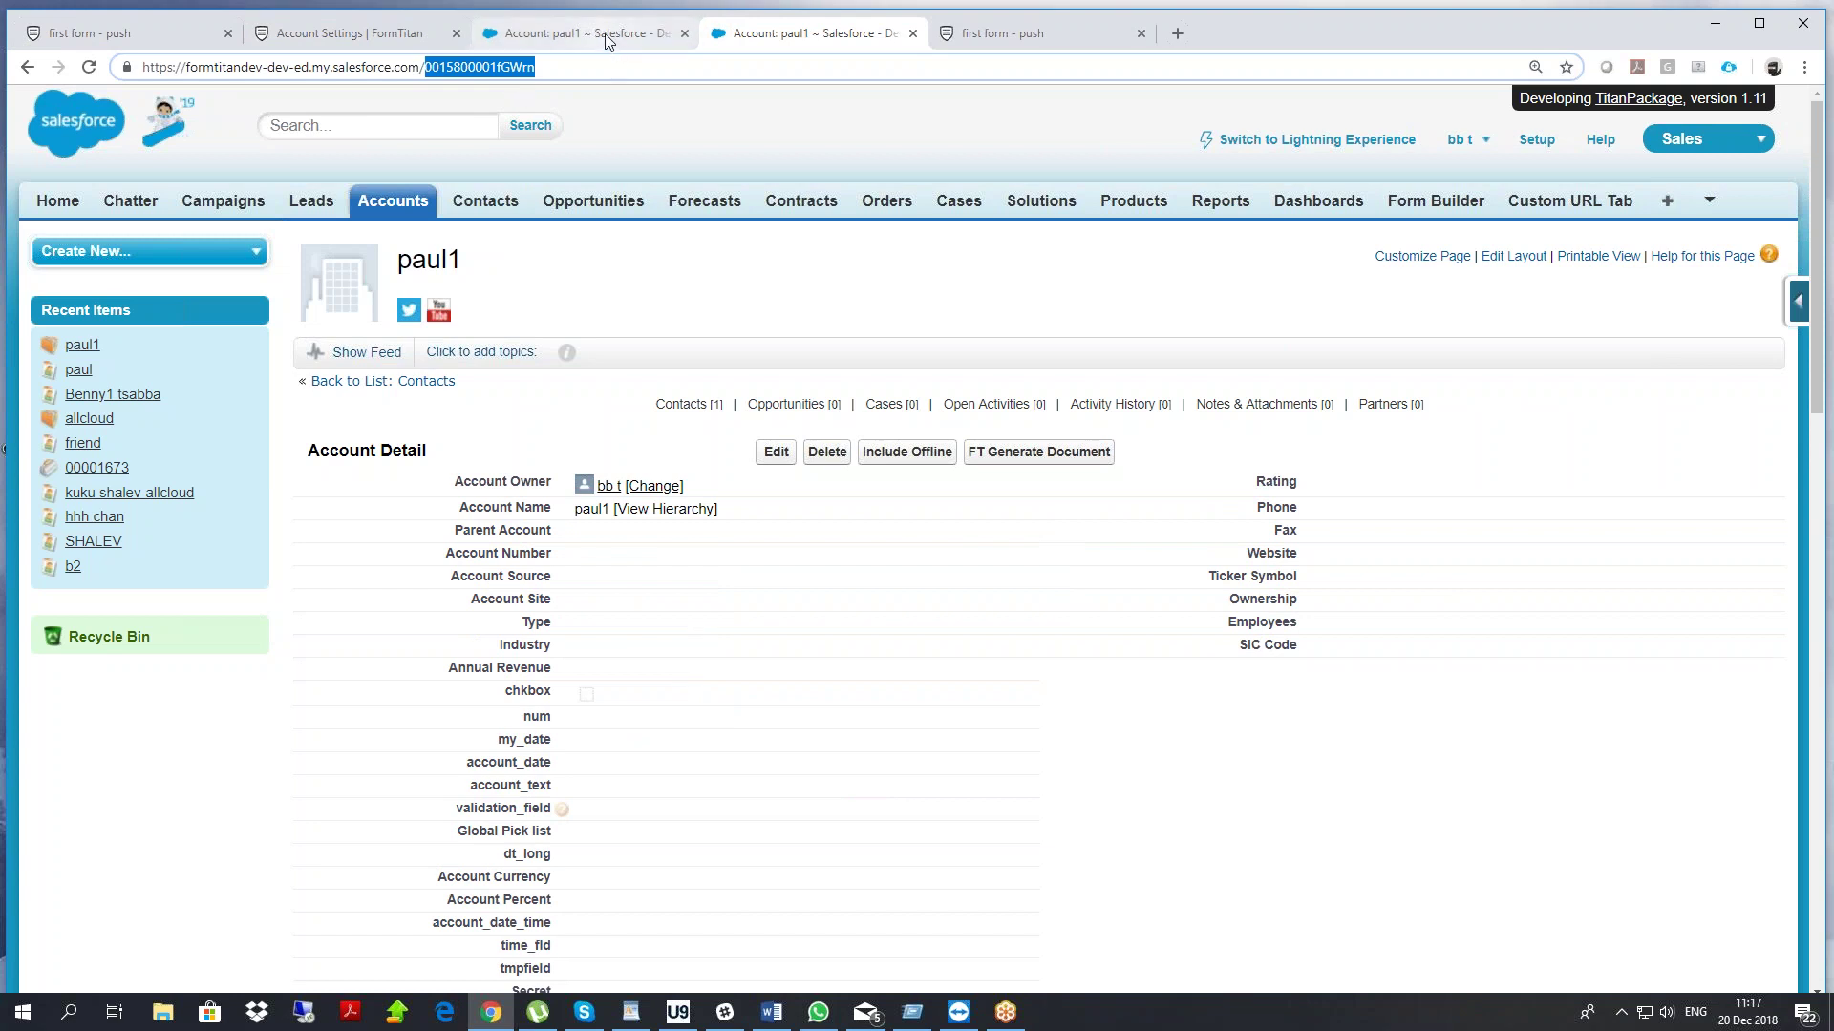
left_click(573, 34)
left_click_drag(491, 66, 510, 67)
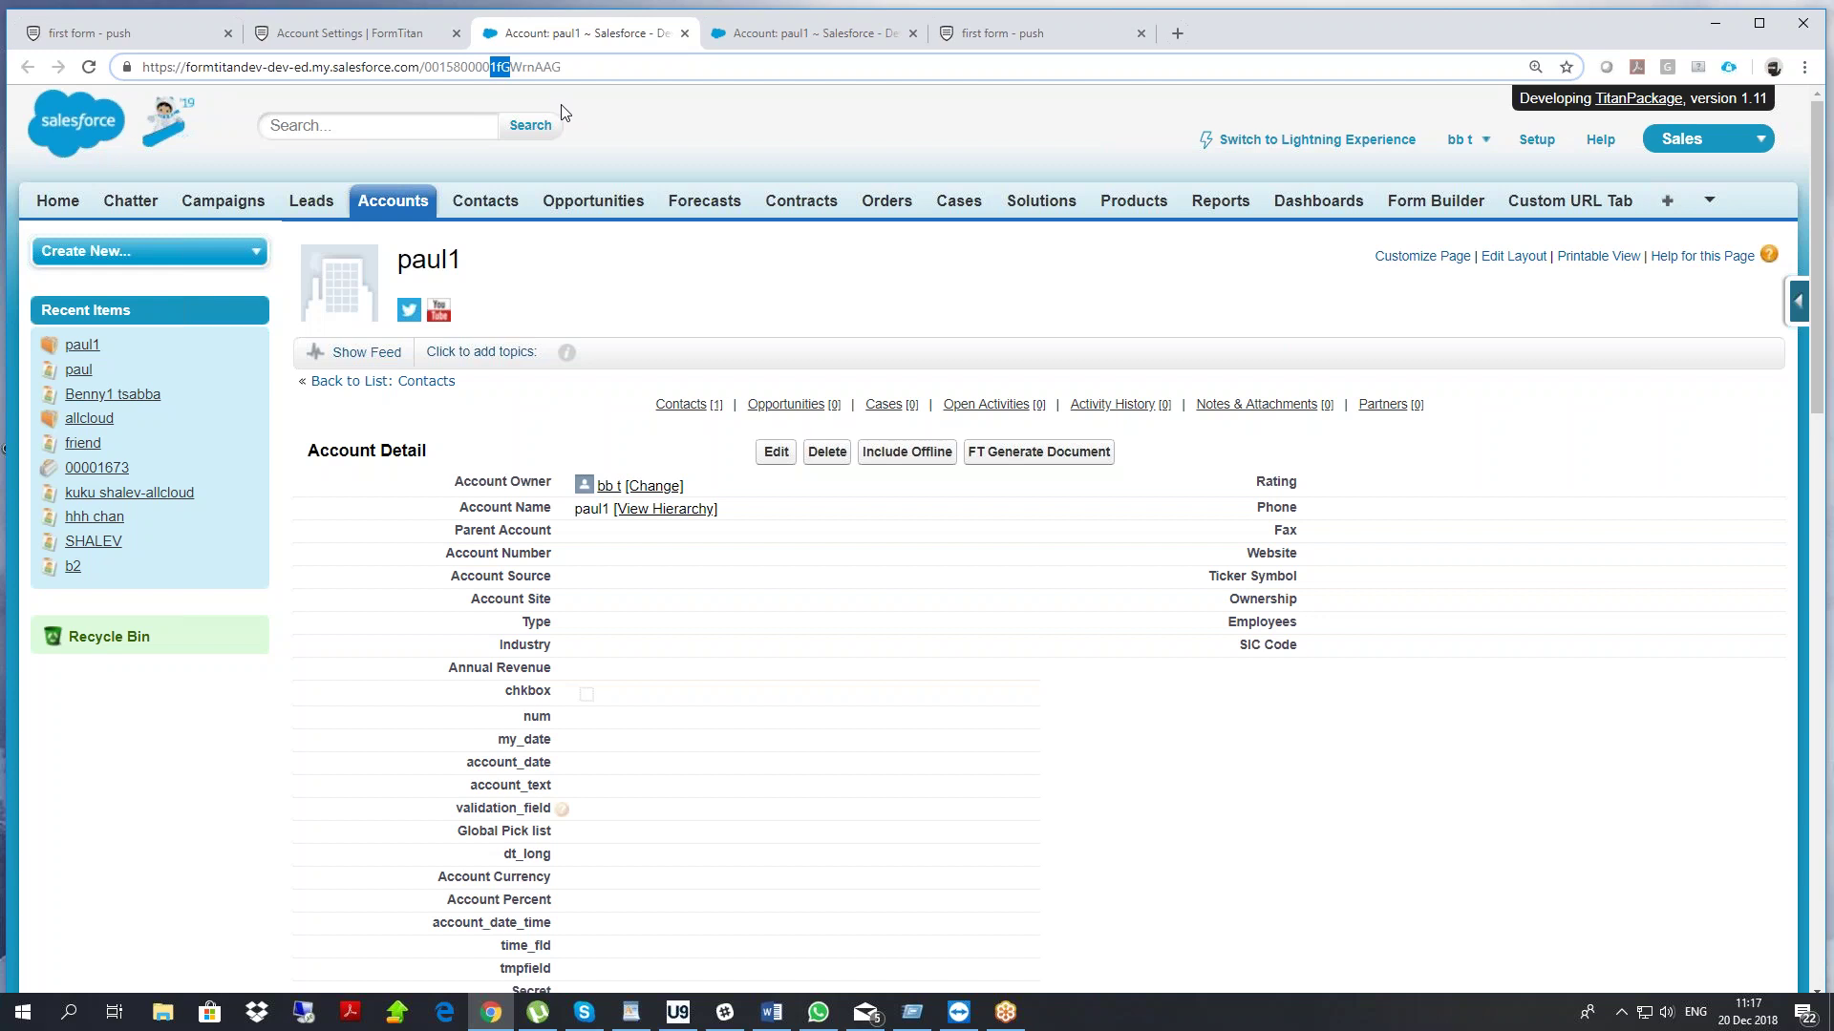
double_click(521, 69)
left_click(821, 33)
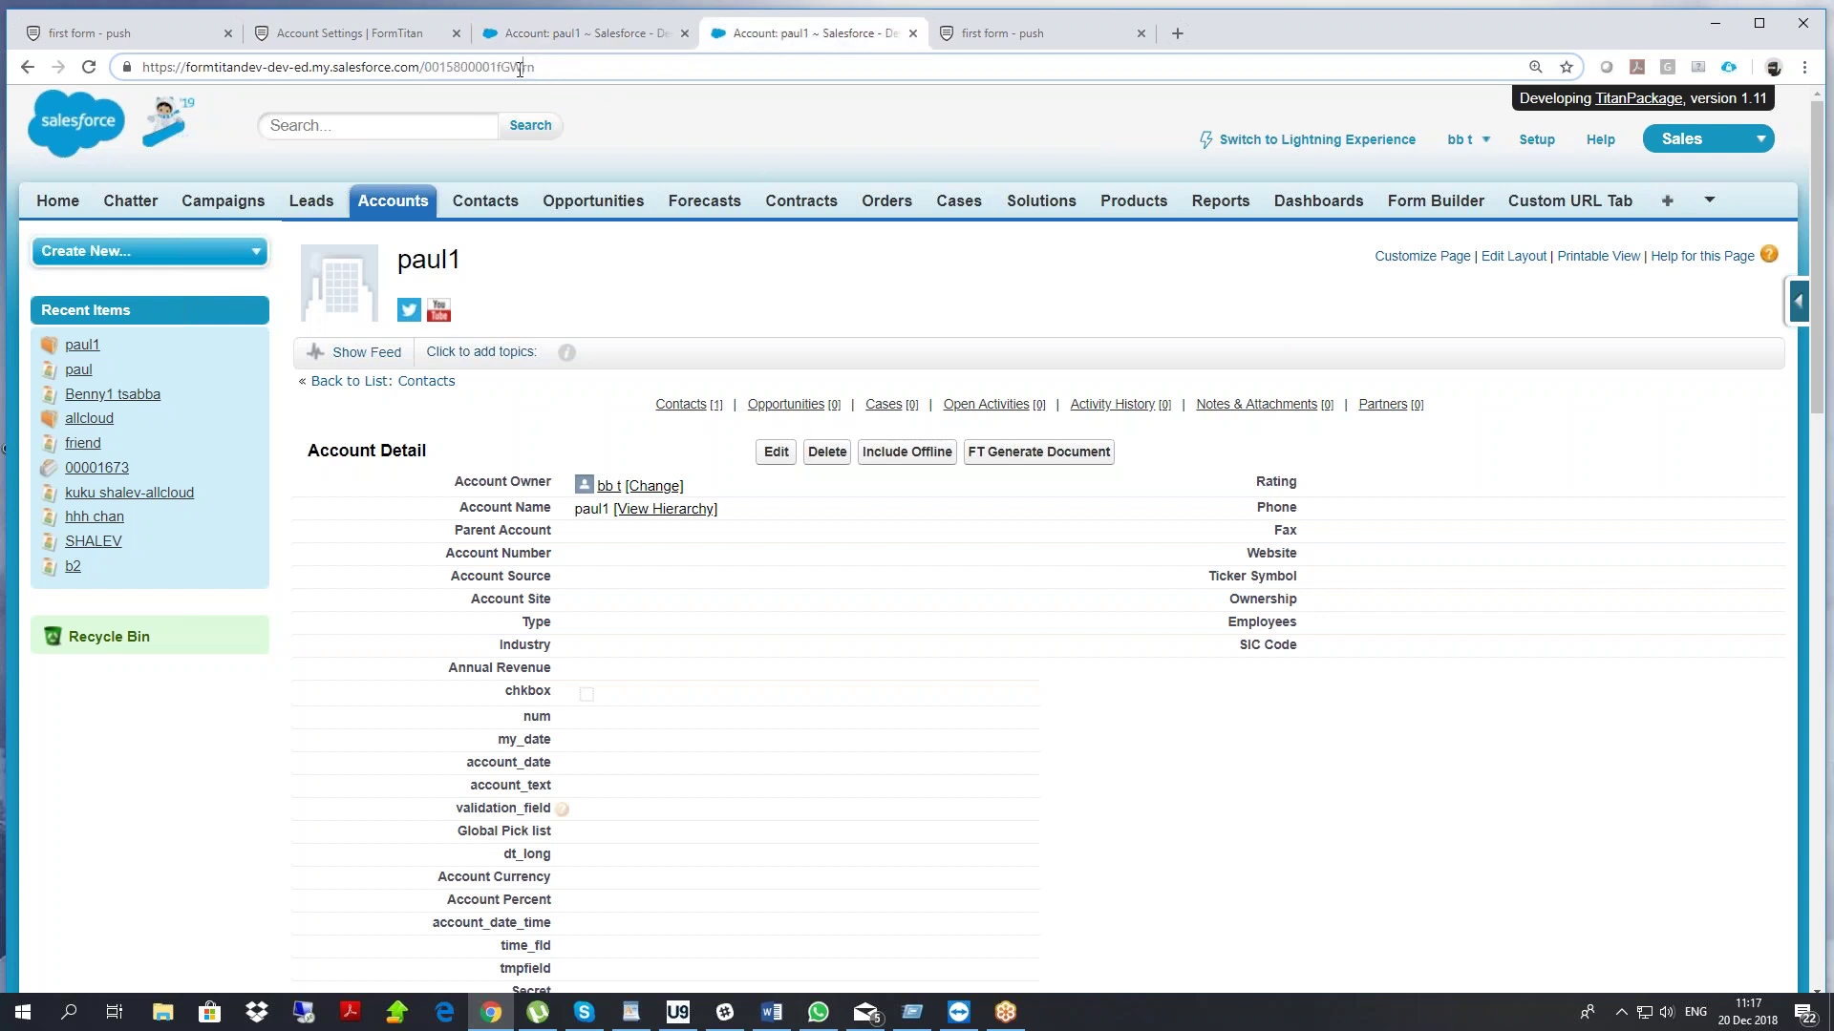
left_click(578, 37)
left_click(538, 69)
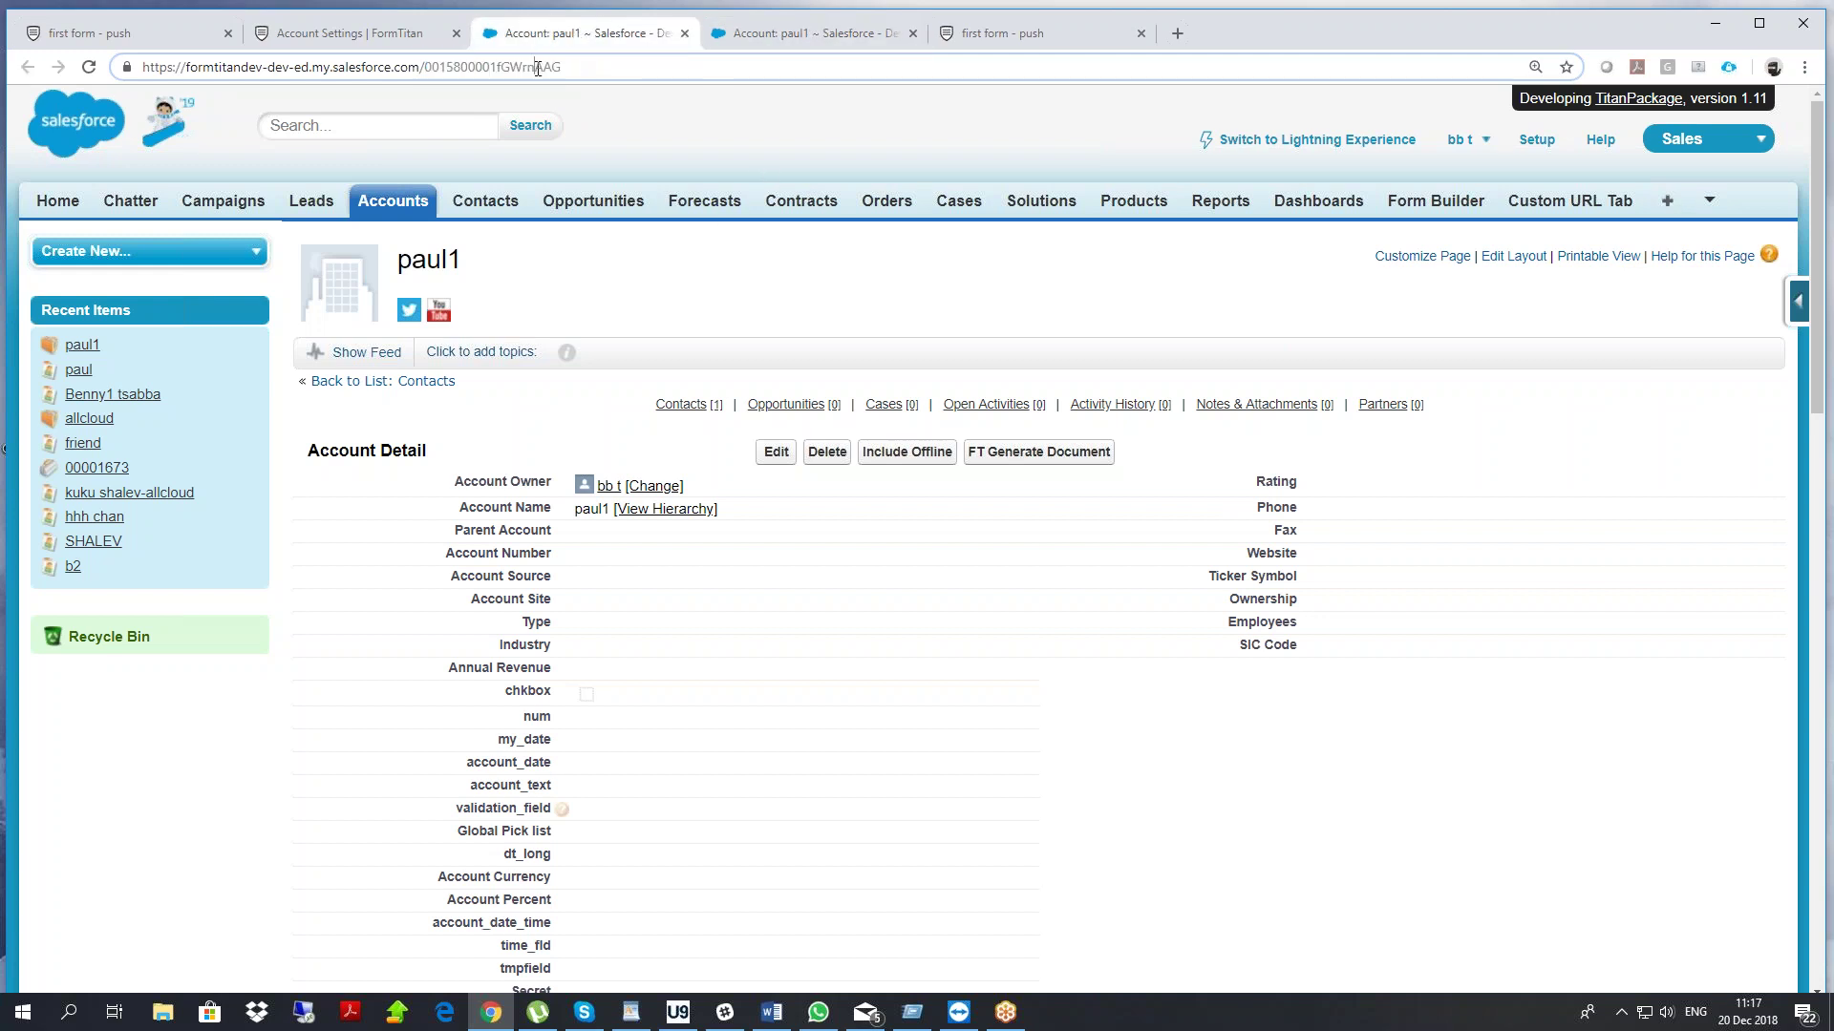
left_click_drag(537, 69, 587, 67)
left_click(754, 36)
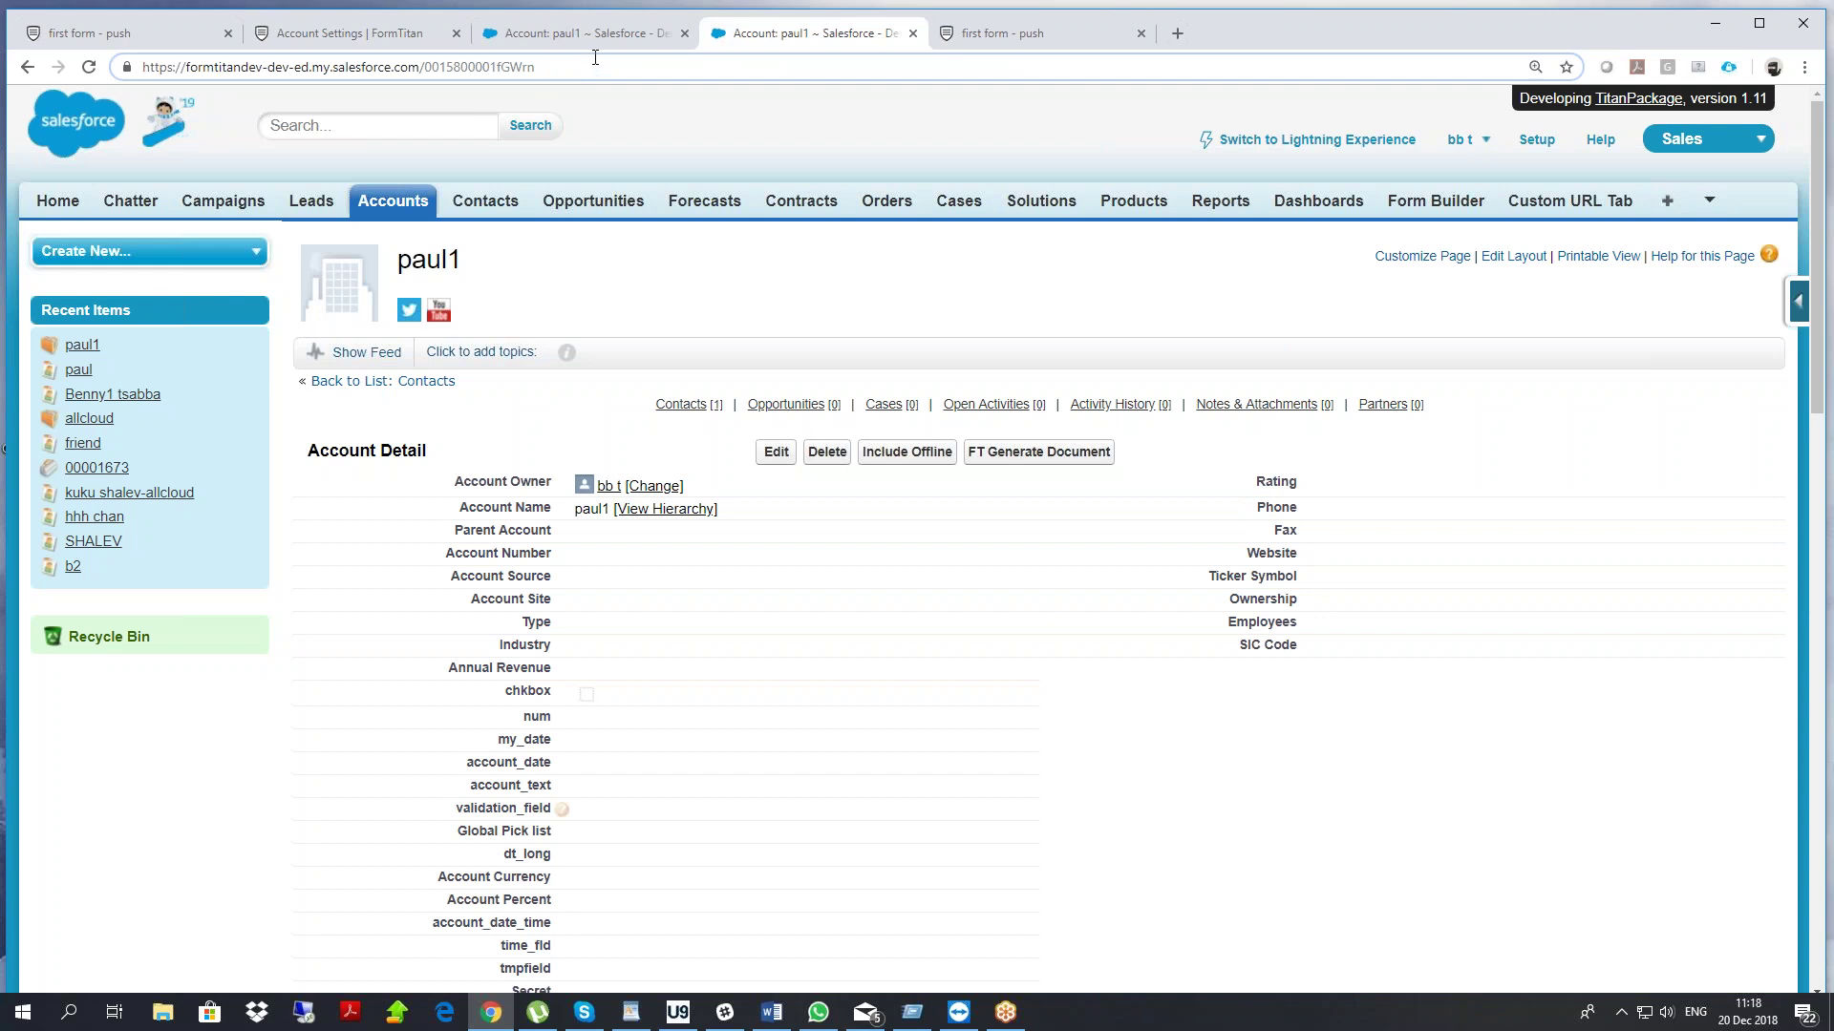
left_click(177, 36)
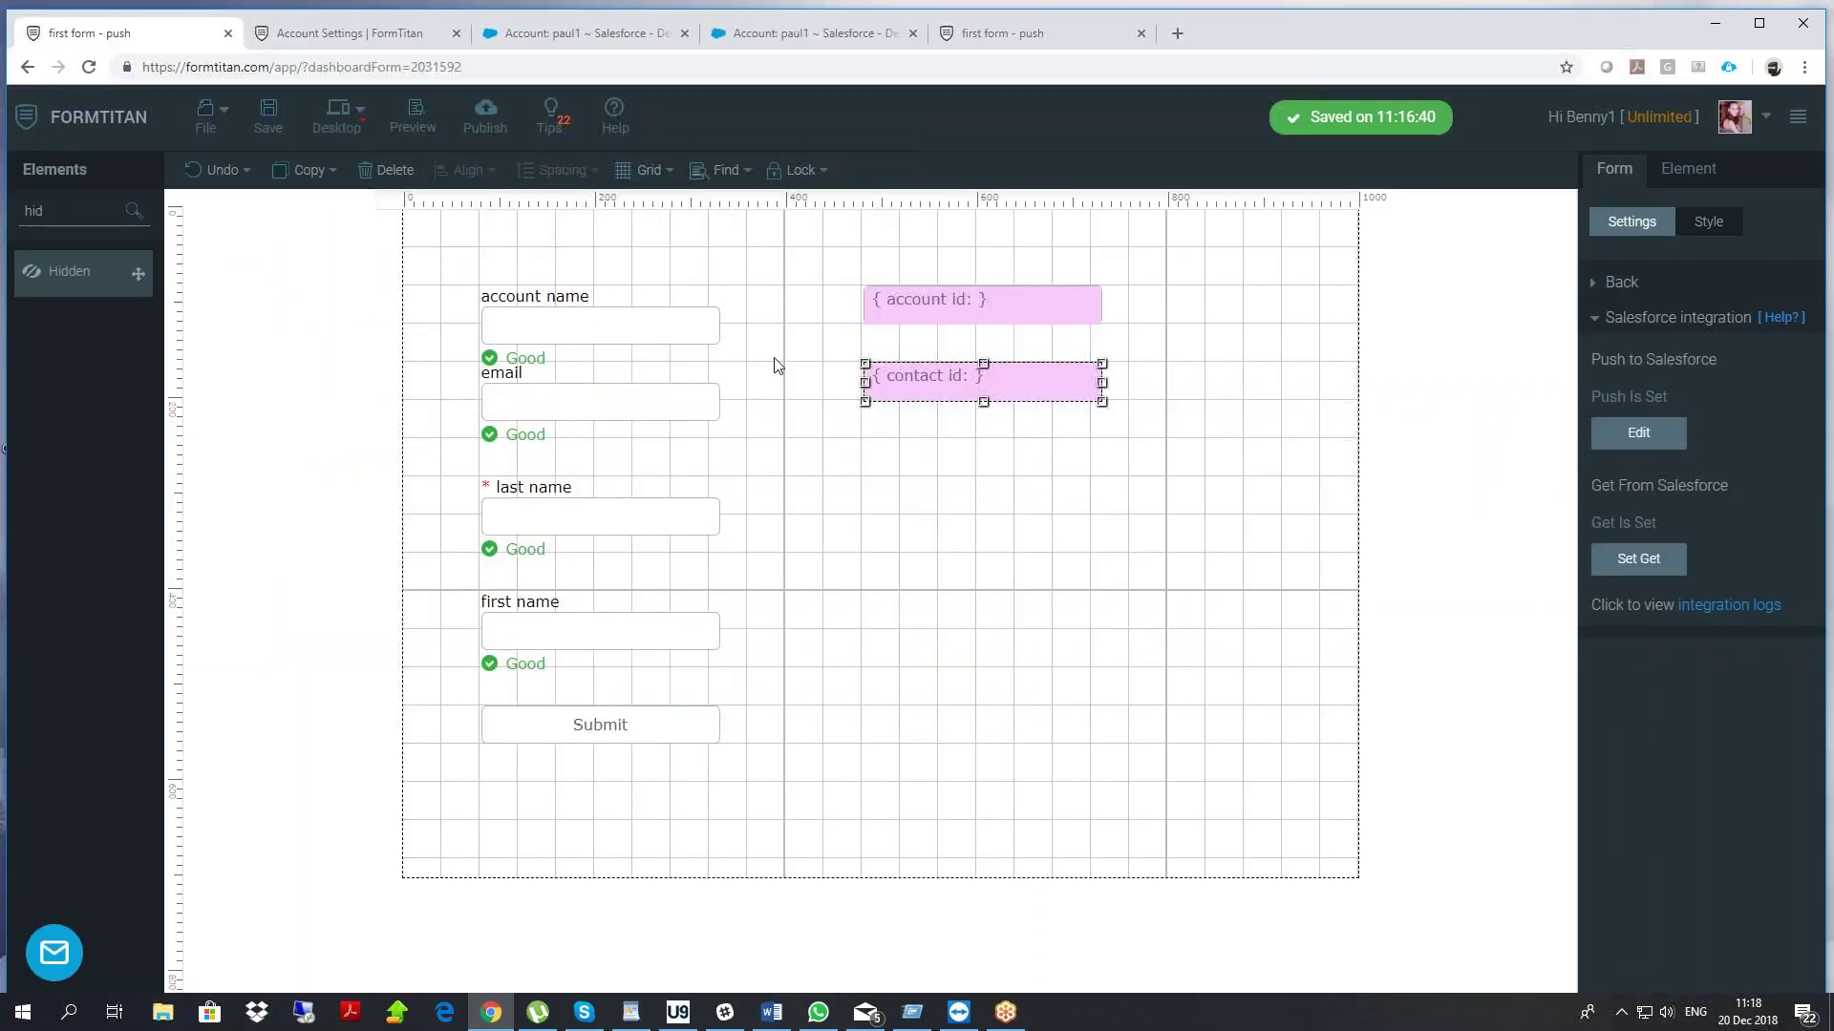
Place the hidden account id and contact id fields side by side
left_click_drag(906, 298, 798, 330)
left_click(912, 397)
left_click_drag(912, 405, 878, 454)
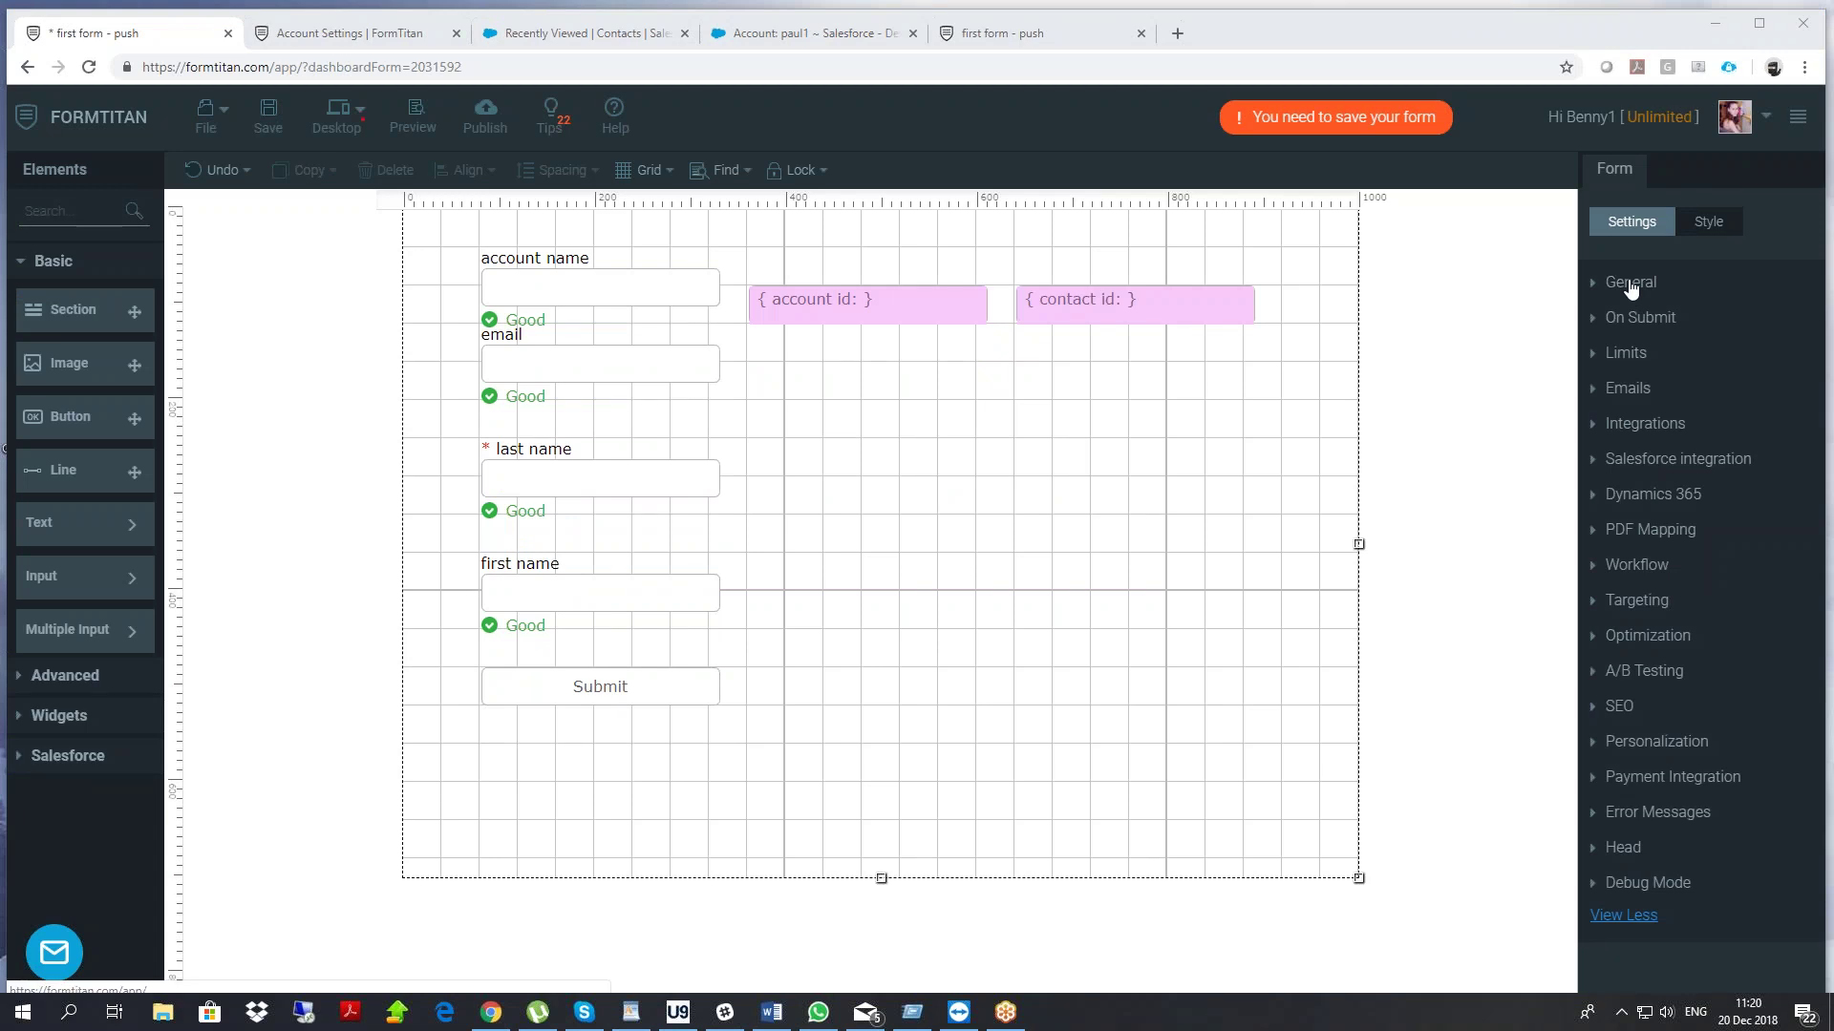
Turn on captcha in the On Submit settings, save the form, and reload the live form
left_click(1630, 285)
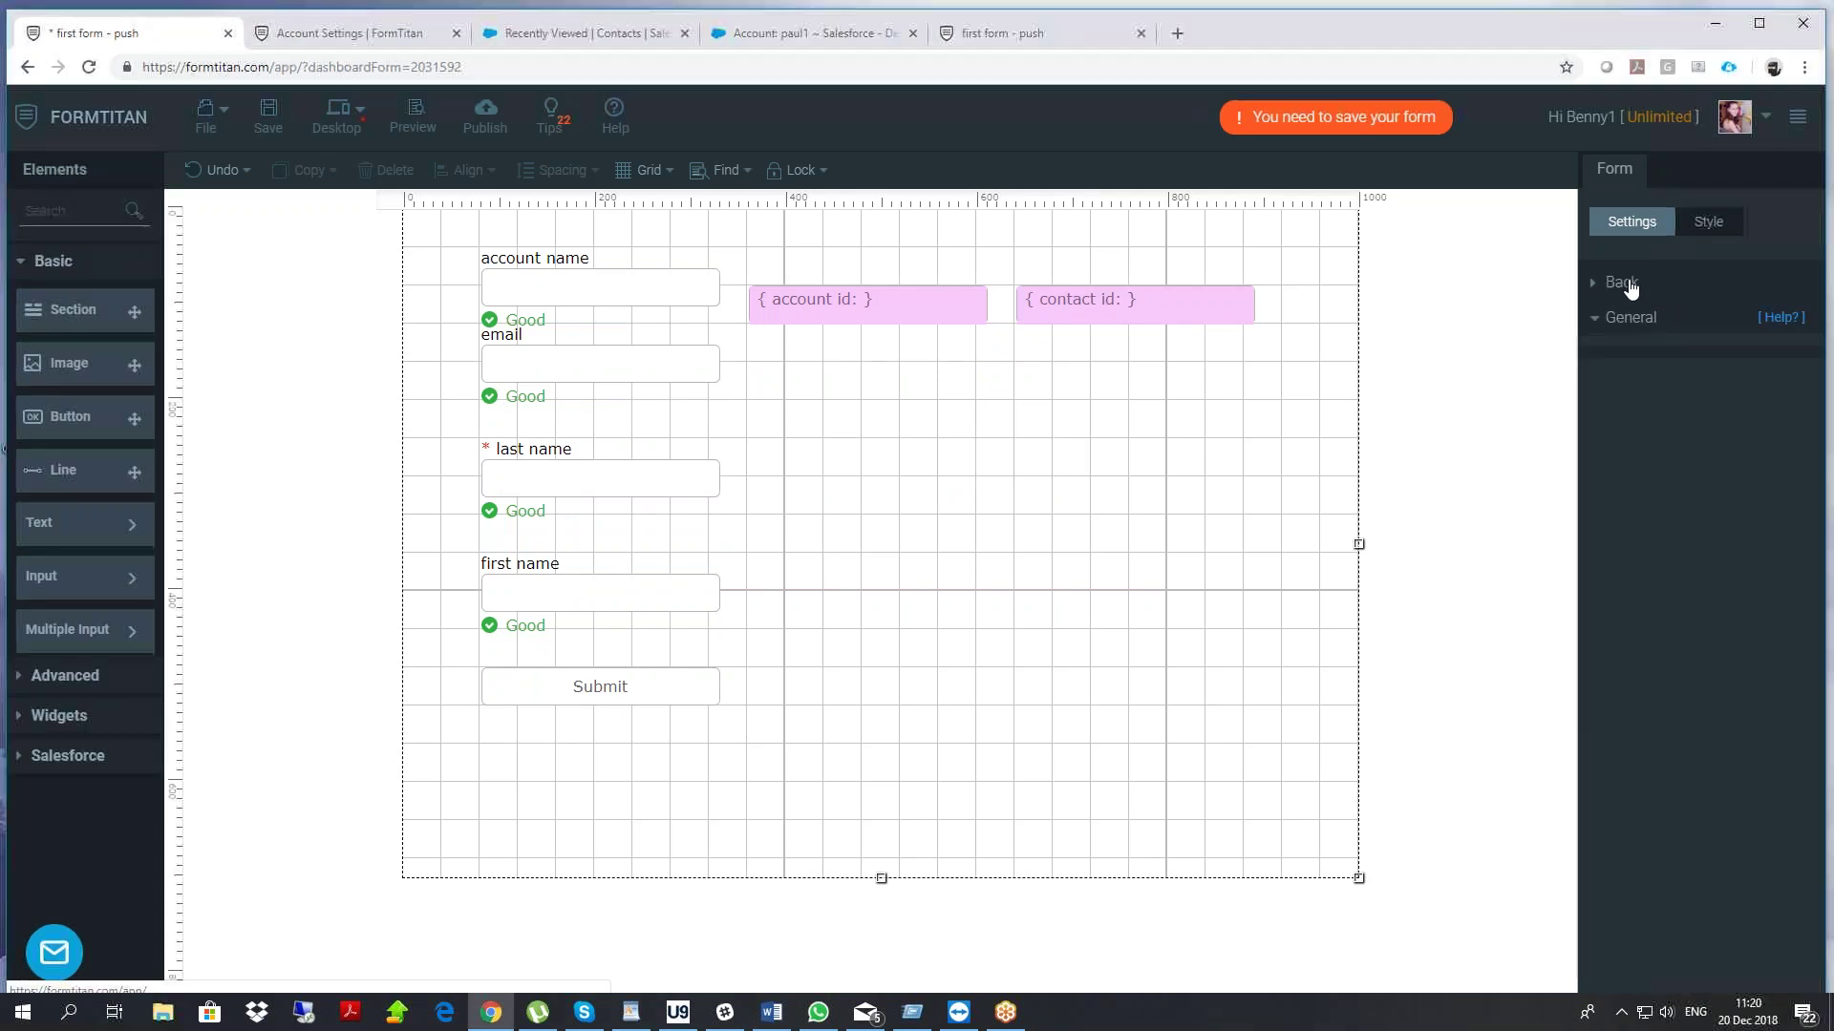
left_click(1627, 286)
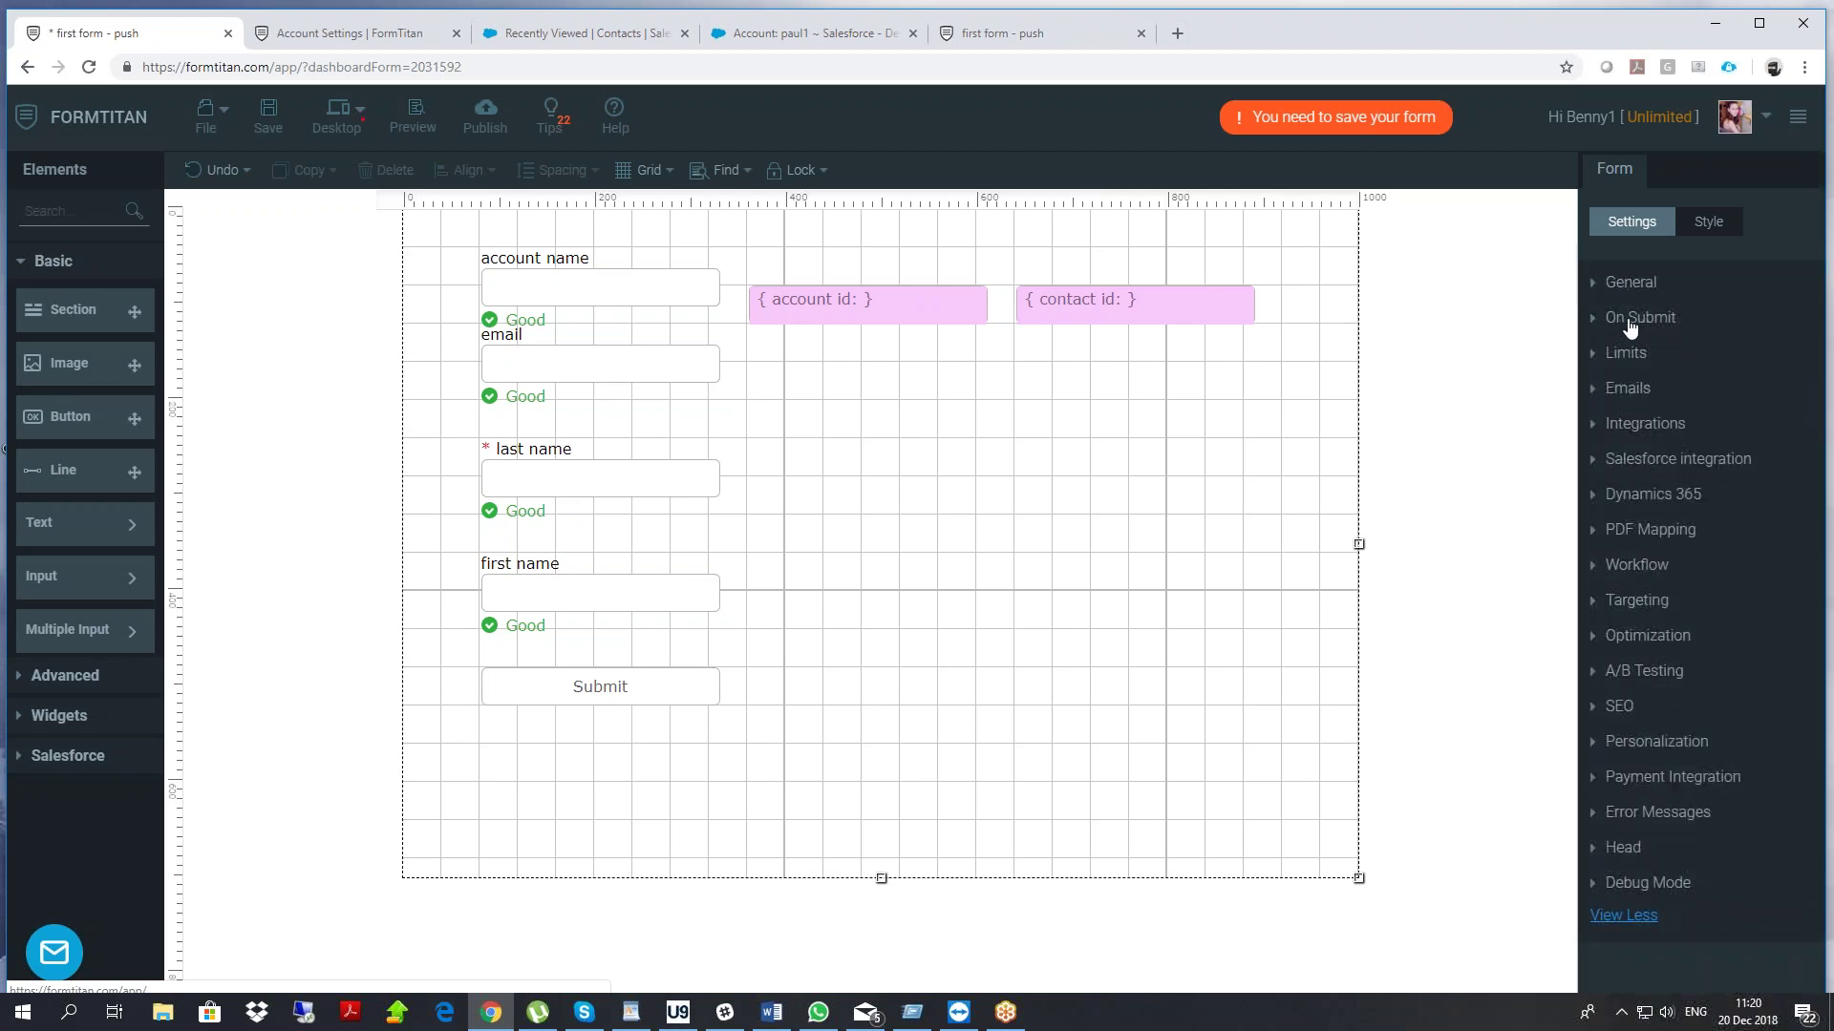
left_click(1670, 324)
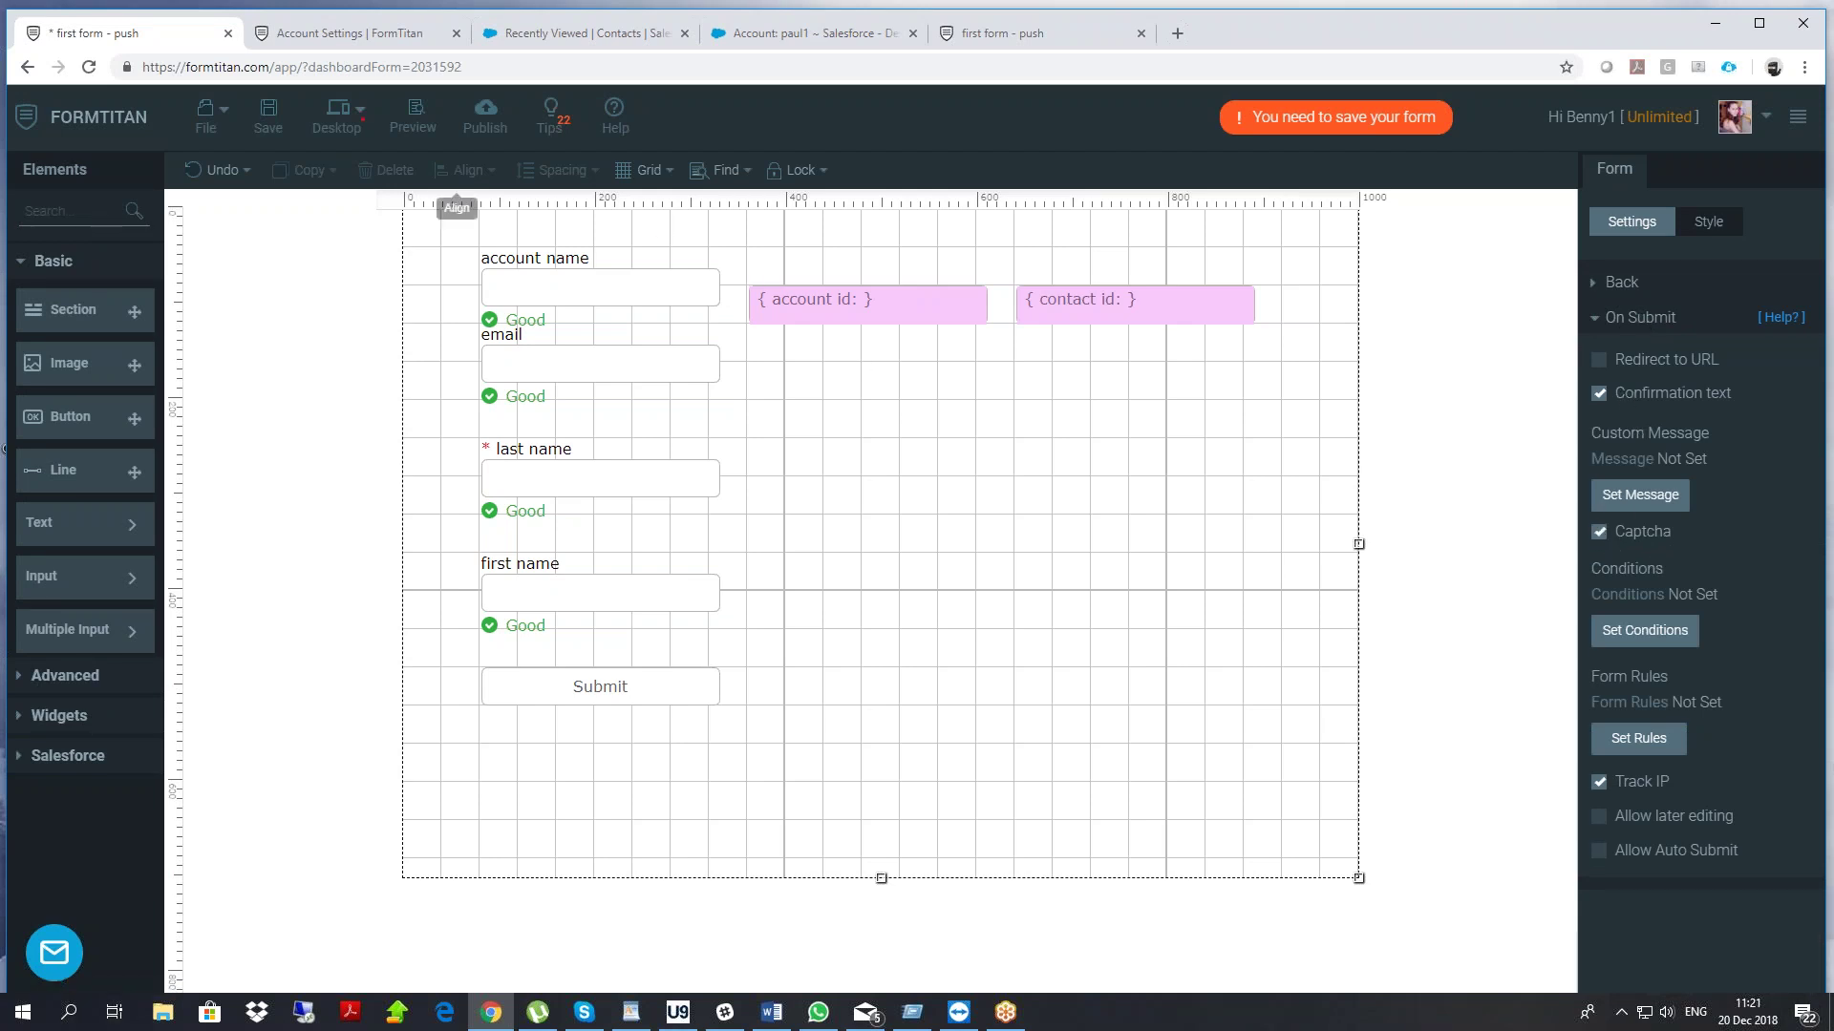
left_click(268, 113)
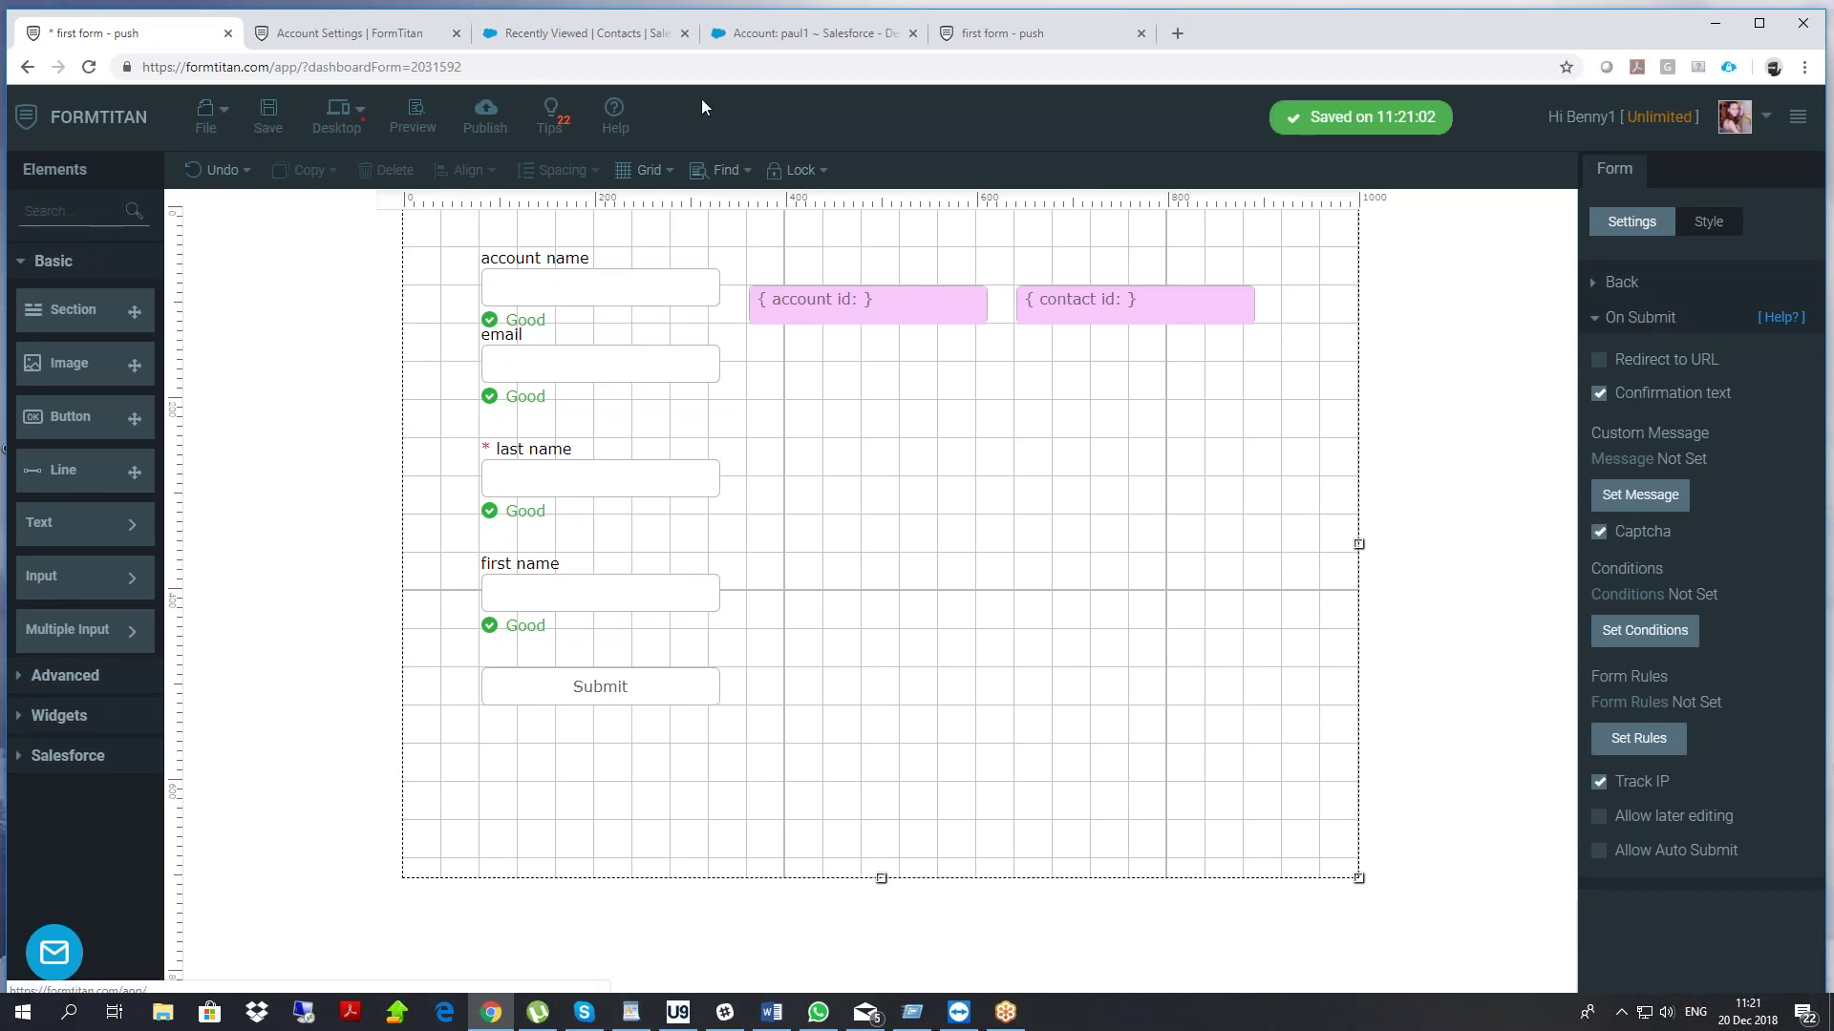
left_click(1003, 34)
right_click(427, 264)
left_click(482, 326)
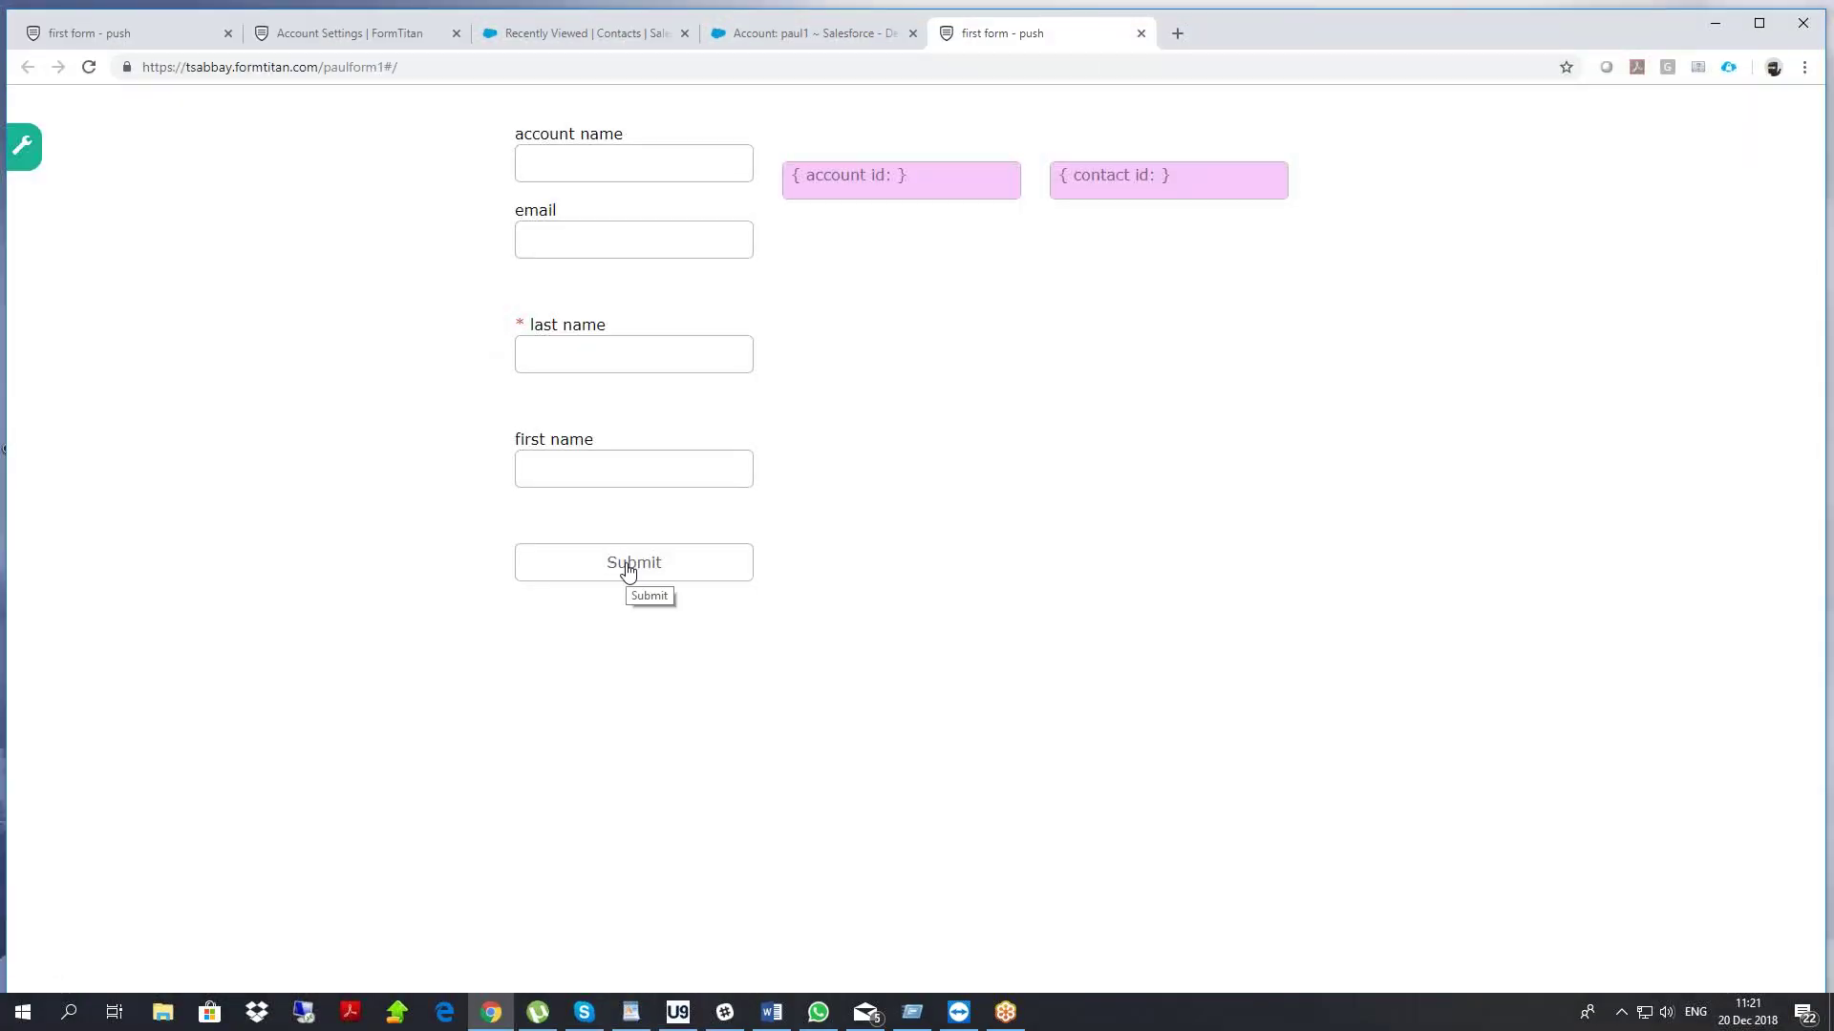
Submit the live form with last name 444, passing the reCAPTCHA check
left_click(644, 566)
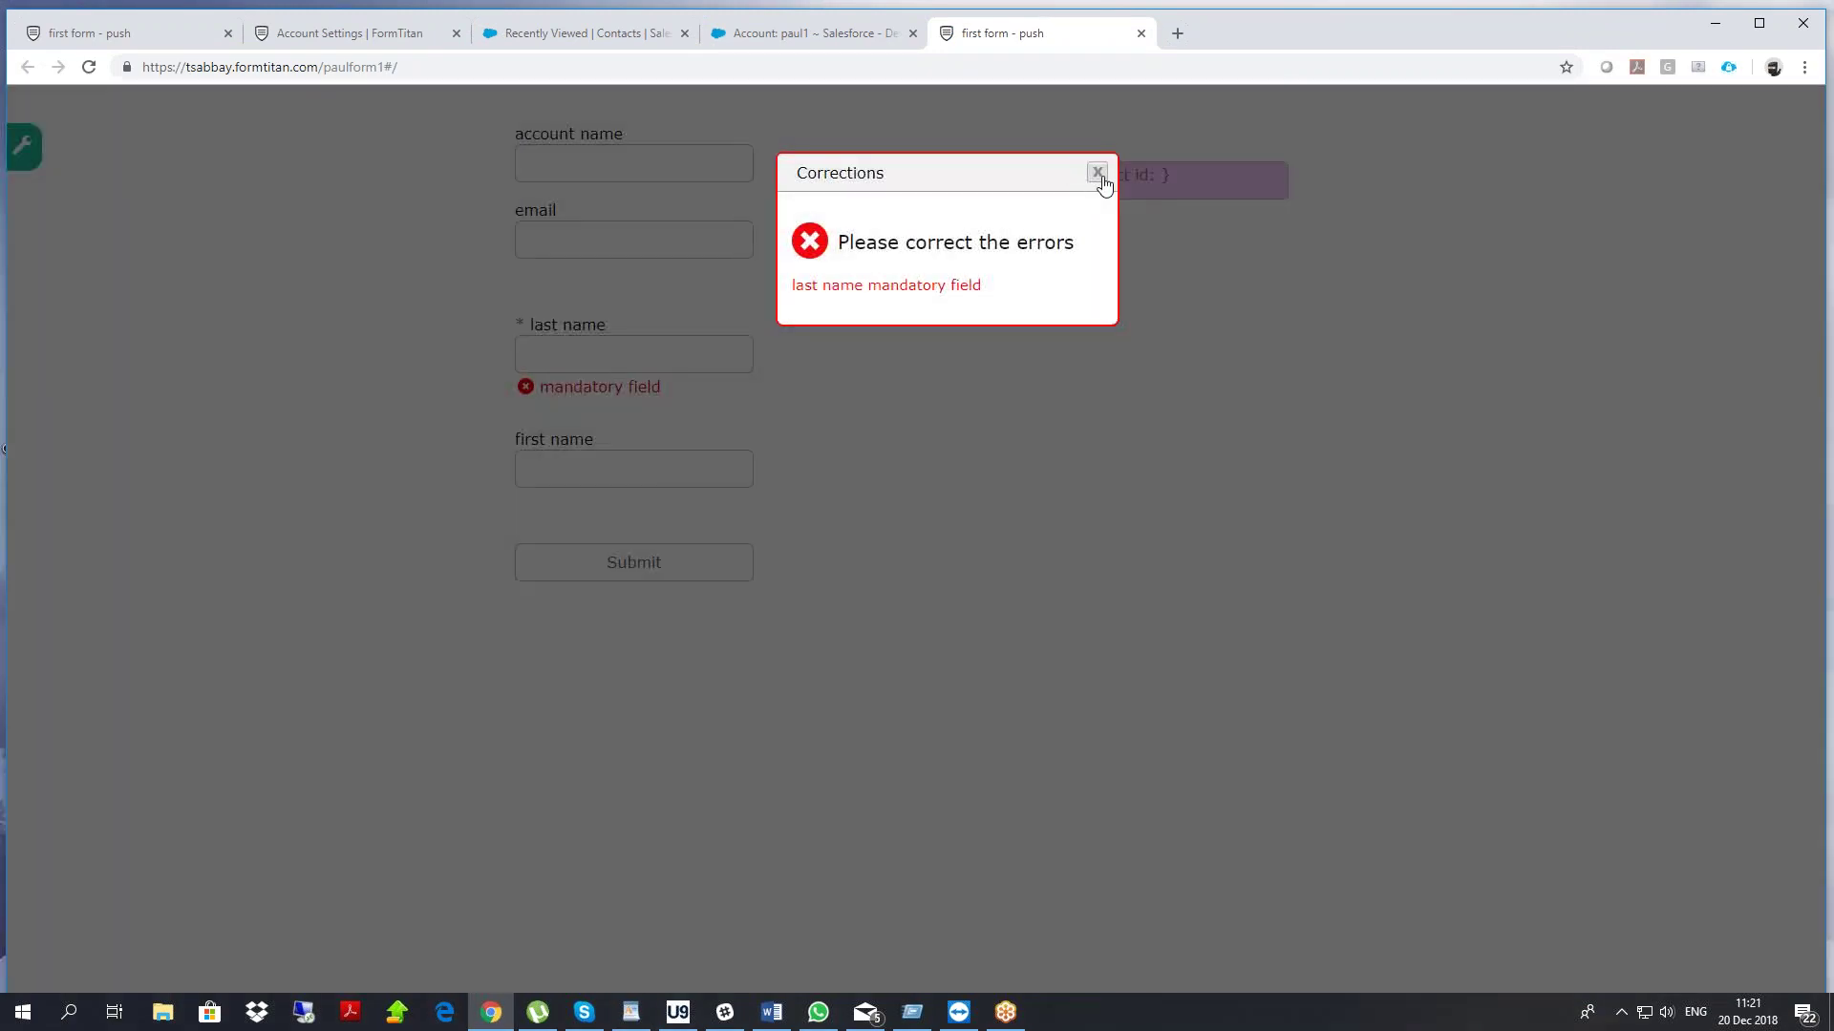
left_click(1097, 177)
left_click(683, 356)
type("444")
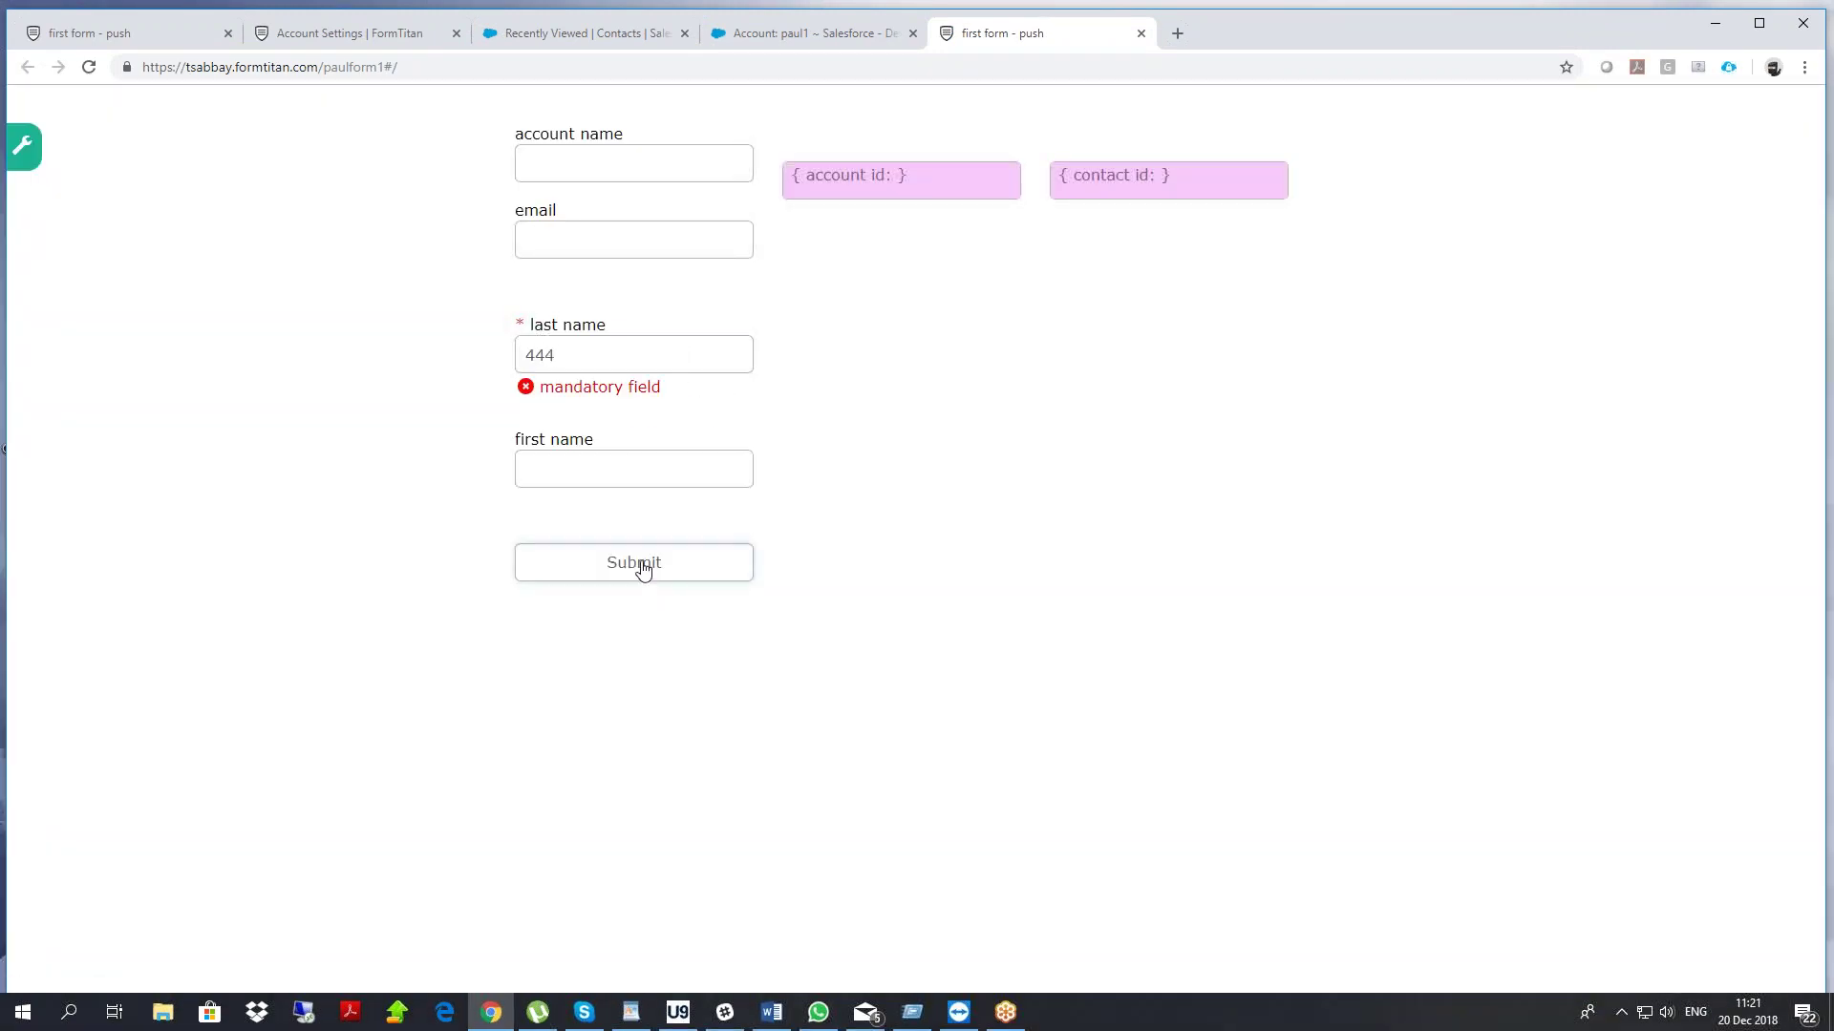
left_click(750, 576)
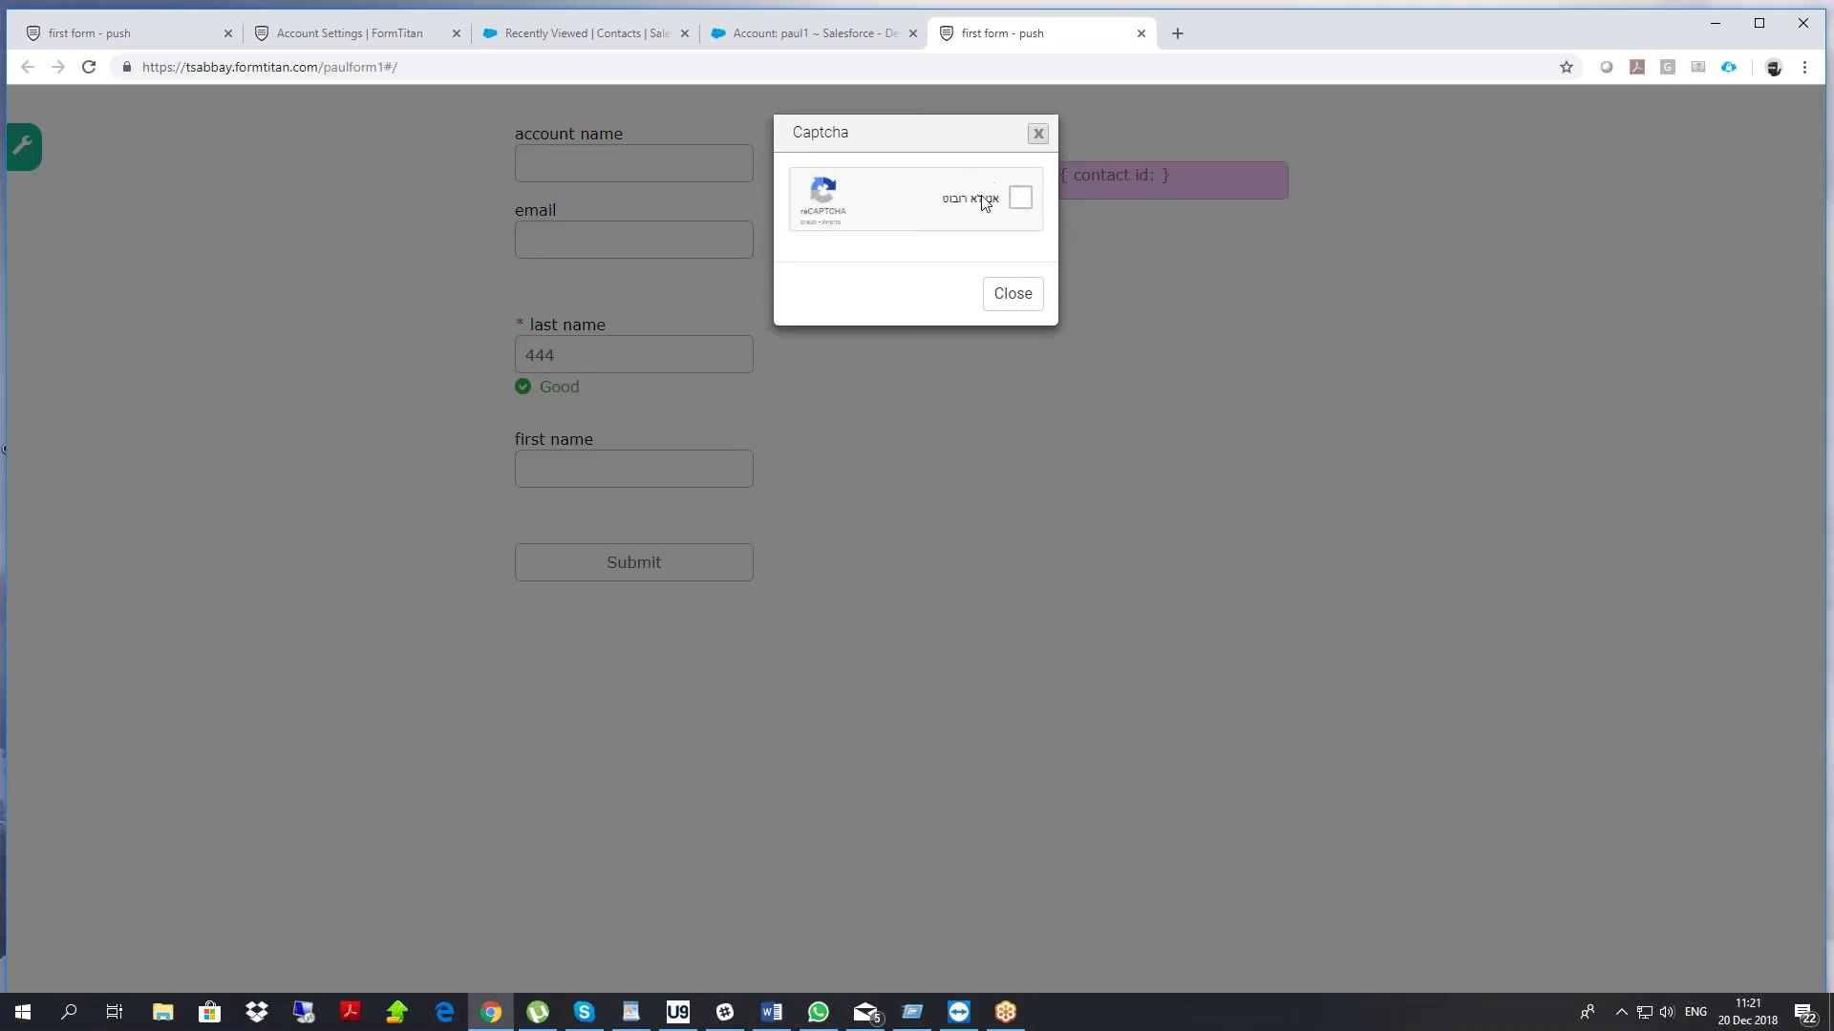
left_click(975, 199)
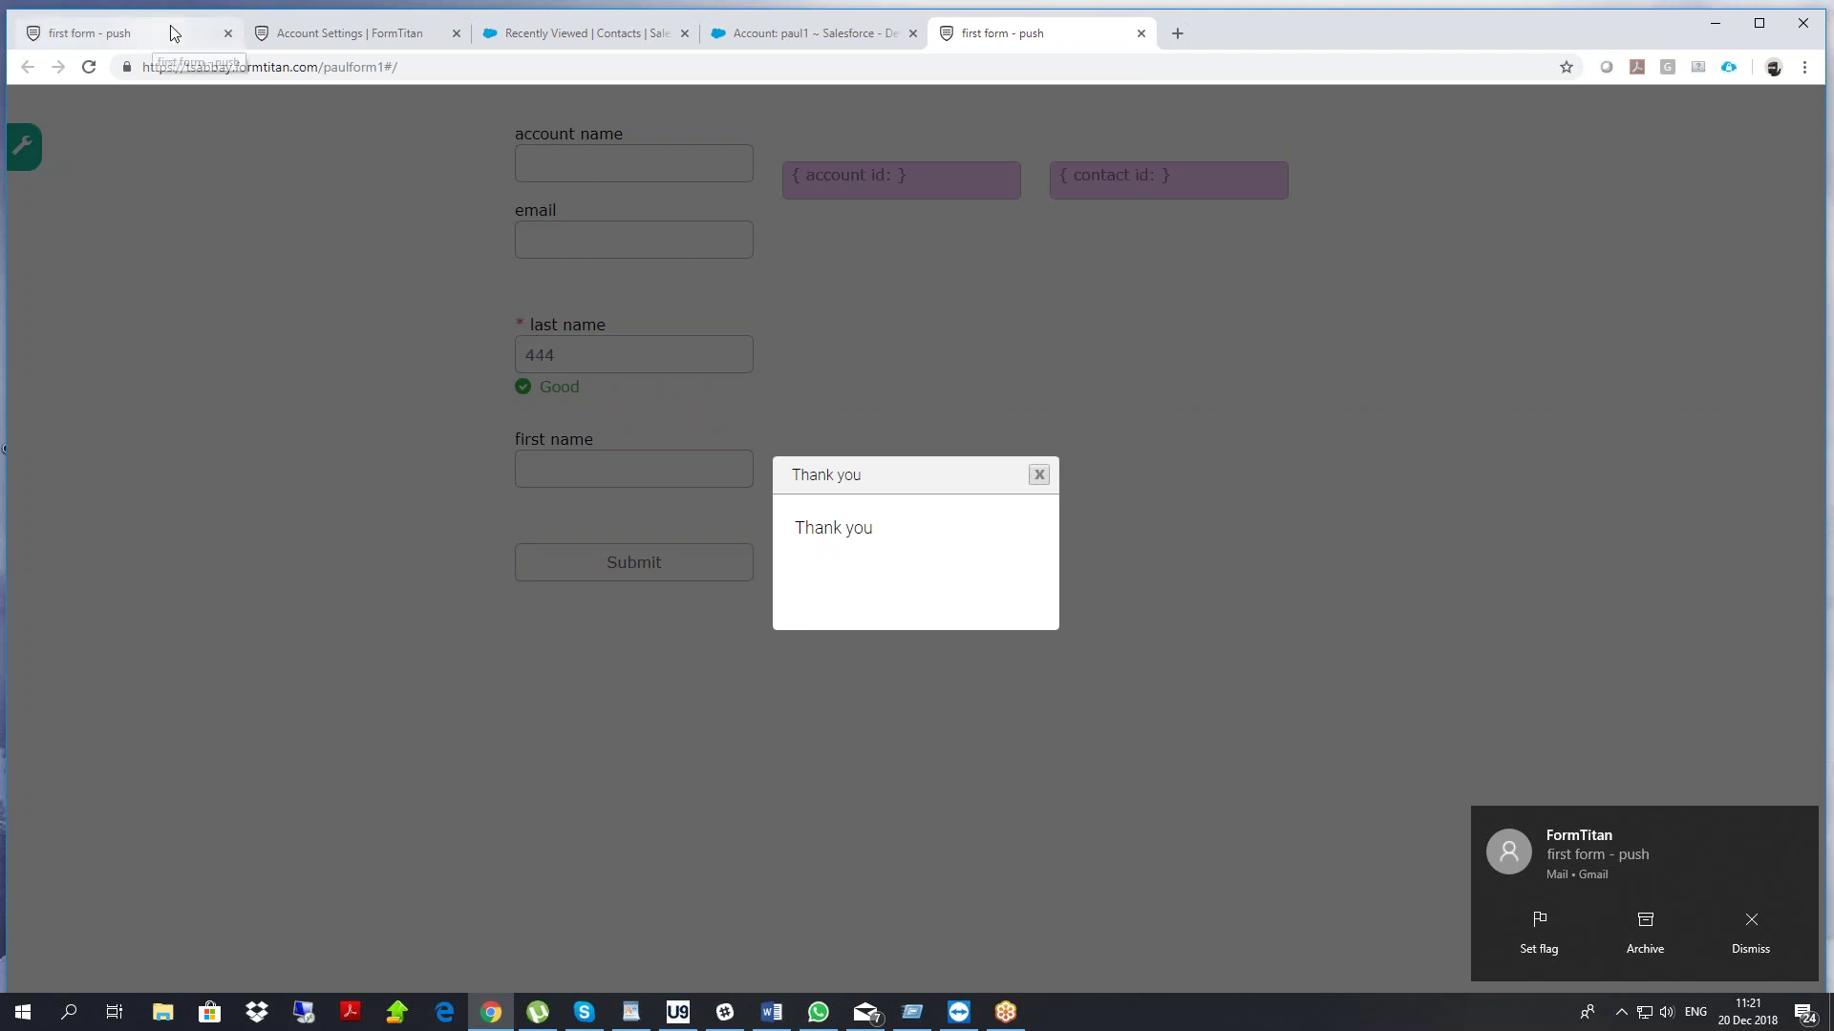
left_click(343, 40)
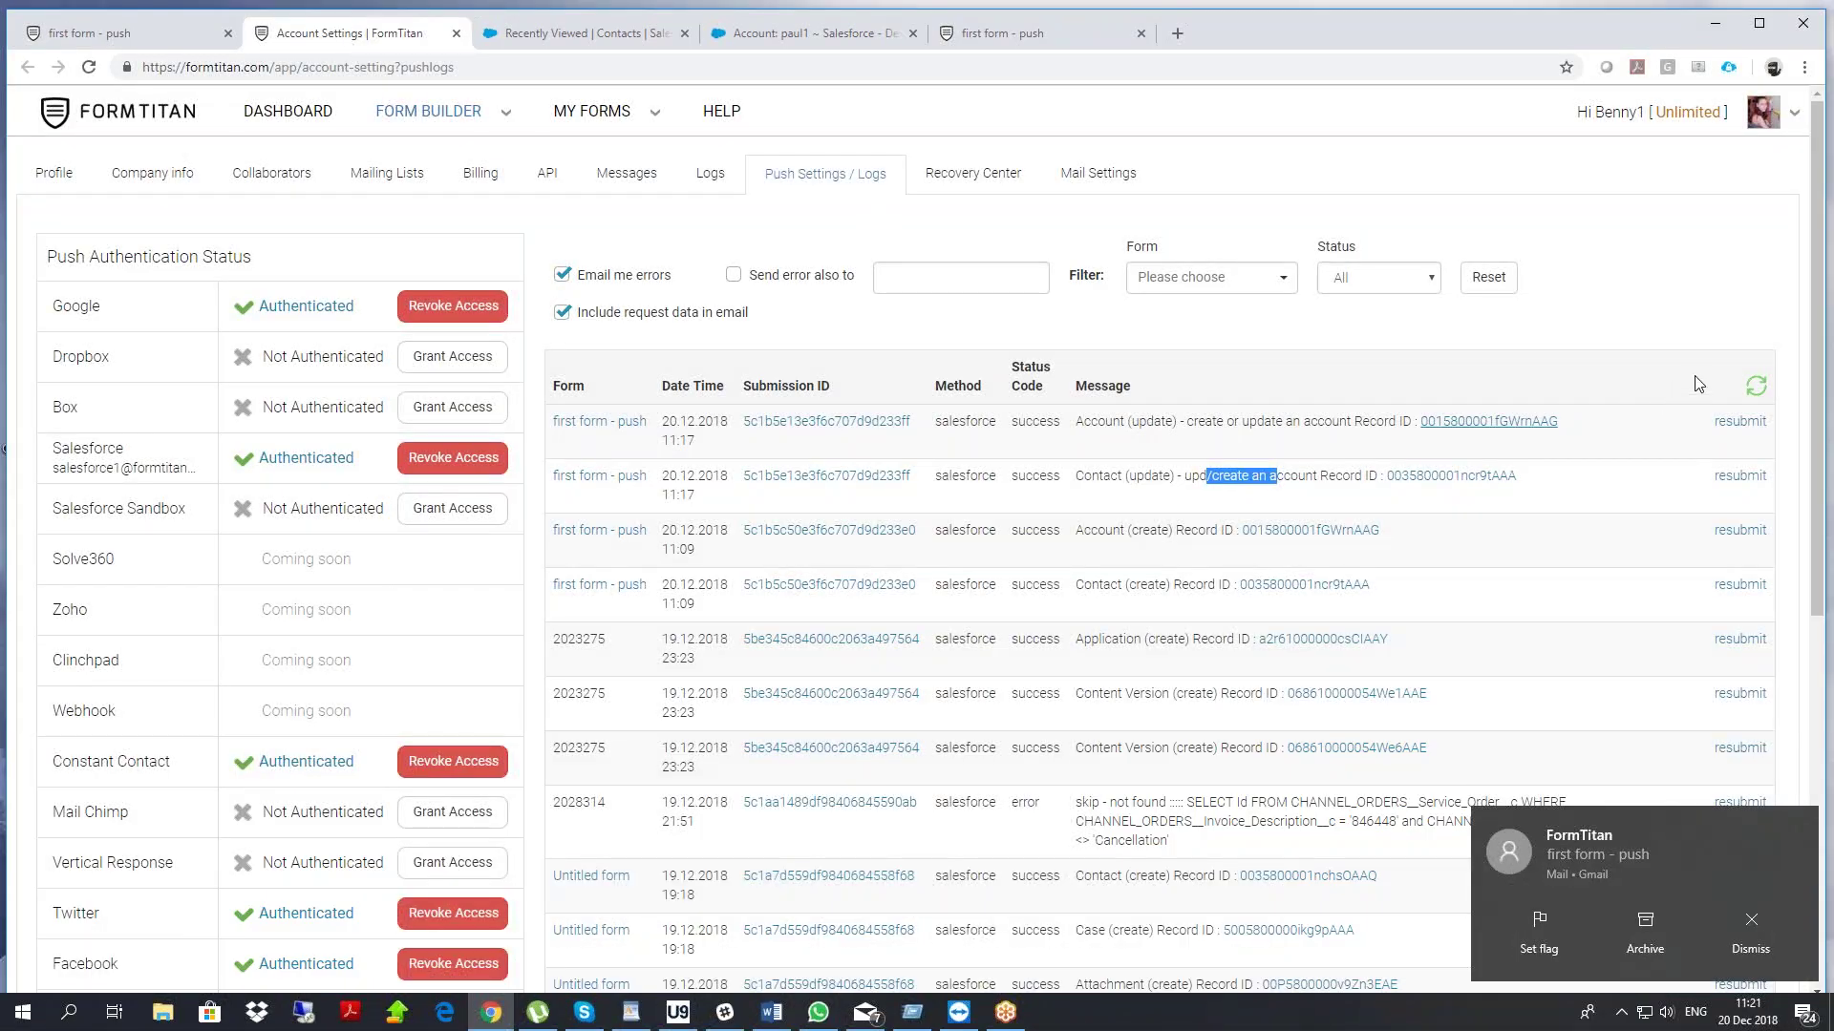
Refresh the push logs to show the failed Account update missing the required Name
left_click(1754, 390)
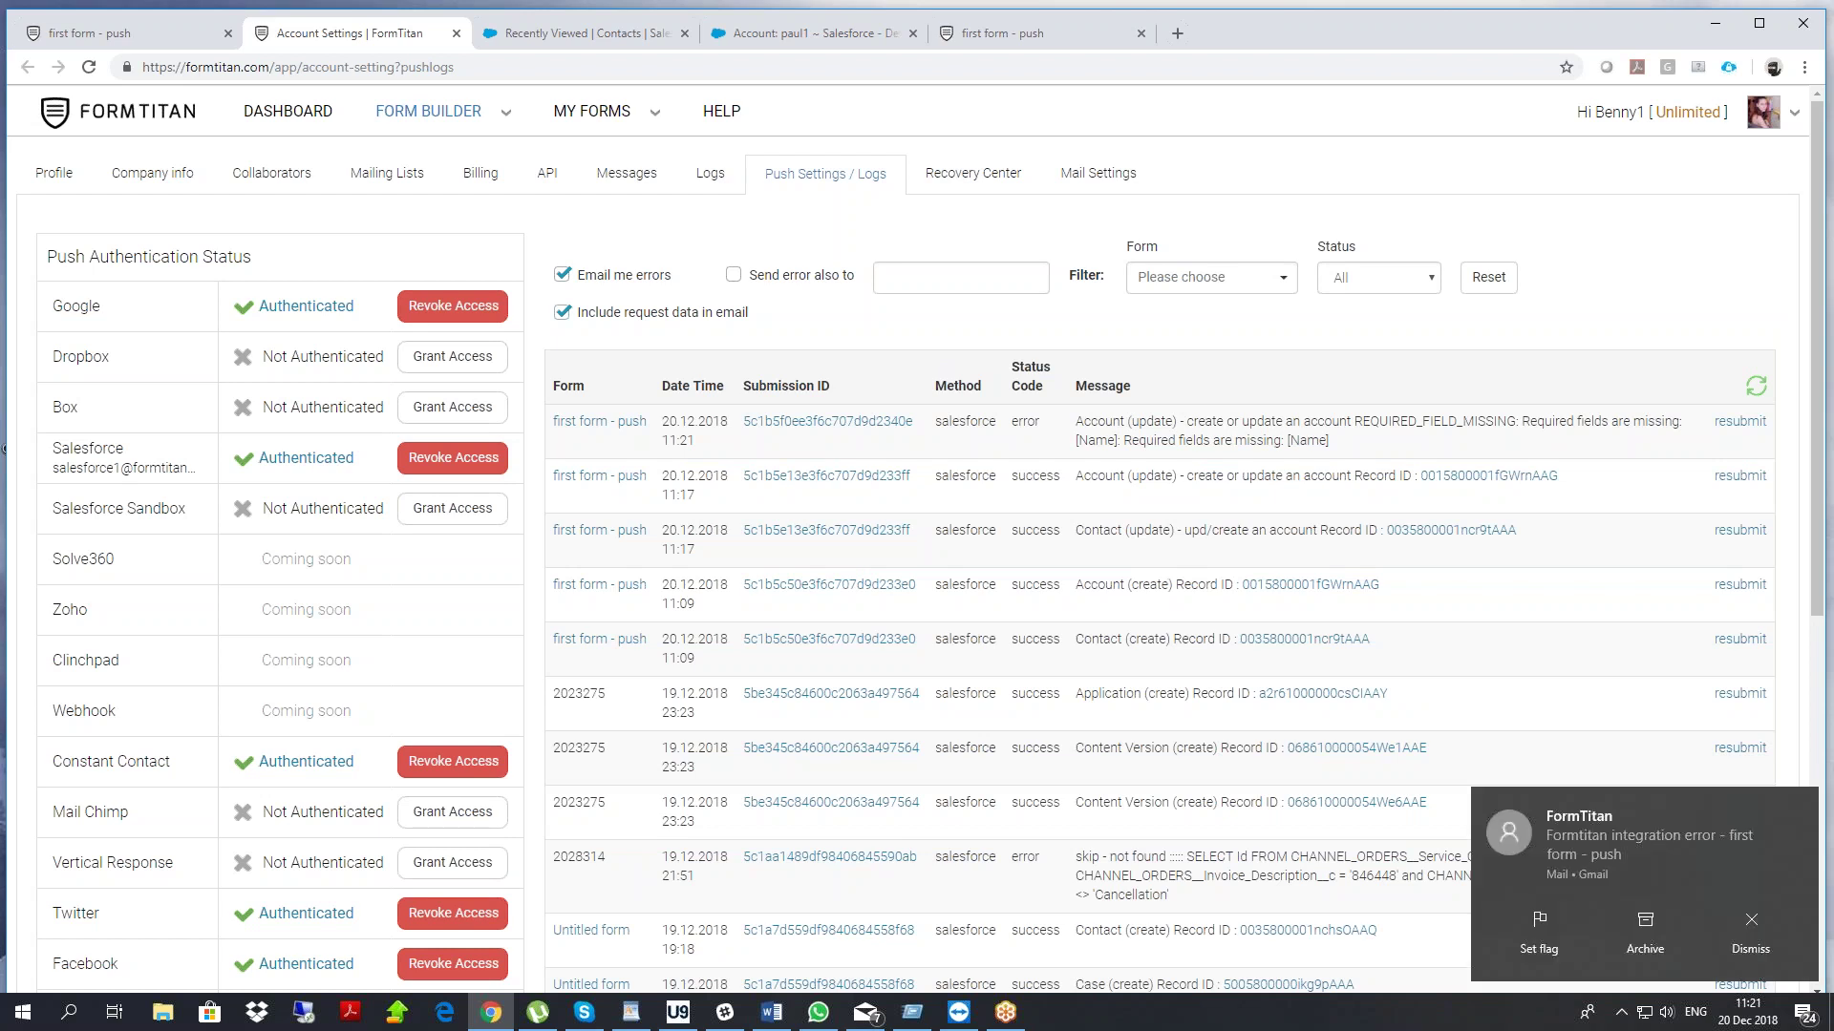
key("XF86AudioLowerVolume")
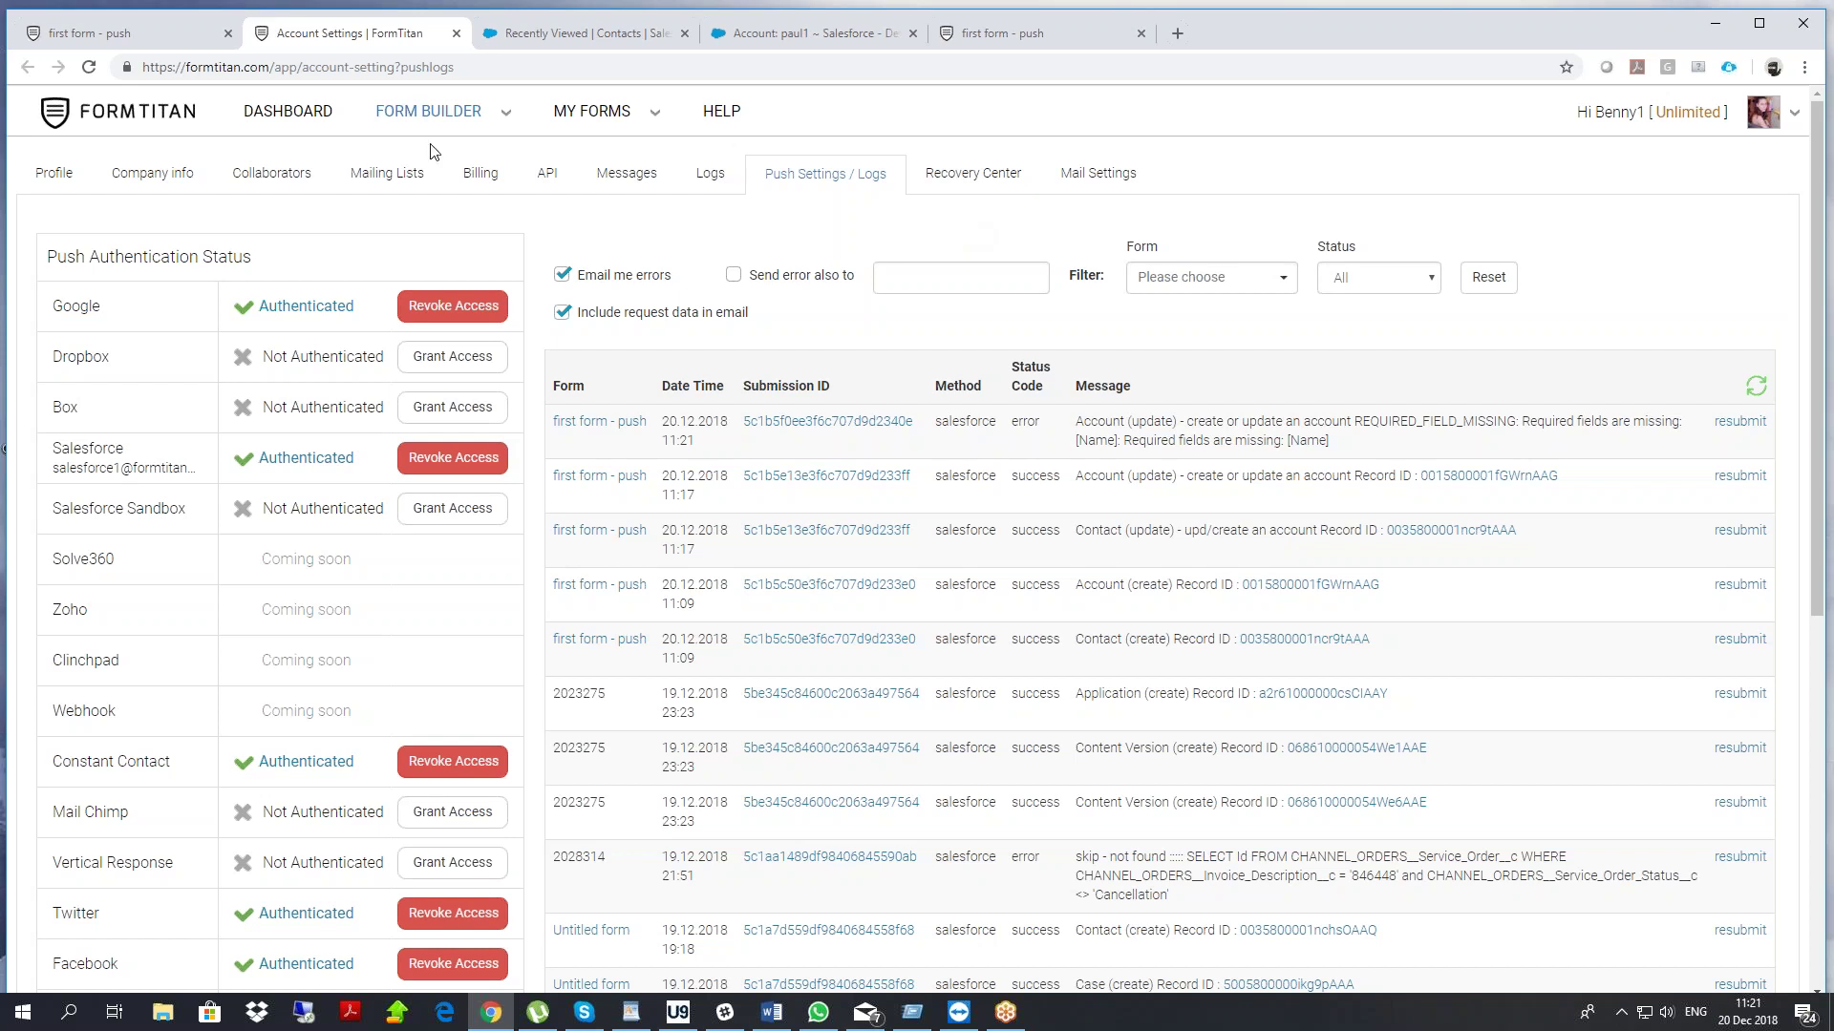
Move Submit and first name to the top row, then add and delete a stray Label
left_click(131, 39)
left_click_drag(596, 688, 1187, 496)
left_click_drag(684, 587, 991, 435)
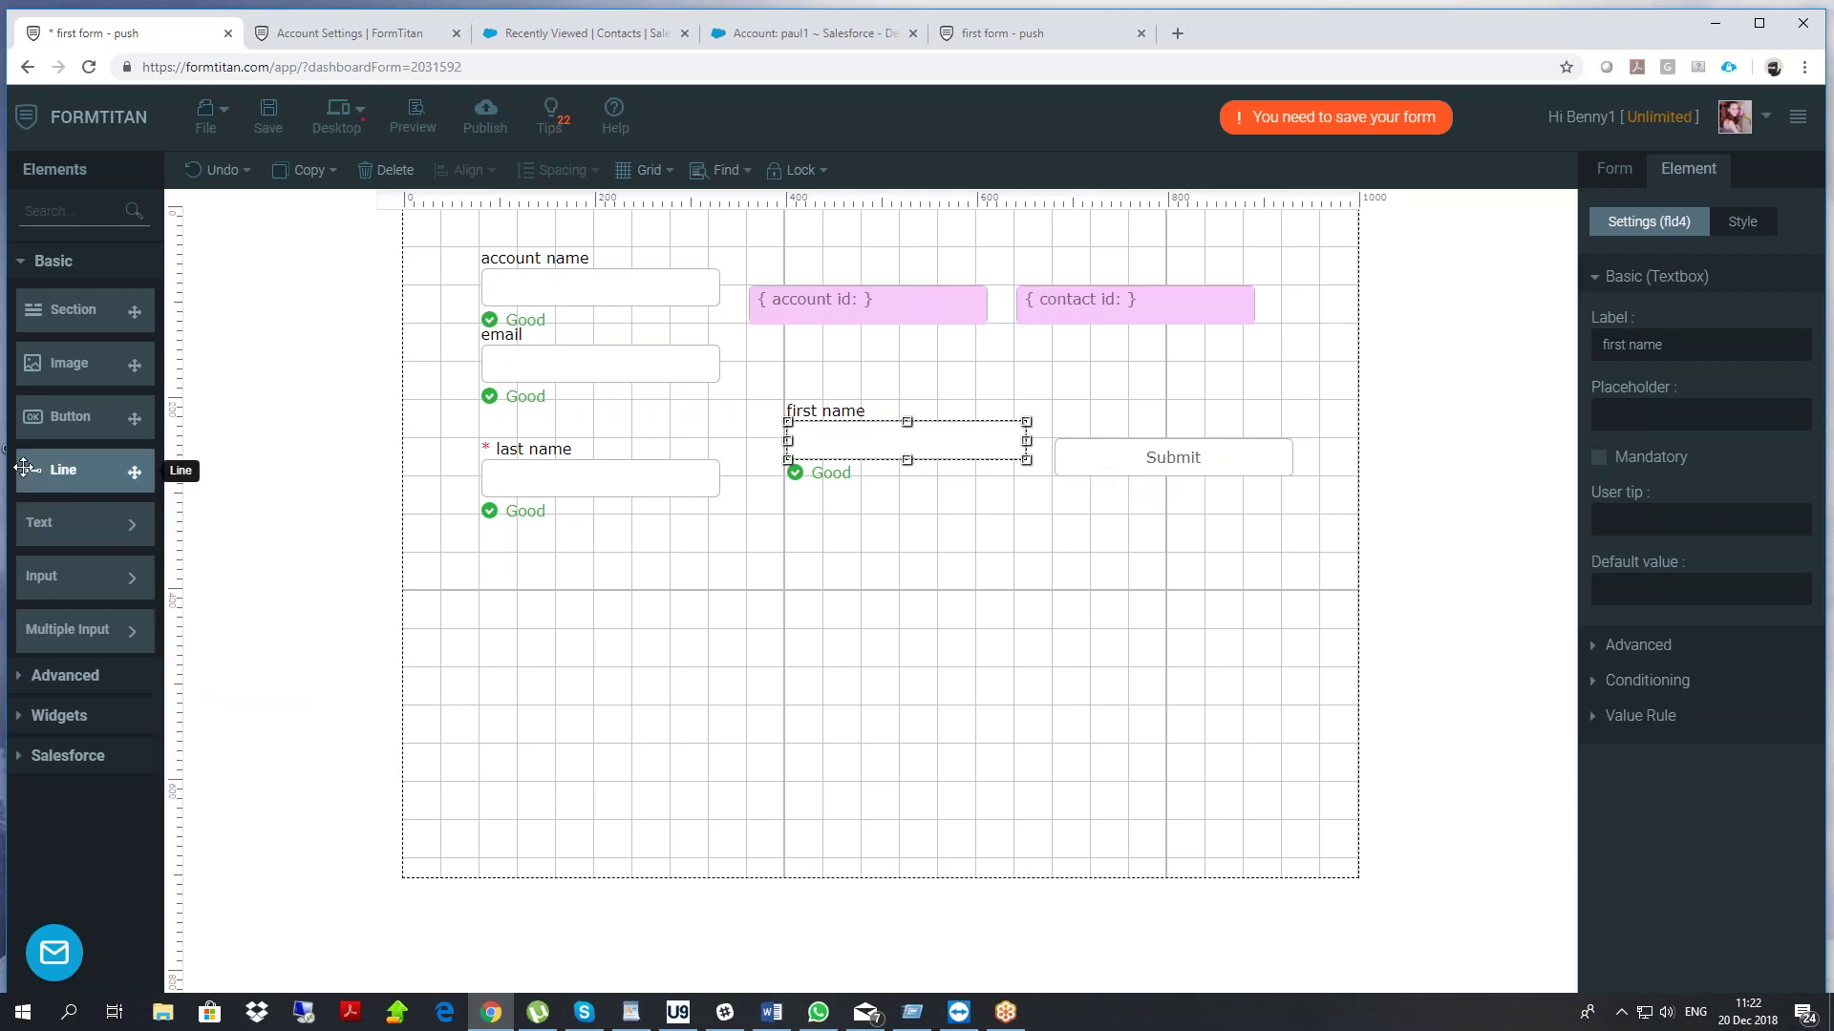
mouse_move(117, 528)
left_click_drag(286, 448, 1125, 531)
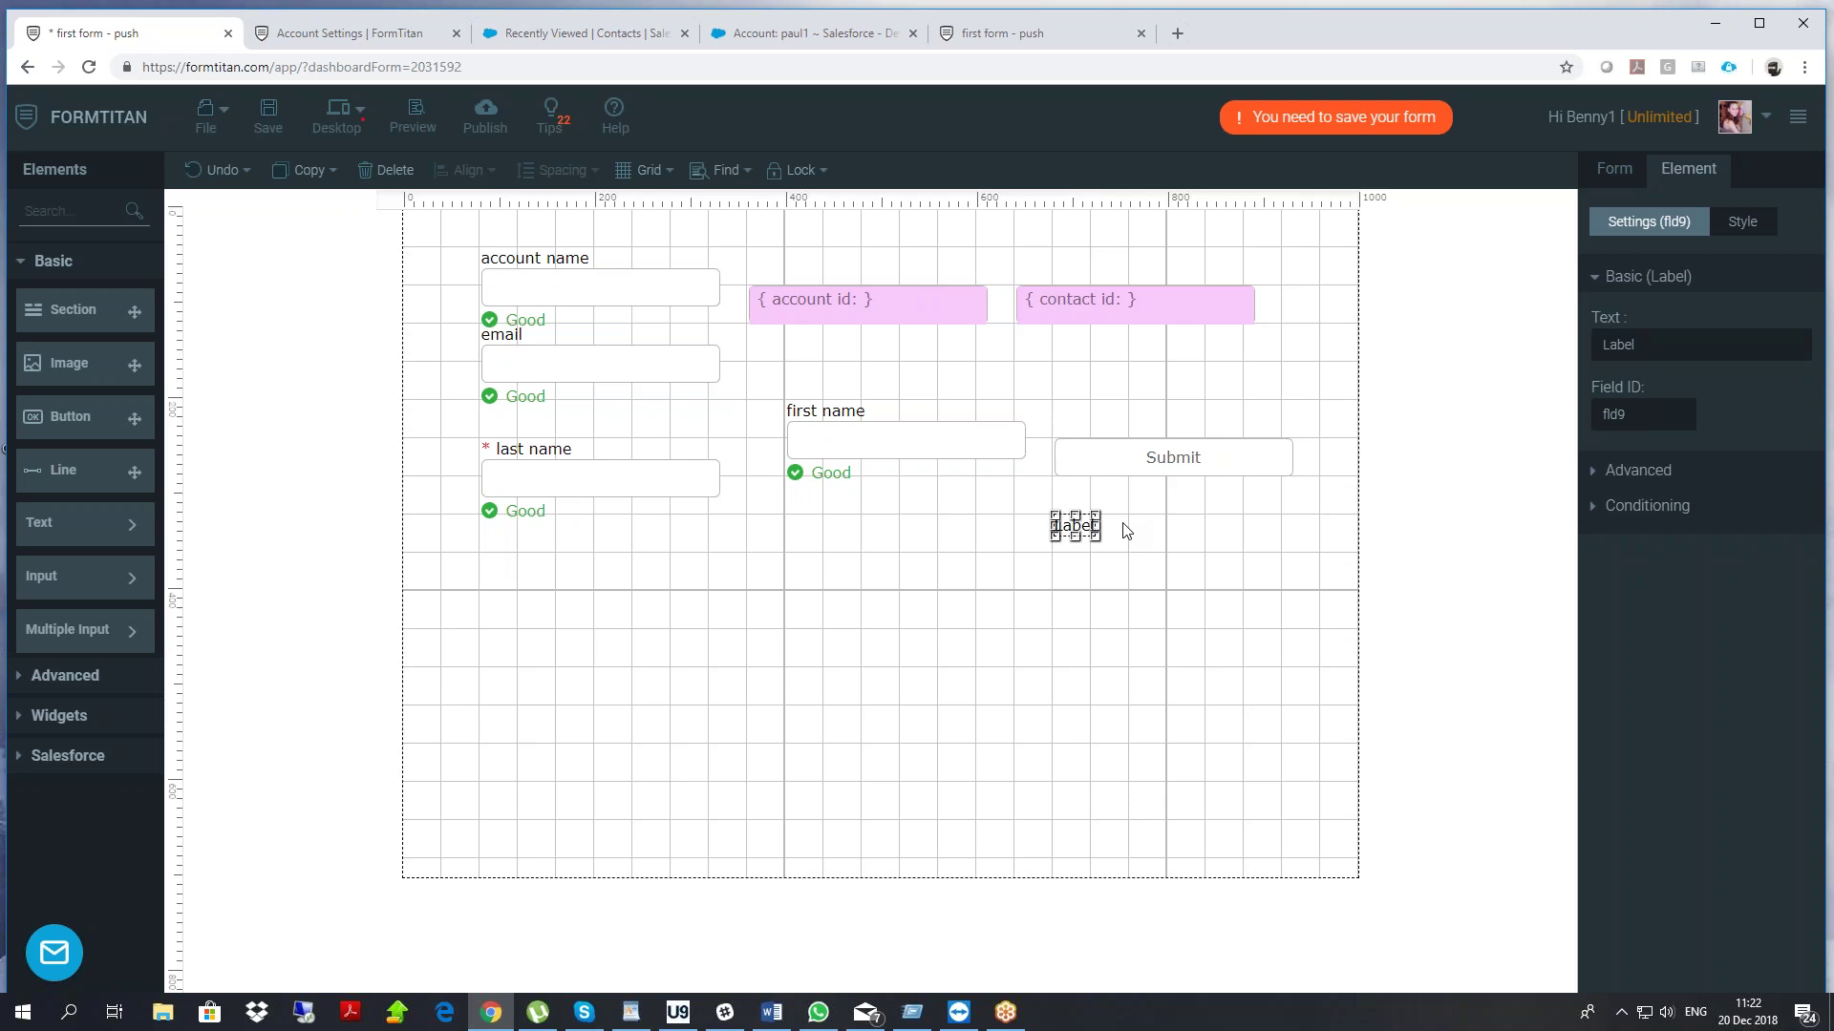
left_click(1030, 569)
left_click(1088, 528)
key("Delete")
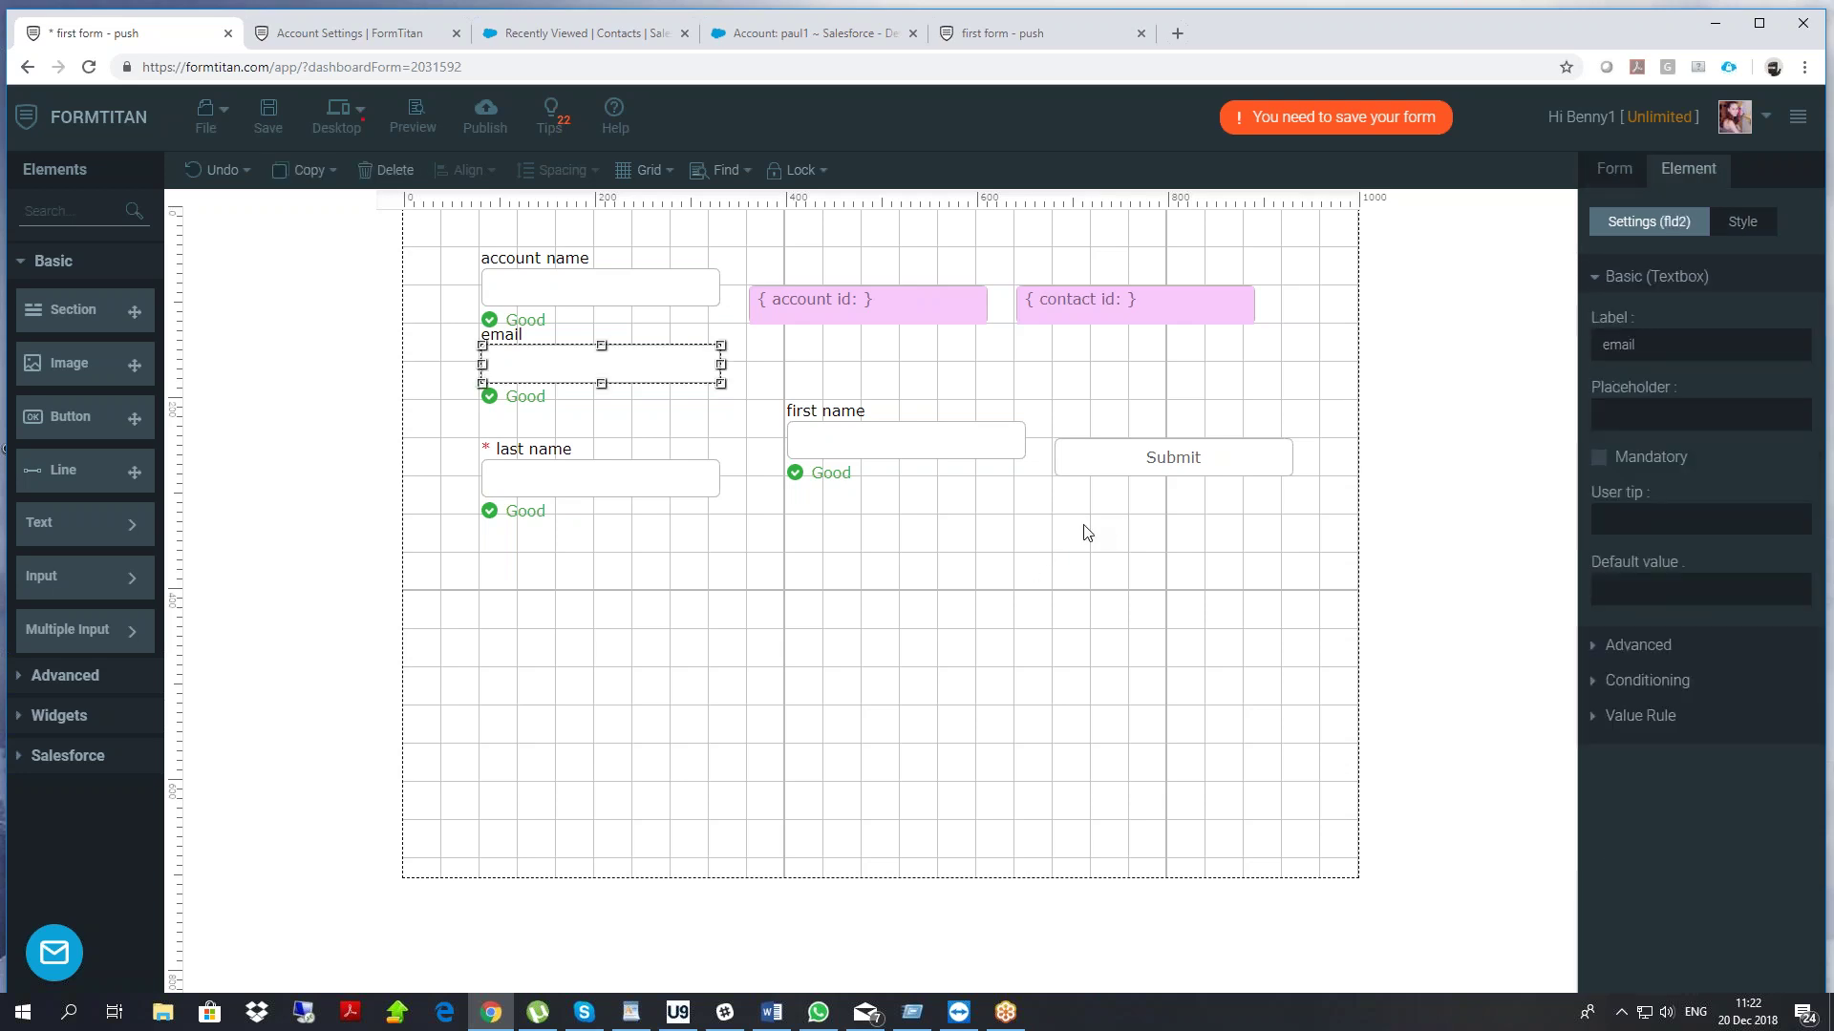
Move first name back under last name with Submit below it
left_click(1616, 169)
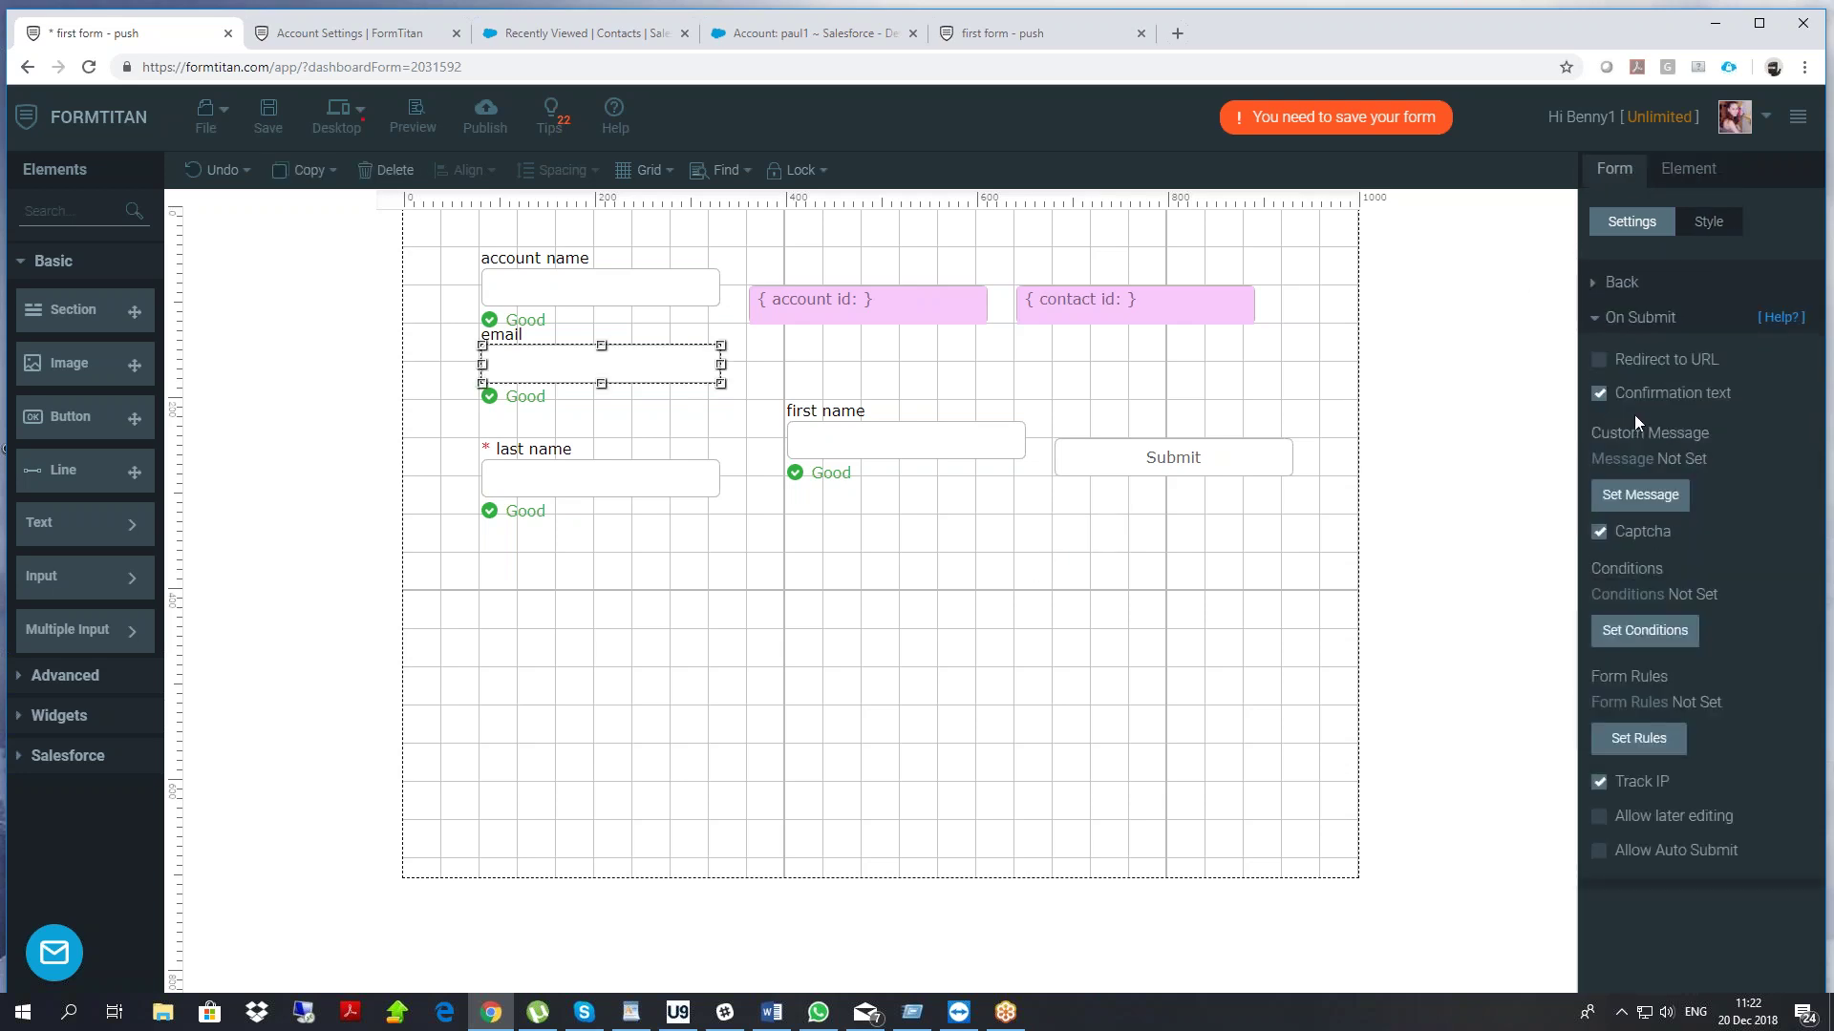
left_click_drag(894, 439, 611, 590)
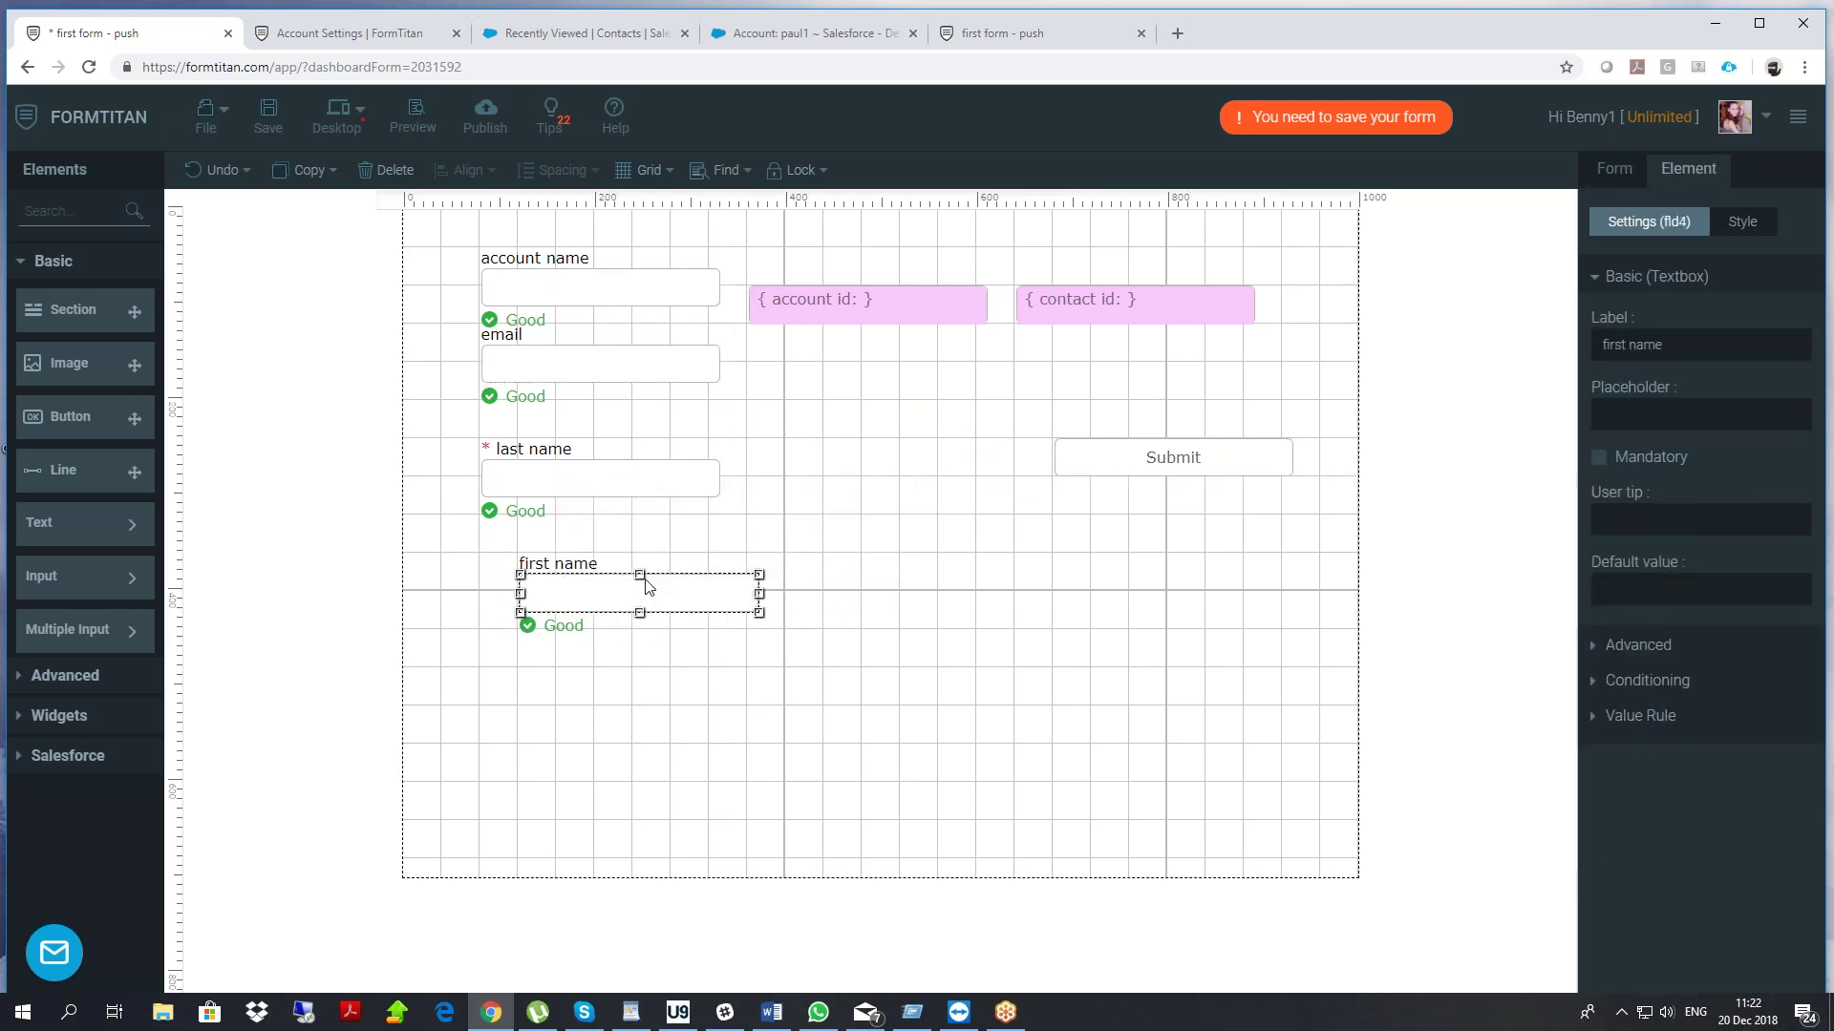
left_click_drag(1166, 461, 602, 687)
left_click_drag(605, 600, 565, 601)
left_click_drag(607, 692, 569, 705)
left_click_drag(802, 303, 1062, 378)
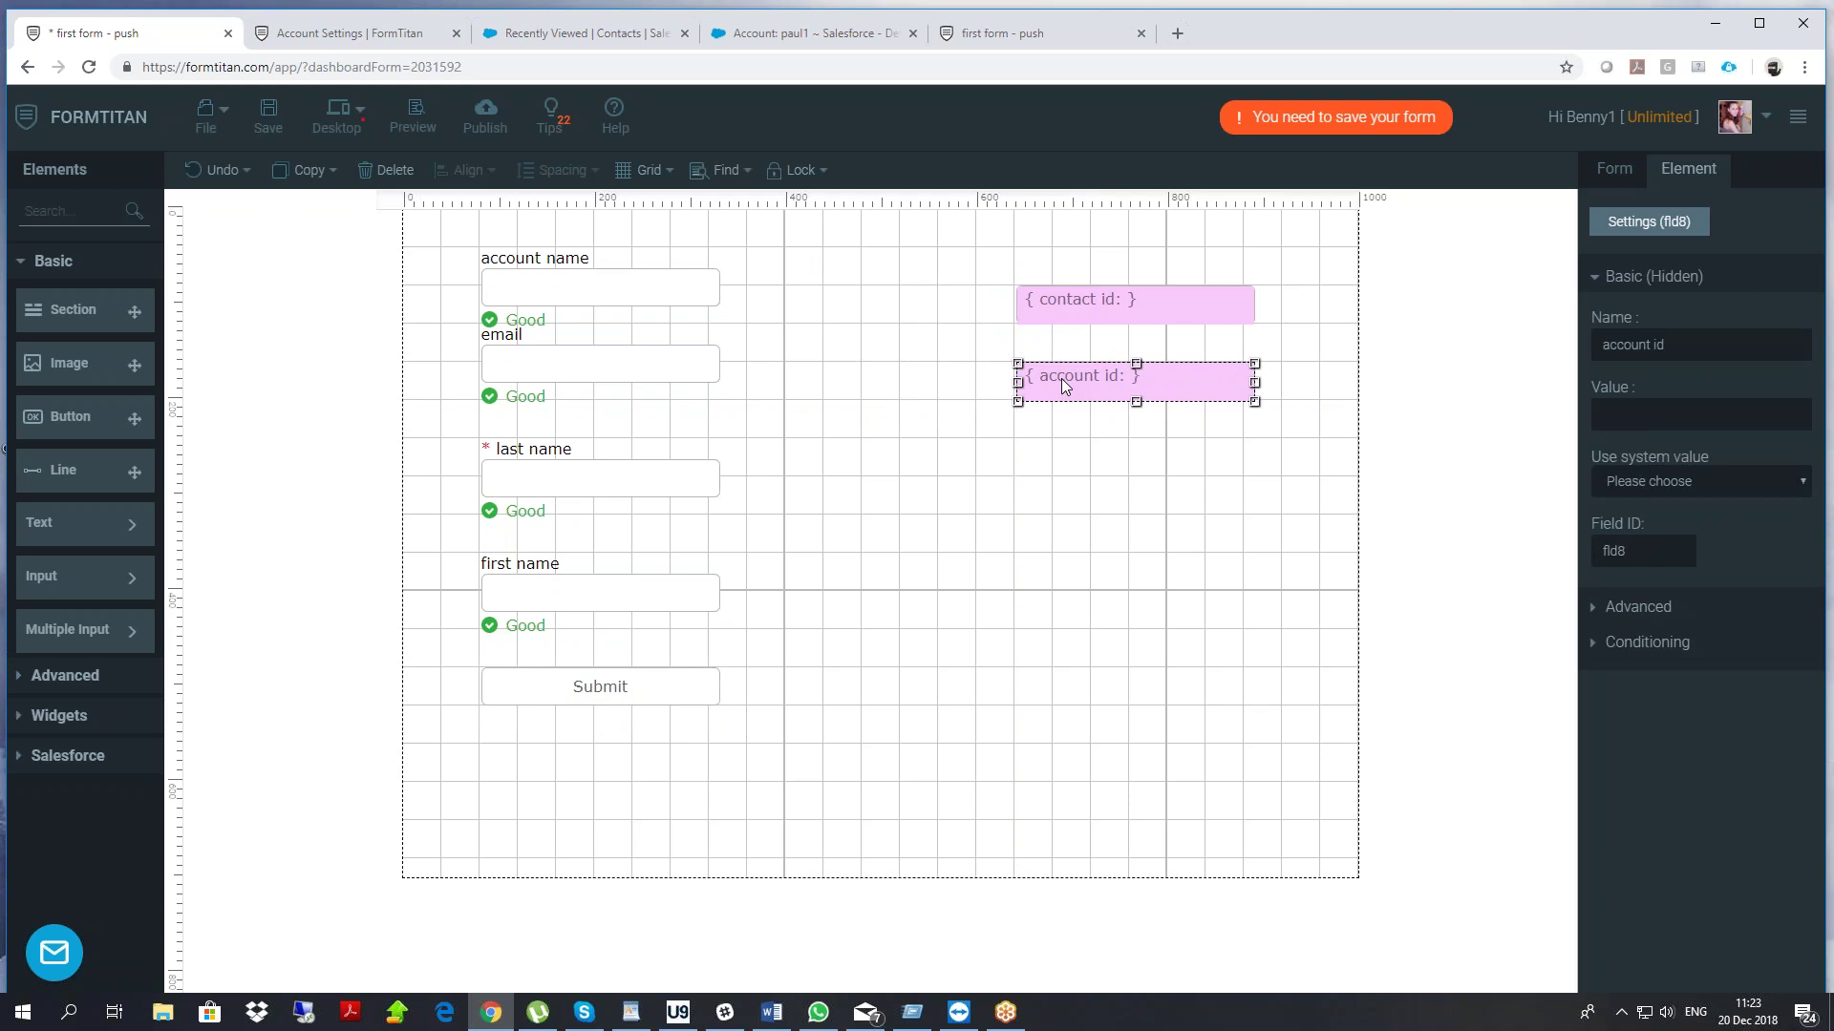
left_click_drag(598, 696, 599, 696)
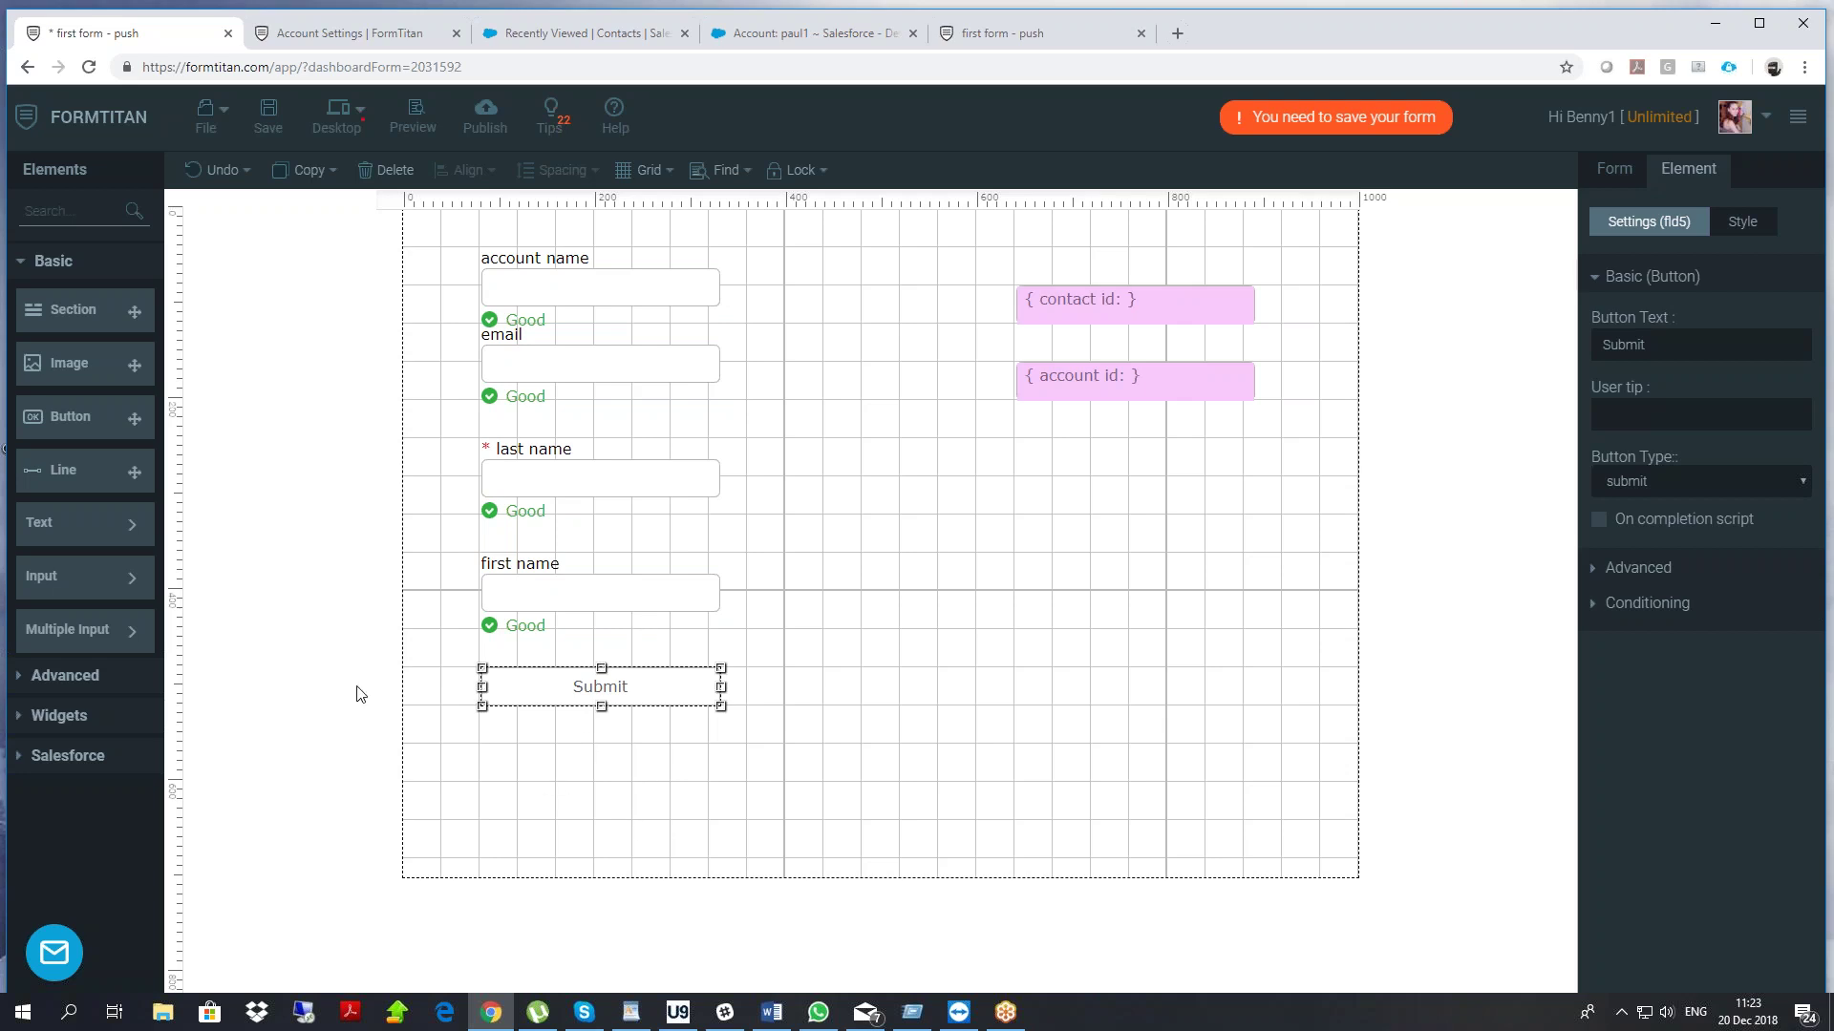
Filter the Elements list by 'file' and shift the account id hidden field left
mouse_move(107, 592)
left_click(41, 210)
type("file")
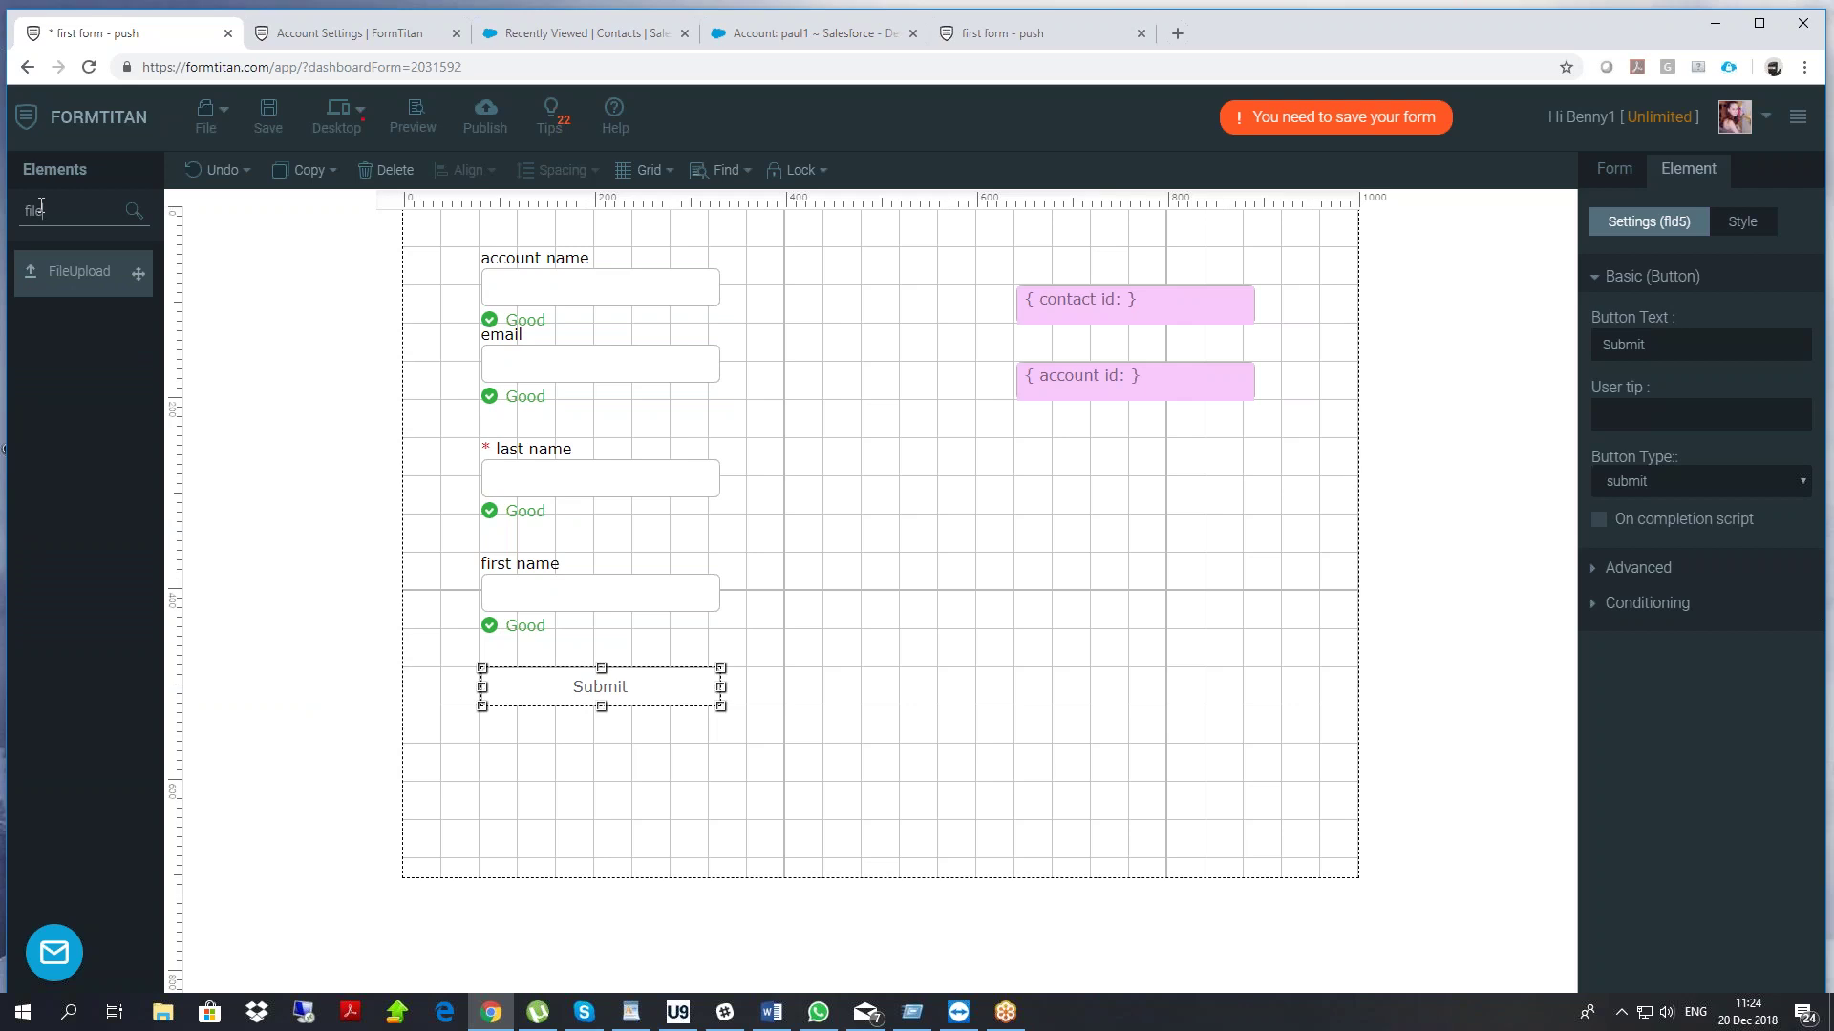
left_click(543, 364)
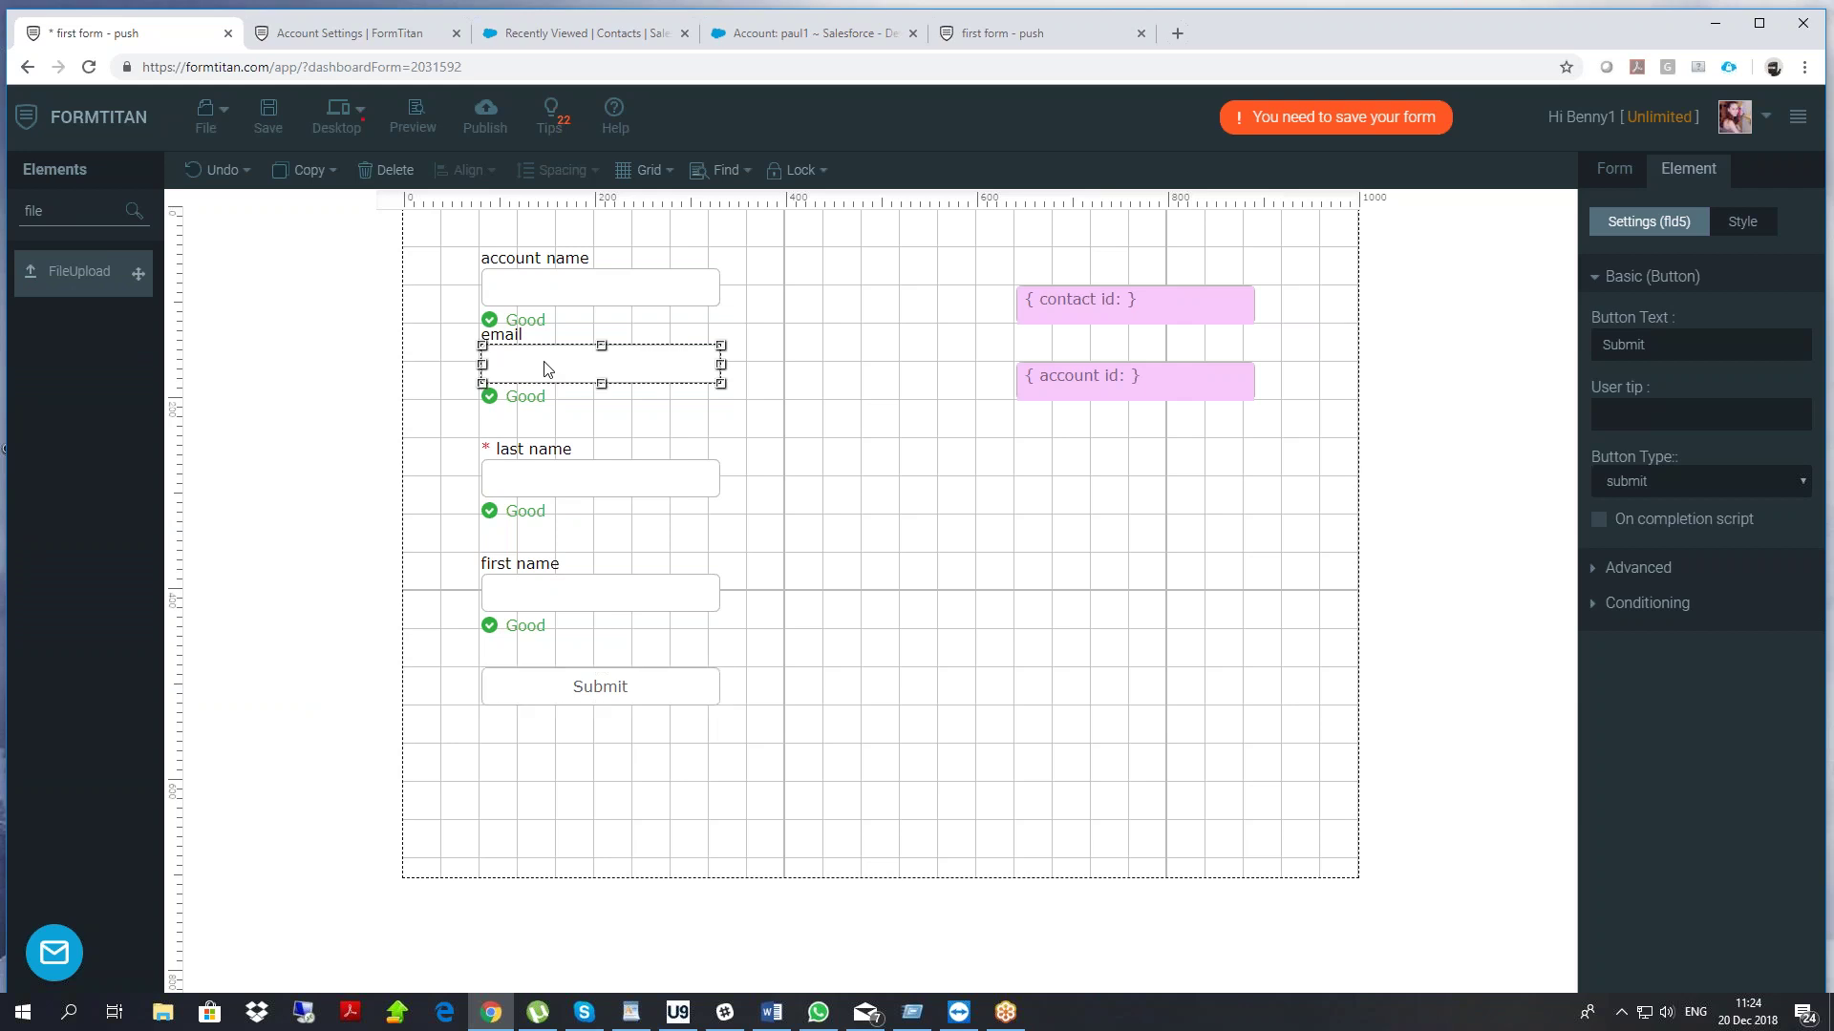
left_click_drag(1096, 376, 907, 375)
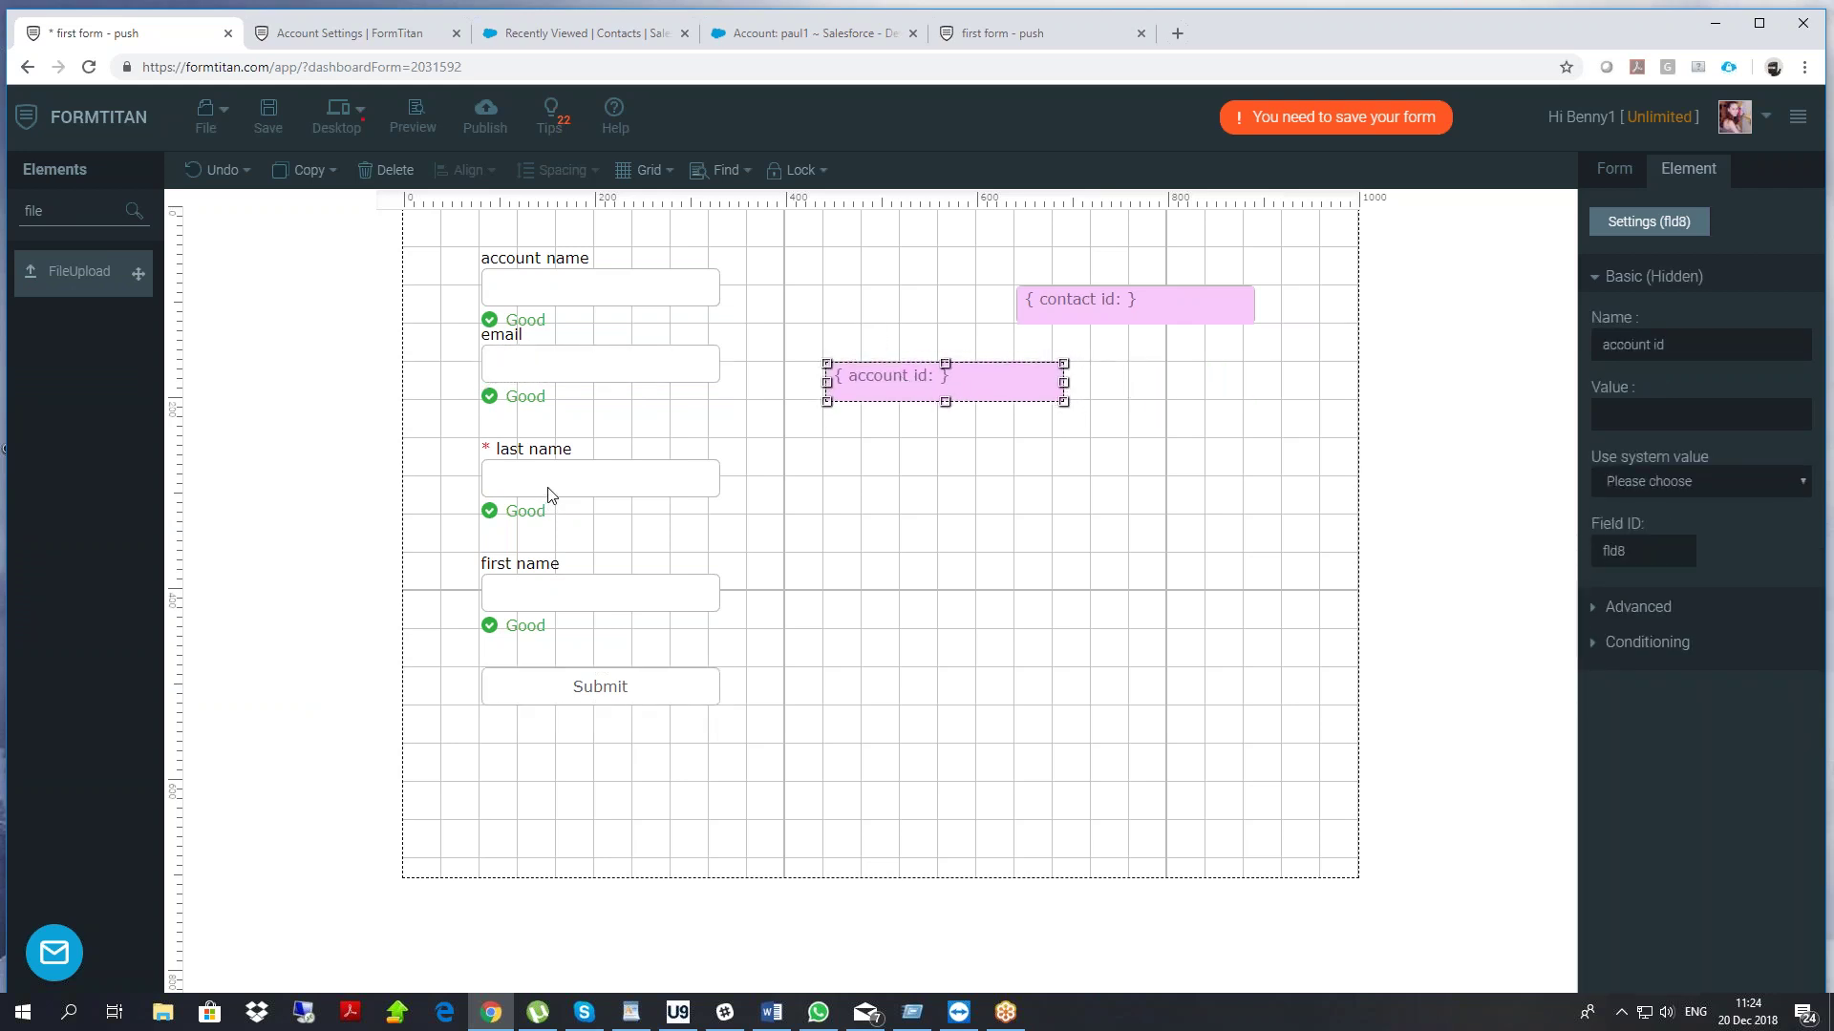
Move contact id lower down and place account id at the top-right spot
left_click(621, 484)
left_click_drag(1111, 318, 1149, 472)
left_click_drag(955, 363, 1146, 285)
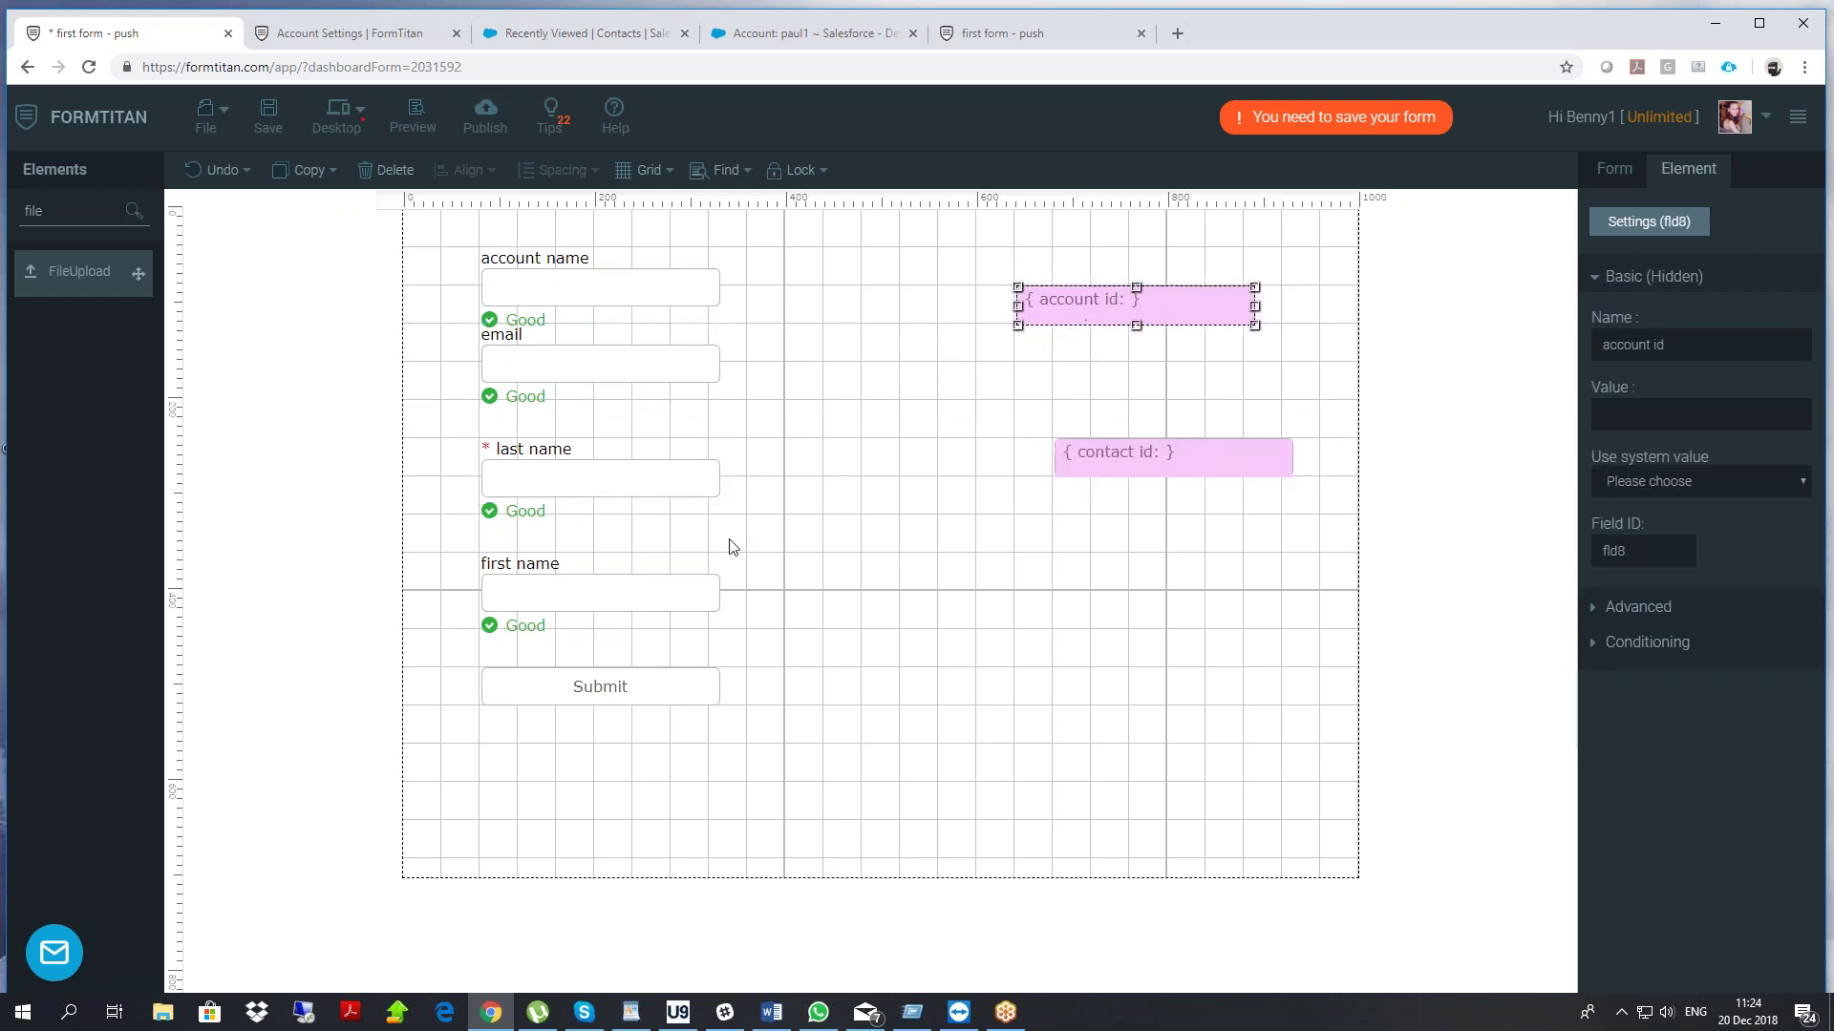
left_click(607, 598)
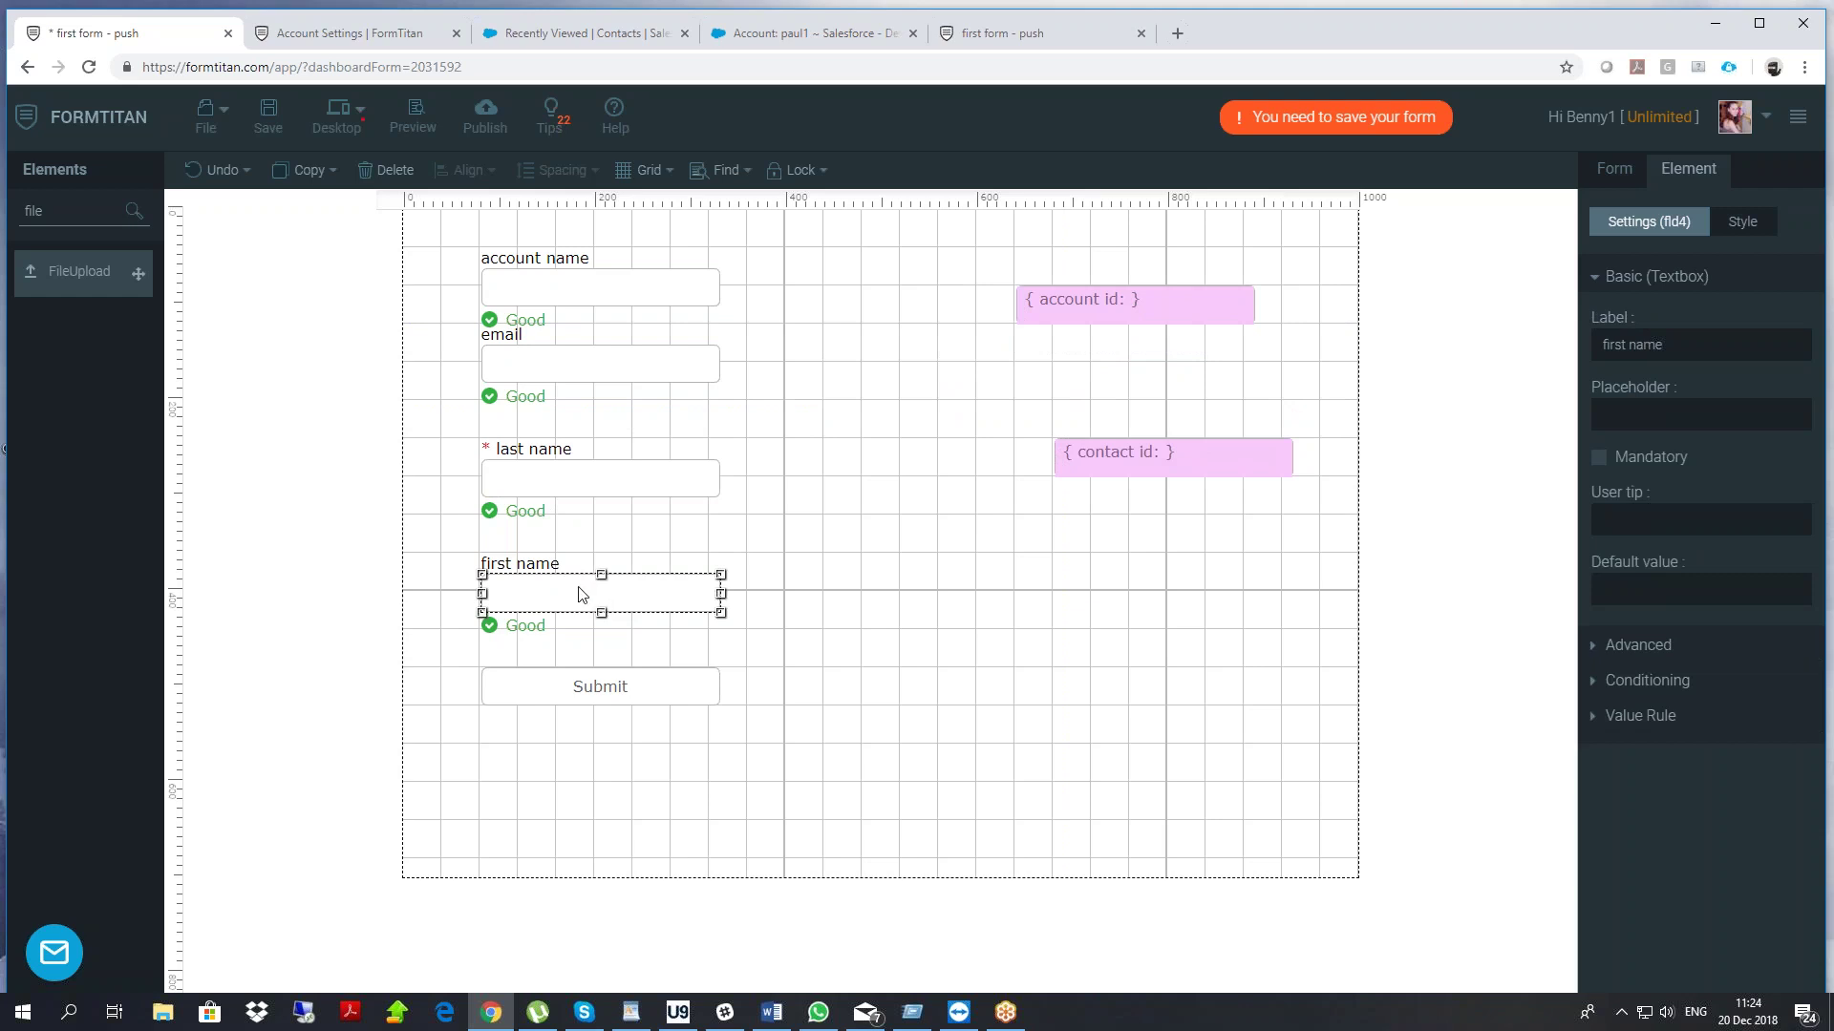
left_click(1625, 169)
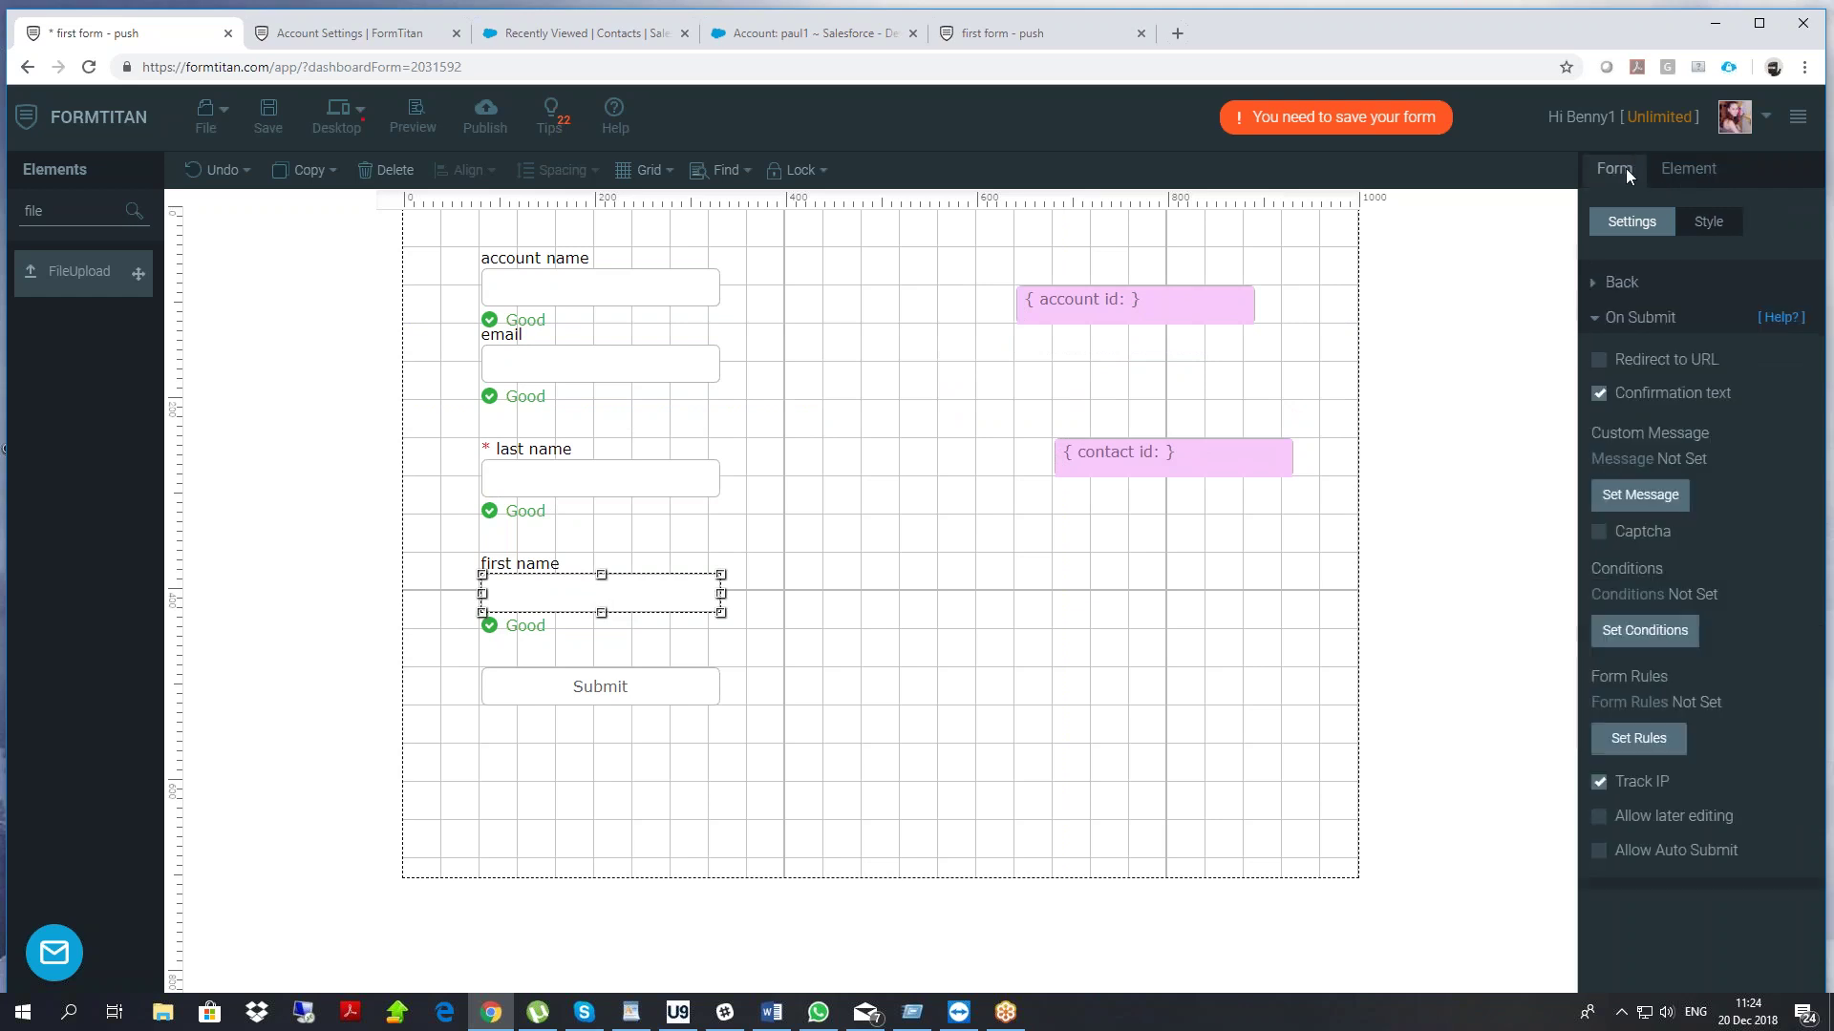
Open the Contact lookup's field mapping table in the Get From Salesforce settings
left_click(1630, 320)
left_click(1679, 454)
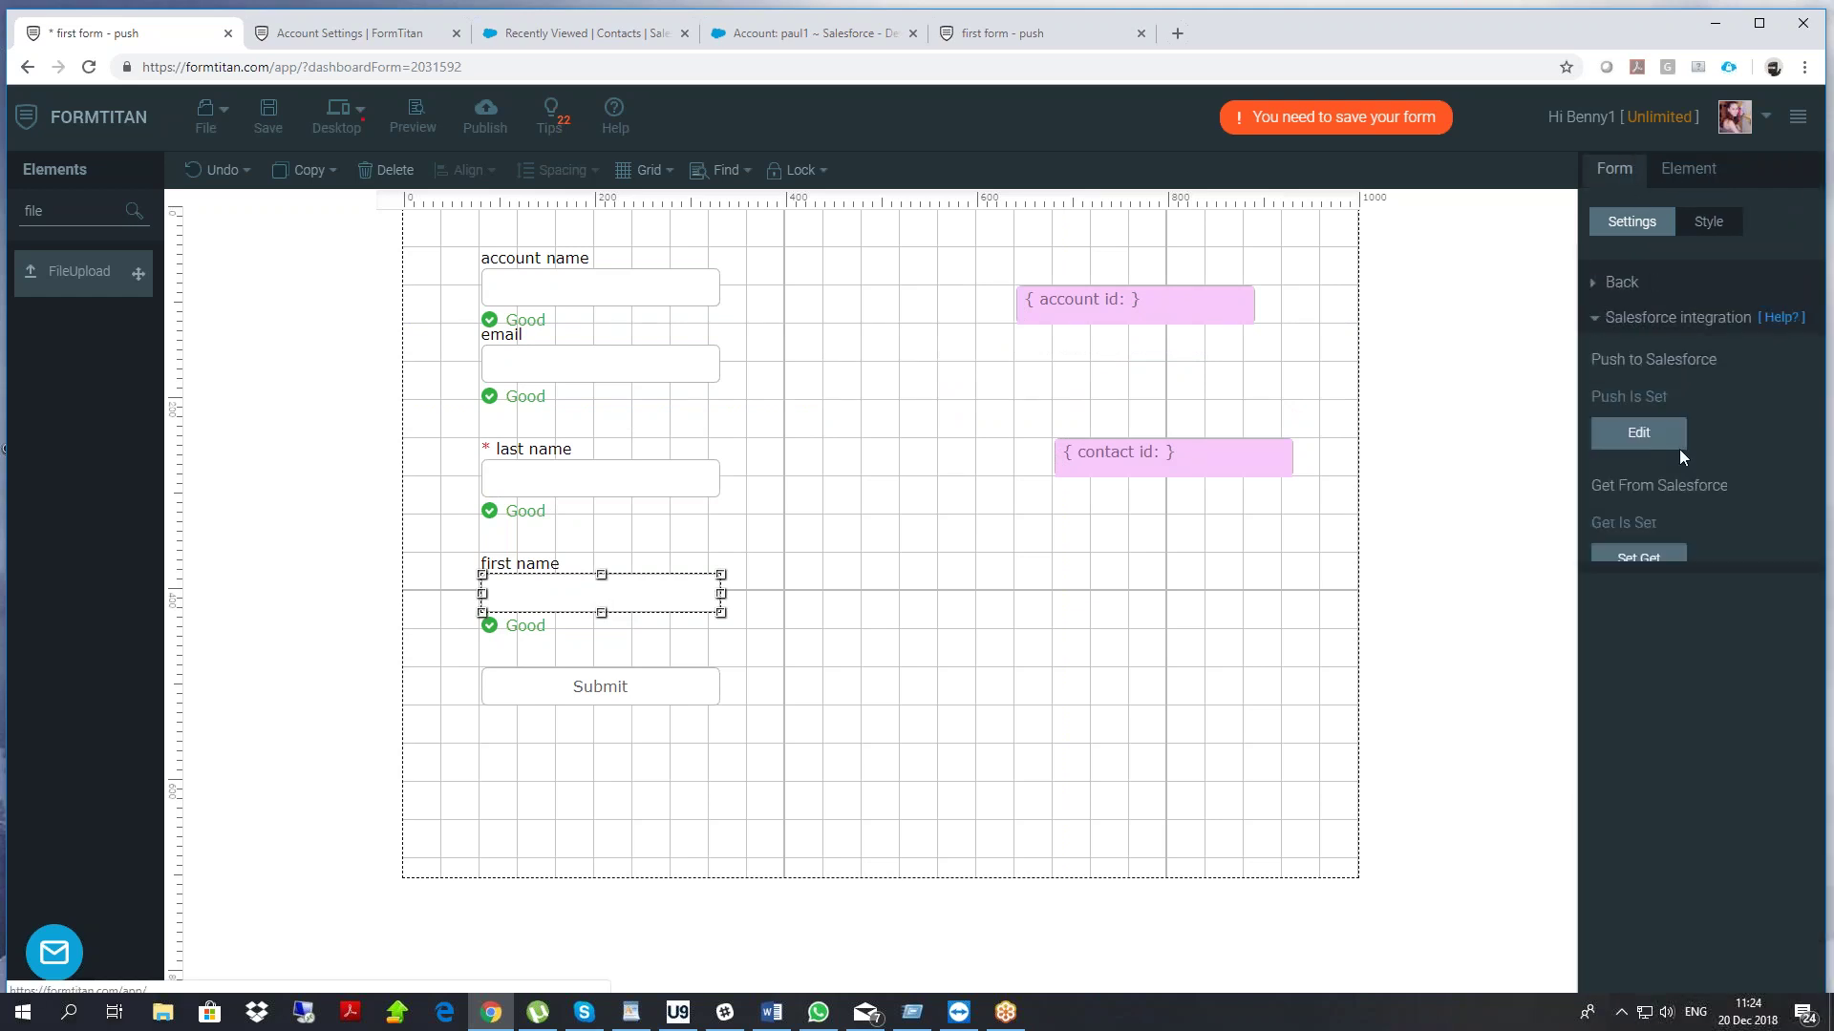
left_click(1663, 560)
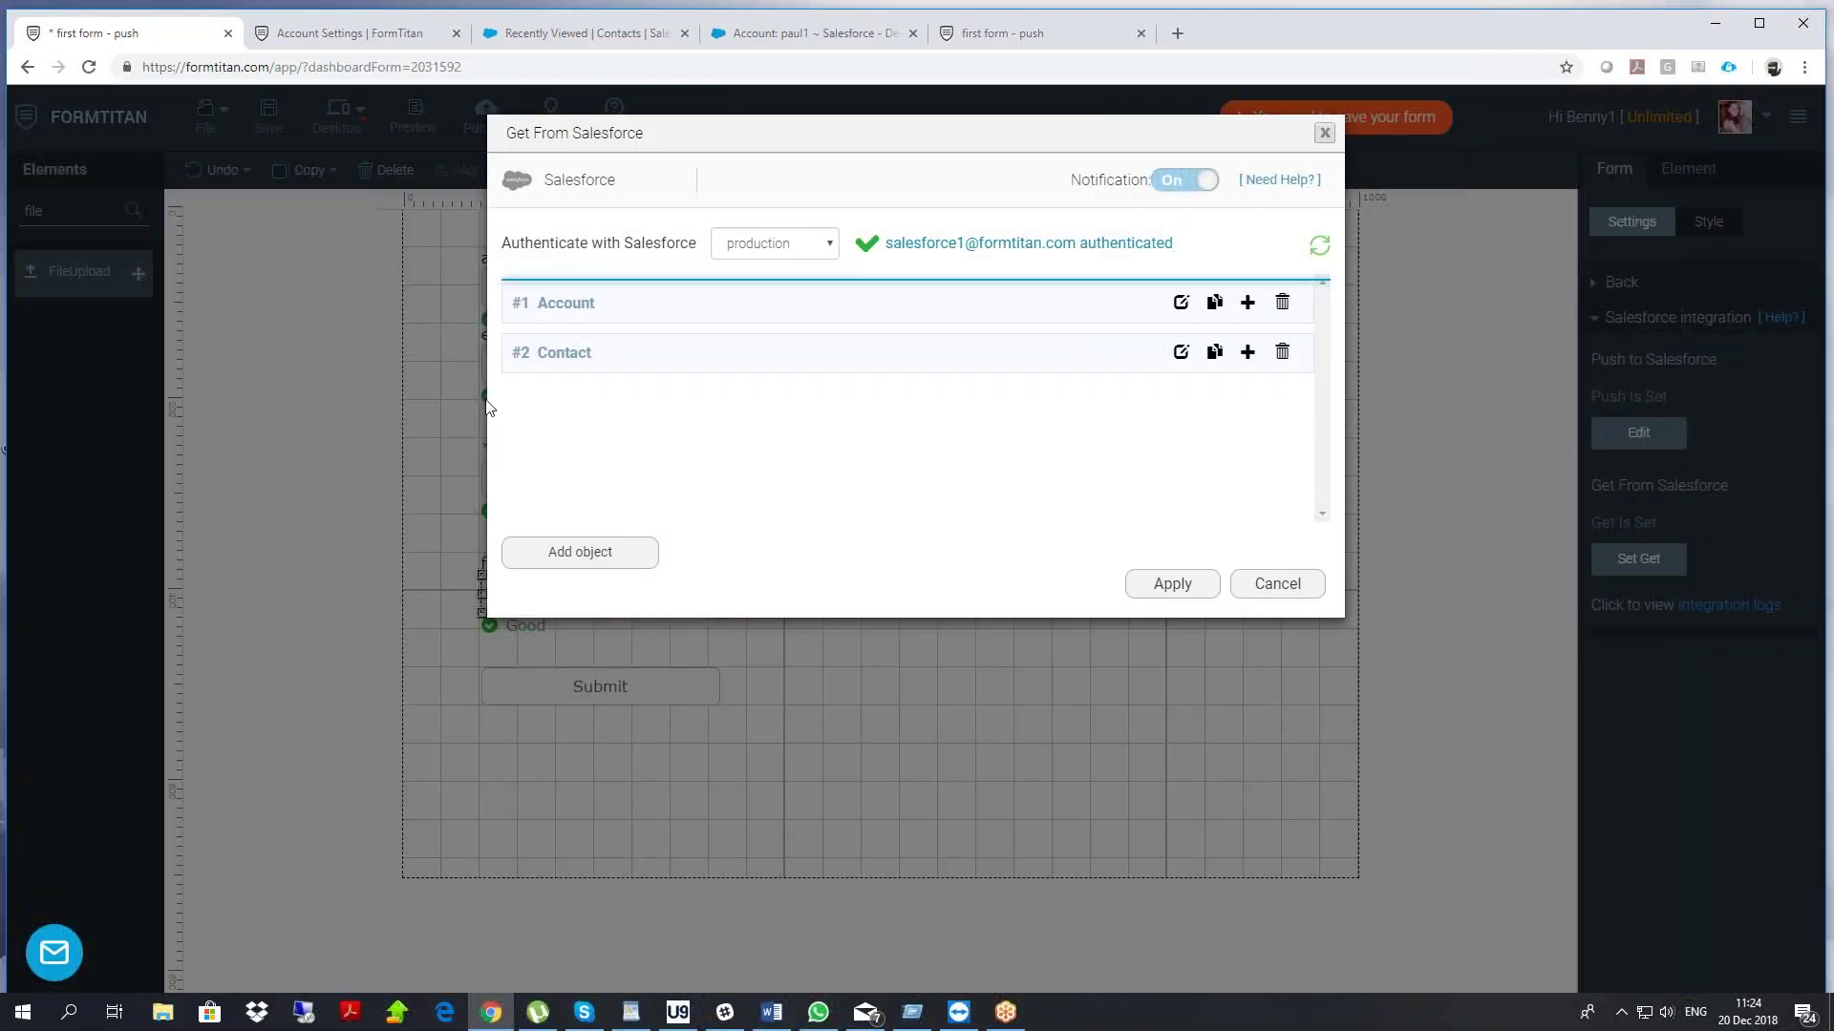
left_click(1180, 353)
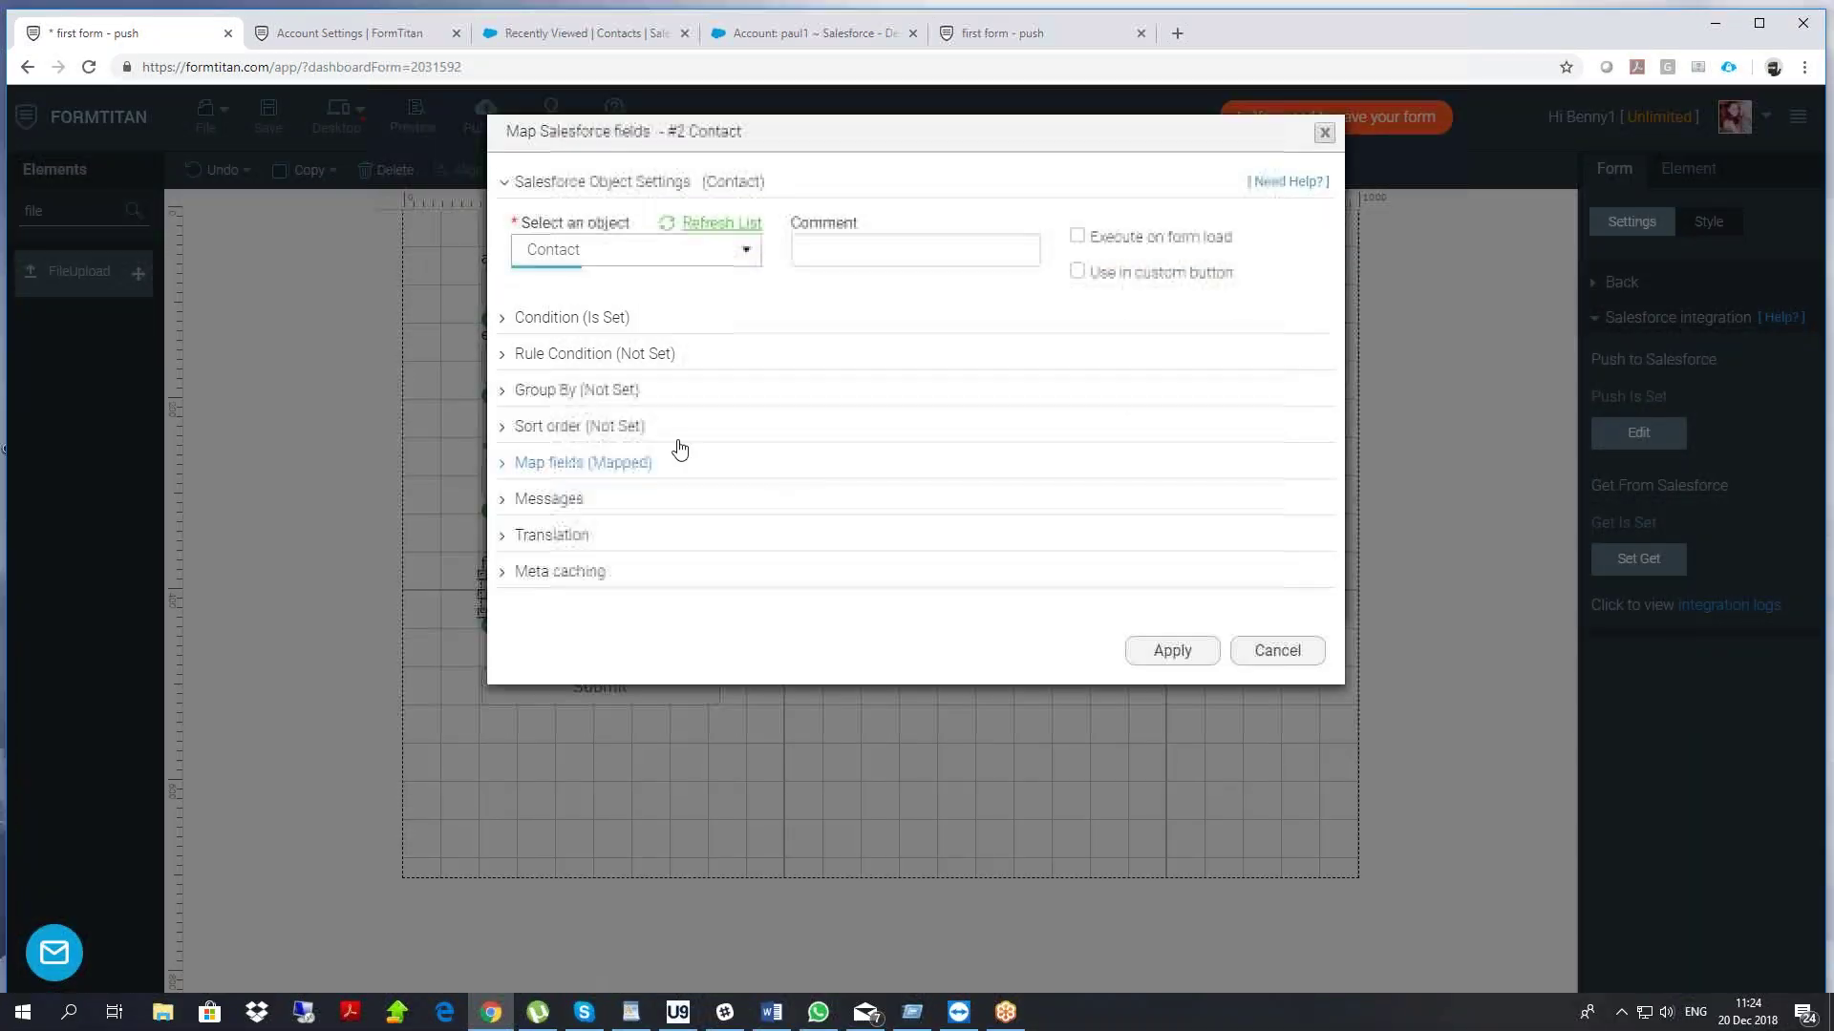
left_click(605, 464)
left_click(602, 559)
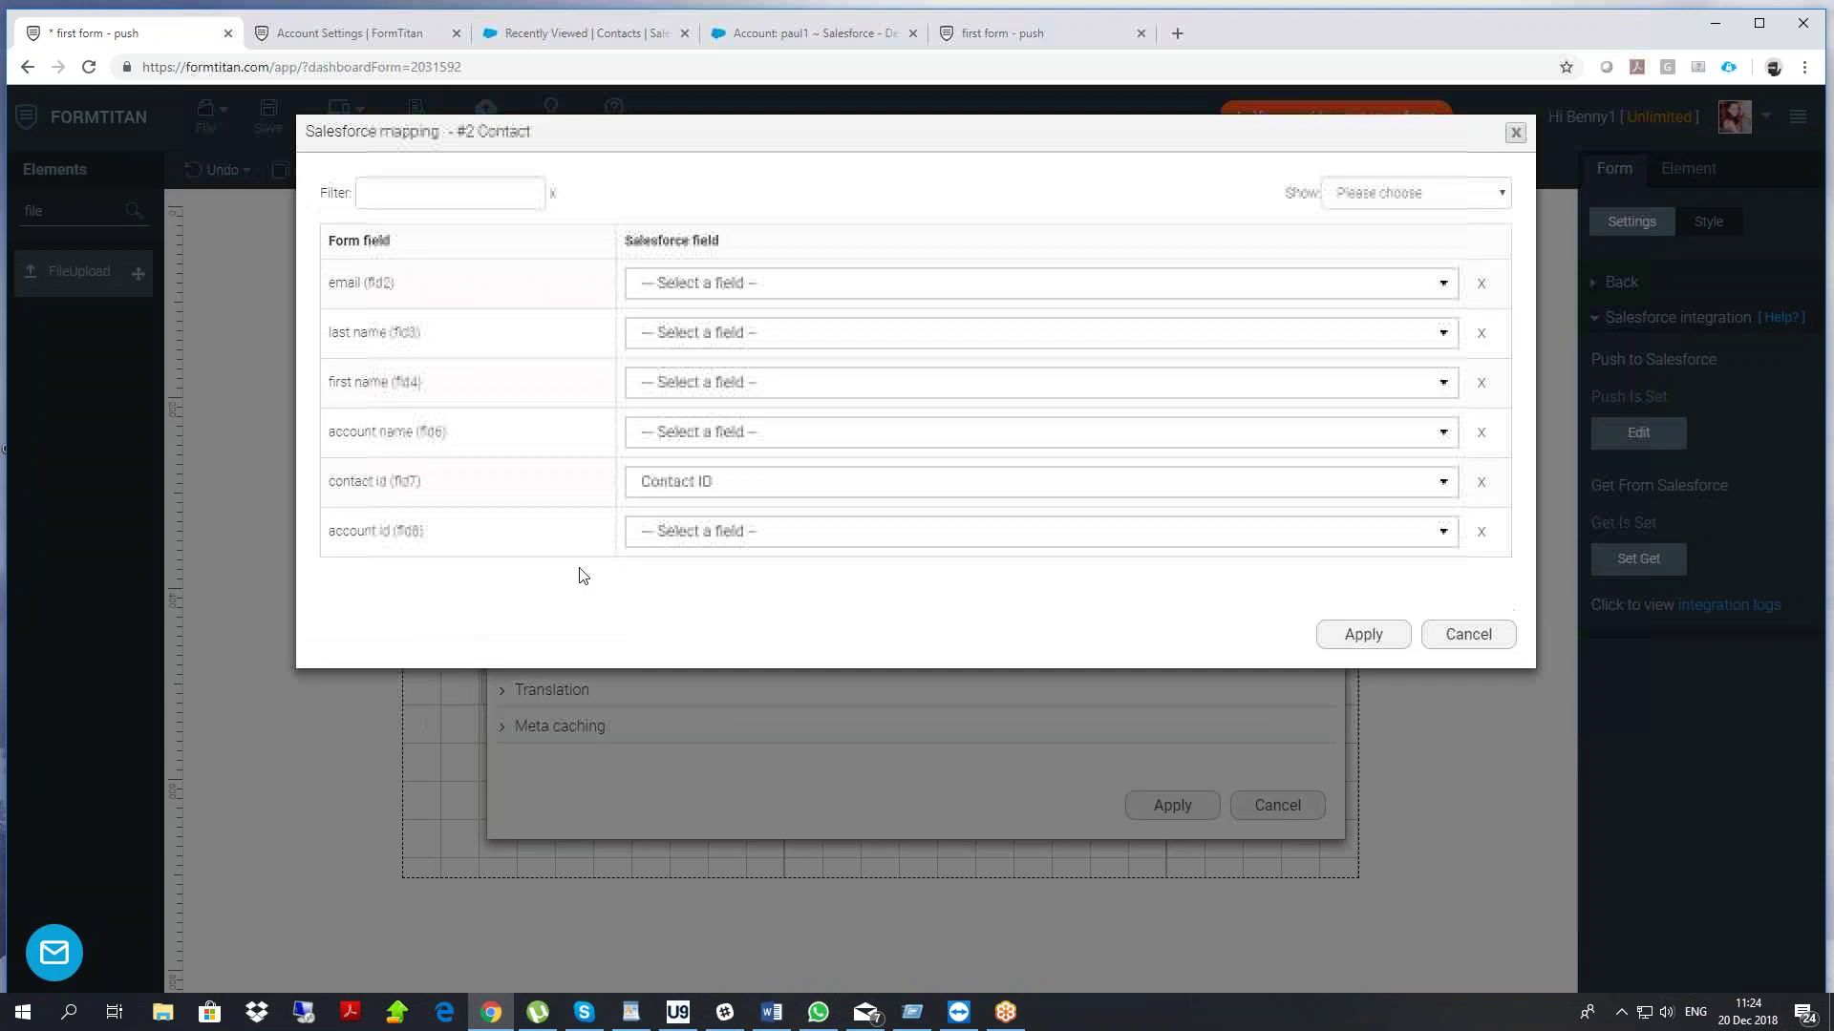
Map the first name field to Salesforce First Name and apply all three dialogs
left_click(696, 391)
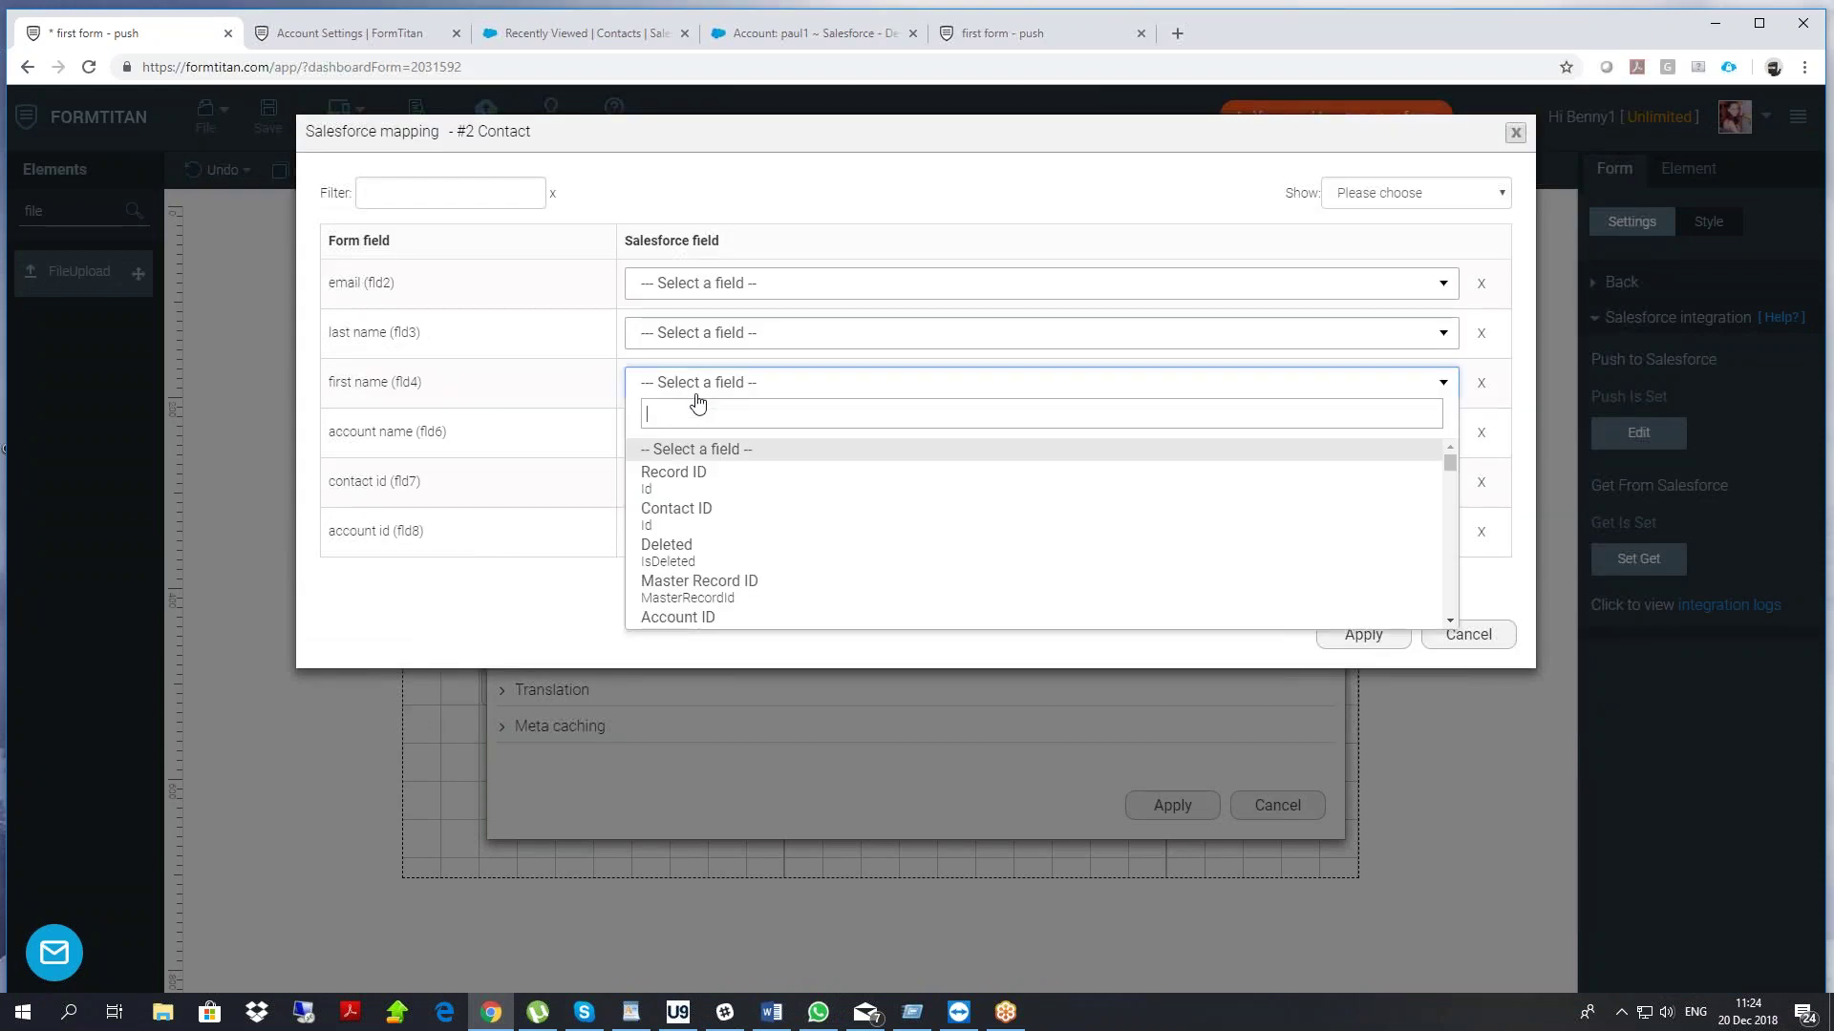
type("for")
key("BackSpace")
key("BackSpace")
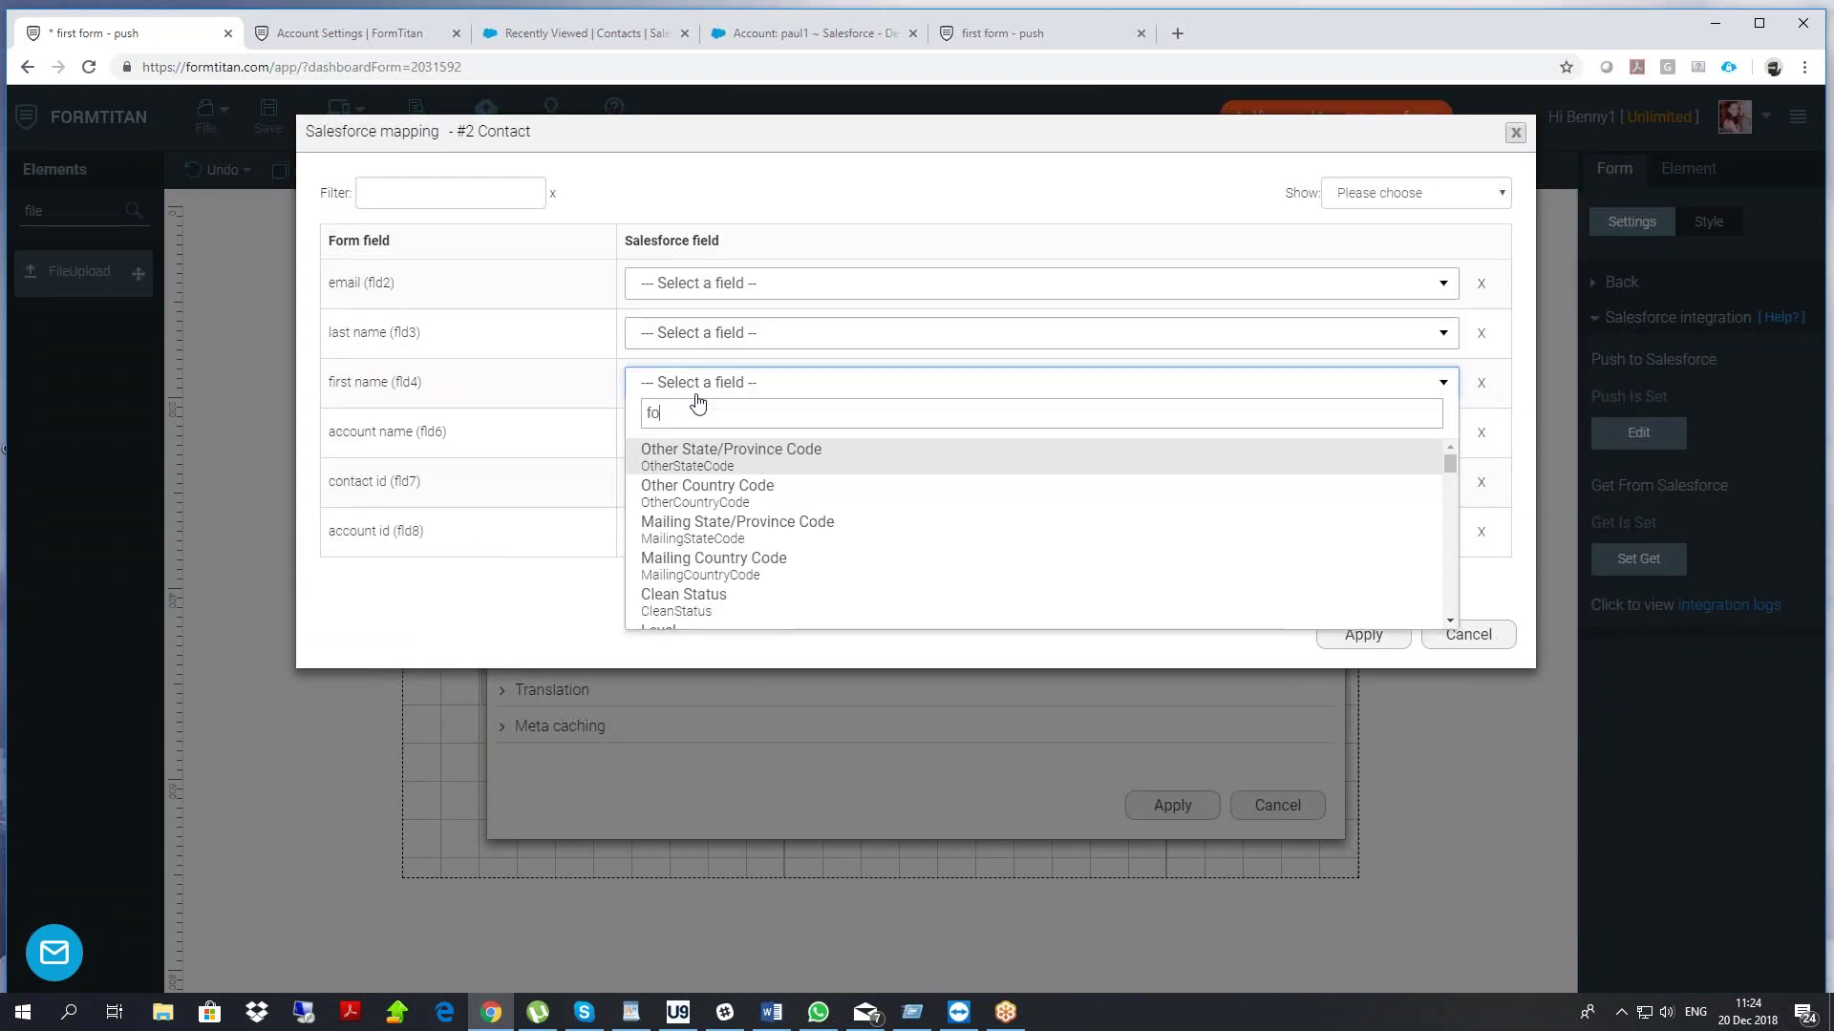
type("irs")
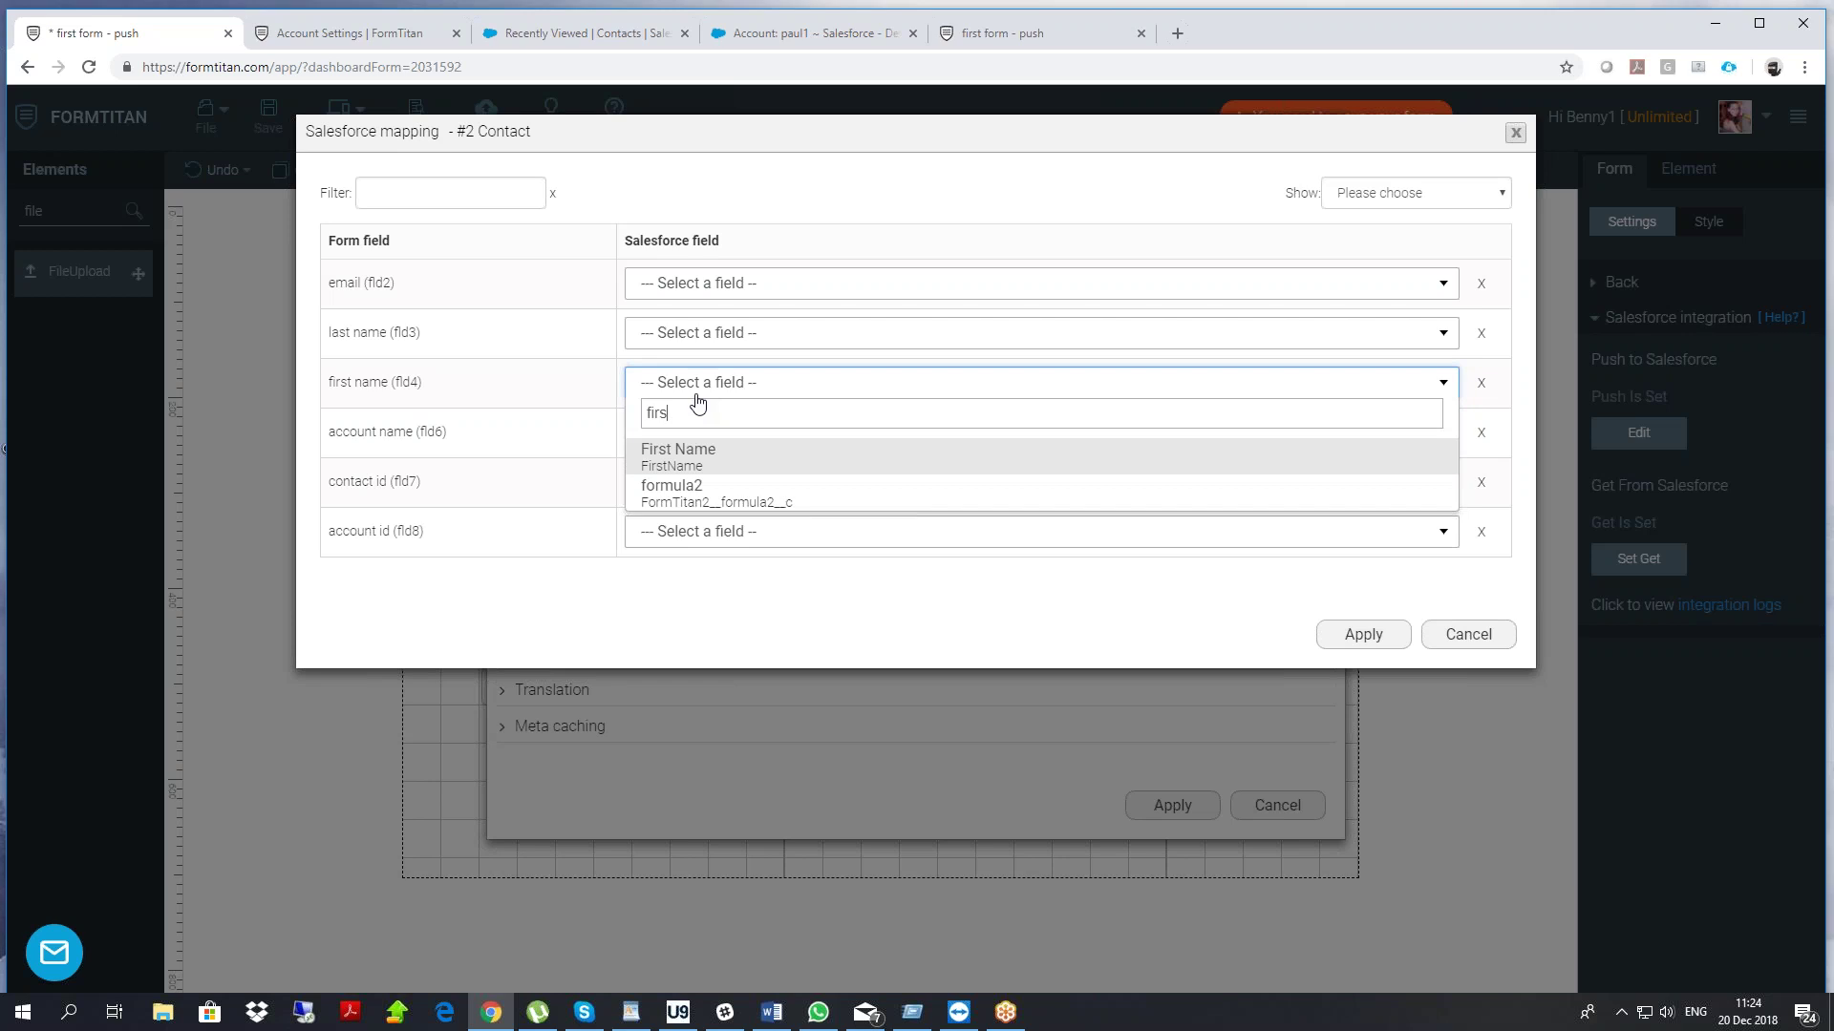
left_click(676, 464)
left_click(1356, 632)
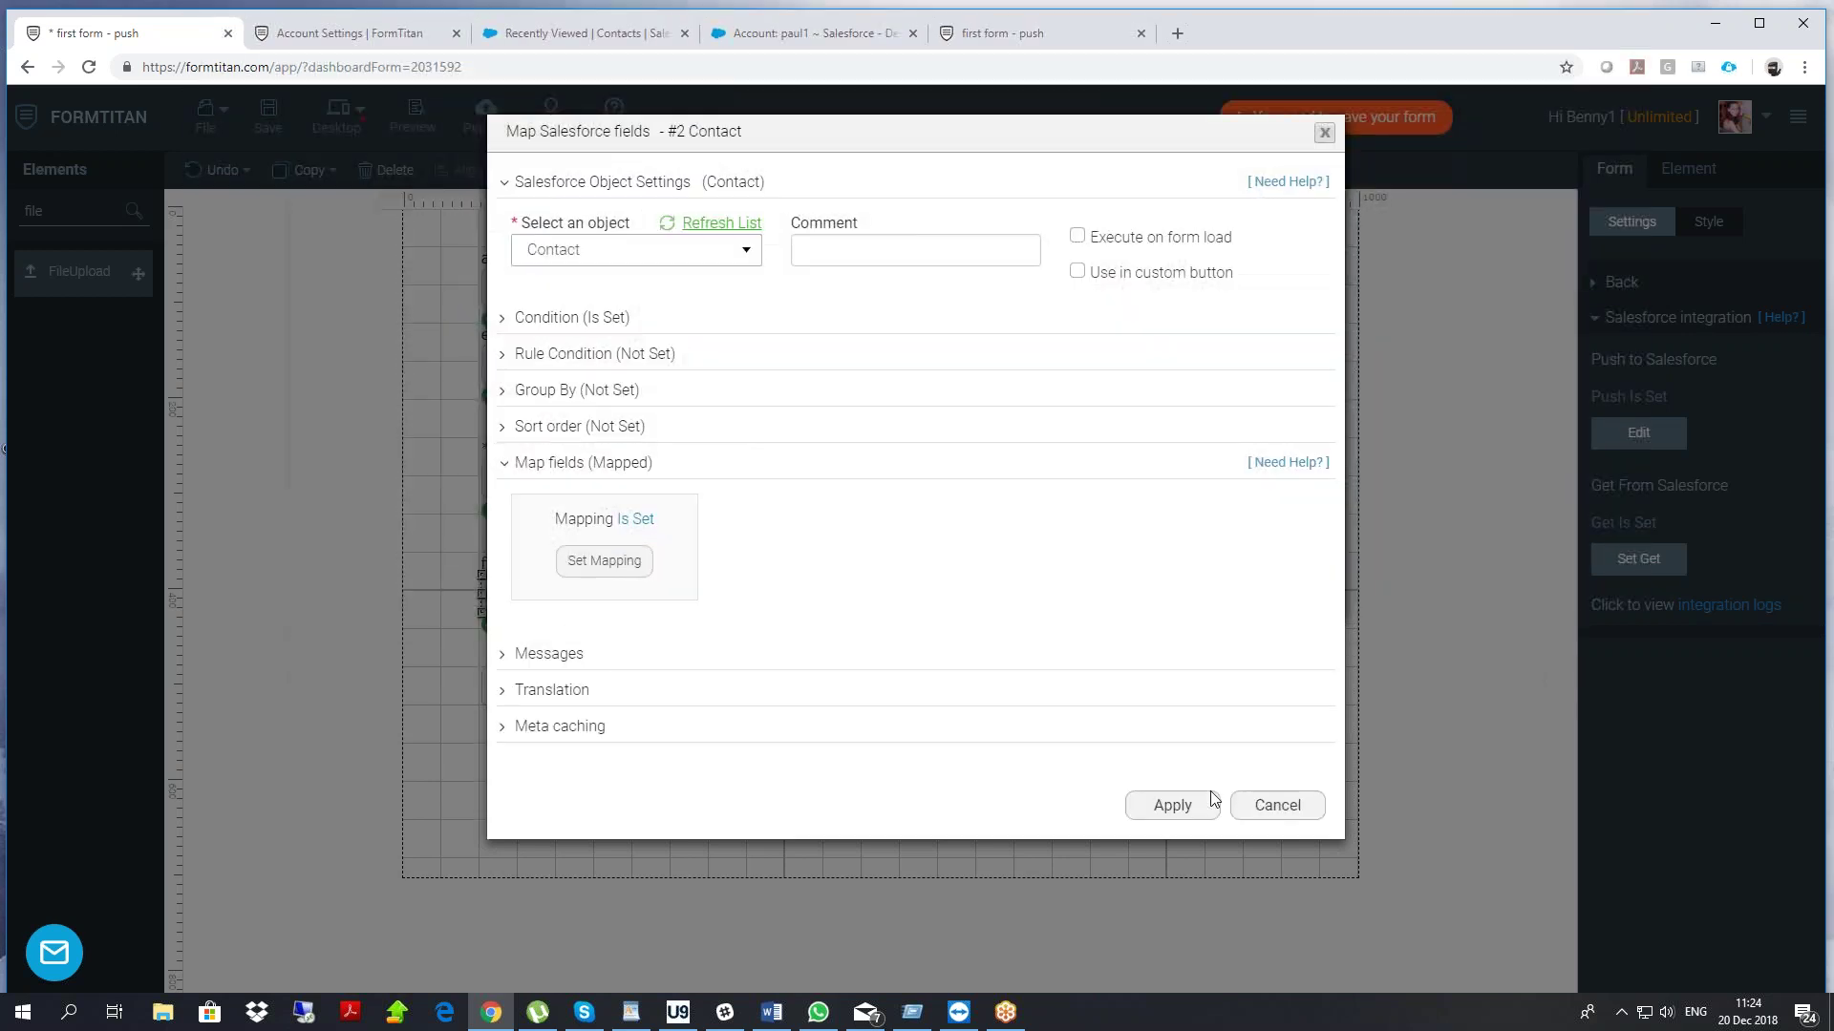
left_click(1194, 806)
left_click(1177, 584)
Save the form and bring up the reload option on the live form tab
left_click(266, 115)
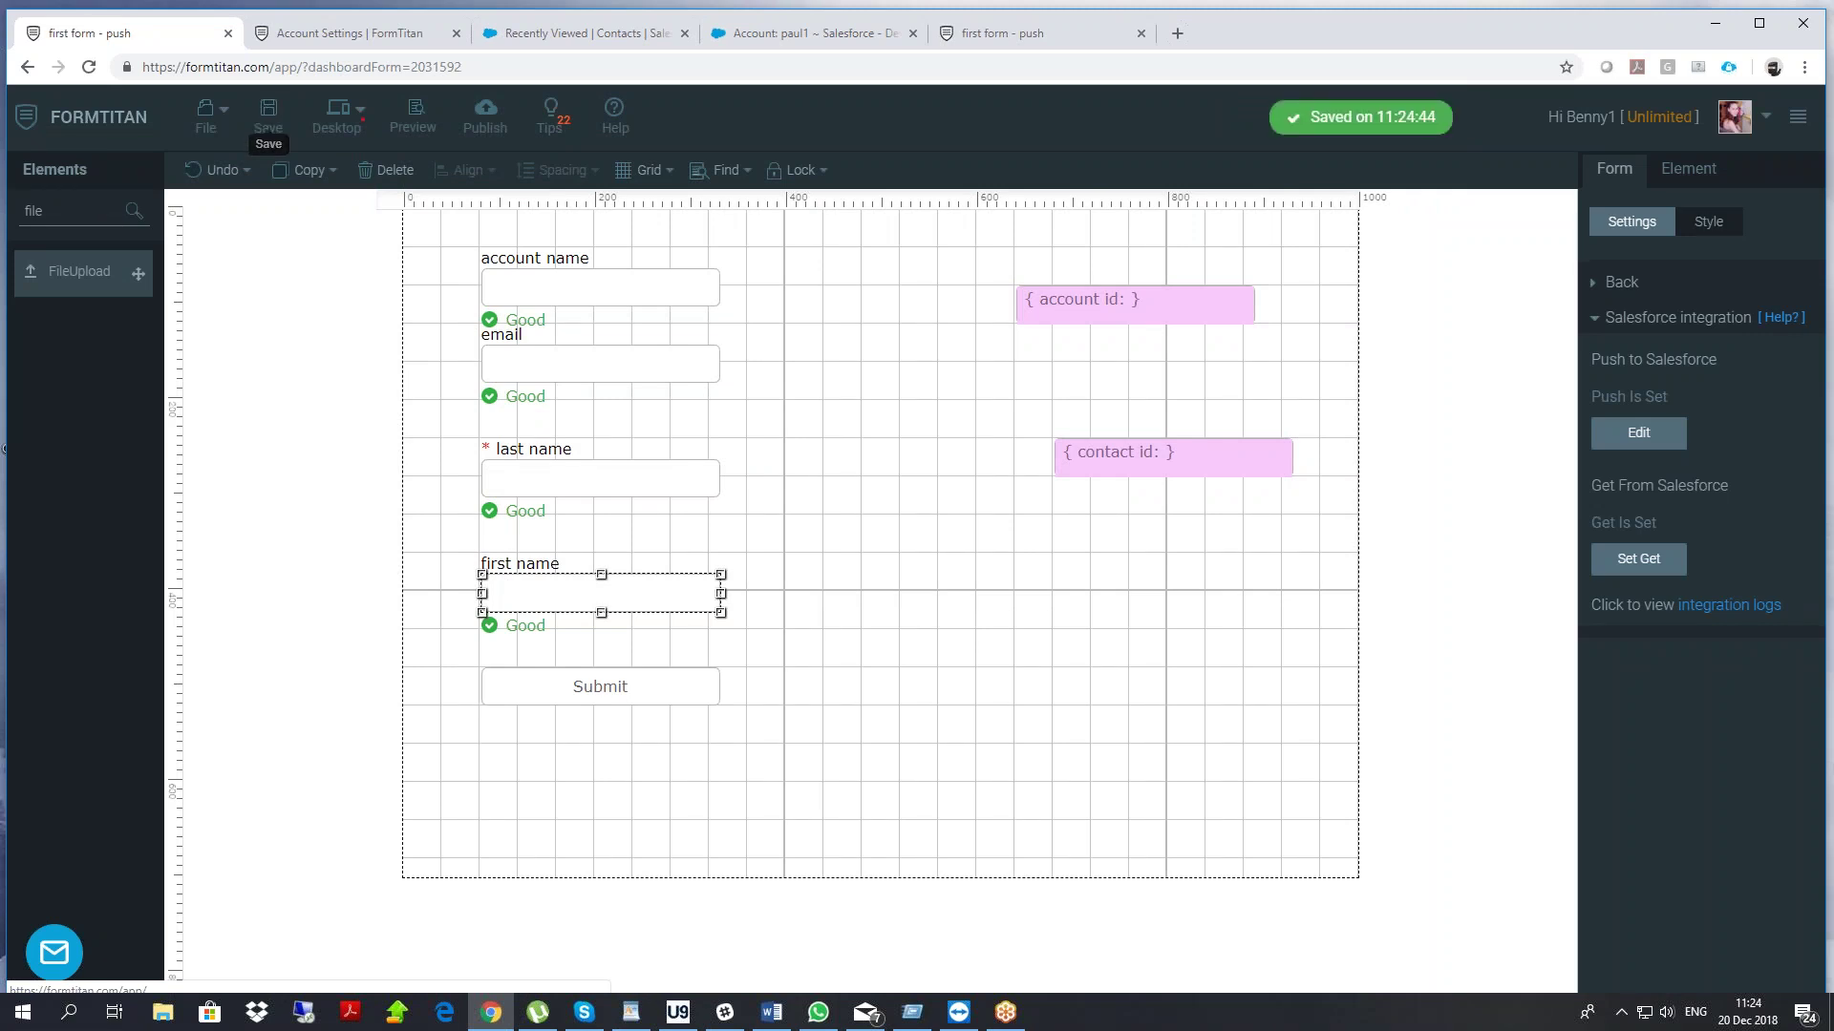
left_click(1047, 36)
right_click(351, 211)
Reload the live form, then open the account's linked contact in Salesforce
left_click(424, 271)
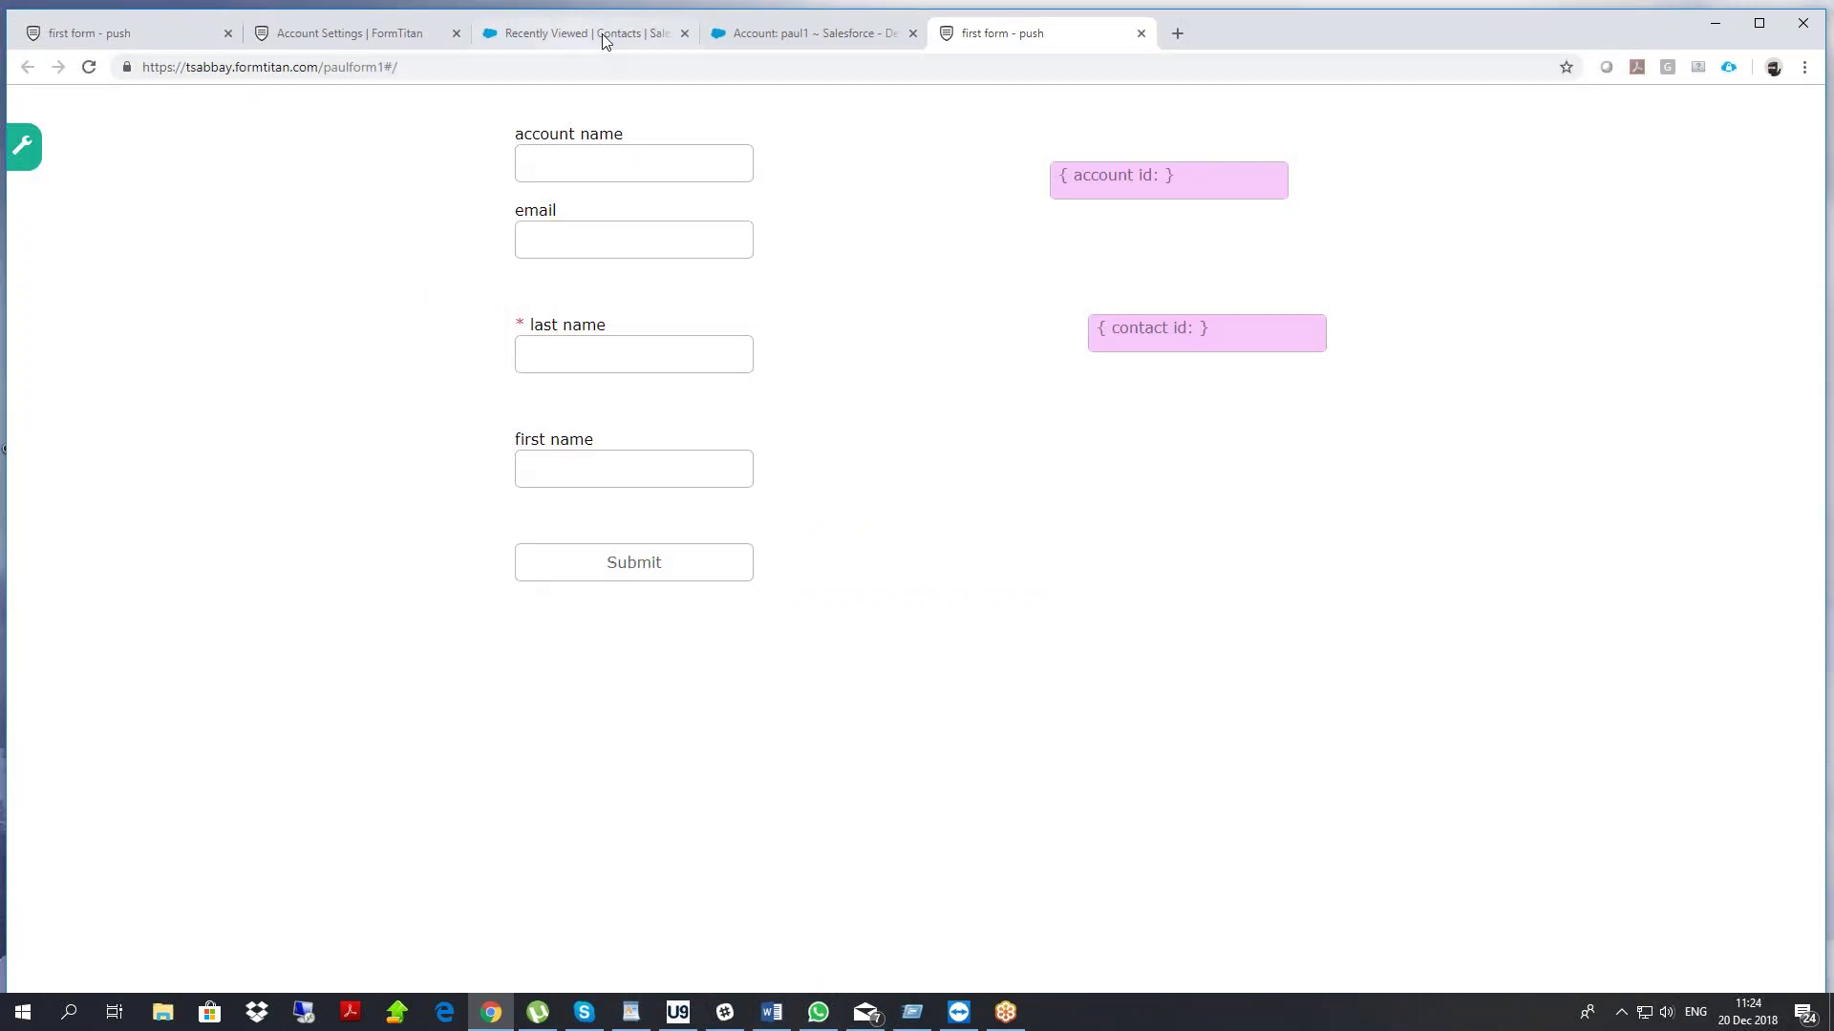
left_click(764, 33)
scroll(684, 532, "down", 15)
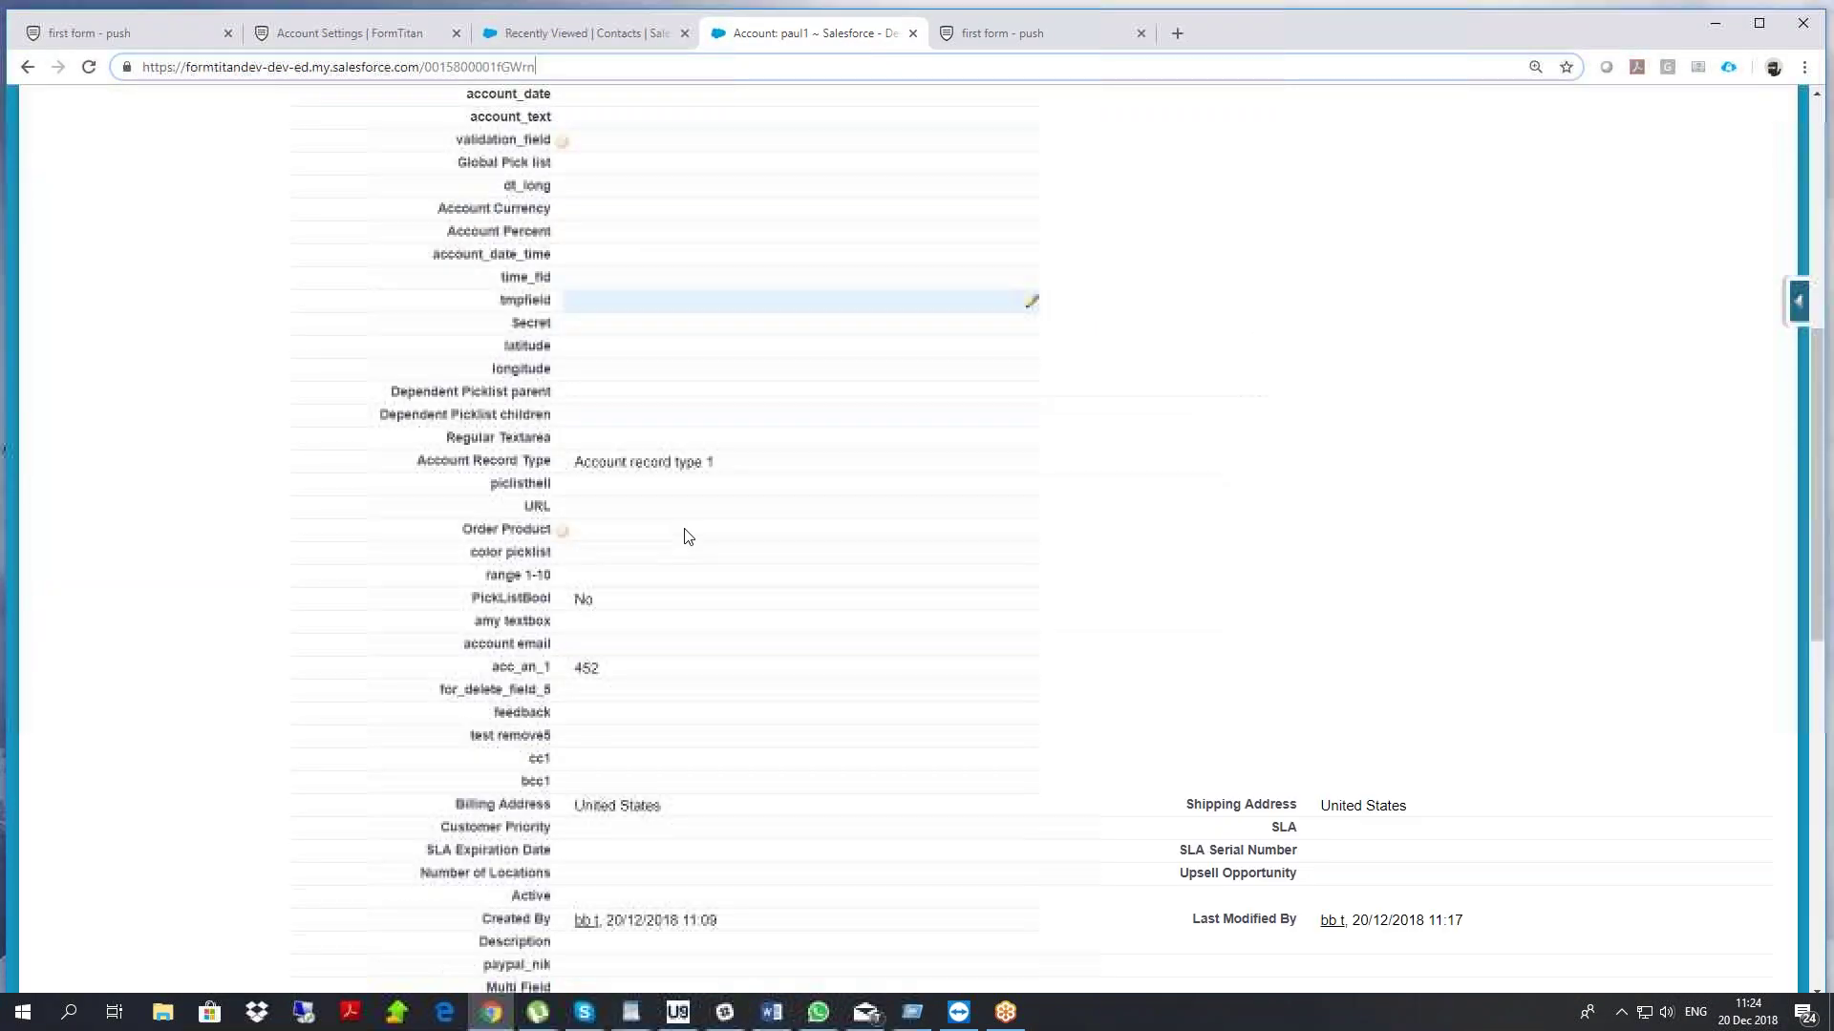
left_click(413, 533)
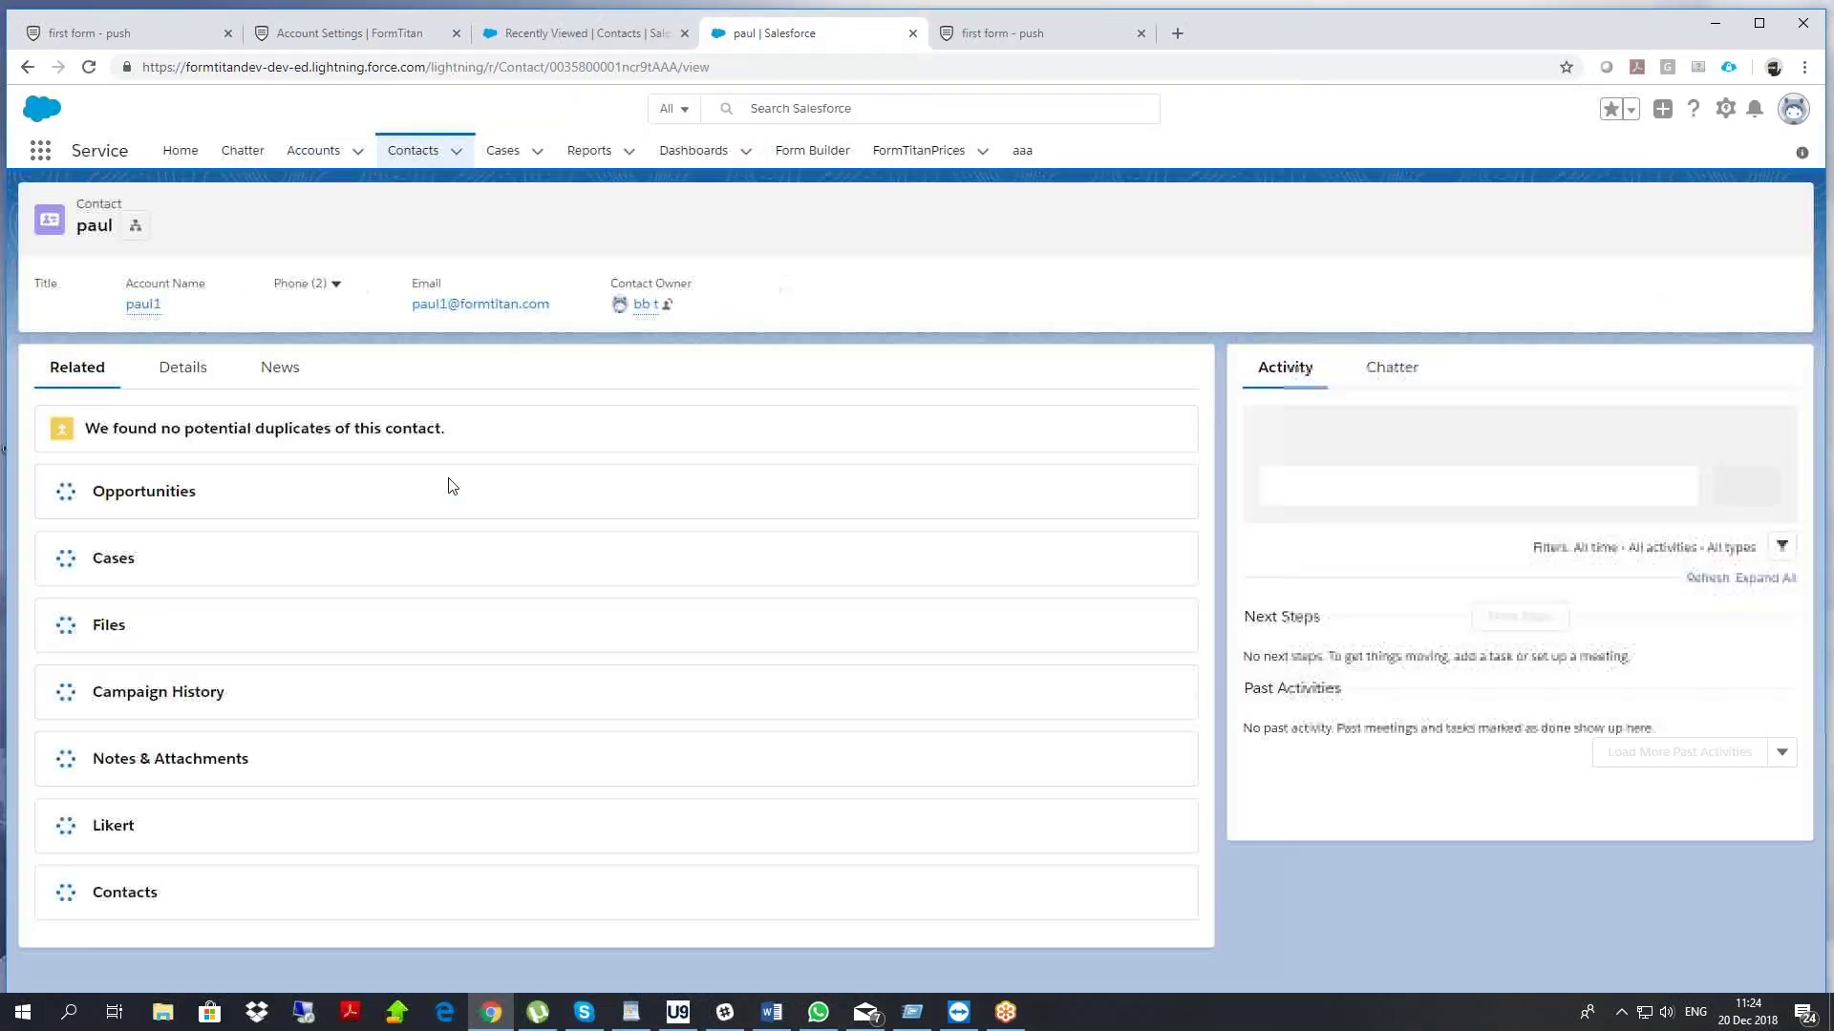
Copy the contact's email address and go back to the FormTitan editor
left_click_drag(551, 303, 417, 302)
right_click(419, 301)
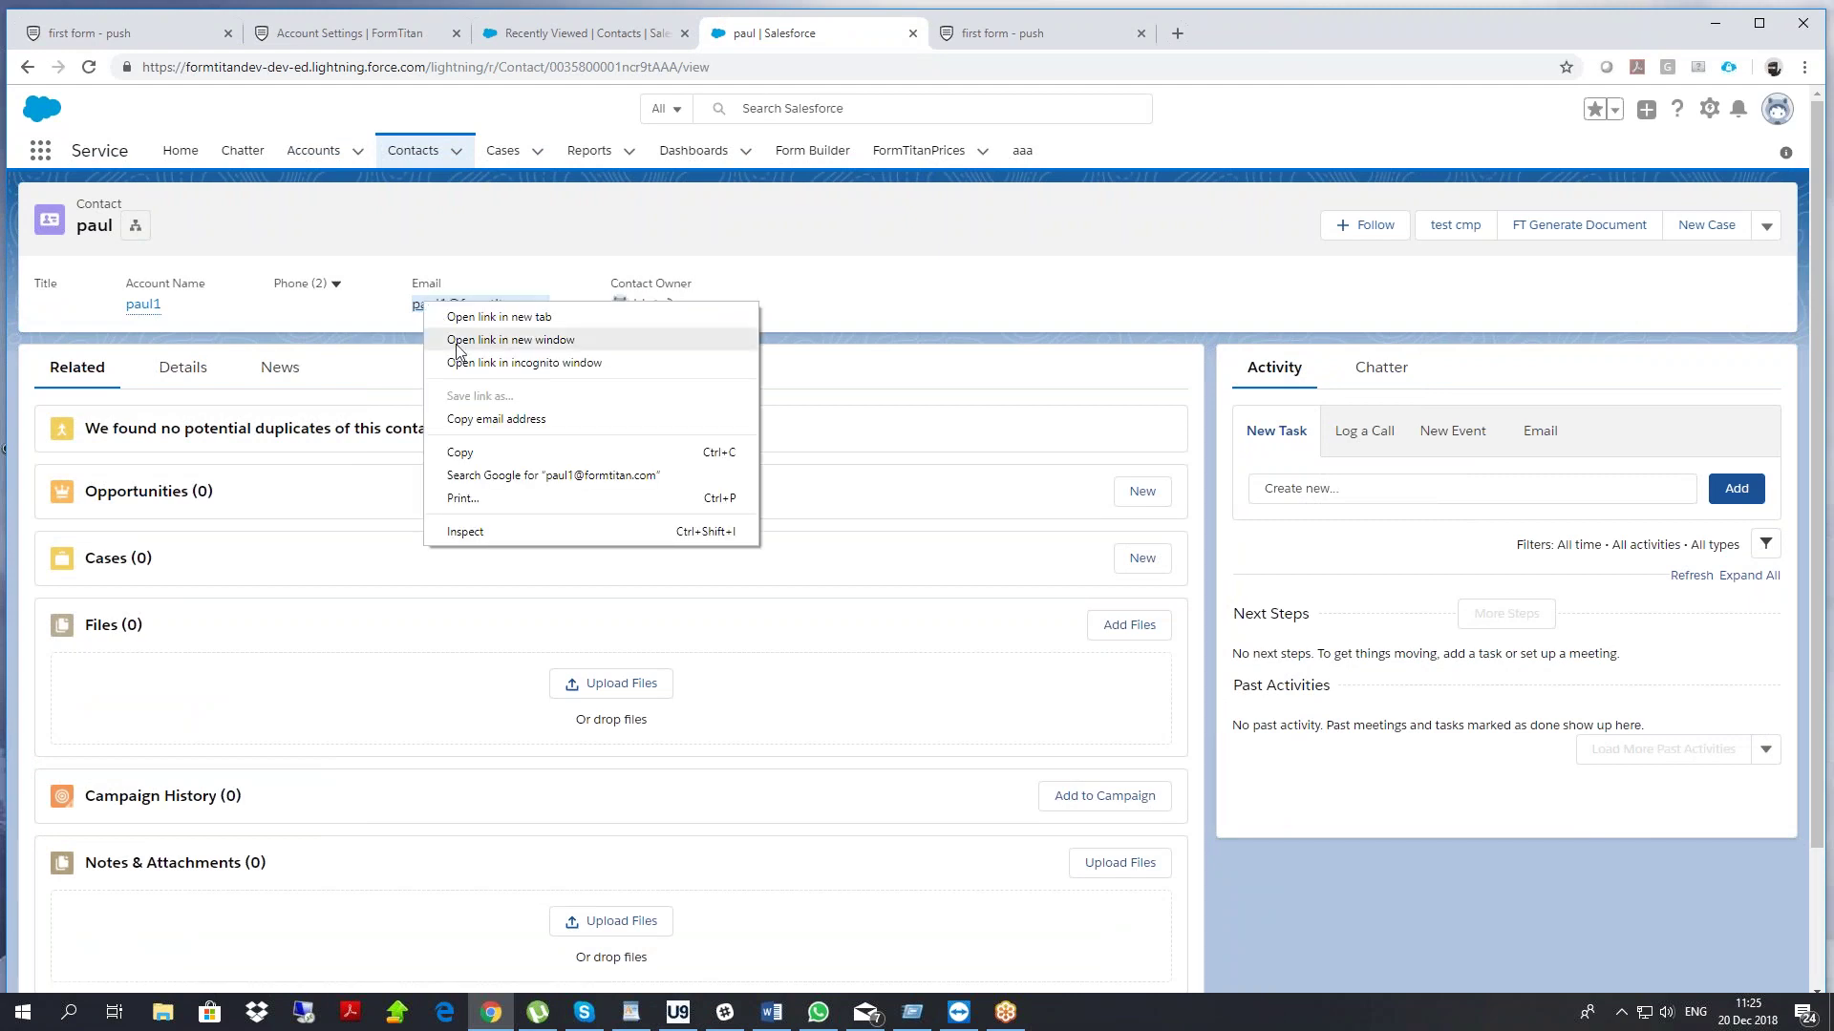
left_click(474, 451)
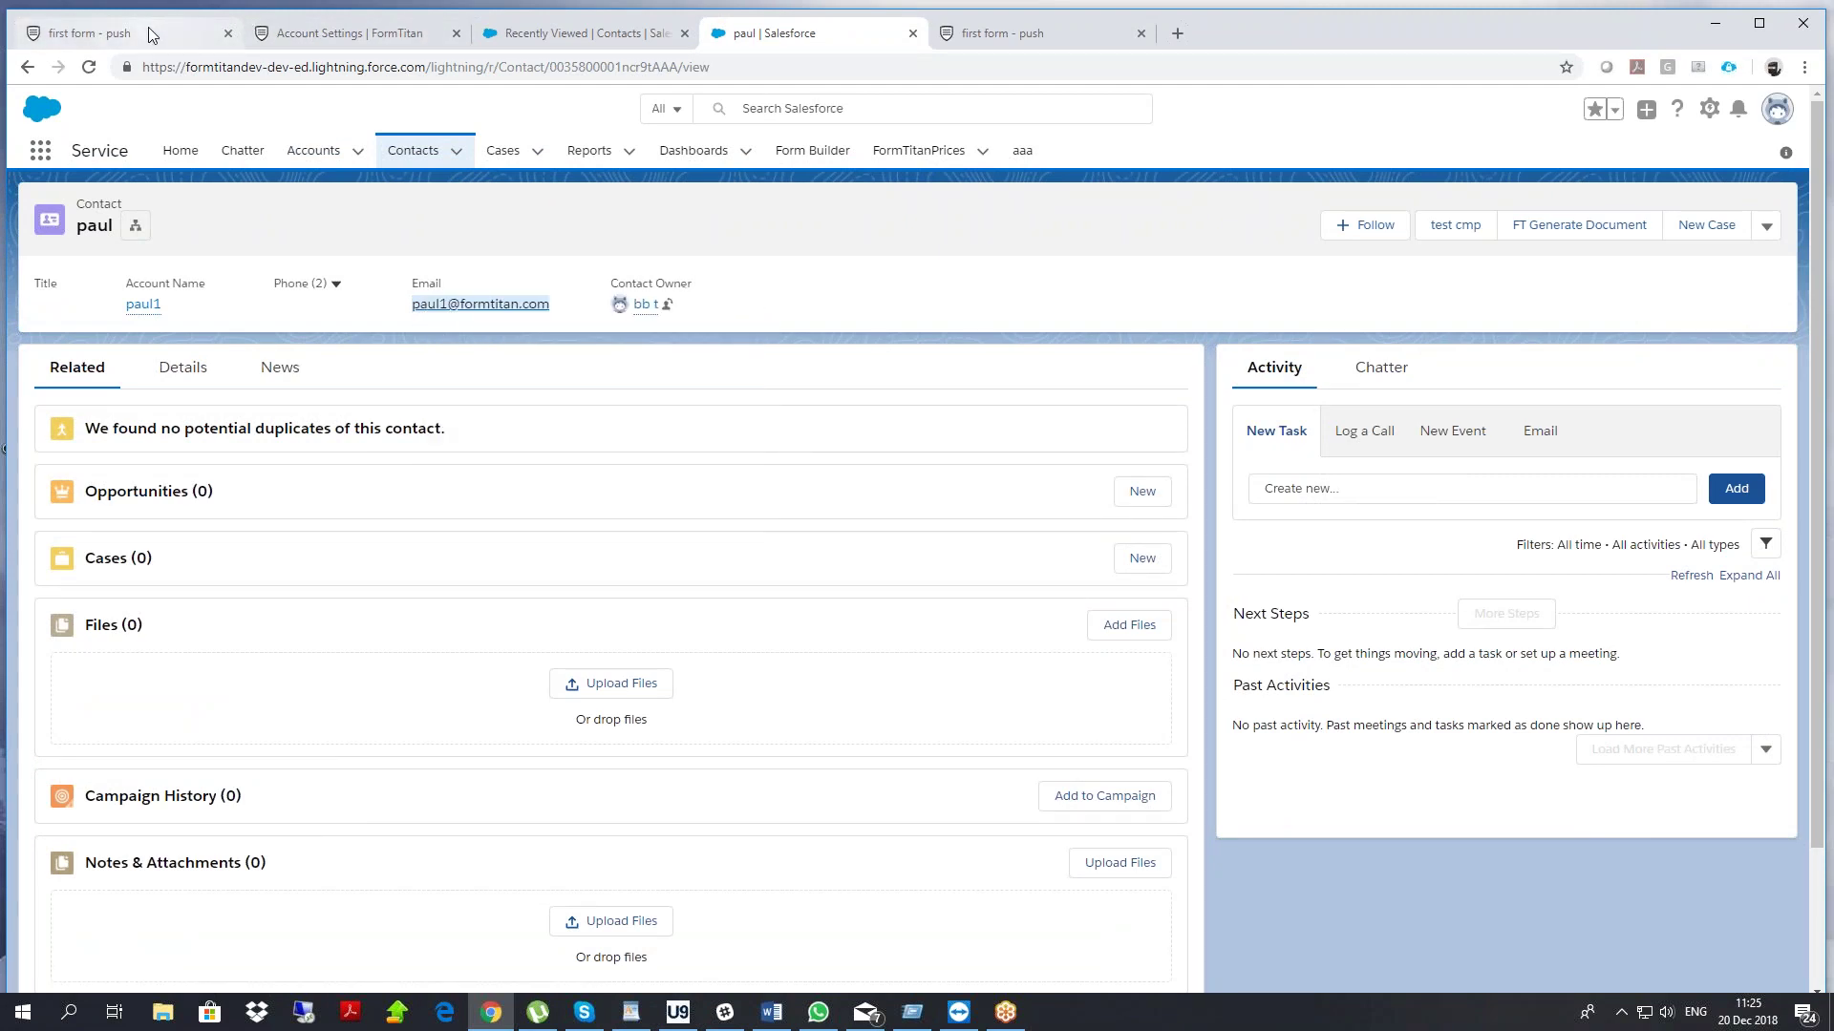
left_click(147, 27)
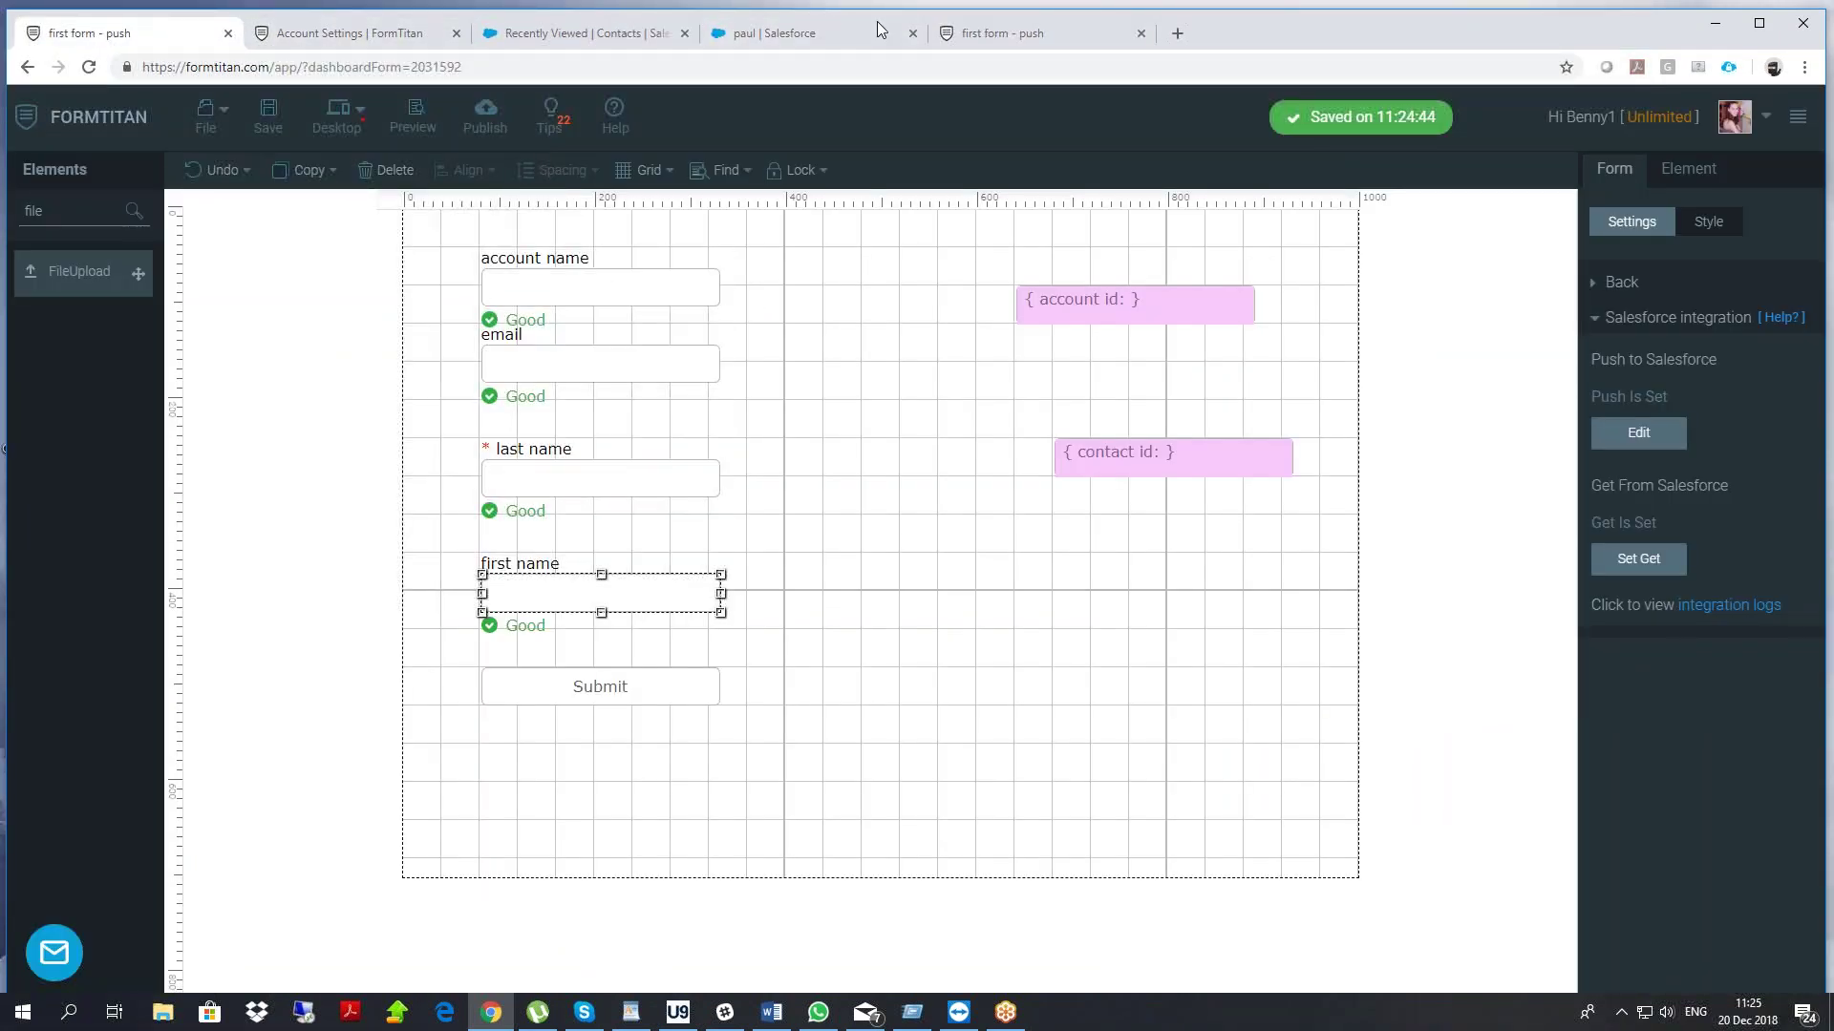
Paste the contact's email and enter last name 'paul' in the live form to fill contact id
left_click(1041, 36)
left_click(571, 233)
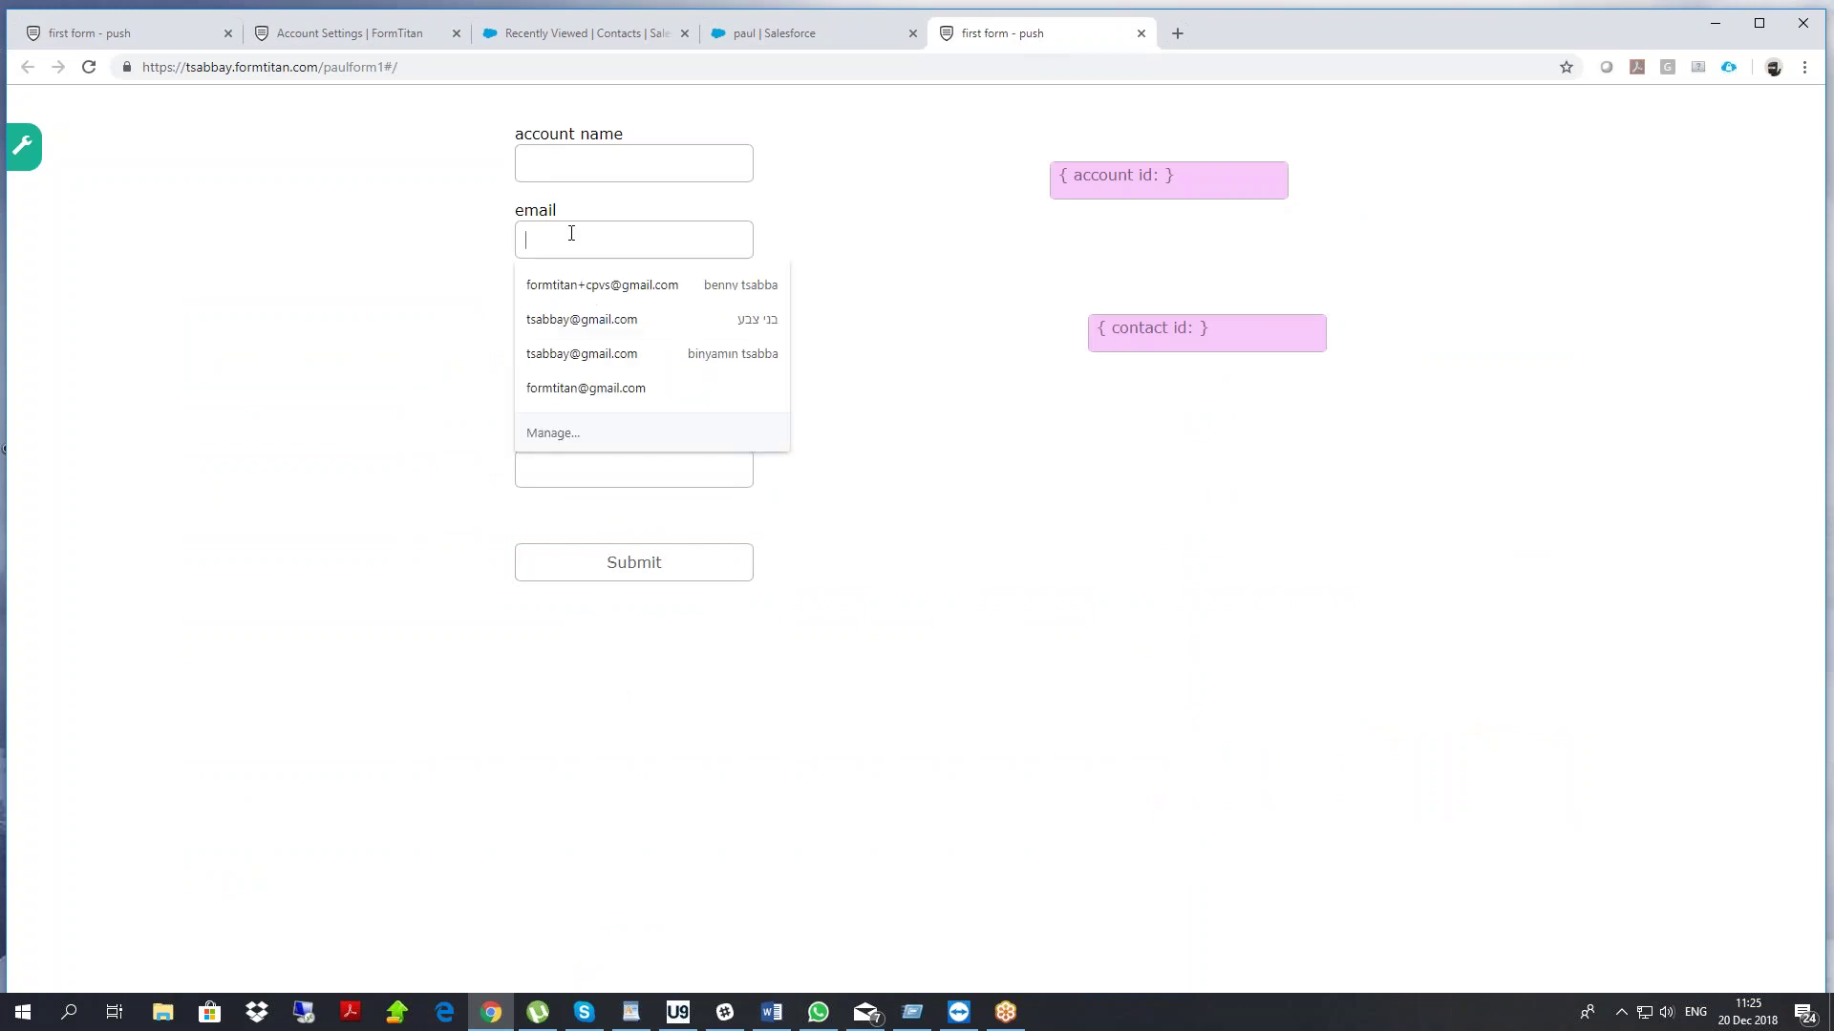
key("ctrl+v")
left_click(576, 358)
type("paul")
left_click(388, 382)
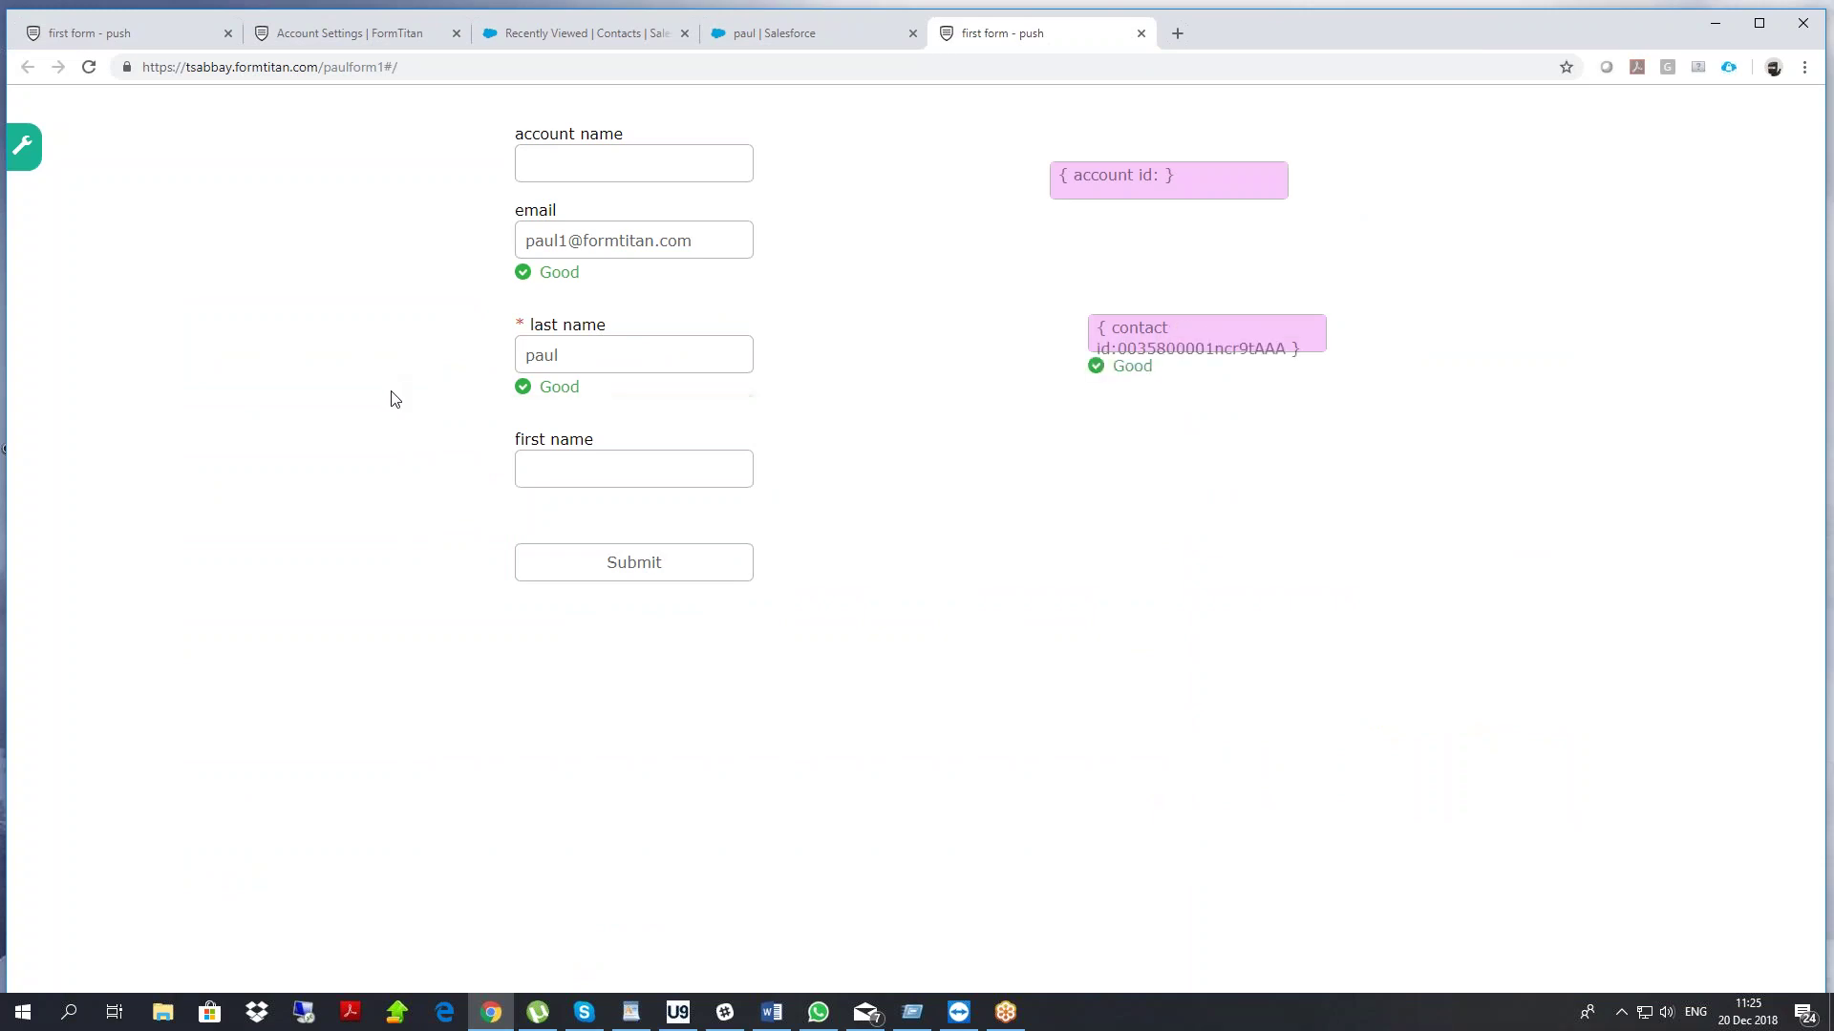
left_click(191, 33)
left_click(604, 36)
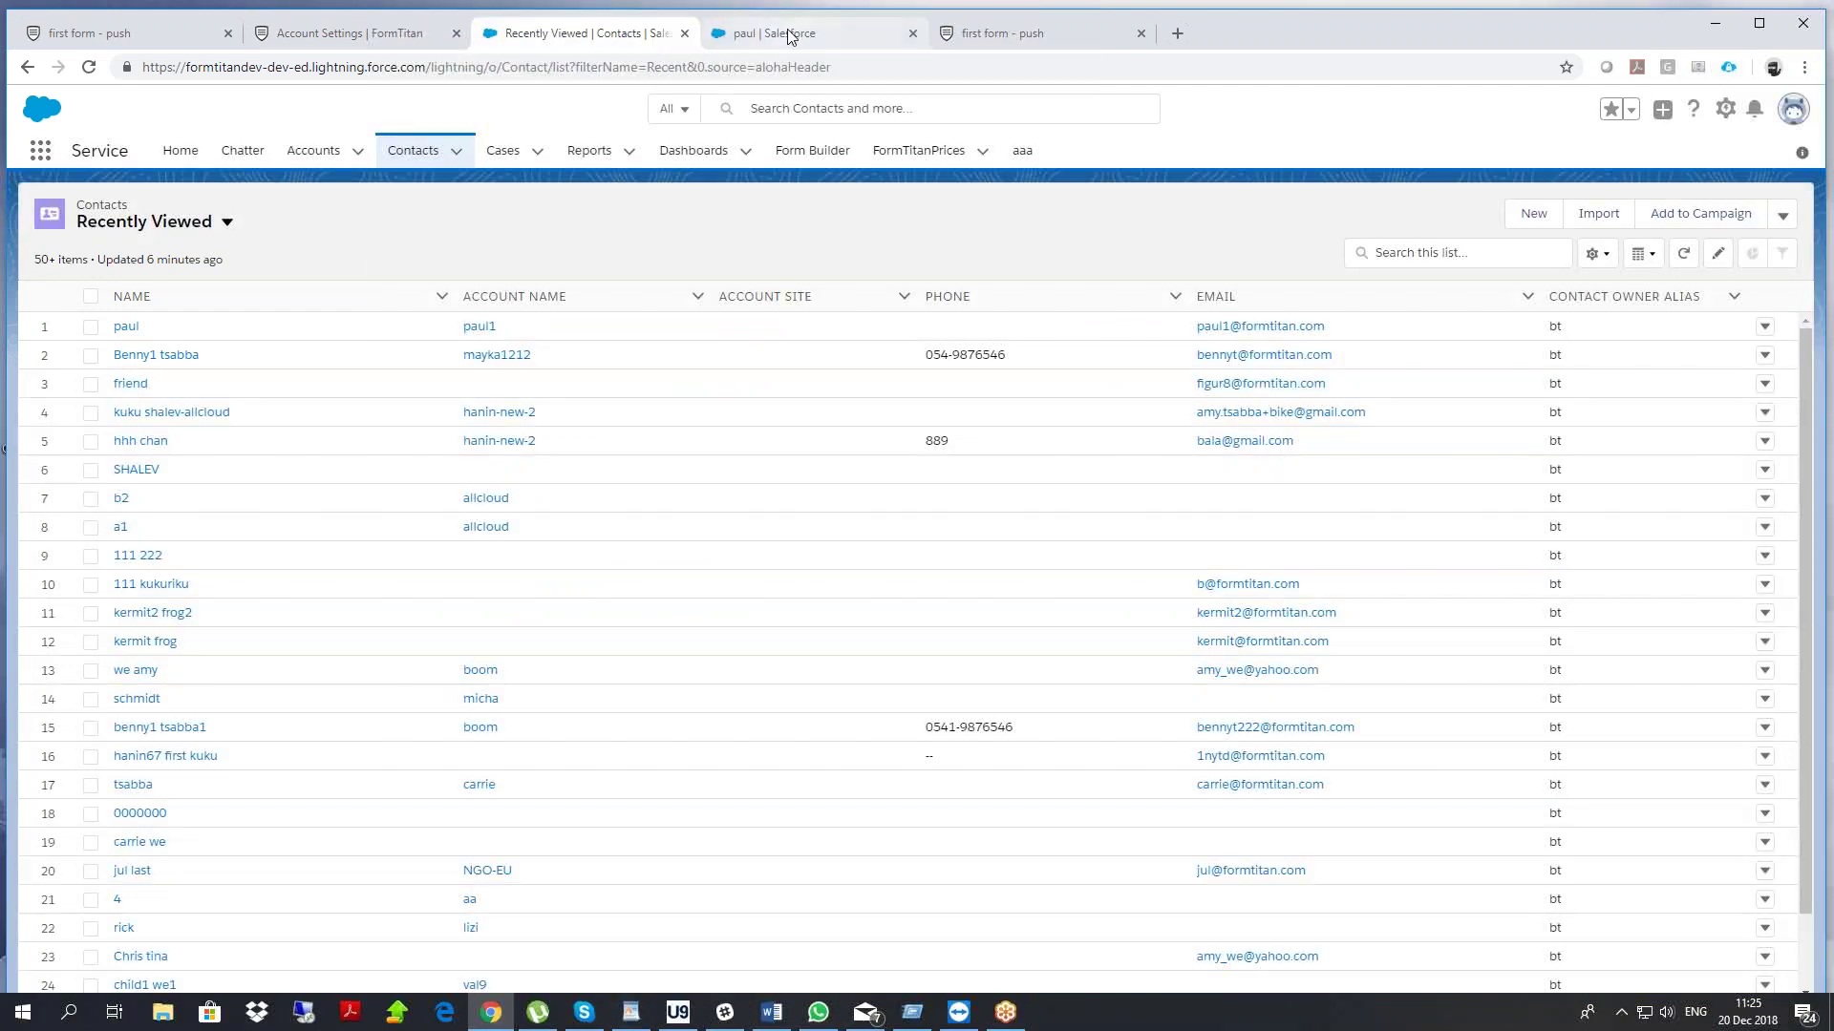
Switch Salesforce to Classic and open the contact's record
left_click(127, 328)
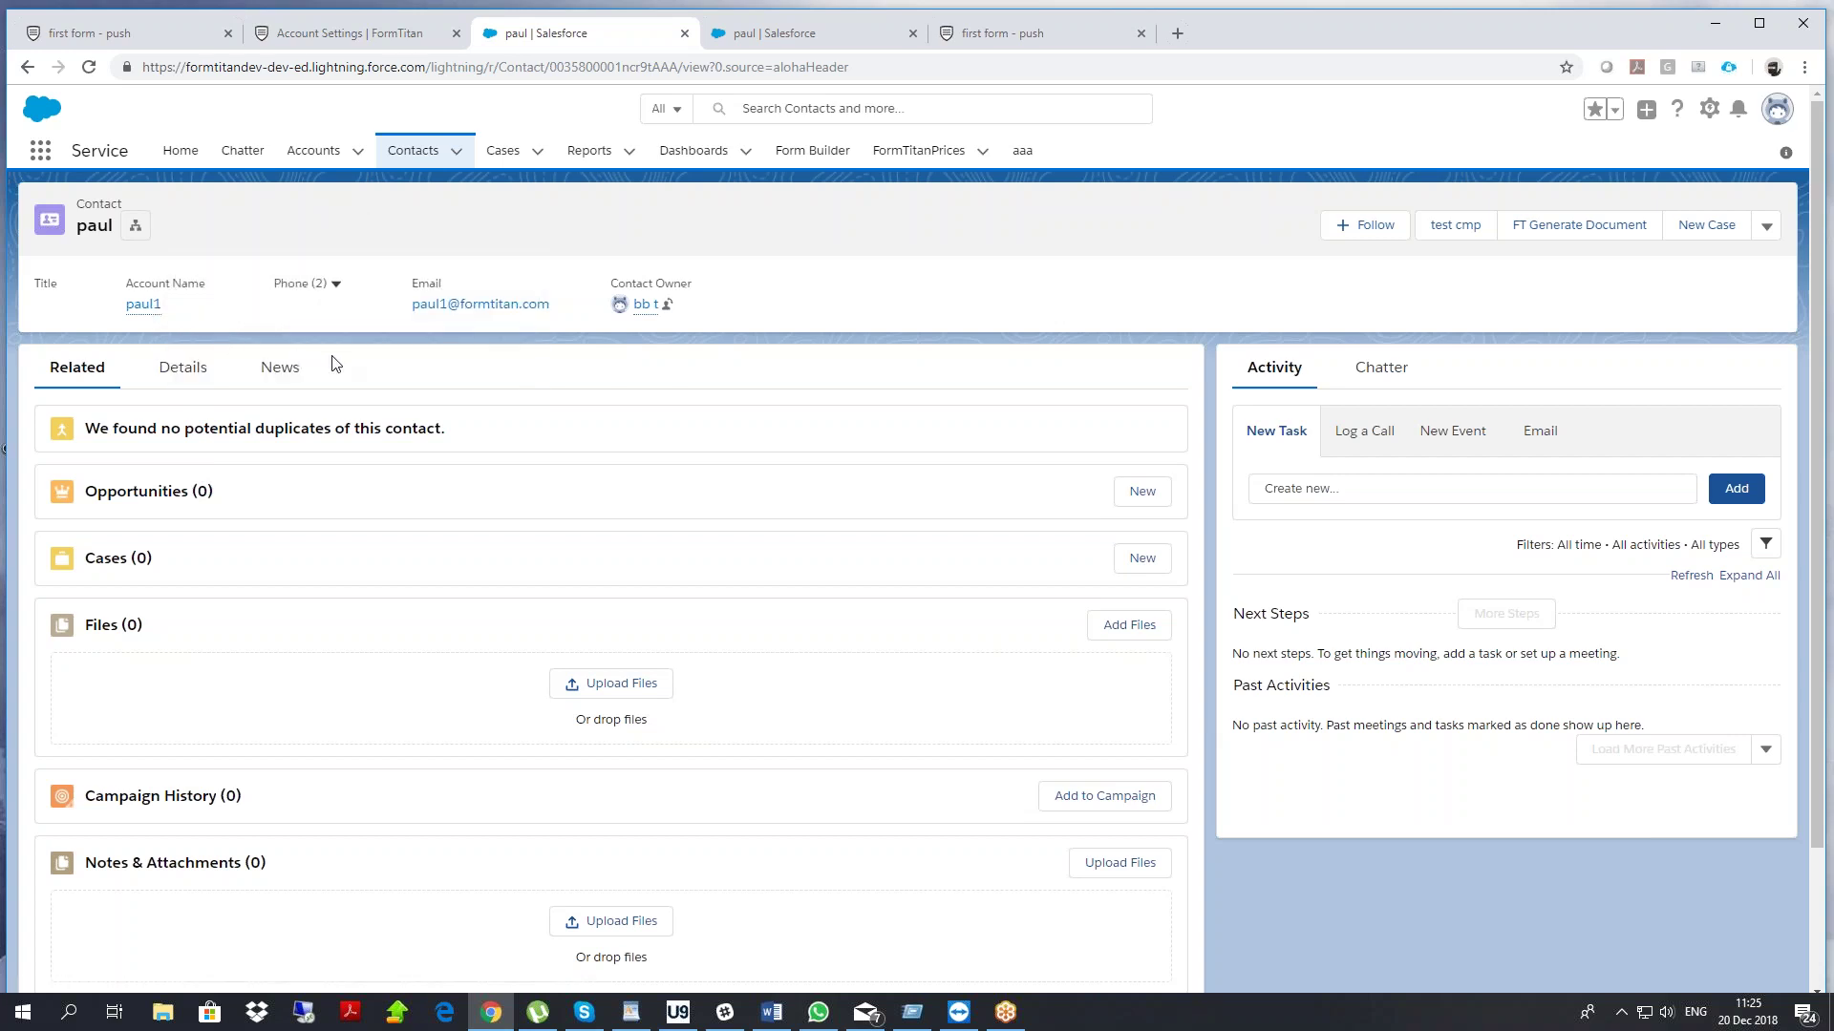
scroll(336, 361, "down", 2)
scroll(370, 408, "up", 2)
mouse_move(145, 307)
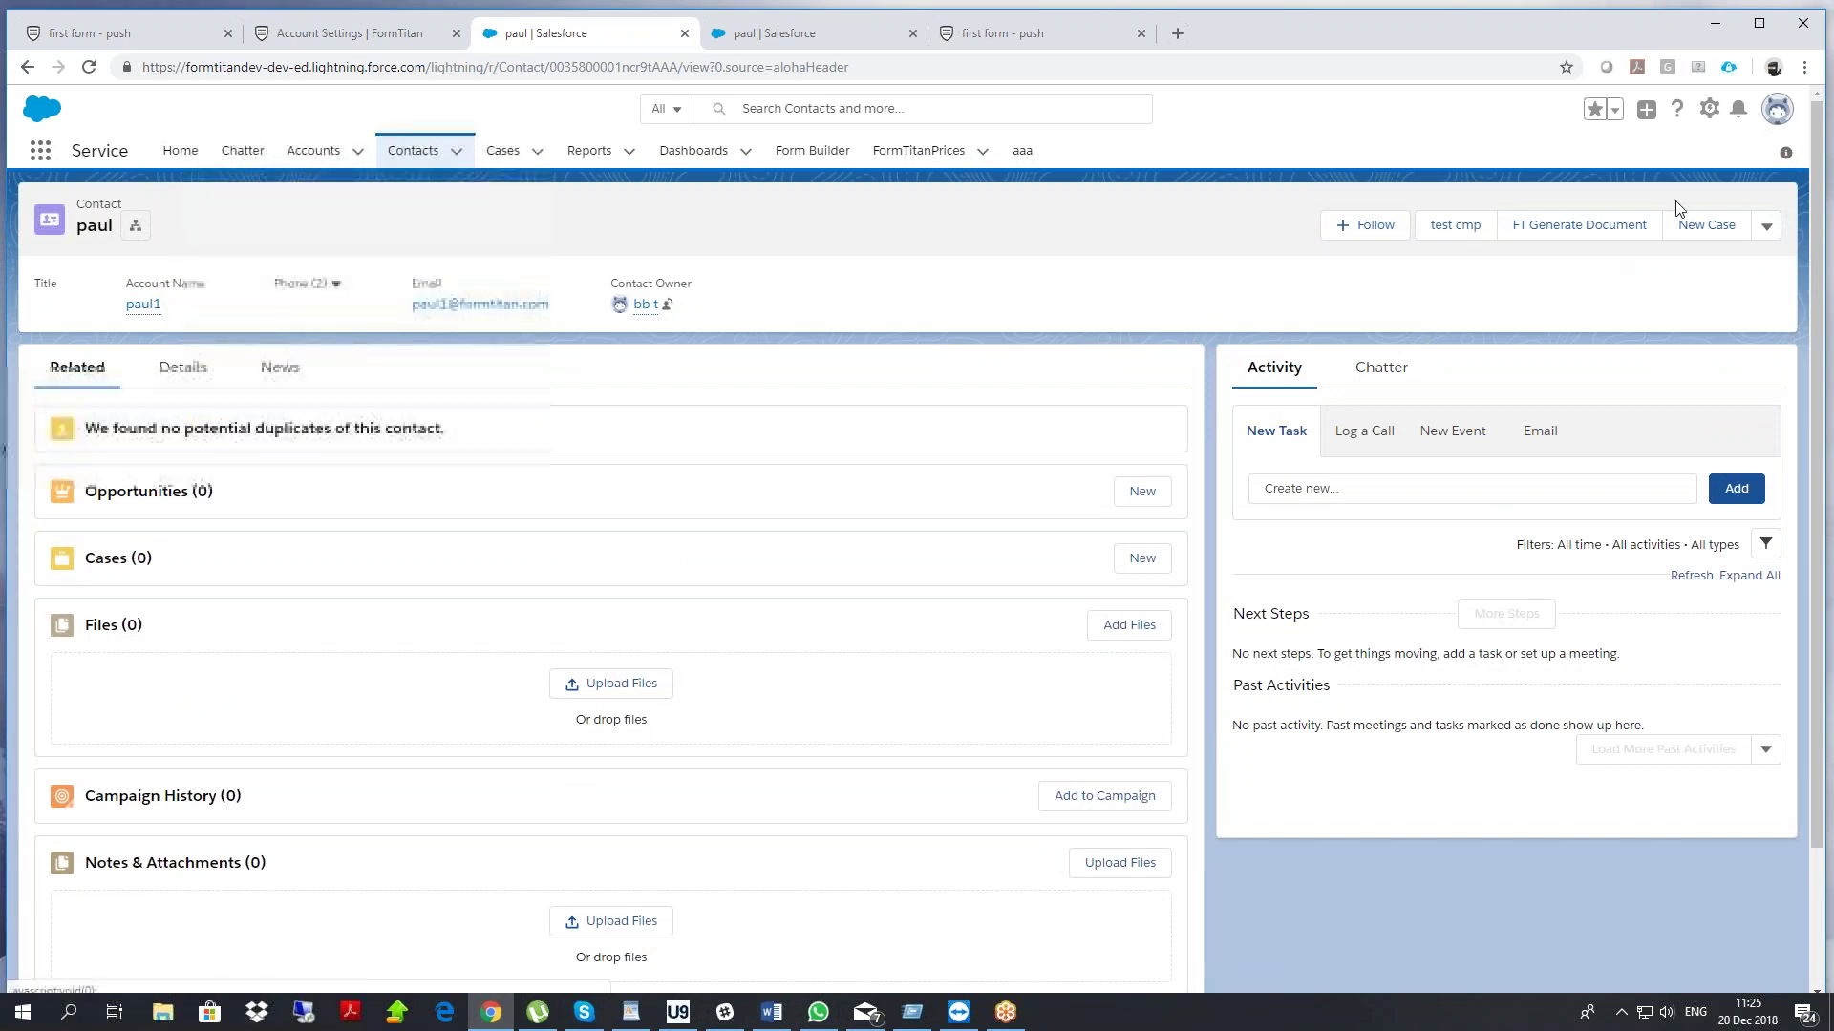
left_click(1774, 110)
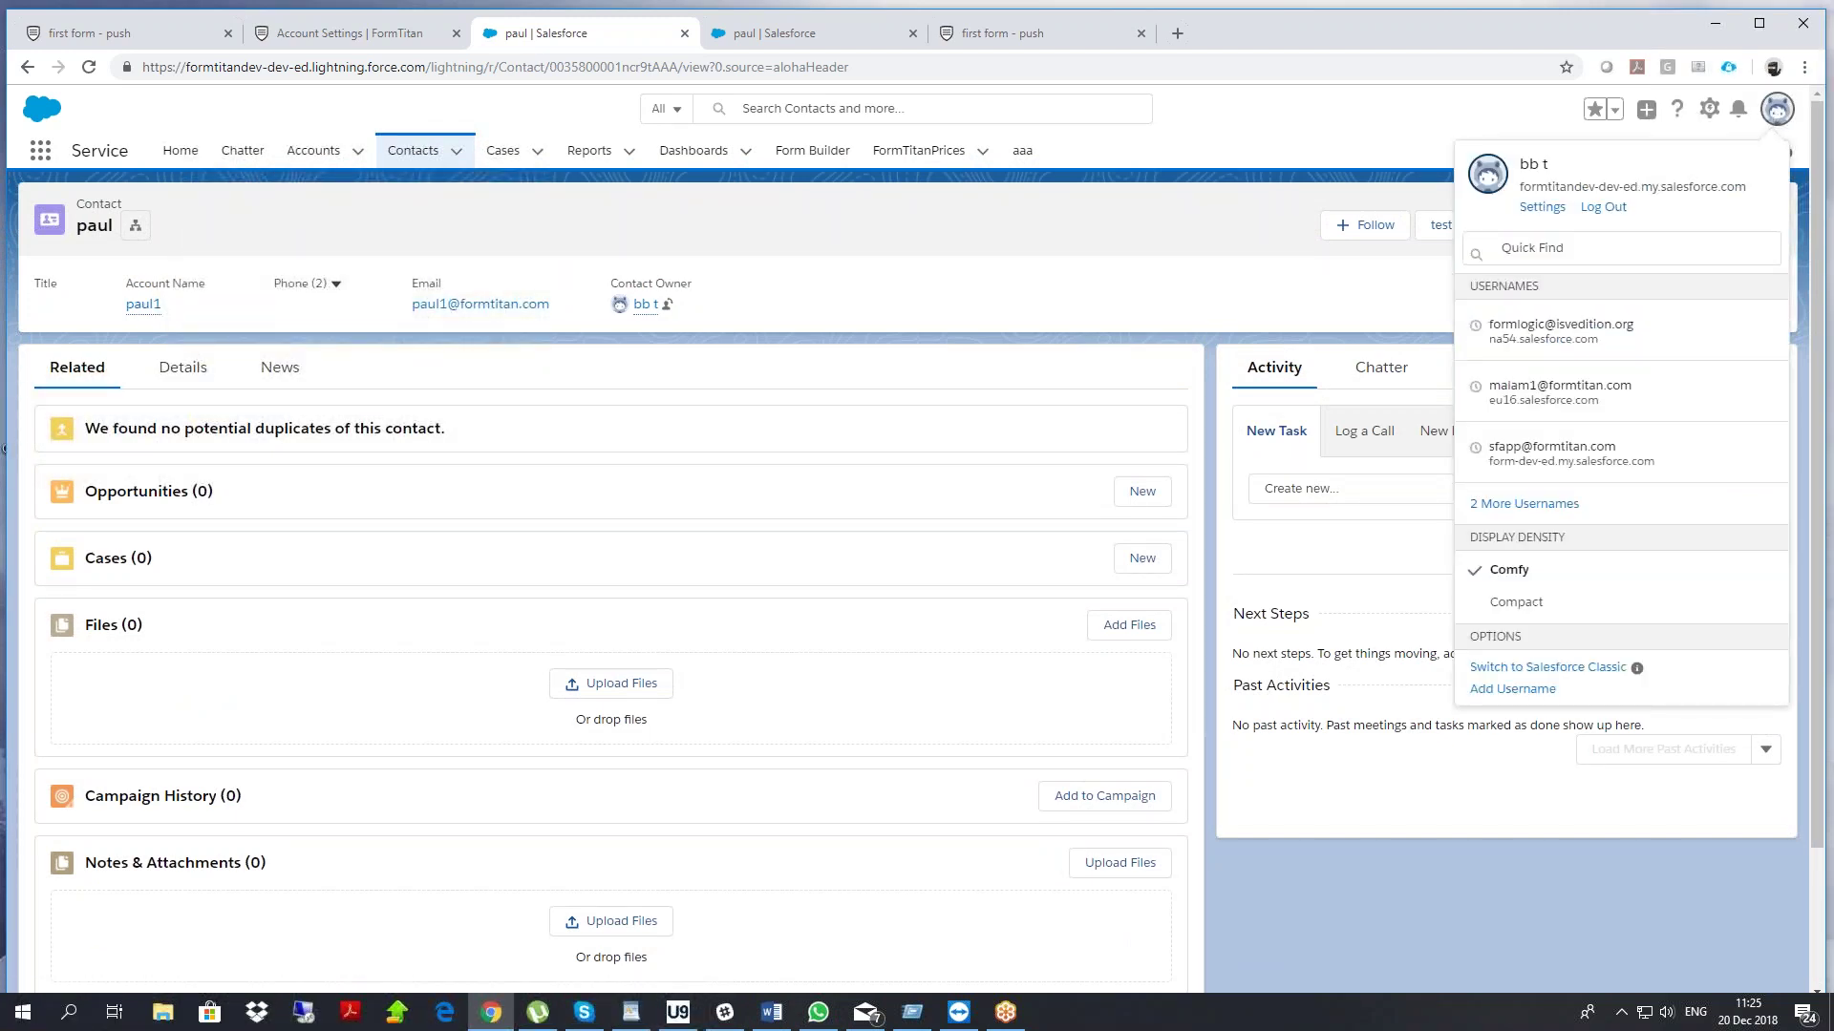
left_click(1548, 666)
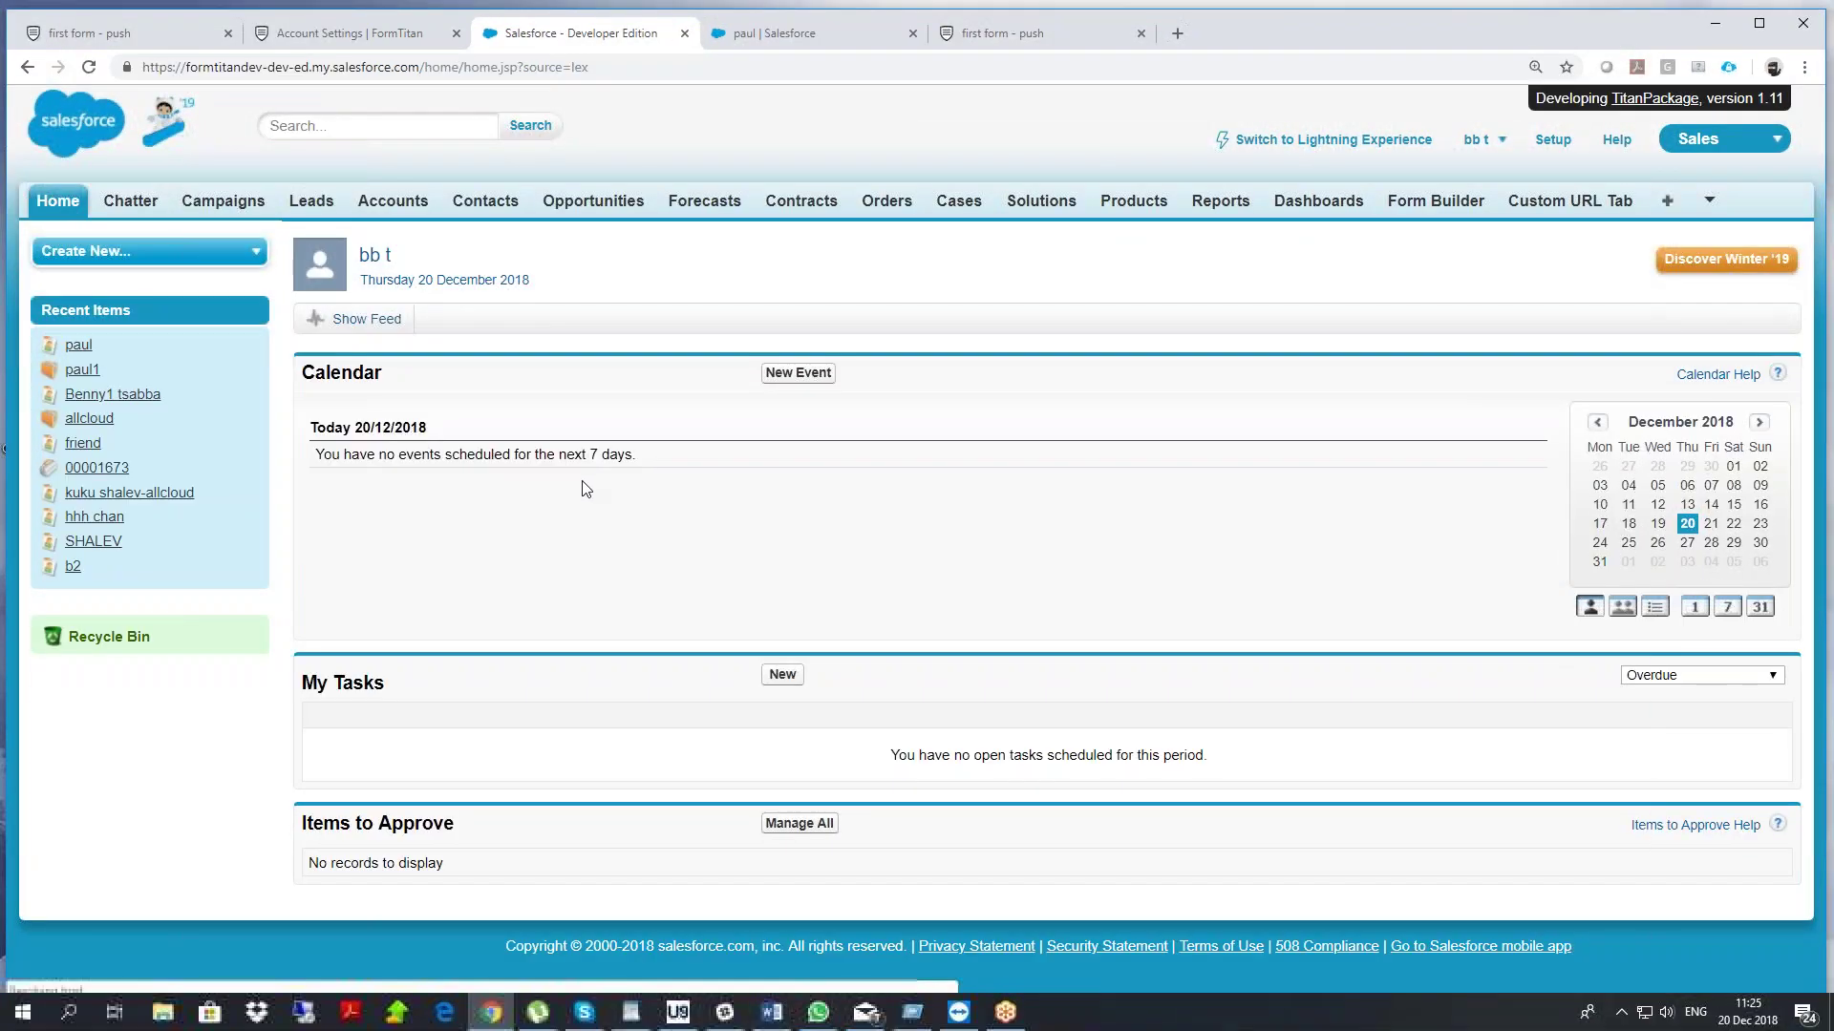
left_click(78, 345)
Set the contact's First Name to 'first name' and save the record
double_click(611, 507)
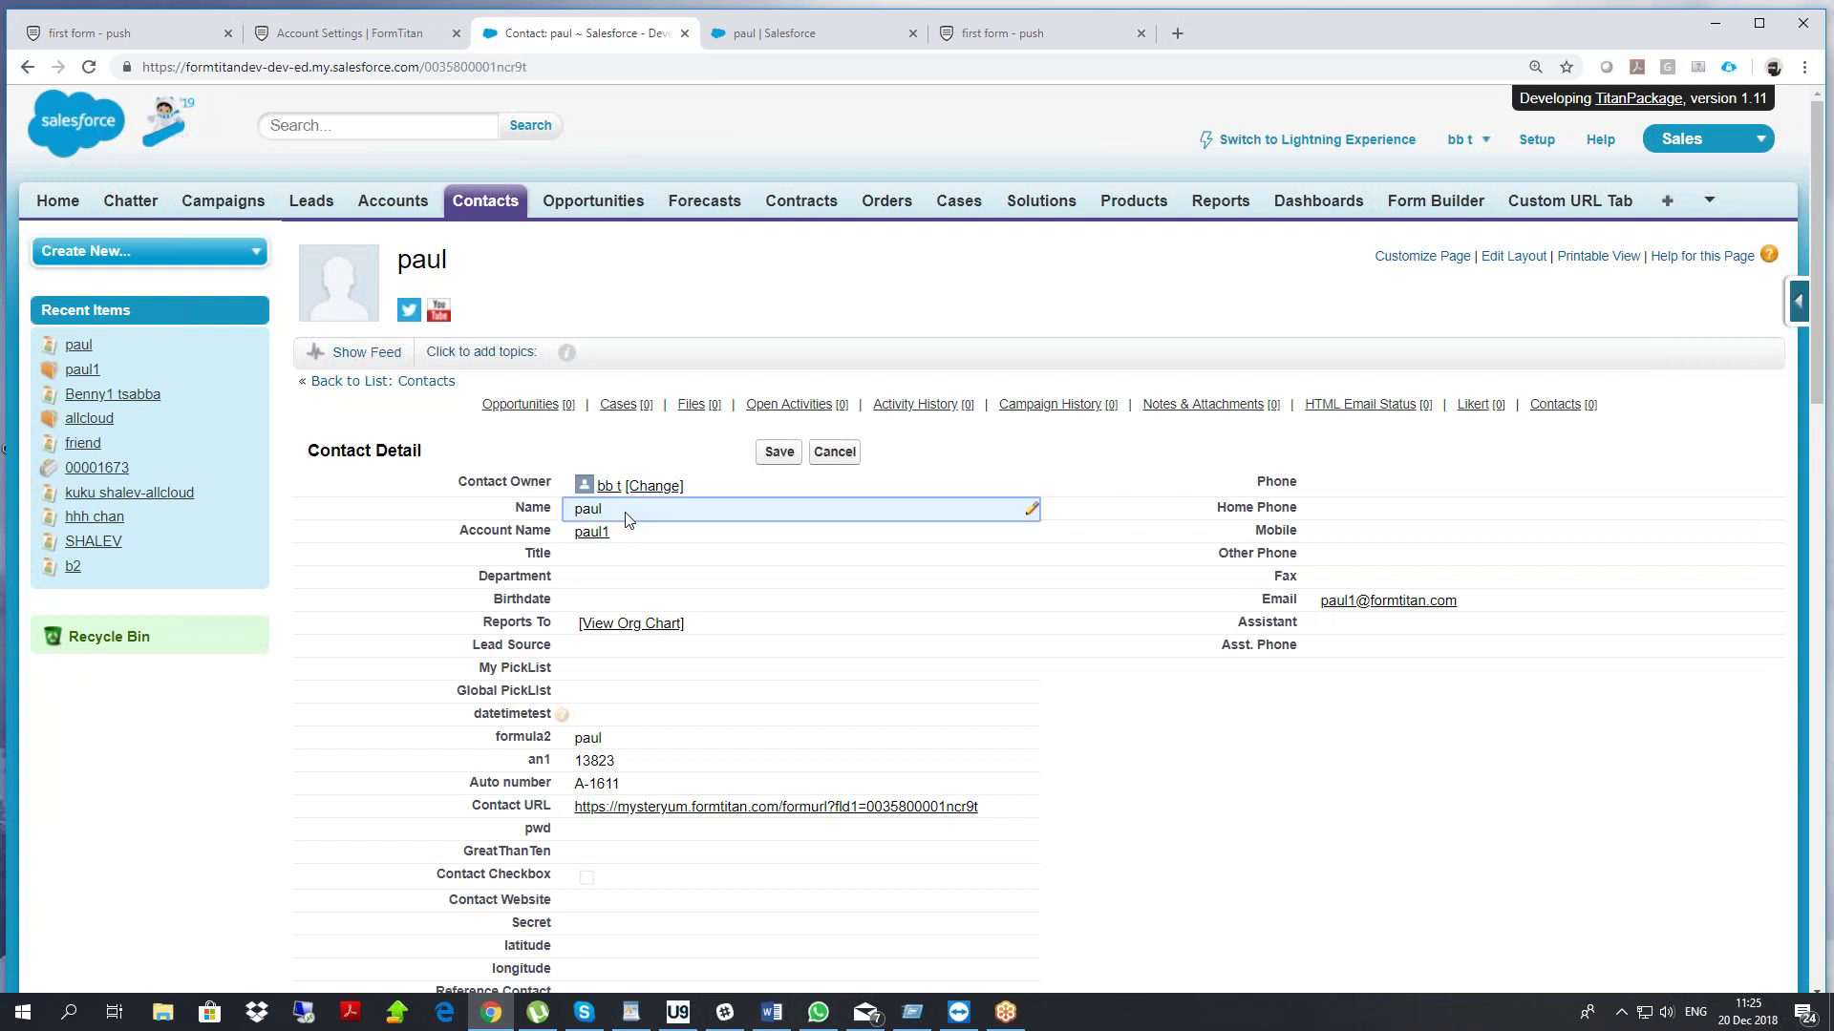
left_click(896, 366)
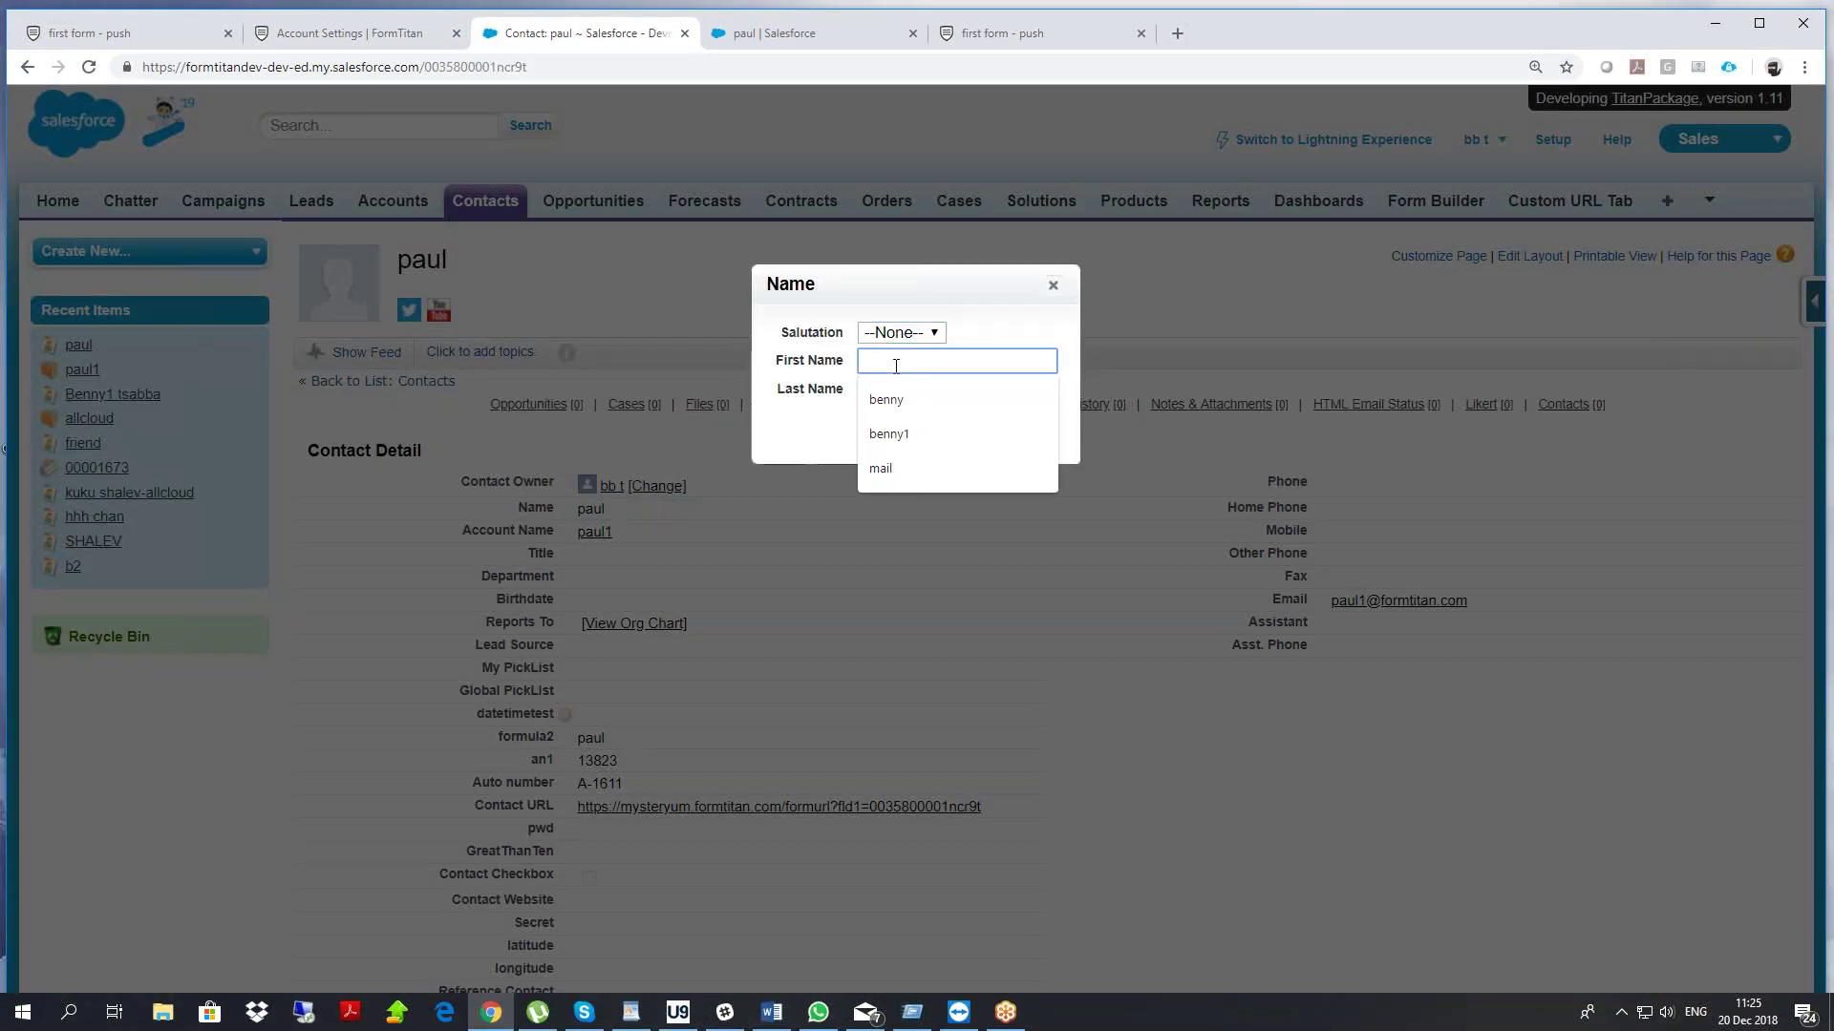
type("first name")
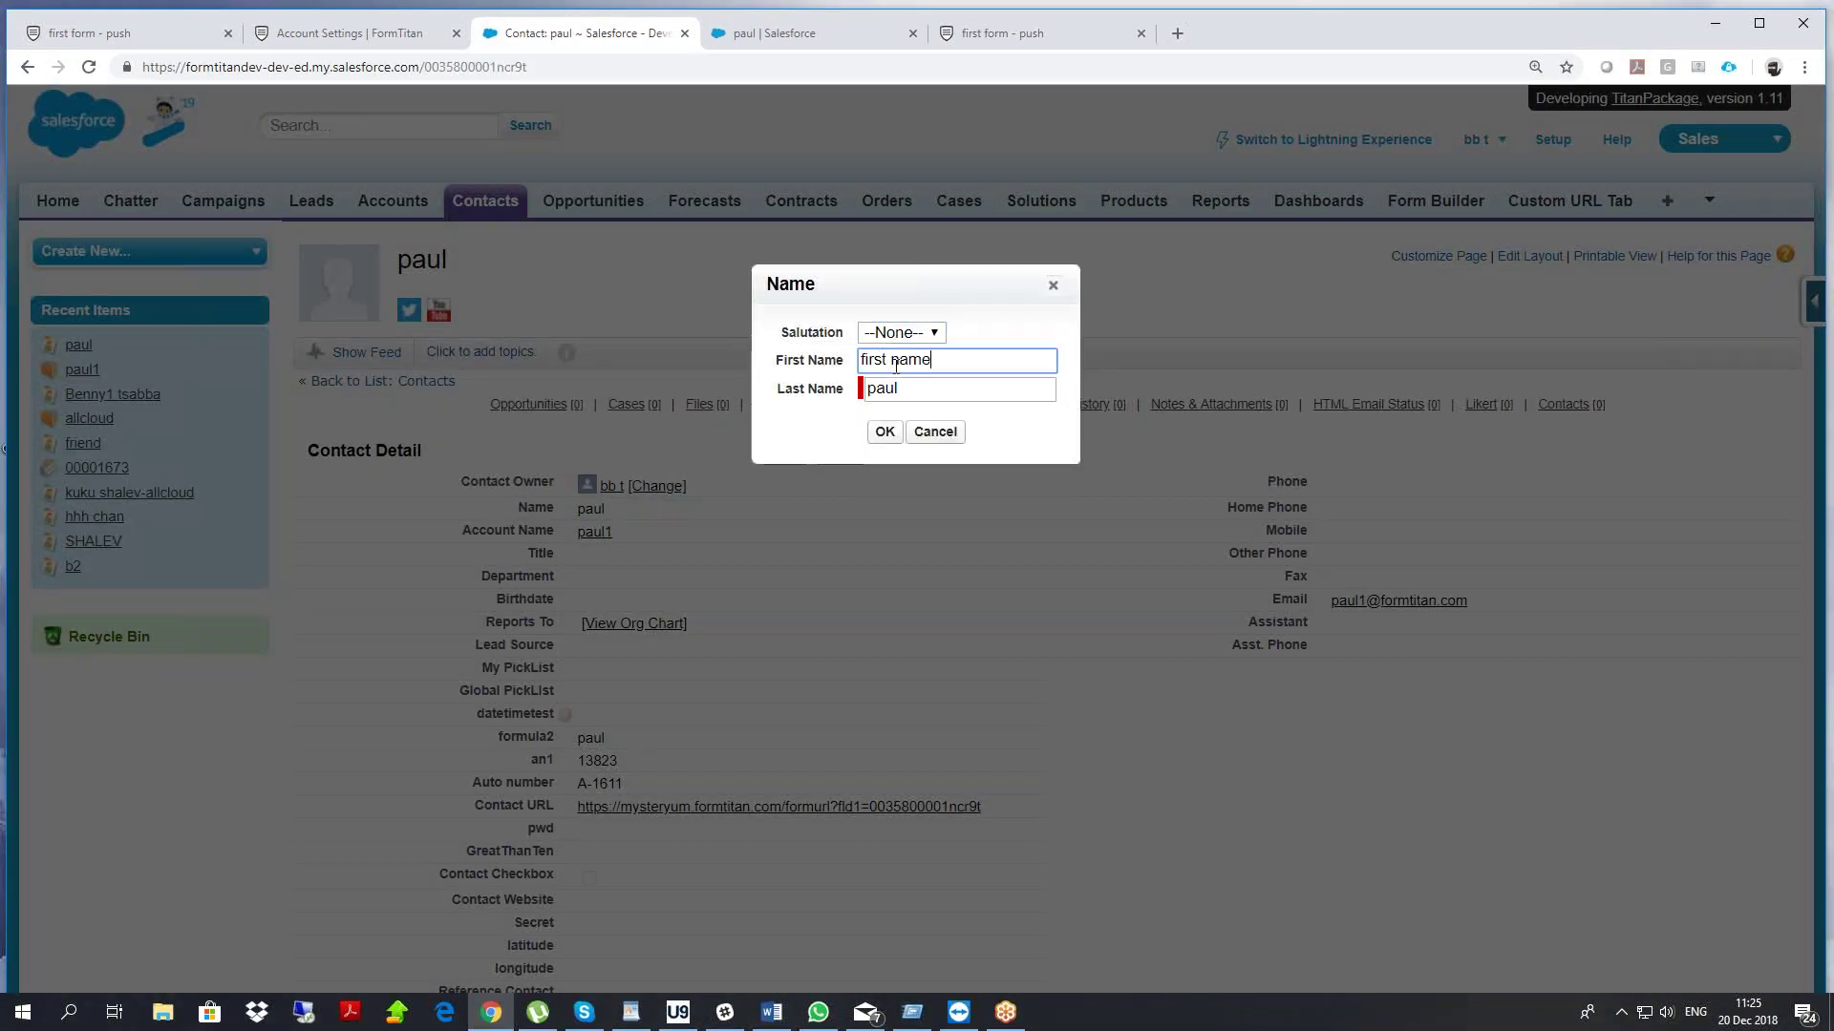
key("ctrl+a")
left_click(885, 432)
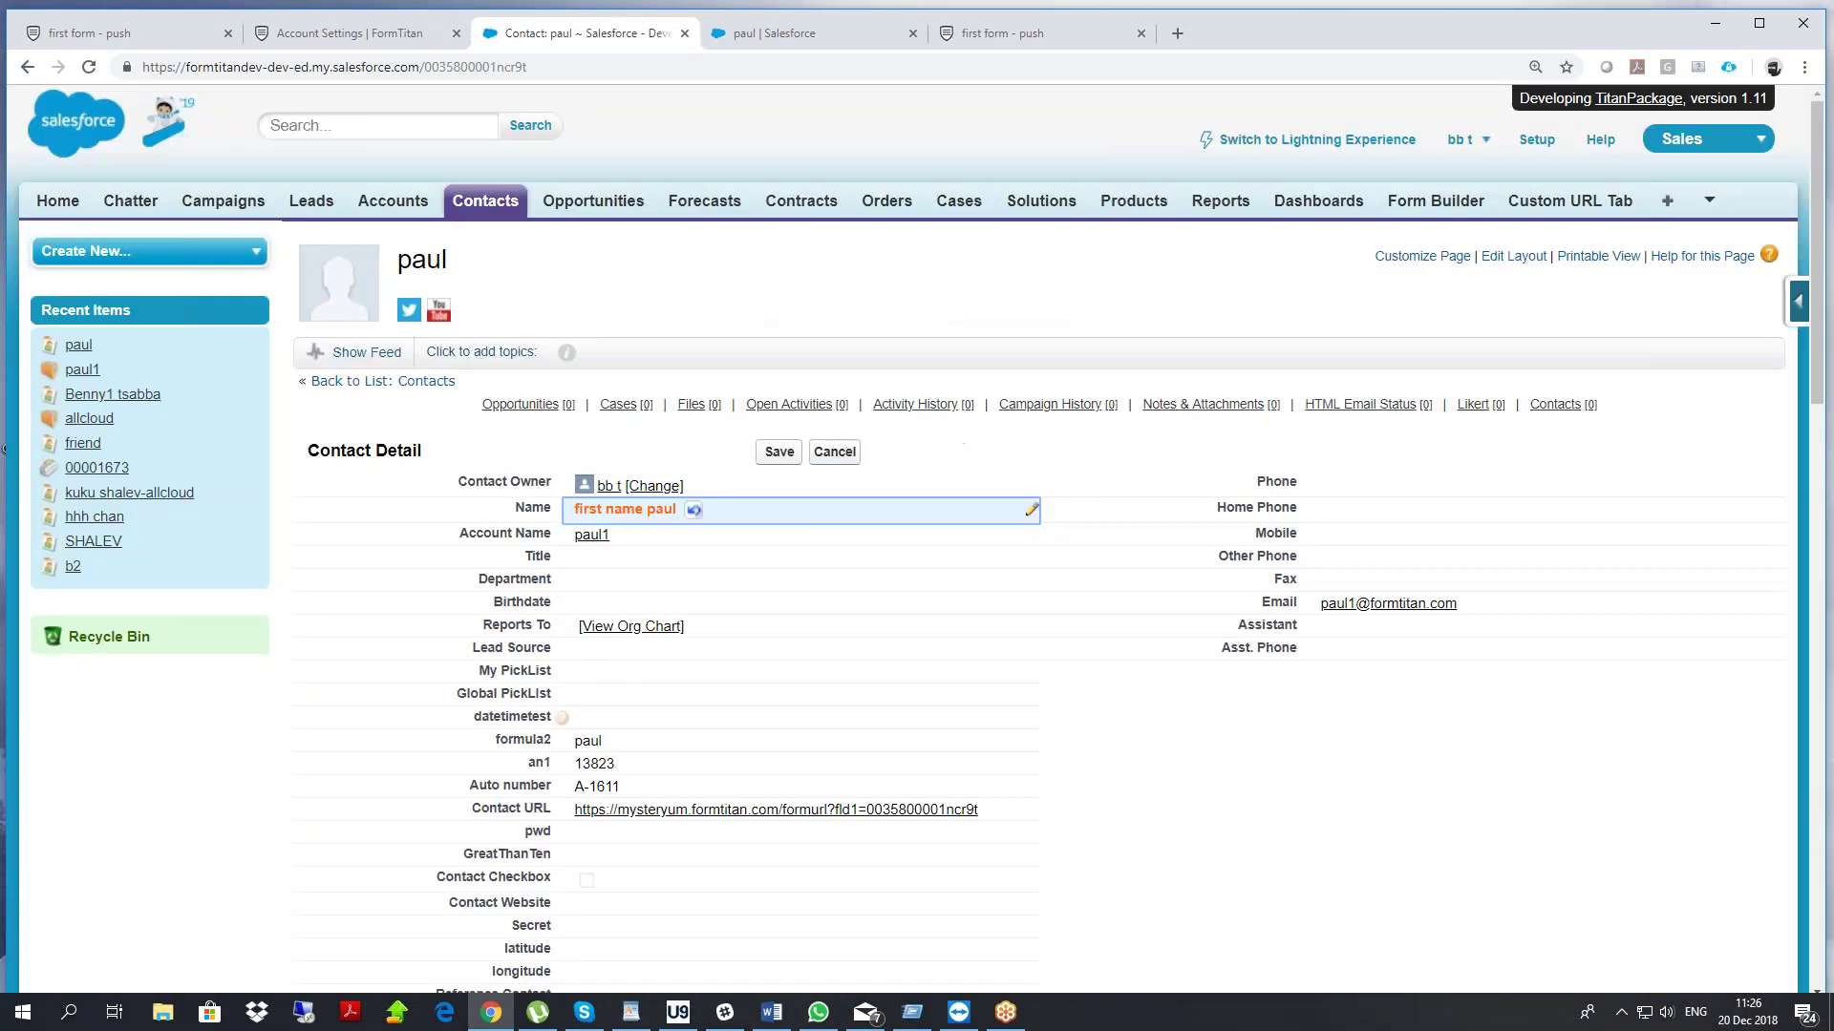
left_click(778, 453)
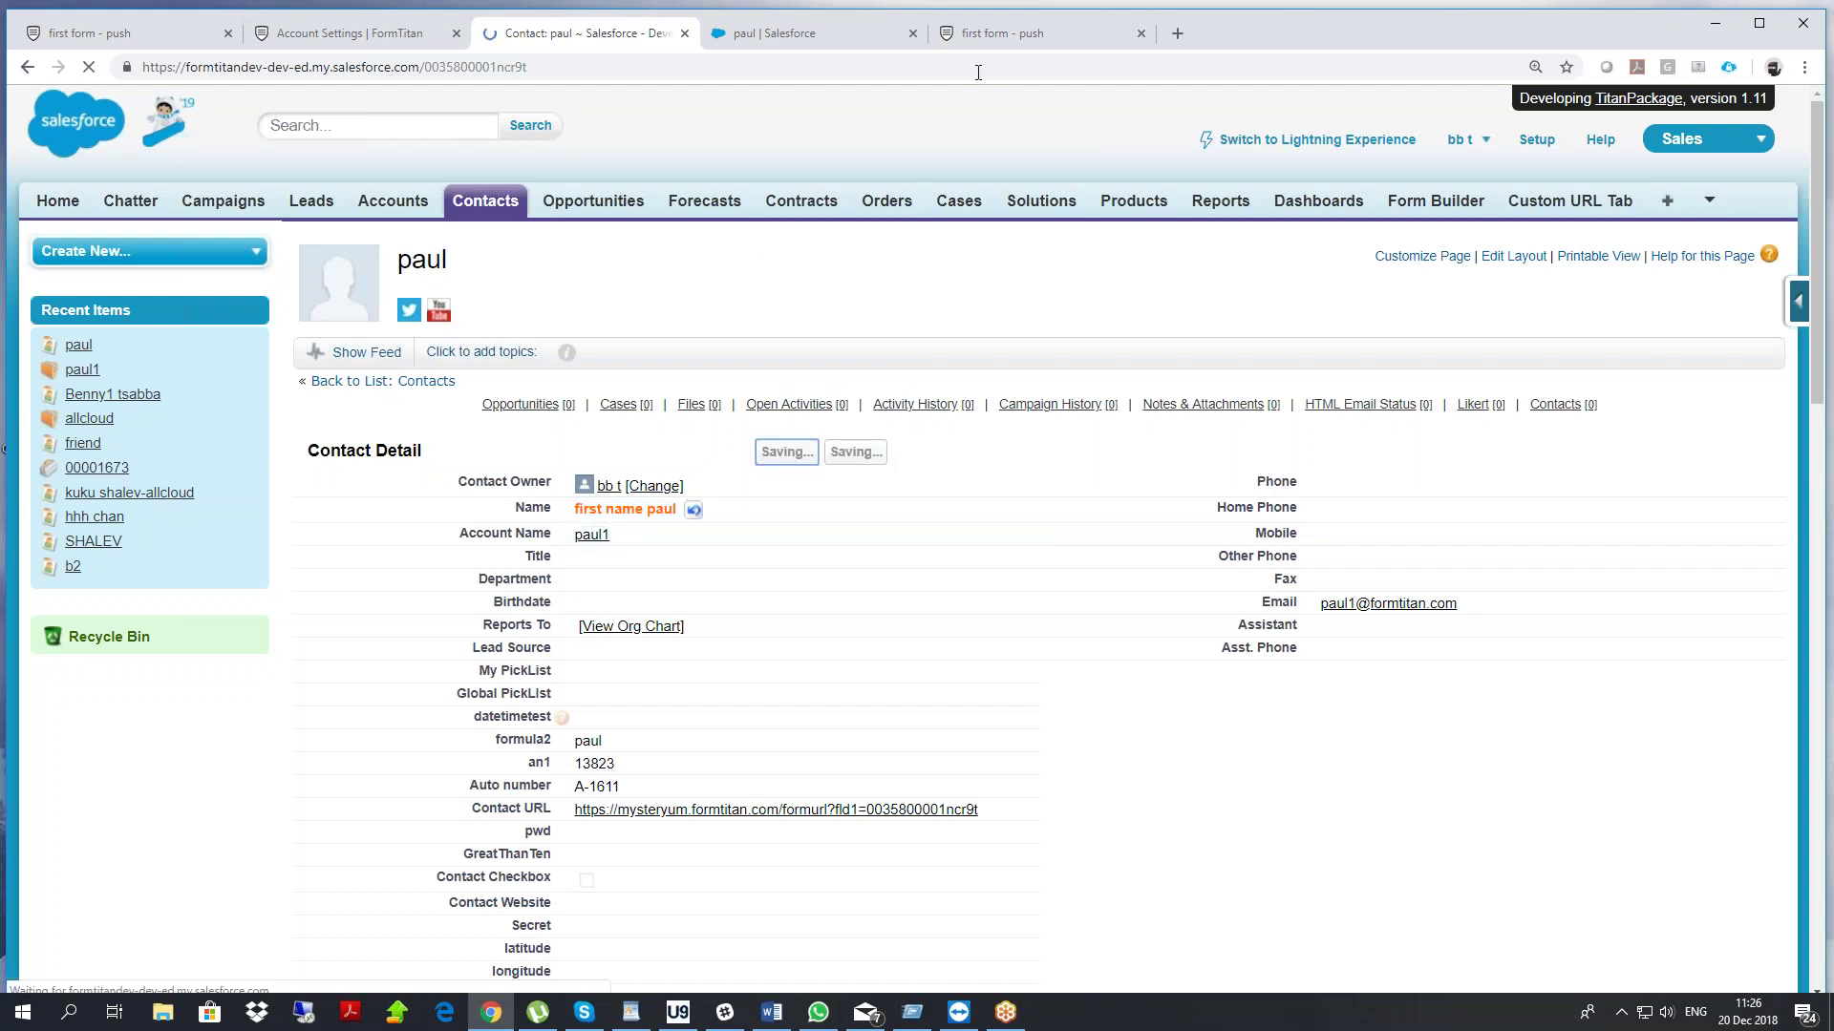
left_click(1003, 33)
Copy the form's email, then add and remove '1' in last name so first name refills
left_click_drag(694, 242, 496, 281)
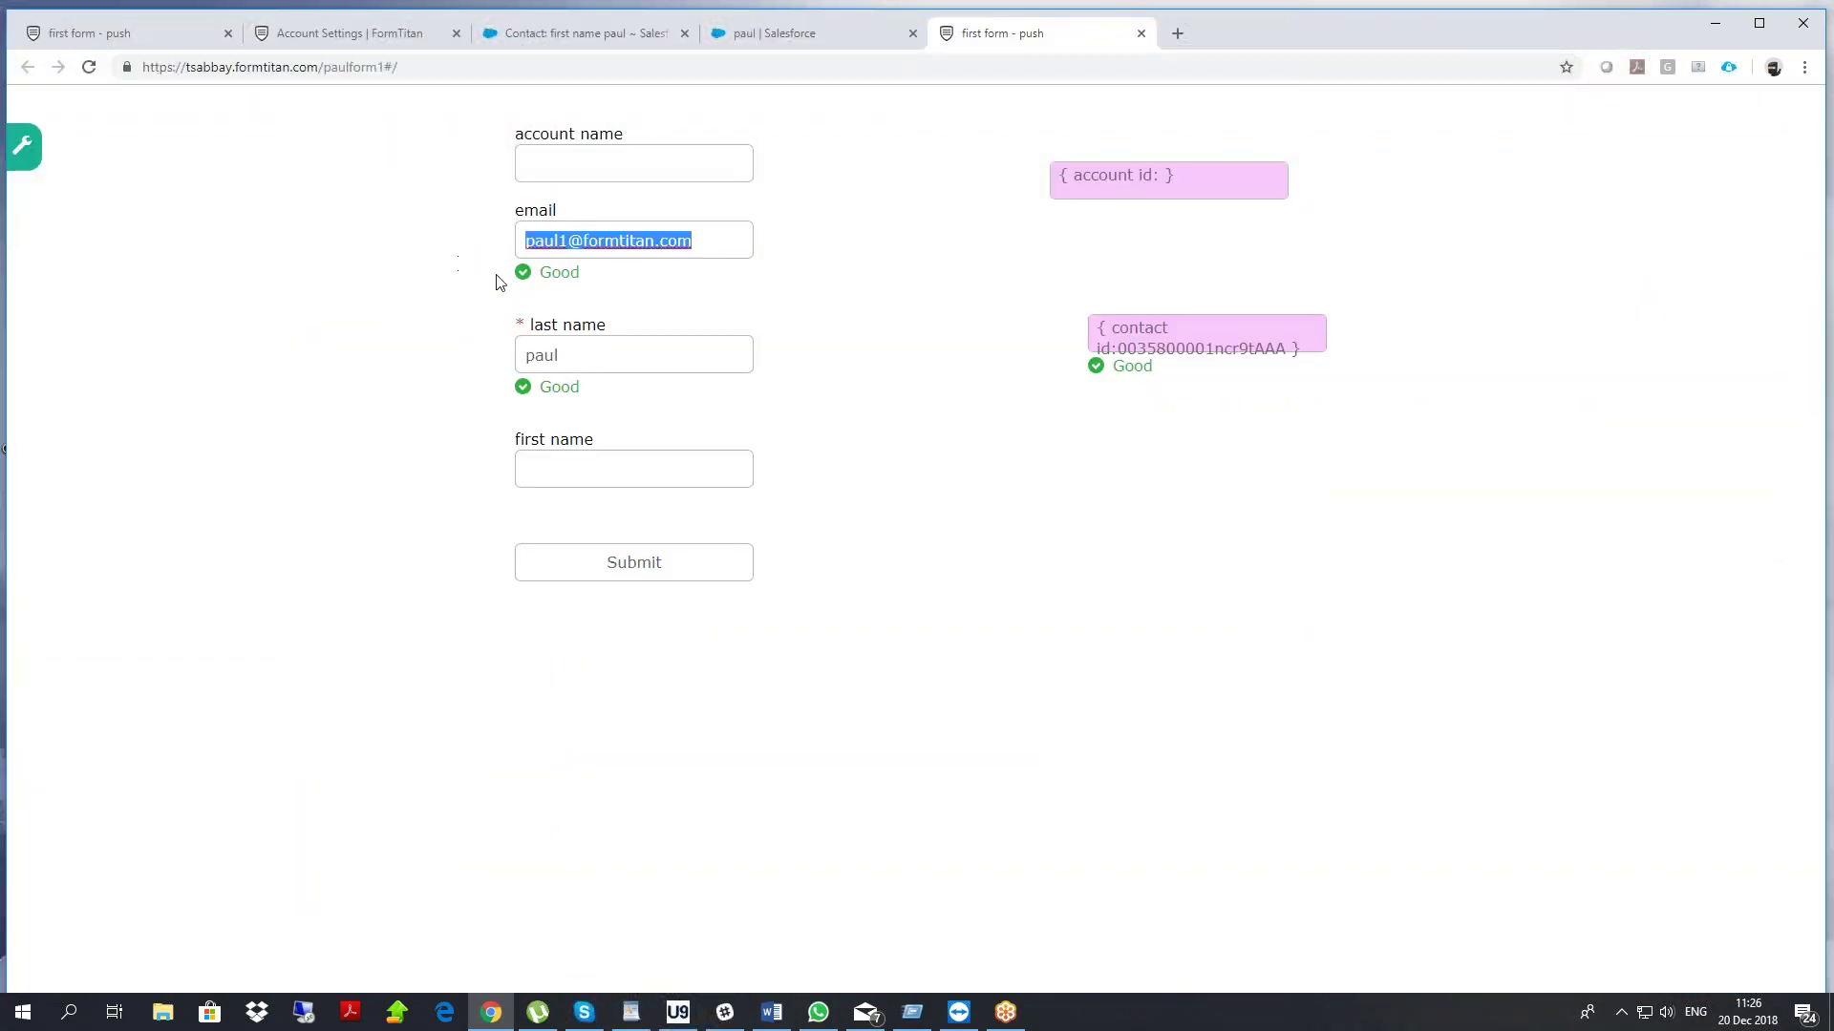
right_click(591, 250)
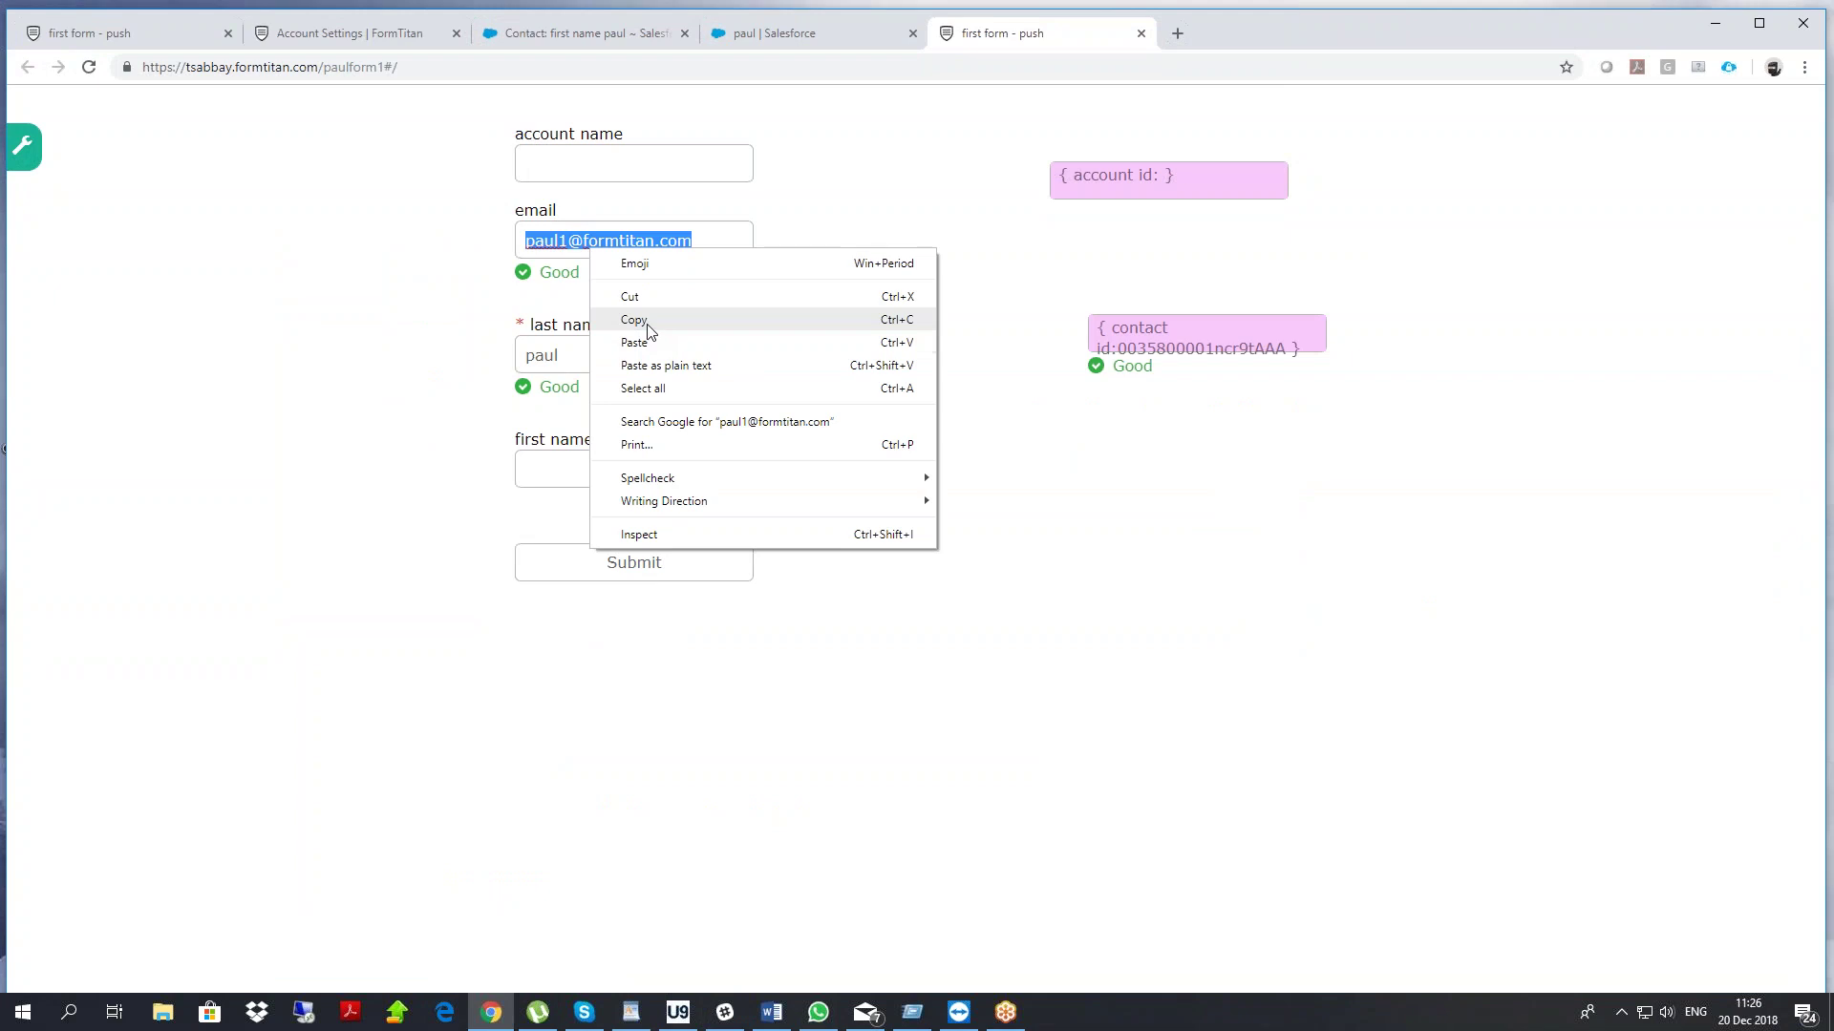
left_click(647, 321)
left_click(605, 356)
type("1")
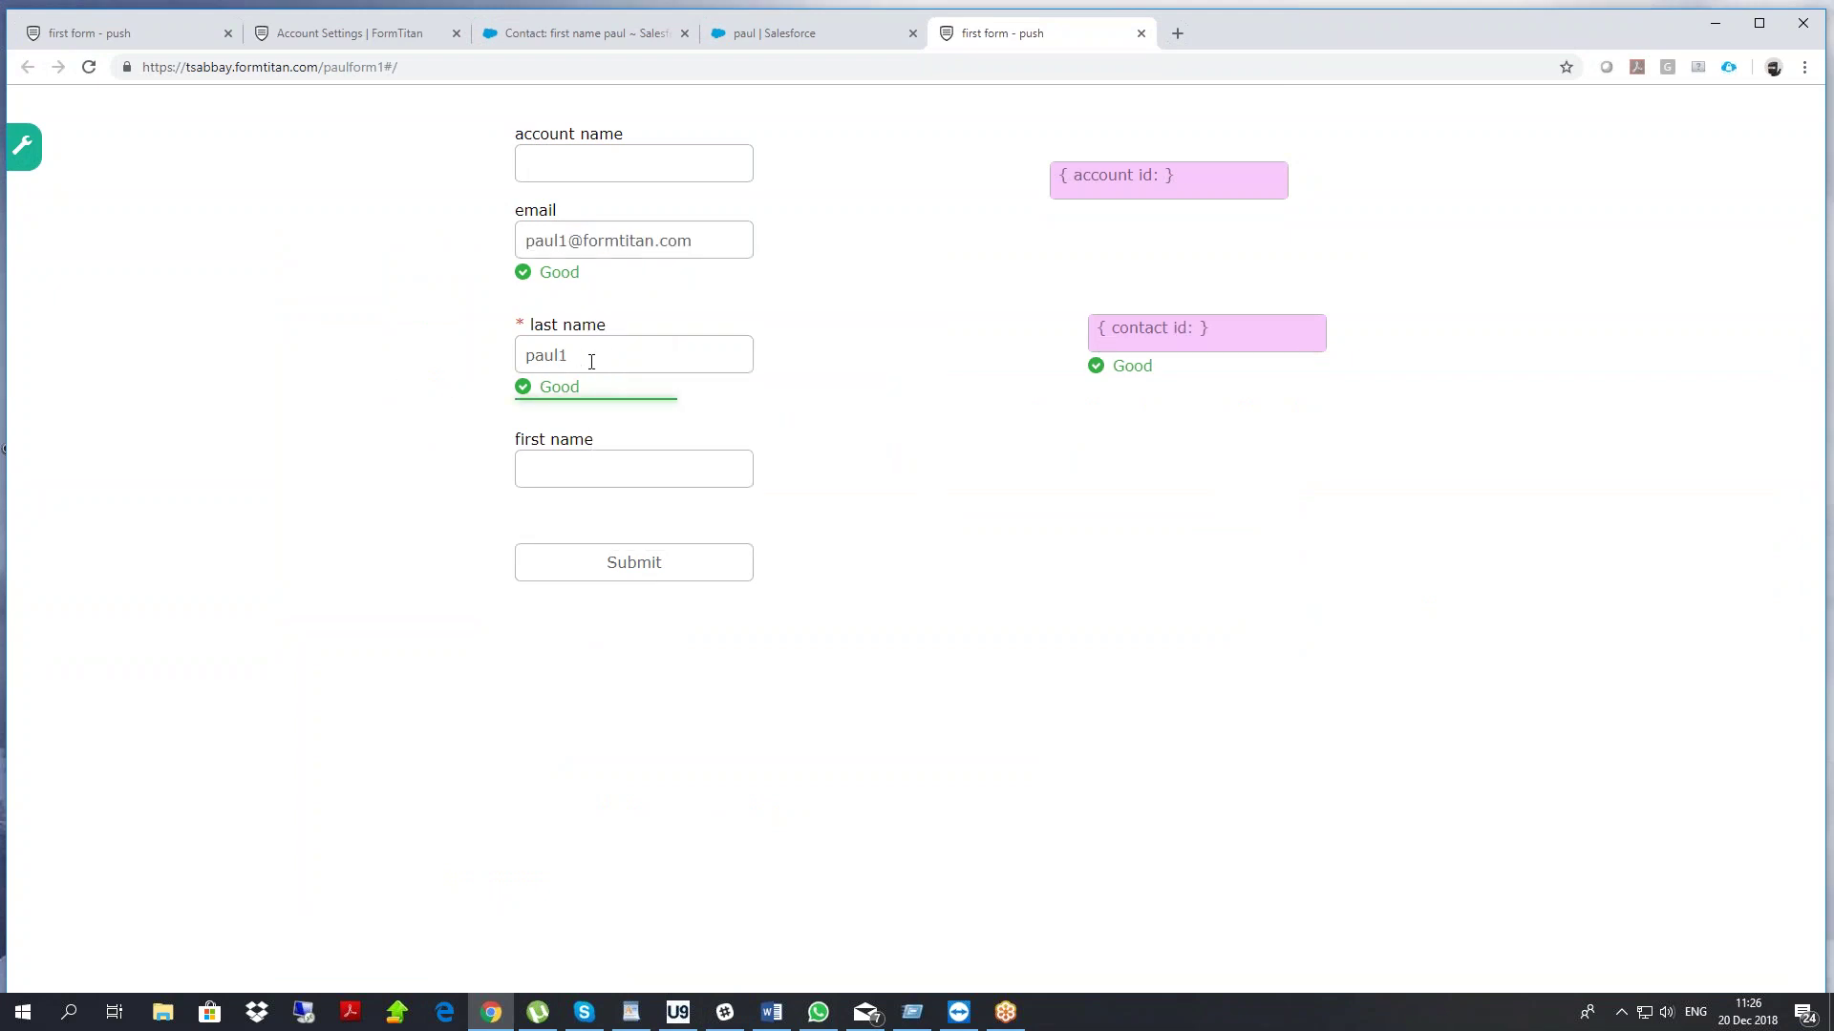
key("BackSpace")
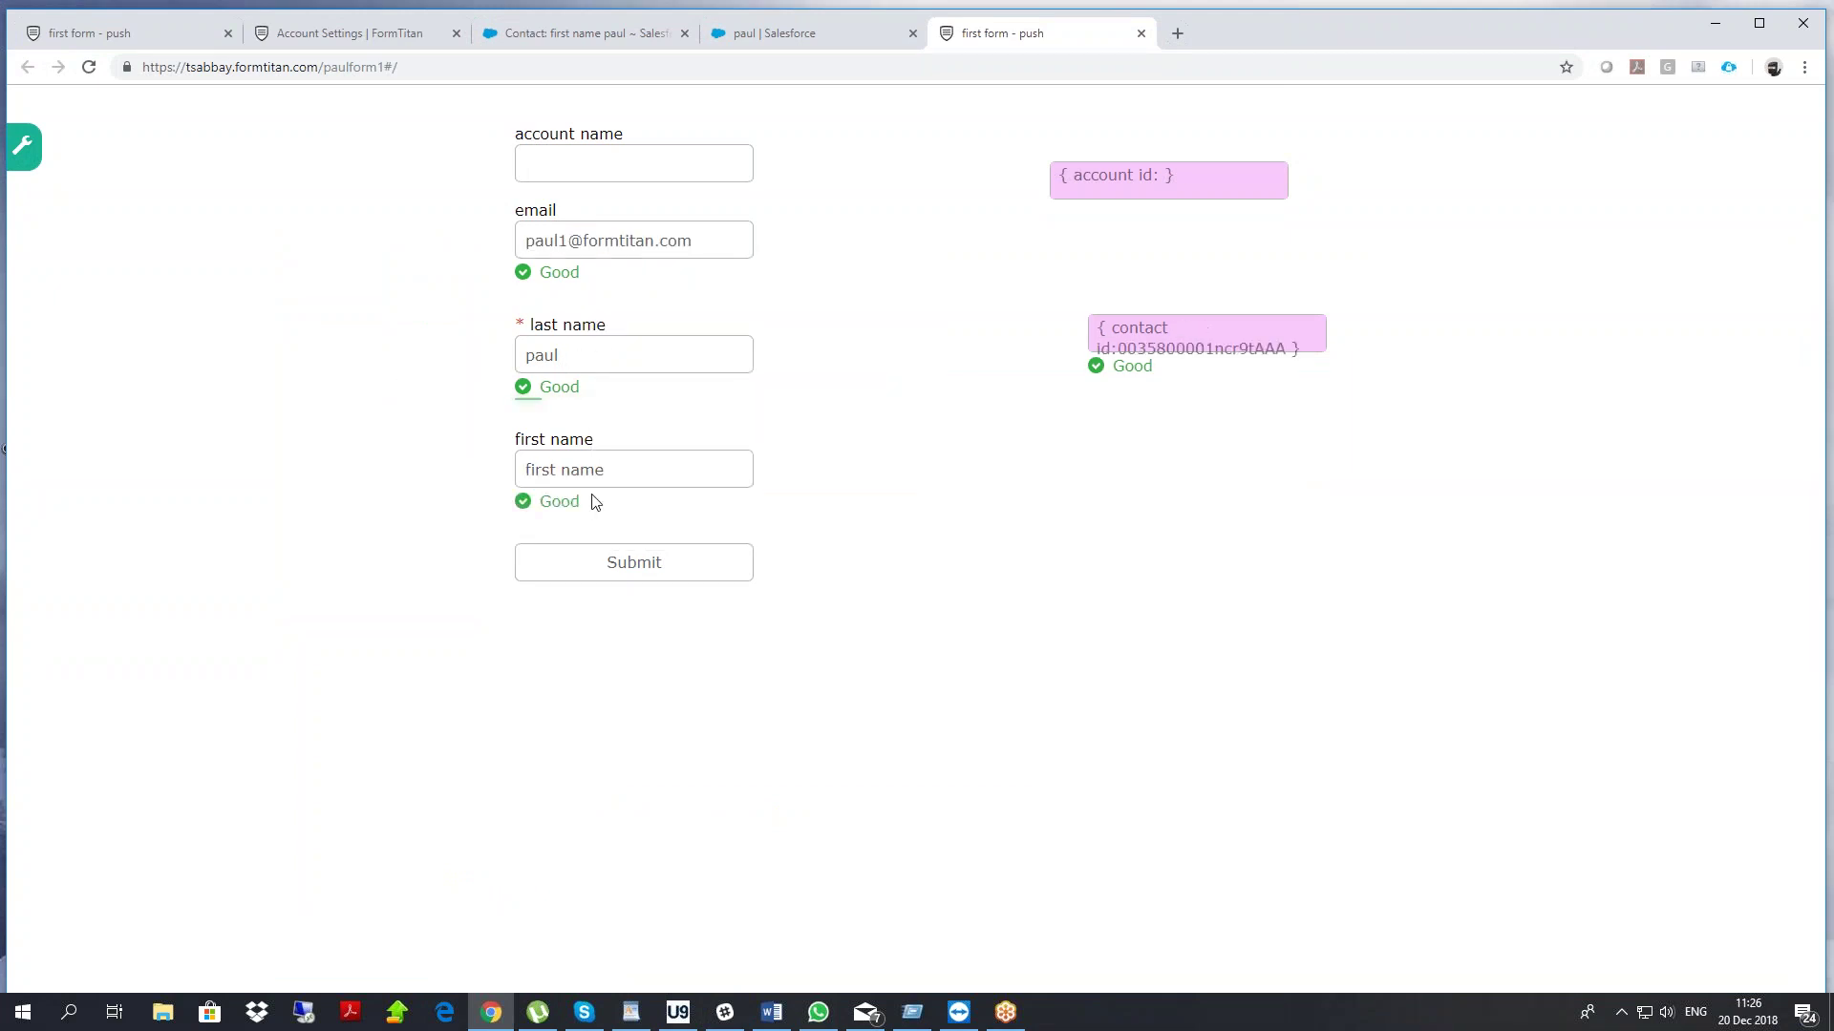
left_click_drag(601, 469, 344, 495)
left_click_drag(720, 247, 491, 271)
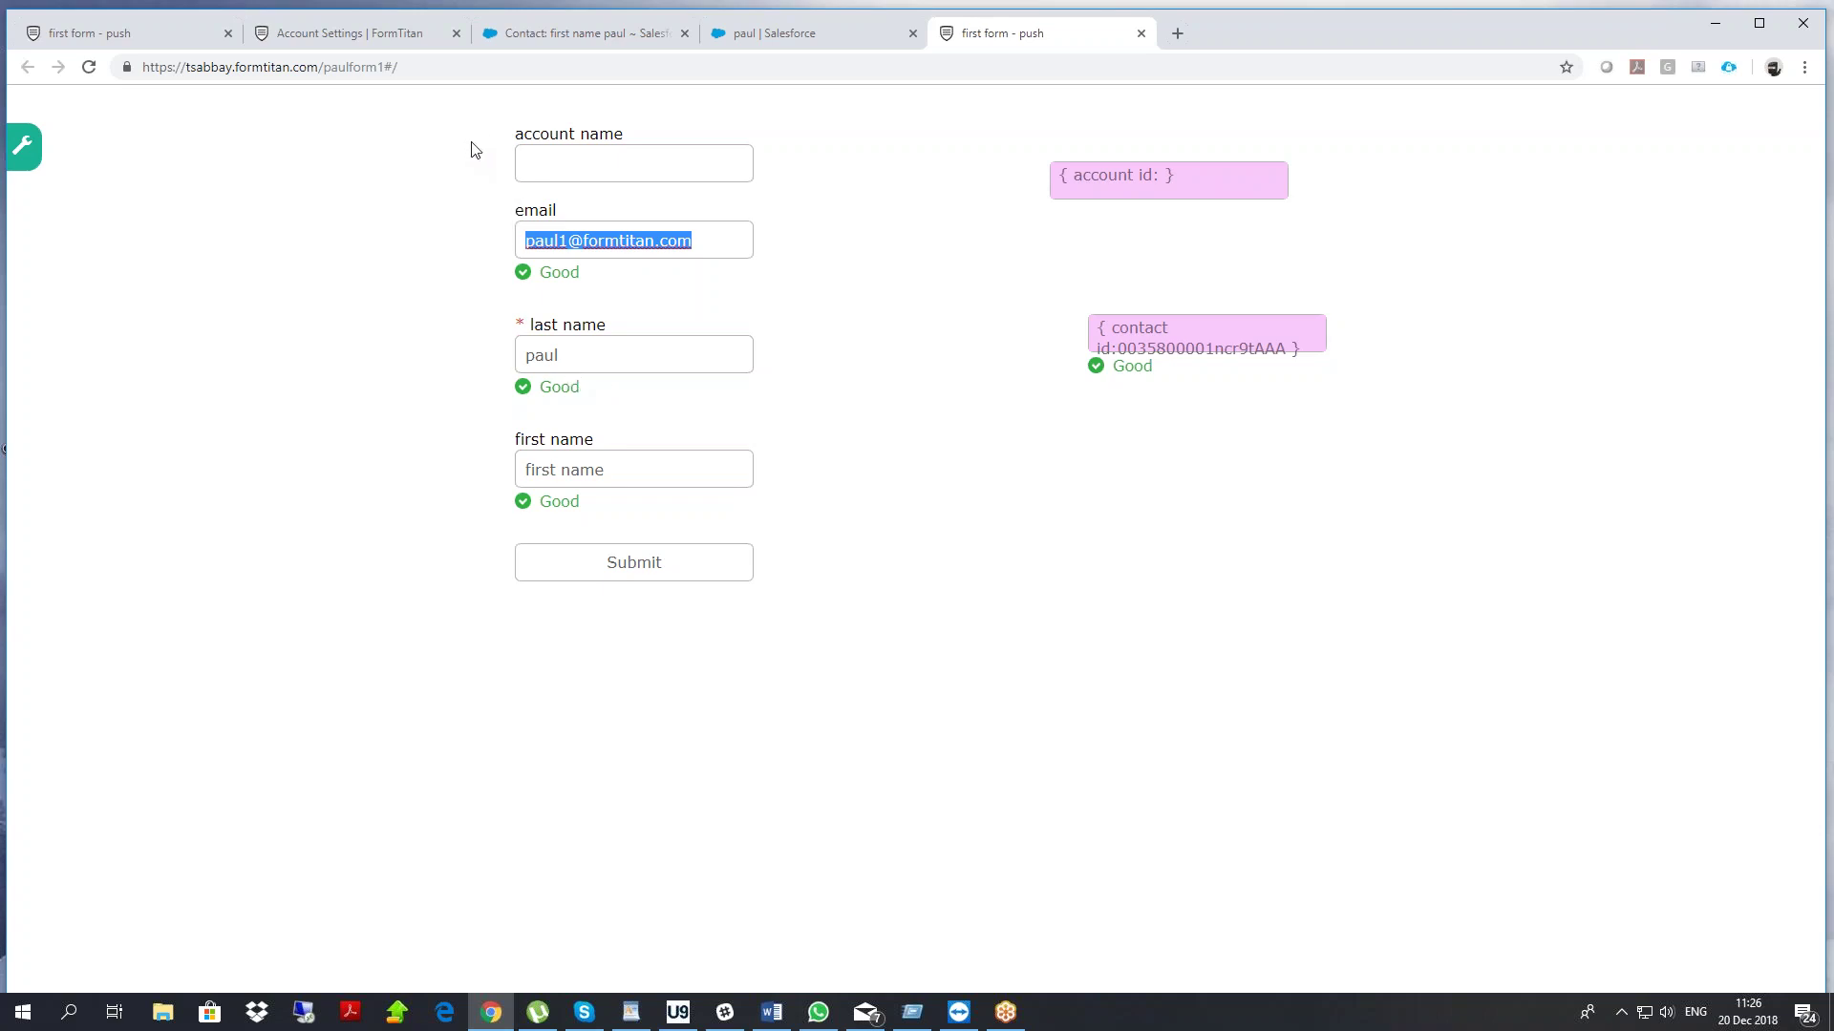
Place a SmartV element near the top of the form and link it to Salesforce Contact
left_click(159, 38)
left_click_drag(109, 212, 10, 237)
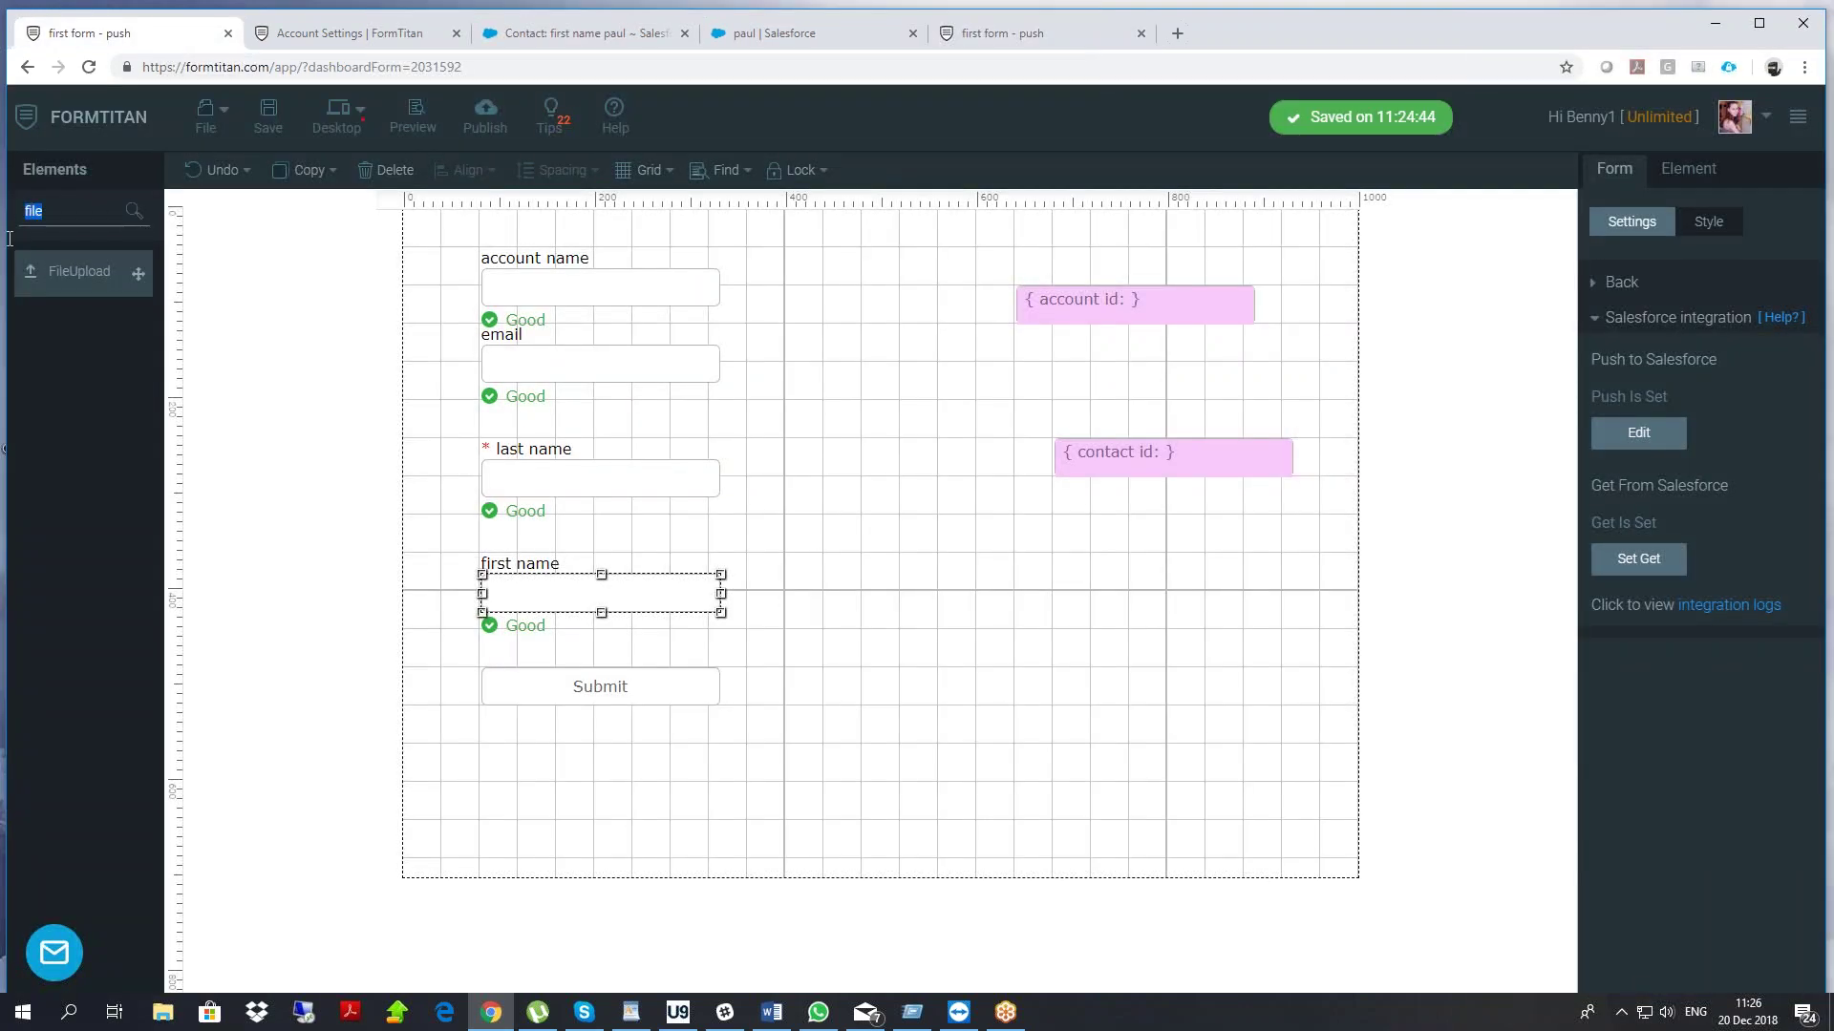
type("sma")
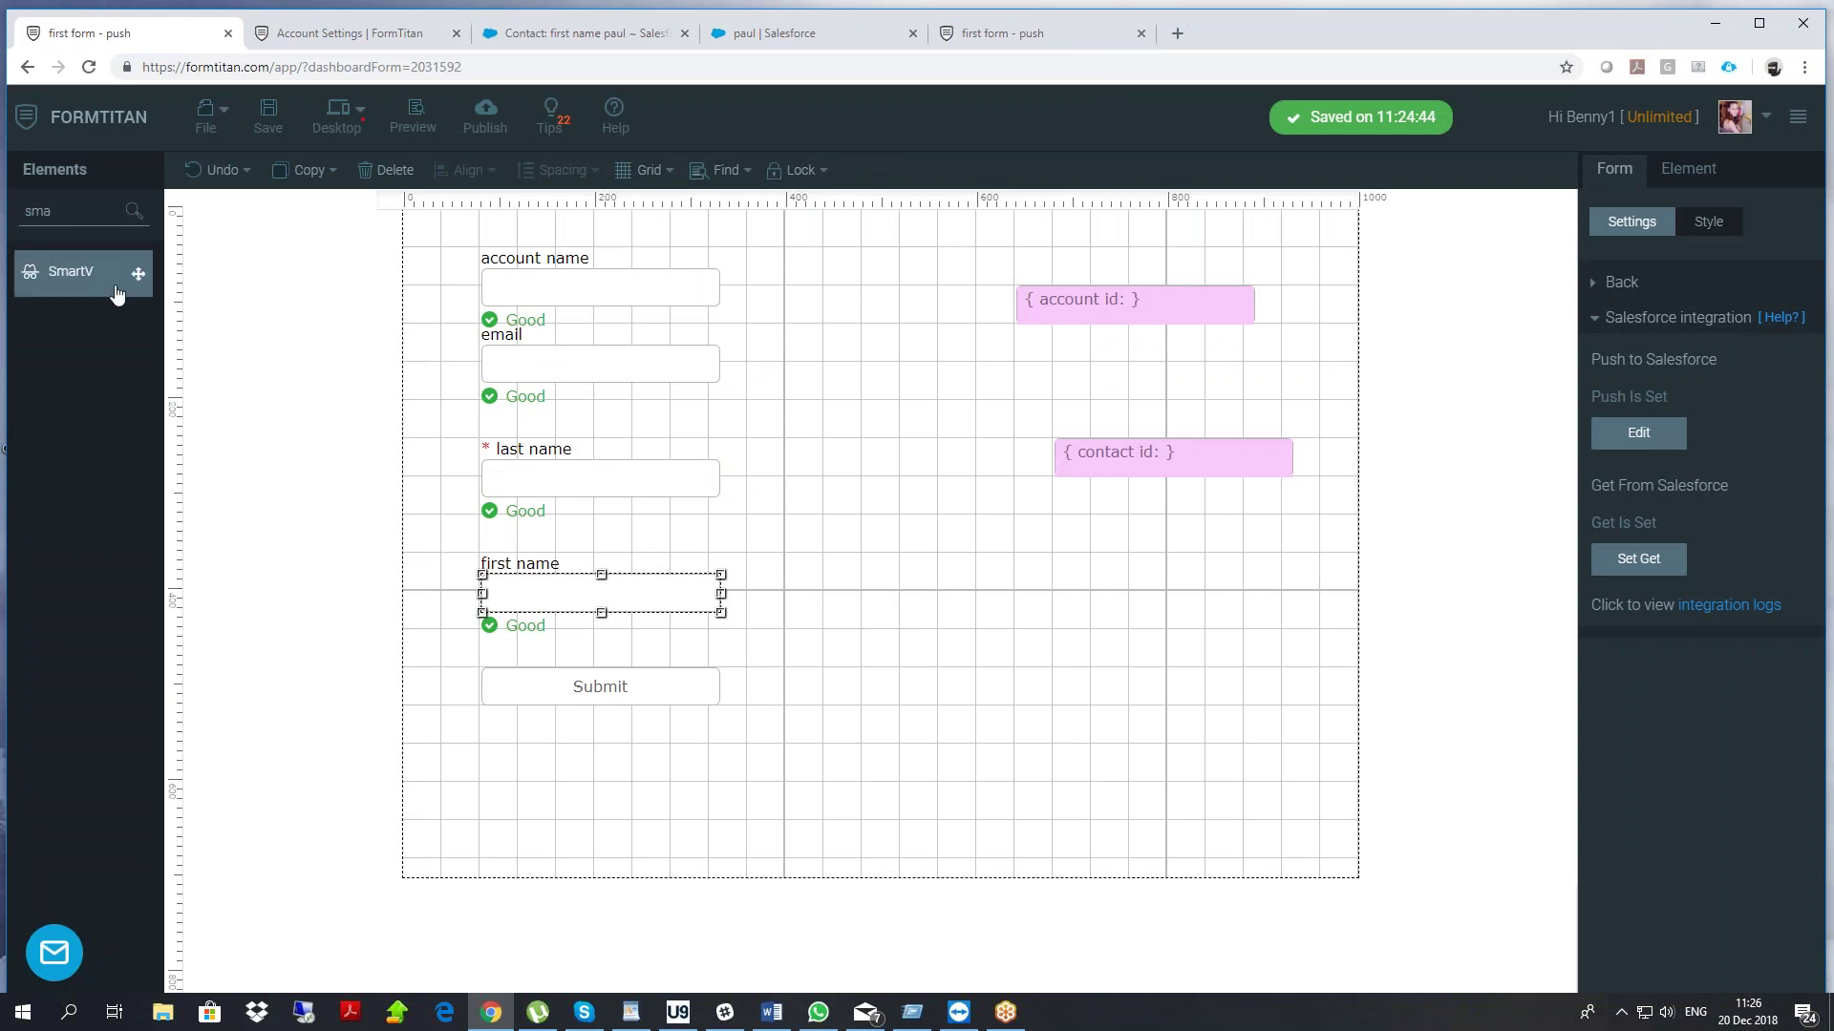
left_click_drag(133, 273, 831, 282)
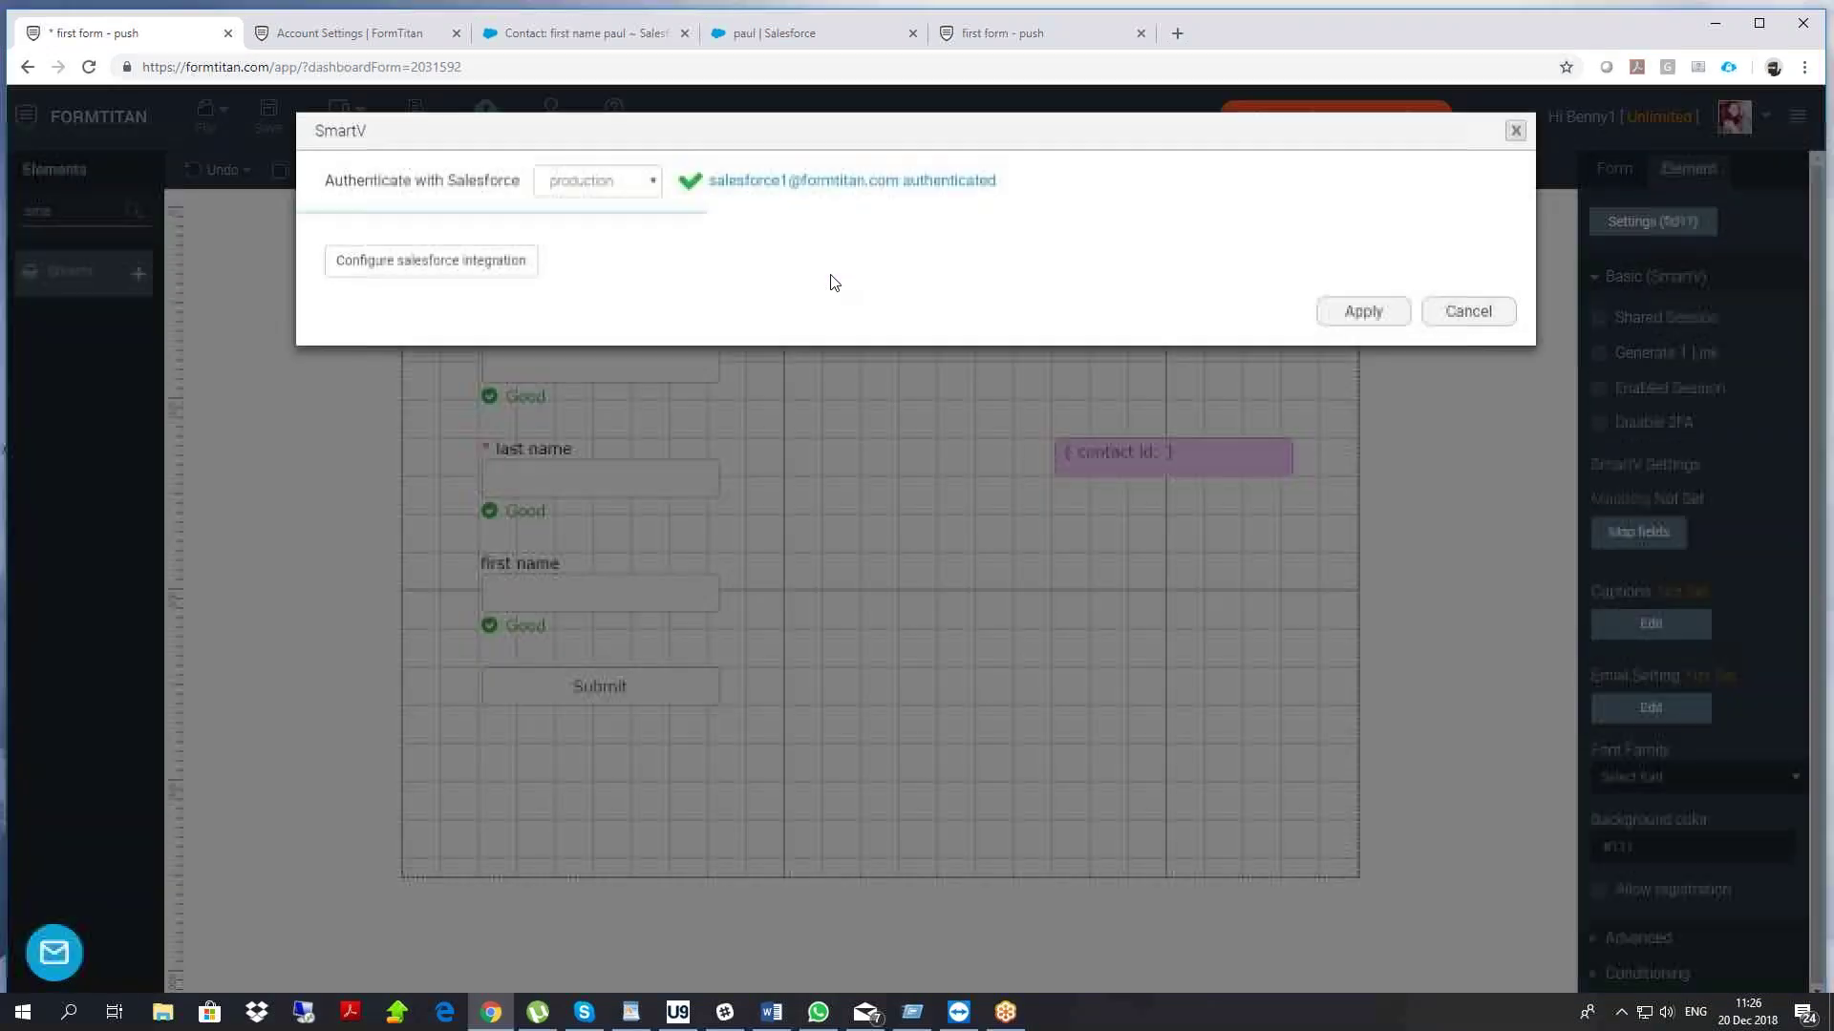
left_click(472, 272)
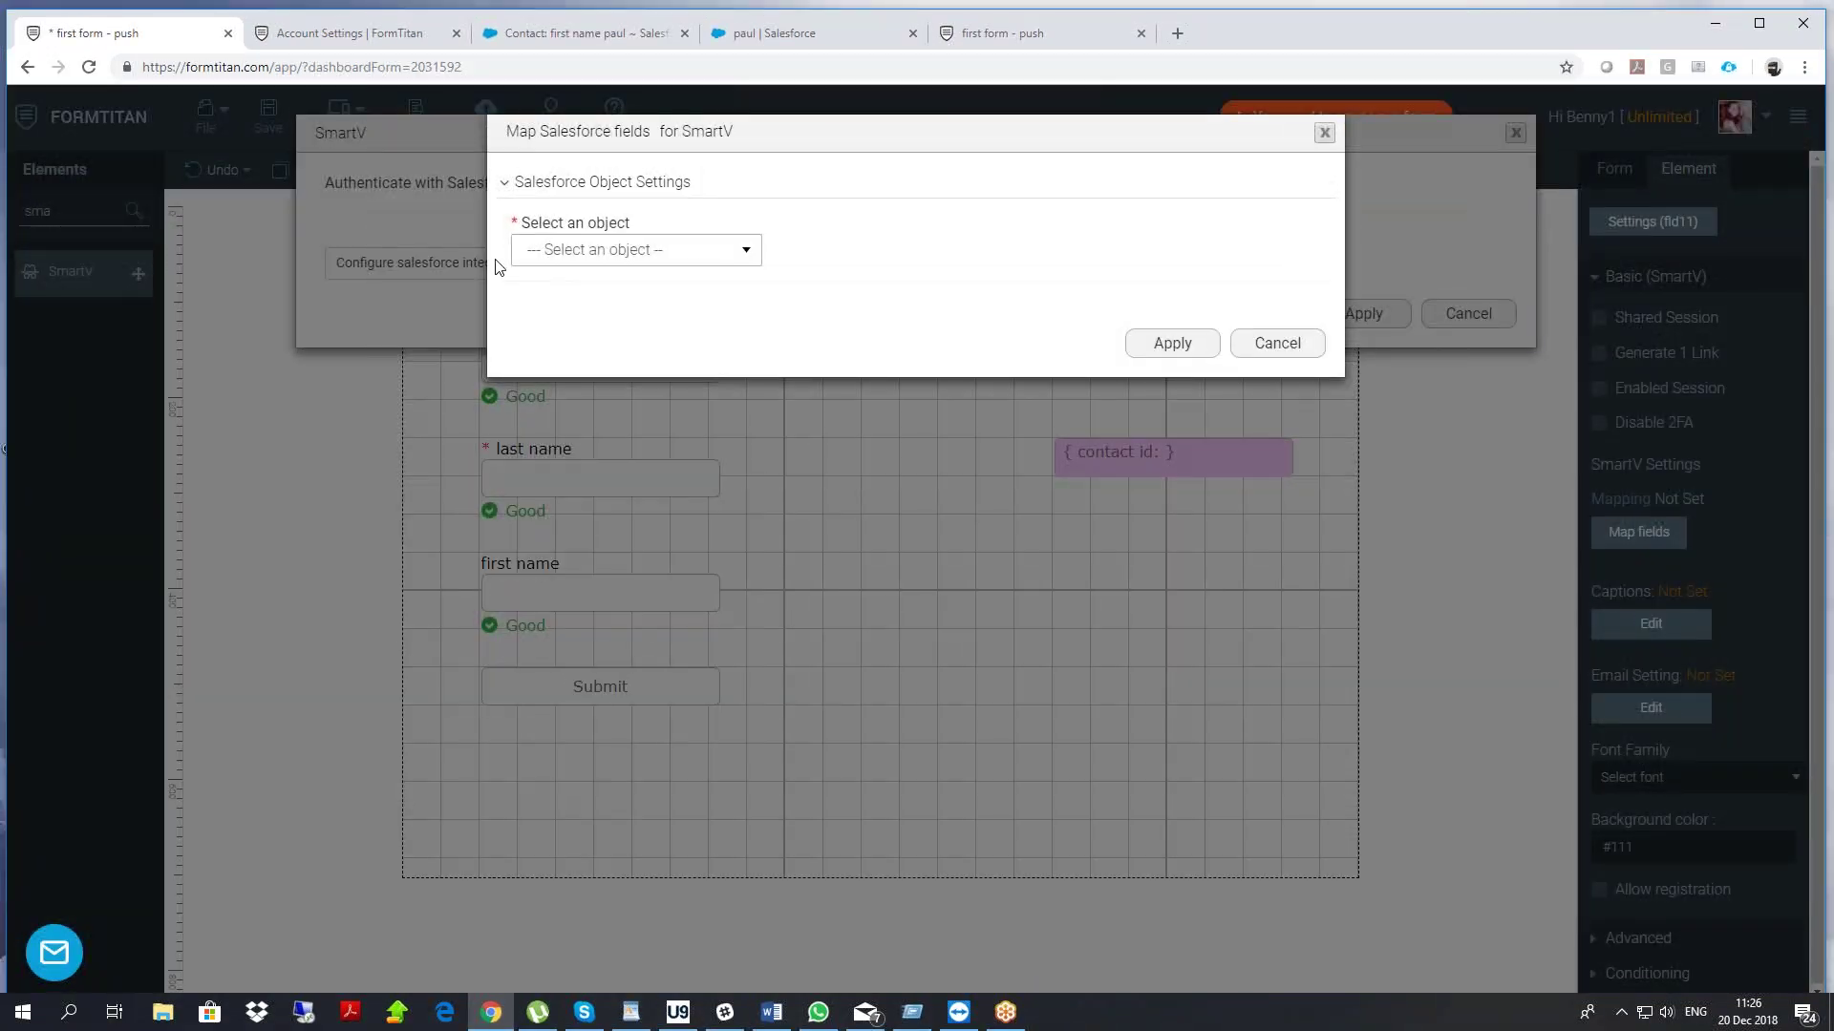
left_click(582, 251)
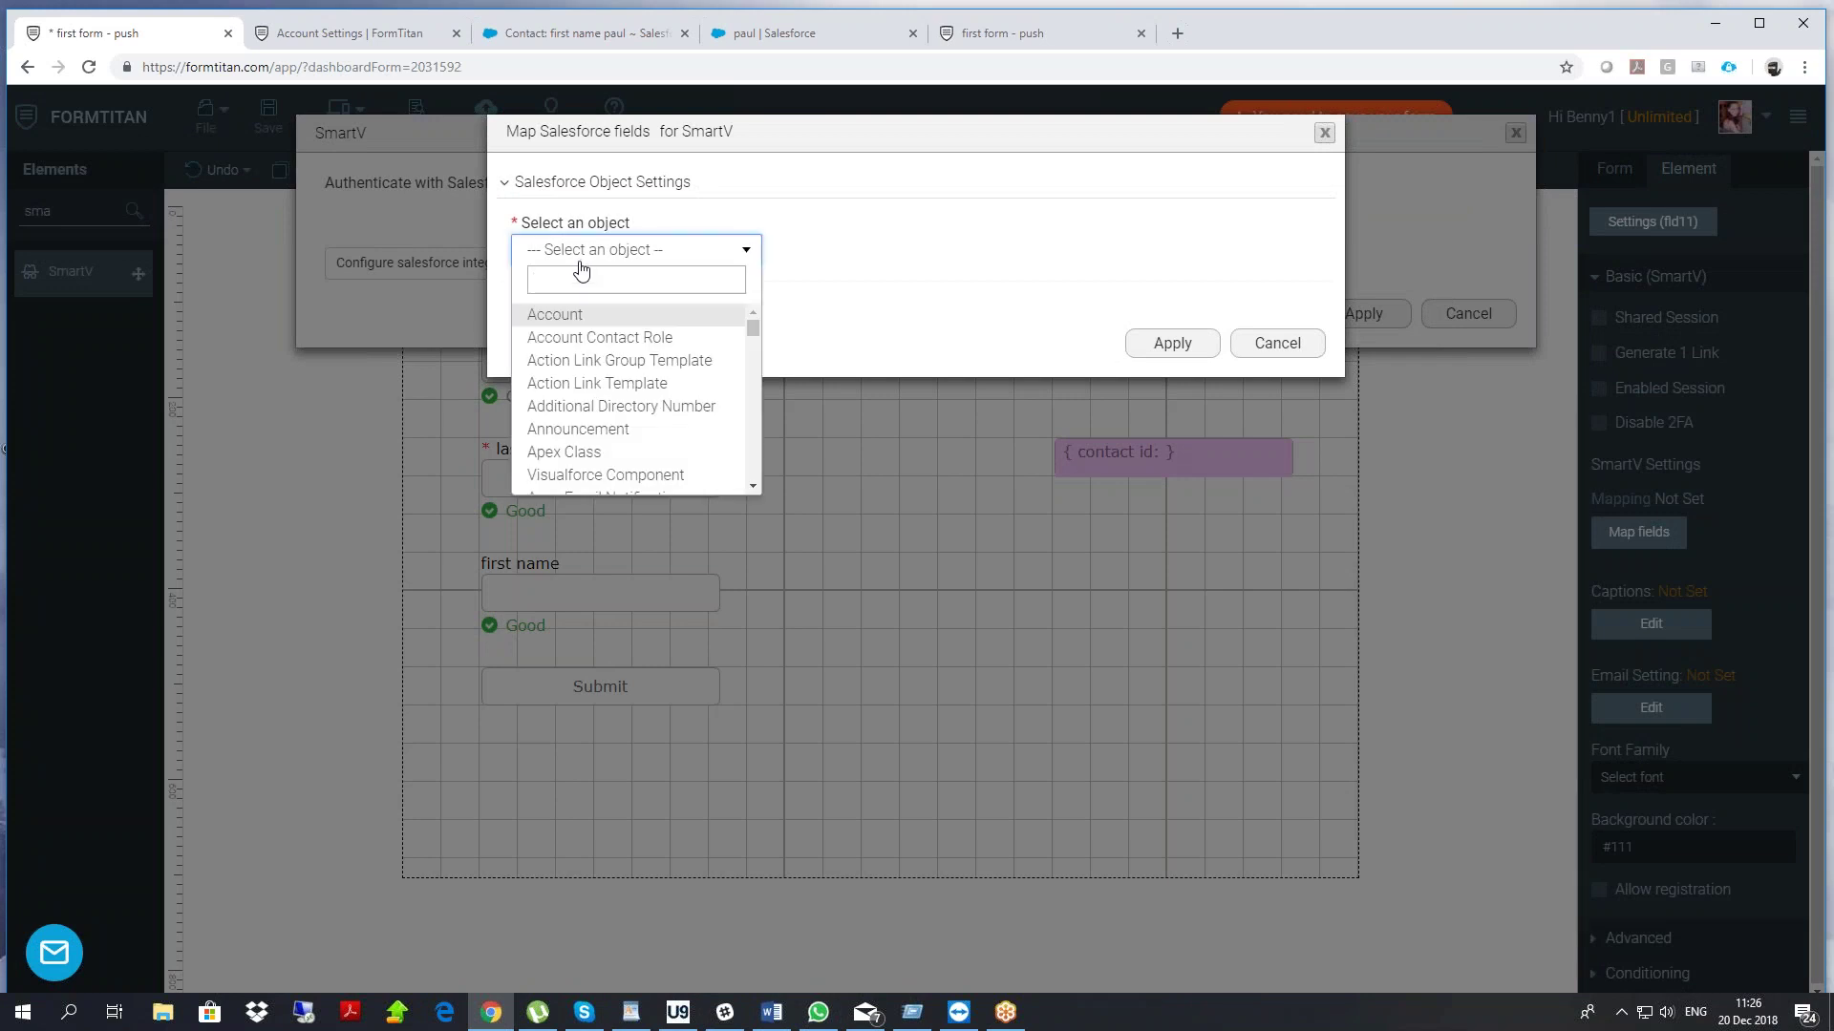
type("cont")
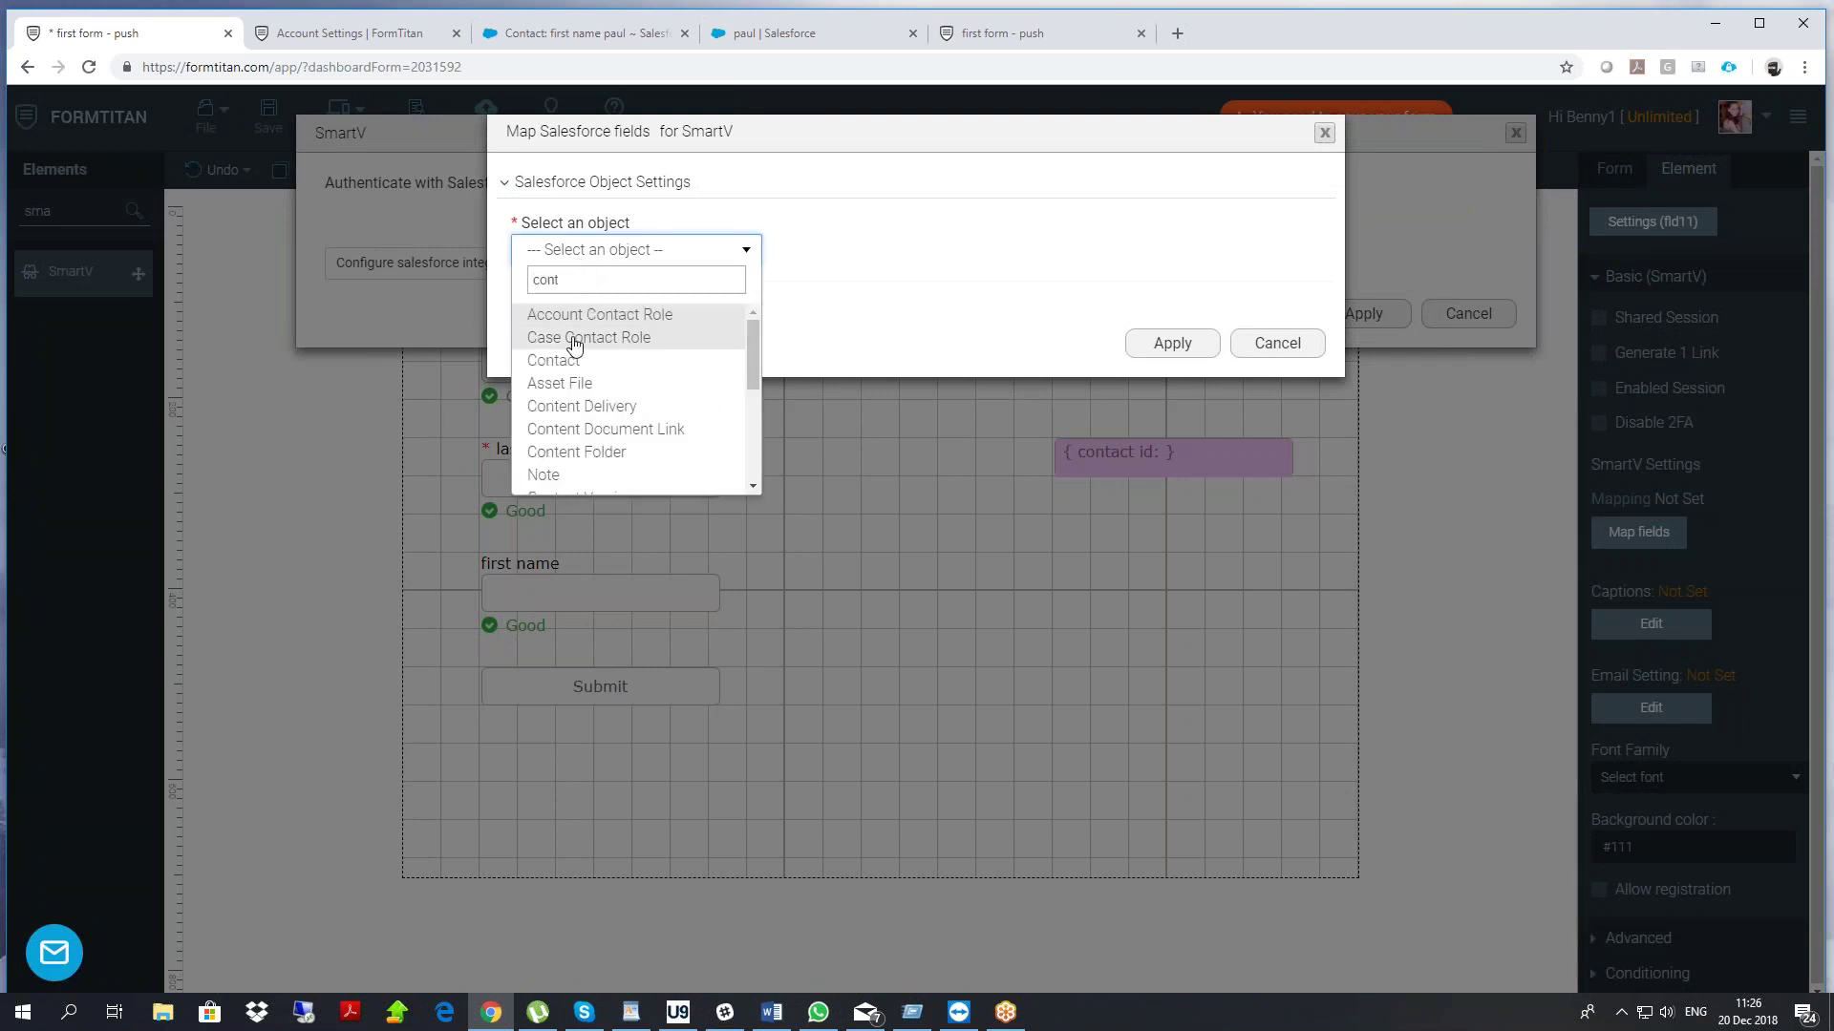
left_click(561, 360)
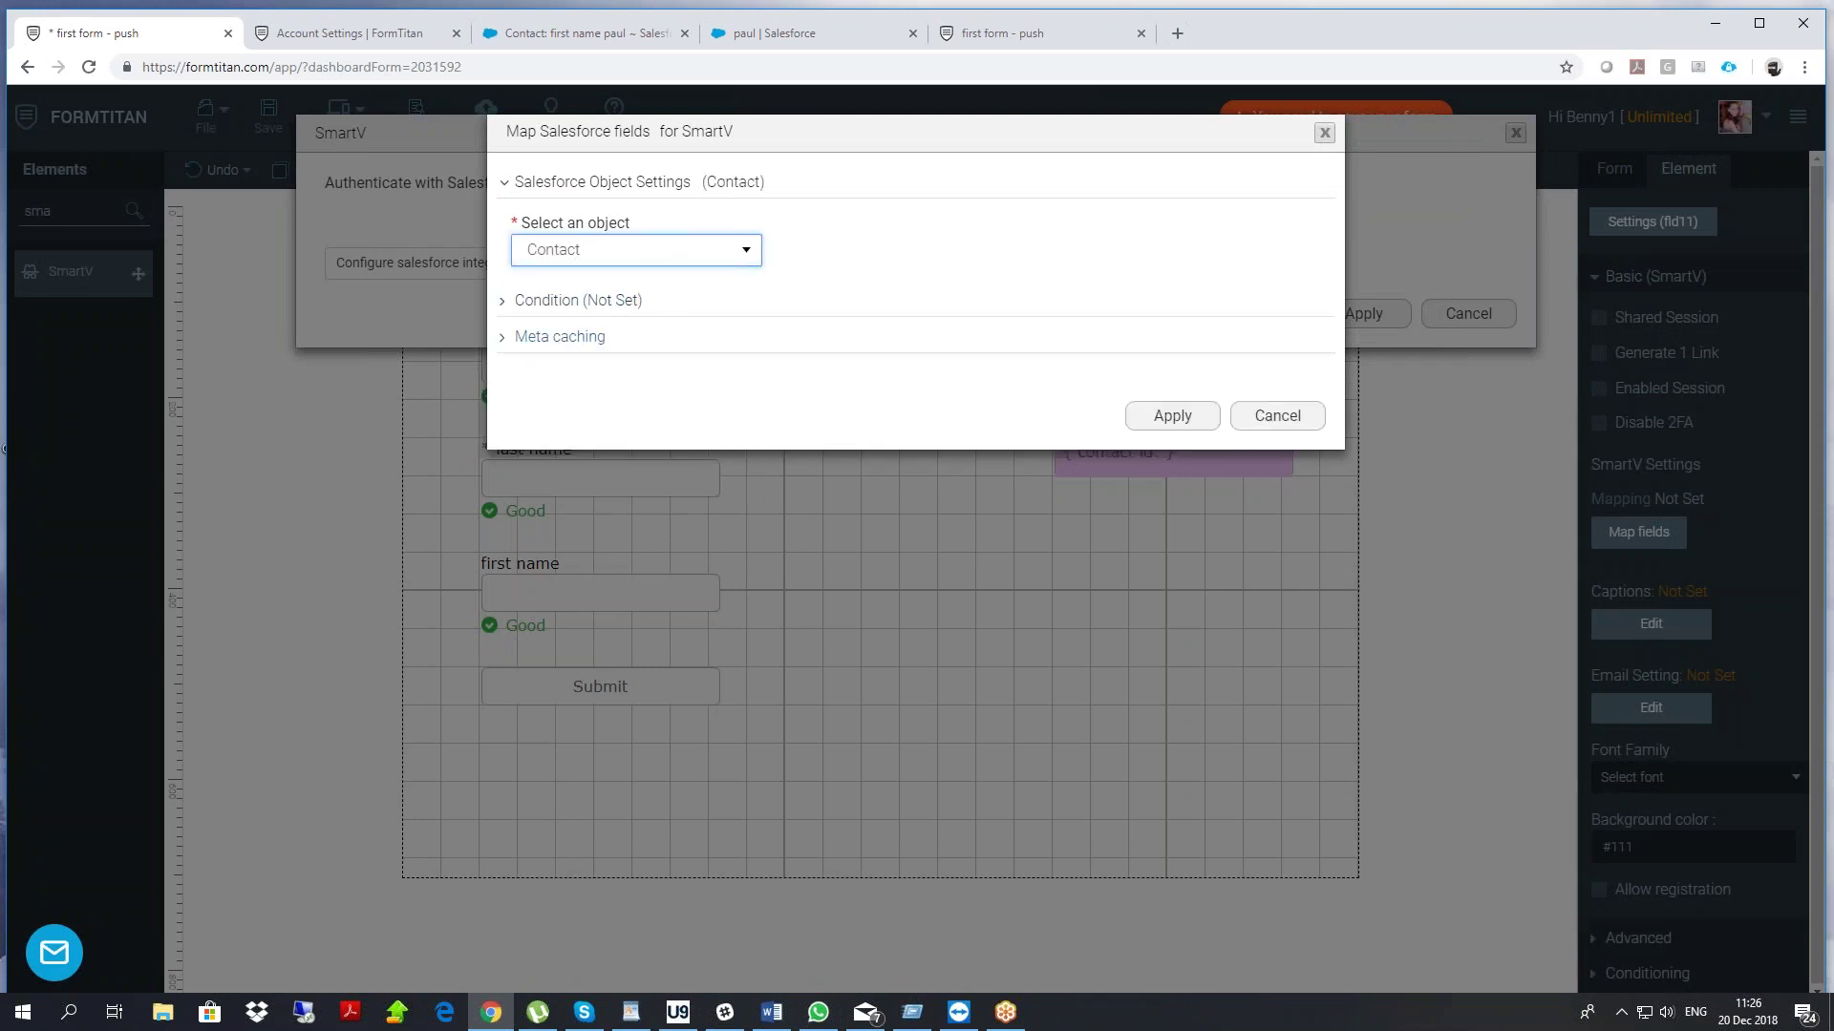
left_click(1169, 417)
Add the Contact ID, Email and Secret fields to the SmartV field table
left_click(491, 286)
left_click(423, 363)
left_click(350, 327)
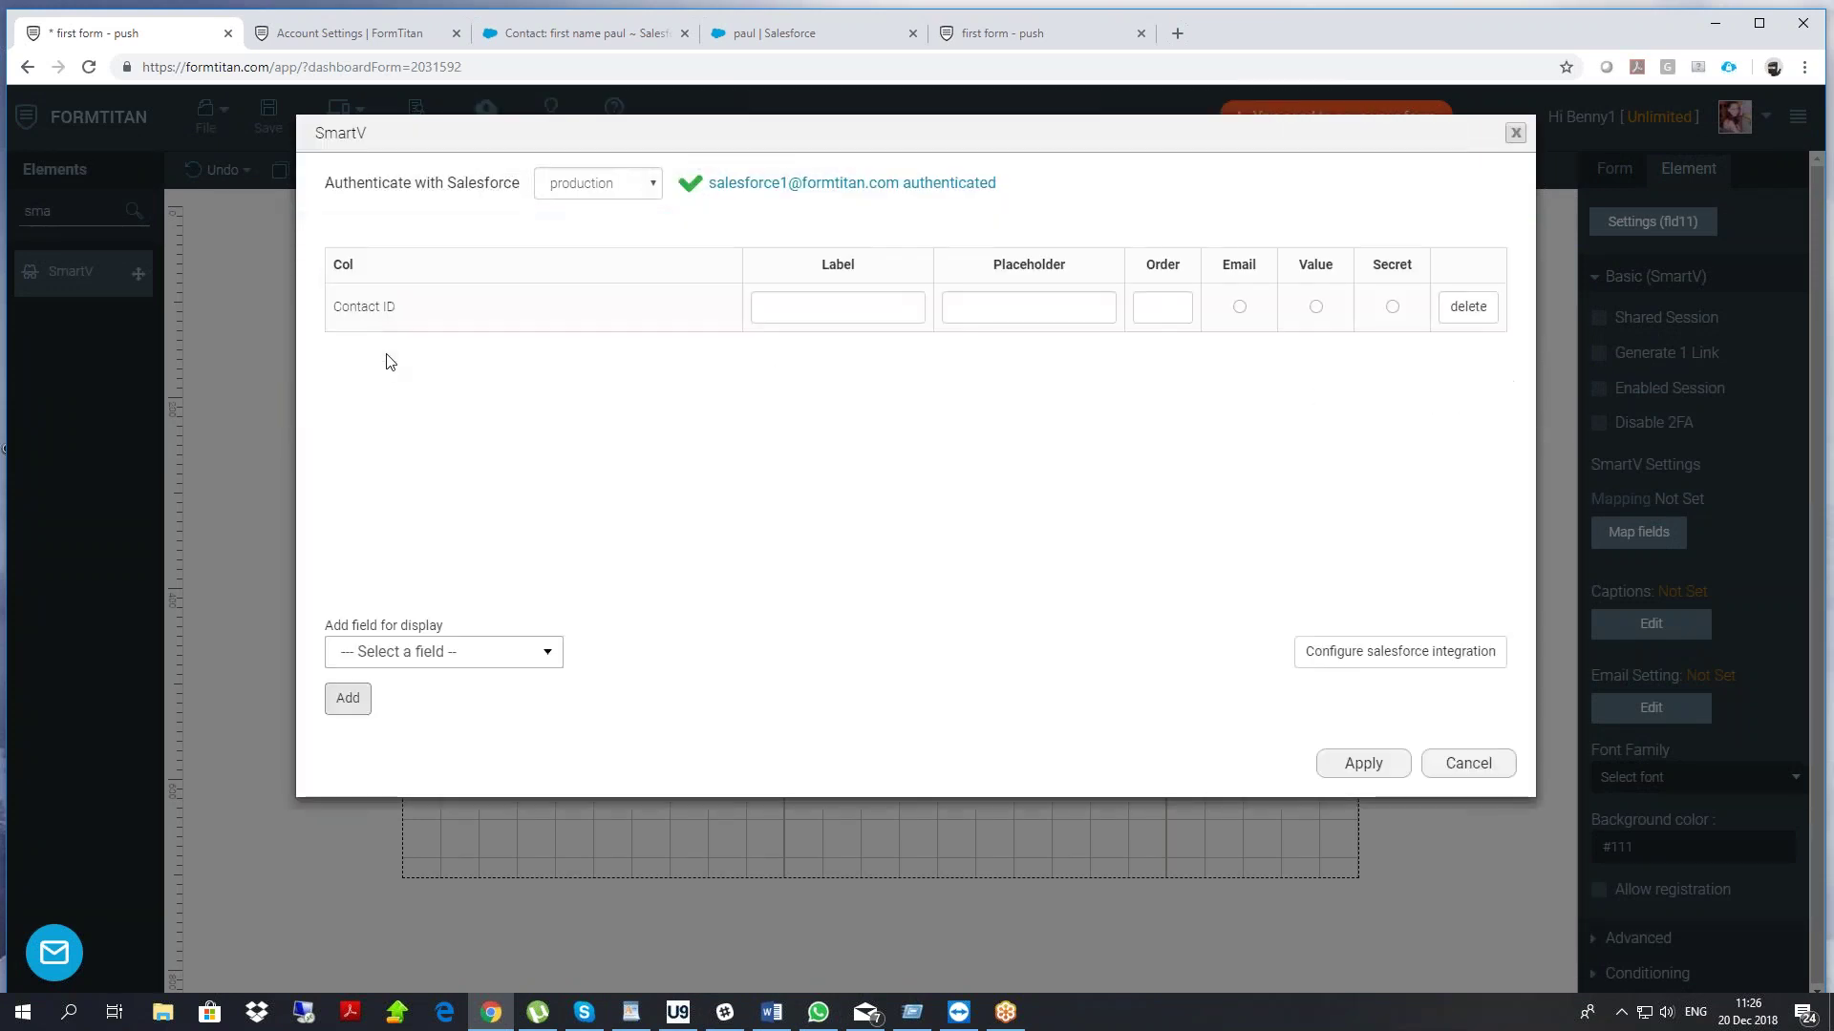
left_click(402, 657)
type("email")
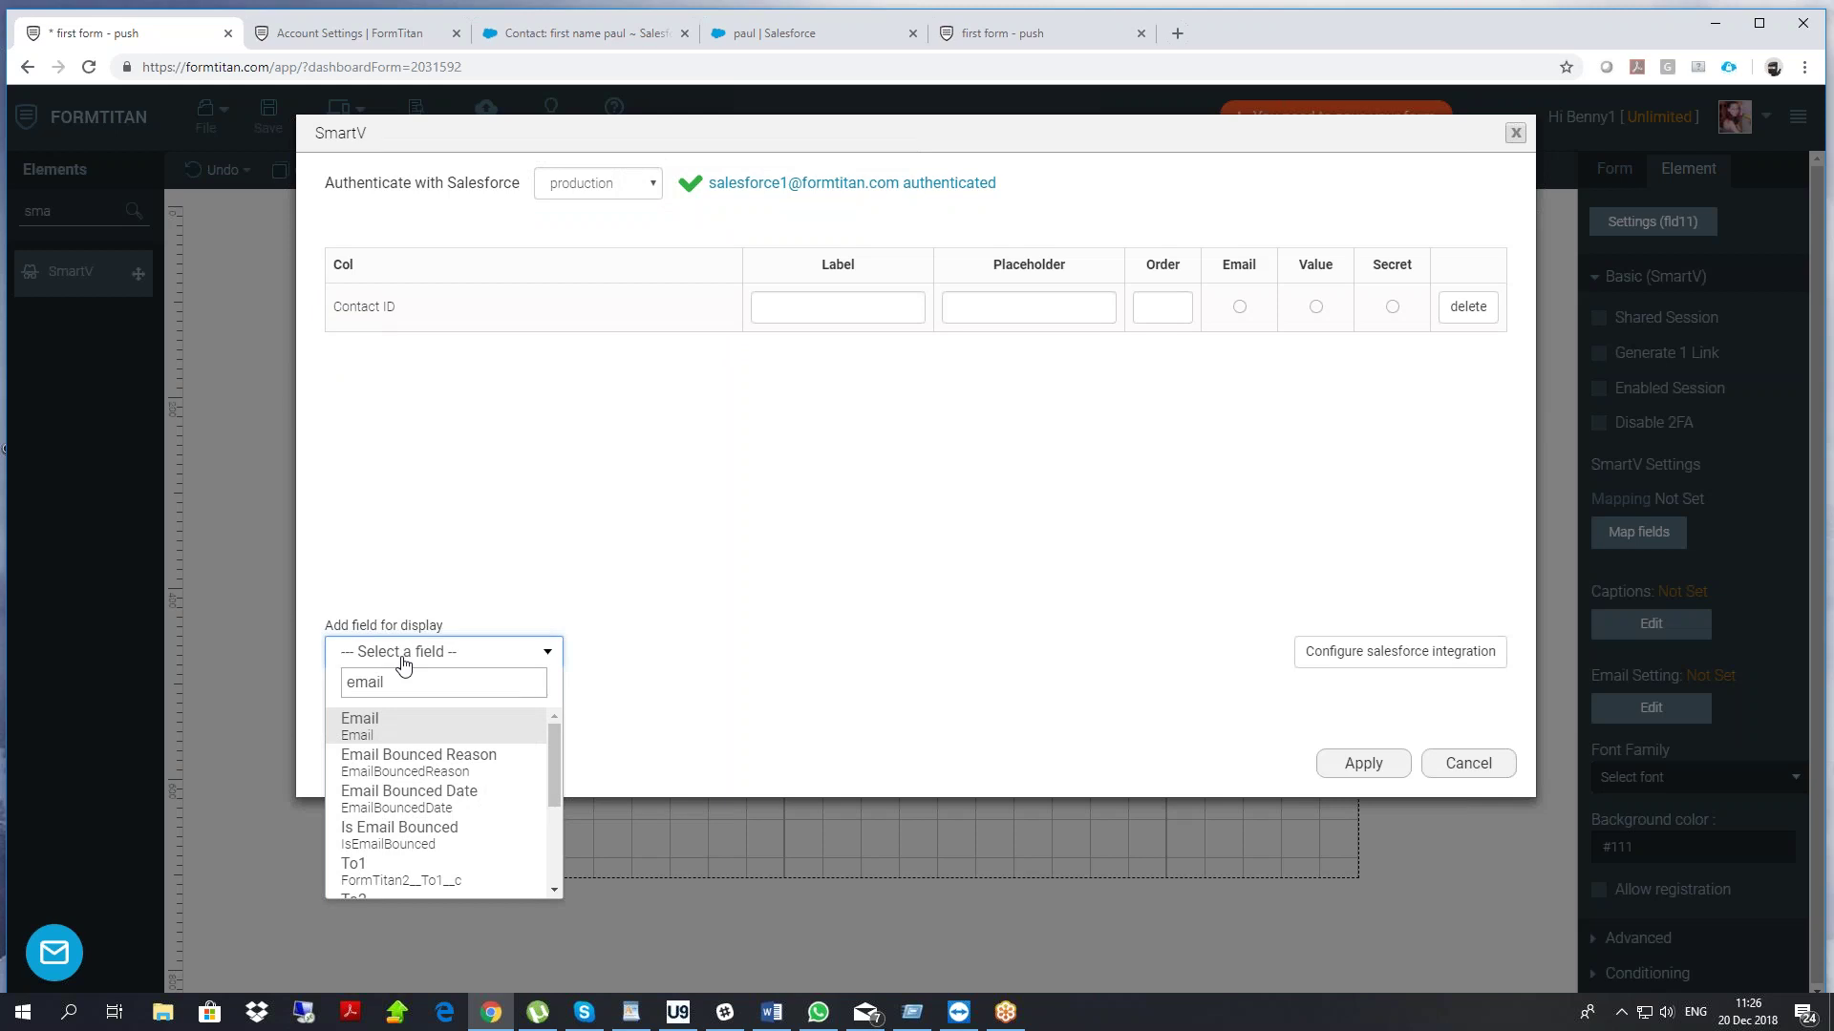
left_click(363, 731)
left_click(351, 702)
left_click(391, 657)
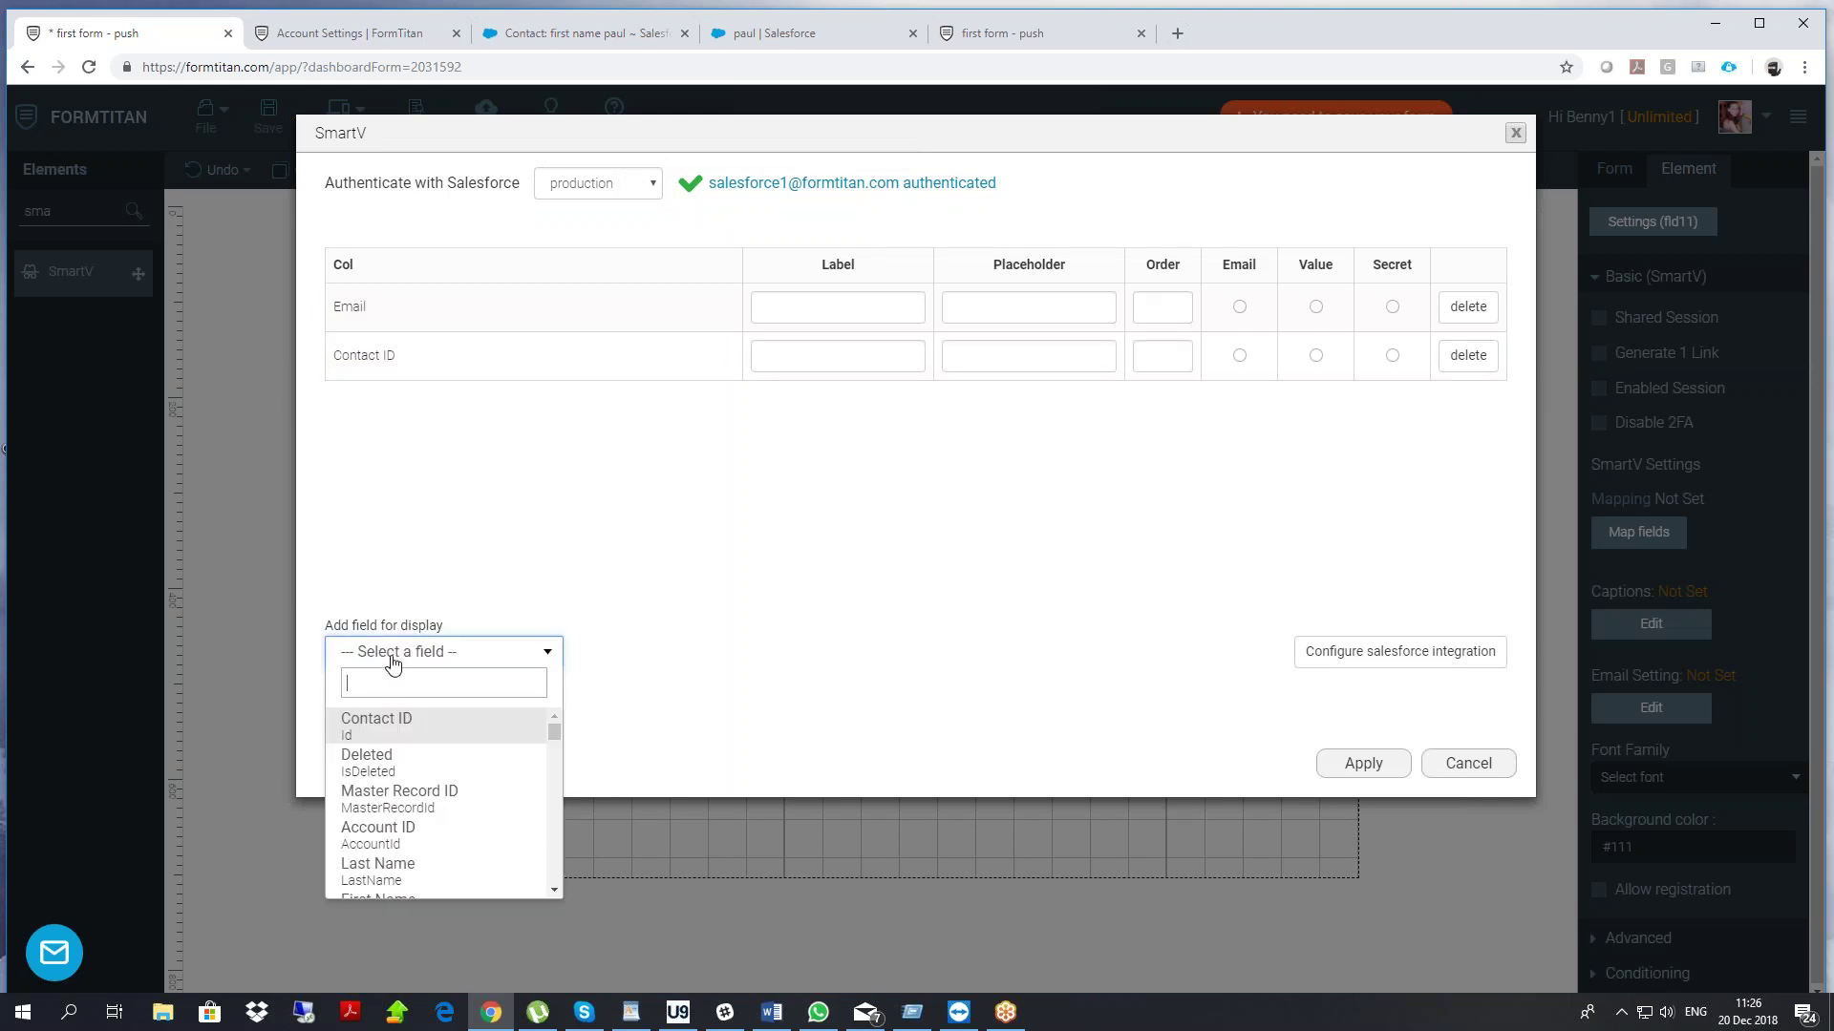
type("sec")
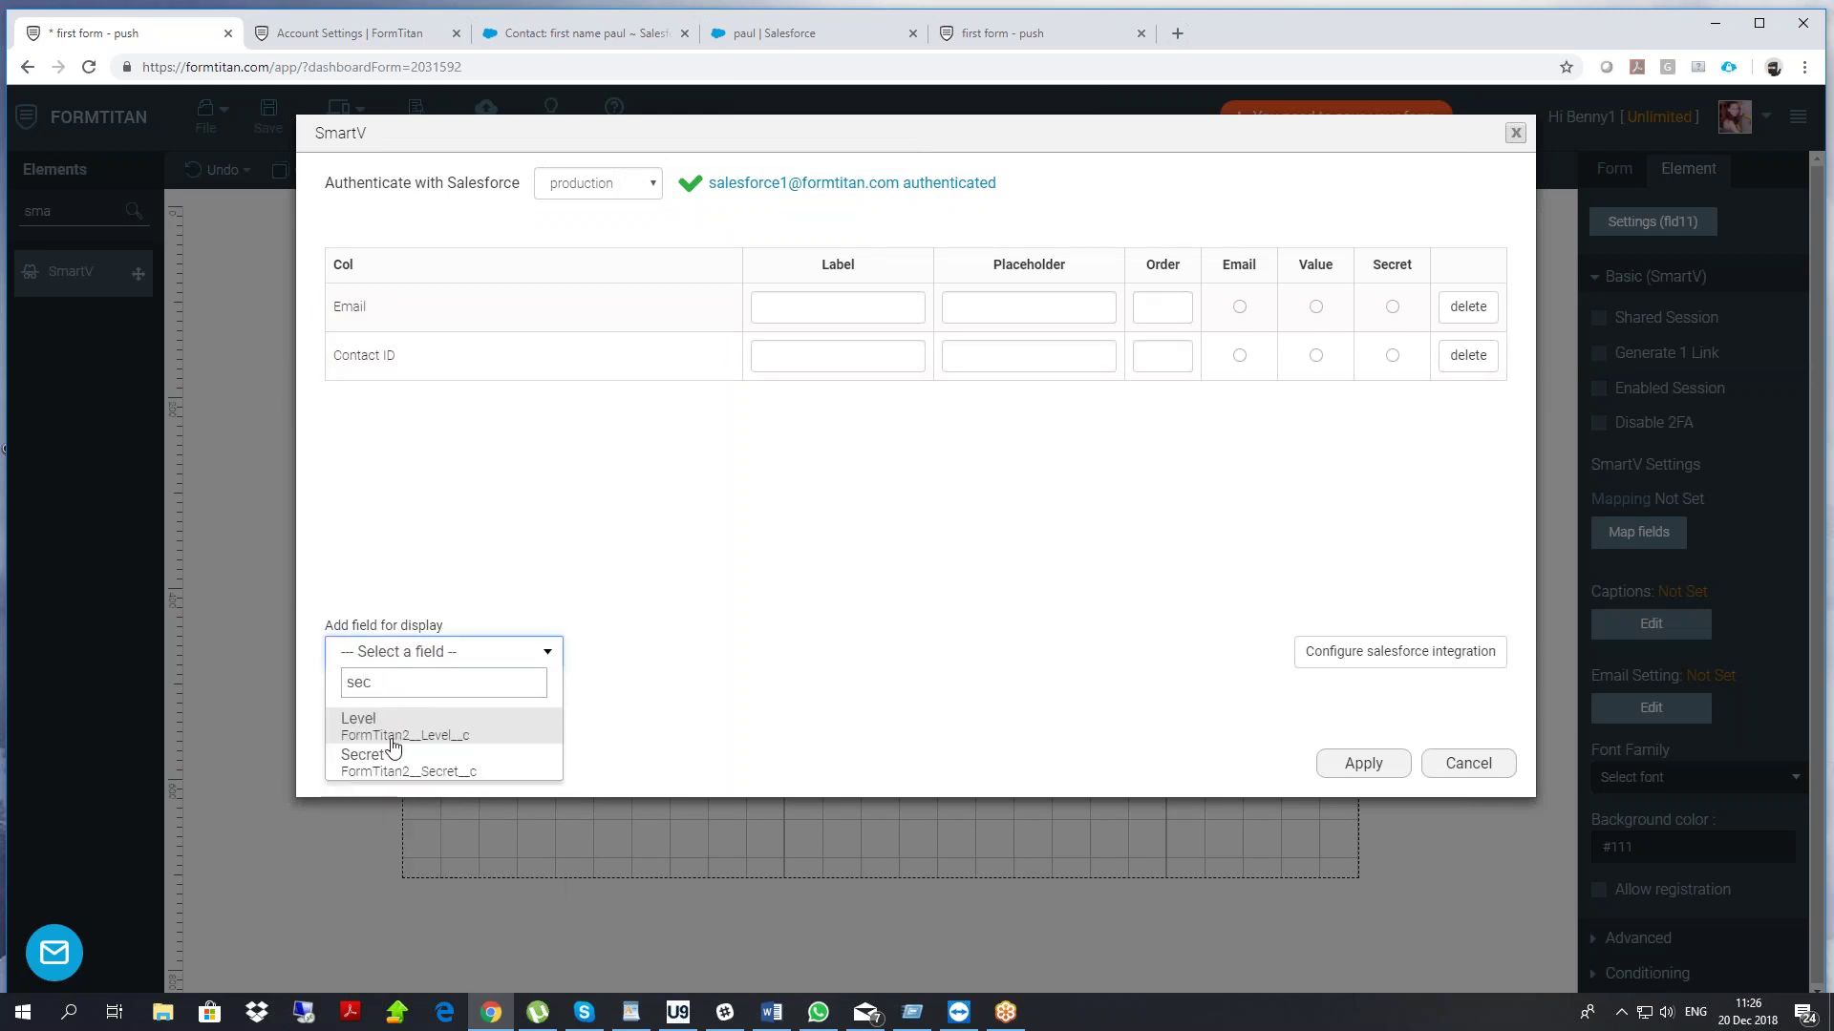
left_click(387, 748)
left_click(347, 698)
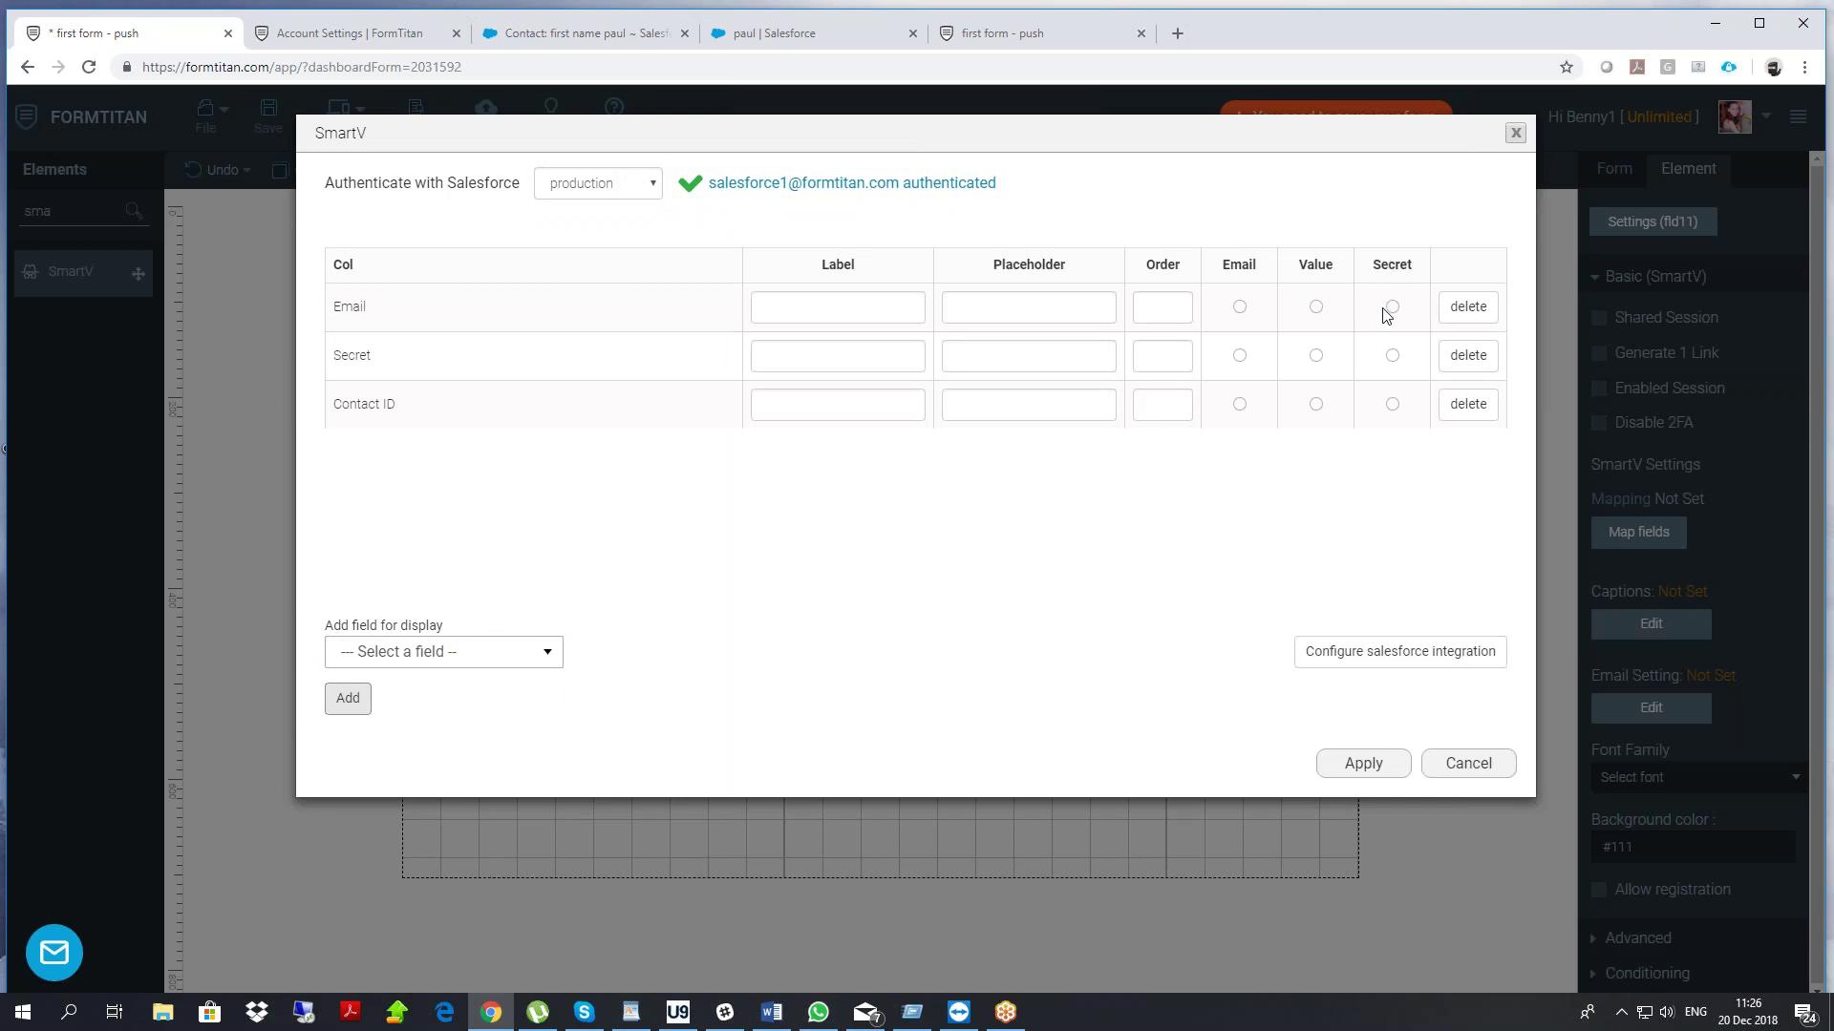
Mark Email as identifier, Secret as secret, Contact ID as returned value; apply and save
left_click(1239, 308)
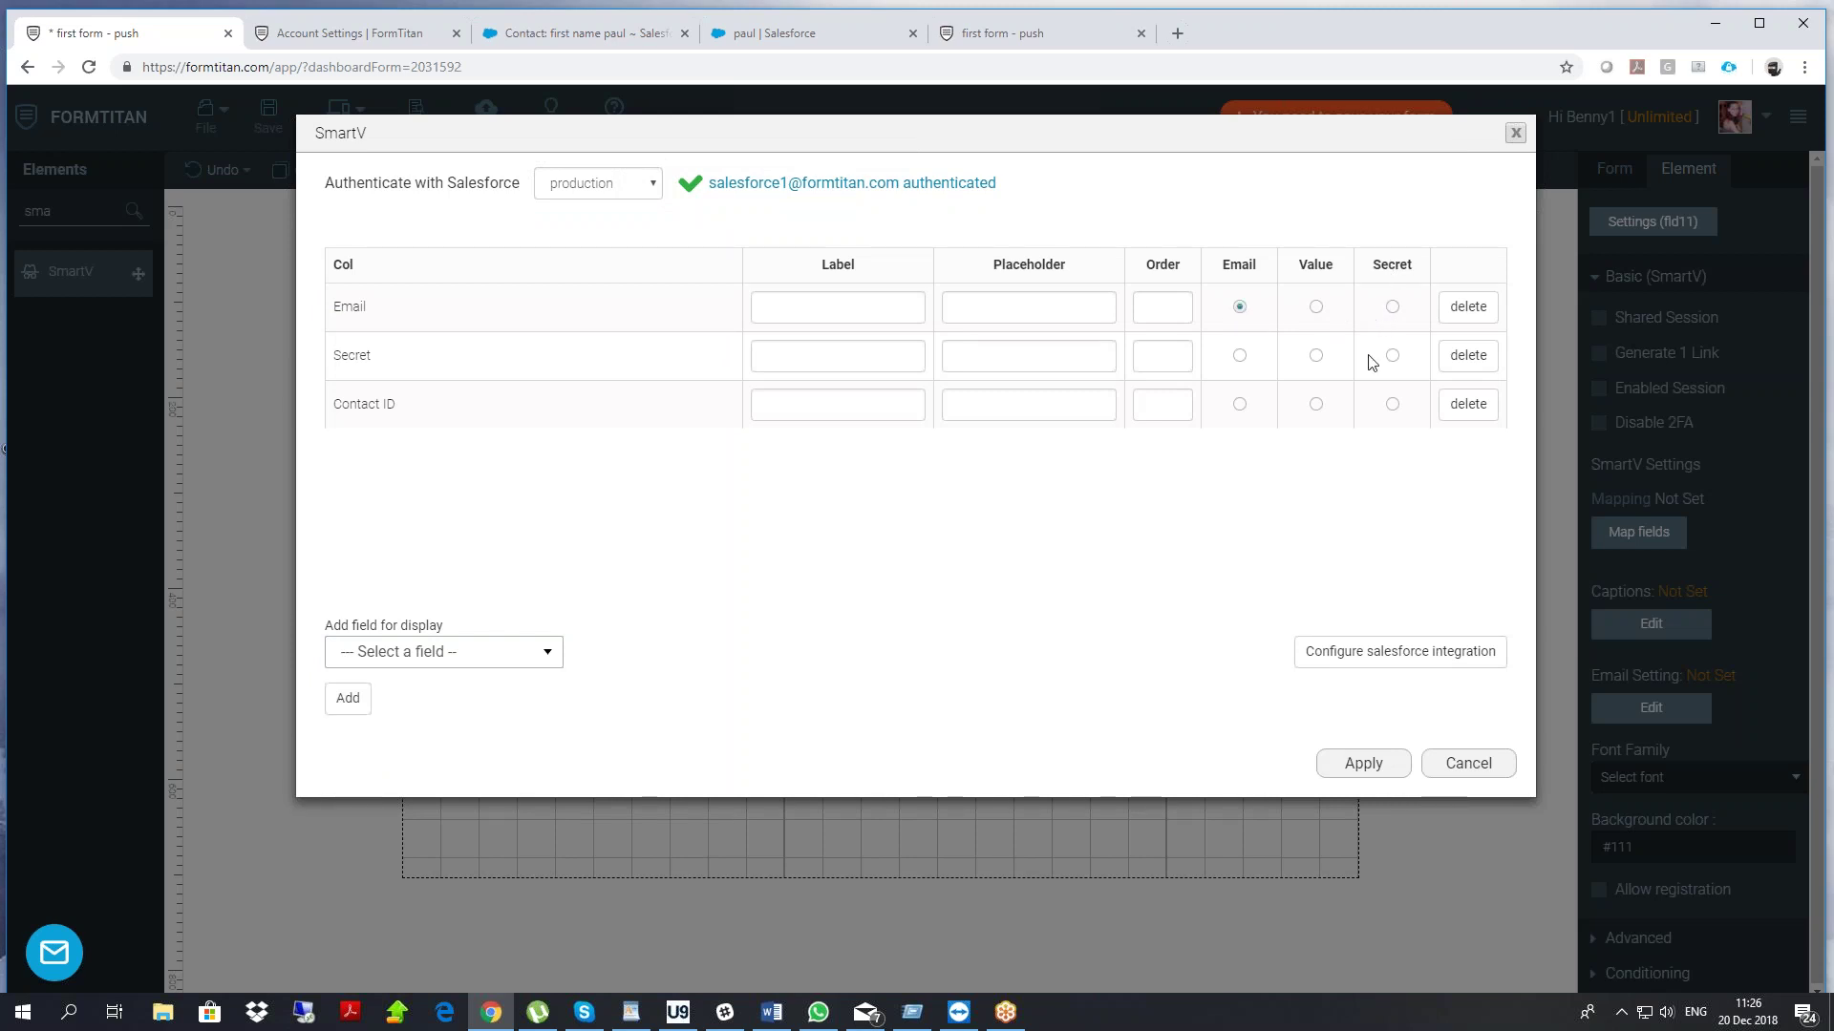
left_click(1392, 357)
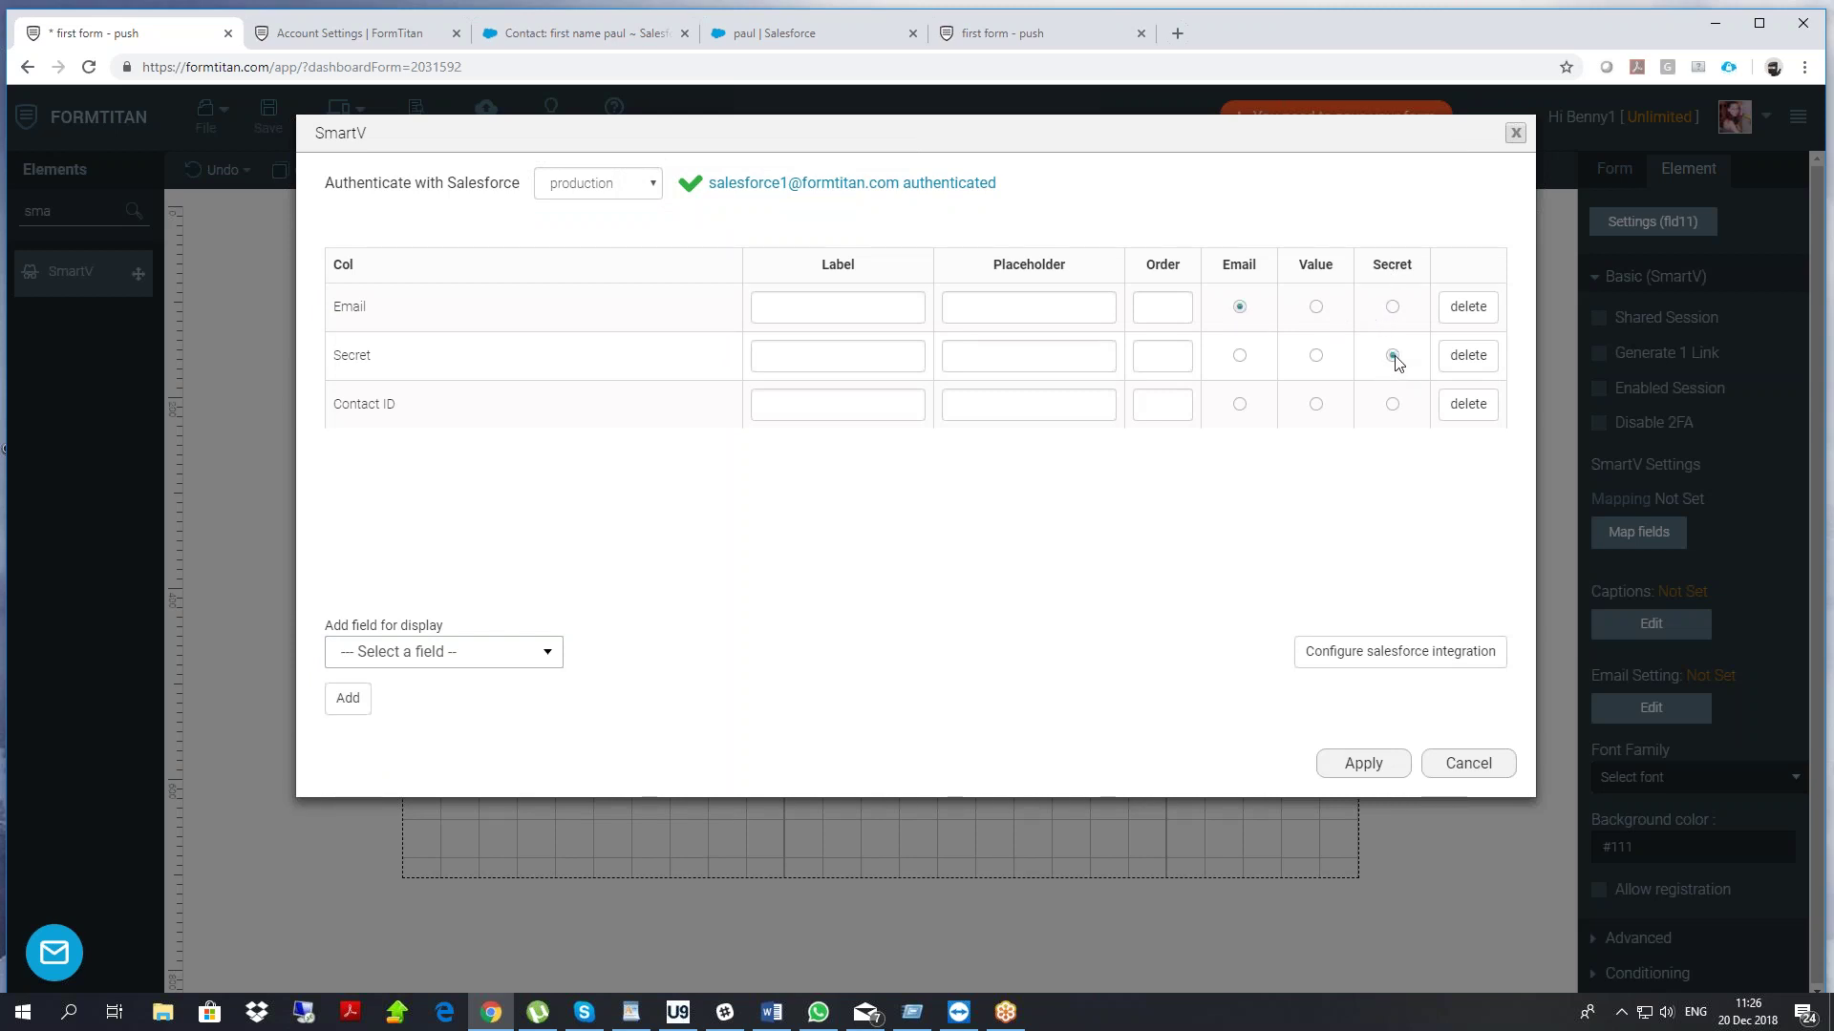
left_click(1316, 404)
left_click(1363, 763)
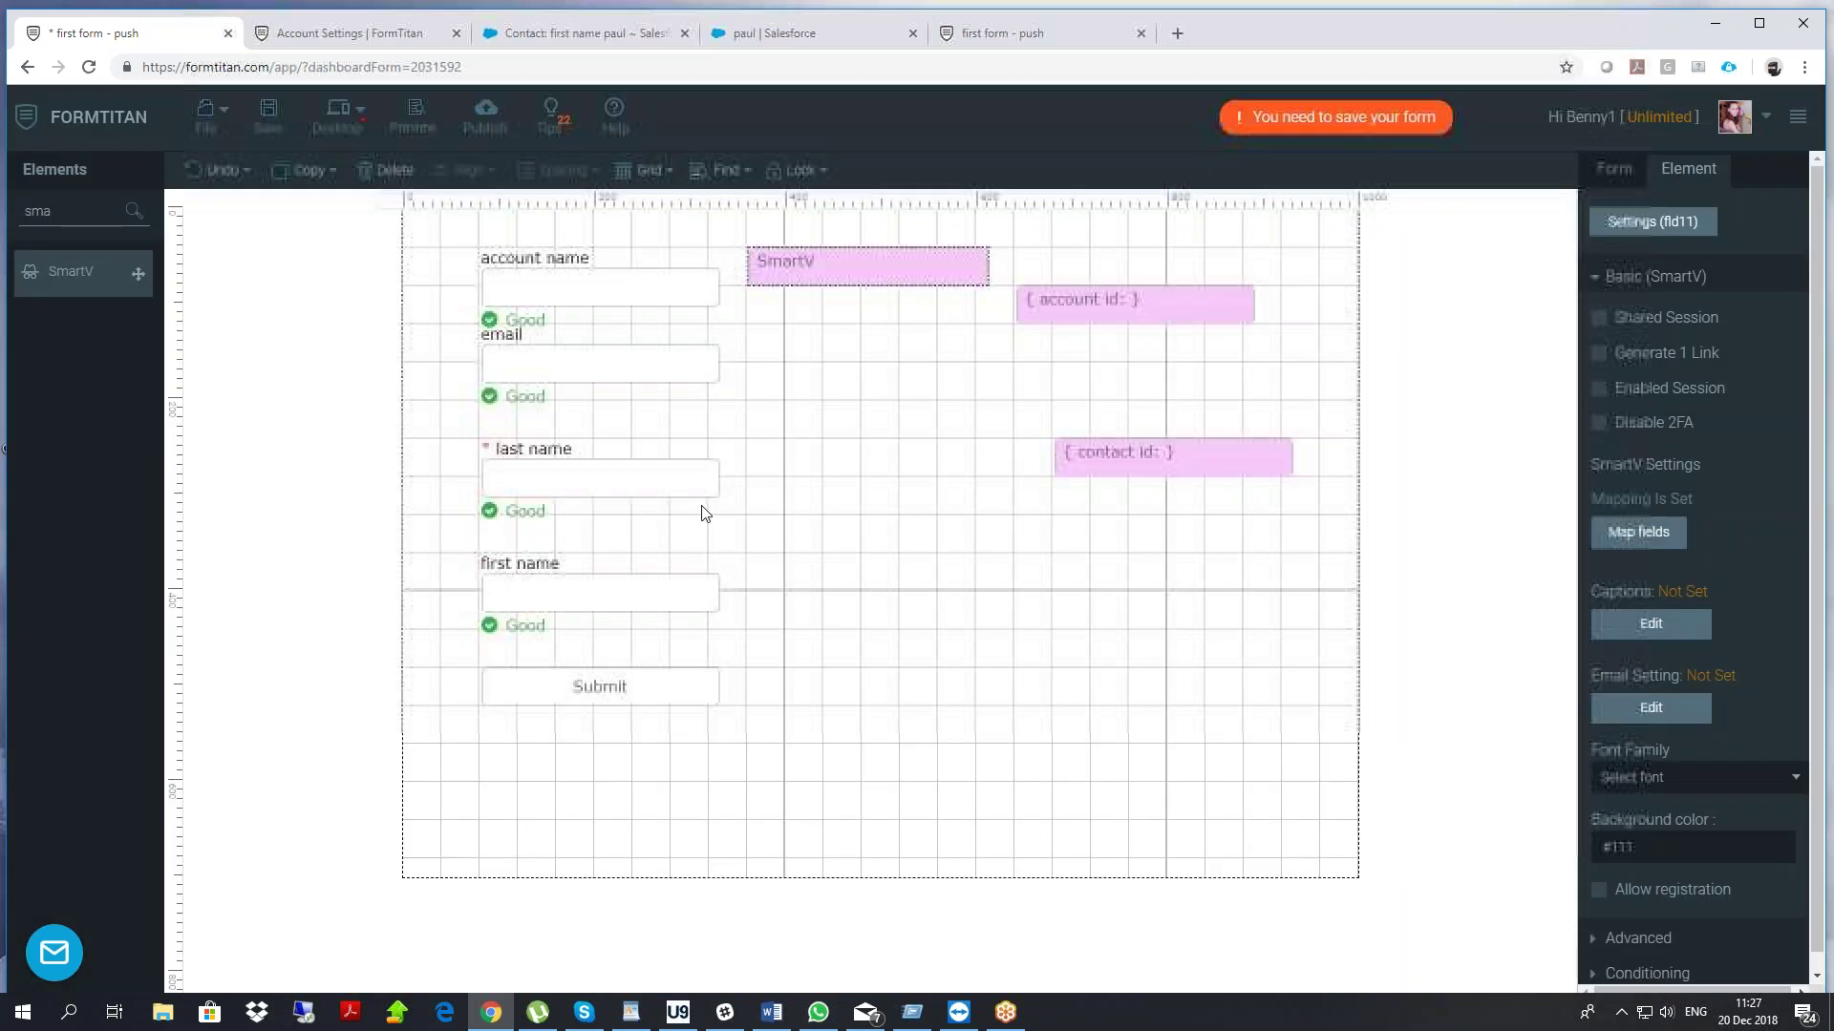
left_click(267, 112)
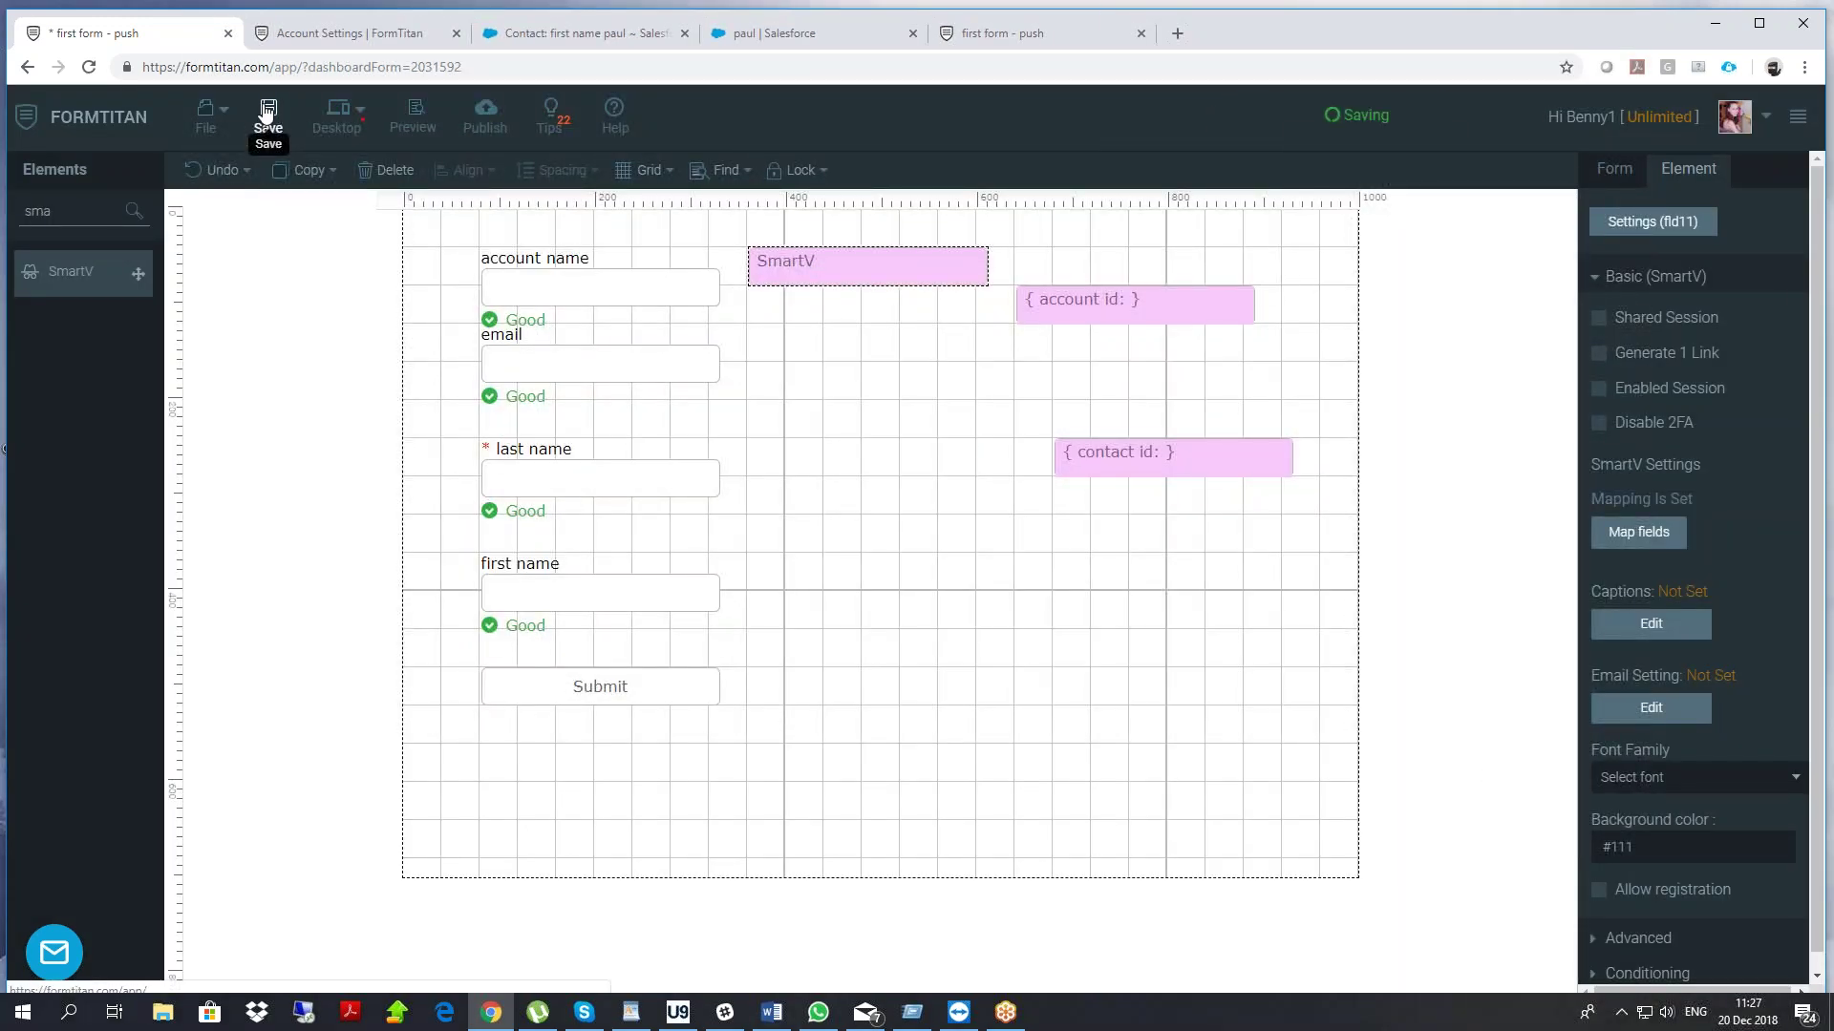
Reload the live form and open gmail.com in a new browser tab
left_click(966, 31)
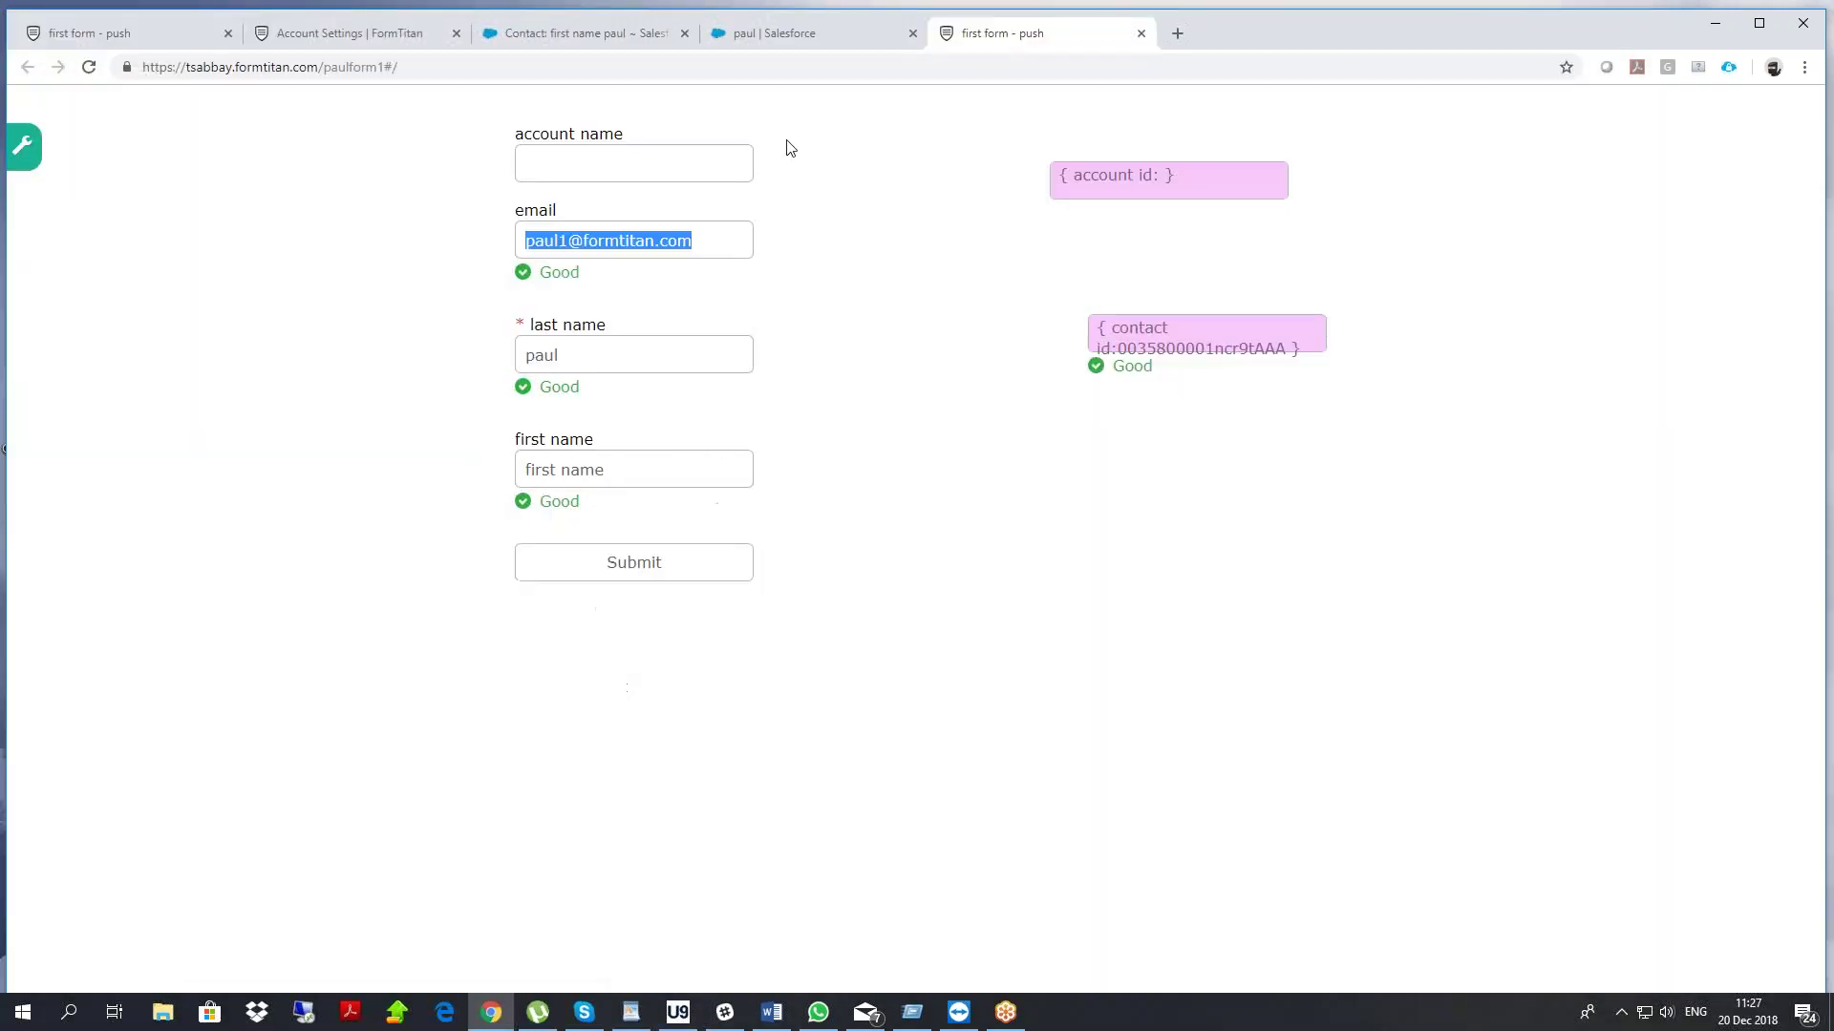
right_click(244, 201)
left_click(296, 272)
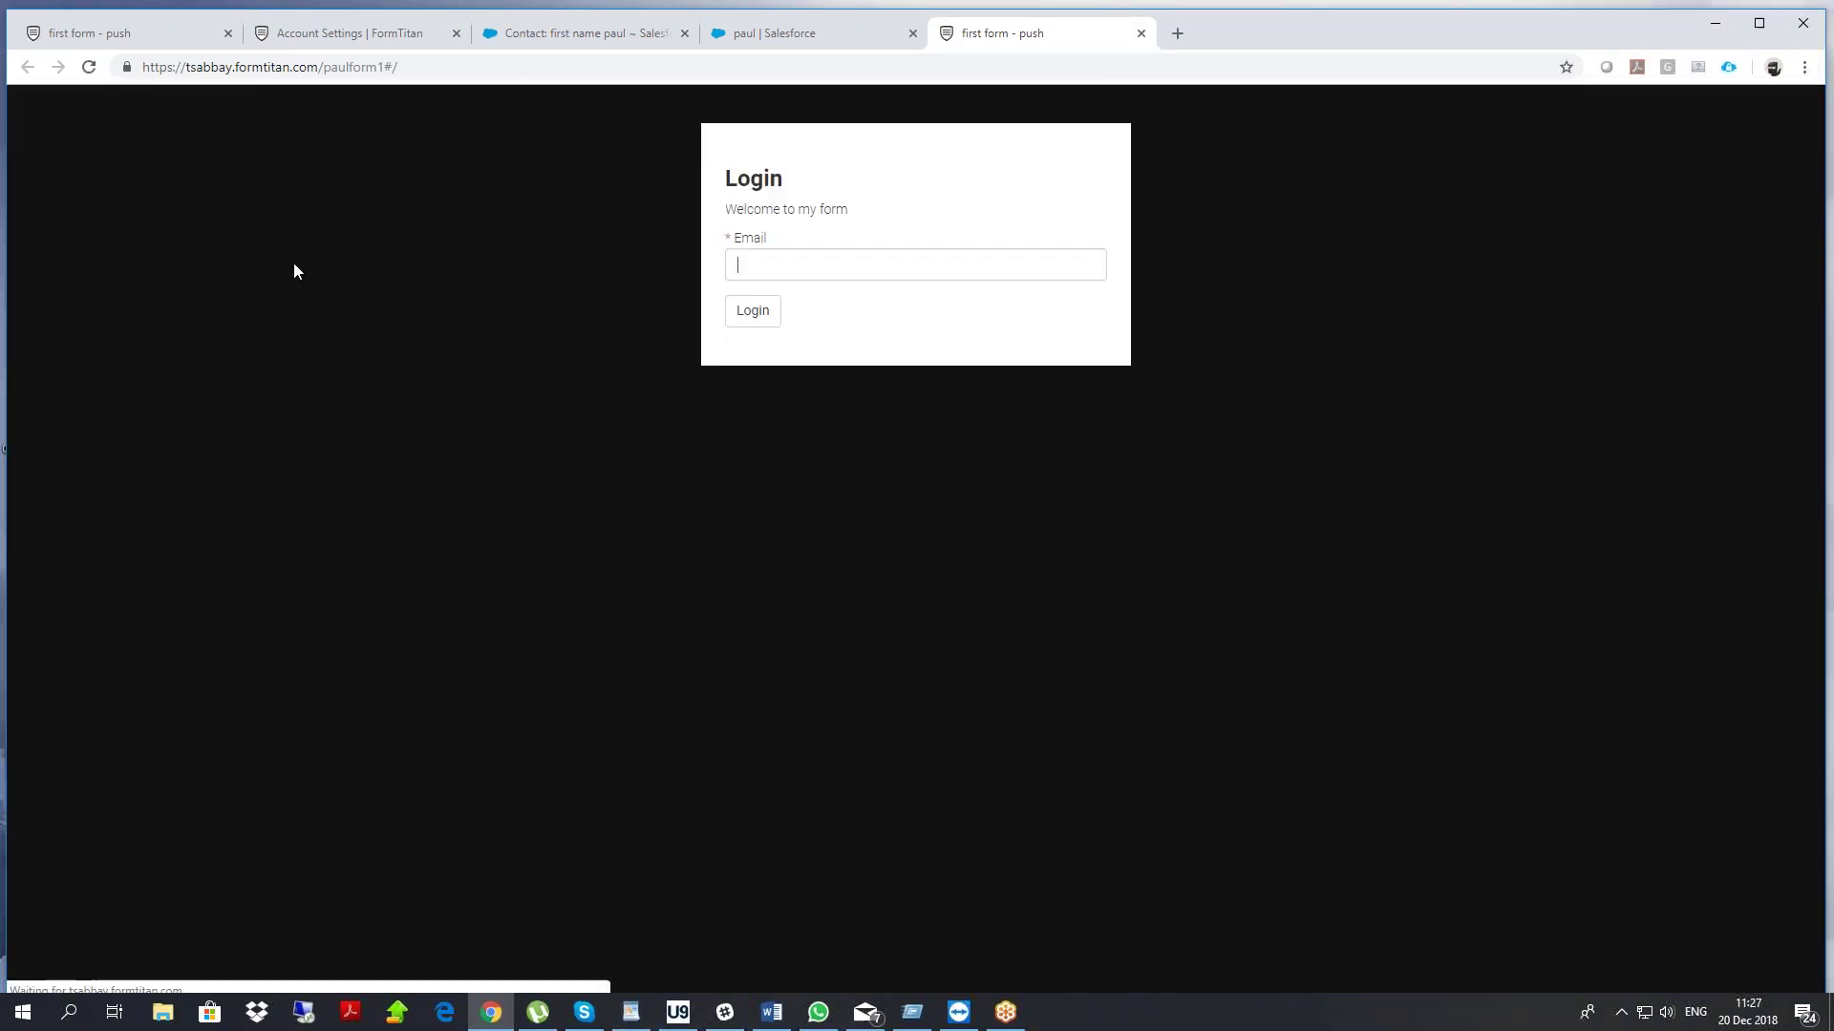
type("benn")
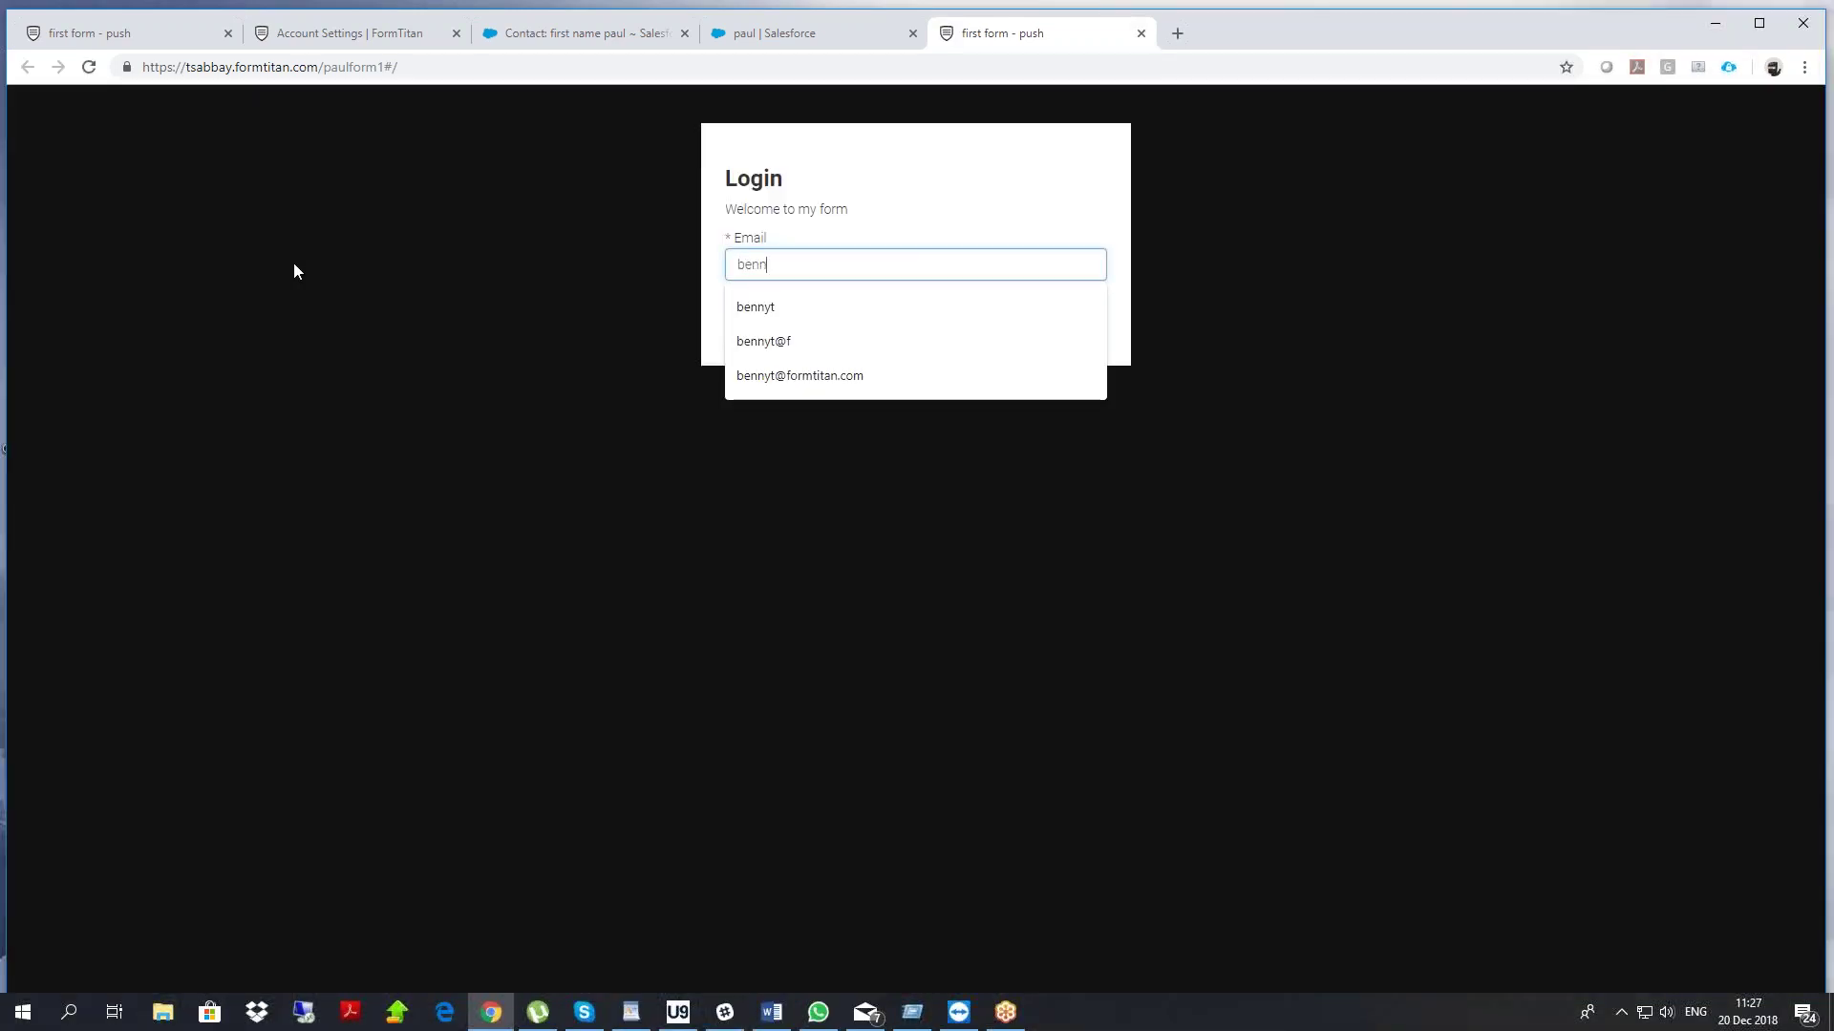
key("BackSpace")
key("BackSpace")
key("BackSpace")
key("BackSpace")
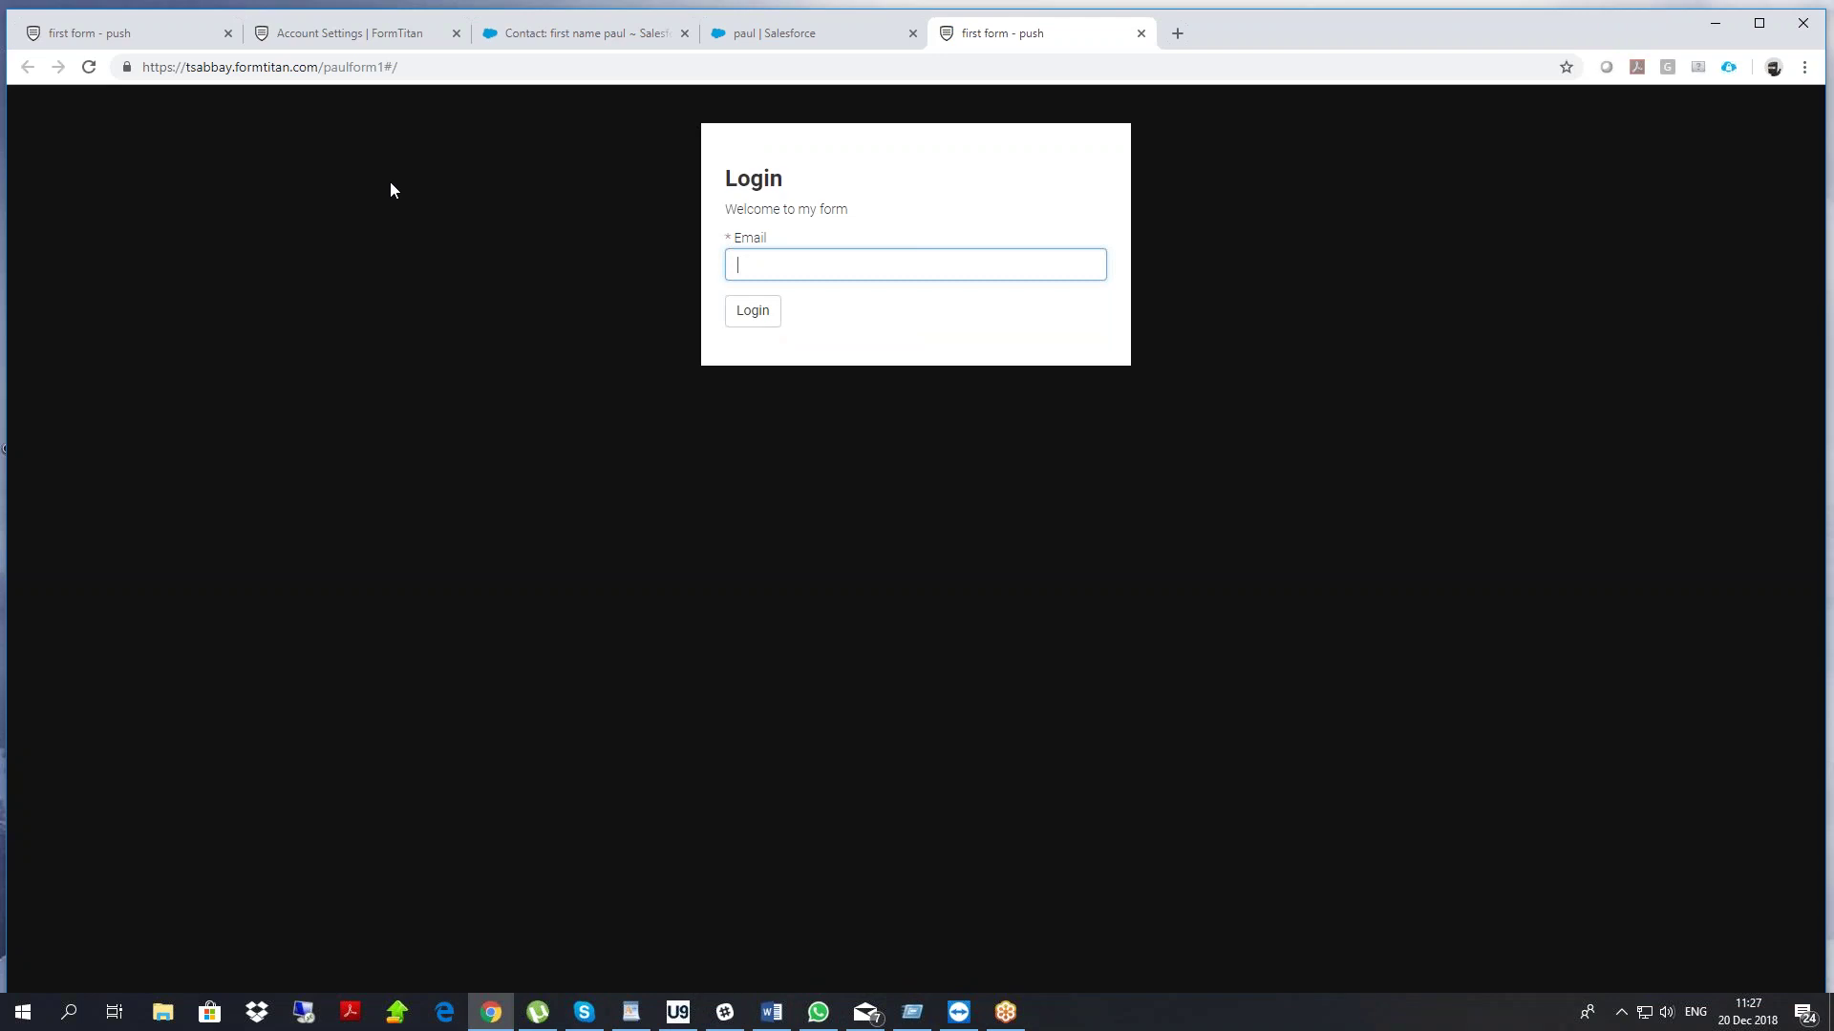
left_click(1178, 32)
type("gmail.com")
key("Return")
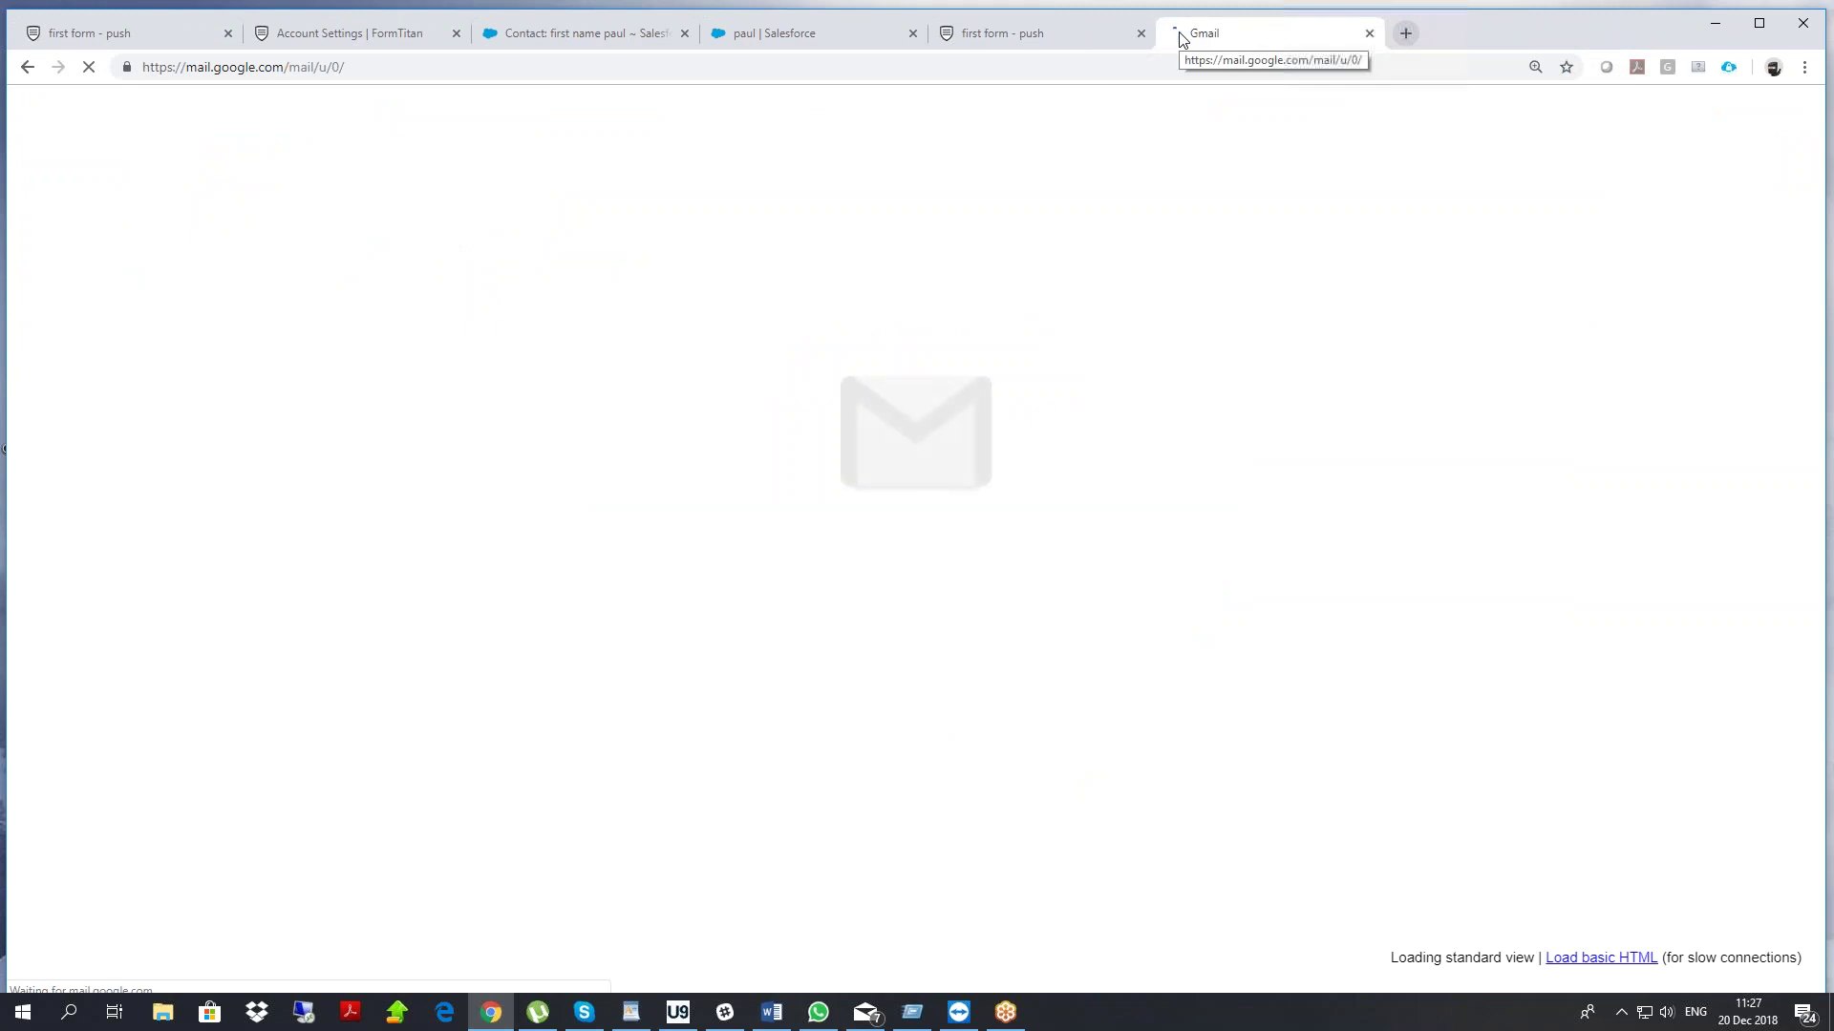
Copy the contact's email from Salesforce, paste it into the form's Login box and submit
left_click(800, 32)
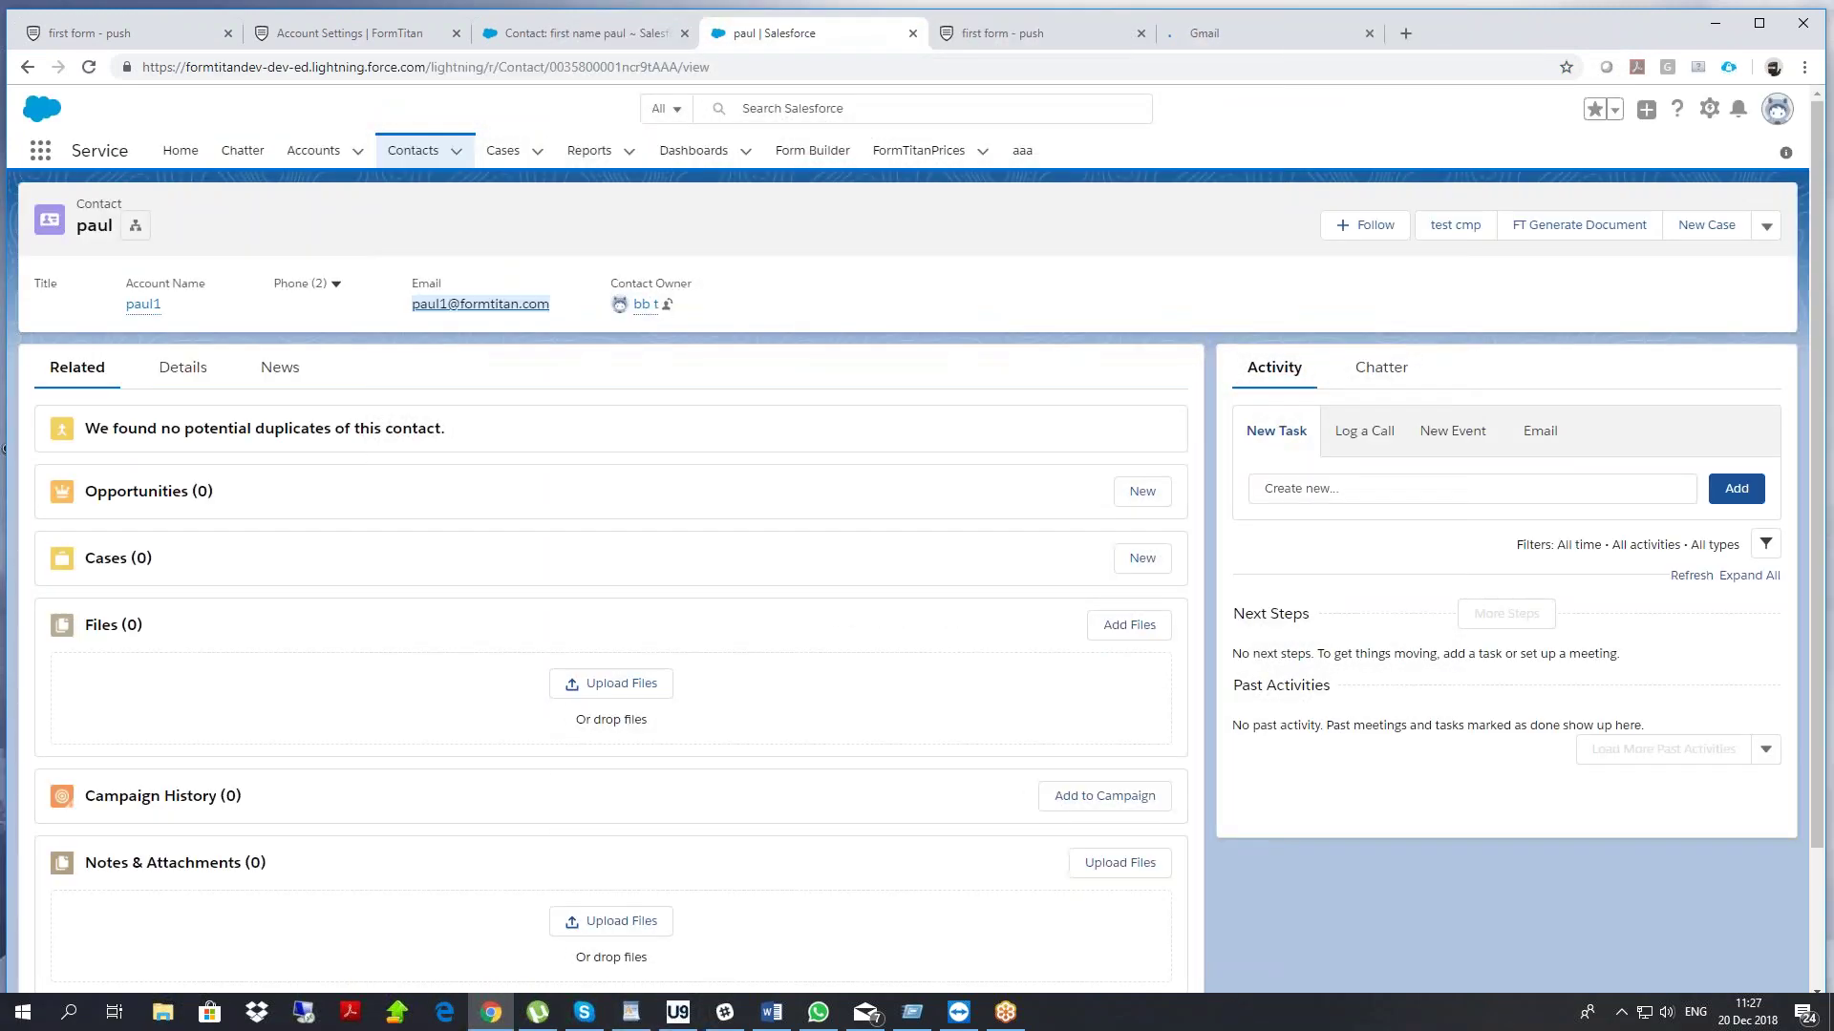
right_click(517, 306)
left_click(549, 449)
left_click(1031, 36)
key("ctrl+v")
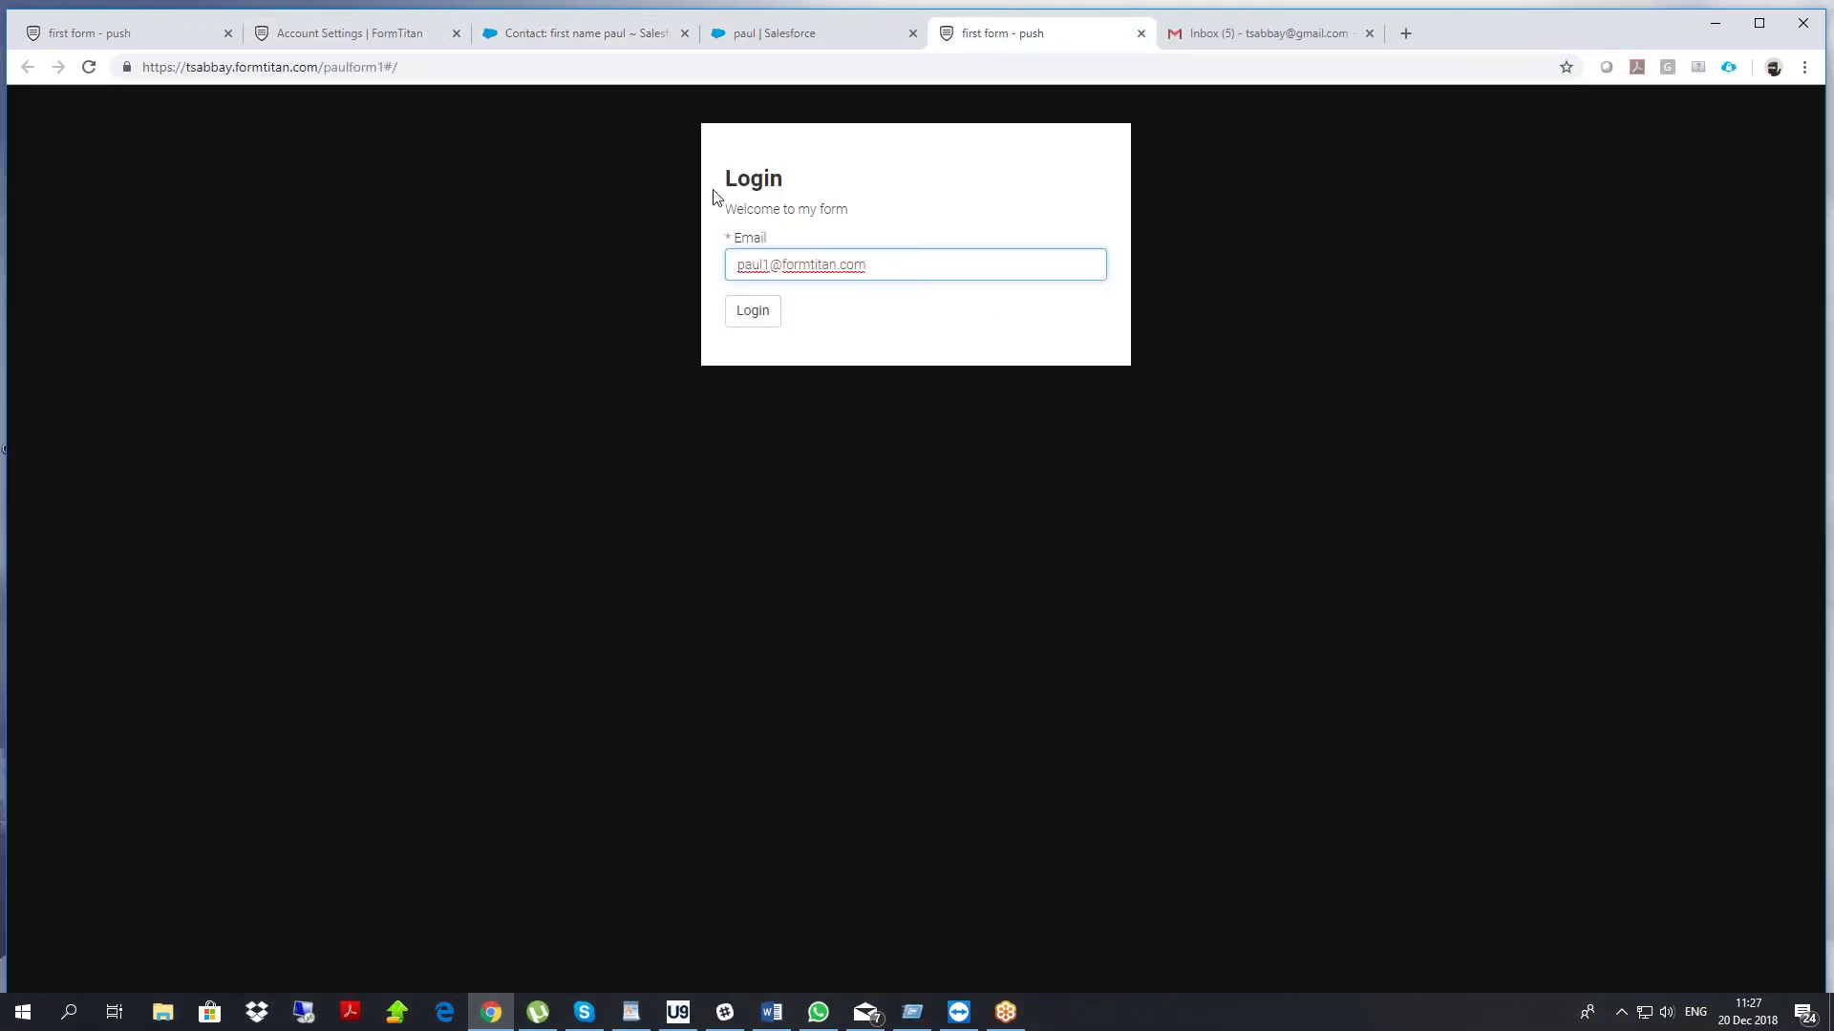
left_click(759, 312)
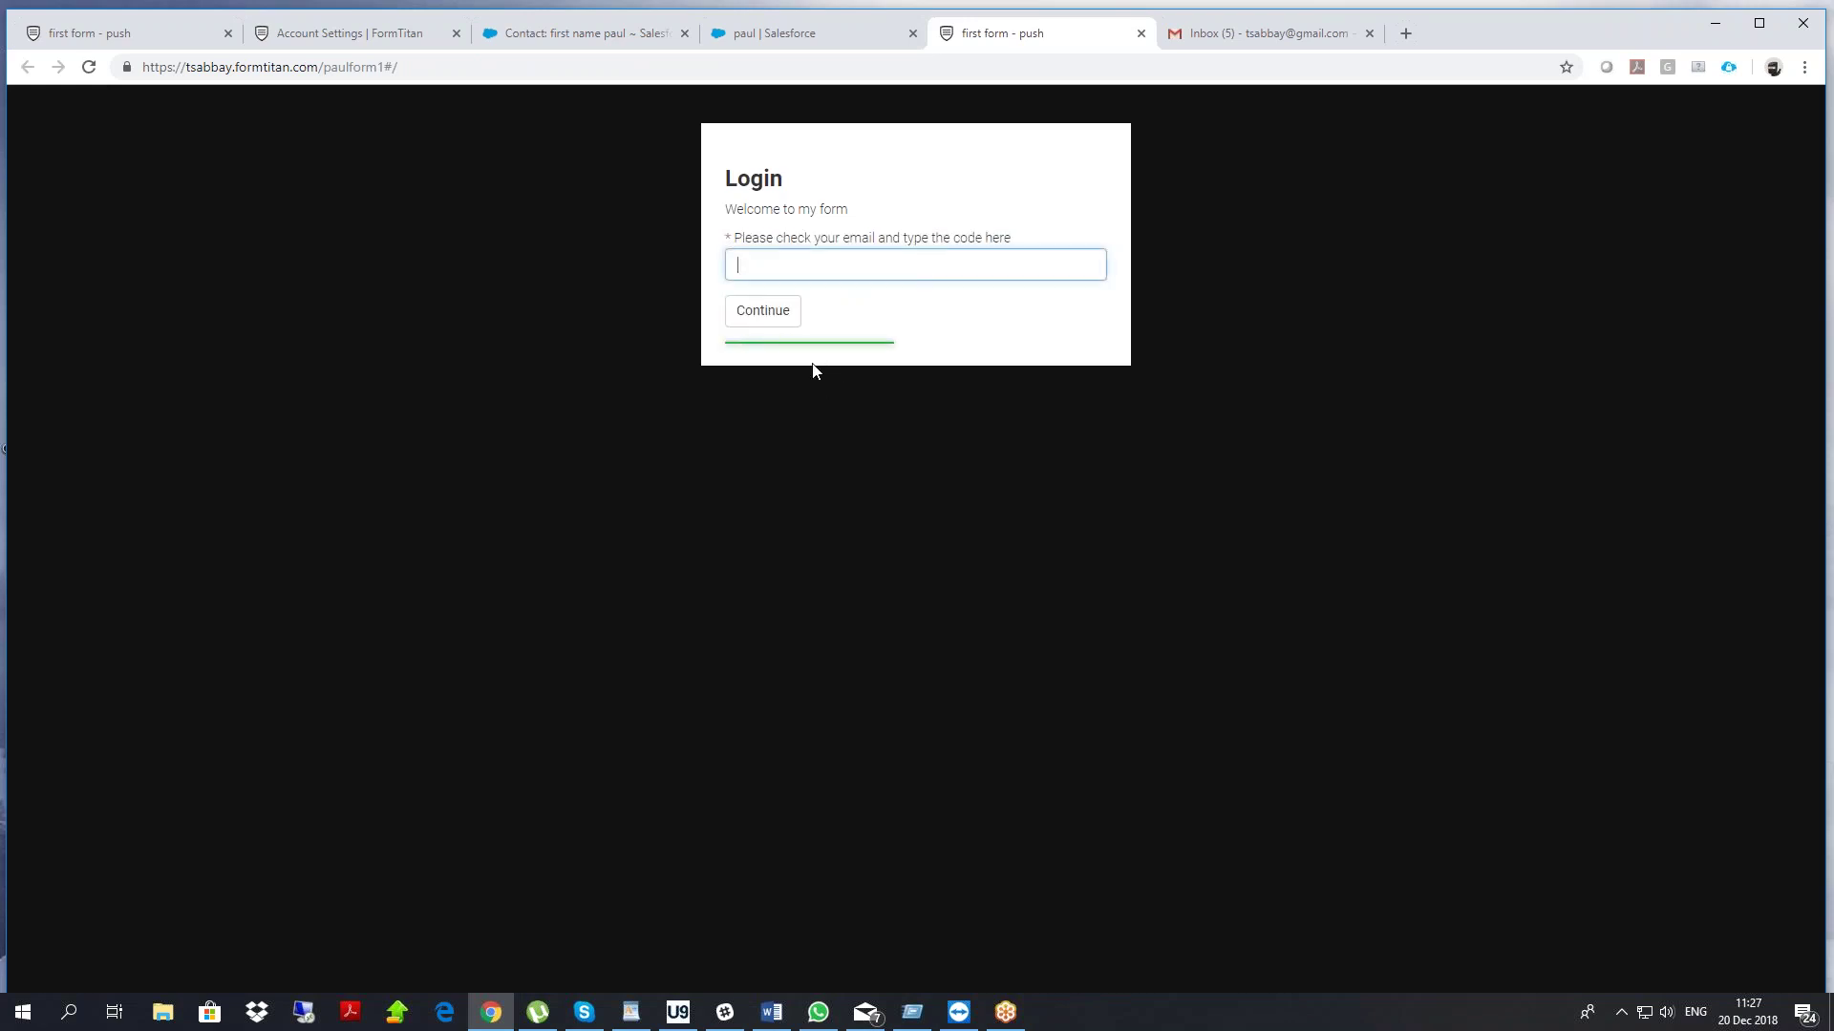
left_click_drag(752, 238, 955, 246)
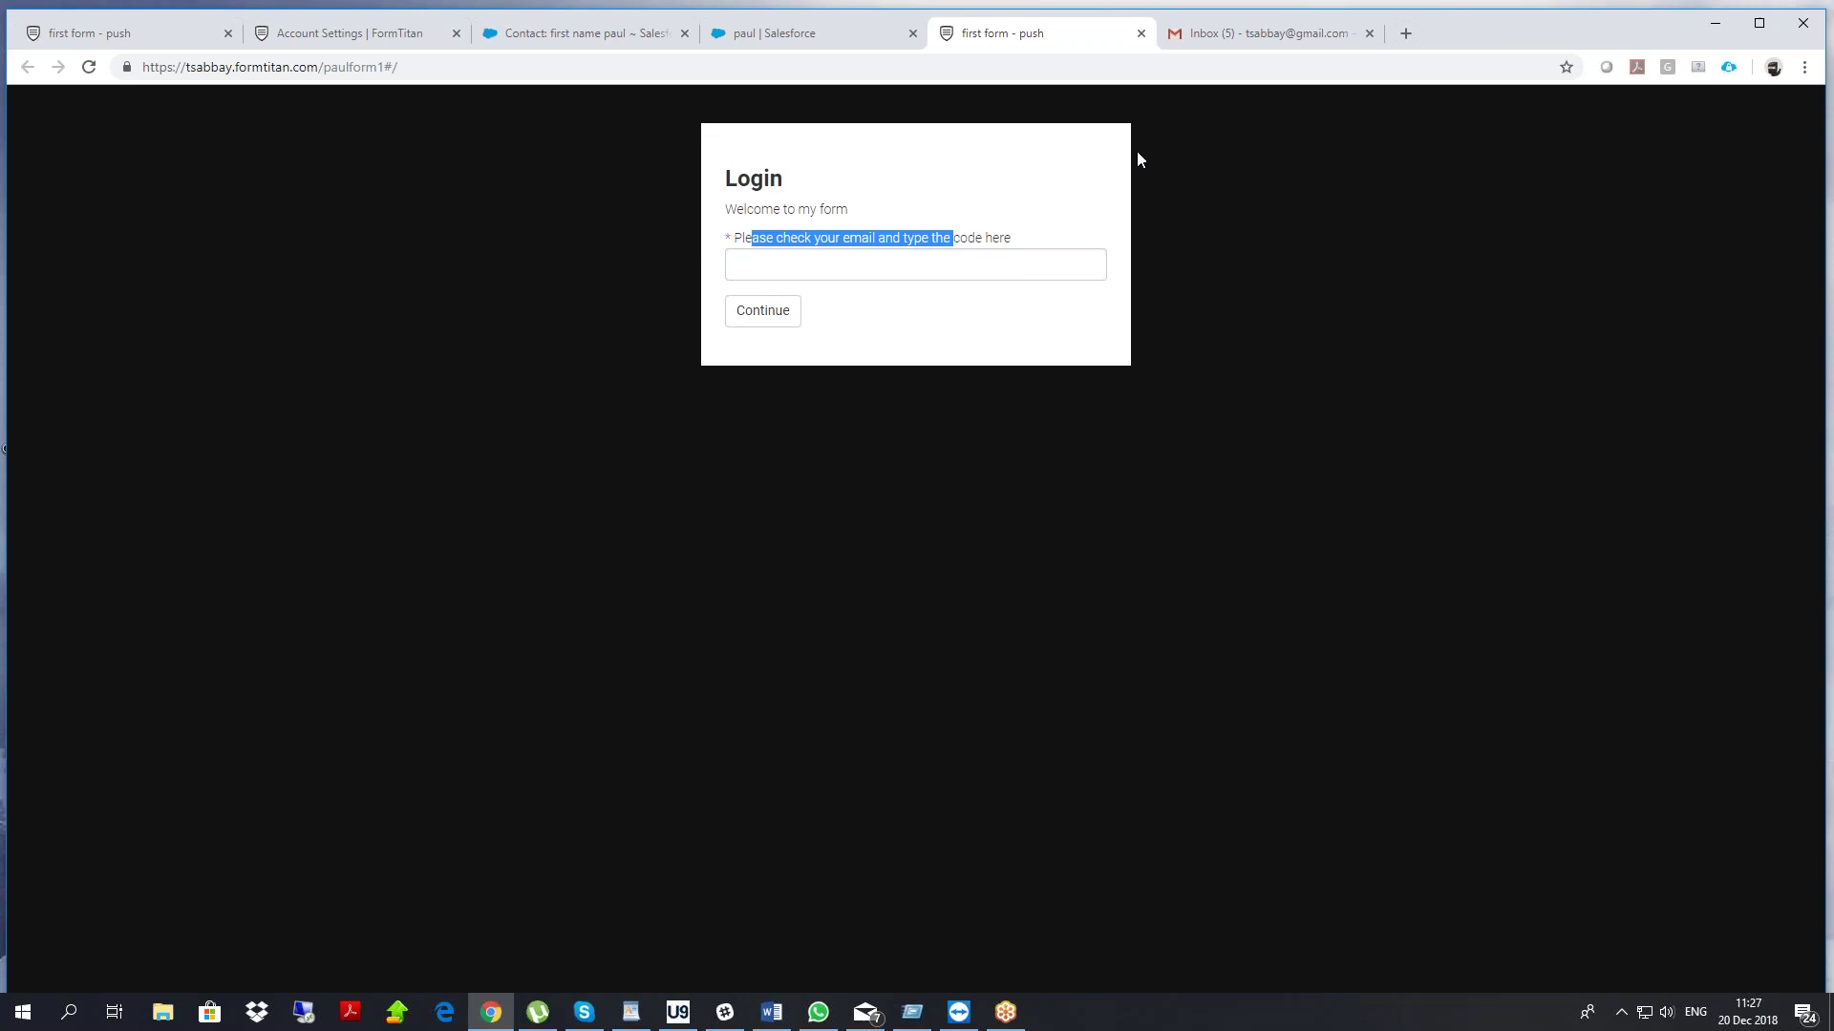
Refresh Gmail, open the Security code email and copy the code
left_click(1228, 42)
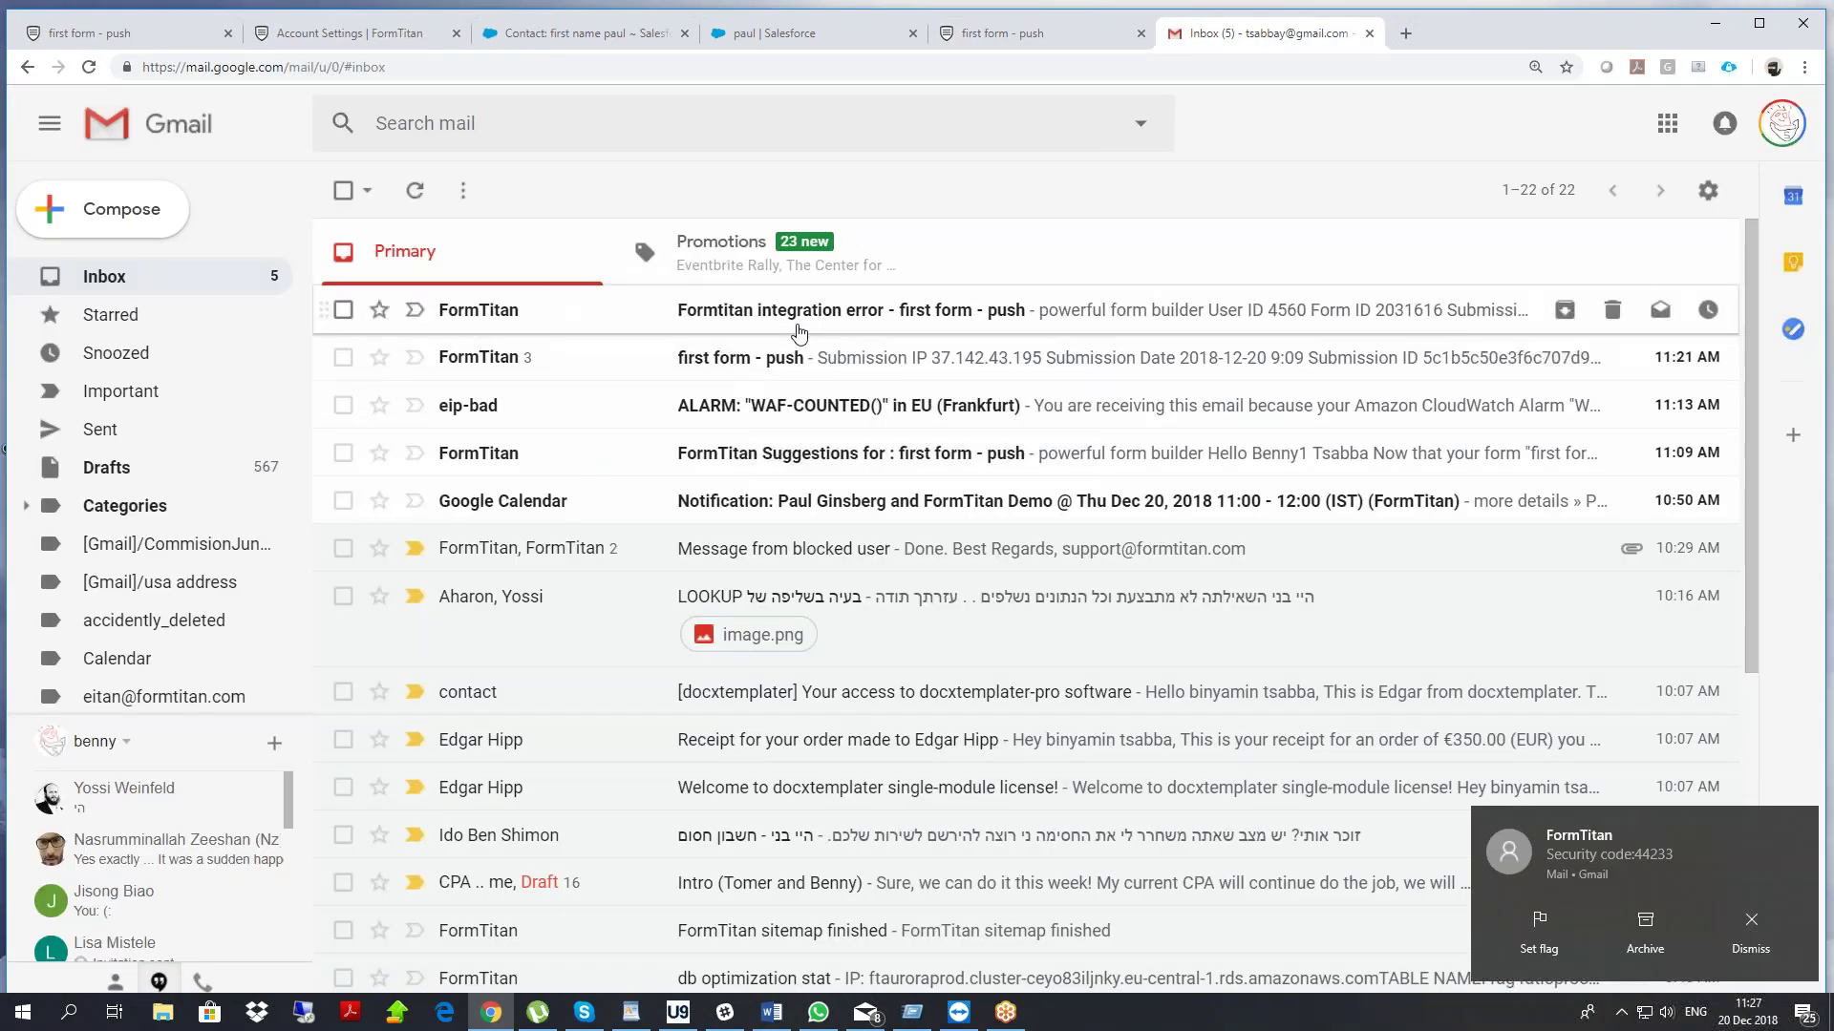
left_click(417, 191)
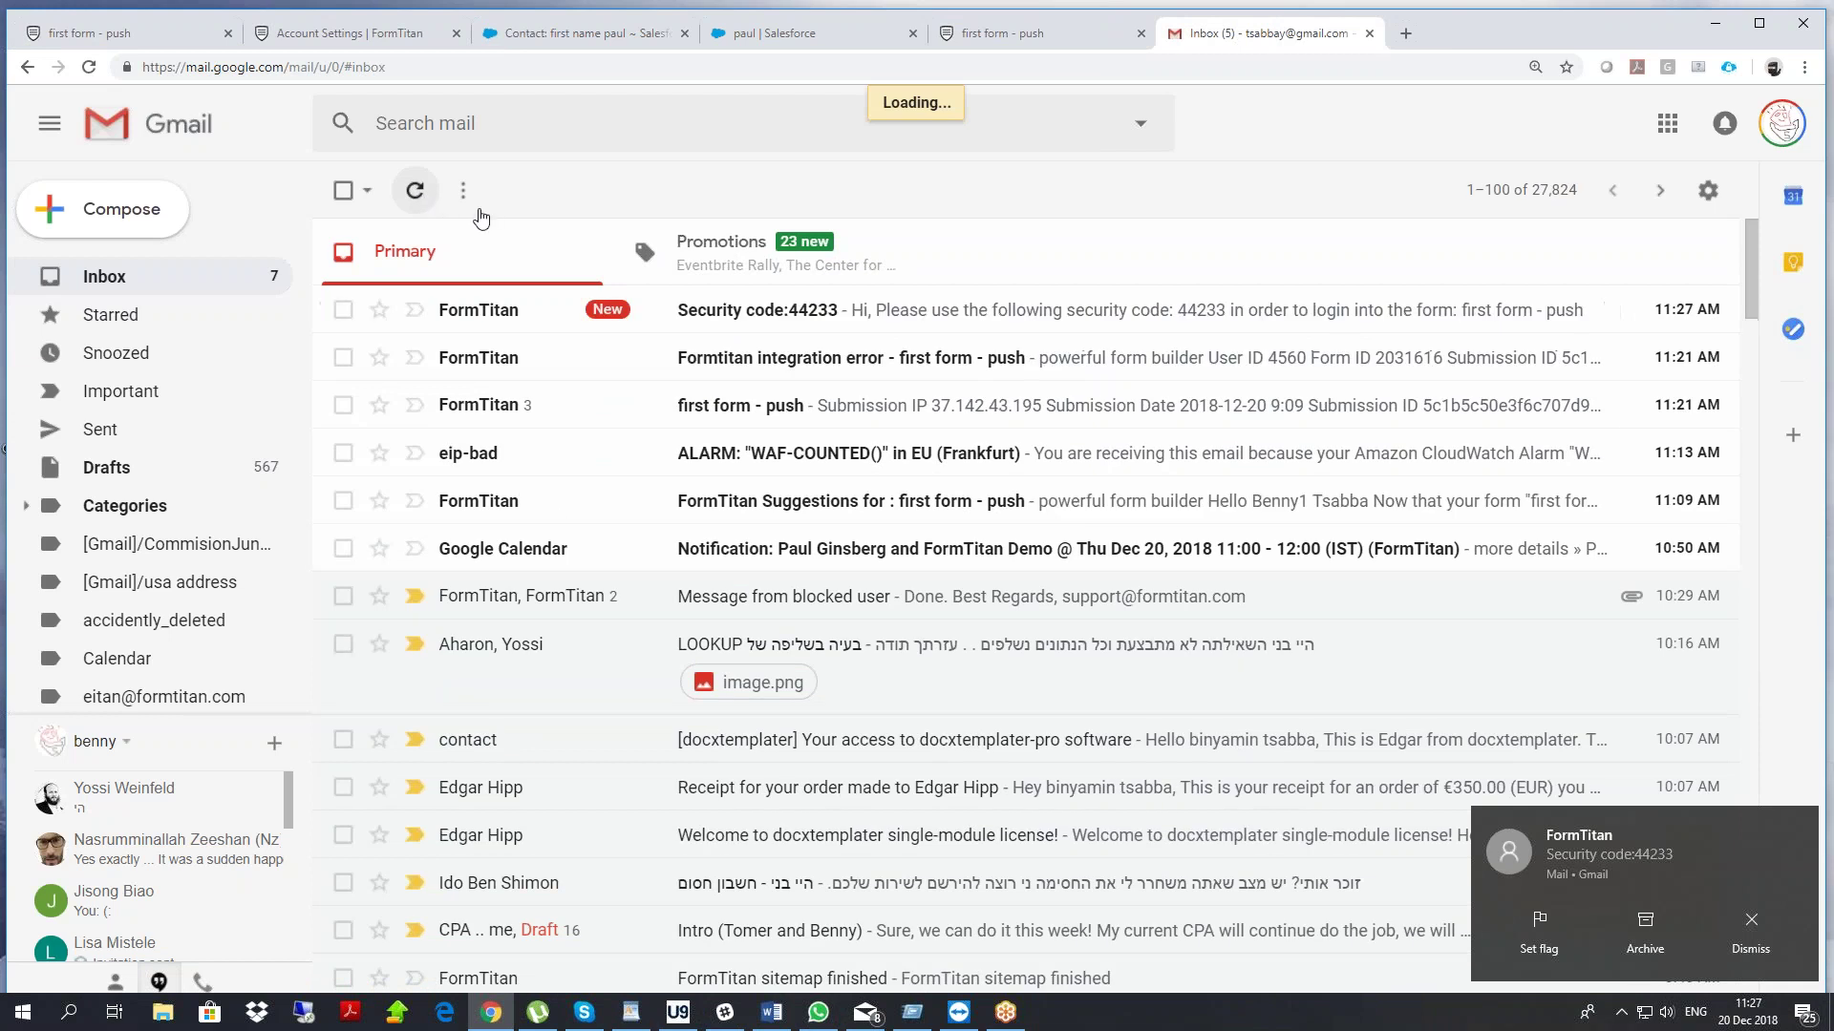
left_click(723, 308)
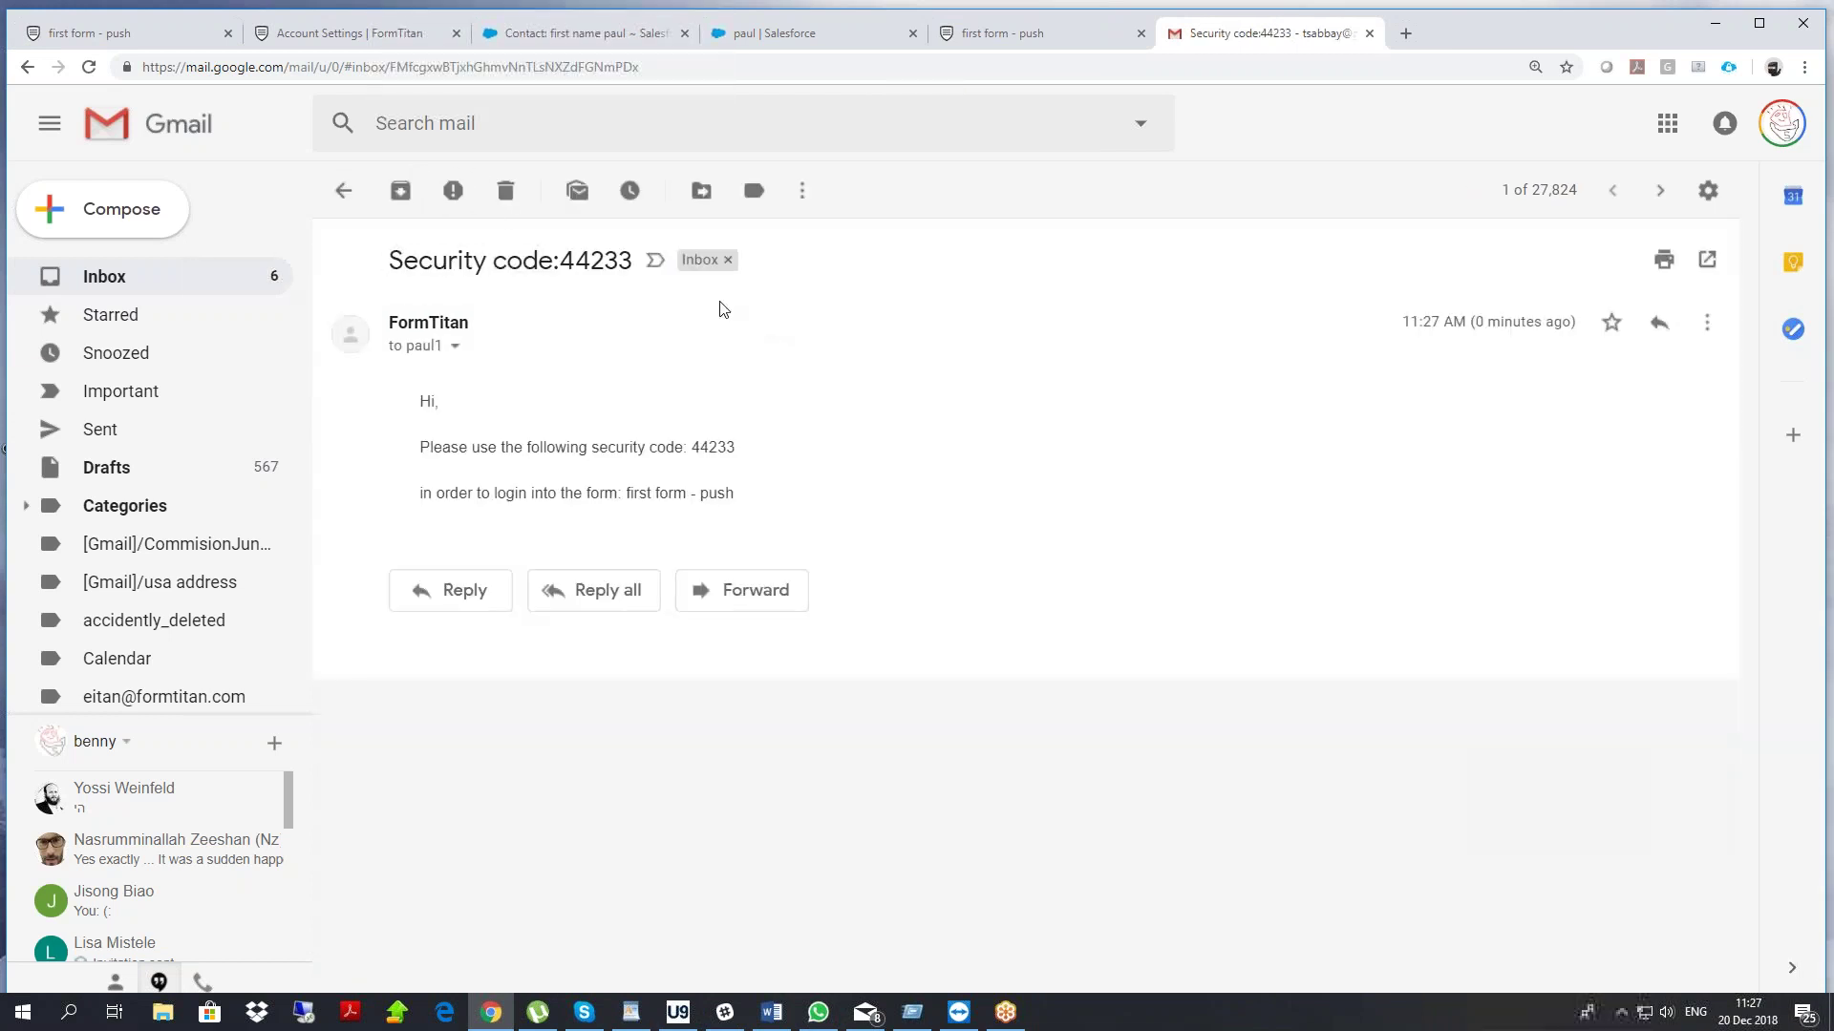
left_click_drag(563, 258, 632, 259)
right_click(589, 270)
left_click(624, 285)
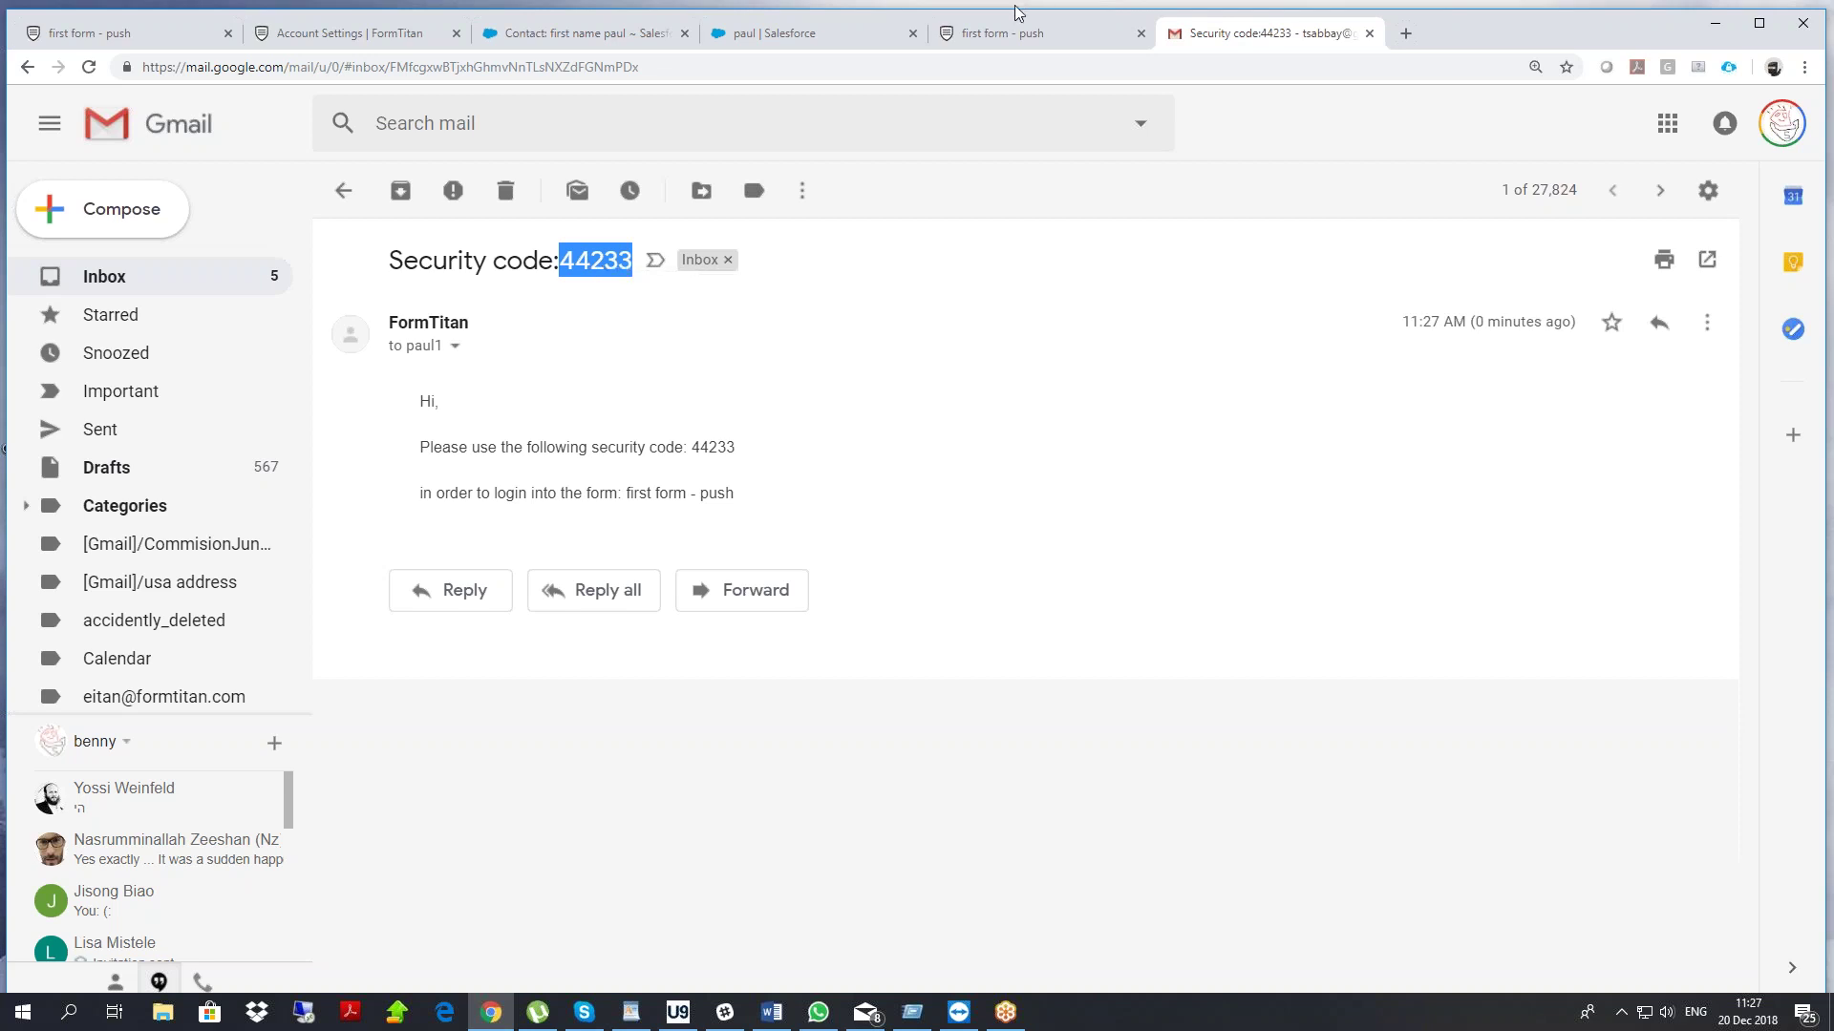
Paste the security code into the form's code field and continue
left_click(1003, 32)
left_click(785, 261)
key("ctrl+v")
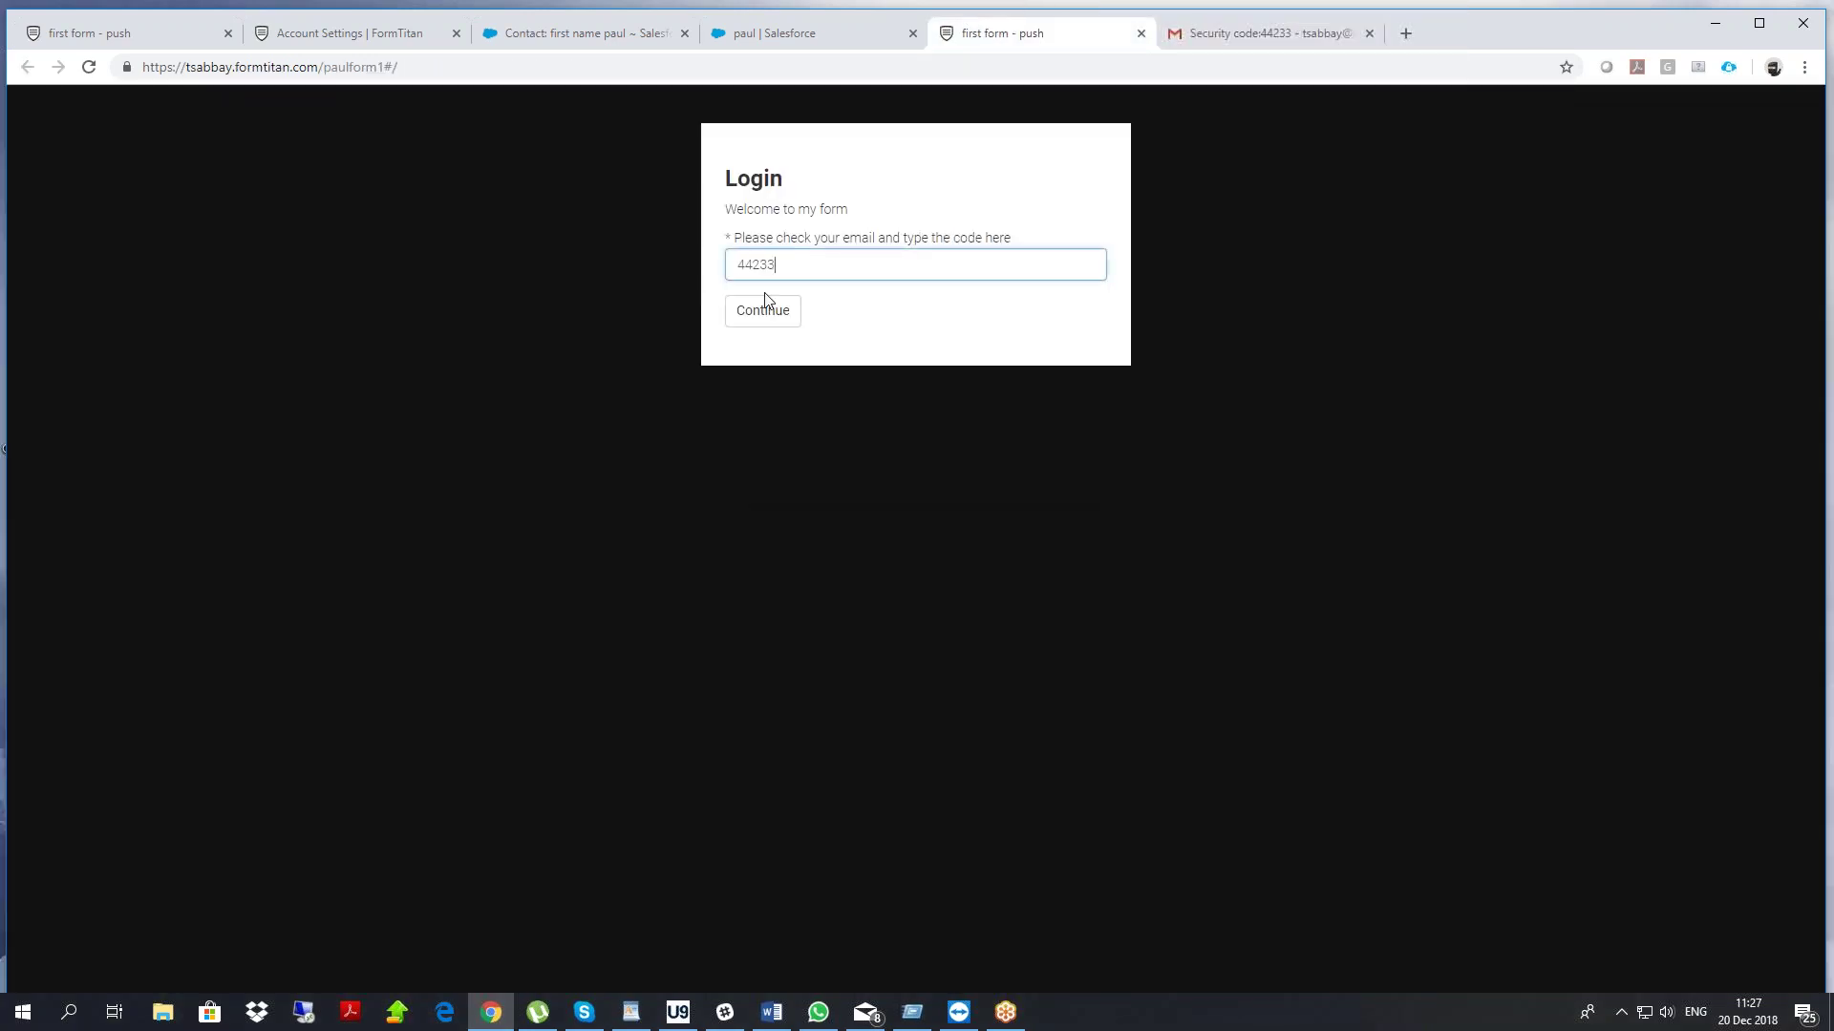
left_click(761, 313)
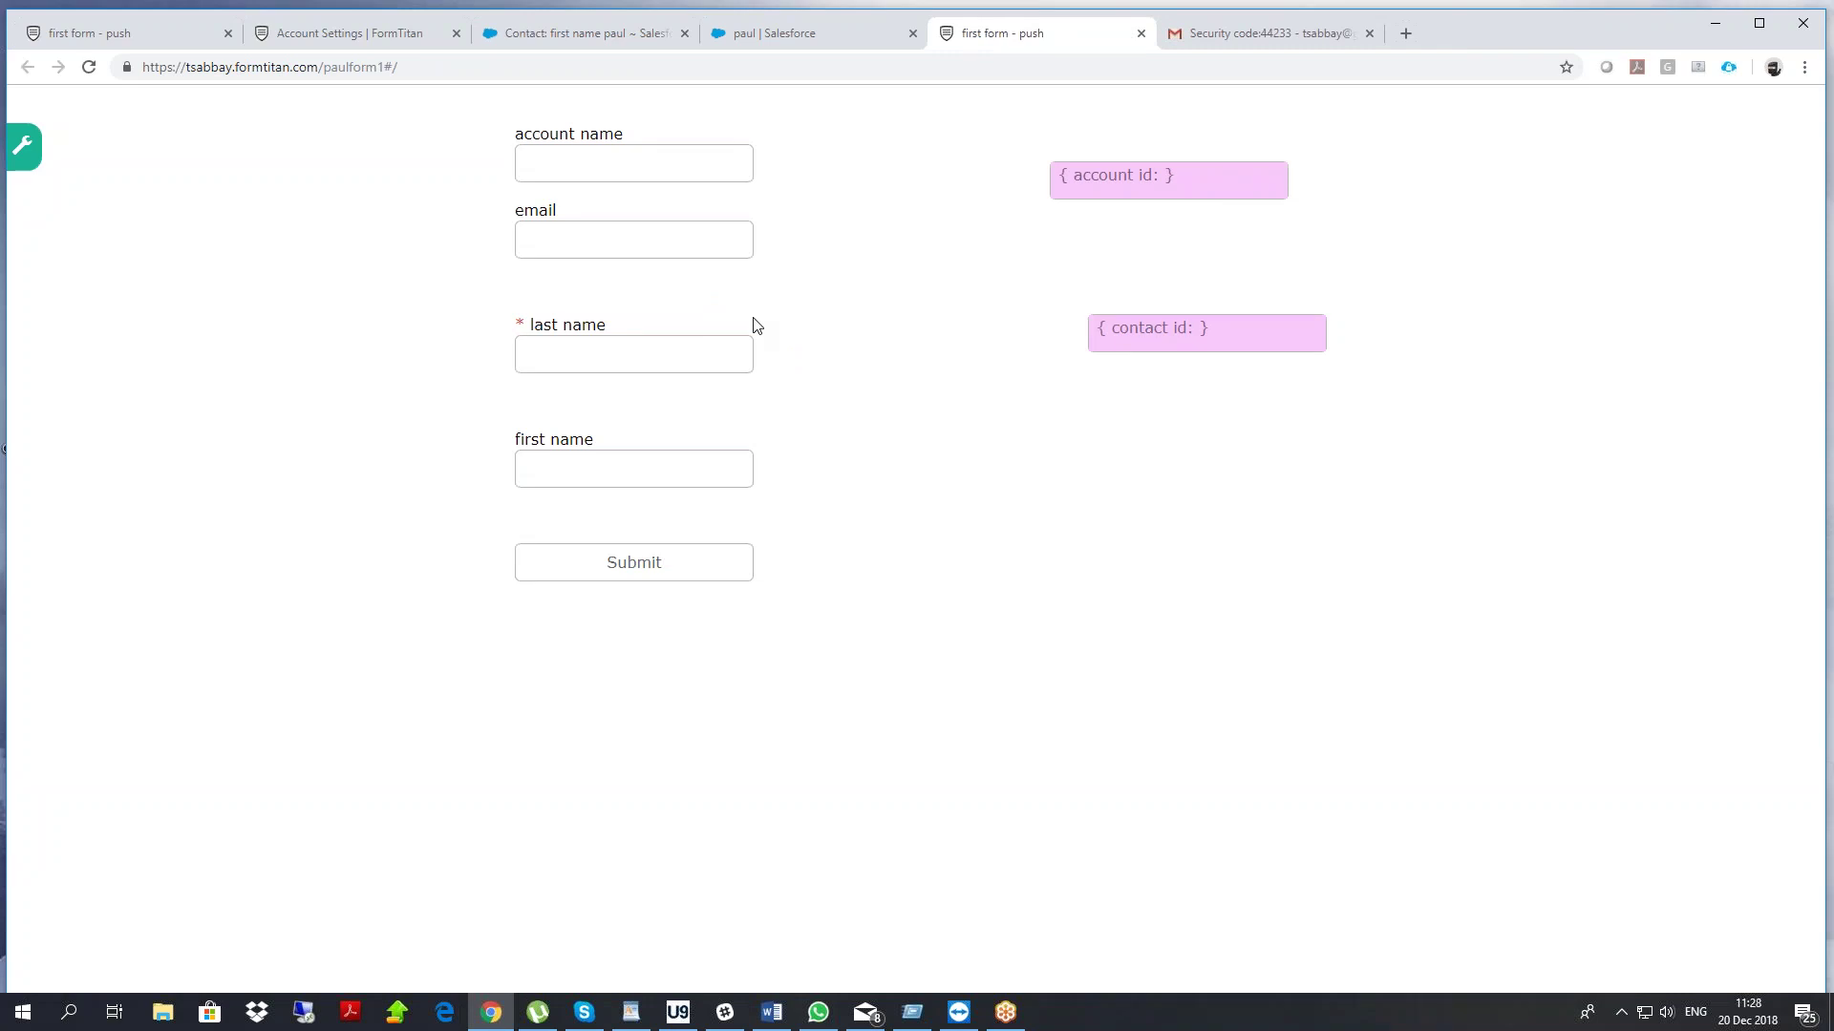
Open the form's Get From Salesforce settings and edit the #1 Account lookup
left_click(142, 37)
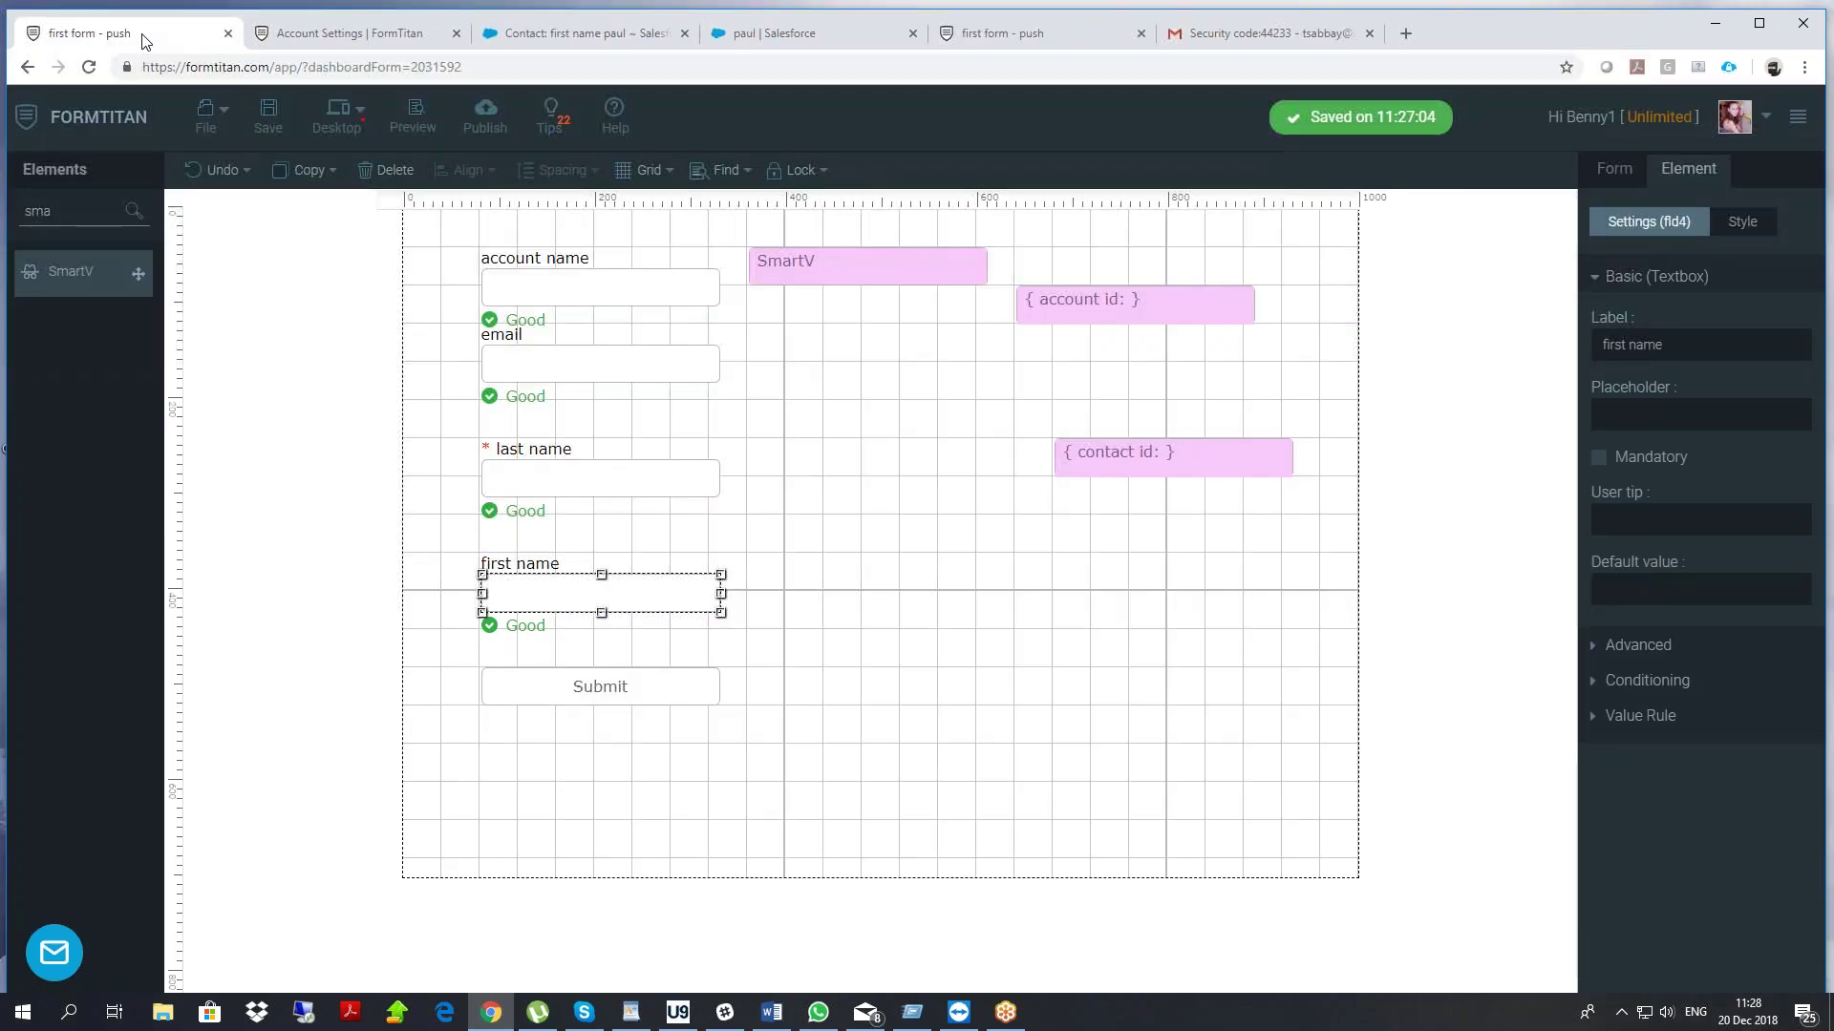
left_click(1614, 169)
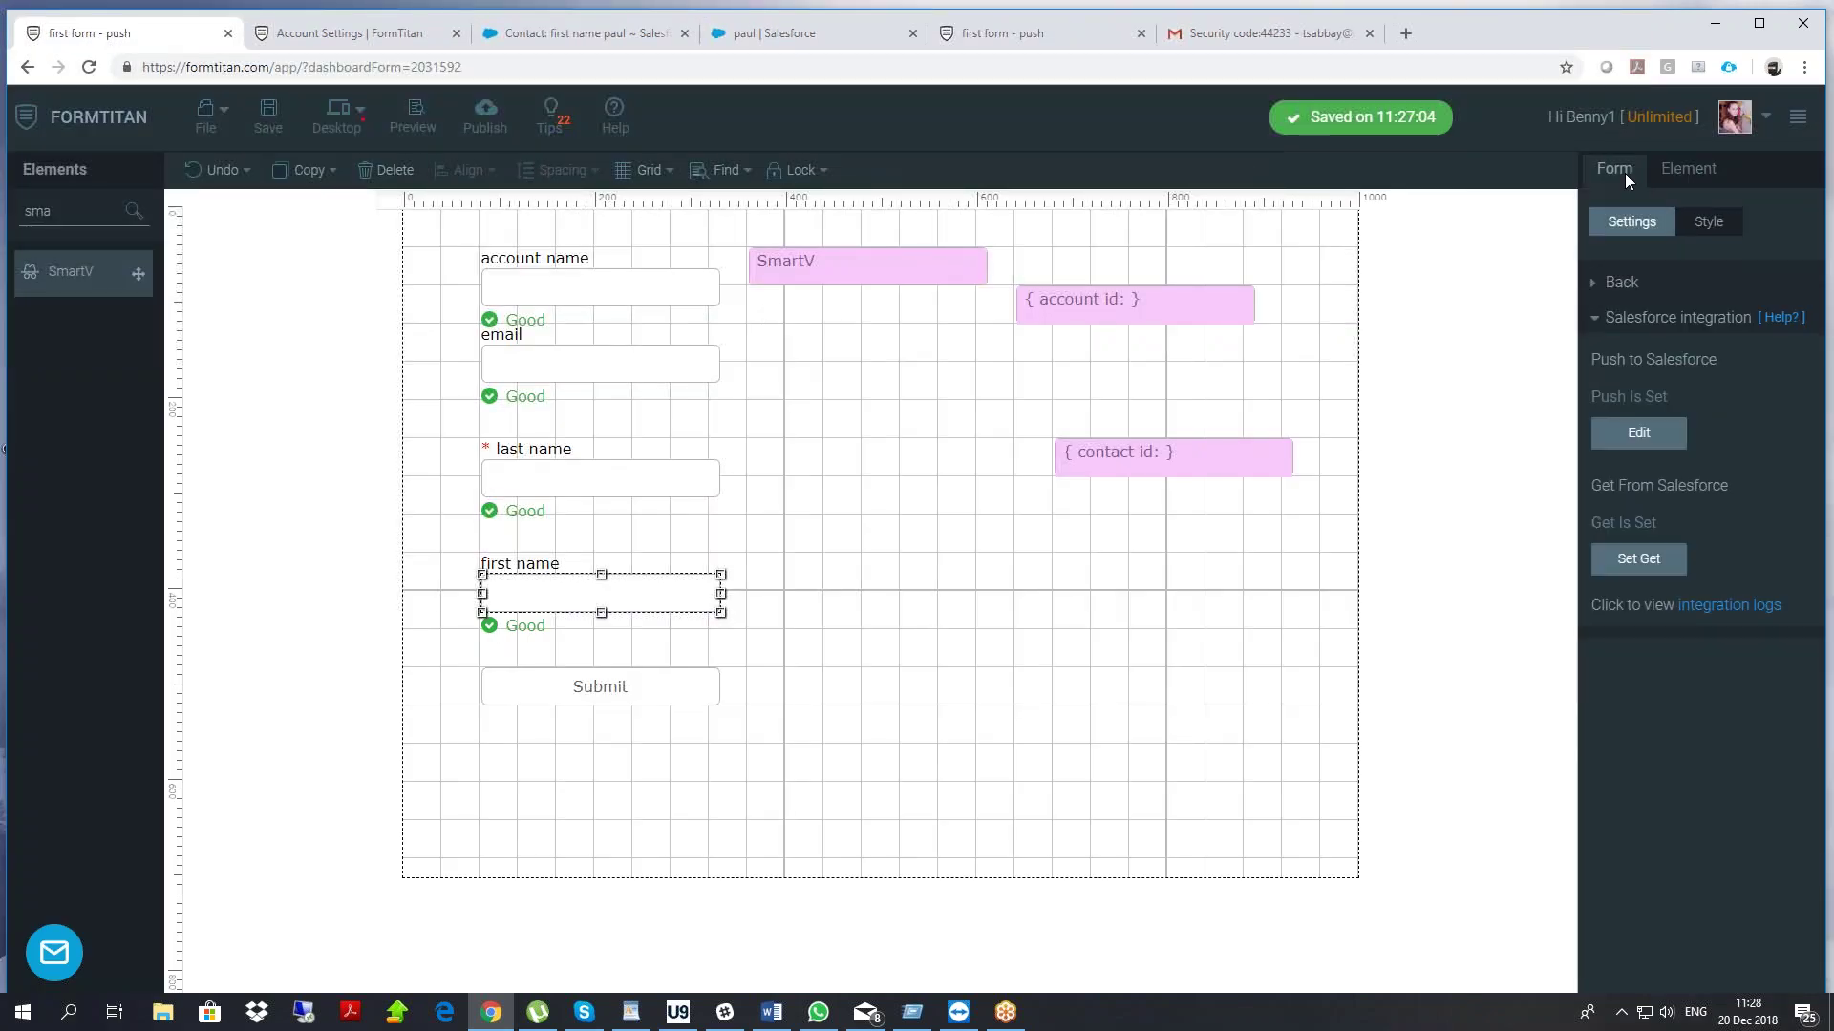
left_click(1637, 558)
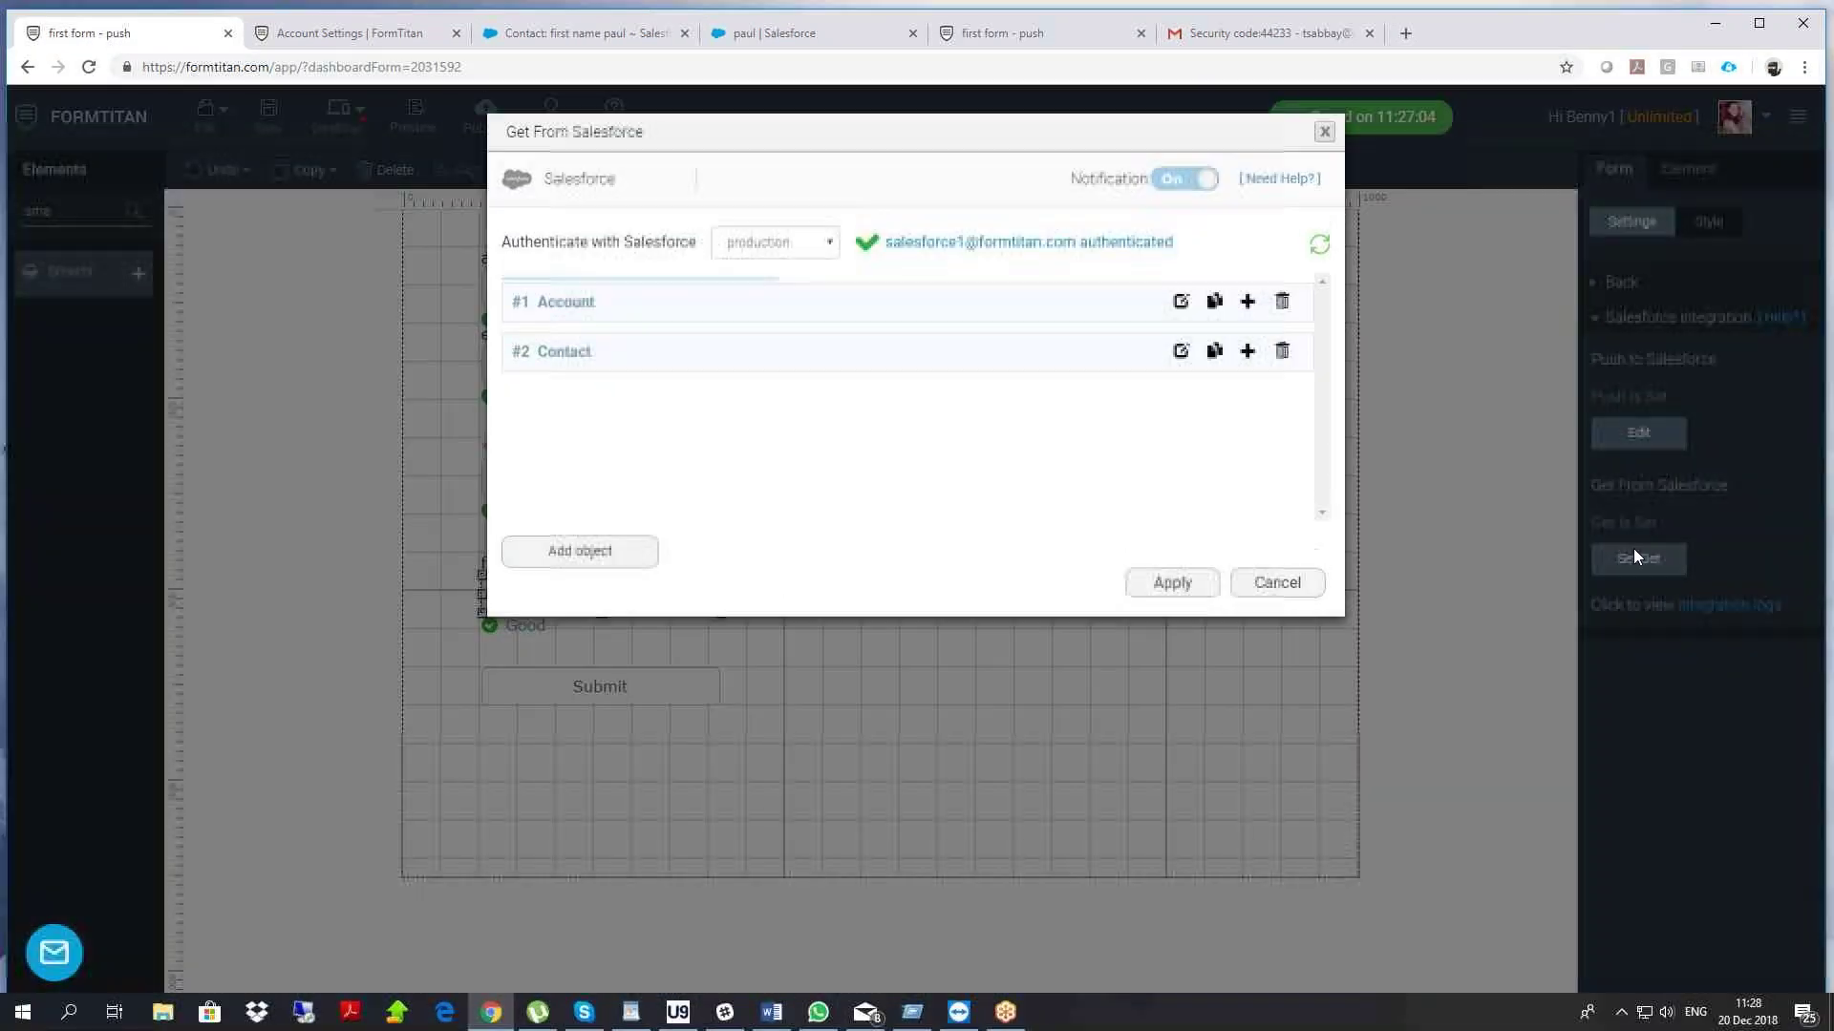
left_click(1181, 303)
Set the Account lookup's condition field to Account ID, then cancel without saving
left_click(563, 323)
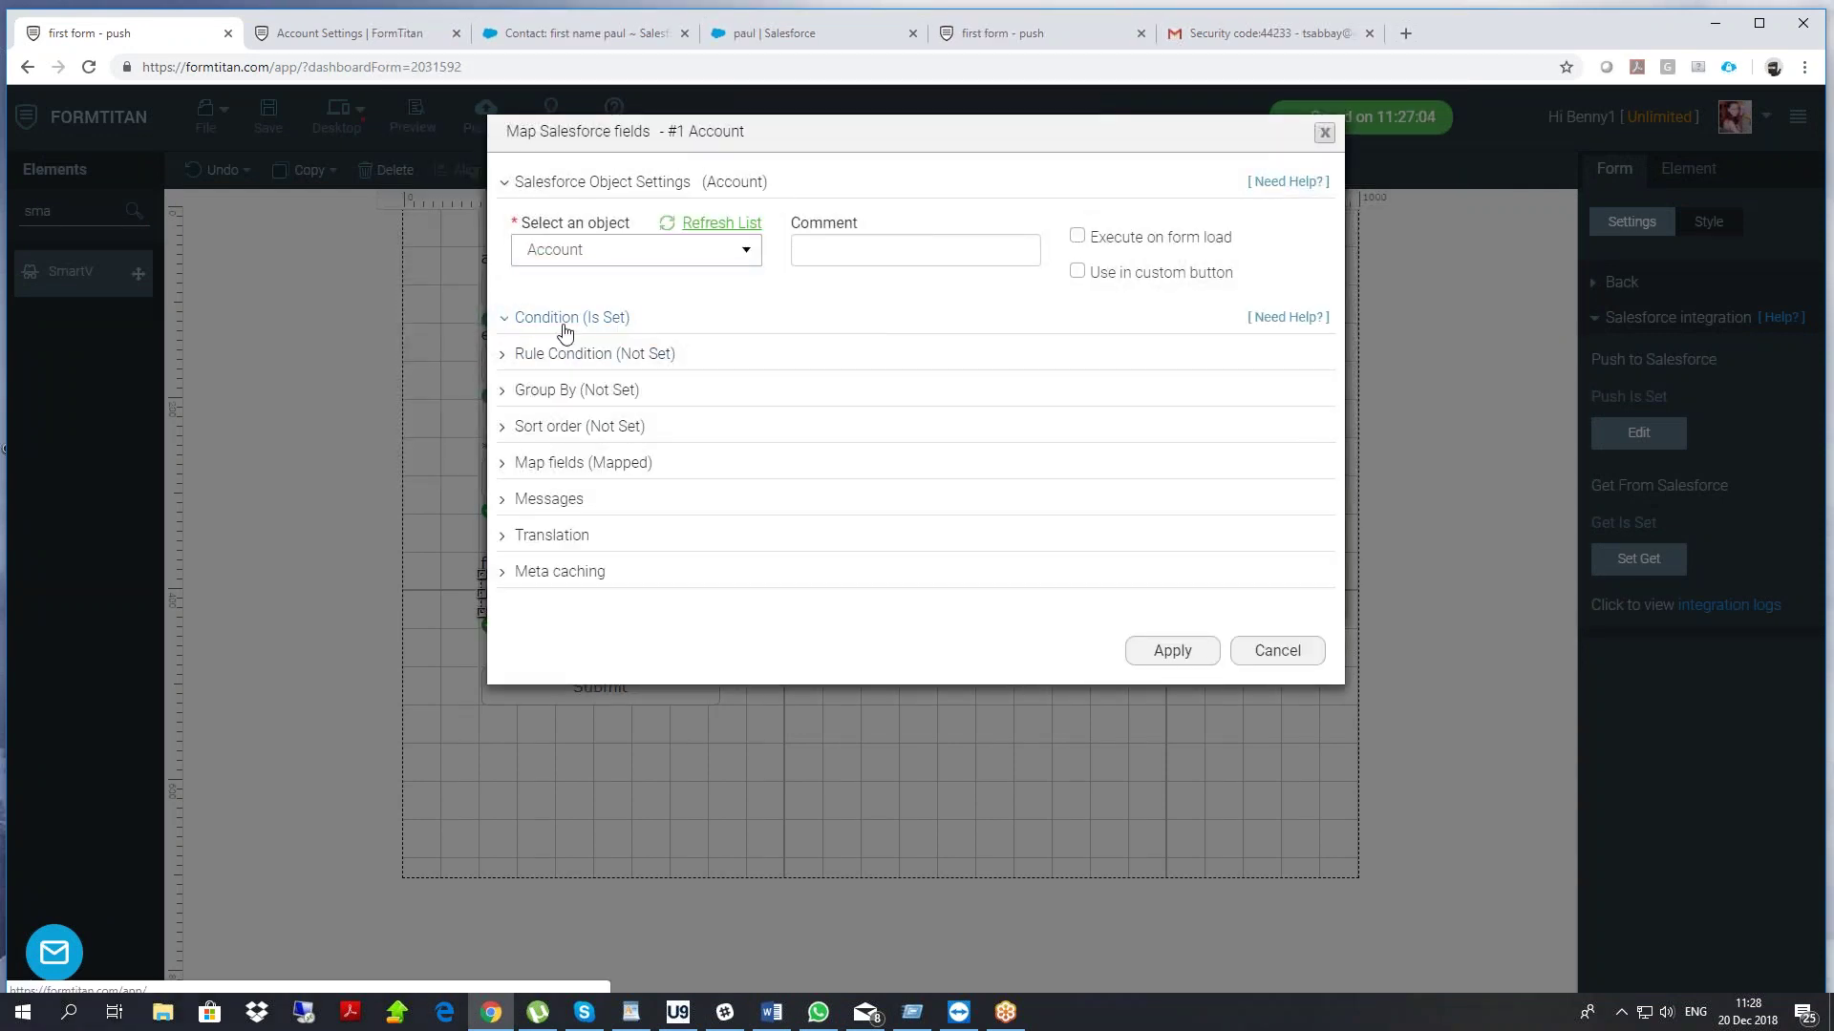
left_click(593, 451)
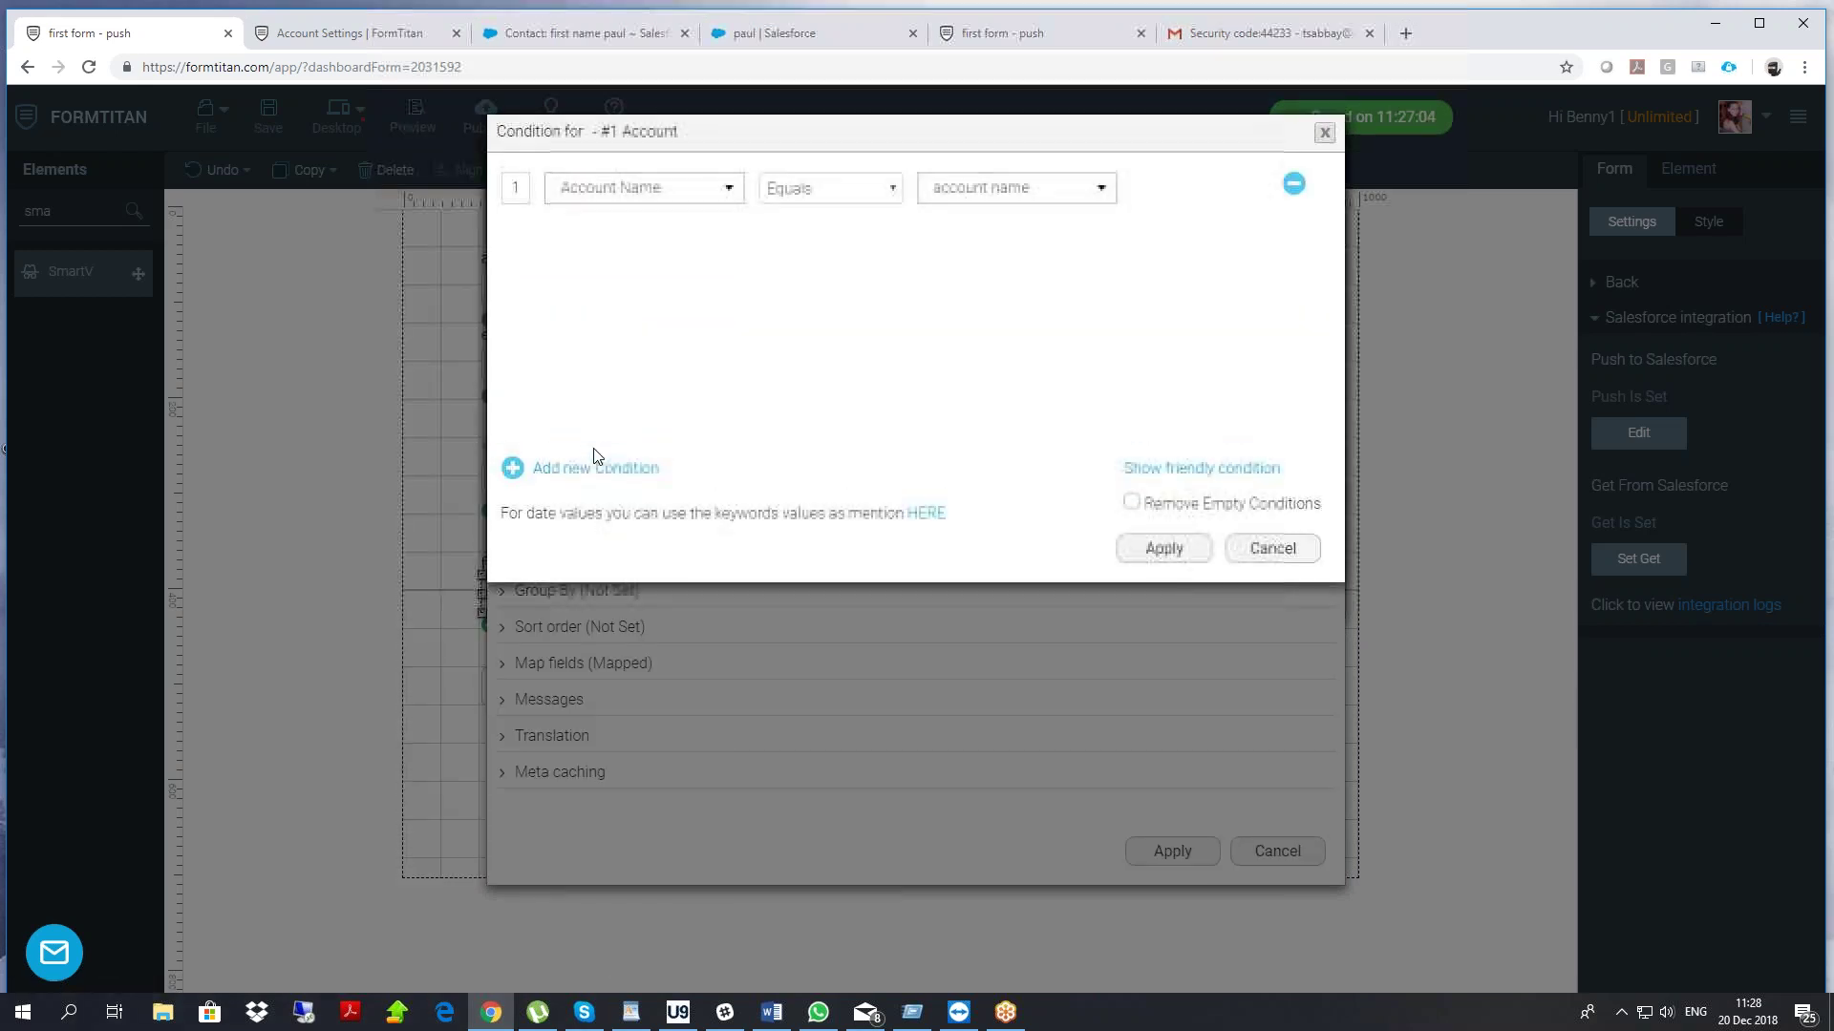
left_click(653, 194)
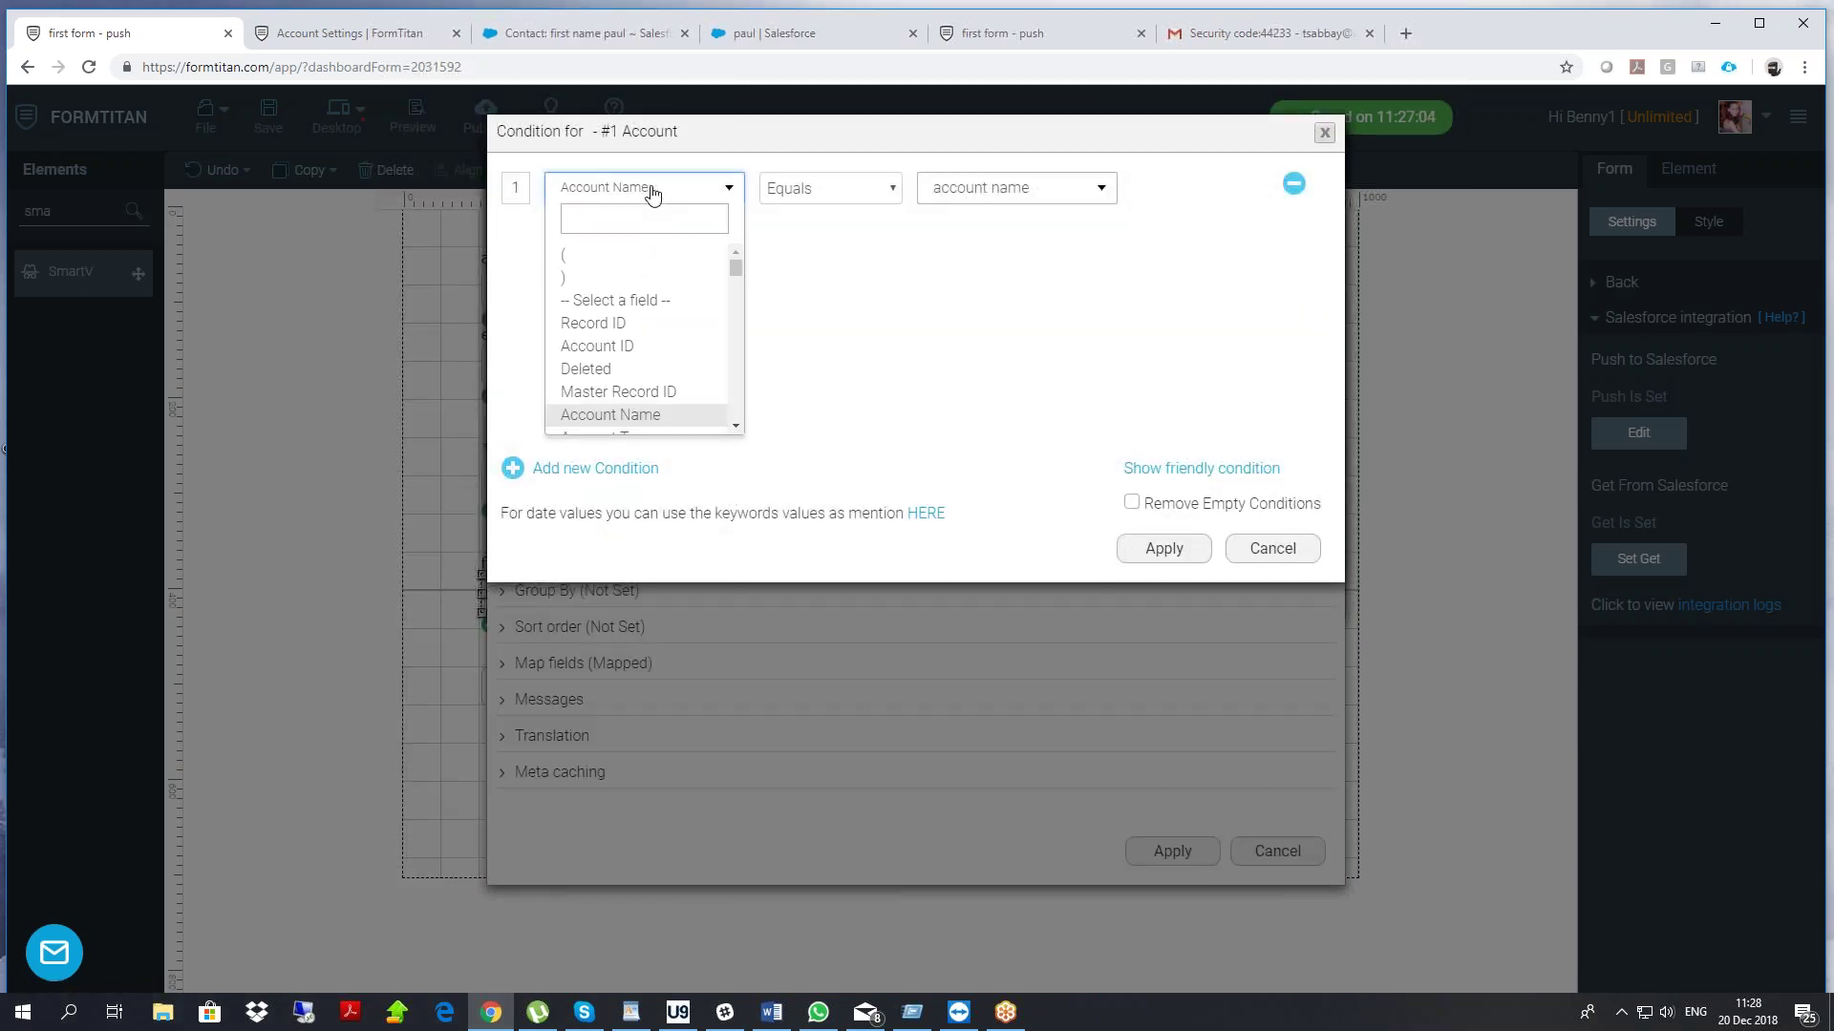
left_click(623, 348)
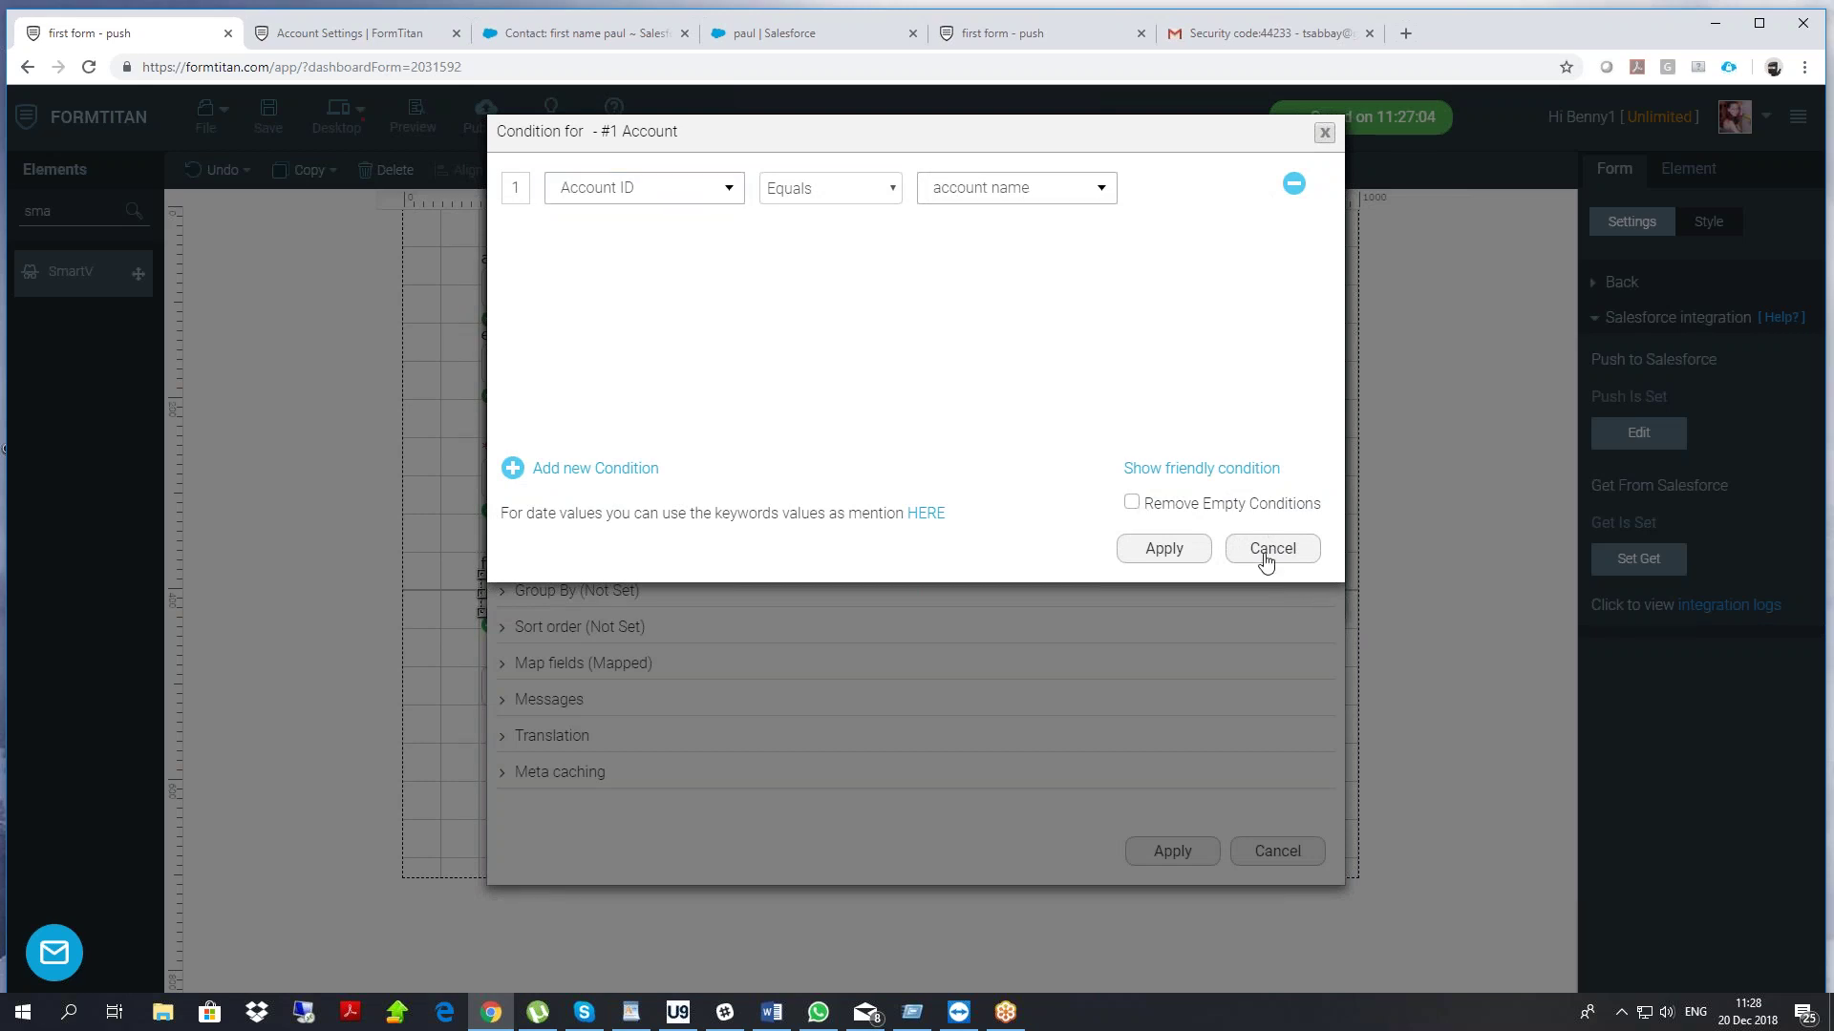
left_click(1268, 552)
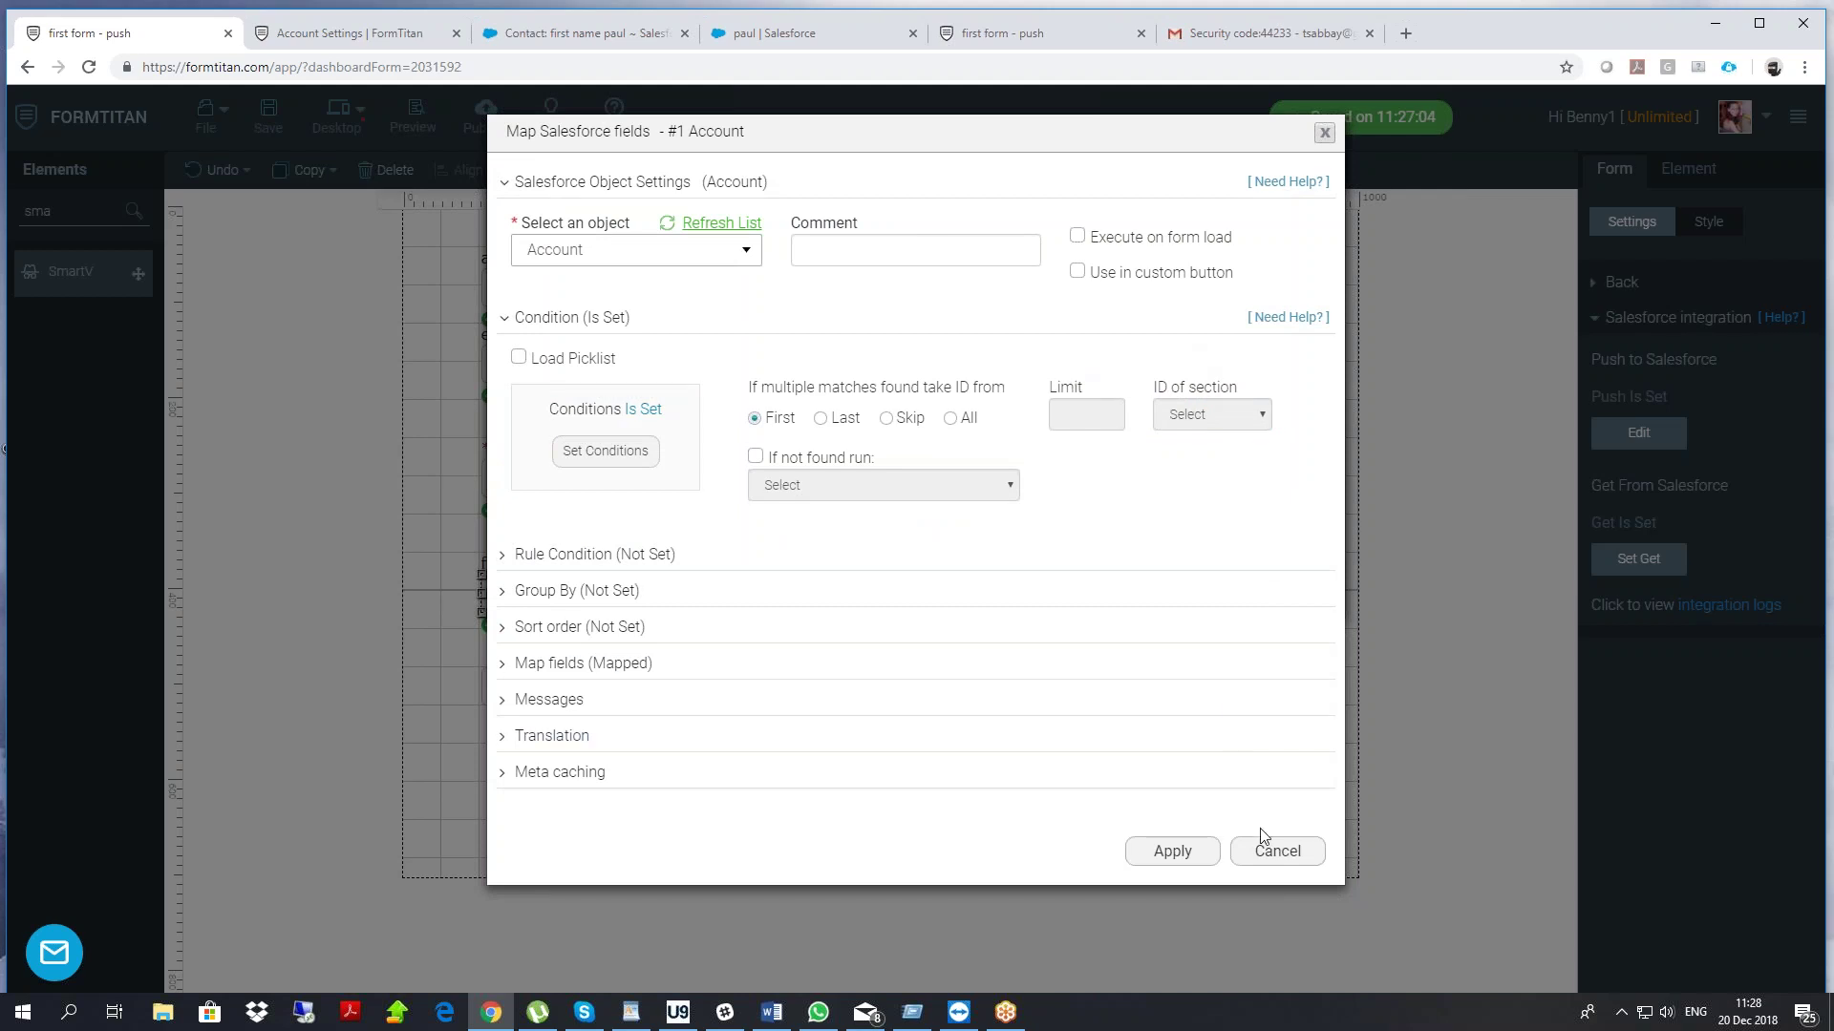
left_click(1275, 862)
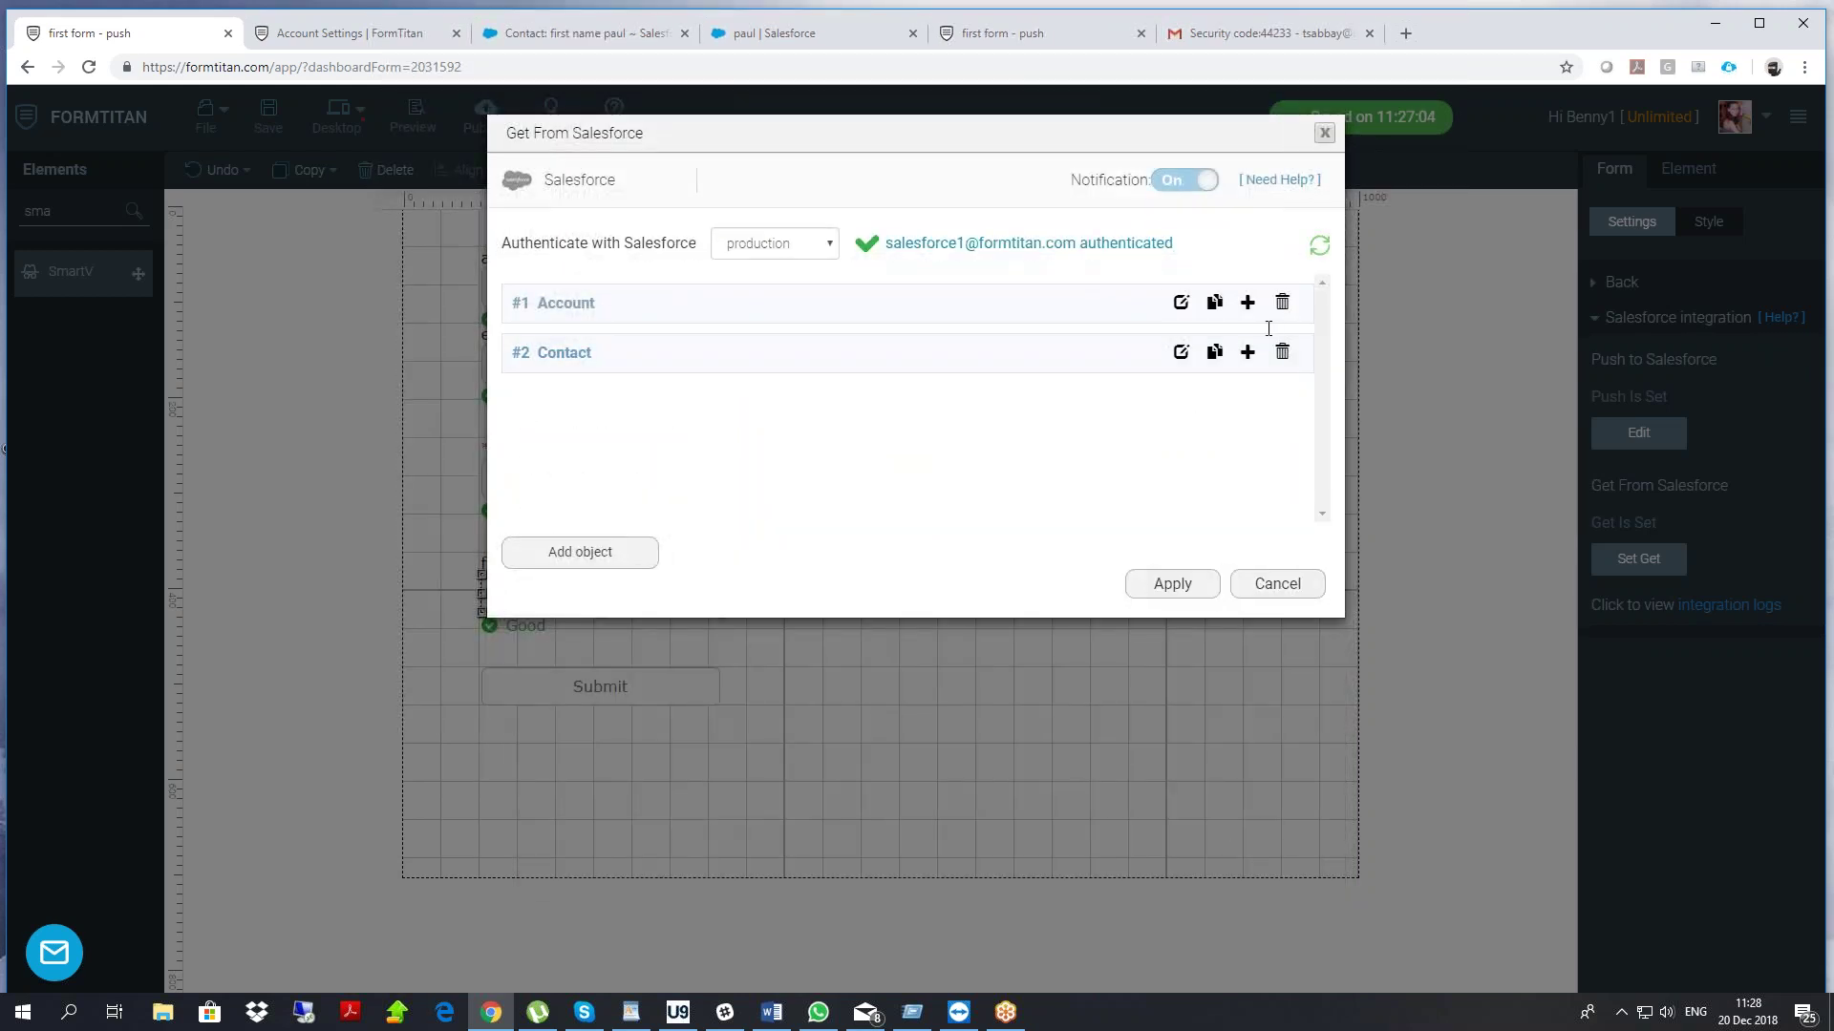
Delete the Account lookup and set the Contact lookup condition to Contact ID equals SmartV
left_click(1282, 304)
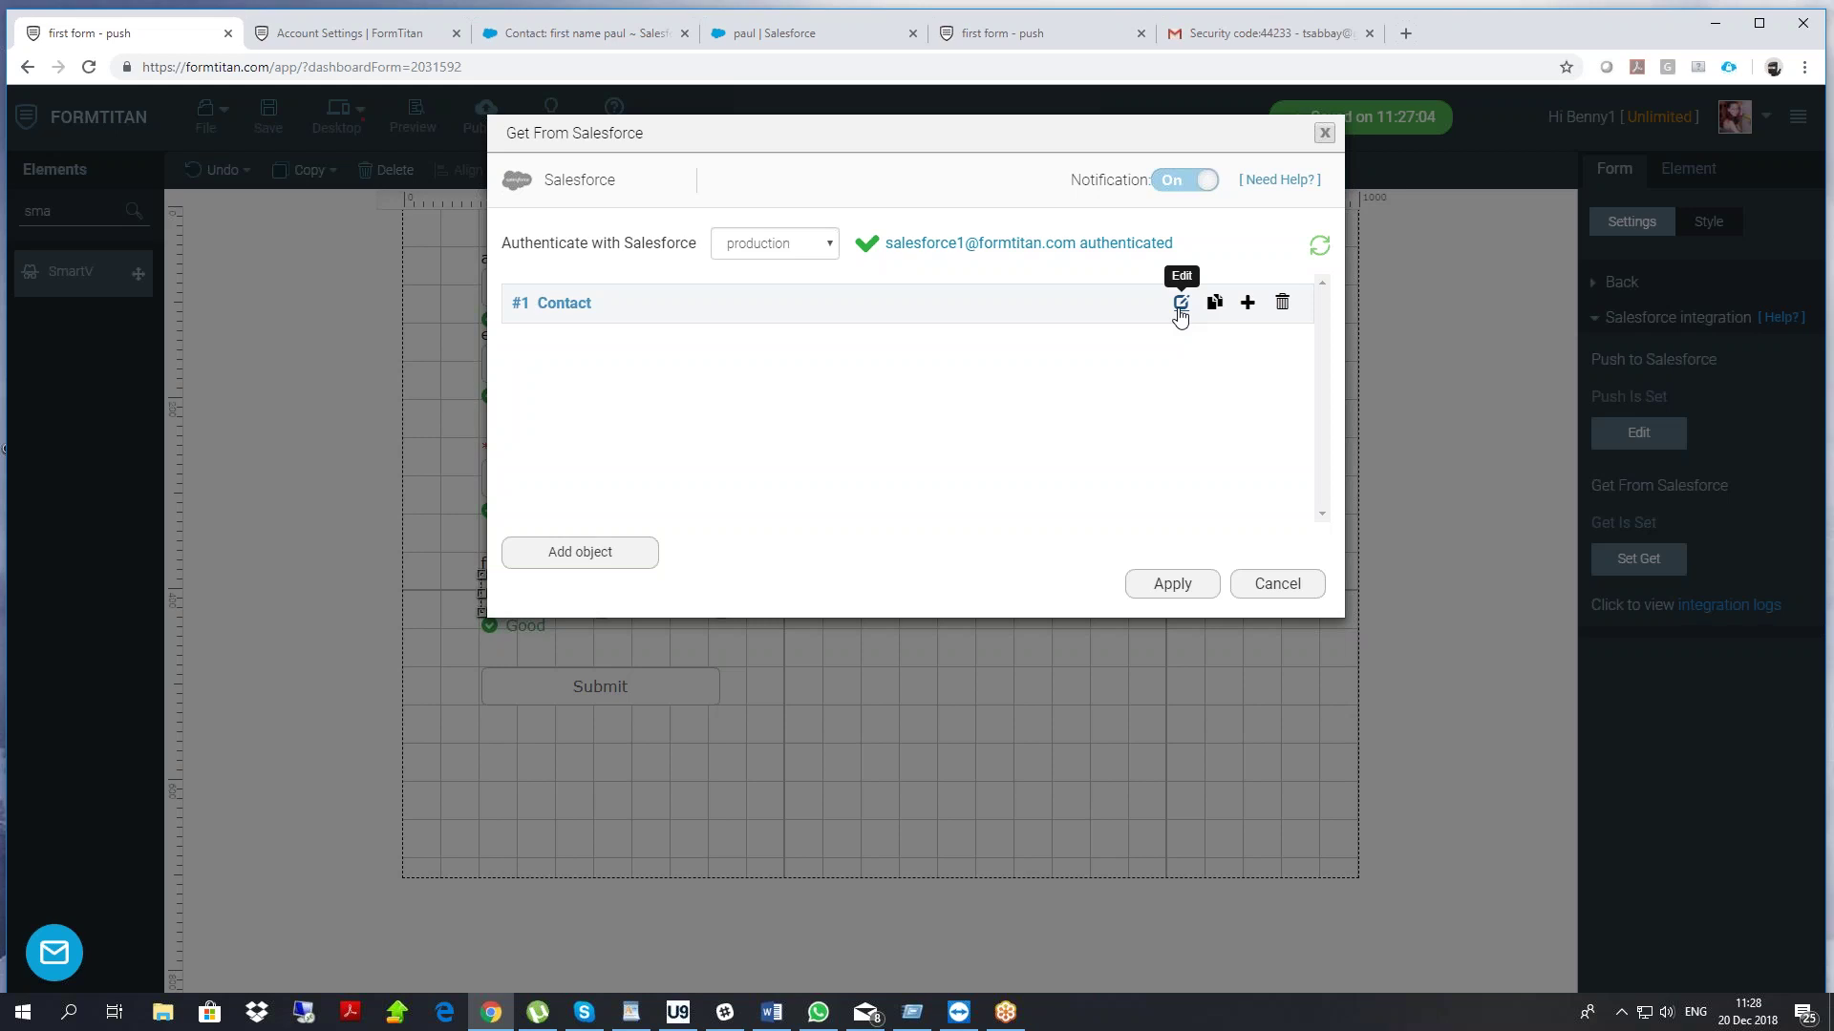
left_click(1180, 304)
left_click(559, 322)
left_click(604, 450)
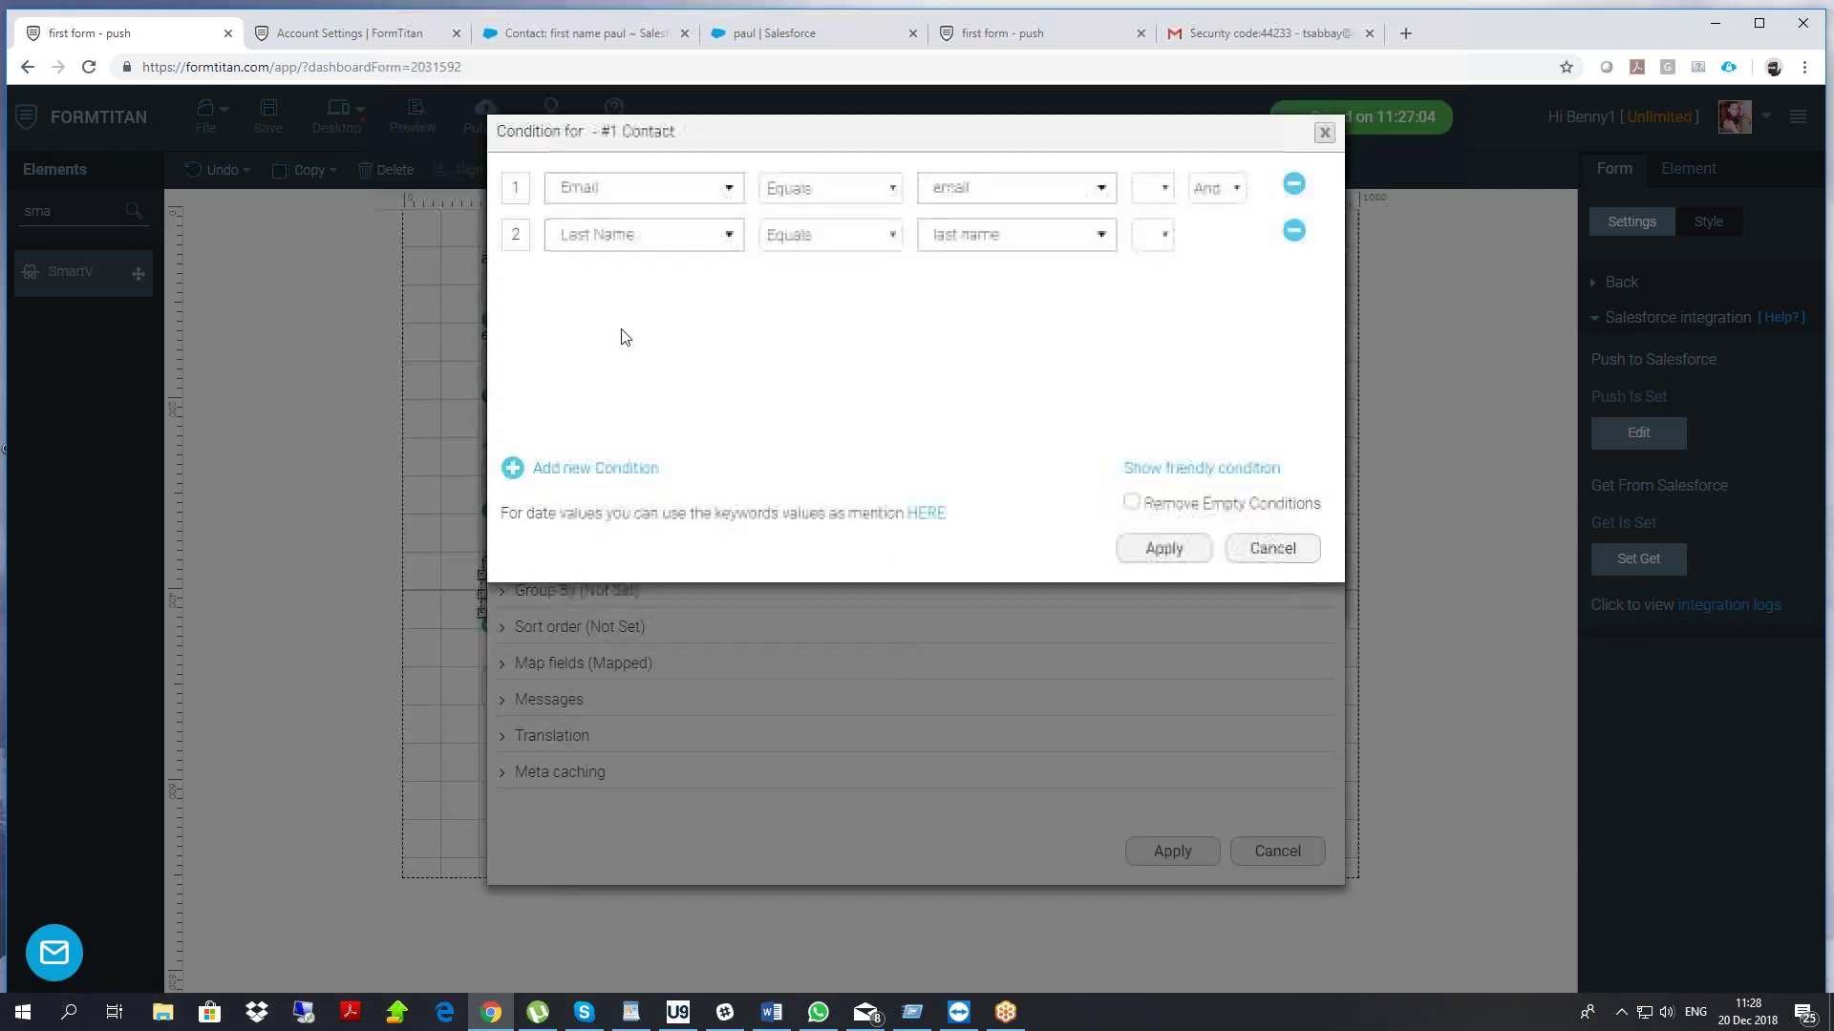
left_click(1294, 233)
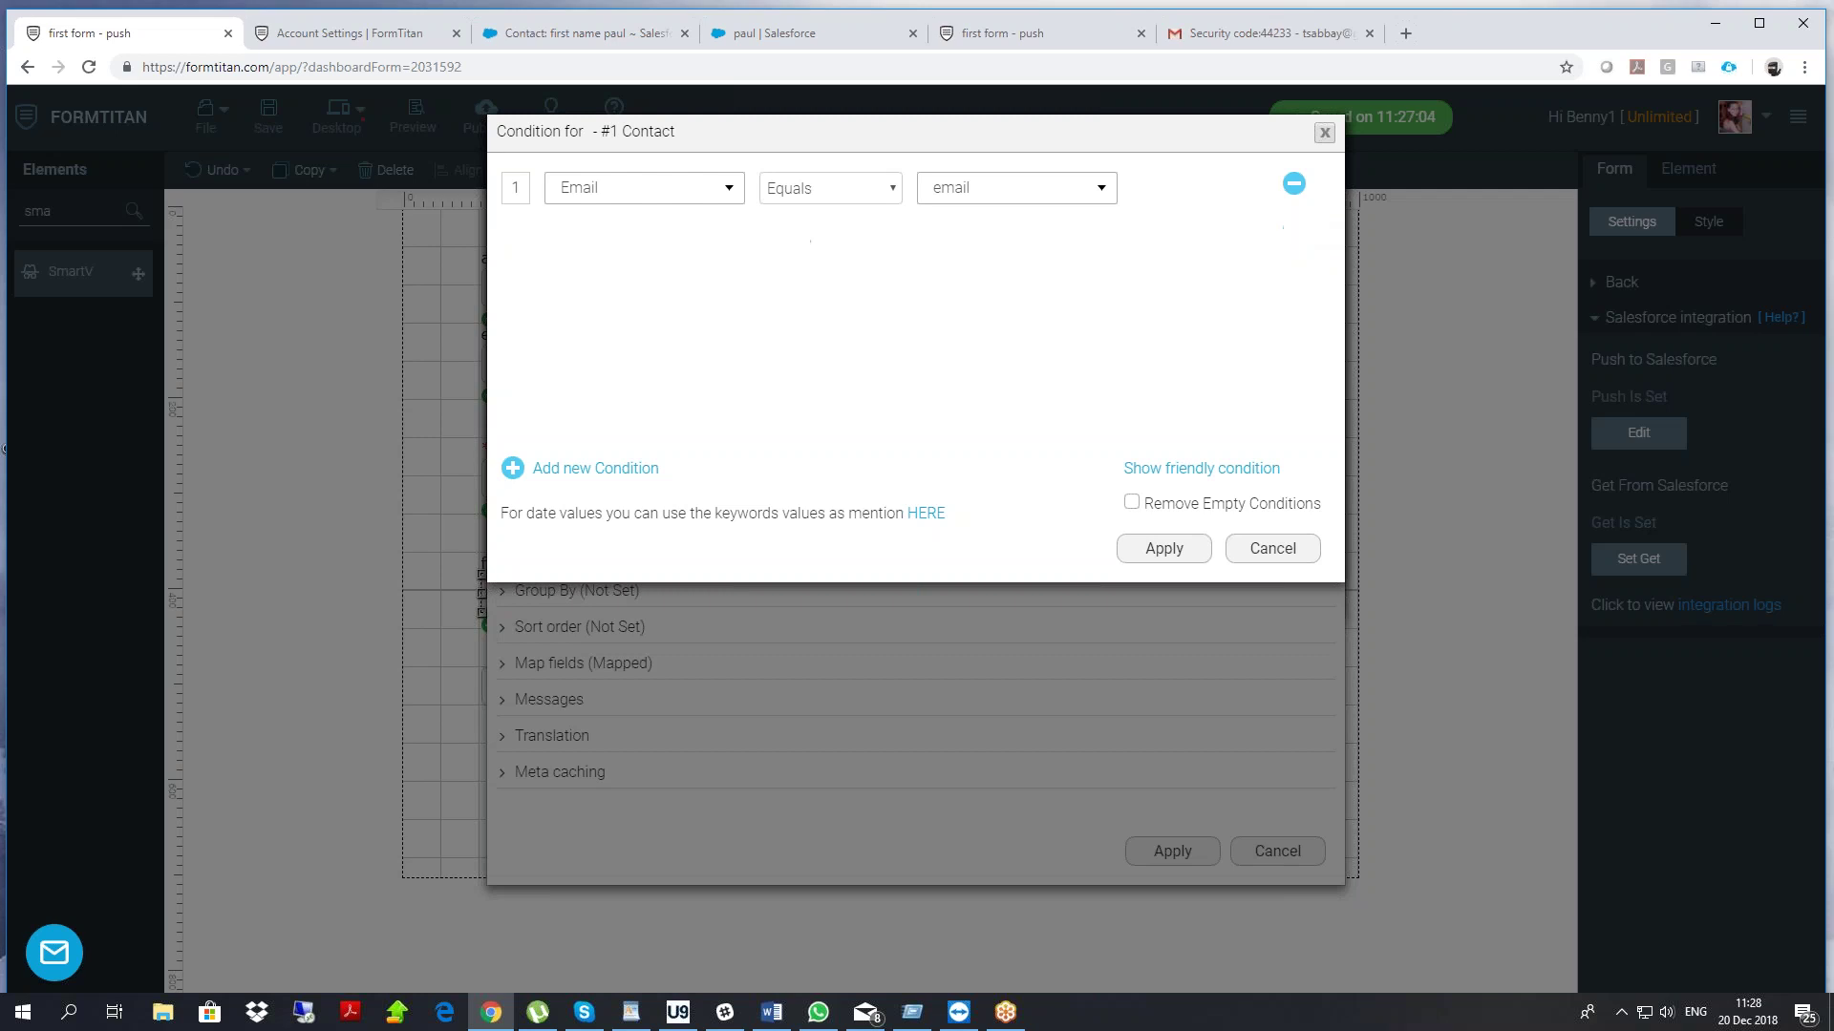
left_click(673, 193)
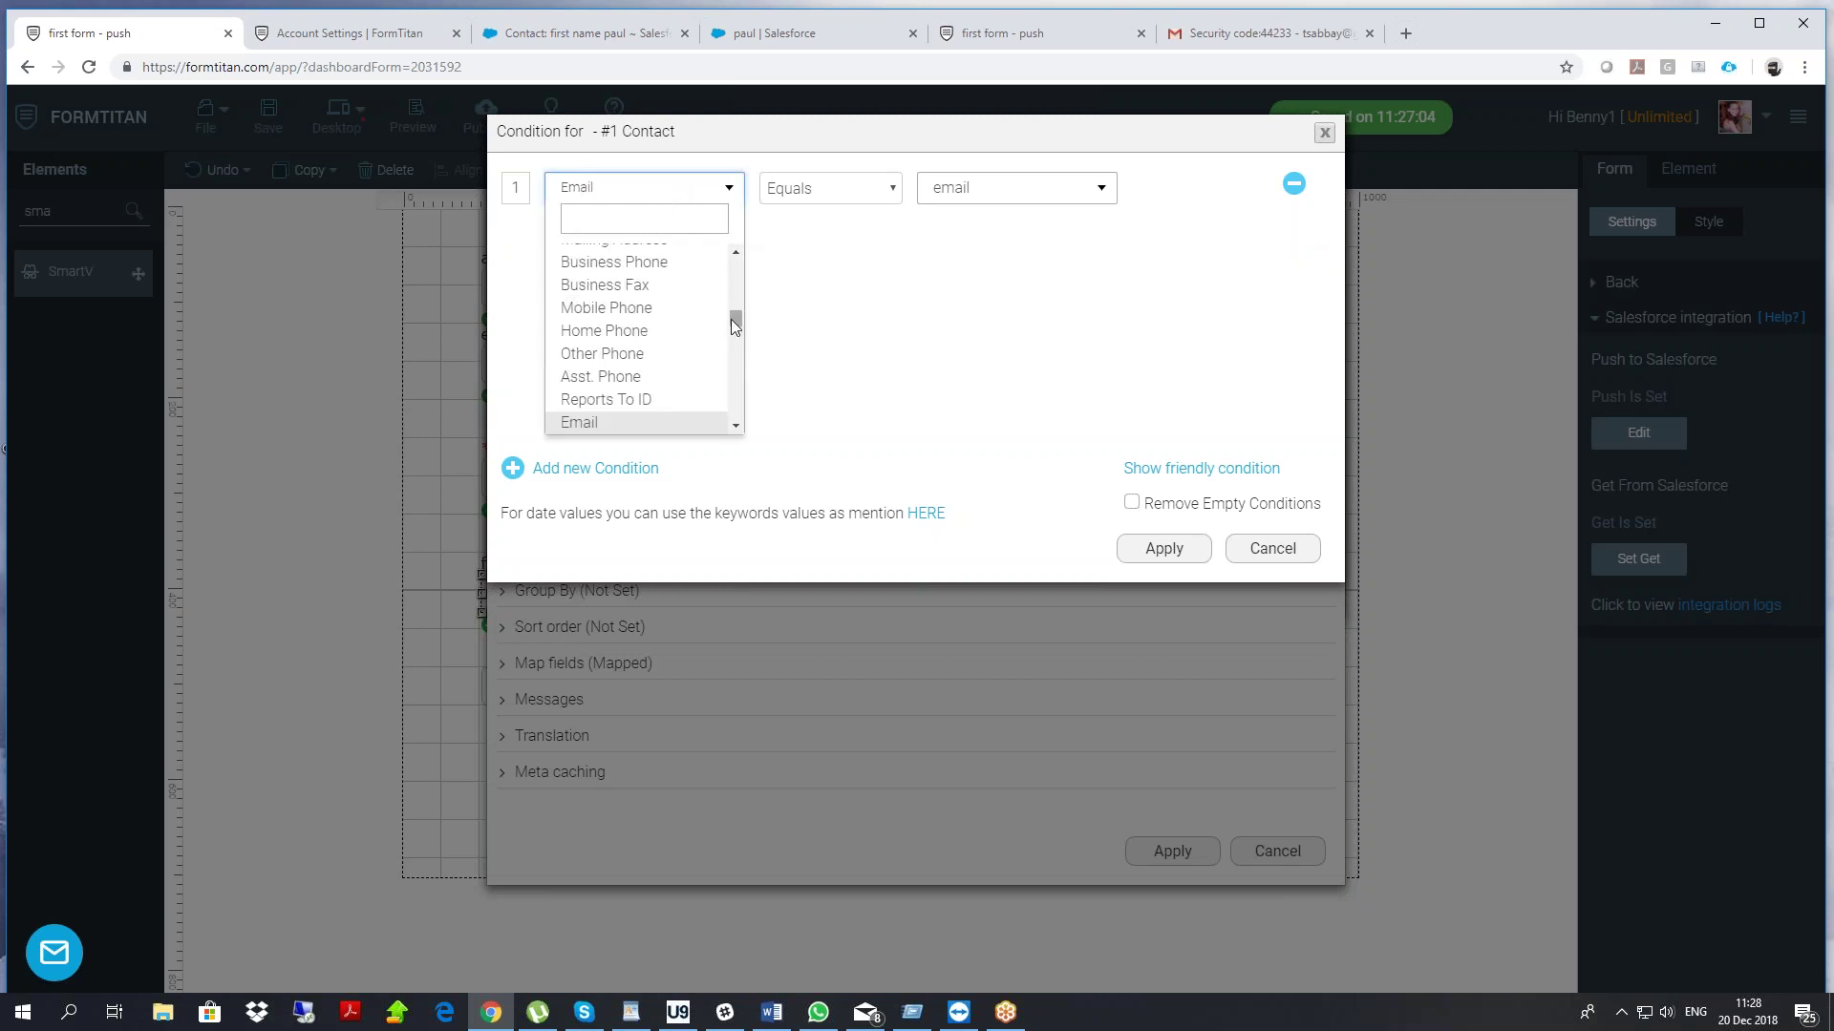
left_click_drag(732, 319, 754, 254)
left_click(614, 348)
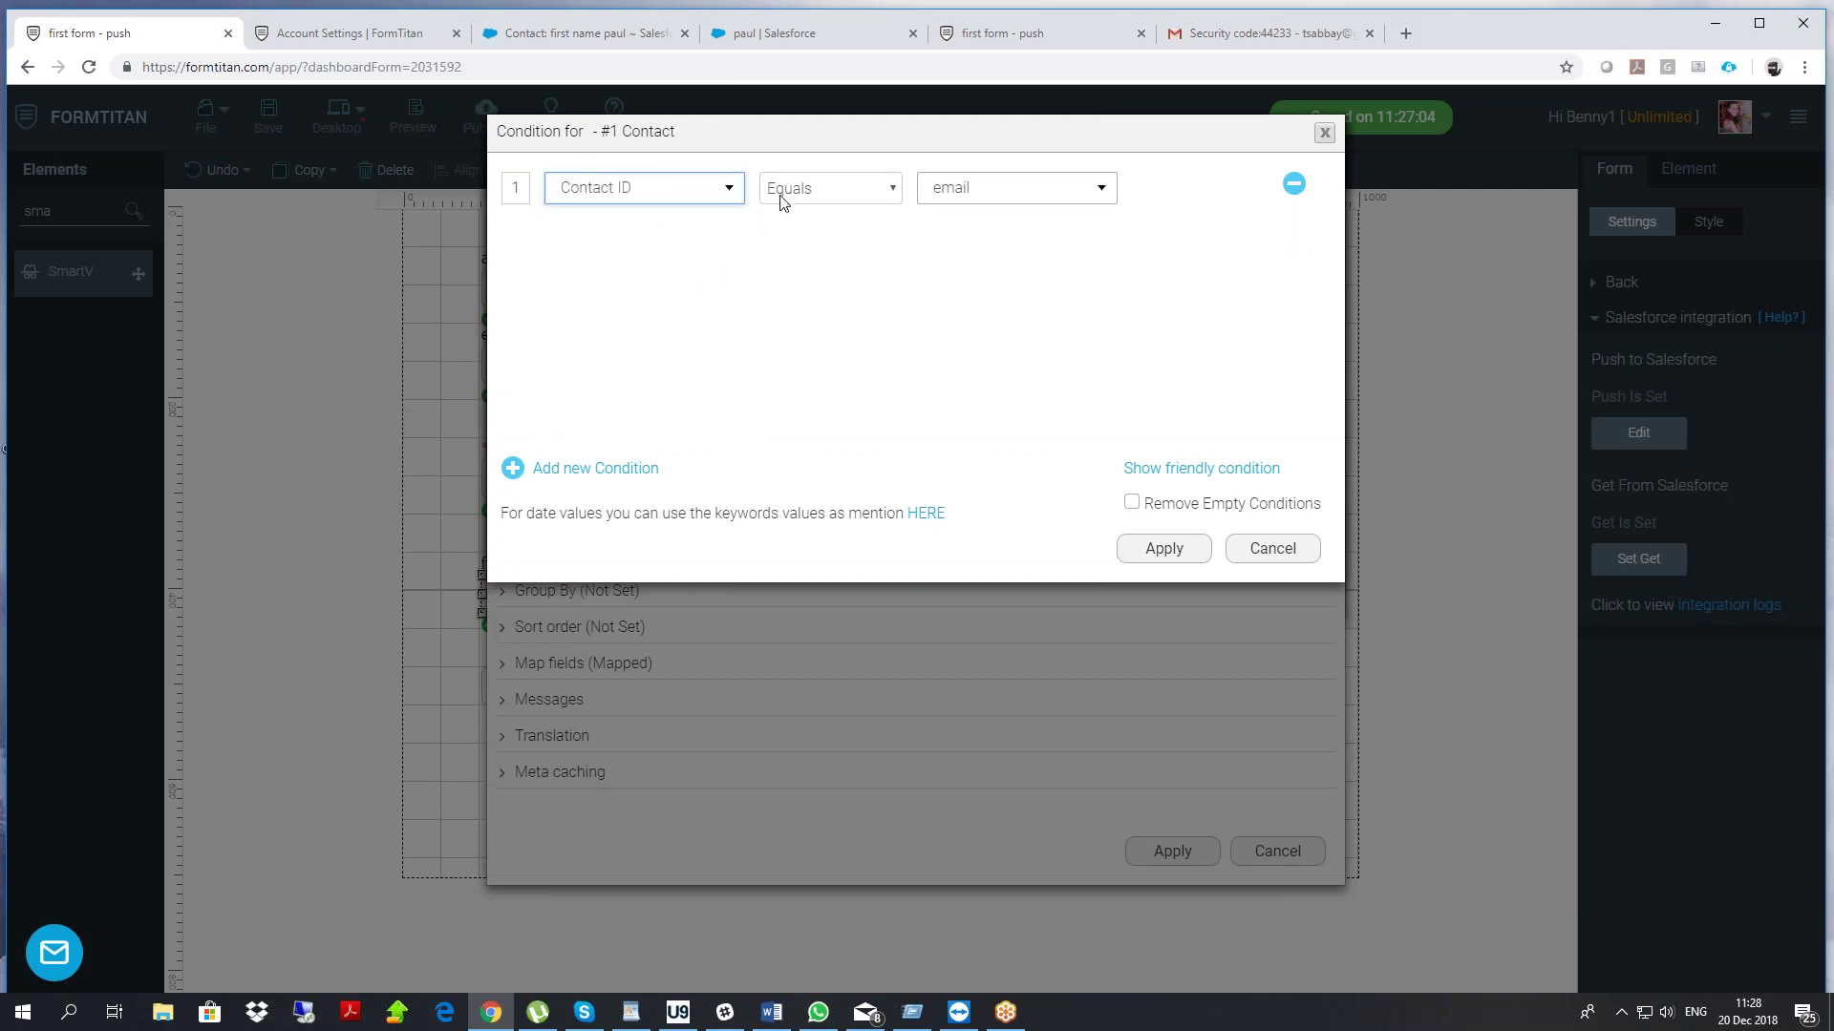
left_click(777, 191)
left_click(847, 232)
left_click(989, 190)
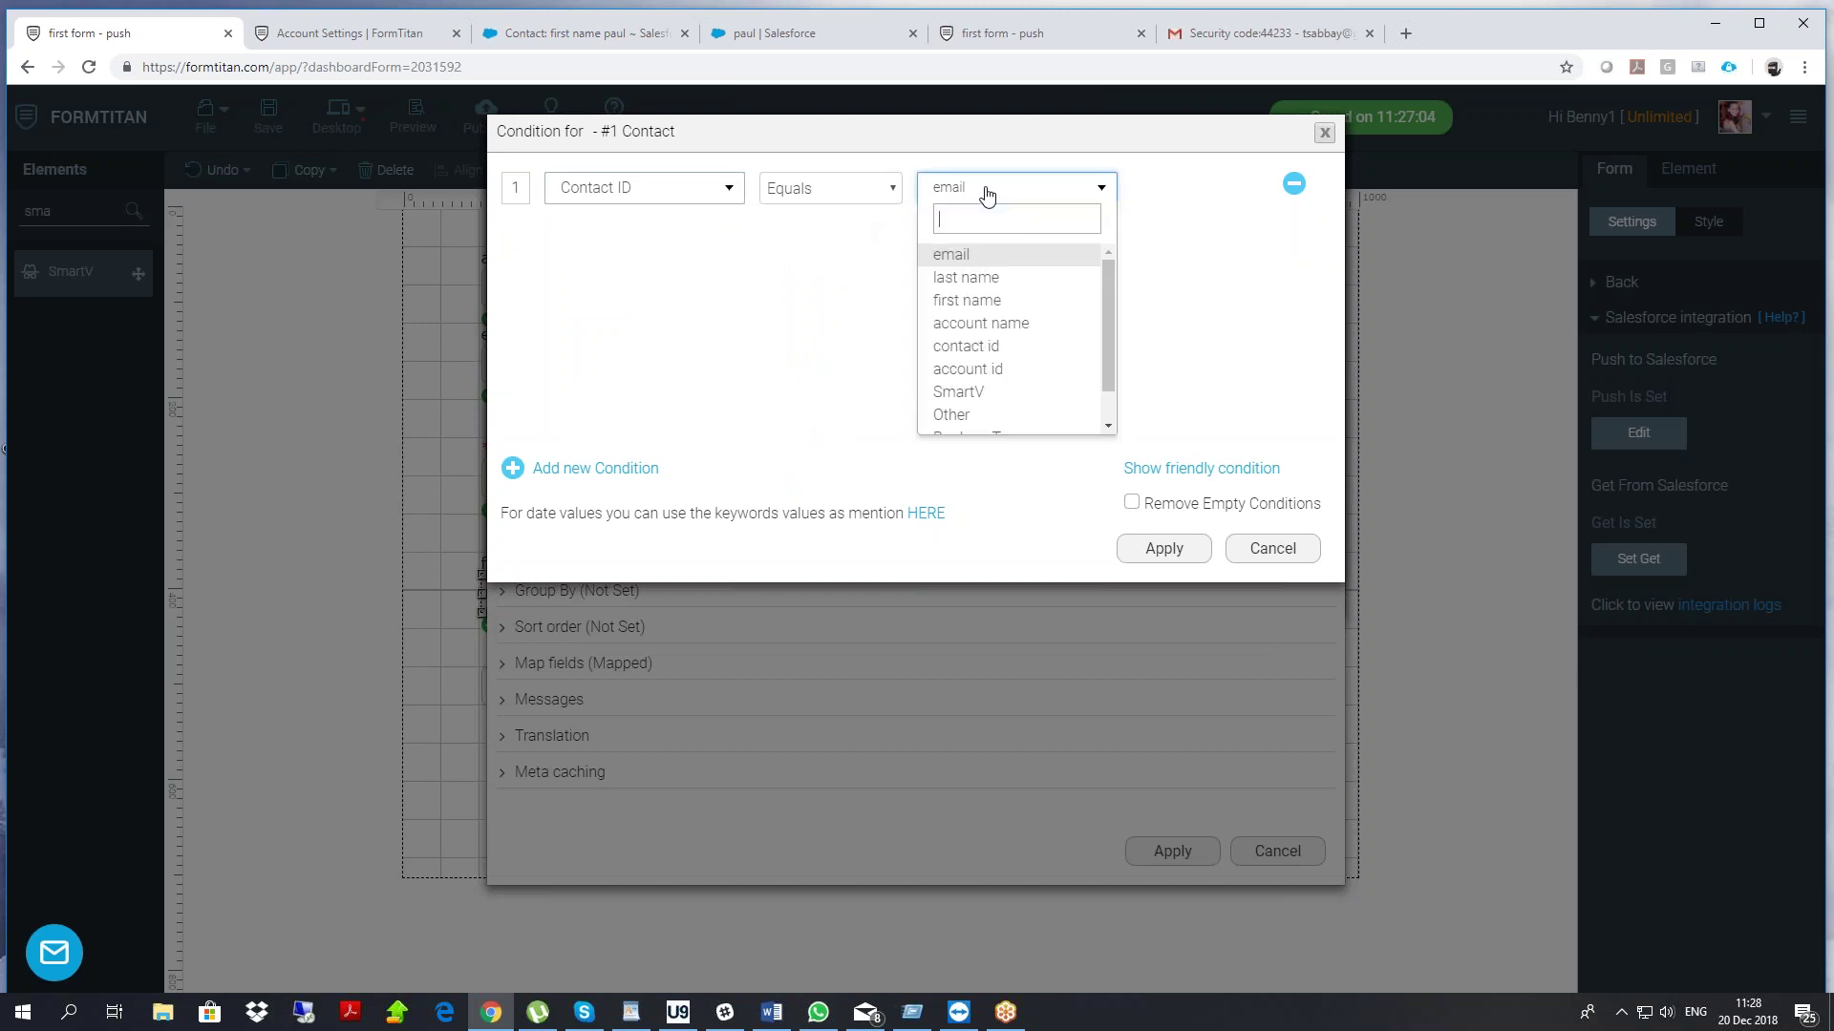
left_click(959, 391)
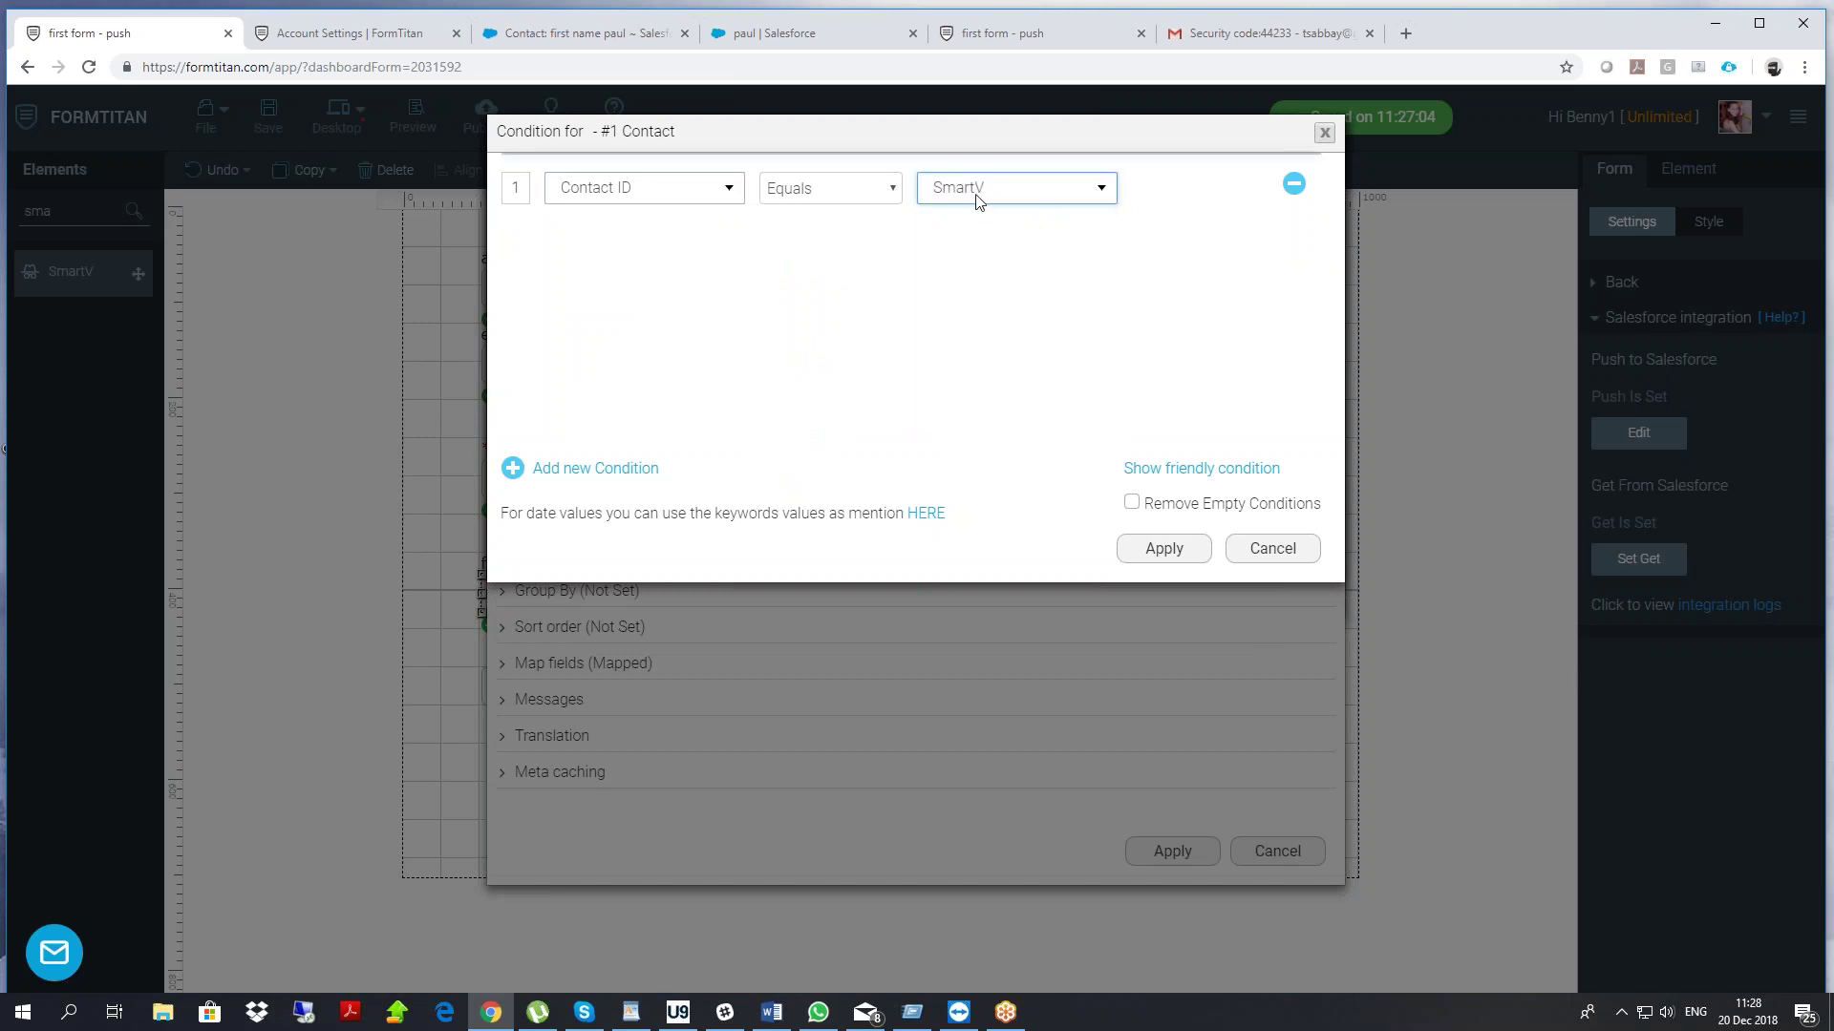
left_click(1164, 549)
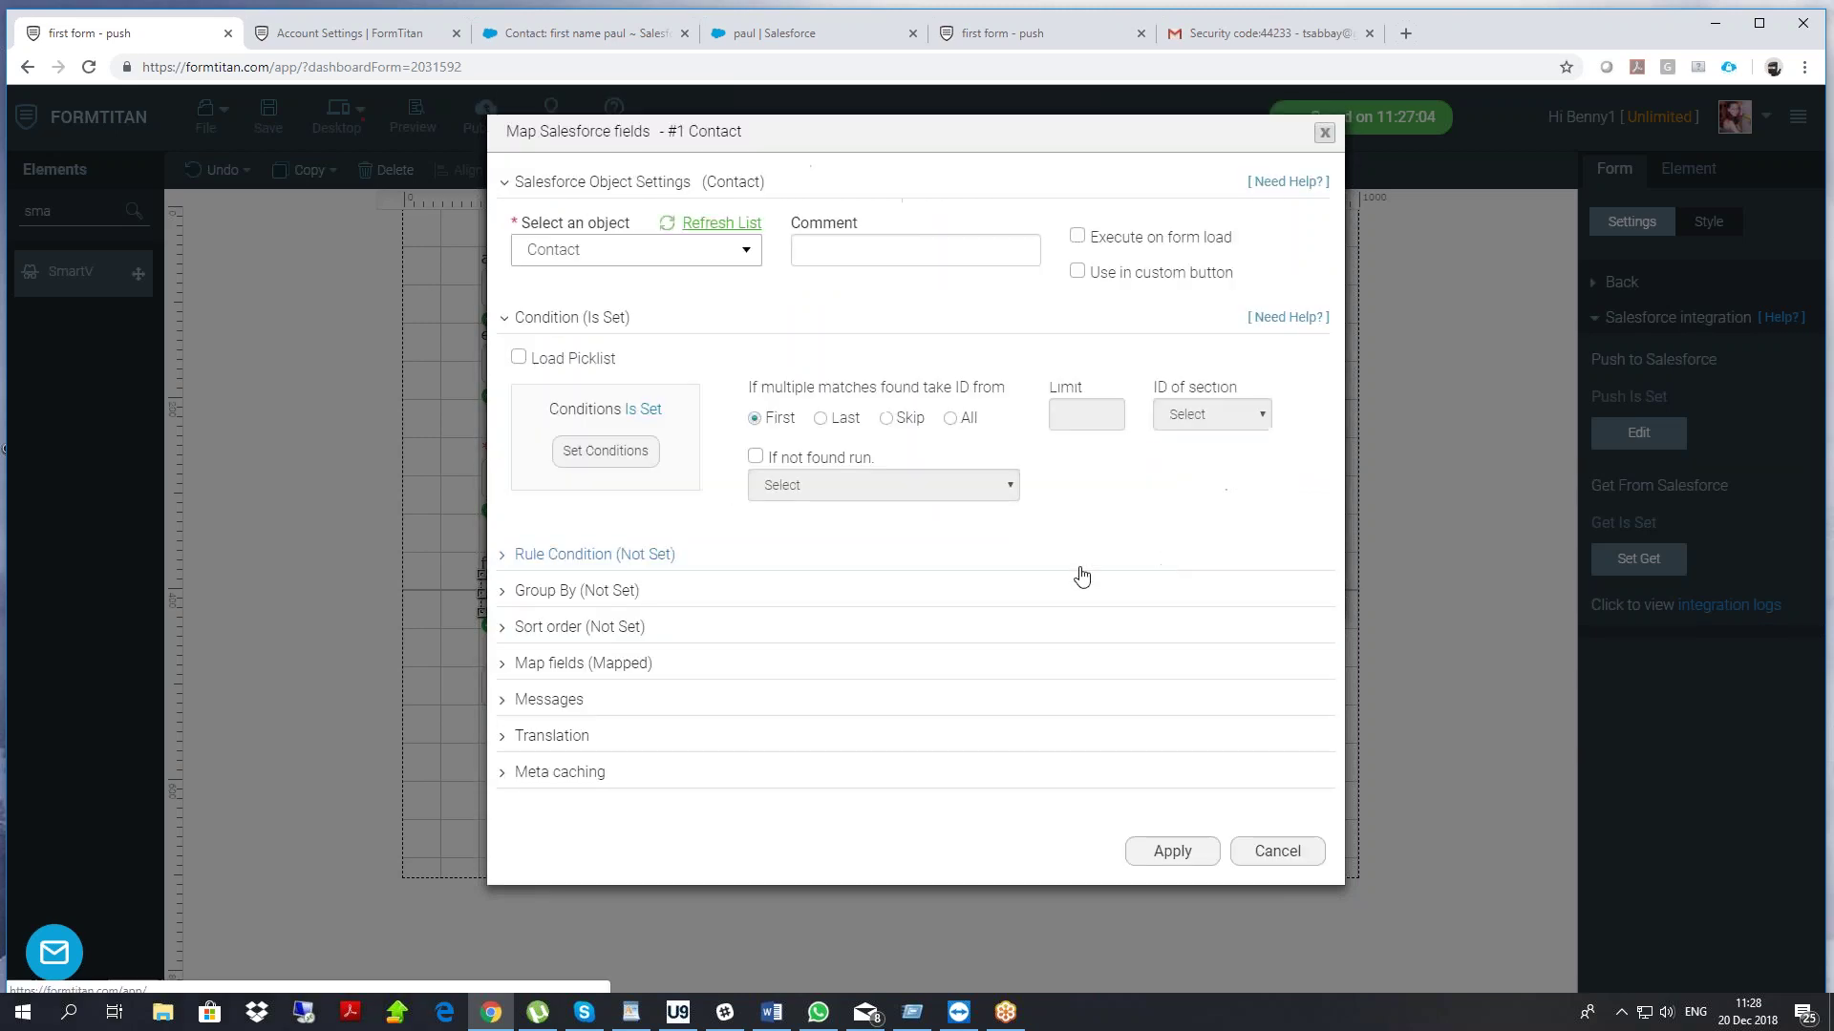
Map the email, last name and account id form fields to Email, Last Name and Account ID
left_click(614, 666)
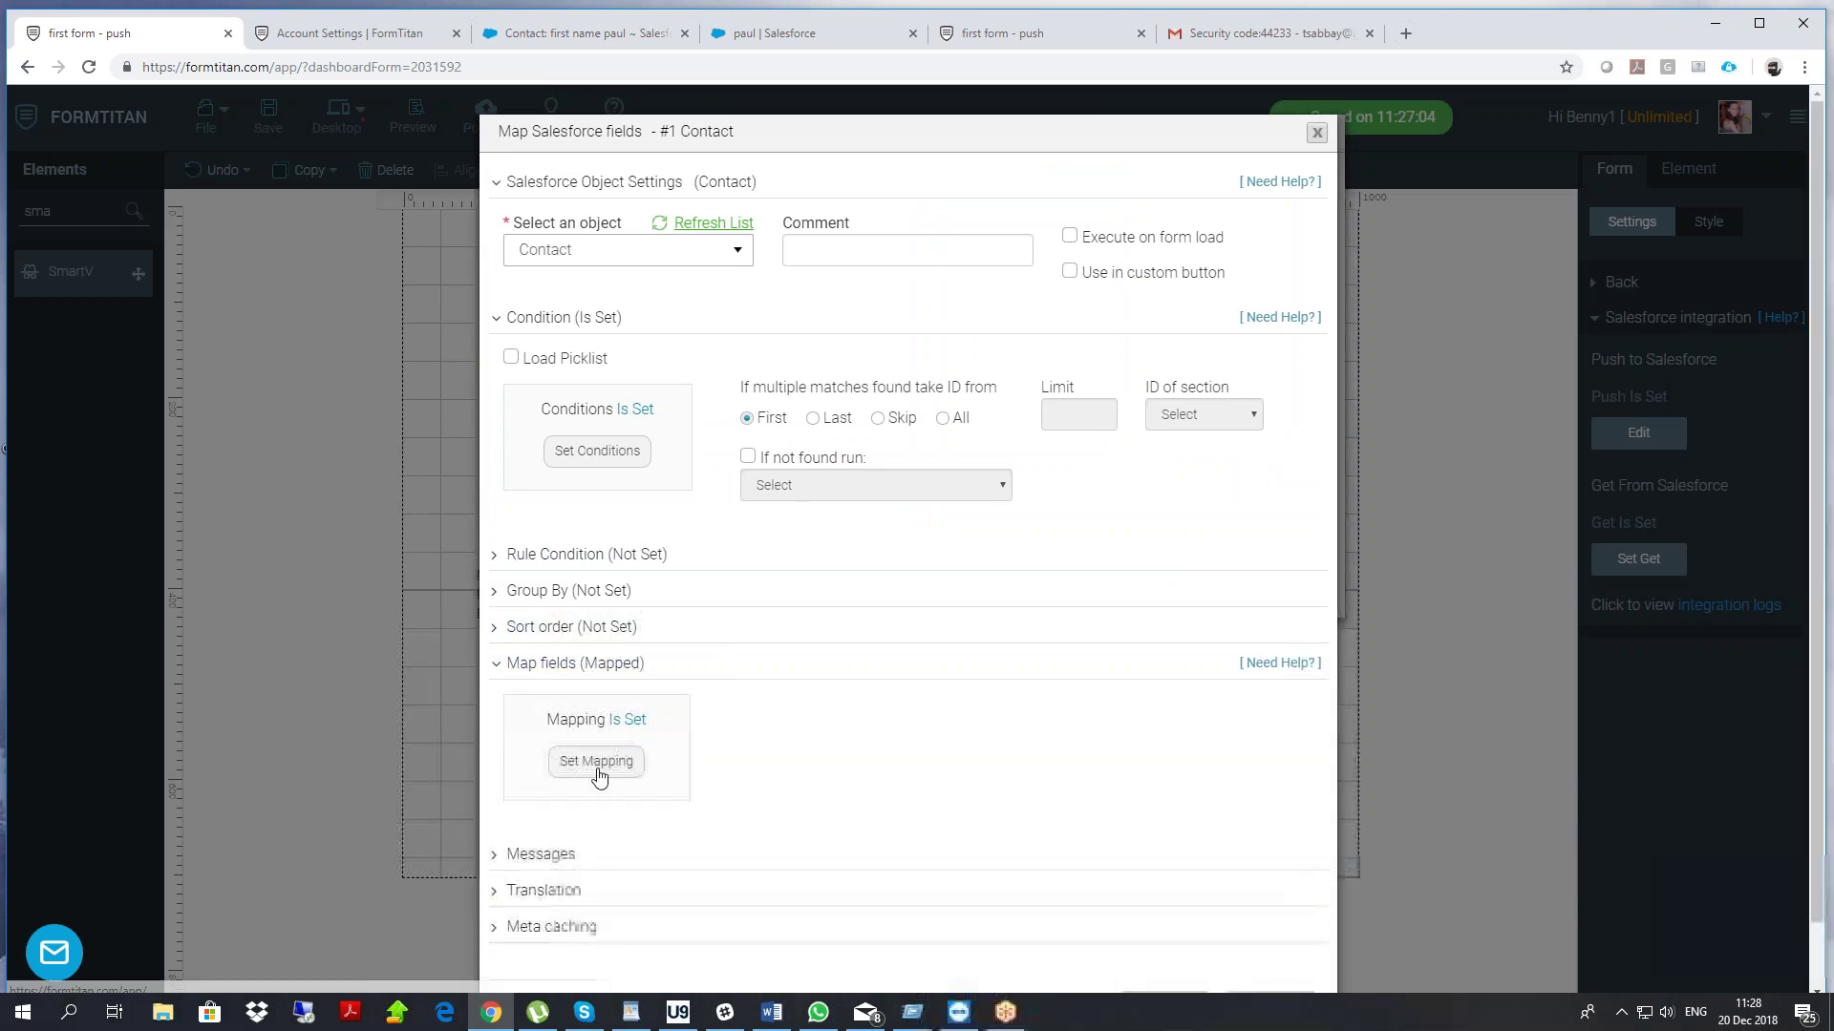
left_click(599, 761)
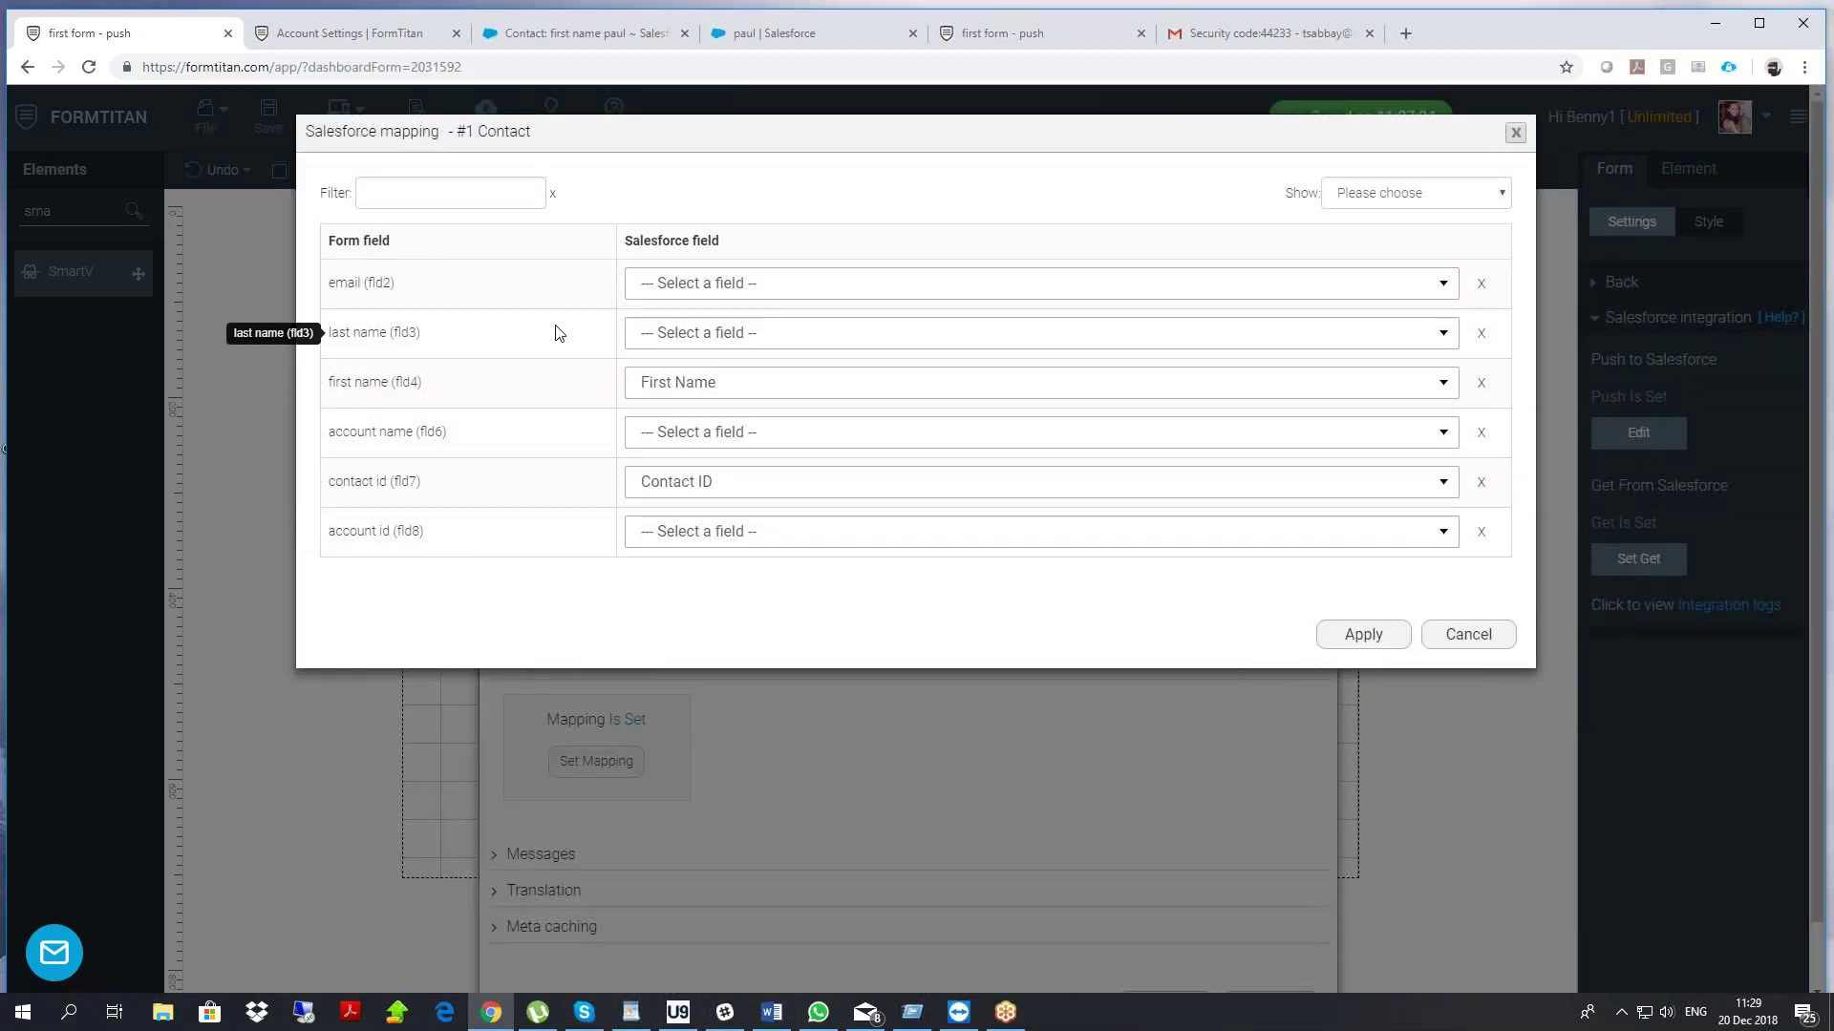
left_click(675, 283)
type("email")
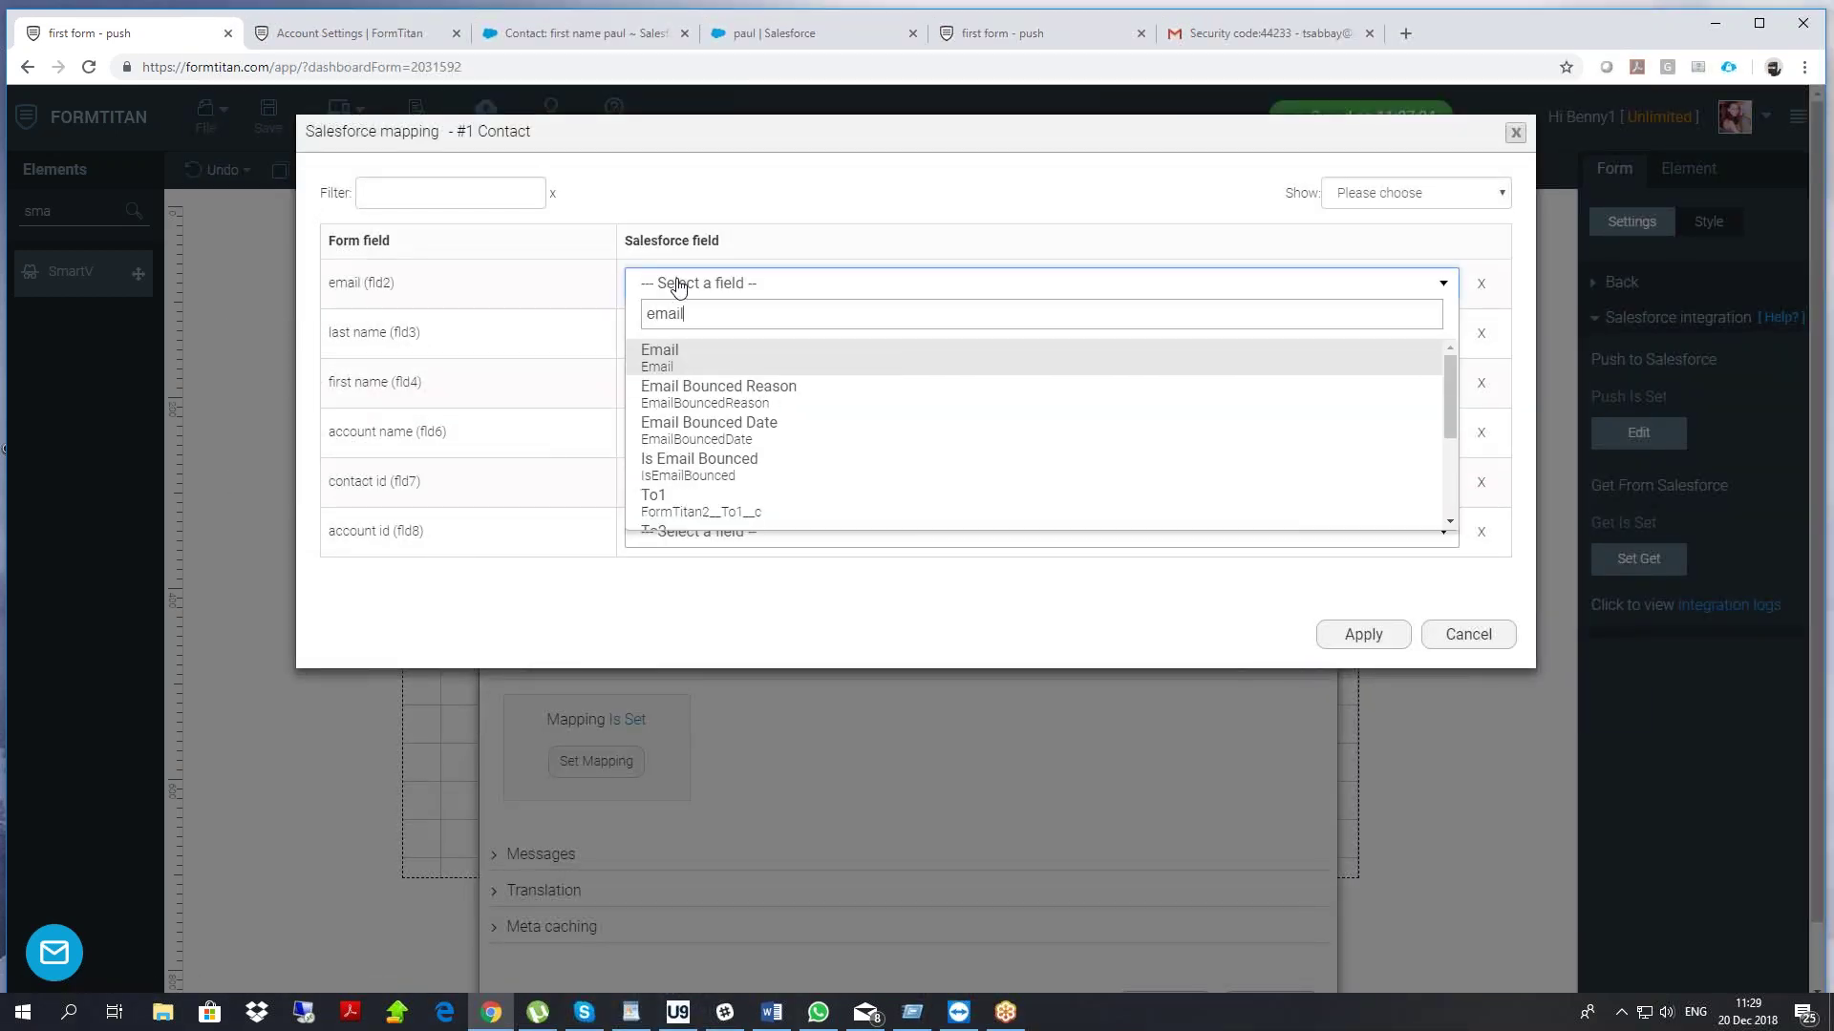
left_click(694, 359)
left_click(661, 339)
type("las")
key("Return")
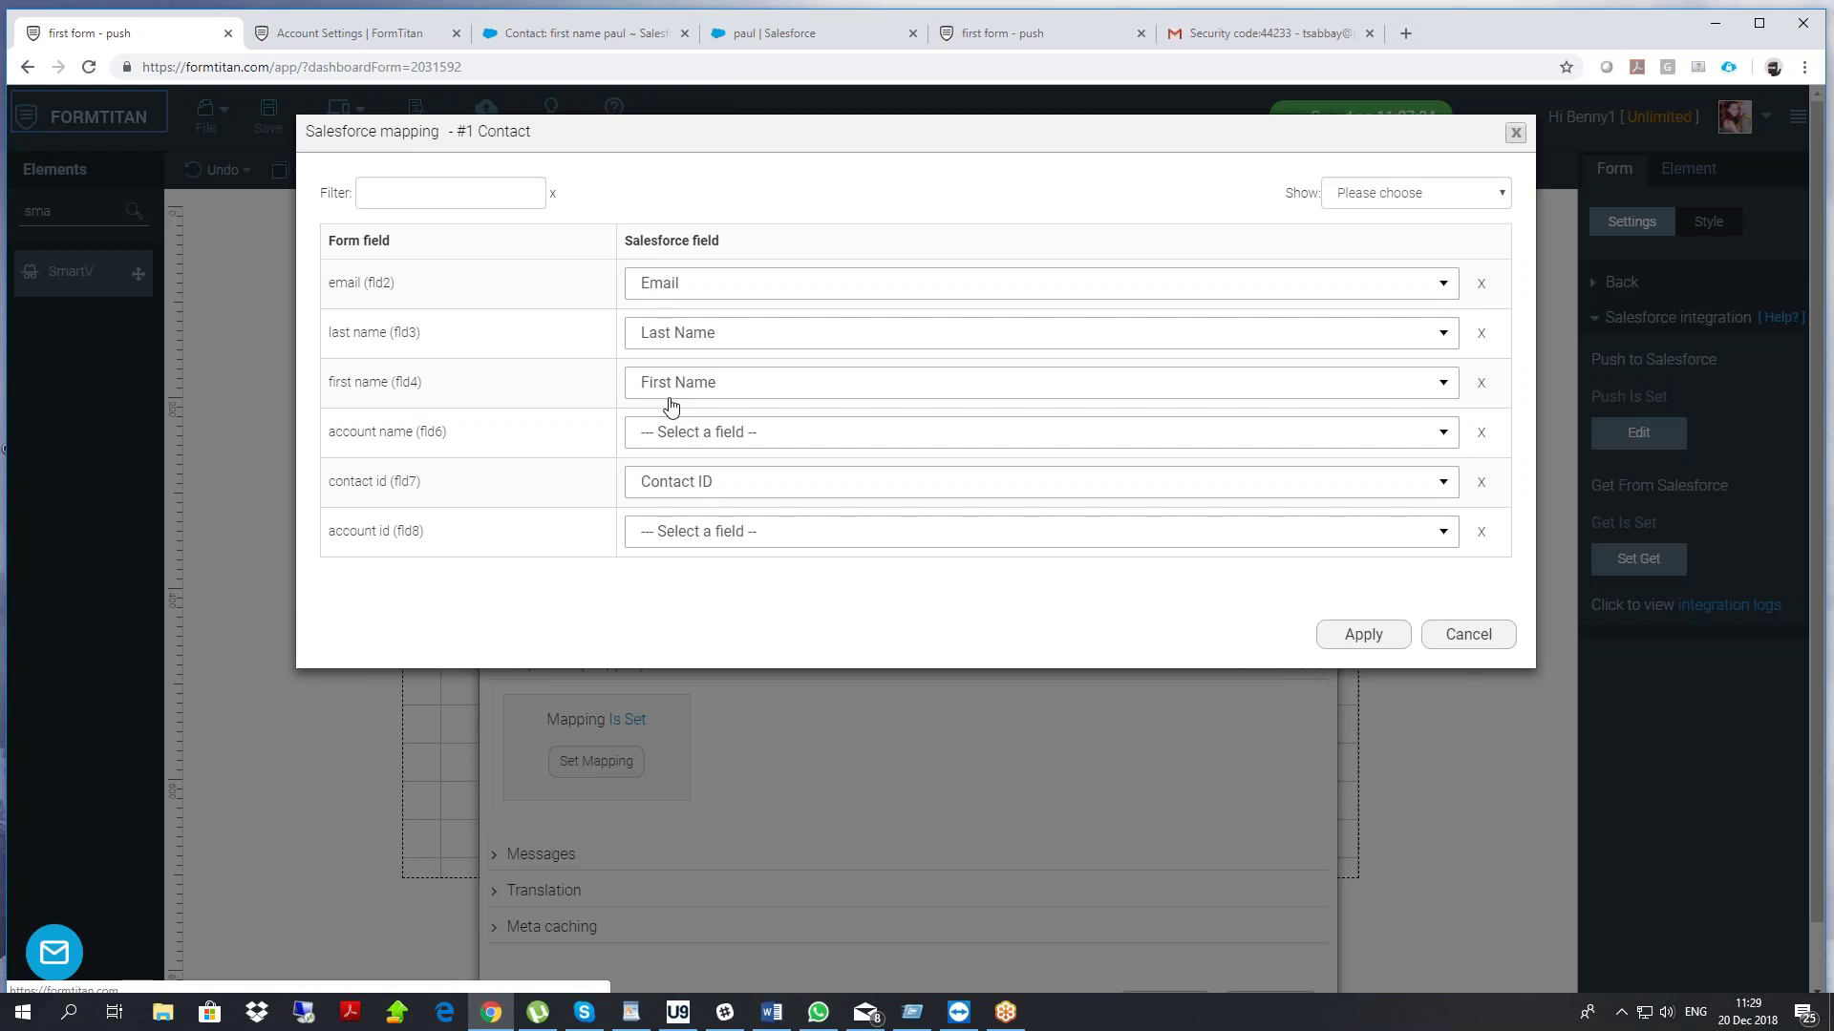
left_click(680, 536)
type("acc")
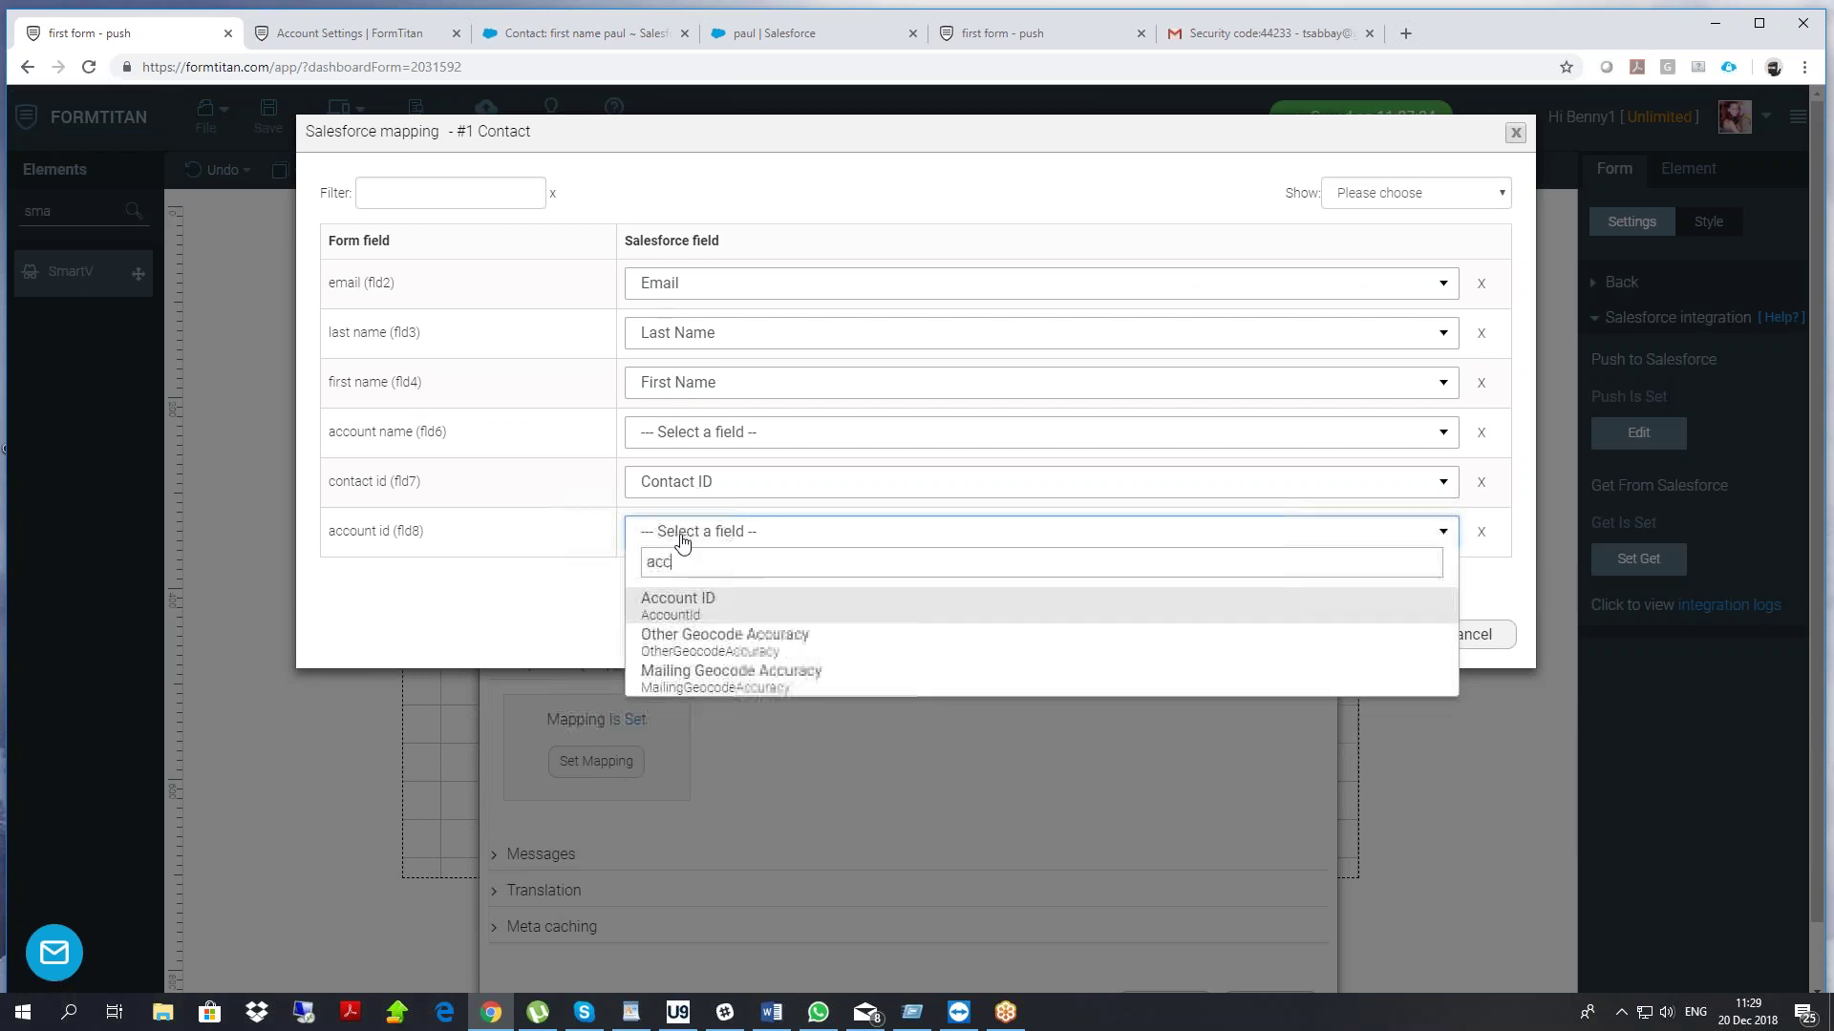
key("Return")
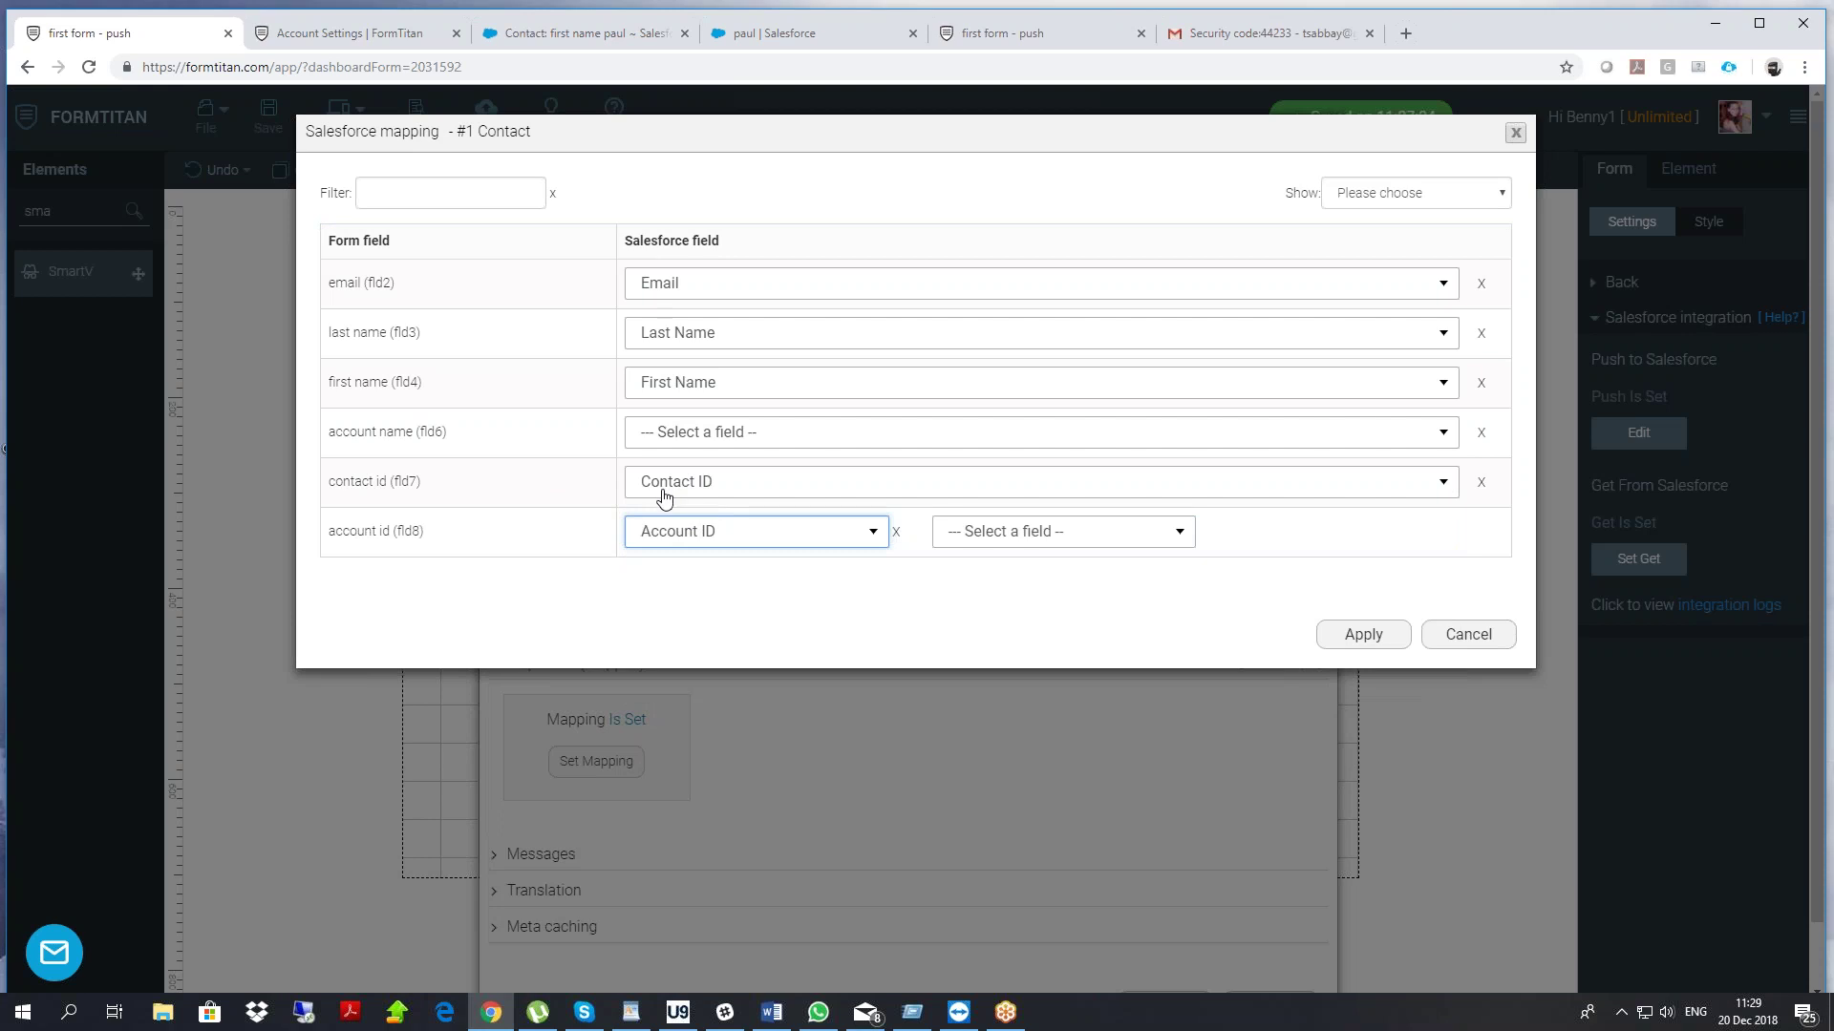
Map account name through the Account ID lookup to the related account's Account Name
left_click(672, 435)
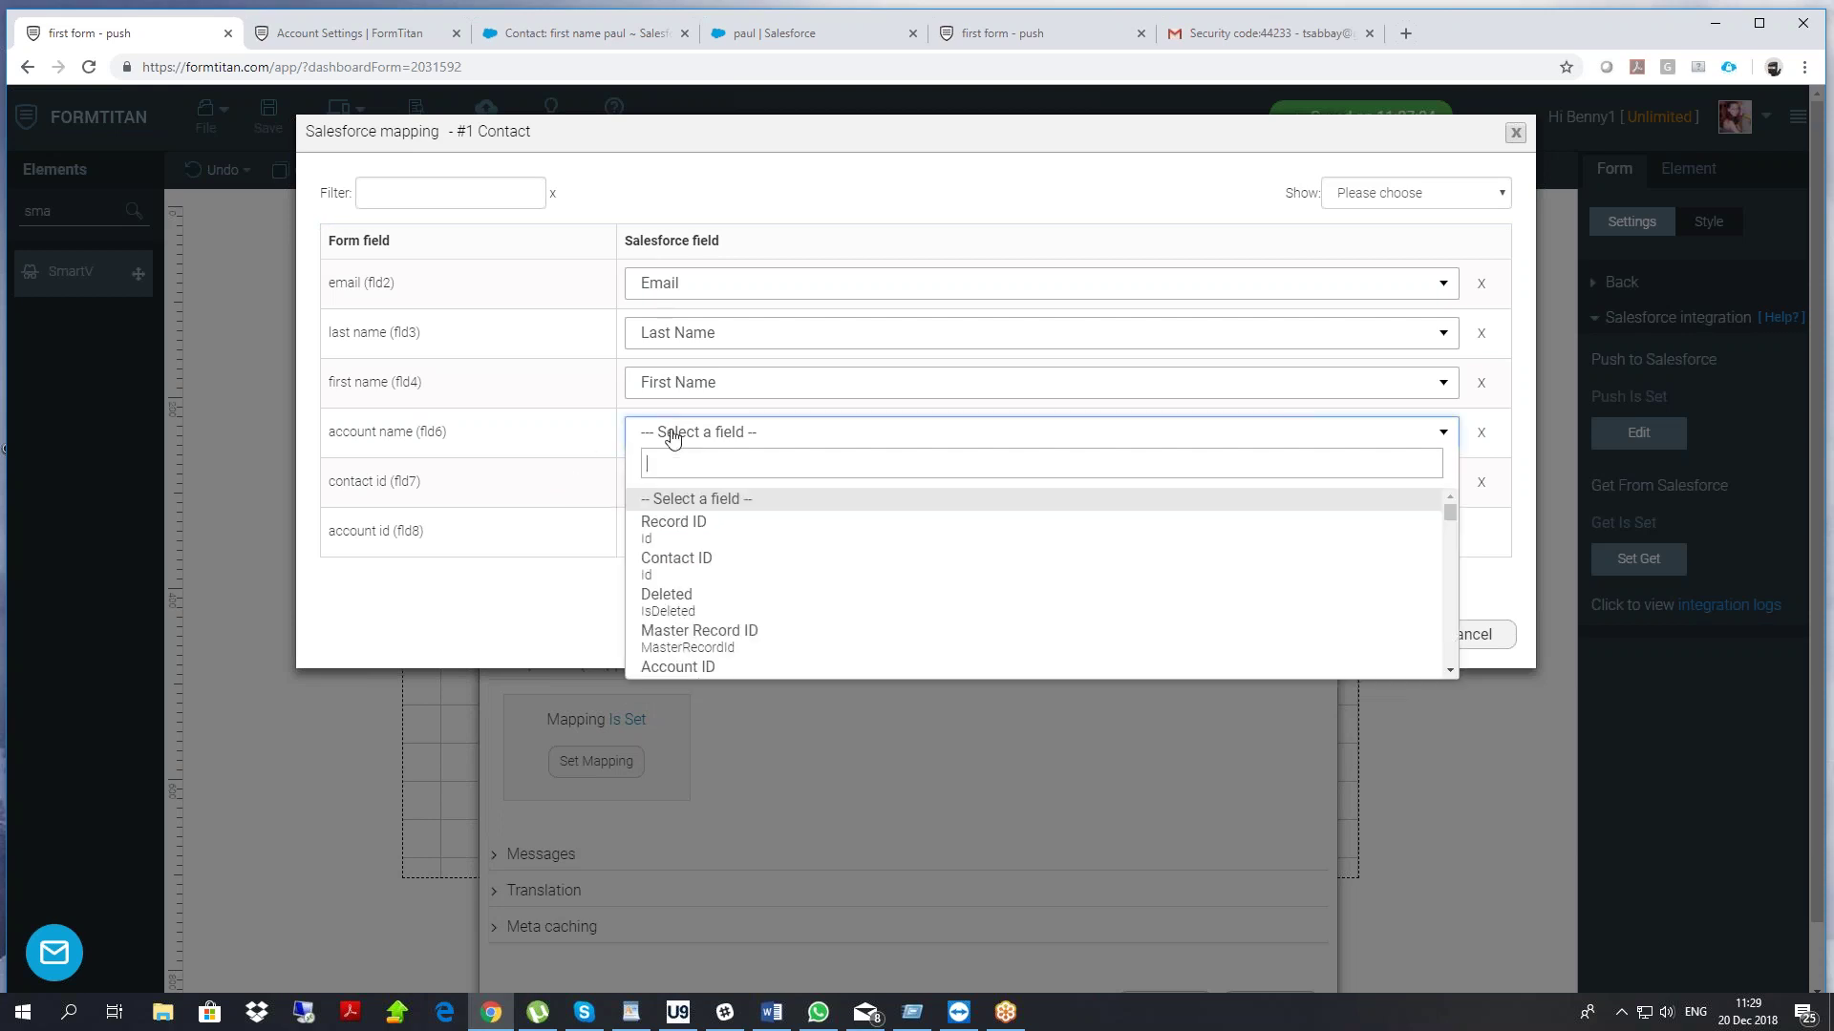
left_click(513, 453)
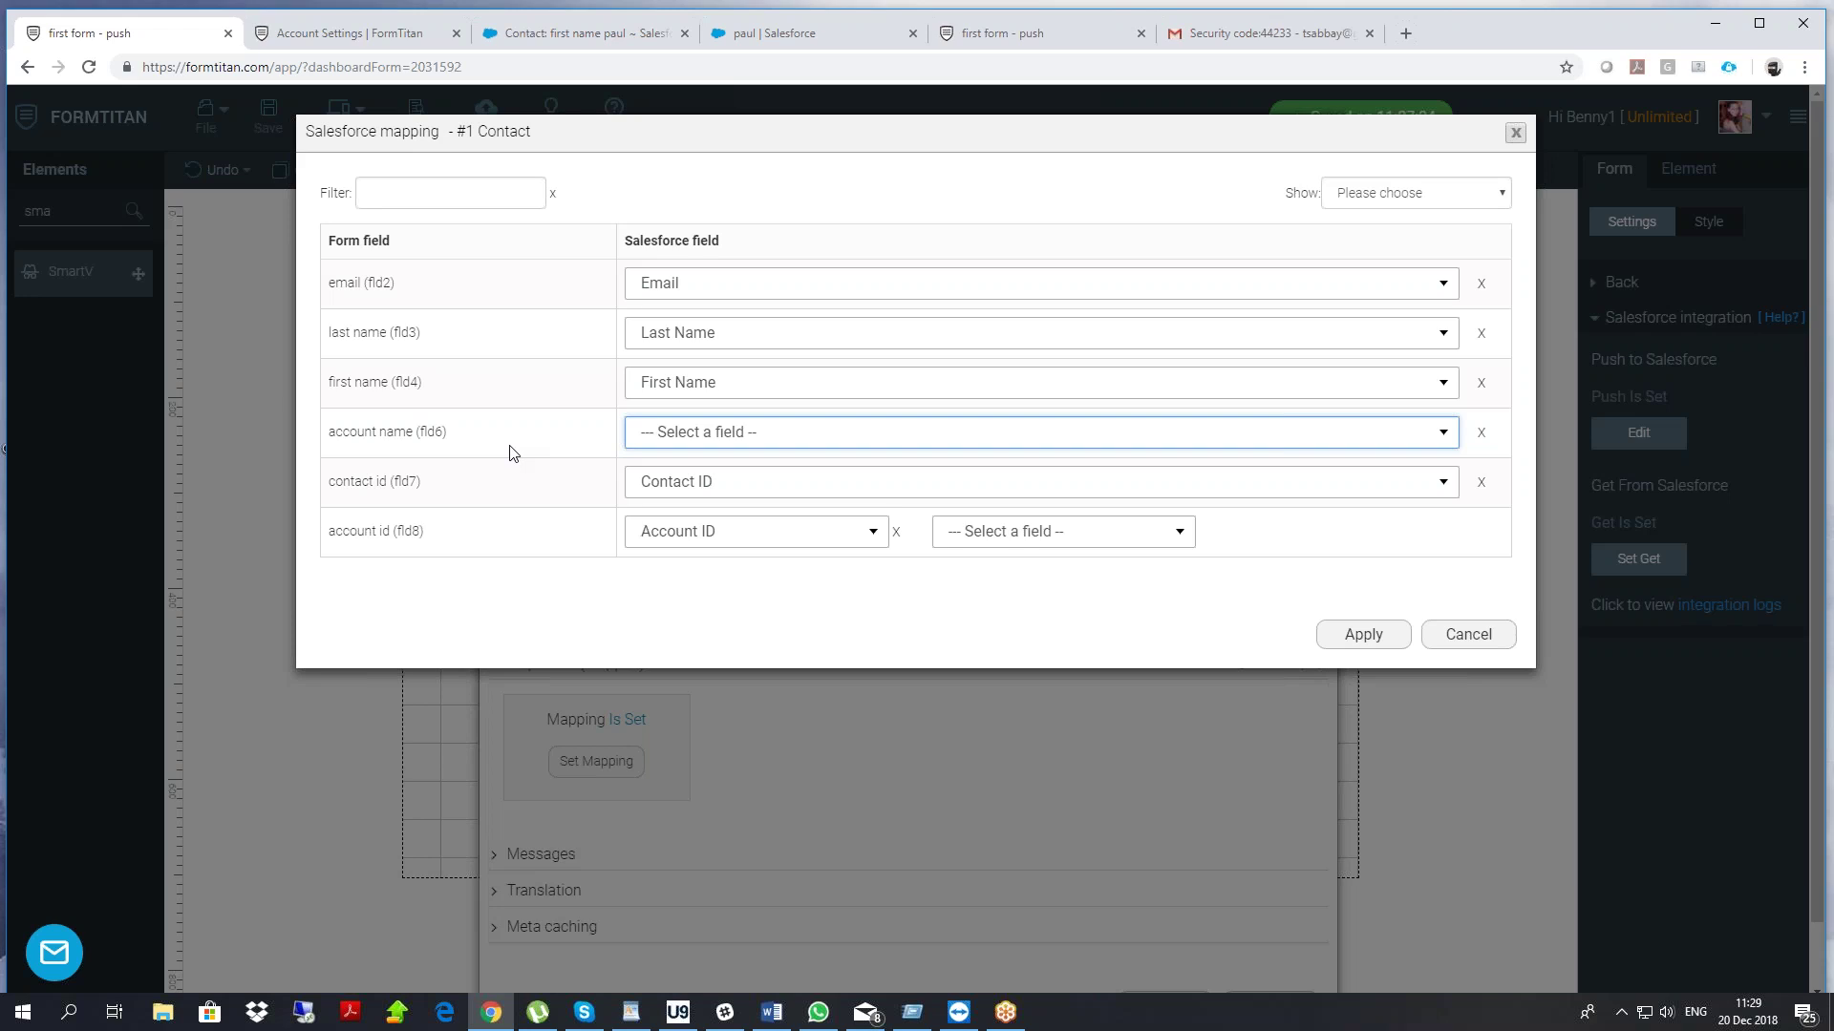
left_click(677, 436)
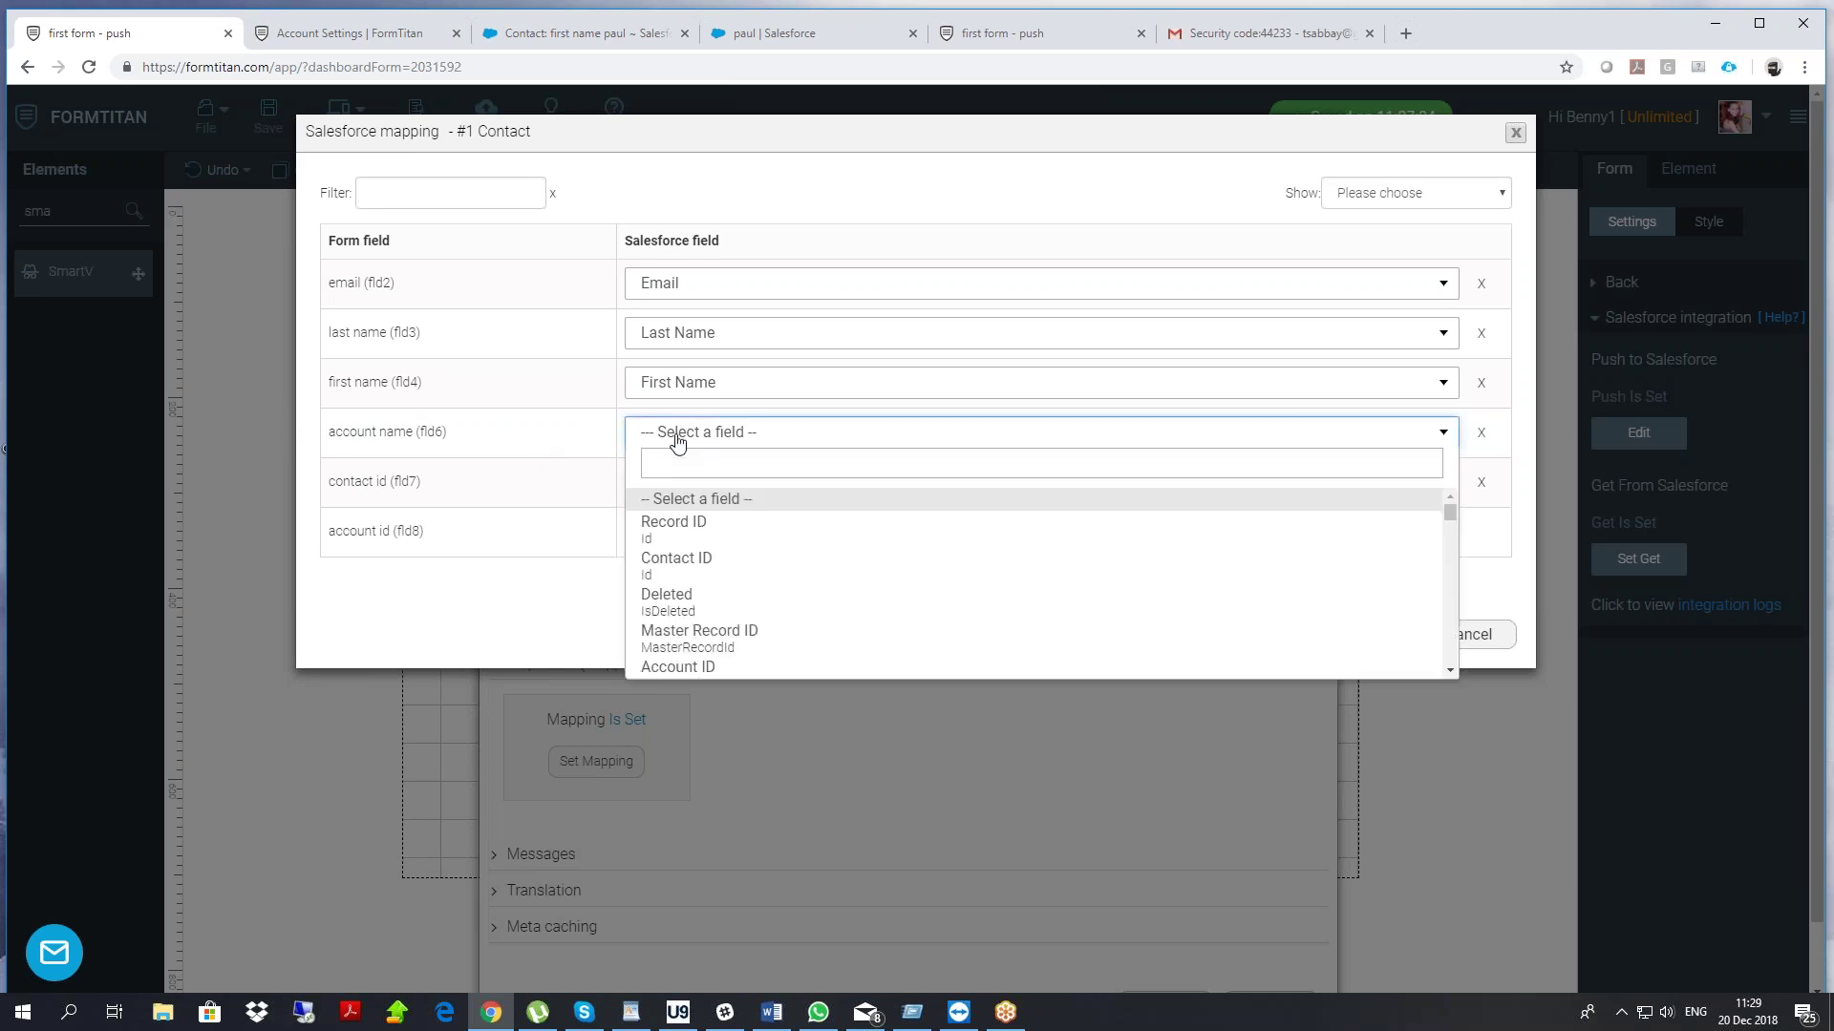
left_click(685, 668)
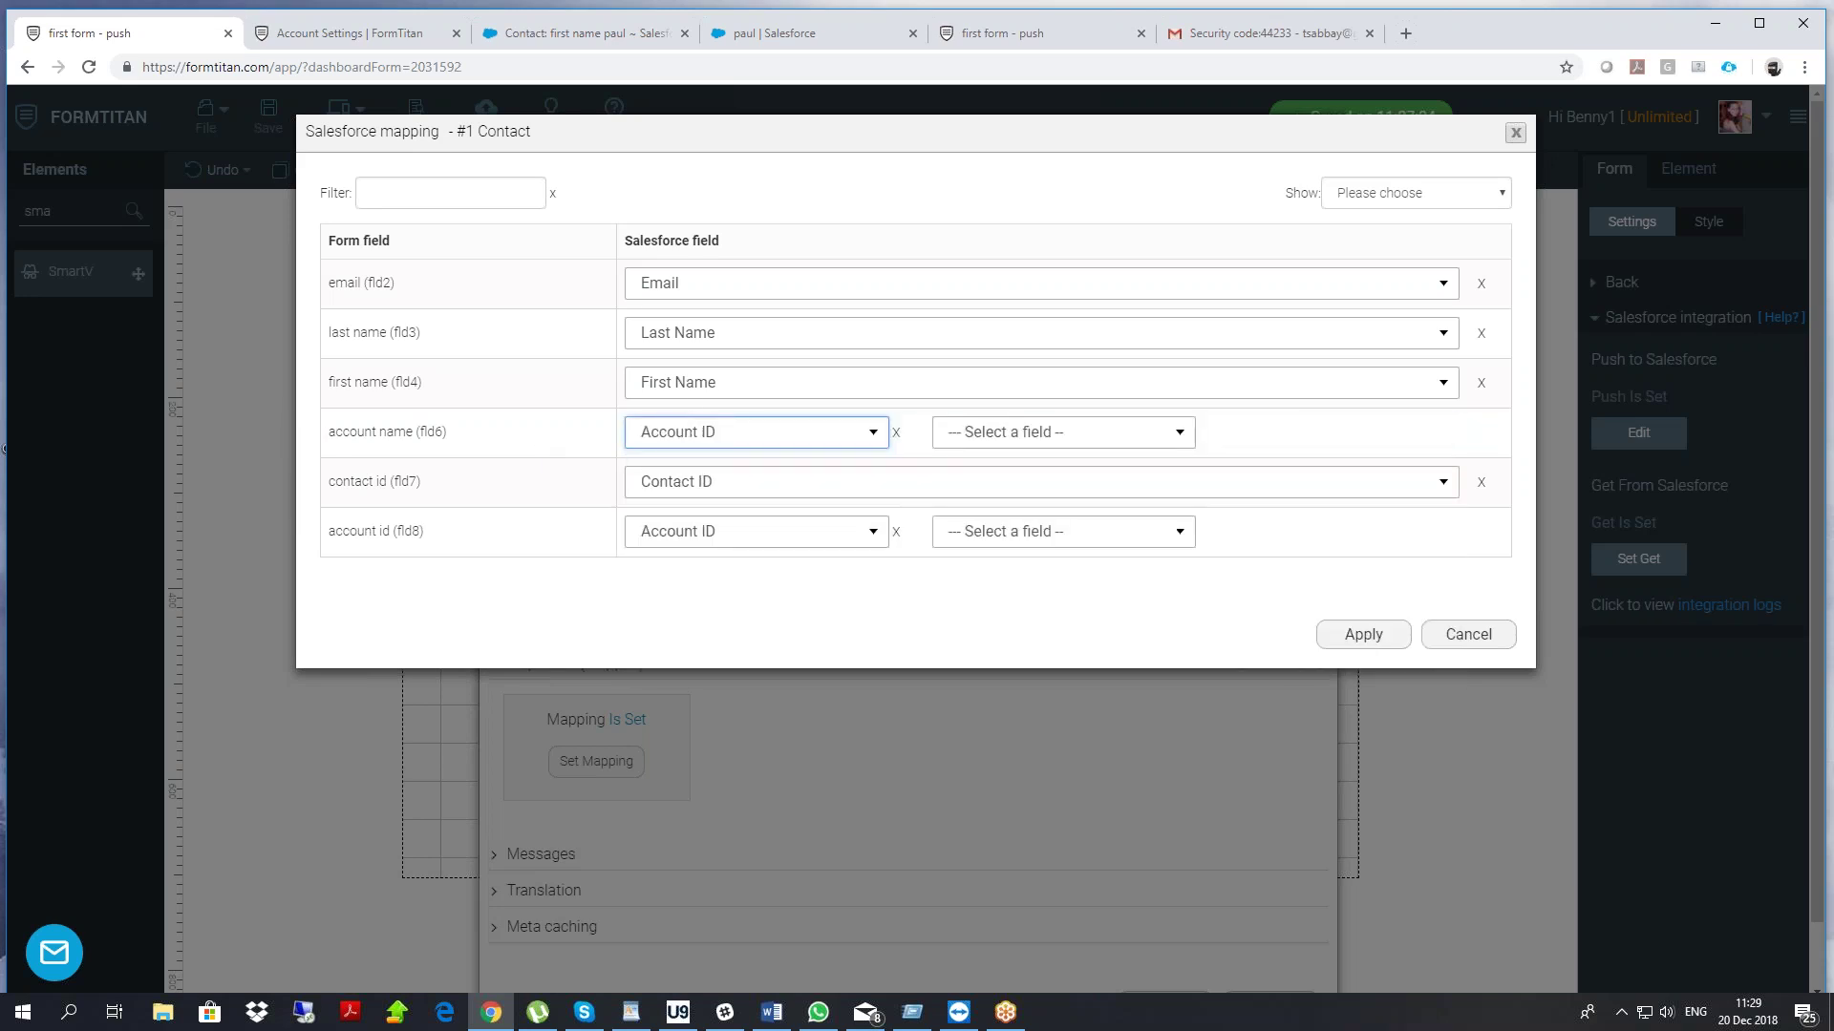
left_click(1001, 438)
mouse_move(1183, 510)
left_mouse_down()
mouse_move(1188, 620)
mouse_move(1188, 502)
left_mouse_up()
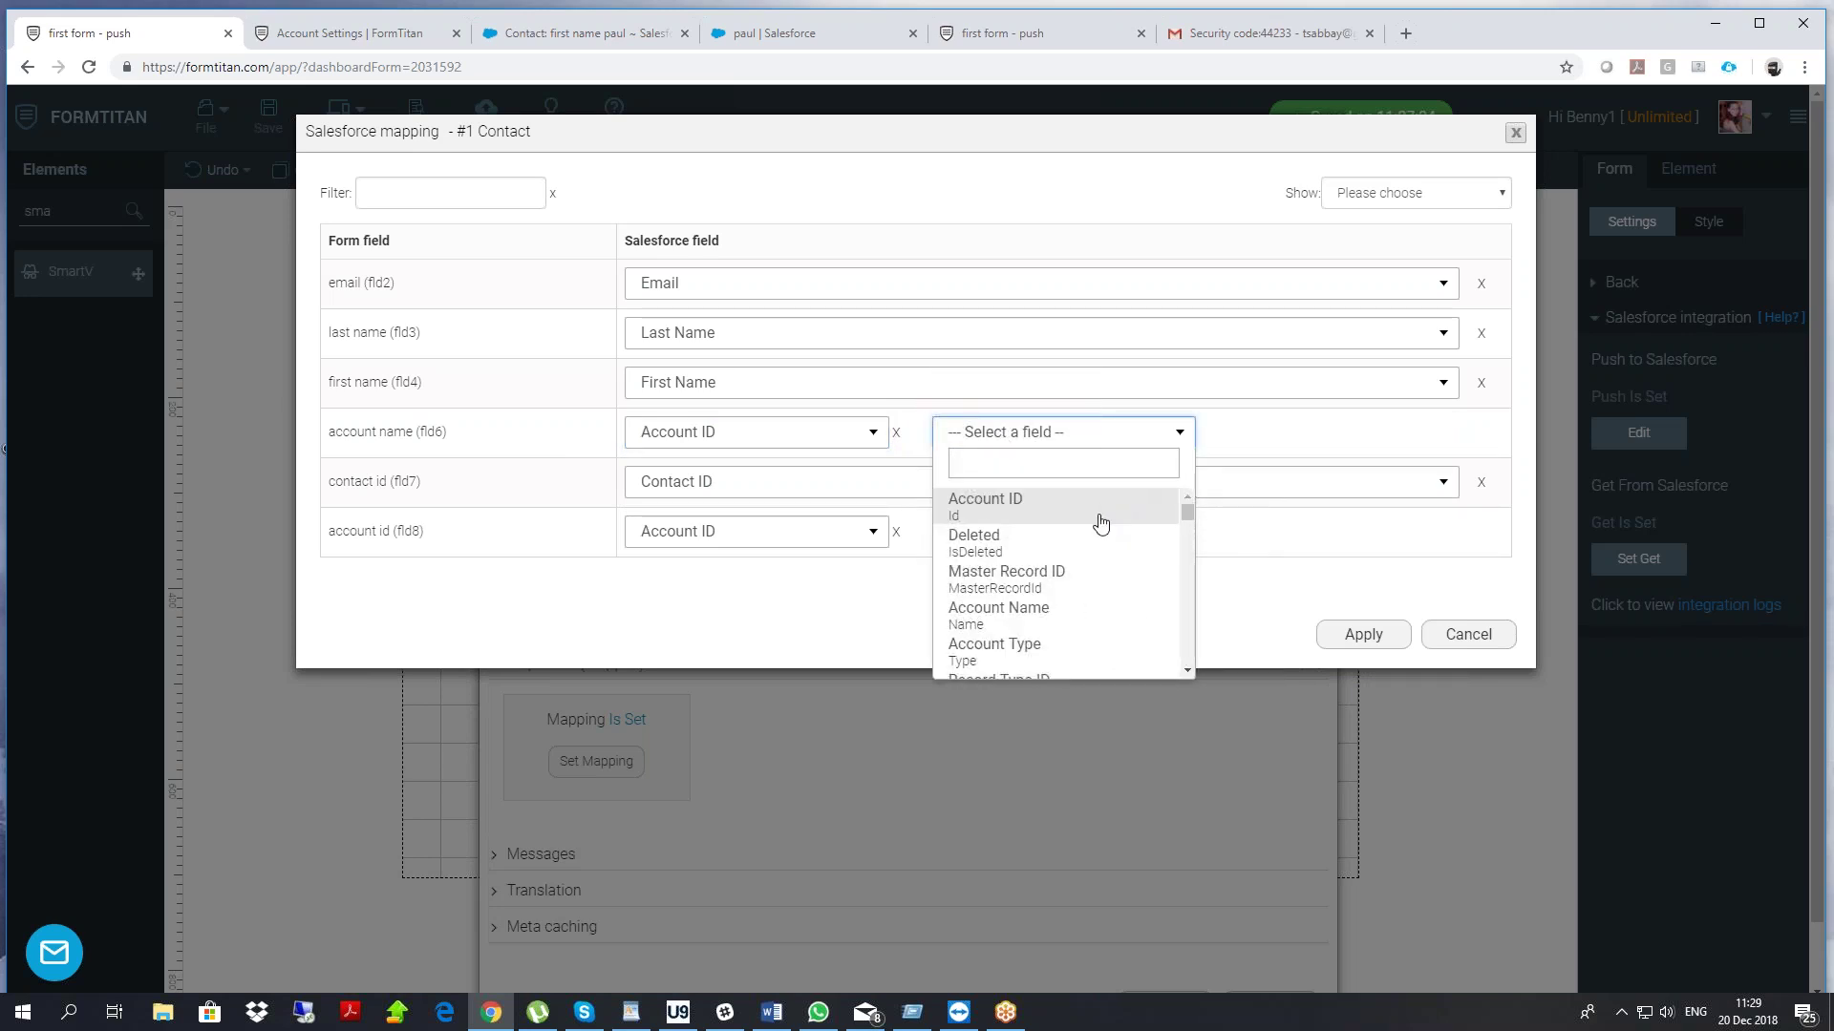
left_click(1188, 670)
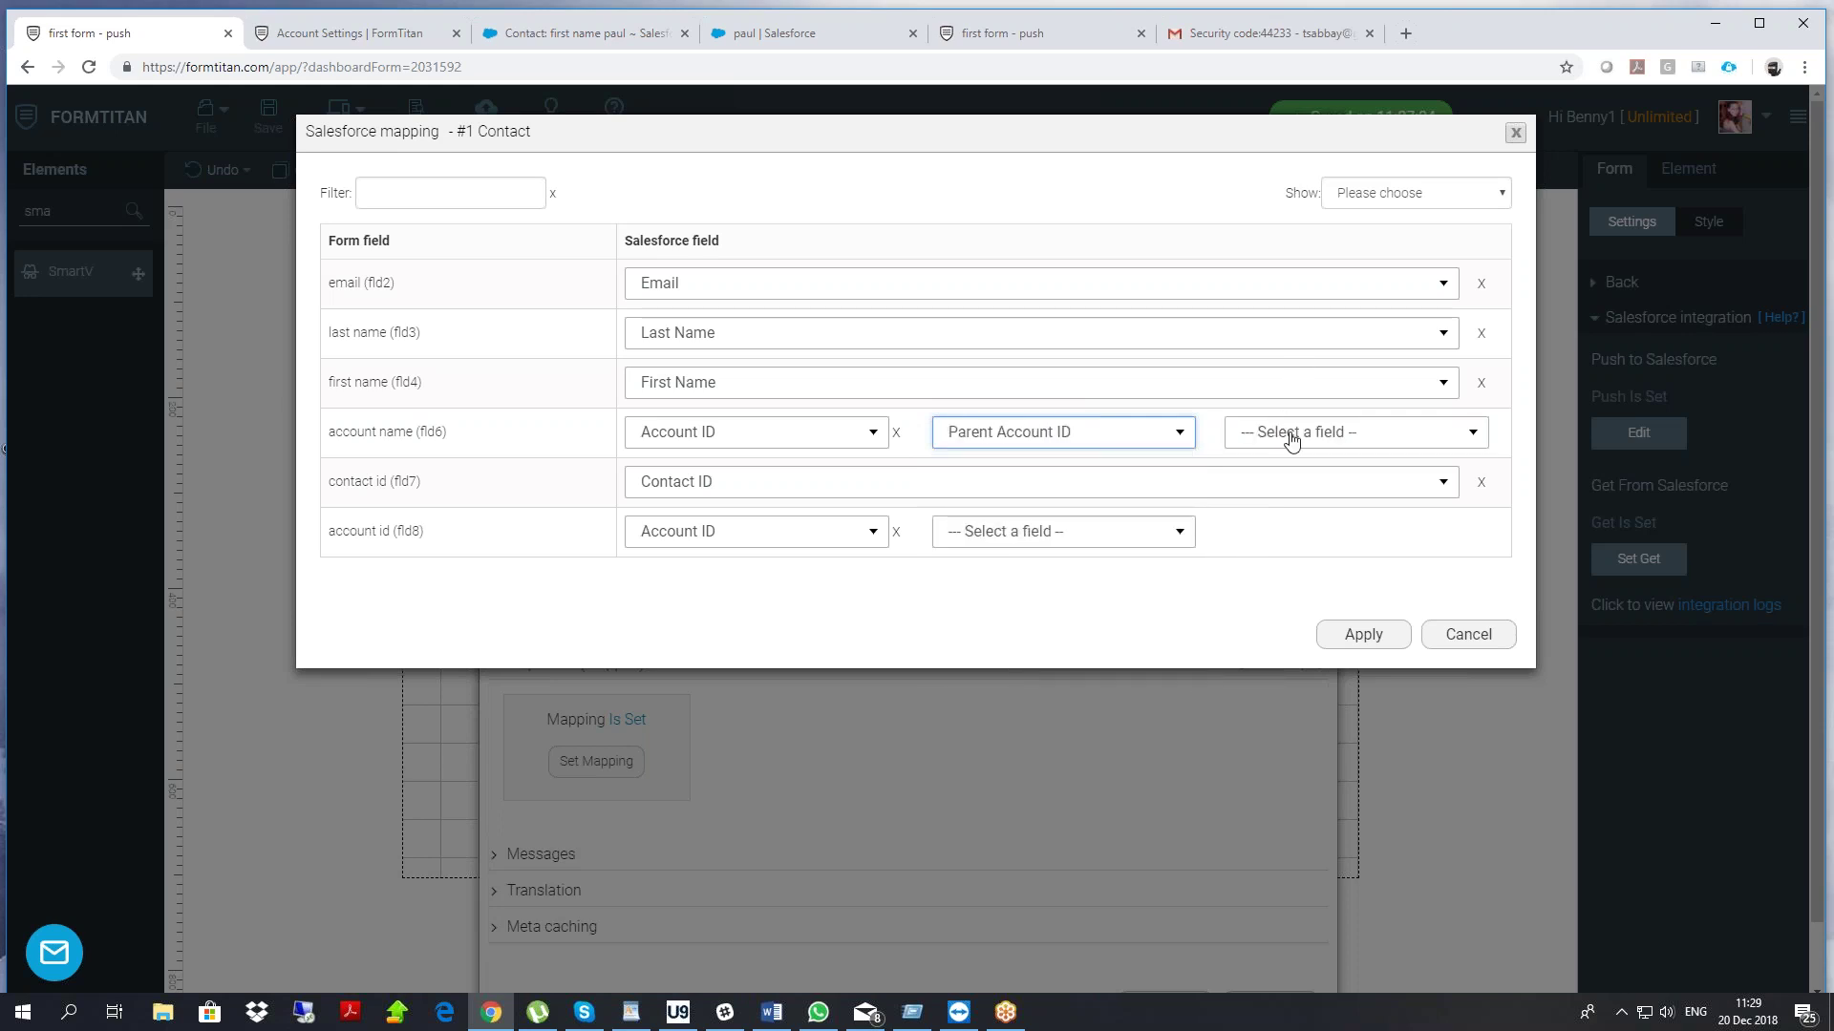
left_click(1142, 435)
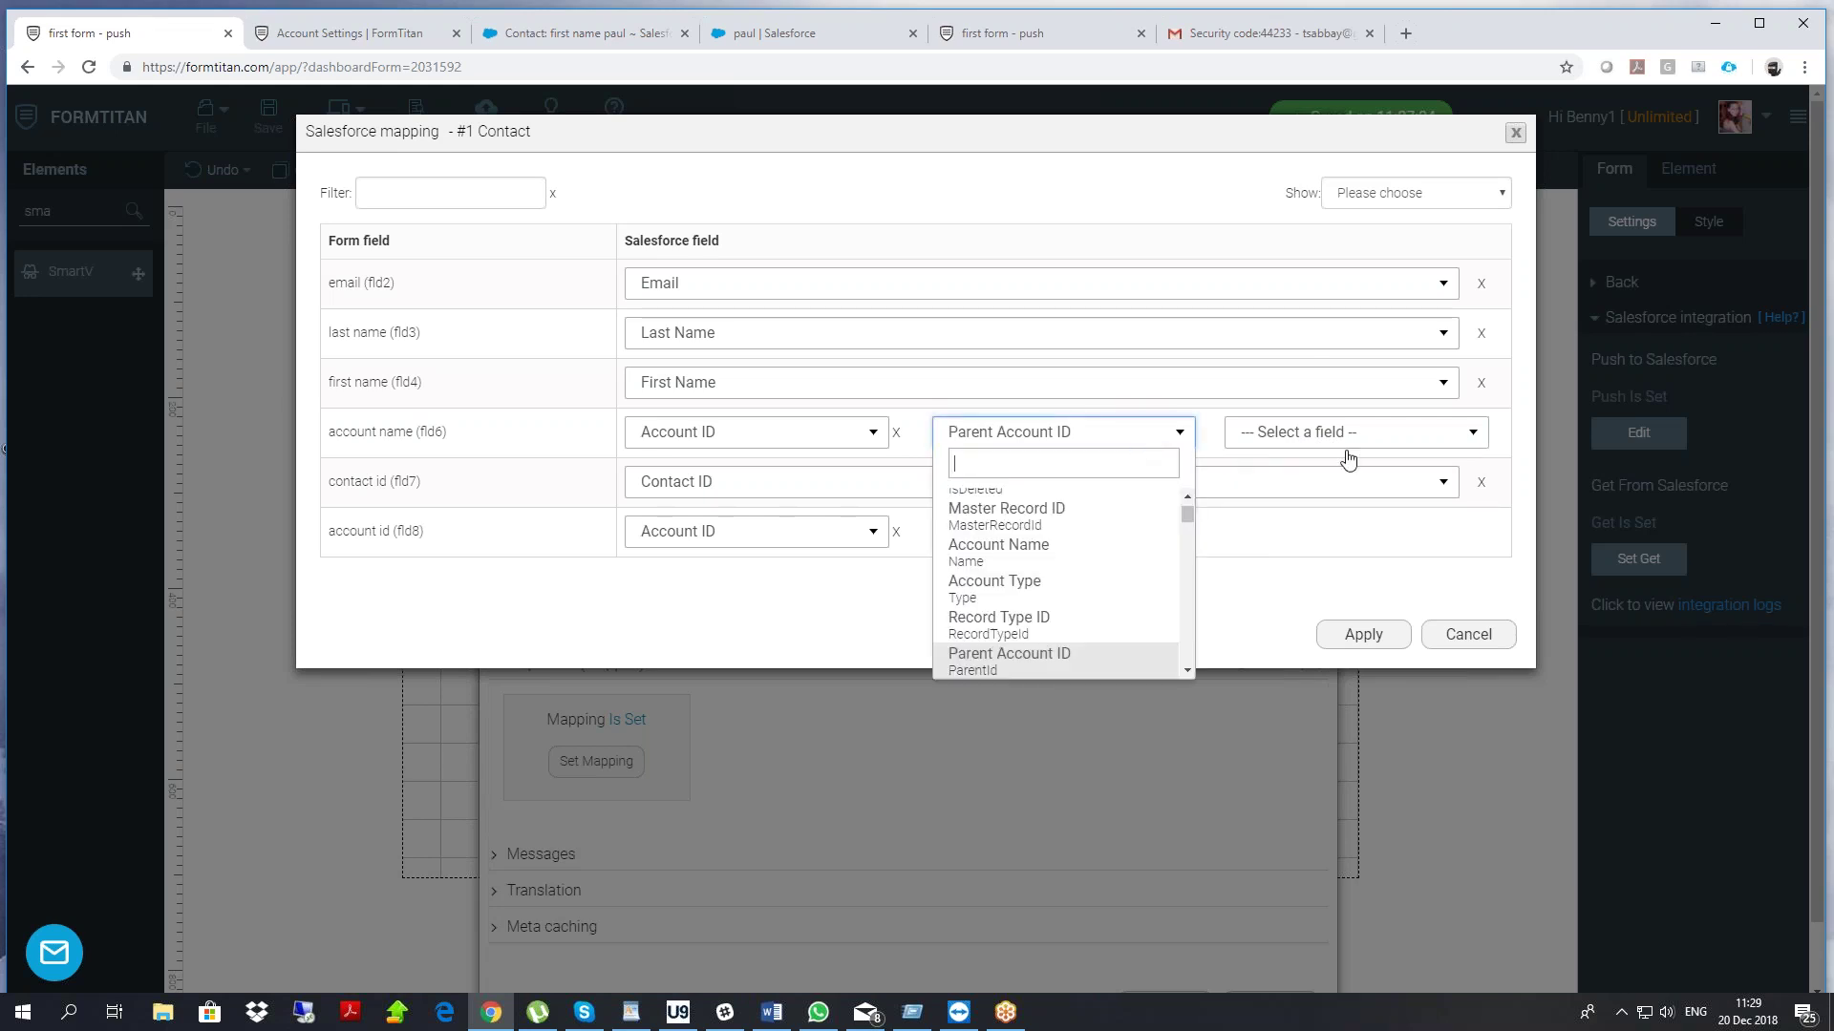
left_click(1048, 549)
Apply the field mapping, close the Salesforce settings, and reload the published form
left_click(1355, 638)
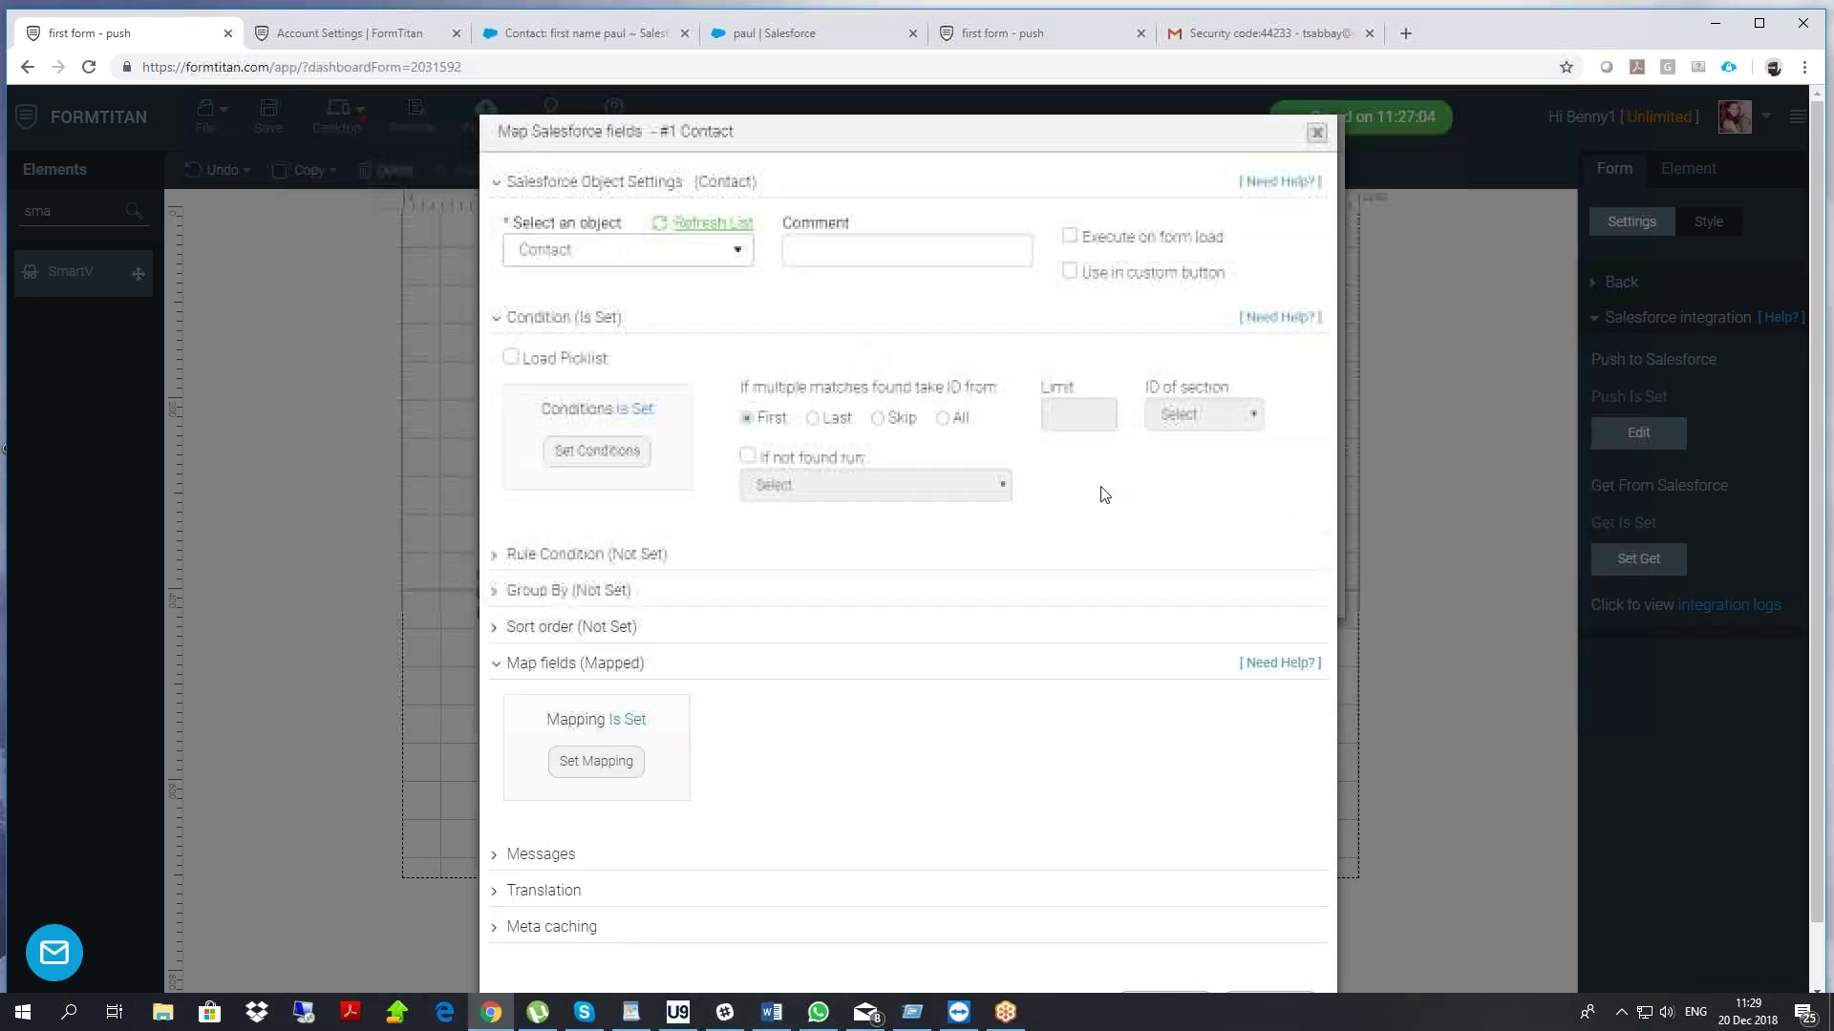
left_click(1164, 937)
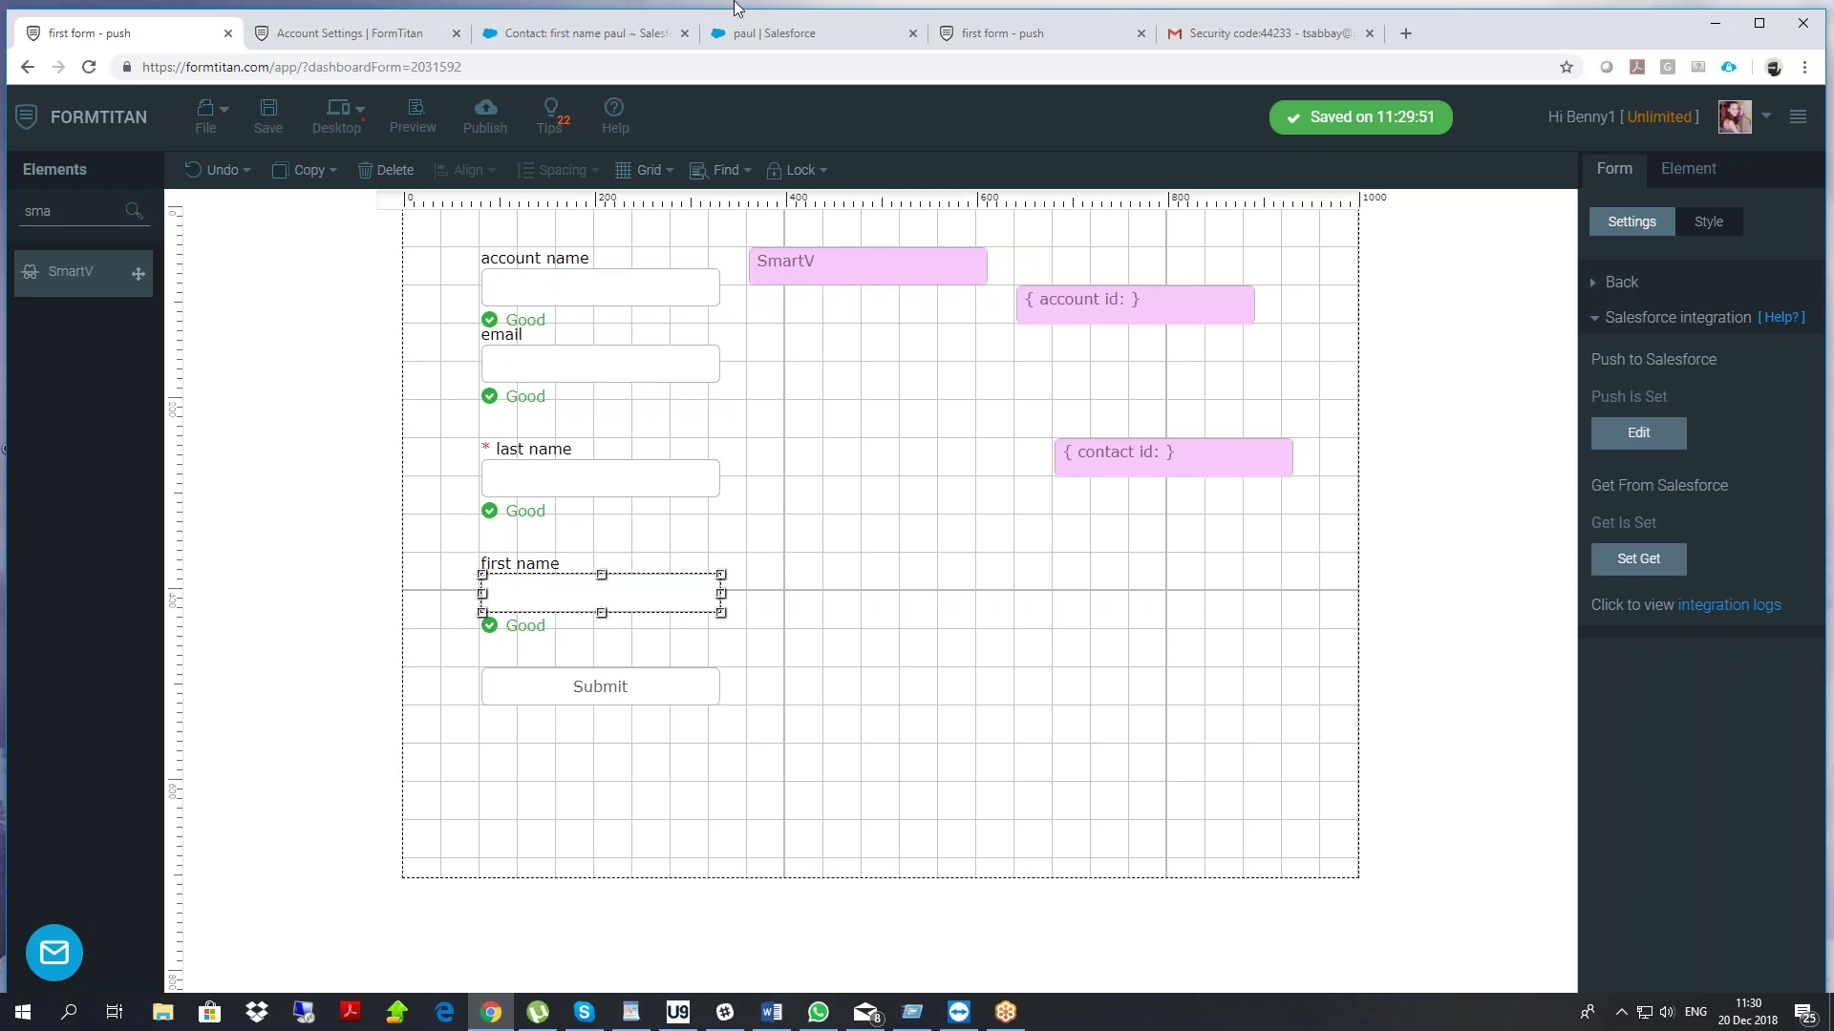
left_click(1026, 34)
right_click(398, 342)
left_click(437, 405)
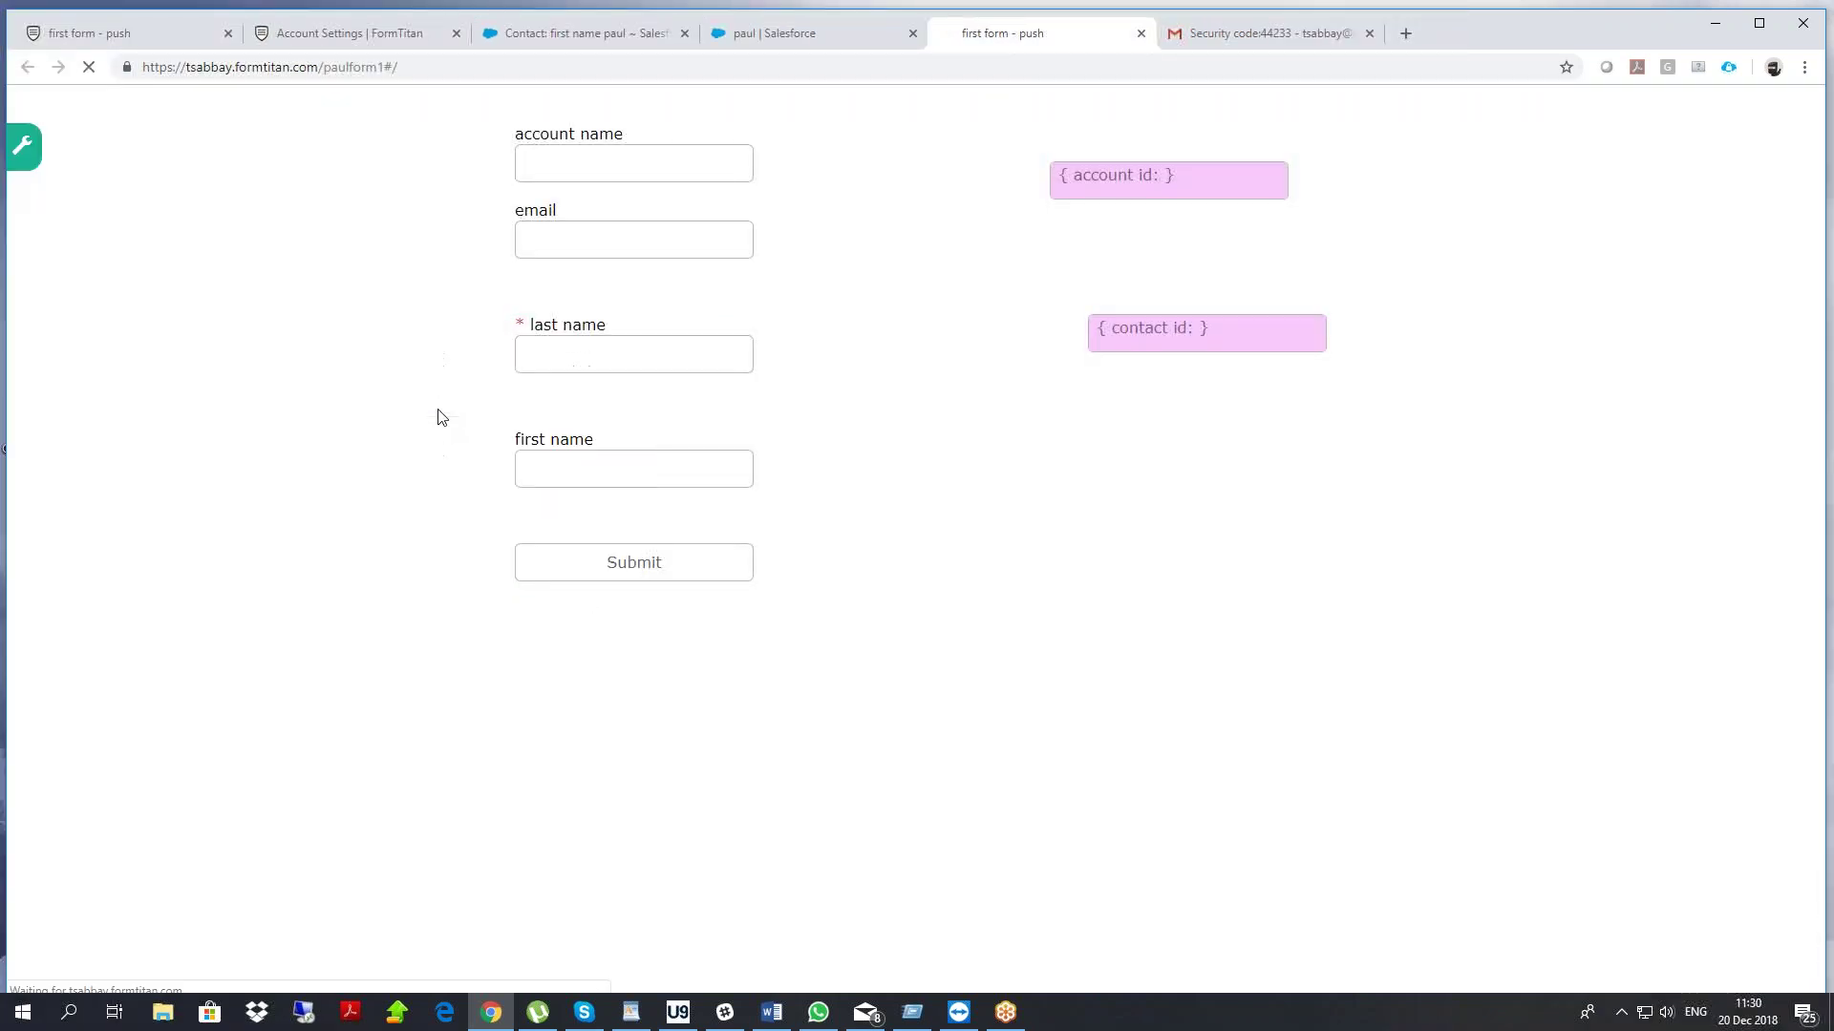
Copy the recipient's e-mail address from the security-code message in Gmail
left_click(790, 266)
key("ctrl+v")
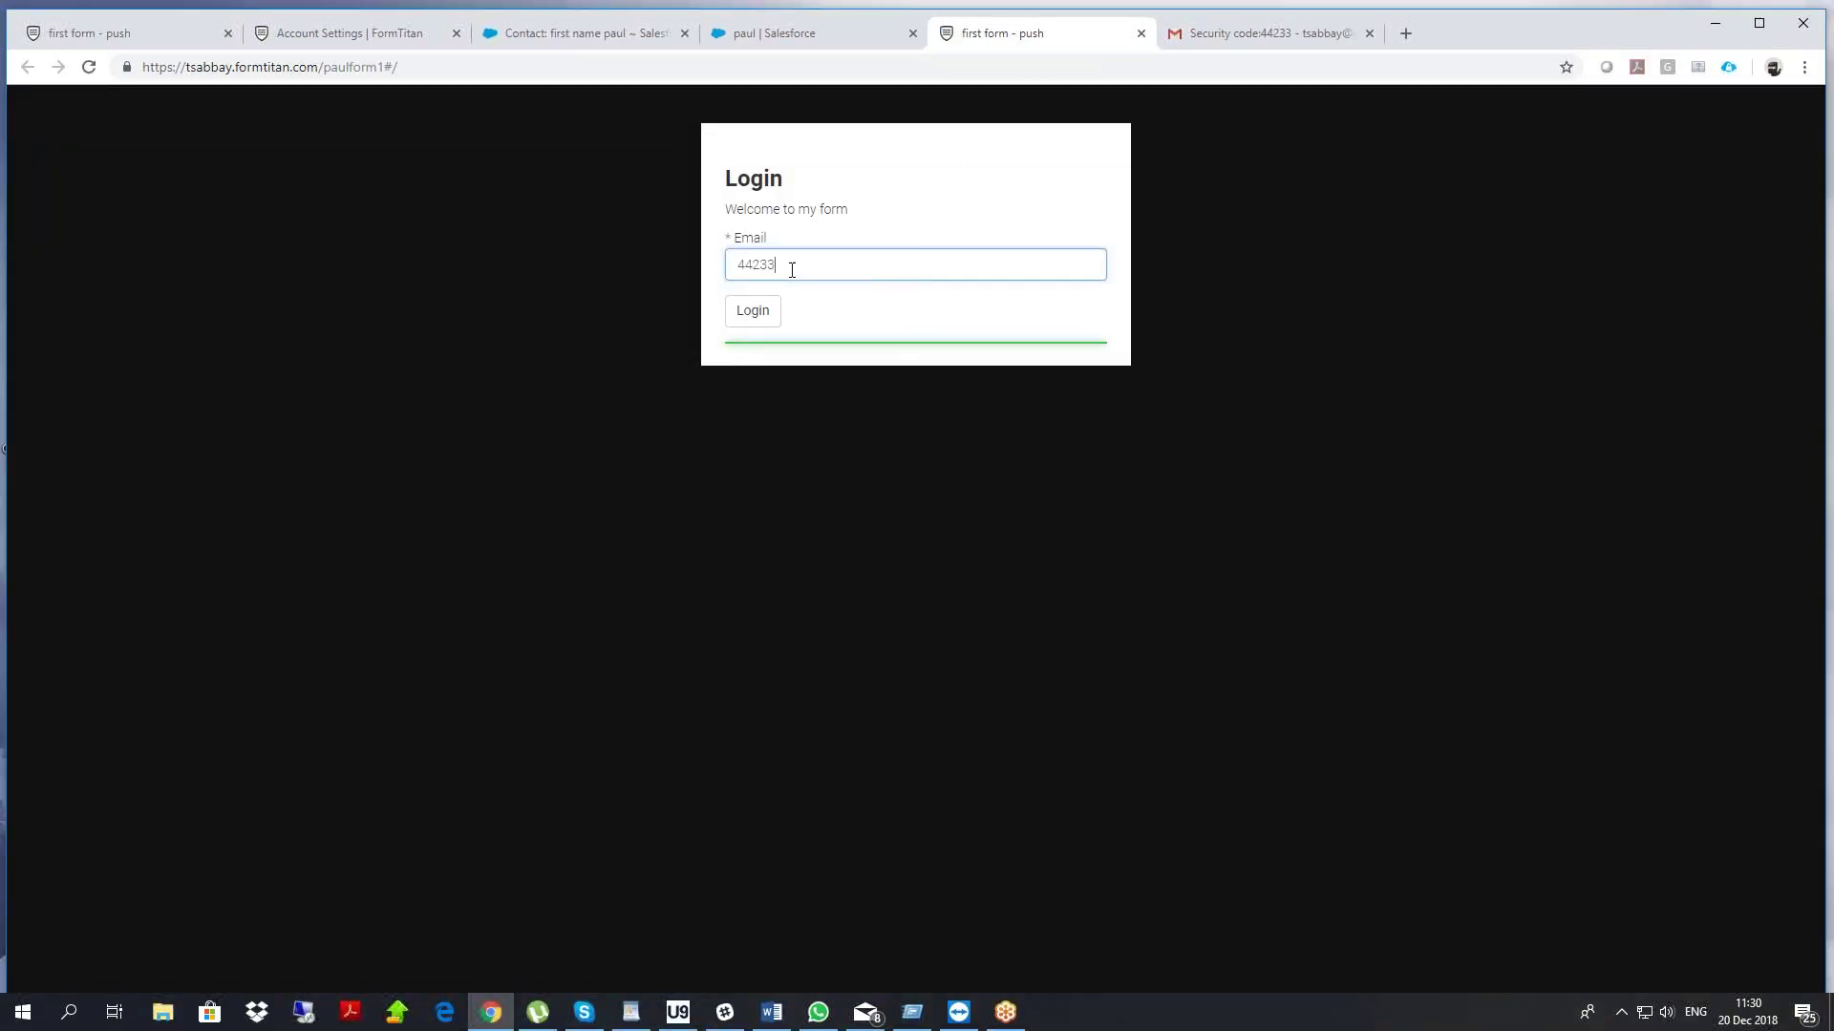
left_click(1214, 32)
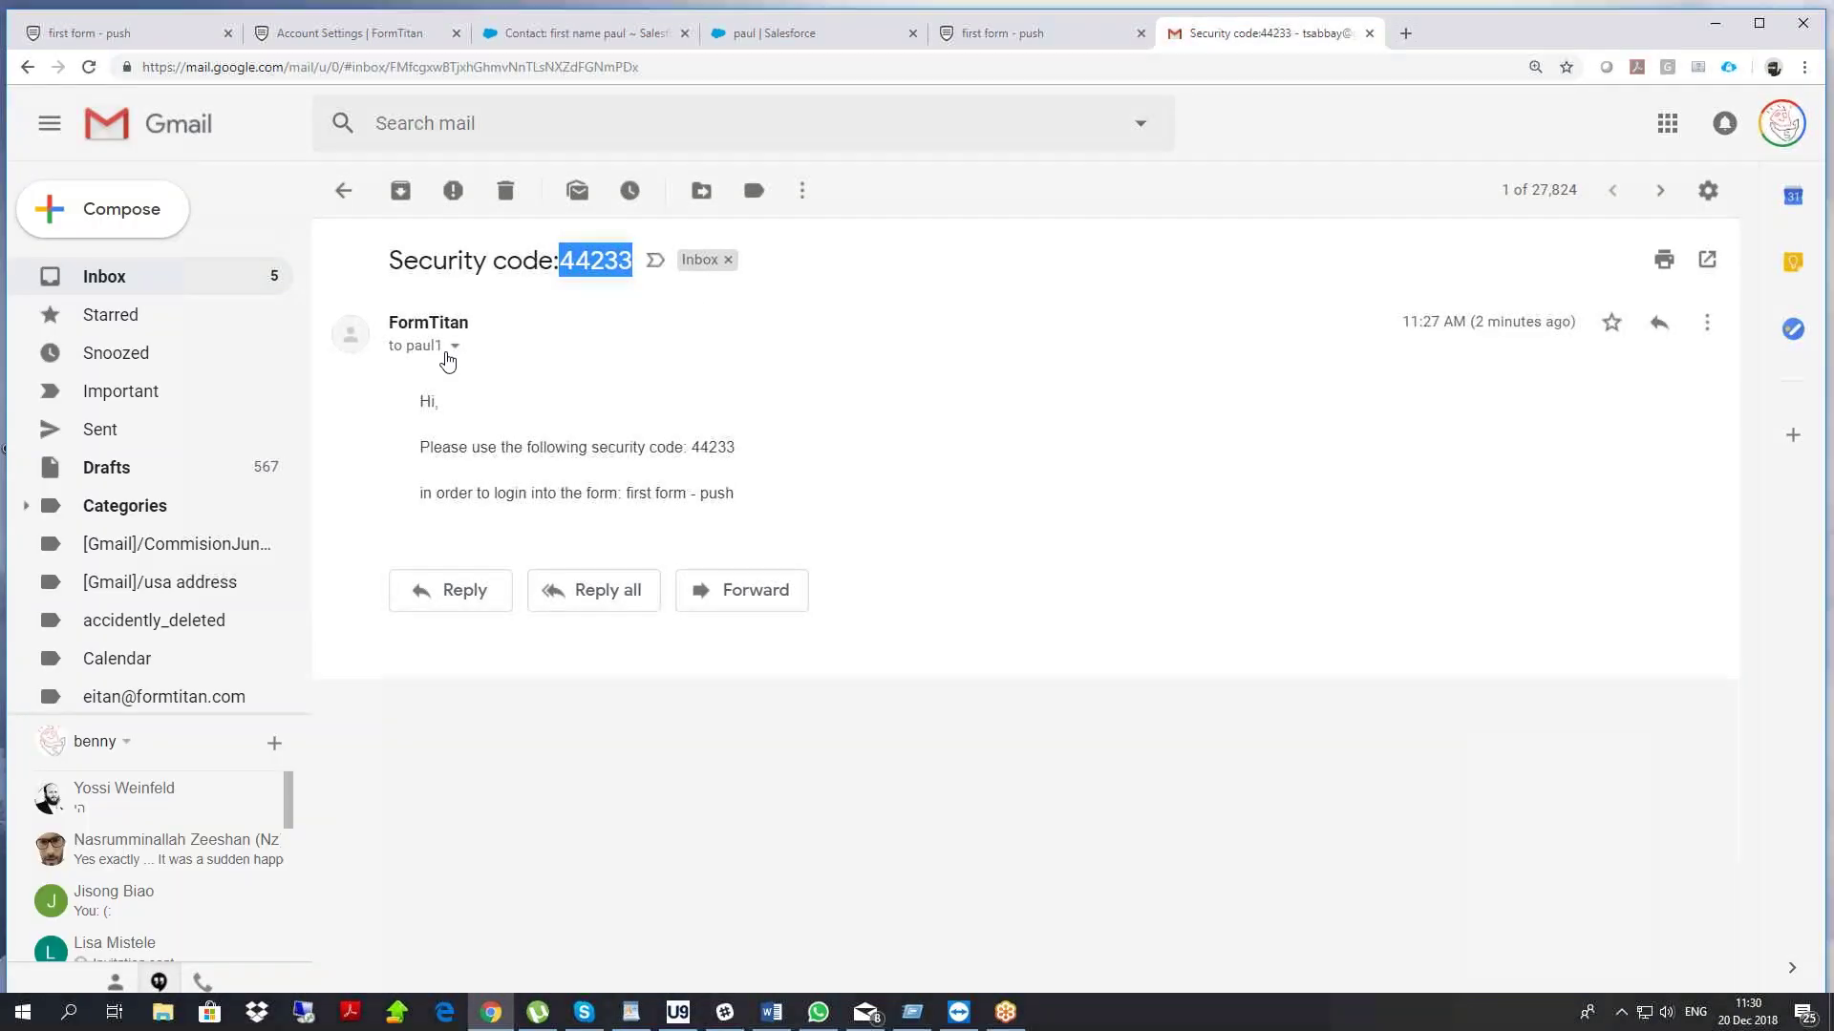
left_click(455, 345)
left_click_drag(736, 422, 562, 423)
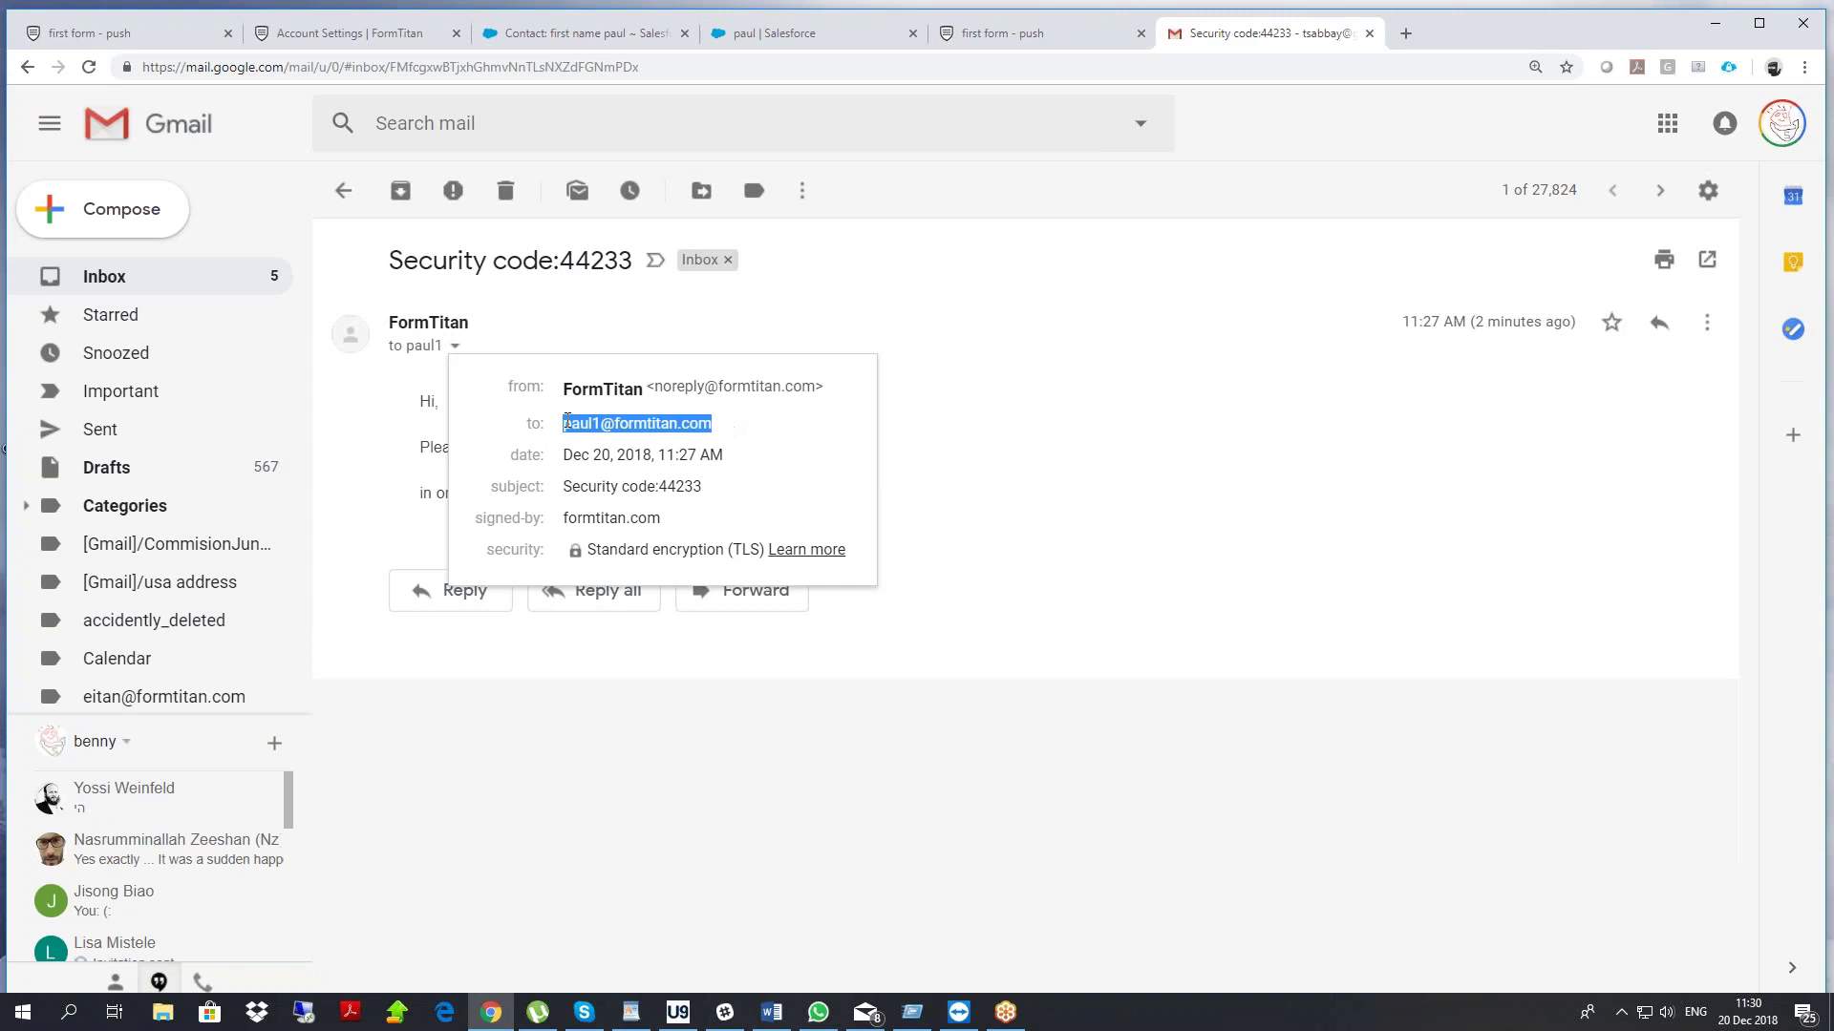
right_click(563, 425)
left_click(642, 440)
Paste the e-mail address into the form's Email login field, removing the leading blank
left_click(993, 34)
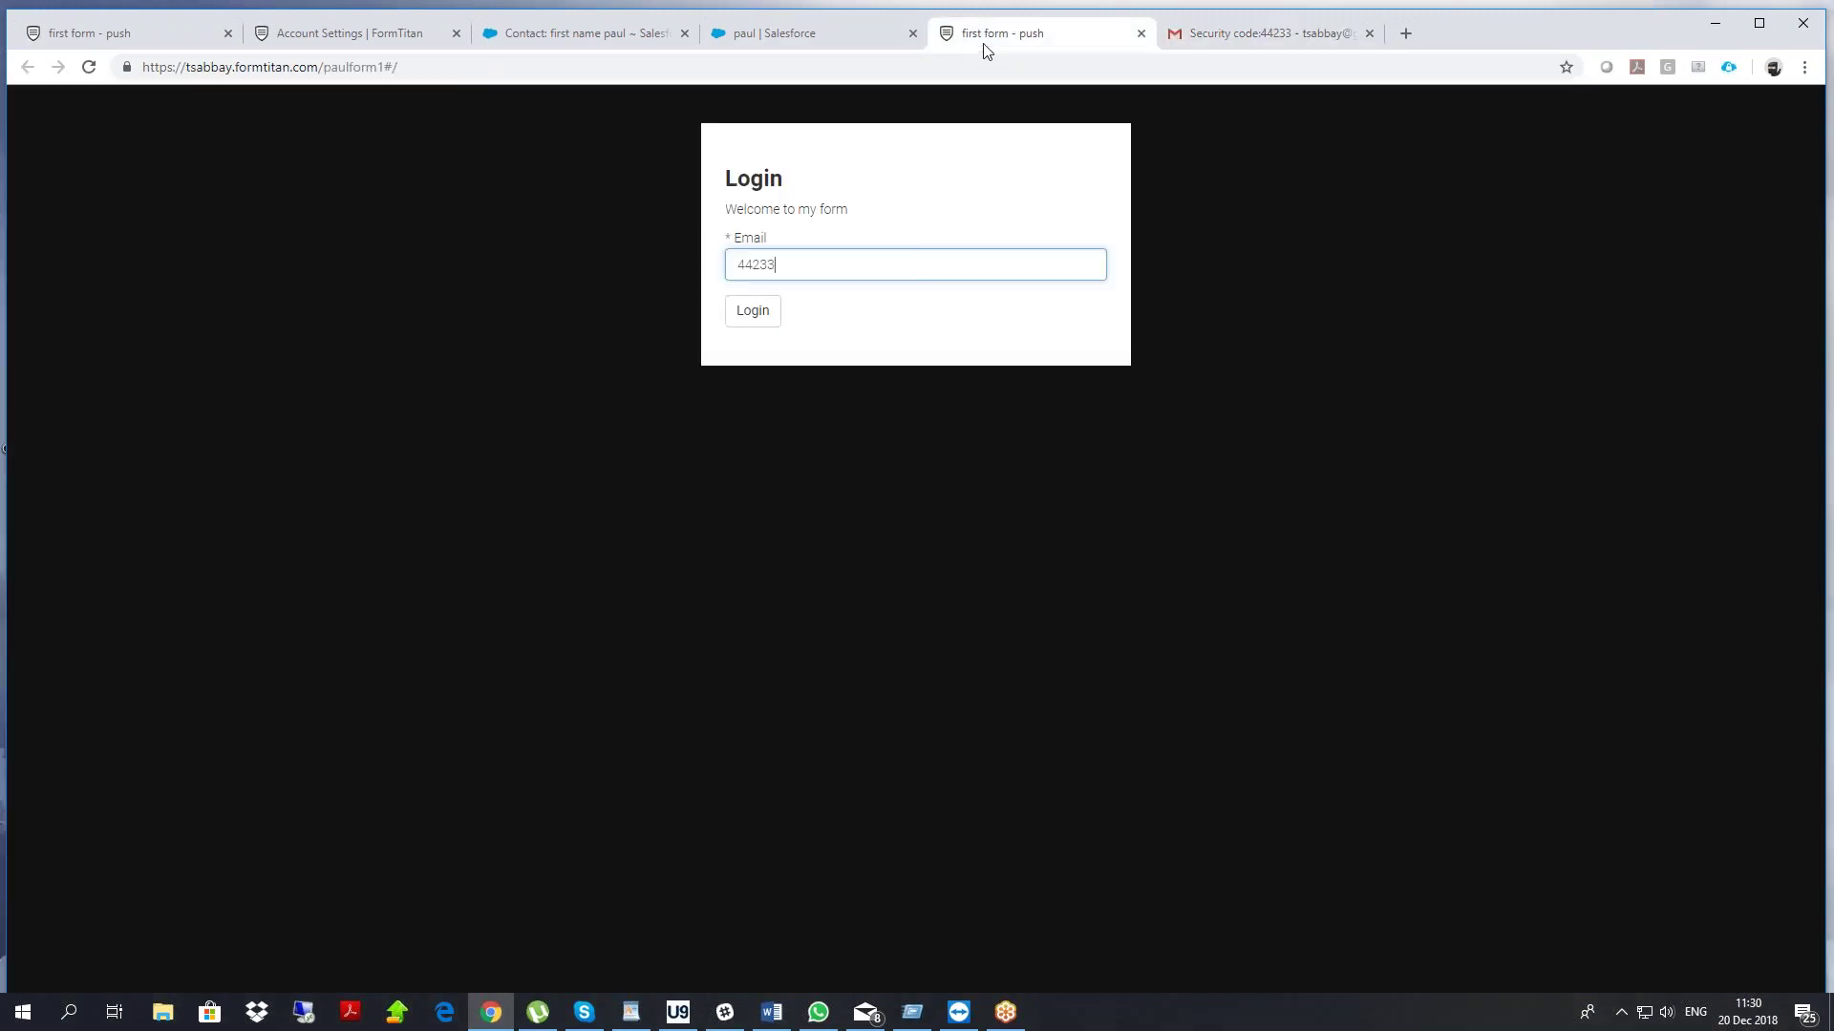
double_click(782, 264)
key("ctrl+v")
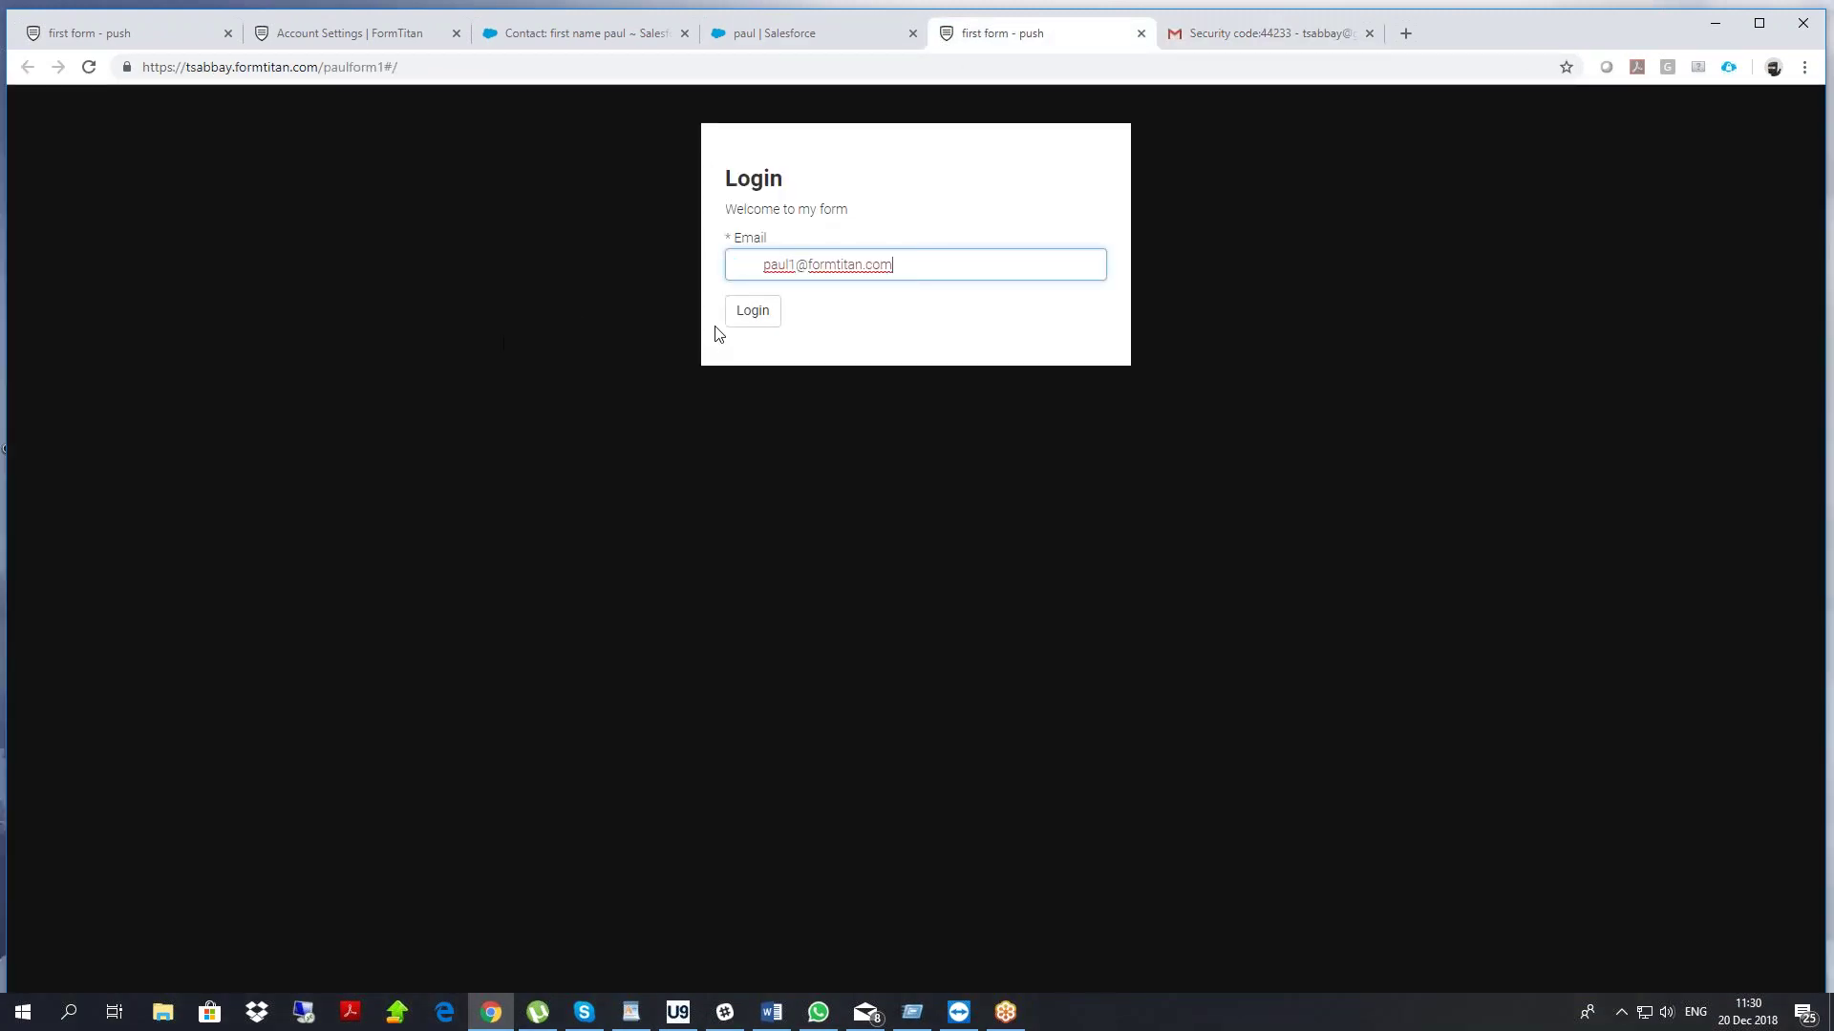
left_click_drag(764, 264, 653, 273)
key("BackSpace")
Select the SmartV element and turn on Disable 2FA
left_click(198, 40)
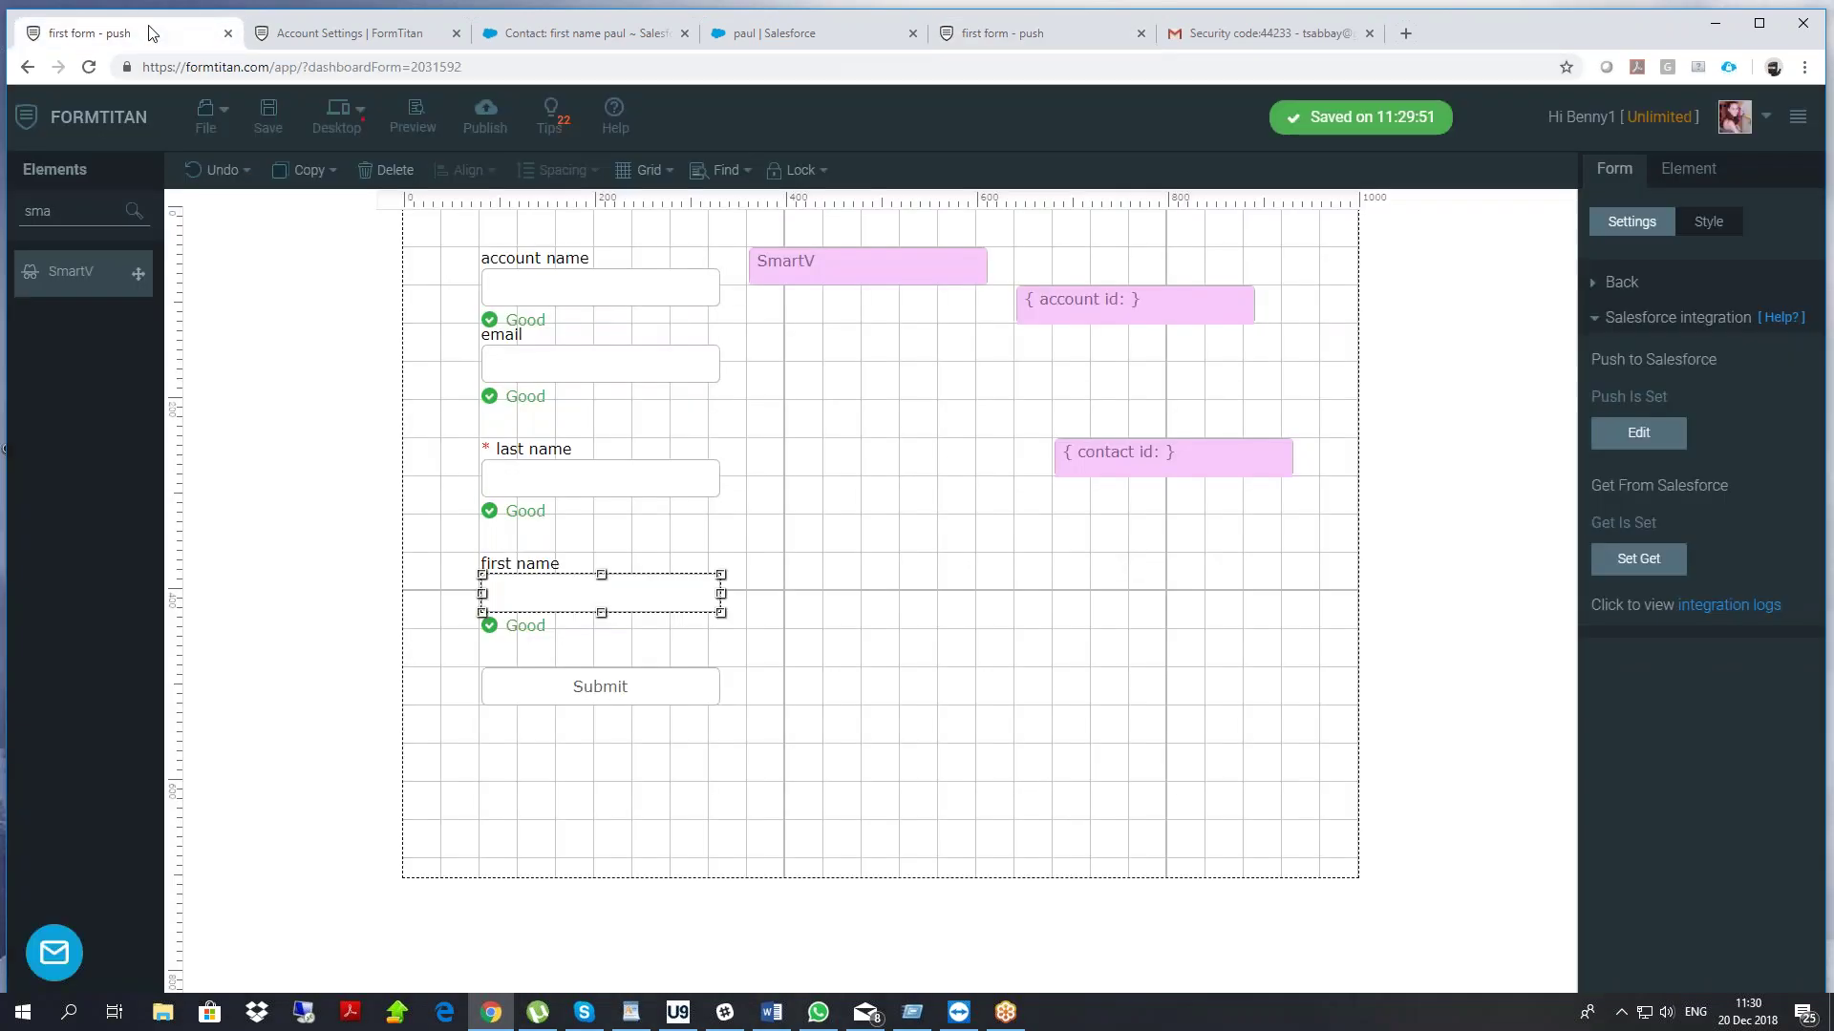
left_click(902, 282)
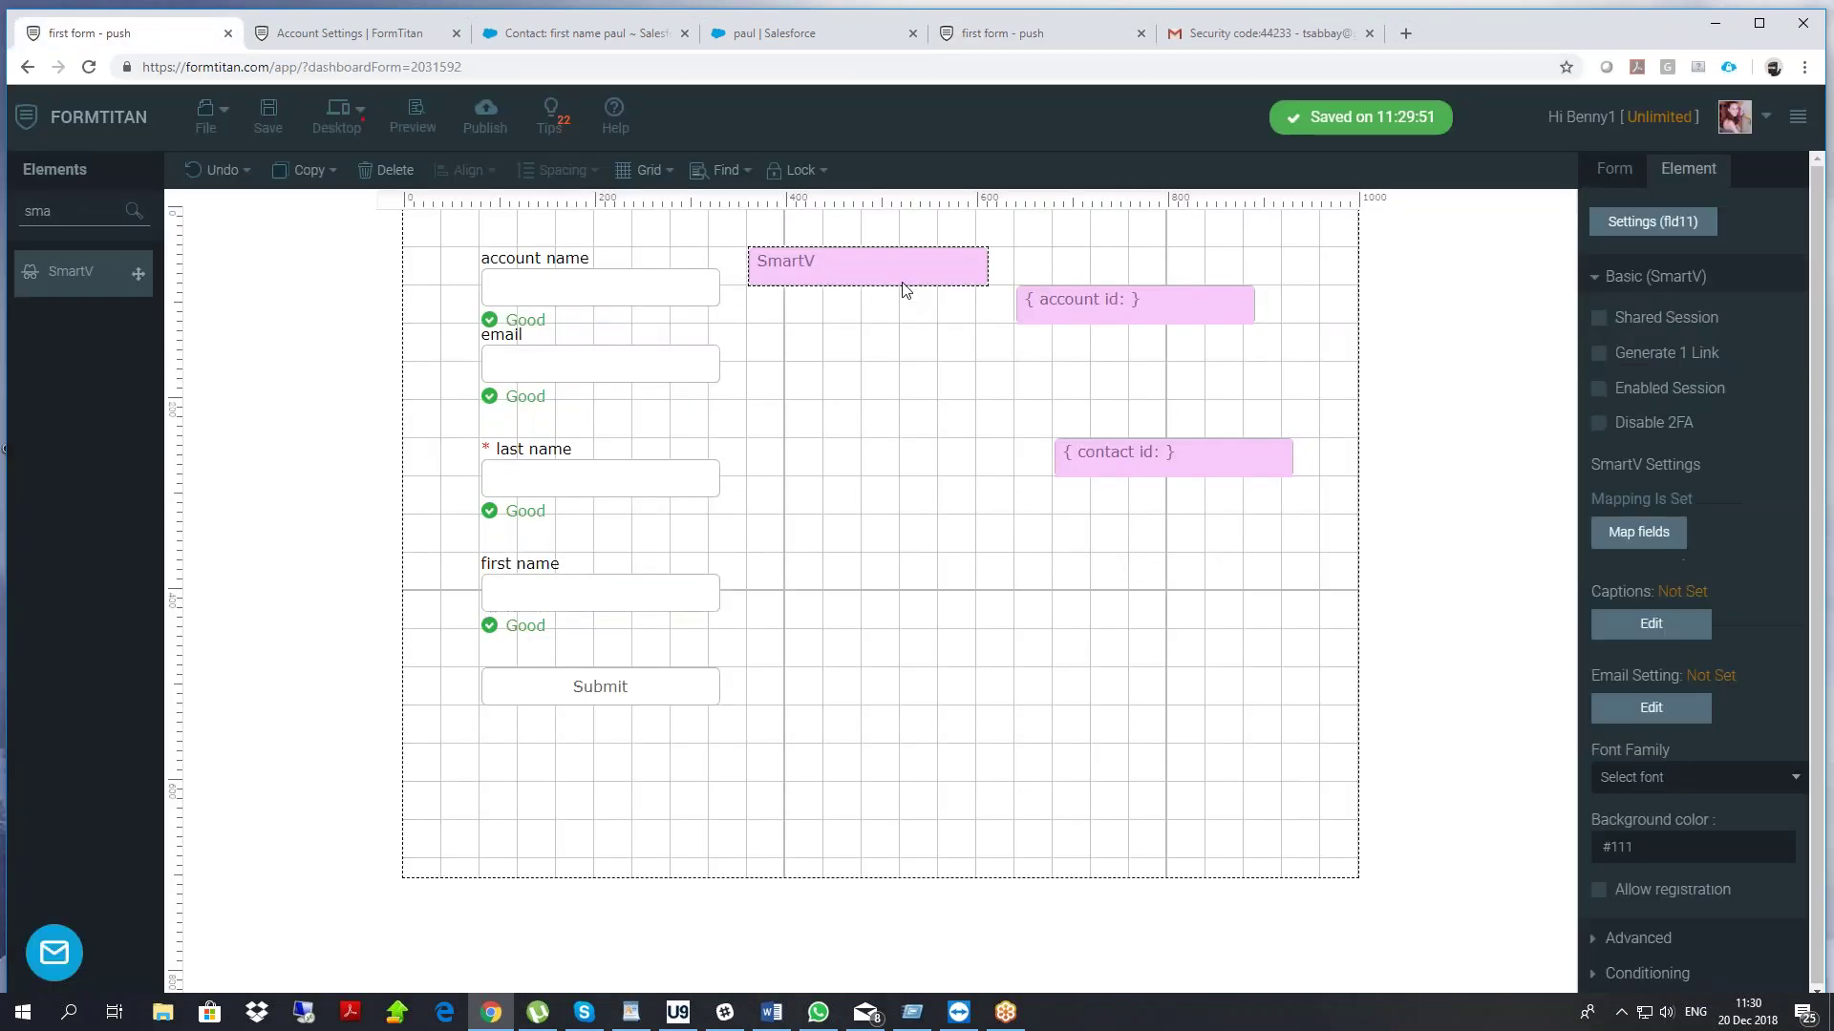
left_click(1598, 423)
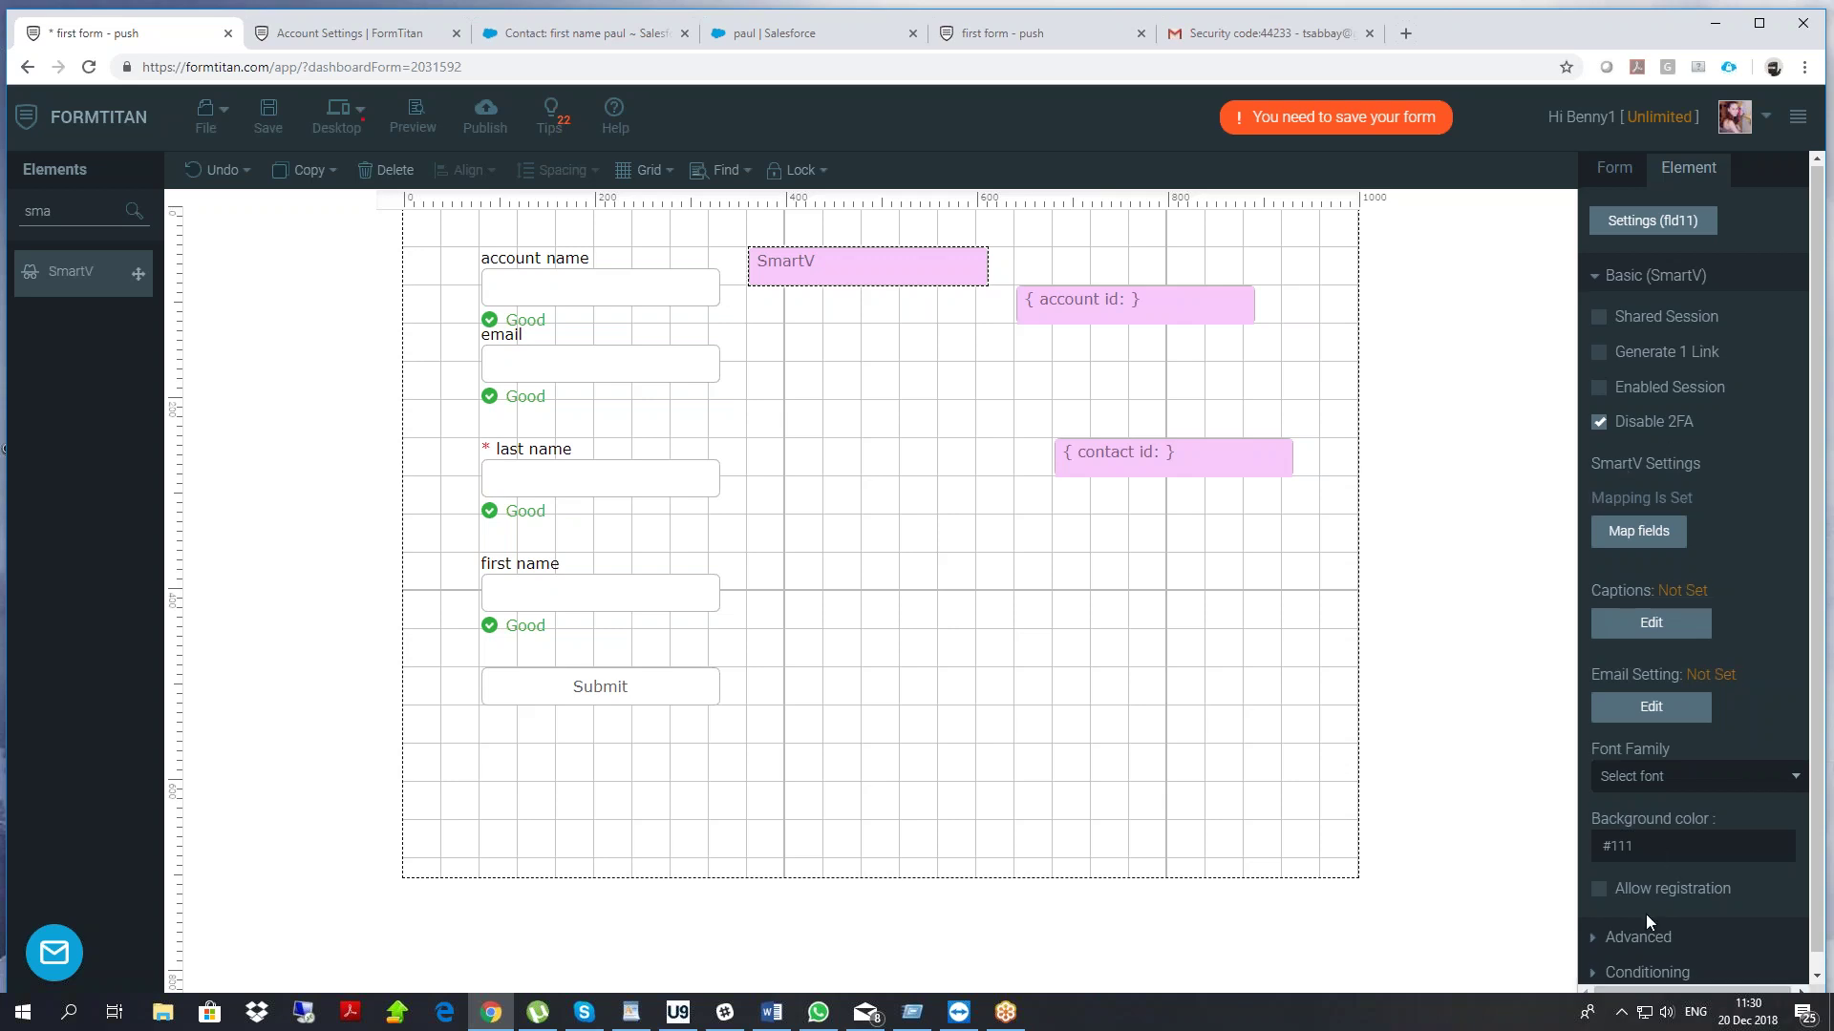
Open SmartV's login e-mail settings, keep e-mail notifications on, and apply them
left_click(1637, 939)
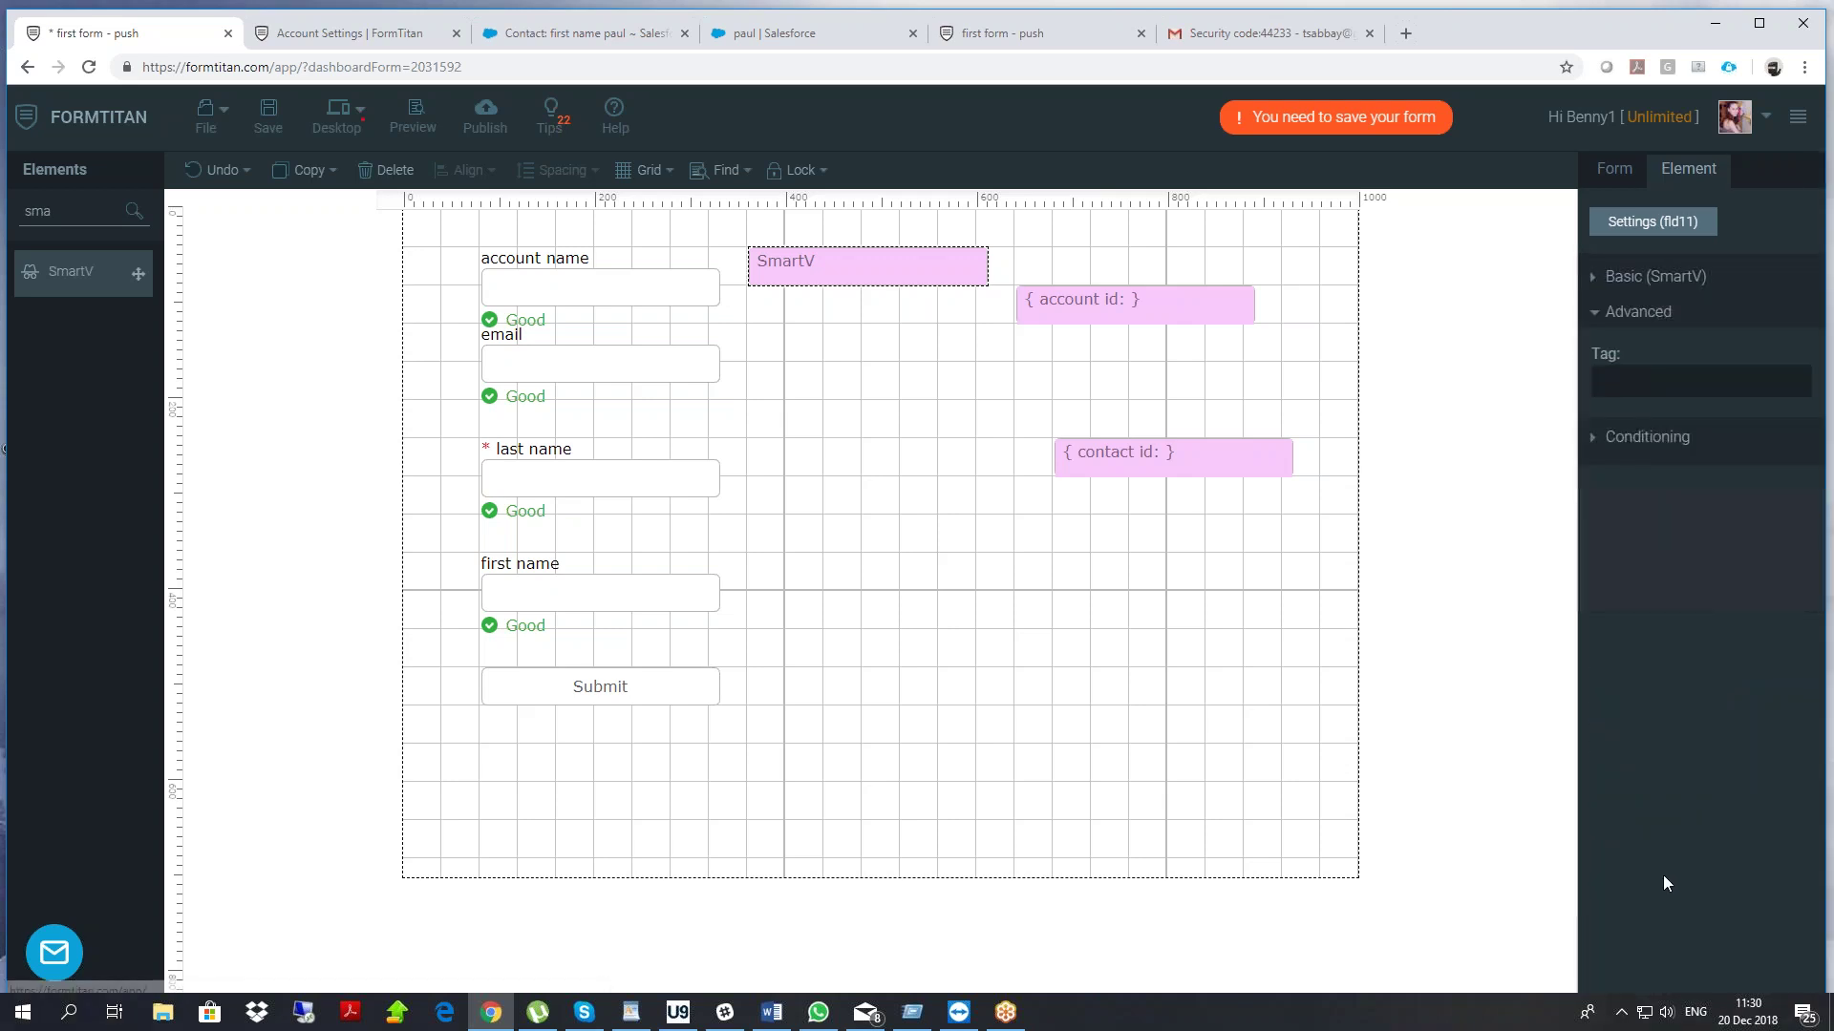
left_click(1640, 276)
scroll(1700, 598, "down", 1)
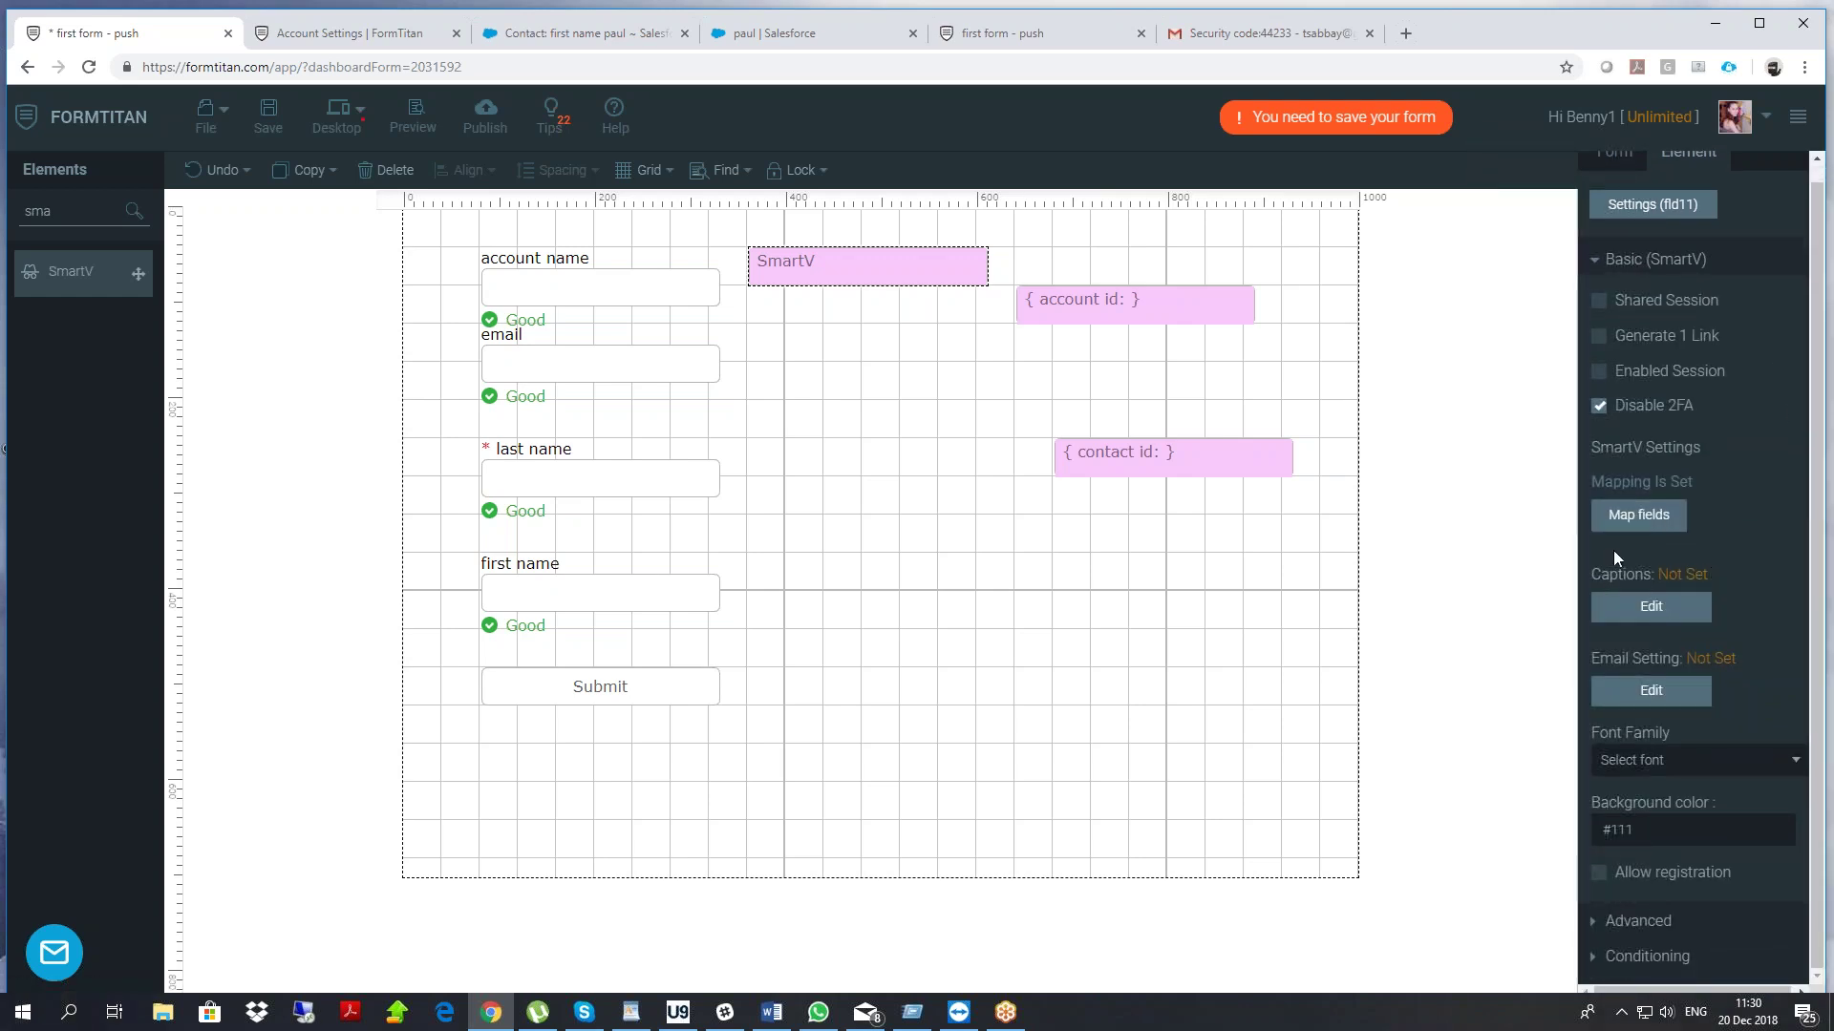
left_click(1636, 692)
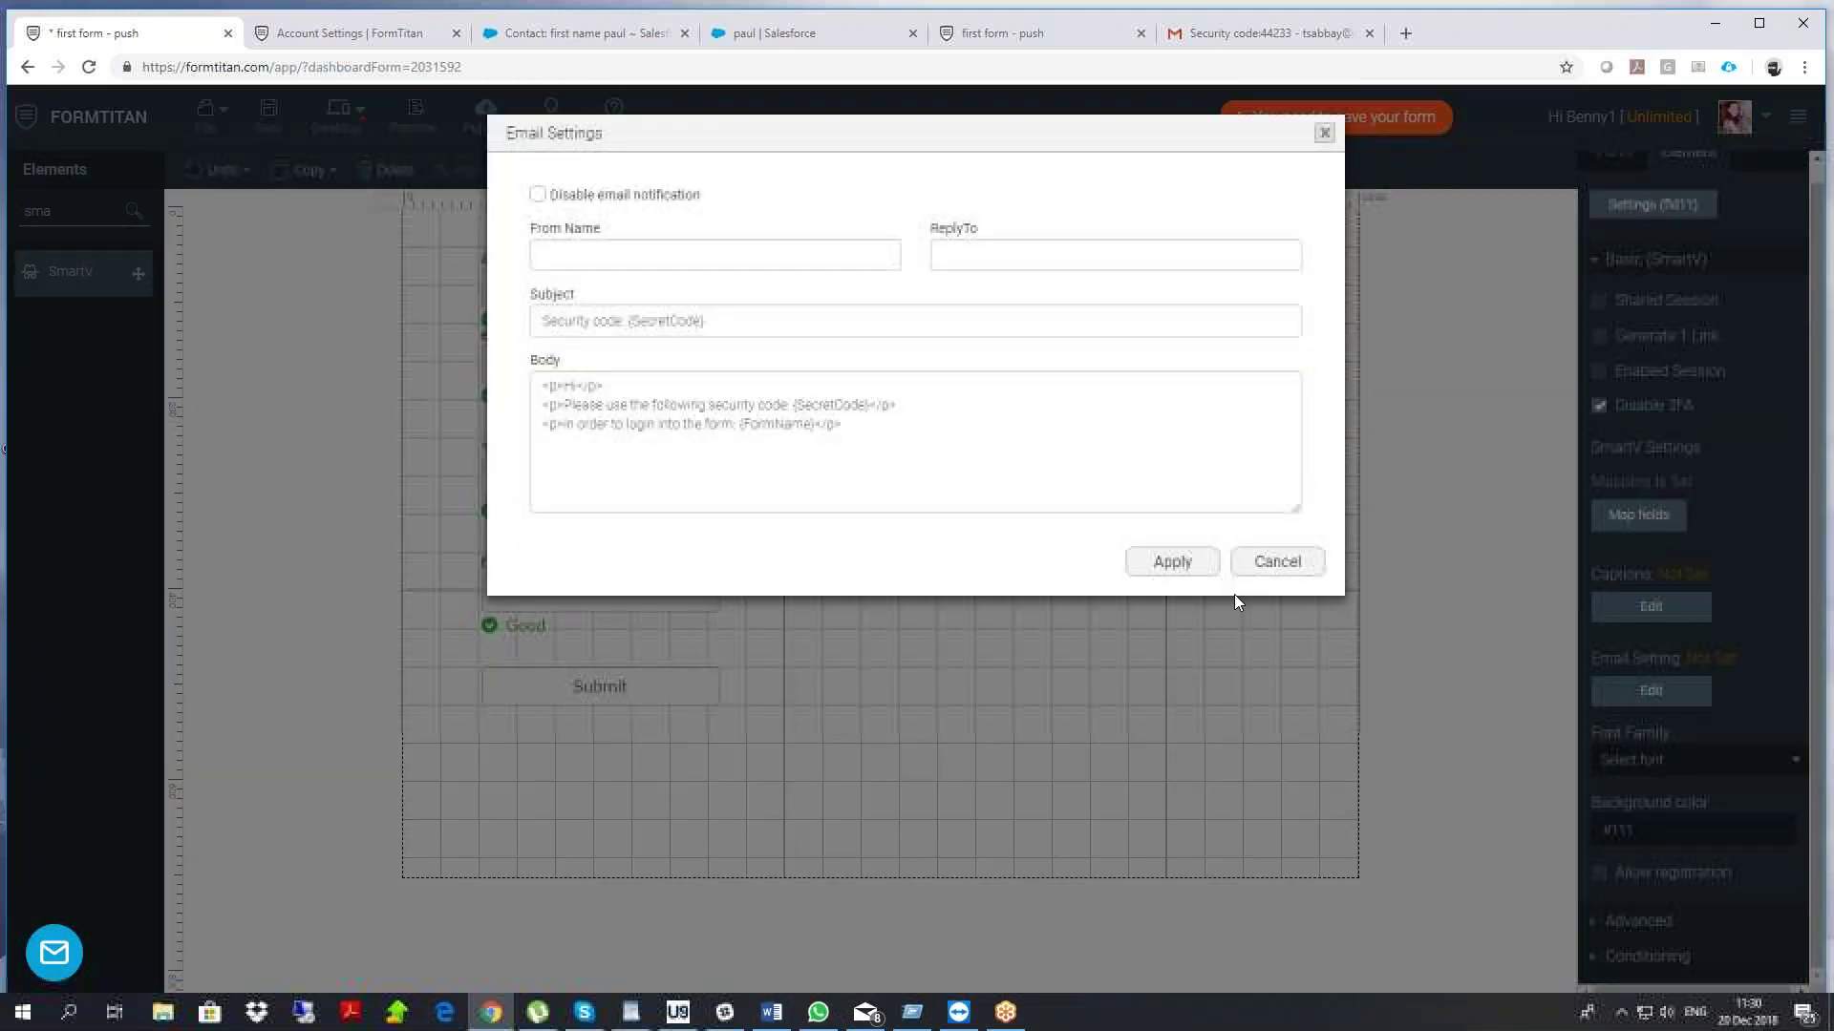
left_click(538, 194)
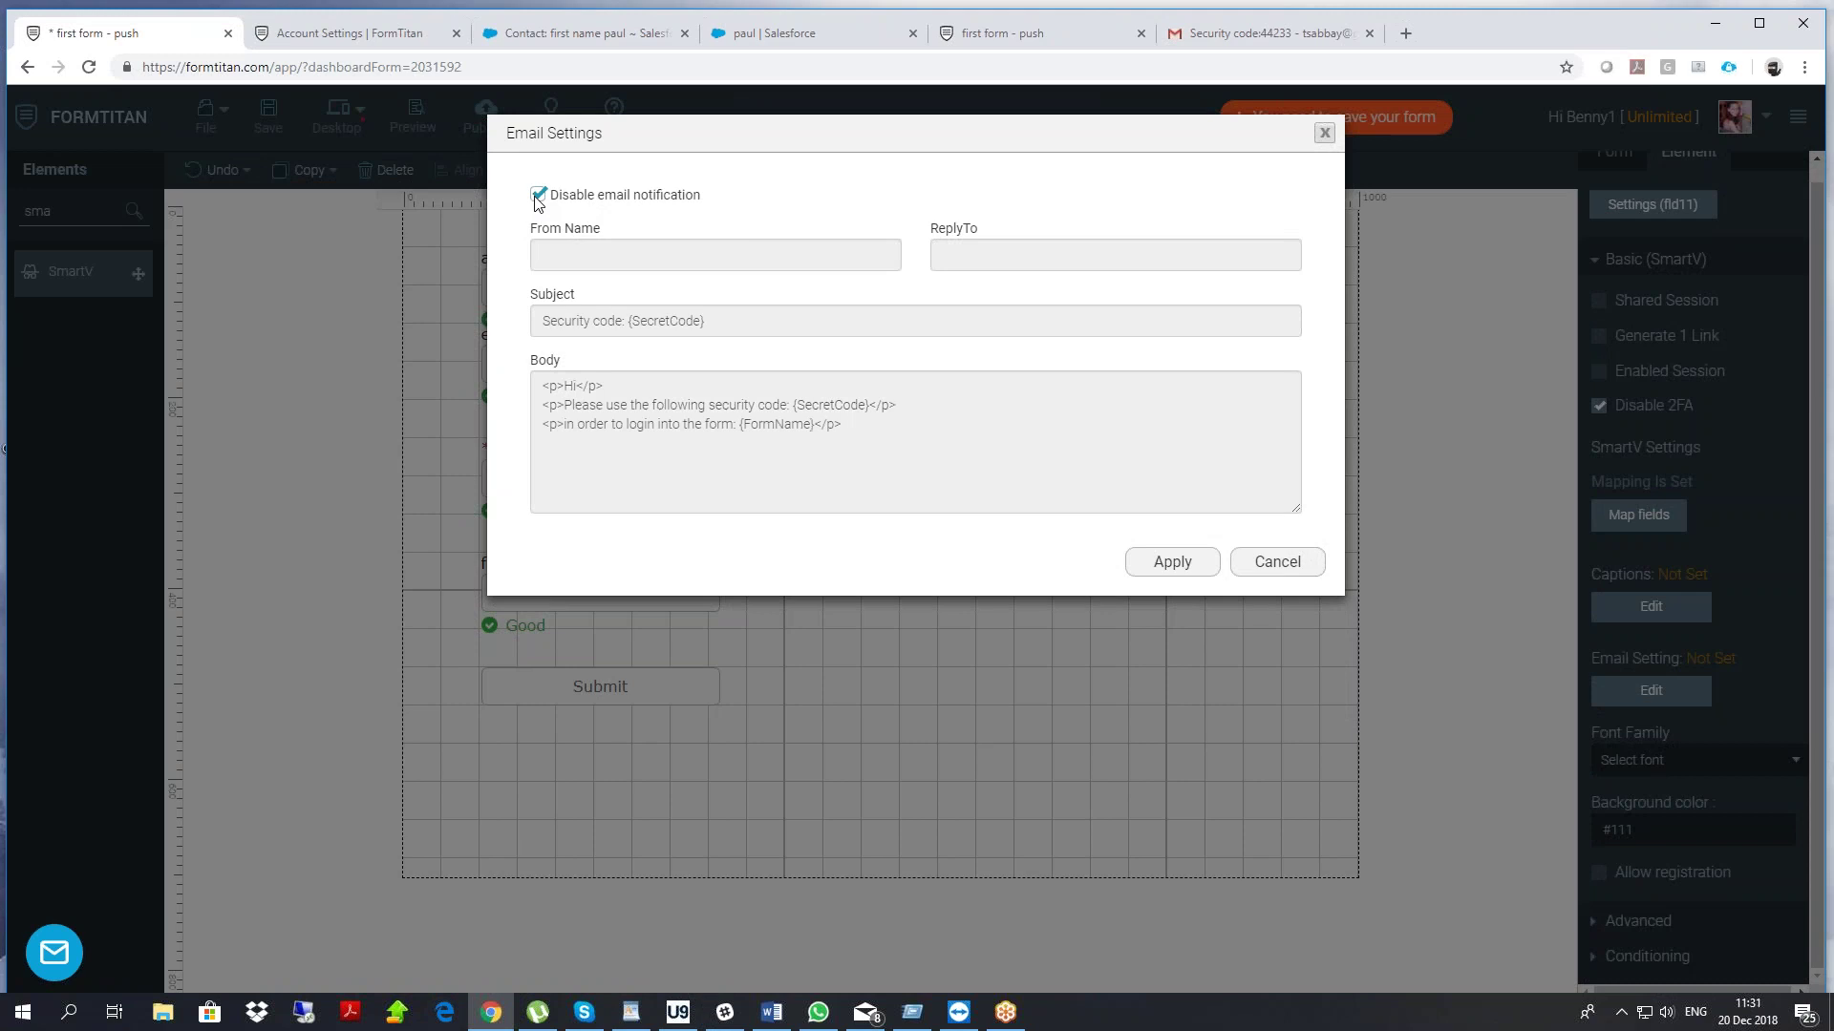
left_click(538, 196)
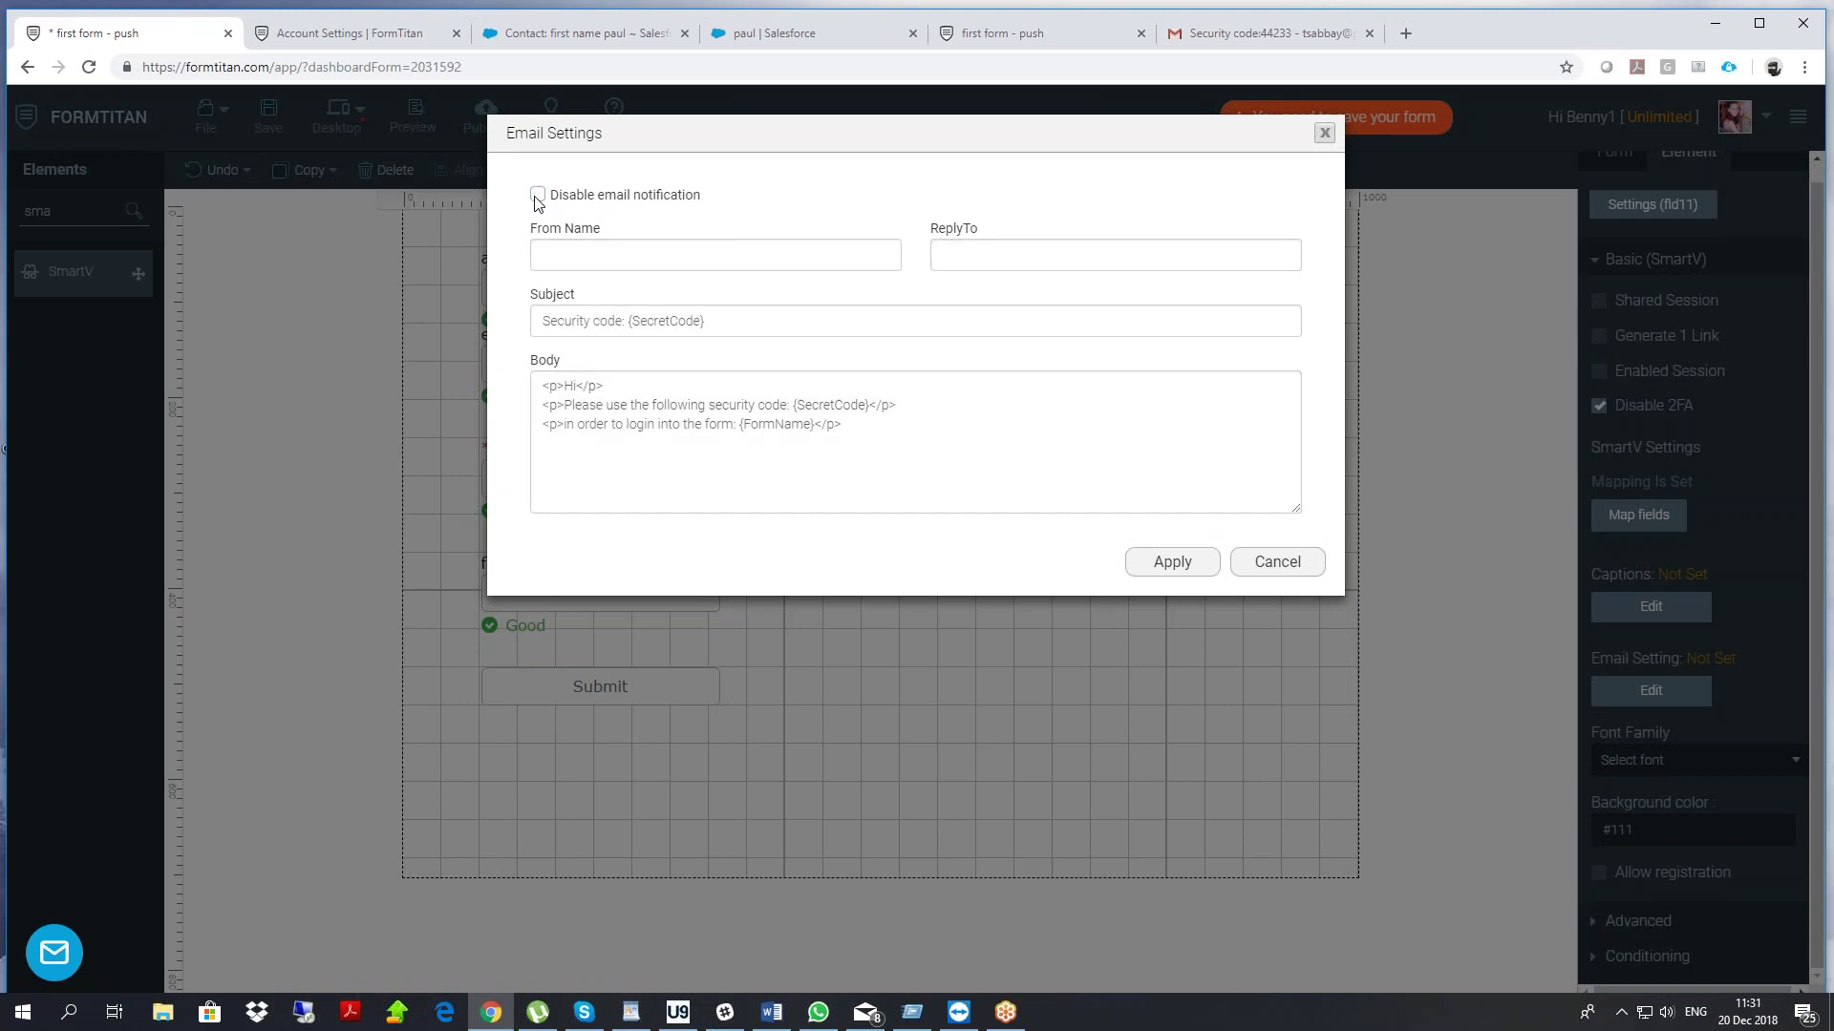
left_click(1155, 562)
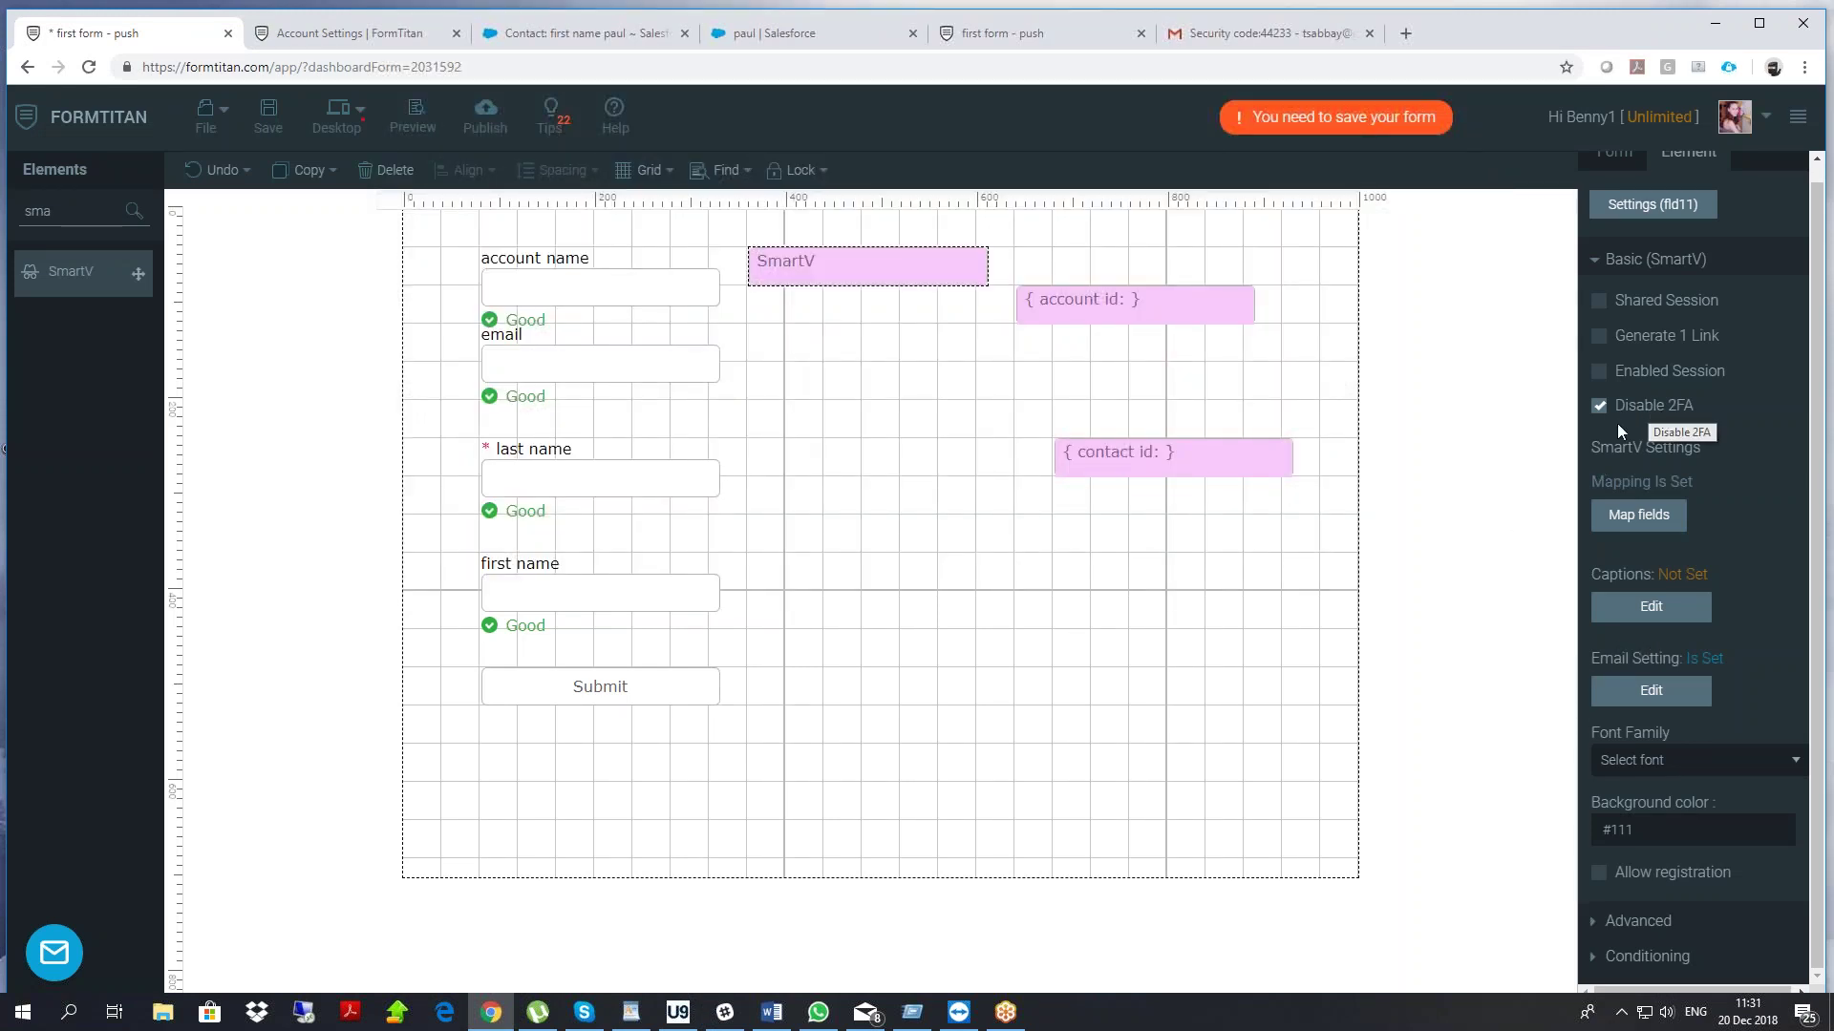
Enable a 100-minute session for the login and save the form
left_click(1599, 371)
left_click(1652, 444)
type("100")
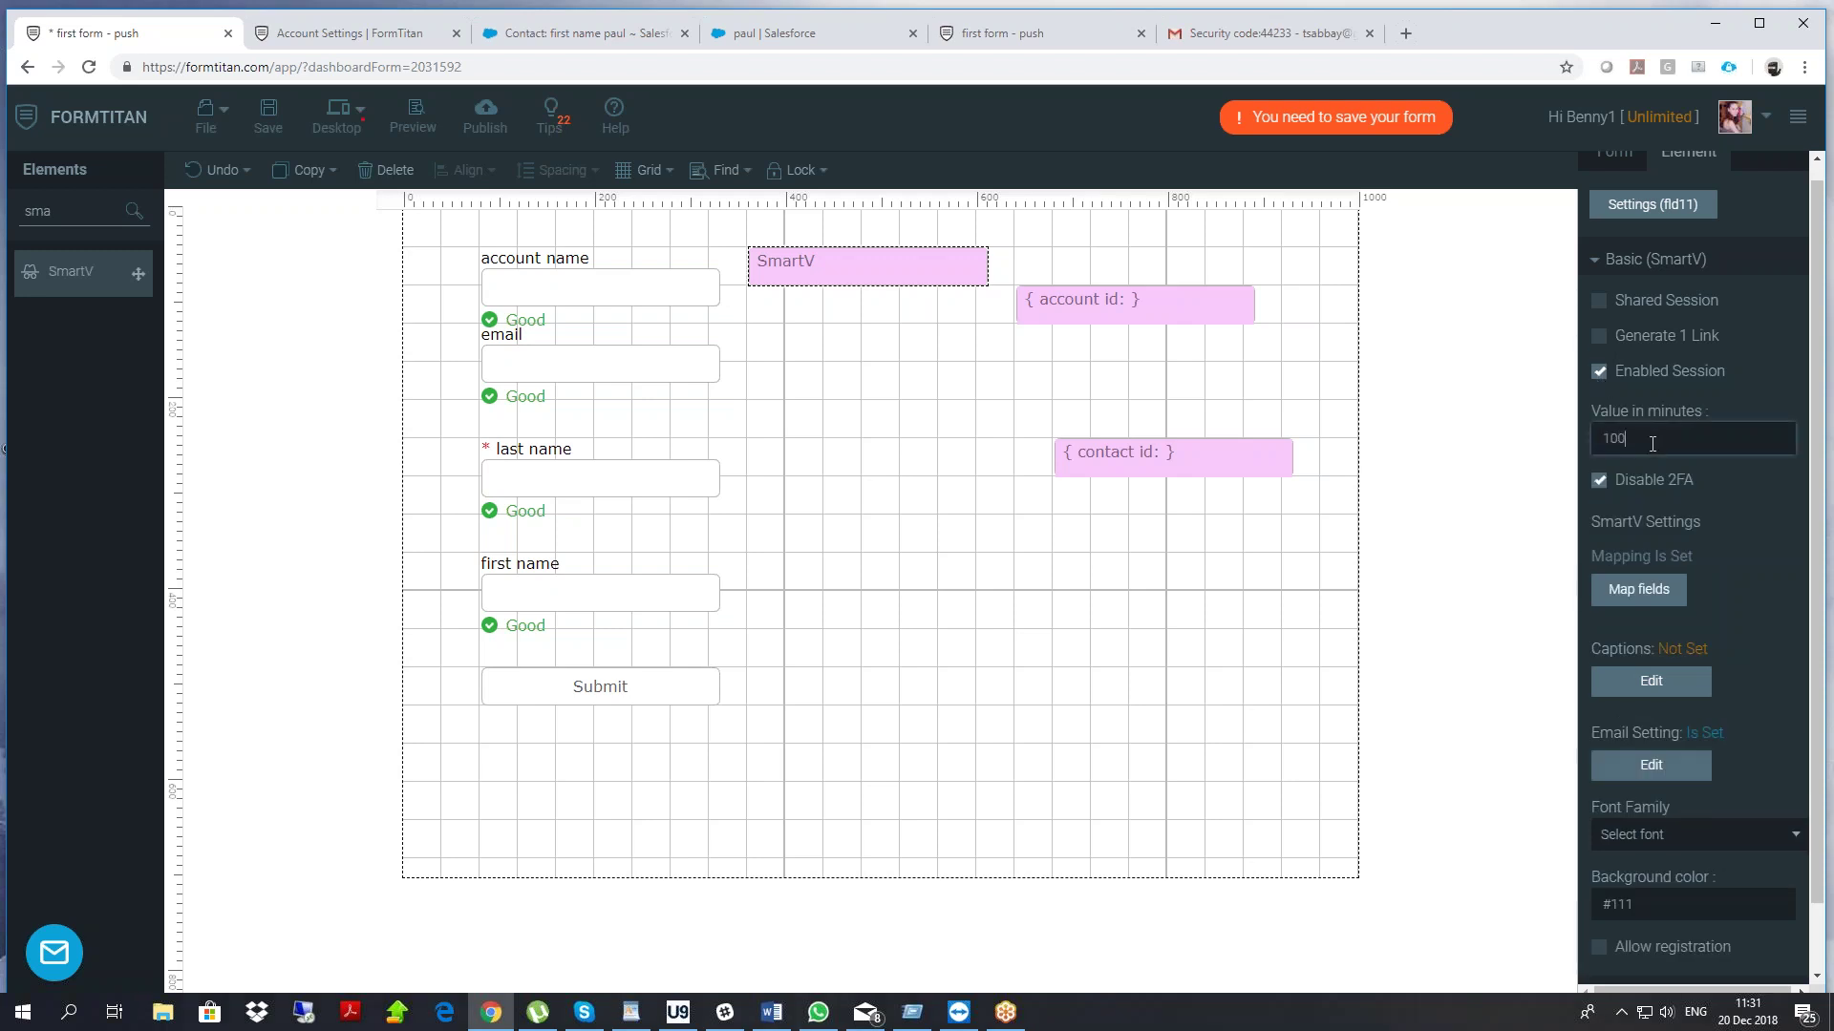
left_click(272, 117)
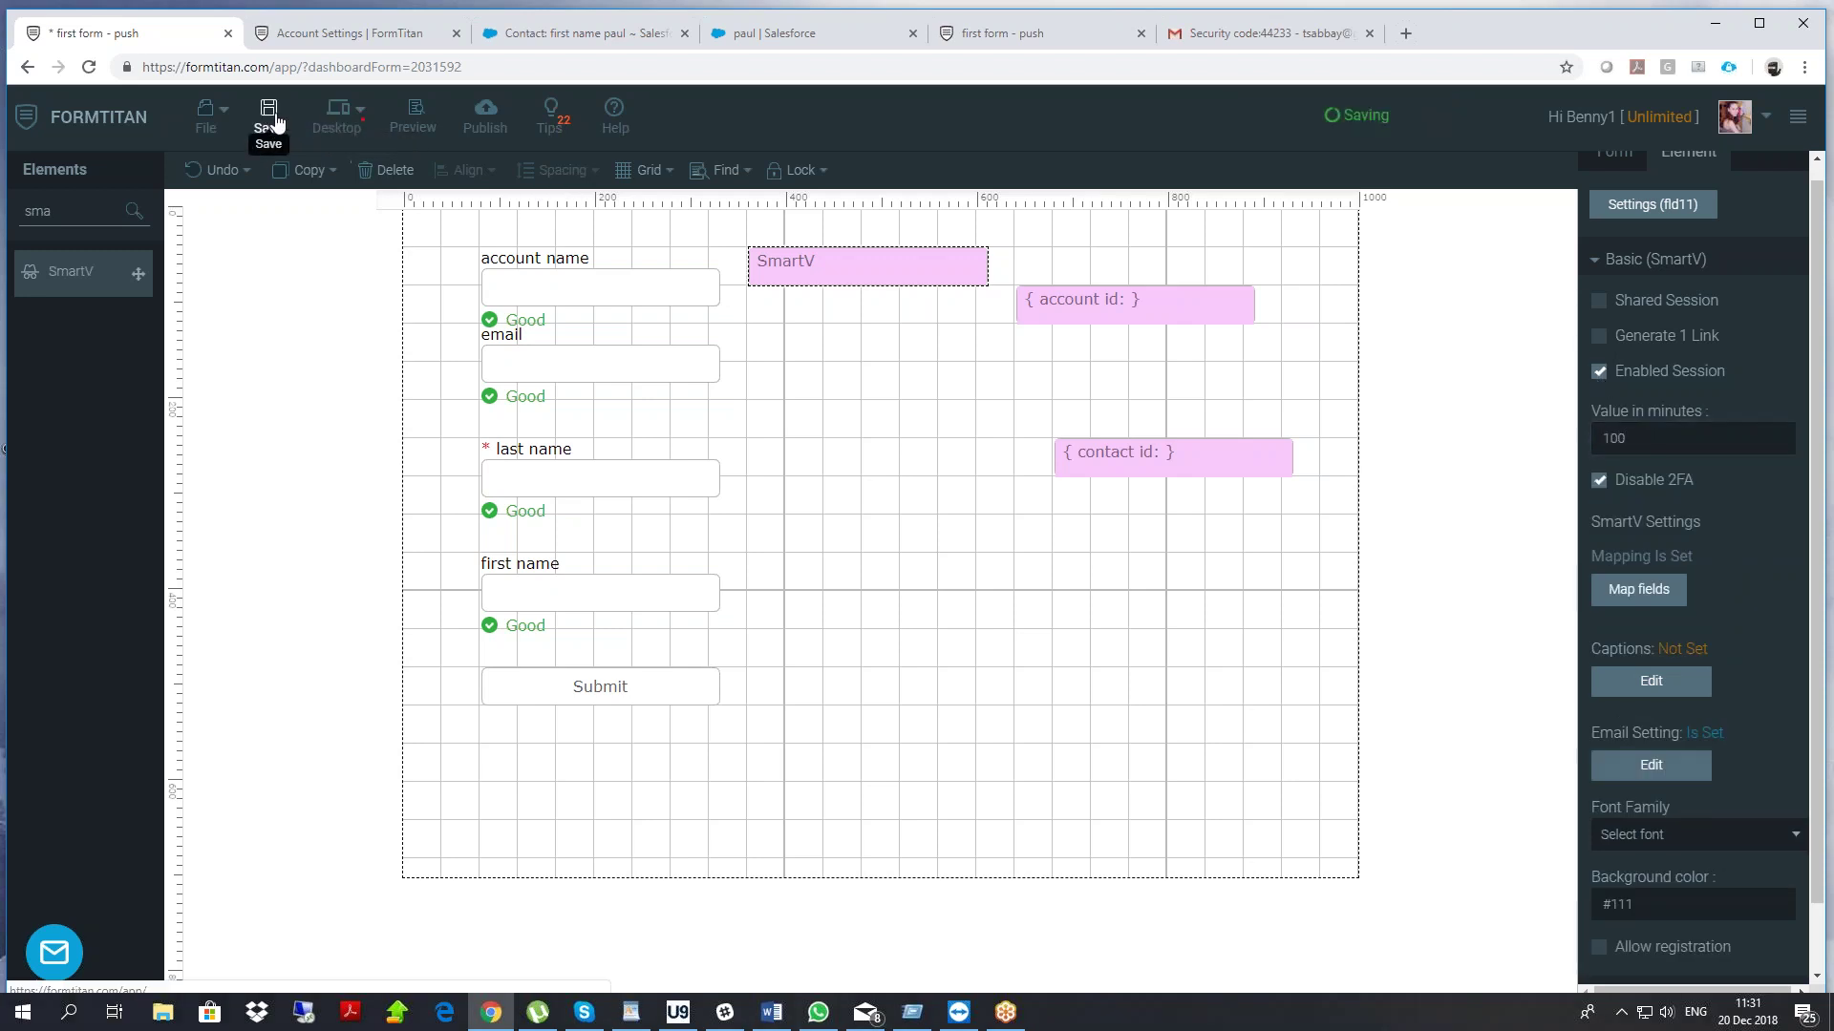
Reload the live form and log in with the pasted e-mail address
left_click(1015, 36)
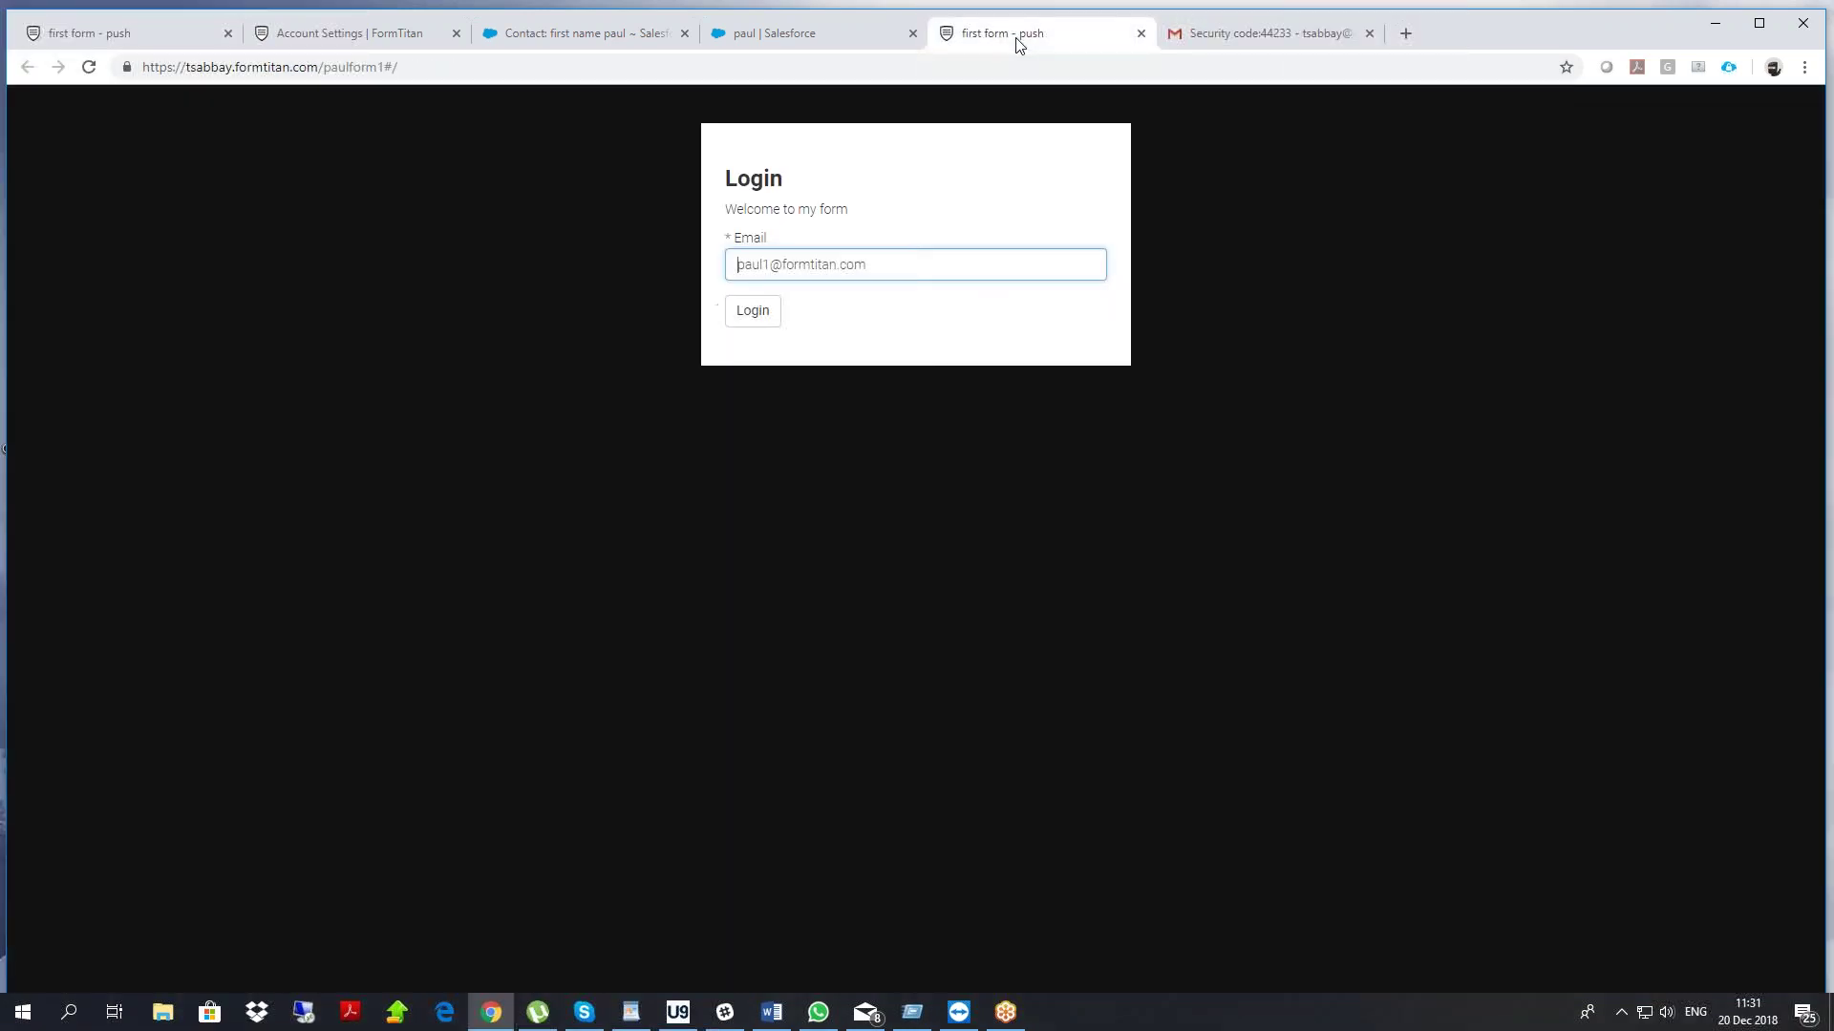
right_click(489, 327)
left_click(542, 391)
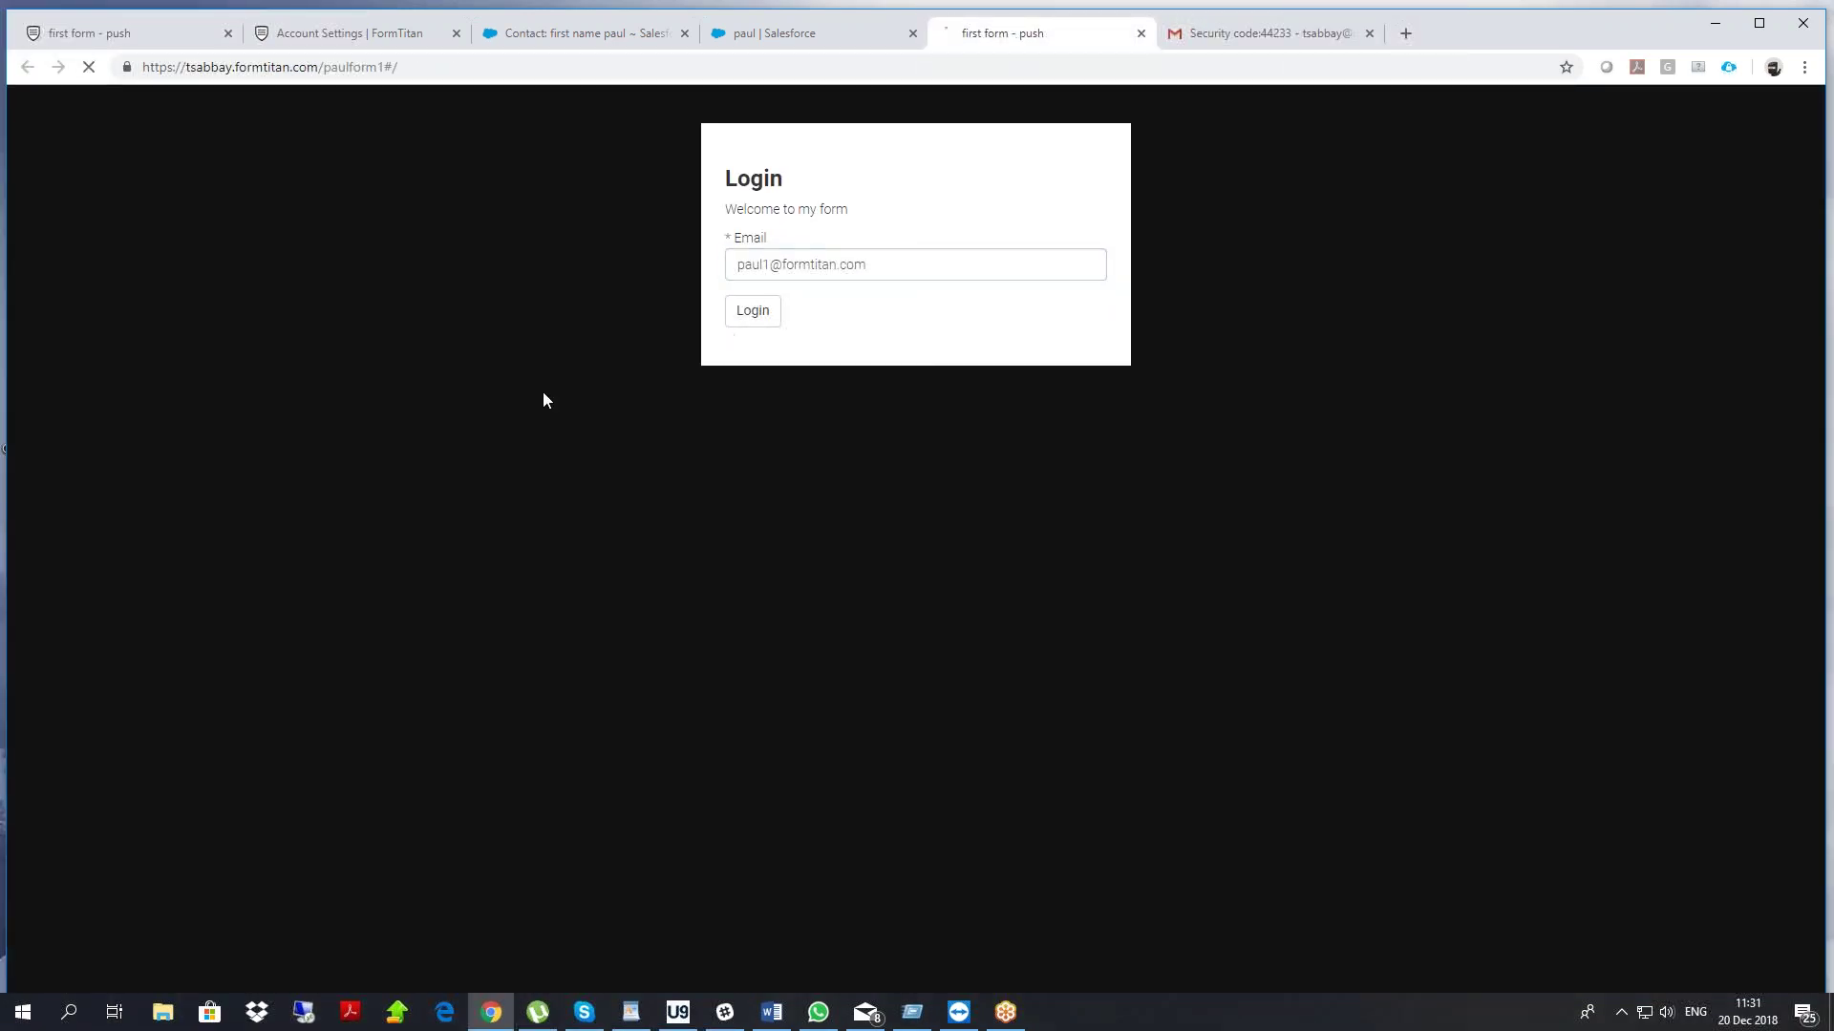
left_click(758, 259)
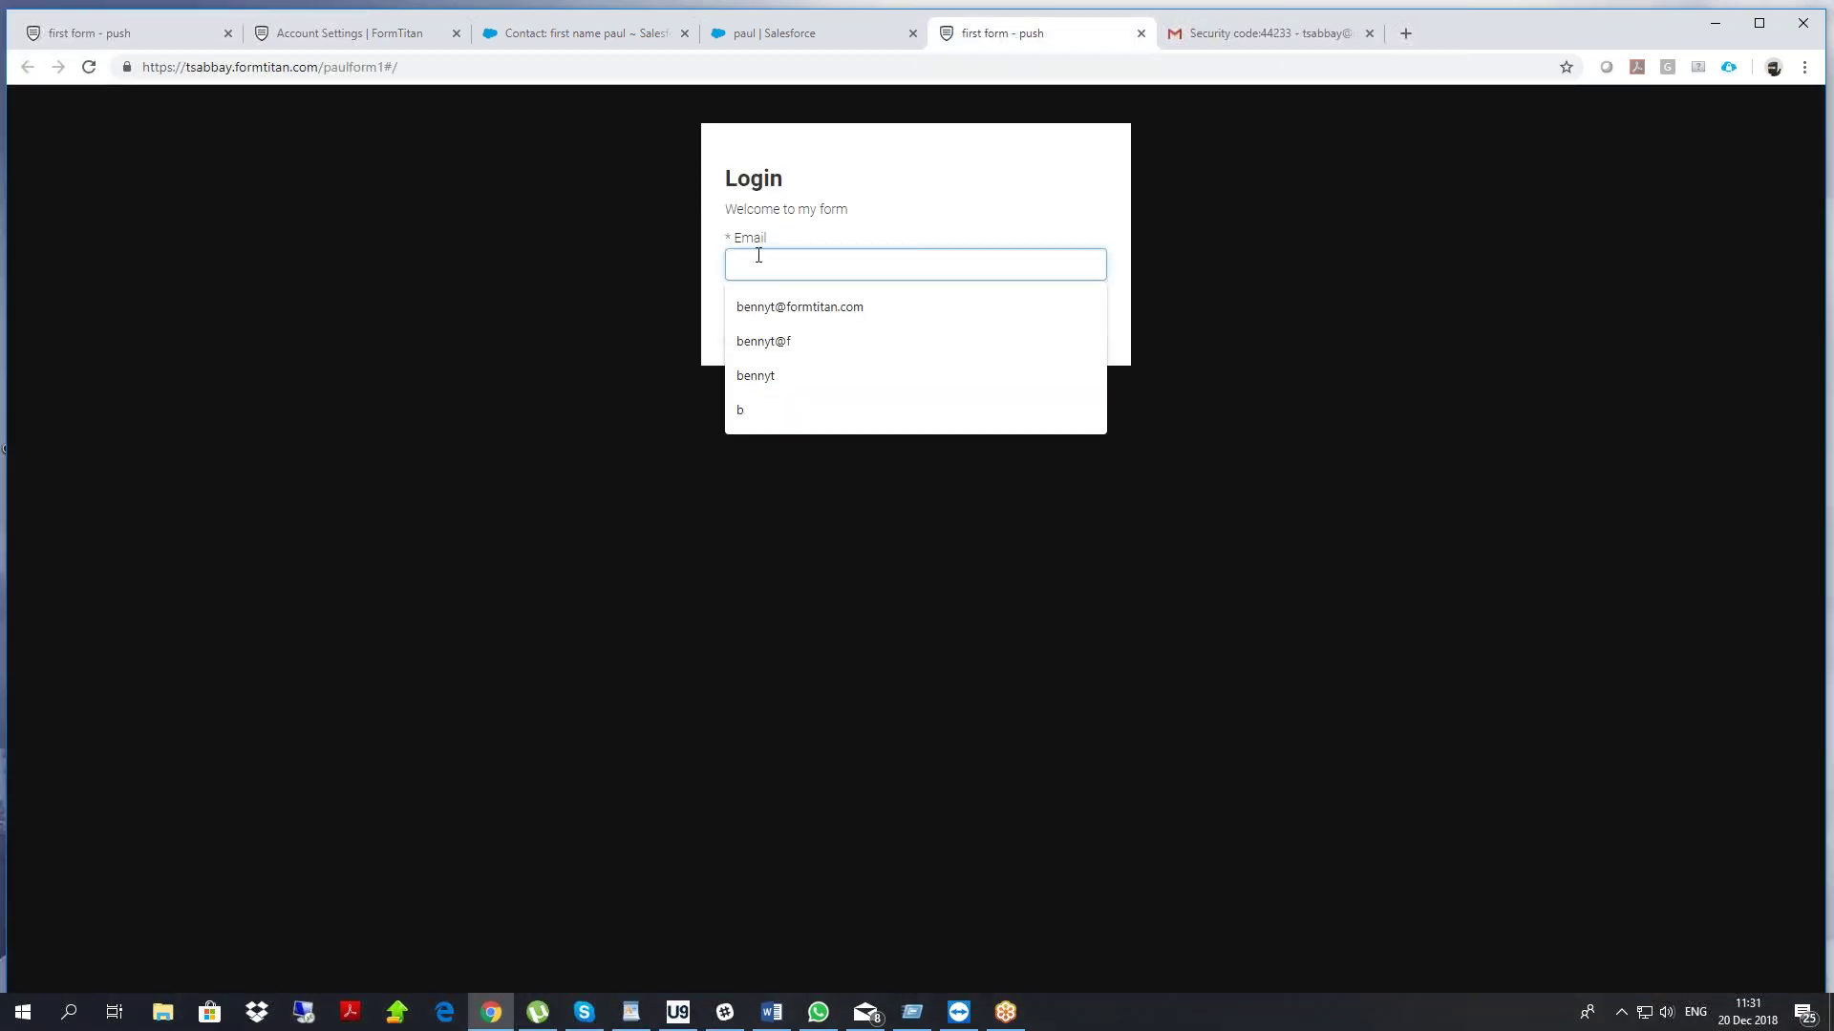
key("ctrl+v")
left_click_drag(766, 264, 617, 275)
key("BackSpace")
left_click(751, 311)
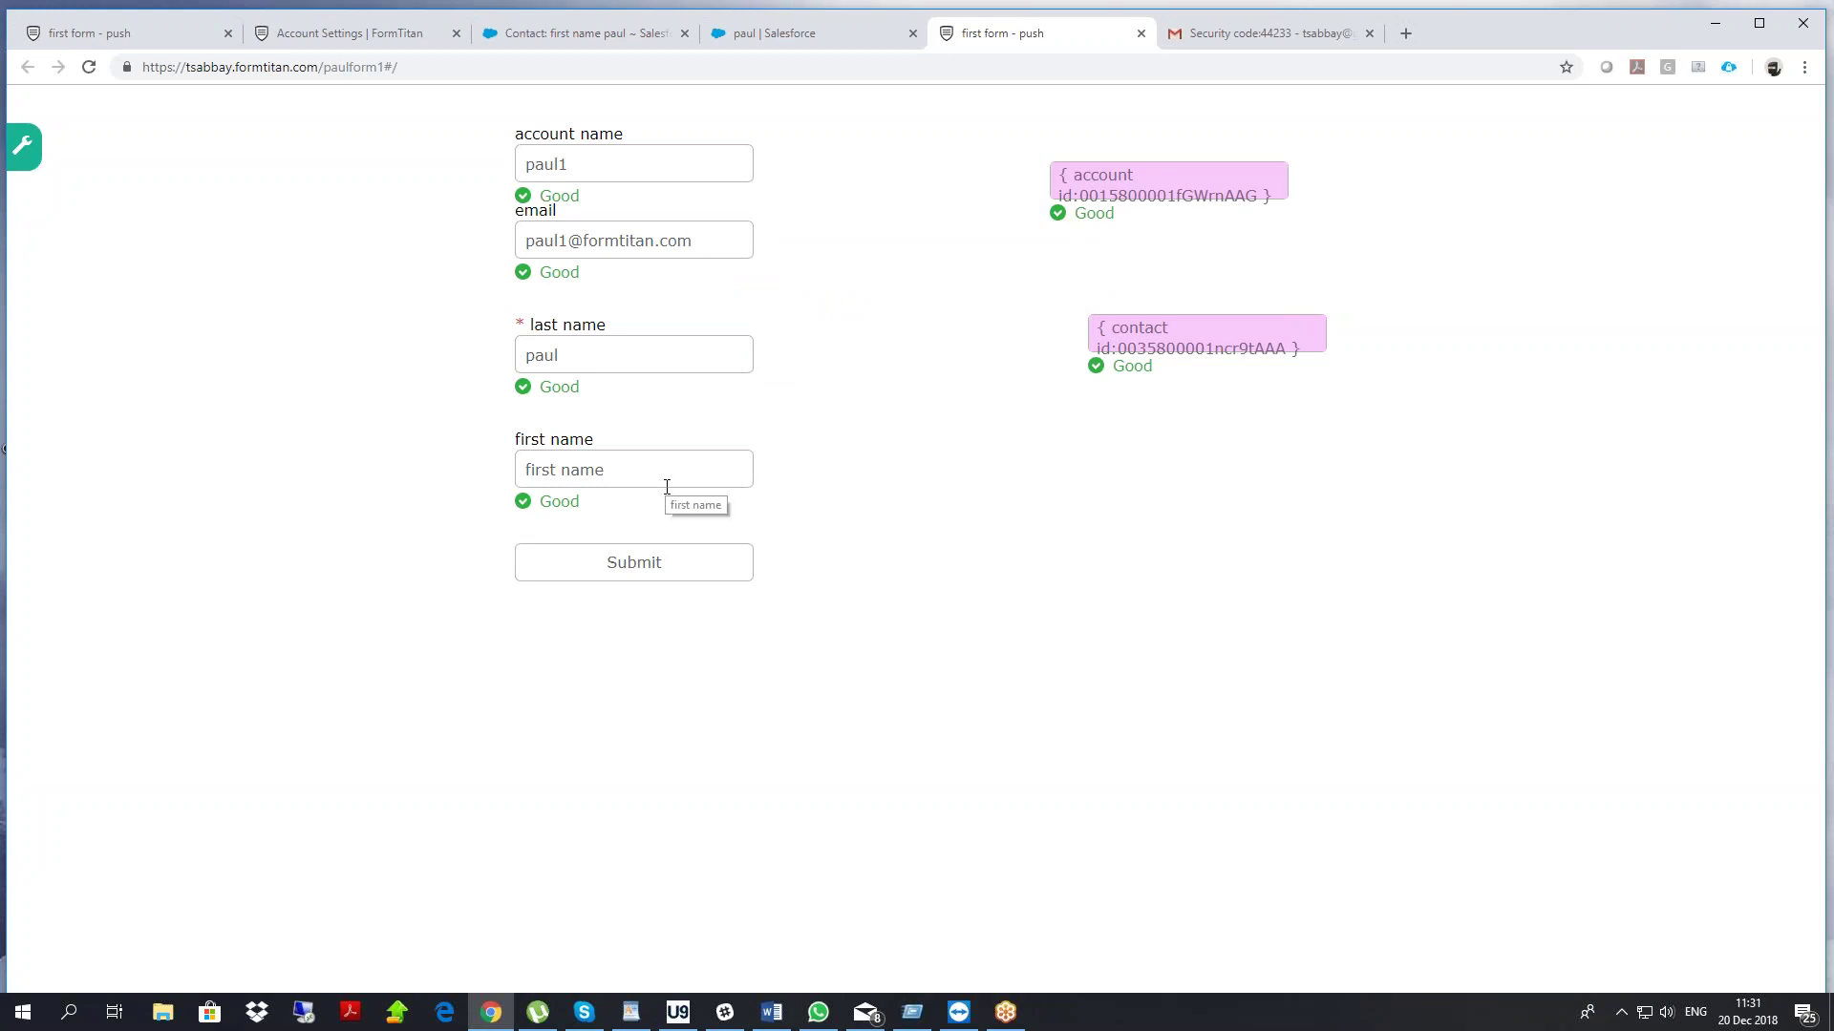
Edit the account name value, typing 4r4 and removing the extra character
left_click(594, 167)
type("4r4")
left_click(606, 166)
key("BackSpace")
left_click(381, 65)
left_click(384, 69)
type("1")
left_click_drag(387, 72, 434, 64)
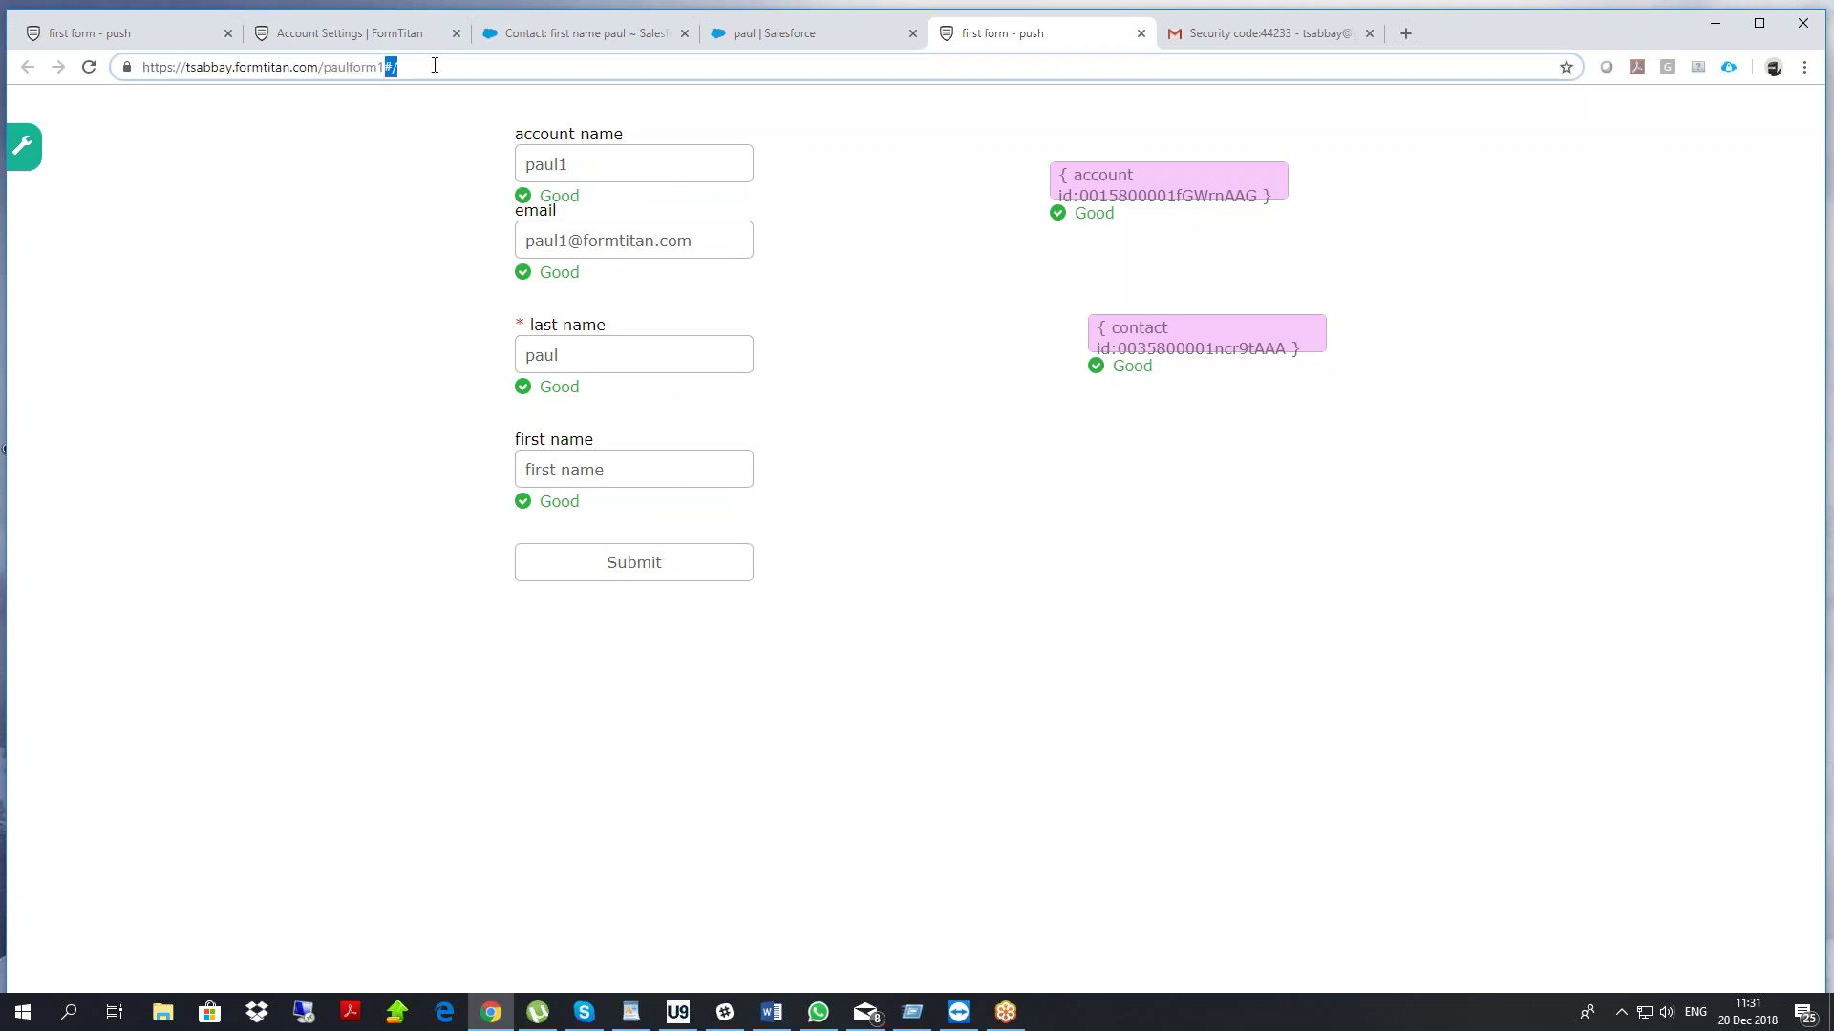
type("?fld")
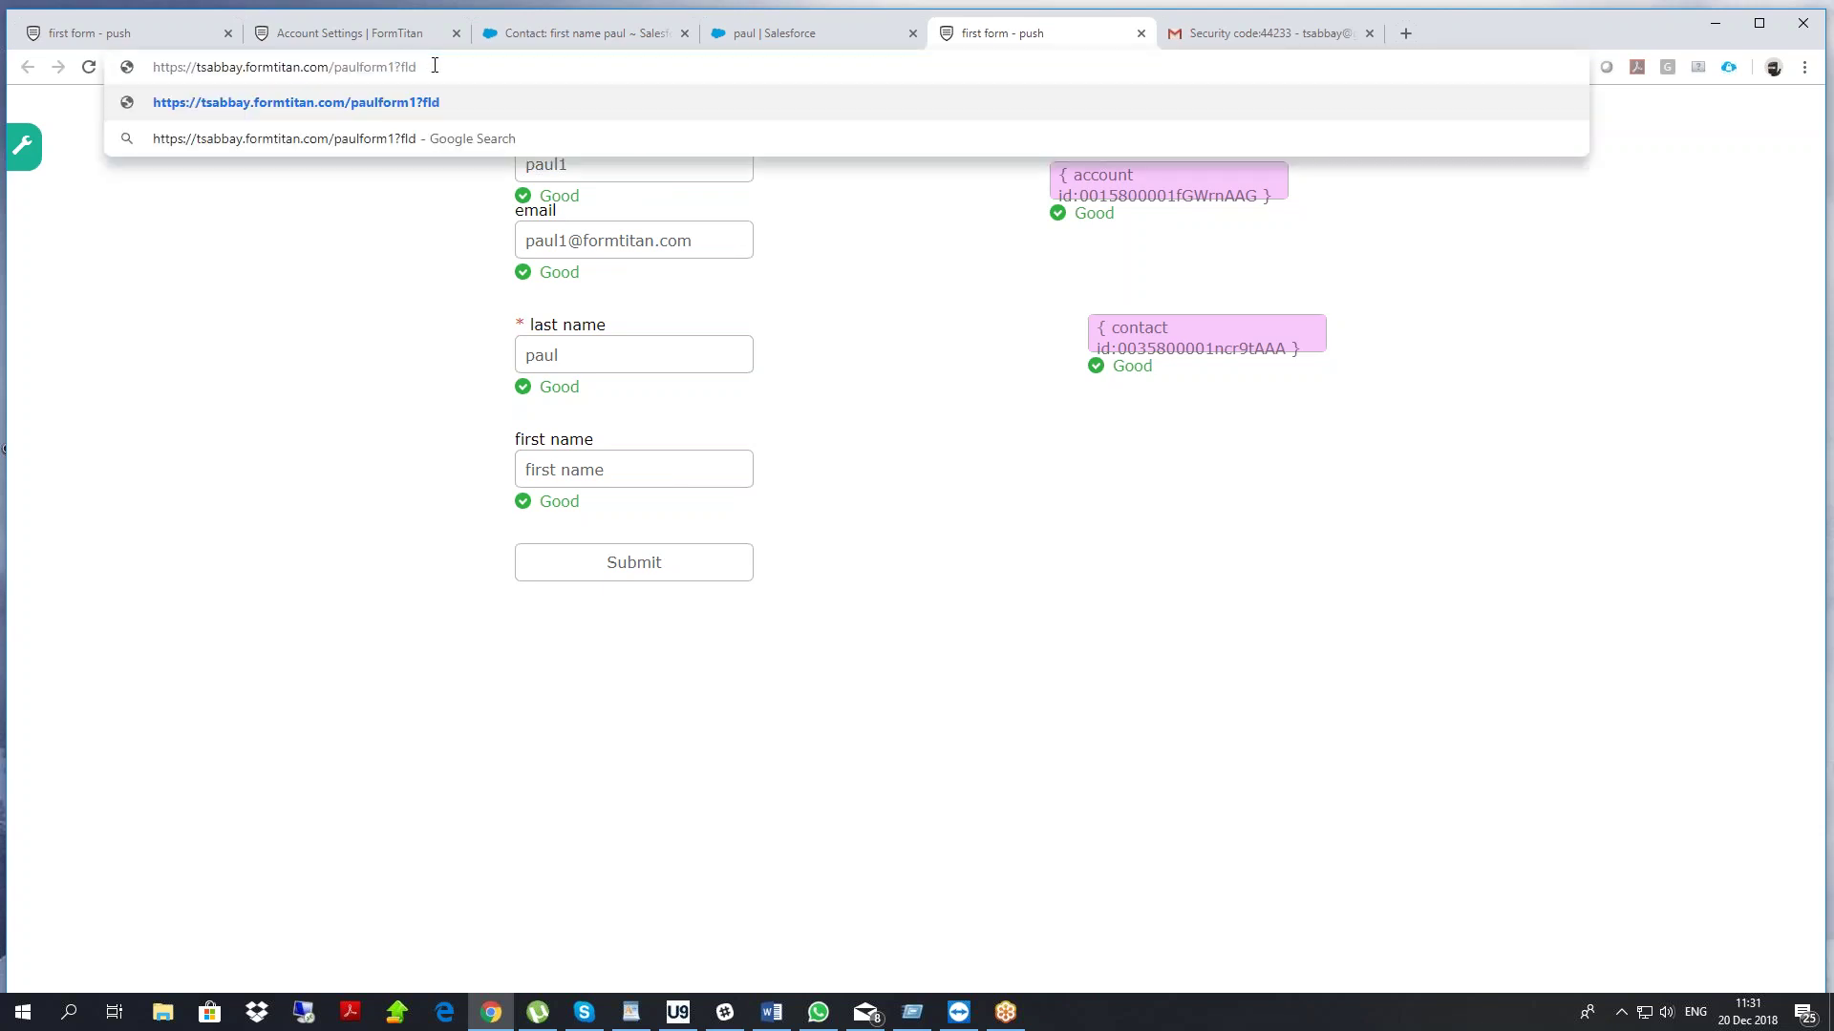
type("3=3498587948354398745987")
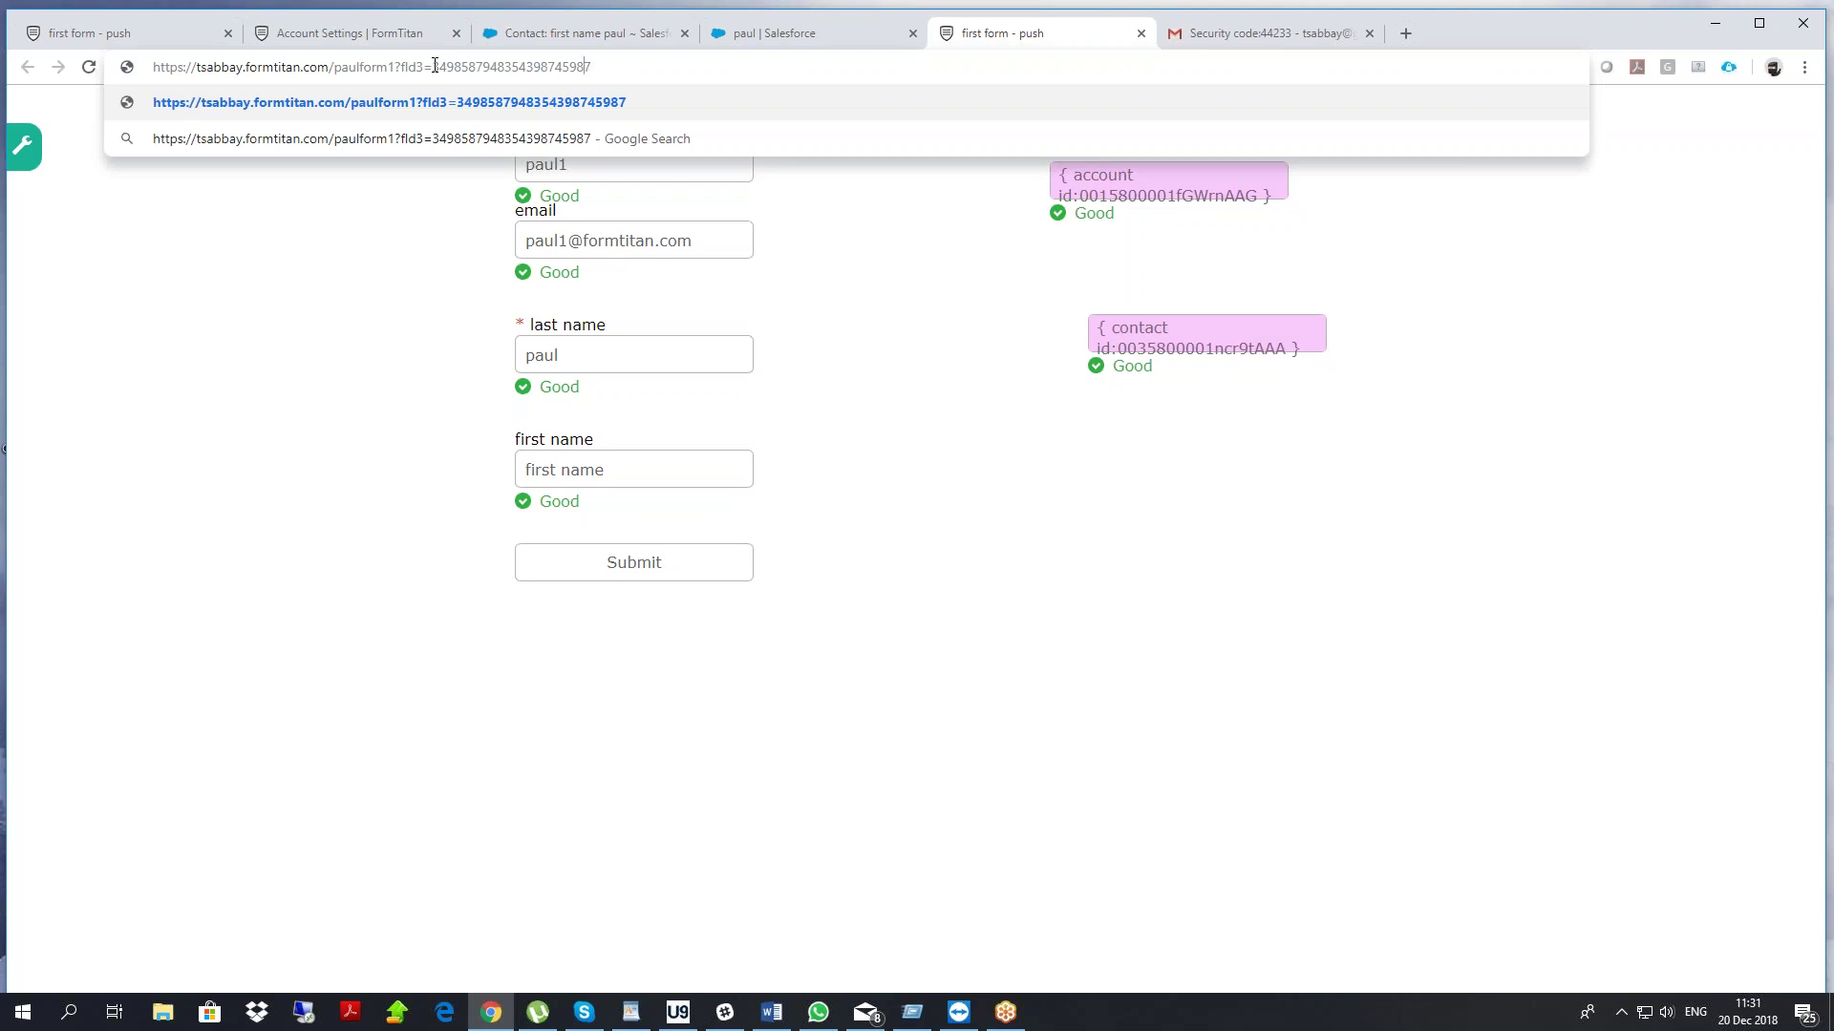
key("Left")
key("Left")
key("shift+Left")
left_click(388, 287)
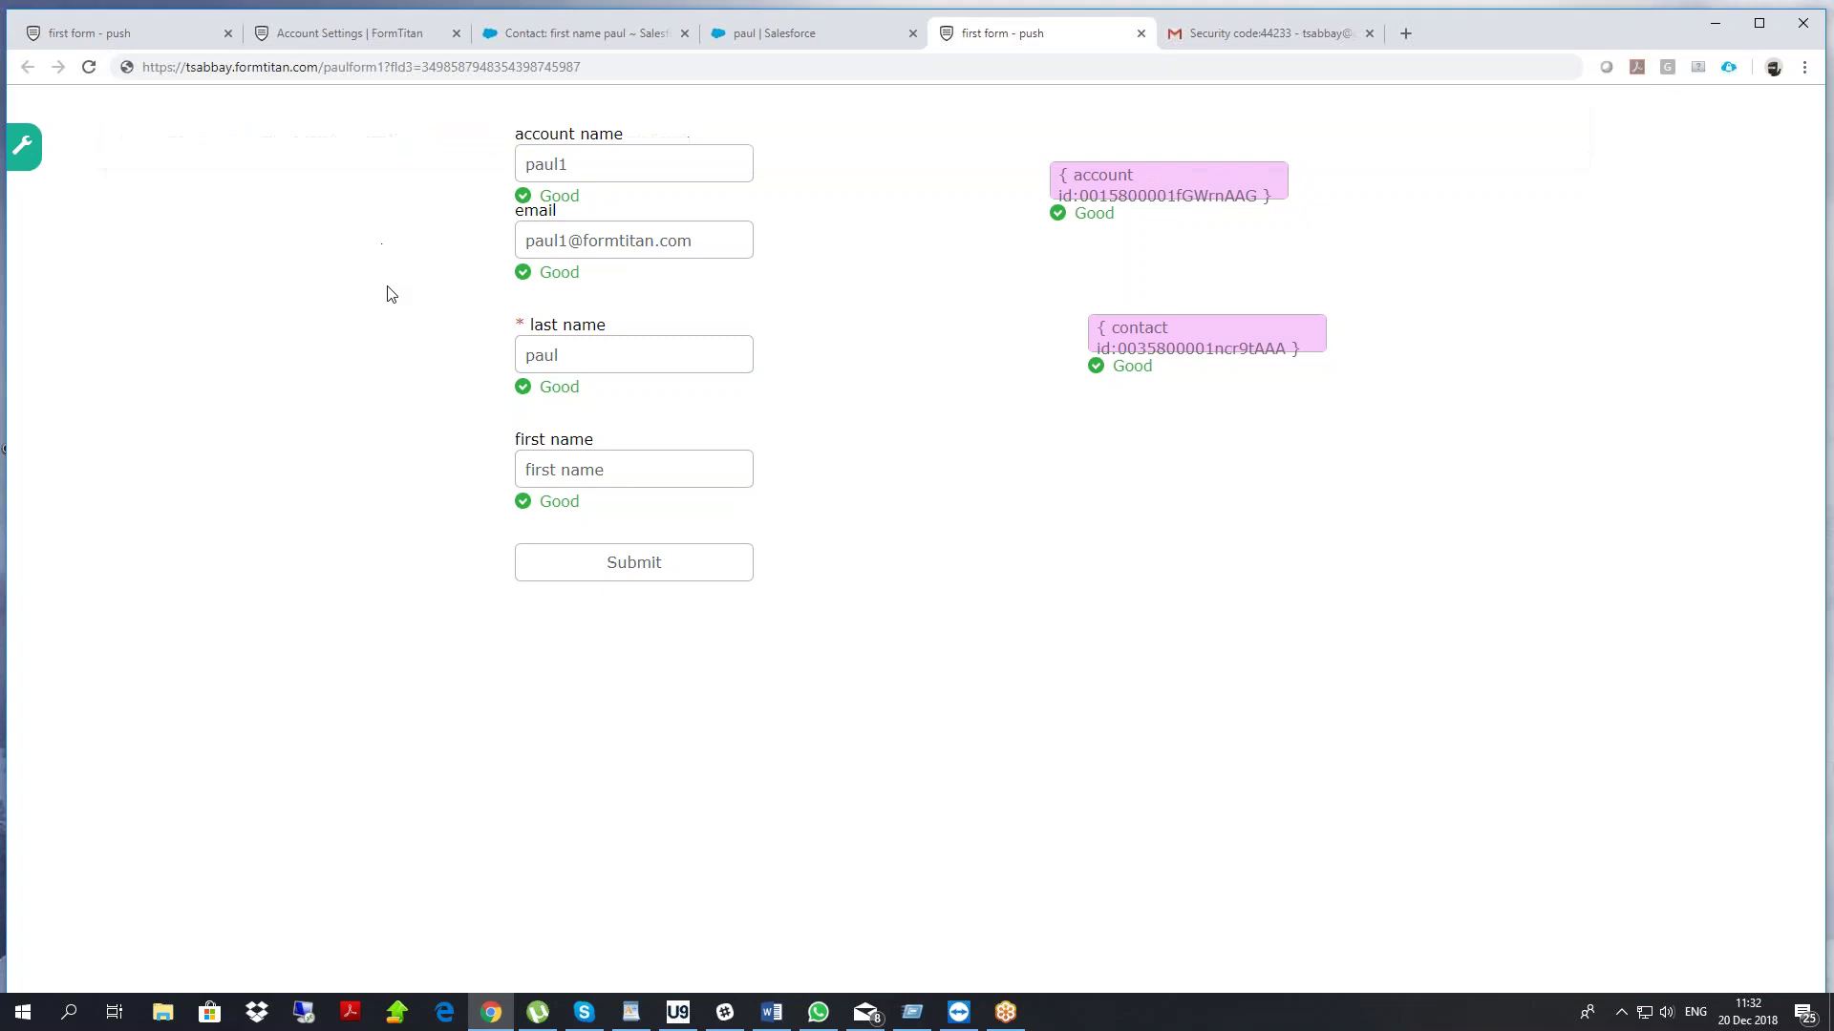
right_click(405, 344)
left_click(457, 405)
Set last name to paul2, first name to newfirst, account name to paul2, and submit
left_click(621, 355)
type("2")
key("Tab")
type("newfirst")
double_click(623, 162)
type("paul2")
left_click(635, 571)
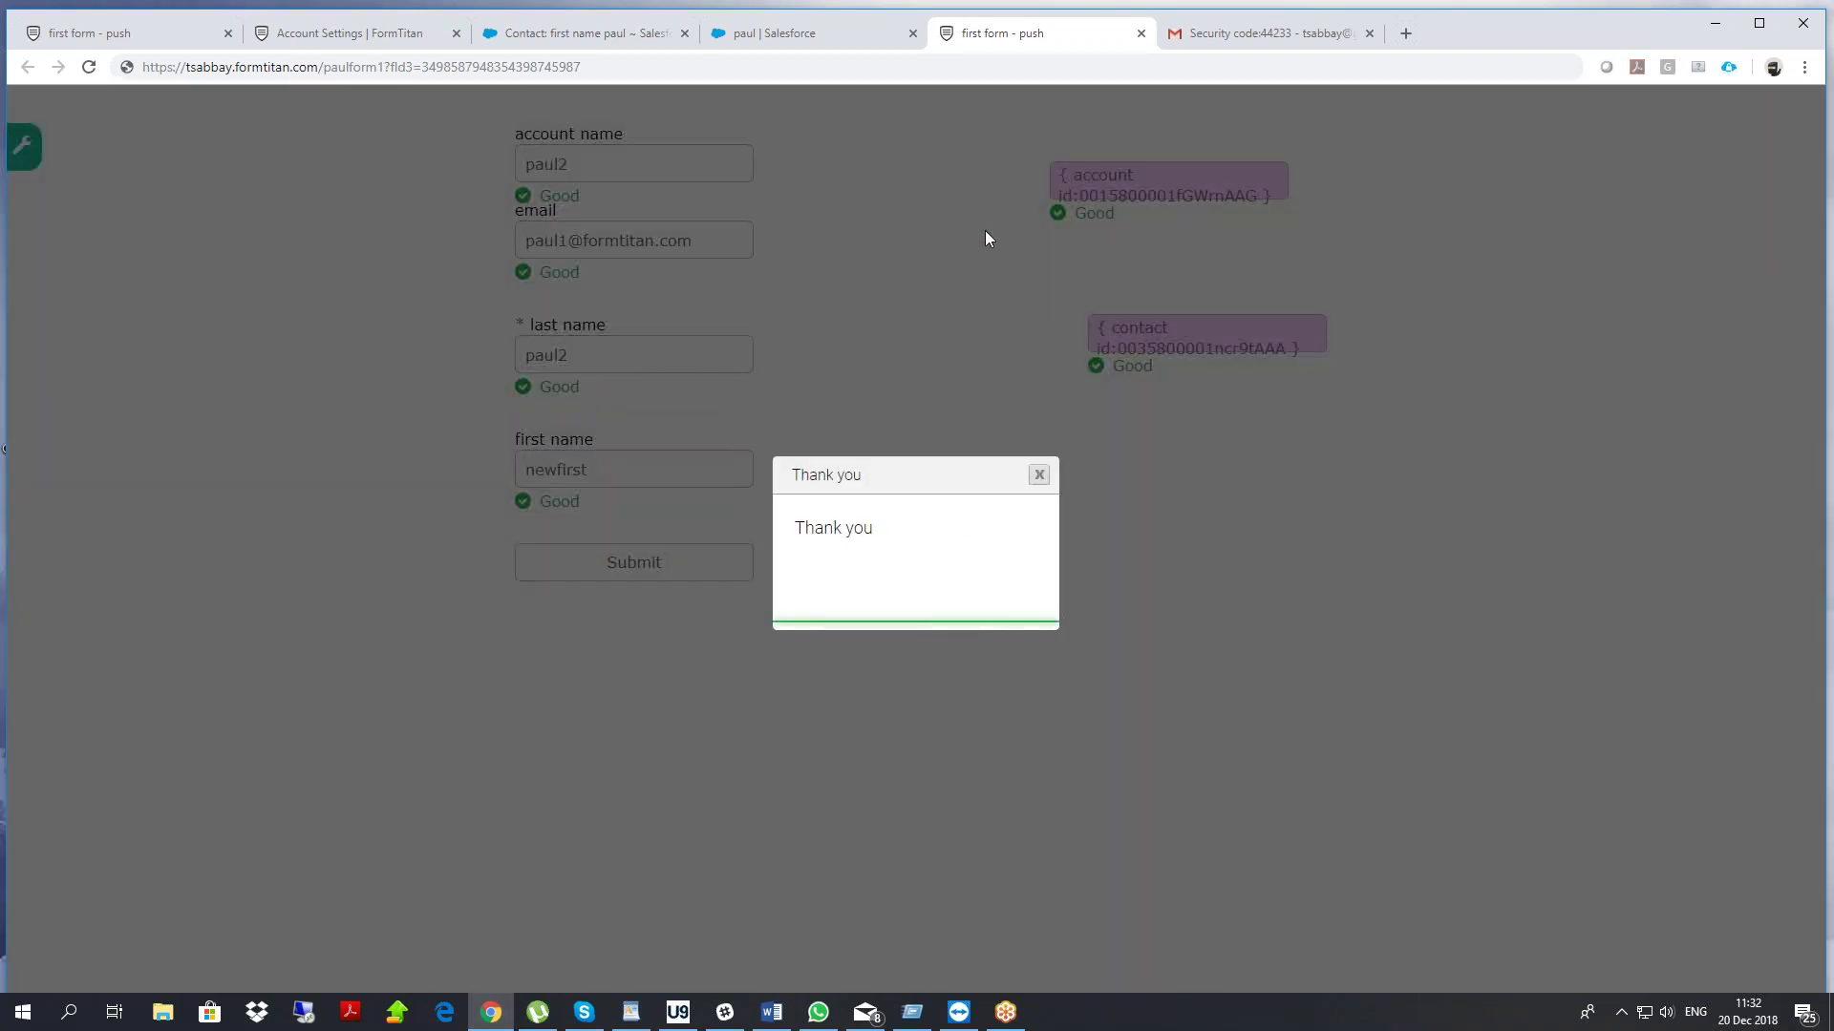
Reload the classic Salesforce contact page to confirm it reads newfirst paul2
left_click(765, 30)
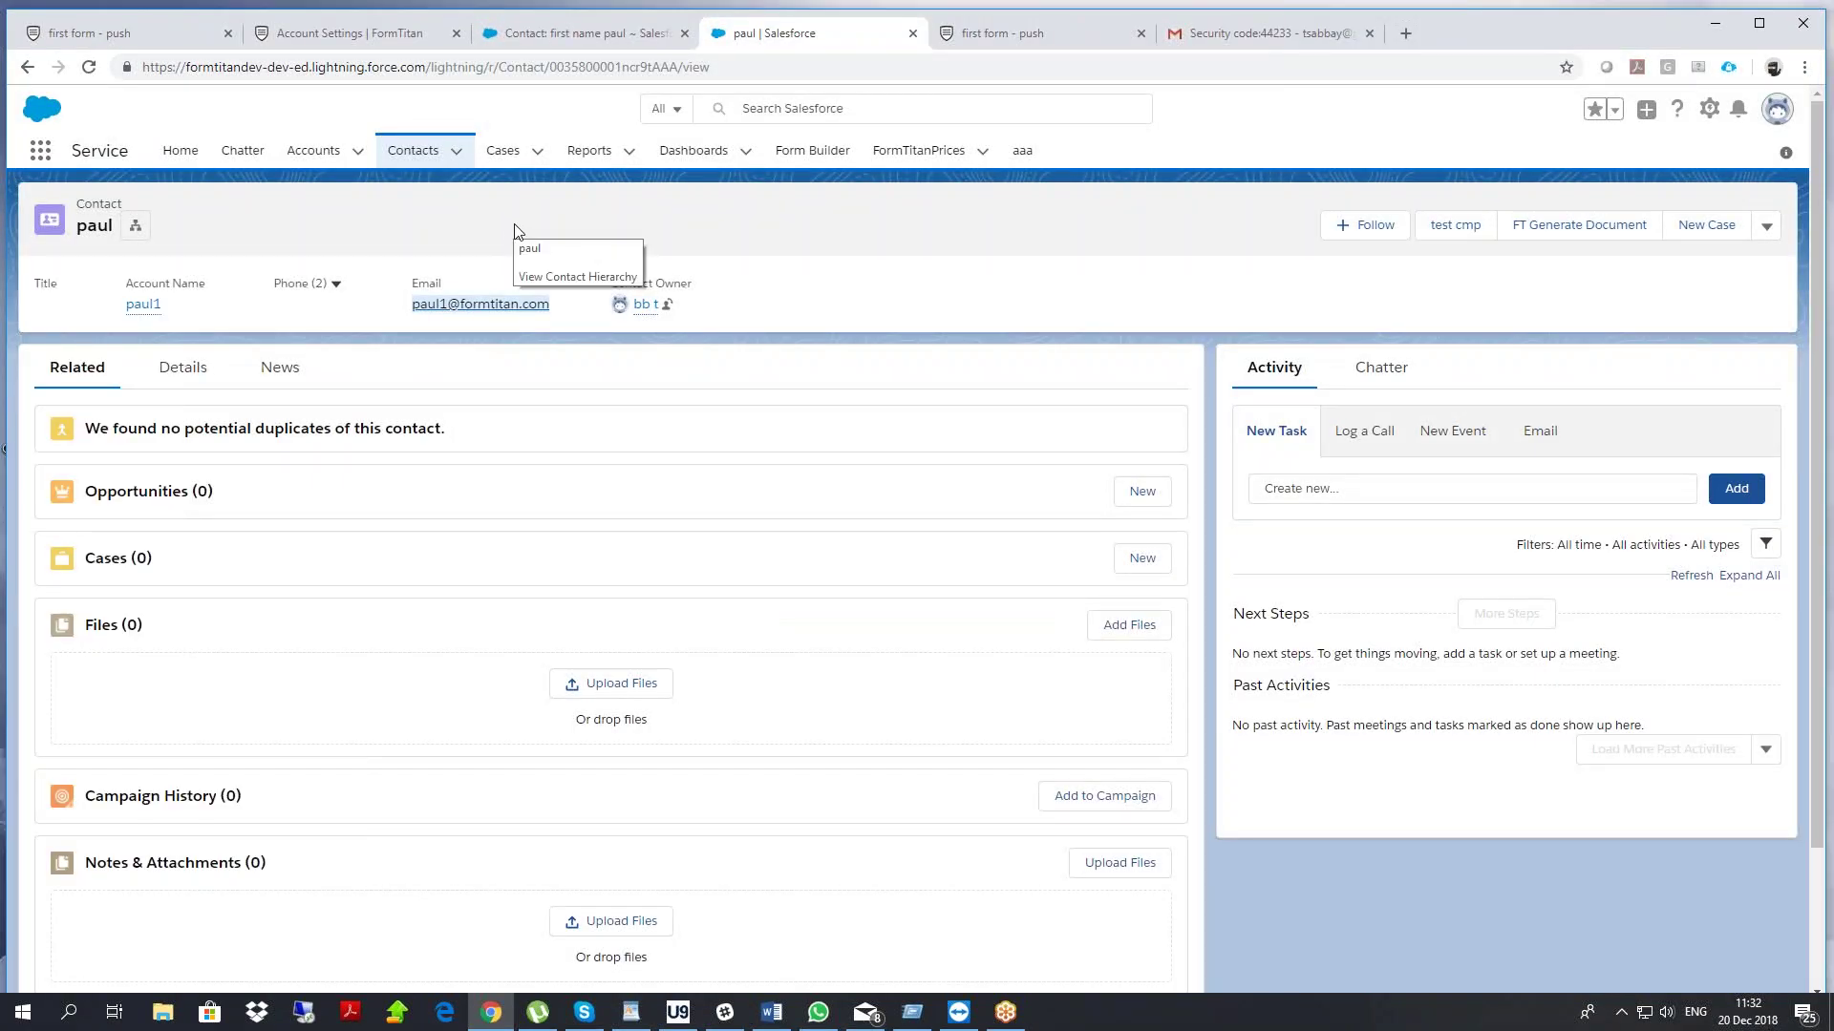
left_click(600, 38)
right_click(697, 284)
left_click(750, 350)
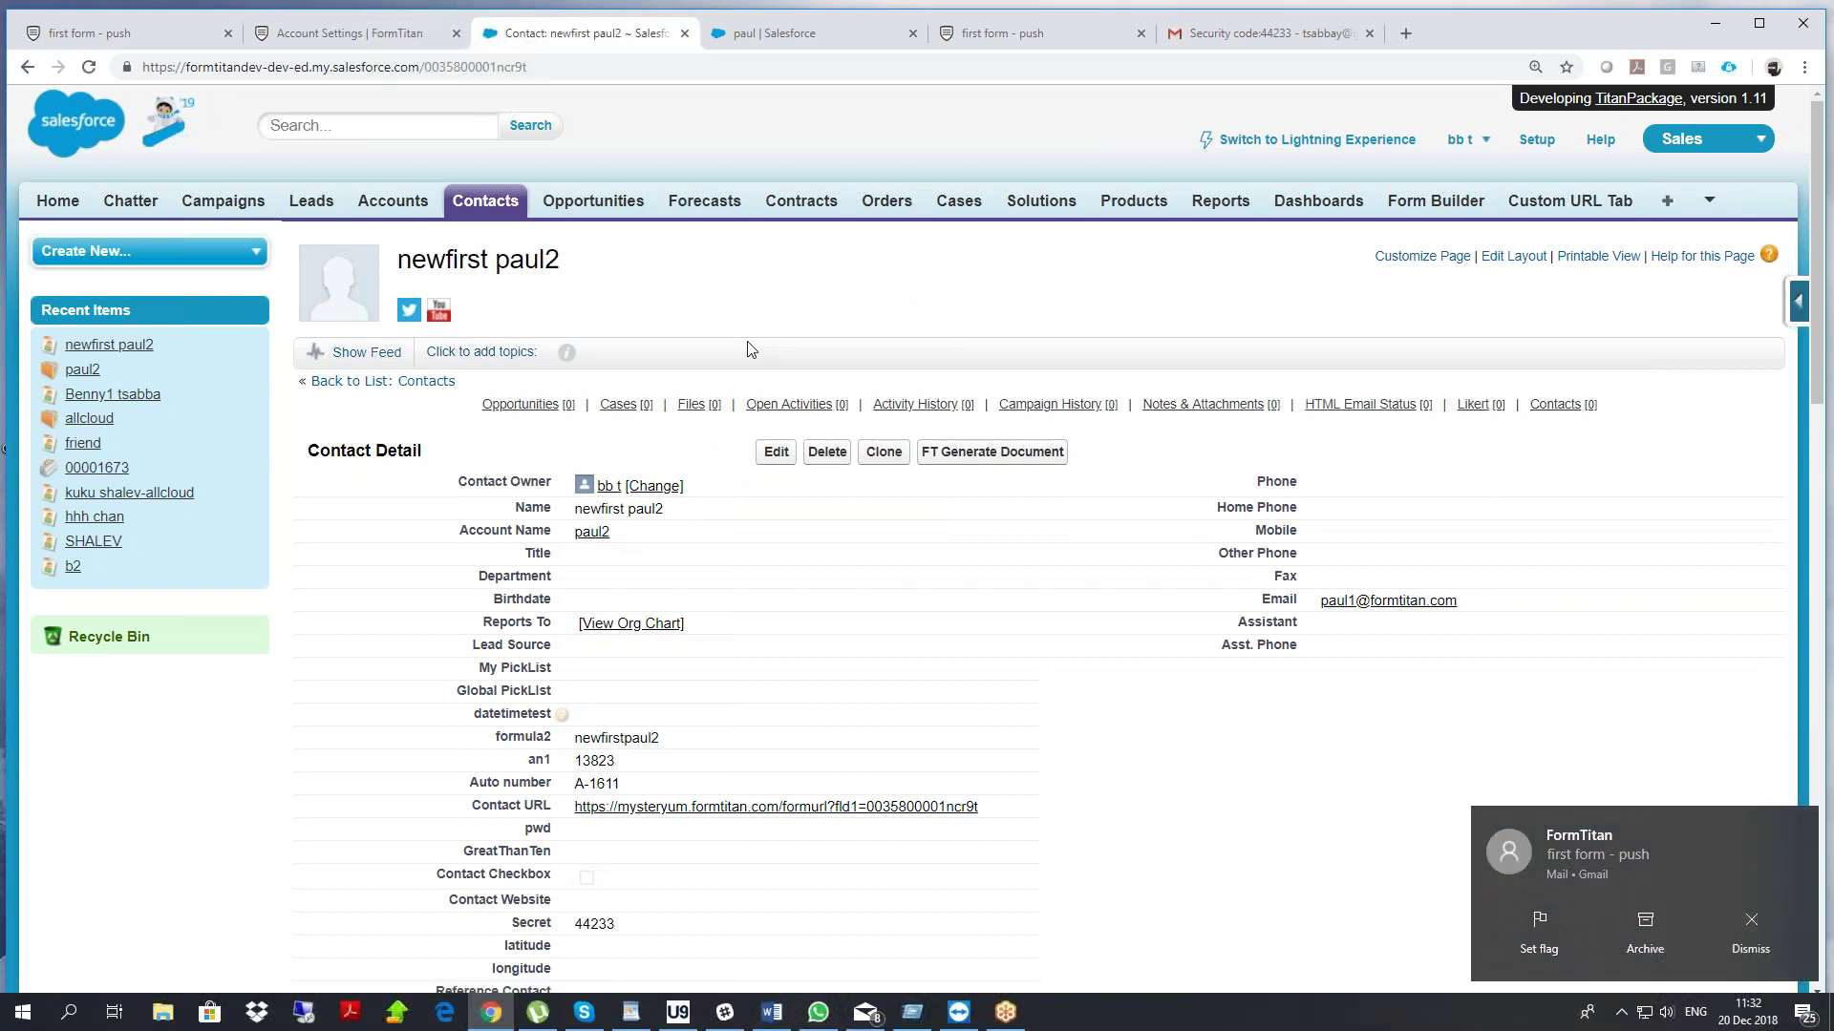
Back in the FormTitan builder, create a new blank form and select its Submit button
left_click(354, 44)
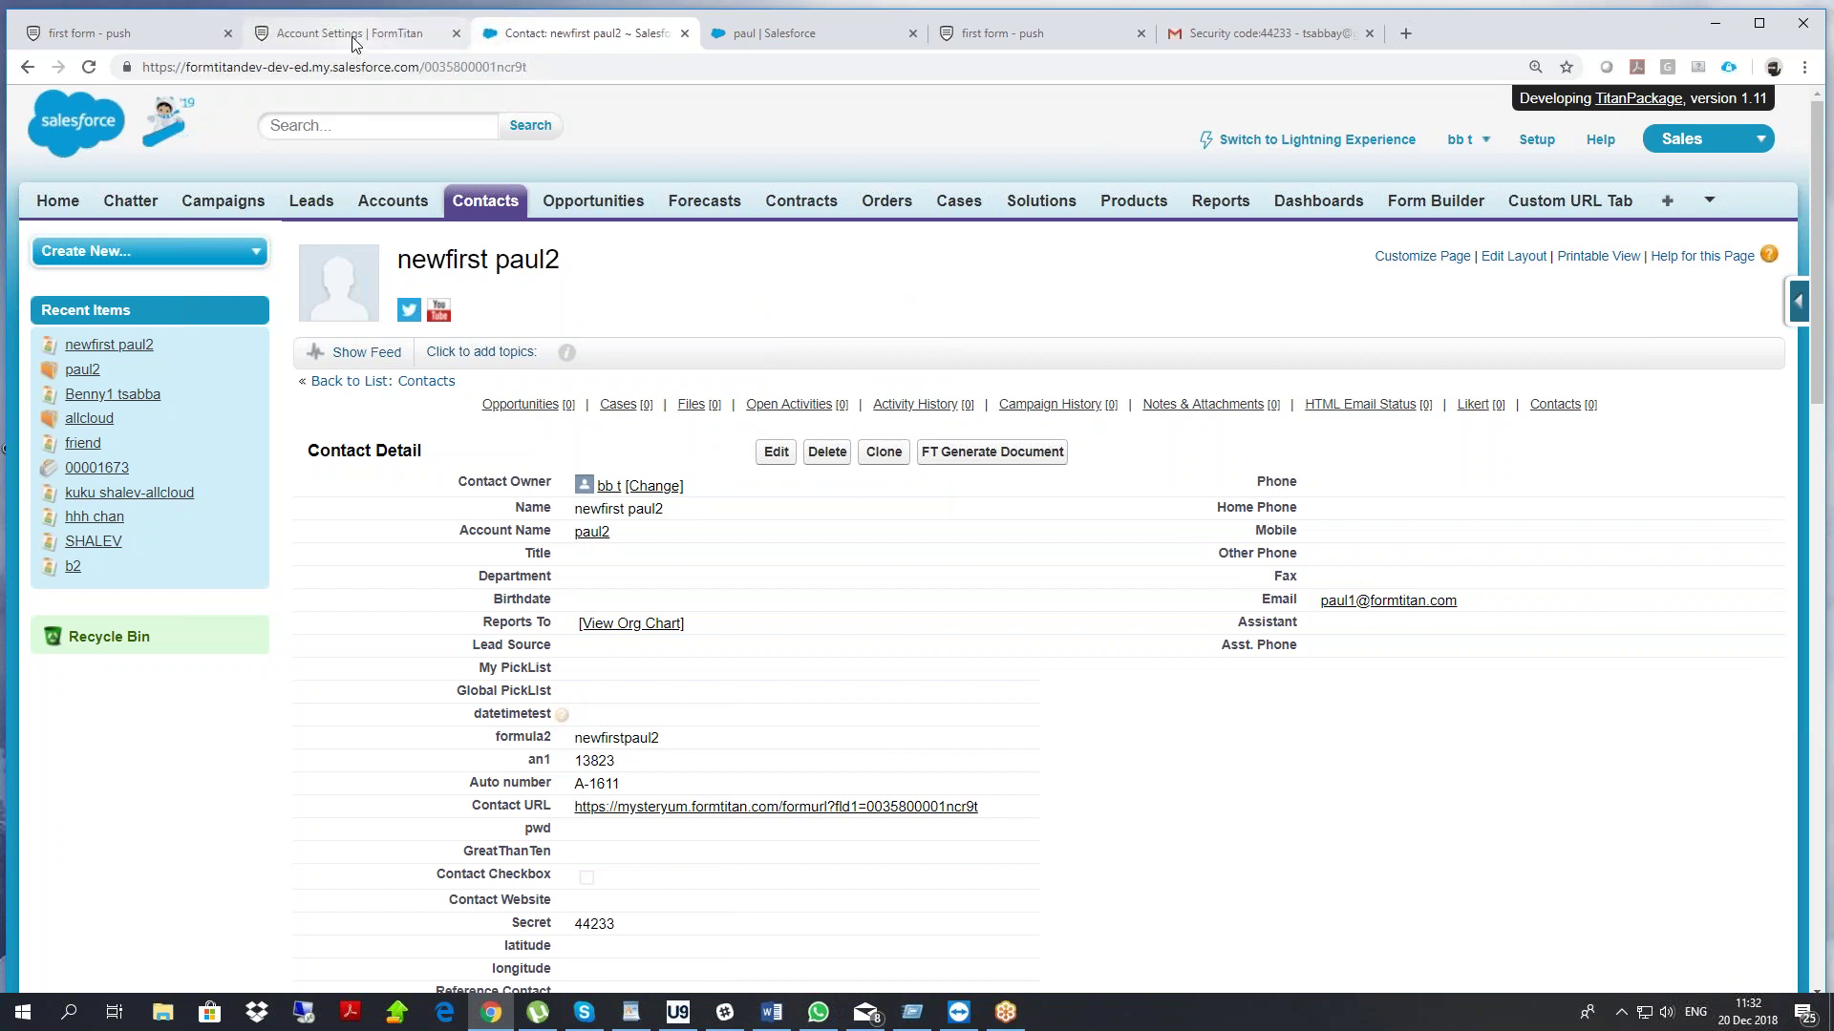
left_click(129, 43)
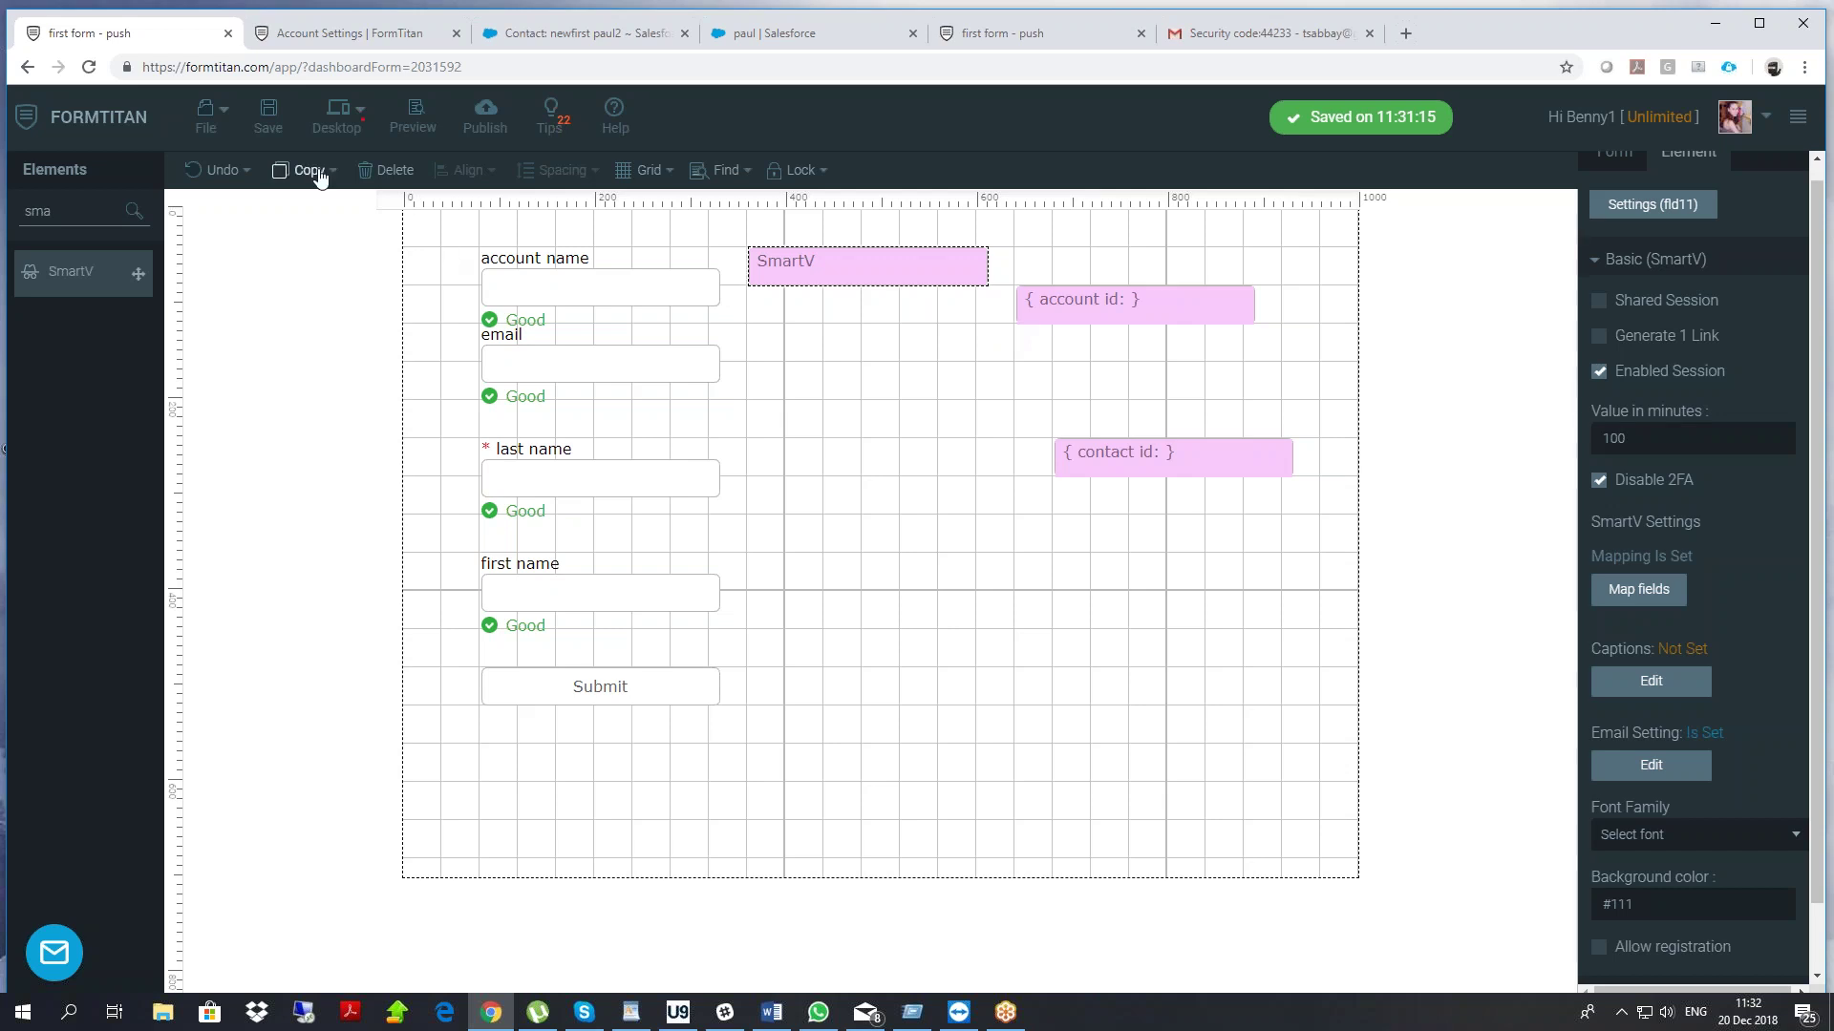
left_click(205, 116)
left_click(273, 161)
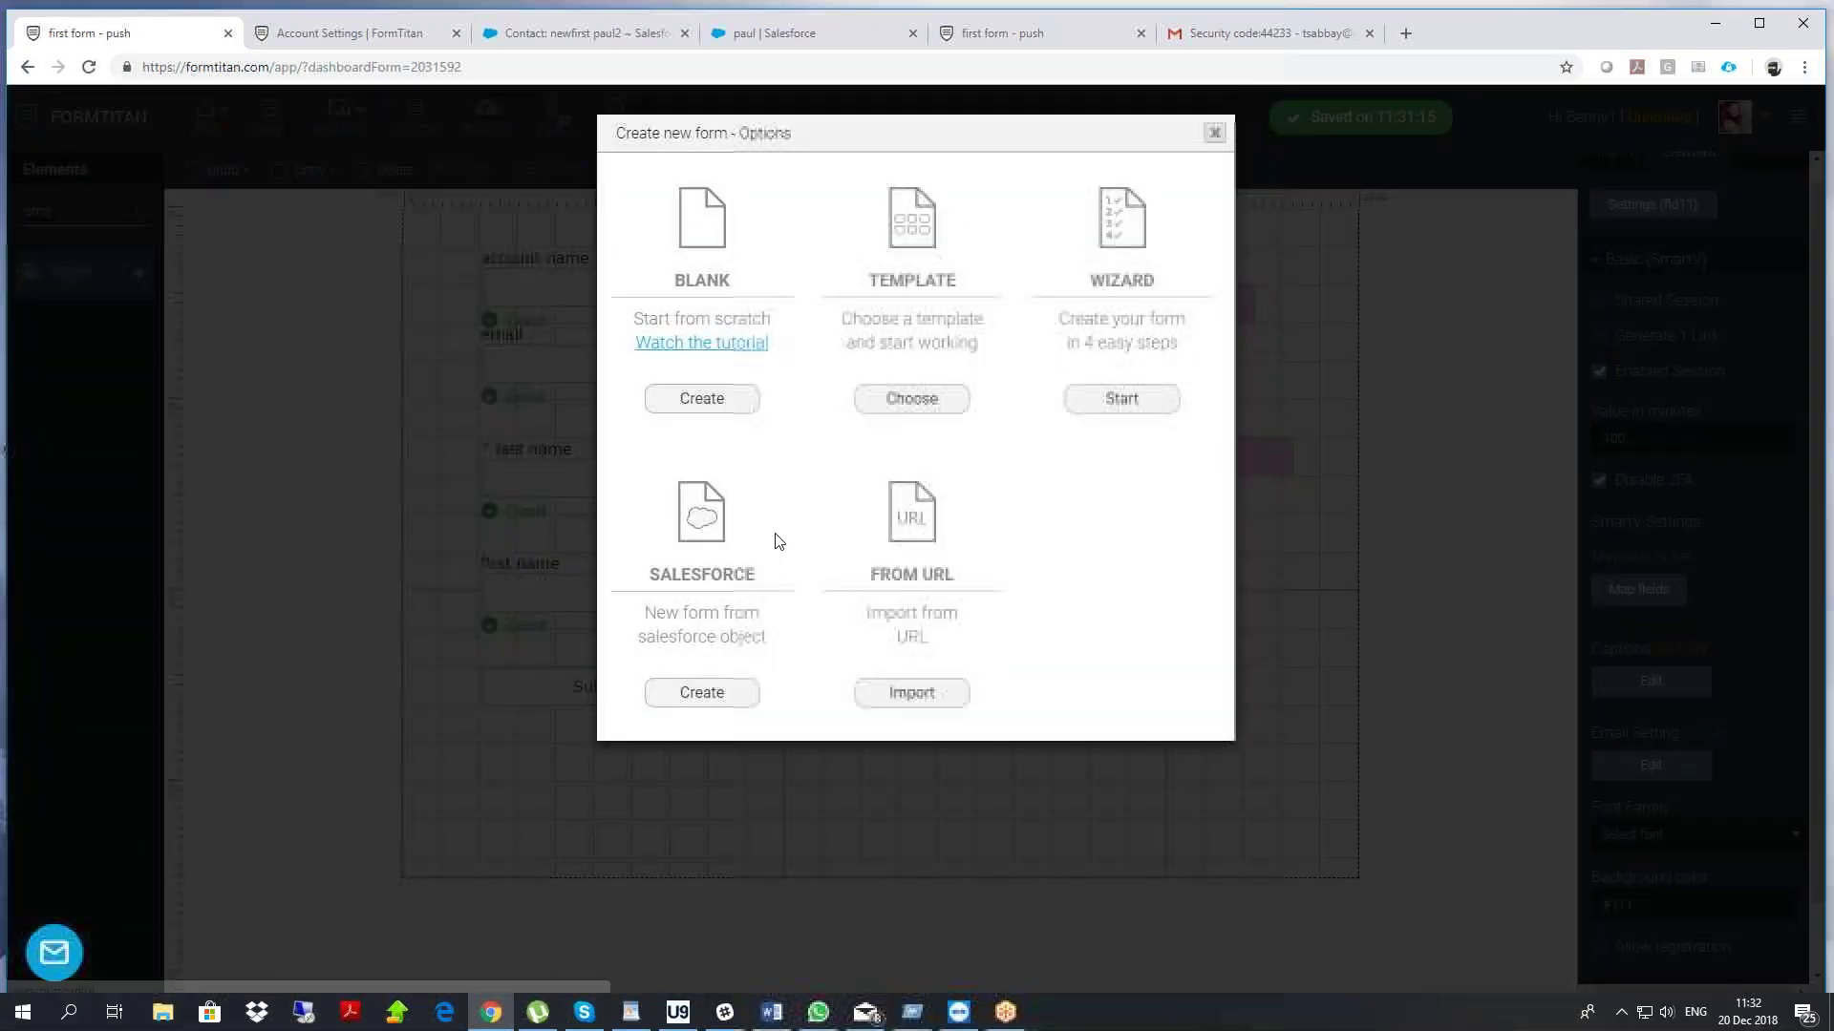
left_click(699, 404)
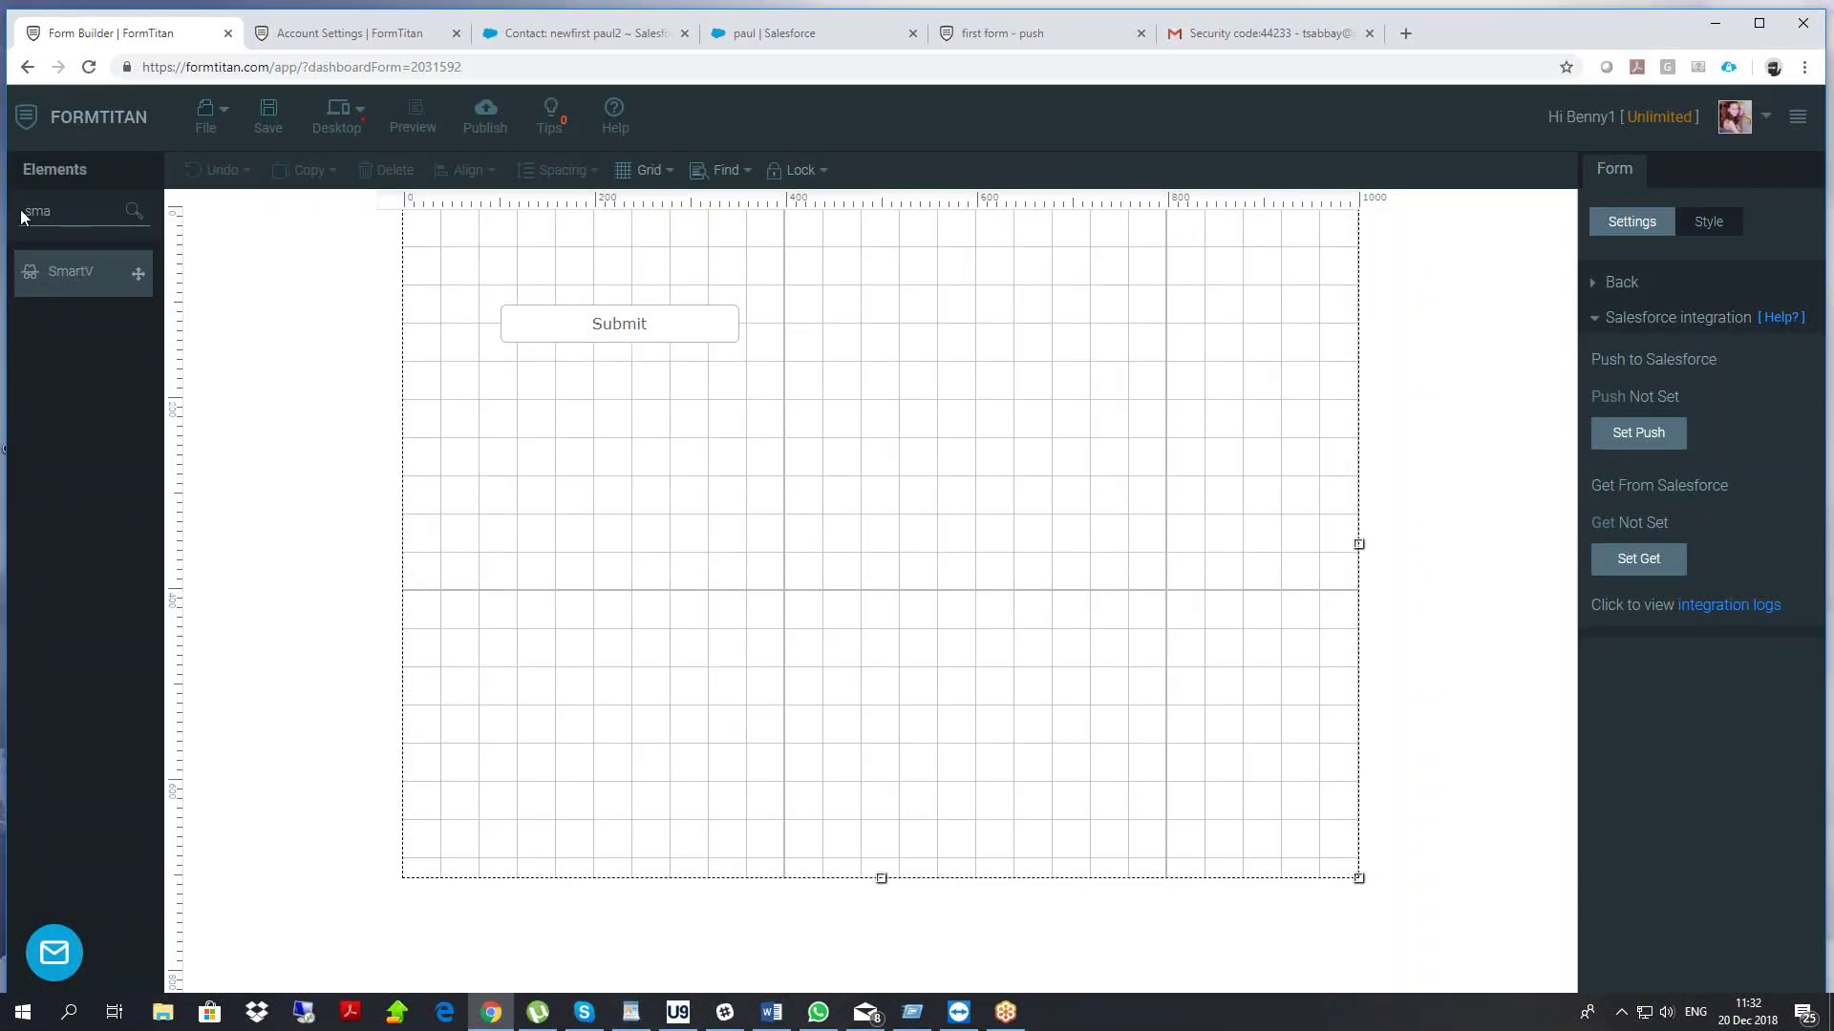
left_click_drag(465, 274, 881, 424)
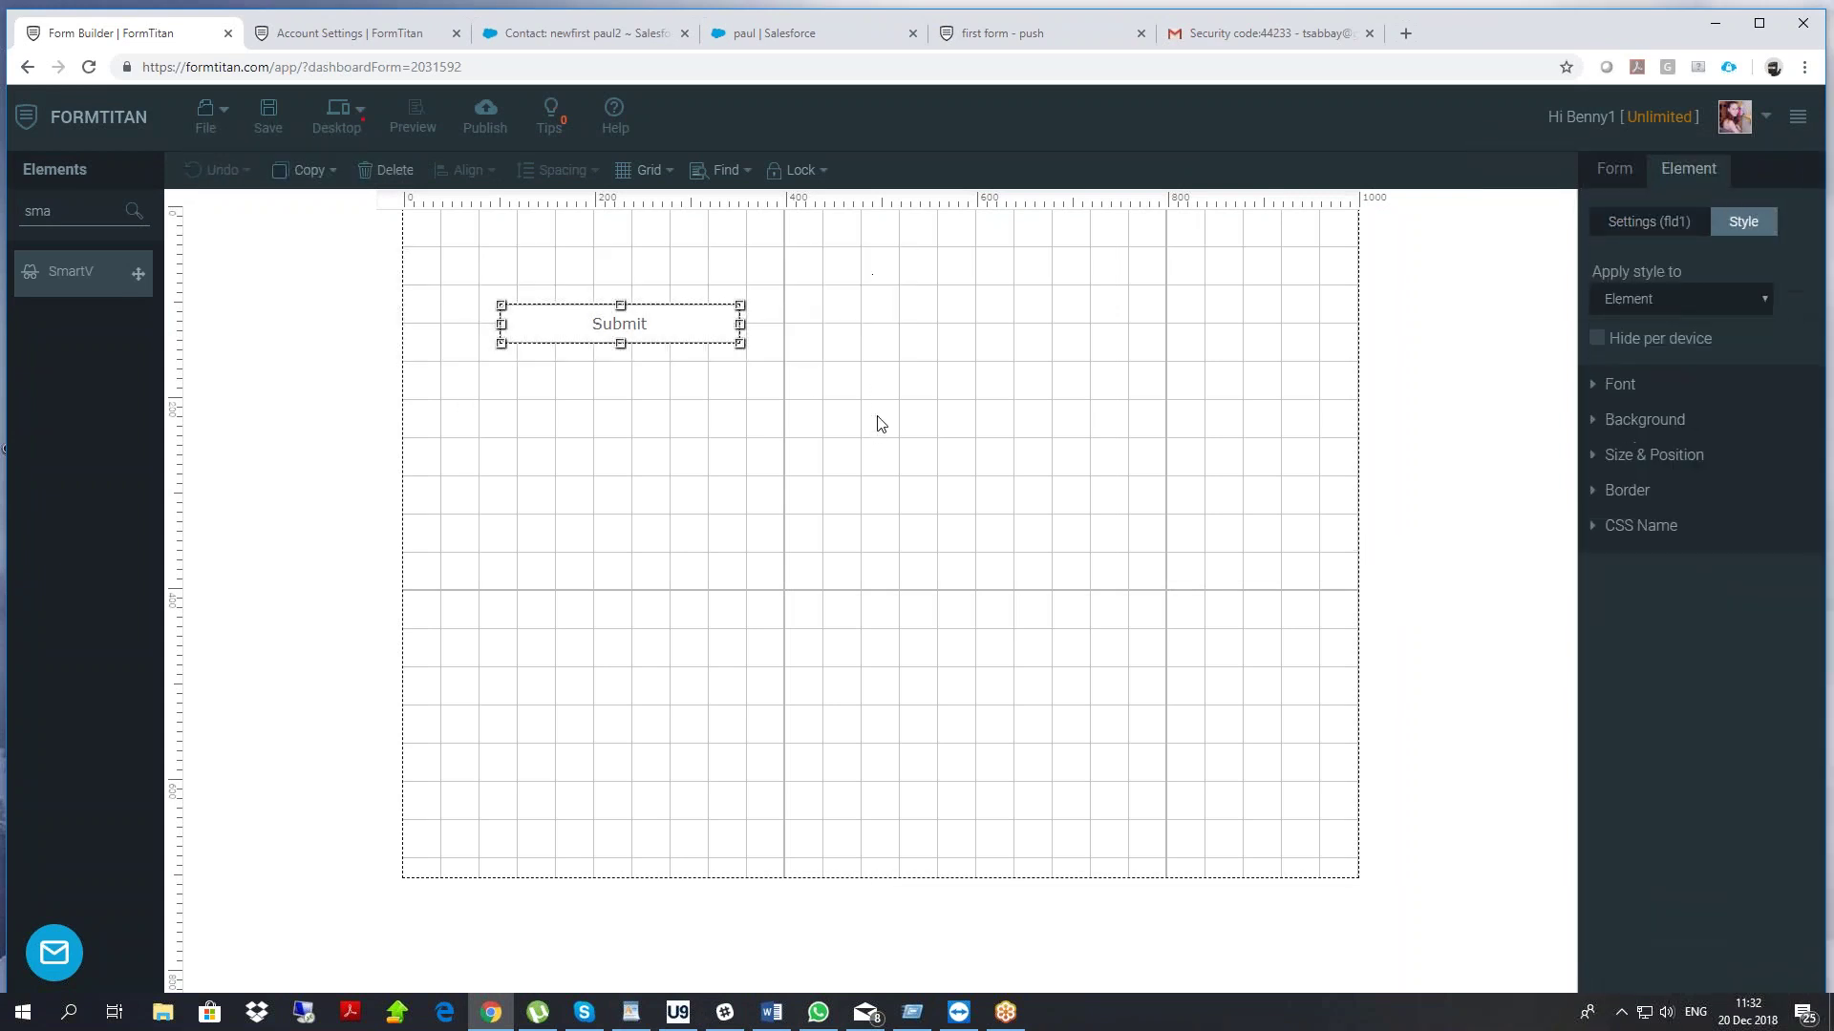
Delete the Submit button and add a text box labelled 'account name'
key("Delete")
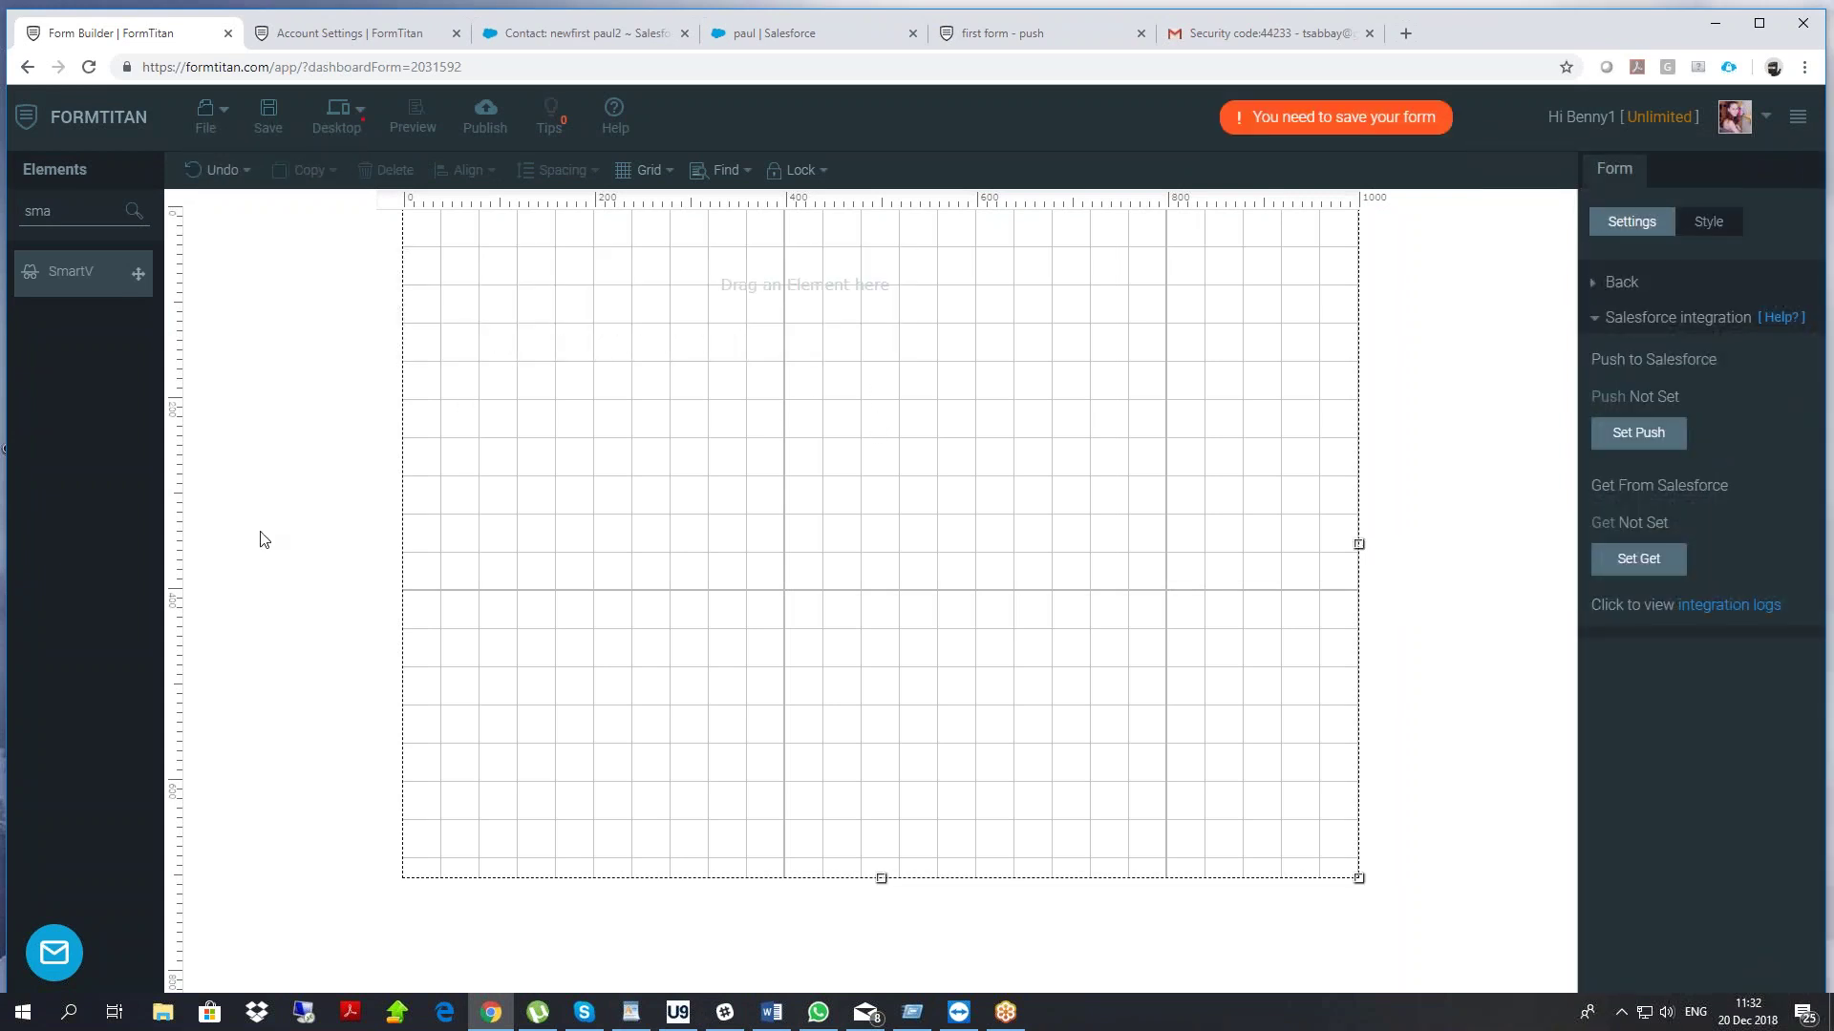
left_click_drag(73, 226, 8, 237)
key("BackSpace")
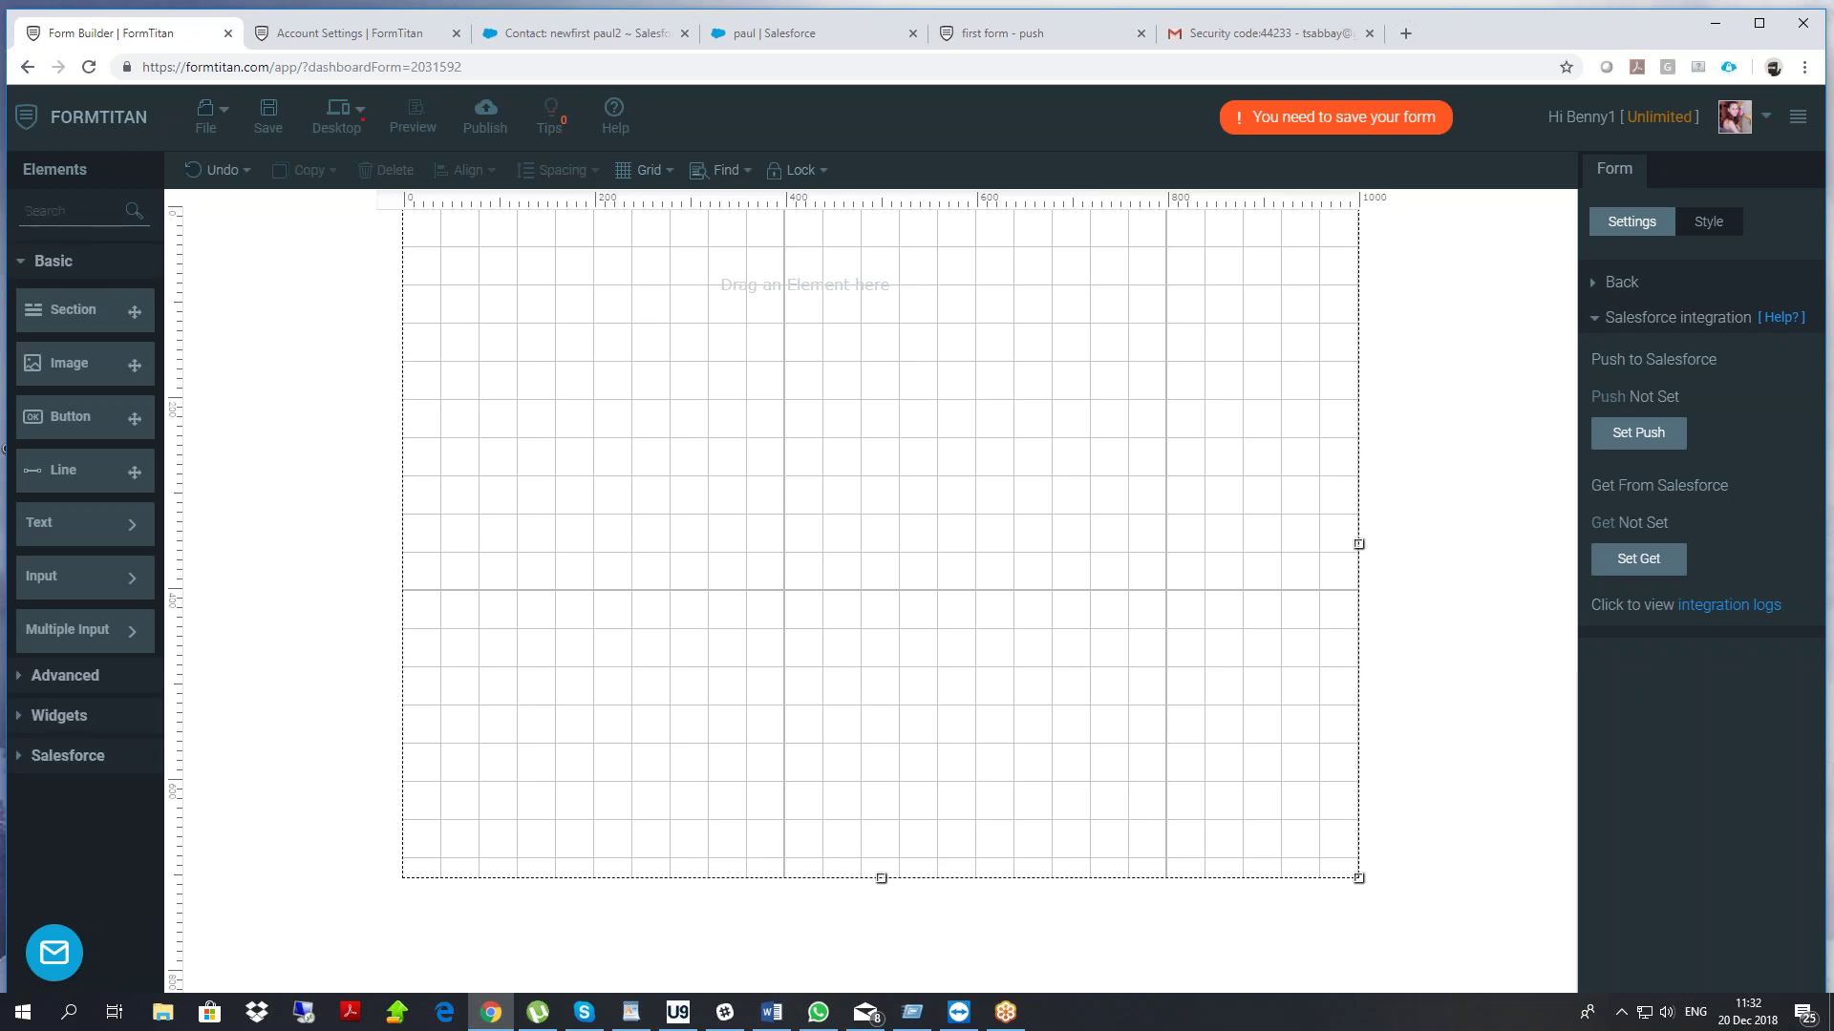
left_click(98, 578)
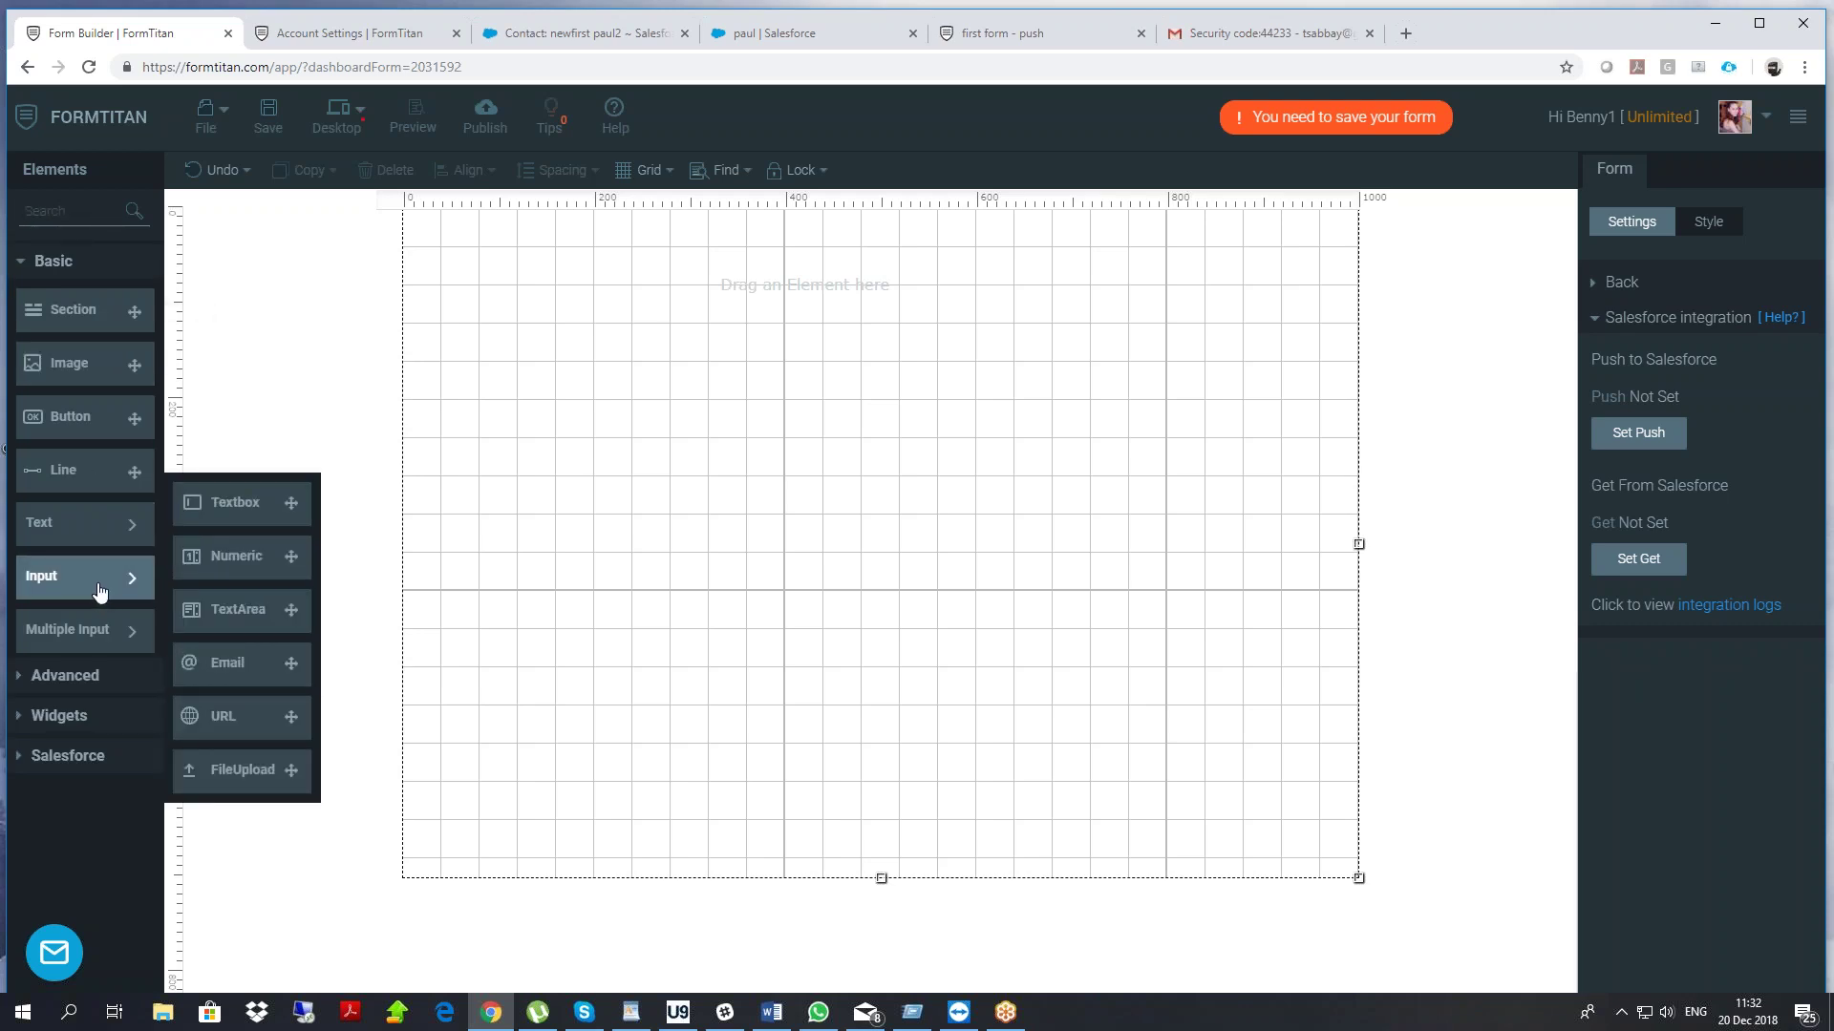
left_click(235, 502)
double_click(626, 335)
type("account name")
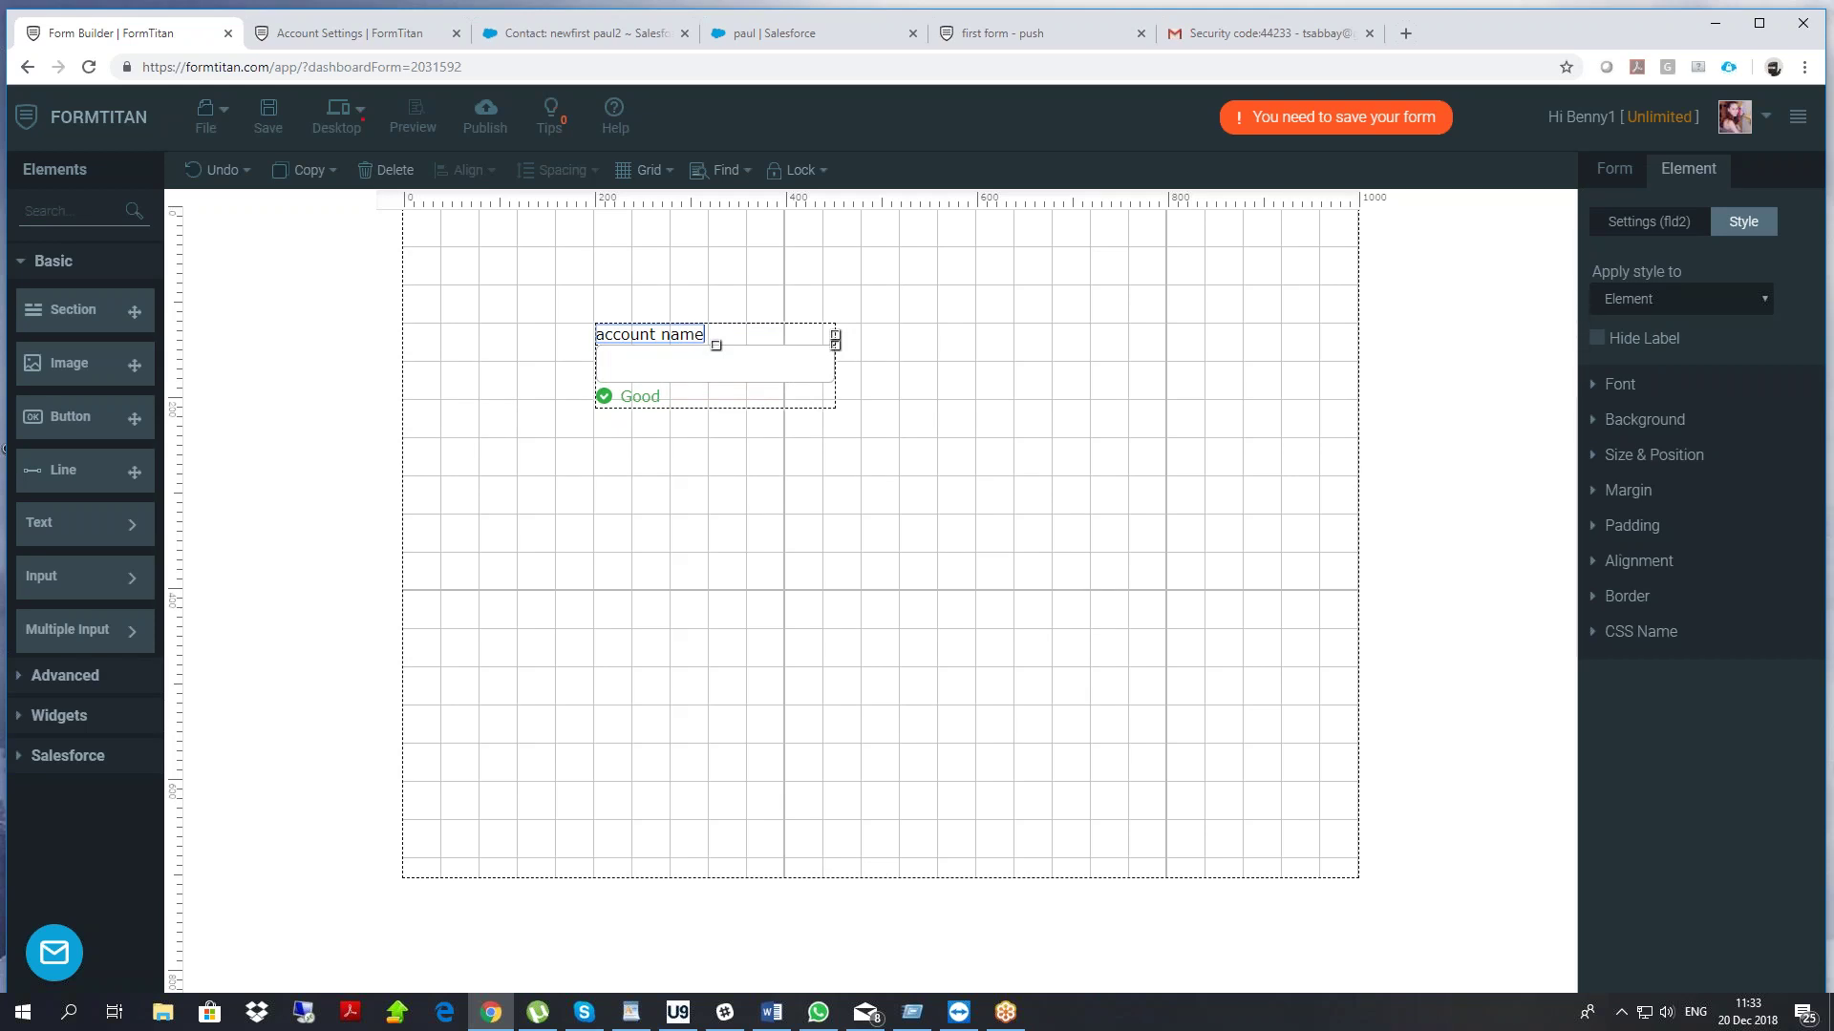
Add a hidden field beside account name and rename it someid
left_click(88, 220)
type("hid")
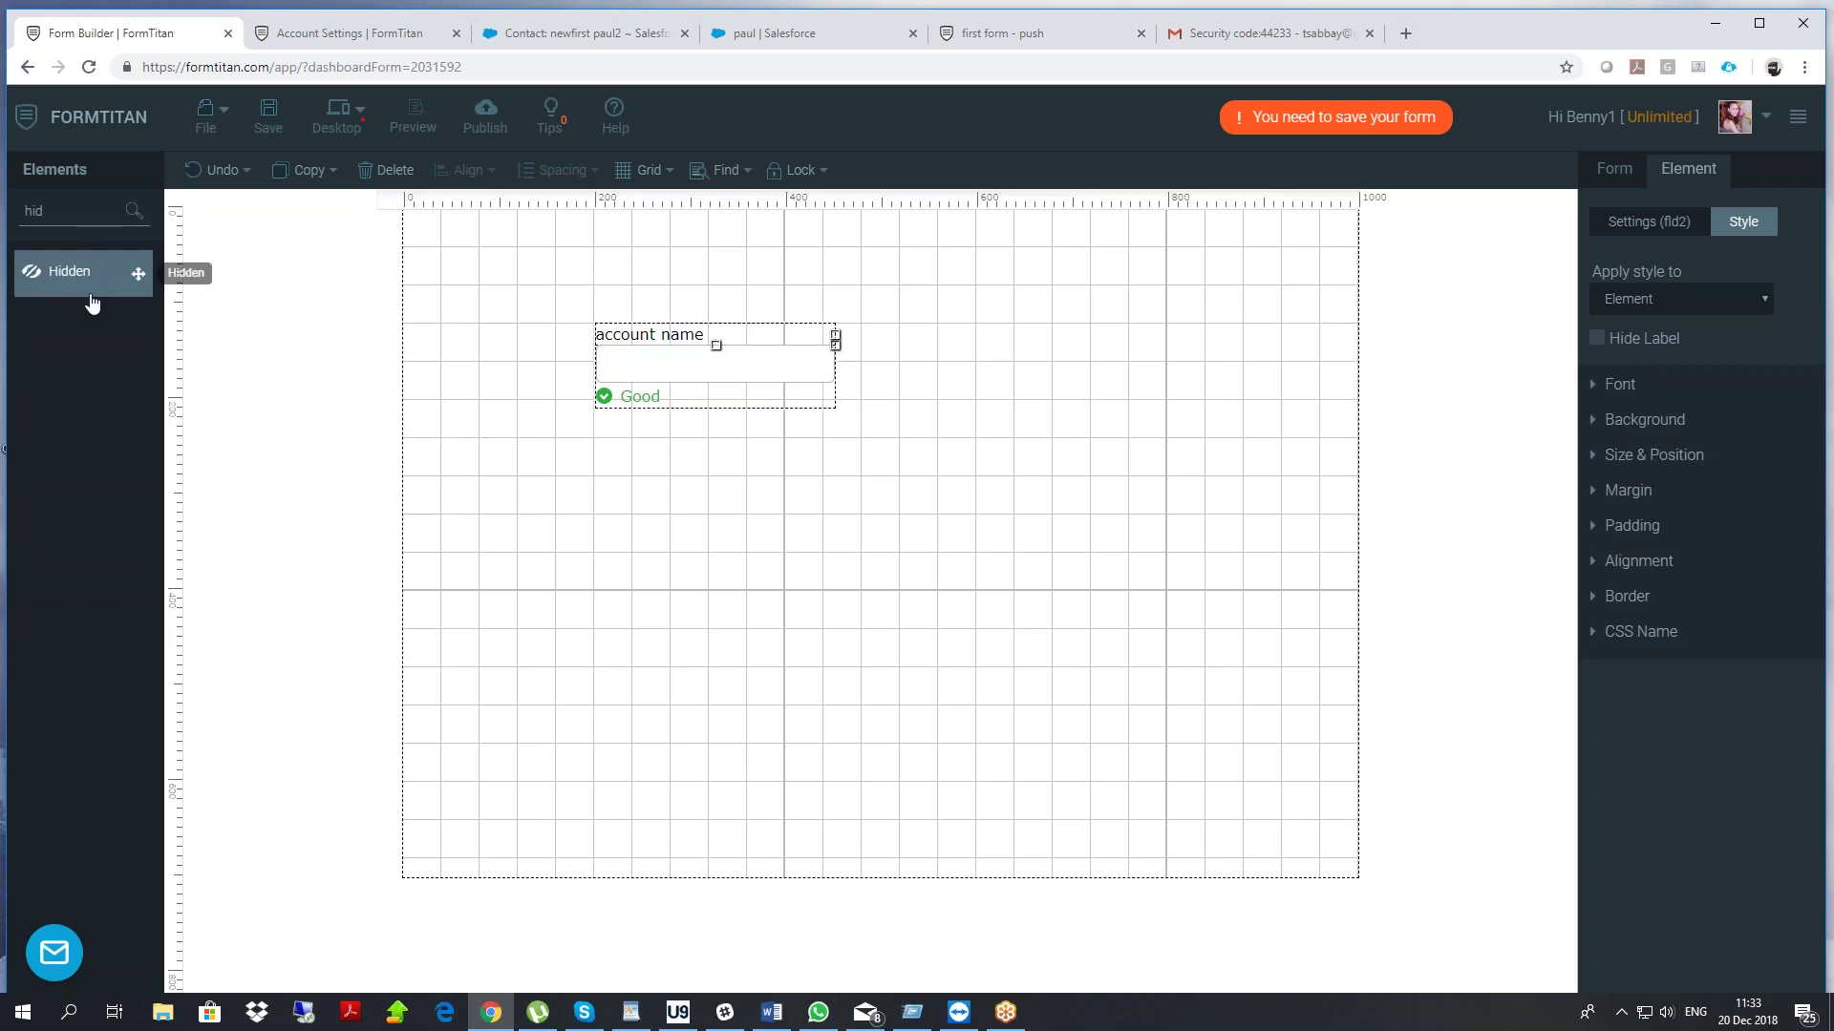
left_click_drag(58, 272, 984, 363)
left_click_drag(731, 364, 666, 351)
left_click_drag(995, 336, 903, 358)
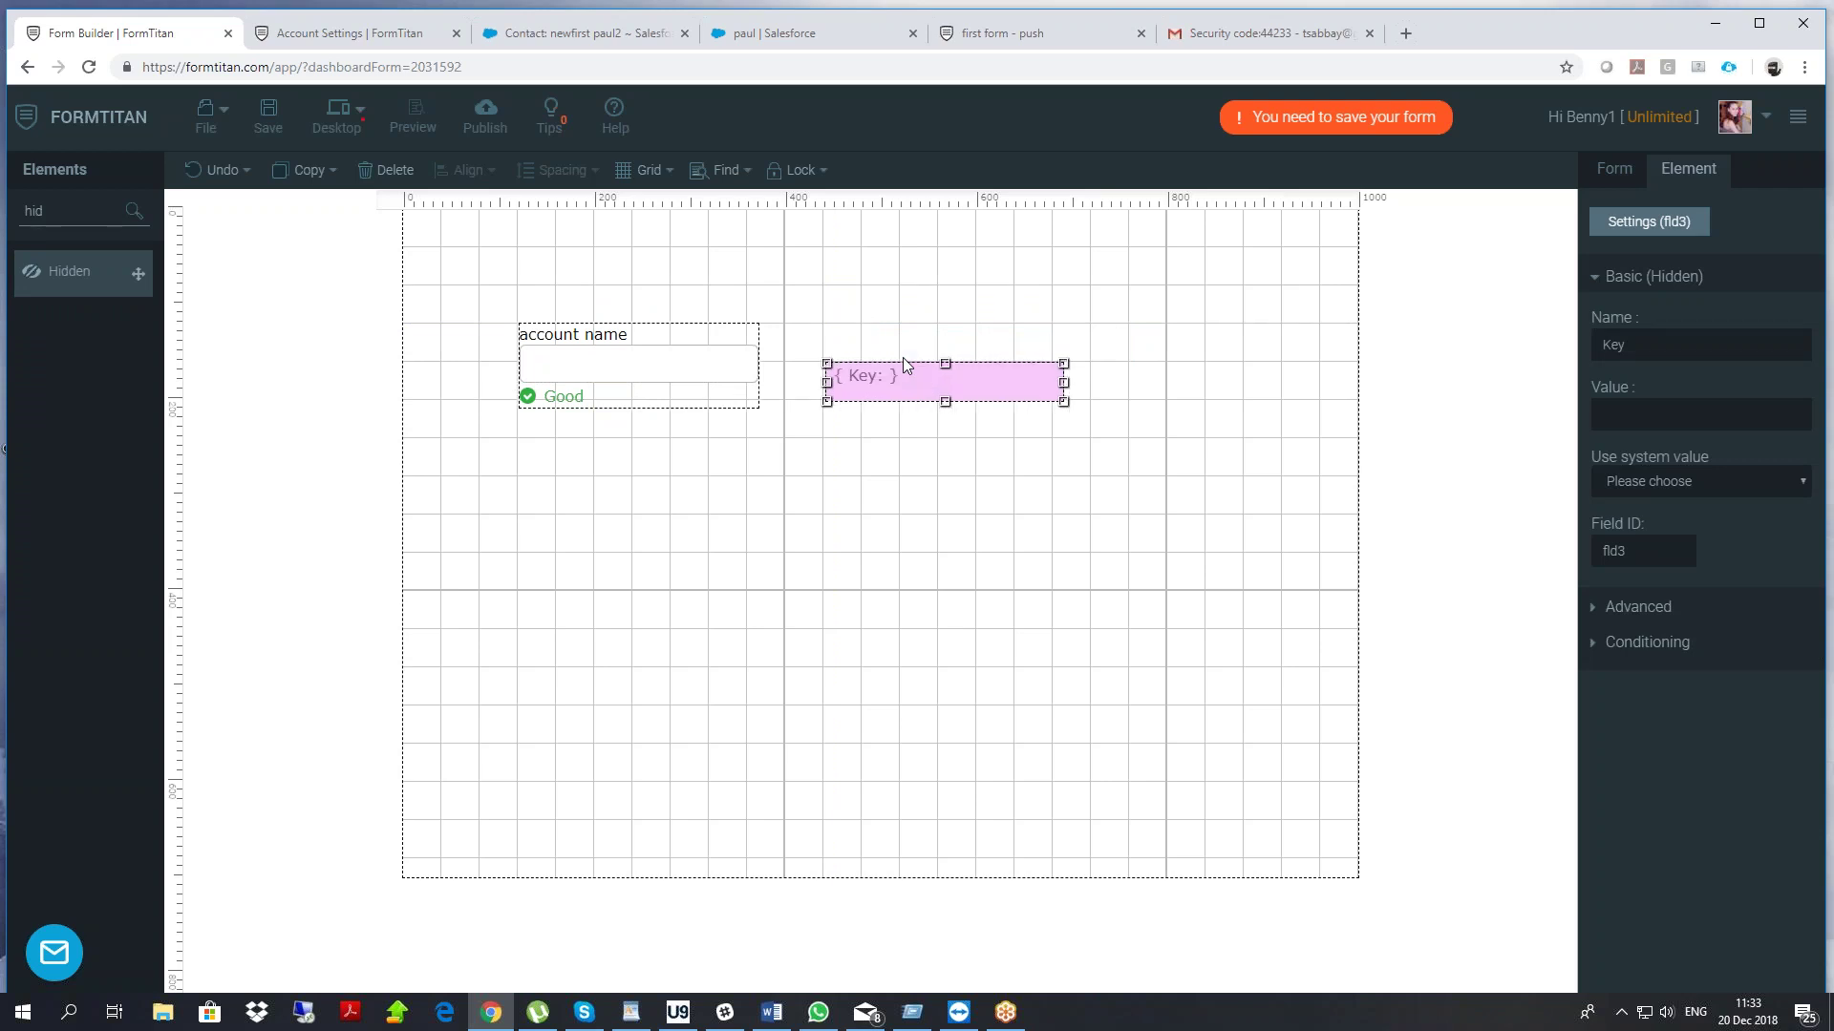
left_click_drag(1637, 348, 1549, 346)
type("someid")
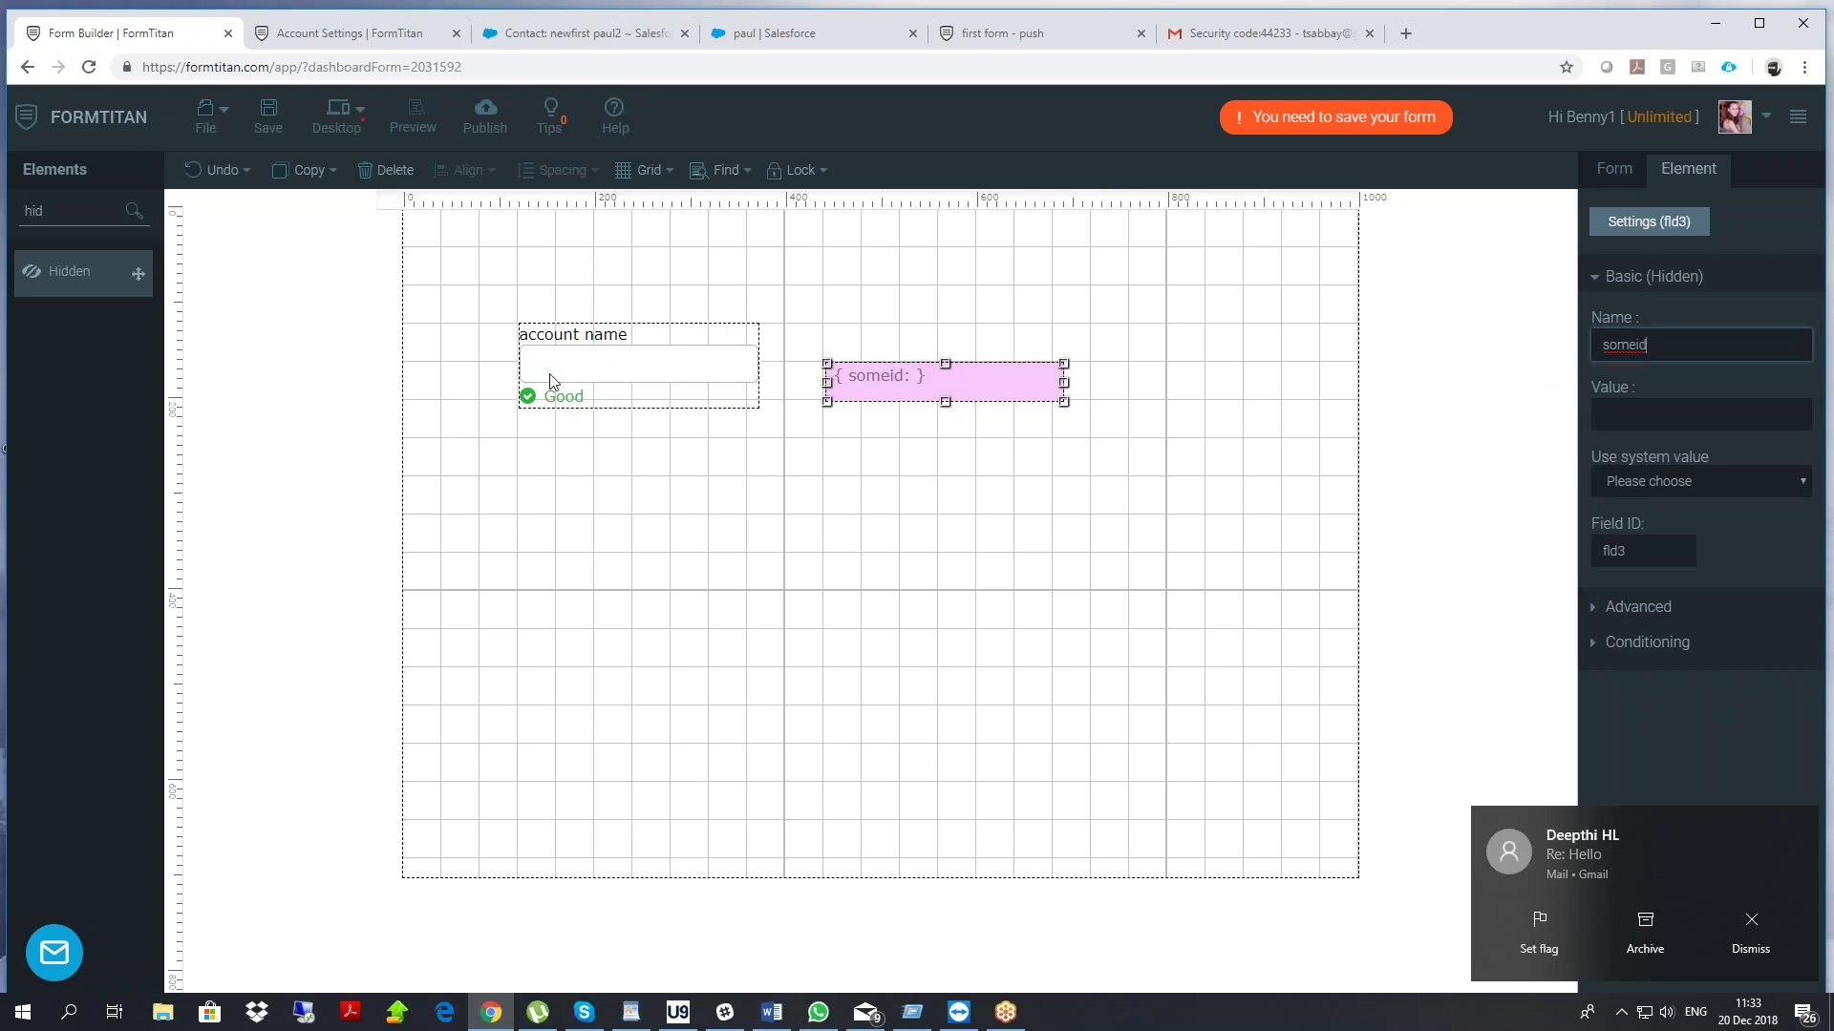
Open the whole form's settings and view the Debug Mode options
left_click(1642, 645)
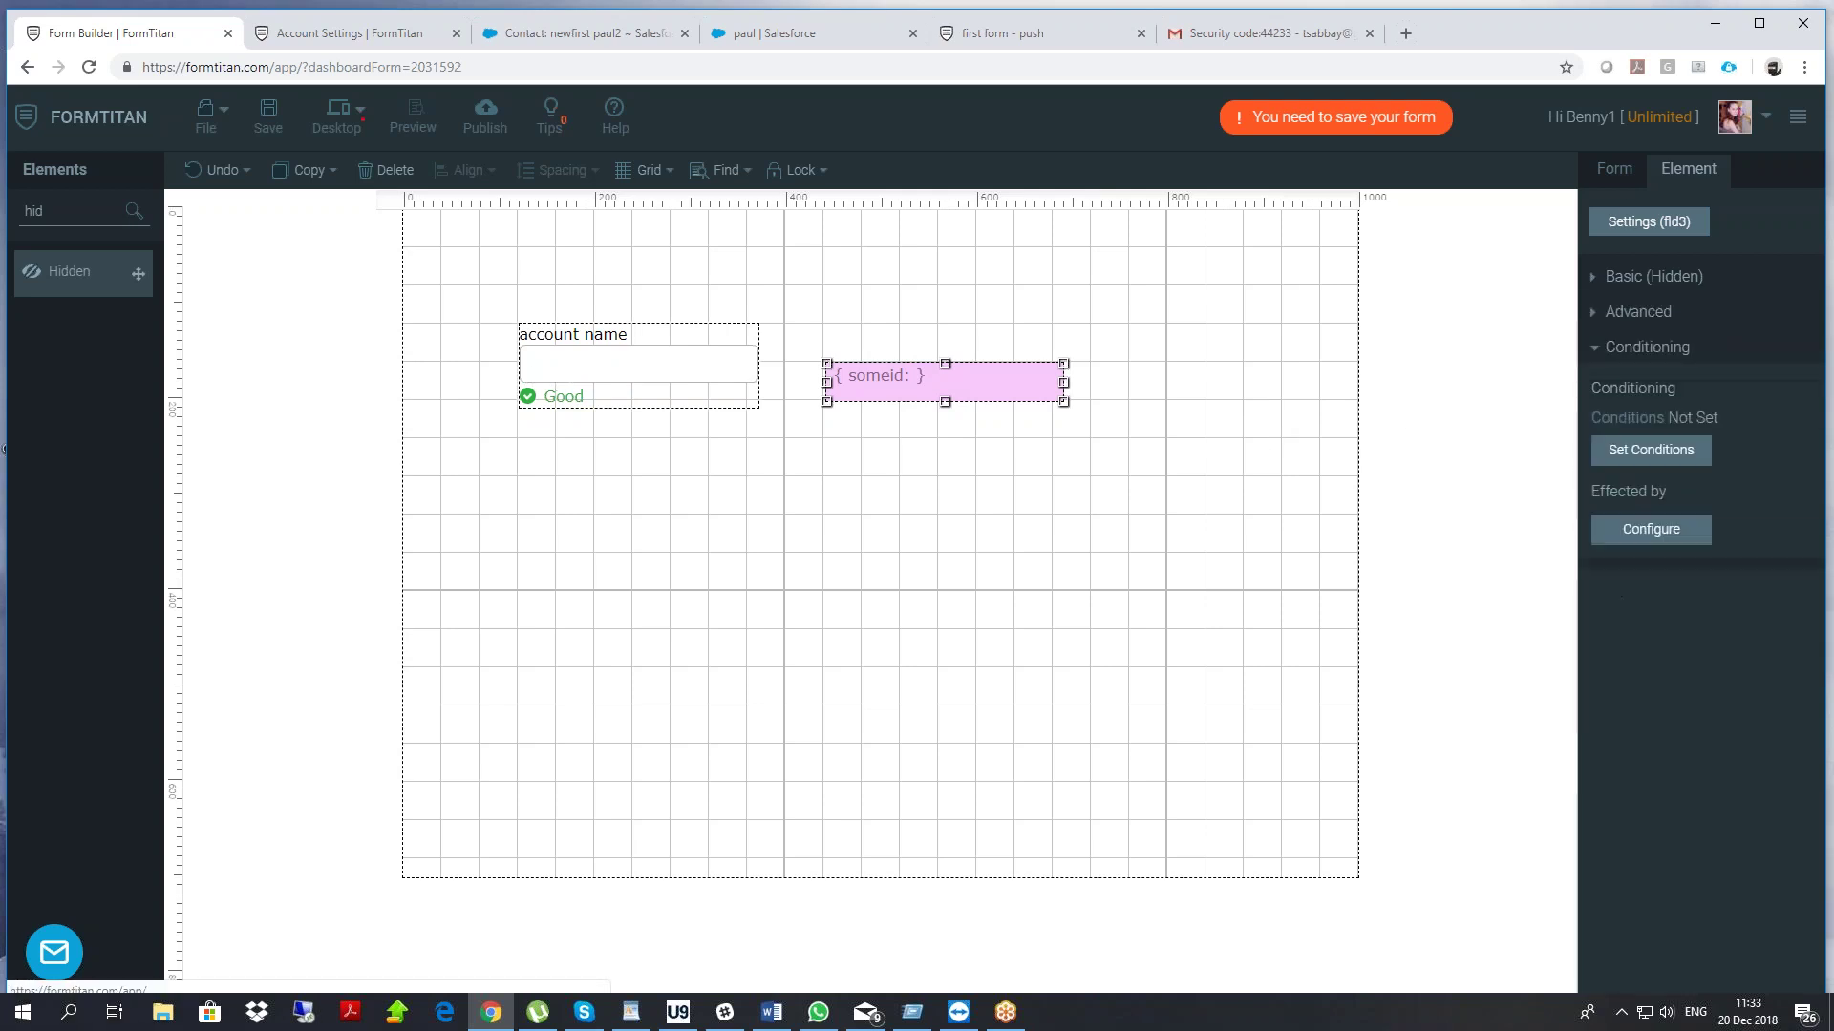
left_click(1613, 174)
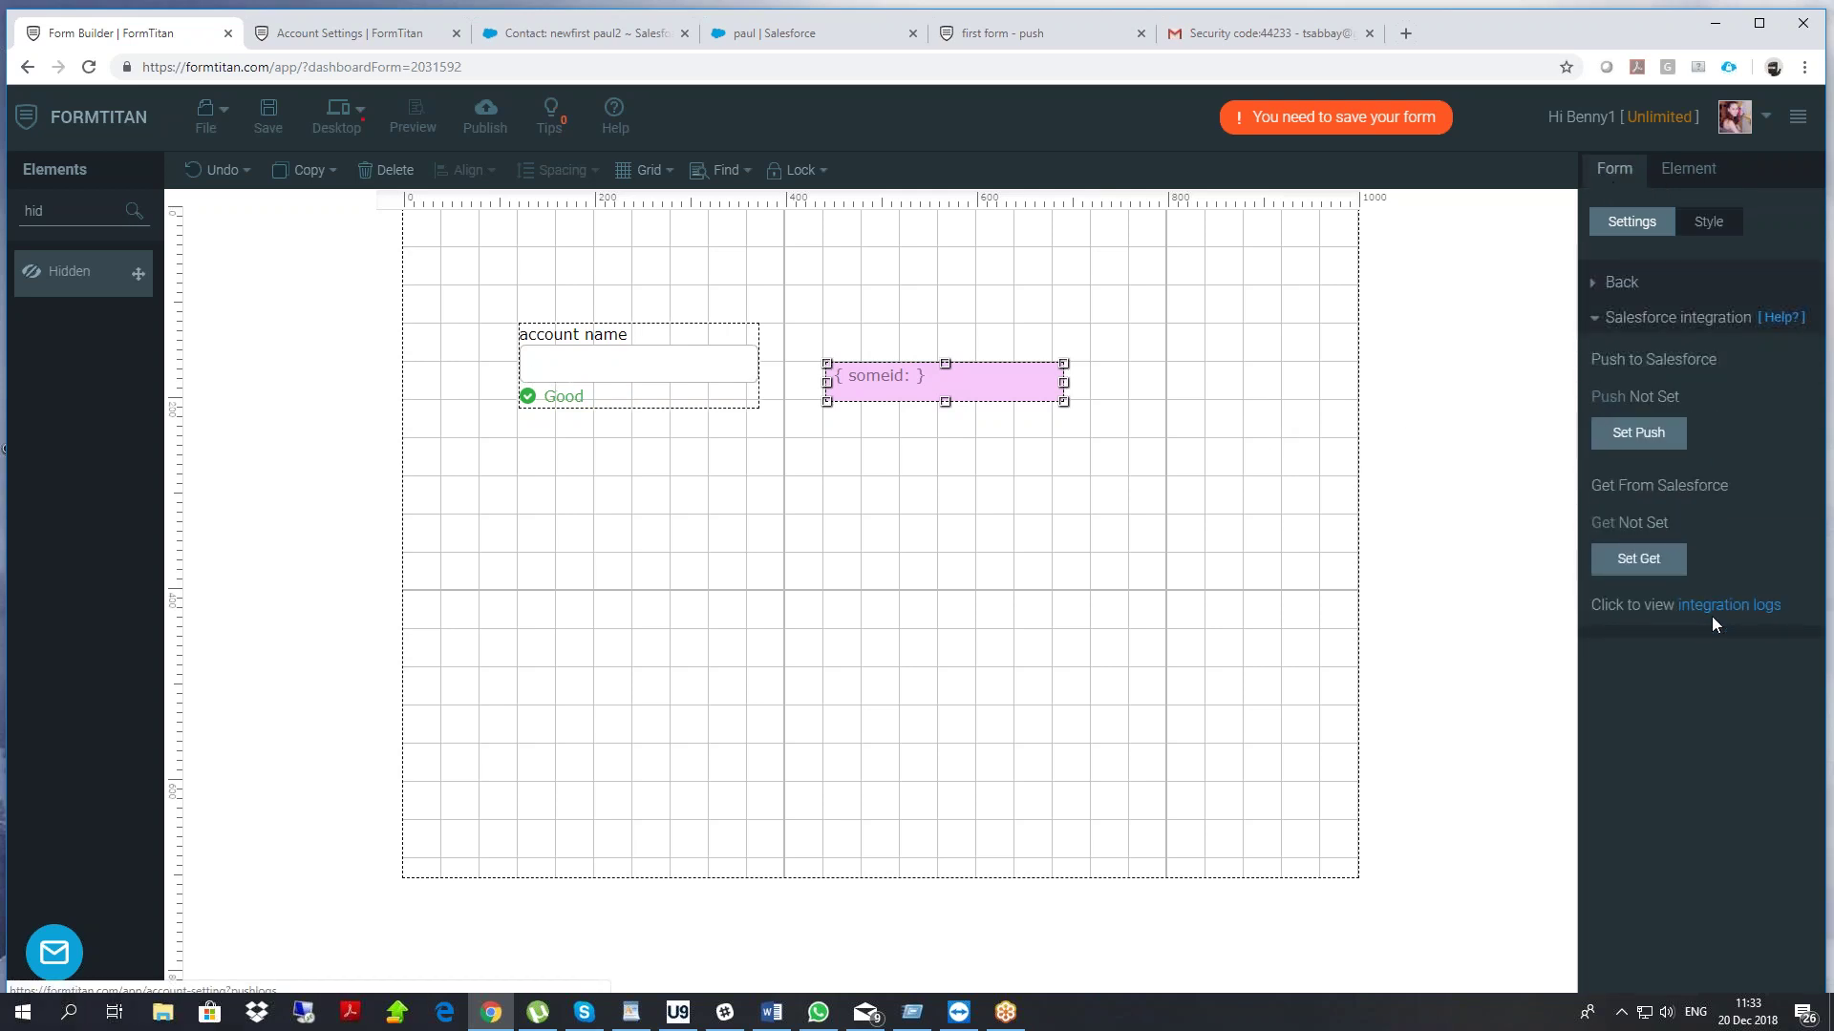
left_click(1616, 285)
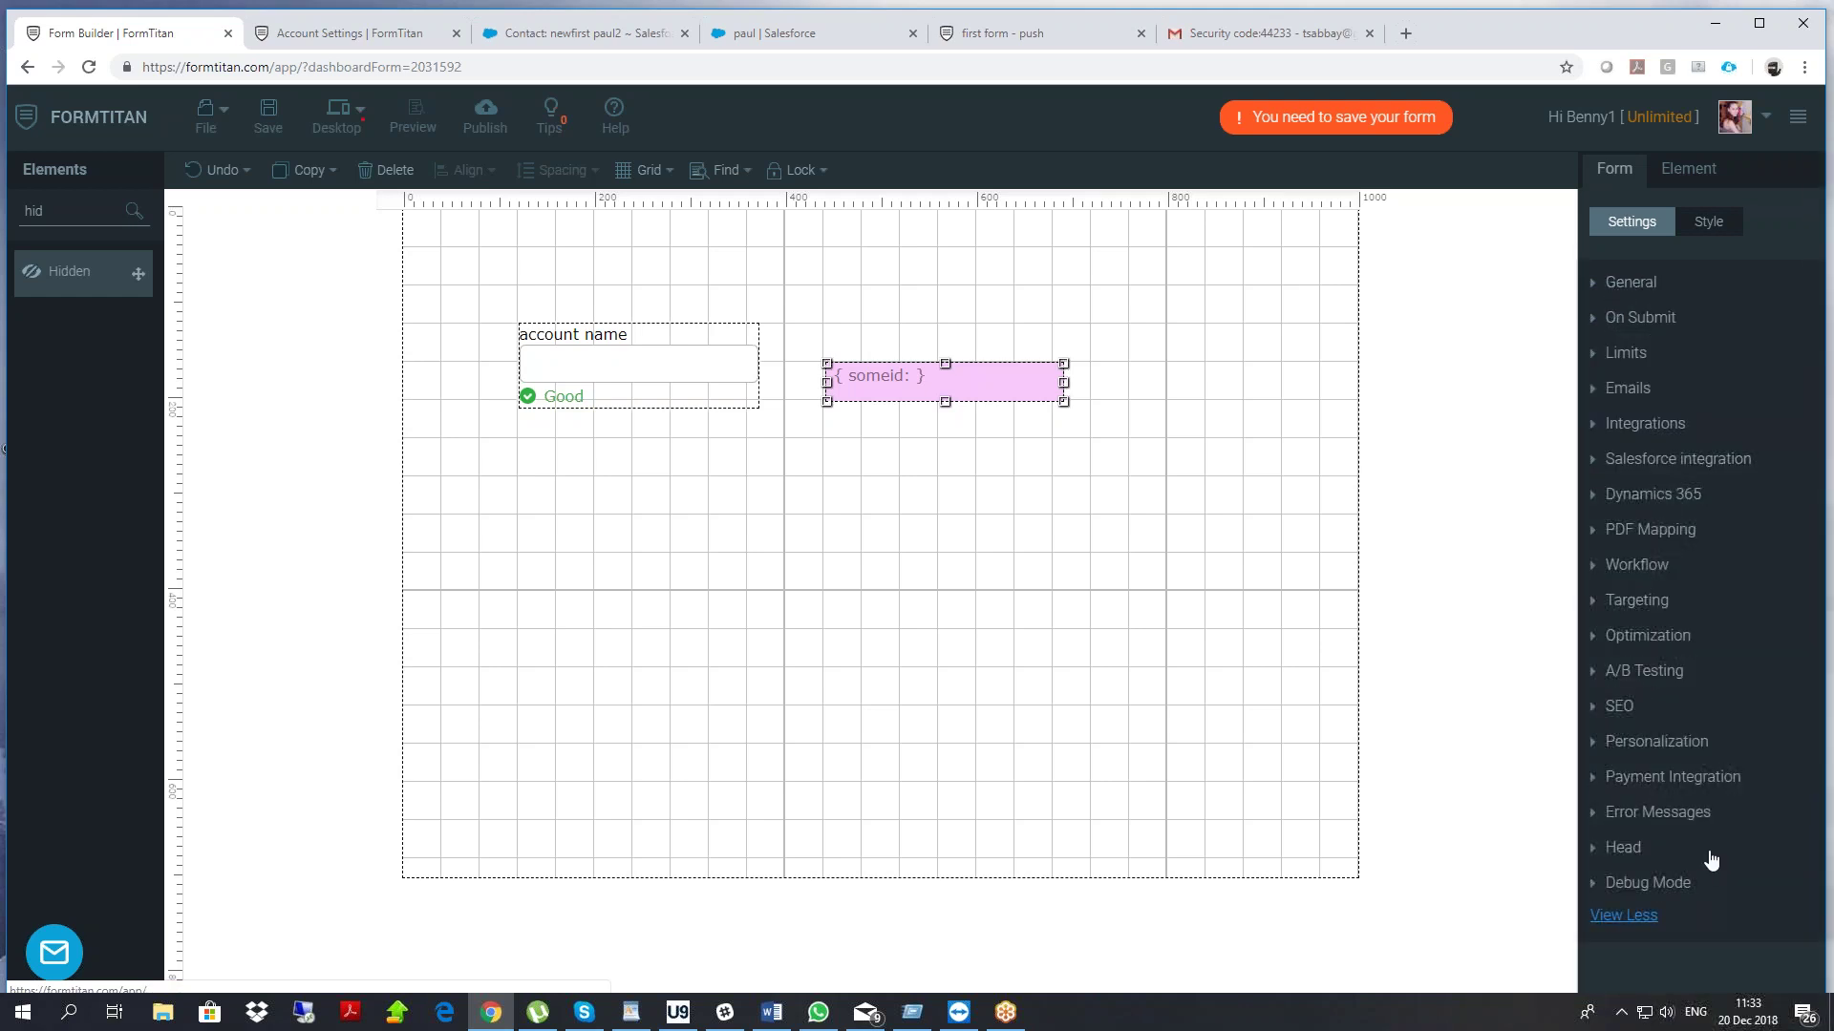
left_click(1709, 877)
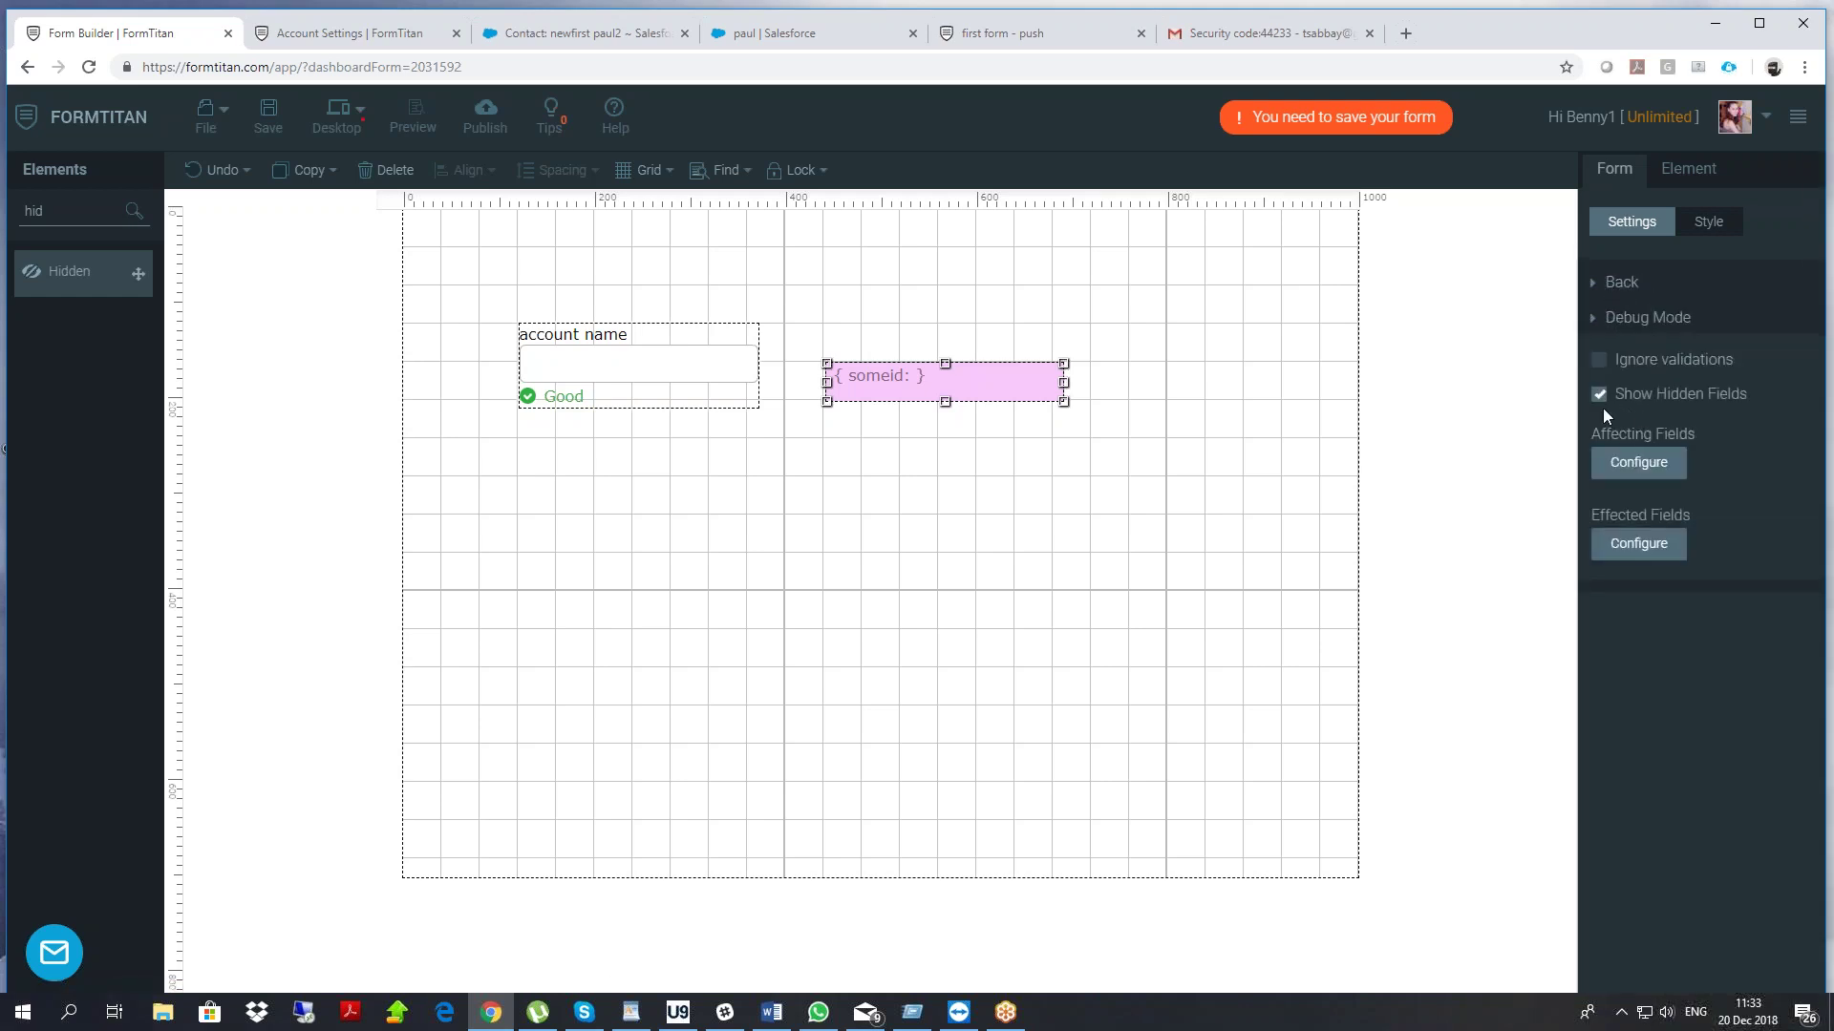
Check someid's field ID fld3, then open account name's advanced settings showing fld2
left_click(1002, 443)
left_click(882, 382)
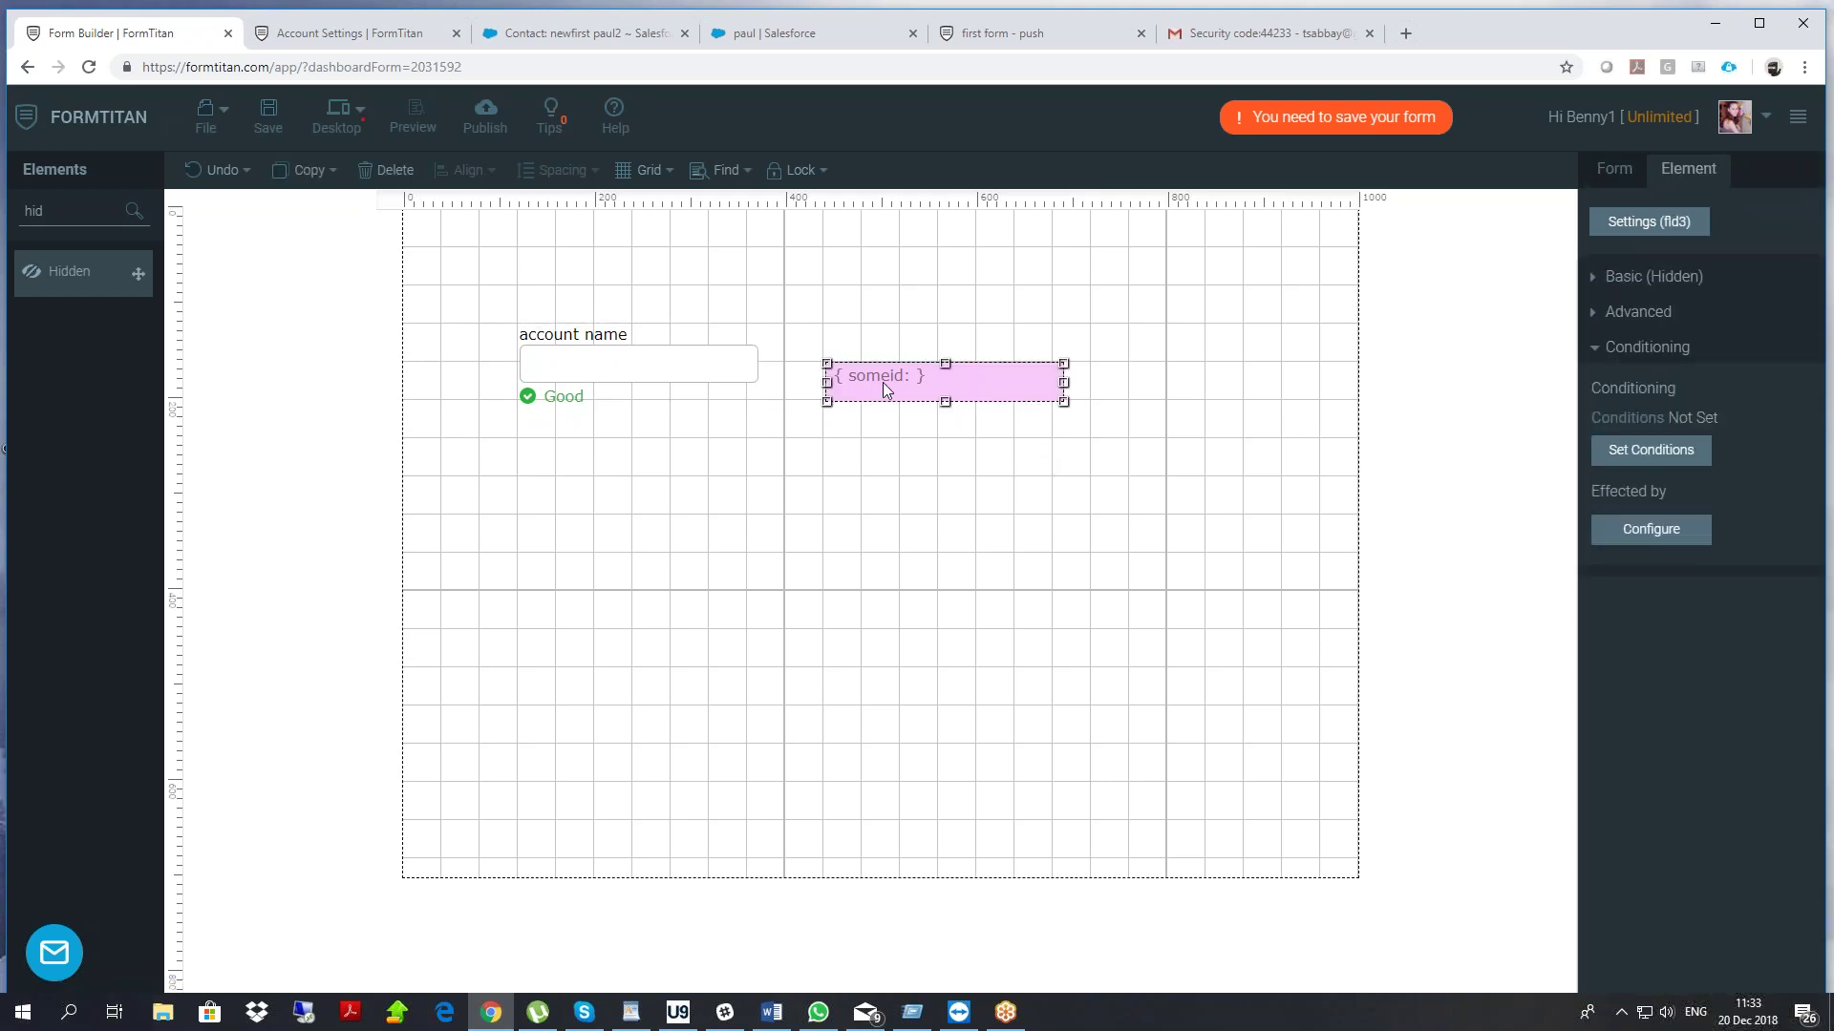
left_click(1620, 272)
left_click_drag(1625, 551, 1603, 546)
left_click(671, 365)
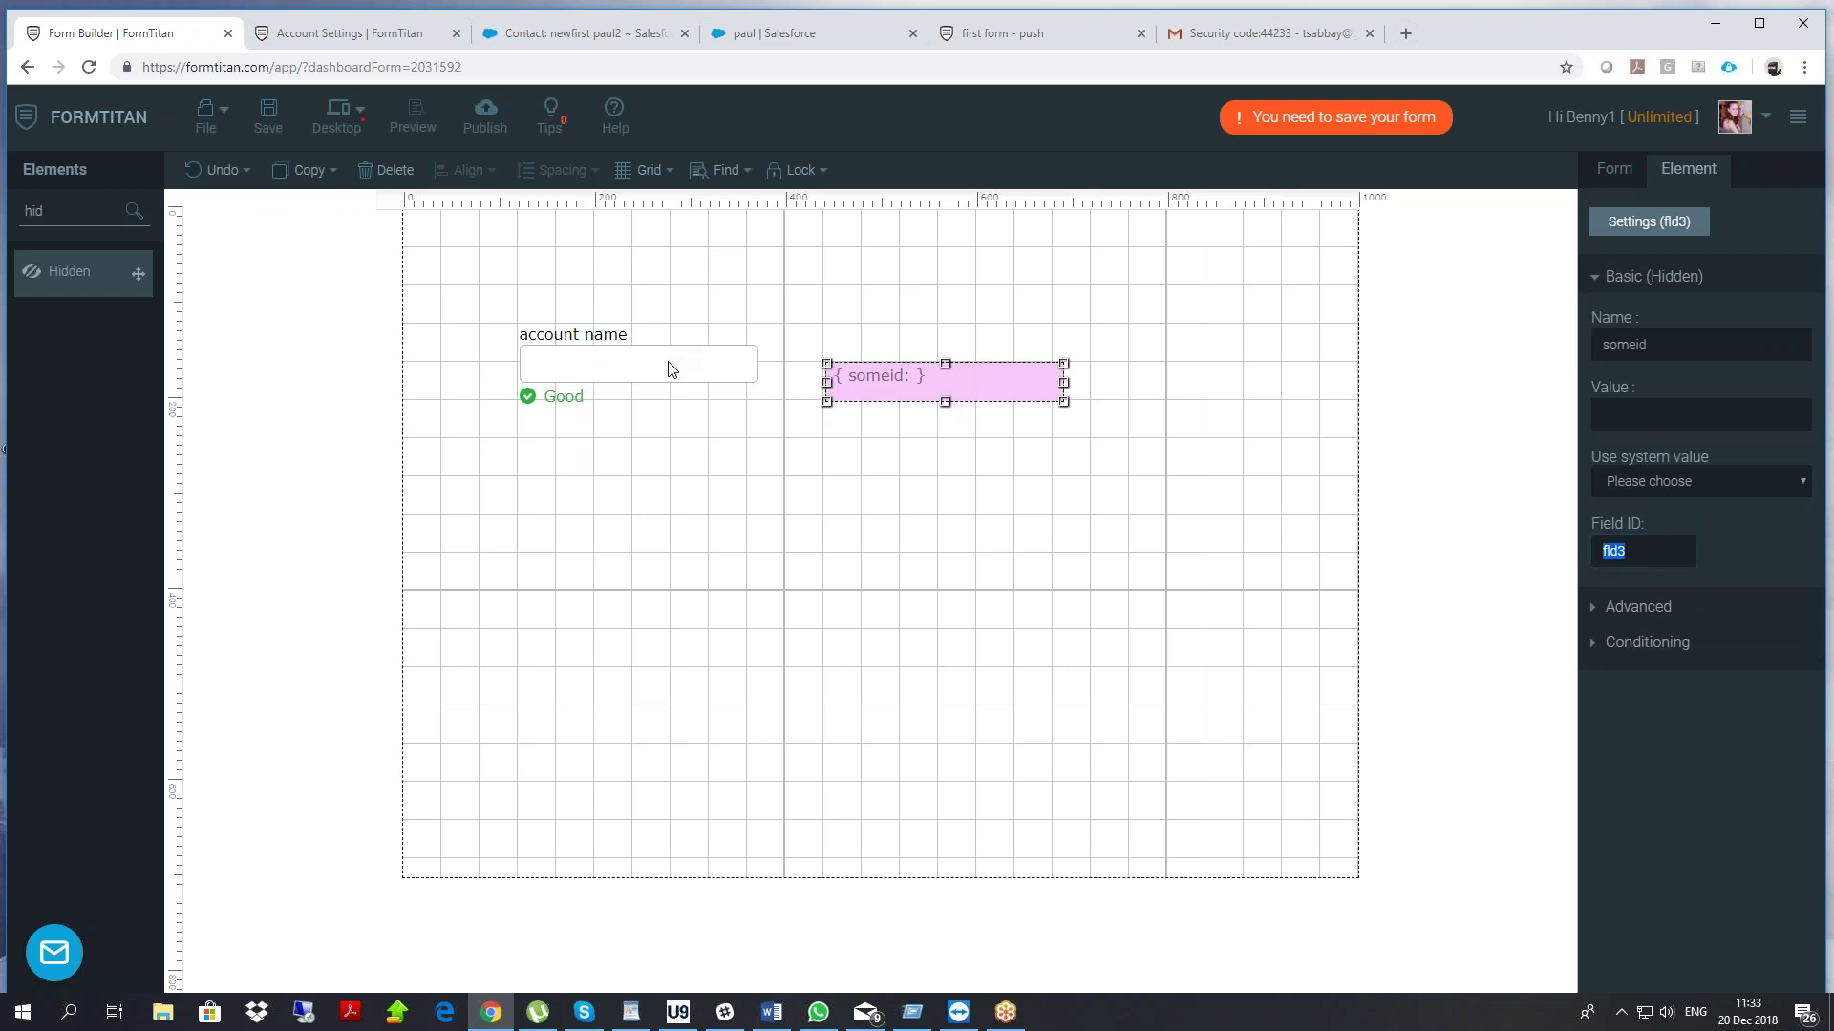
left_click(1638, 229)
left_click(1635, 648)
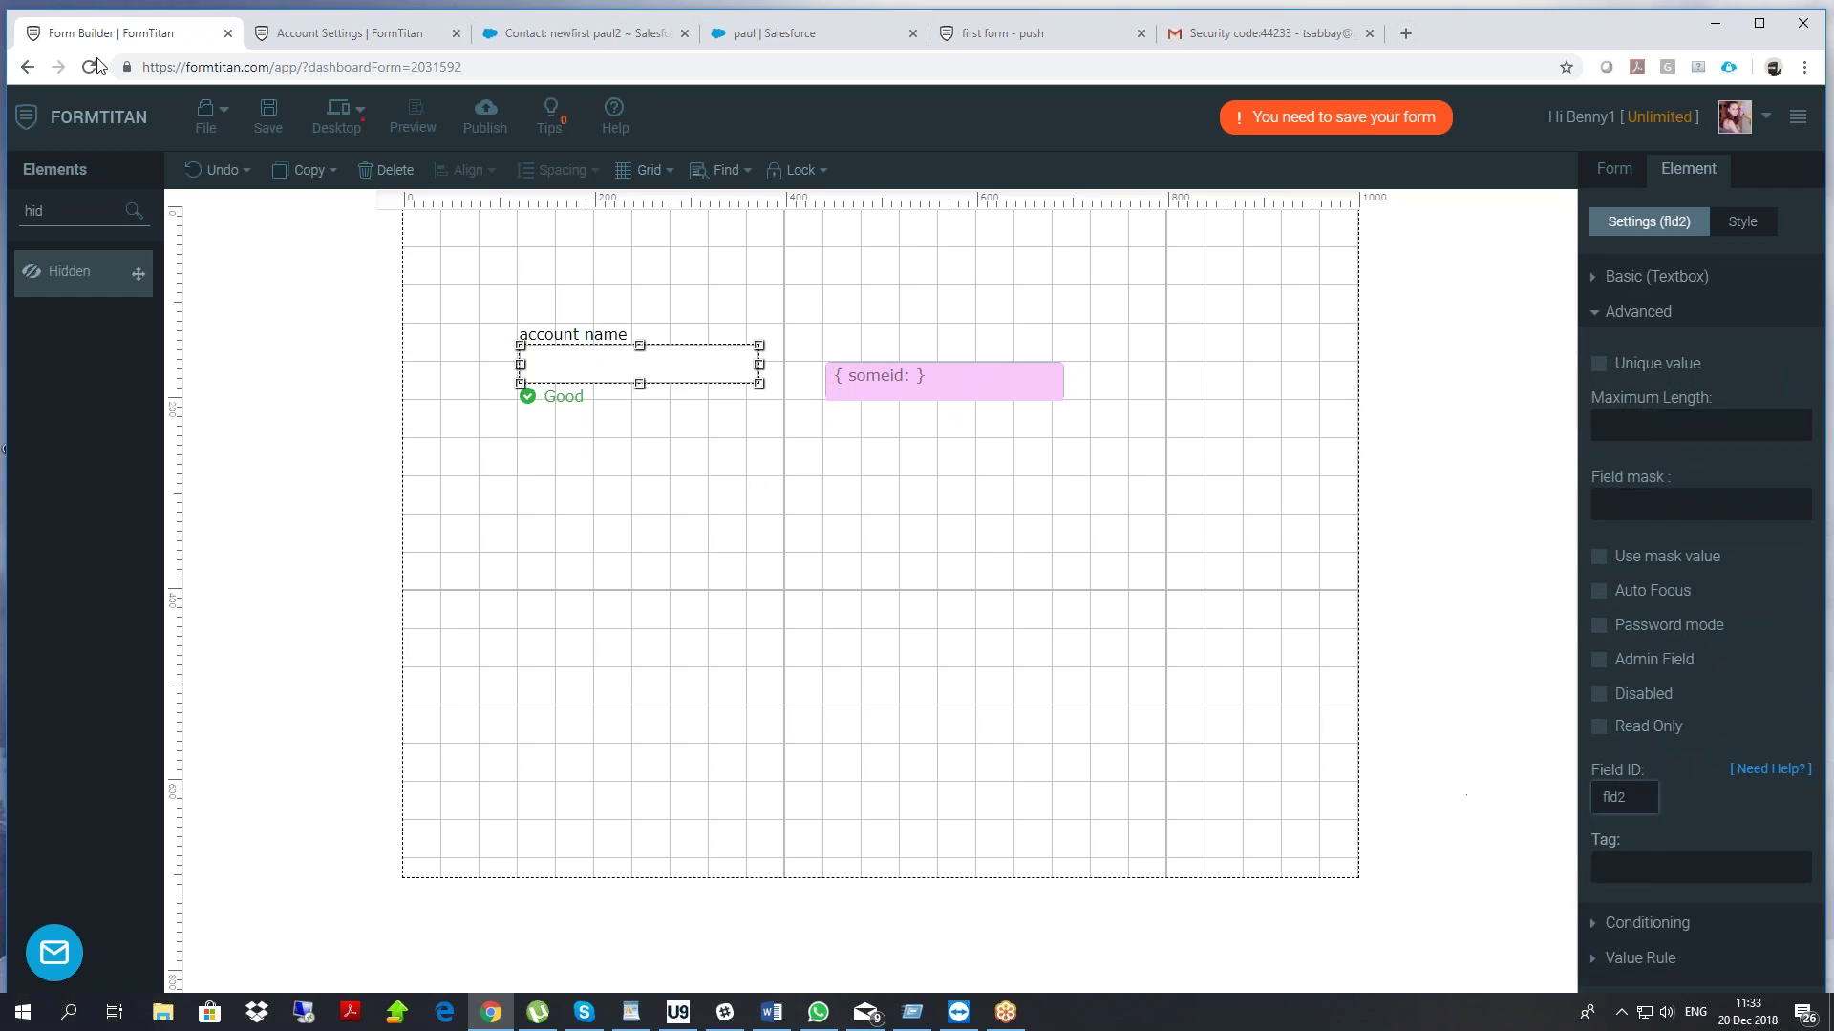
Save and publish the form, then load it live with ?fld2=boom&fld3=1234 appended
left_click(288, 125)
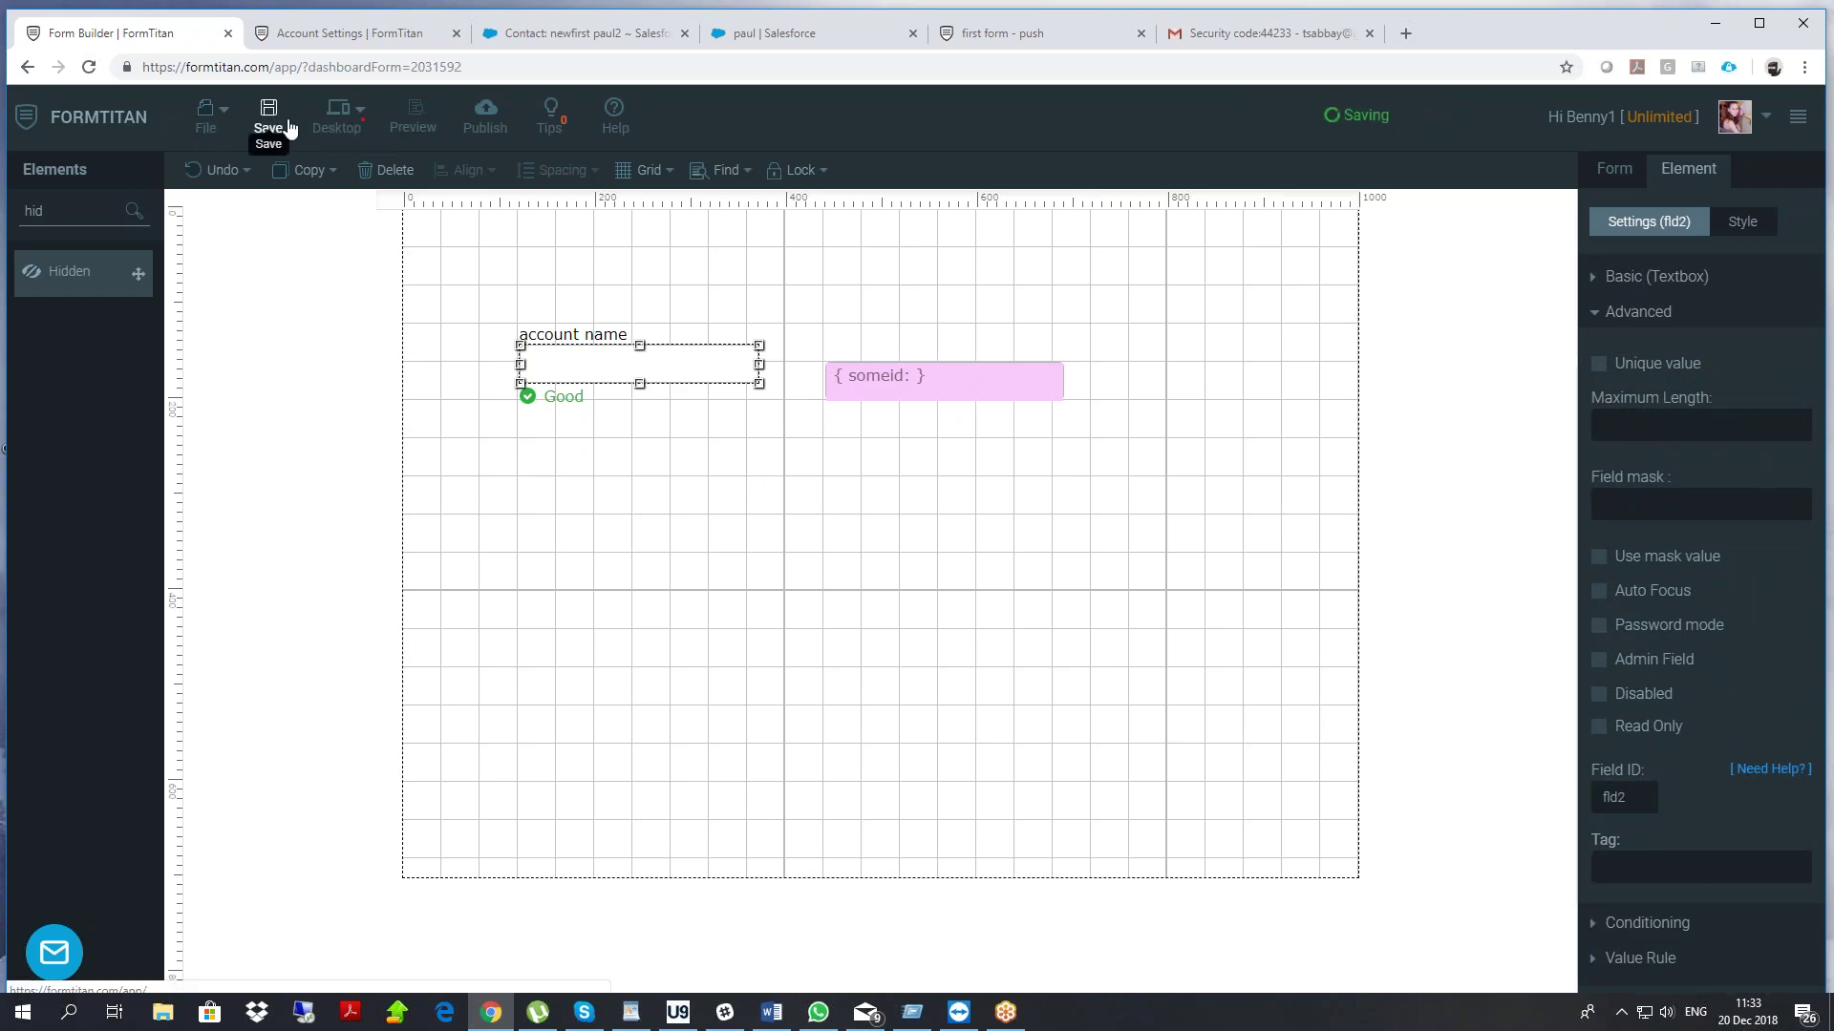
left_click(484, 123)
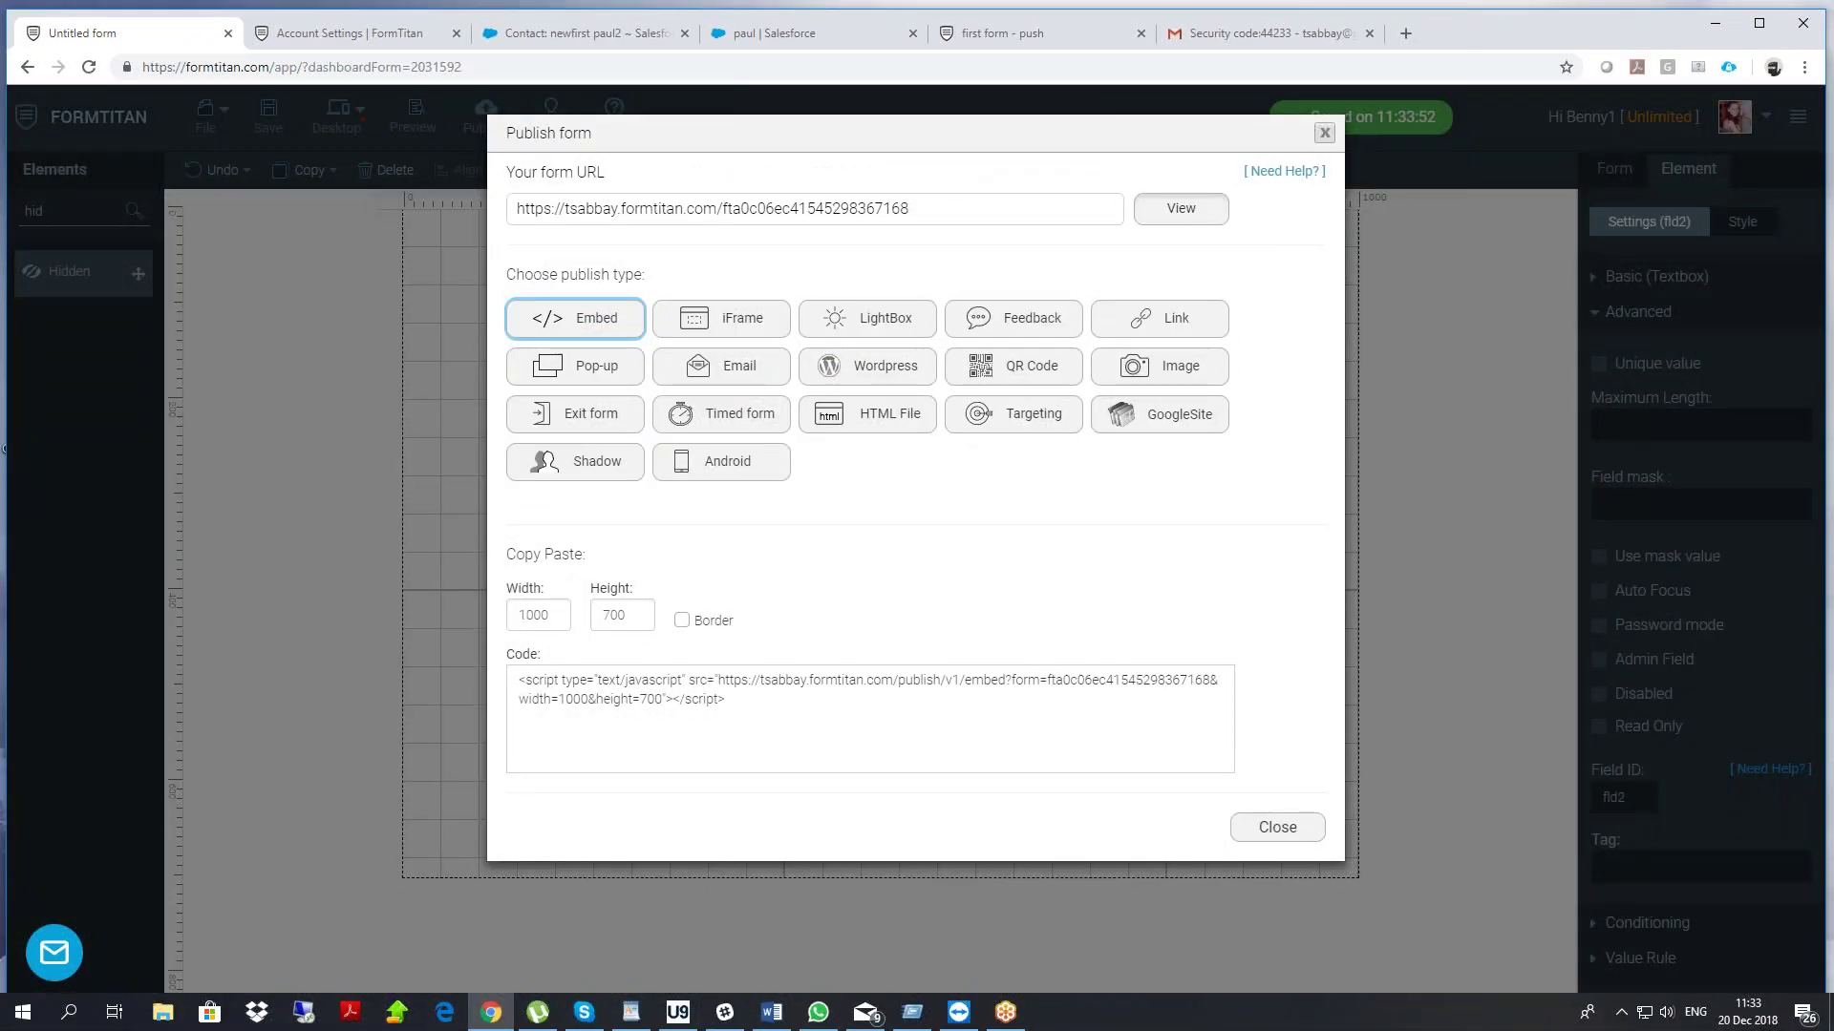
left_click(1184, 210)
left_click_drag(481, 66, 580, 84)
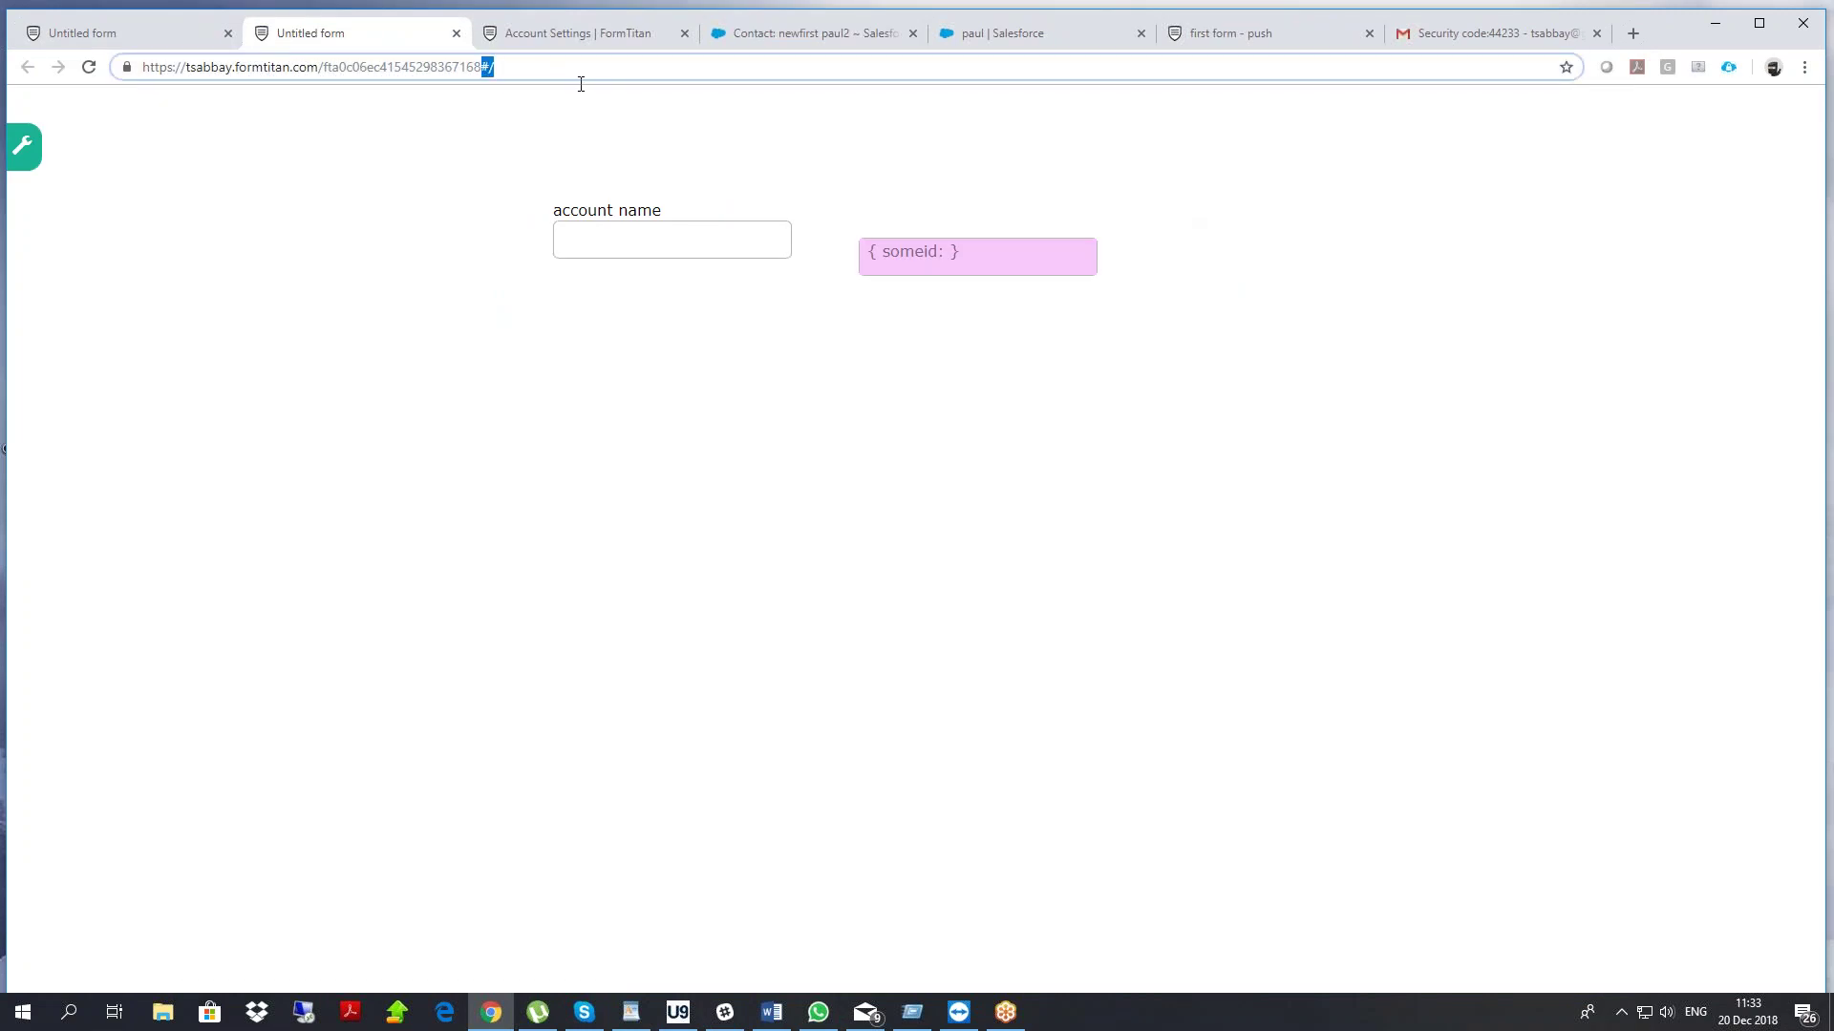
type("?")
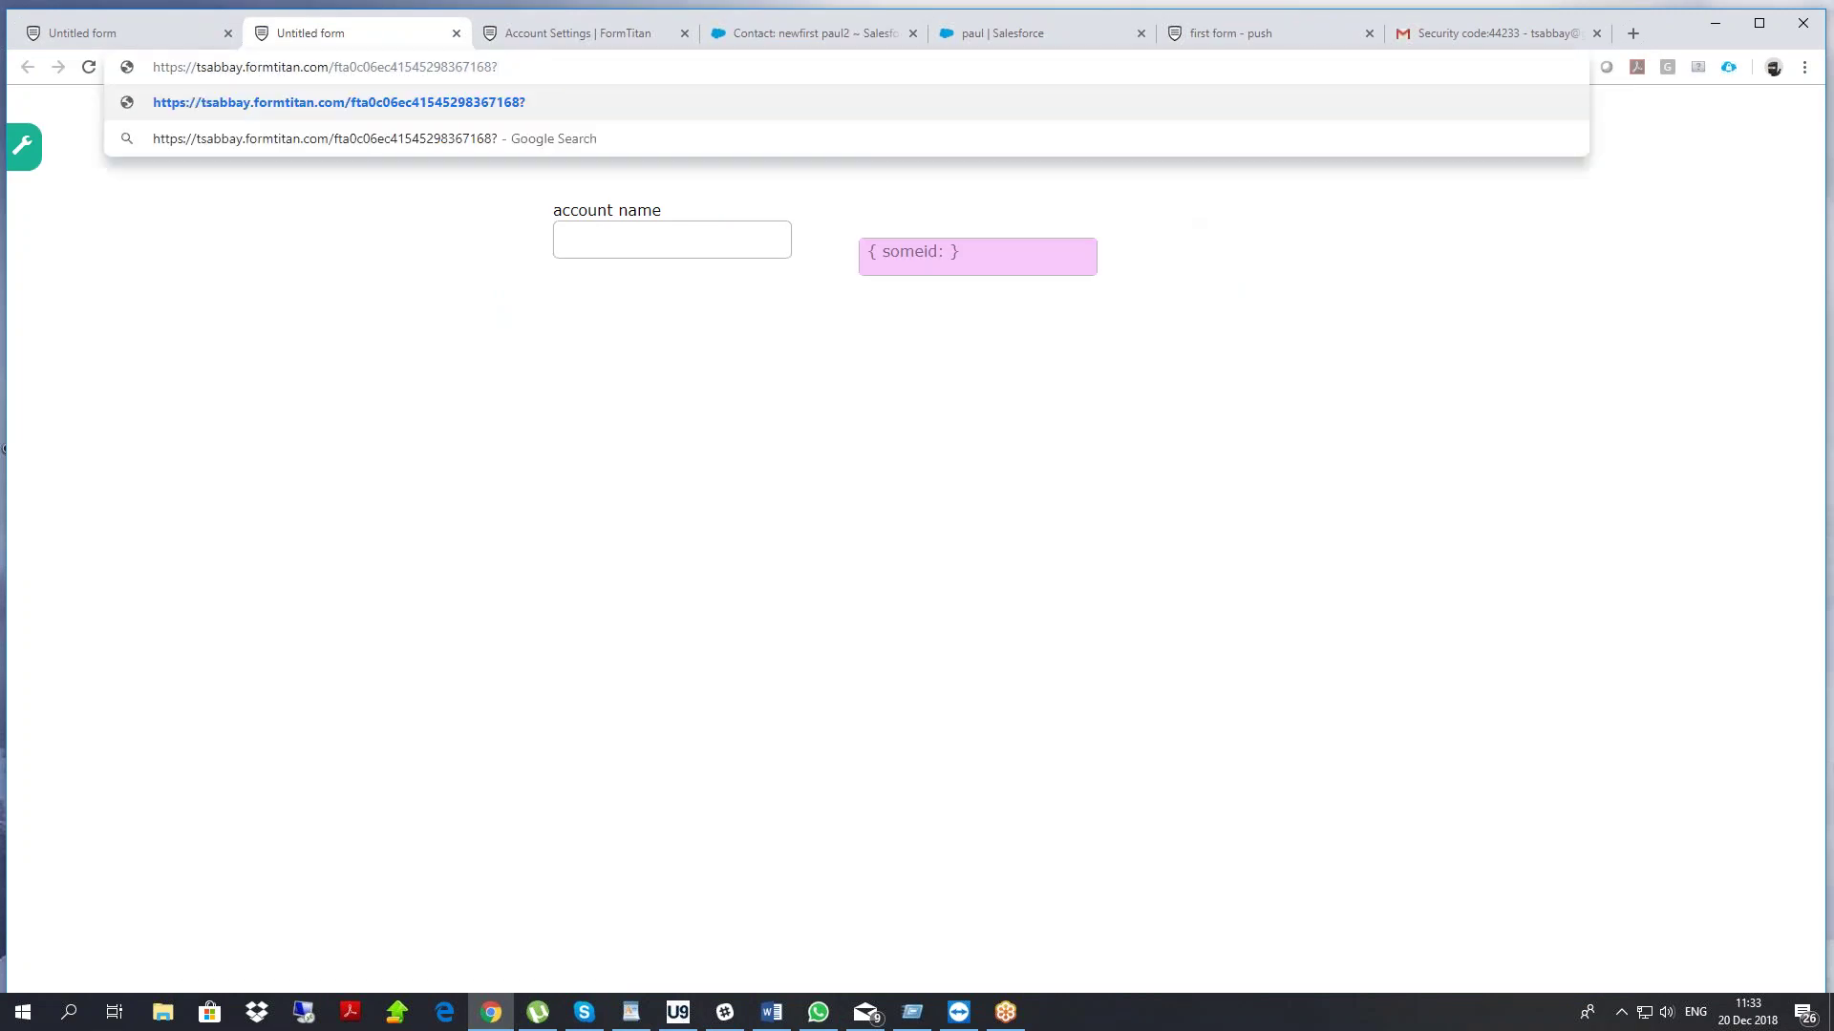
type("fld")
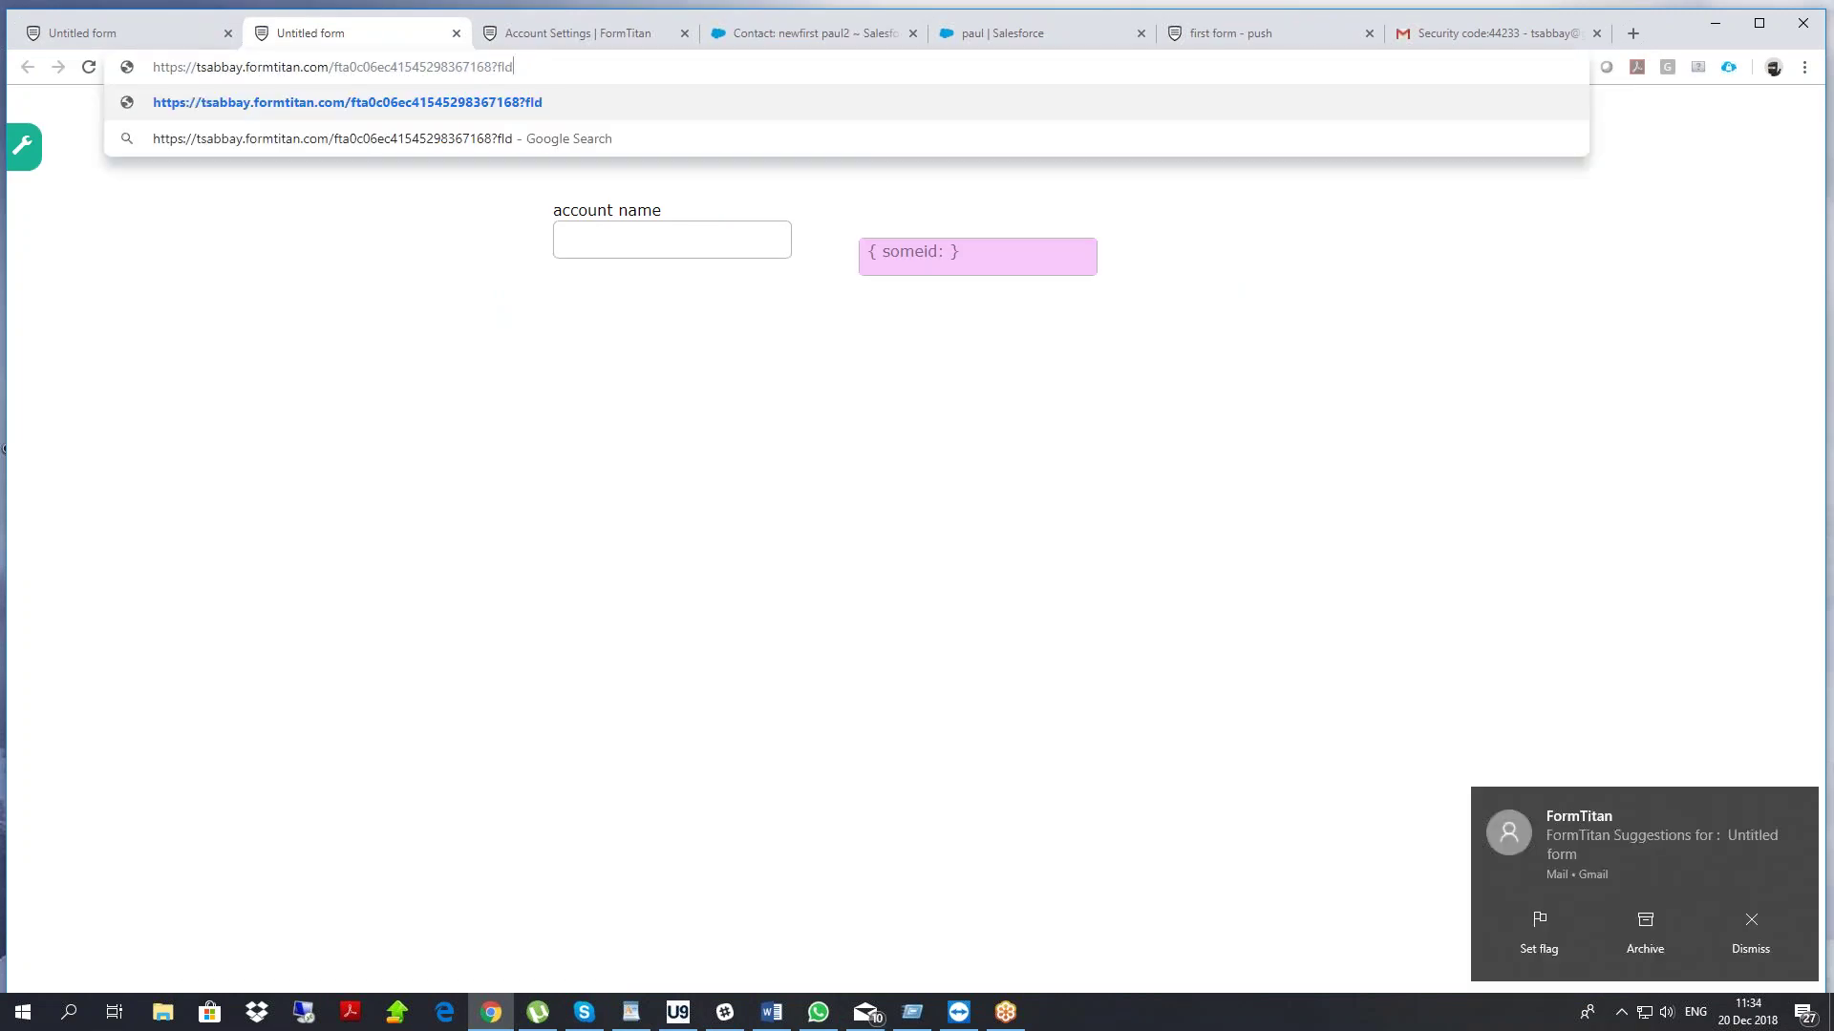
type("2=boom&")
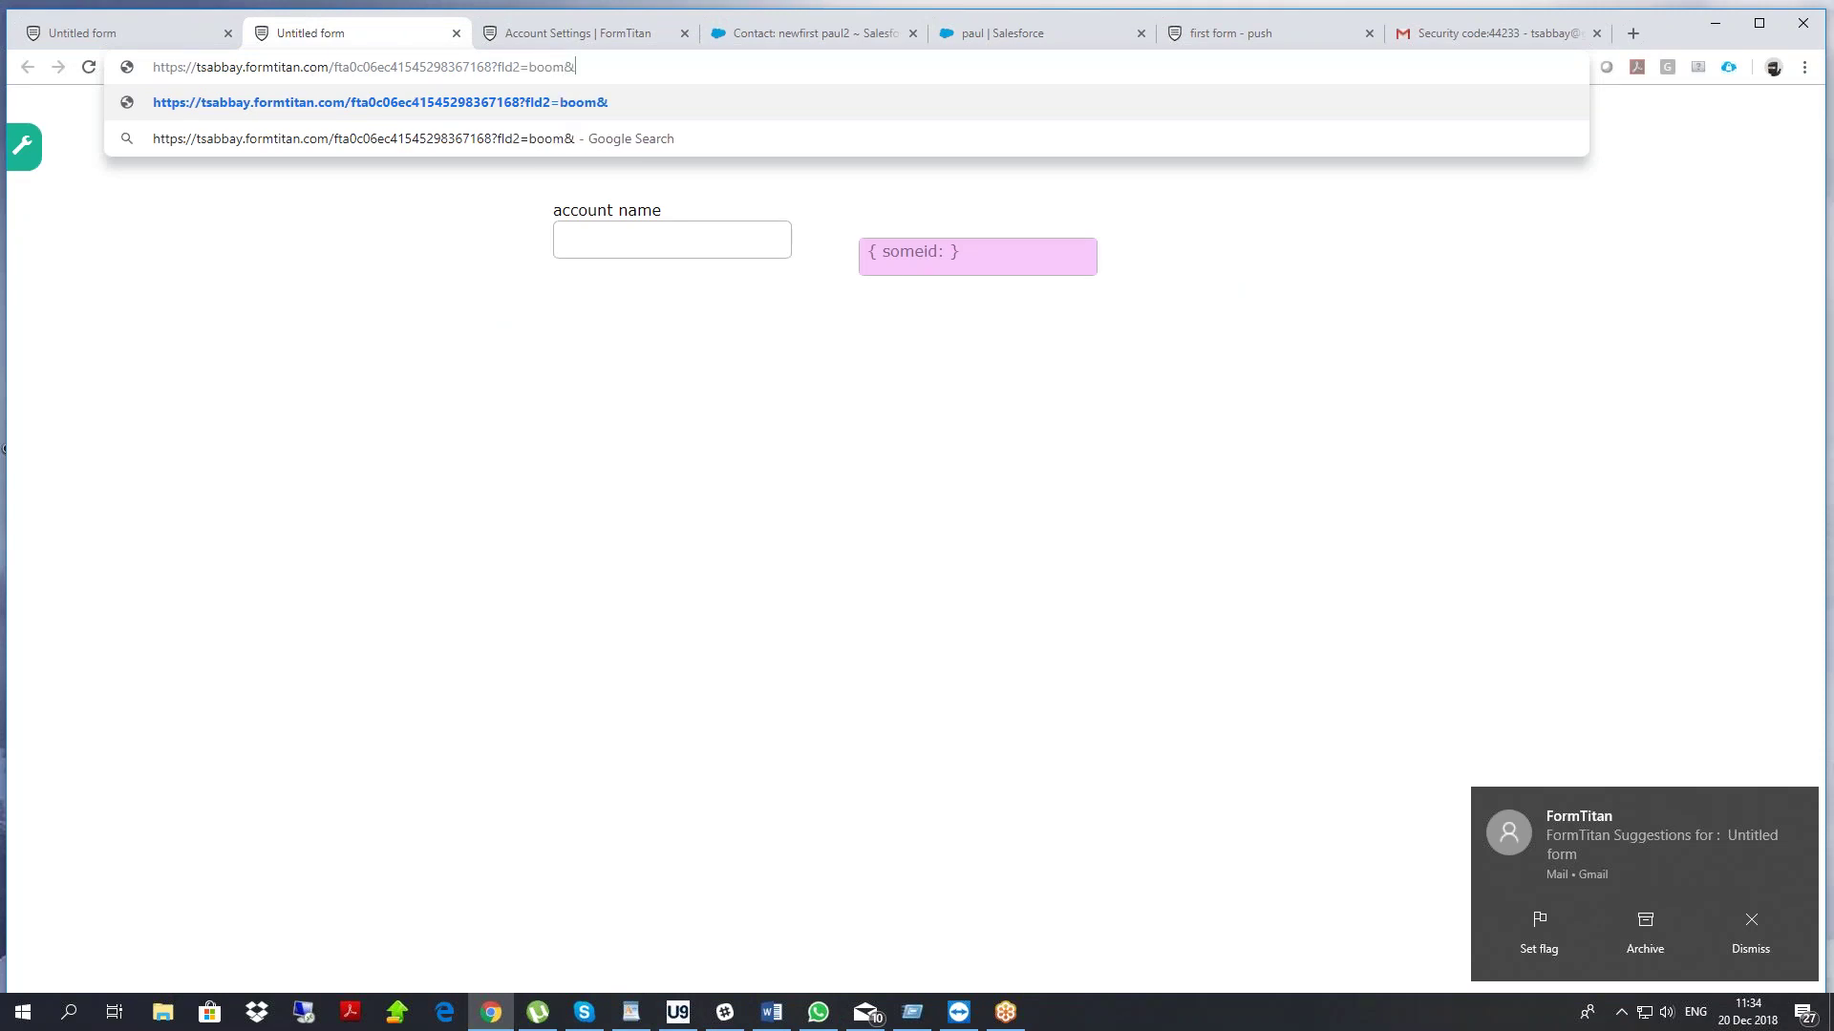
type("fld3=")
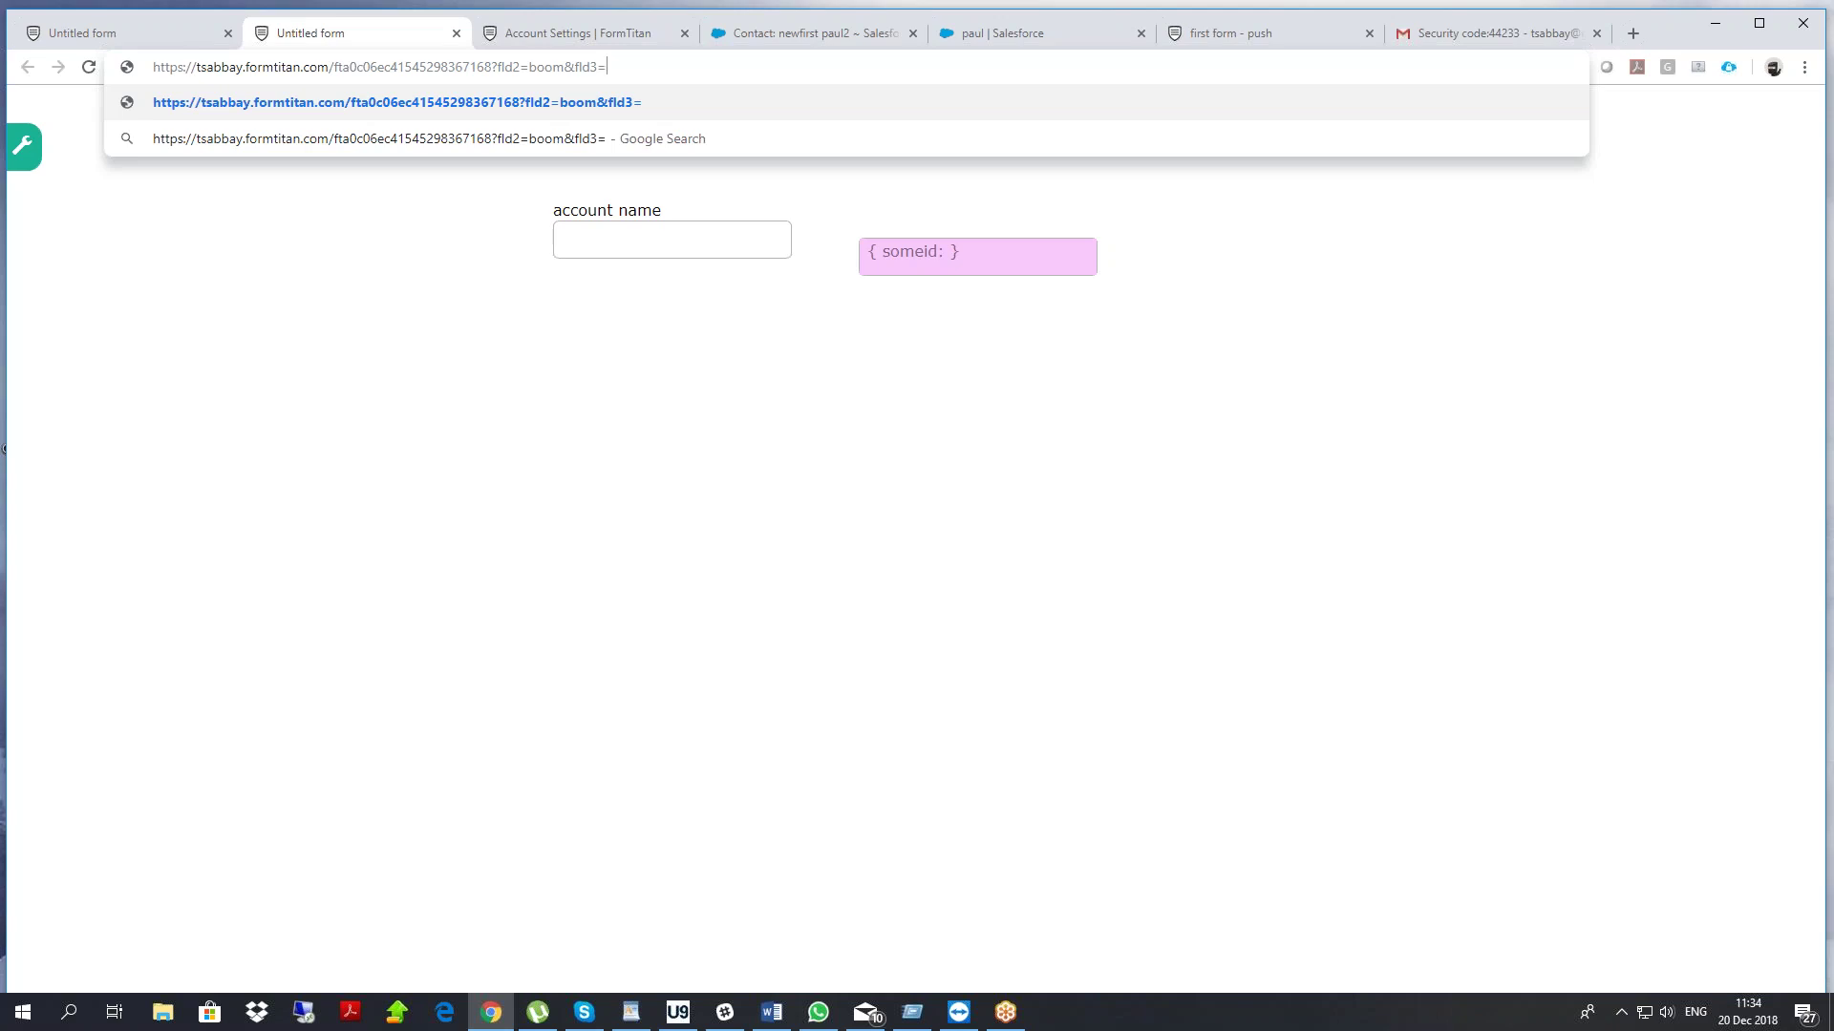
type("1234")
key("Return")
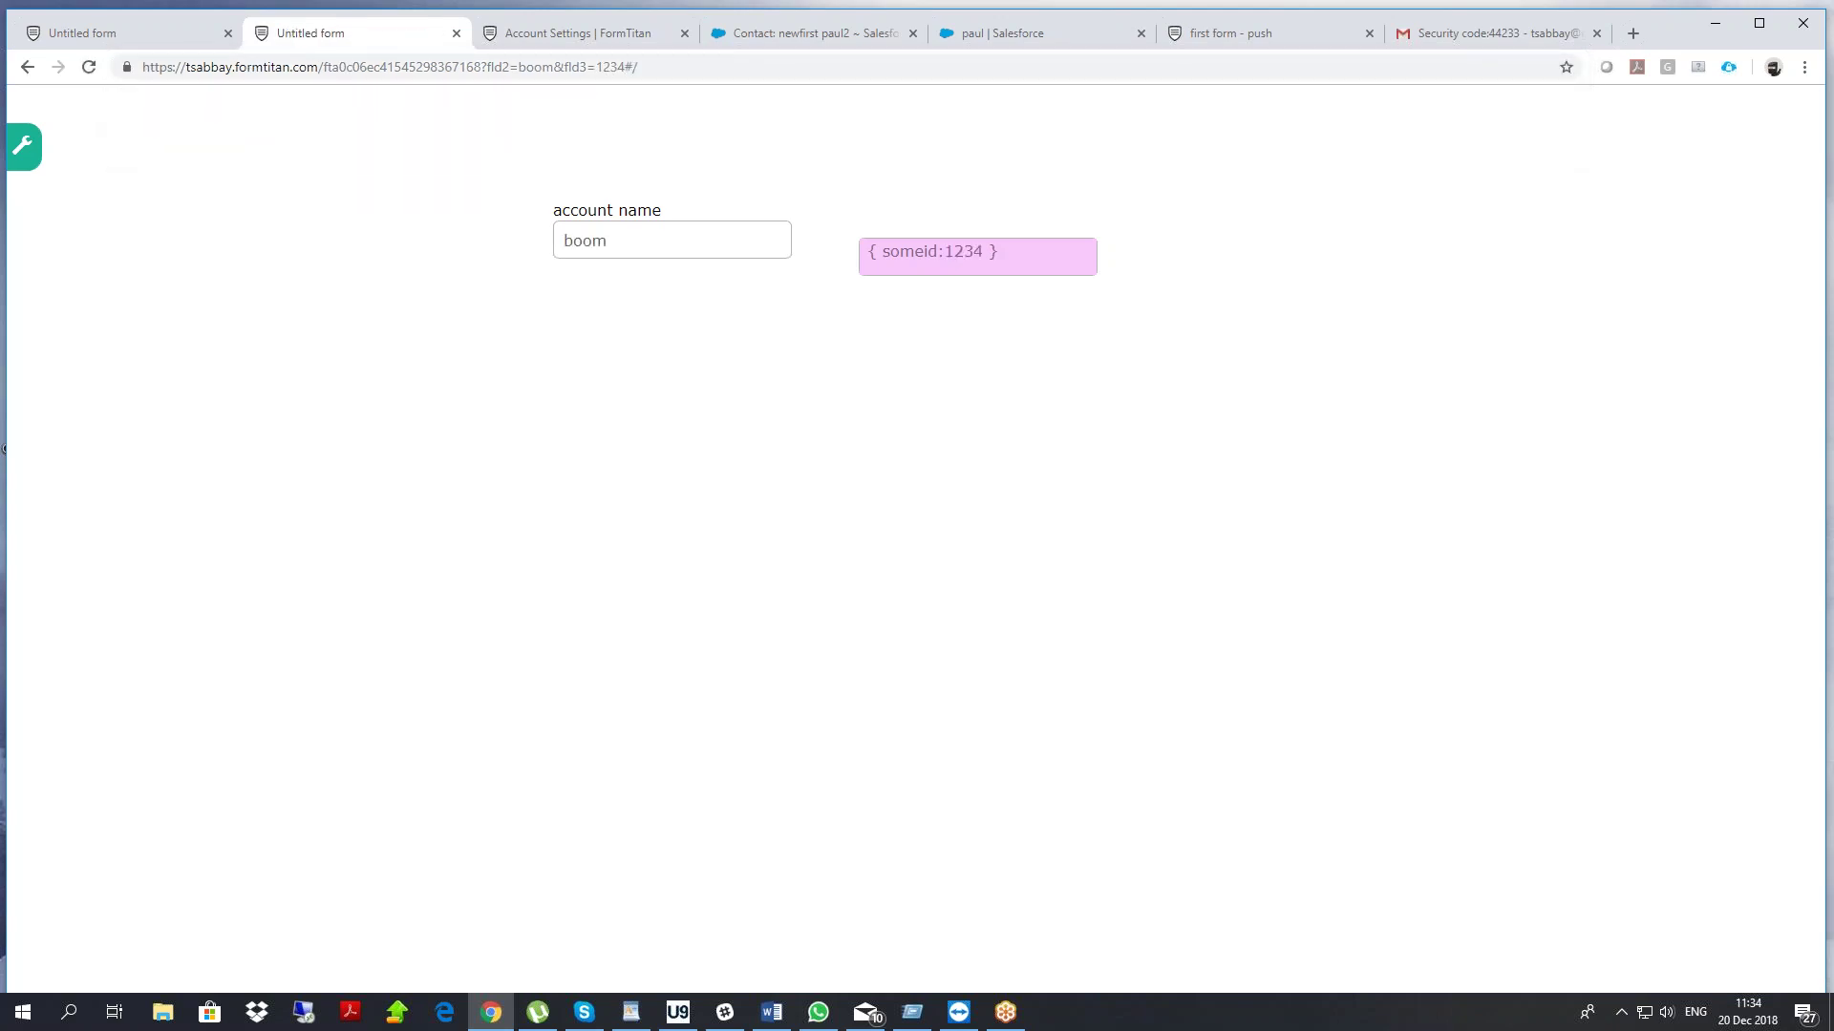
double_click(658, 249)
left_click_drag(979, 250, 955, 251)
triple_click(964, 251)
left_click(918, 255)
double_click(916, 254)
left_click(187, 36)
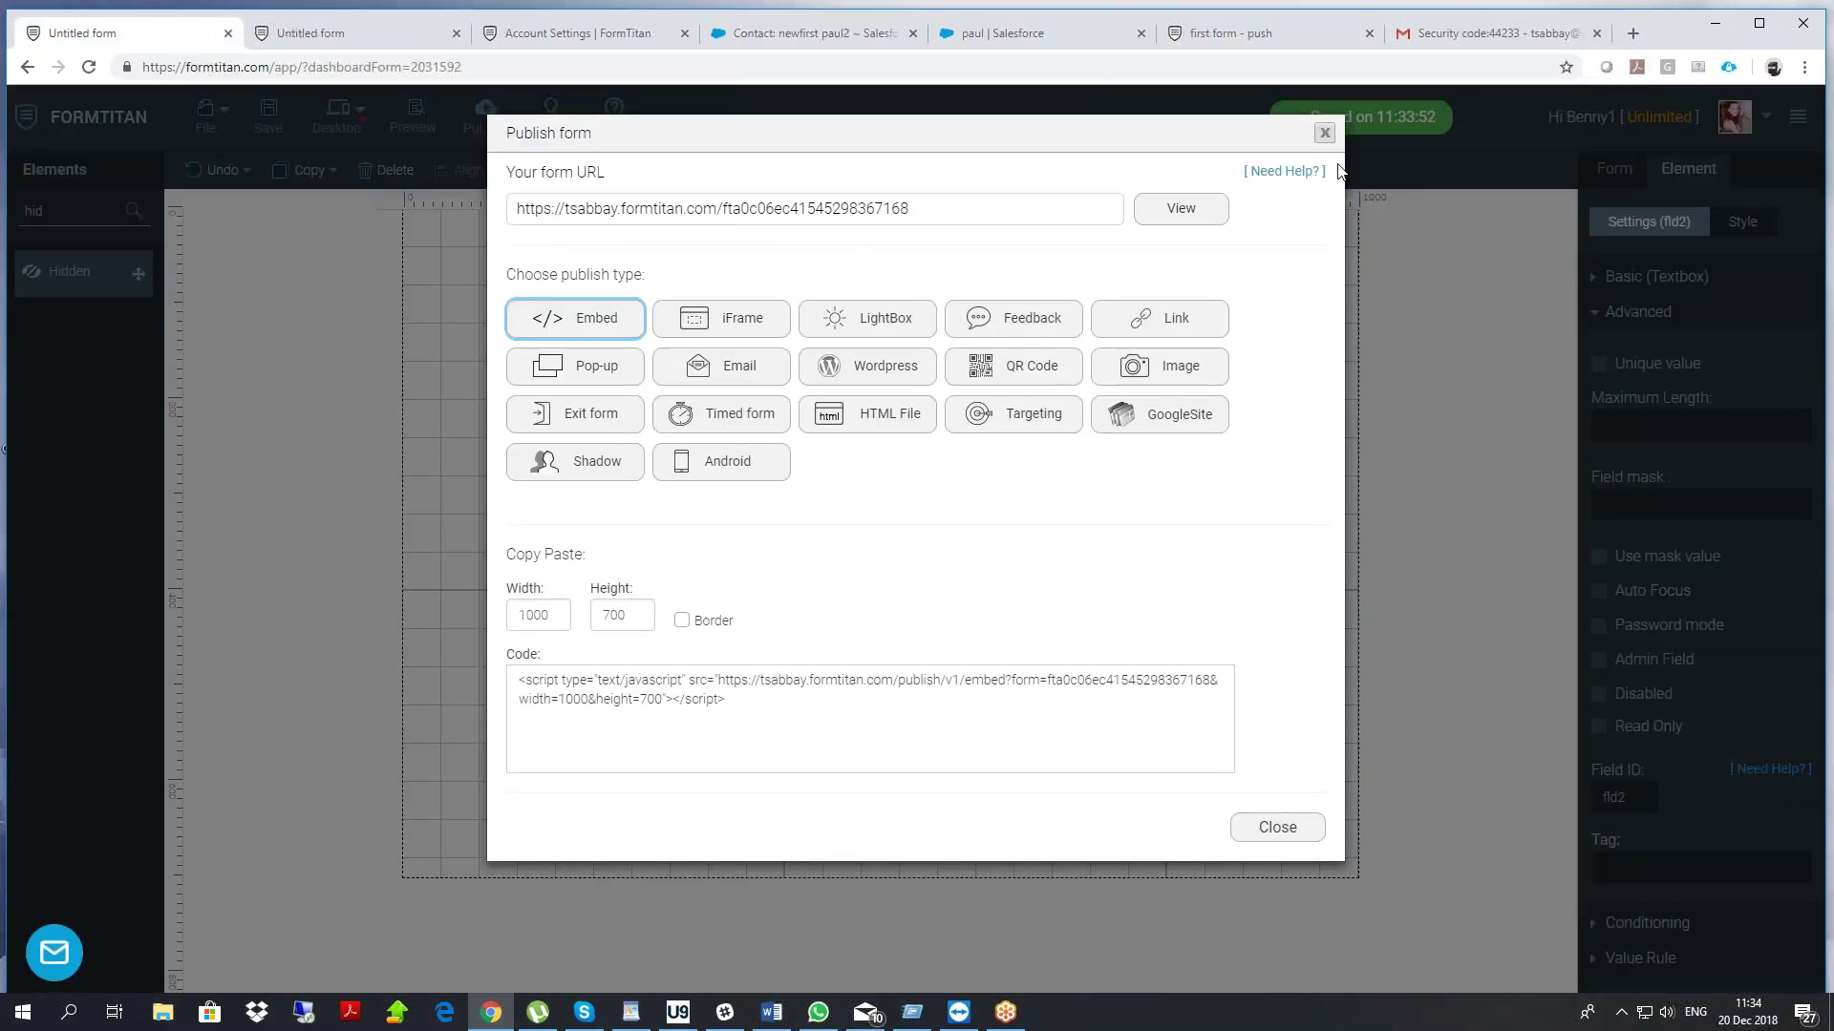
left_click(1324, 133)
Close the publish dialog and move the account name field higher on the form
left_click(1084, 500)
left_click_drag(1084, 500, 1121, 467)
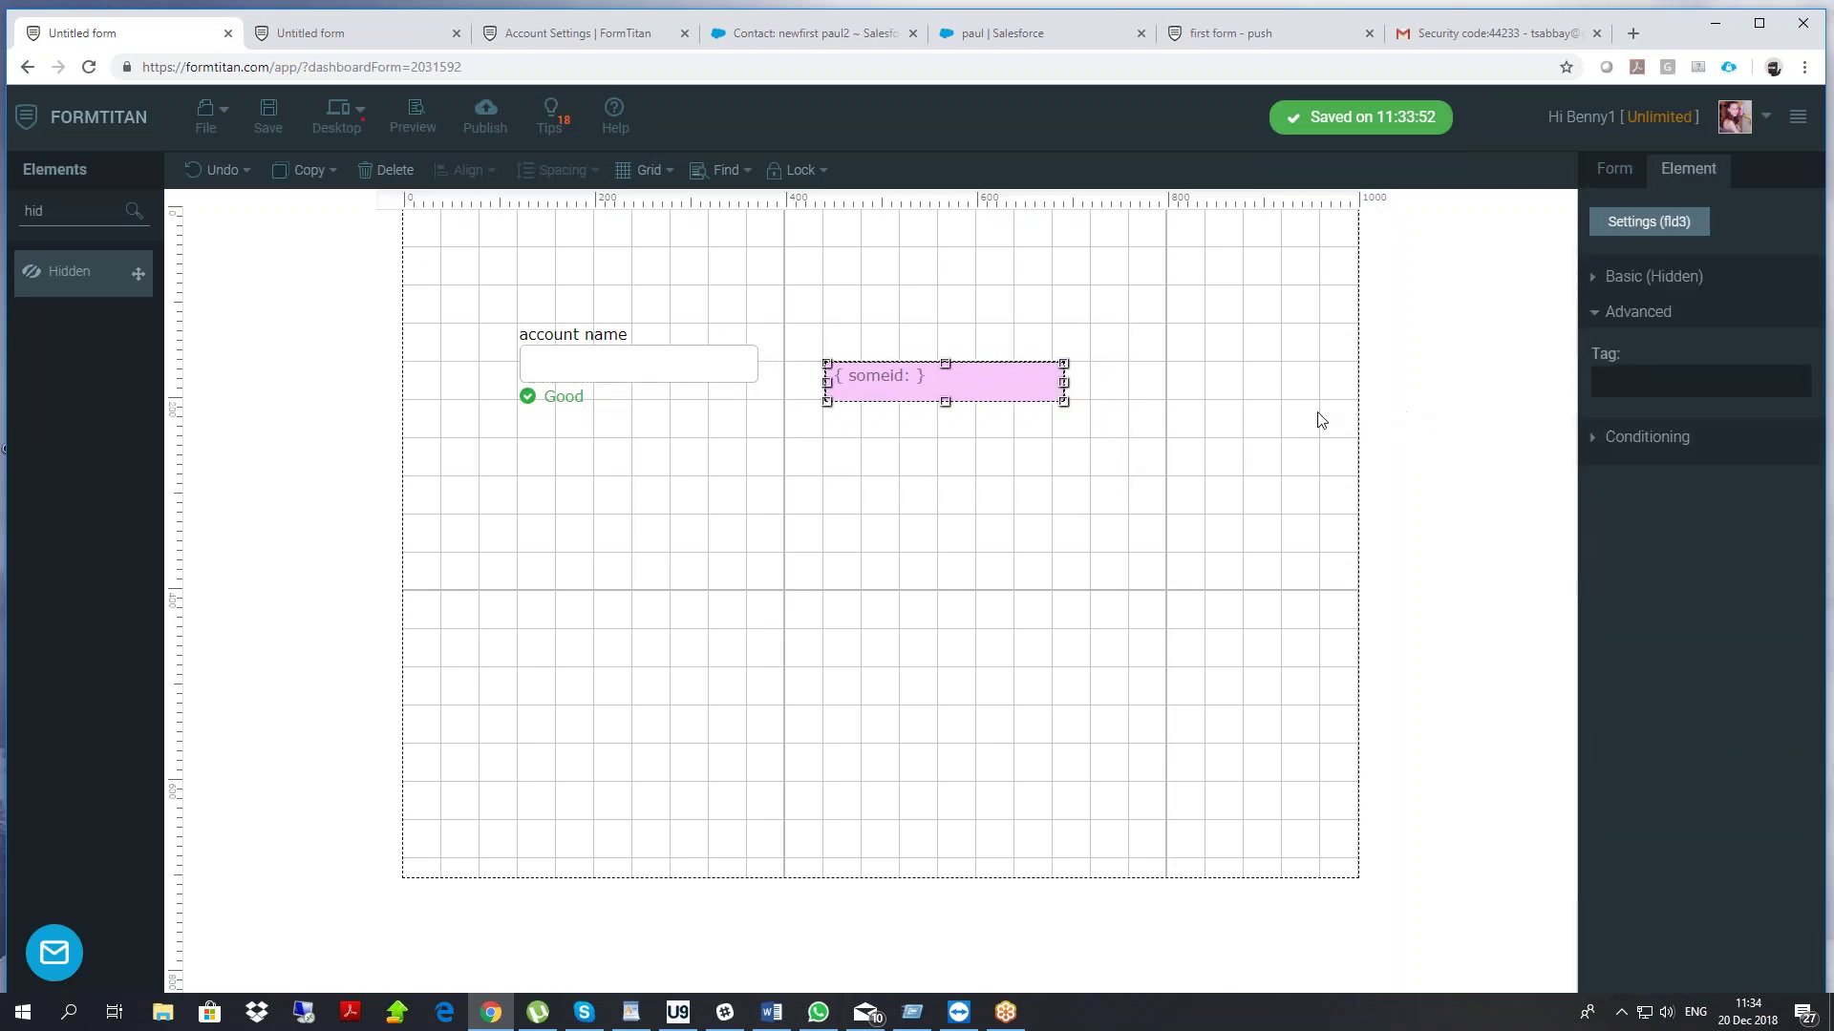
left_click_drag(602, 366, 594, 337)
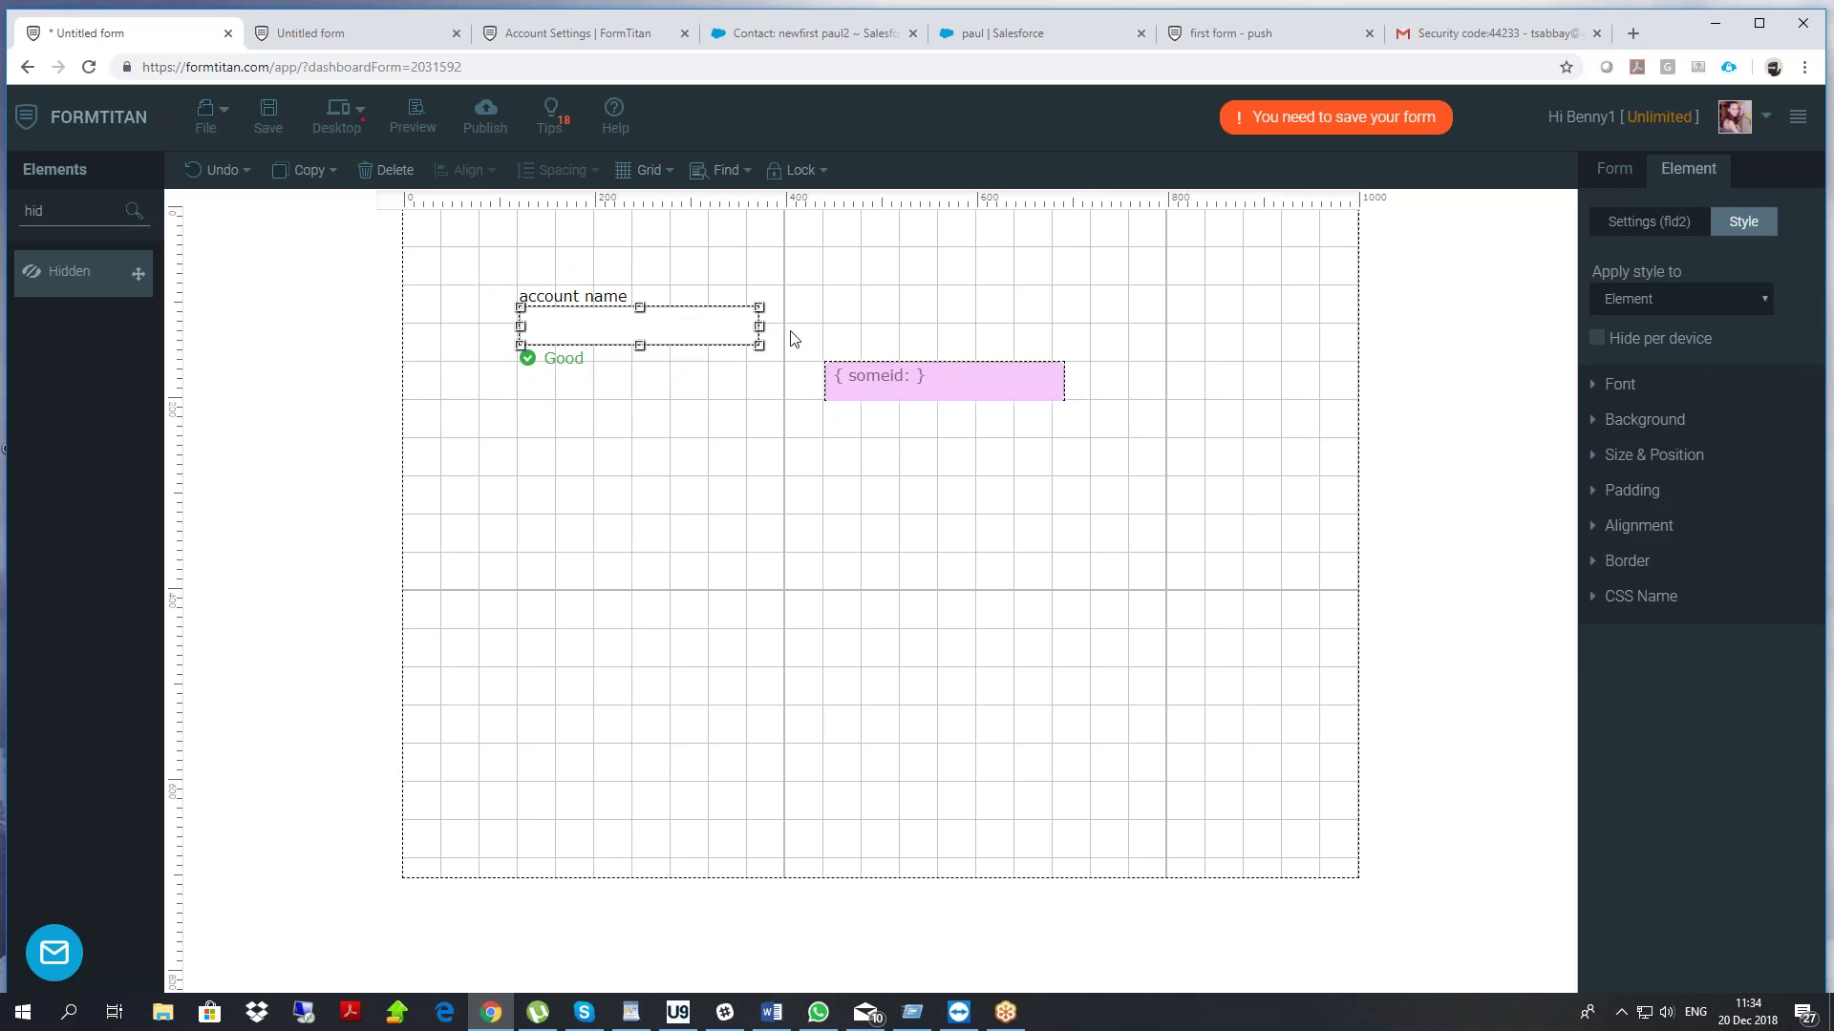
left_click_drag(817, 319, 1141, 464)
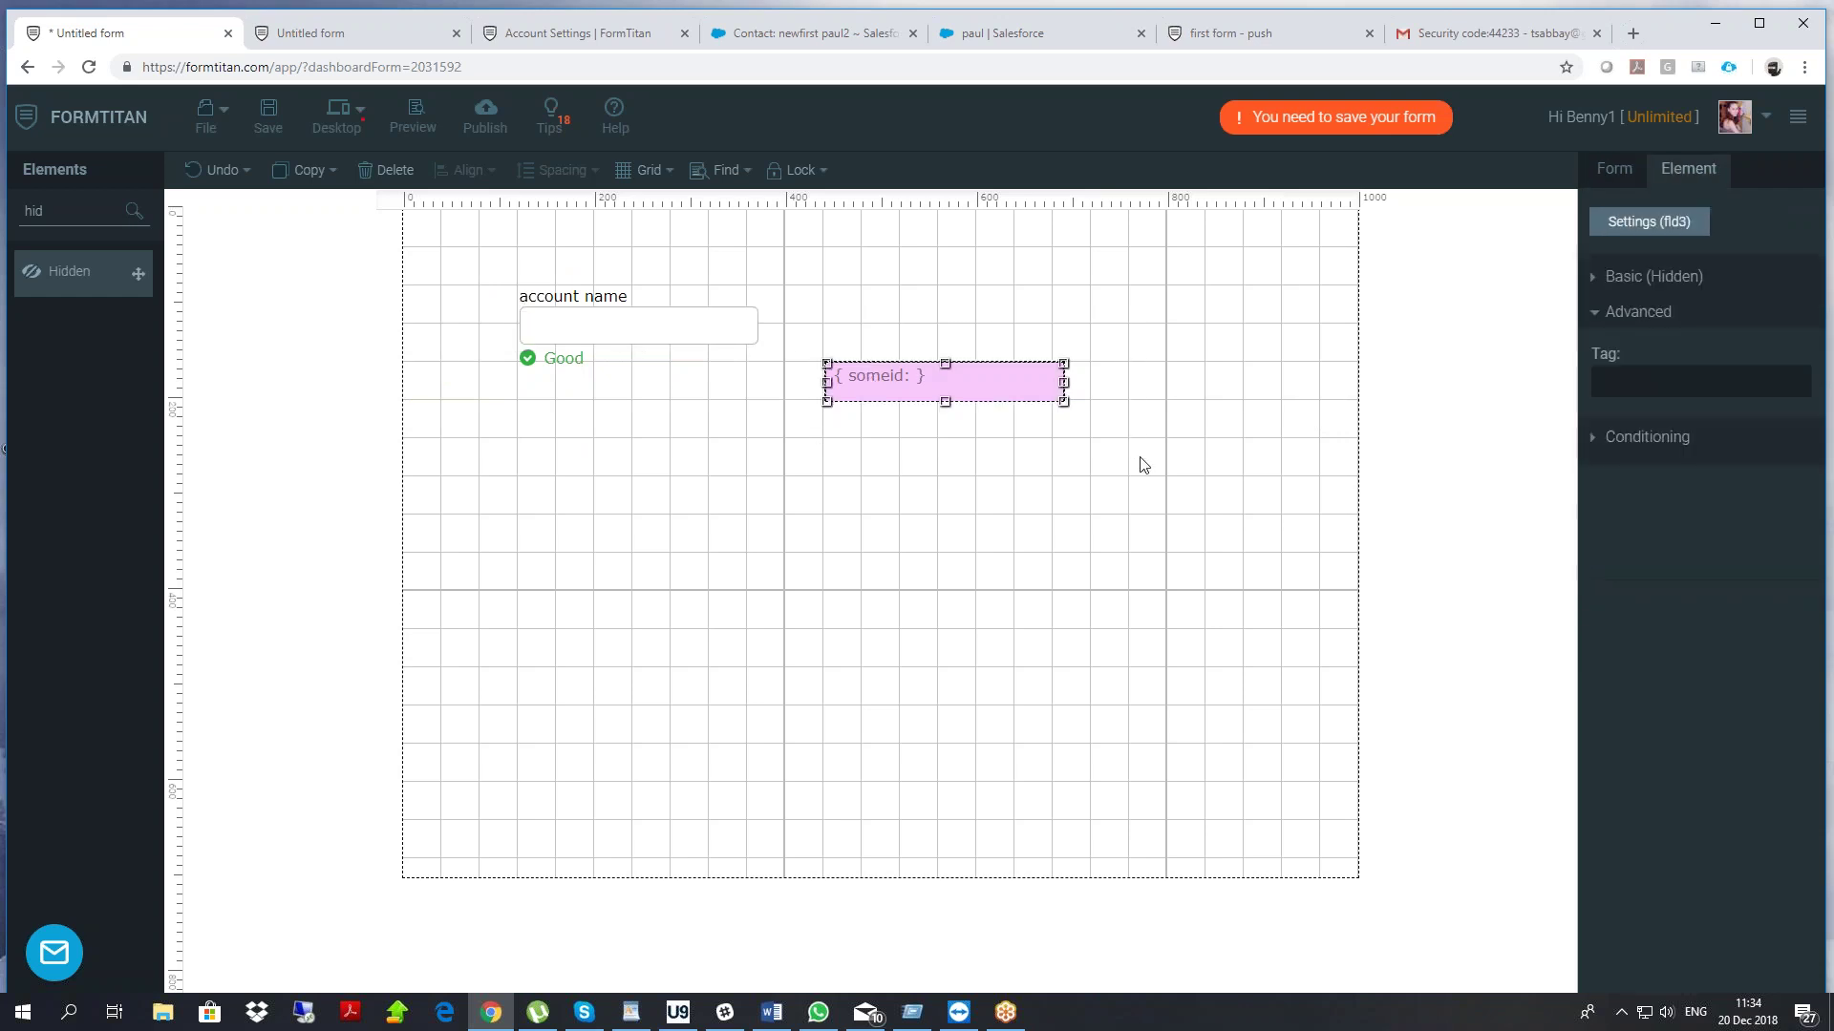
Add a Button beside account name as a Salesforce Action captioned 'search'
left_click_drag(59, 212, 10, 255)
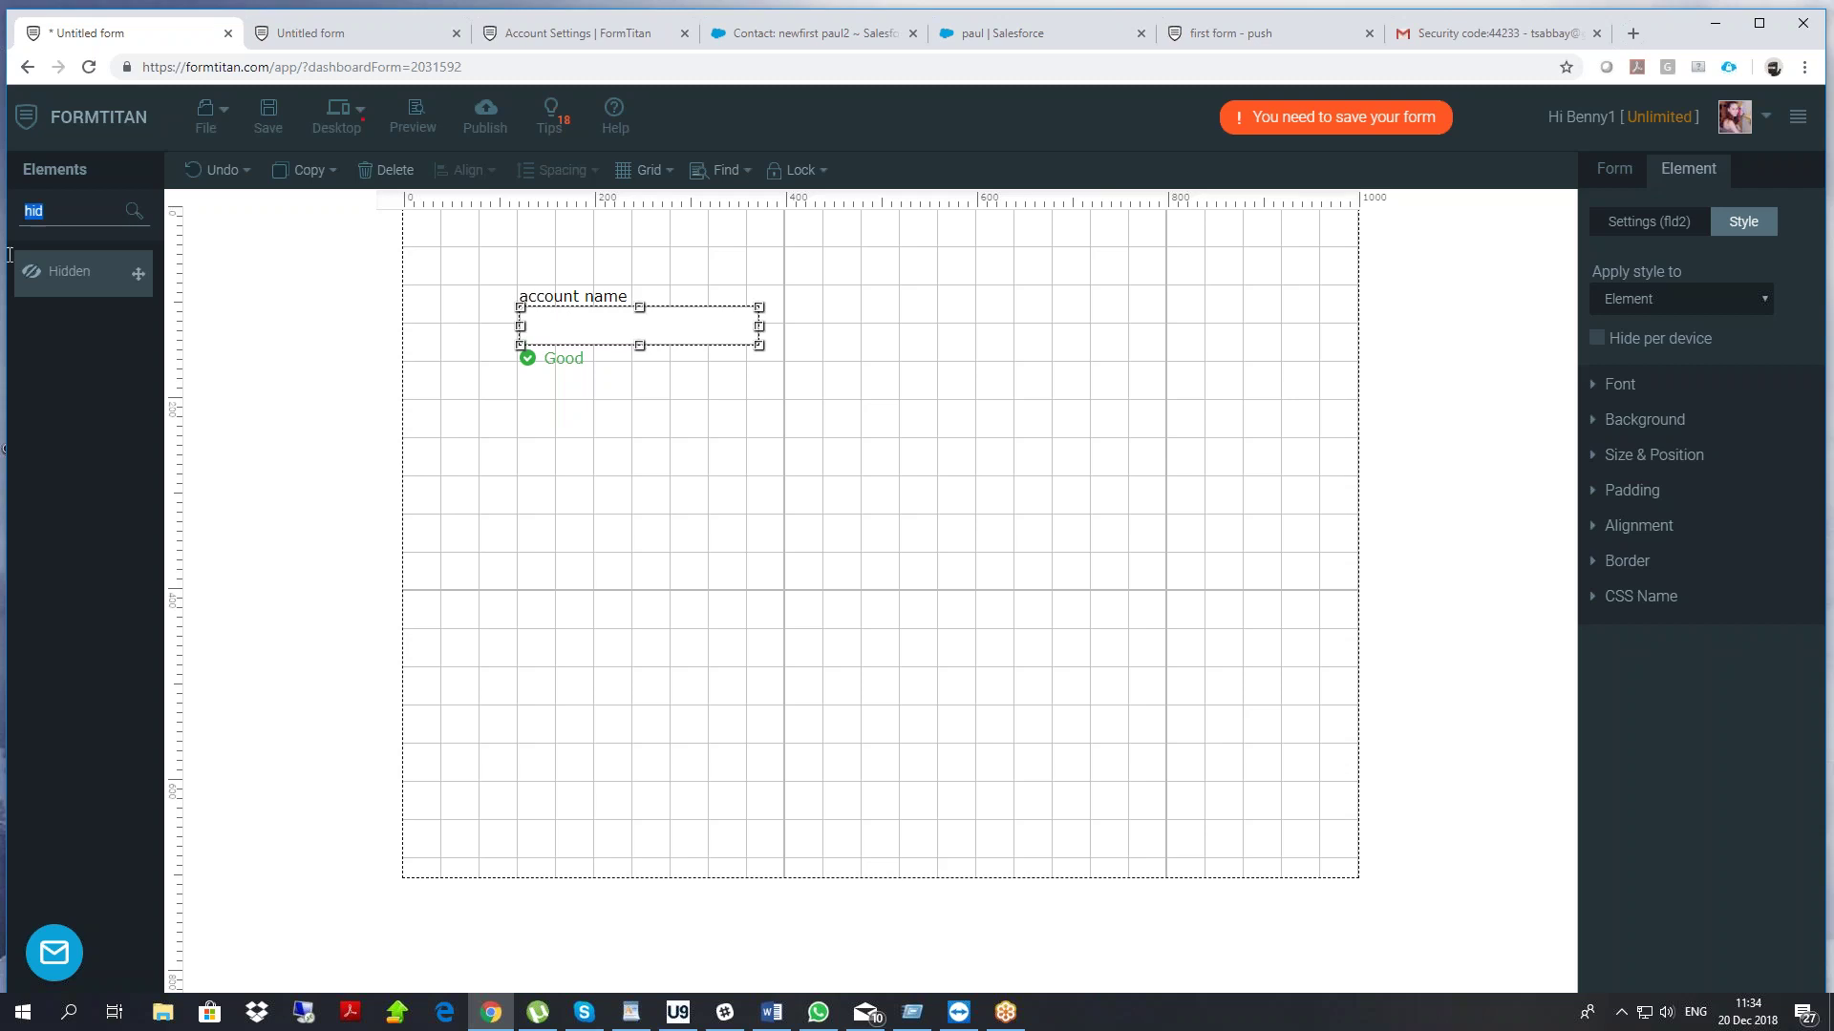
type("but")
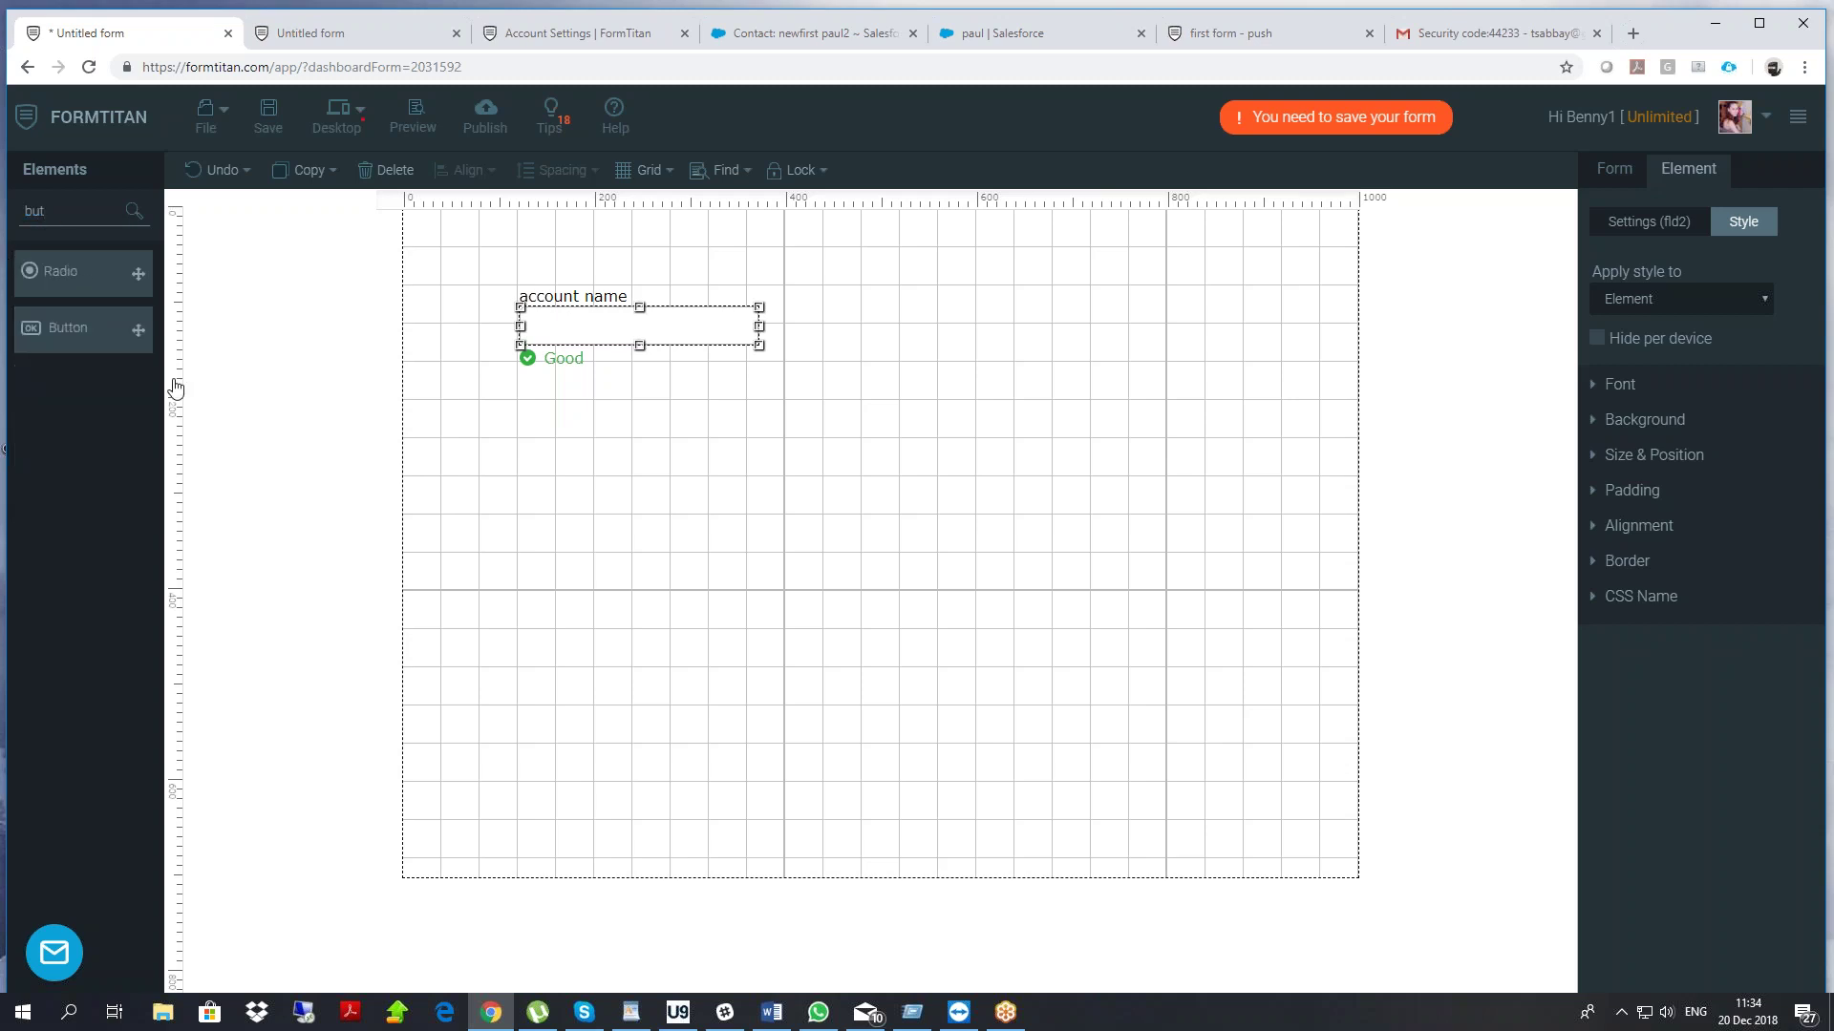
left_click_drag(90, 349, 852, 346)
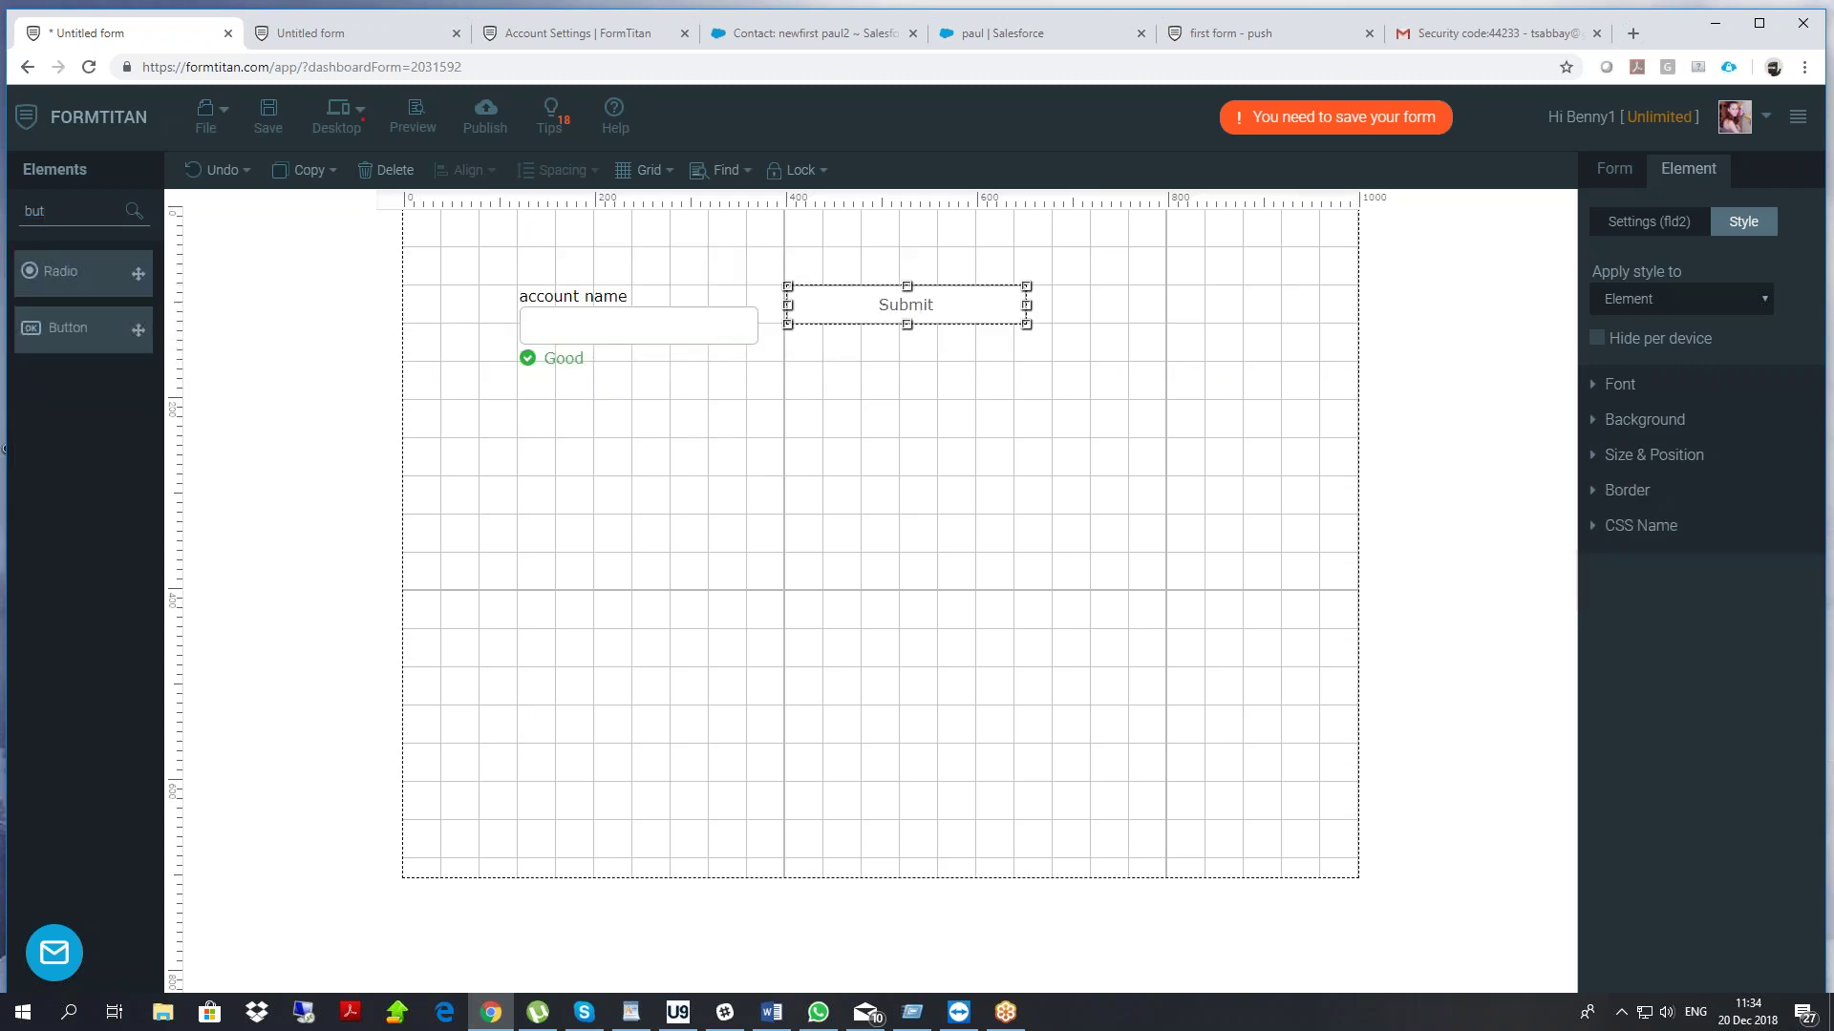
left_click(1649, 223)
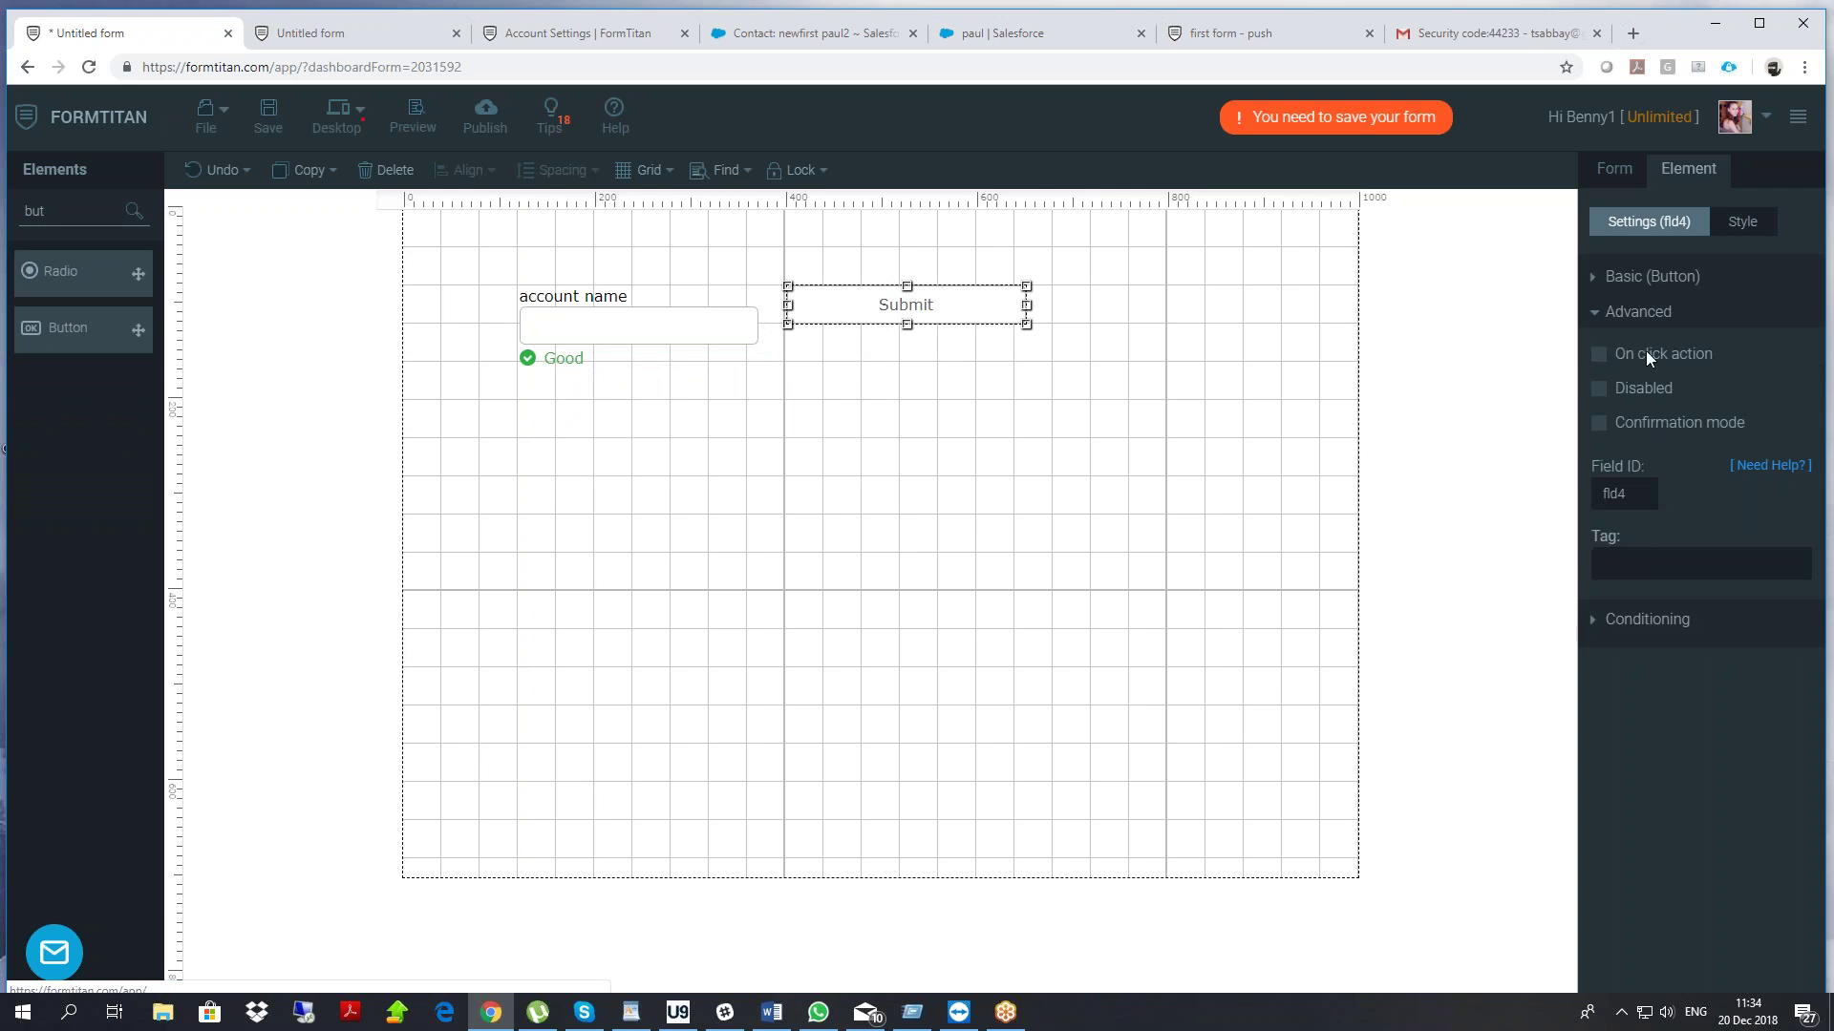
left_click(1623, 276)
left_click(1639, 479)
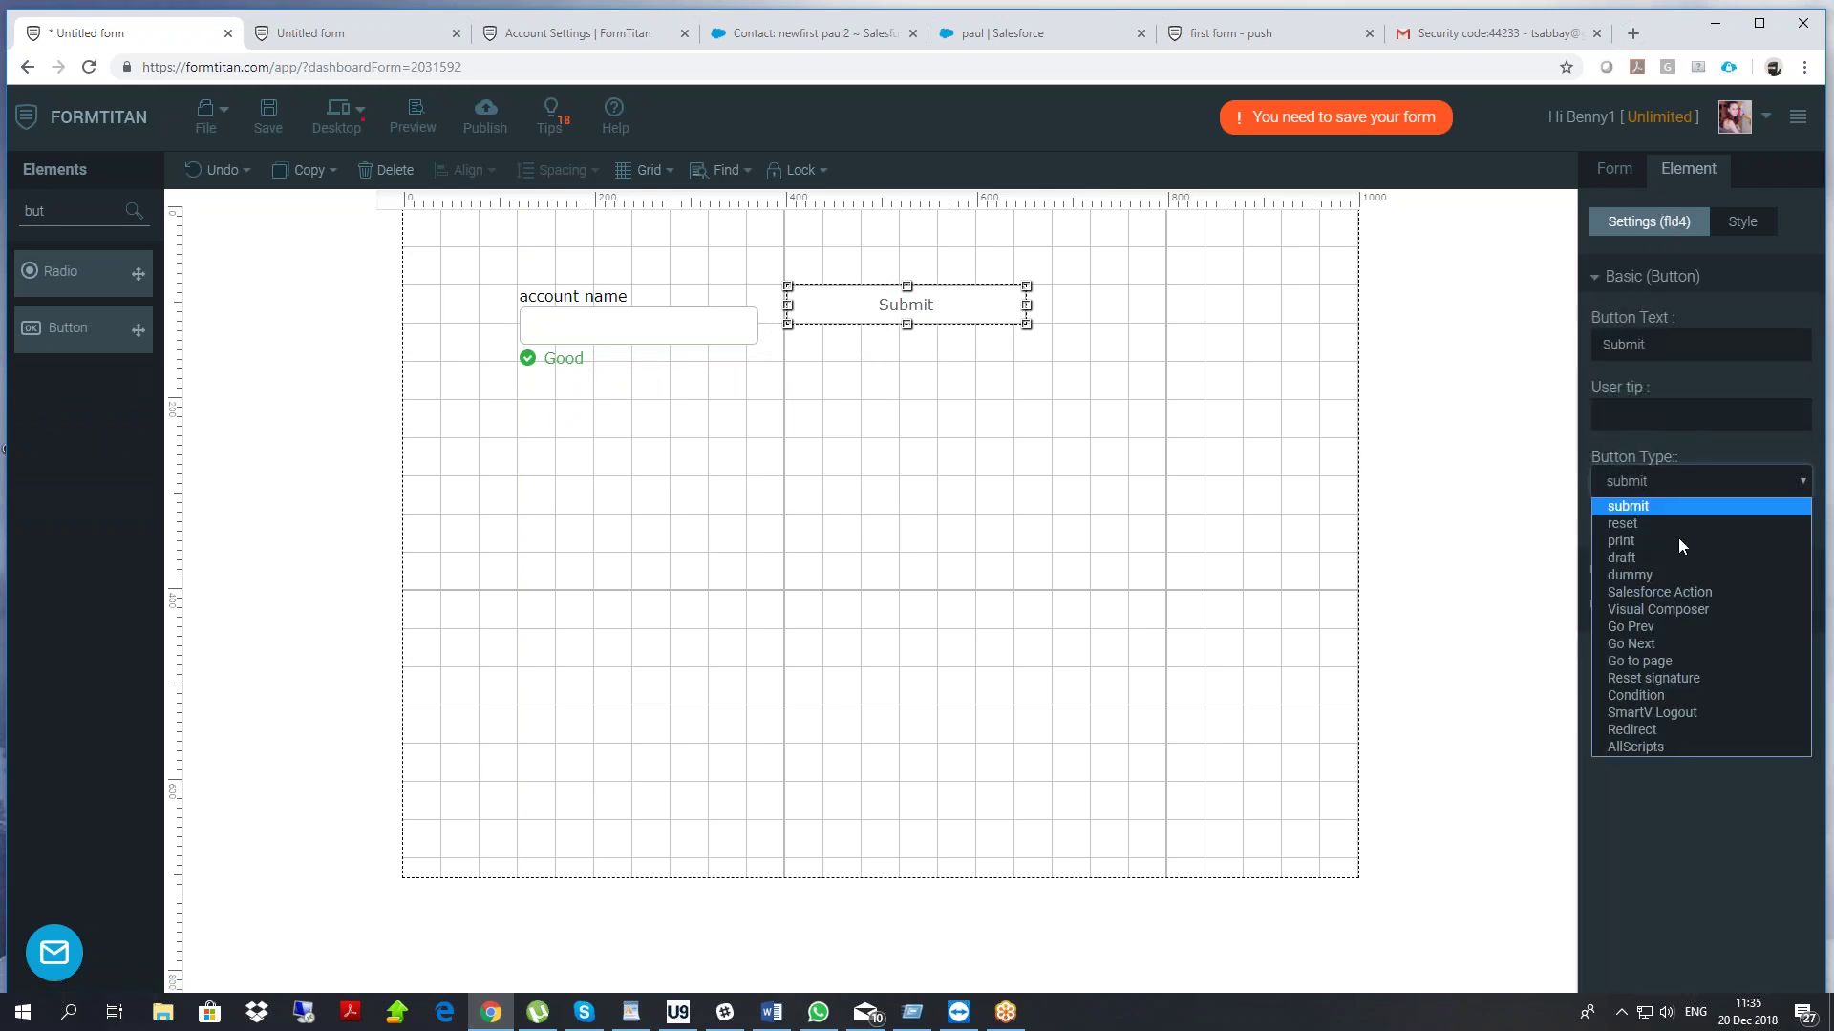
left_click(1690, 596)
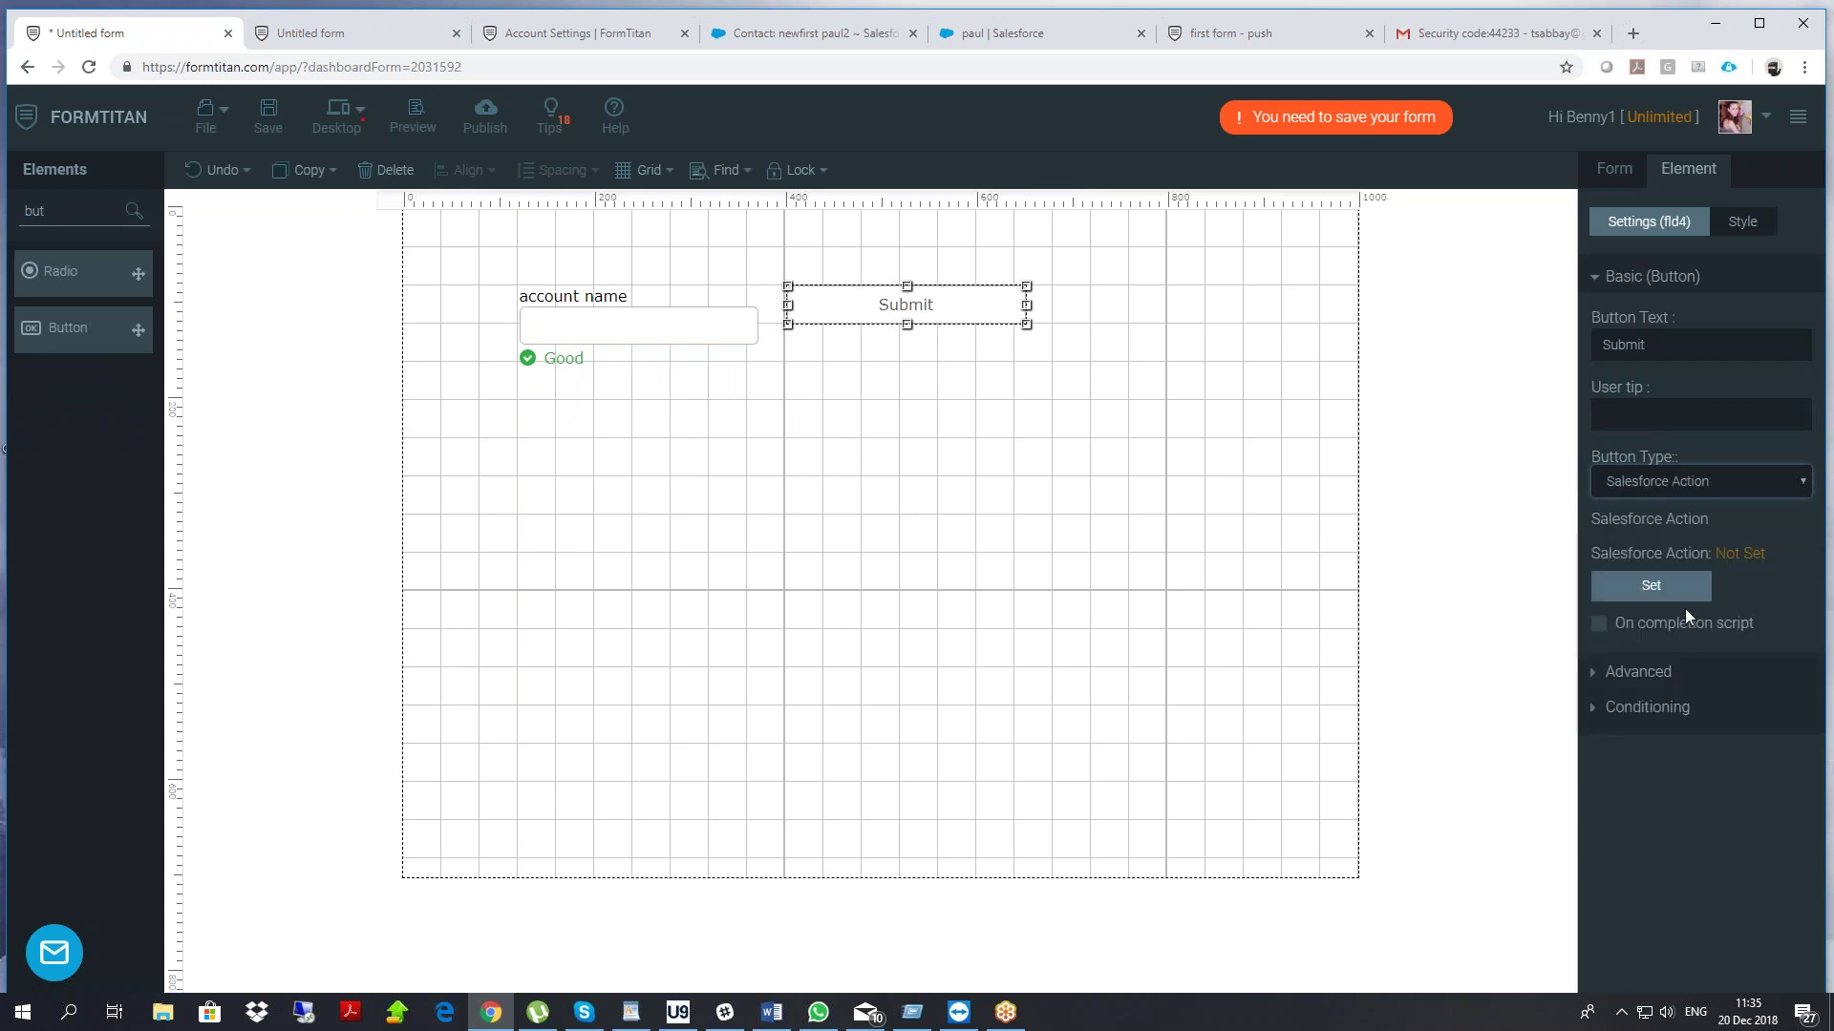
left_click_drag(1681, 361, 1531, 364)
type("search")
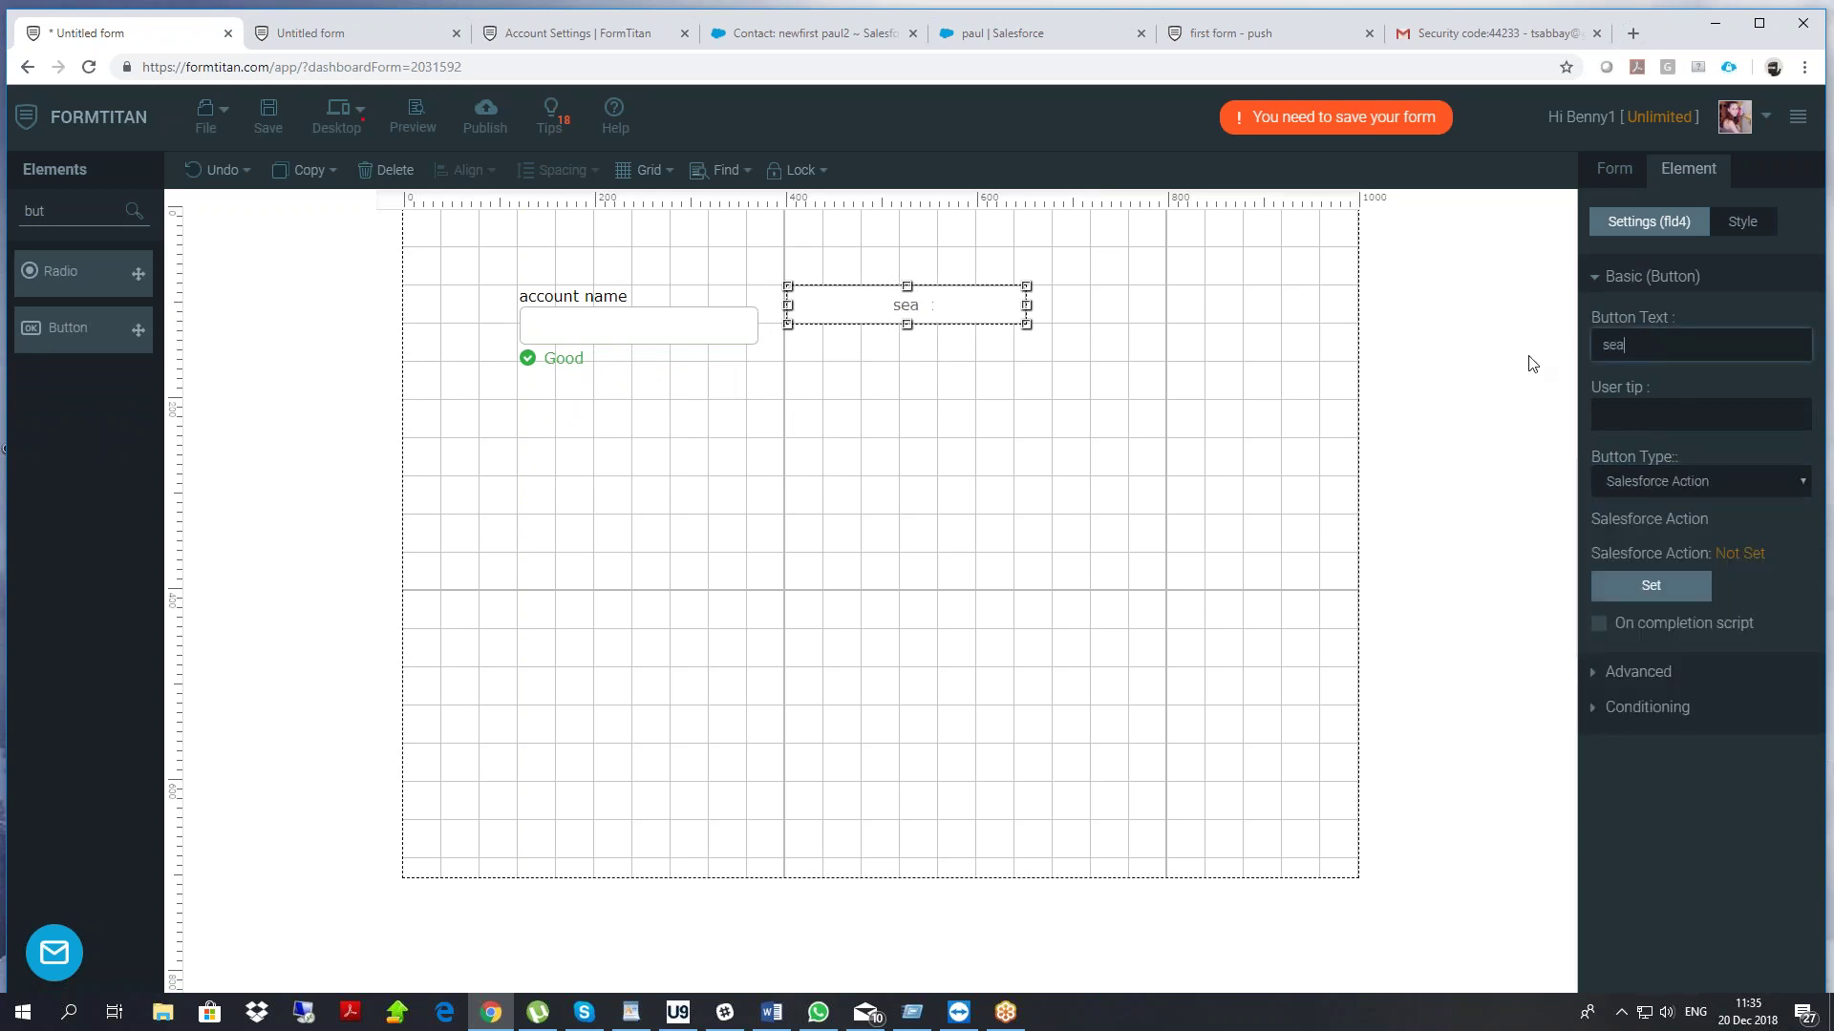
Add a Textbox below account name labelled 'acc number'
double_click(38, 211)
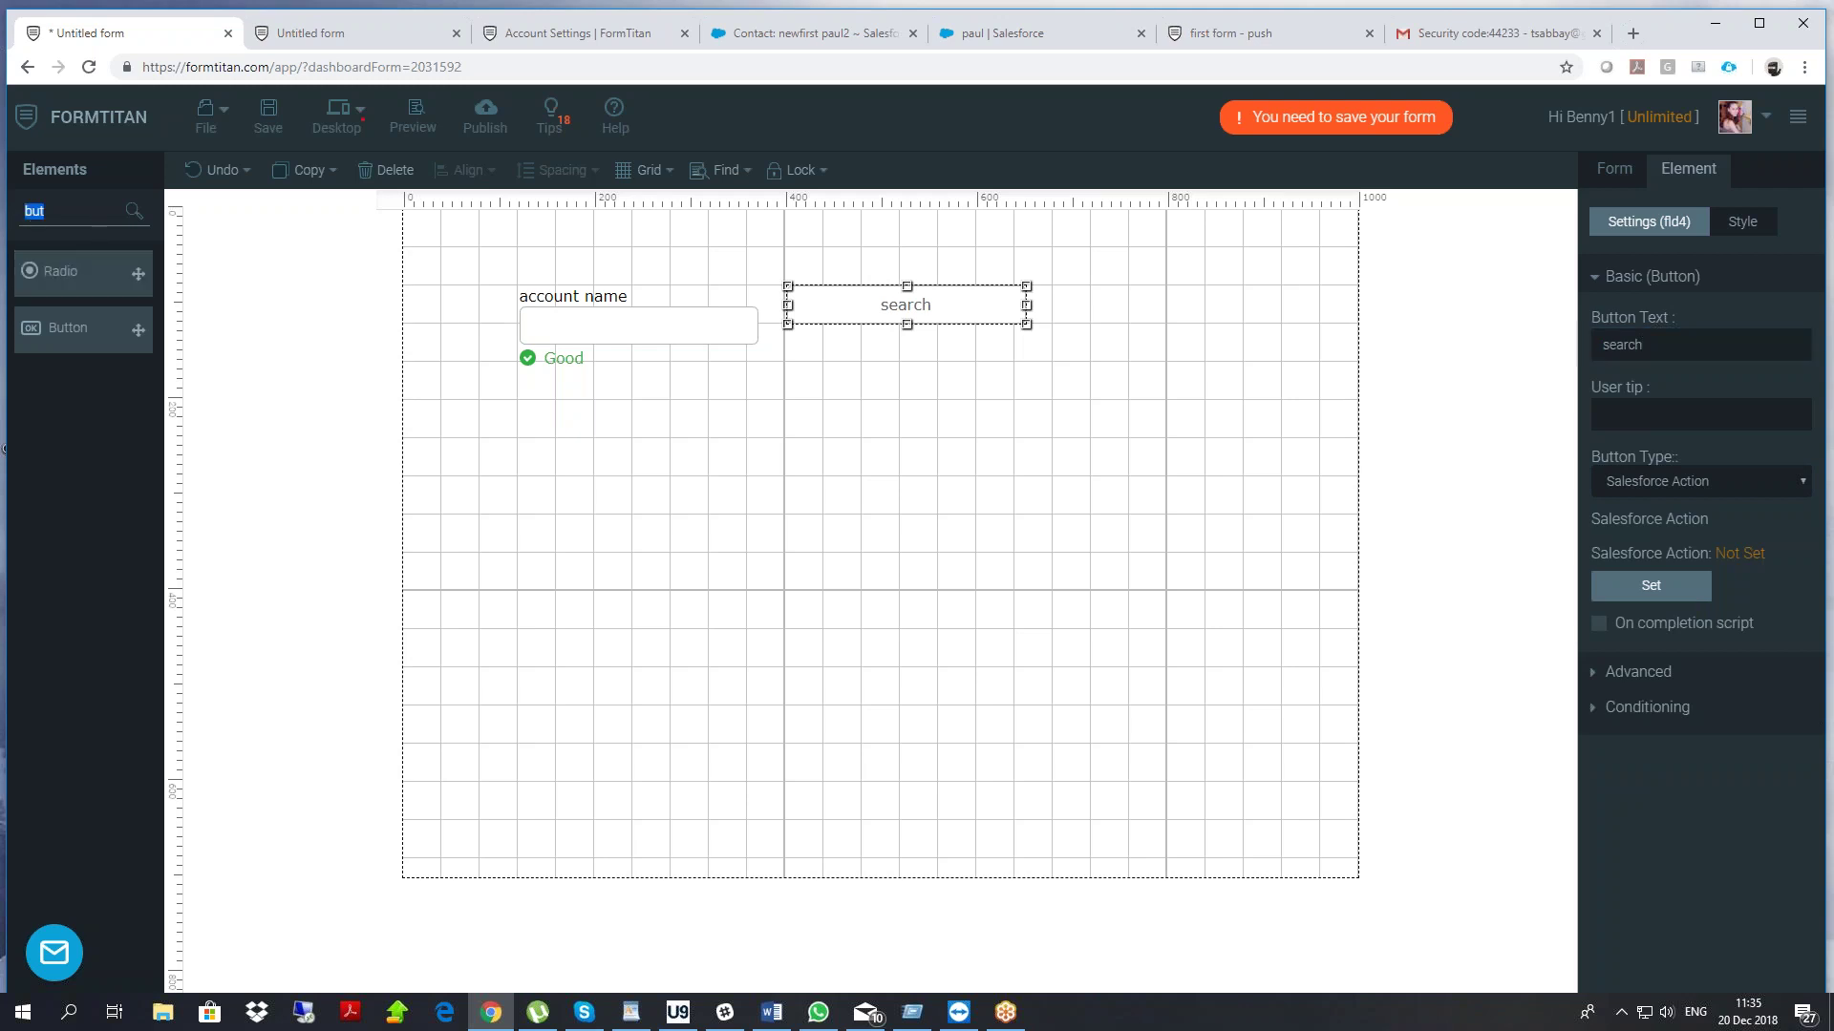
type("text")
left_click_drag(77, 328, 589, 408)
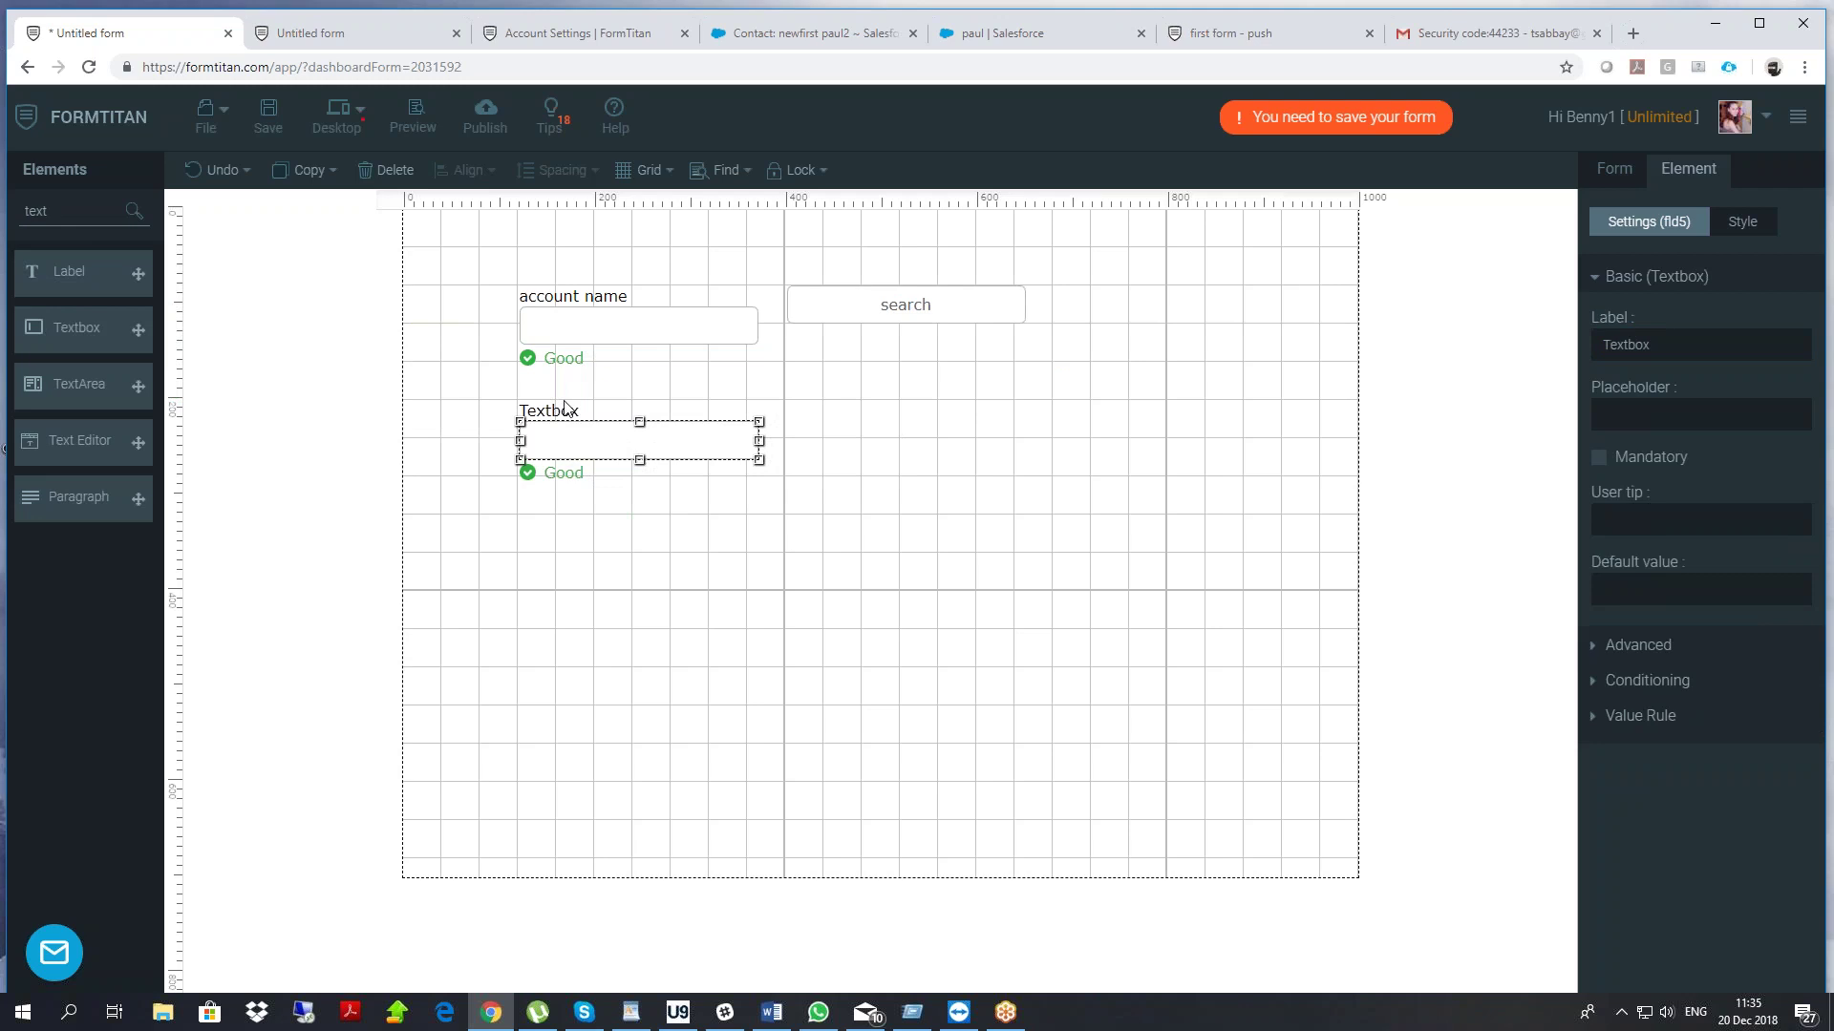
double_click(566, 409)
type("nu")
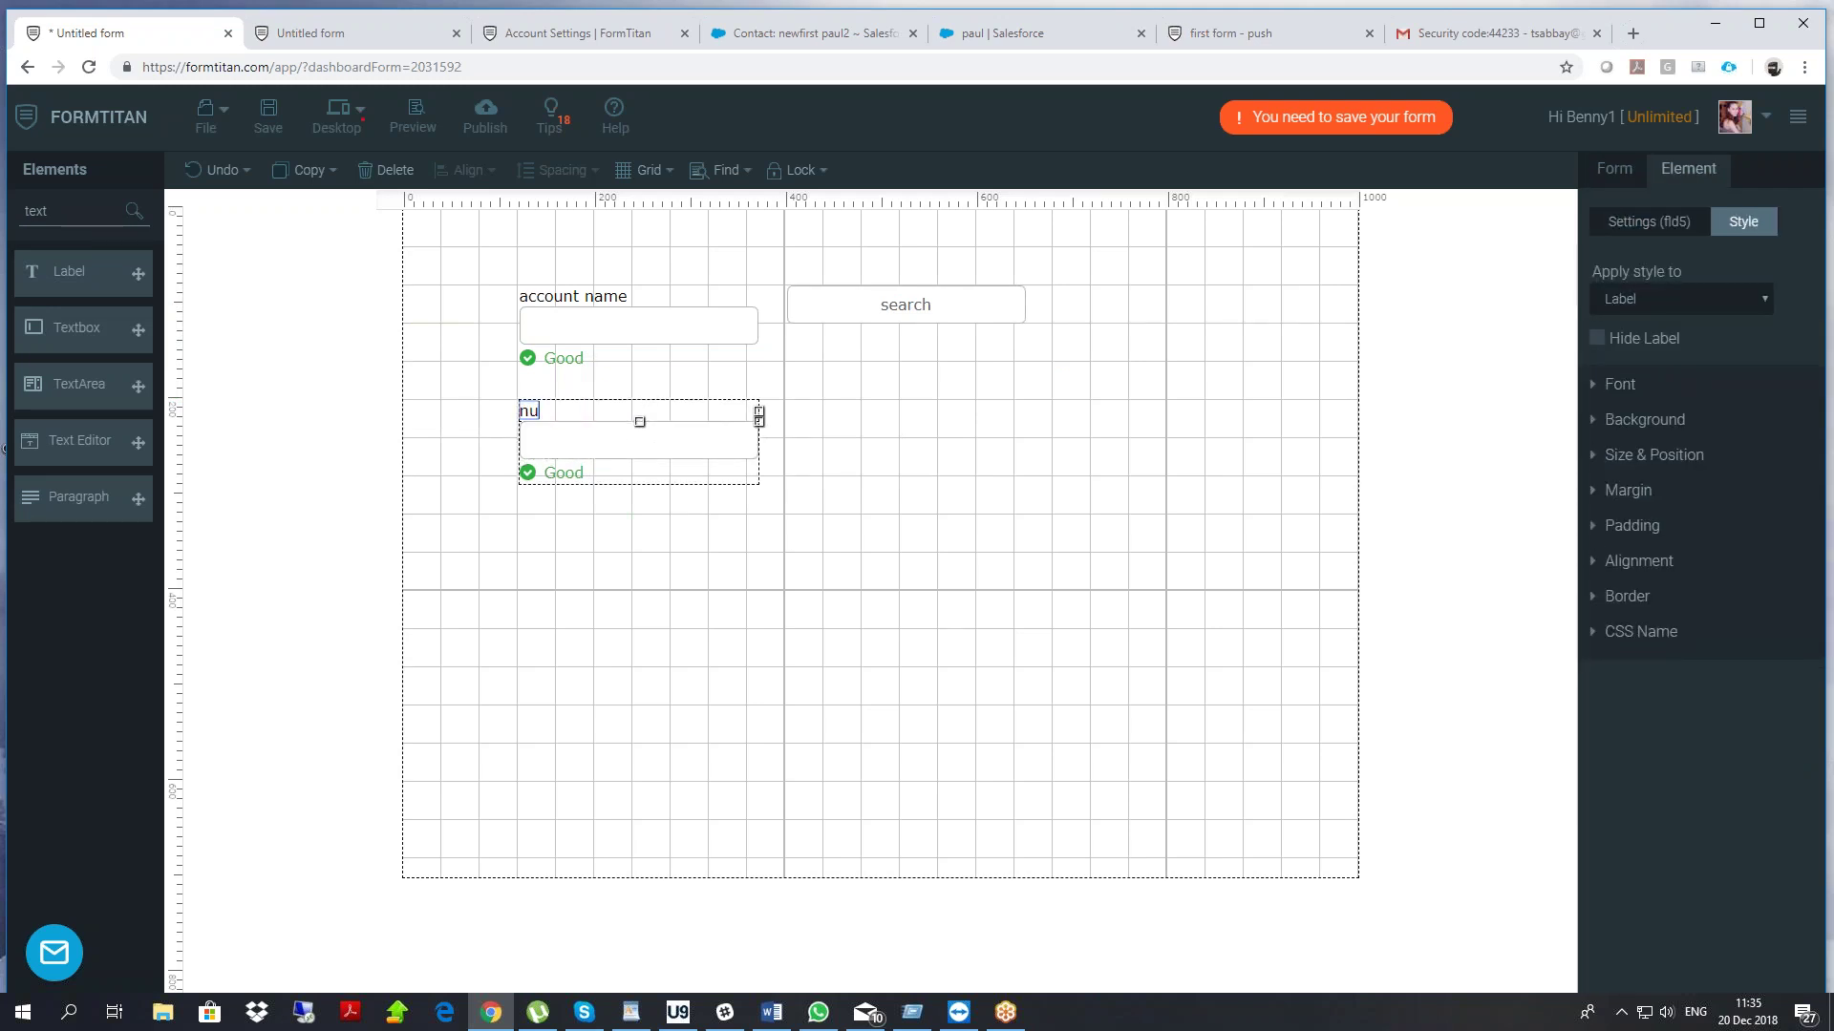
key("BackSpace")
type("acc number")
Add a Hidden field to the form and name it 'acc id'
double_click(57, 211)
type("hide")
left_click_drag(153, 269, 1032, 489)
double_click(1633, 345)
type("ac")
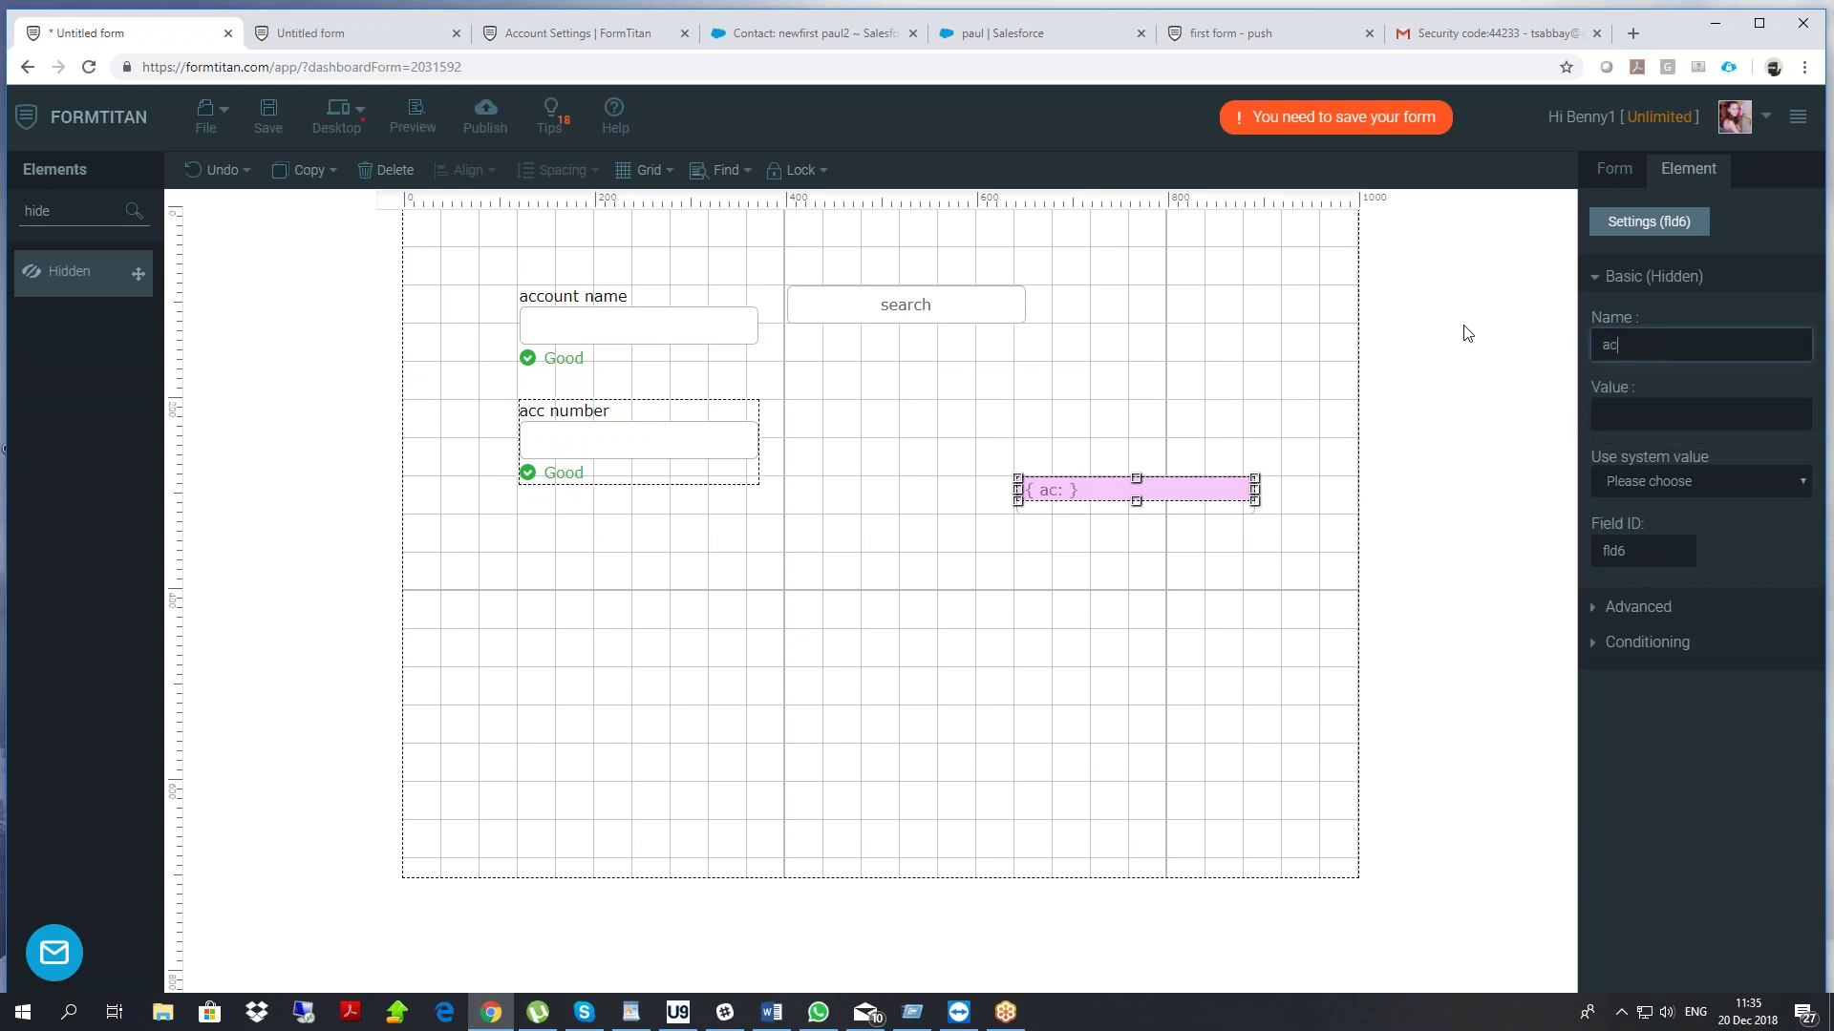
left_click(1054, 358)
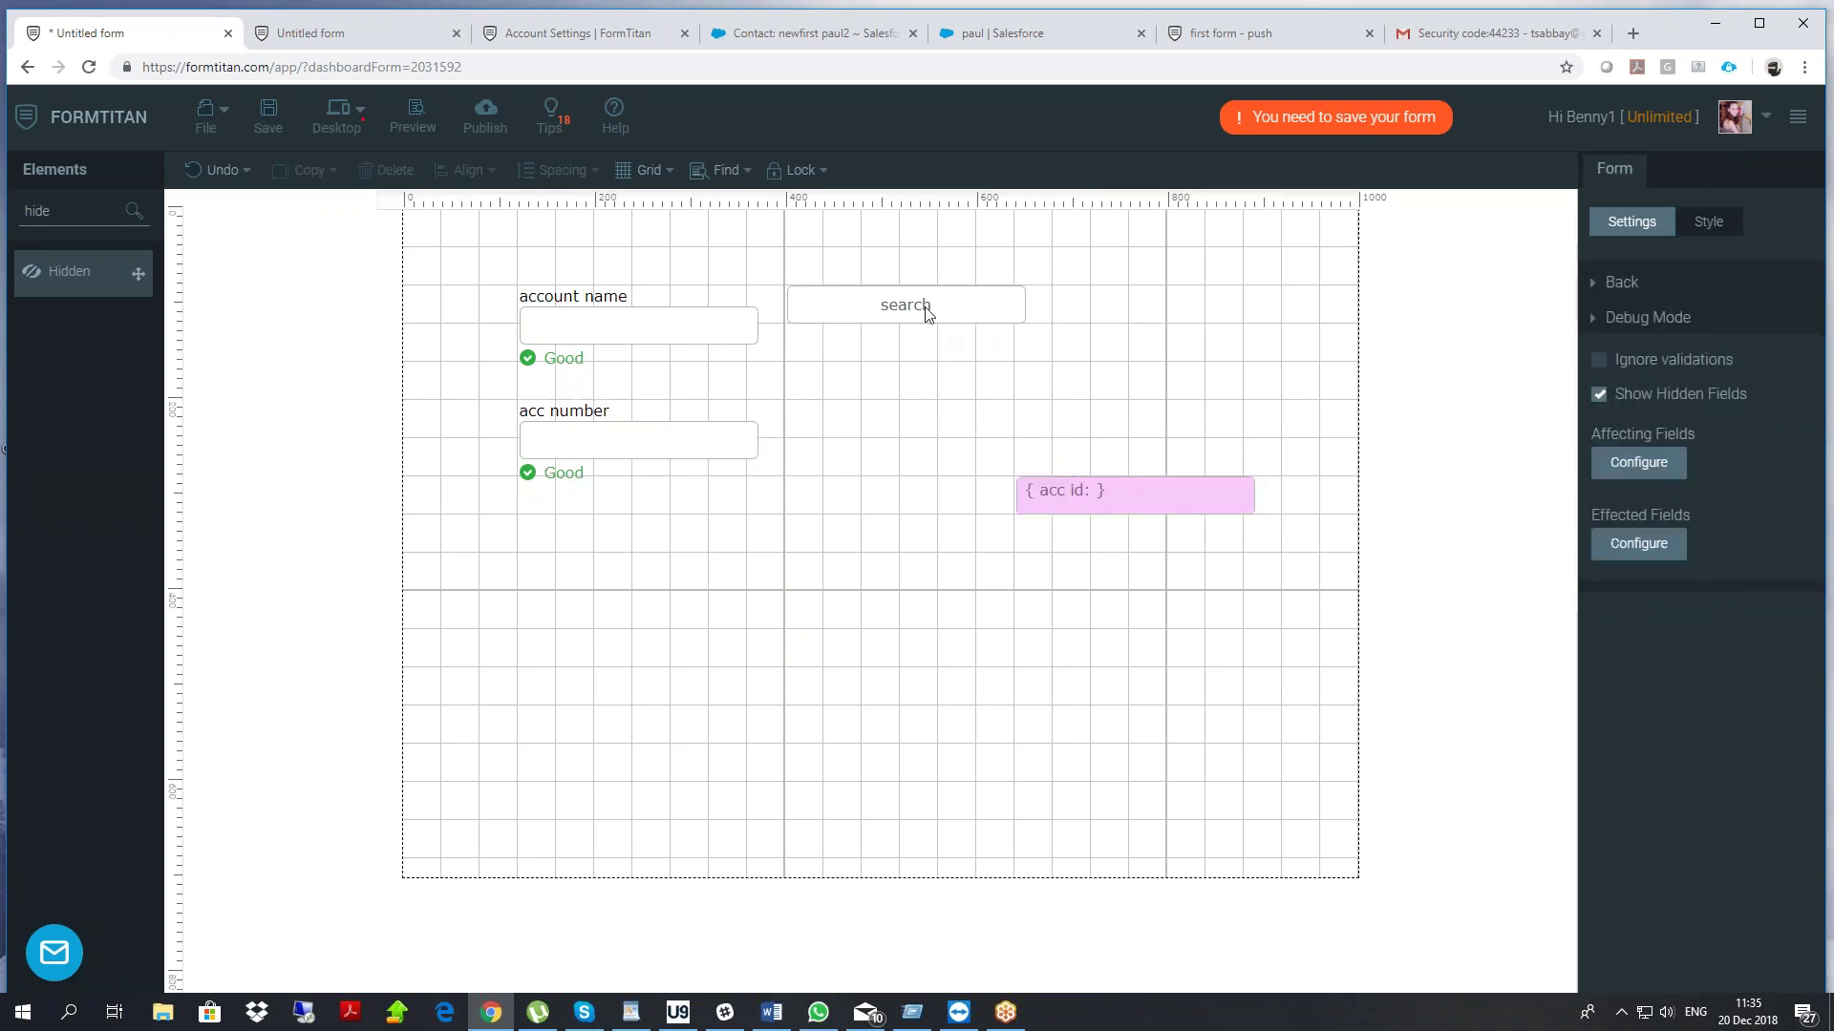
left_click(926, 309)
left_click(1638, 222)
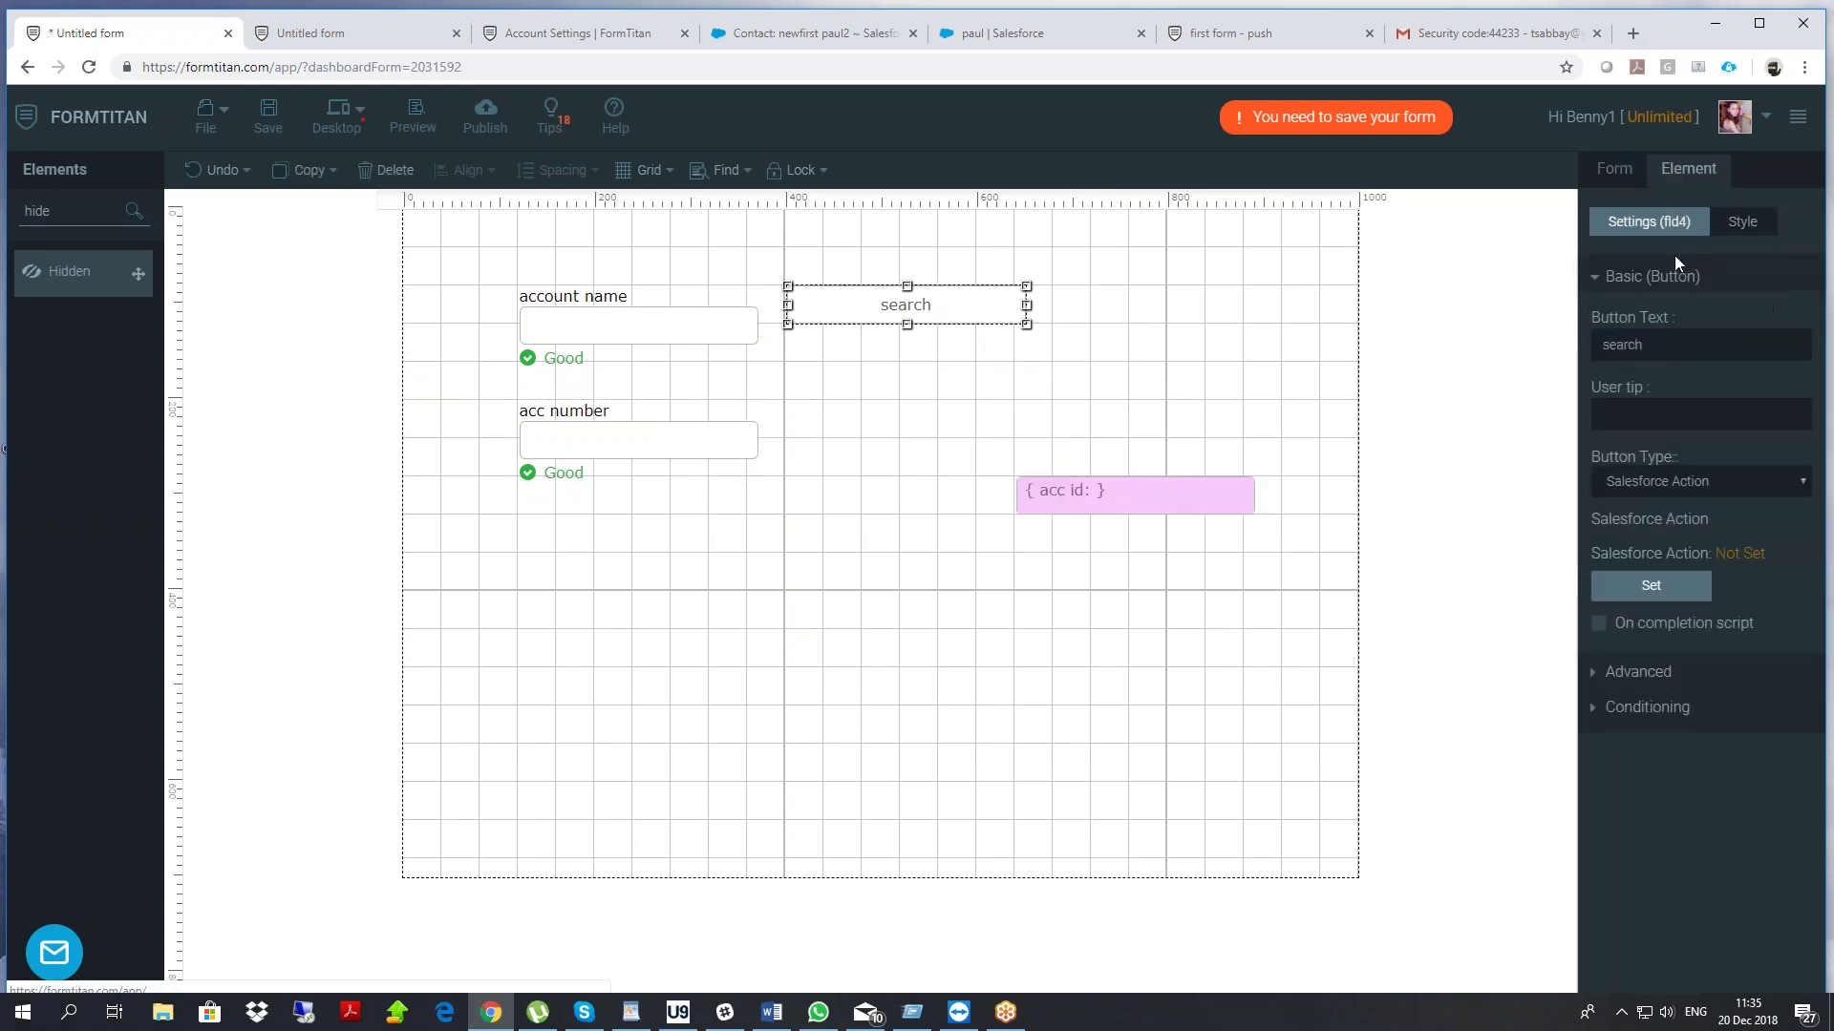
Start a get integration on the search button targeting the Salesforce Account object
left_click(1674, 593)
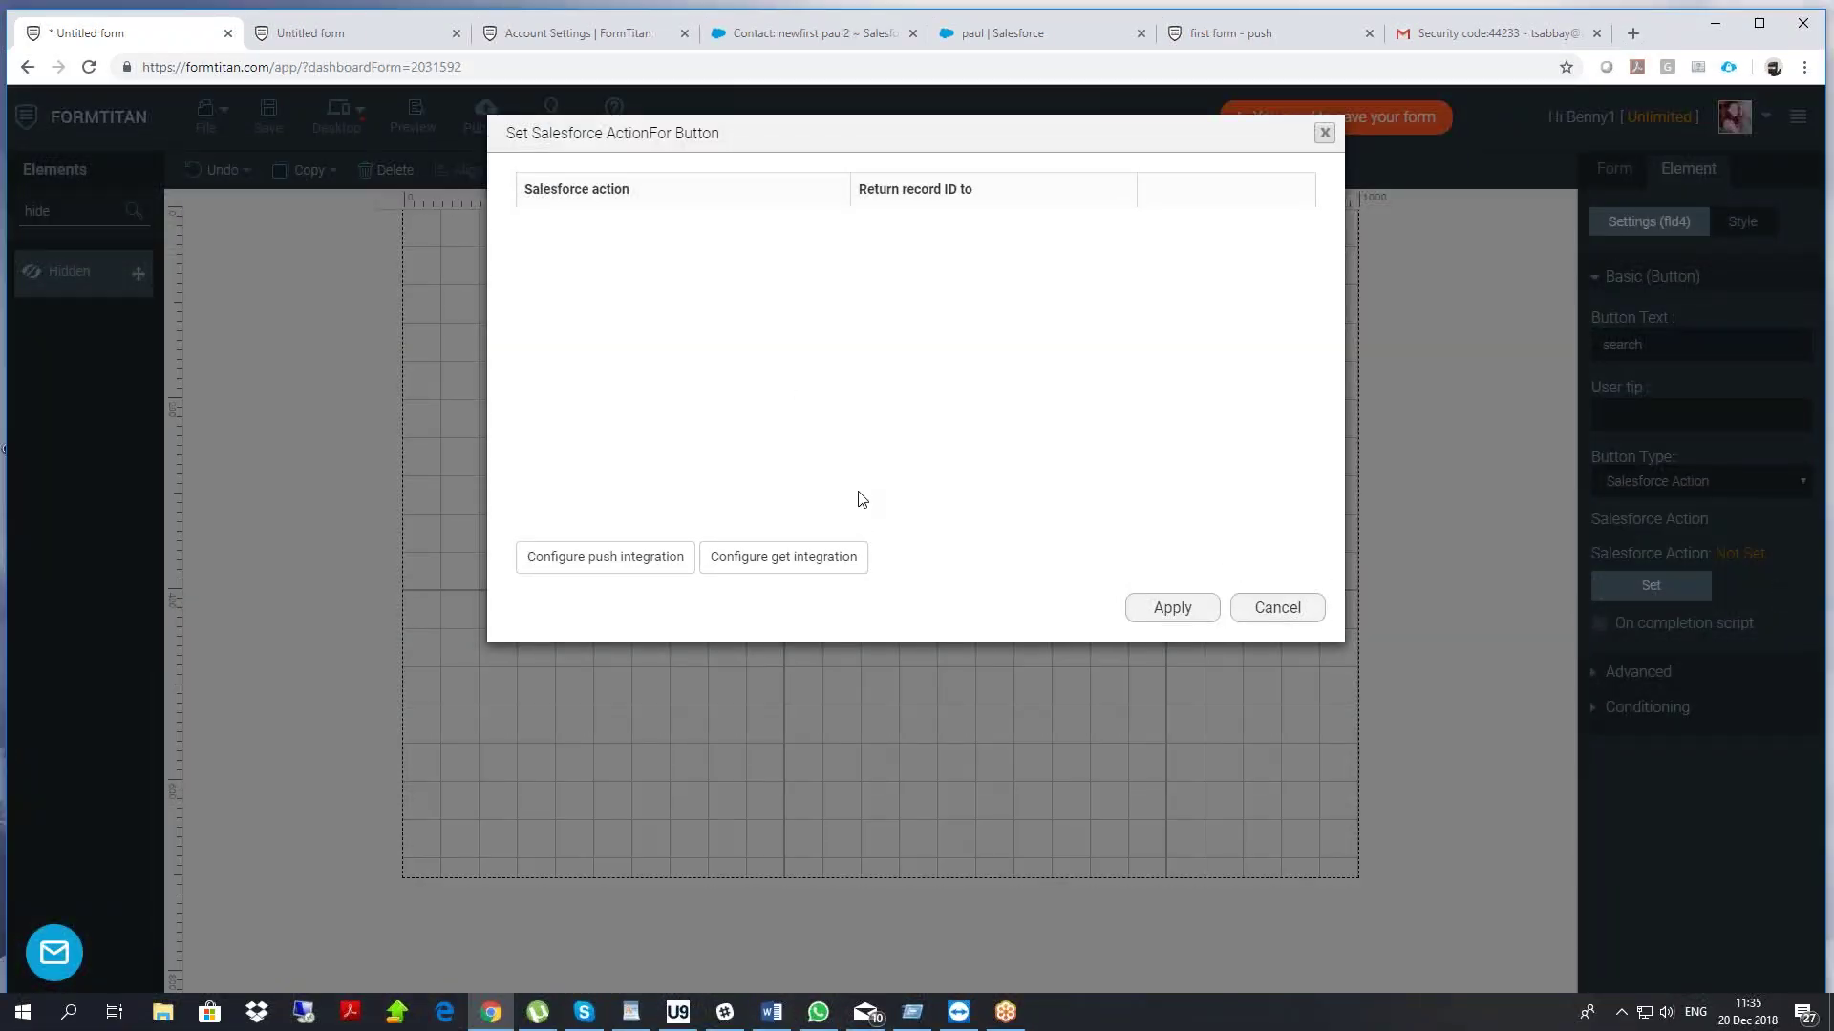
left_click(779, 562)
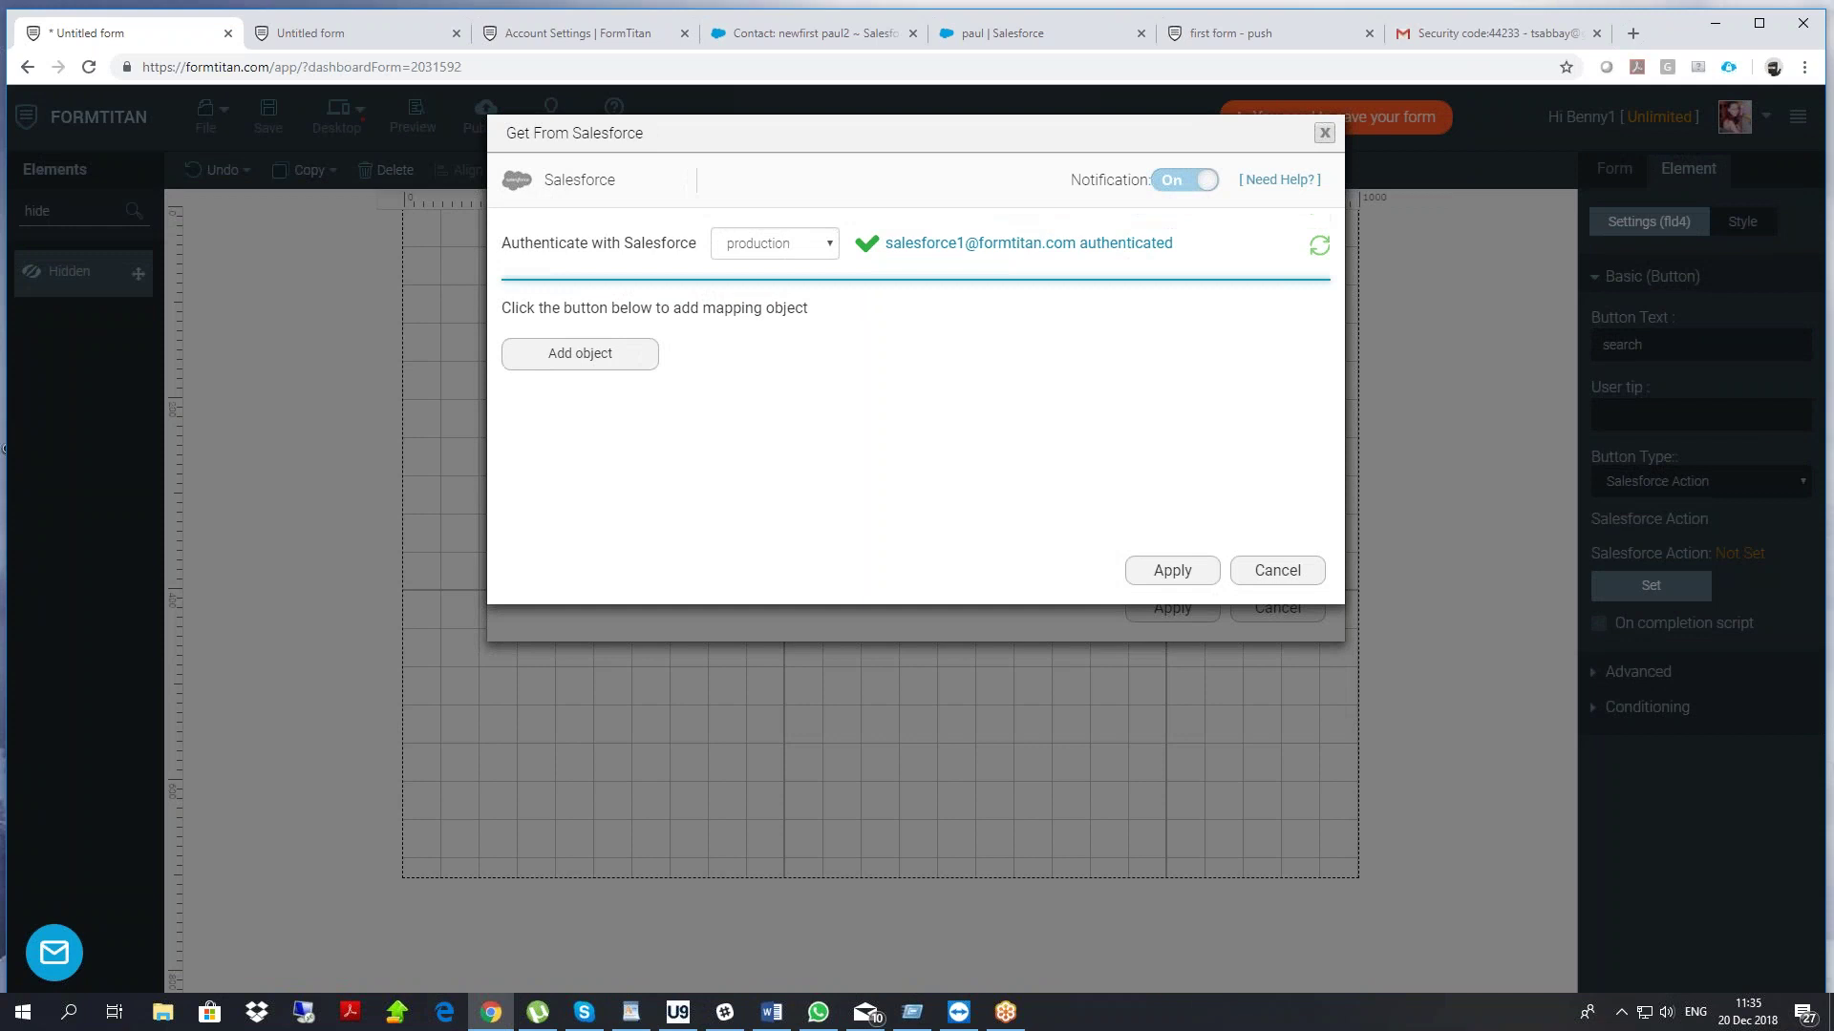
left_click(573, 354)
left_click(598, 256)
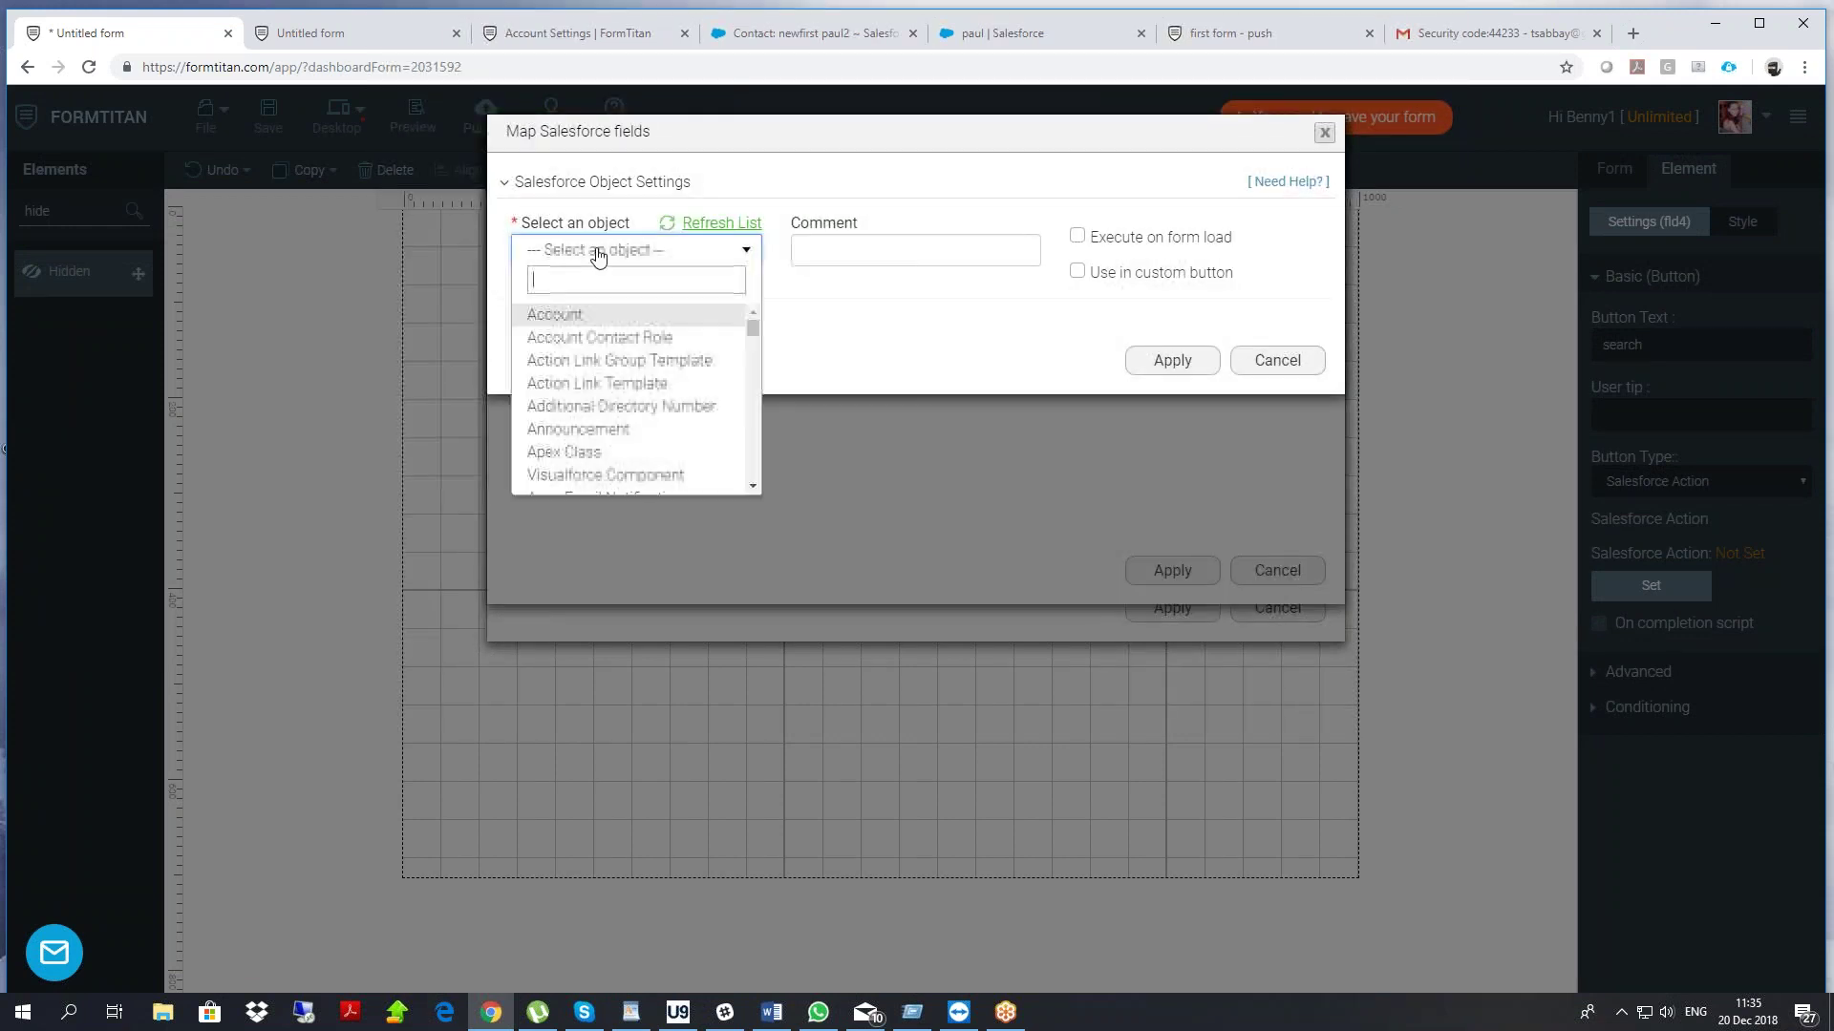
left_click(576, 309)
Set the lookup condition Account Name Equals account name, and enable it for the custom button
left_click(574, 318)
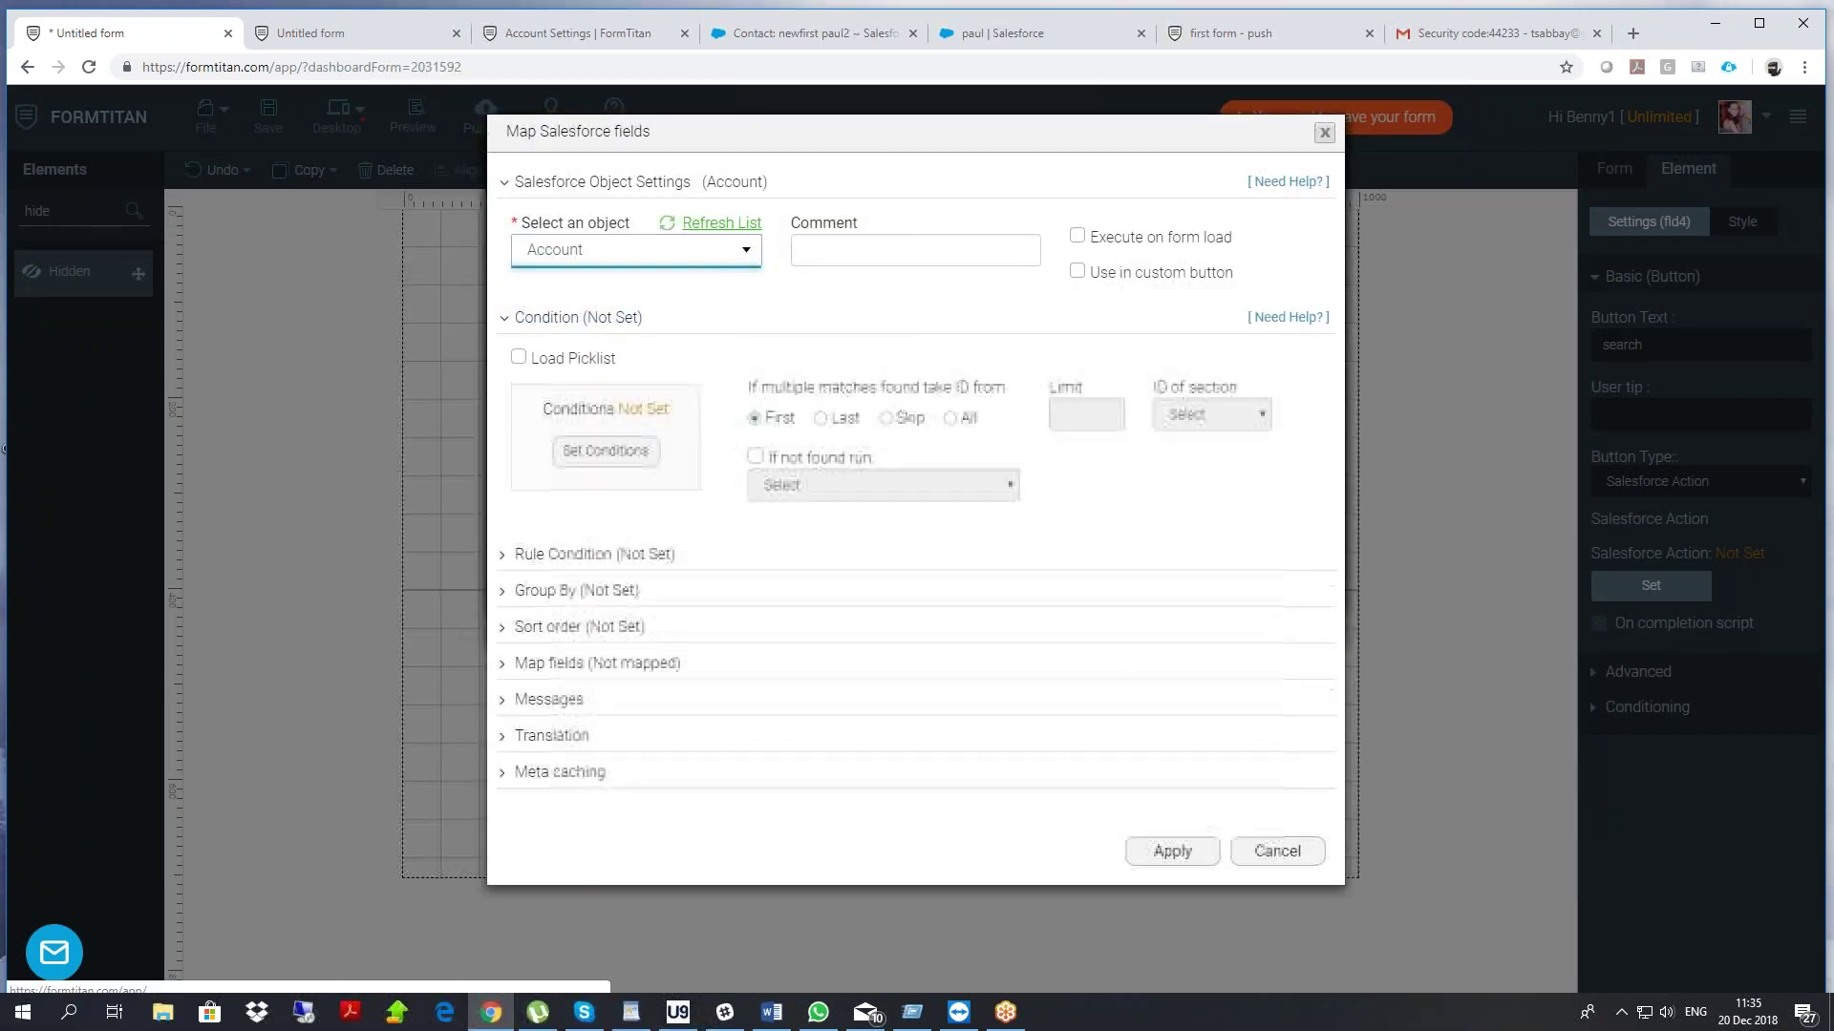
left_click(606, 447)
left_click(606, 191)
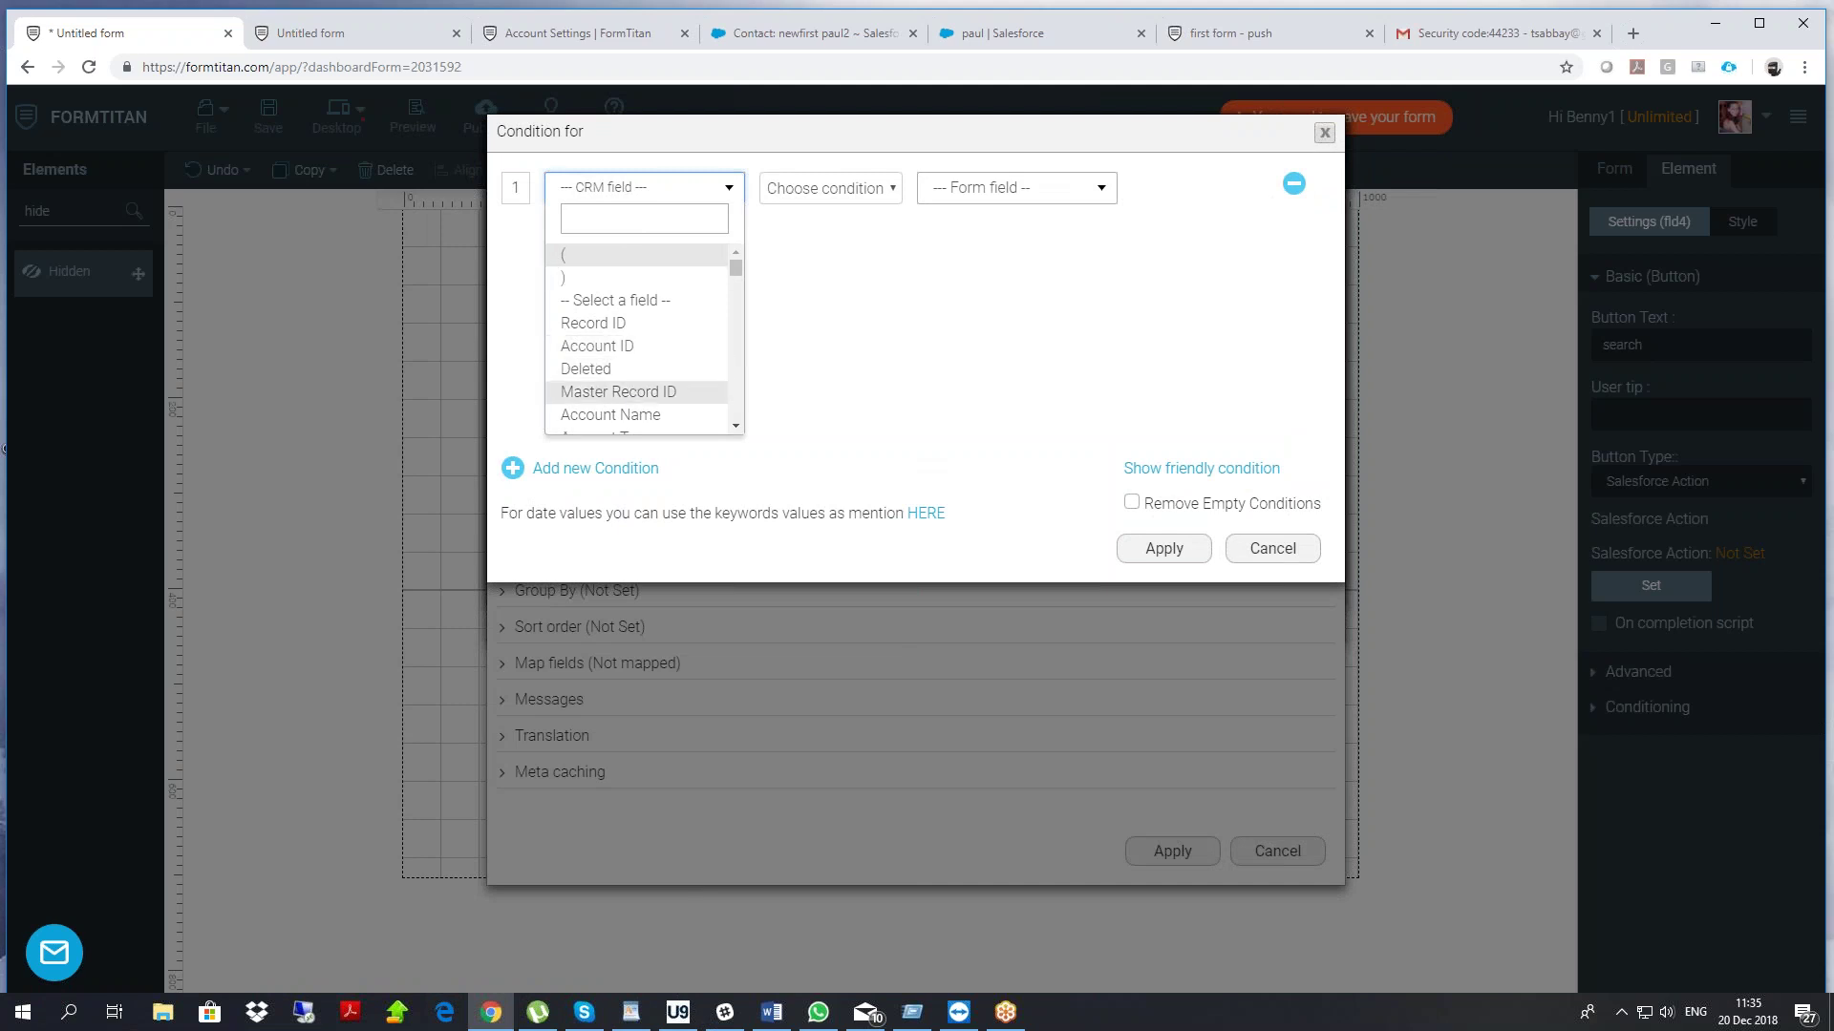
left_click(620, 414)
left_click(811, 195)
left_click(811, 236)
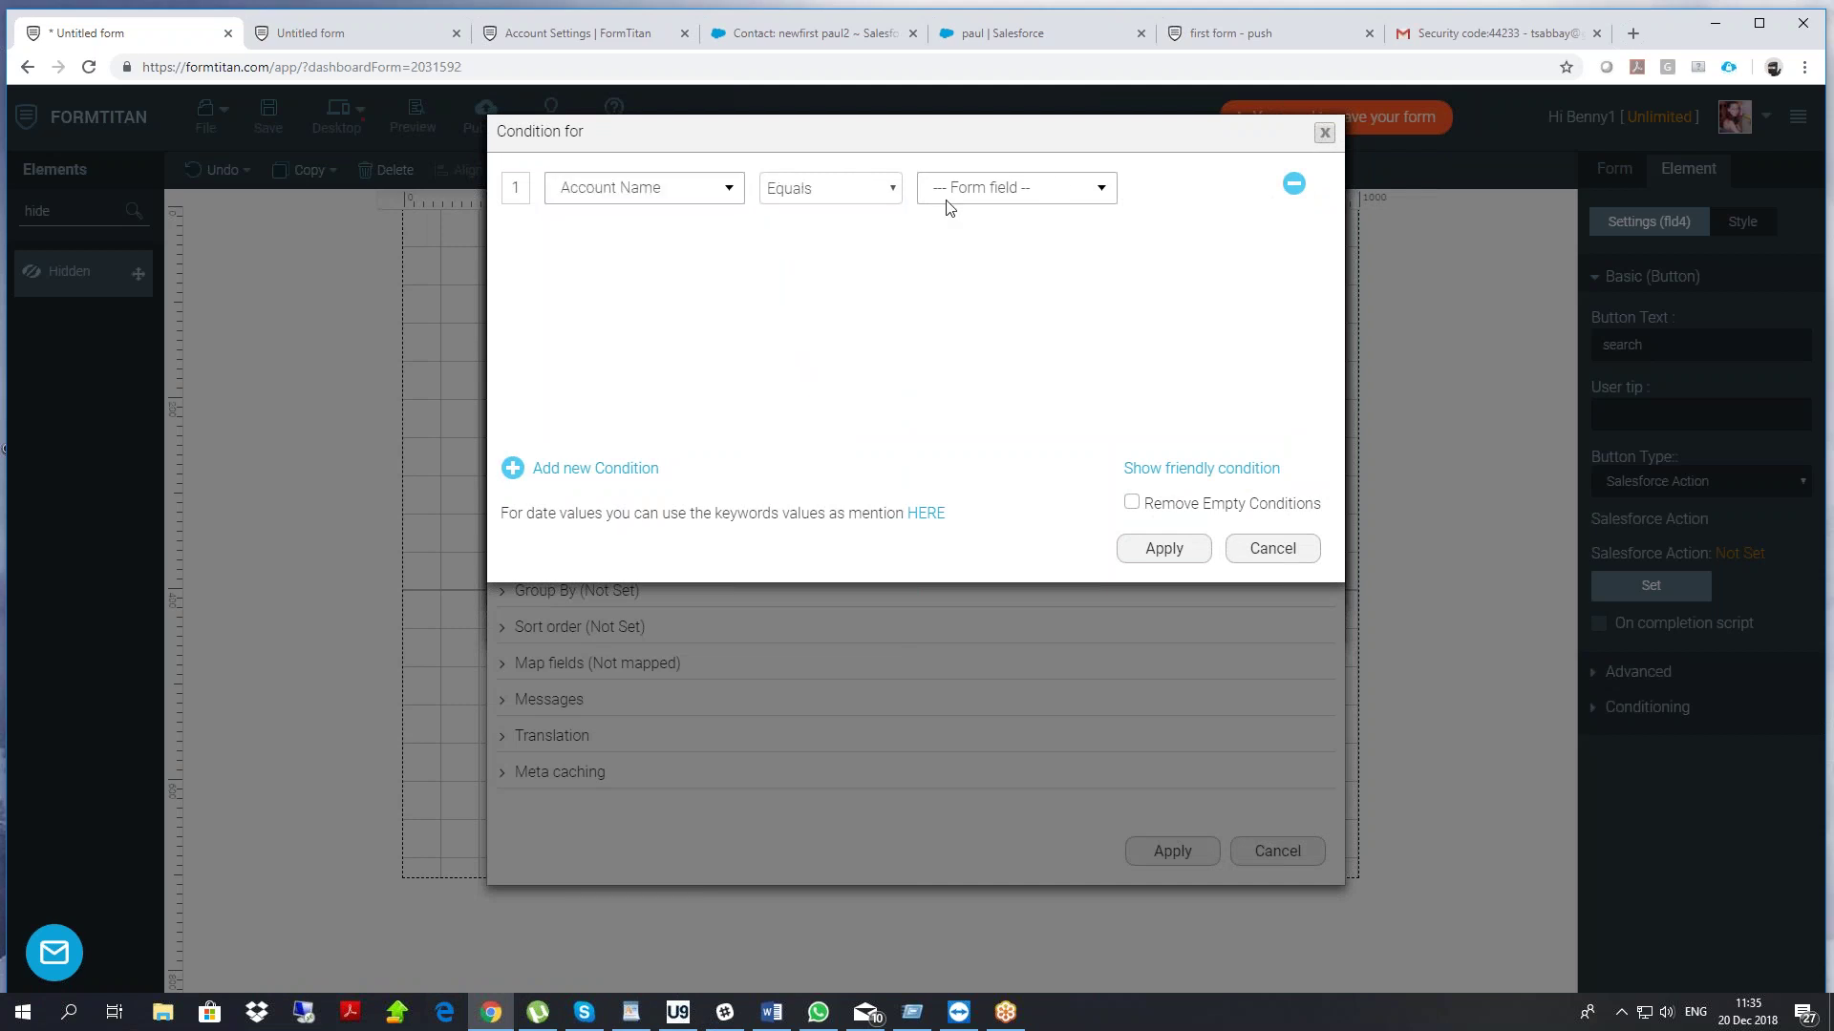
left_click(1053, 190)
left_click(1003, 251)
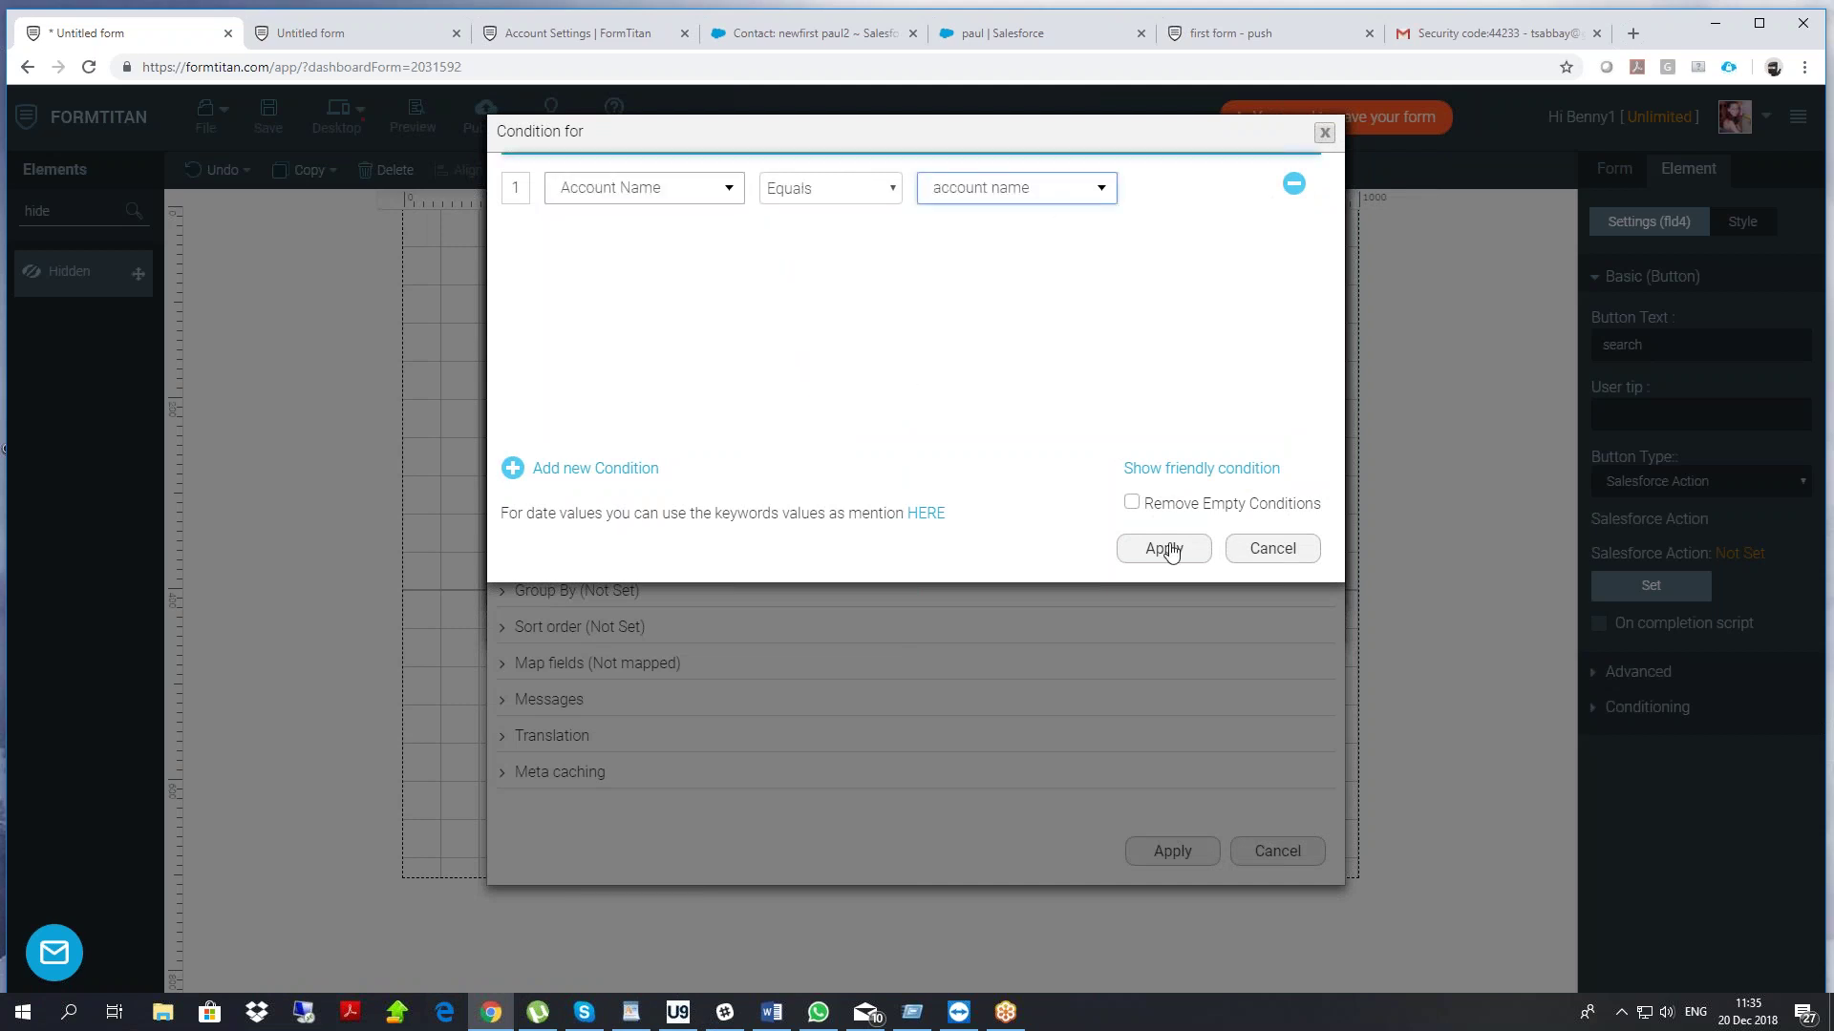
left_click(1163, 548)
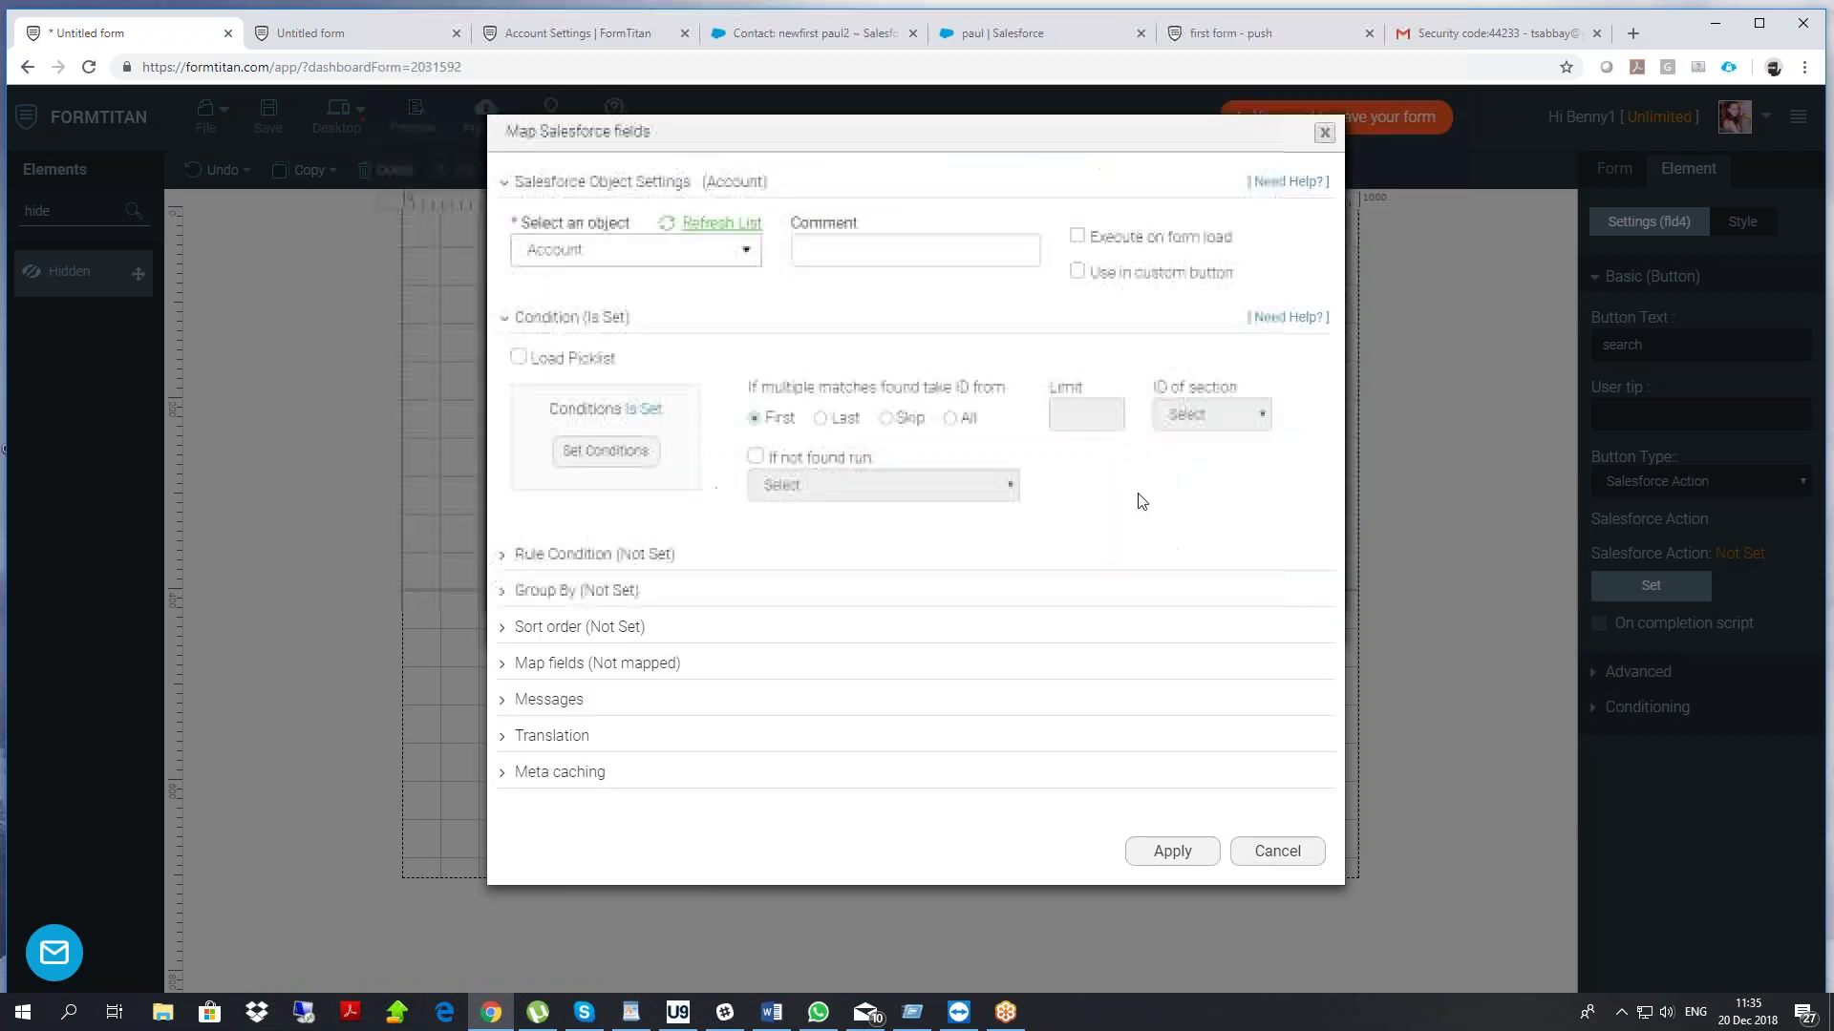
left_click_drag(1091, 283, 1268, 290)
left_click(1078, 276)
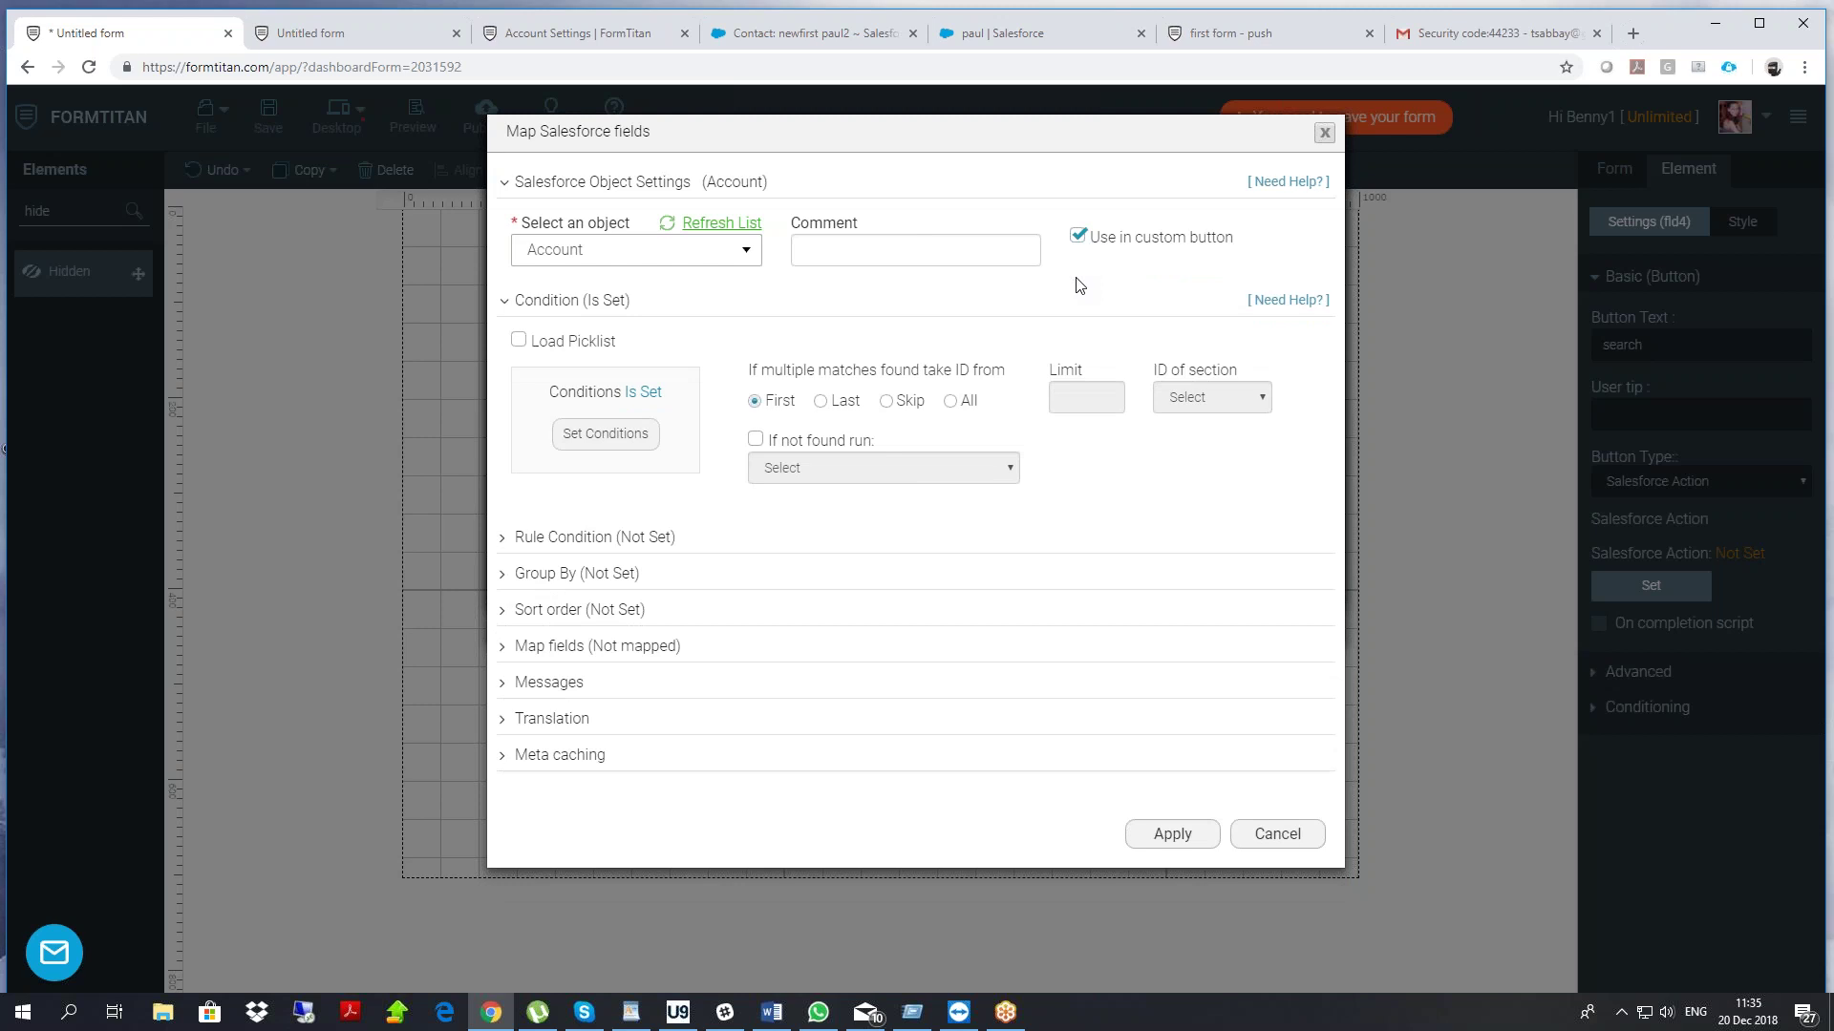
left_click(600, 646)
Map acc id to Account ID and acc number to Account Number, then confirm
left_click(596, 744)
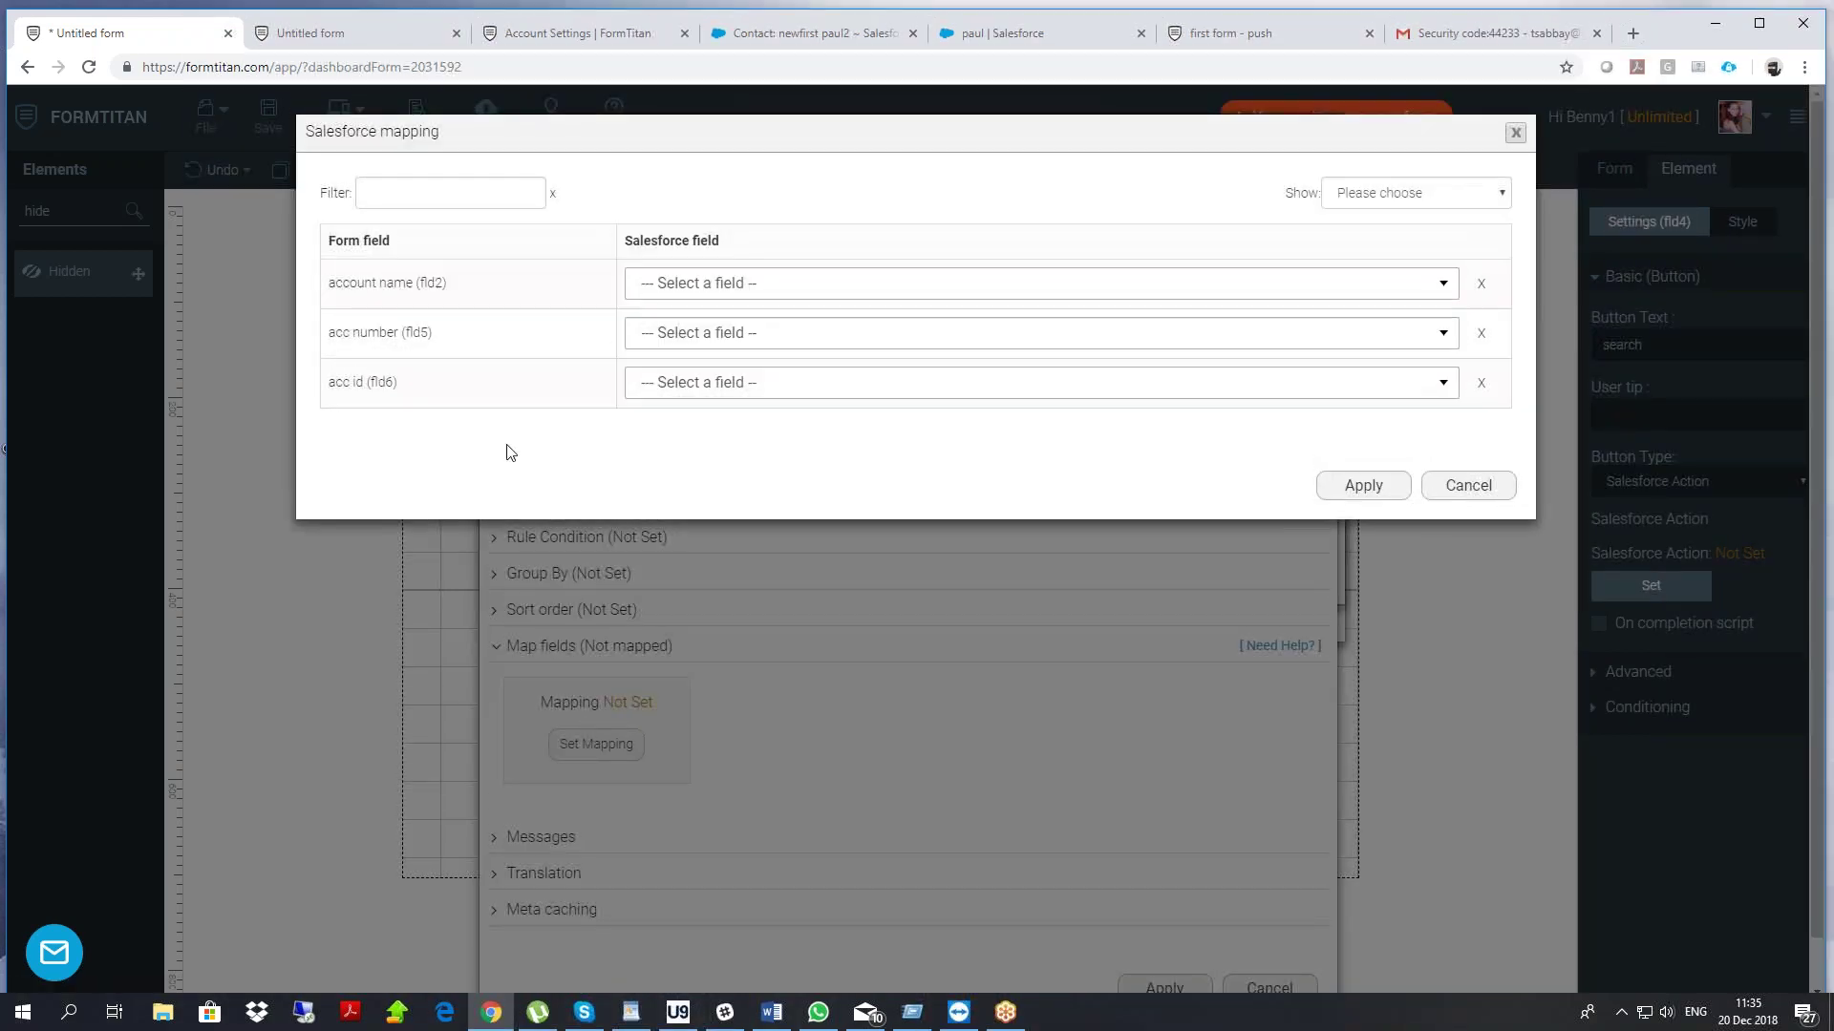
left_click(679, 387)
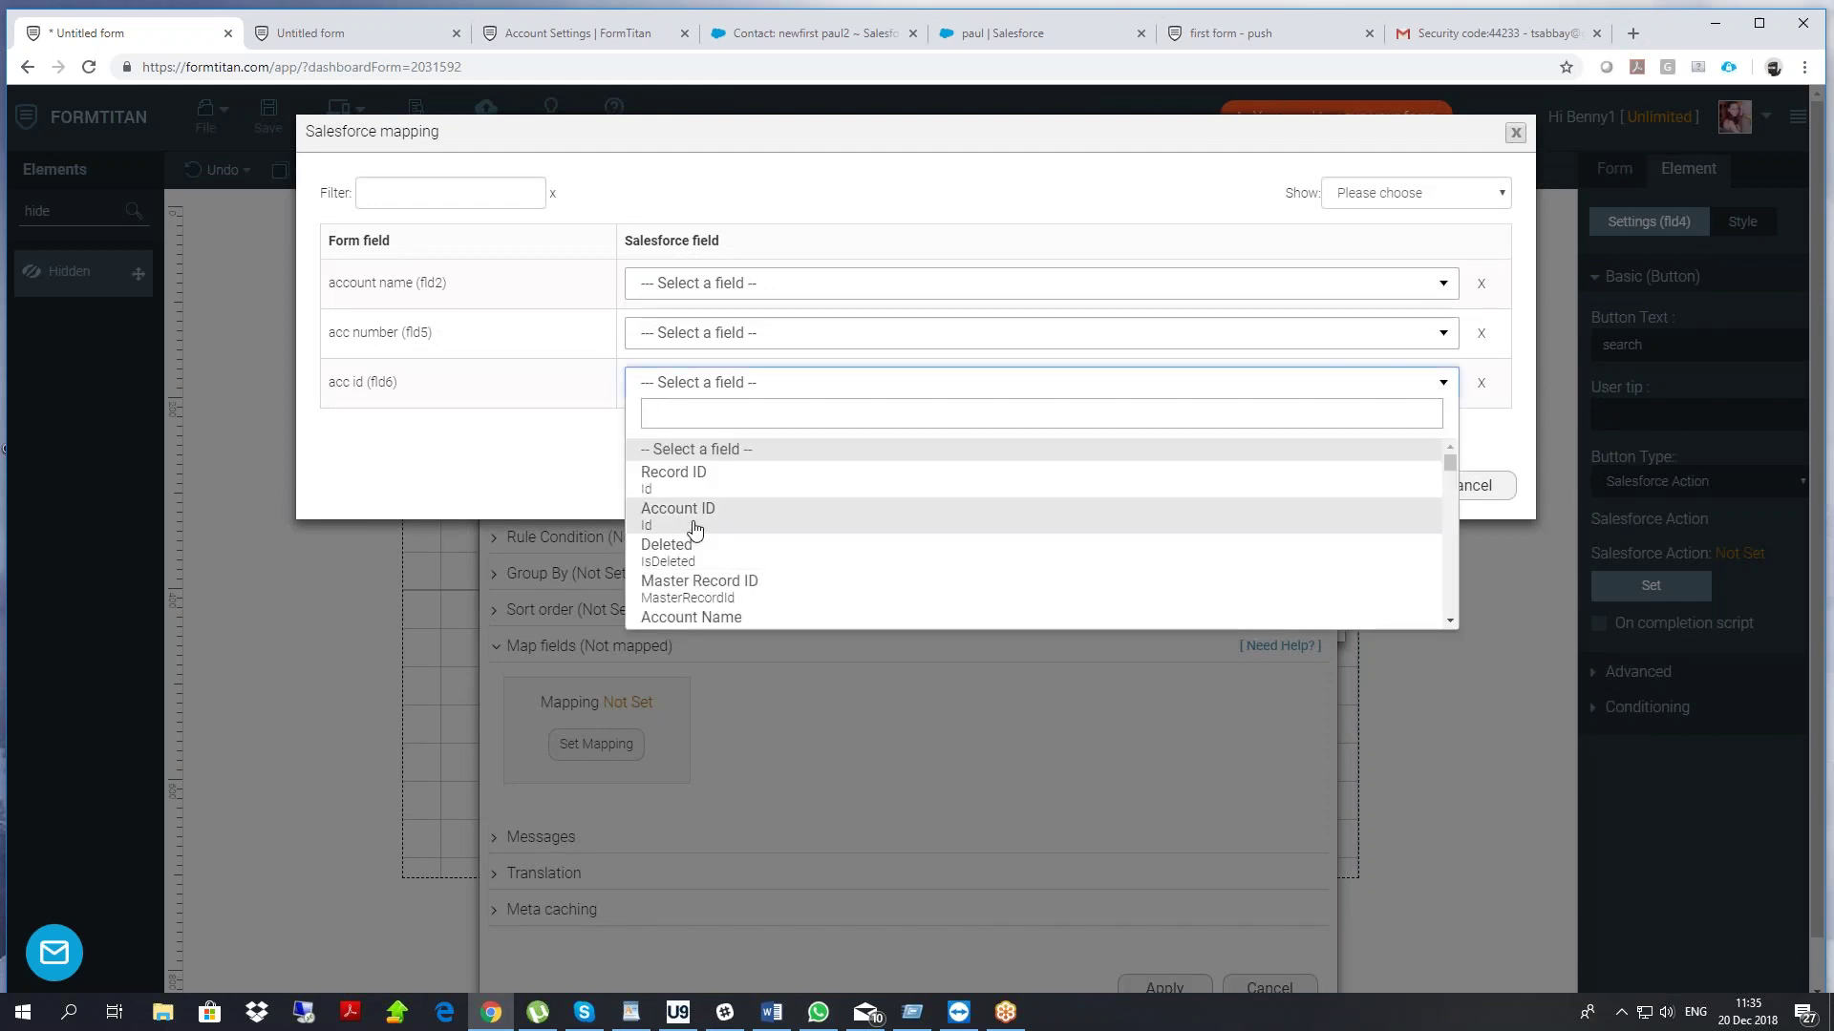
left_click(691, 521)
left_click(695, 334)
type("num")
left_click(702, 406)
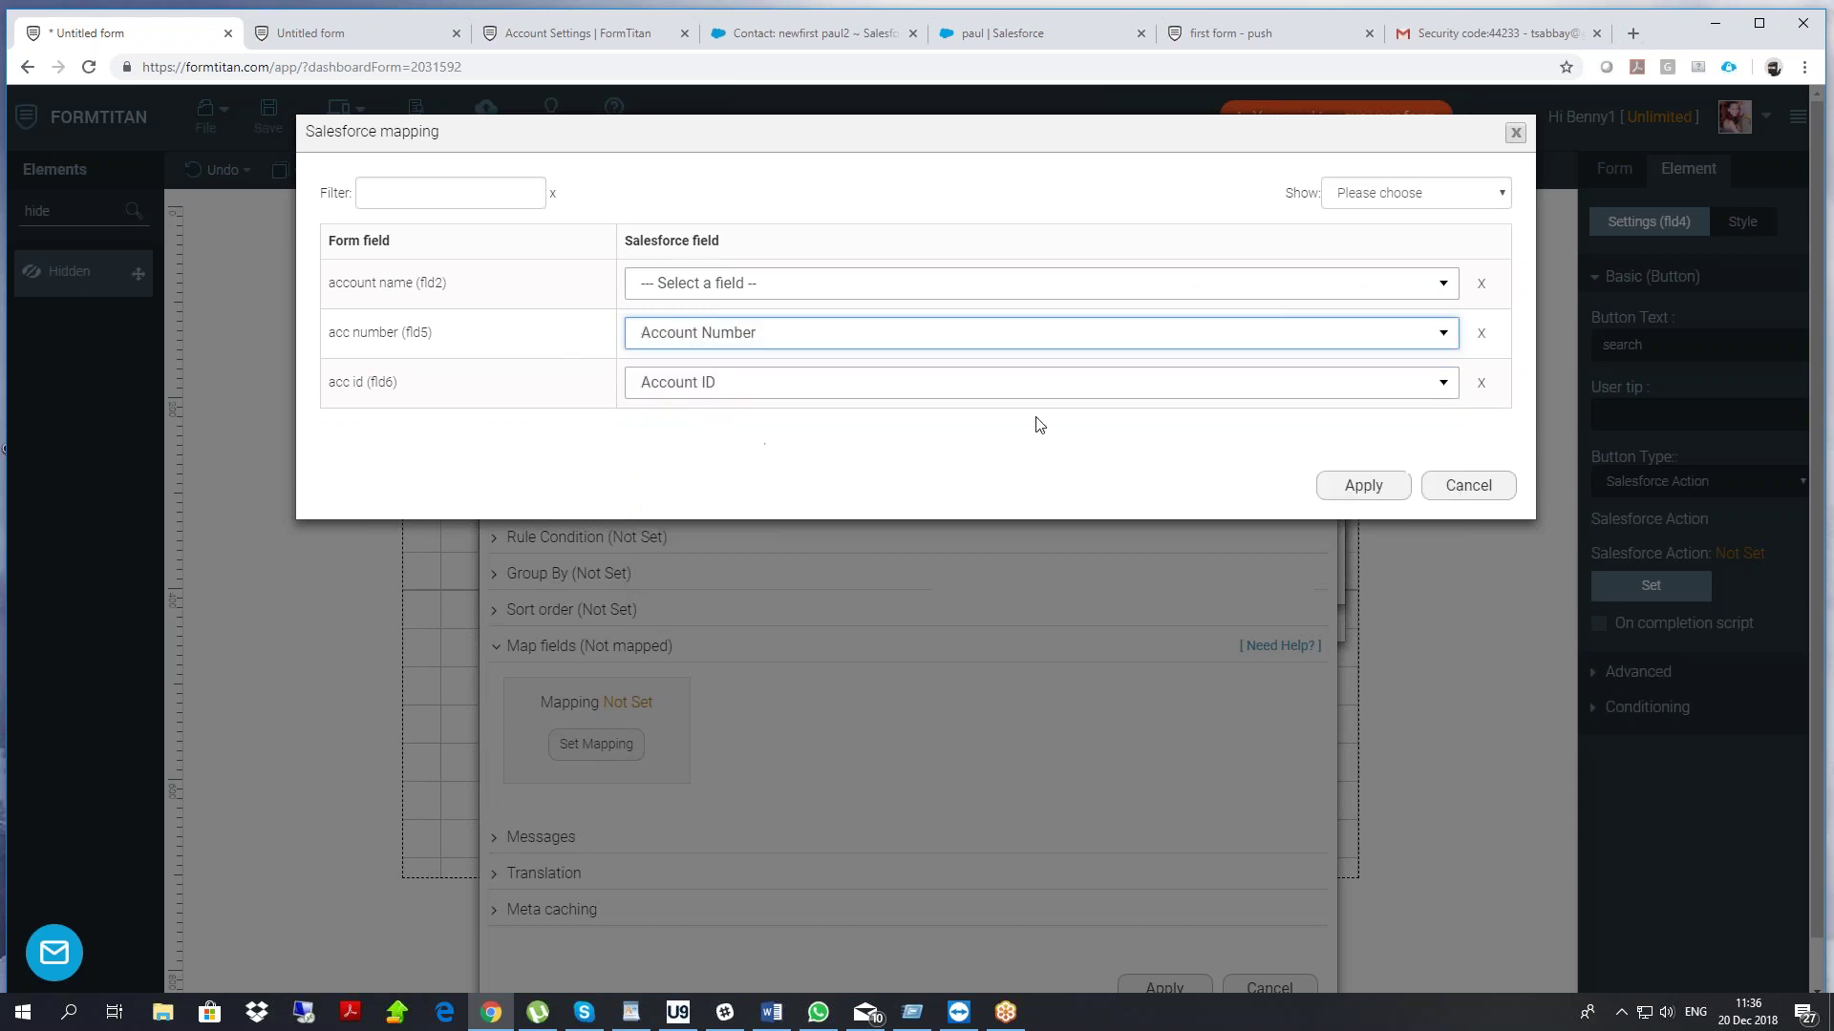
left_click(1363, 487)
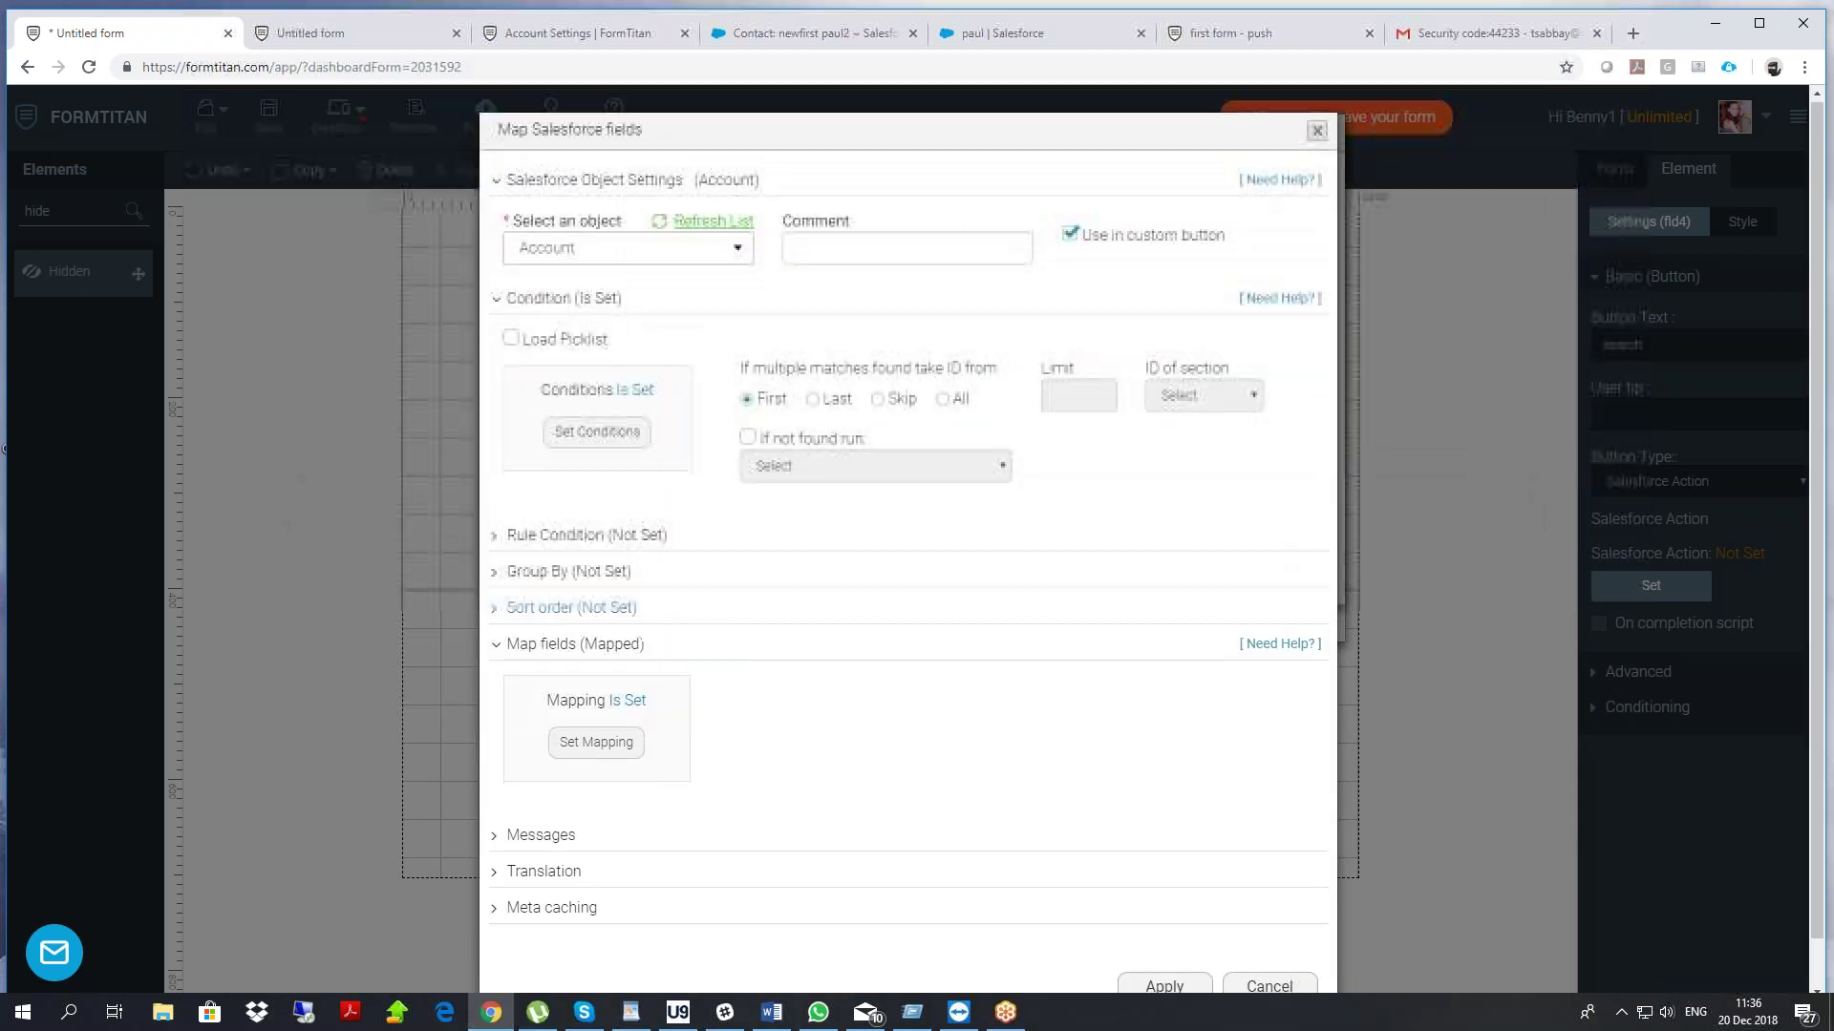
Confirm the Account lookup and add the Account (get) action to the search button
left_click(1157, 937)
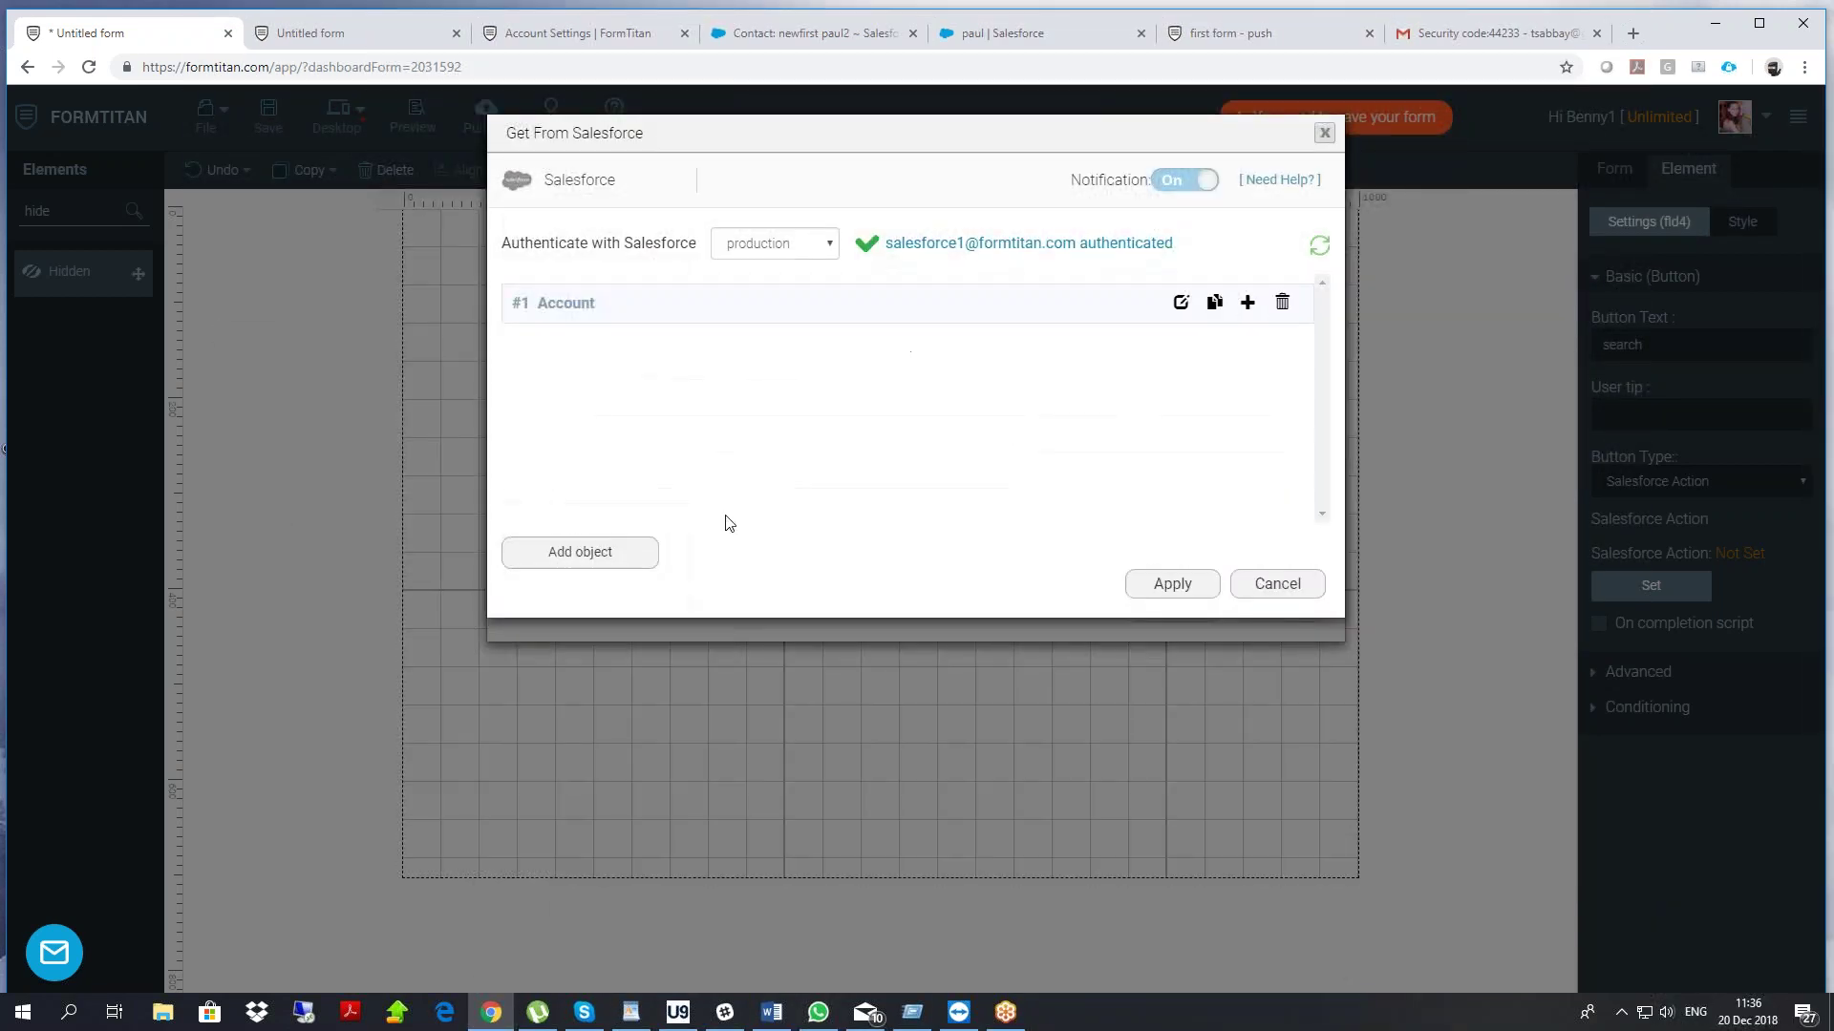
left_click(1173, 582)
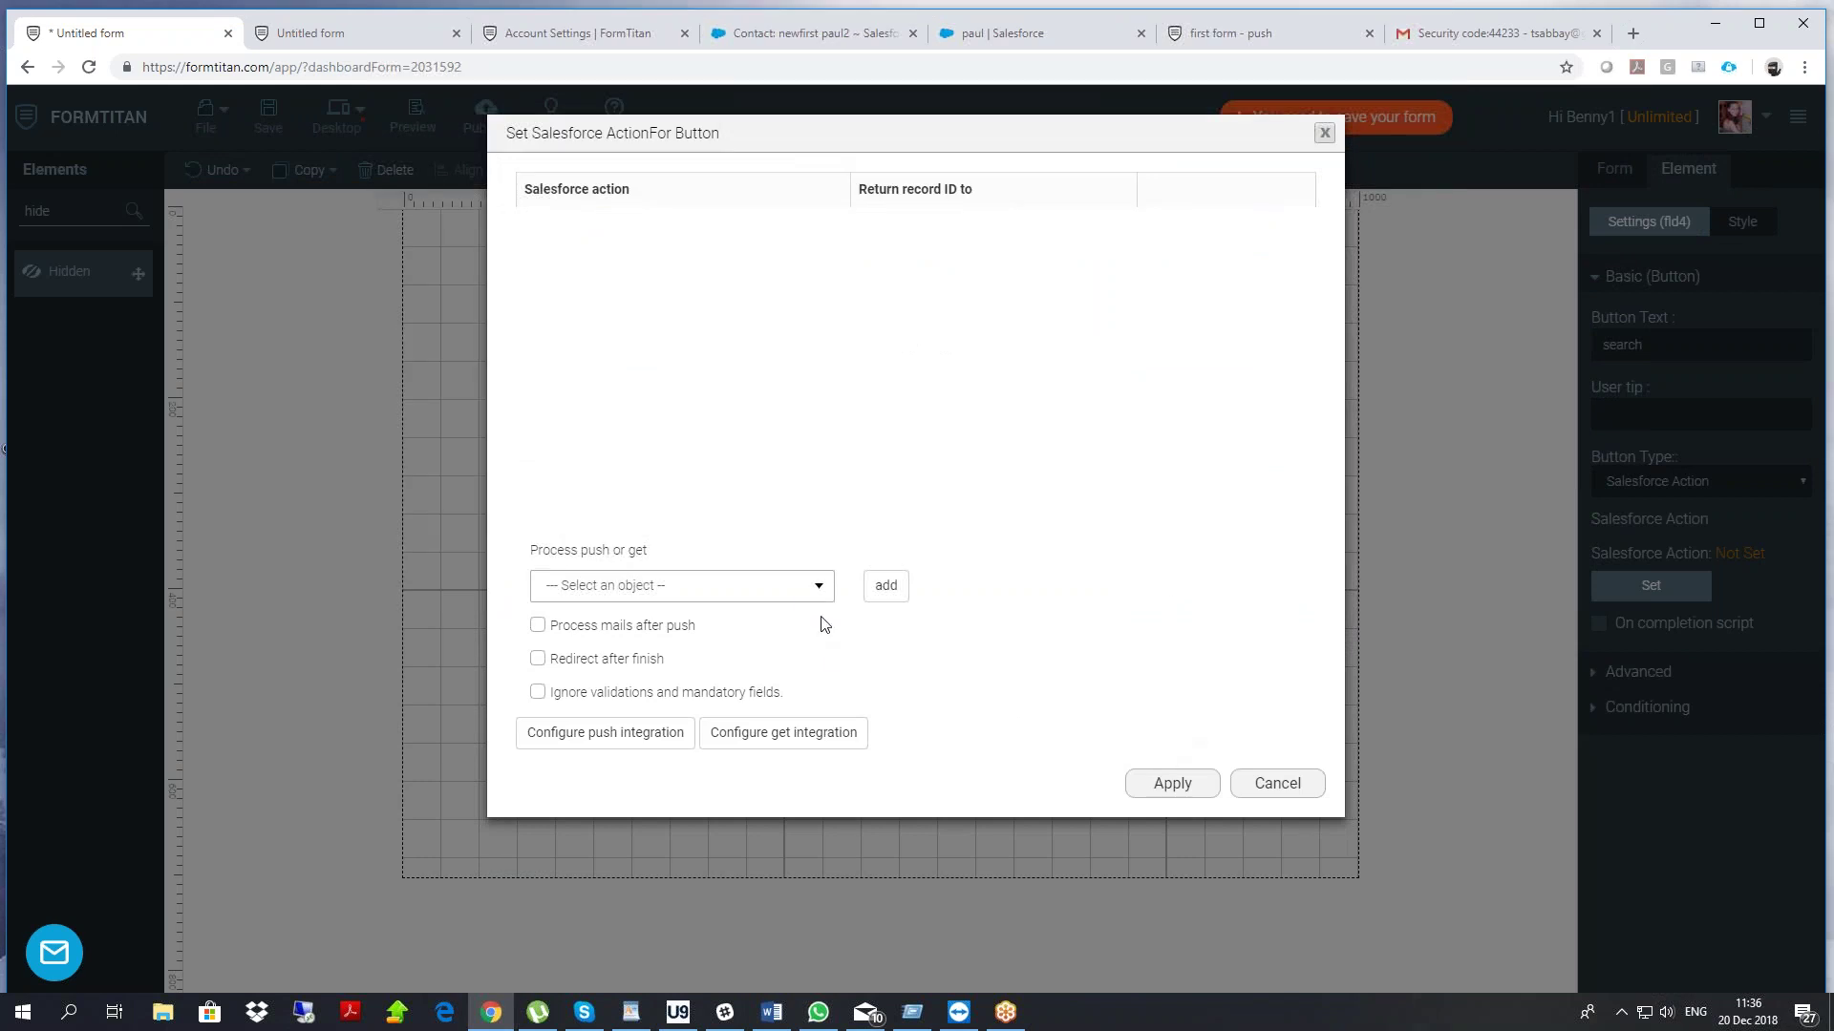
left_click(807, 586)
left_click(635, 657)
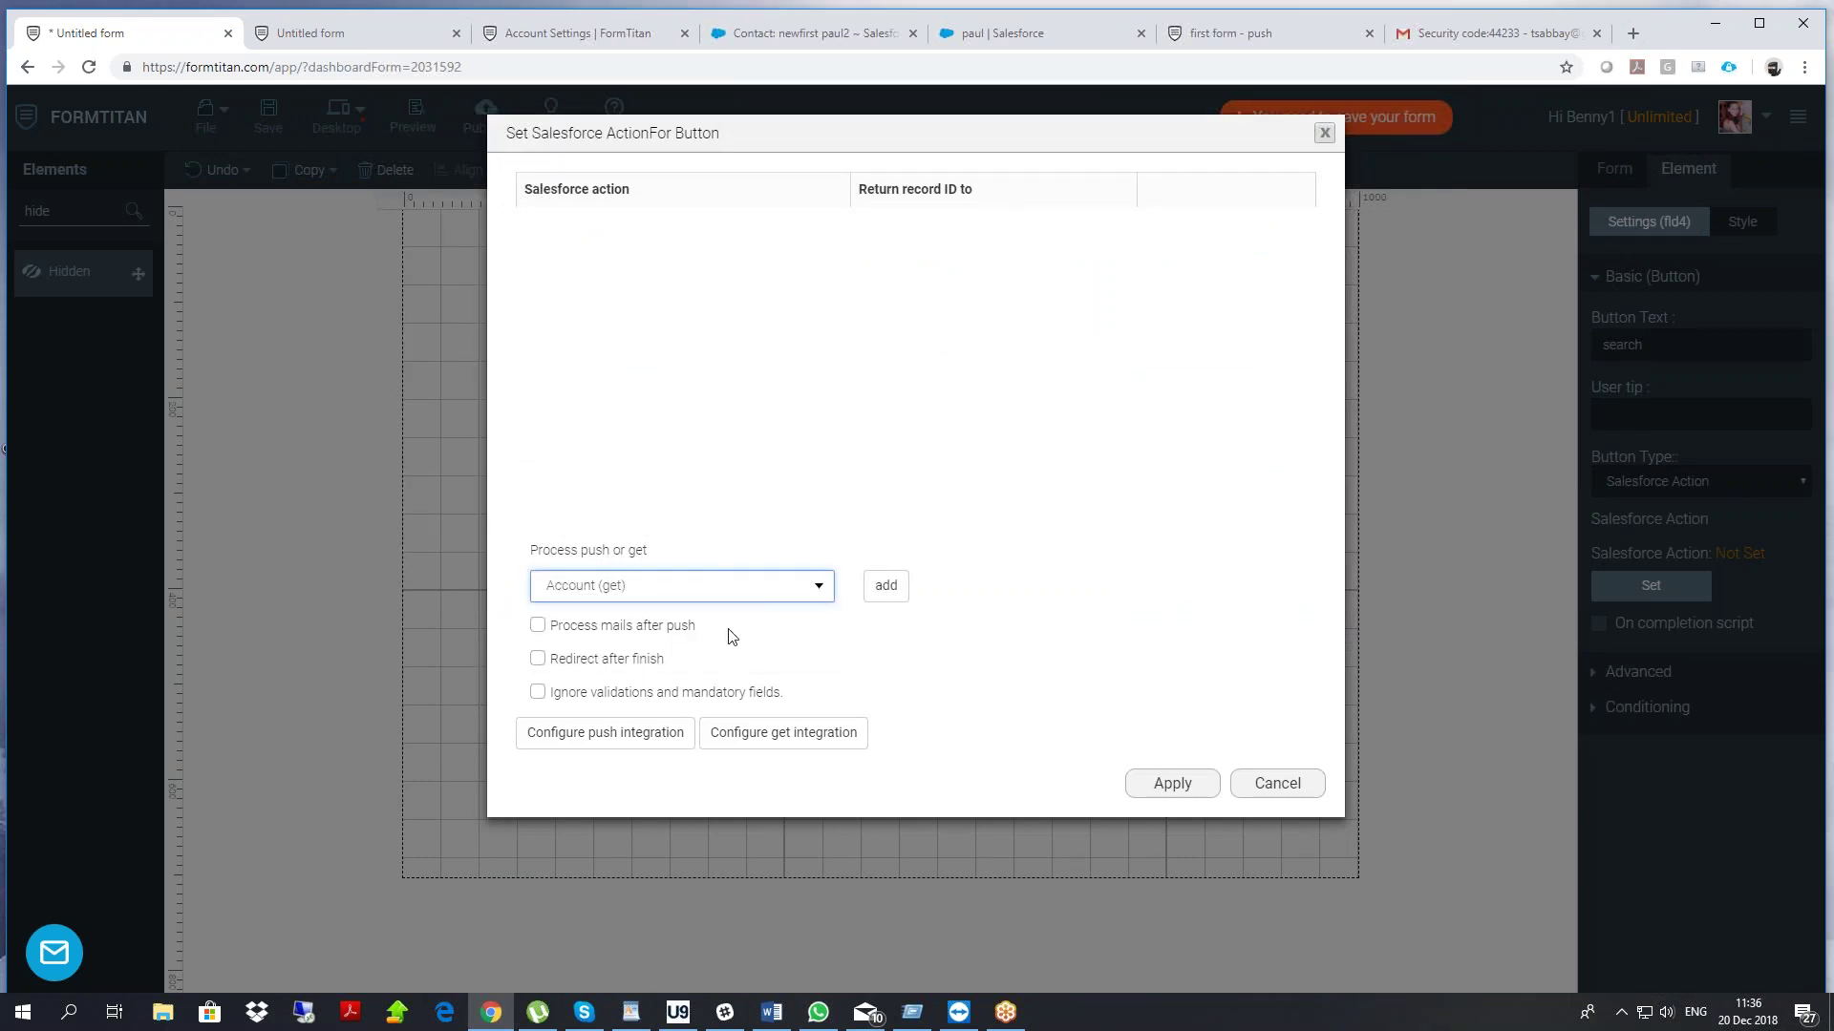
left_click(885, 586)
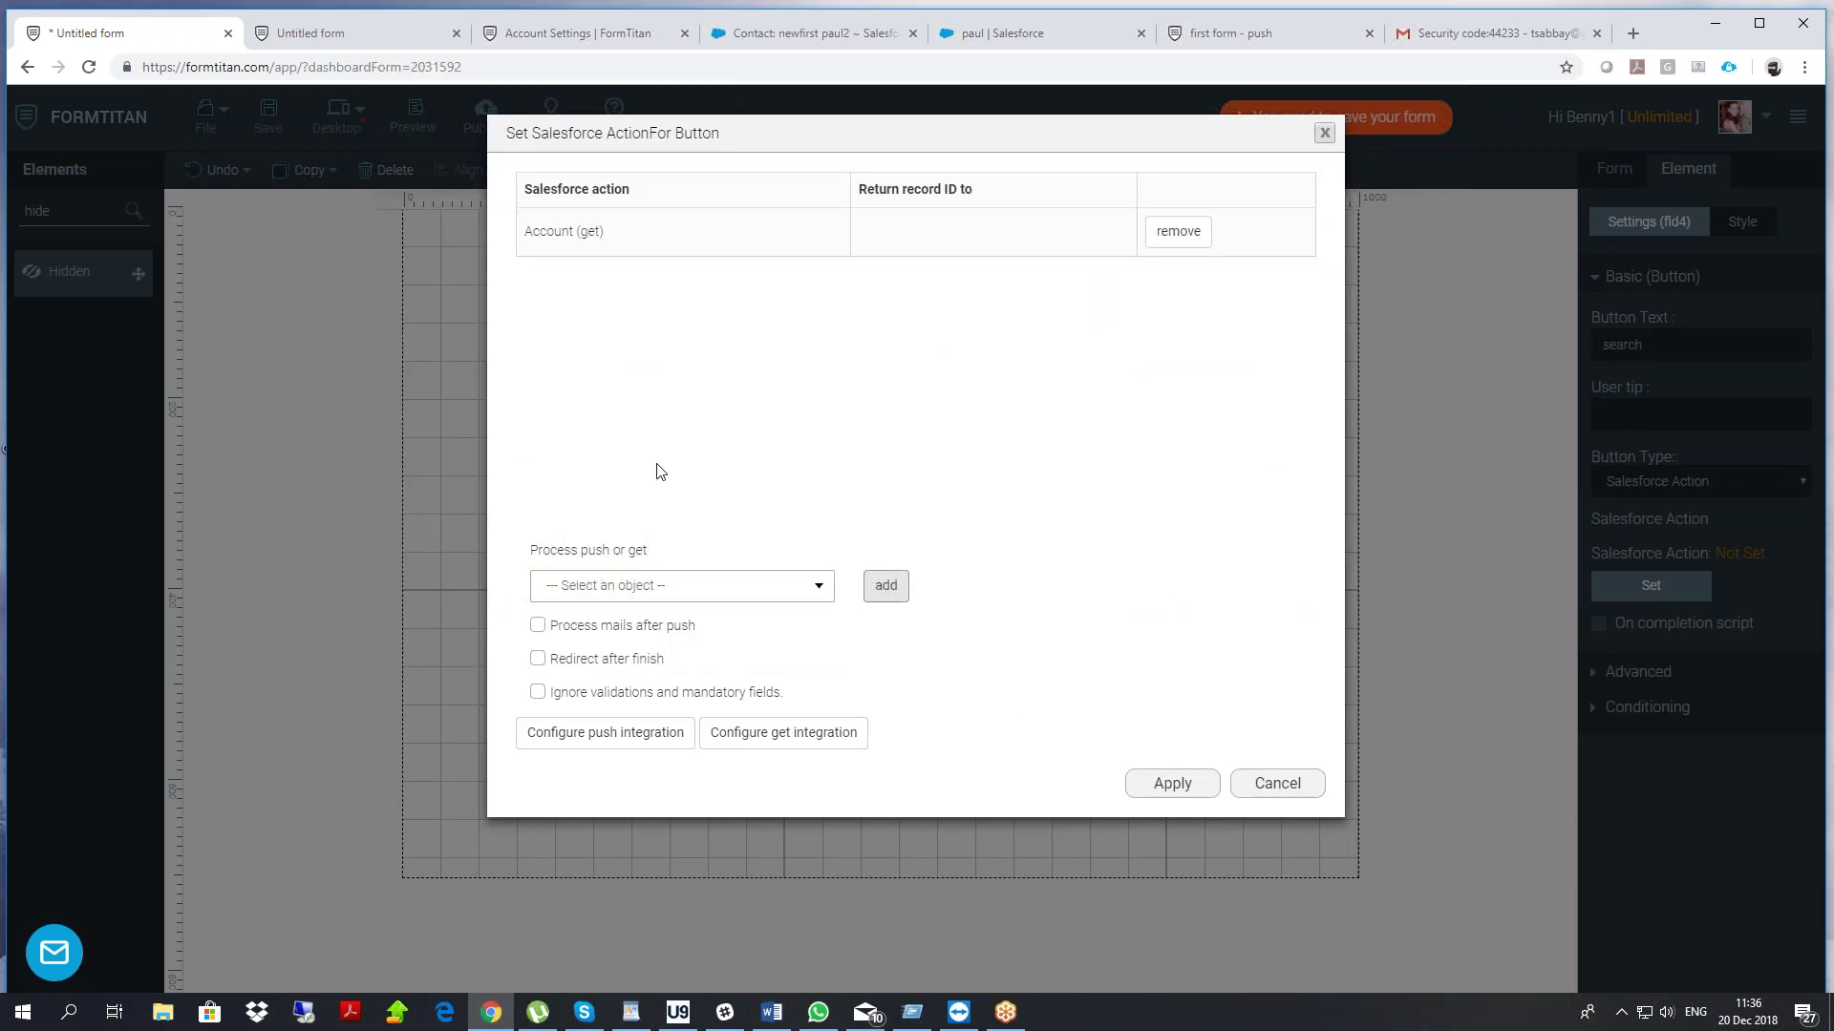
left_click(1192, 767)
left_click(1187, 779)
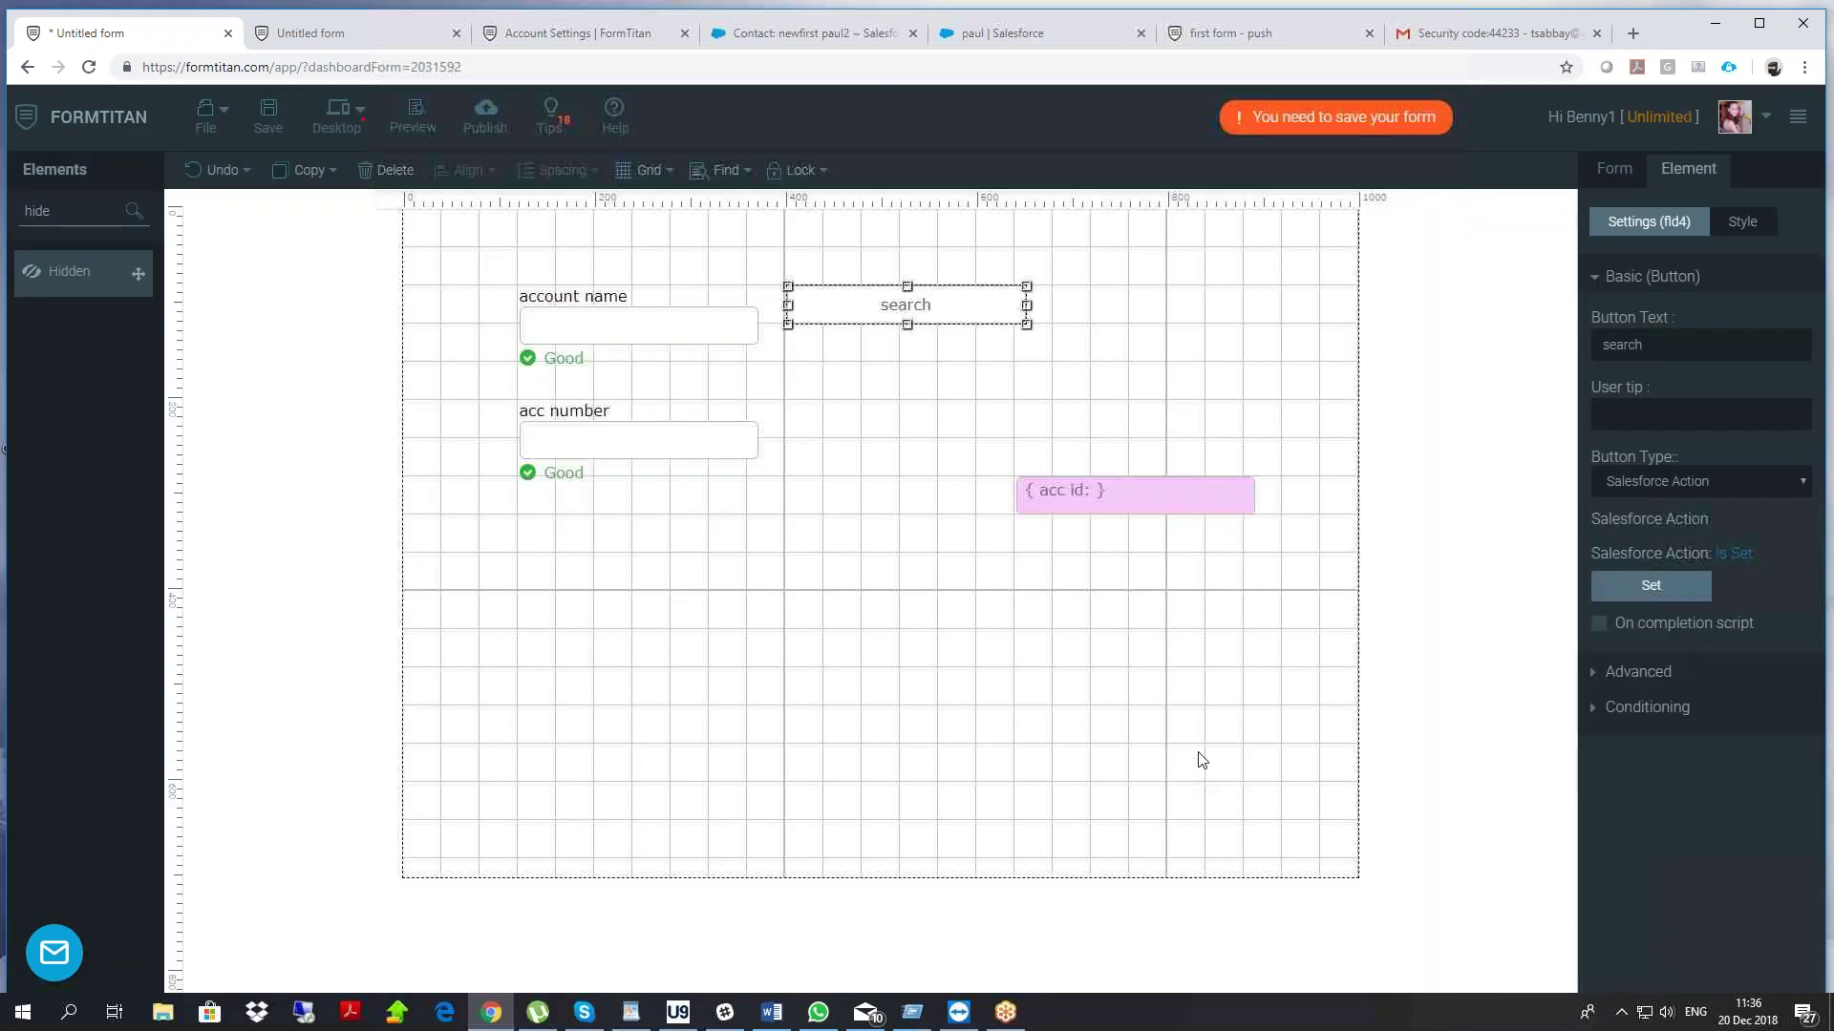
Move the search button slightly lower on the form
left_click(907, 472)
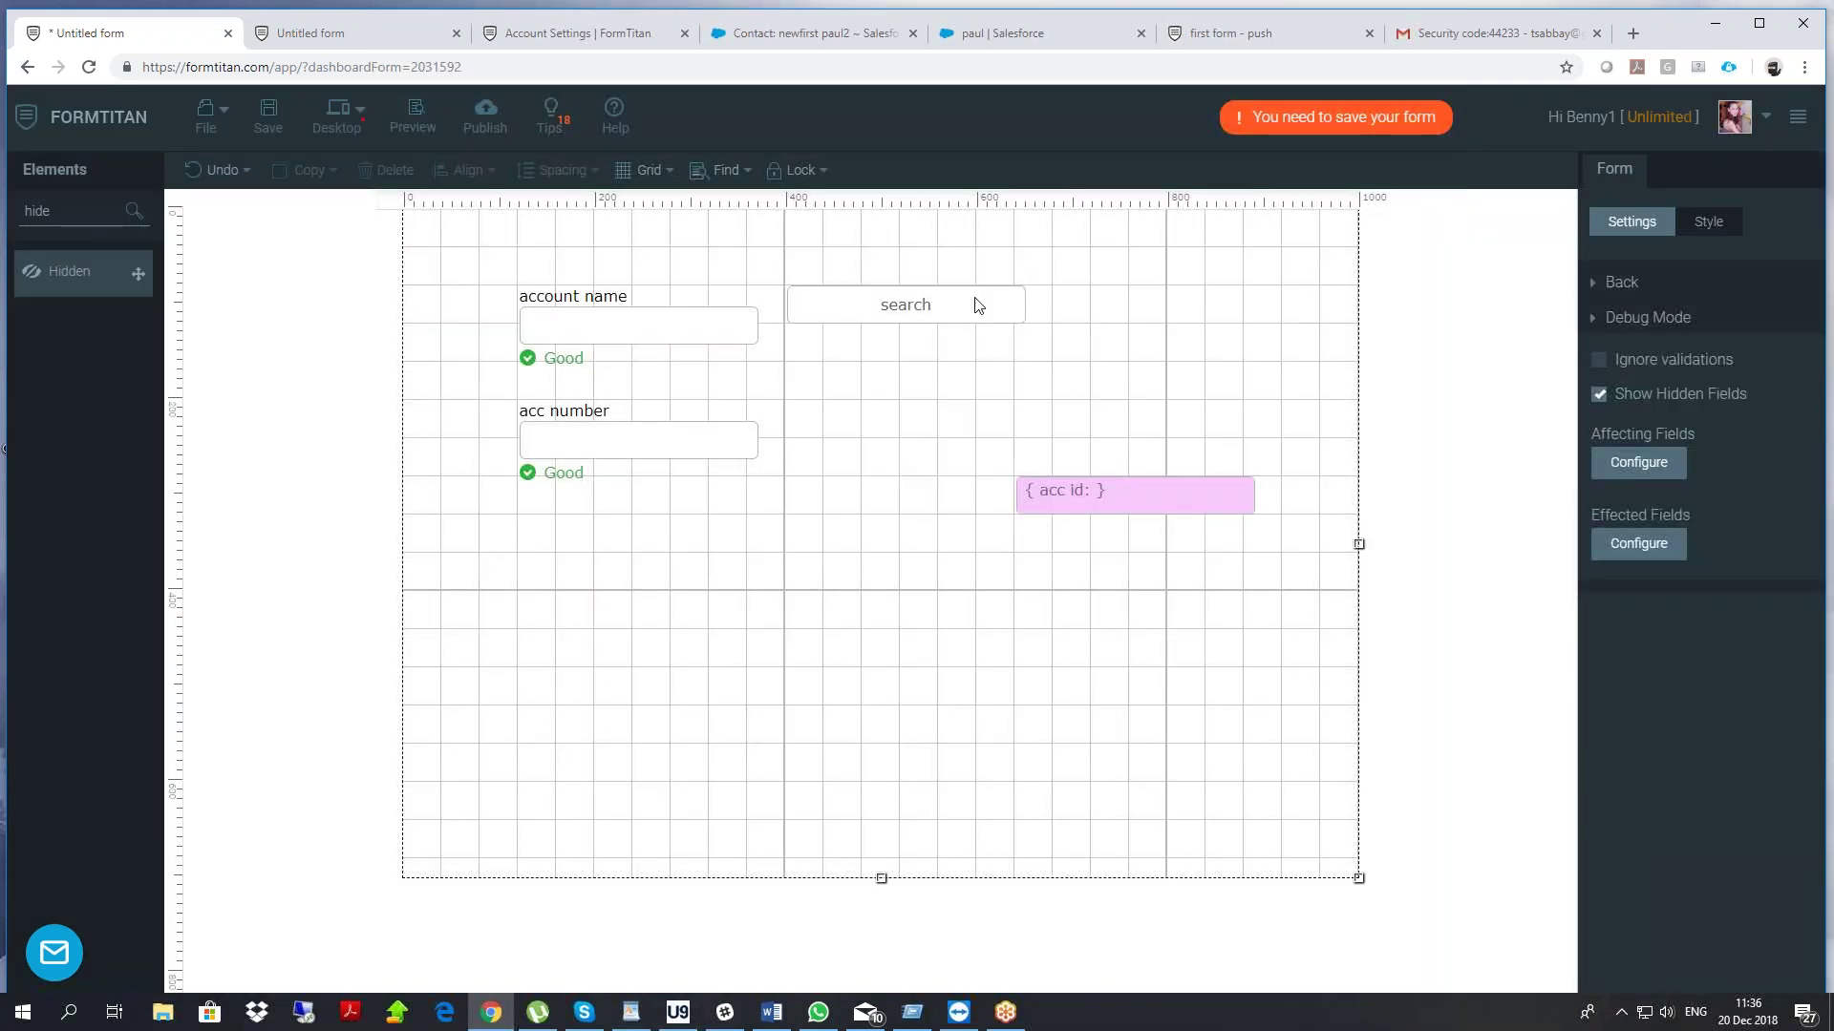
left_click_drag(907, 308, 908, 355)
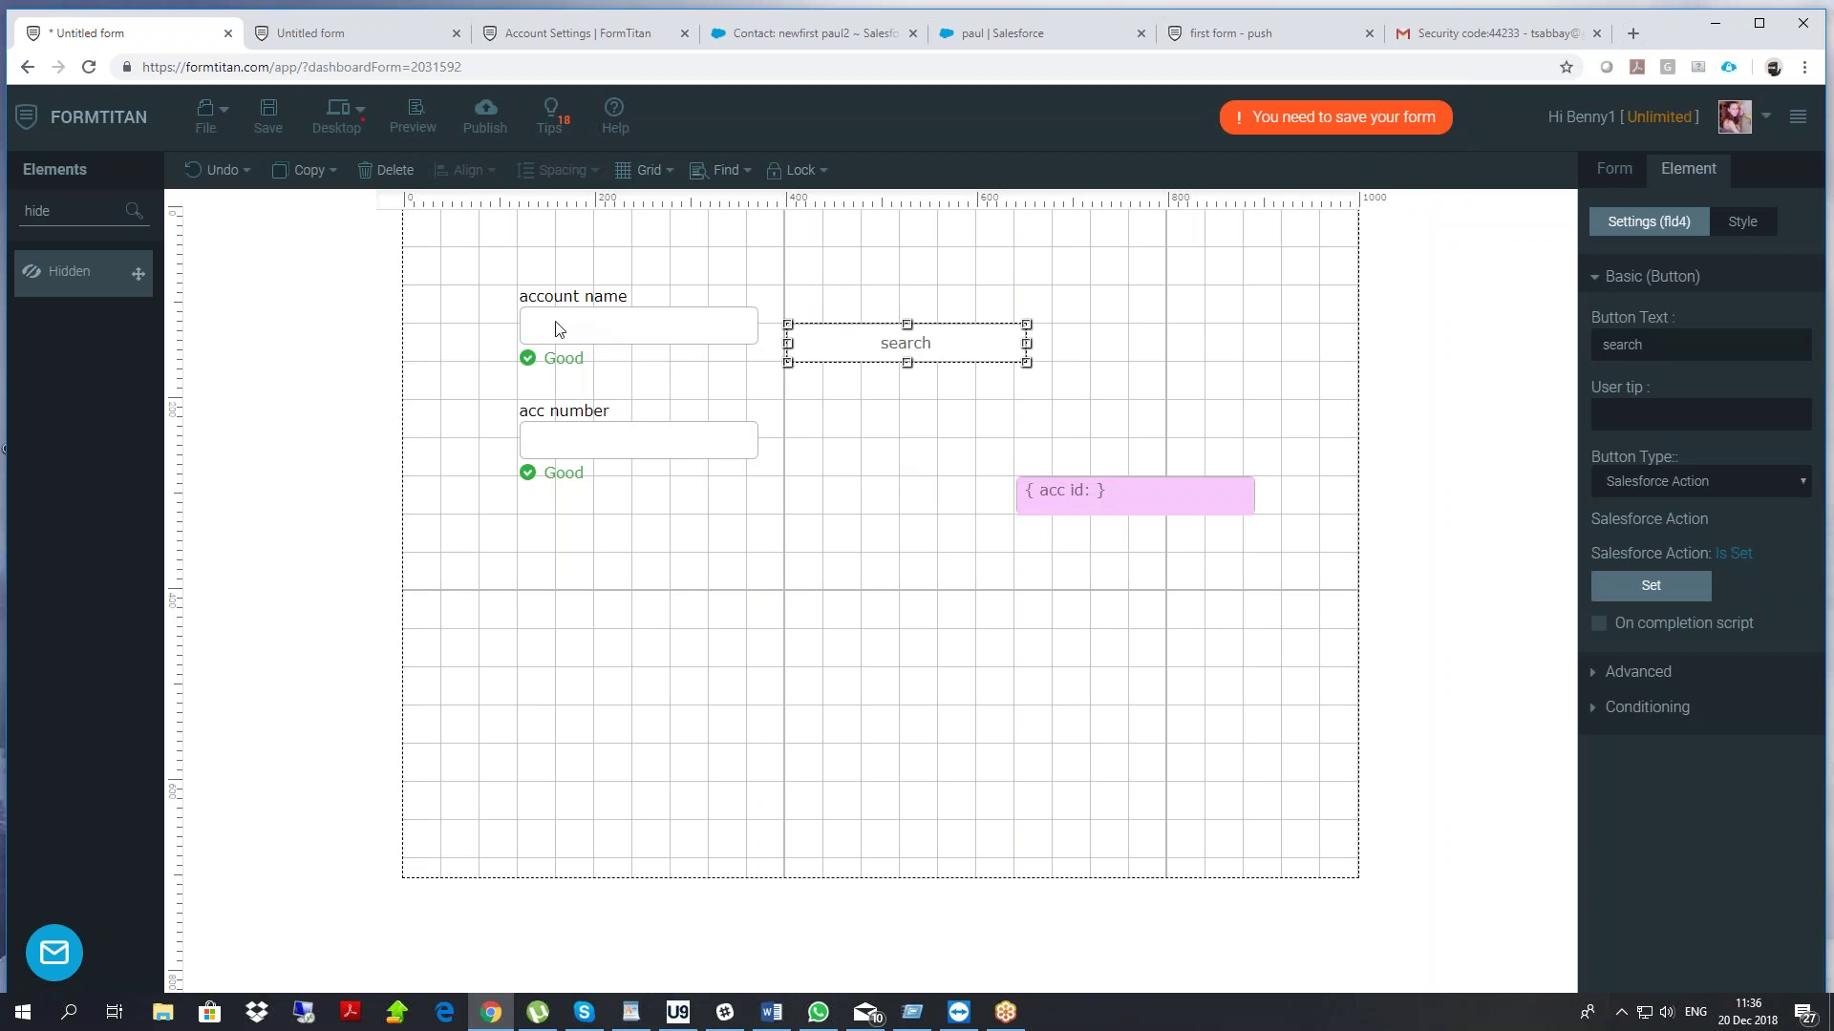
left_click_drag(866, 340, 858, 331)
left_click(651, 445)
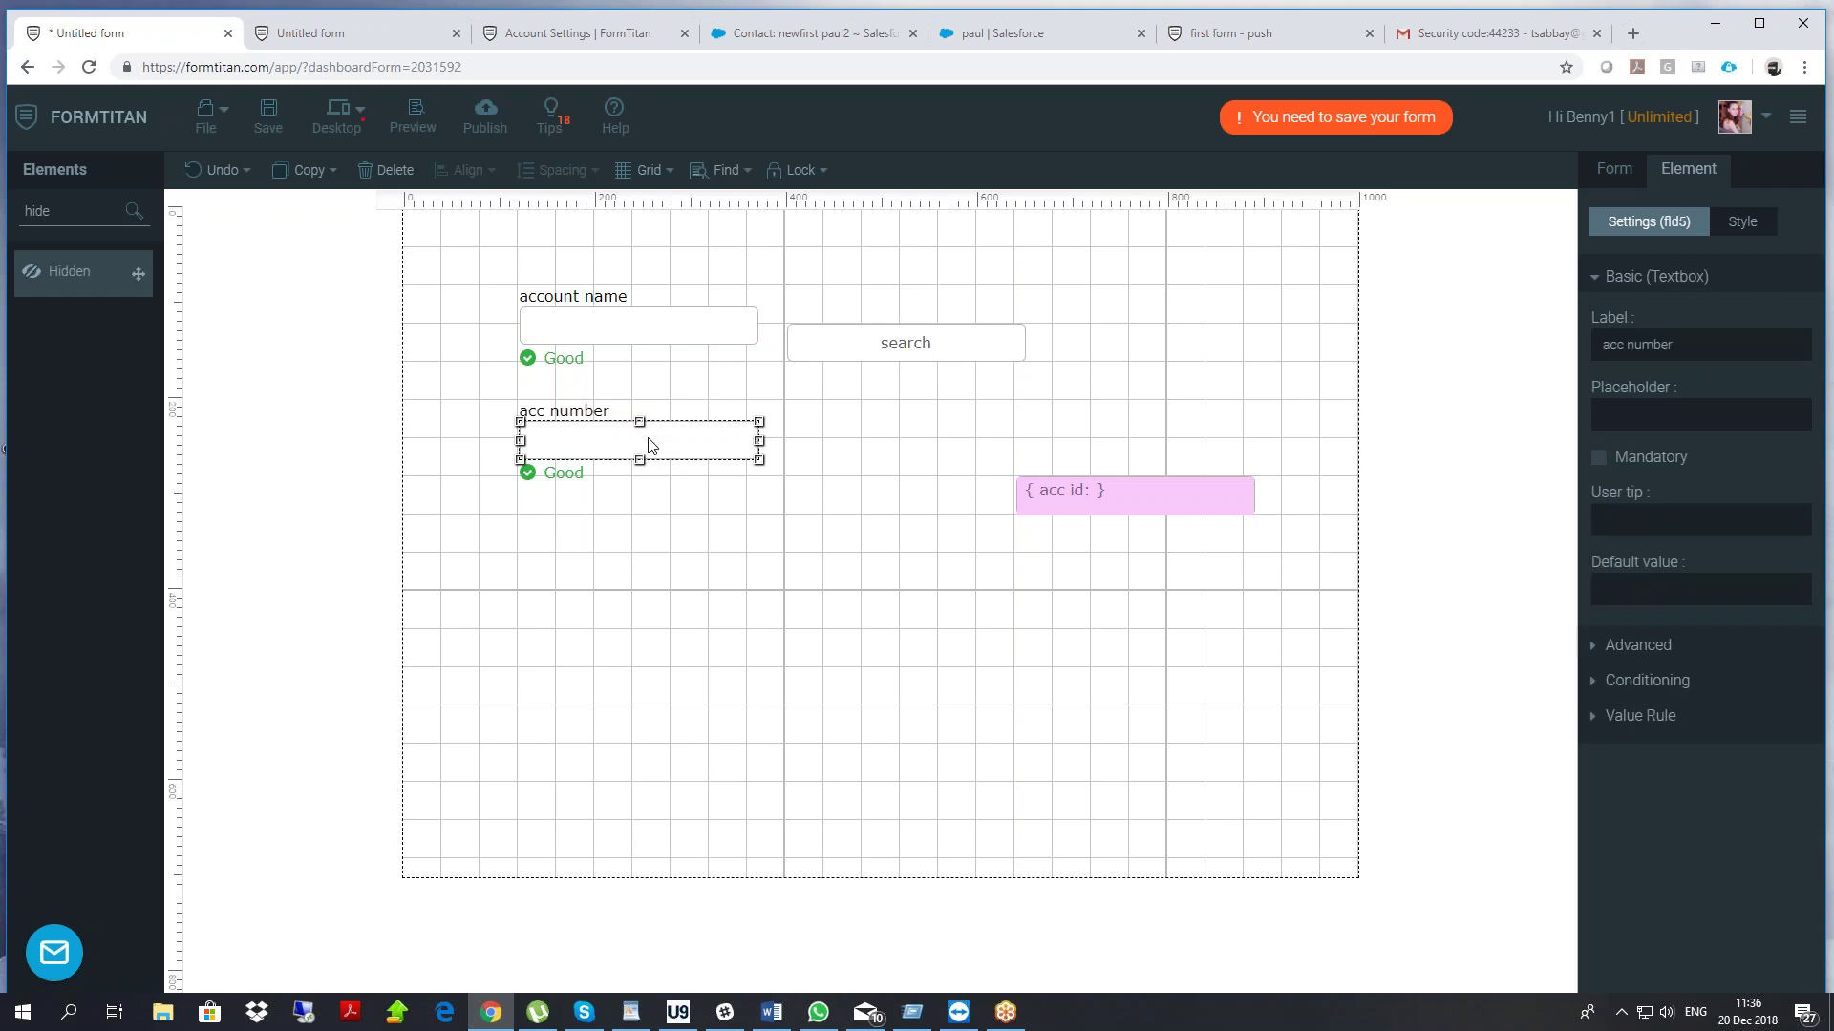
Give acc id a condition: when it is Not empty, Show the acc number field
left_click(1134, 489)
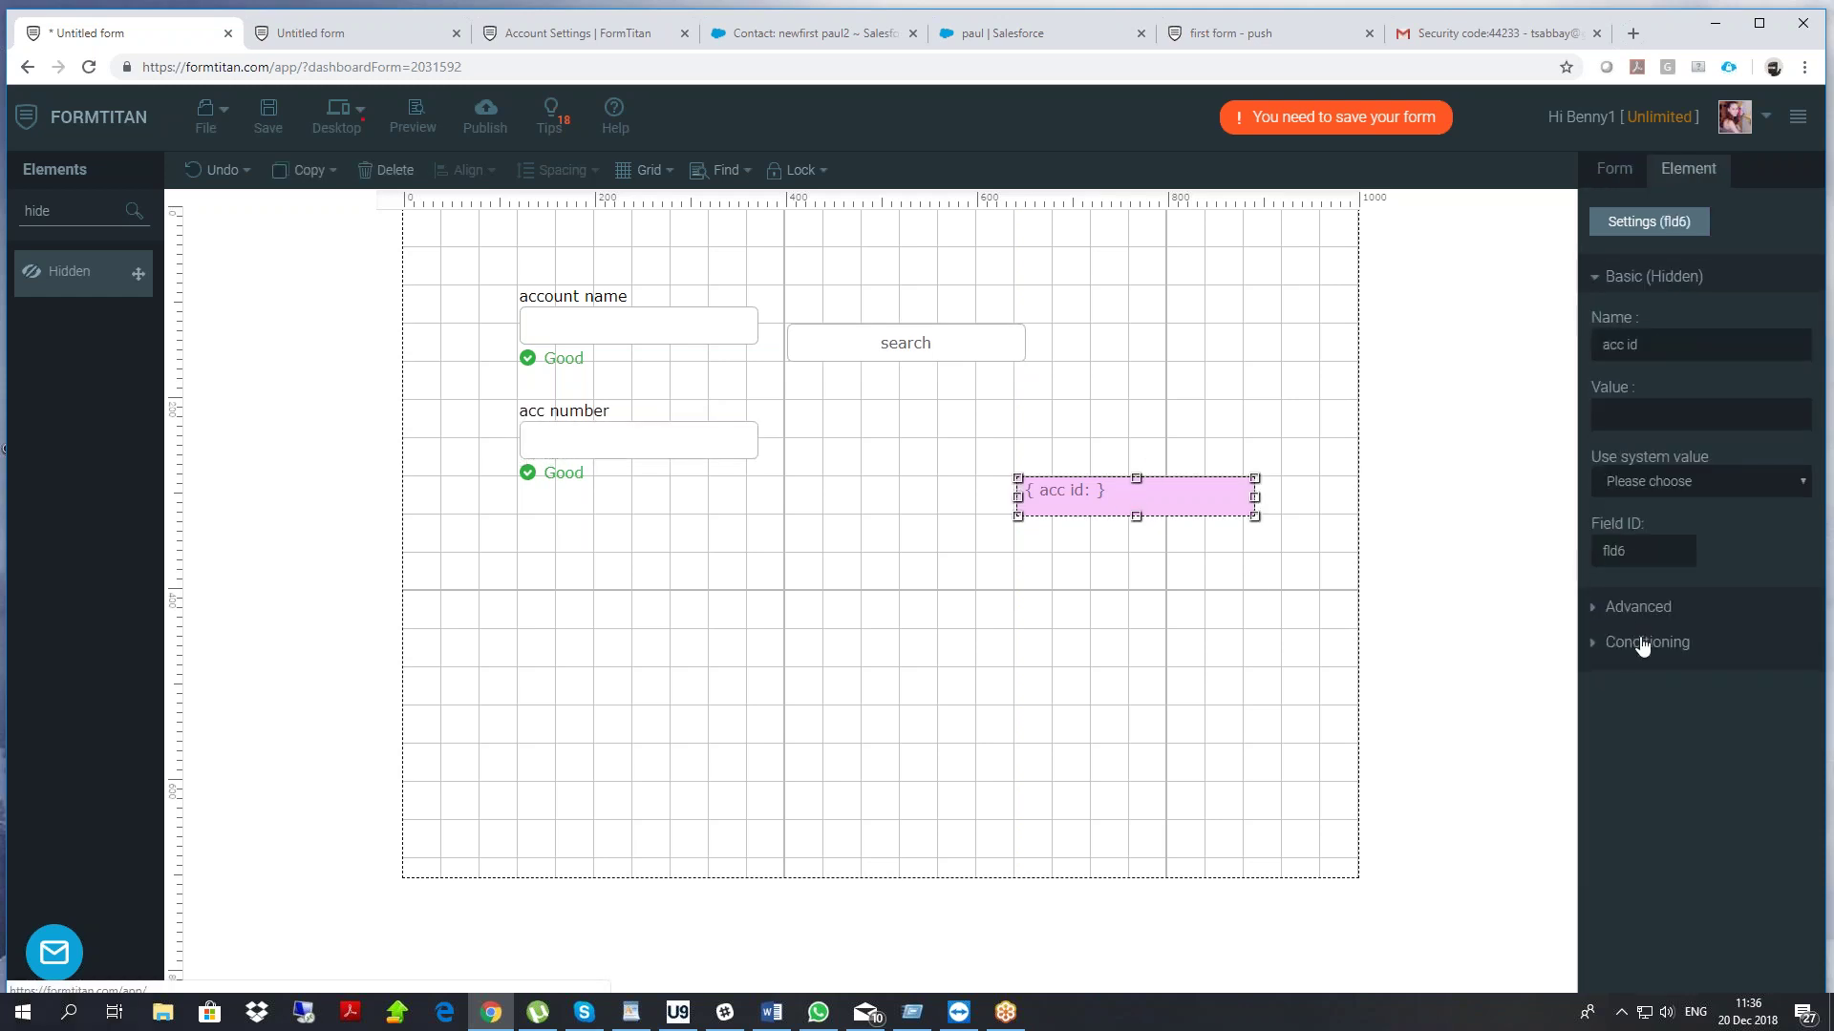
left_click(1643, 642)
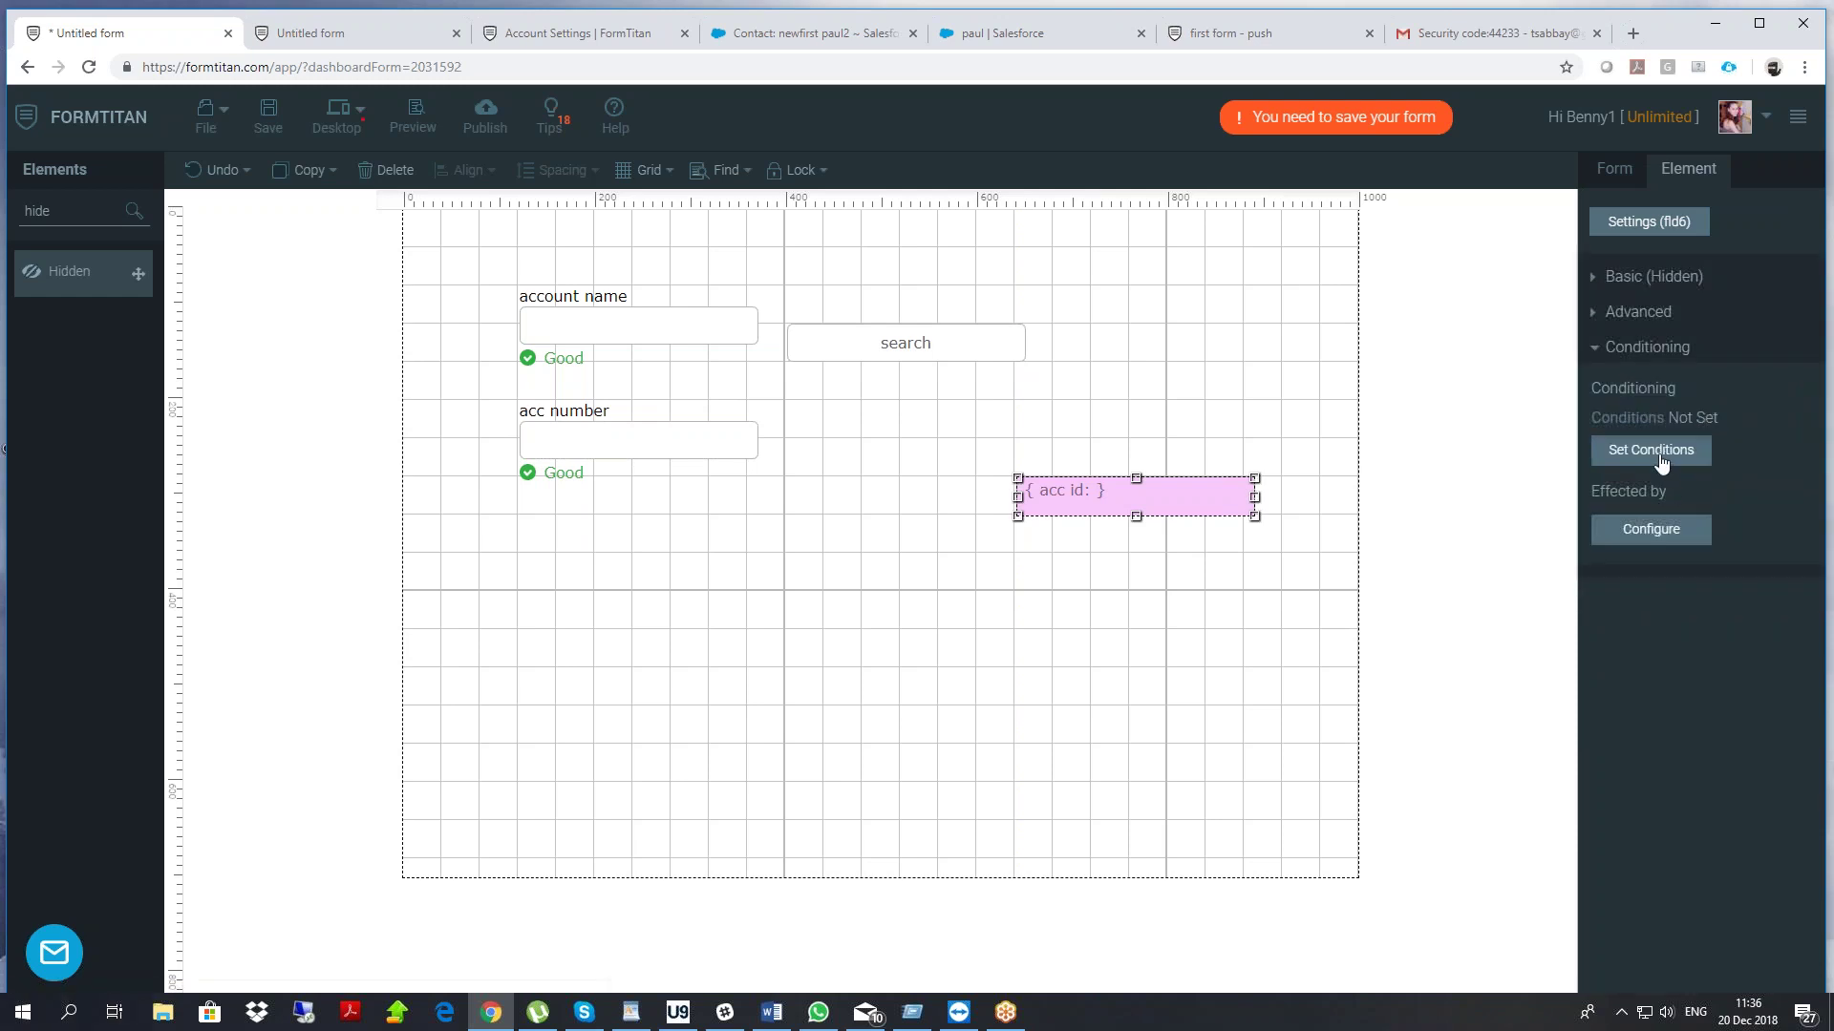
left_click(1660, 452)
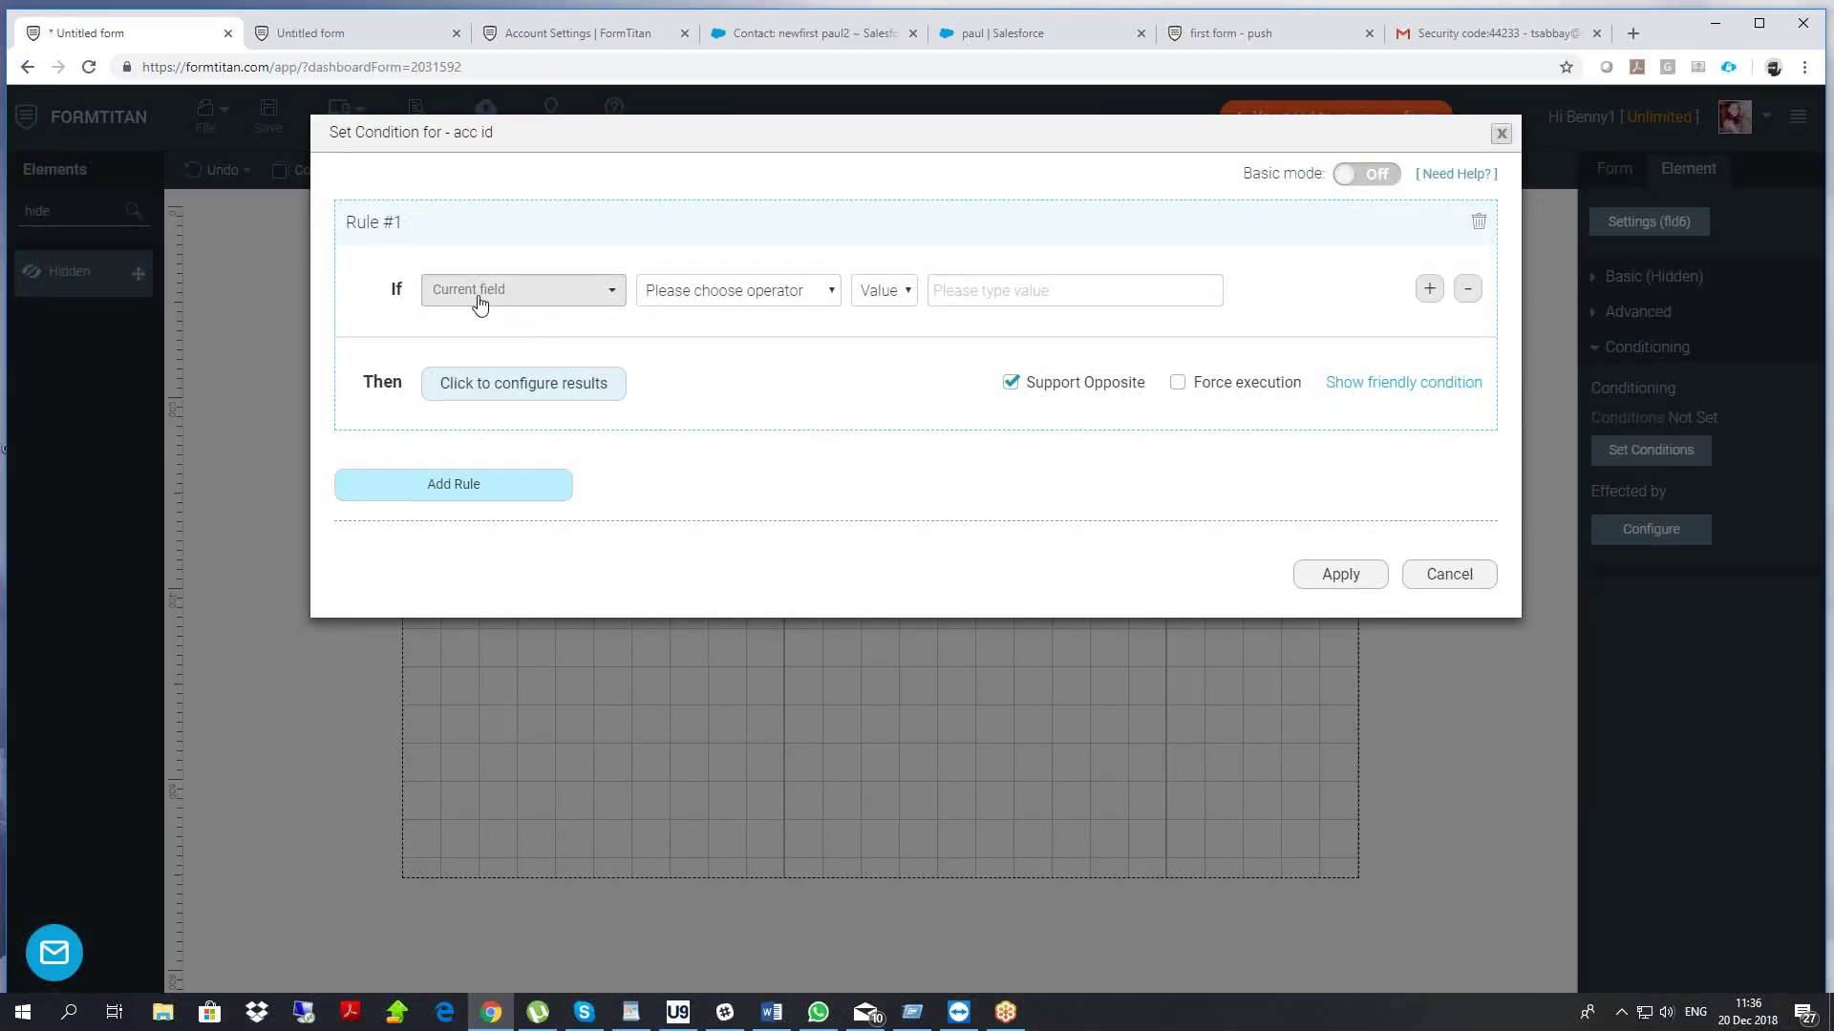
left_click_drag(448, 133, 528, 140)
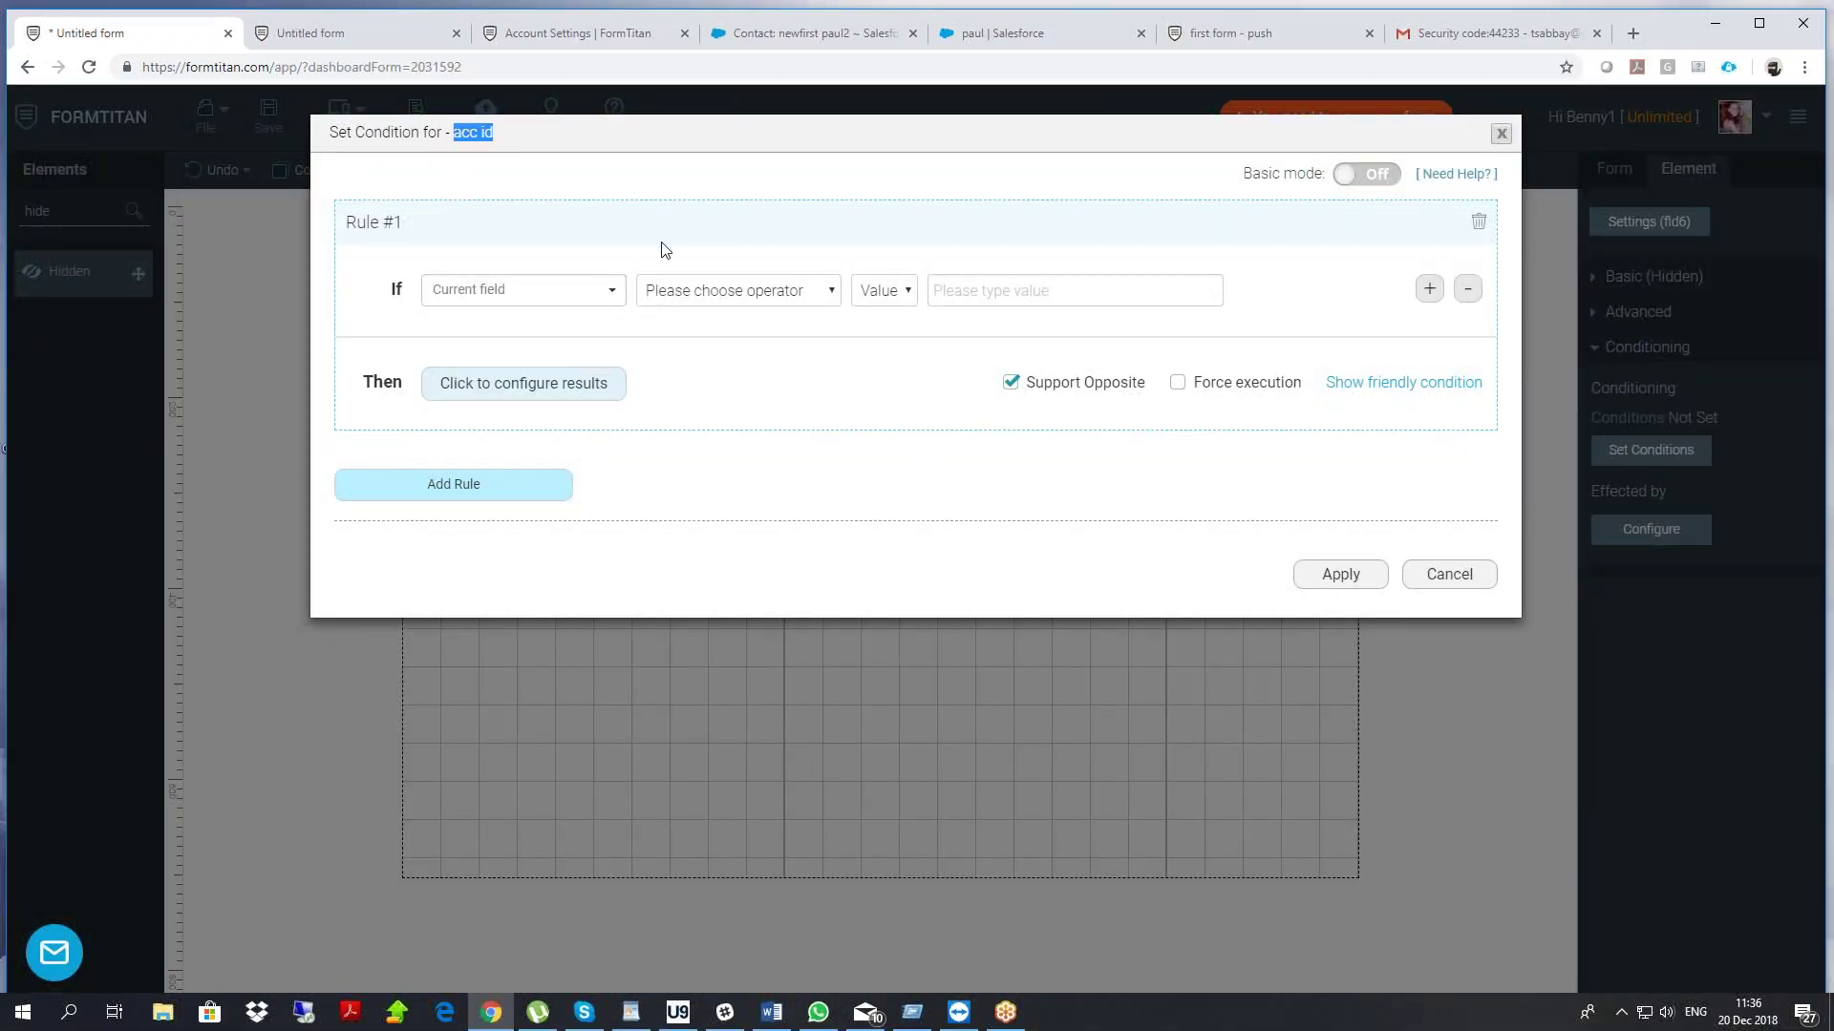
left_click(693, 291)
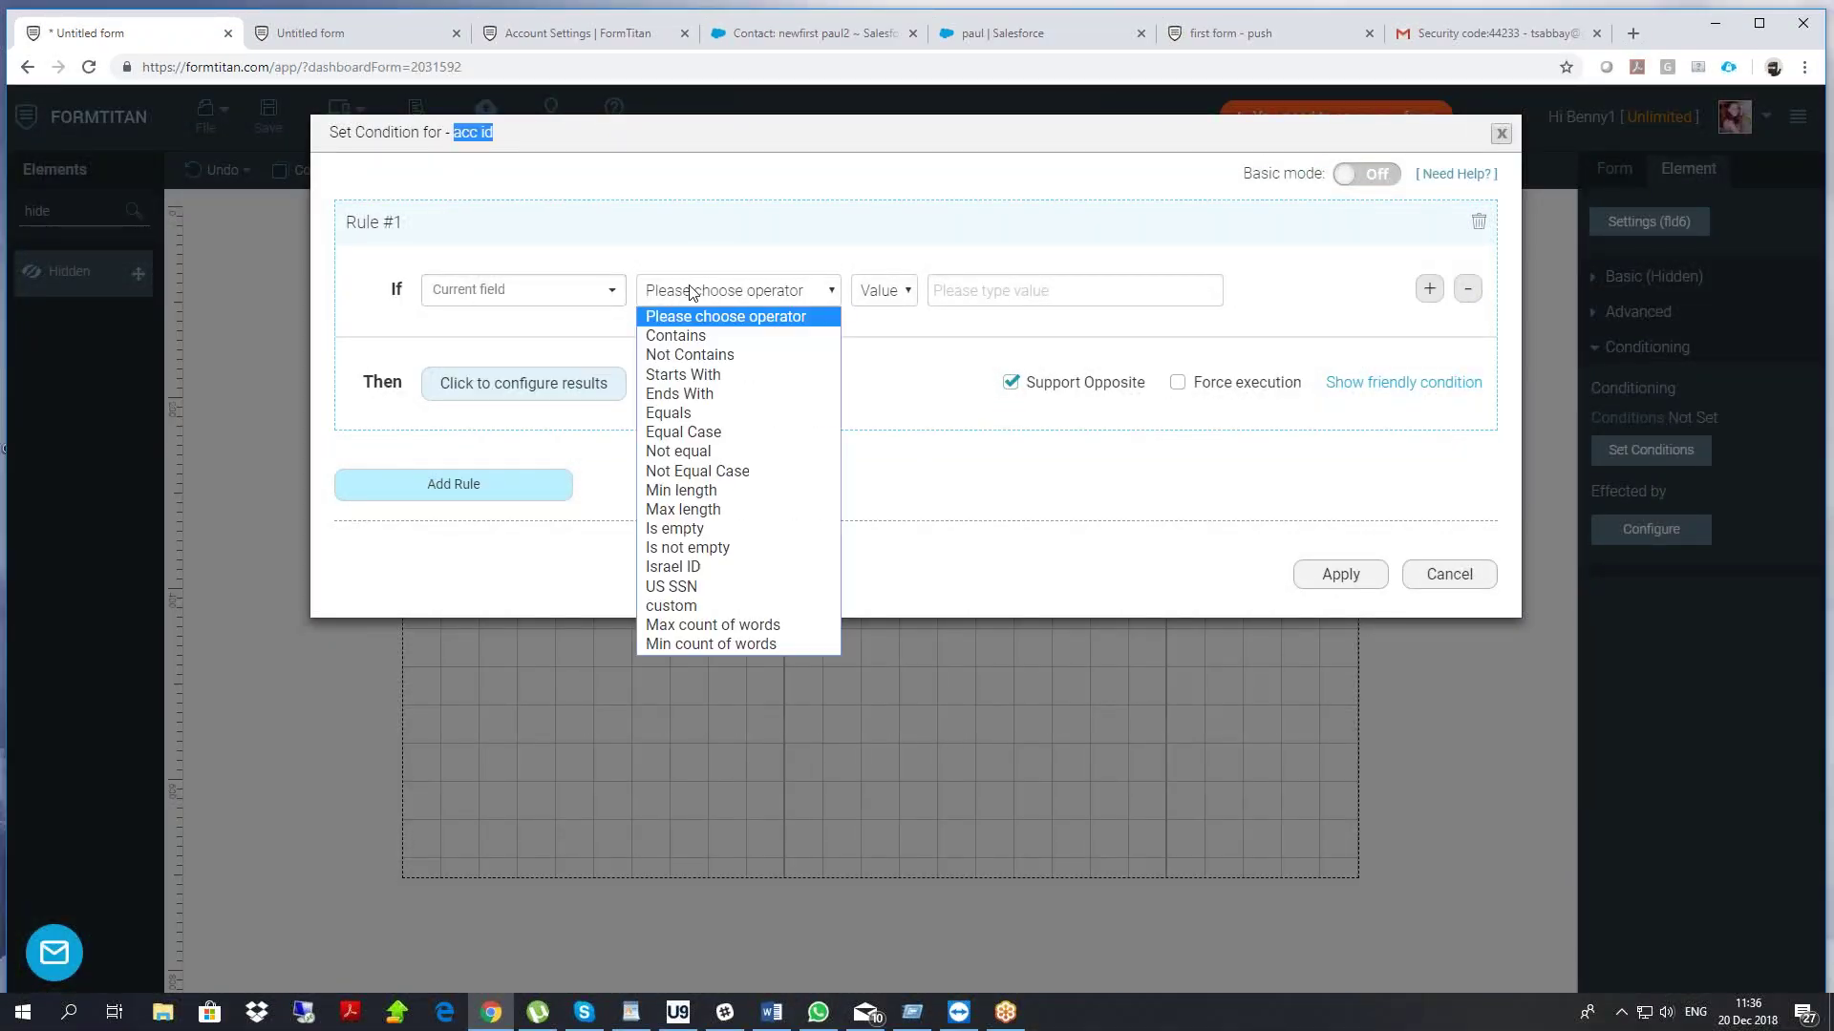
left_click(698, 549)
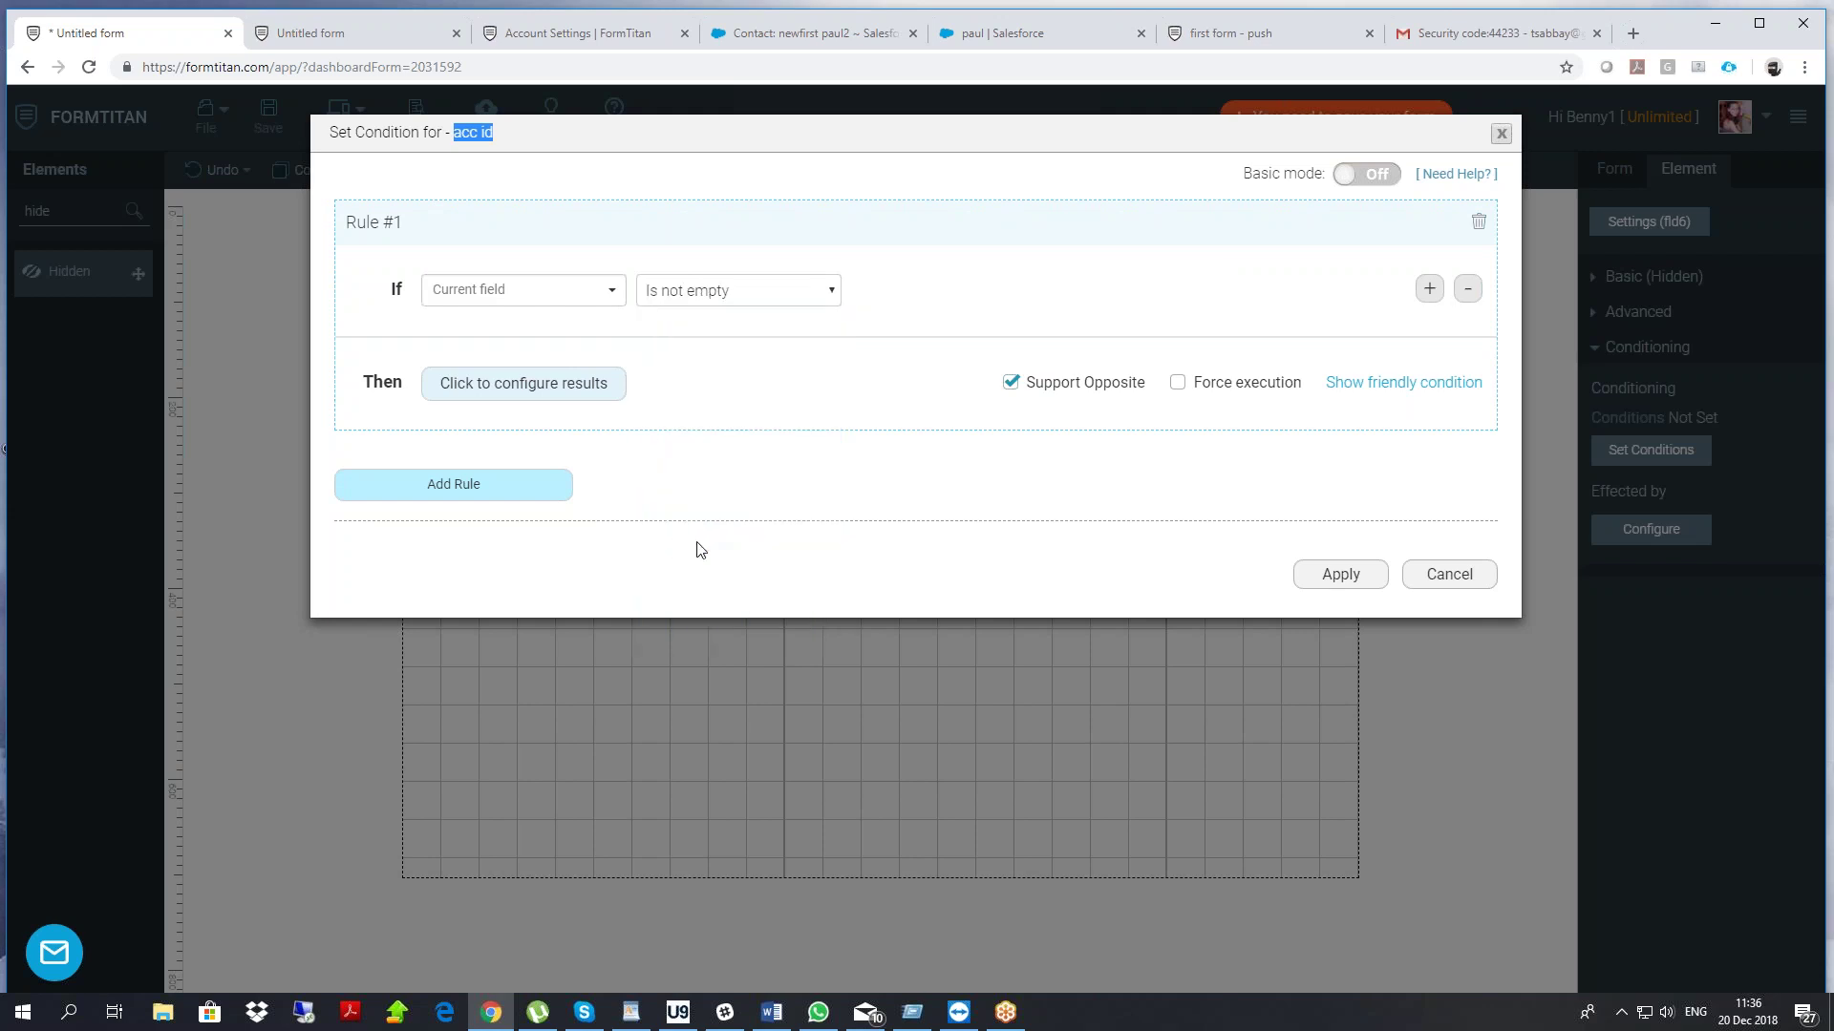
left_click(534, 399)
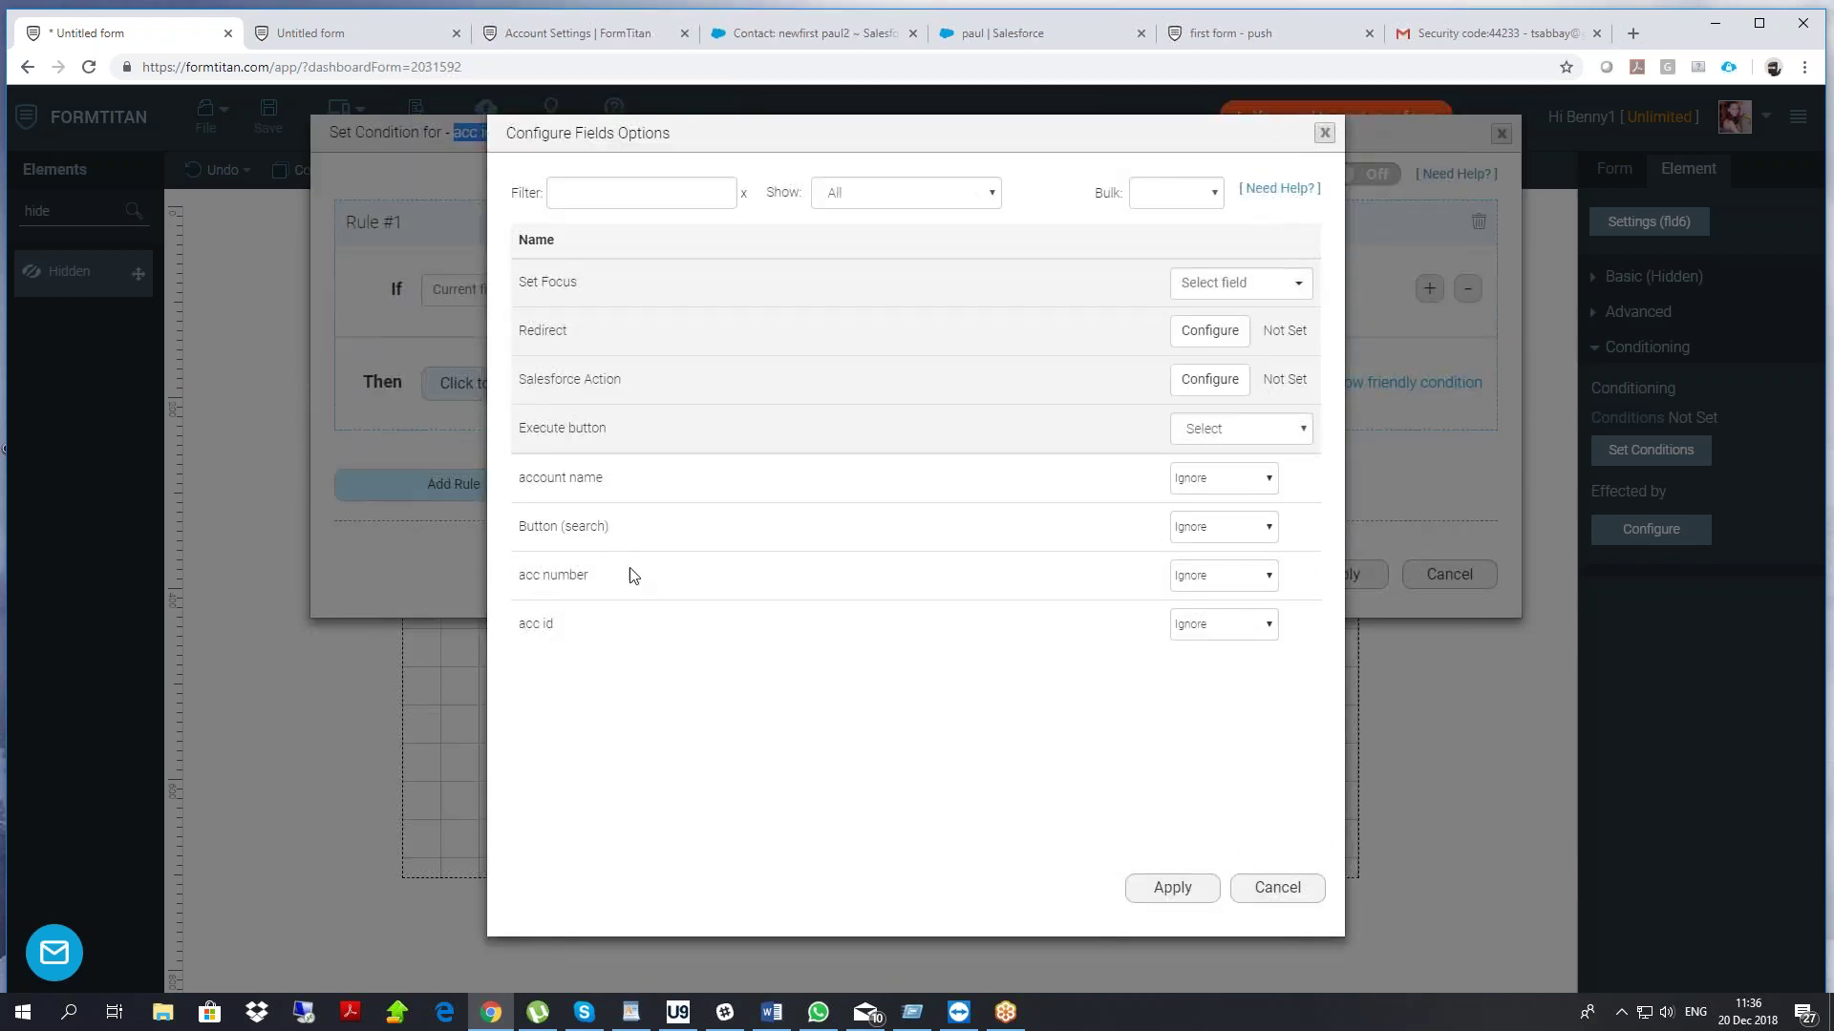
left_click(1175, 574)
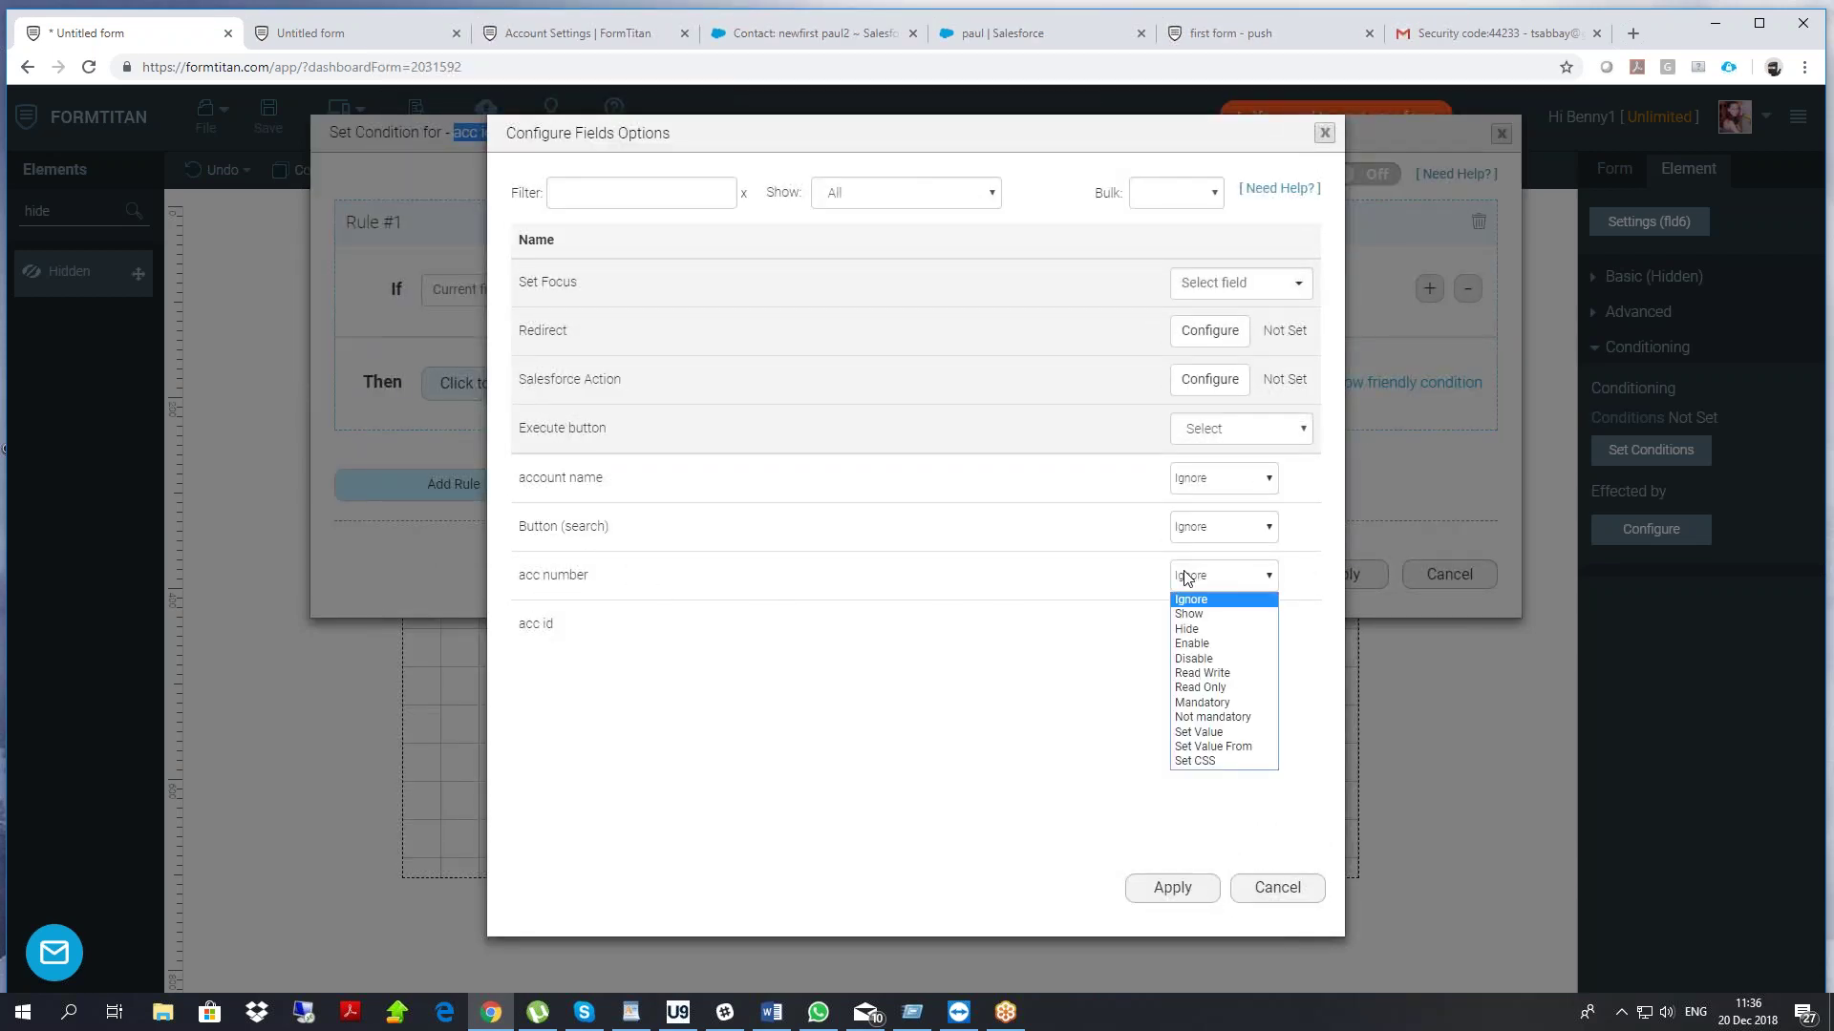
left_click(1209, 615)
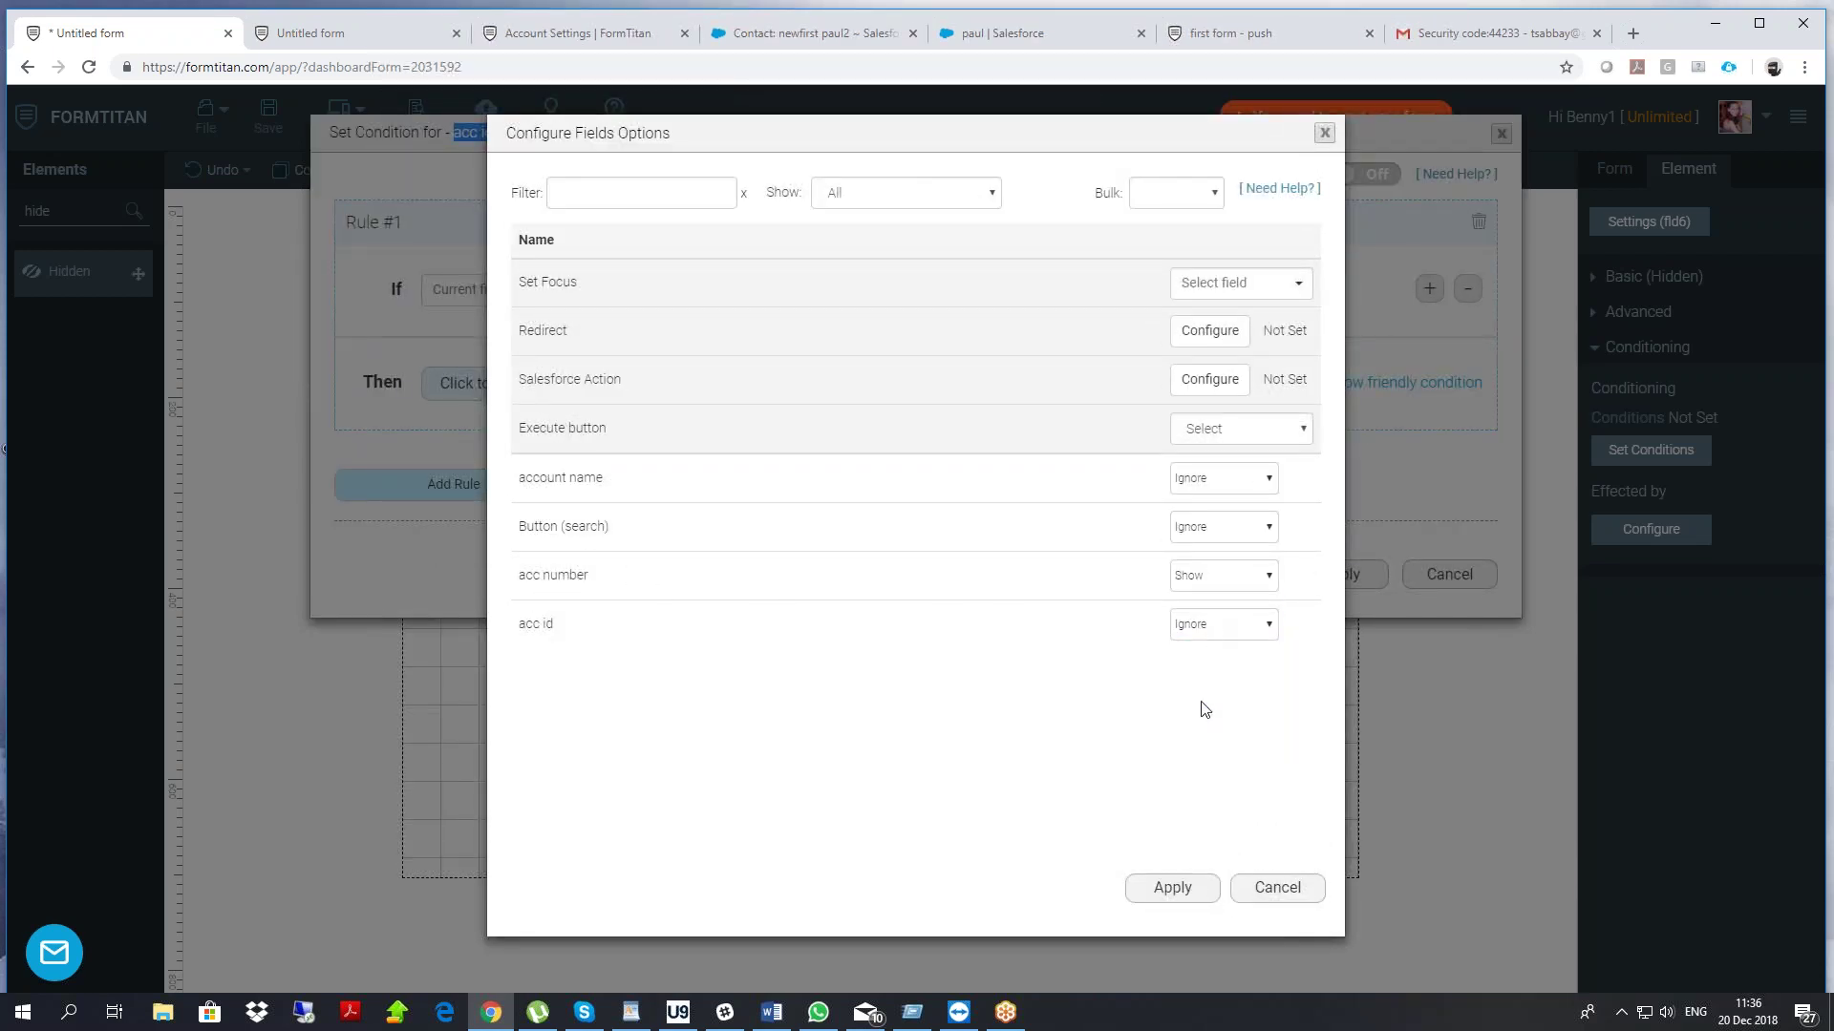
left_click(1161, 890)
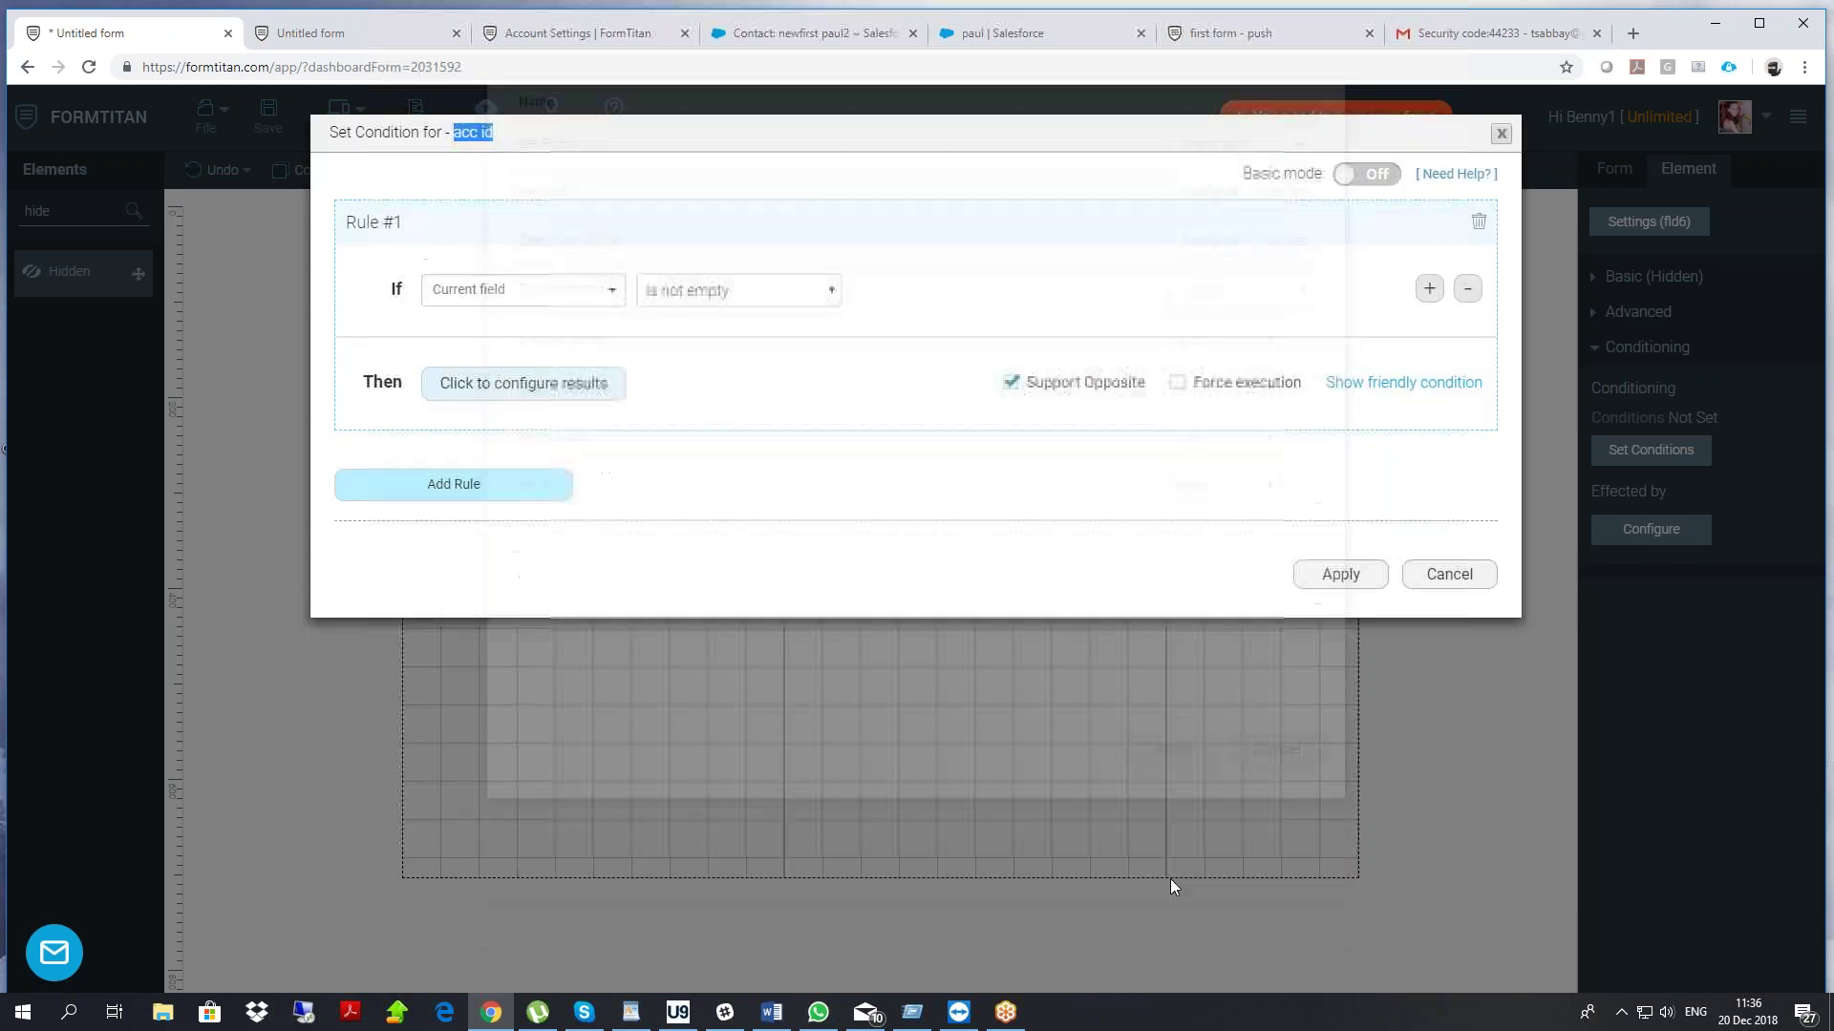
left_click(1340, 574)
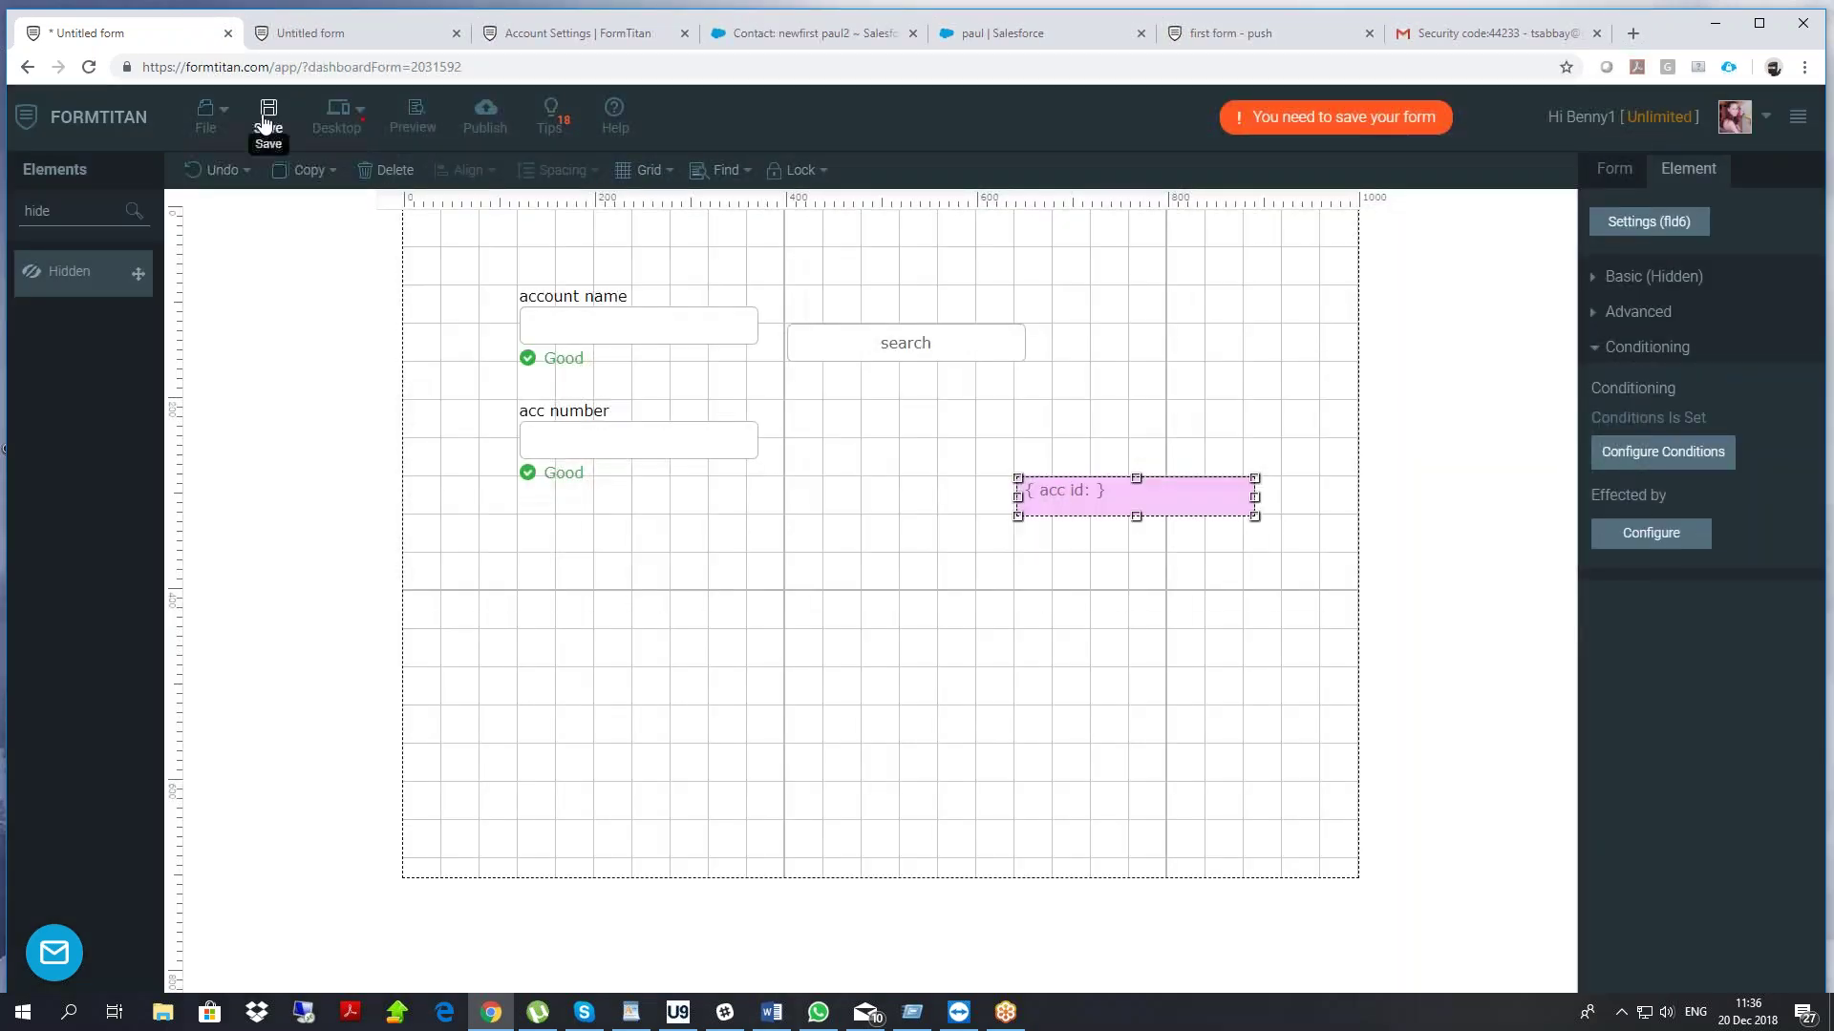
Save the form and reload the live form tab to get the latest version
left_click(267, 122)
left_click(363, 32)
right_click(394, 188)
left_click(449, 249)
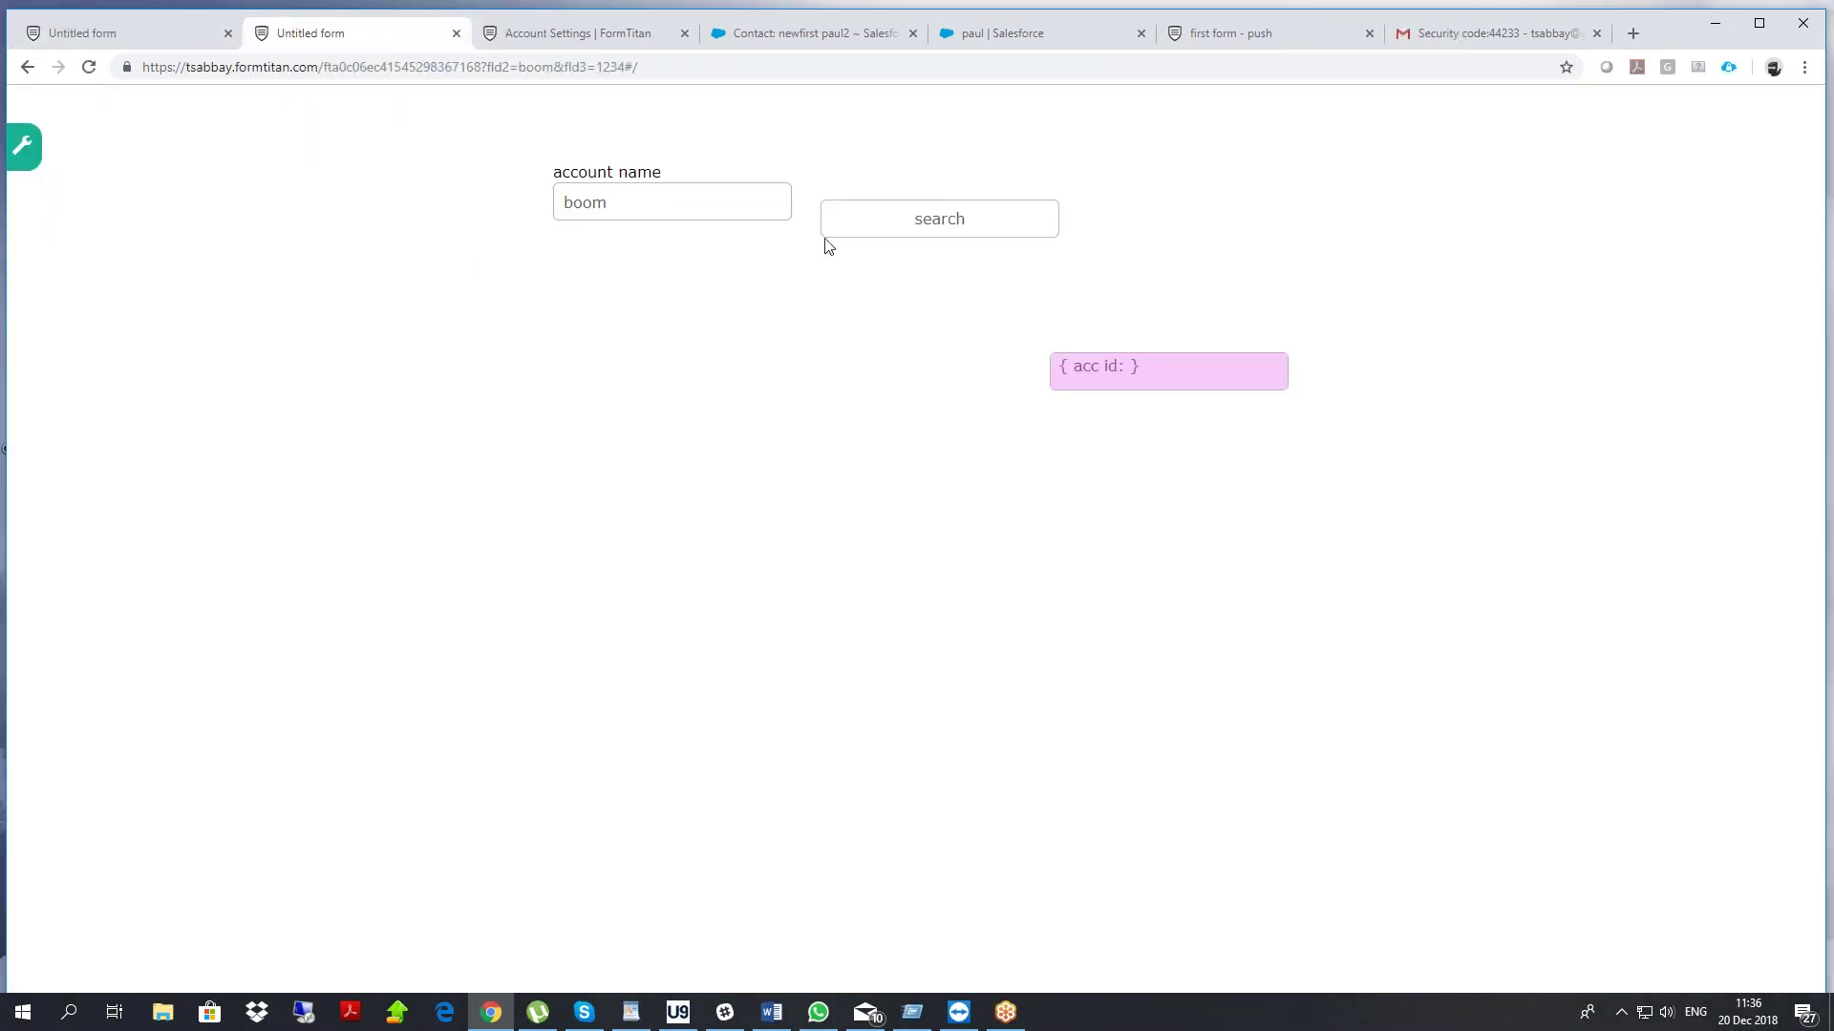
Type an existing account name into account name on the live form and run search
left_click_drag(1071, 367, 1138, 366)
left_click_drag(648, 204, 372, 226)
type("paul")
left_click(908, 221)
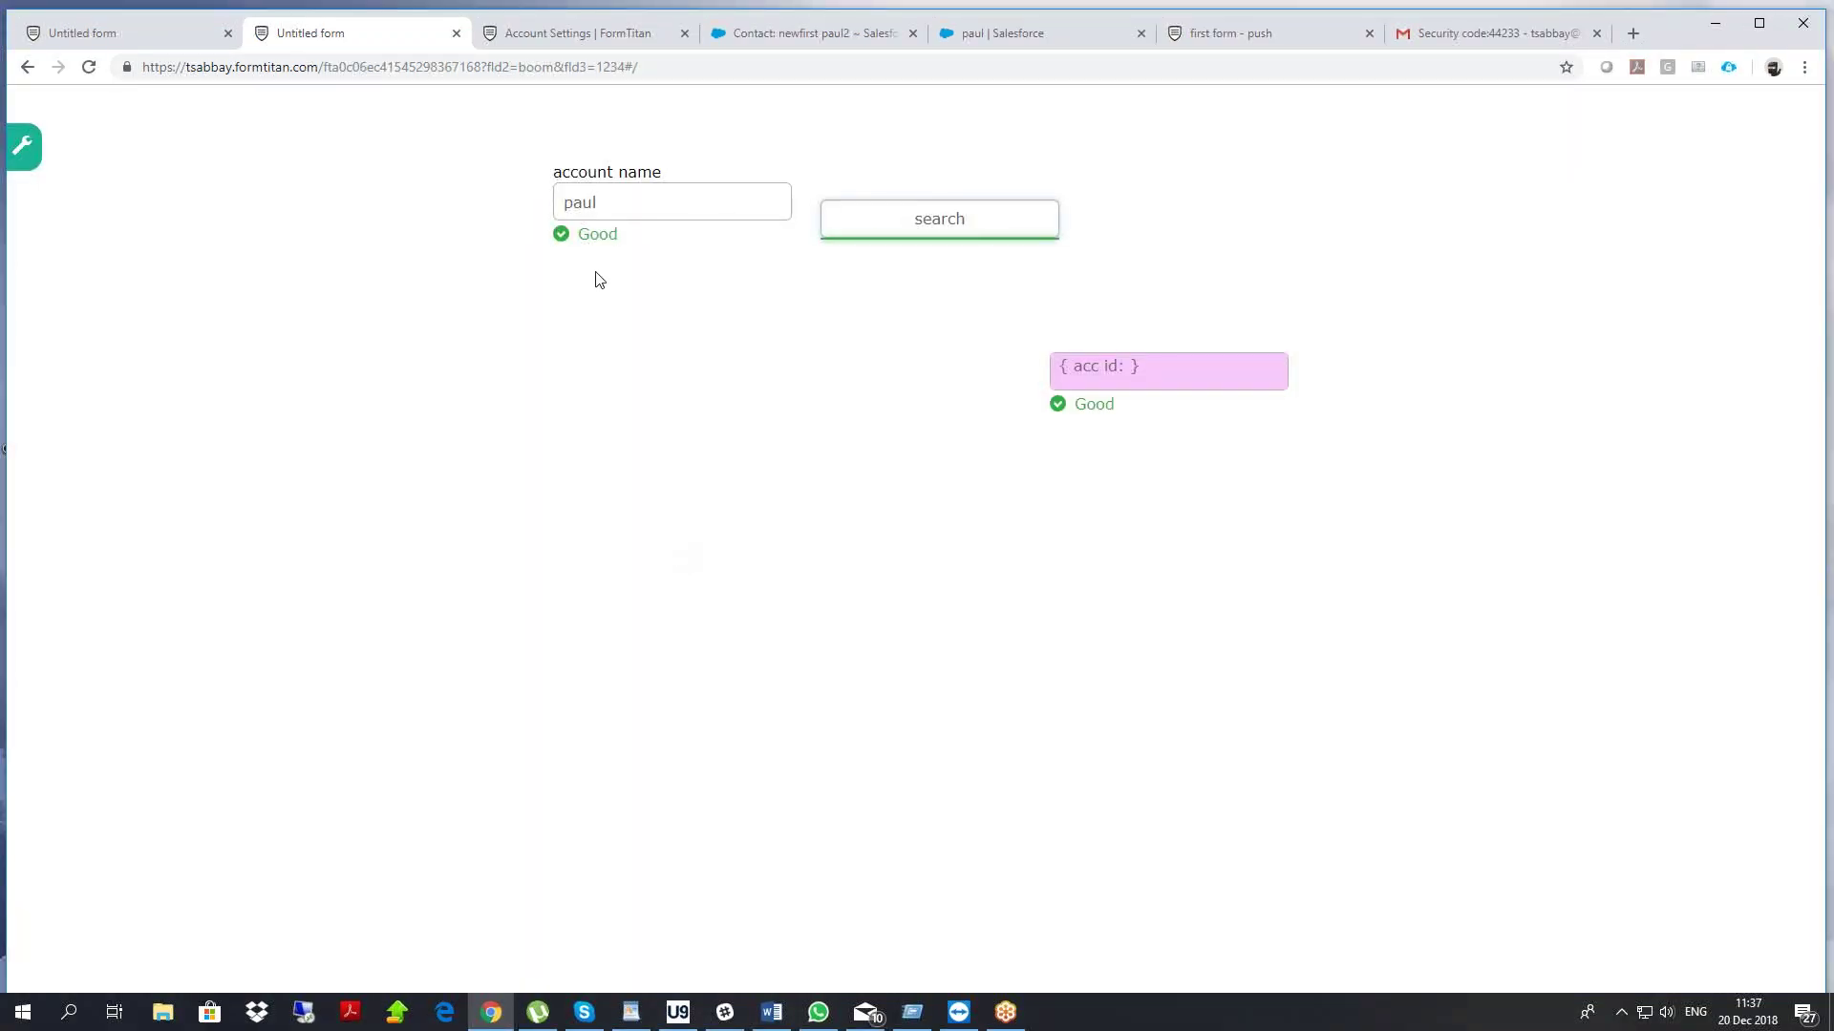
left_click(631, 196)
type("1")
left_click(900, 221)
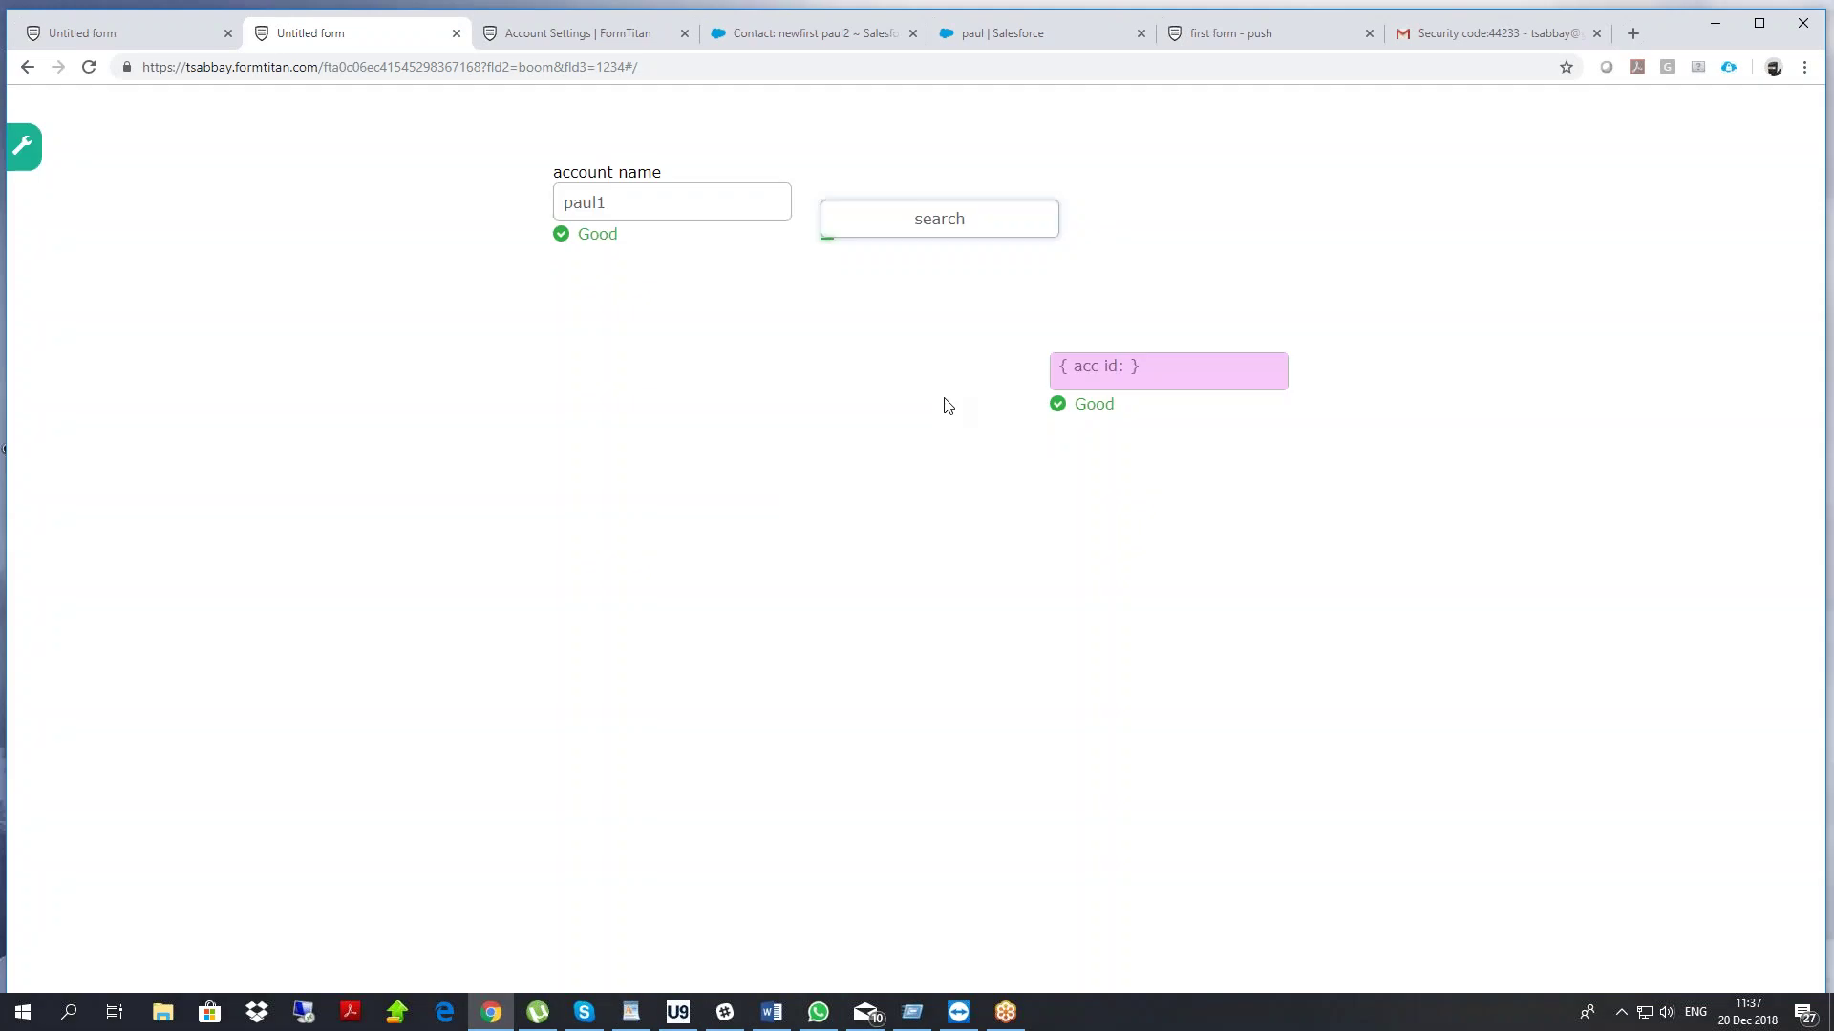
Compare with the Salesforce contact, rerun the search, and check the revealed acc number field
left_click(789, 42)
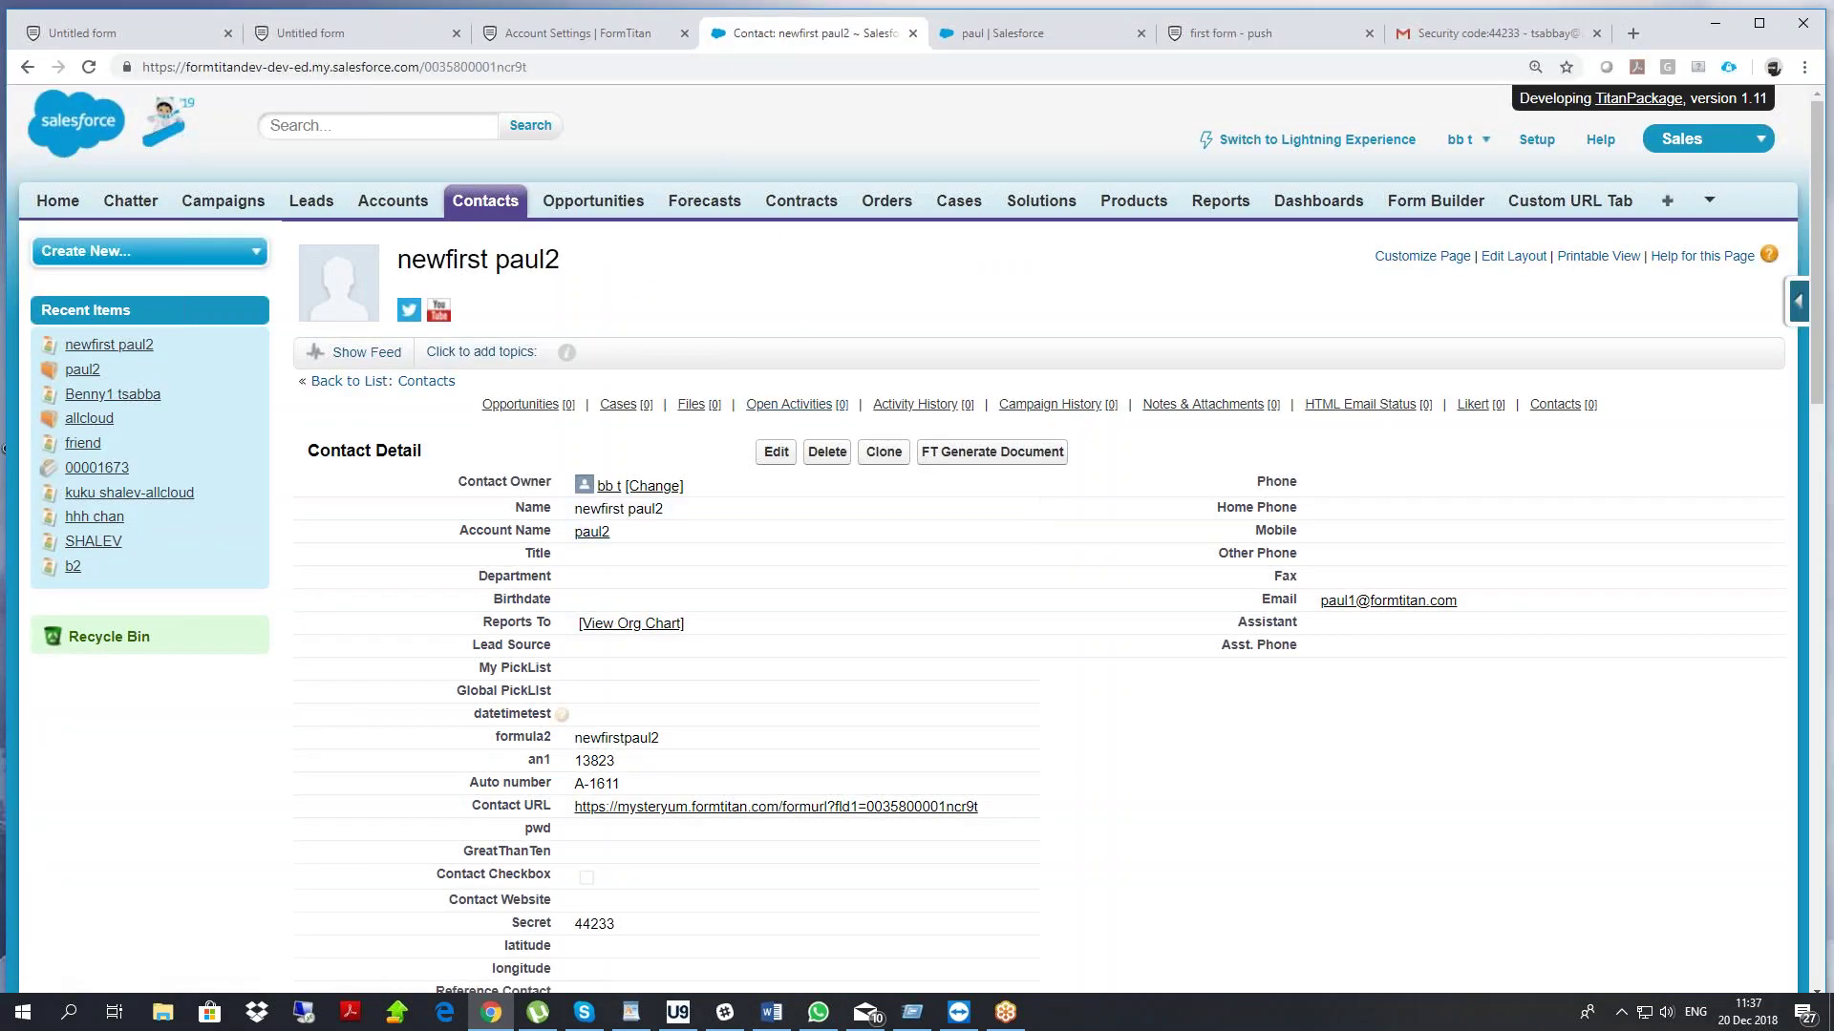
left_click(429, 35)
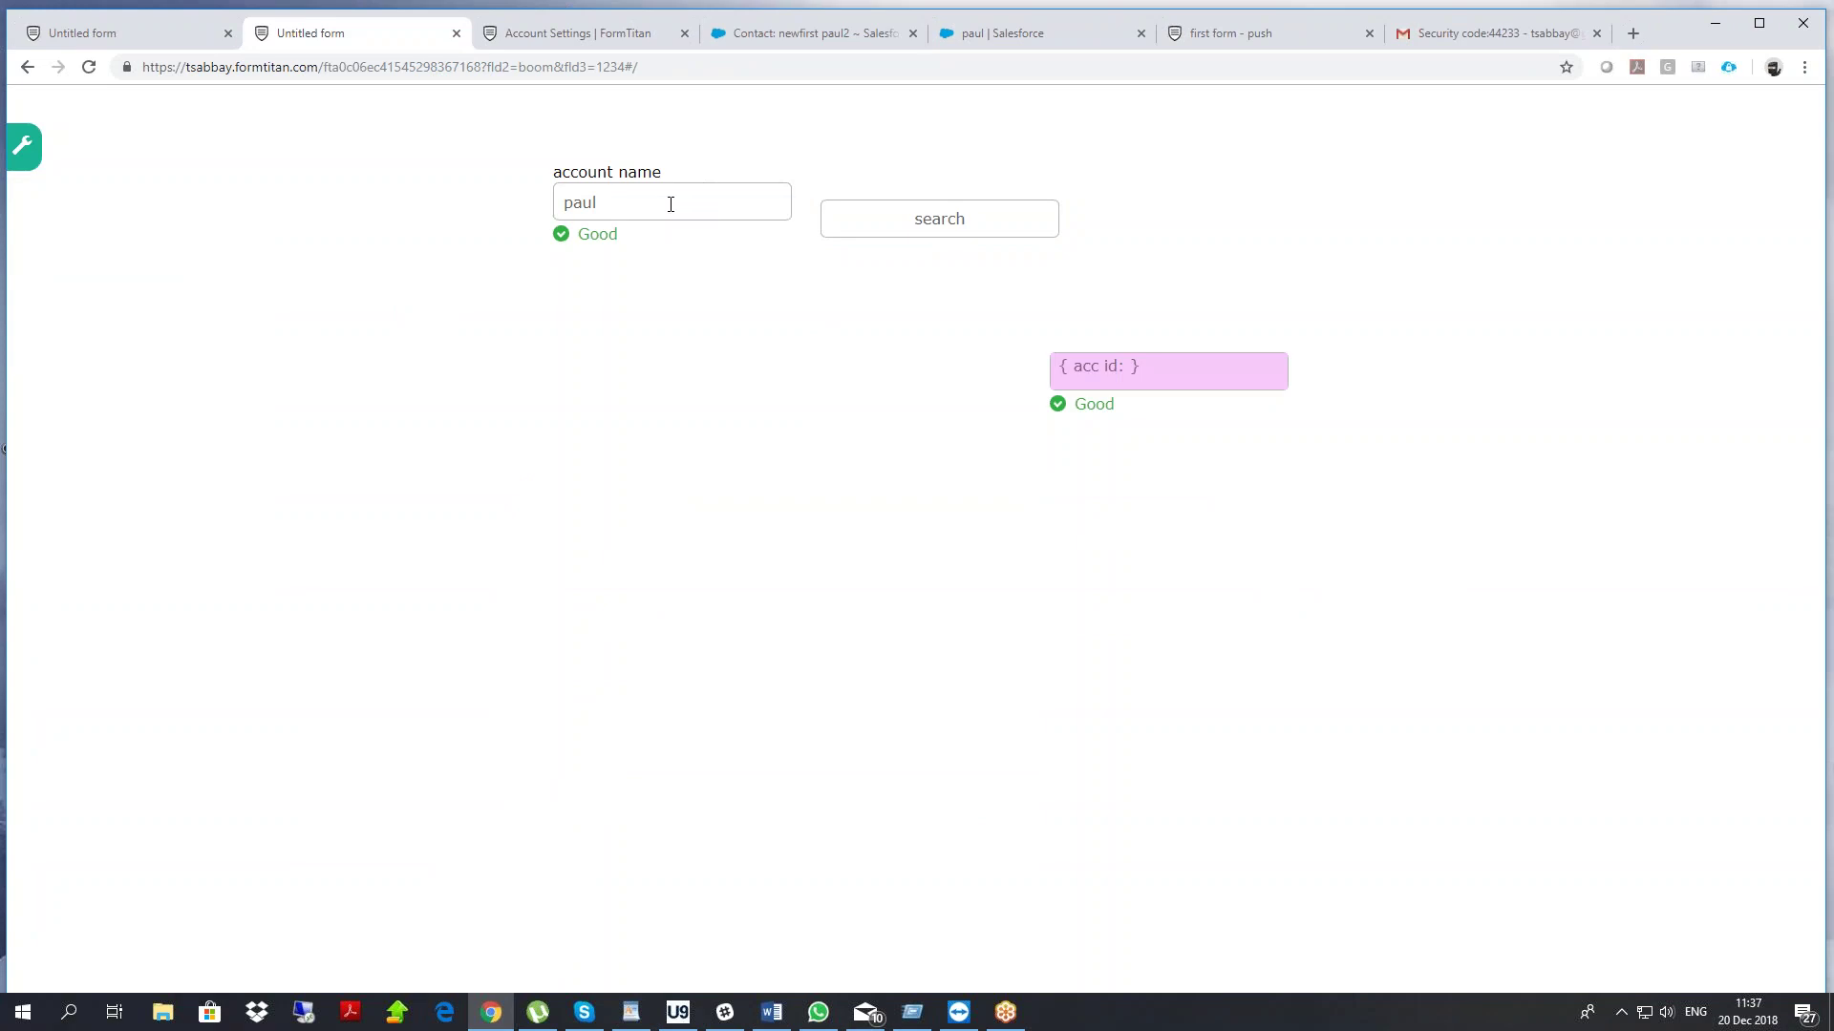
left_click(929, 240)
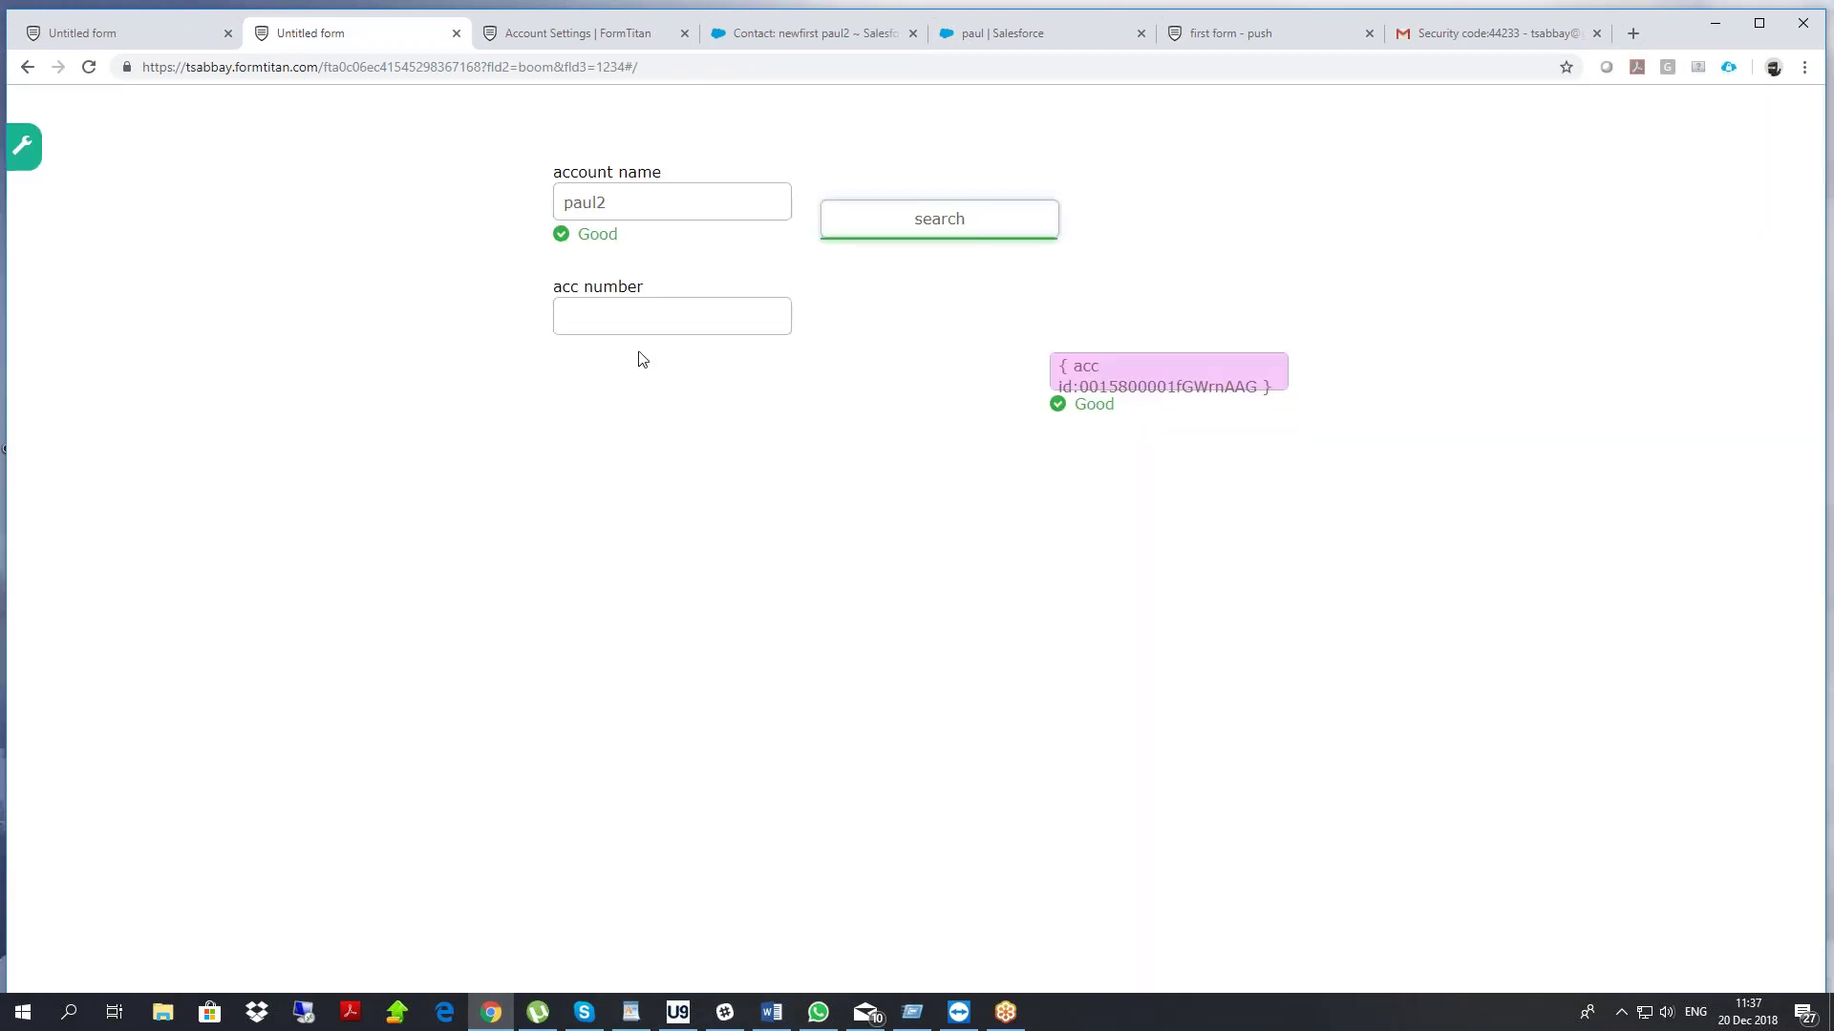
left_click(663, 310)
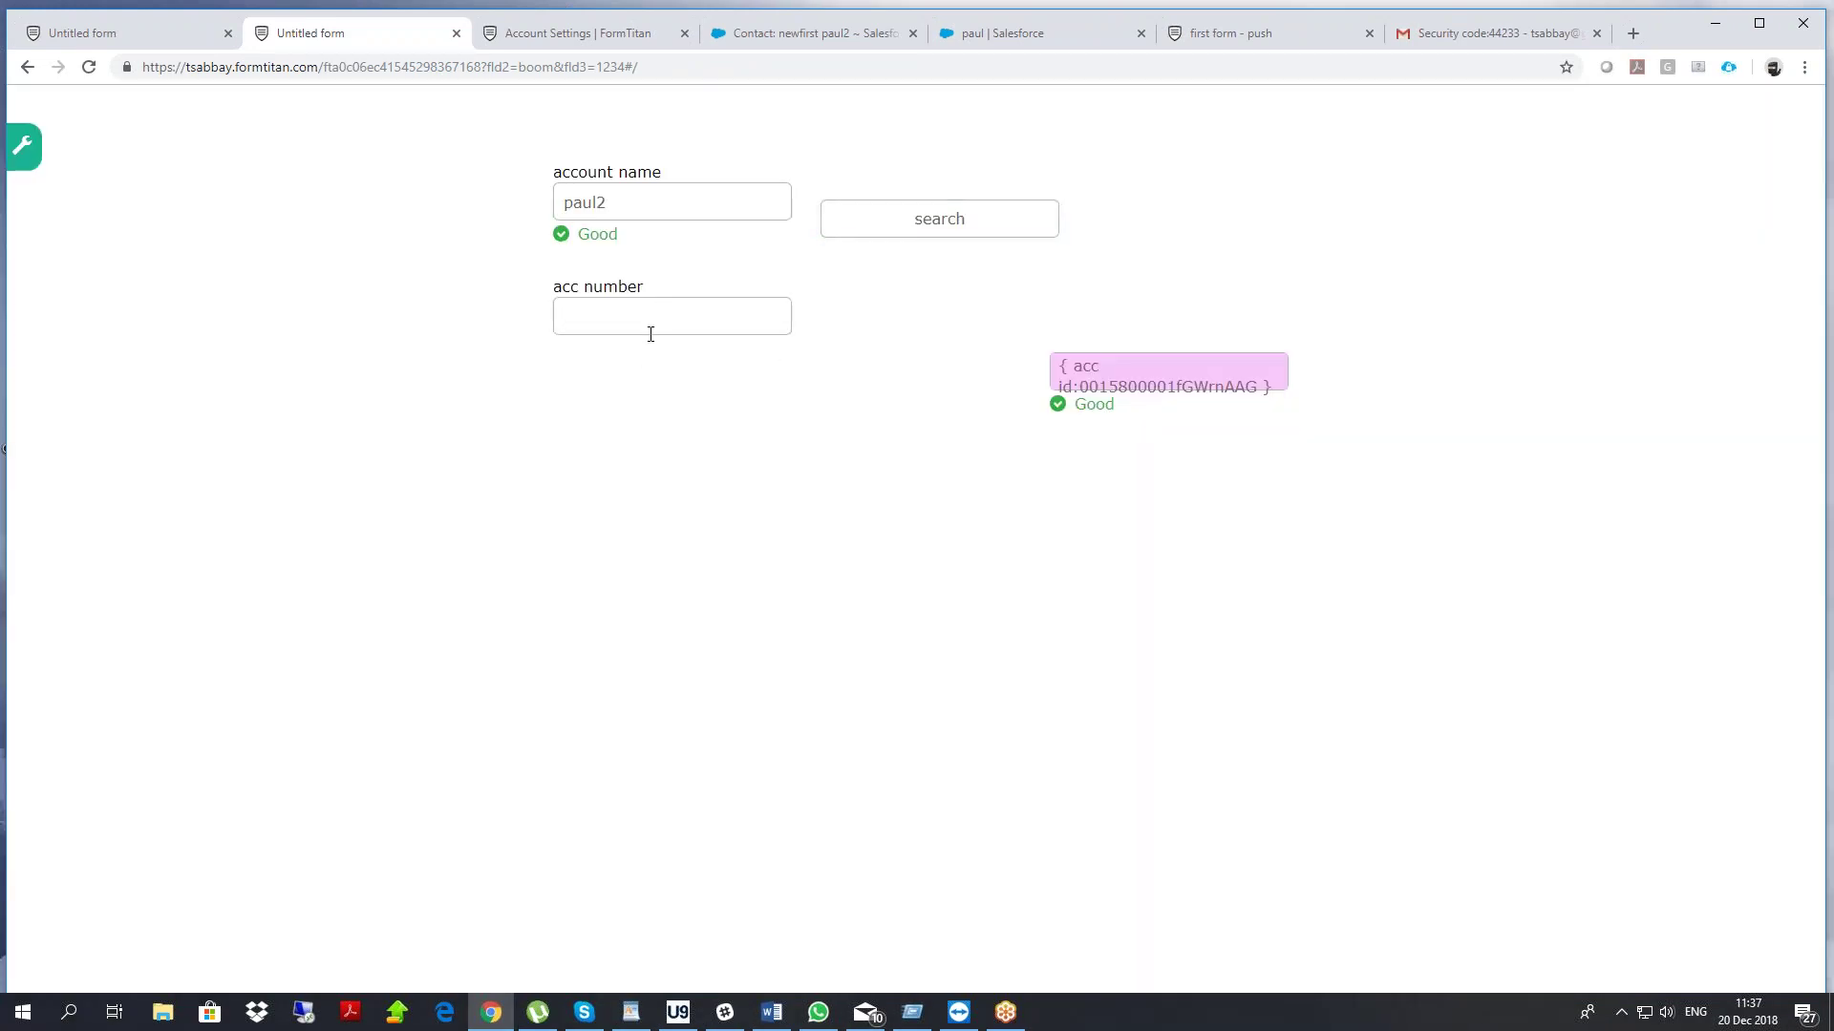
left_click(772, 44)
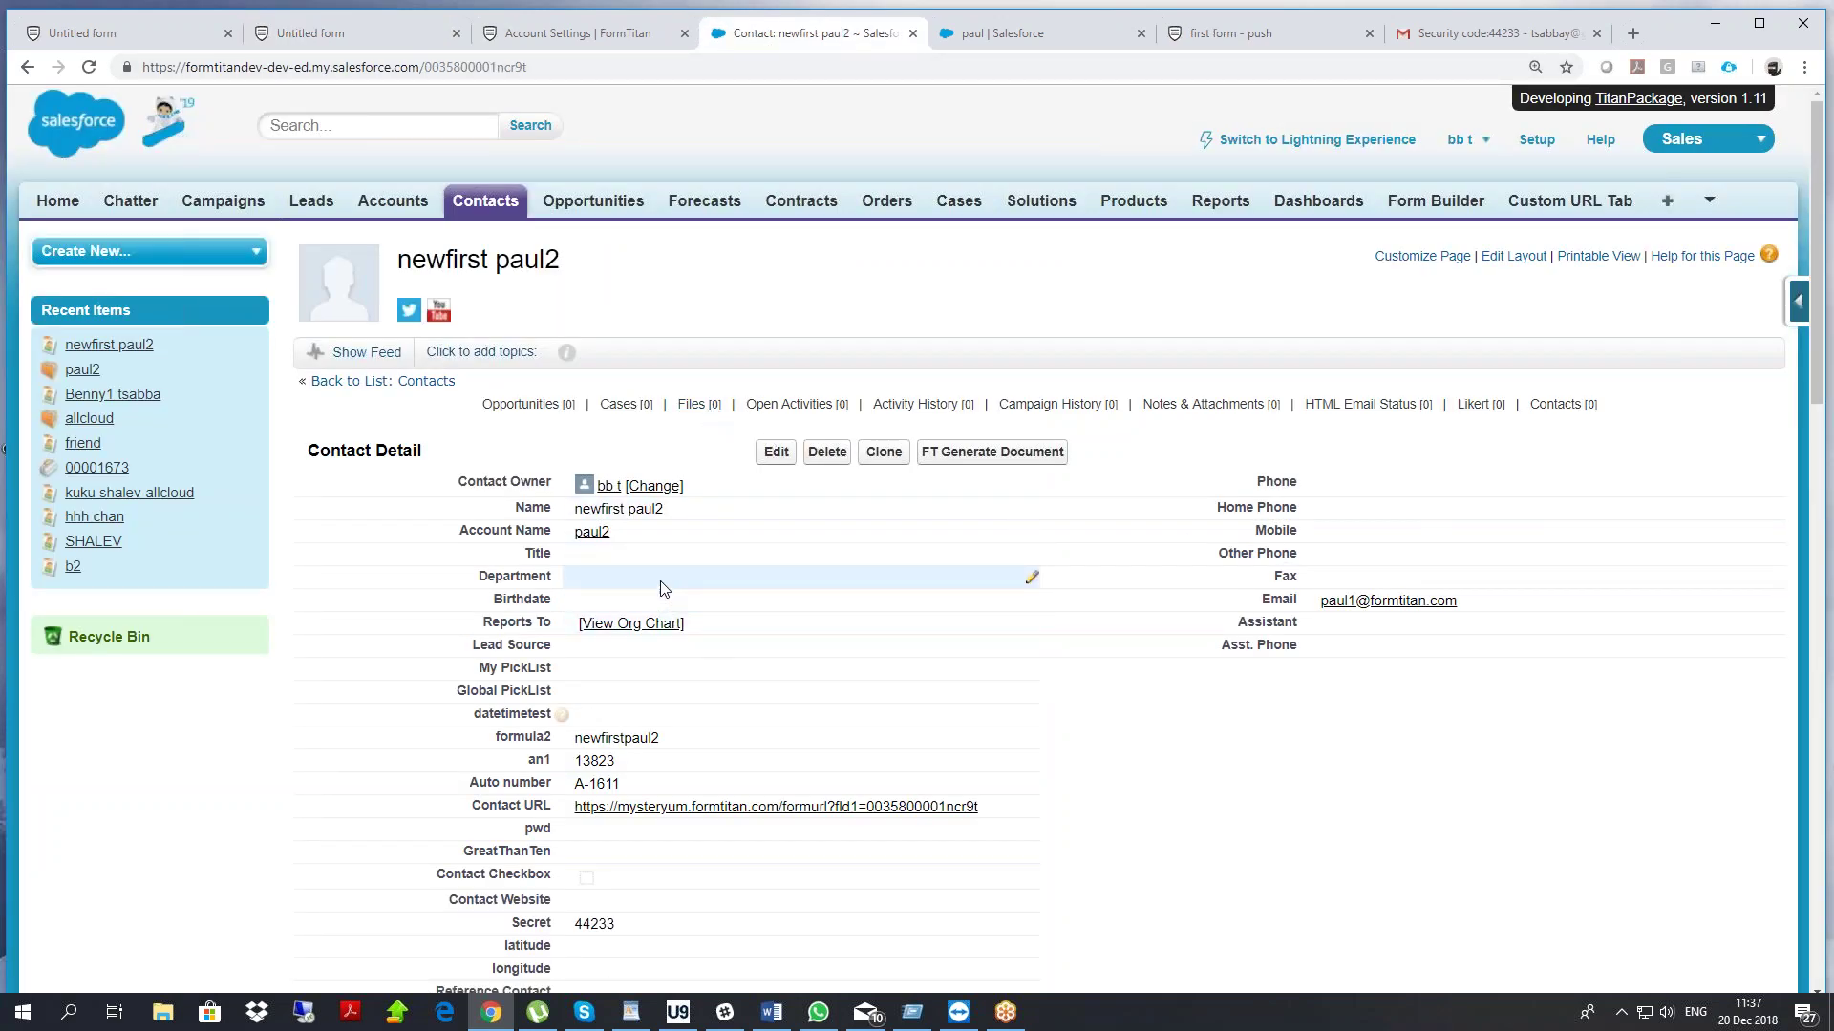
Search the contact page for 'numb' and 'account nu', locating the Auto number value A-1611
key("ctrl+f")
type("numb")
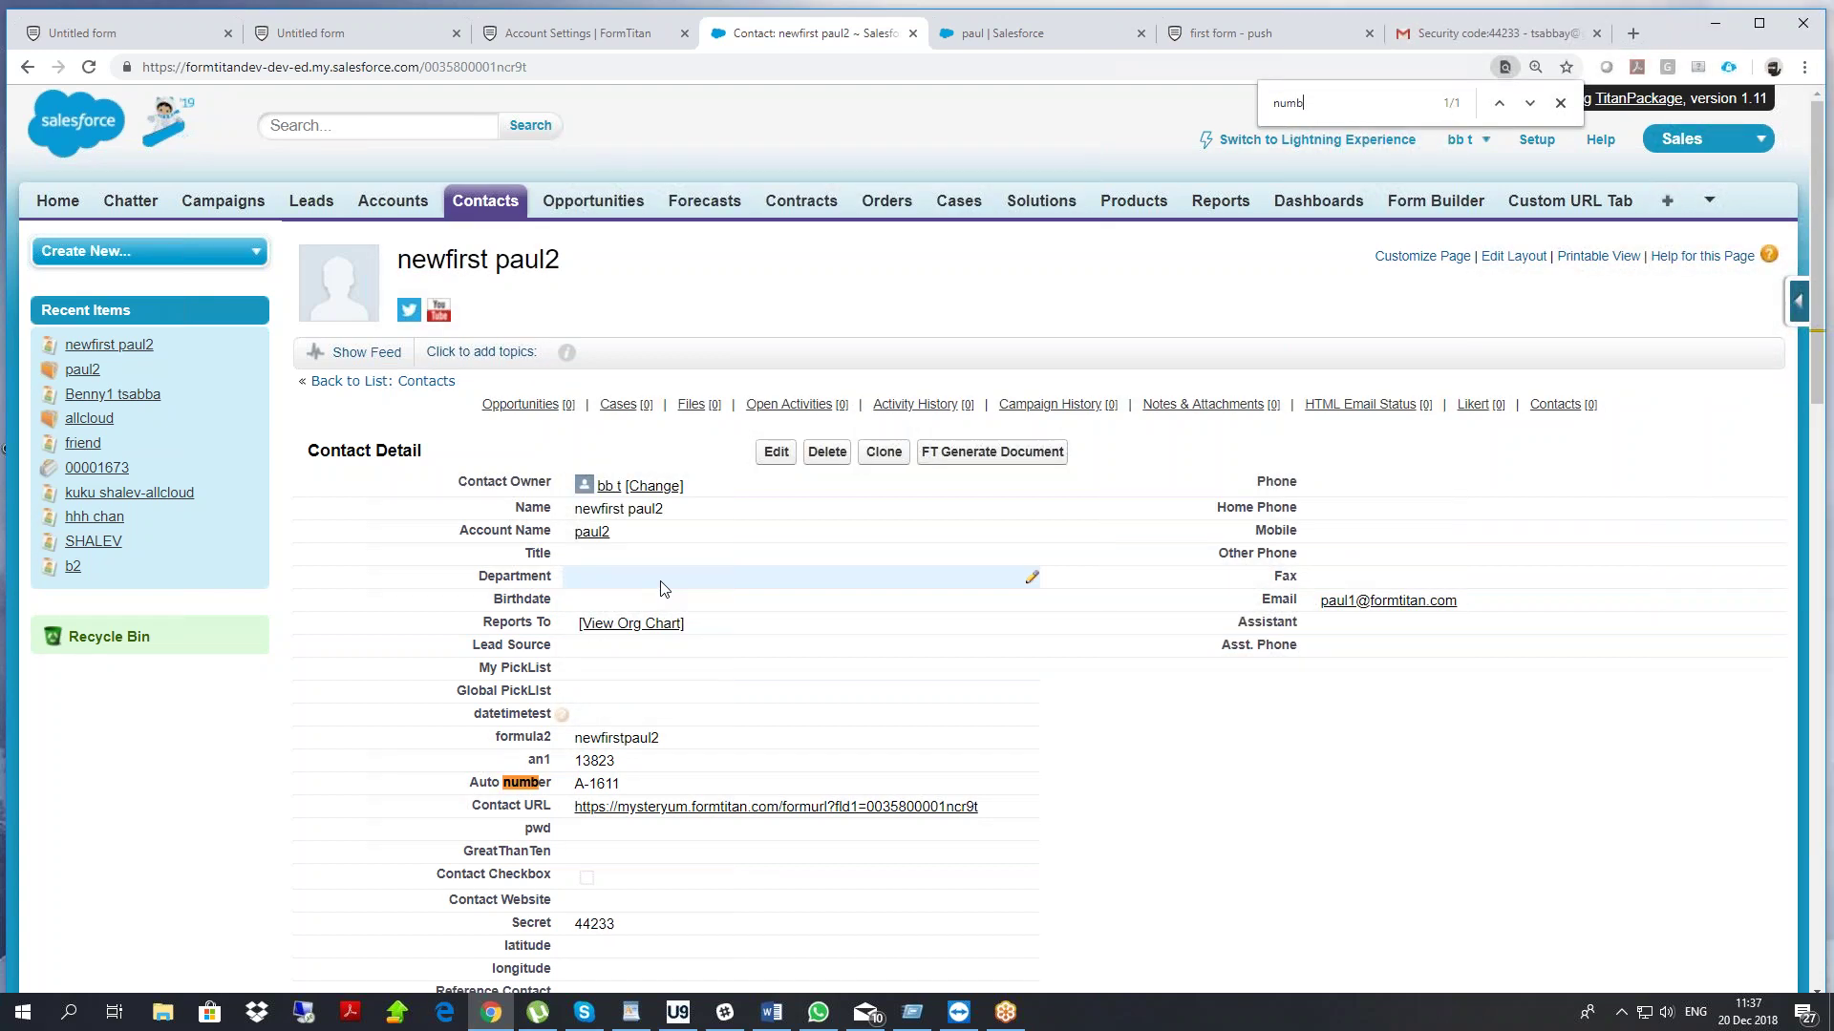
scroll(665, 587, "down", 4)
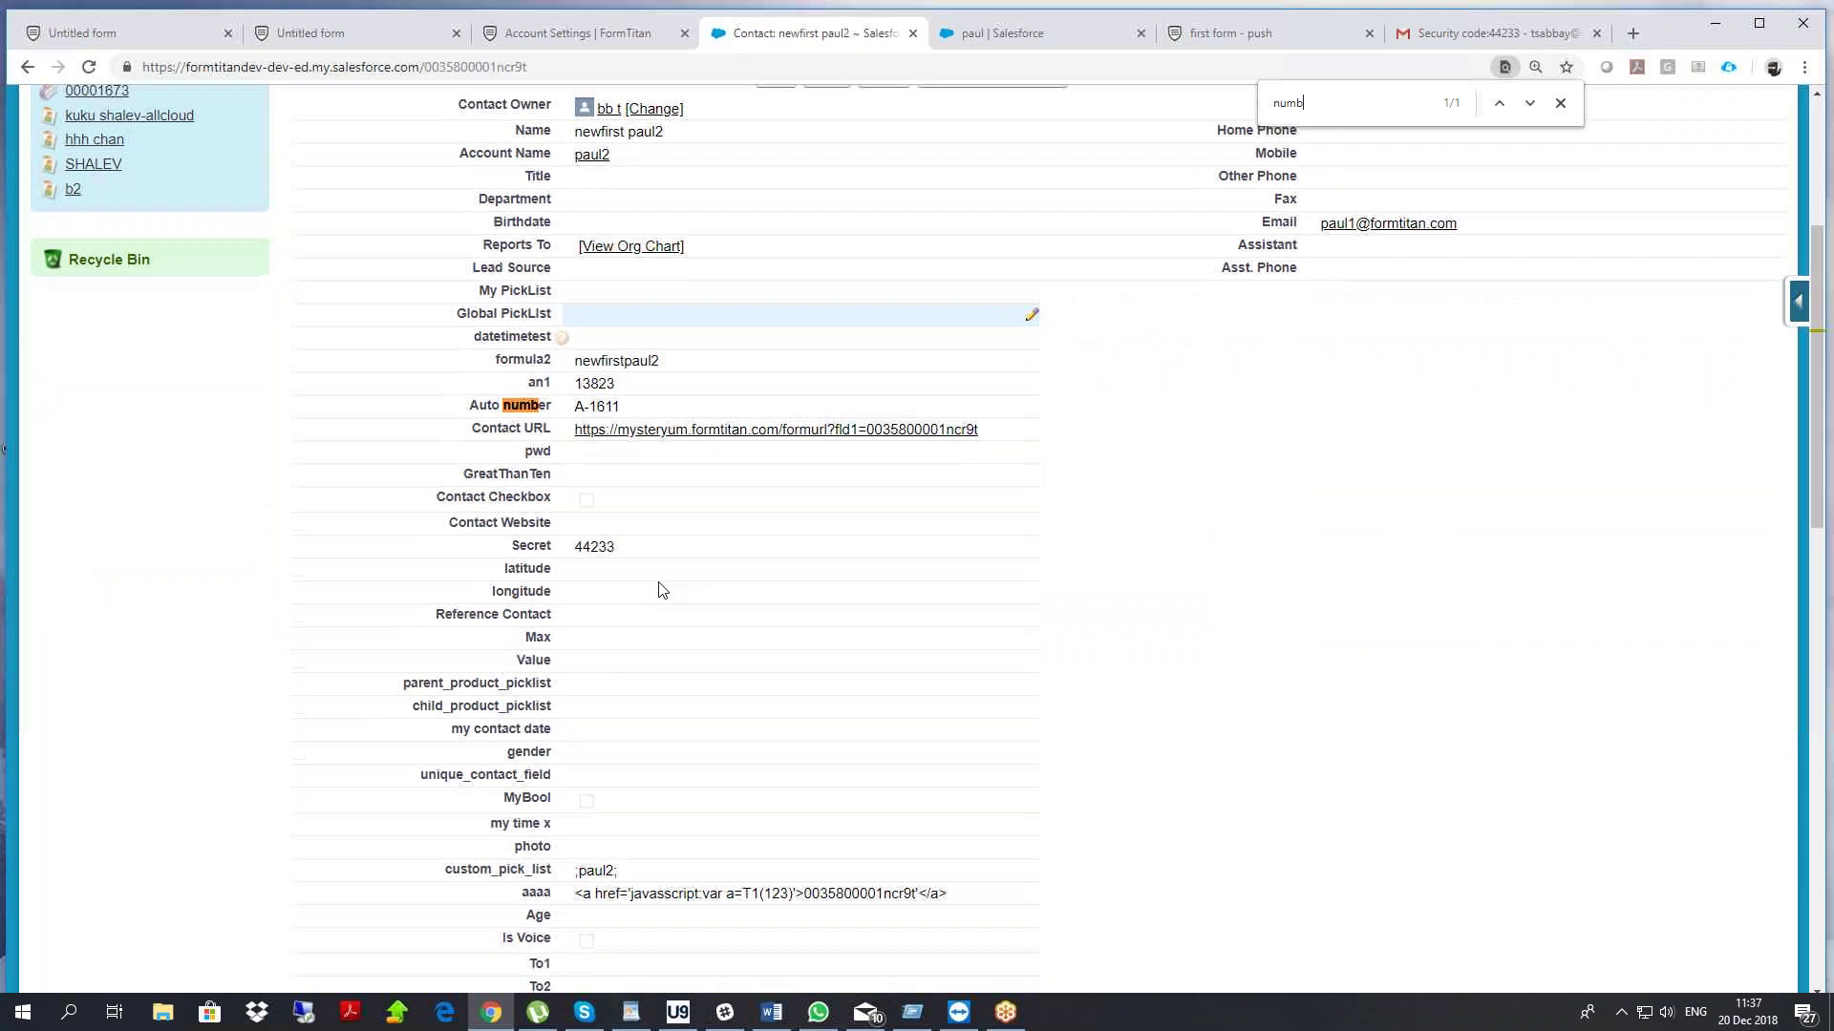
scroll(659, 590, "up", 3)
key("ctrl+a")
type("account nu")
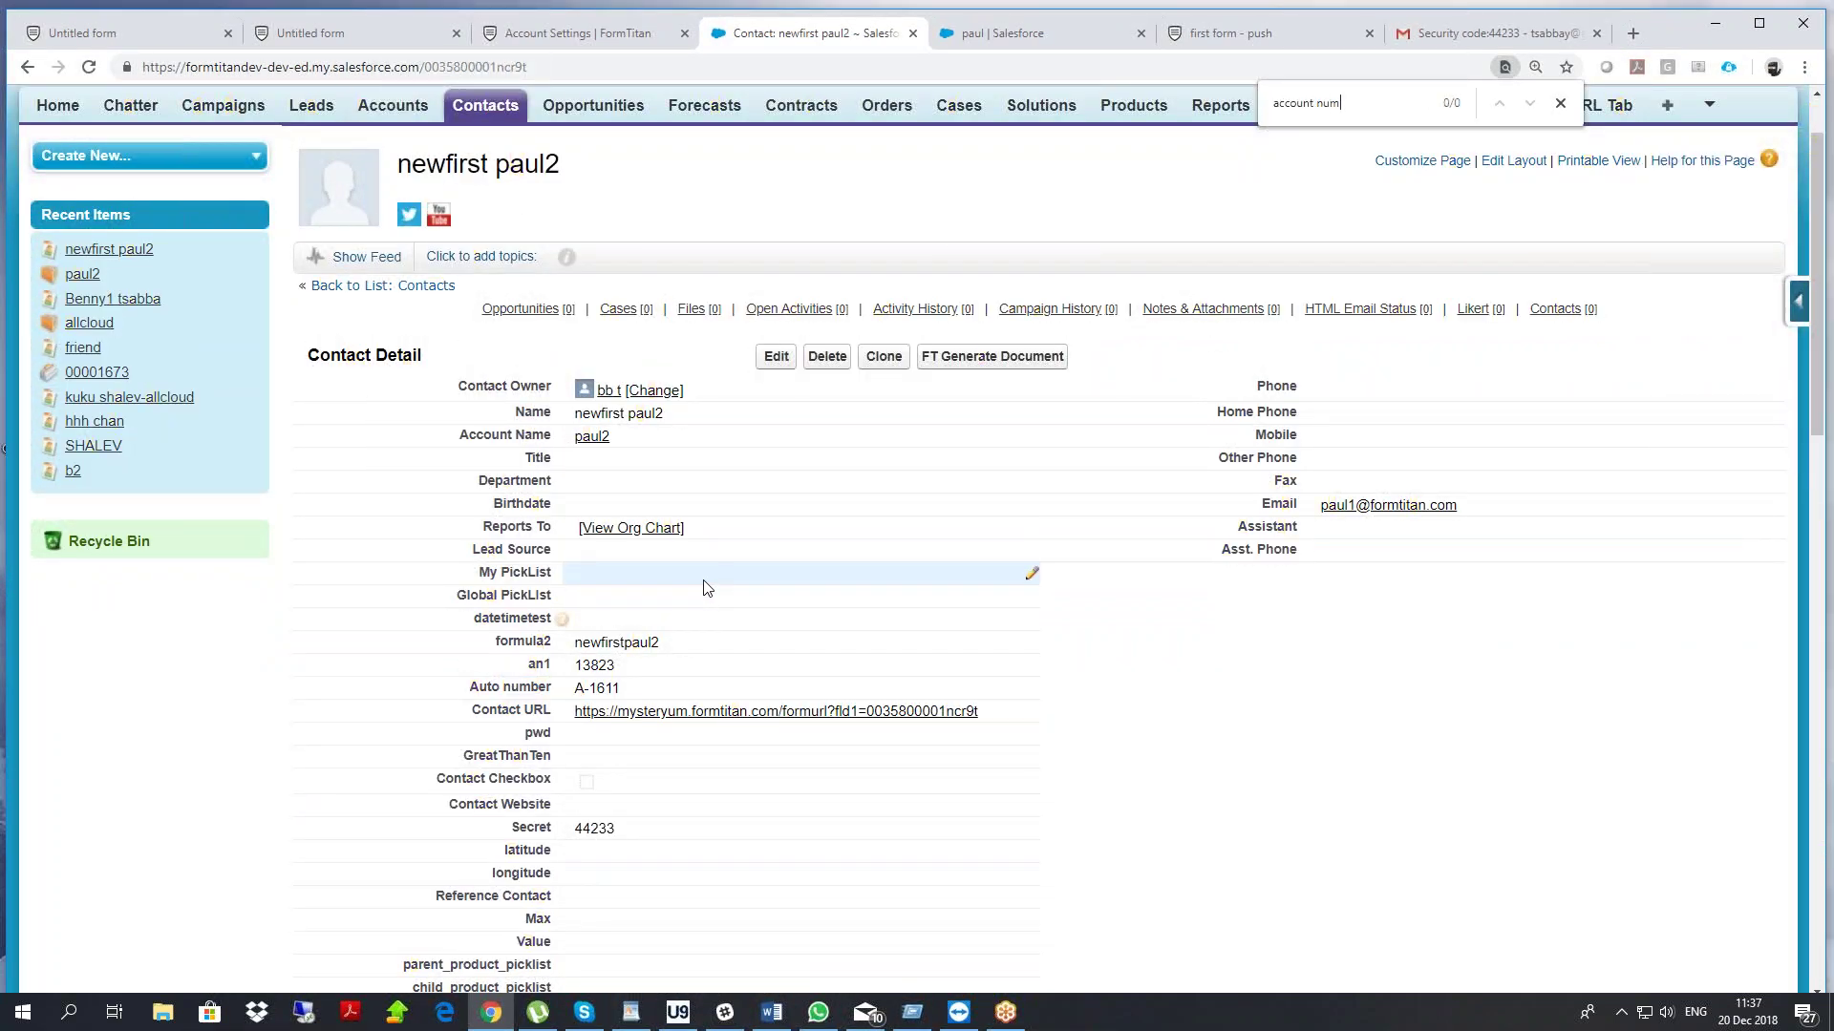
scroll(737, 573, "down", 5)
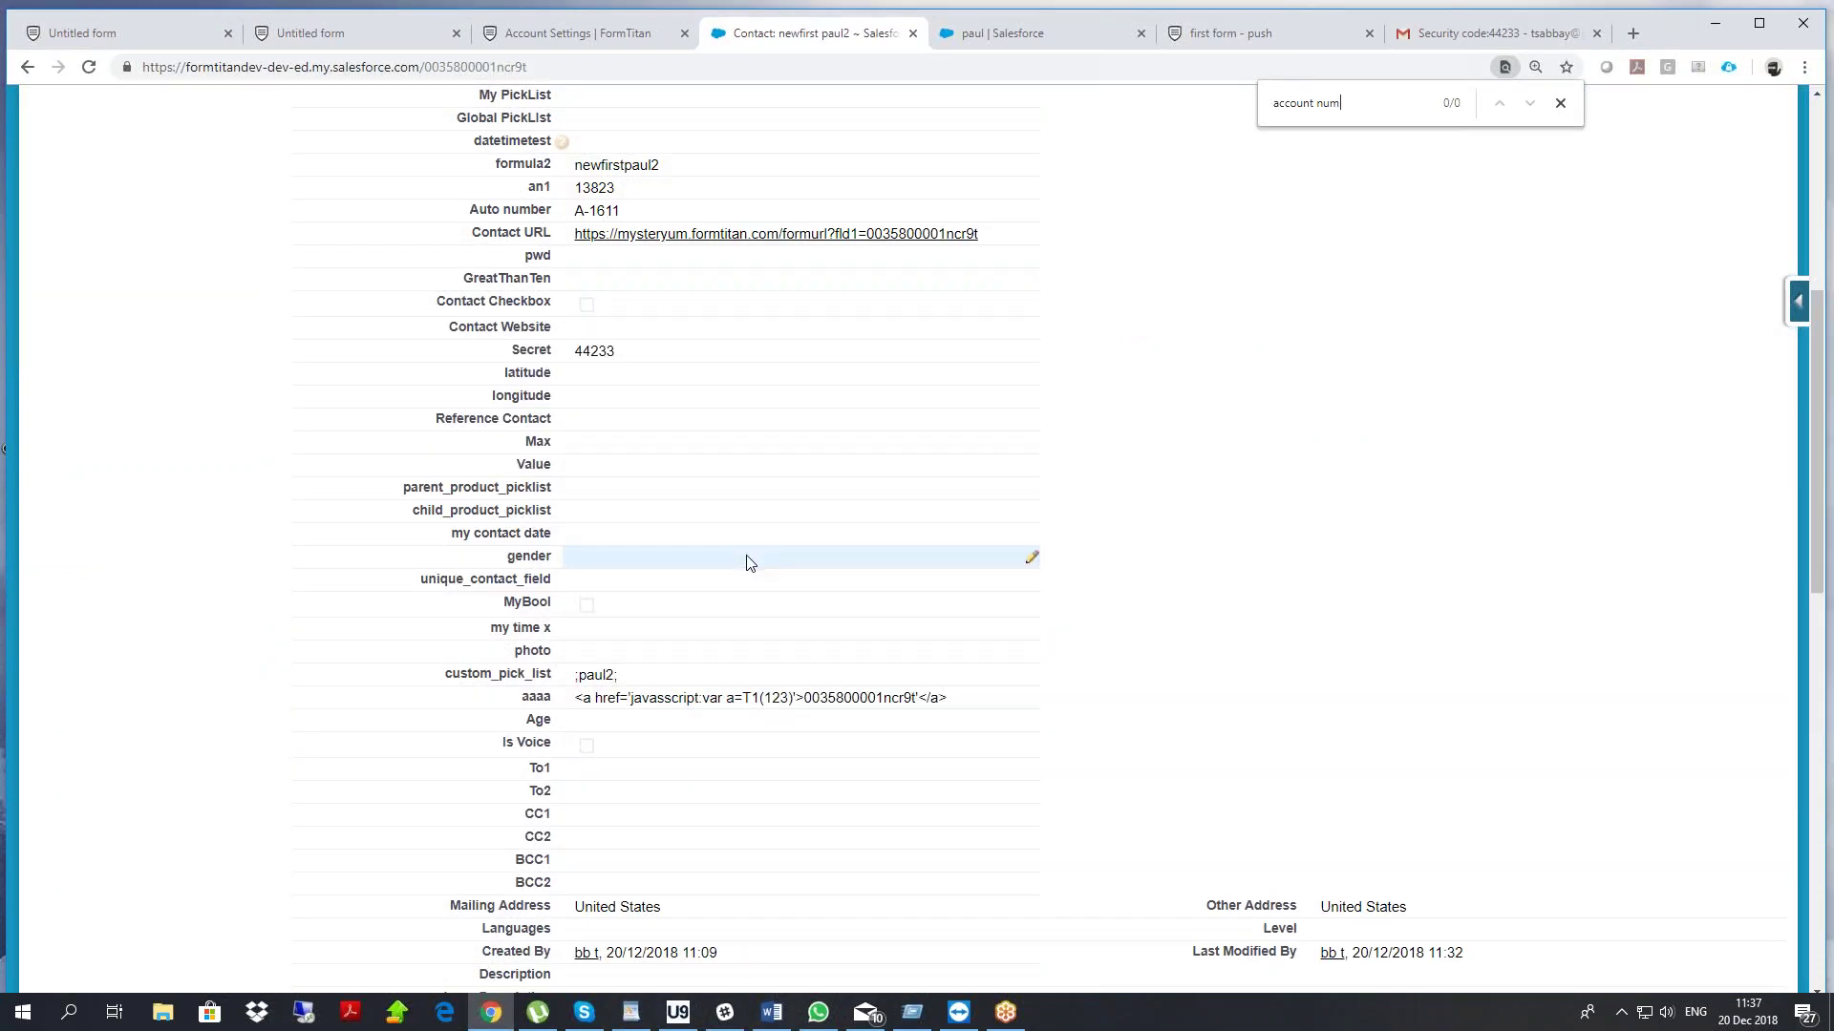
scroll(746, 562, "up", 4)
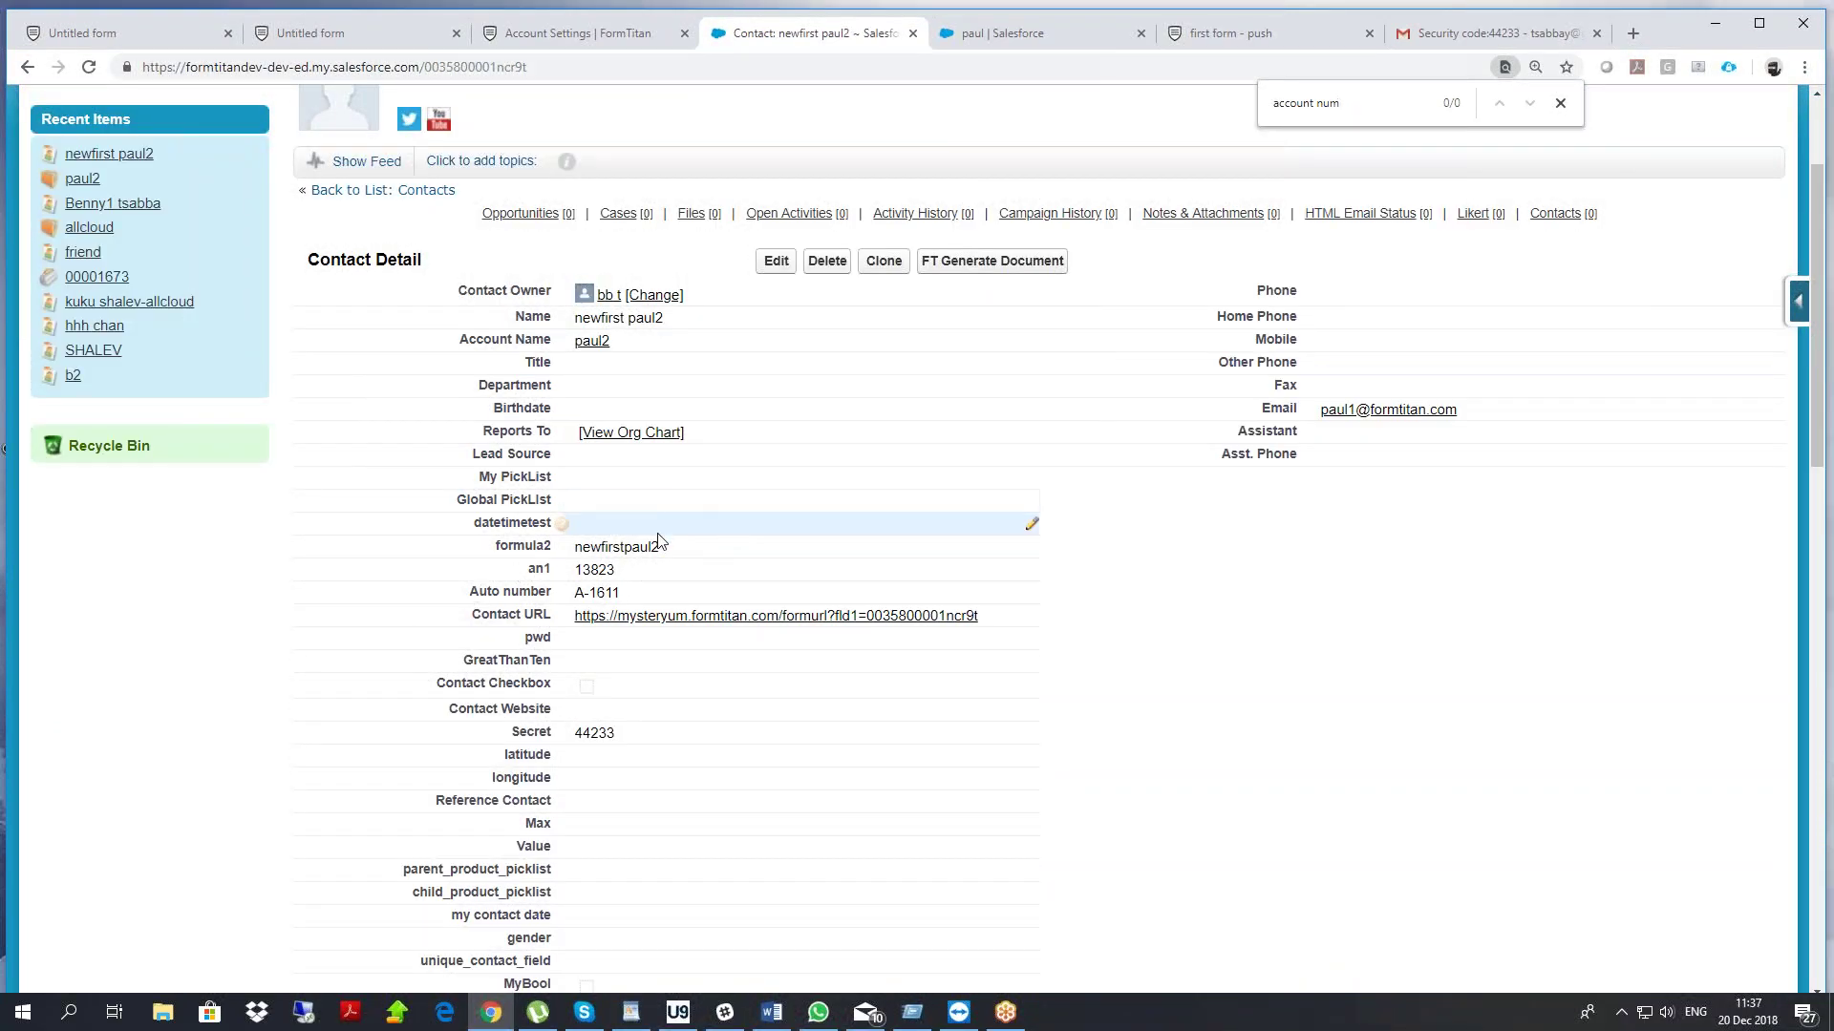
left_click_drag(625, 594, 486, 593)
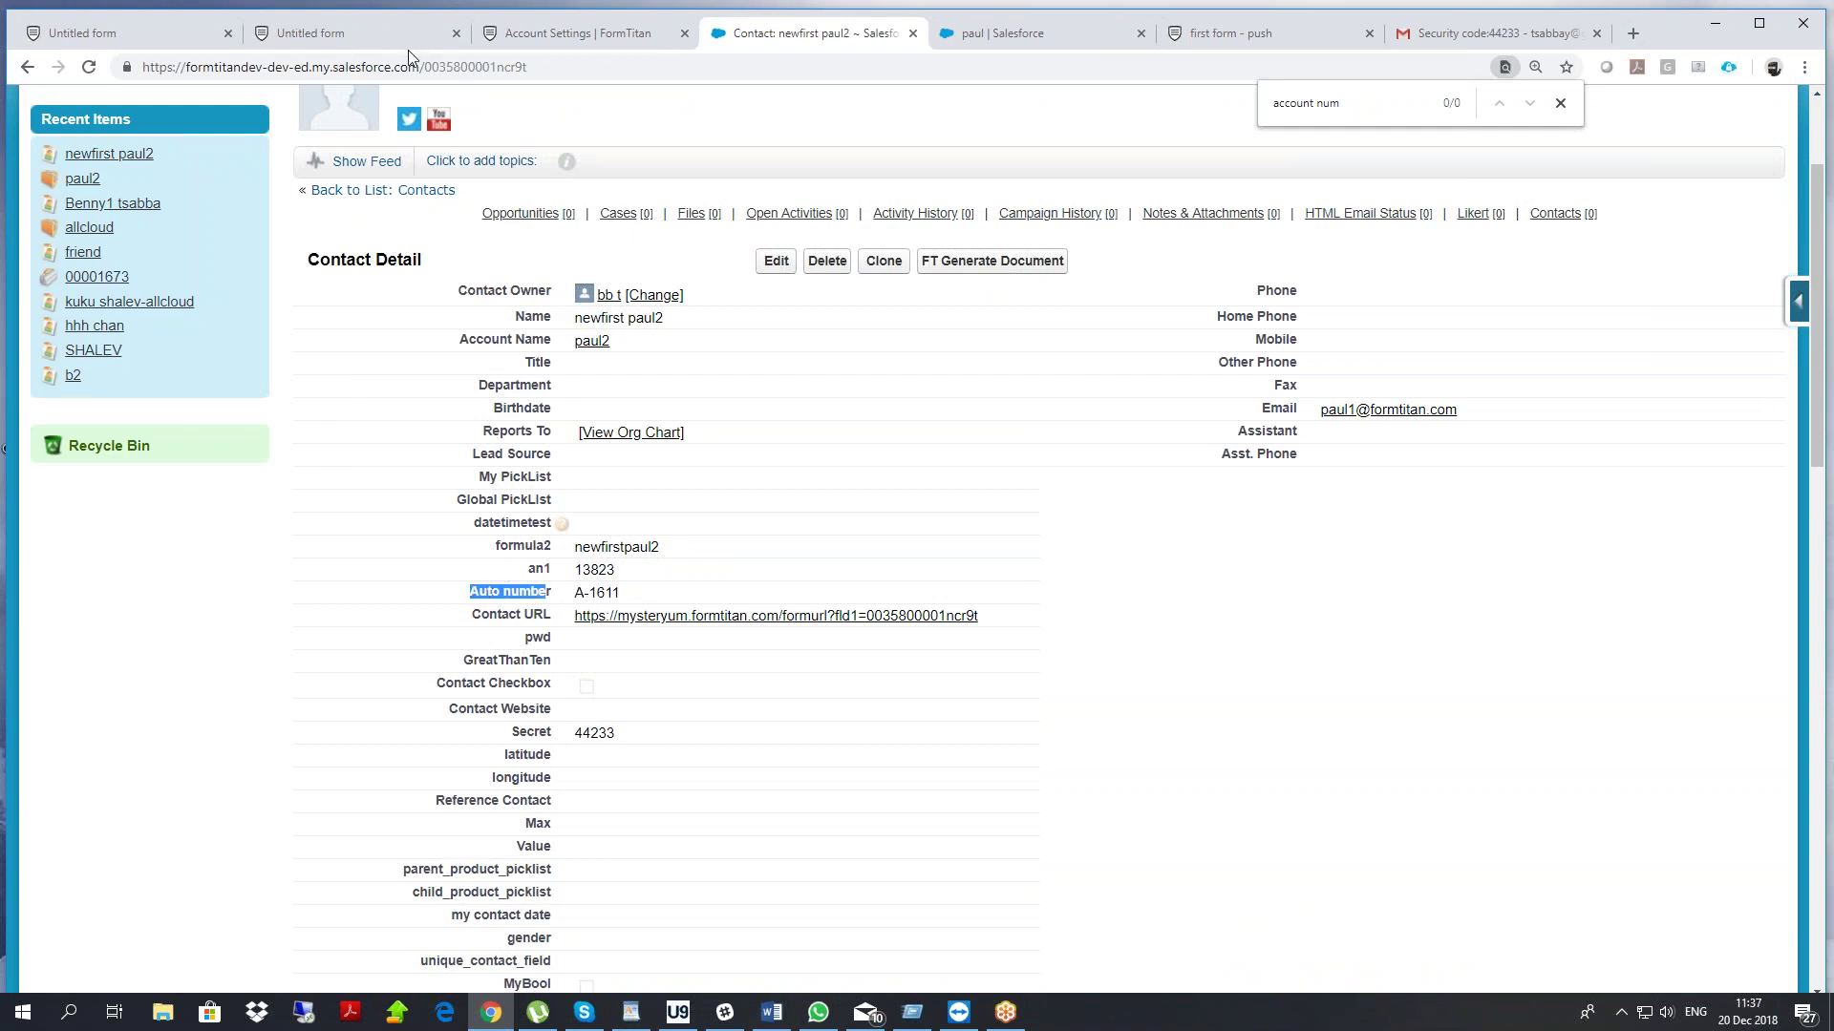
left_click(402, 43)
In the form editor's Salesforce integration settings, edit the #1 Account Get lookup
left_click(147, 36)
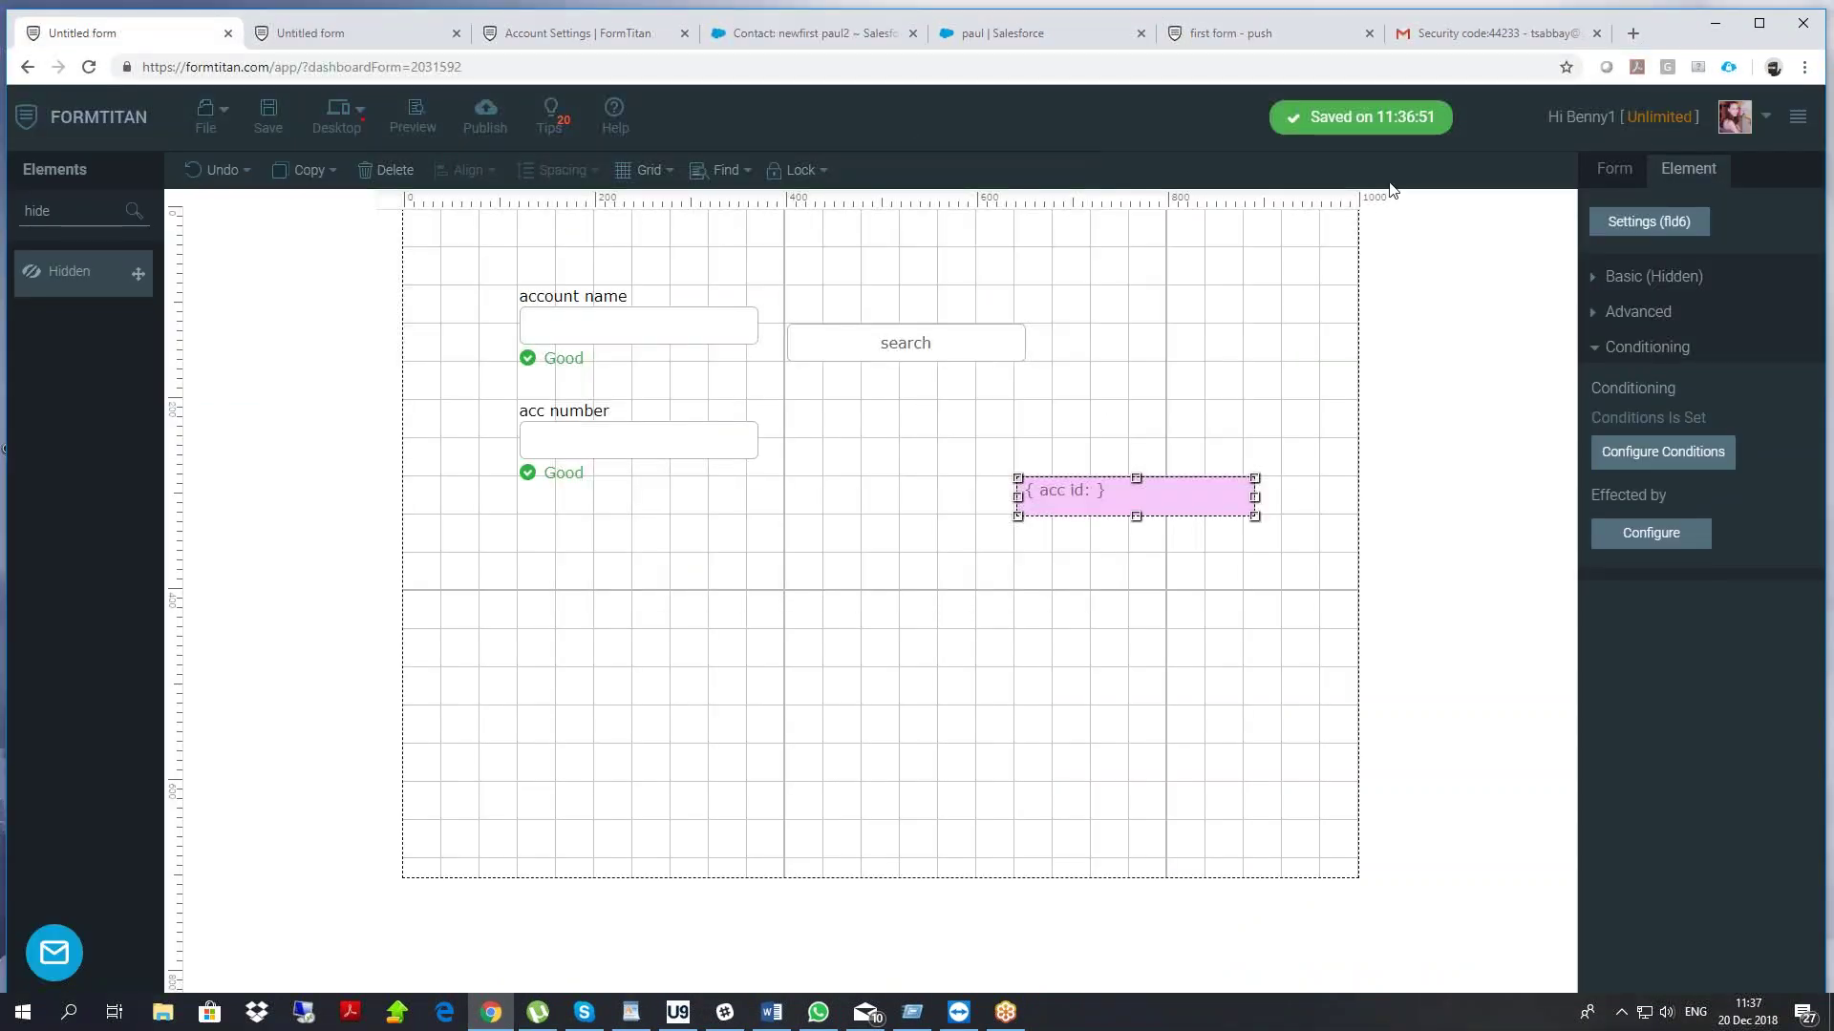
left_click(1620, 287)
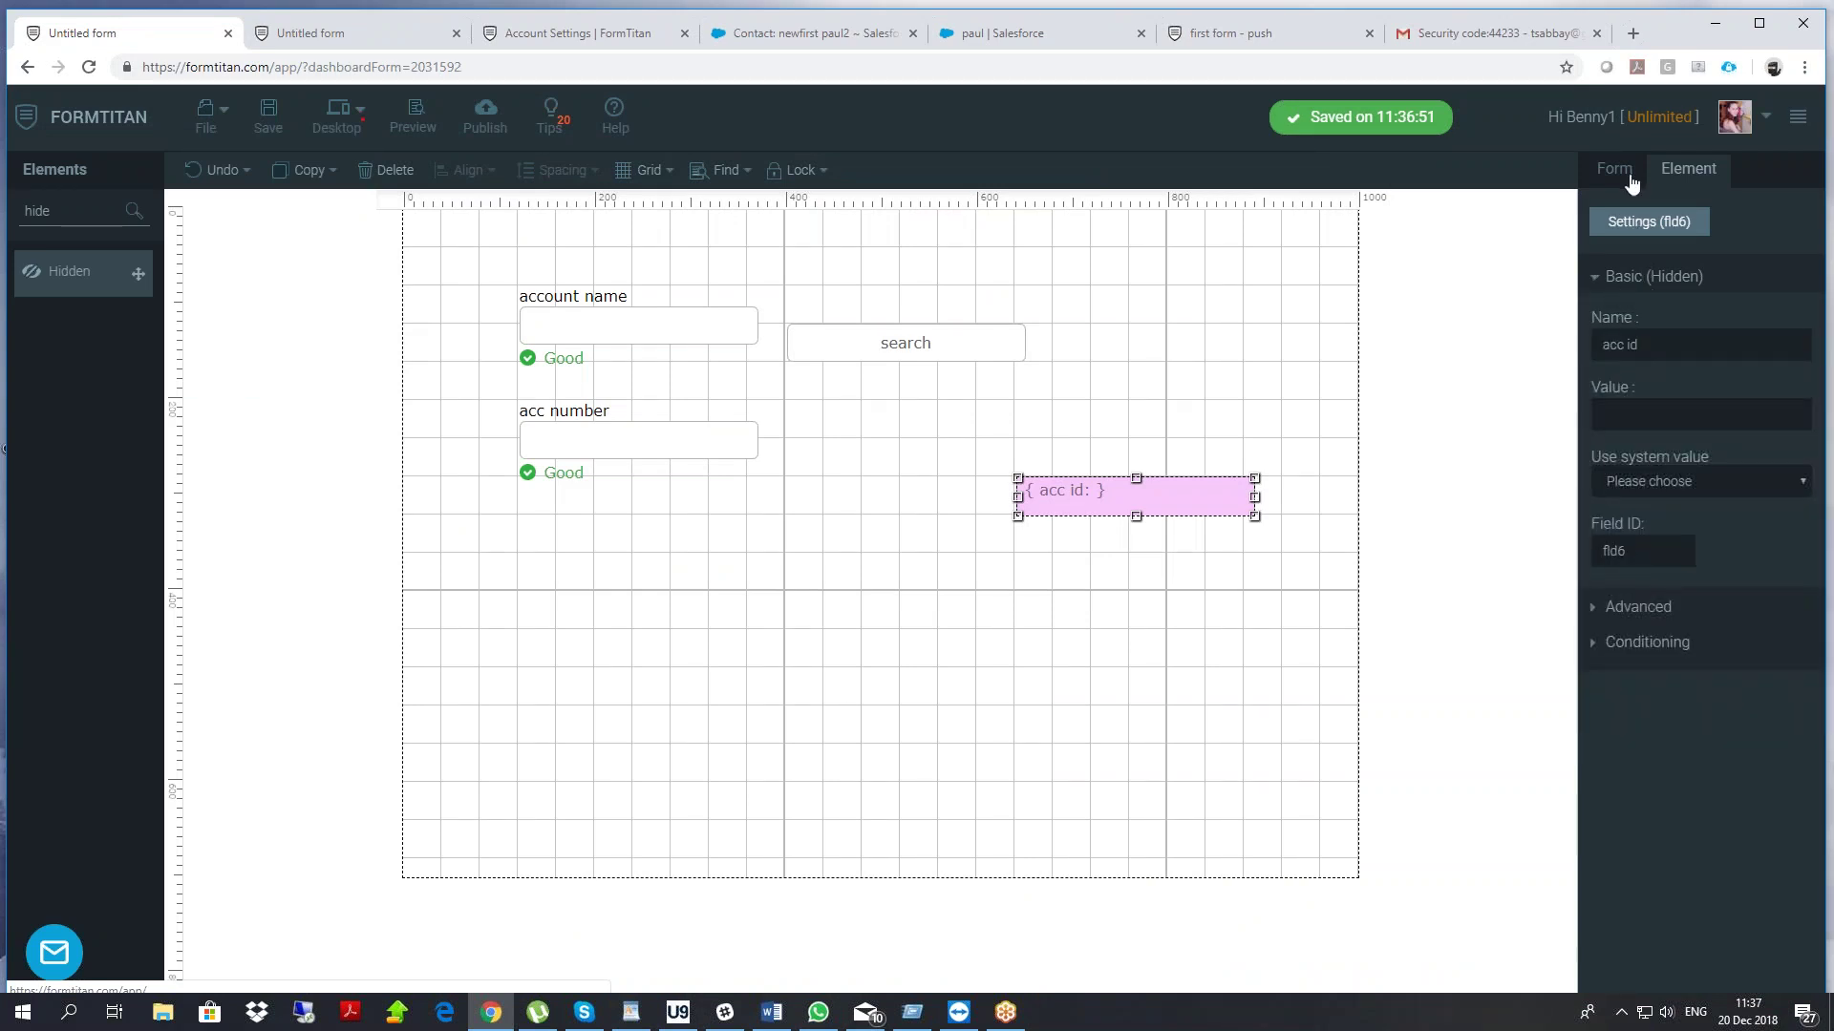
left_click(1627, 174)
left_click(1635, 284)
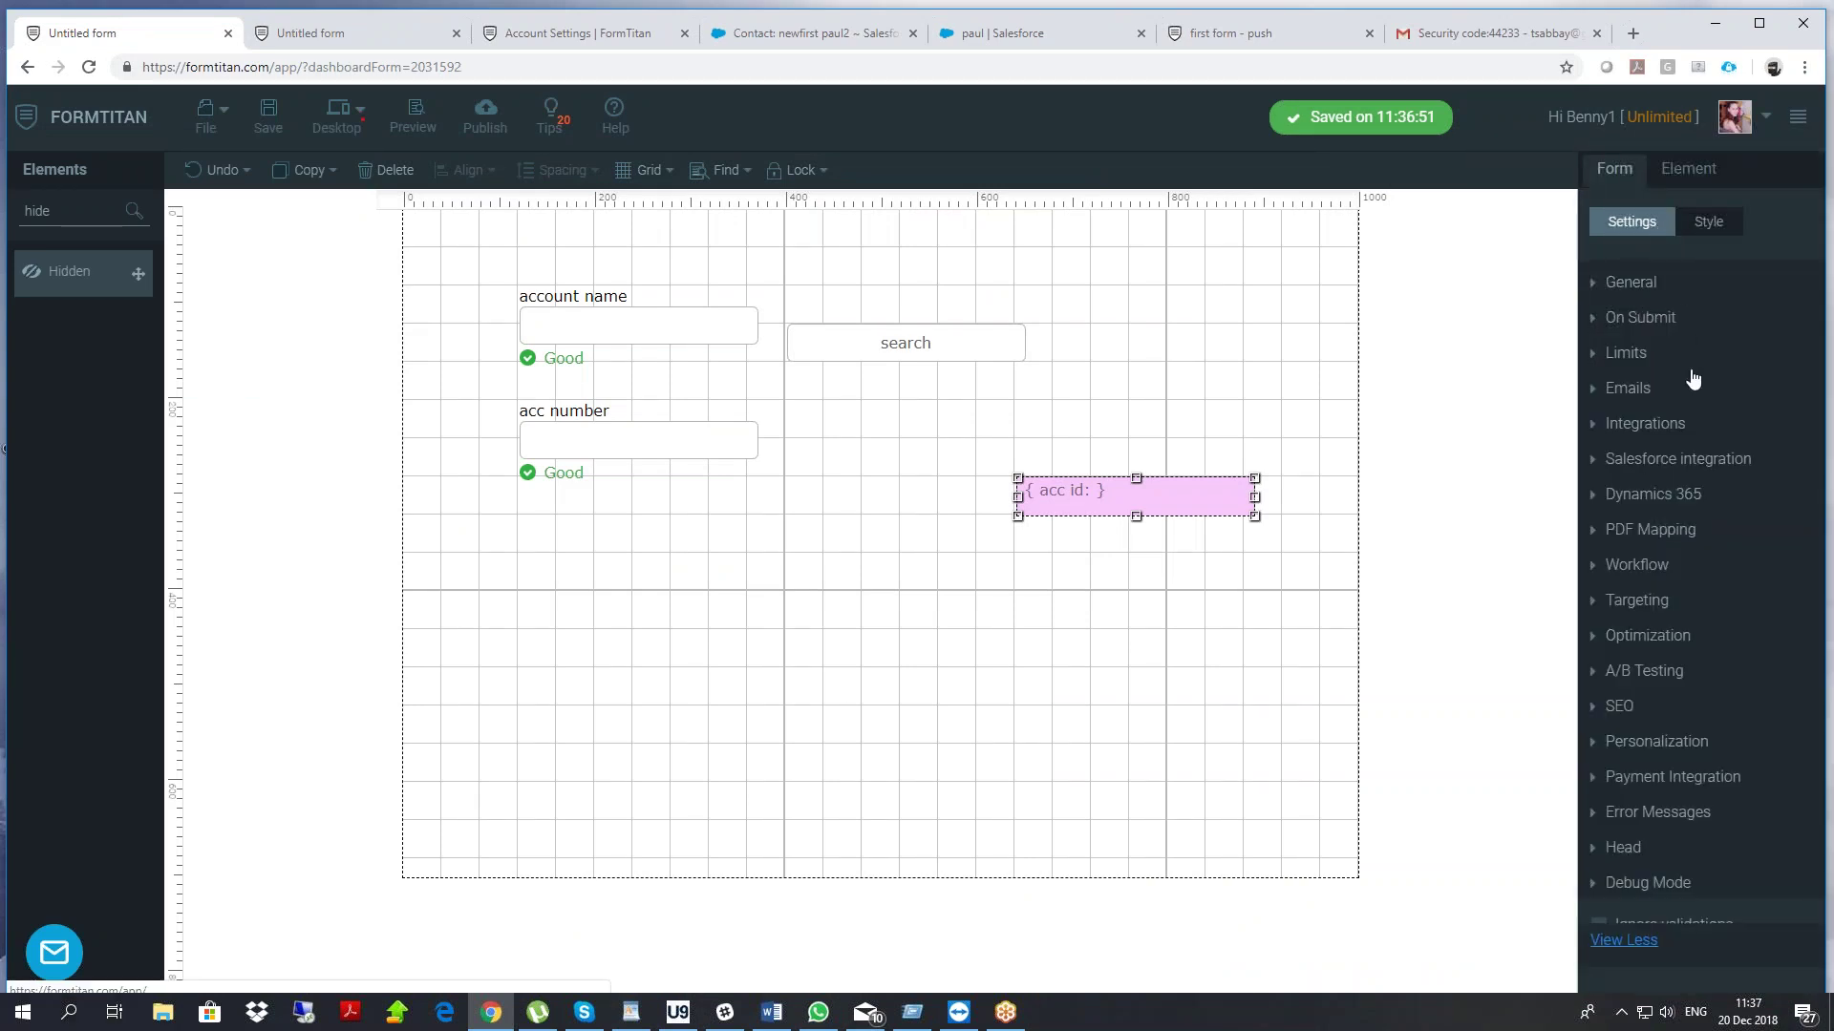
left_click(1670, 459)
left_click(1639, 573)
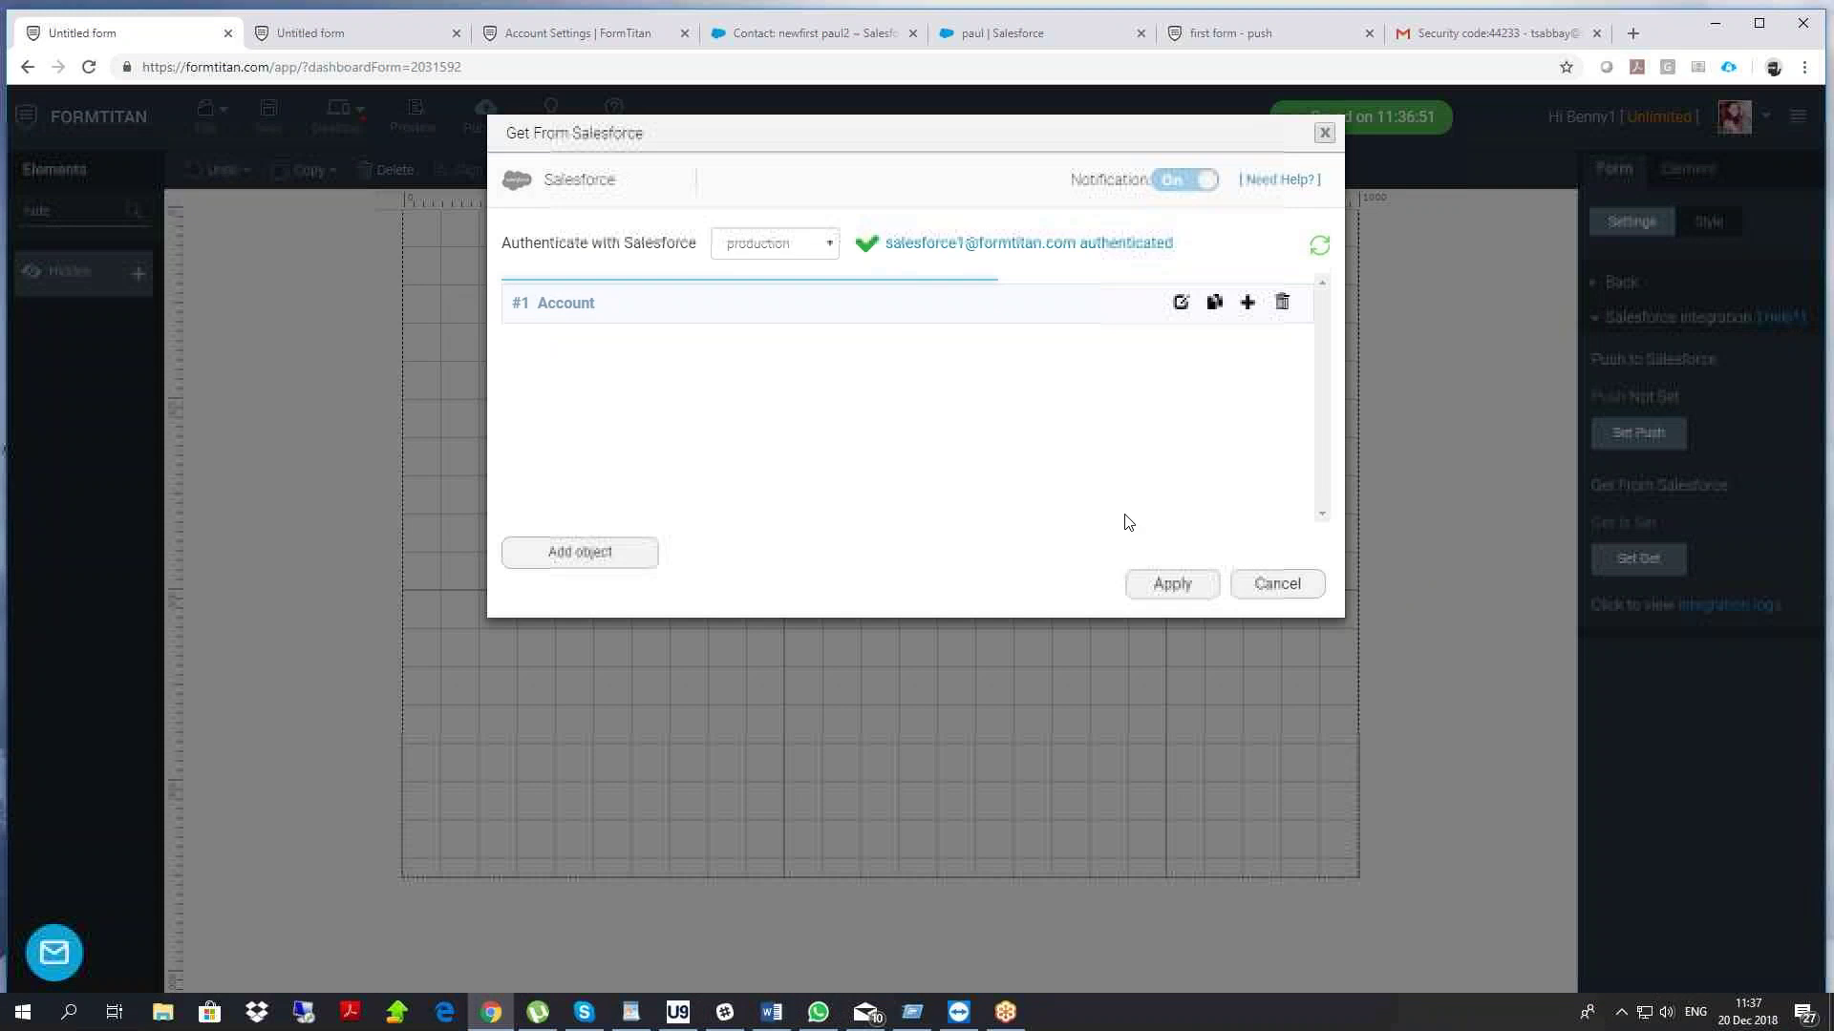
left_click(1181, 302)
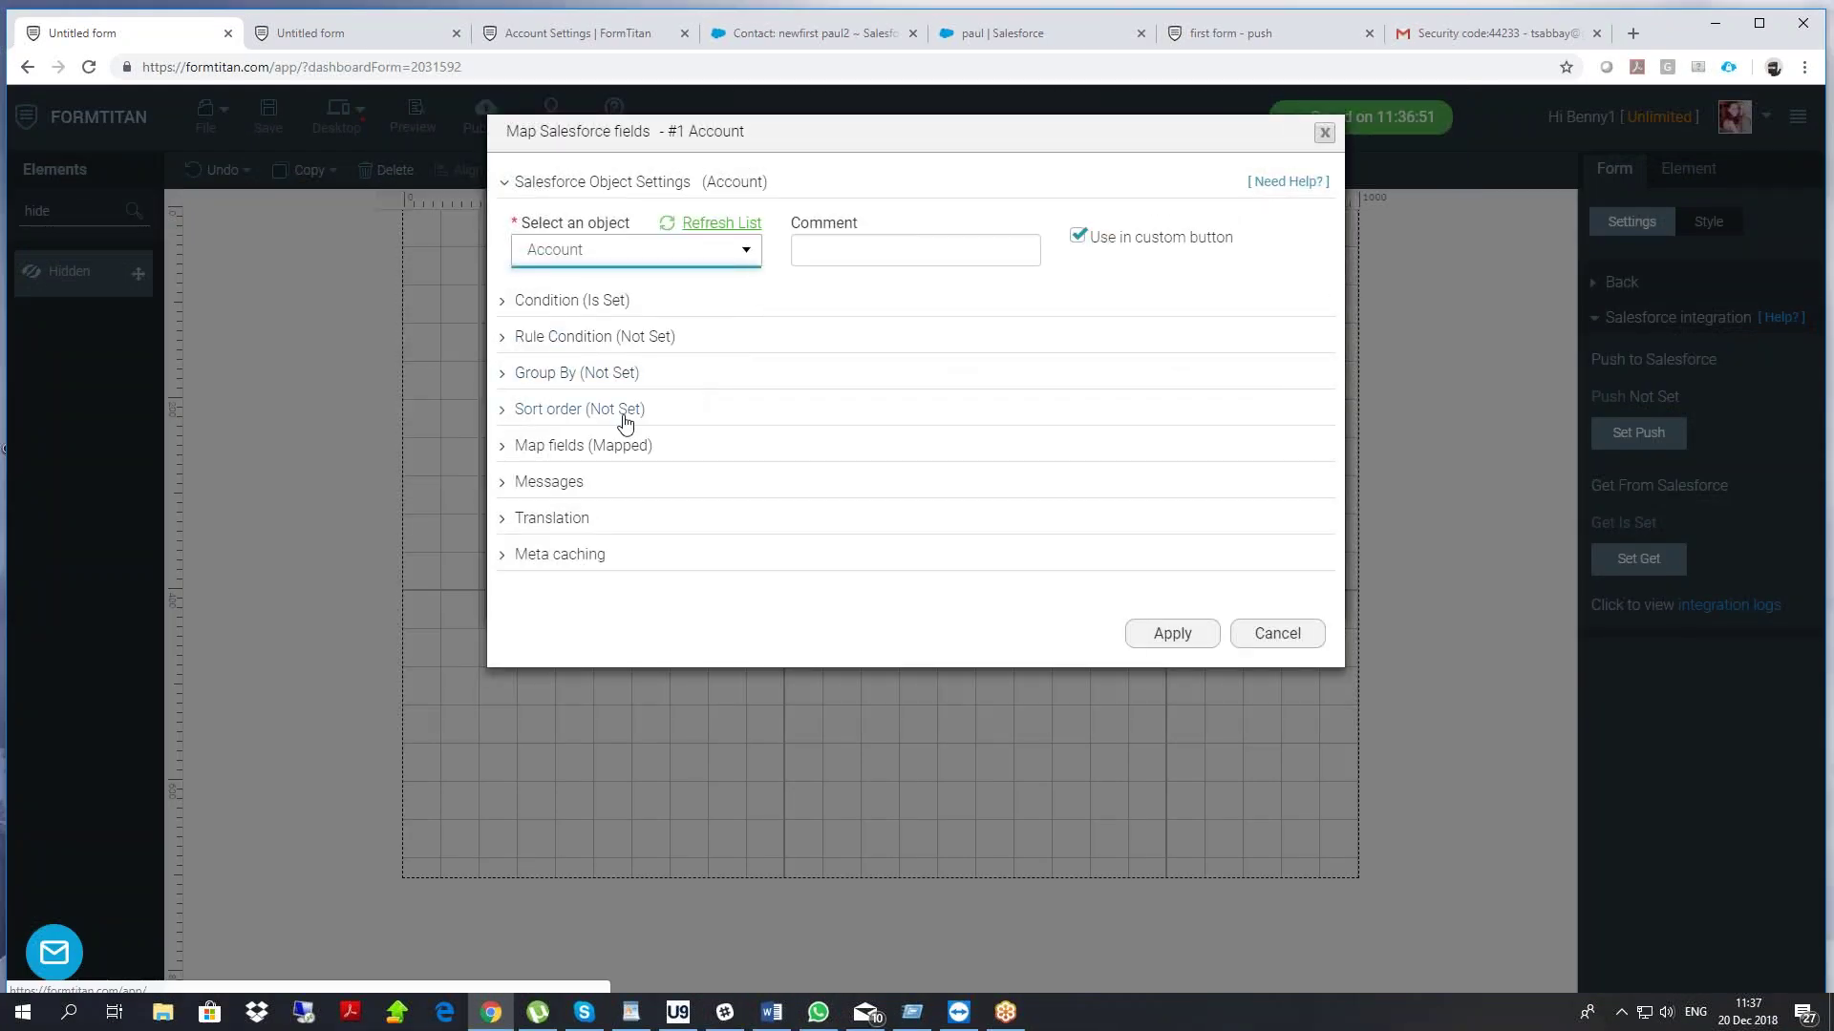
In the Account field mapping, search acc number's Salesforce choices for 'Auto numbe', 'au' and 'num'
left_click(600, 447)
left_click(630, 543)
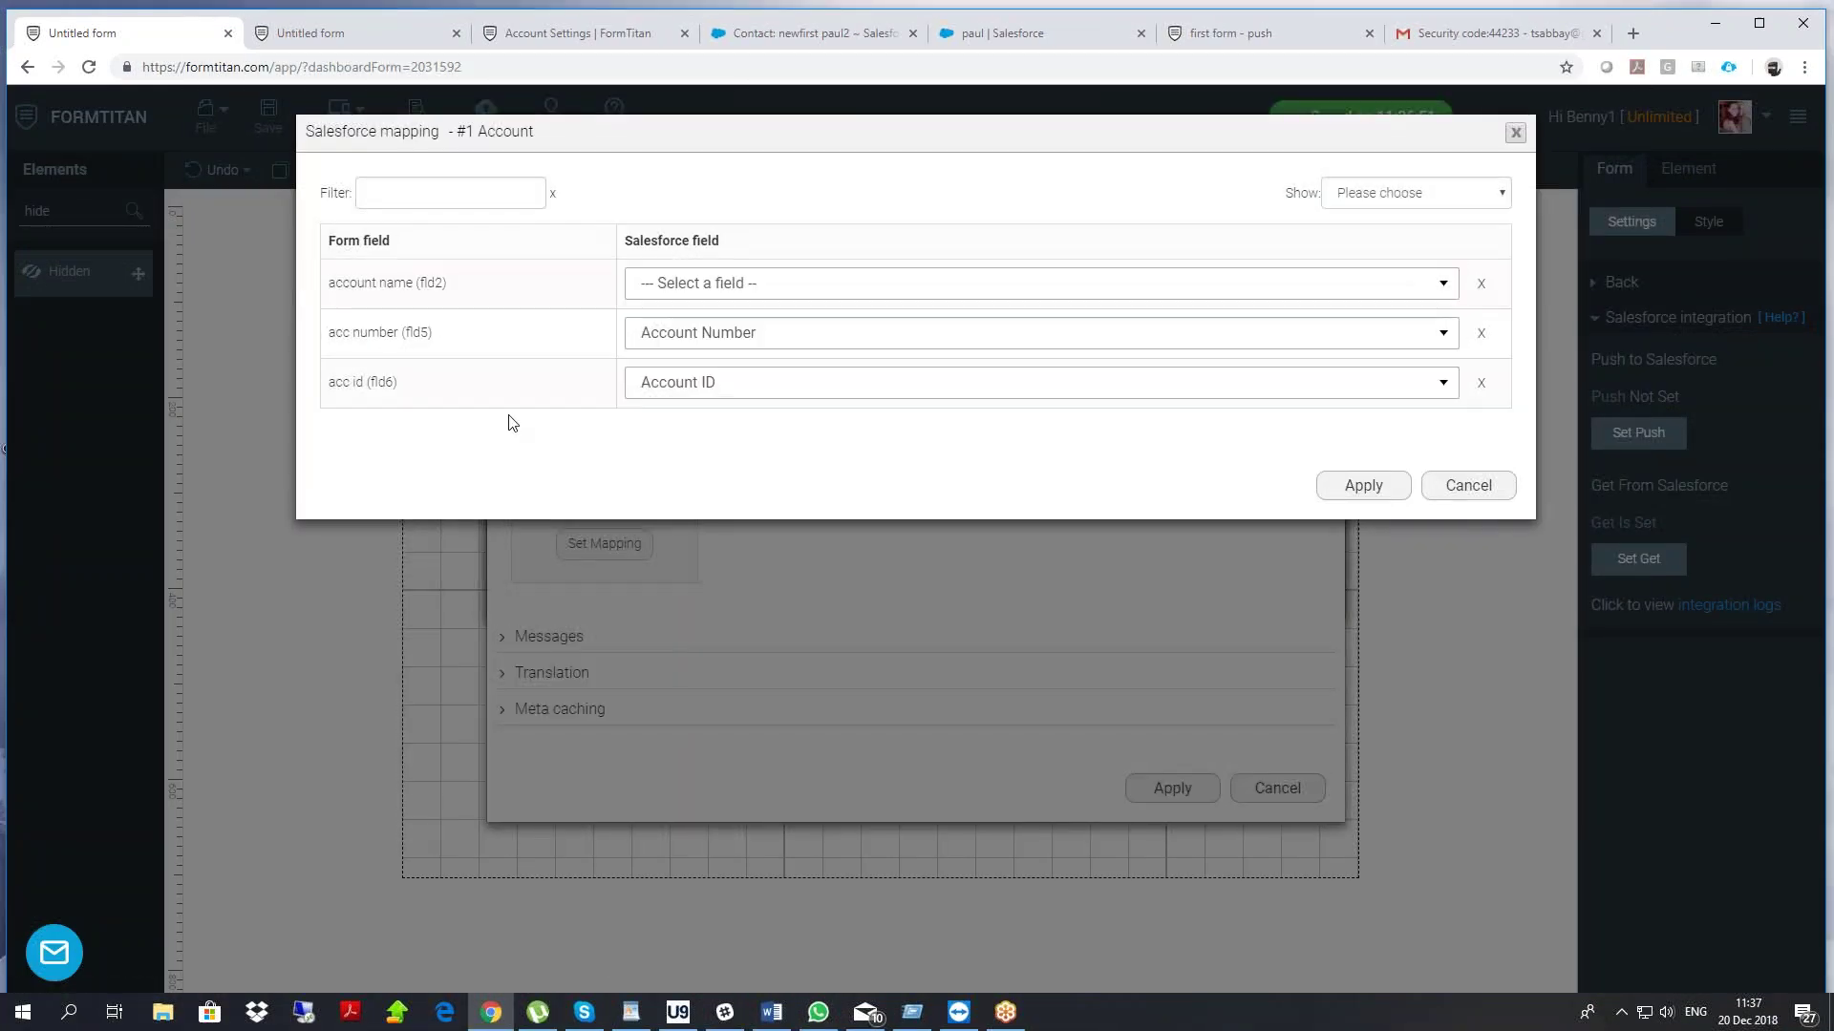
left_click(679, 333)
type("Auto numbe")
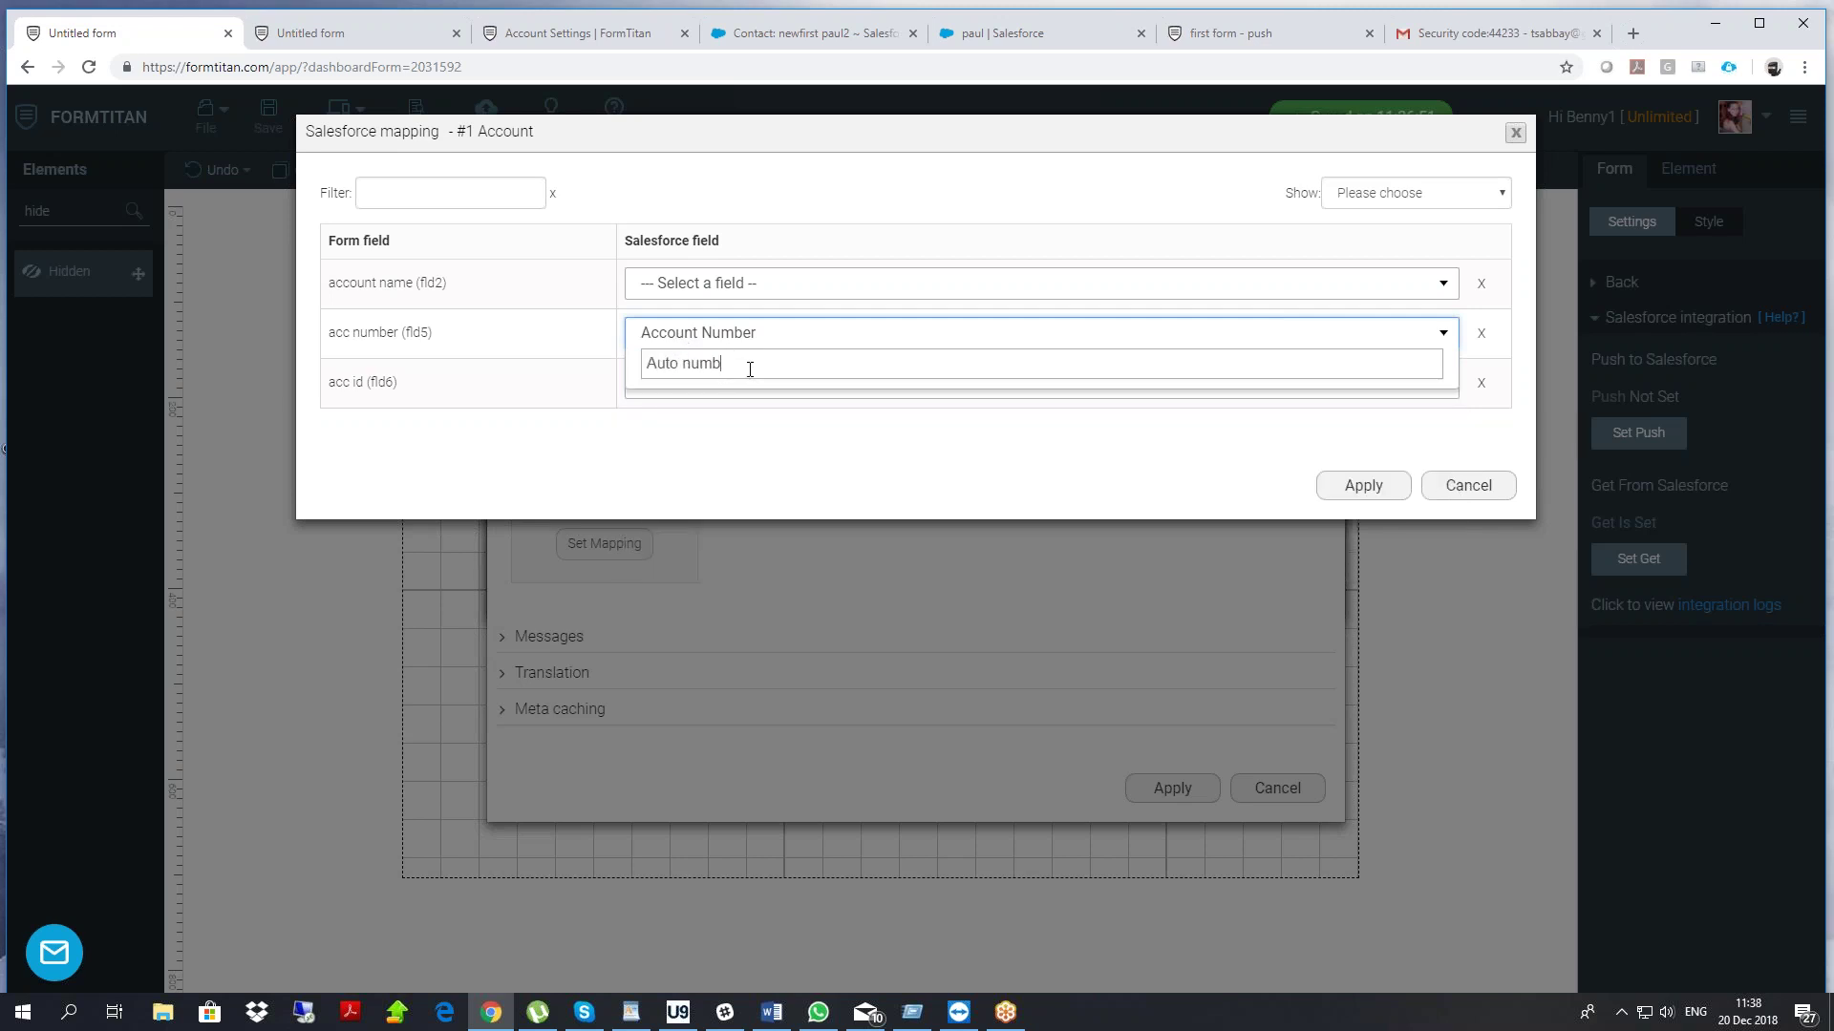
key("BackSpace")
key("BackSpace")
key("BackSpace")
key("BackSpace")
key("BackSpace")
key("BackSpace")
key("BackSpace")
key("BackSpace")
key("BackSpace")
type("aut")
key("BackSpace")
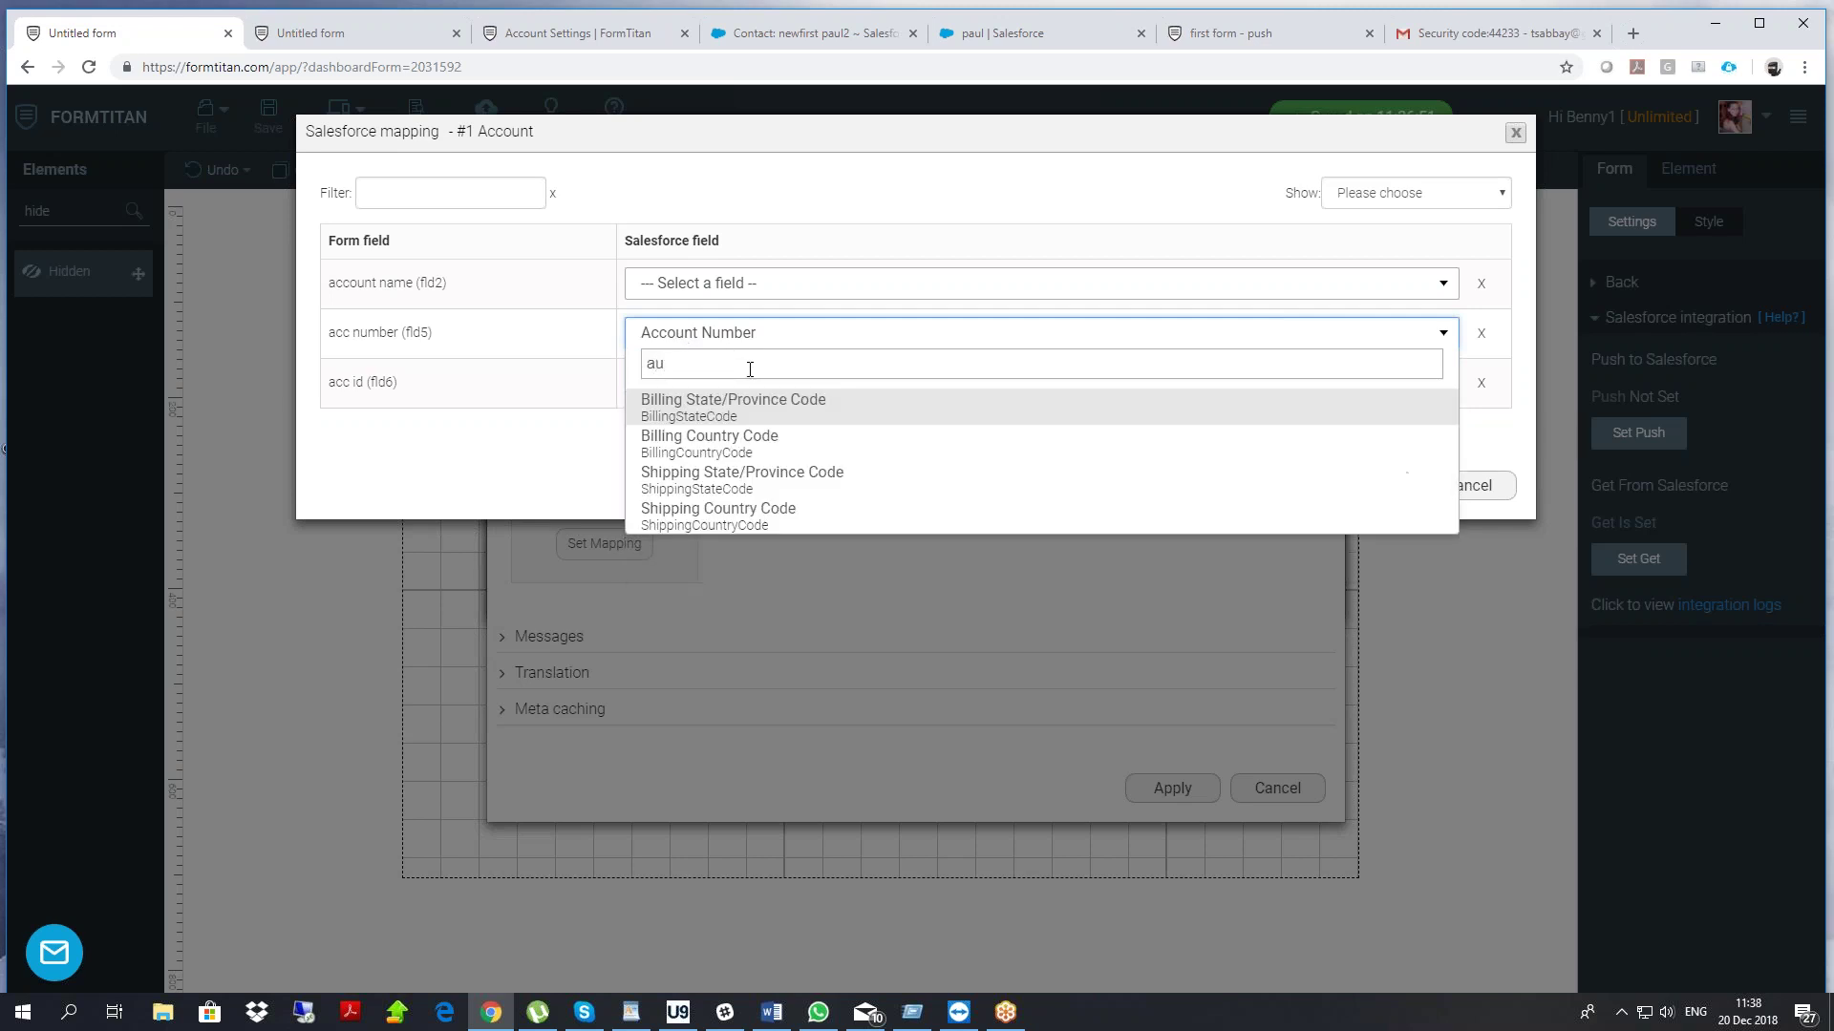
key("BackSpace")
key("BackSpace")
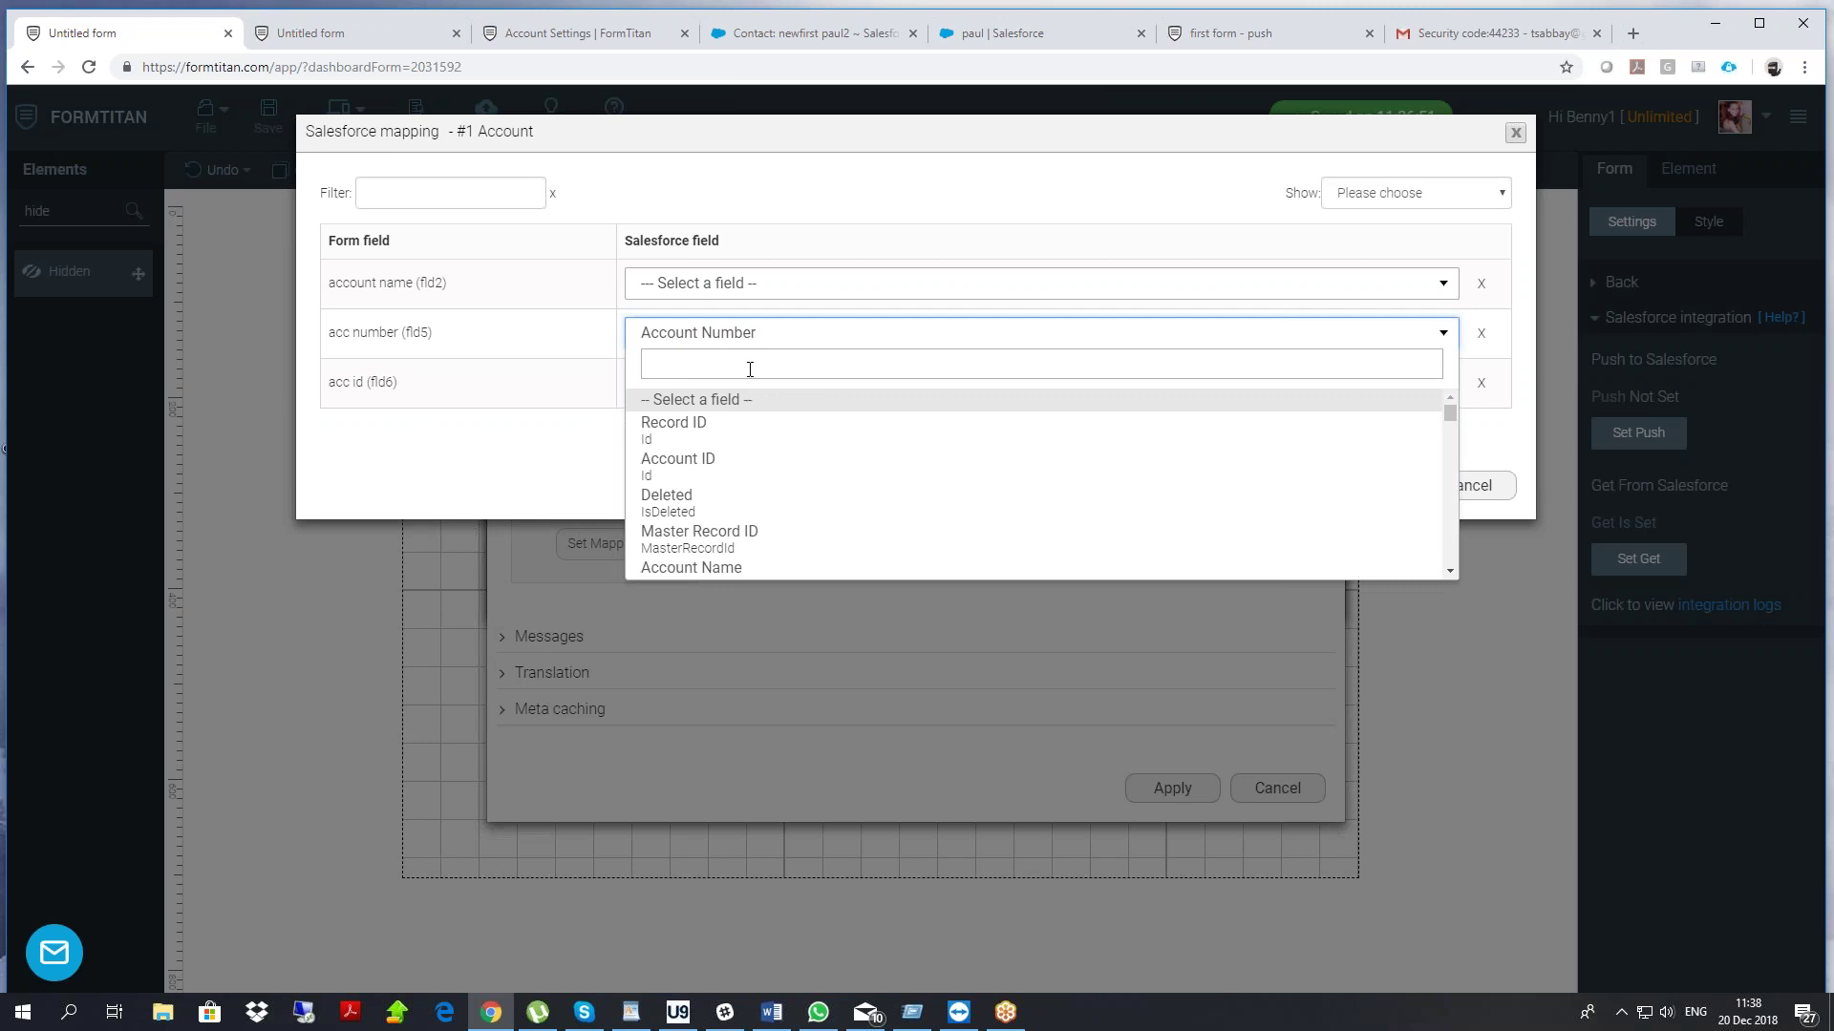
type("a")
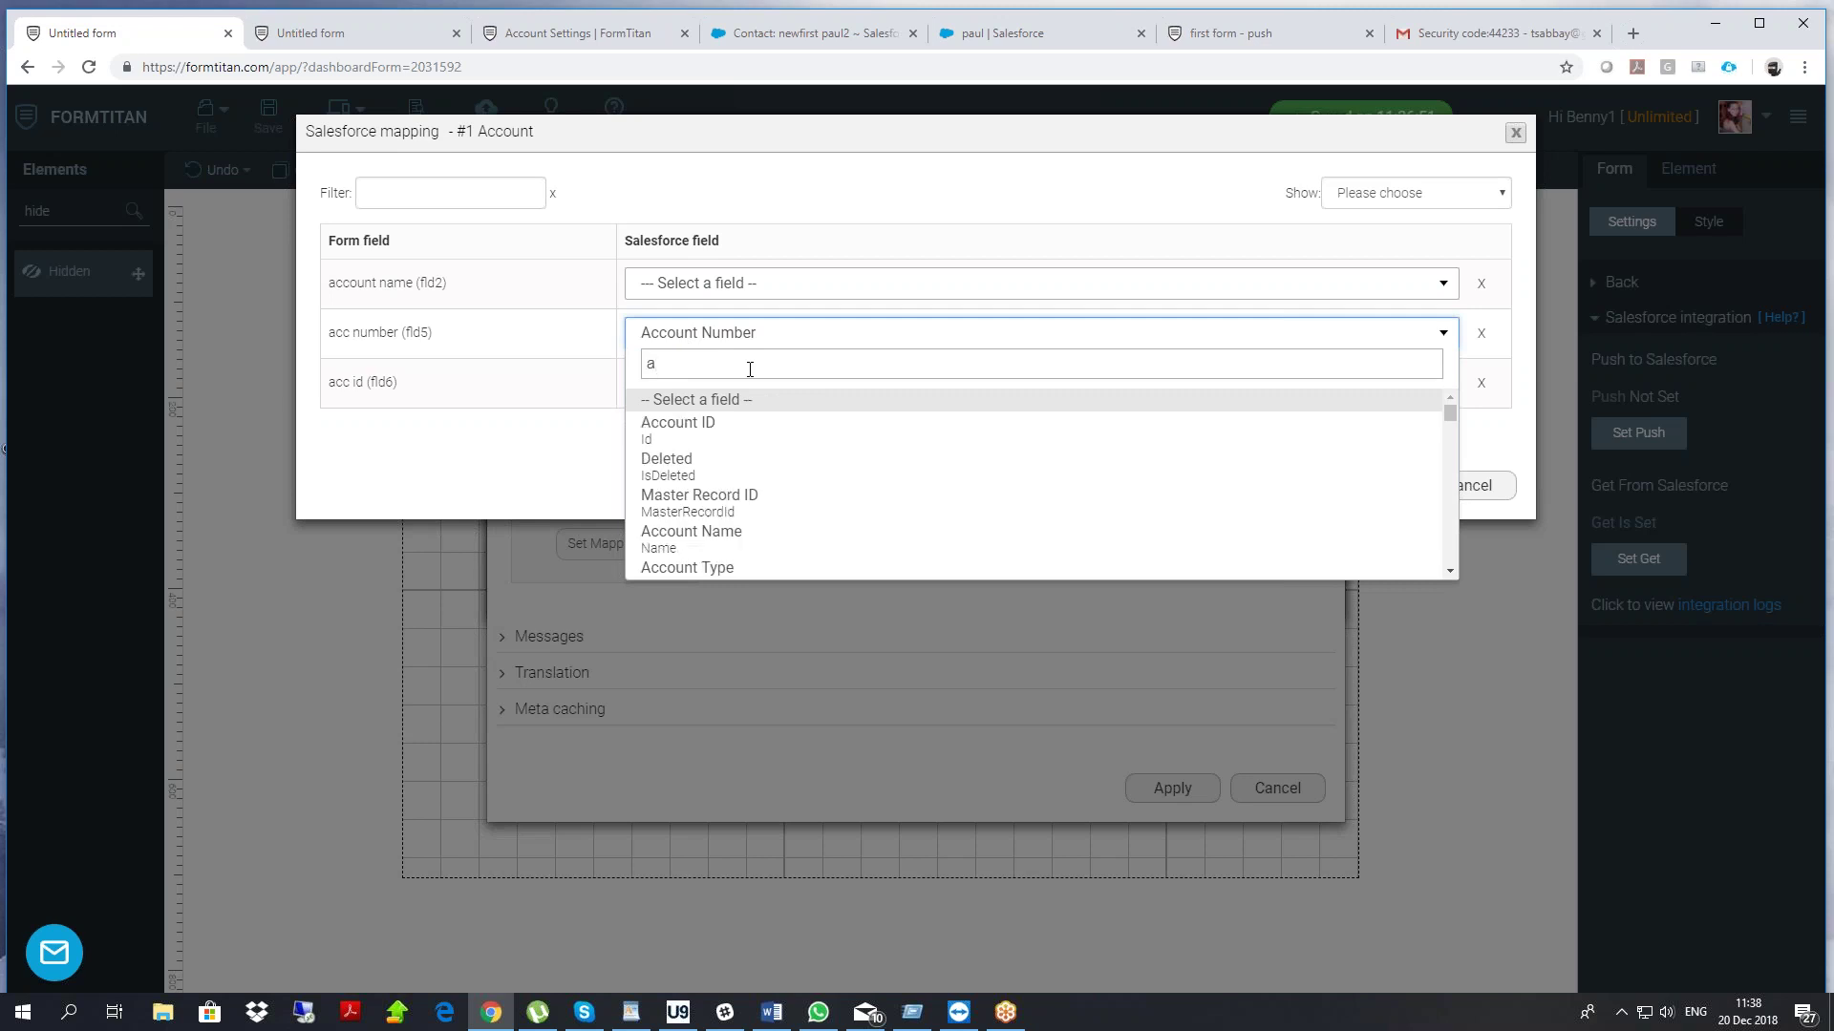
type("u")
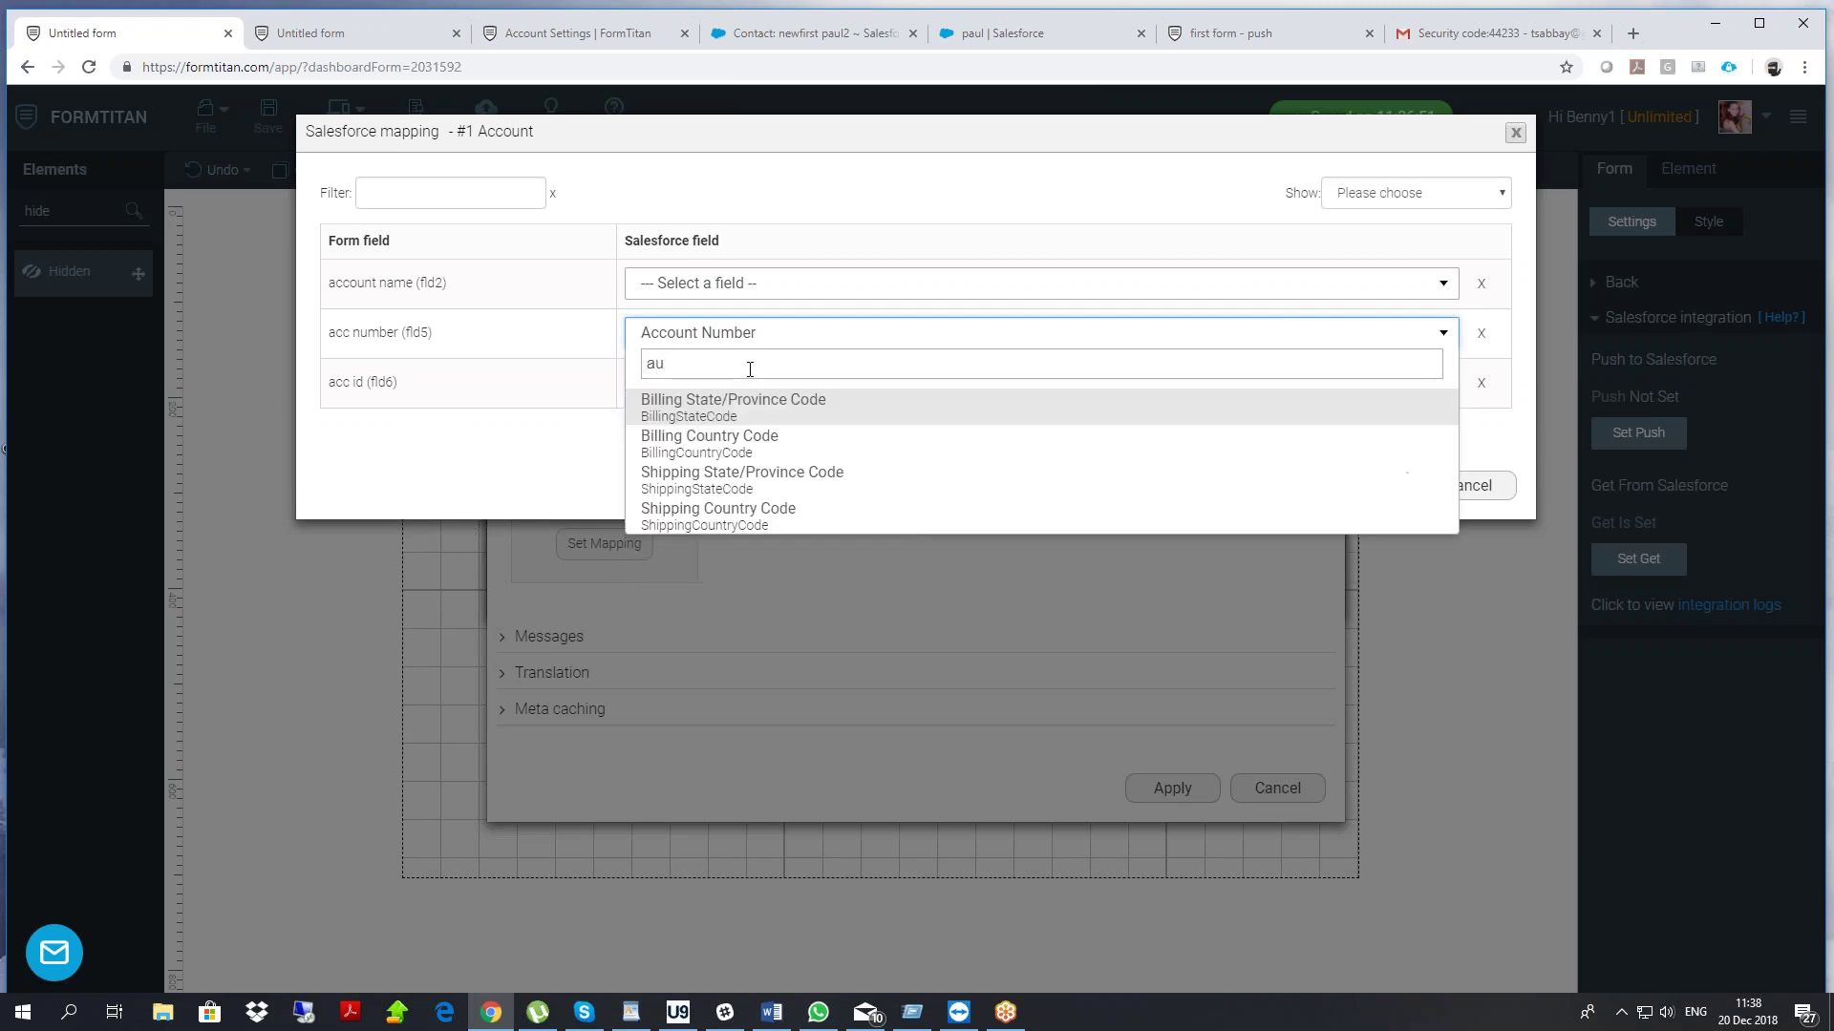
key("BackSpace")
key("BackSpace")
type("num")
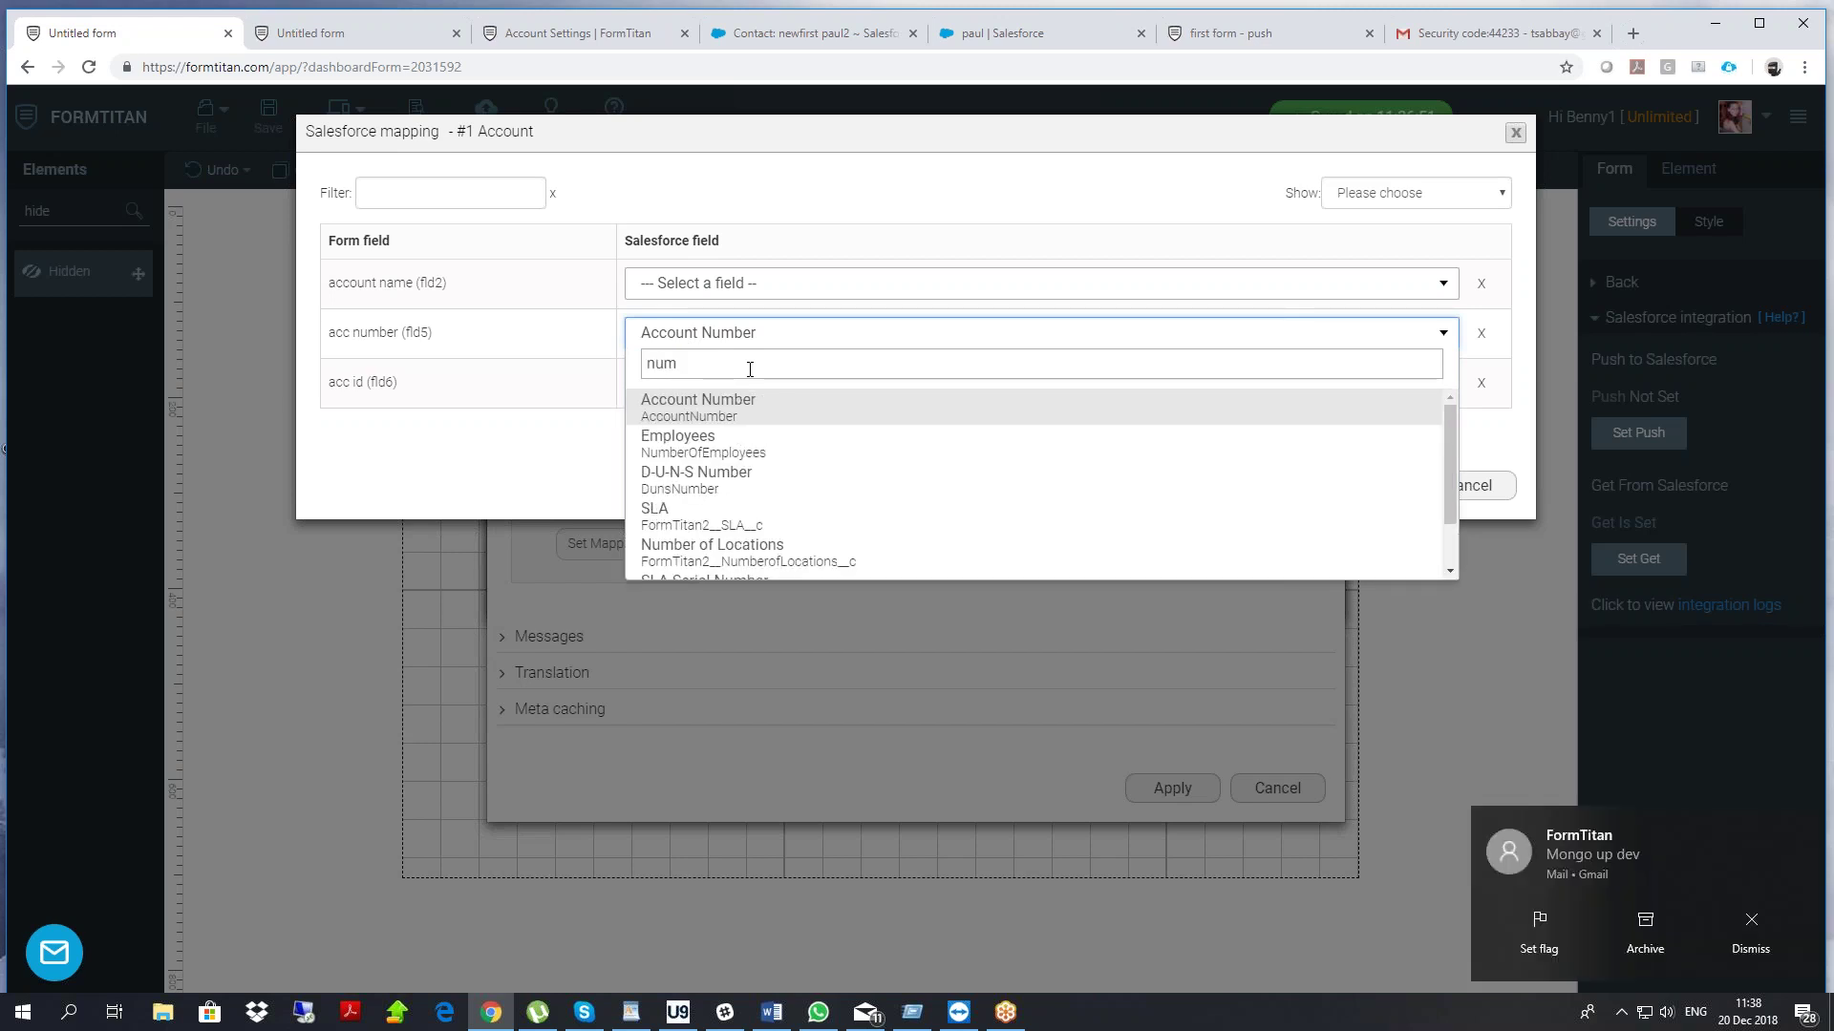
scroll(769, 451, "down", 1)
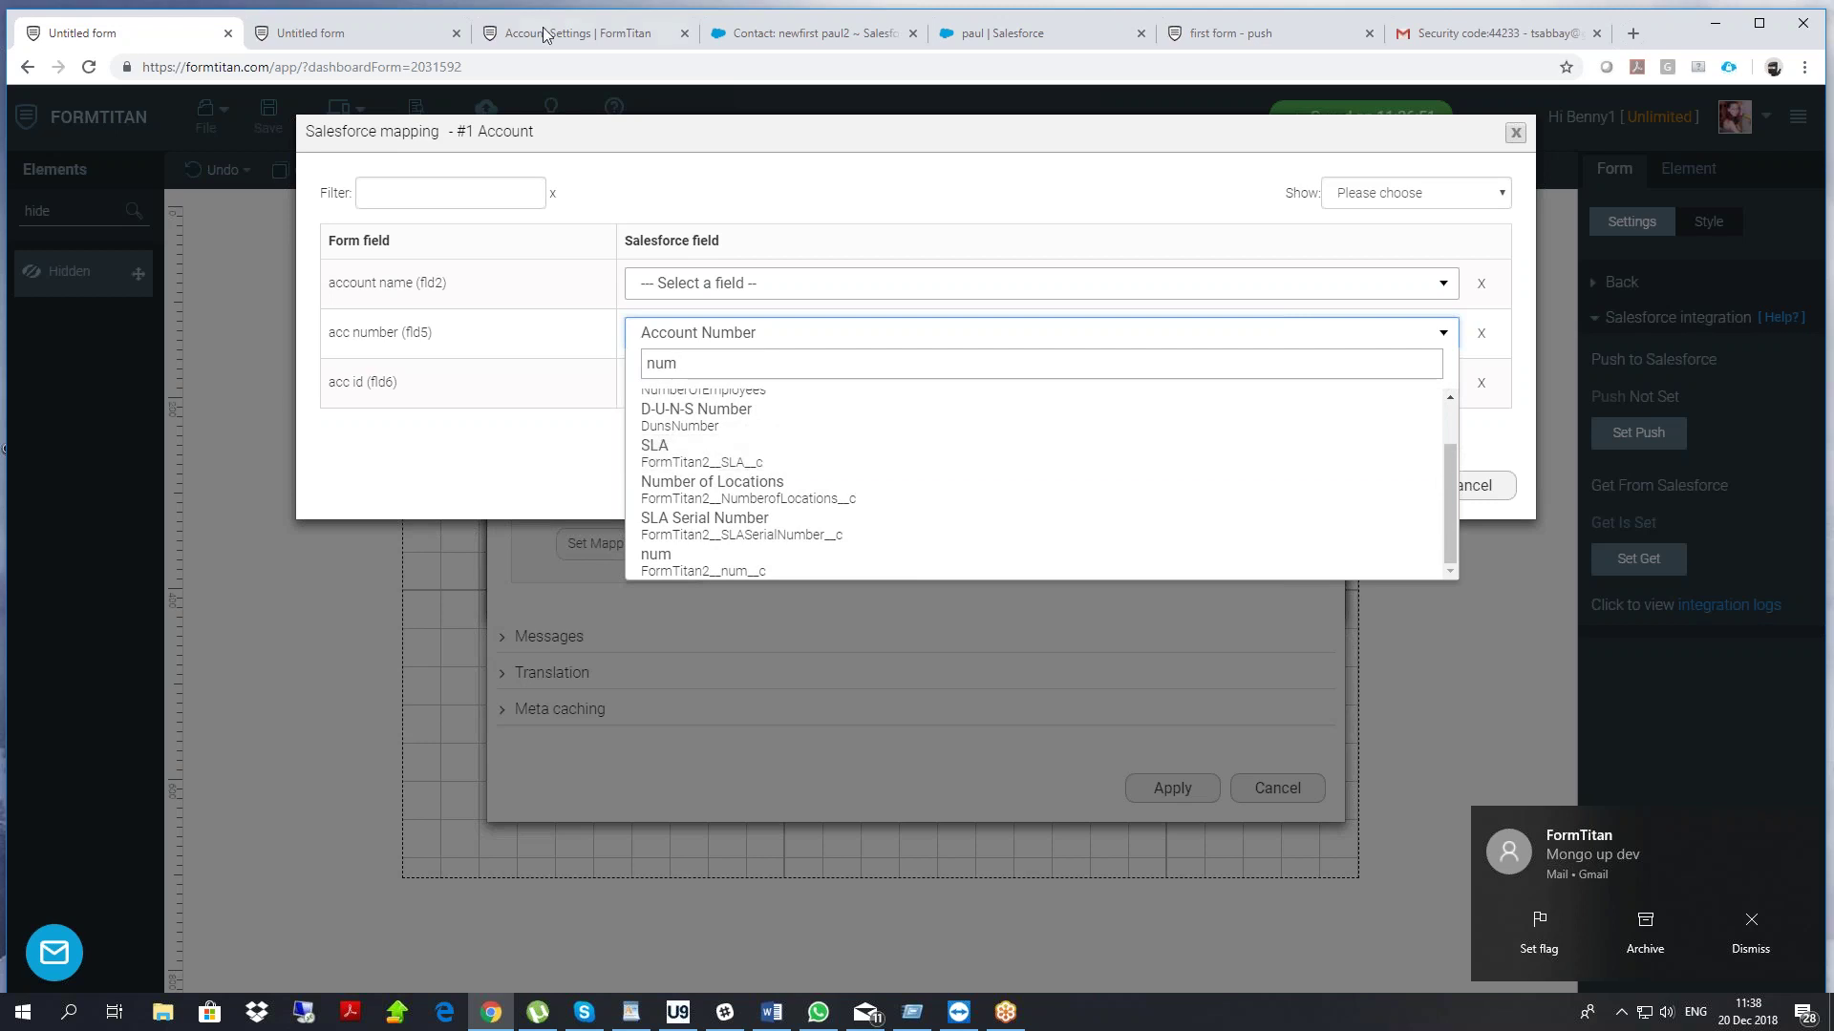
left_click(755, 33)
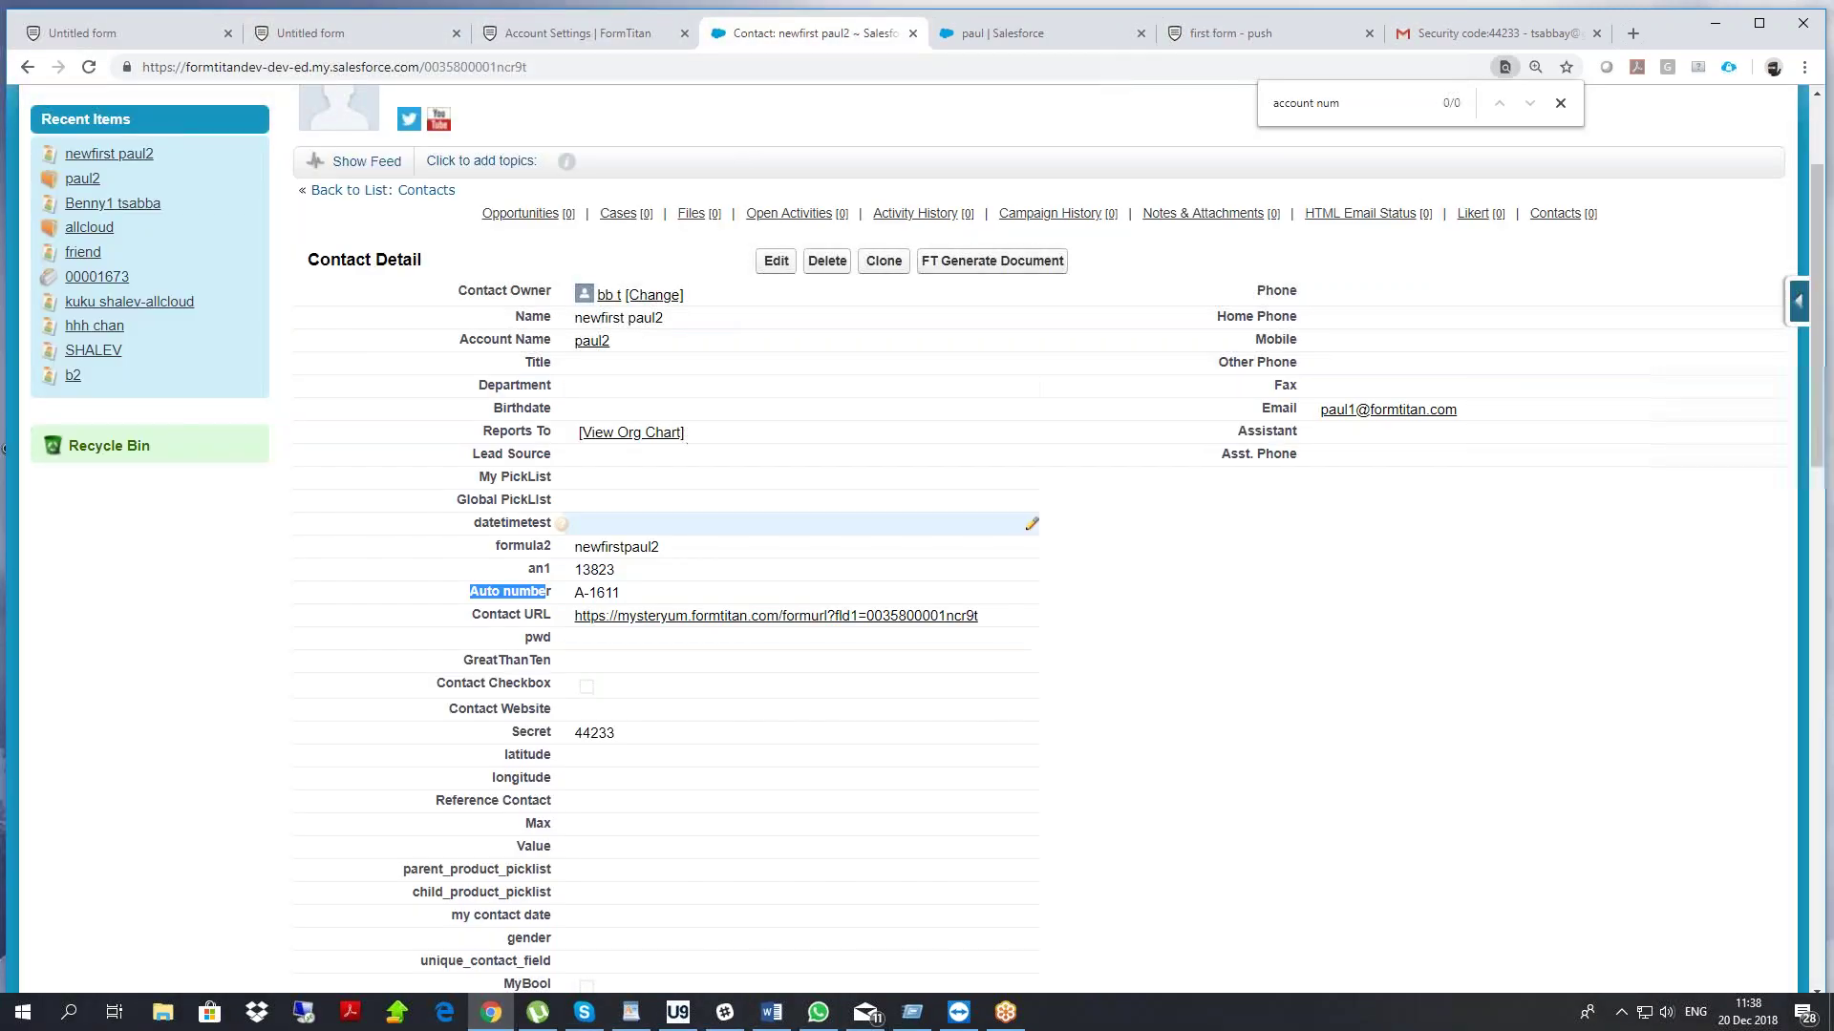
Copy the 'an1' field label from the Salesforce contact page and return to FormTitan's mapping table
double_click(522, 592)
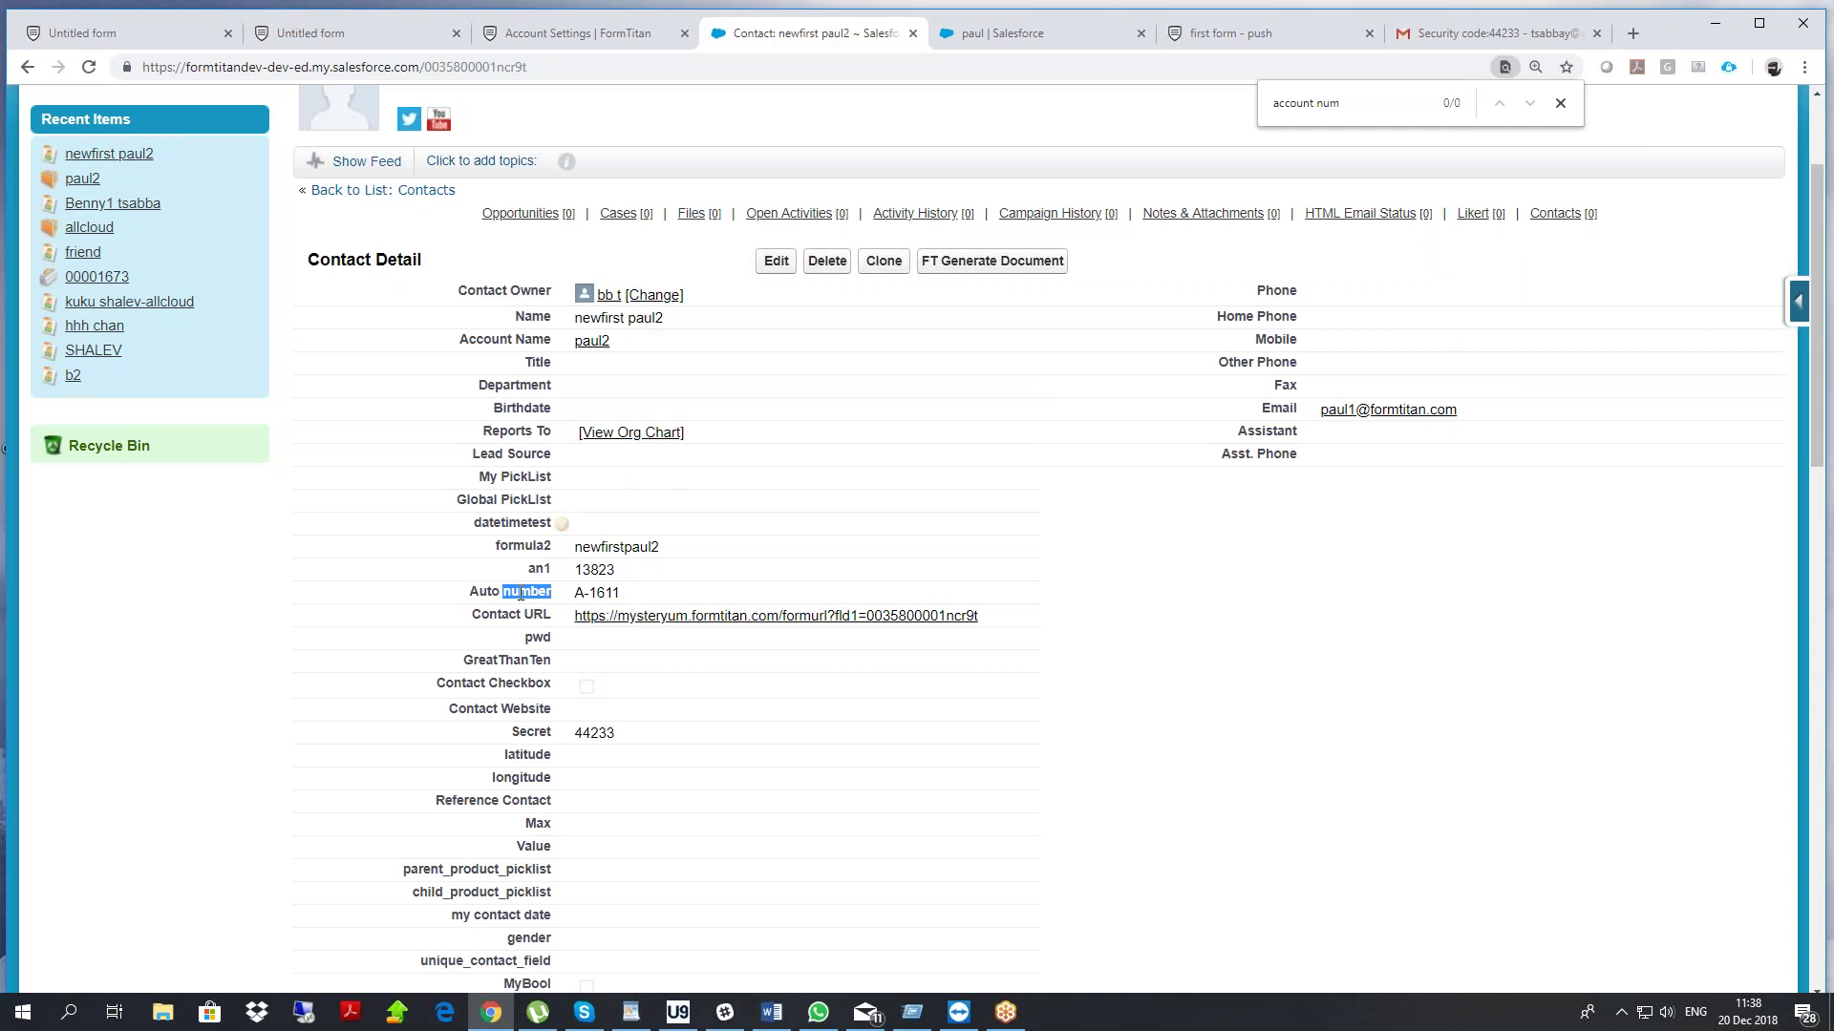
mouse_move(518, 594)
left_mouse_down()
mouse_move(479, 592)
mouse_move(538, 587)
left_mouse_up()
double_click(537, 571)
right_click(538, 573)
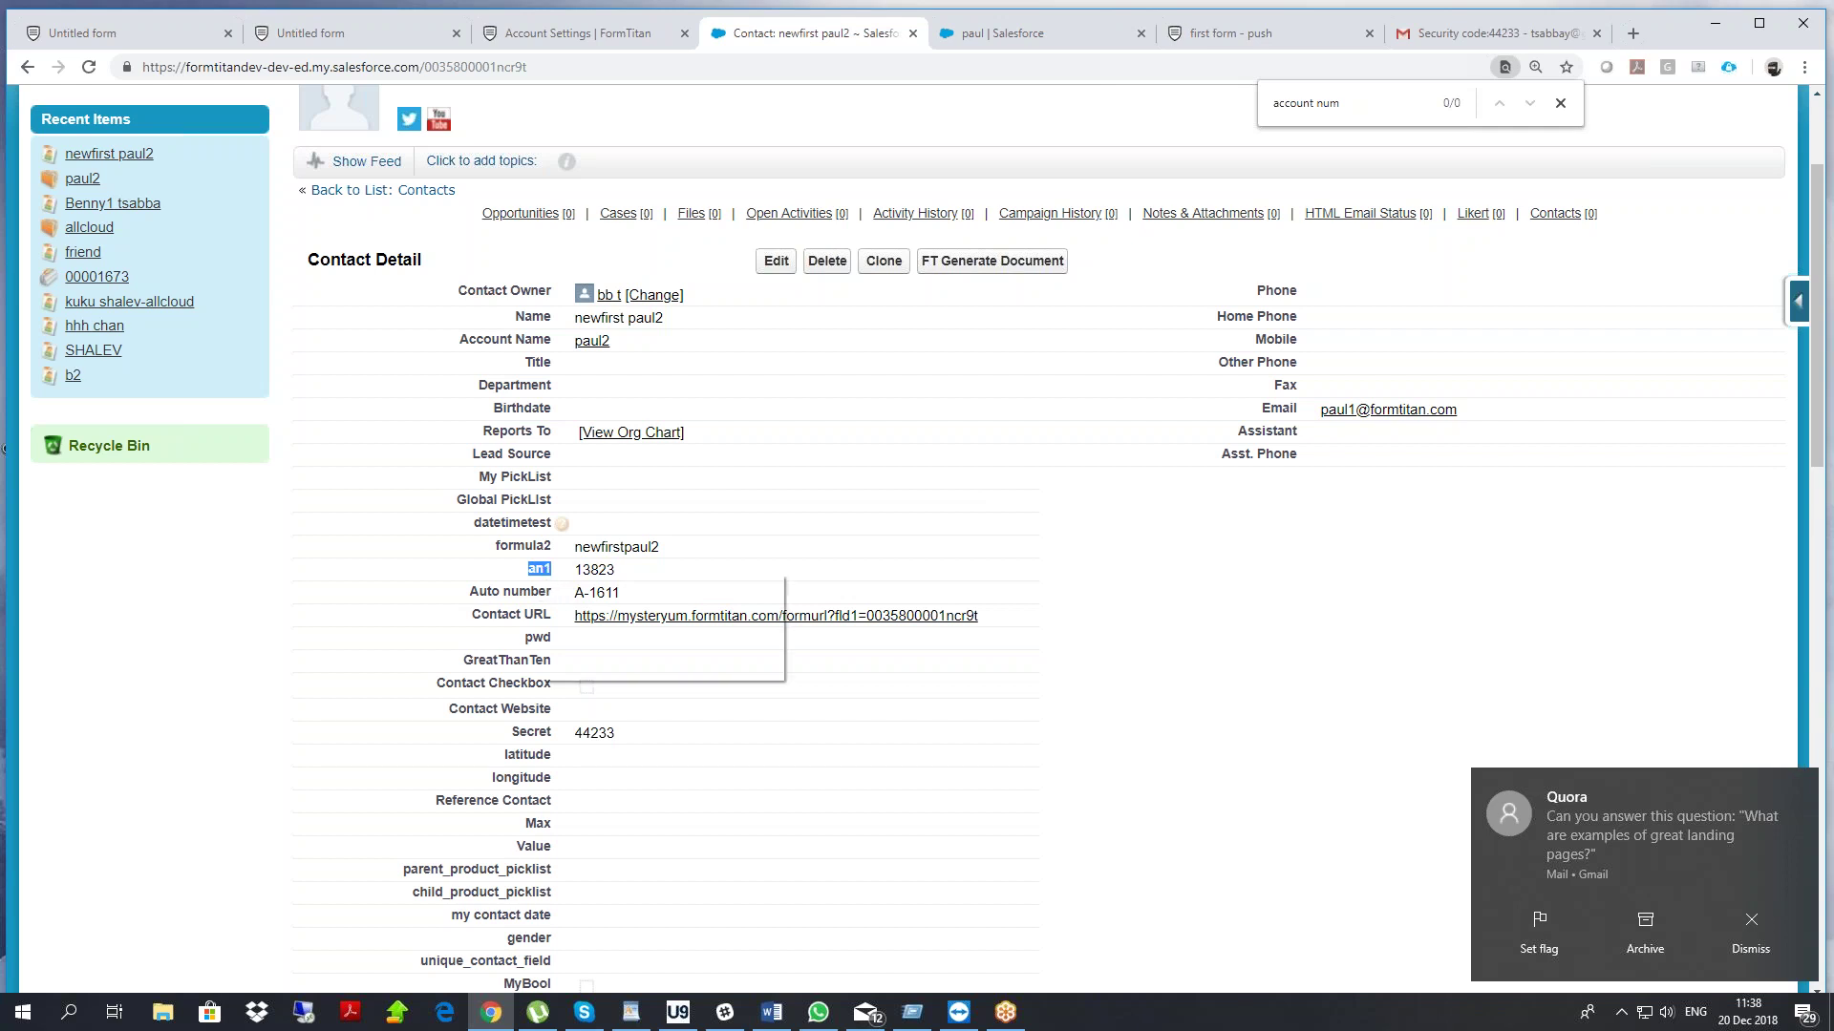
left_click(546, 586)
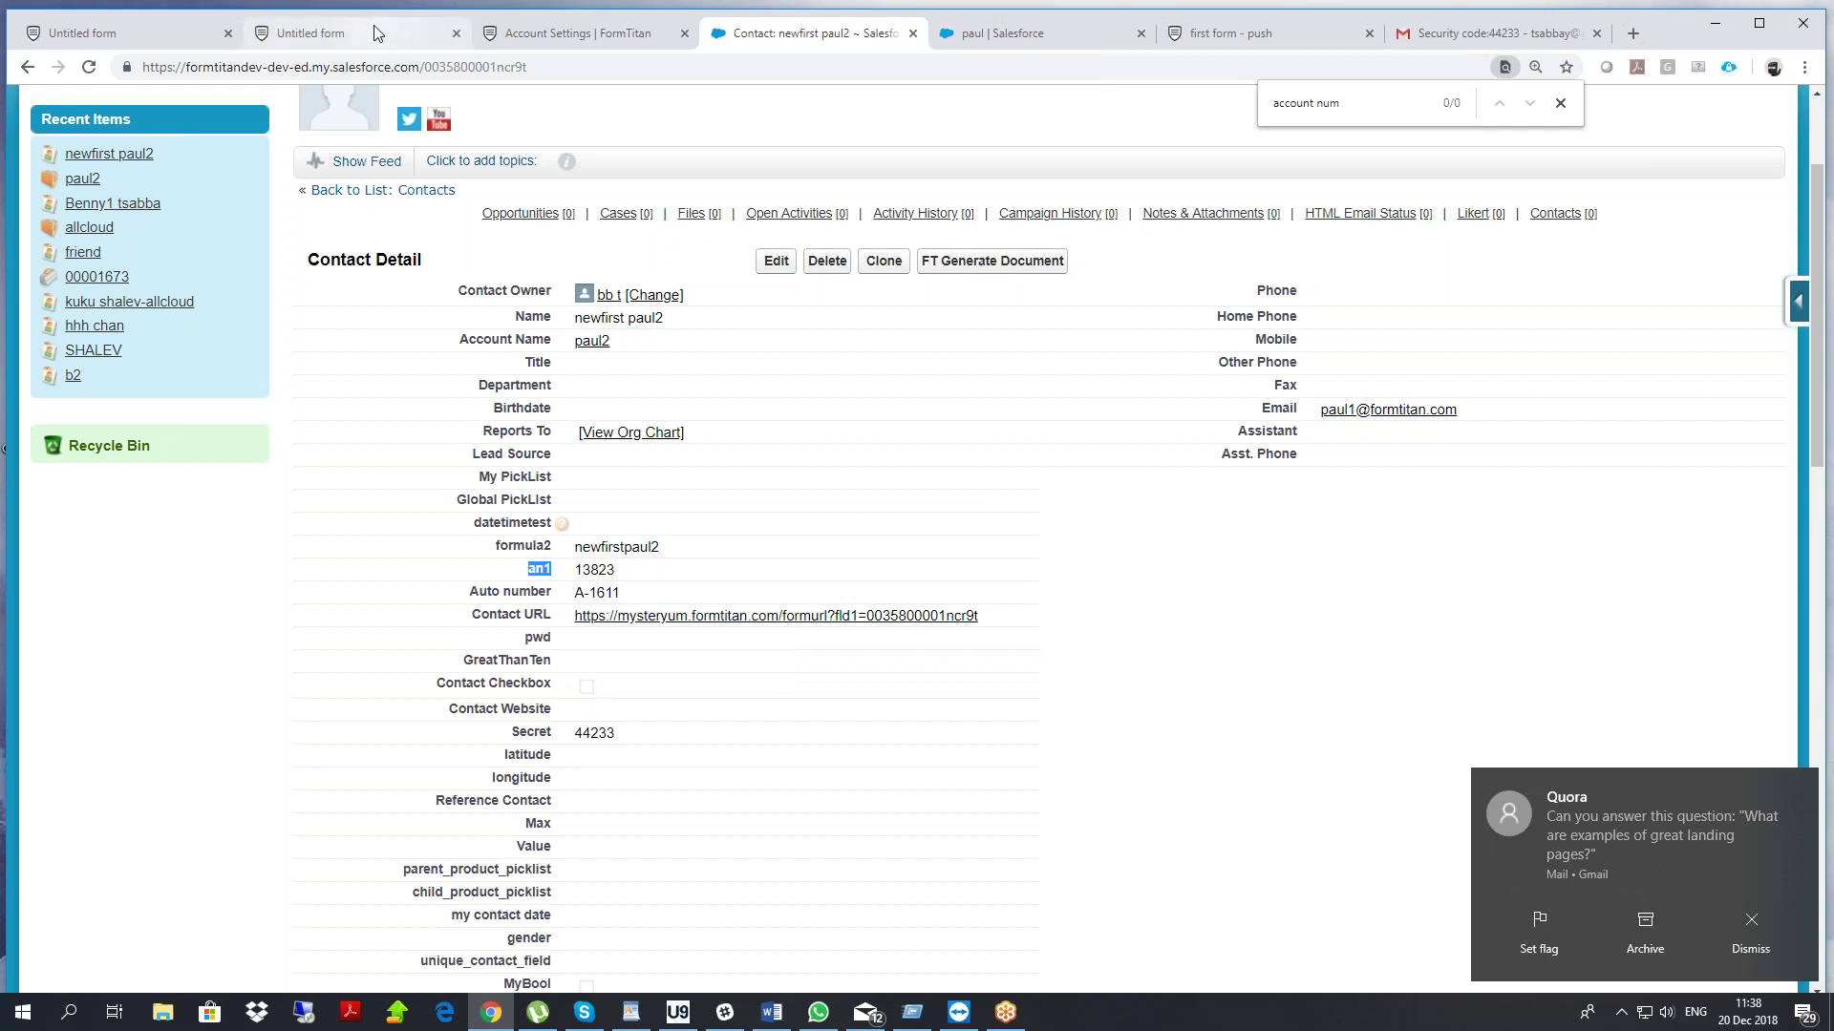
left_click(382, 33)
left_click(155, 36)
Paste 'an1' into the acc number field search, then close the Account mapping and settings
key("ctrl+a")
key("ctrl+v")
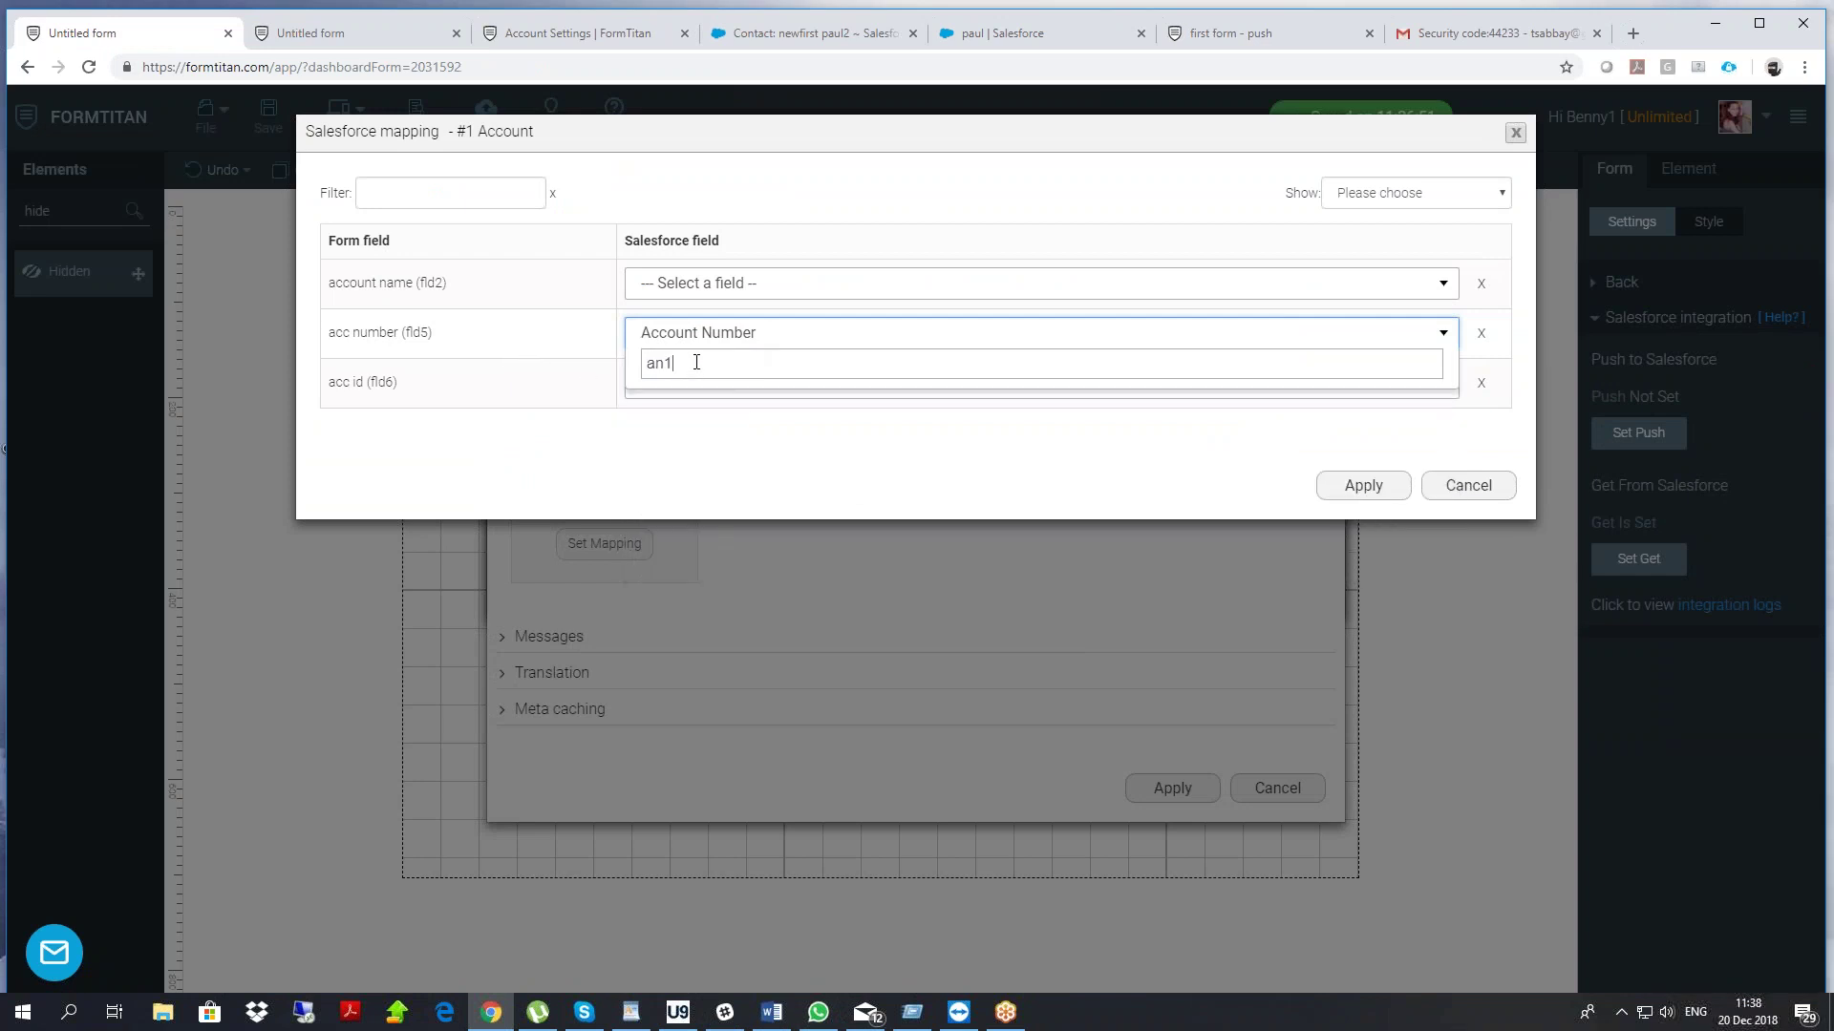
key("Escape")
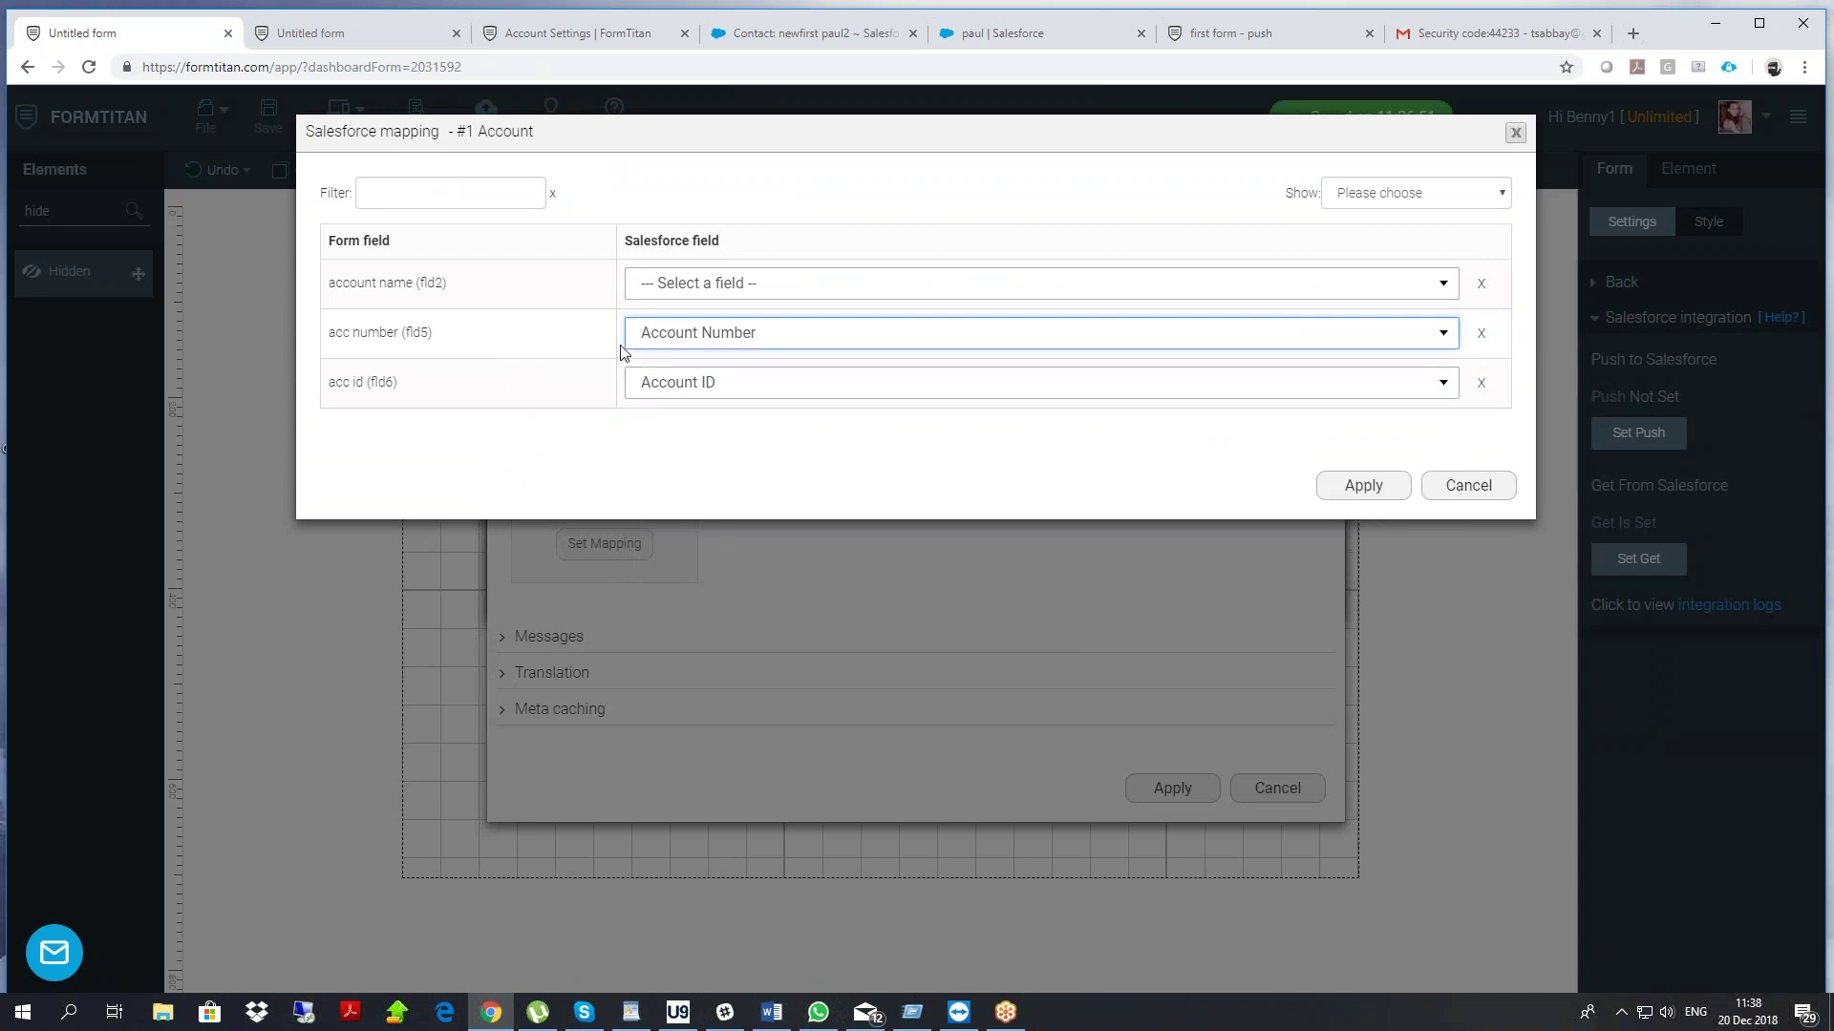
left_click(1449, 487)
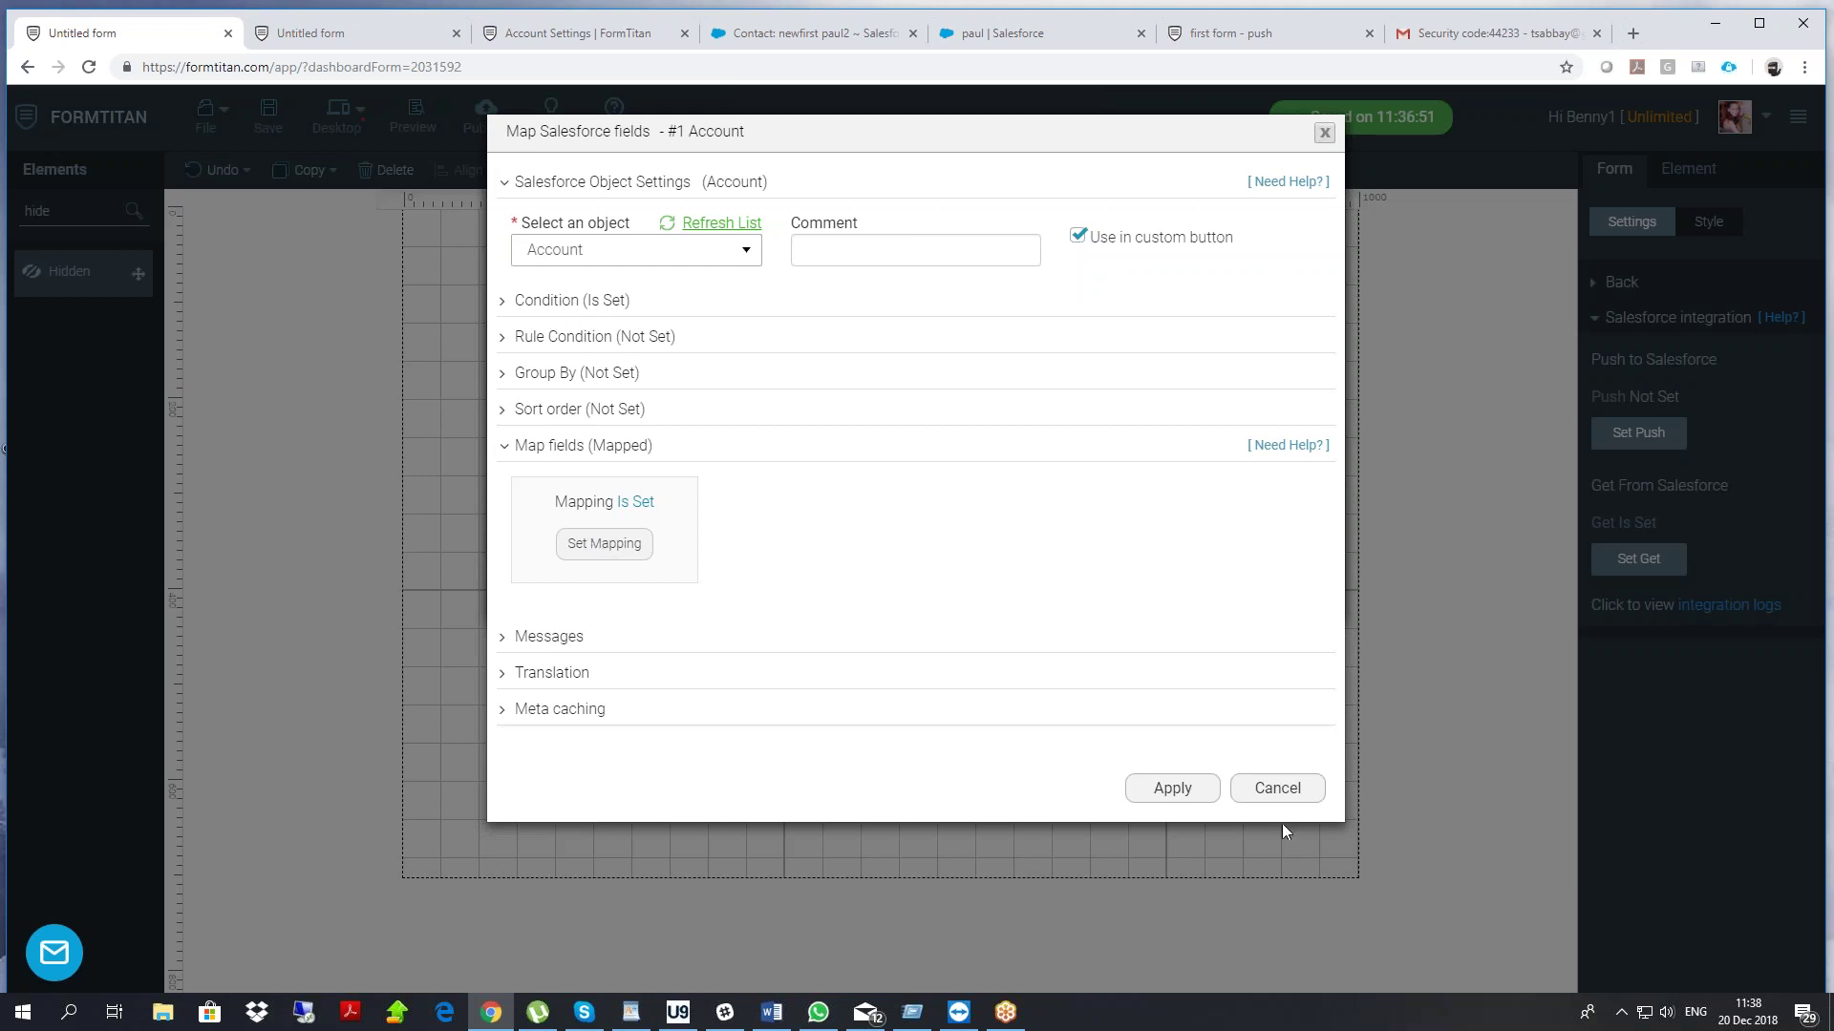
left_click(1277, 789)
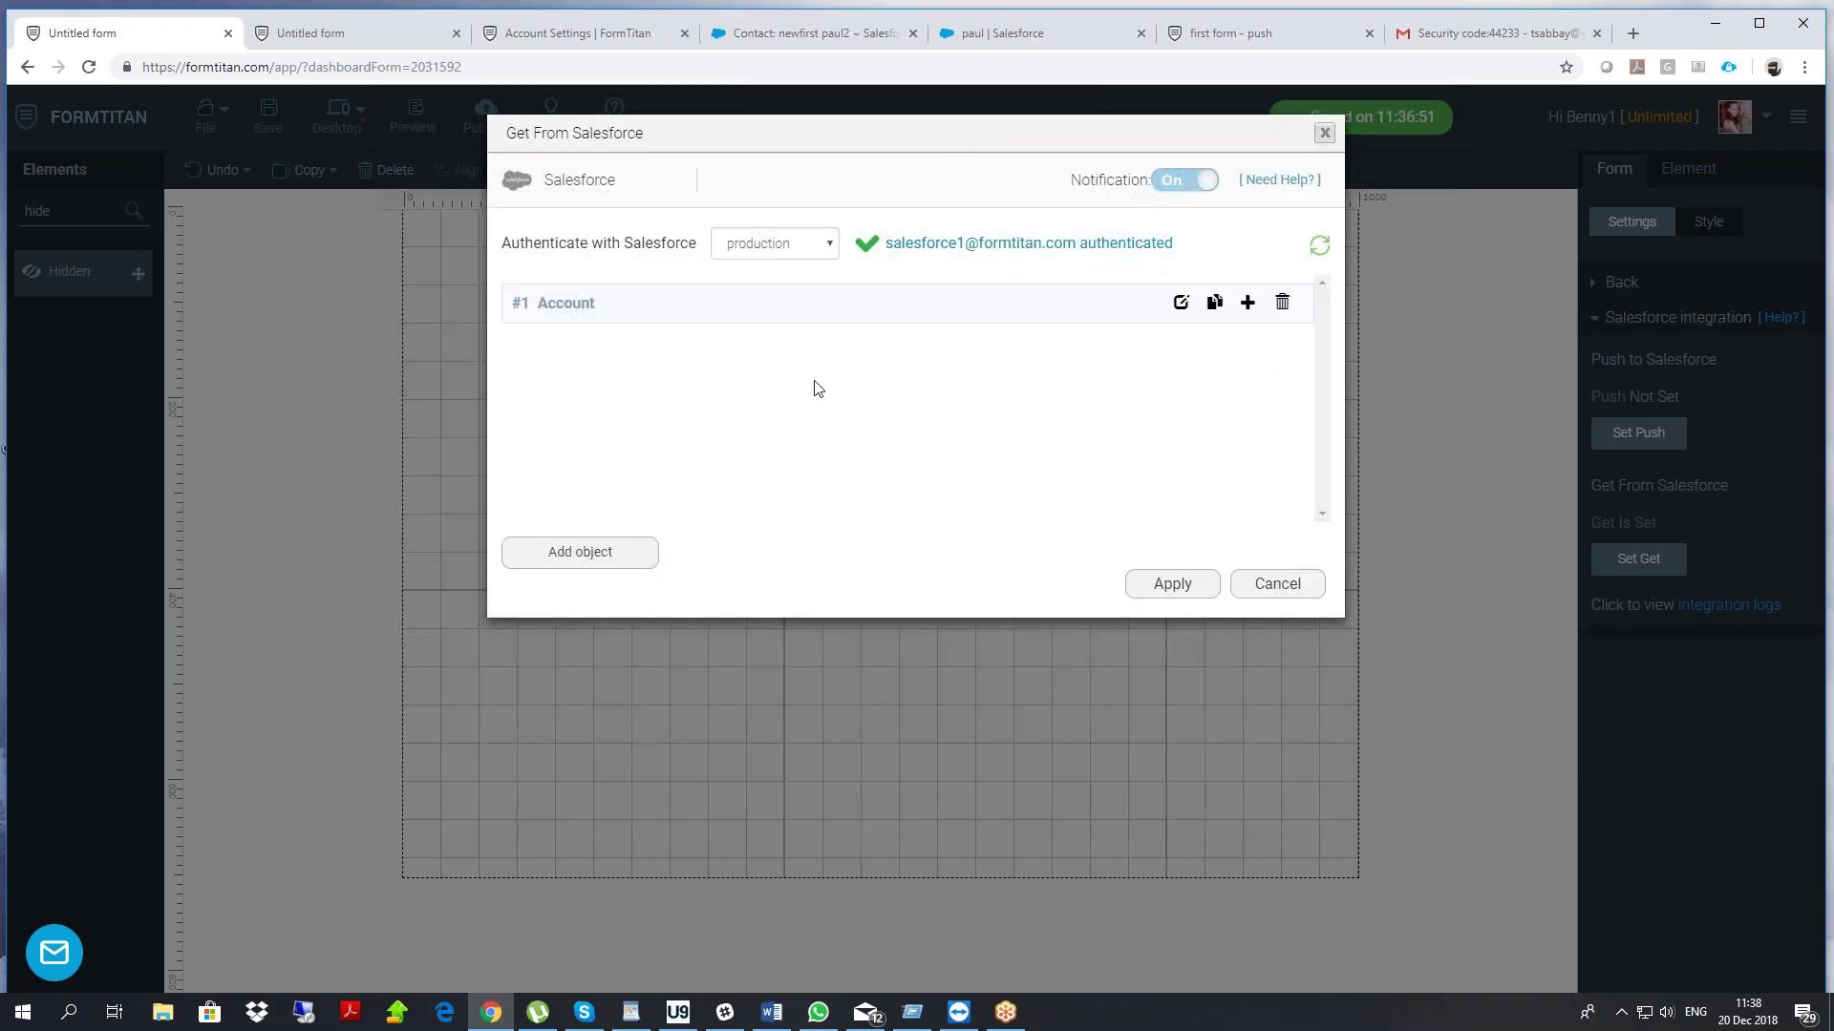
Reopen the Account field mapping, search fields 'anm' and 'an1' for account name, then discard
left_click(1180, 303)
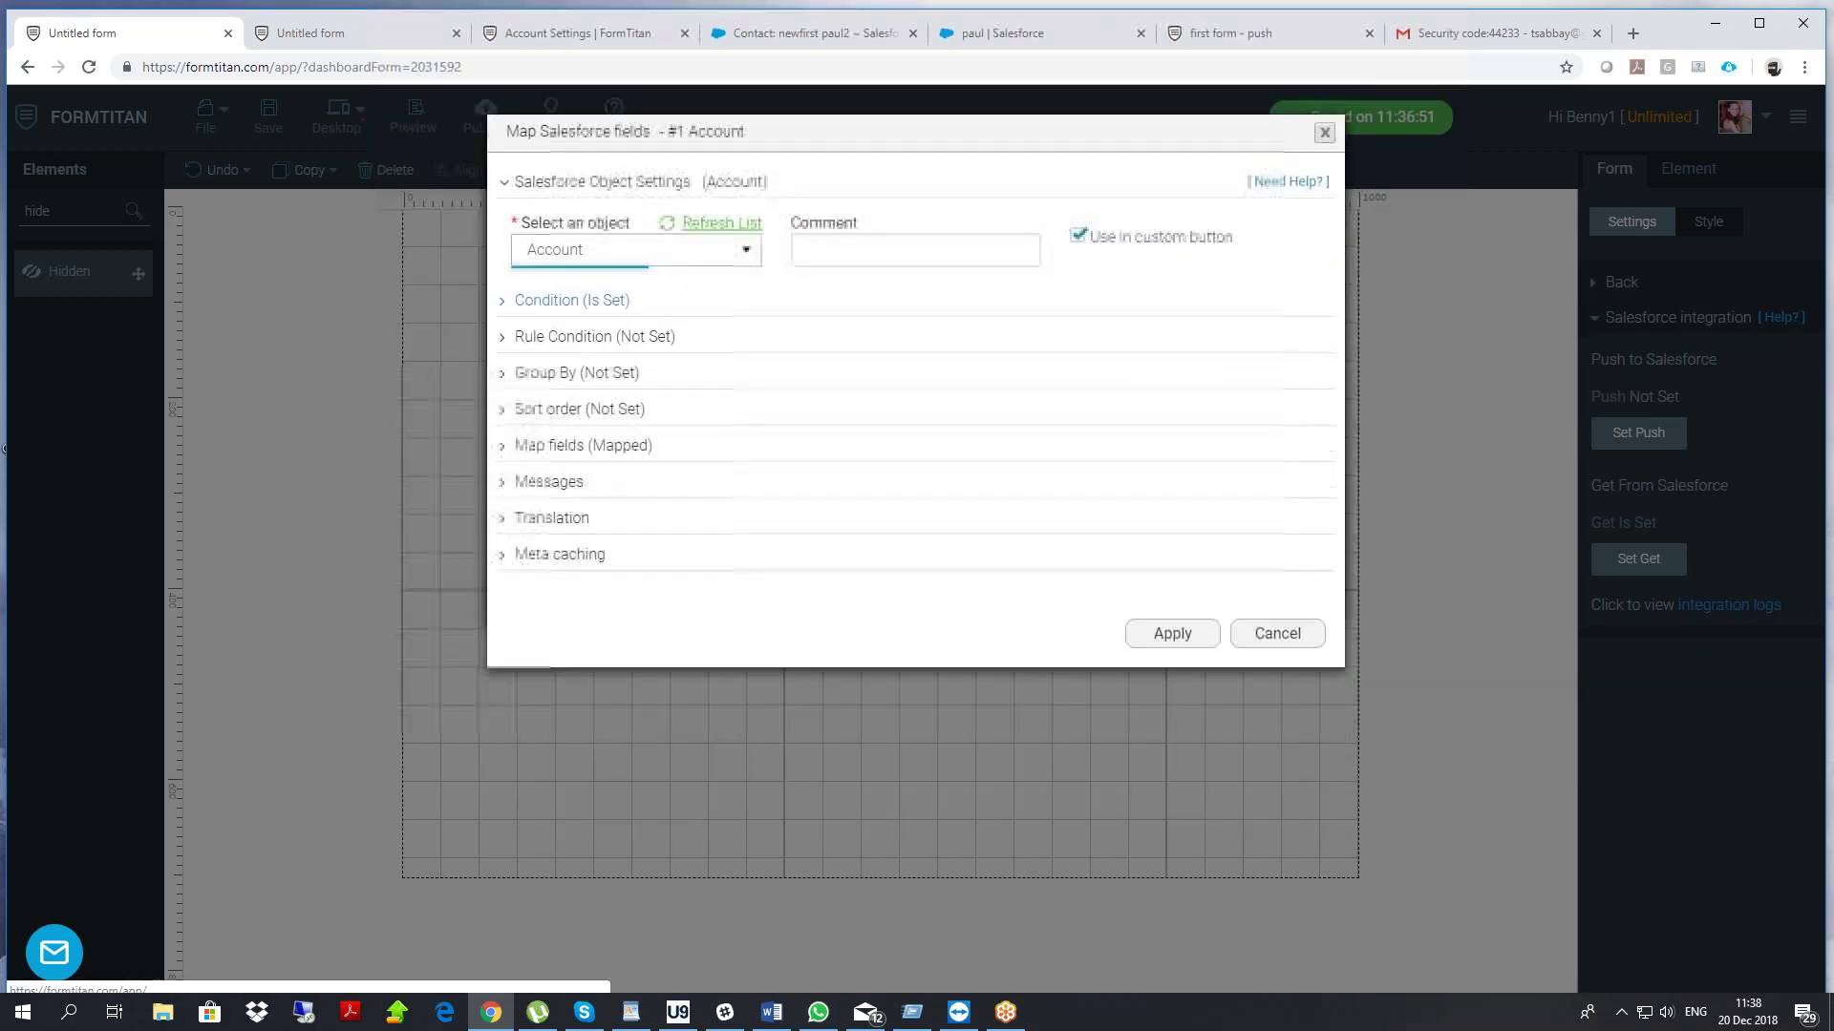
left_click(586, 452)
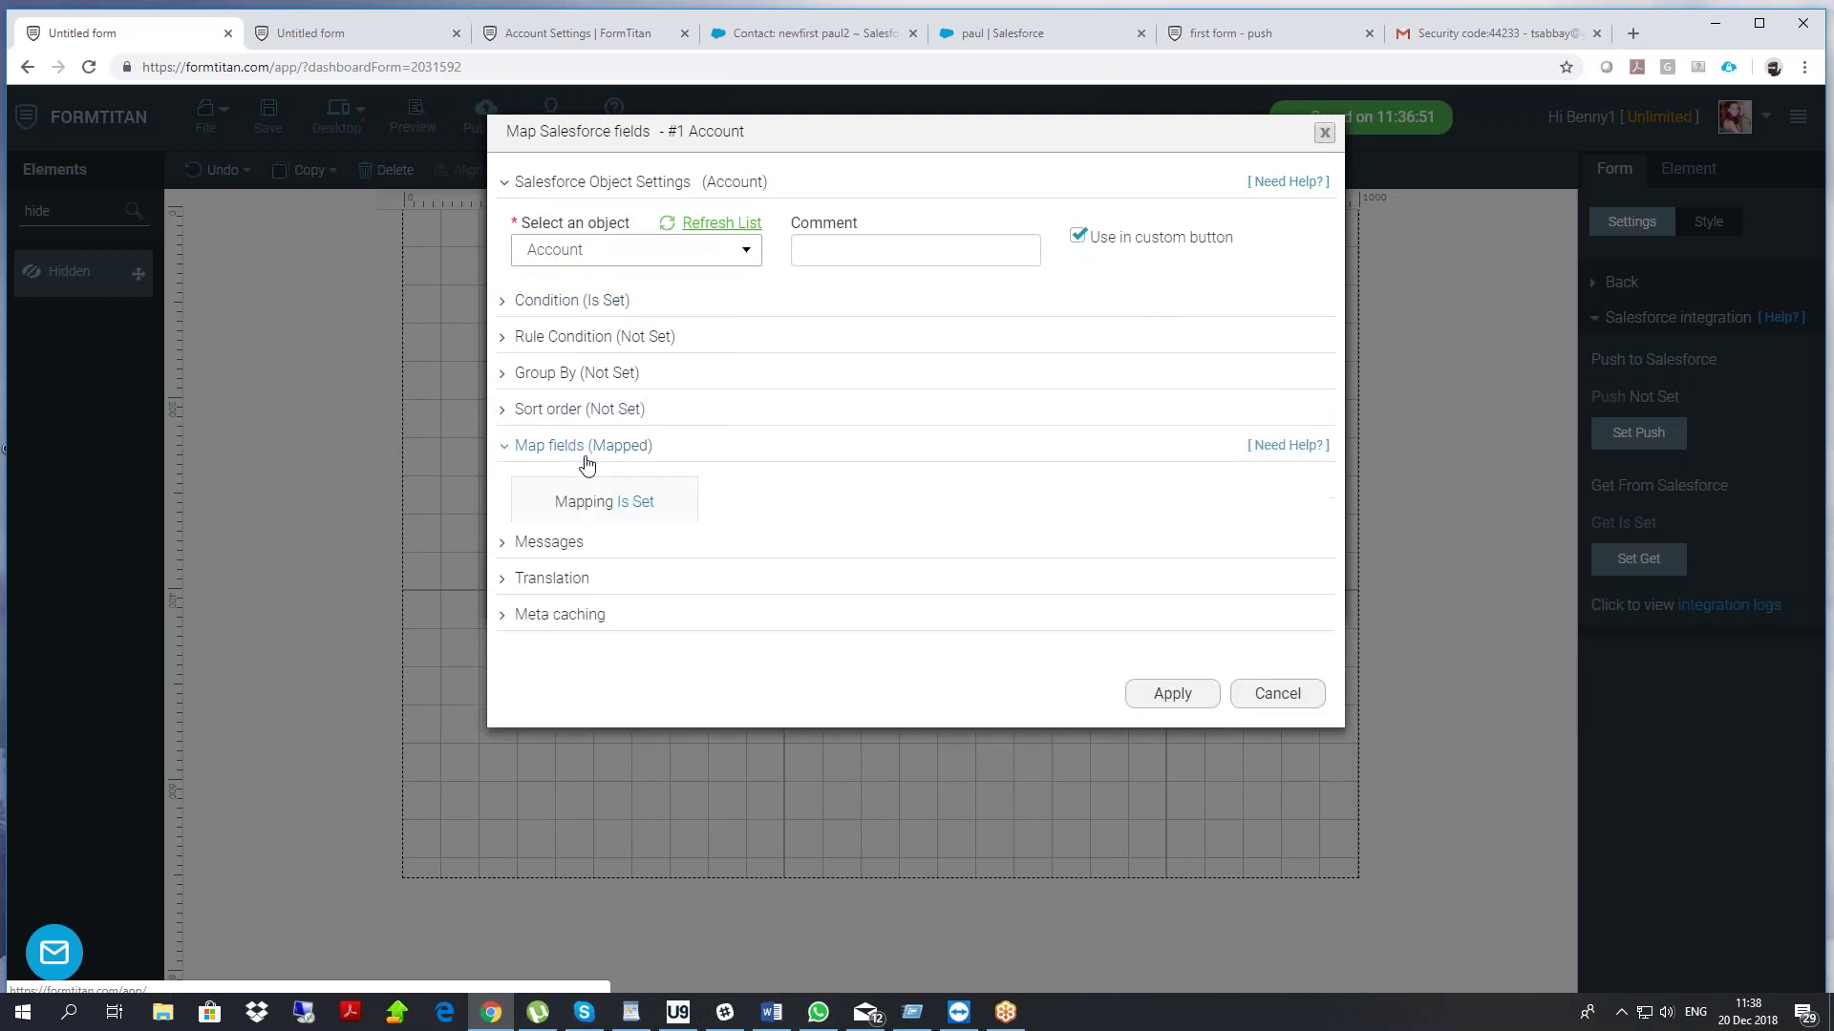
left_click(594, 541)
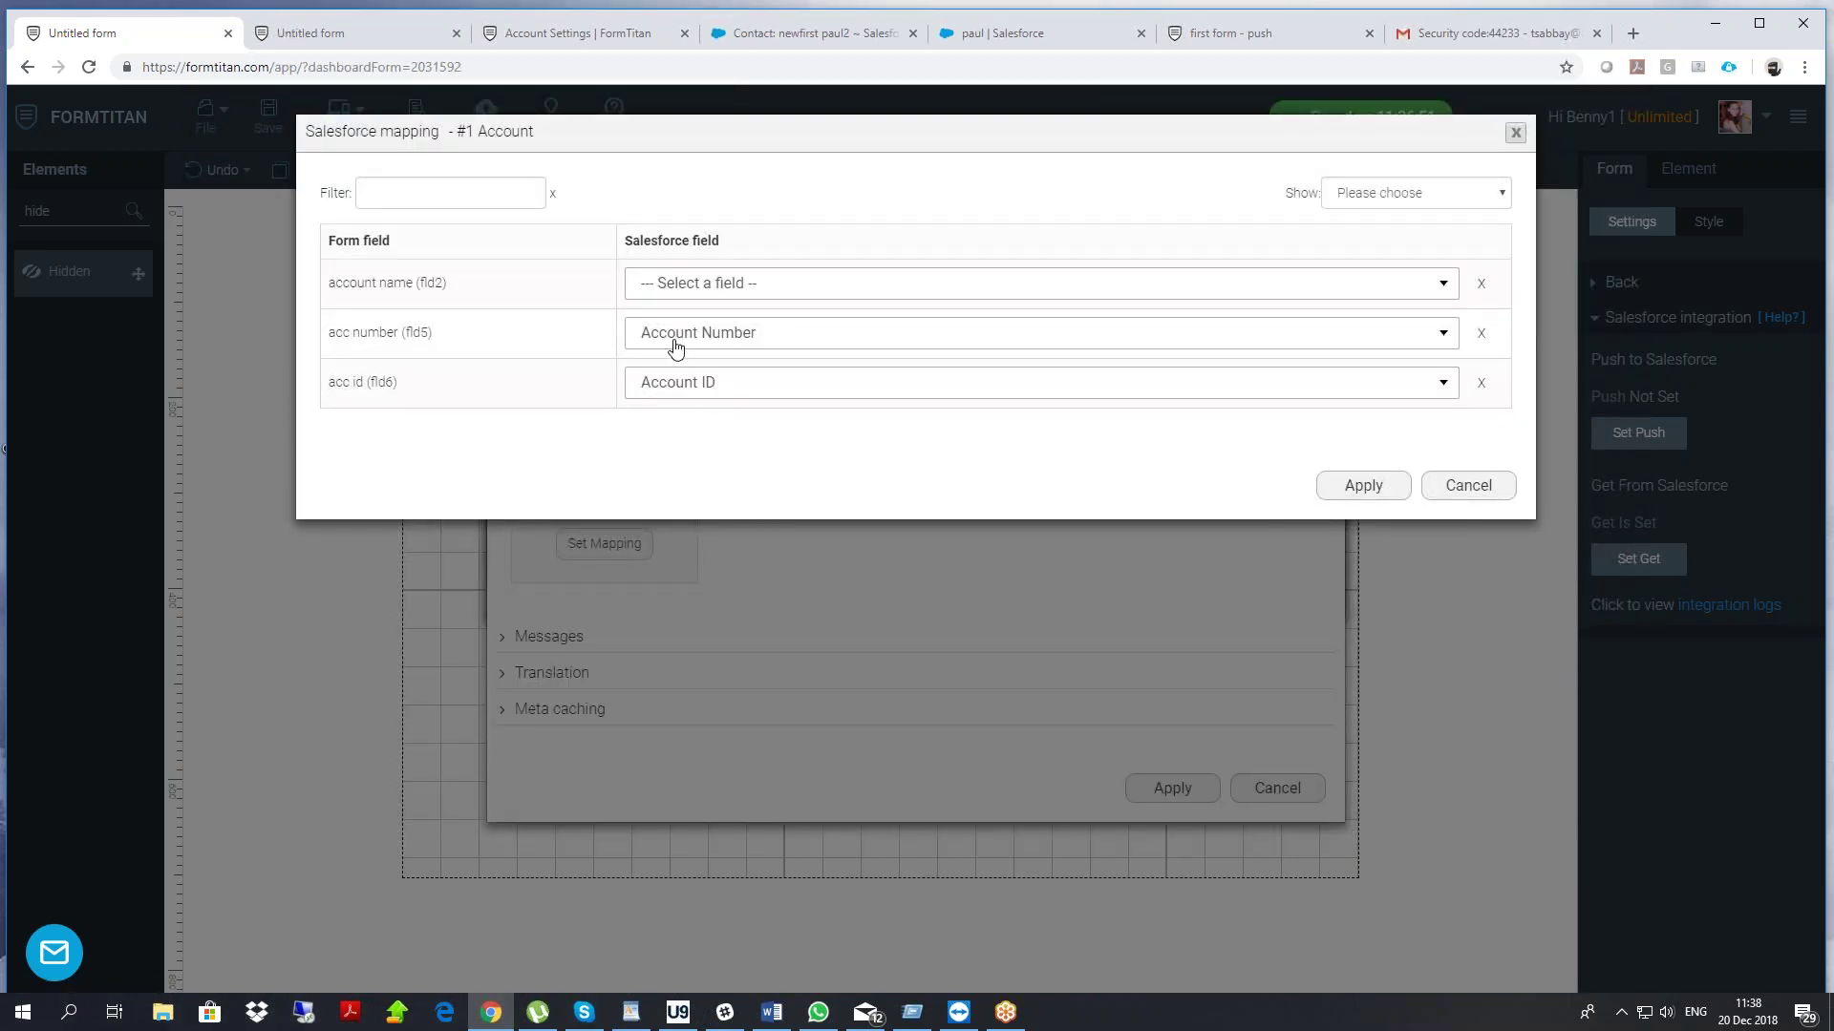
left_click(681, 281)
type("an")
type("m")
key("BackSpace")
type("1")
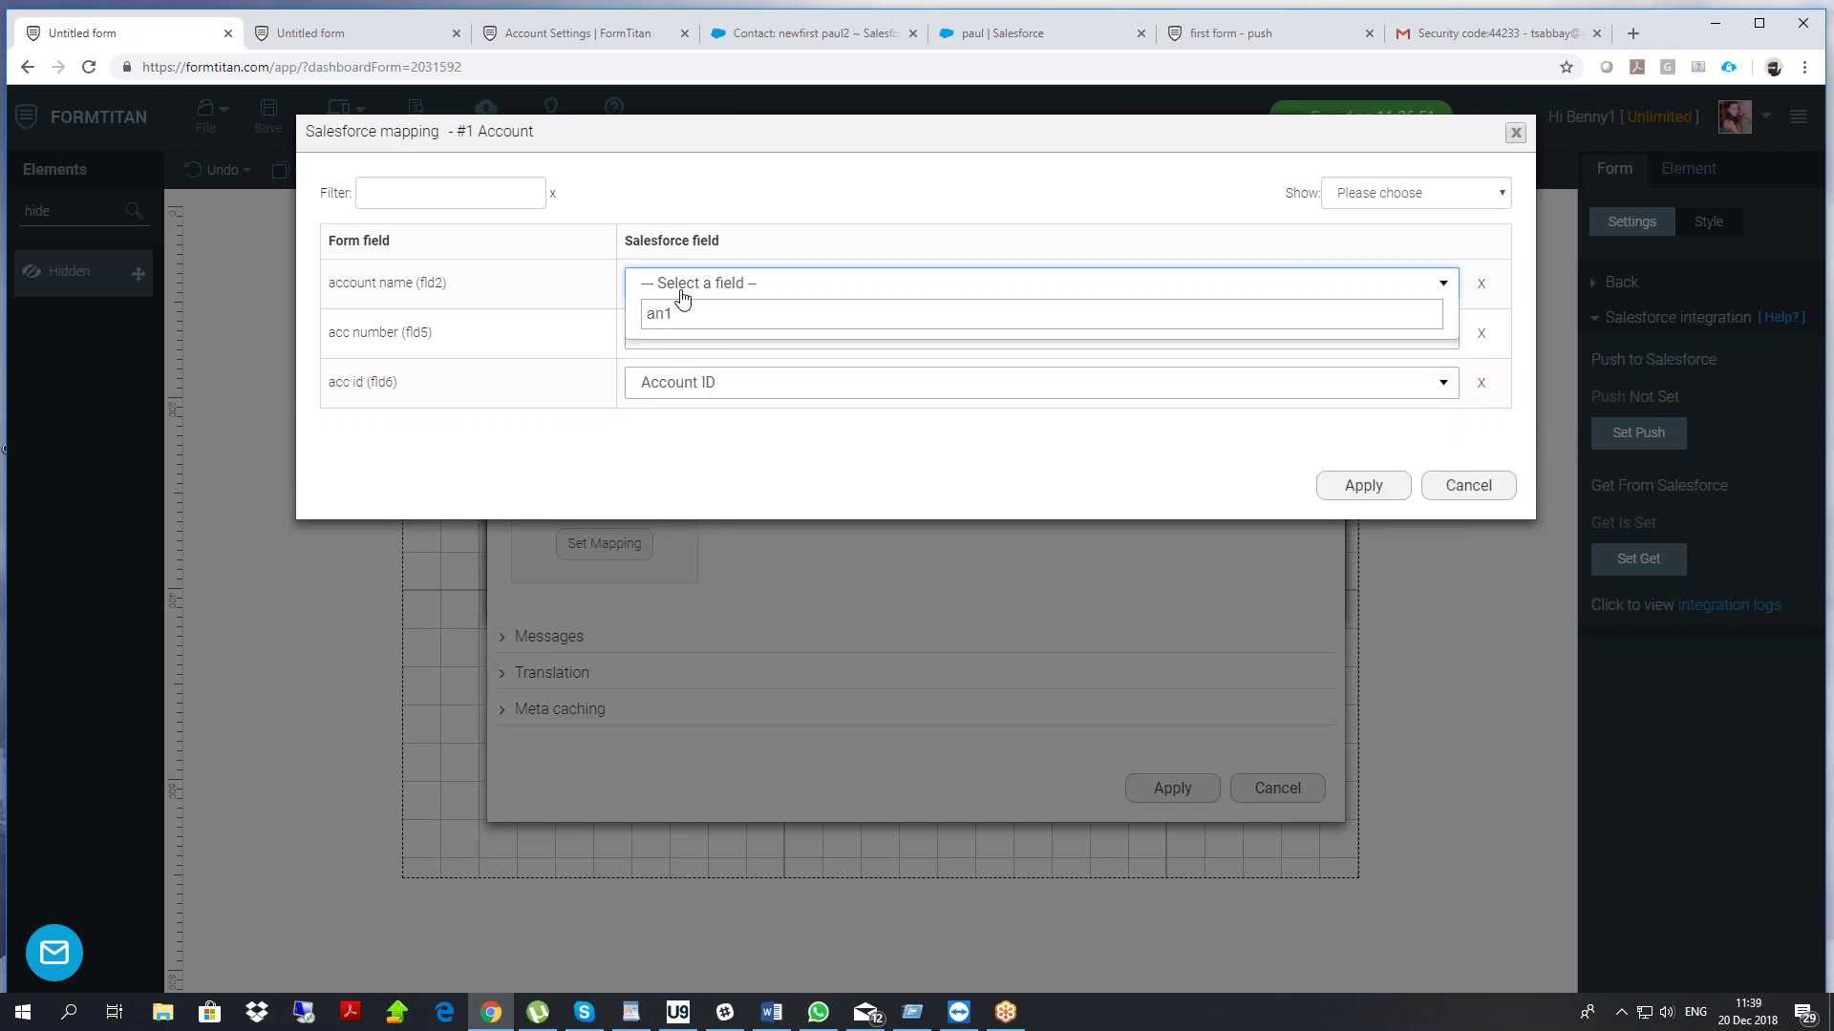
key("BackSpace")
key("BackSpace")
key("BackSpace")
left_click(844, 199)
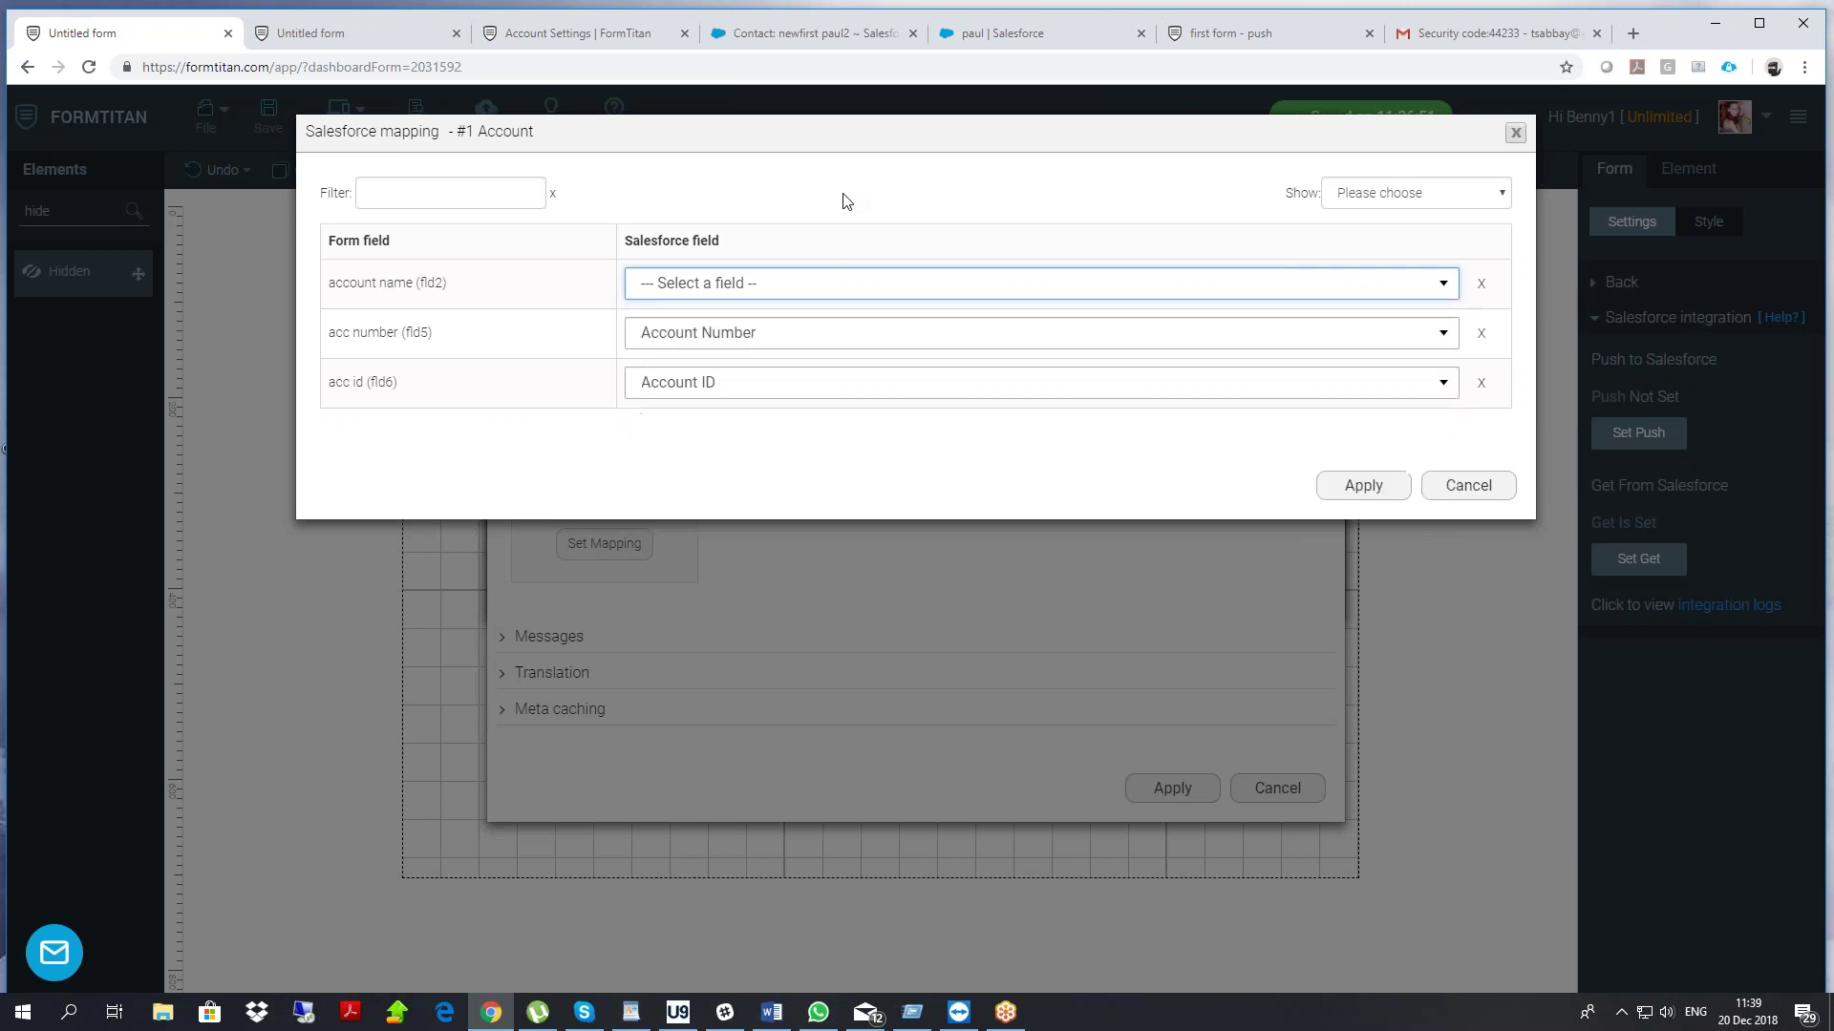
left_click(1468, 485)
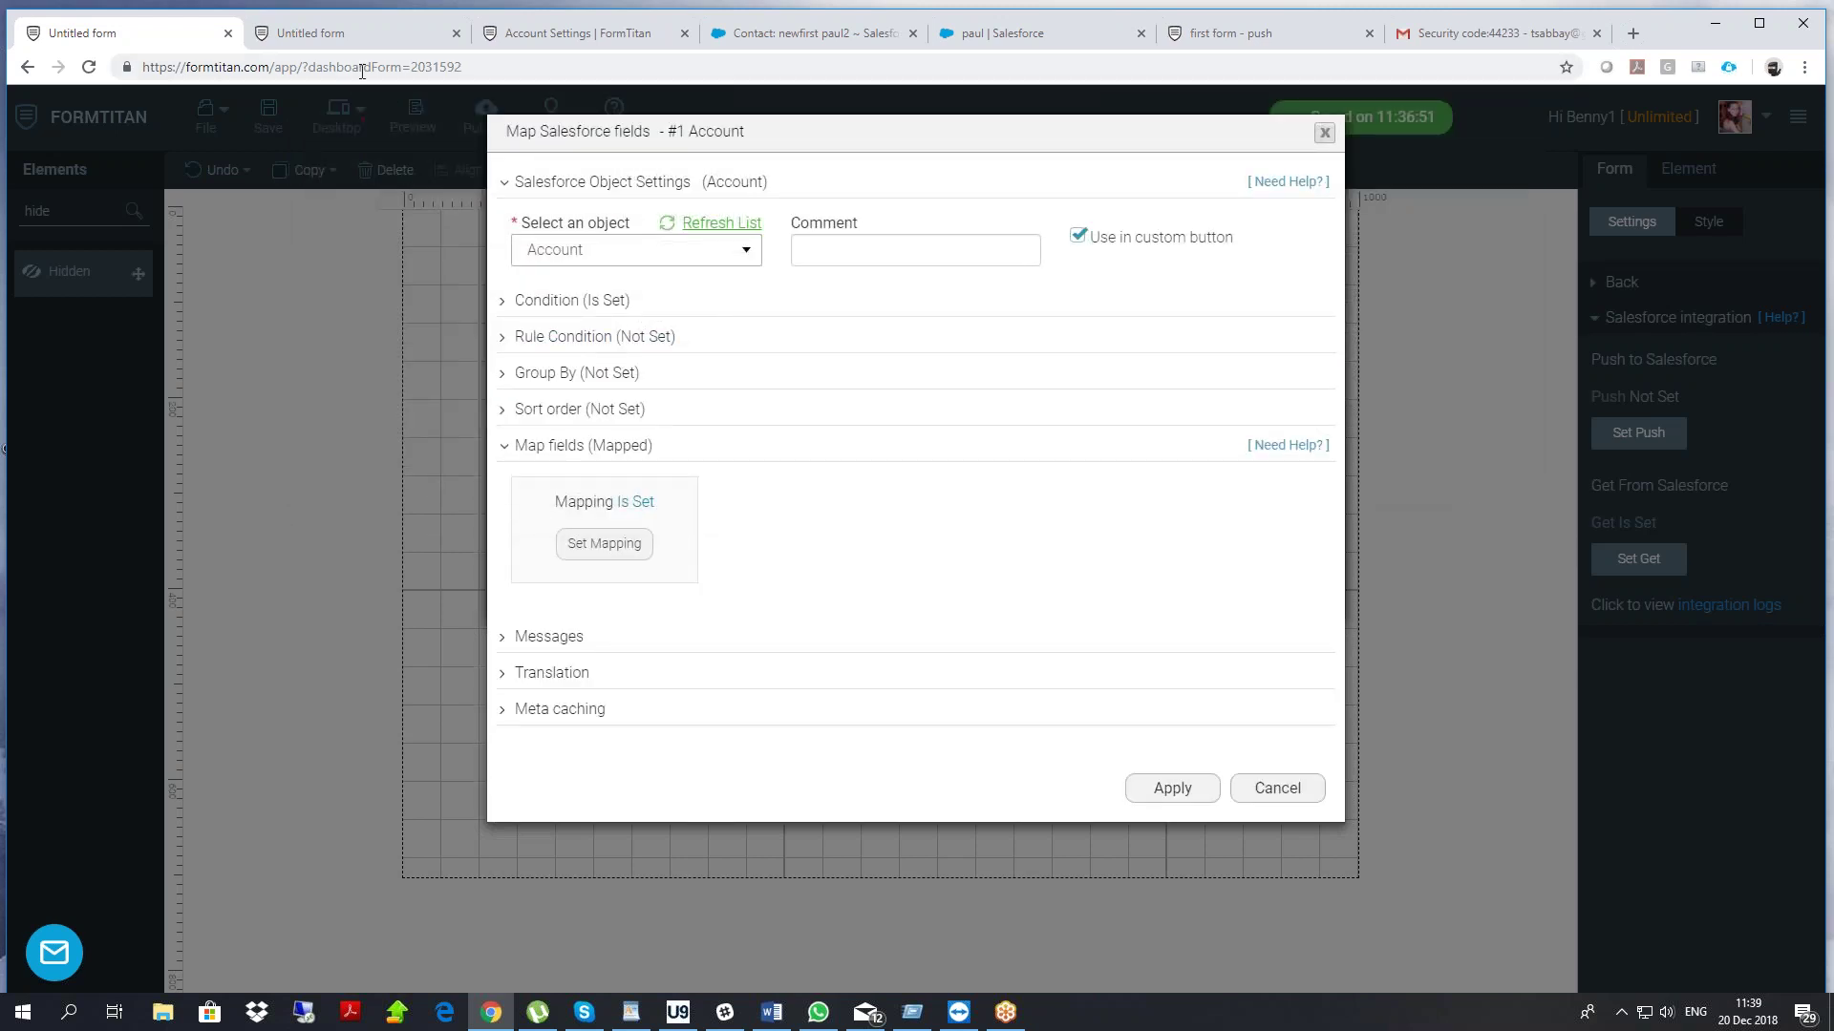
Apply the Account field mapping and both settings dialogs, save the form, and return to Salesforce
left_click(371, 34)
left_click(164, 48)
left_click(606, 542)
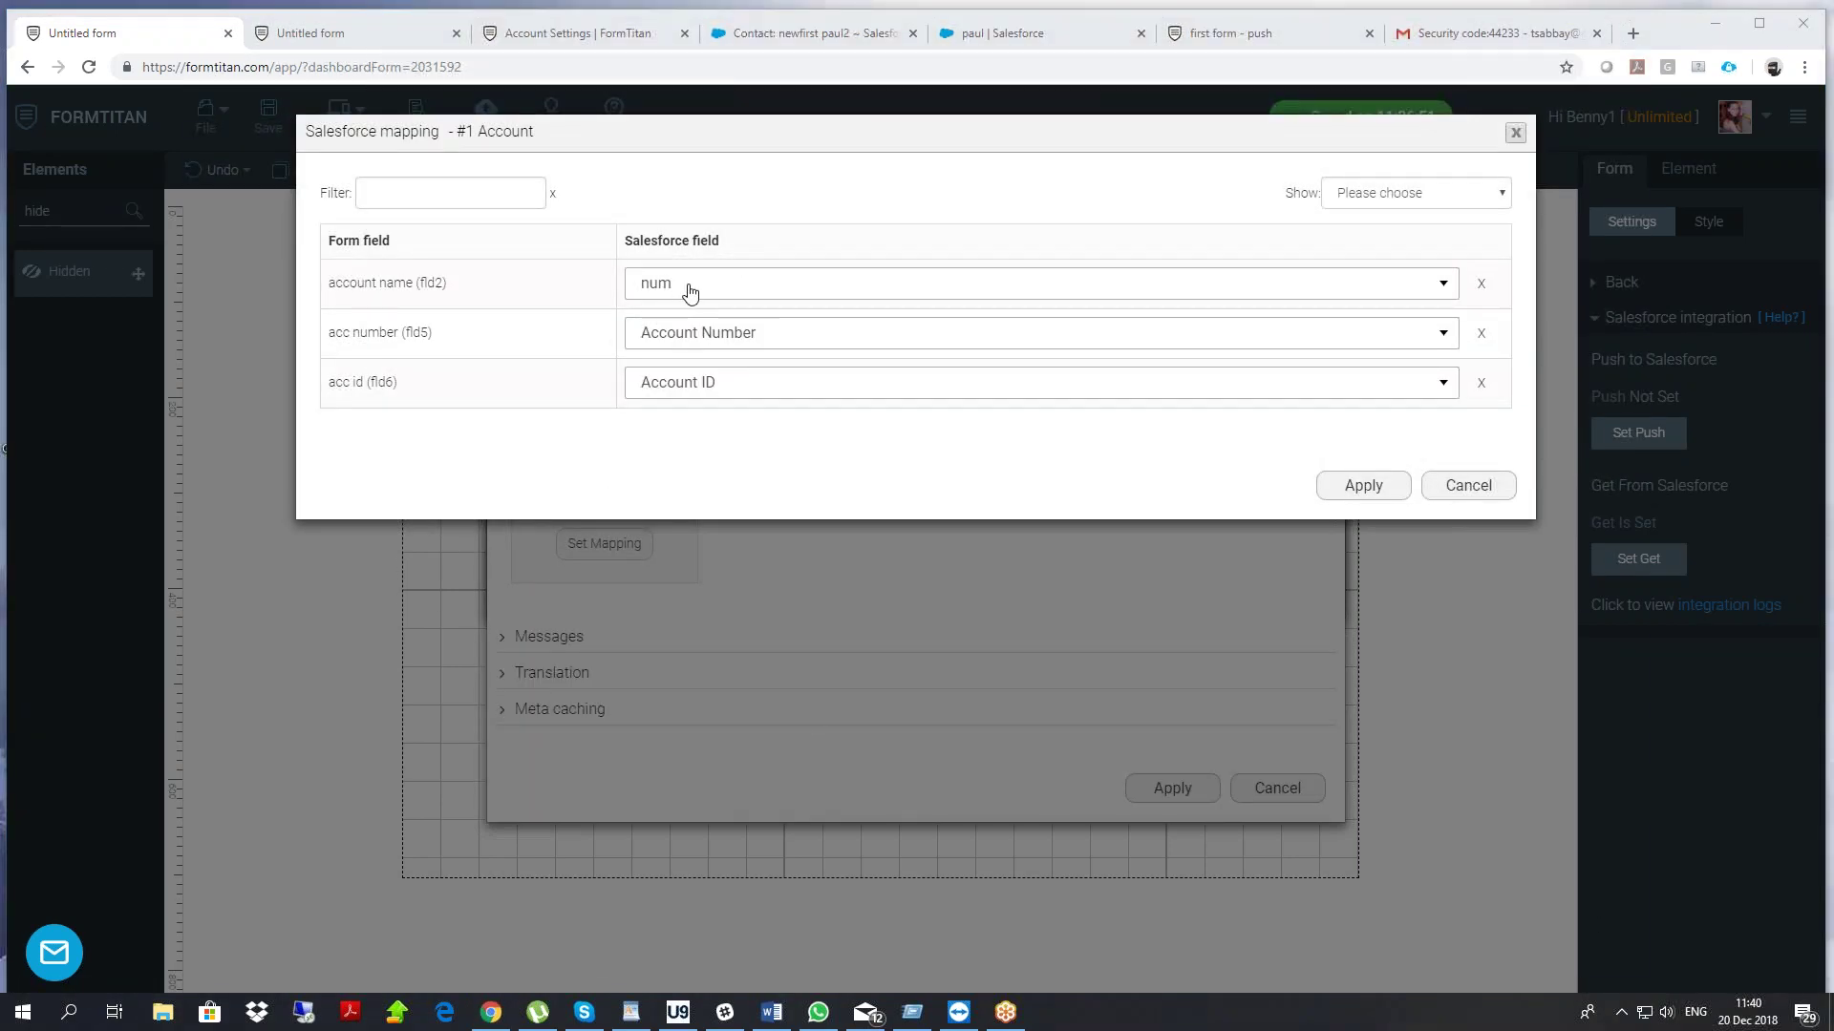
left_click(1329, 503)
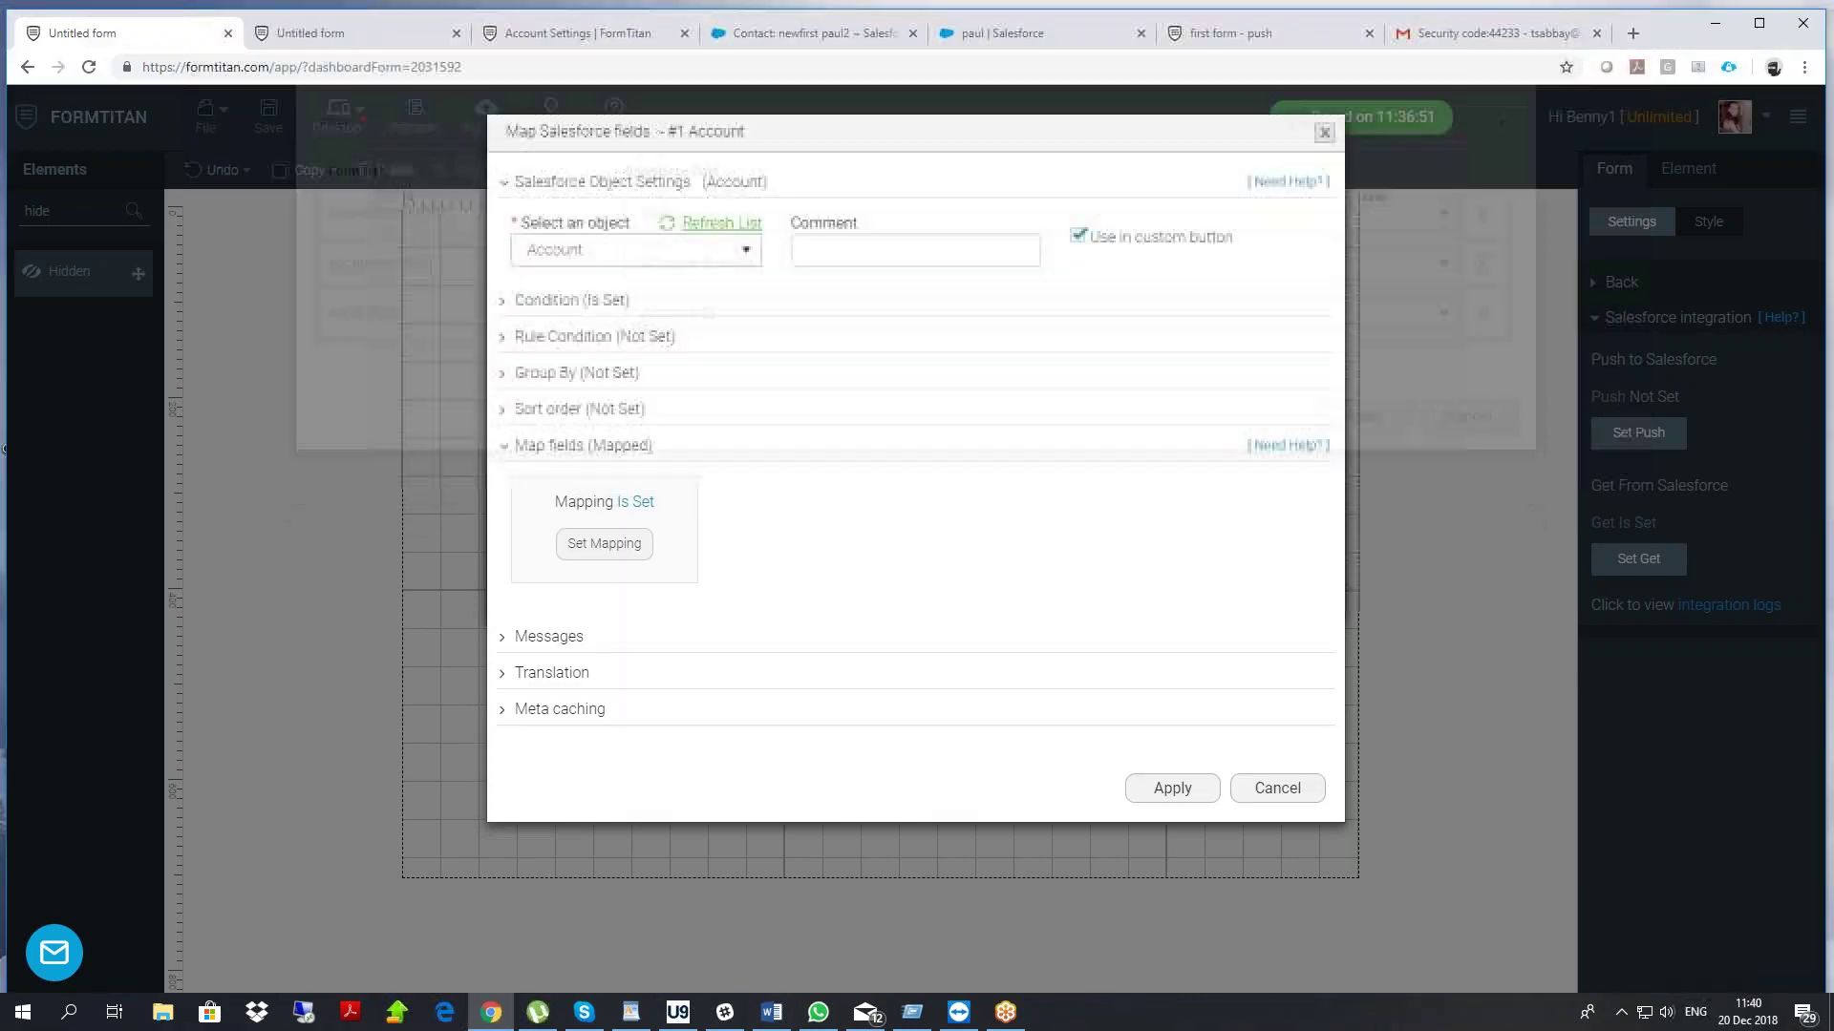
left_click(1196, 791)
left_click(1192, 584)
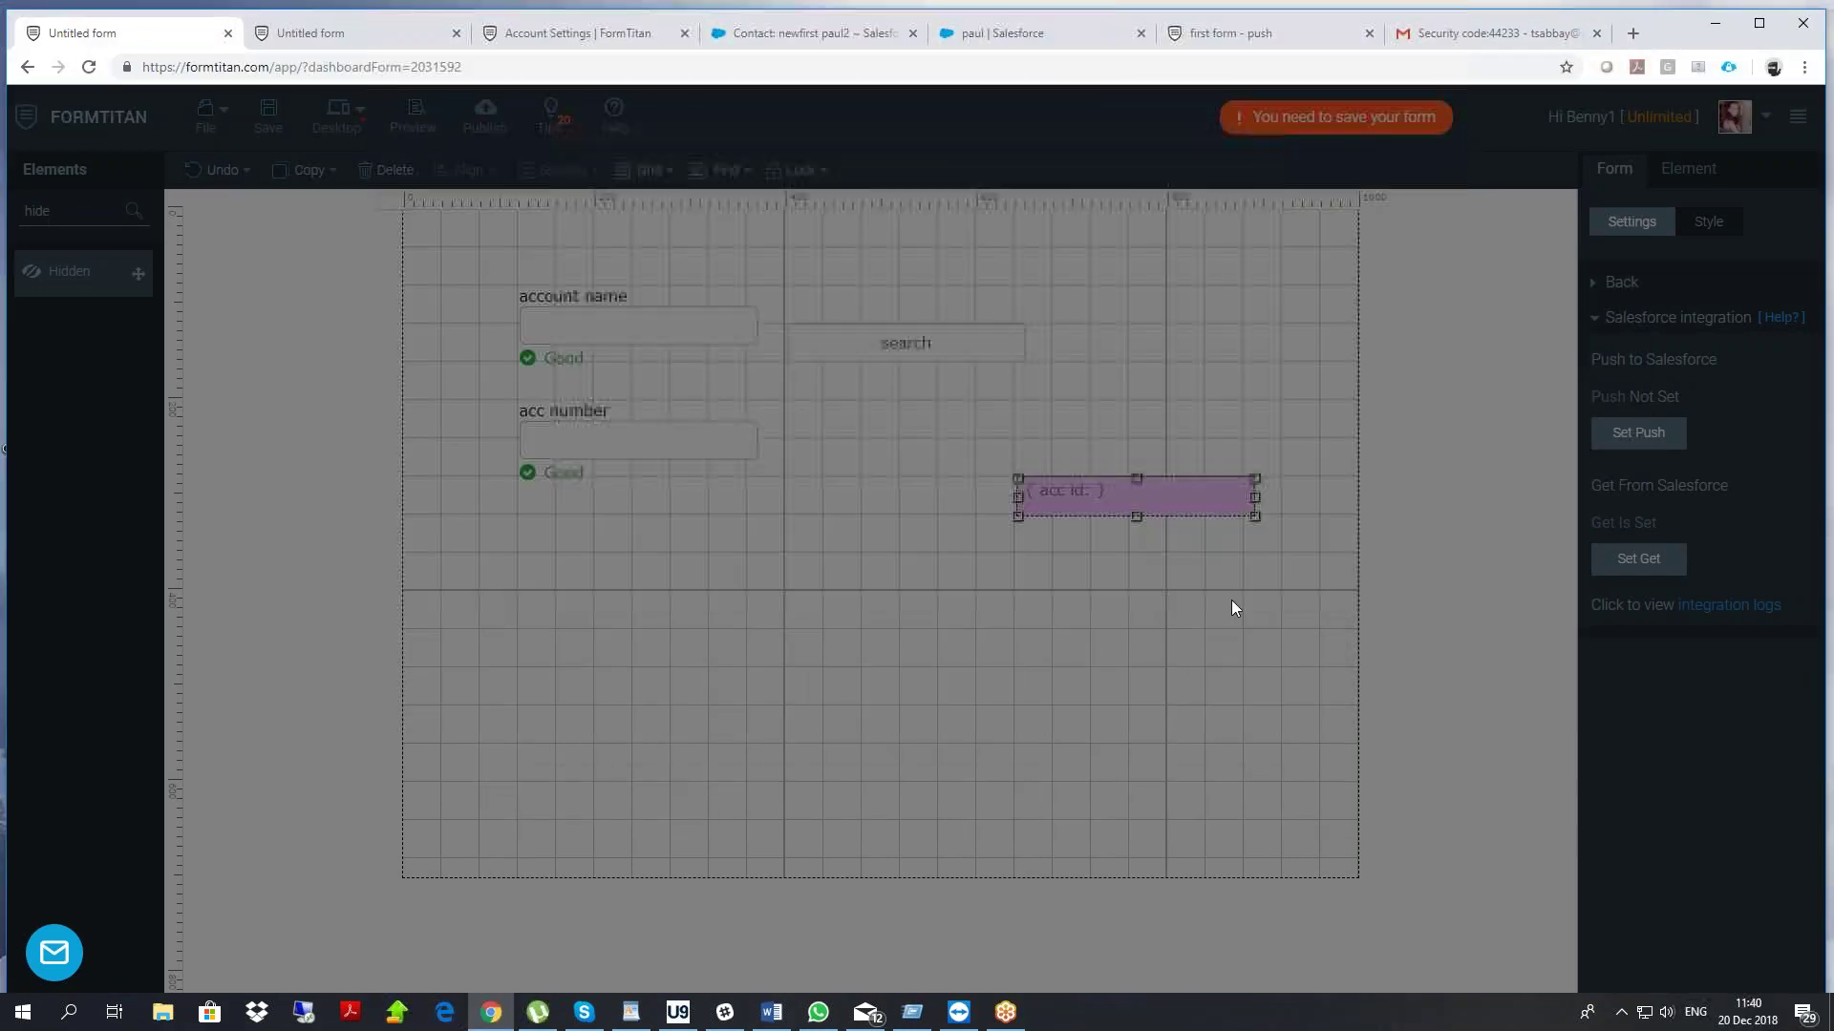
left_click(268, 117)
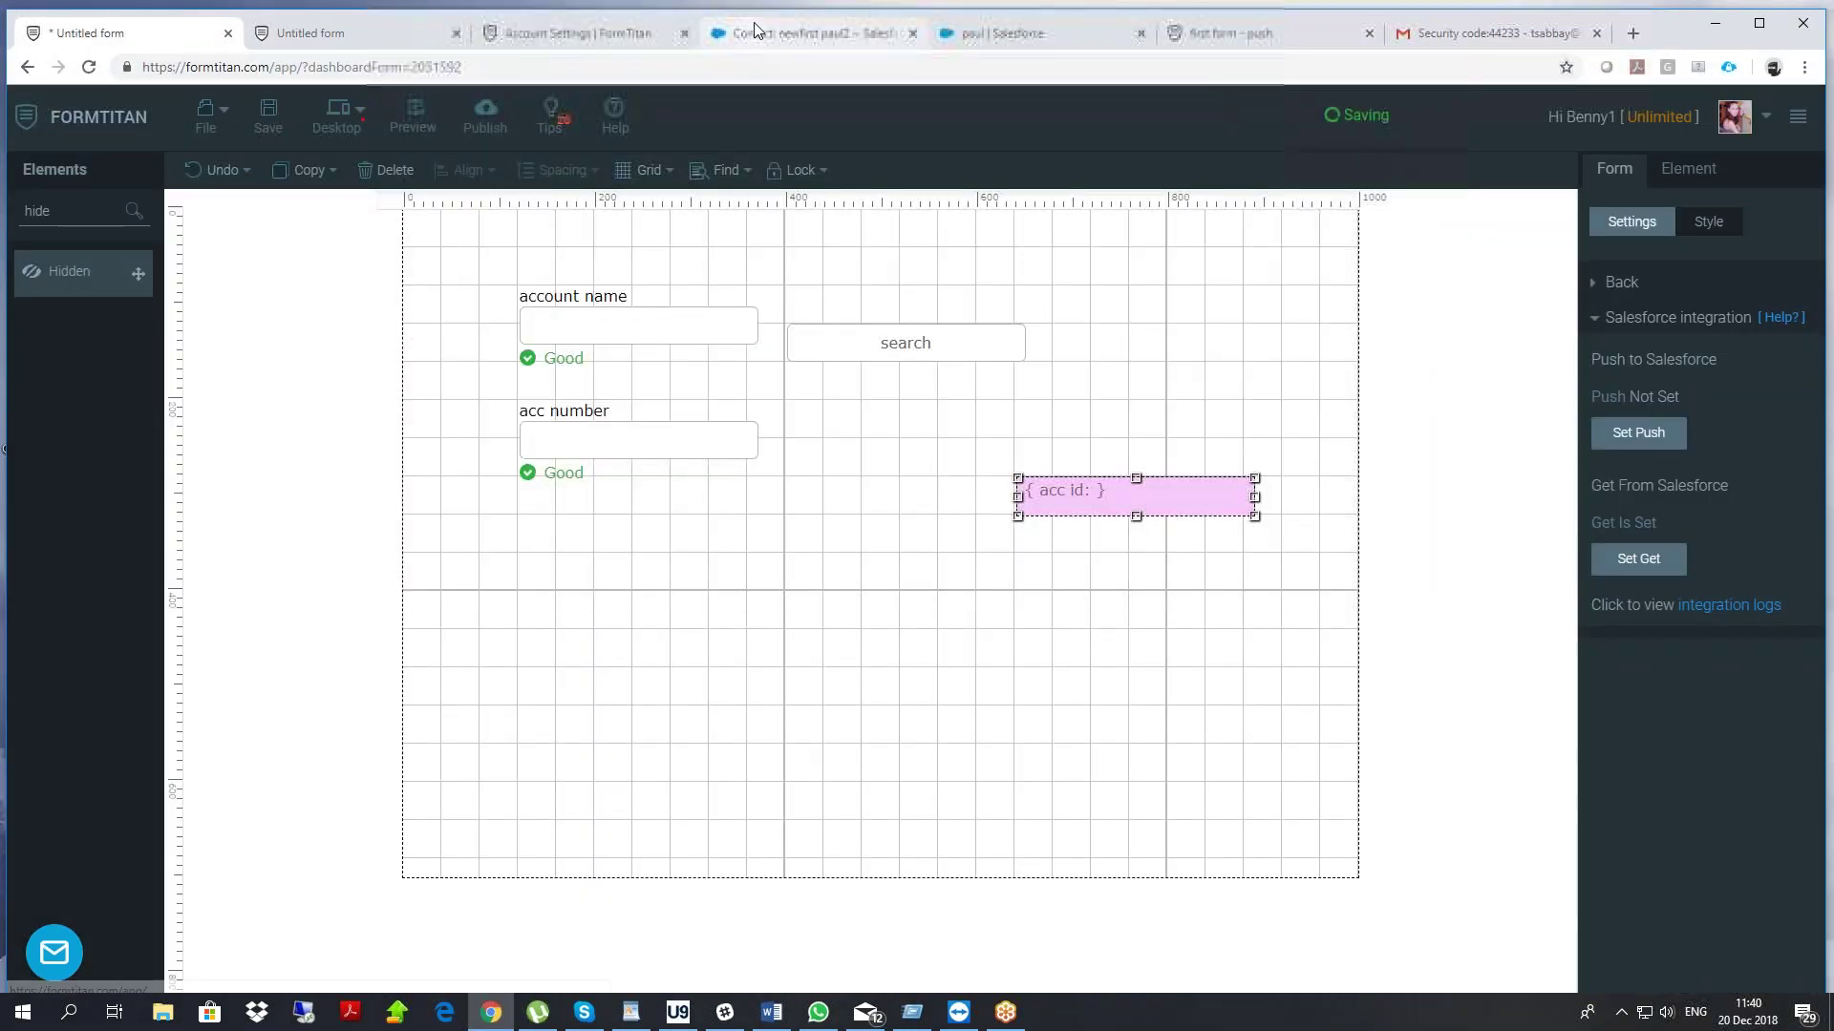
left_click(779, 29)
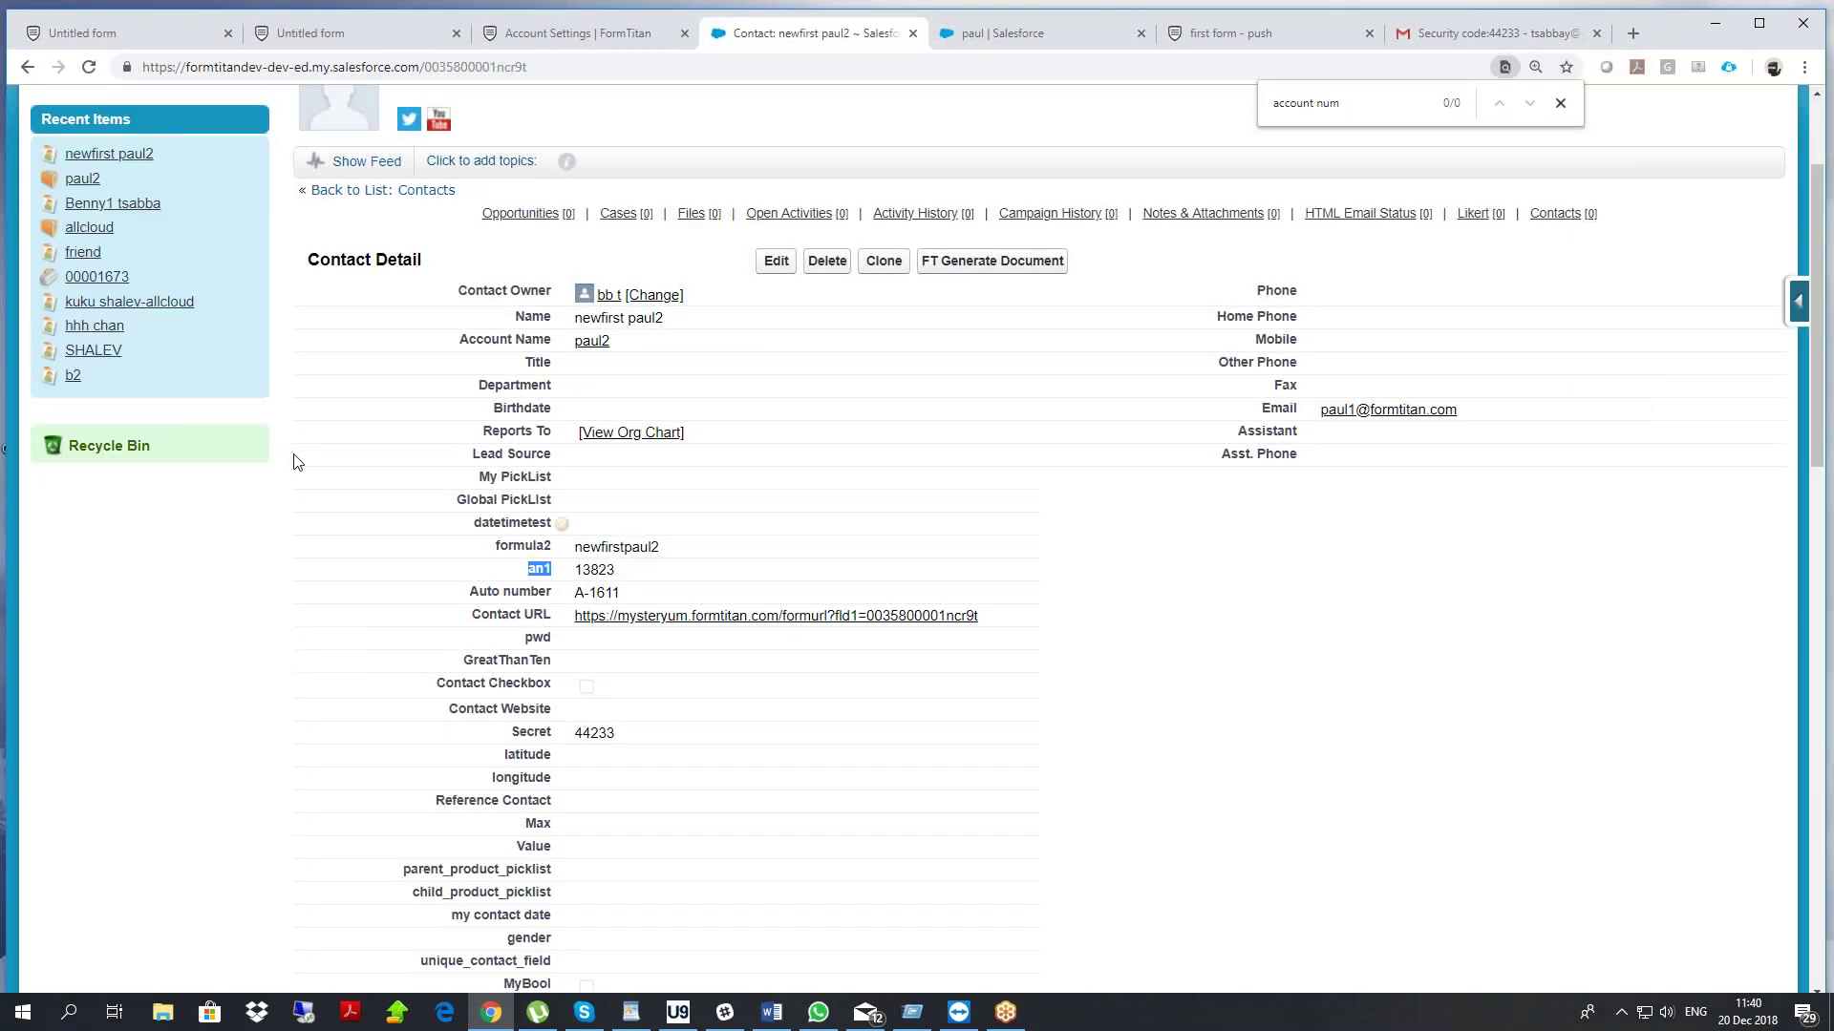
Search the contact page for 'num' and open the contact's linked account record
key("ctrl+f")
type("num")
scroll(294, 461, "up", 2)
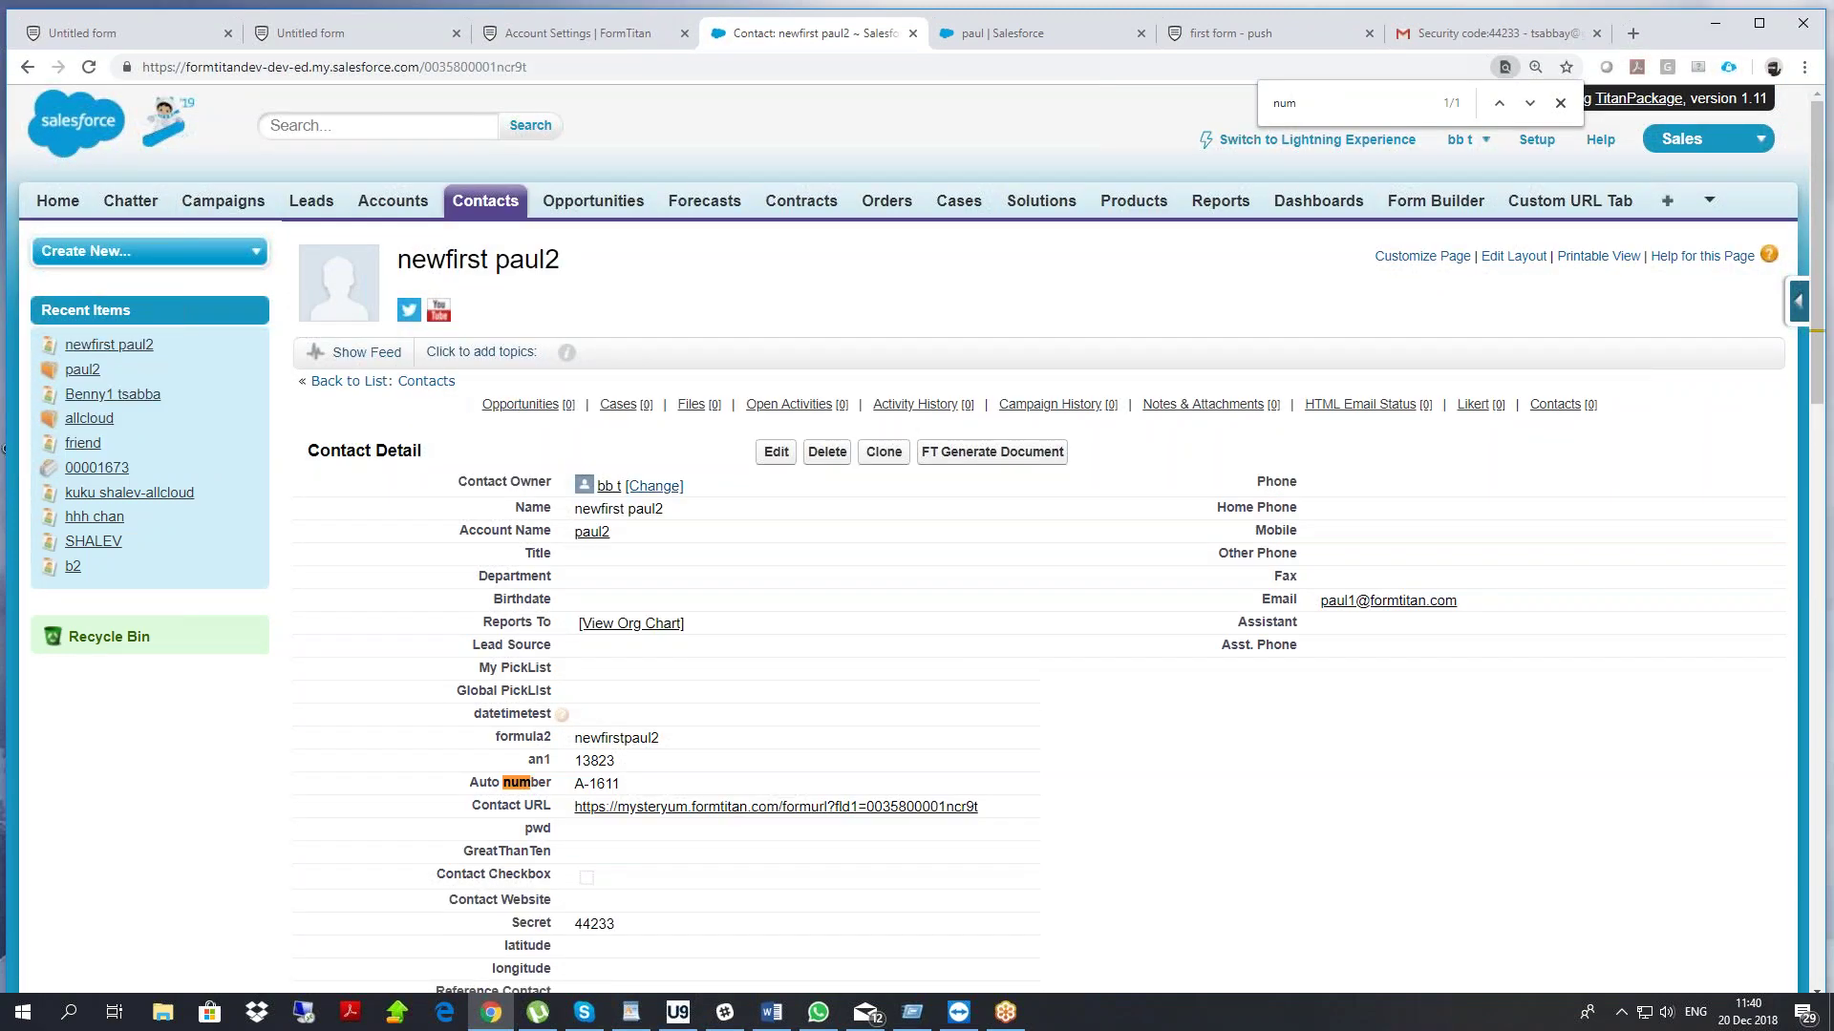
left_click(592, 533)
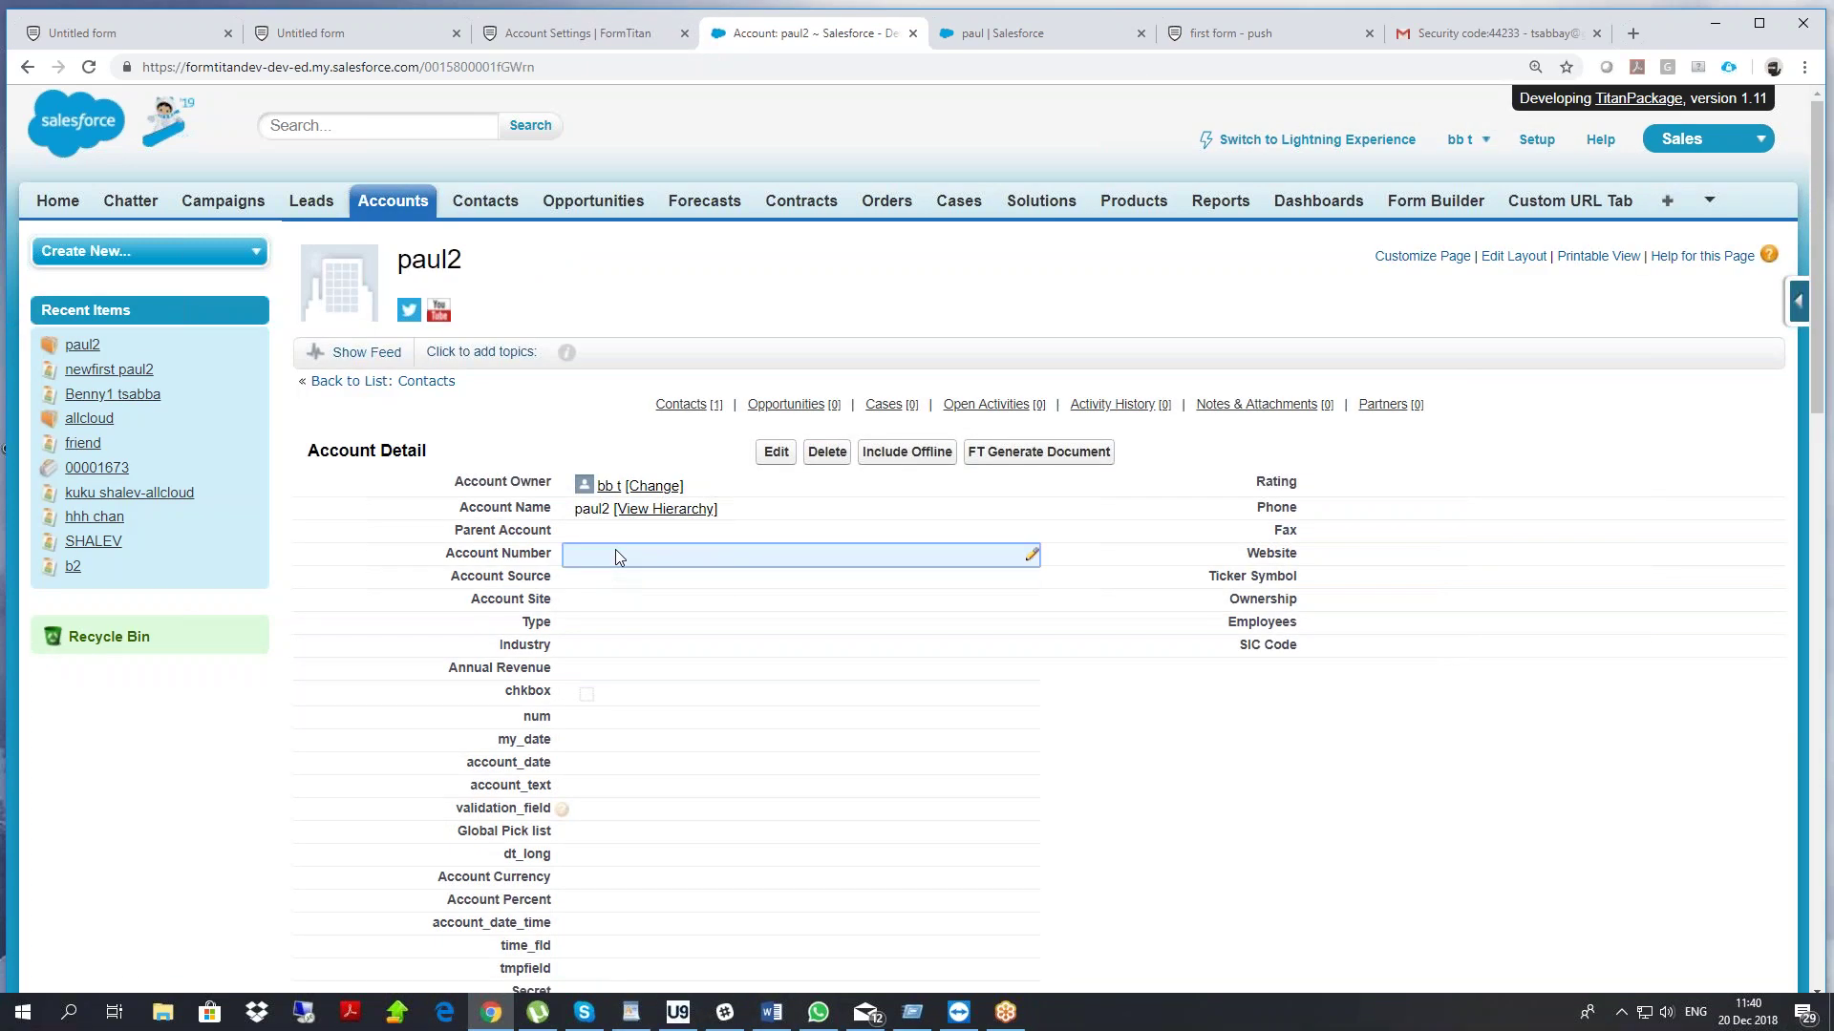
Set the account's Account Number to 123456 and Phone to 111, and save it
double_click(614, 555)
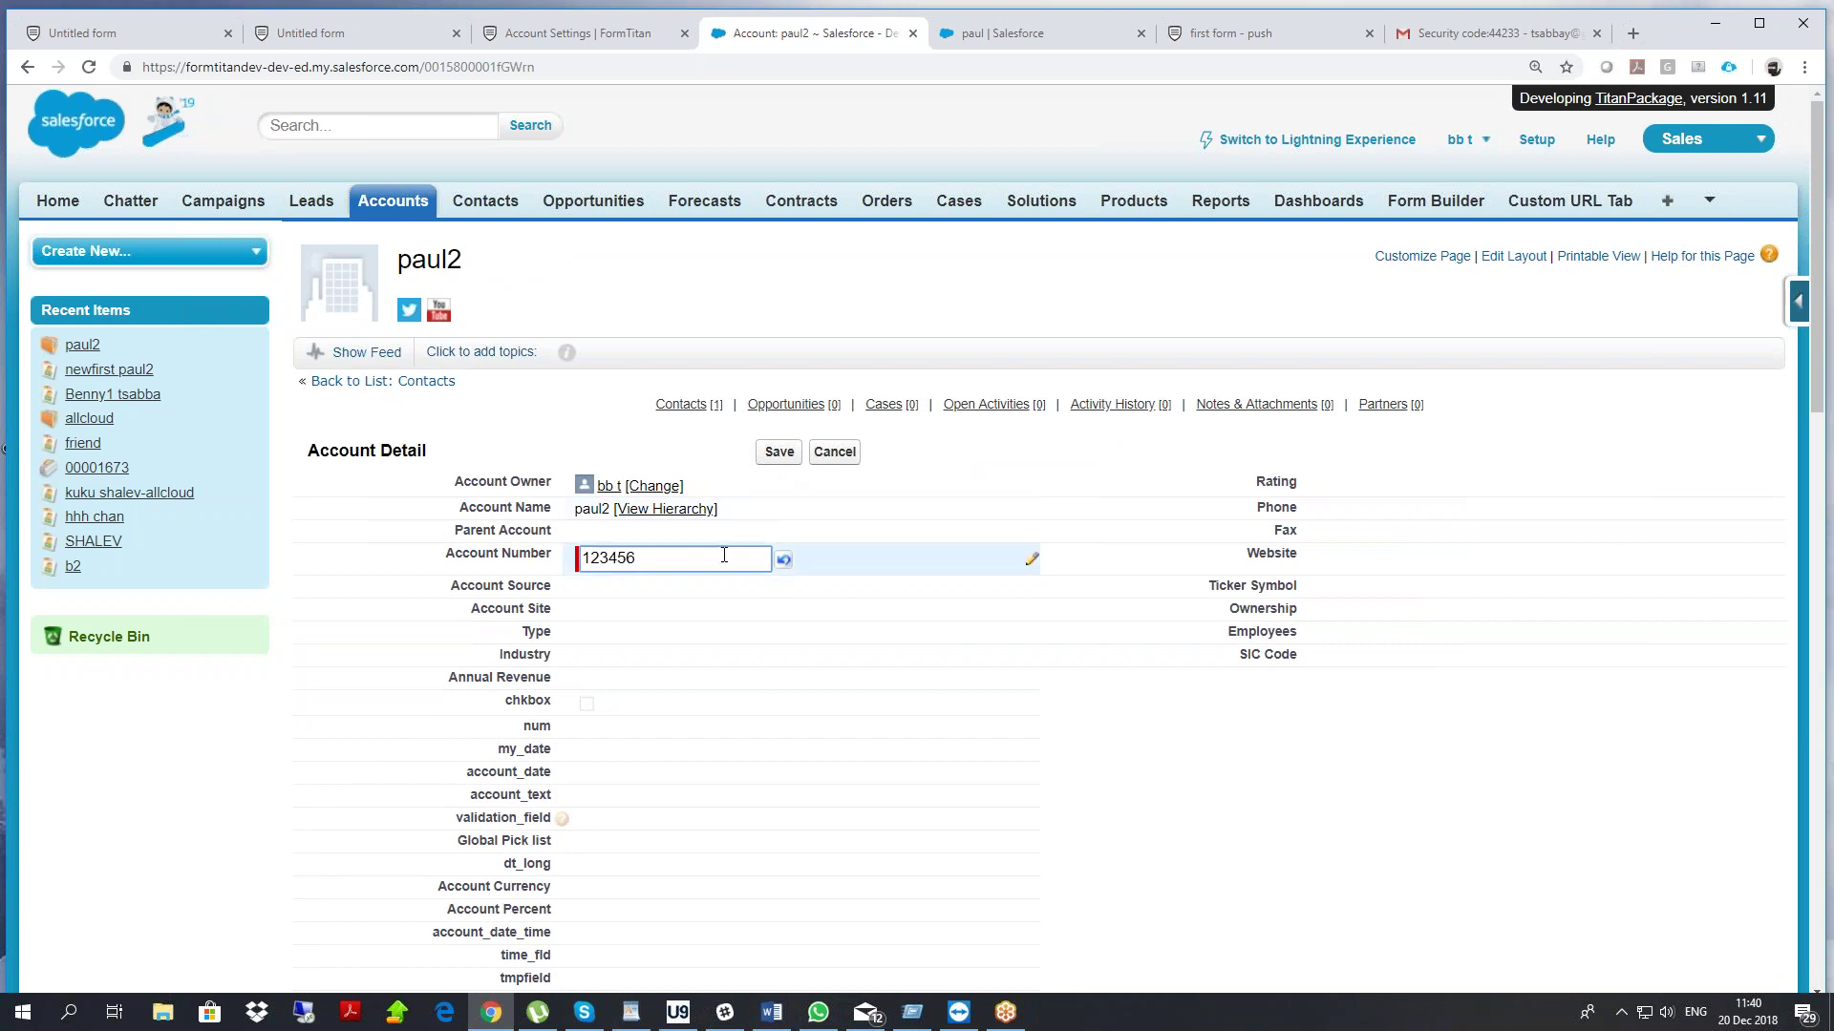
left_click(780, 453)
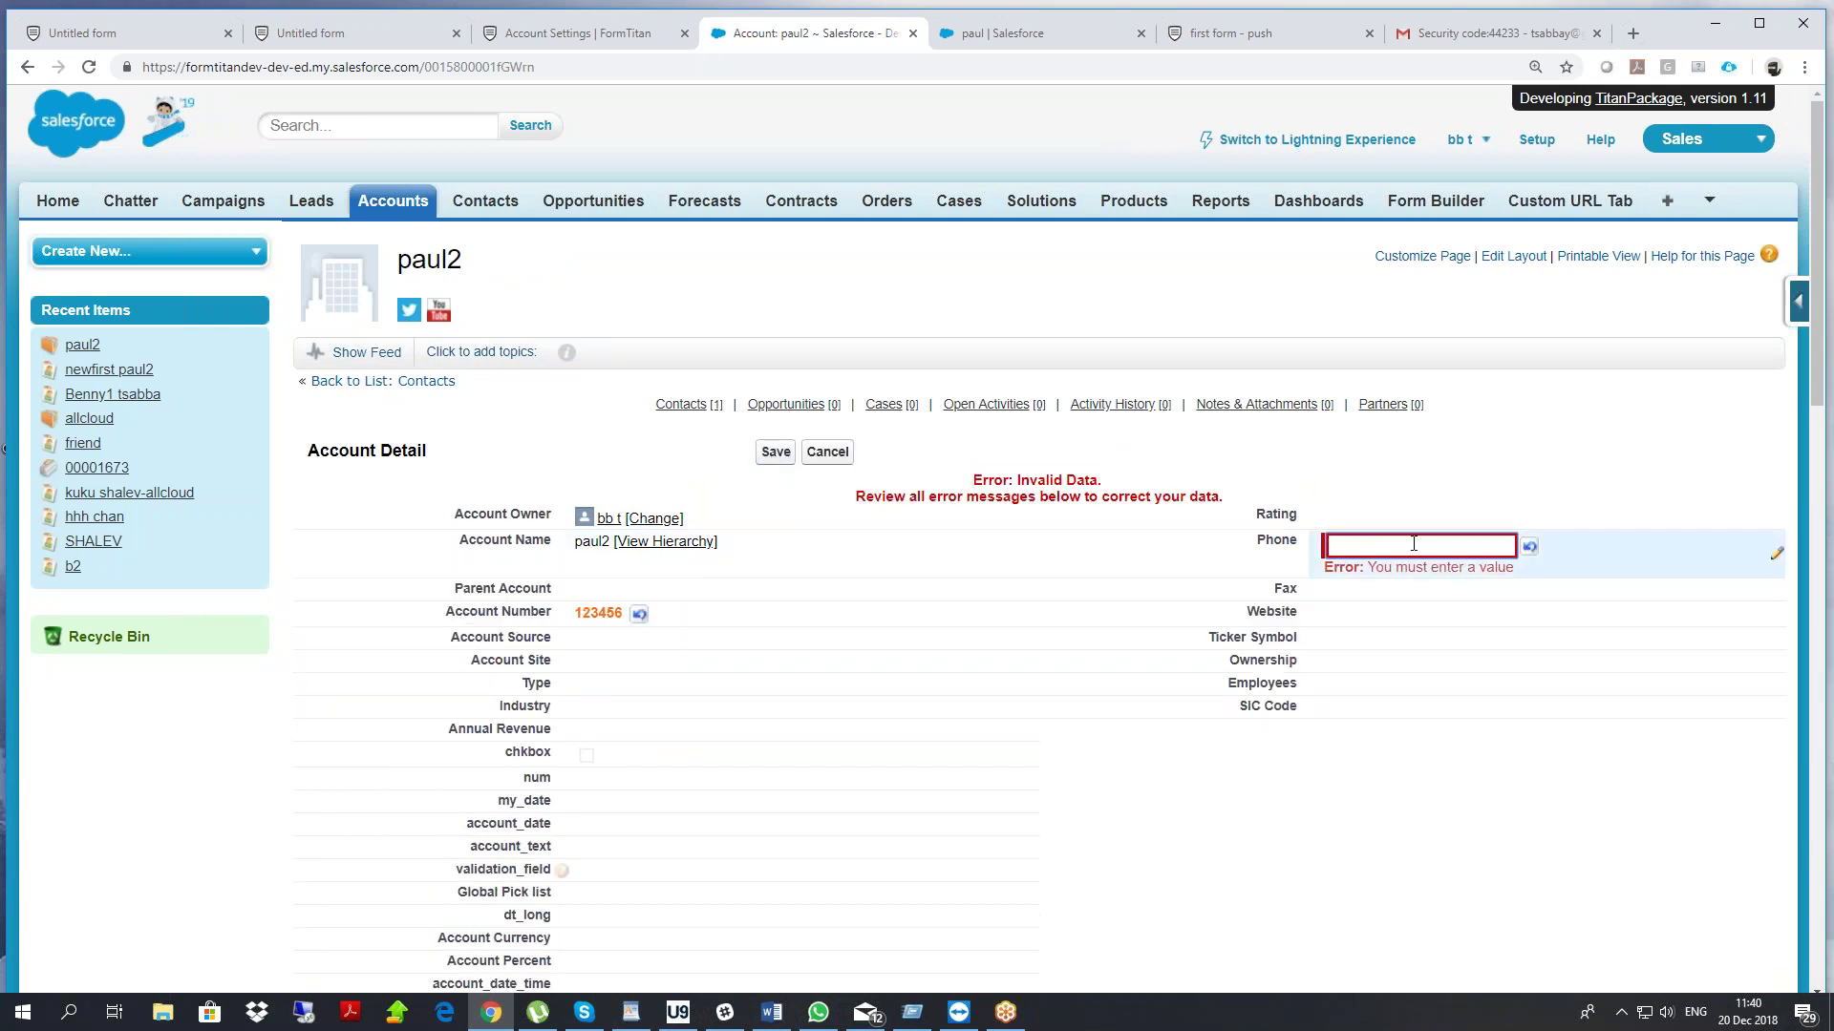
left_click(1434, 549)
type("111")
left_click(777, 455)
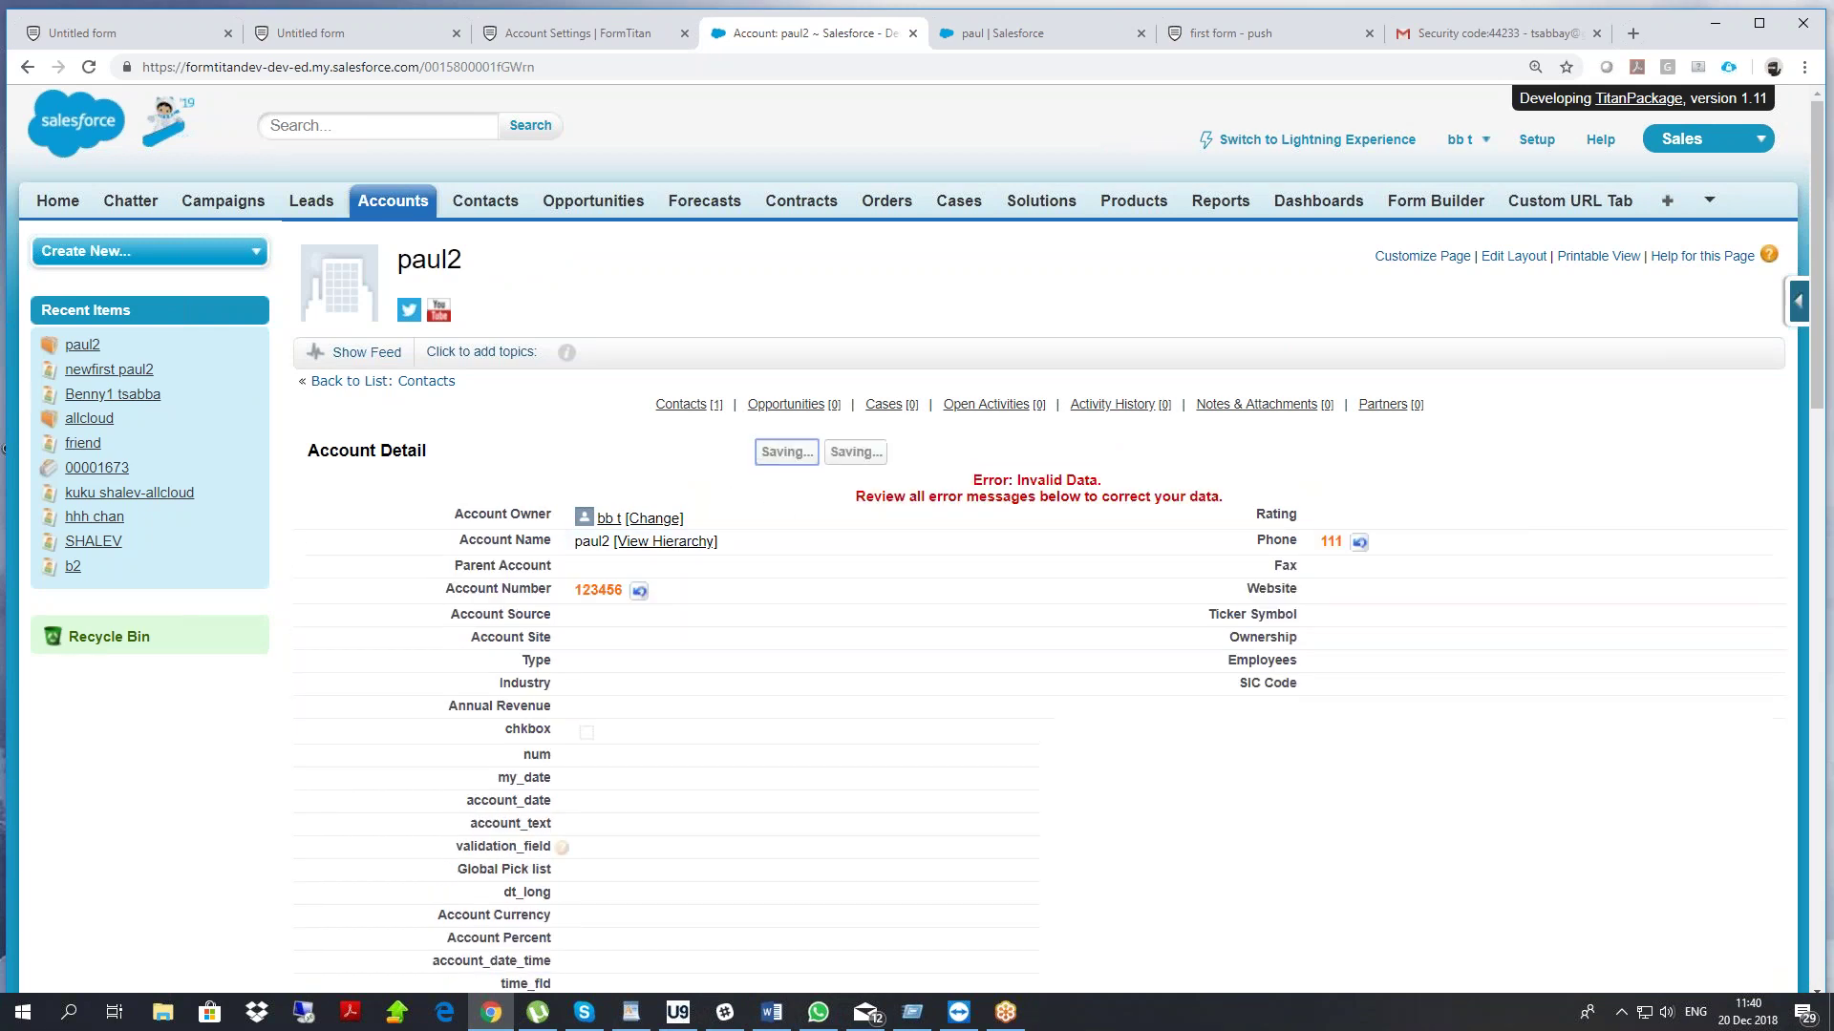
left_click(363, 30)
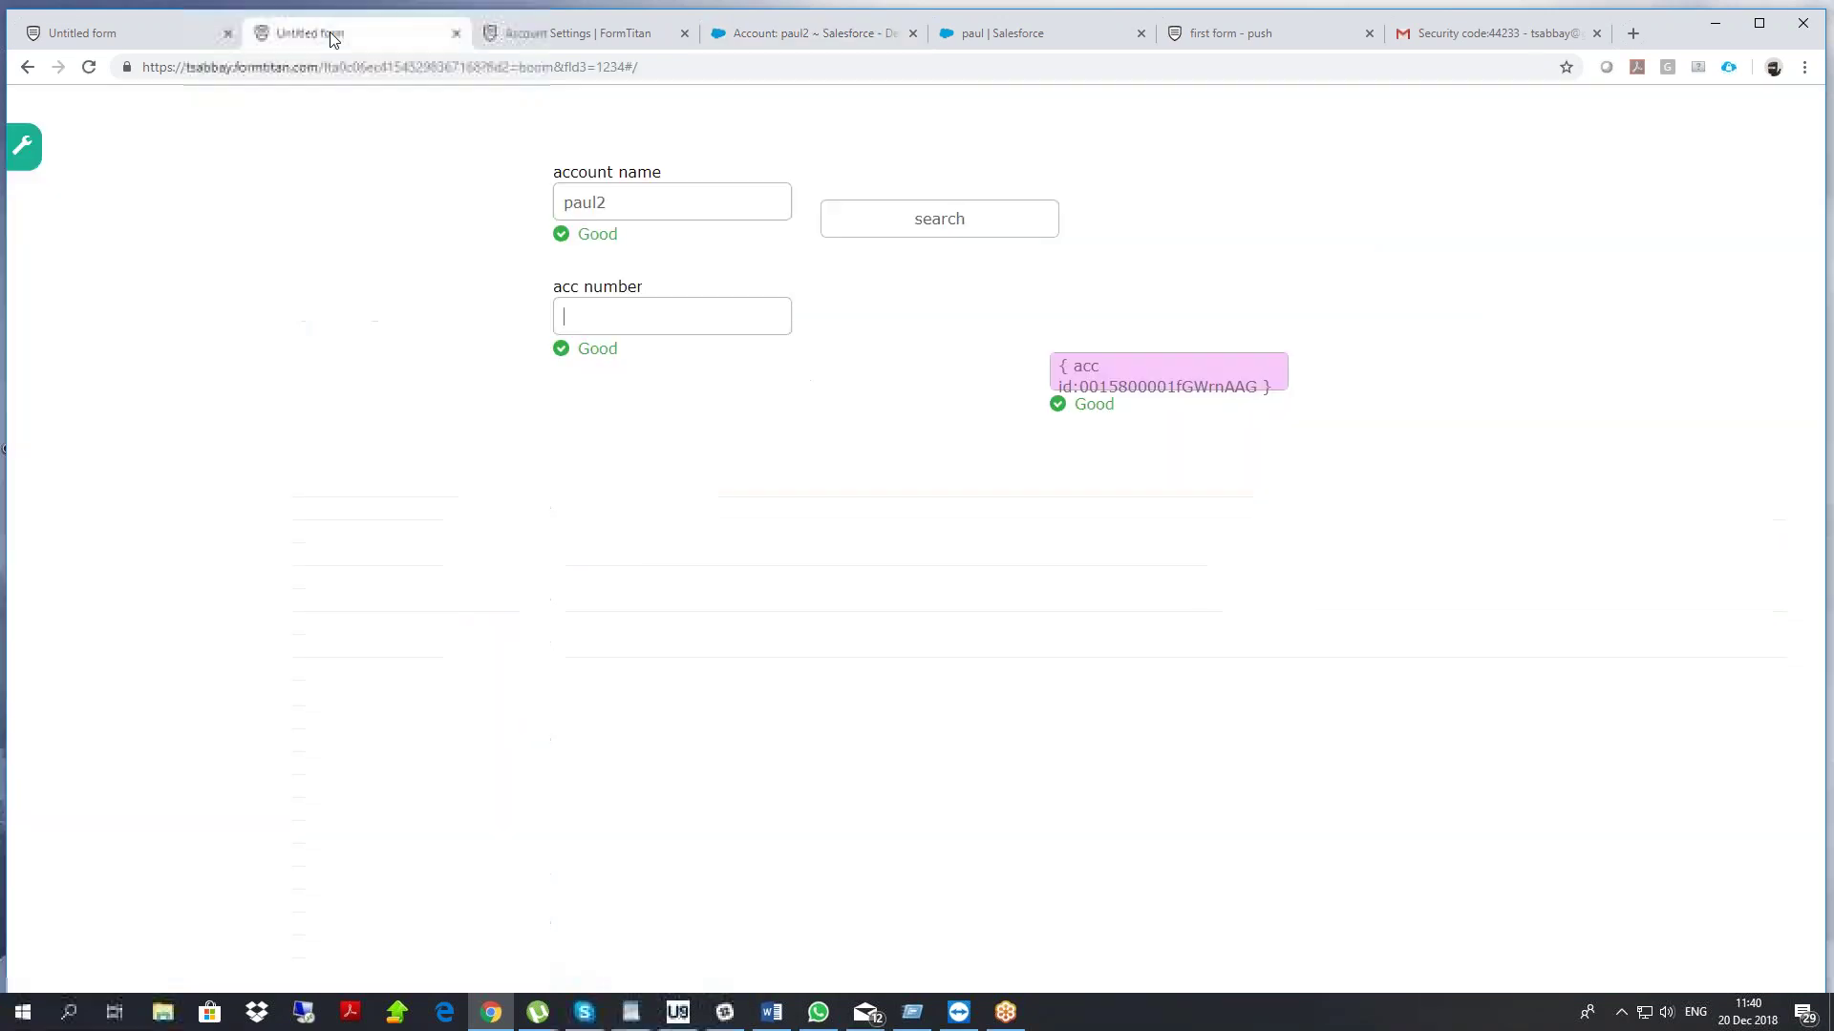
Remap account name in the Account lookup to Salesforce's Account Number field and apply all dialogs
left_click(162, 21)
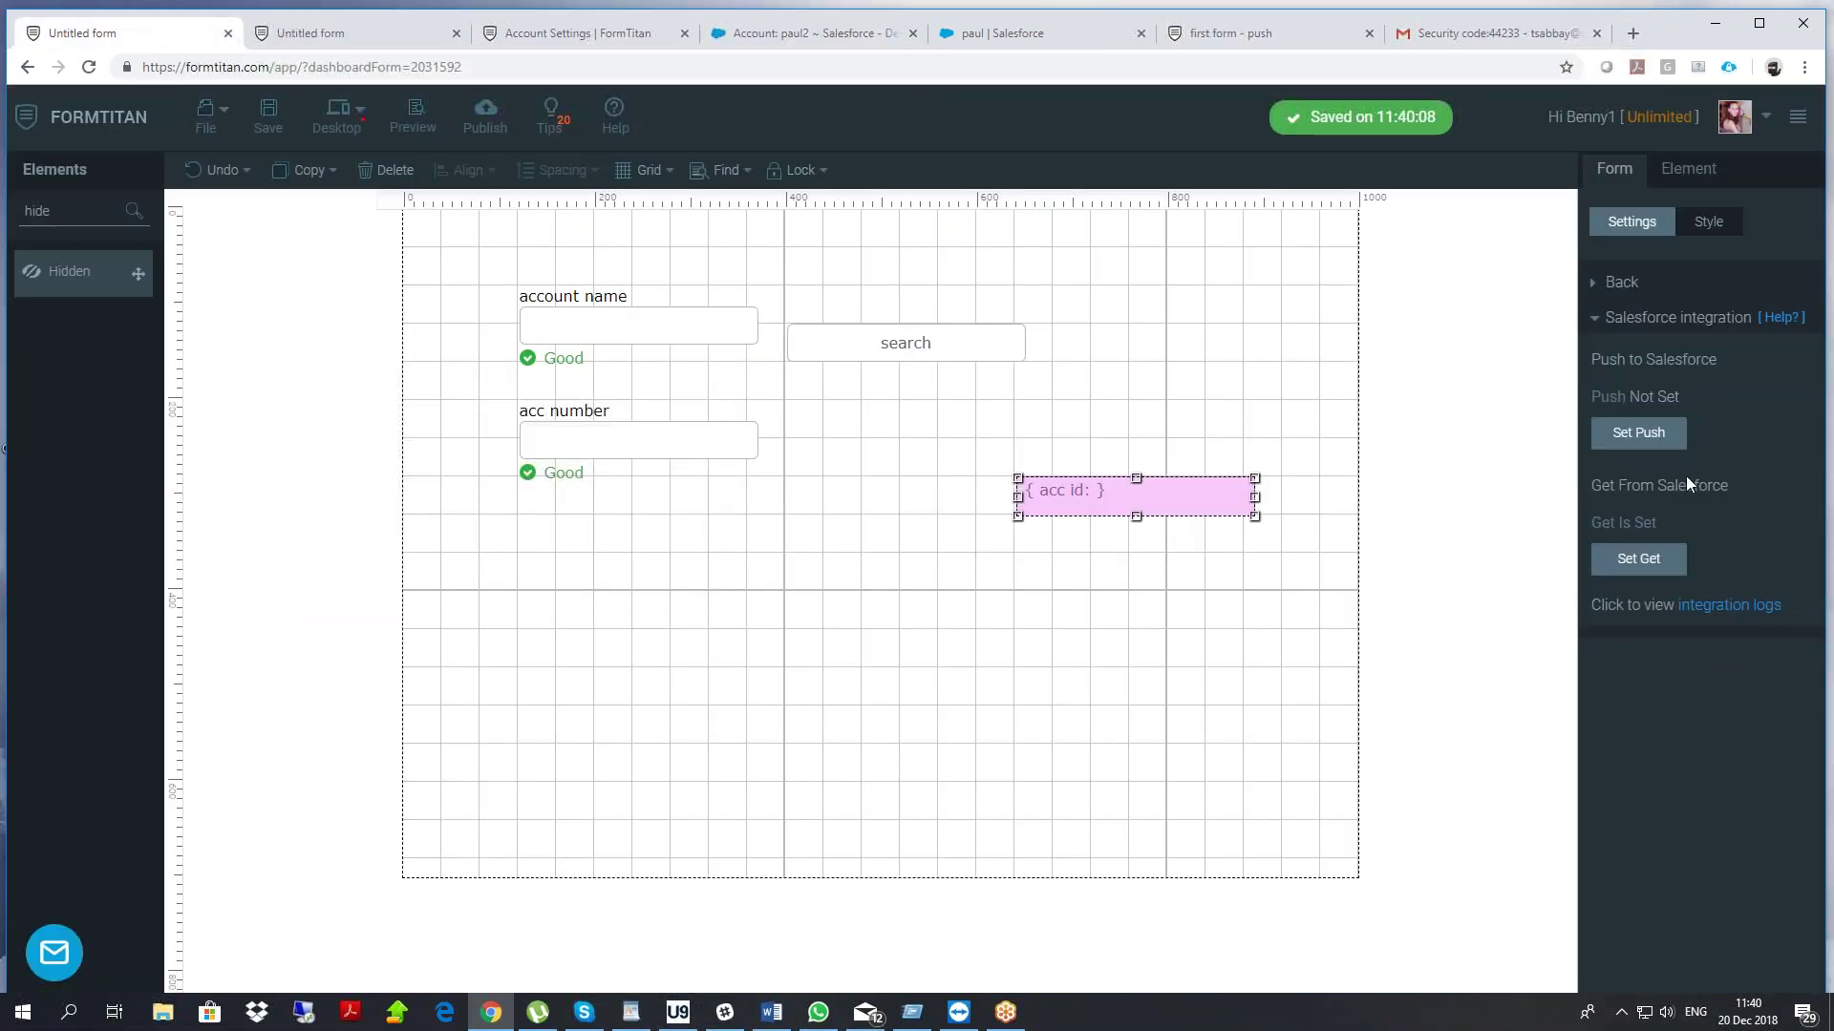
left_click(1639, 560)
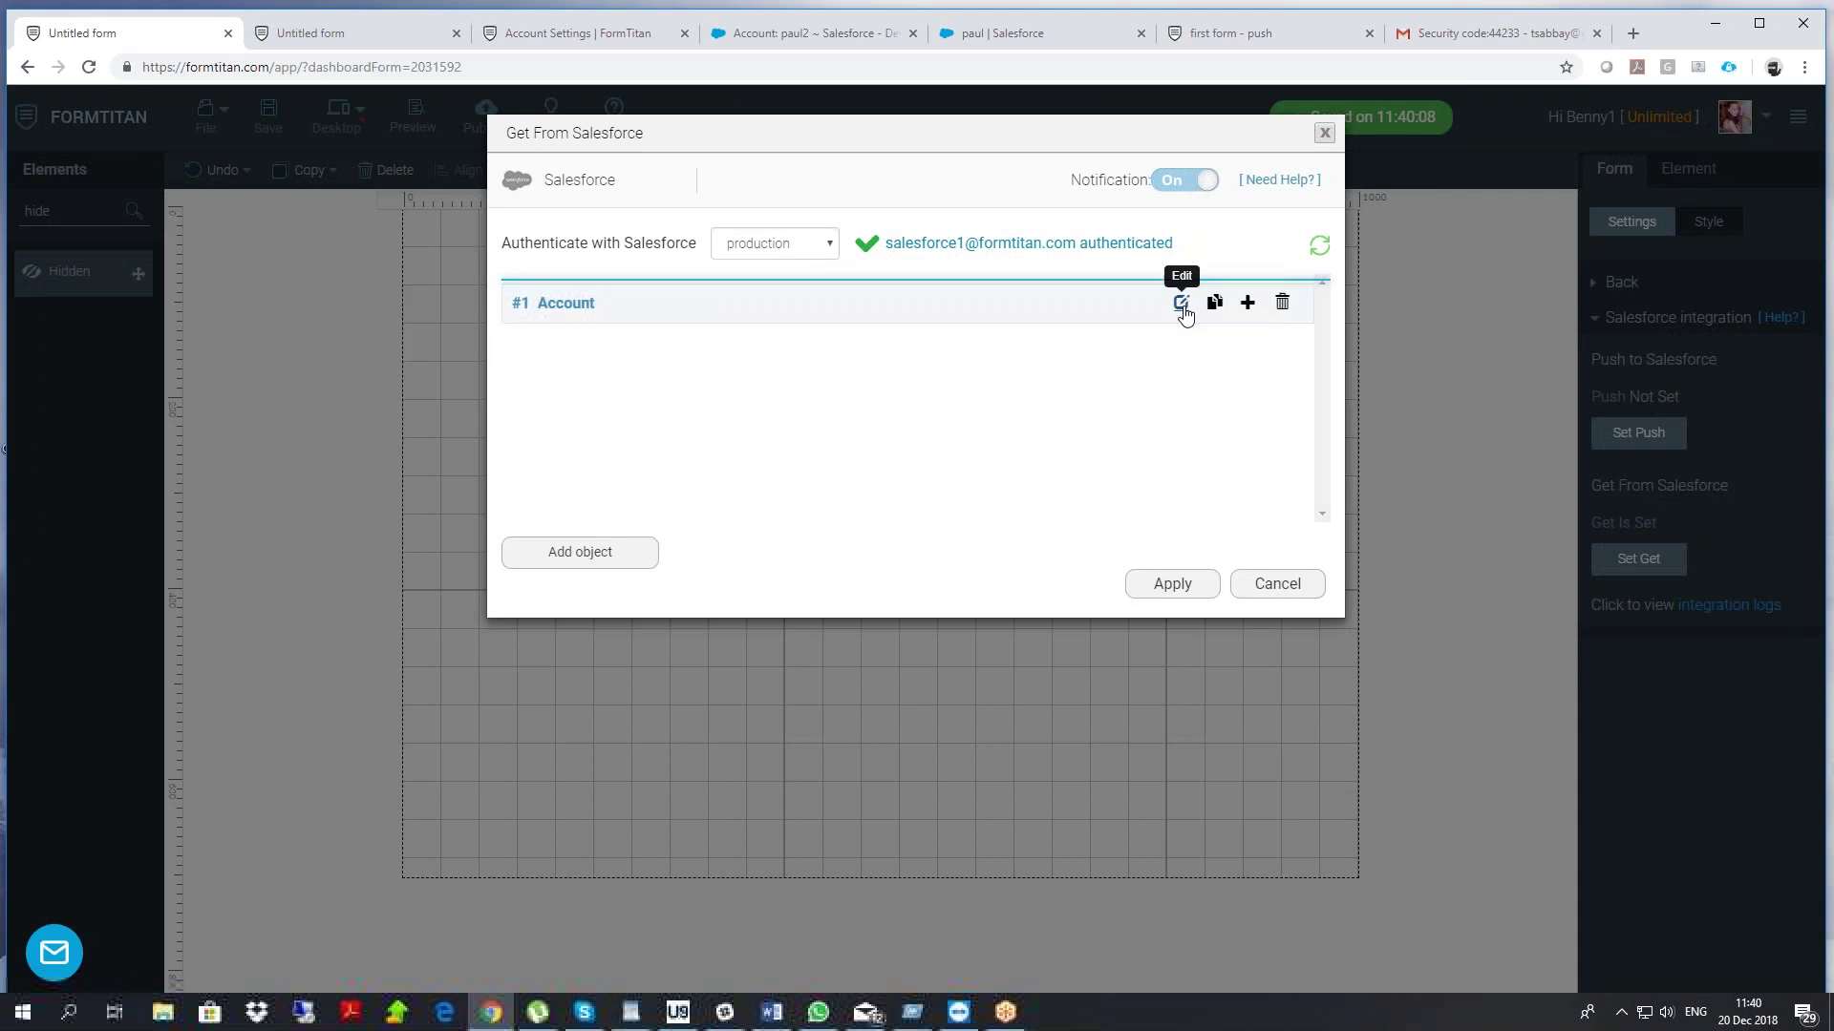
left_click(1181, 303)
left_click(573, 445)
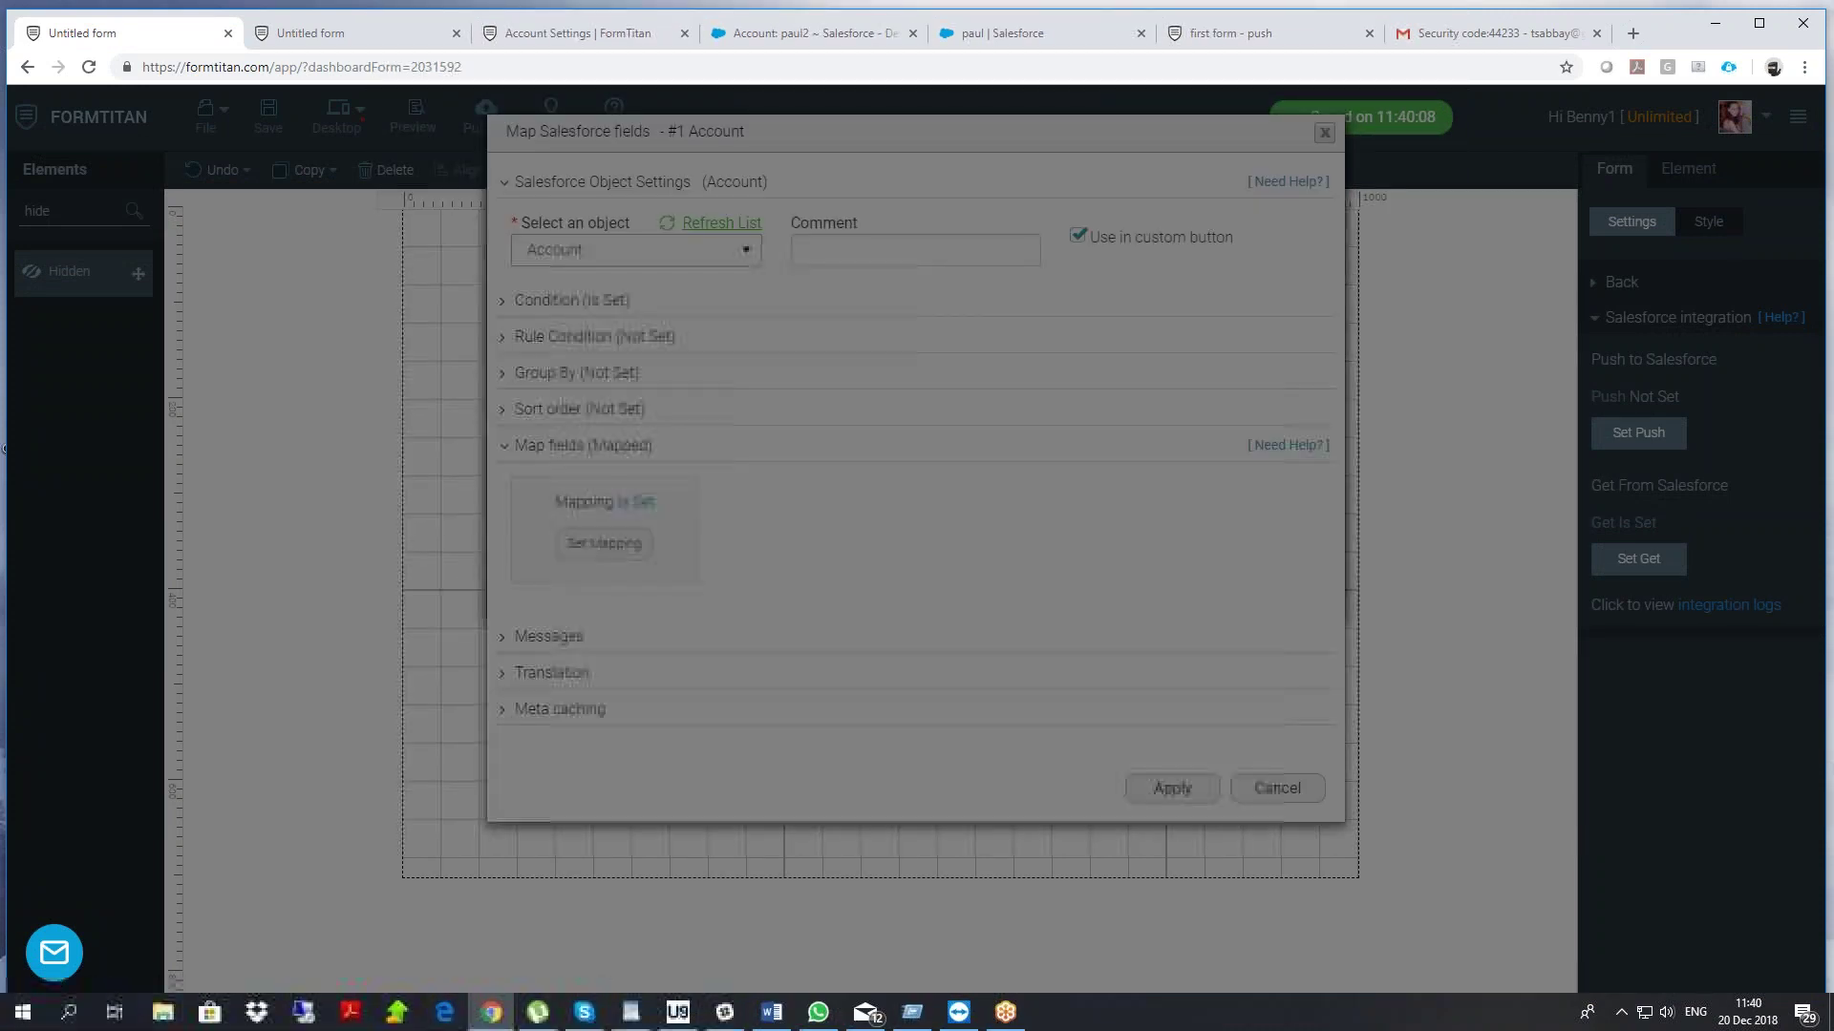
left_click(710, 284)
type("accountn")
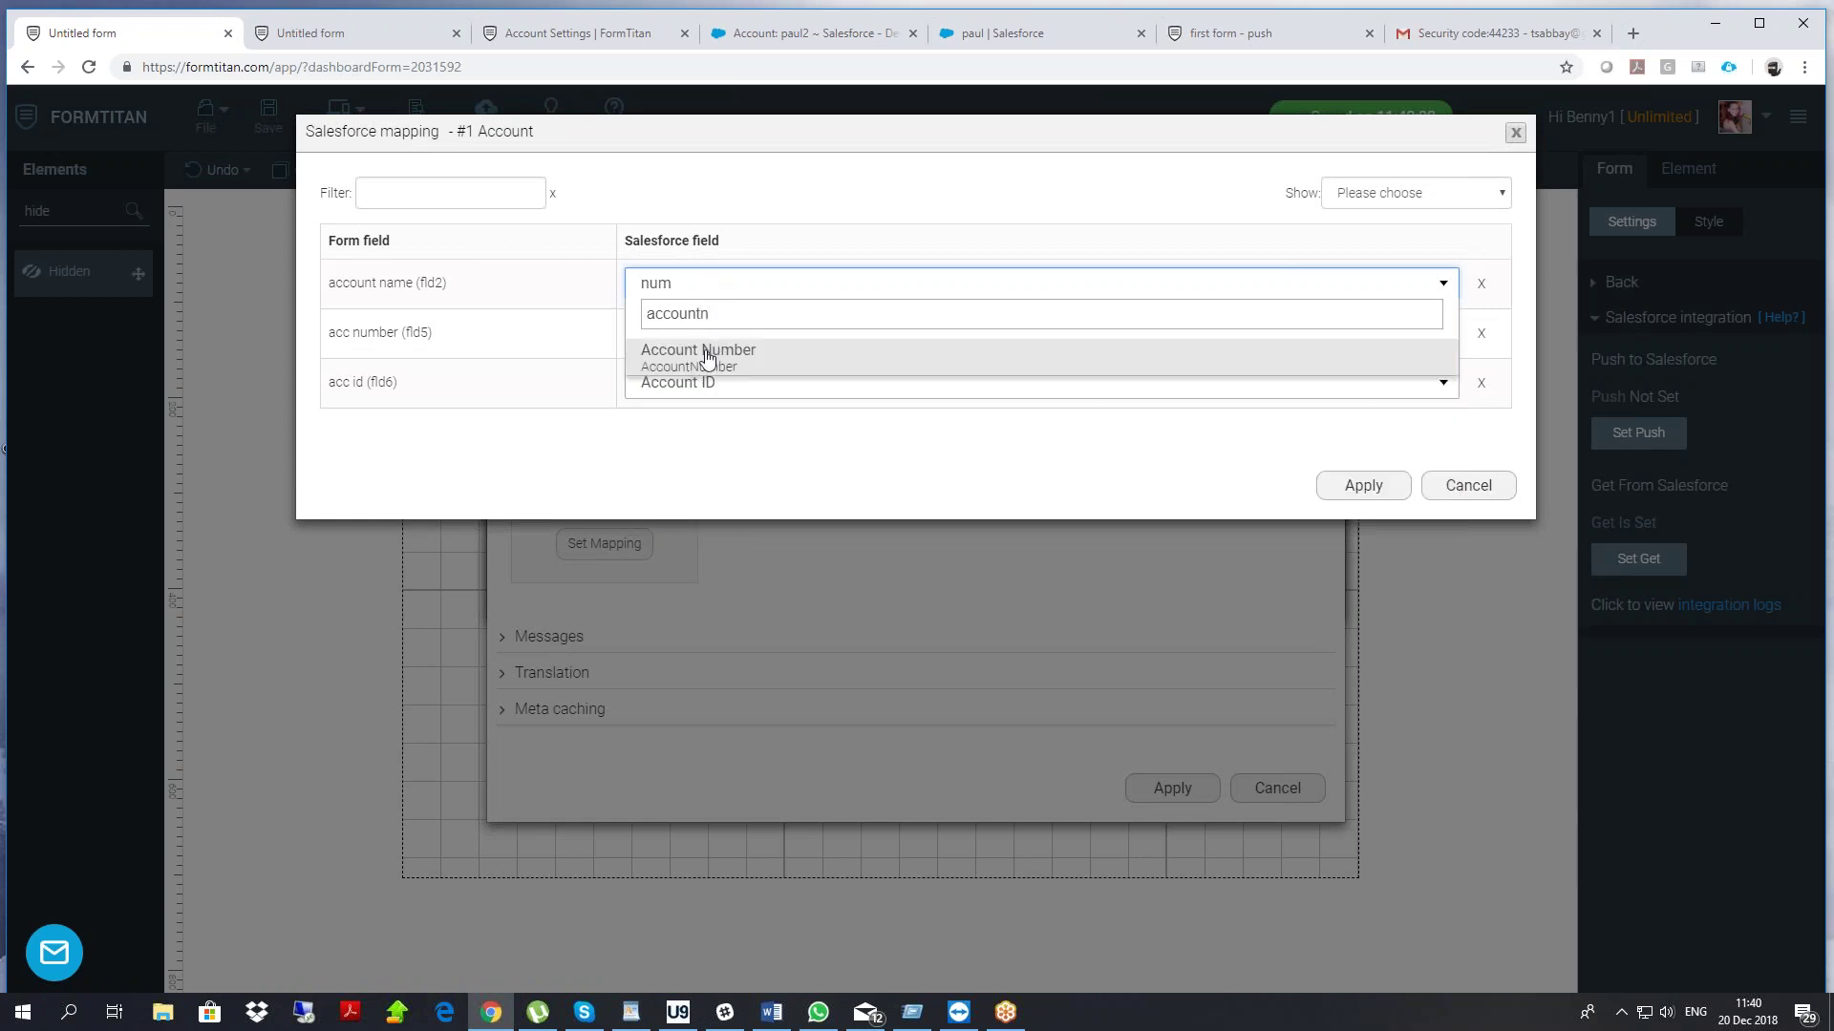
left_click(706, 358)
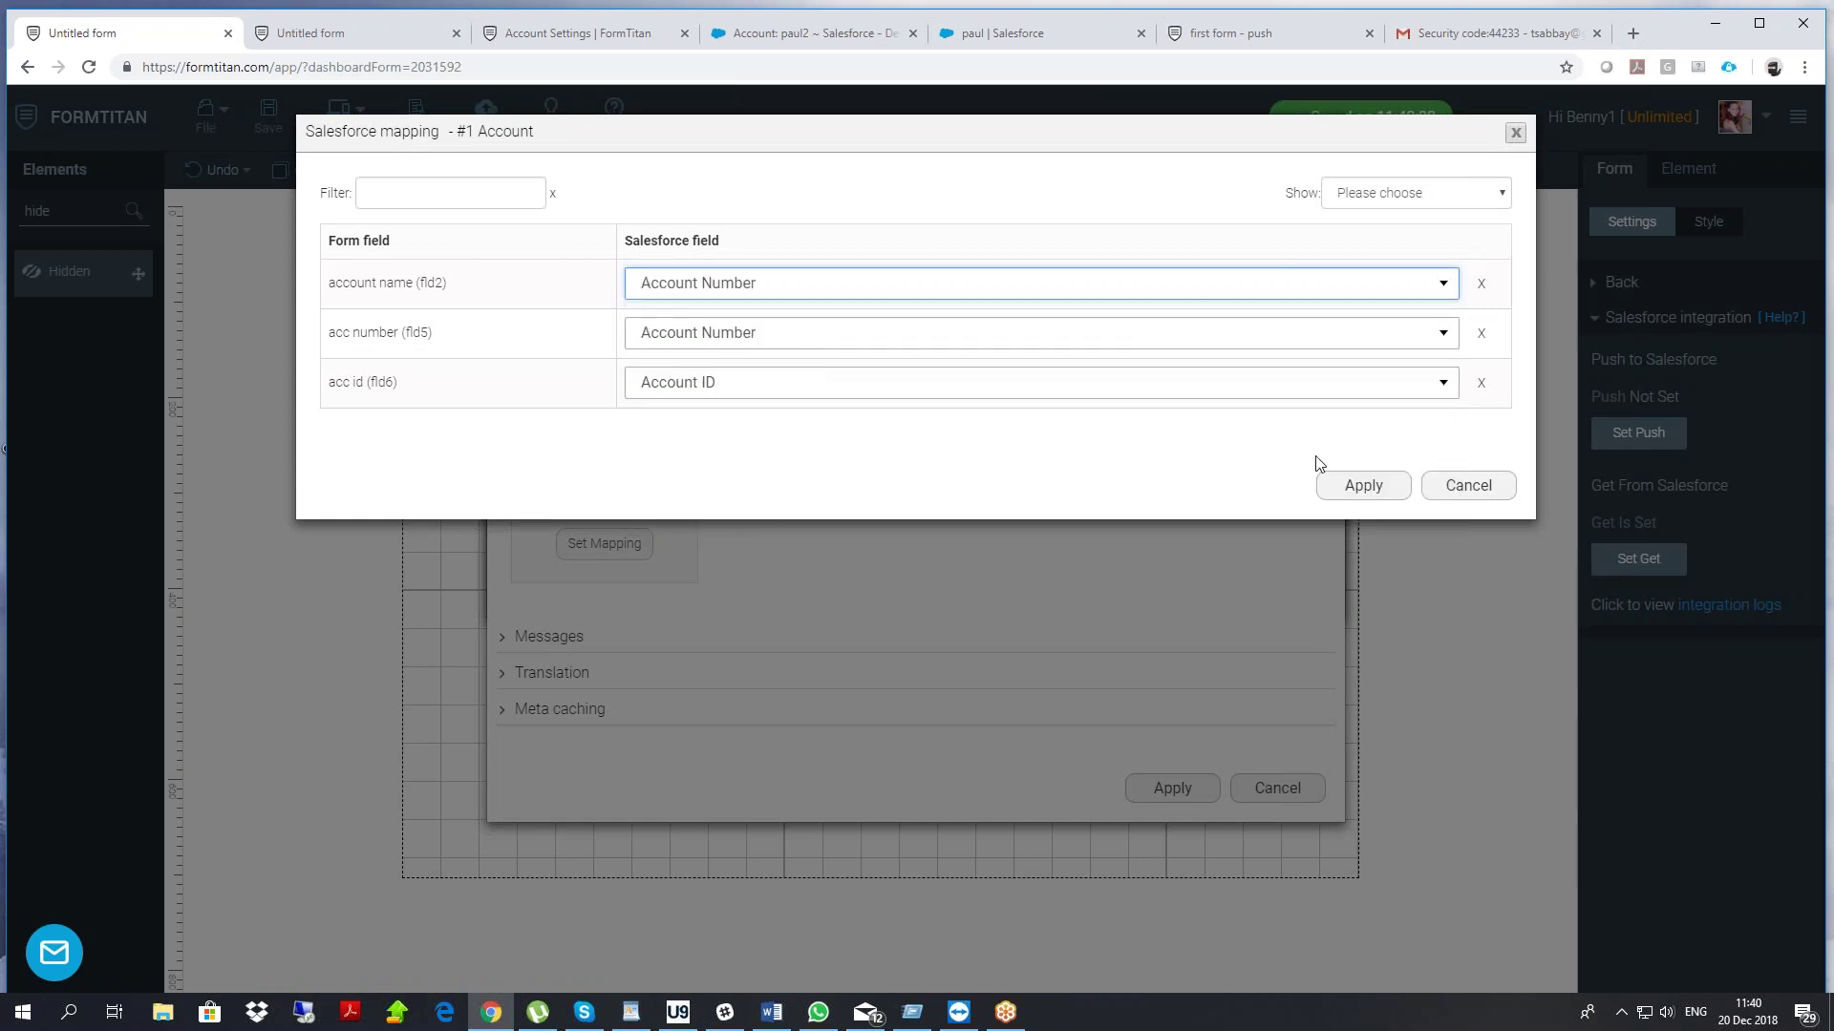
left_click(1361, 485)
left_click(1175, 789)
left_click(1173, 583)
Save the updated form and reload the live form to pick up the changes
left_click(277, 114)
left_click(345, 39)
right_click(340, 181)
left_click(410, 244)
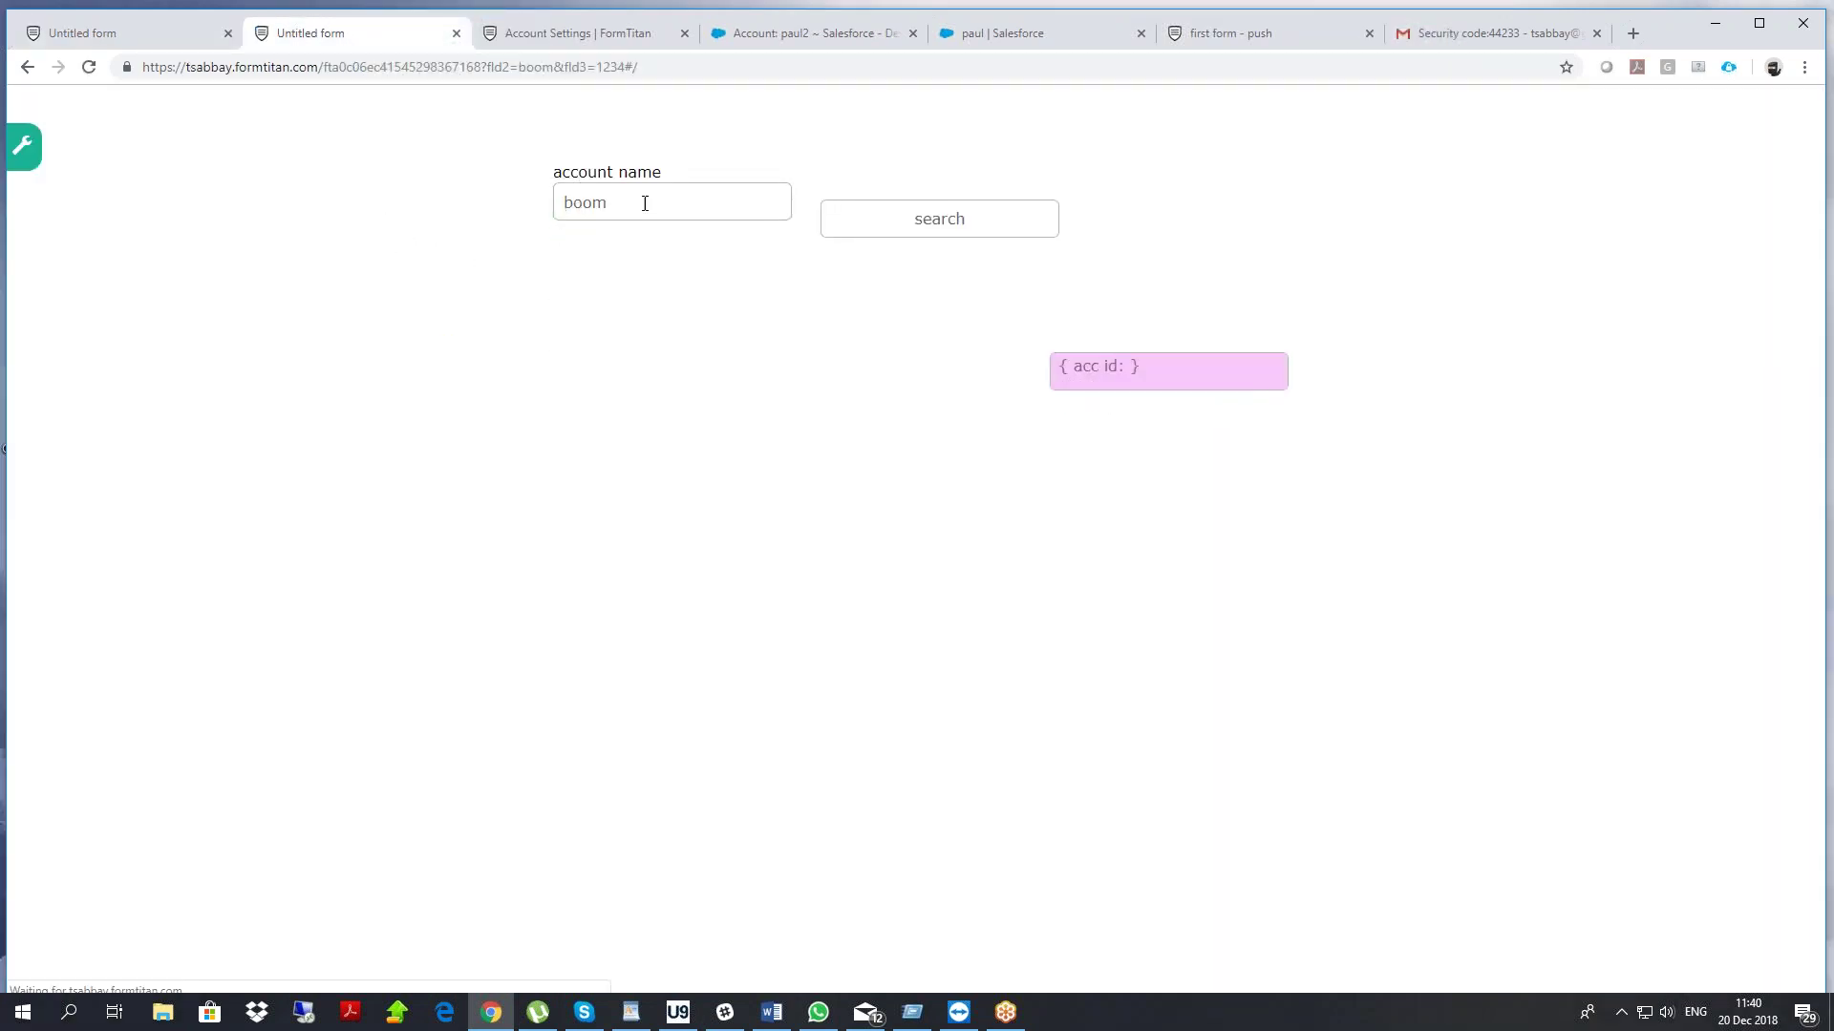
Replace the account name value, run the search, and select the returned acc number
left_click_drag(643, 196, 249, 184)
type("paul2")
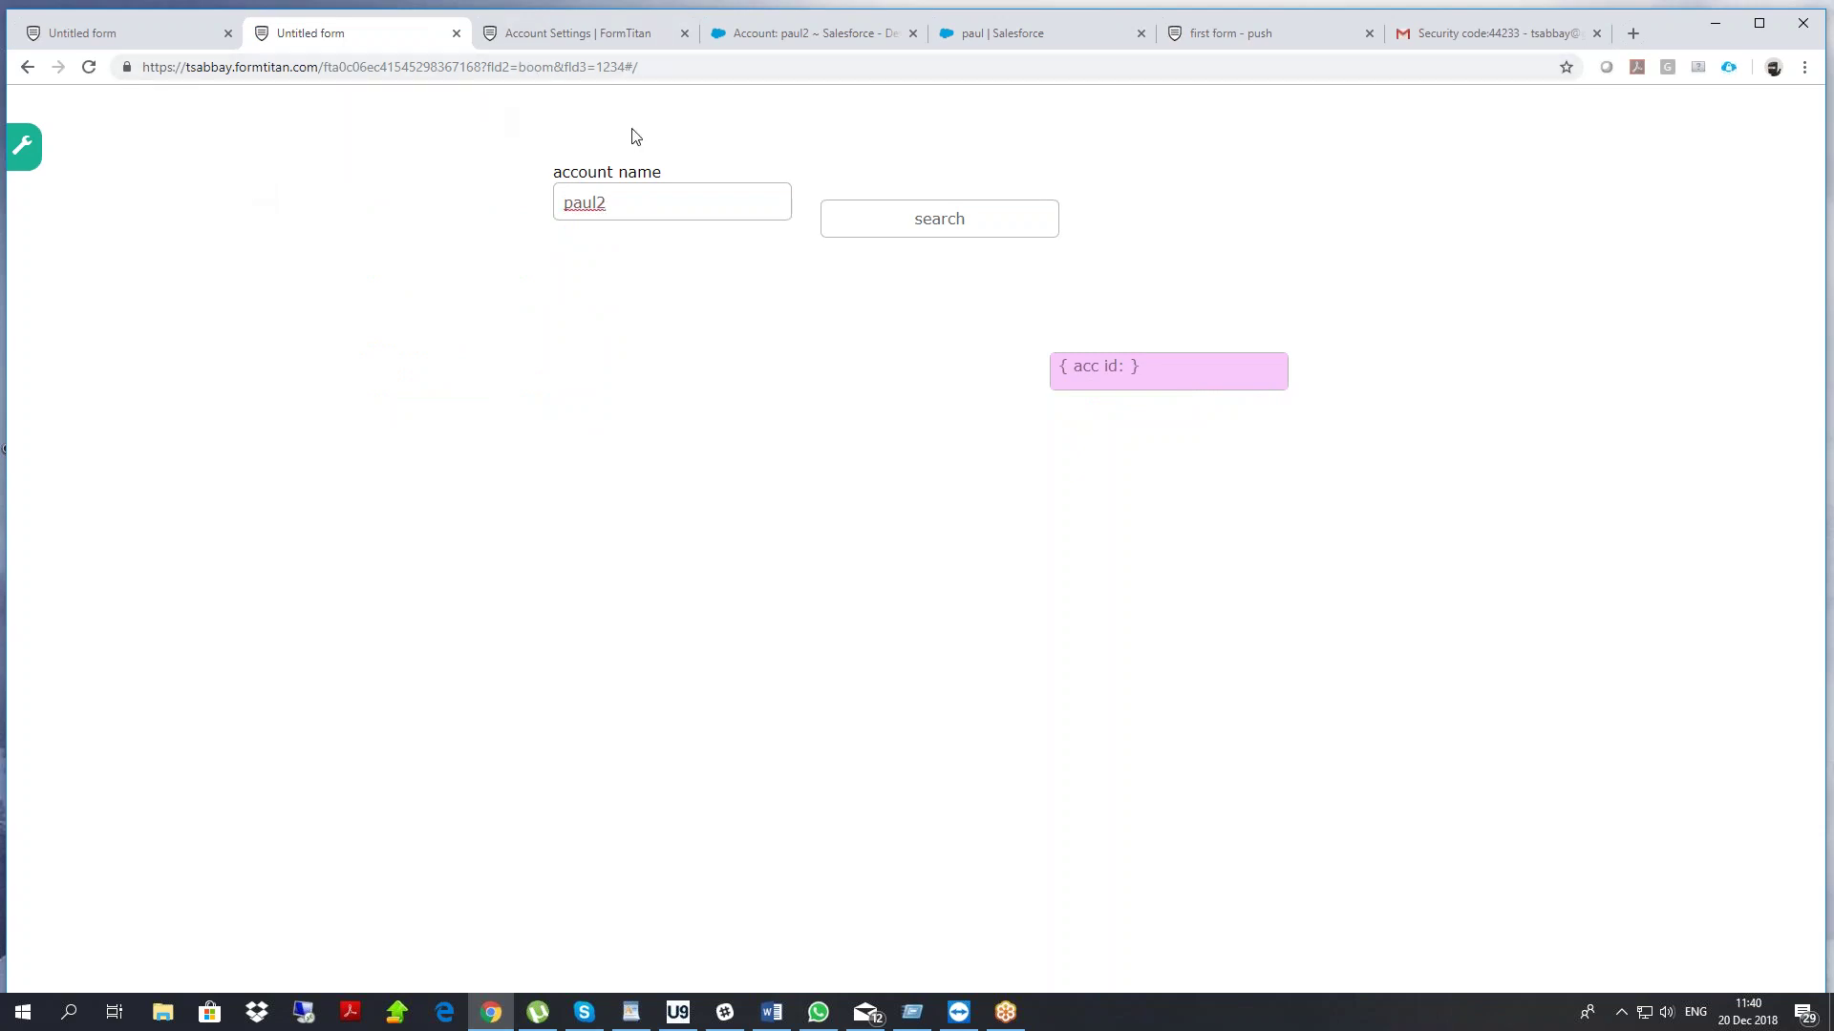
left_click(957, 220)
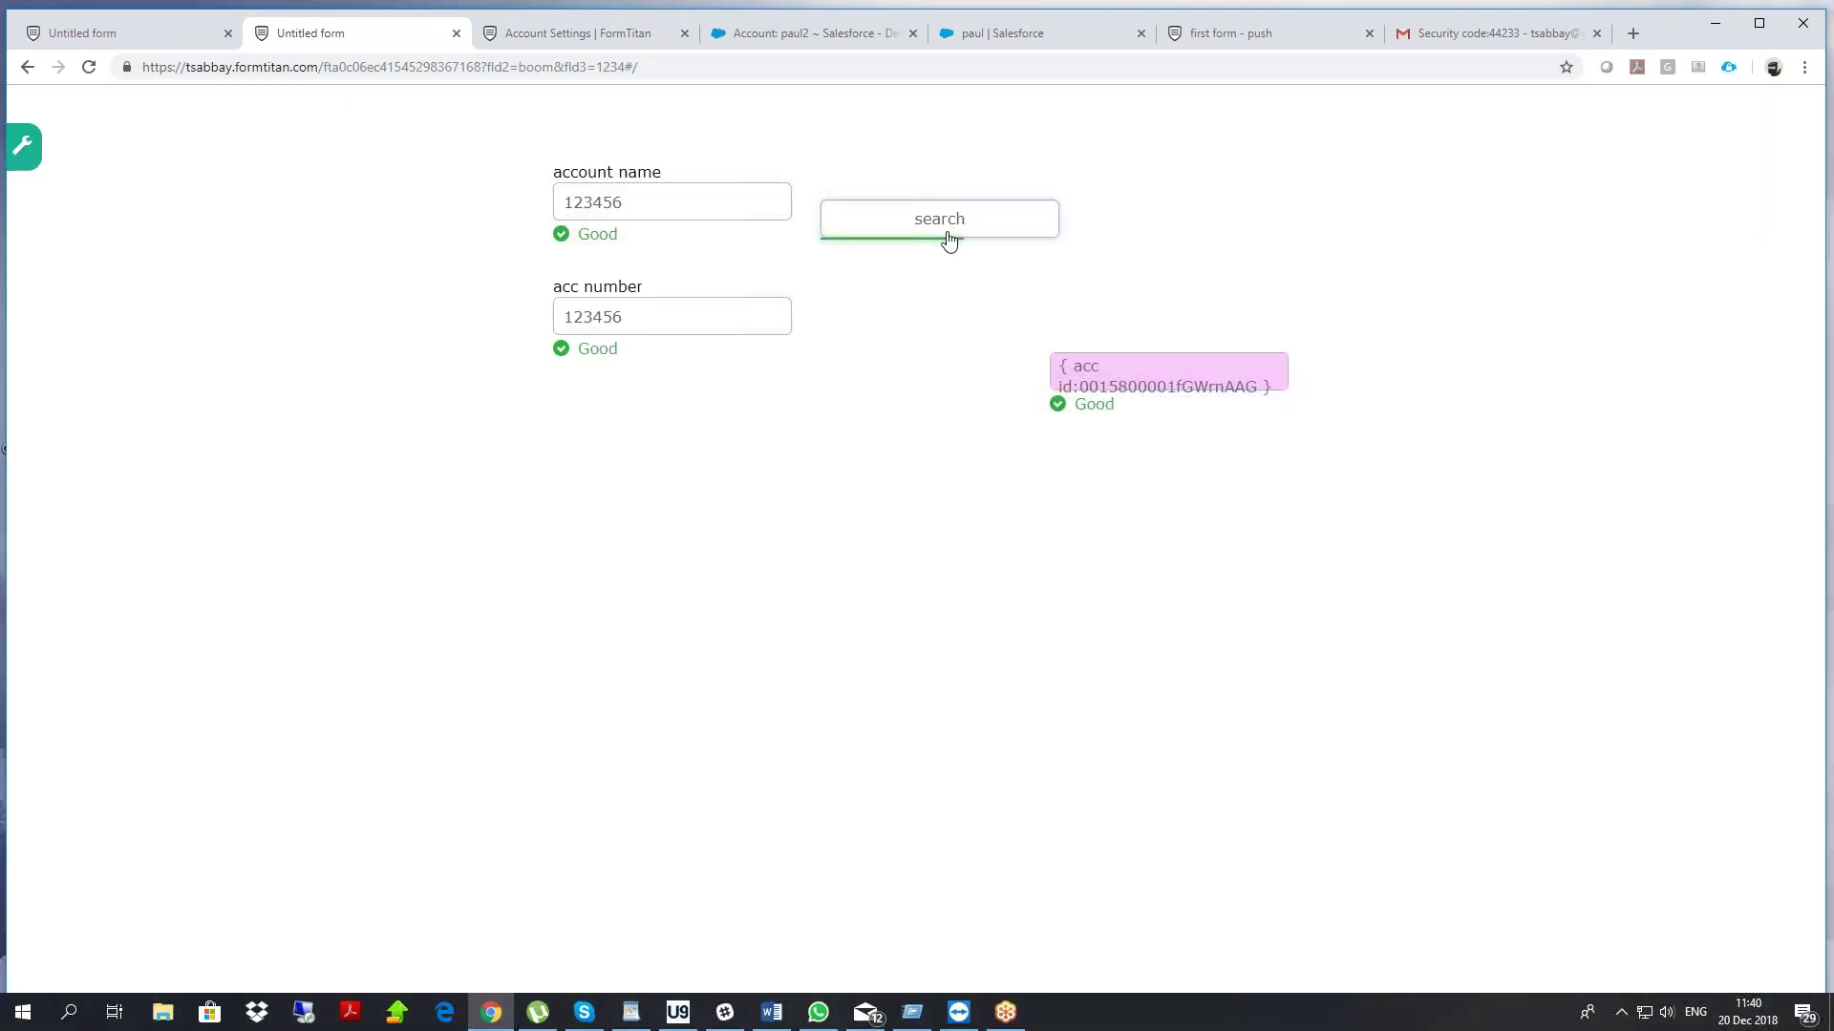
double_click(583, 325)
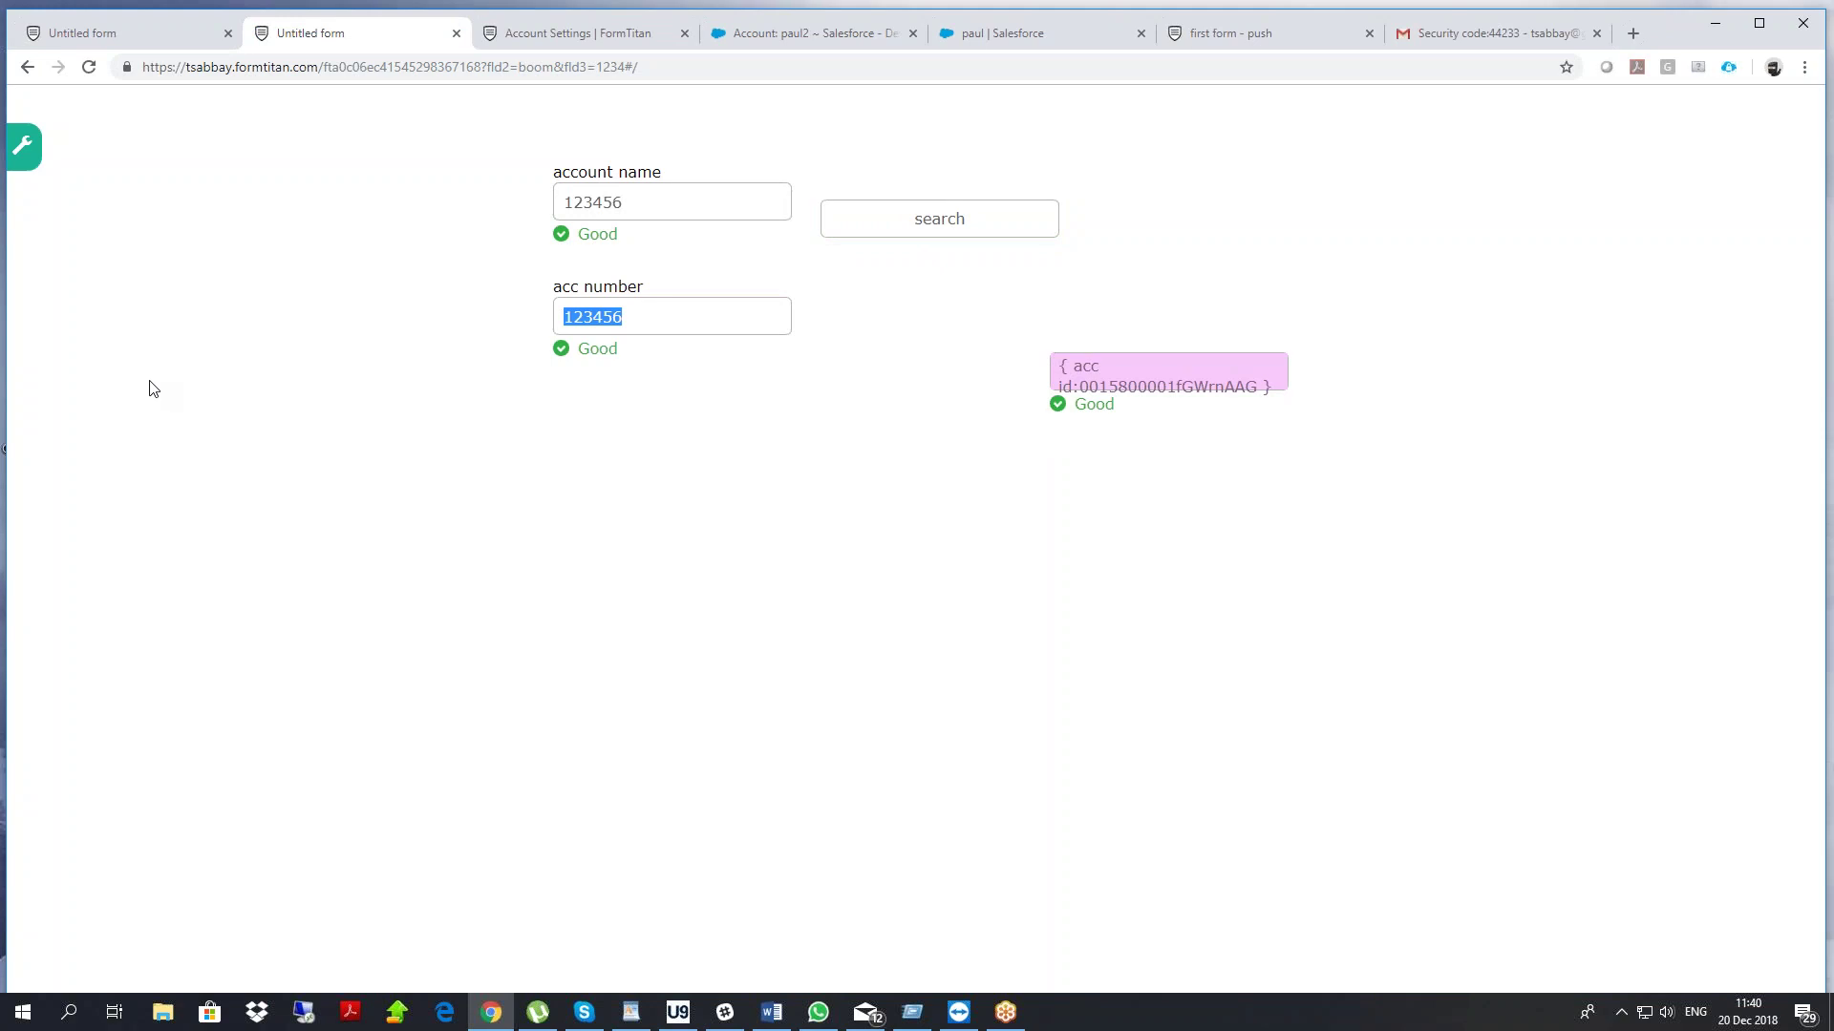
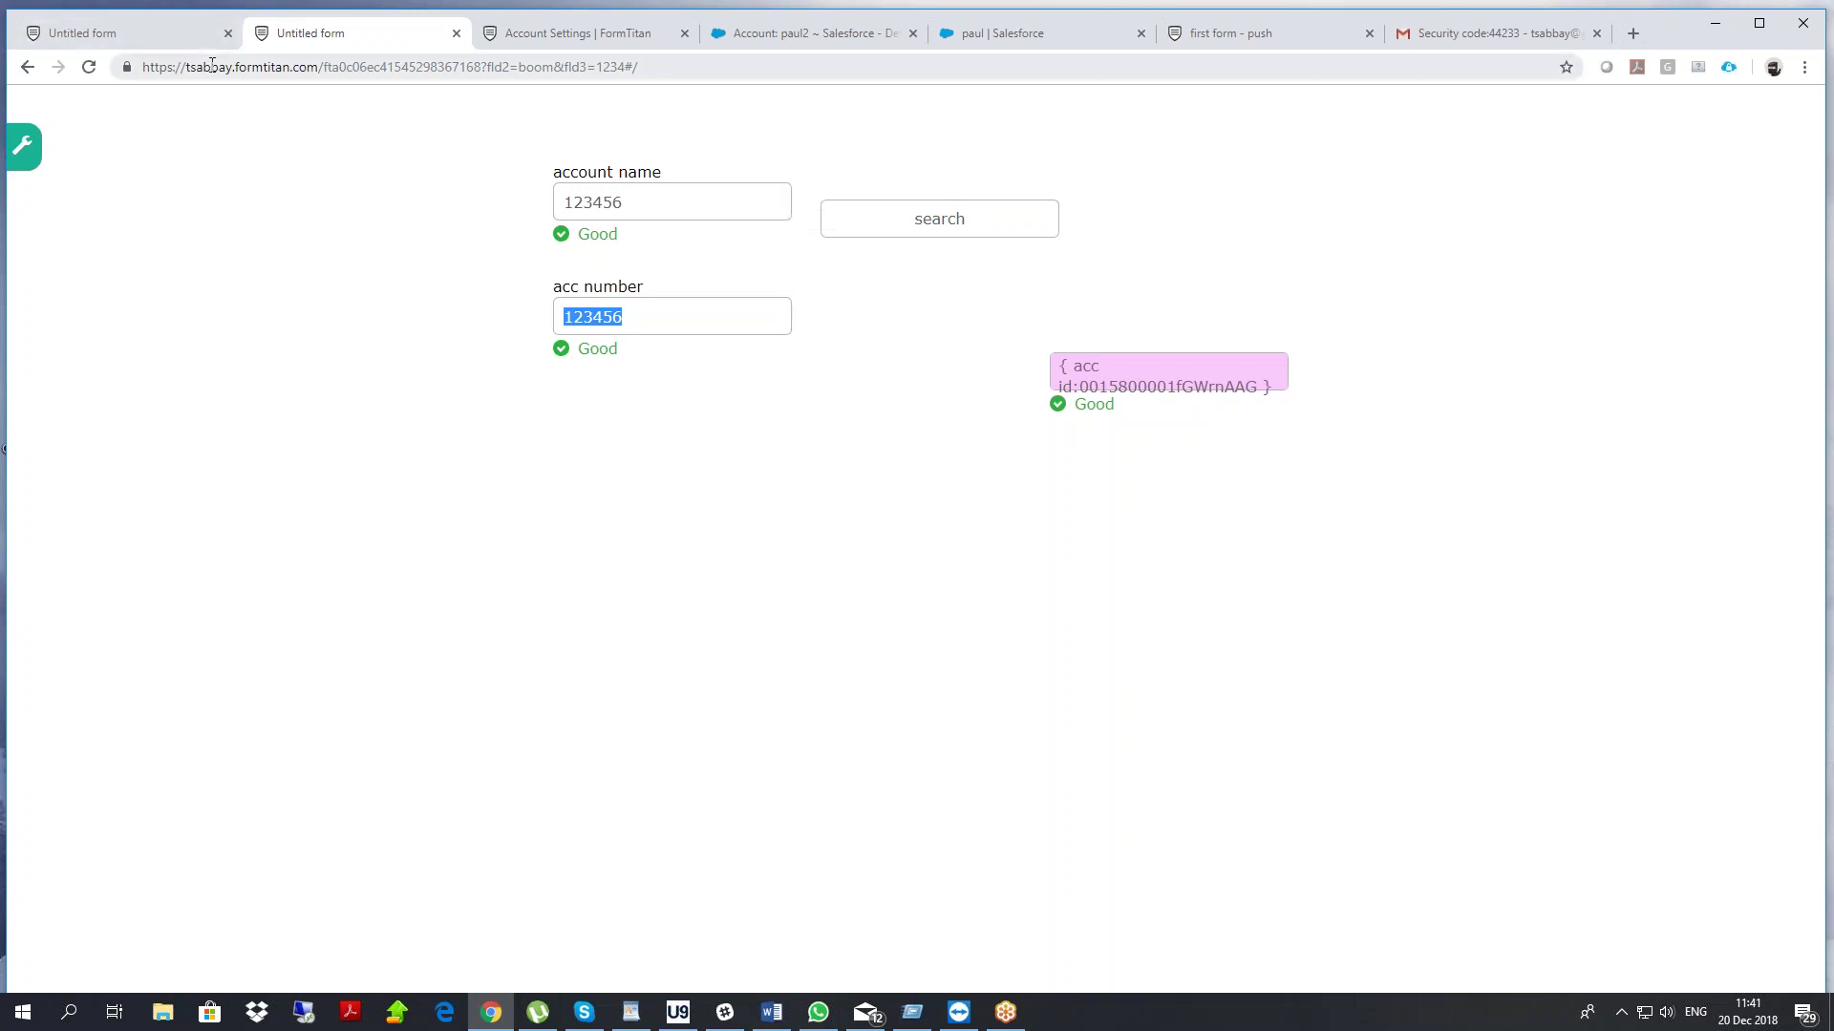
Switch back to the first 'Untitled form' tab with the form editor
left_click(115, 33)
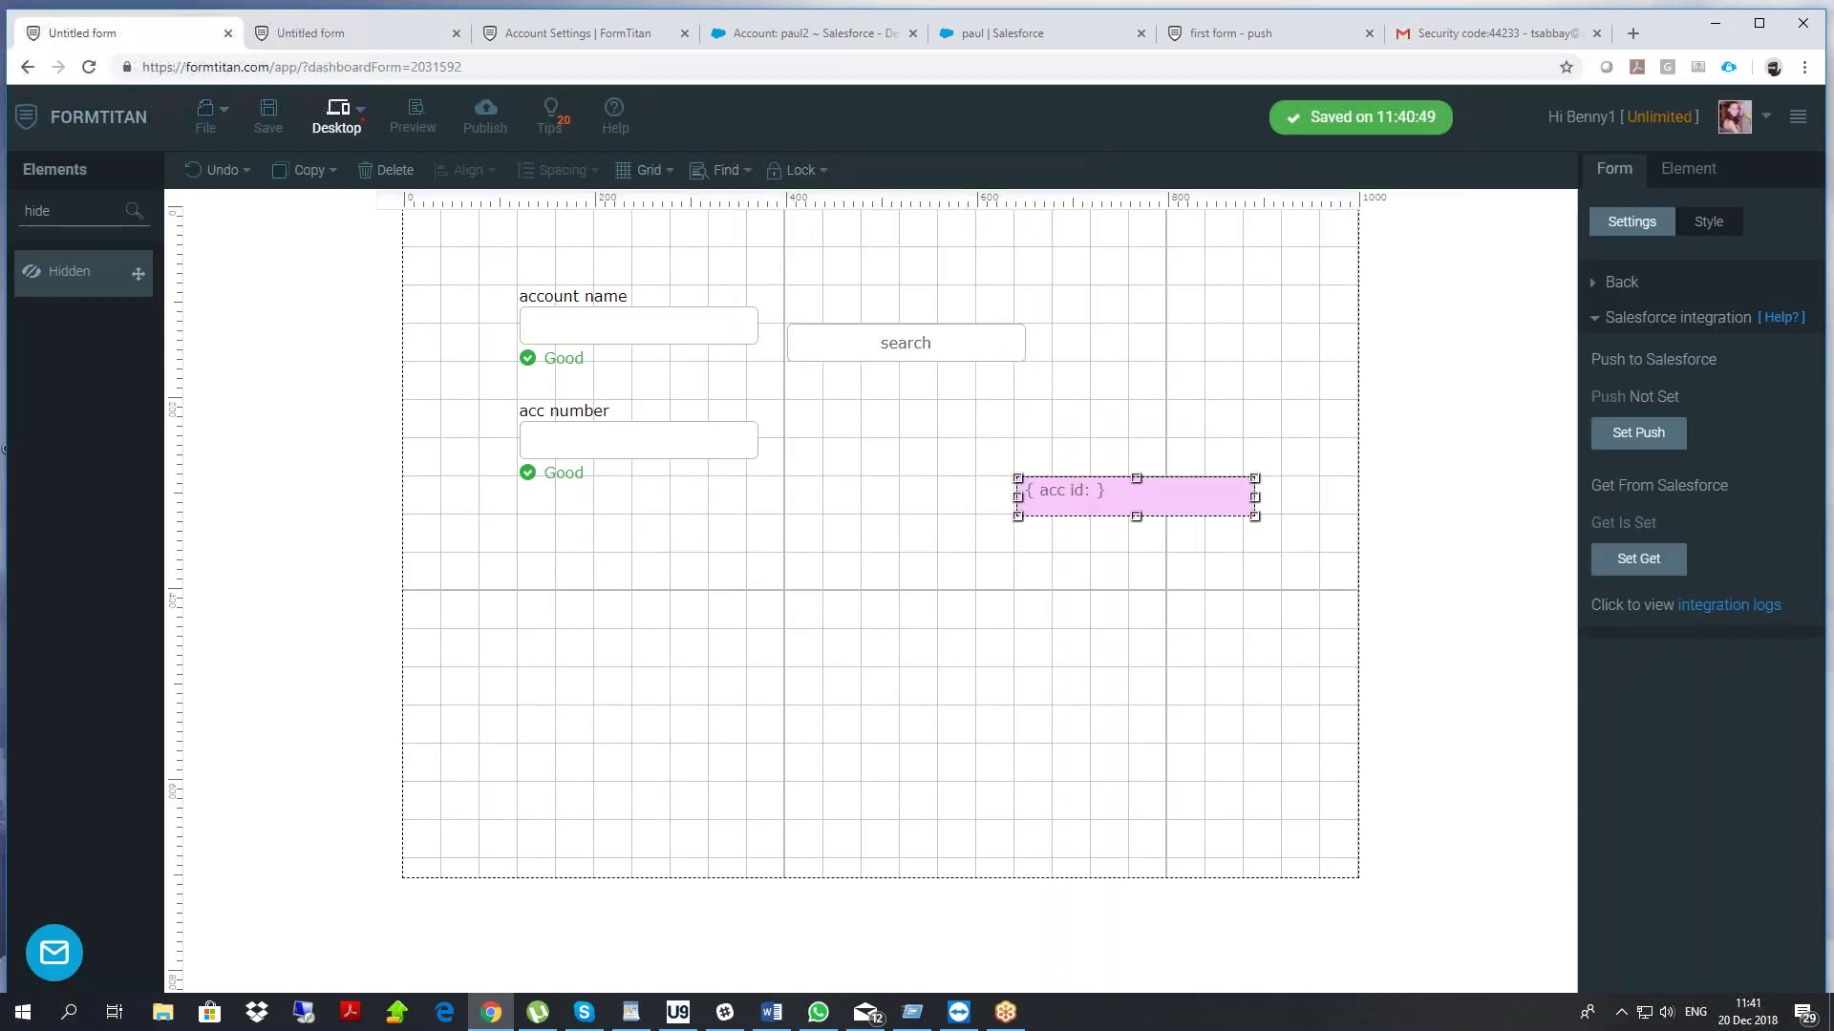
Delete all four form elements and close the push-to-Salesforce settings without changes
left_click_drag(485, 260, 1304, 610)
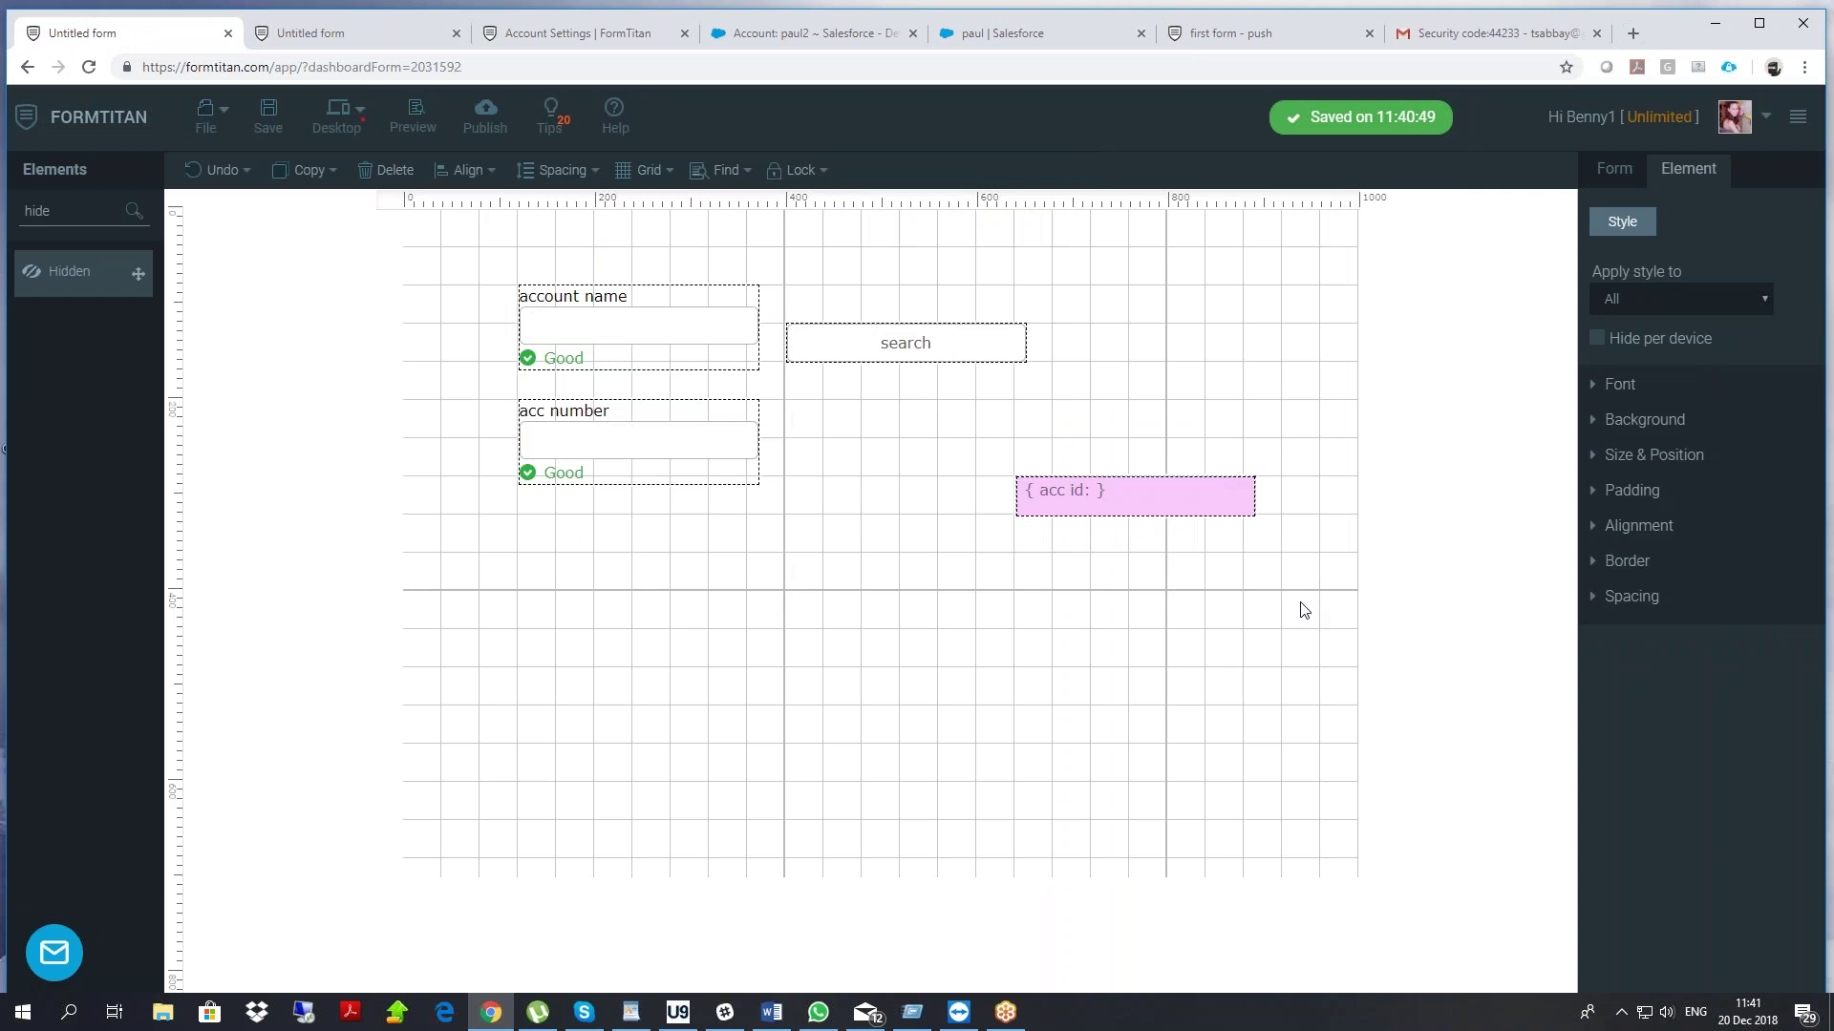
key("Delete")
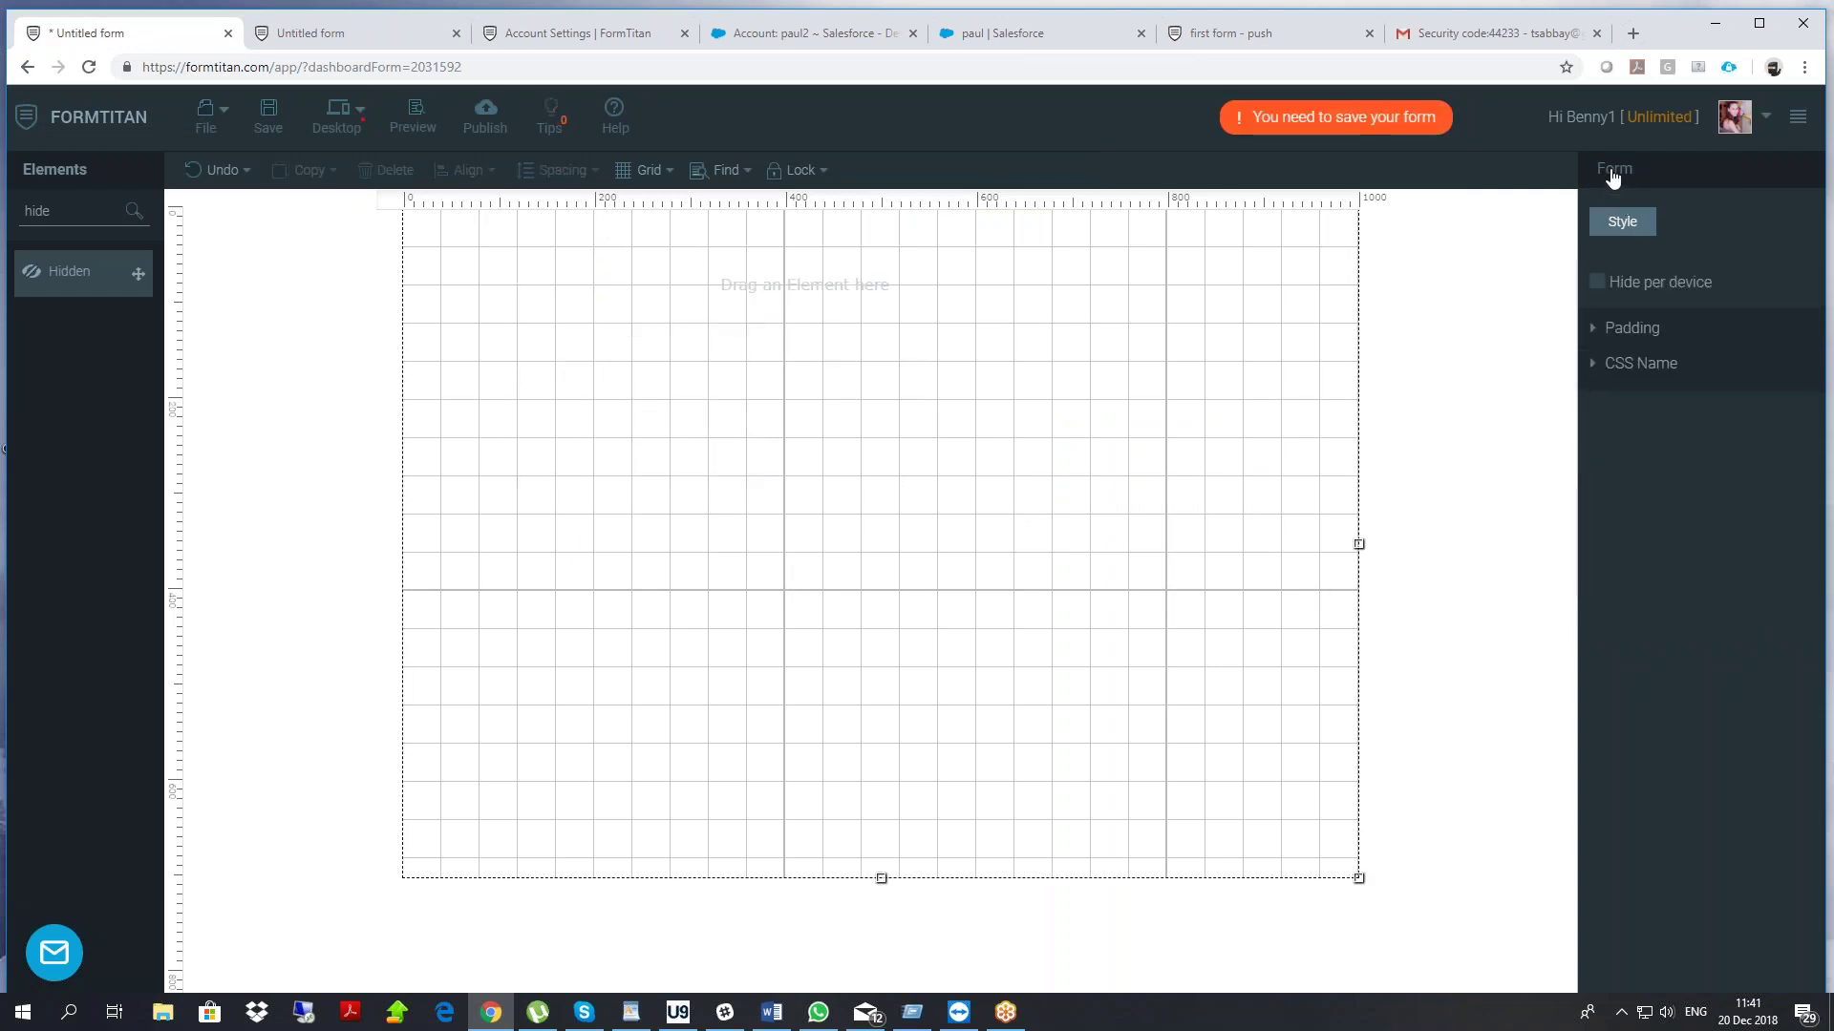
left_click(1612, 177)
left_click(1638, 432)
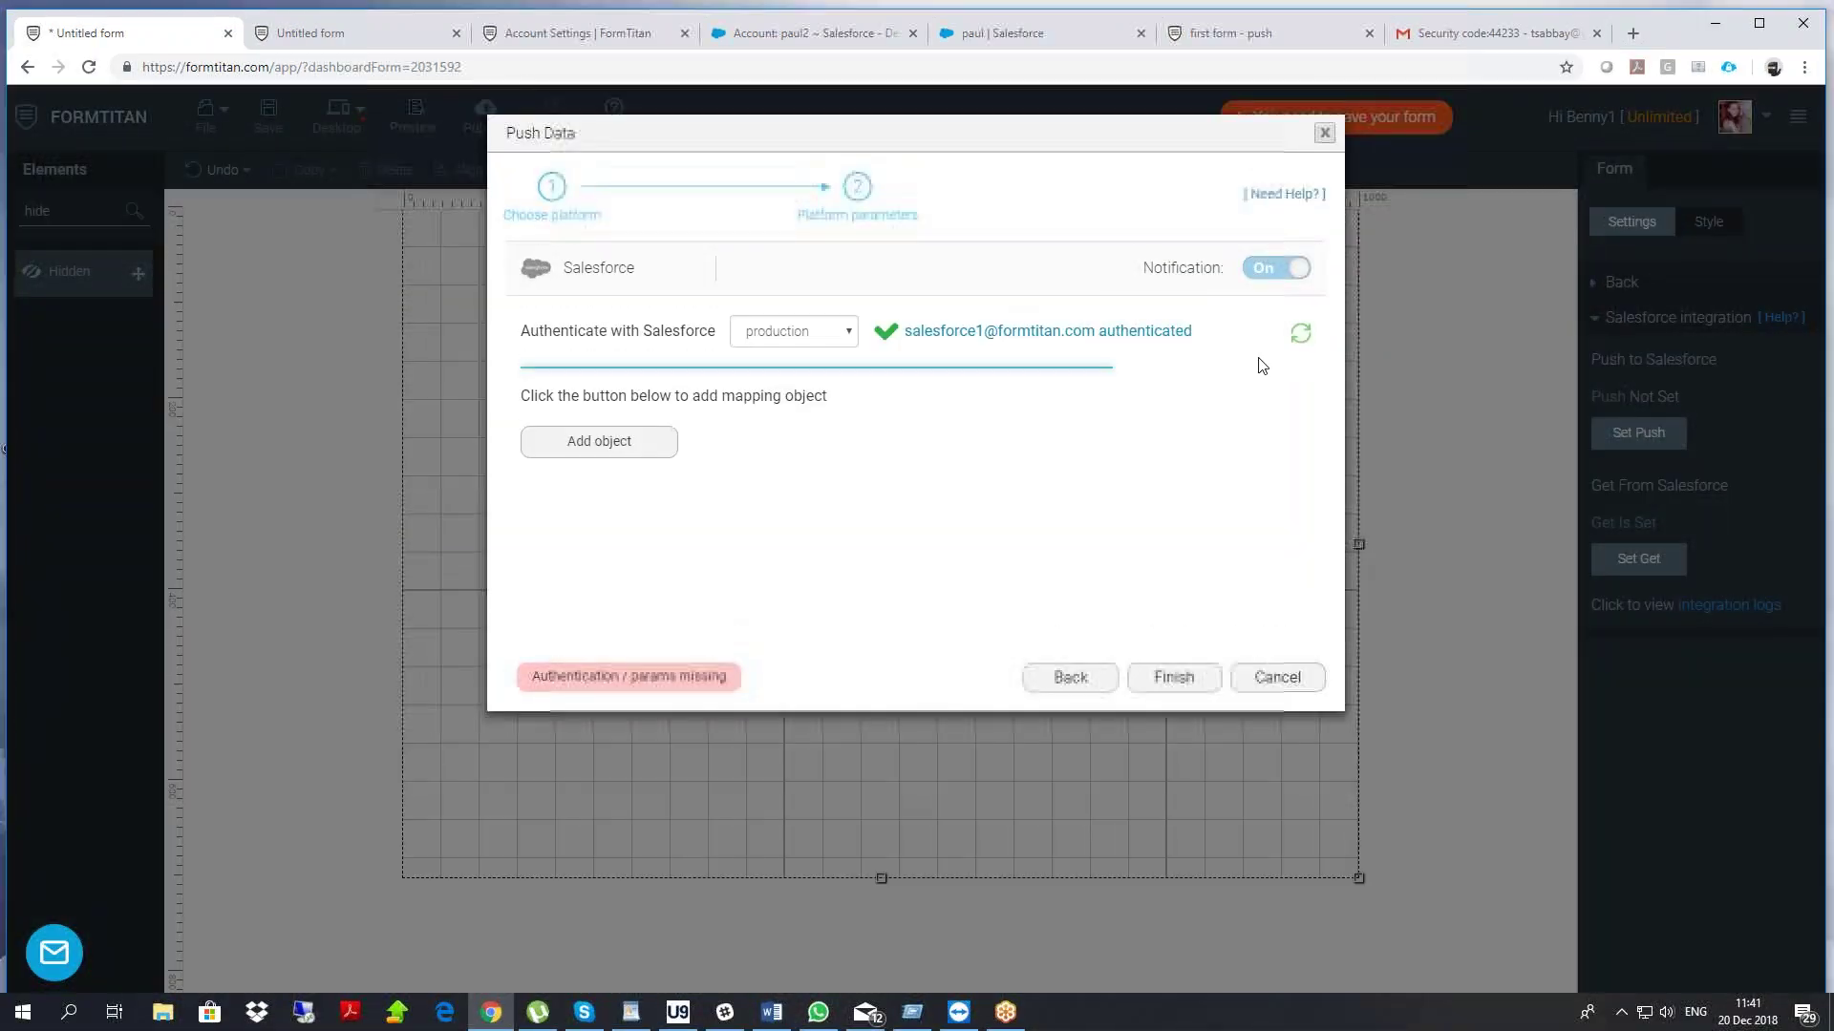
left_click(1283, 678)
Remove the Account mapping from the get-from-Salesforce settings, then search elements for 'sec'
left_click(1614, 571)
left_click(1279, 302)
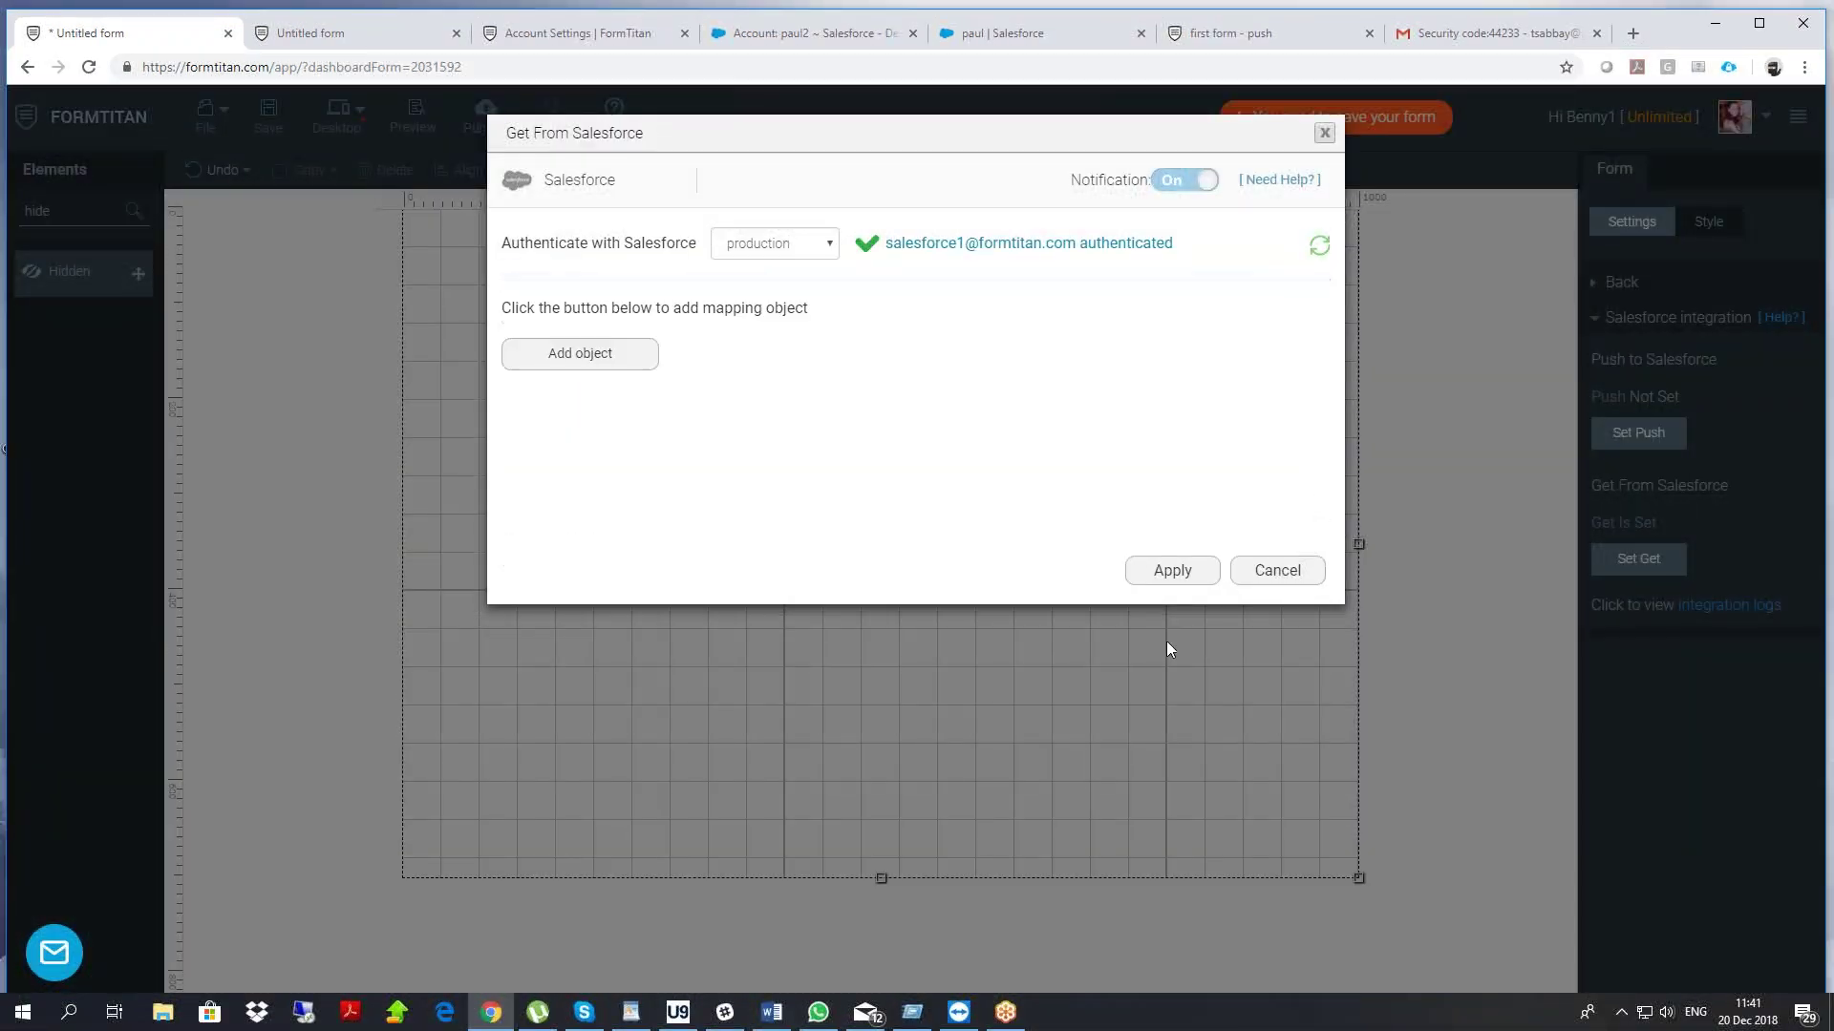
left_click(1189, 587)
left_click_drag(53, 211, 644, 345)
type("sec")
Widen the Section and place a first Textbox inside it
left_click_drag(748, 420, 1266, 420)
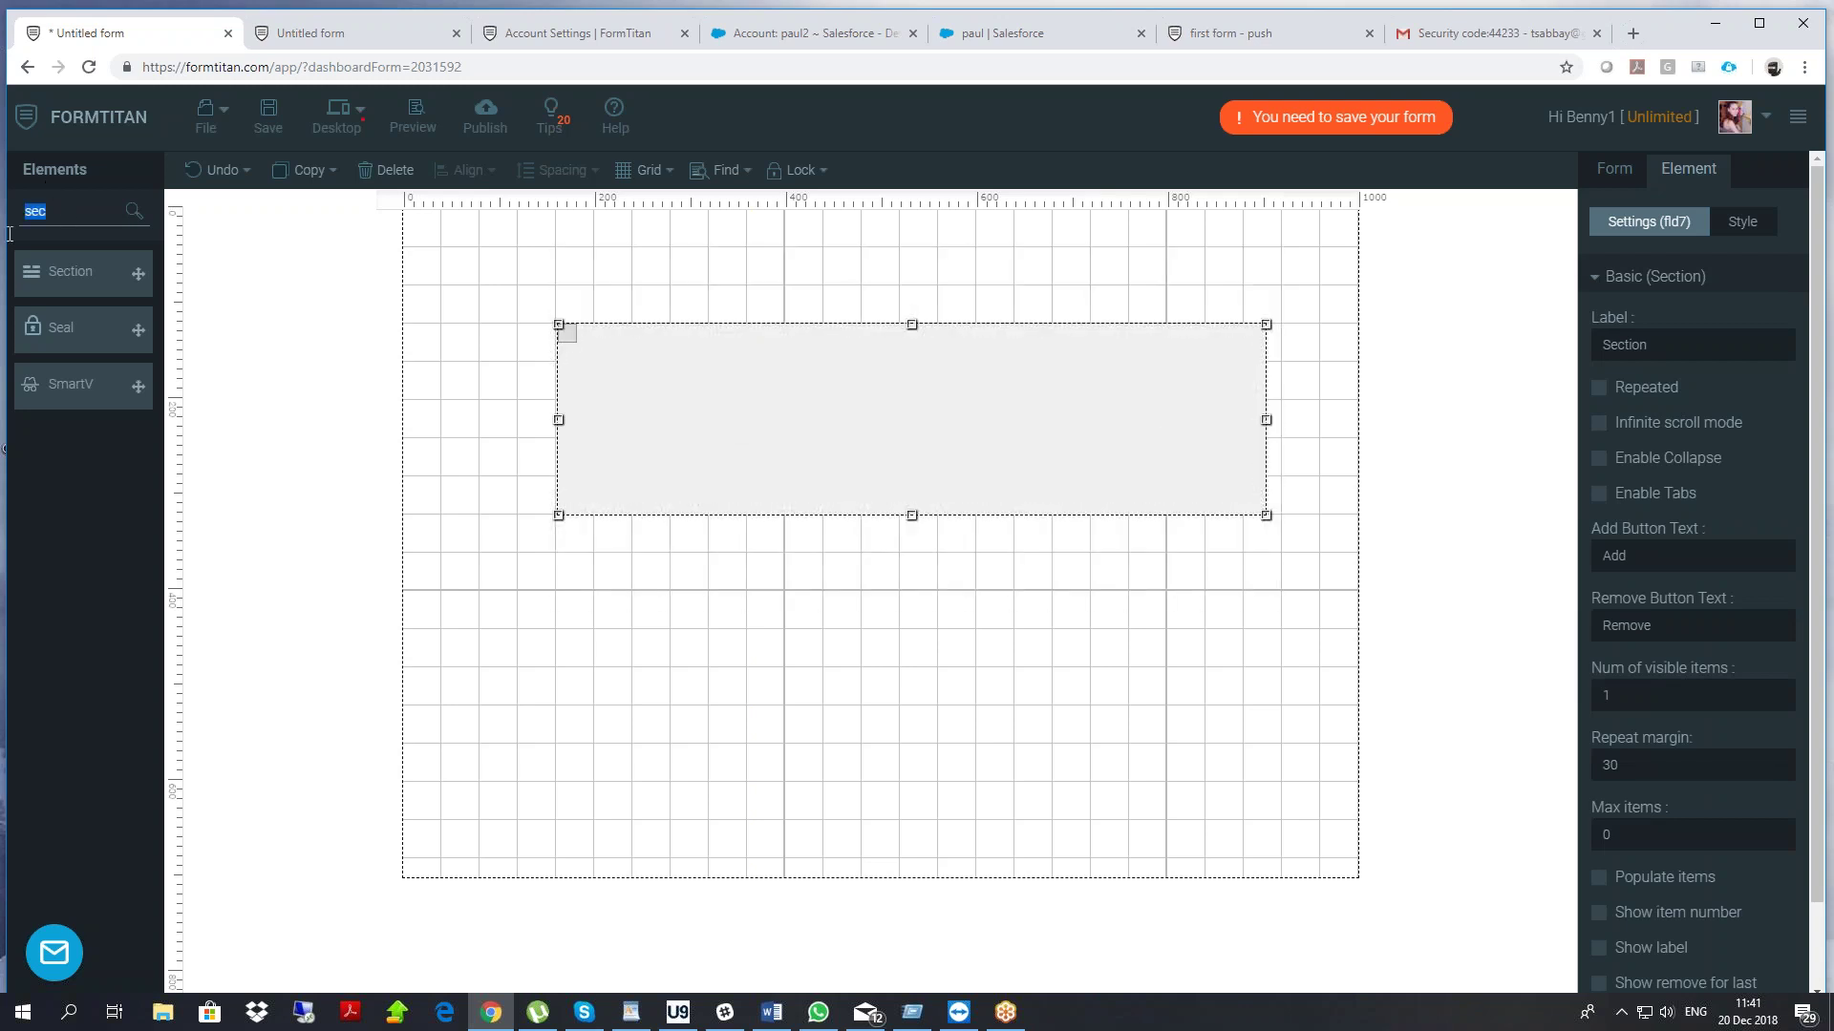
type("text")
left_click_drag(138, 329, 829, 426)
left_click_drag(1110, 395, 998, 342)
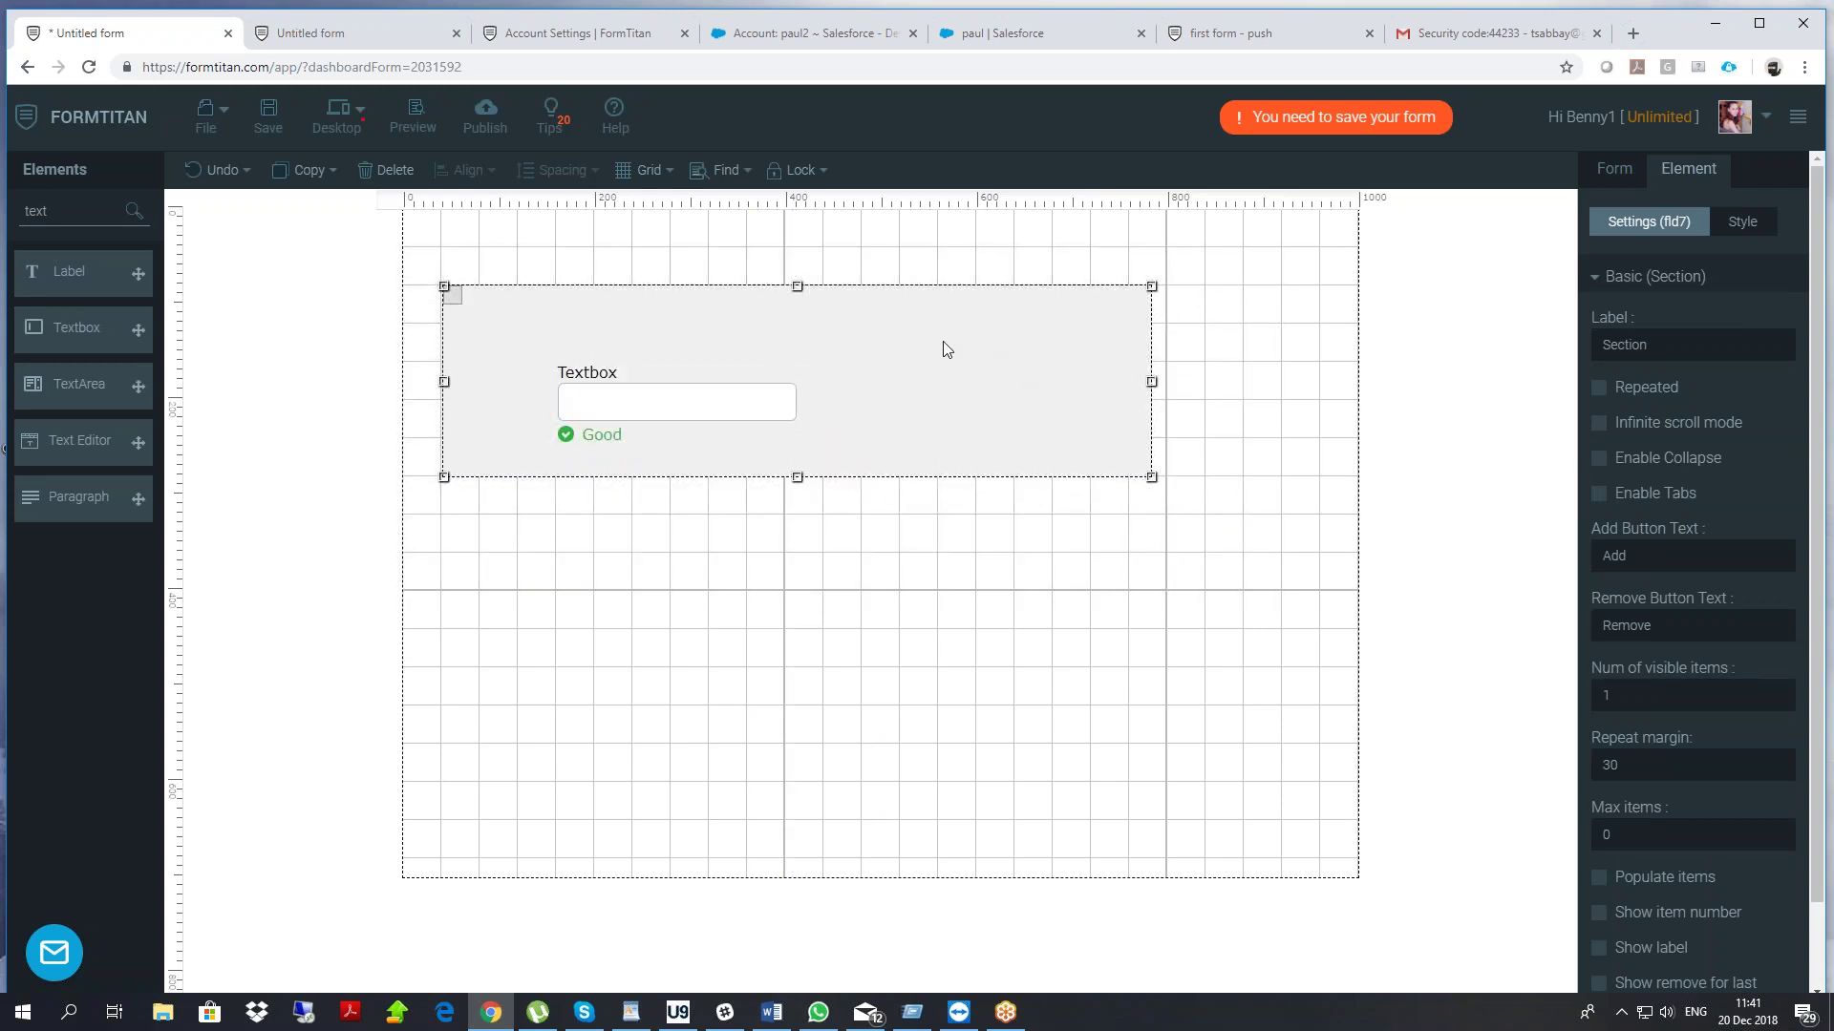
Make the Section Repeated, add a second Textbox, extend its bottom edge, and save
left_click(1598, 387)
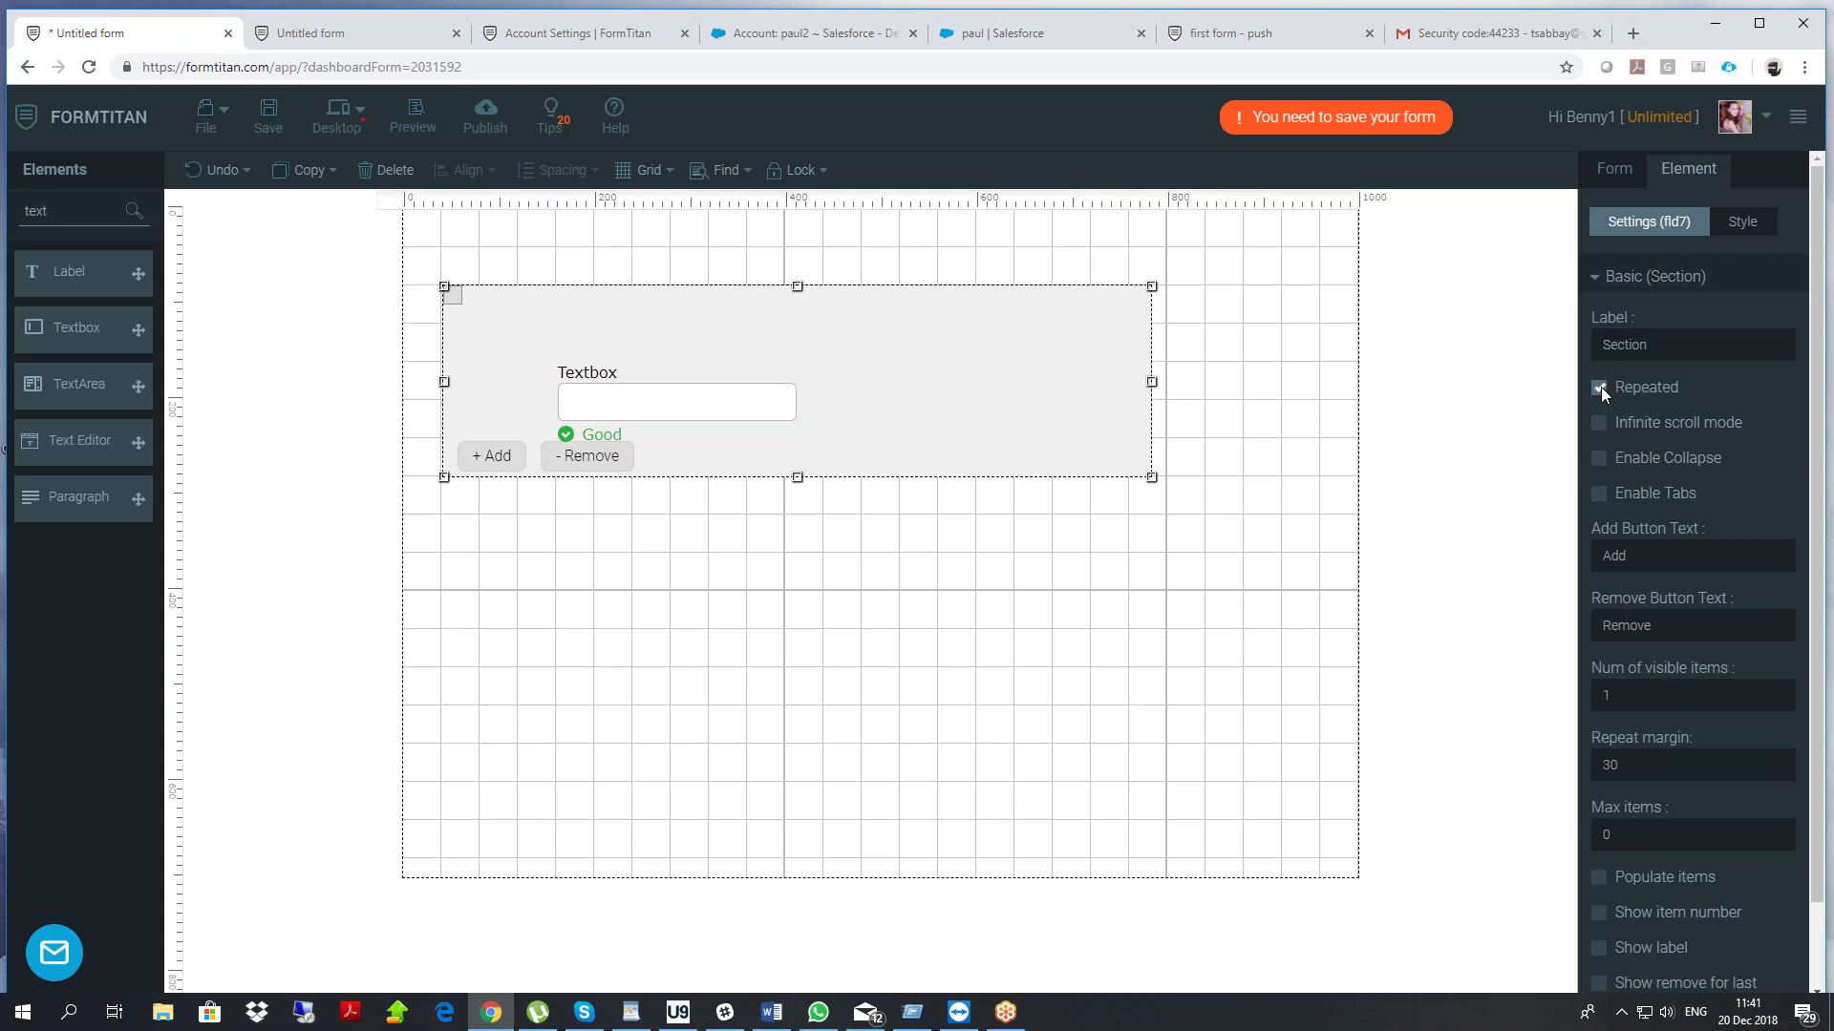
left_click_drag(91, 336, 925, 381)
left_click(769, 467)
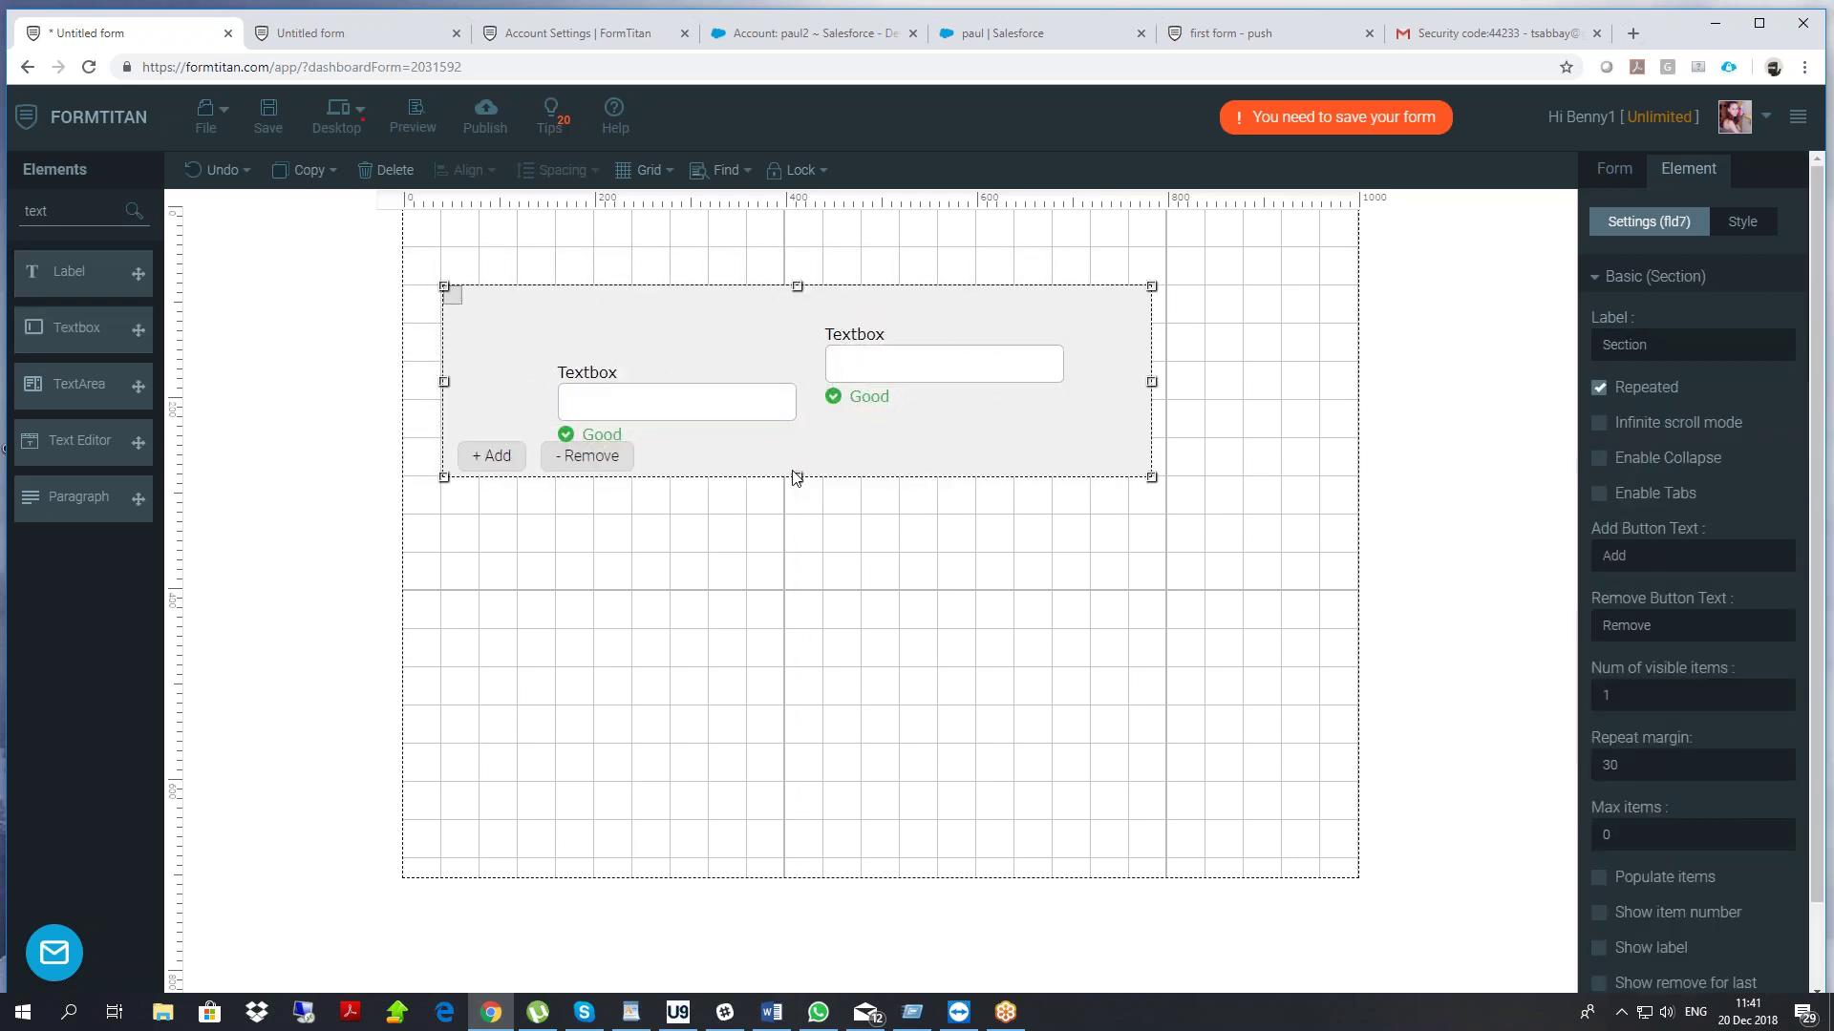
left_click_drag(798, 485, 762, 500)
left_click(270, 110)
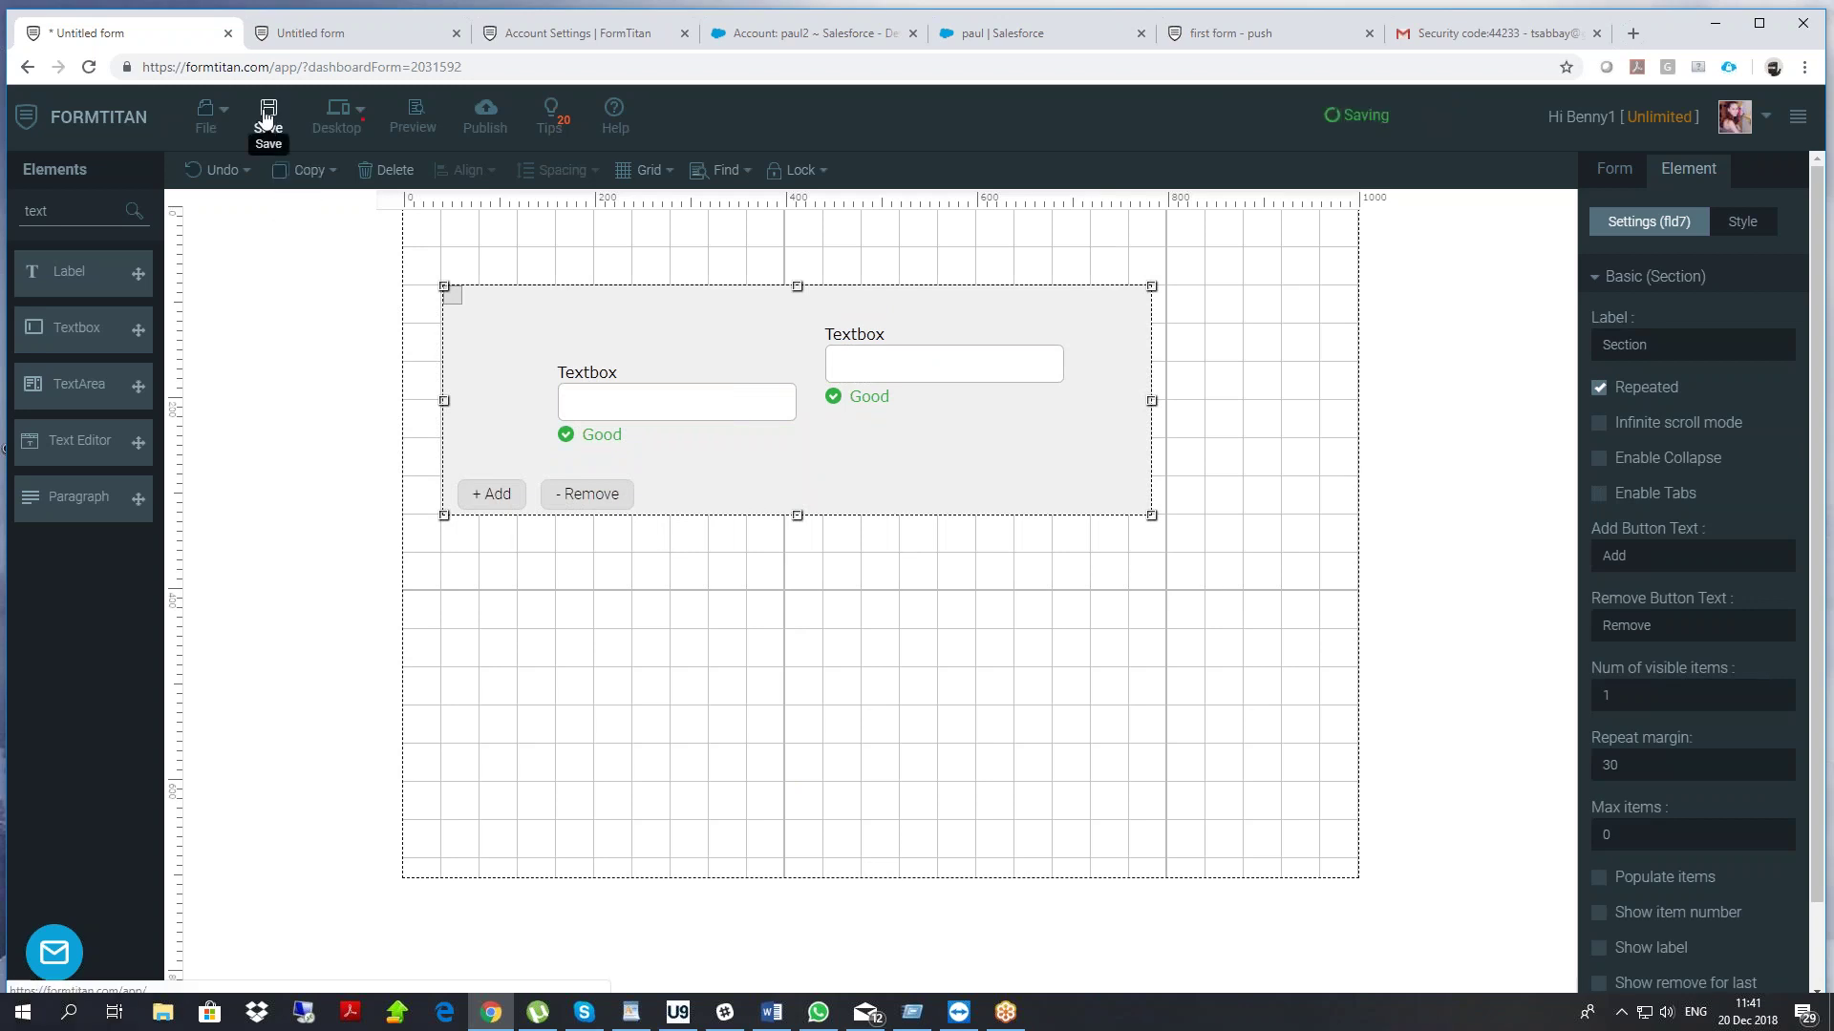
left_click(342, 33)
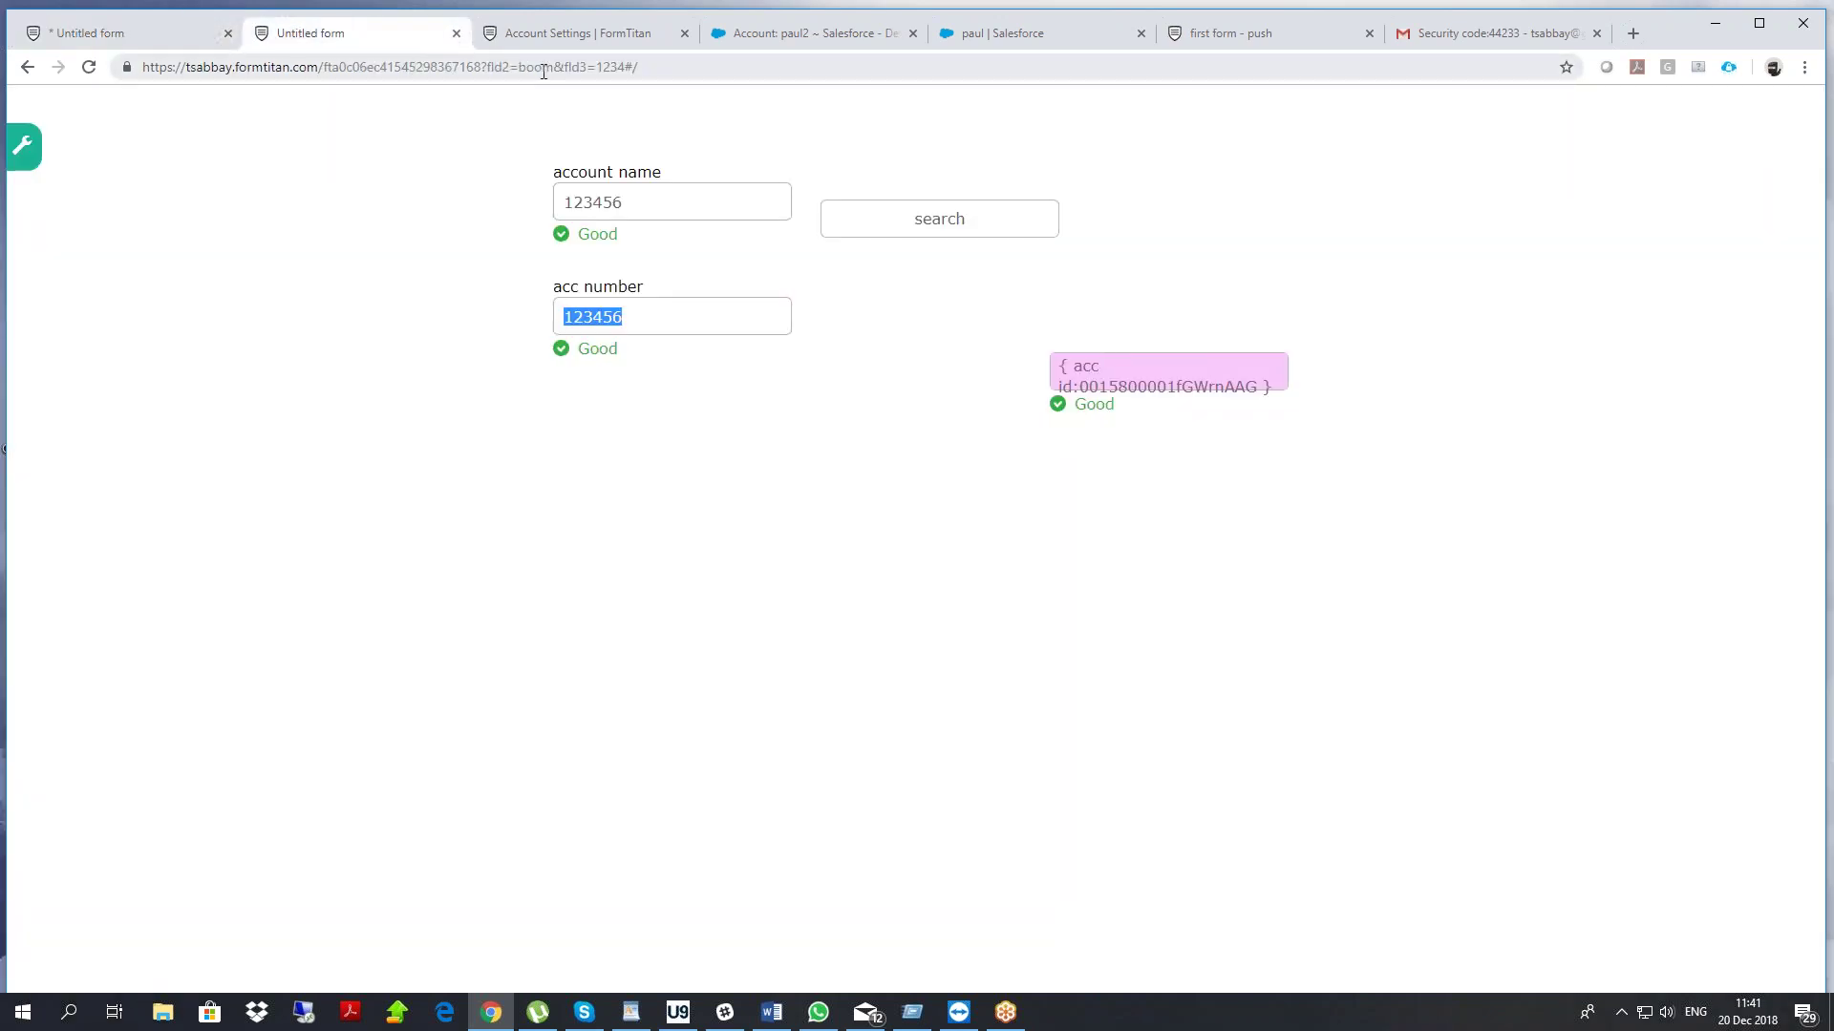
left_click_drag(492, 67, 933, 82)
key("BackSpace")
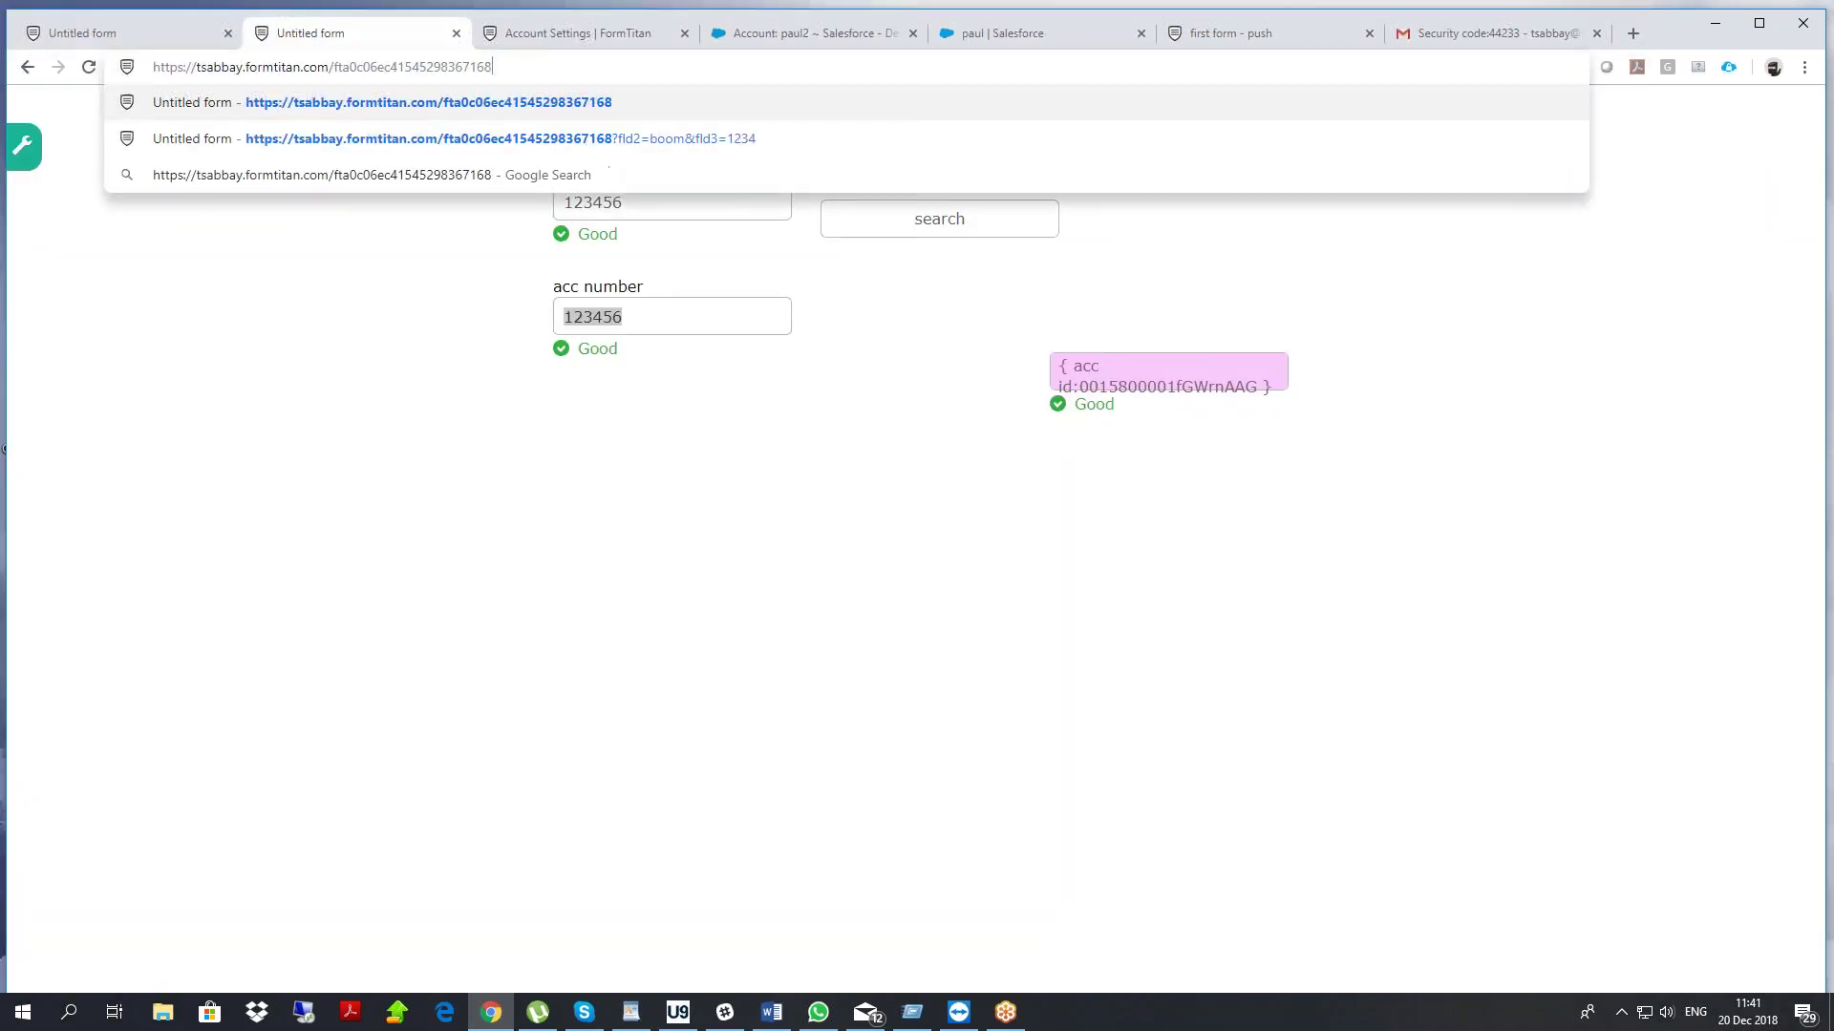
key("Return")
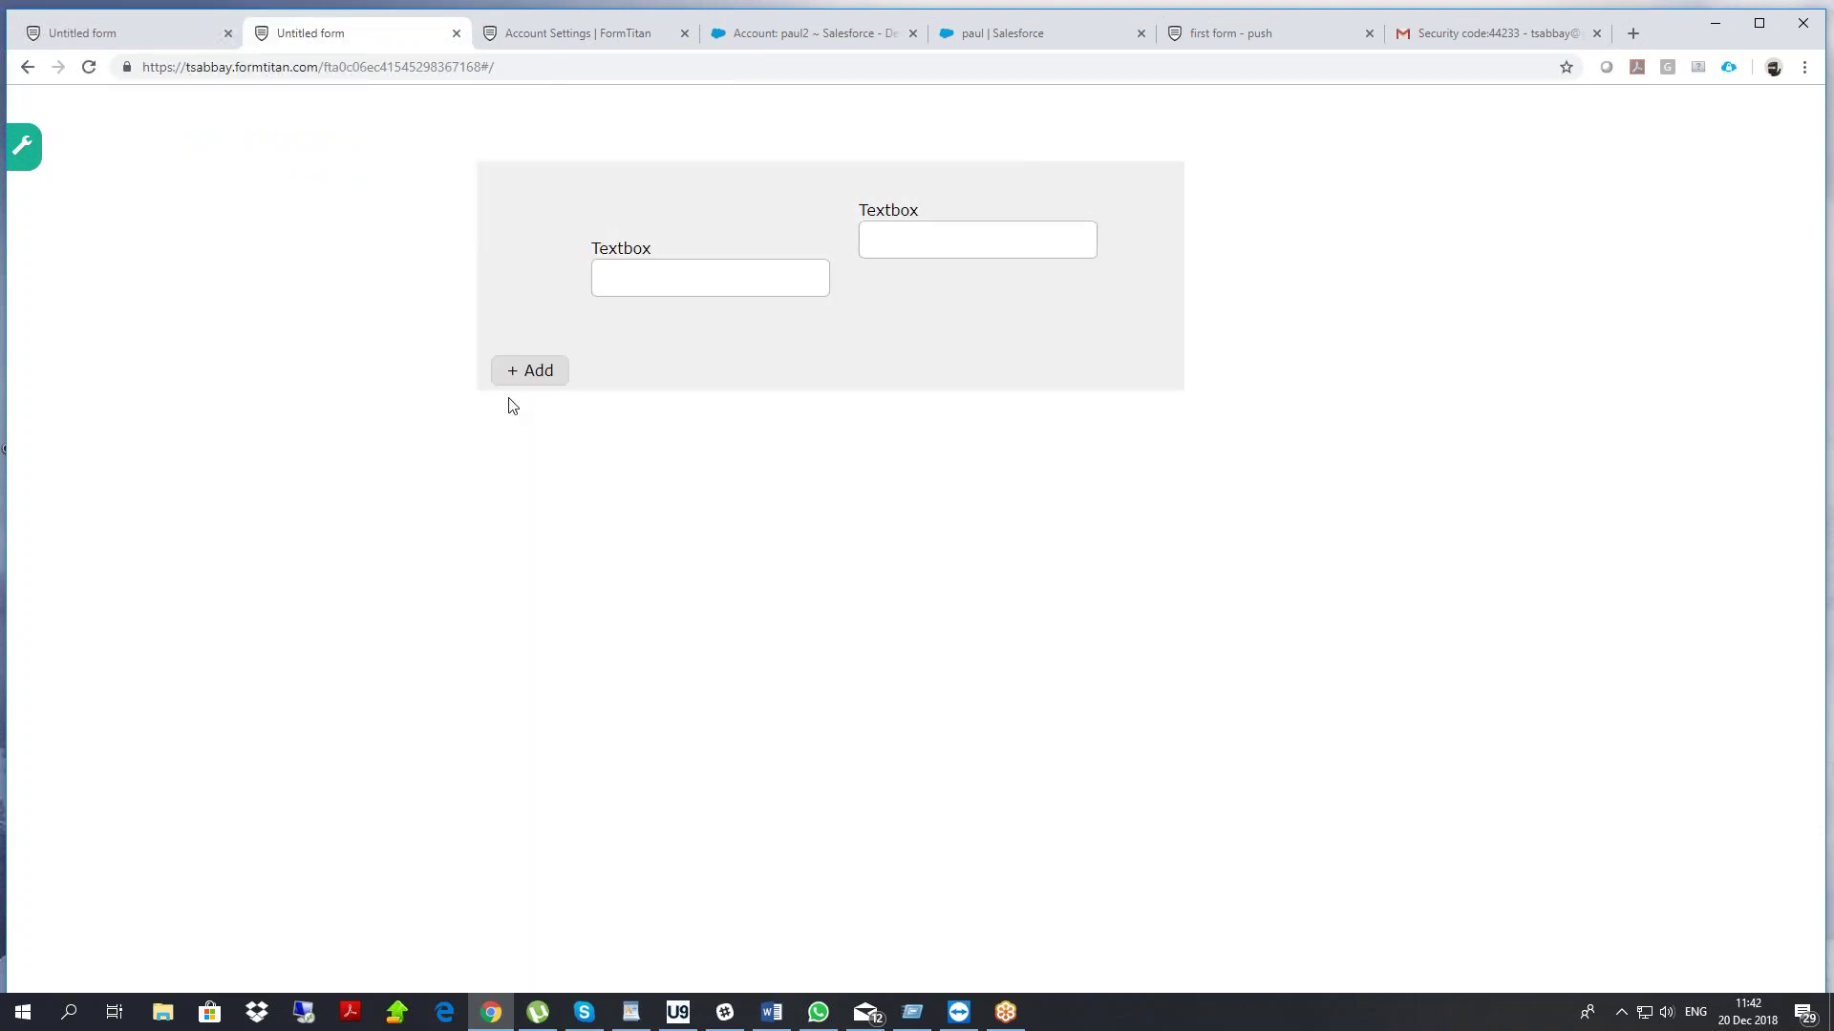
left_click(542, 380)
left_click(541, 374)
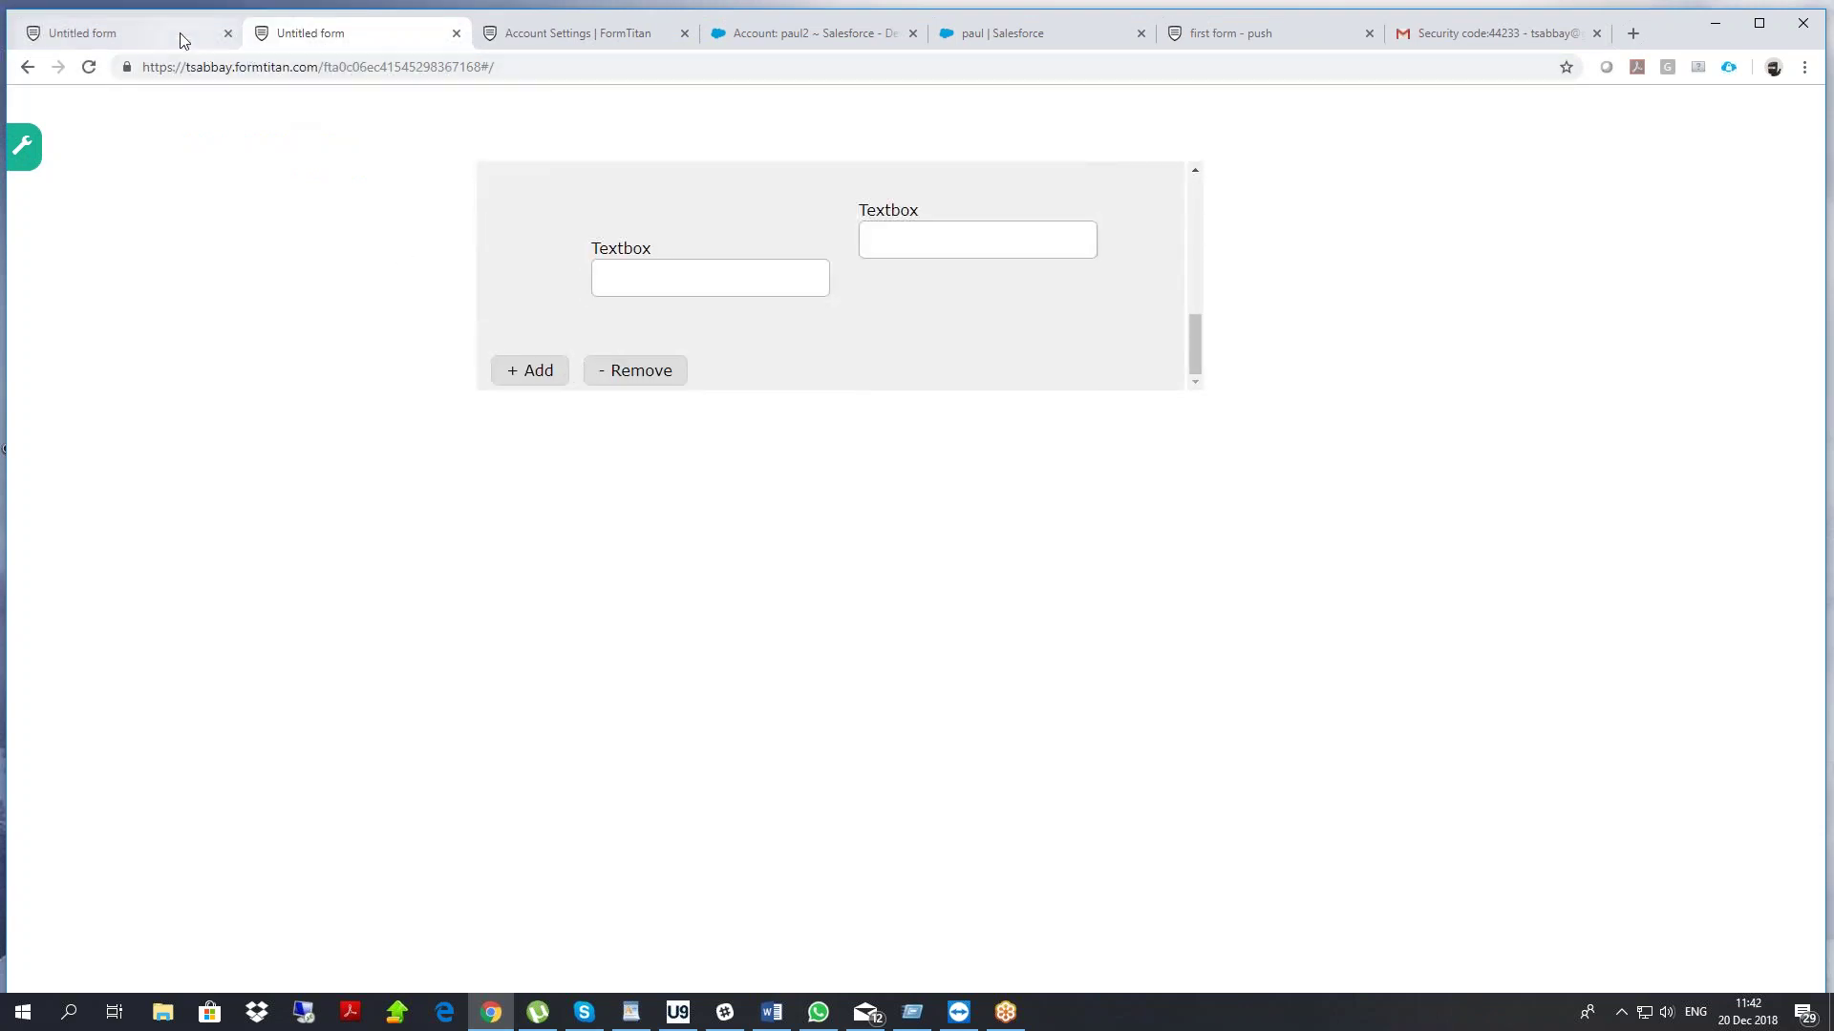
left_click(183, 40)
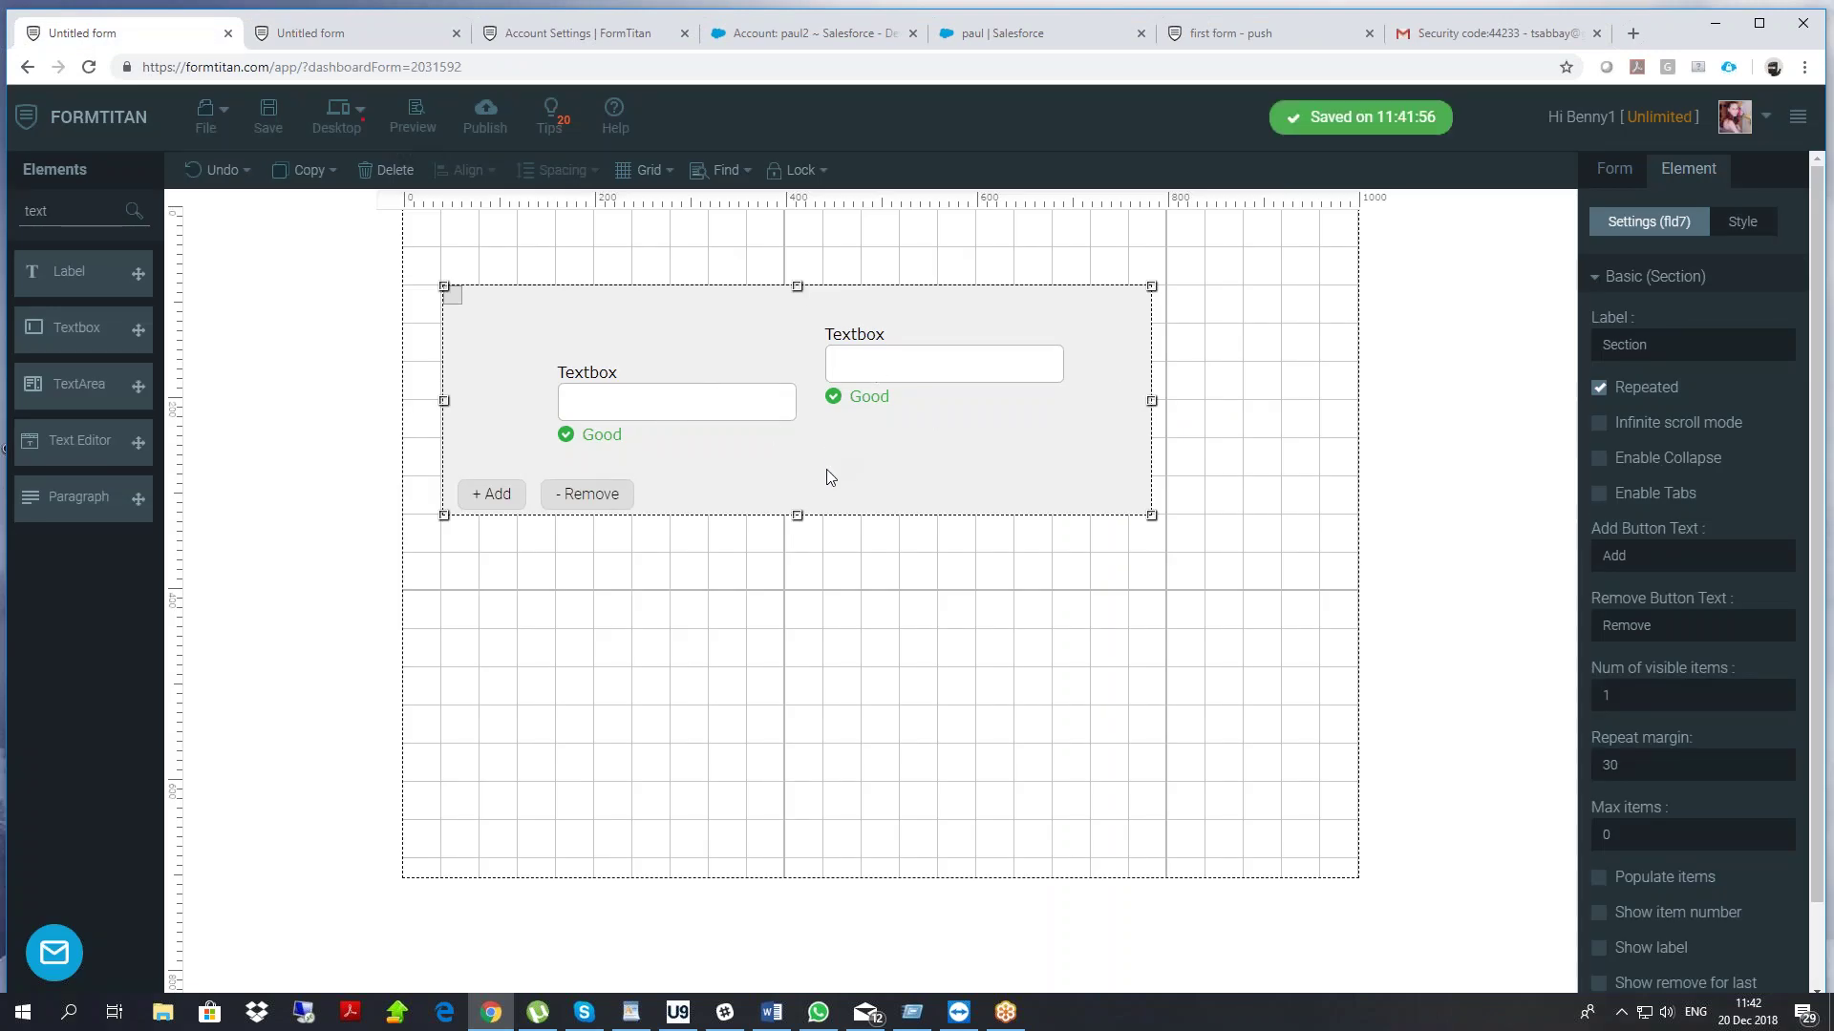
left_click(888, 736)
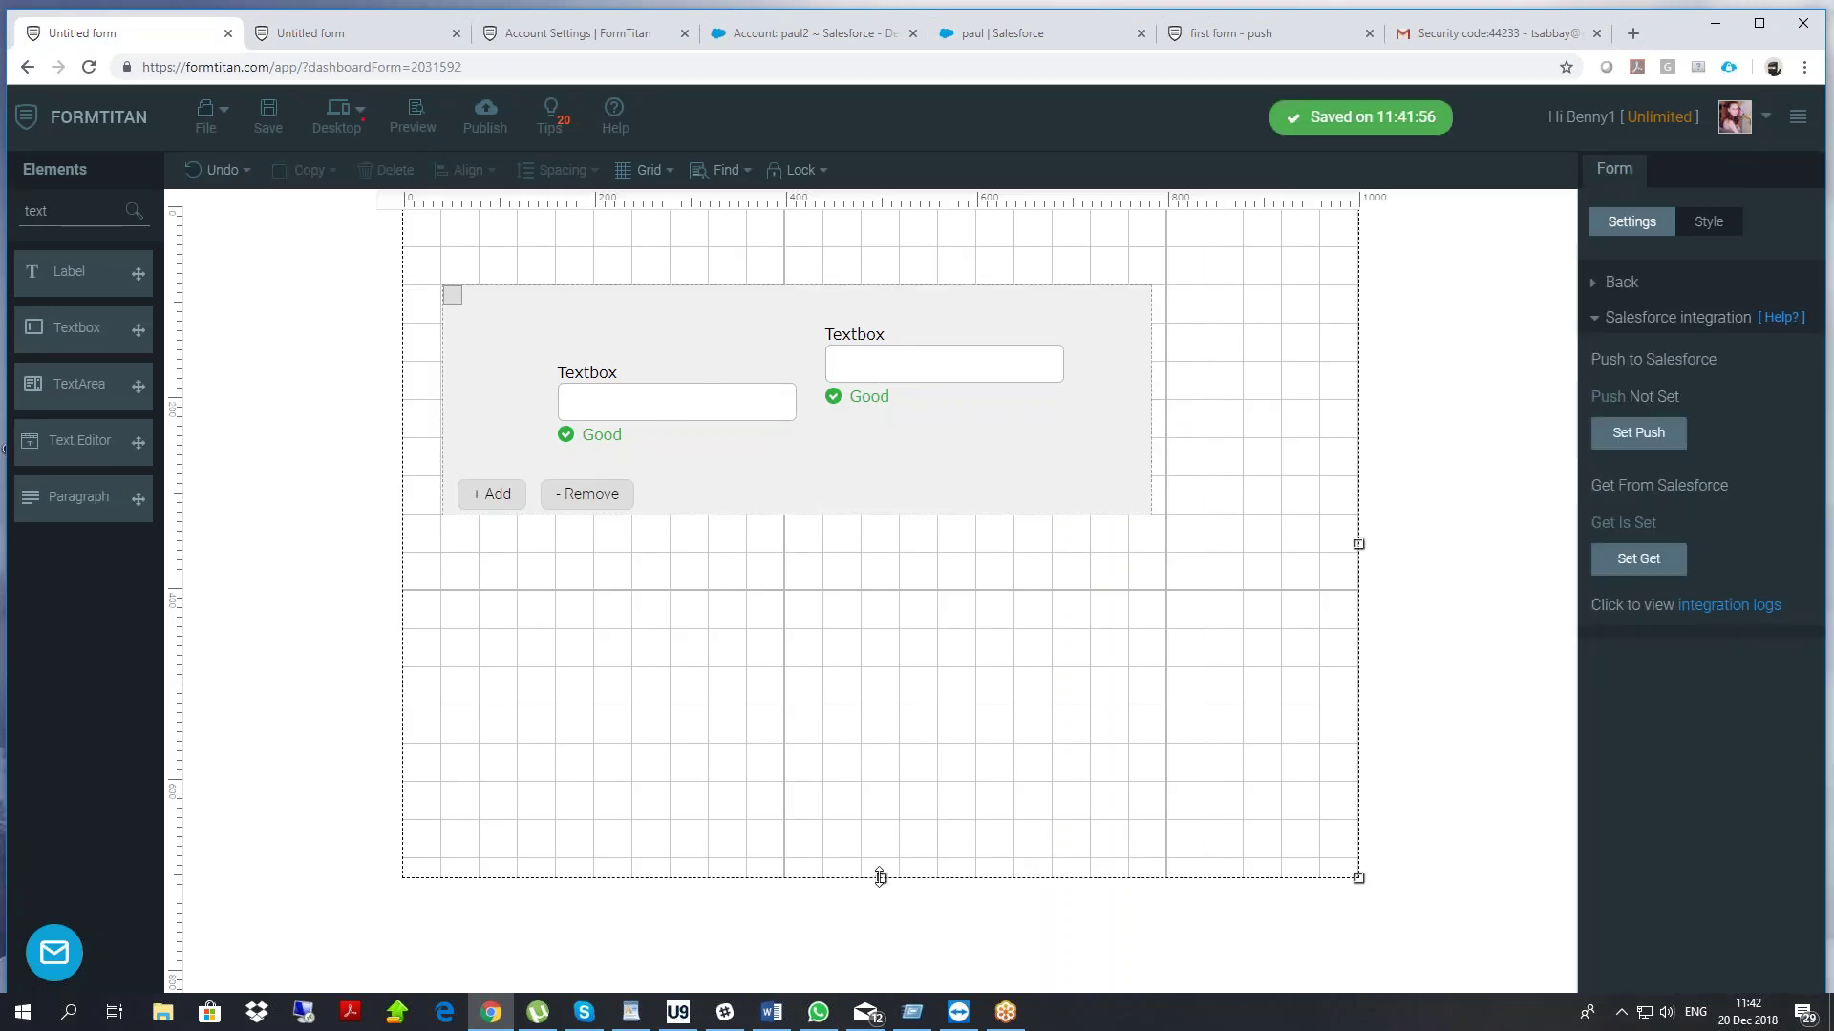
Set the section's Num of visible items to 2 and save the form
left_click_drag(880, 876, 779, 1023)
left_click_drag(871, 434, 868, 398)
left_click(1593, 698)
type("2")
left_click(268, 114)
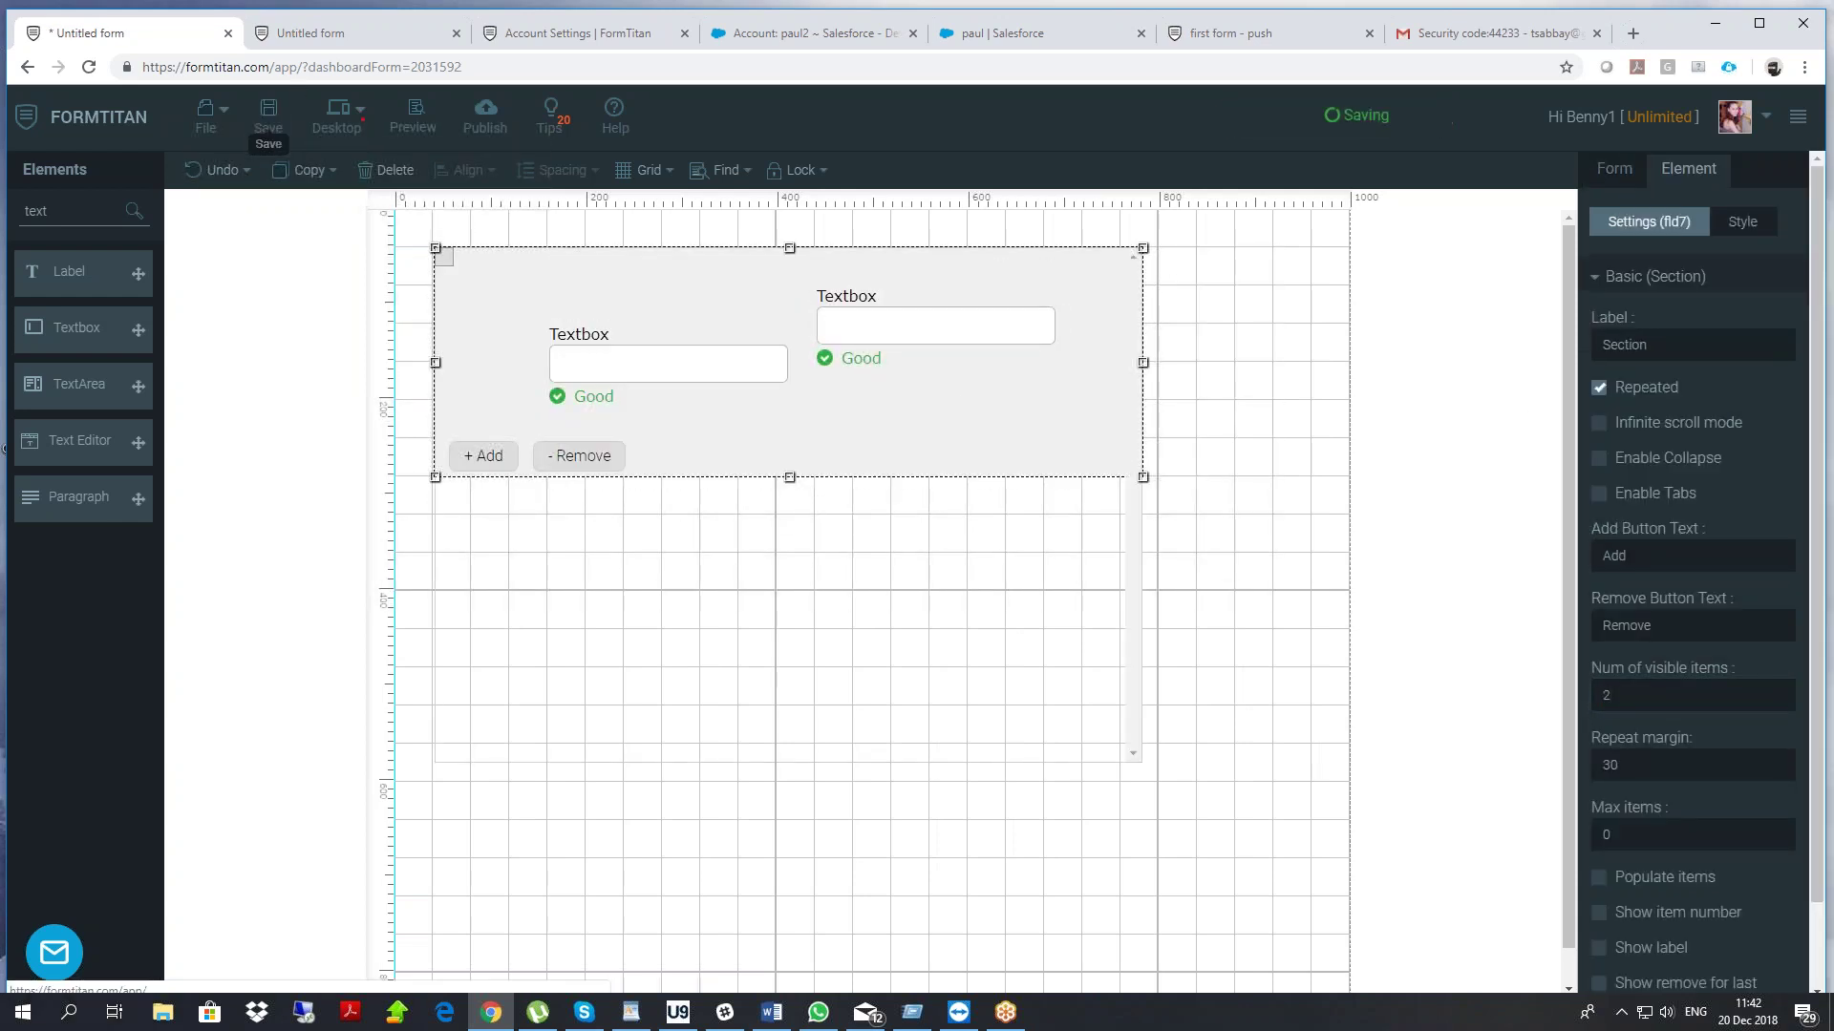
Reload the live form and add two more repeated rows to test the scrollable area
left_click(359, 40)
right_click(222, 306)
left_click(289, 354)
left_click(532, 332)
left_click(541, 590)
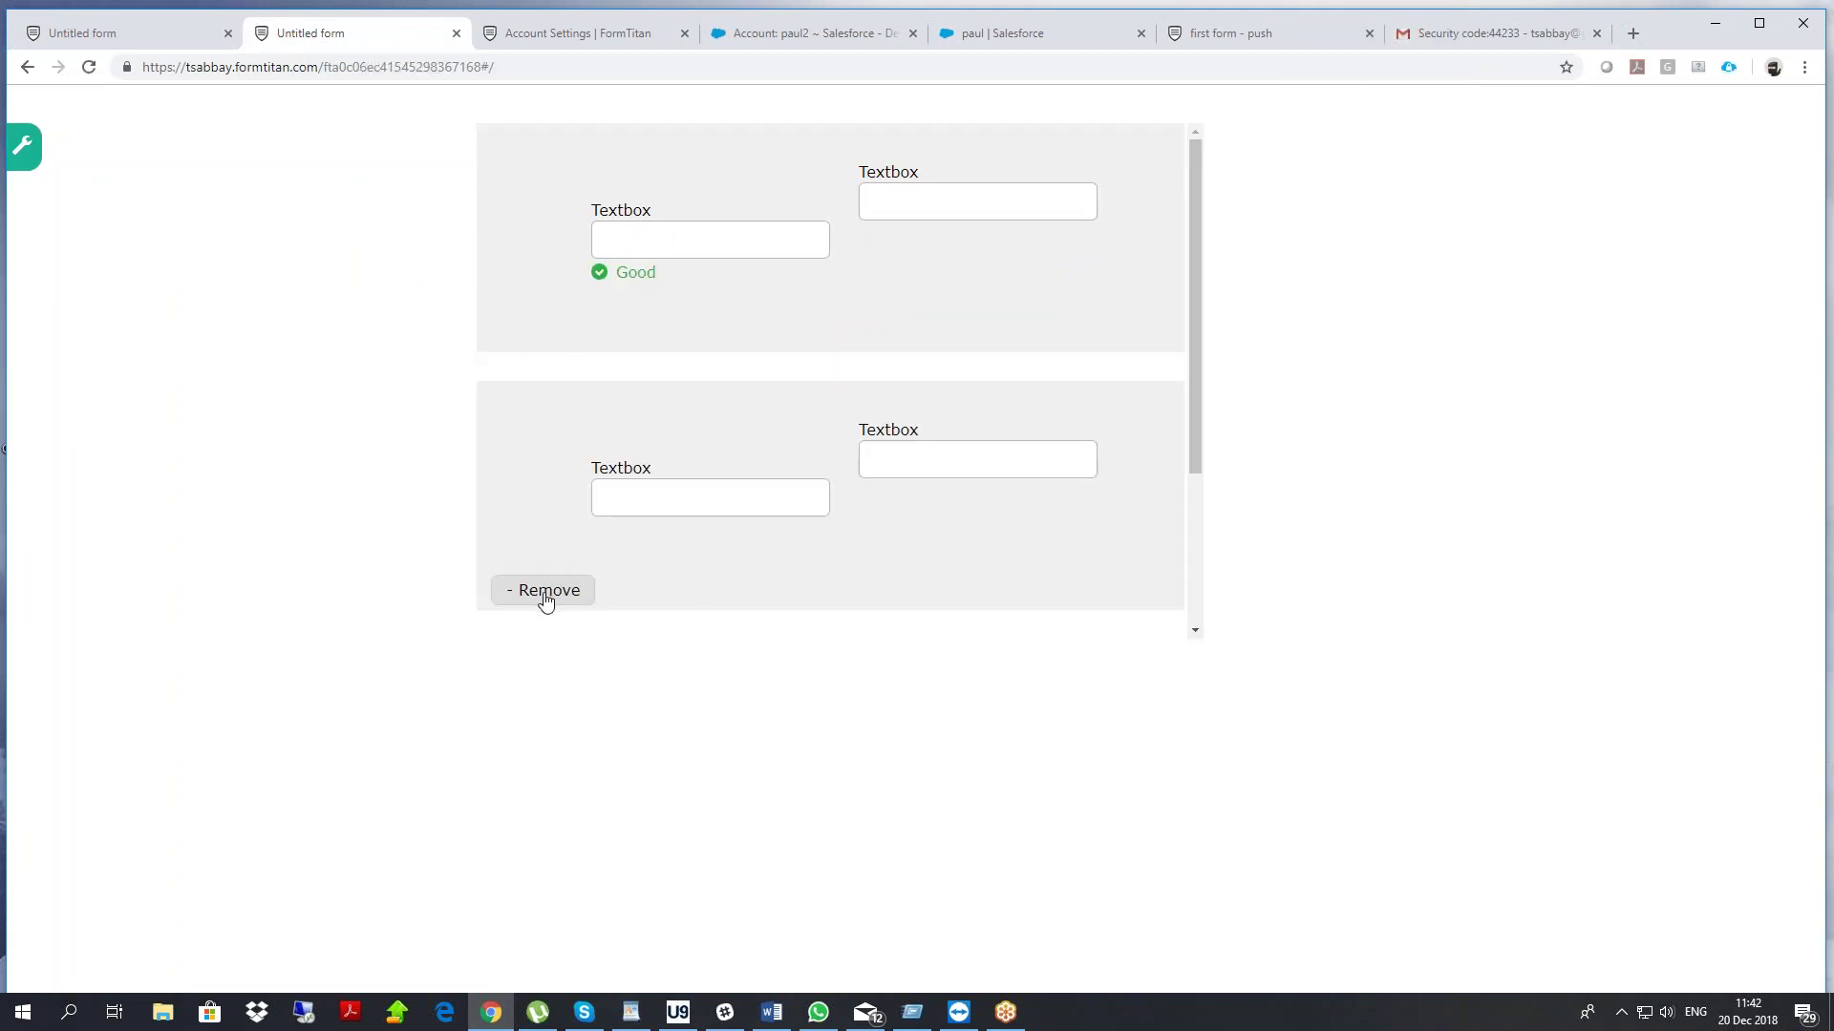
scroll(671, 630, "down", 3)
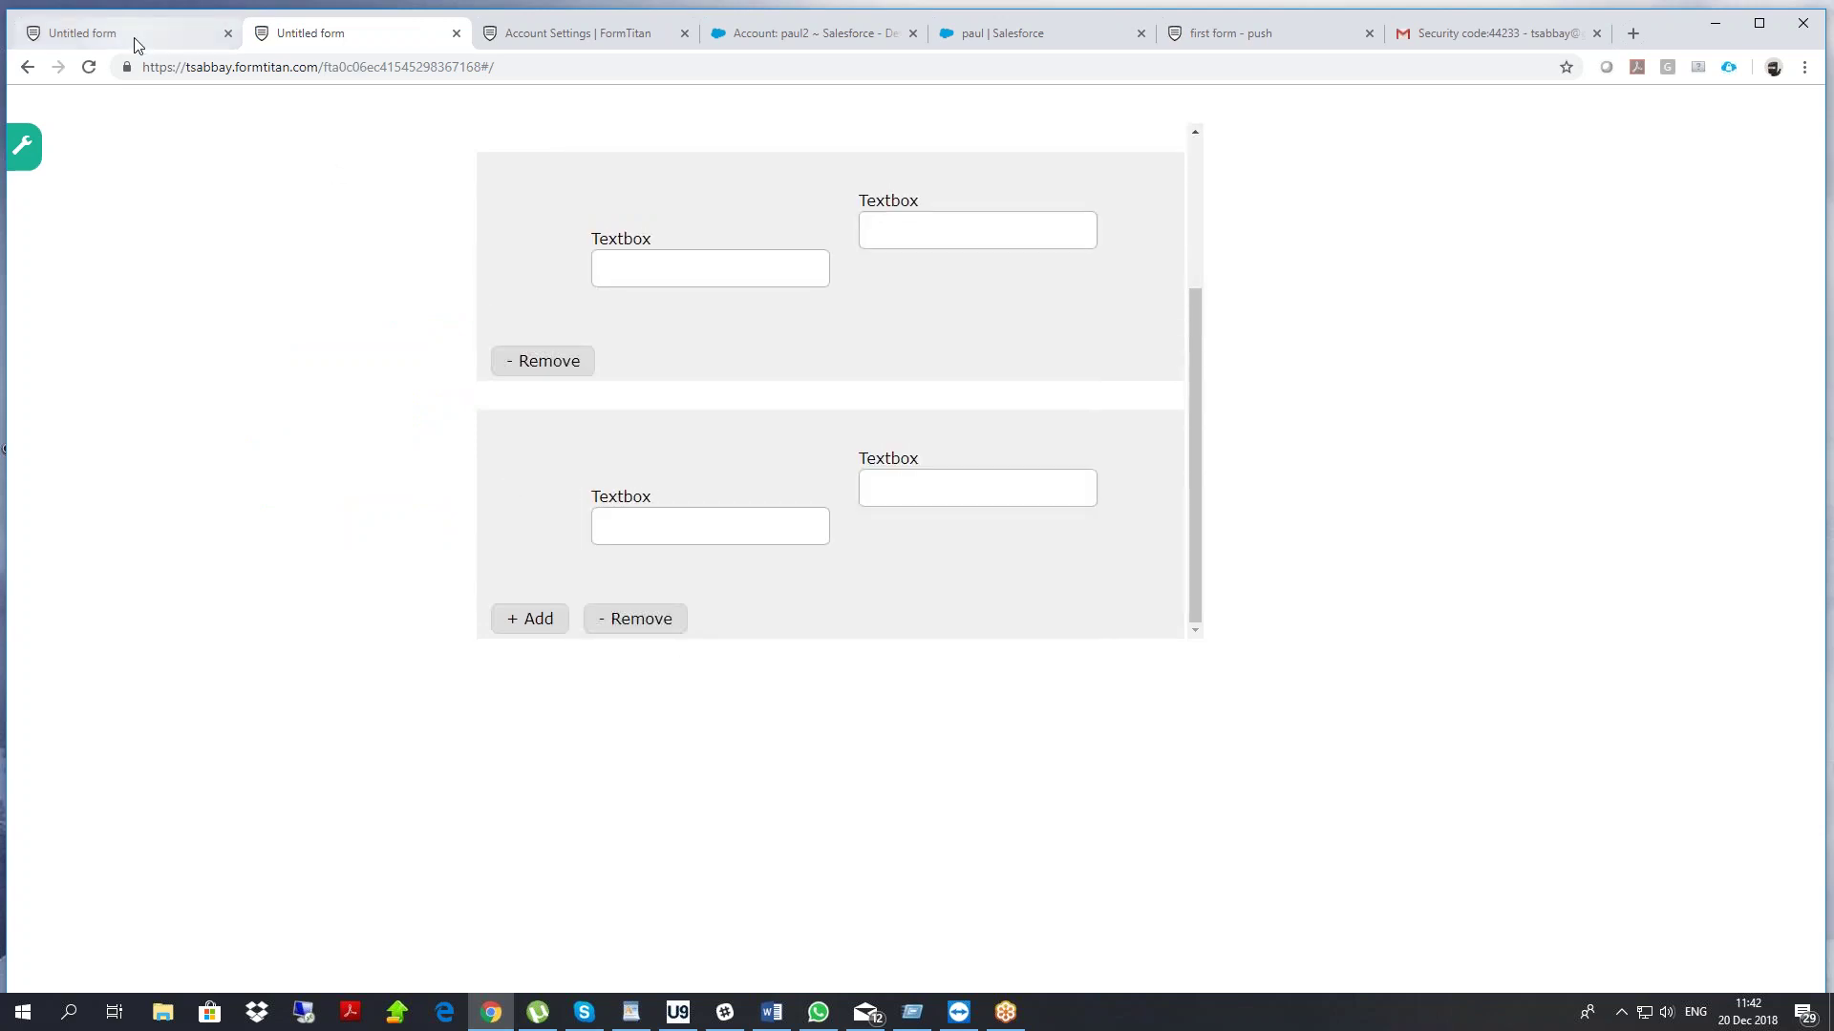
left_click(136, 38)
Move the repeatable section lower and add a Numeric field above it
left_click_drag(642, 286, 642, 363)
type("num")
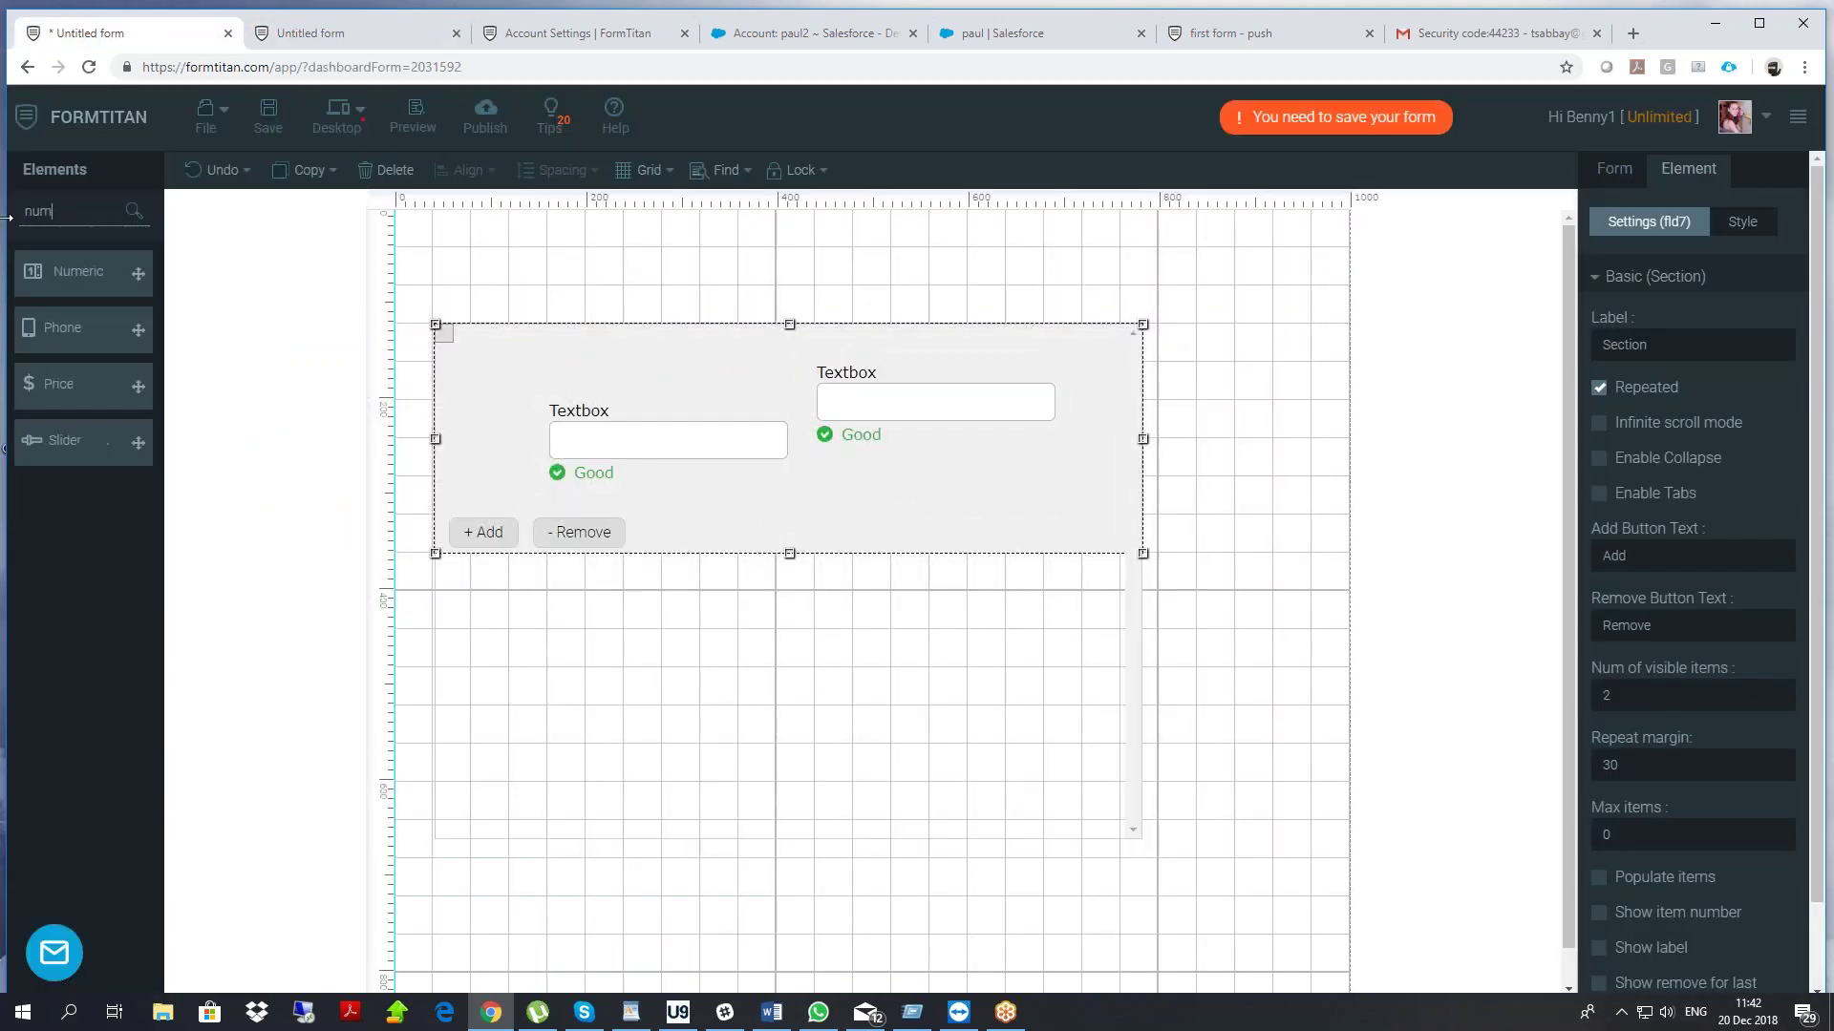
left_click_drag(86, 271, 607, 250)
Label the Numeric field 'how many cats do you have ?' and move it top-left
double_click(616, 258)
type("how many cats do you have ")
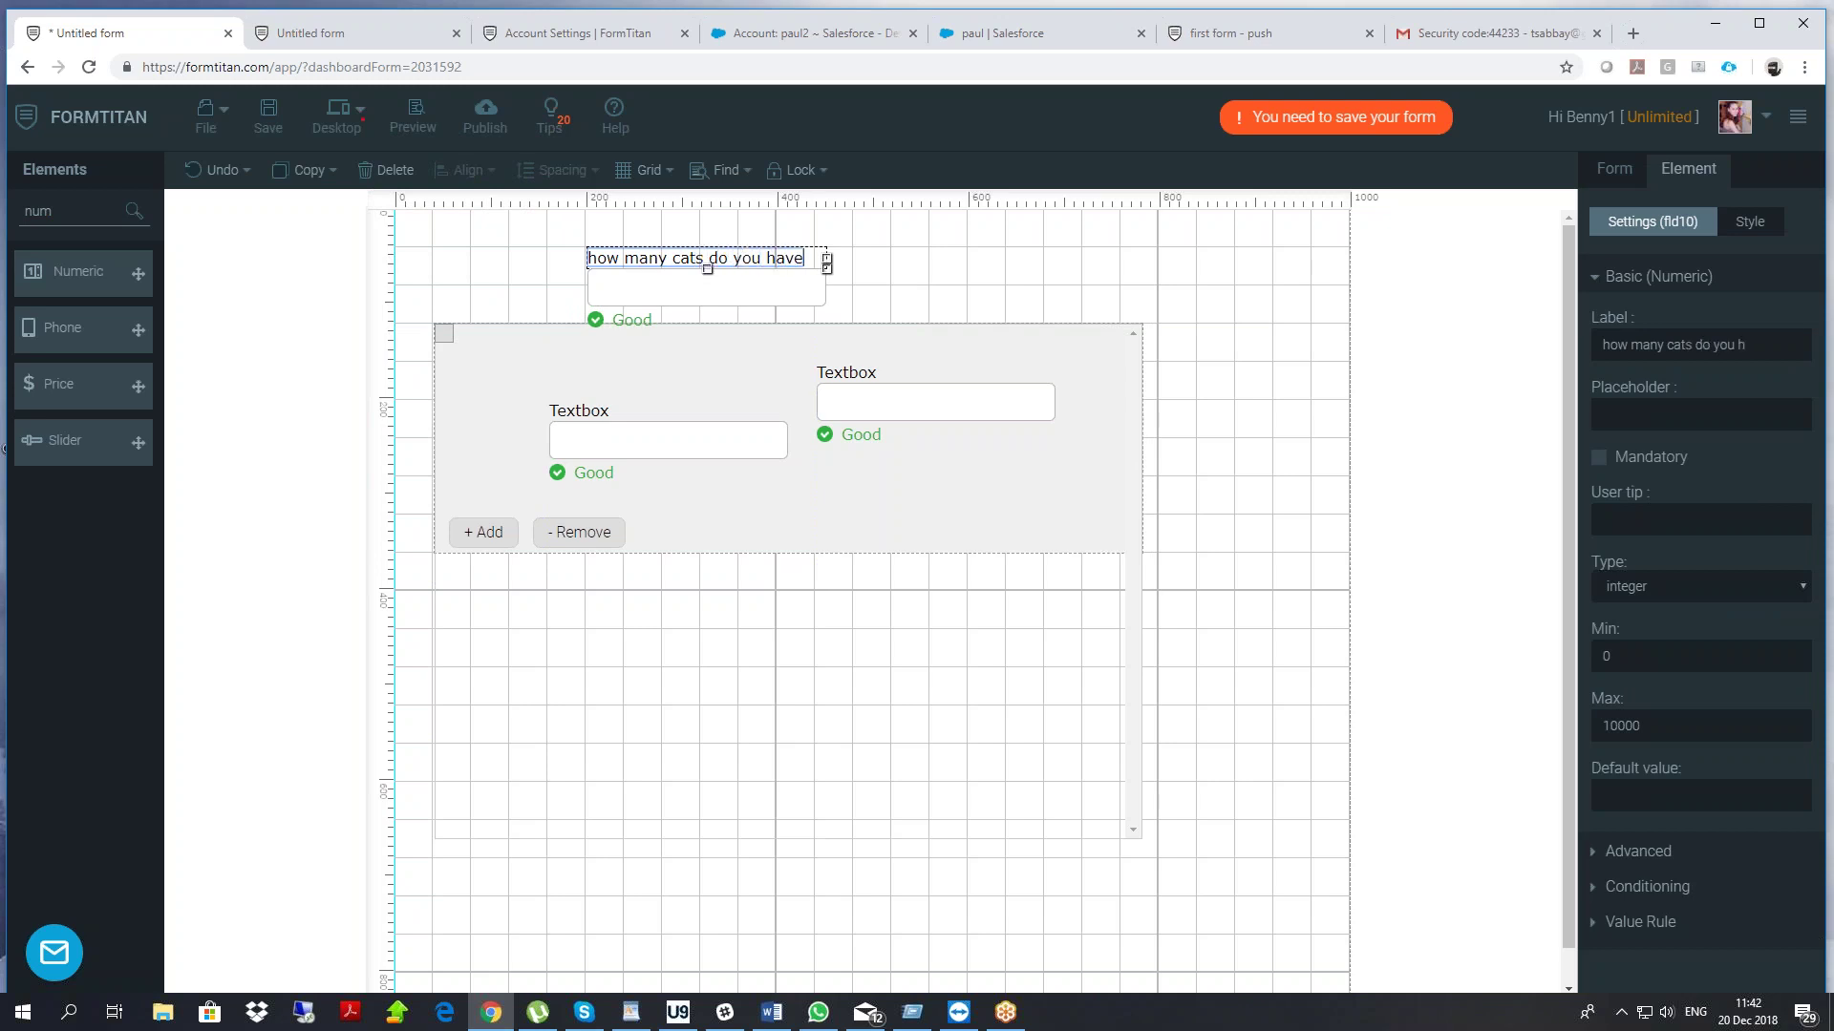
type("?")
left_click(918, 313)
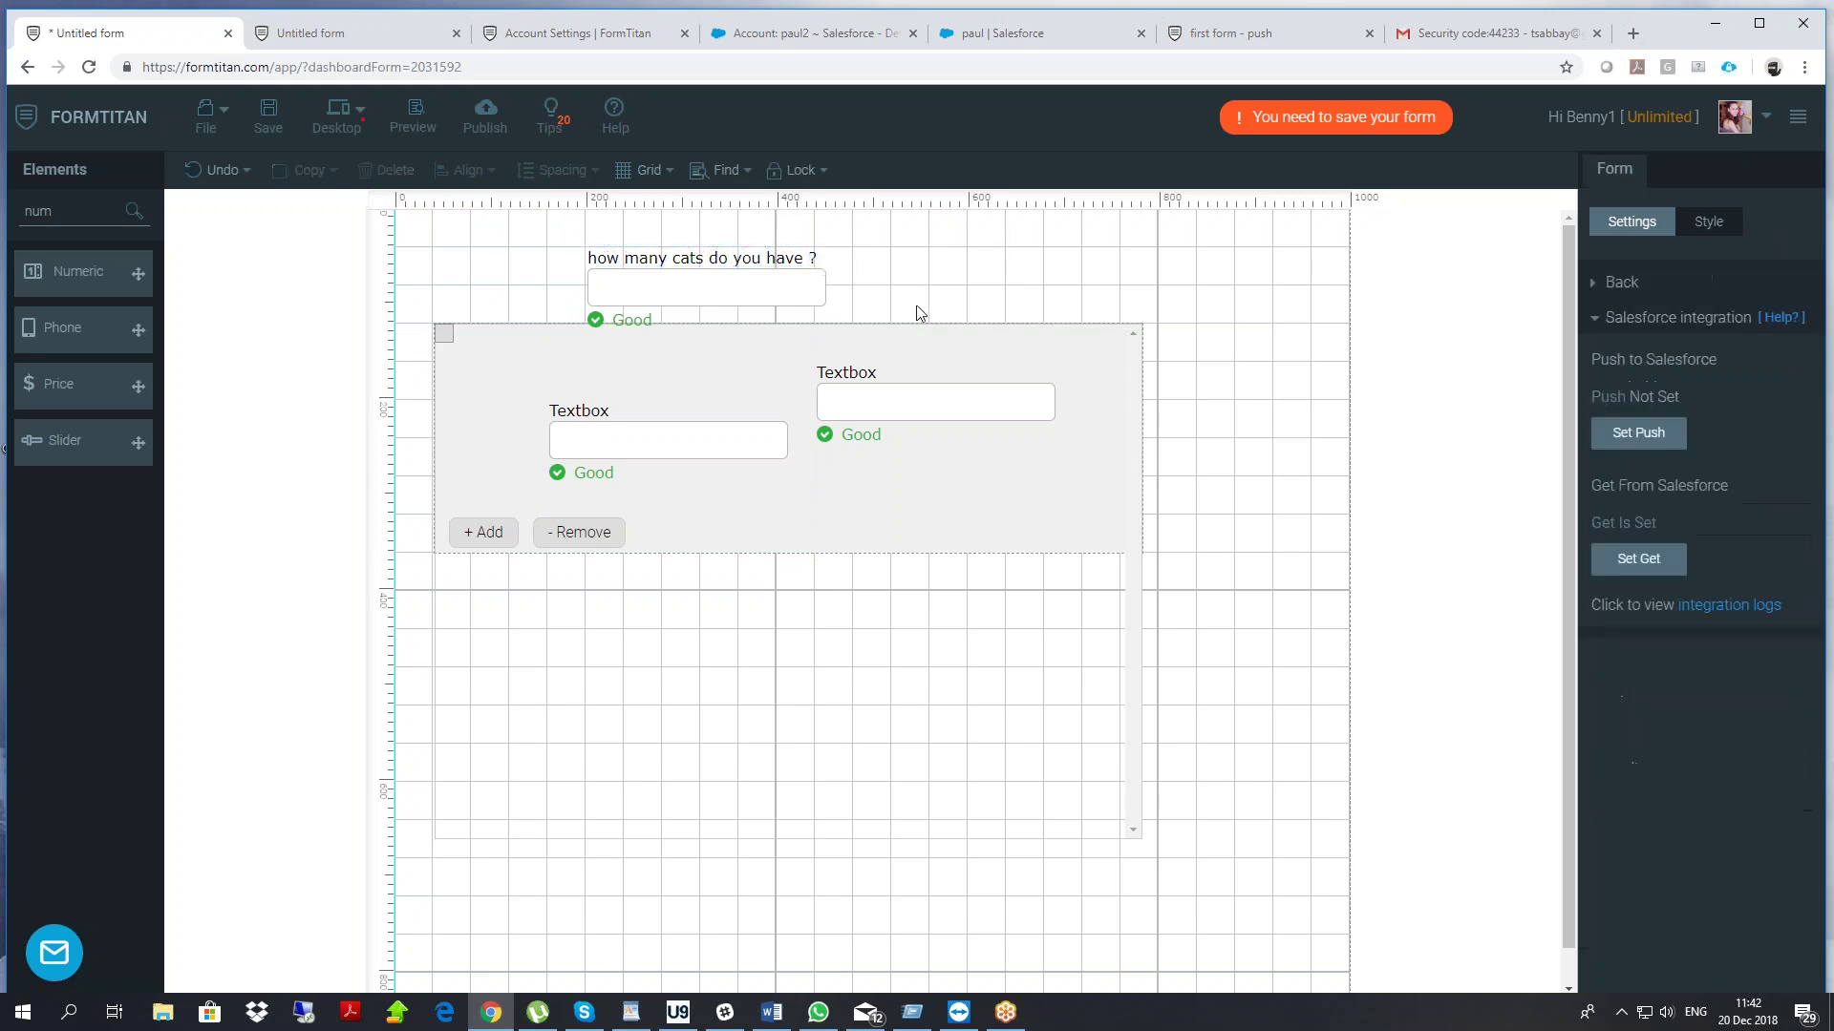
left_click(778, 299)
left_click_drag(773, 299, 620, 260)
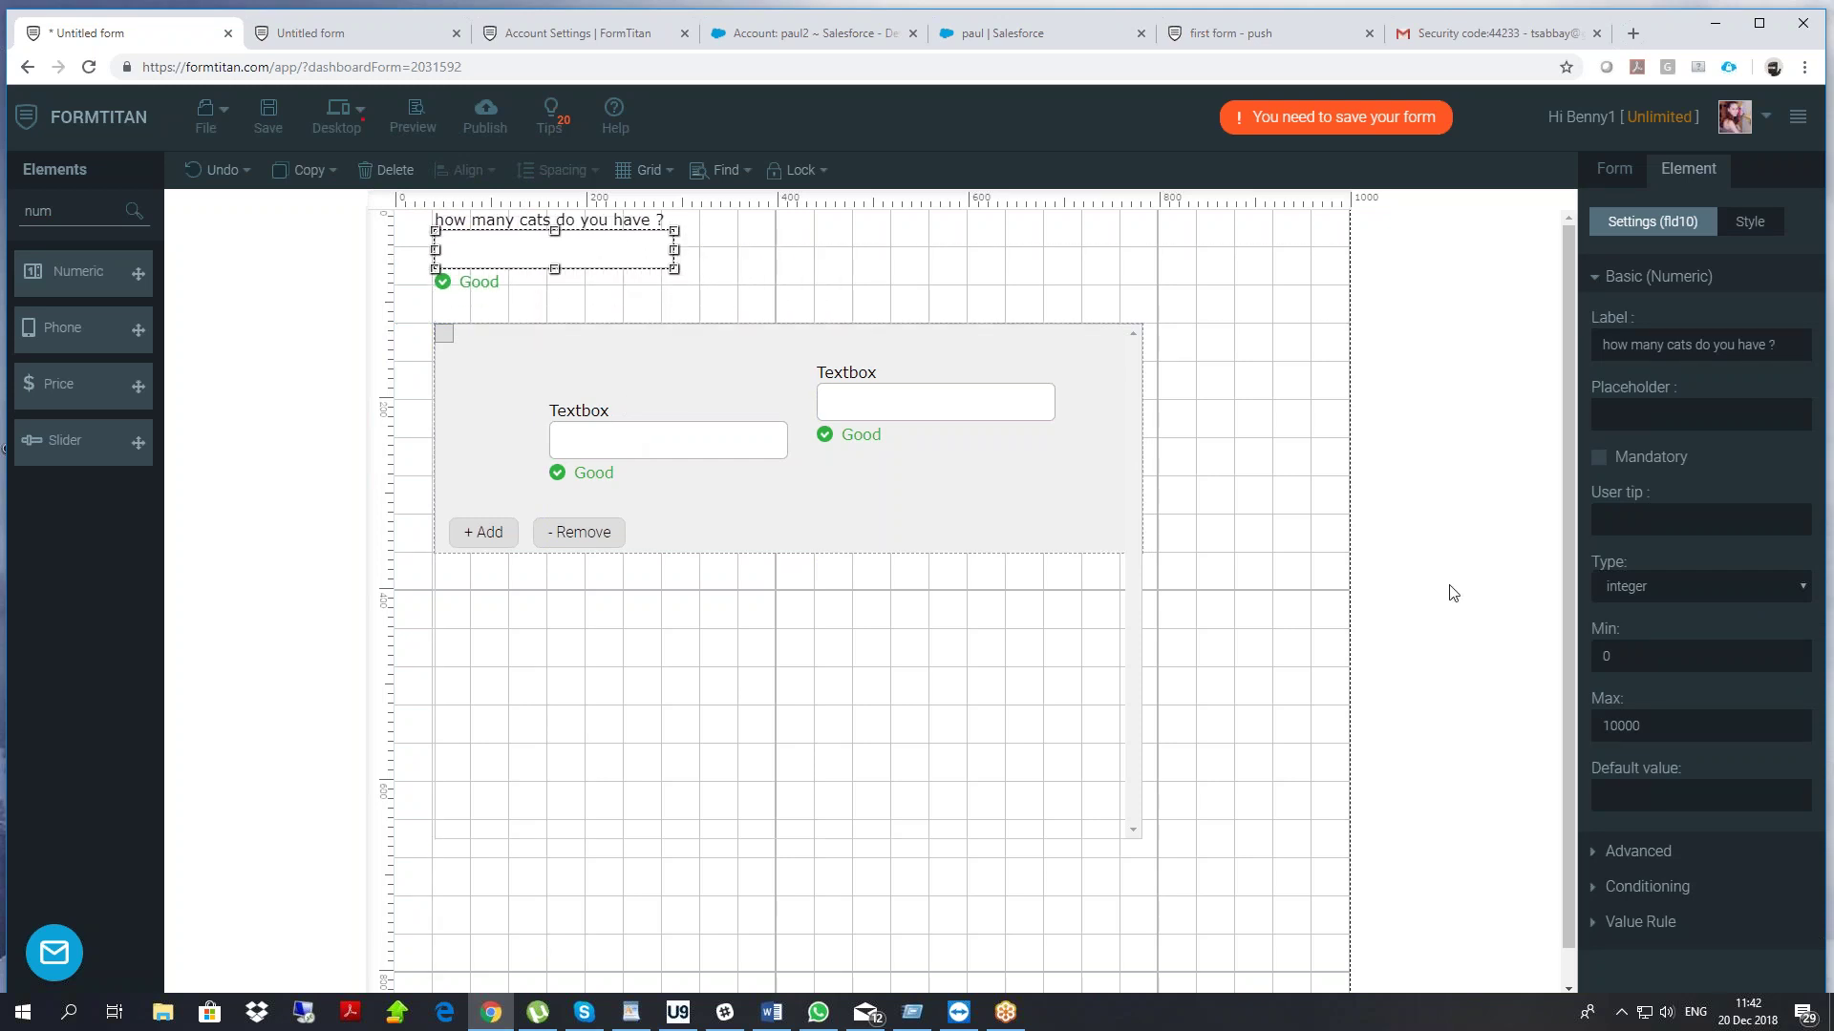
left_click(1639, 887)
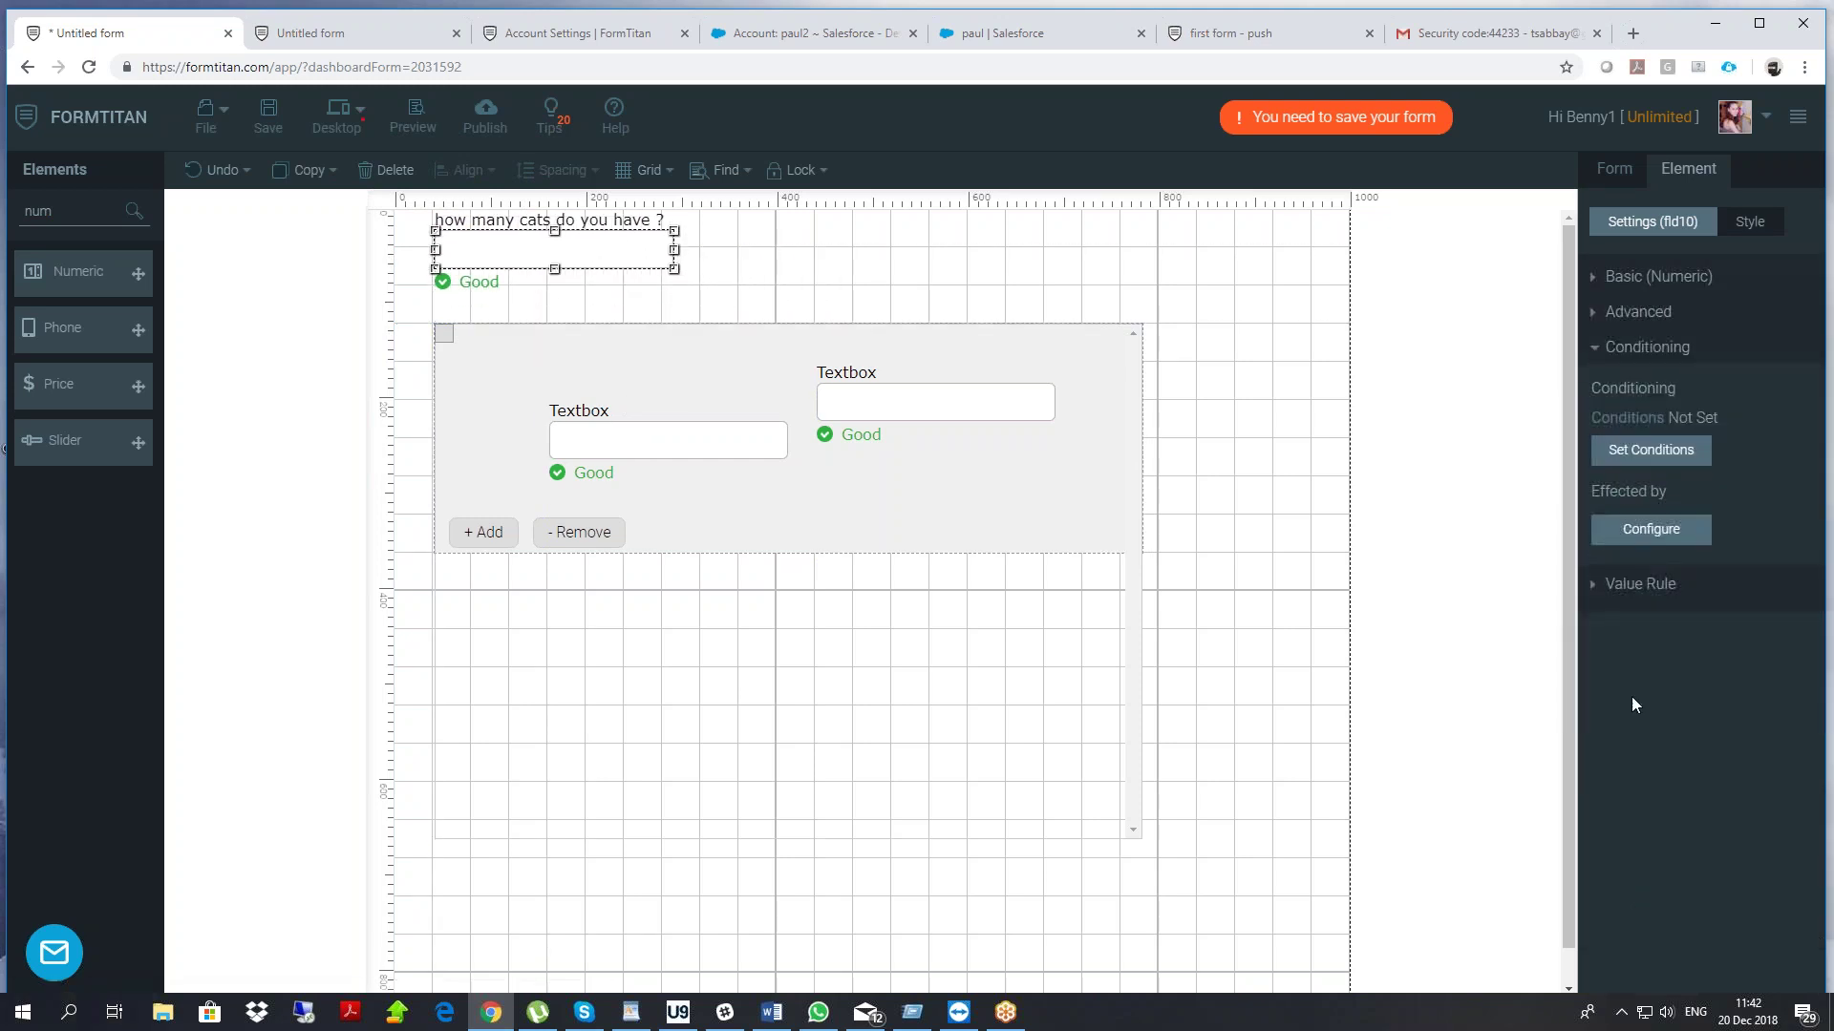
Start a condition rule on the cats question using the Is not empty comparison
left_click(1654, 451)
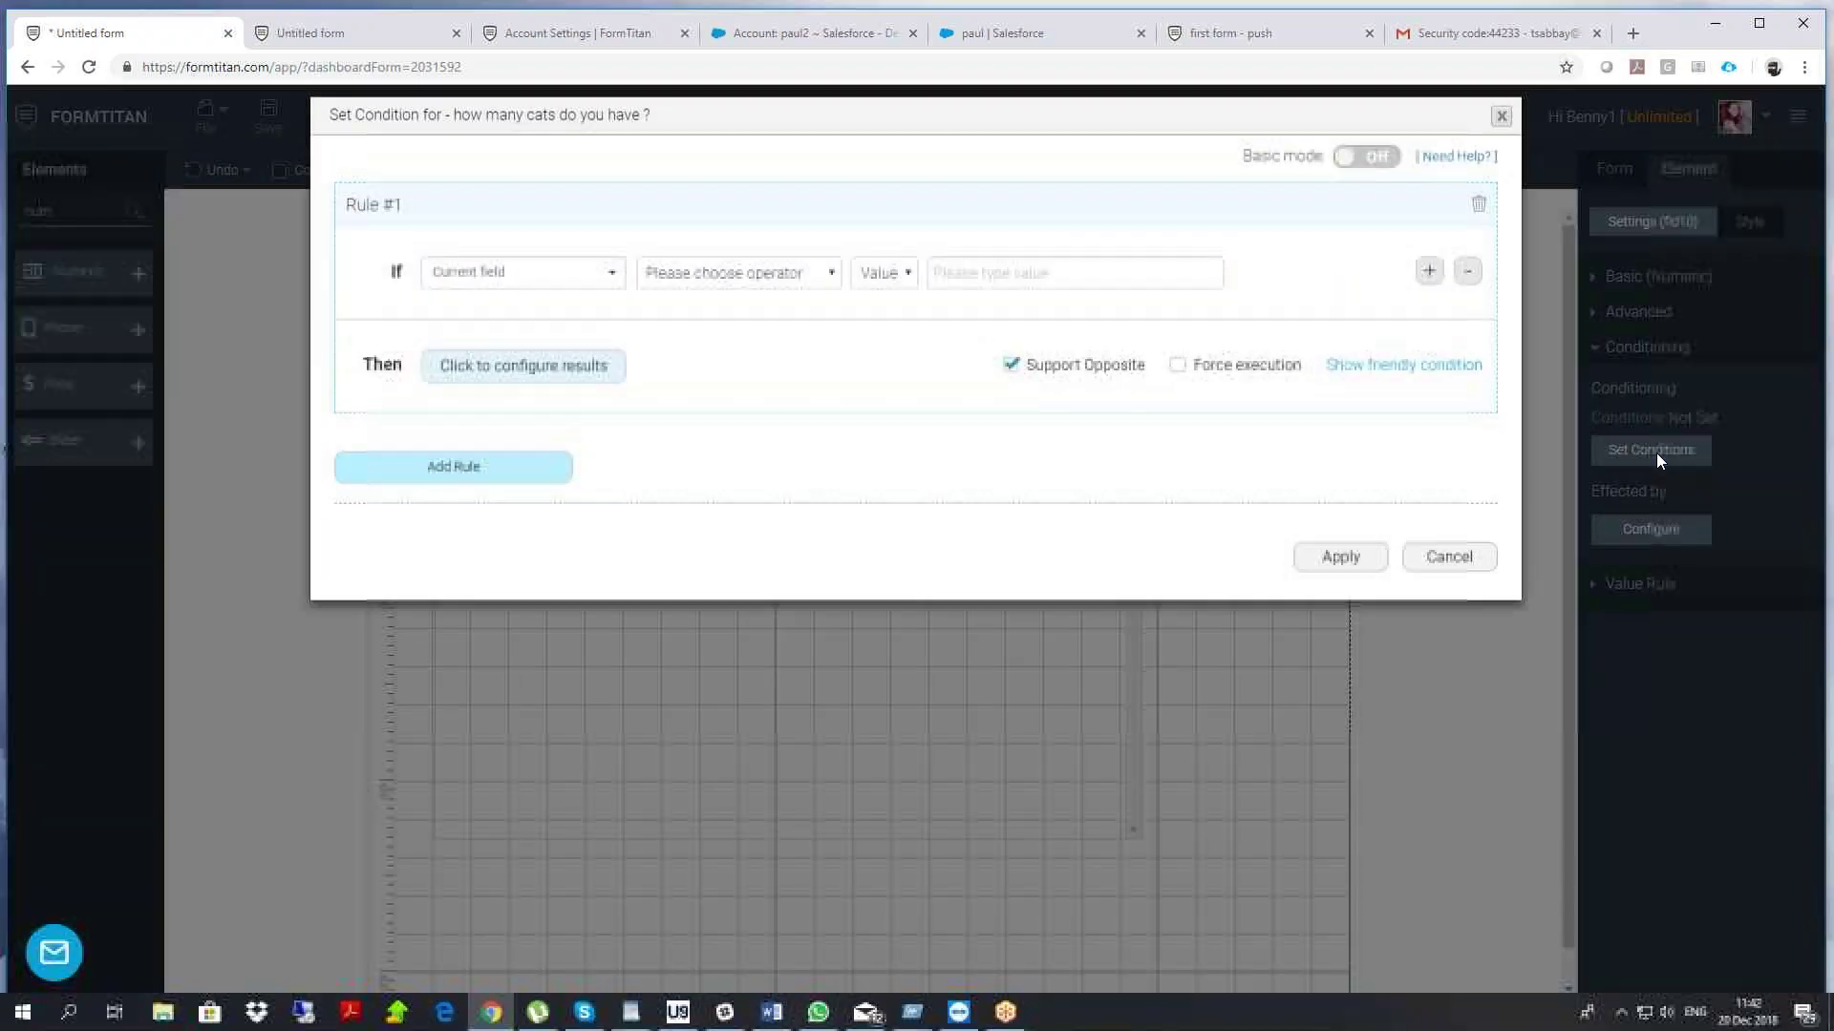
left_click(671, 293)
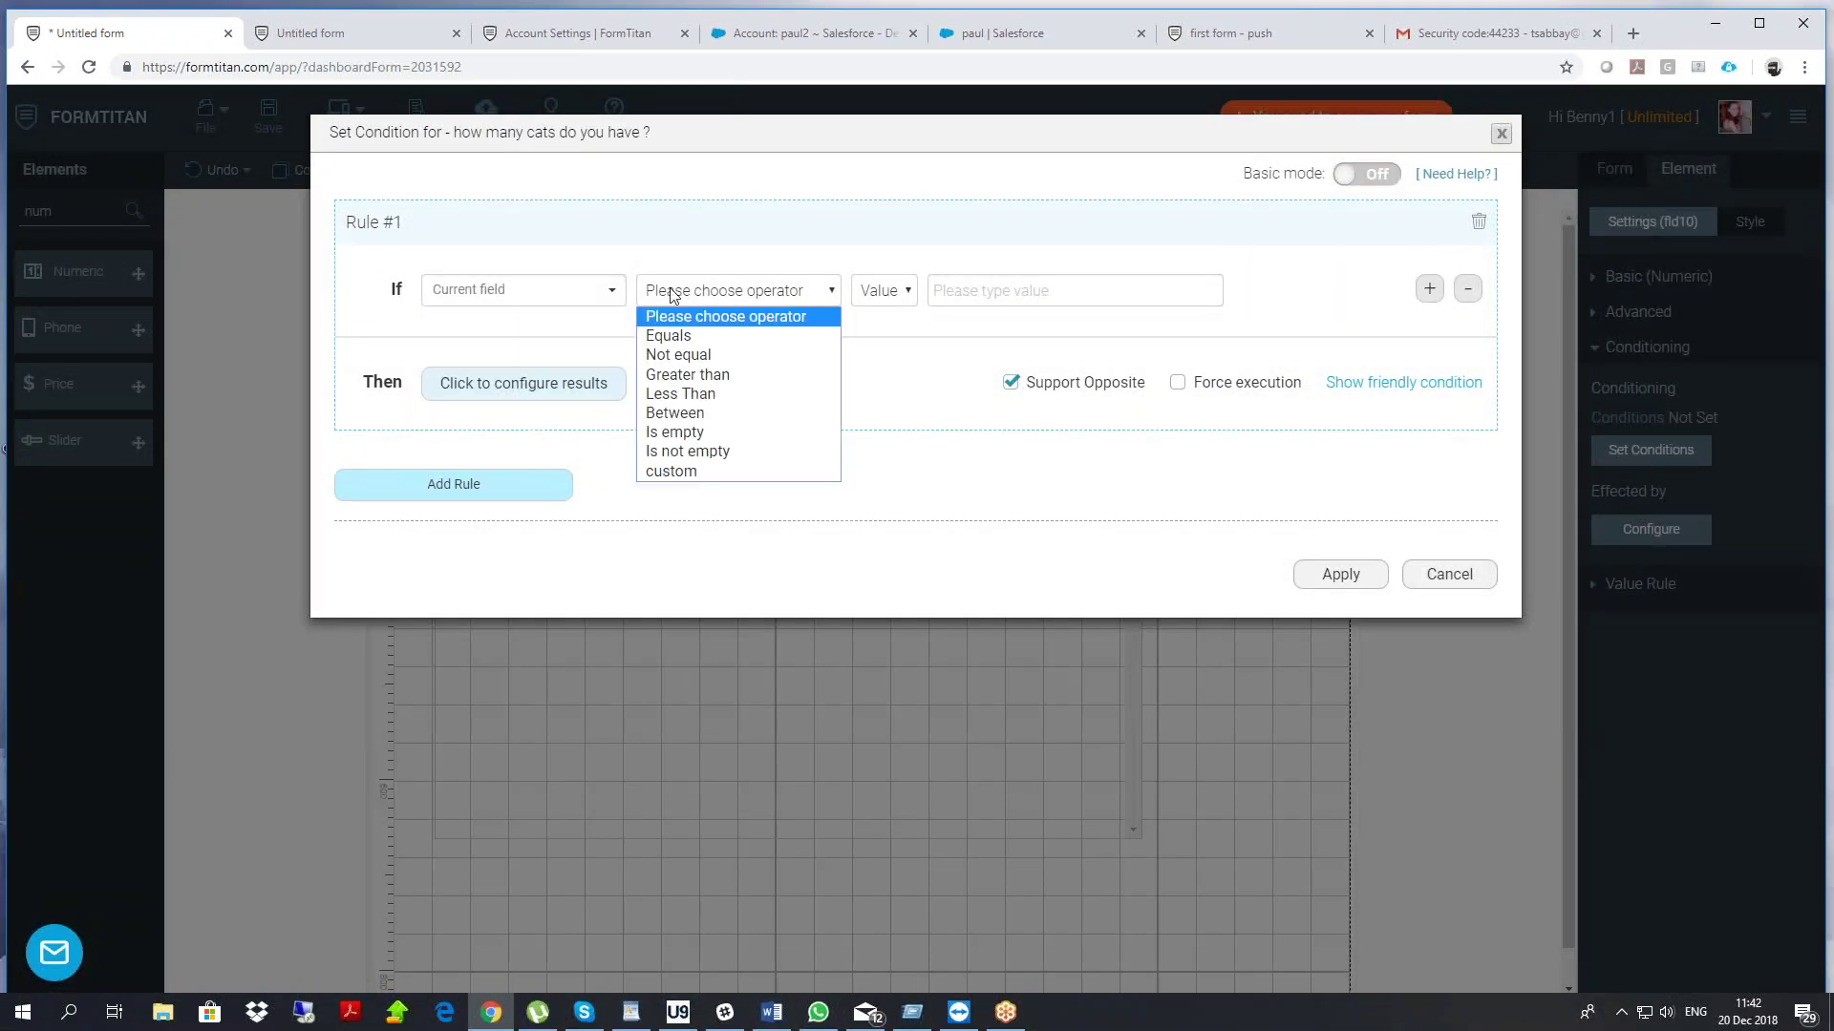
left_click(701, 451)
left_click(560, 384)
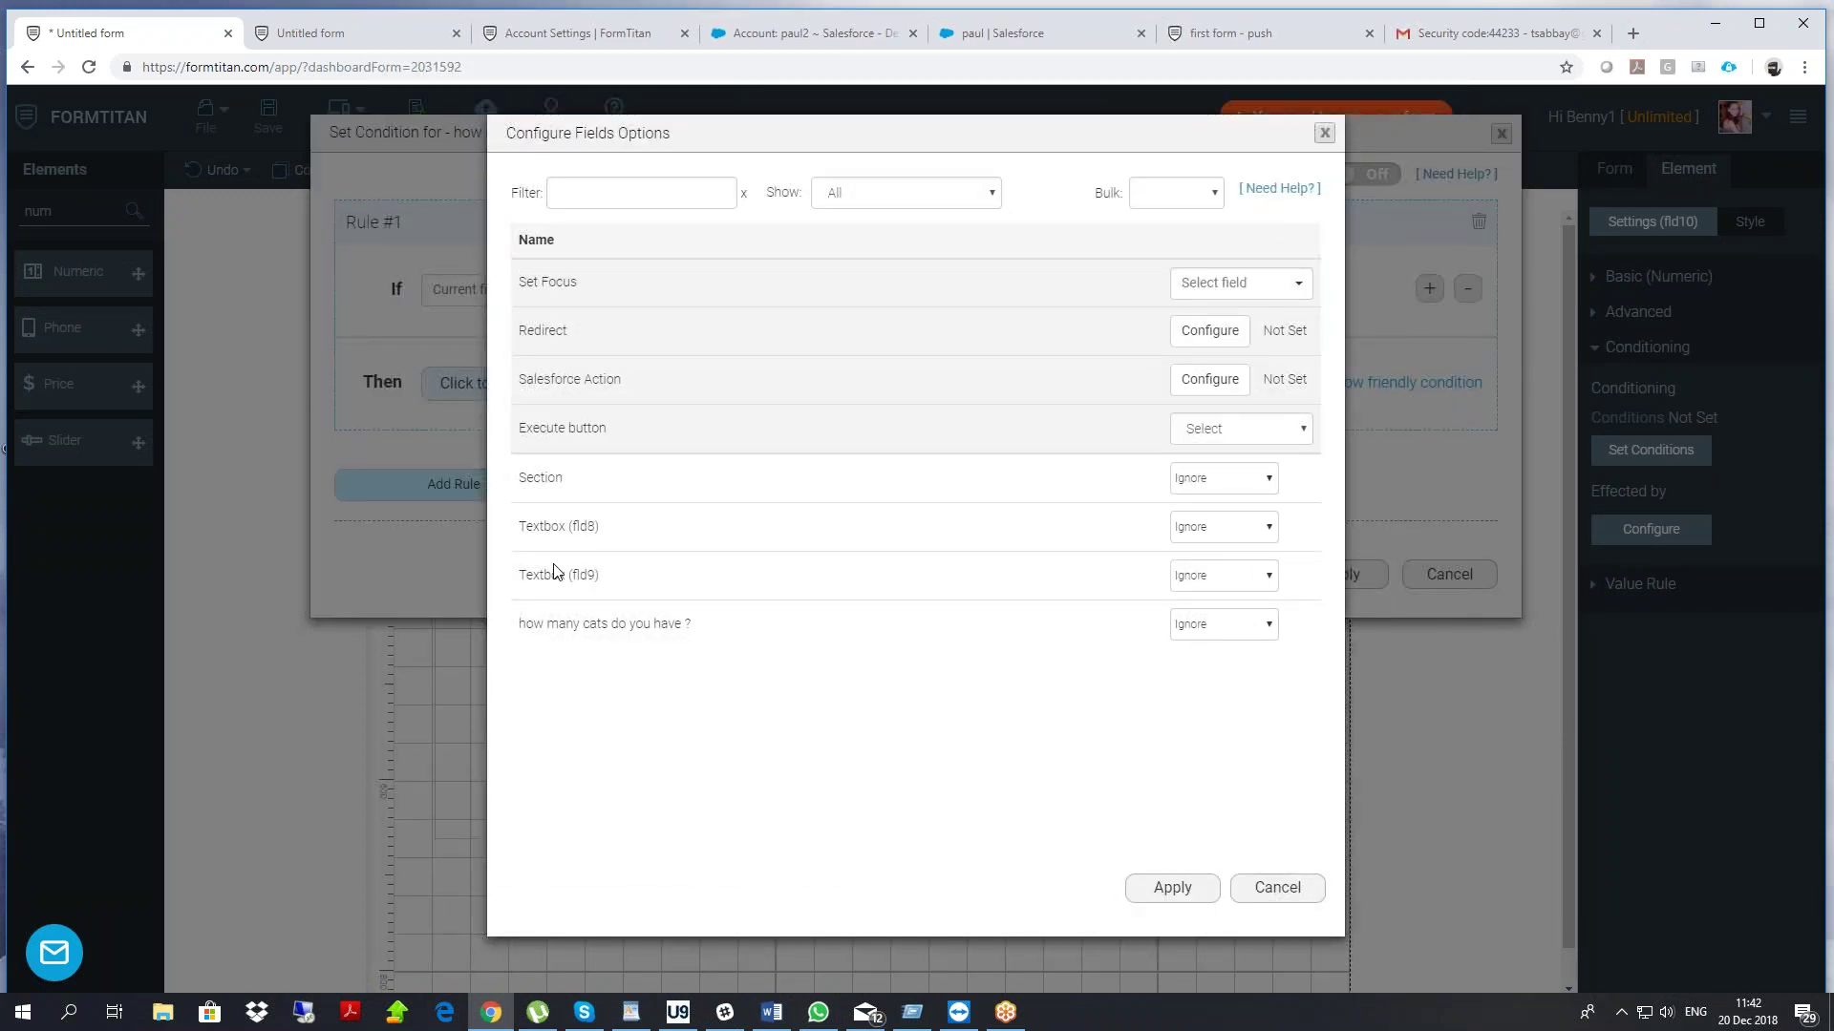
left_click_drag(532, 623, 691, 625)
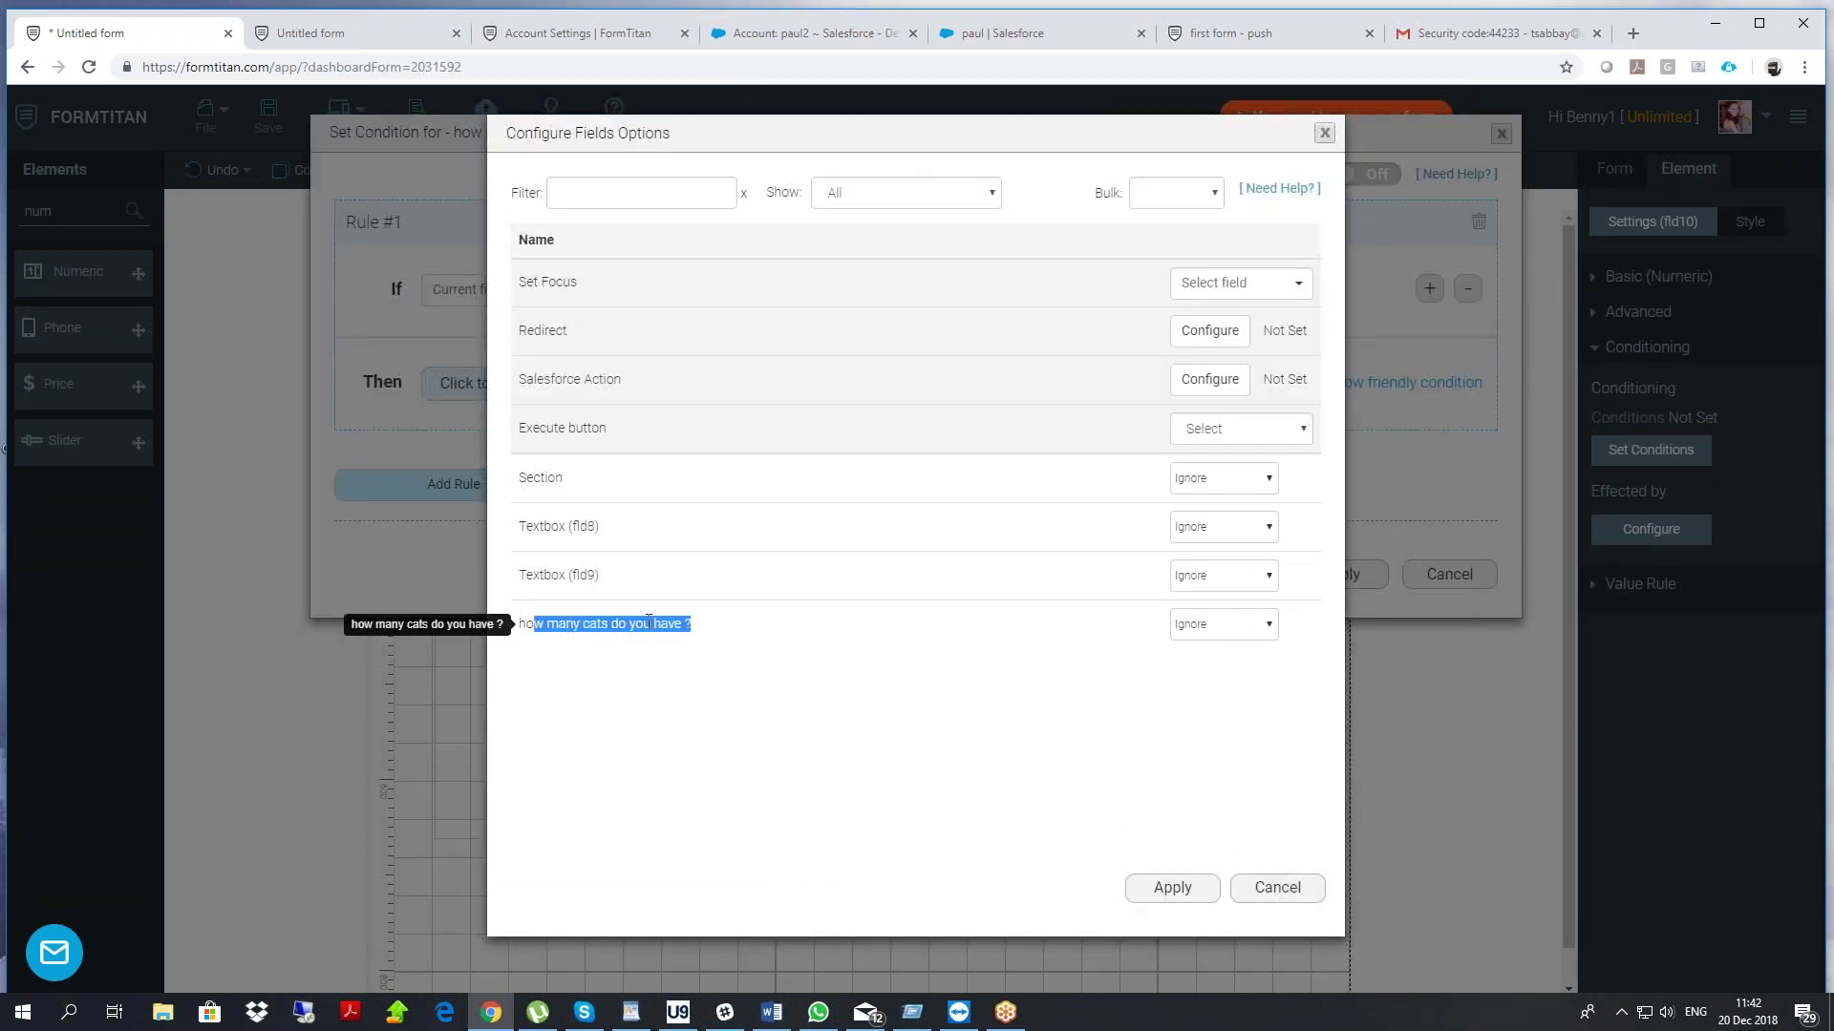
left_click_drag(527, 477, 563, 479)
Have the condition Set Items on the Section from the cats answer, apply, and save
left_click(1208, 478)
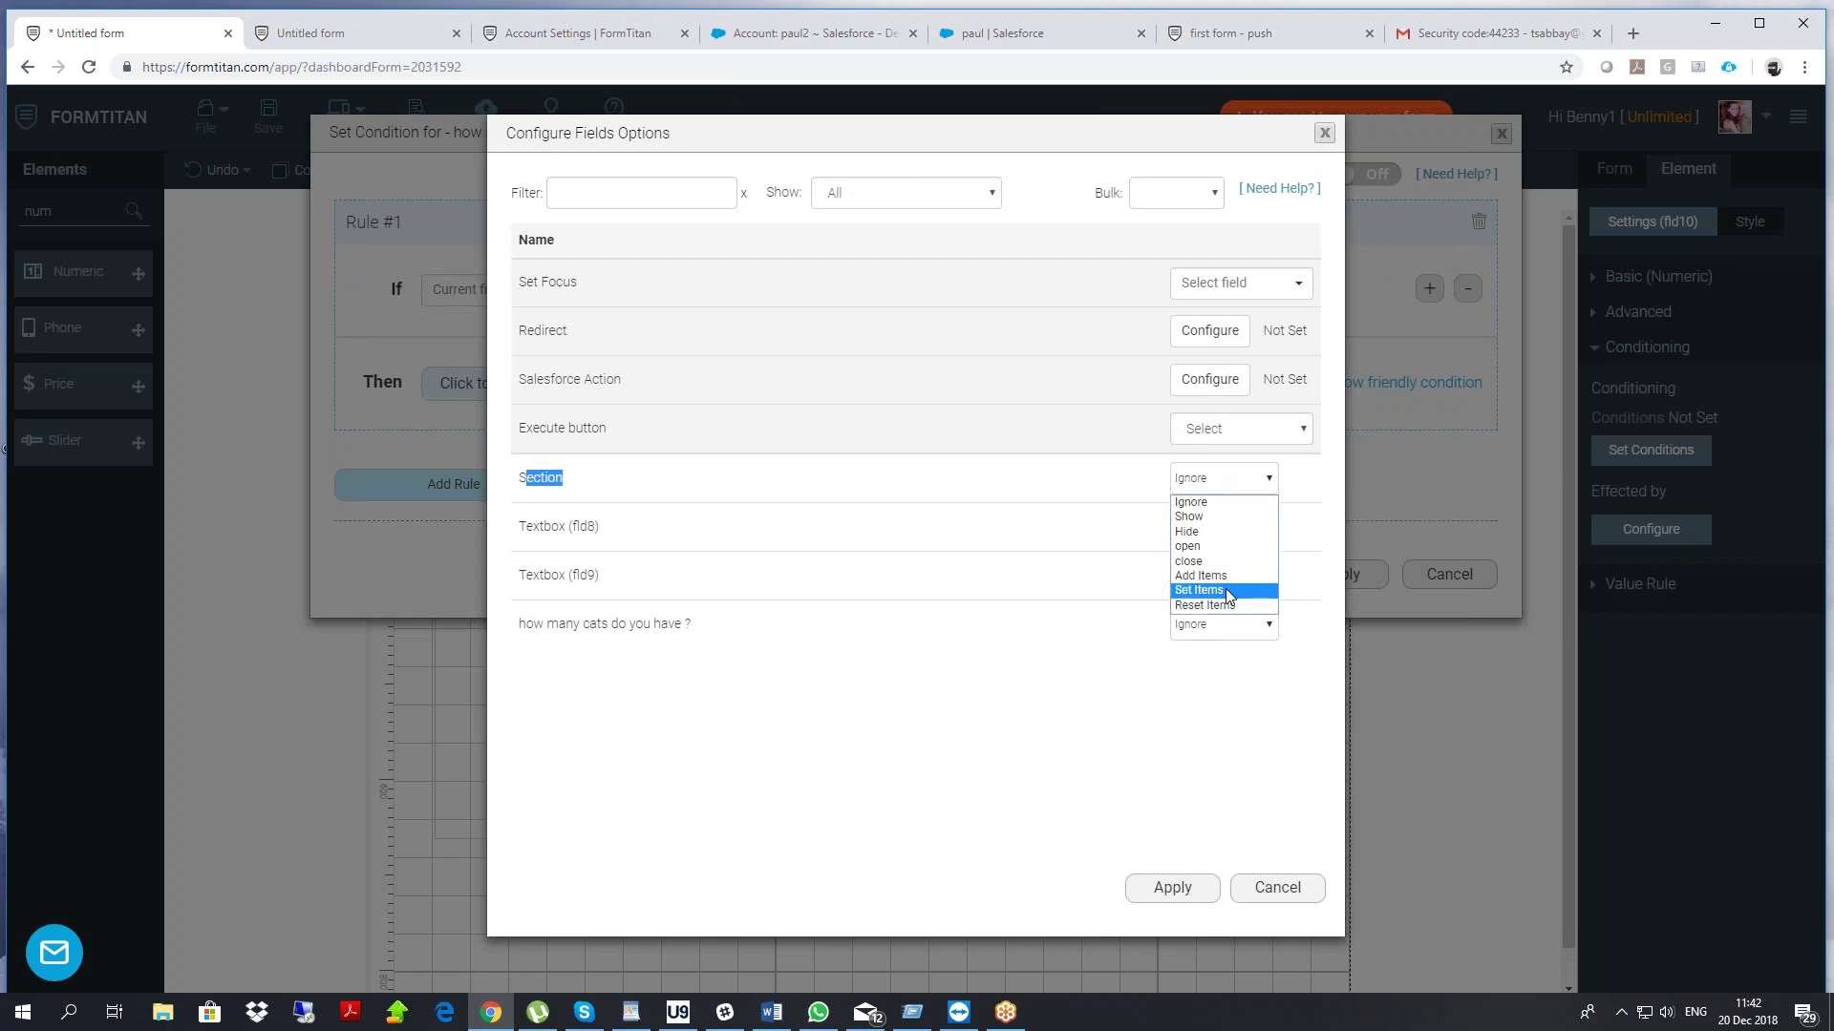
left_click(1226, 591)
left_click(1172, 480)
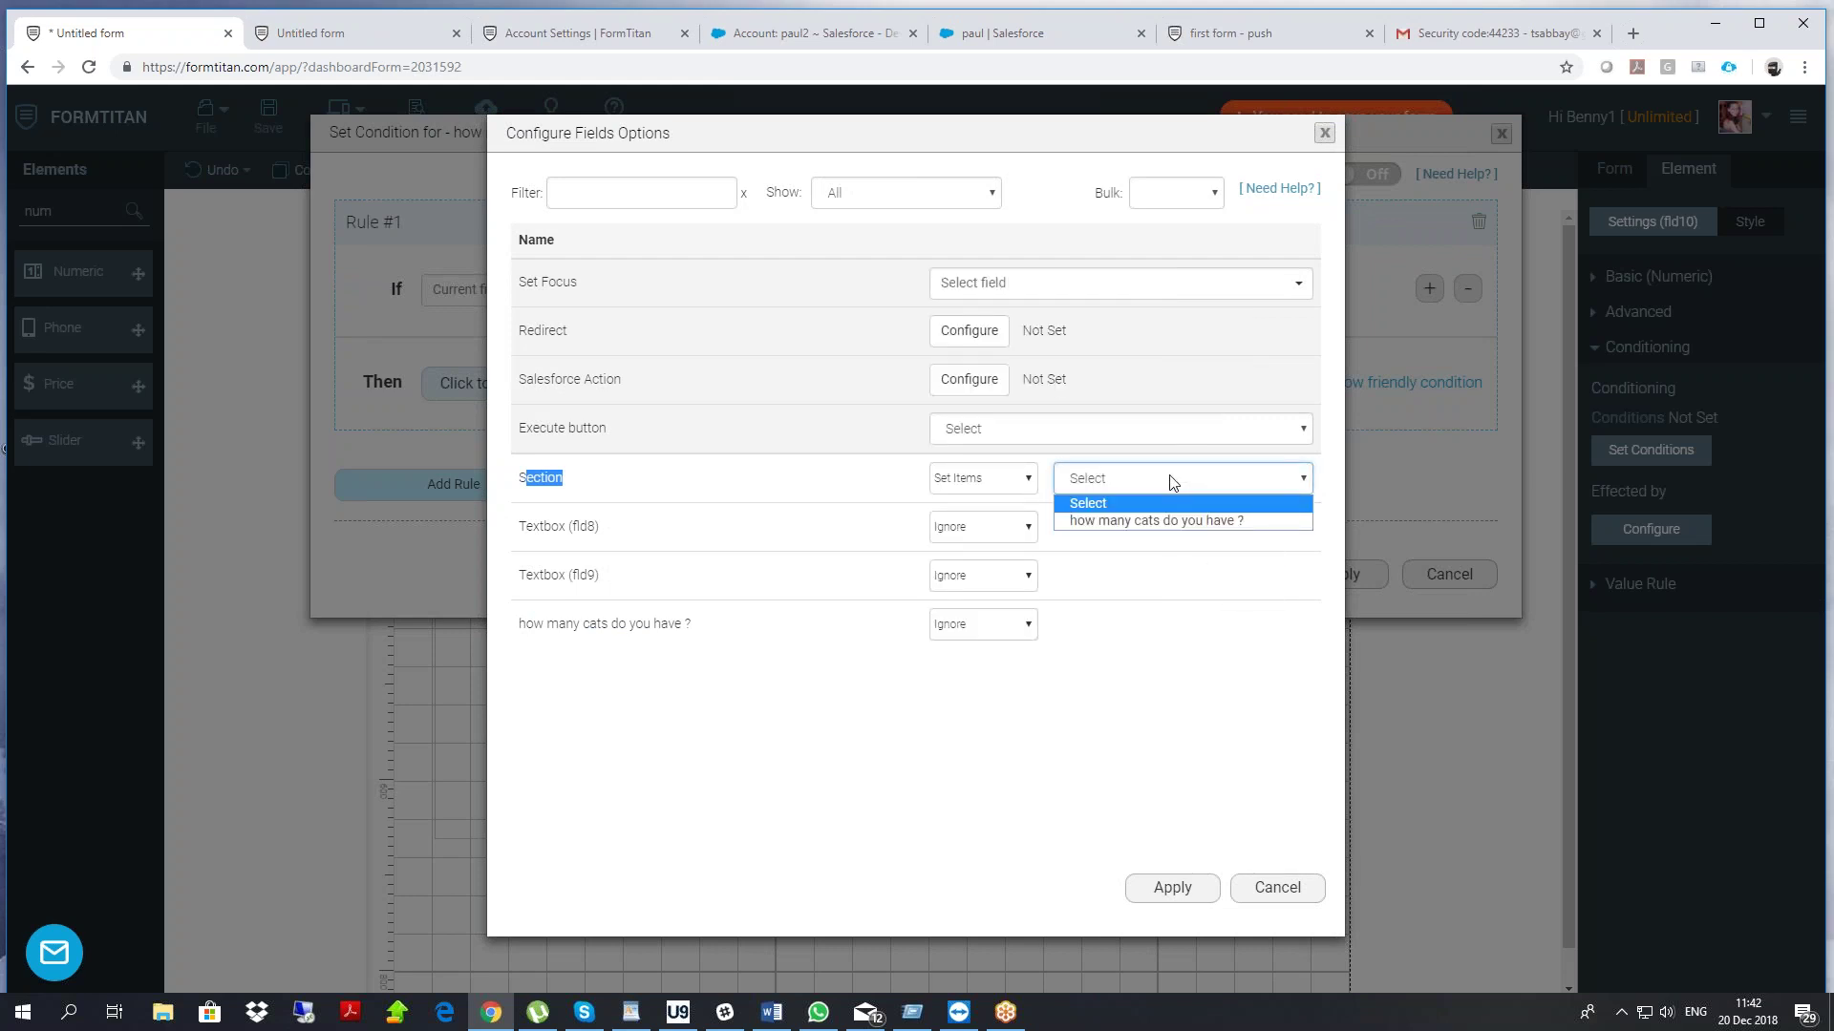
left_click(1157, 522)
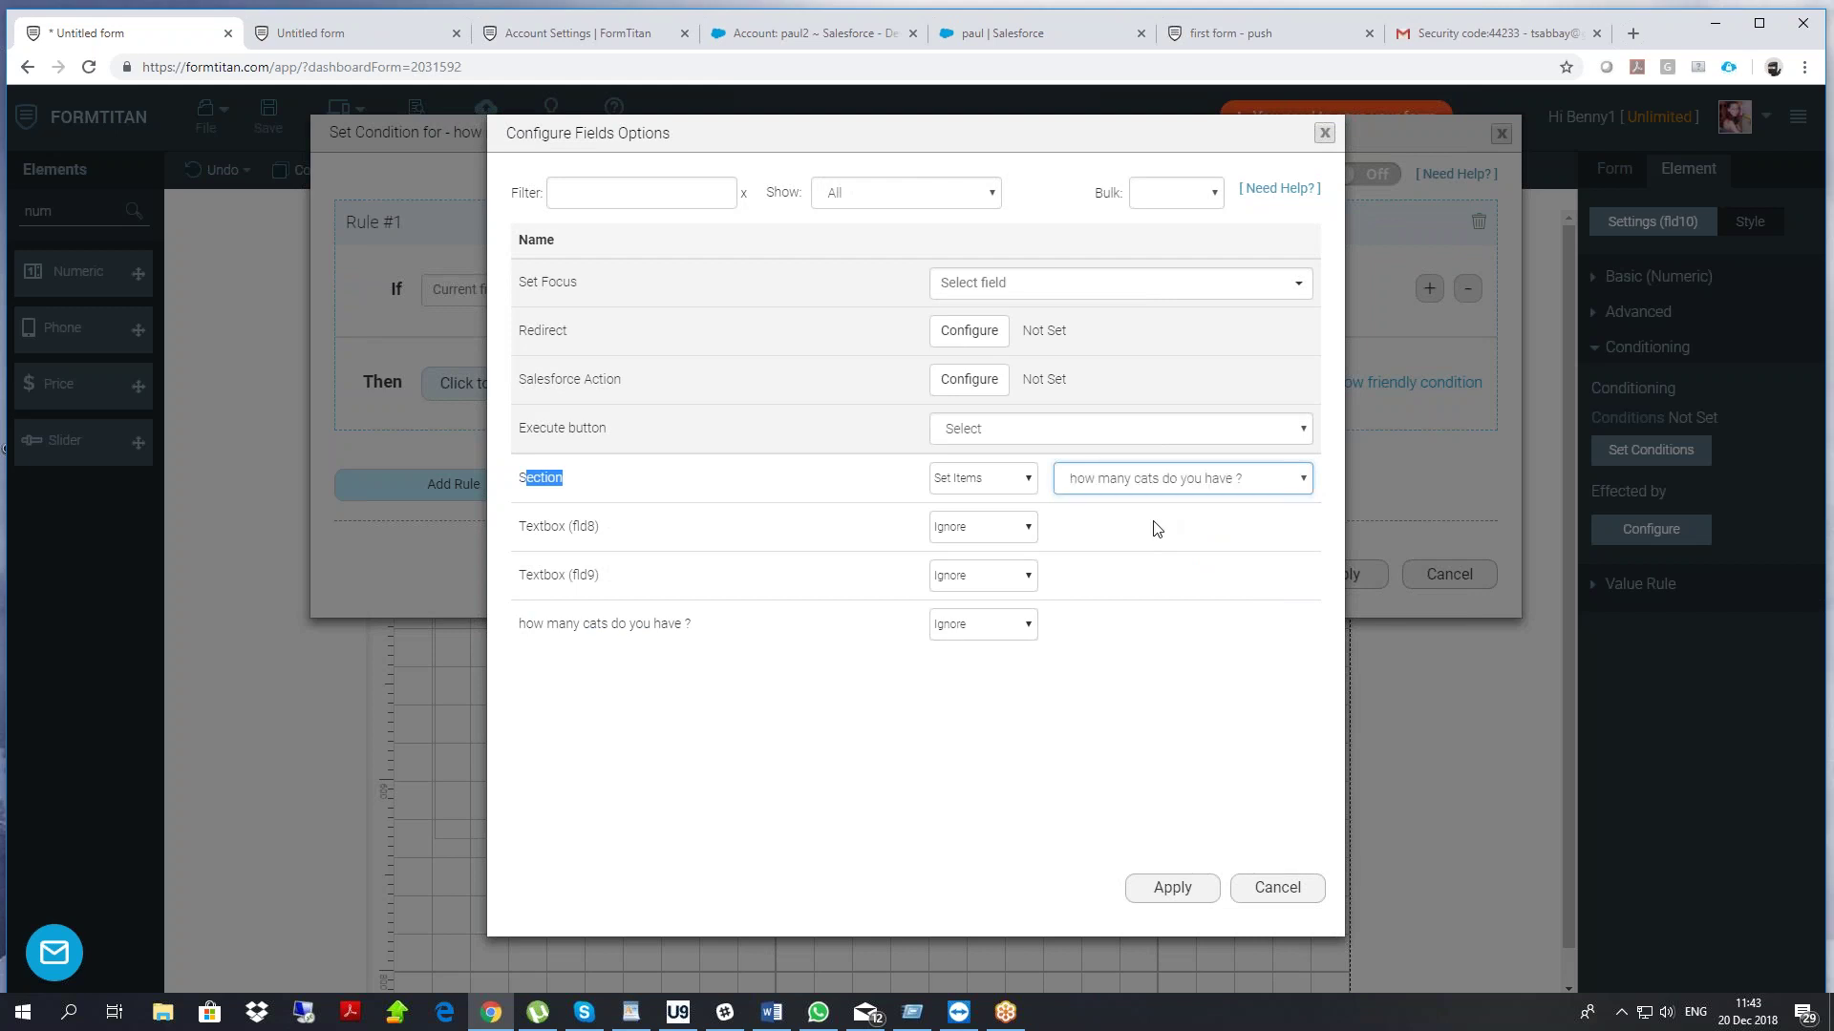
left_click(1172, 888)
left_click(1339, 574)
left_click(268, 116)
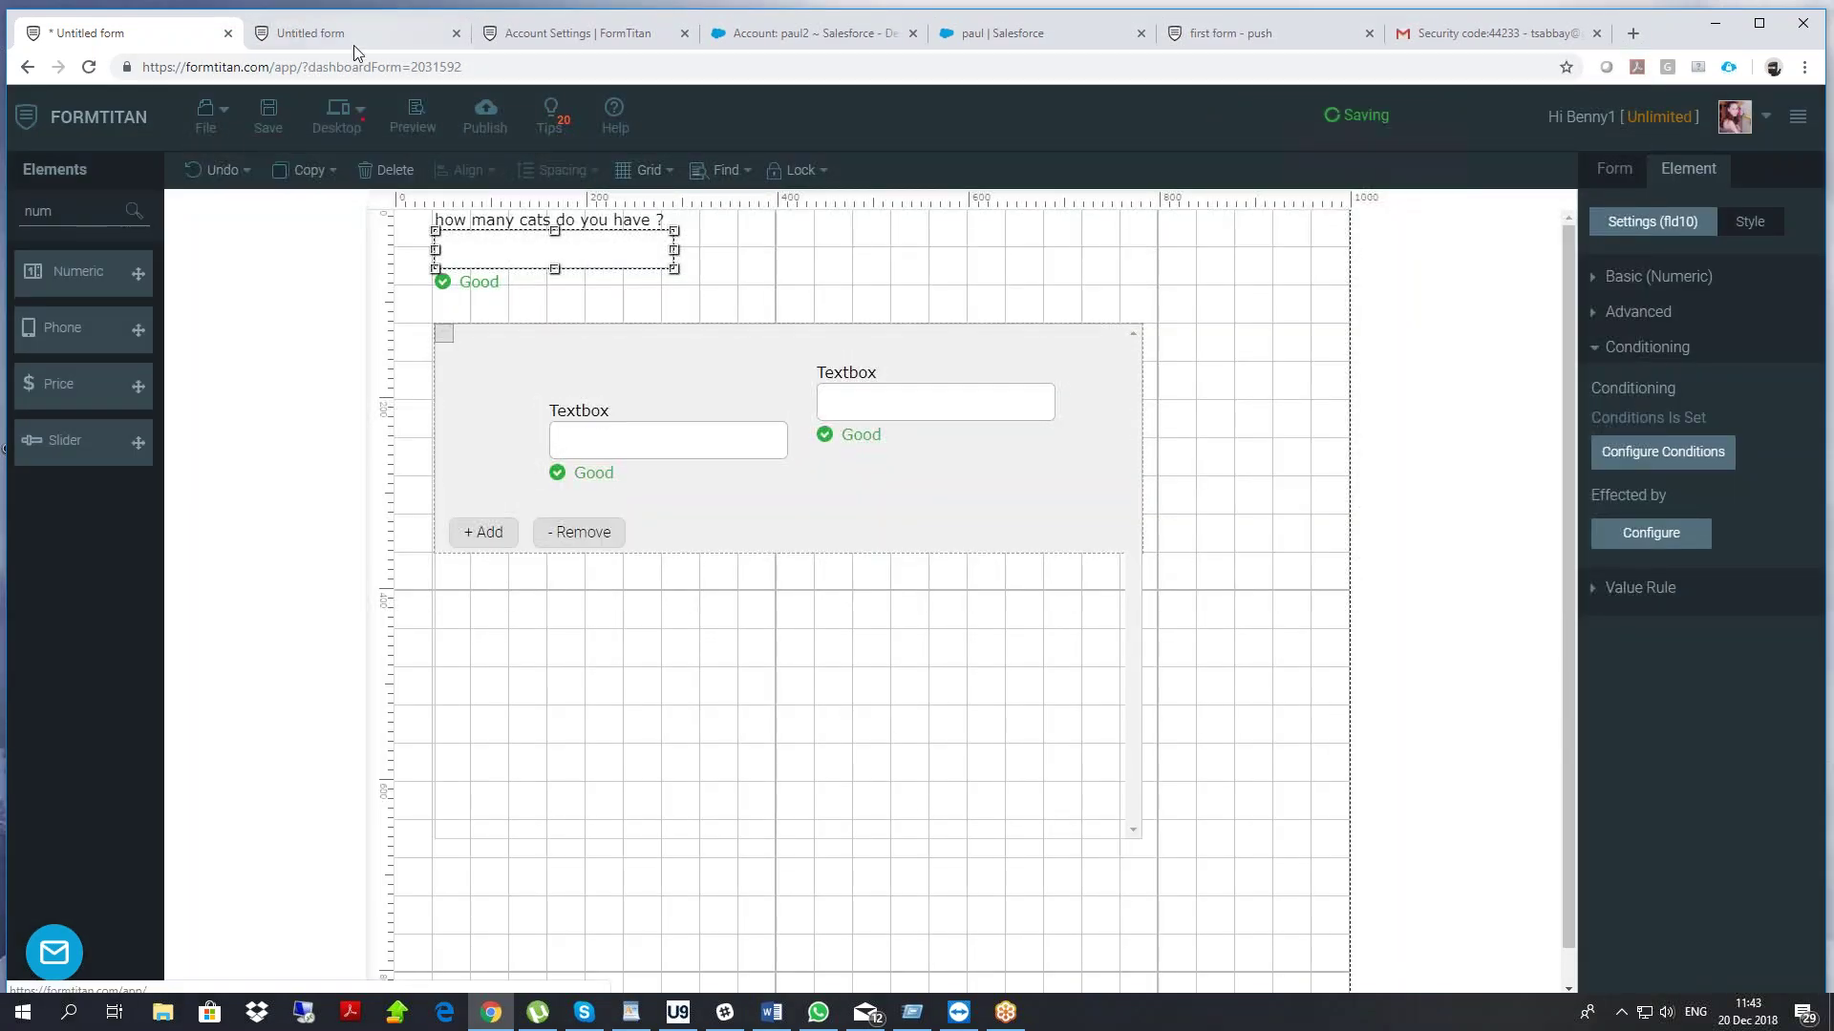
left_click(315, 35)
right_click(307, 151)
left_click(372, 210)
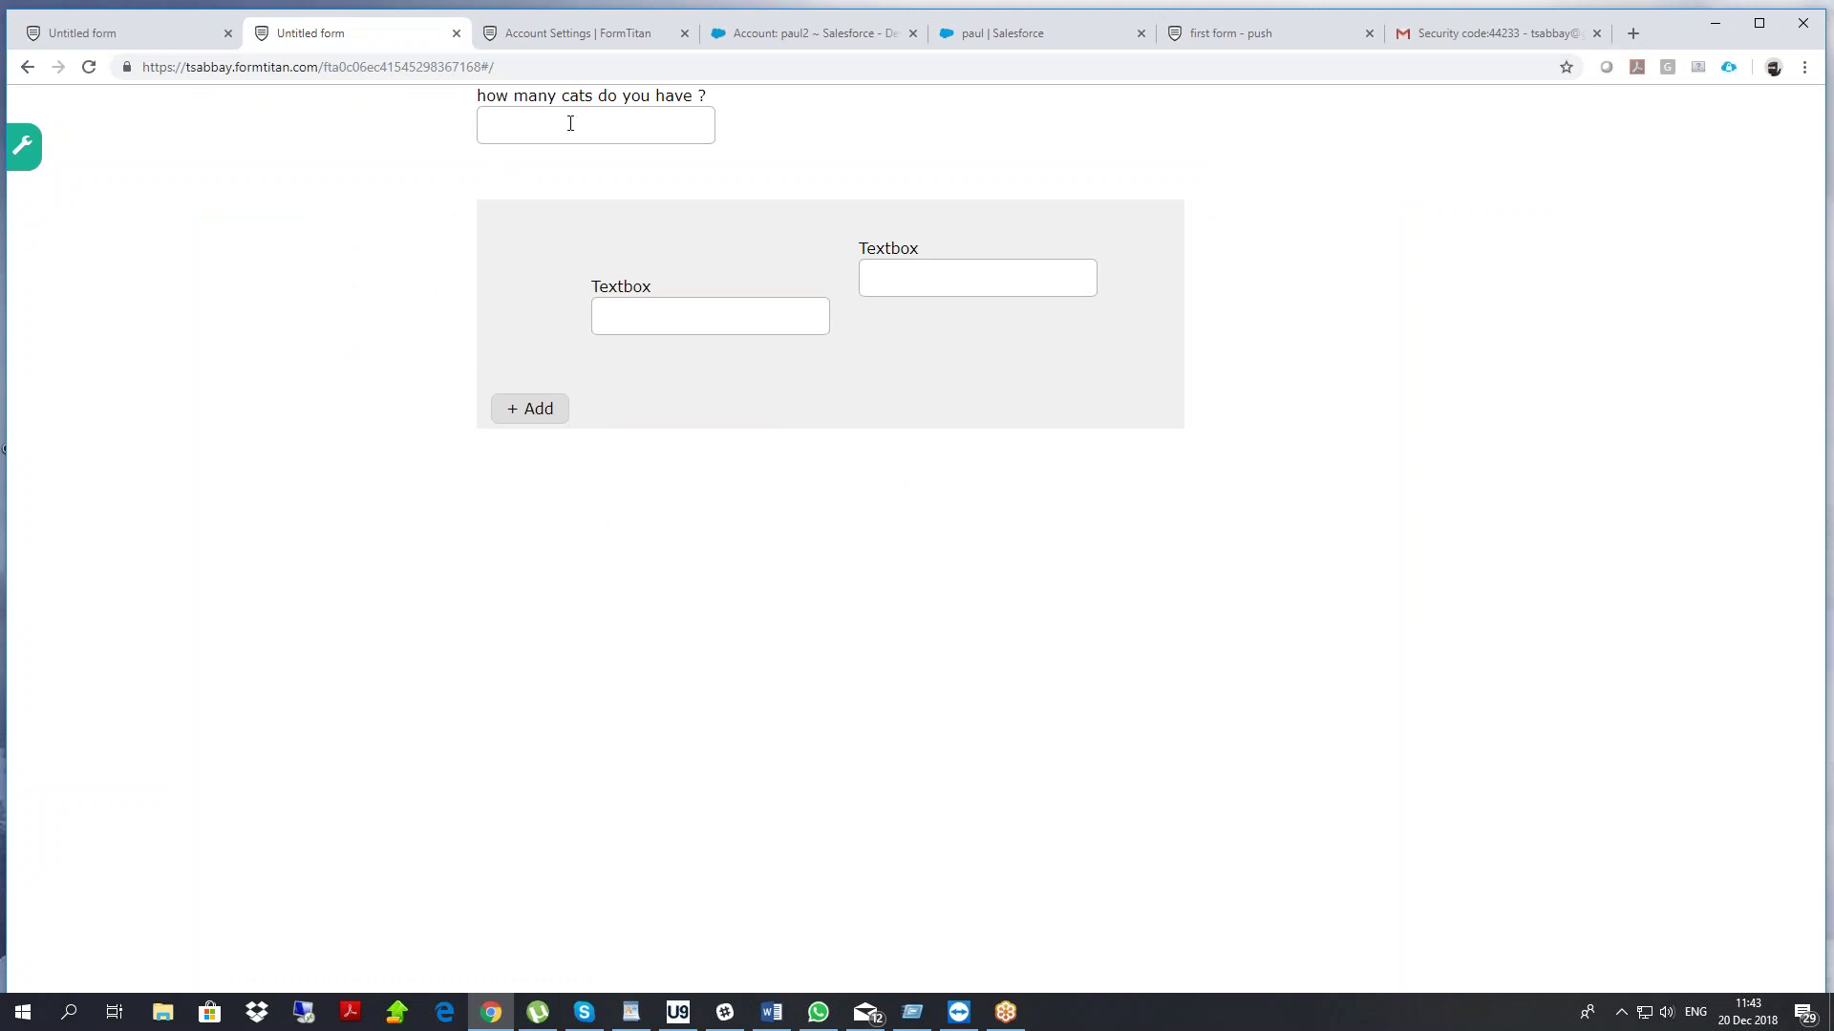
left_click(425, 178)
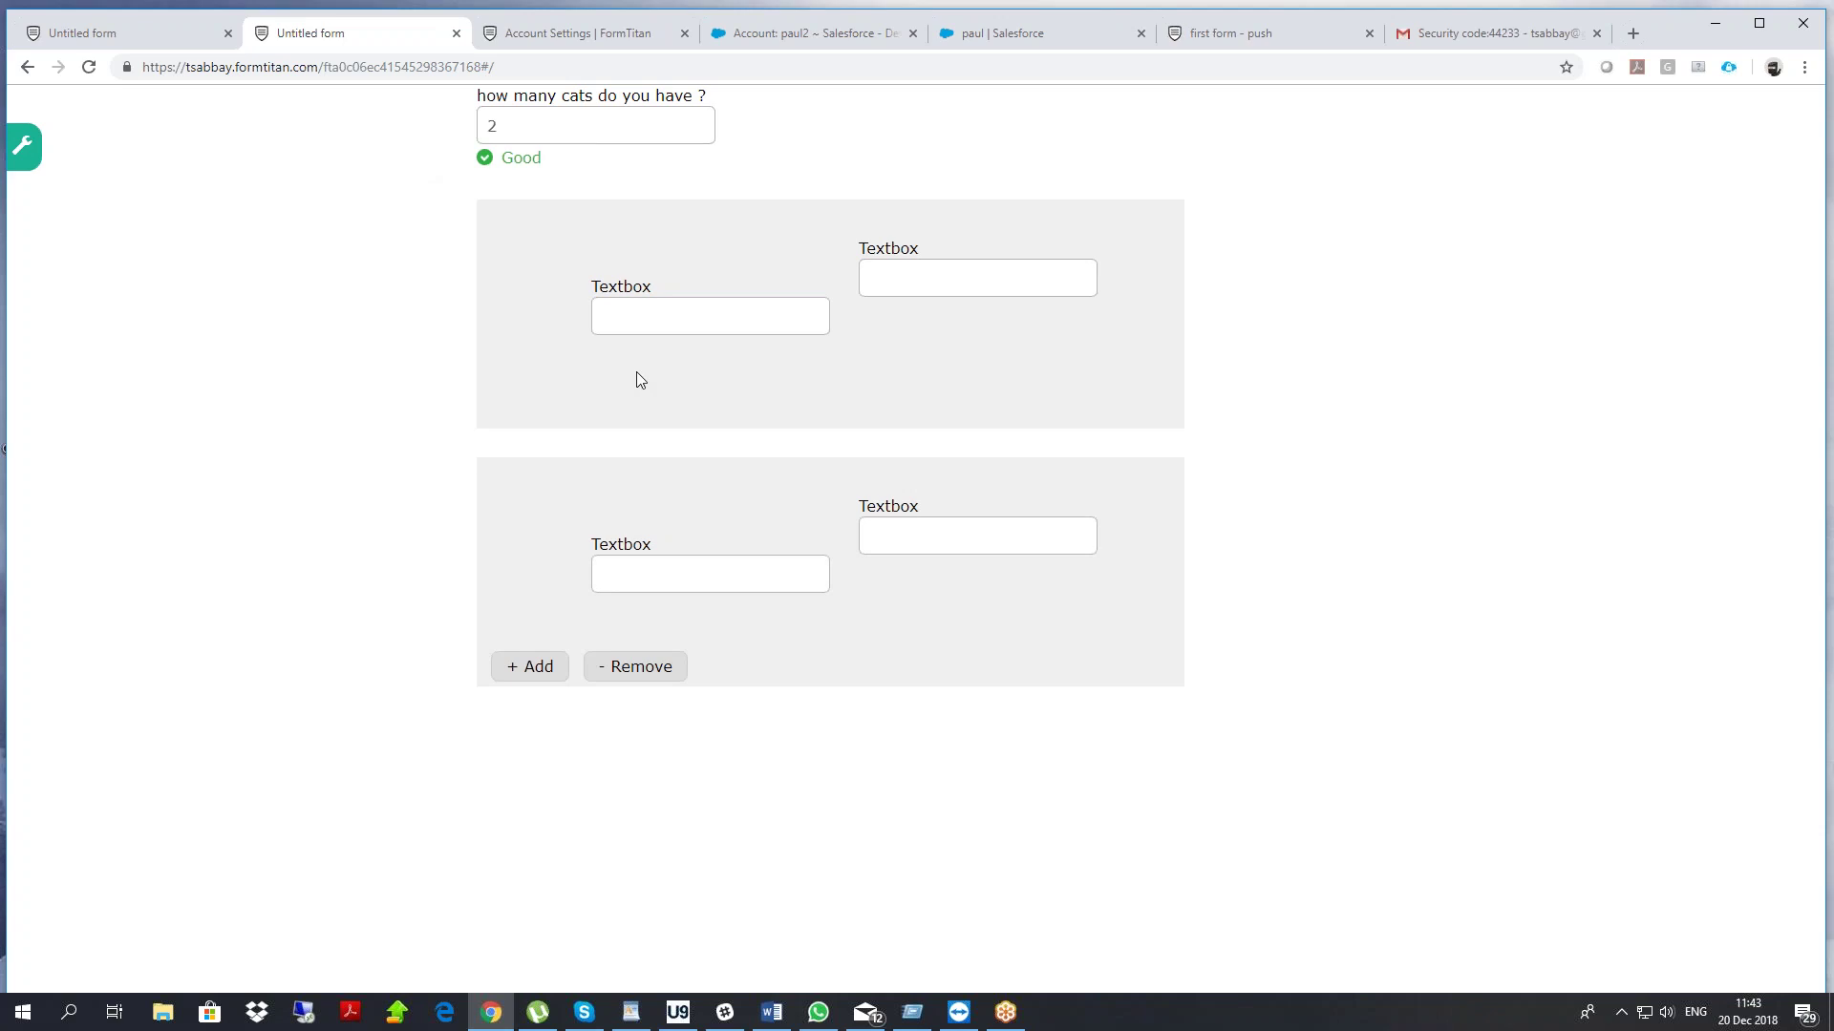
key("shift+Tab")
type("7")
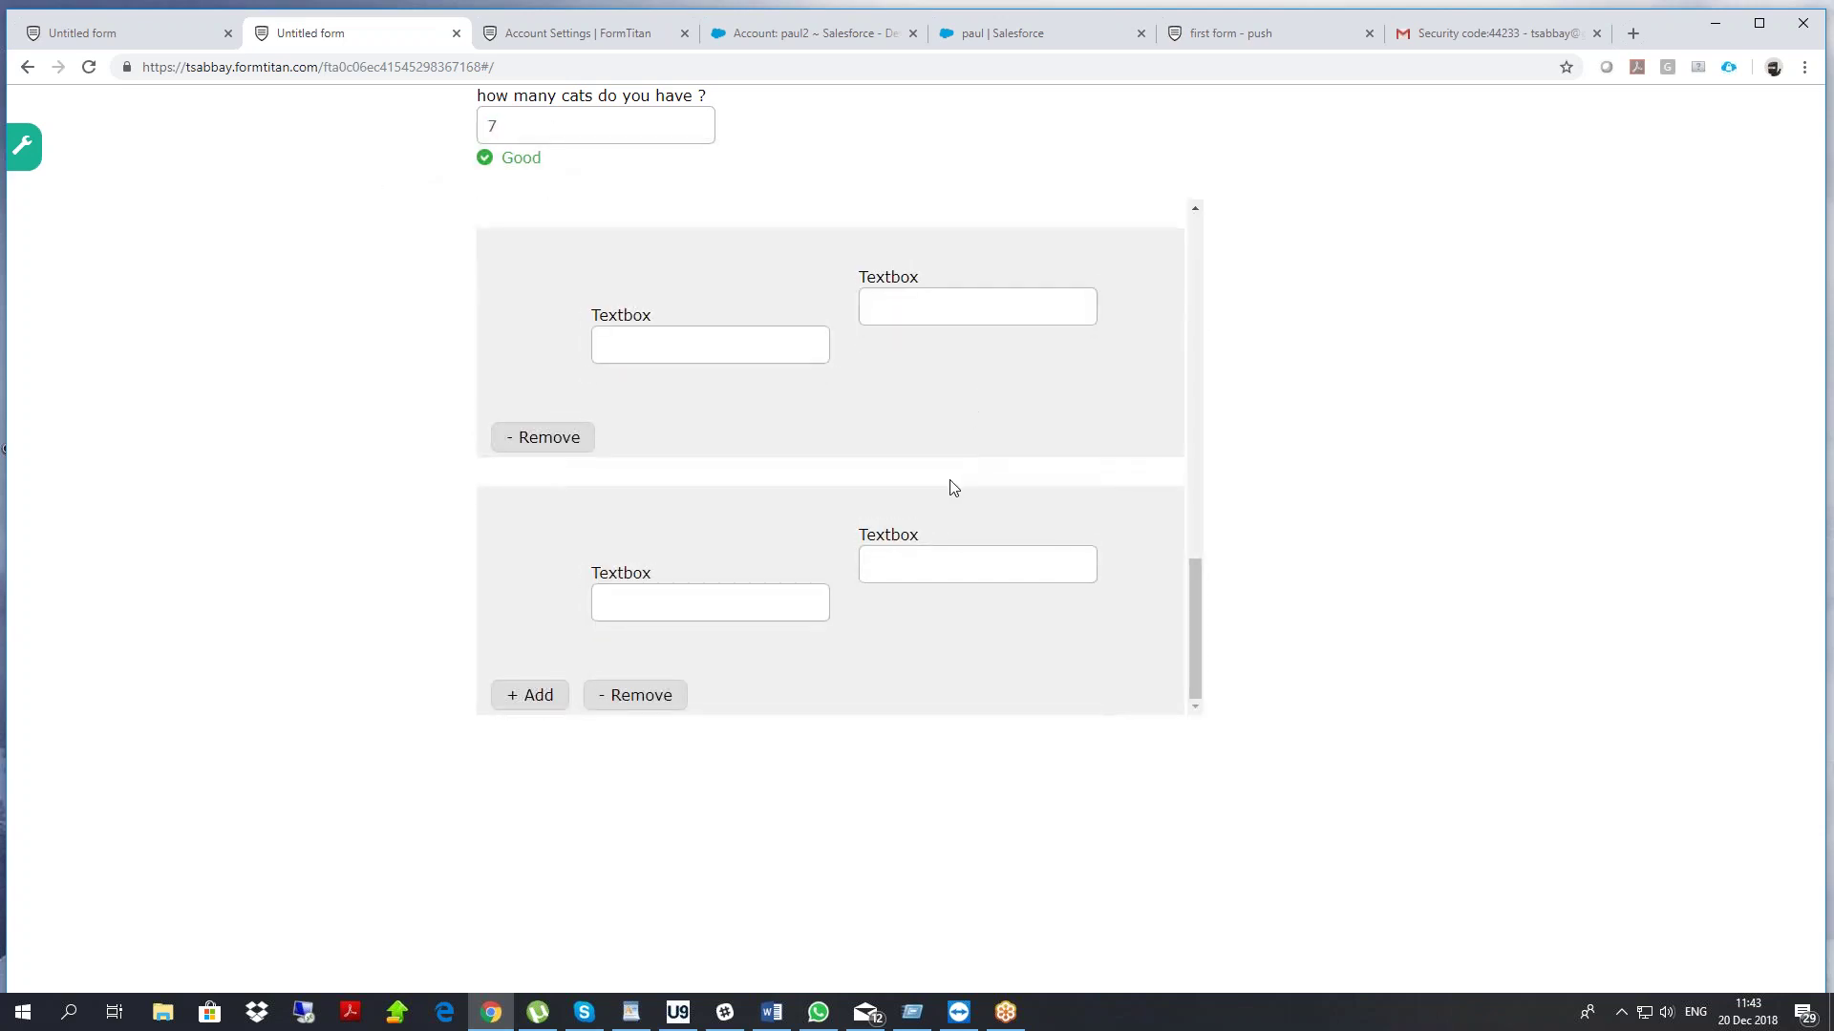
left_click(153, 32)
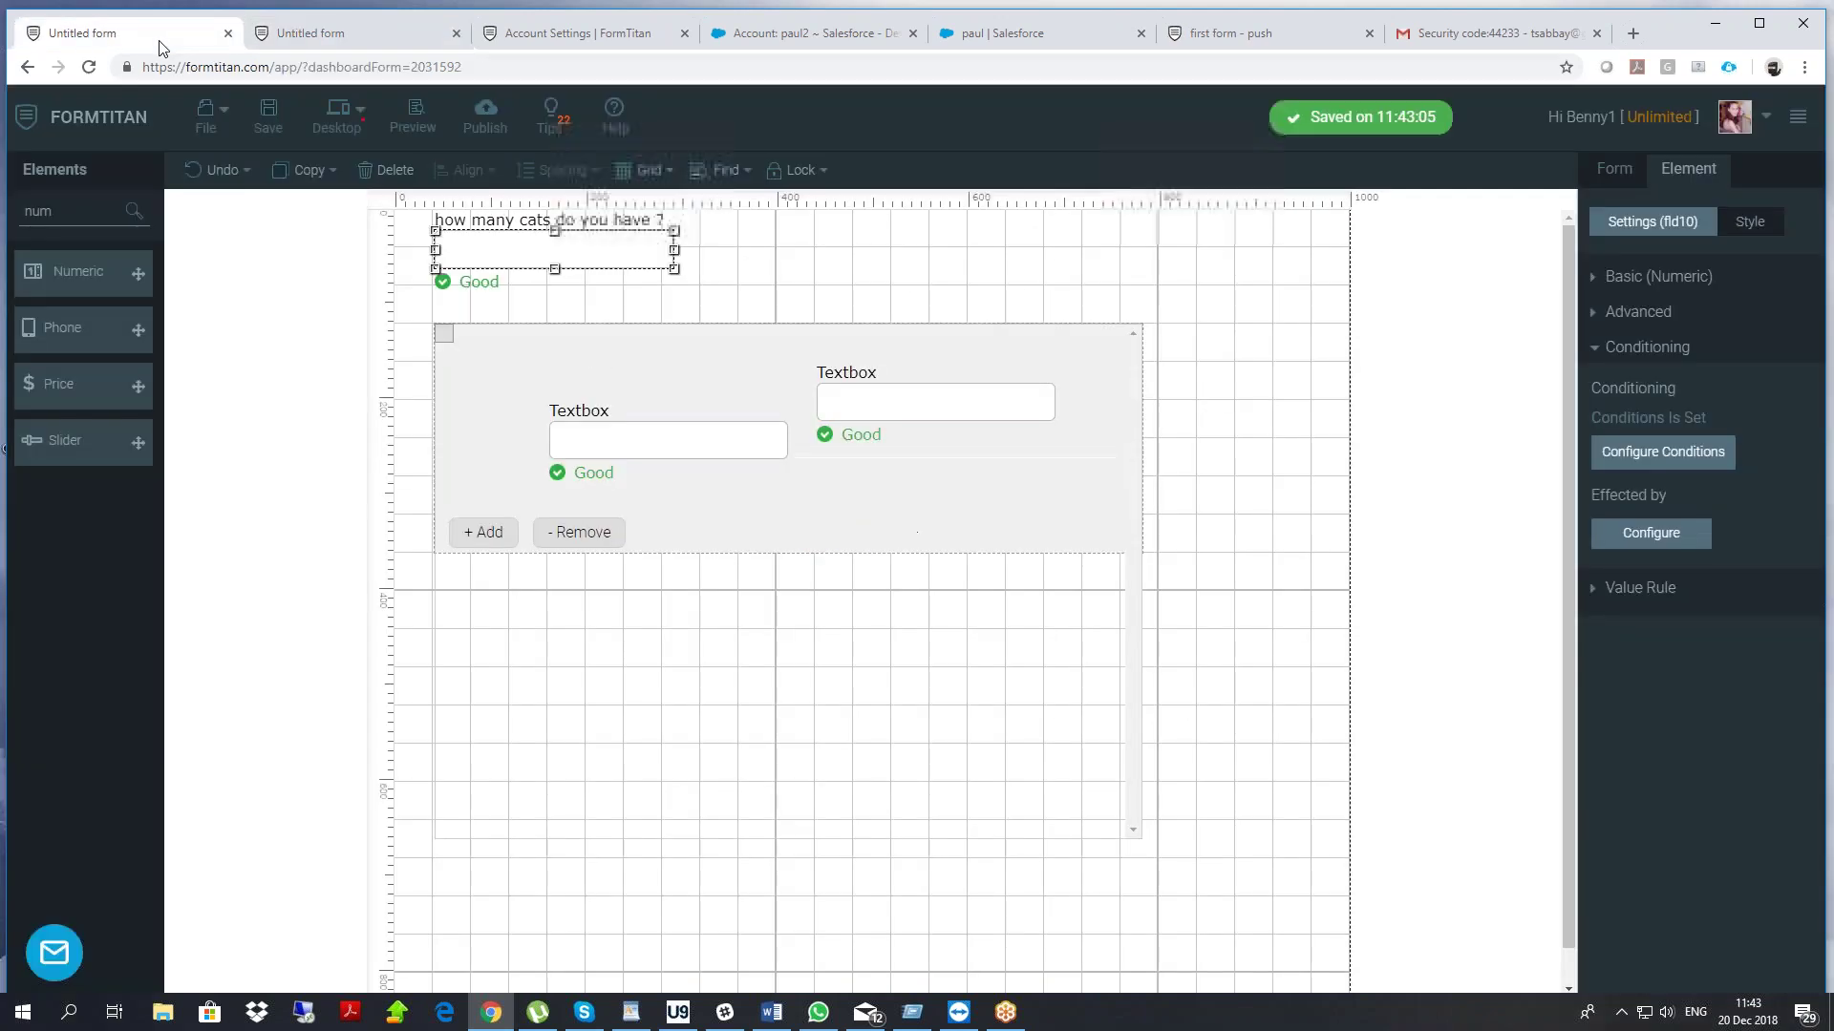
Turn on Show item number for the repeating section and save the form
left_click(1004, 379)
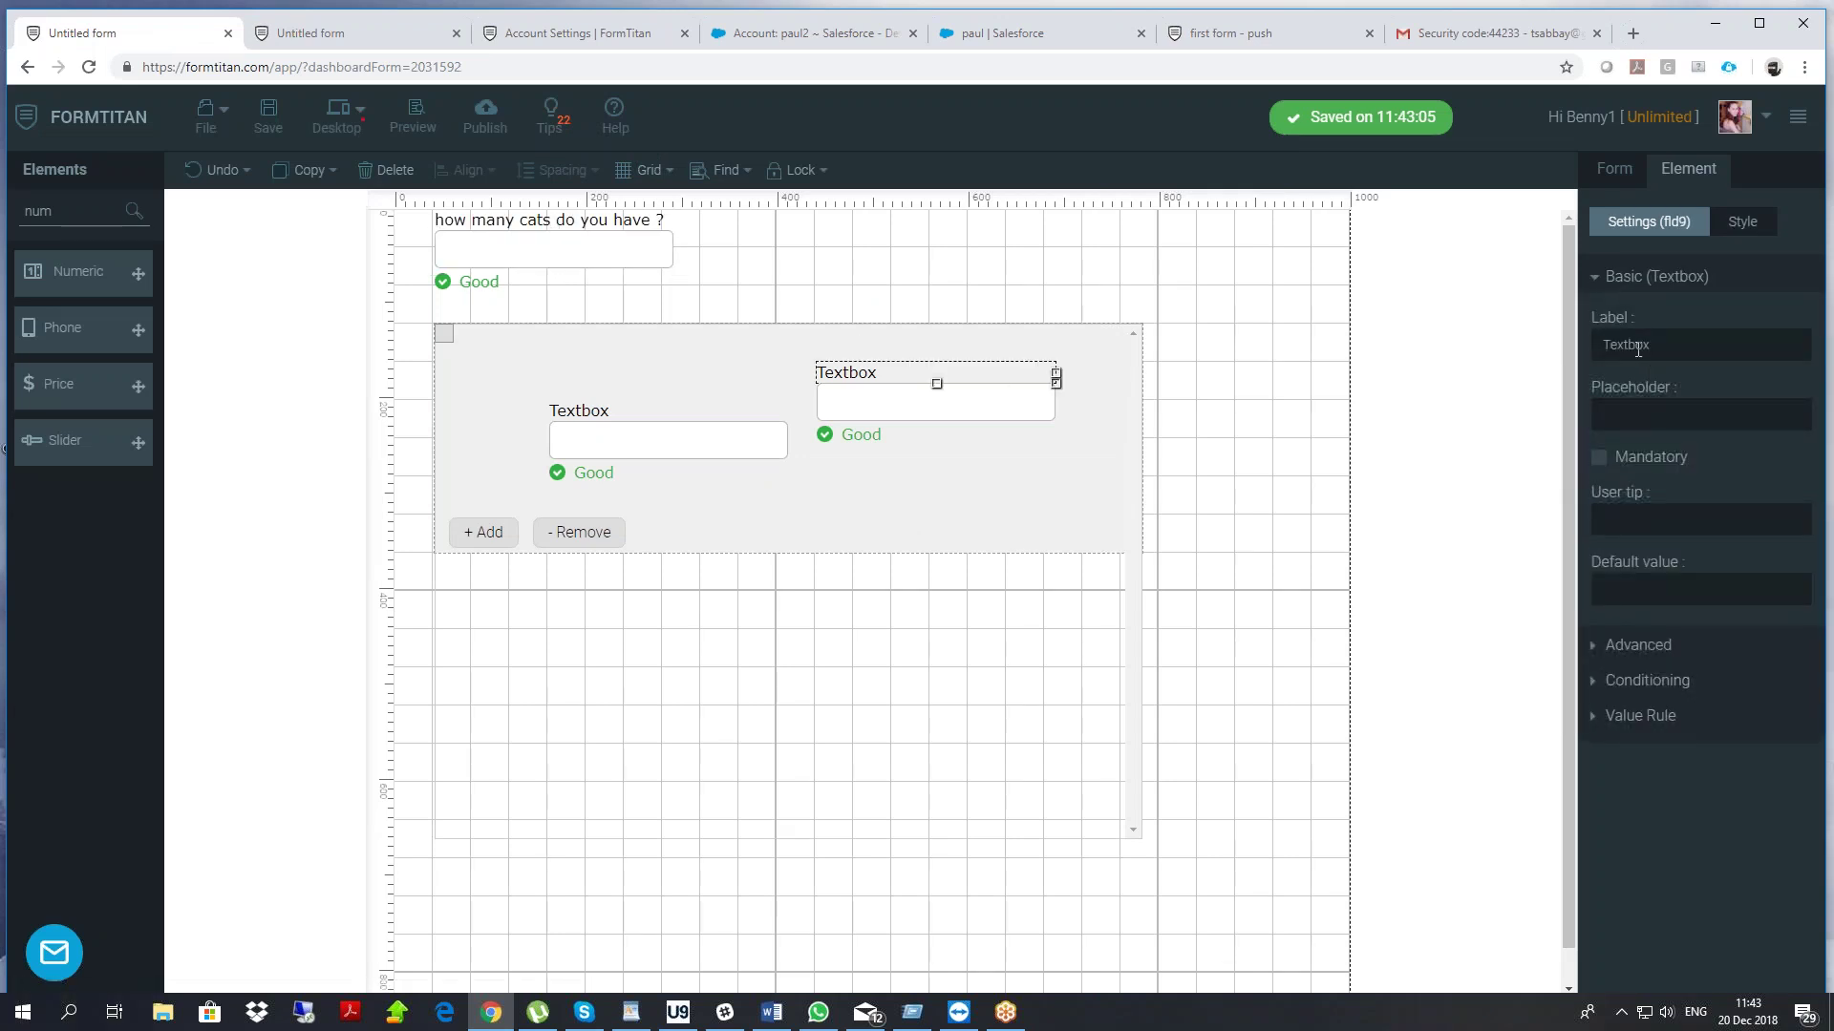
left_click(1194, 346)
left_click(1147, 372)
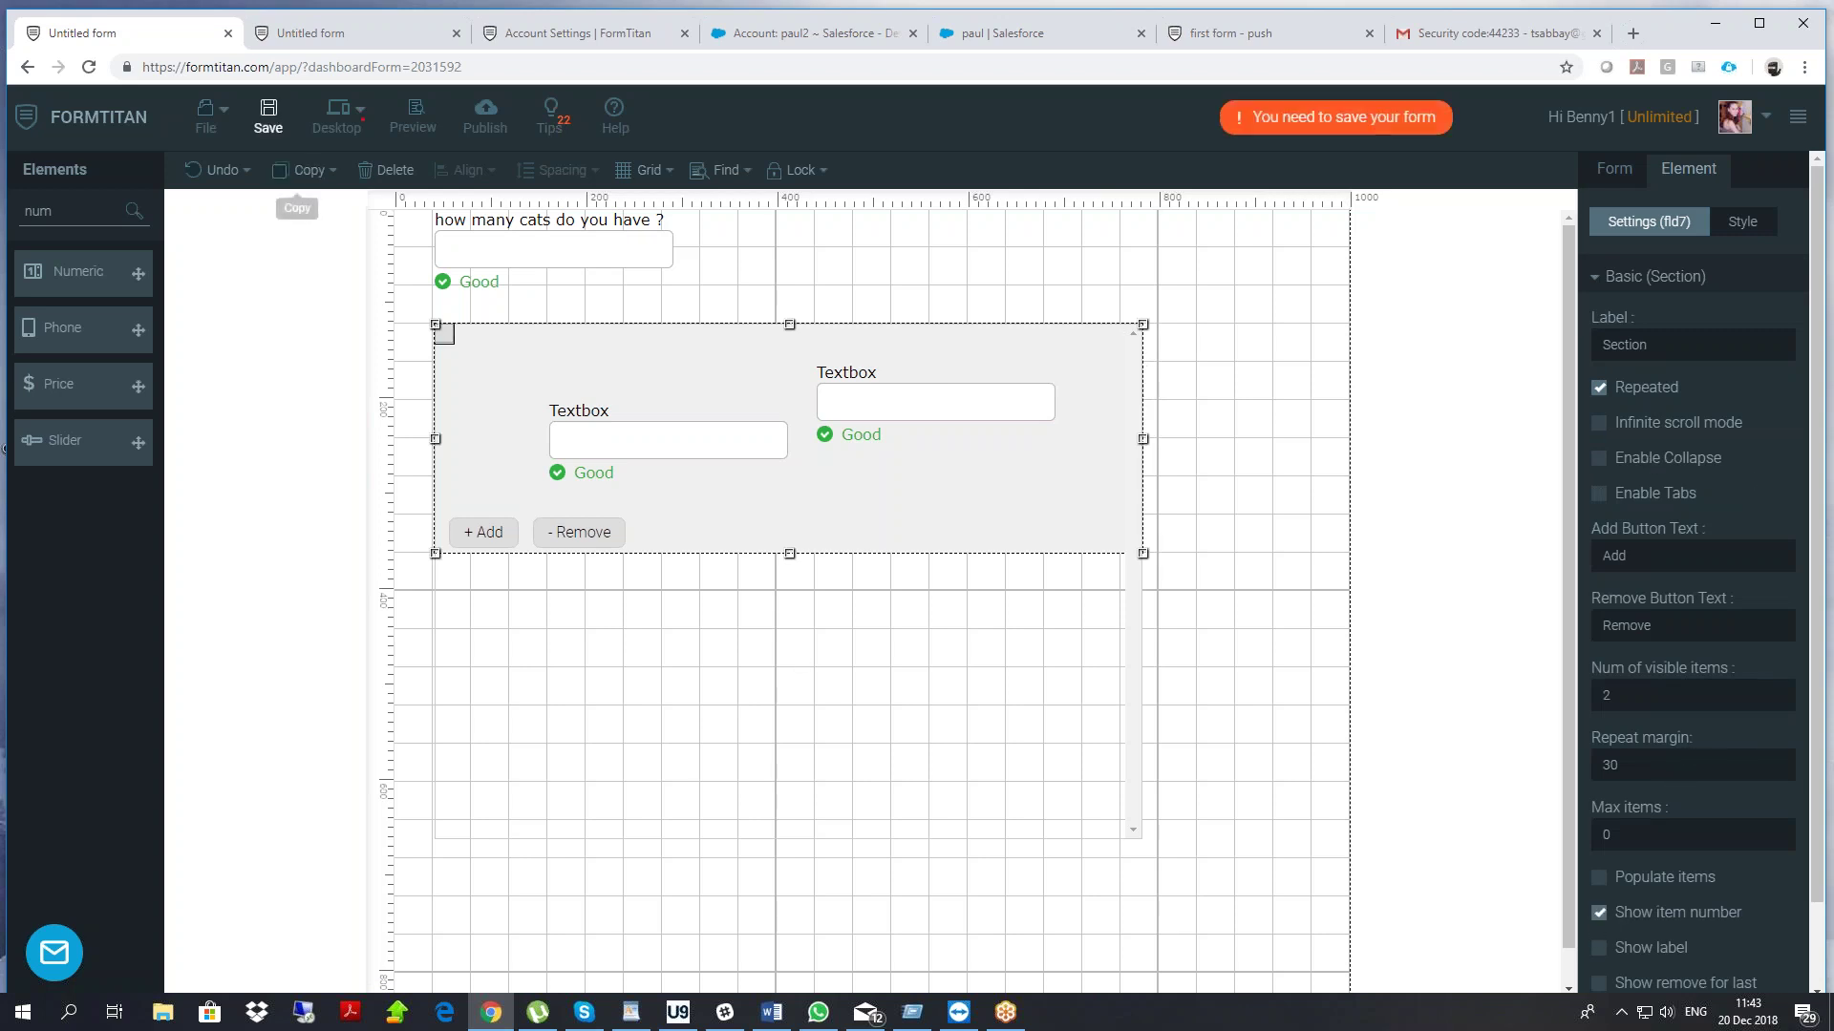
left_click(268, 120)
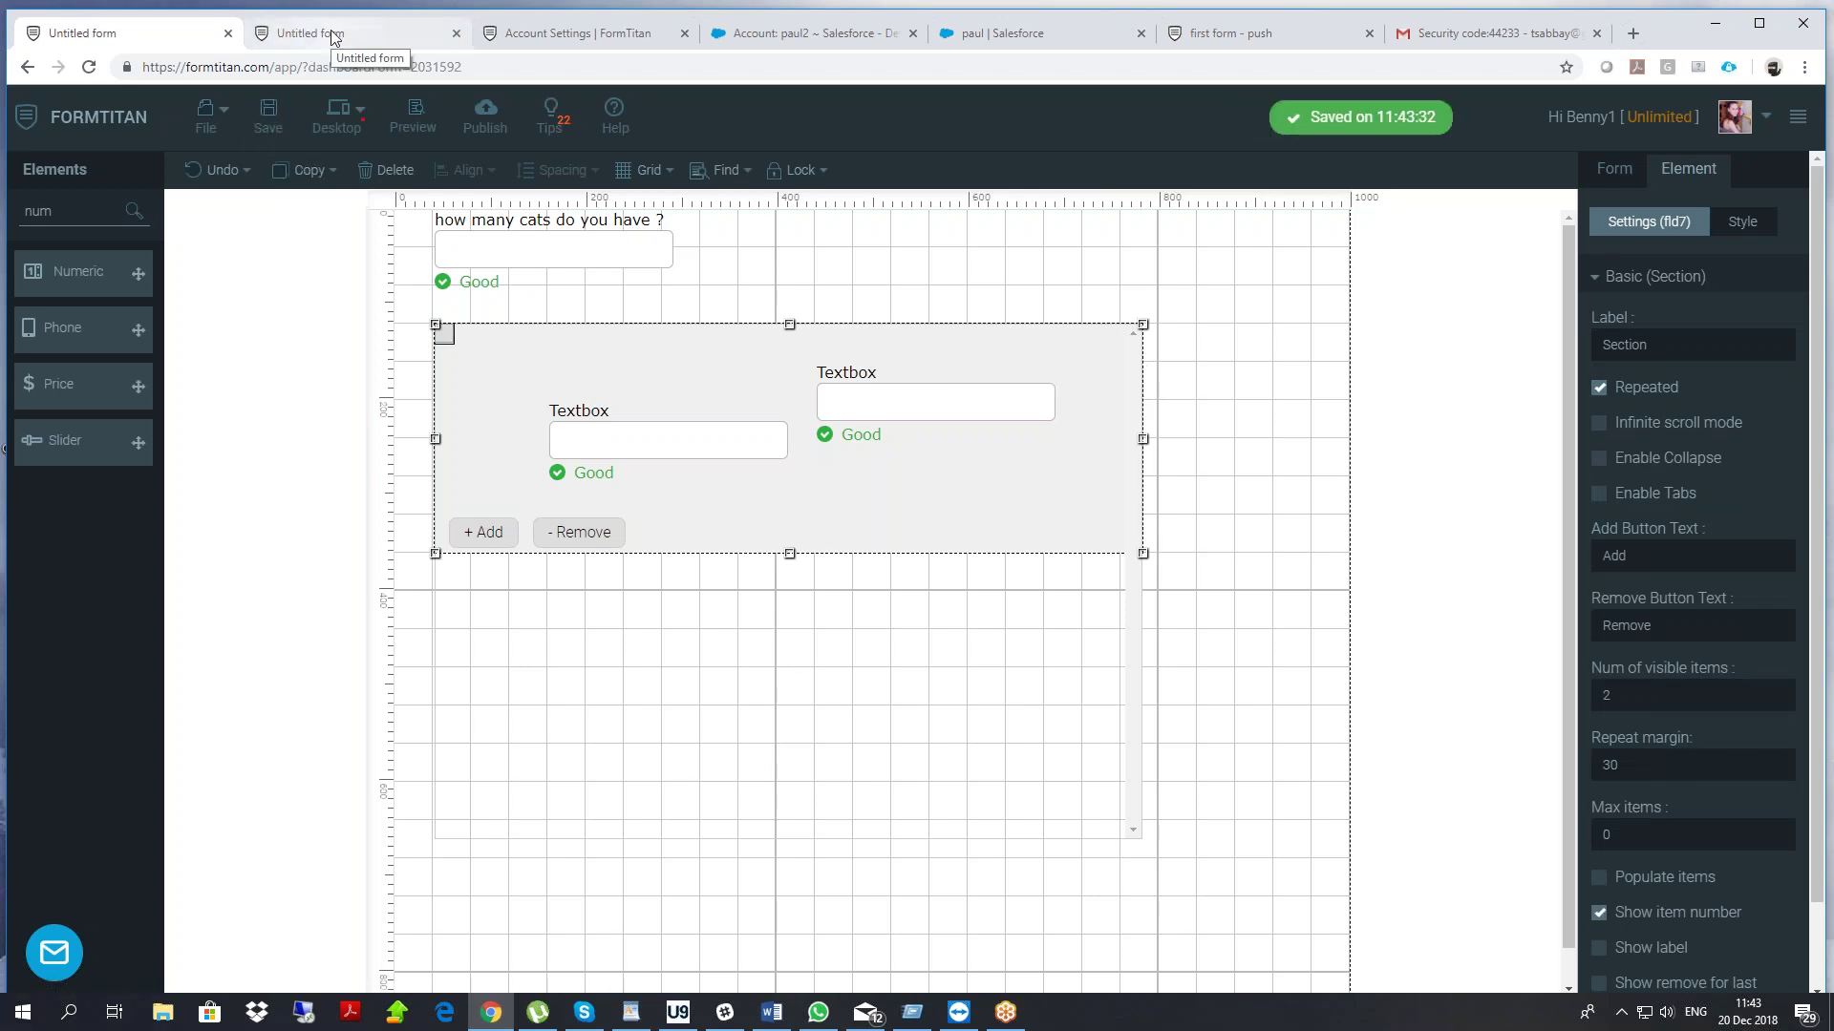
Reload the live form and enter 33 cats to check the numbered rows
left_click(334, 37)
right_click(311, 291)
left_click(365, 354)
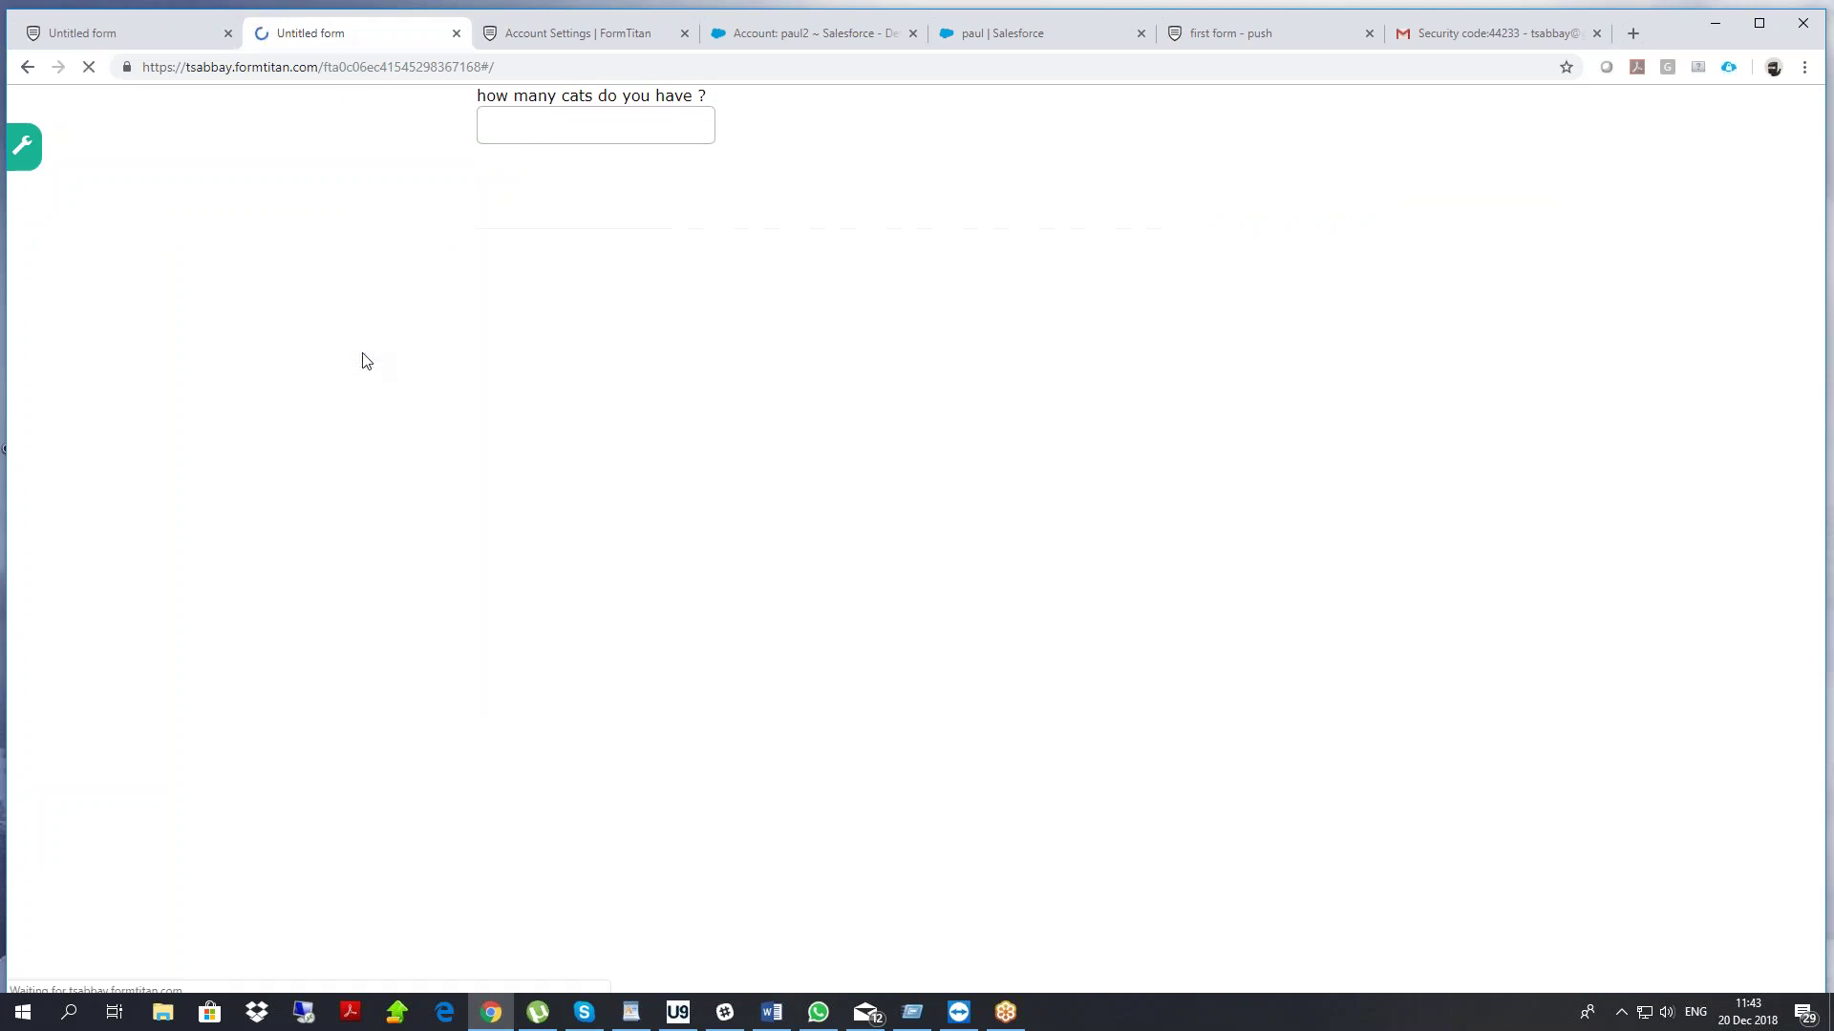
left_click(591, 123)
type("33")
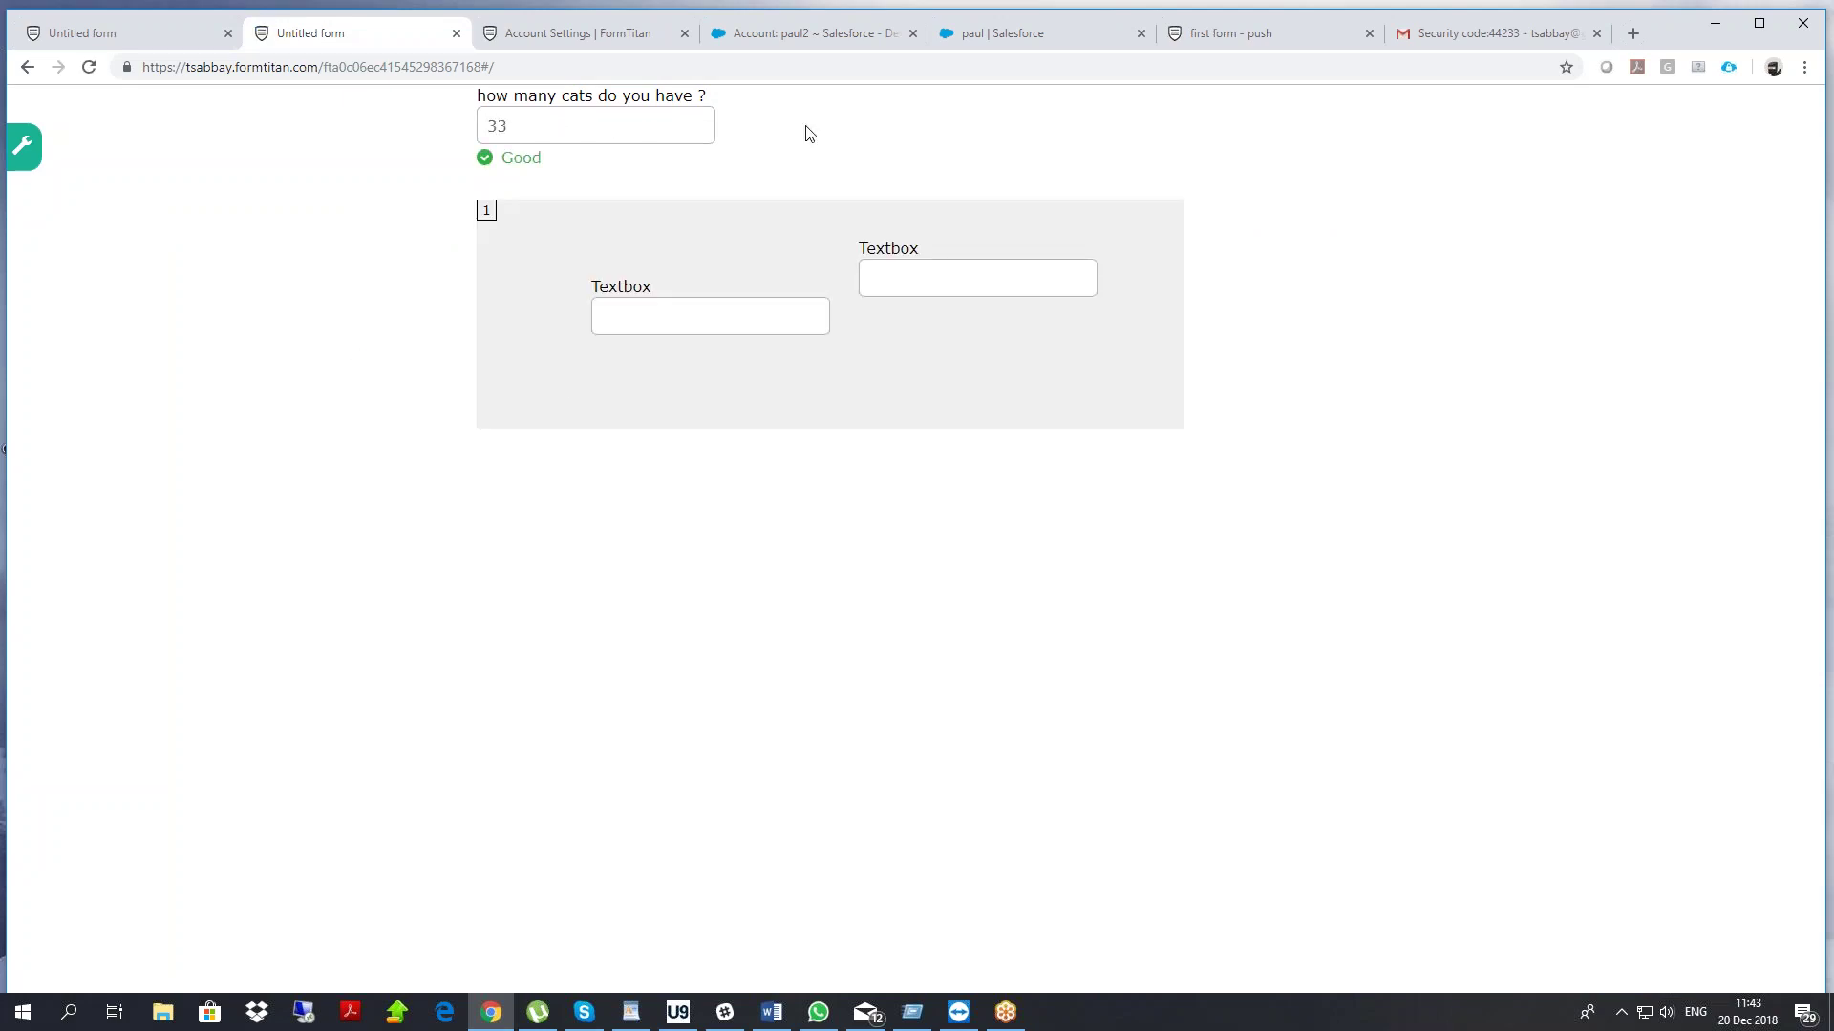
scroll(916, 399, "down", 20)
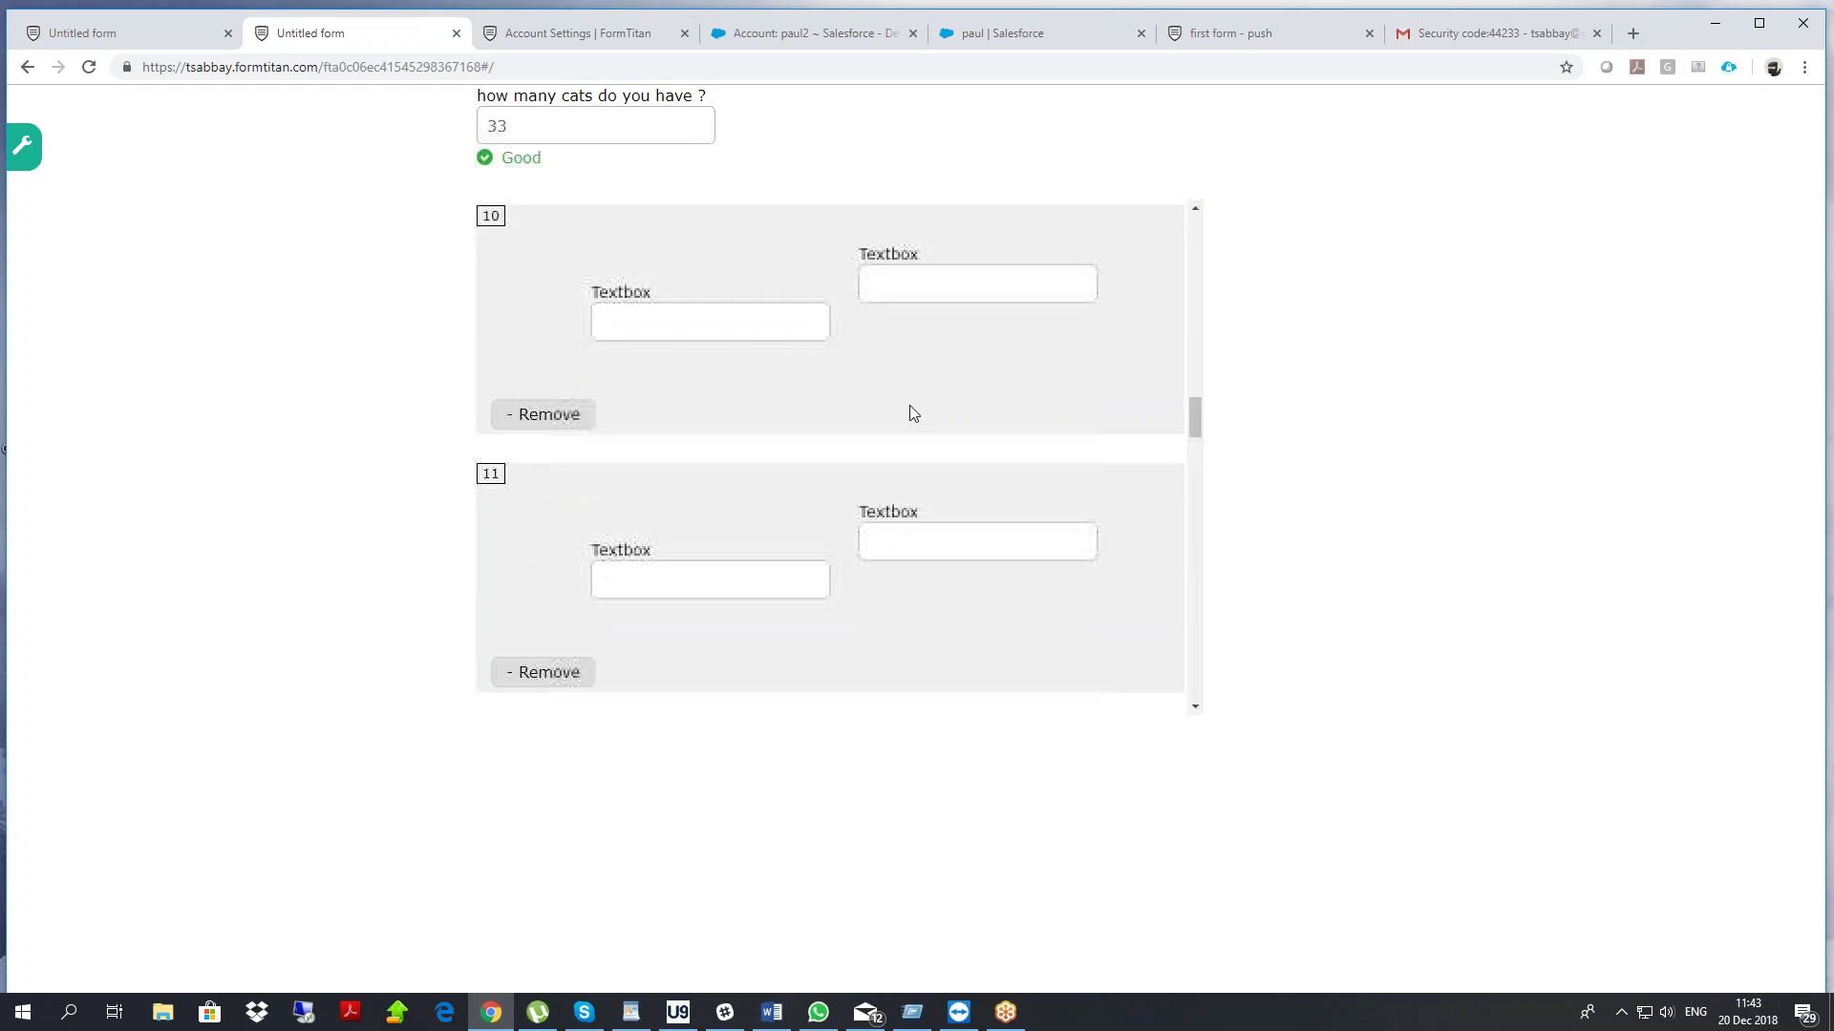
Nudge the cats question lower and untick Repeated on the section
left_click(137, 33)
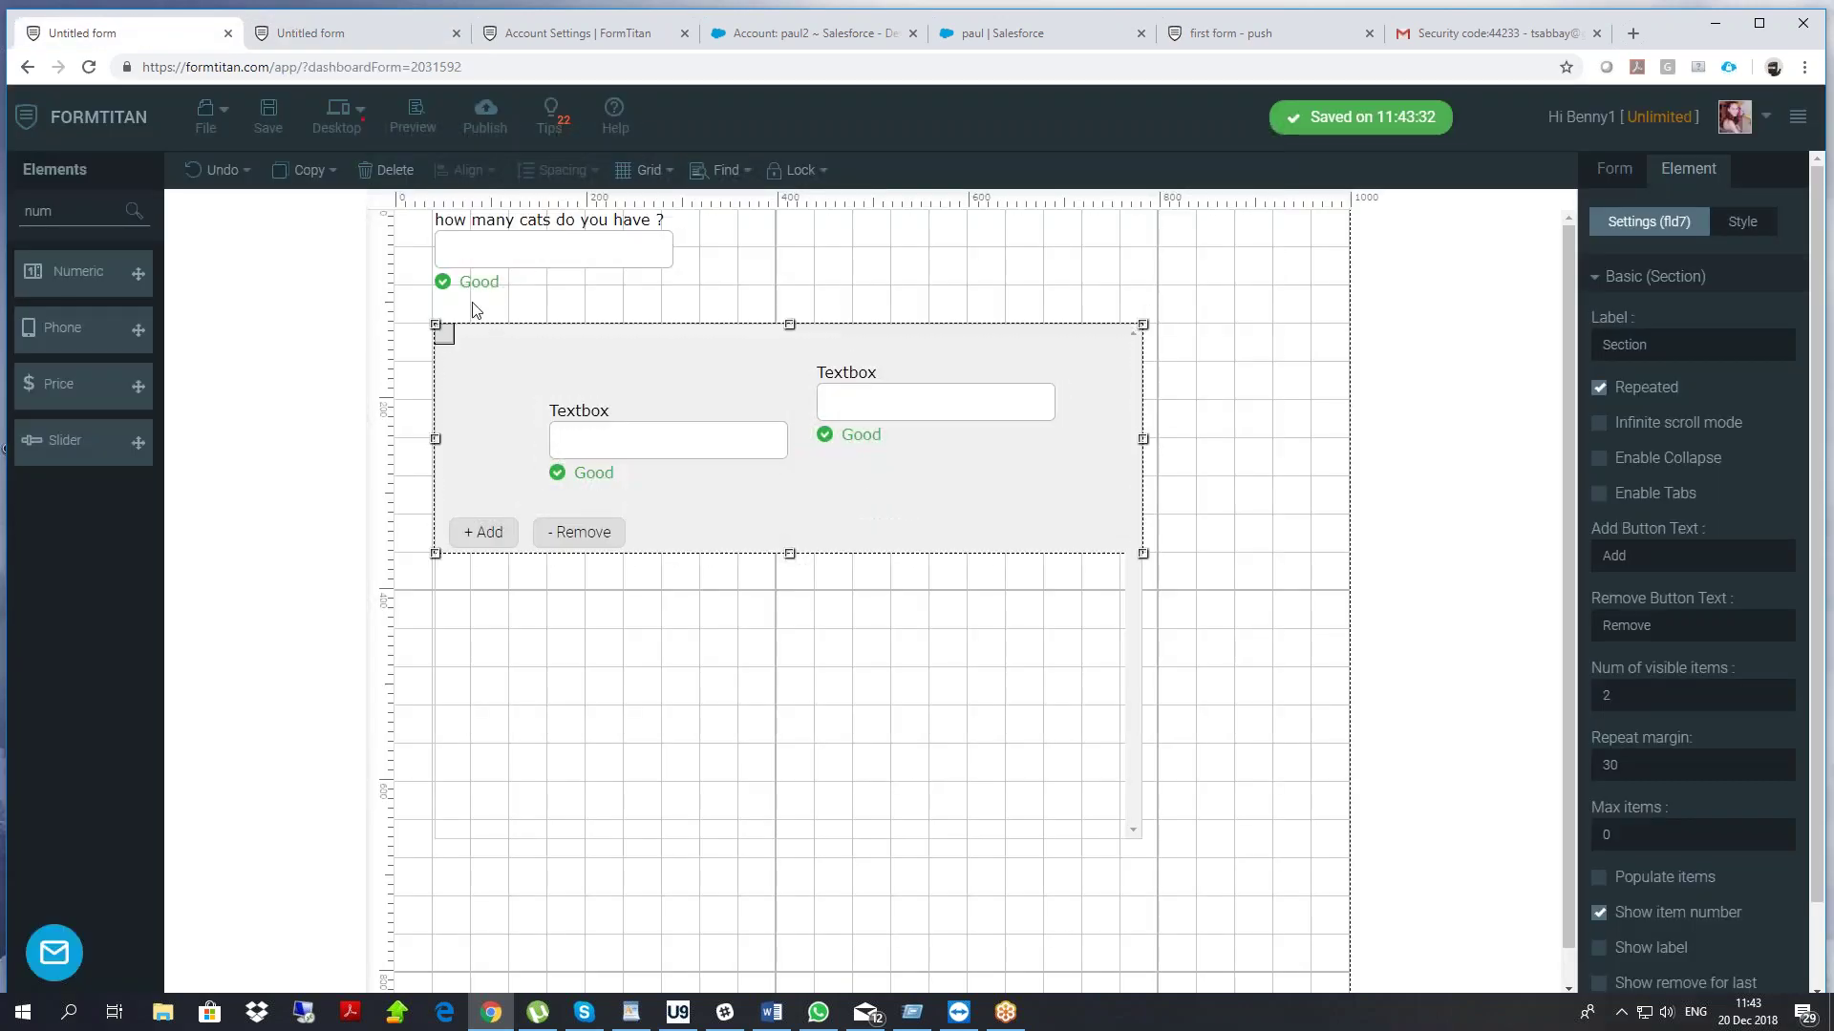
left_click(525, 271)
left_click_drag(528, 275, 527, 288)
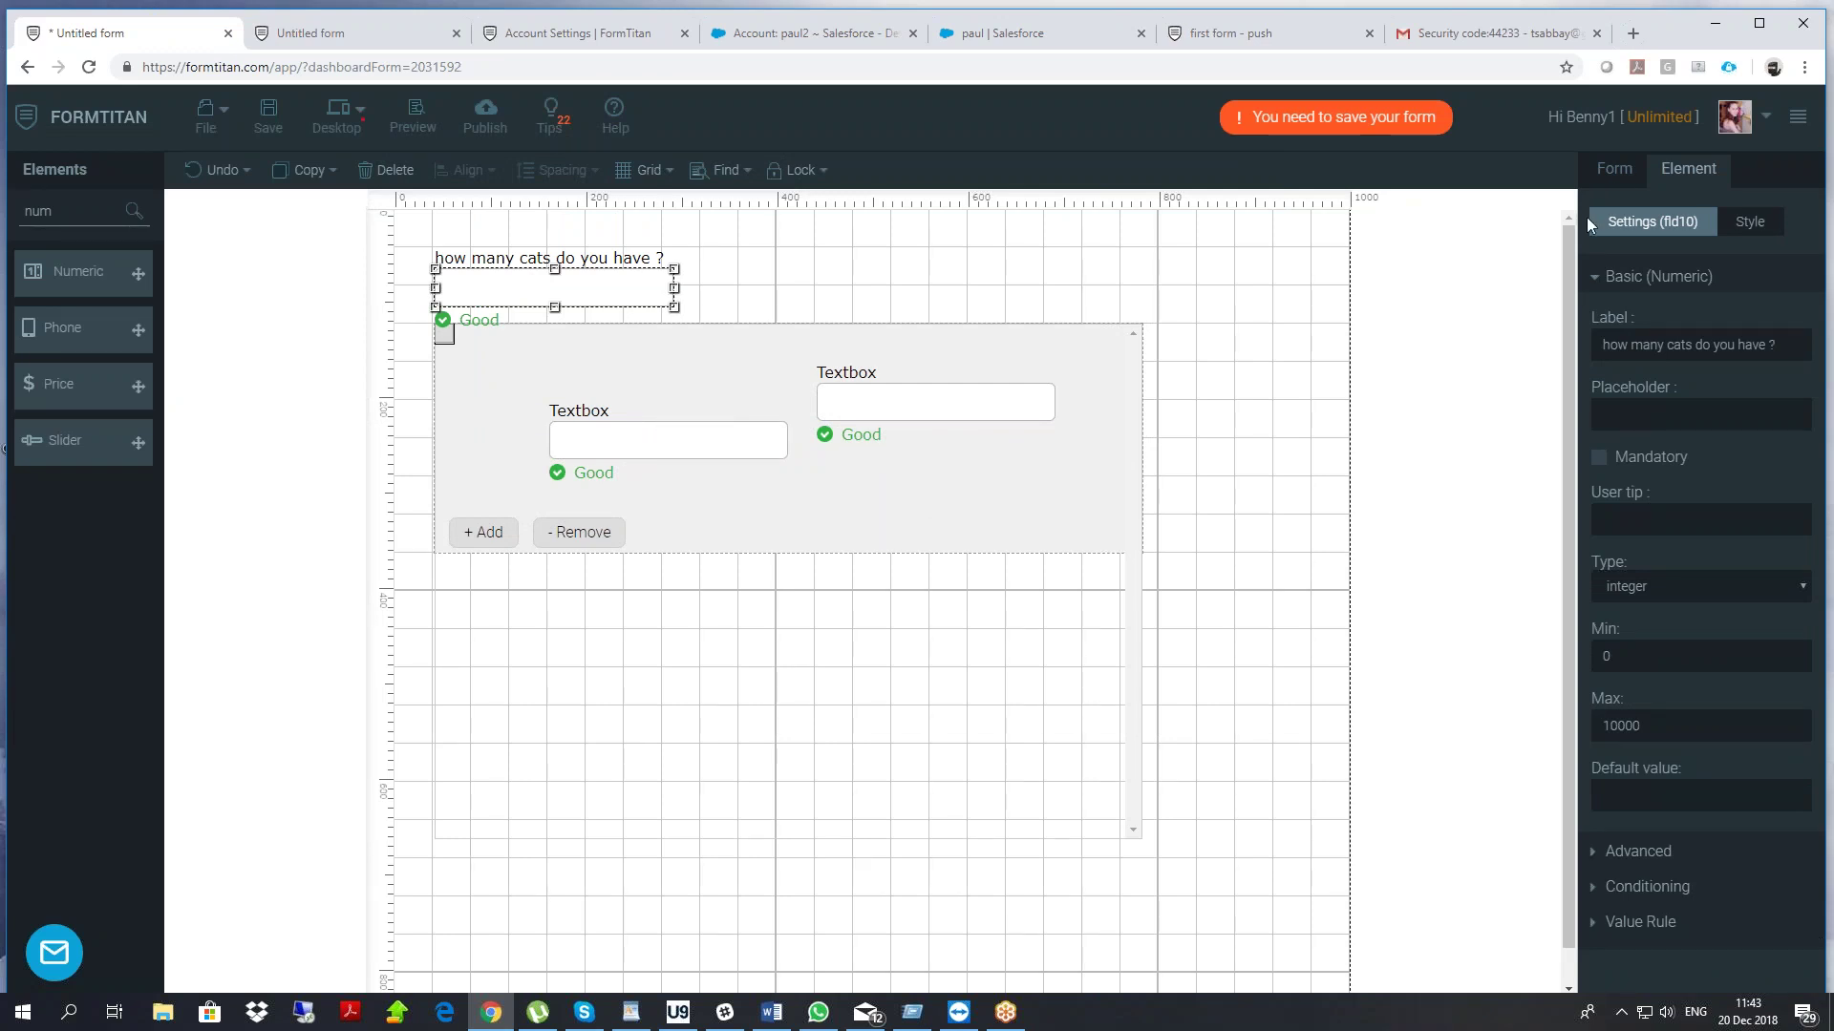
left_click(1615, 169)
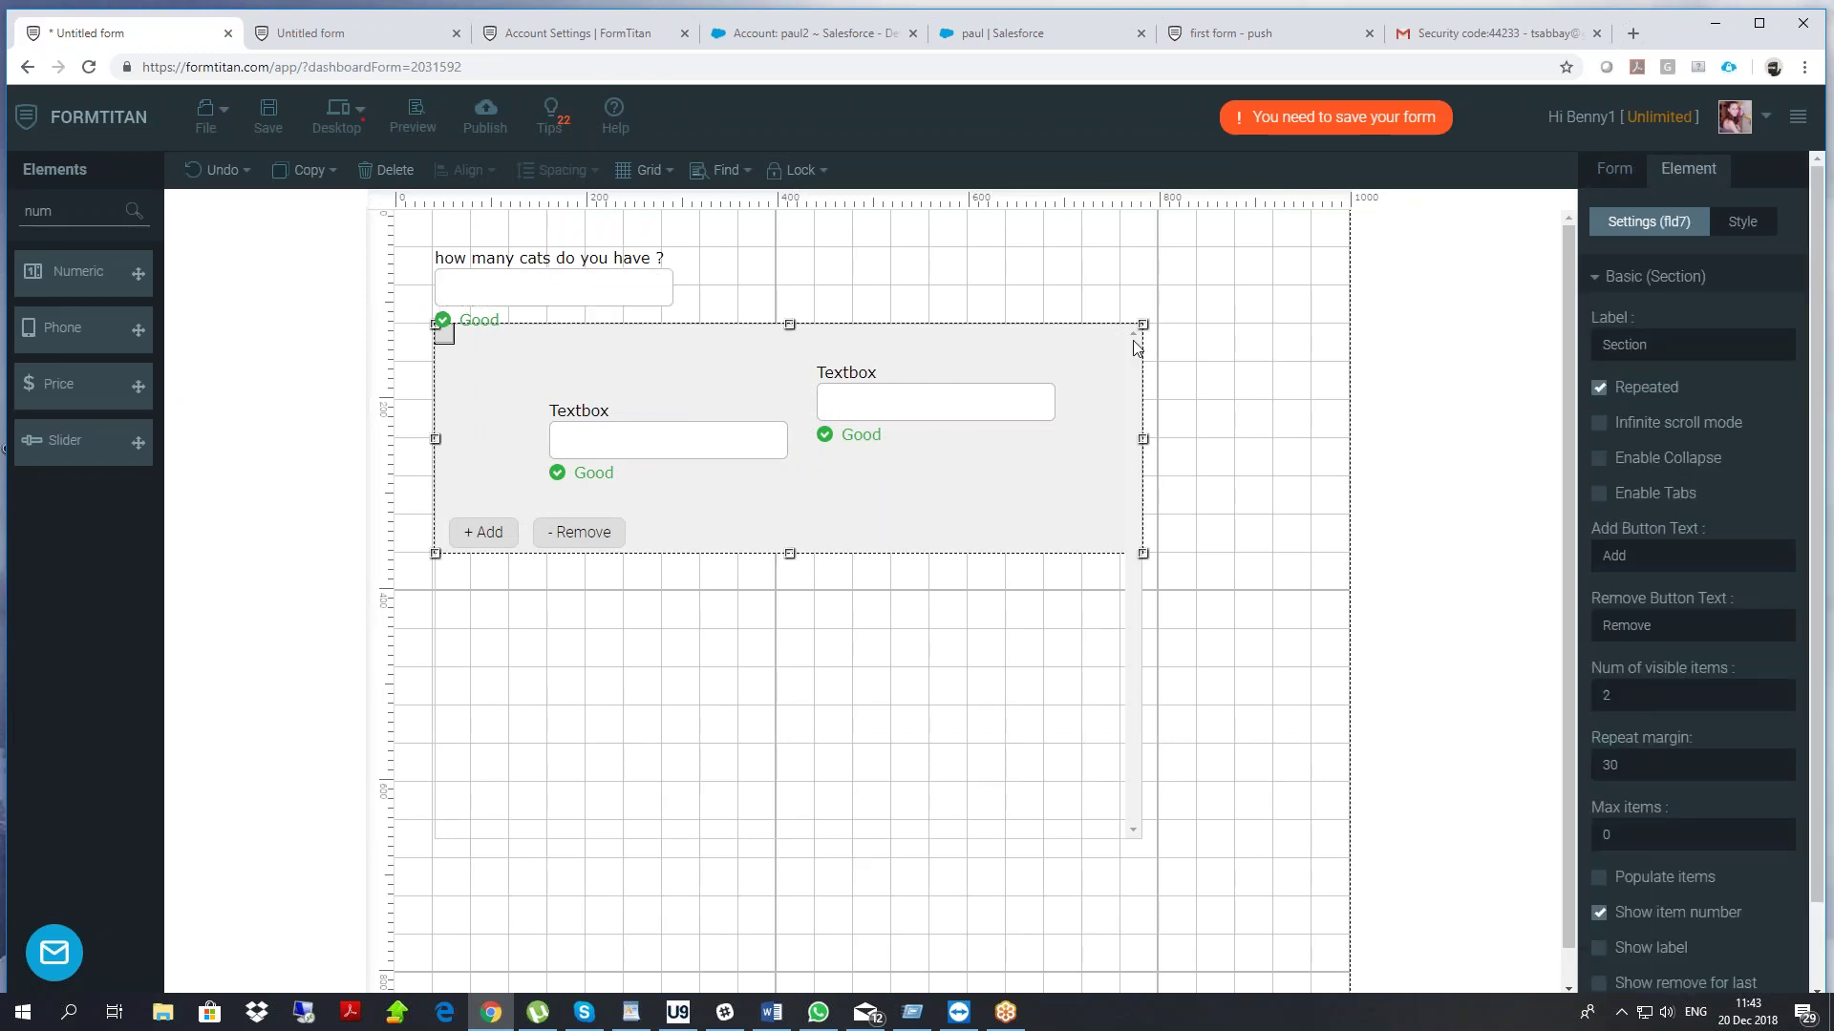
left_click(1600, 388)
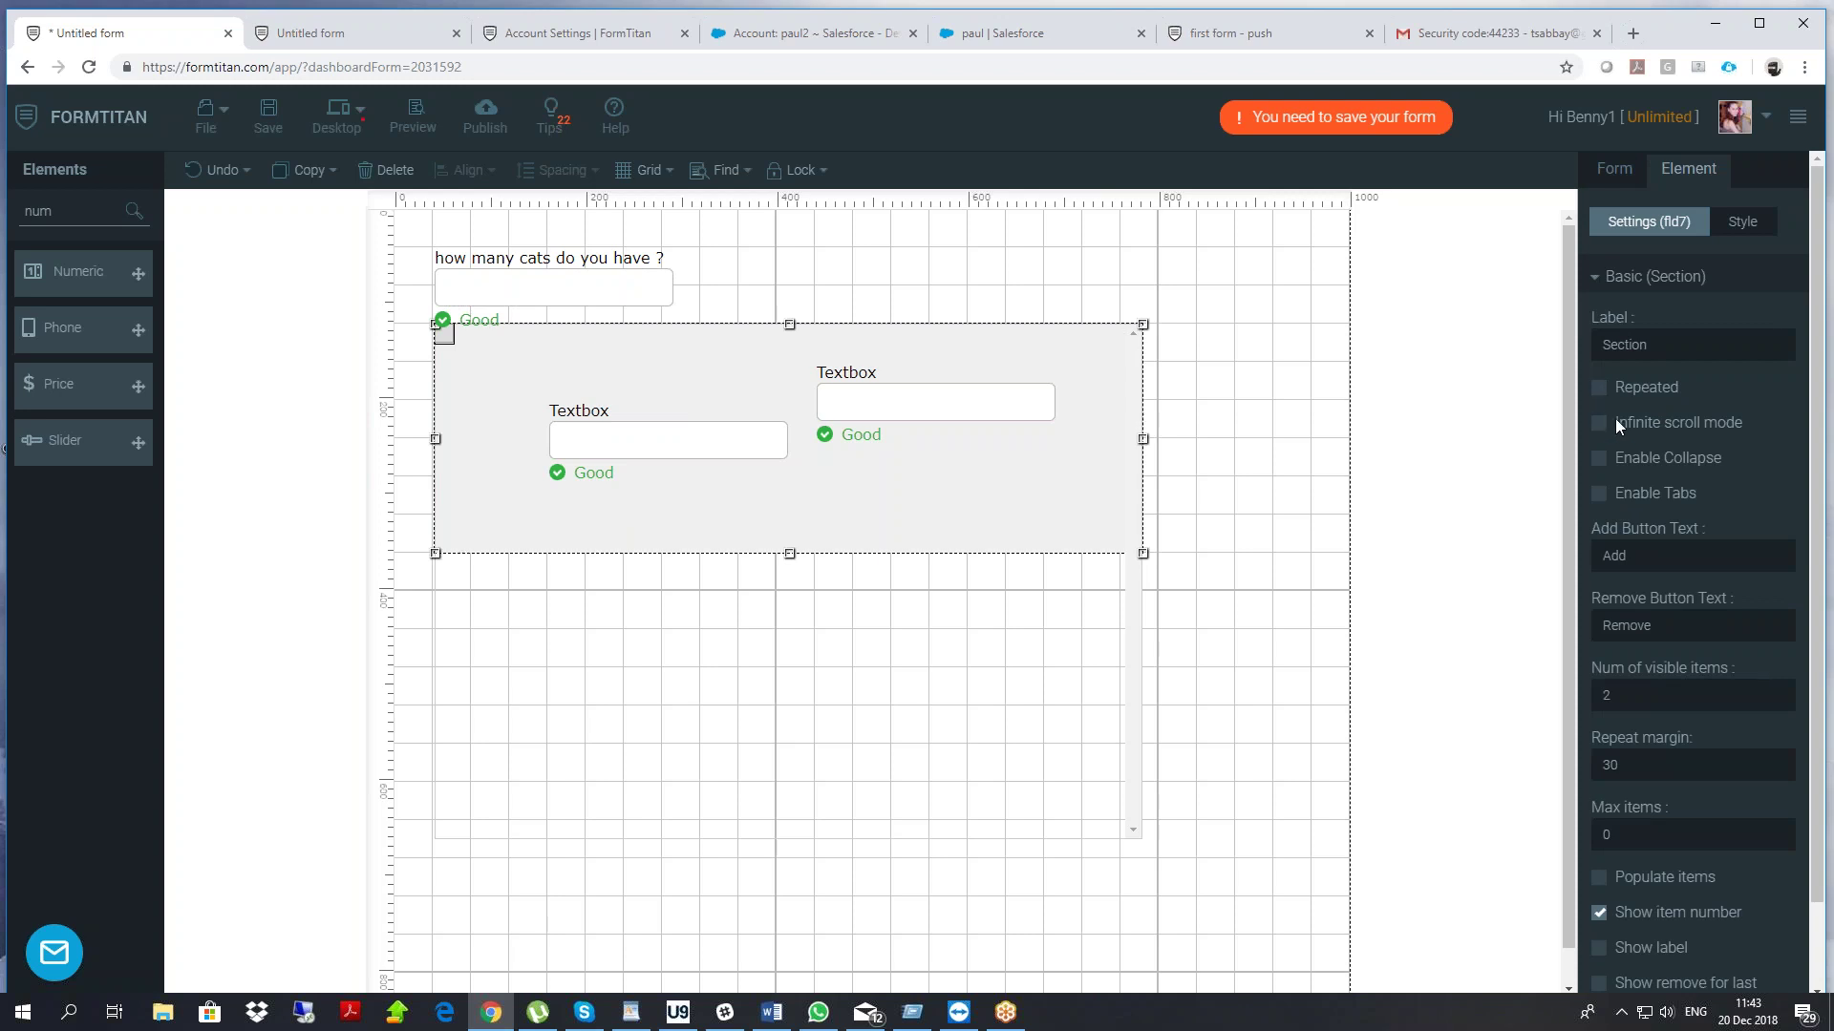
Enable tabs on the section with three tabs: aaa, vvv and ccccc
left_click(1599, 495)
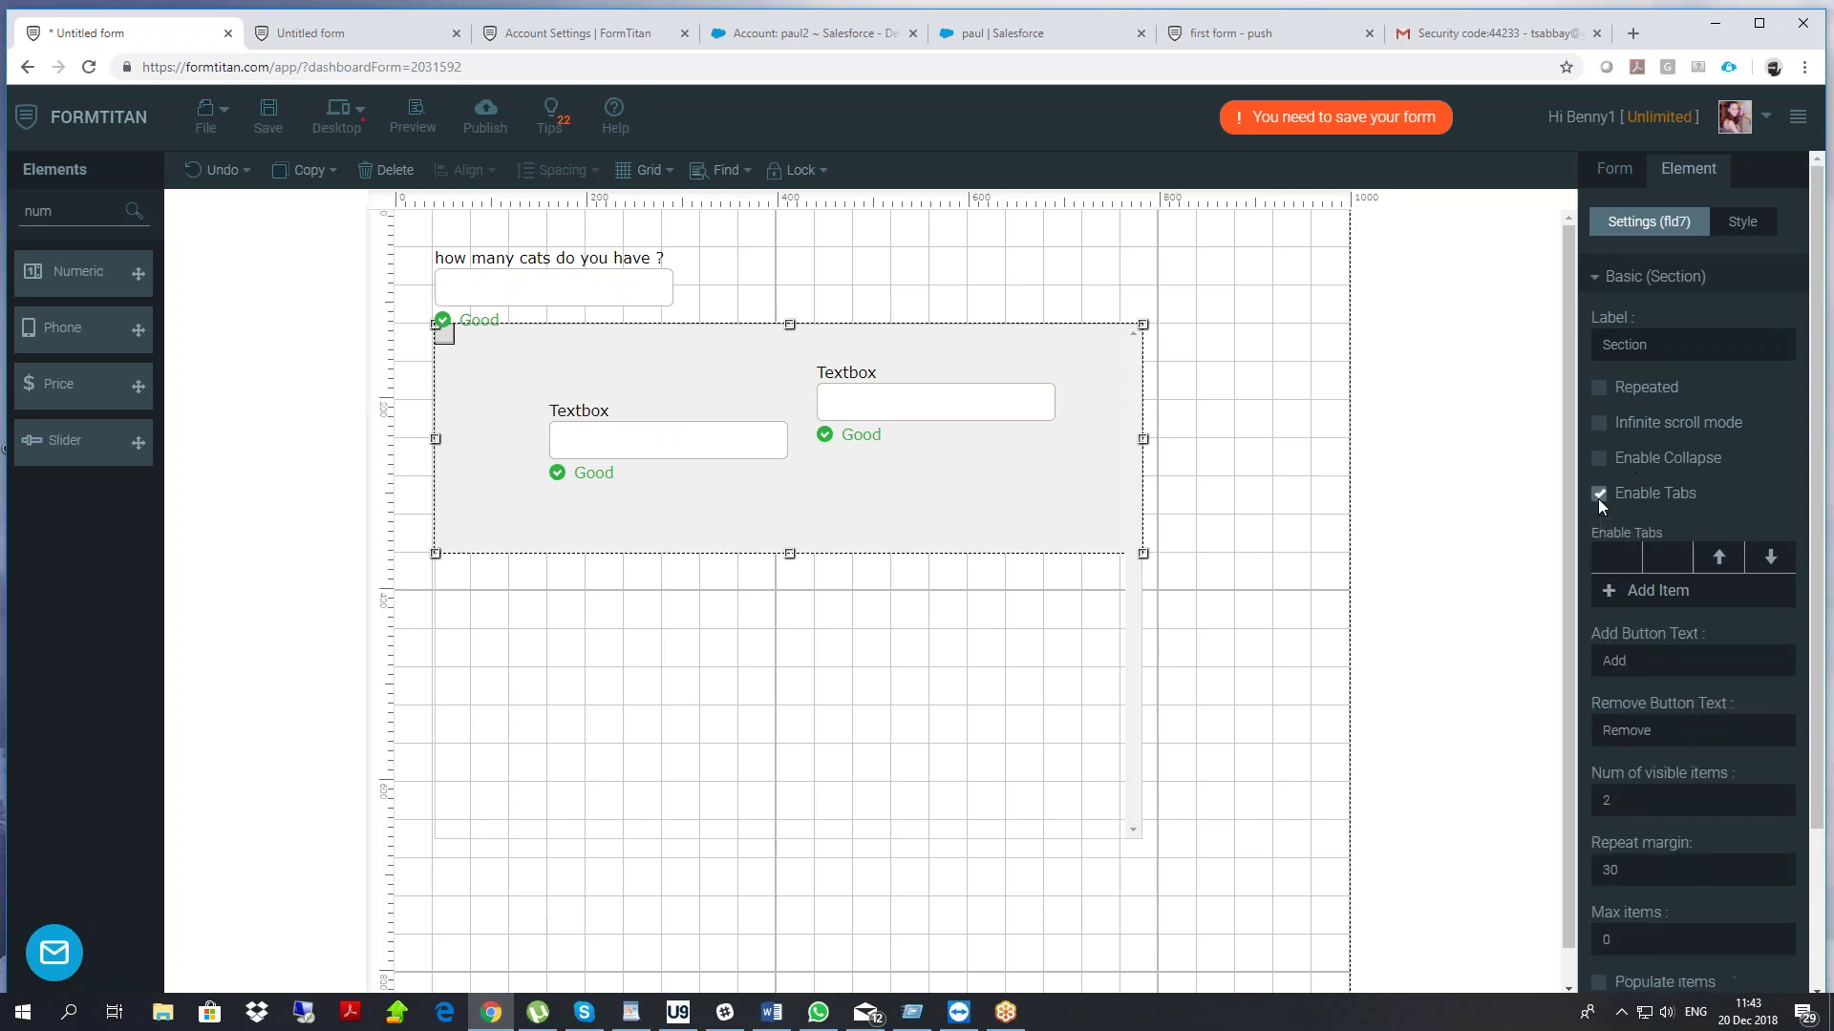
left_click(1620, 597)
type("aaa")
left_click(1612, 625)
type("vvv")
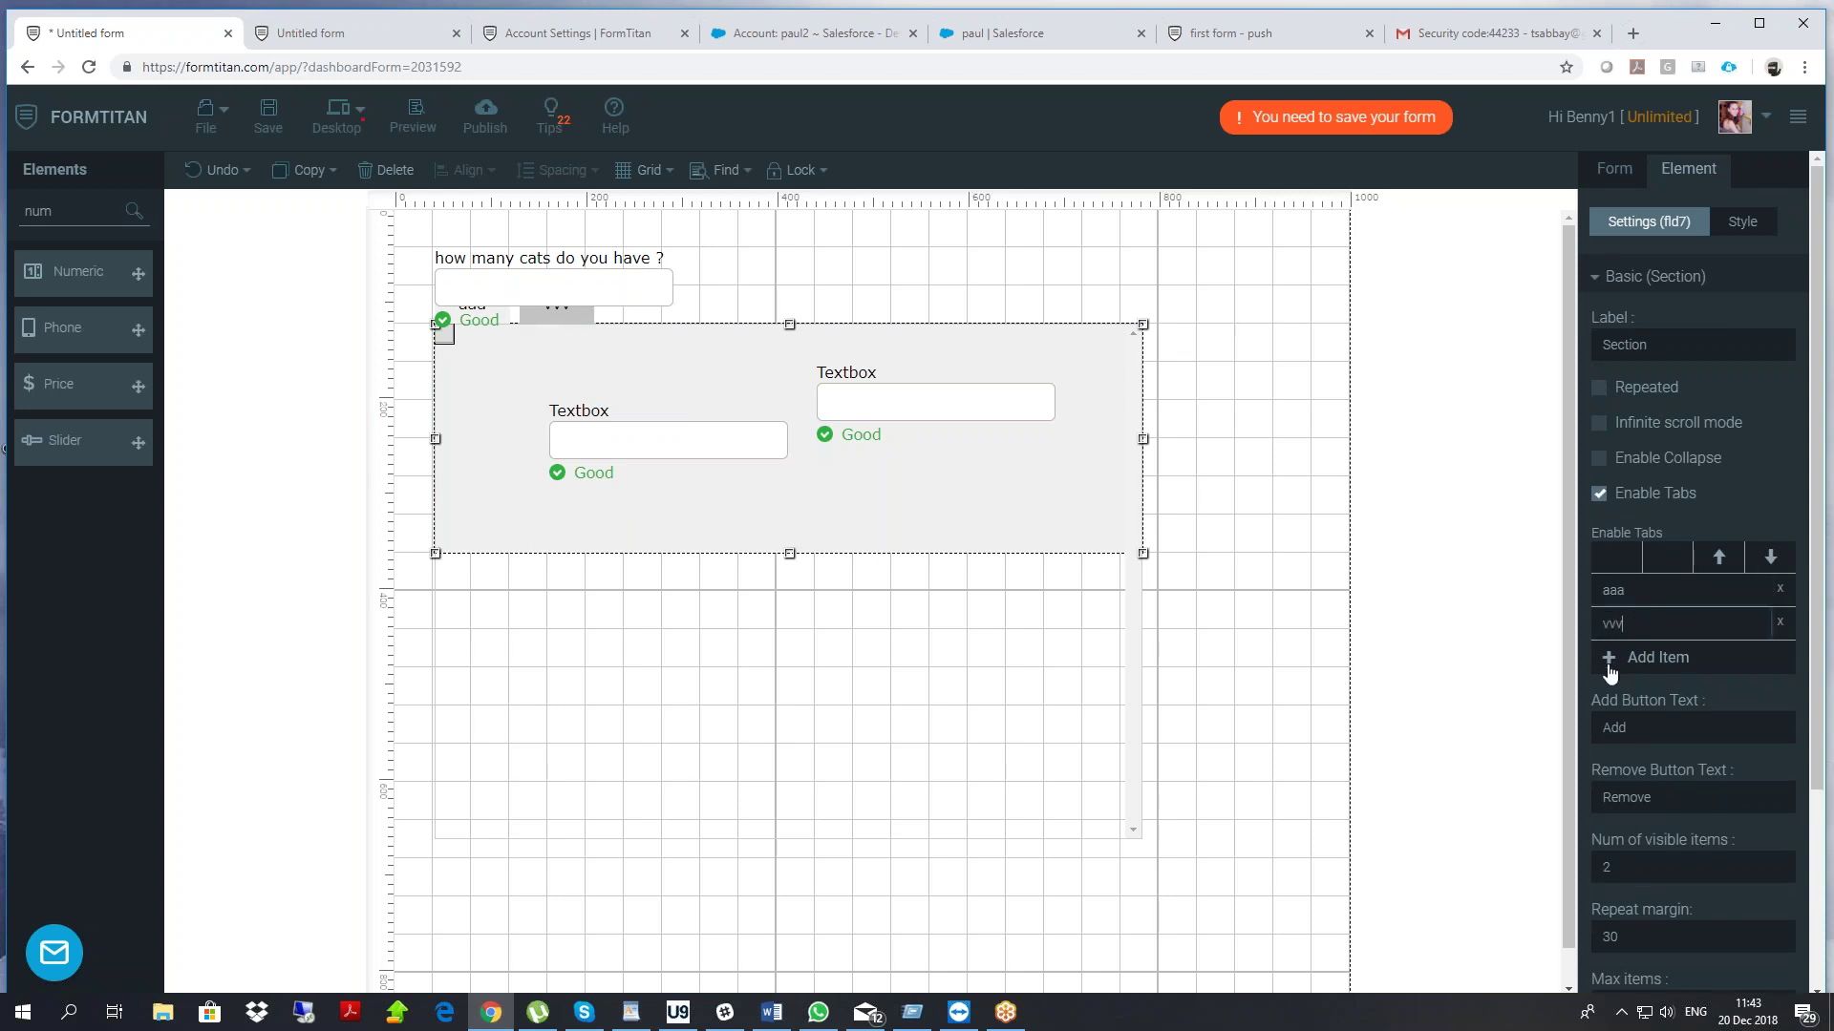
left_click(1609, 667)
type("ccccc")
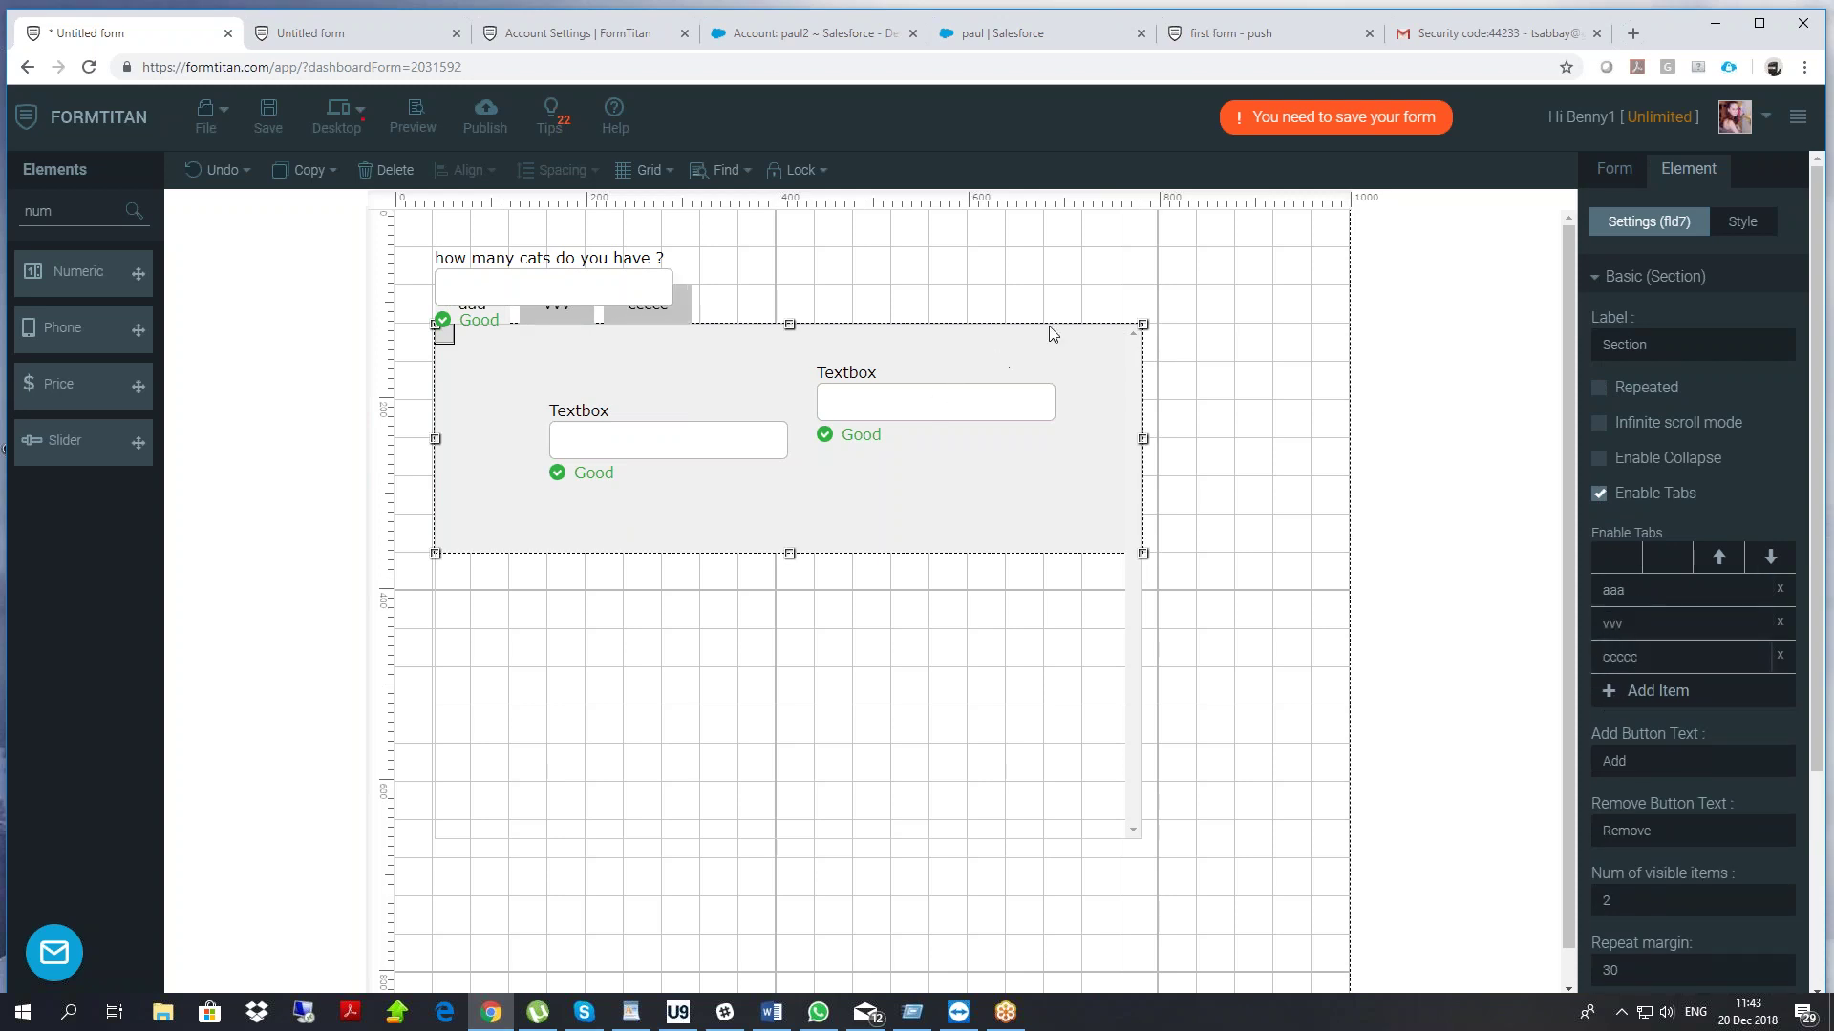
Move the cats question into the section's vvv tab and check the tabs
left_click(560, 423)
left_click_drag(562, 329, 638, 461)
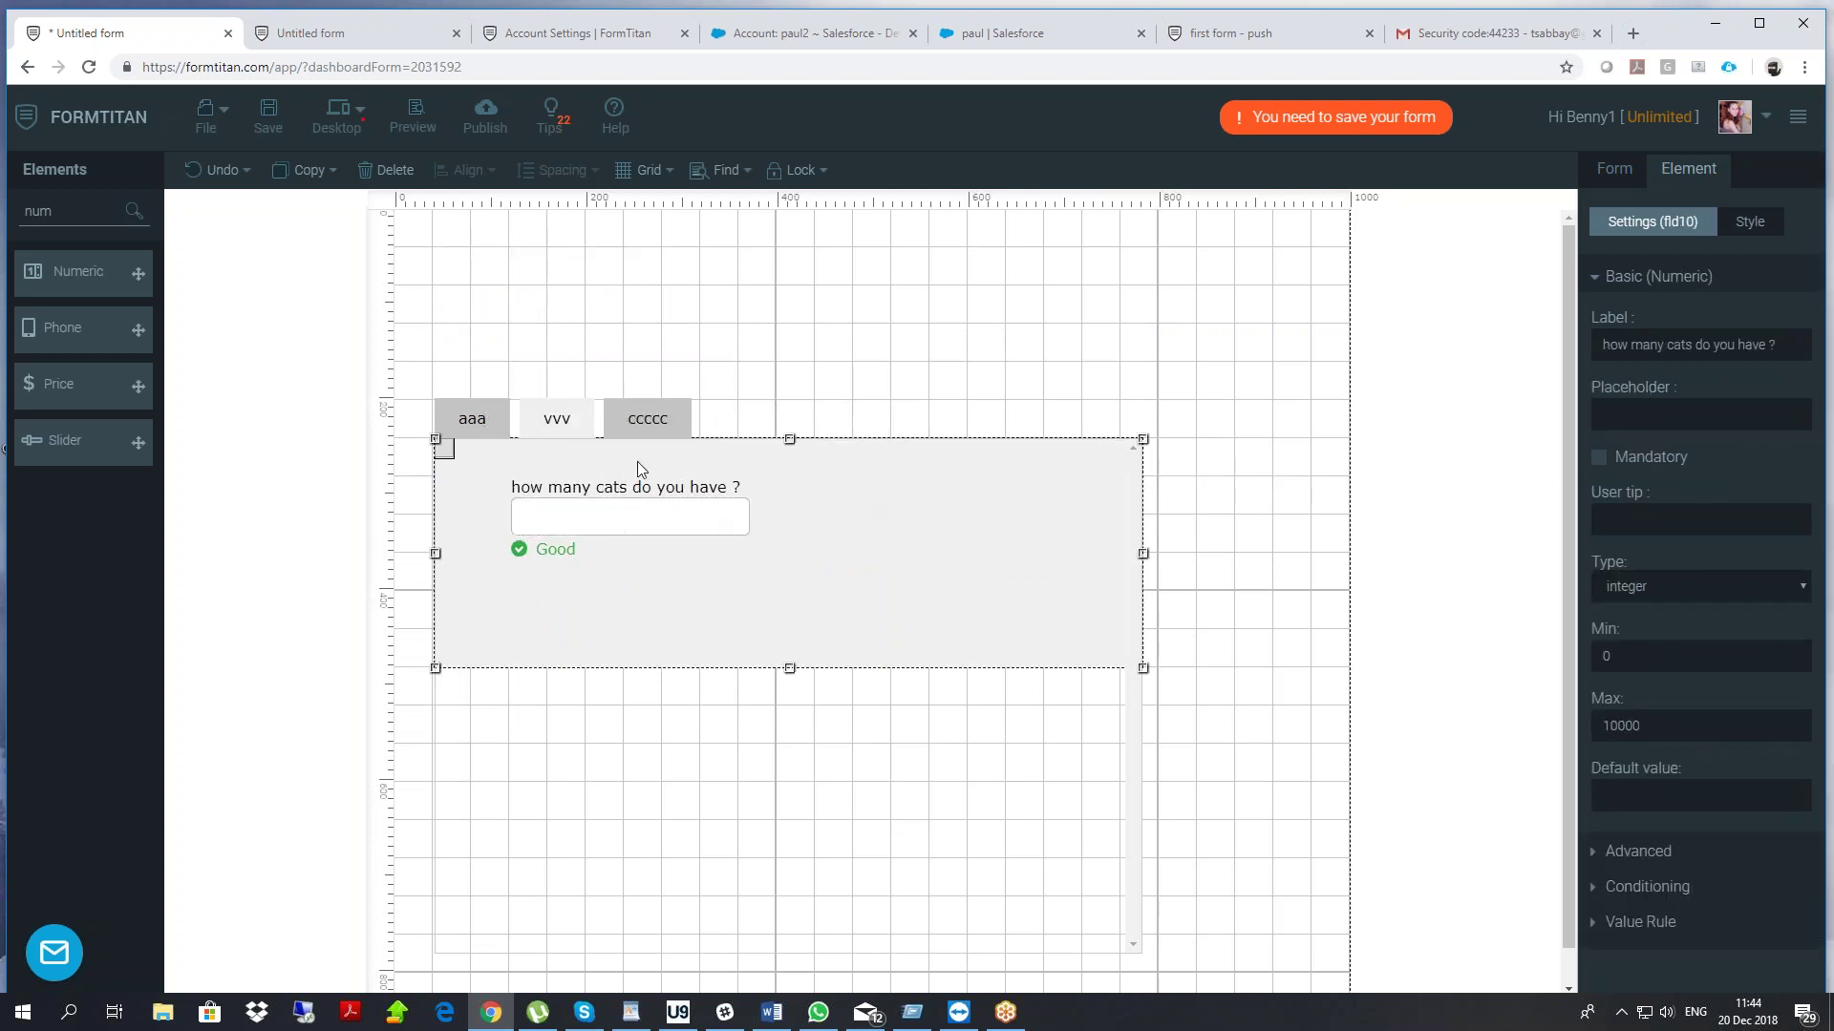
left_click(638, 461)
left_click(483, 437)
left_click(563, 438)
left_click(458, 437)
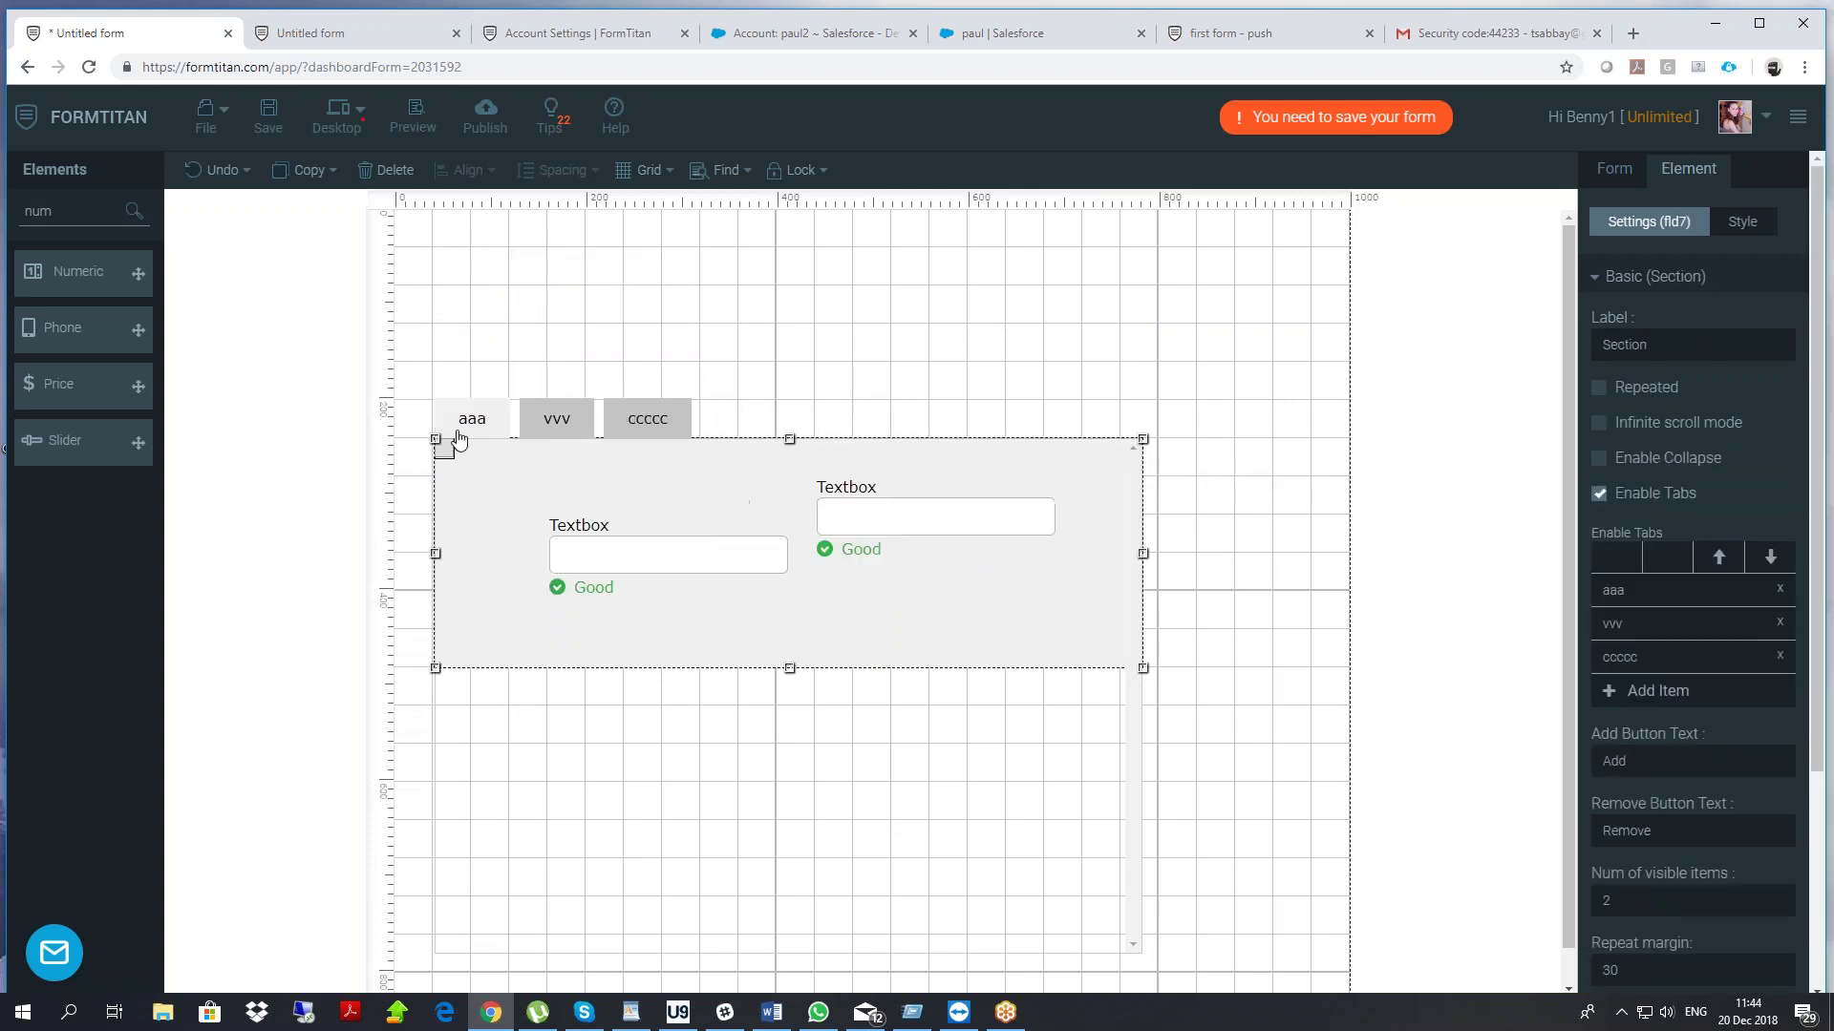
Move the section higher, set Num of visible items to 1, and disable tabs
left_click_drag(948, 474, 949, 382)
double_click(1672, 898)
type("1")
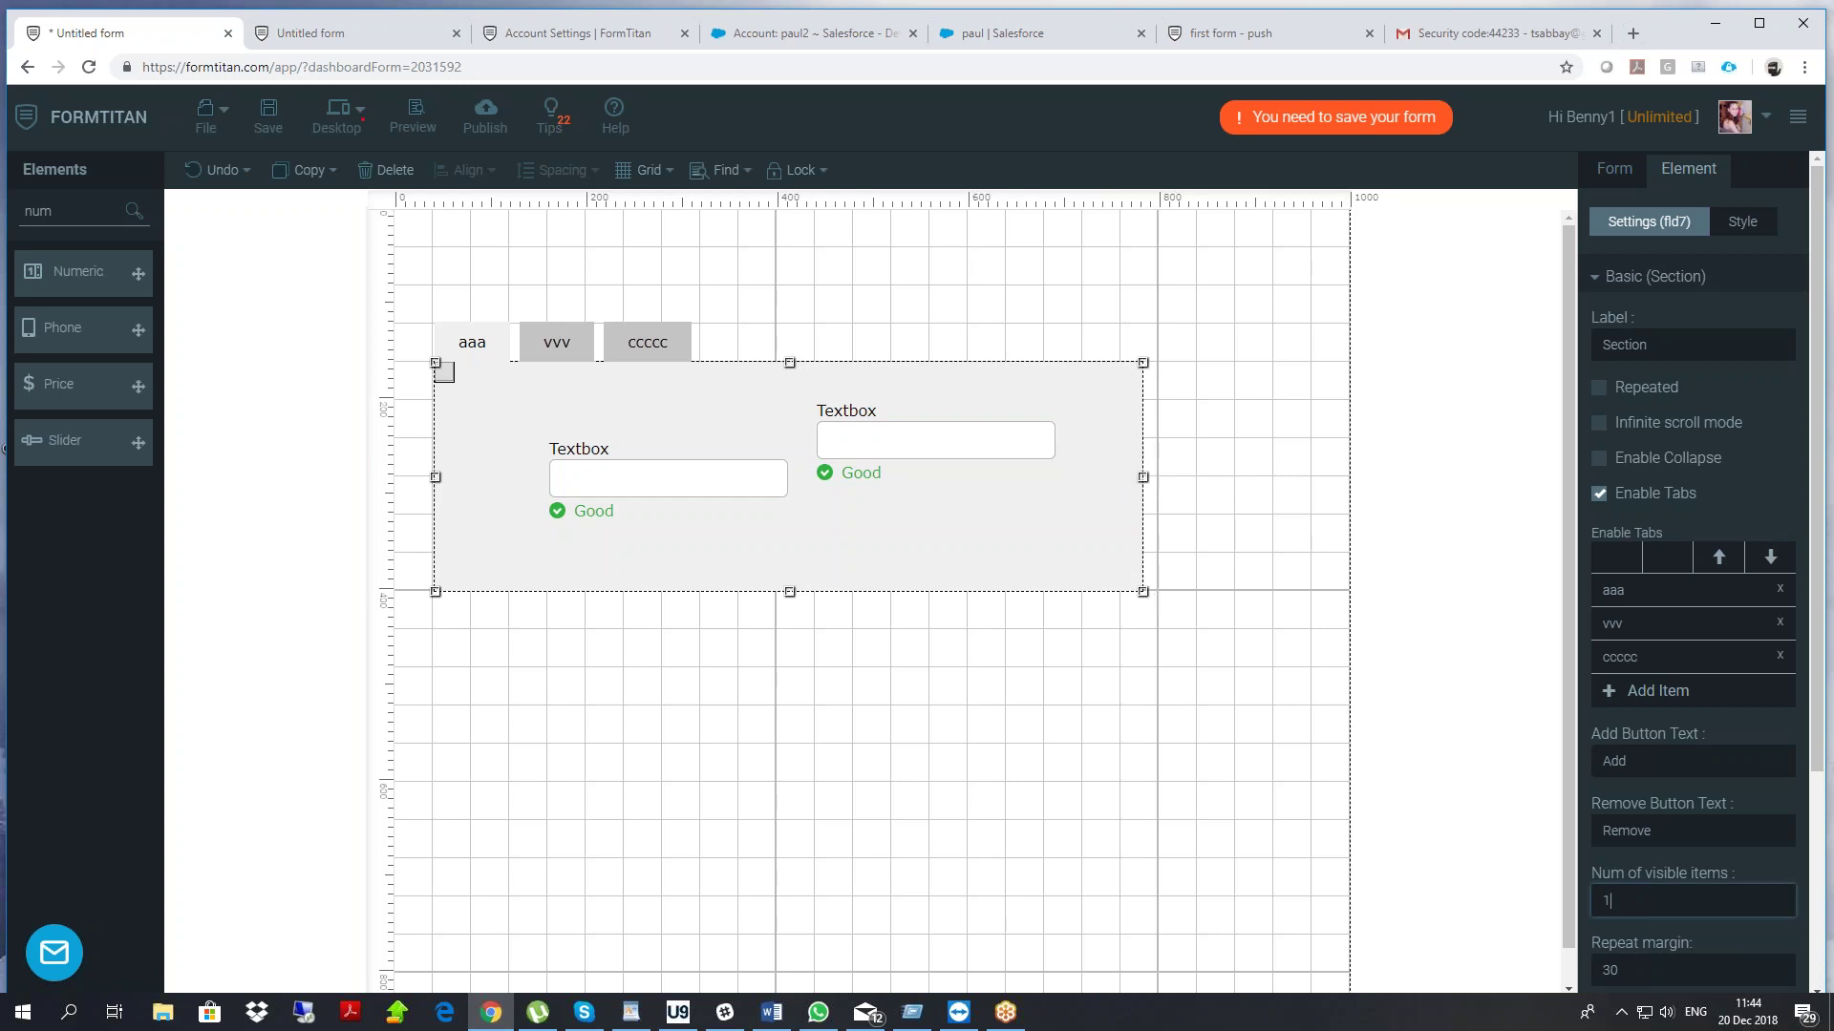
left_click(1601, 500)
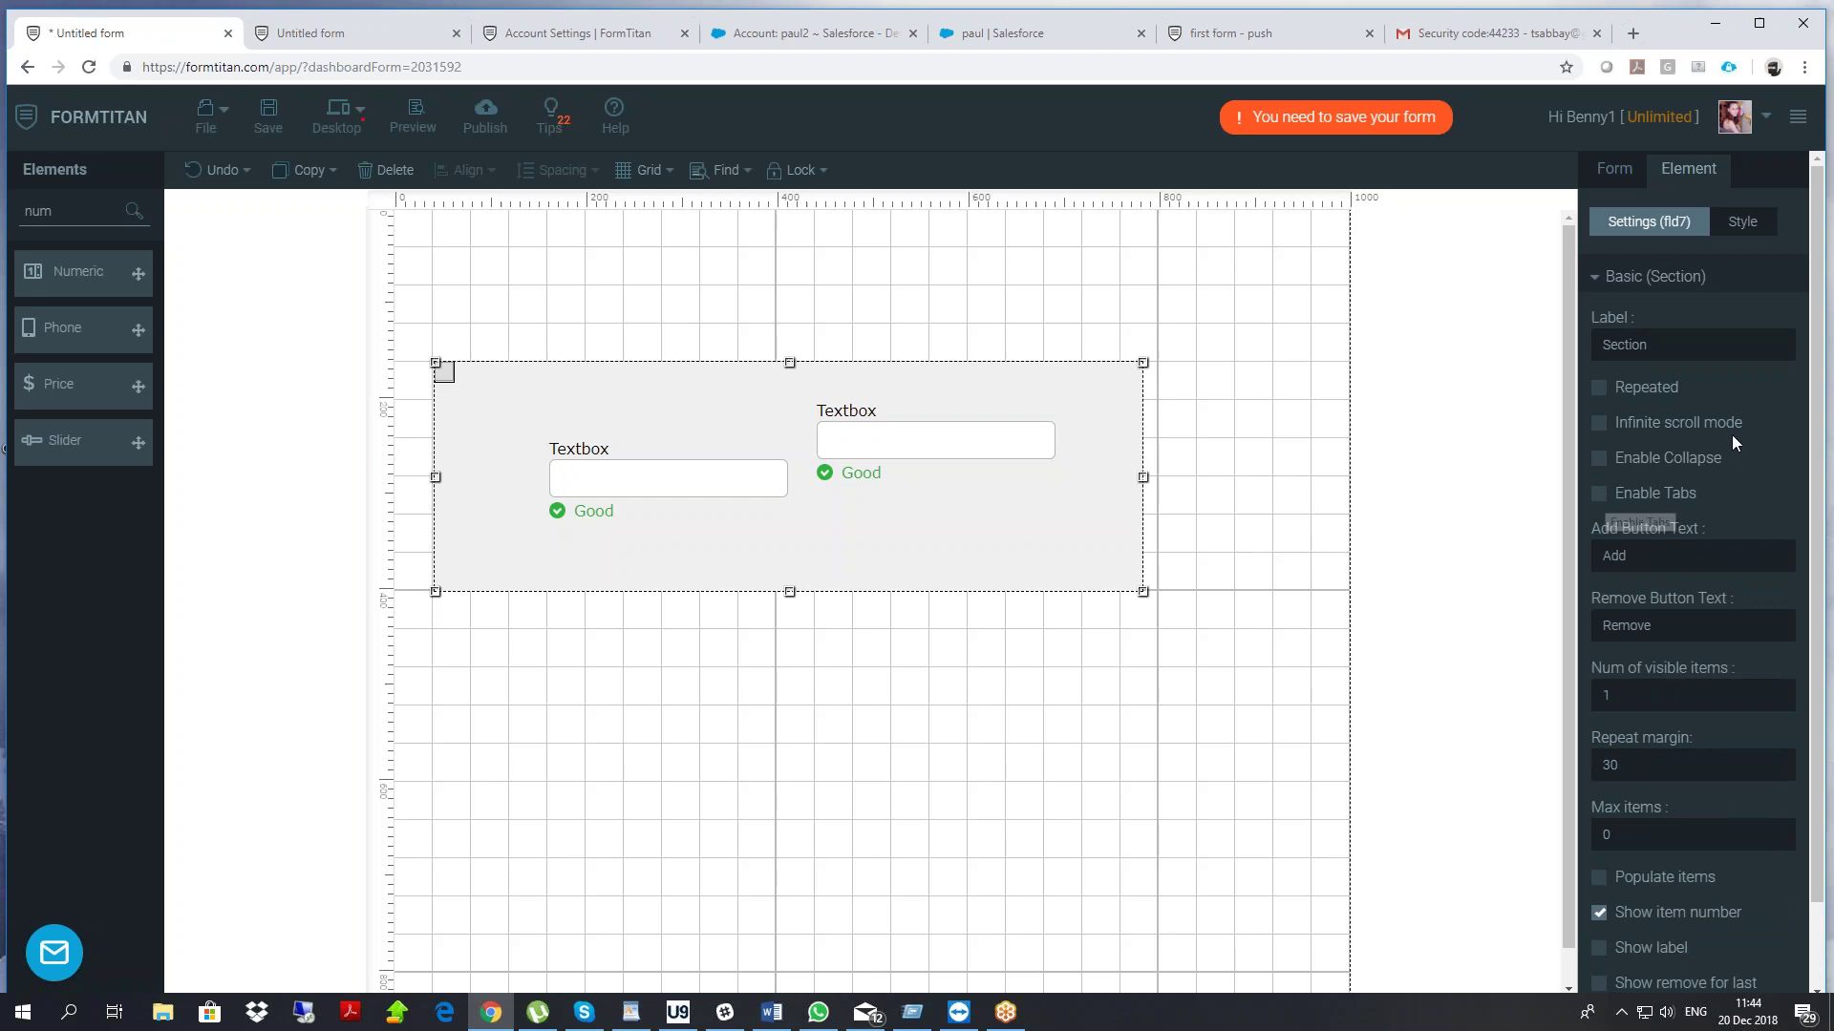
Tick Show label on the section and change its label text to 'this is my label'
scroll(1732, 434, "down", 1)
scroll(1703, 532, "down", 1)
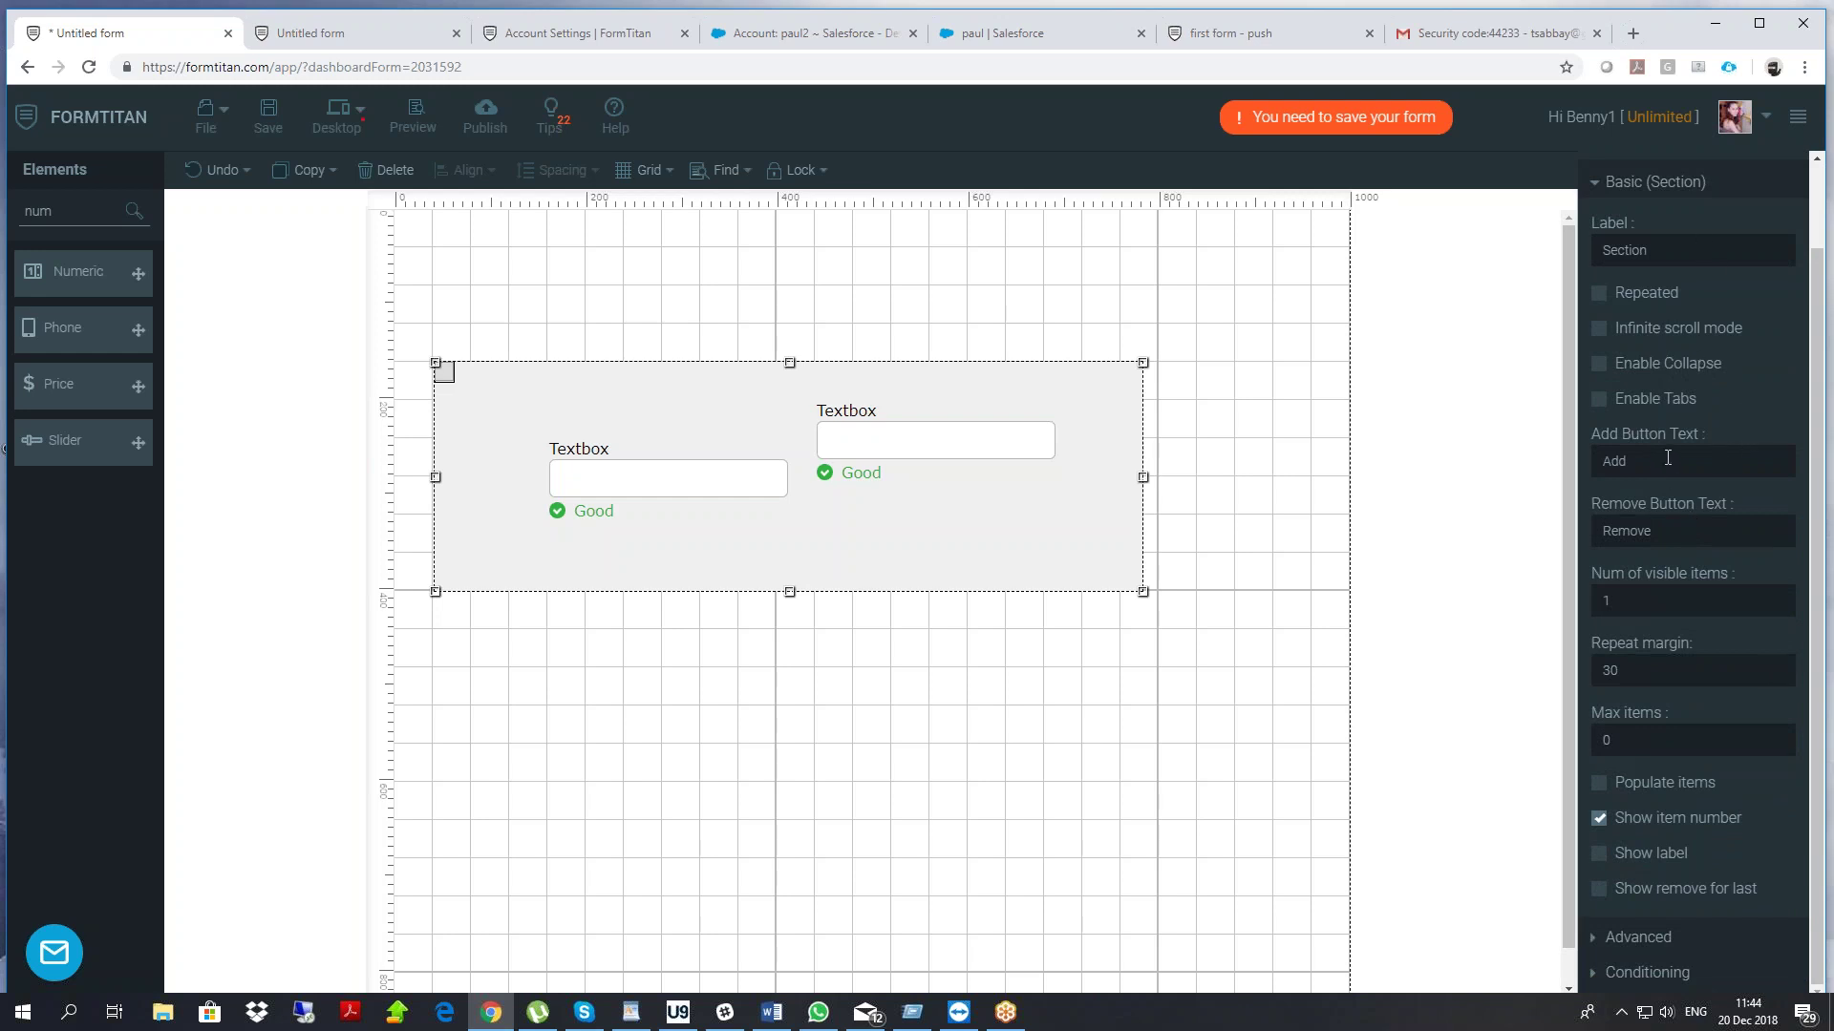
left_click(1599, 855)
double_click(1675, 253)
type("this is my label")
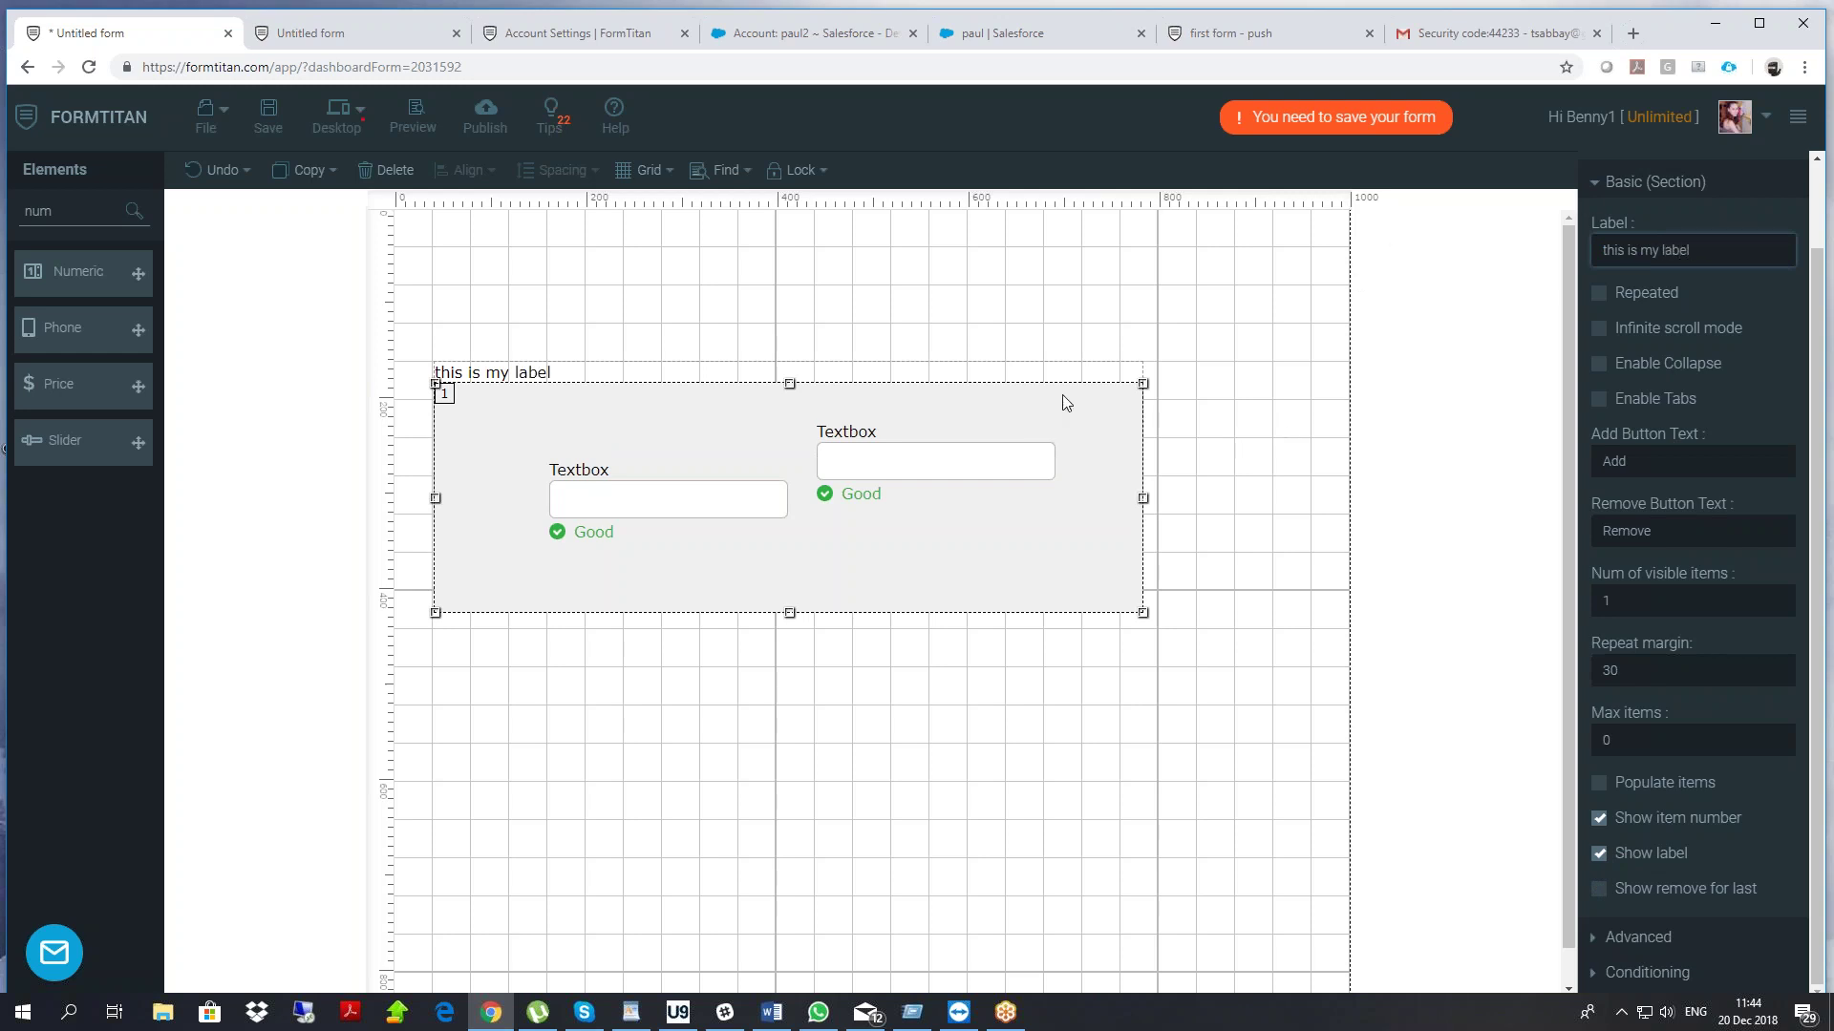
left_click(1051, 350)
left_click_drag(546, 312, 1077, 665)
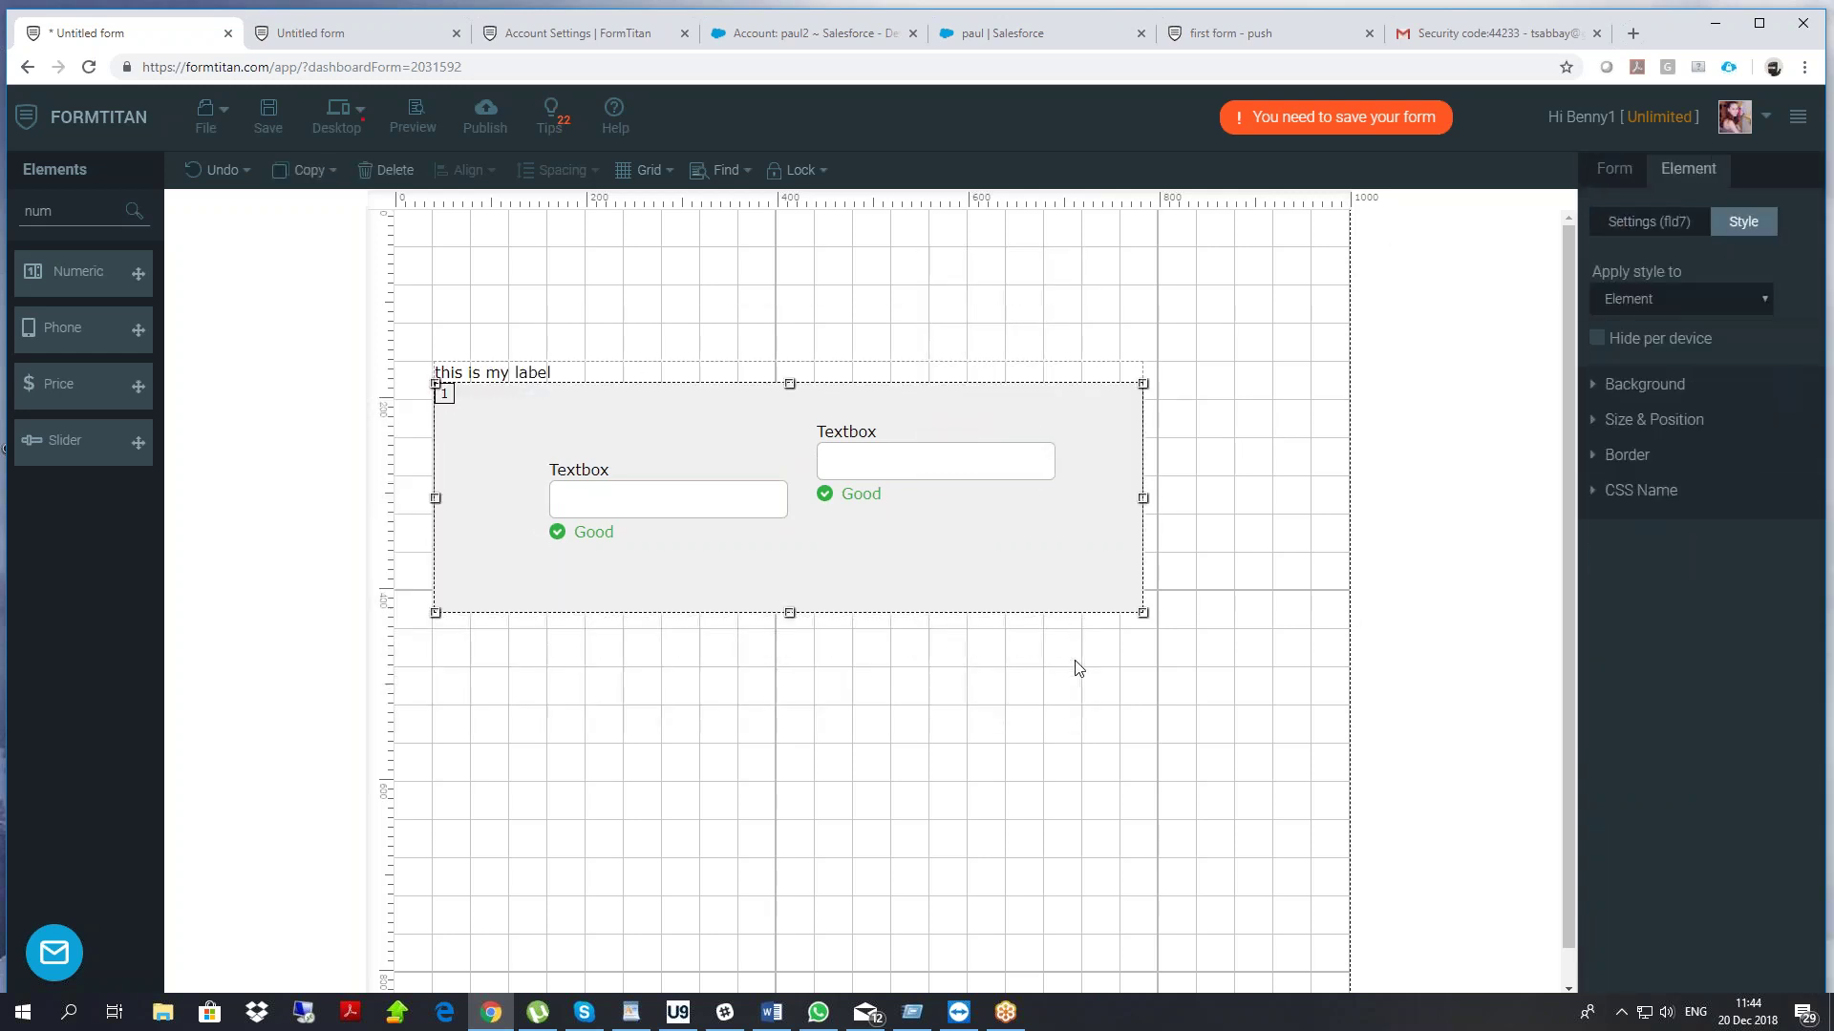
Delete the section and add a Calculated field, closing its calculator unchanged
key("Delete")
left_click_drag(62, 211, 992, 287)
type("calc")
double_click(992, 289)
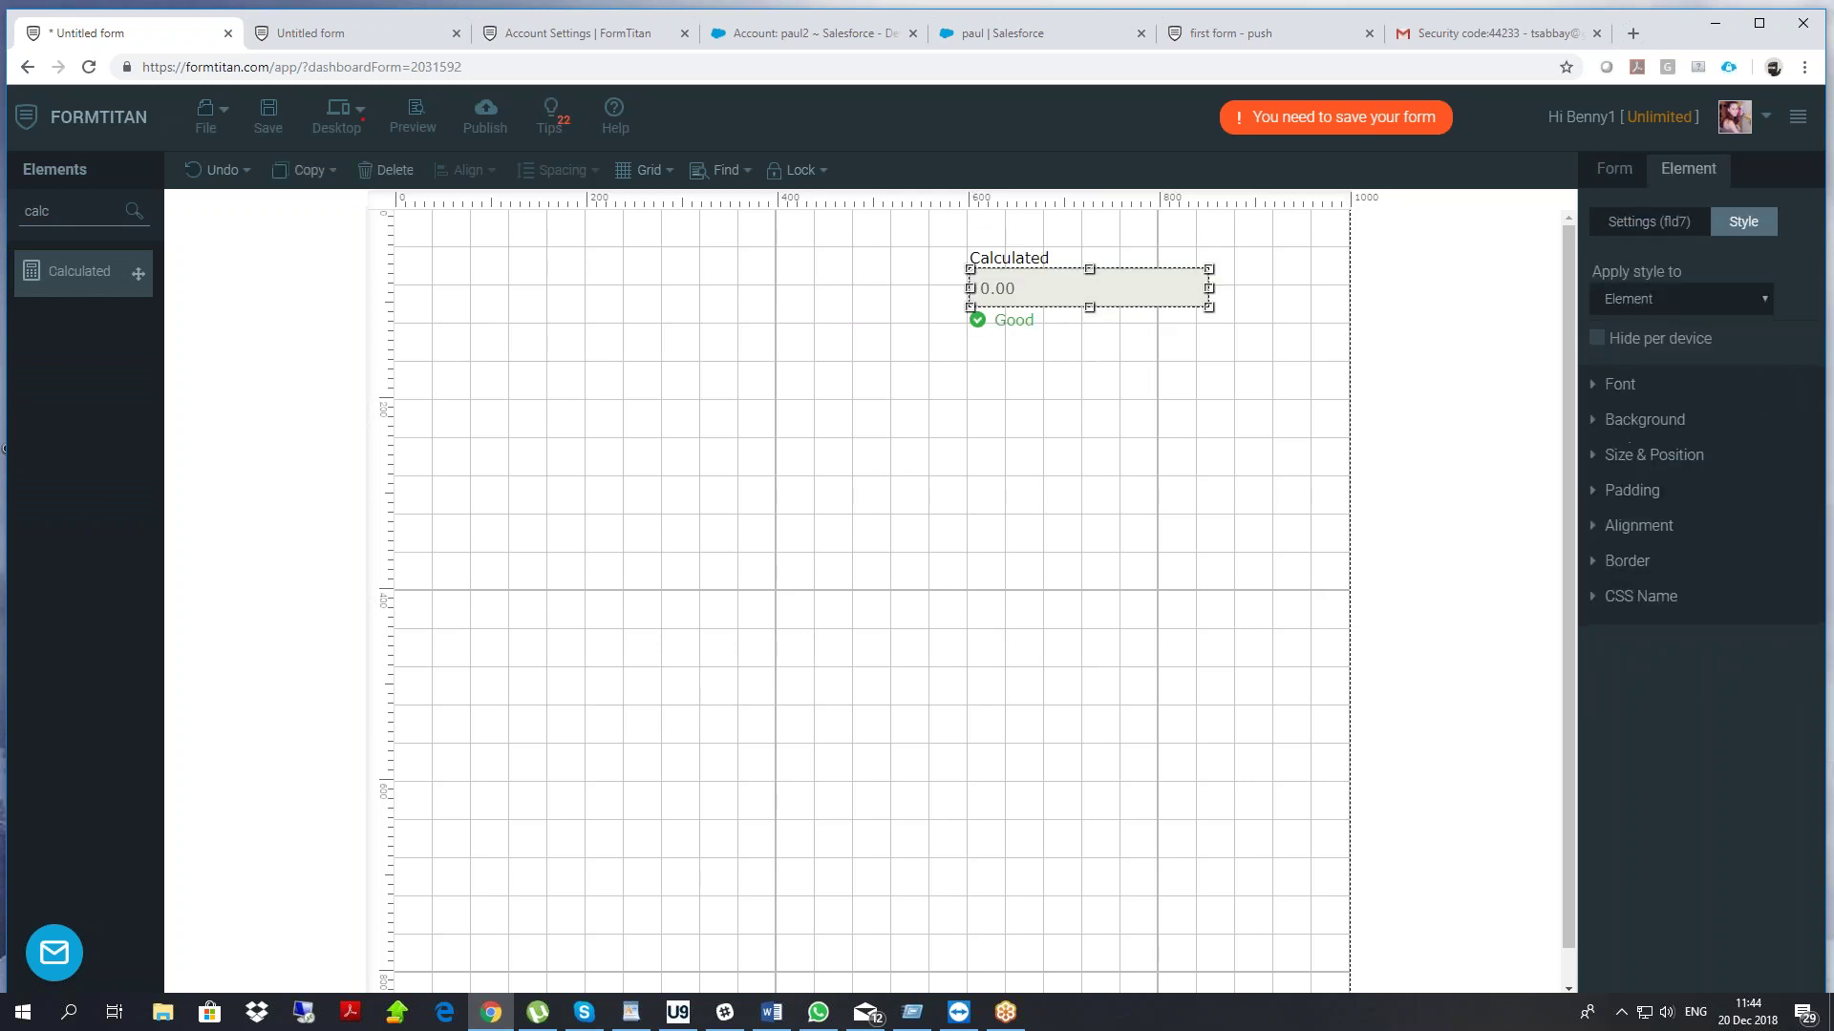
left_click(1479, 799)
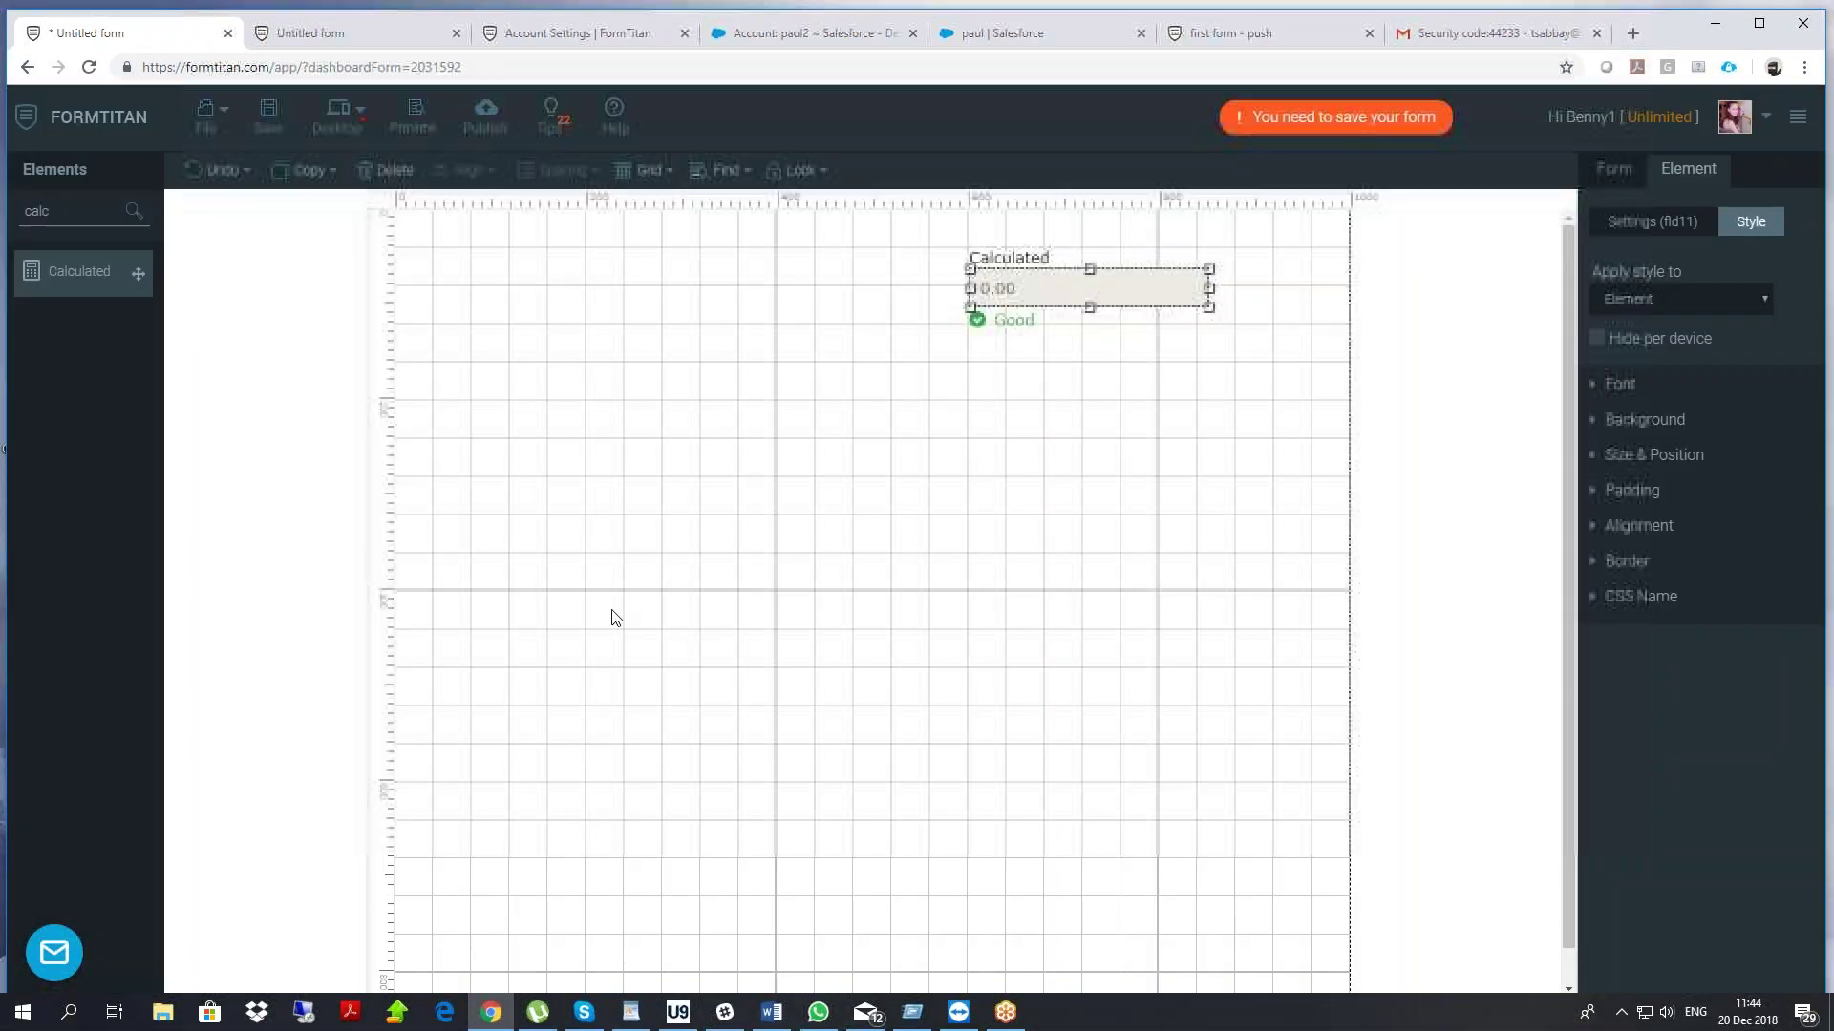
Add a Numeric field labelled 'how many items'
left_click_drag(42, 206, 9, 237)
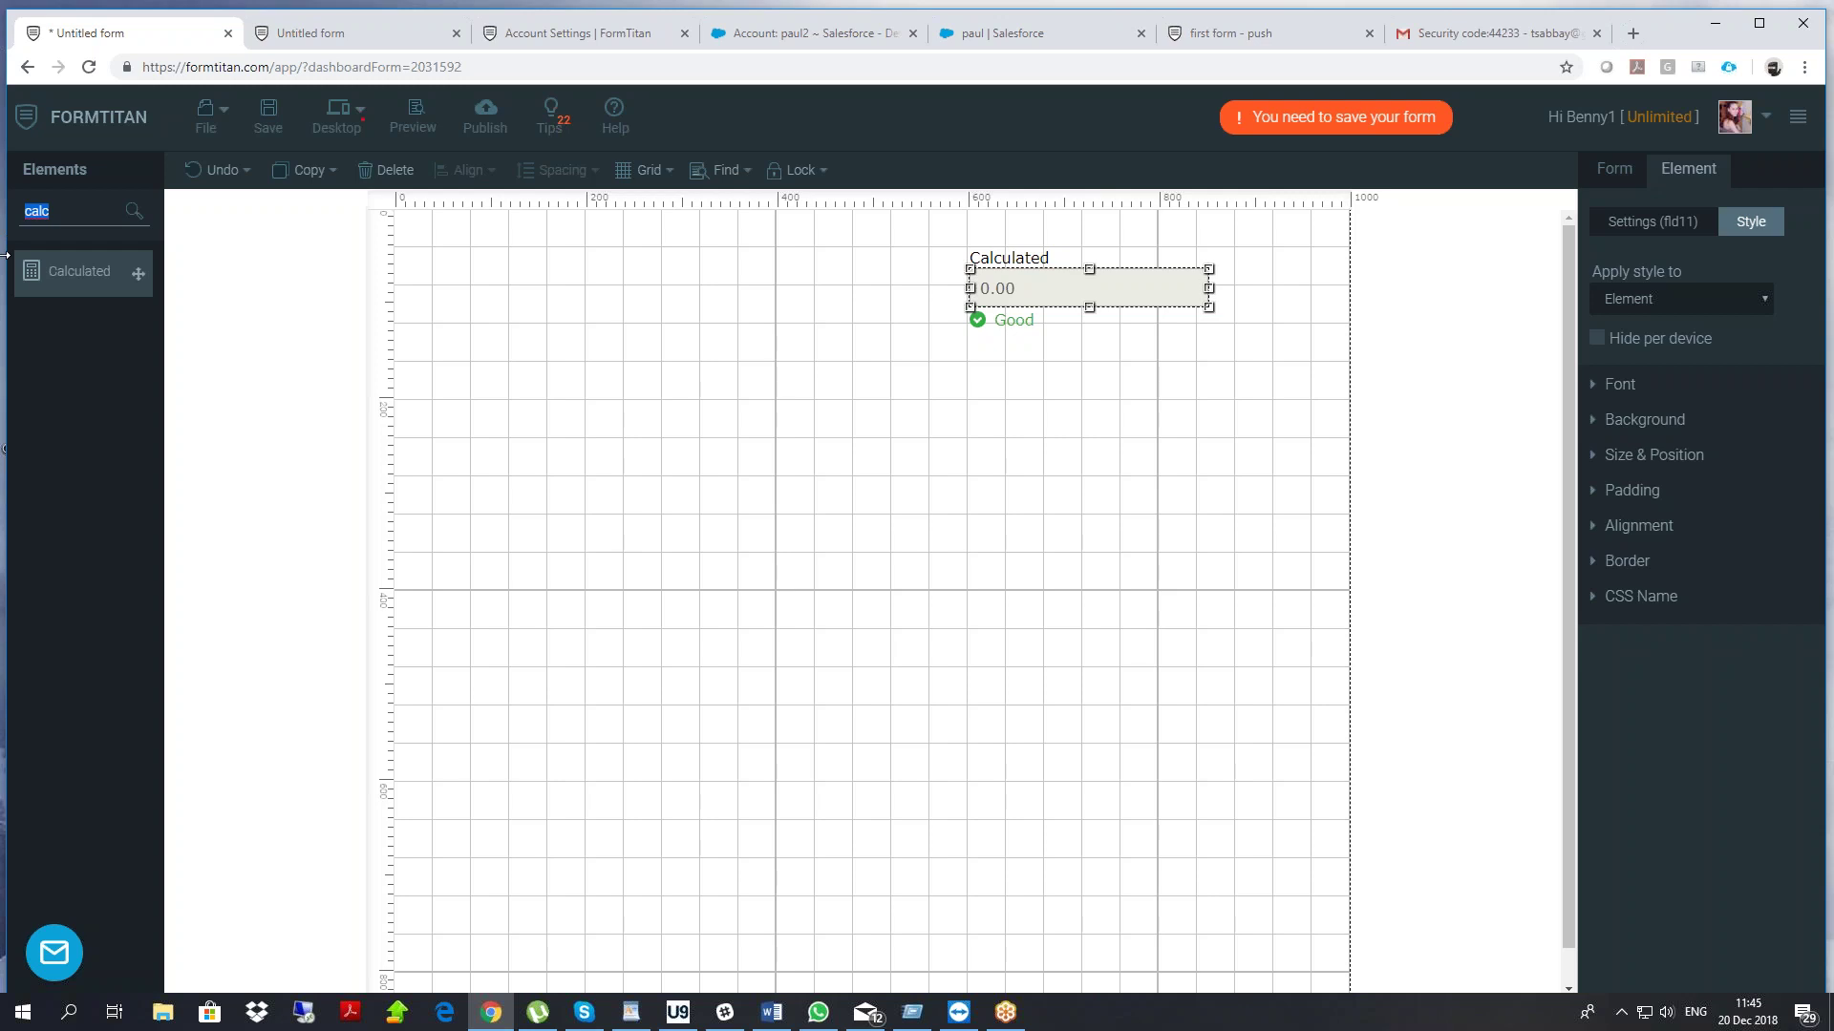
type("num")
left_click_drag(73, 274, 550, 298)
double_click(550, 298)
type("how many items")
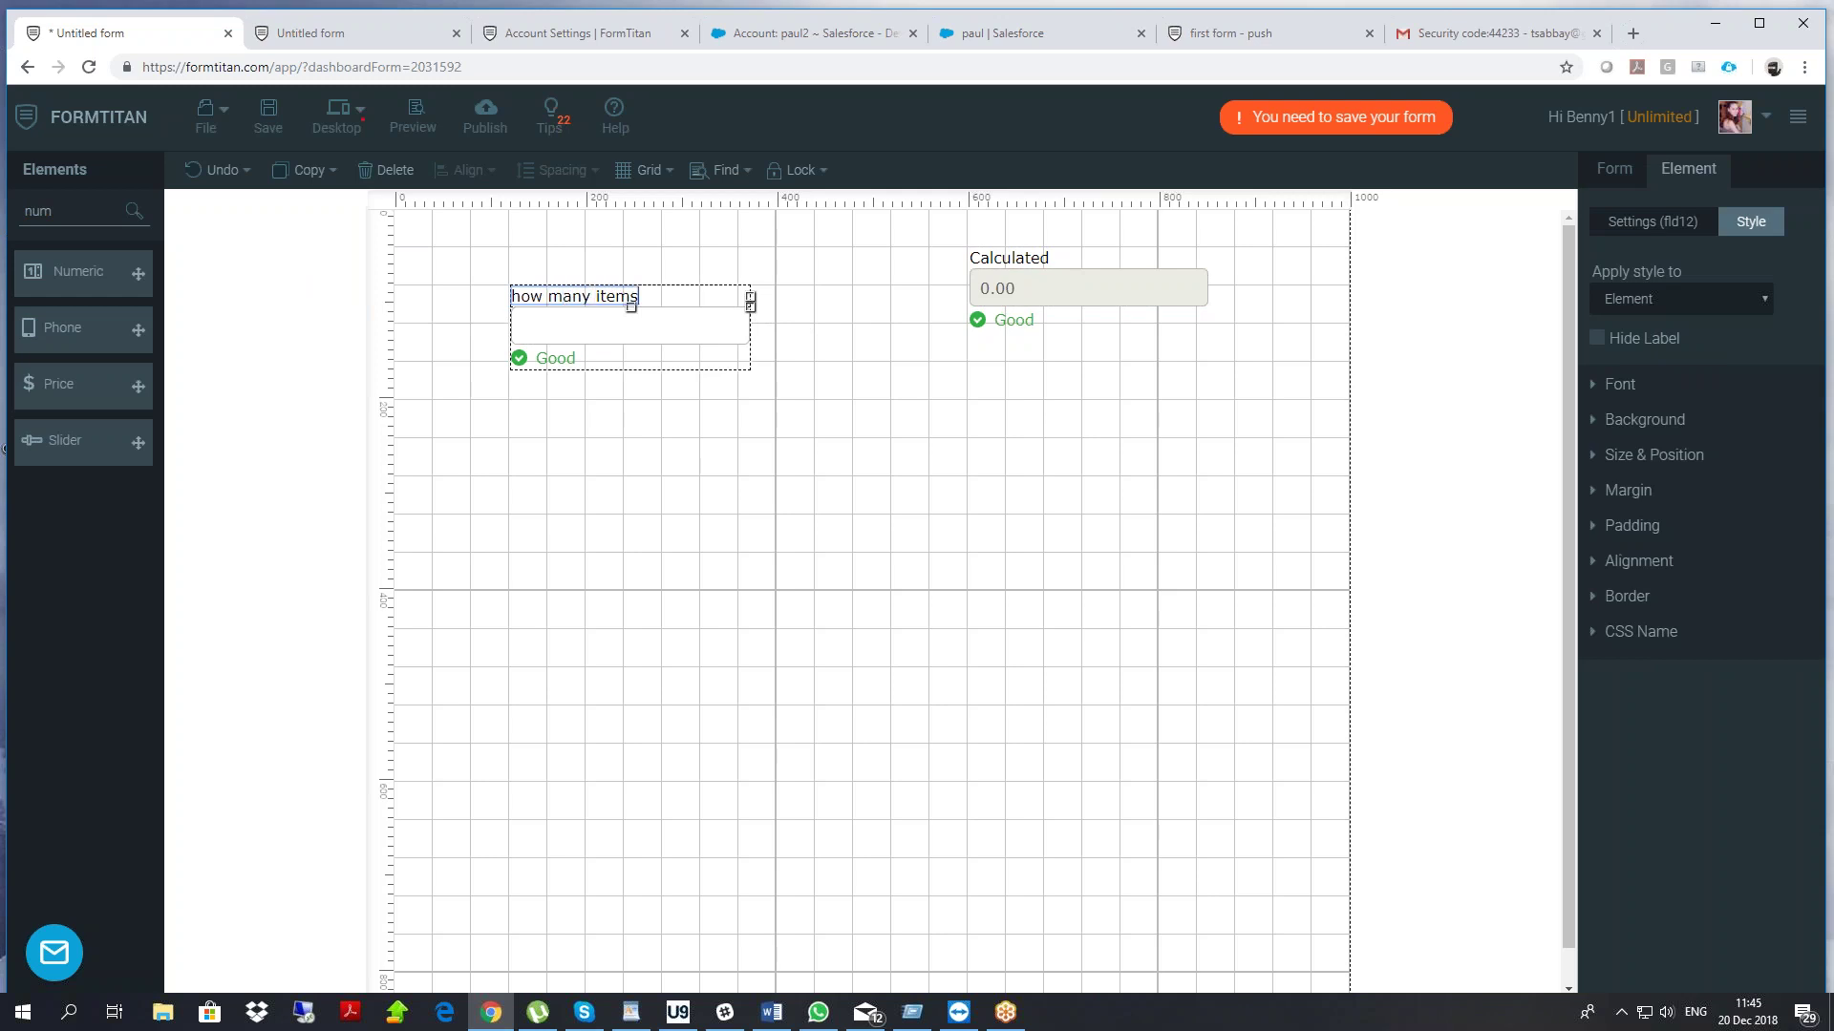
Paste a copy of the numeric field below the original and relabel it 'price'
left_click(568, 330)
key("ctrl+v")
left_click_drag(573, 369, 540, 453)
double_click(549, 410)
key("ctrl+a")
type("price")
left_click(938, 379)
left_click(1033, 284)
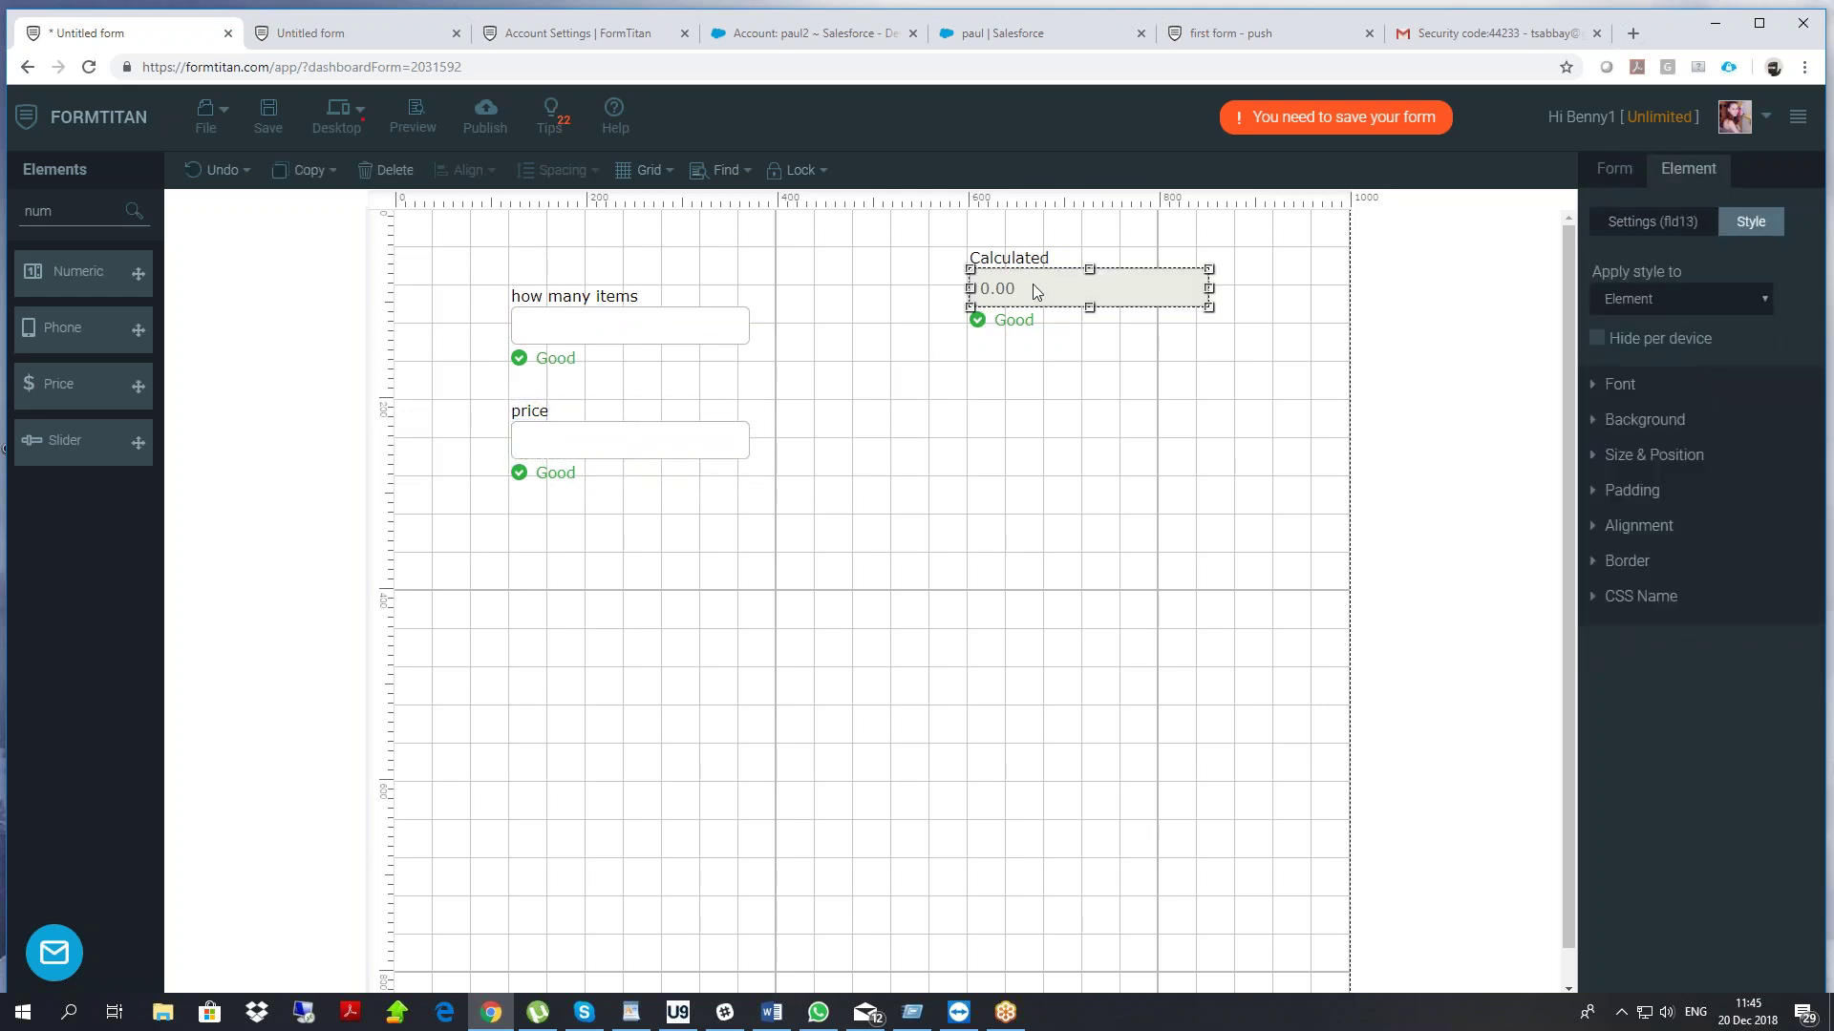
left_click(1611, 221)
Set the calculated field's formula to how many items × price and label it 'total'
left_click(1644, 430)
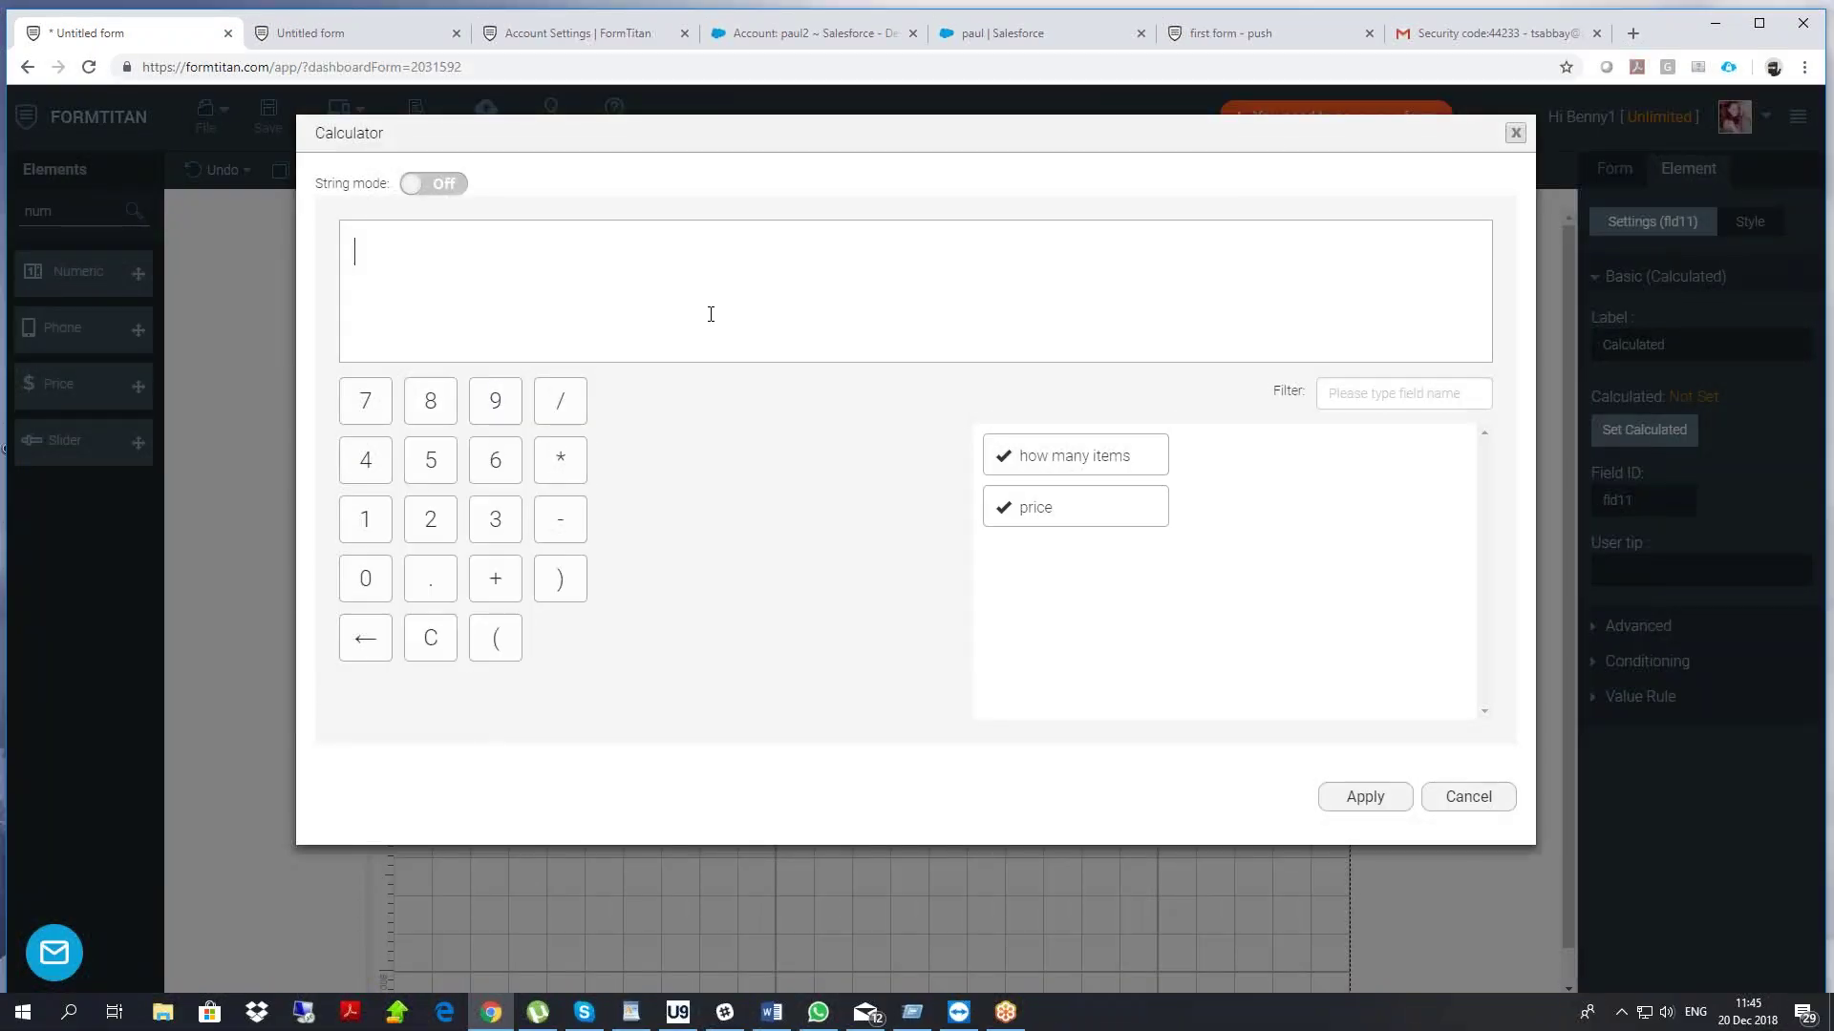
left_click_drag(1051, 456, 570, 289)
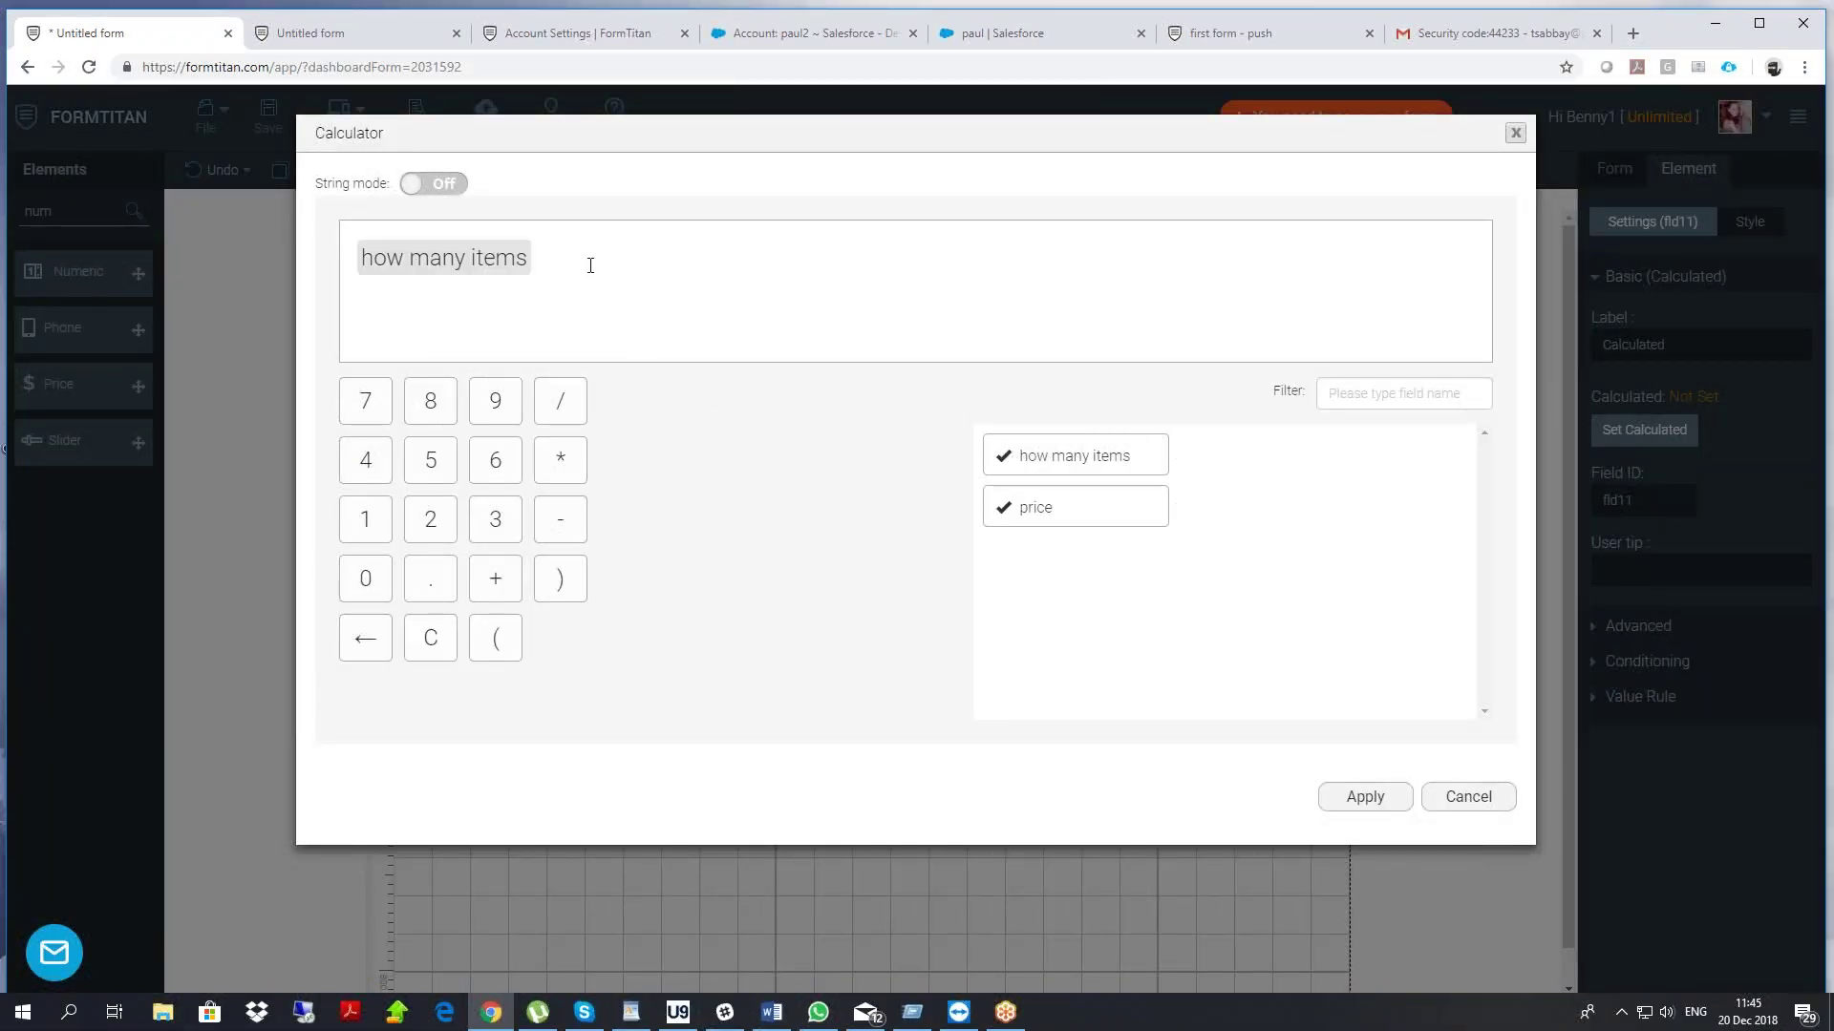
left_click_drag(1035, 508, 719, 254)
left_click(1365, 797)
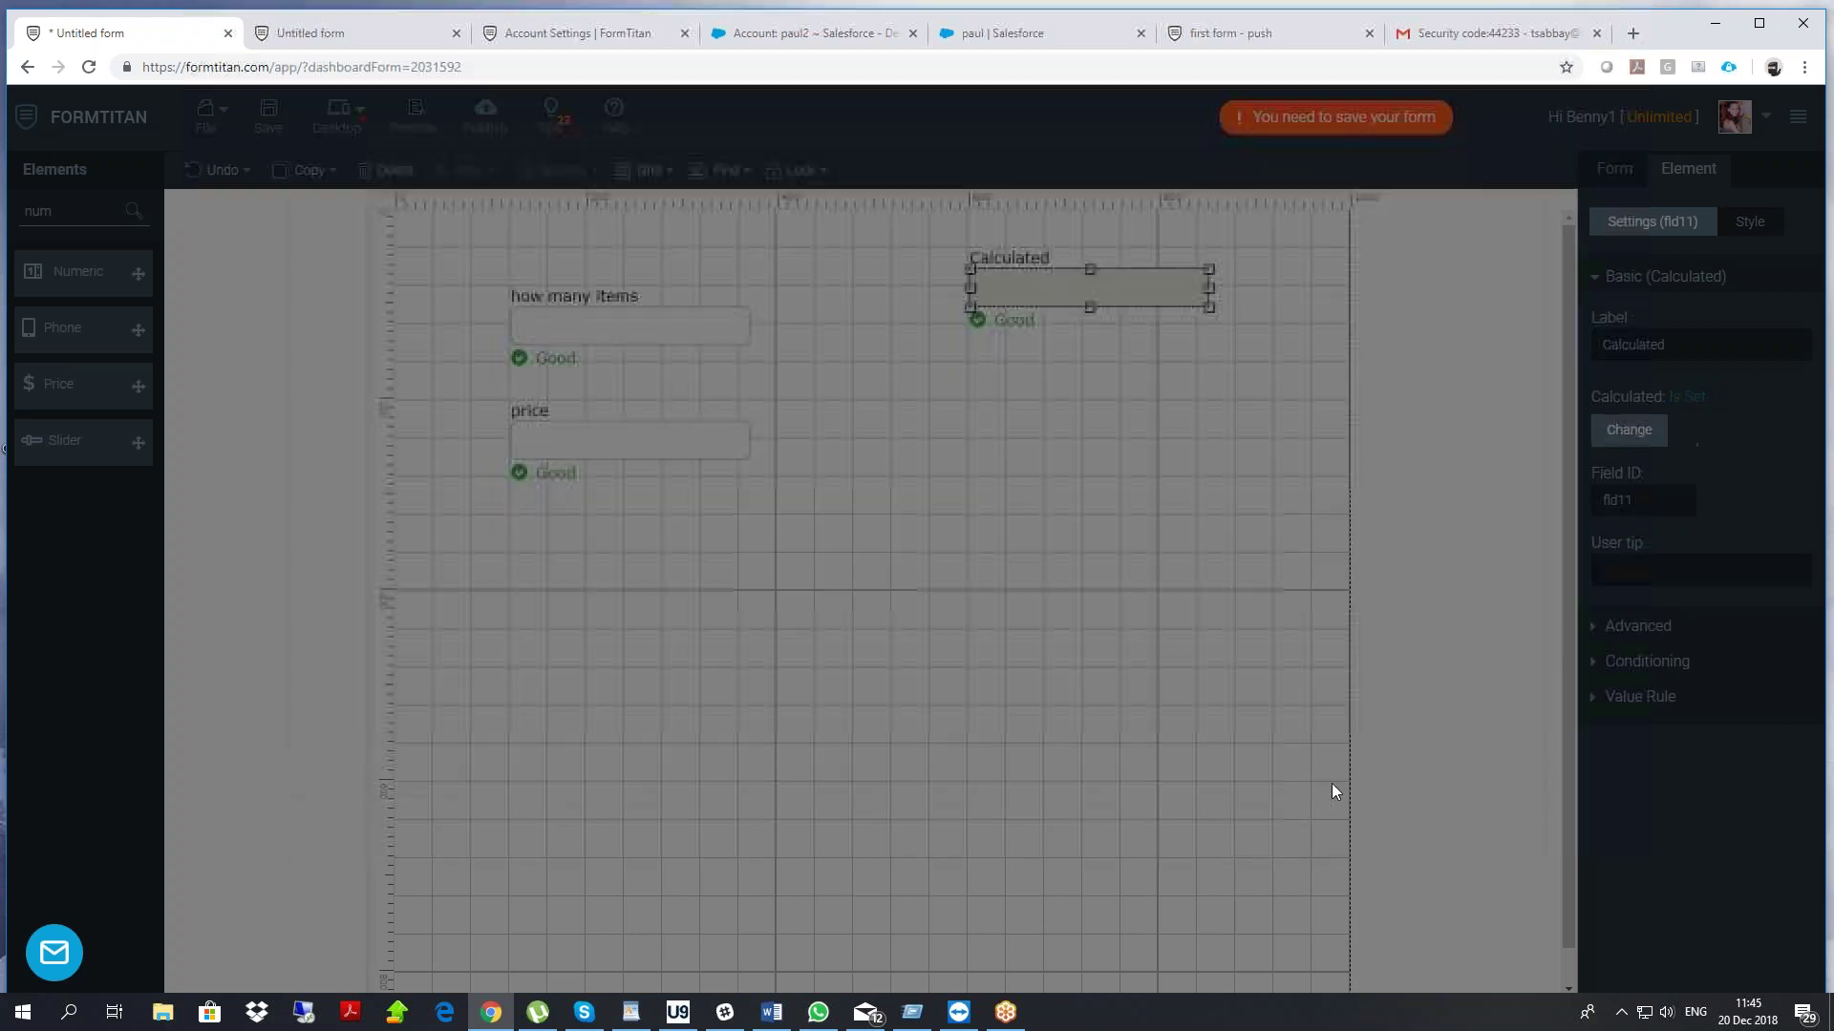
double_click(991, 260)
type("t")
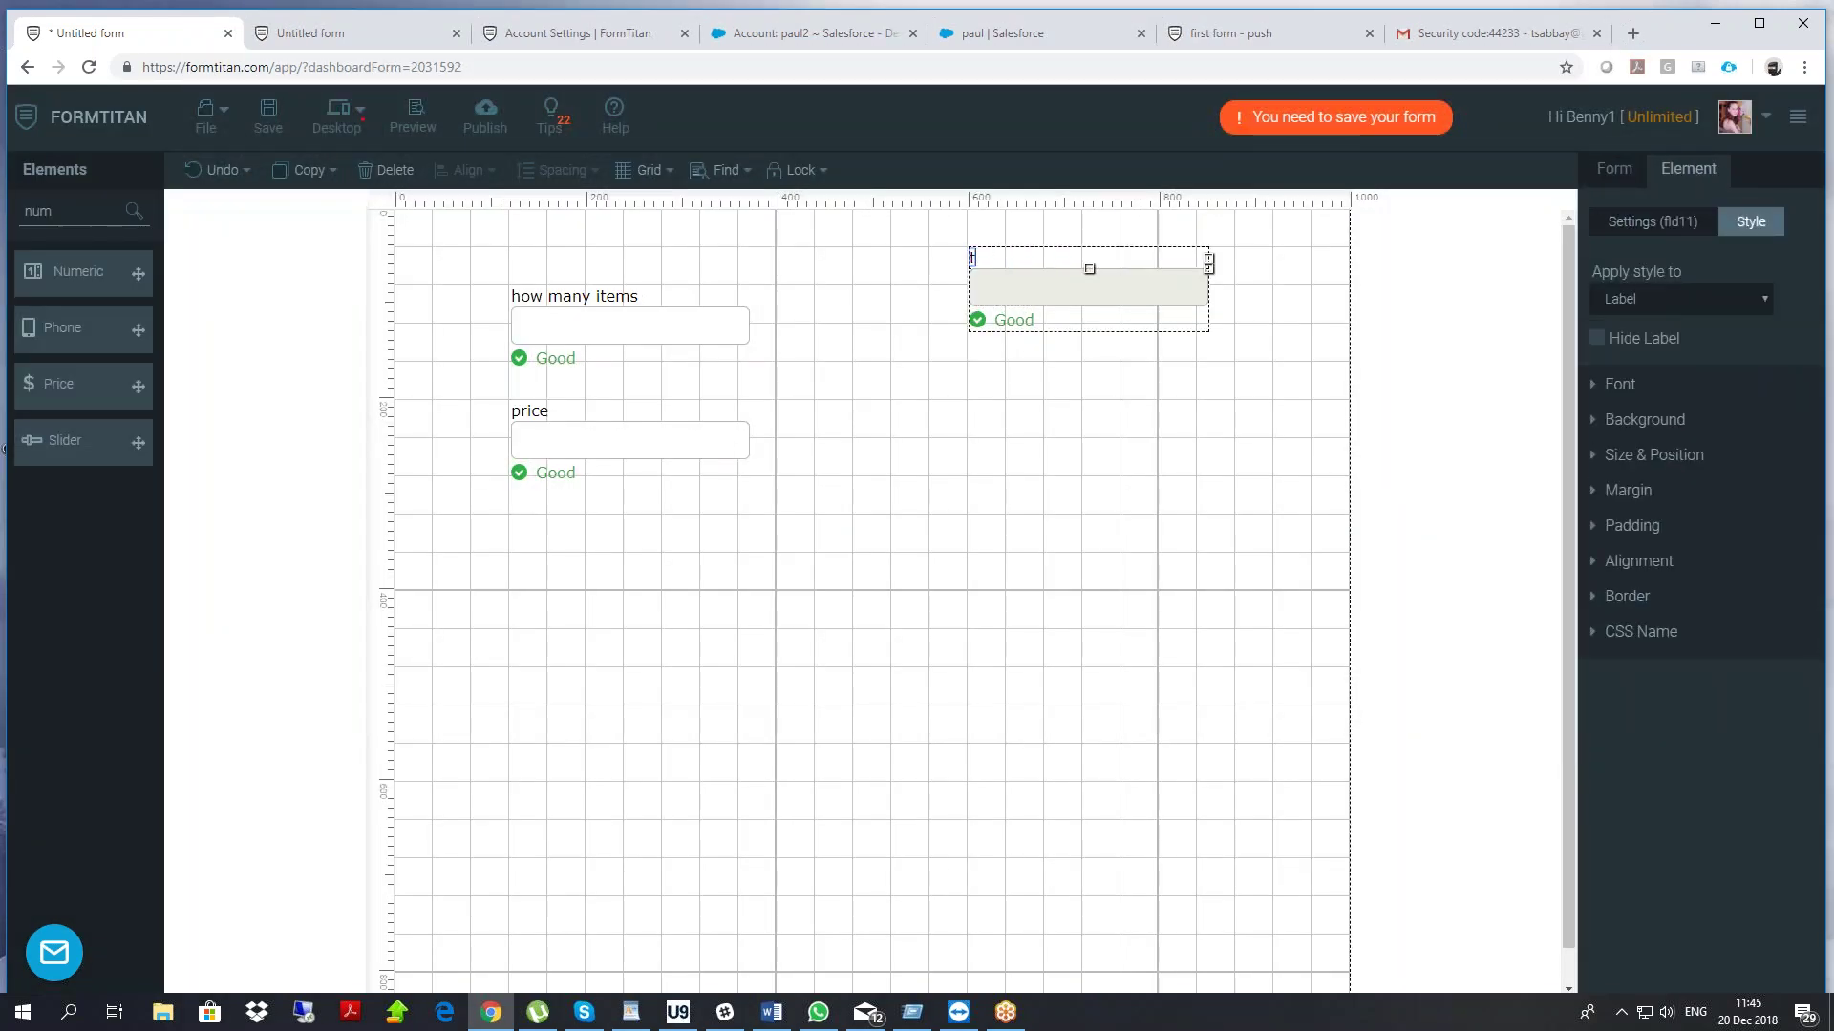
type("otal")
Save the form and reload the live form to show the changes
left_click(271, 120)
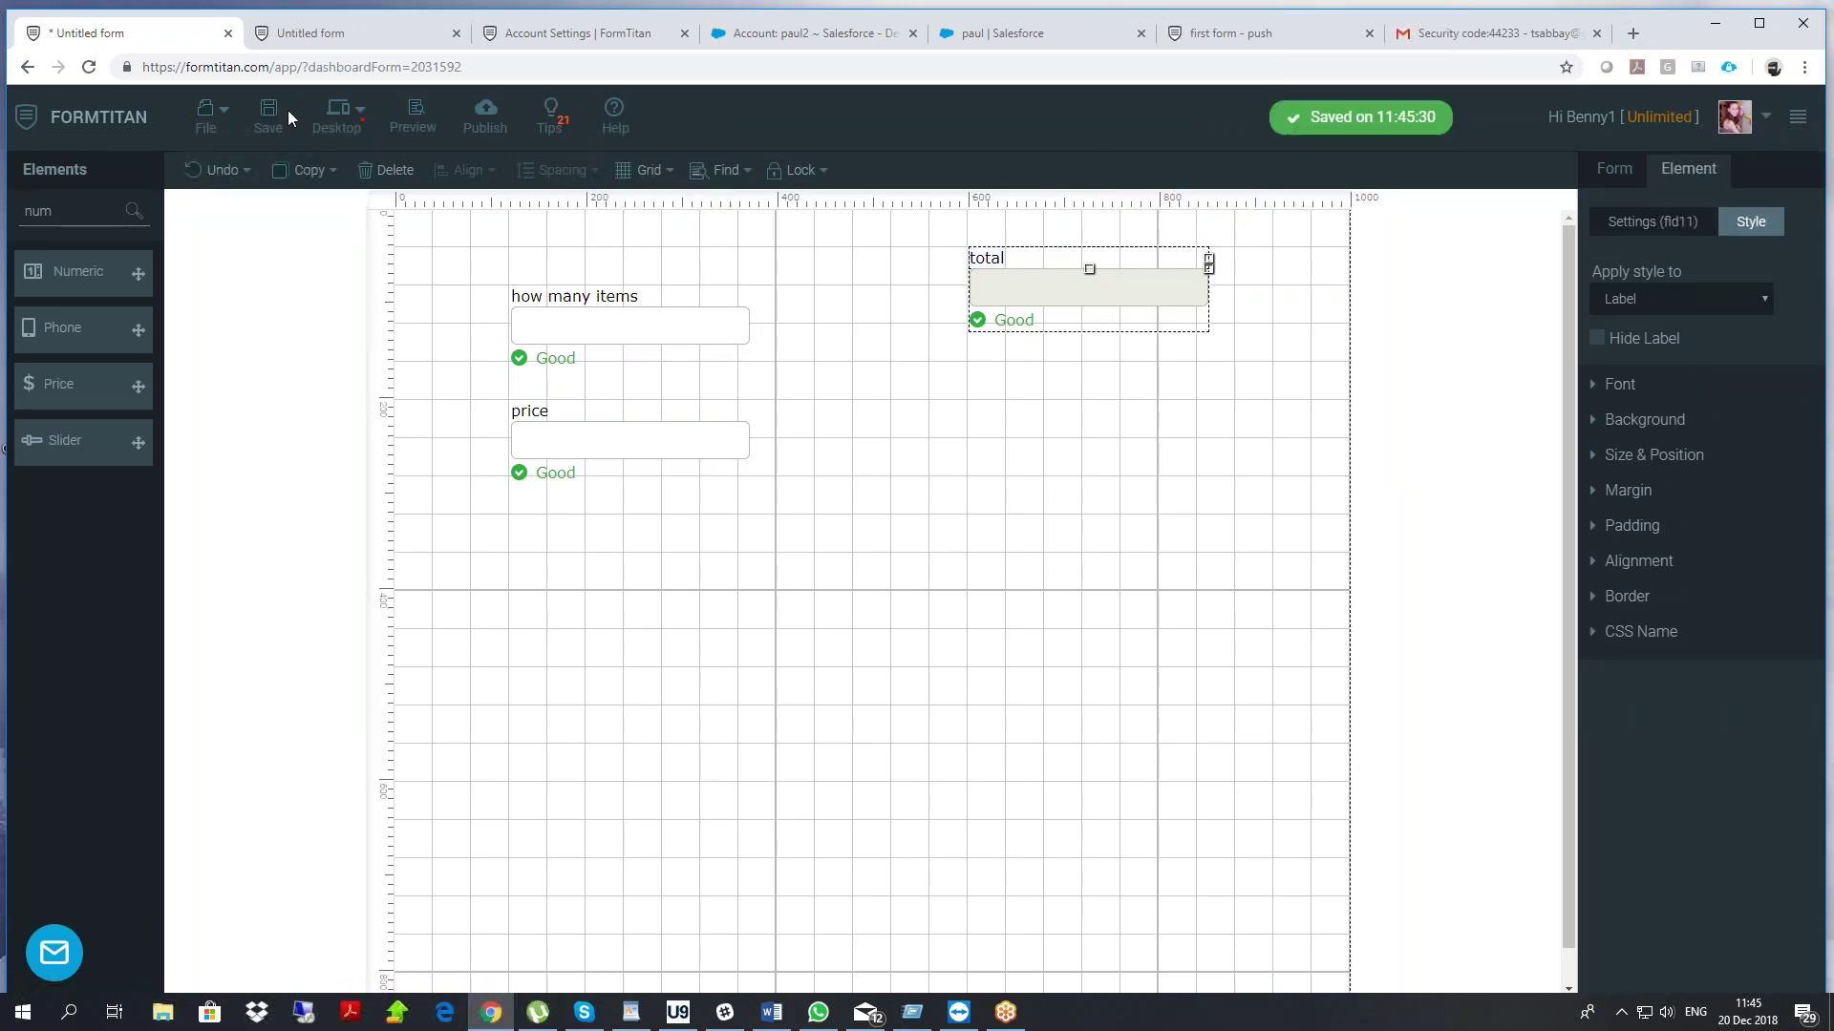
left_click(343, 35)
right_click(273, 218)
left_click(308, 276)
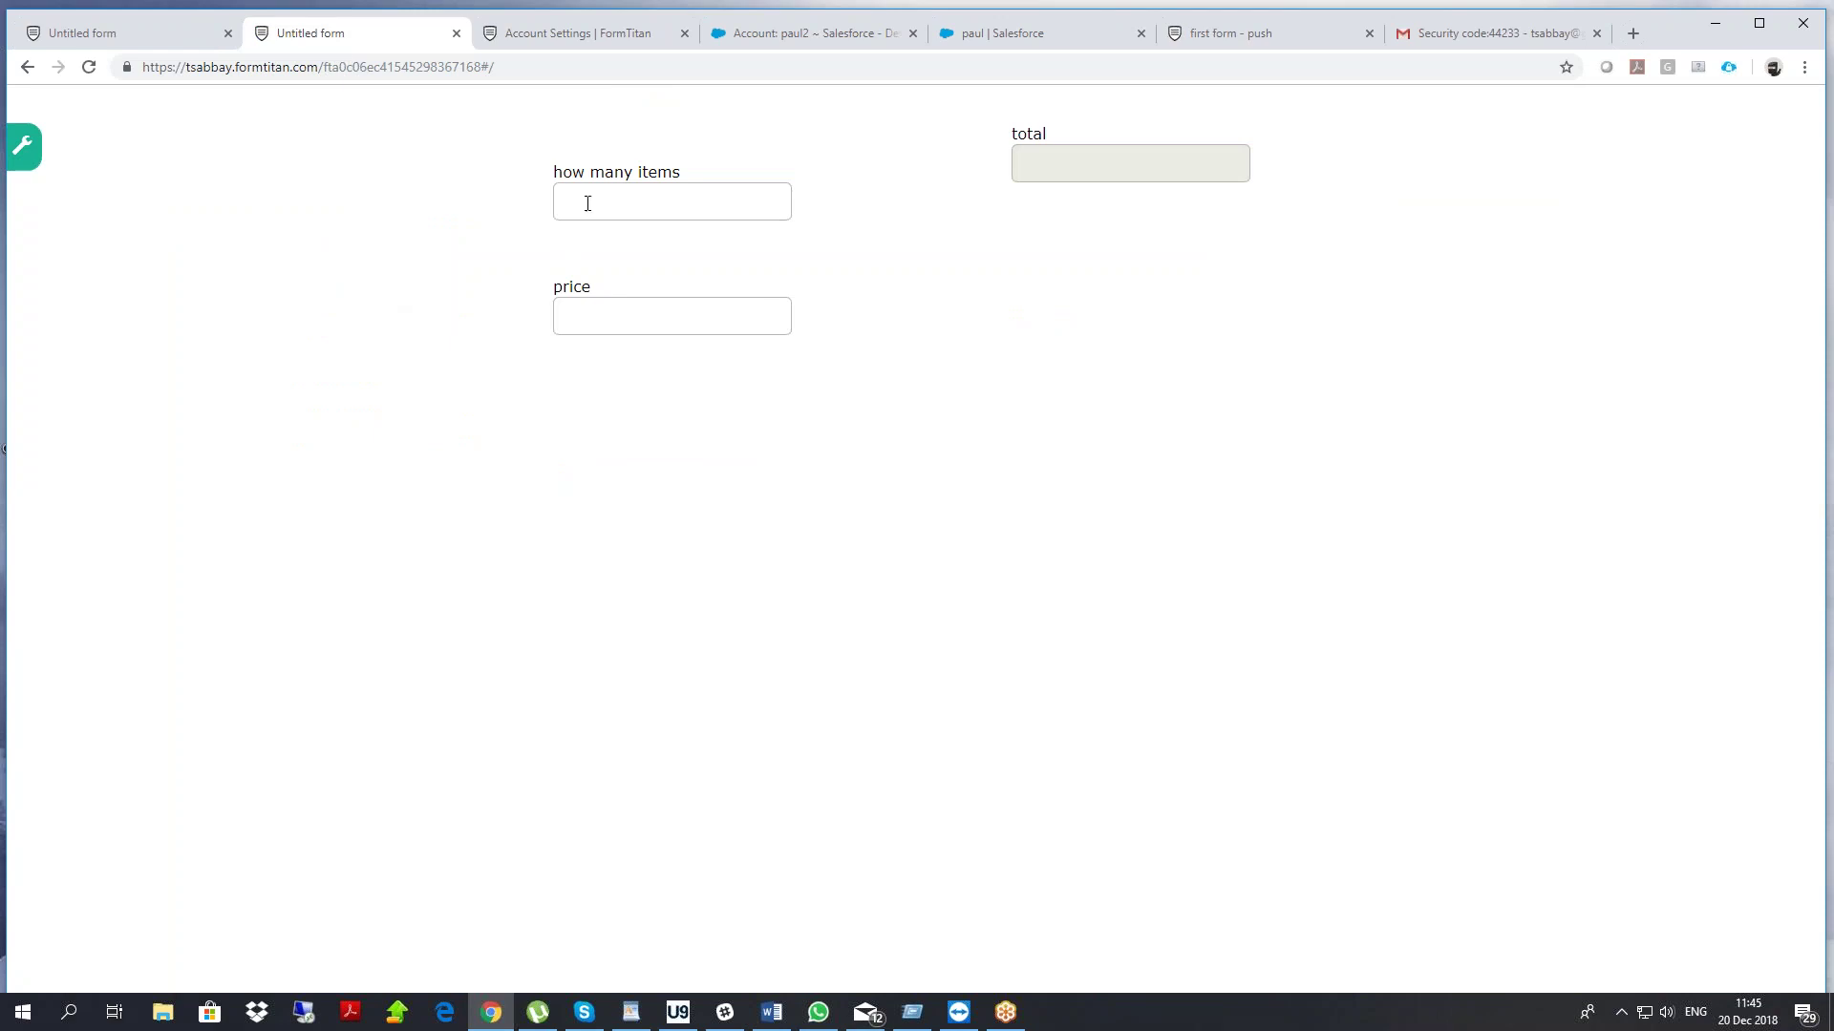
Enter 5 and 6 on the live form to confirm the total reads 30.00
left_click(618, 329)
left_click(444, 330)
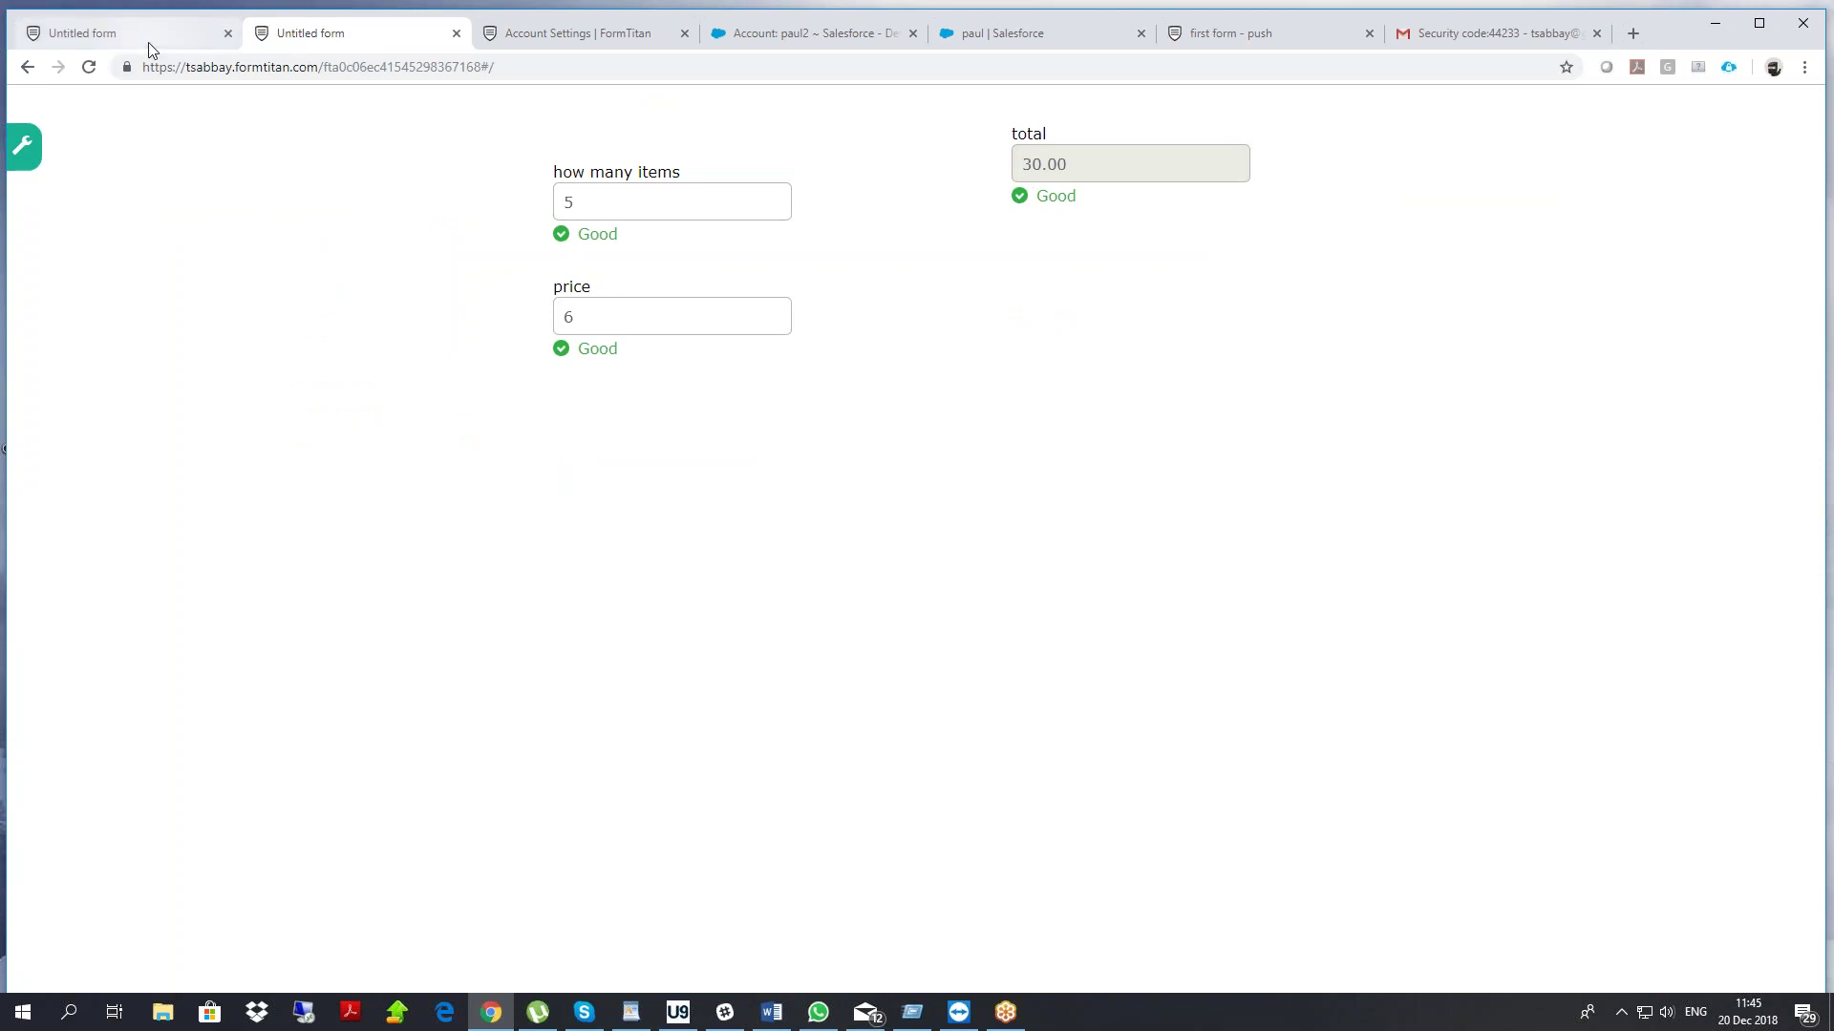
left_click(151, 37)
Add a new Section to the canvas via the 'sec' search and widen it
double_click(55, 213)
type("sec")
left_click_drag(70, 260, 587, 573)
left_click_drag(703, 649, 1304, 637)
Move how many items, price and total side by side into the section, narrowing price
left_click_drag(619, 330, 655, 647)
left_click_drag(577, 433, 882, 625)
left_click_drag(1035, 289, 1112, 595)
left_click_drag(1056, 651, 907, 659)
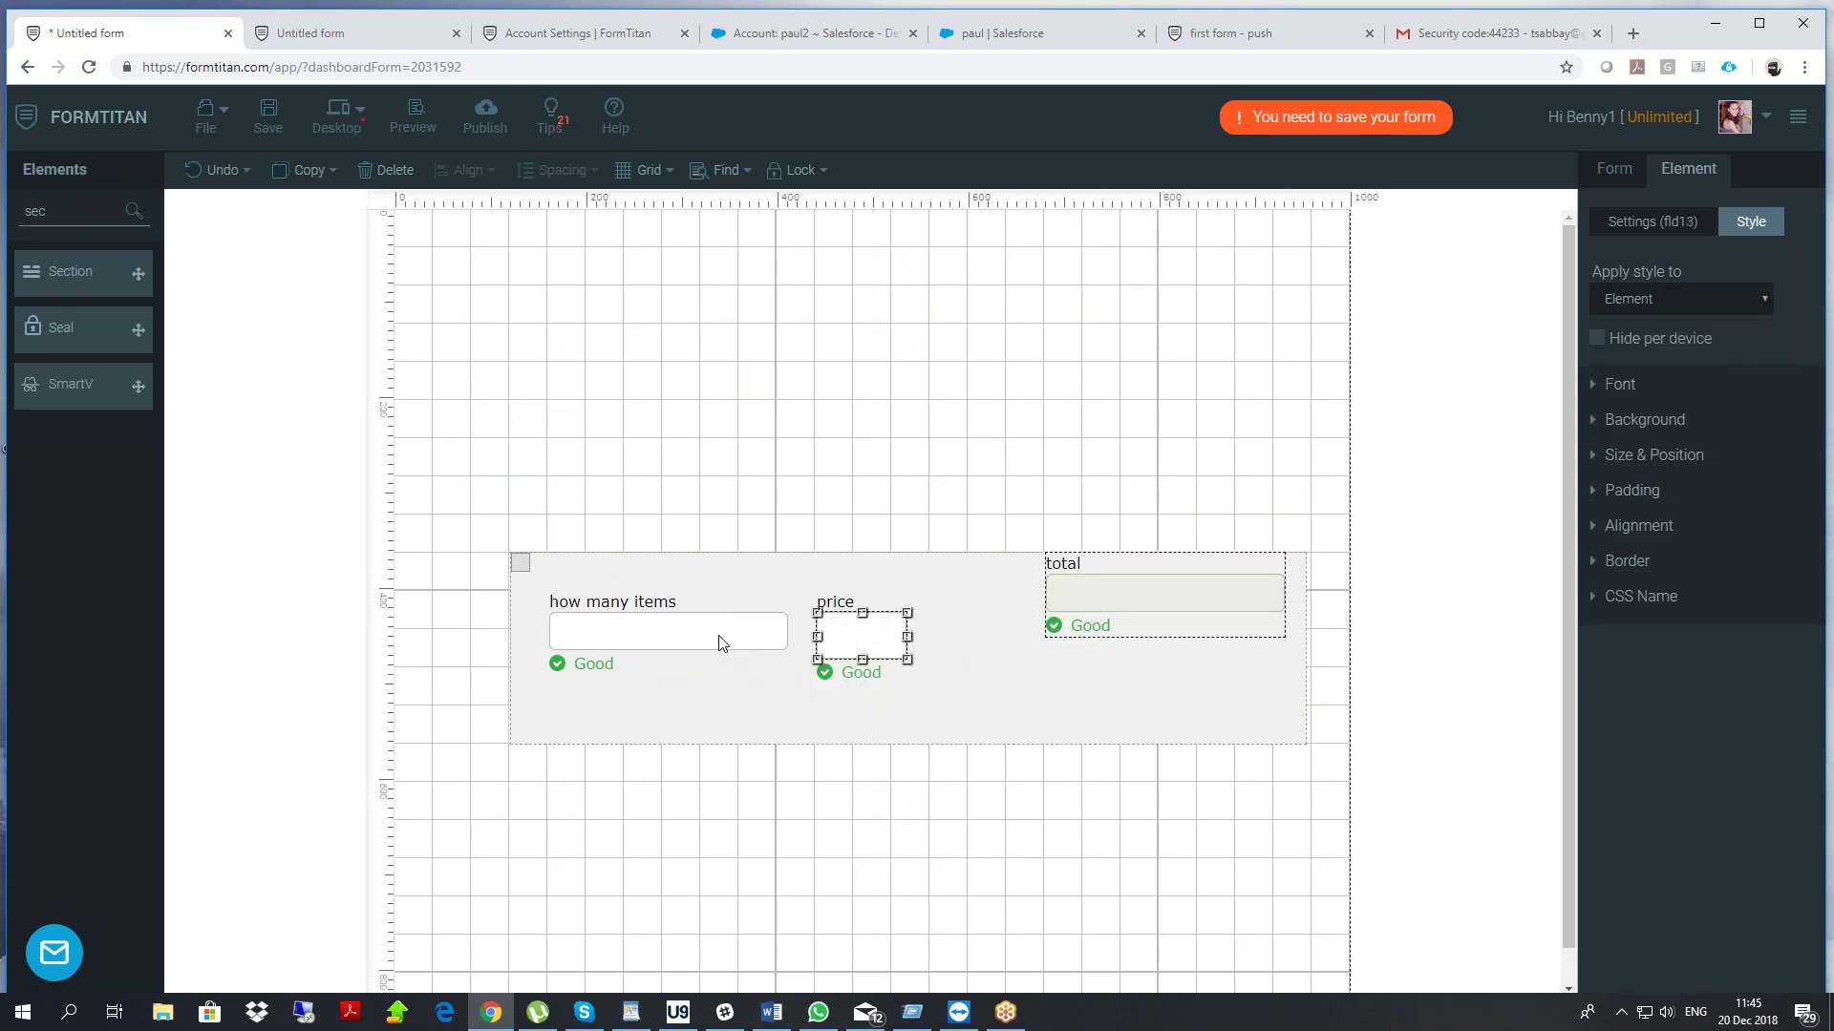
Reposition the total field, then make the section Repeated with 3 visible items
left_click(785, 635)
left_click_drag(1100, 584, 812, 272)
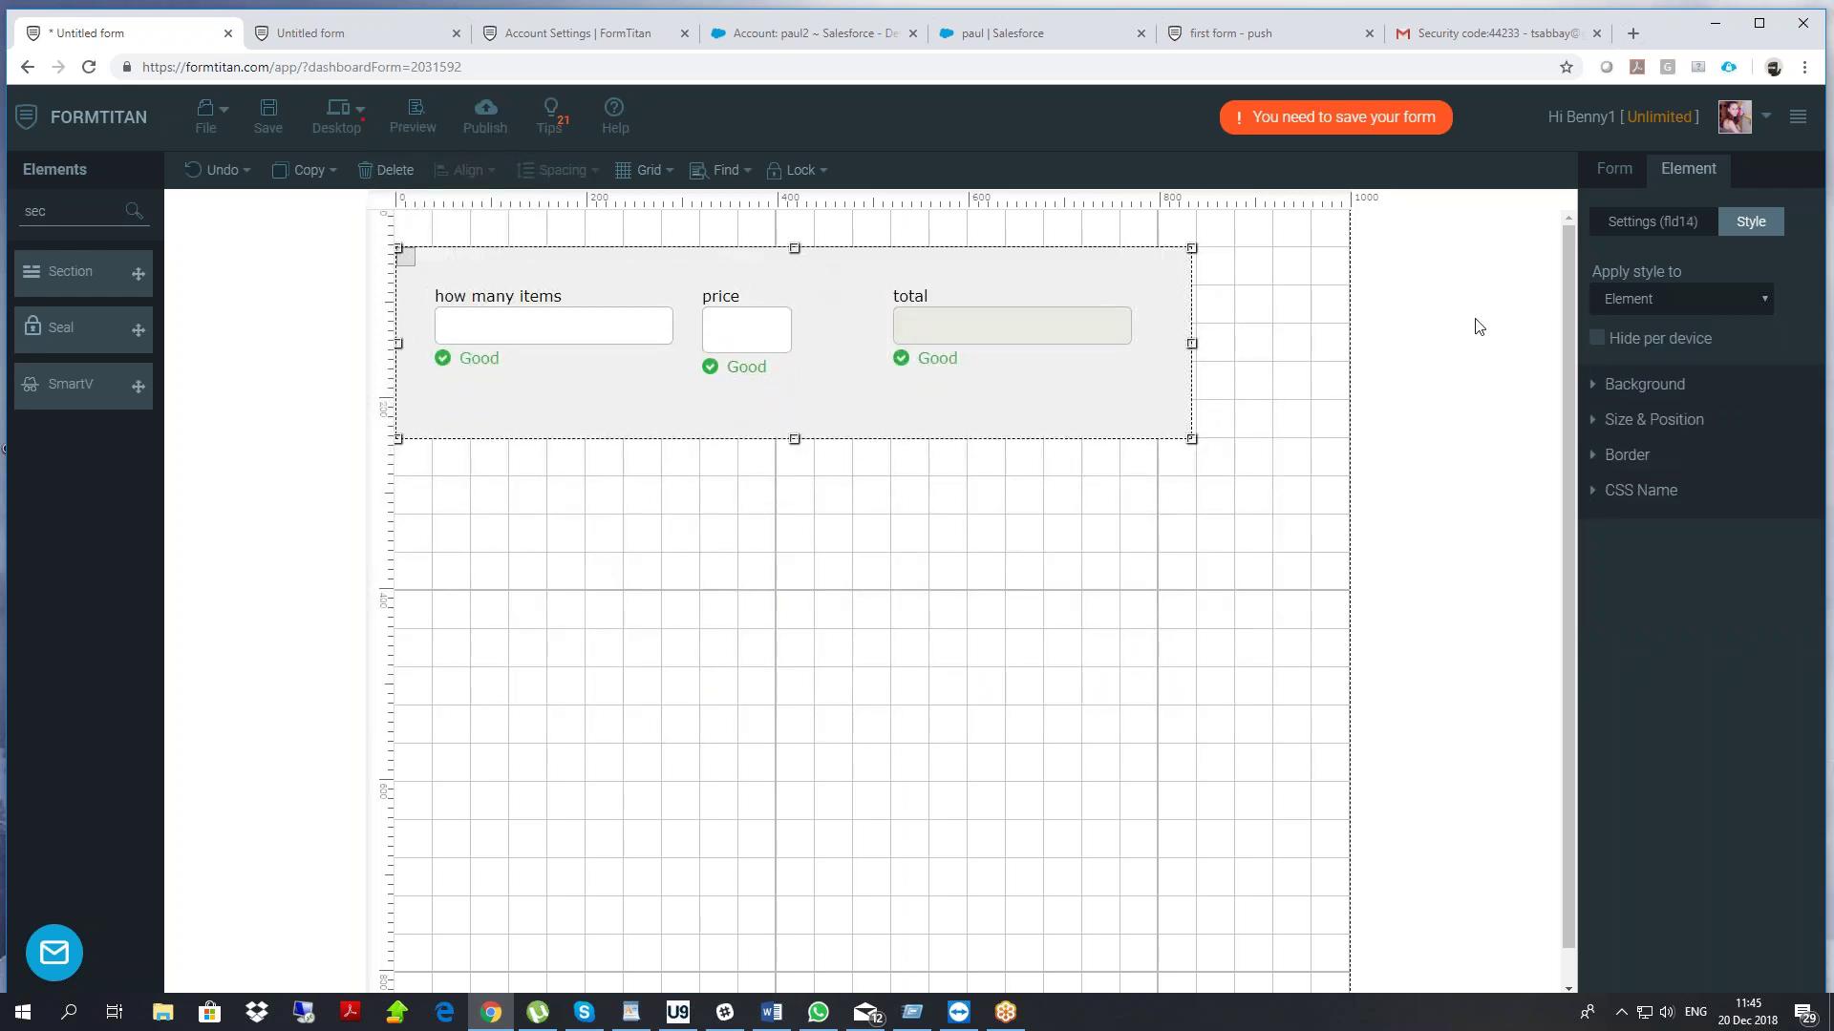
left_click(1637, 226)
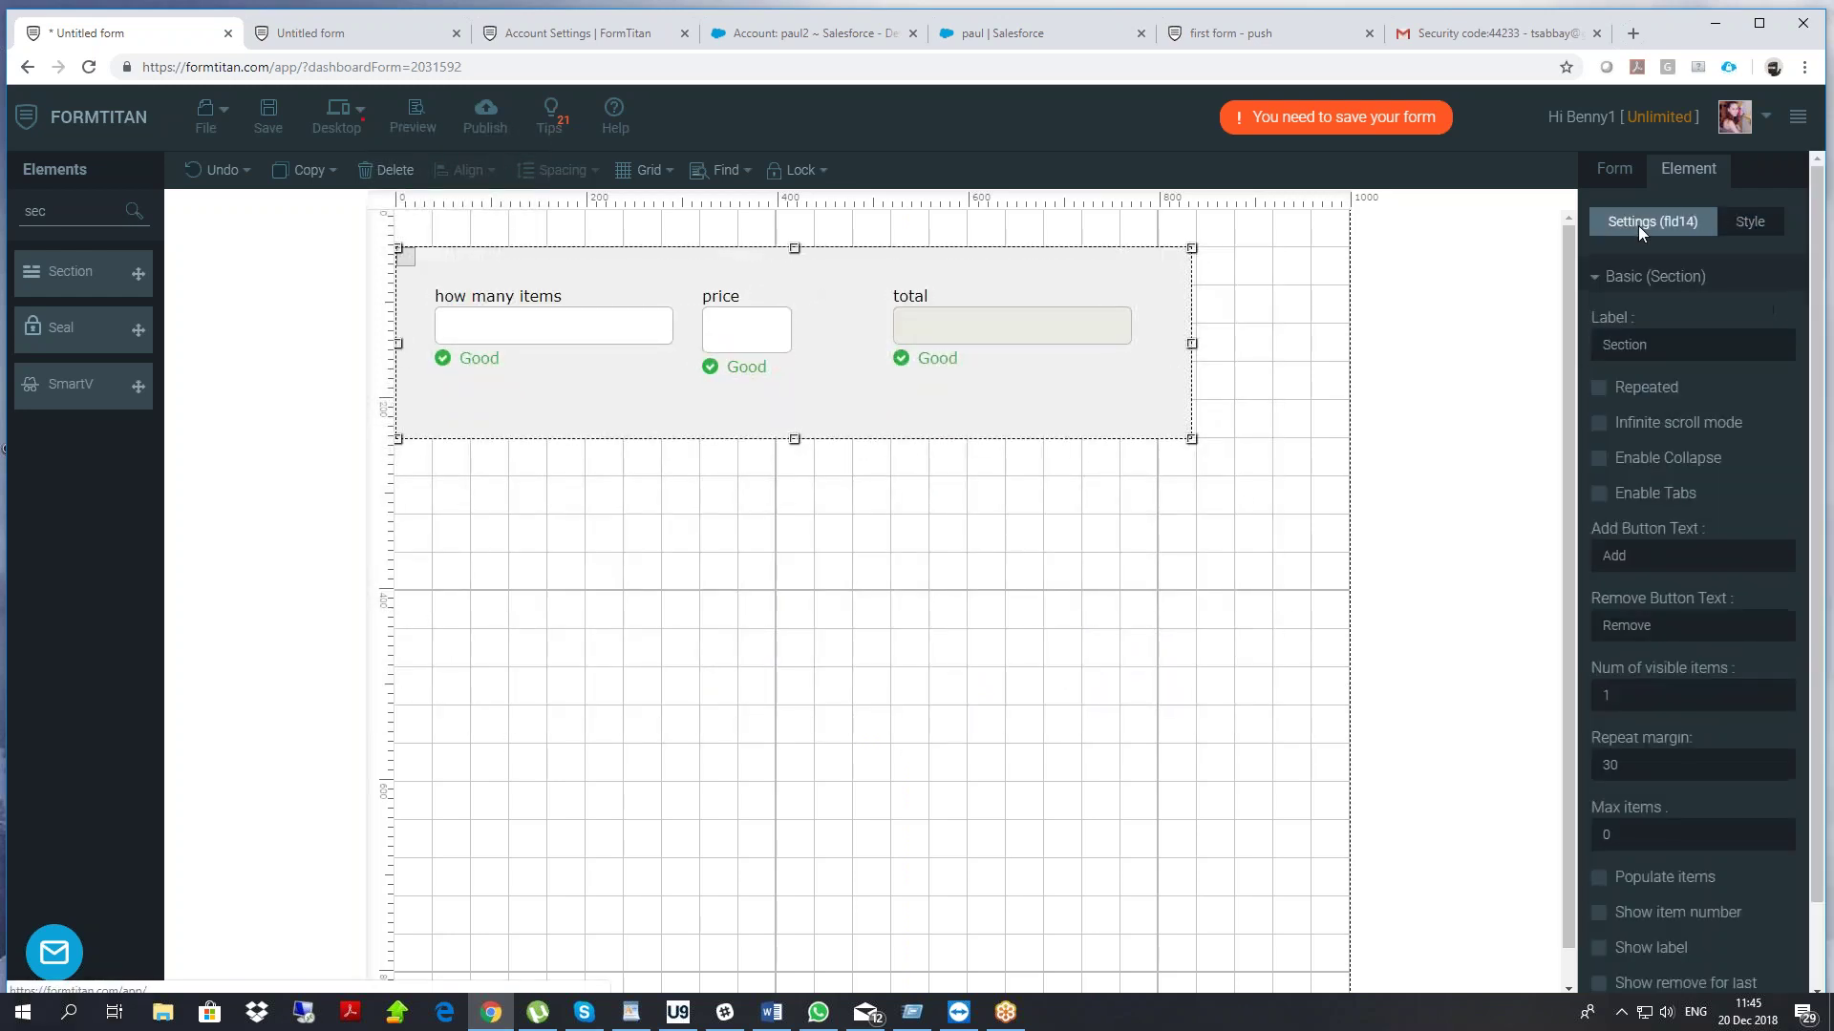
left_click(1596, 388)
double_click(1610, 695)
type("3")
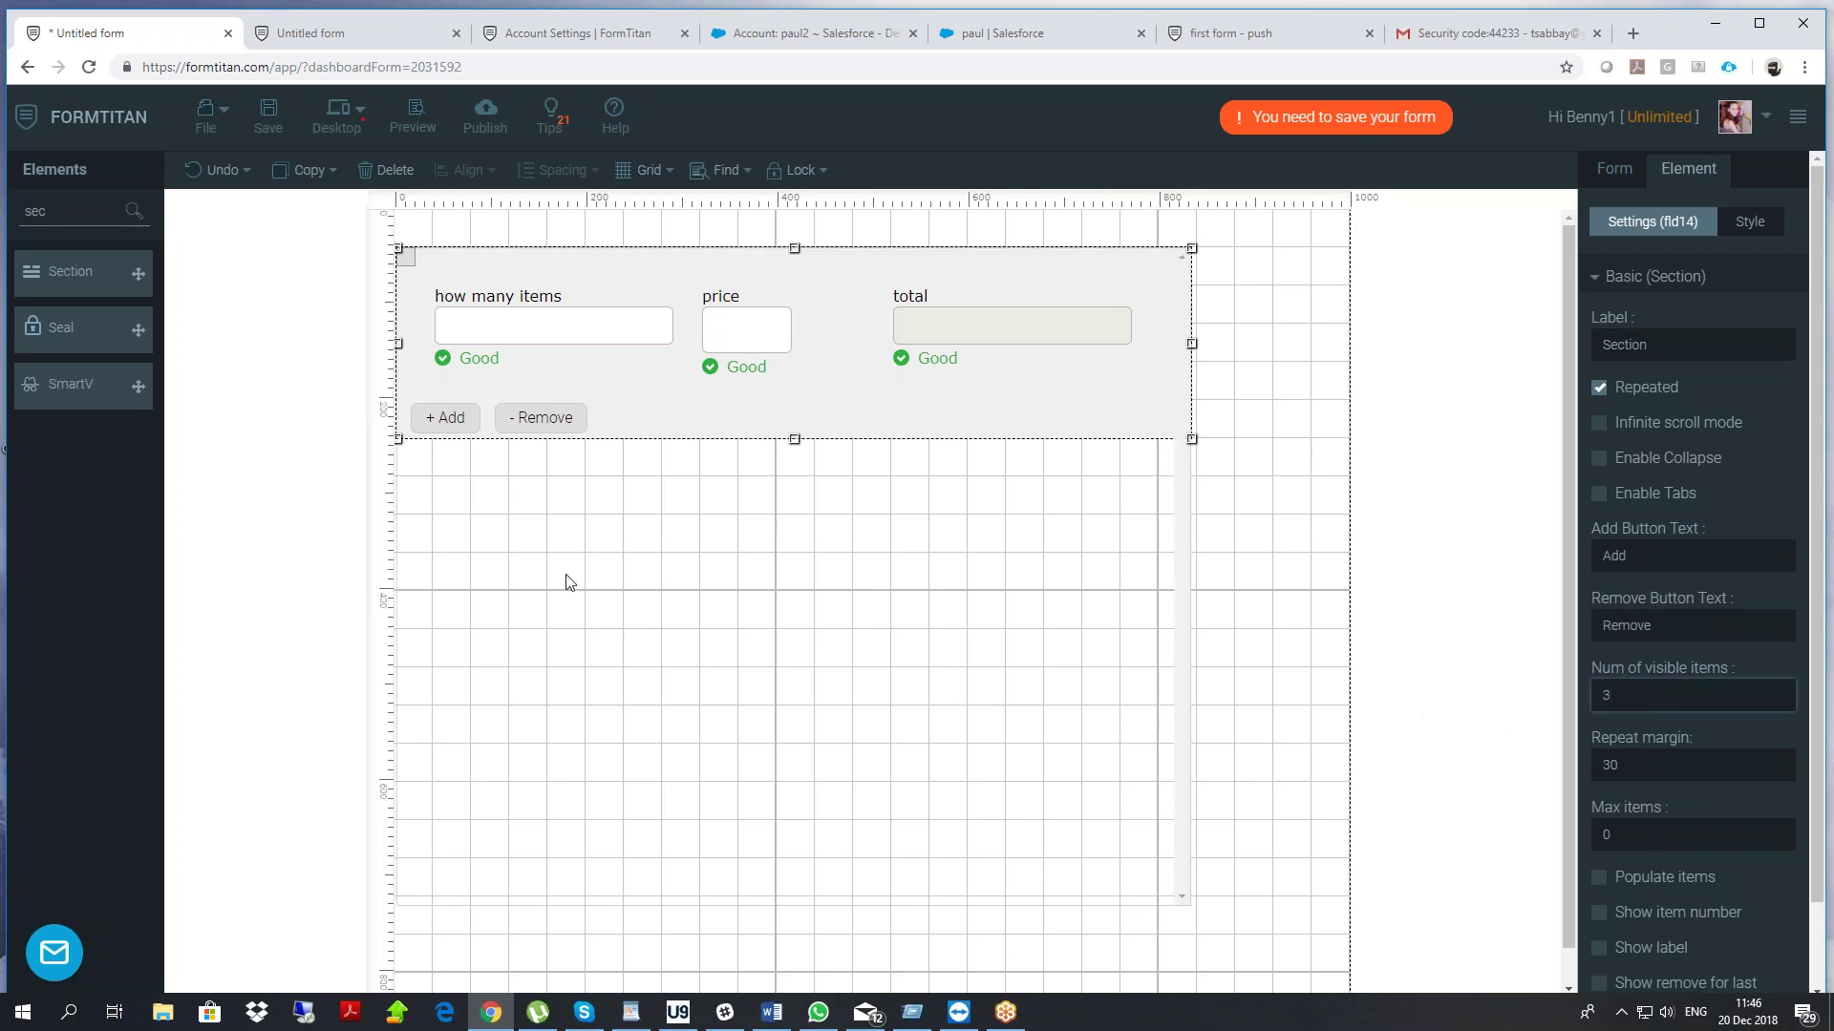
Add a new Calculated field below the section from the 'calc' search
double_click(10, 220)
type("tot")
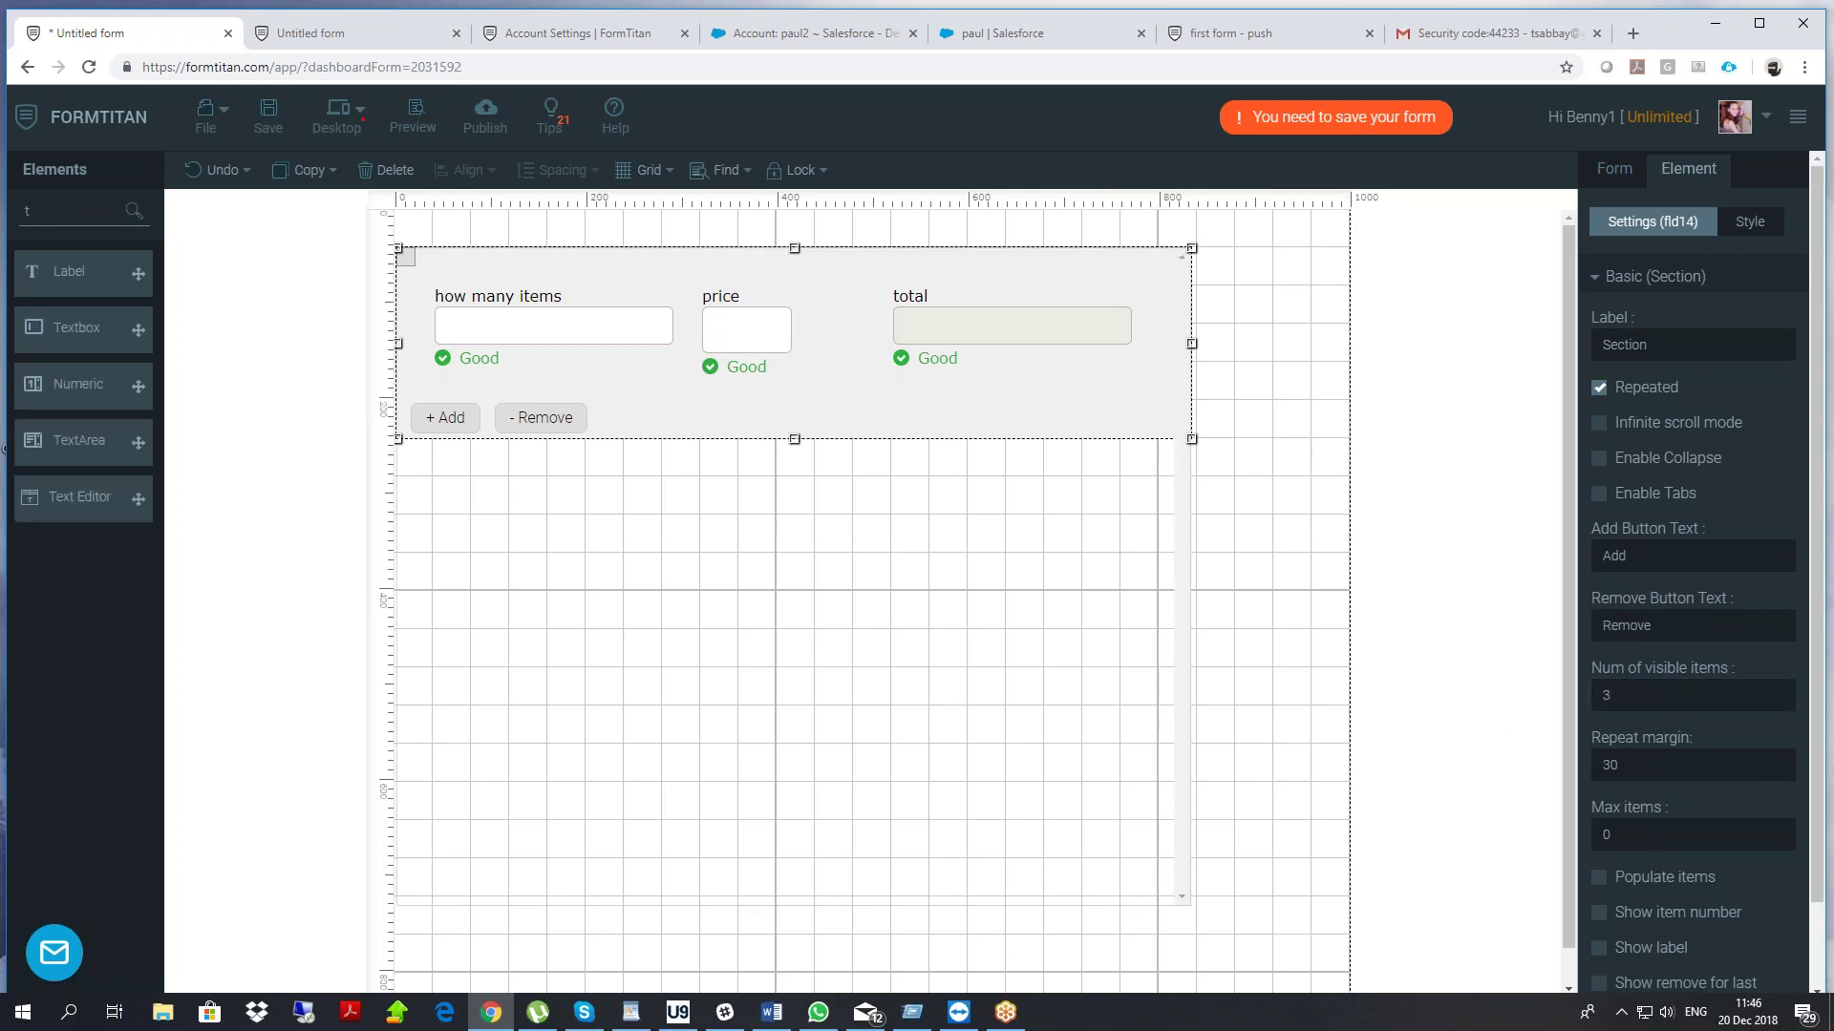
key("BackSpace")
key("BackSpace")
key("BackSpace")
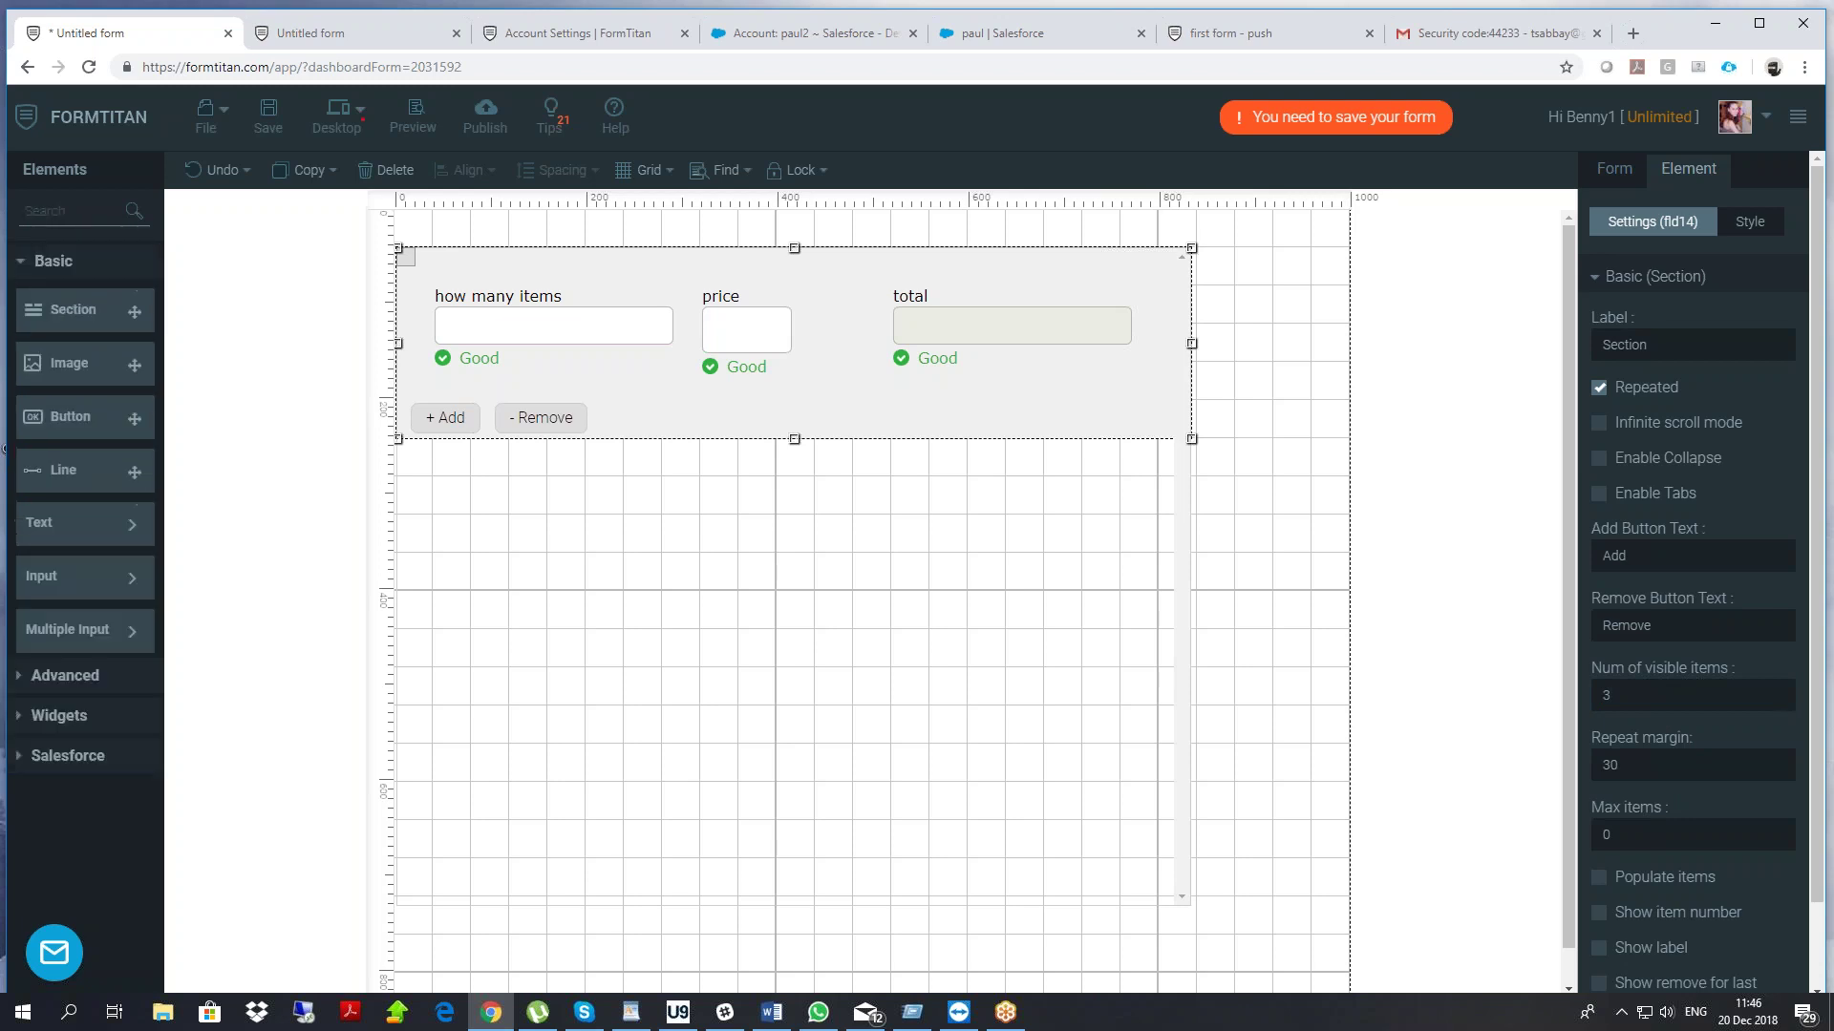
type("calc")
left_click_drag(138, 274, 1029, 944)
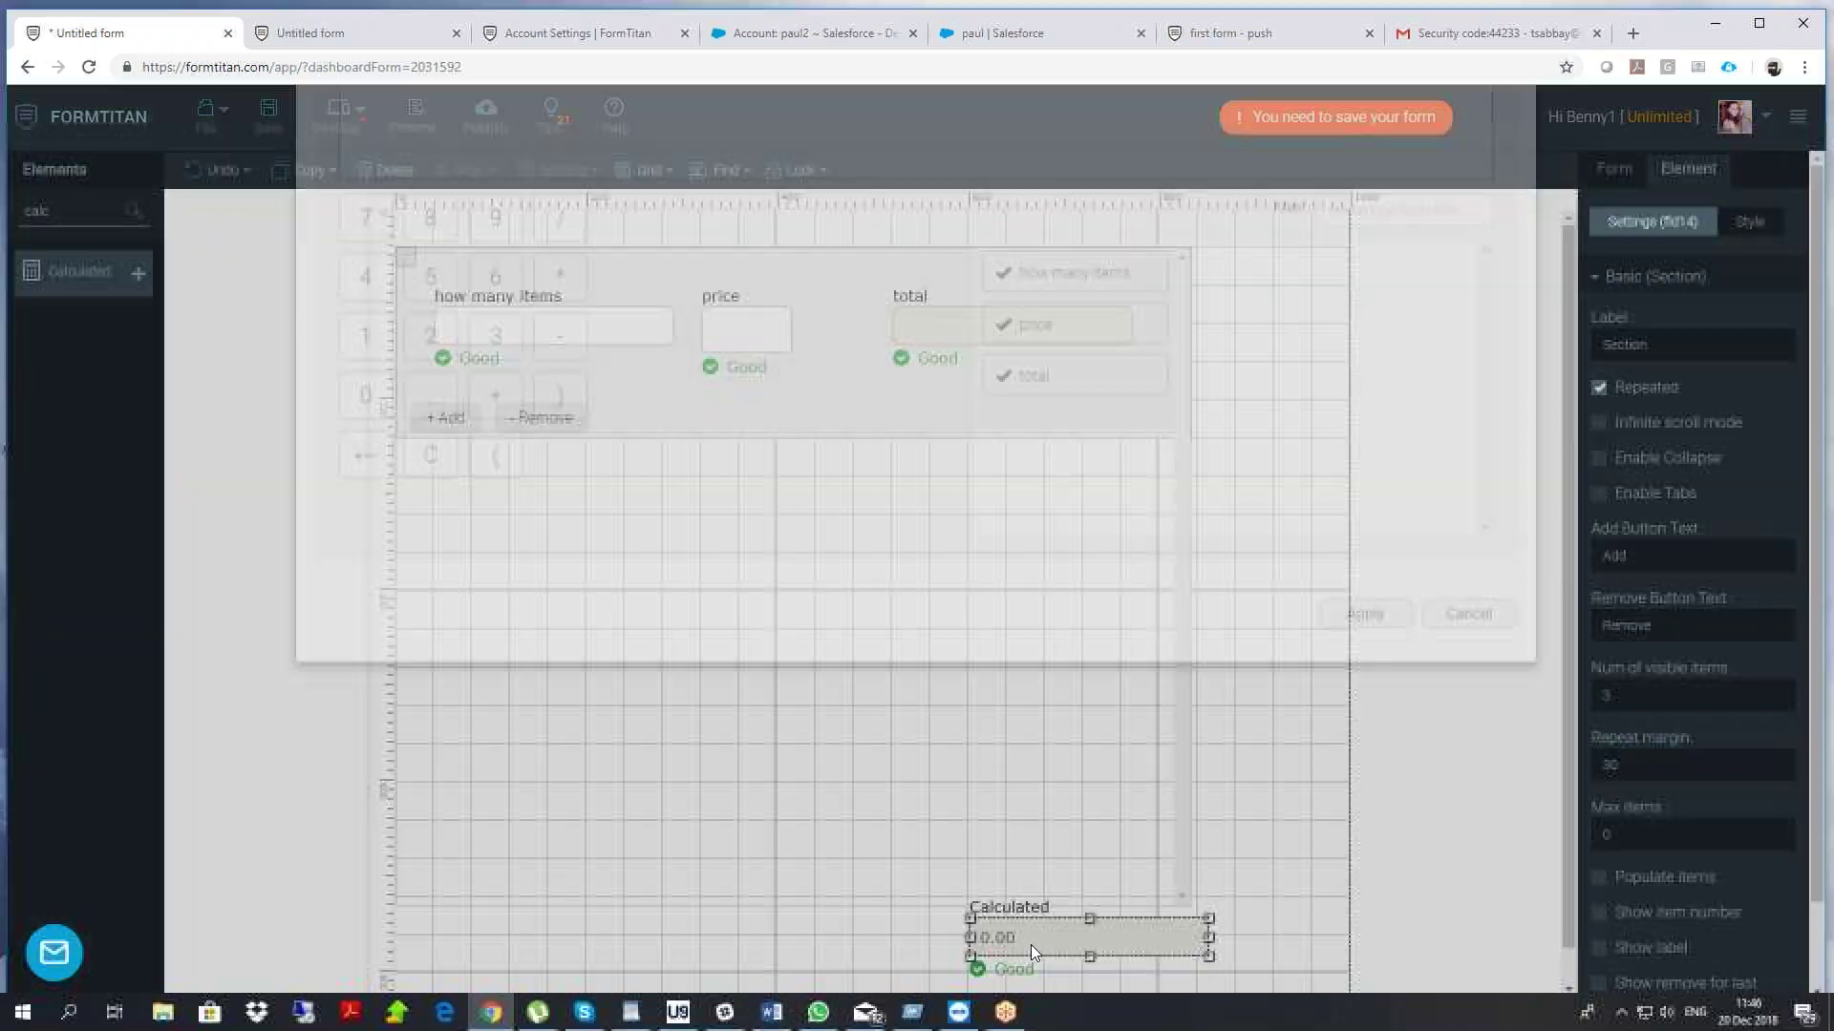
Label the new calculated field 'total', leaving its formula unset for now
left_click(1454, 802)
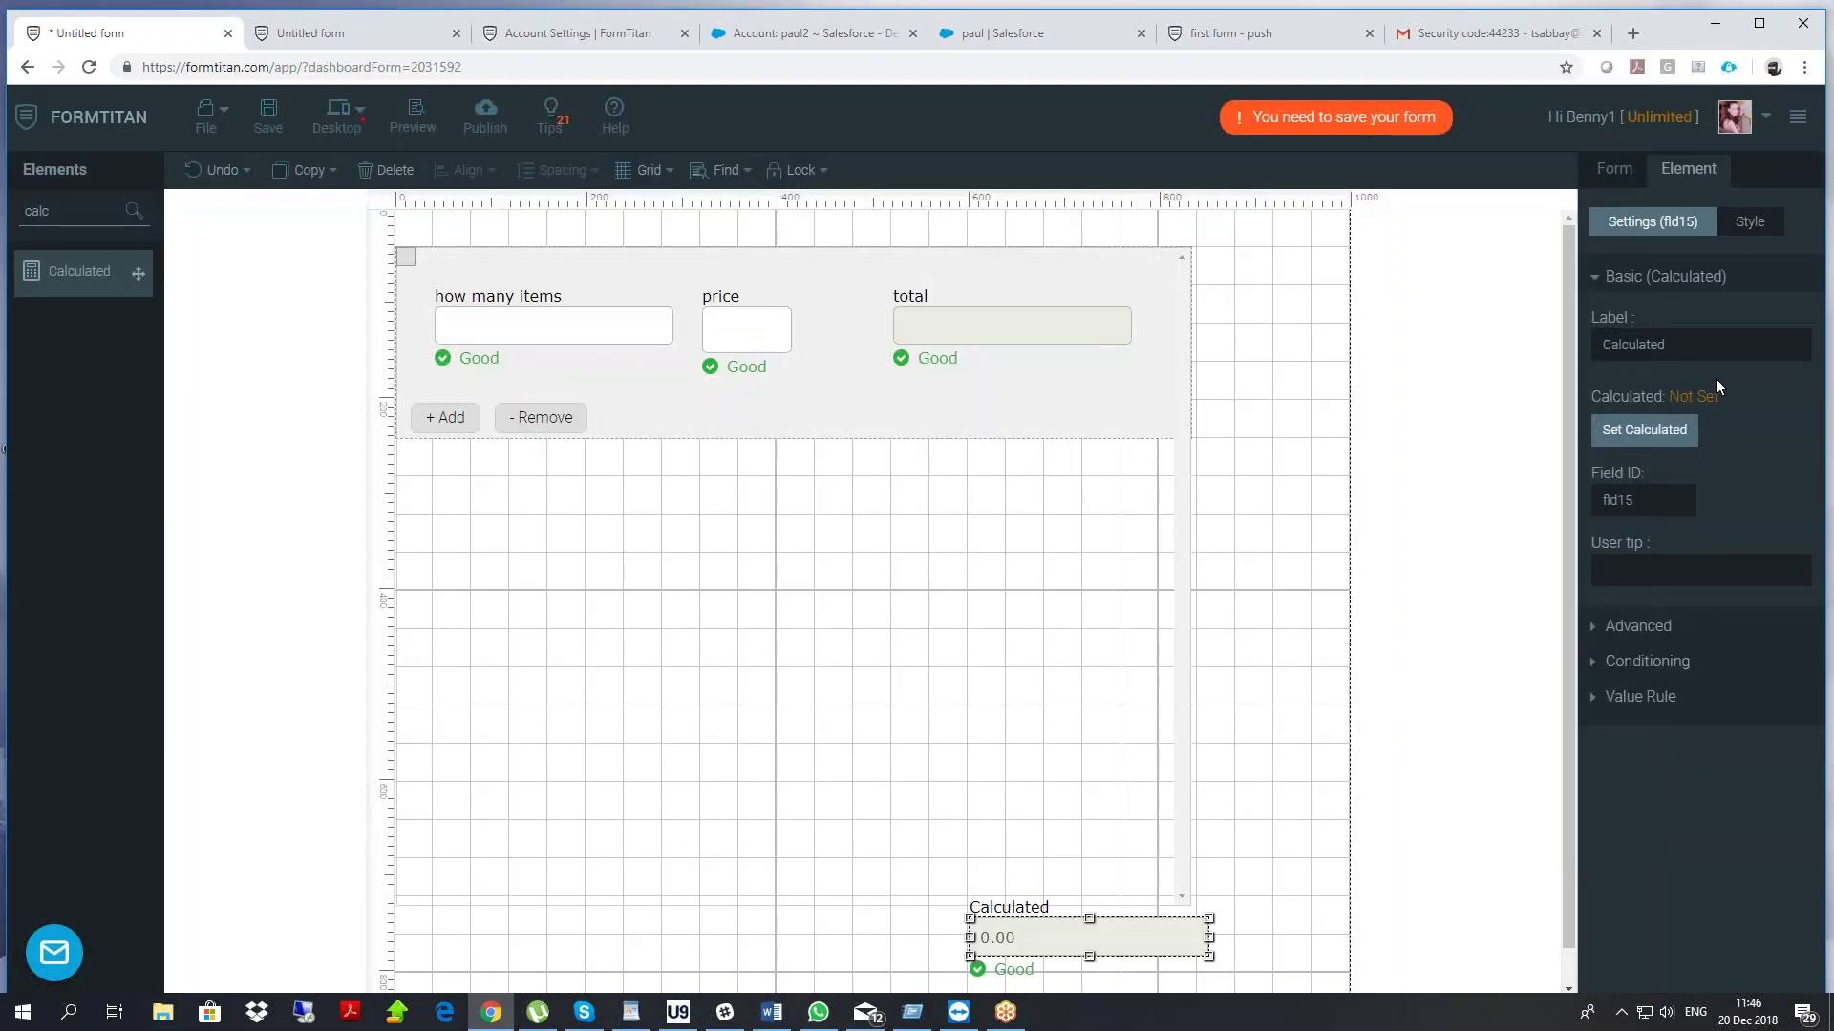
type("total")
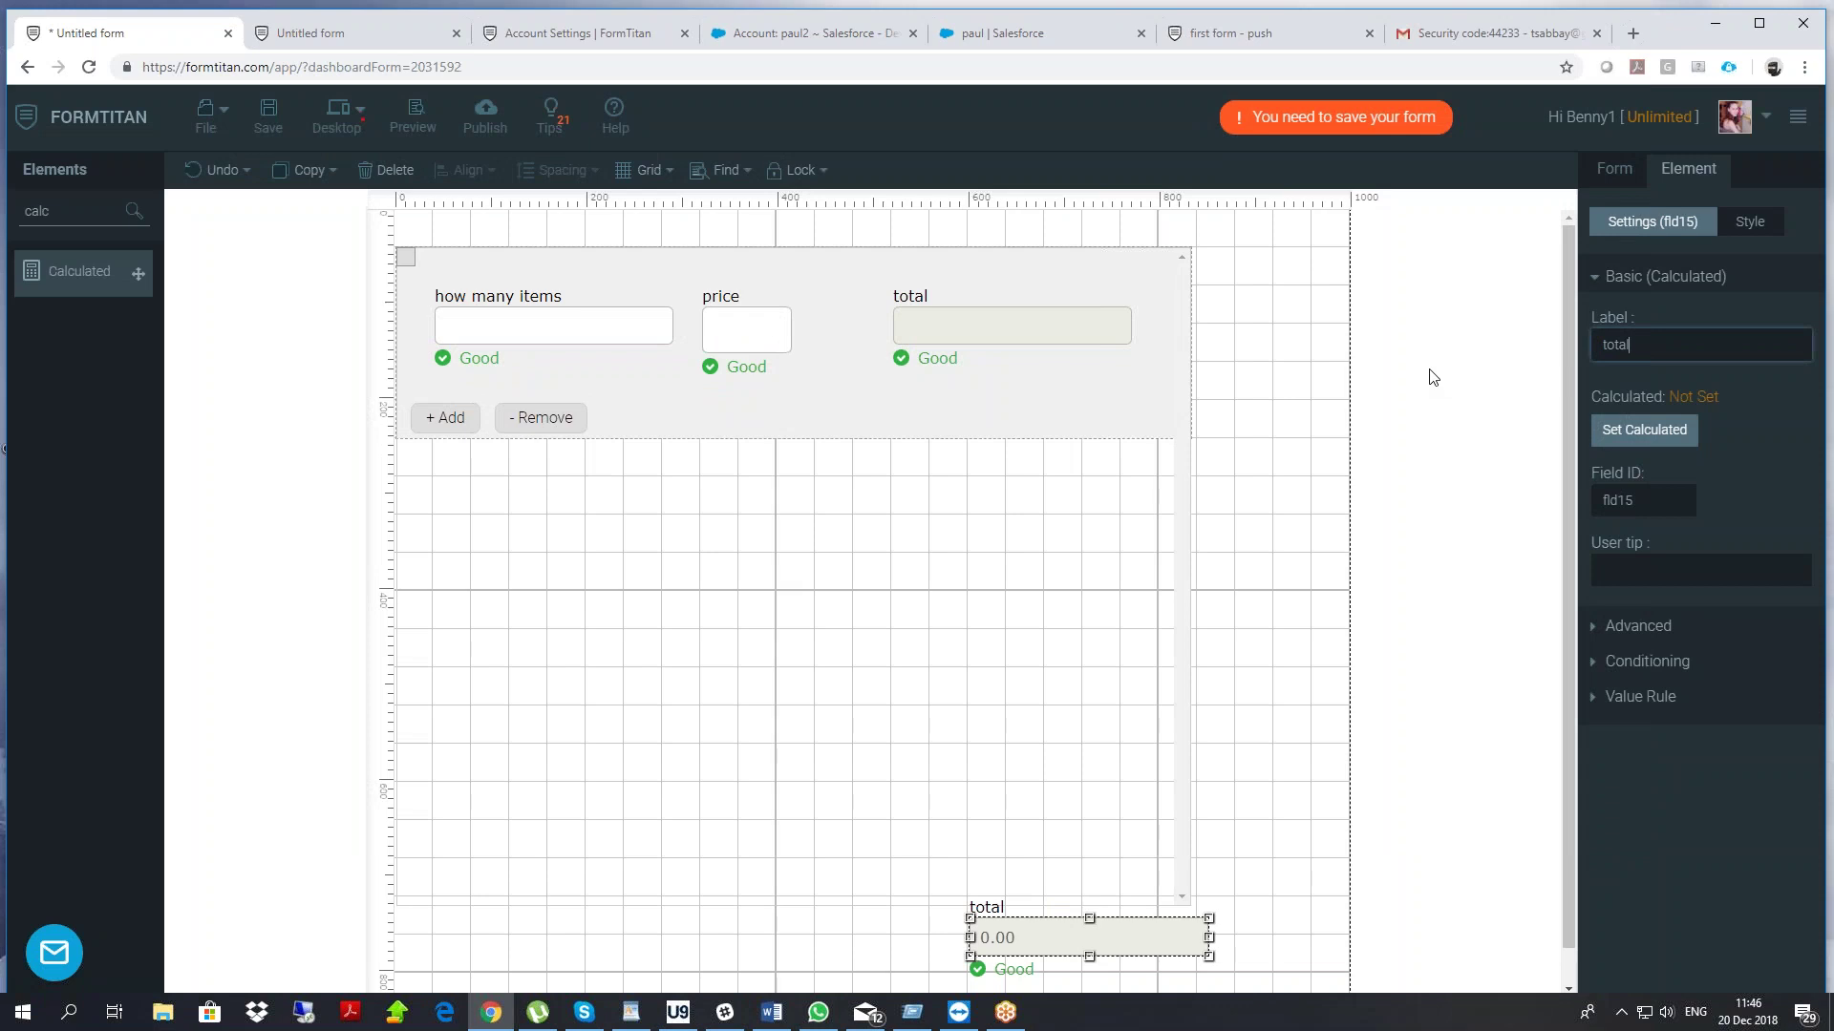
left_click(1644, 430)
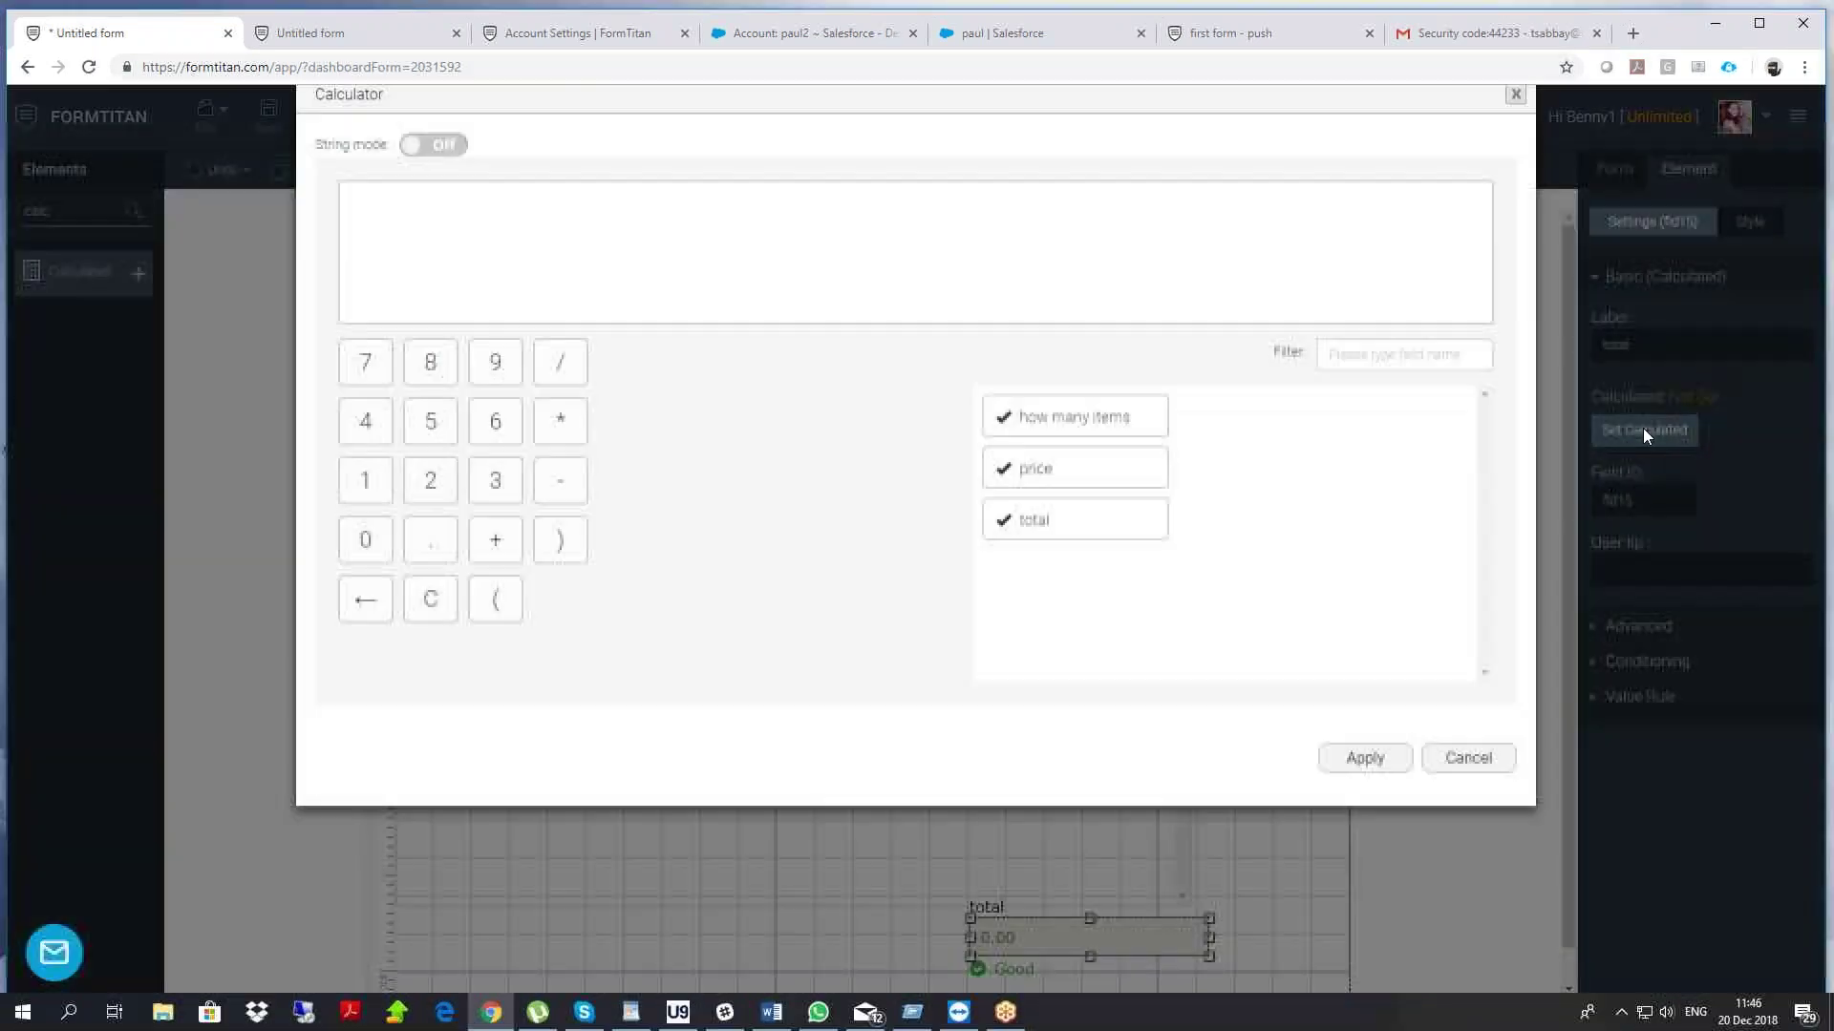
mouse_move(1103, 552)
left_mouse_down()
mouse_move(995, 512)
mouse_move(1007, 479)
mouse_move(1094, 555)
left_mouse_up()
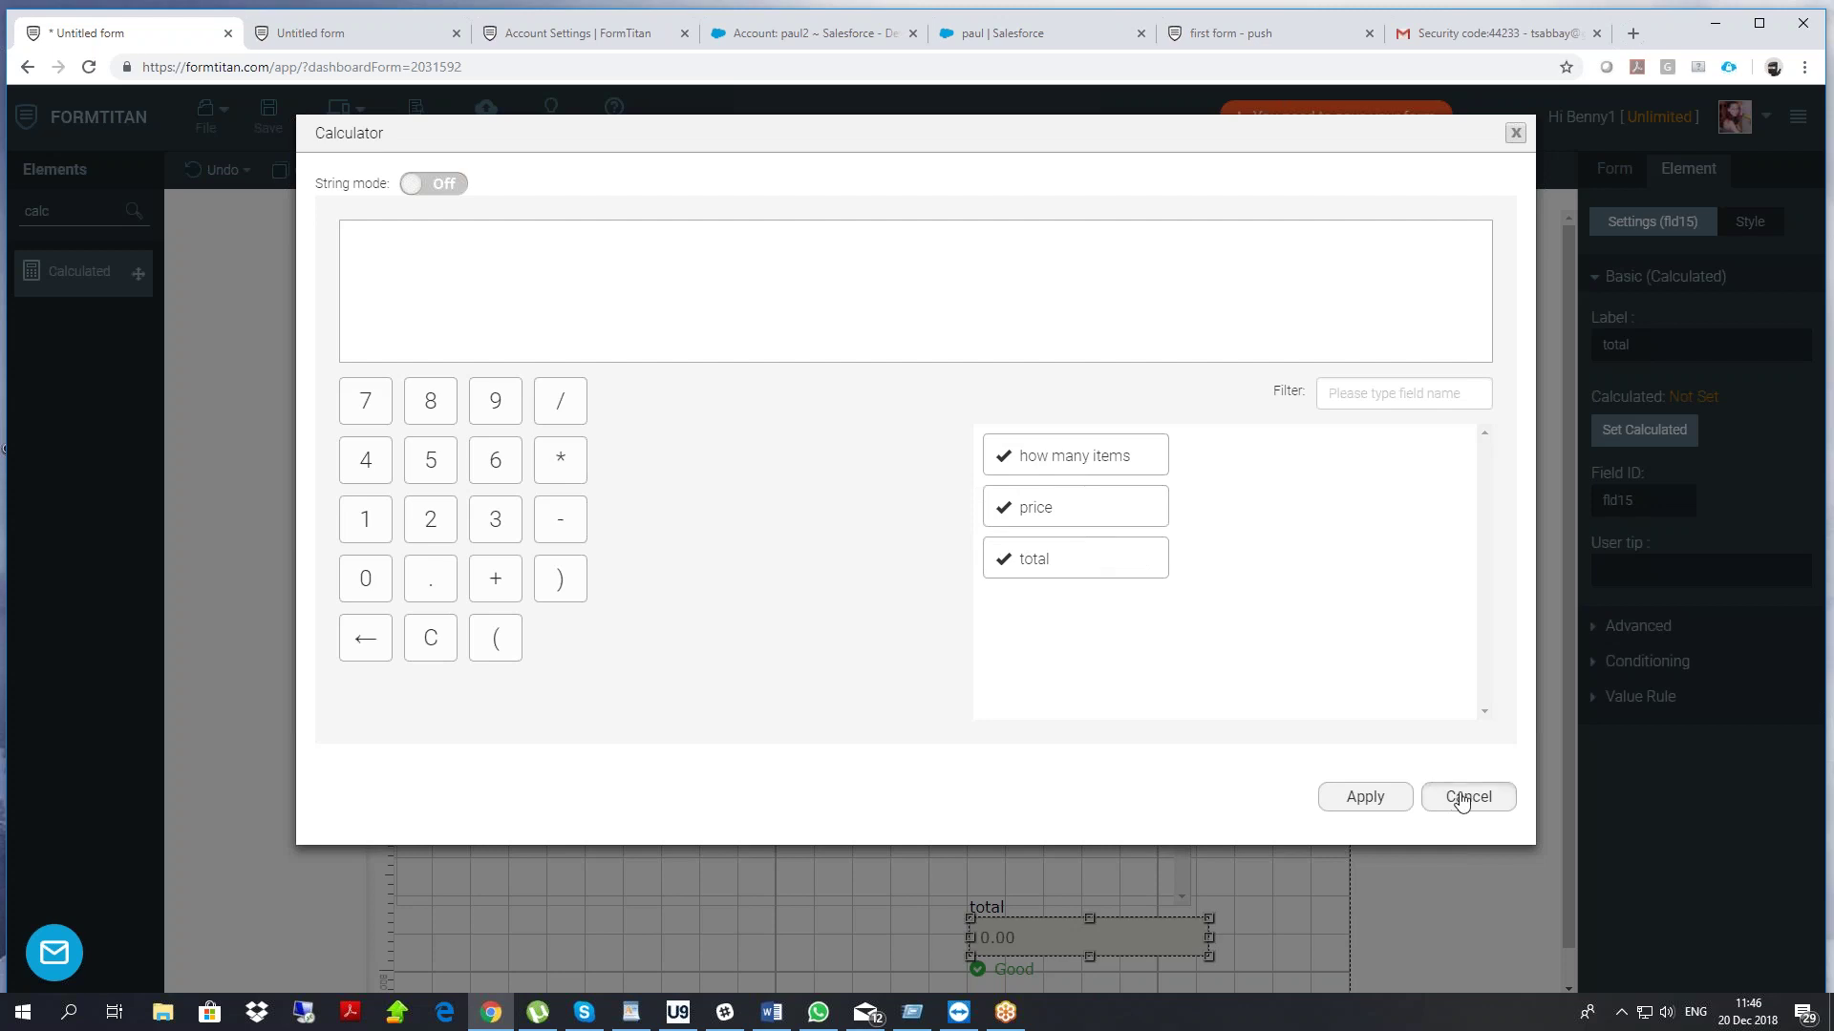
left_click(1462, 796)
Rename the section's total field to 'total per line'
left_click(941, 317)
left_click(1653, 345)
type("per line")
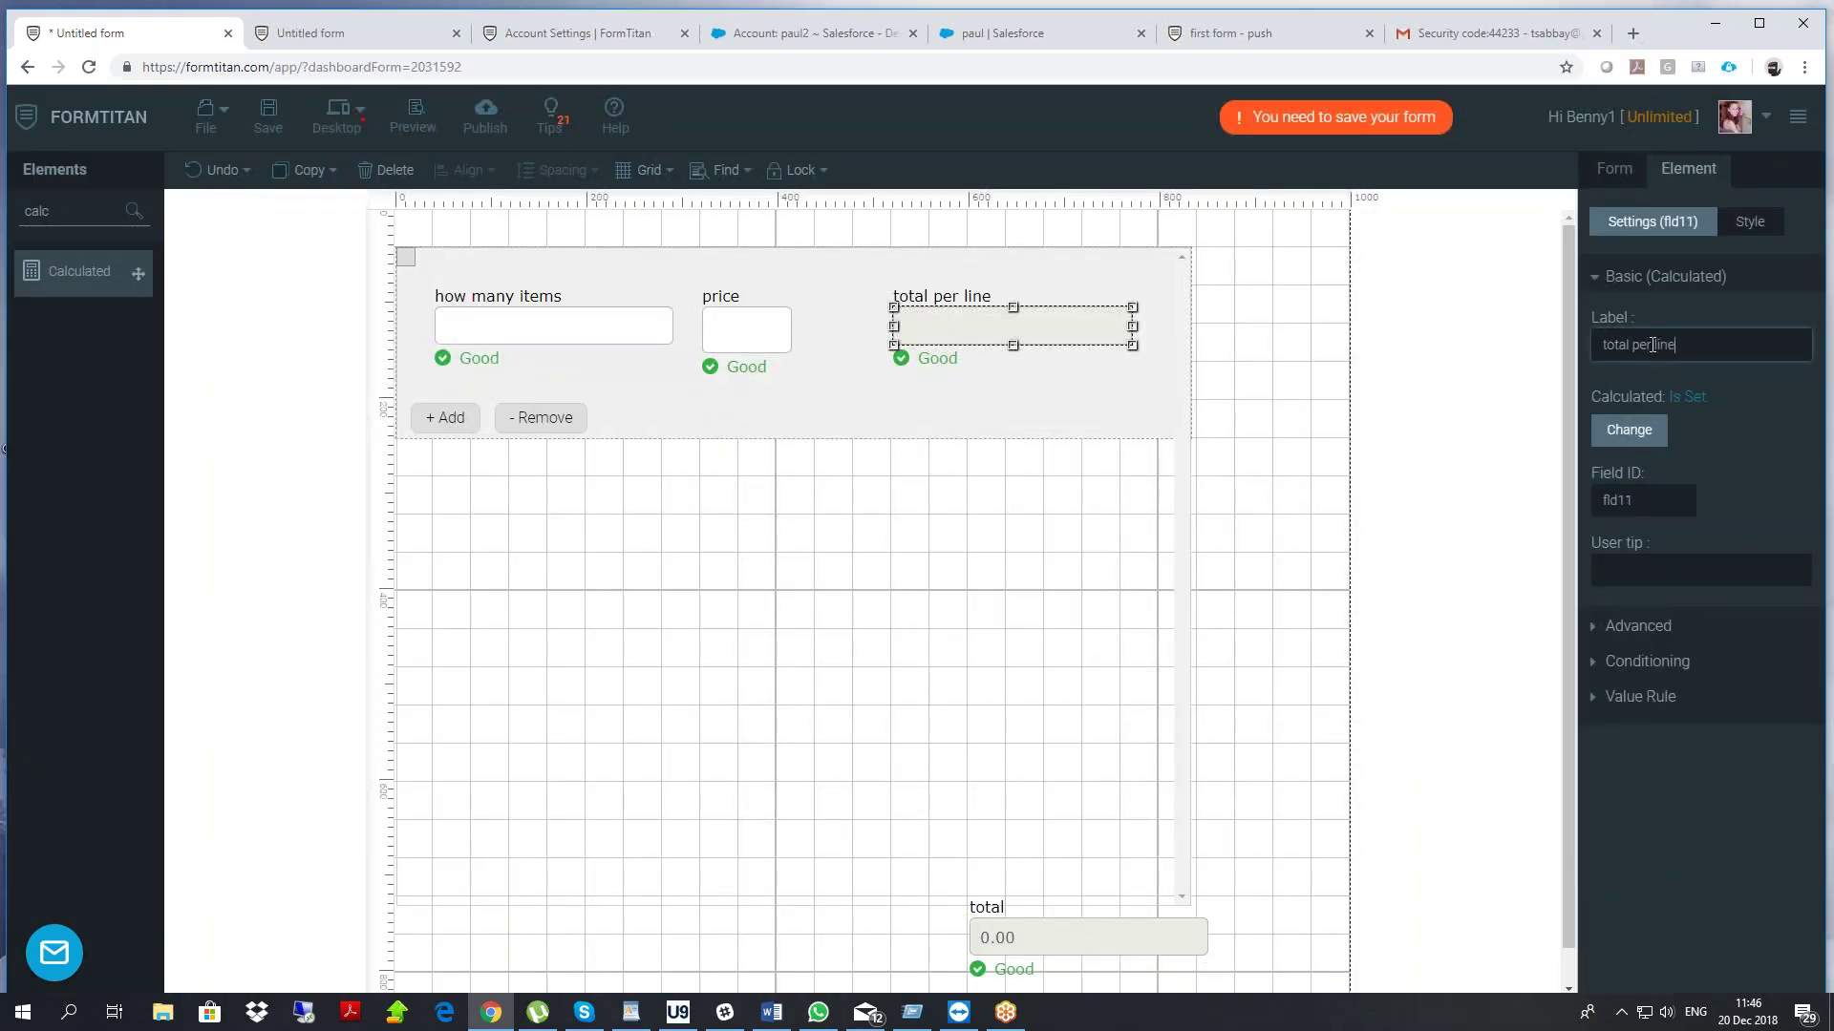
Set the new total field's formula to add up total per line
left_click(1027, 939)
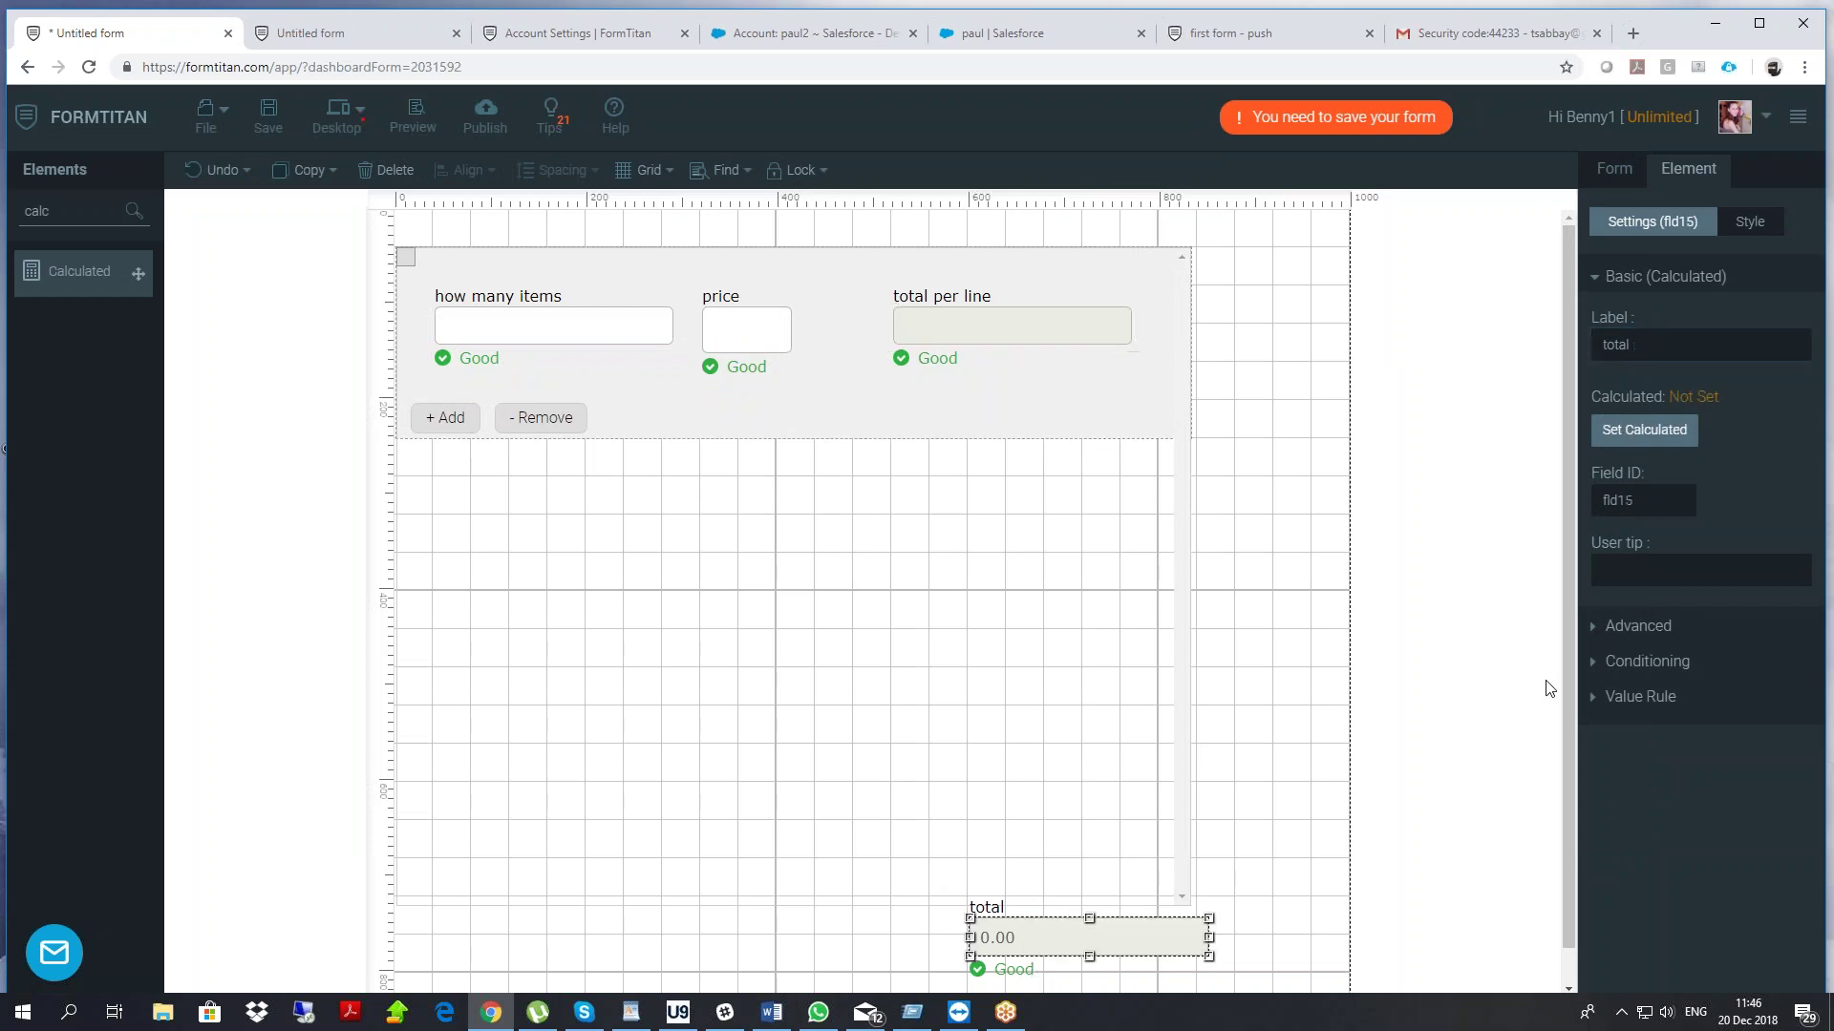
left_click(1691, 421)
left_click_drag(1110, 559, 584, 275)
left_click(1367, 796)
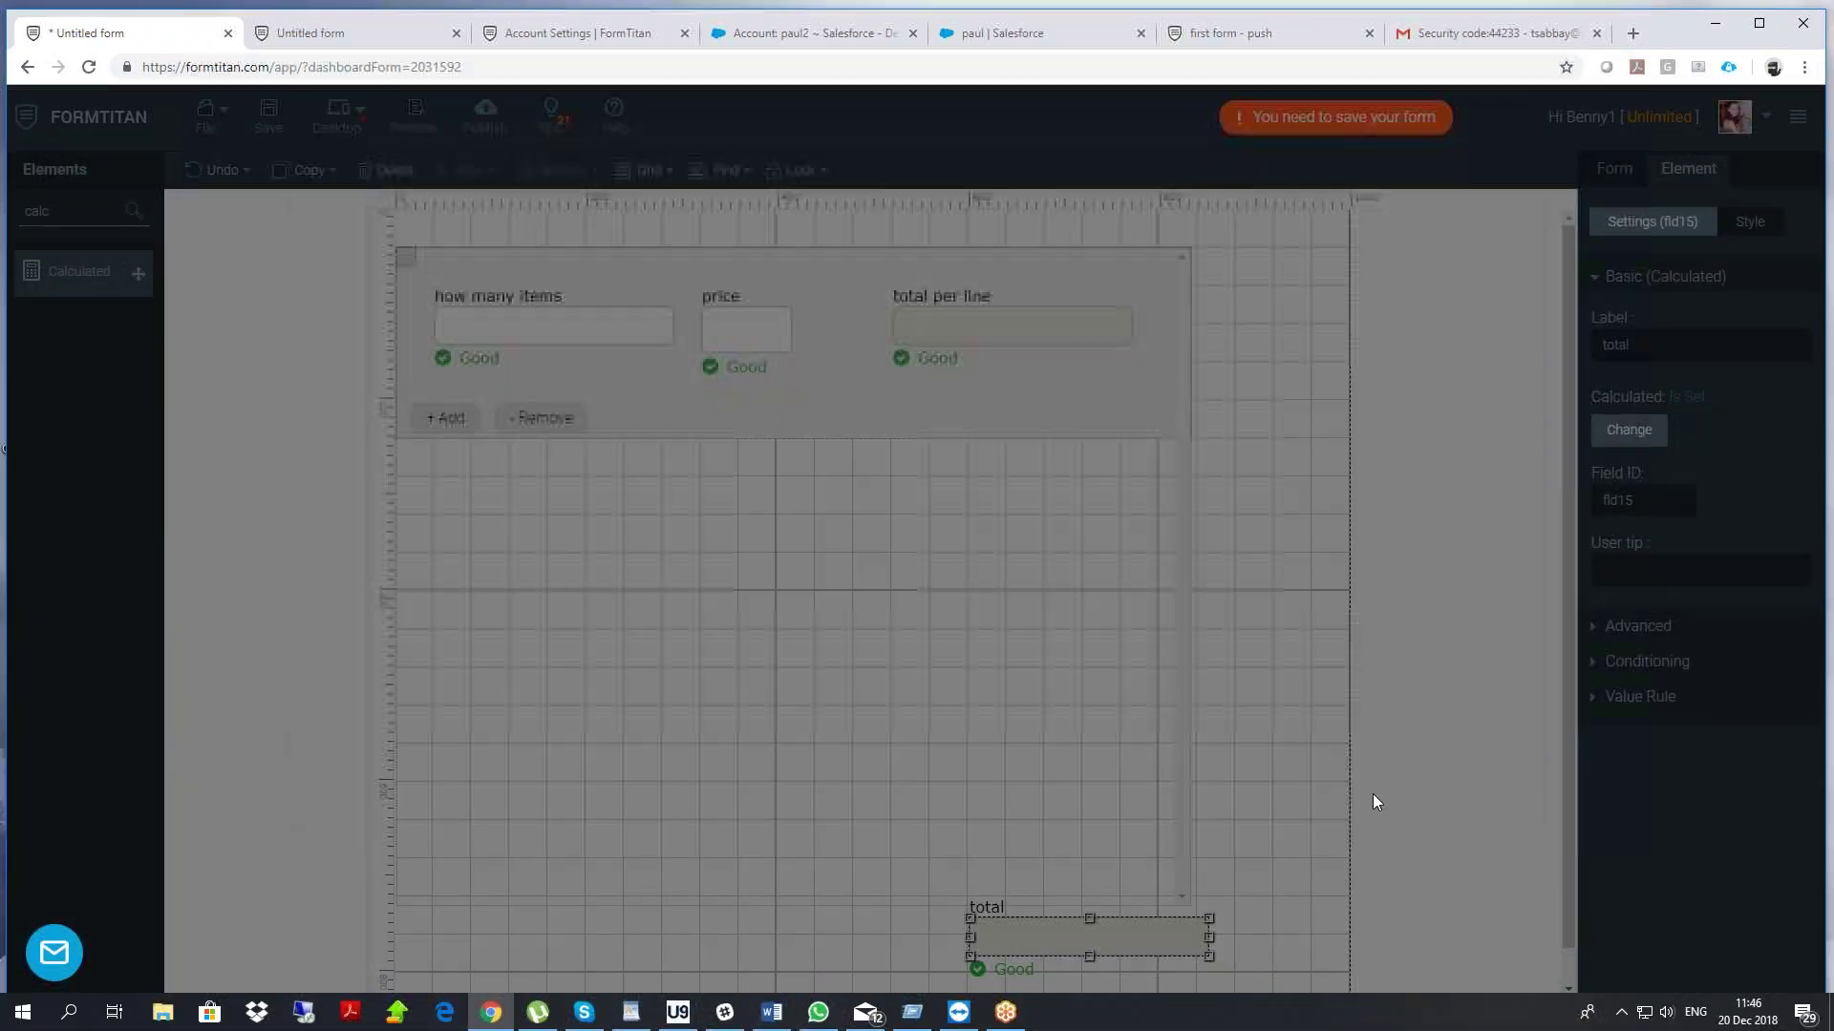
Save the form and go to the live form tab to reload it
left_click(273, 118)
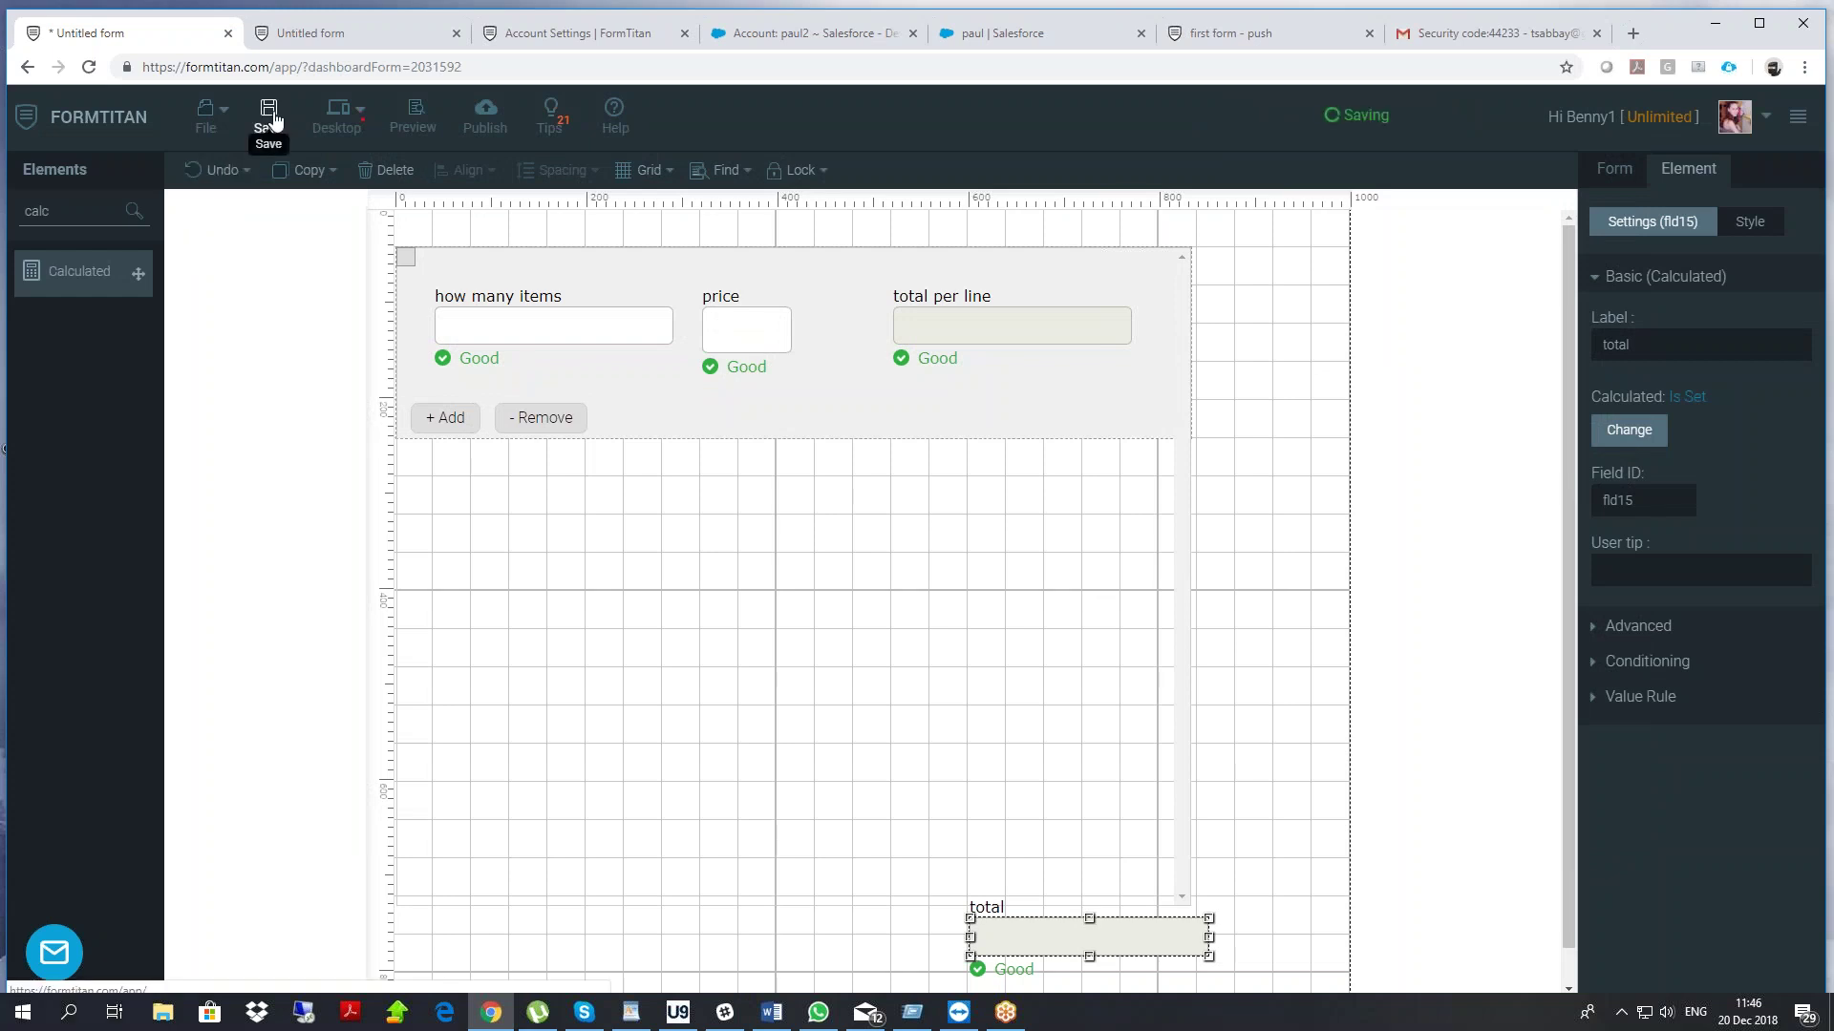
left_click(341, 31)
right_click(268, 148)
Reload the live form and enter rows 4×5 and 2×3, giving 20.00, 6.00 and 26.00 overall
left_click(325, 210)
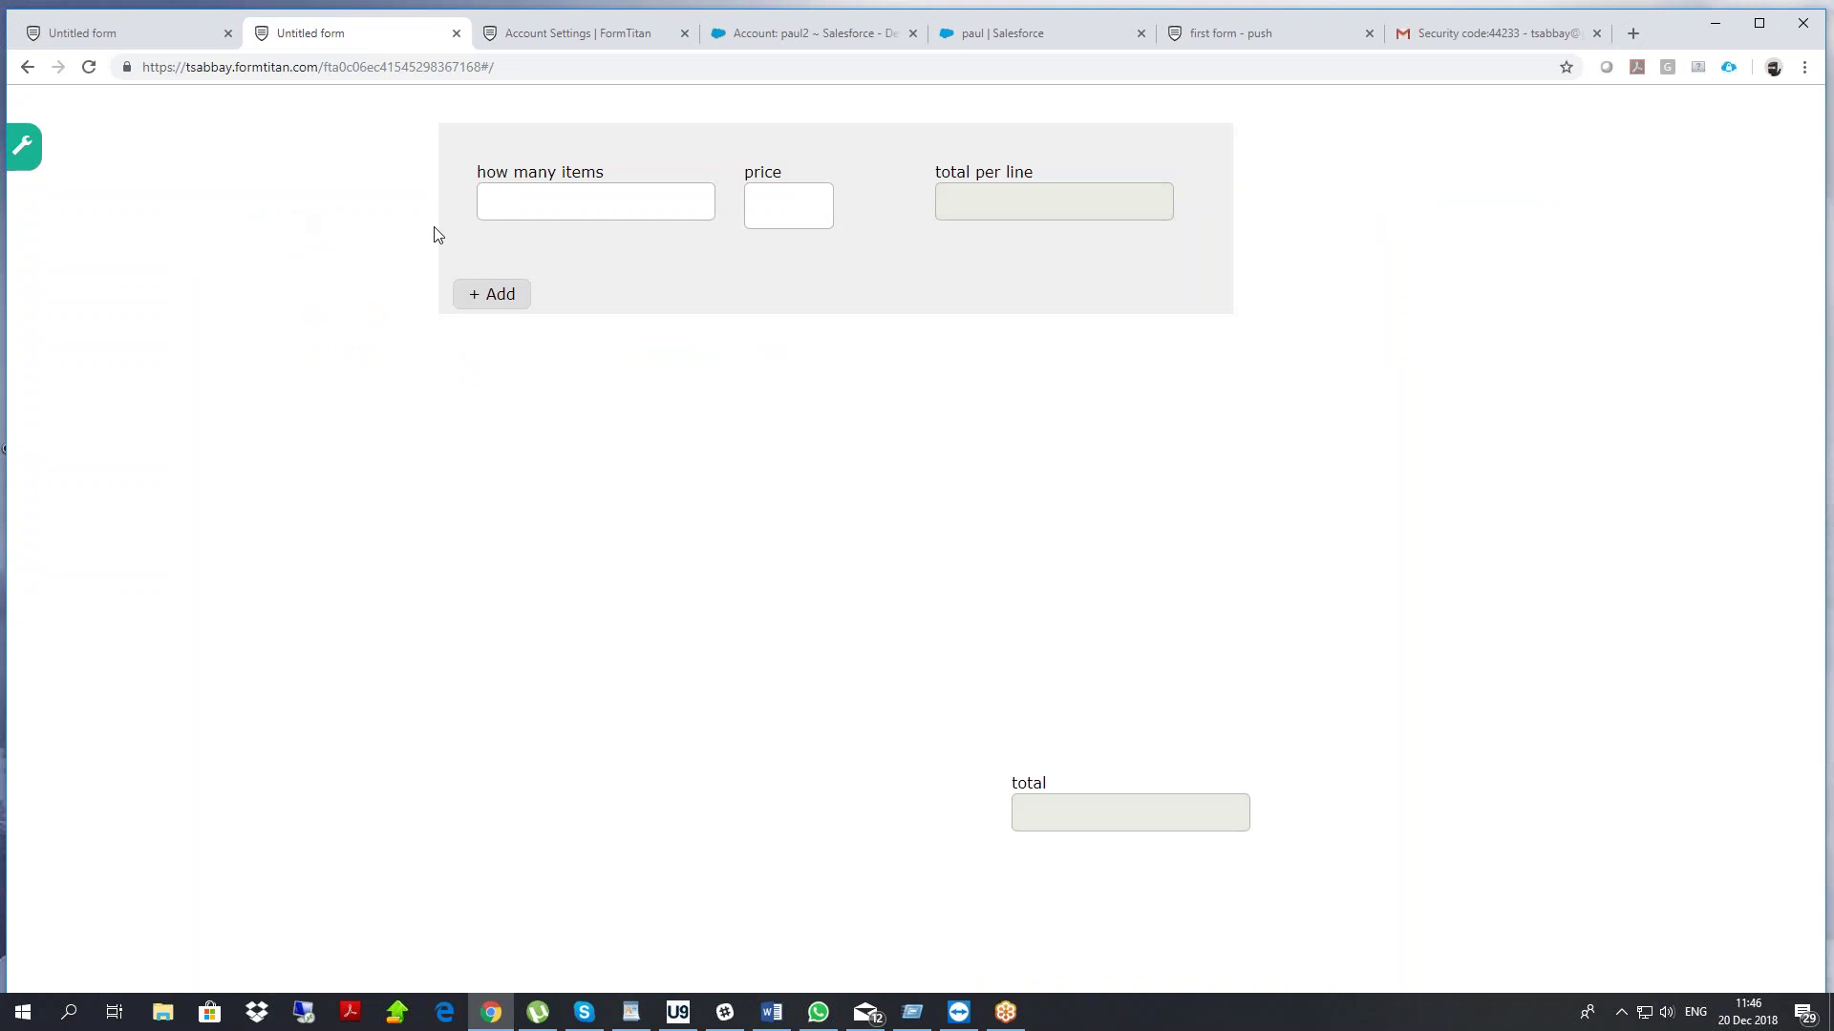
type("4")
left_click(788, 200)
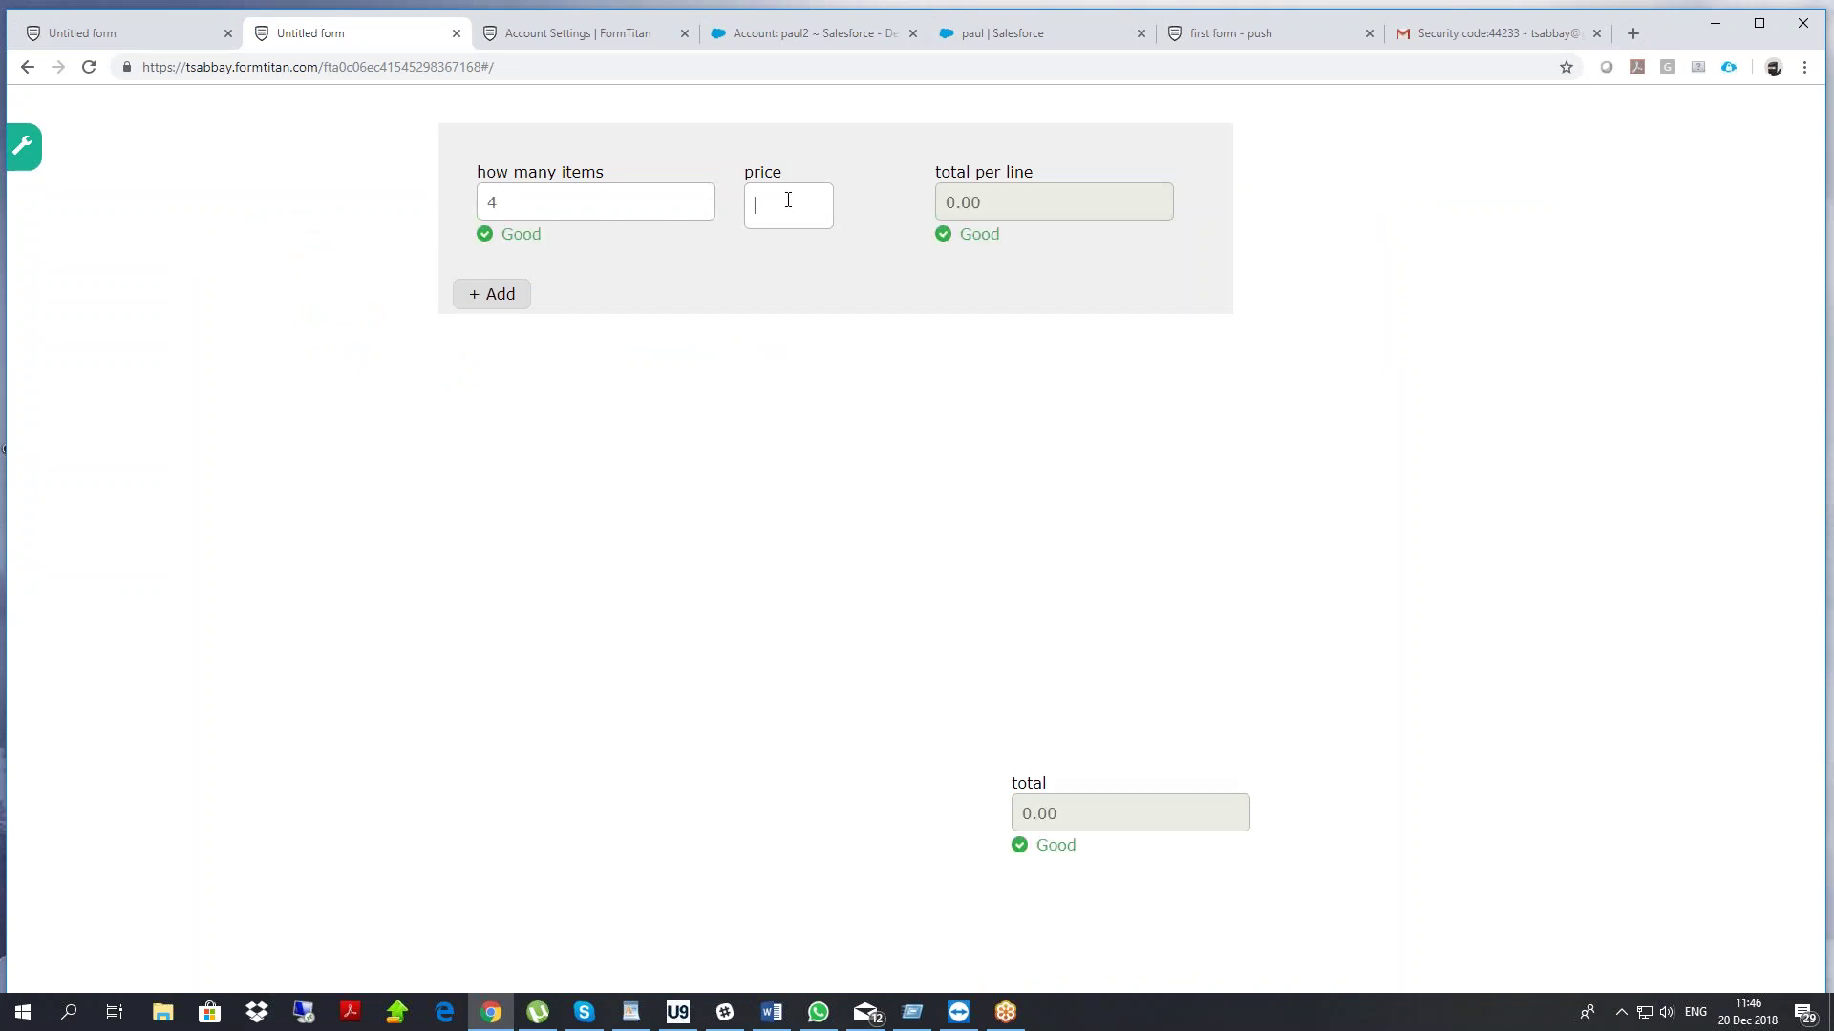
left_click(524, 292)
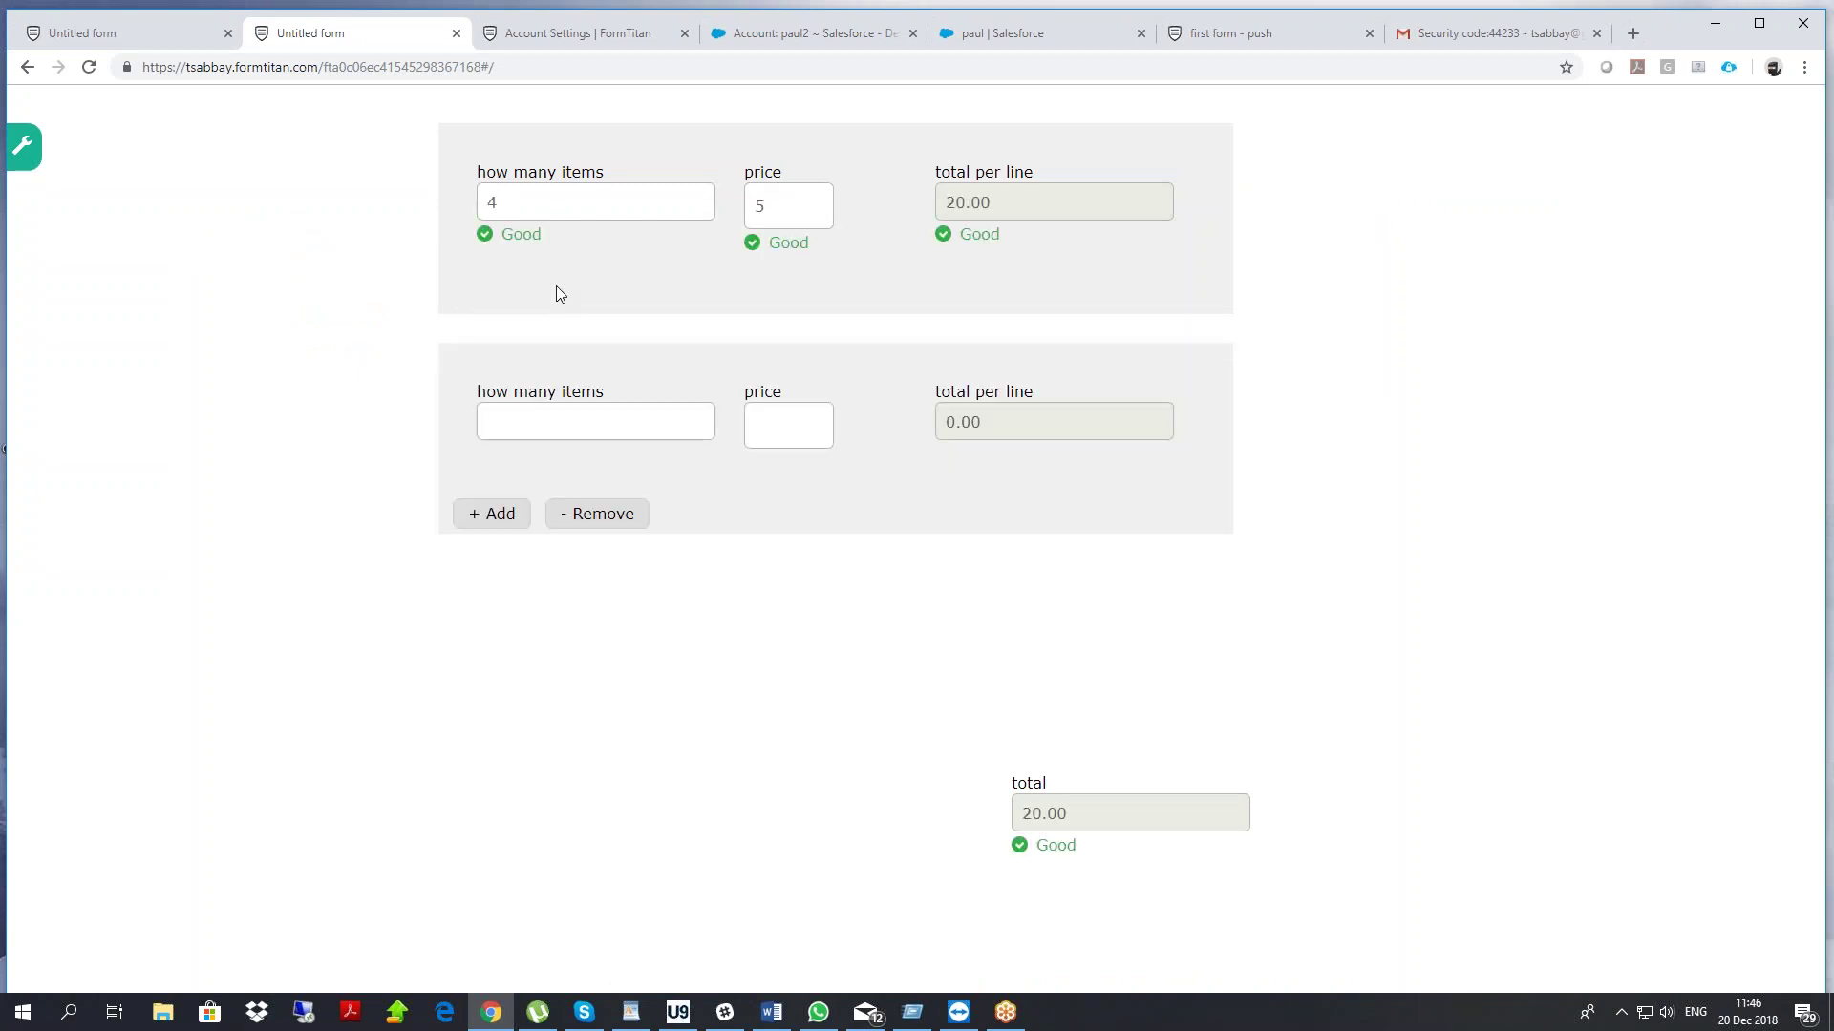
type("2")
left_click(796, 409)
left_click(844, 496)
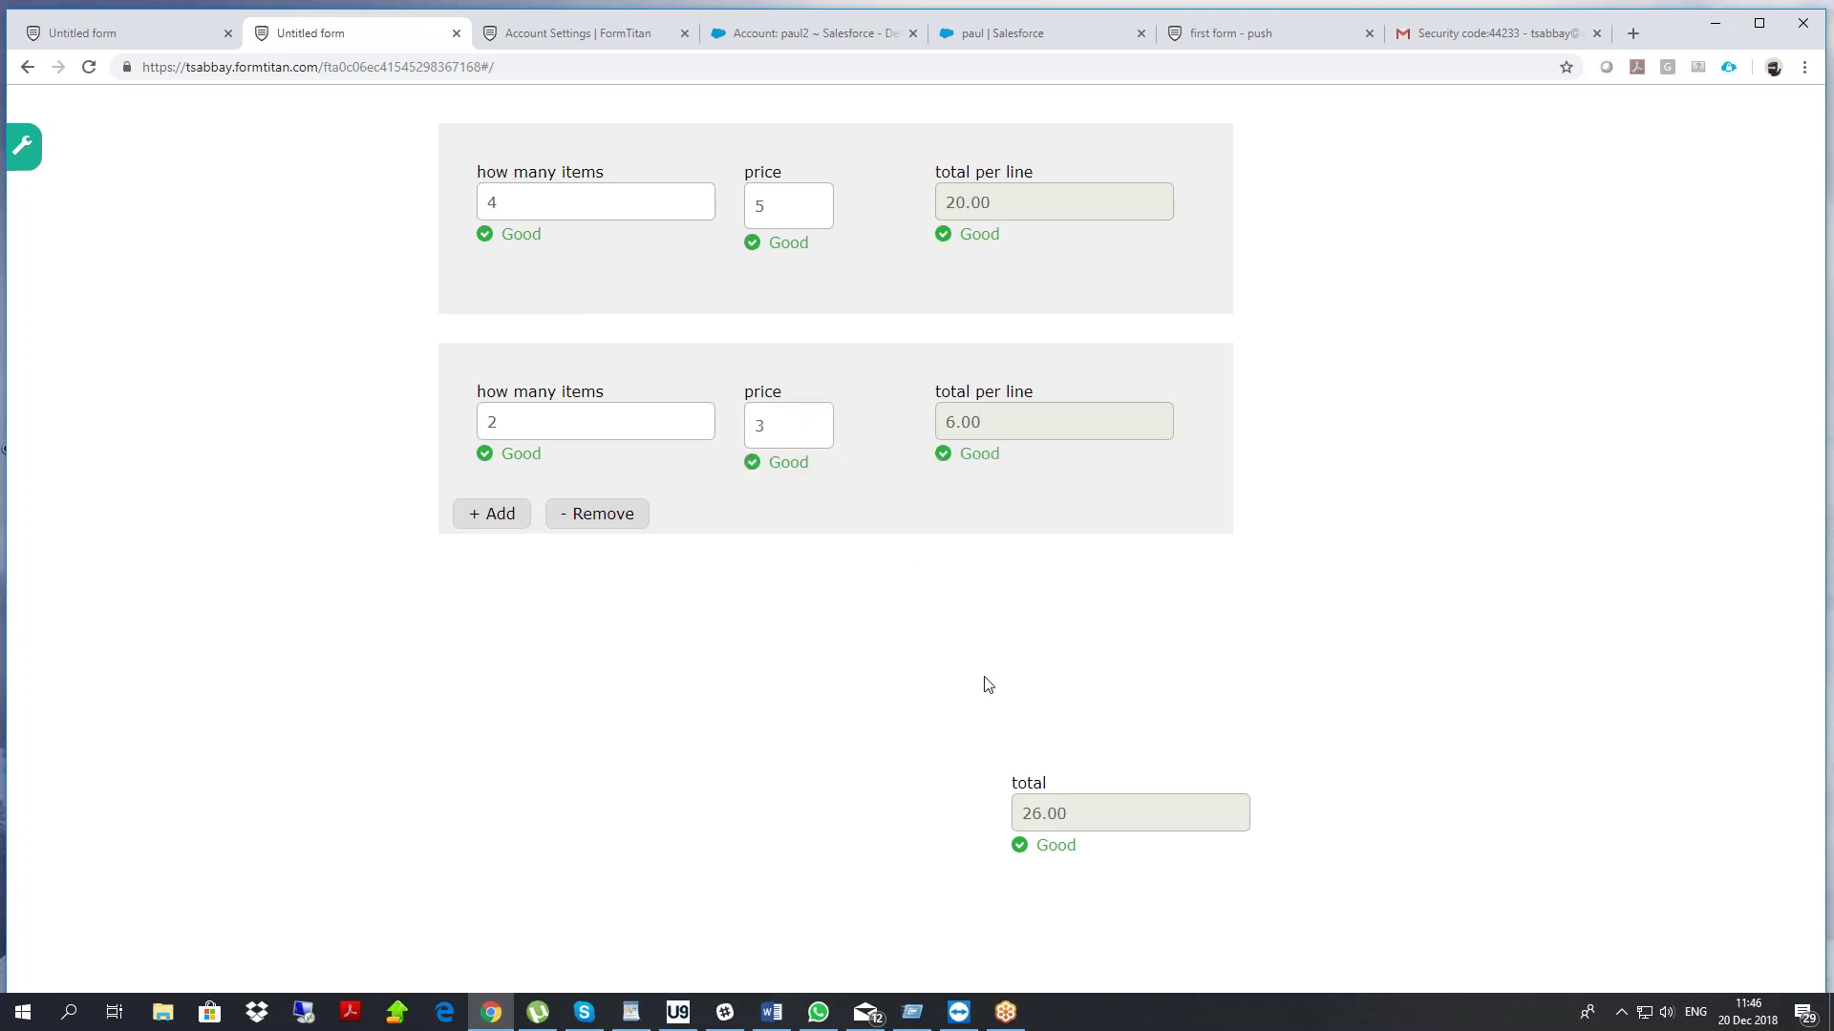
left_click_drag(1075, 813, 990, 828)
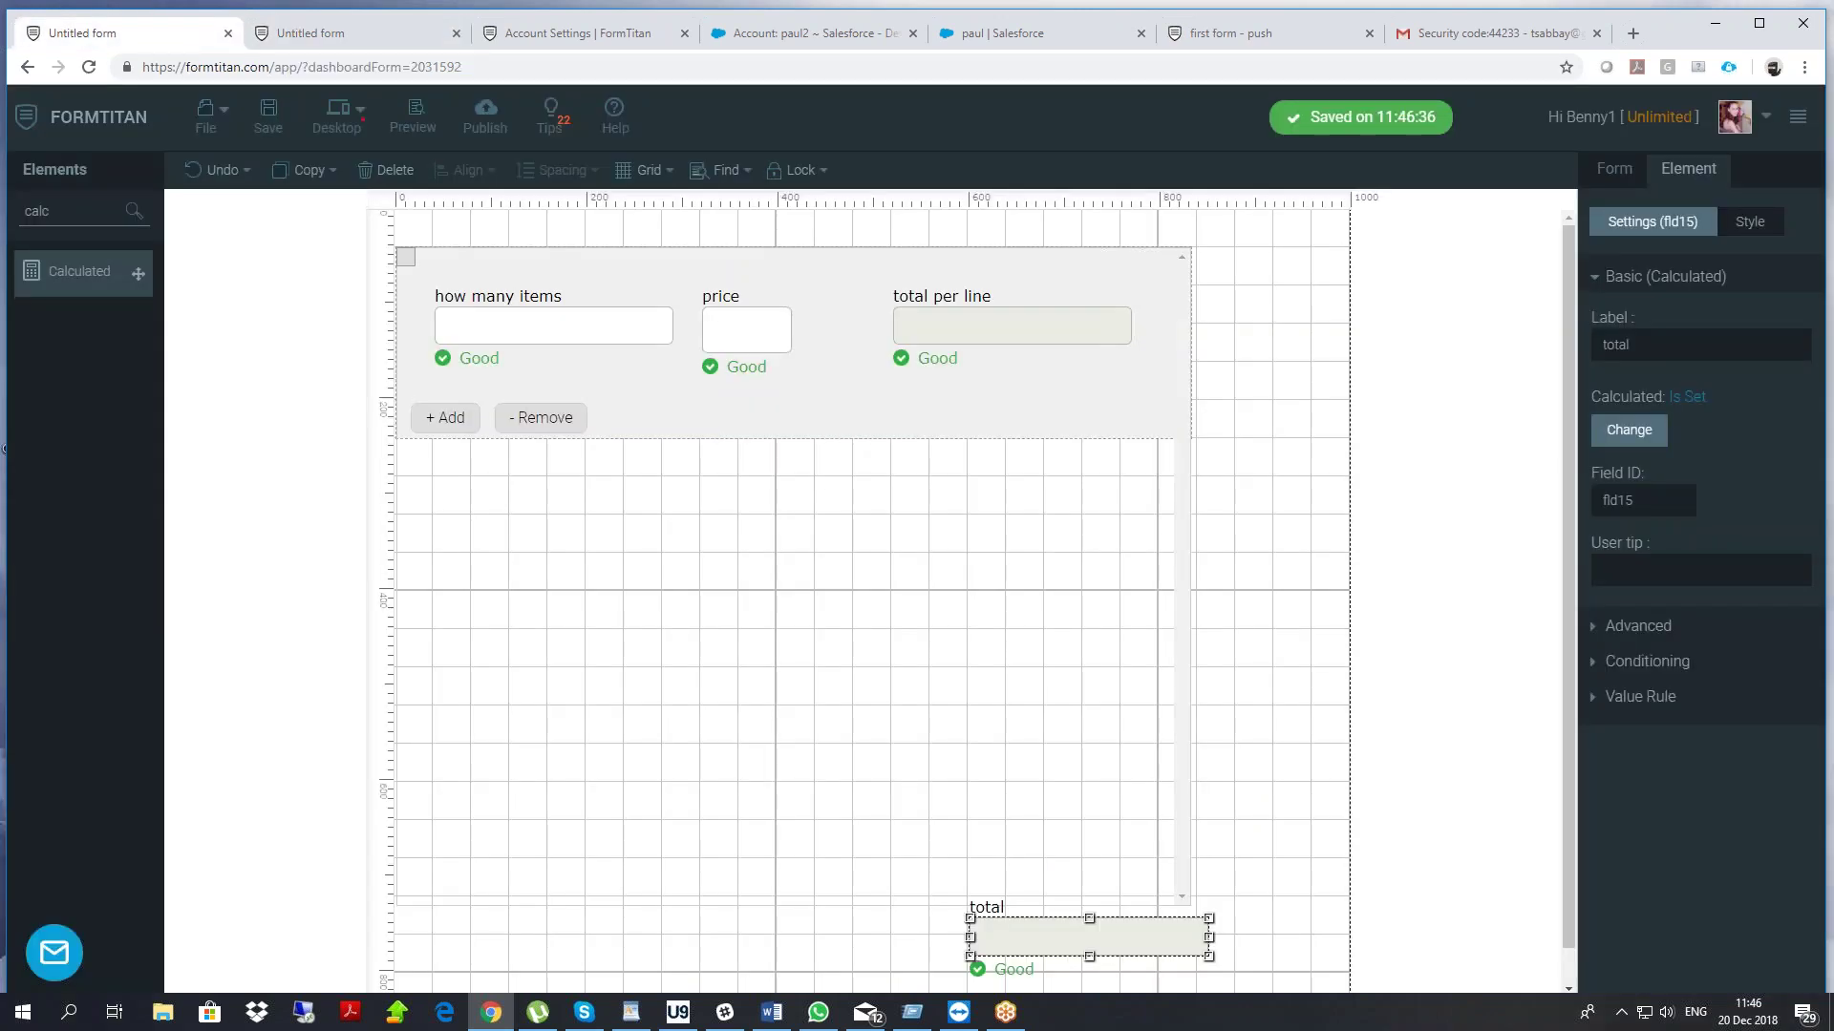
left_click(175, 34)
Change the repeated section's visible items to 2 and move the total field up nearer it
left_click(898, 728)
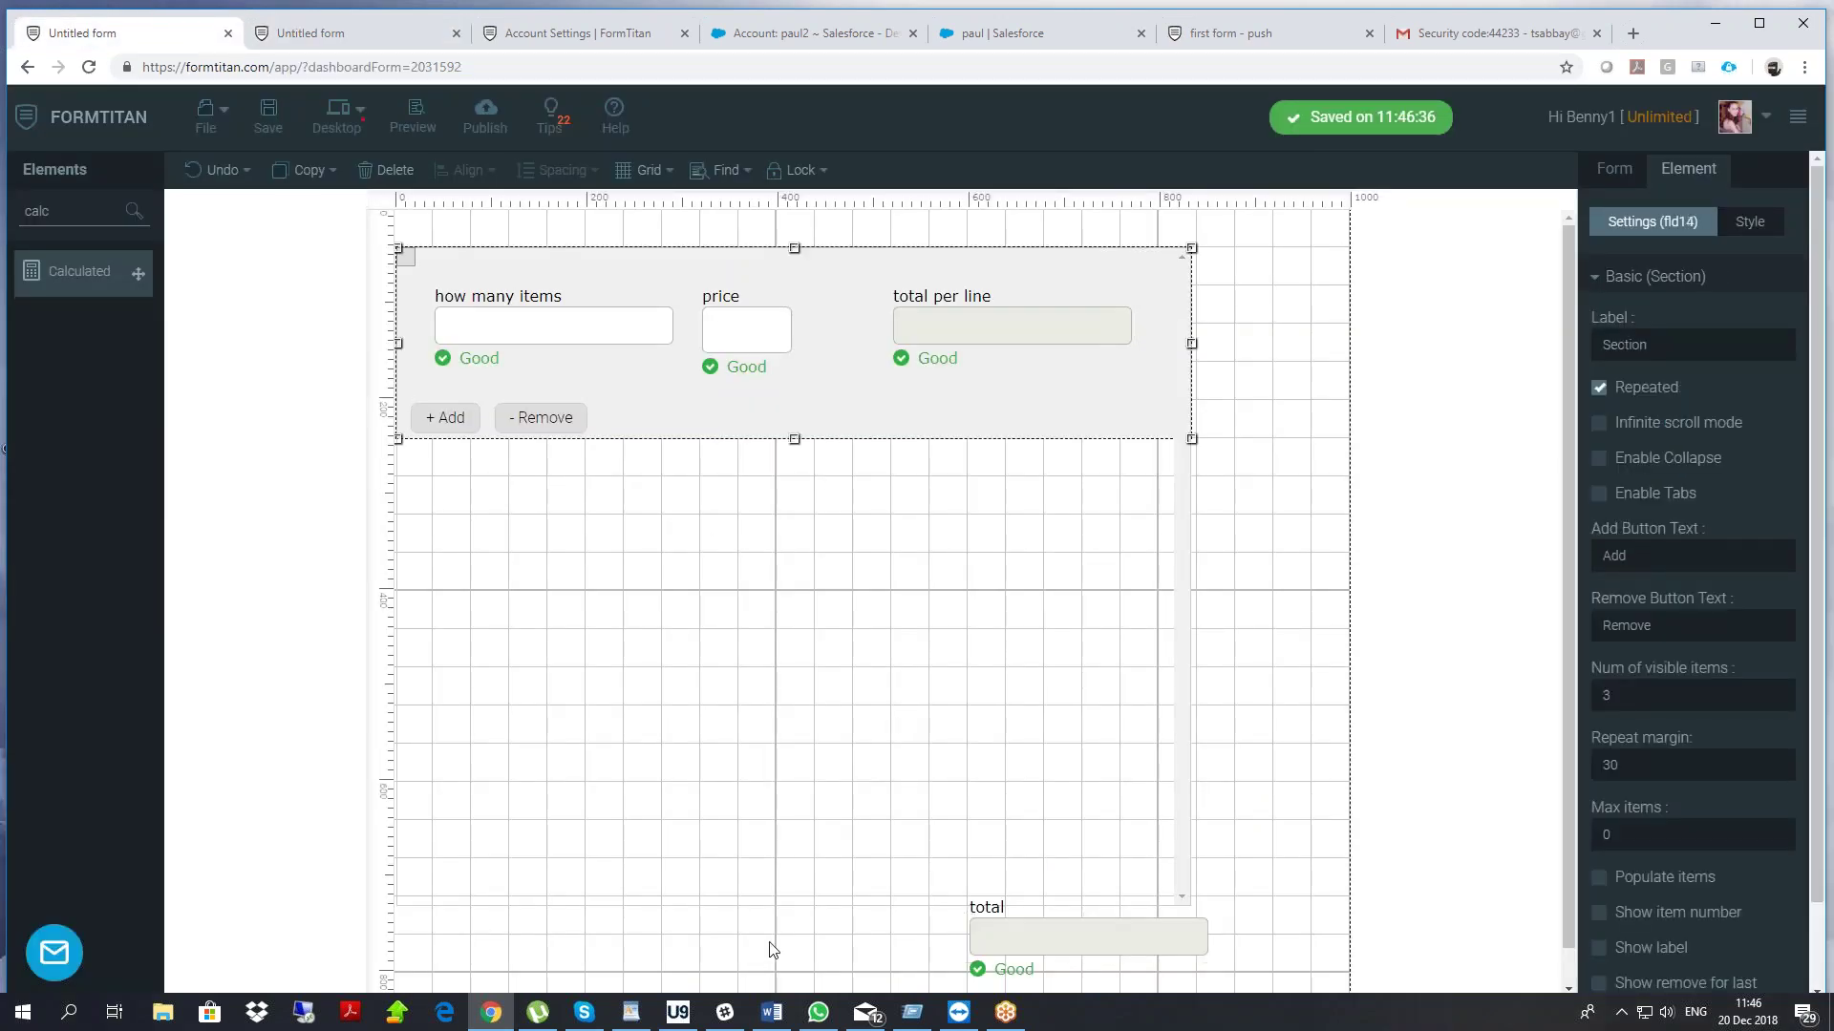
left_click(1249, 779)
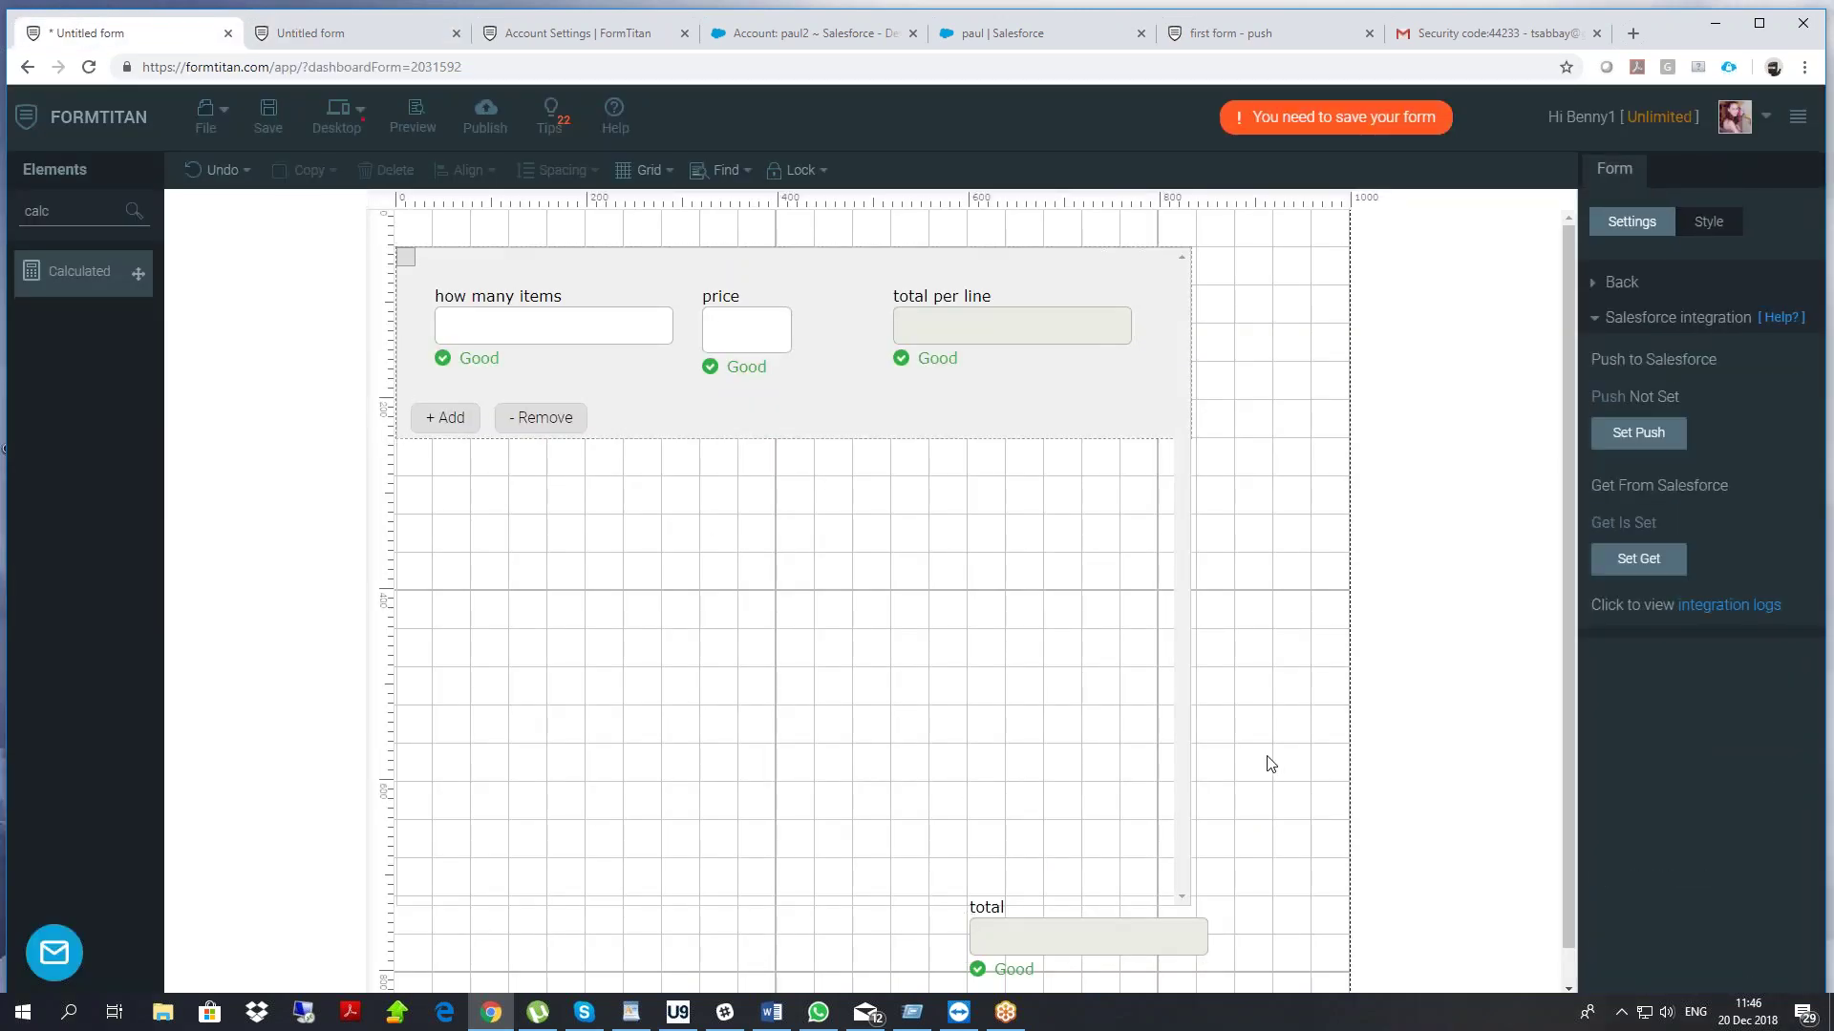
left_click(948, 499)
left_click(1636, 707)
key("BackSpace")
type("2")
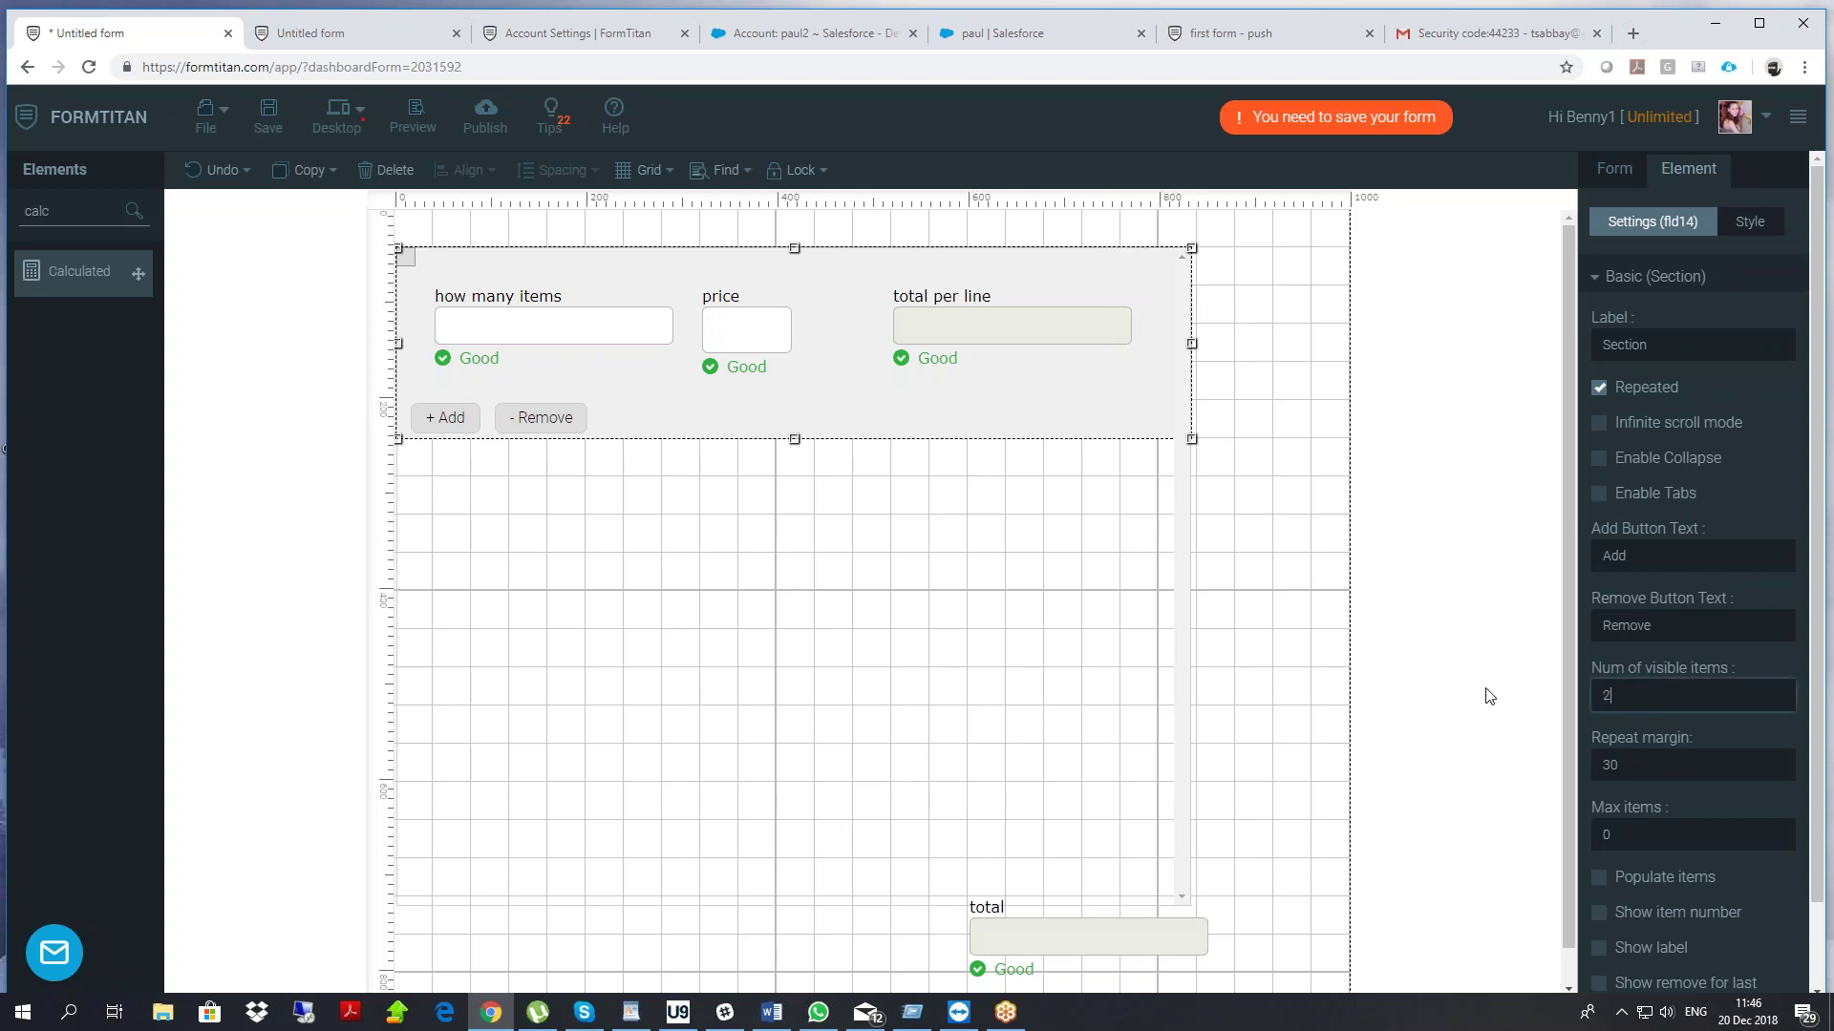
left_click_drag(1073, 936, 1079, 785)
Add a Textbox labelled 'p name' into the repeated section, then filter elements by 'calc'
left_click_drag(90, 221, 3, 214)
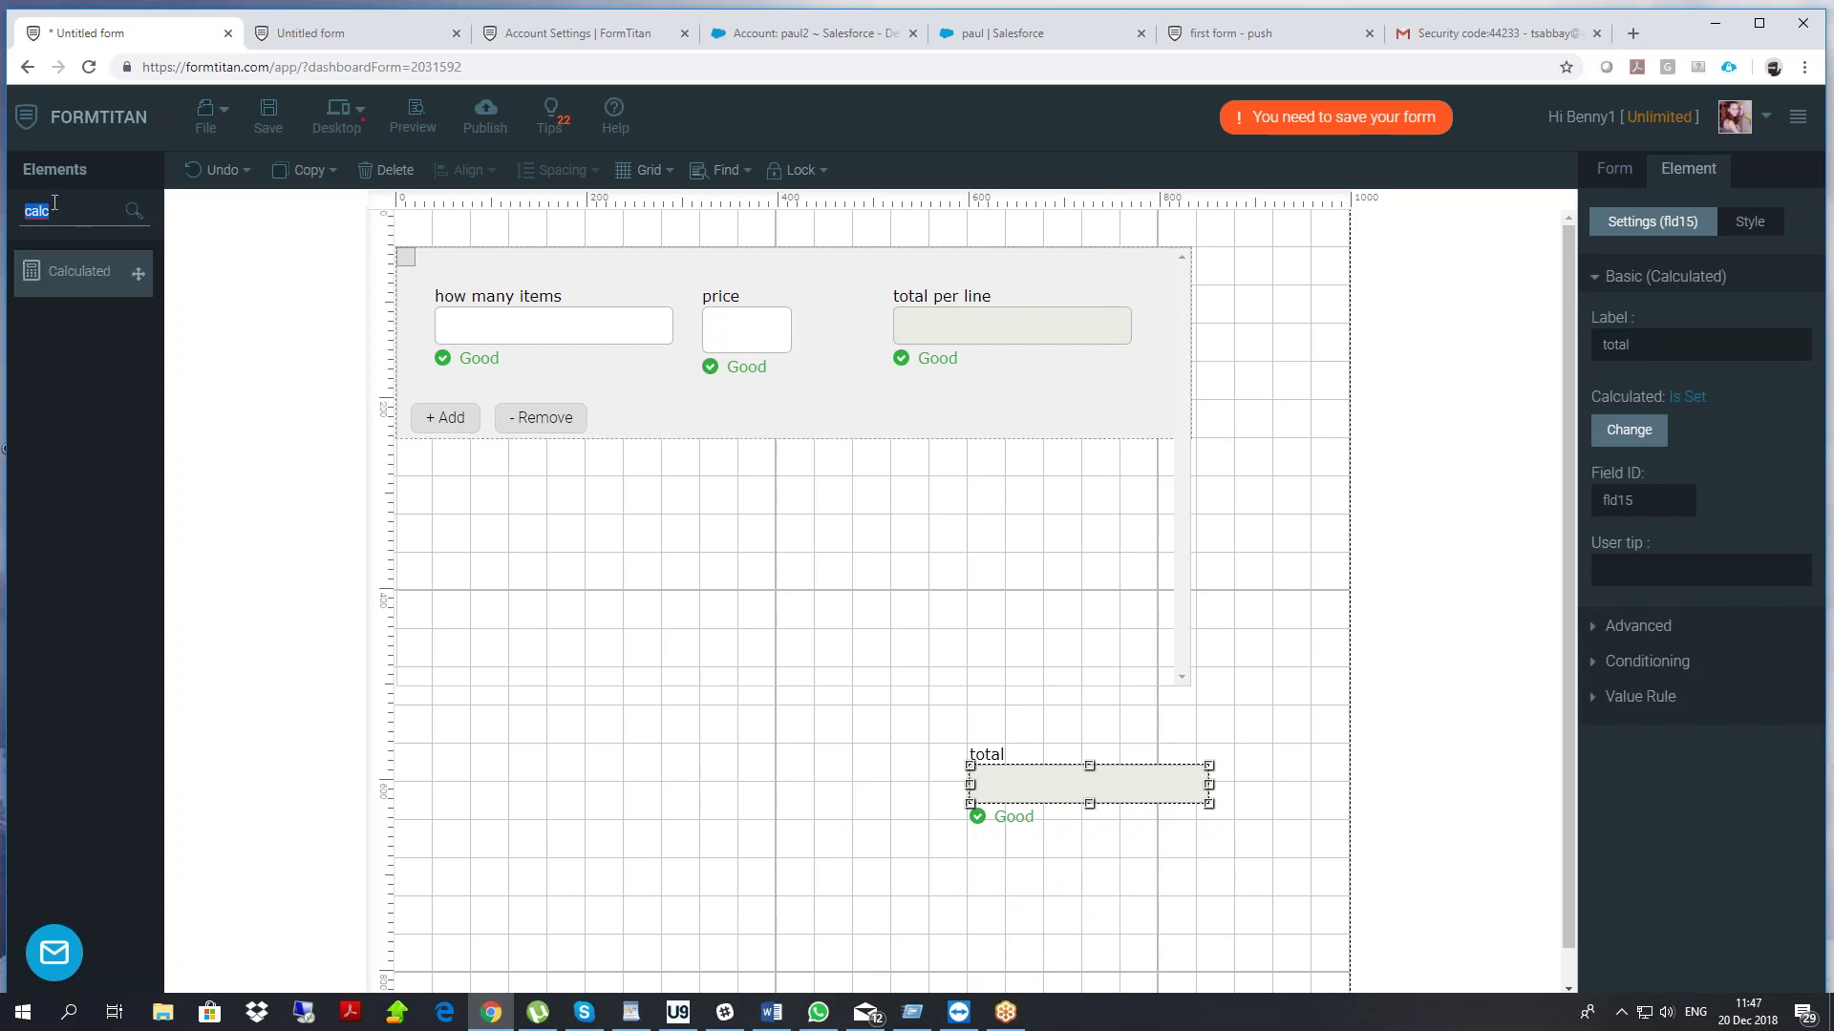
type("text")
left_click_drag(72, 328, 809, 381)
left_click_drag(819, 385, 812, 379)
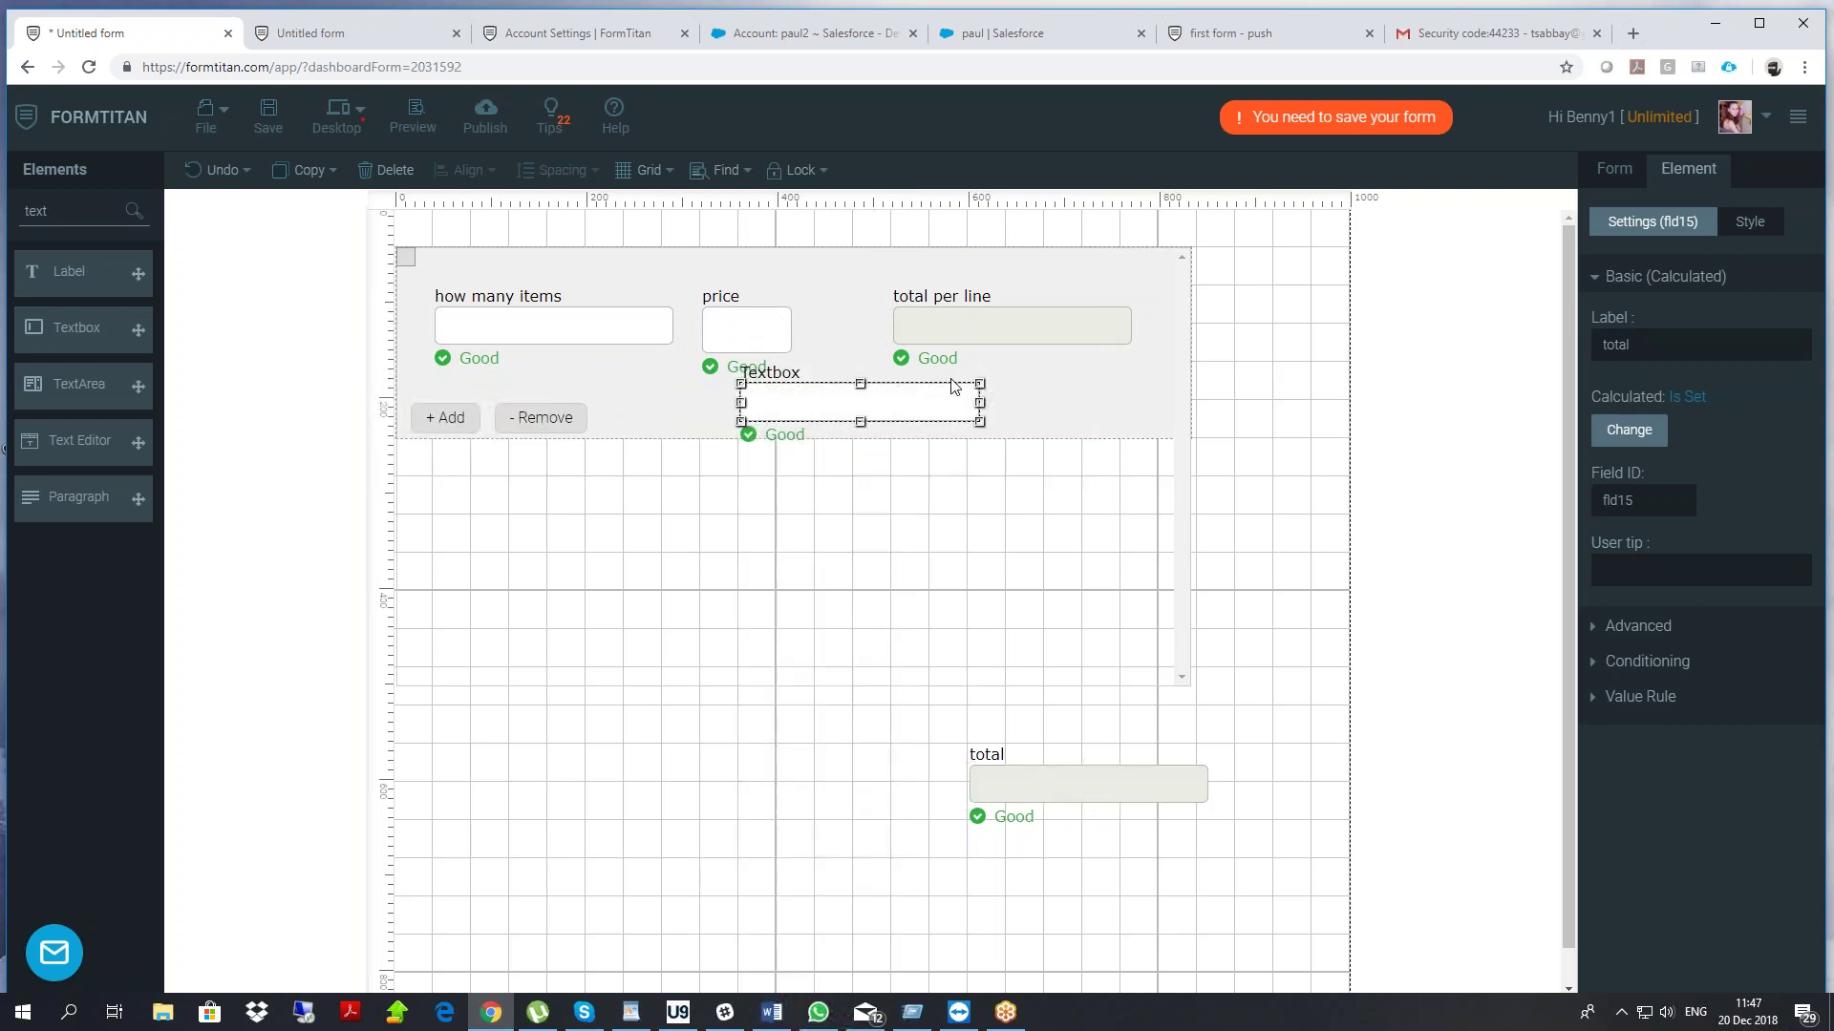
left_click(1072, 378)
left_click(894, 411)
key("ctrl+a")
type("p name")
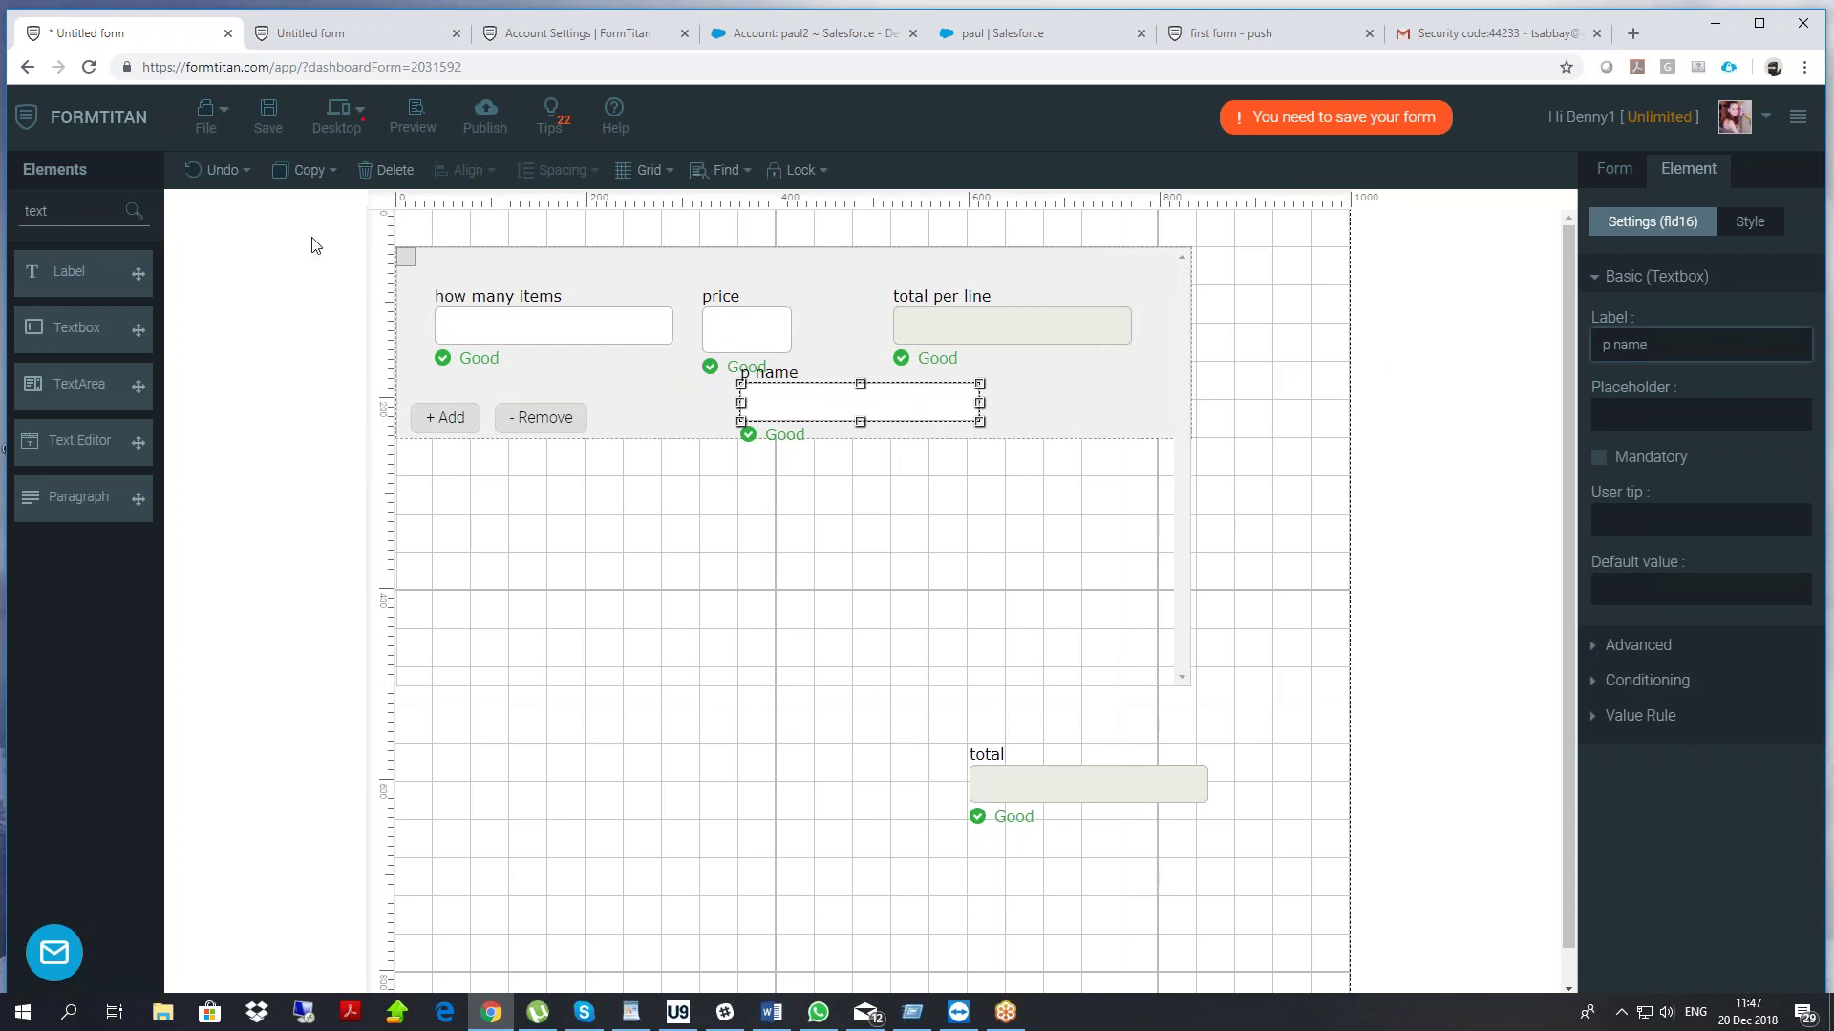
double_click(37, 211)
type("calc")
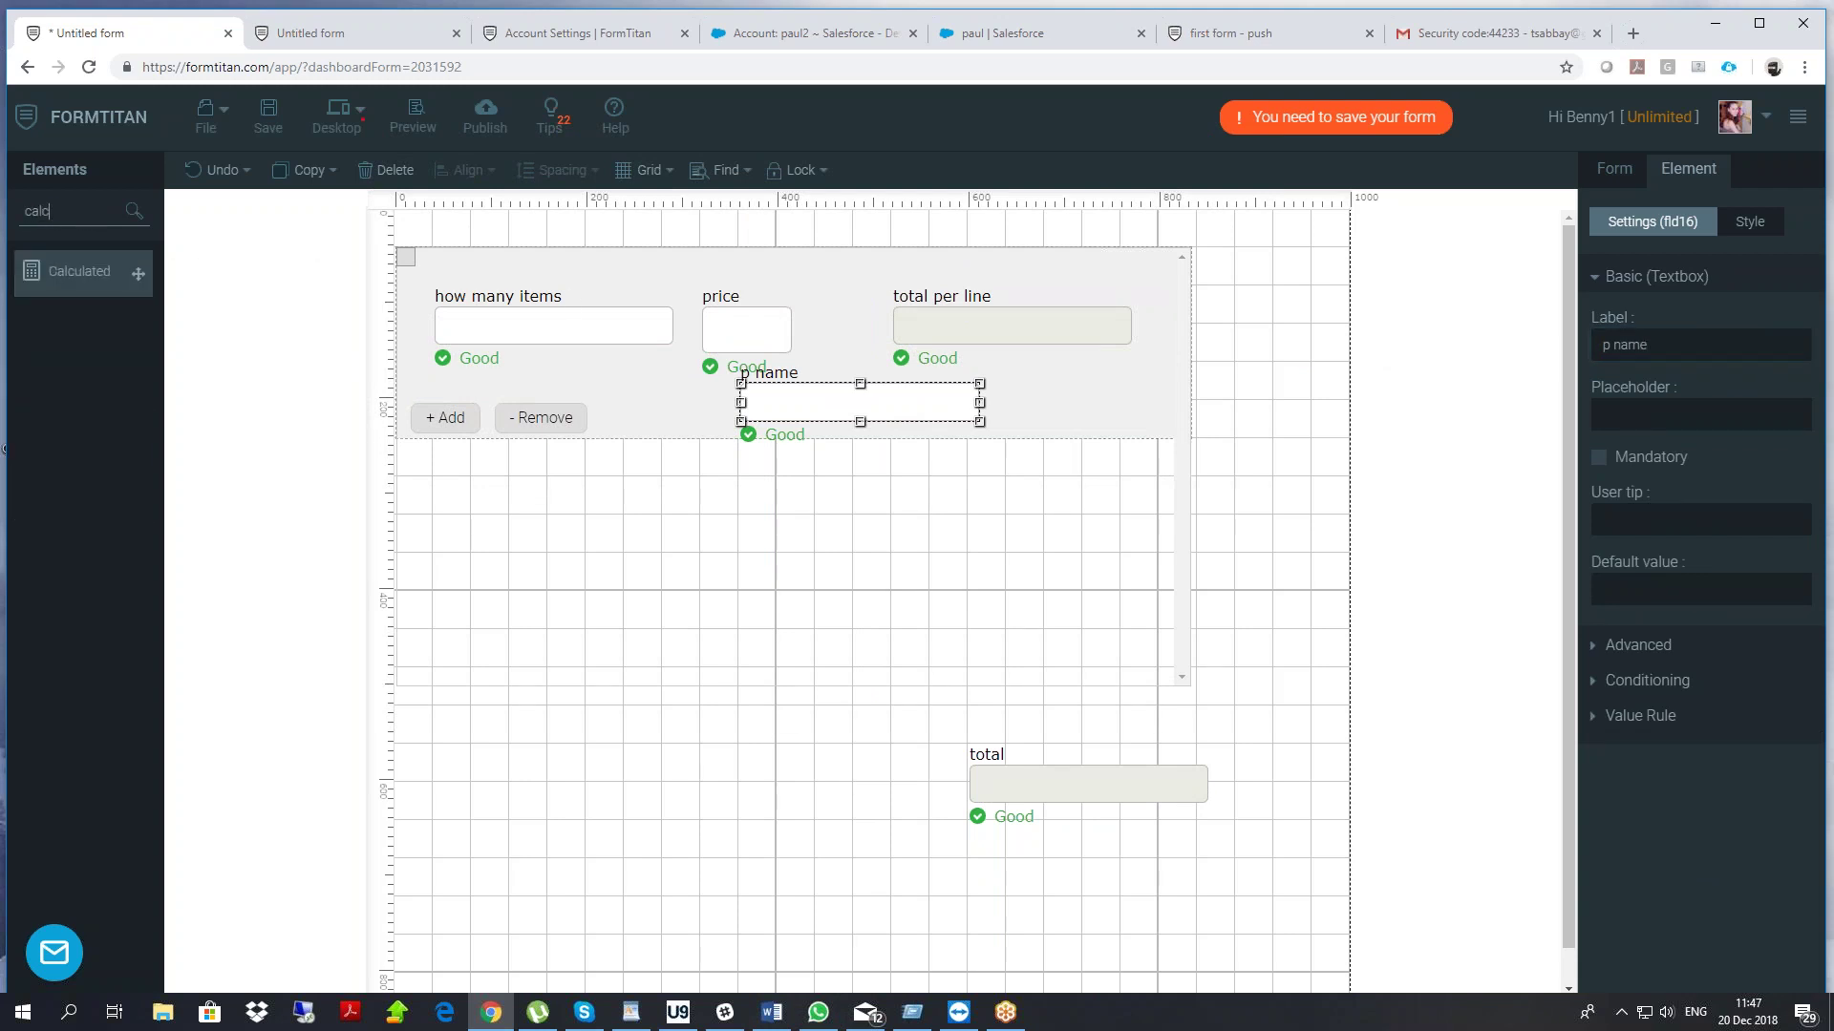
Add two Calculated fields: one at the form's lower left, one inside the repeating row
left_click_drag(76, 271, 554, 802)
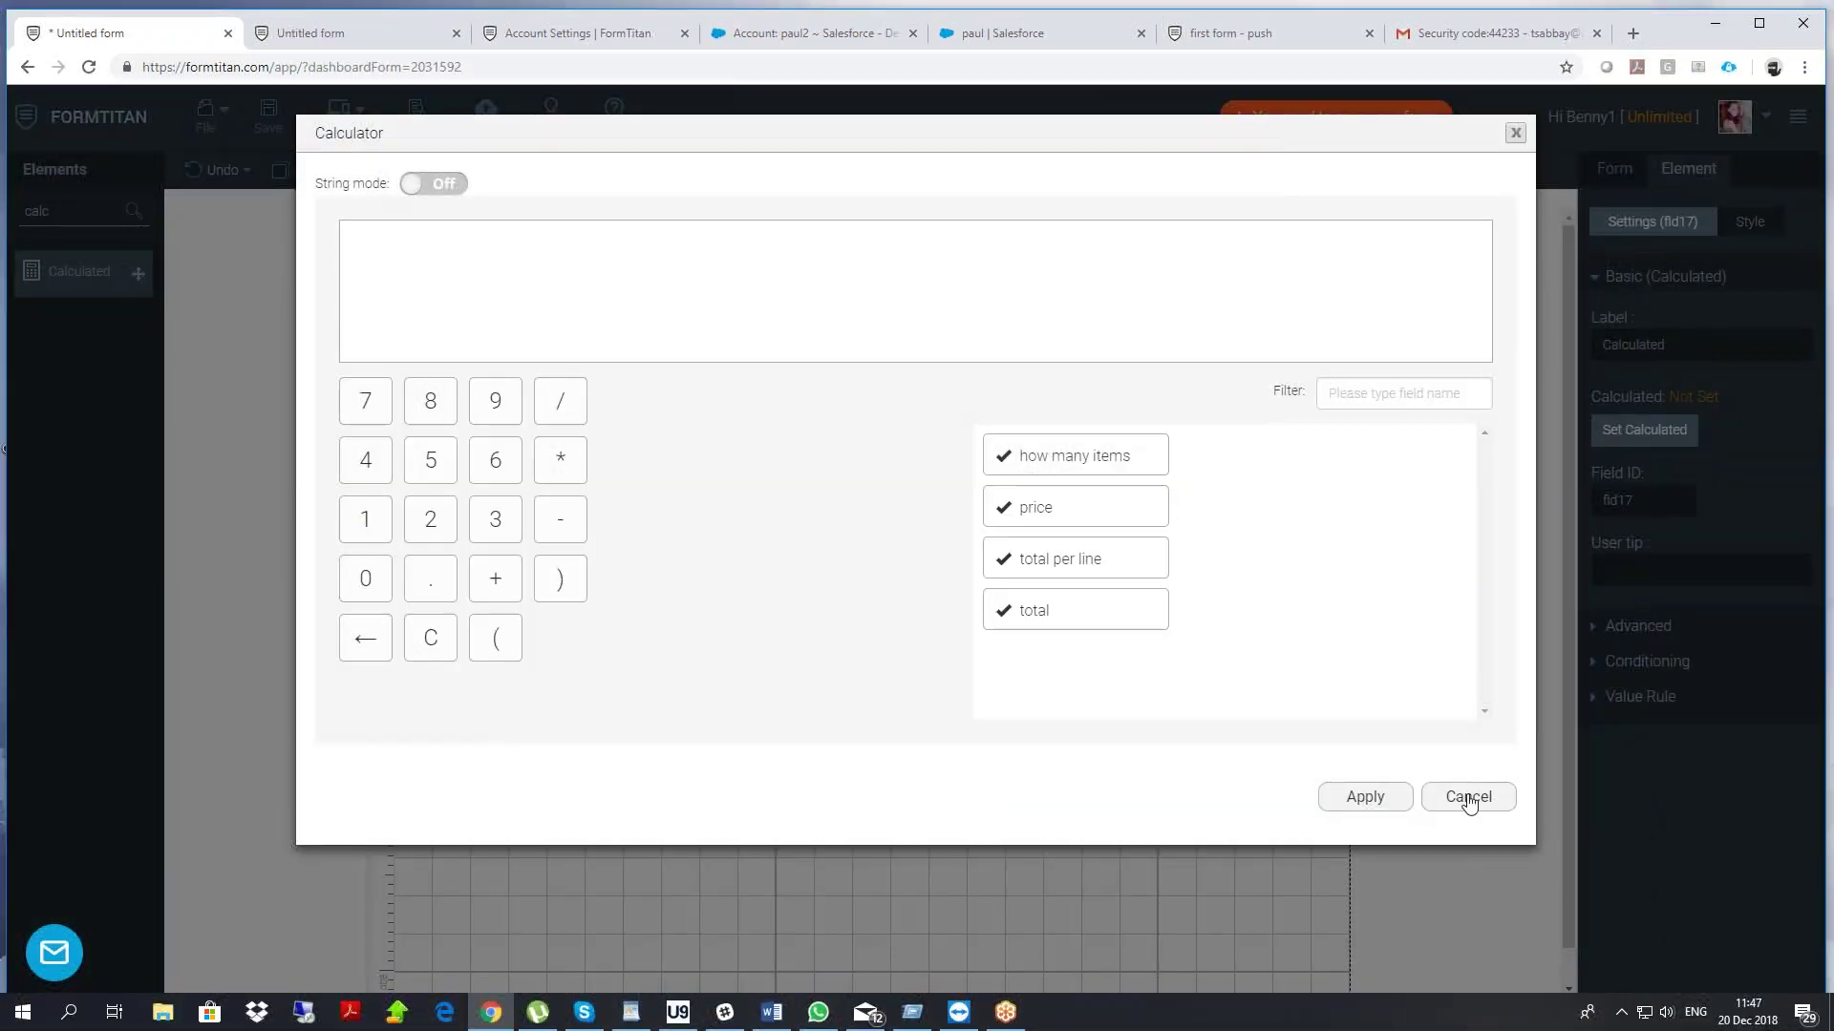
left_click(1476, 797)
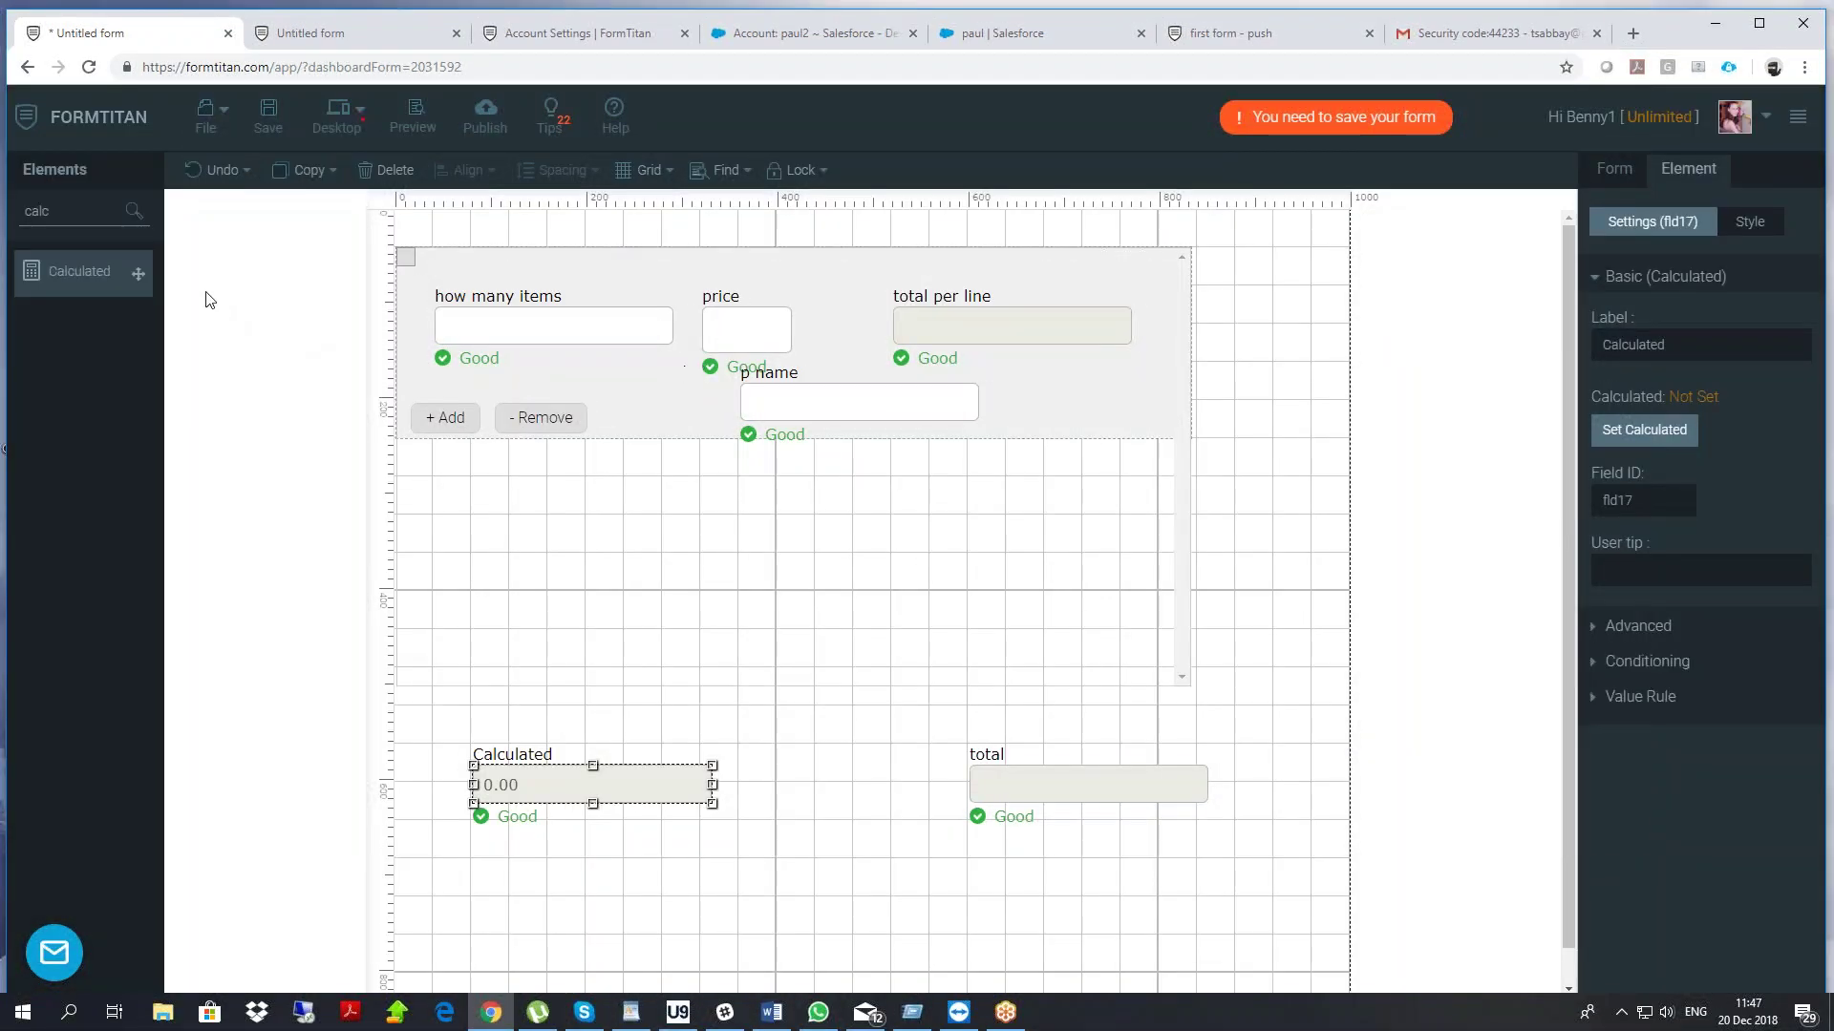
double_click(43, 211)
left_click_drag(74, 271, 583, 395)
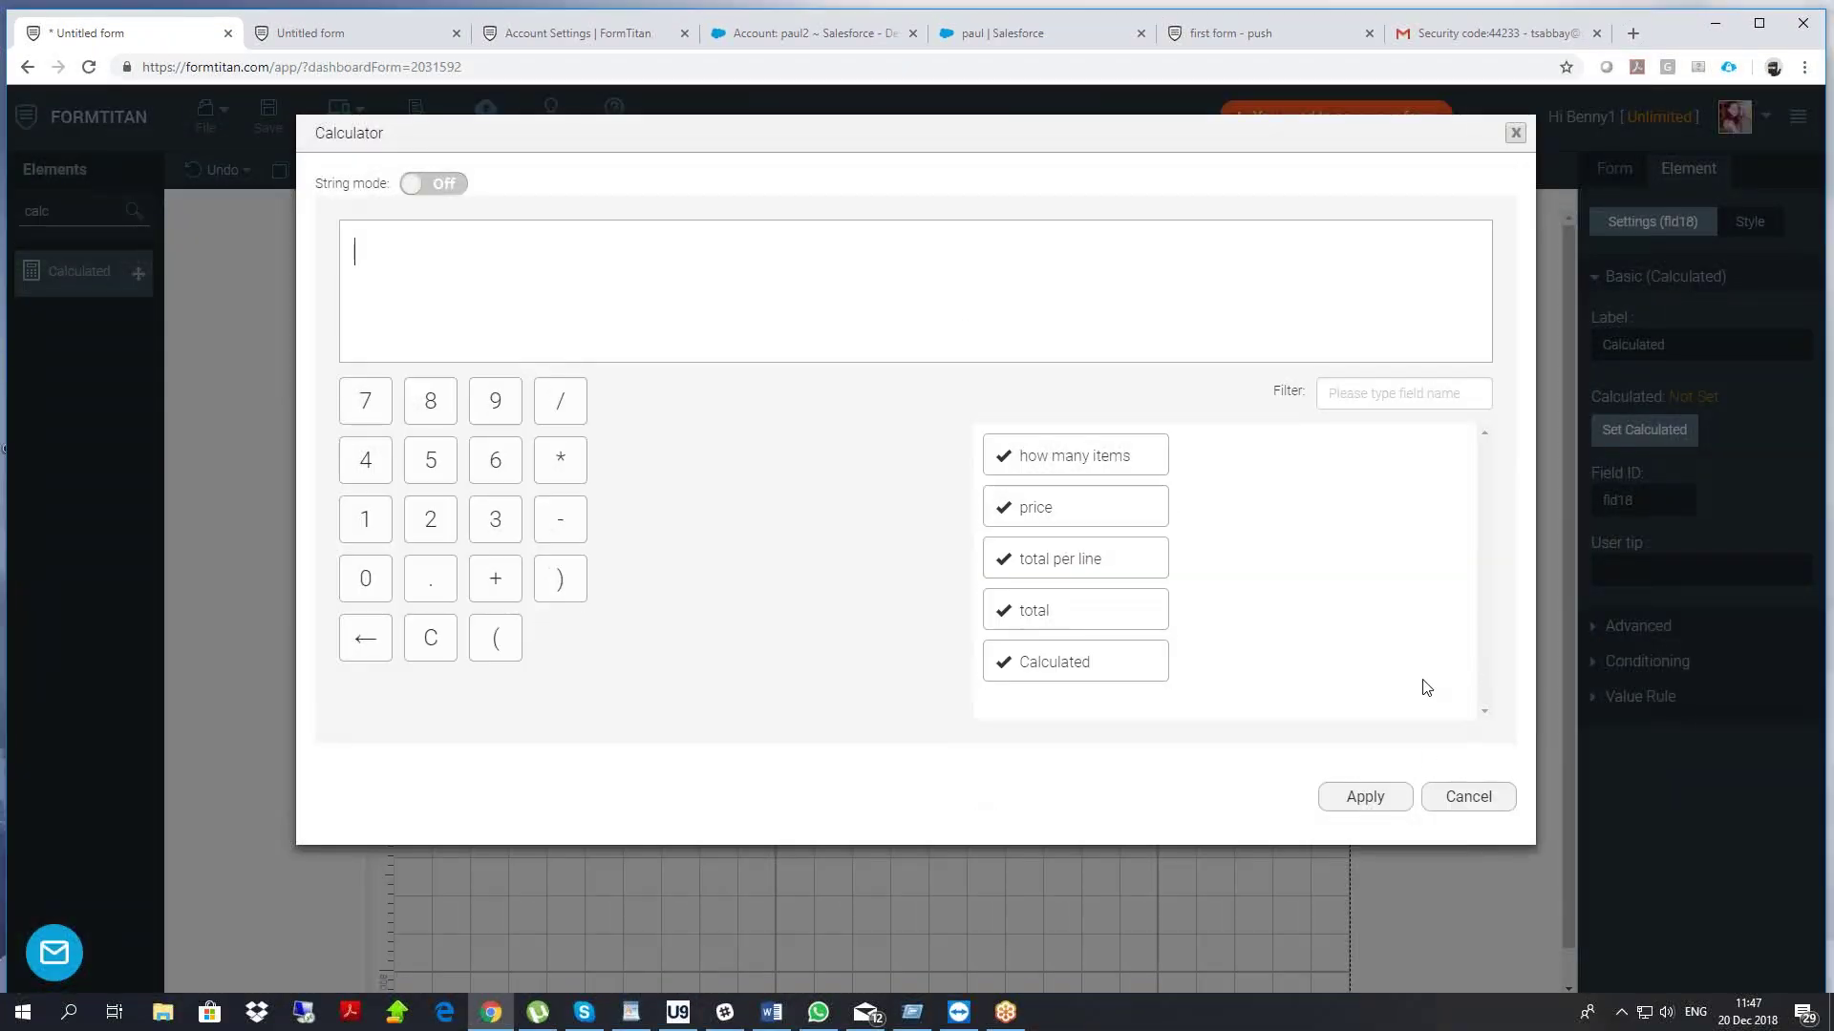
left_click(1464, 797)
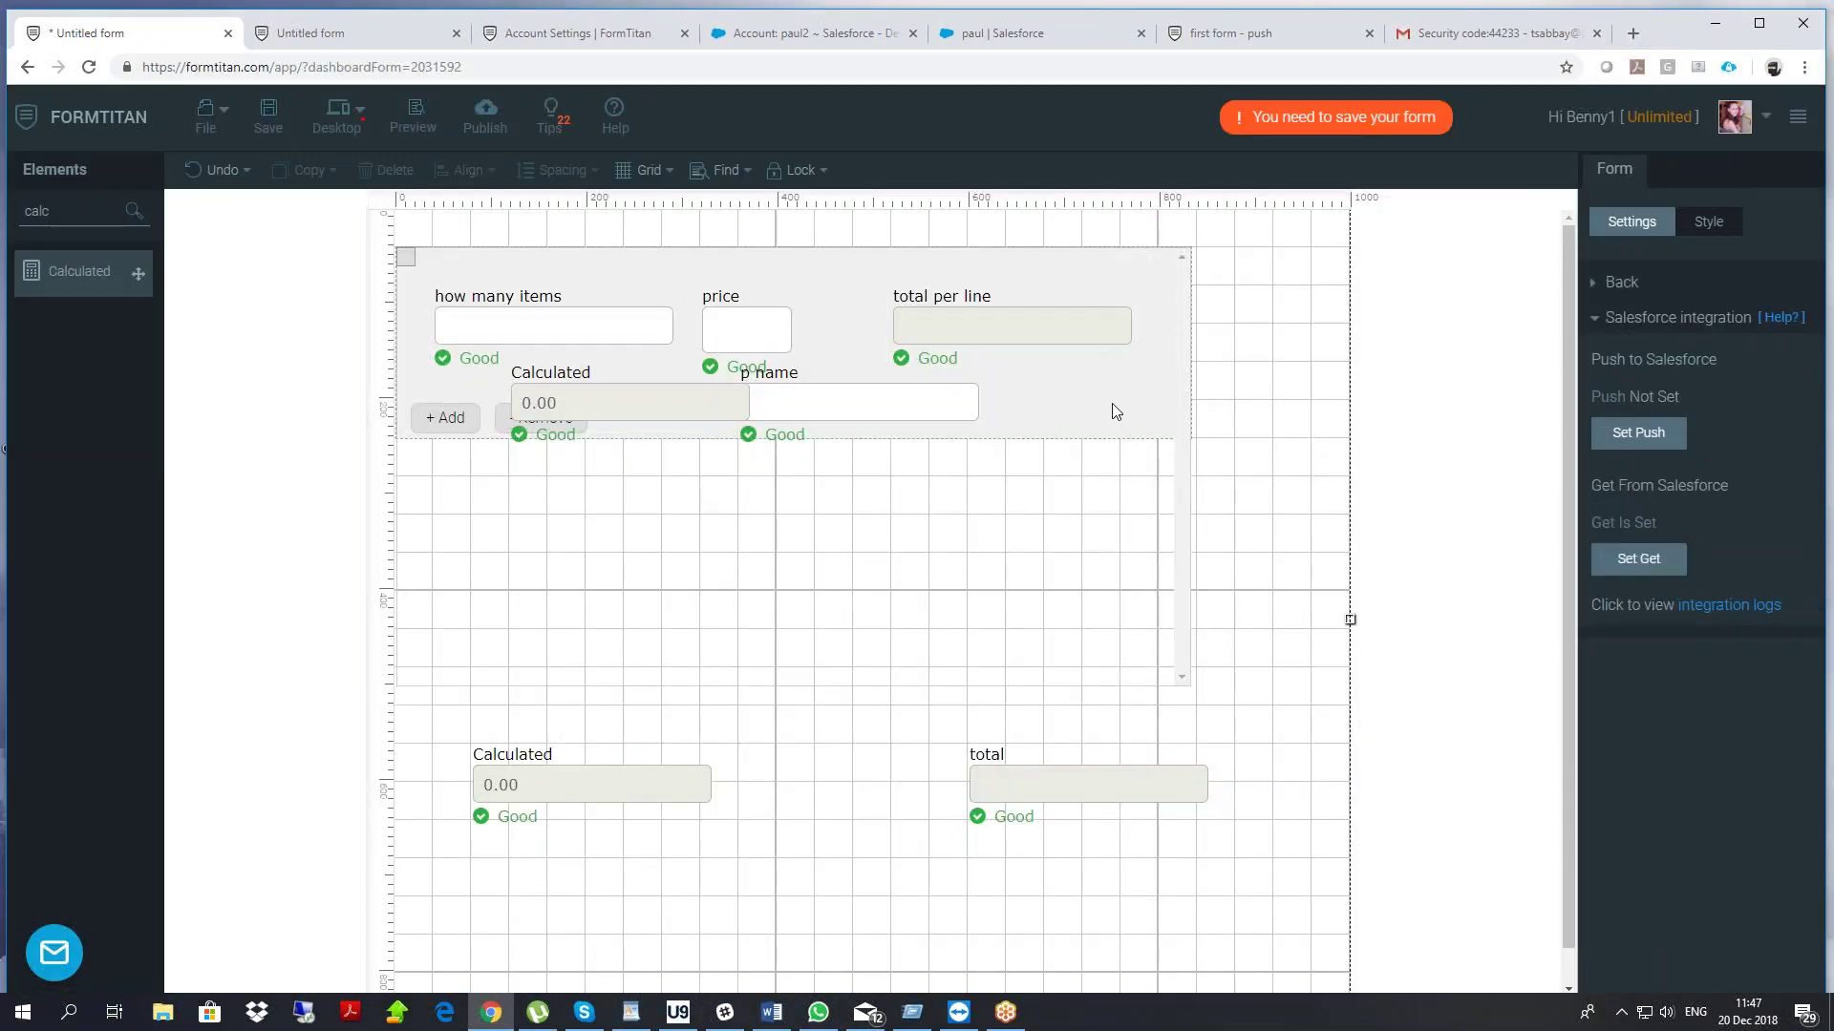
left_click_drag(1109, 409, 1159, 389)
Label the in-row field 'line description' and switch on Hide per device
left_click(720, 405)
type("descript")
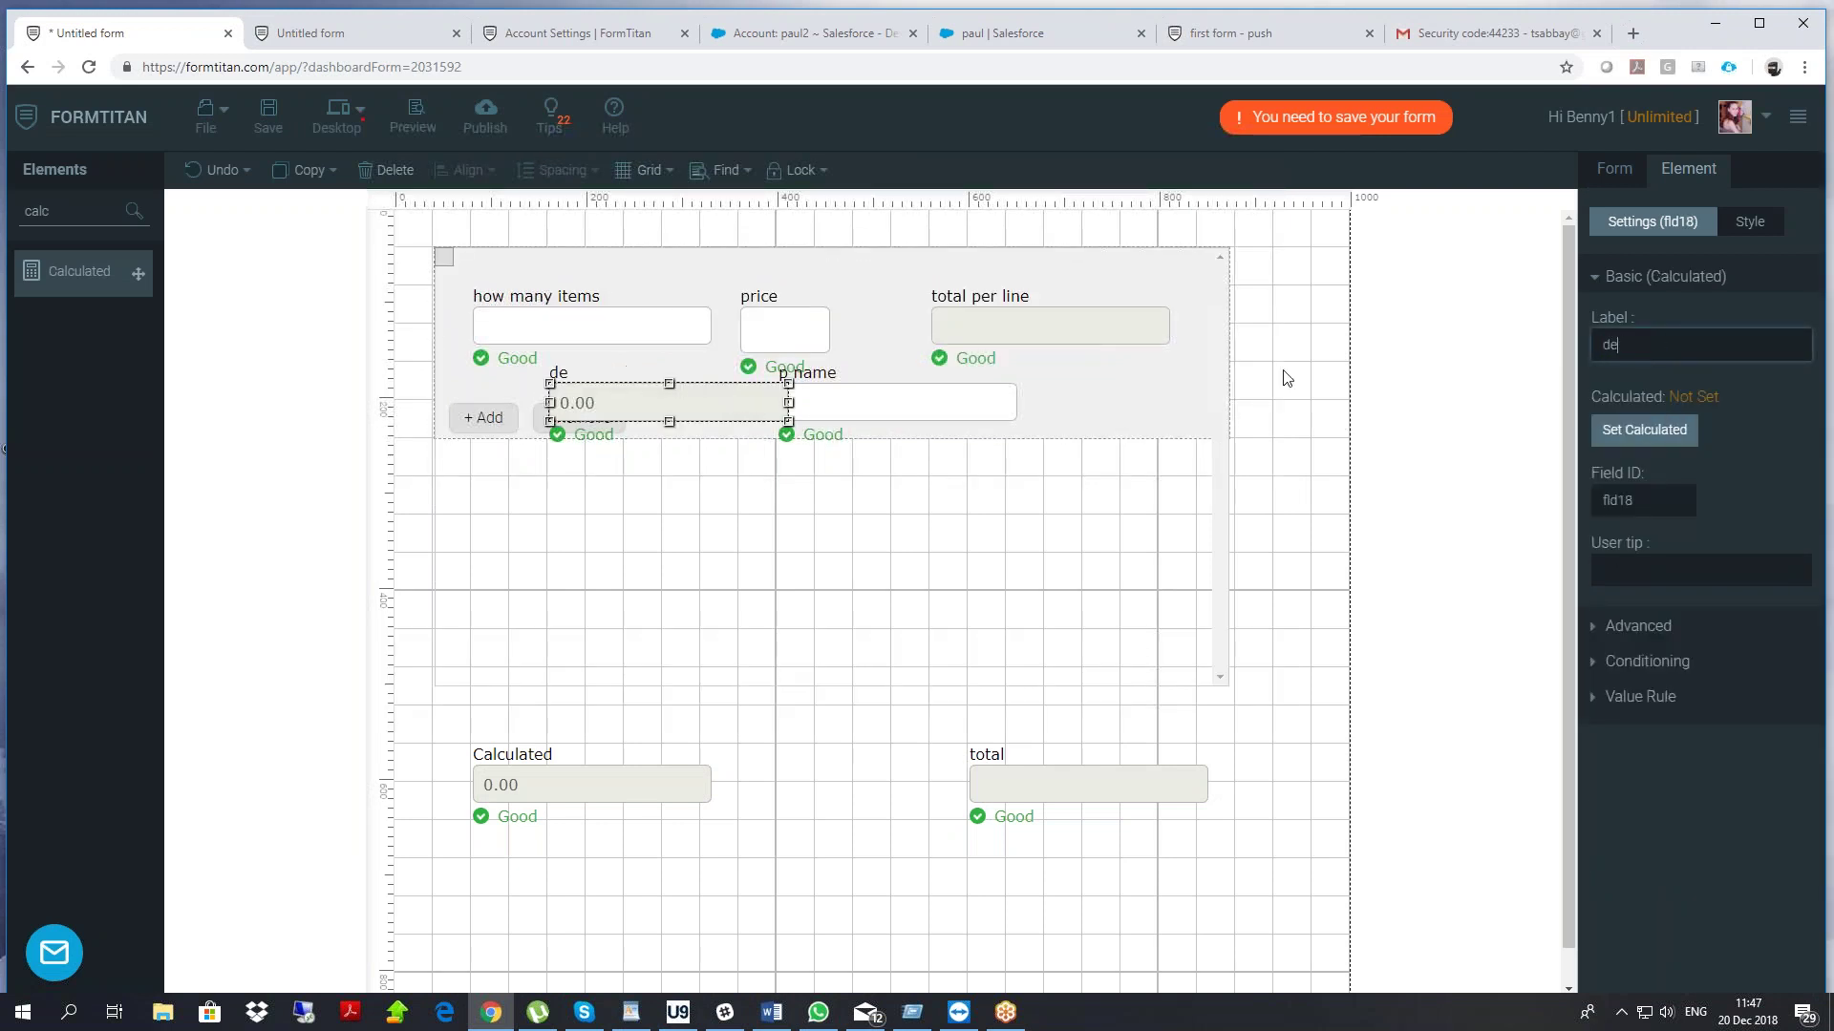
key("BackSpace")
key("BackSpace")
key("BackSpace")
key("BackSpace")
key("BackSpace")
key("BackSpace")
key("BackSpace")
key("BackSpace")
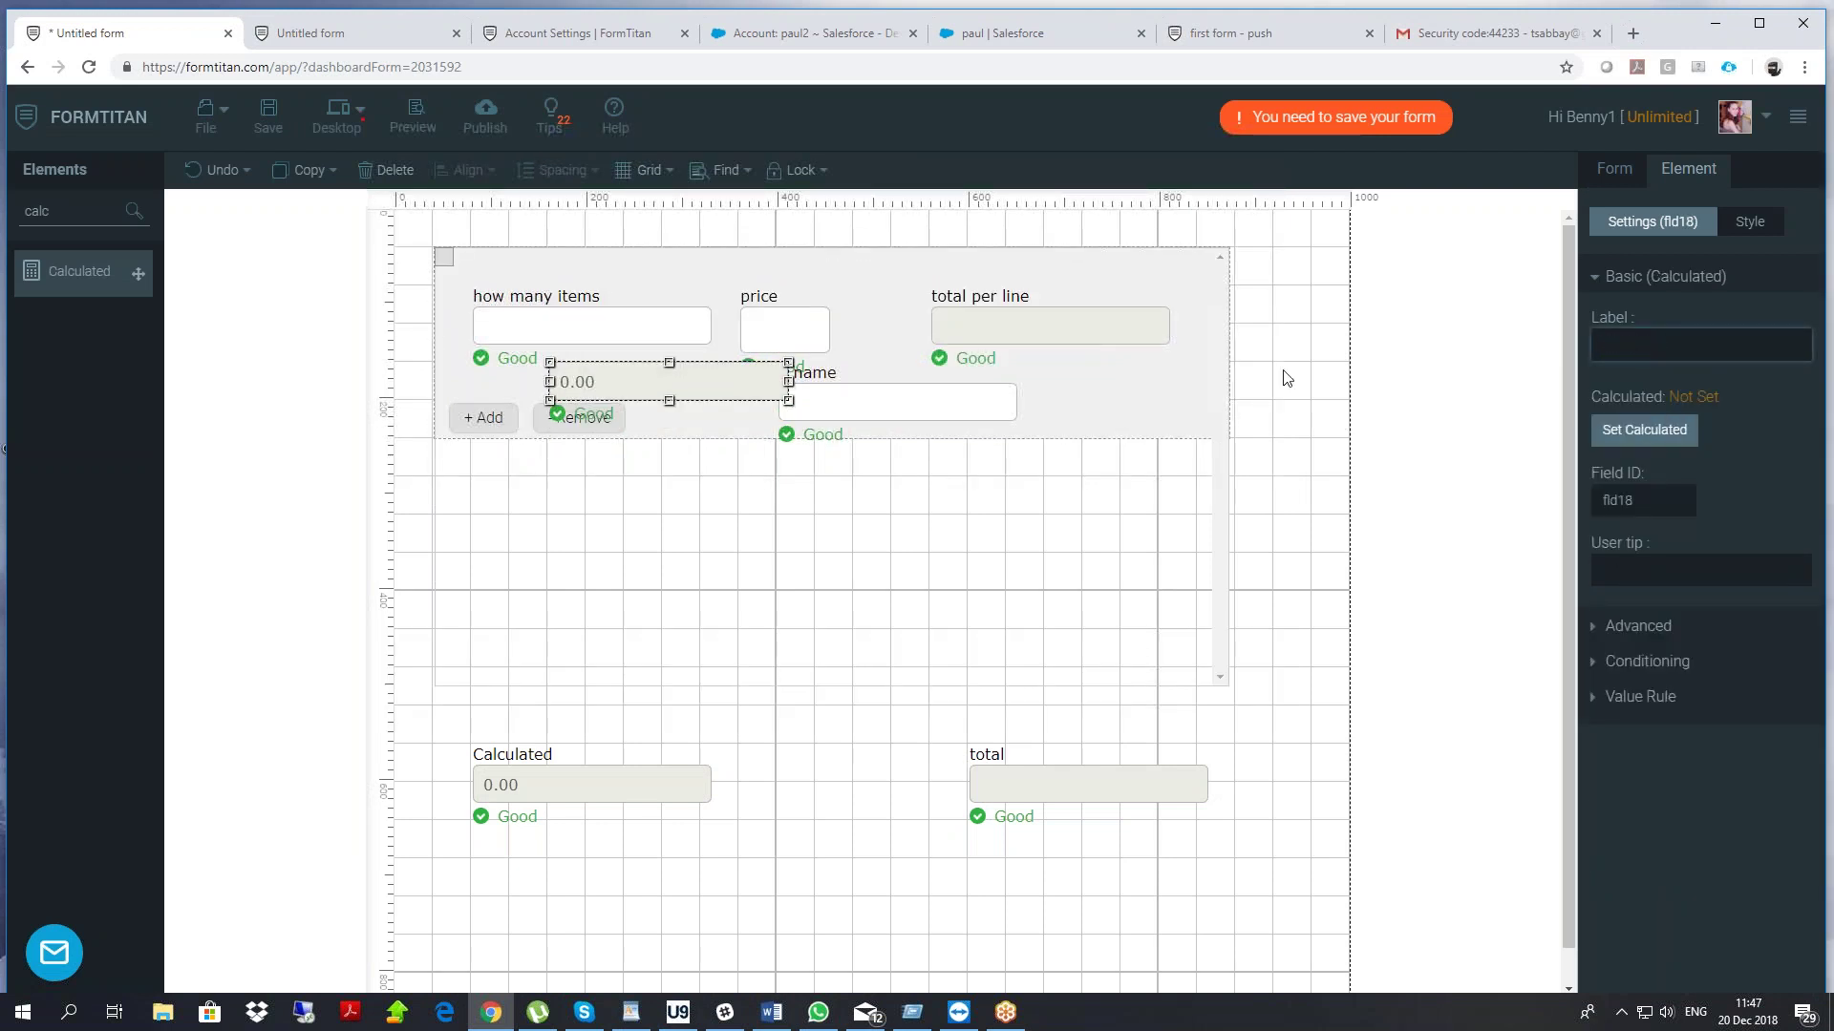
type("line desc")
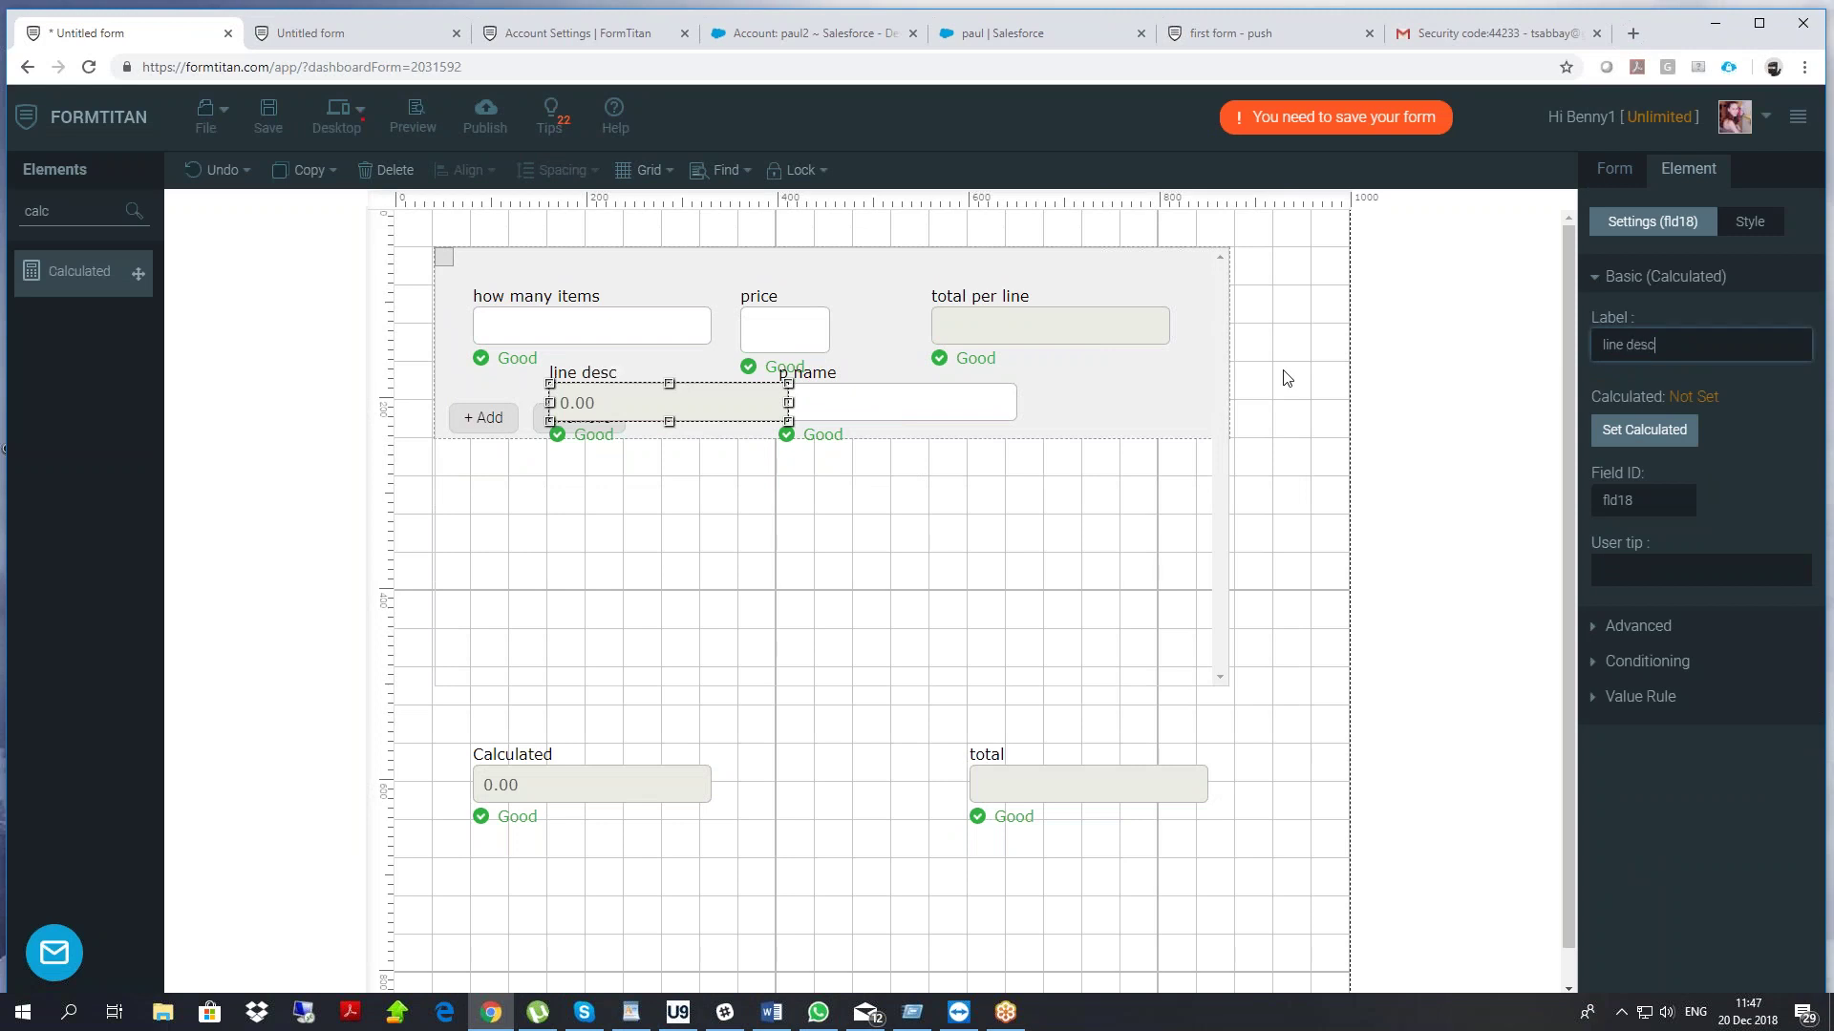
type("ription")
left_click(1751, 222)
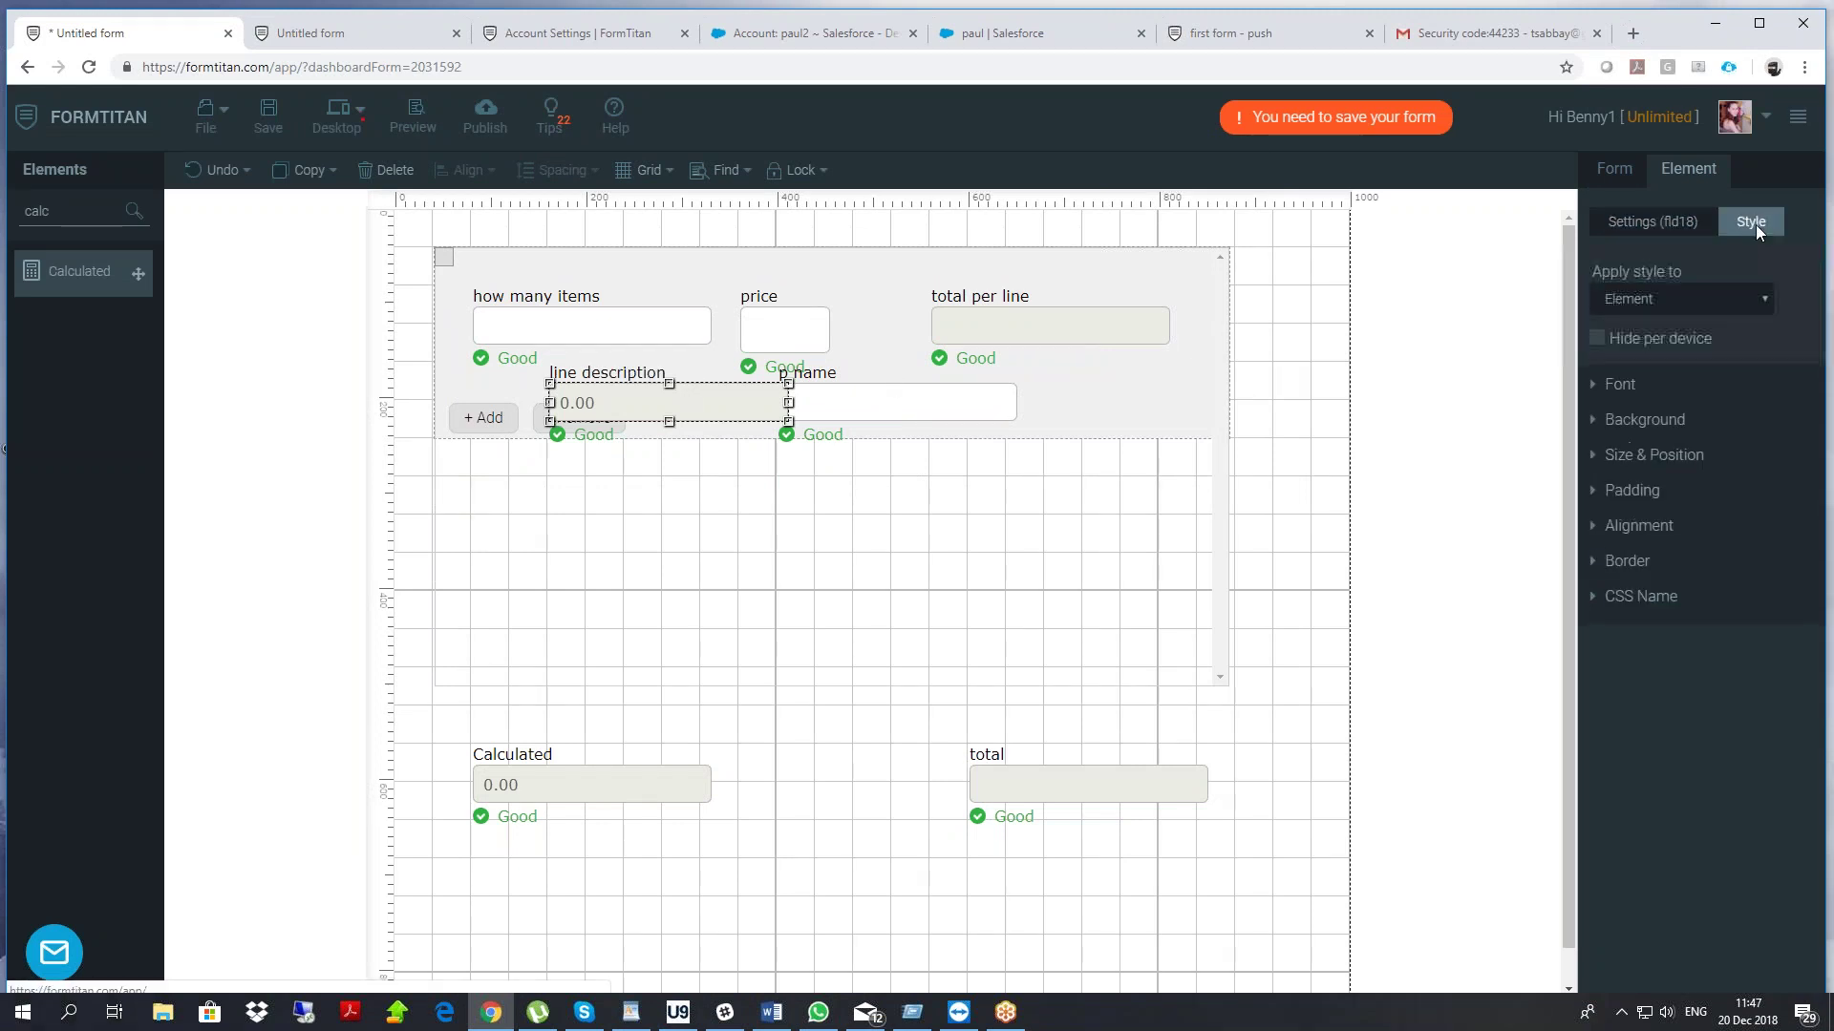
left_click(1596, 338)
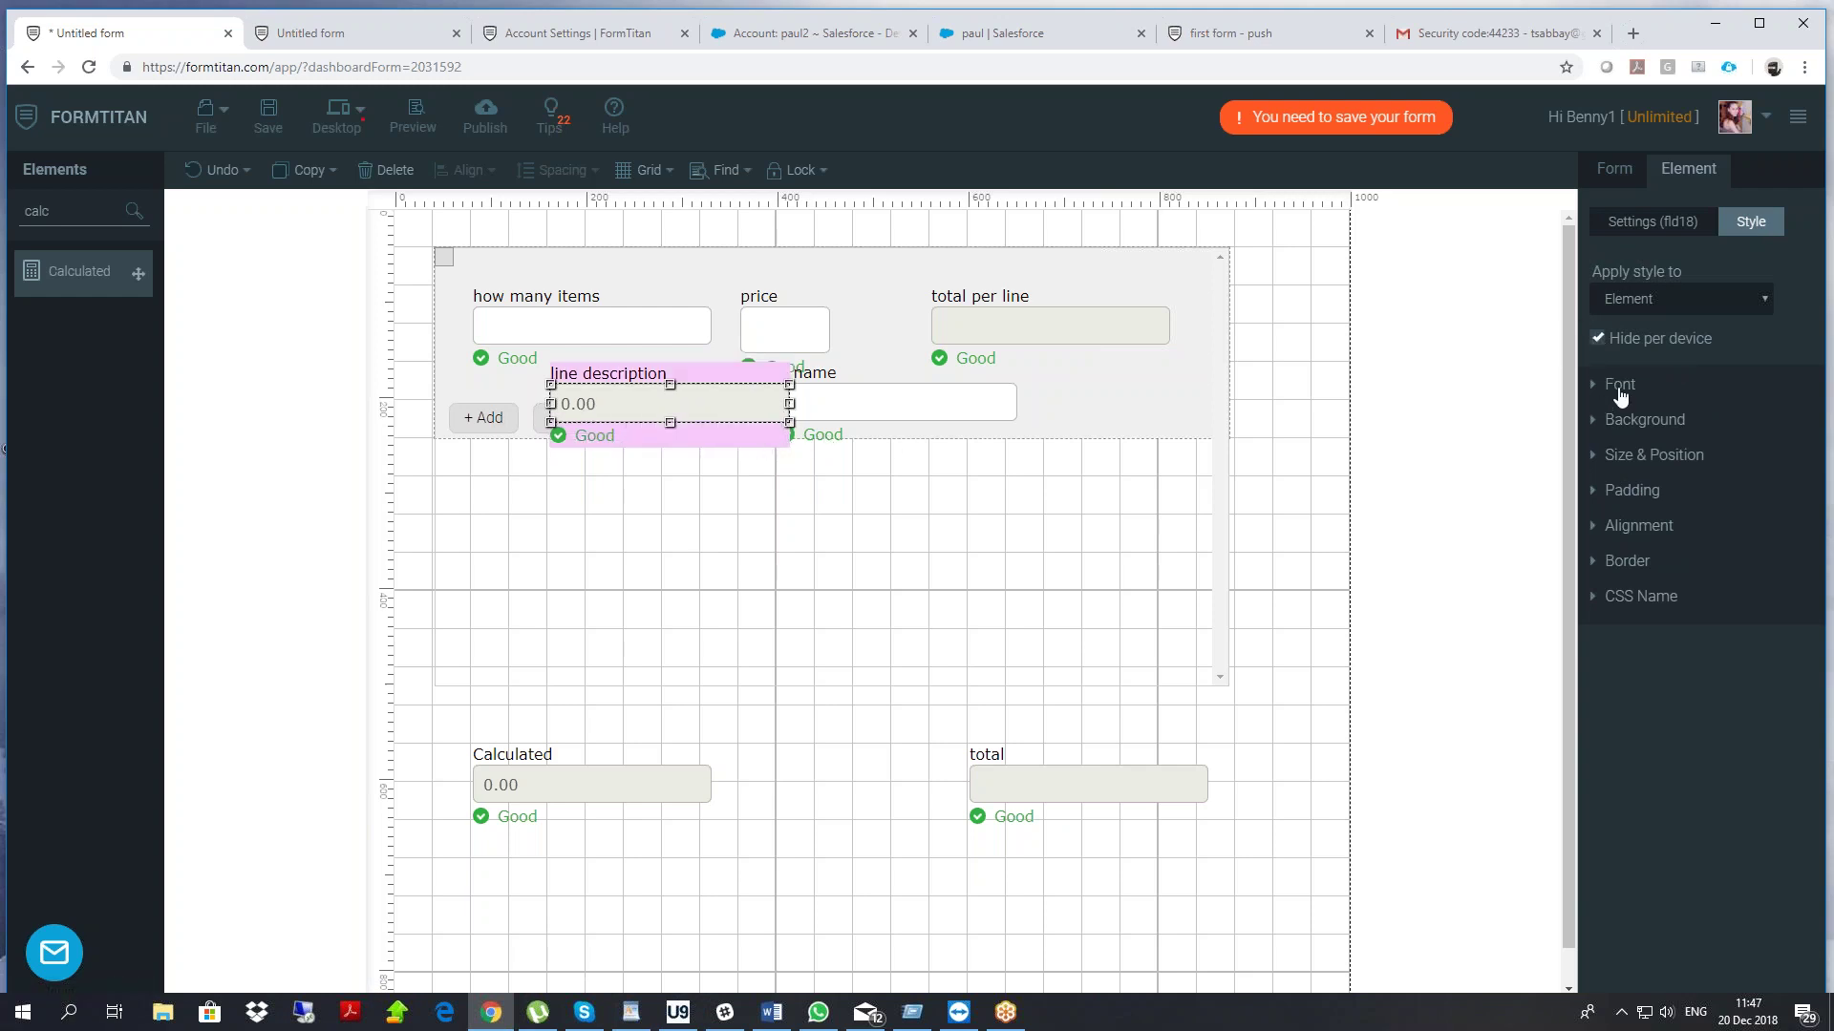
Give line description a string-mode formula joining p name and total per line
left_click(1658, 223)
left_click(1633, 435)
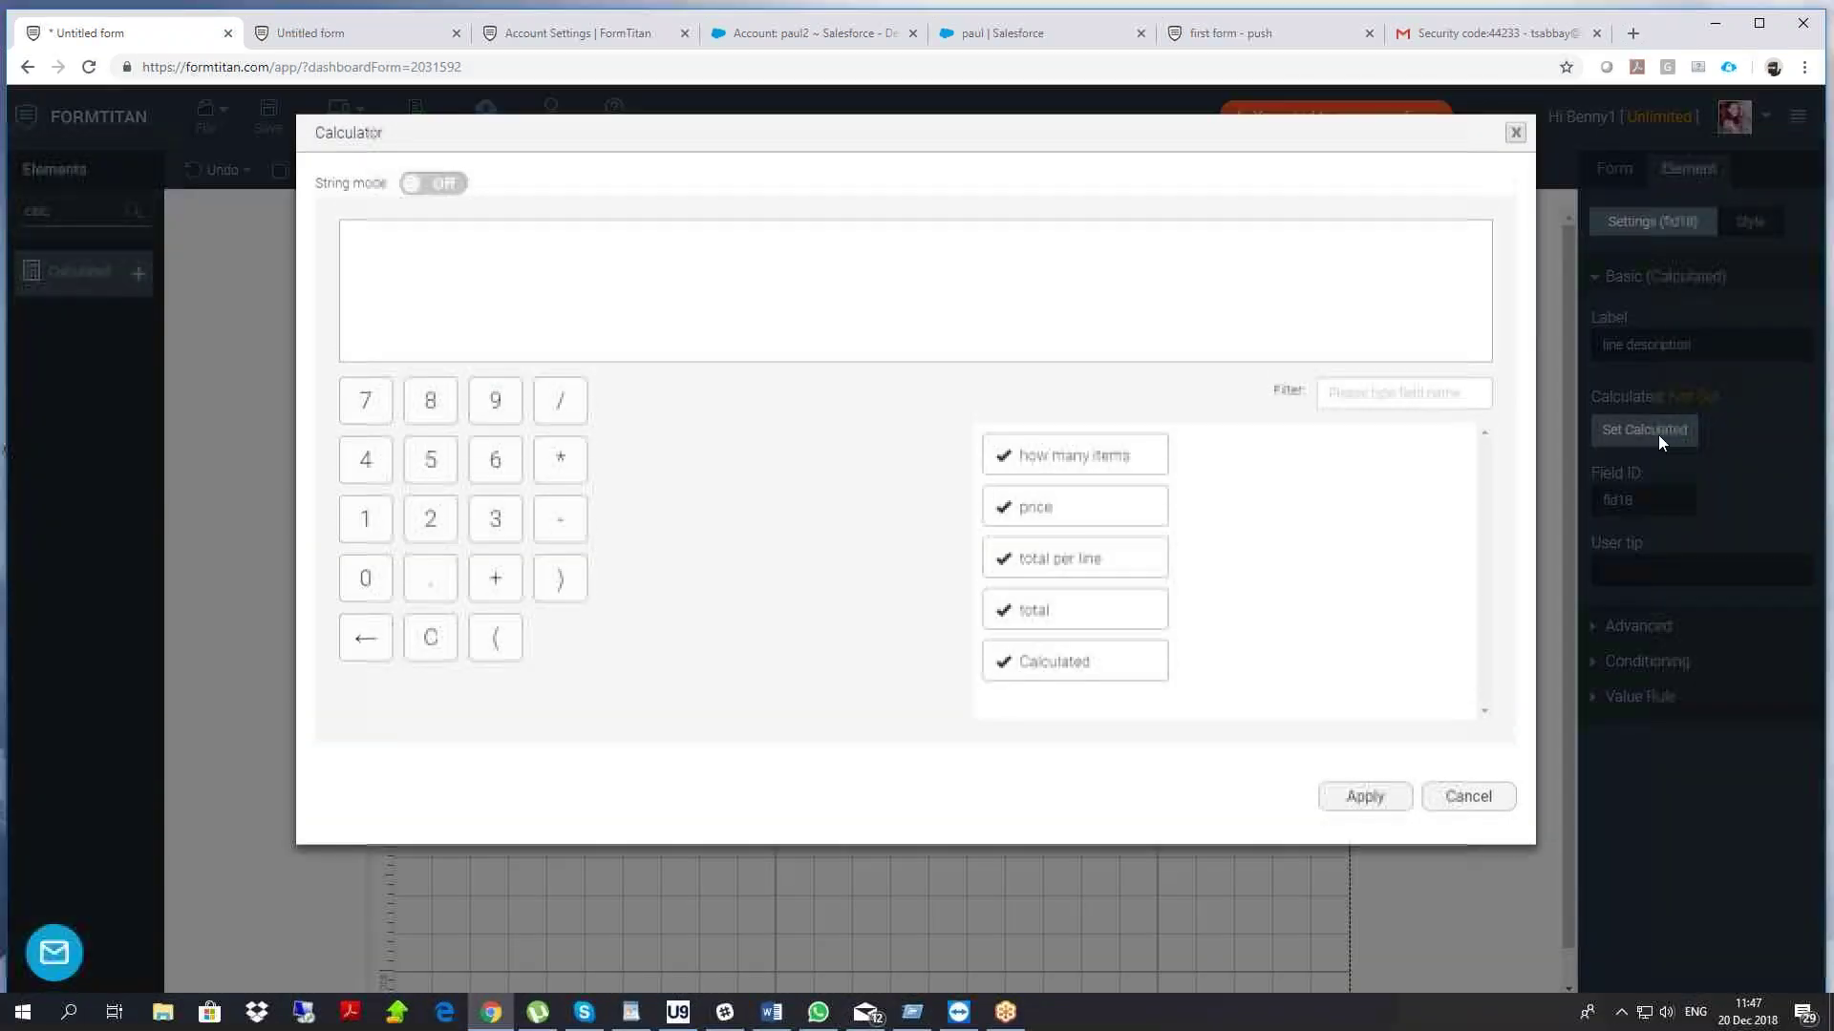
left_click(448, 187)
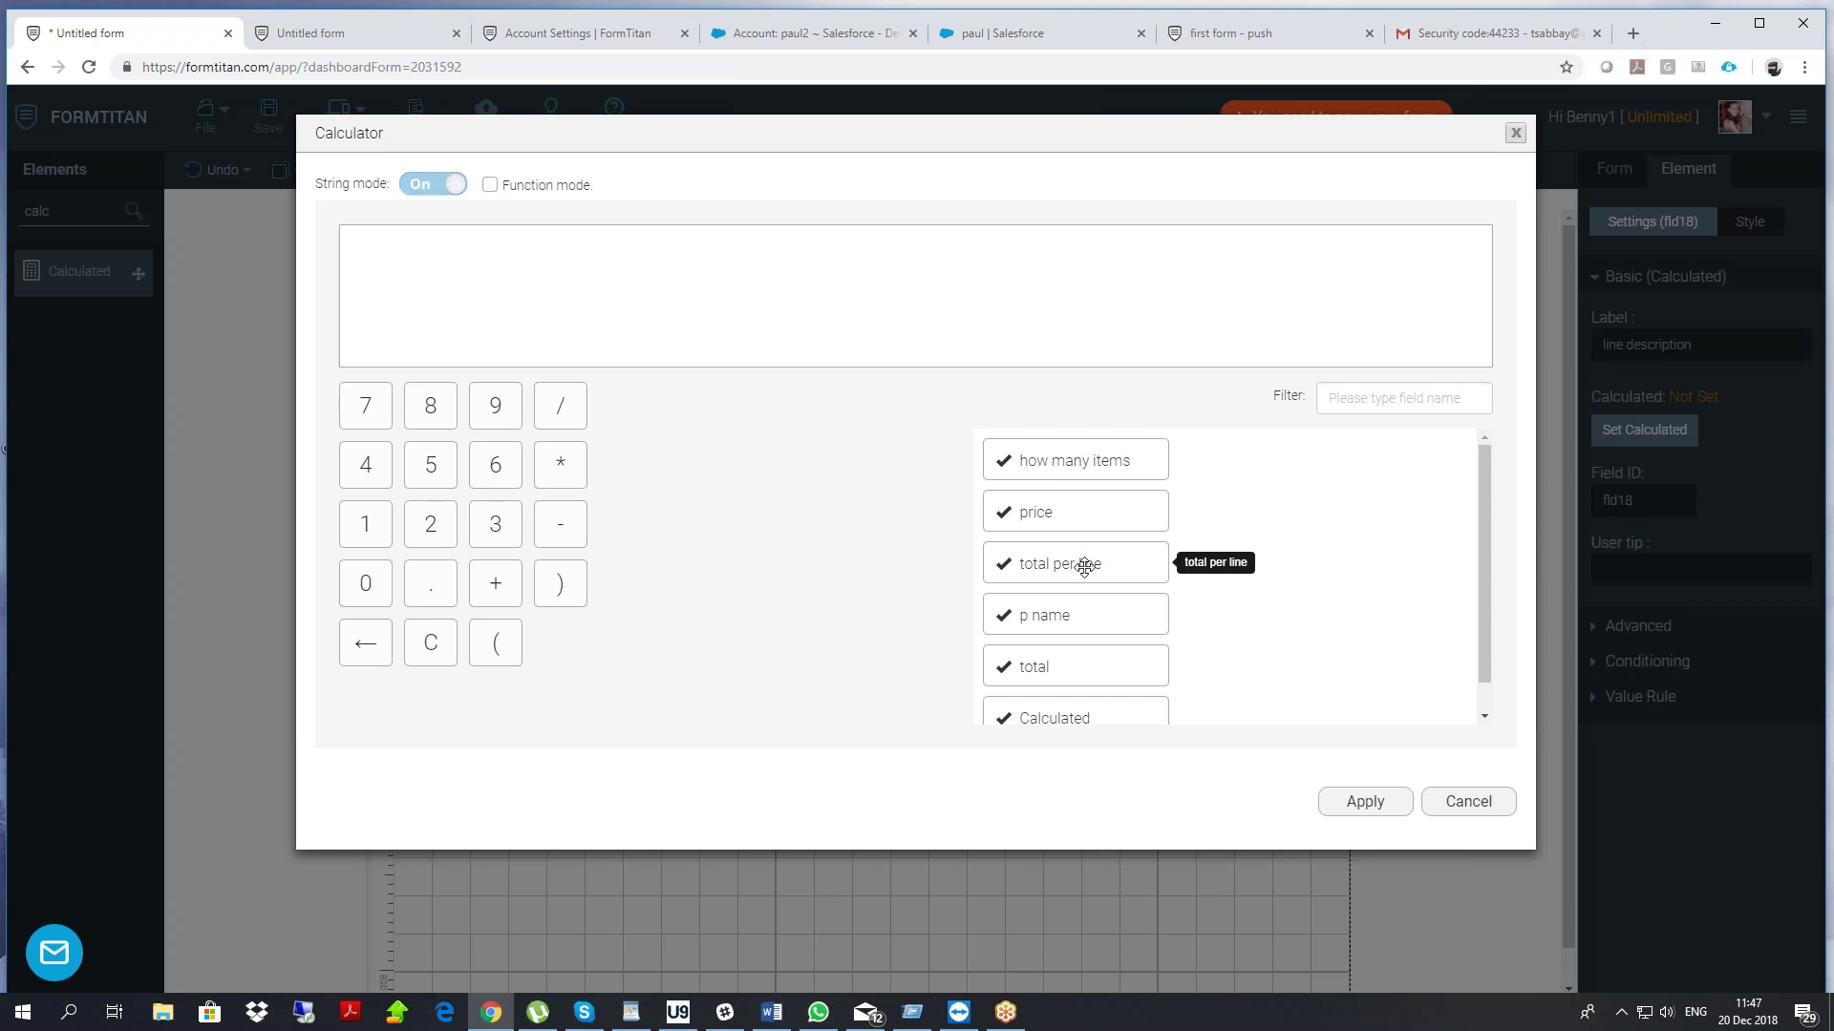
left_click_drag(1057, 614, 560, 272)
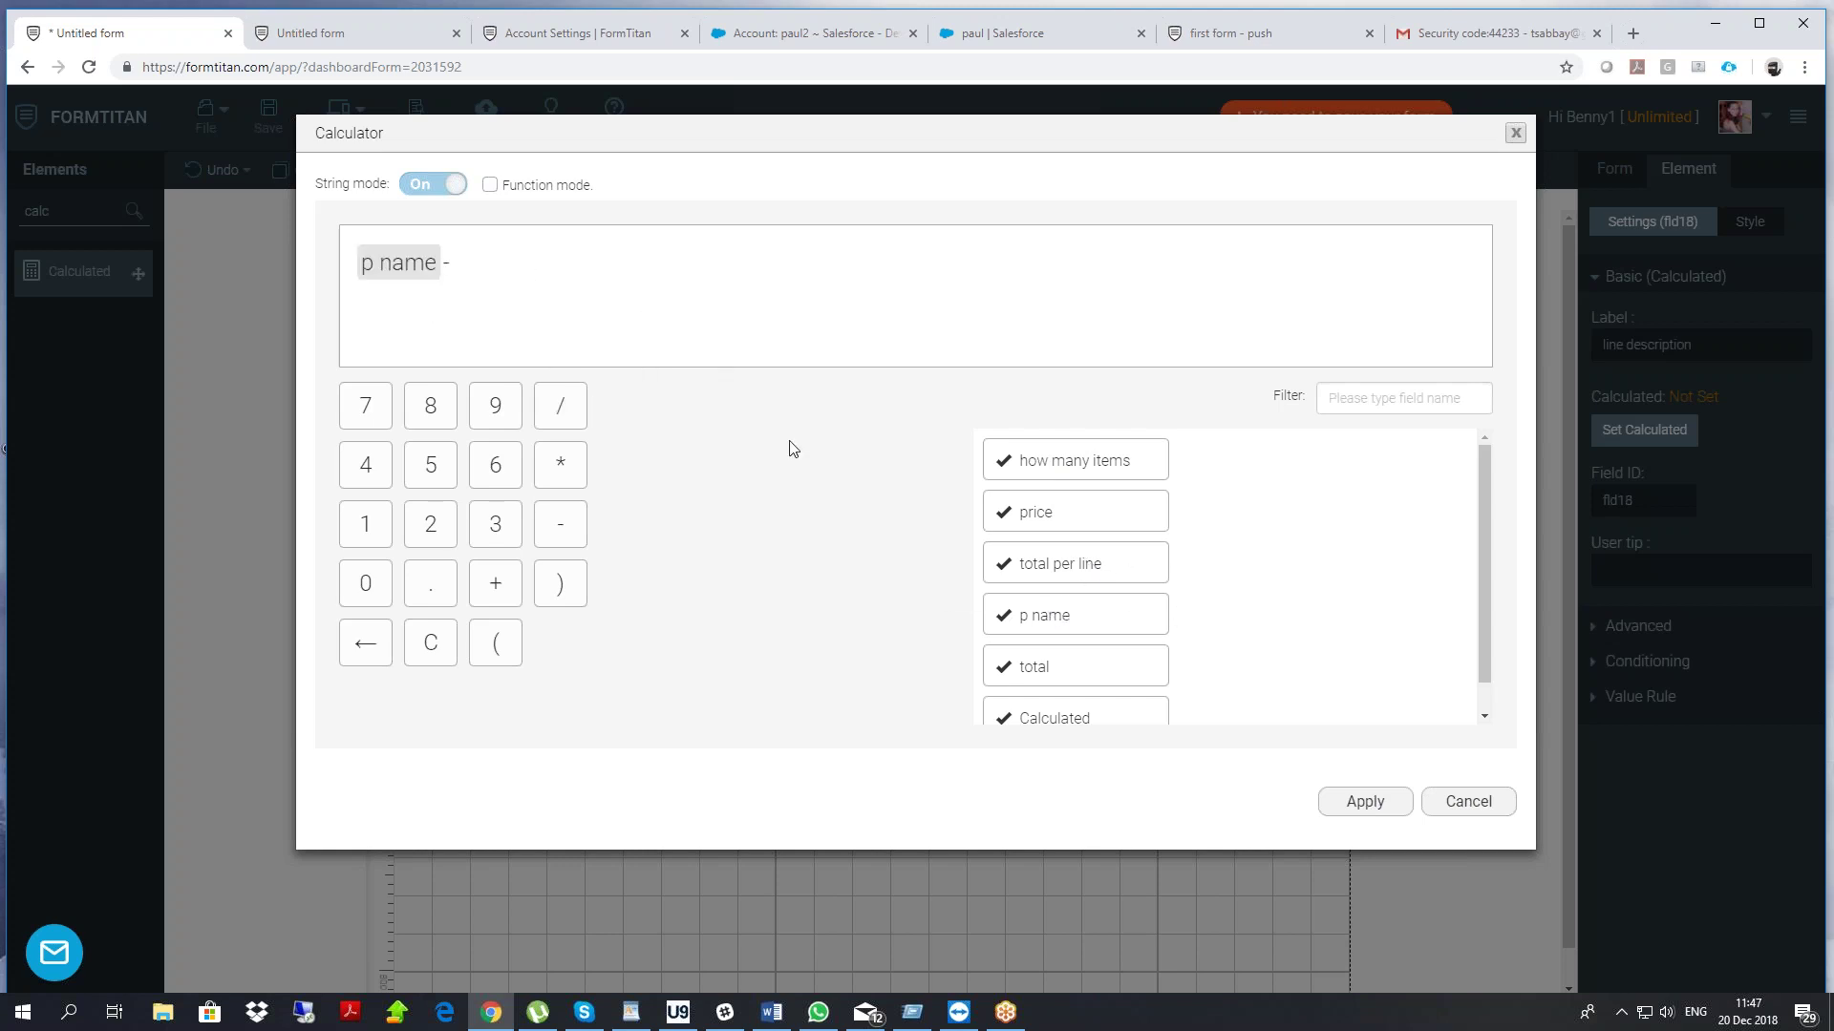
left_click_drag(1095, 562, 592, 272)
left_click(1364, 803)
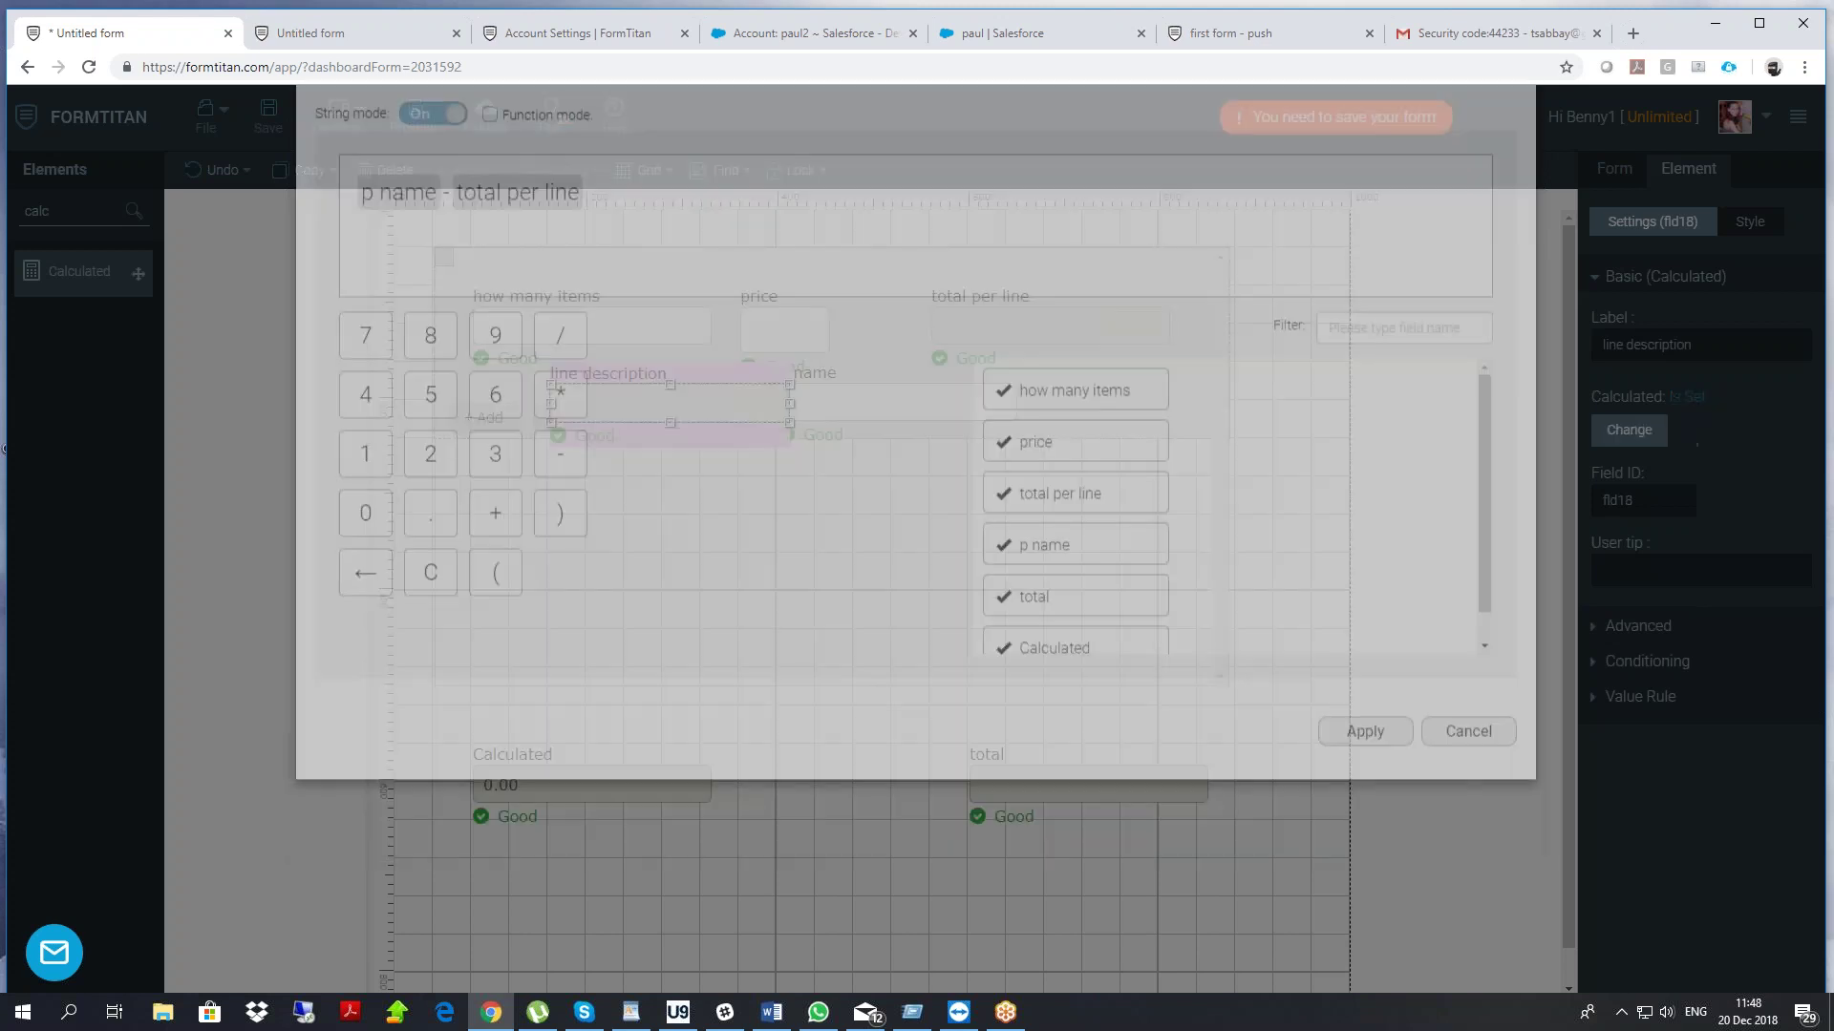
Set the lower Calculated field to string-mode line description, enlarge it, and save
left_click(622, 787)
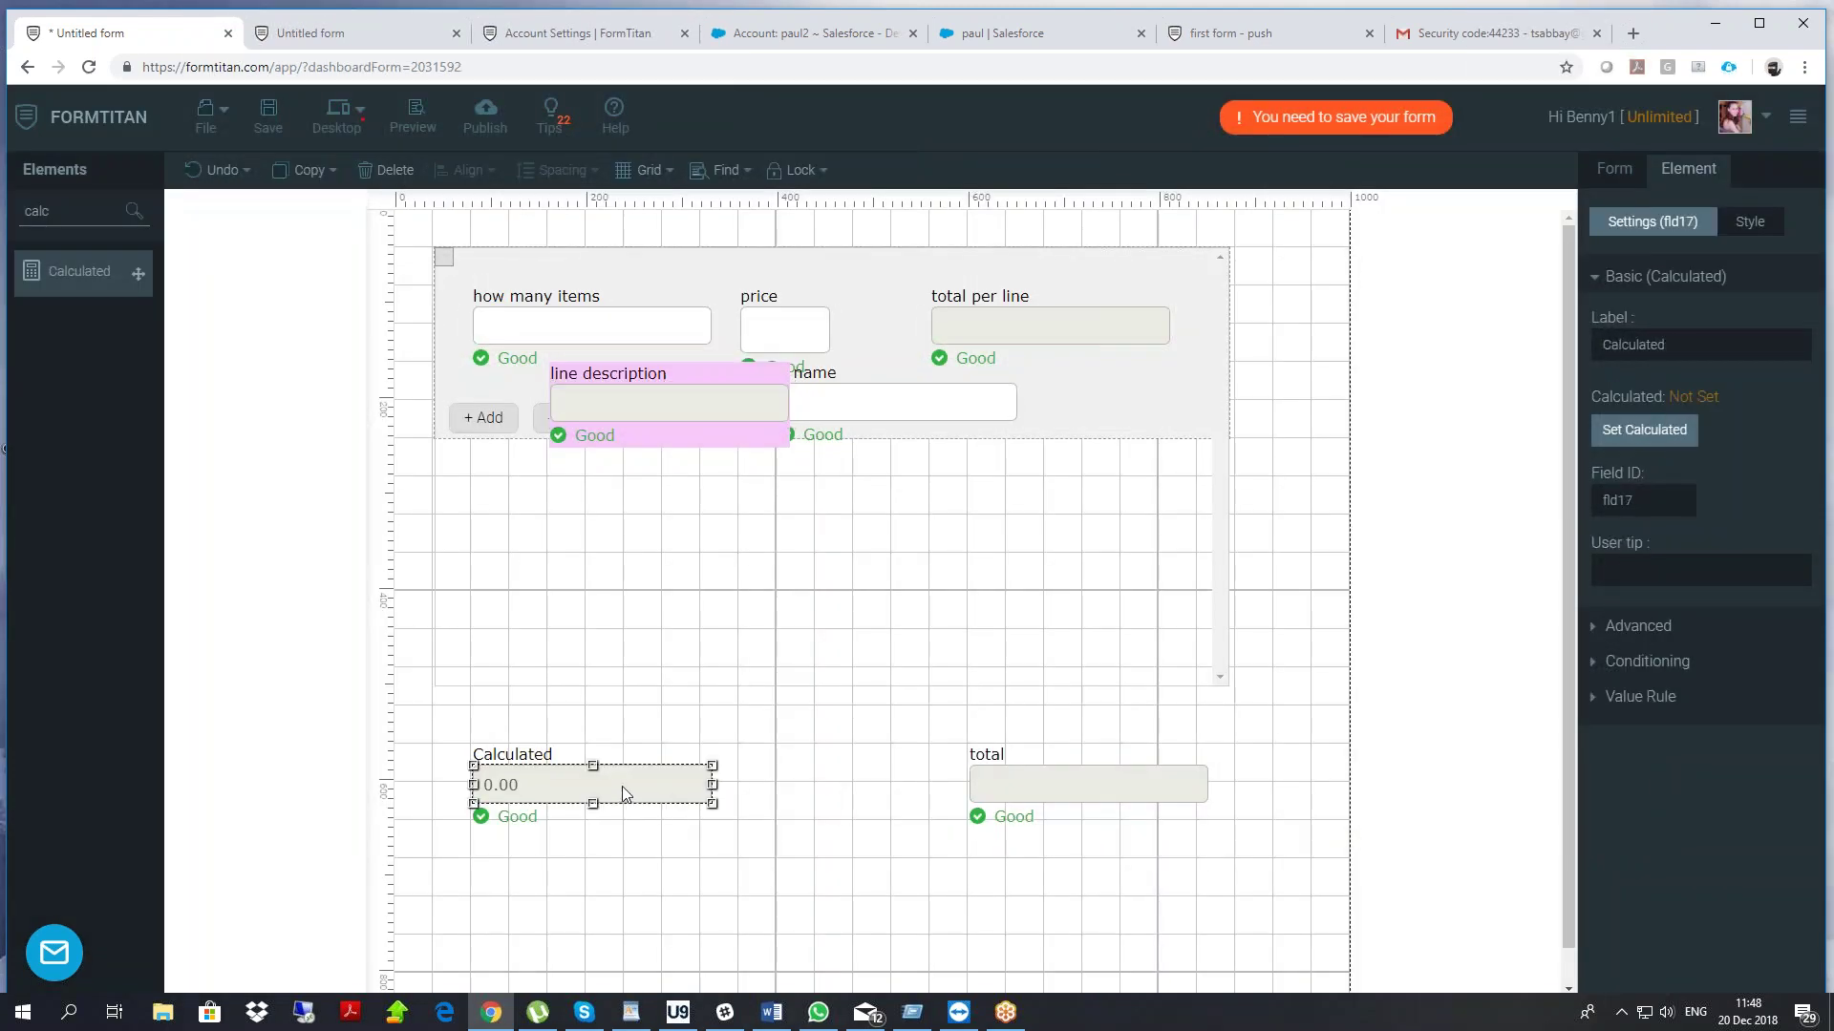
left_click(1685, 430)
left_click(435, 186)
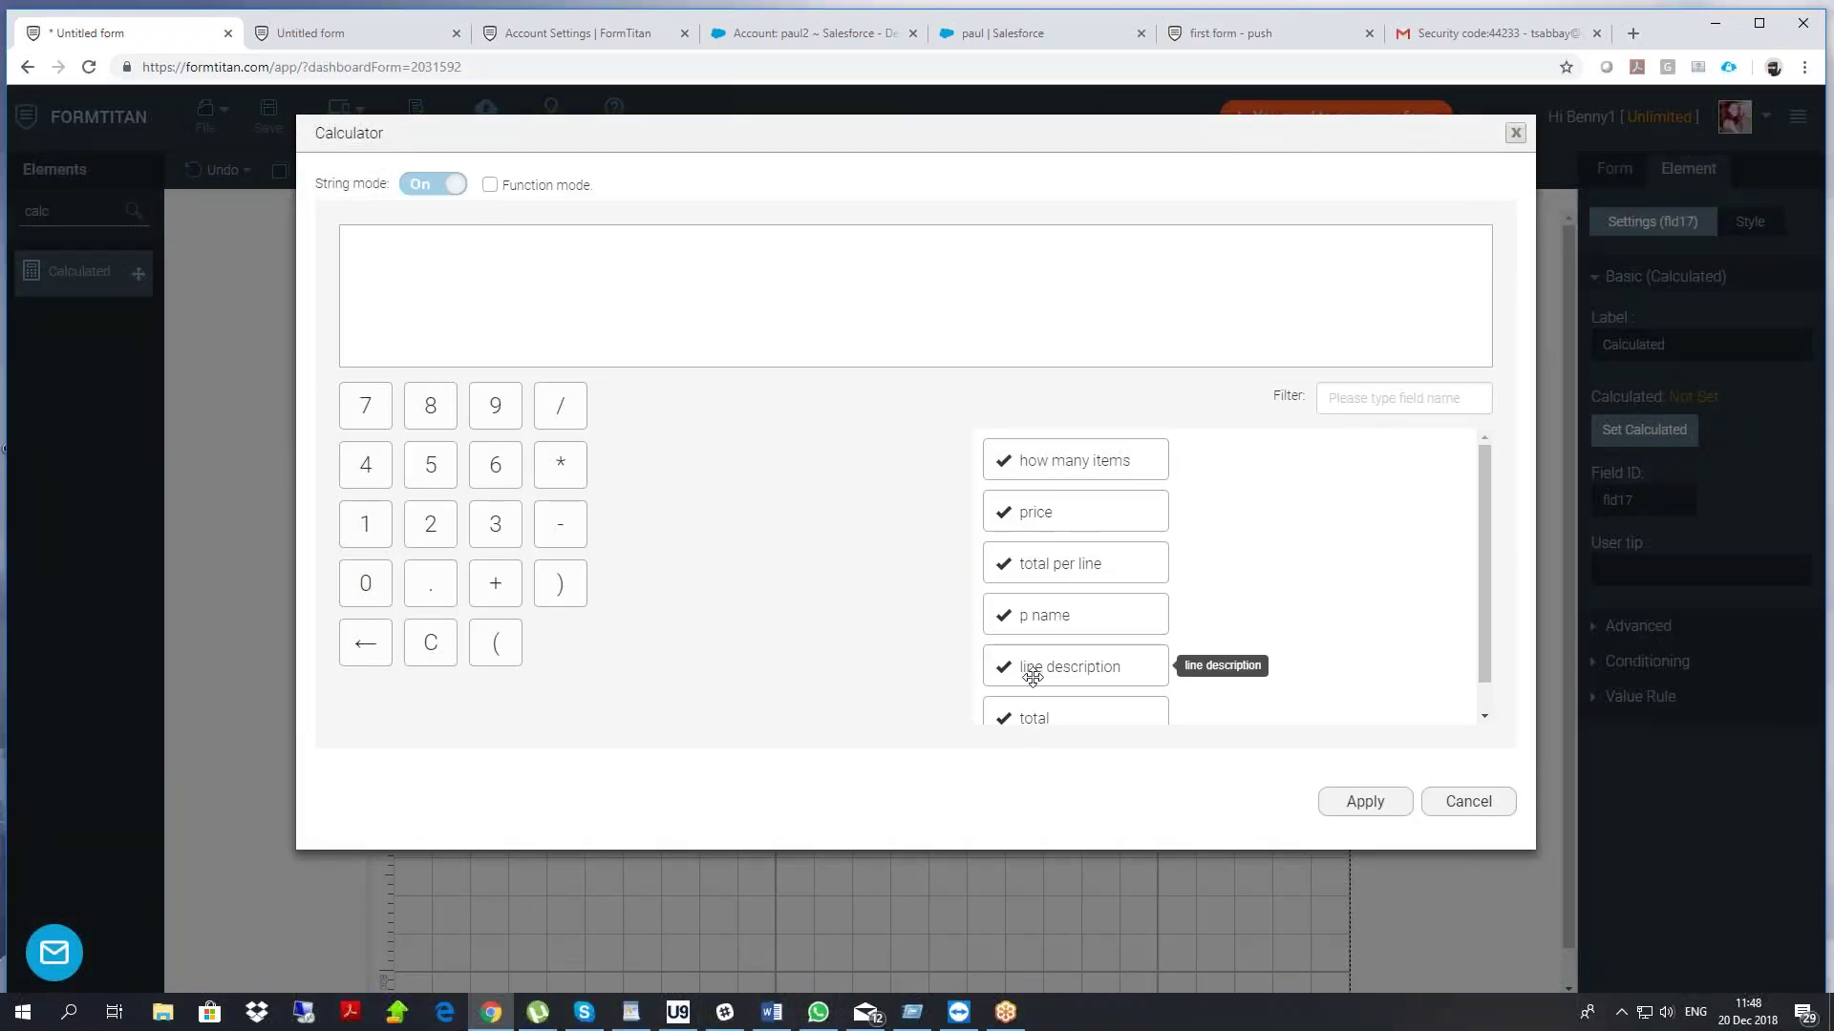
left_click_drag(1035, 675, 427, 284)
left_click(1373, 798)
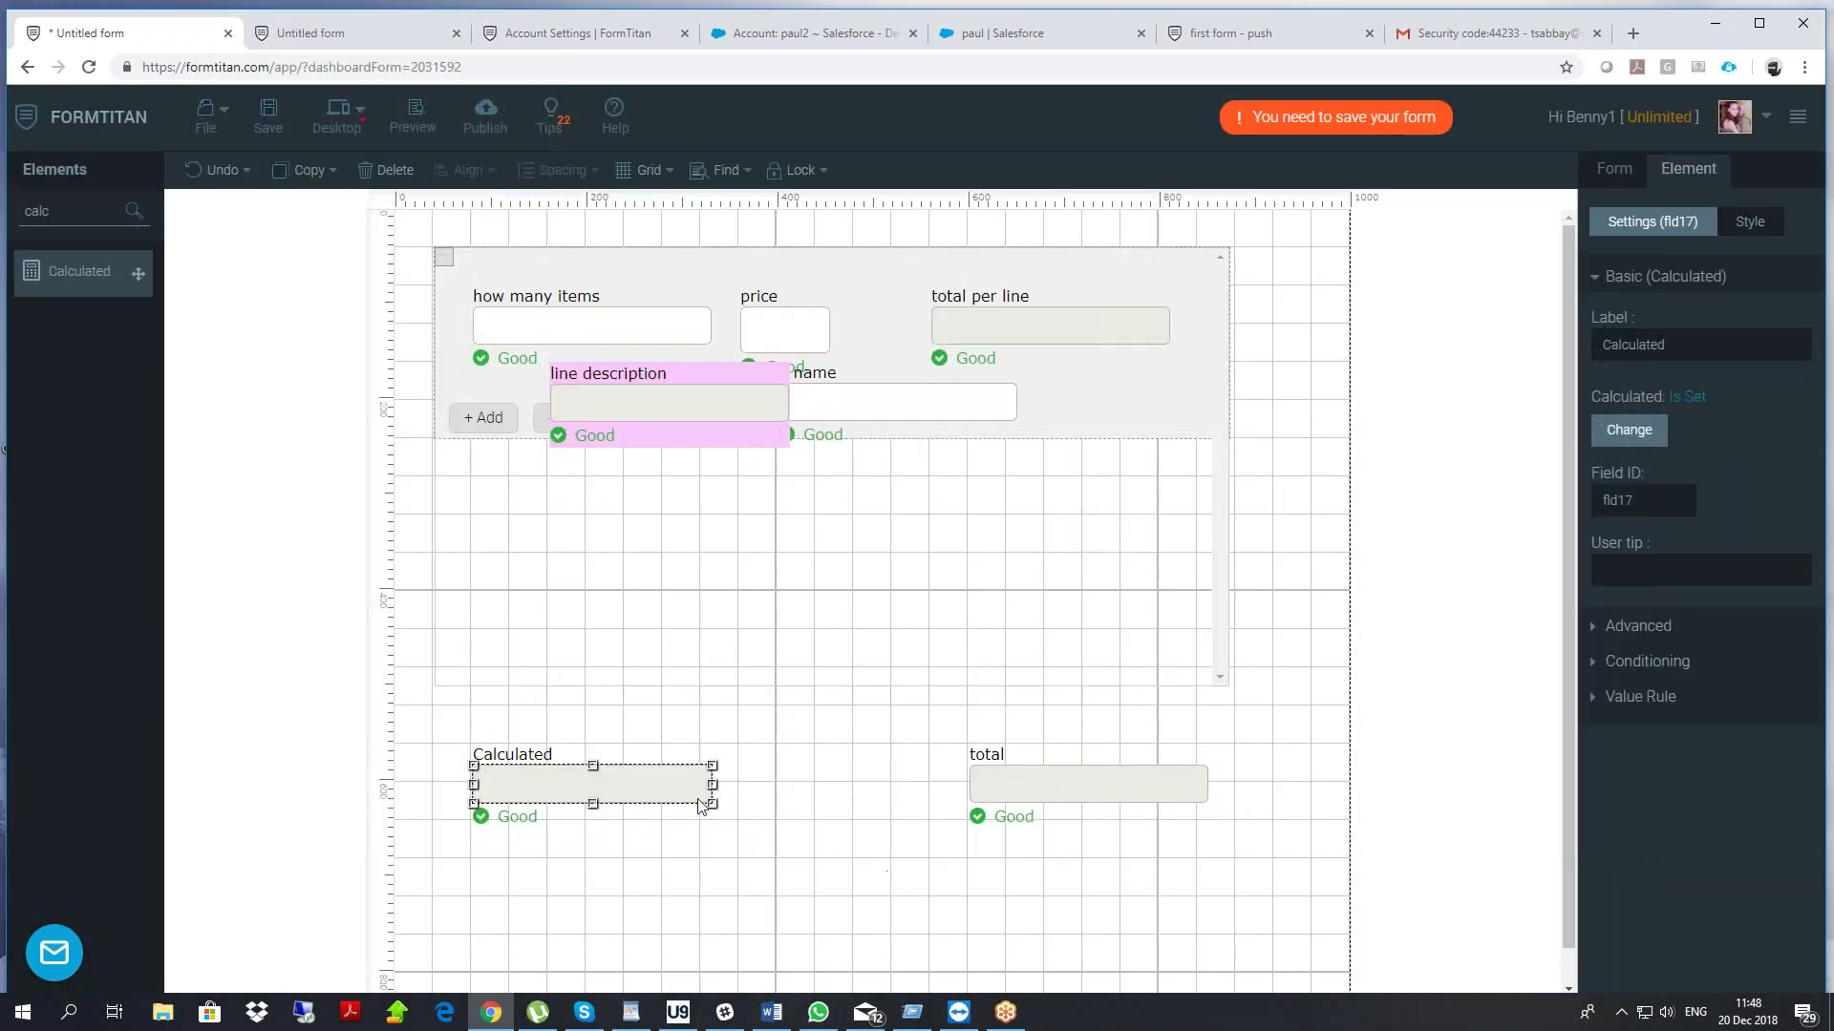
left_click_drag(712, 804, 899, 953)
left_click(268, 115)
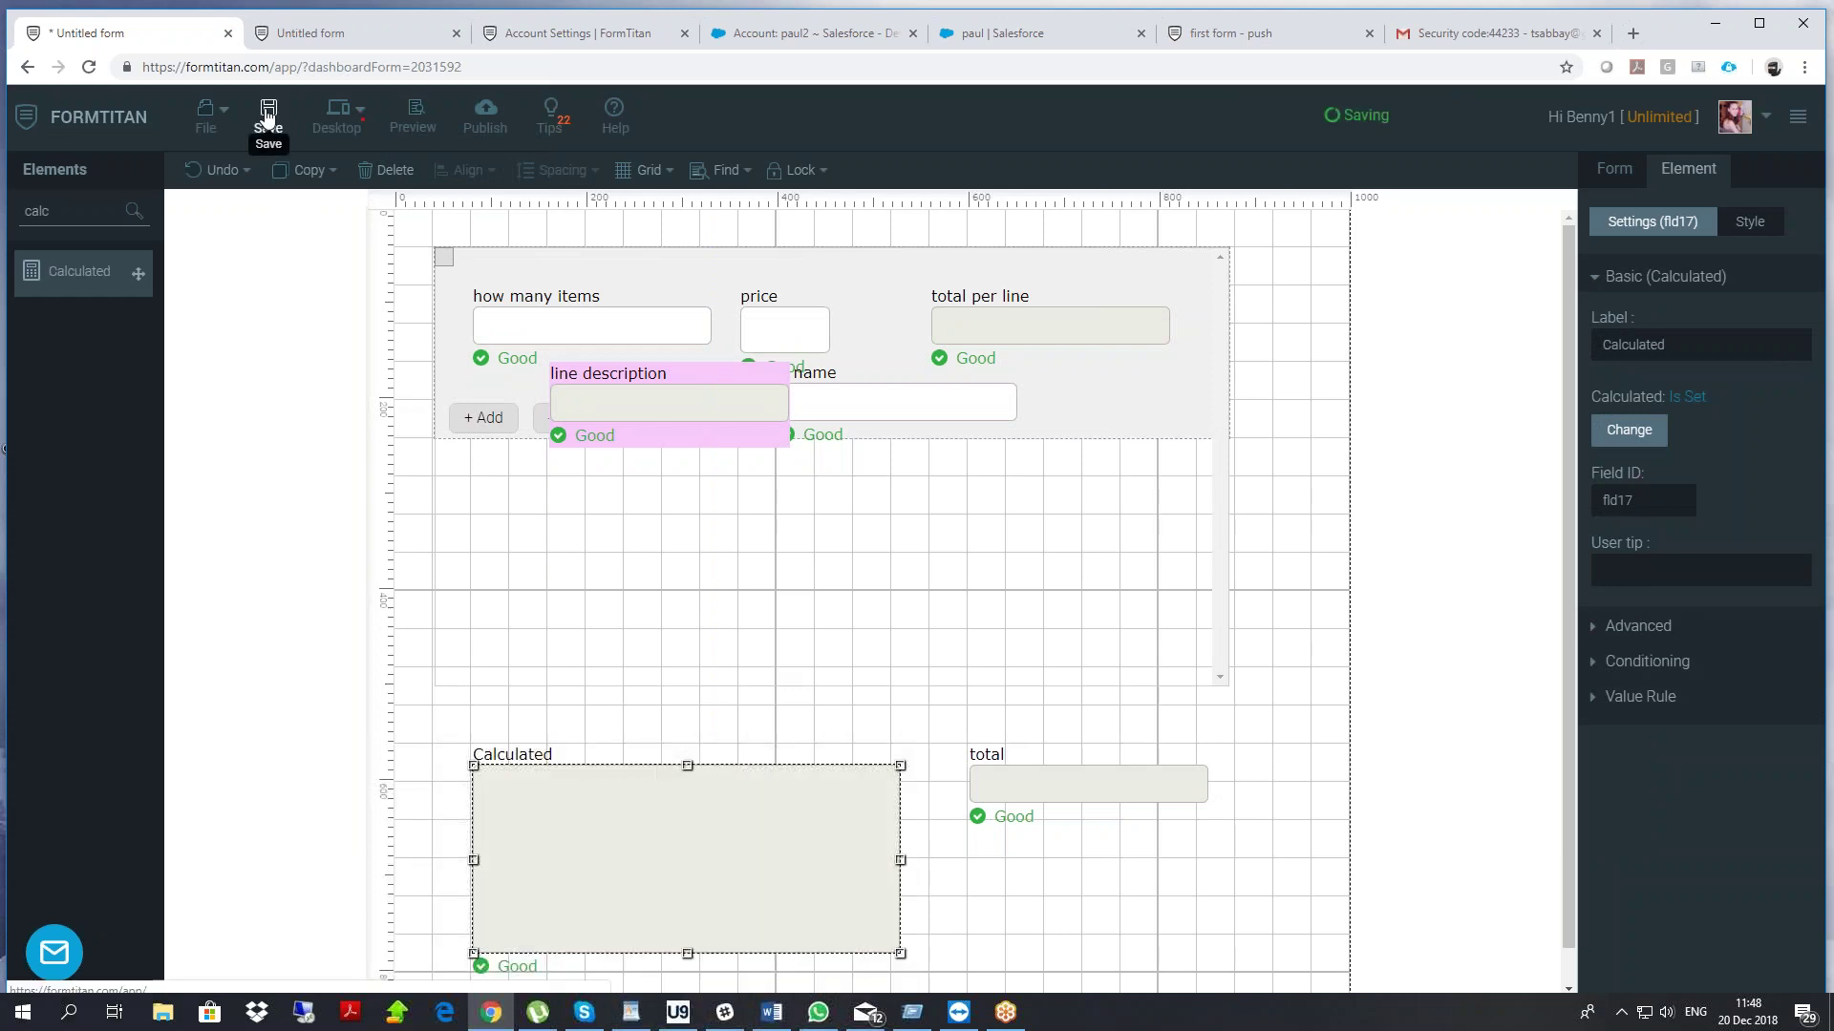
Reload the live form and fill the first row with 2, 3 and 'steak'
left_click(324, 31)
right_click(336, 189)
left_click(376, 249)
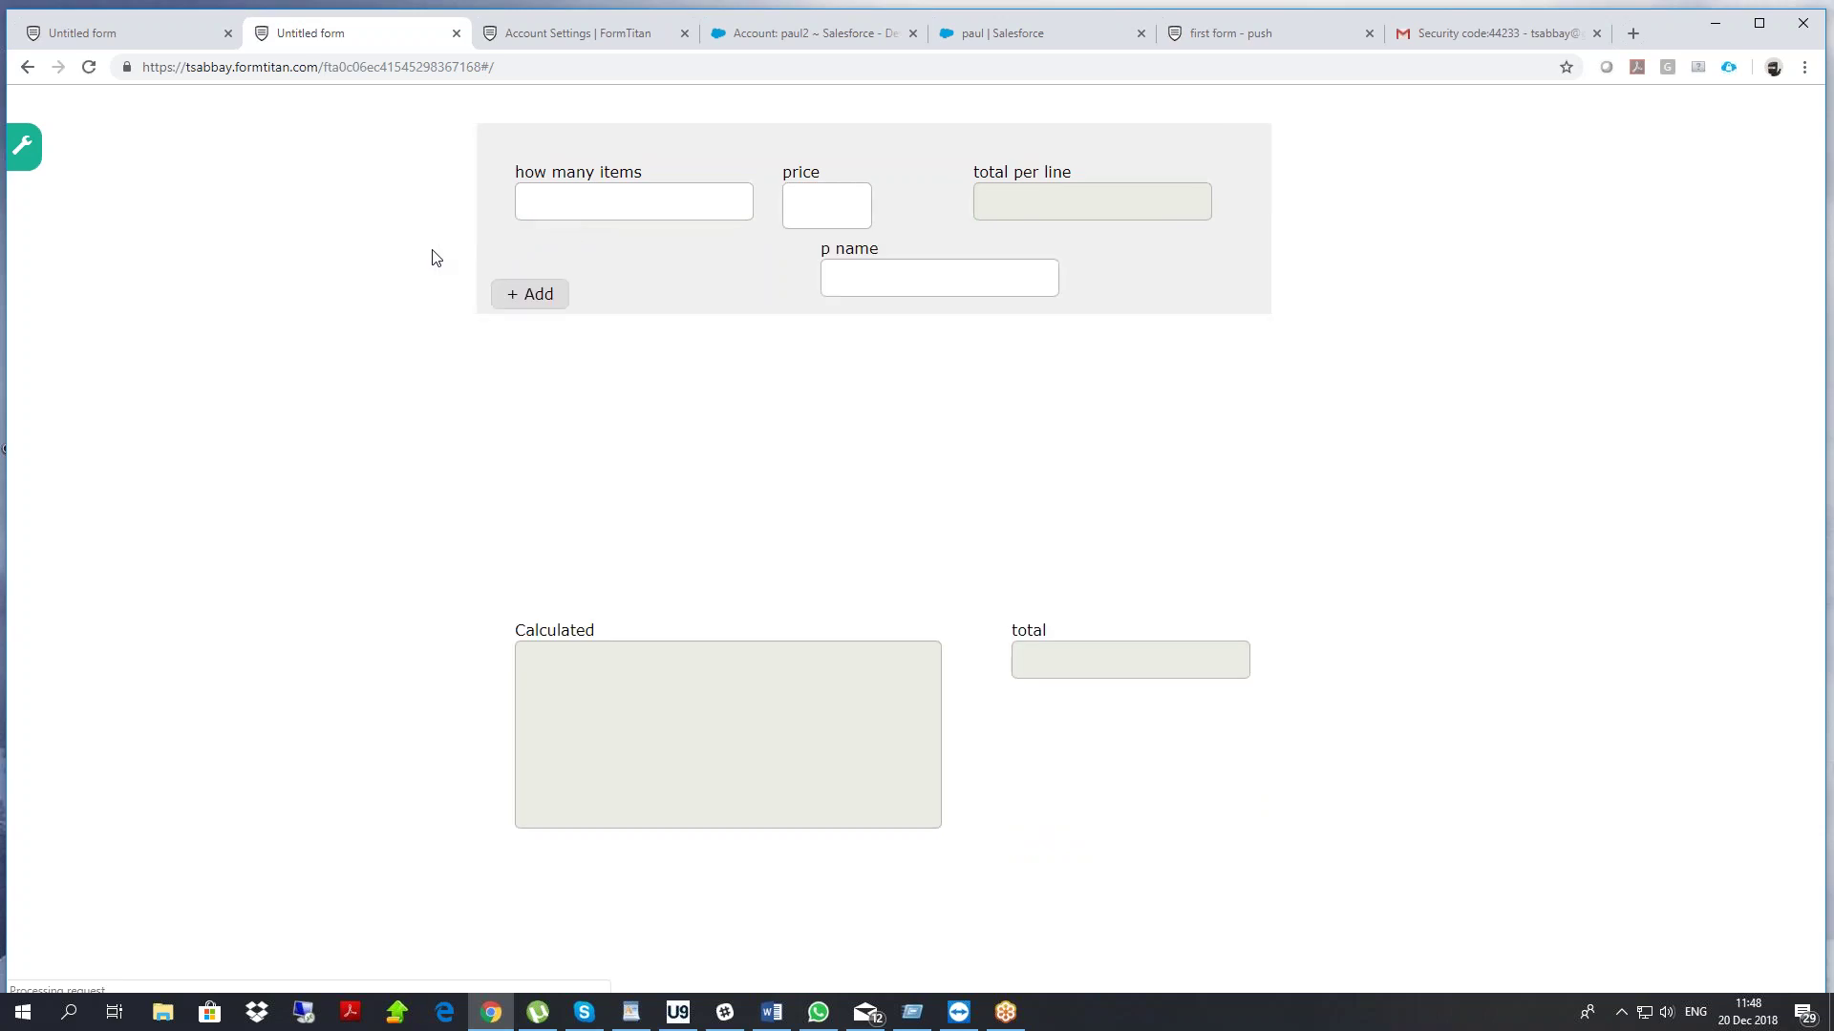
type("2")
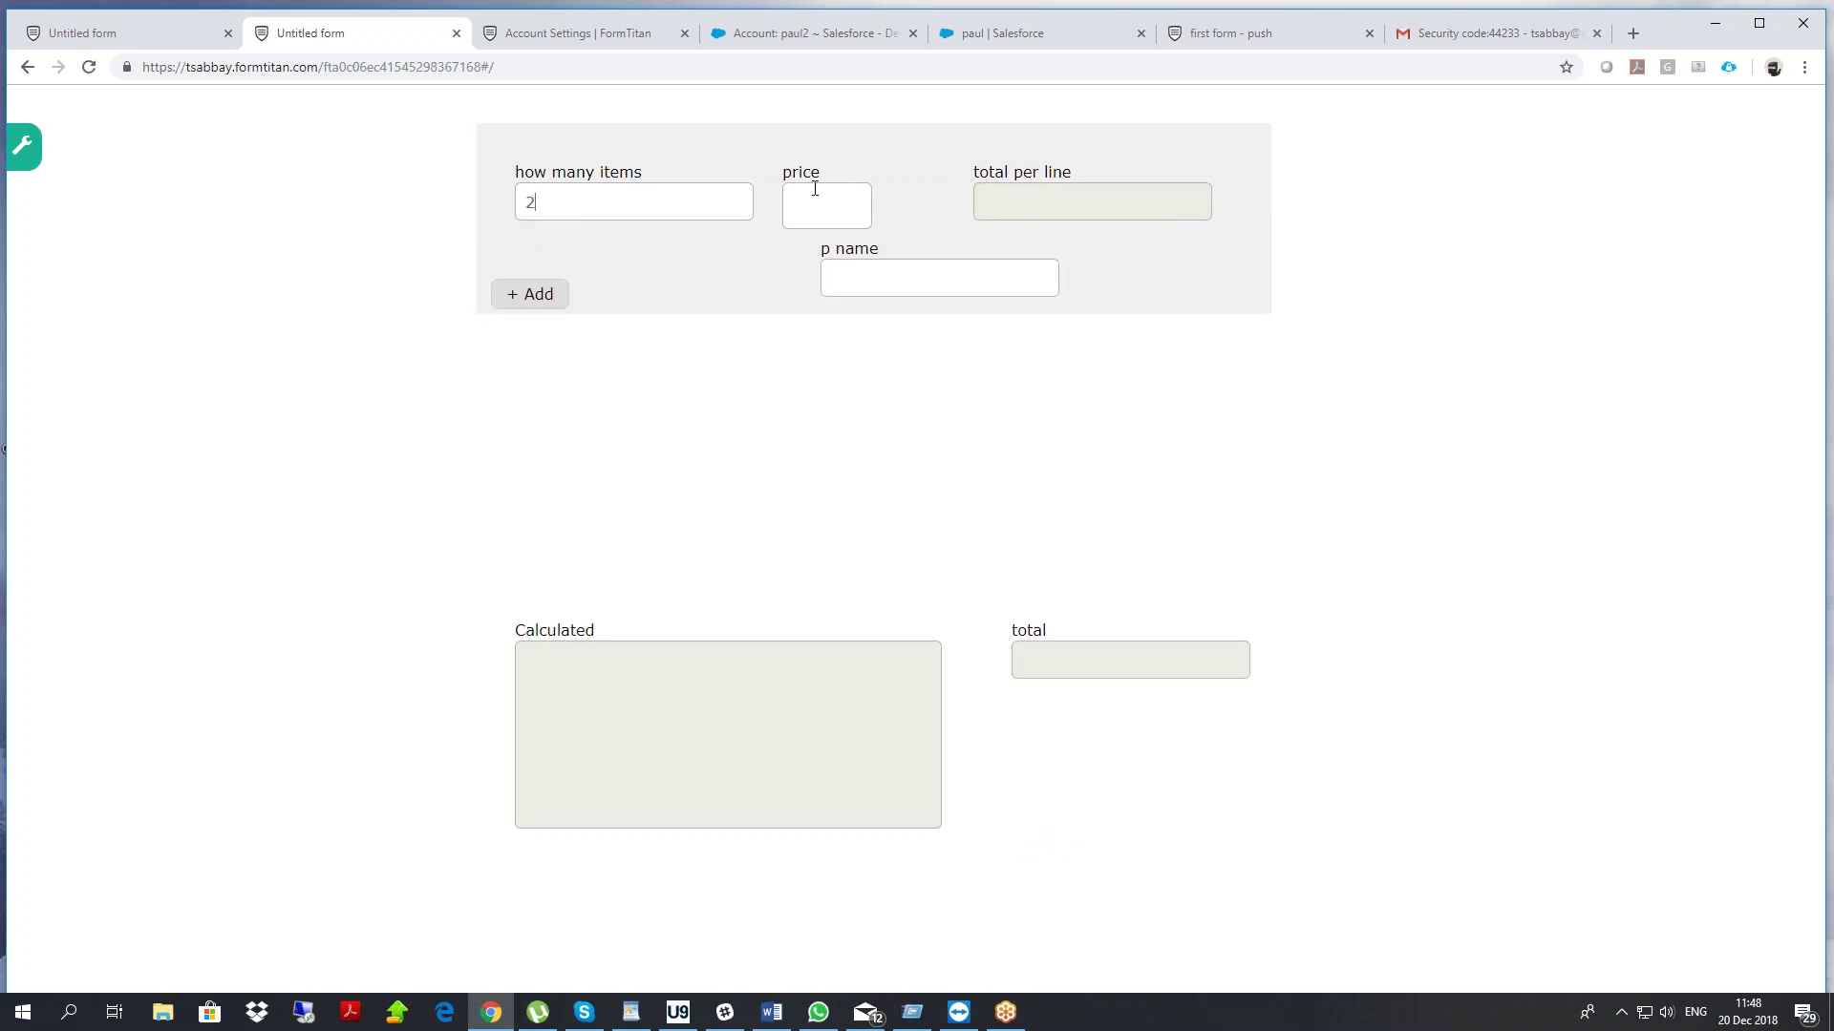
left_click(819, 191)
type("3")
left_click(896, 280)
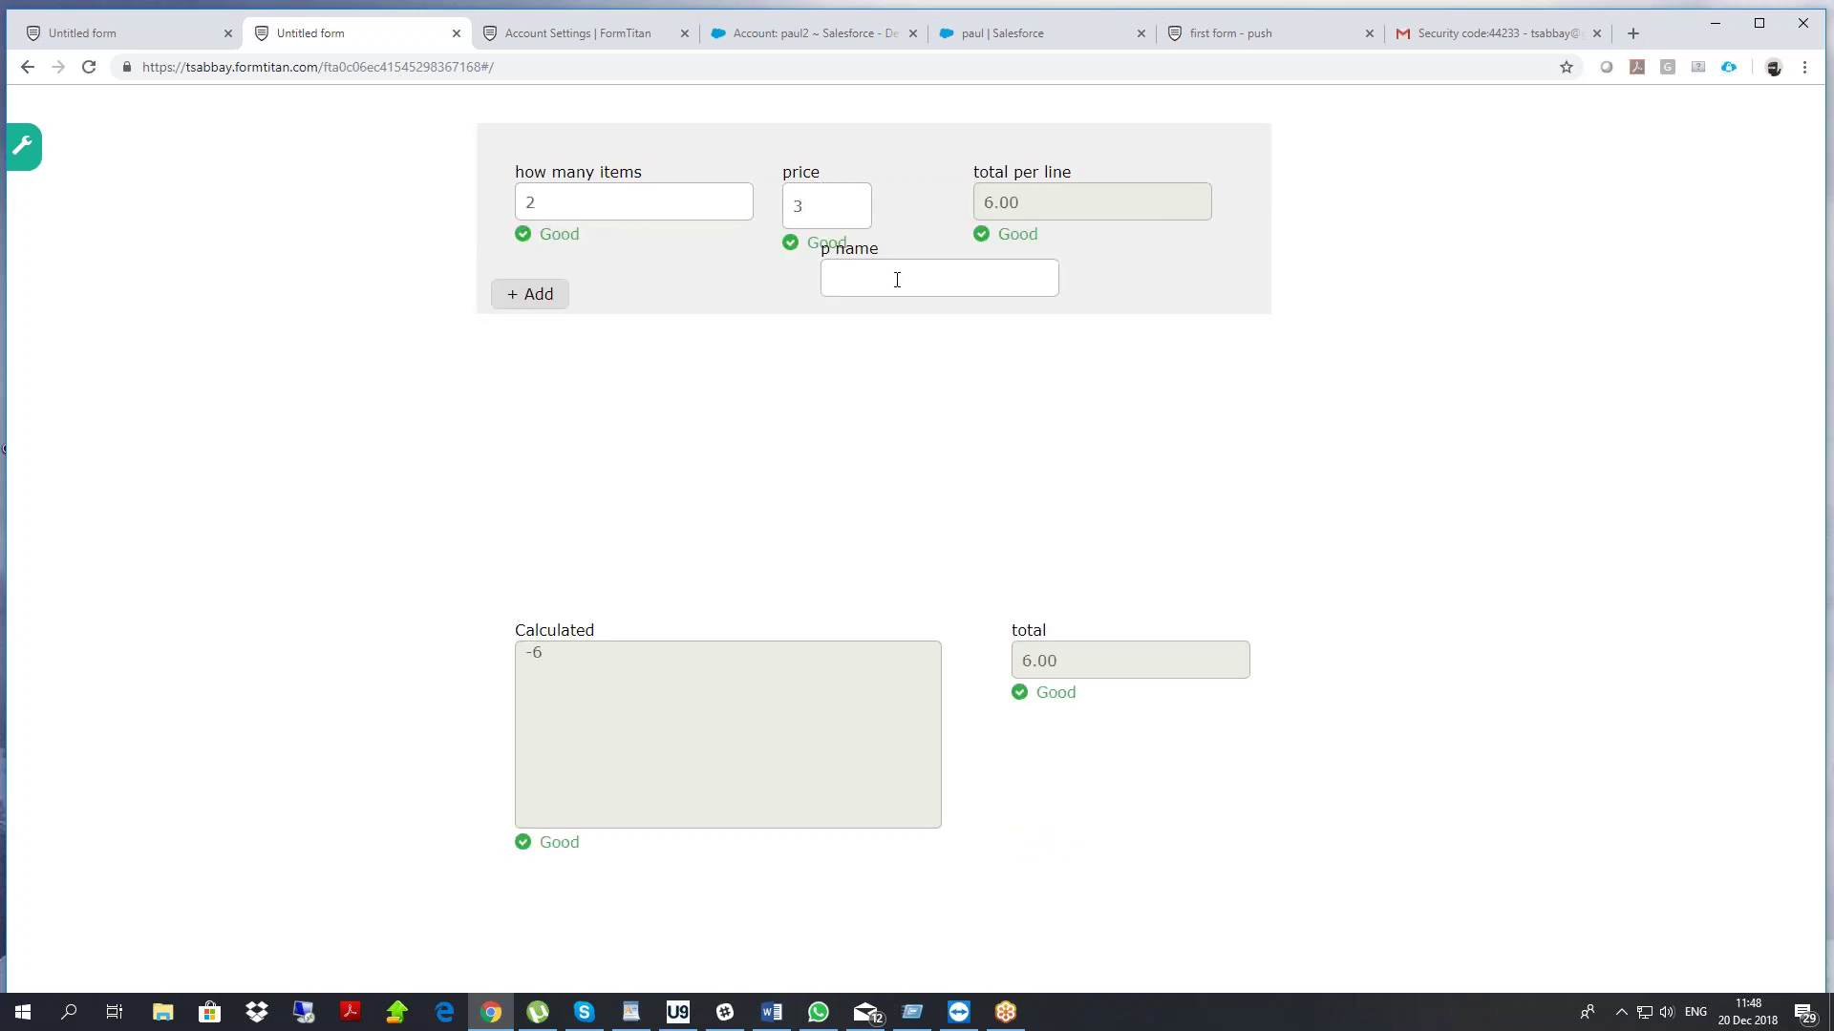
type("steak")
left_click(915, 390)
Add a second item row with 4, 6 and 'salad'
left_click(540, 298)
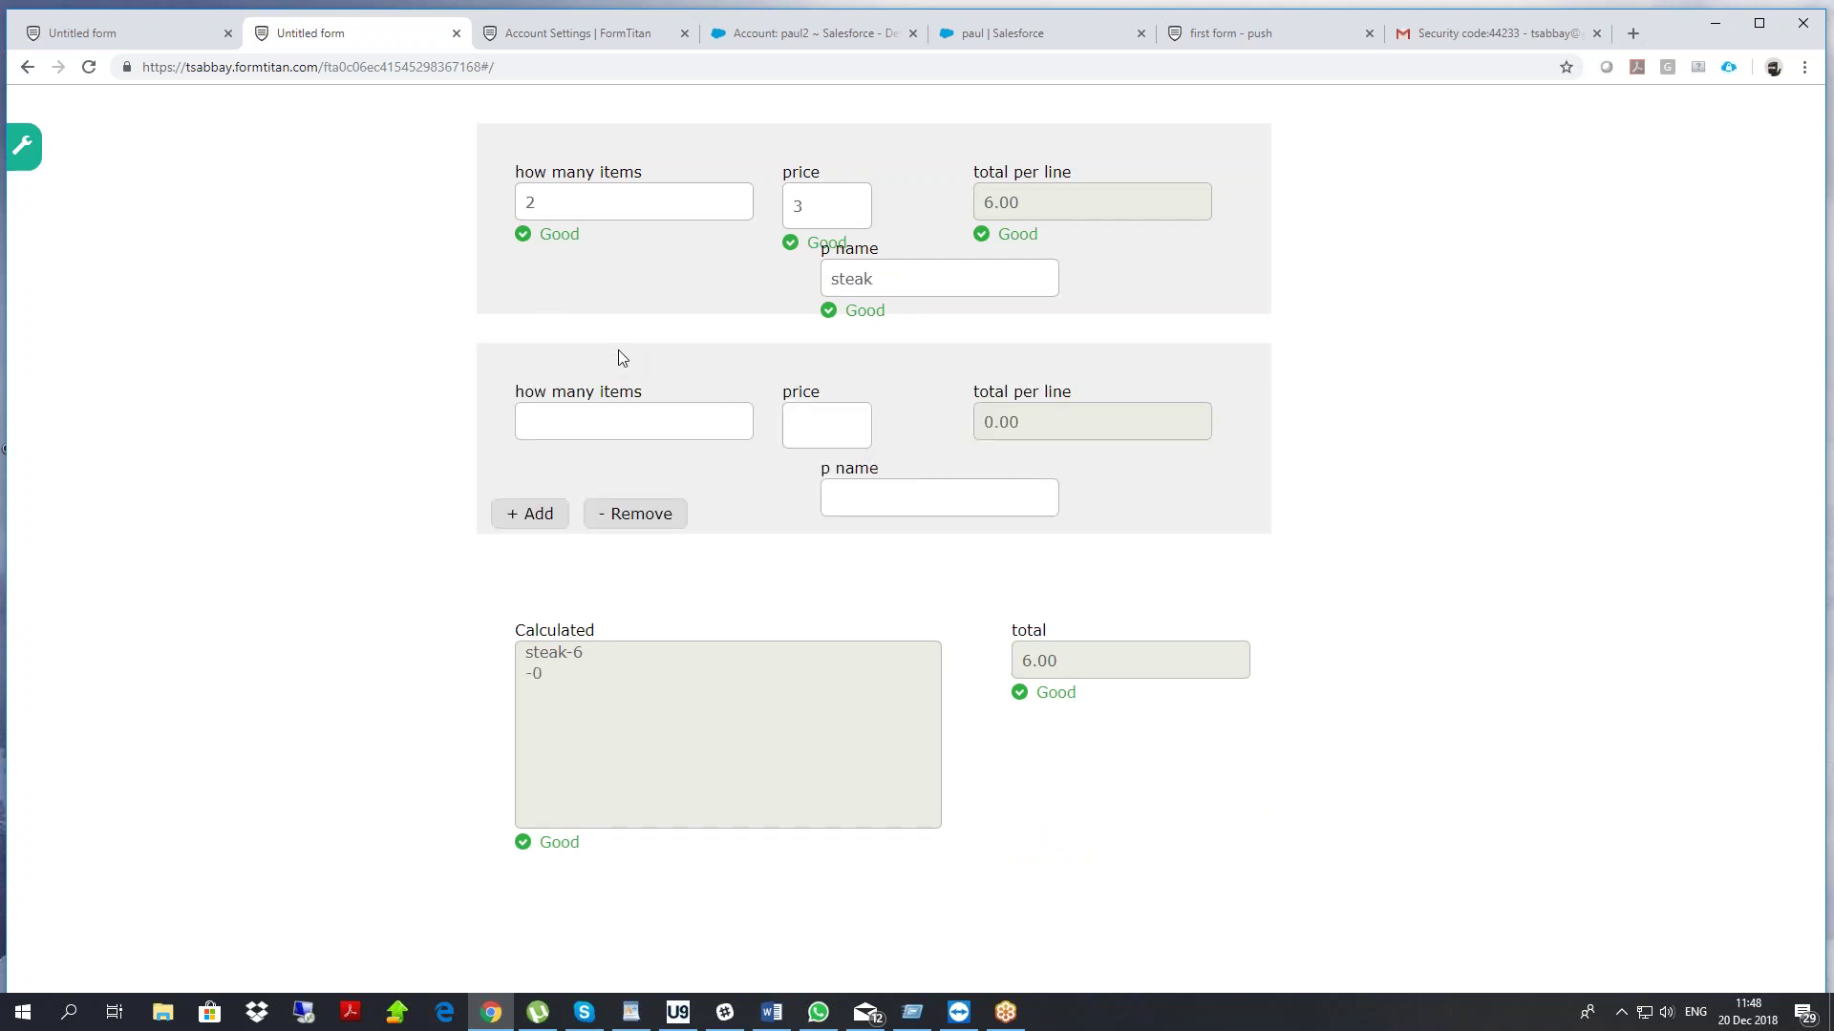
left_click(609, 414)
type("4")
left_click(820, 434)
type("6")
left_click(858, 494)
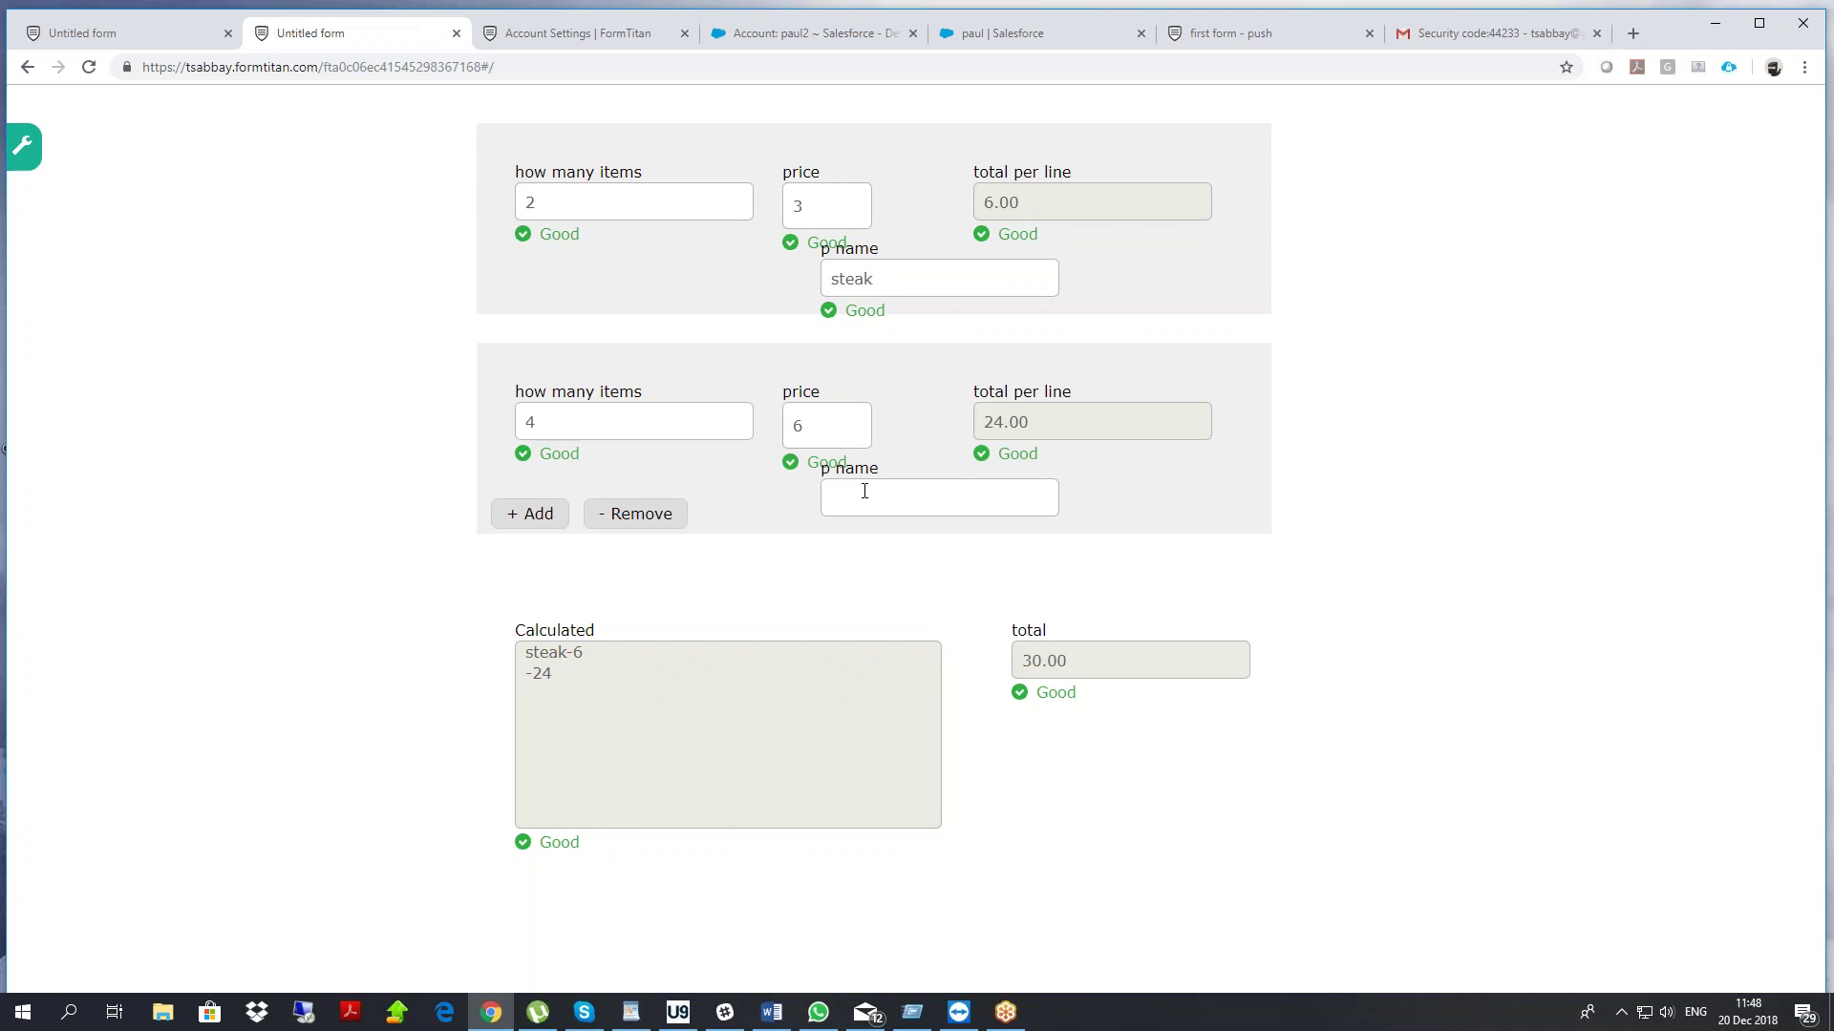
type("salad")
left_click(884, 598)
Highlight the Calculated output listing steak-6 and salad-24
left_click_drag(557, 652, 627, 718)
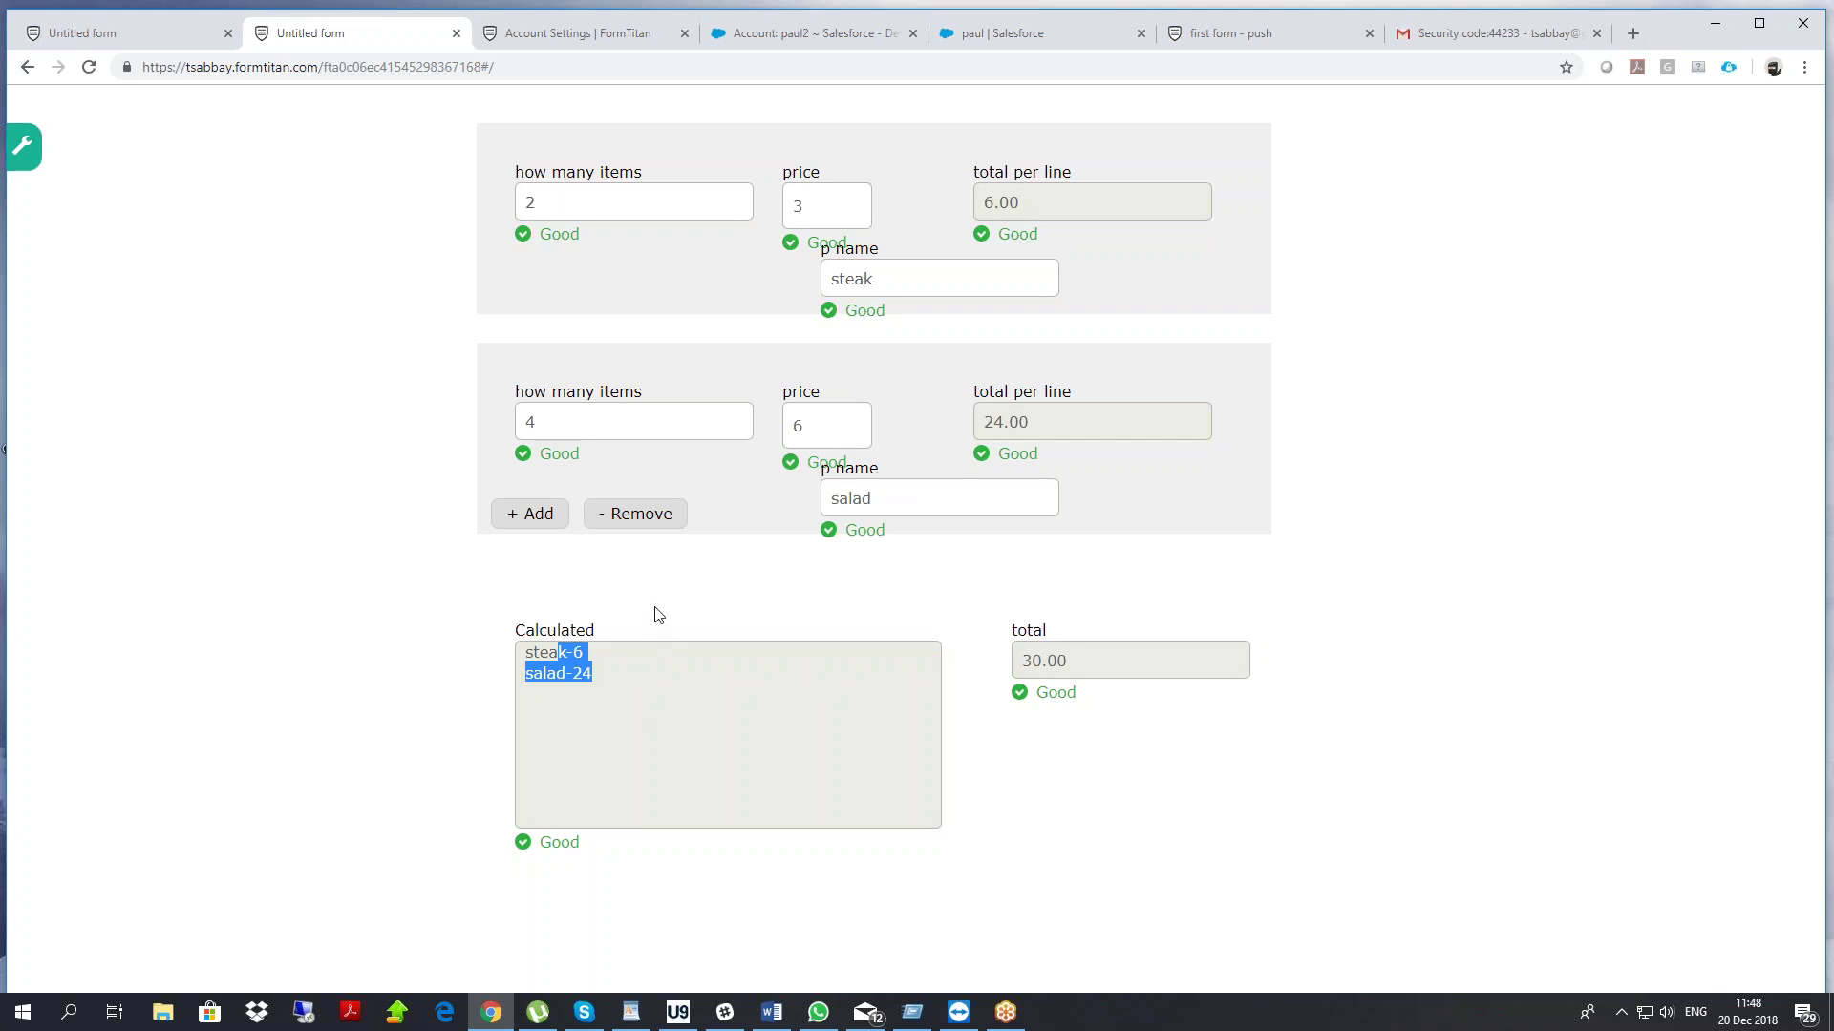
left_click_drag(517, 172, 589, 250)
left_click(589, 289)
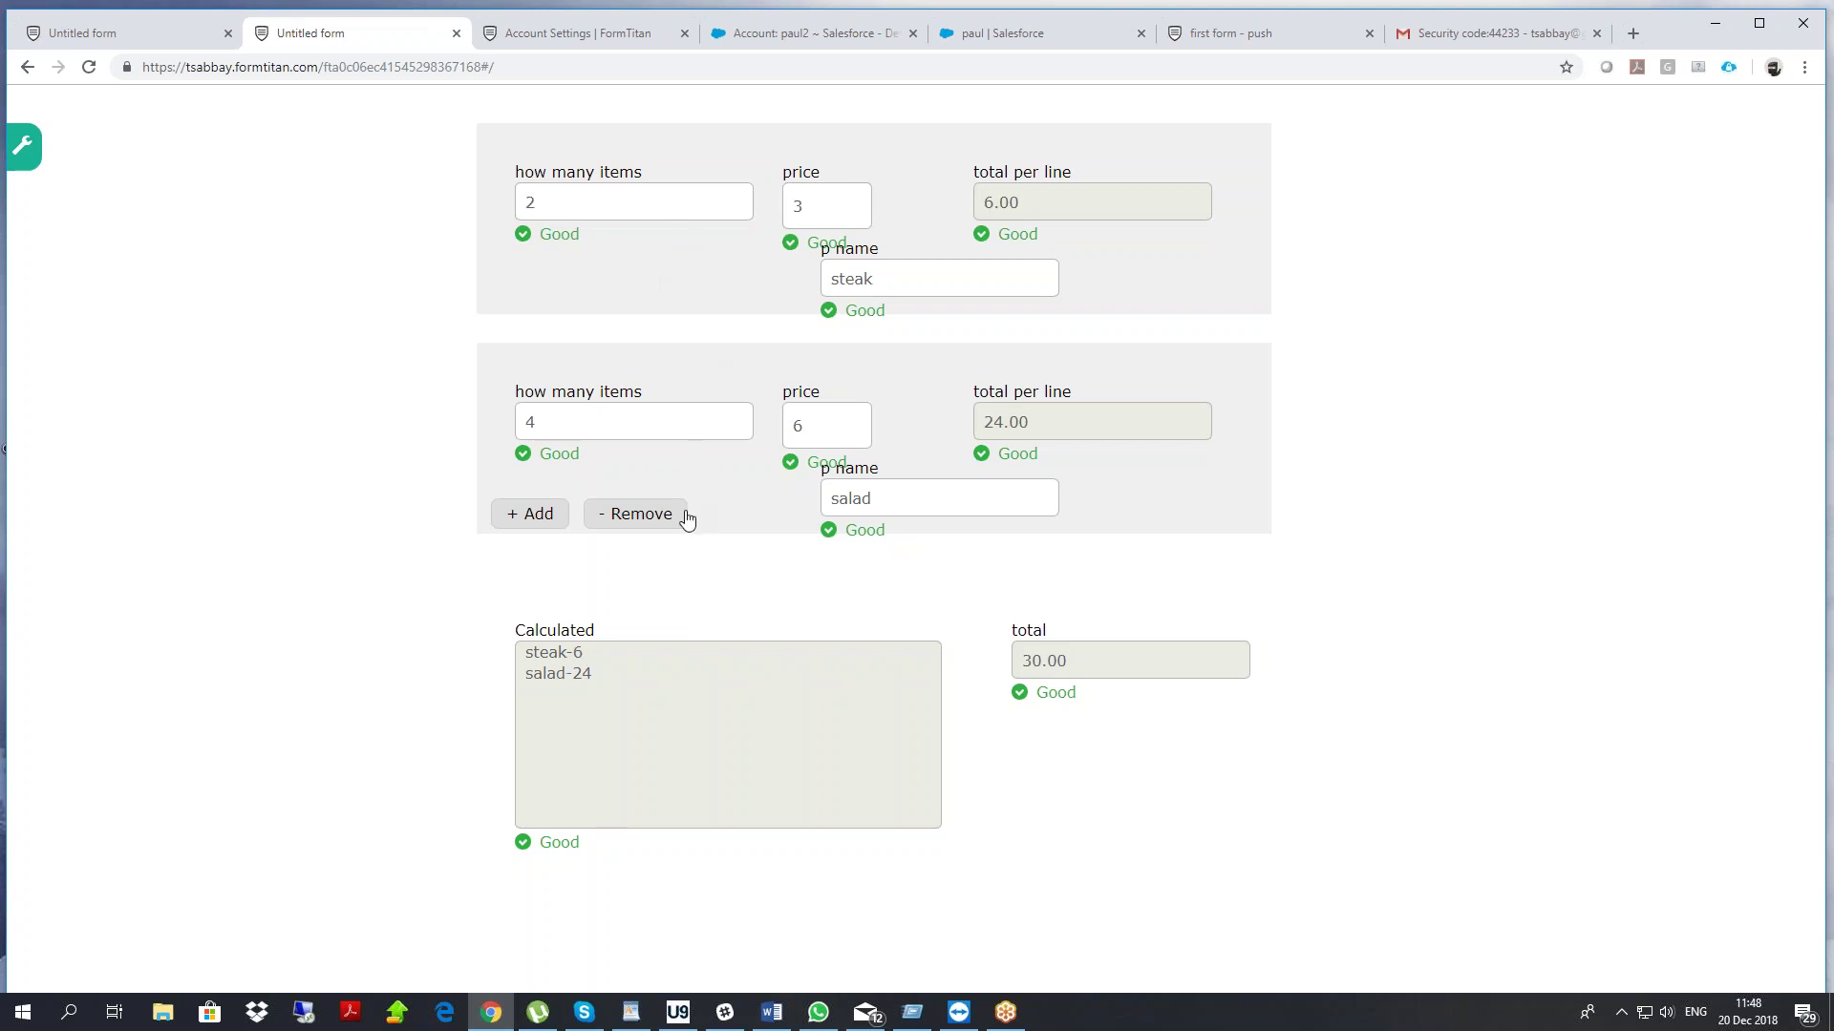
left_click_drag(545, 667, 521, 653)
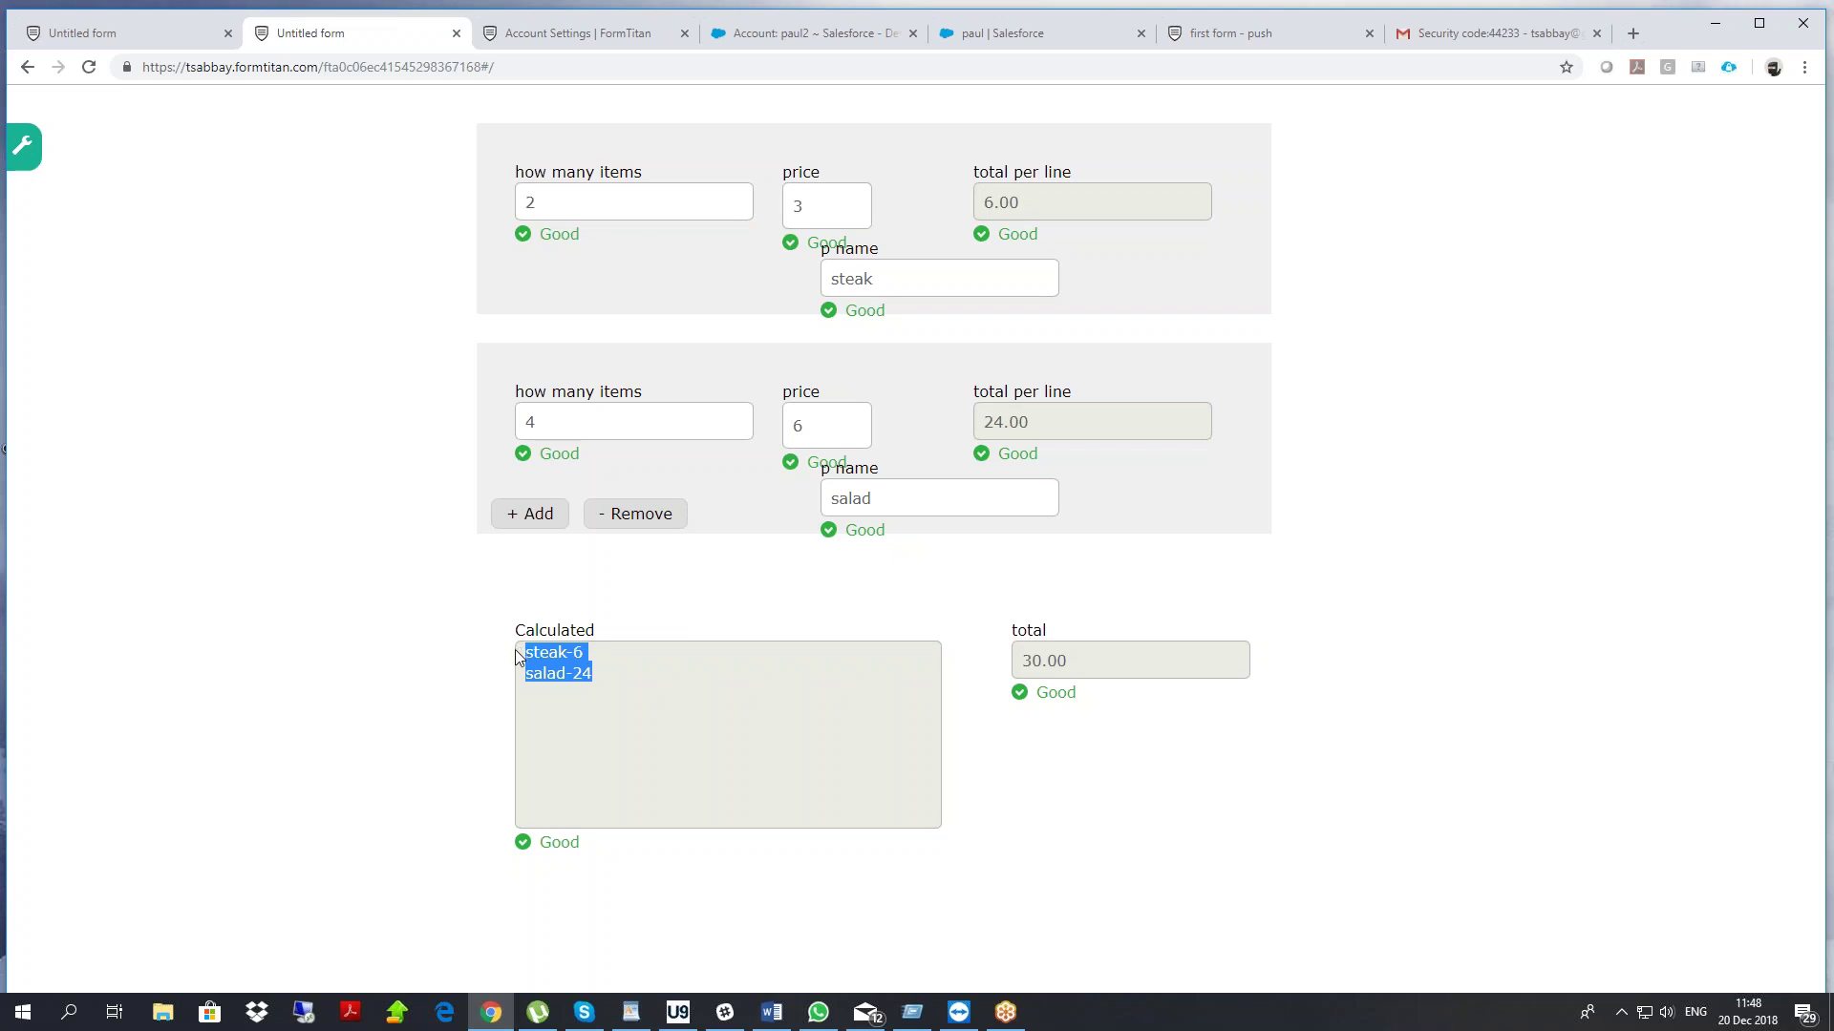
Create a new blank form from File > New in the editor
left_click(594, 684)
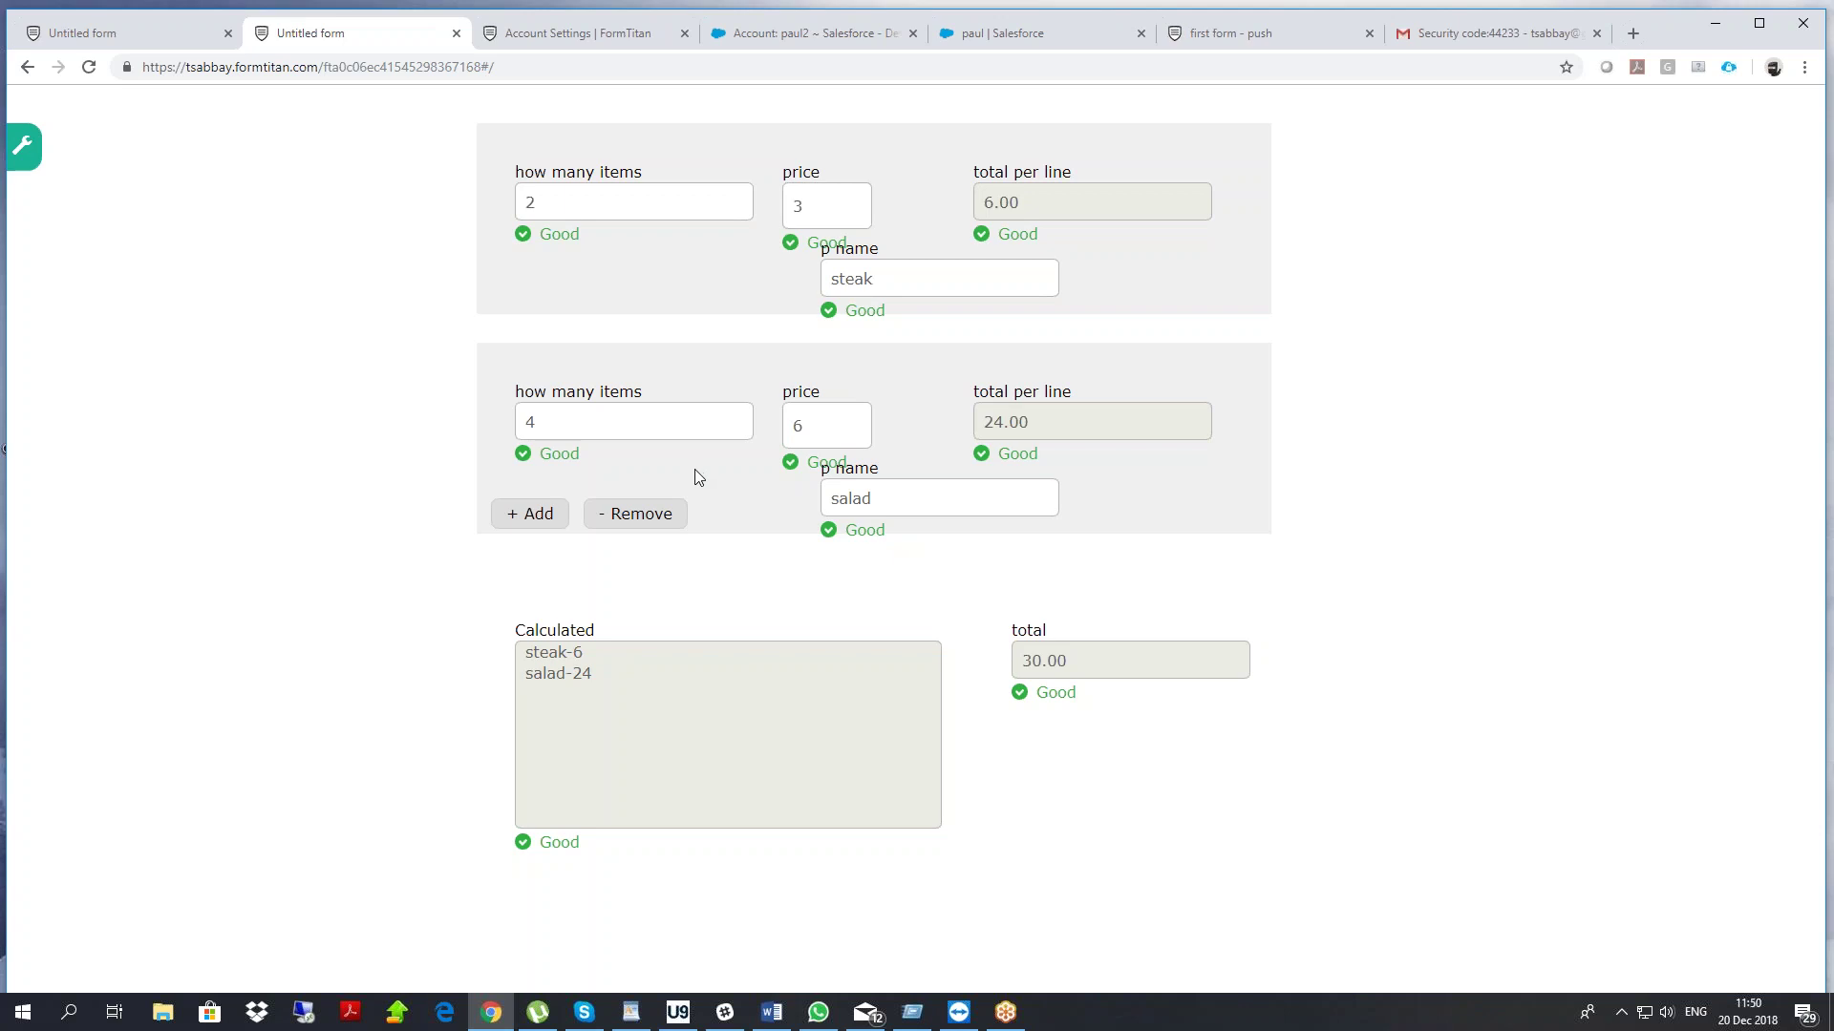
left_click(141, 37)
left_click(208, 112)
left_click(256, 164)
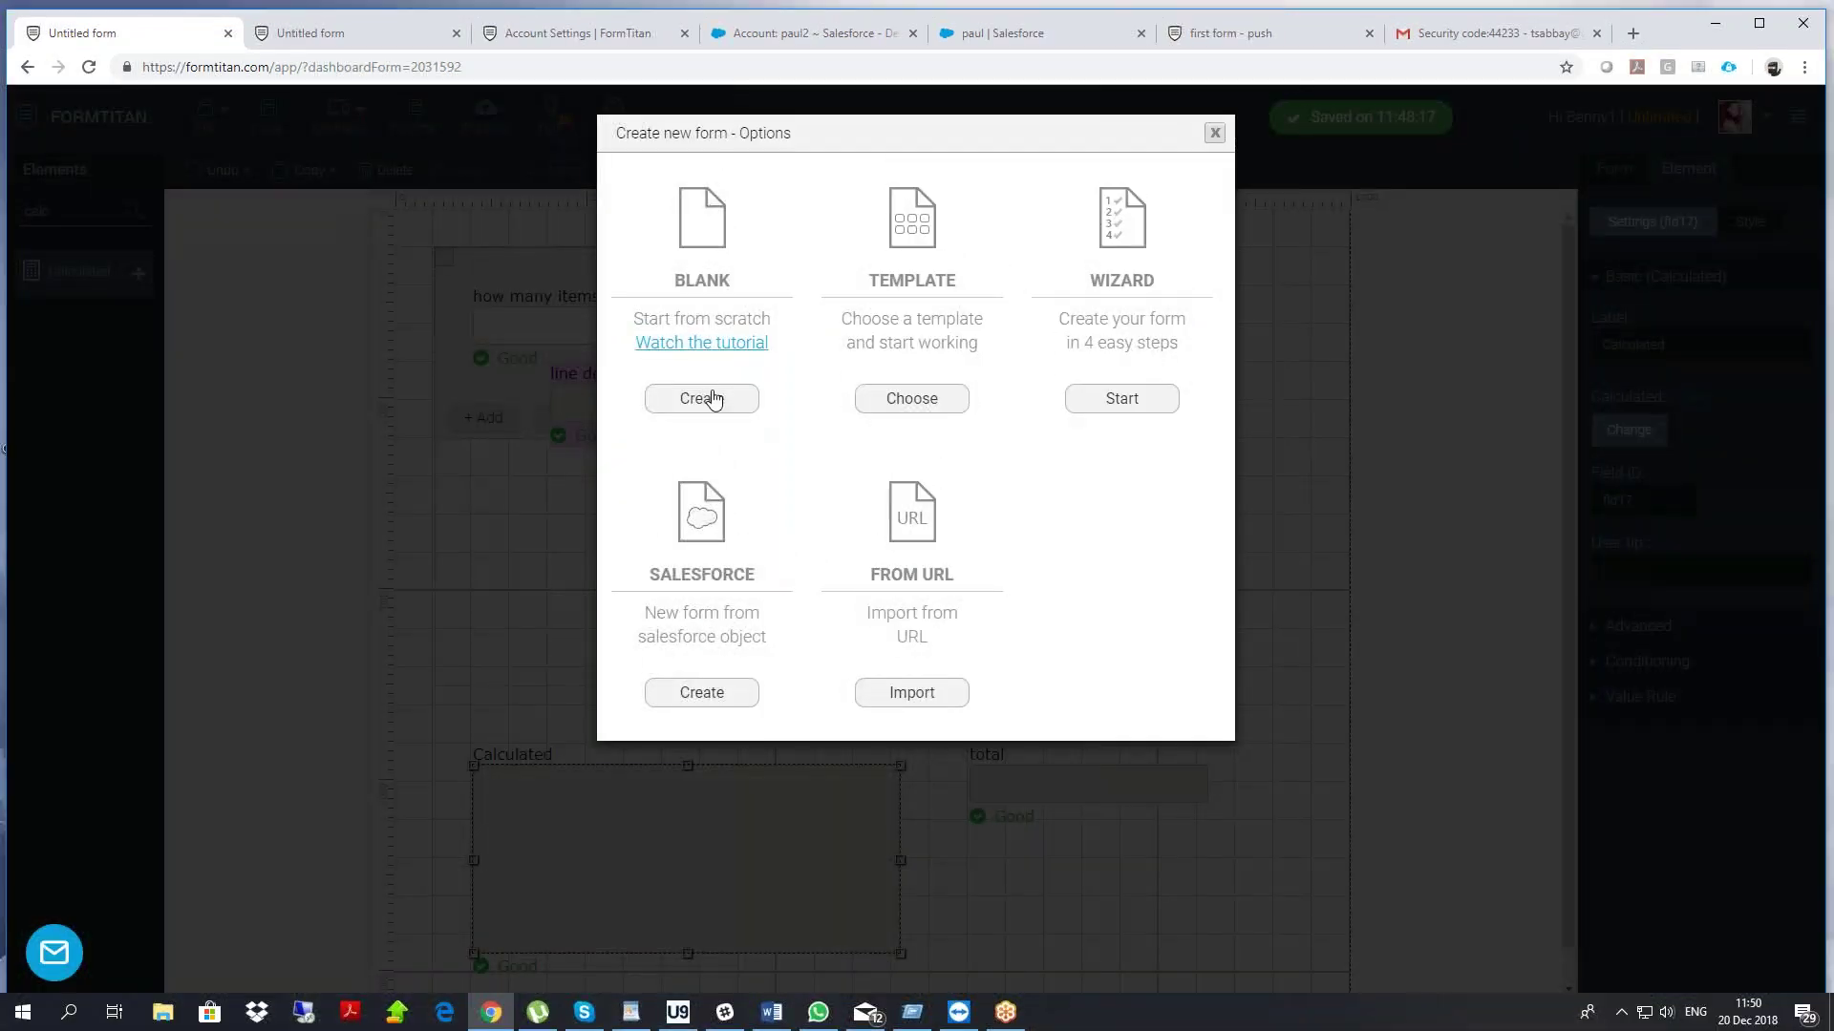
left_click(705, 371)
left_click_drag(54, 212, 9, 229)
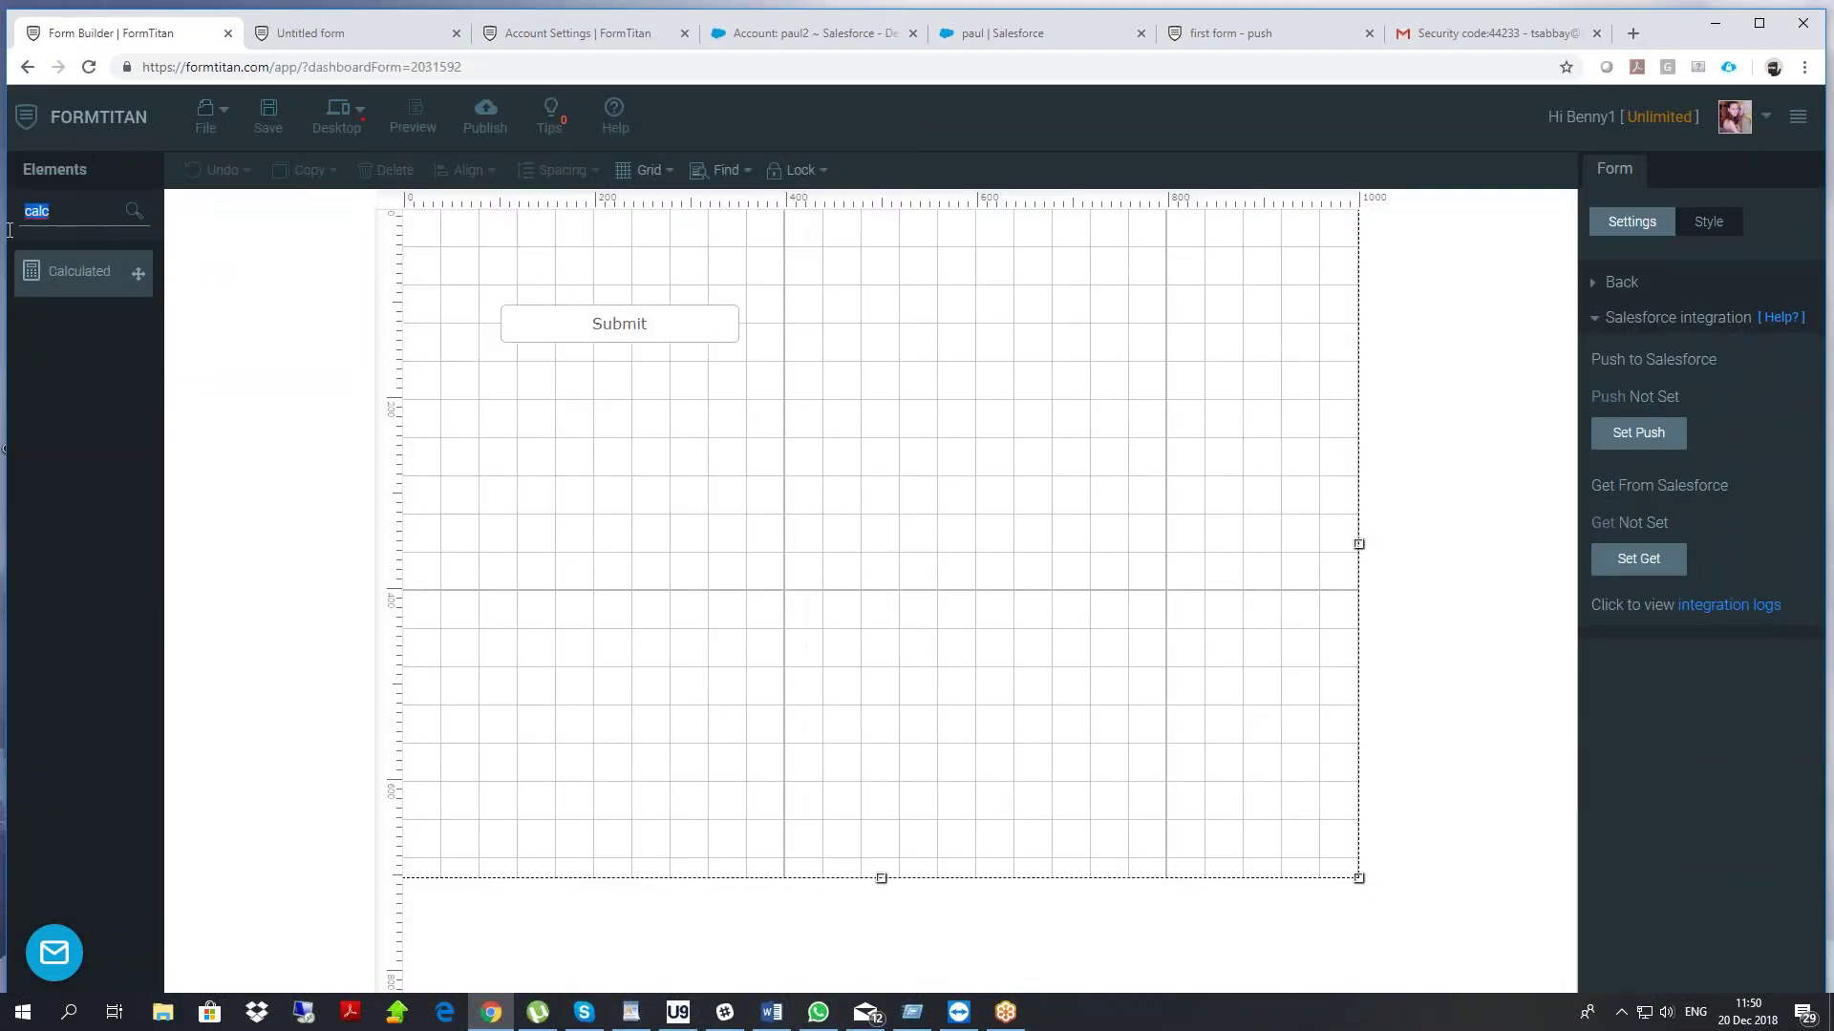
Add a Section element to the new form and stretch it wider across the canvas
type("sec")
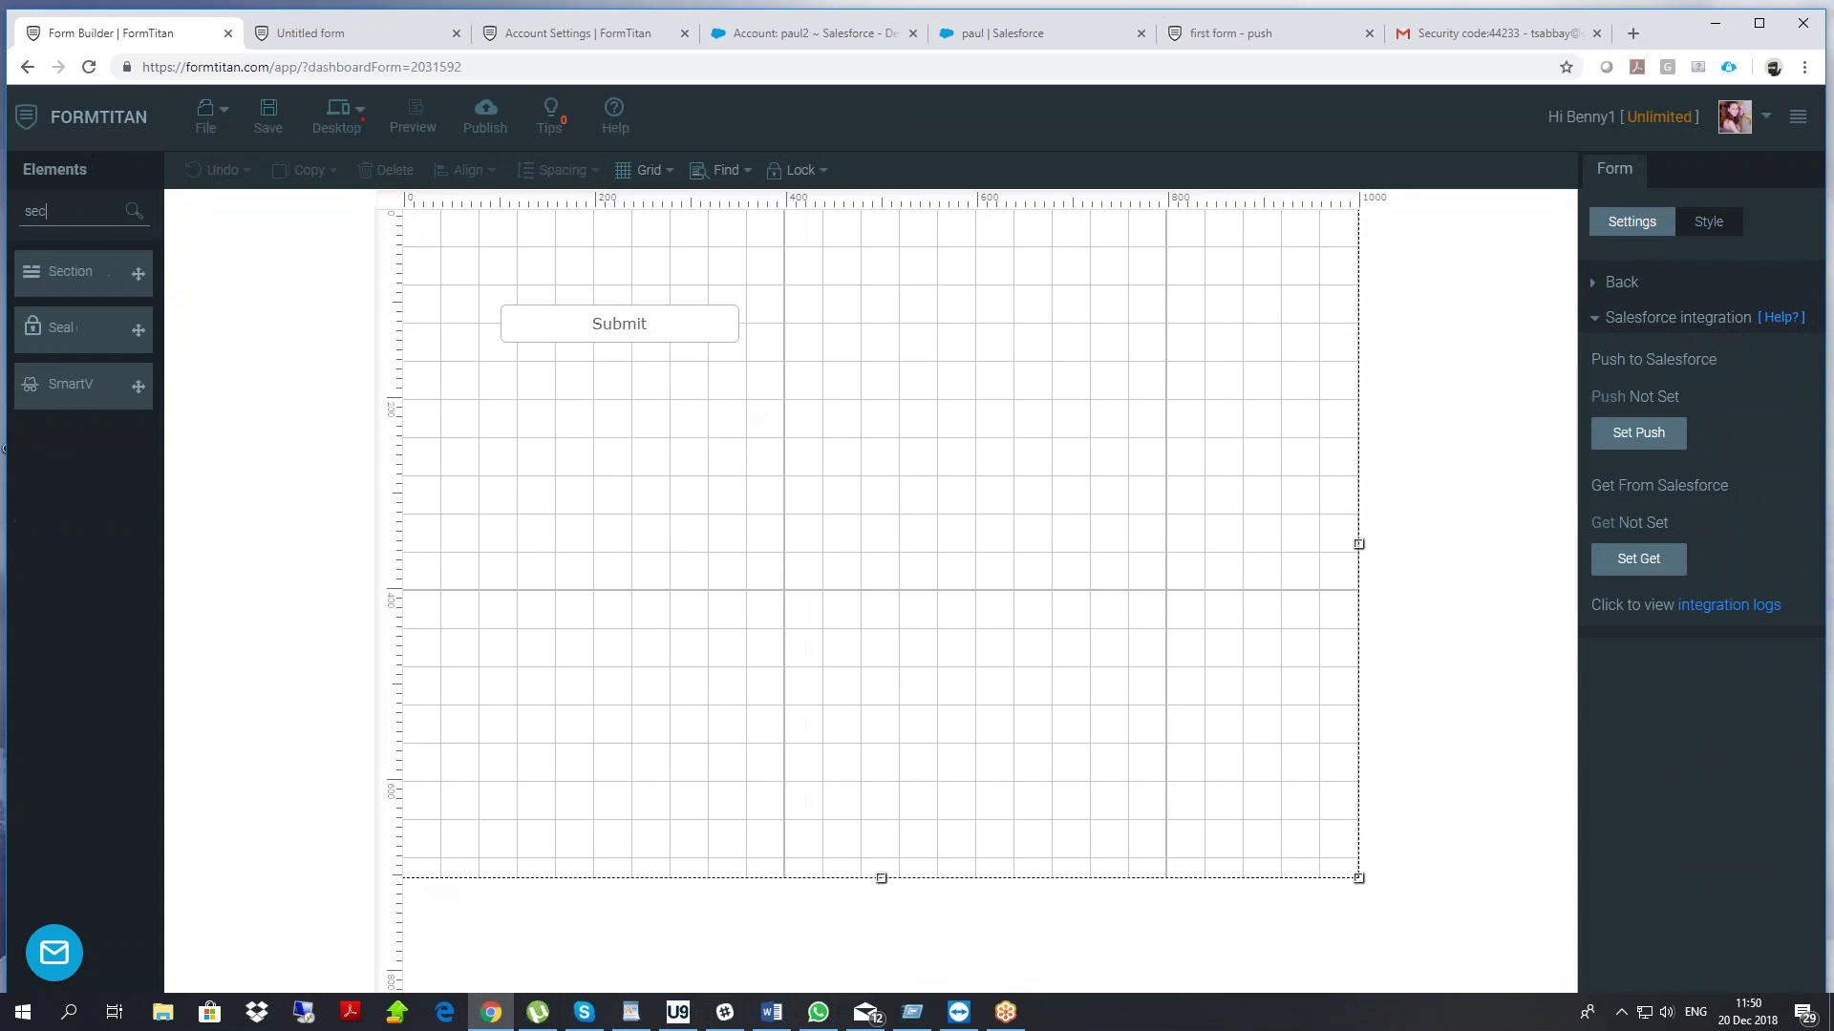
left_click_drag(138, 273, 589, 452)
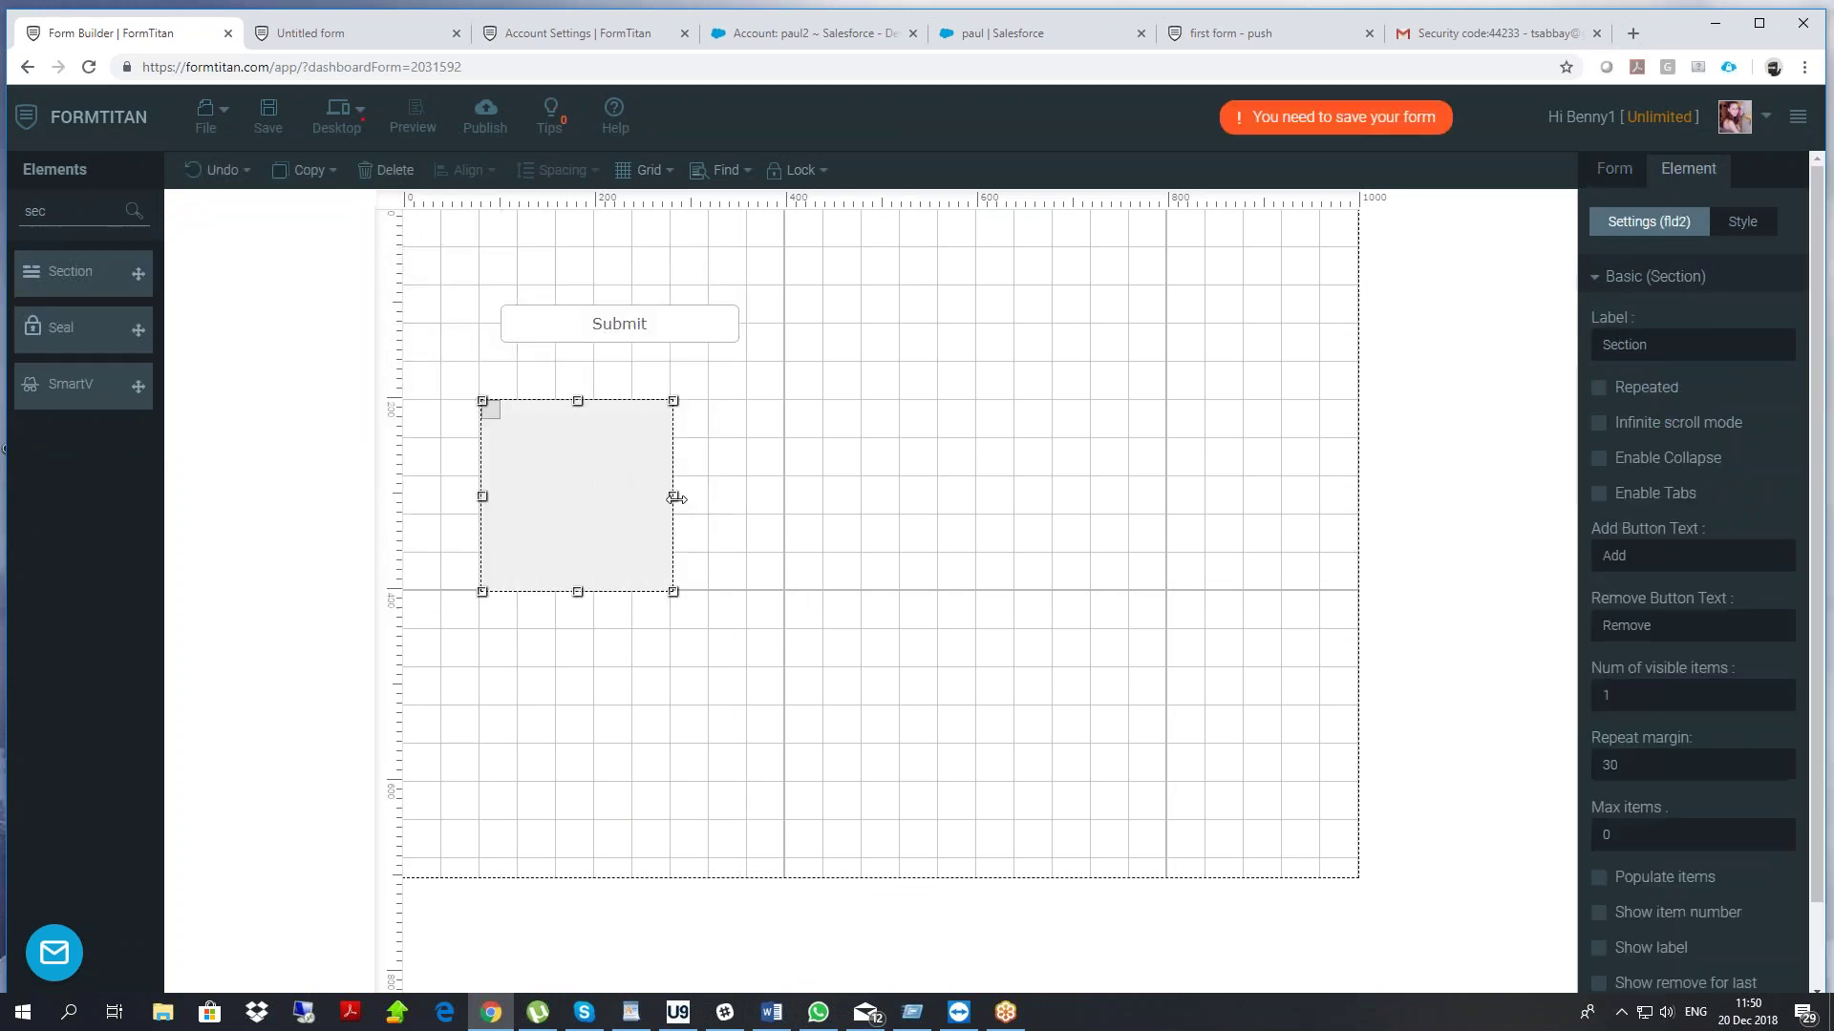
left_click_drag(680, 495, 1156, 495)
Place a Textbox inside the section and label it 'last name'
left_click_drag(94, 205, 2, 240)
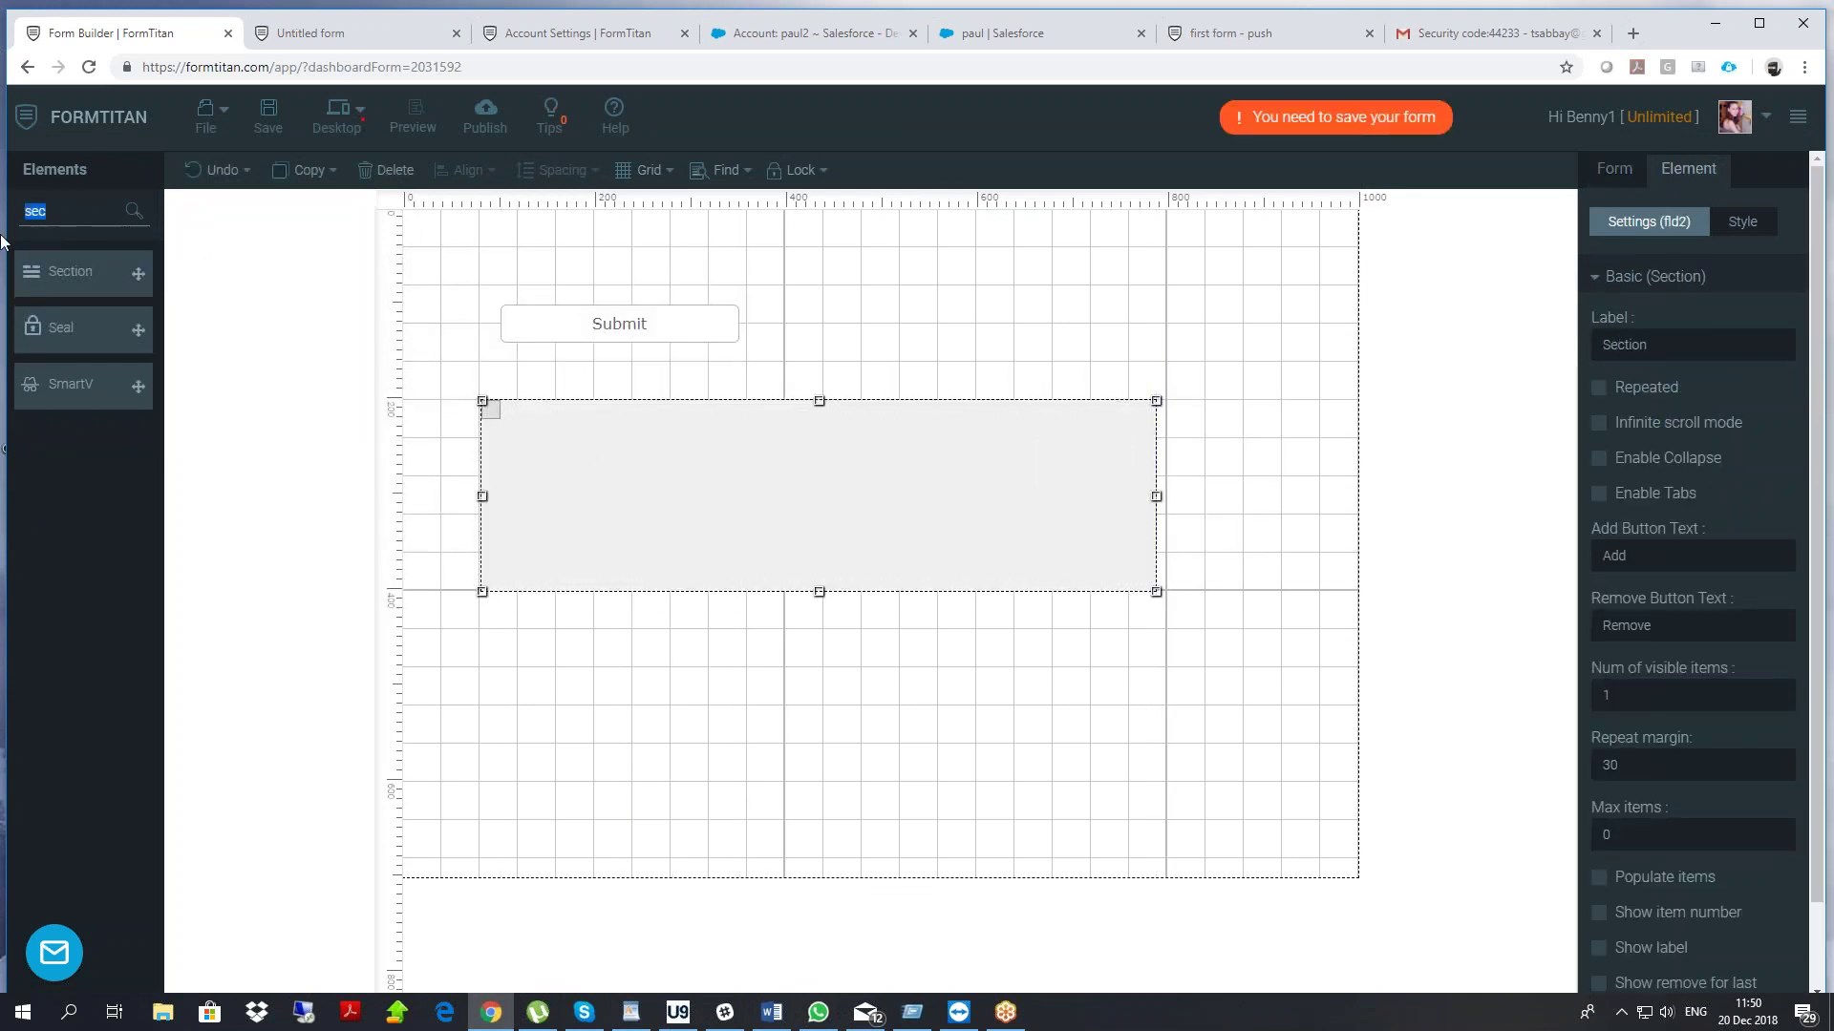
type("texyt")
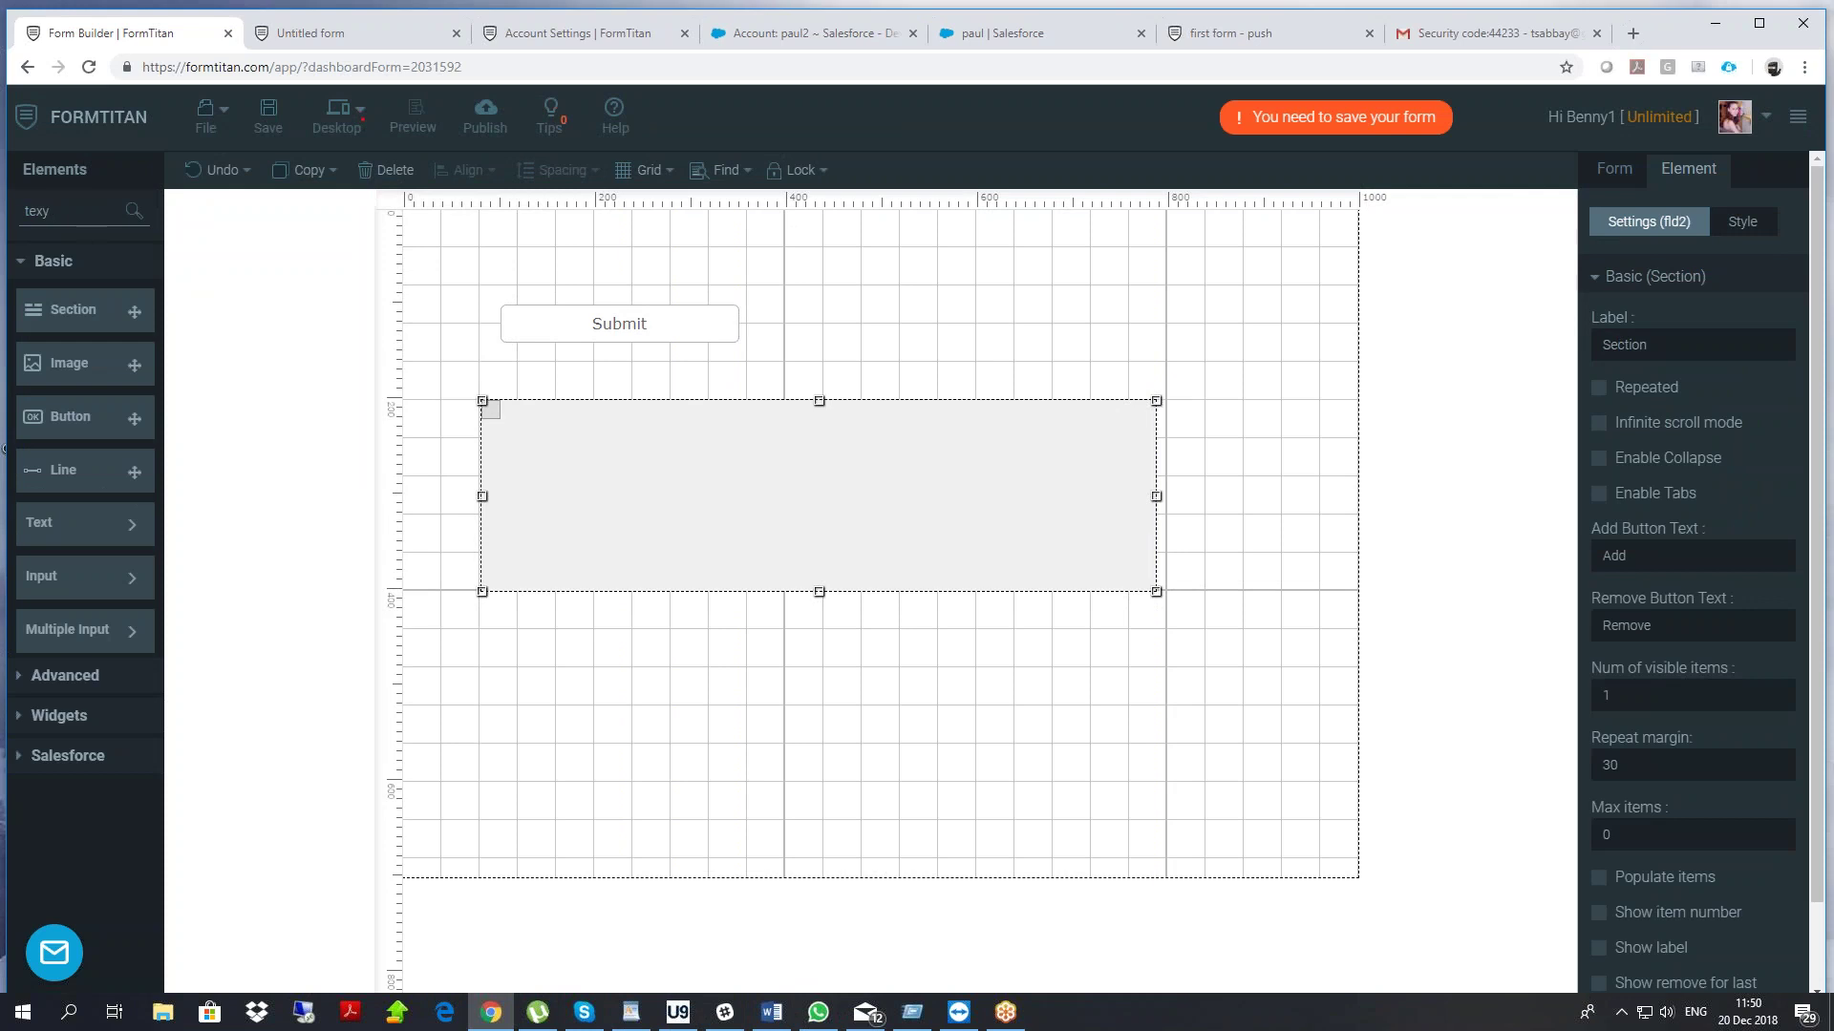
key("BackSpace")
type("t")
left_click_drag(76, 328, 698, 500)
double_click(678, 487)
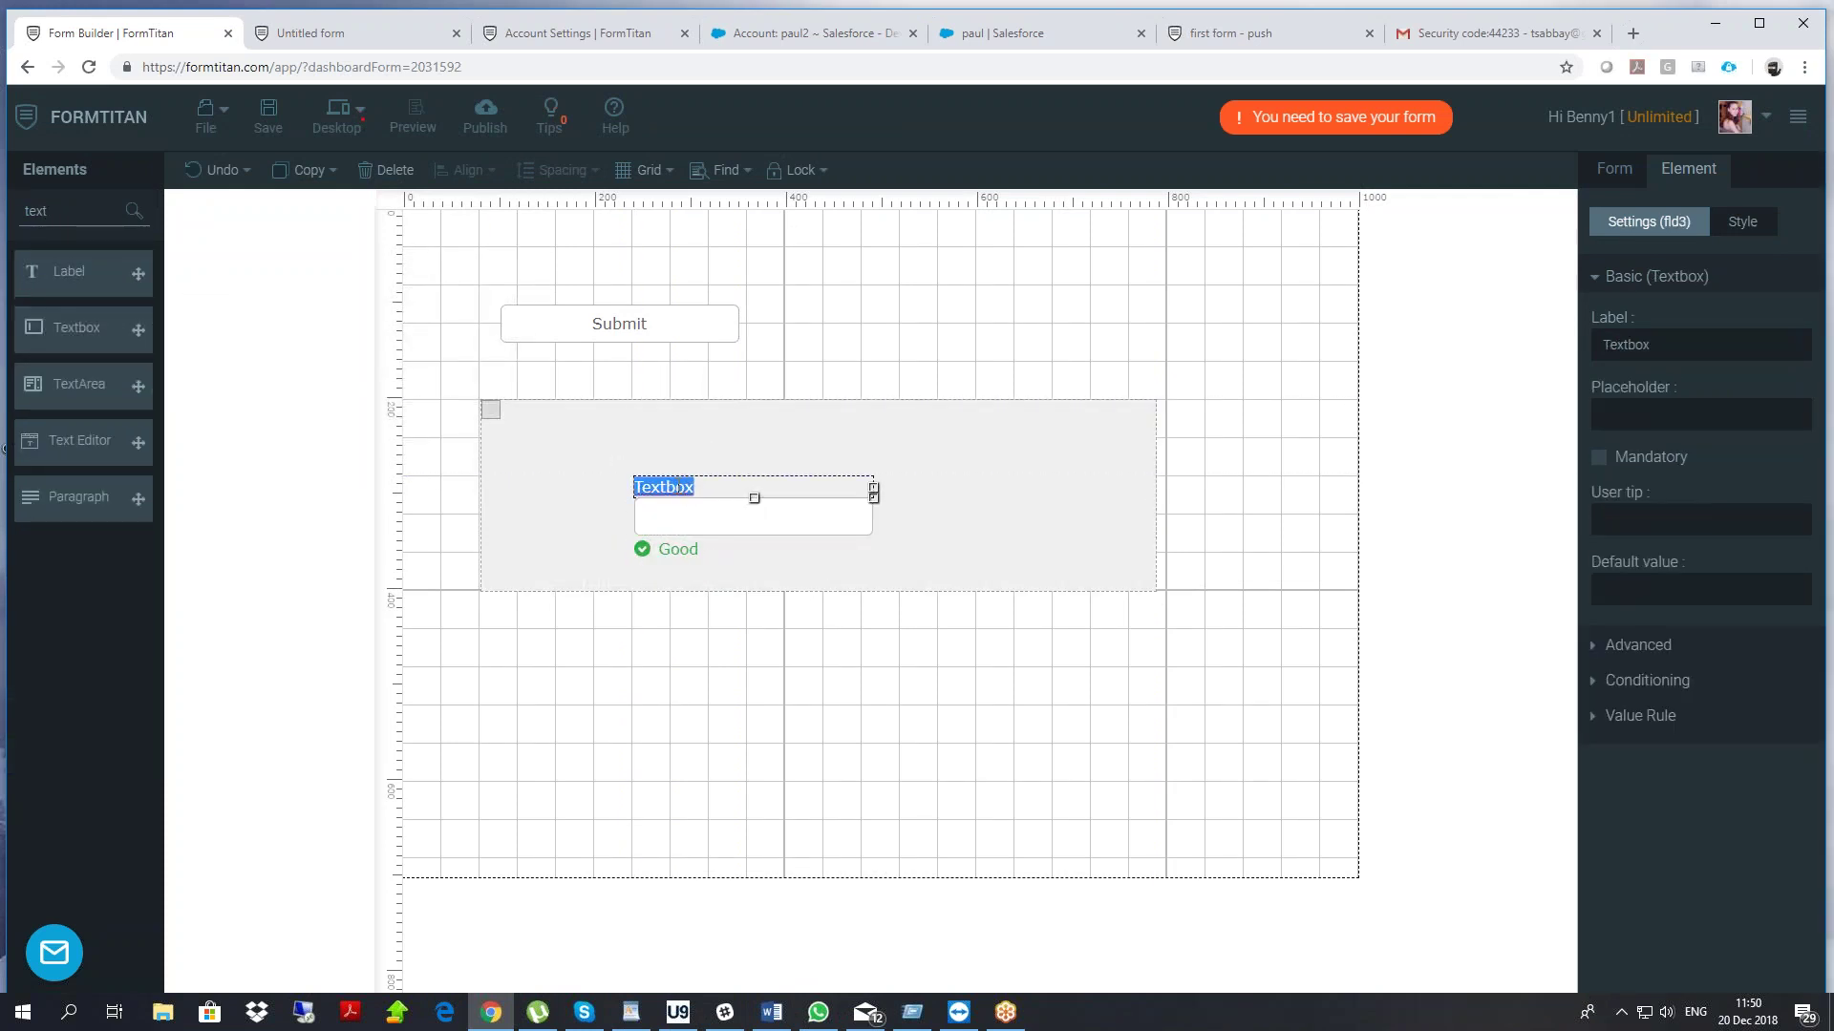
type("last name")
Make the section repeating, with Add and Remove row buttons
left_click(999, 491)
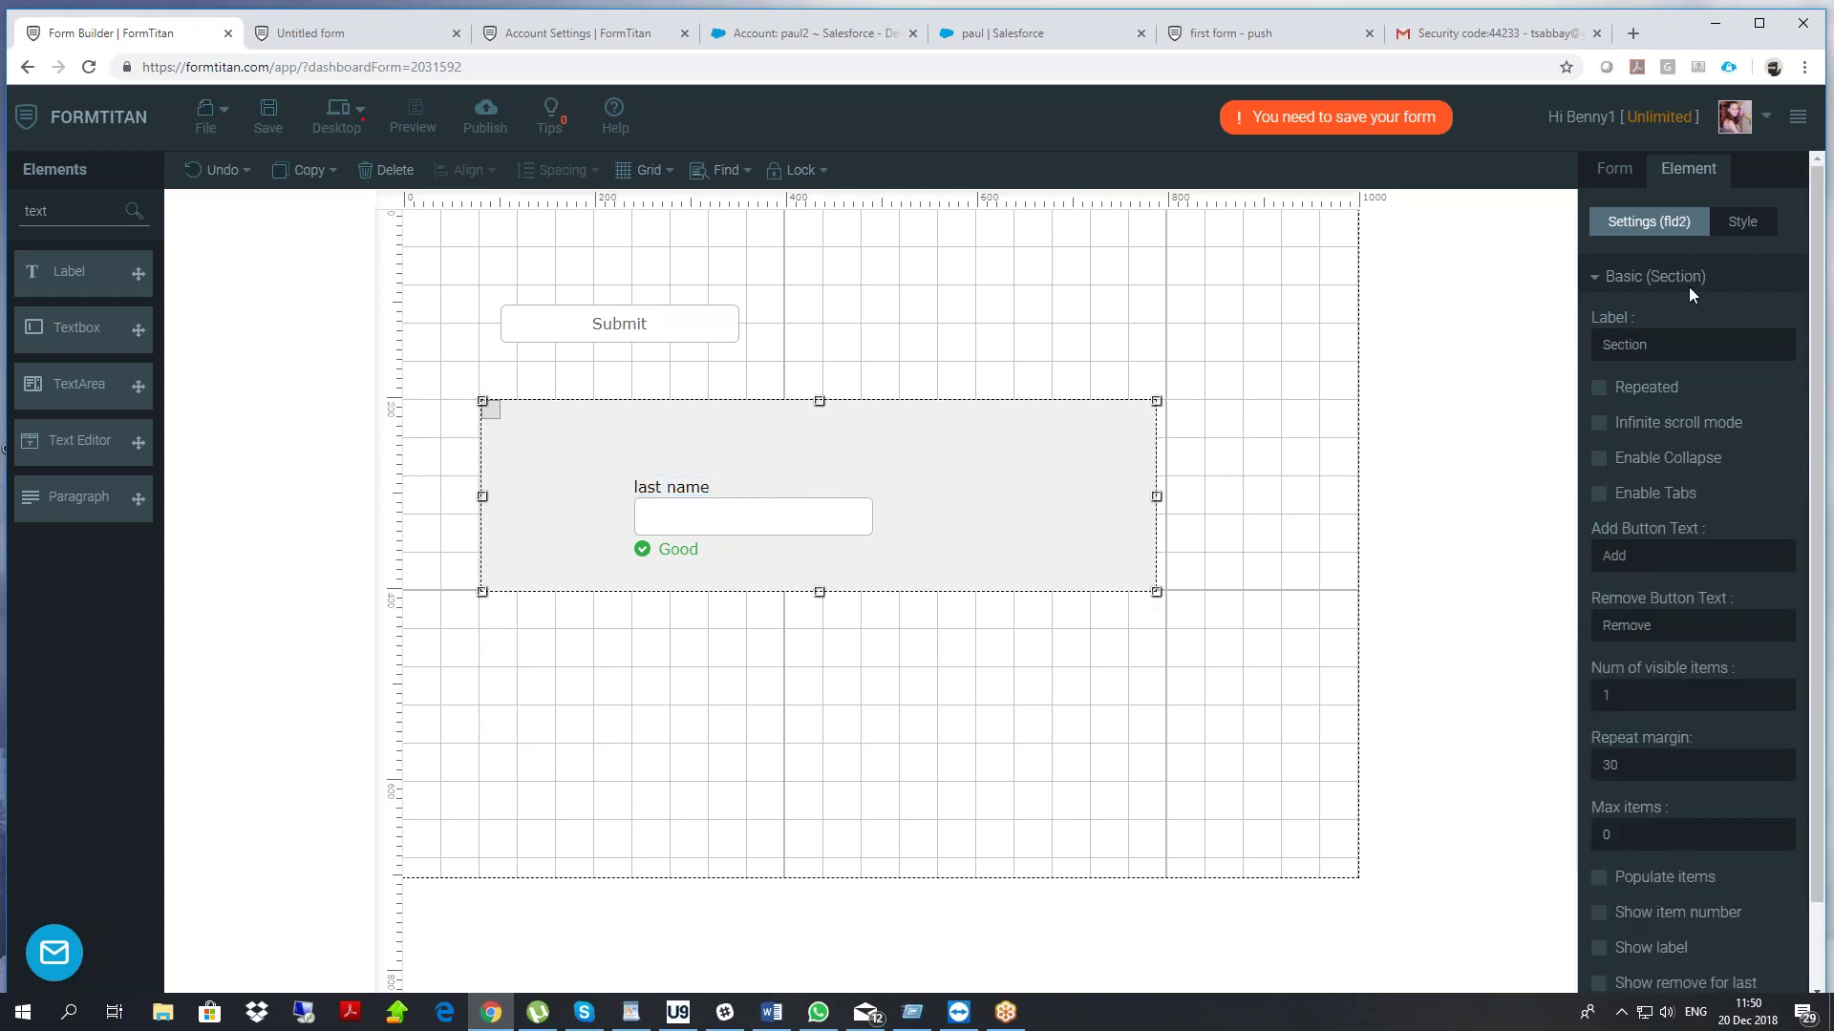
left_click(1597, 388)
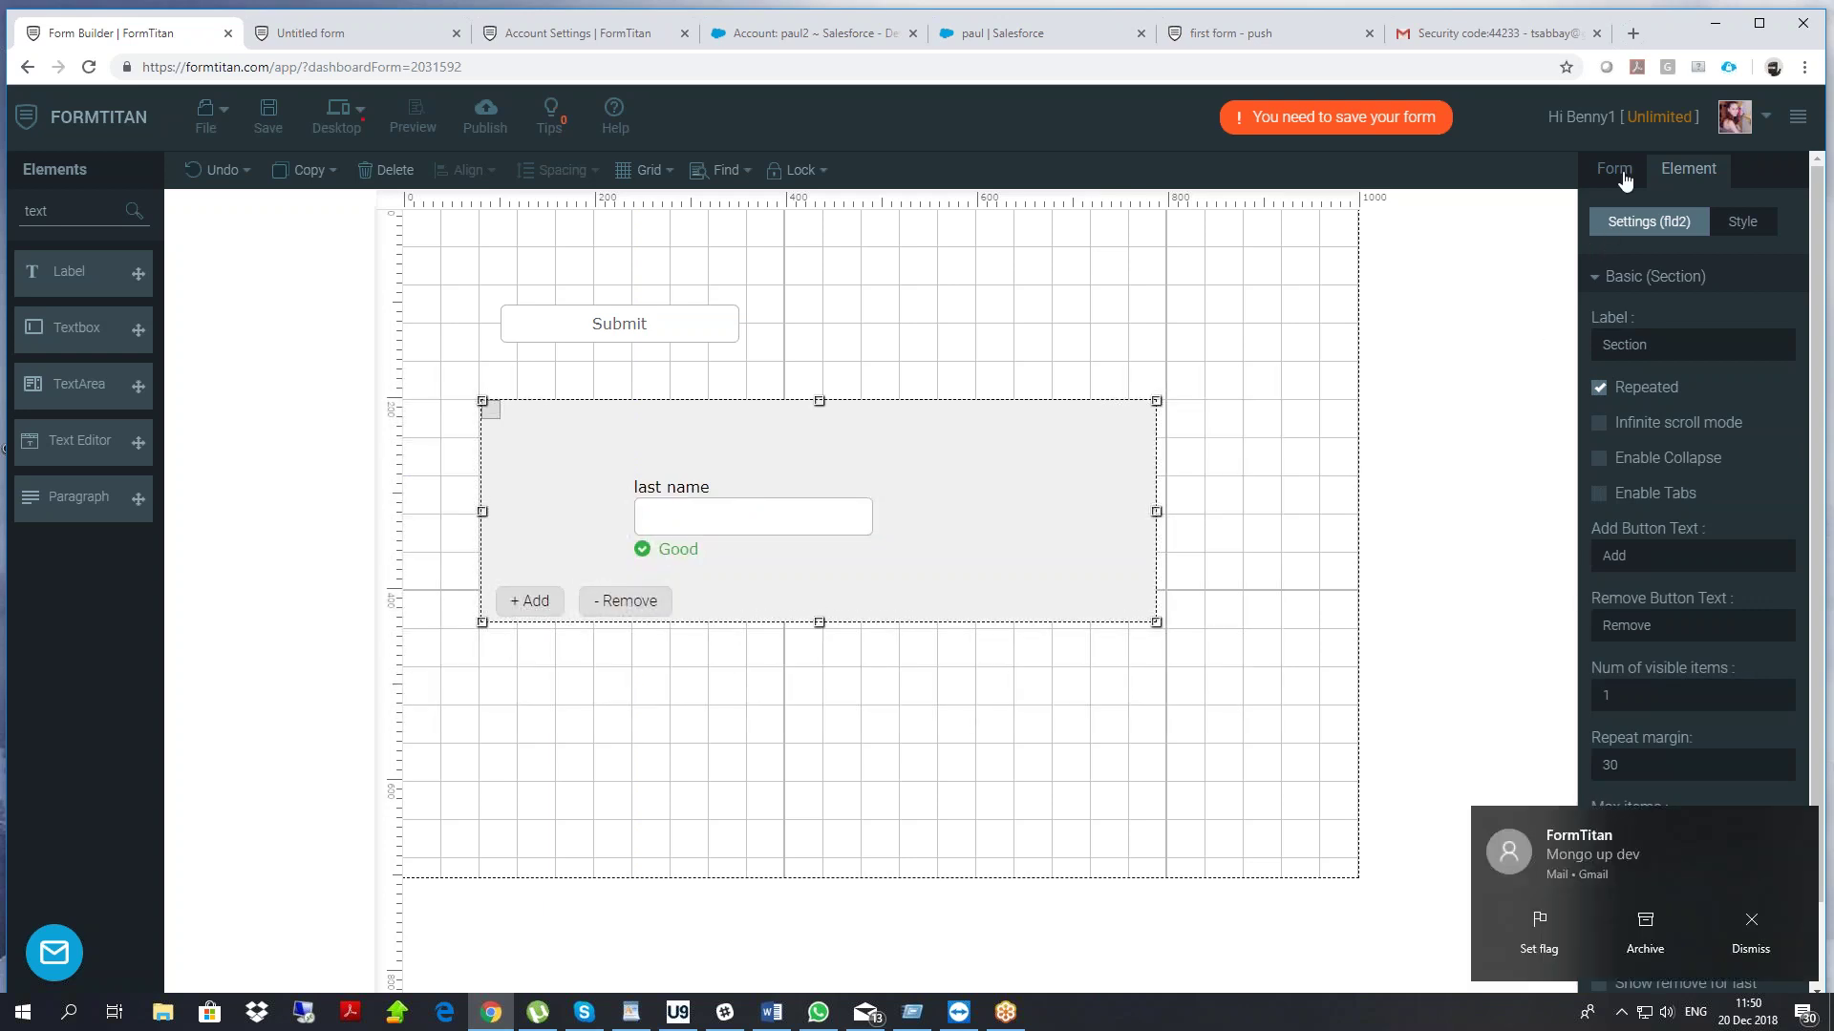
left_click(1623, 180)
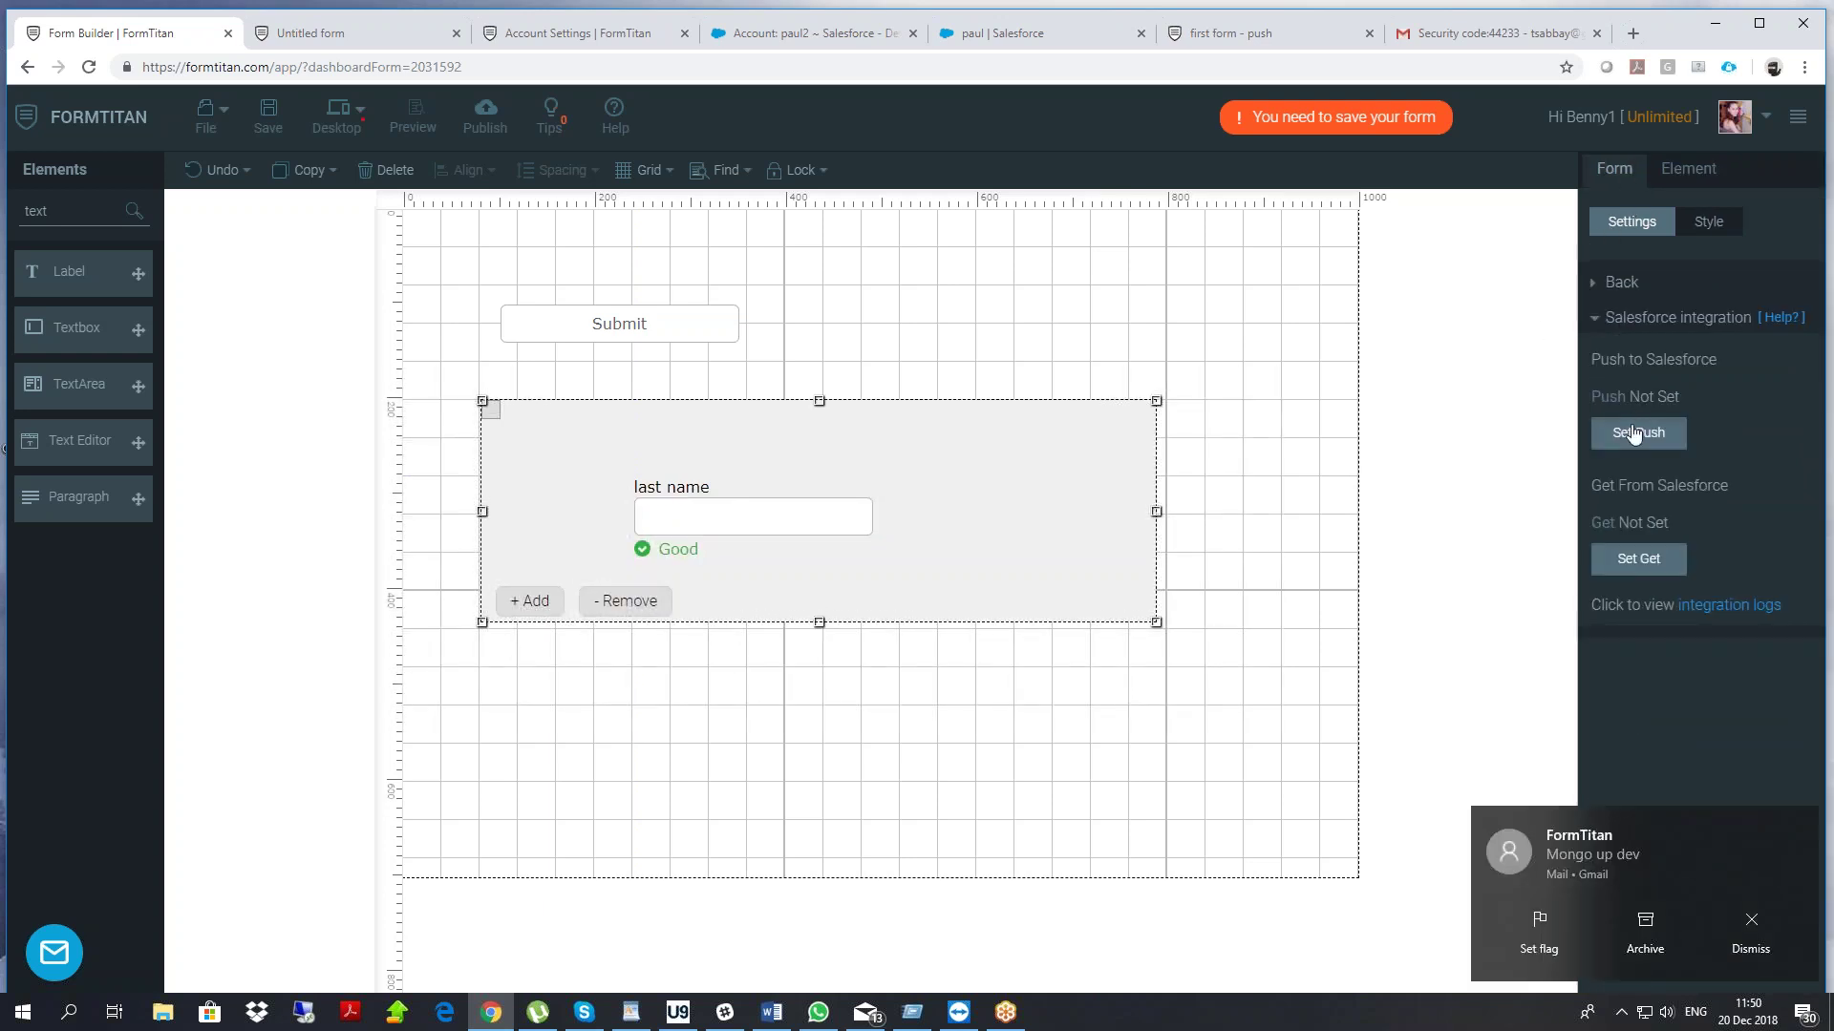
Add a Salesforce push object that creates a Contact
left_click(1639, 431)
left_click(635, 440)
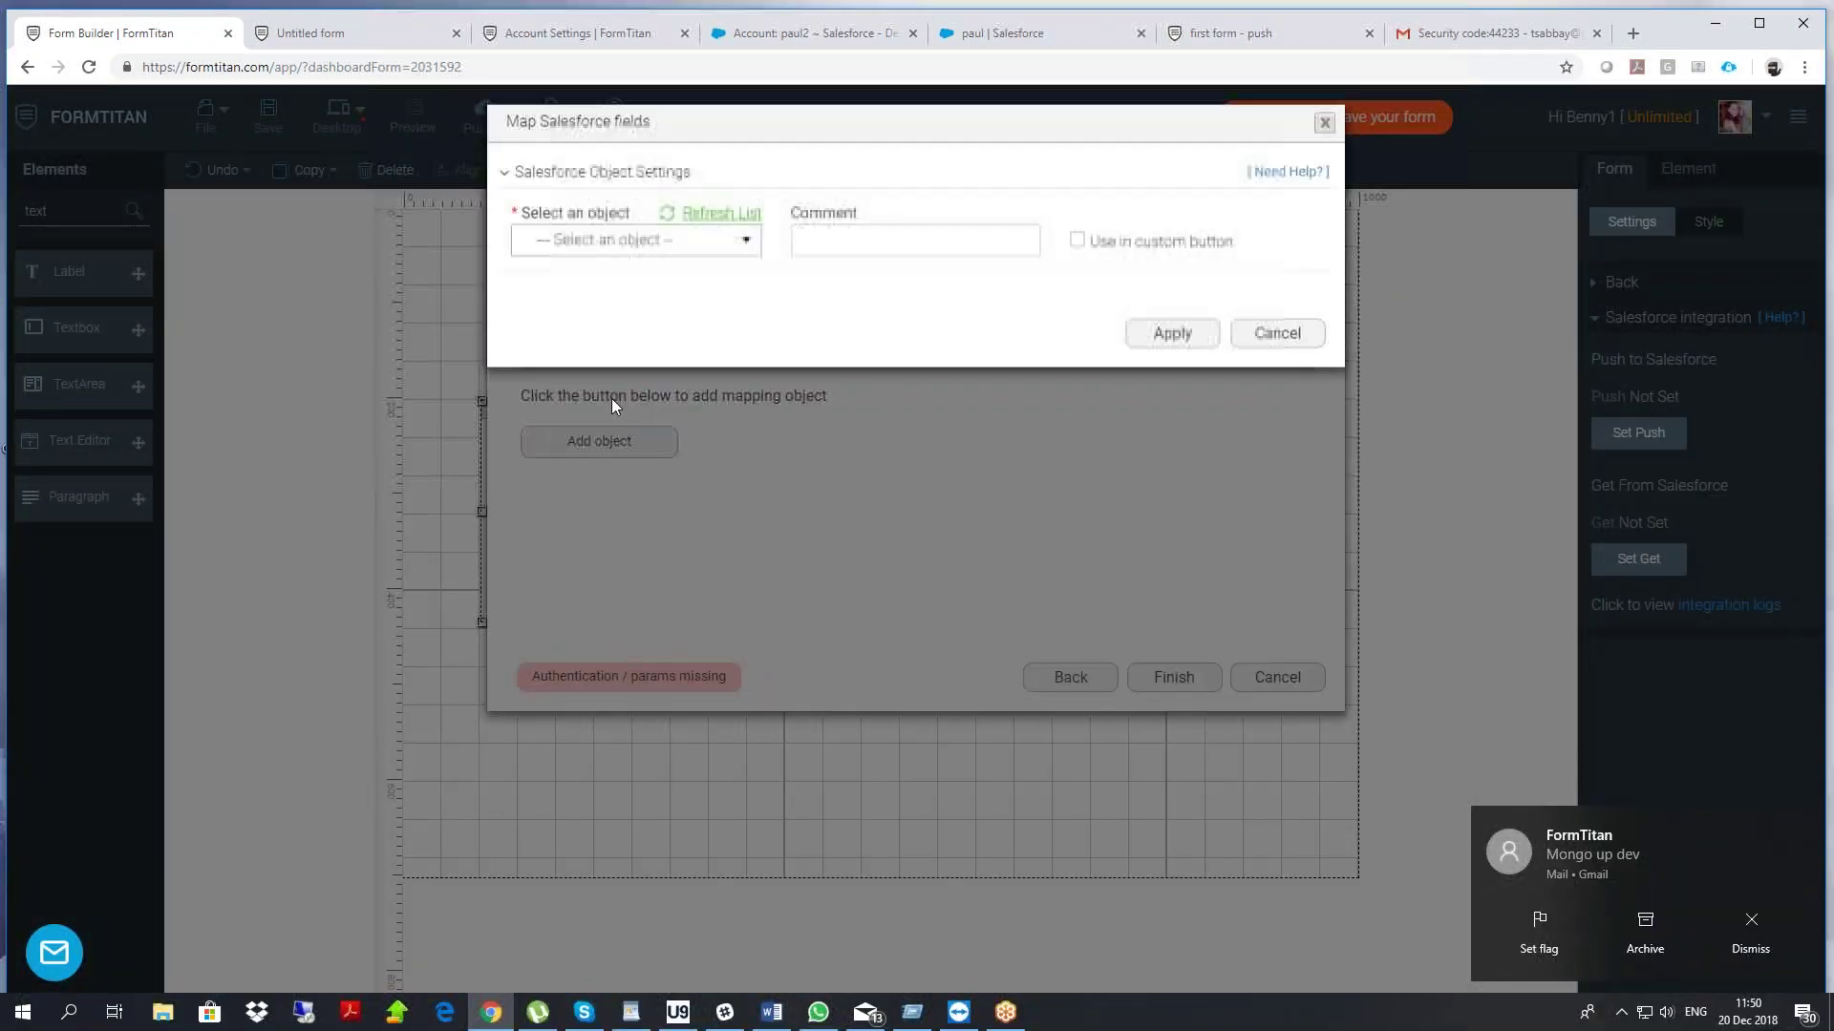
left_click(640, 249)
type("co")
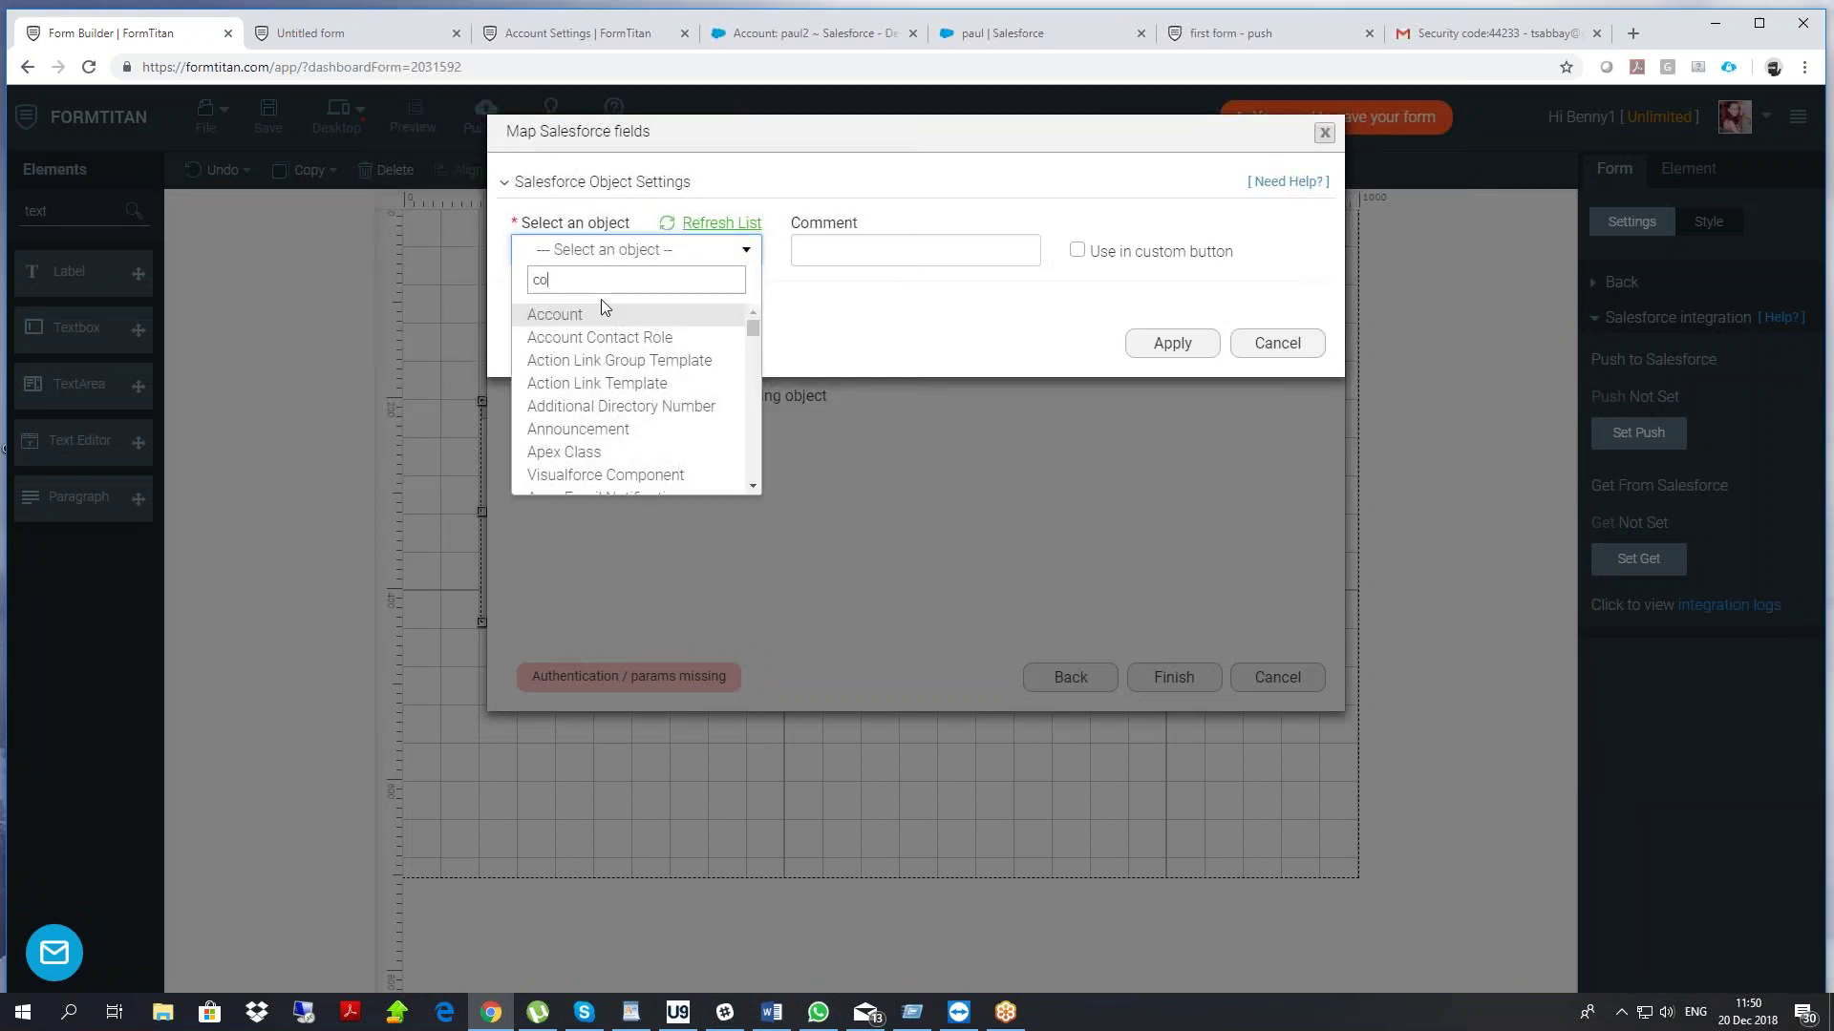
type("nt")
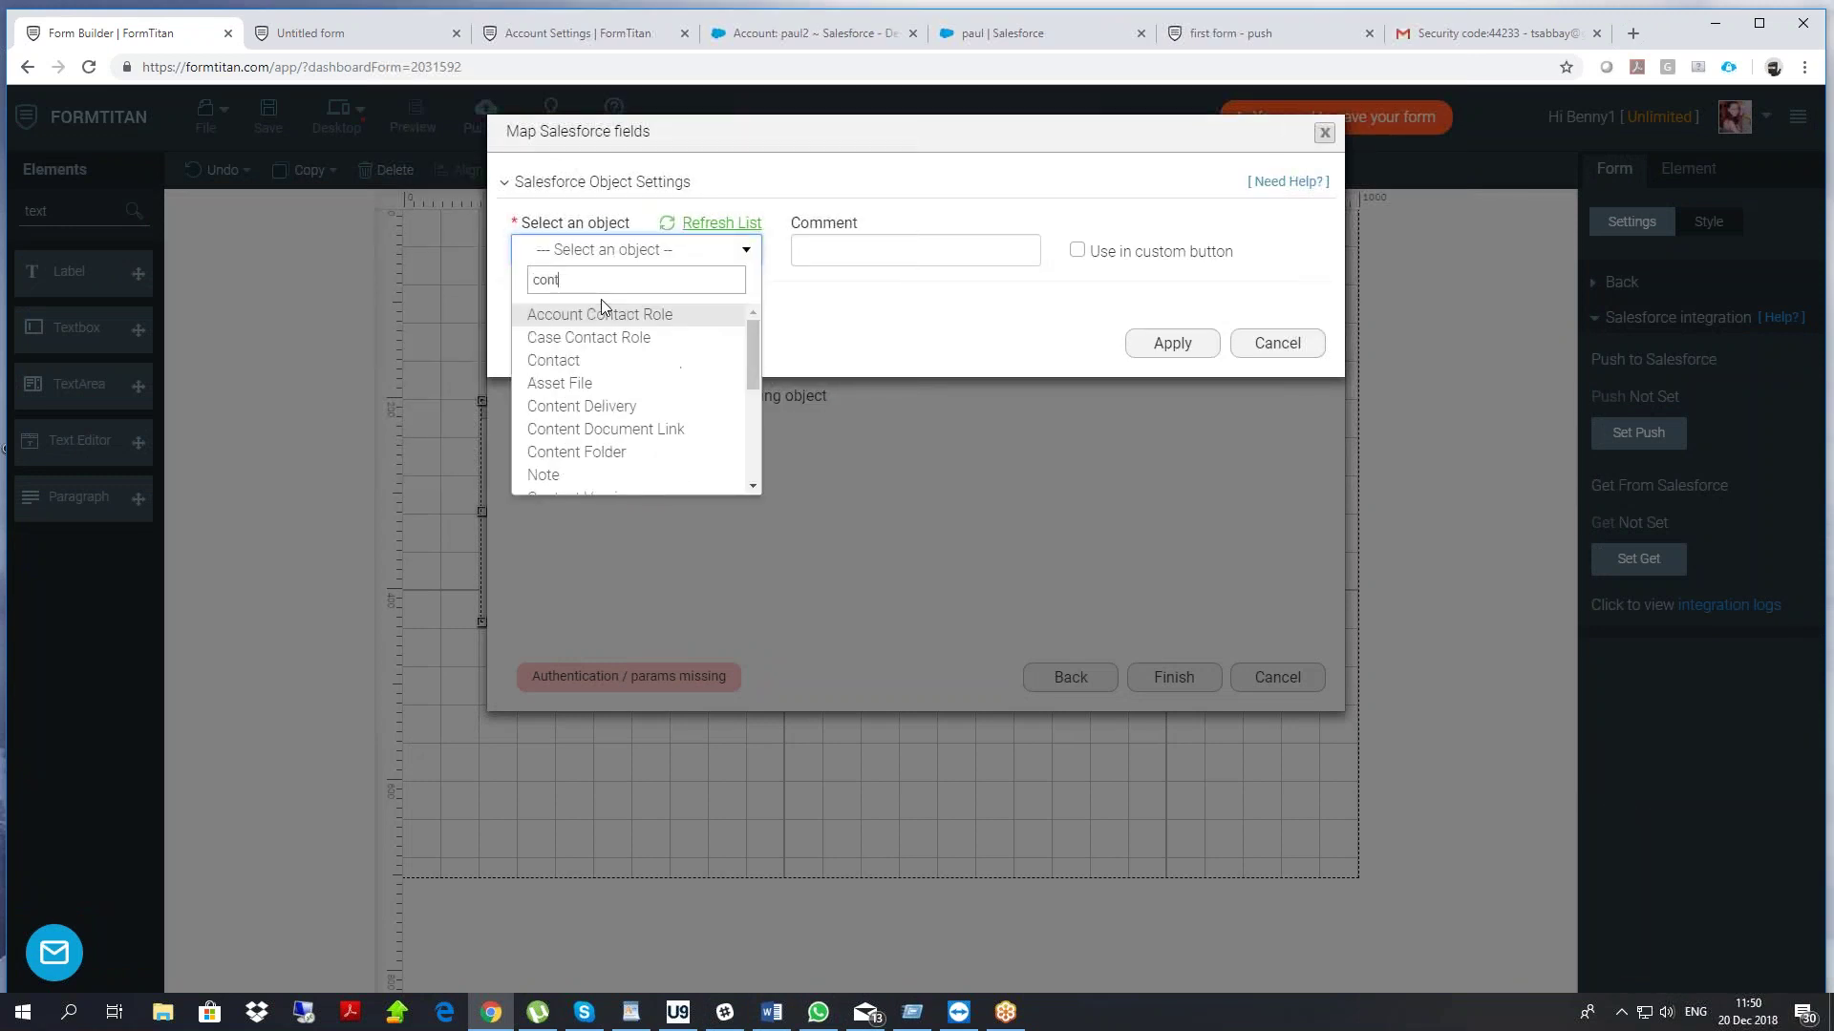
left_click(569, 360)
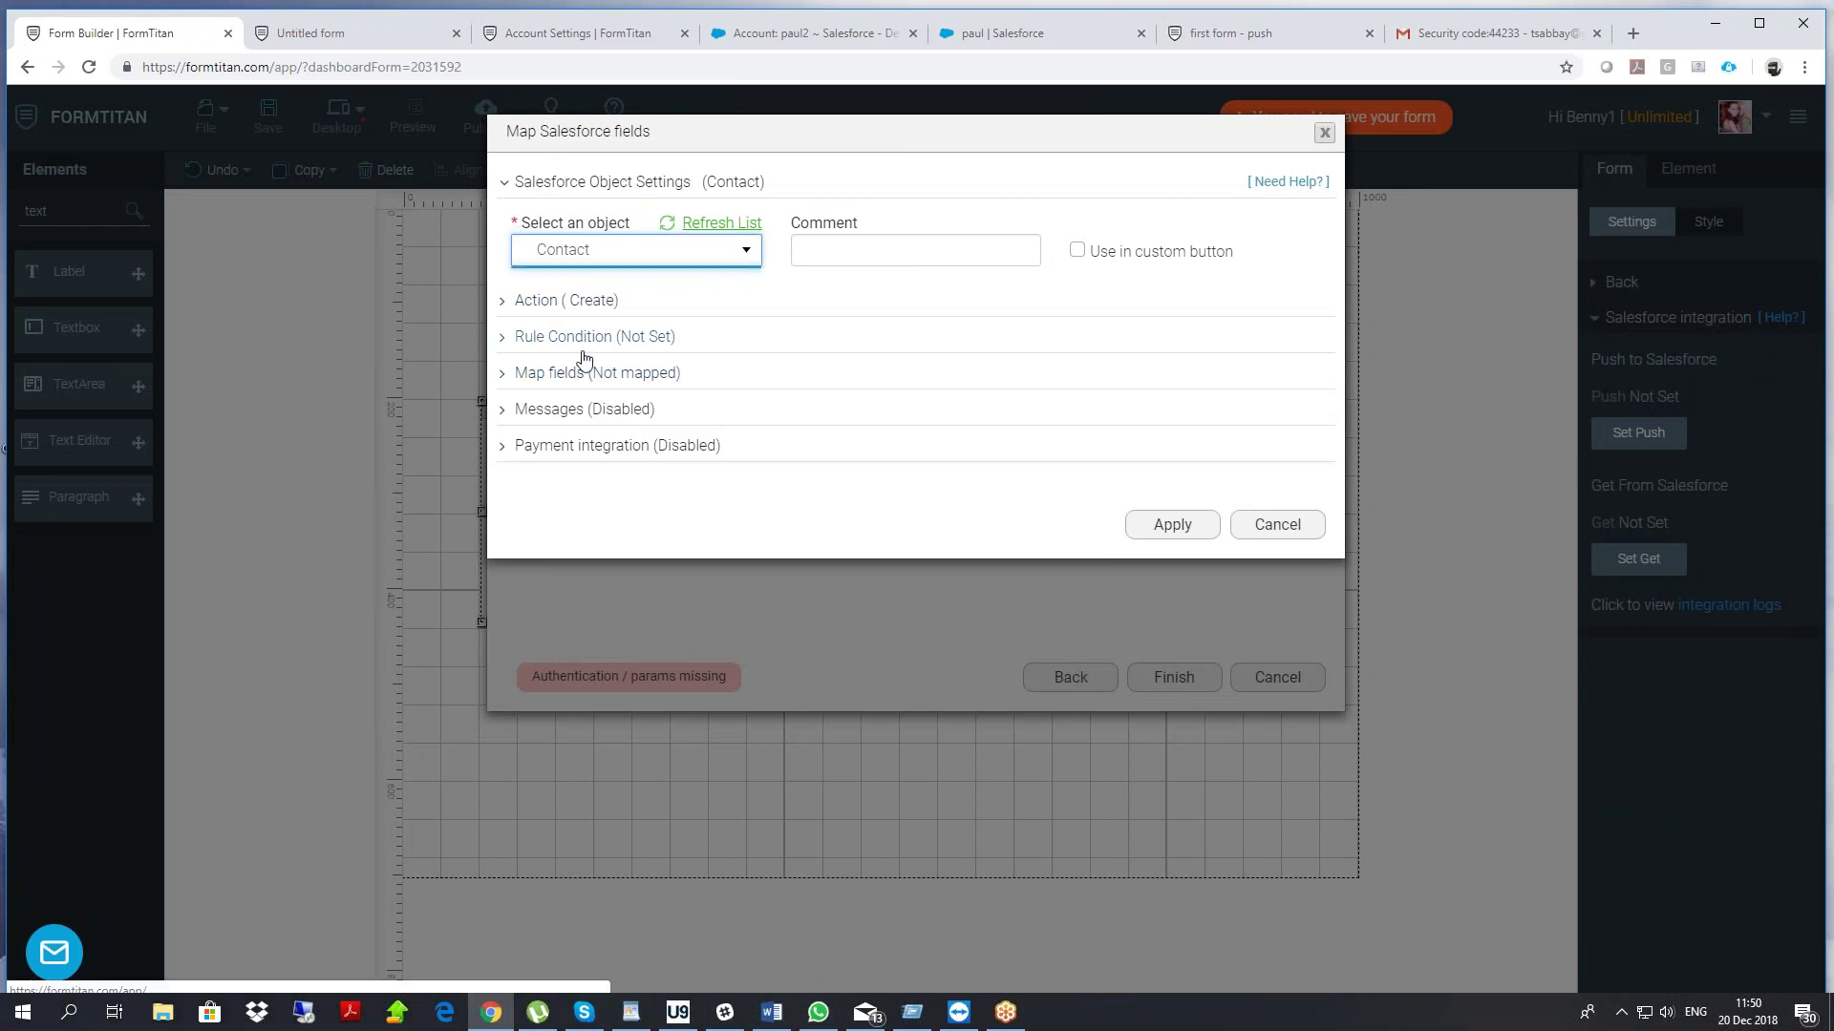
Map the Contact's Last Name to the 'last name' field, then apply and finish the push setup
left_click(564, 374)
left_click(607, 472)
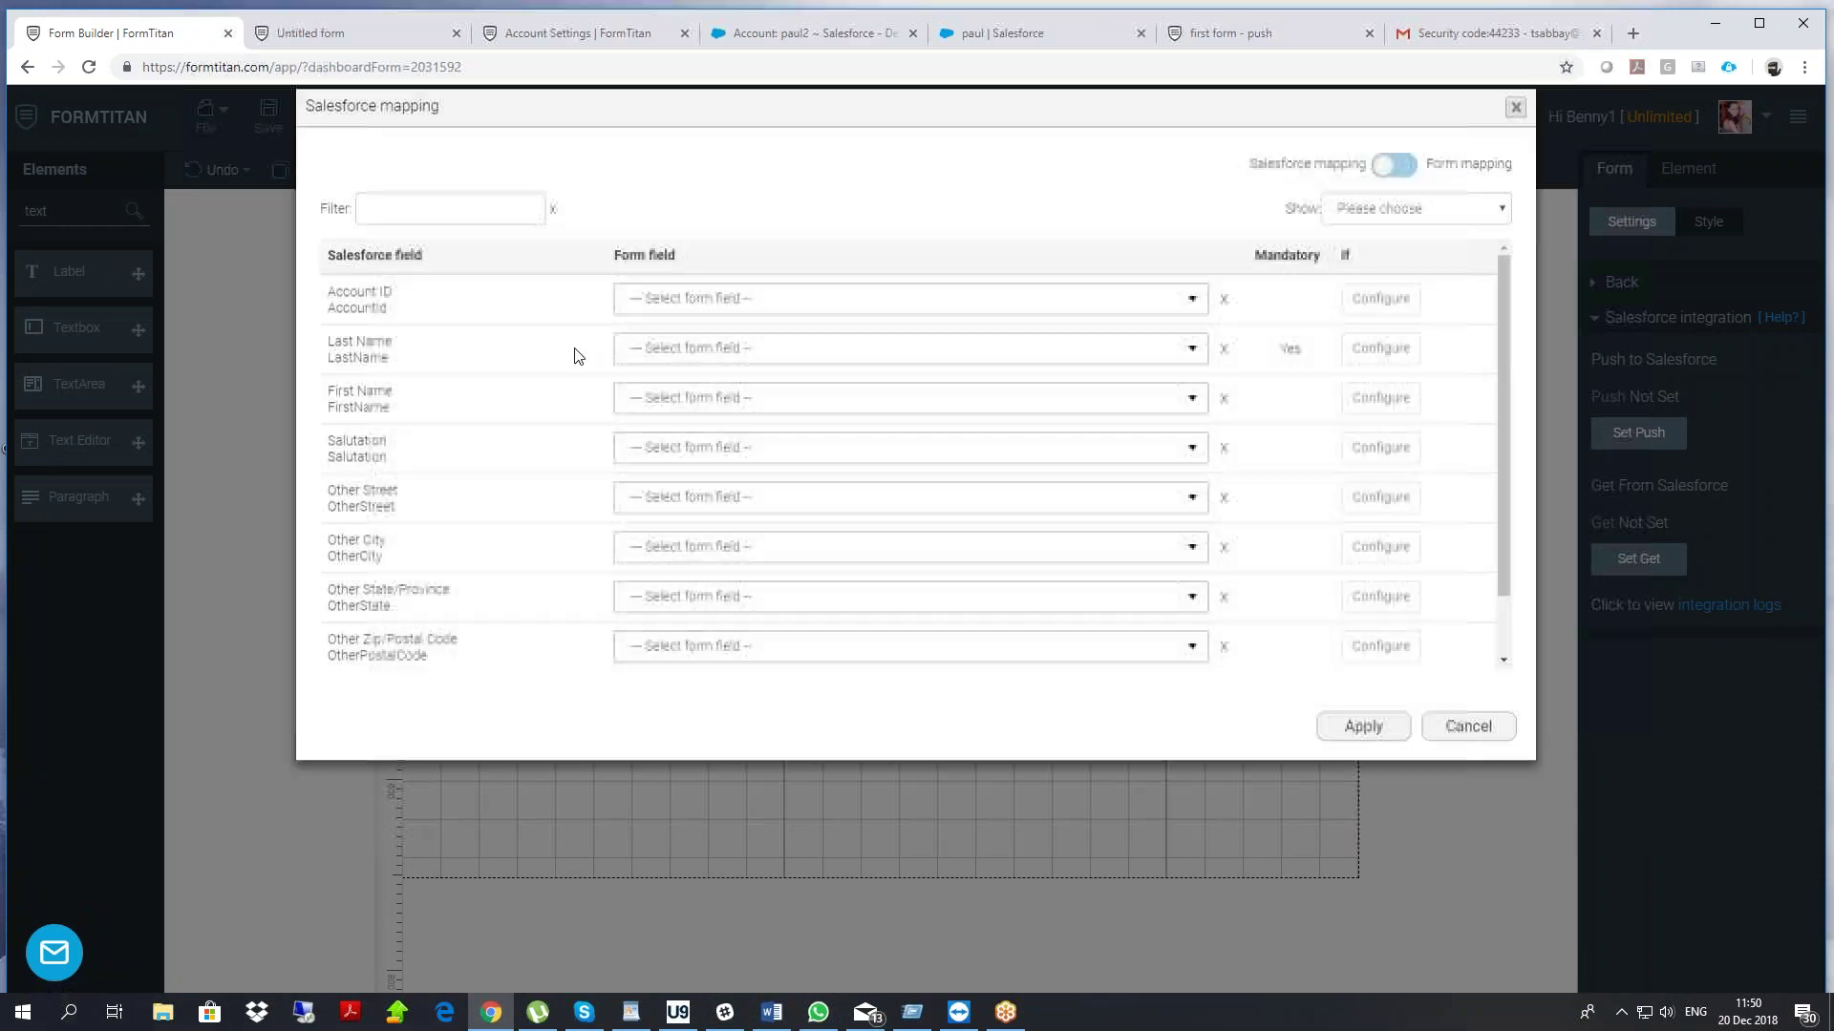
left_click(696, 372)
type("last")
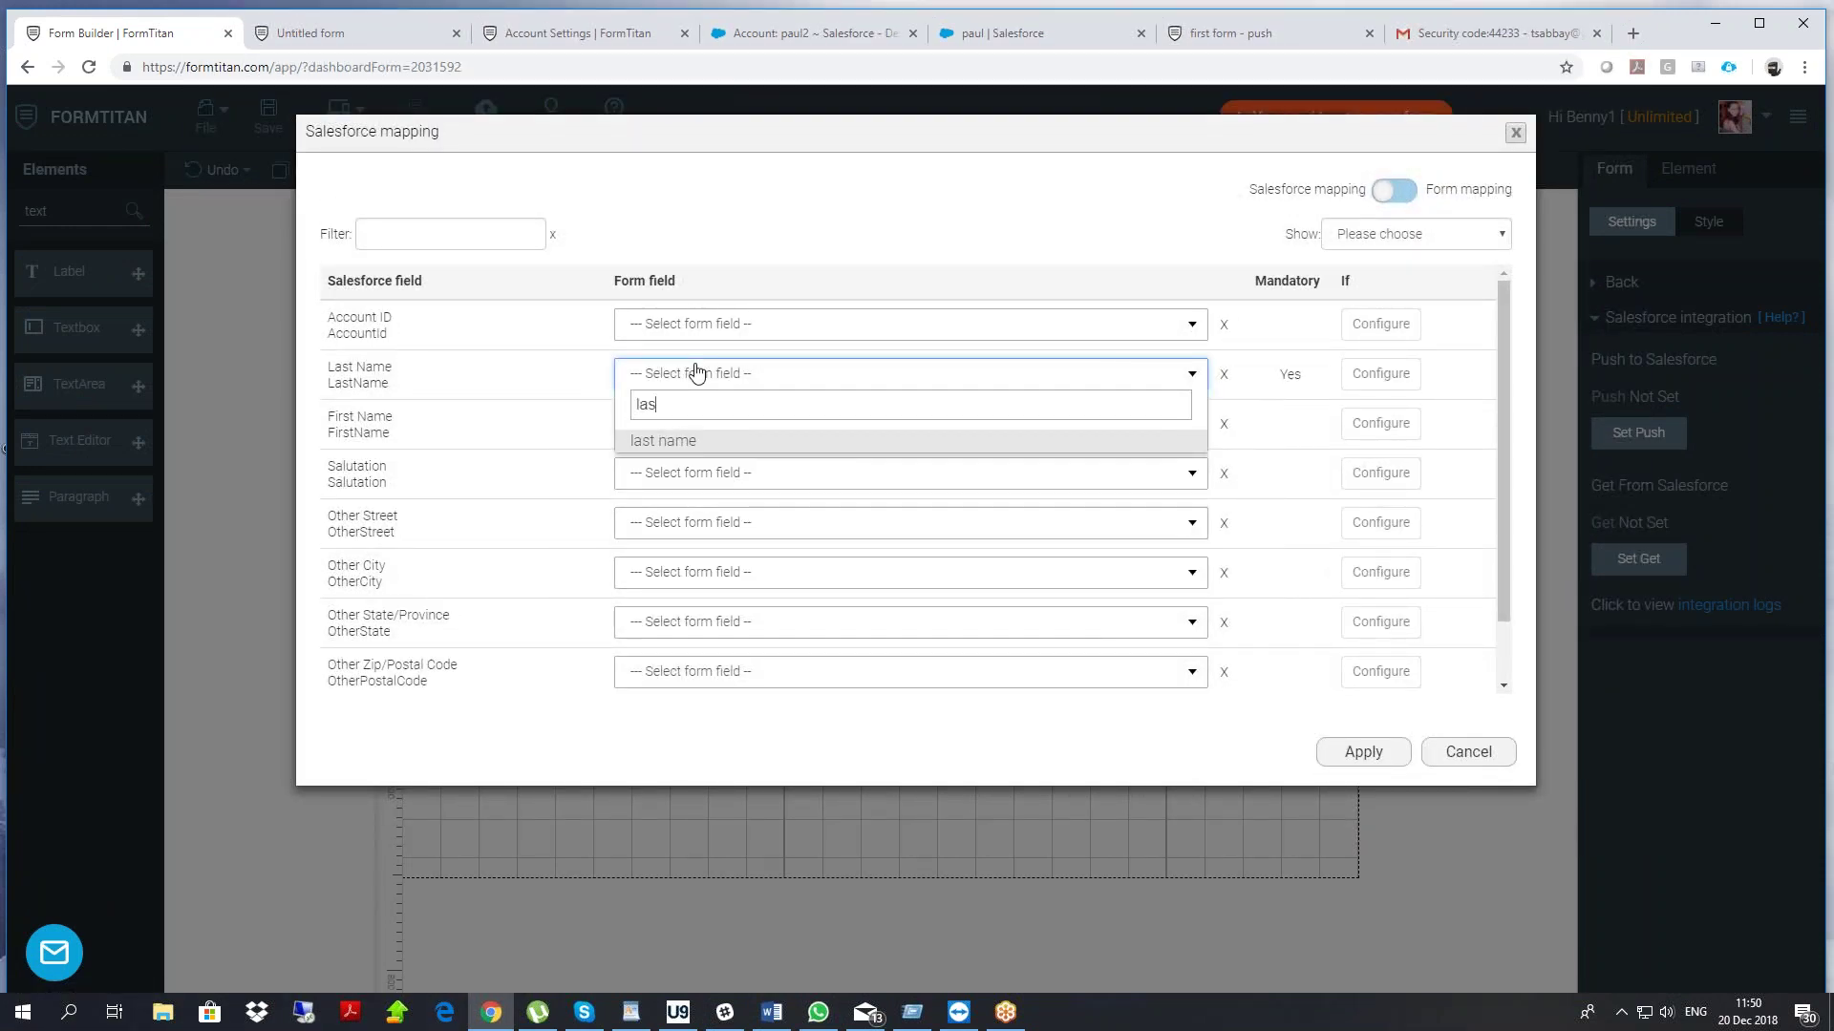
left_click(667, 440)
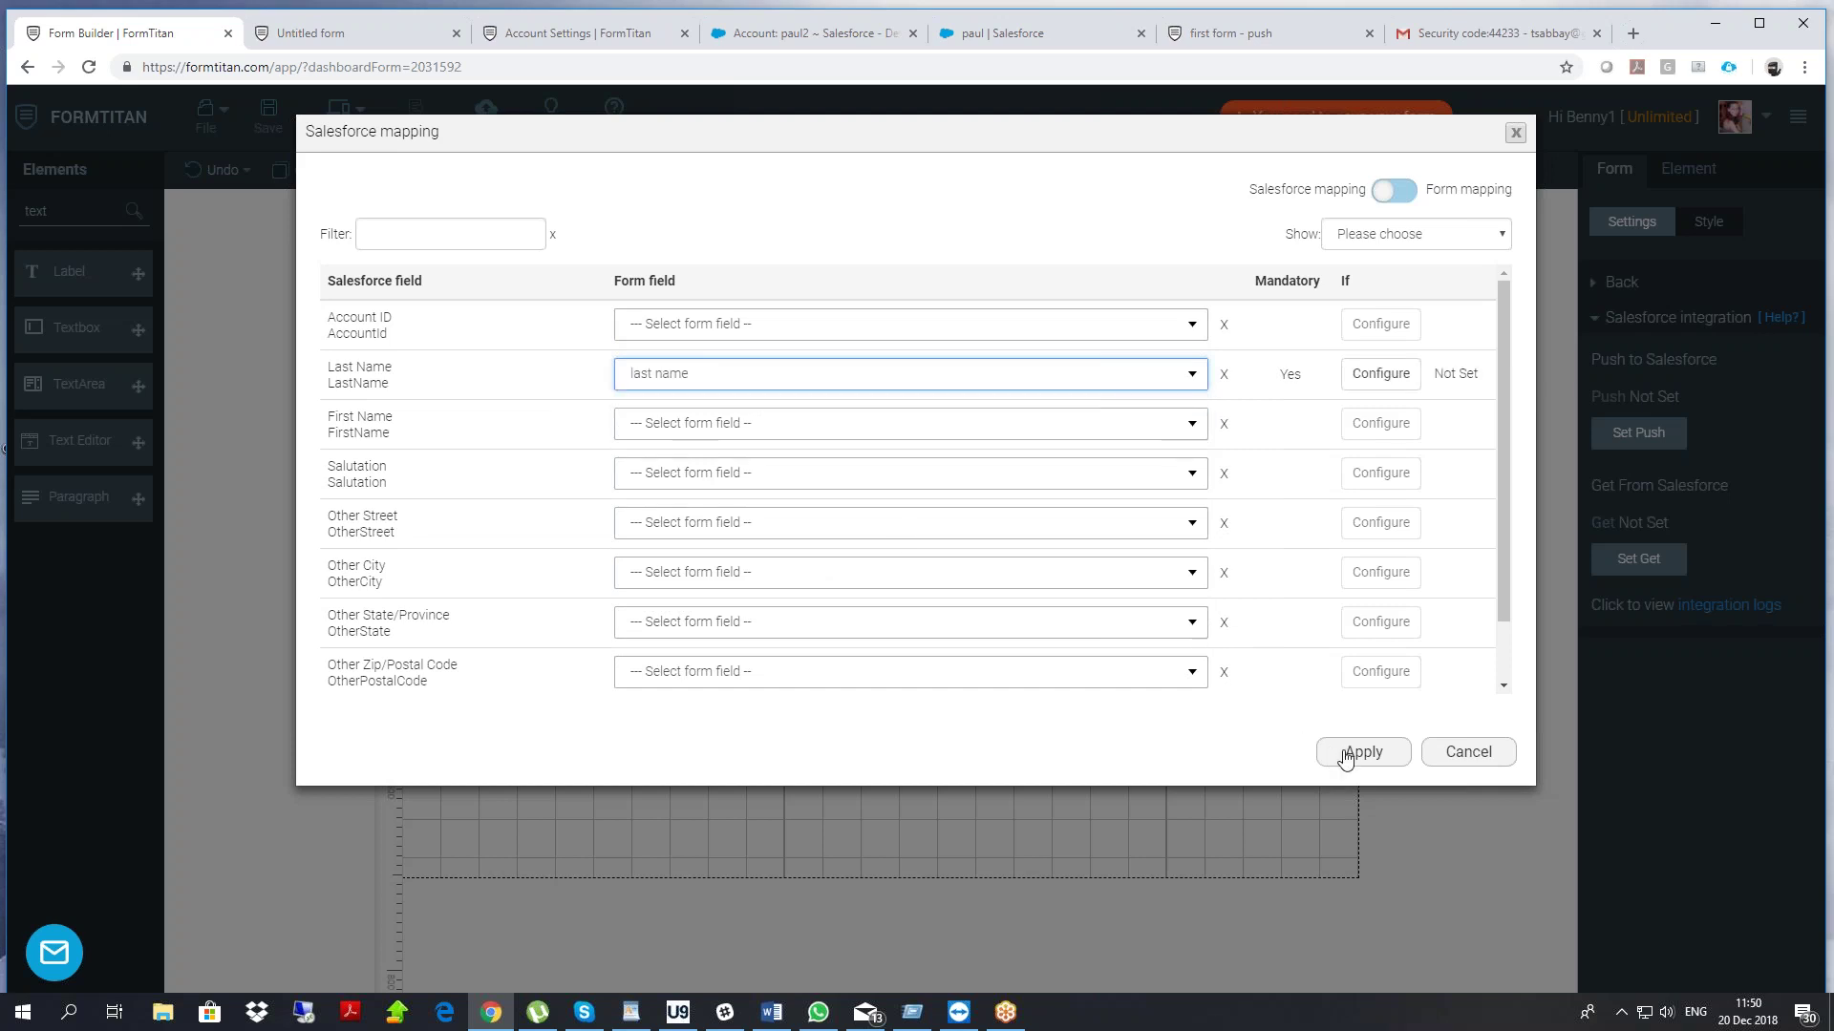
left_click(1346, 759)
left_click(1173, 705)
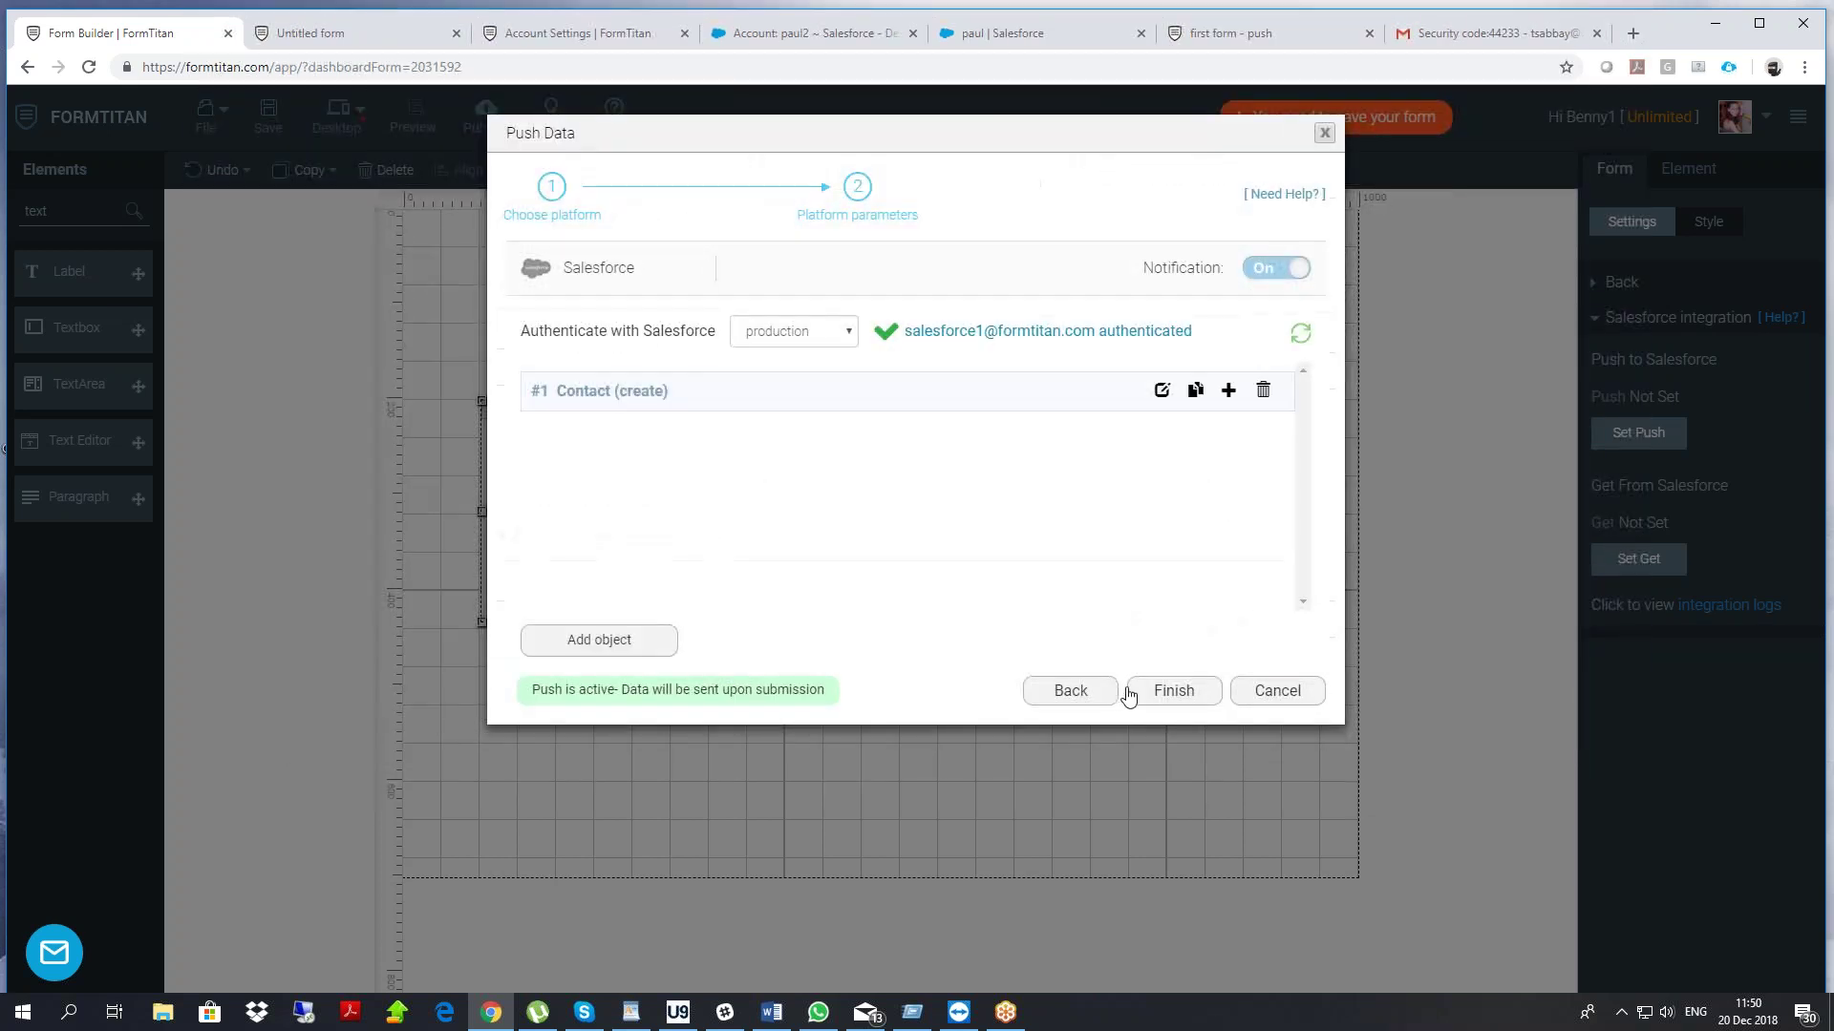
left_click(1146, 690)
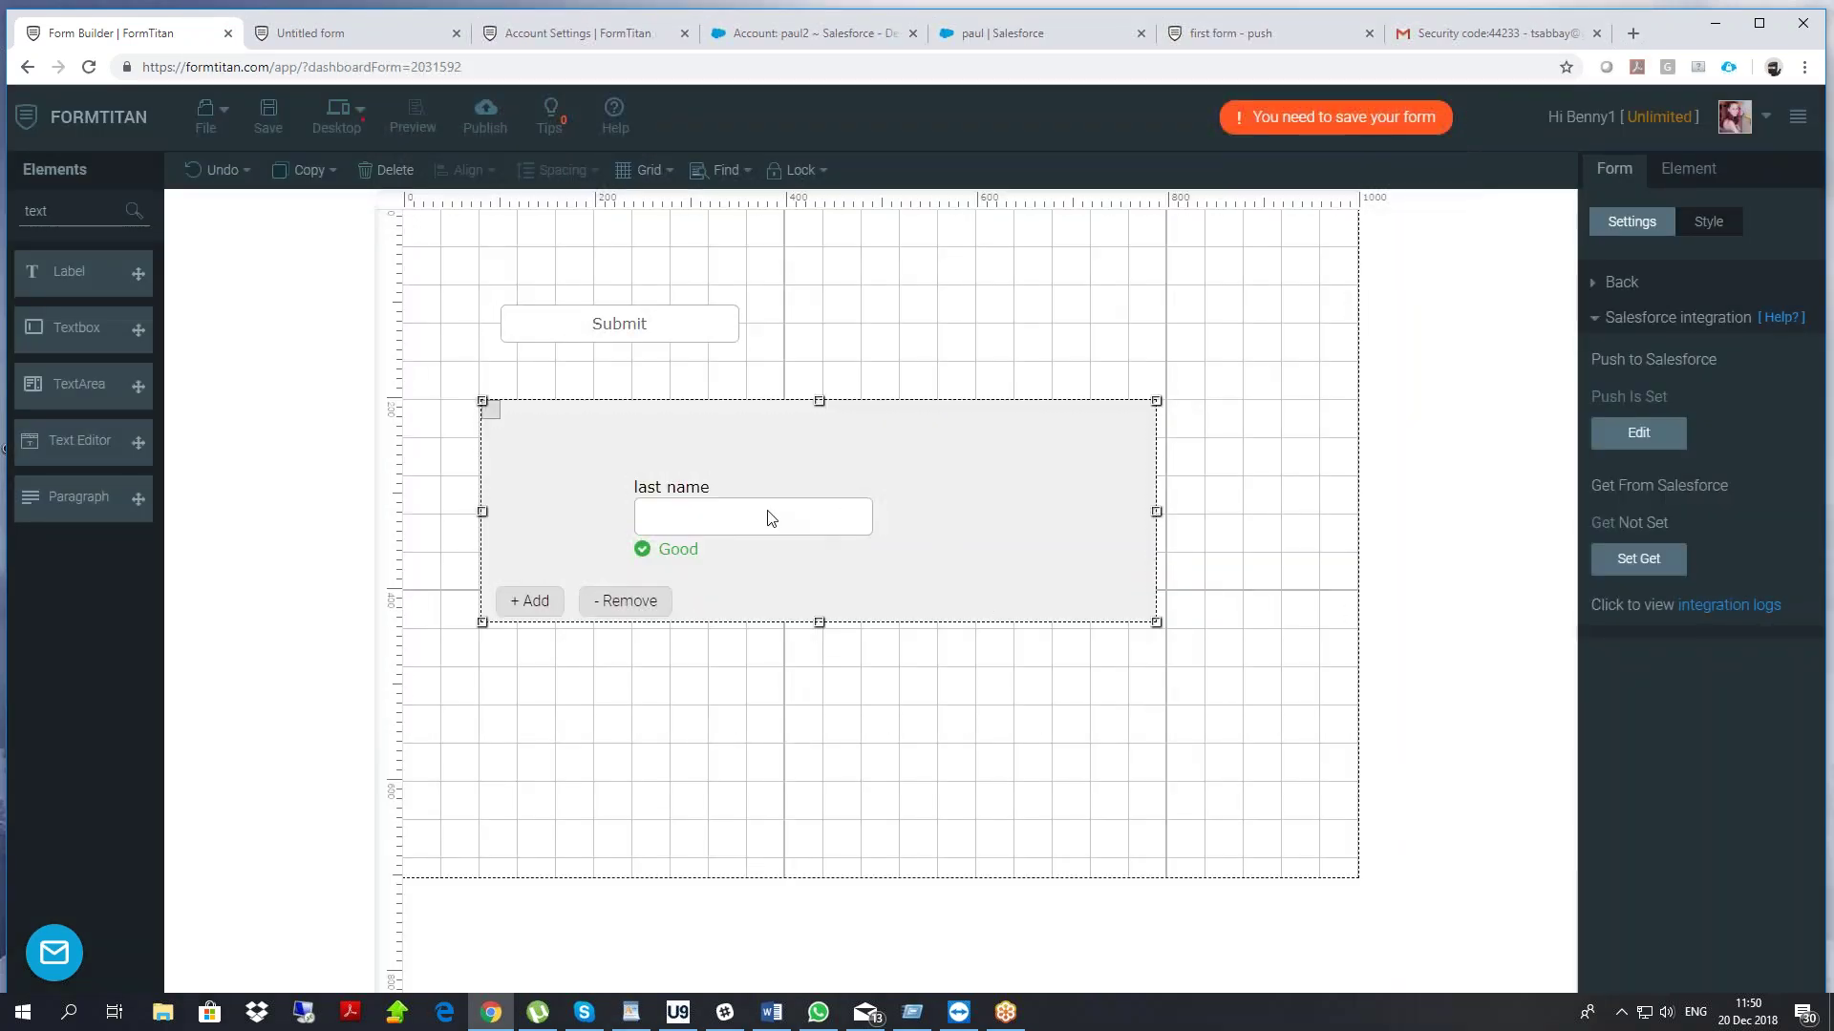
Move the Submit button to the top right, save the form, and view it published
left_click_drag(628, 321, 1106, 265)
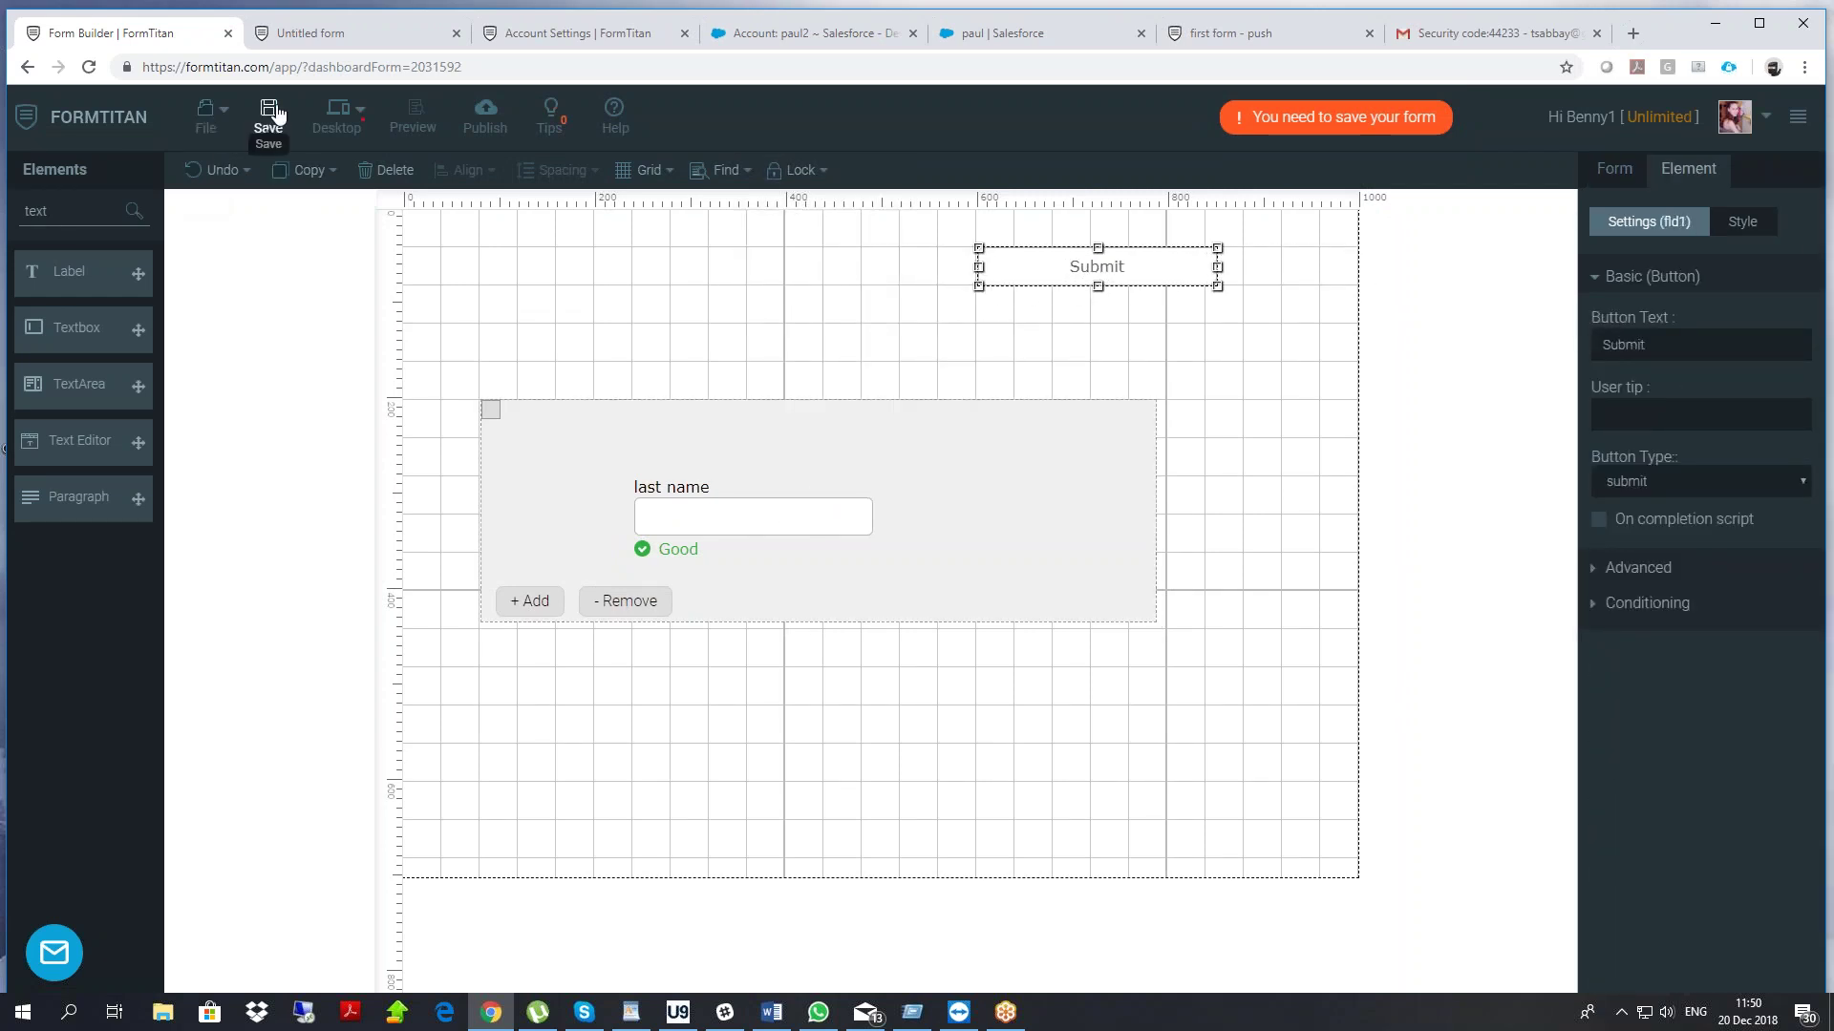
left_click(269, 114)
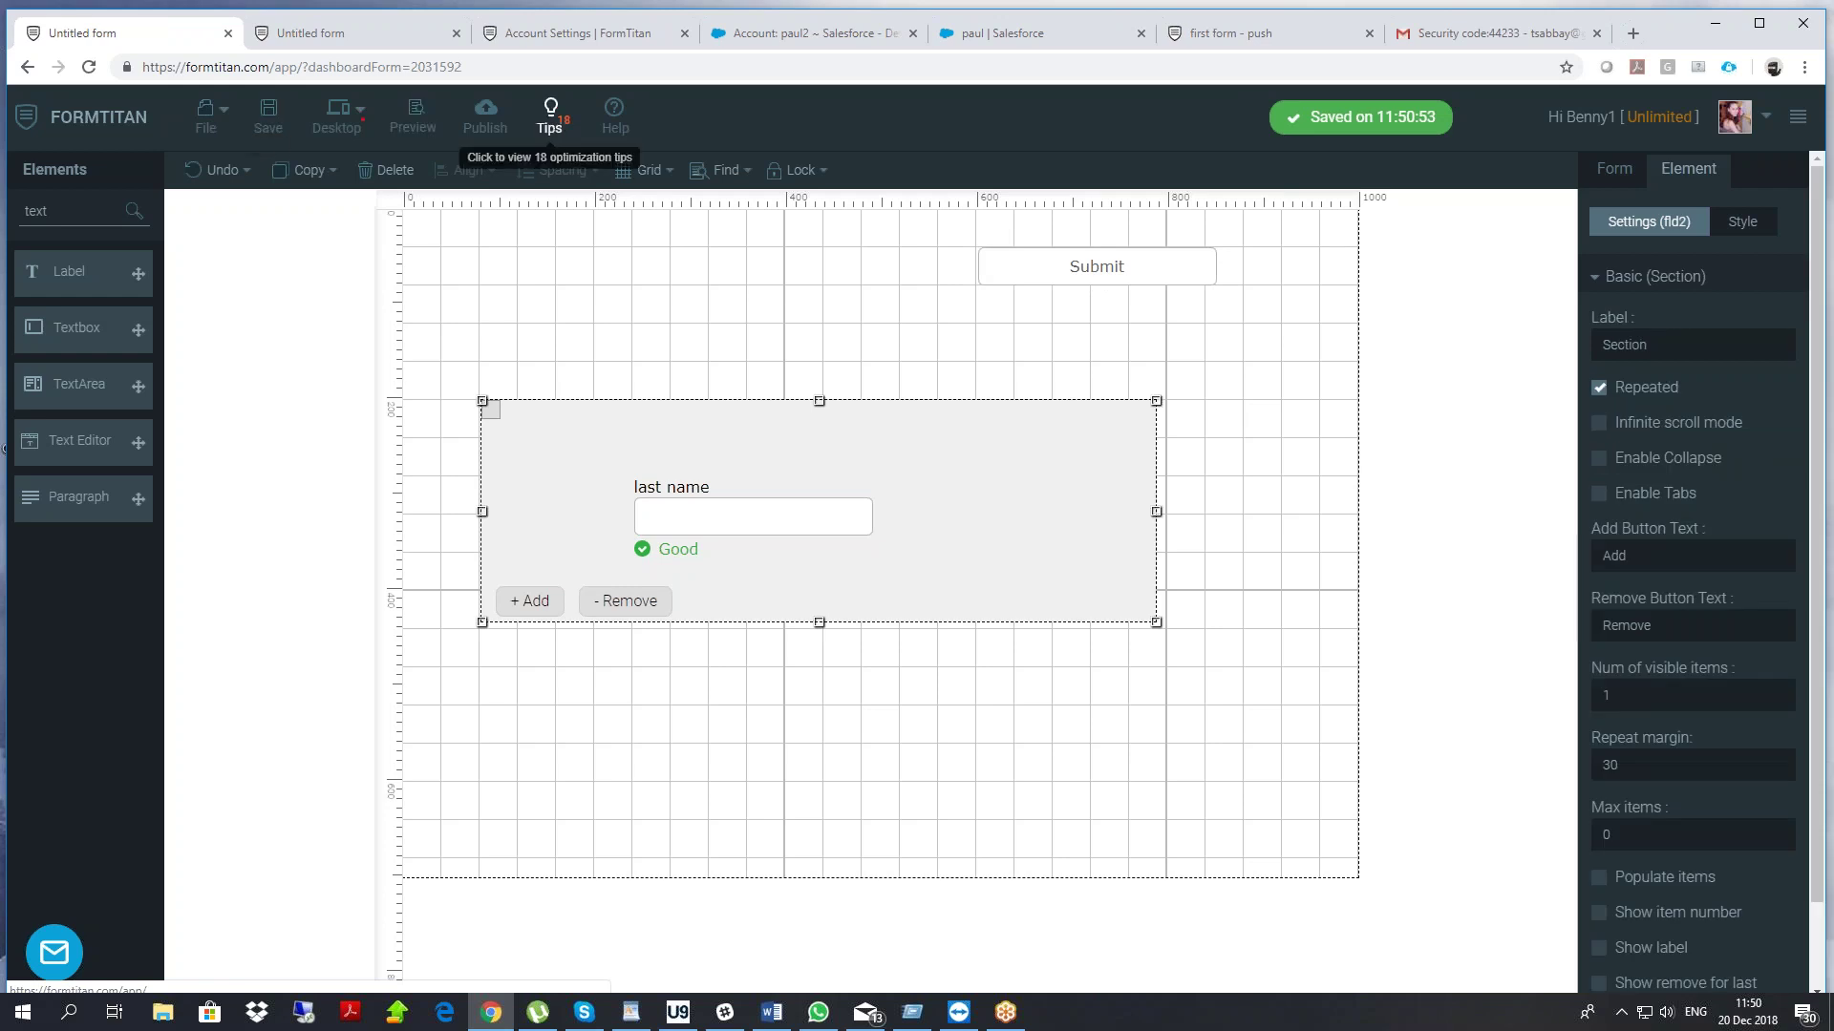
left_click(485, 117)
left_click(1177, 209)
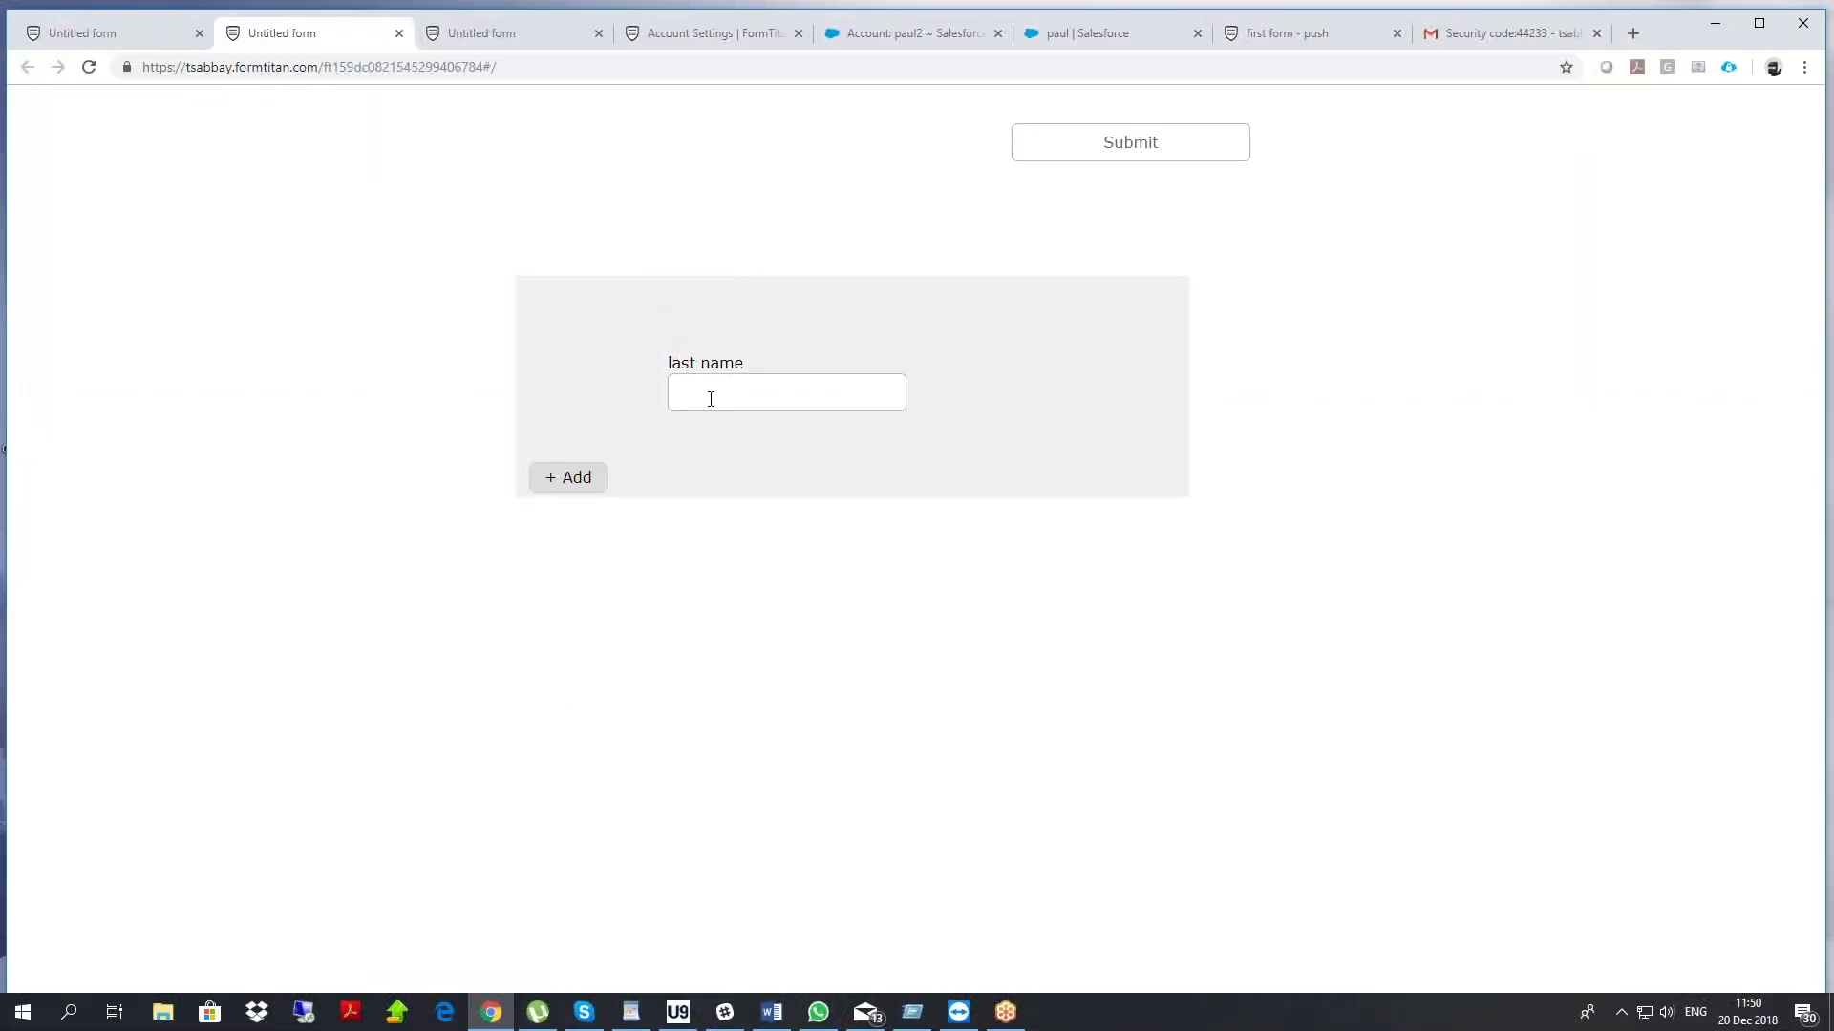
Fill in several last-name rows on the live form and submit it
left_click(570, 477)
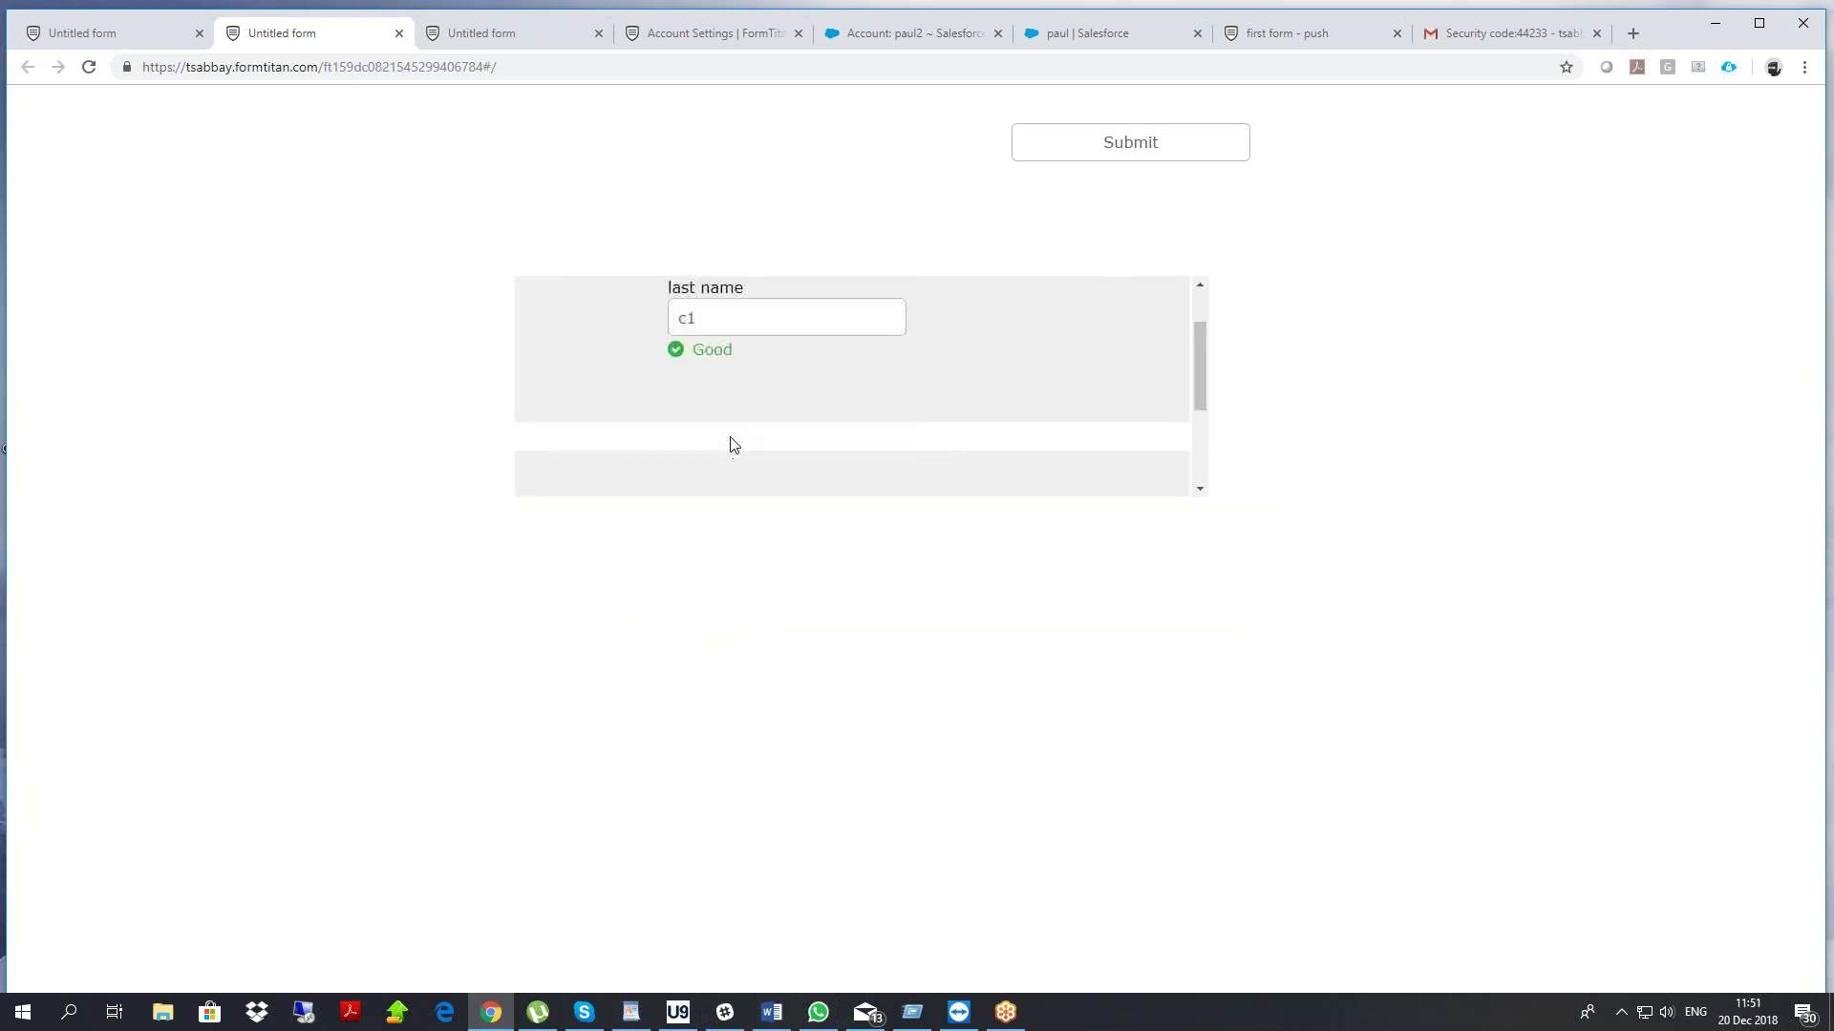
type("d2")
key("ctrl+a")
type("c2")
left_click(552, 483)
left_click(552, 483)
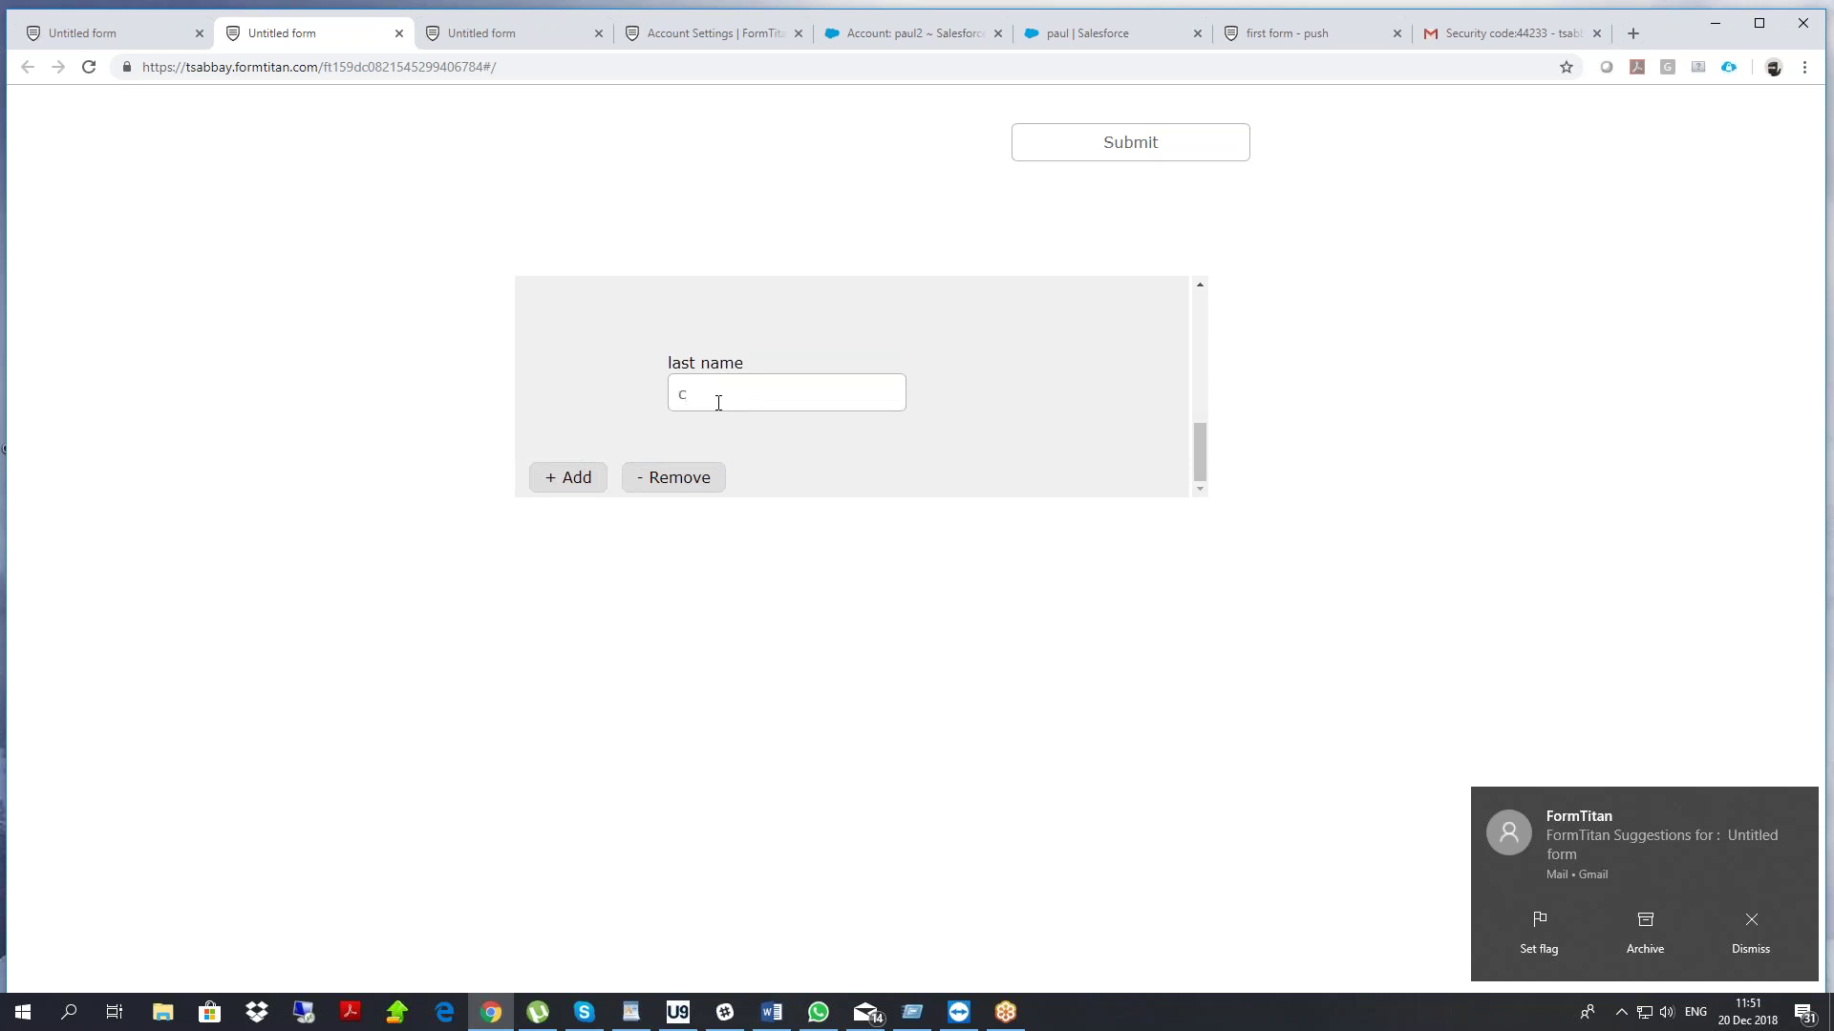
scroll(980, 359, "up", 5)
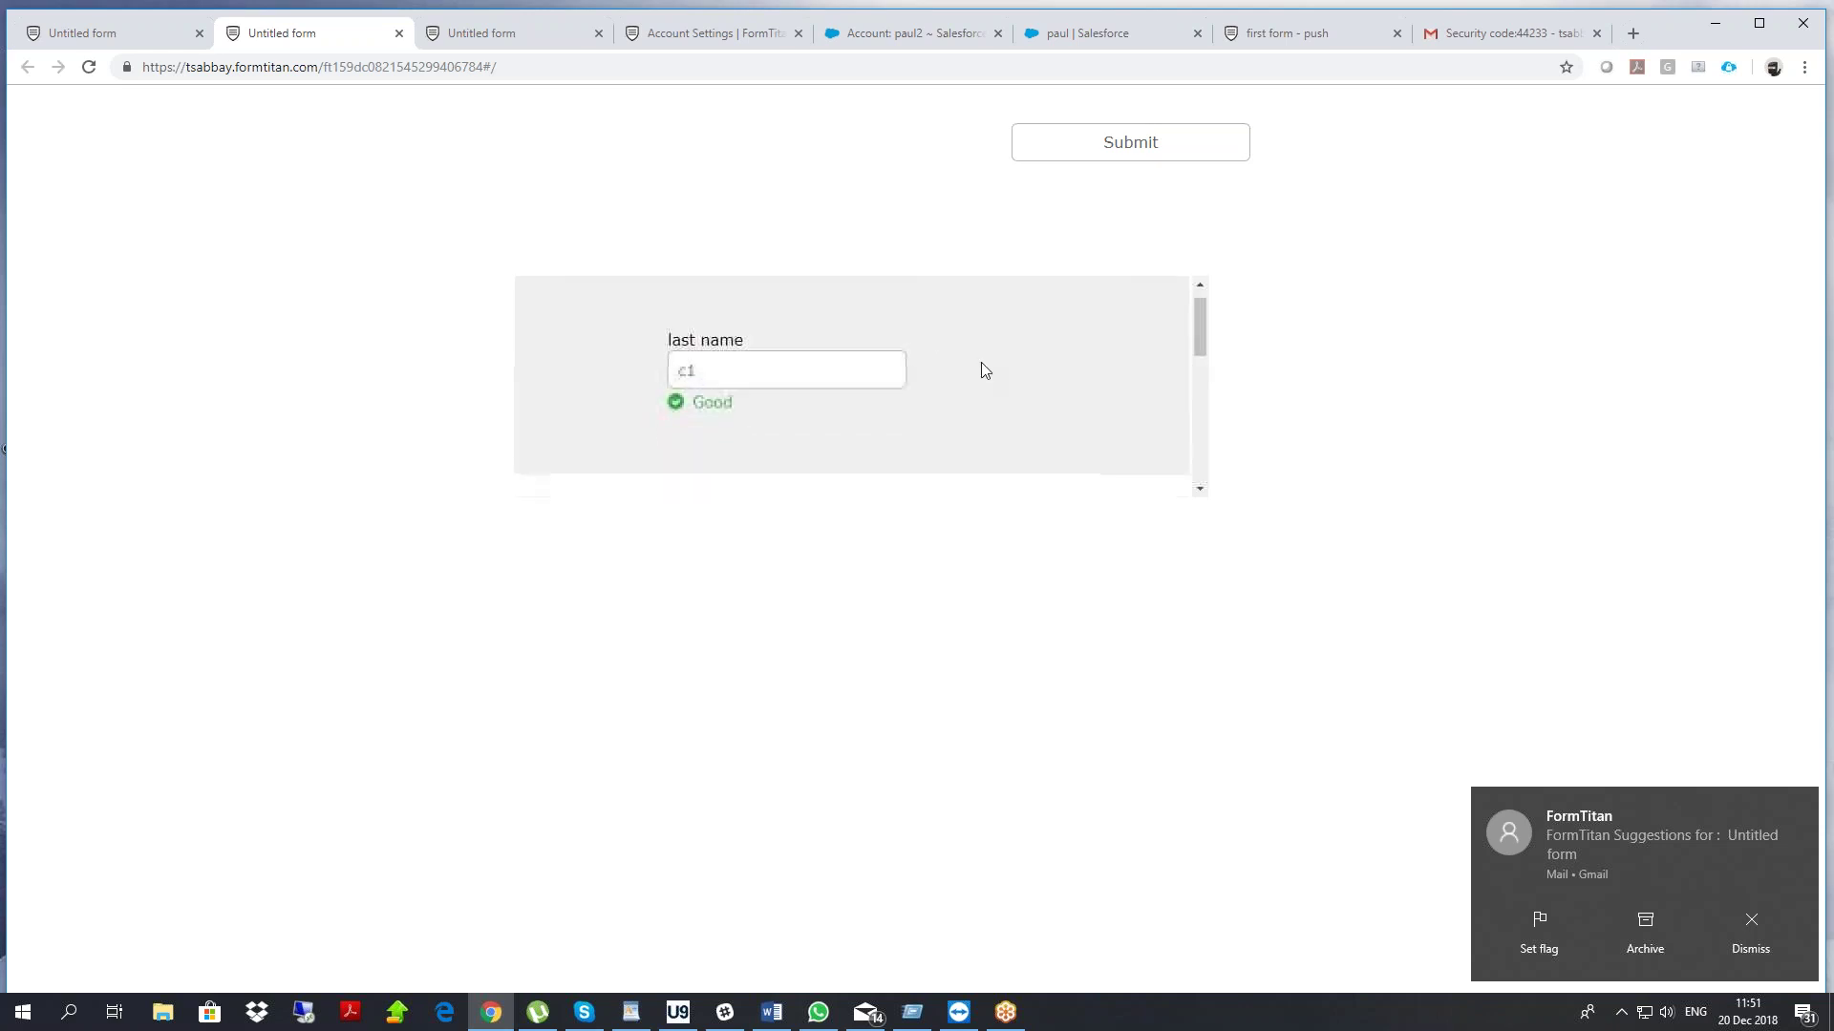
scroll(979, 359, "down", 5)
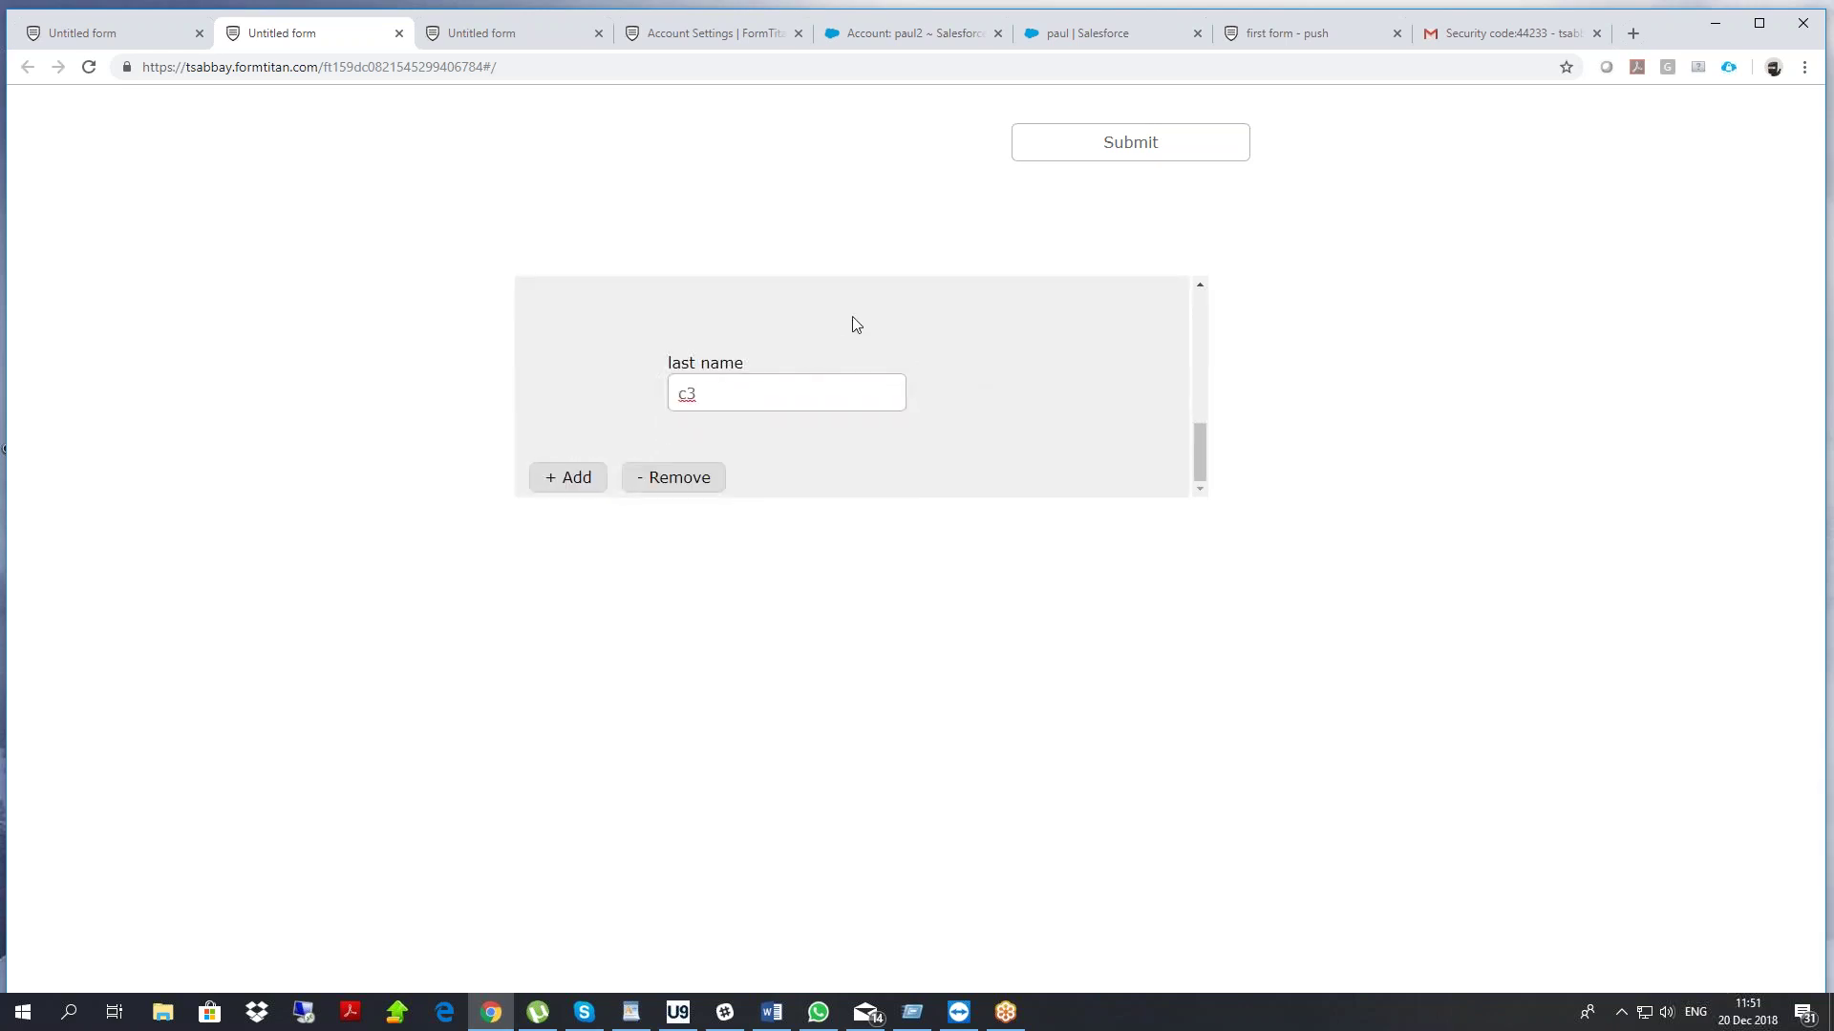
left_click(1117, 151)
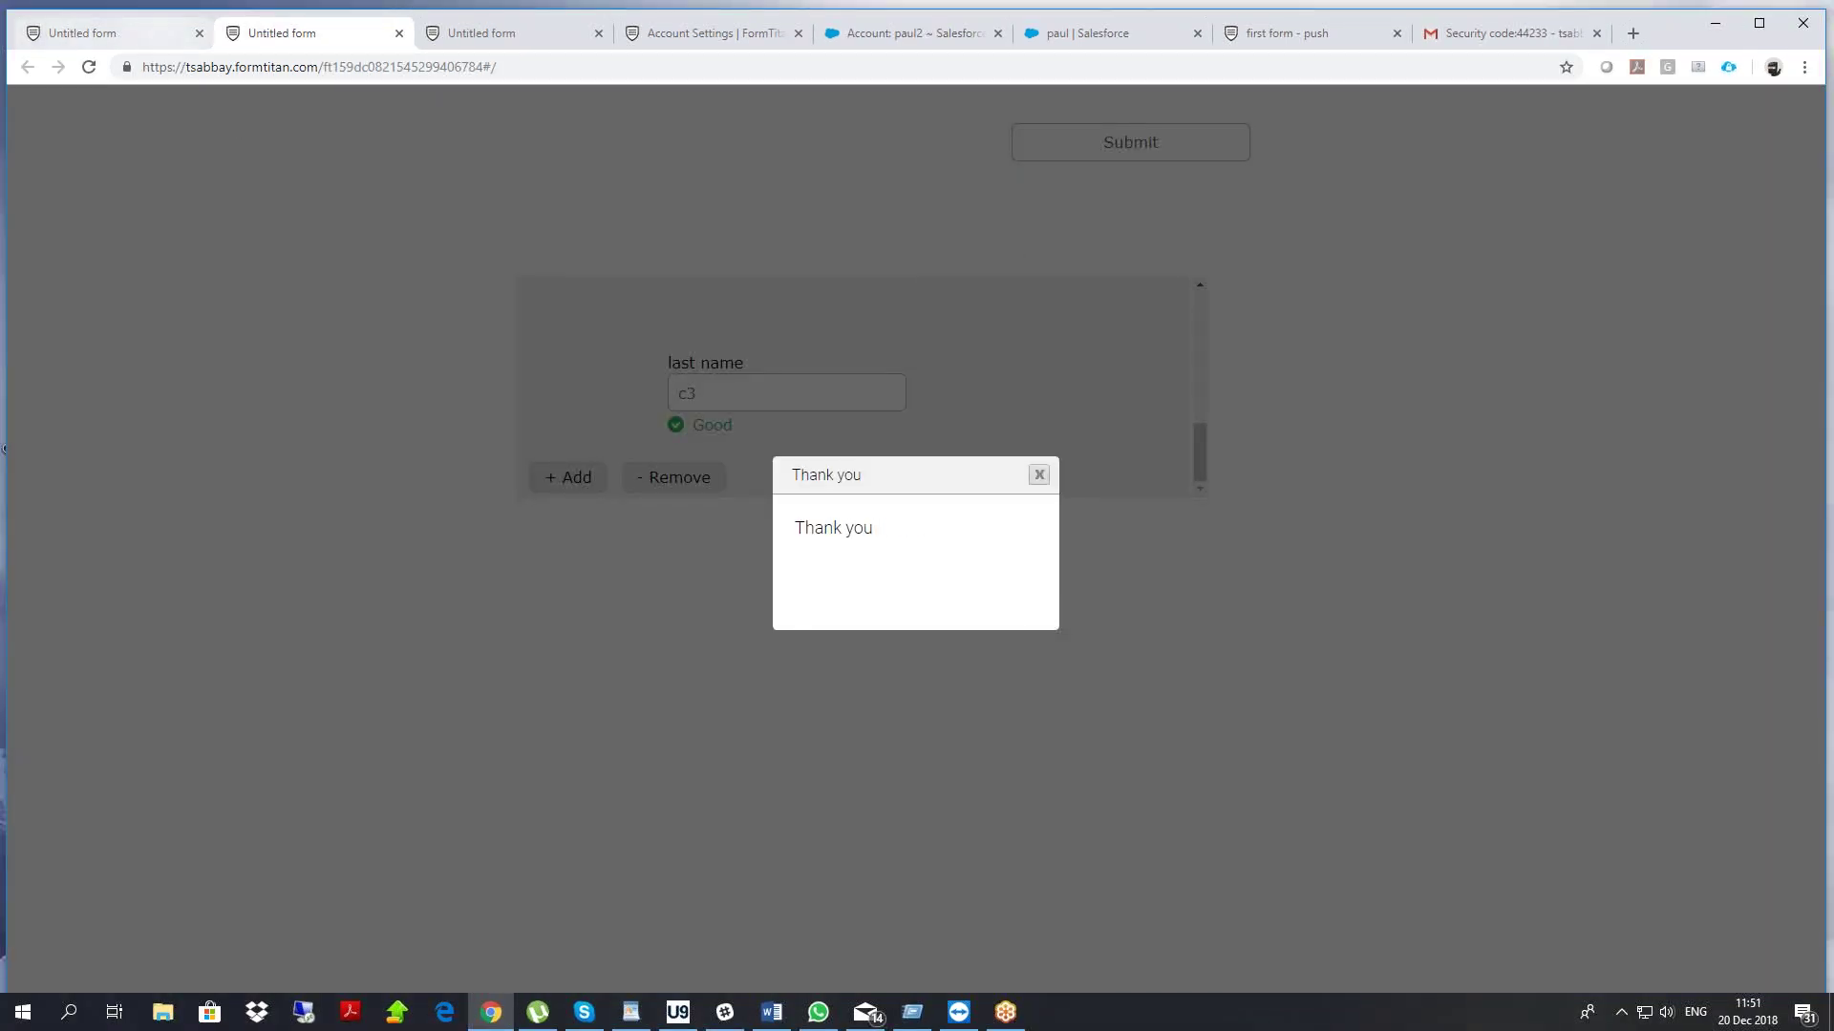
Refresh the push logs and open one of the three new Contact records
left_click(681, 38)
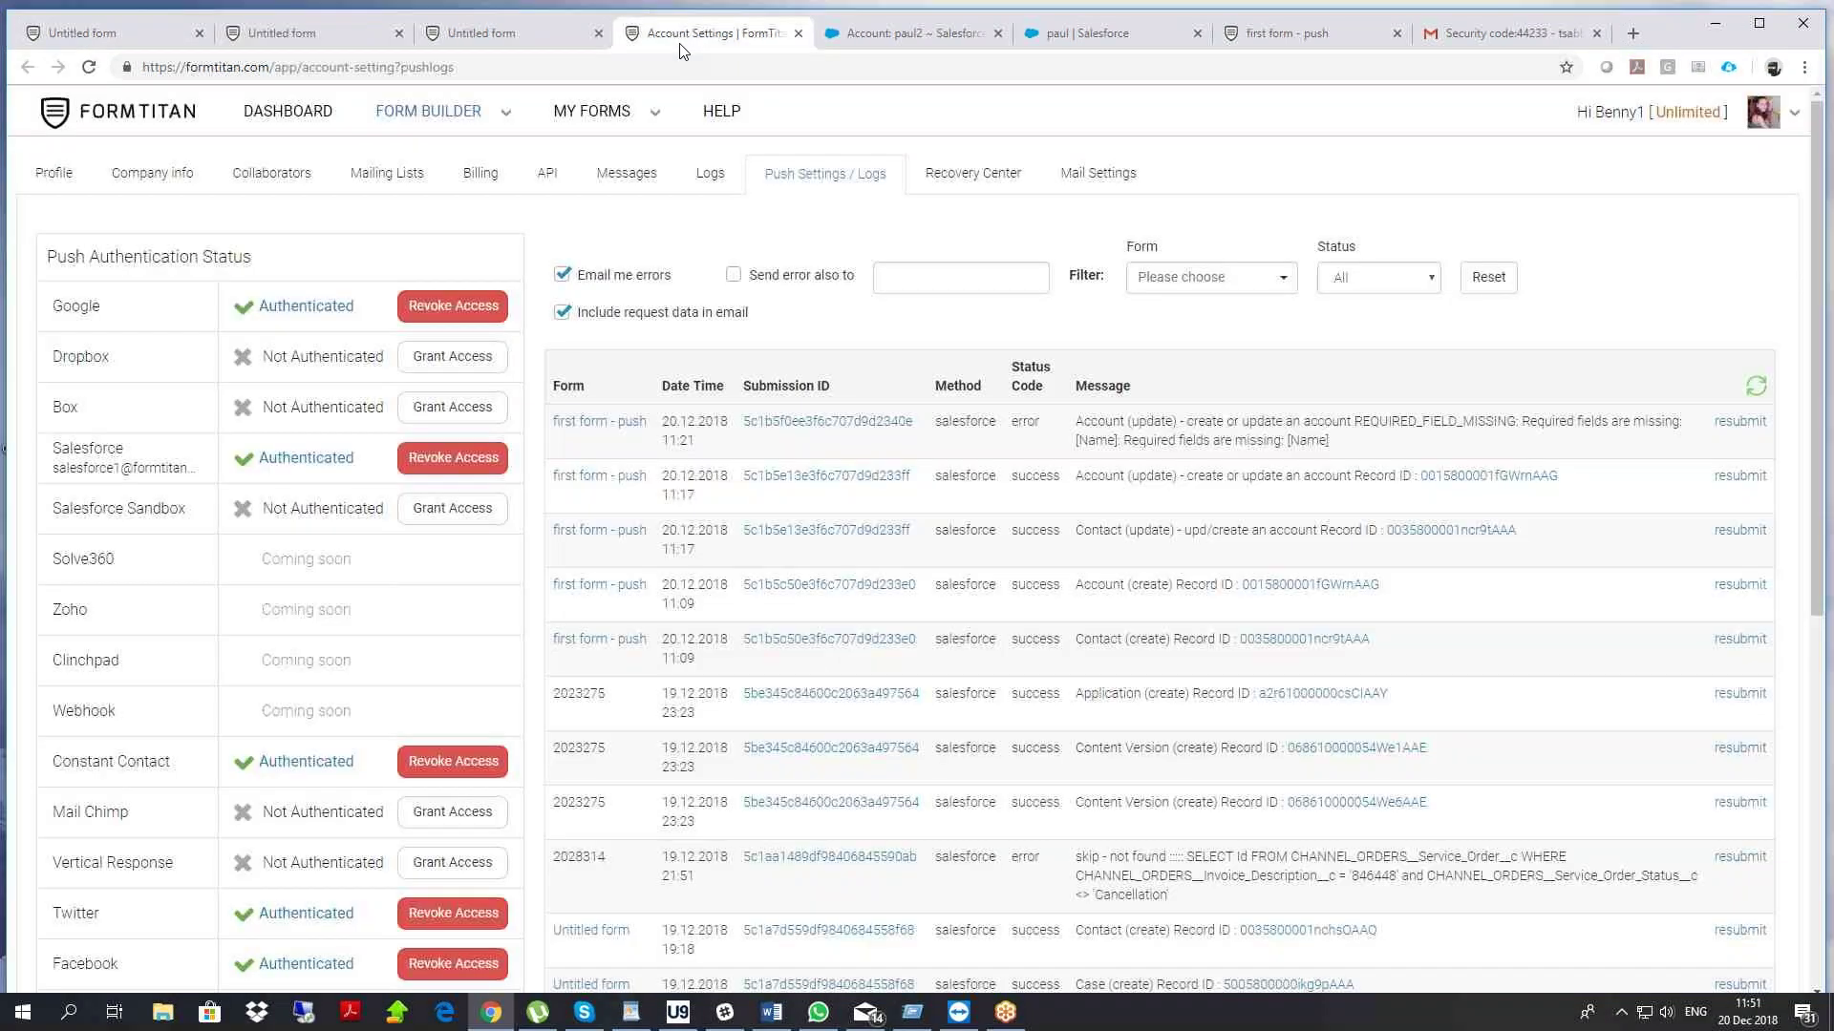
left_click(1752, 391)
left_click_drag(702, 552, 664, 435)
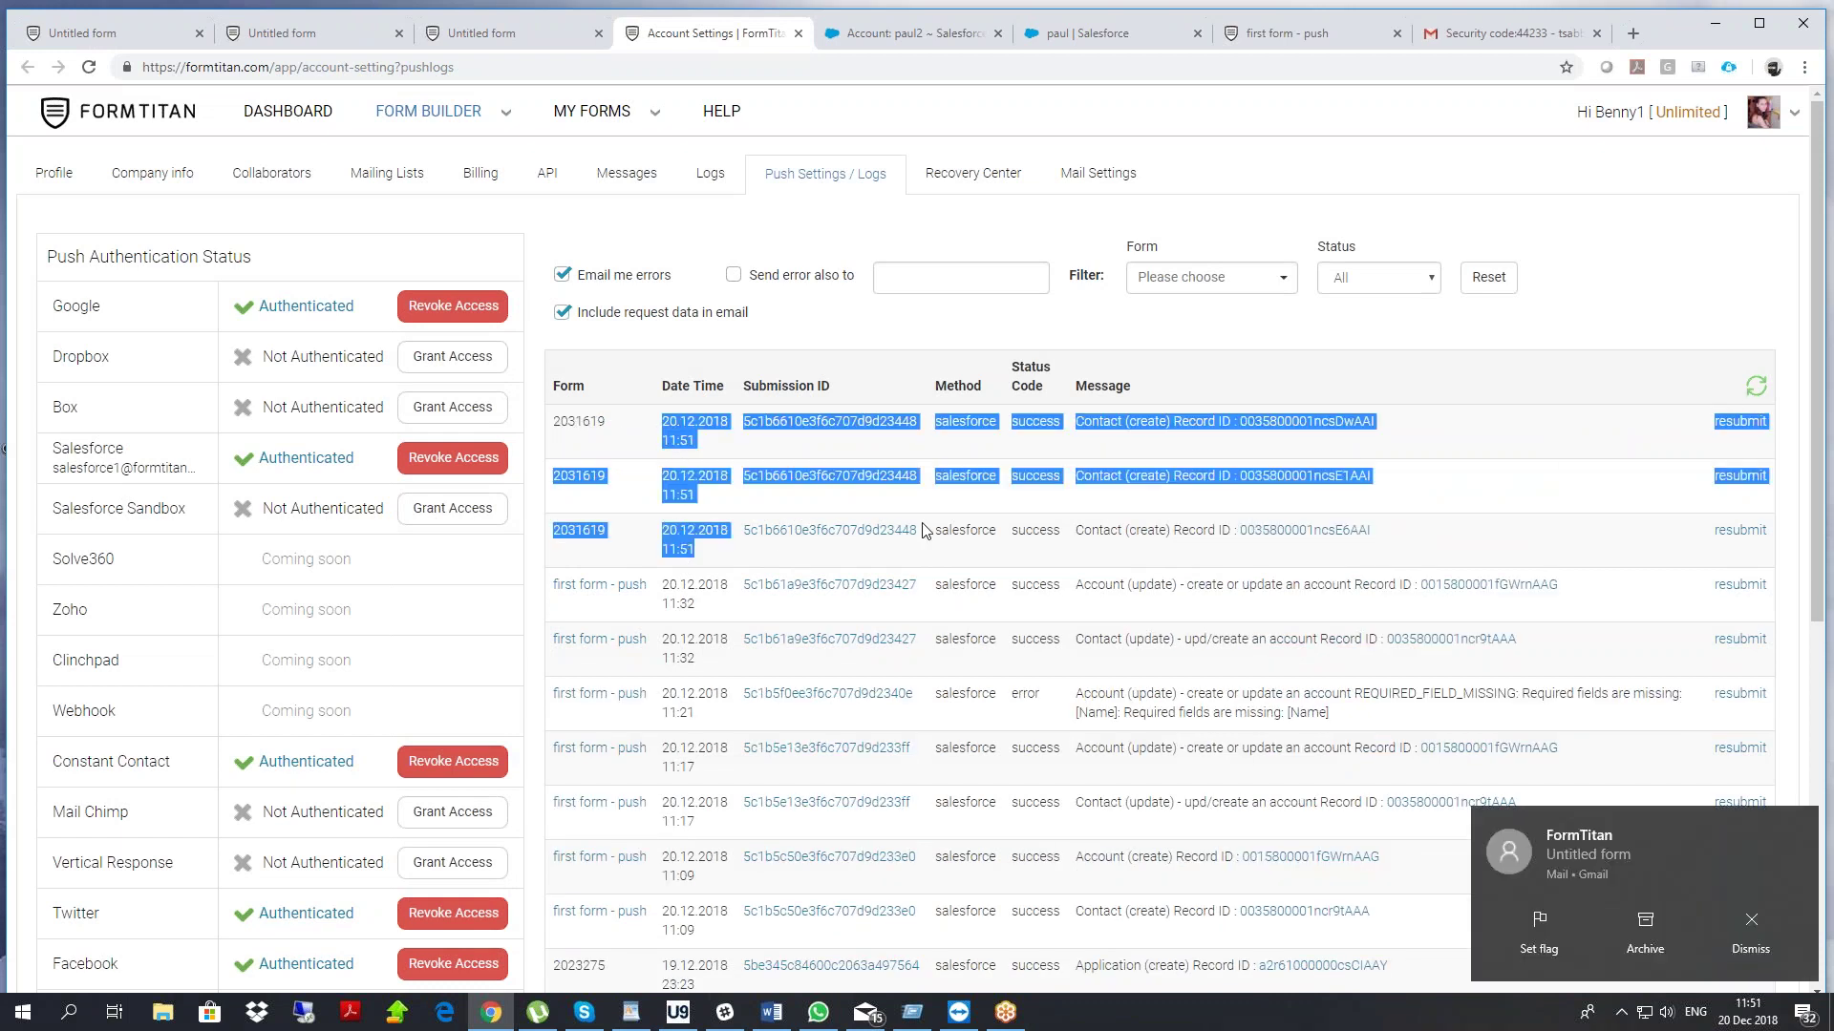
left_click(1111, 527)
left_click(1294, 532)
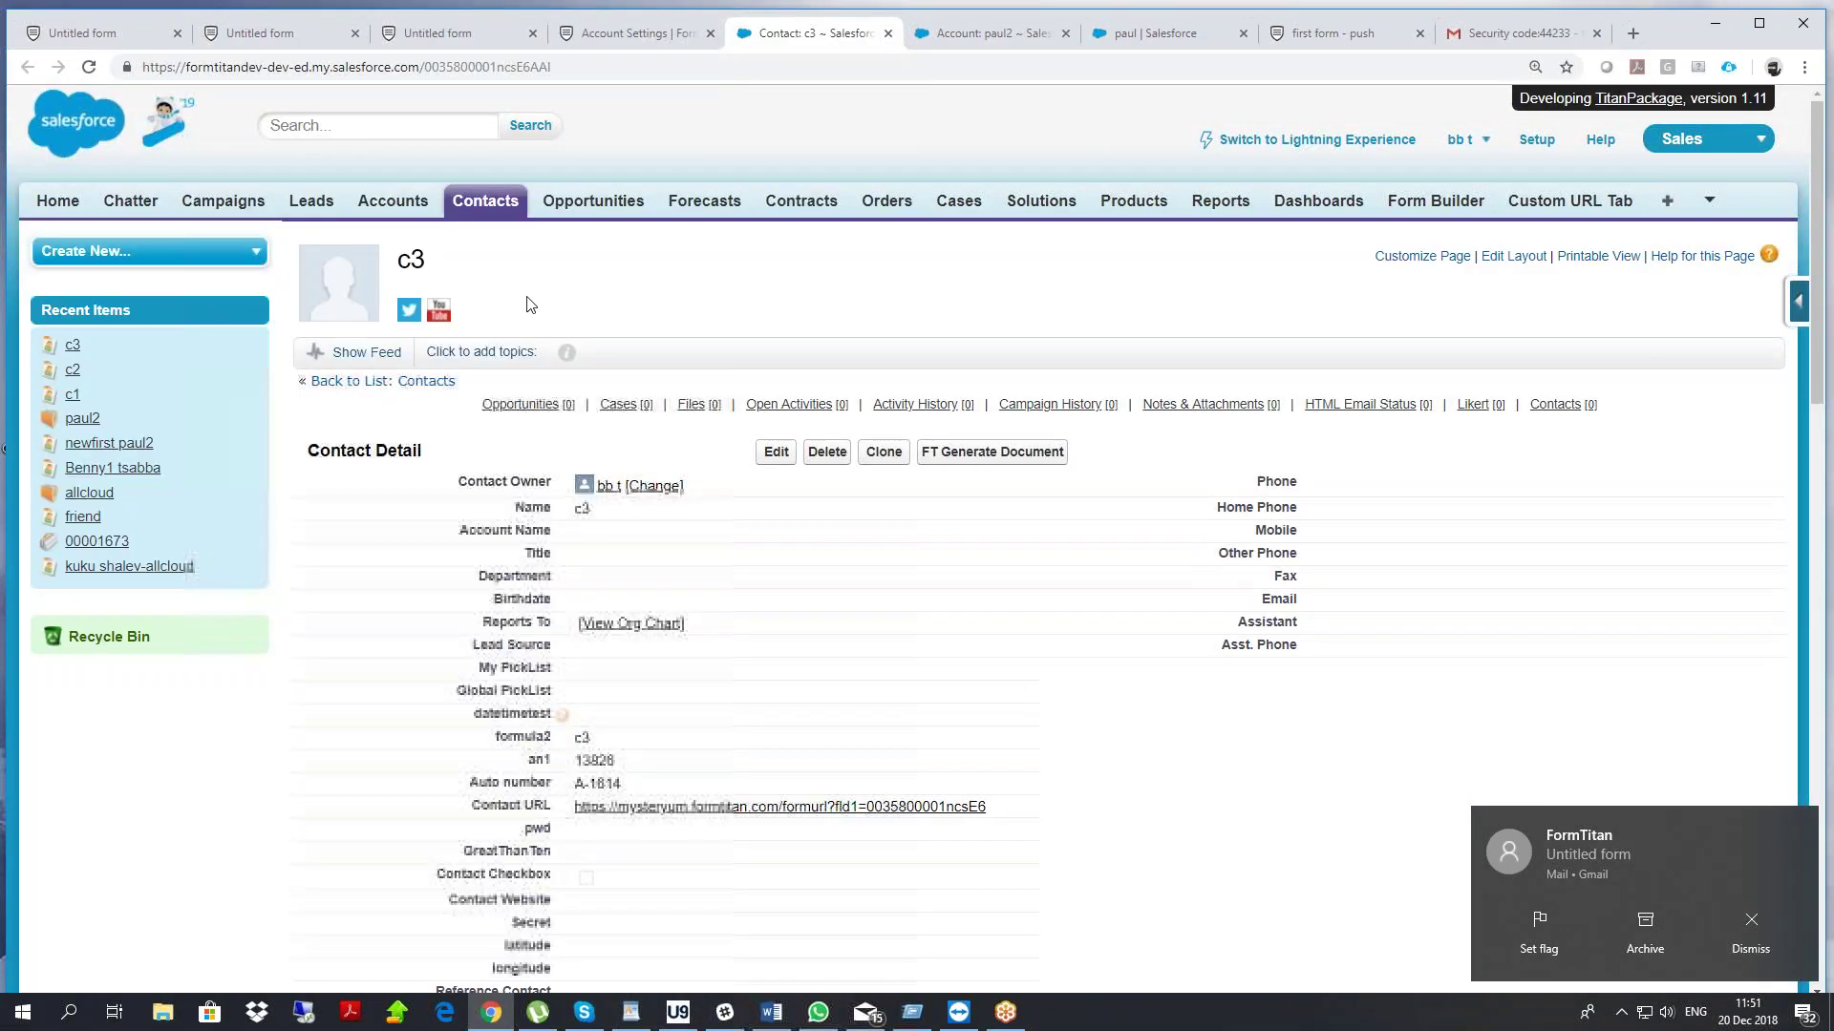
Check the c3 Contact record, then return to the form editor and close the Publish dialog
left_click_drag(426, 267, 401, 269)
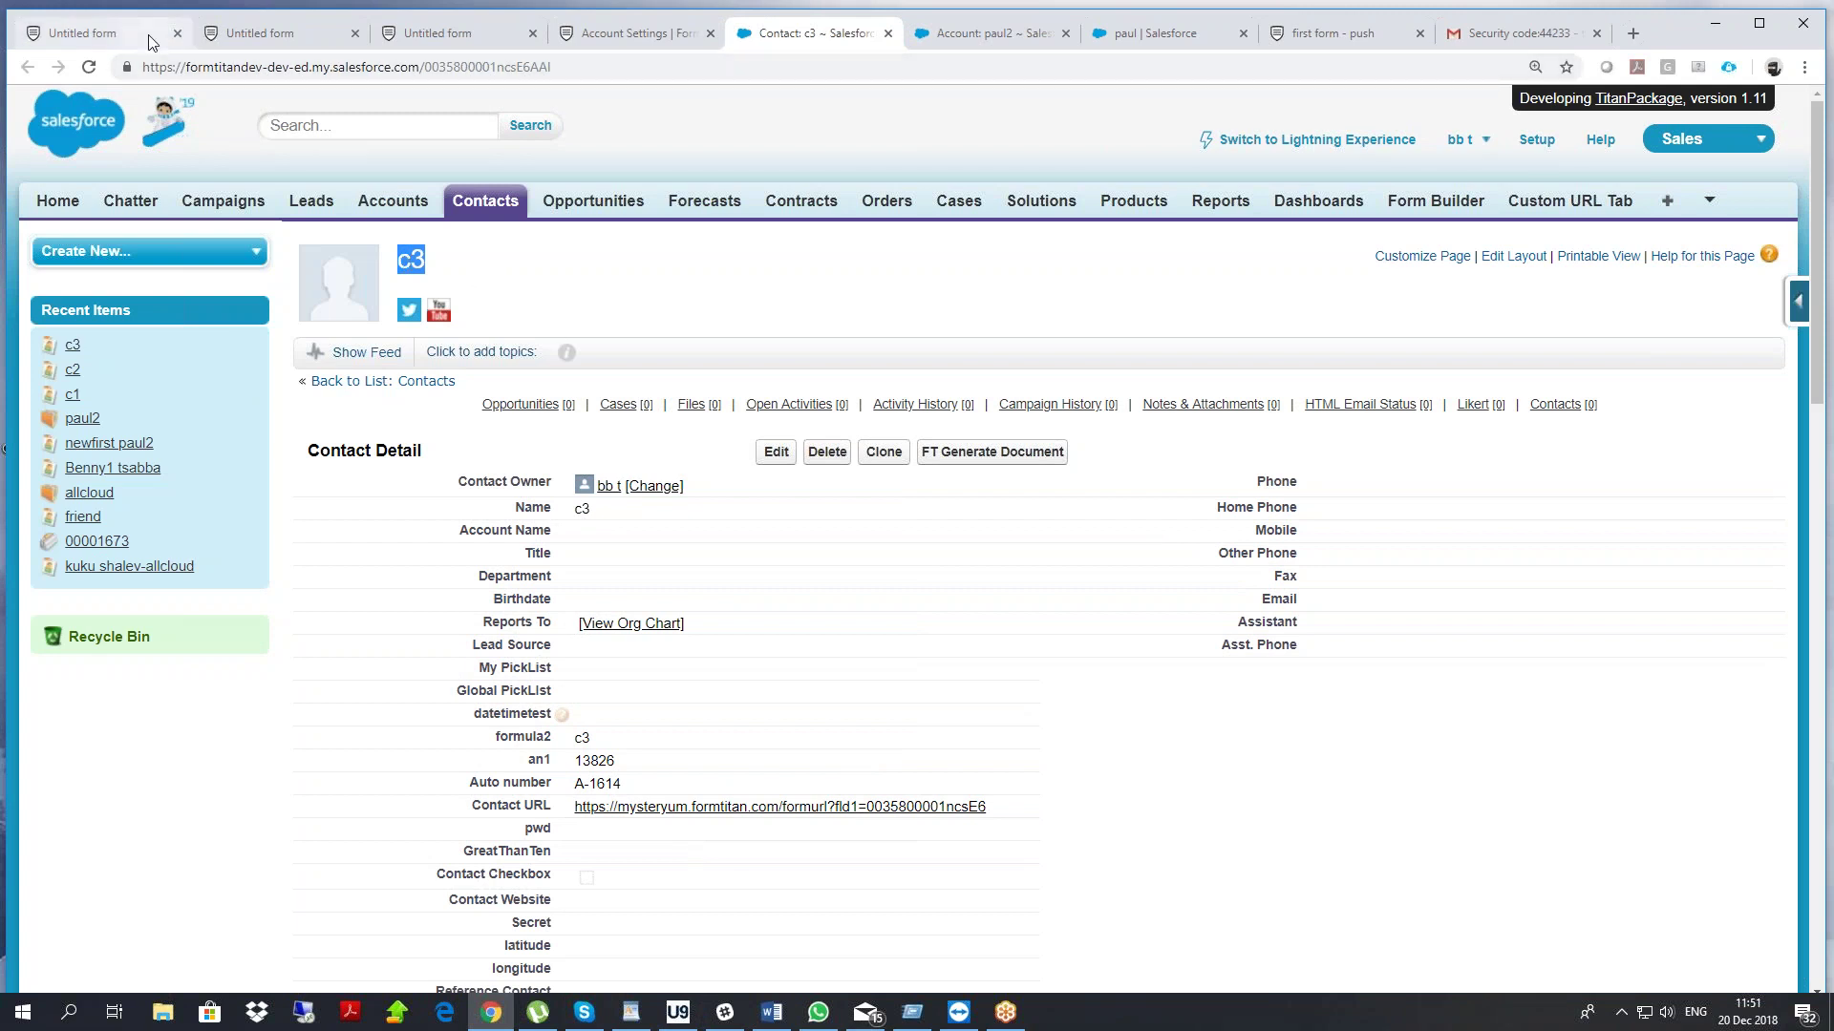
left_click(91, 32)
left_click(1325, 132)
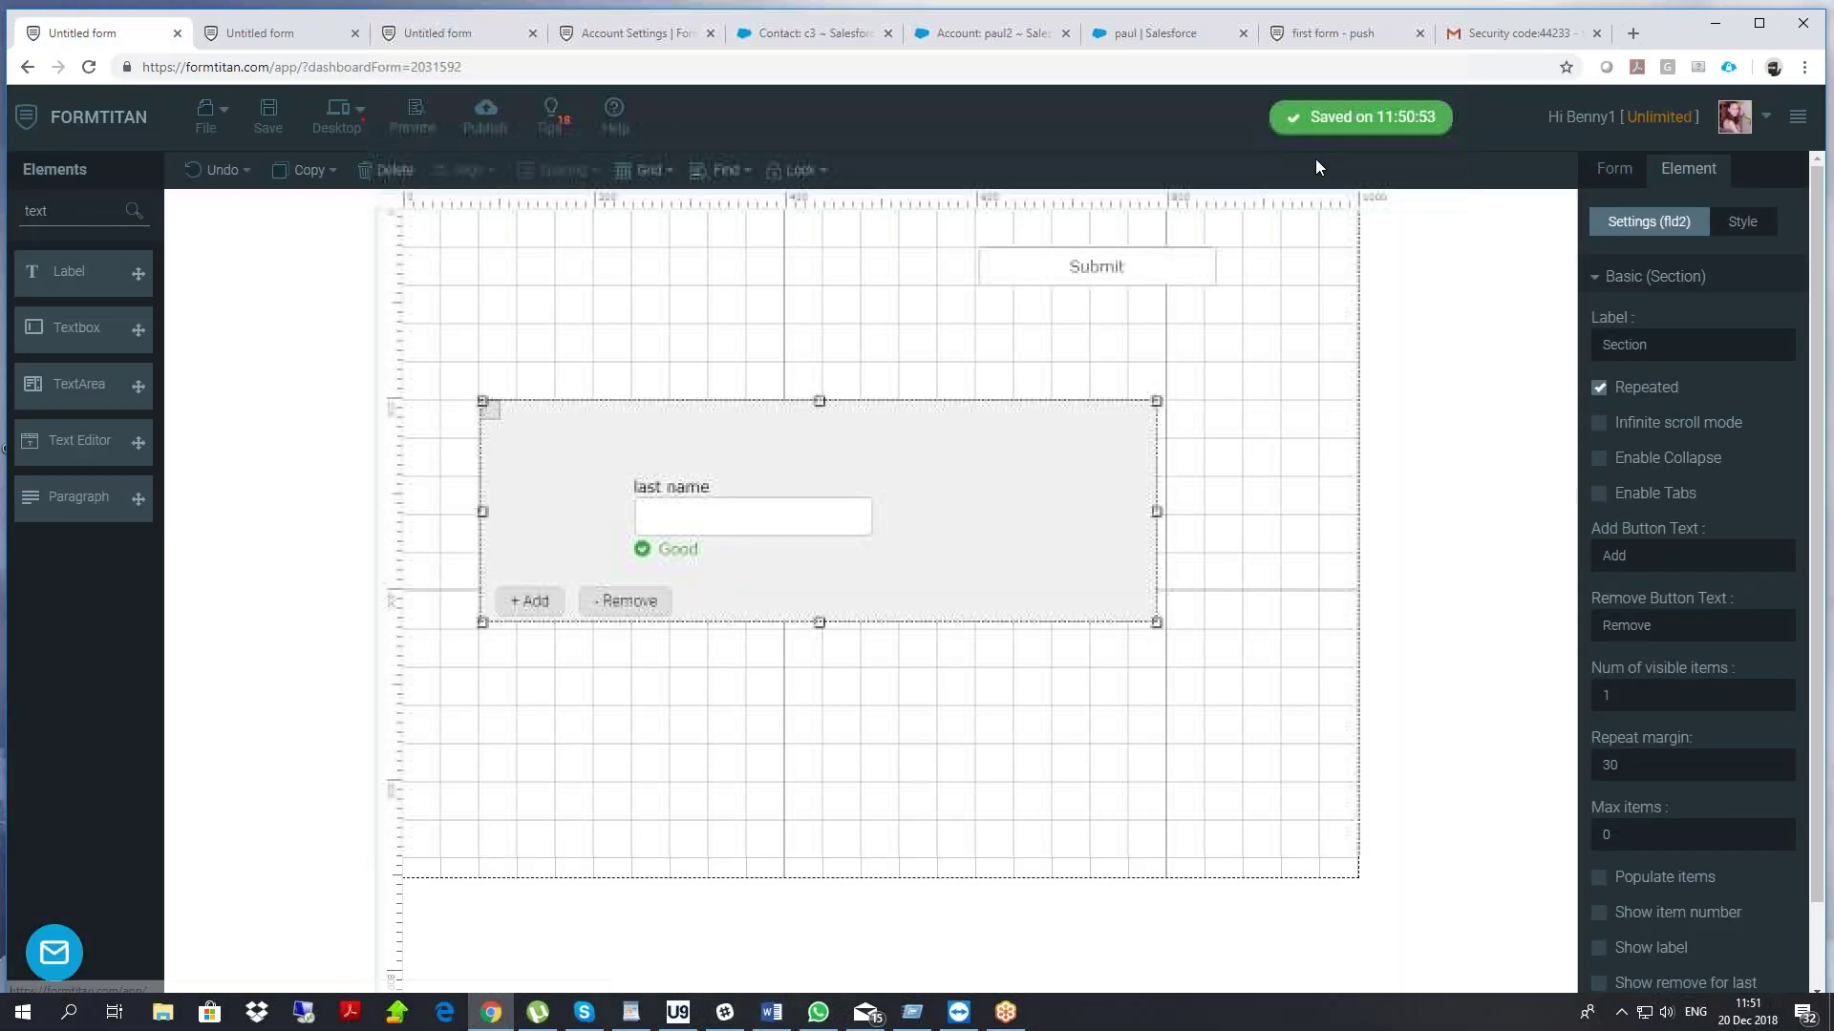
Nudge the repeated section slightly up on the canvas
left_click(1614, 277)
left_click(1614, 172)
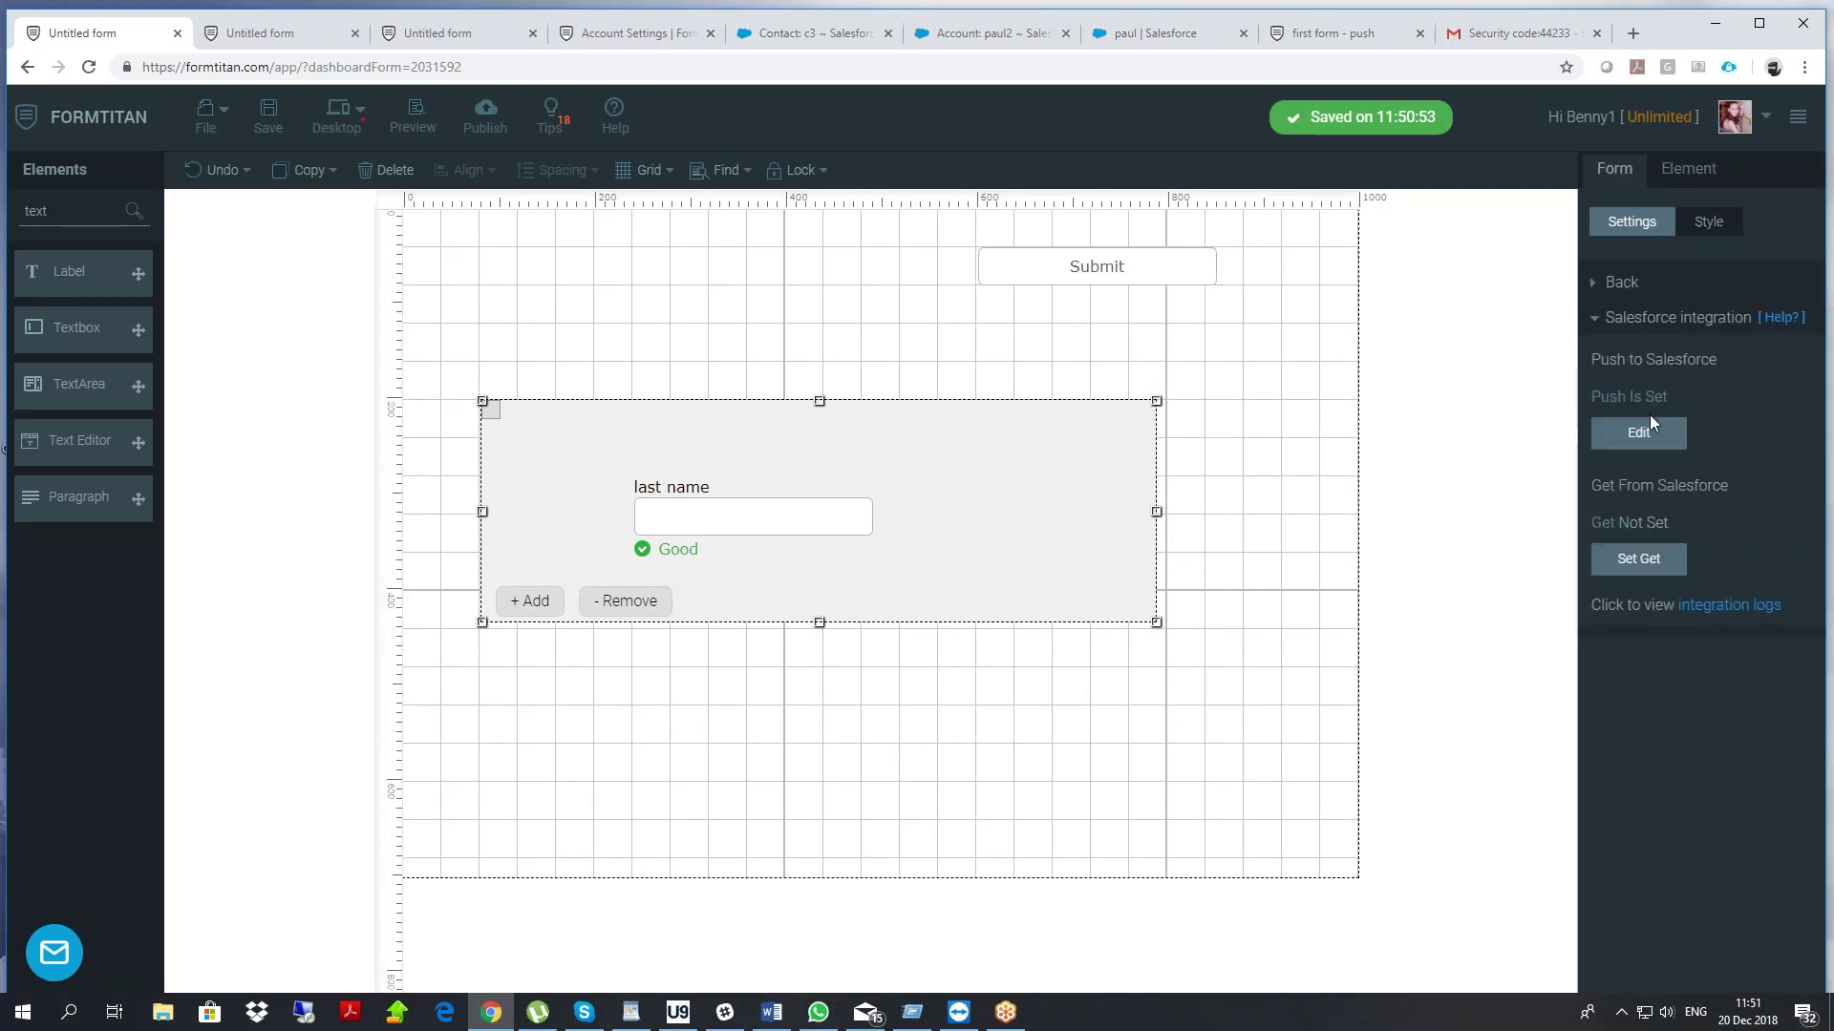
left_click_drag(1012, 435, 1008, 408)
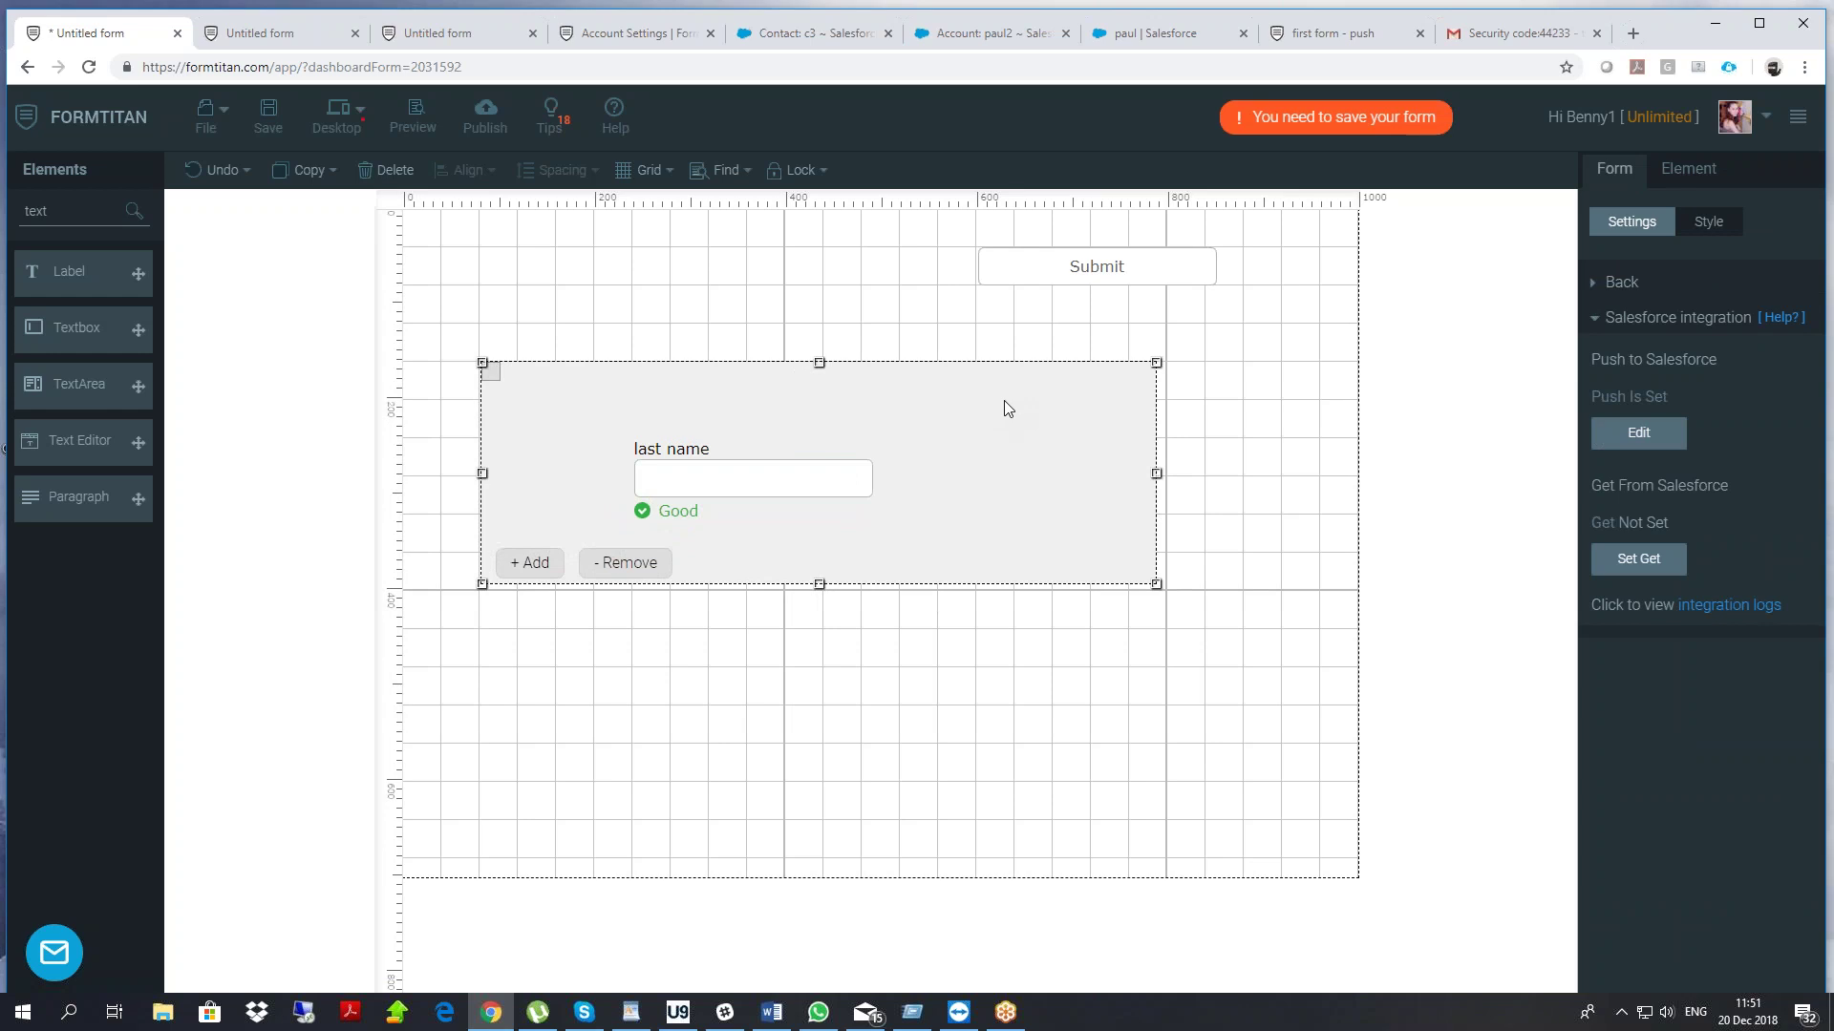
Add a Case child object under the Contact push
left_click(1639, 434)
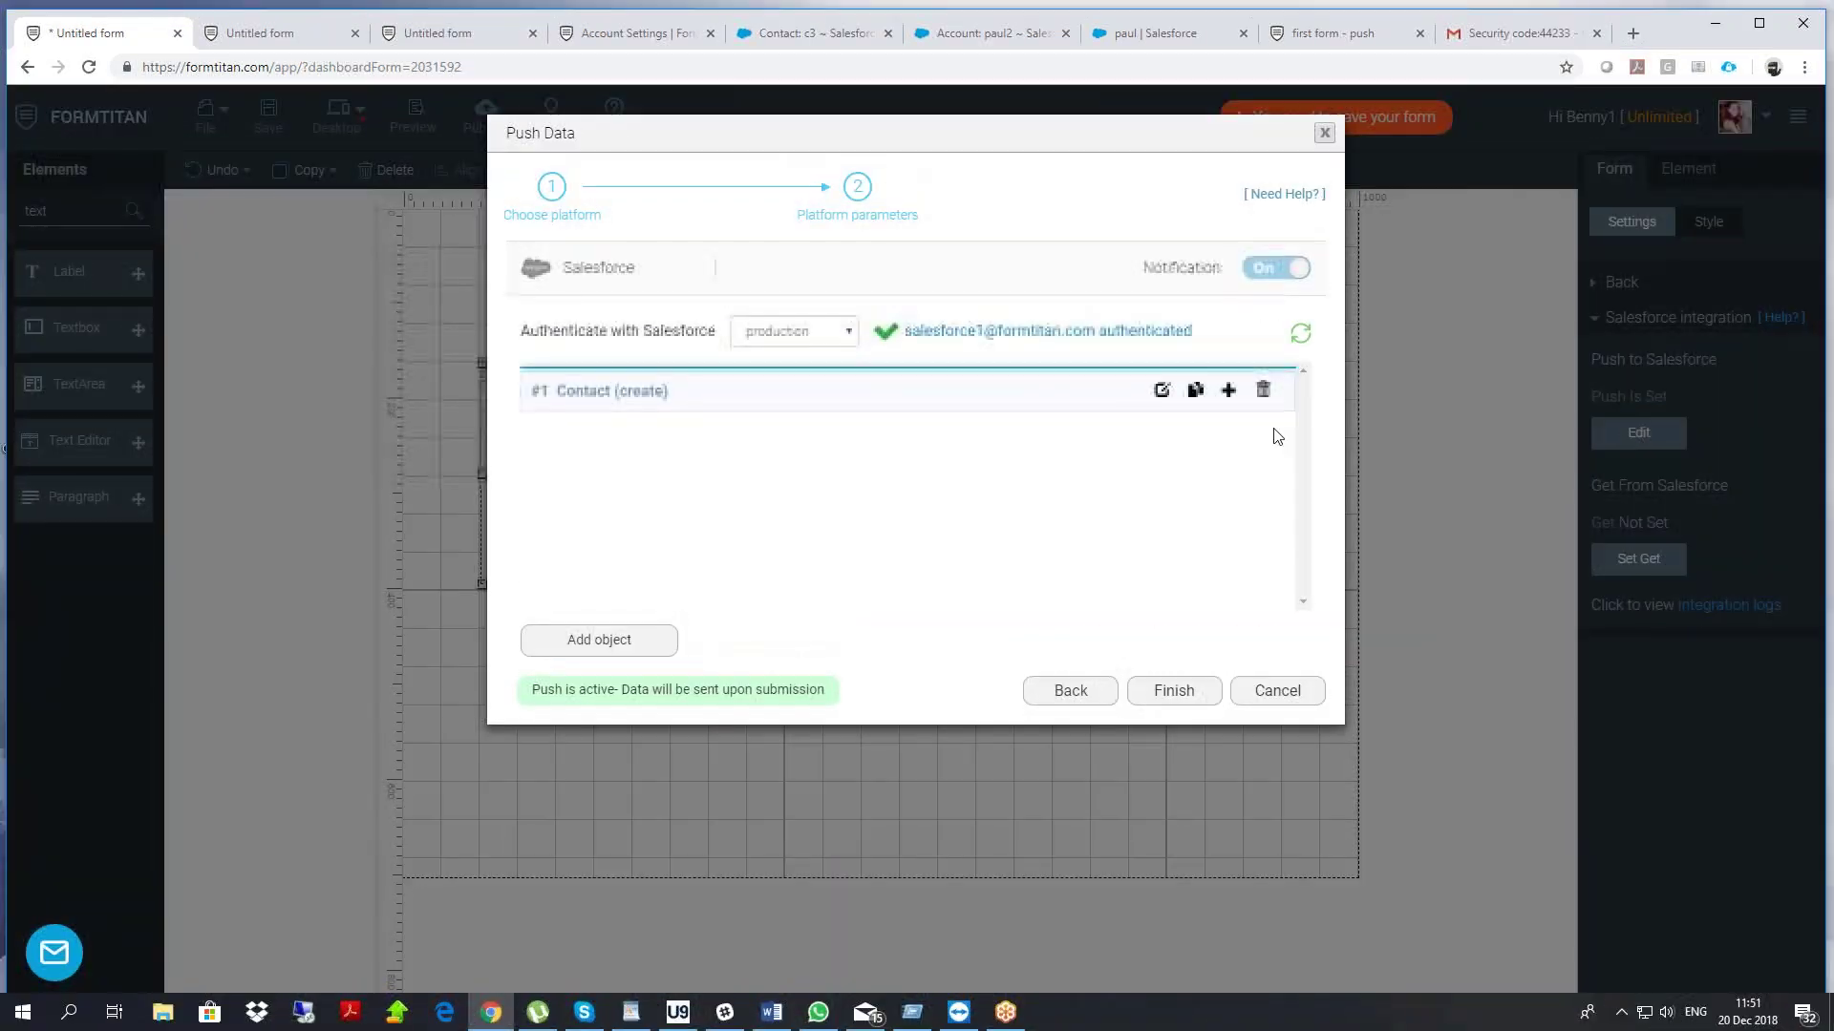
left_click(1228, 390)
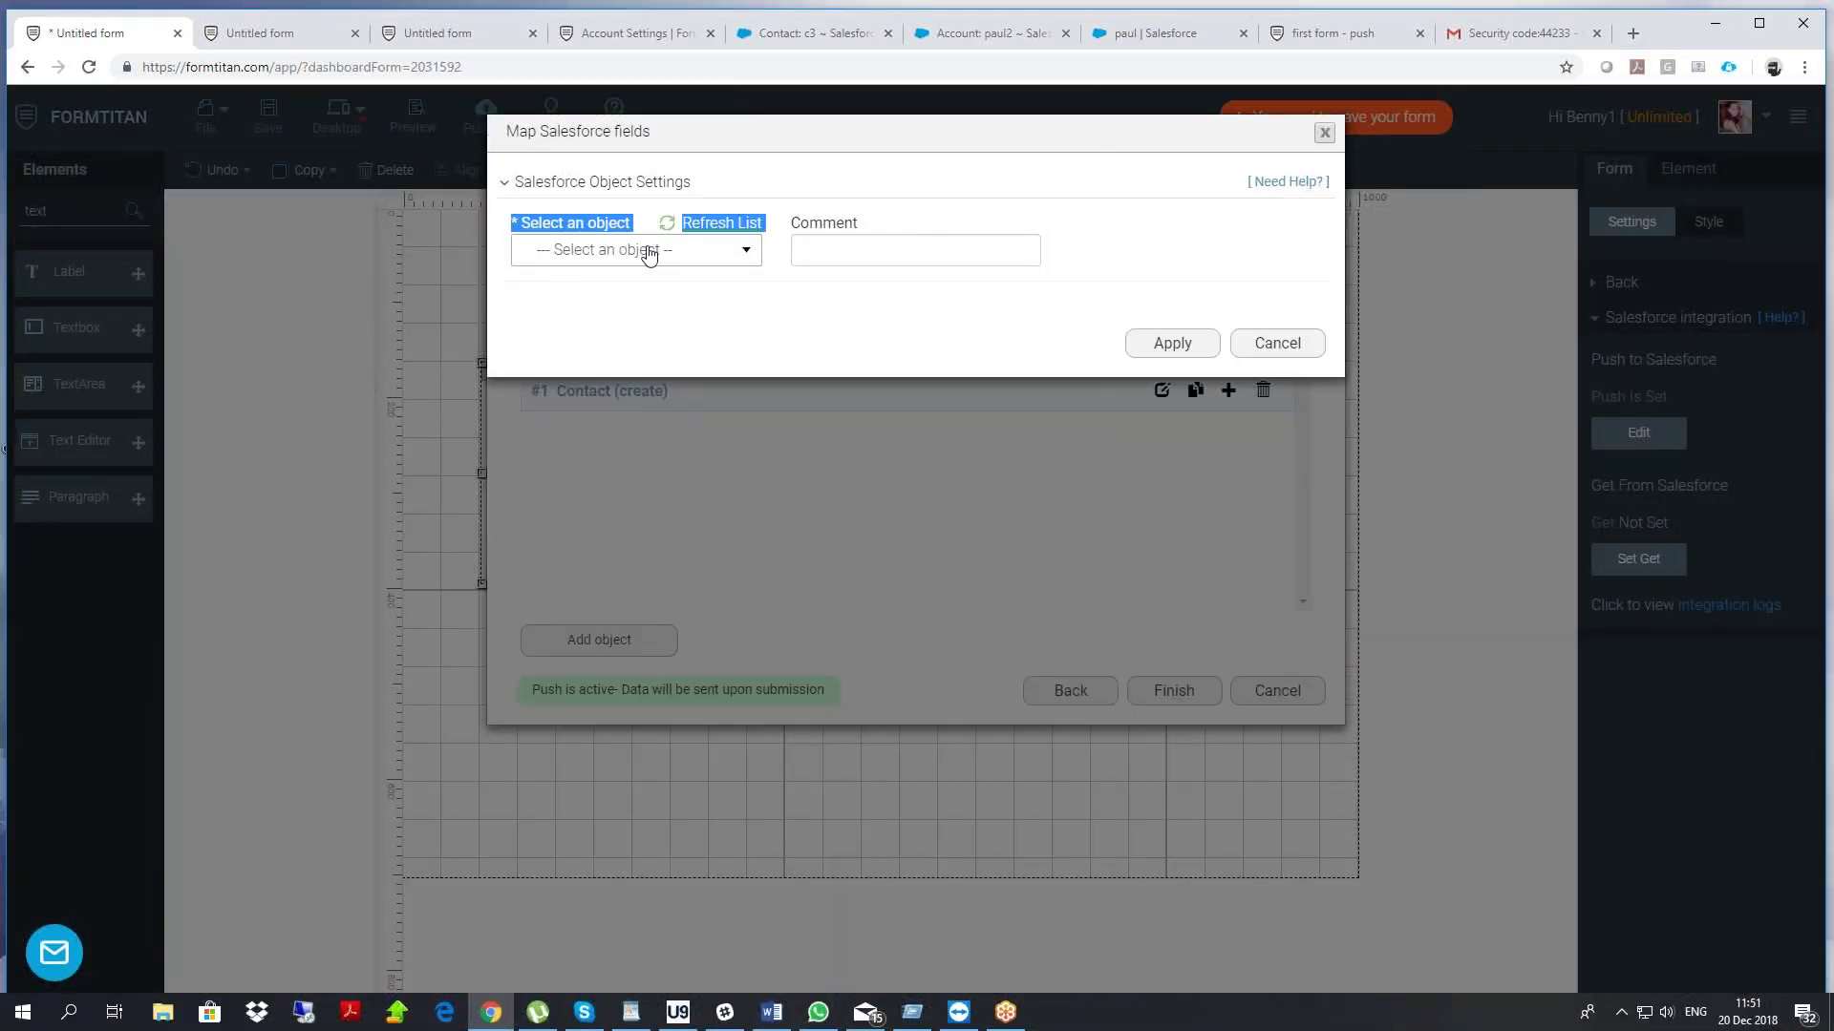
left_click(646, 251)
type("cas")
left_click(585, 315)
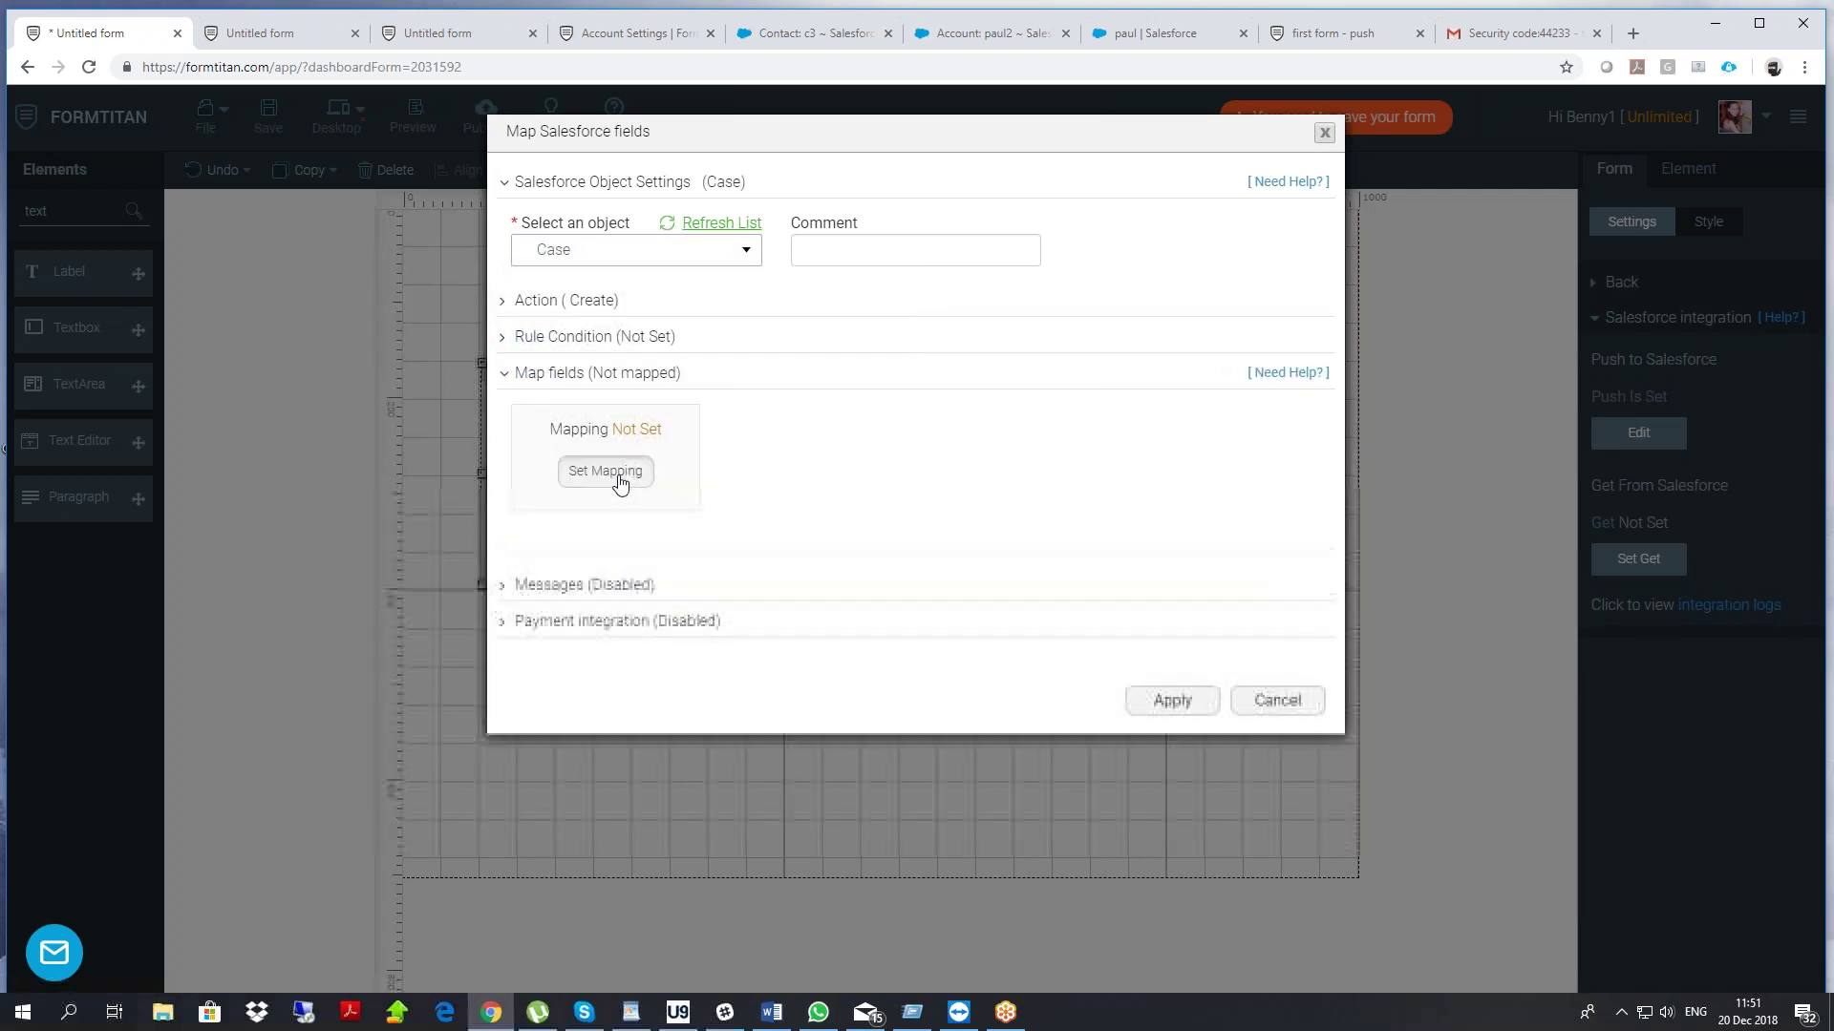
Map the Case Subject to a custom value combining last name and Submission ID
left_click(605, 479)
left_click_drag(334, 317, 462, 340)
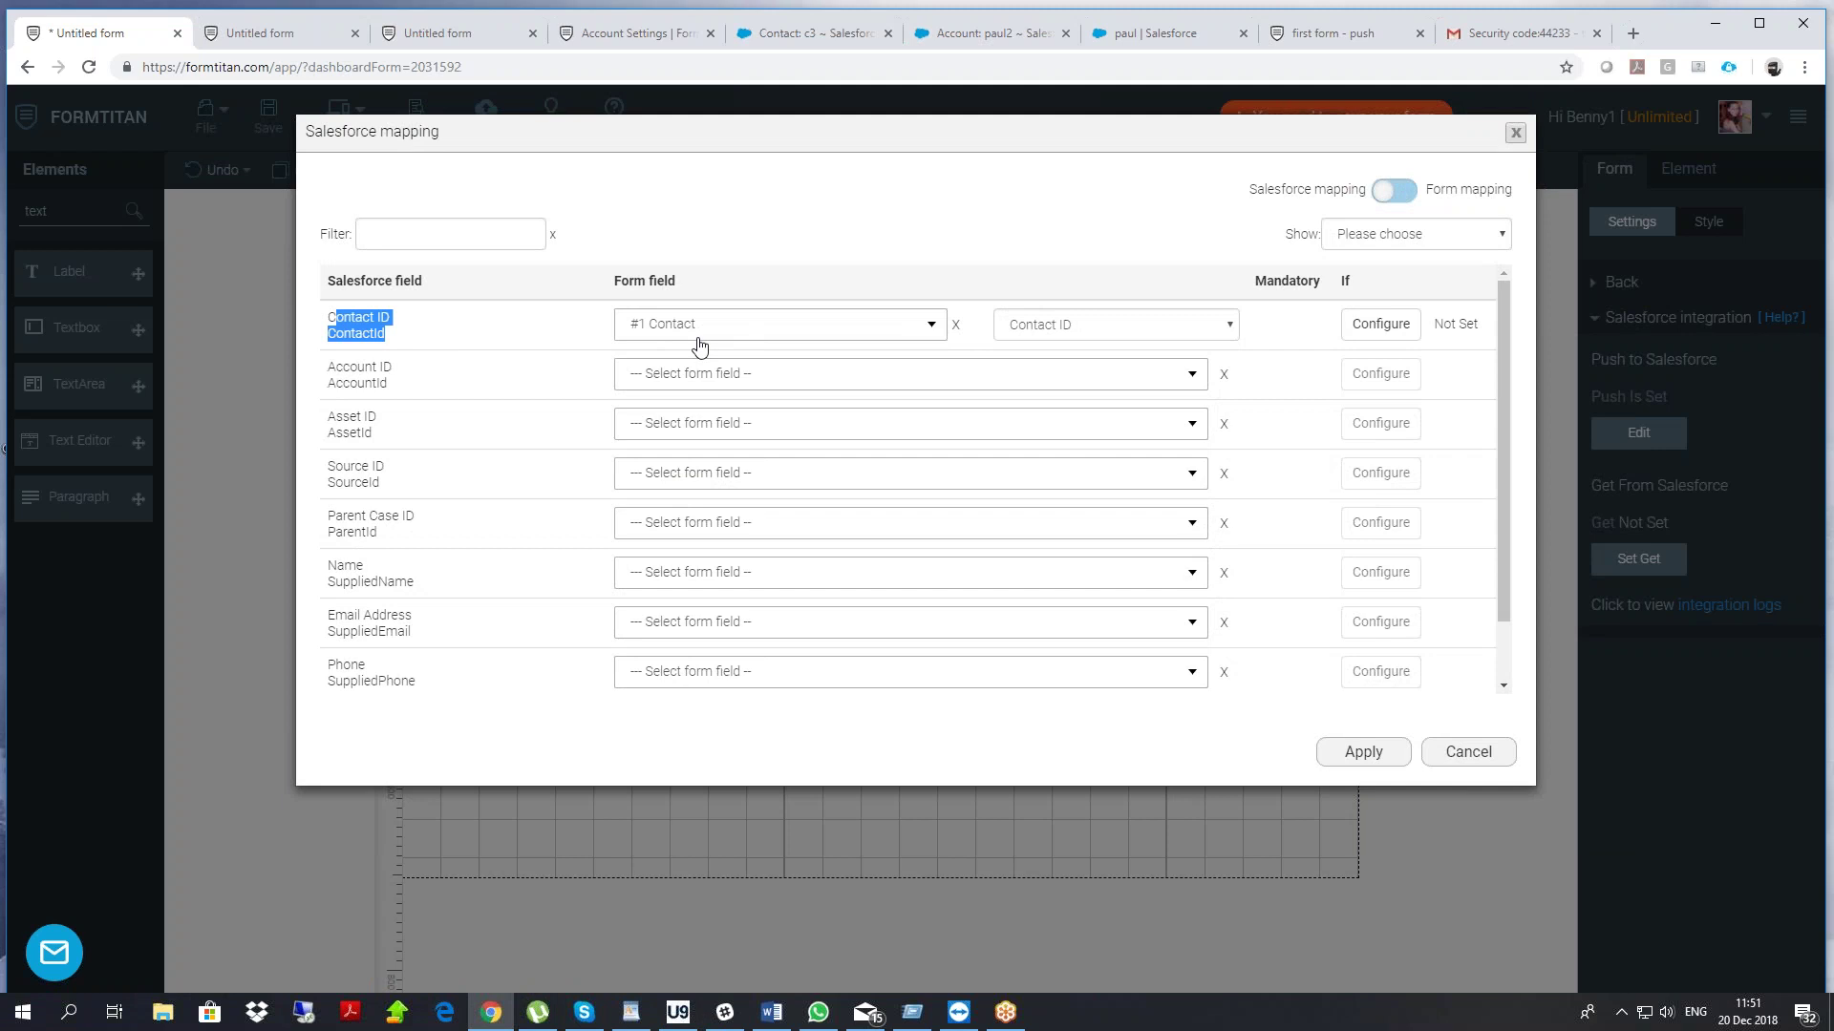
left_click(455, 236)
type("su")
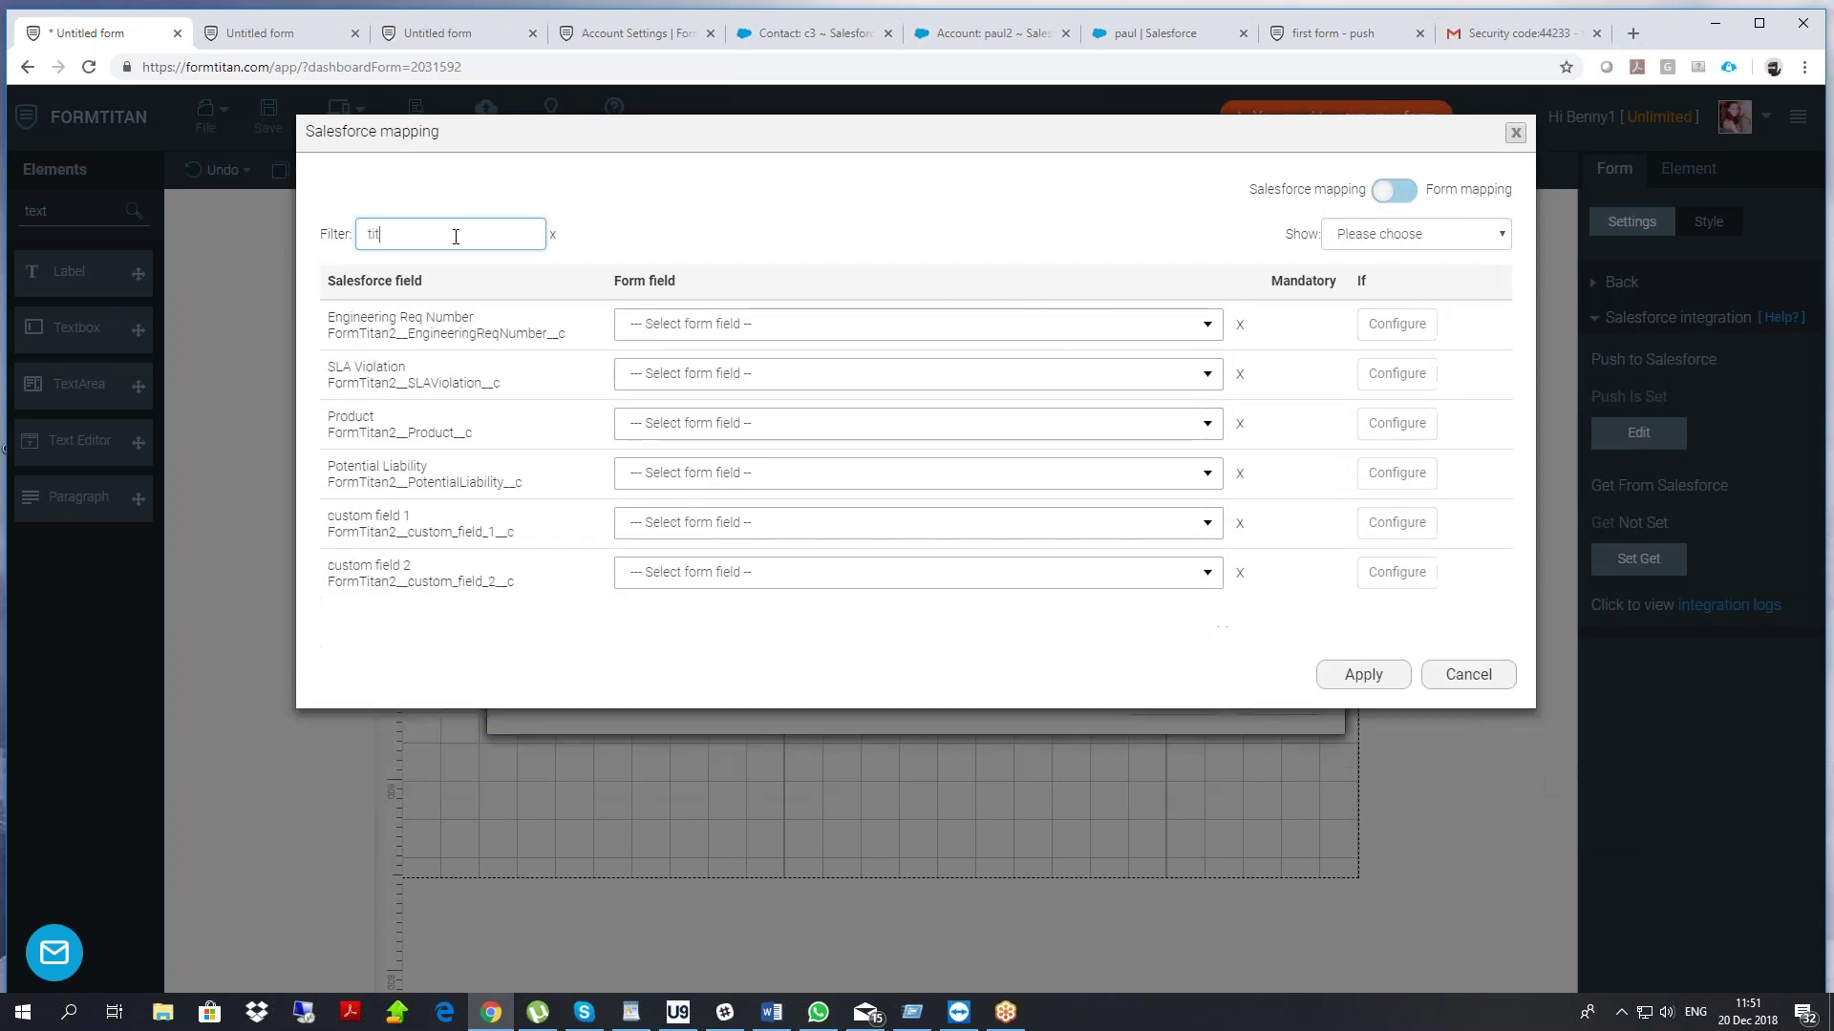
type("b")
left_click(729, 323)
scroll(908, 417, "down", 5)
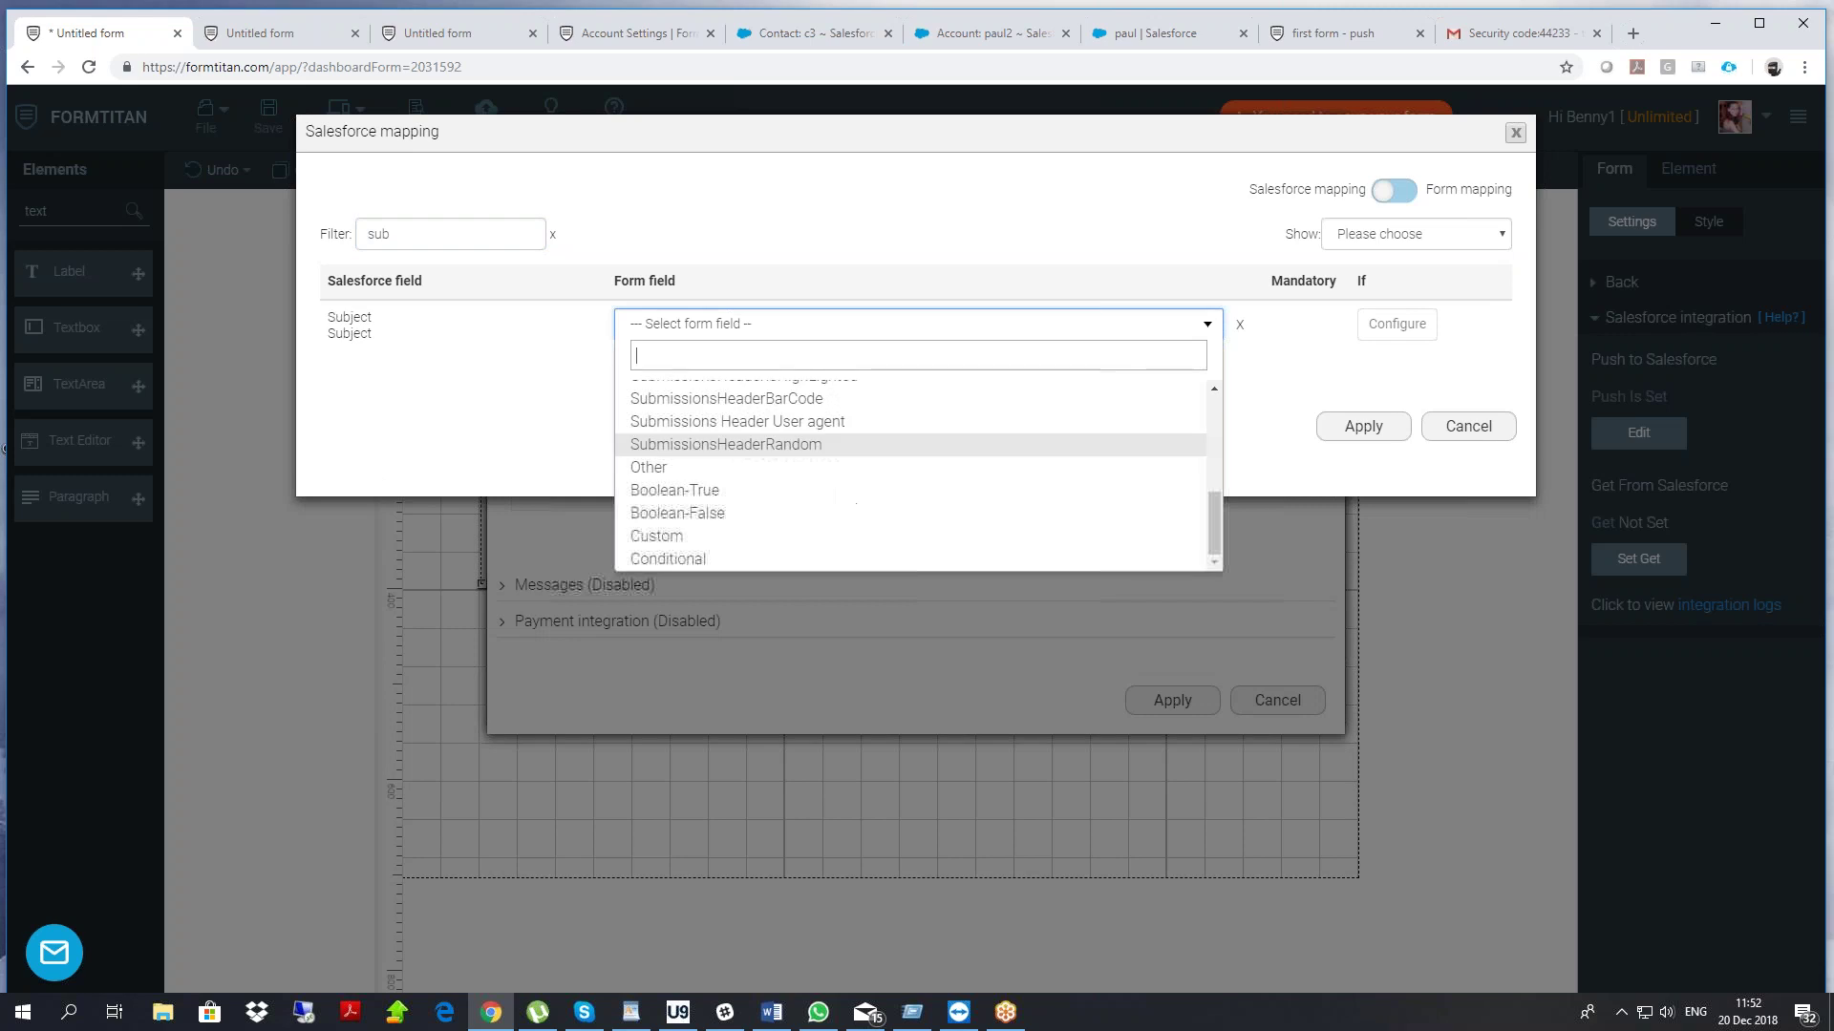
left_click(652, 536)
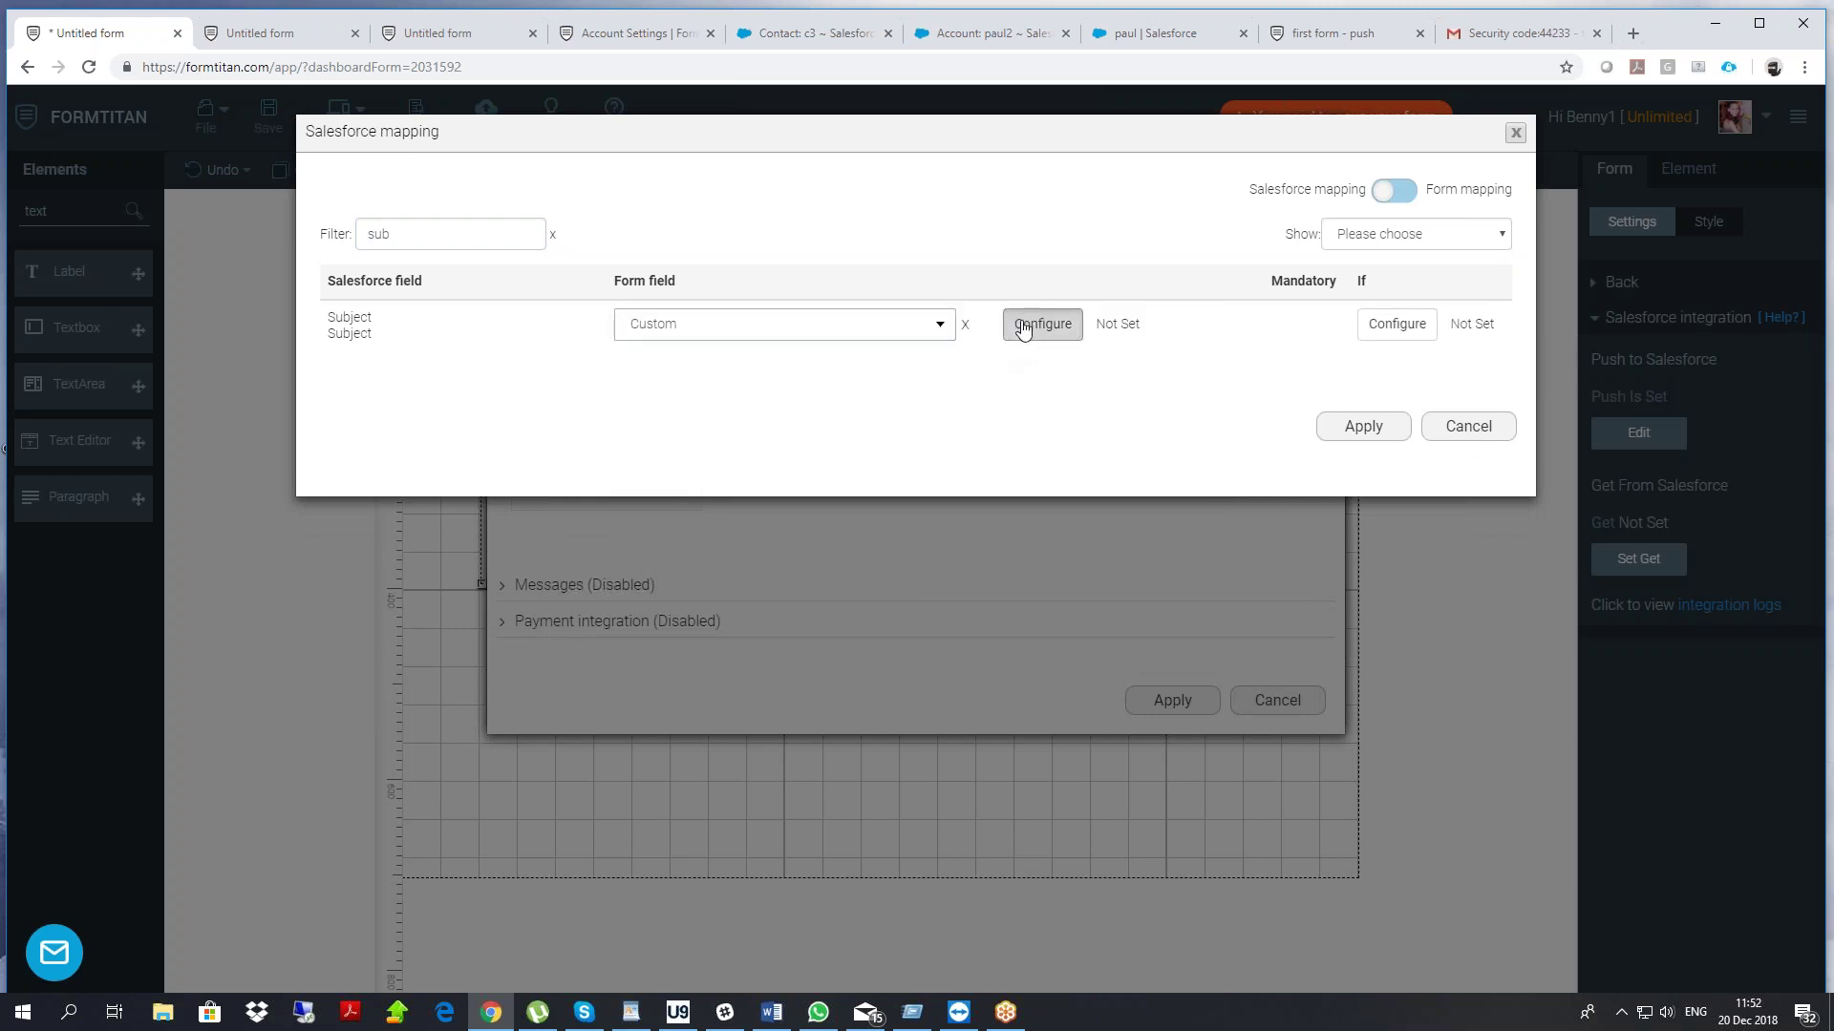
left_click(1023, 329)
left_click_drag(991, 410, 608, 241)
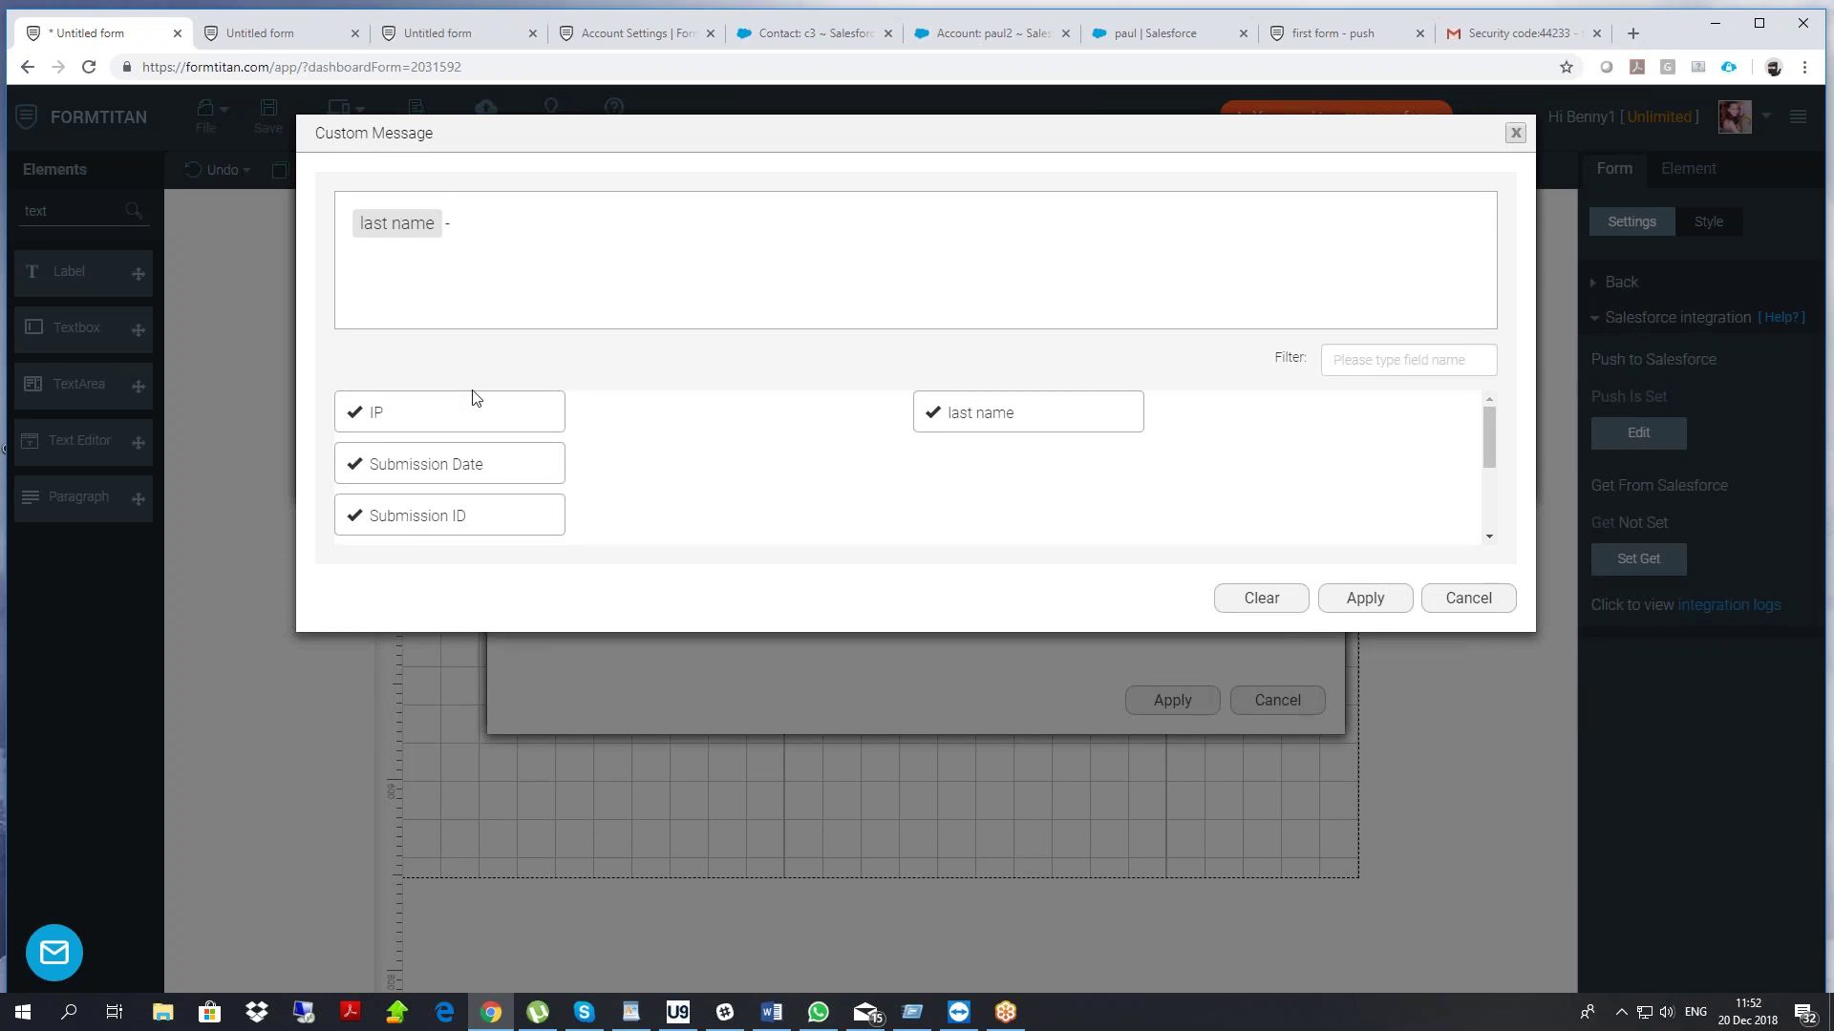
left_click_drag(425, 501, 554, 237)
left_click(1329, 600)
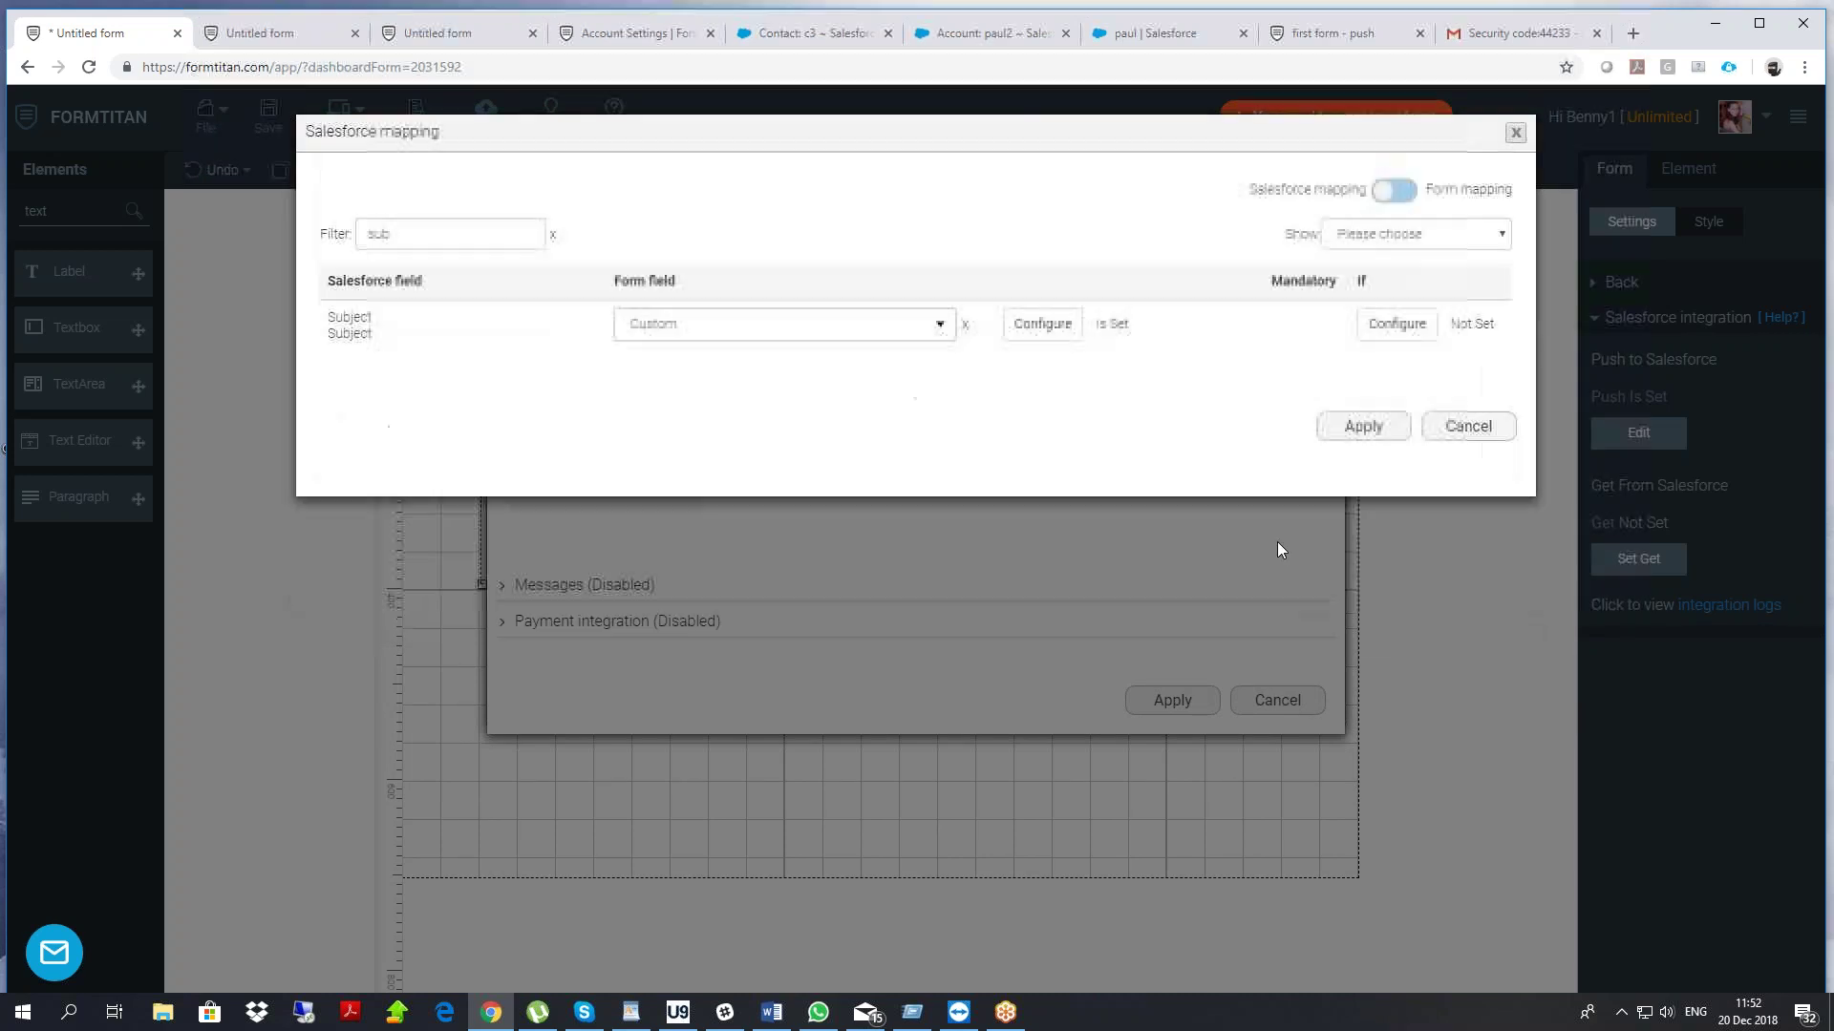
Apply the Case settings, finish the push, save the form, and reload the published form
left_click(1332, 424)
left_click(1182, 693)
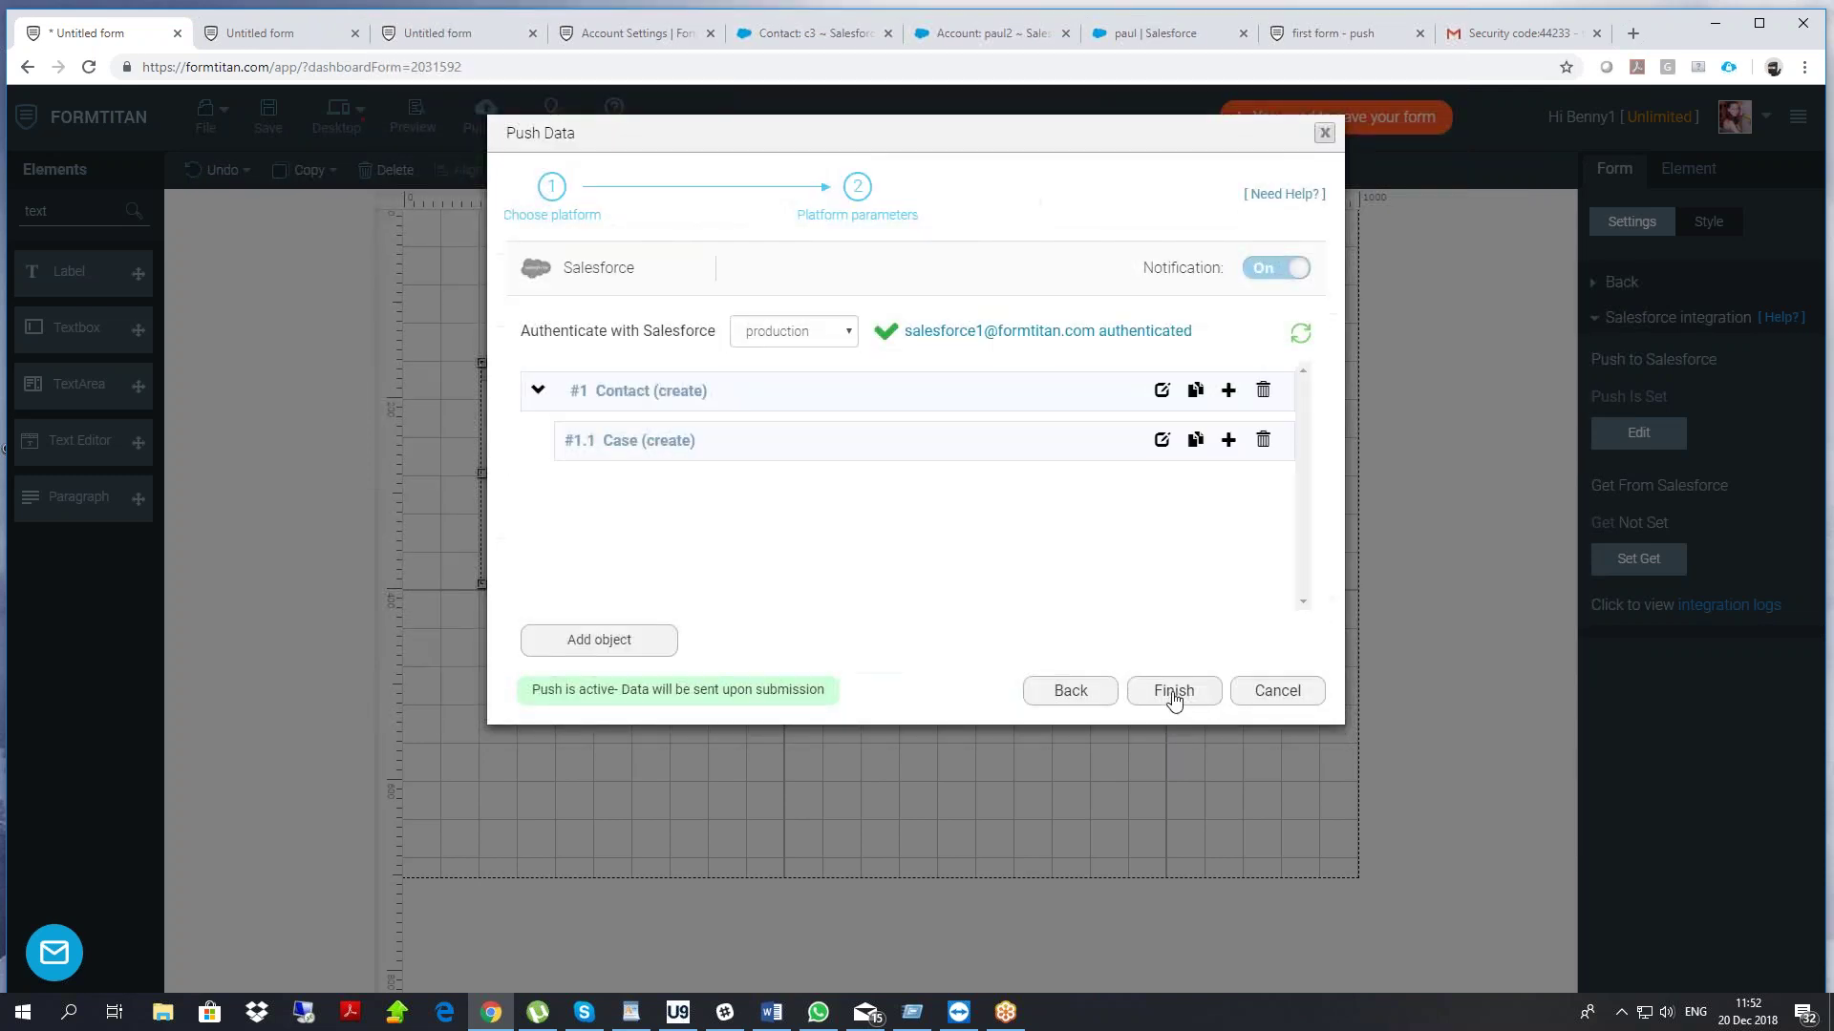
left_click(1176, 689)
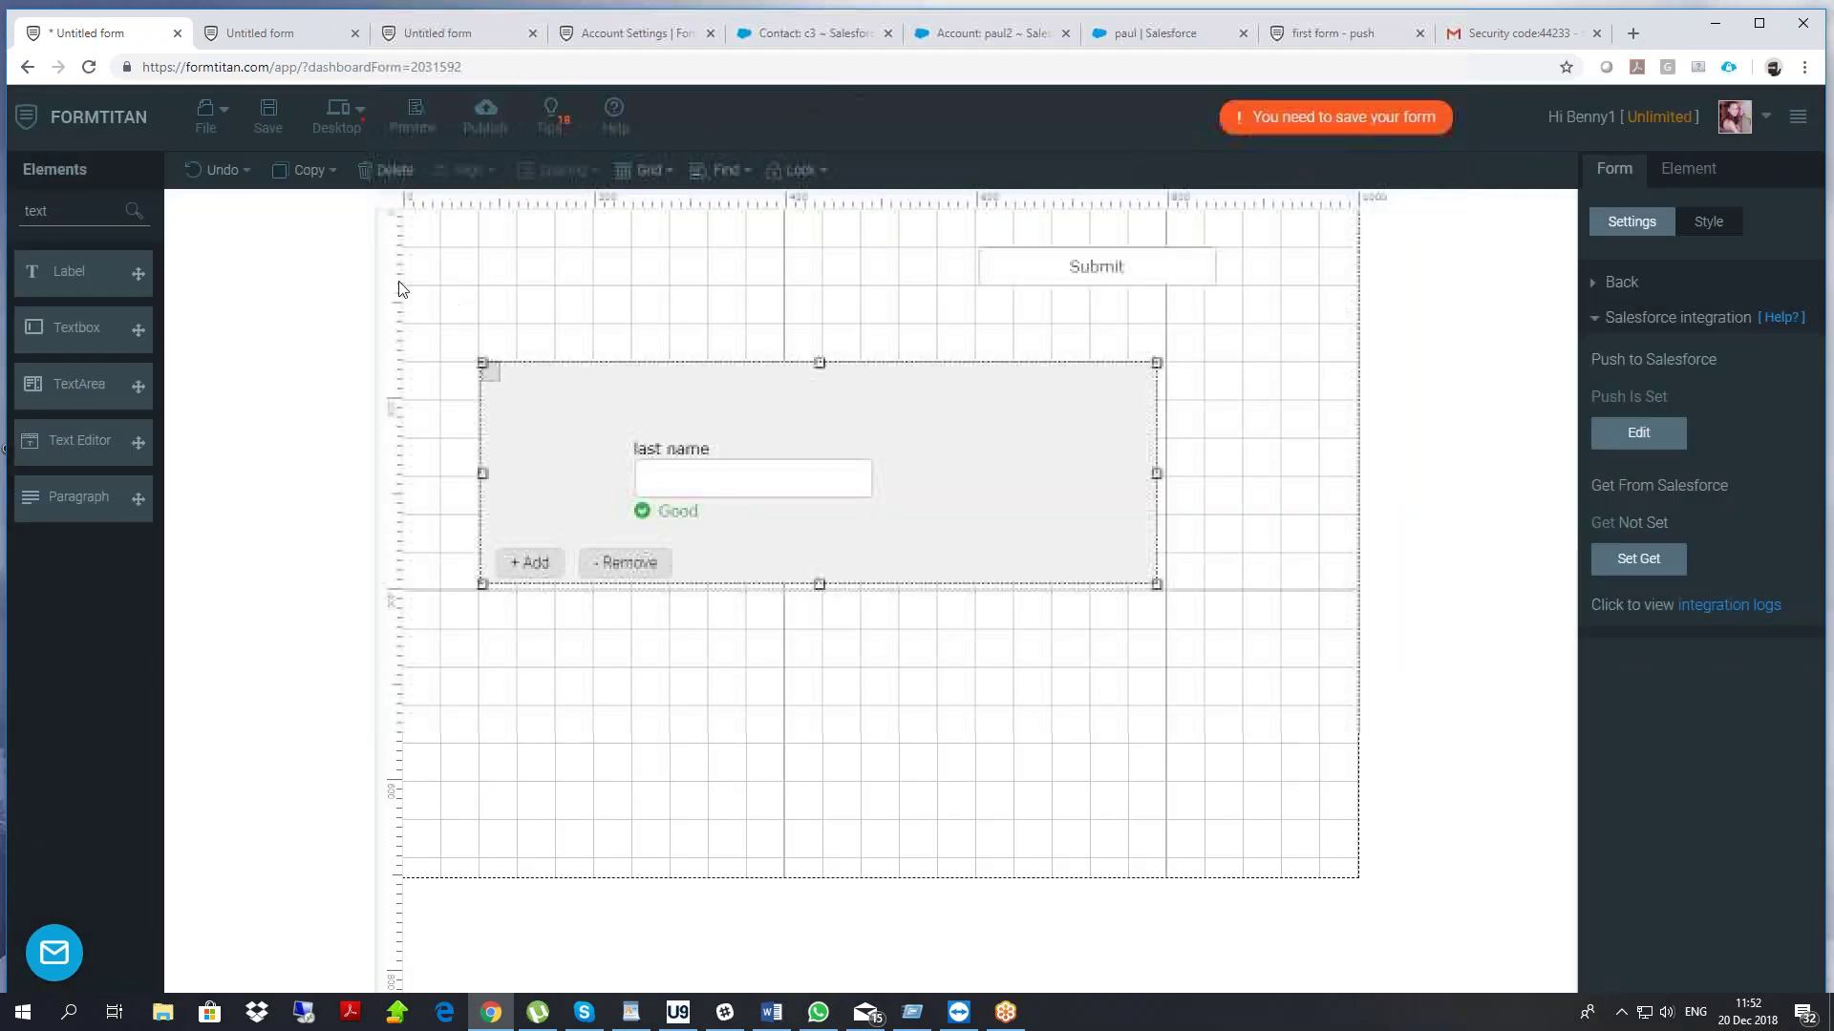
left_click(268, 116)
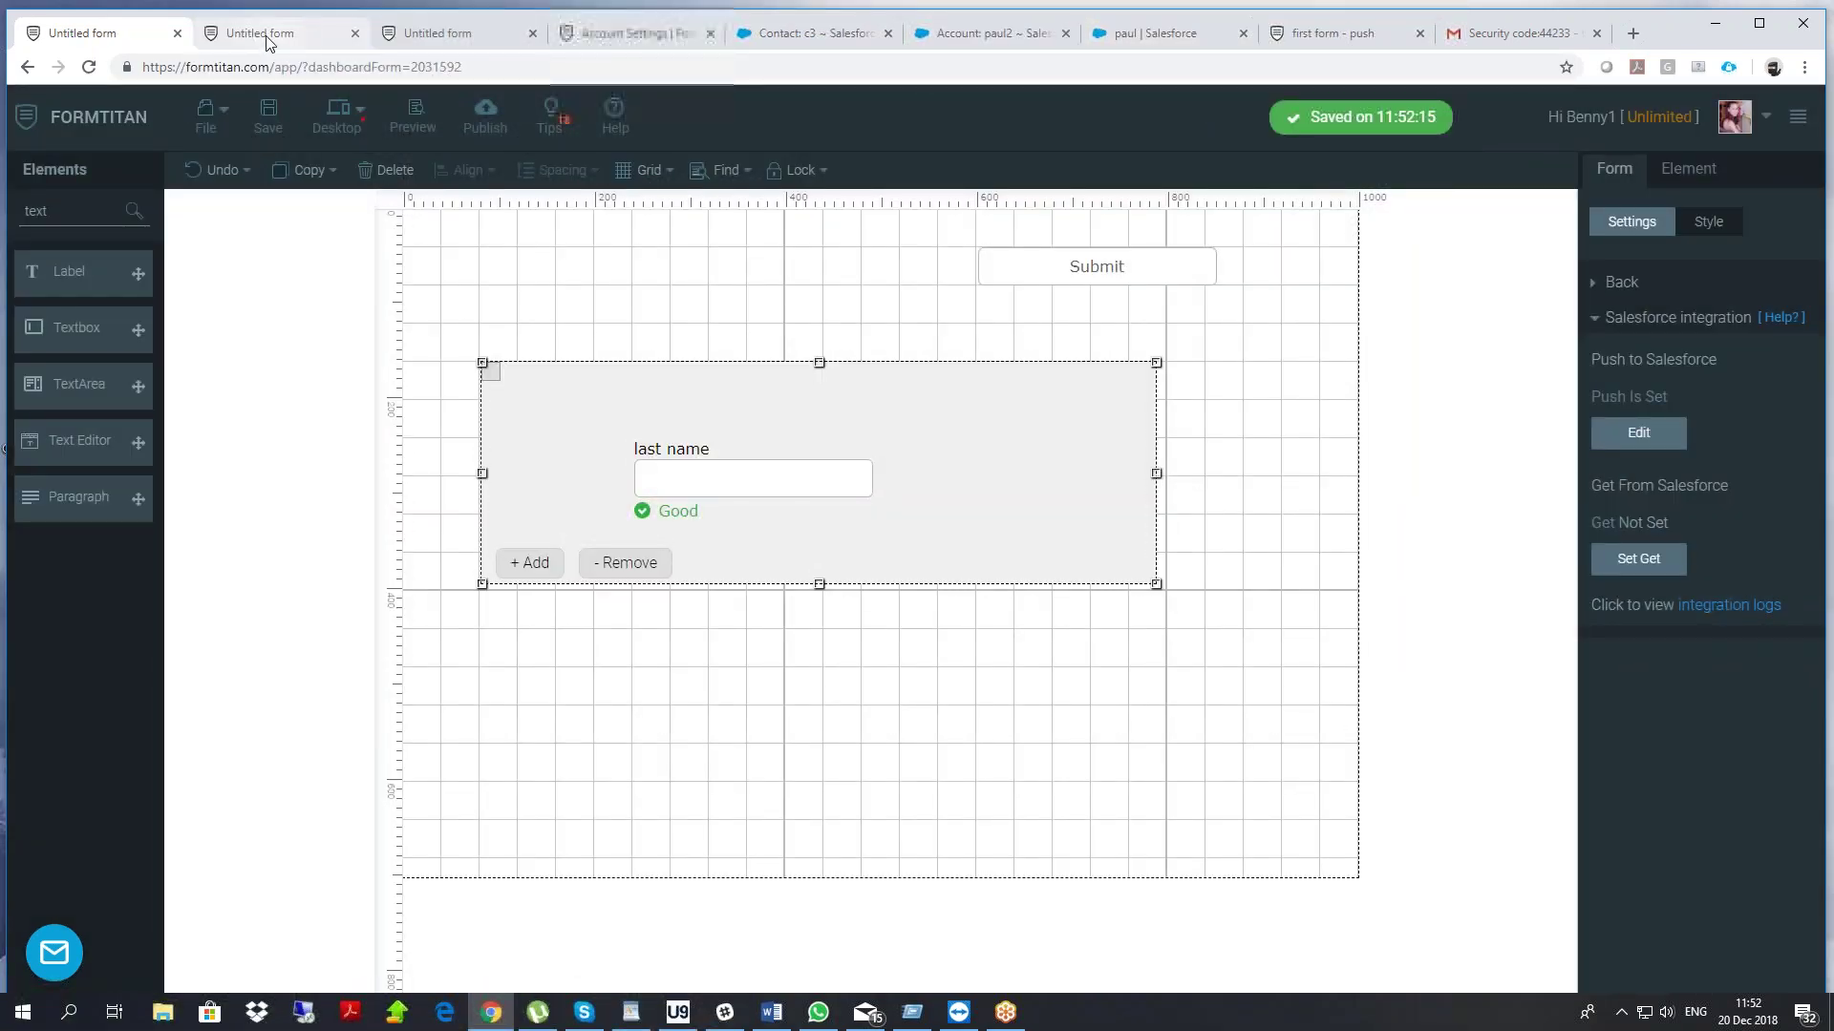
left_click(267, 38)
right_click(393, 270)
left_click(438, 332)
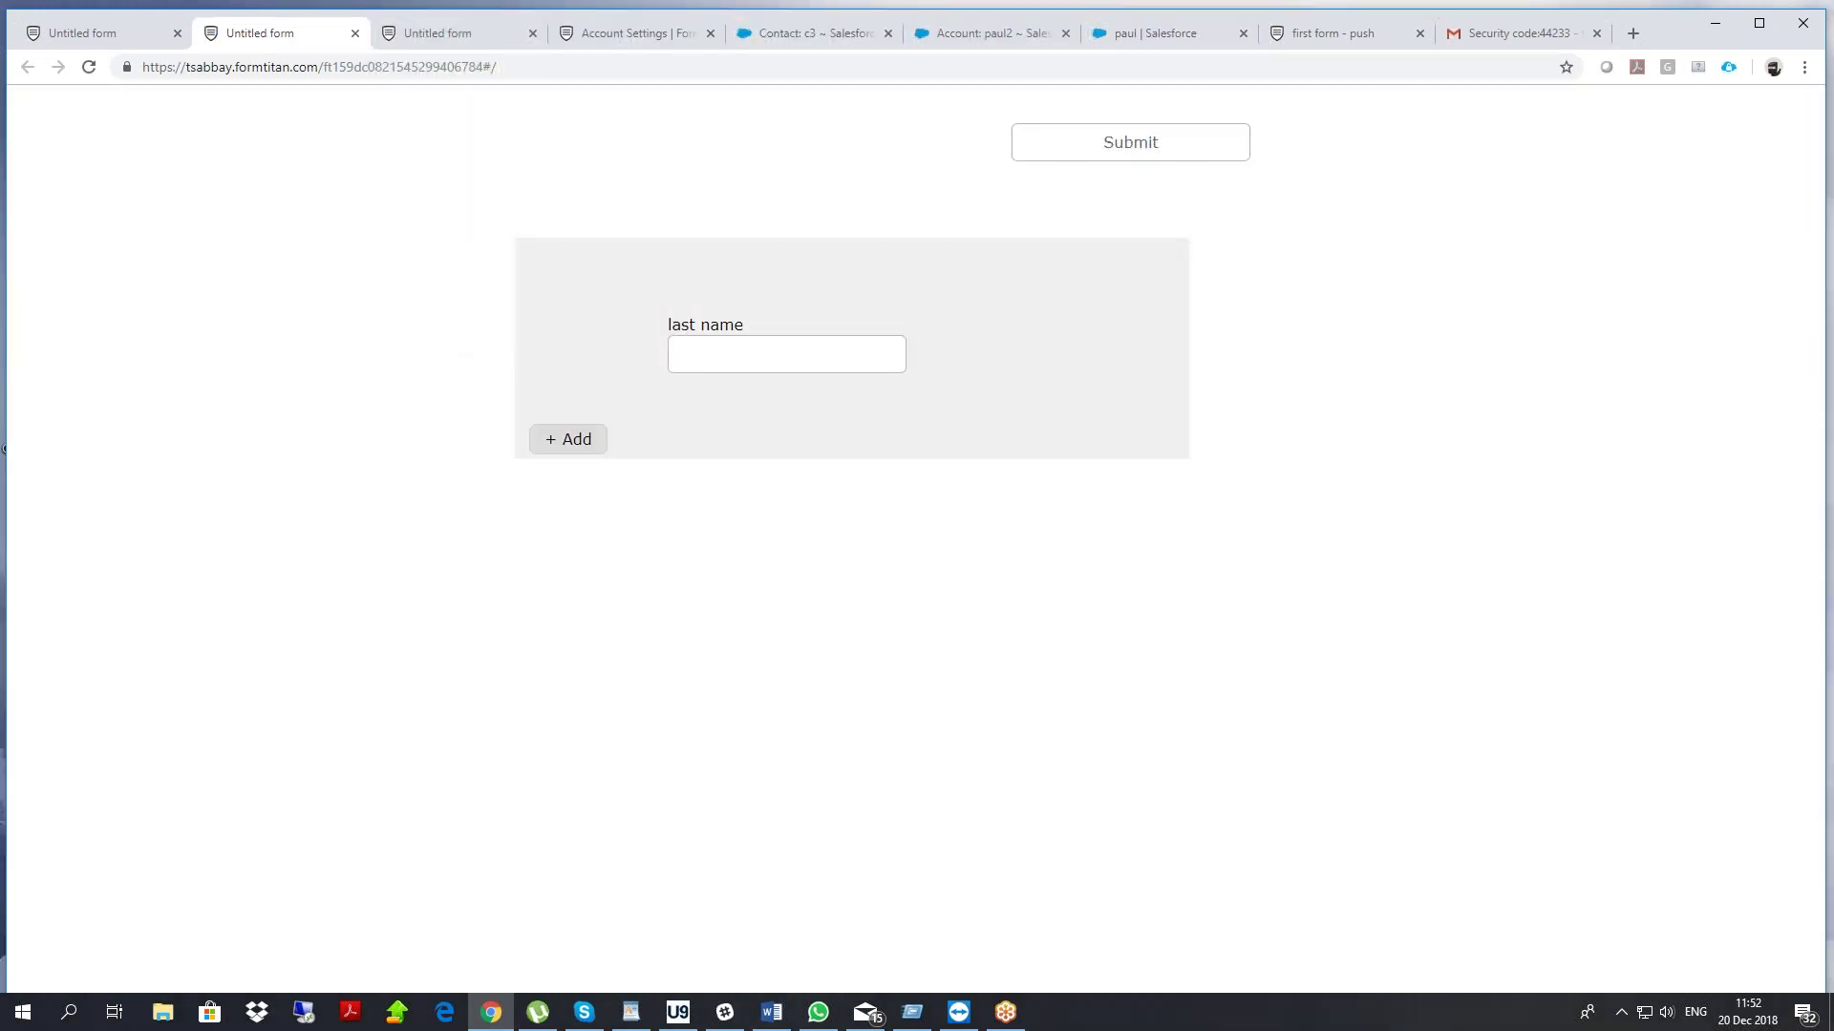
Review the push logs' 11:52 entries: three new Contacts, each followed by successful Cases
left_click(596, 34)
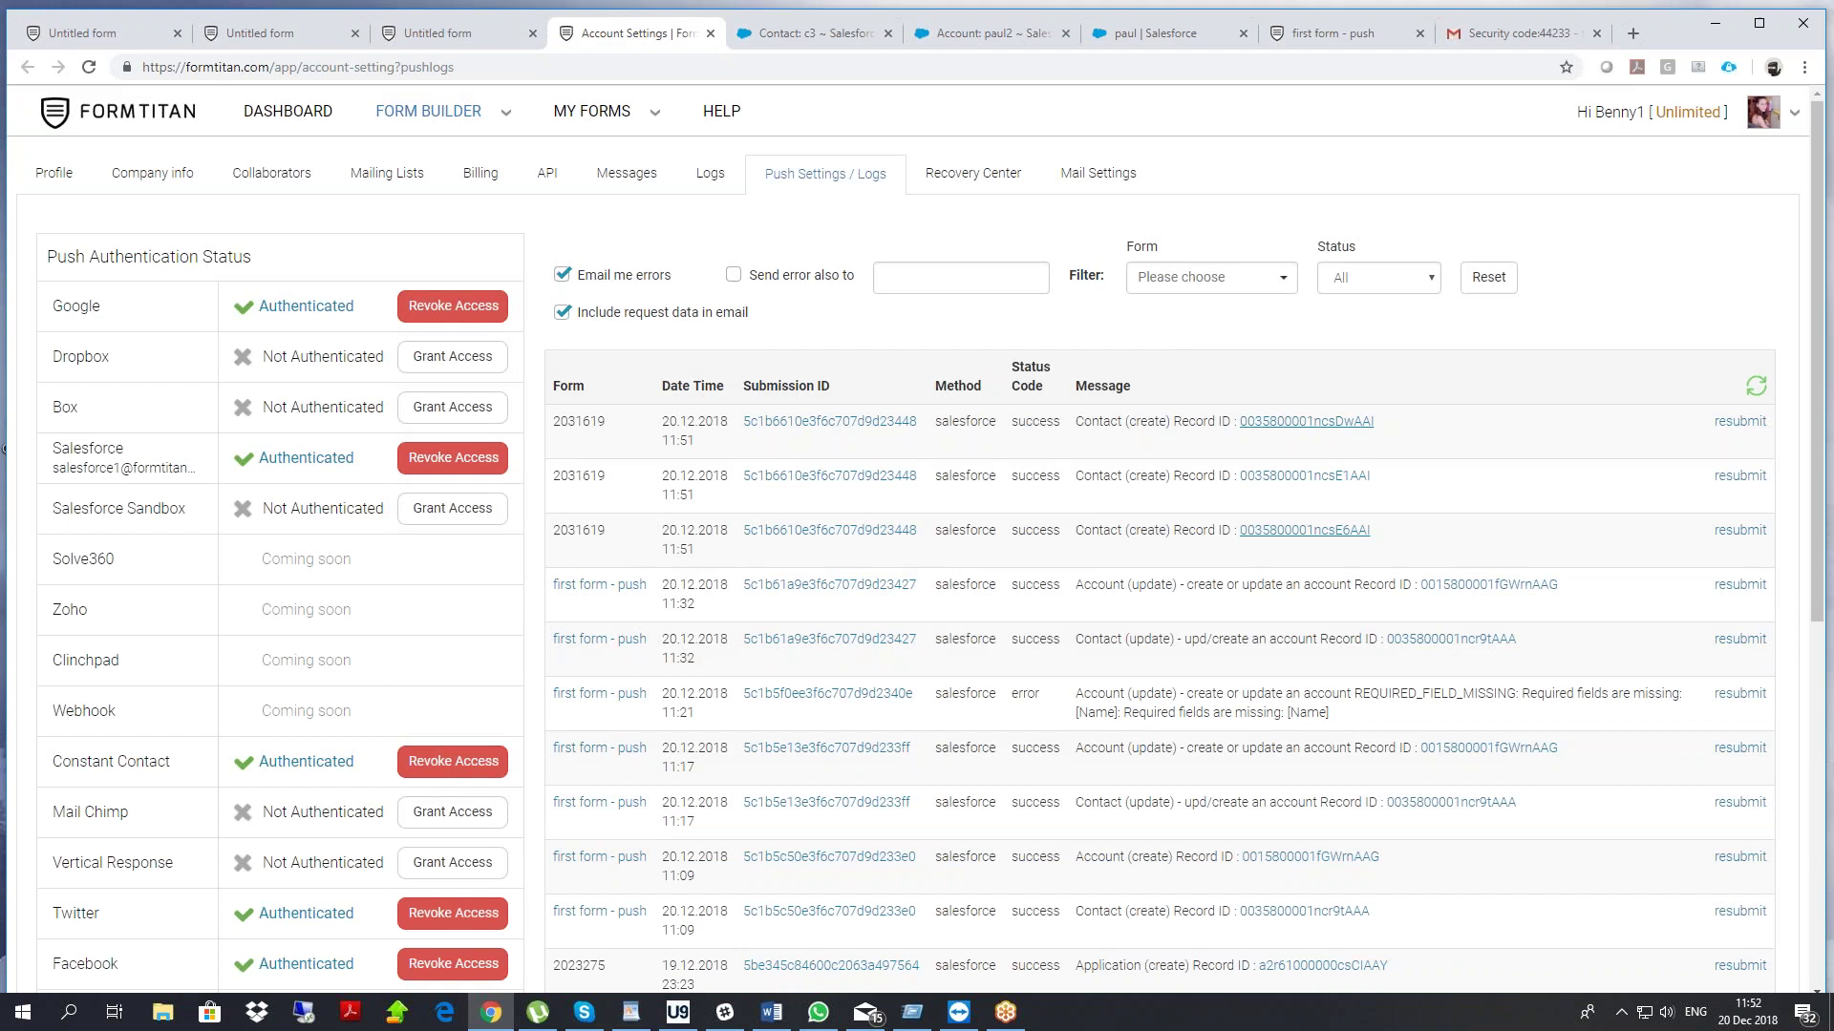
left_click_drag(1093, 426, 1431, 517)
left_click(1435, 518)
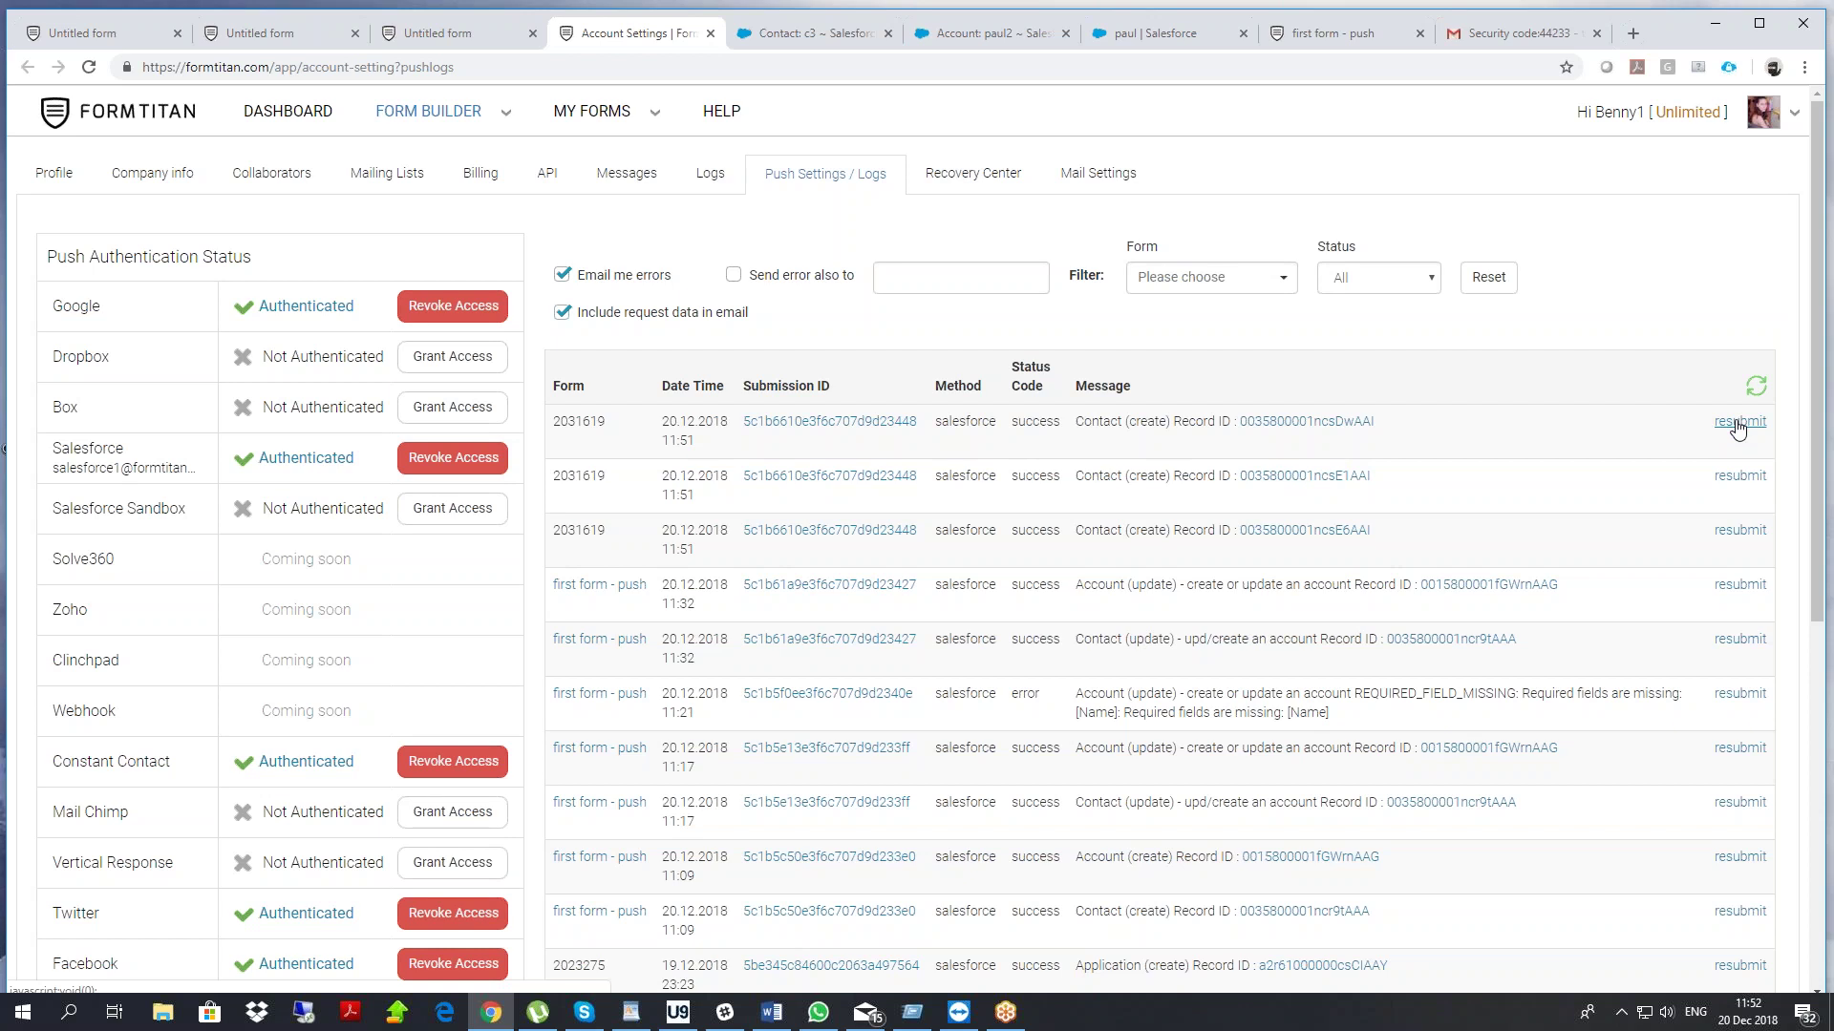
left_click_drag(1735, 422, 1534, 443)
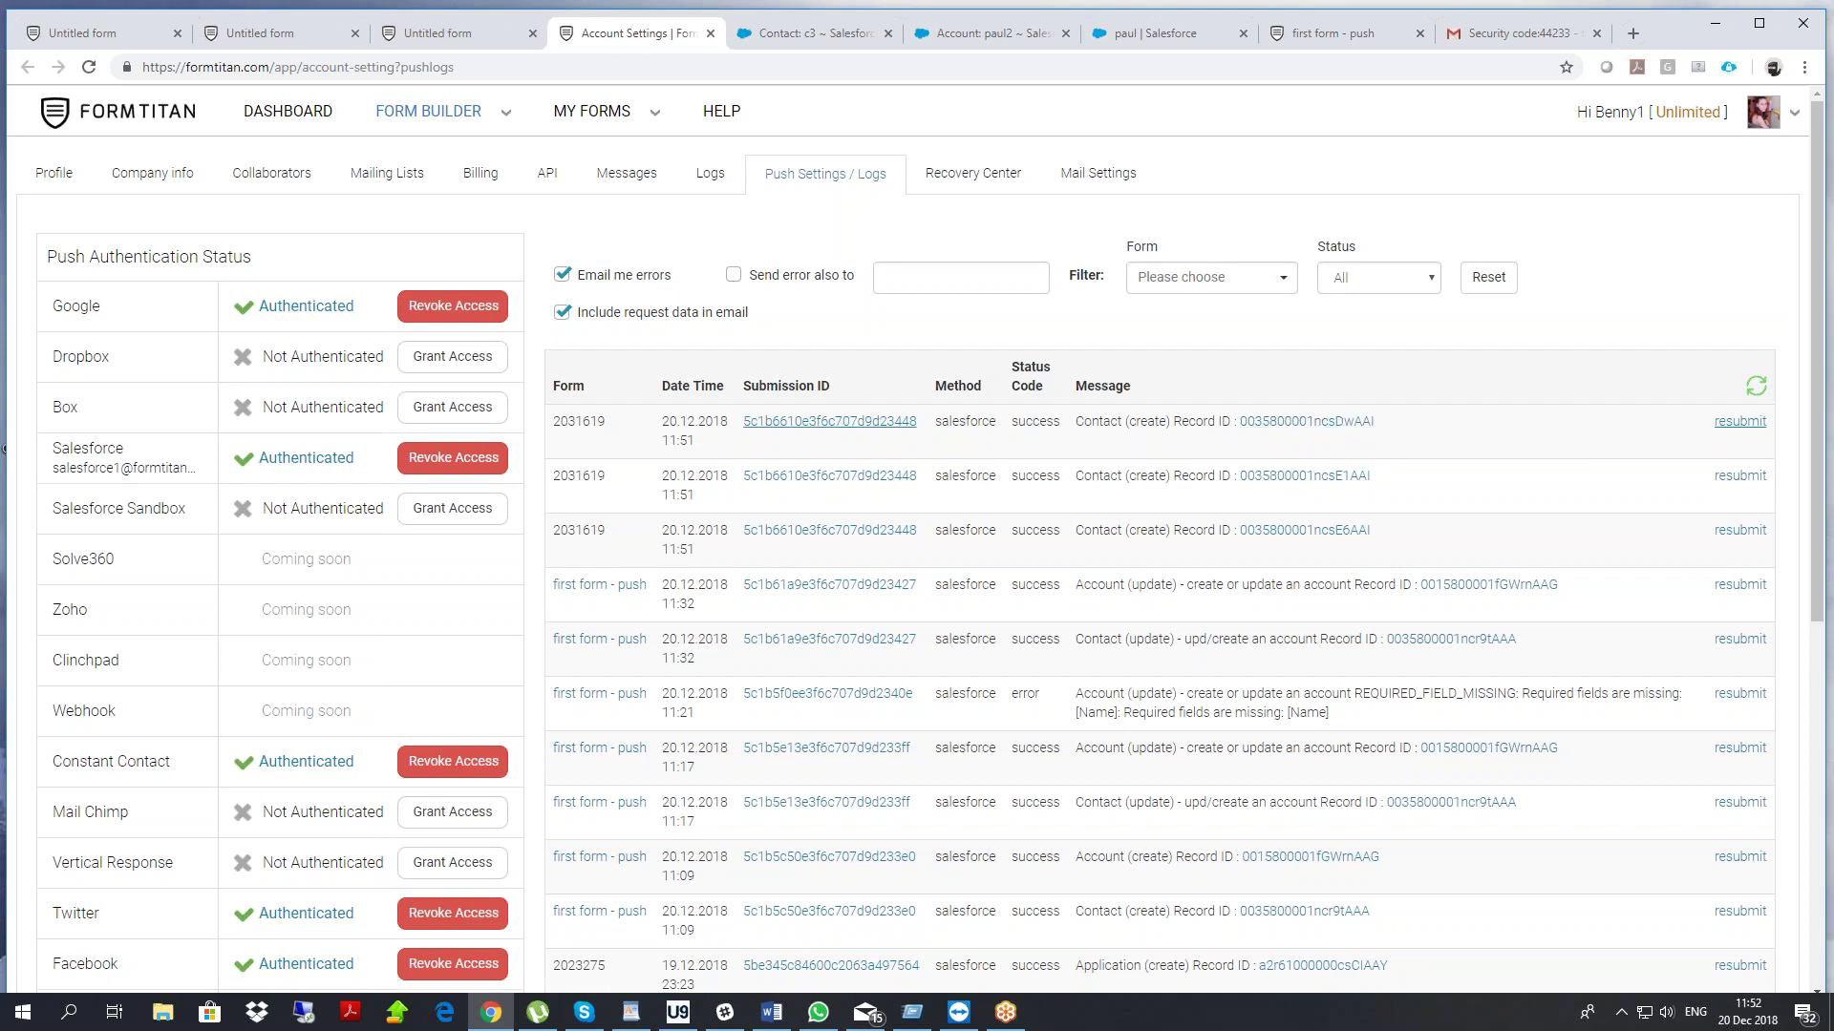
left_click_drag(662, 441, 696, 440)
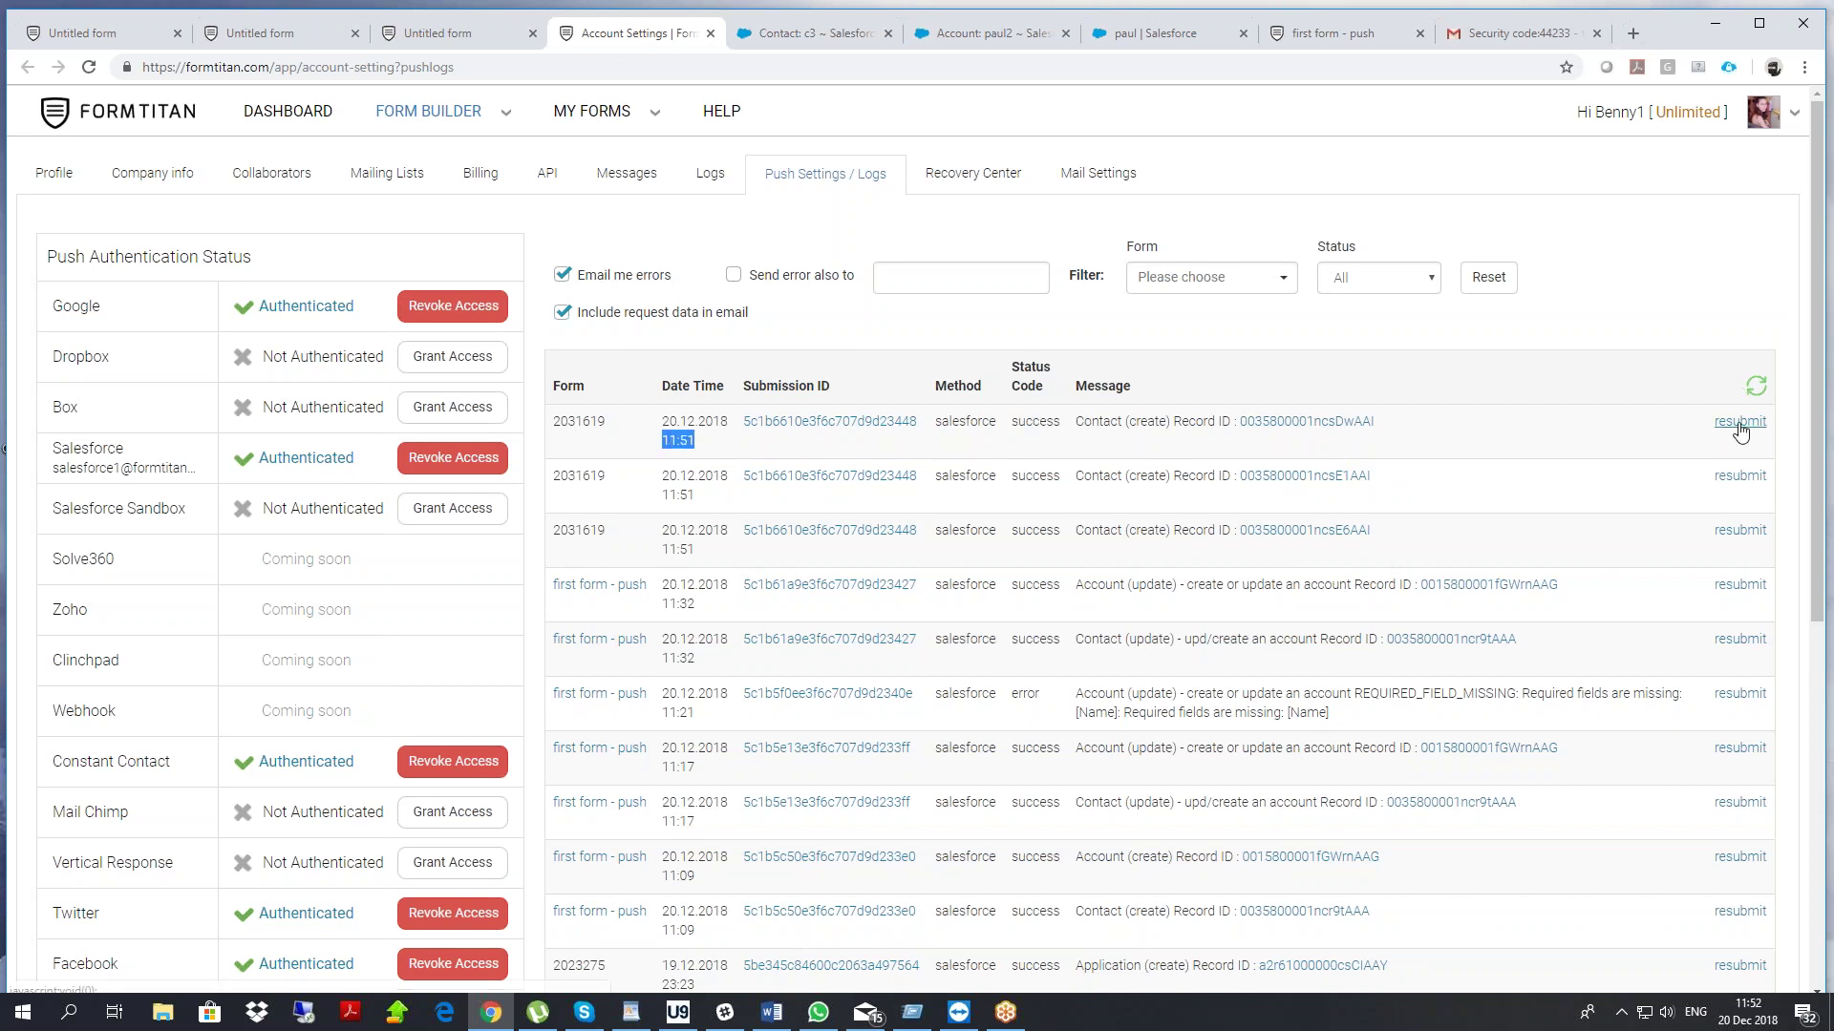
scroll(1536, 476, "down", 7)
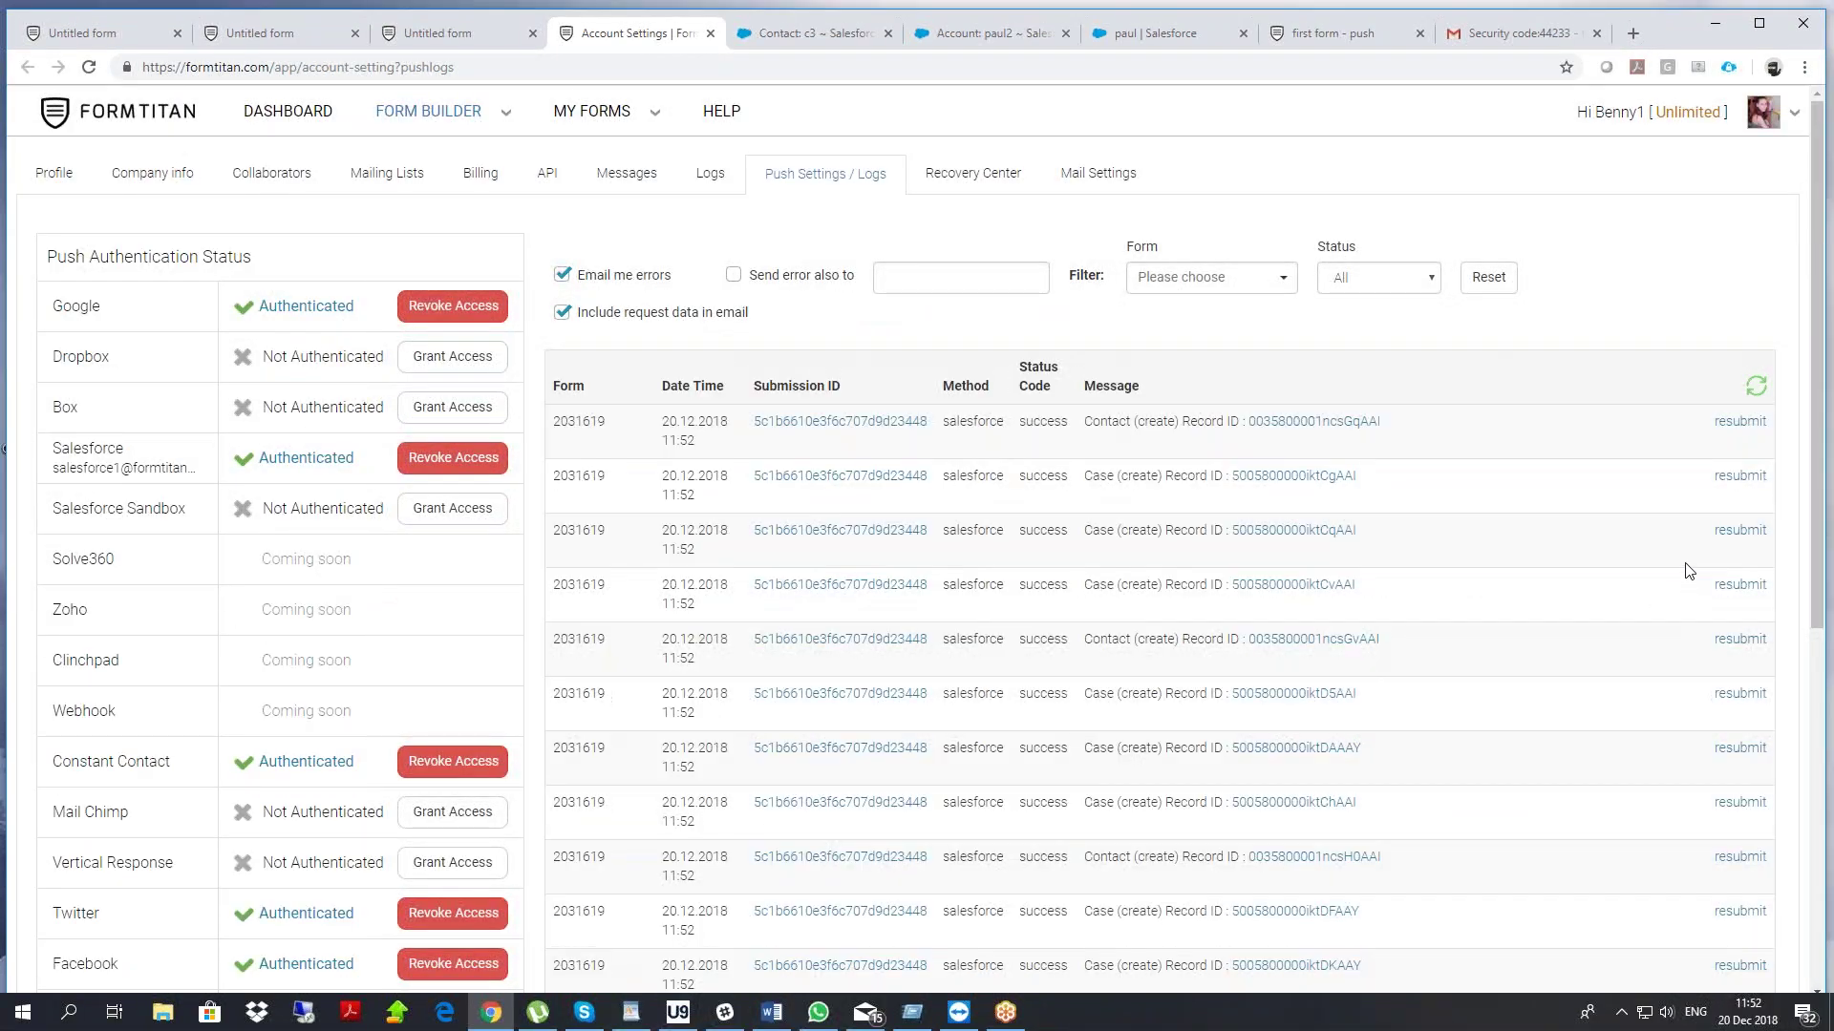
left_click_drag(672, 441, 703, 777)
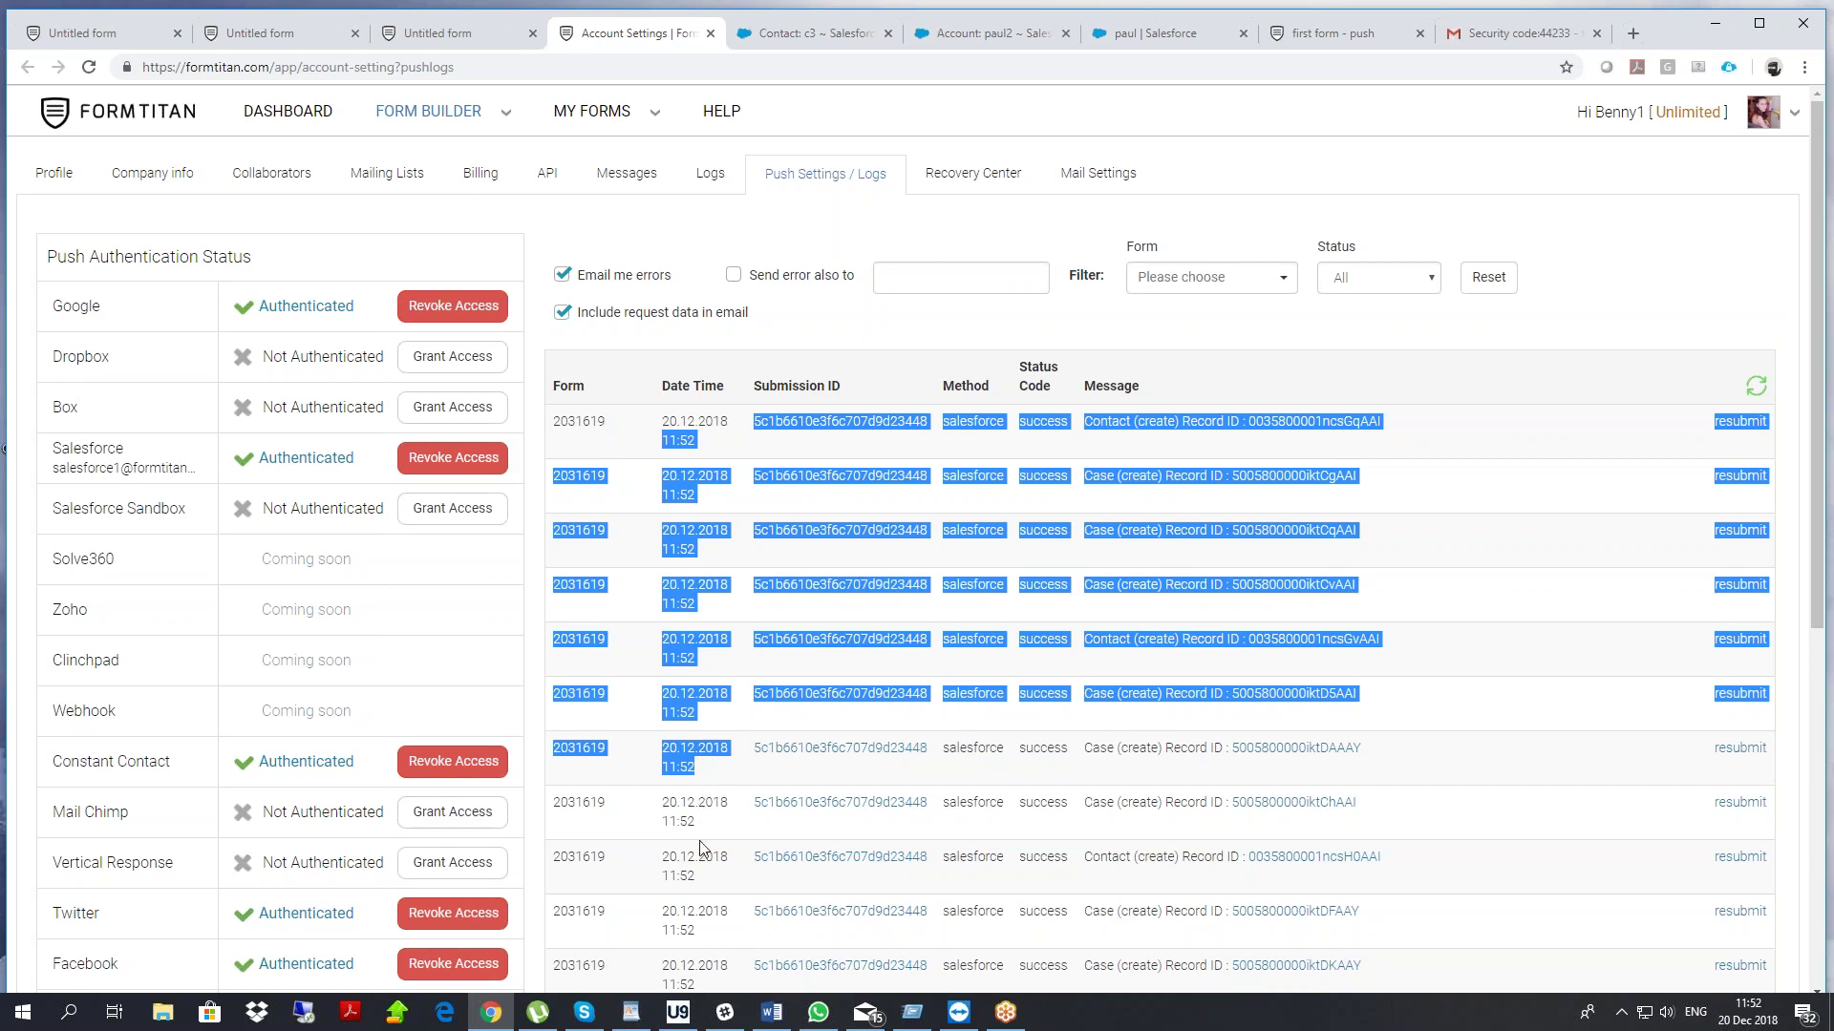
scroll(774, 740, "down", 6)
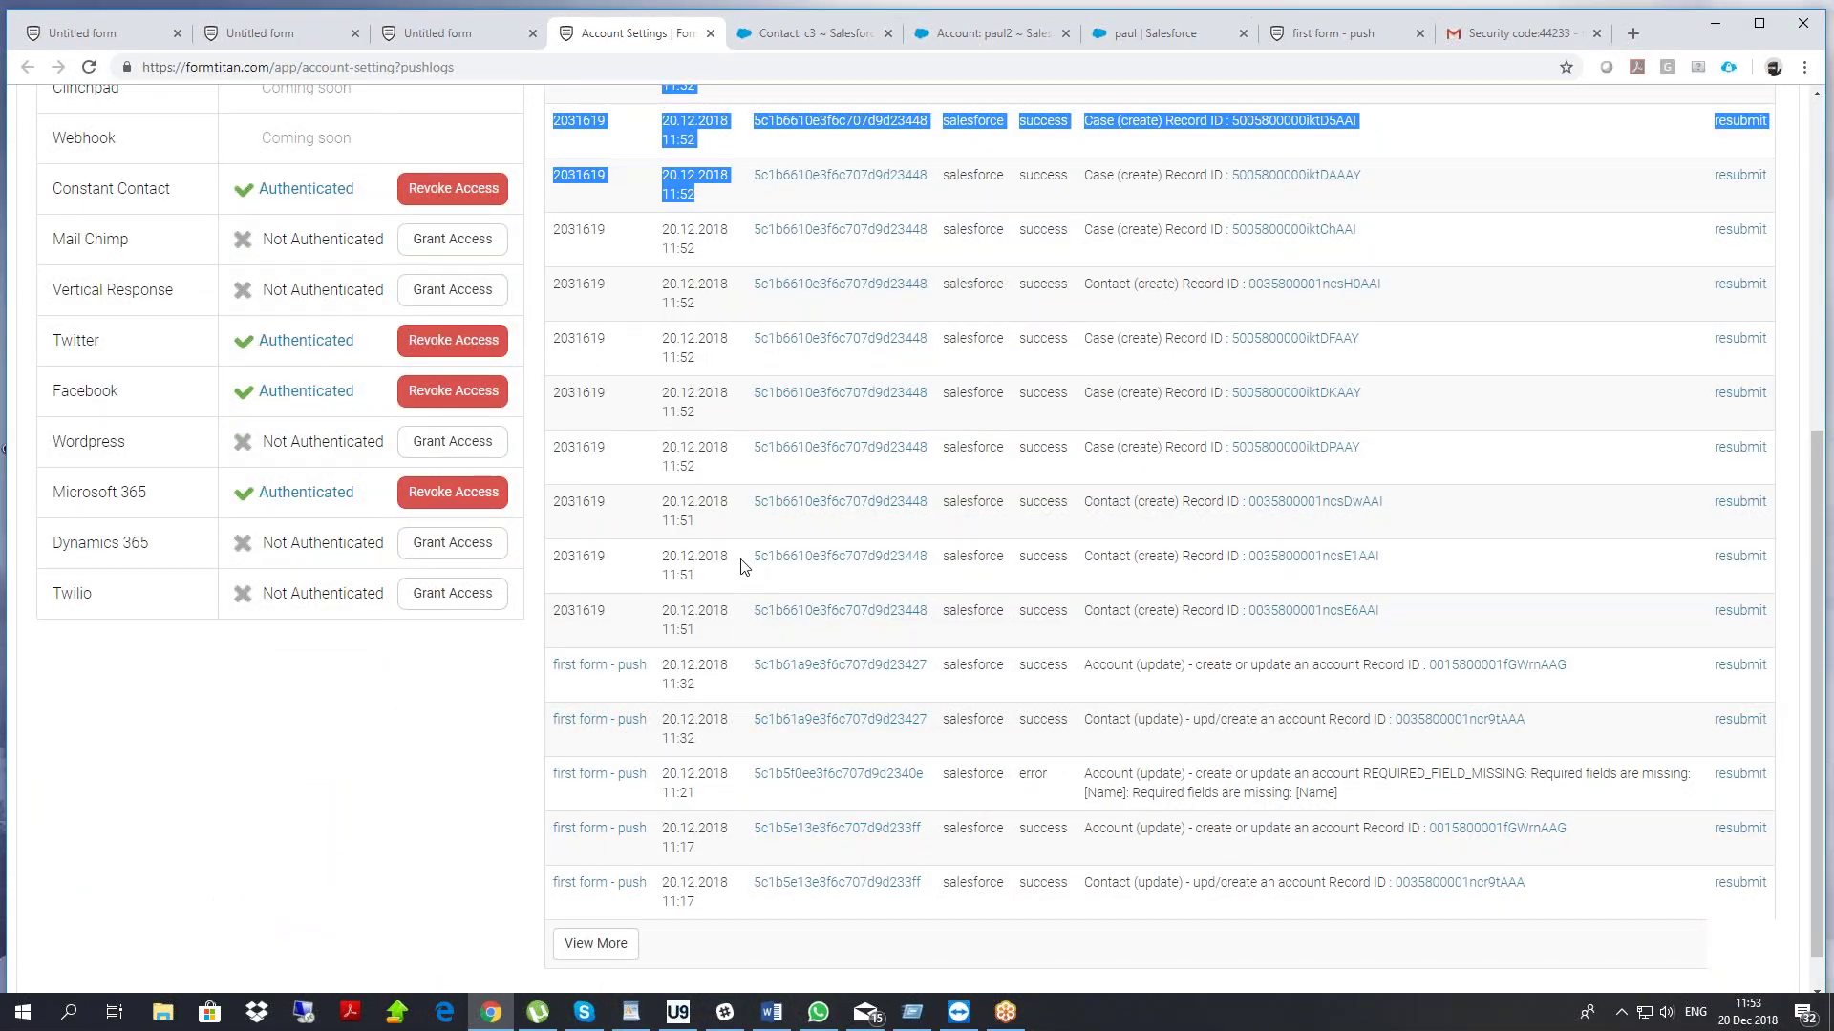
scroll(1703, 238, "up", 5)
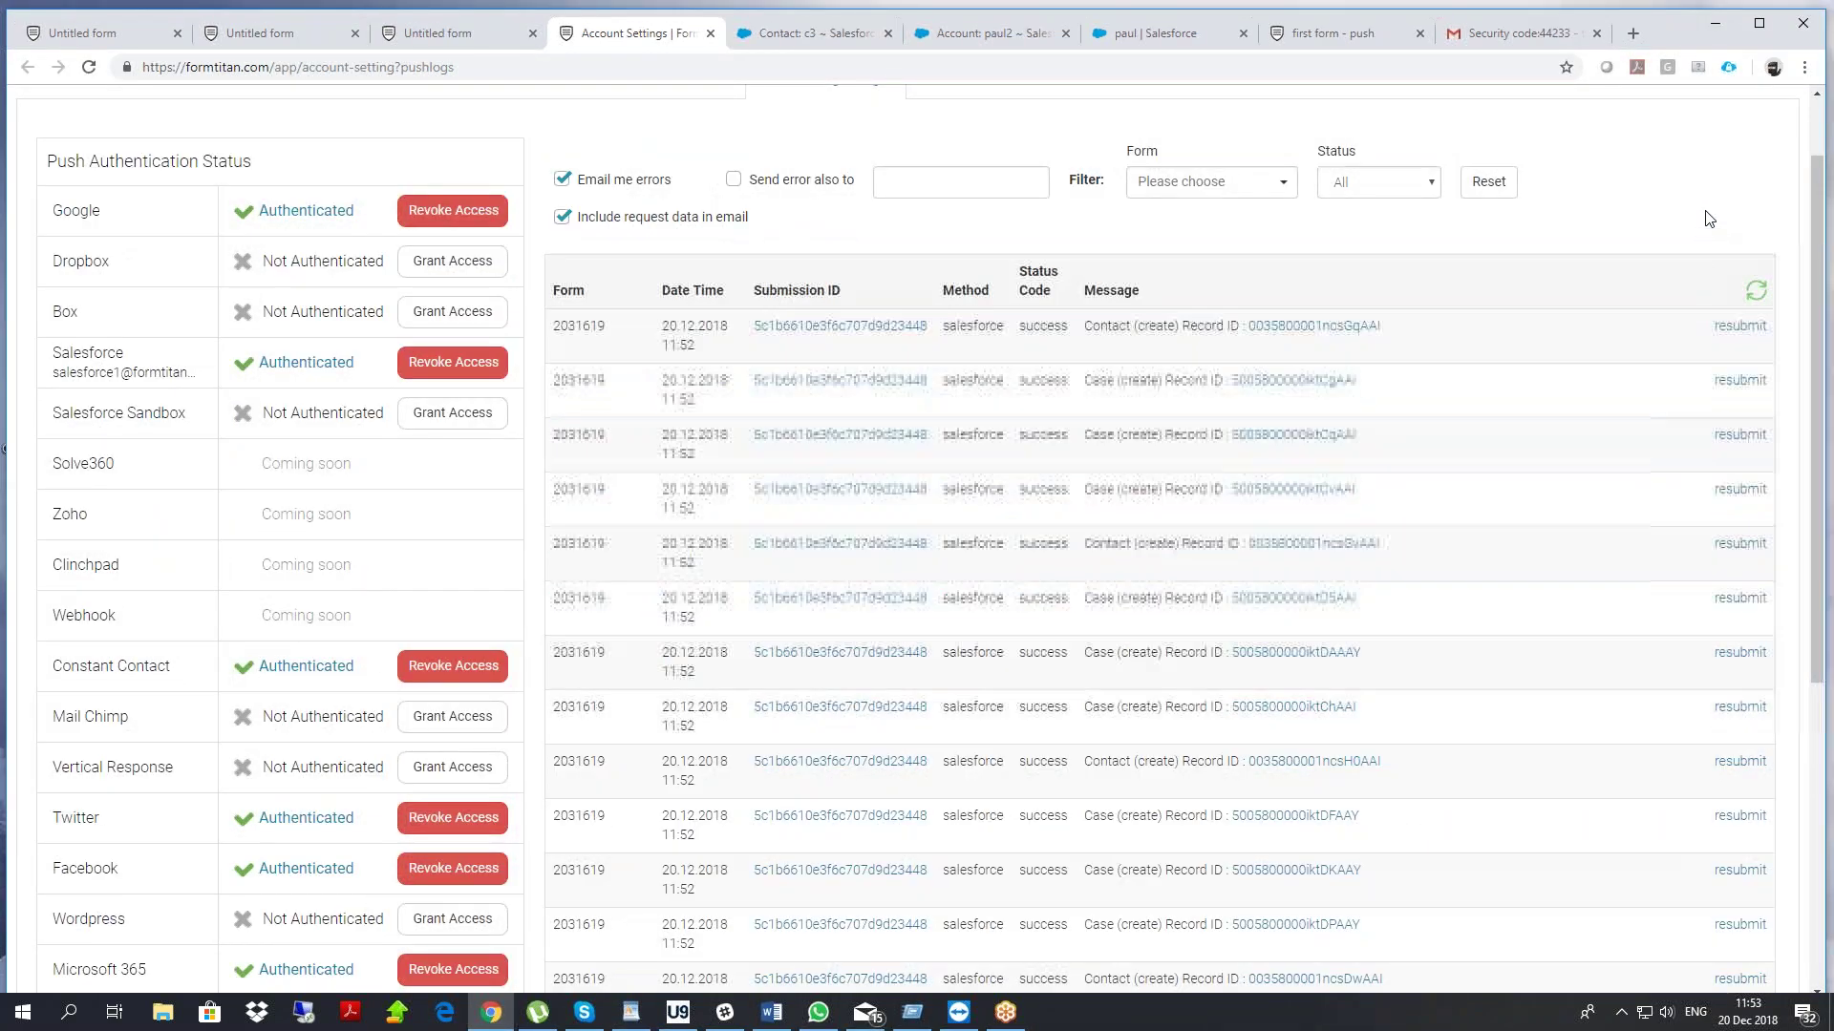
Open Case 00001674 from the log and confirm its Subject contains the submission ID
left_click(1304, 381)
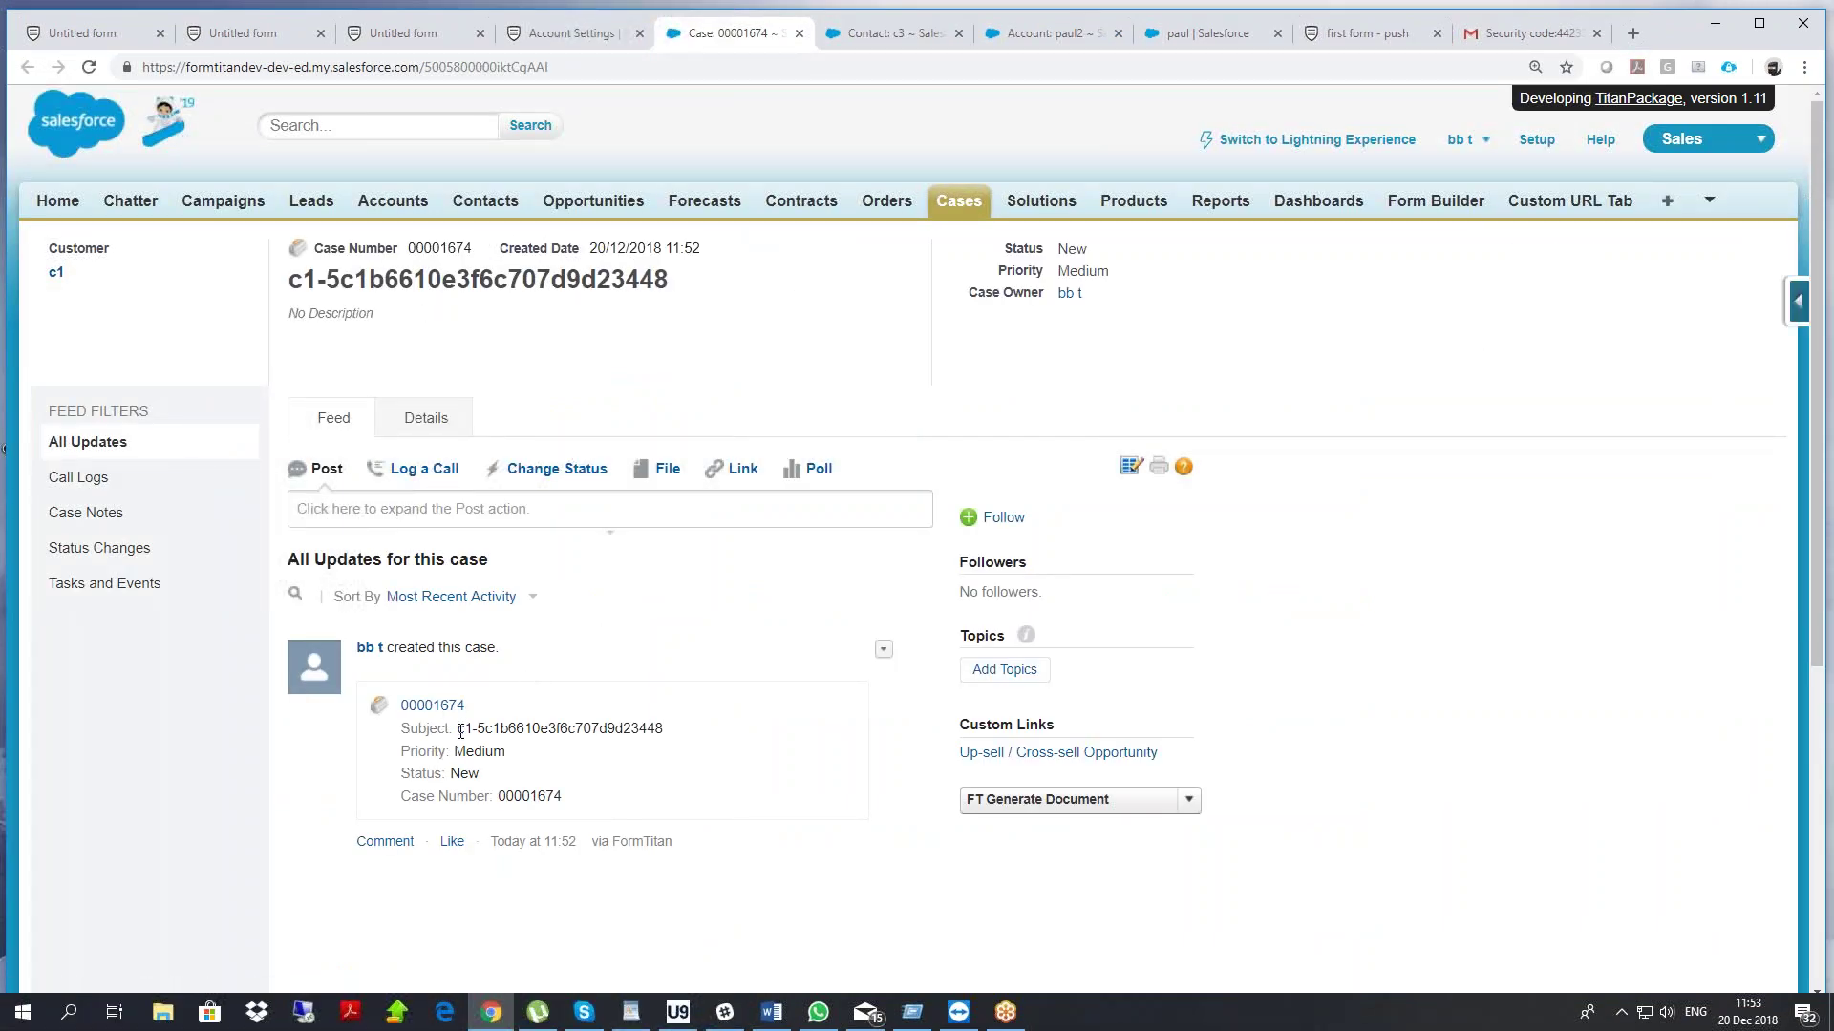
left_click_drag(508, 723, 635, 729)
Delete every existing element from the form canvas
left_click(120, 43)
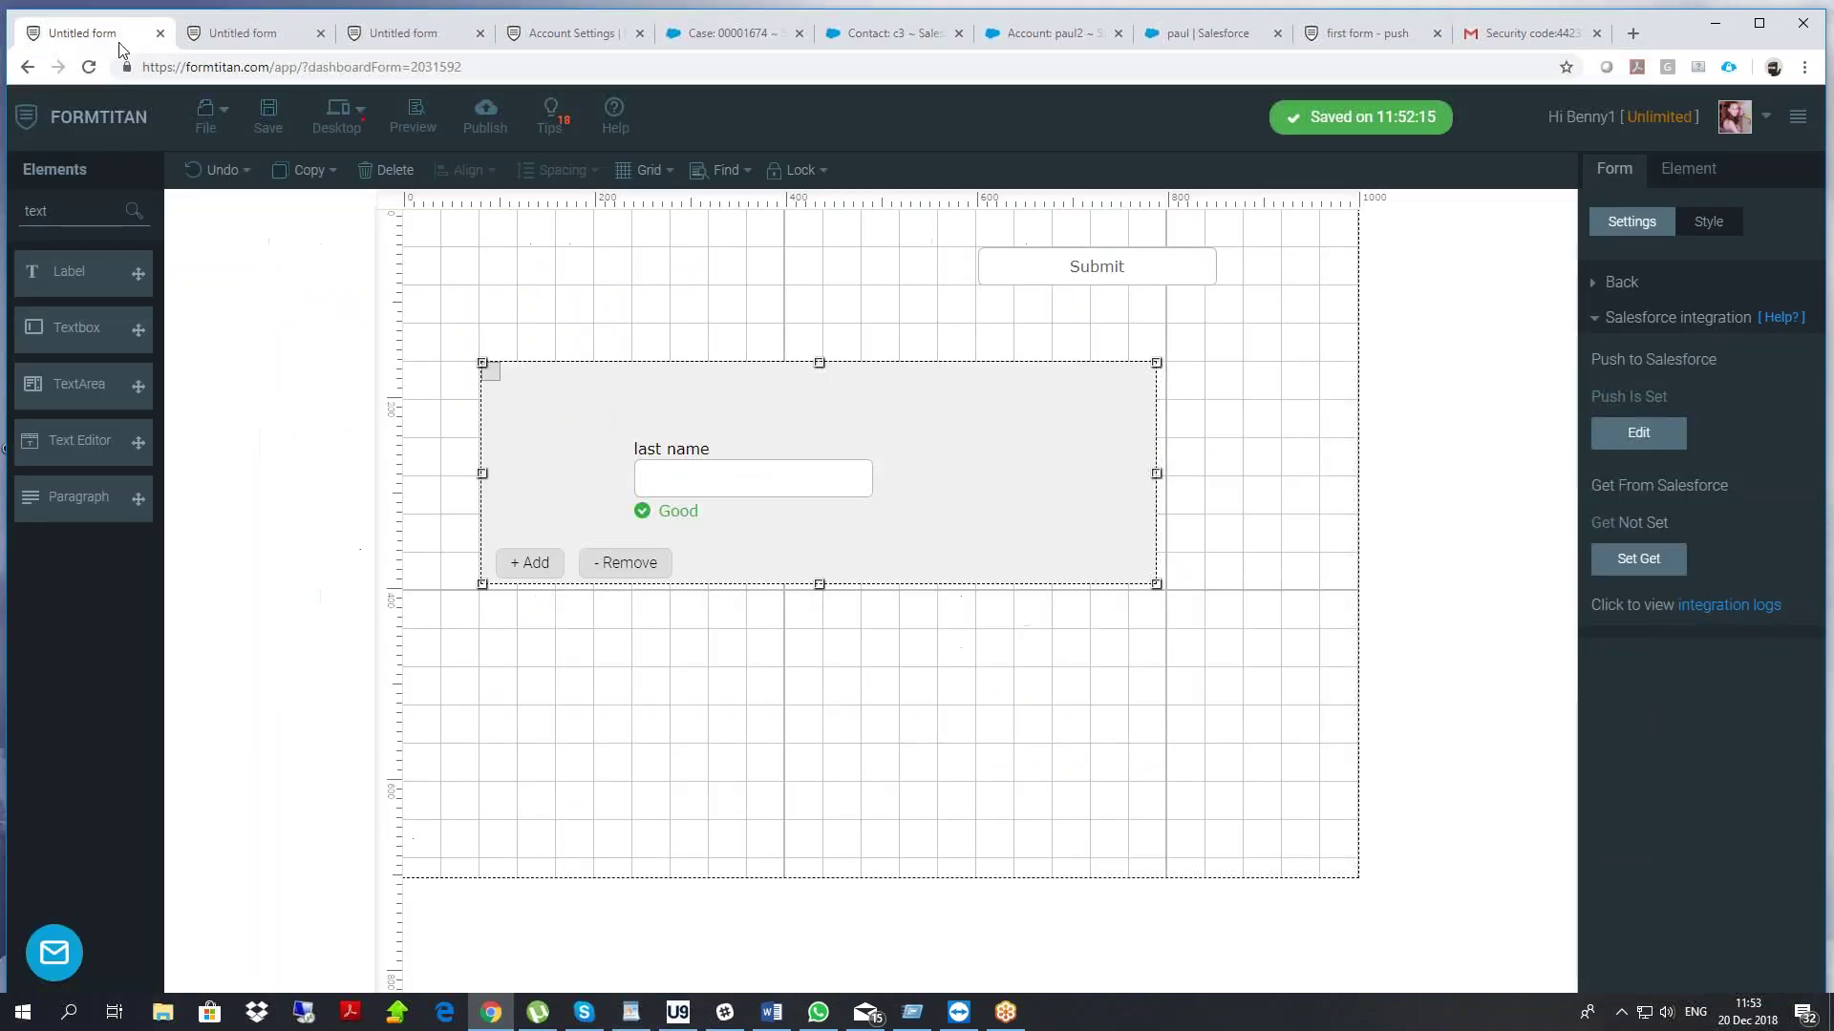
left_click_drag(540, 277, 1223, 590)
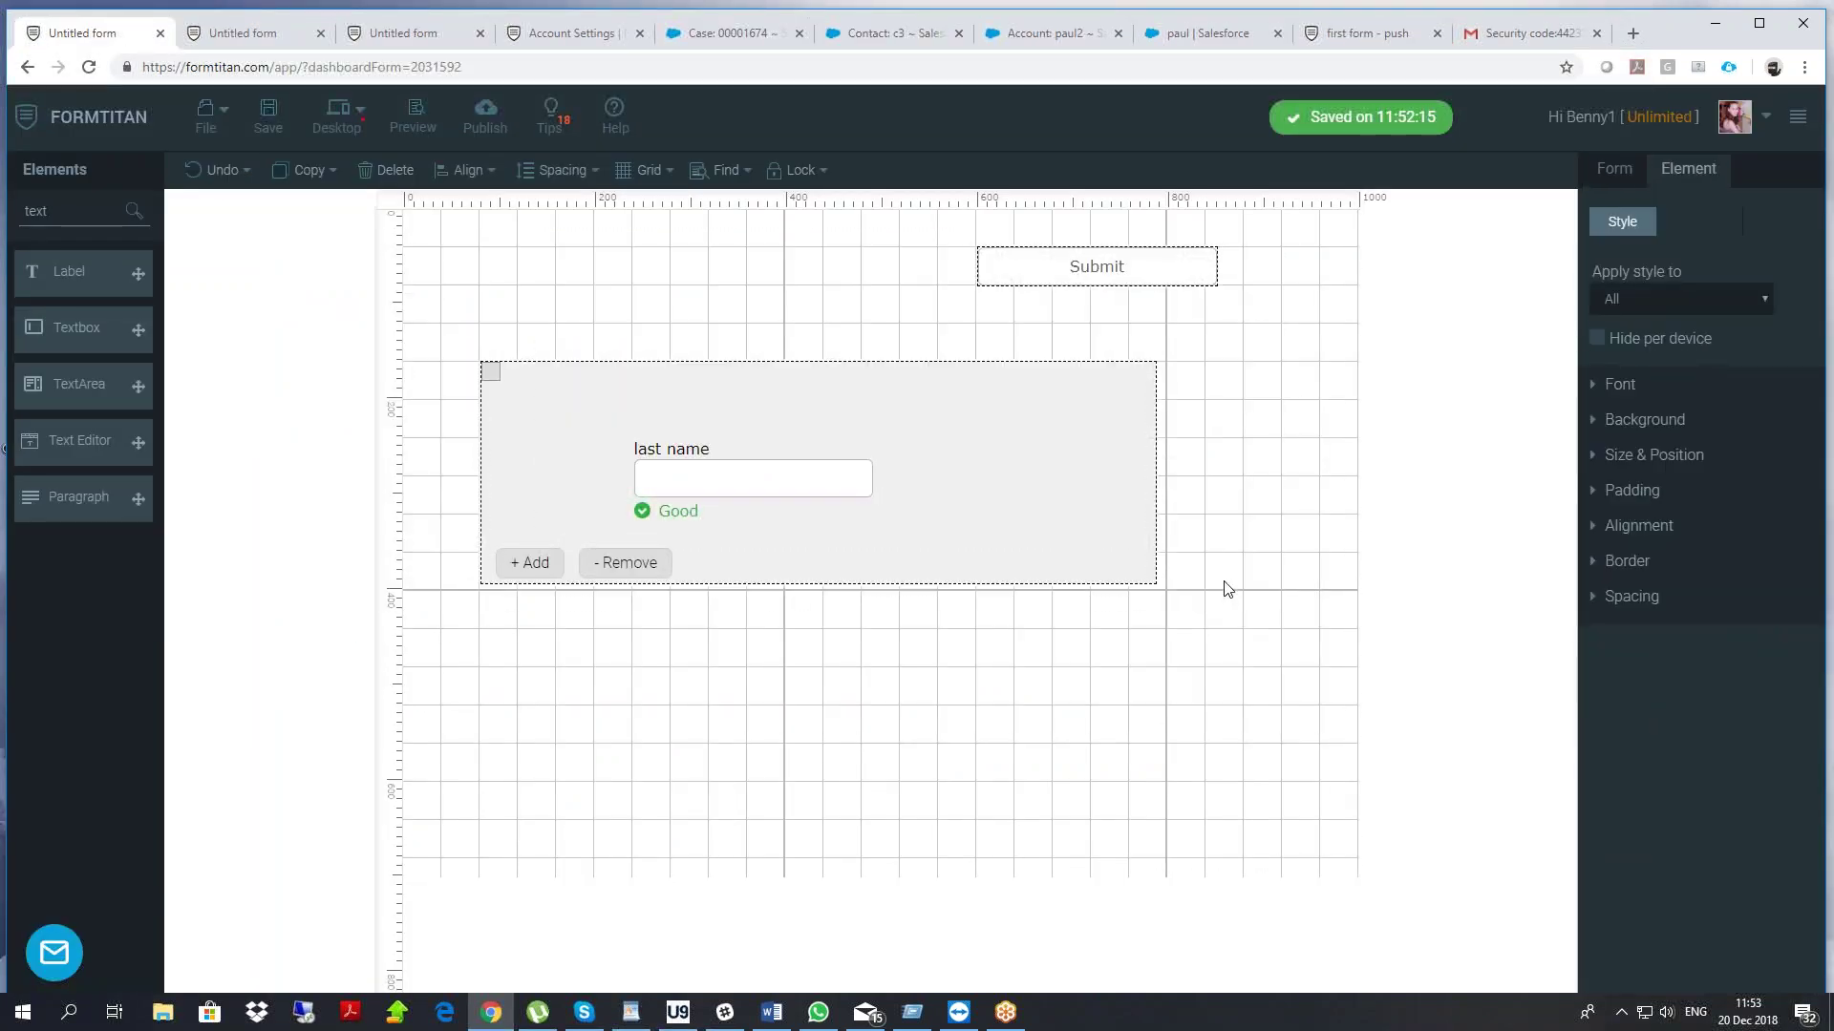
key("Delete")
Add a FileUpload field and, above it, a Textbox labelled 'contact'
left_click_drag(84, 215, 6, 313)
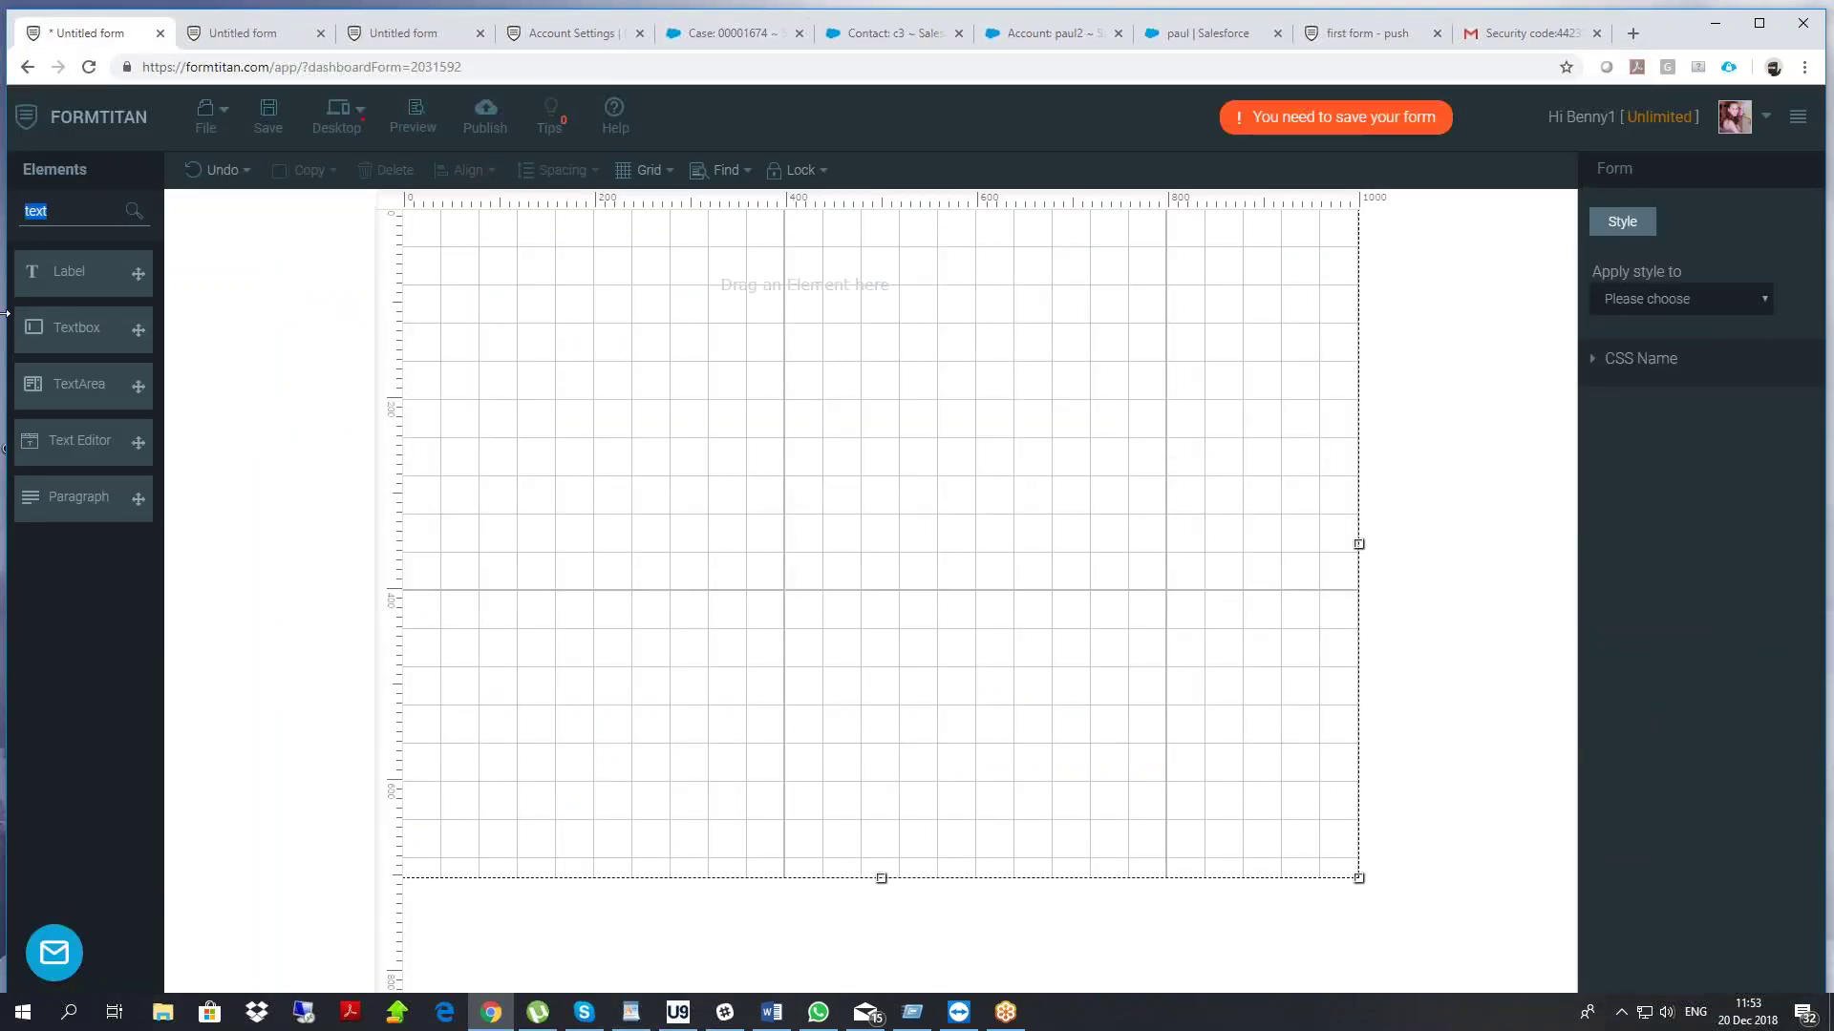
type("file")
left_click_drag(84, 289, 629, 485)
left_click_drag(83, 209, 7, 256)
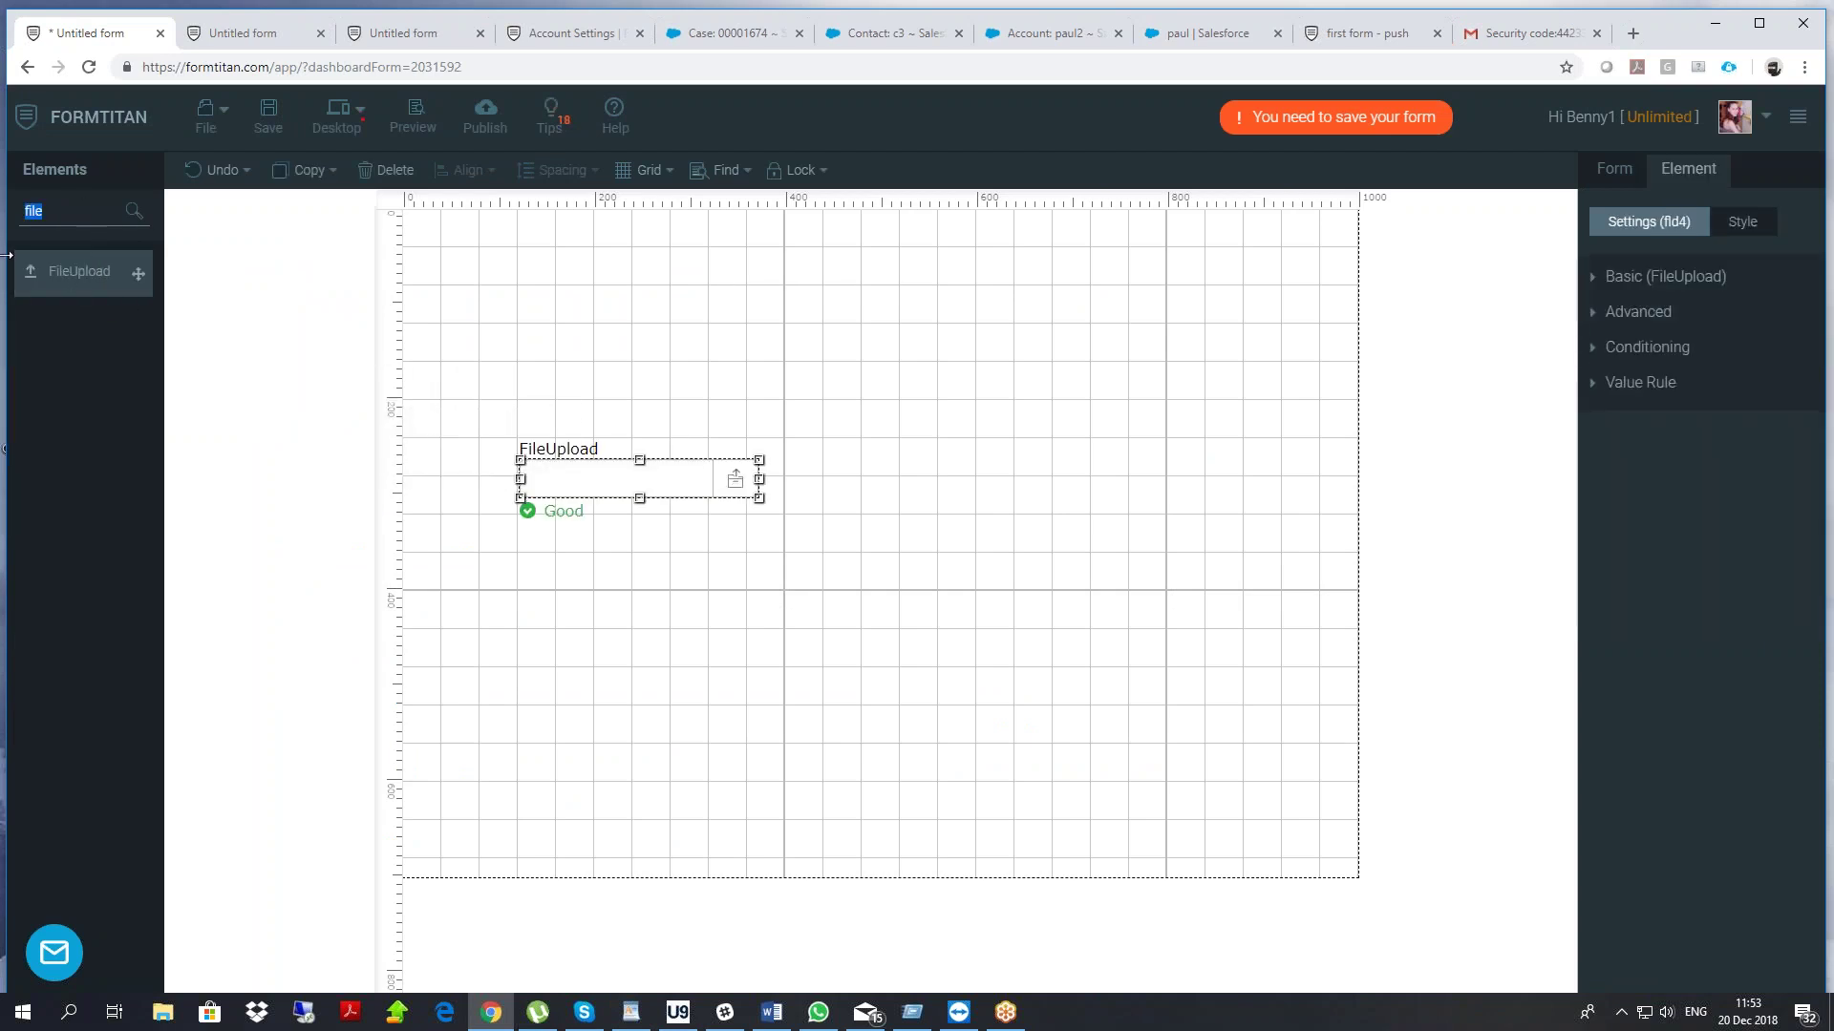
type("text")
left_click_drag(41, 327, 571, 325)
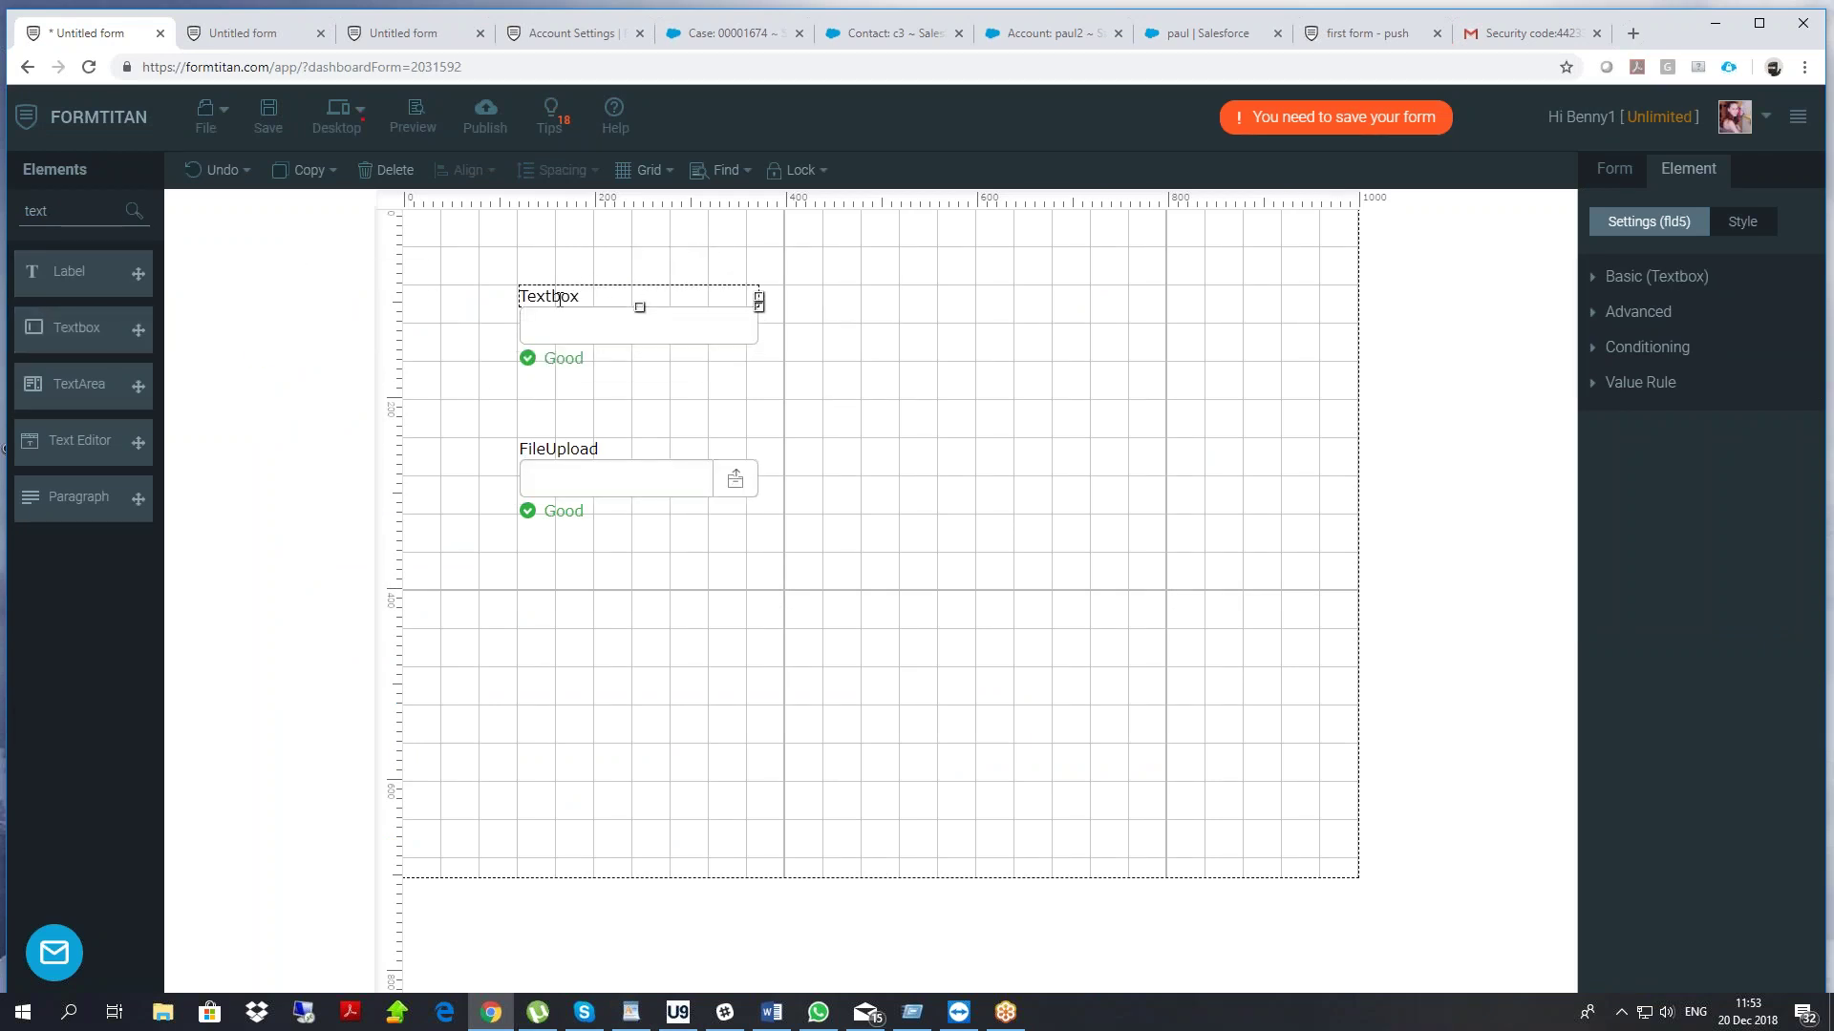
double_click(551, 296)
type("contact")
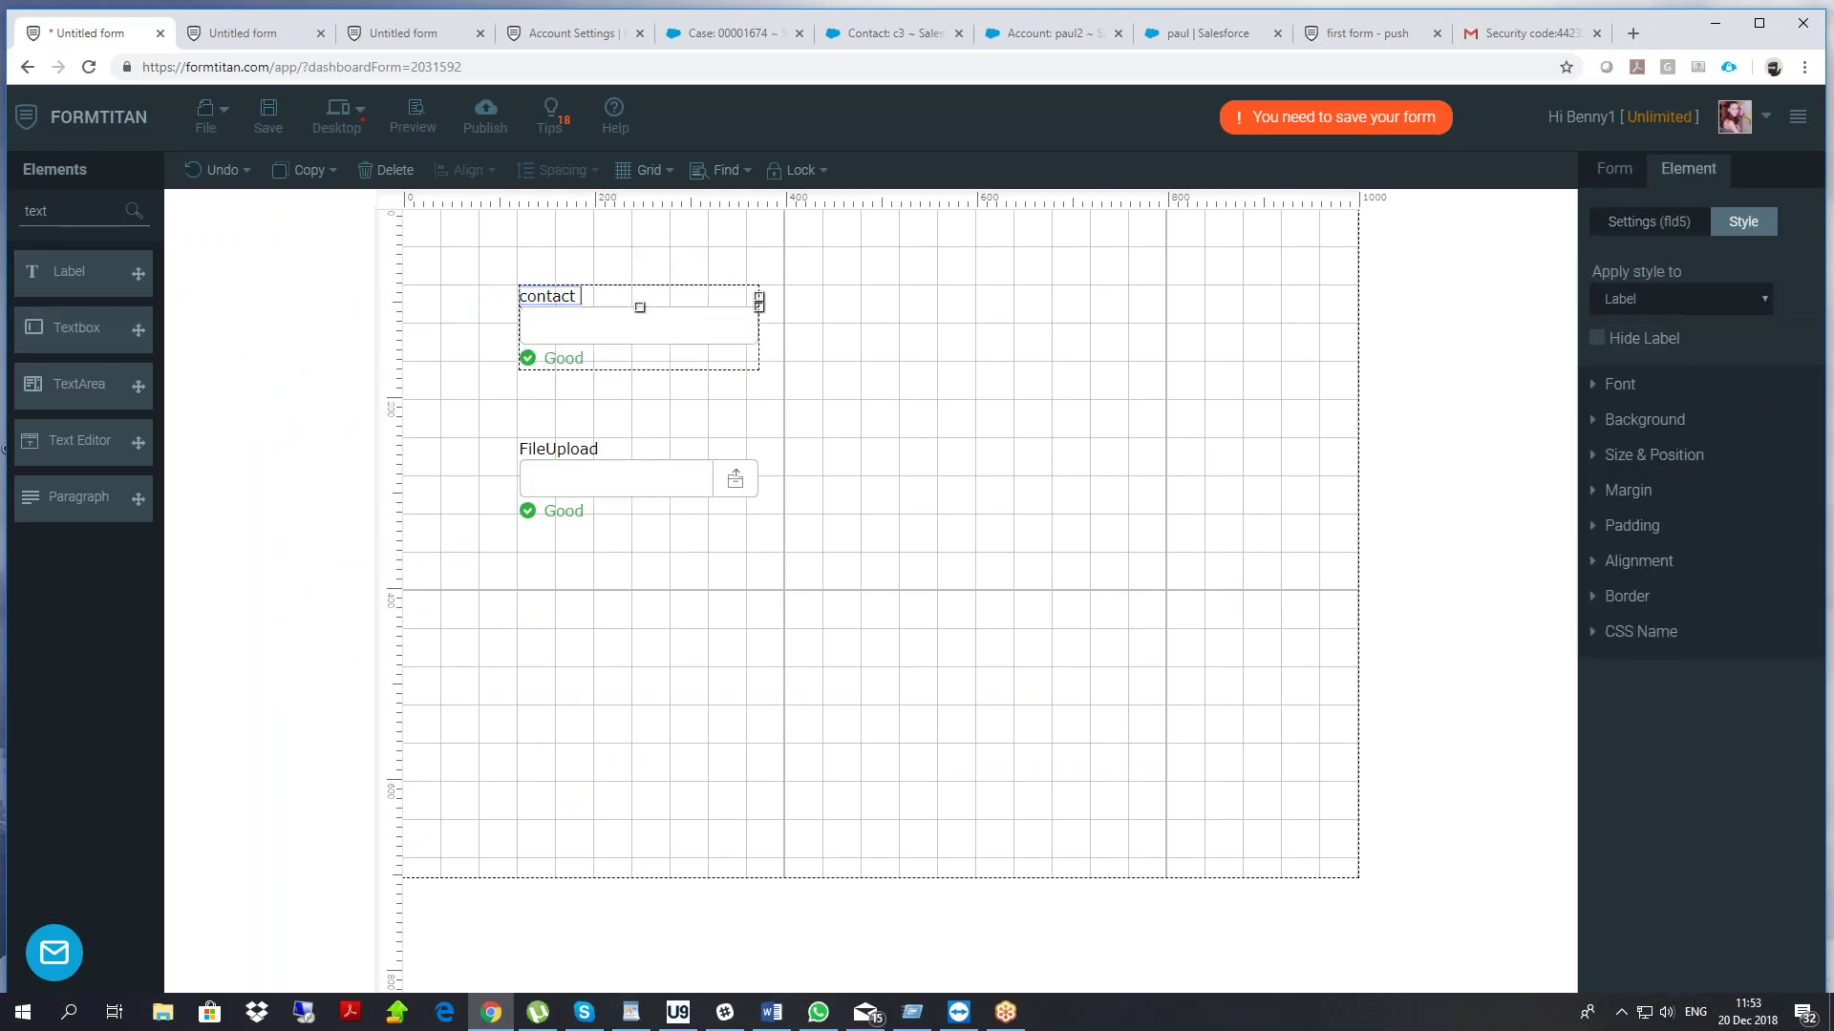
left_click(594, 478)
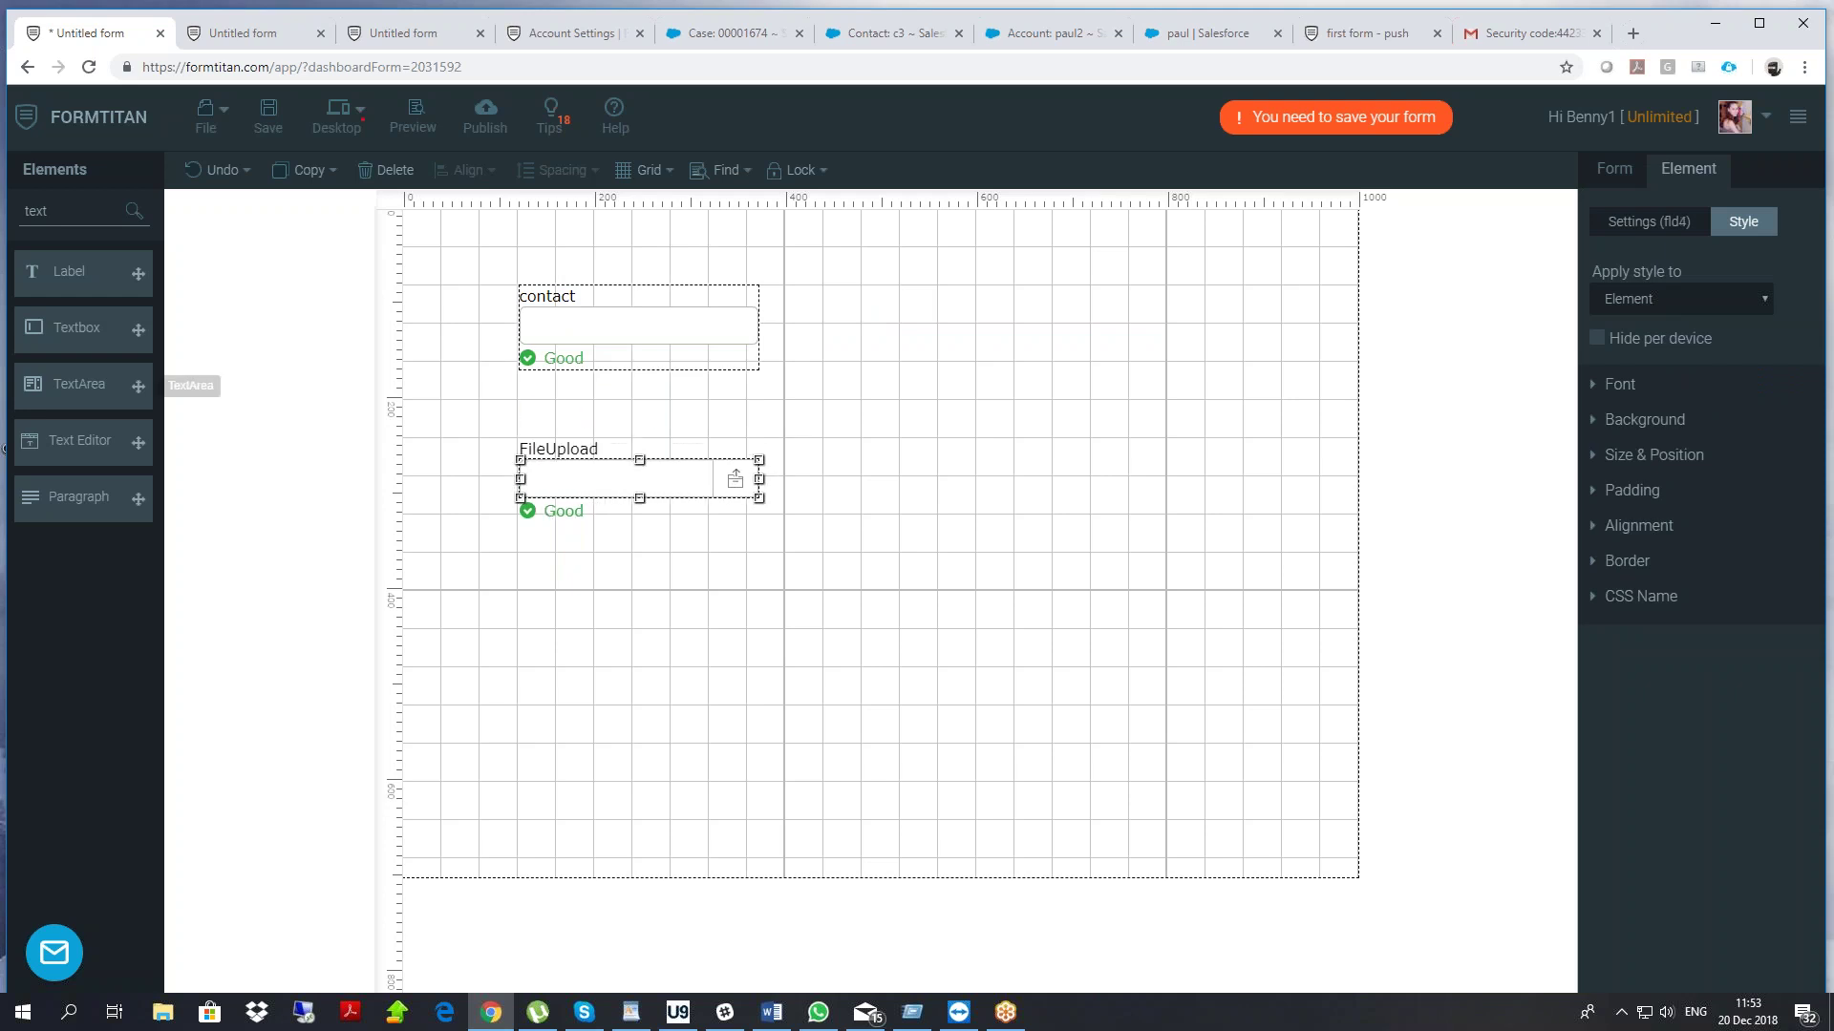
Add a Submit button below the FileUpload field
left_click_drag(53, 211, 5, 232)
type("su")
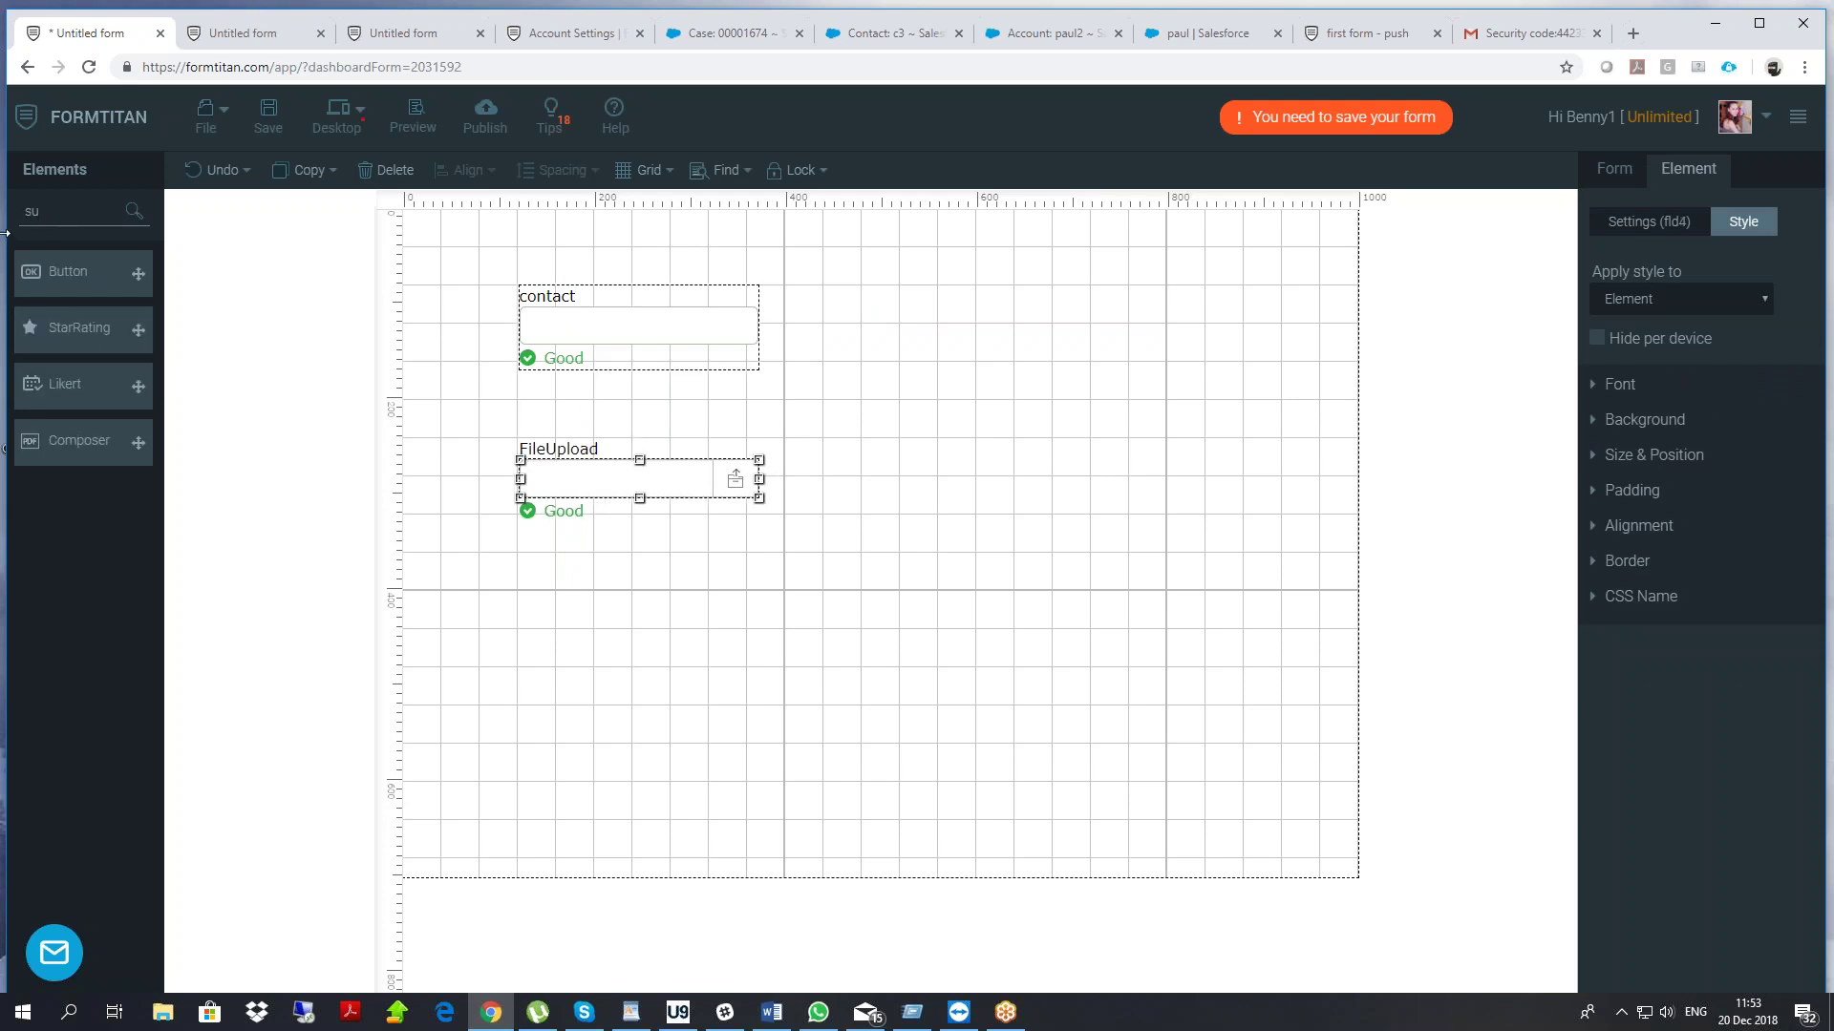
type("v")
key("BackSpace")
type("b")
left_click_drag(139, 273, 514, 600)
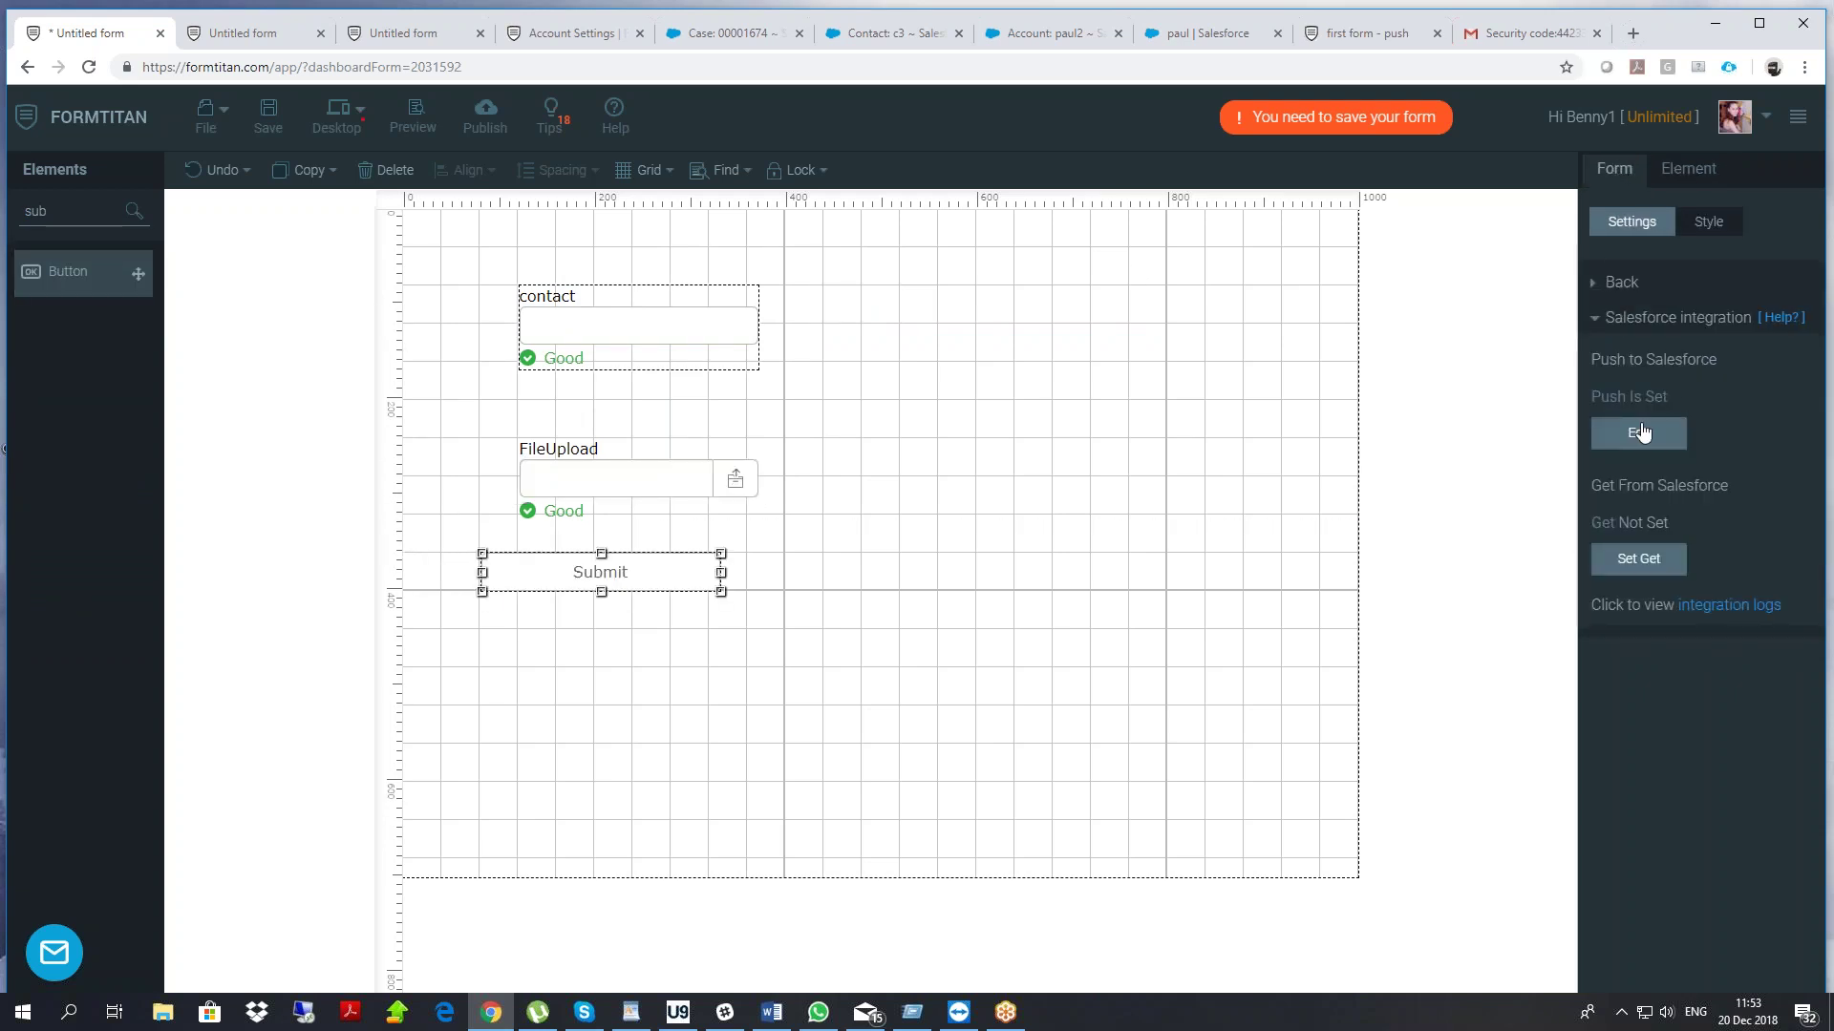
Remove the nested Case object and map the Contact's Last Name to the 'contact' field
left_click(1679, 428)
left_click(1262, 438)
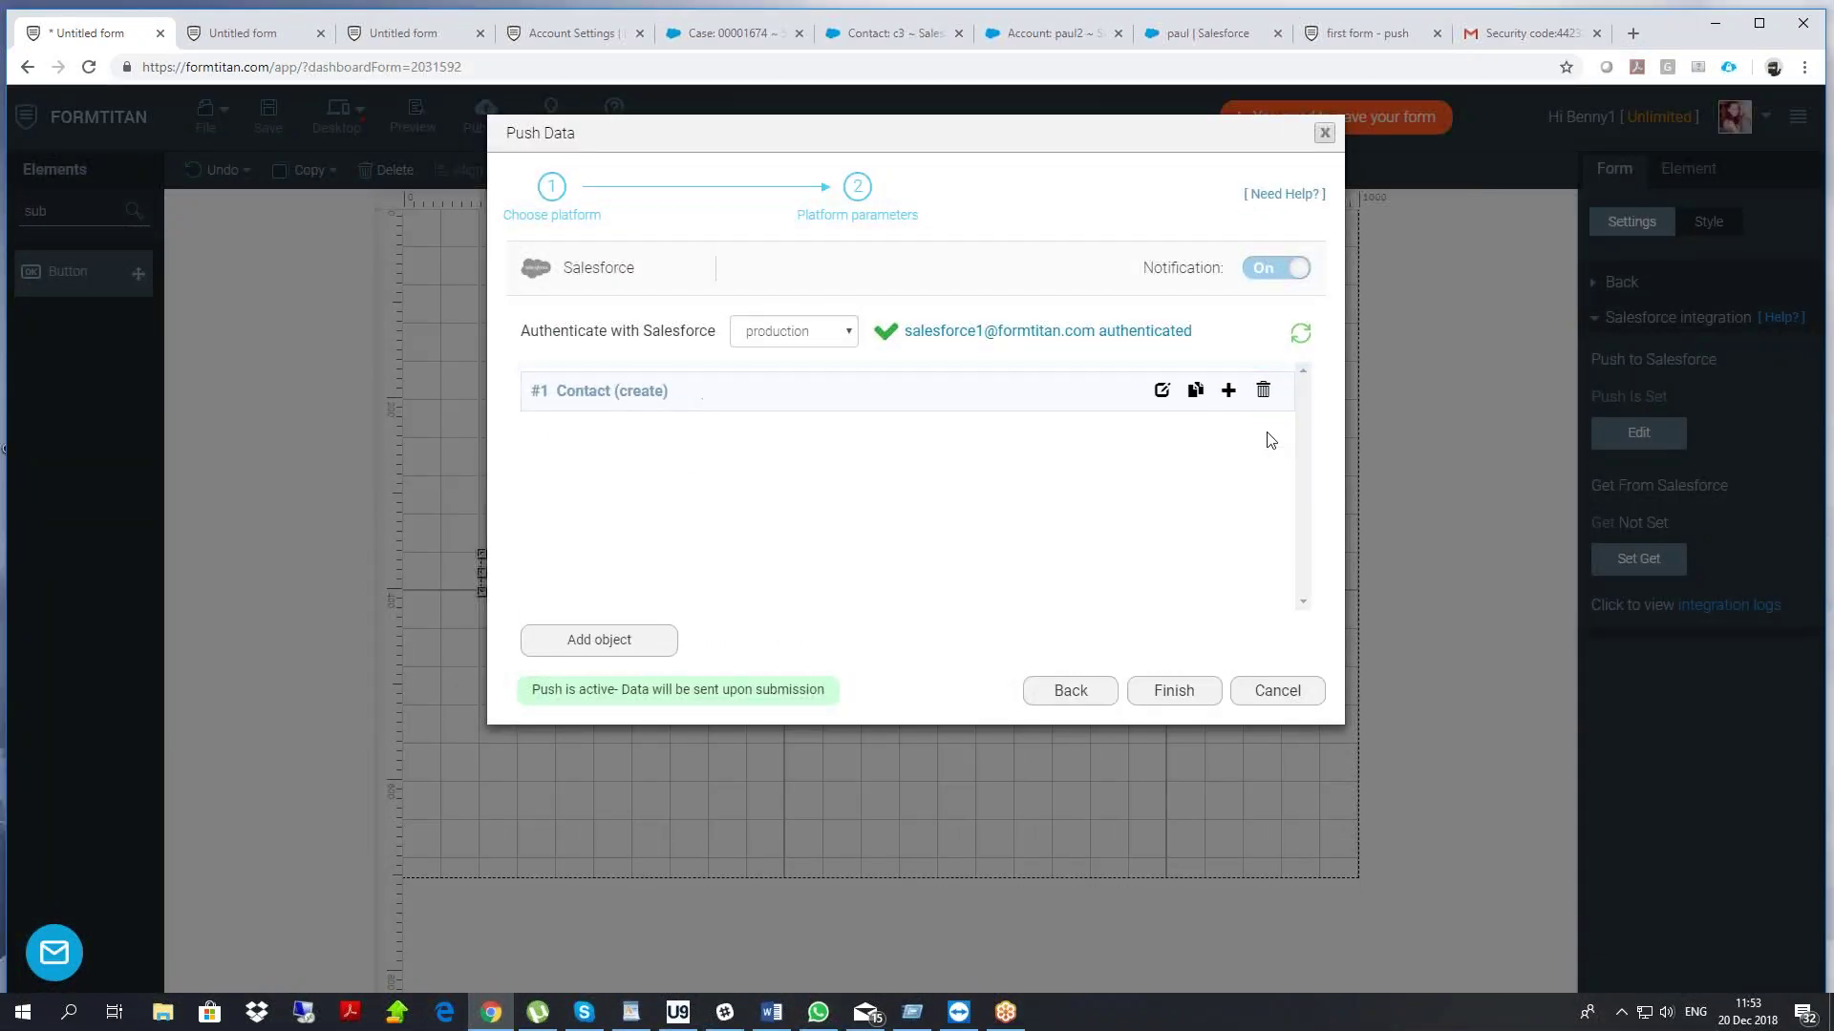
left_click(1162, 392)
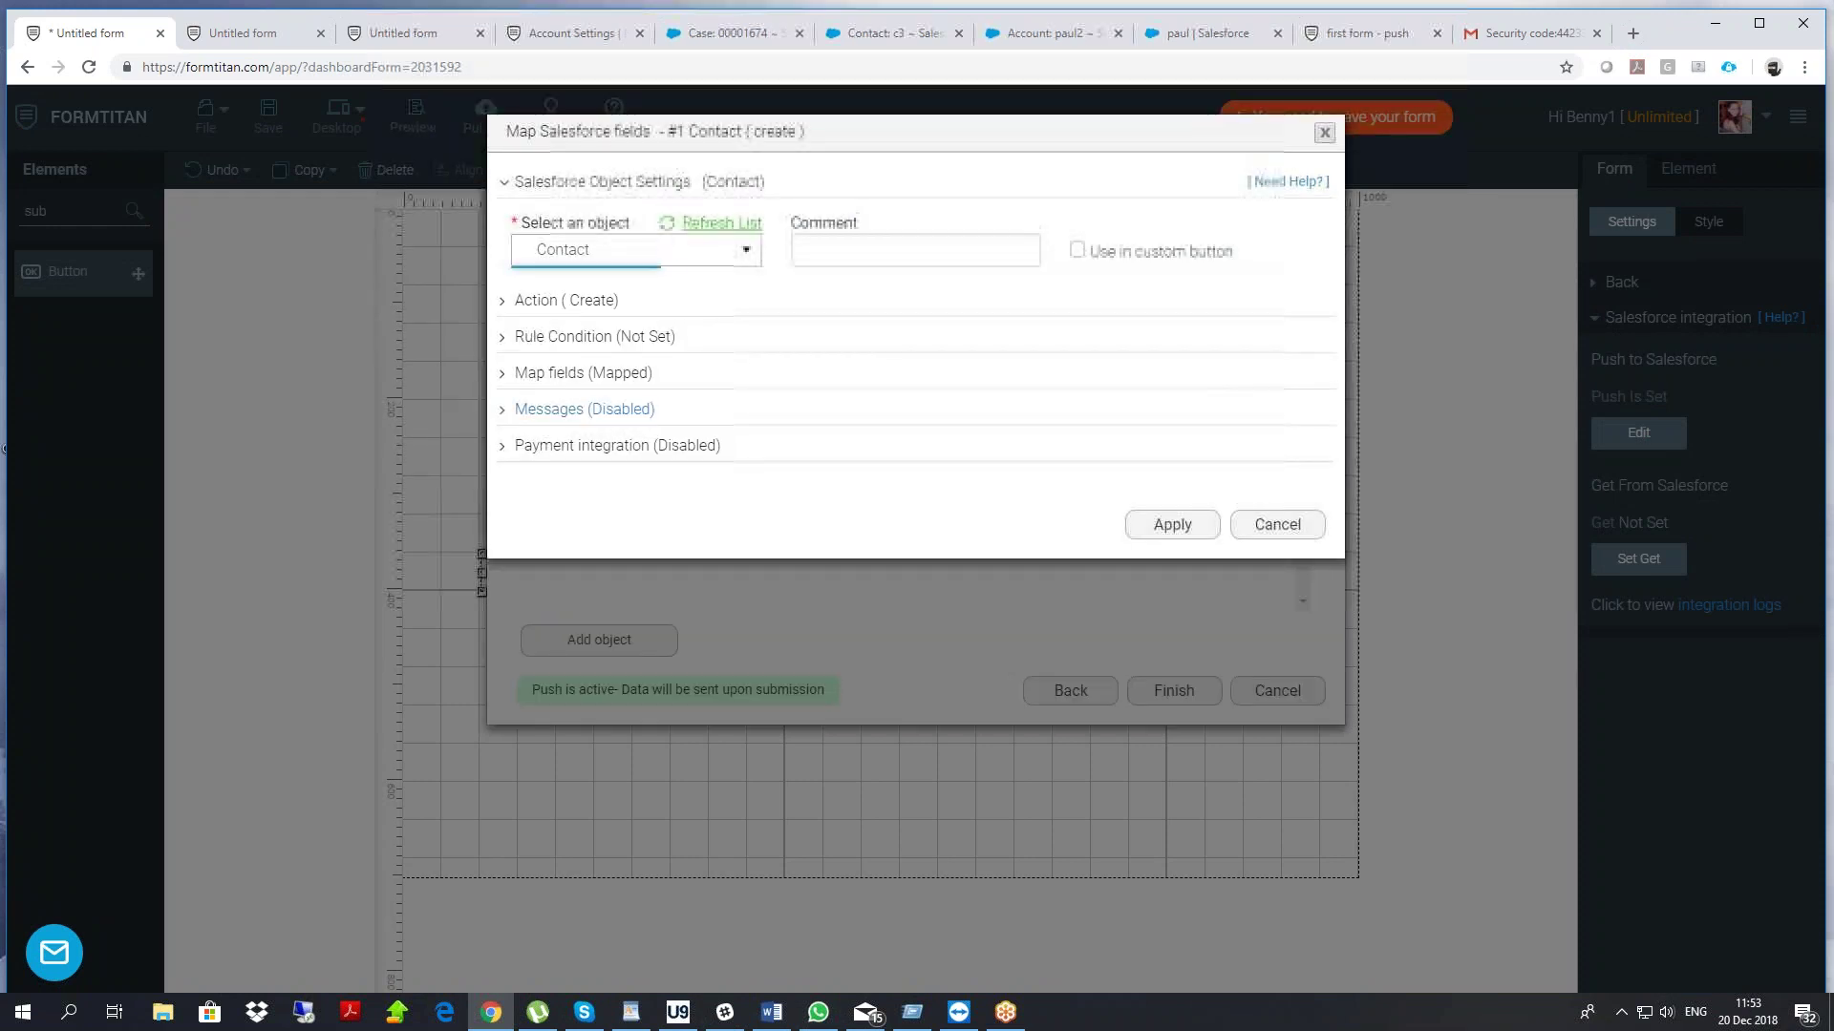
left_click(583, 372)
left_click(603, 473)
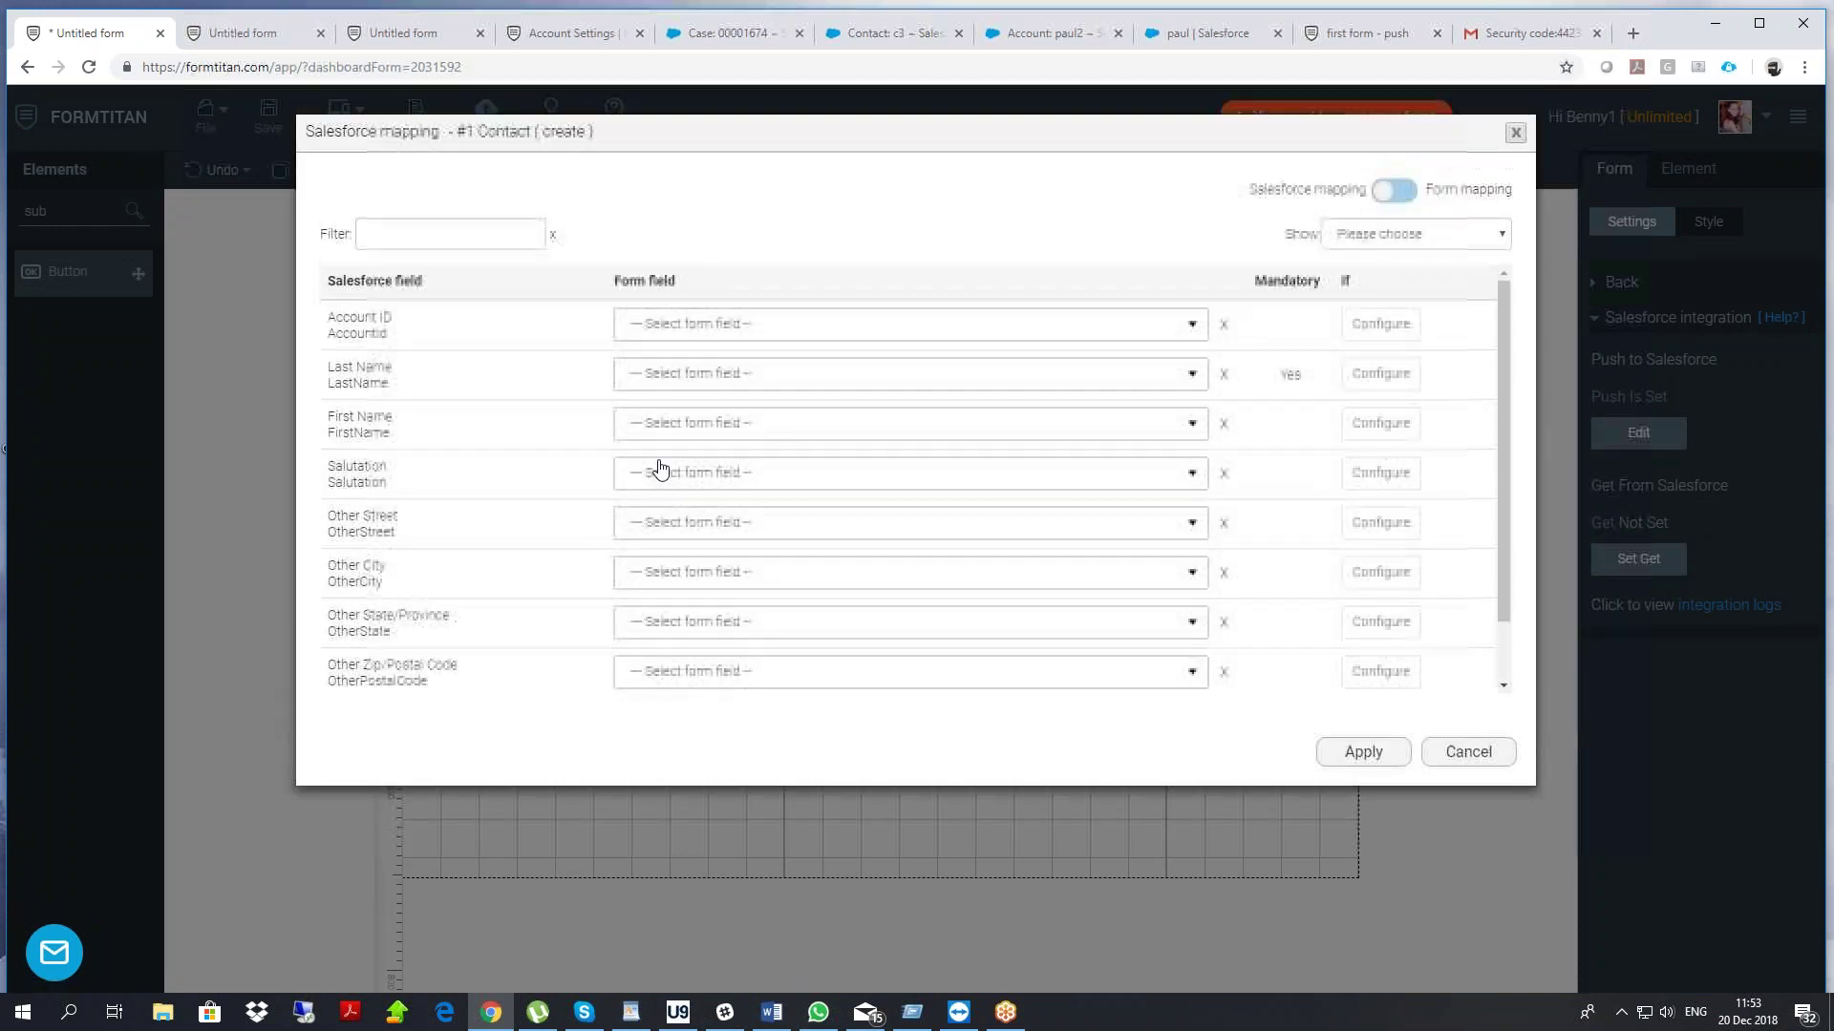
left_click(668, 378)
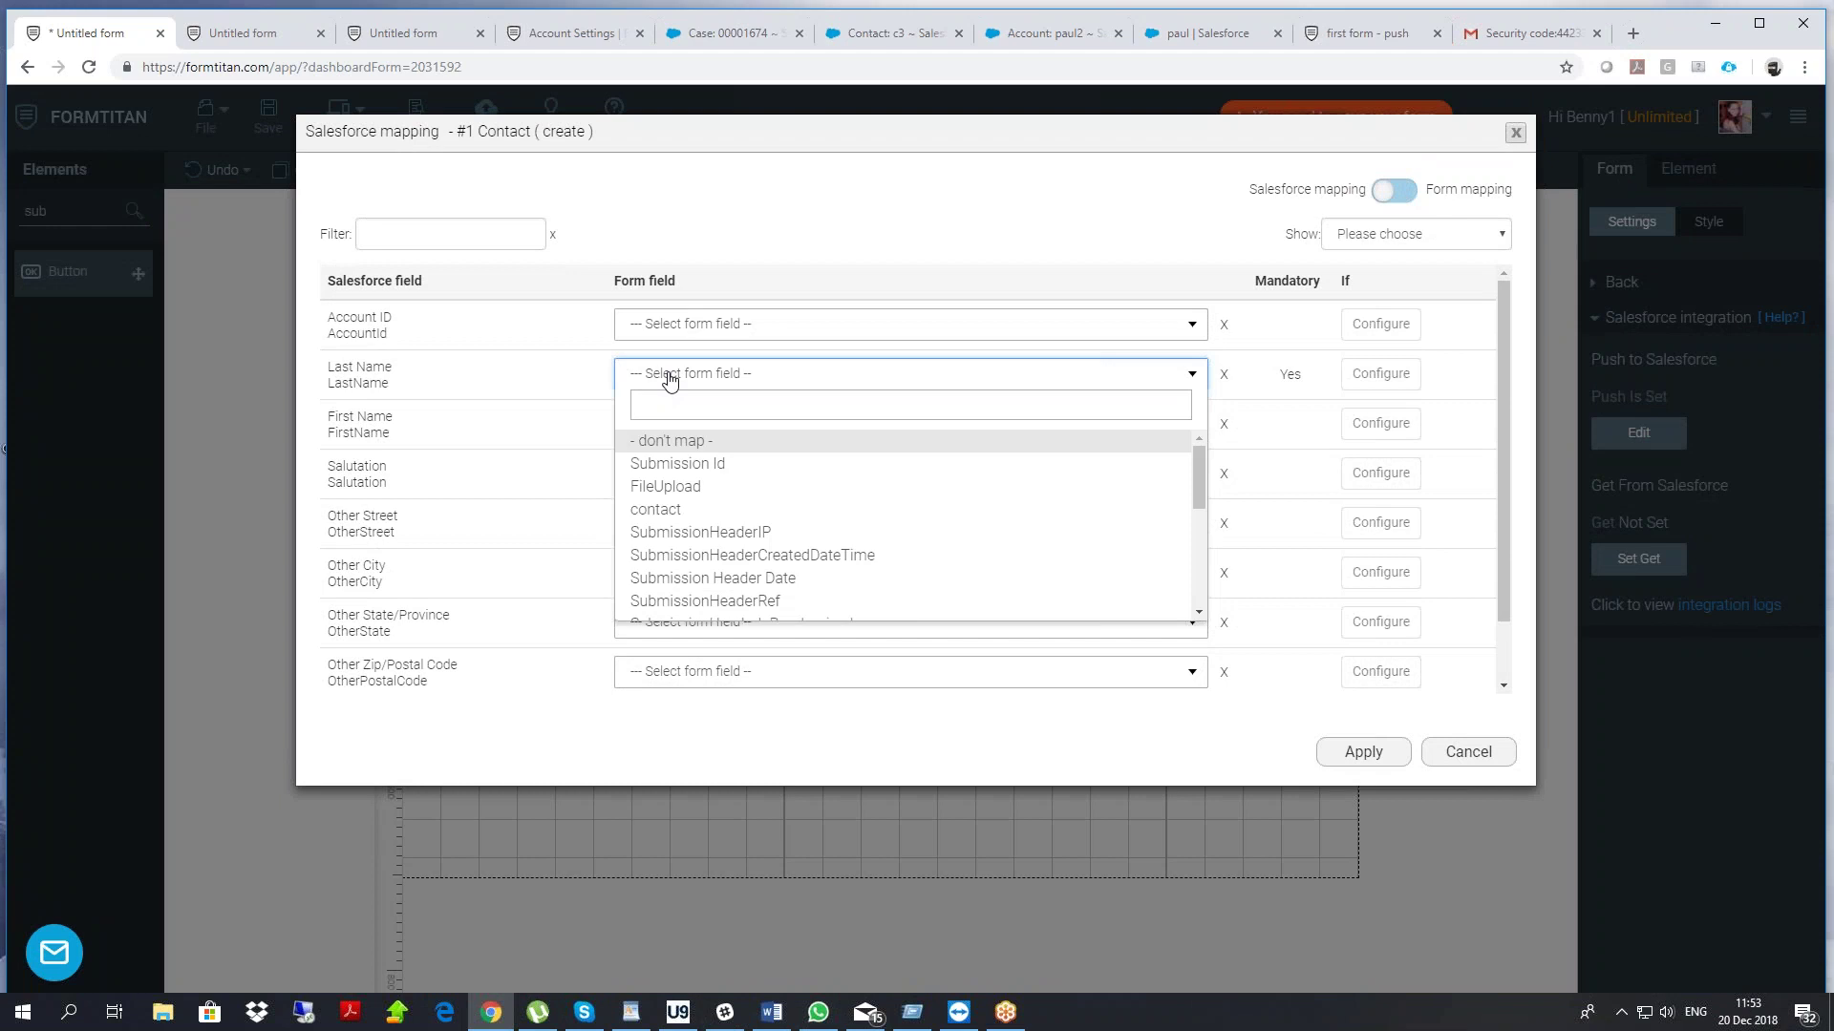
left_click(673, 509)
left_click(1342, 754)
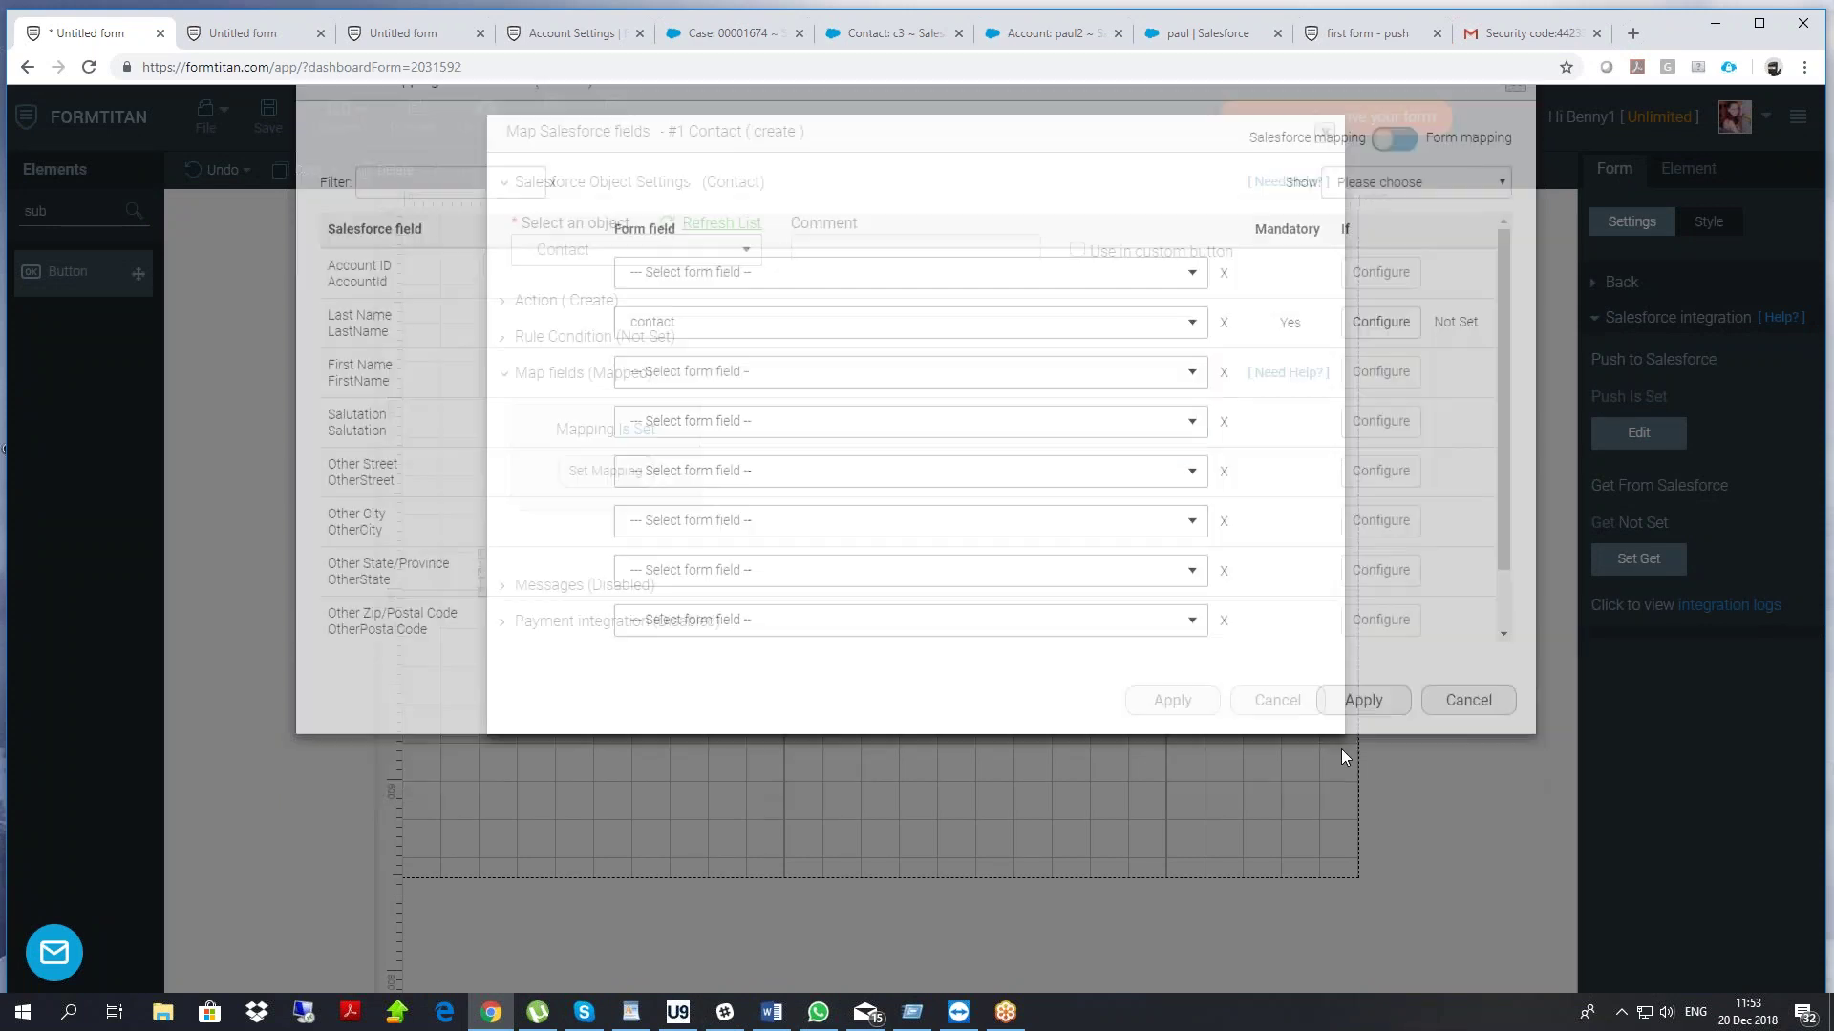
left_click(1162, 700)
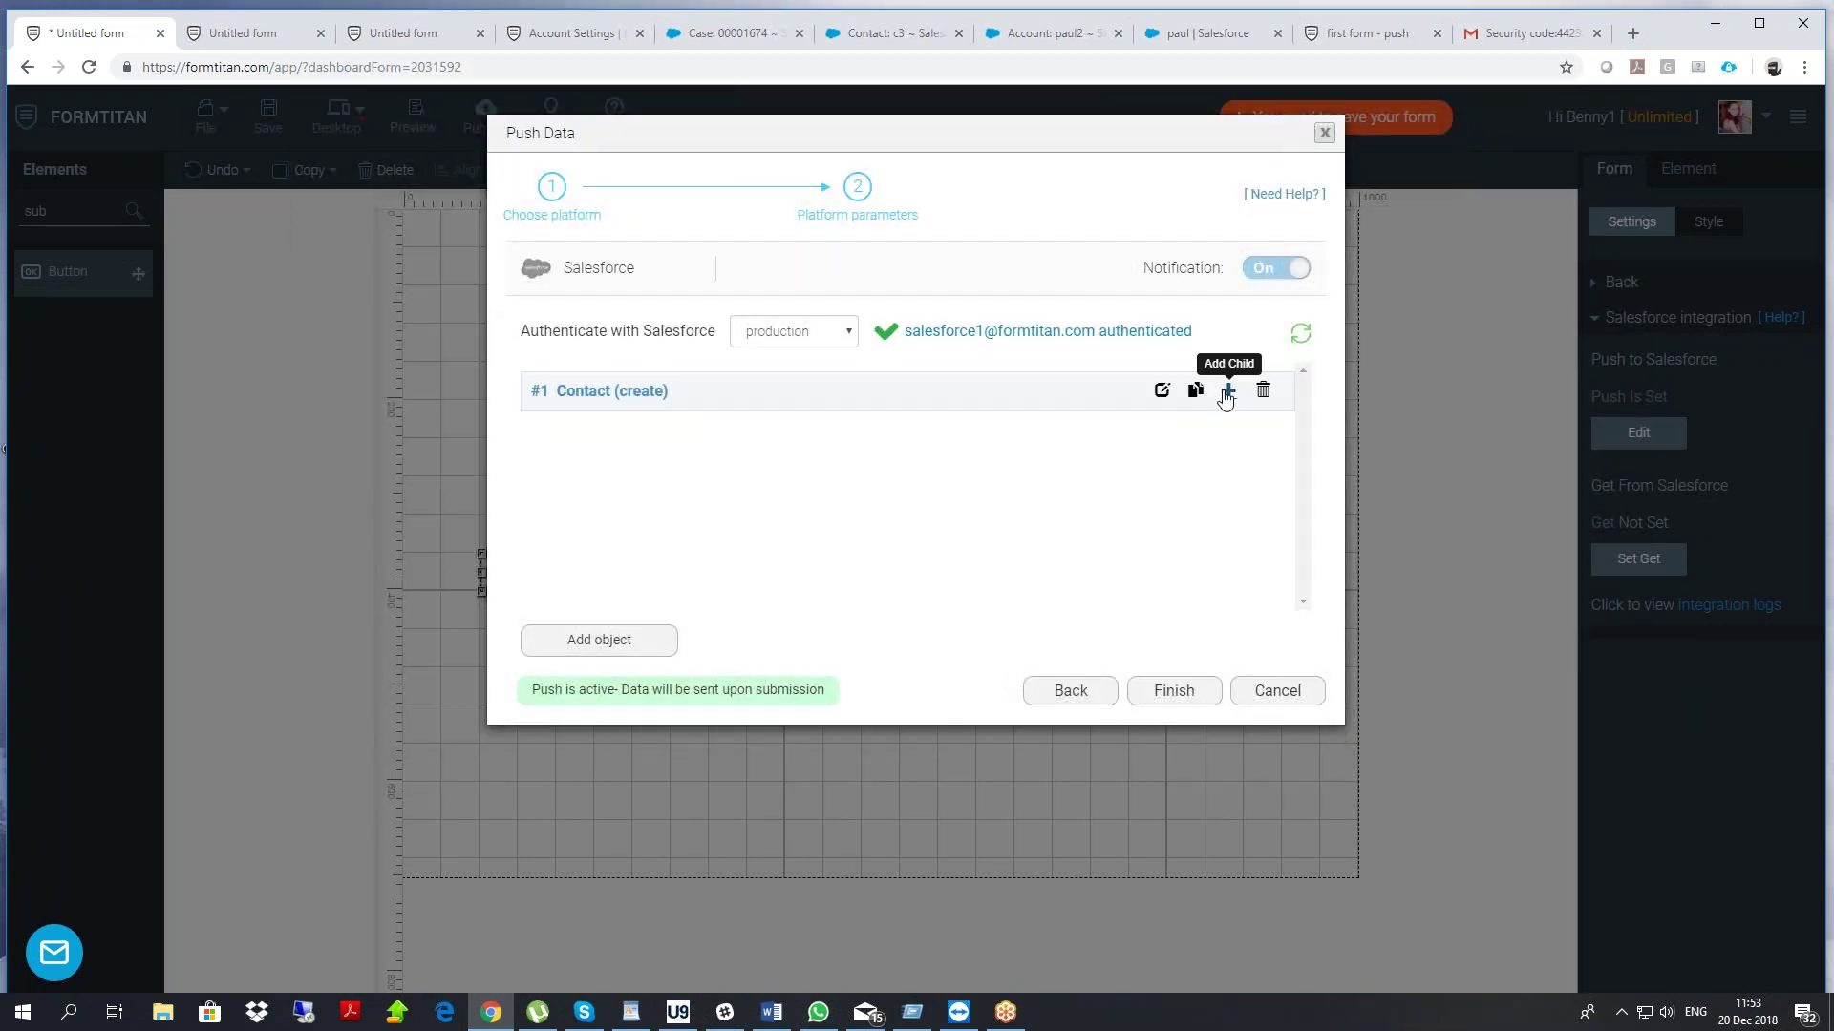
Add Content Version as a child object under the Contact push
left_click(1227, 391)
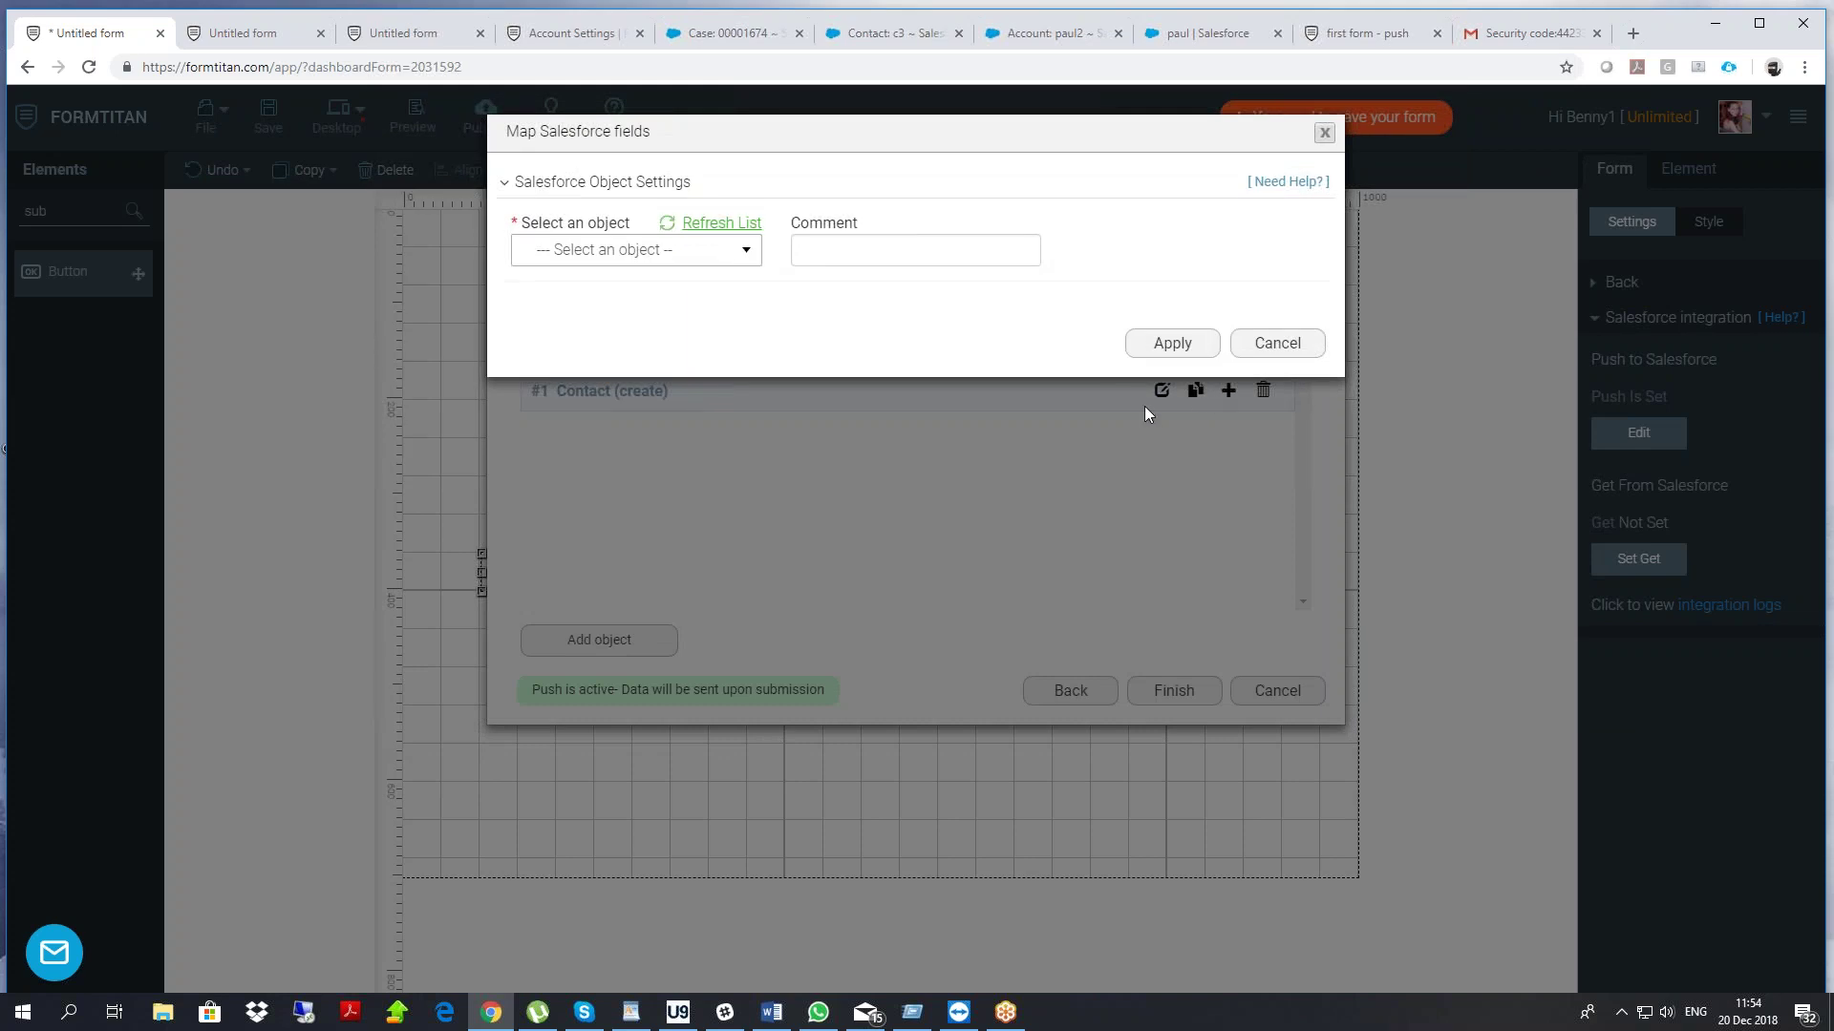
left_click(608, 256)
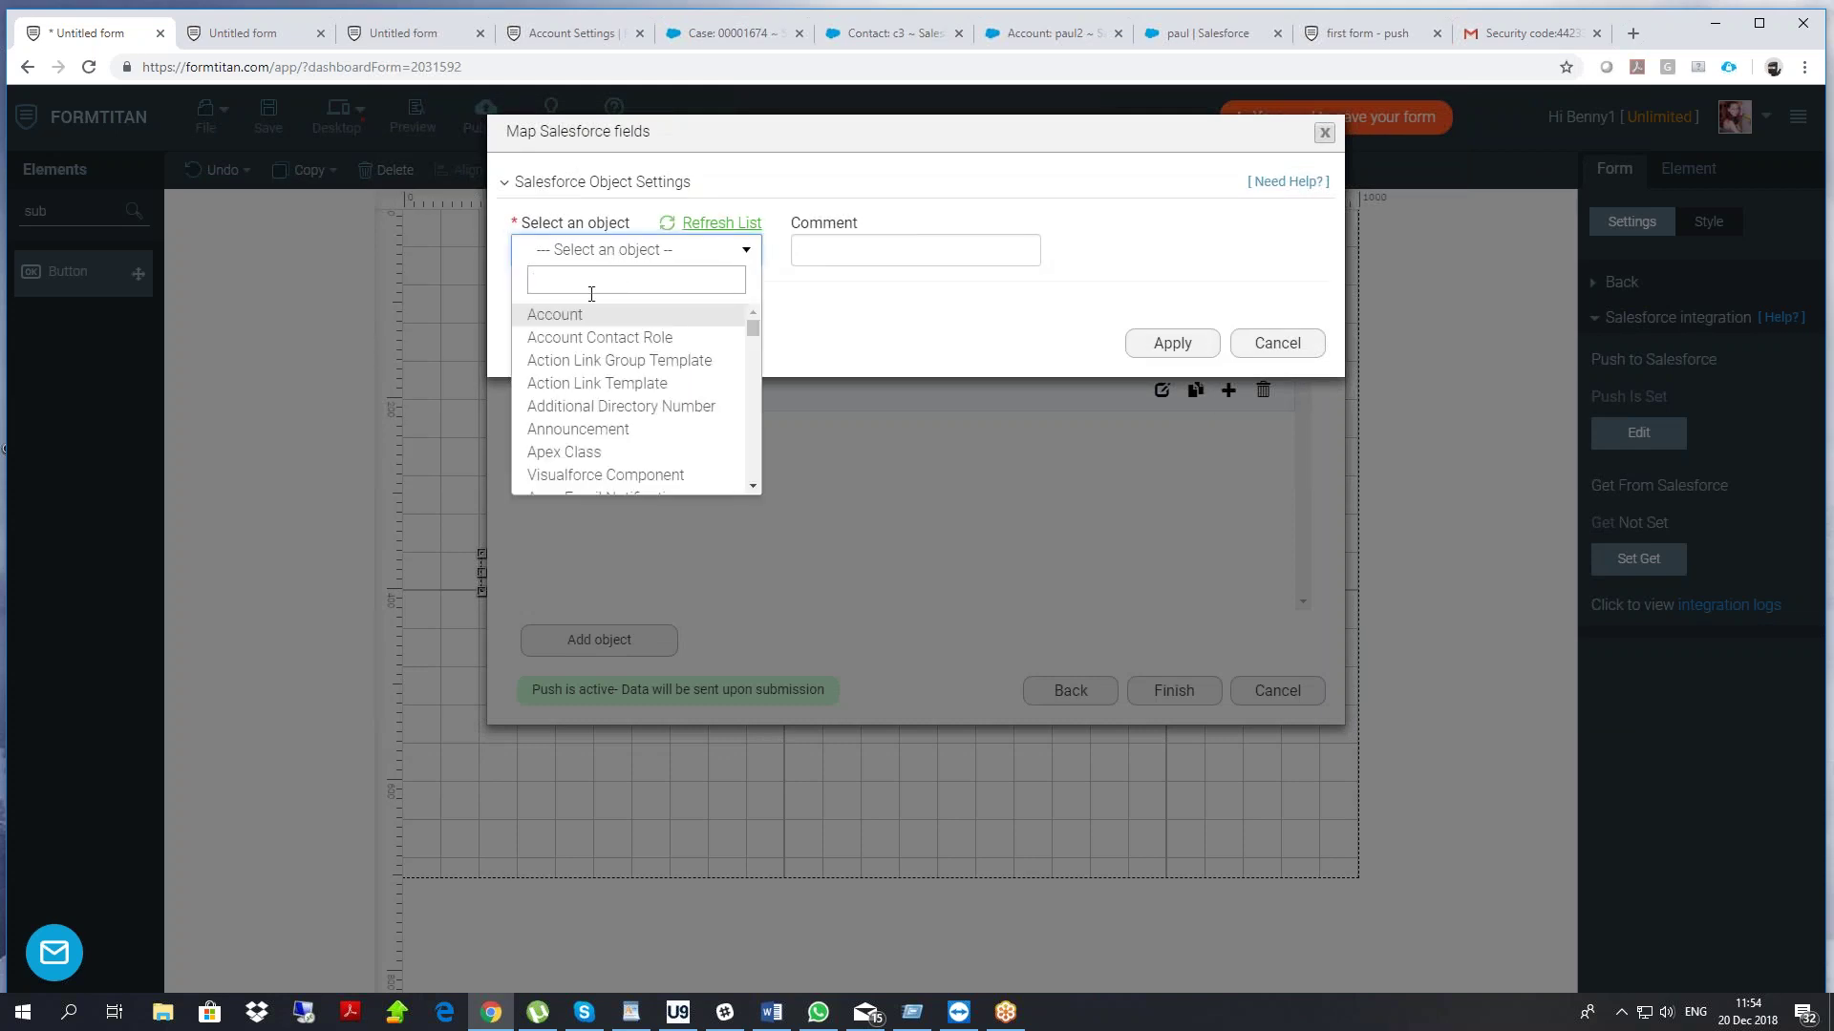
type("att")
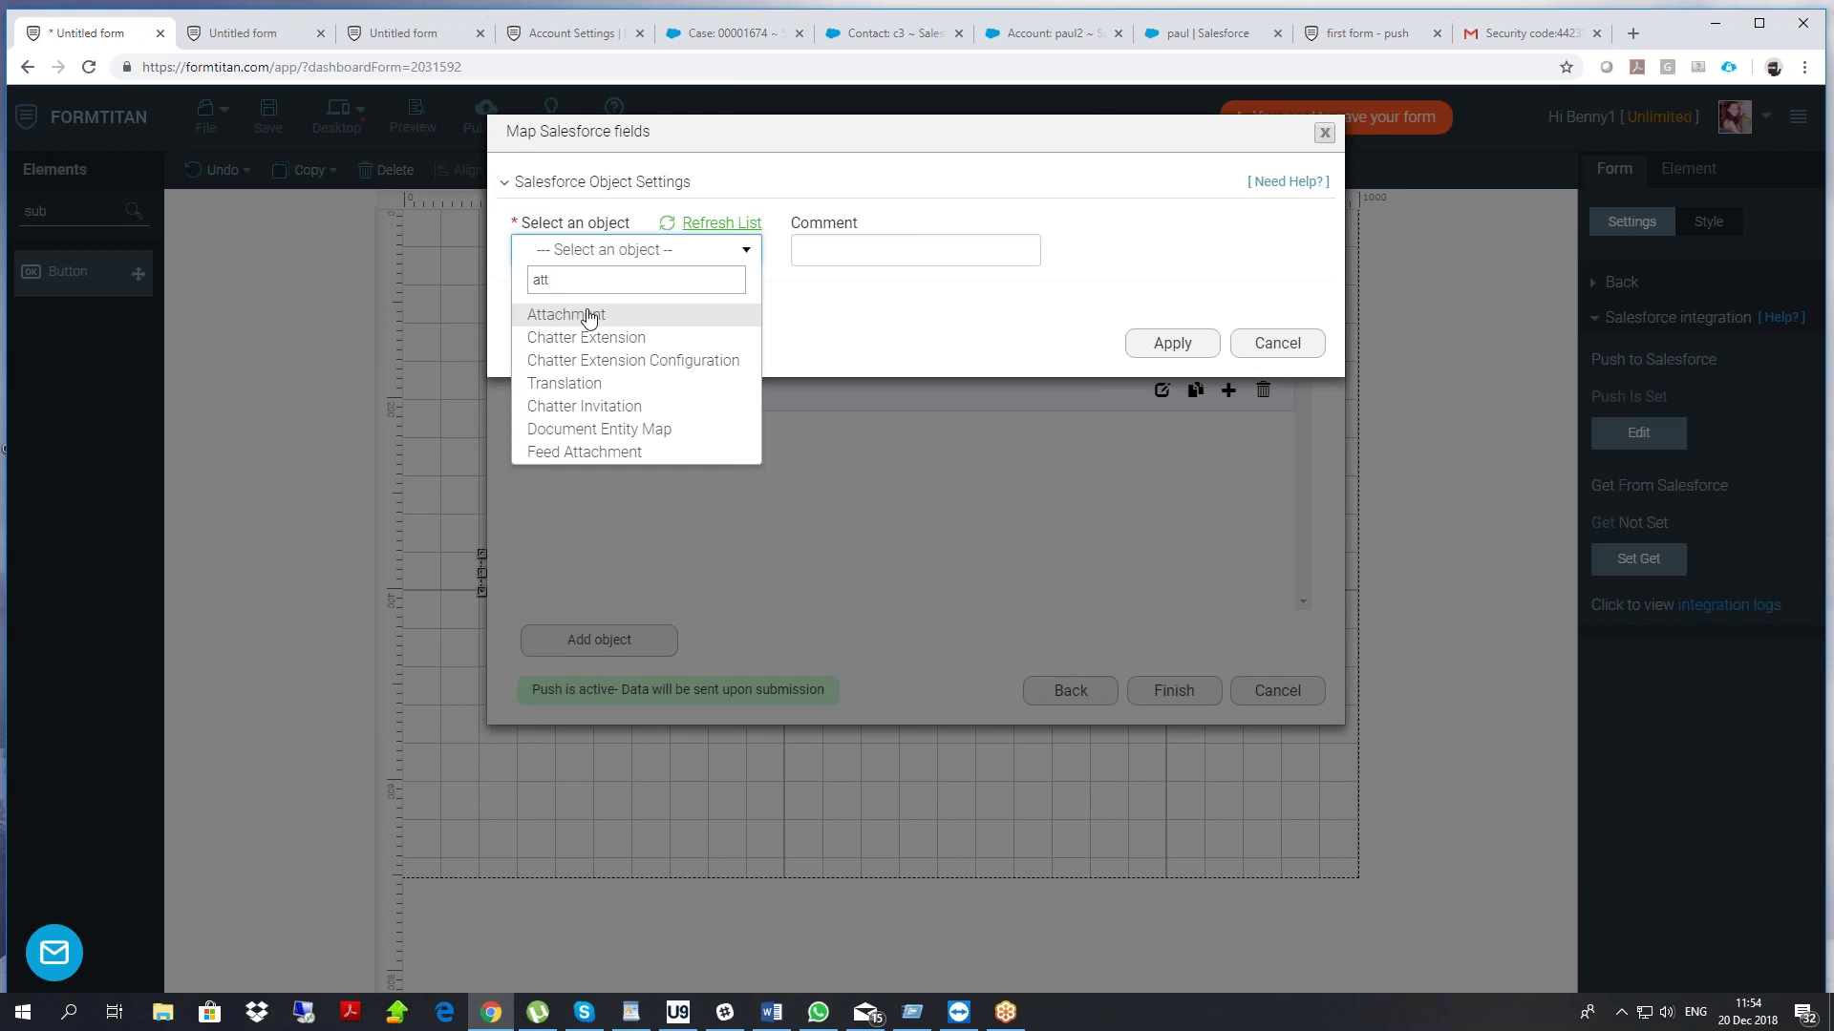
left_click(589, 318)
left_click(592, 256)
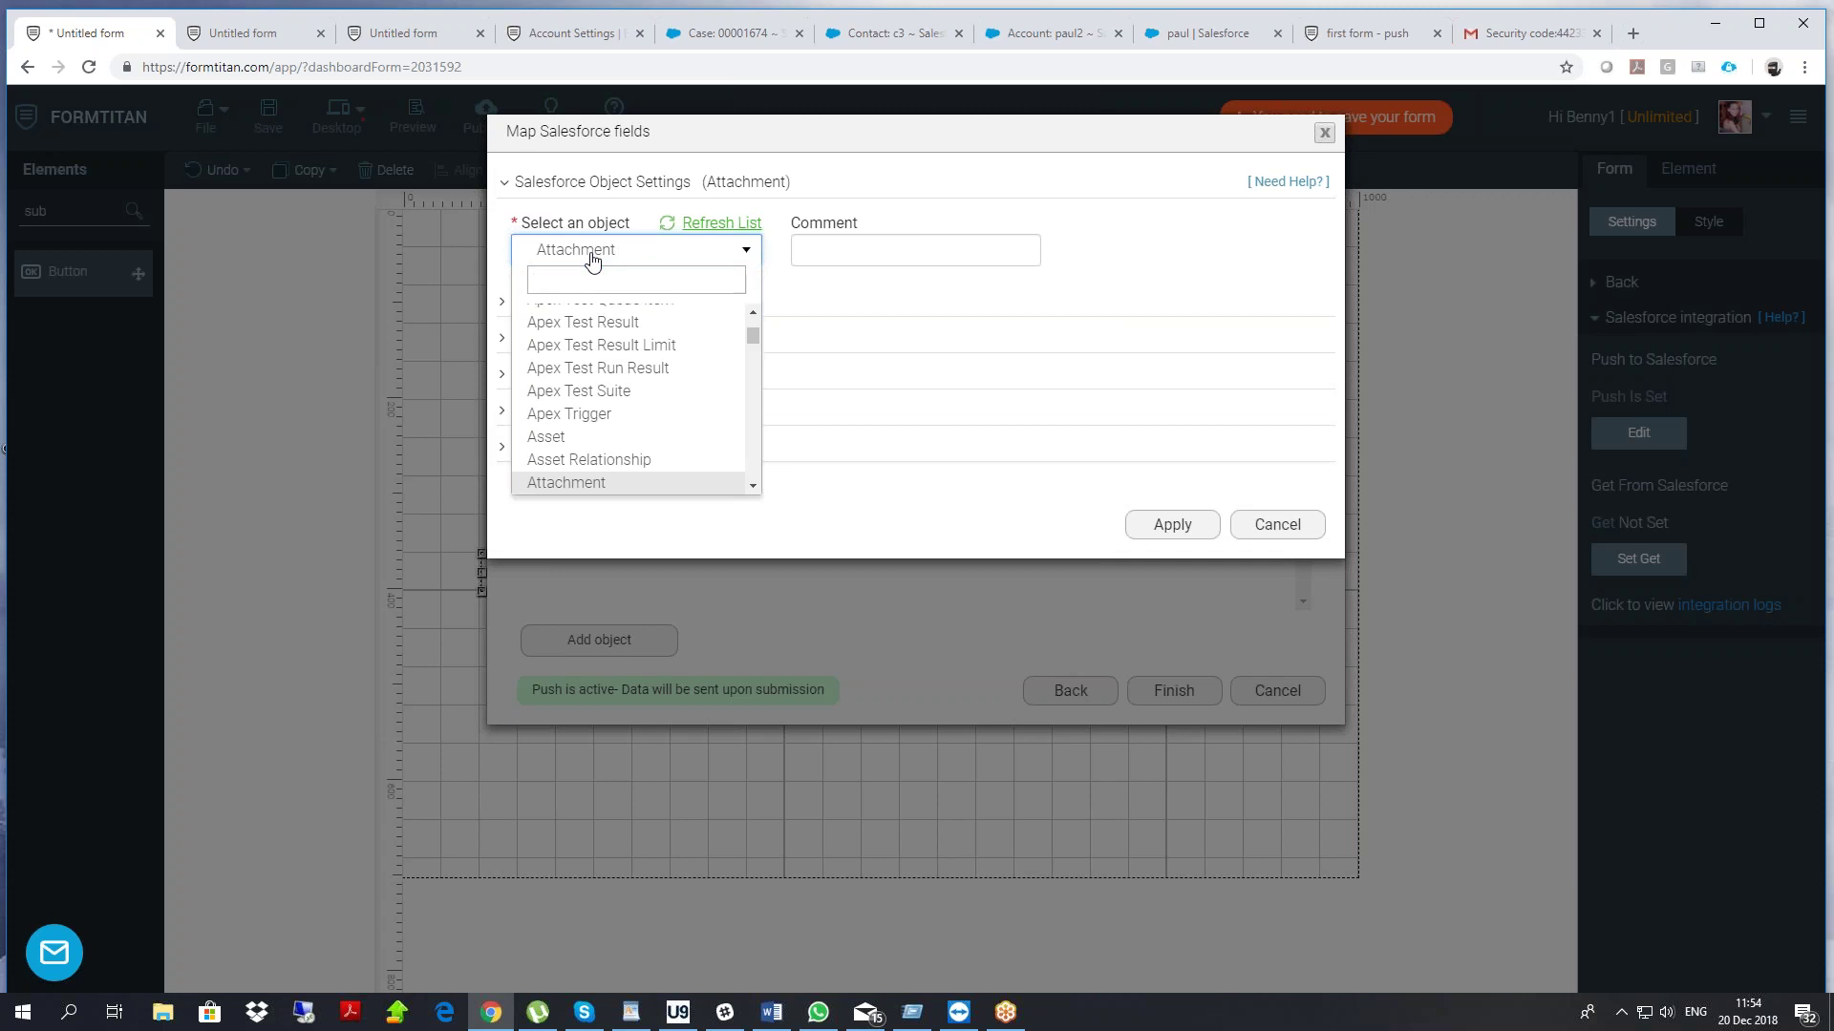
type("file")
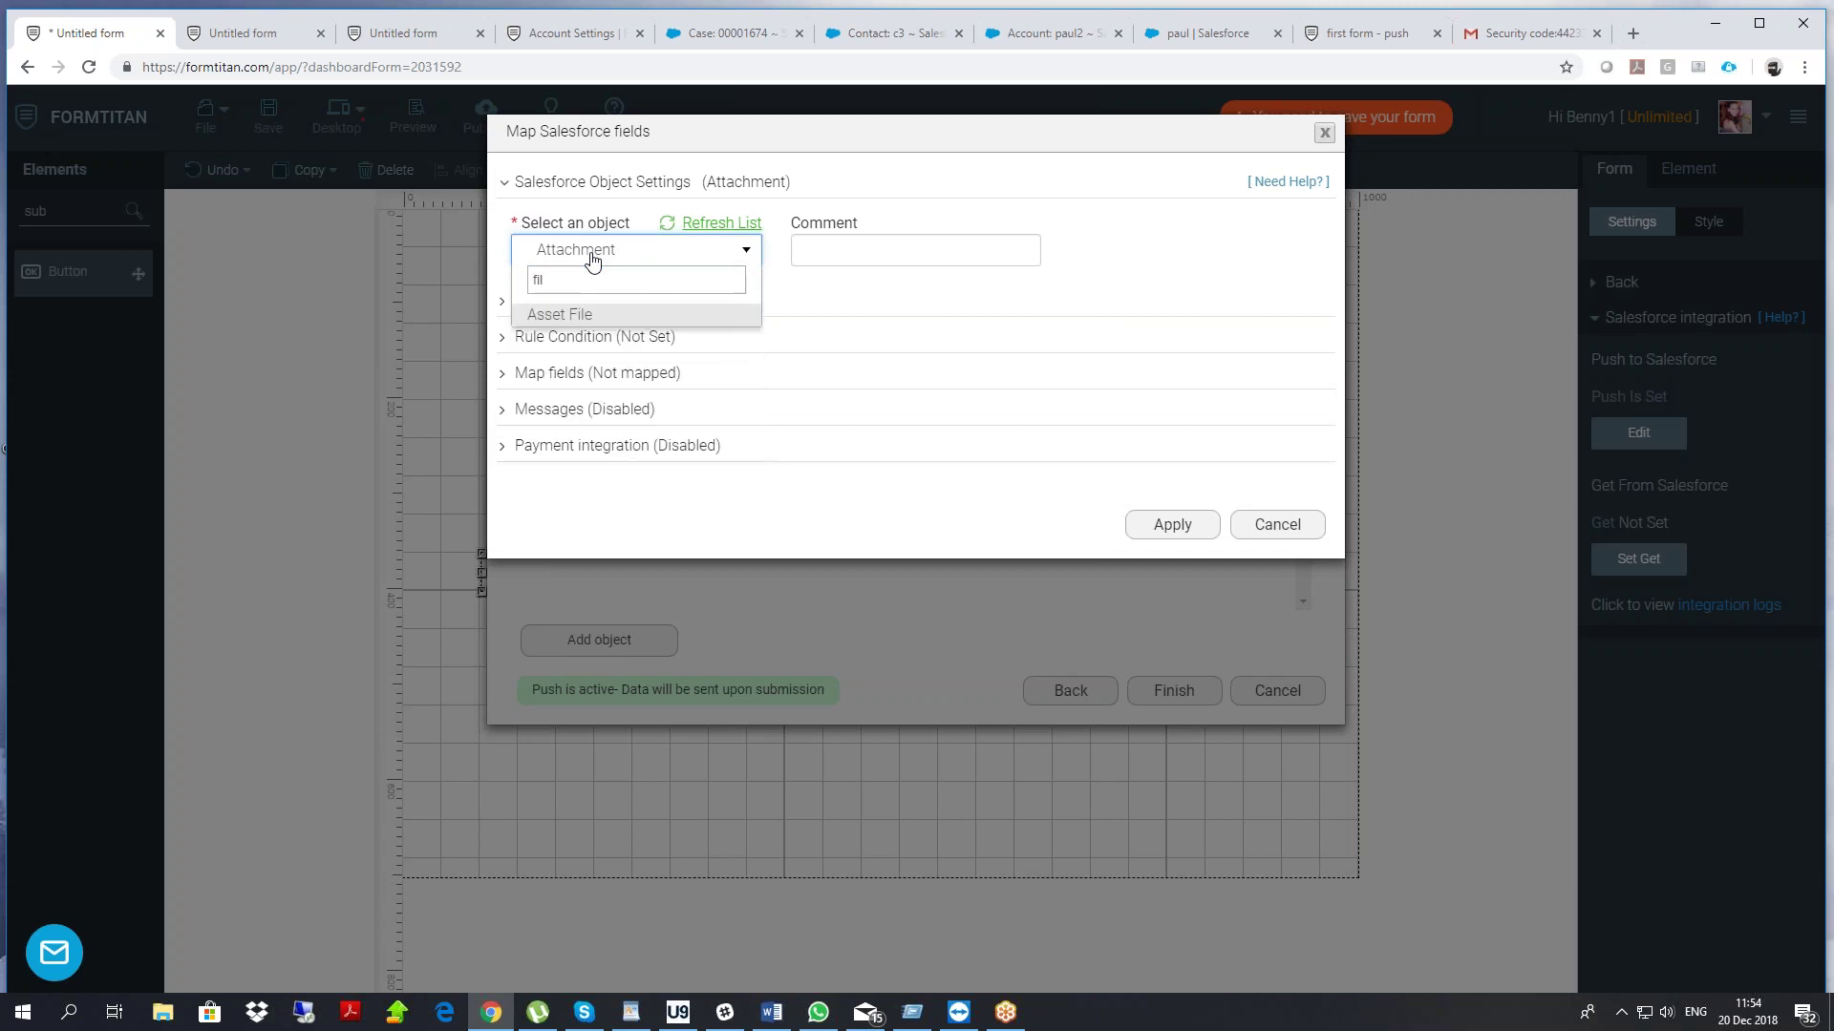
key("BackSpace")
key("BackSpace")
key("BackSpace")
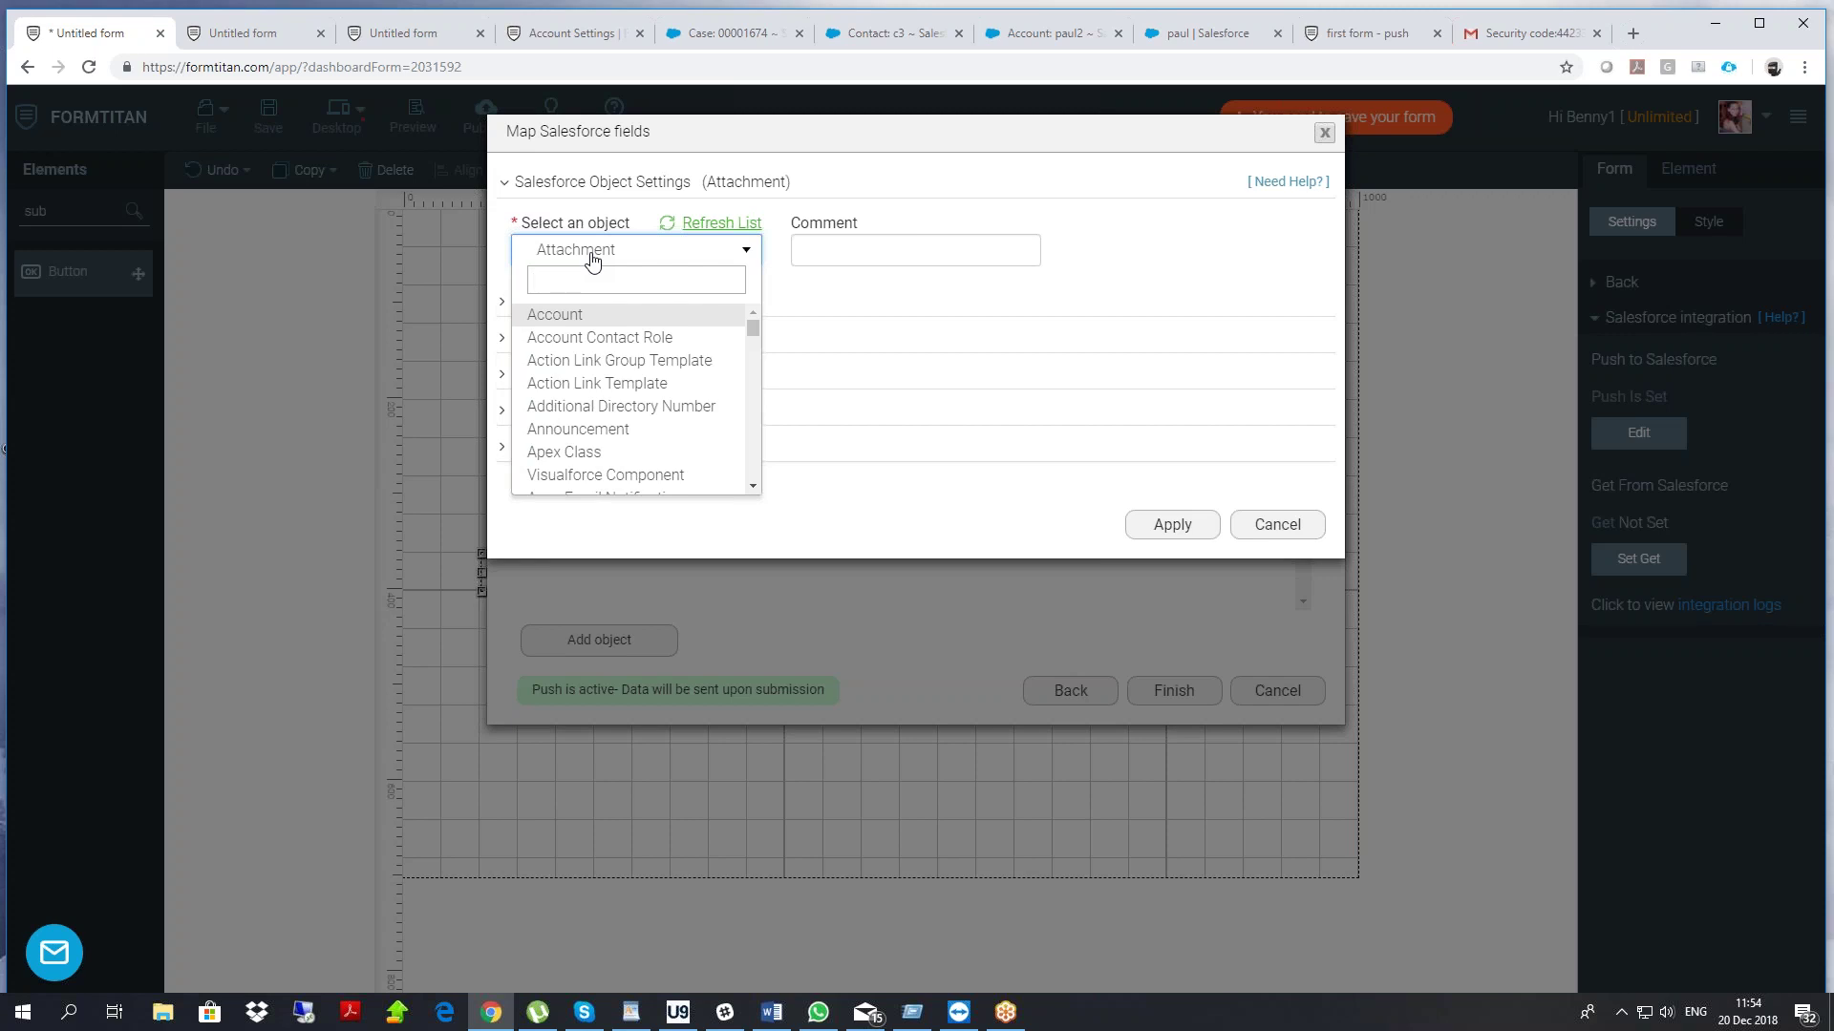
type("content")
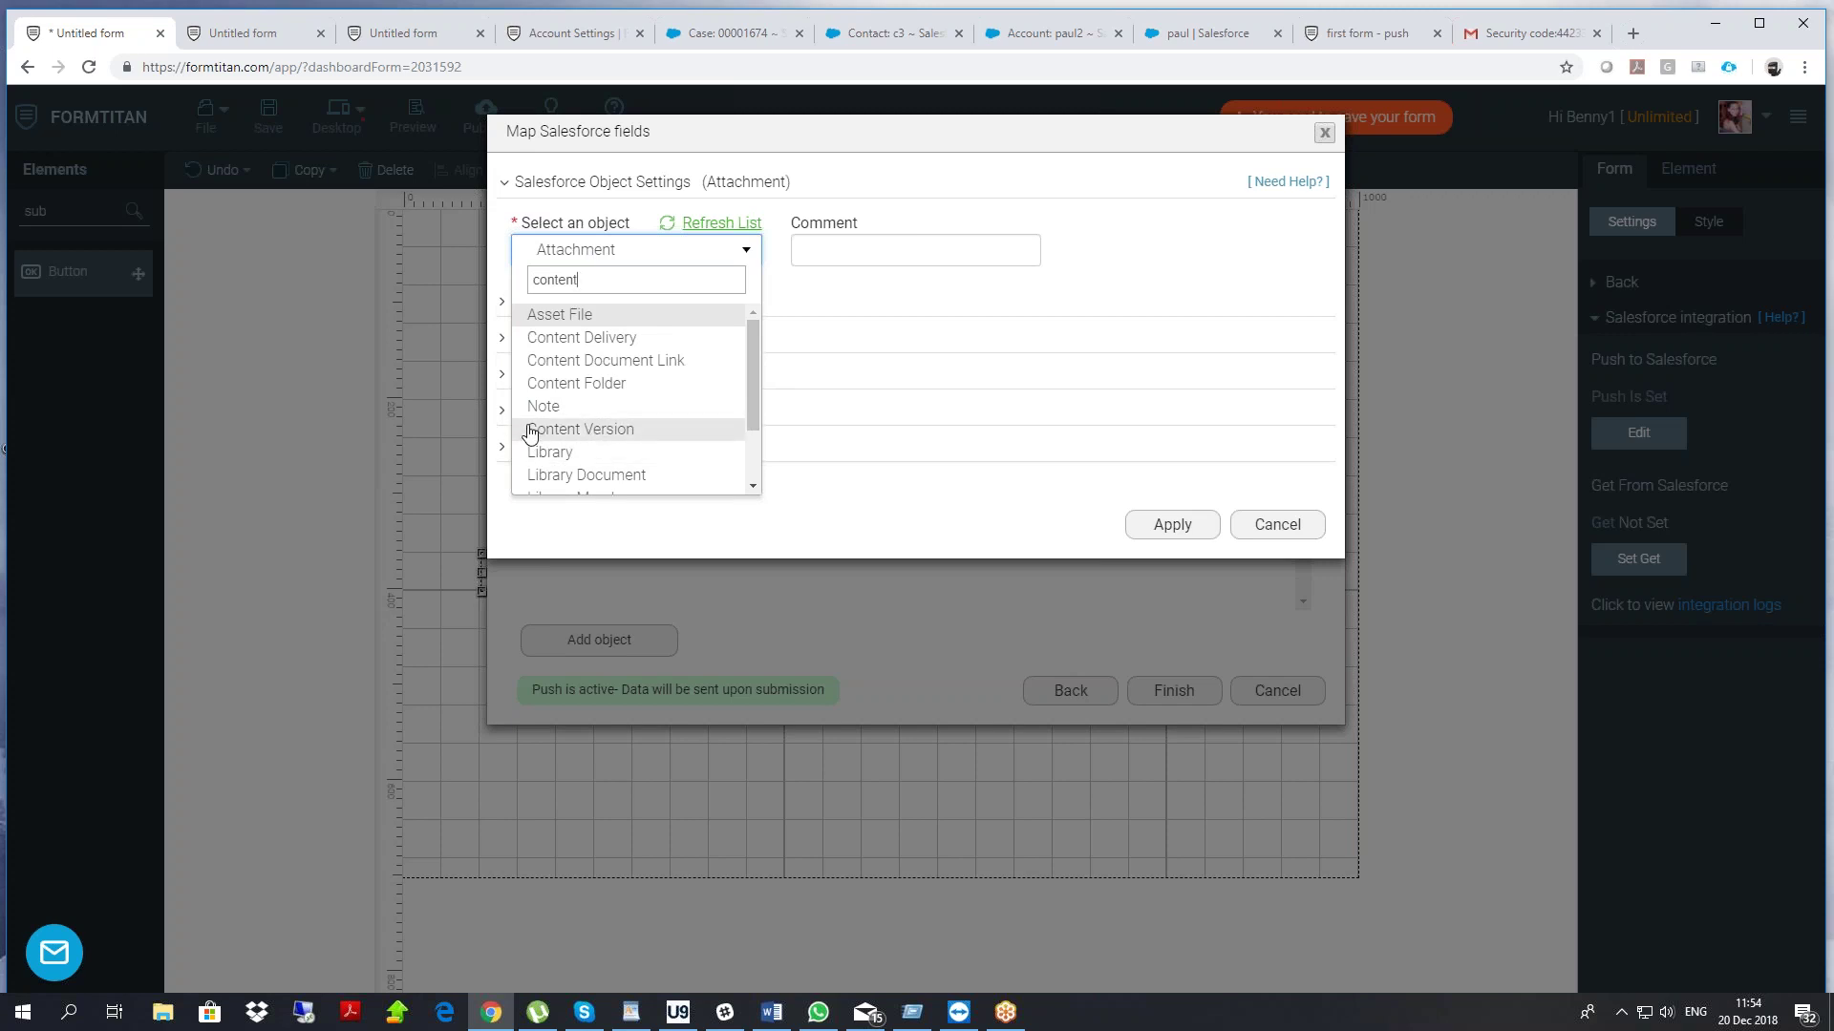
left_click(600, 431)
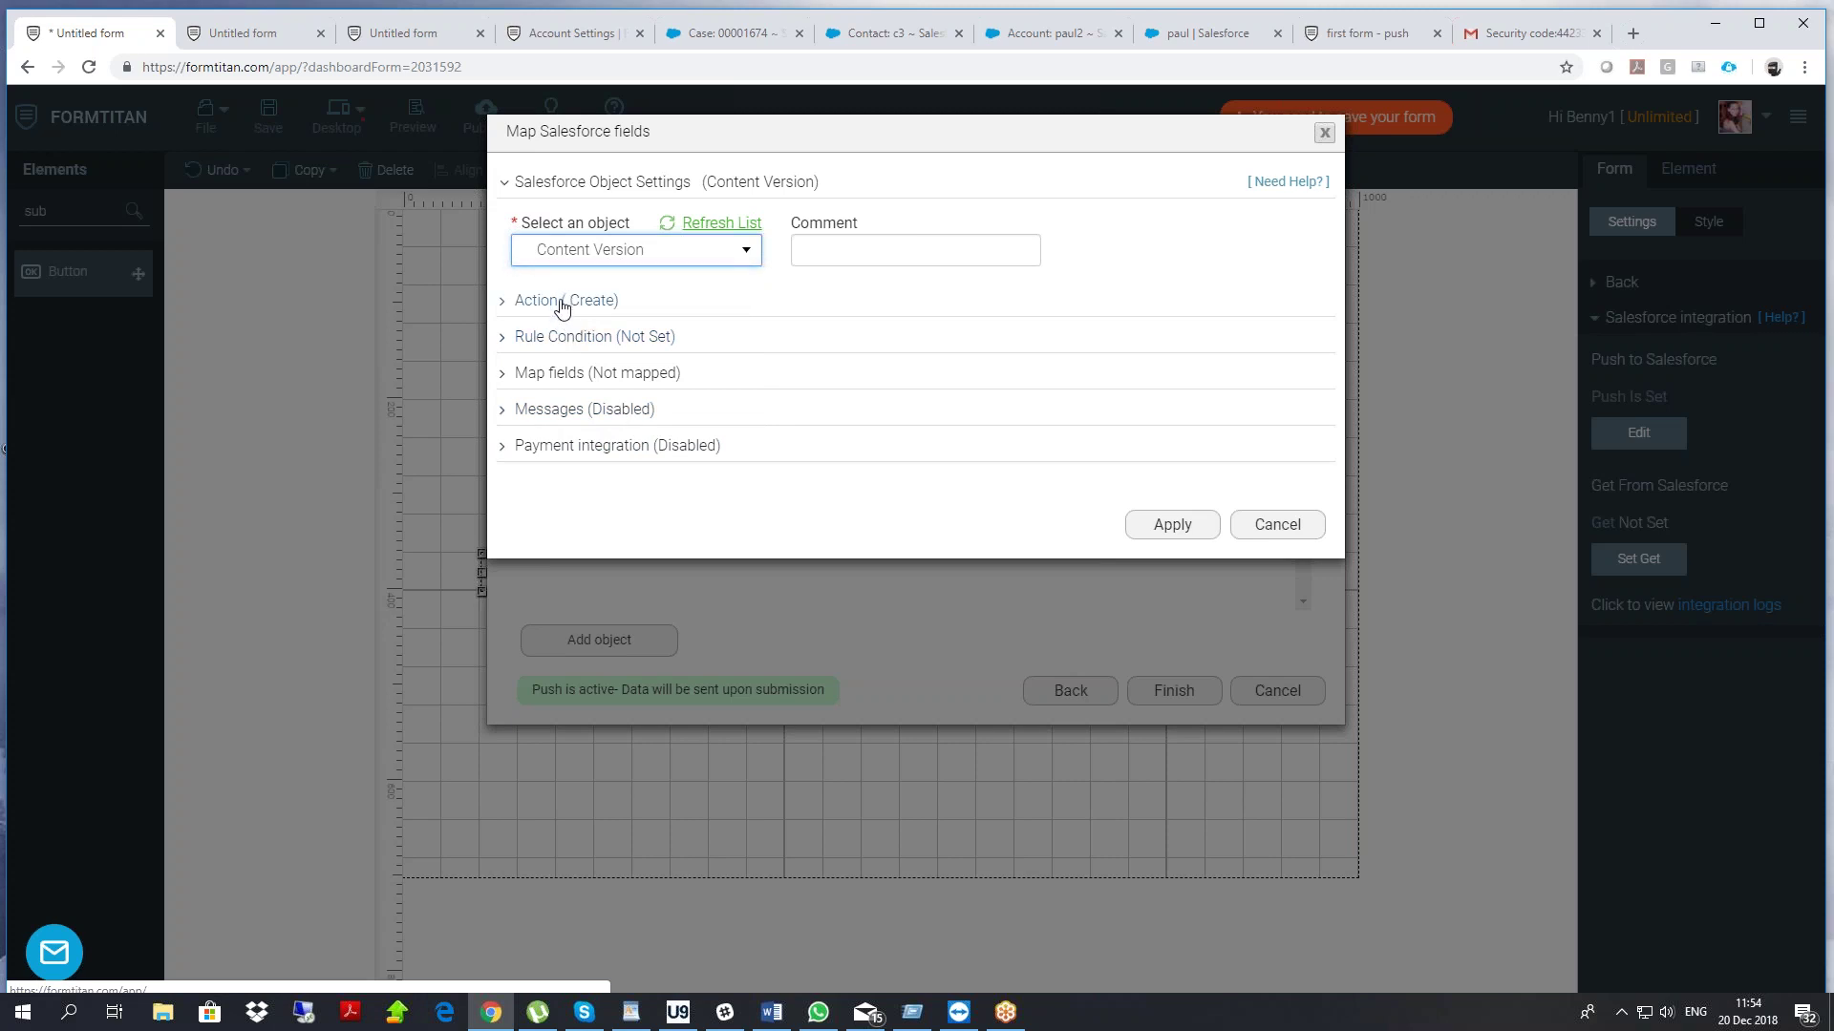
Map Content Version's Version Data to the FileUpload field
left_click(588, 375)
left_click(607, 473)
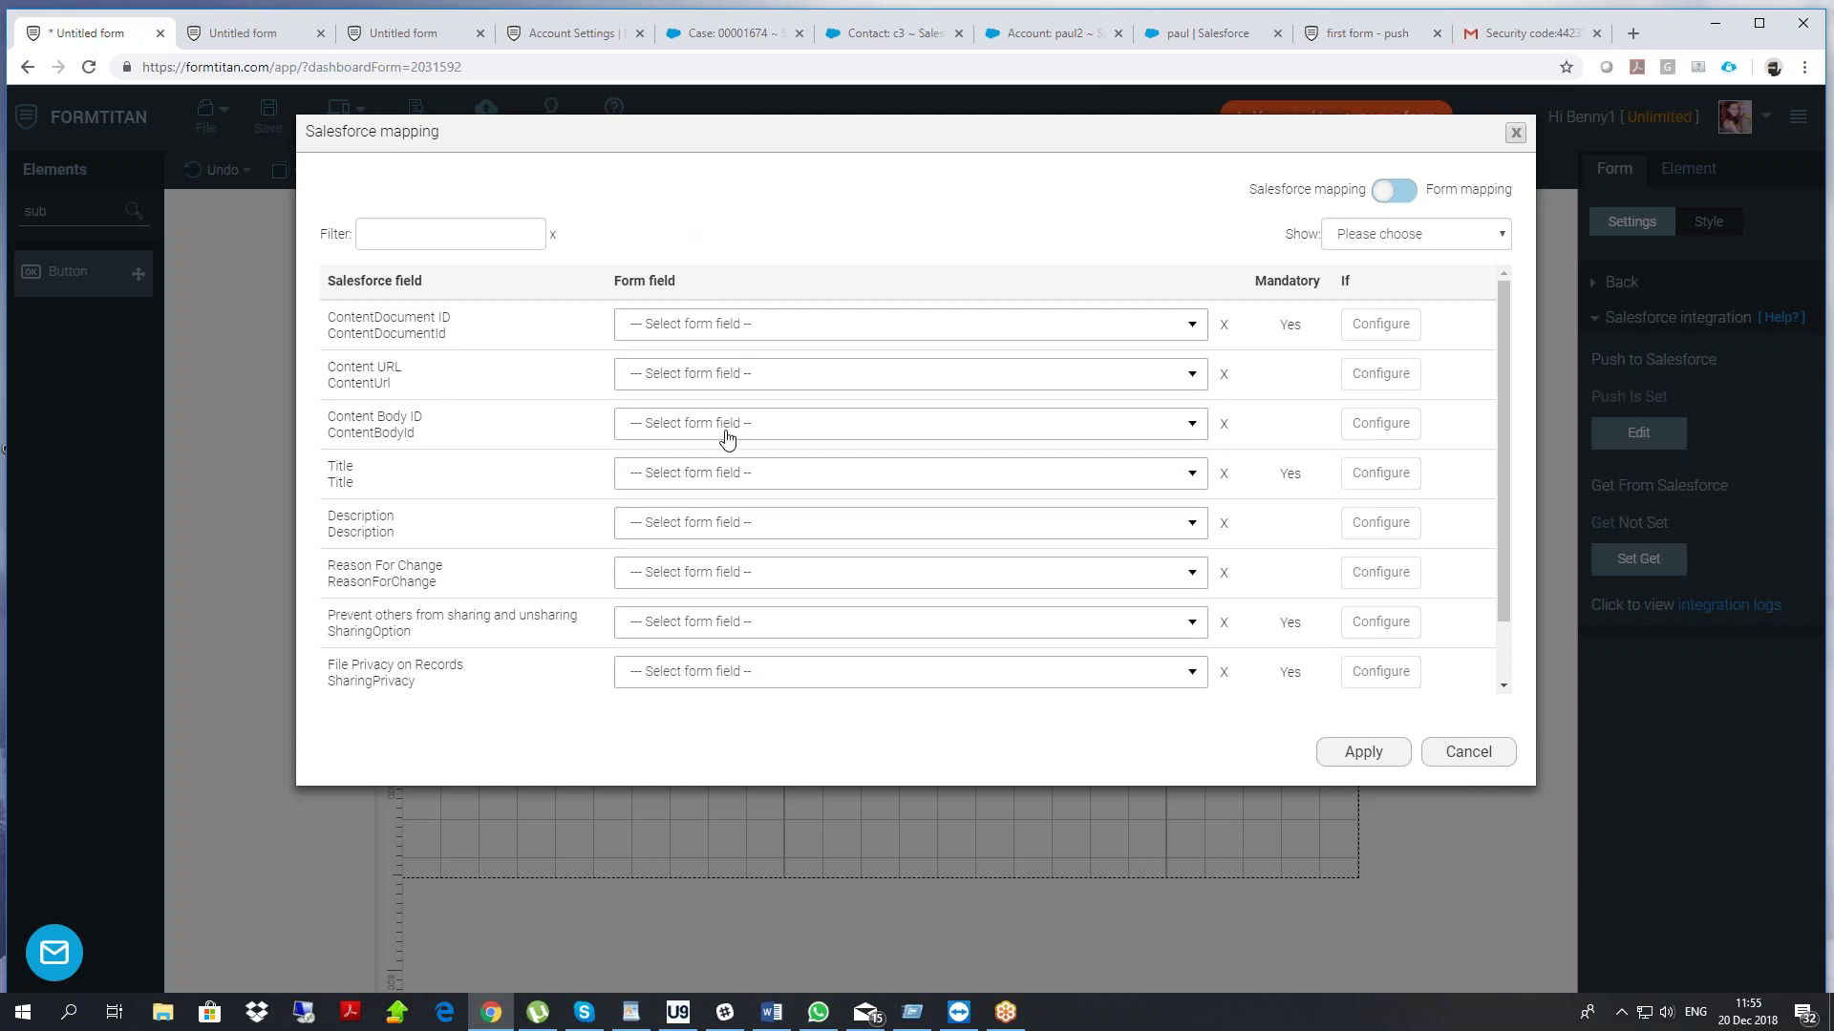
left_click(373, 244)
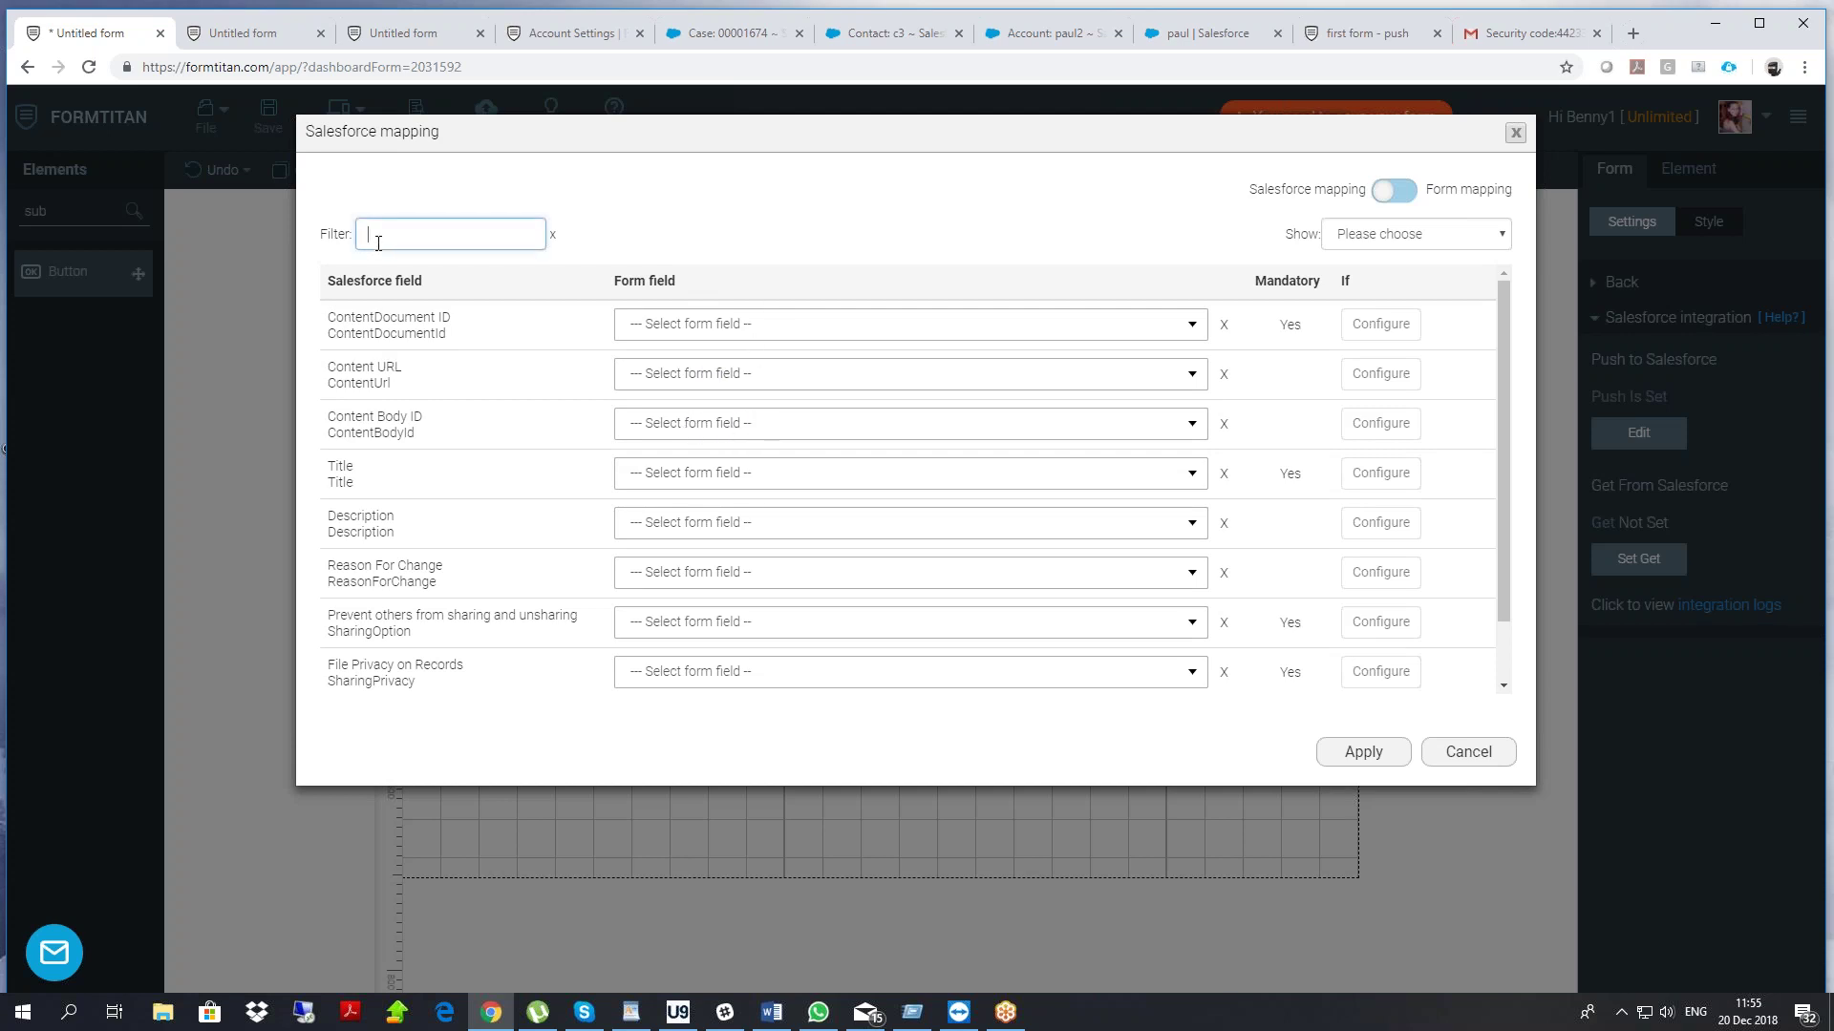
type("vers")
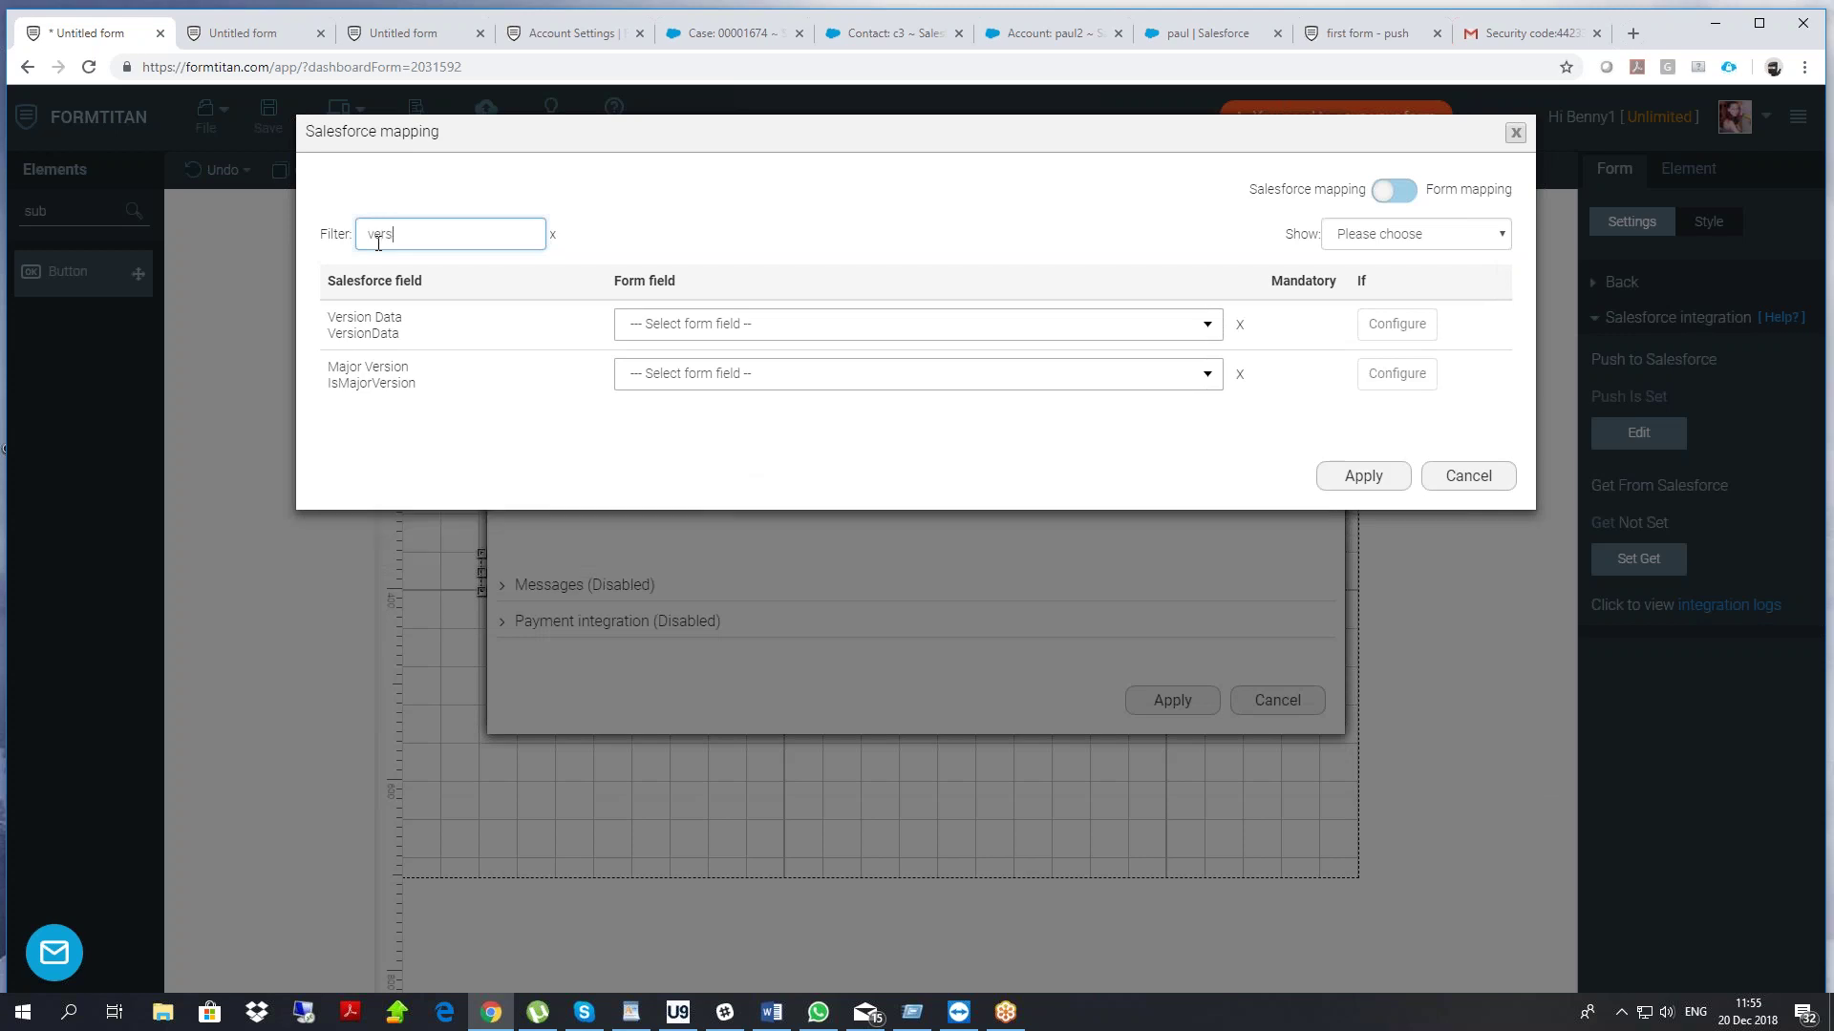
left_click_drag(327, 316, 496, 343)
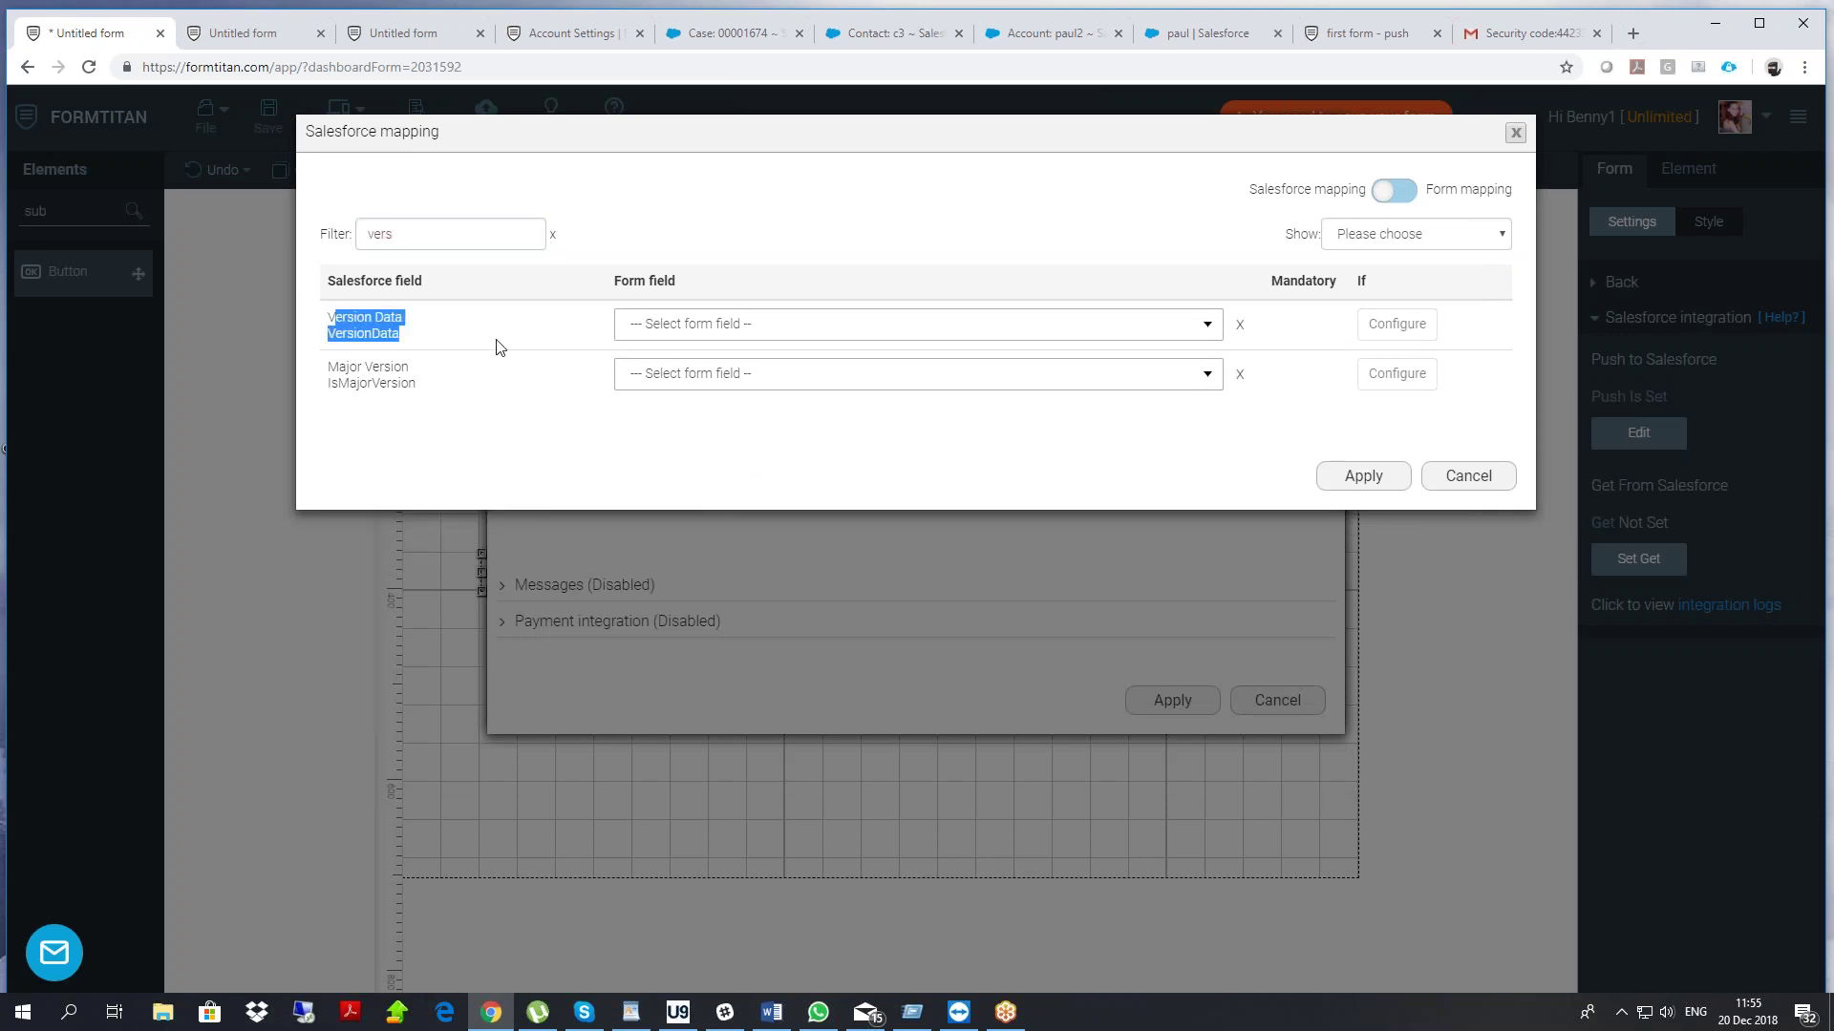
left_click(770, 322)
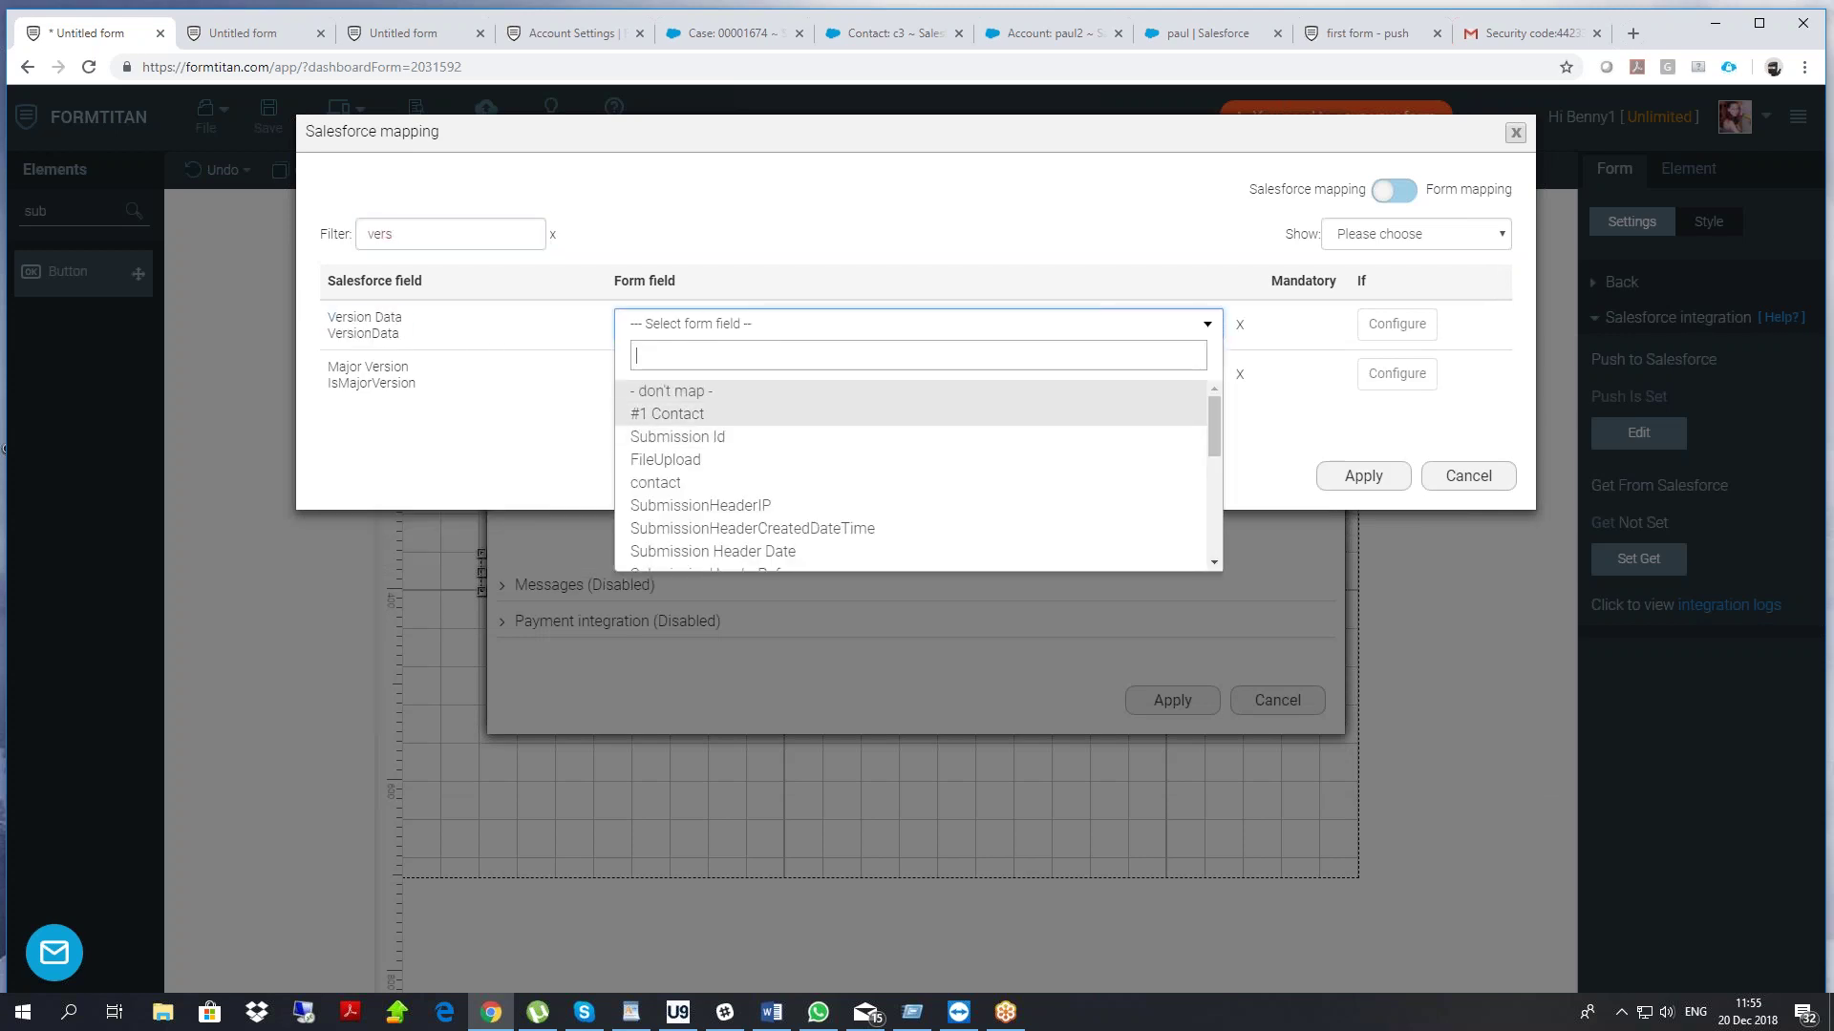
left_click(704, 461)
Map First Publish Location ID to the #1 Contact ID, then apply and finish the push
left_click_drag(415, 237, 288, 249)
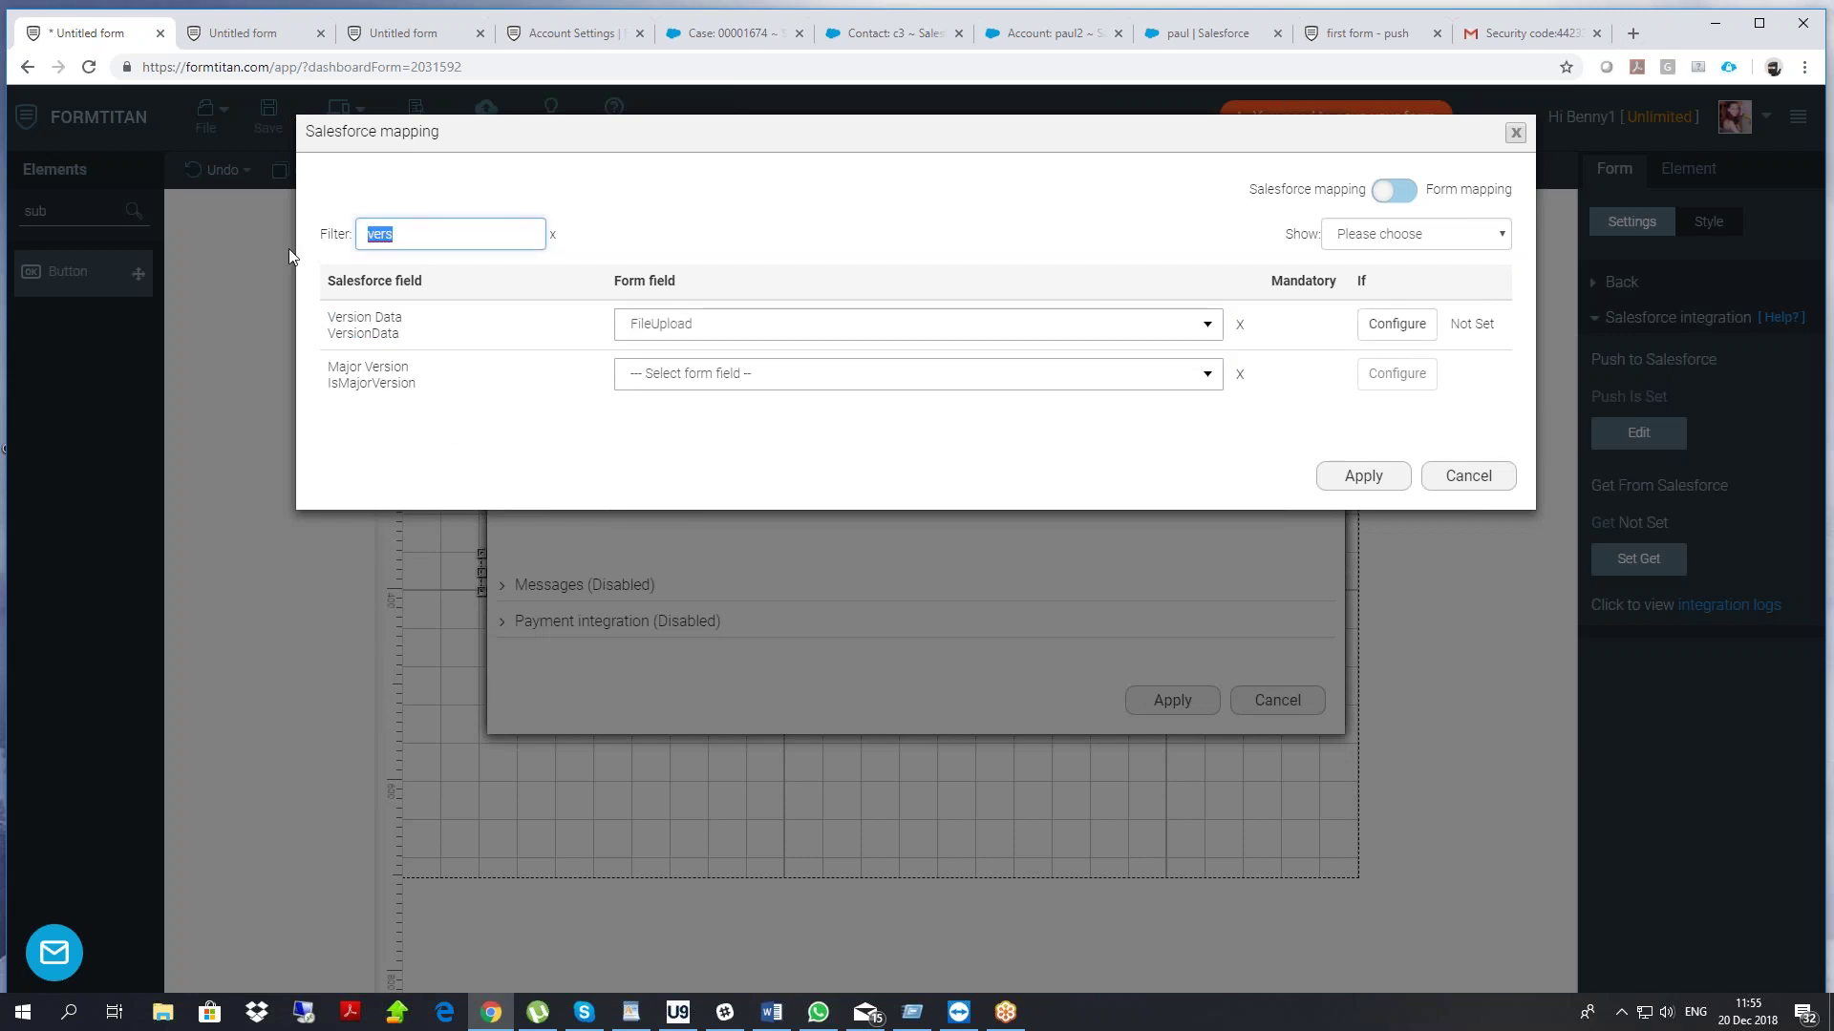
key("BackSpace")
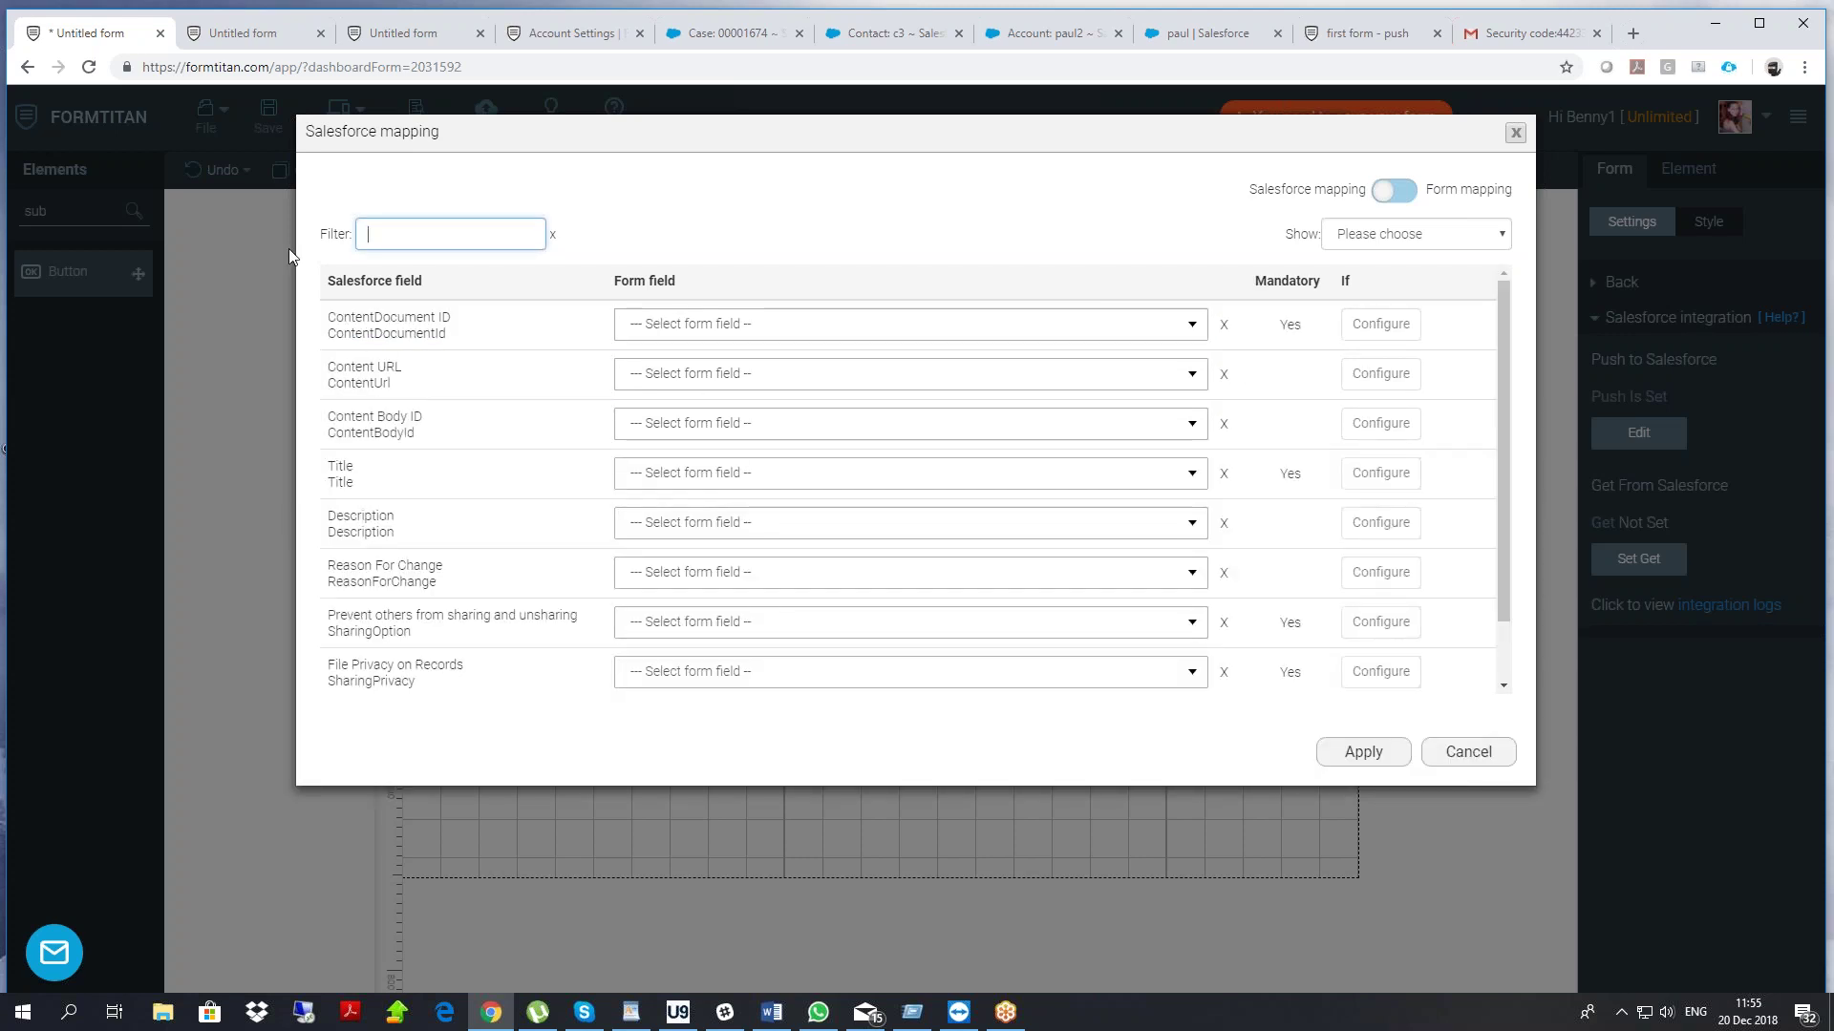
type("pare")
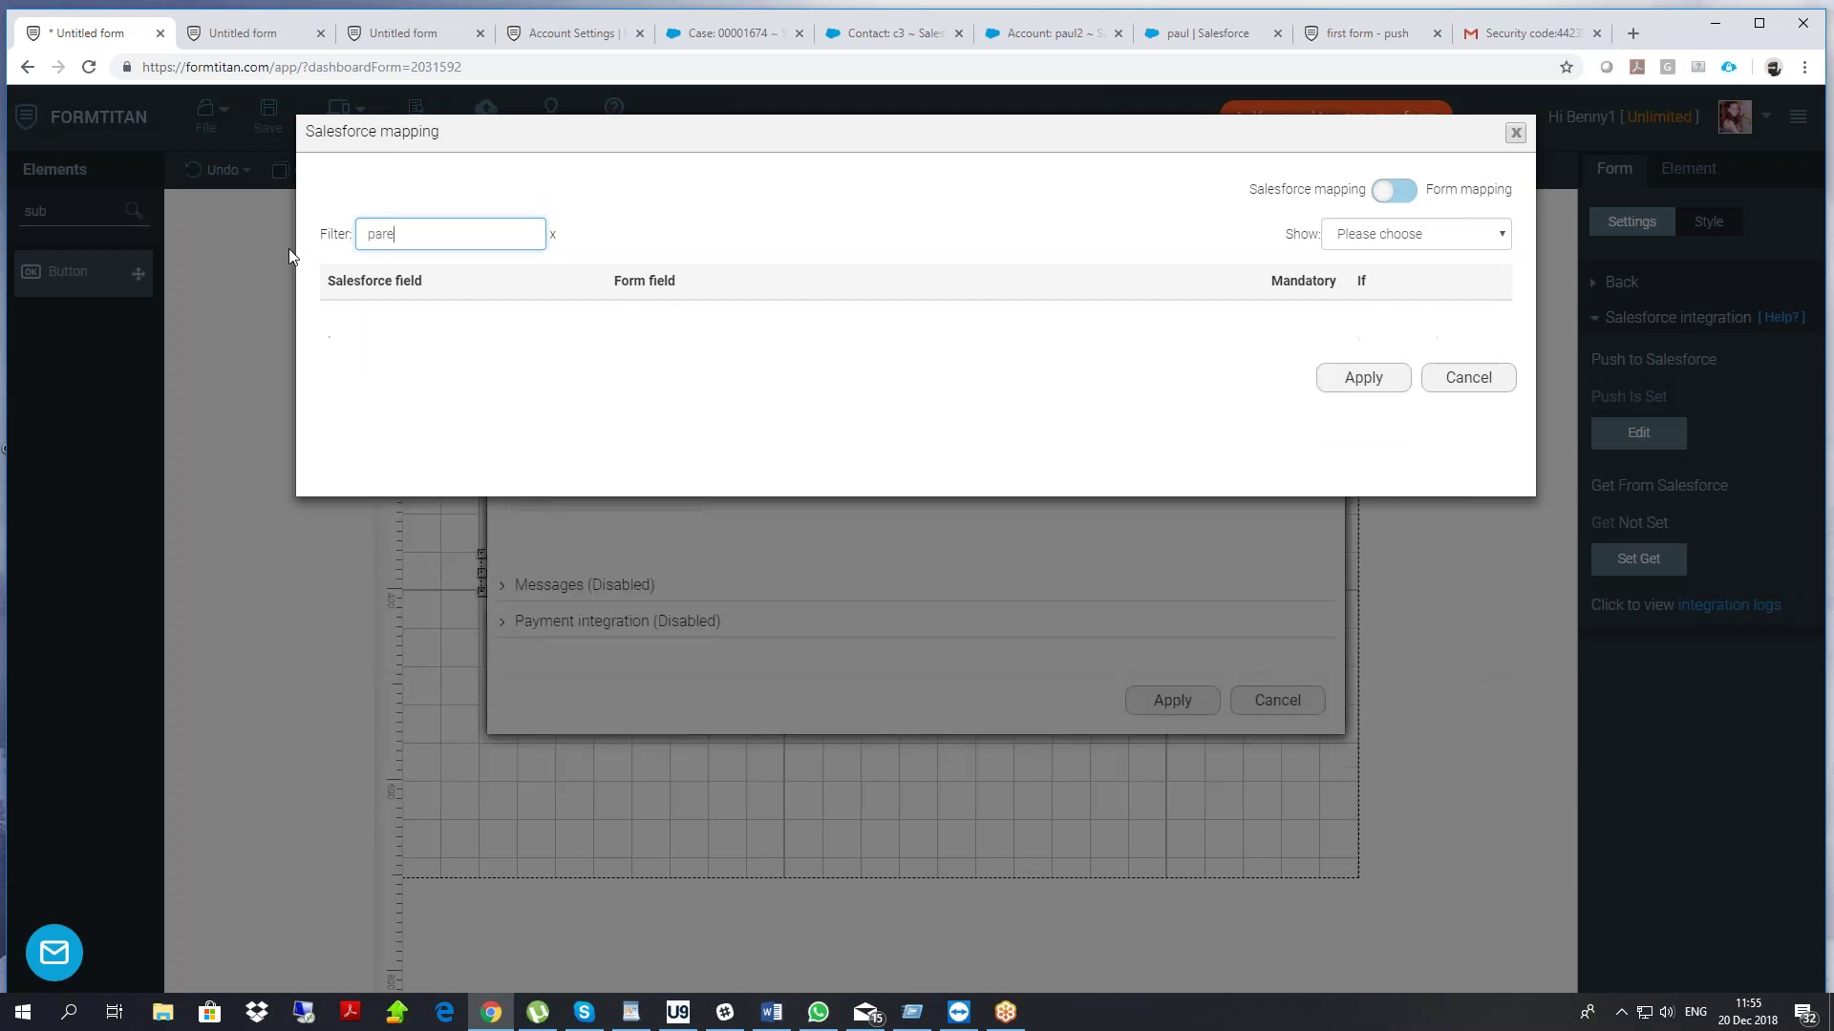
key("BackSpace")
key("BackSpace")
key("BackSpace")
key("BackSpace")
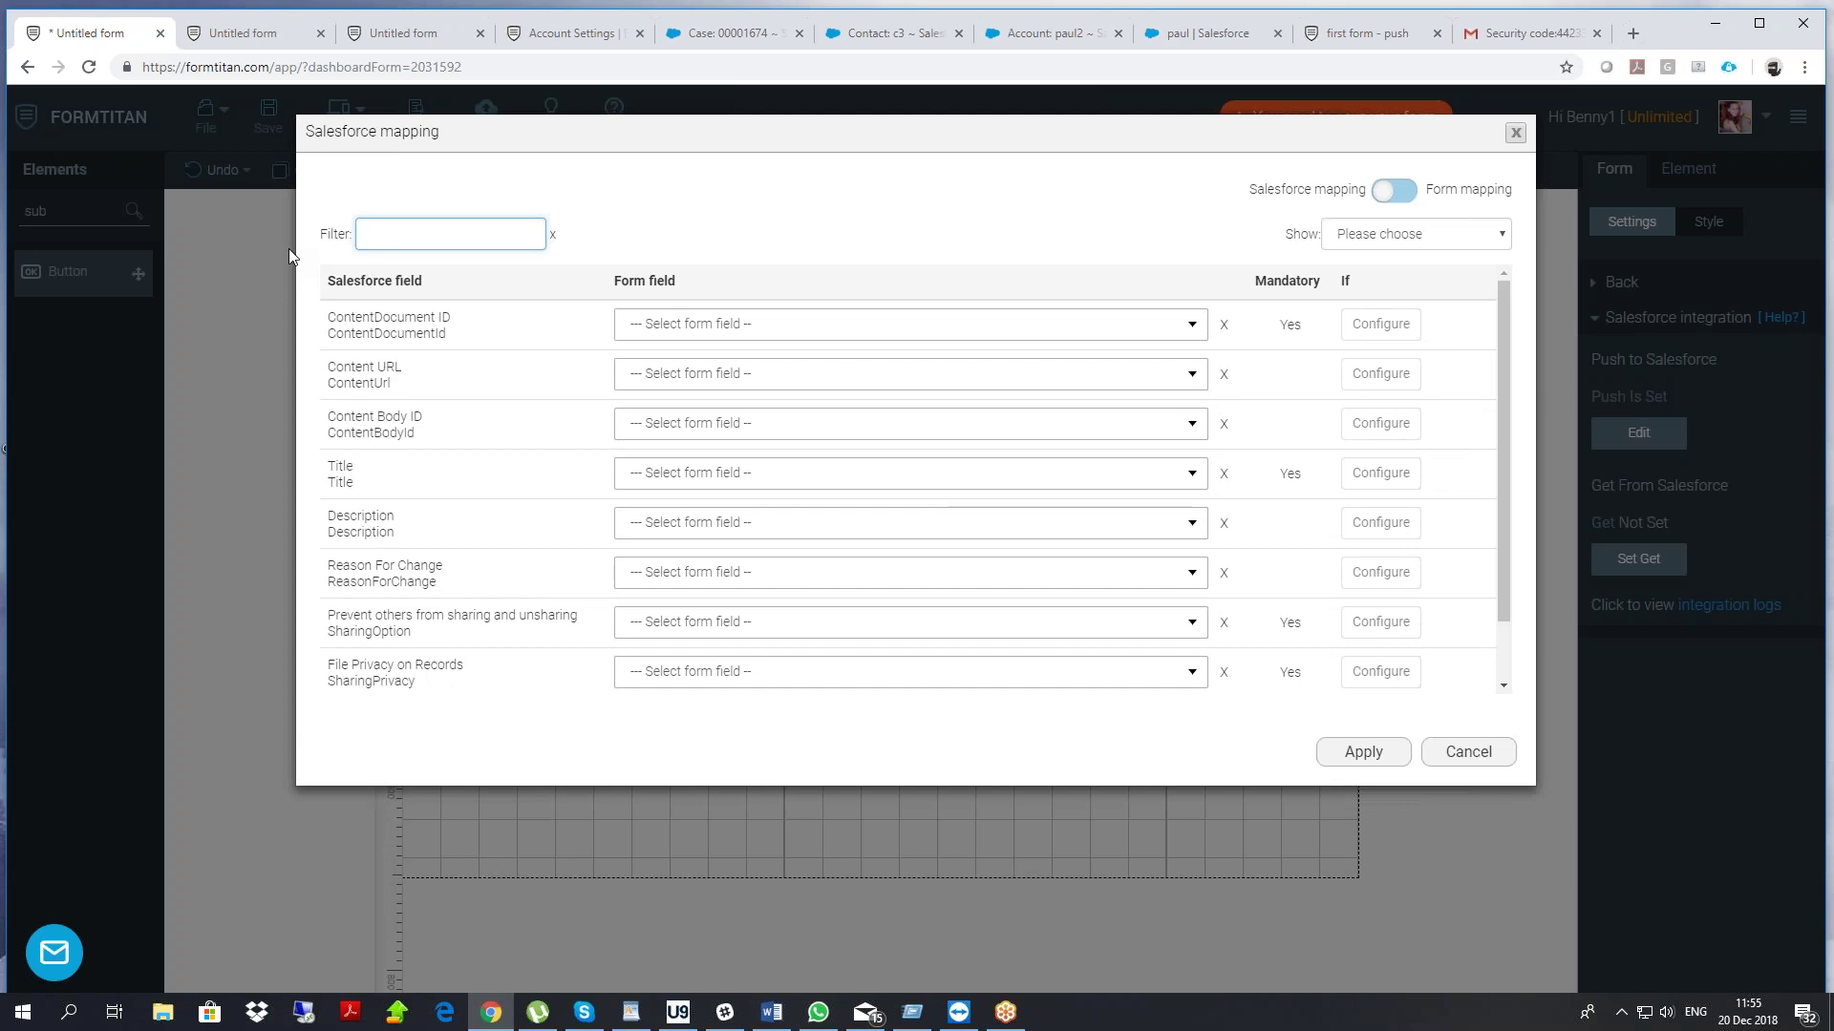
type("firs")
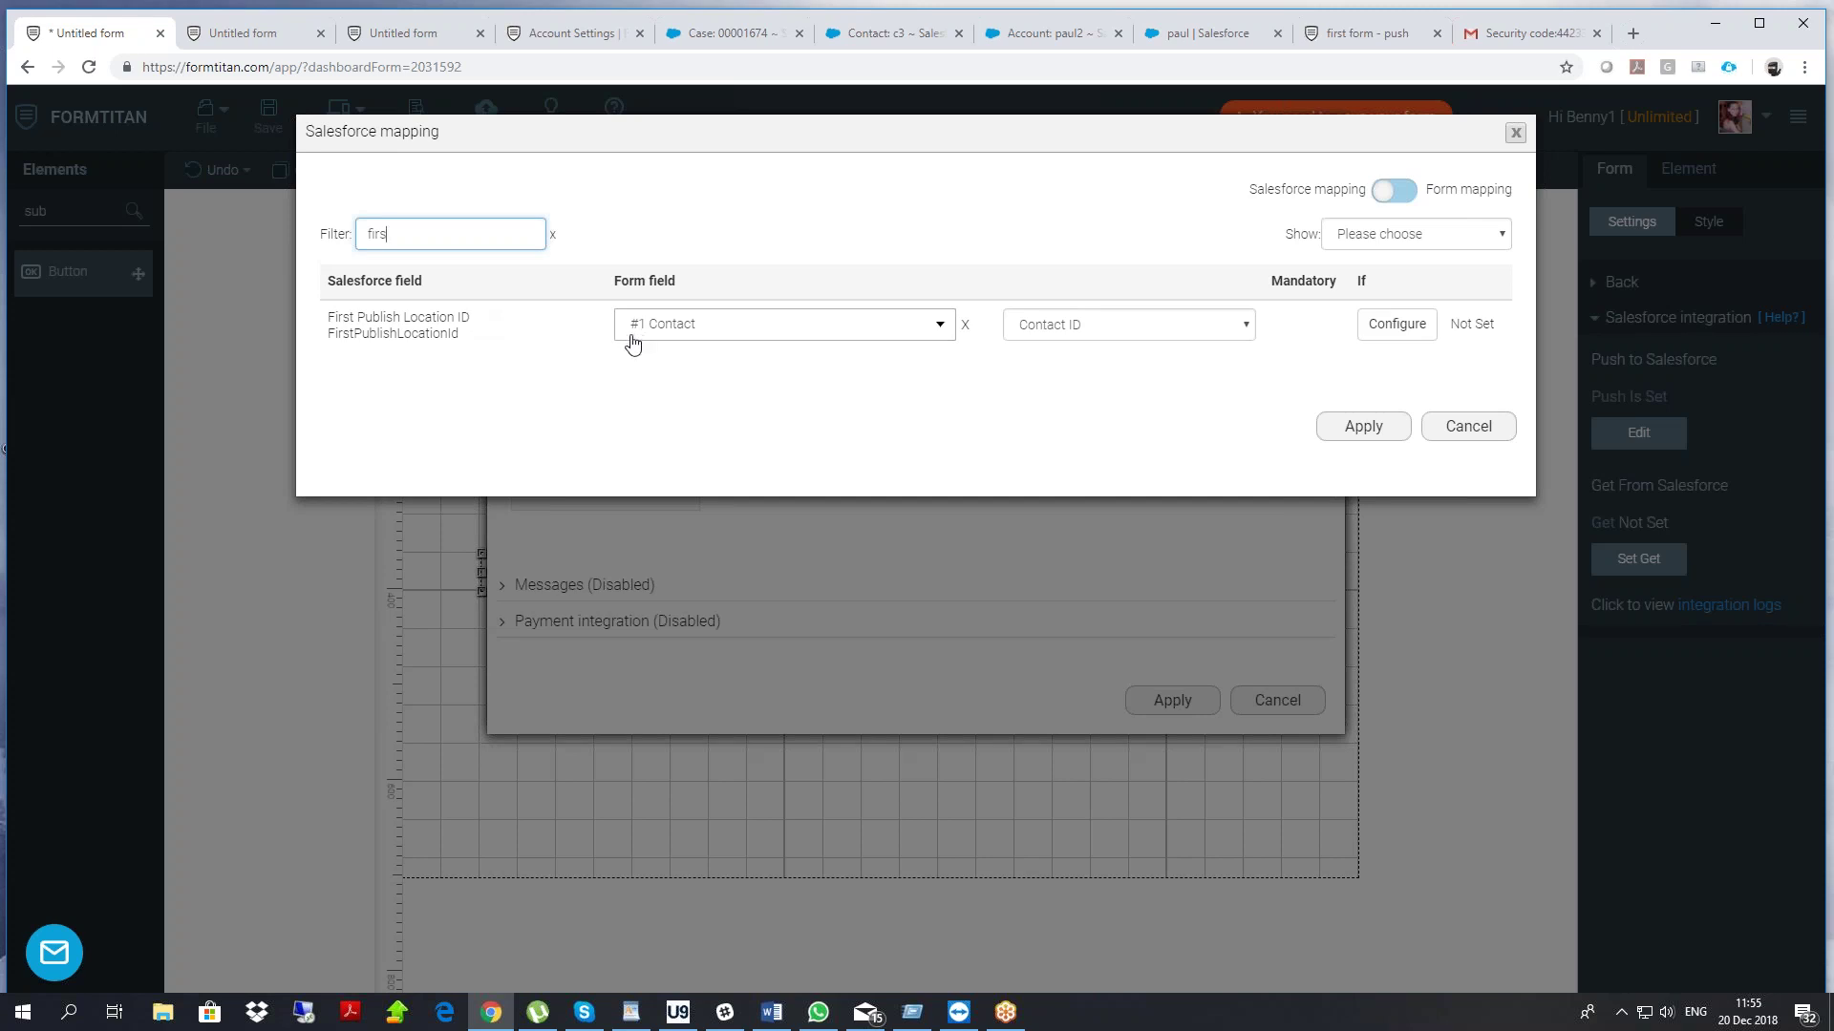
left_click(1361, 432)
left_click(1184, 702)
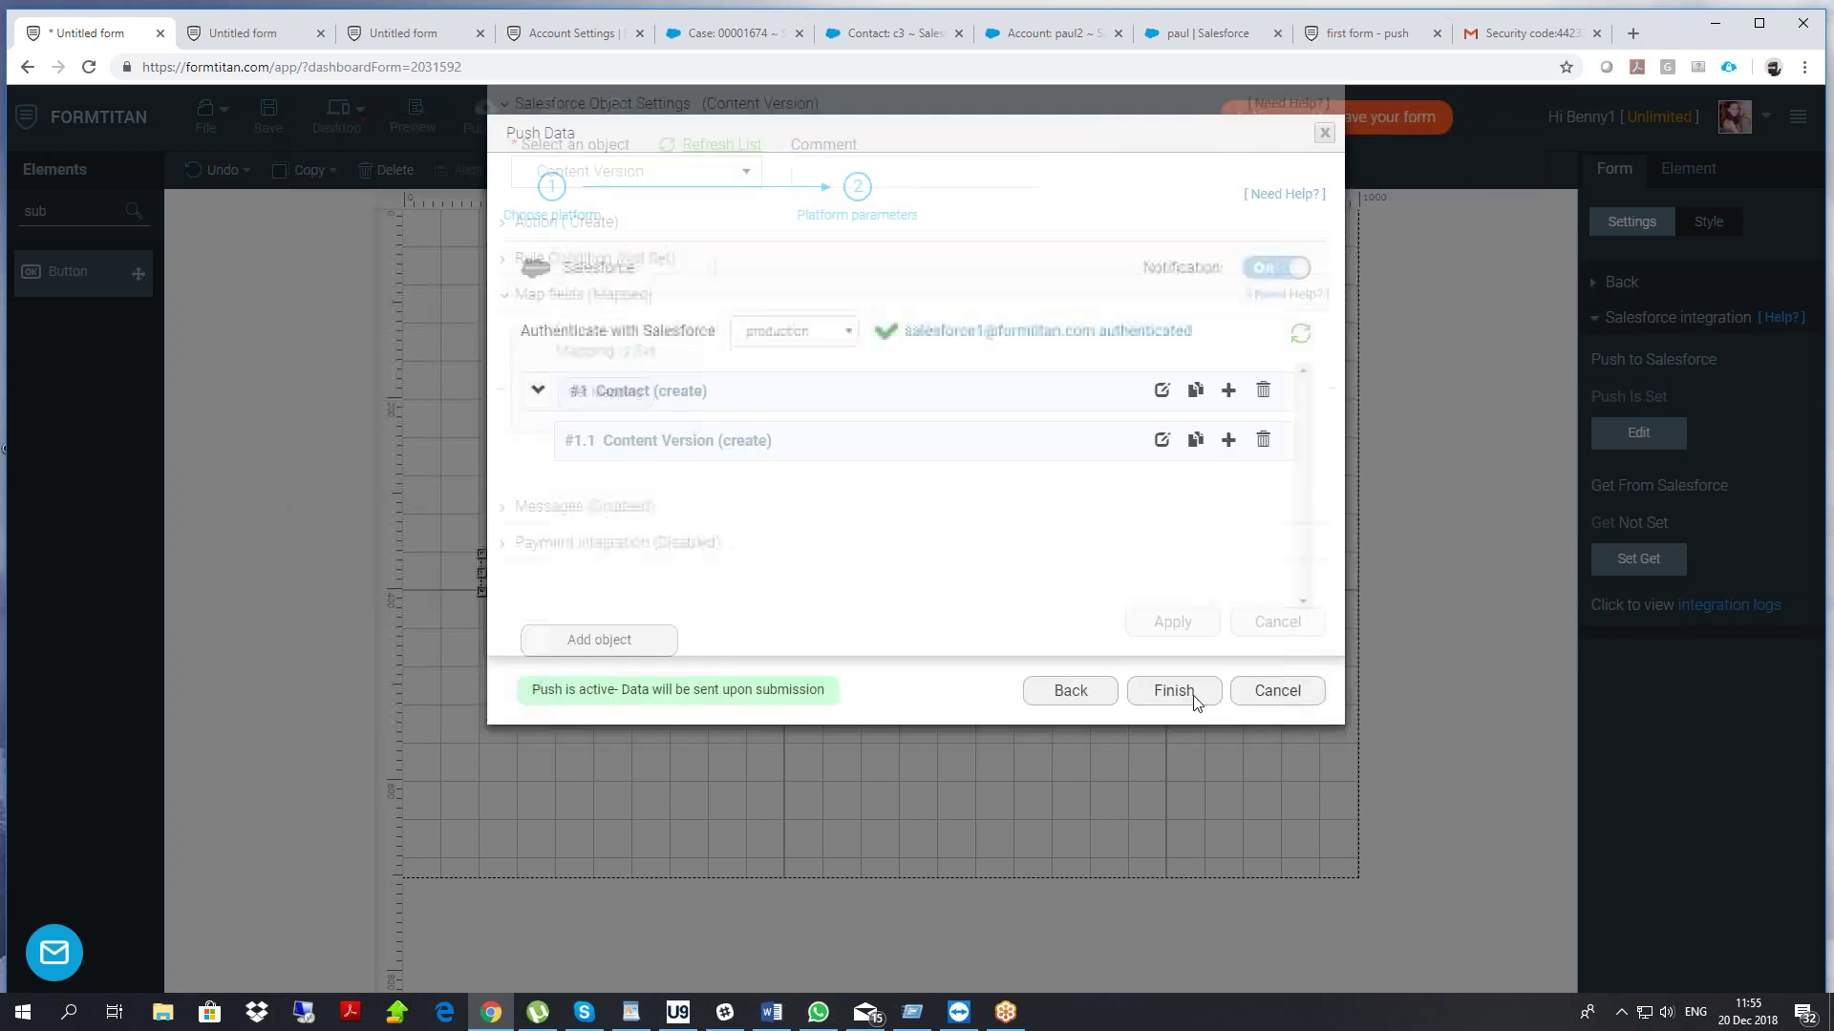
left_click(1173, 689)
Save and publish the form, then view the published live form in a new tab
left_click(269, 115)
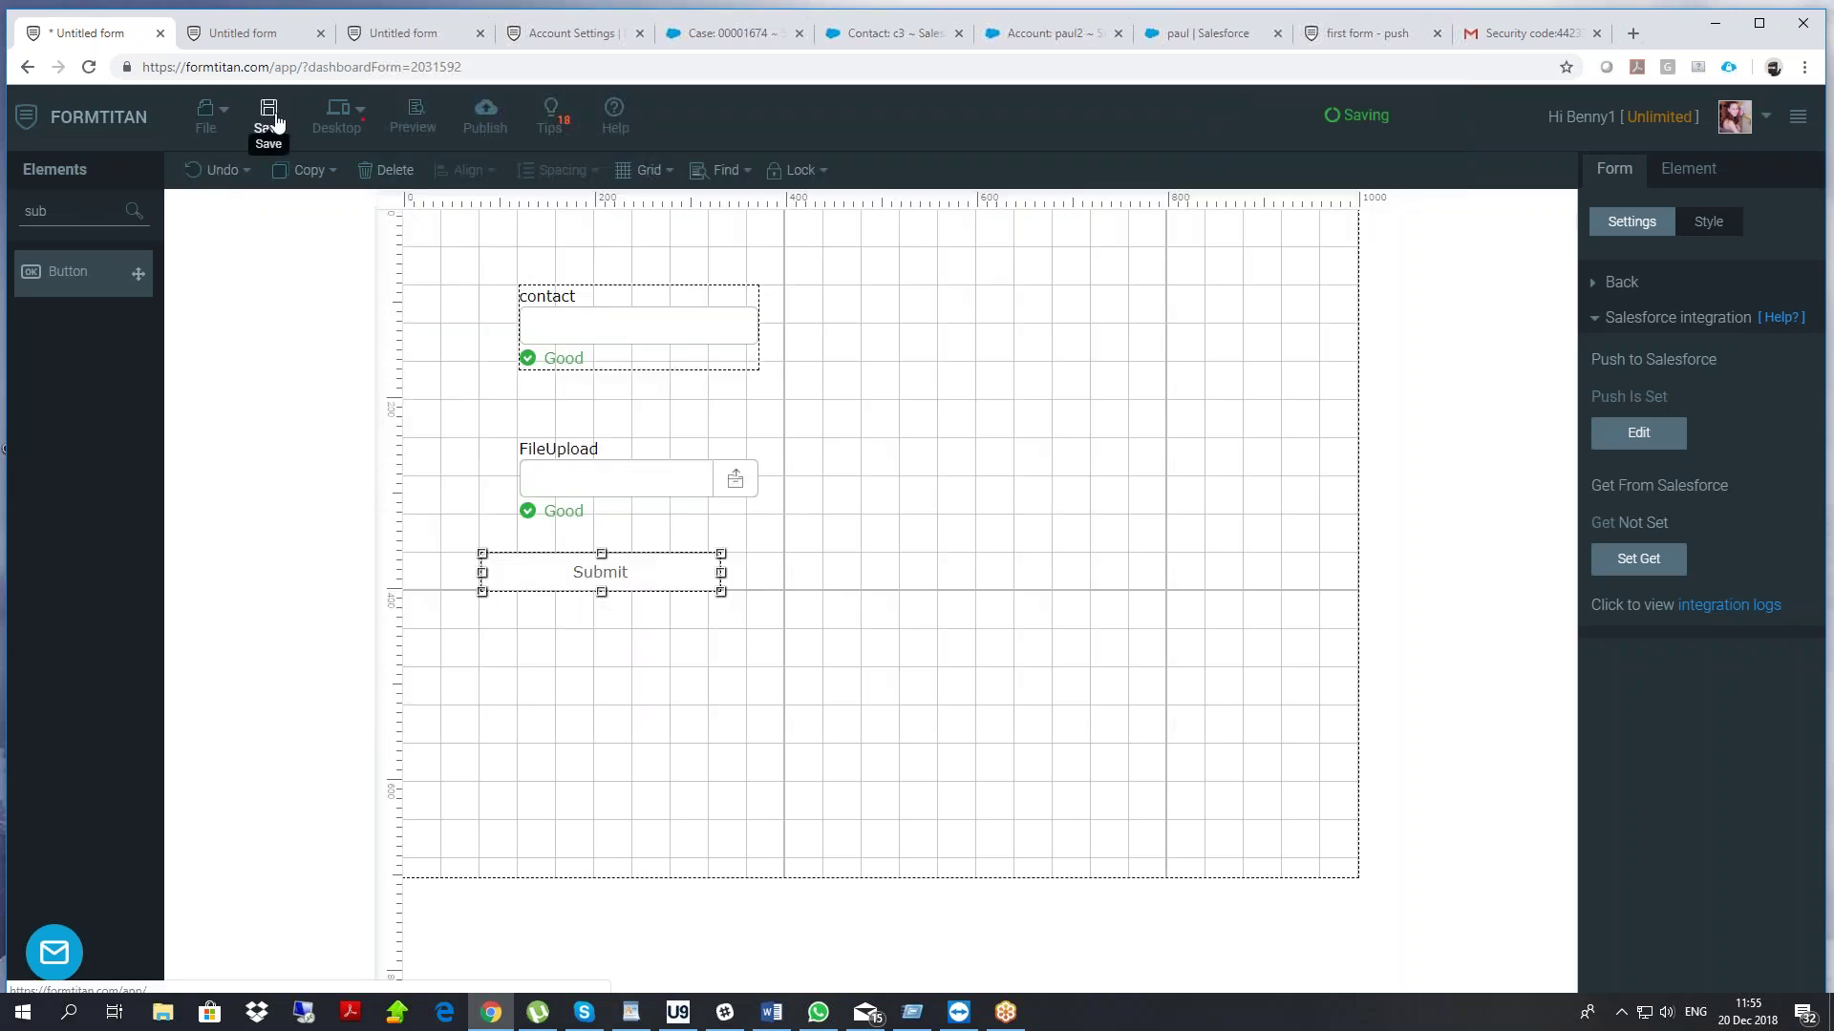
left_click(485, 117)
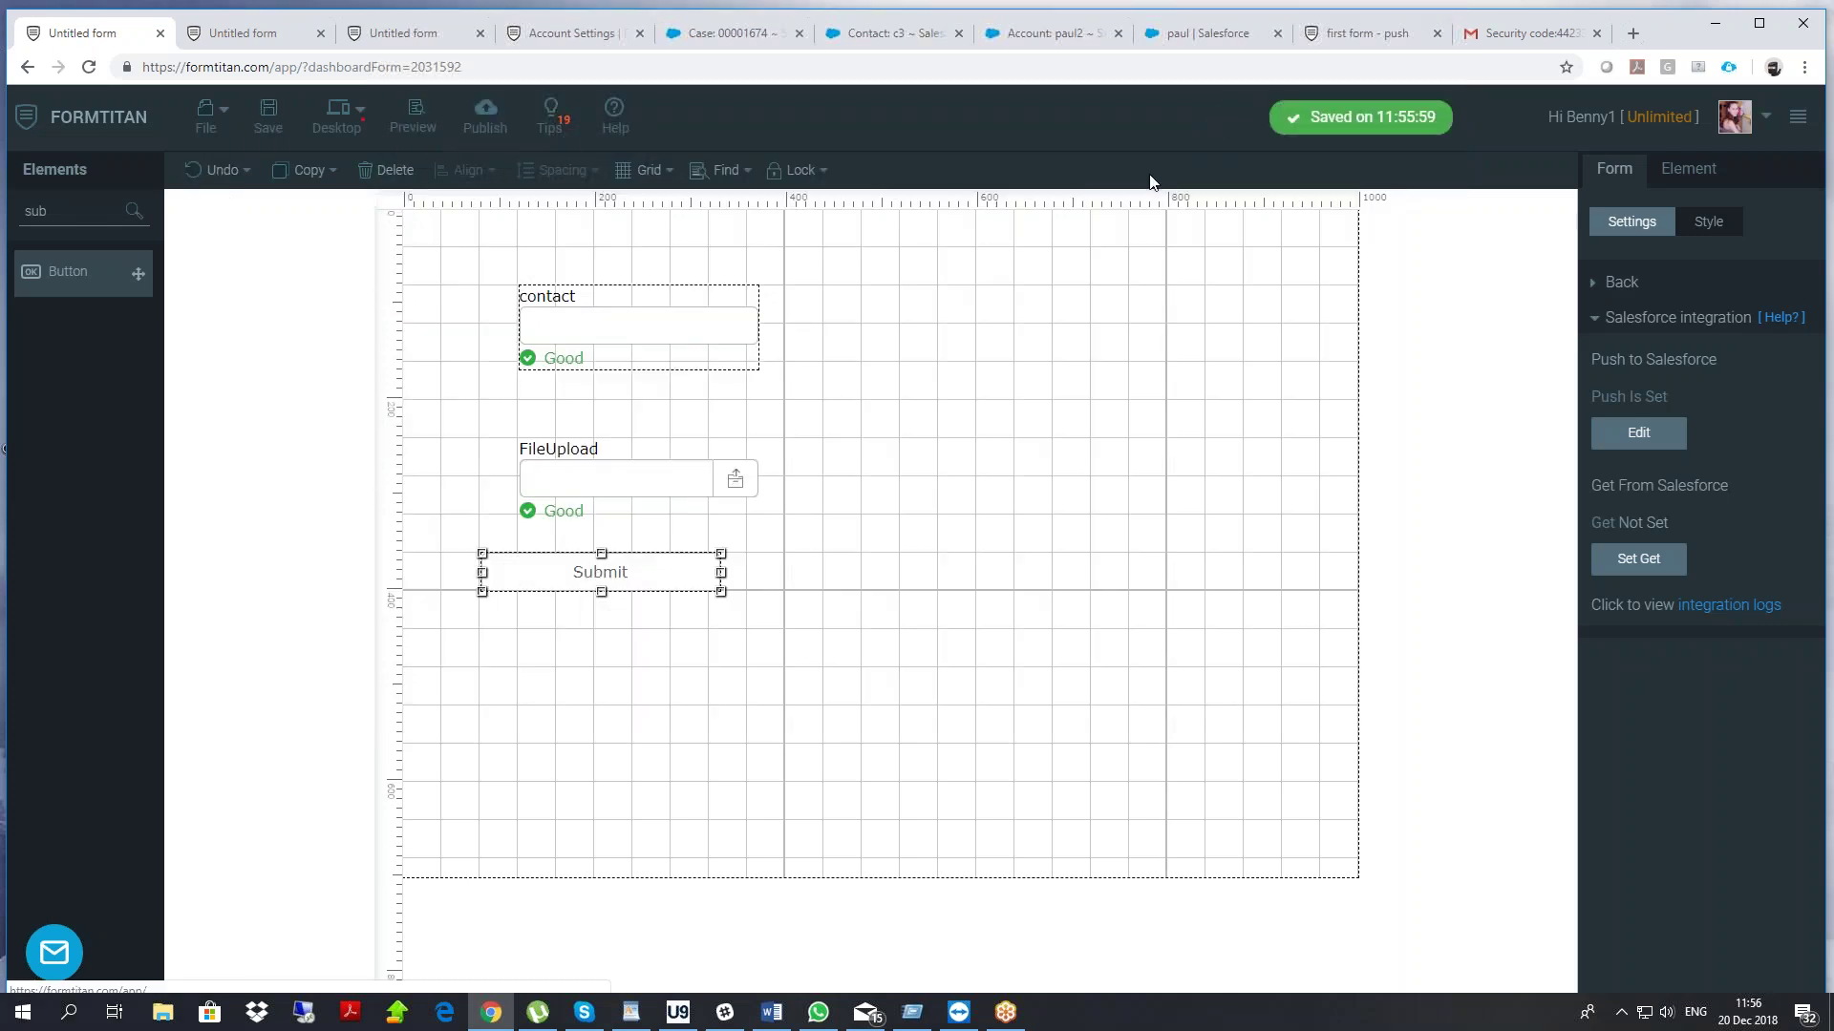
left_click(1194, 208)
Enter the contact's name, attach the ID .jpg from the legaldocs folder, and submit the form
left_click(611, 210)
type("benny-me")
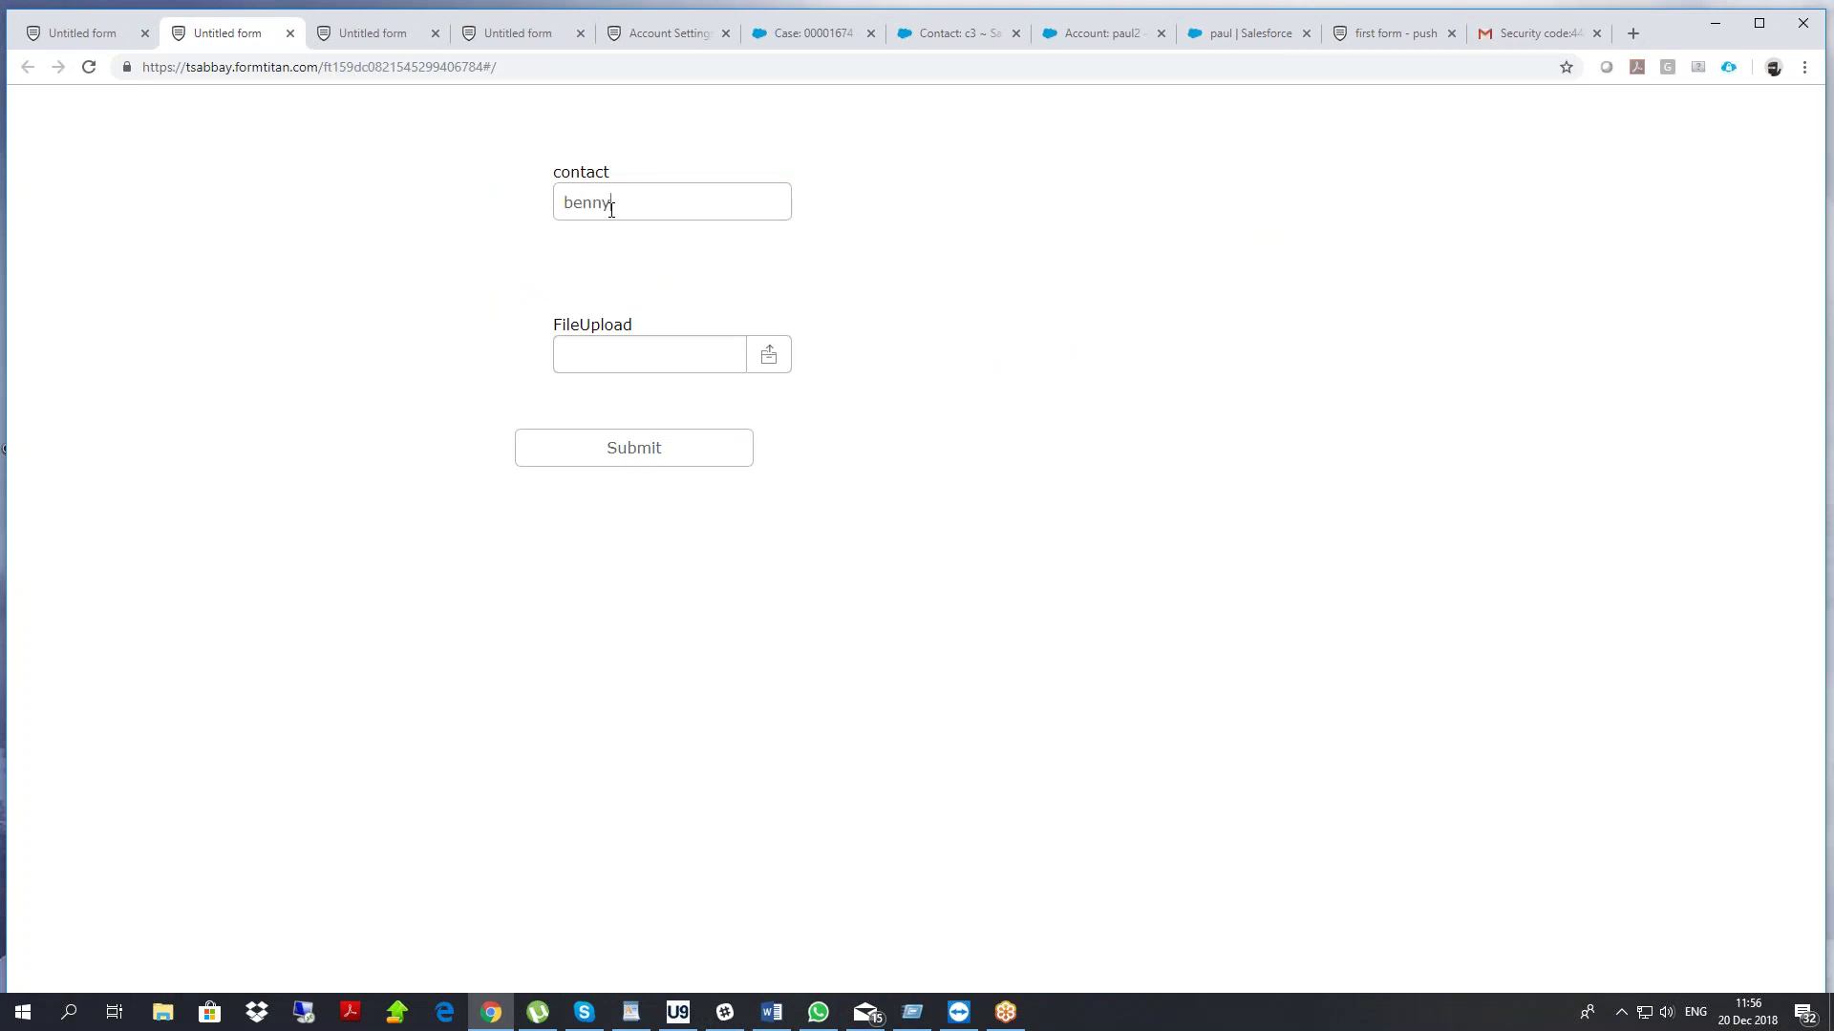
left_click(769, 355)
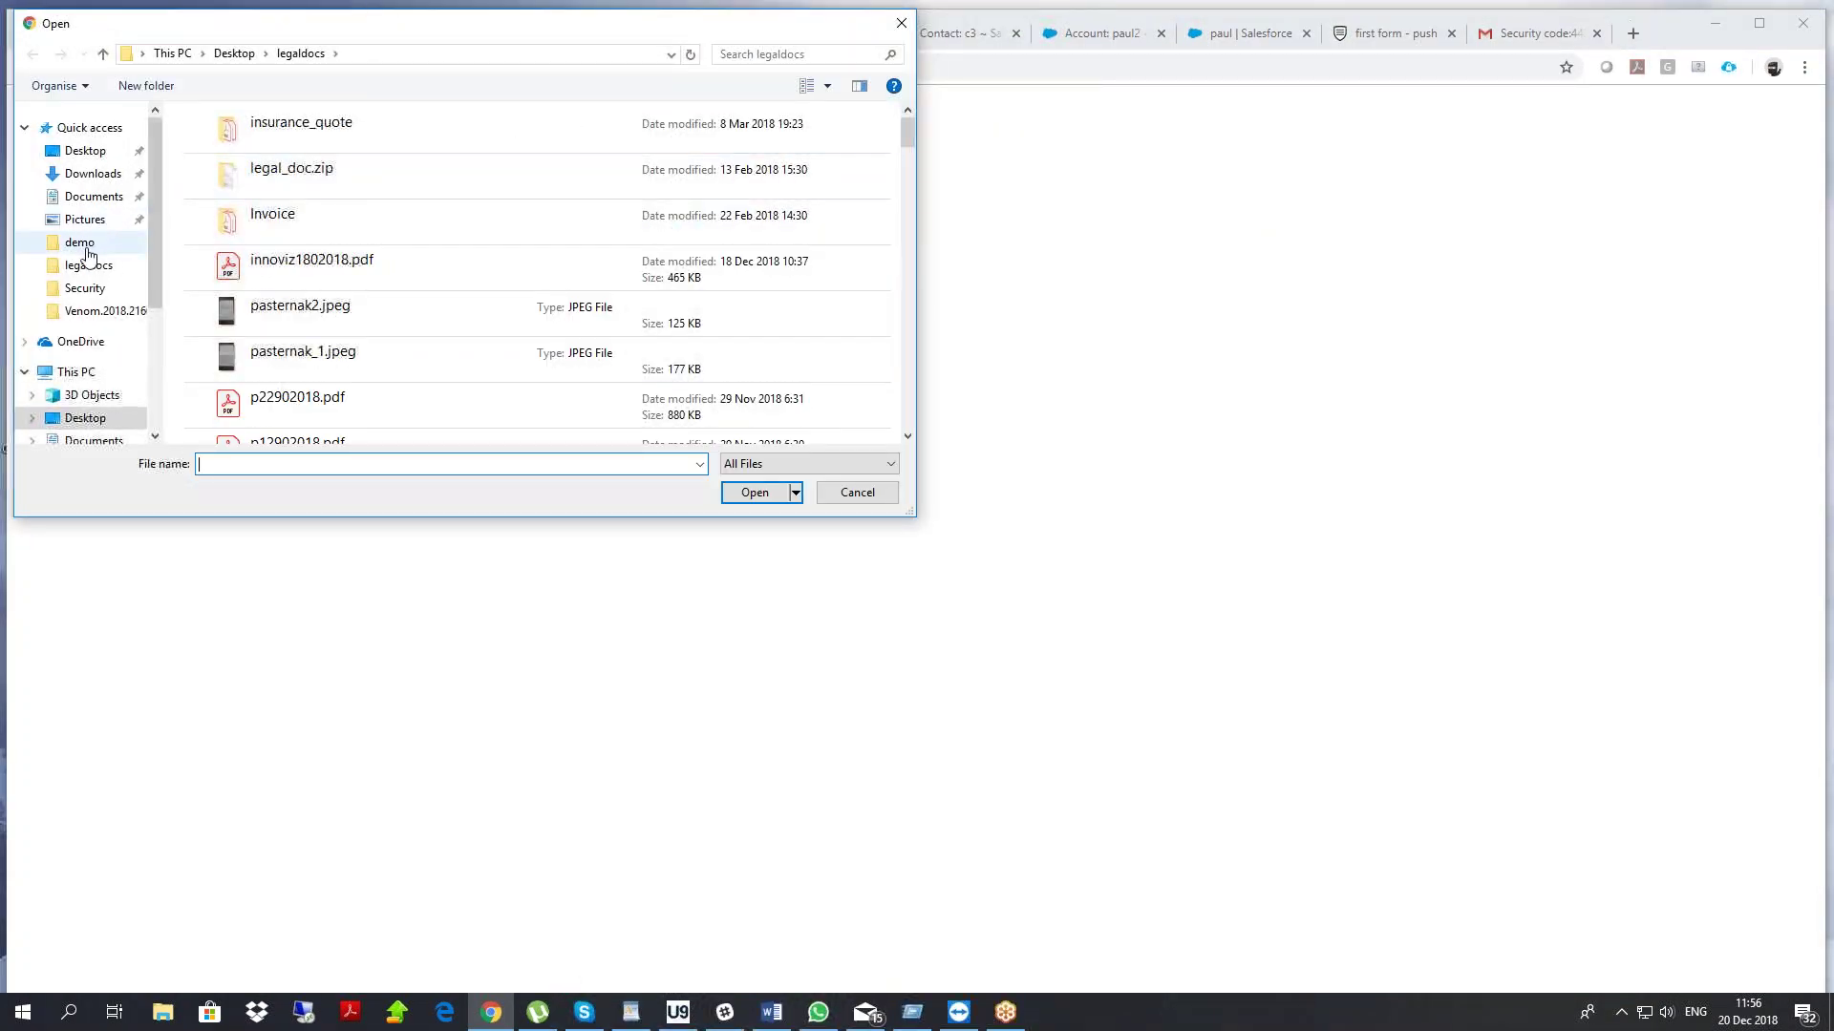
left_click(93, 271)
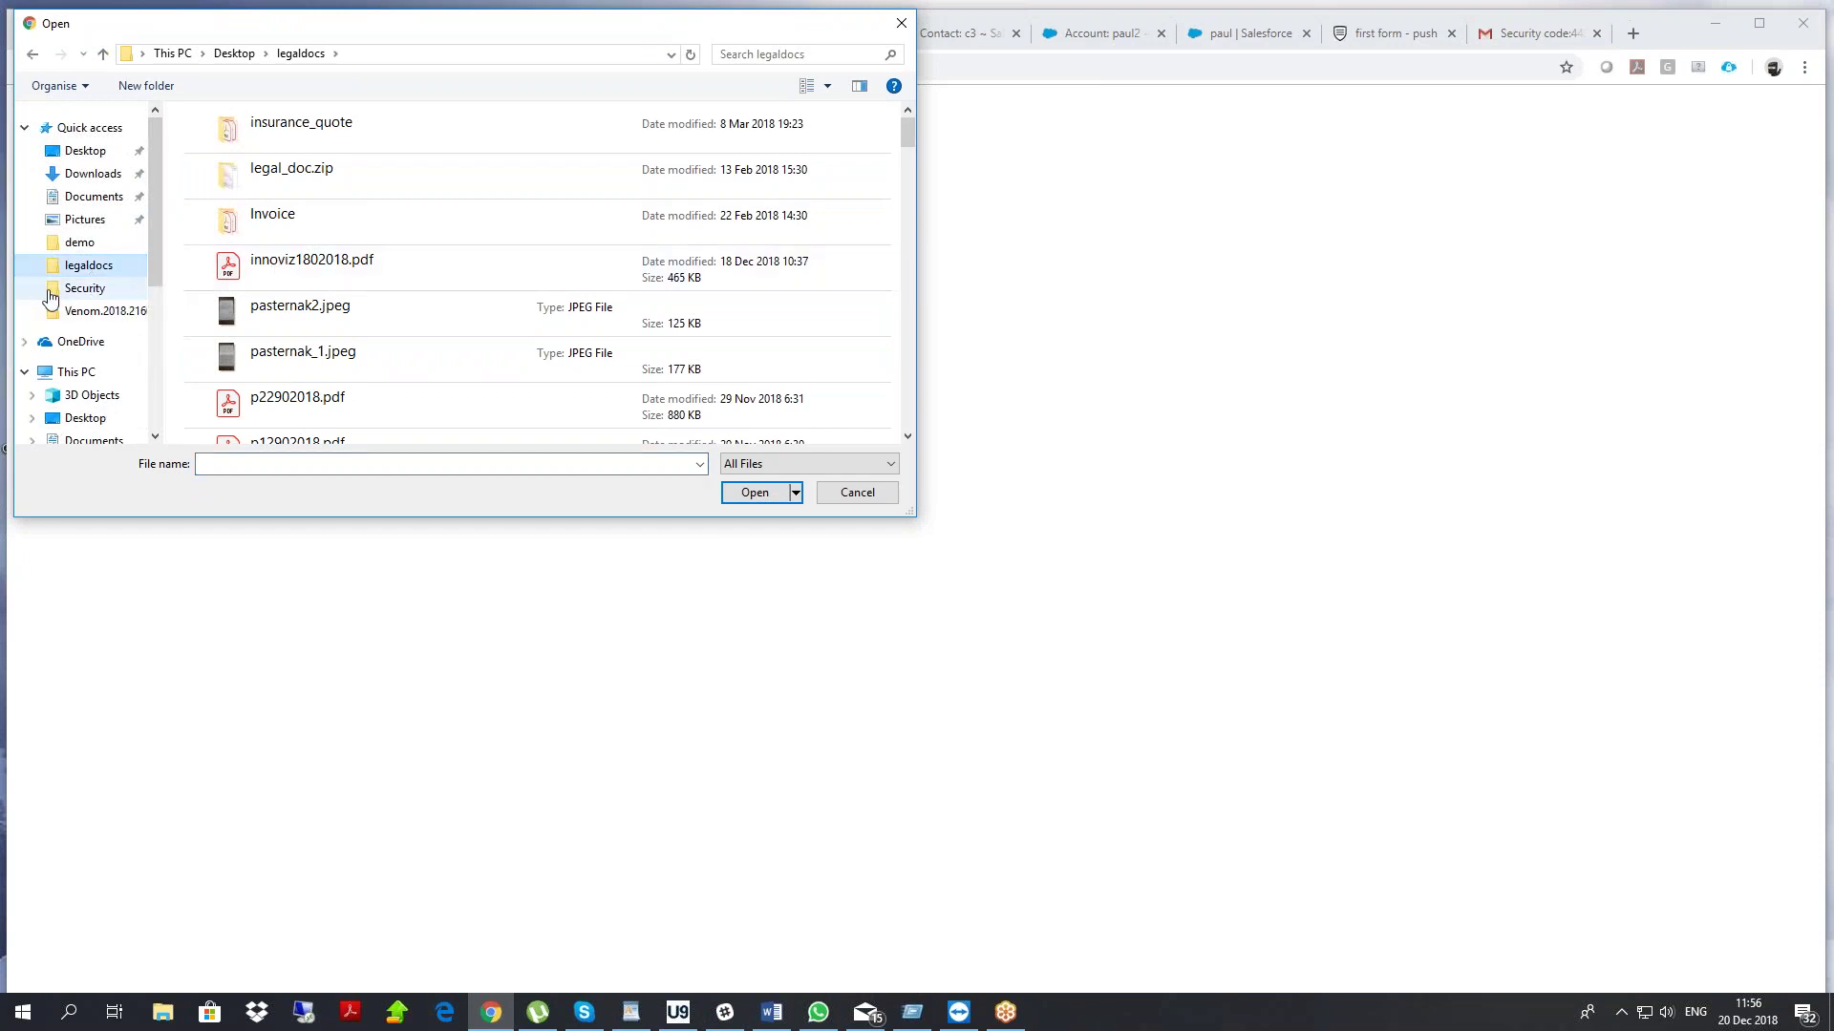
scroll(346, 264, "down", 10)
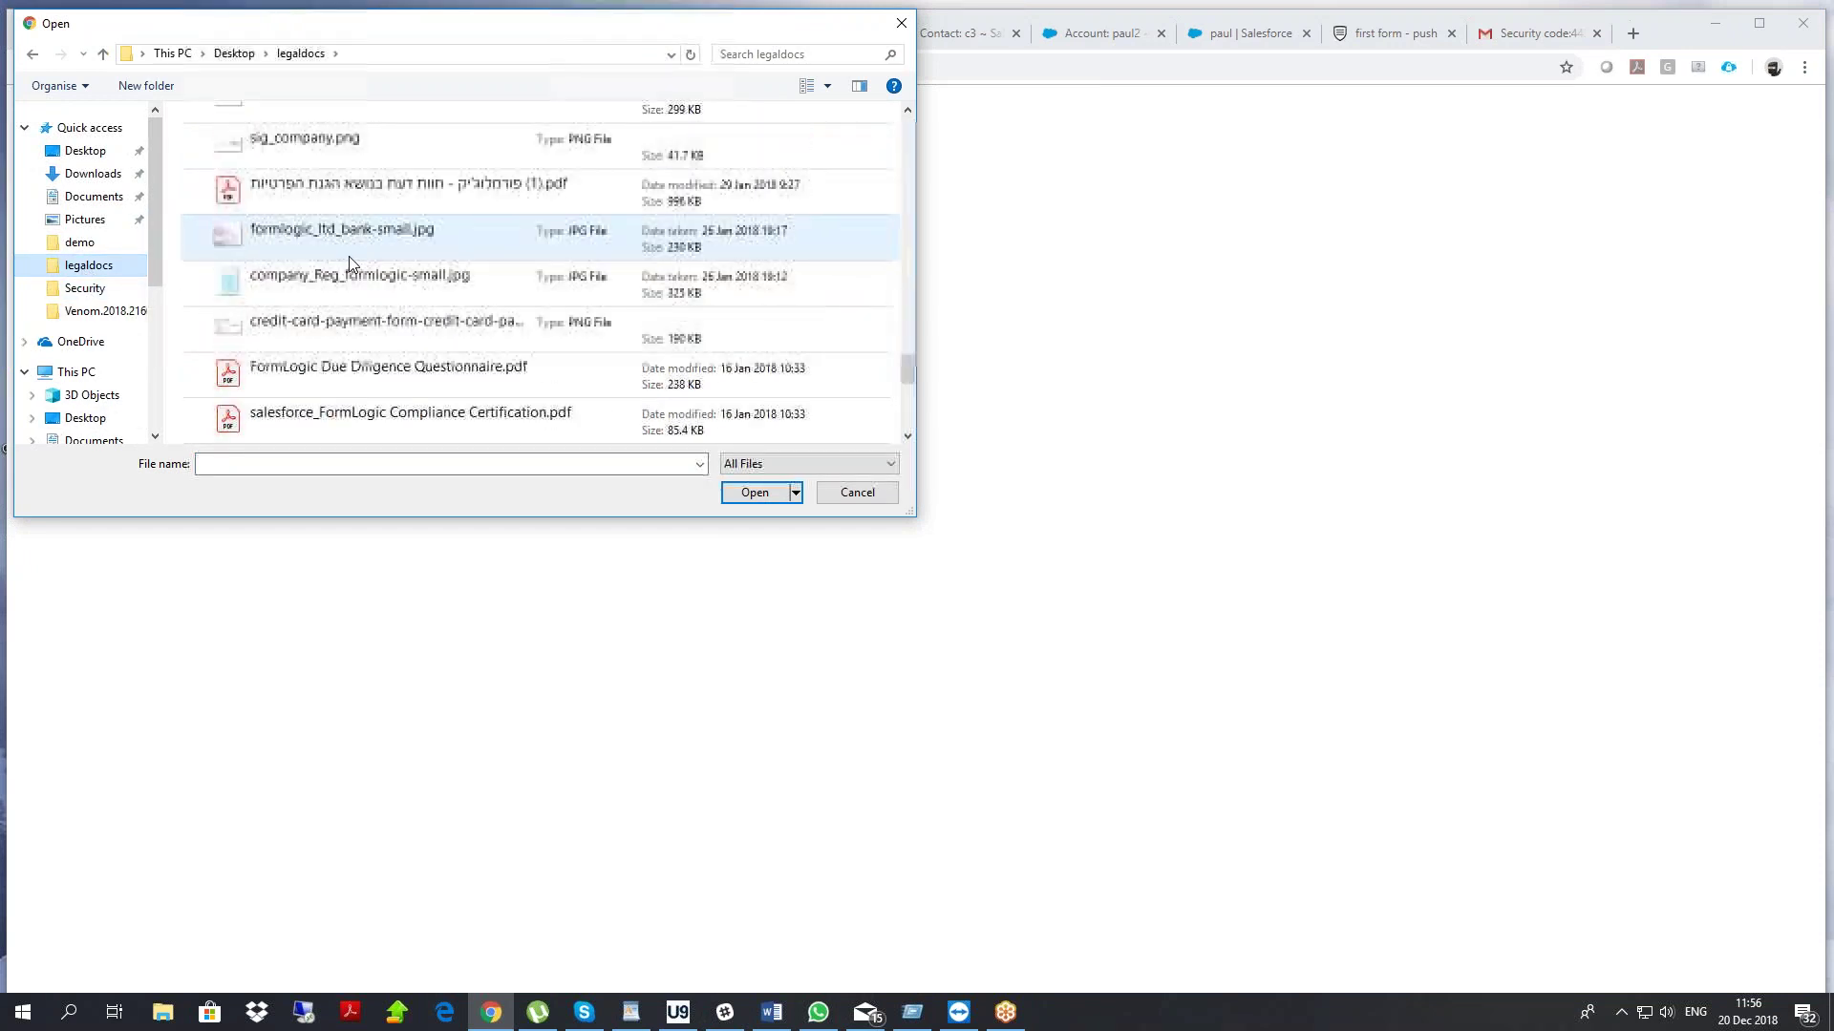
scroll(347, 258, "down", 2)
scroll(347, 267, "up", 1)
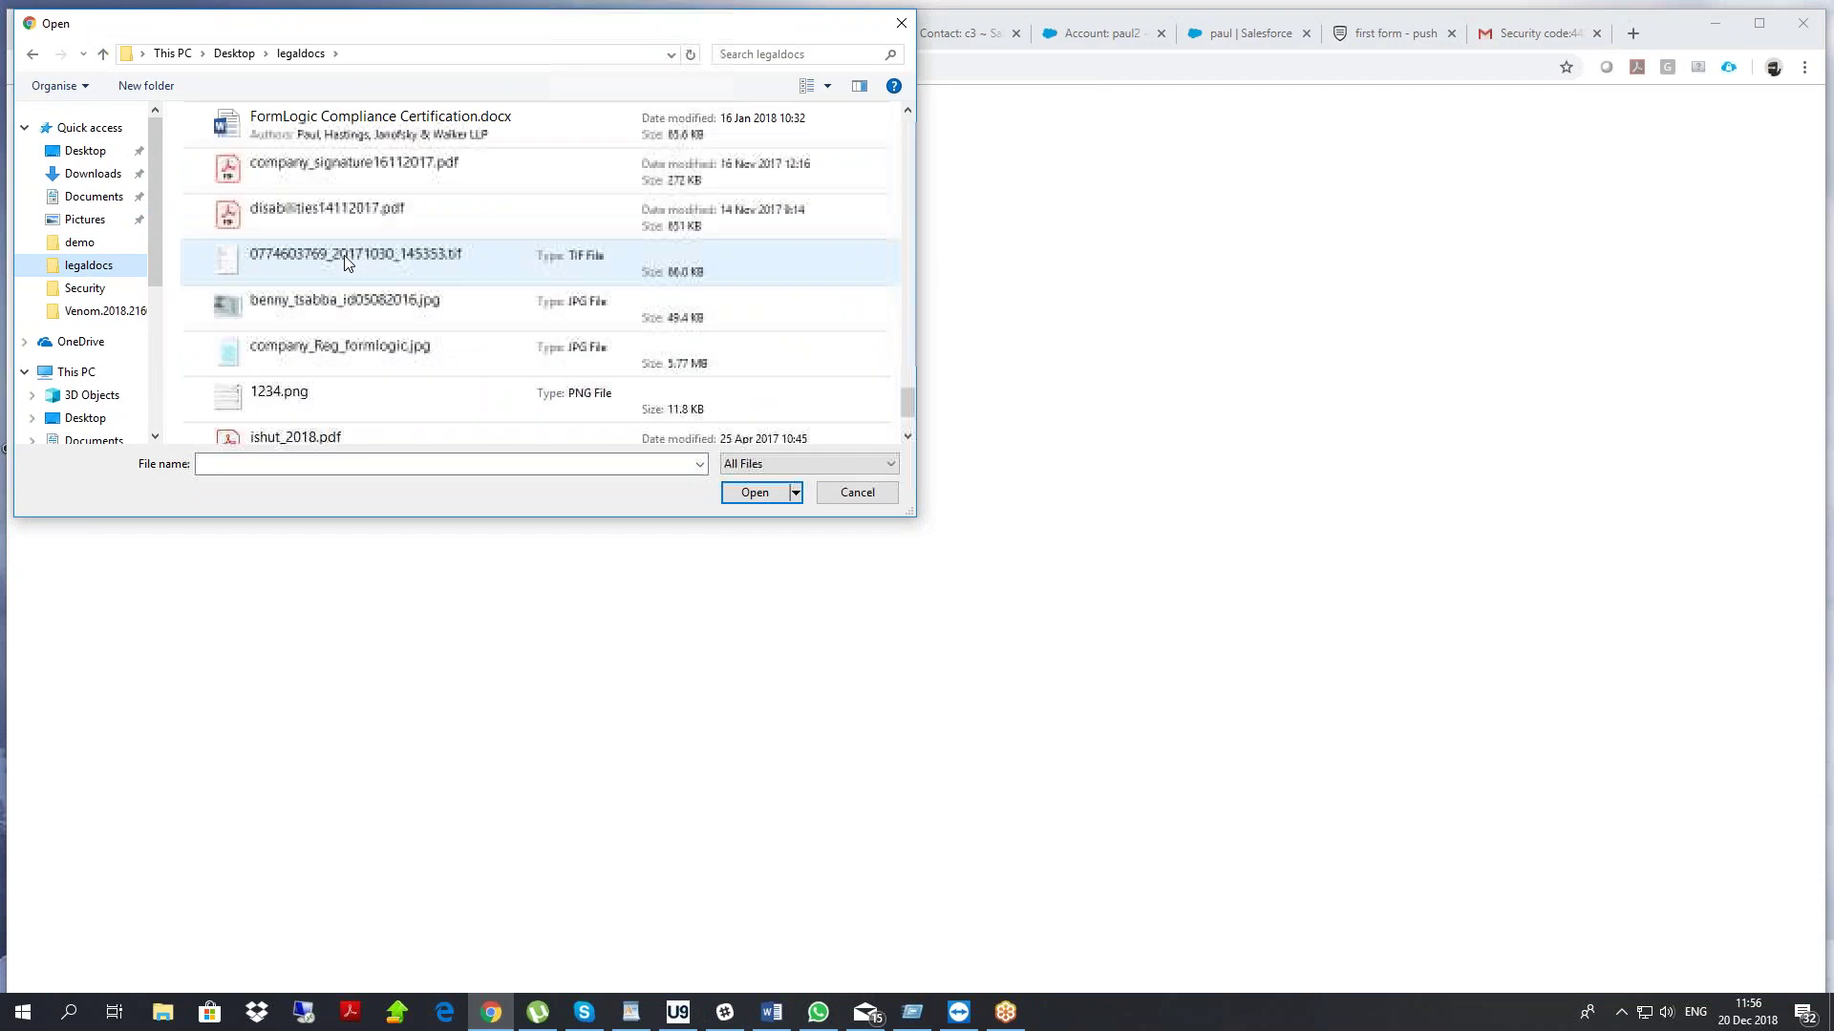
double_click(347, 297)
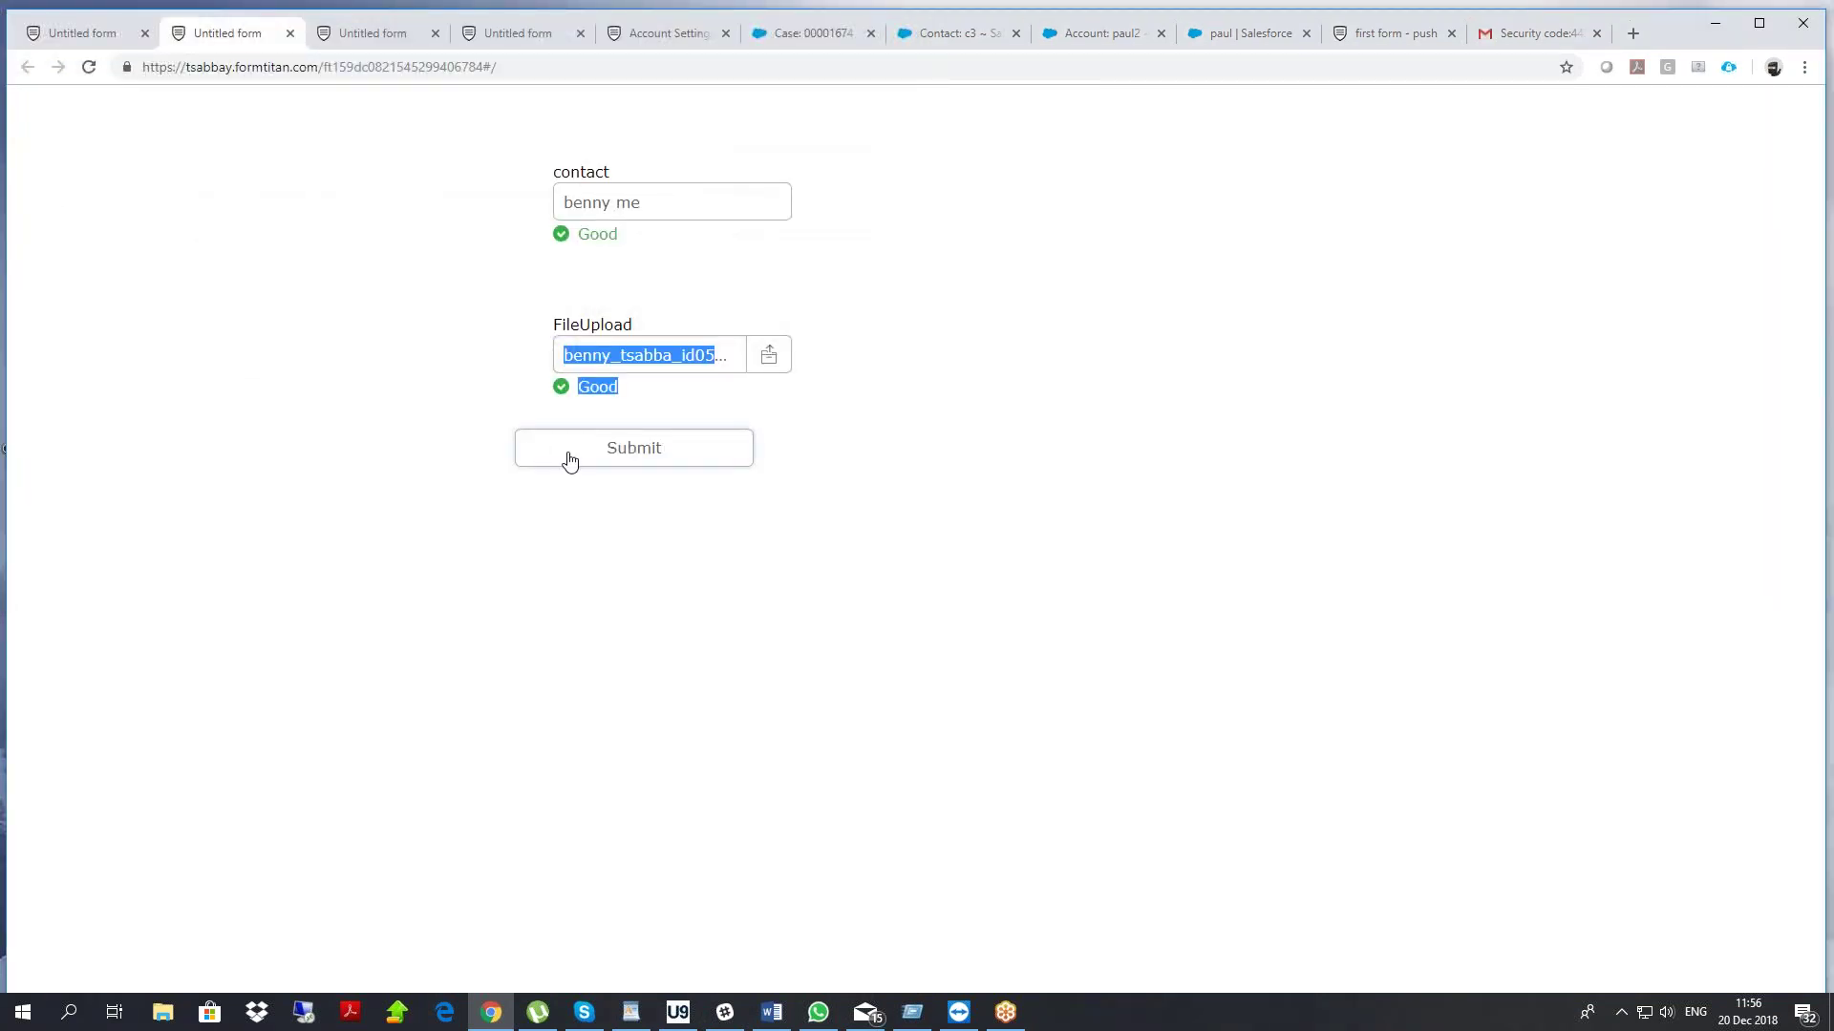
left_click(570, 457)
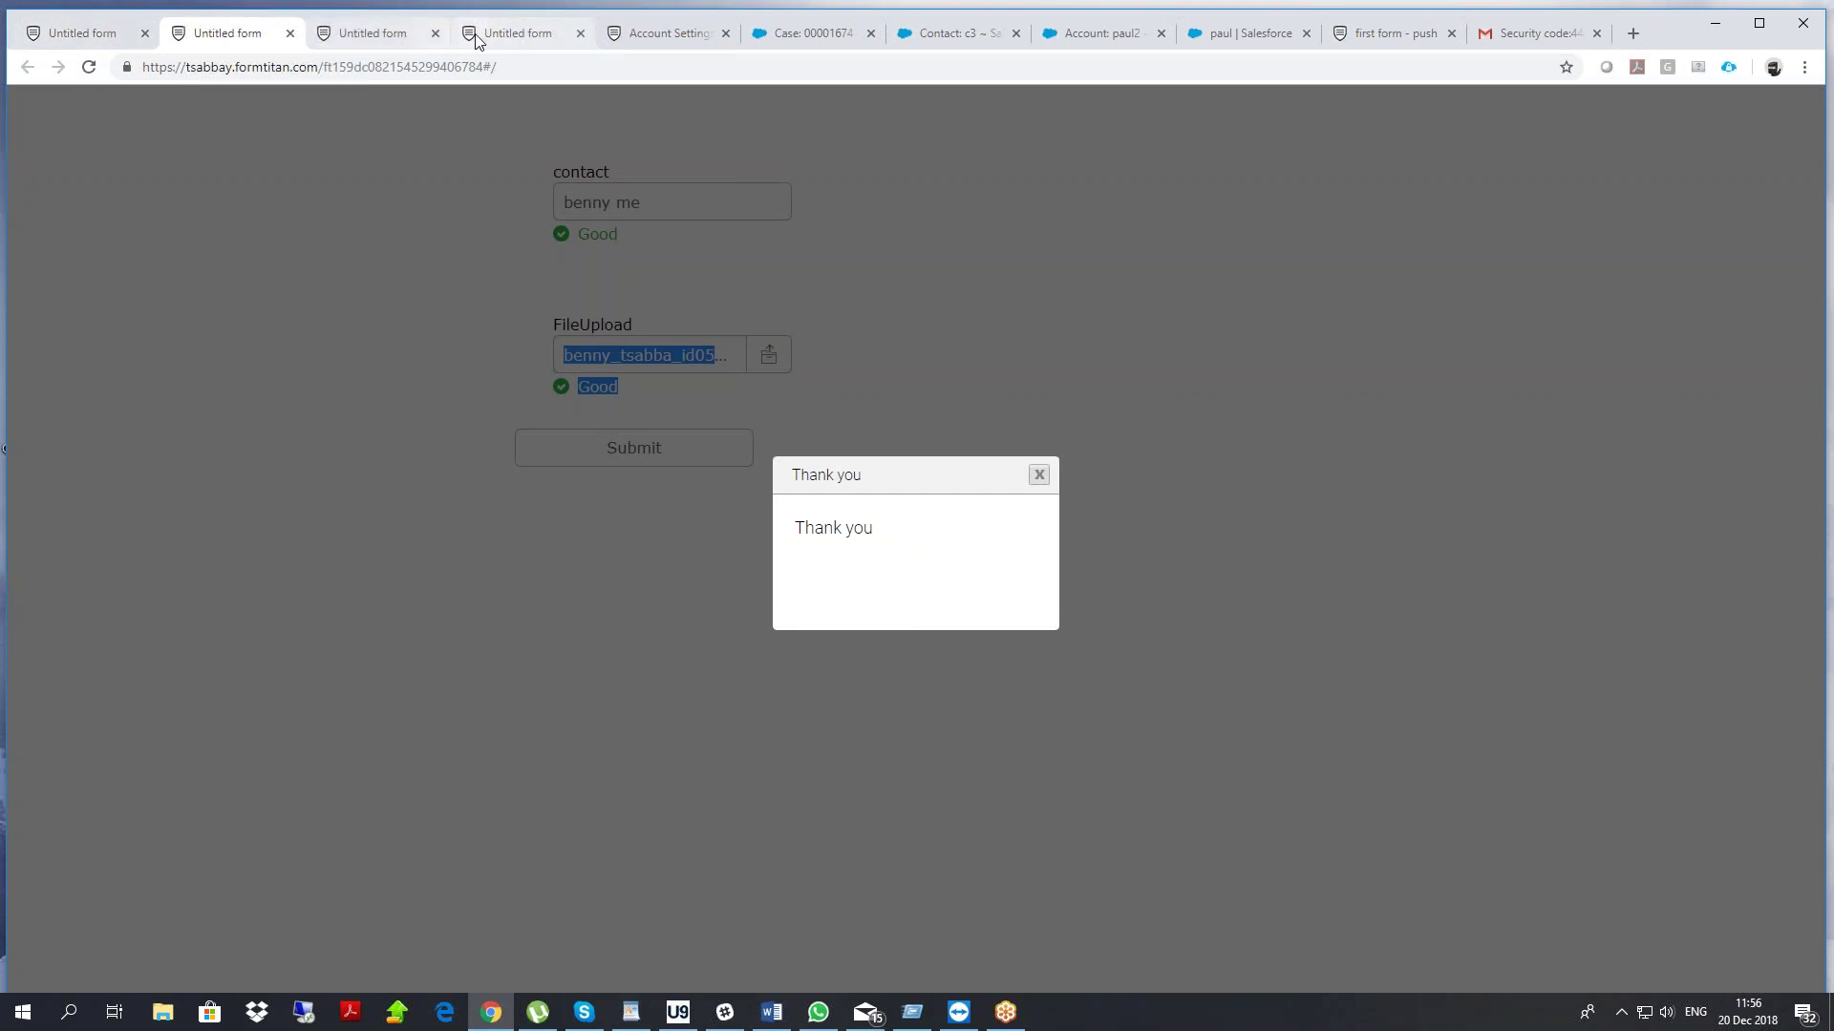
Refresh the push logs to show the new Contact and Content Version success entries
left_click(687, 33)
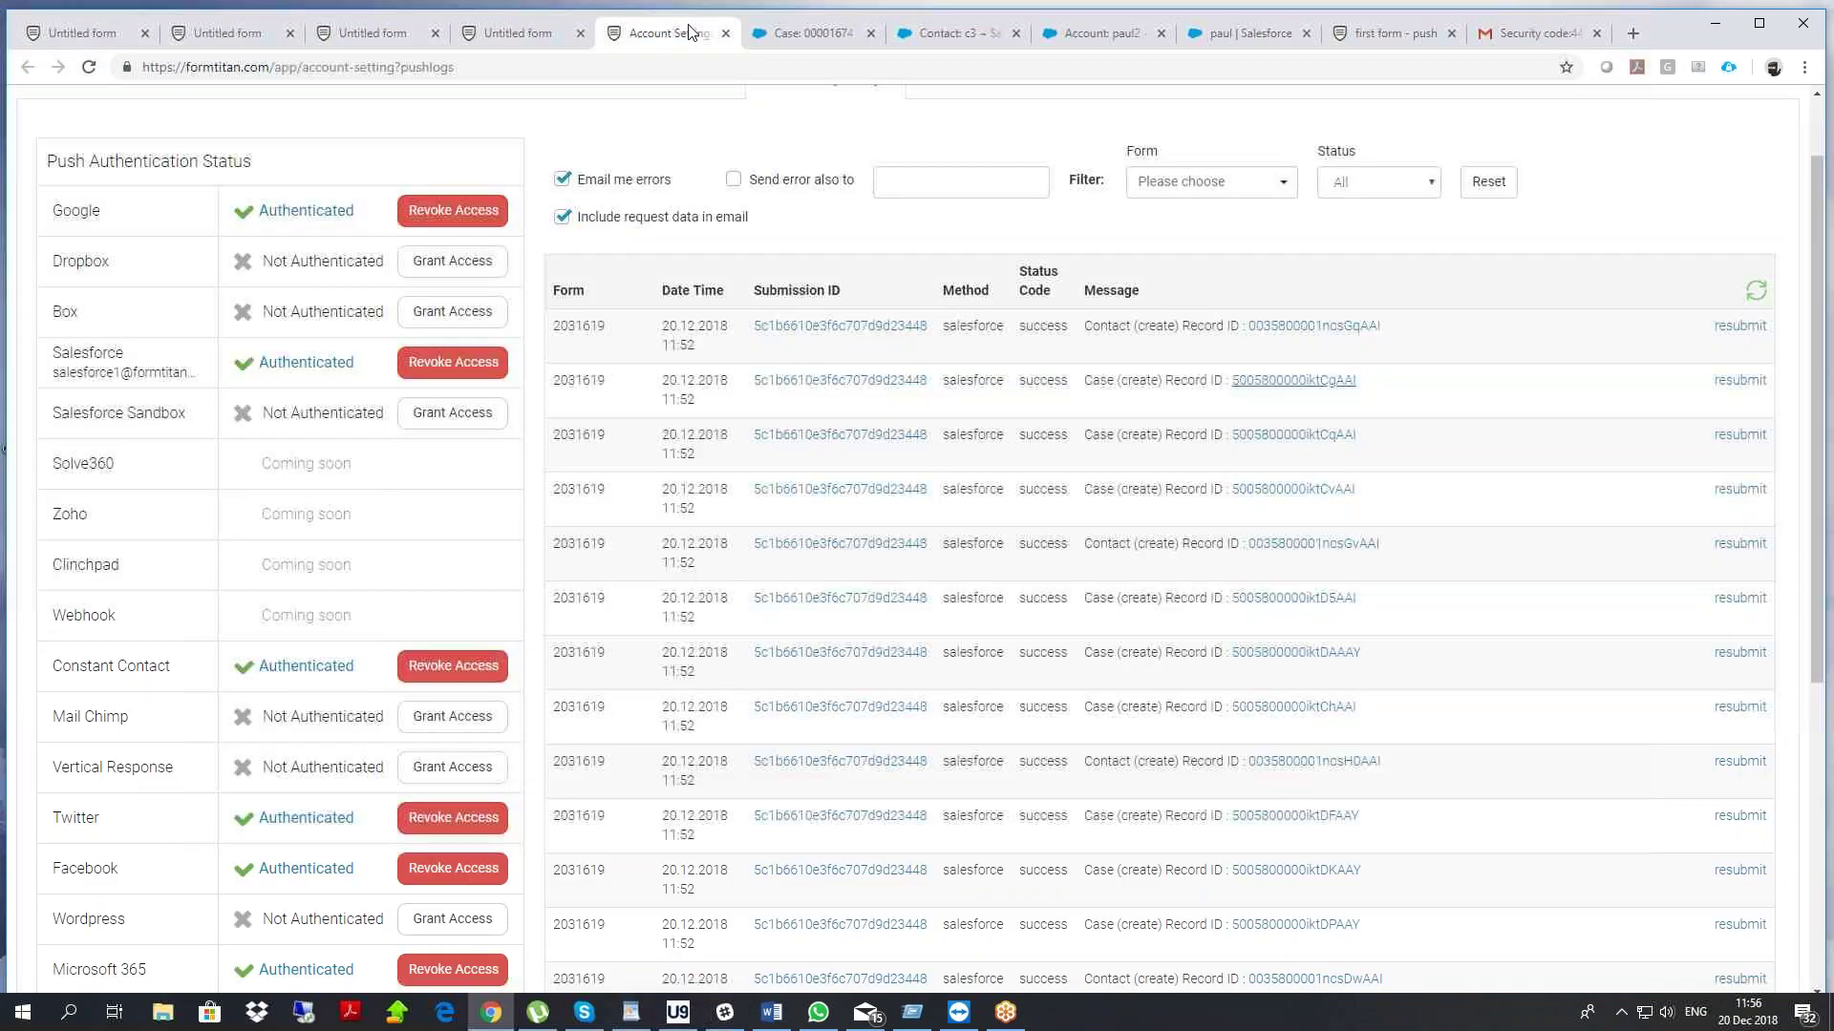
left_click(1757, 292)
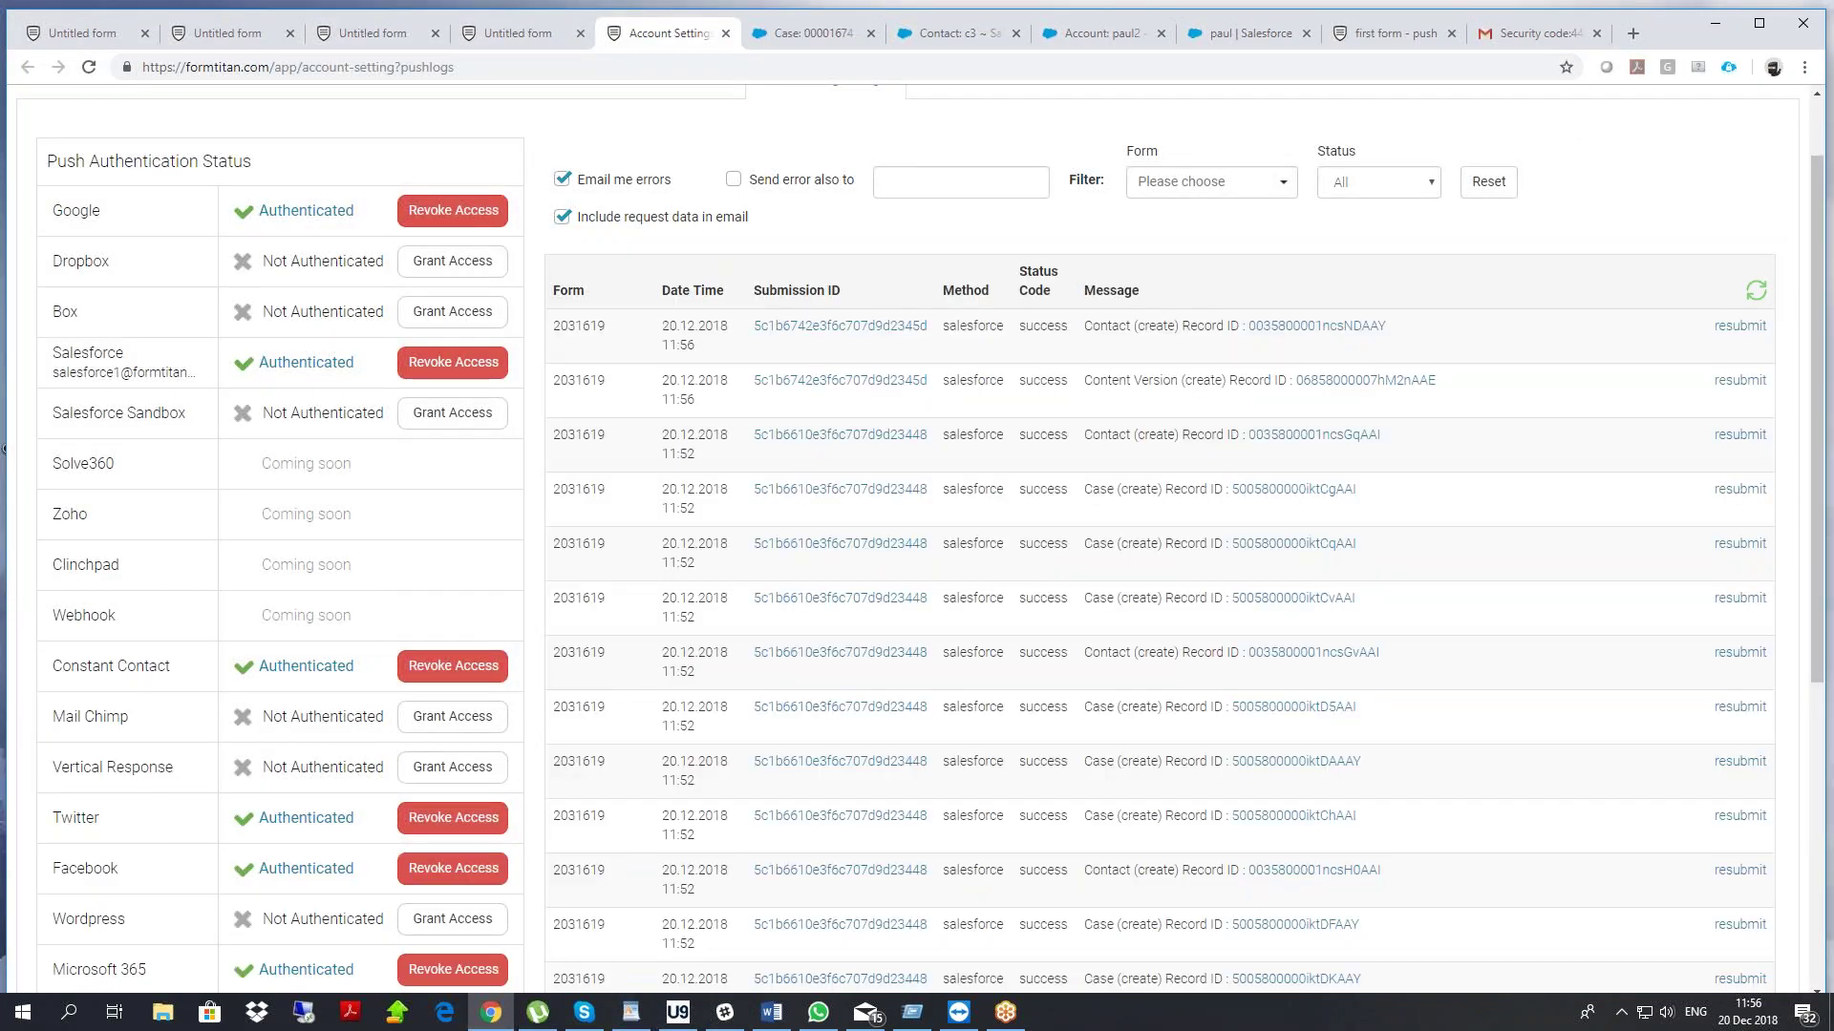
left_click_drag(1099, 325, 1131, 378)
left_click(1244, 387)
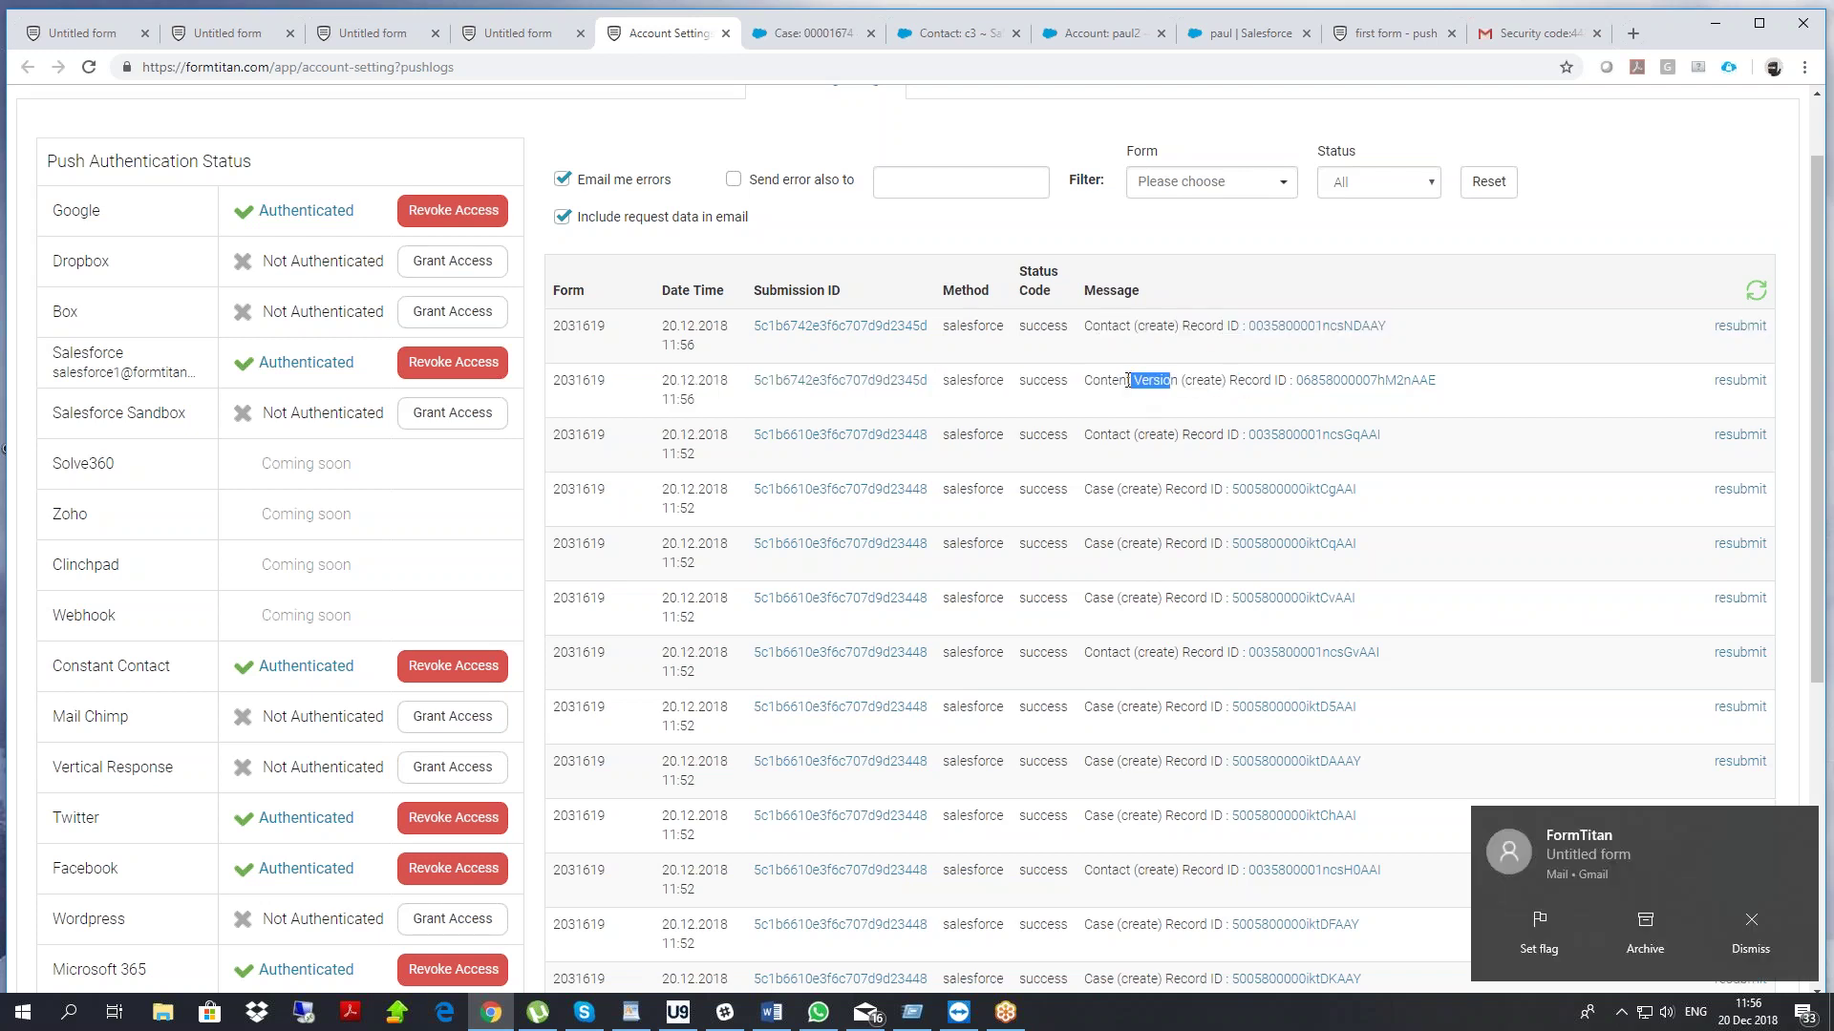
Pick out the newest Contact entry and open that contact record in Salesforce
left_click_drag(662, 345, 1147, 389)
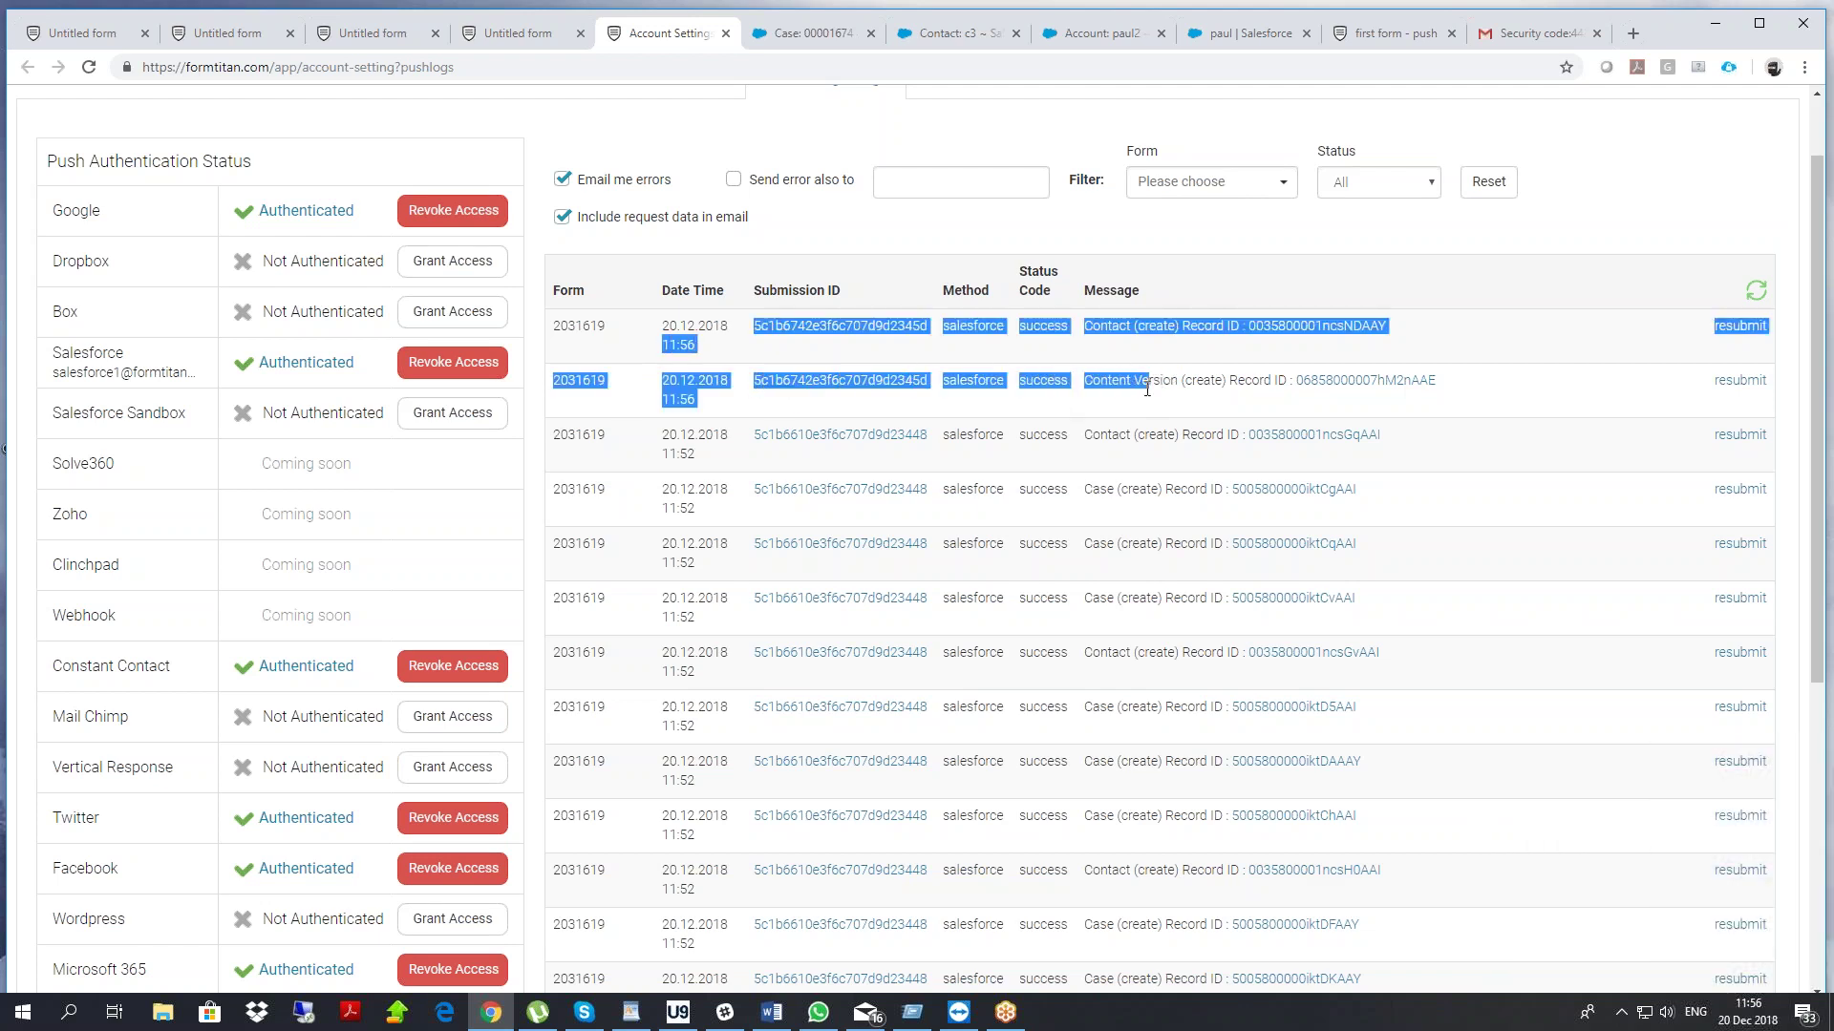
left_click(1151, 386)
double_click(1106, 325)
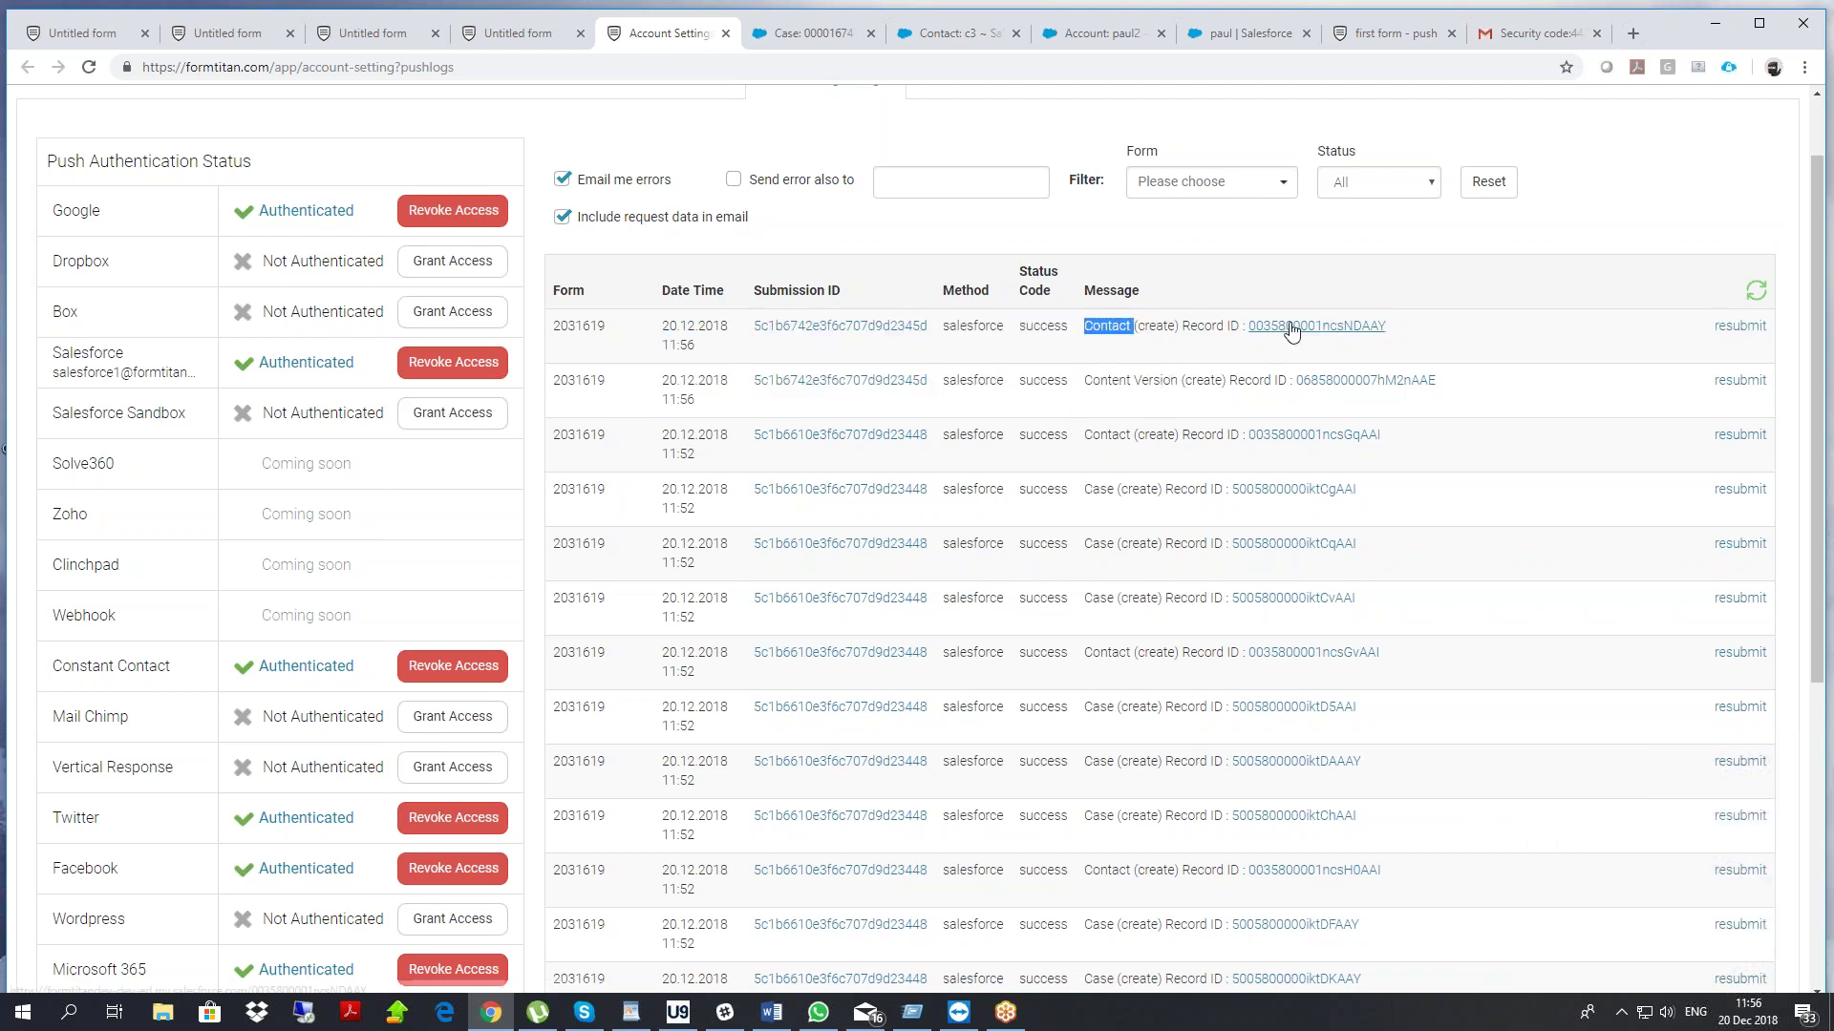
left_click(1292, 330)
Scroll to the contact's Files list, preview the uploaded ID image, then return to the push logs
scroll(936, 463, "down", 8)
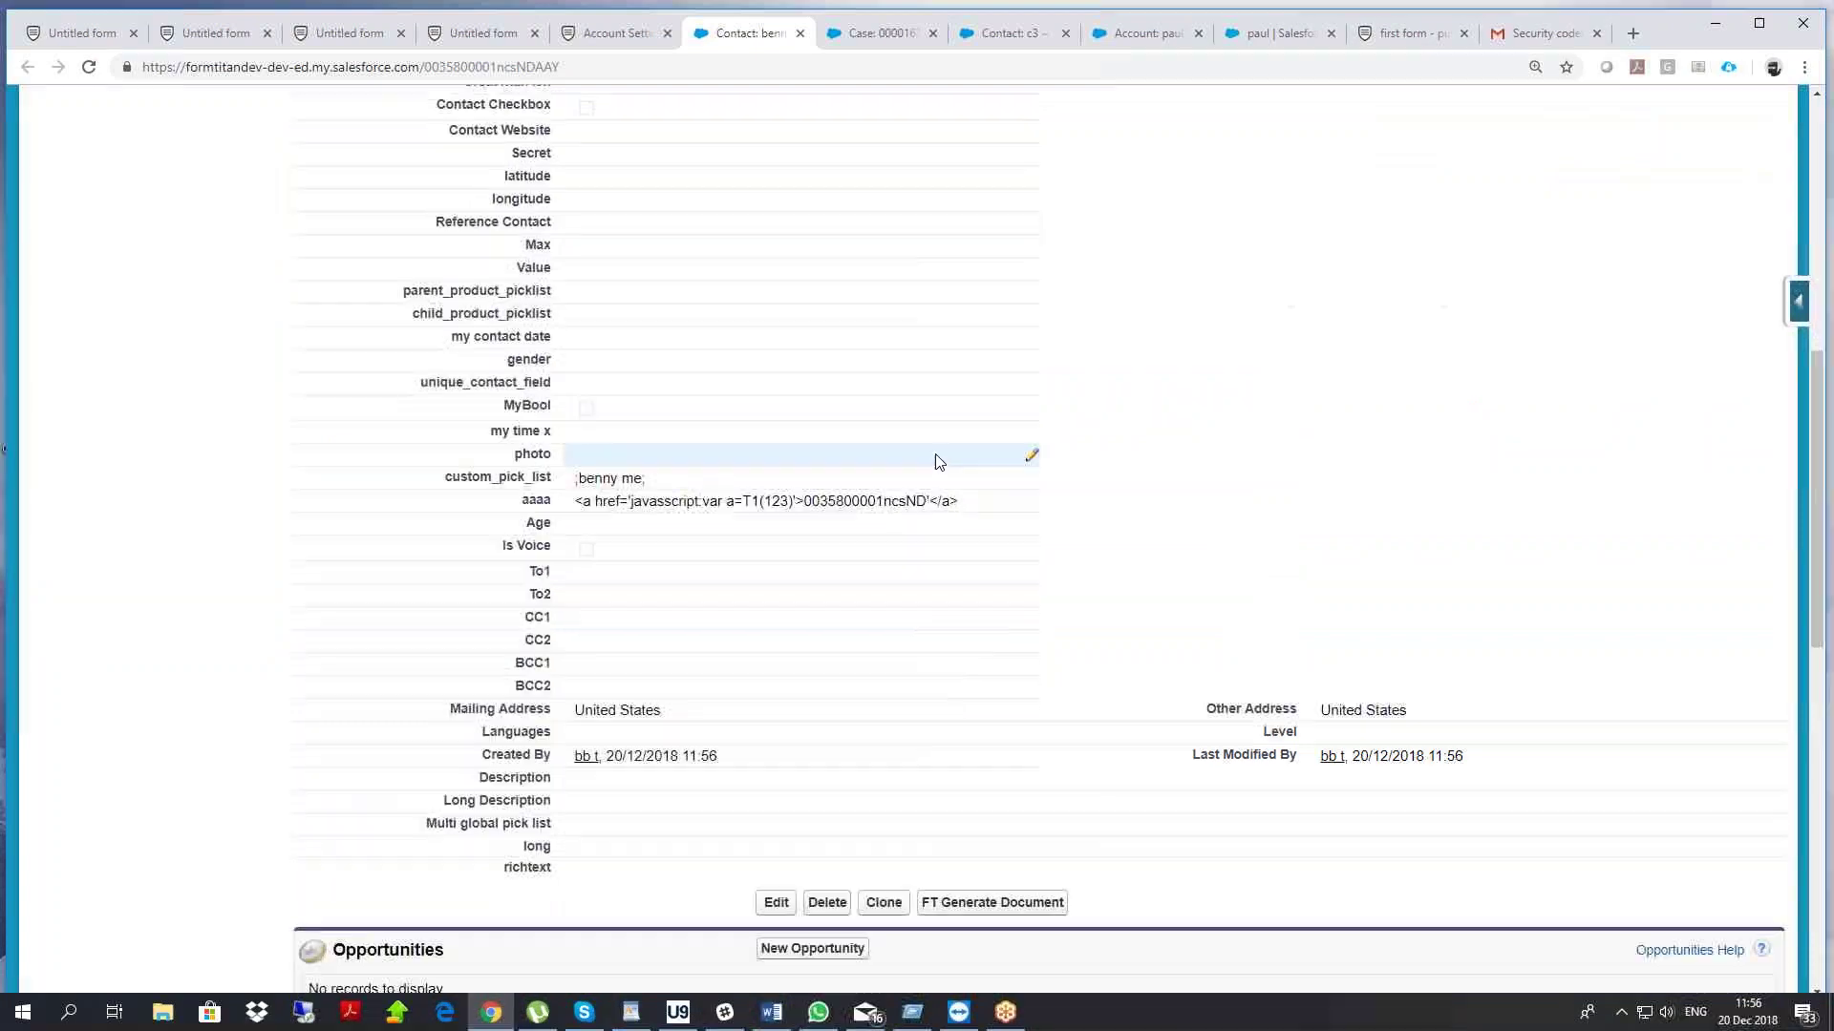
scroll(936, 462, "down", 8)
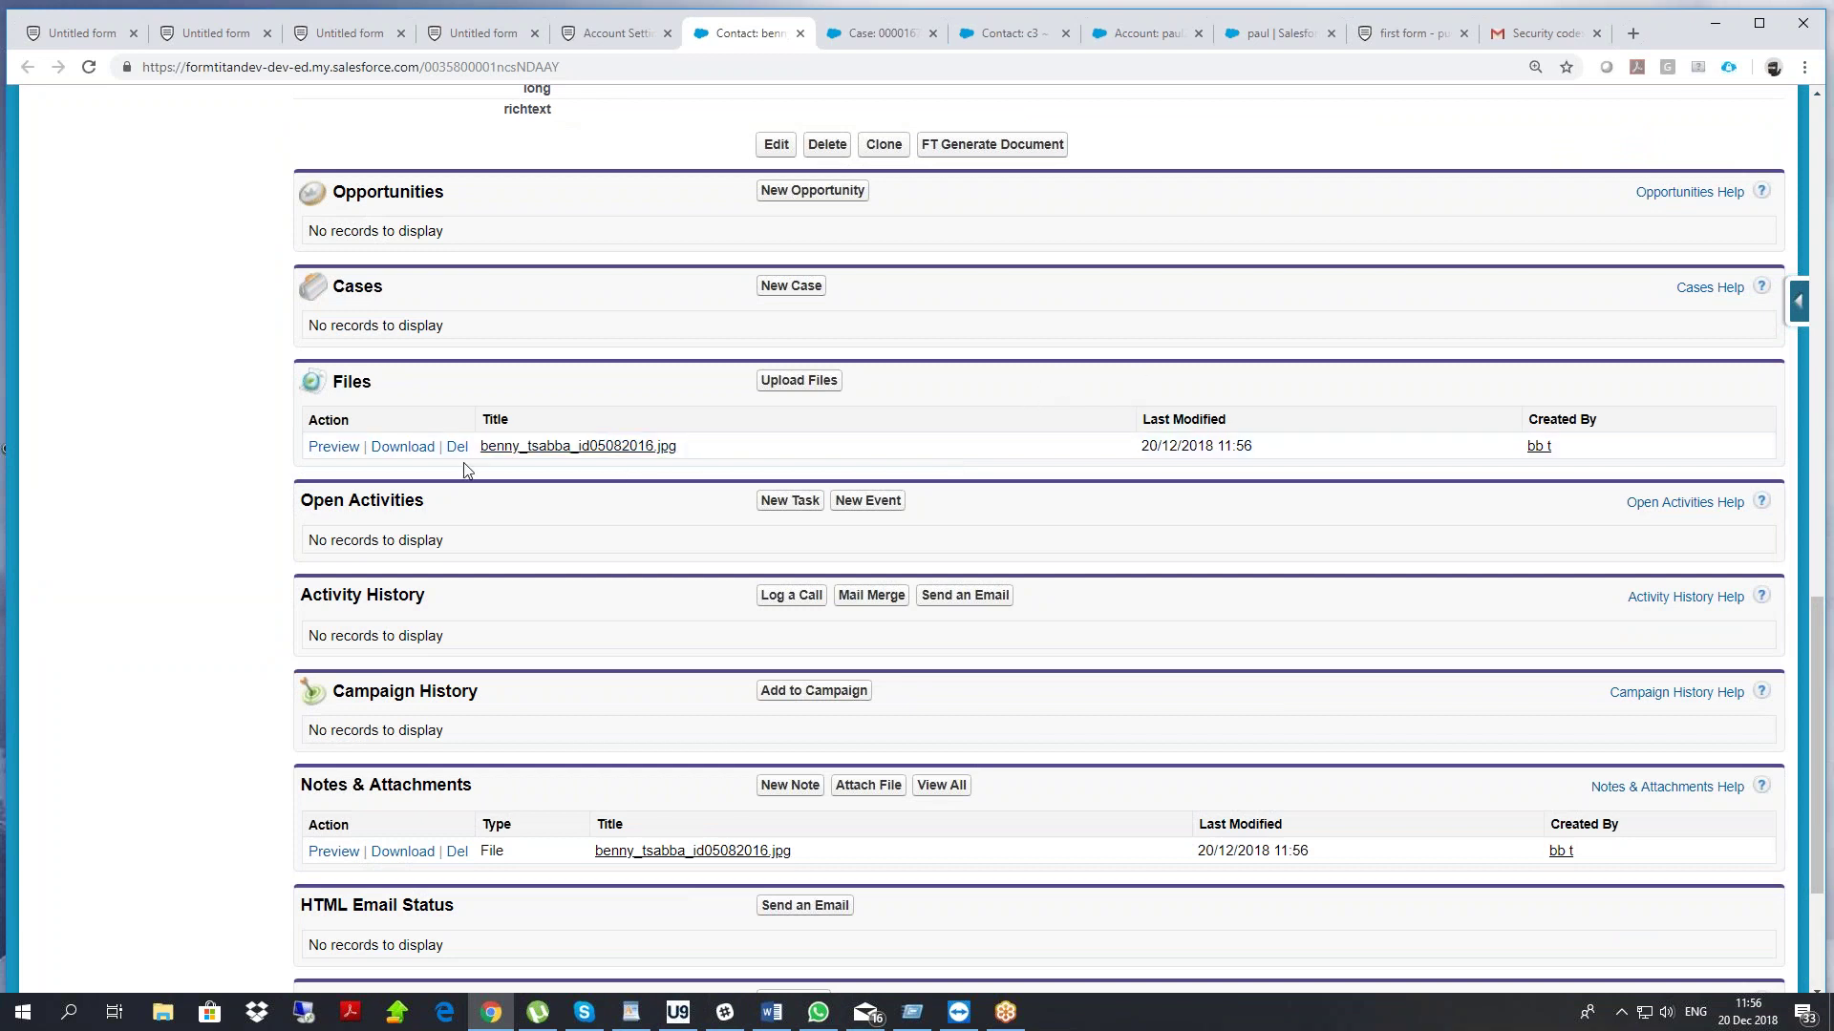
left_click(334, 447)
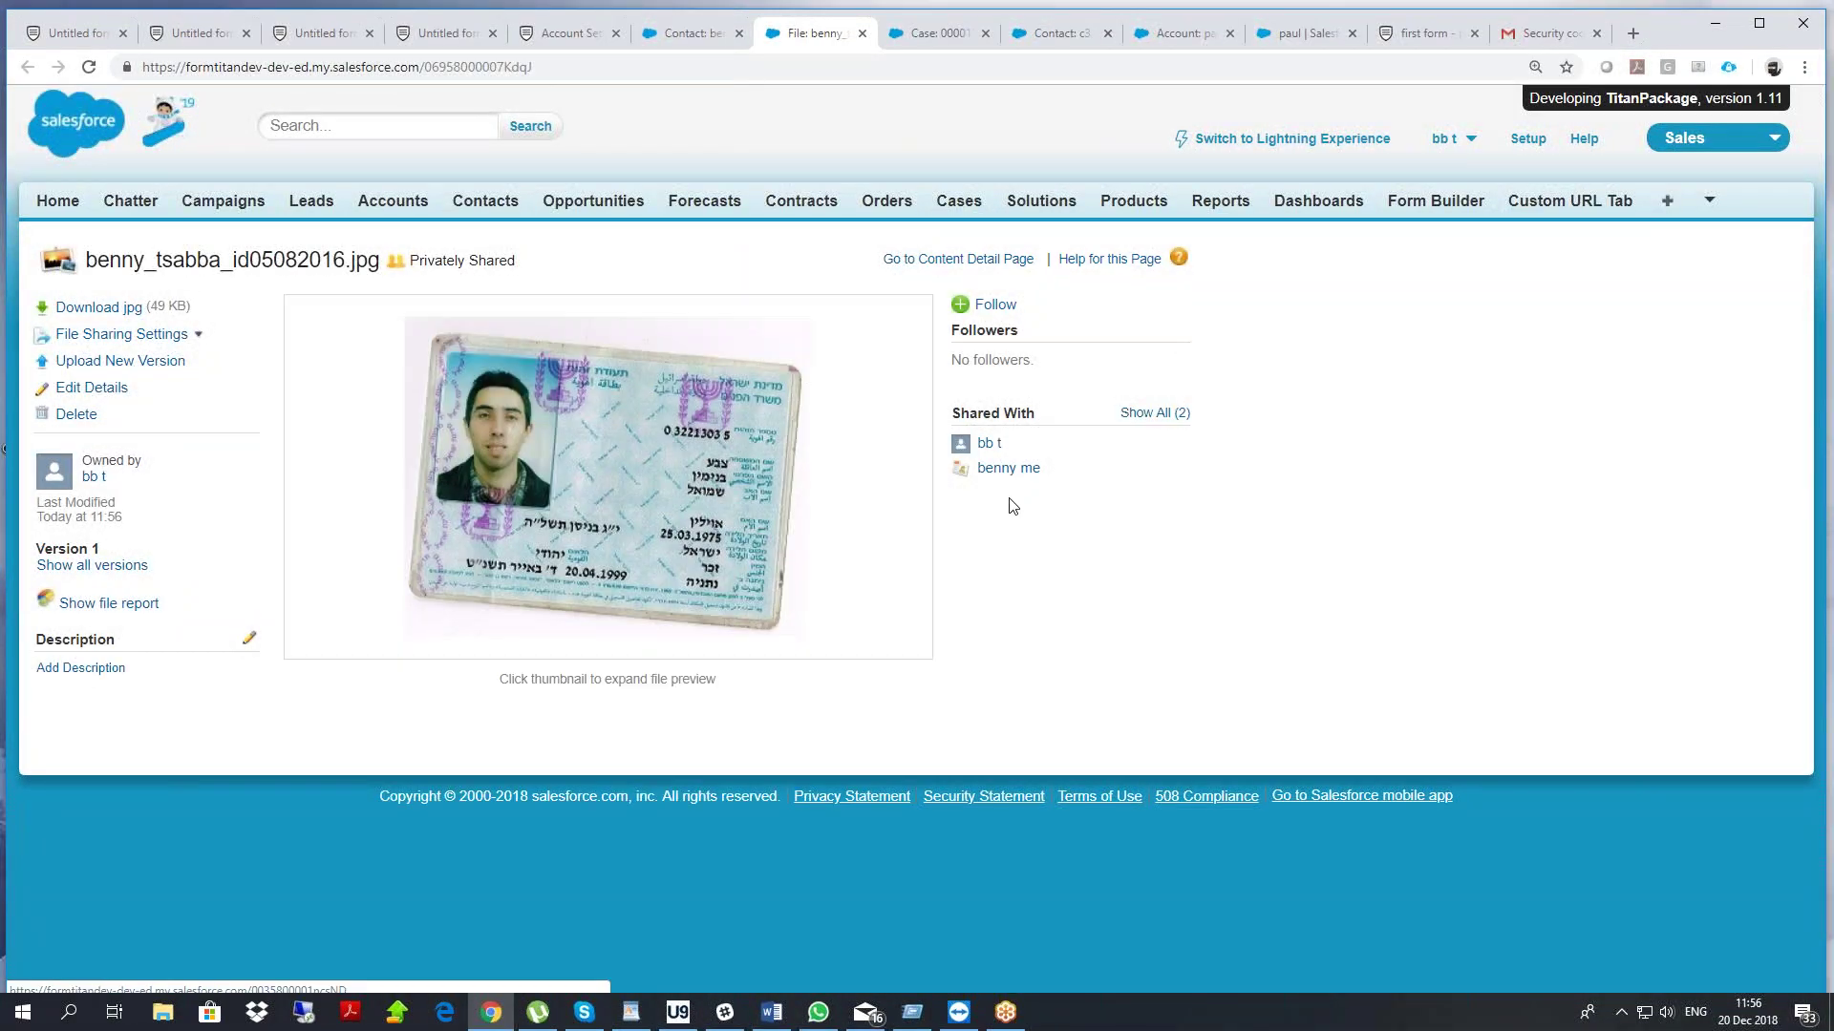
left_click(553, 36)
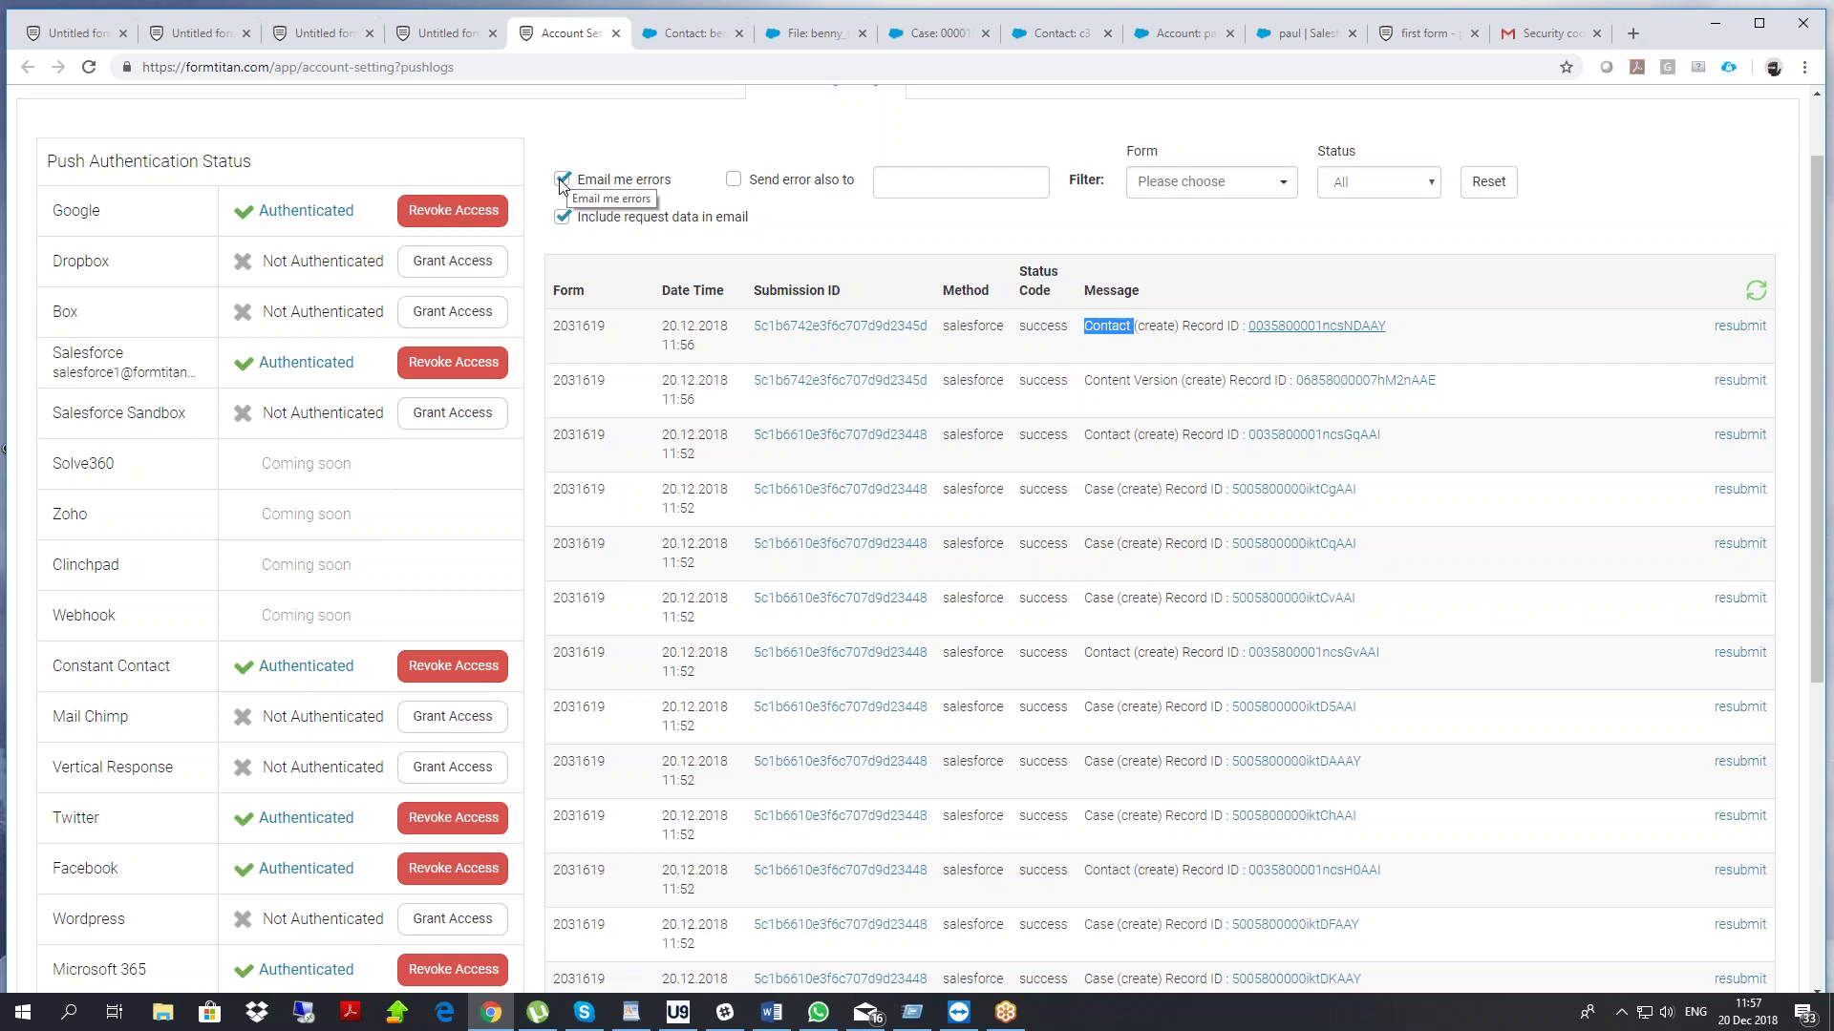
left_click(733, 182)
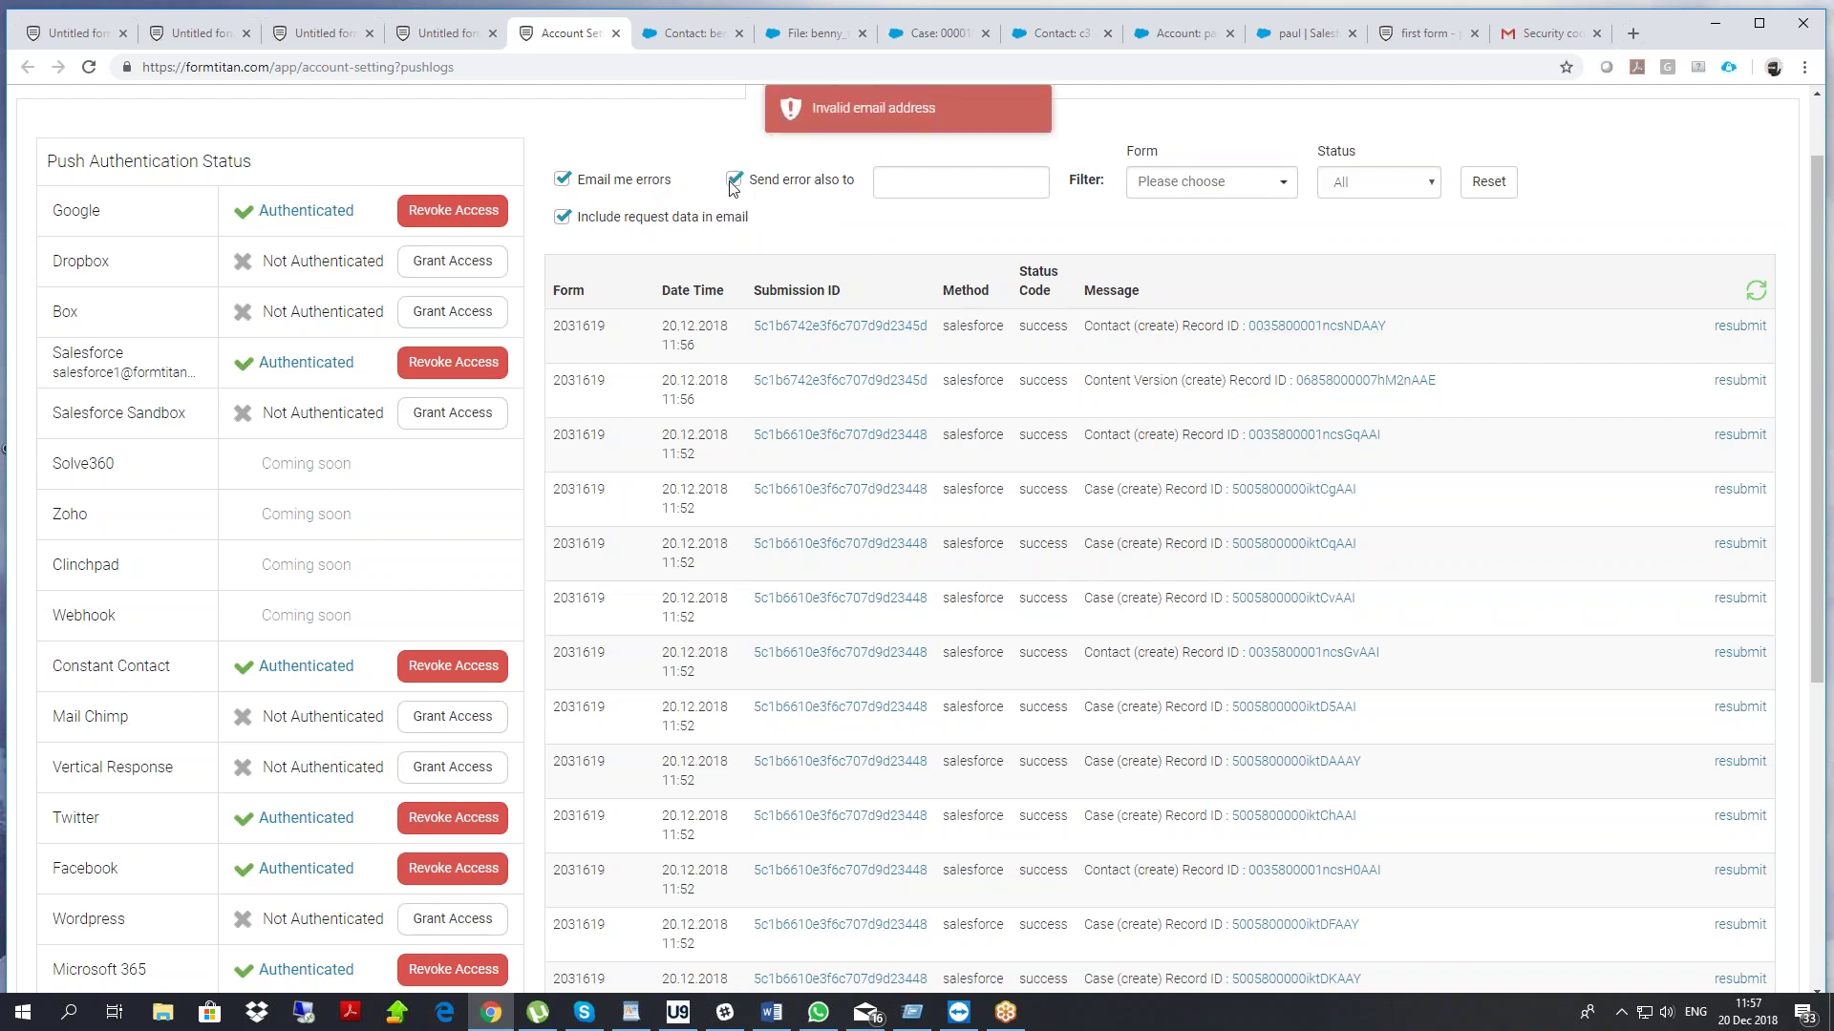
left_click(733, 181)
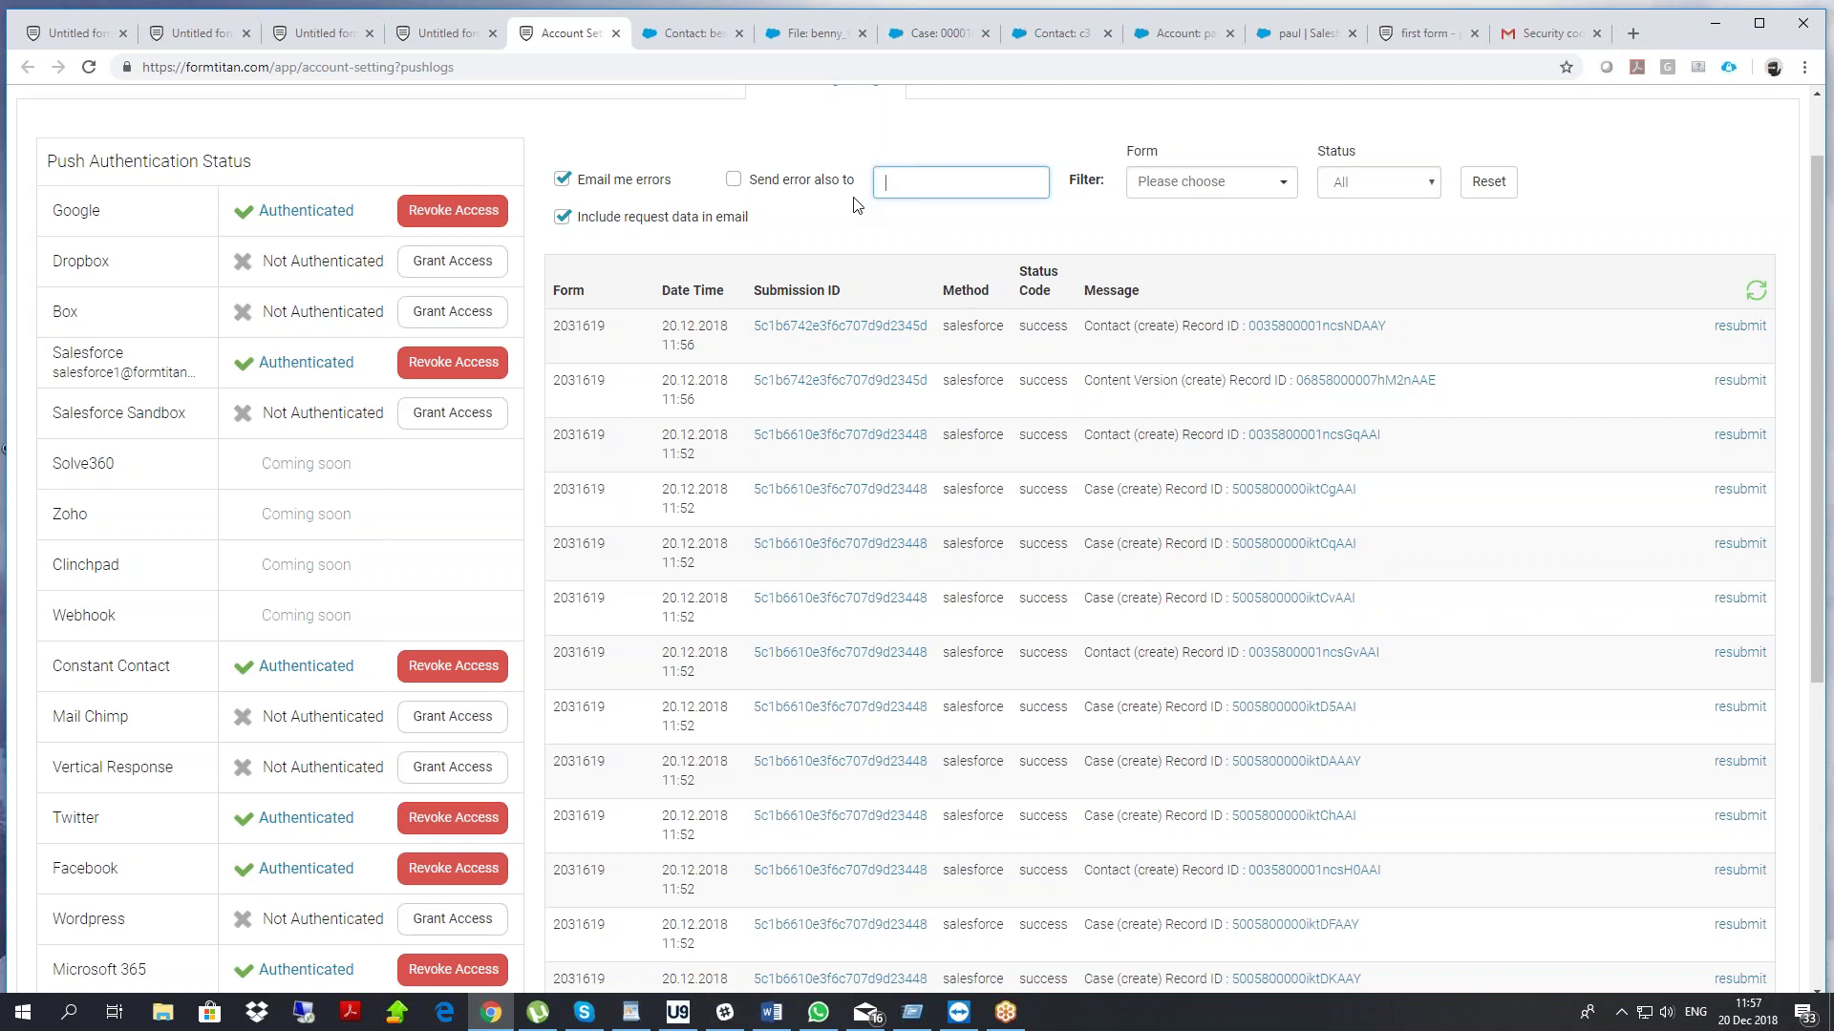
left_click(1356, 182)
left_click(1235, 151)
left_click(1211, 182)
left_click(1225, 145)
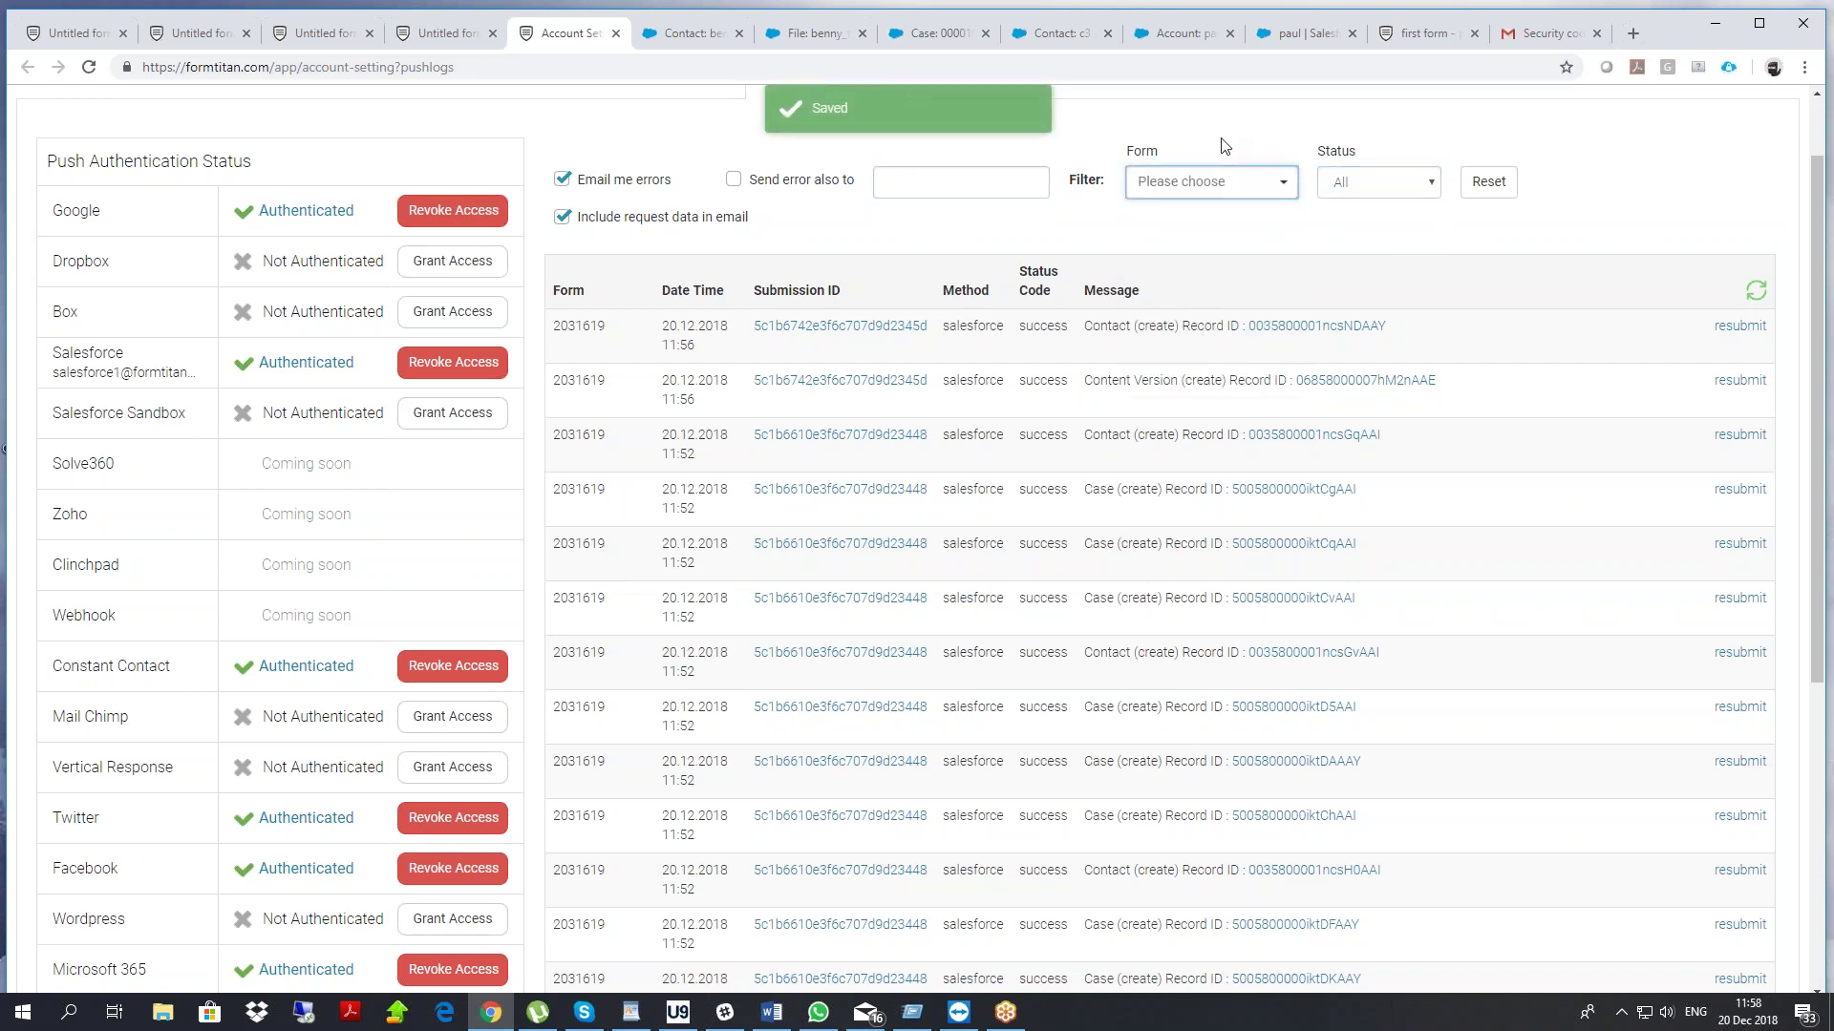
left_click(581, 325)
right_click(1683, 227)
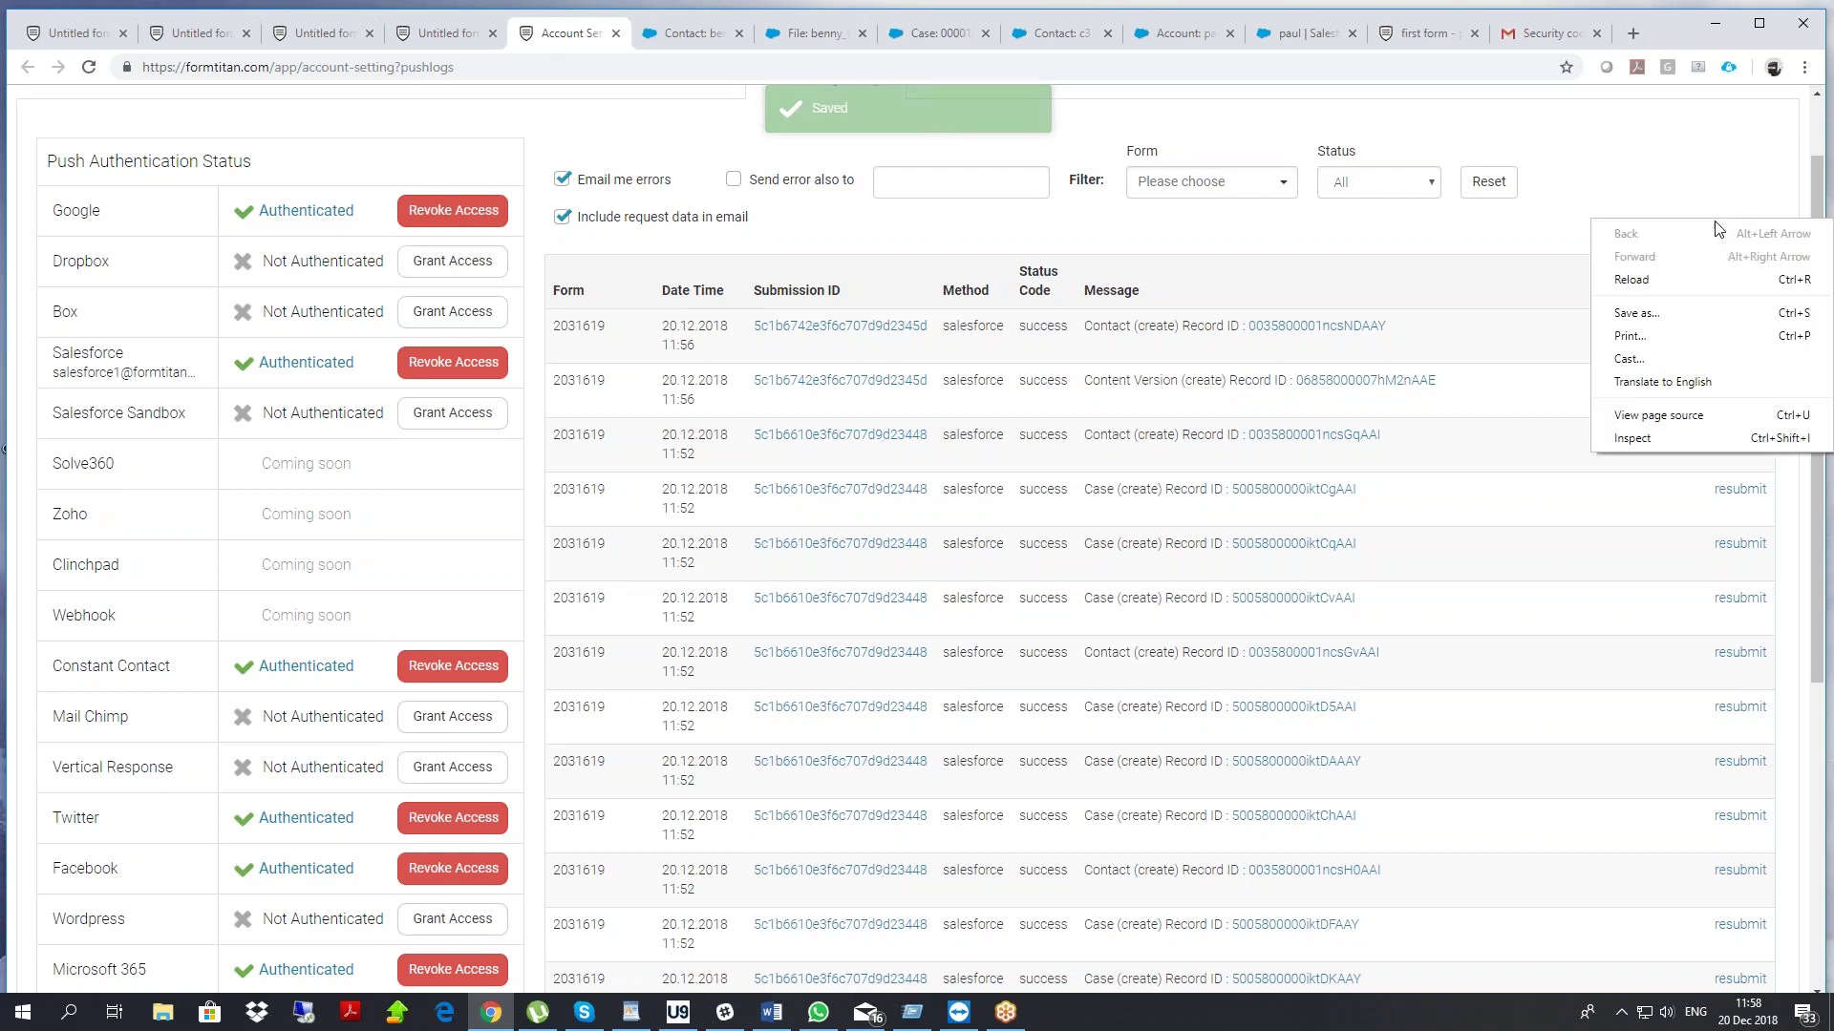
left_click(1678, 283)
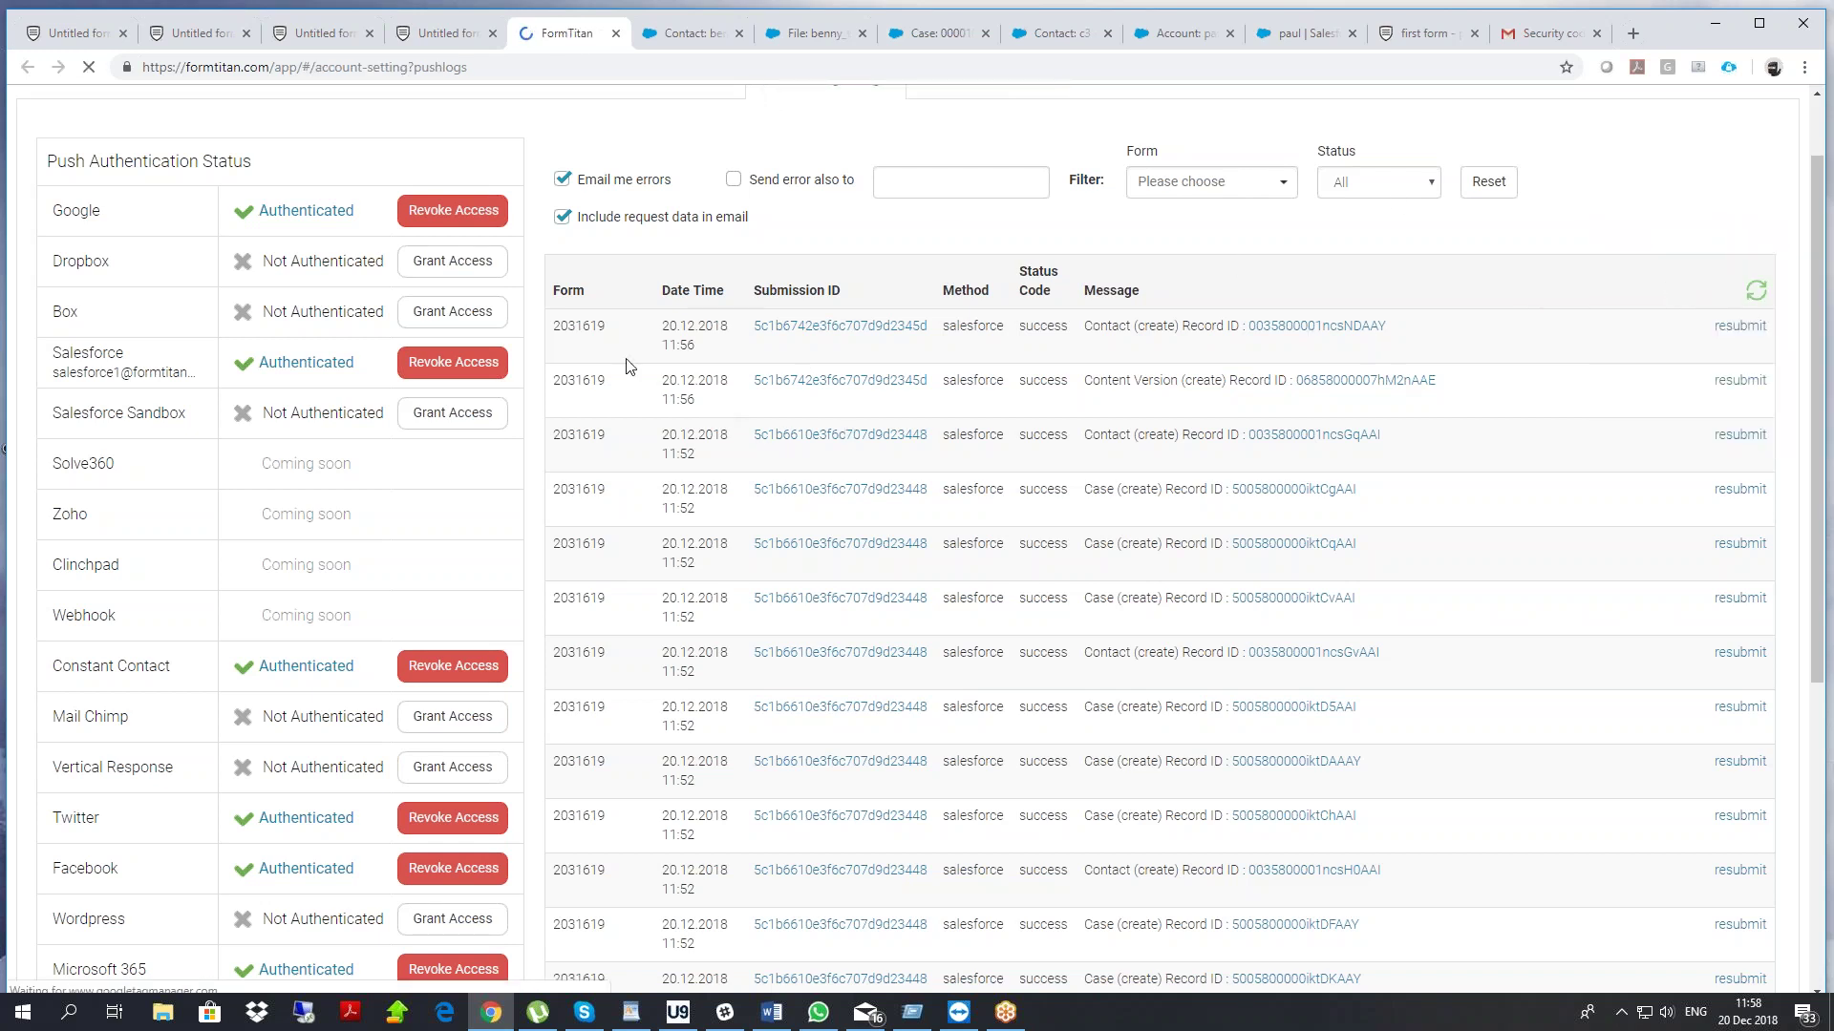
Open the submitted form in the editor and drag the Submit button up beside the contact field
left_click(588, 425)
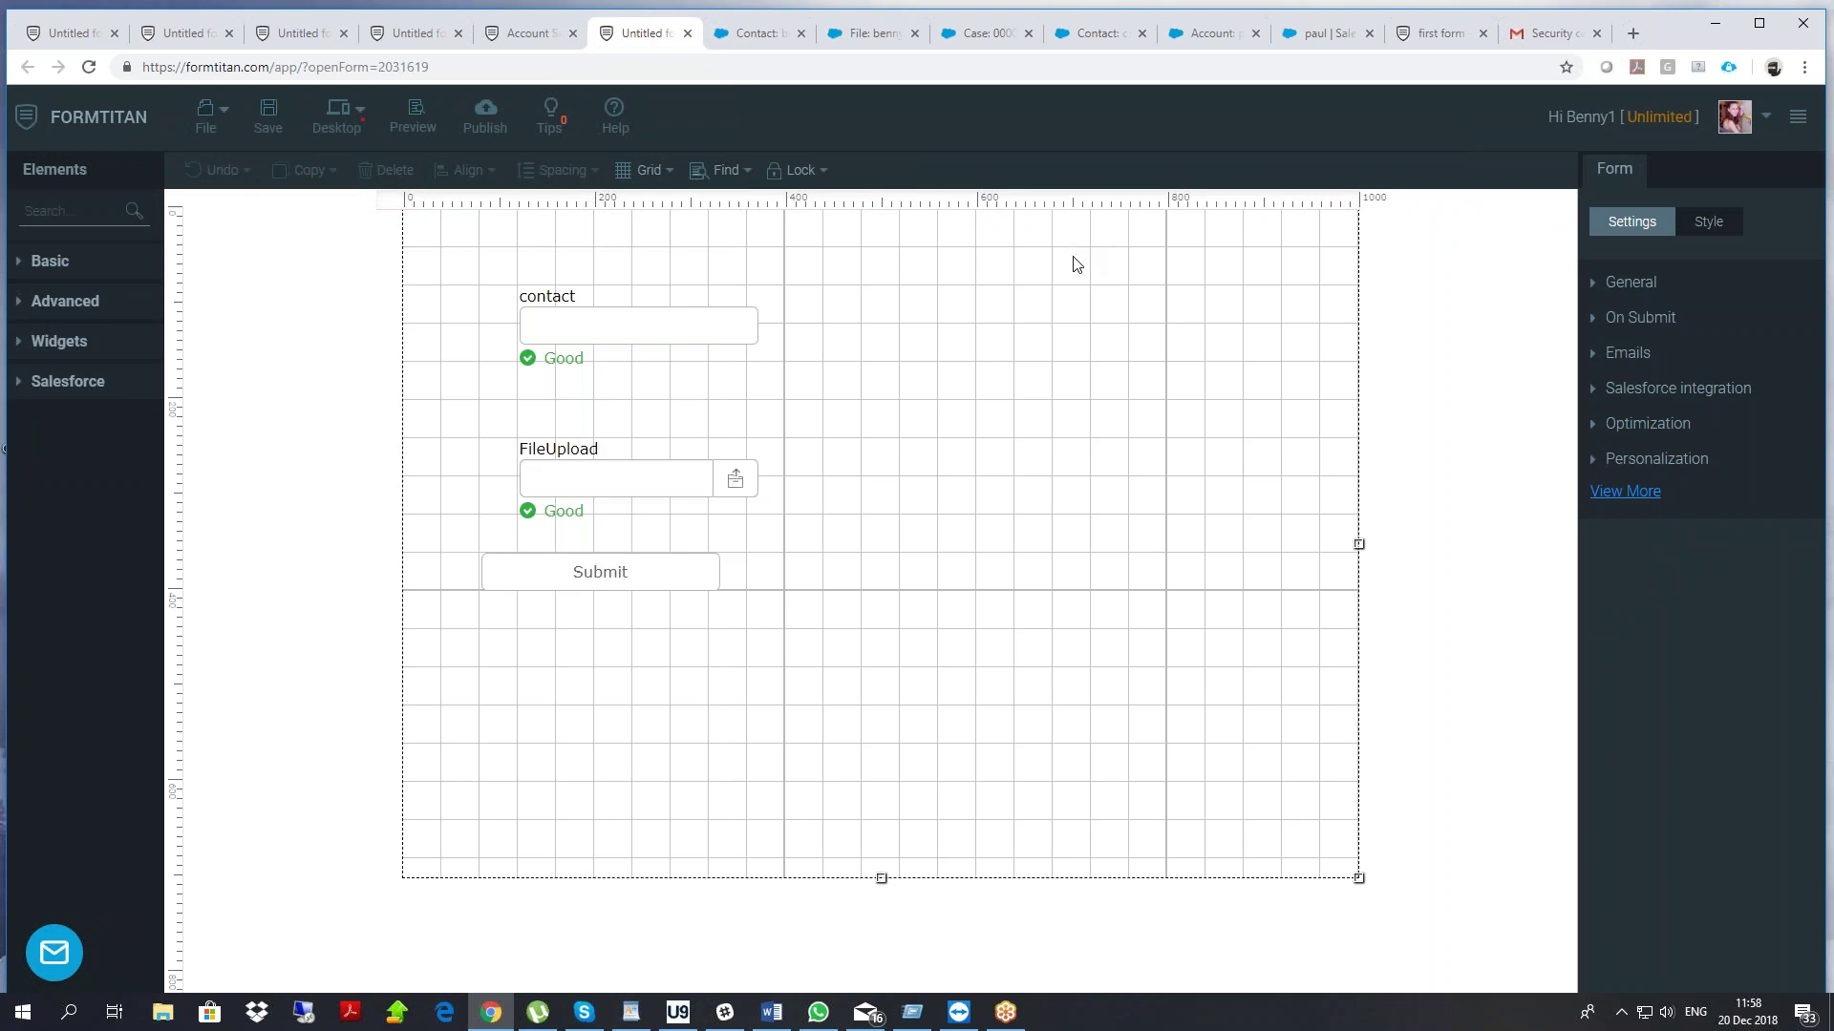
left_click_drag(625, 578, 962, 352)
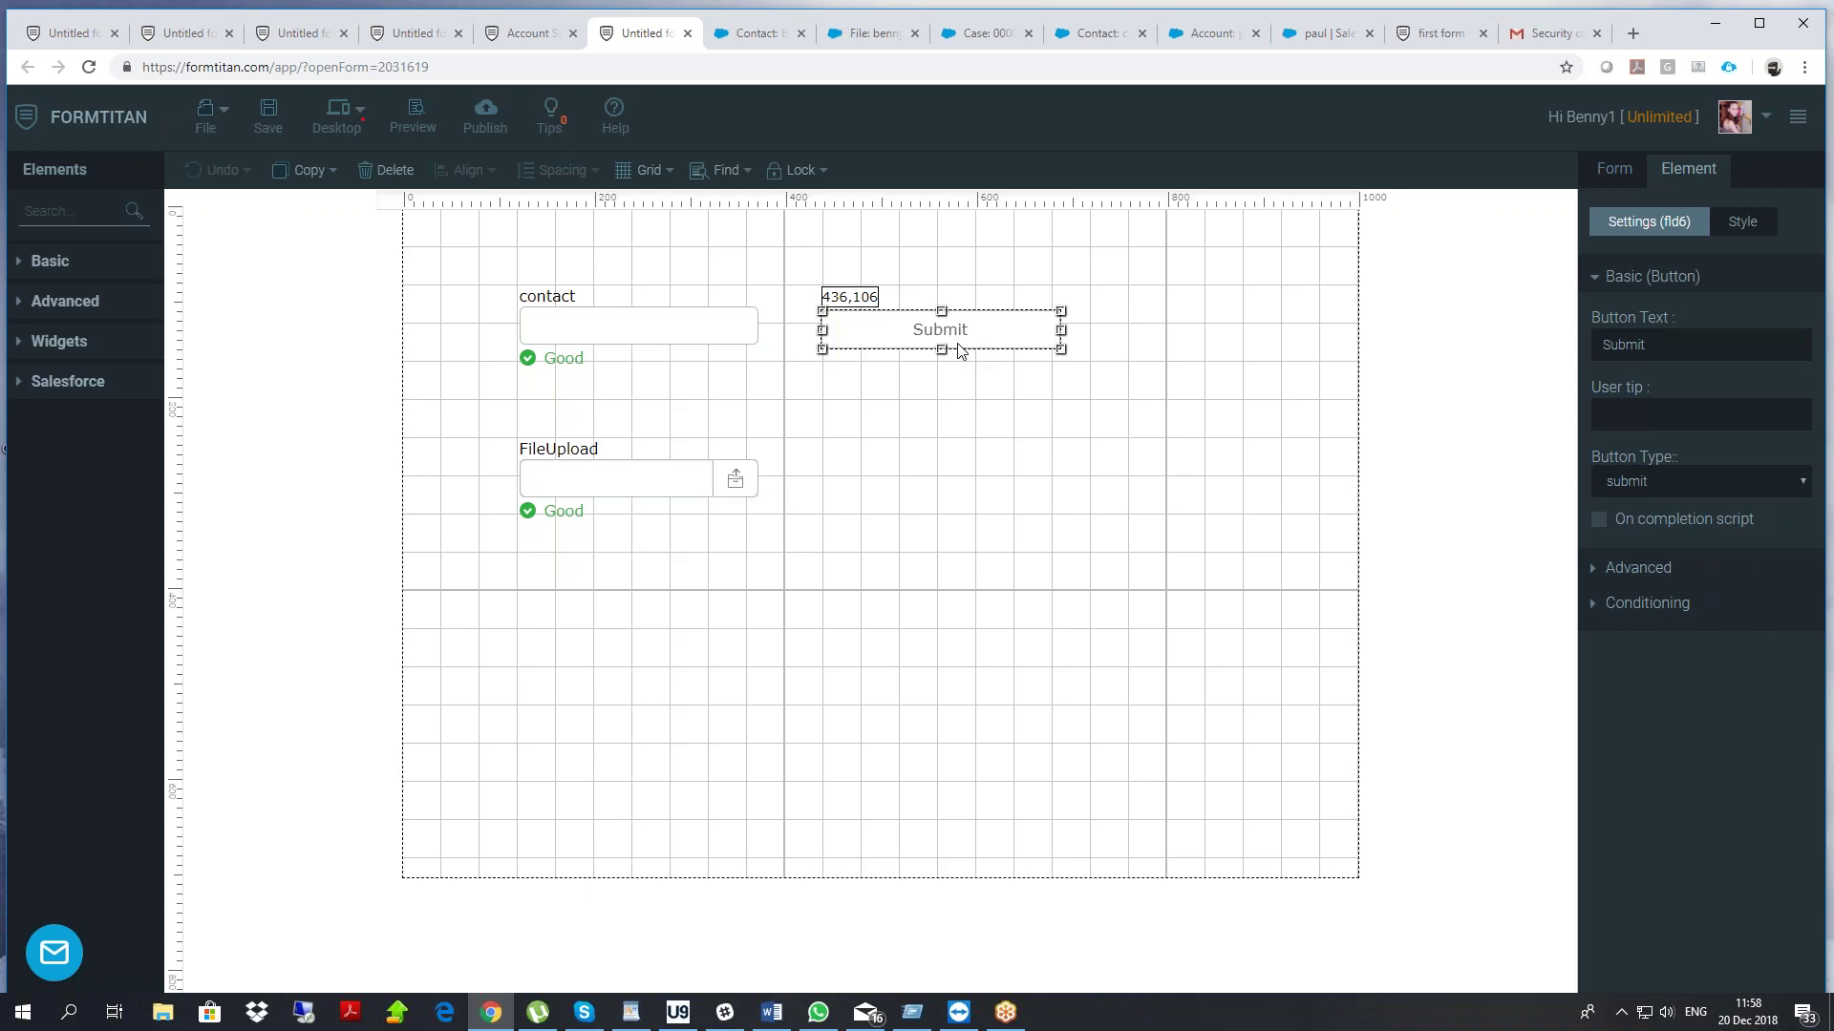
left_click_drag(959, 350, 962, 356)
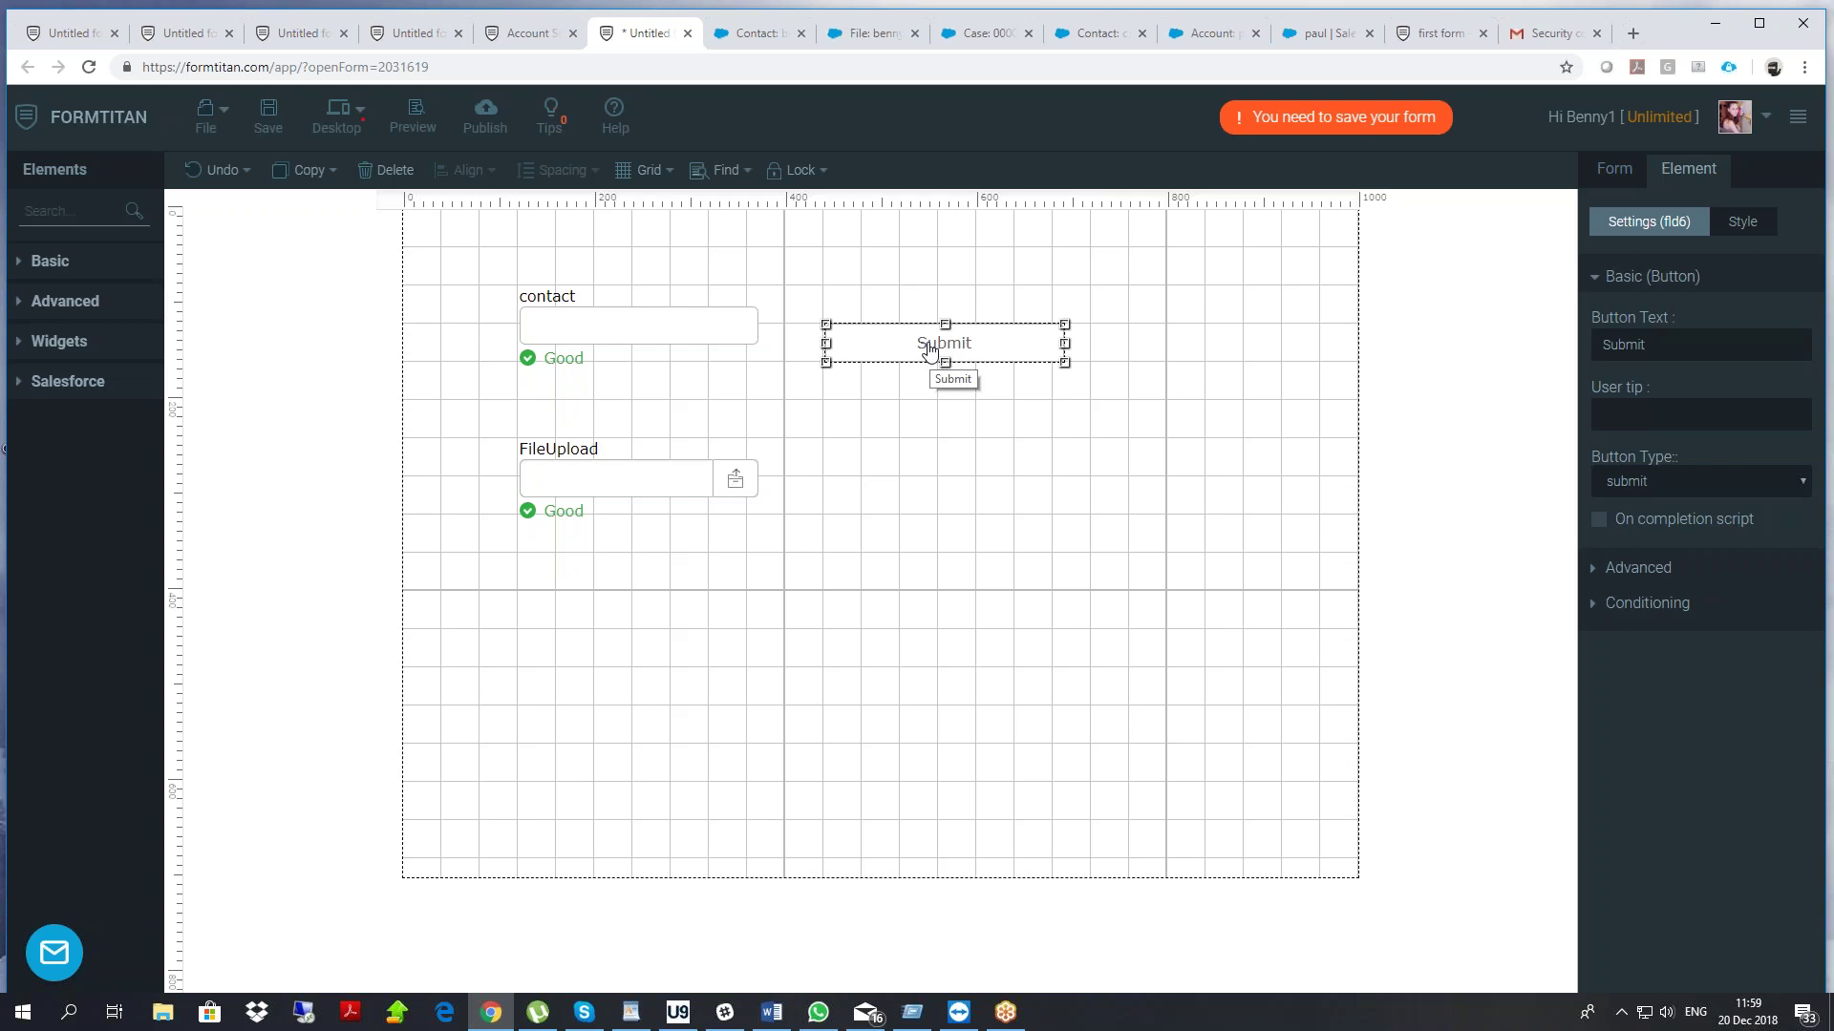
Delete the Submit button and FileUpload field, then undo the FileUpload deletion with Ctrl+Z
key("Delete")
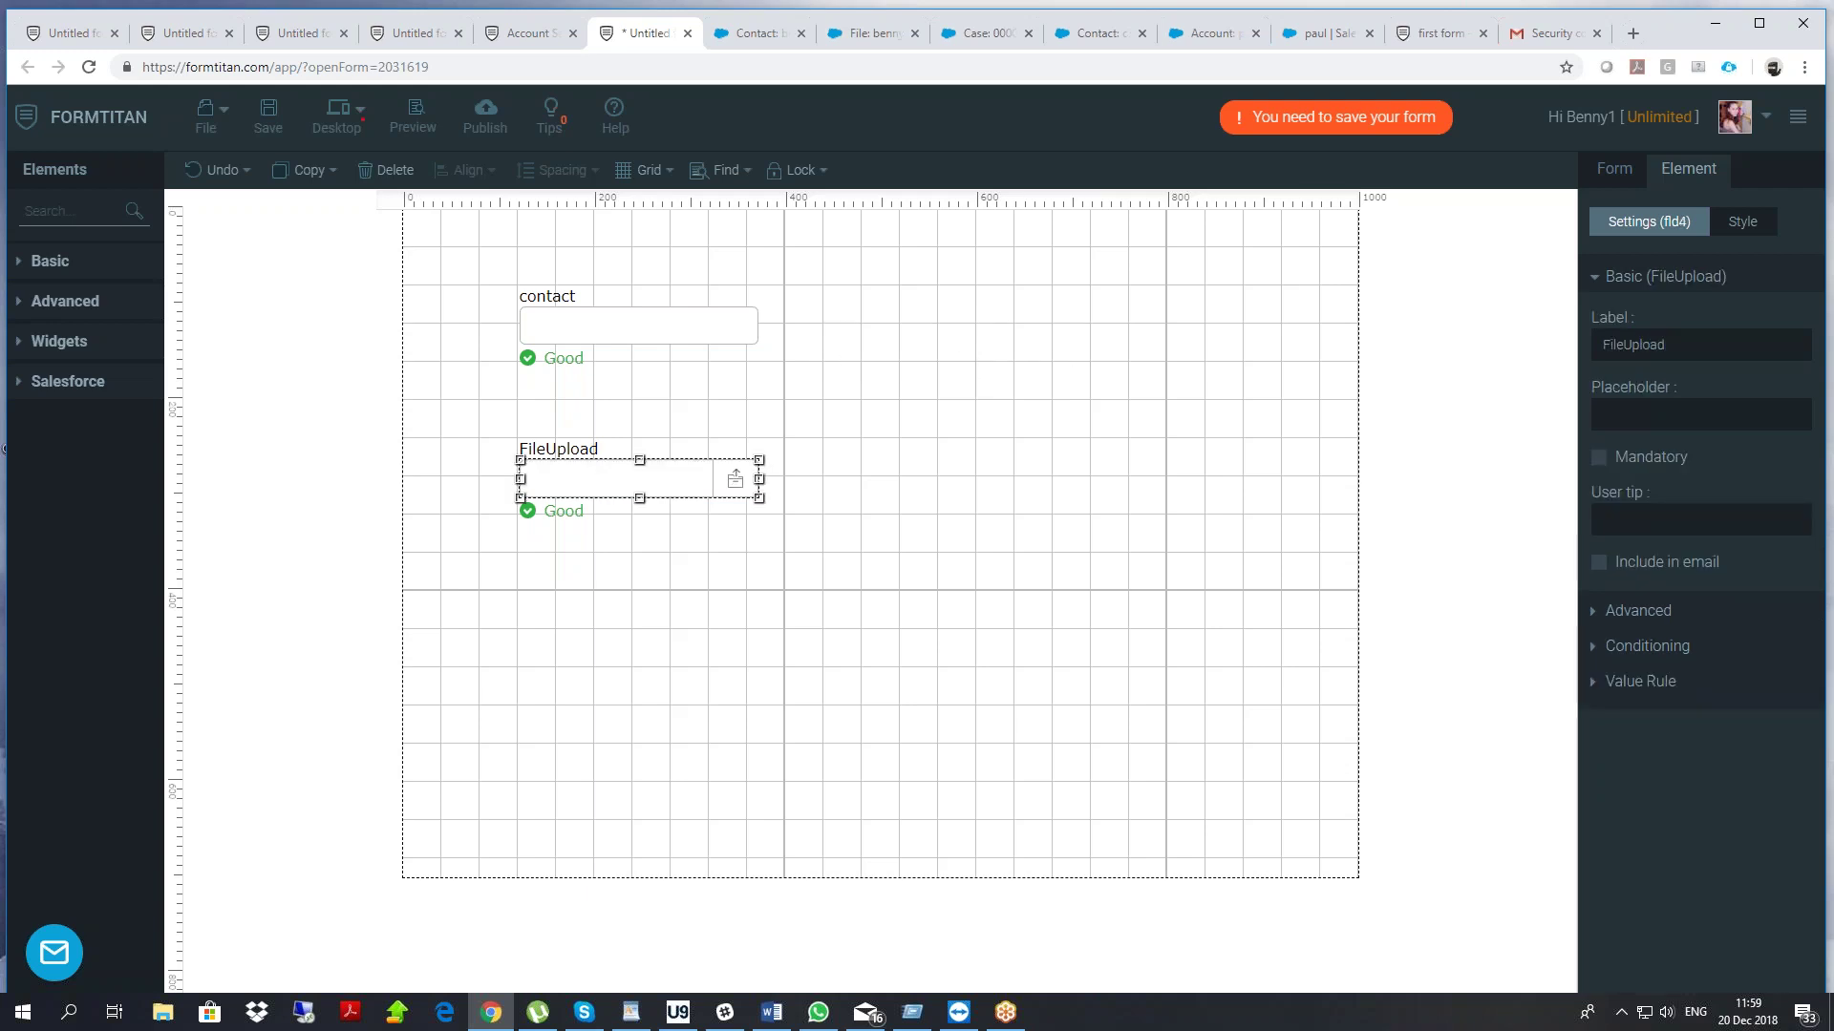
key("Delete")
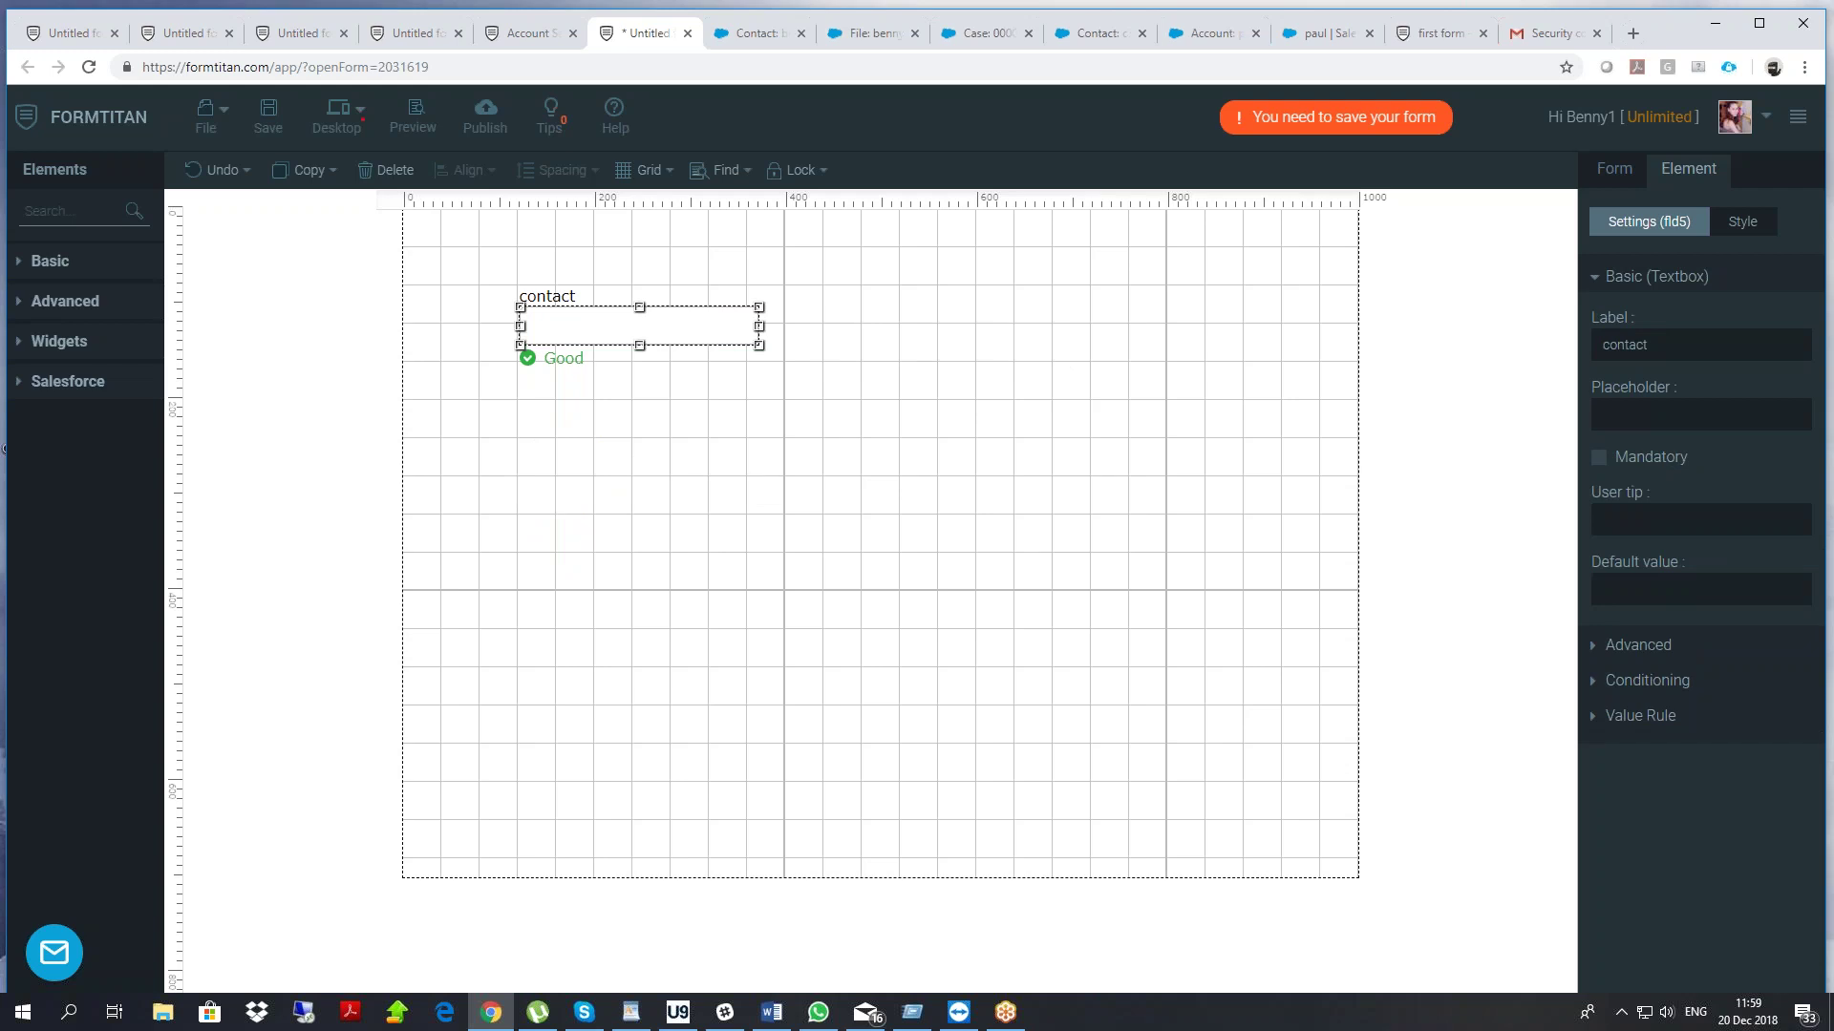
key("ctrl+z")
key("ctrl+z")
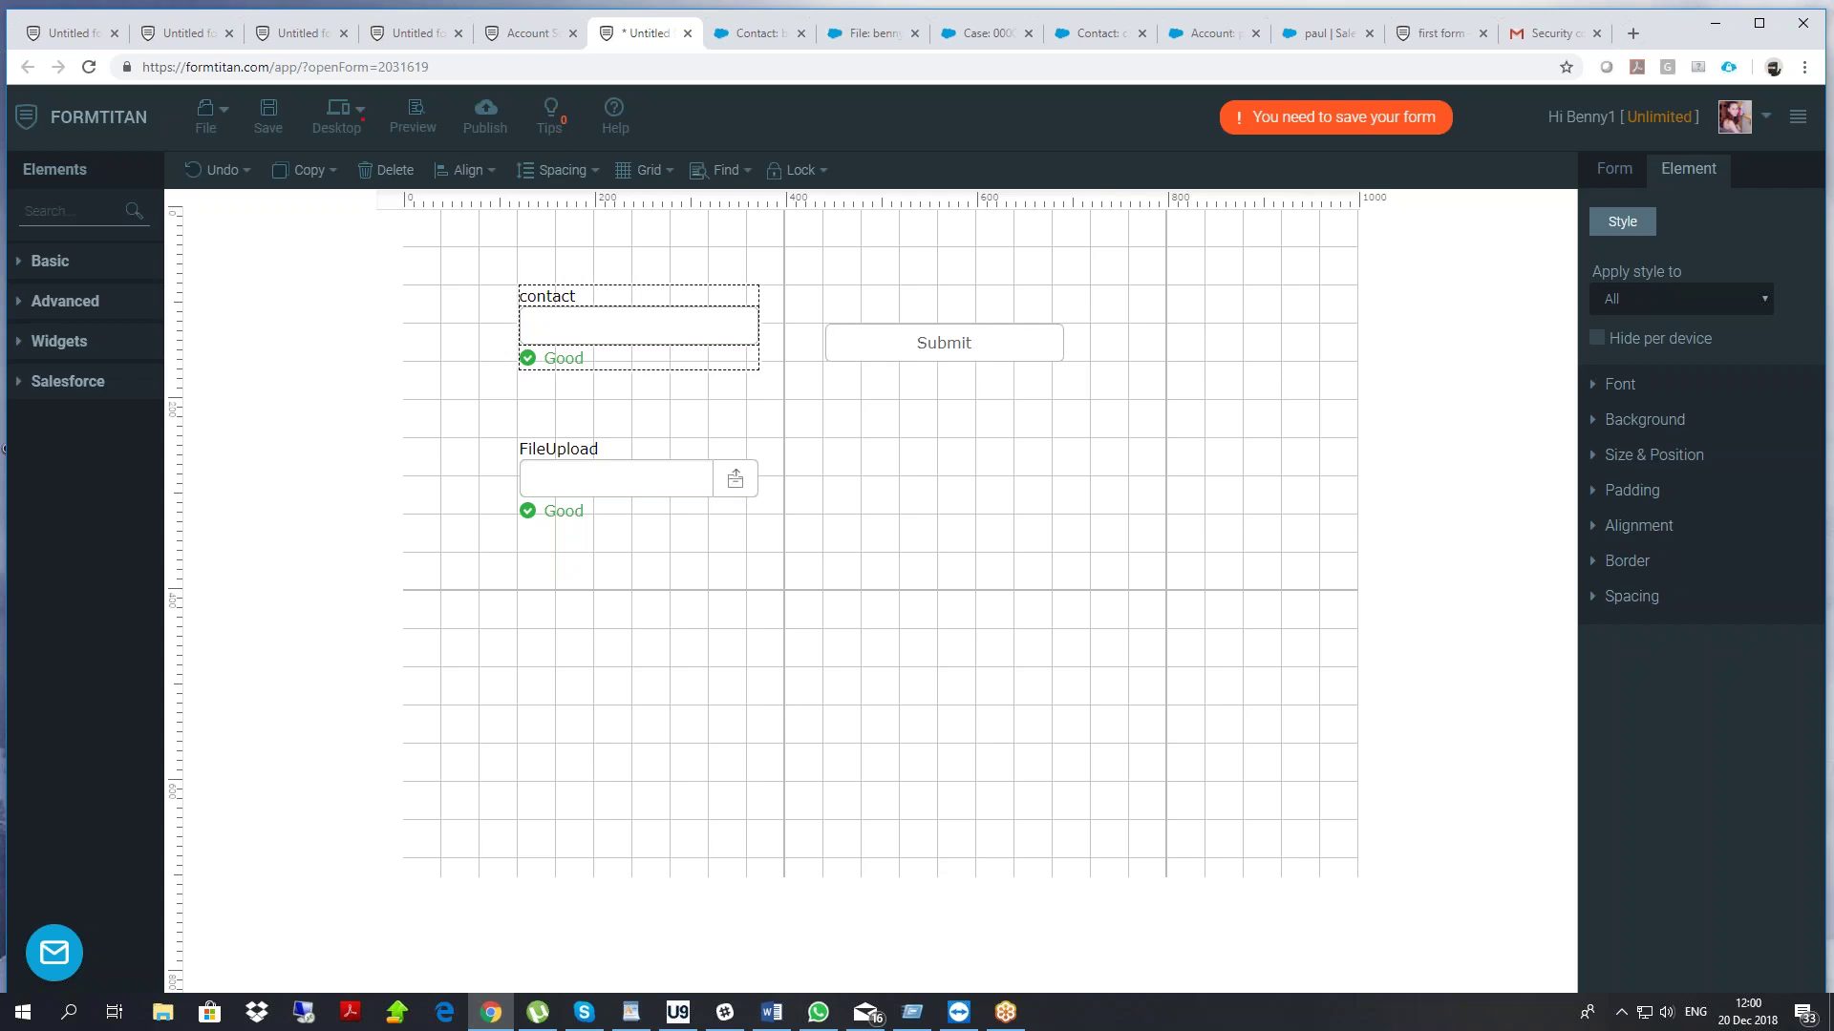
Select the contact, Submit and FileUpload elements, then open Debug Mode under Form Settings' View More
left_click(564, 258)
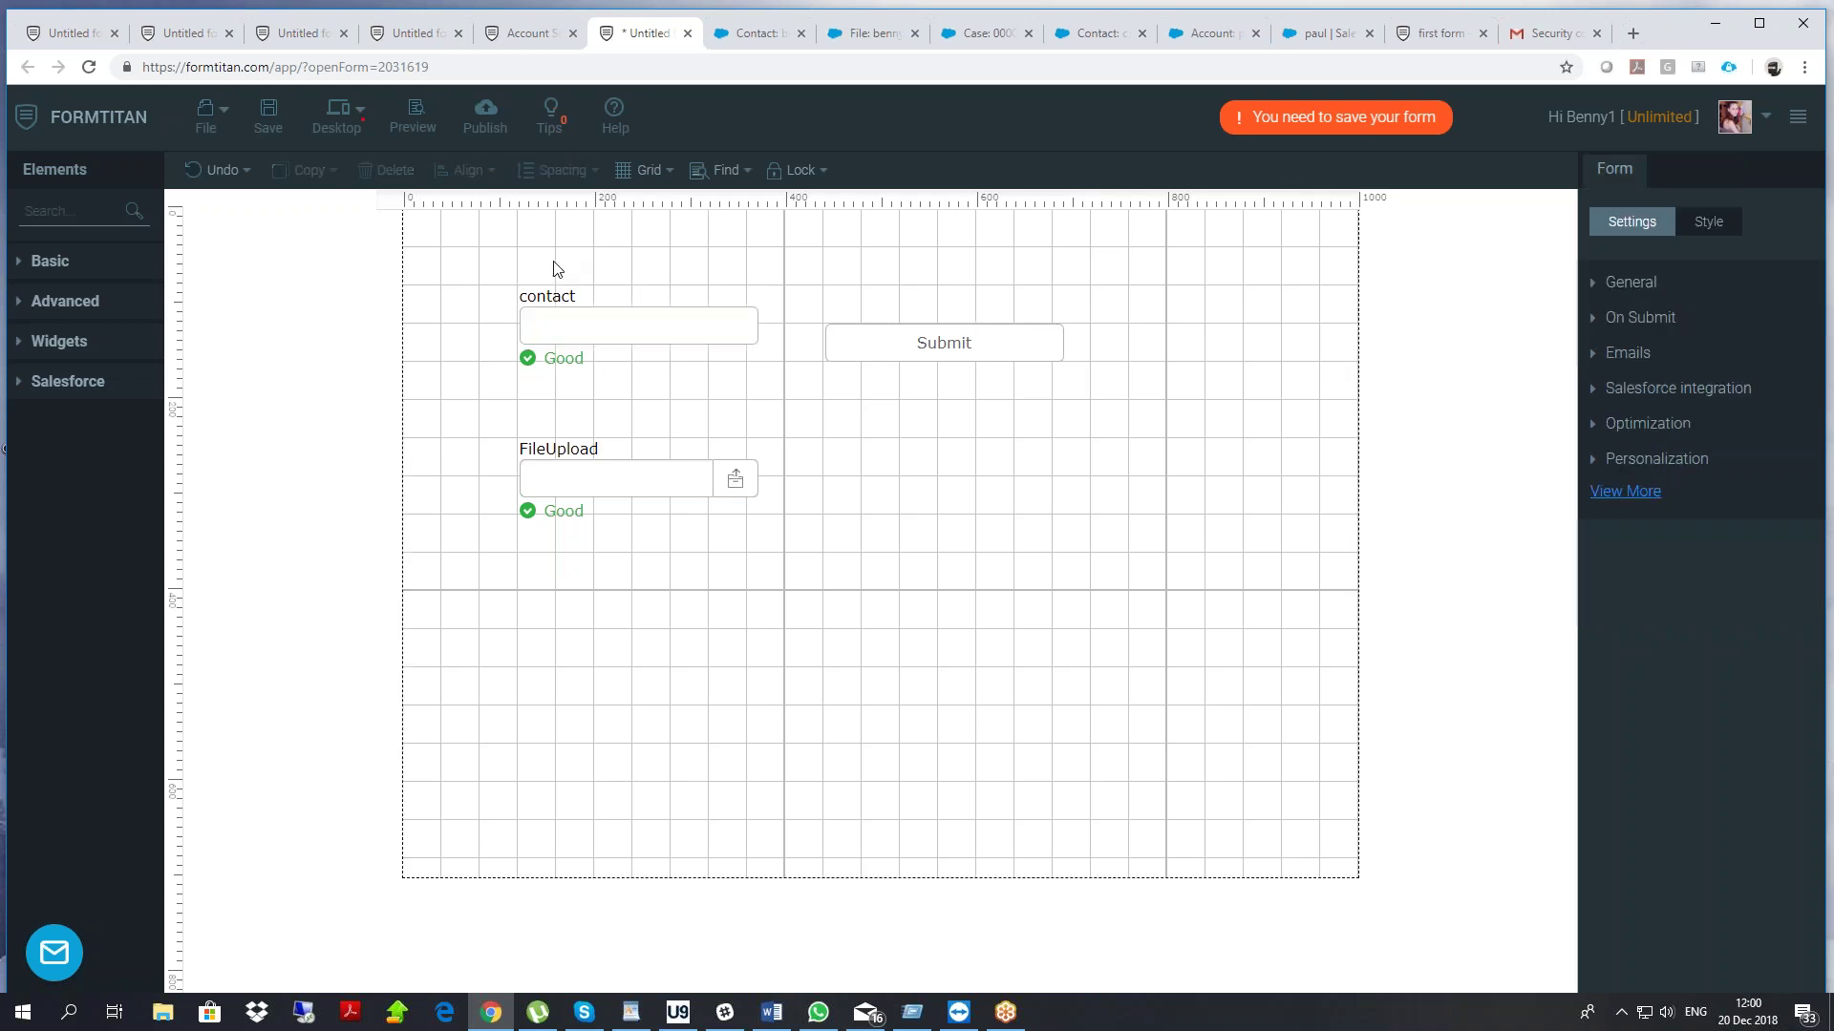
left_click_drag(504, 269, 496, 404)
left_click(1624, 491)
left_click(1670, 883)
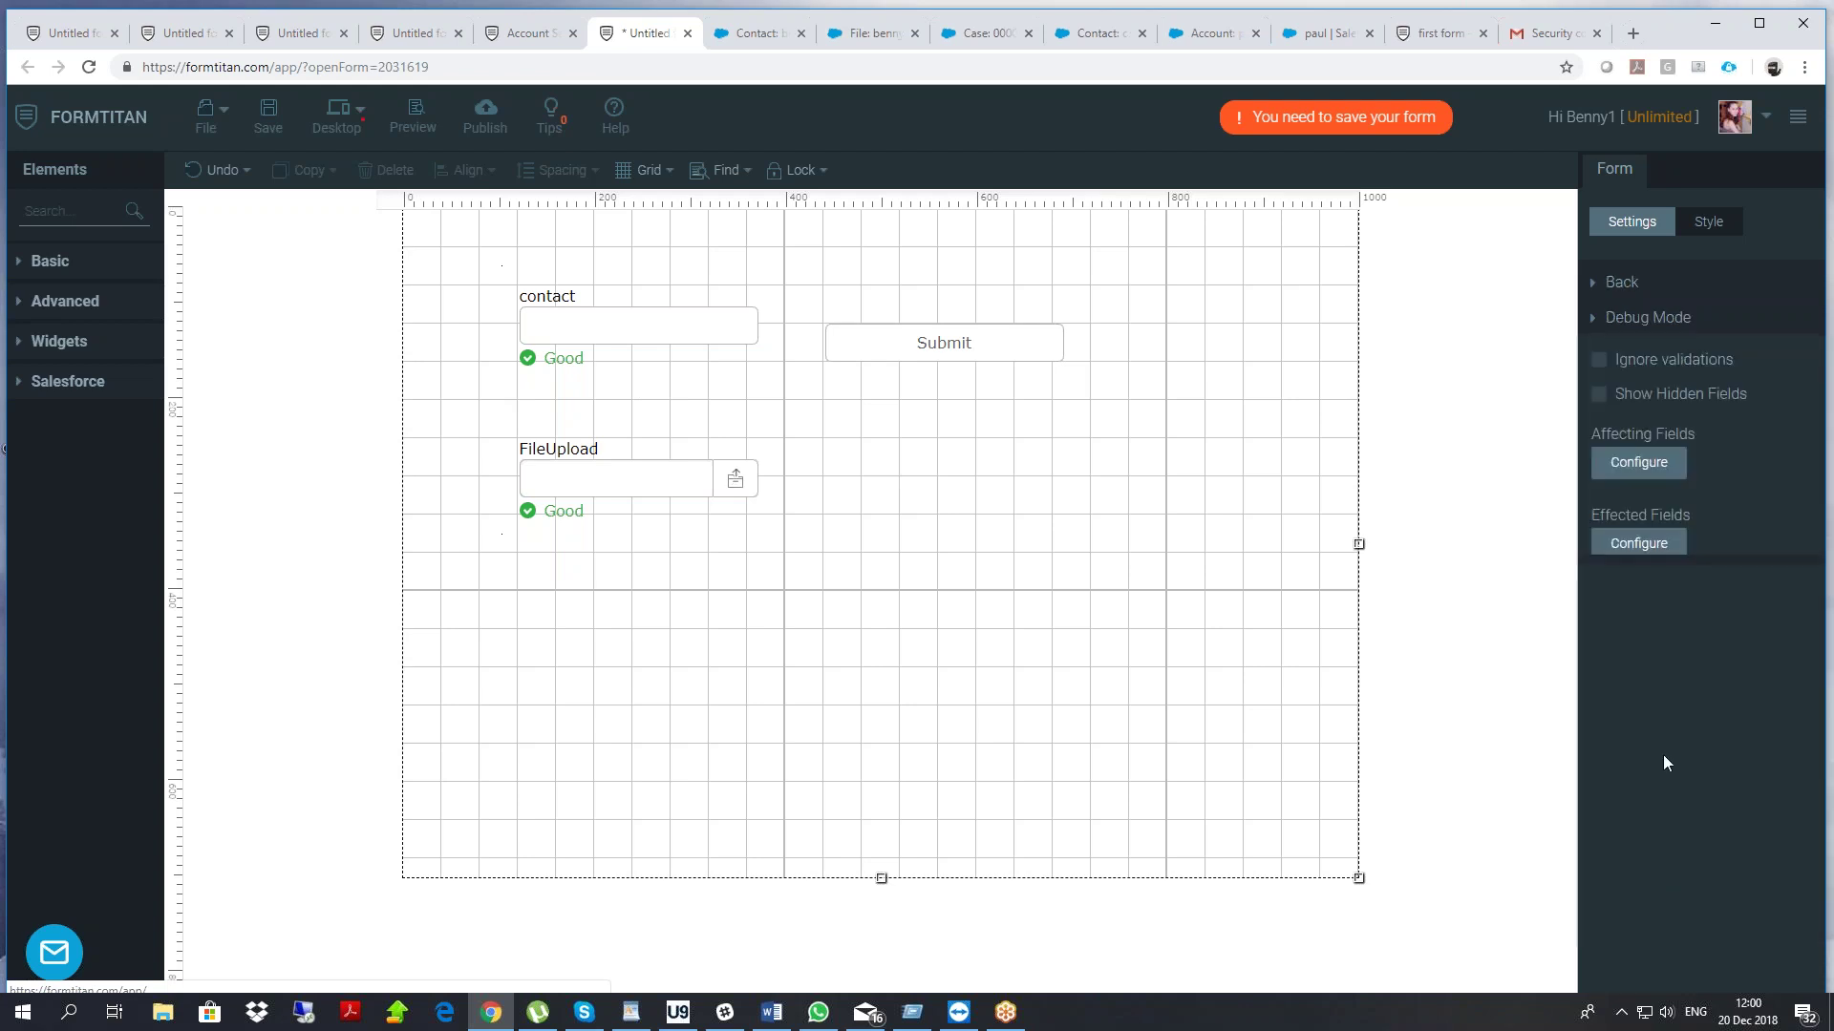